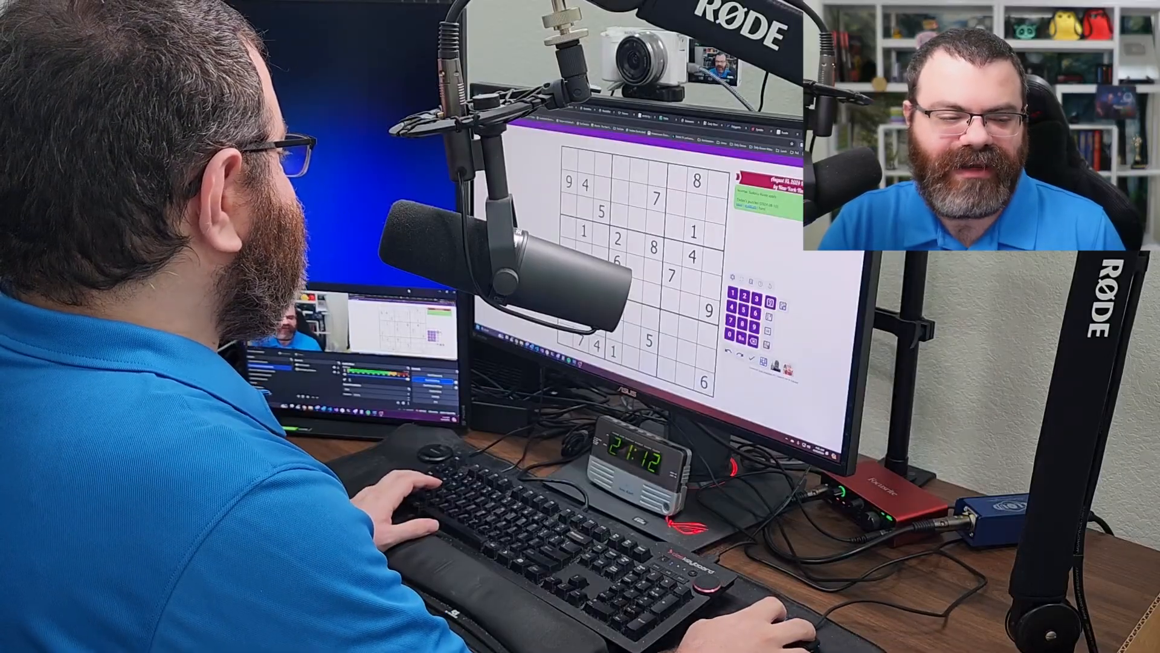
- Drag the OBS window from the left side monitor onto the main monitor
mouse_move(409, 290)
left_mouse_down()
mouse_move(396, 30)
mouse_move(407, 290)
left_mouse_up()
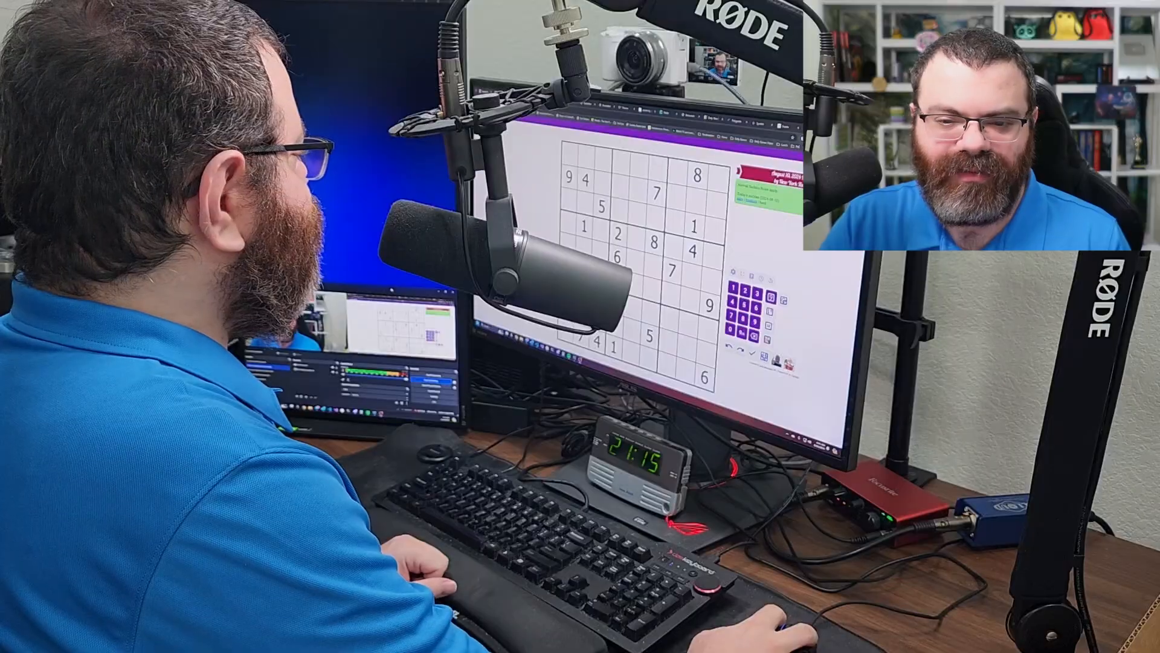
left_click_drag(391, 290, 679, 193)
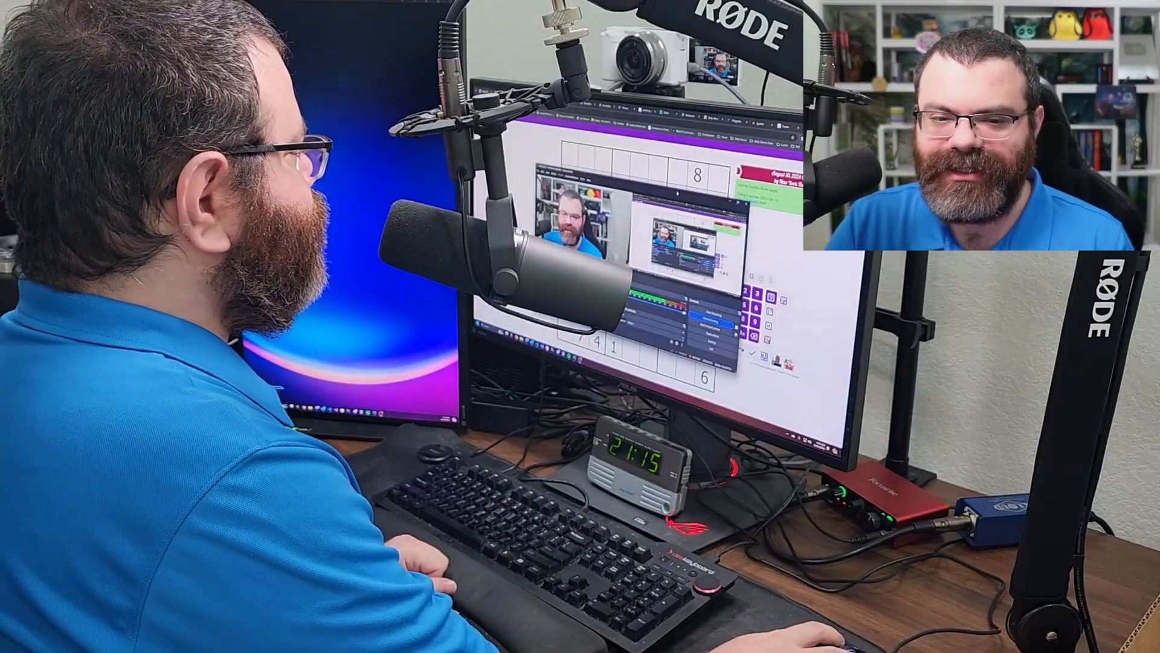
- Maximize OBS on the main monitor, showing the Screen Capture Double Wide scene
double_click(679, 193)
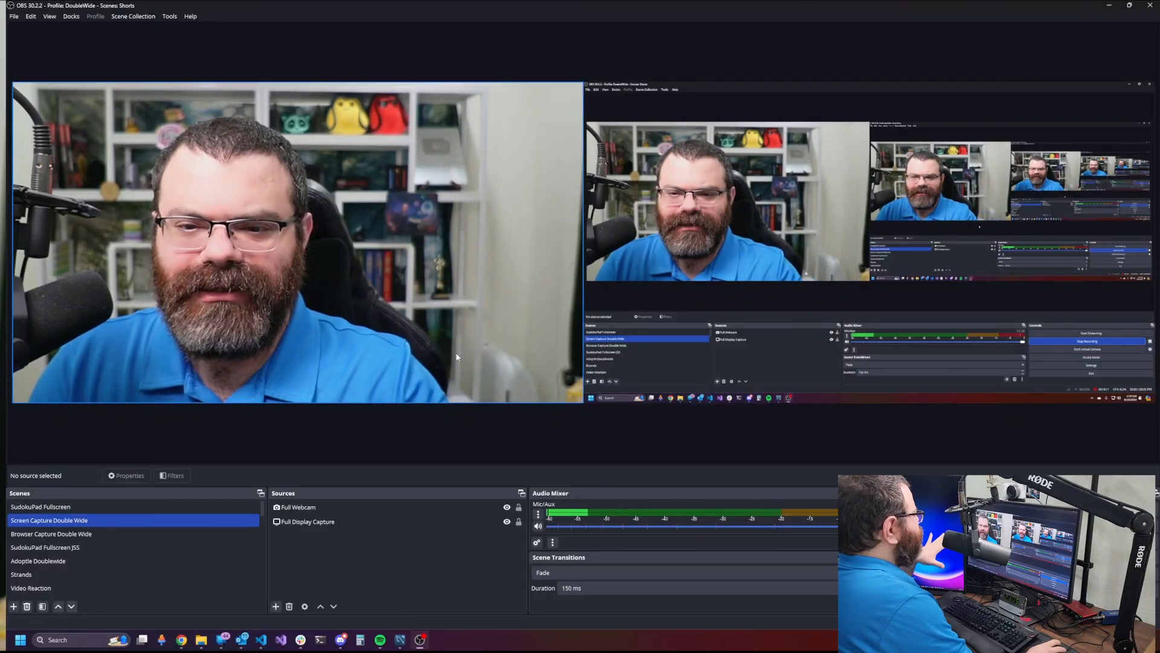
left_click(304, 523)
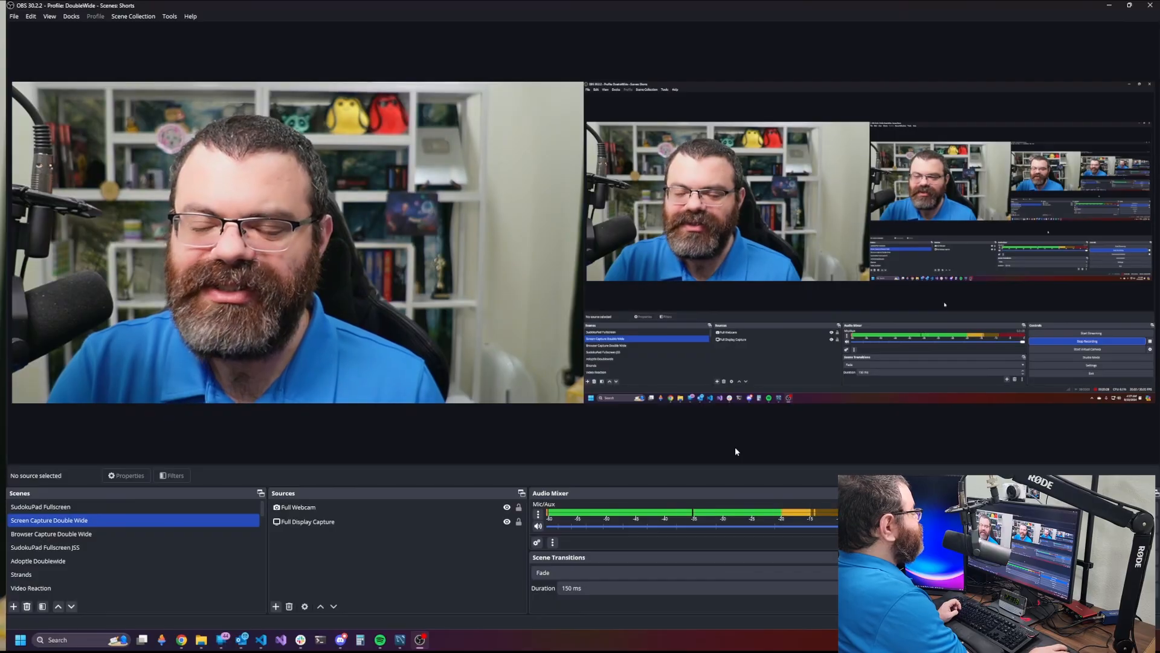
- Open the Mic/Aux channel's audio filters window and position it on screen
right_click(702, 518)
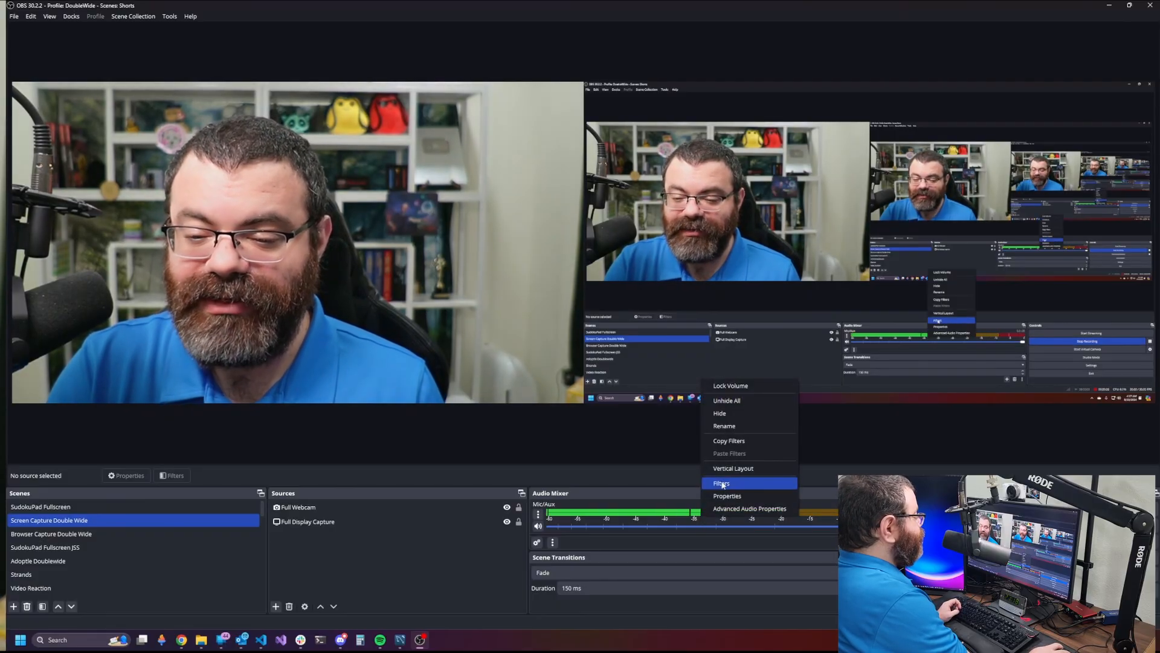
left_click(669, 478)
right_click(677, 509)
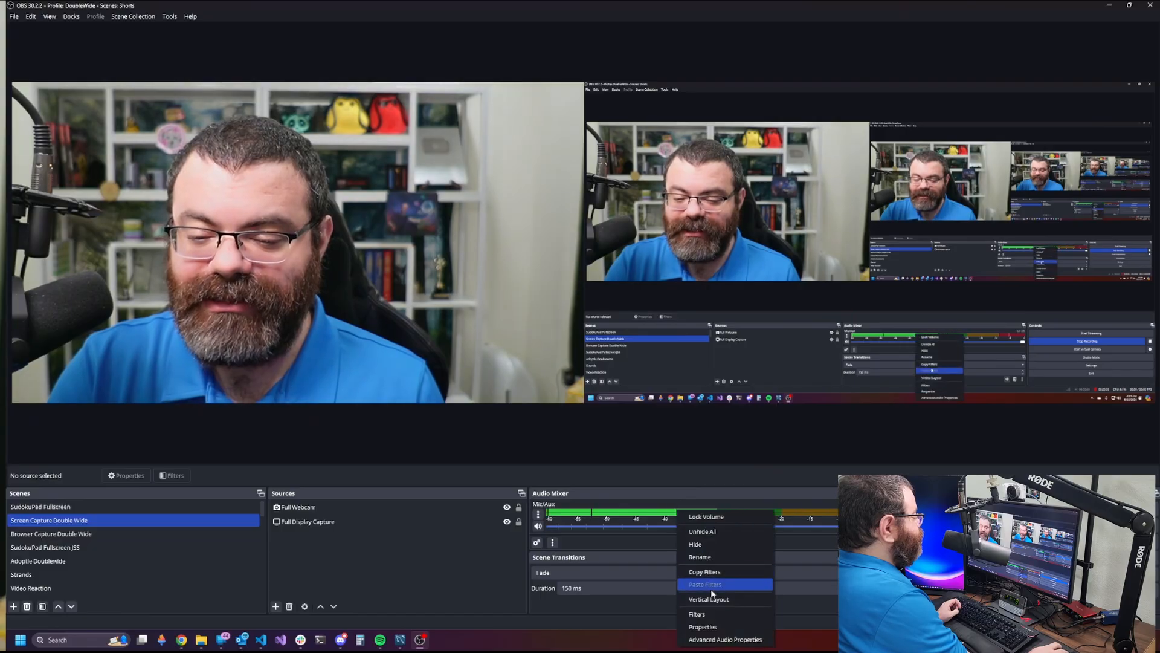
left_click(701, 614)
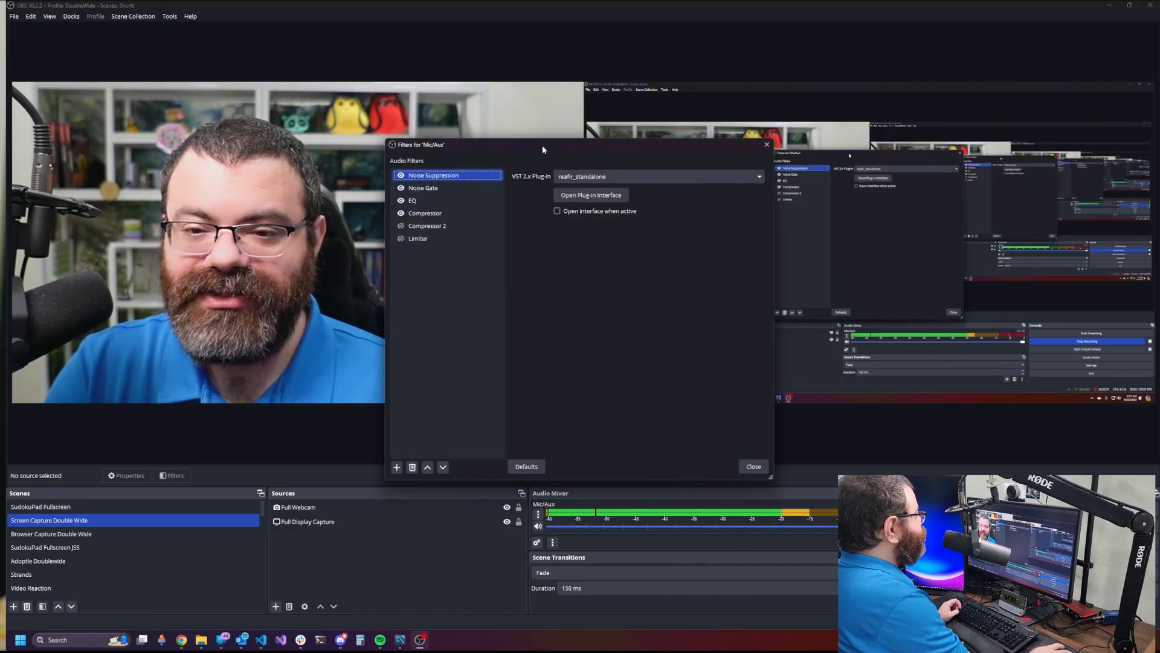
left_click_drag(542, 145, 521, 158)
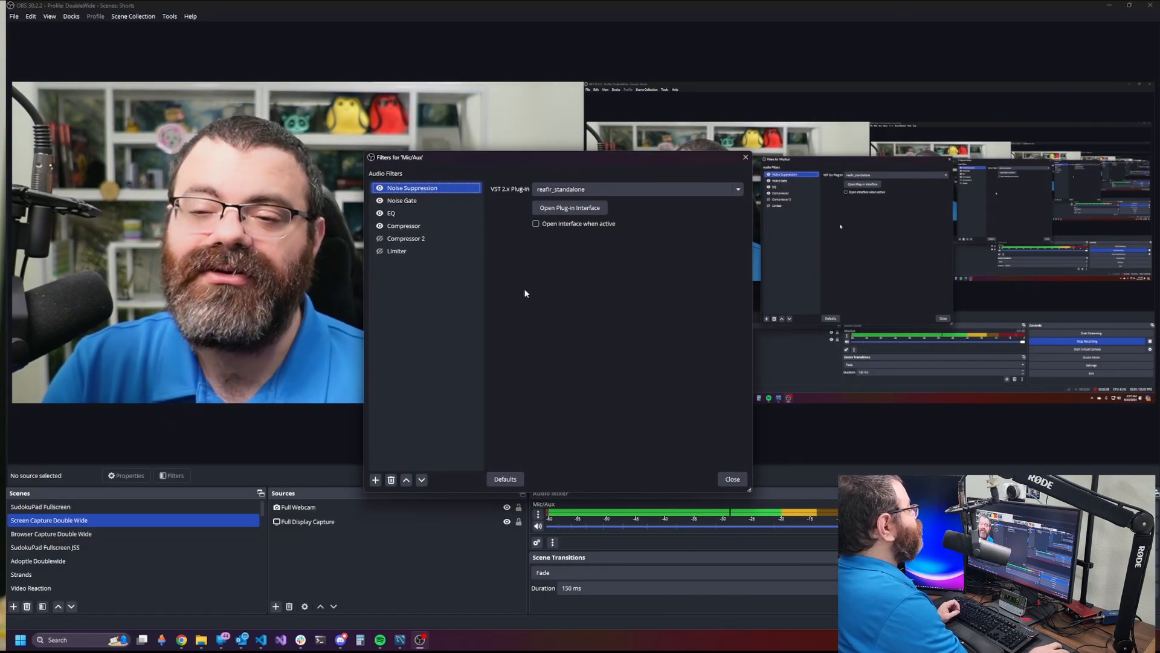
left_click_drag(577, 161, 574, 168)
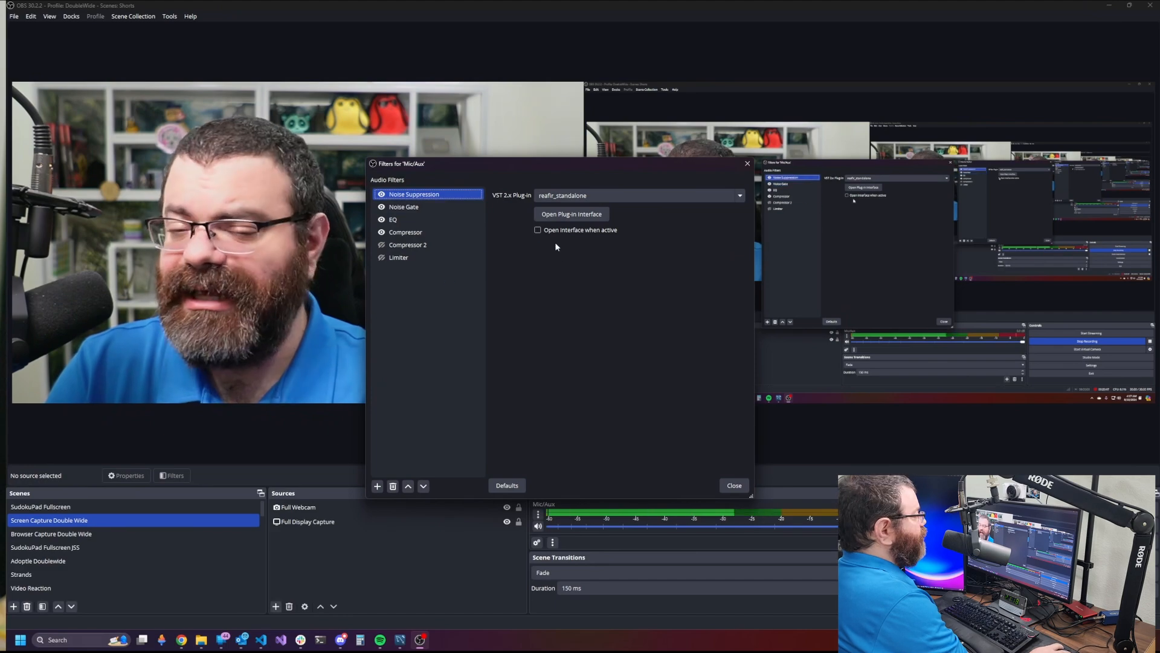
left_click_drag(598, 166, 609, 167)
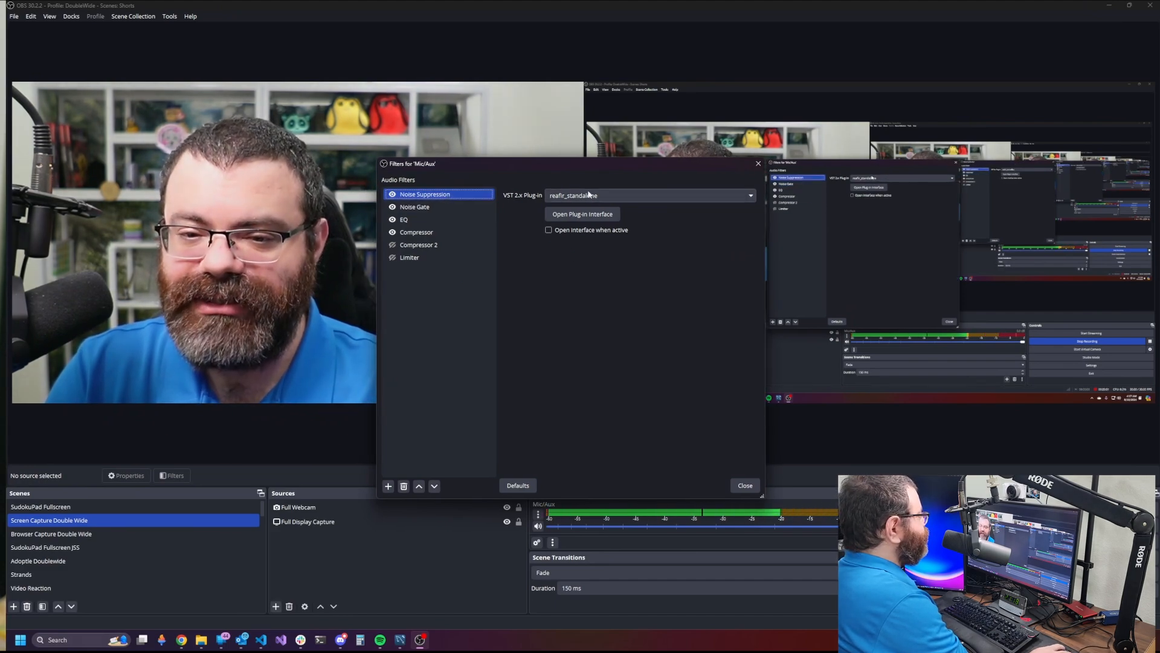
- Review the ReaFir noise suppression plug-in window, then close it
left_click(579, 217)
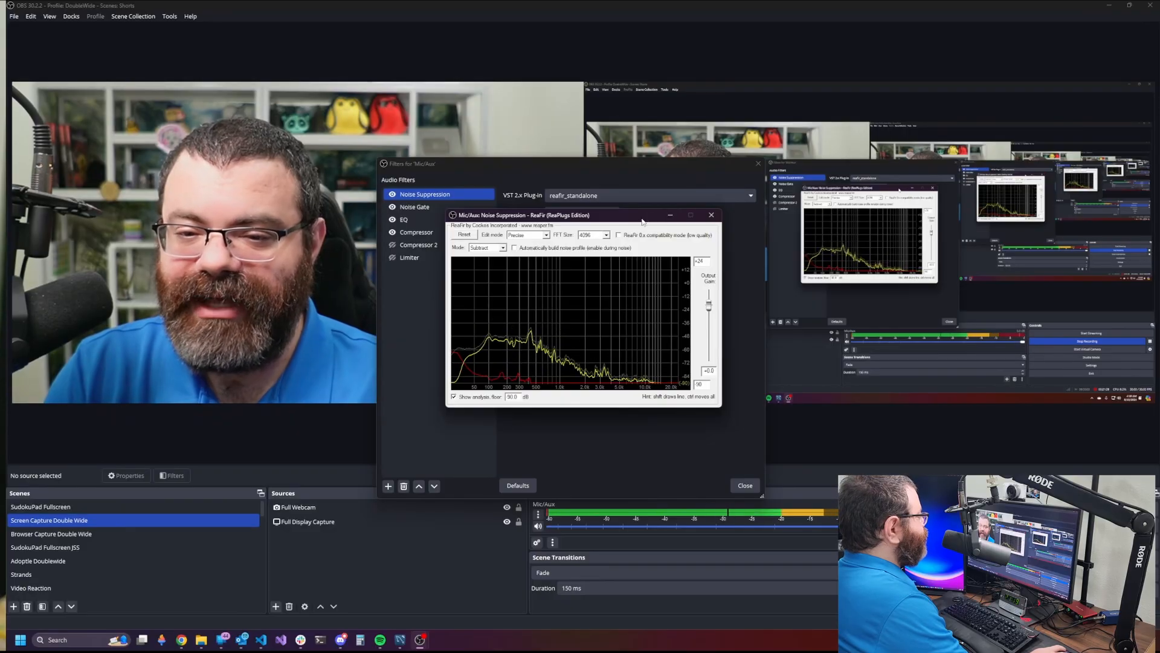
left_click_drag(657, 216, 651, 227)
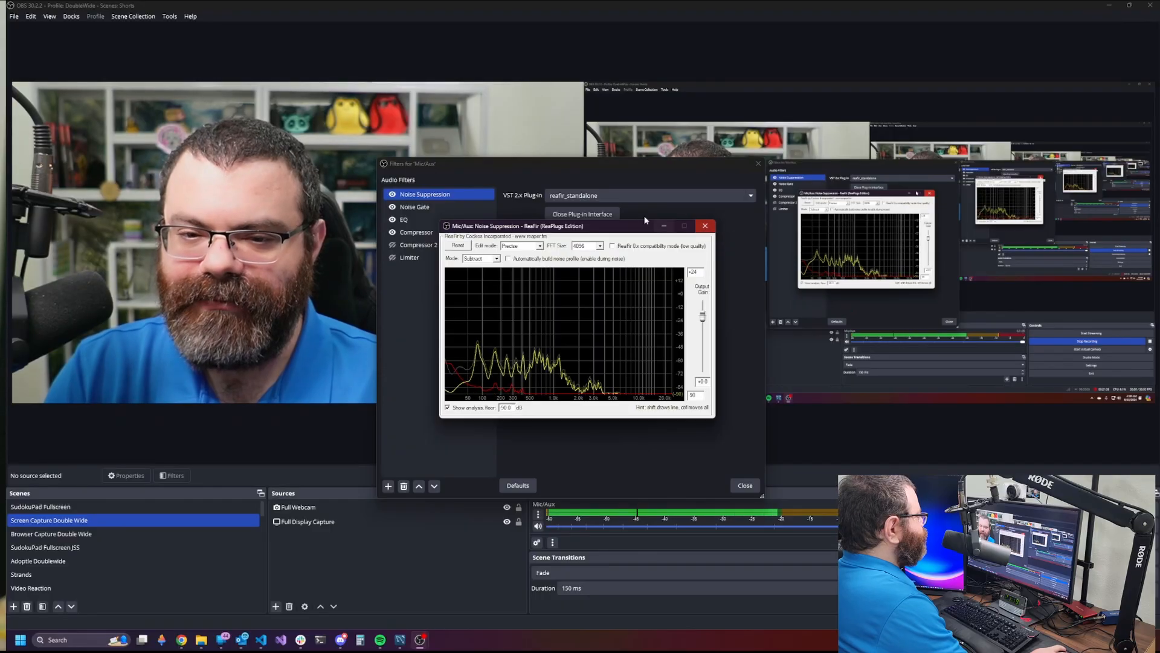
left_click(598, 215)
- Review the Noise Gate's ReaGate plug-in settings, close them, and select the EQ filter
left_click(437, 207)
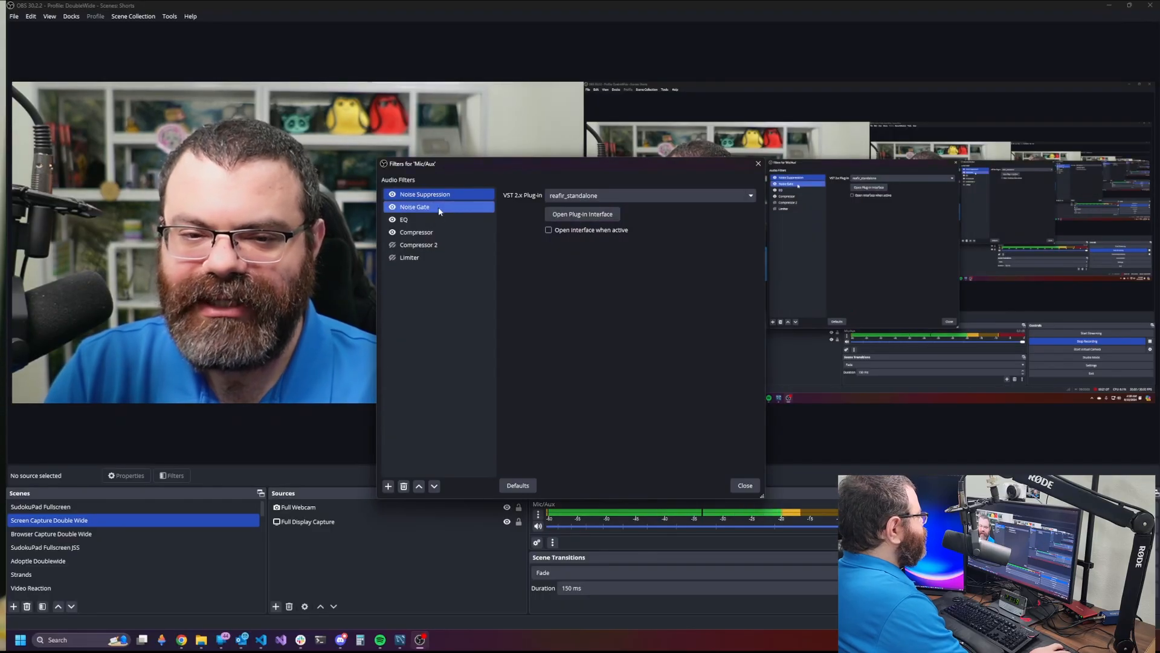
left_click(584, 214)
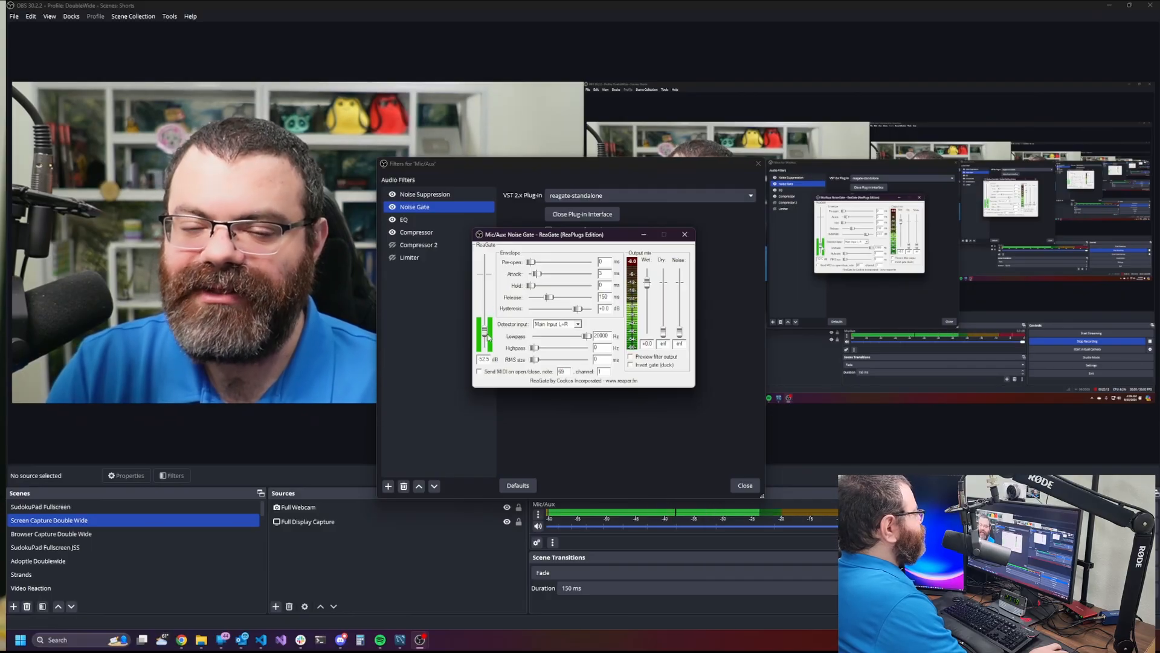
left_click(582, 215)
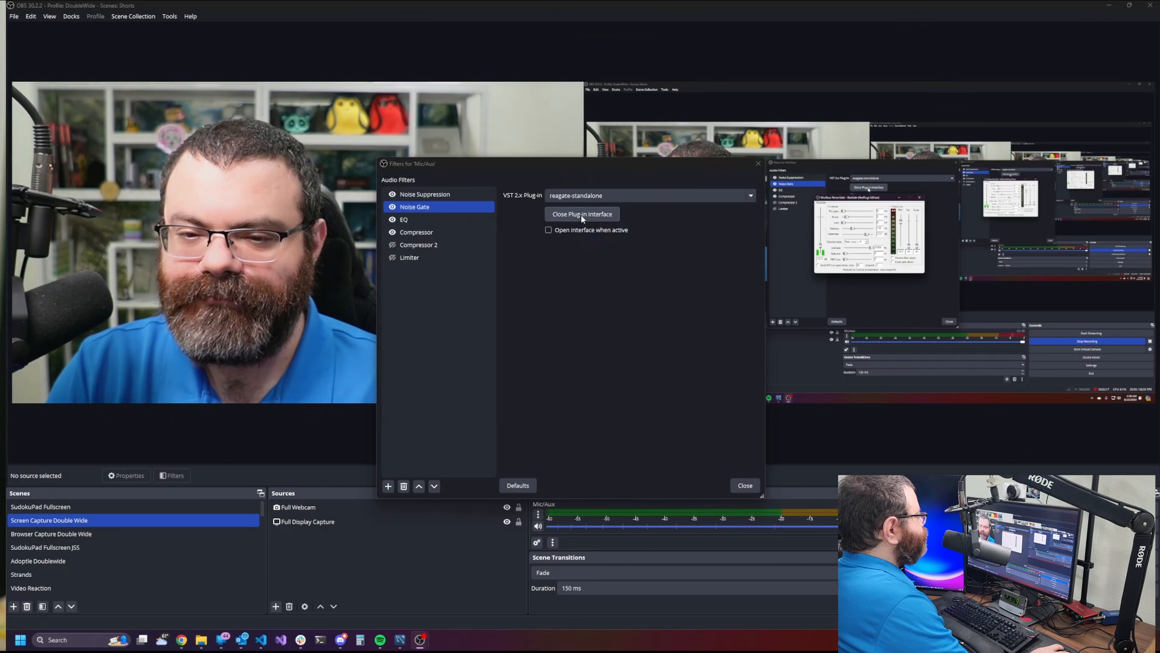
left_click(443, 221)
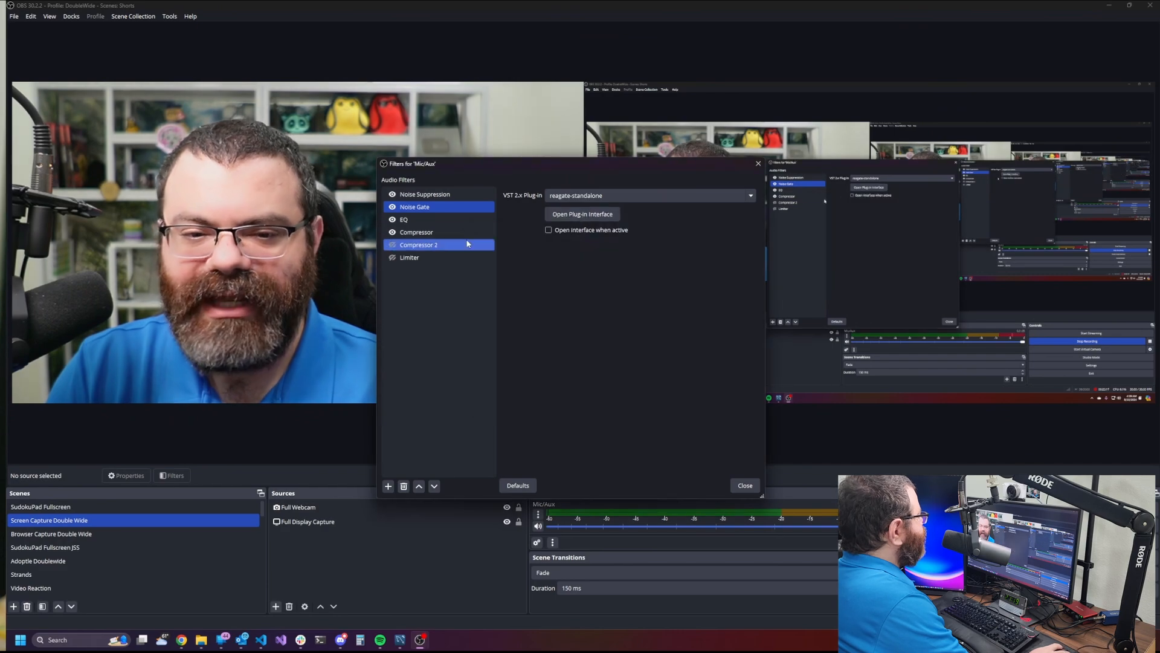
- Review ReaEQ bands 2 to 5, ending at the 6000 Hz -2.0 dB high shelf, then close it
left_click(577, 212)
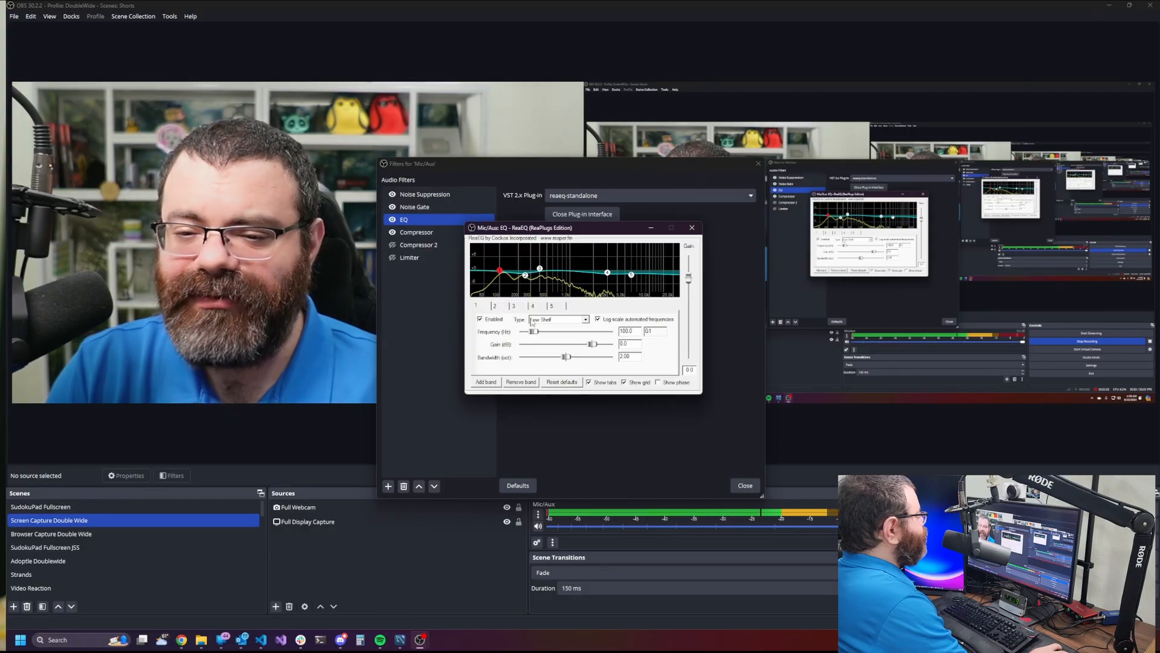
left_click(496, 307)
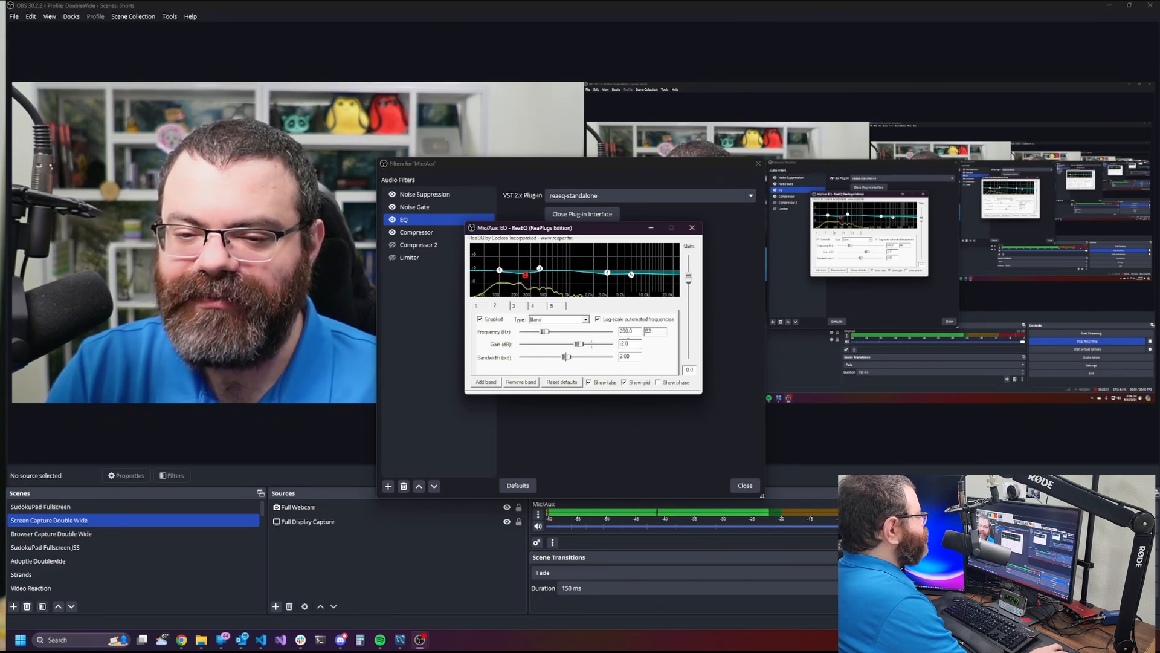
left_click(515, 306)
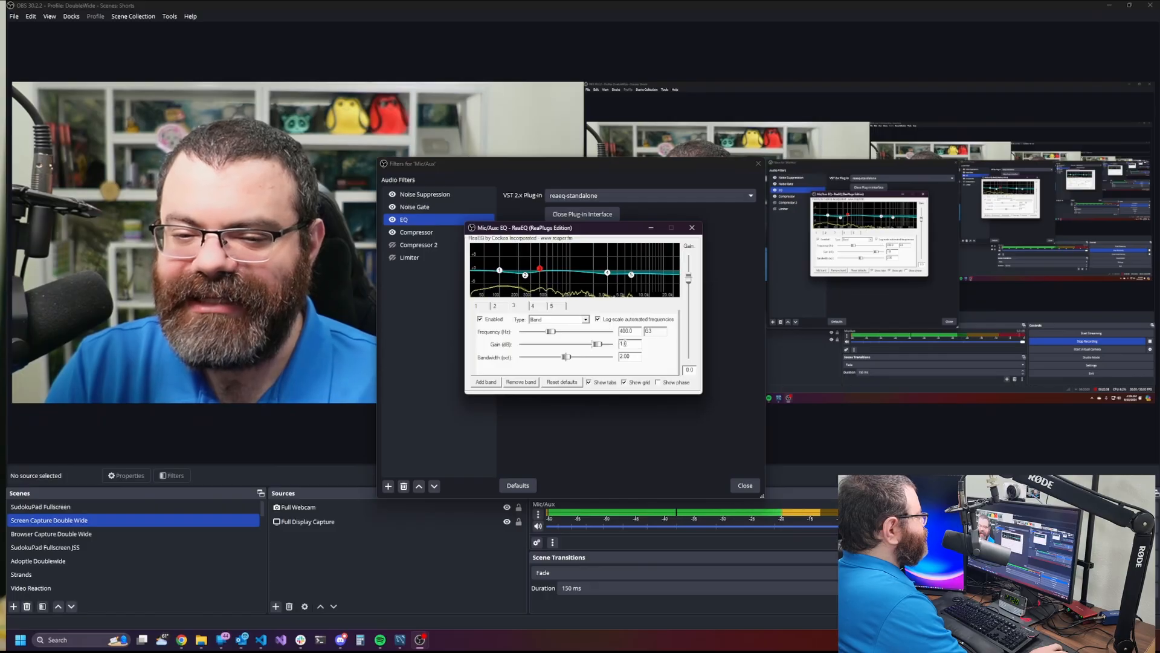
left_click(538, 306)
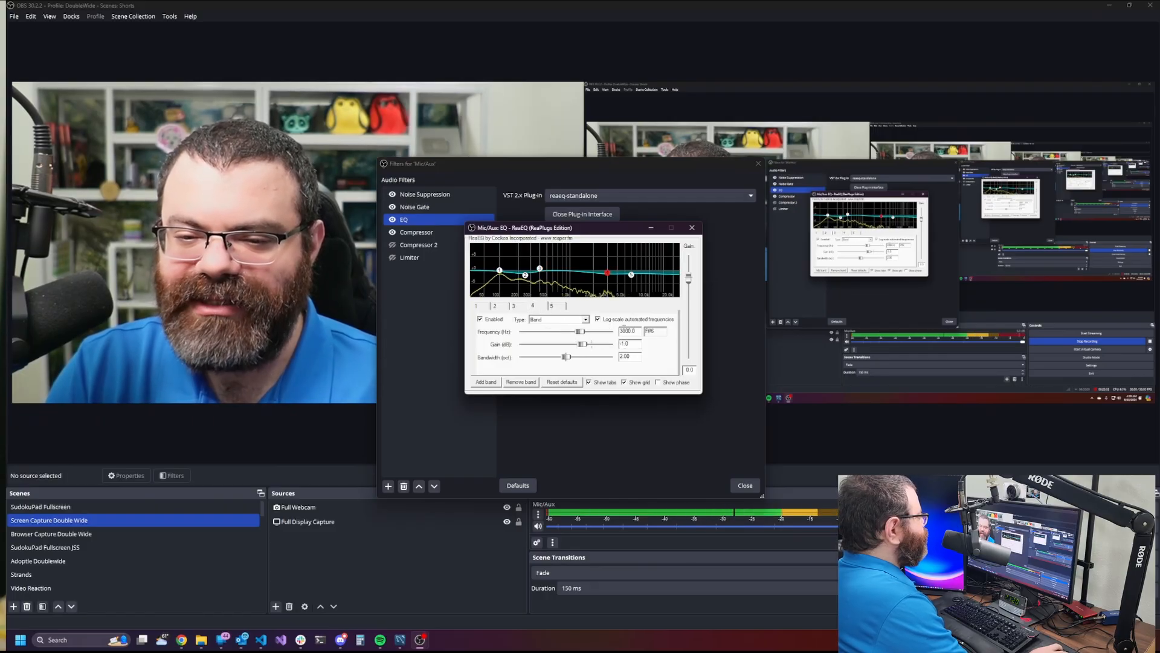
left_click(556, 307)
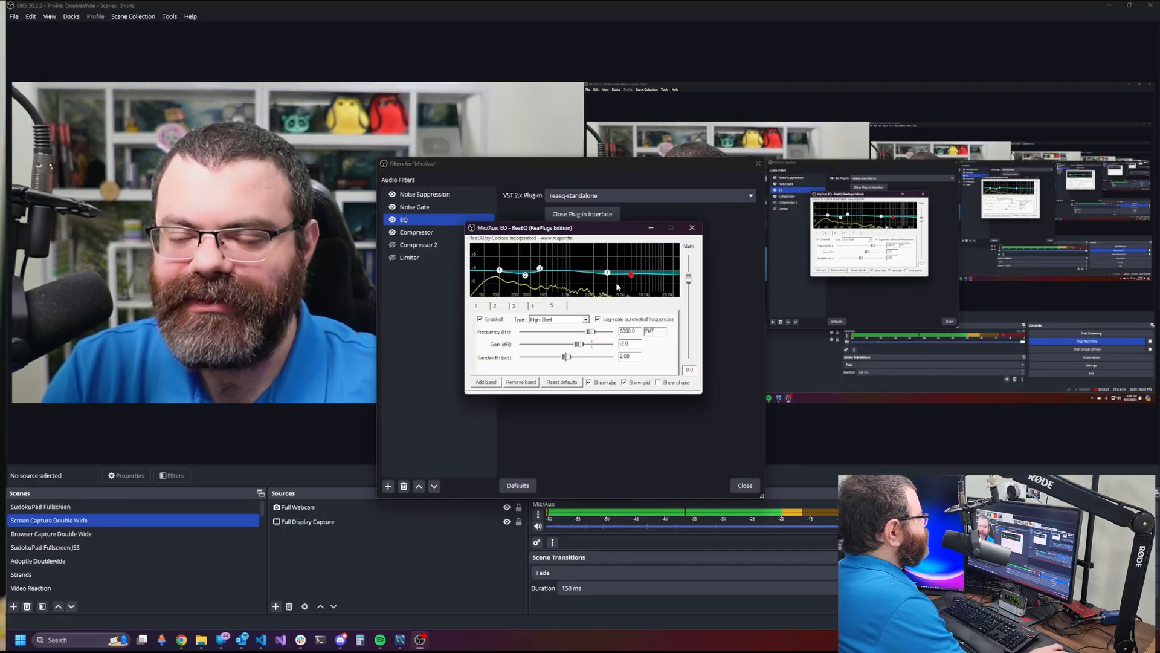
left_click(589, 215)
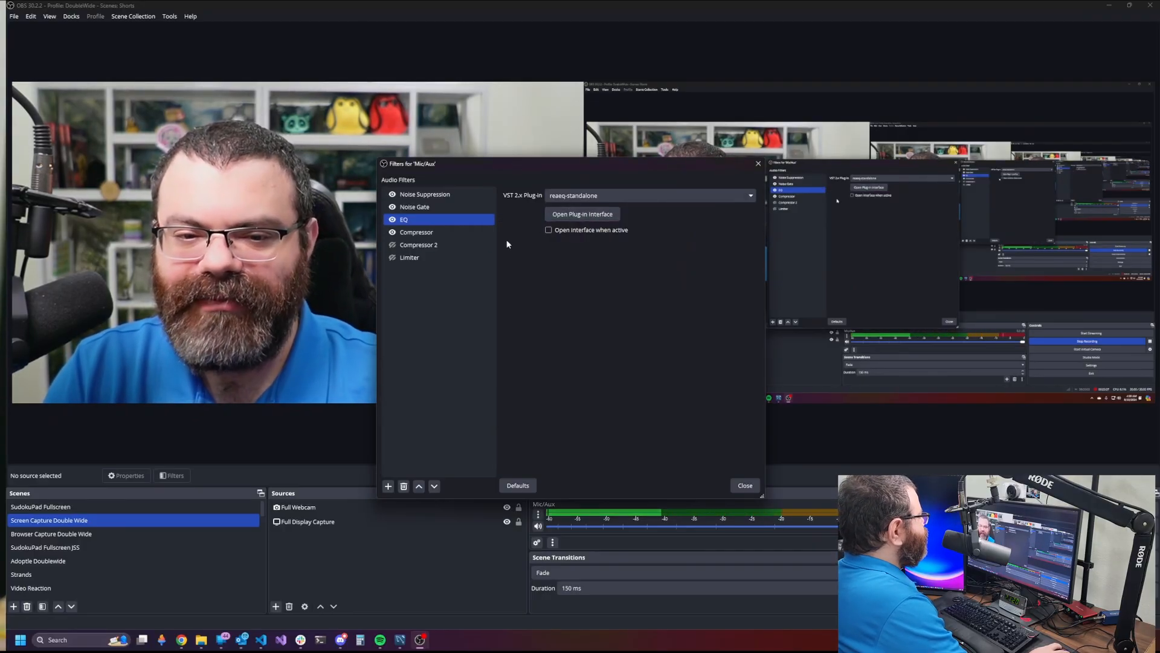
- Review the Compressor's ReaComp settings (-12.0 threshold, 4:1 ratio) and close the plug-in
left_click(462, 232)
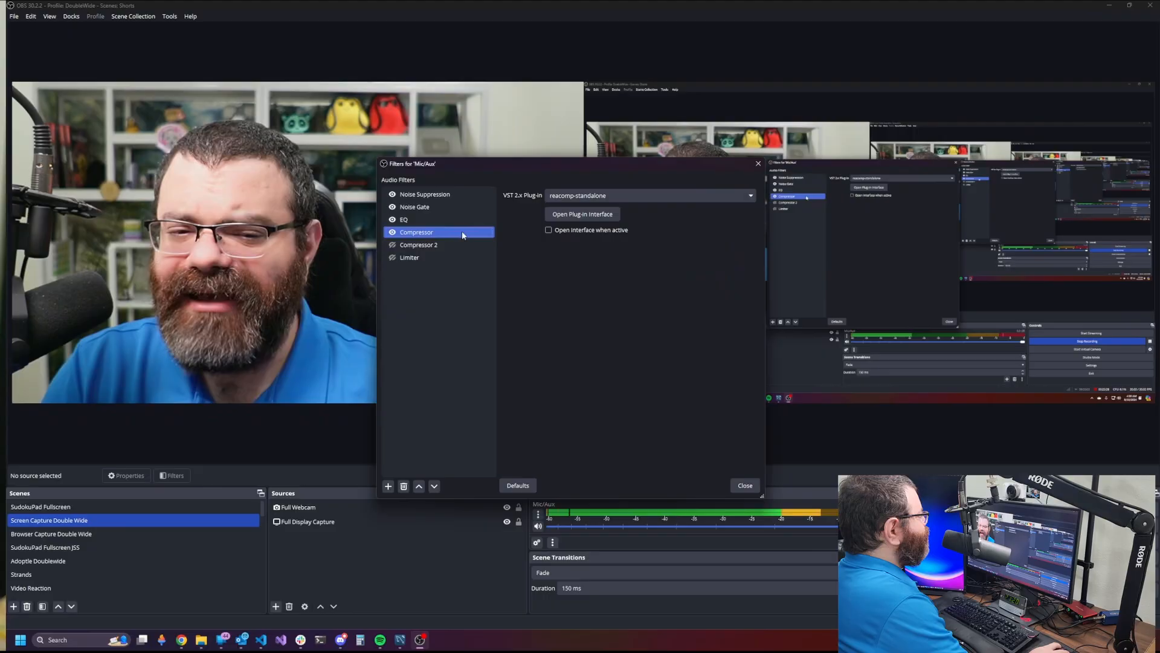
left_click(593, 217)
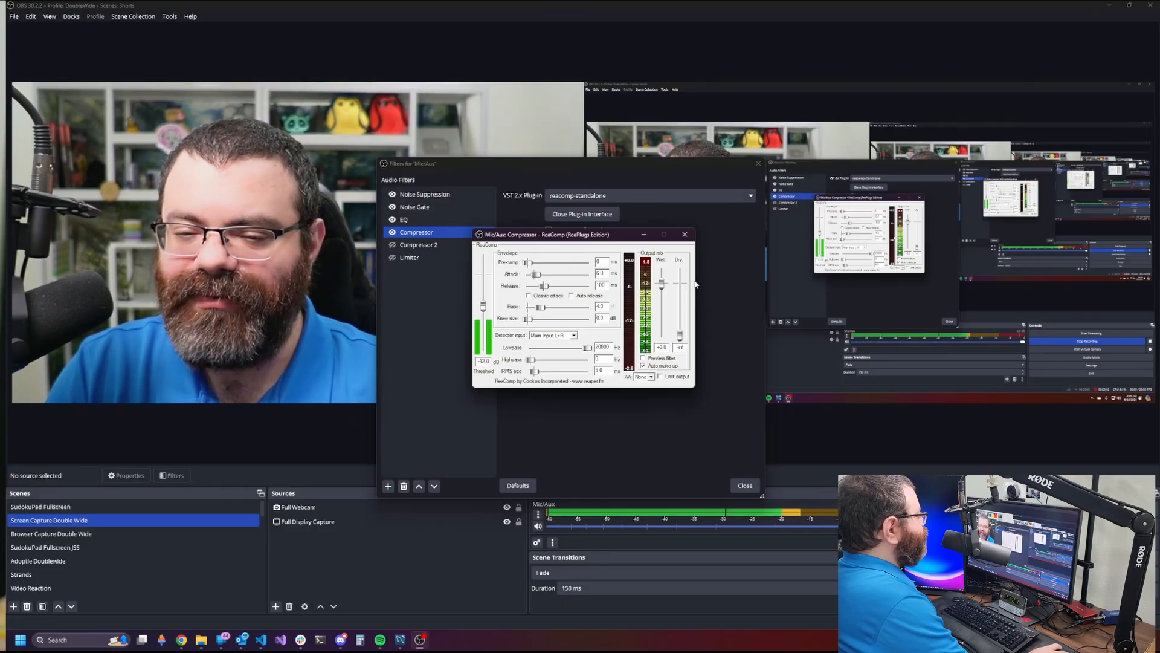
left_click(596, 215)
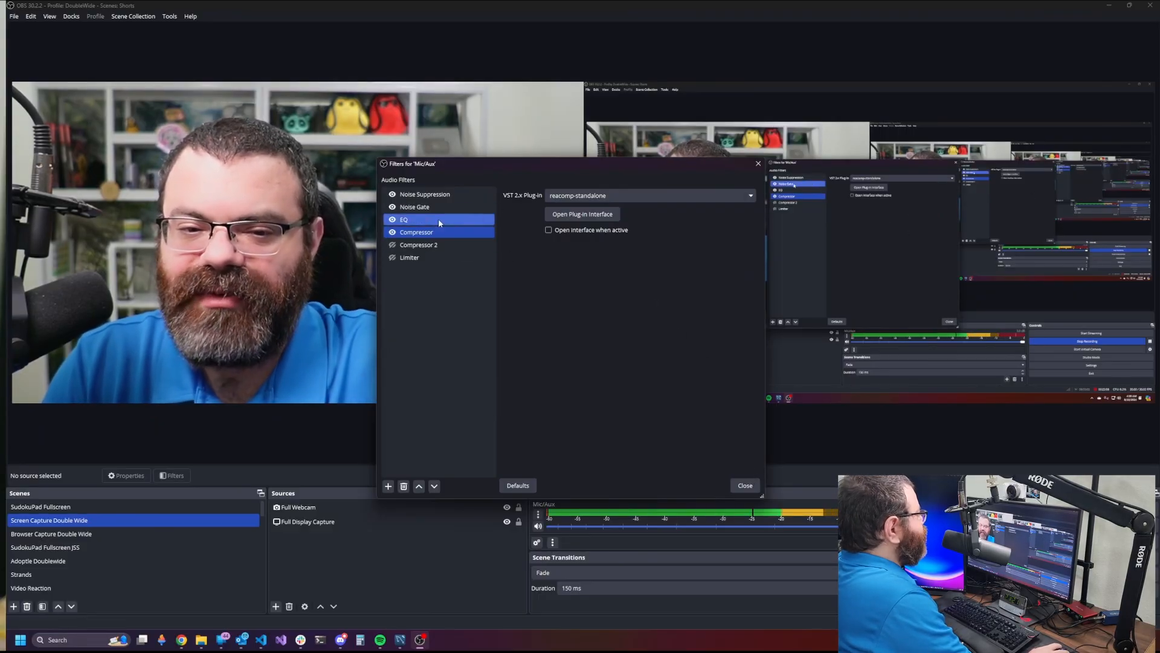
- Close the Mic/Aux filters dialog and bring up File Explorer's pinned-folder jump list
left_click(748, 485)
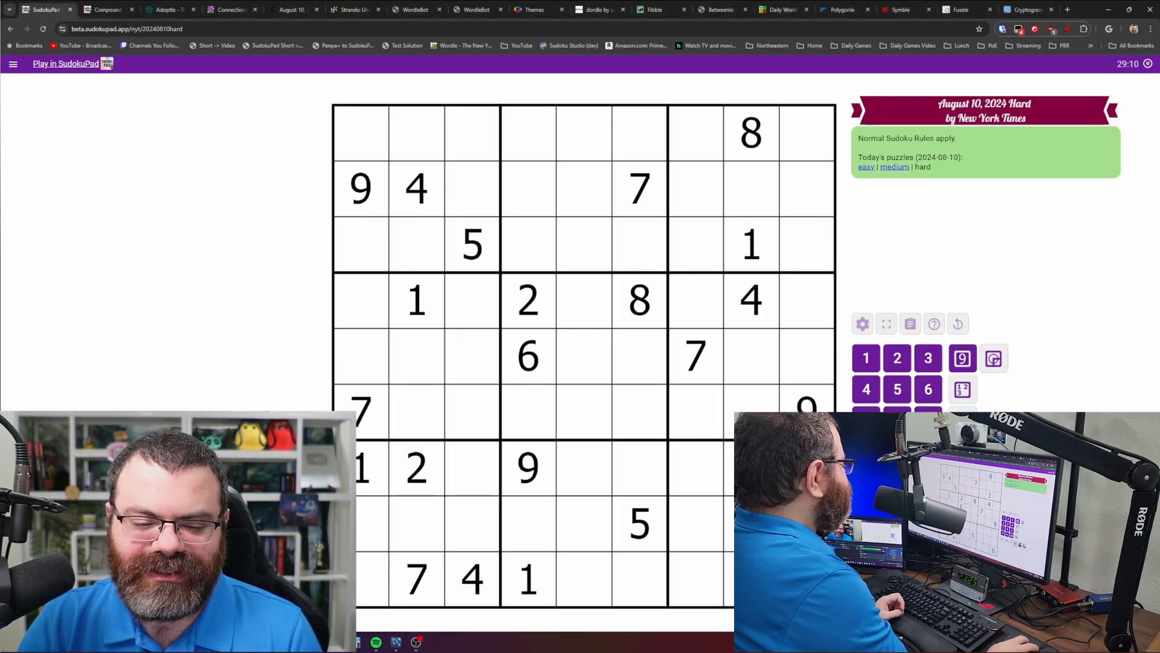
right_click(197, 642)
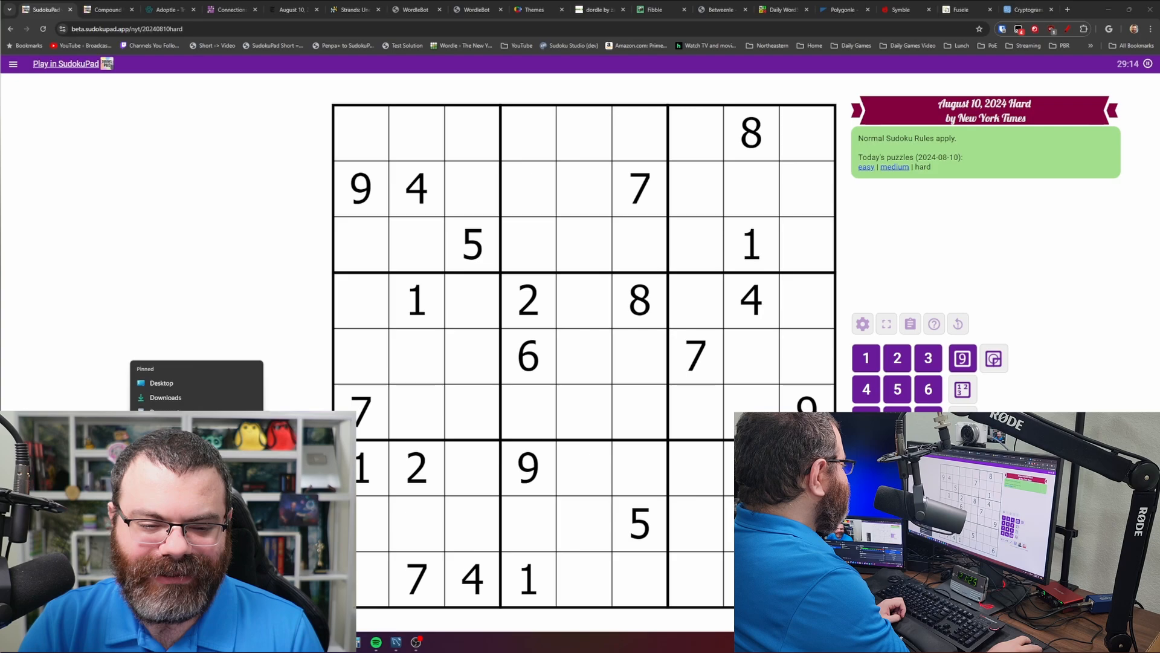
- Open C:\Recordings\Shorts and place its window over the puzzle
left_click(181, 499)
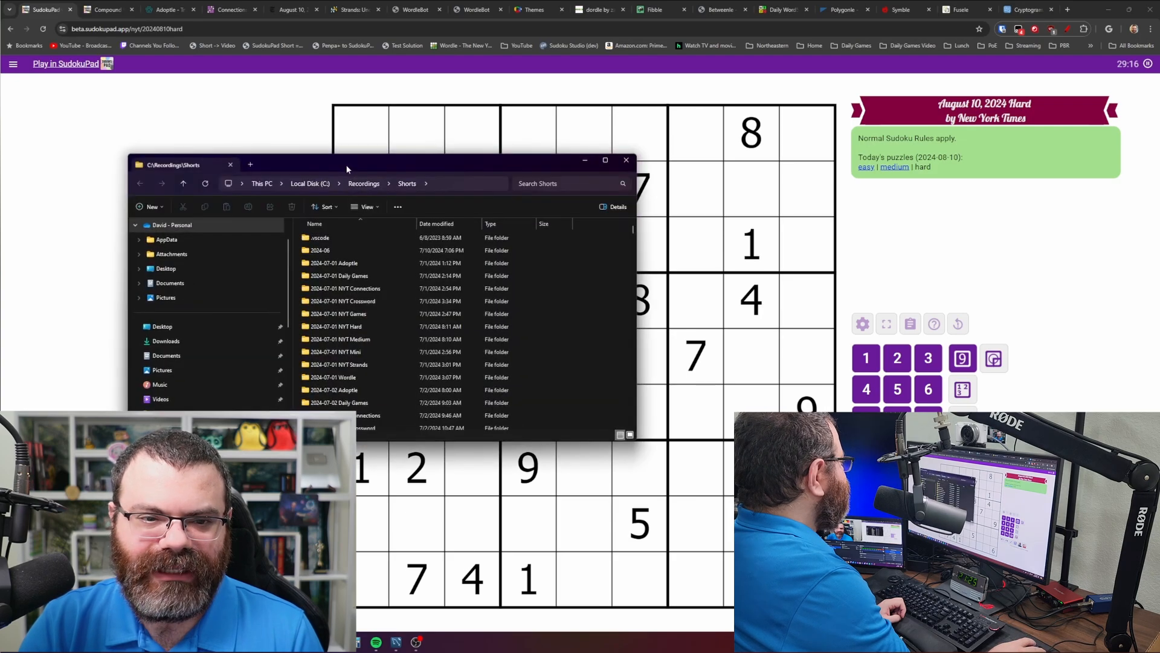
left_click_drag(351, 163, 459, 164)
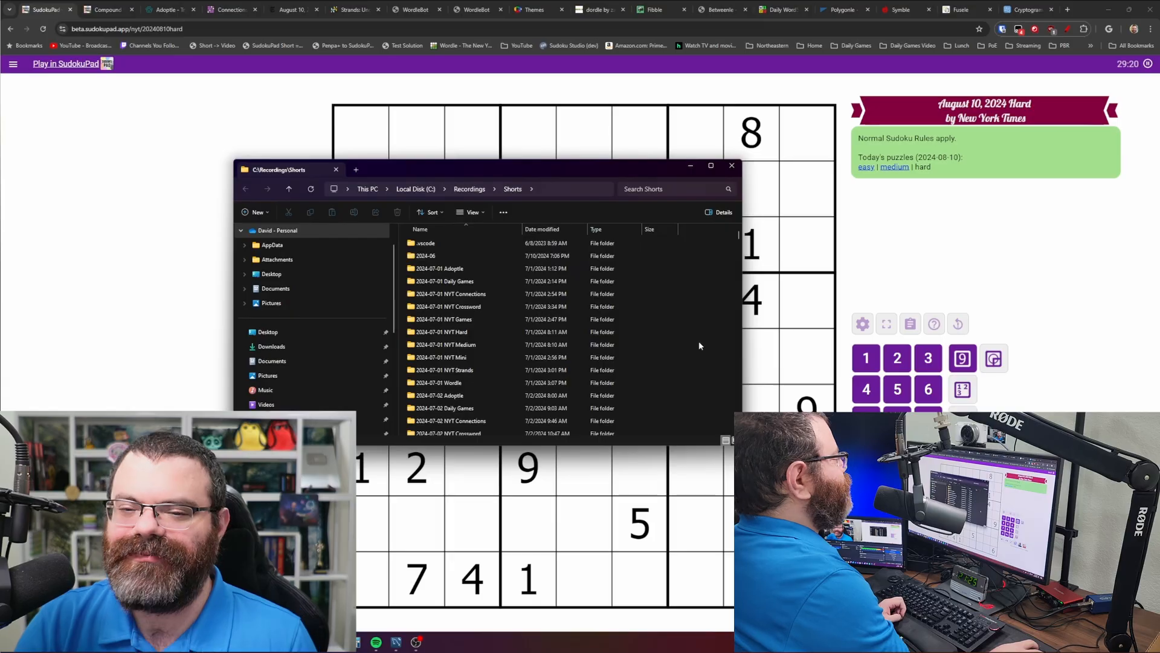
scroll(697, 339, "down", 4)
scroll(697, 340, "up", 4)
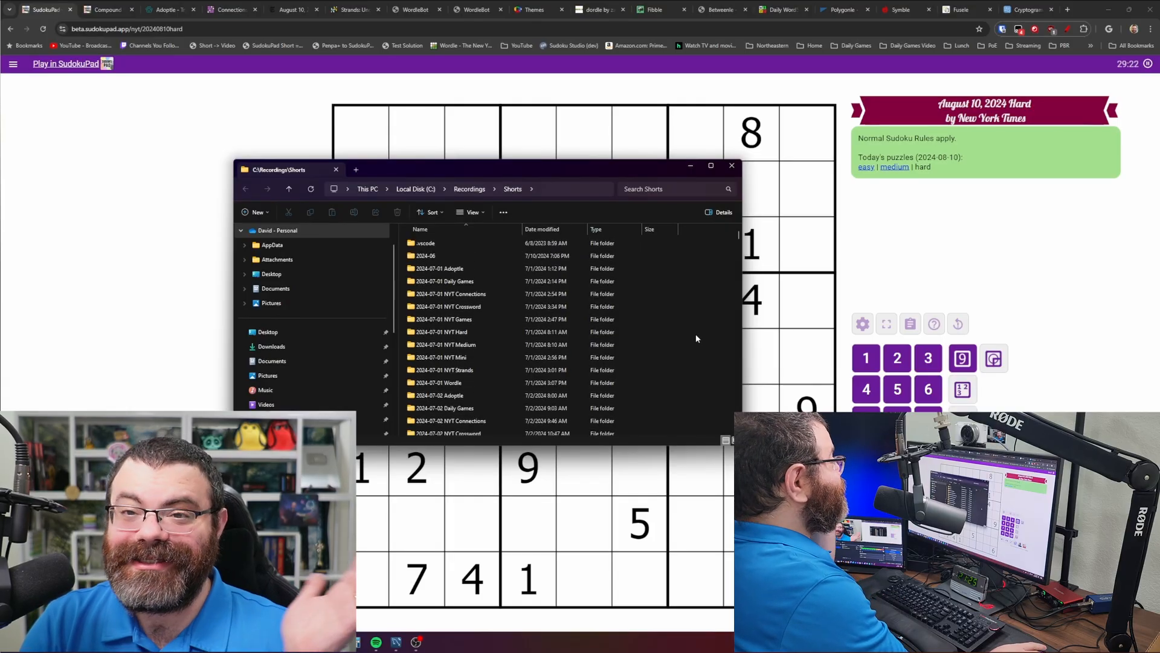
scroll(687, 331, "down", 20)
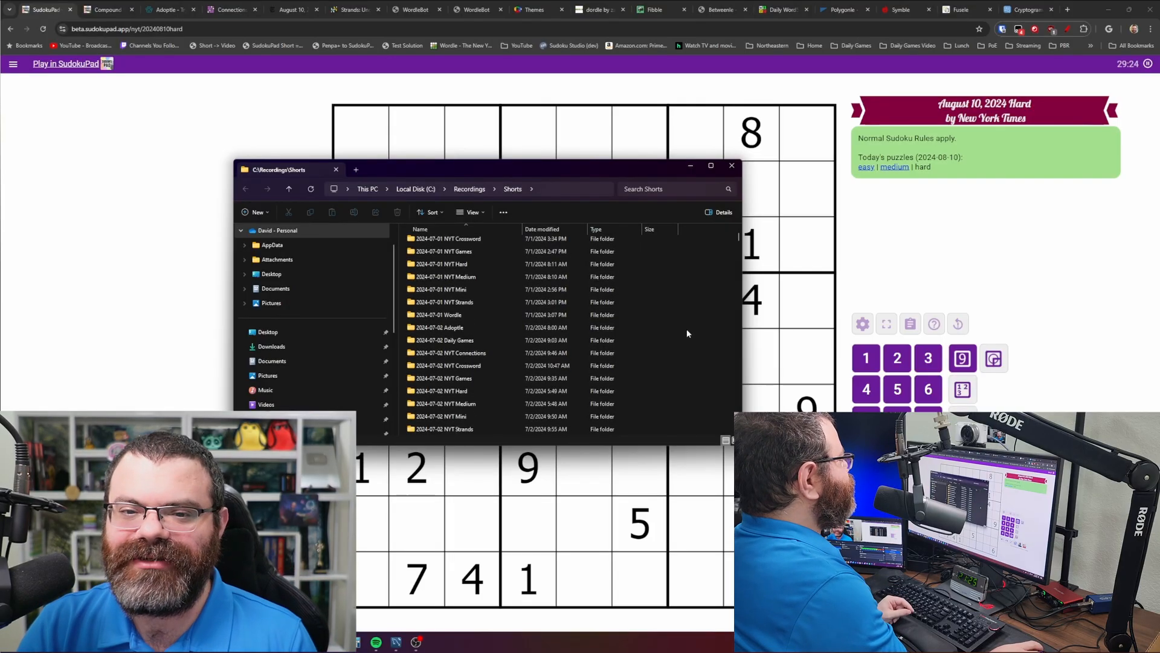
left_click_drag(737, 269, 727, 218)
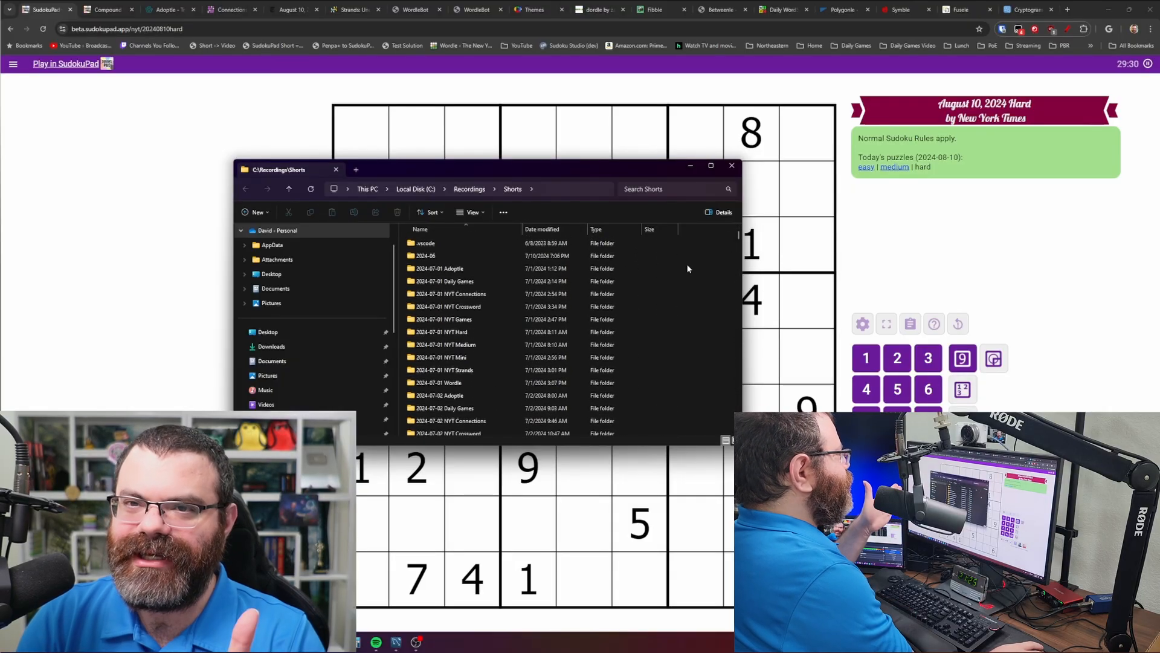
- Scroll to the bottom of Shorts to reveal the 2024-08-09 NYT Hard, Medium, Mini, Strands and Wordle folders
scroll(699, 297, "down", 10)
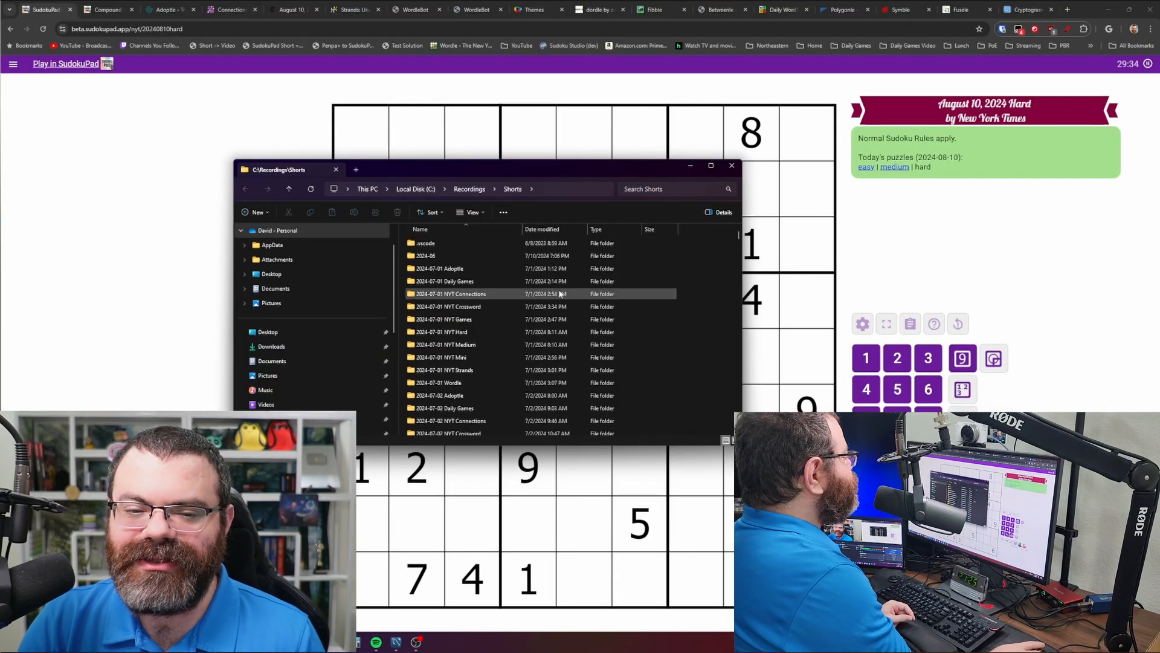
scroll(530, 307, "down", 1)
scroll(530, 310, "down", 8)
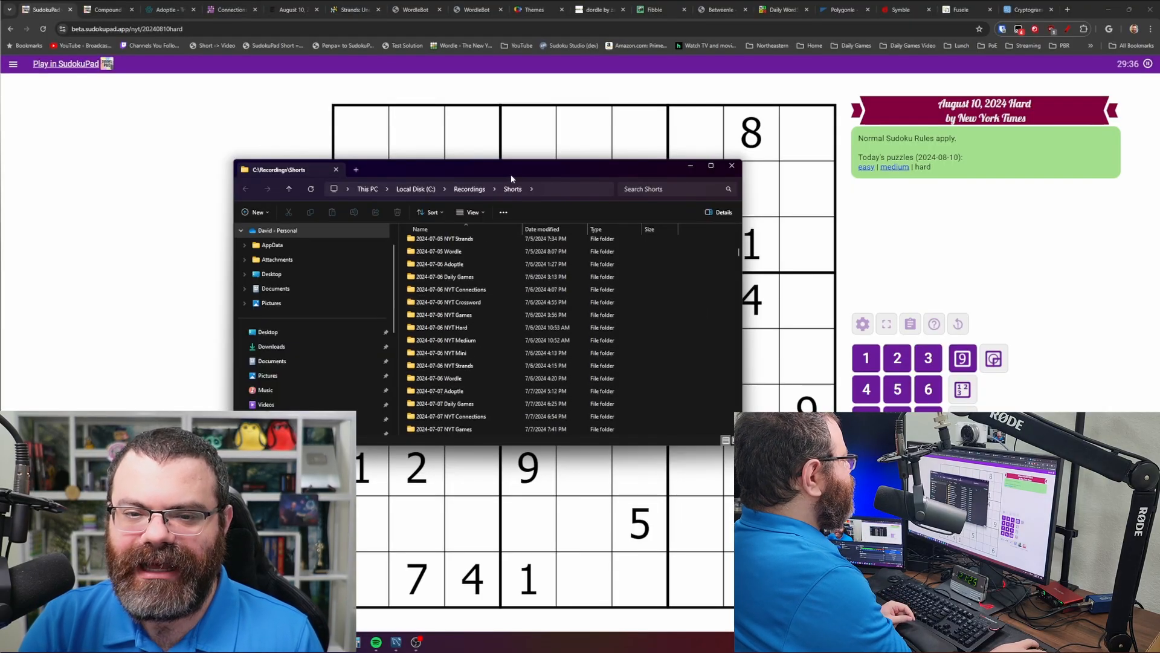
scroll(493, 339, "down", 3)
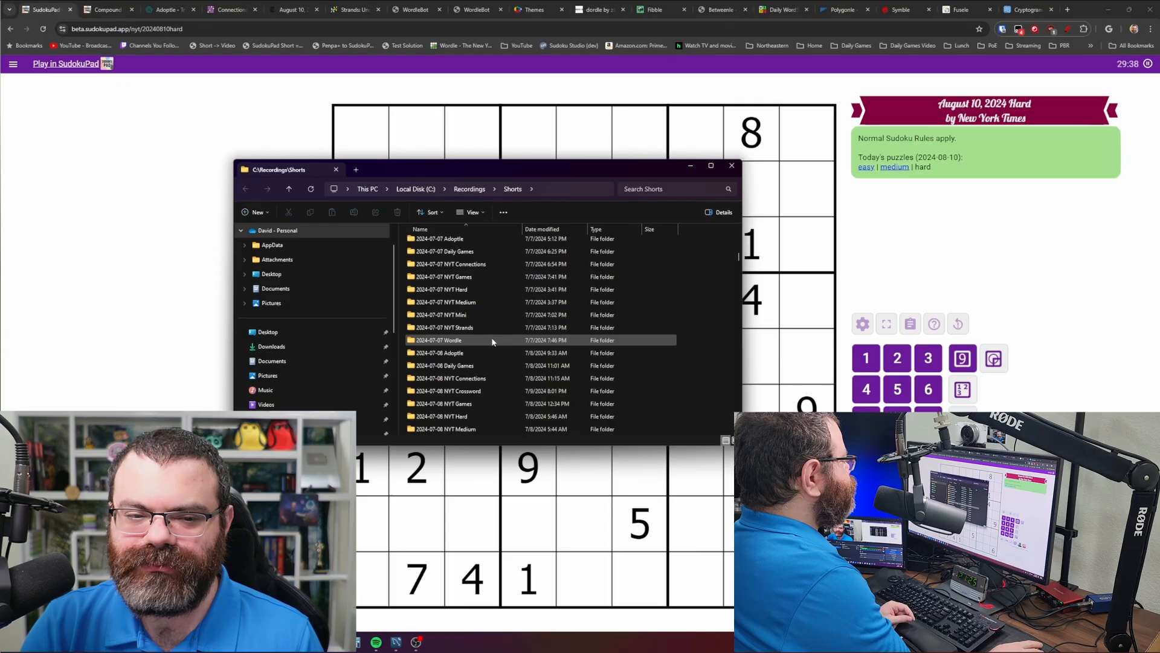
scroll(478, 348, "down", 20)
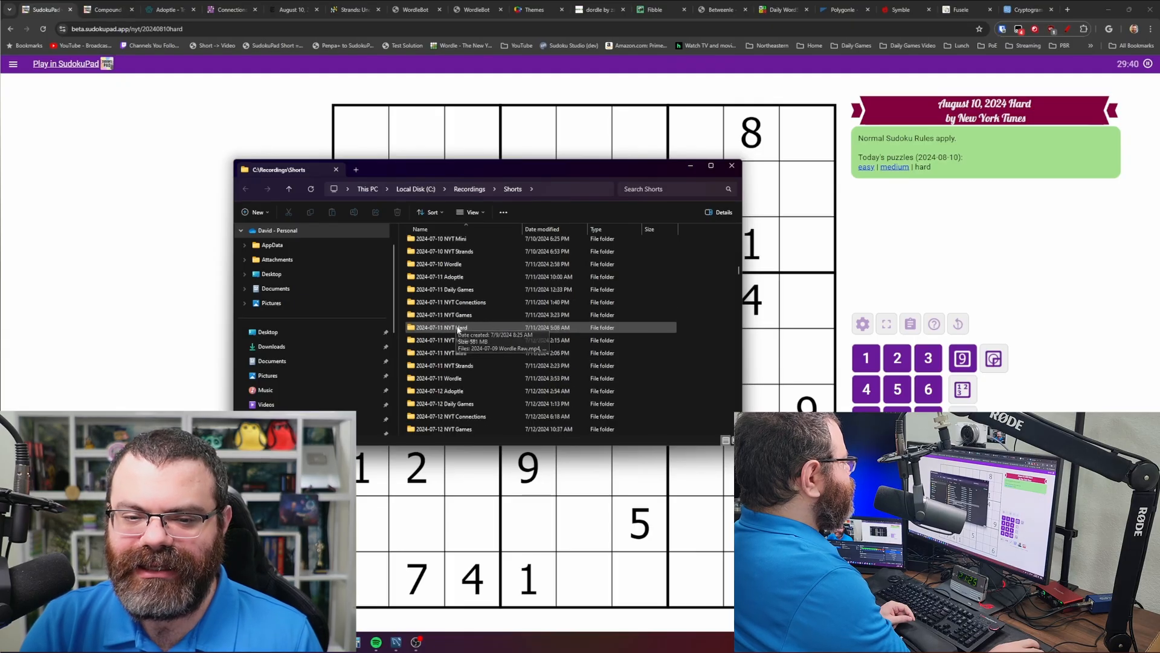
scroll(475, 352, "down", 20)
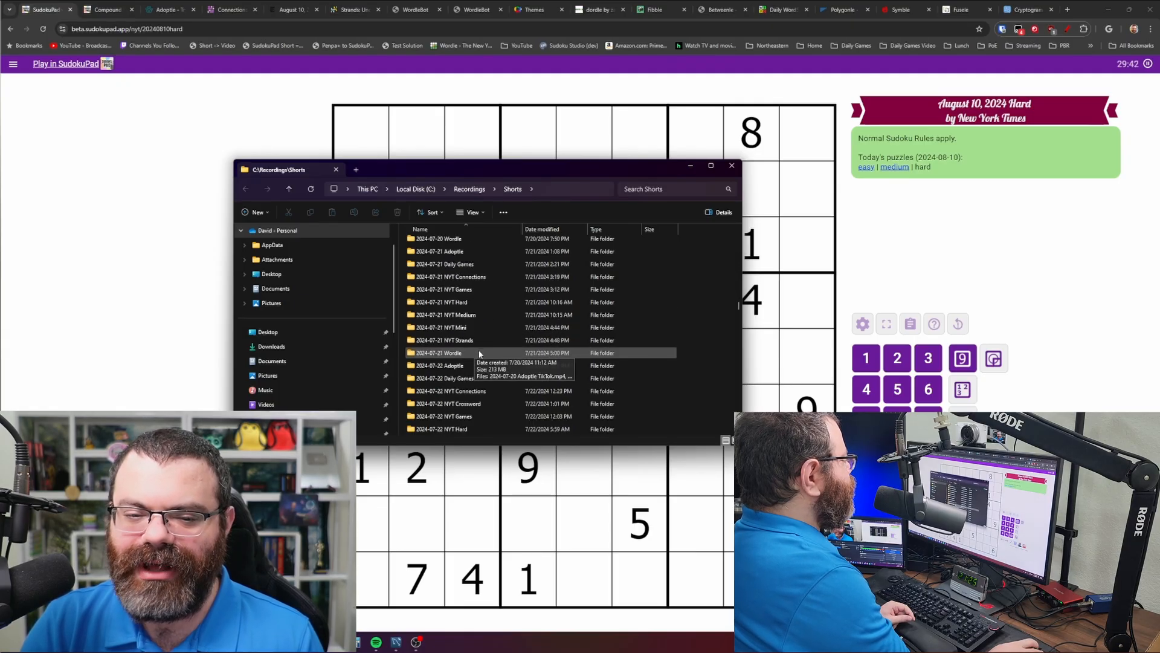
scroll(484, 353, "down", 10)
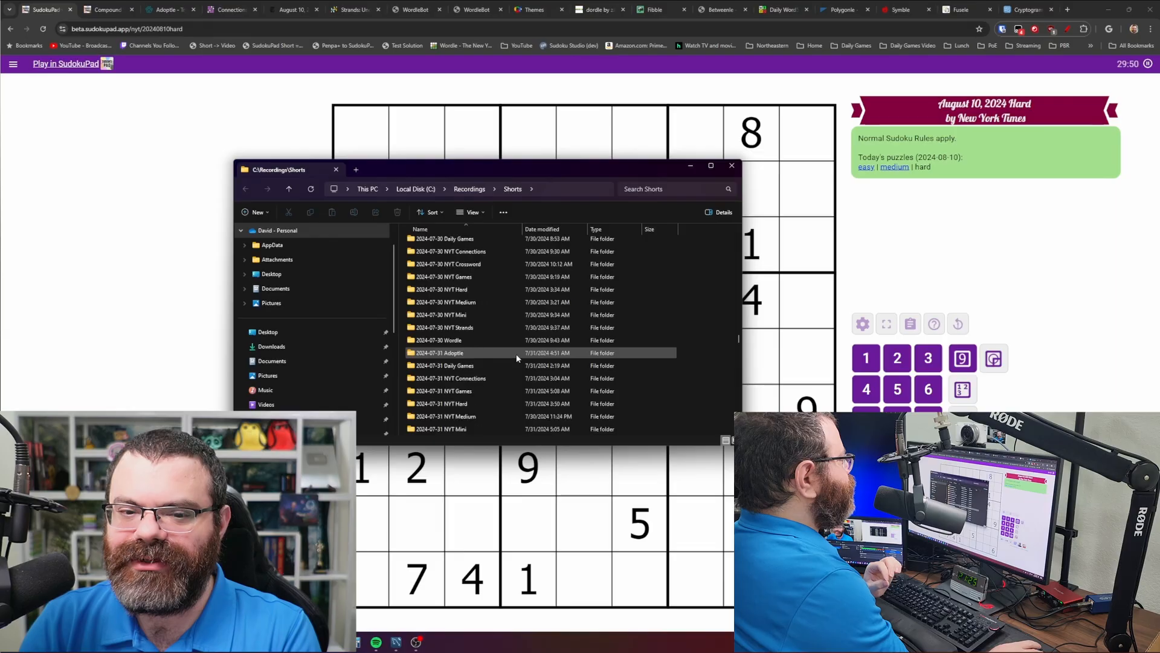
scroll(515, 354, "down", 3)
scroll(515, 354, "down", 8)
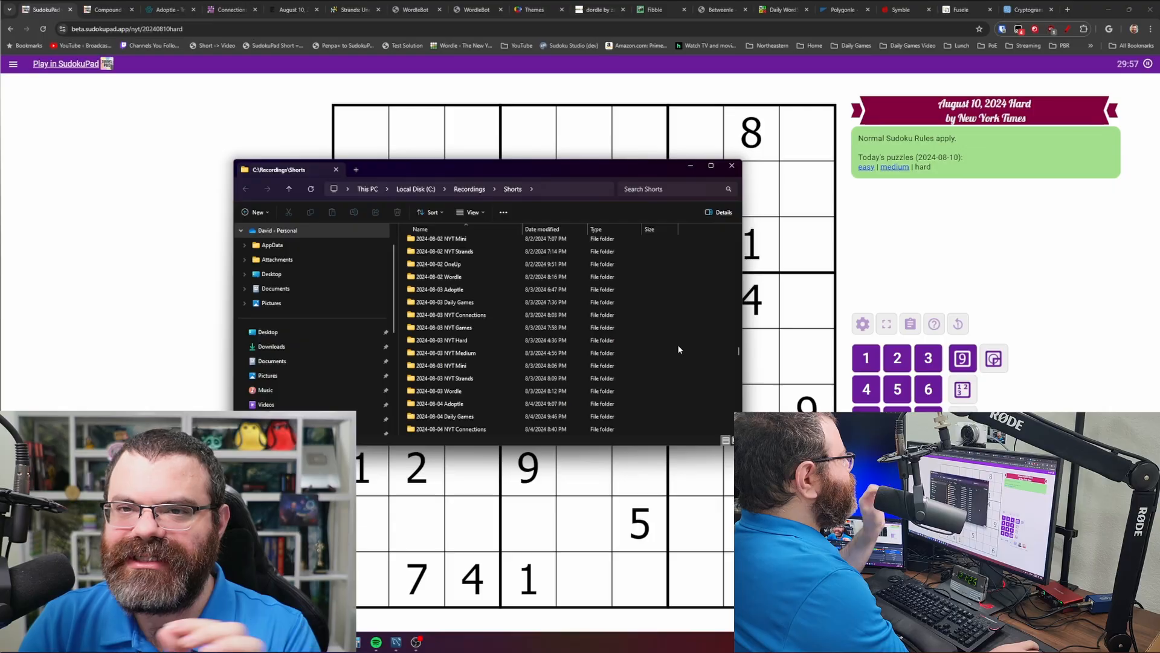
scroll(685, 348, "down", 3)
scroll(690, 346, "down", 9)
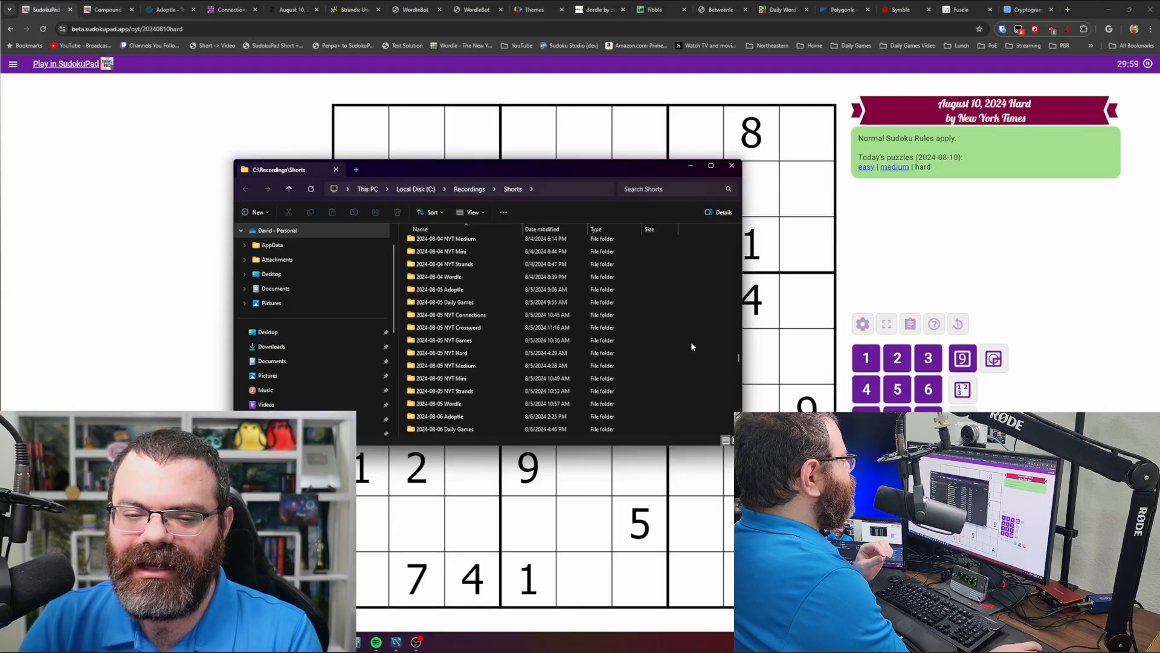
scroll(692, 346, "down", 4)
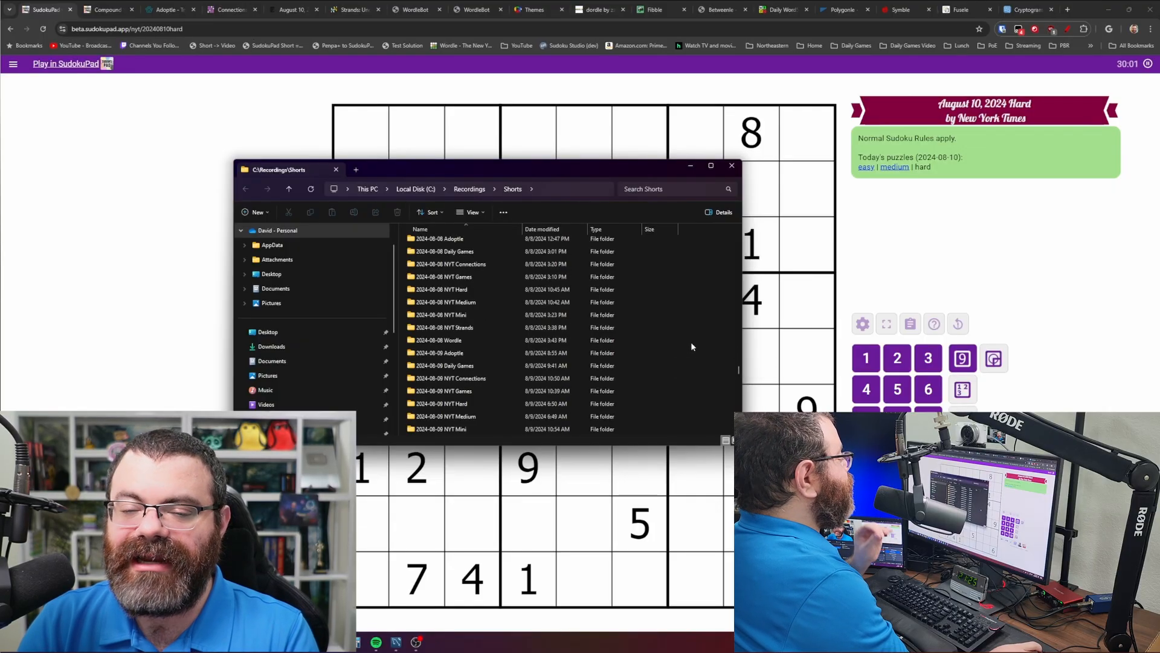
scroll(683, 340, "down", 2)
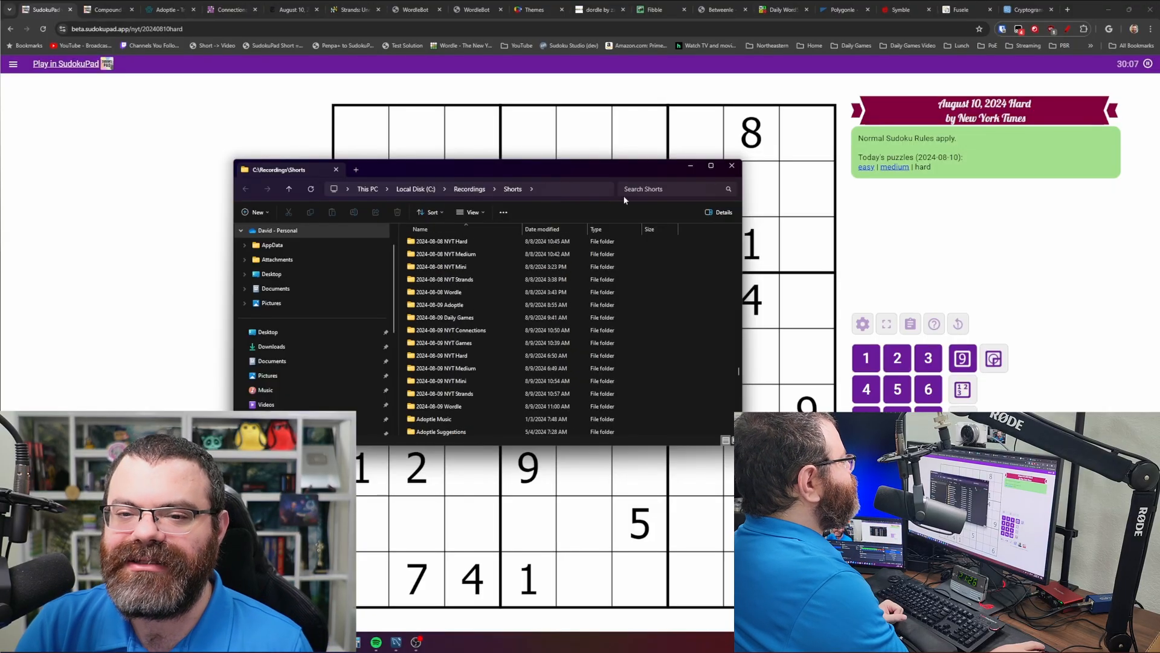
- Nudge the Shorts window and pull its top edge up to list more dated folders
left_click_drag(613, 164, 602, 172)
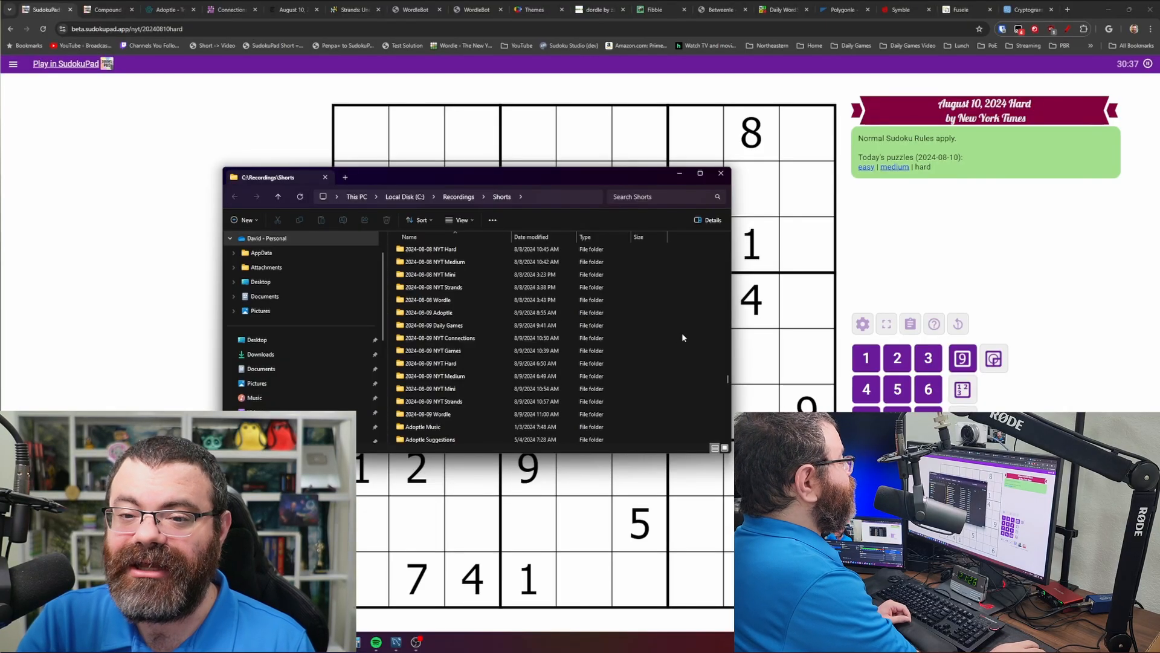
mouse_move(603, 169)
left_mouse_down()
mouse_move(594, 133)
mouse_move(605, 150)
left_mouse_up()
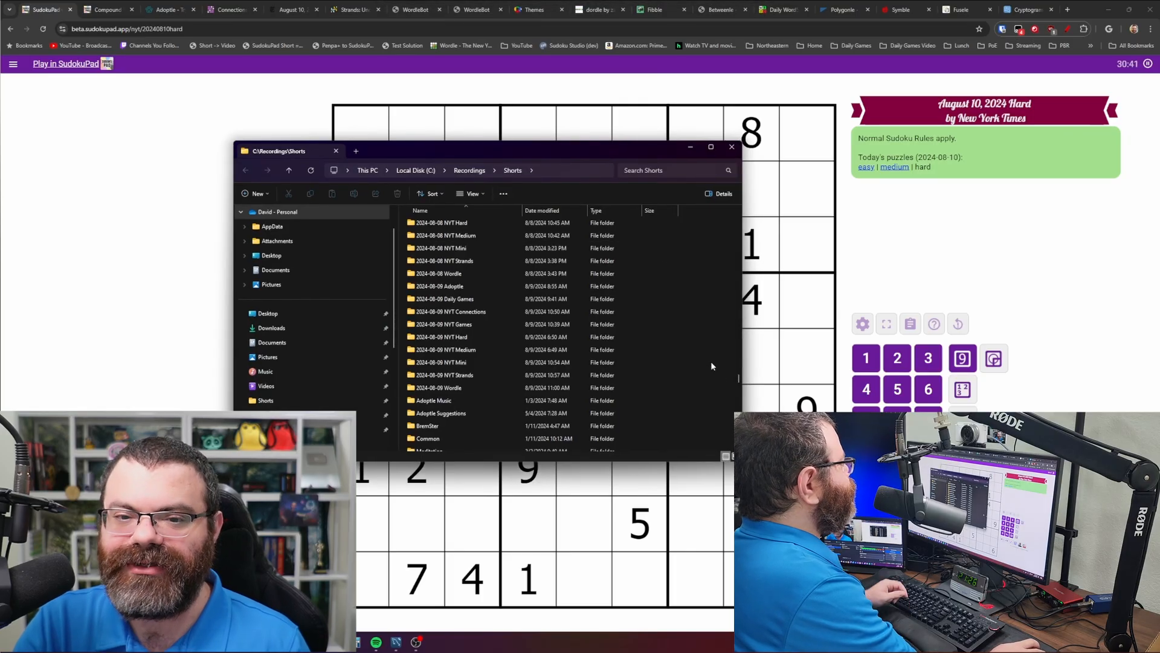
left_click(559, 169)
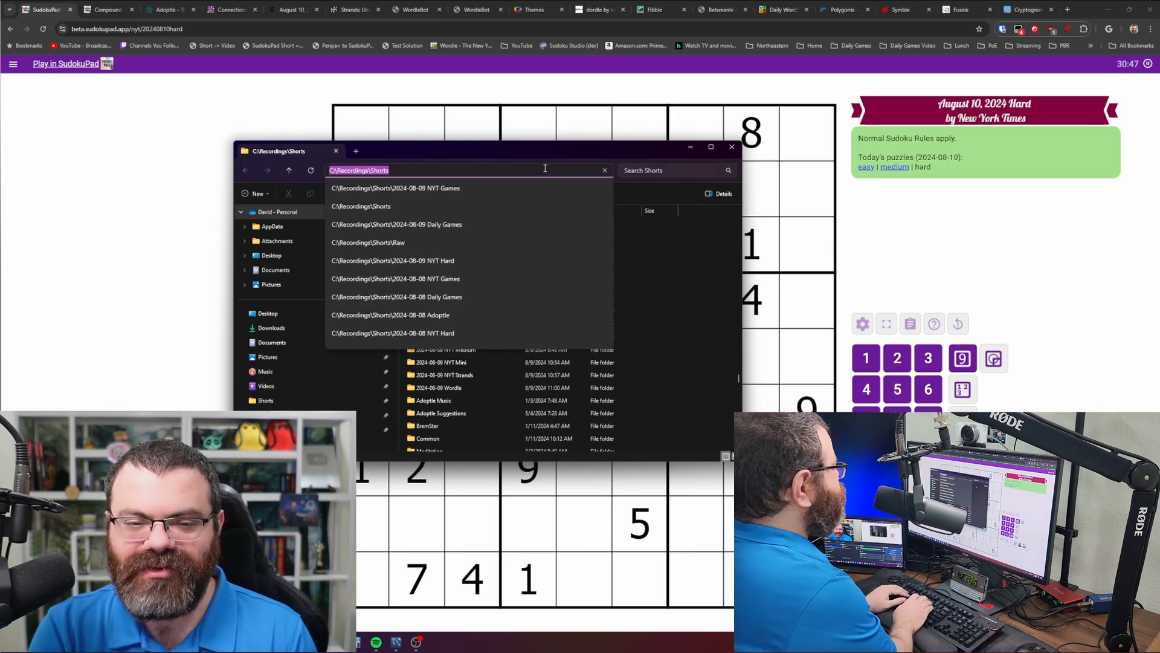
type("py .\\fo")
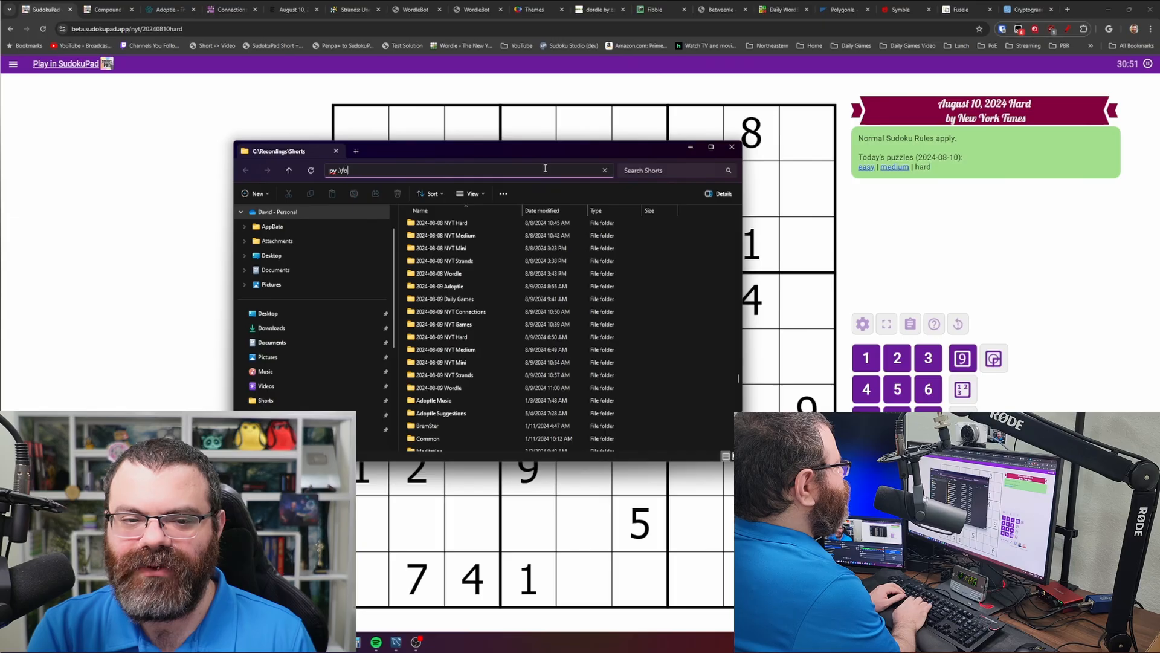
type("lders.py")
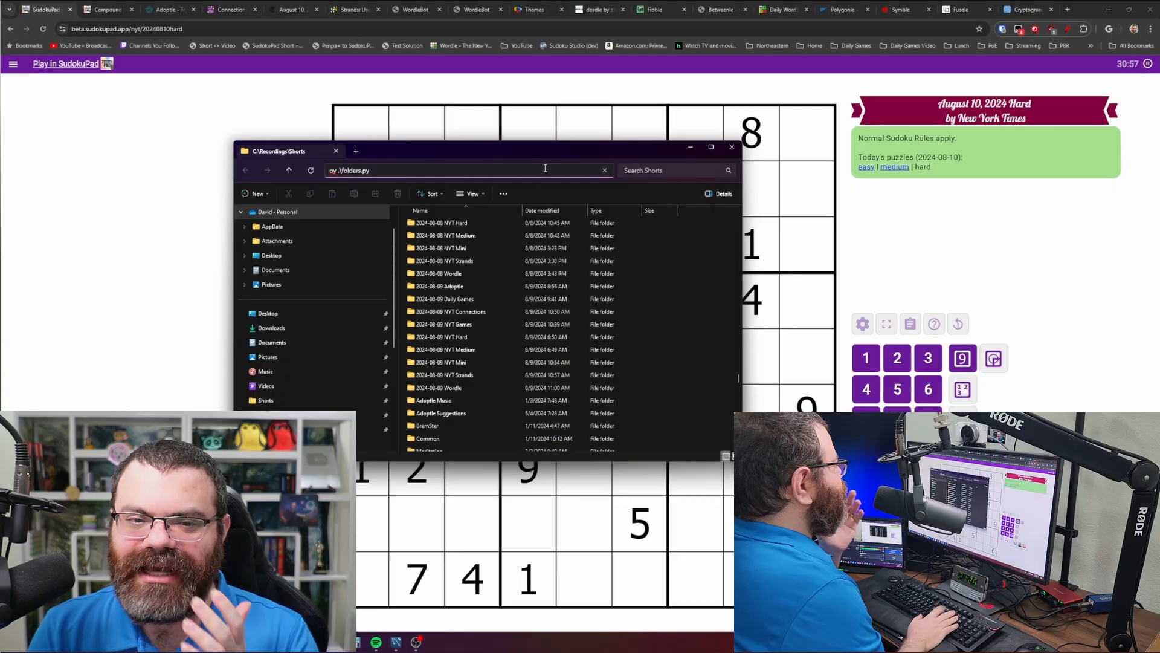
key("Return")
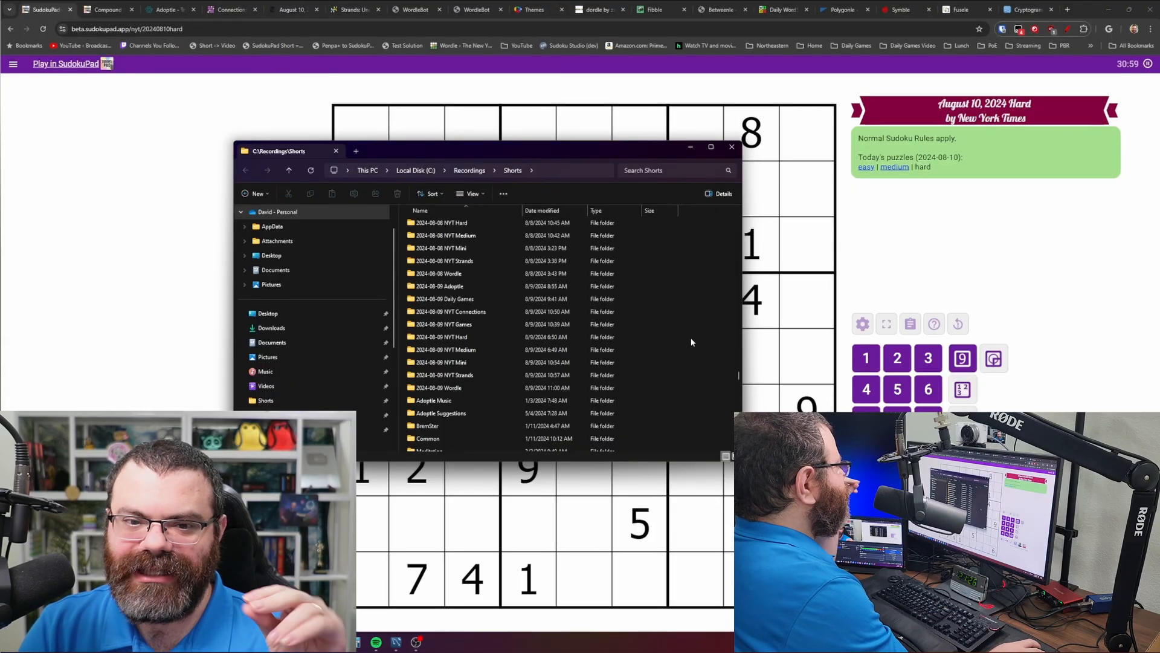
scroll(665, 327, "up", 10)
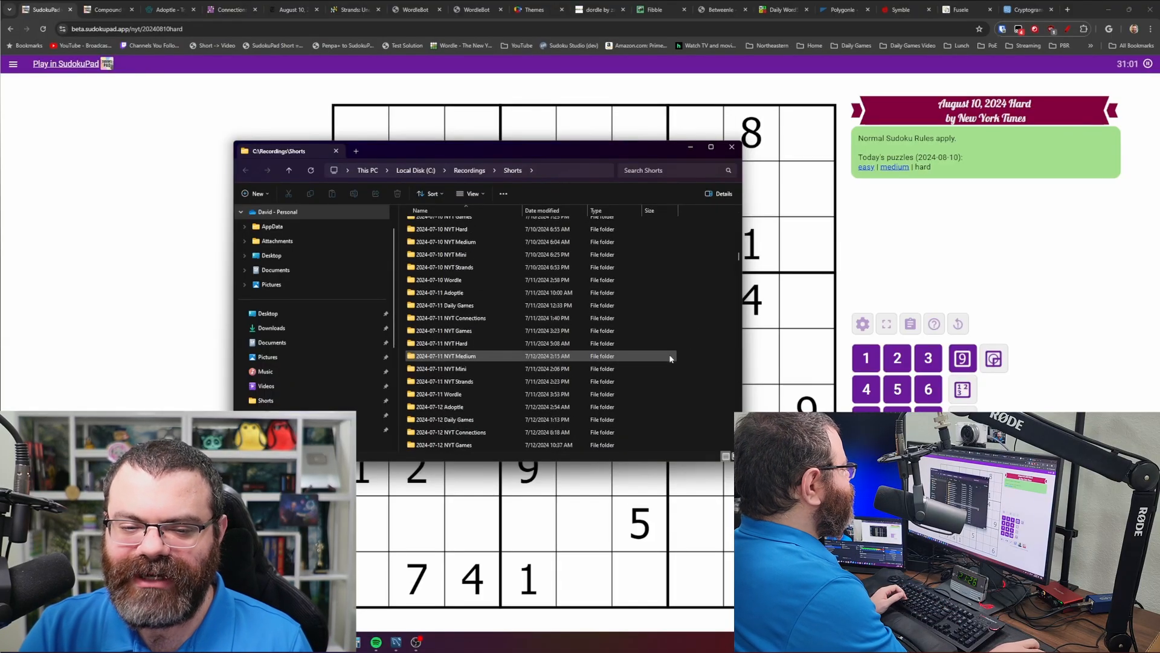
scroll(663, 356, "down", 14)
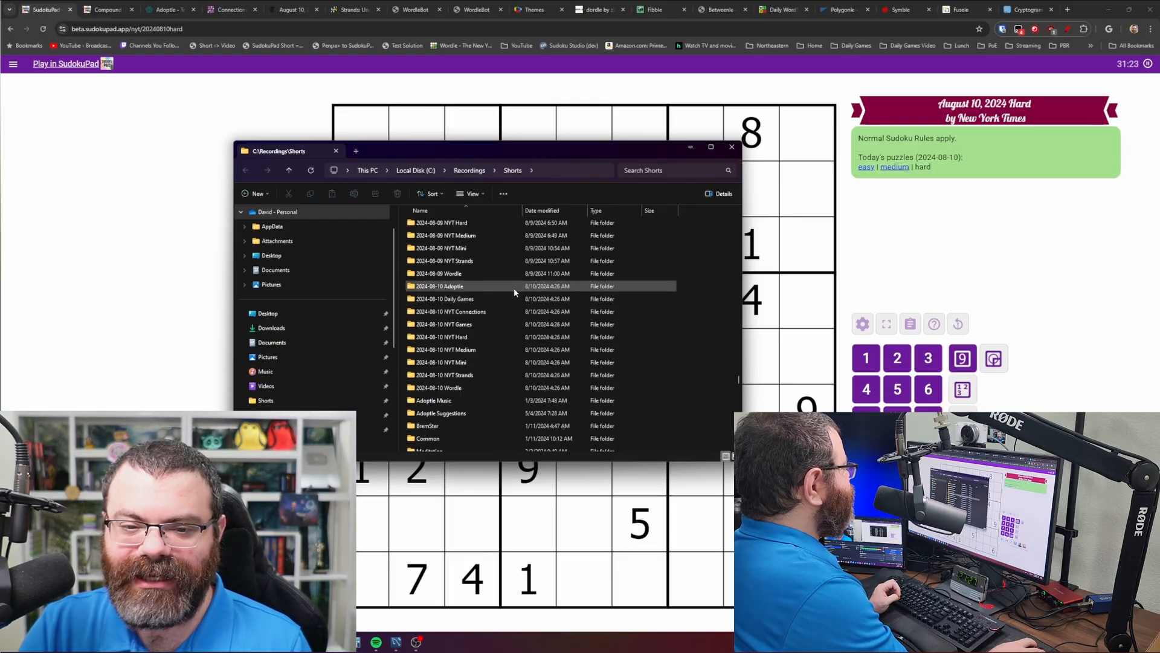
left_click(511, 324)
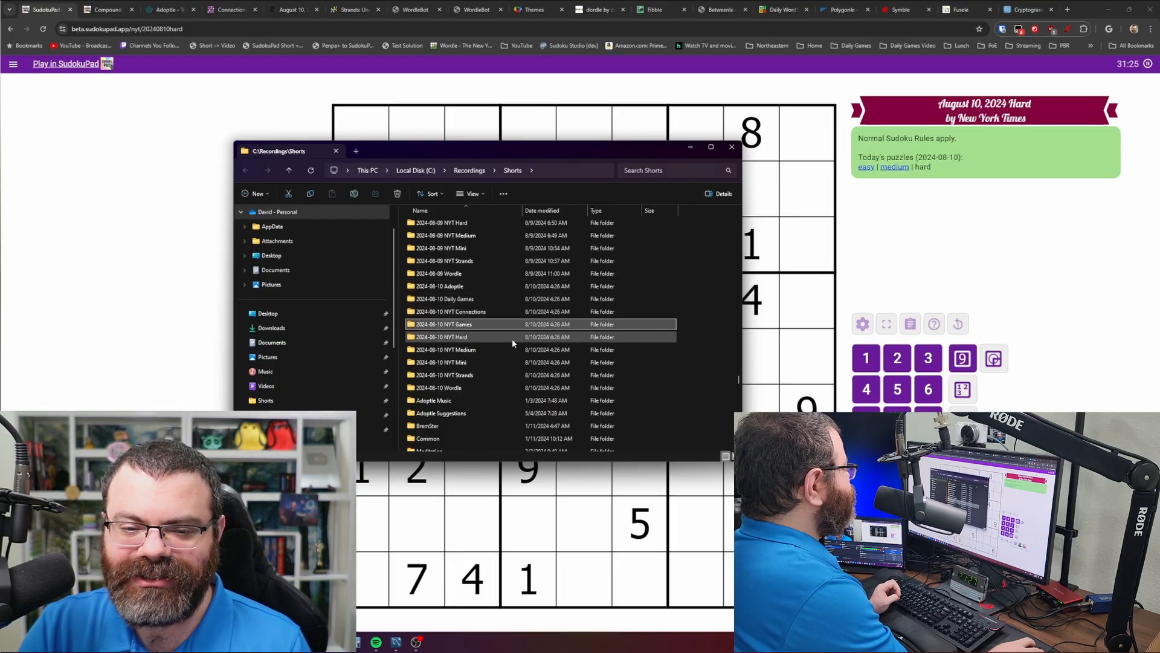
left_click(506, 387)
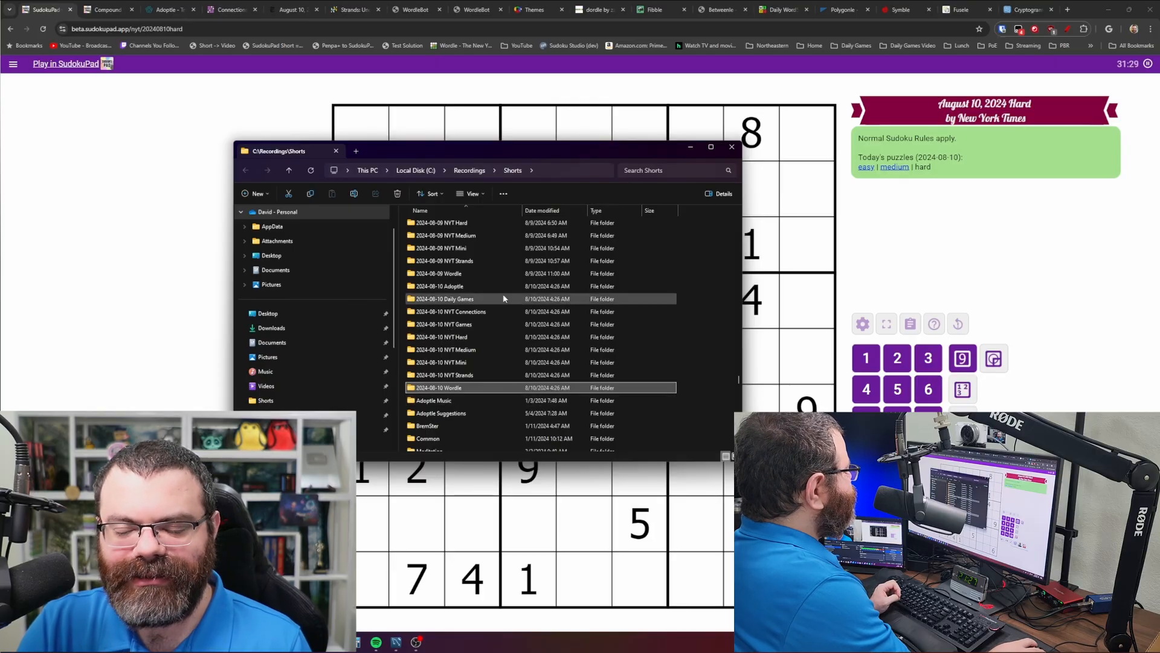
left_click(686, 326)
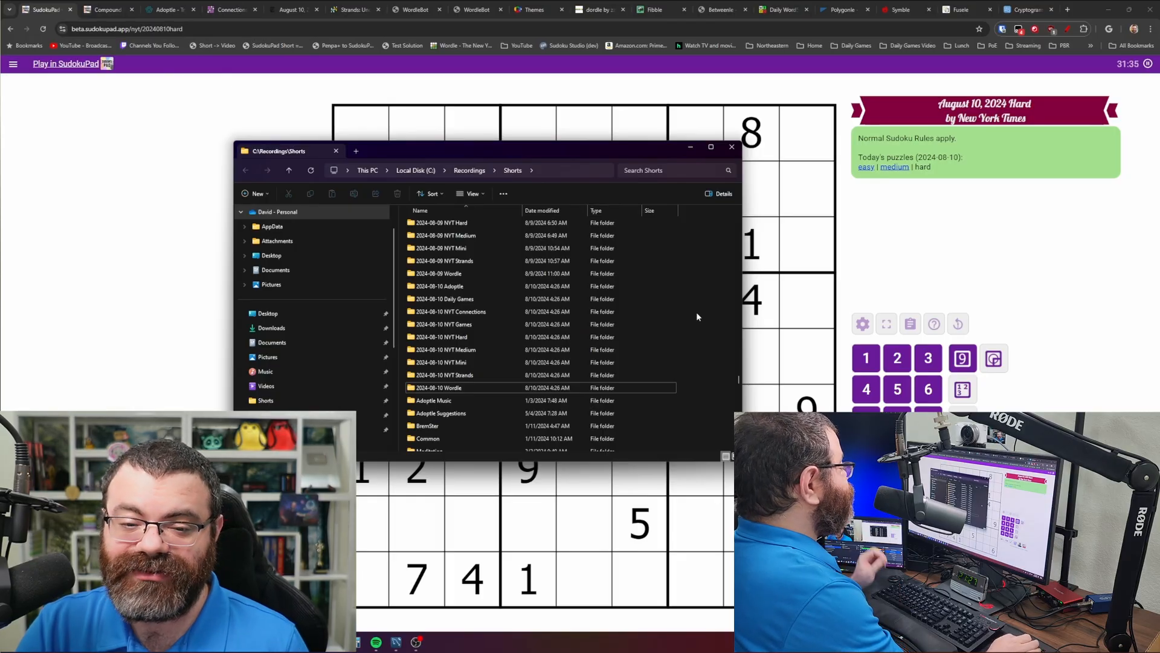
- Create a new Shorts folder named '2024-08-10 NYT Crossword'
key("ctrl+shift+n")
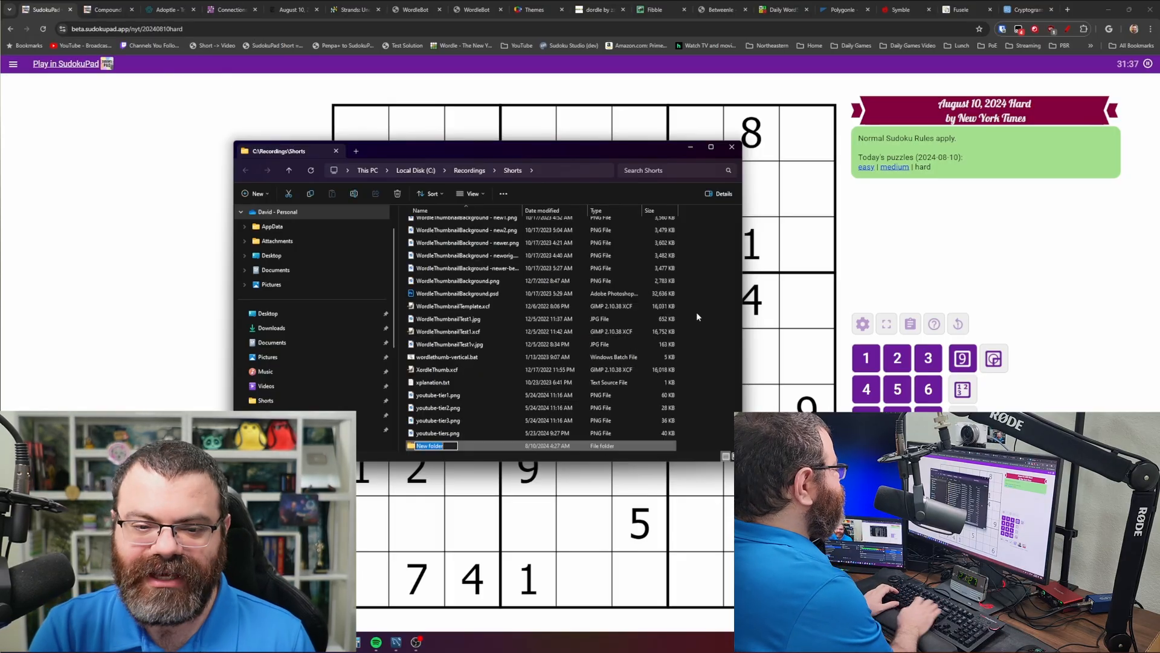
type("2024-08-")
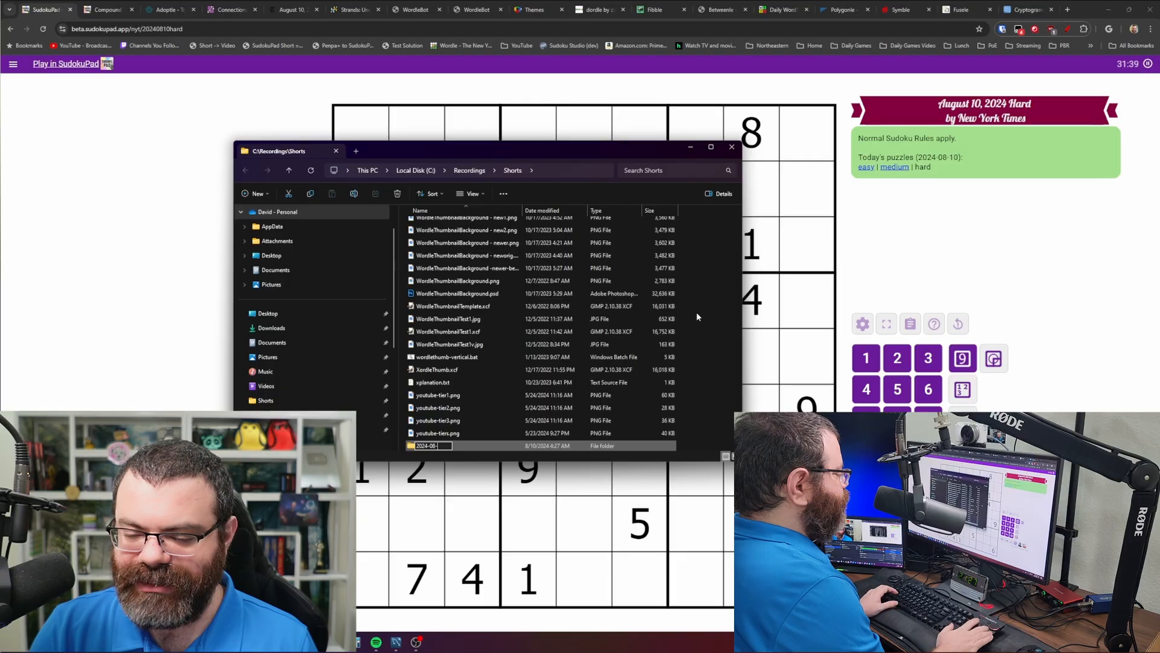
type("10 NYT Cr")
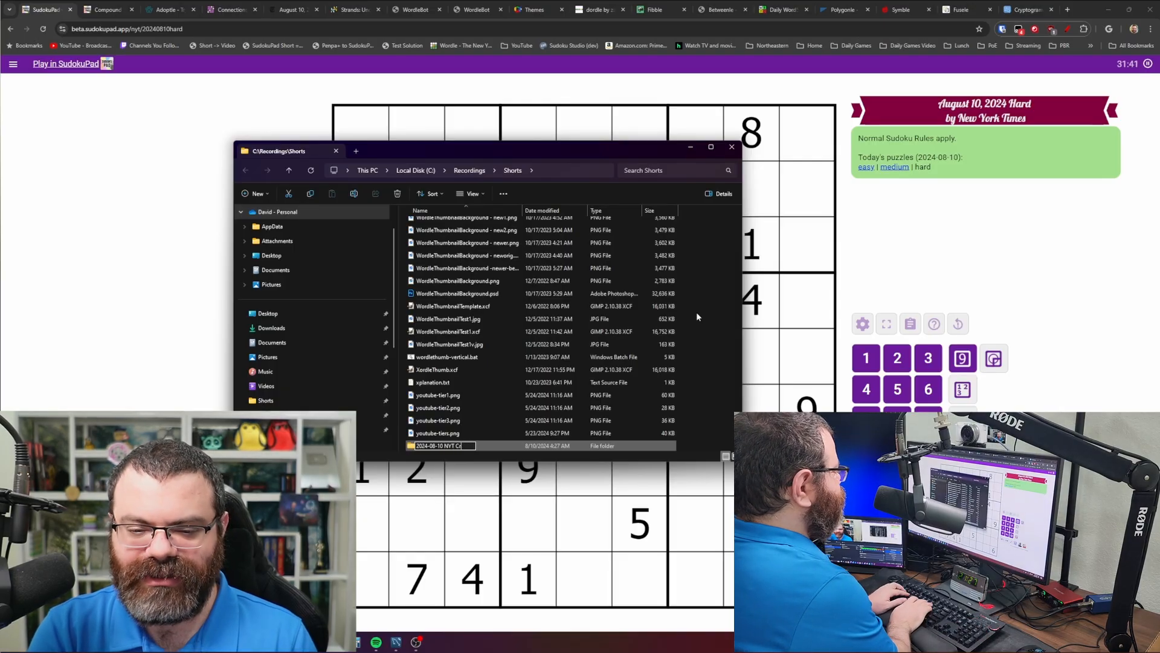
type("ossword")
key("Return")
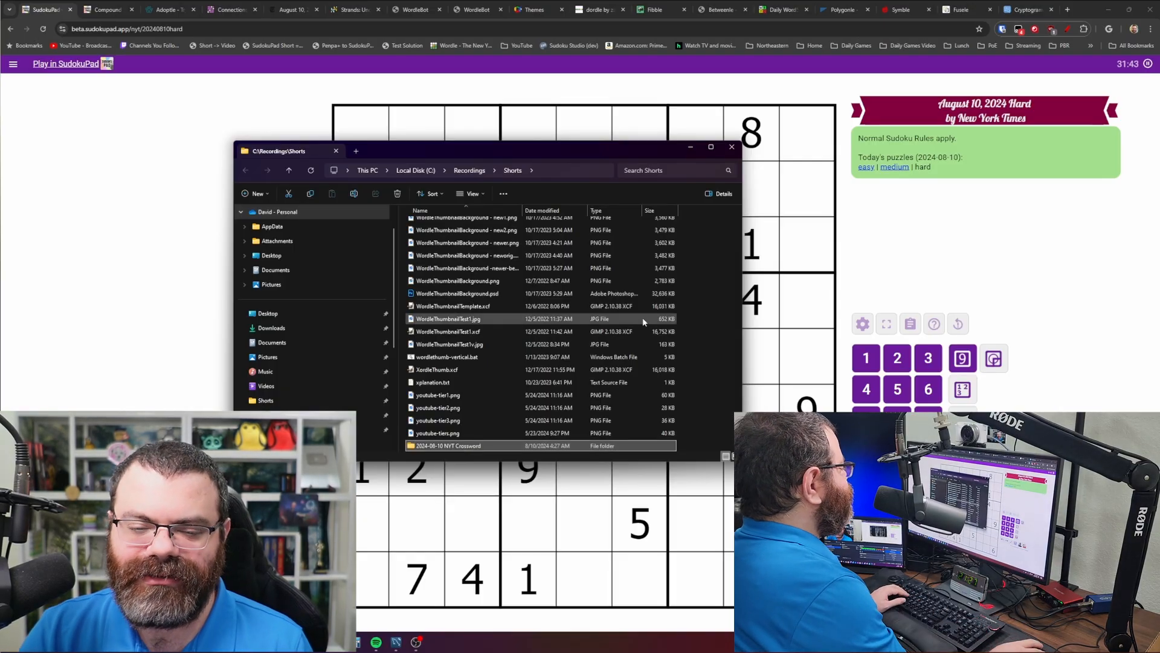
scroll(514, 354, "down", 3)
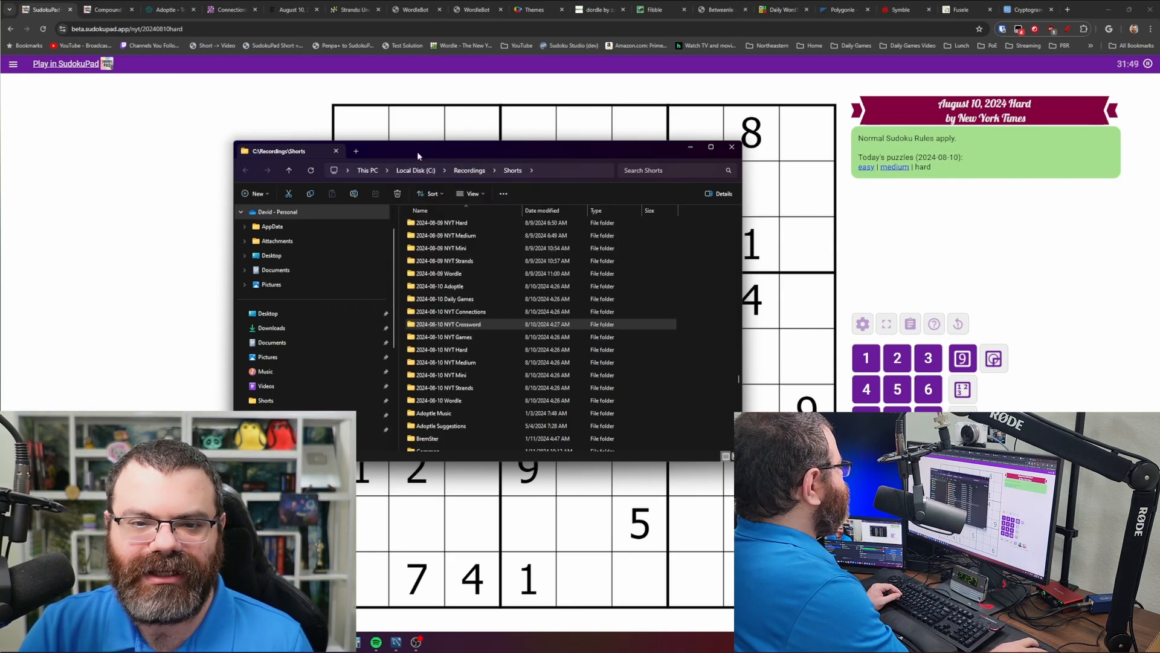
left_click_drag(418, 153, 0, 167)
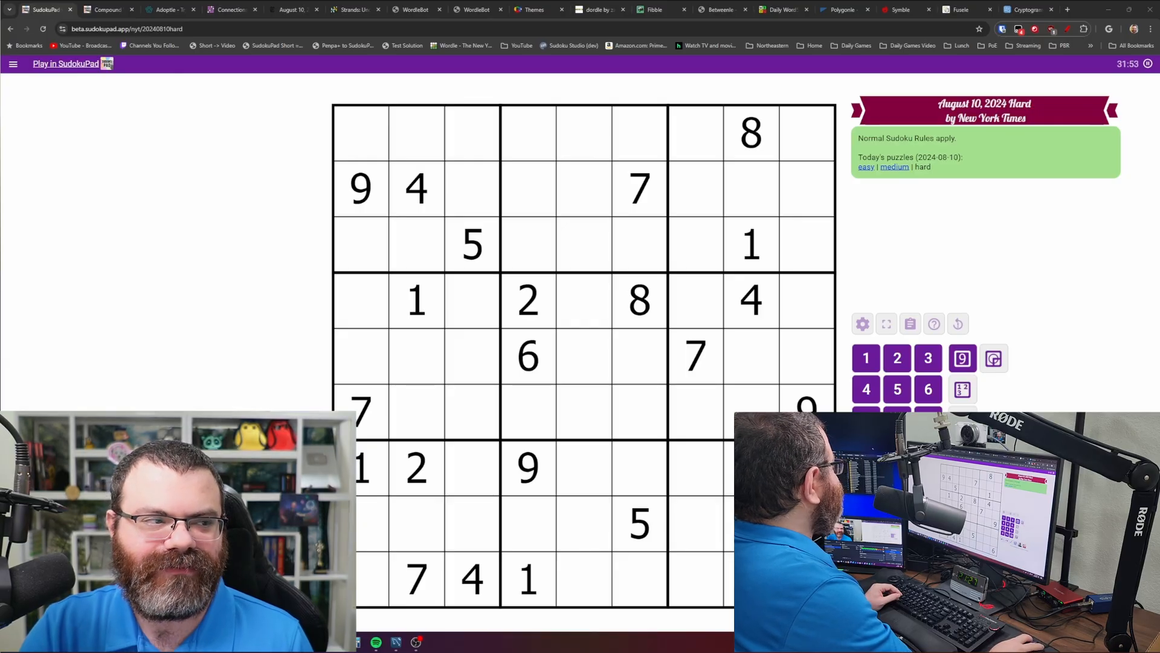
left_click_drag(0, 192, 630, 200)
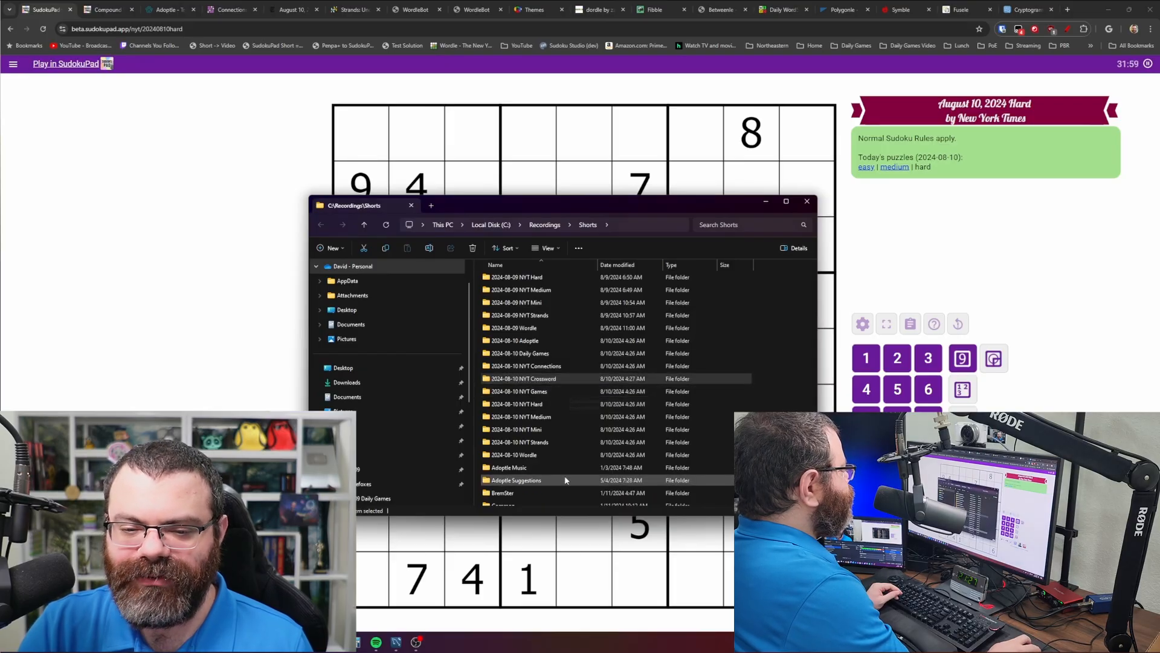
- Open the 2024-08-10 NYT Hard folder in a new tab and open the Raw folder
left_click(549, 406)
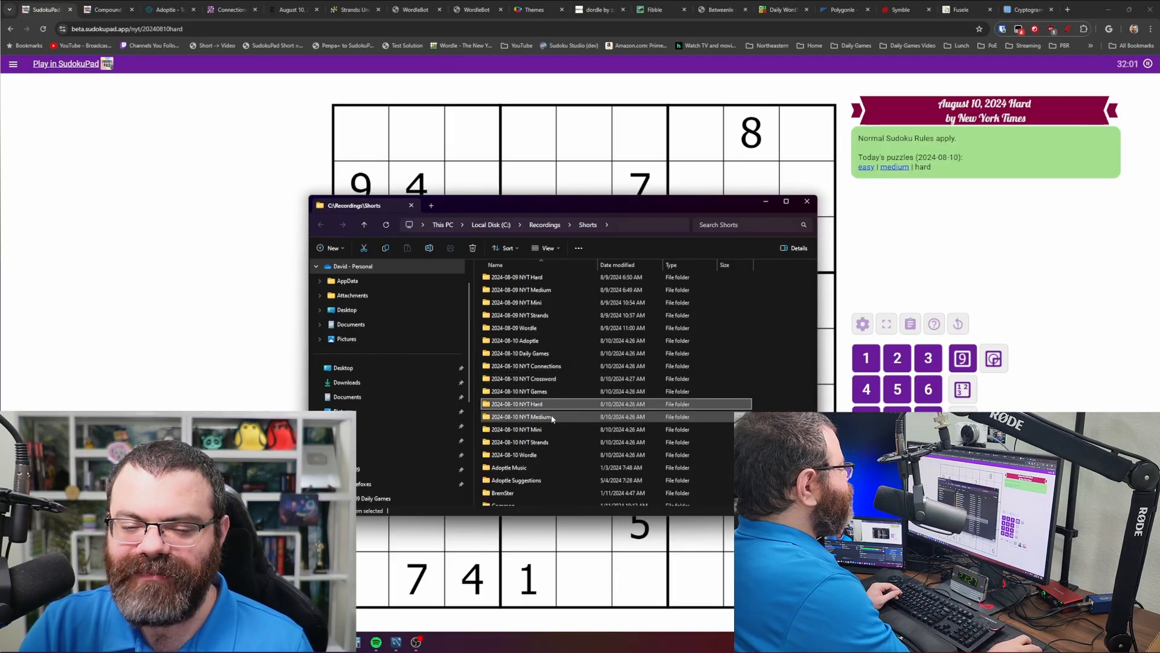
left_click_drag(586, 206, 549, 176)
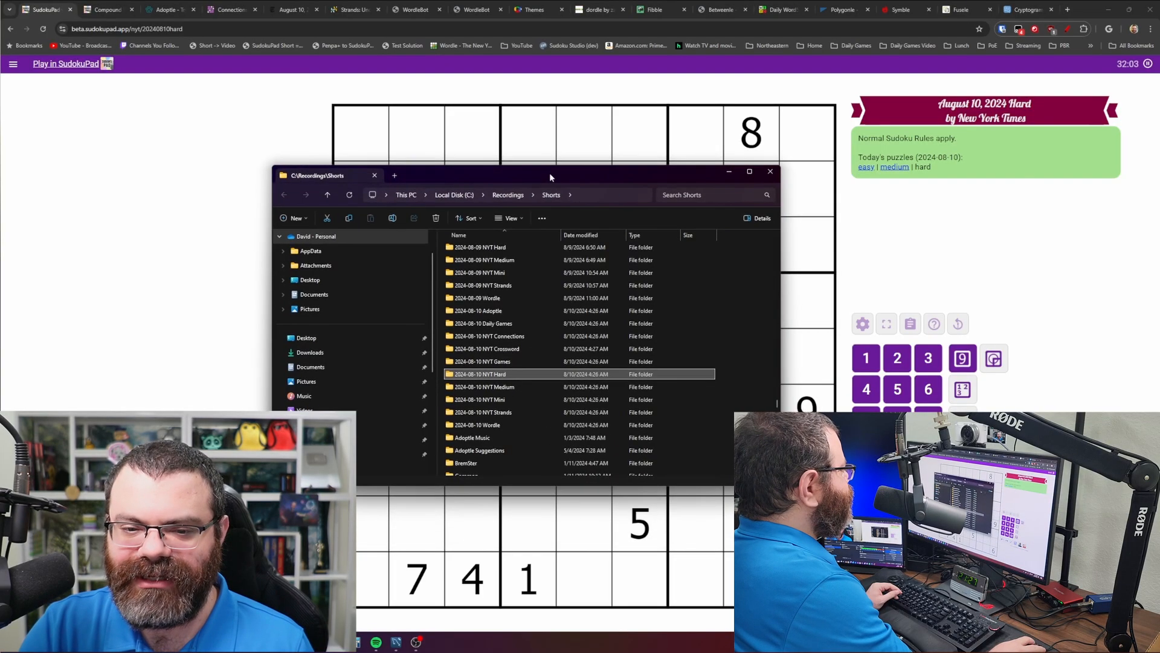
middle_click(505, 376)
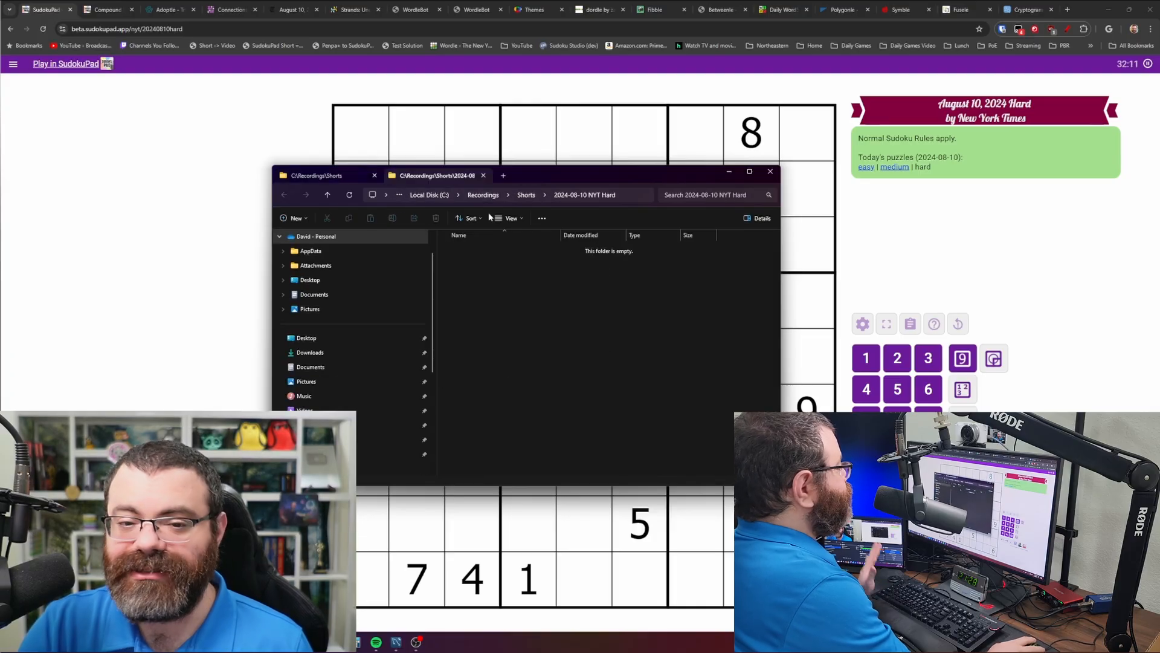
left_click(338, 175)
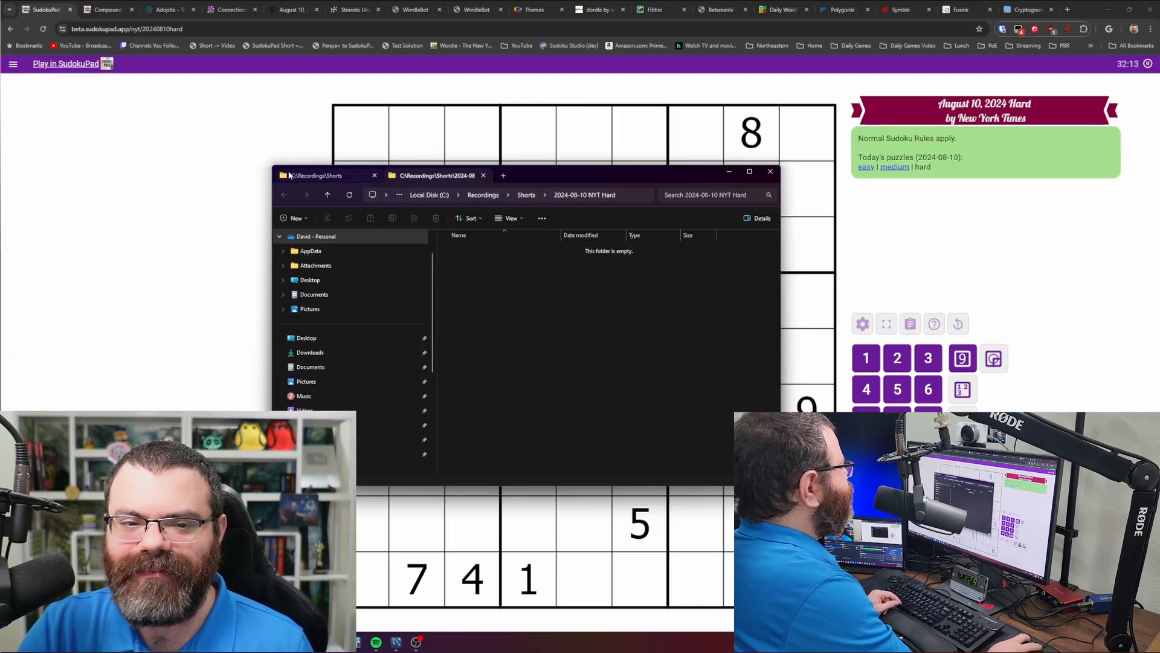
left_click(552, 375)
key("r")
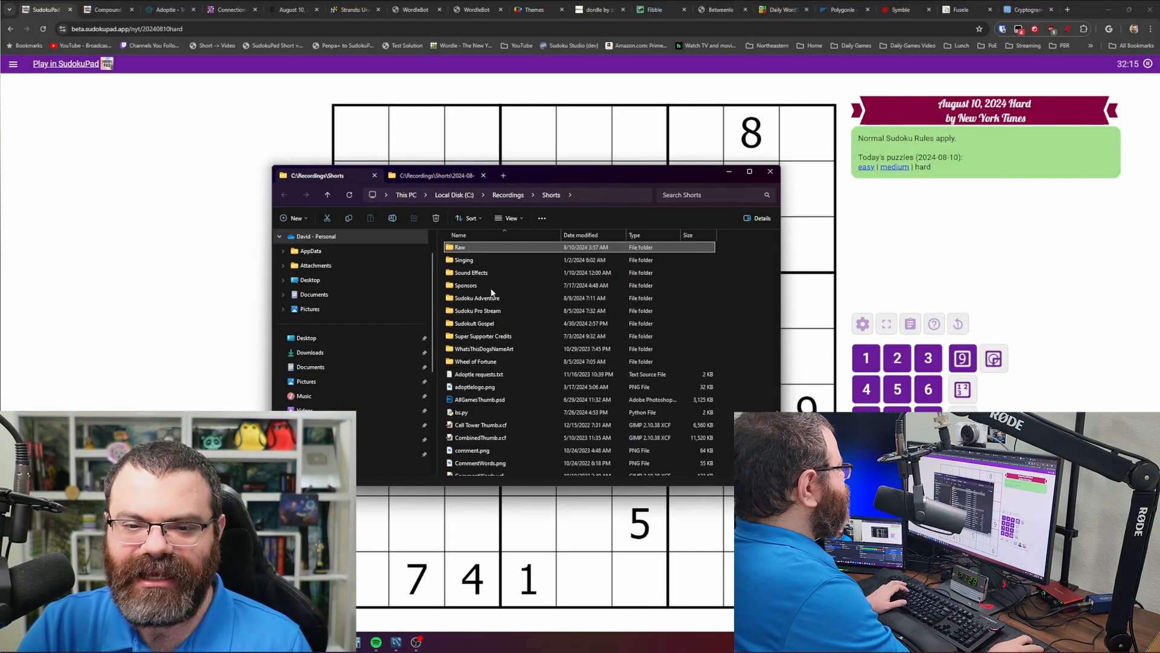
double_click(472, 249)
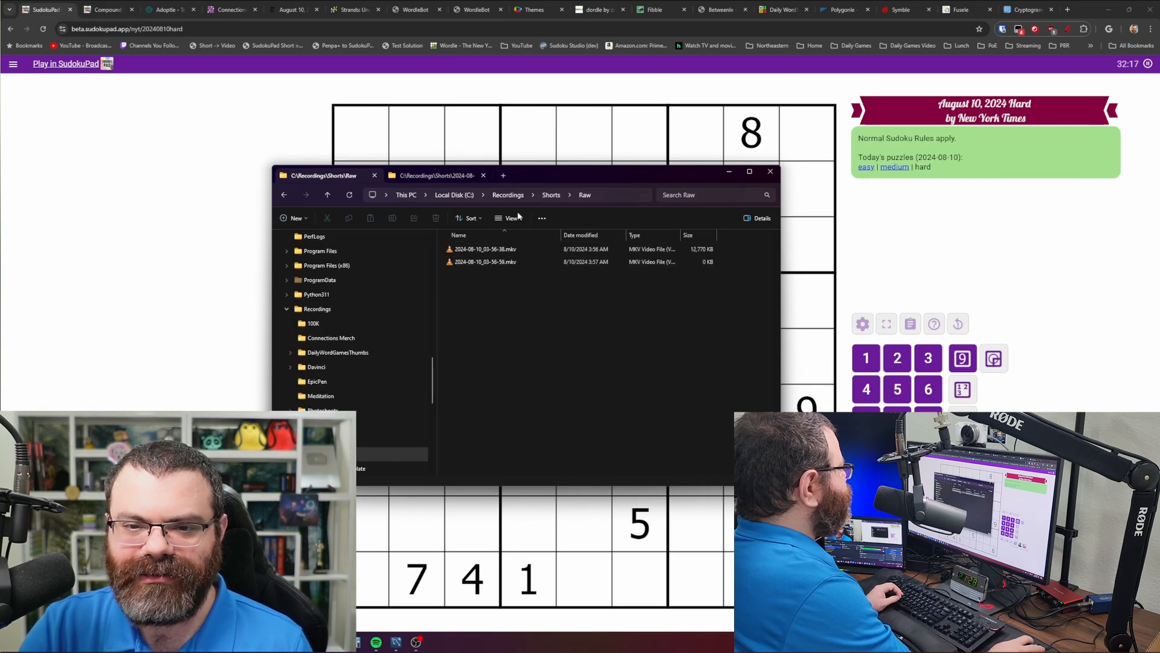
- Delete the 2024-08-10_03-56-38 recording from Raw, then move the Explorer window off the main screen
mouse_move(541, 172)
left_mouse_down()
mouse_move(510, 175)
mouse_move(519, 181)
left_mouse_up()
left_click(397, 180)
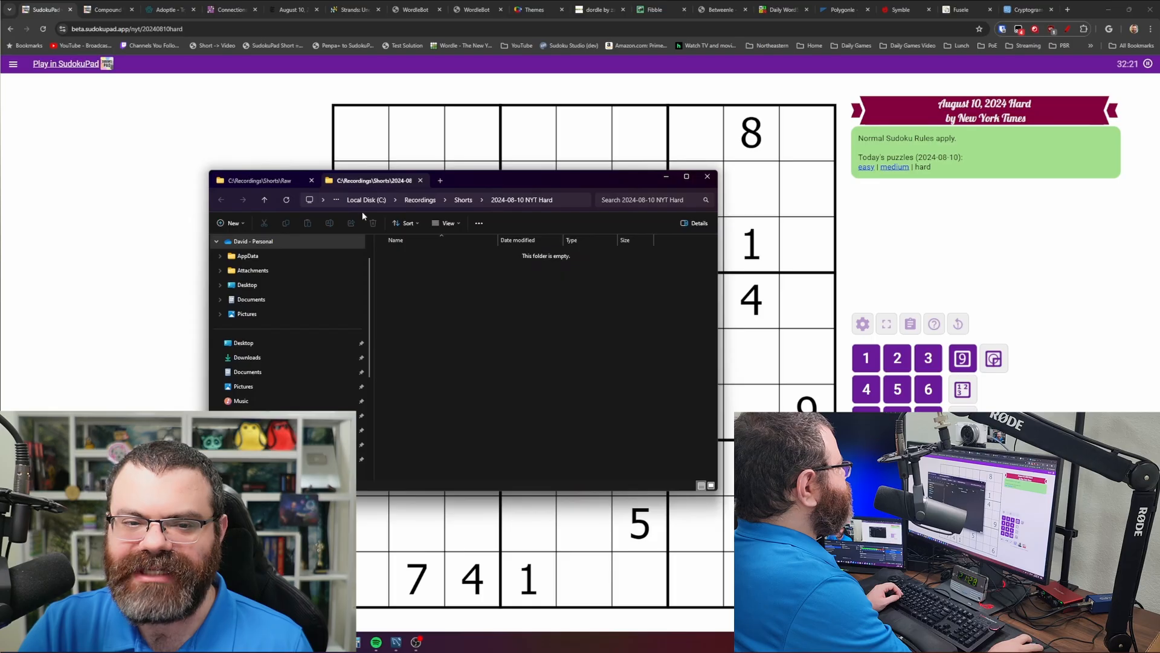
left_click(266, 180)
key("ctrl+a")
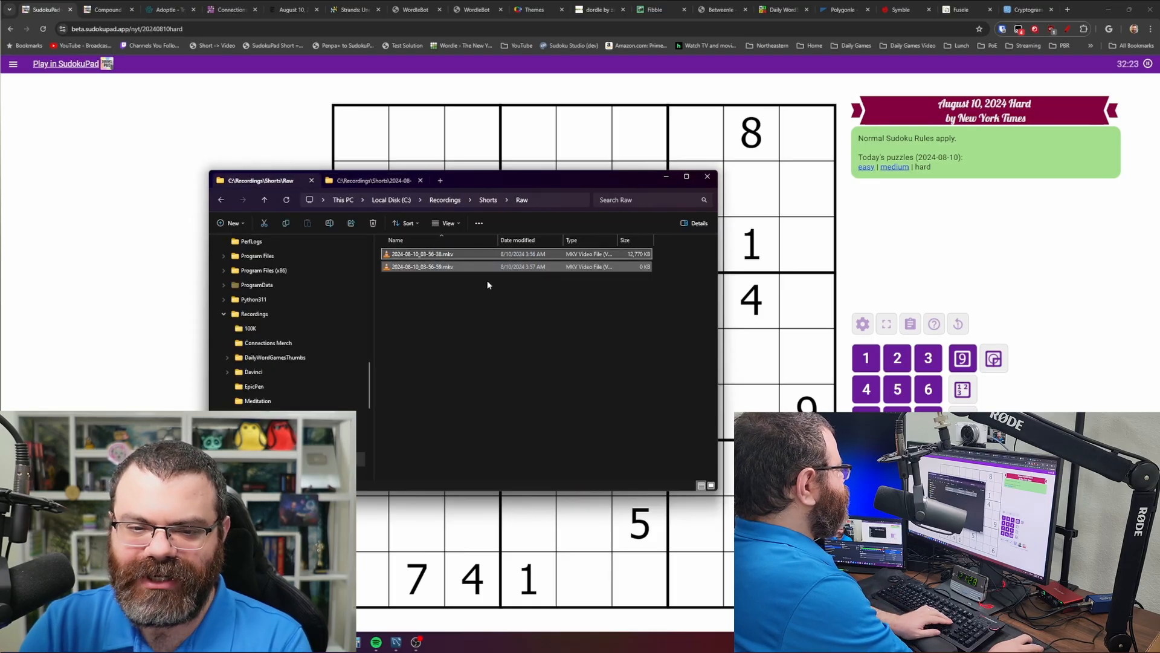
left_click(430, 267)
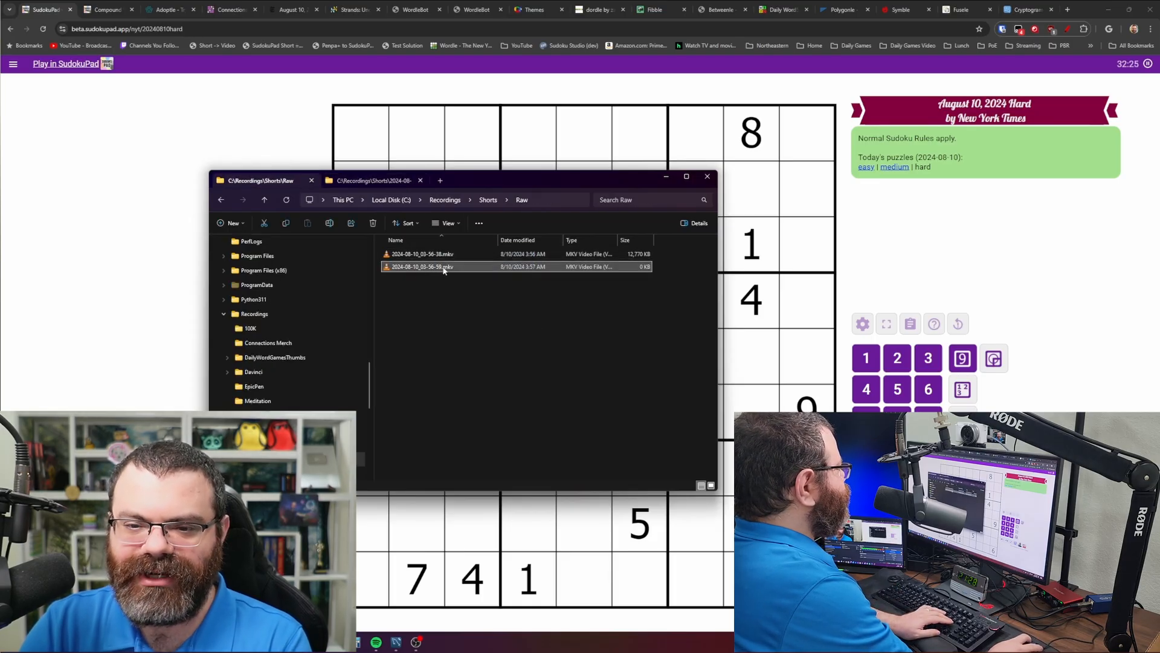
key("Up")
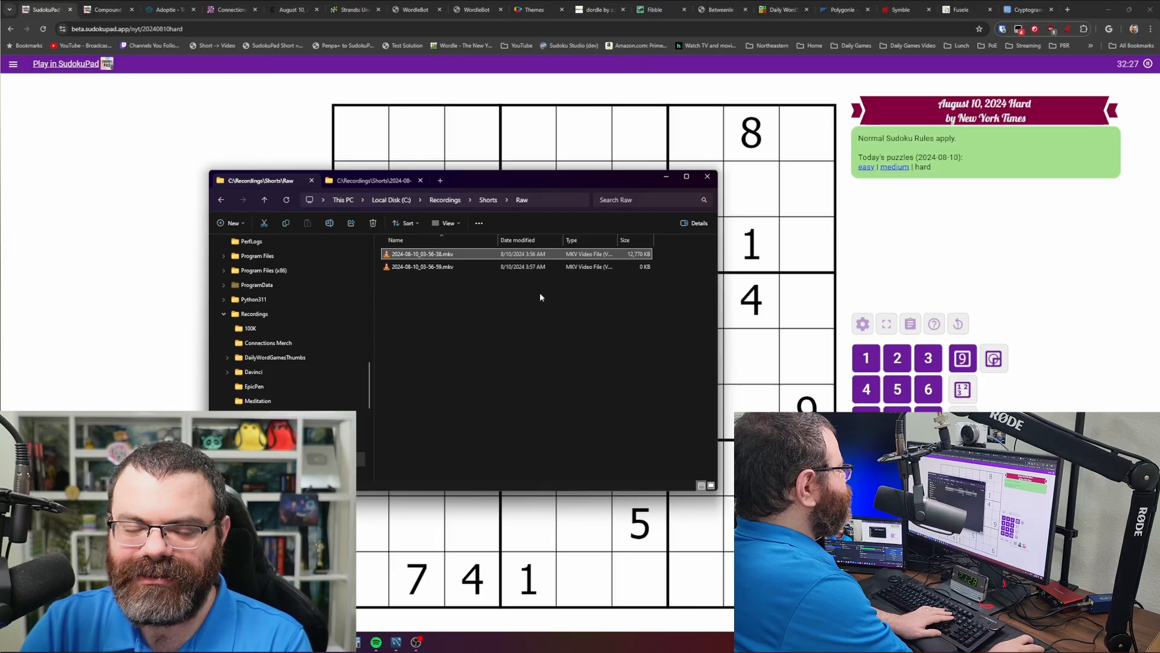
key("Delete")
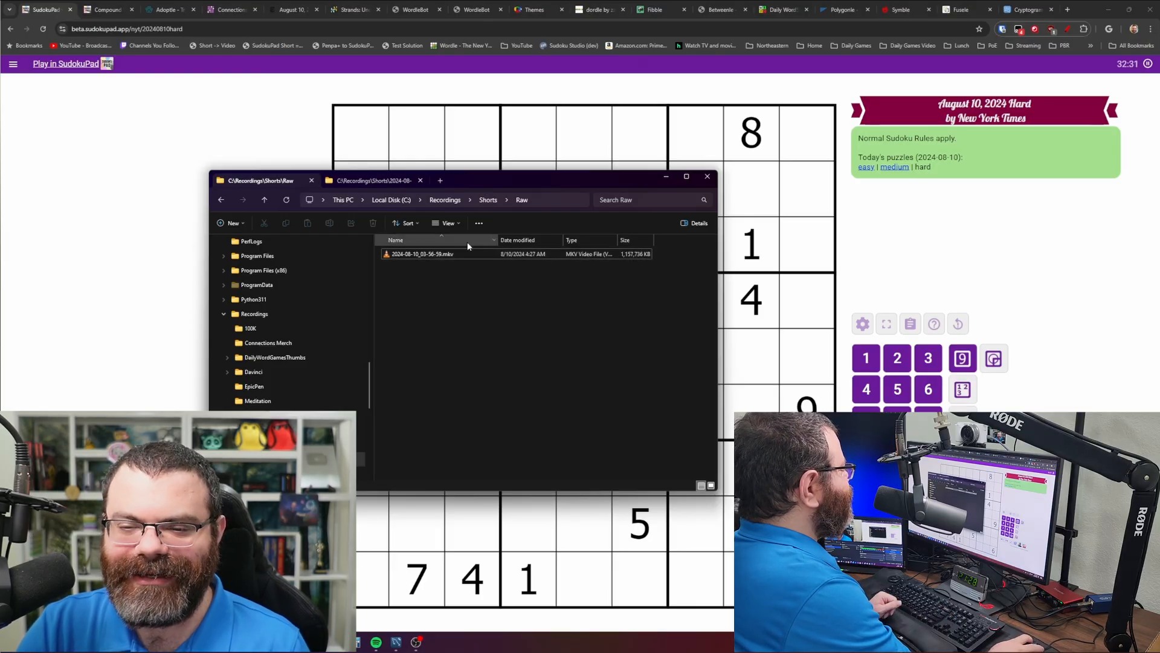
left_click(371, 180)
left_click_drag(516, 187, 492, 188)
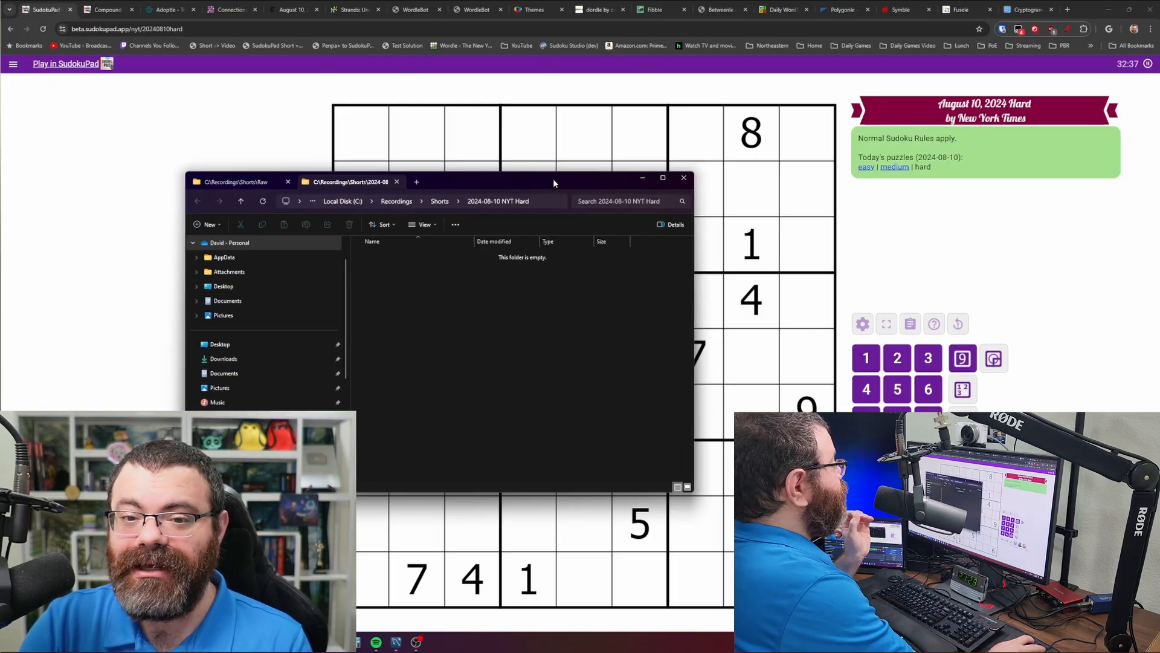
left_click_drag(558, 178, 0, 227)
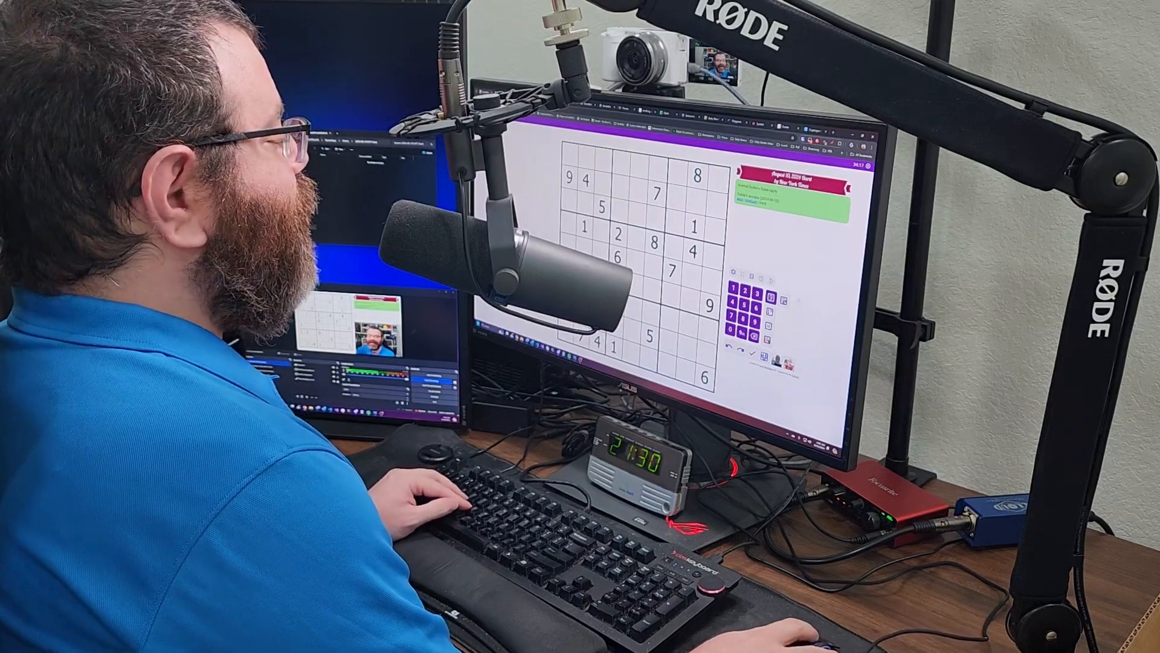
- Restart the August 10, 2024 Hard puzzle, confirming Restart in the dialog
left_click(770, 280)
left_click(637, 255)
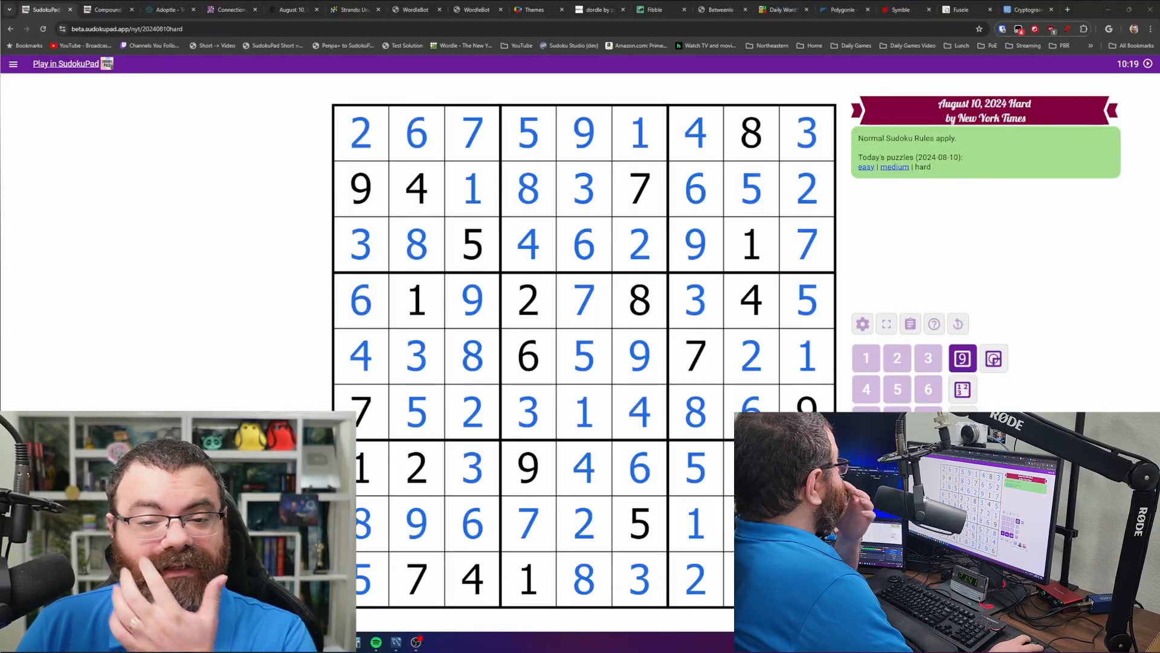
- Delete the short 2024-08-10_04-29-10.mkv recording from the Raw folder
left_click_drag(0, 172, 502, 135)
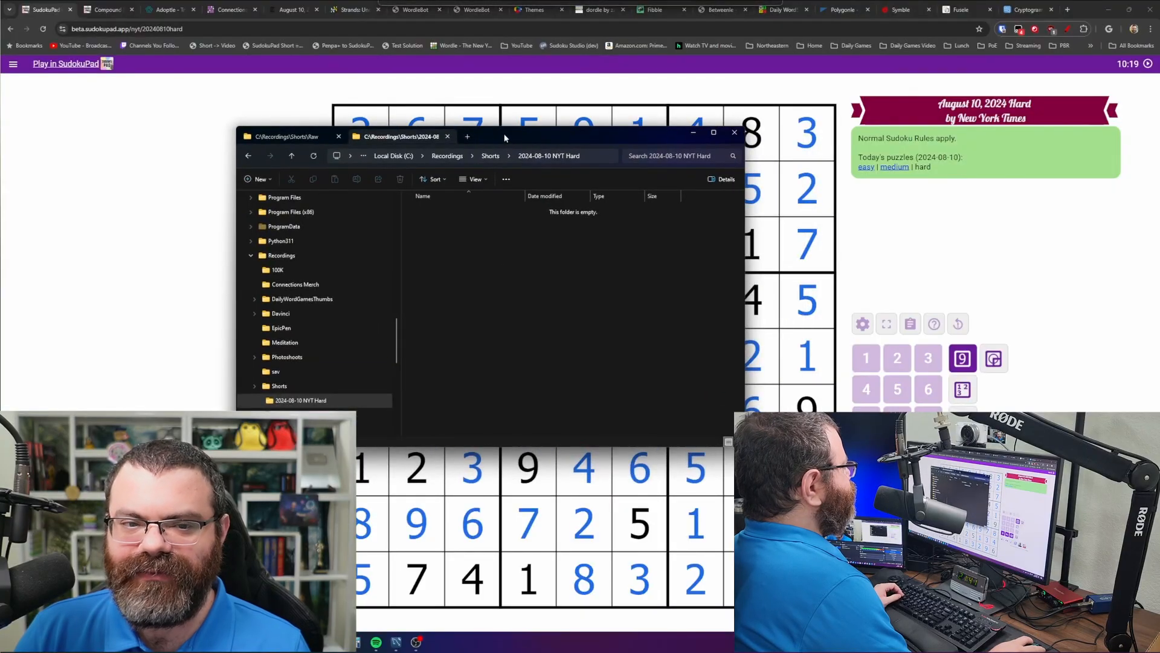
left_click(299, 140)
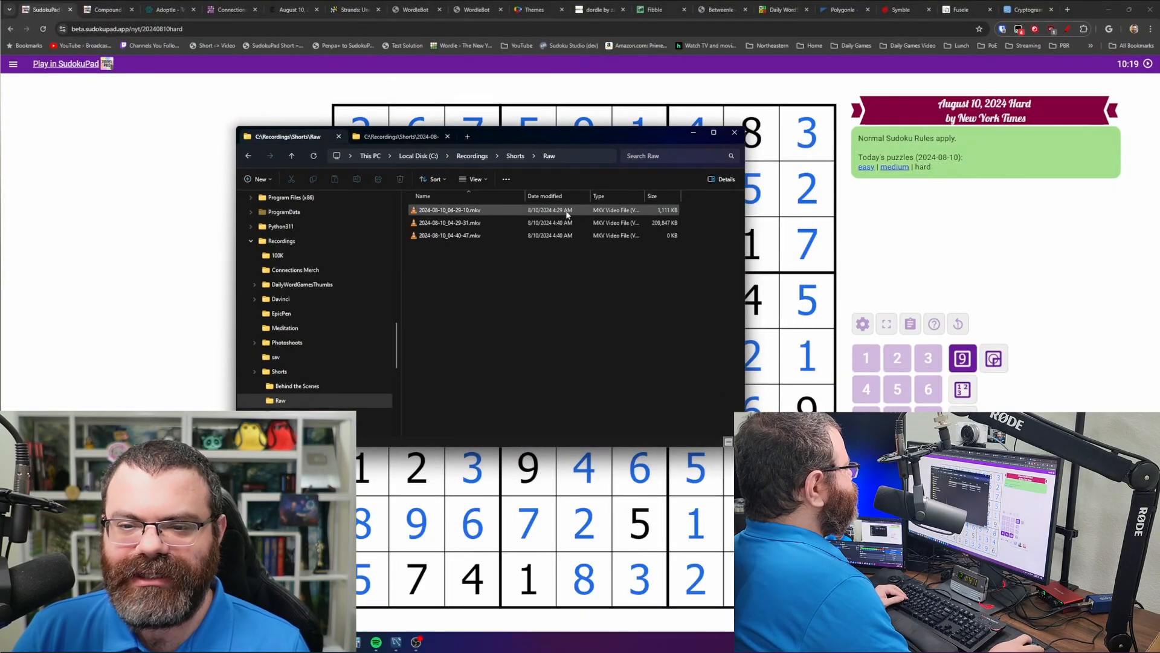
left_click(569, 235)
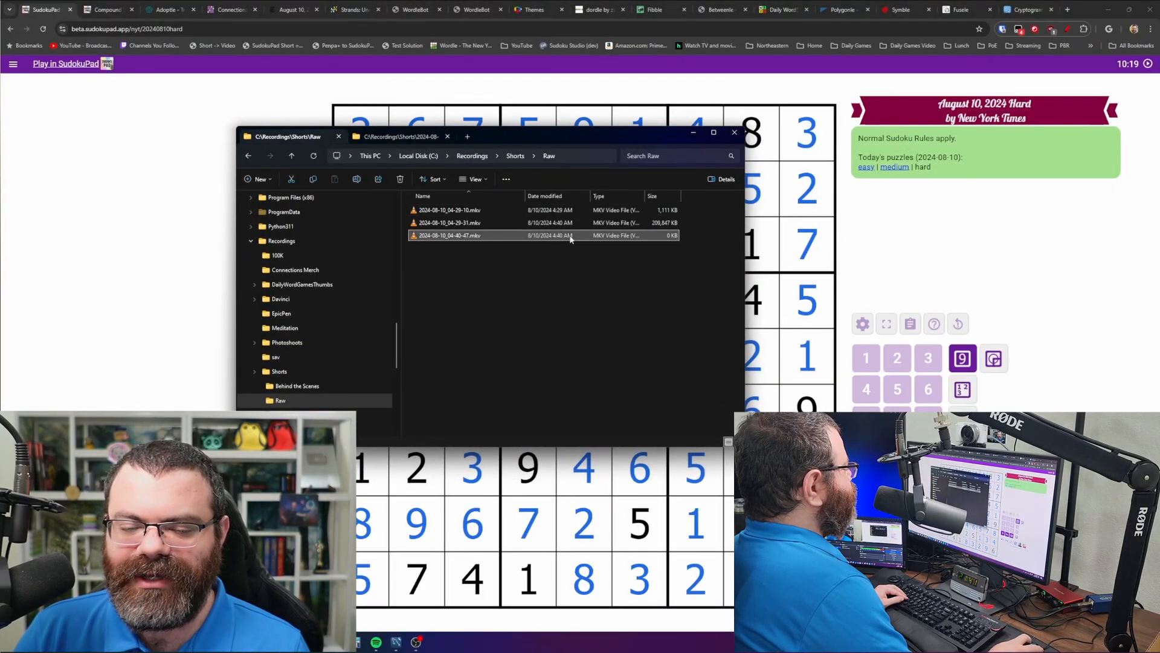
left_click(575, 210)
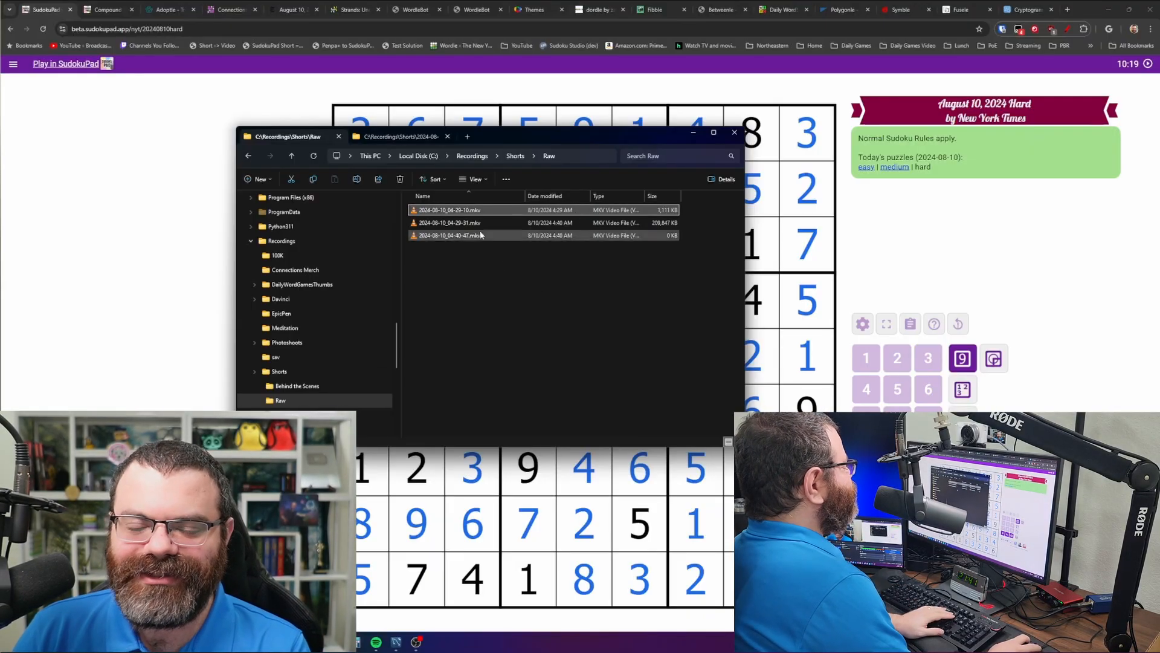
key("Delete")
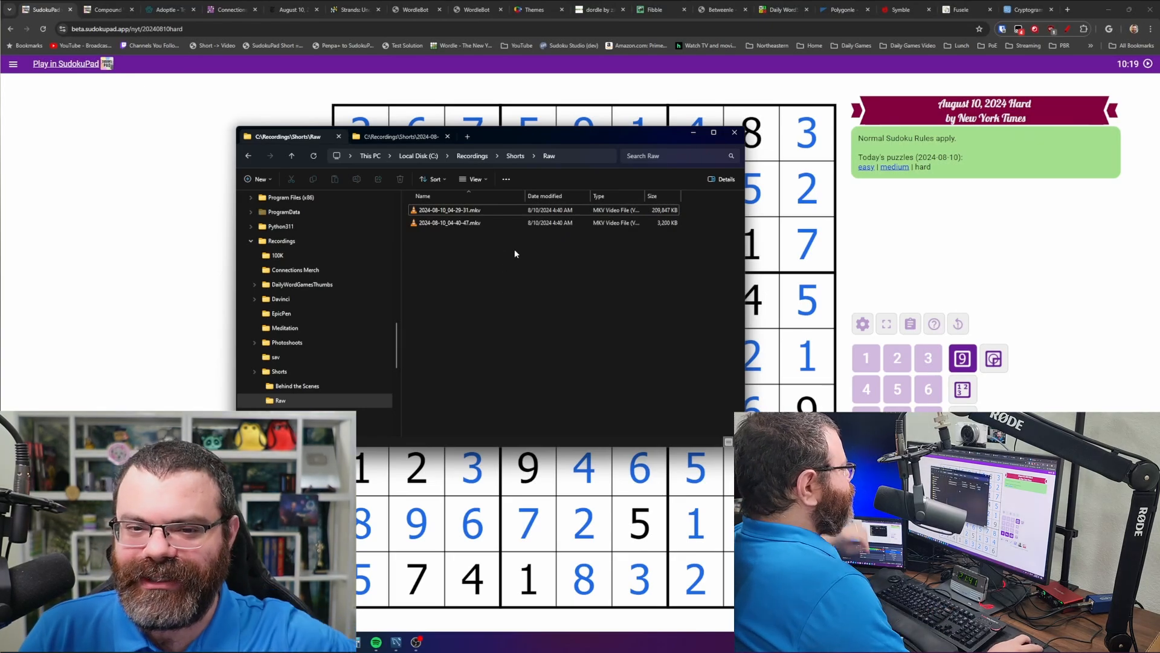
- Move 2024-08-10_04-29-31.mkv from Raw into the 2024-08-10 NYT Hard folder
left_click(461, 209)
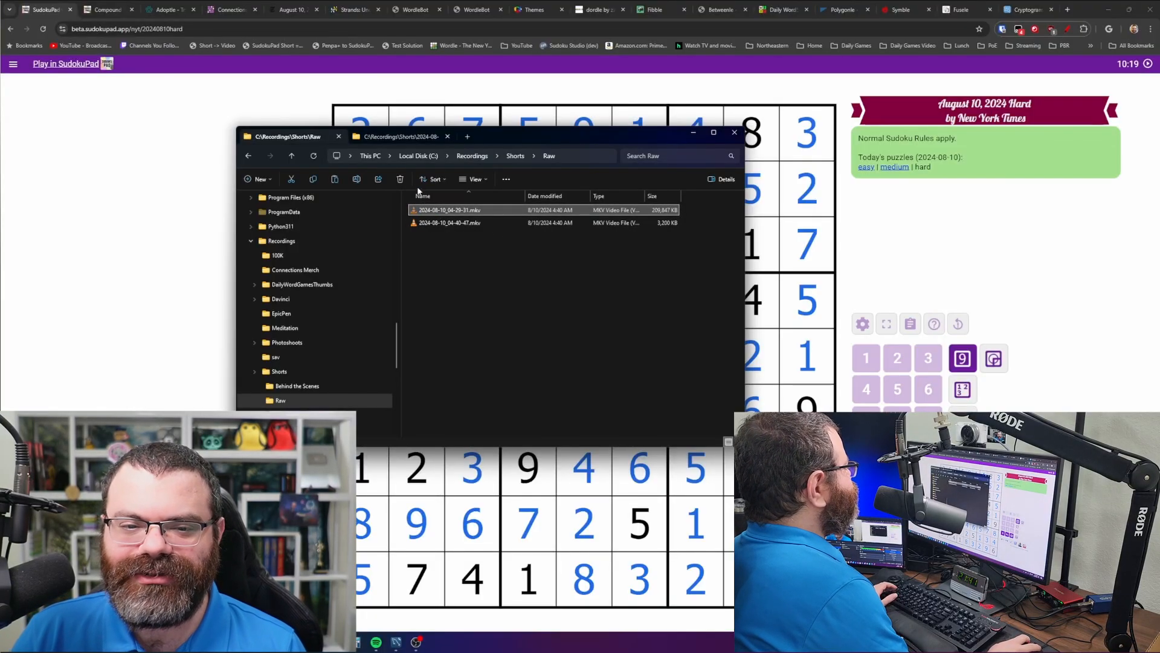
key("ctrl+x")
left_click(399, 136)
key("ctrl+v")
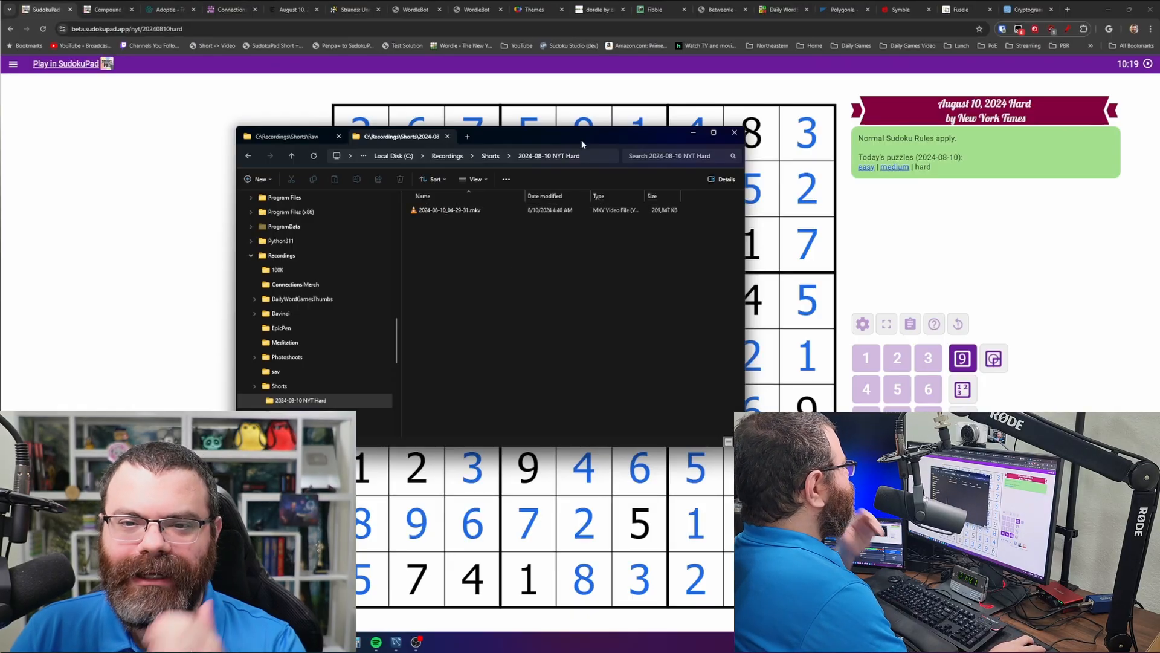
- Move the file window aside and bring up the app launcher
left_click_drag(582, 139, 0, 134)
left_click(255, 304)
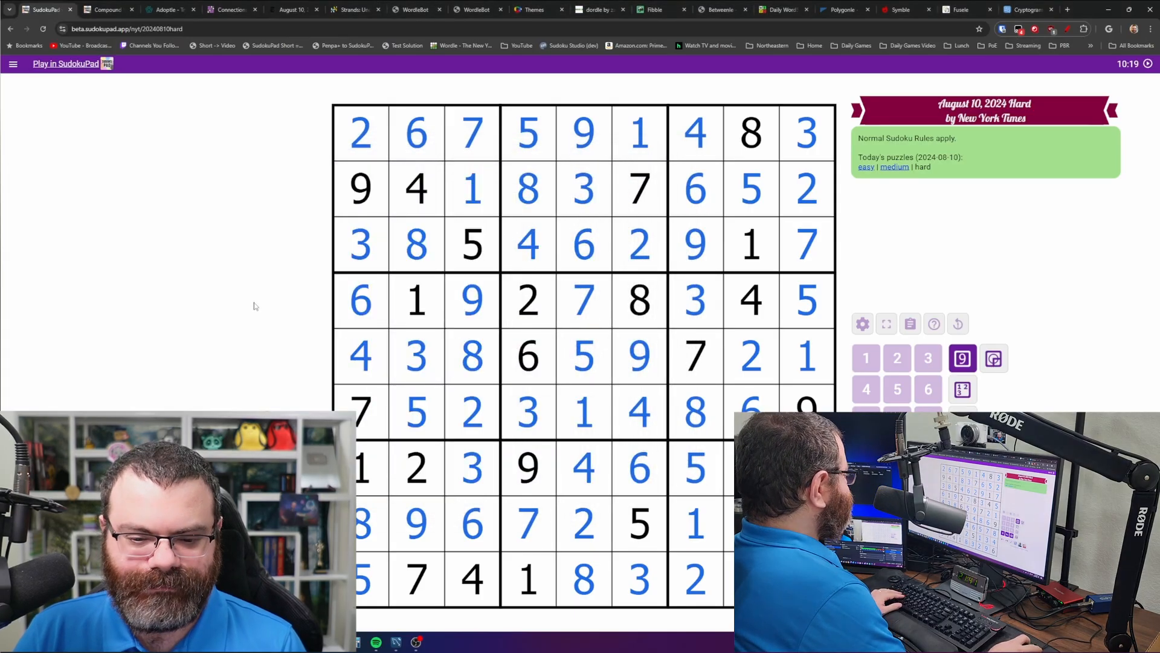
key("alt+space")
- Launch DaVinci Resolve via 'dav' and open the NYT Hard project found by searching 'hard'
type("davinci")
left_click(525, 198)
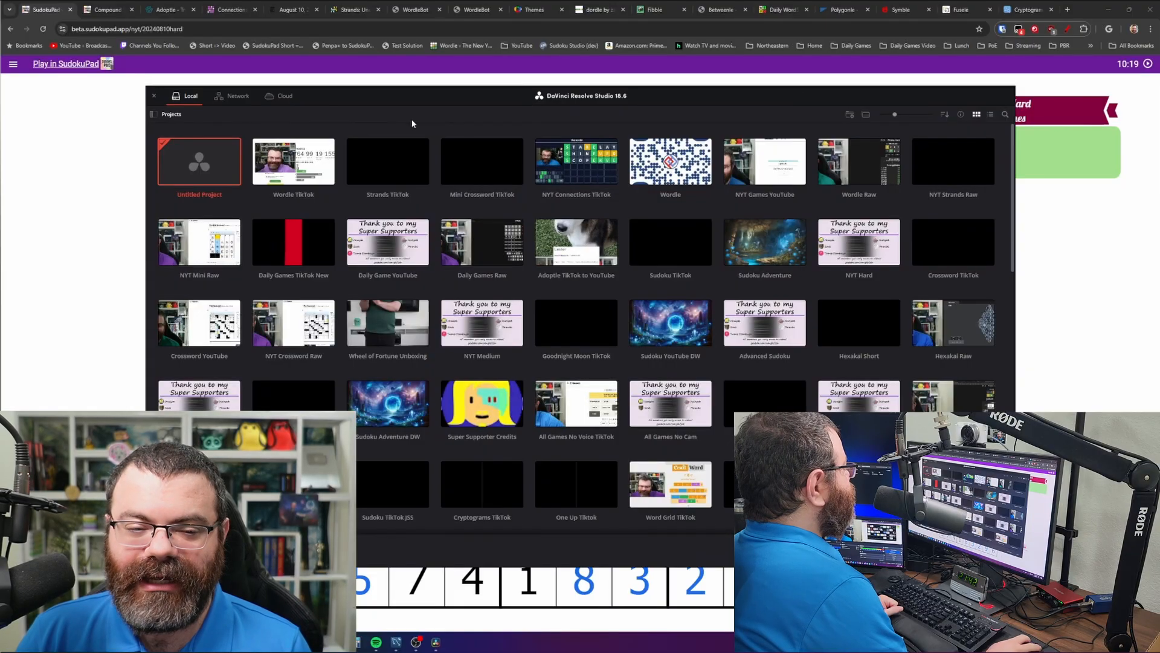
left_click(1004, 115)
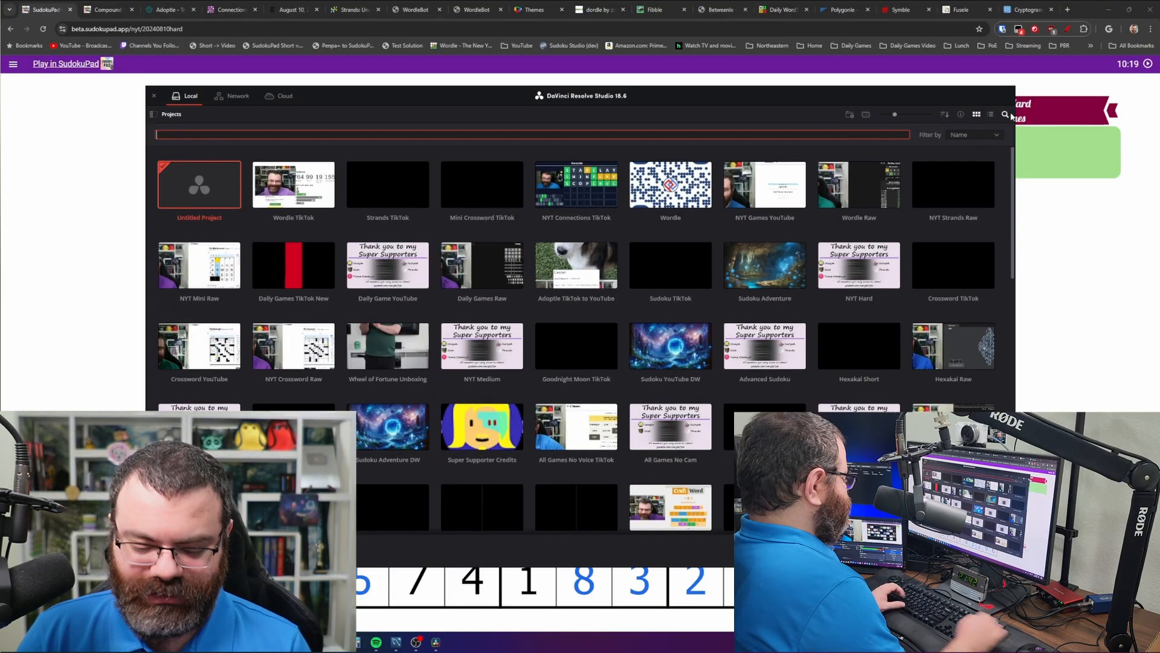
type("hard")
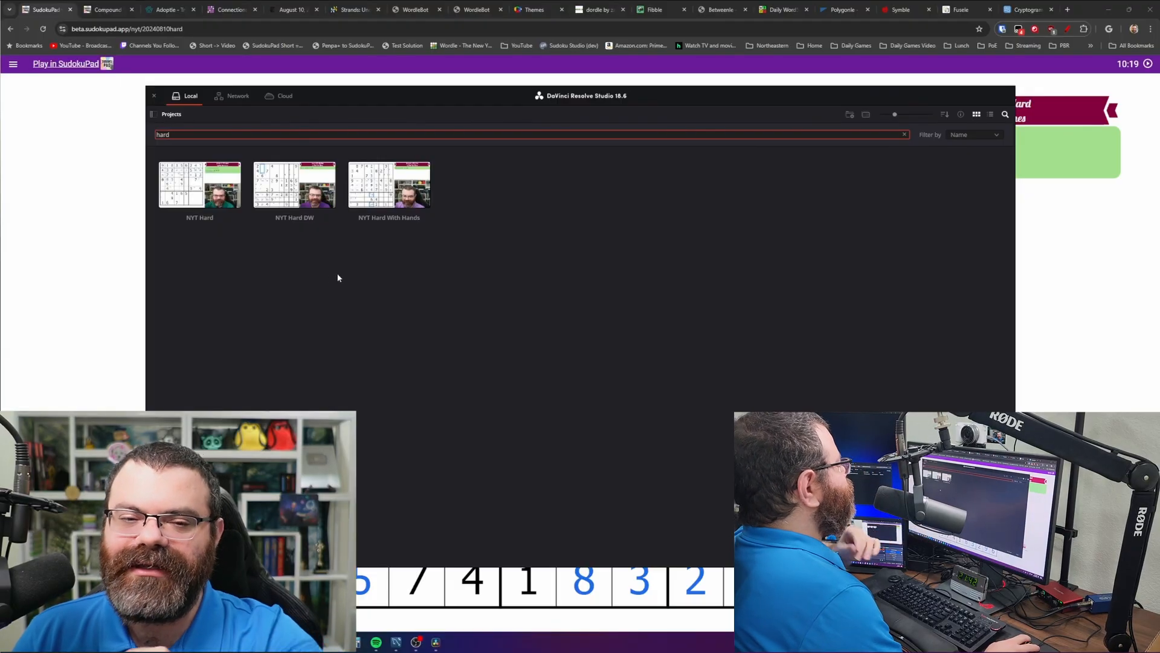
double_click(202, 200)
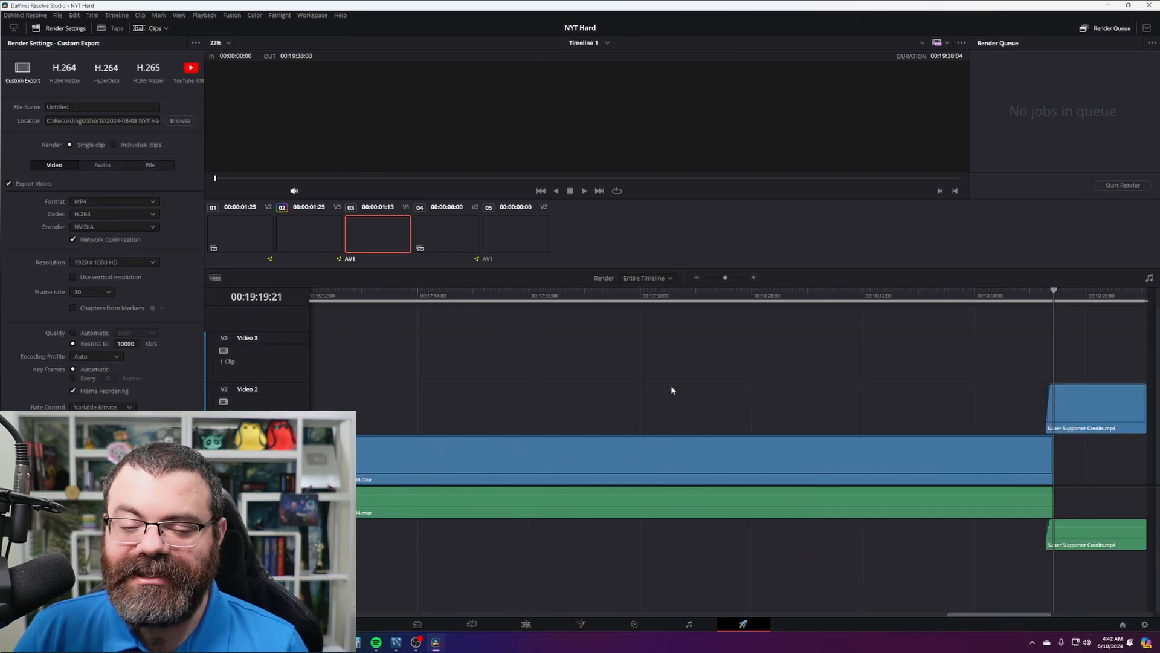
- Delete the old recording's video and audio clips from the Edit page timeline
left_click(526, 624)
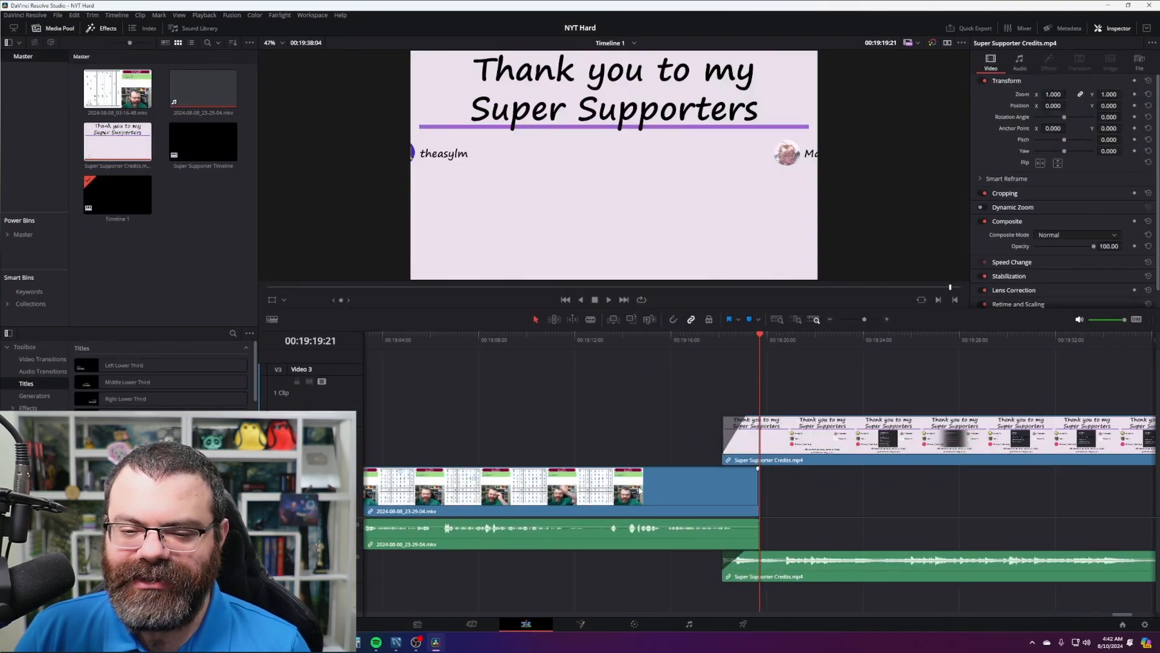
scroll(640, 490, "down", 5)
key("Home")
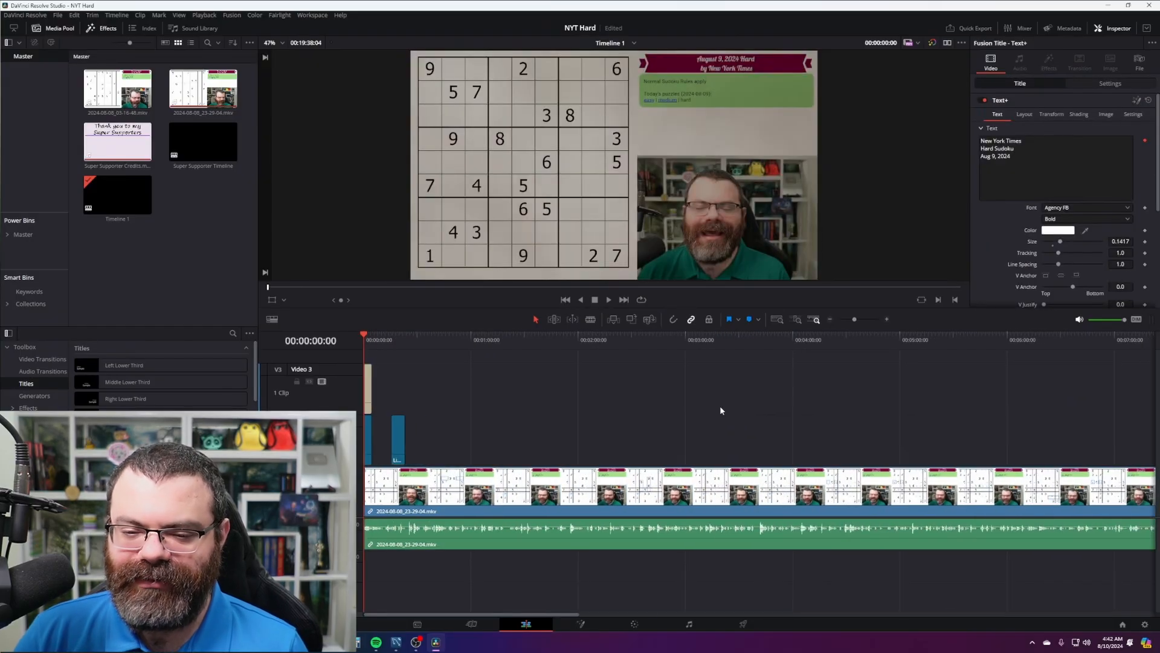
scroll(722, 417, "down", 3)
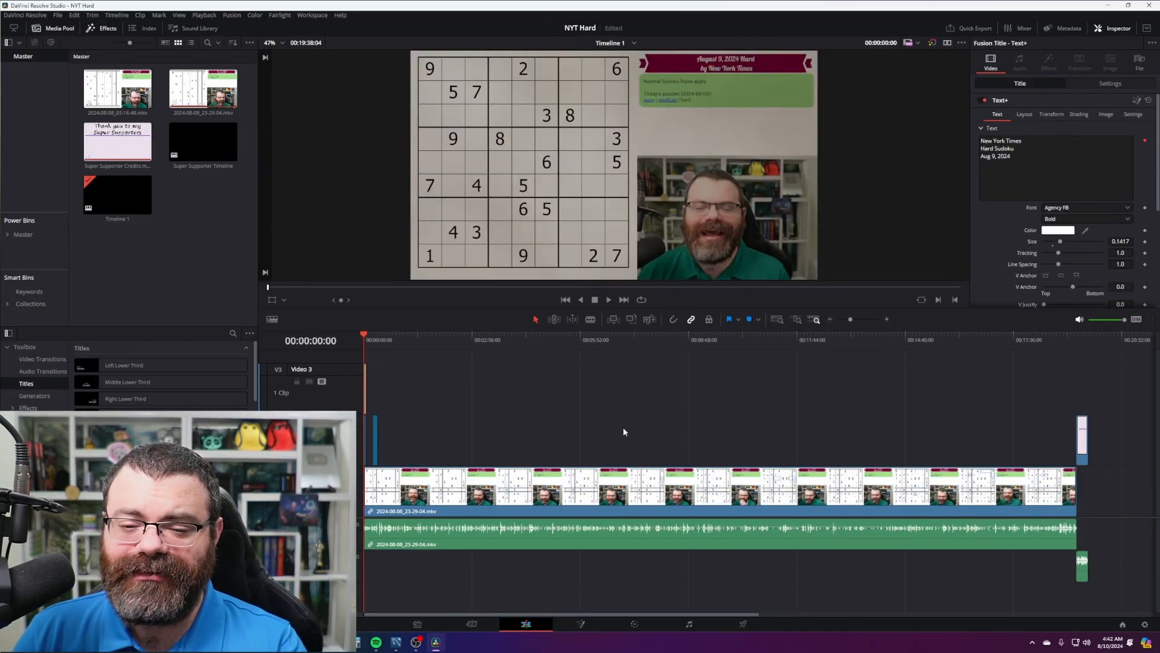
left_click_drag(624, 429, 600, 612)
key("Delete")
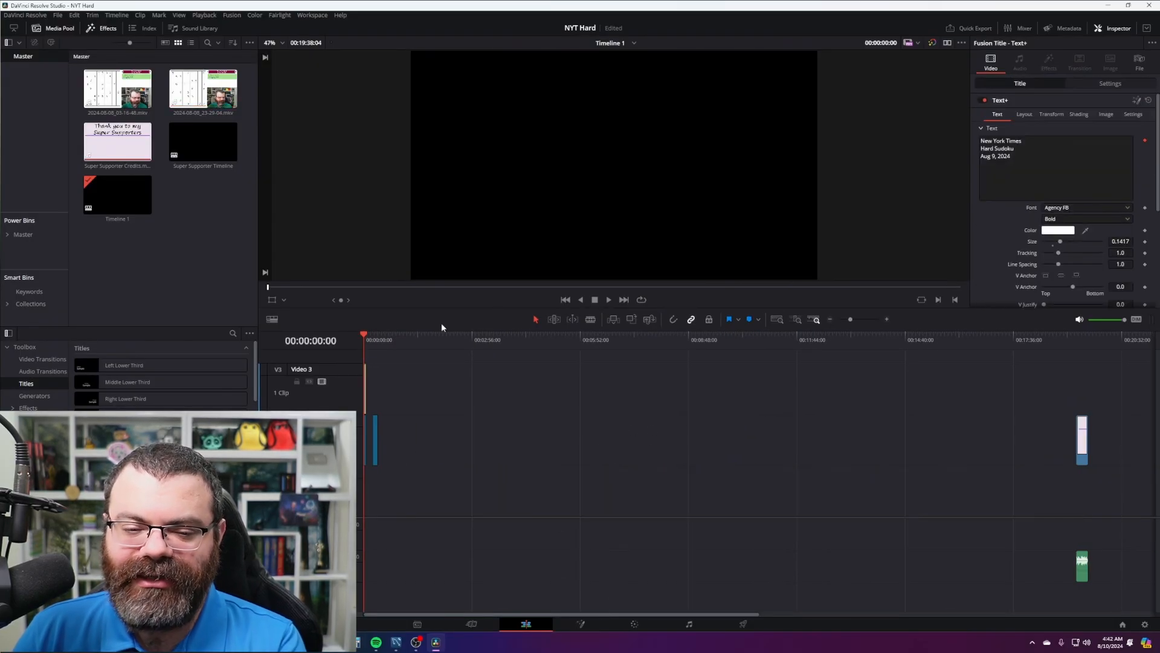
- Remove both old 2024-08-08 clips from the Media Pool
left_click(207, 91)
key("Delete")
left_click(118, 93)
key("Delete")
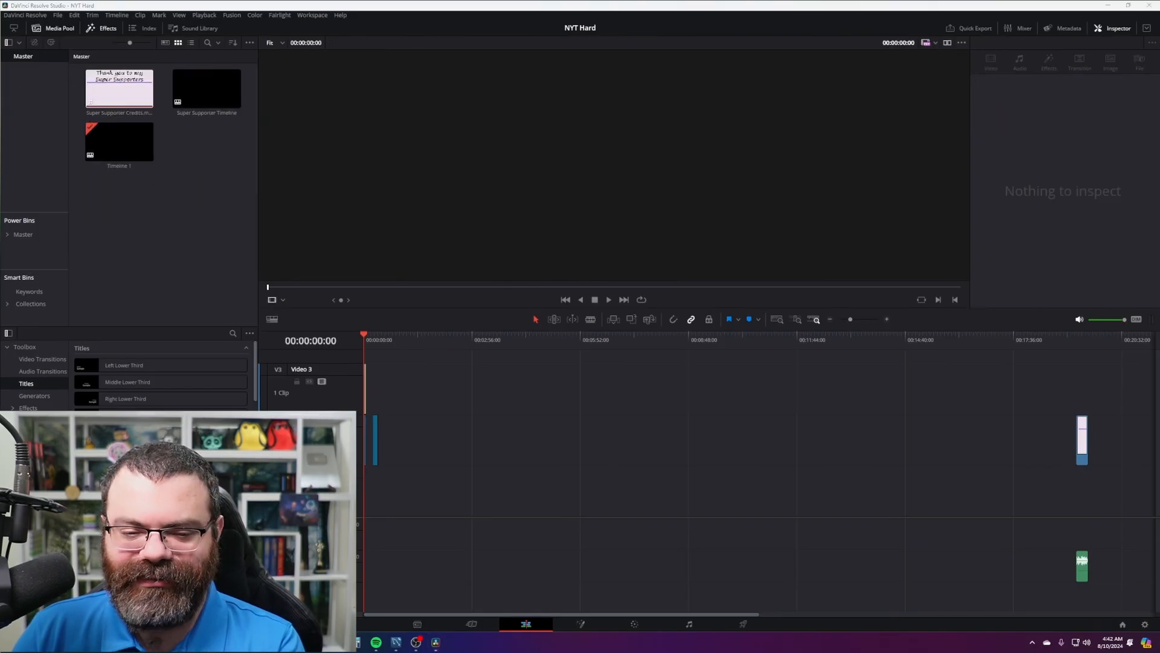
- Add 2024-08-10_04-29-31.mkv from Explorer to the timeline, aligned at the start
left_click_drag(0, 202, 399, 103)
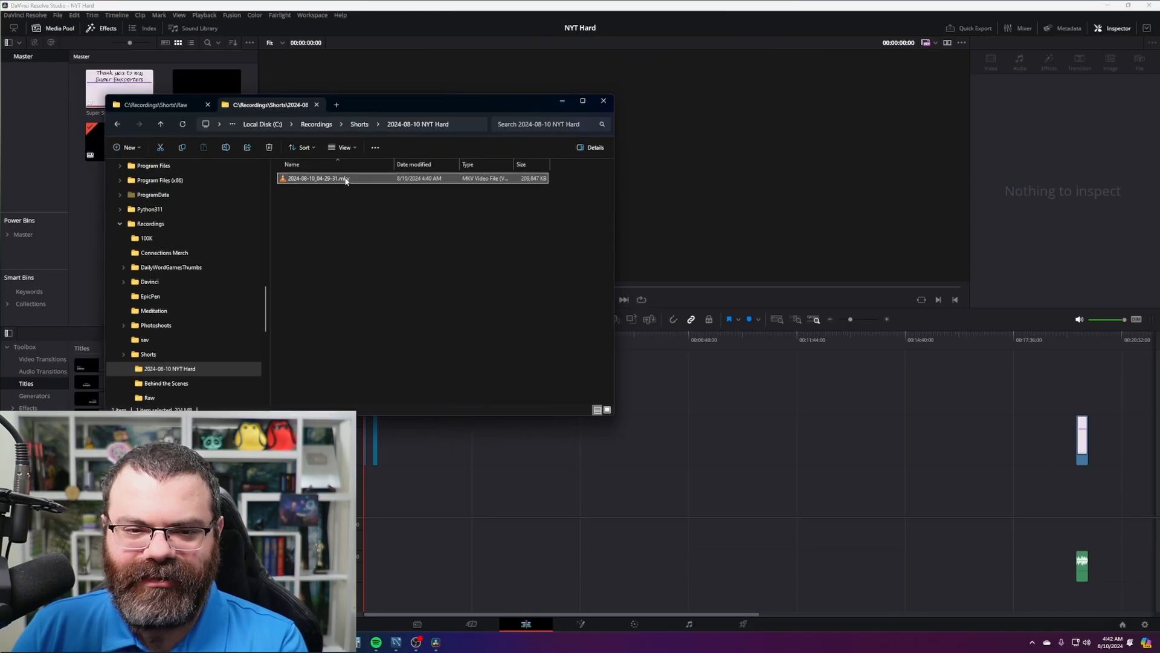
left_click_drag(344, 178, 366, 520)
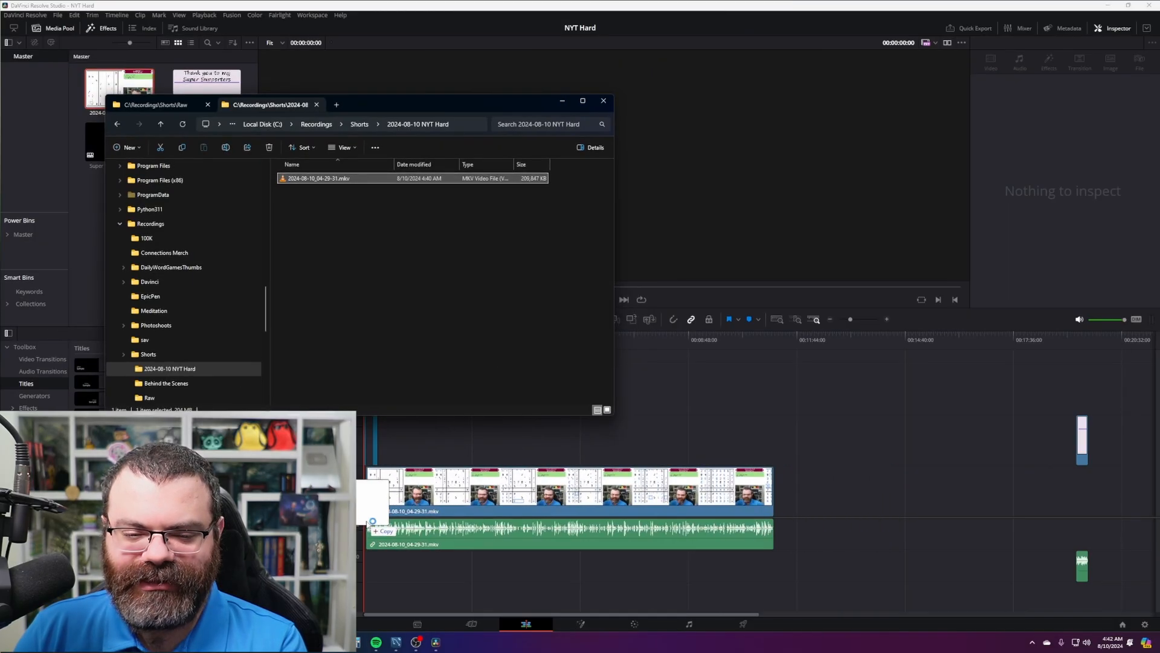
left_click_drag(475, 479, 470, 479)
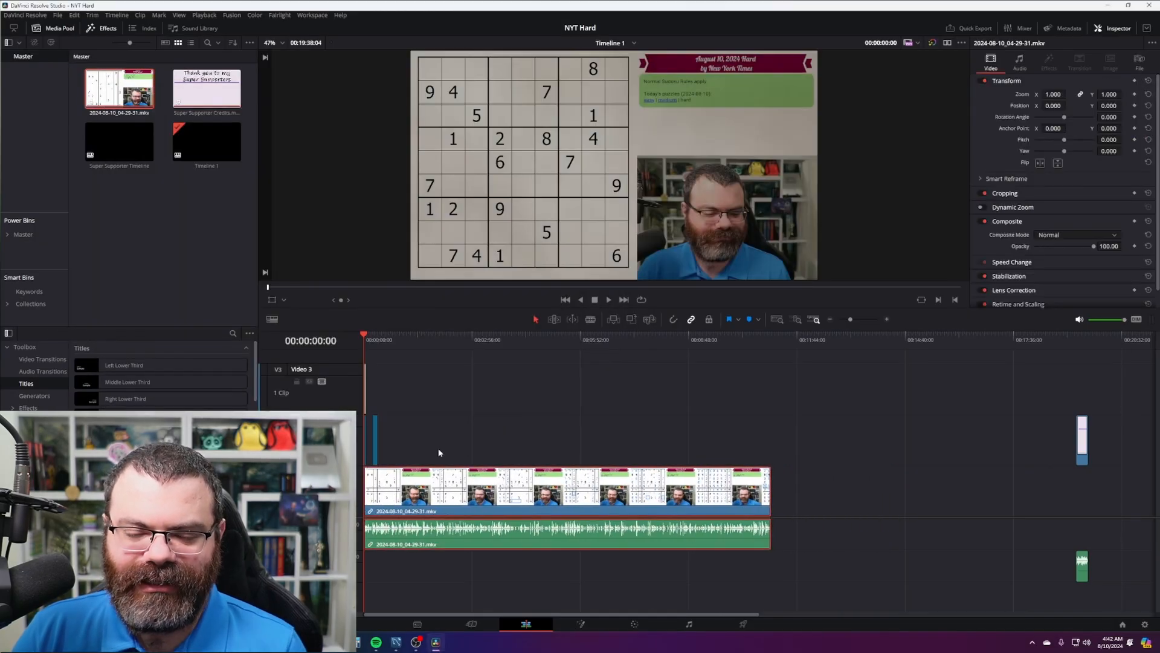
key("alt+Tab")
left_click_drag(415, 104, 0, 142)
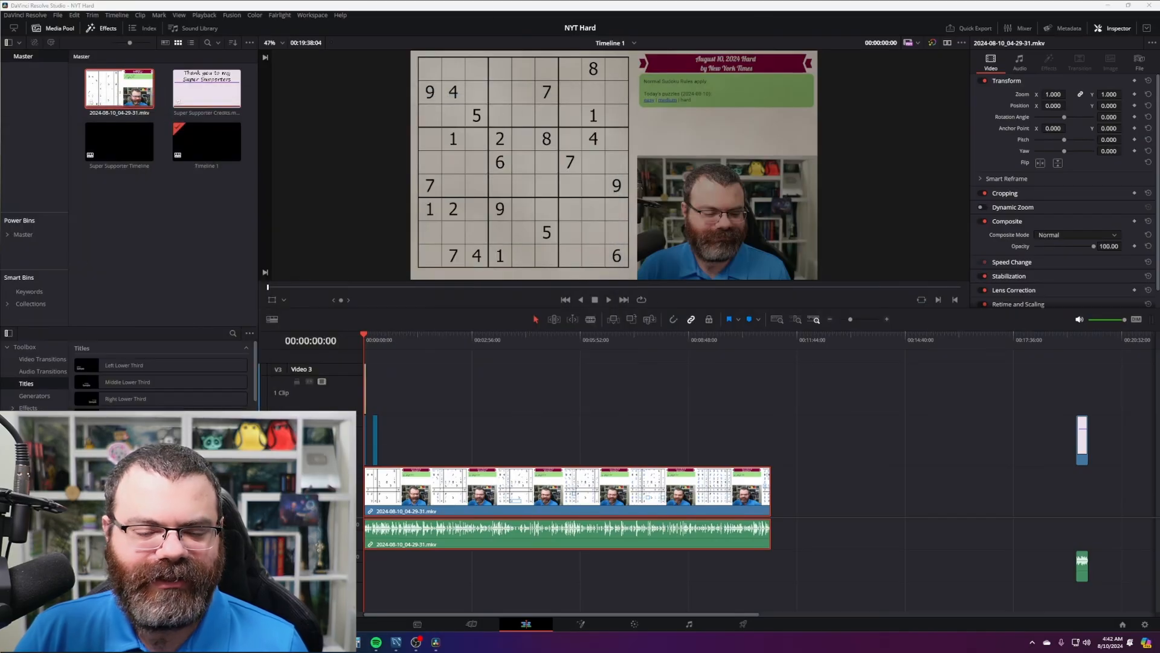
- Move the Super Supporter Credits clip to sit right after the new recording
left_click(606, 426)
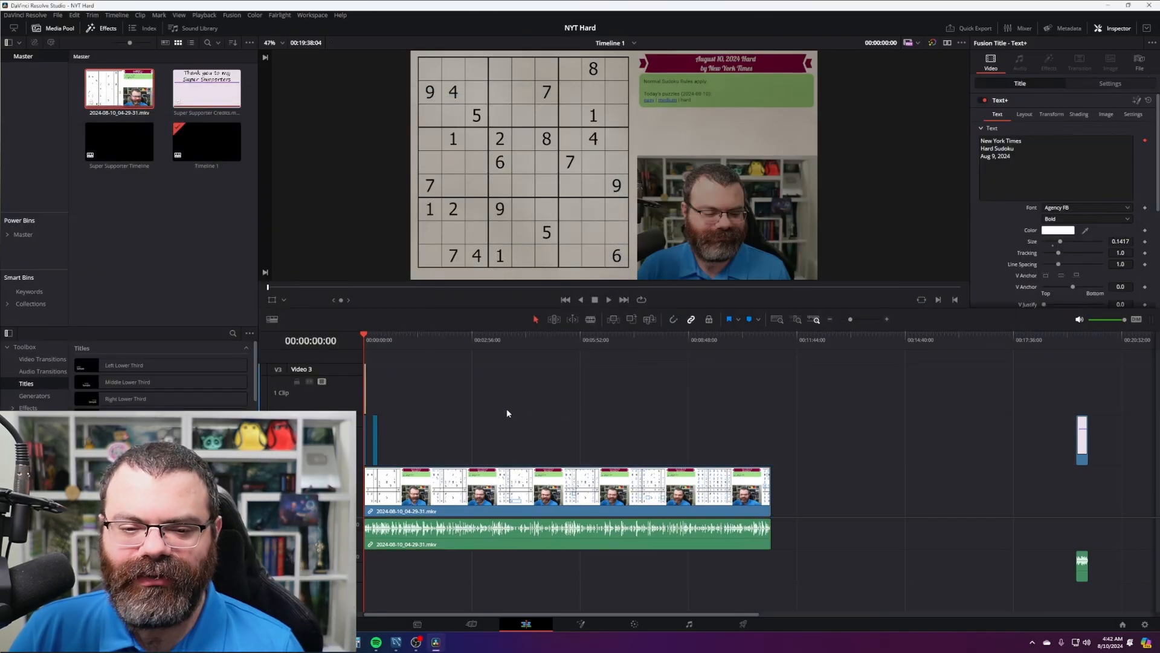
left_click(443, 494)
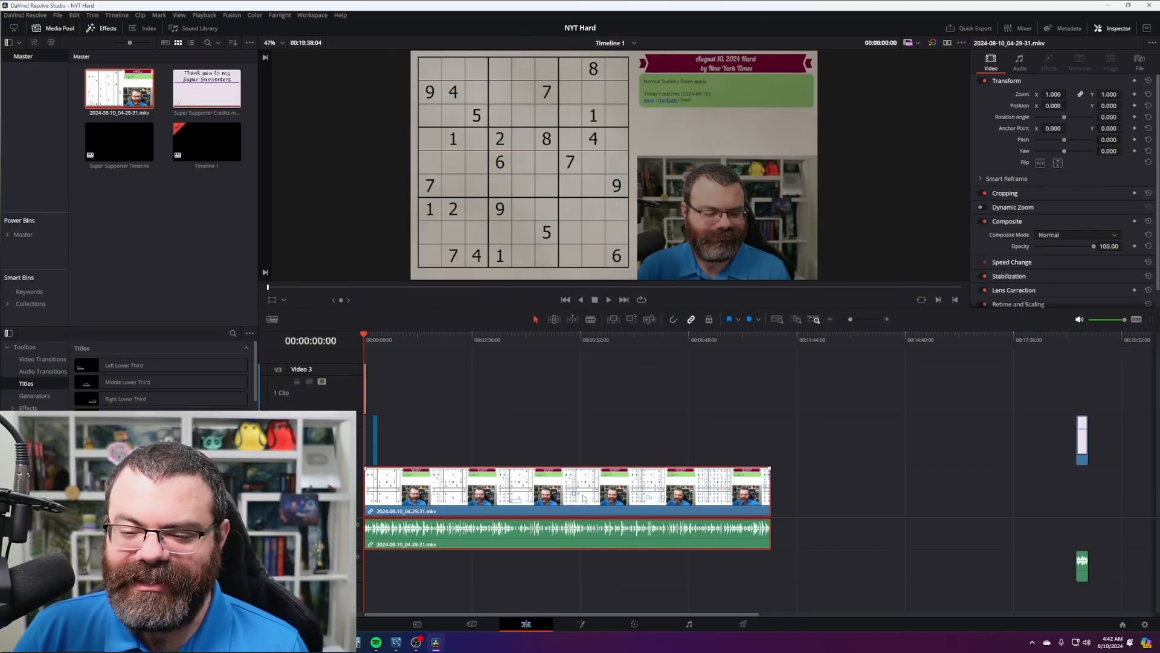
left_click_drag(1086, 453, 778, 464)
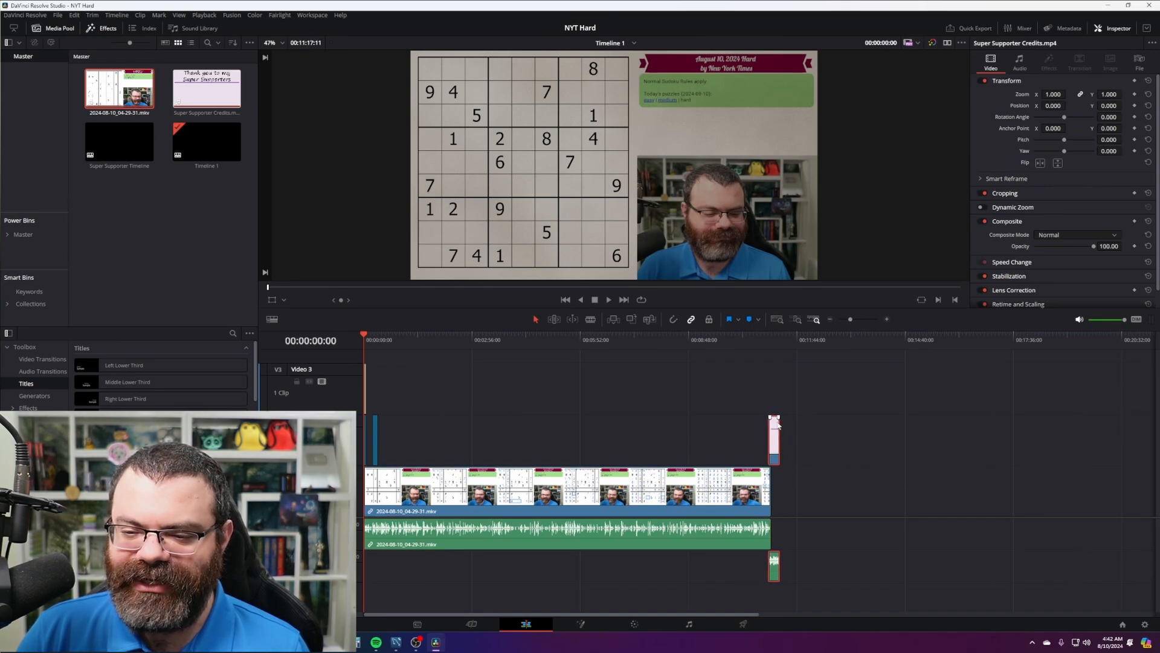
- Change the title clip's date to Aug 10, 2024 in the Inspector text
scroll(371, 345, "up", 10)
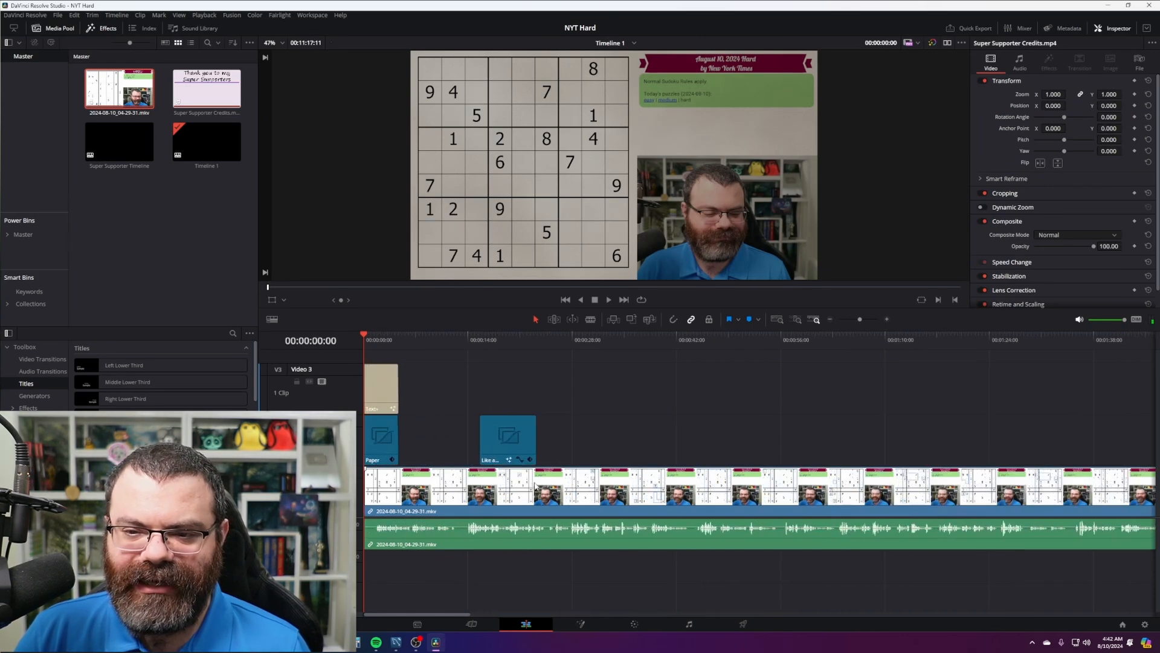
left_click(623, 341)
left_click_drag(623, 346, 626, 346)
left_click(612, 392)
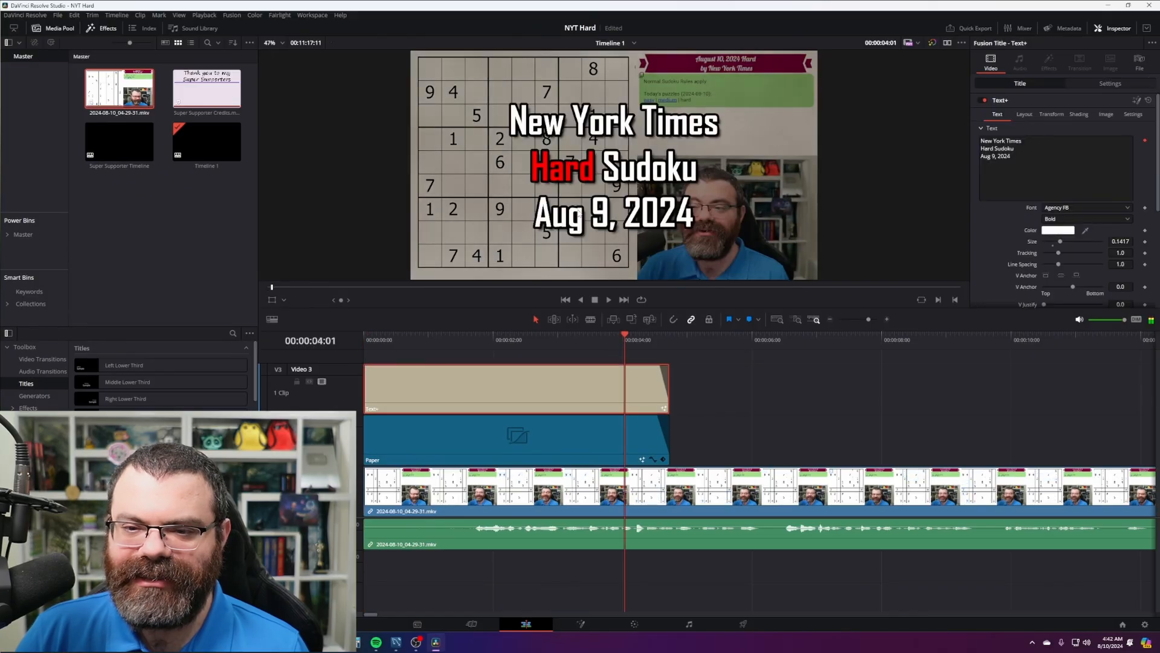
left_click(991, 156)
key("Delete")
type("10")
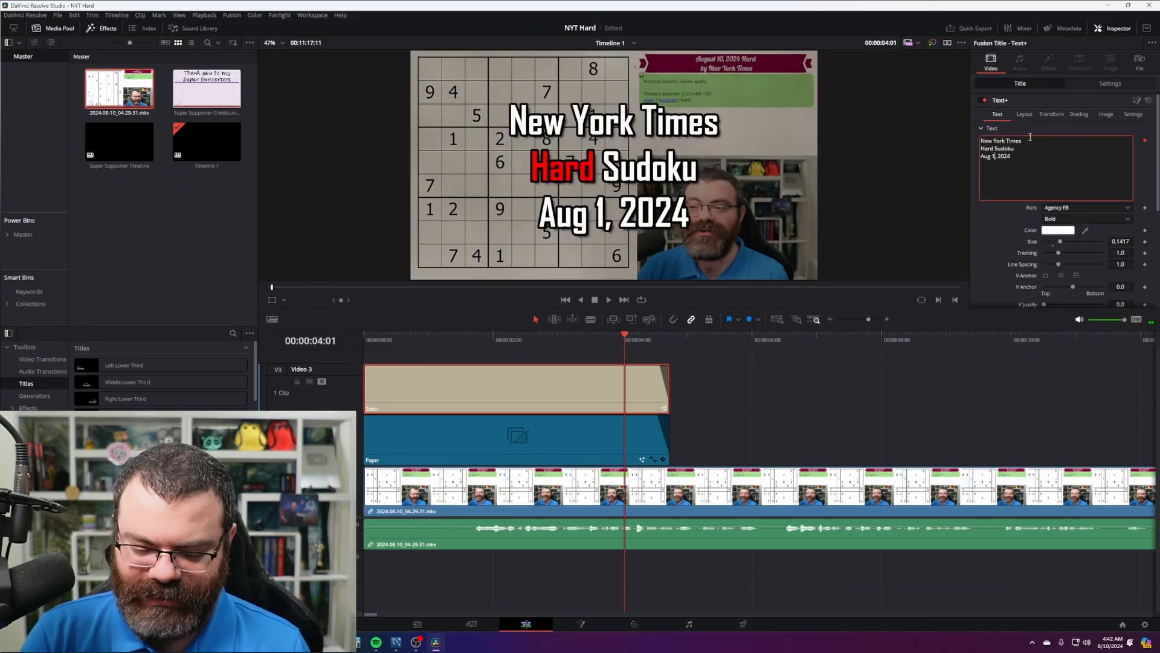
- Play the opening to preview the new title and park on a full-title frame
left_click(797, 394)
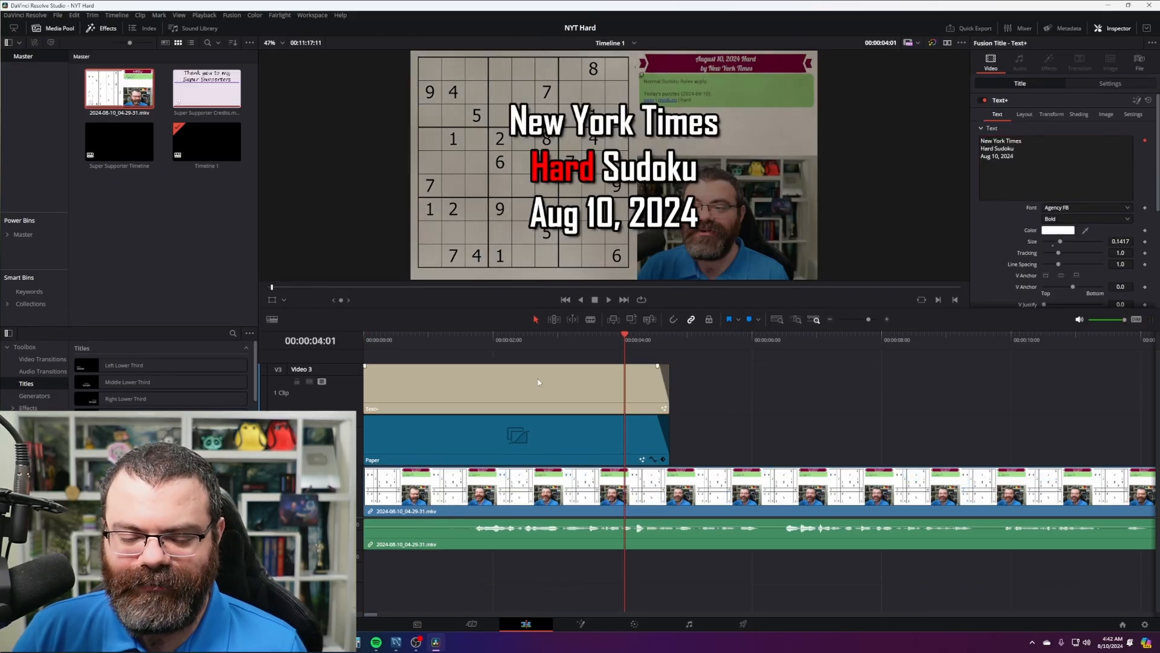
left_click_drag(508, 336, 475, 334)
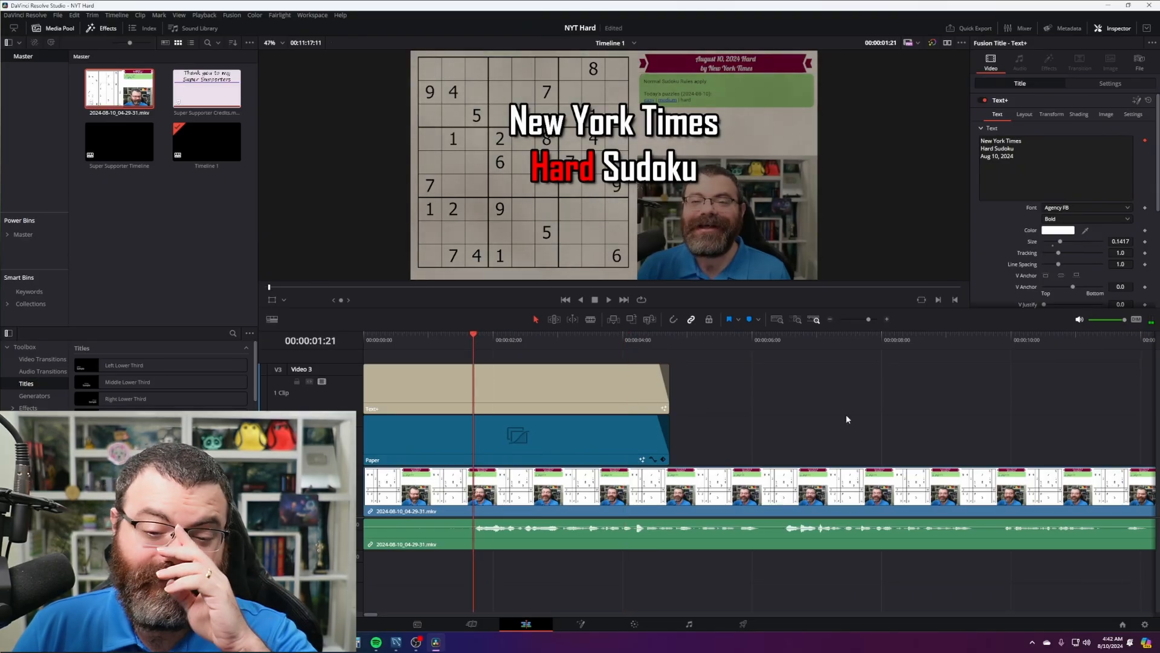
key("Home")
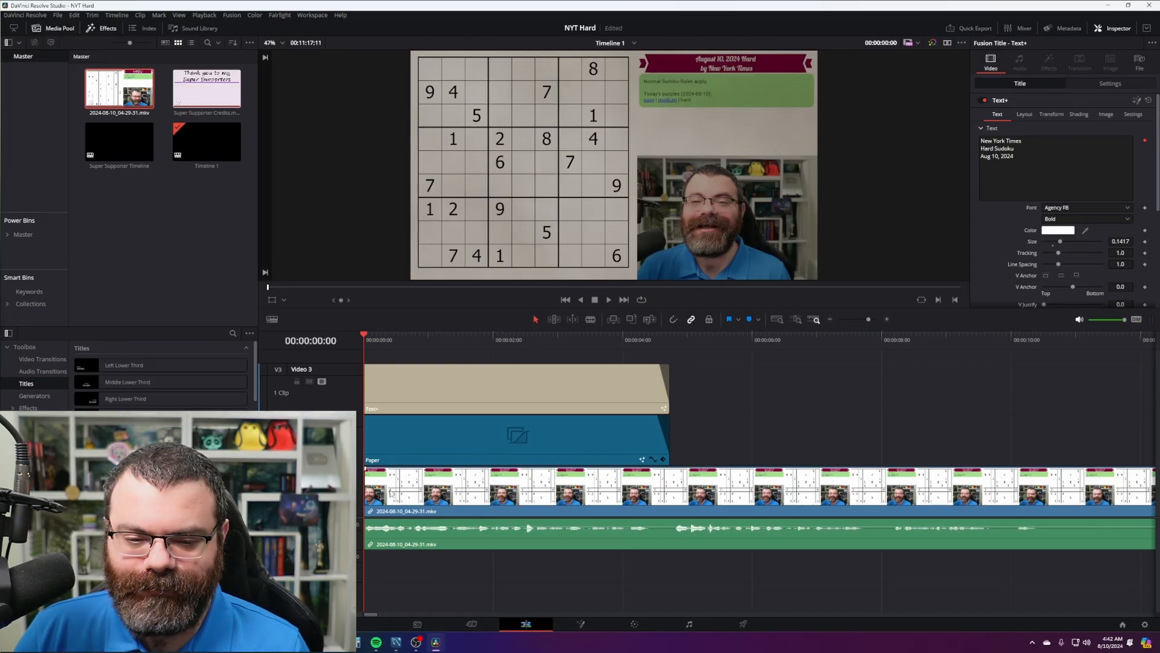
left_click(394, 497)
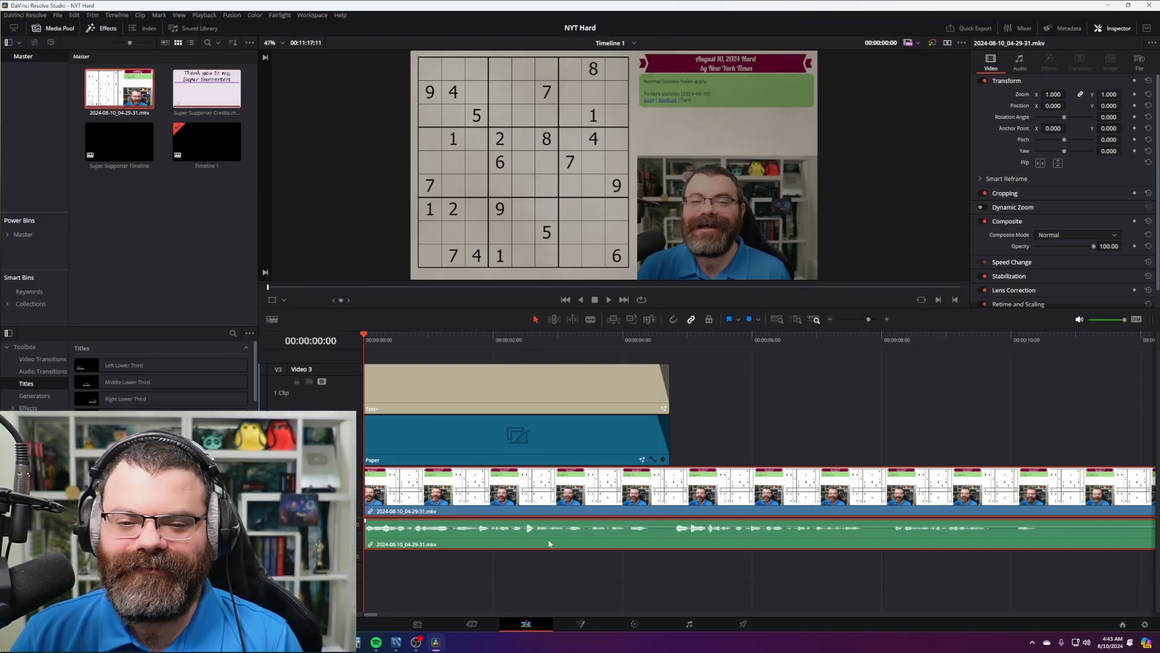
left_click(828, 376)
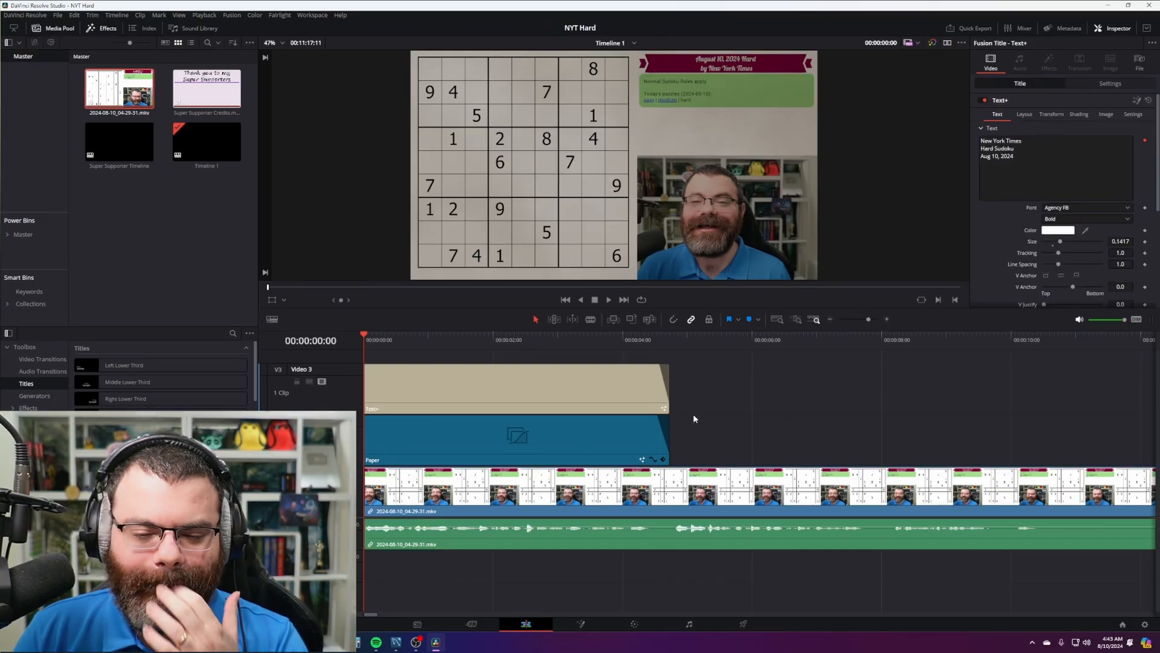
key("space")
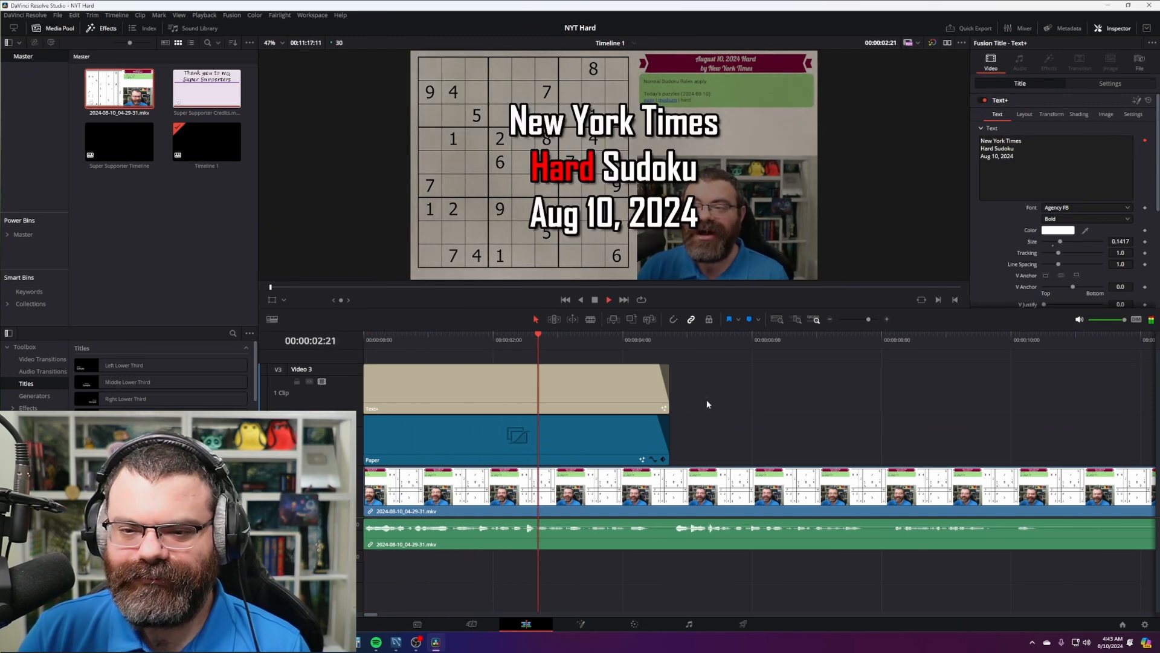
left_click(641, 340)
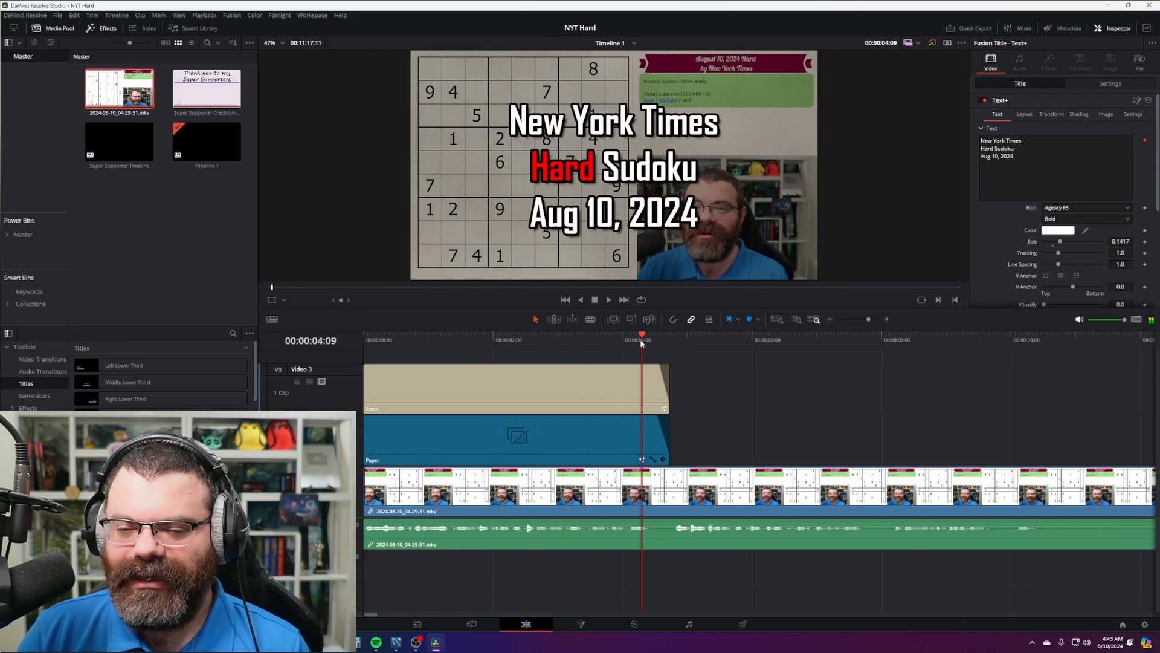
left_click_drag(640, 339, 576, 340)
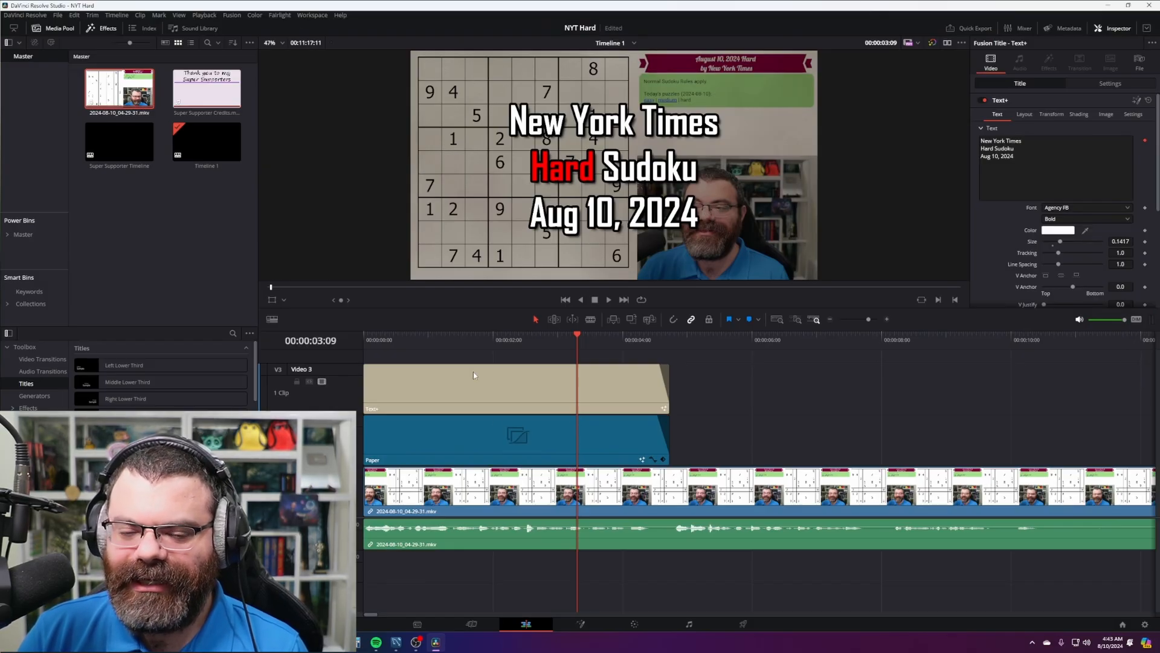
left_click(634, 624)
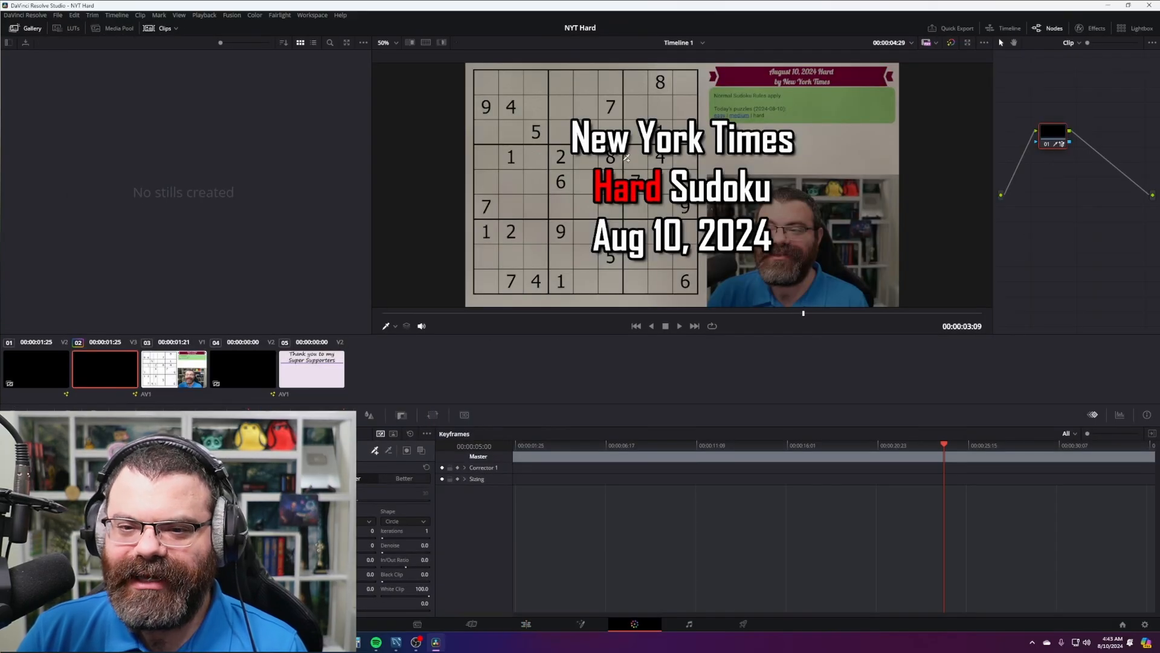
- Grab a still of the title frame and export it as thumb_3.1.1.jpg into the 2024-08-10 NYT Hard folder
right_click(626, 165)
left_click(642, 169)
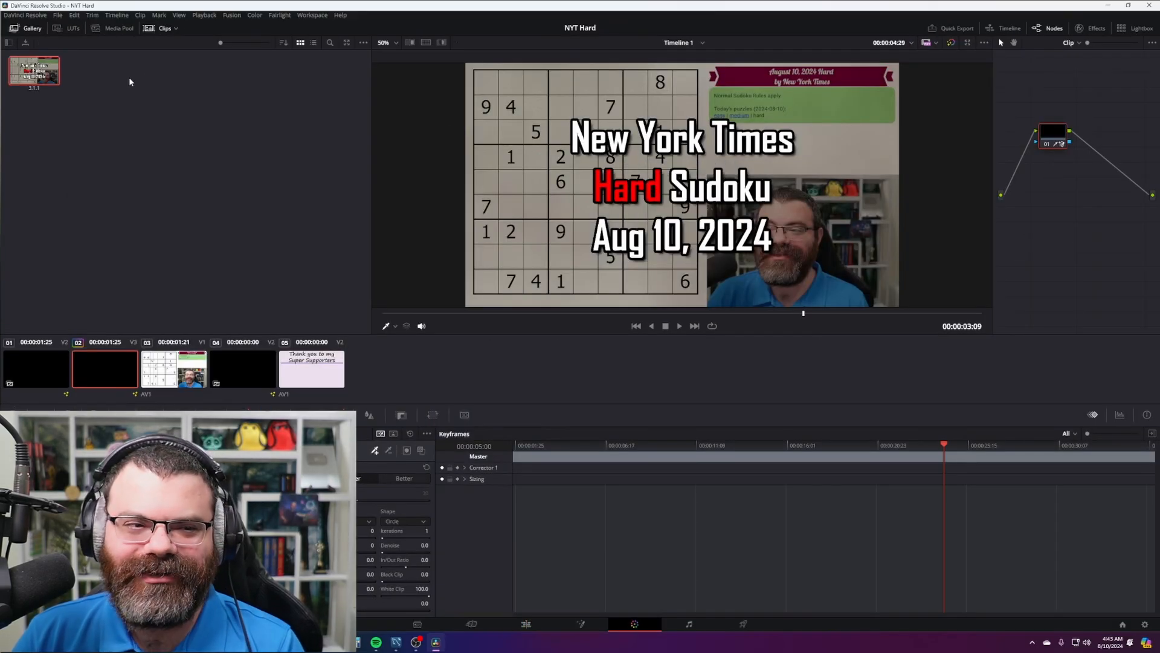
right_click(34, 71)
left_click(53, 173)
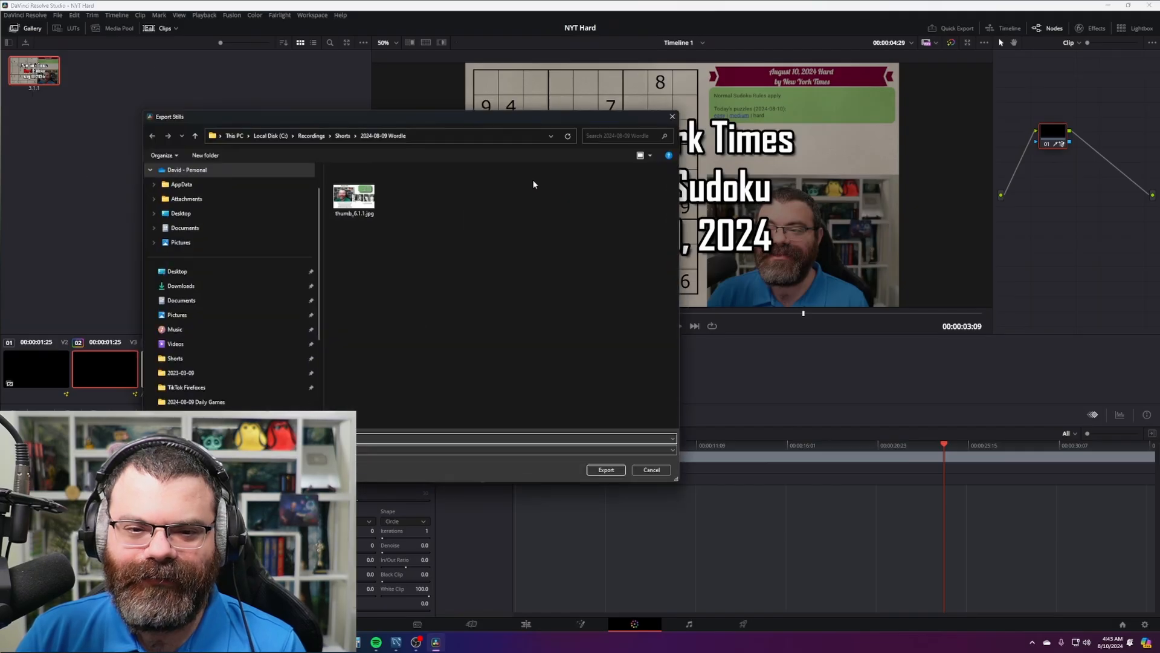
left_click(381, 435)
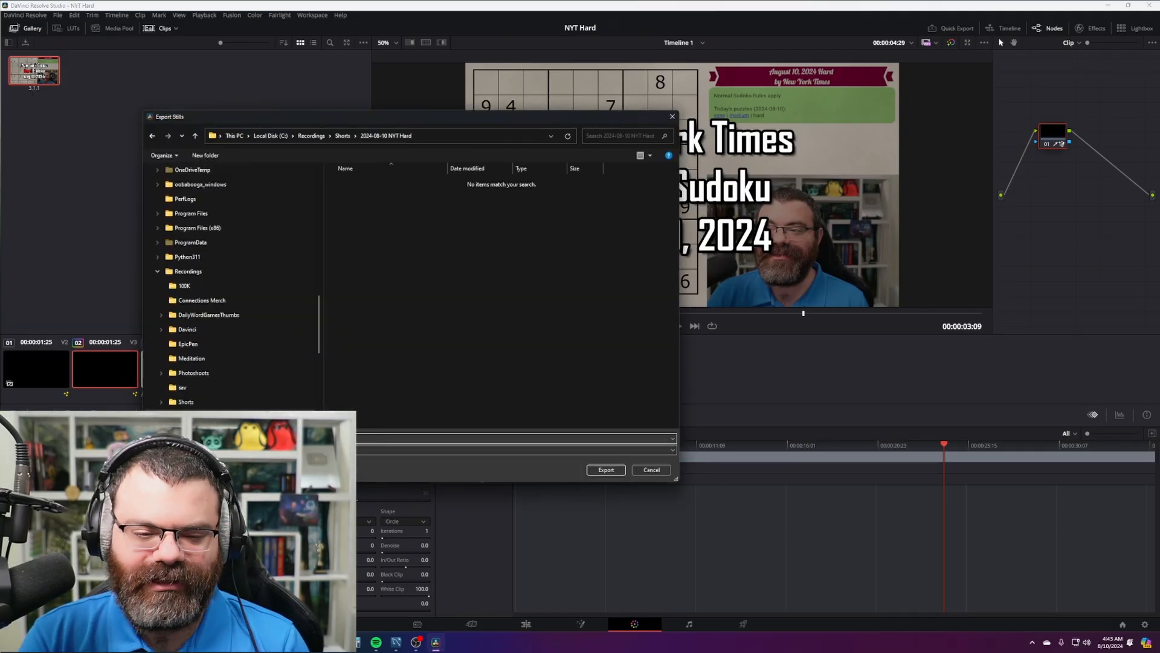
key("Return")
left_click(256, 253)
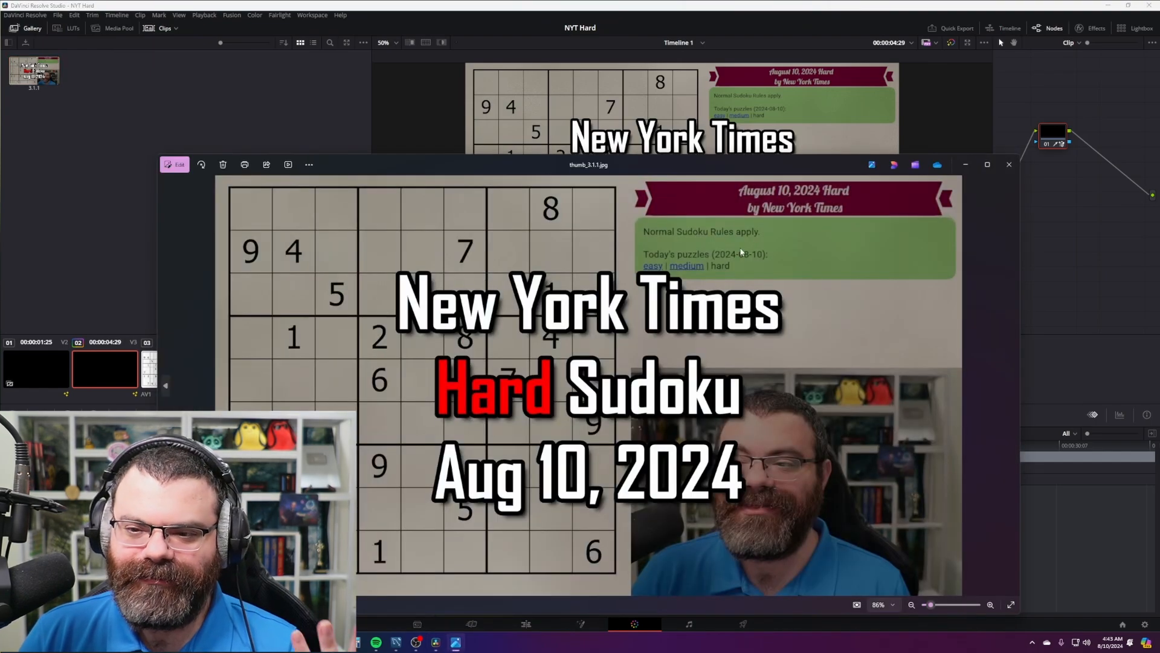
key("alt+F4")
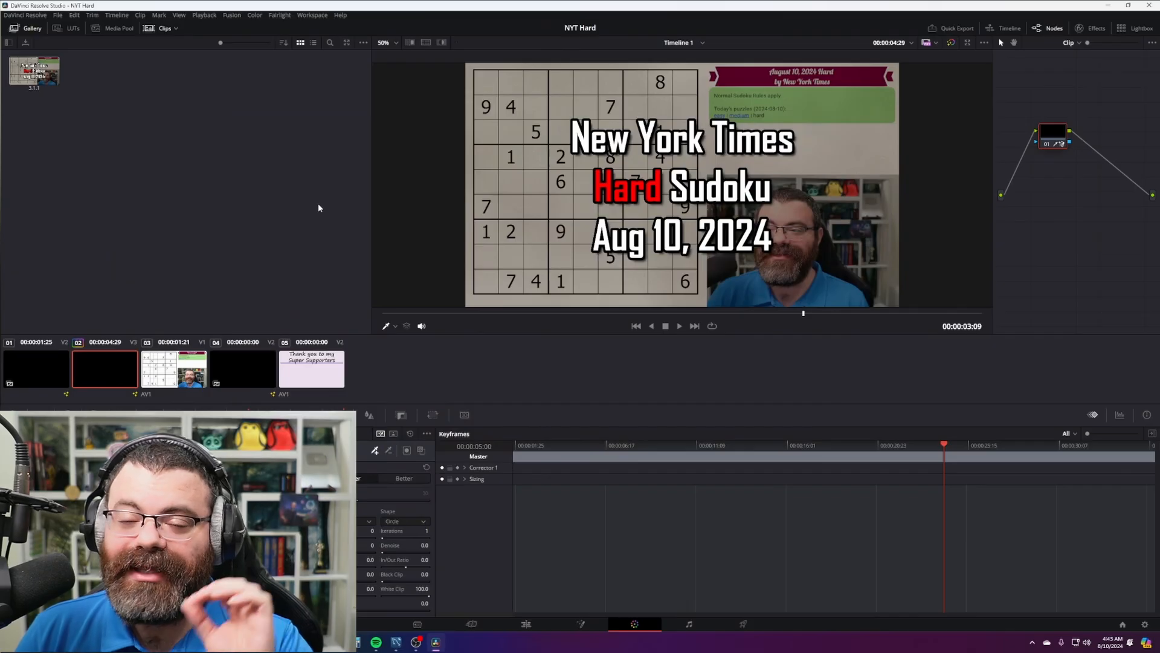
- Slide the Super Supporter Credits clip to start near 00:10:57 and preview the transition
left_click(544, 624)
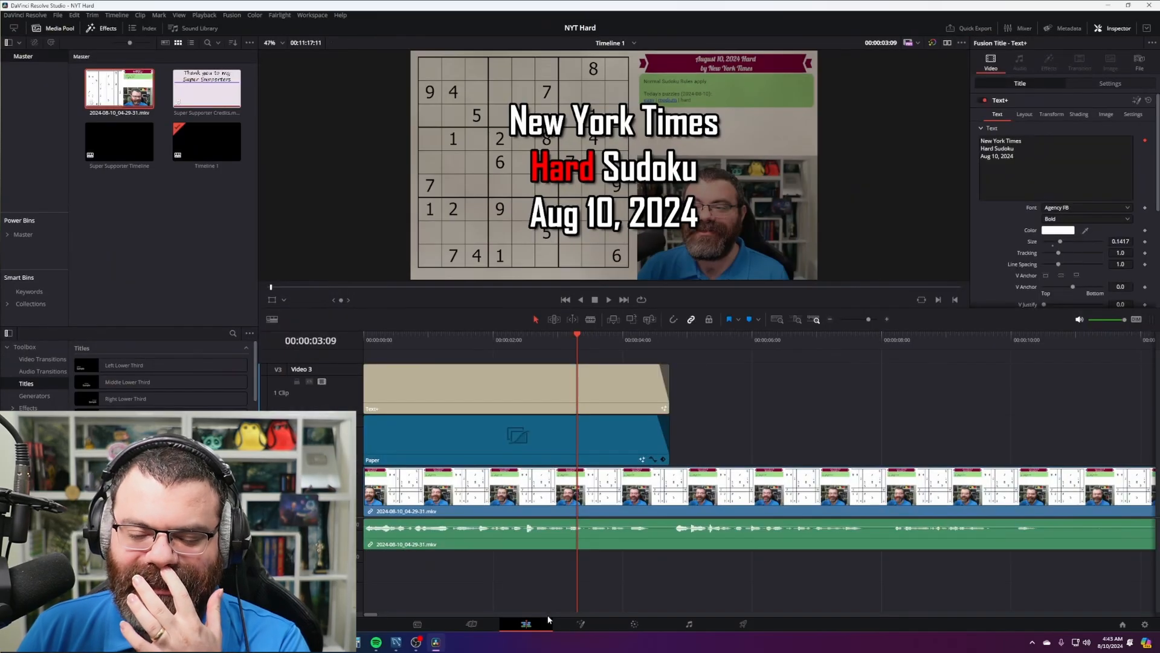
scroll(737, 354, "down", 8)
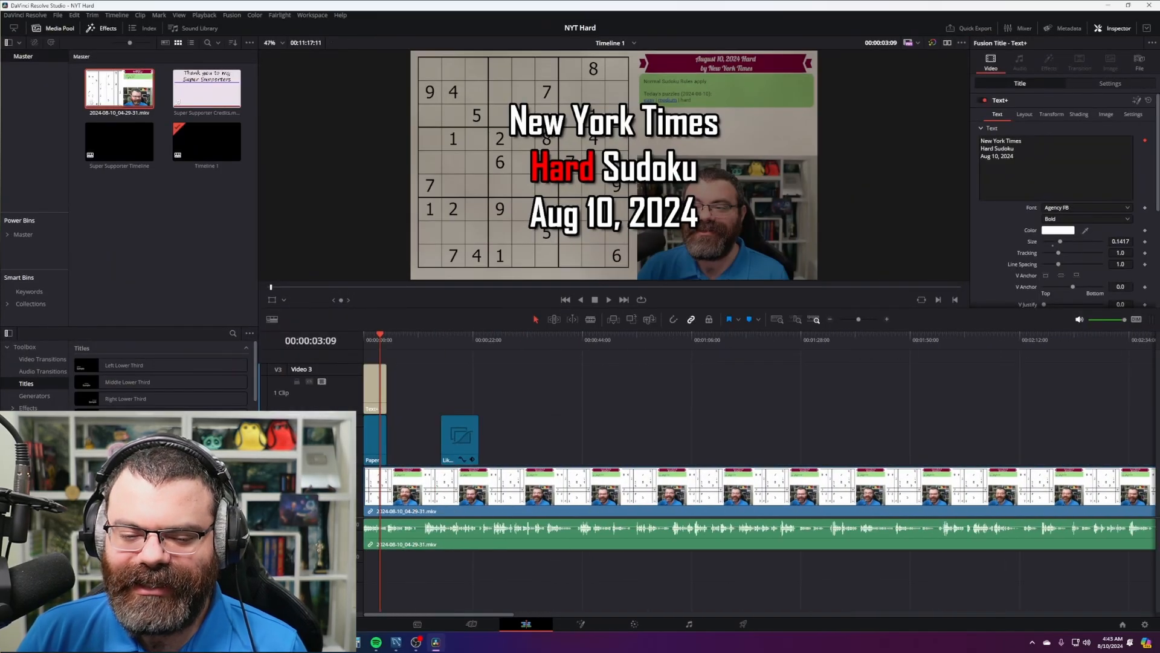
left_click_drag(495, 620, 1032, 630)
left_click(818, 339)
scroll(847, 423, "up", 7)
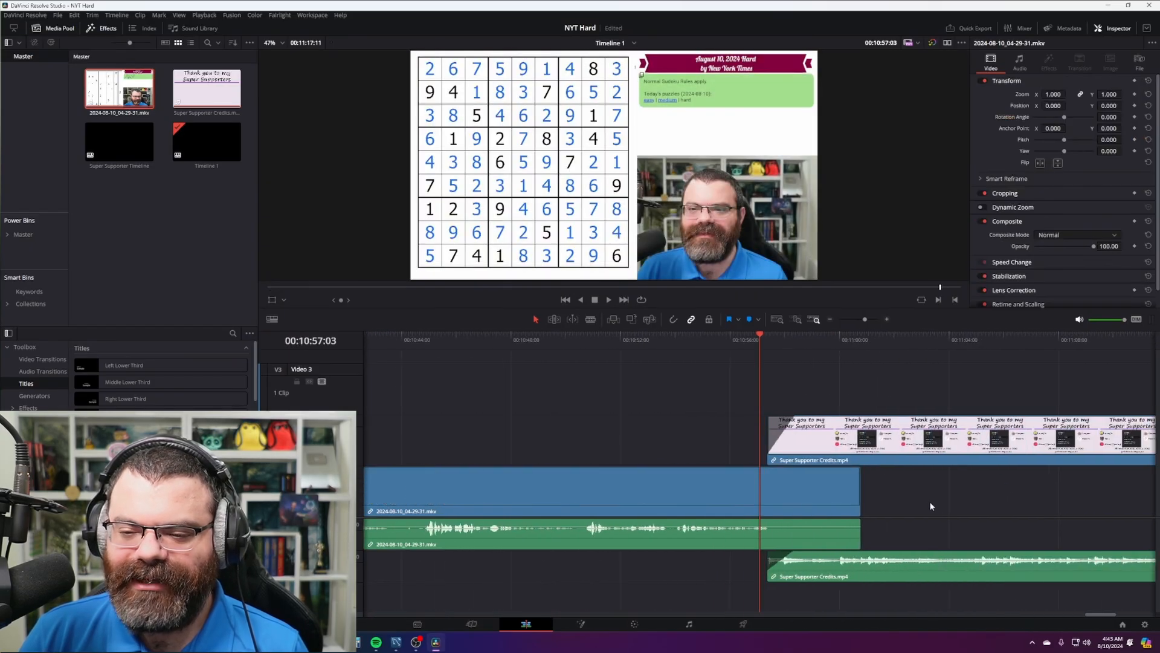
left_click(753, 339)
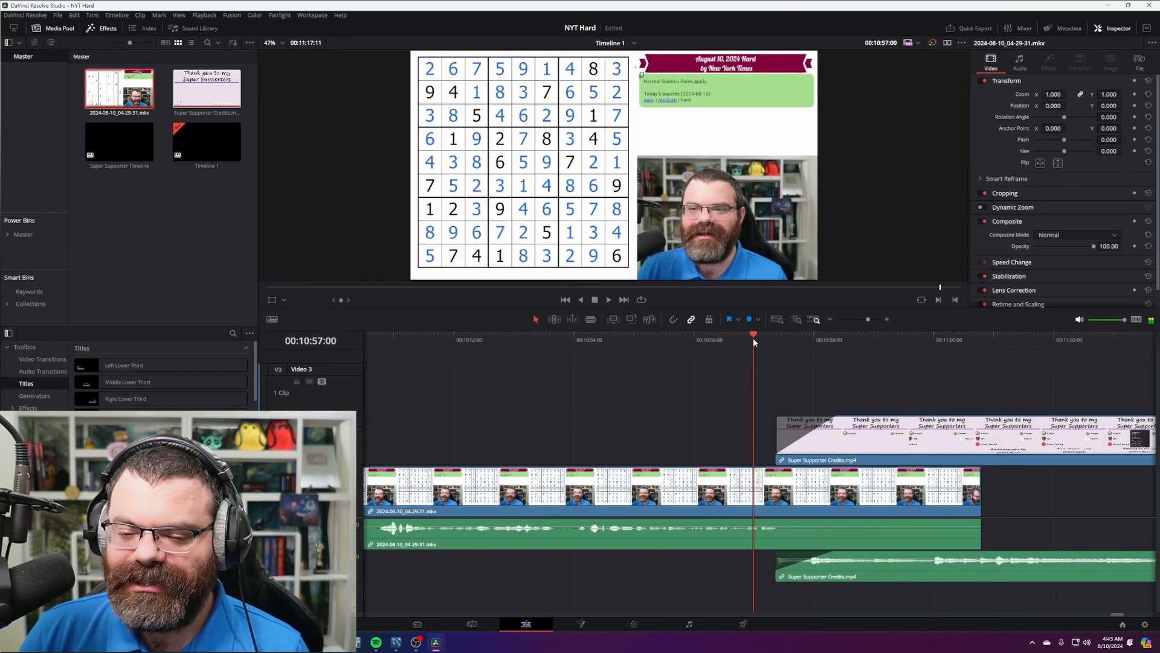
mouse_move(754, 342)
left_mouse_down()
mouse_move(784, 344)
mouse_move(760, 342)
left_mouse_up()
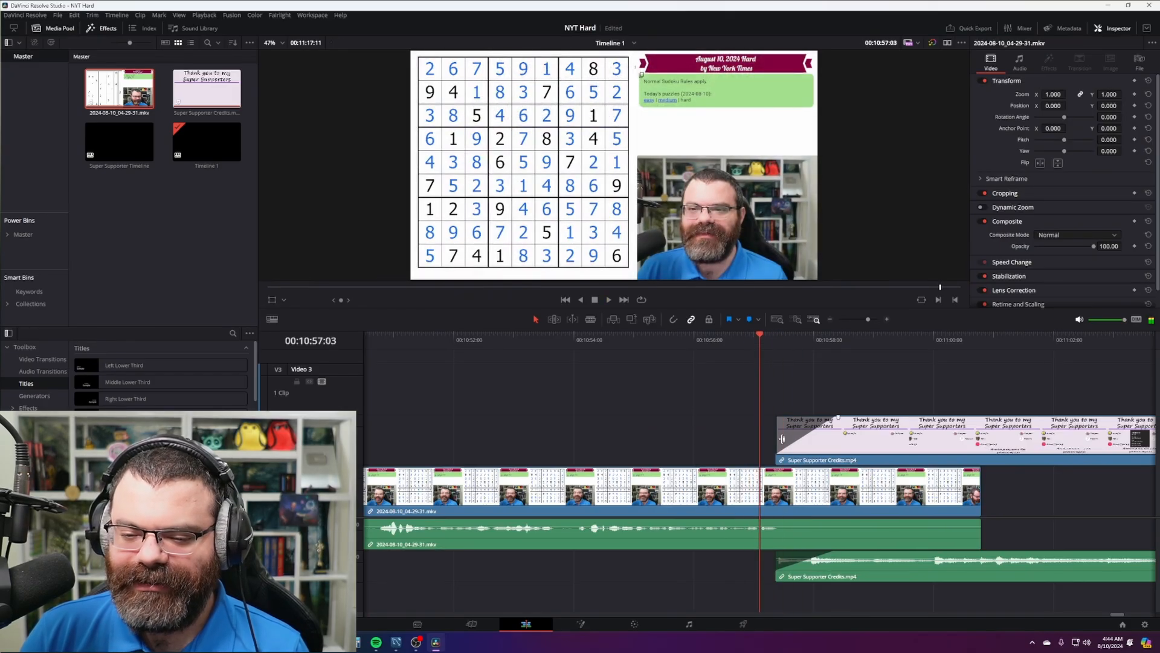
left_click_drag(875, 456, 858, 457)
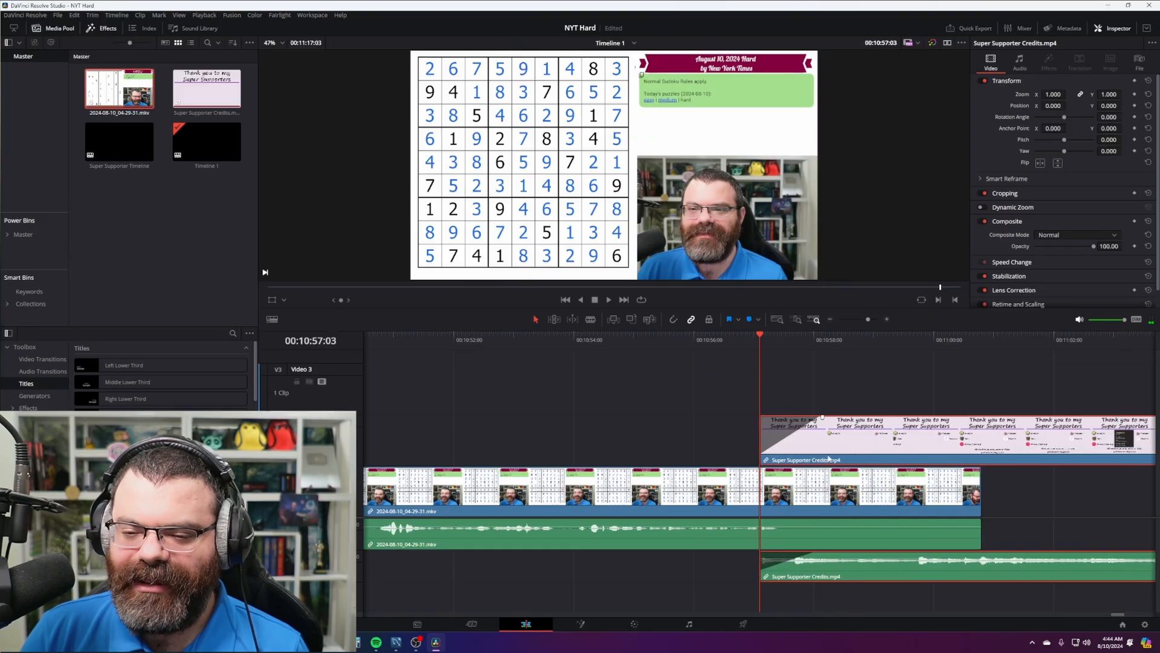
key("space")
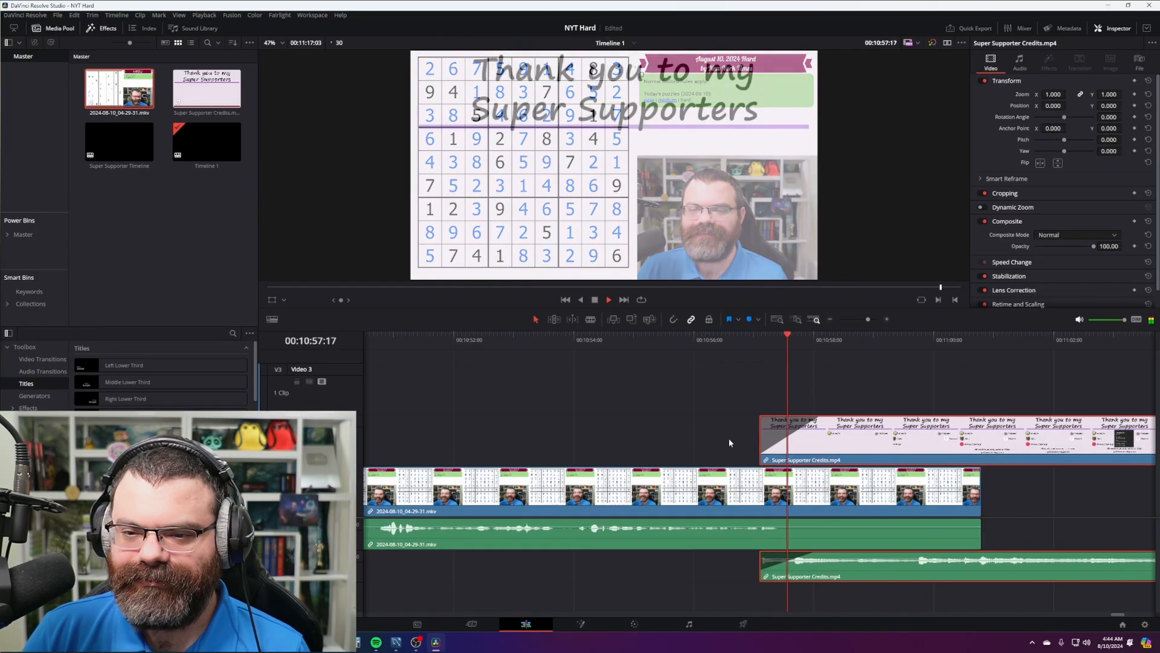
- Split the main recording where the credits begin and delete its leftover tail
left_click(901, 498)
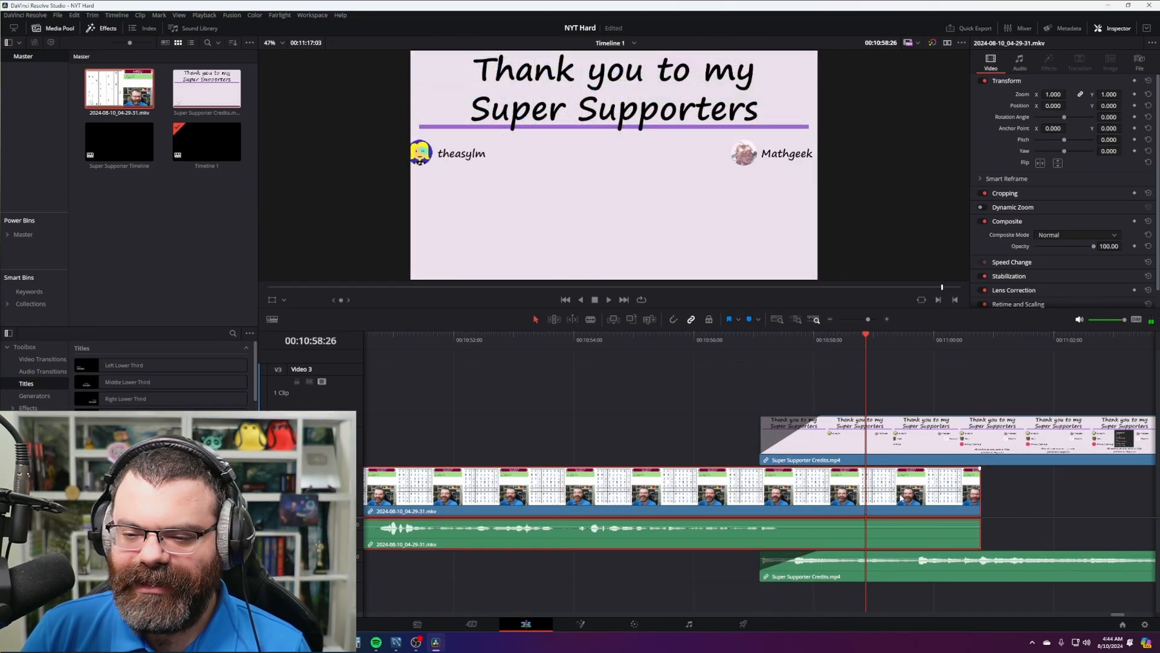
left_click_drag(868, 343, 842, 344)
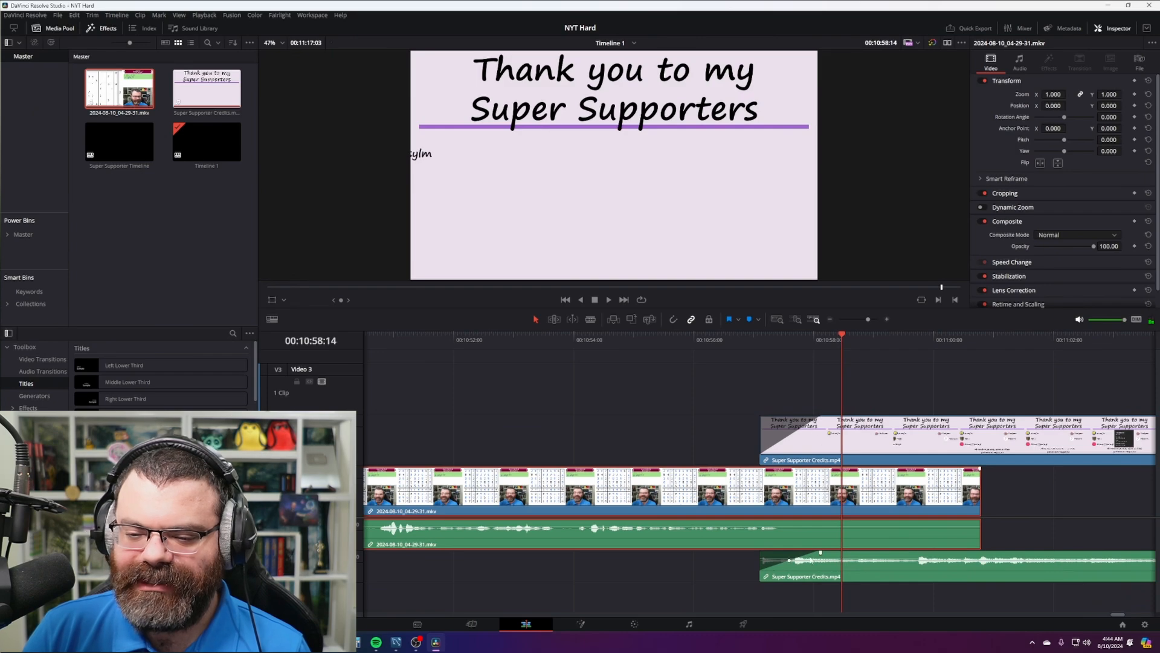
left_click(838, 343)
key("ctrl+b")
left_click(913, 512)
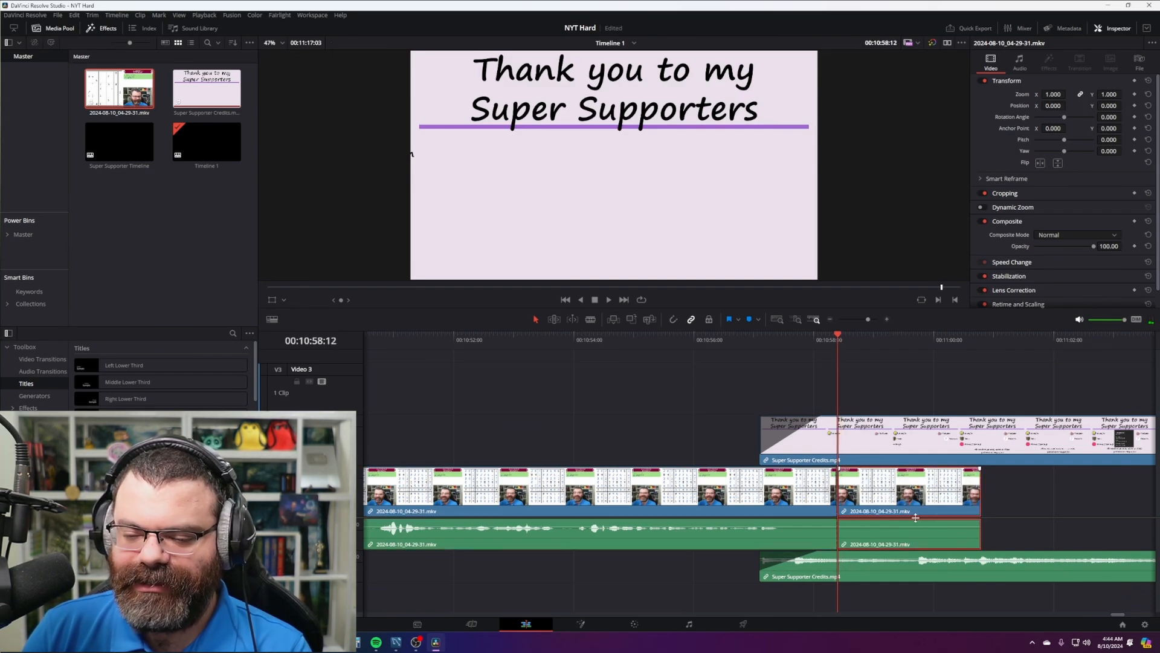
key("Delete")
scroll(894, 493, "down", 3)
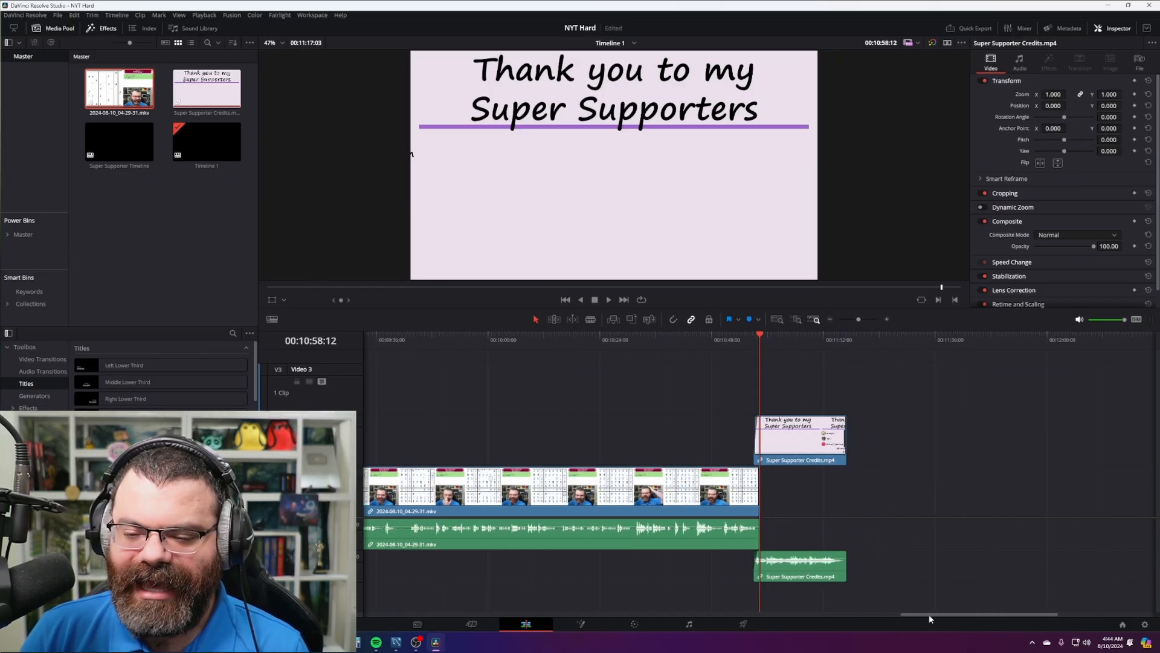
left_click_drag(930, 614, 383, 641)
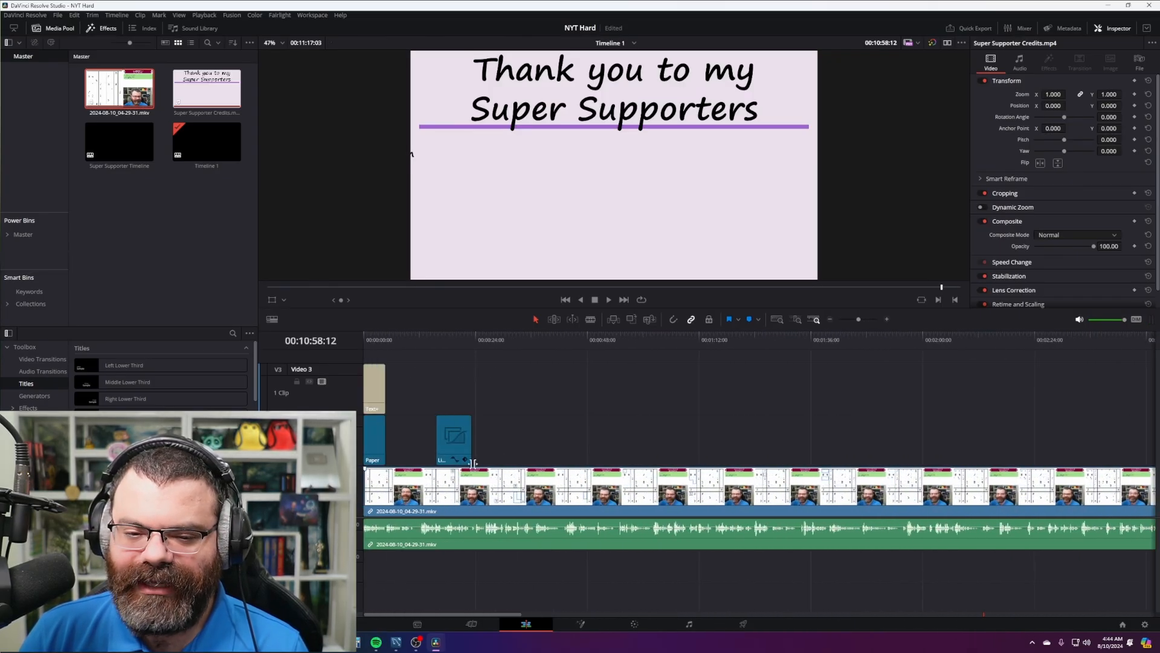
- Extend the Like and Subscribe clip's right edge slightly and check its Subscribed moment
left_click(438, 339)
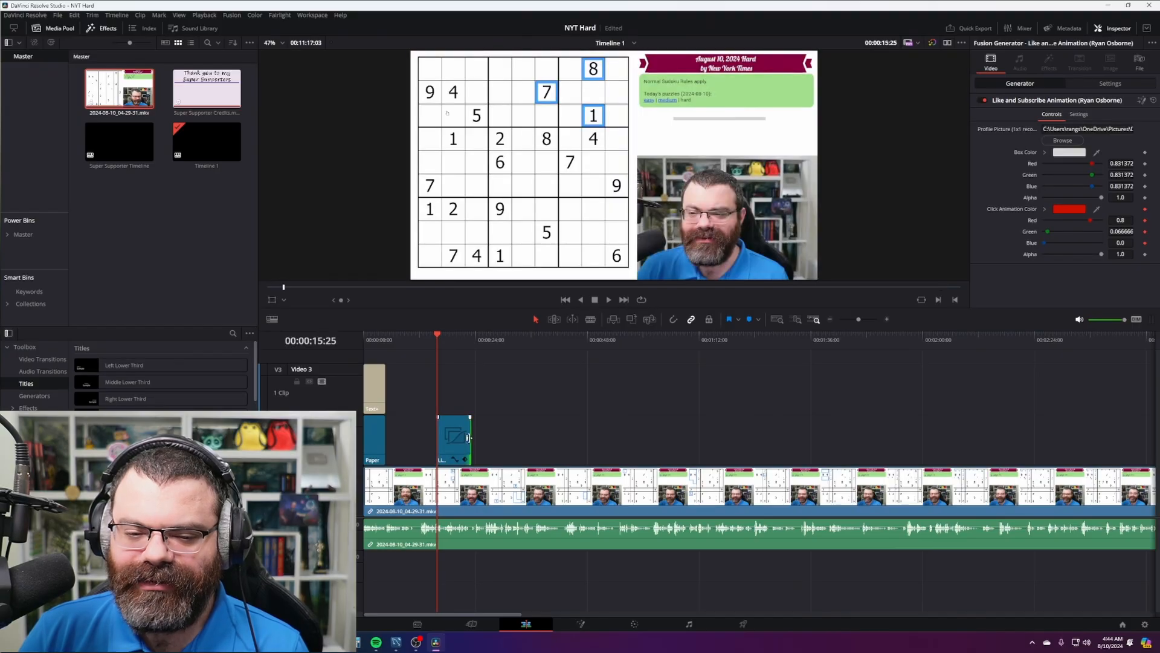
left_click_drag(468, 436, 470, 437)
left_click(458, 339)
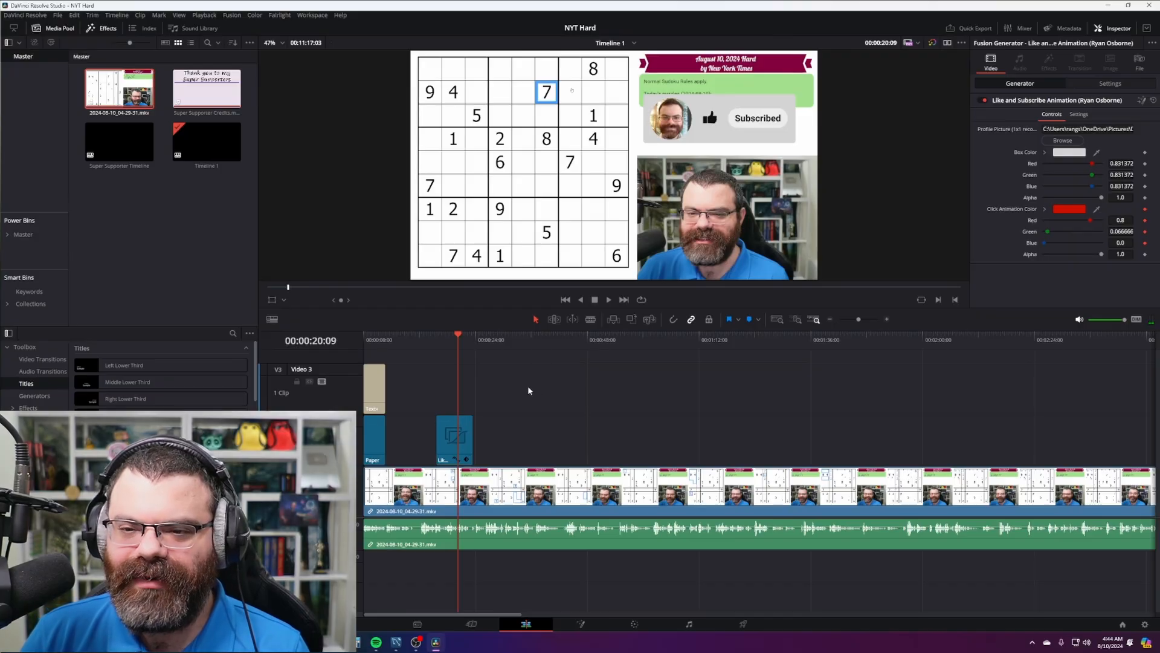
left_click_drag(526, 408, 525, 408)
left_click_drag(518, 403, 405, 370)
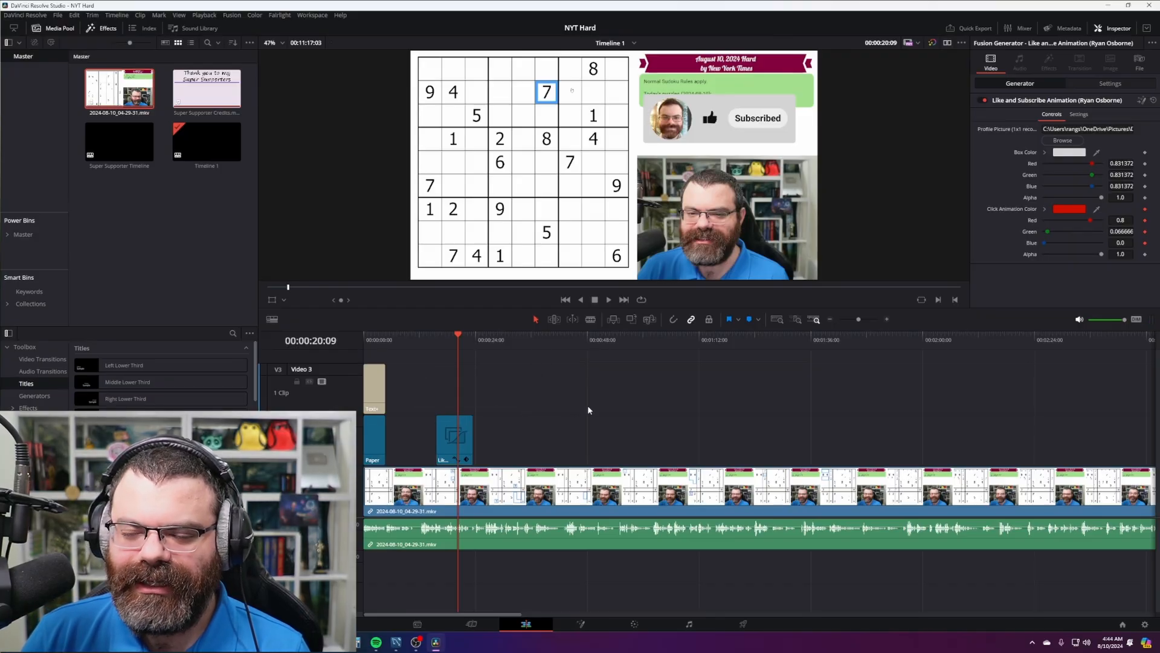
left_click(510, 421)
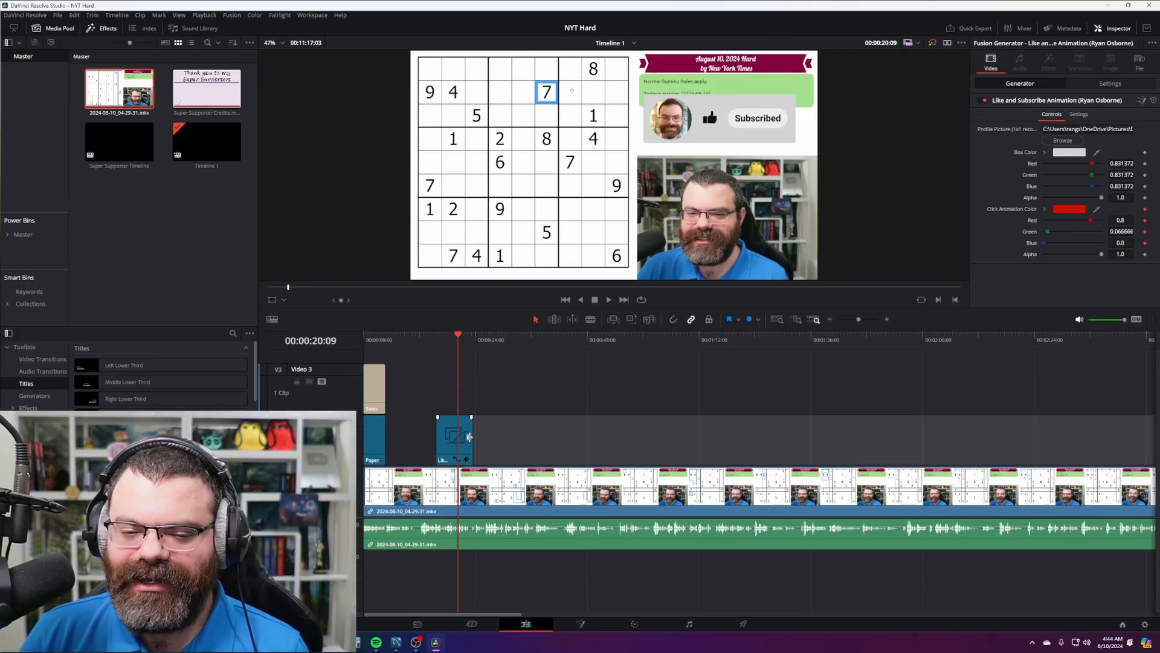
left_click(546, 381)
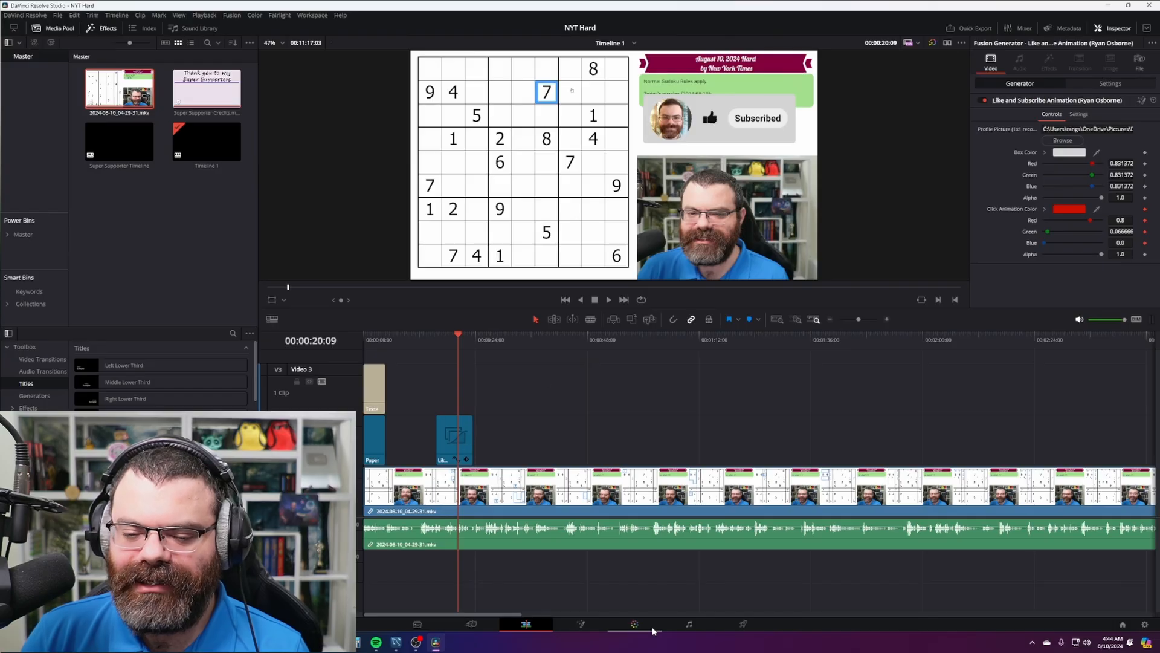
- Load Job 9's settings, change the file name and folder dates to 2024-08-10, and queue the render
left_click(748, 624)
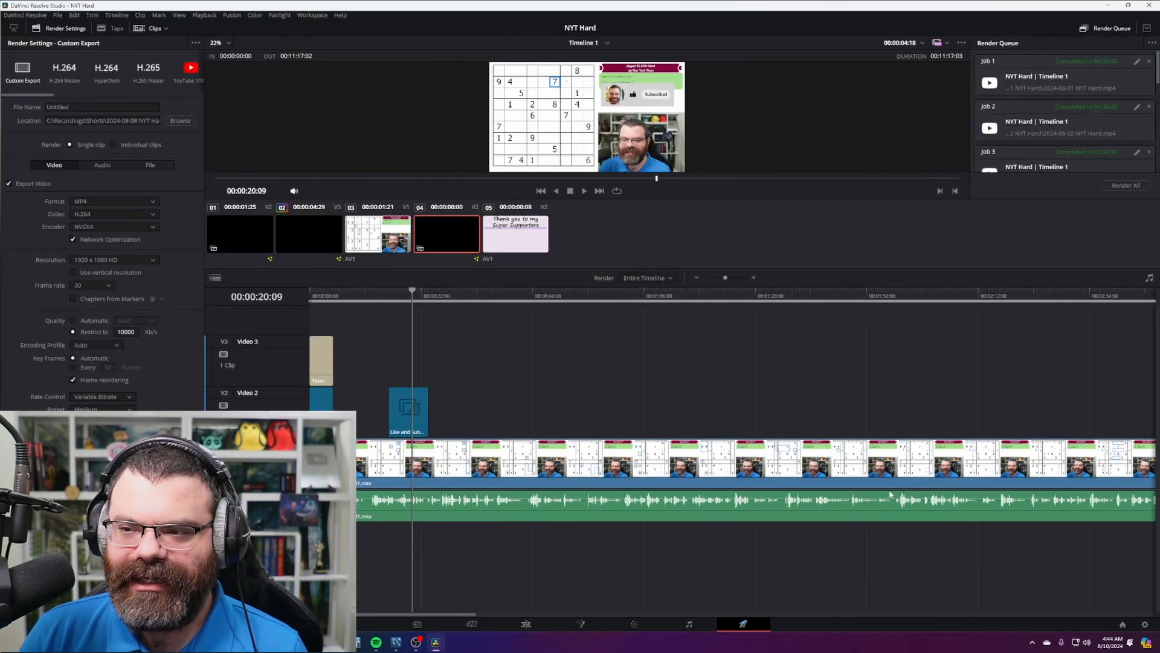
scroll(1102, 141, "down", 2)
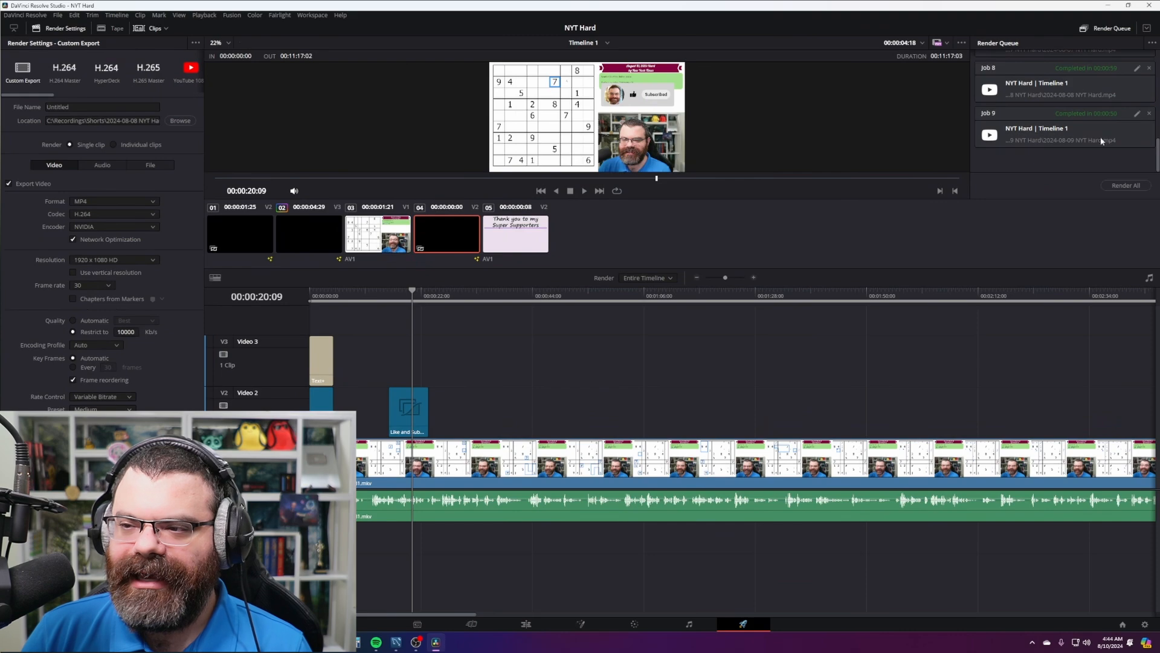
left_click(1137, 114)
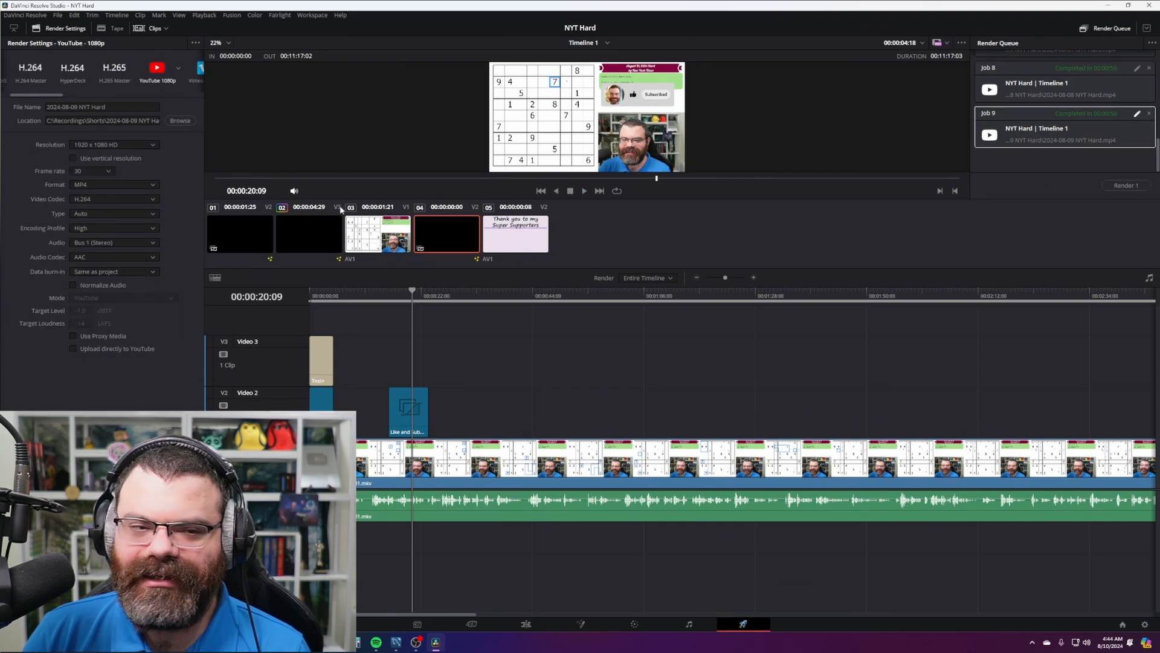
left_click(78, 107)
key("BackSpace")
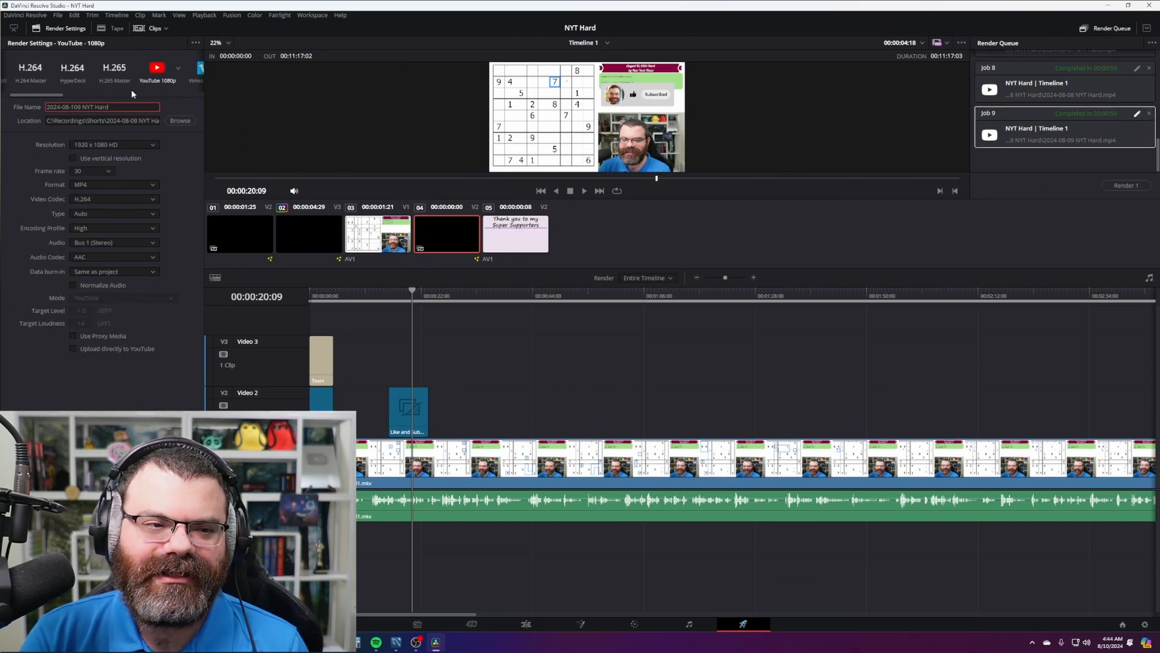
left_click(138, 120)
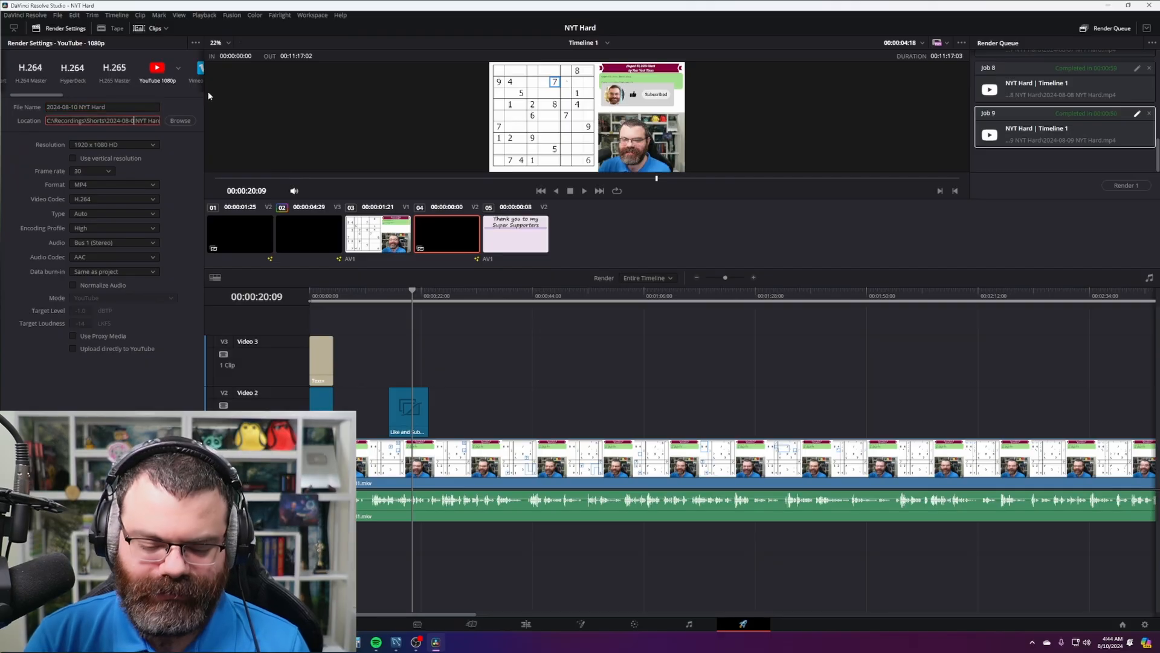
key("BackSpace")
type("10")
key("Return")
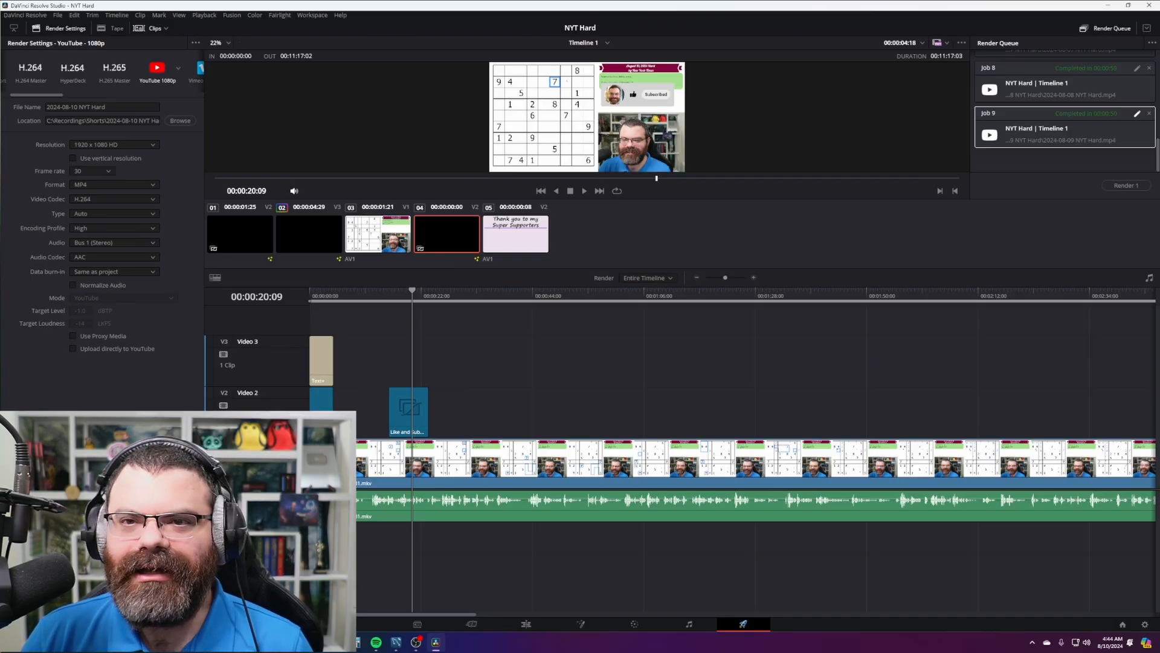
left_click(162, 604)
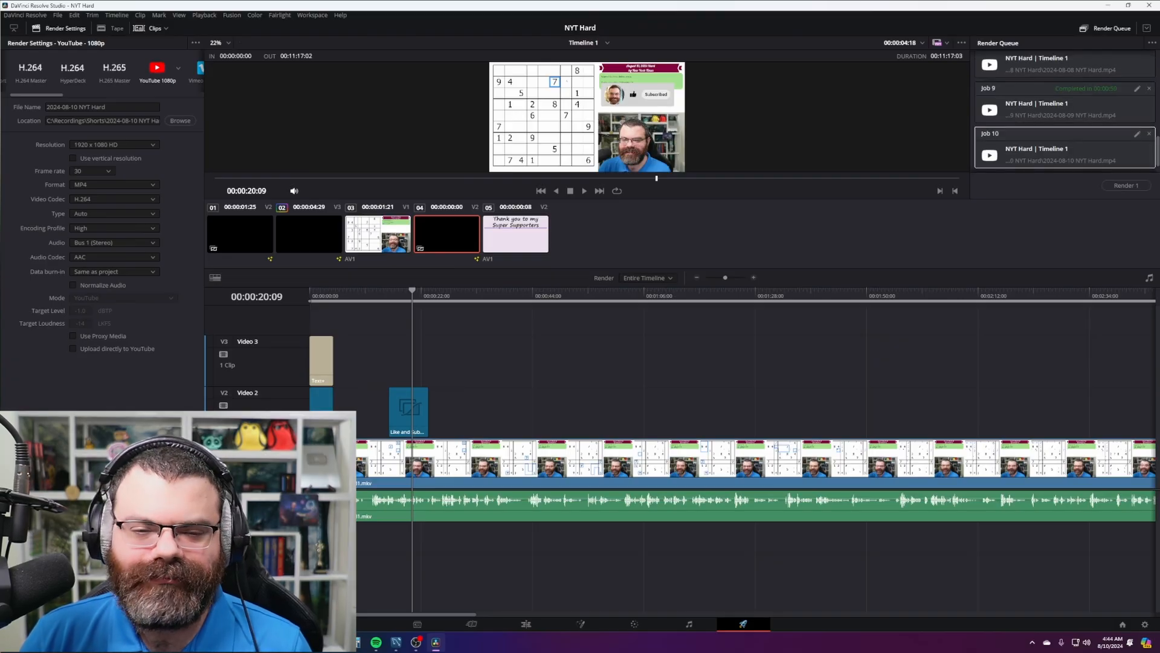
- Render Job 10's 2024-08-10 NYT Hard.mp4, then open a new Chrome window
left_click(1125, 186)
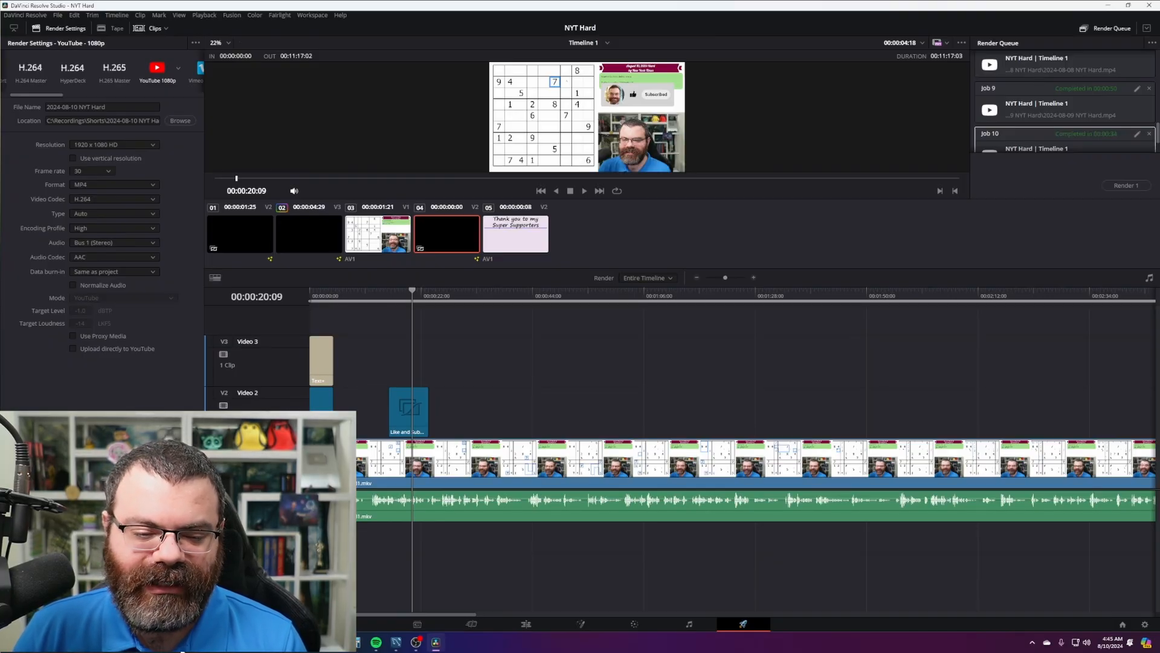
right_click(179, 642)
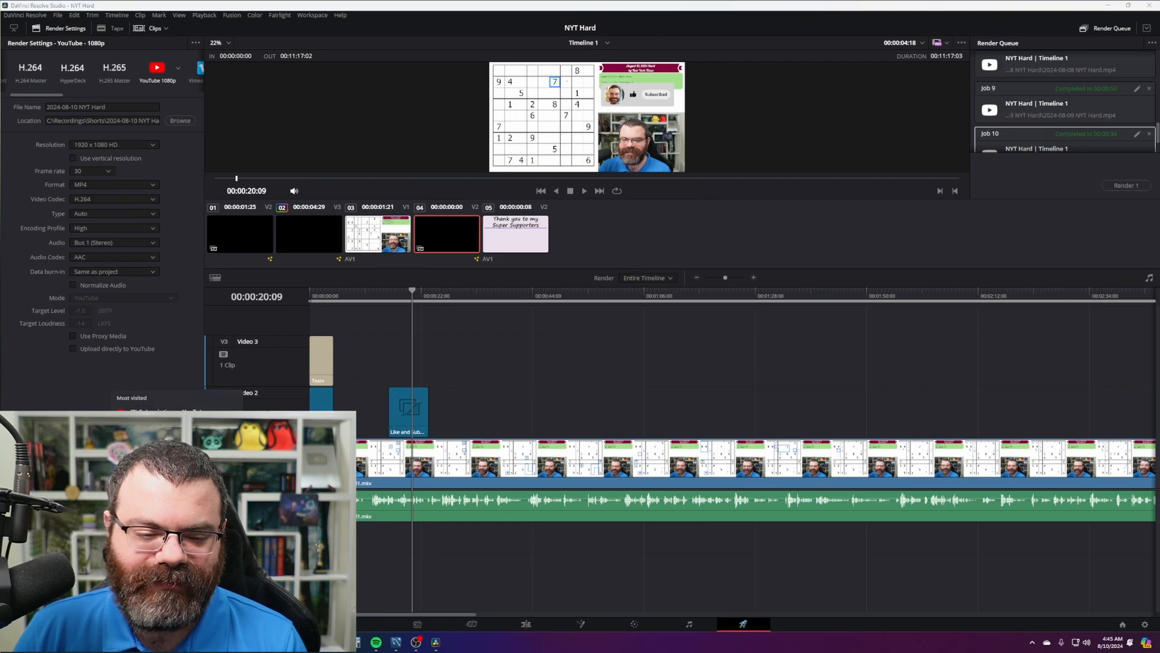
left_click(157, 558)
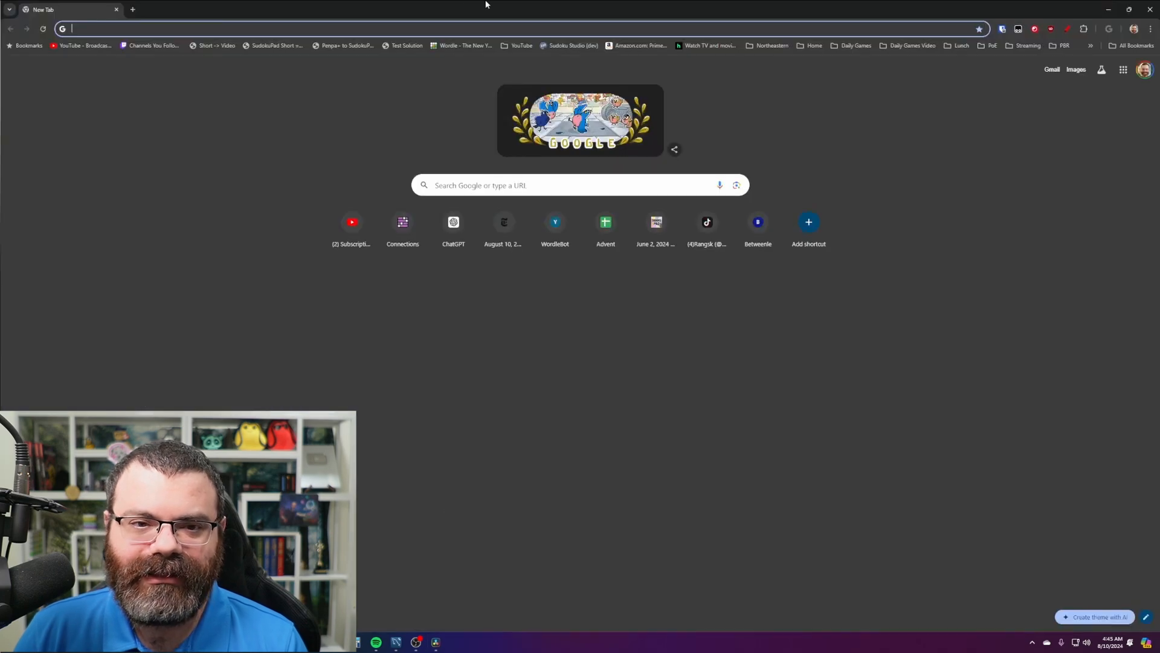
- Open YouTube Studio from the YouTube account menu
left_click(110, 47)
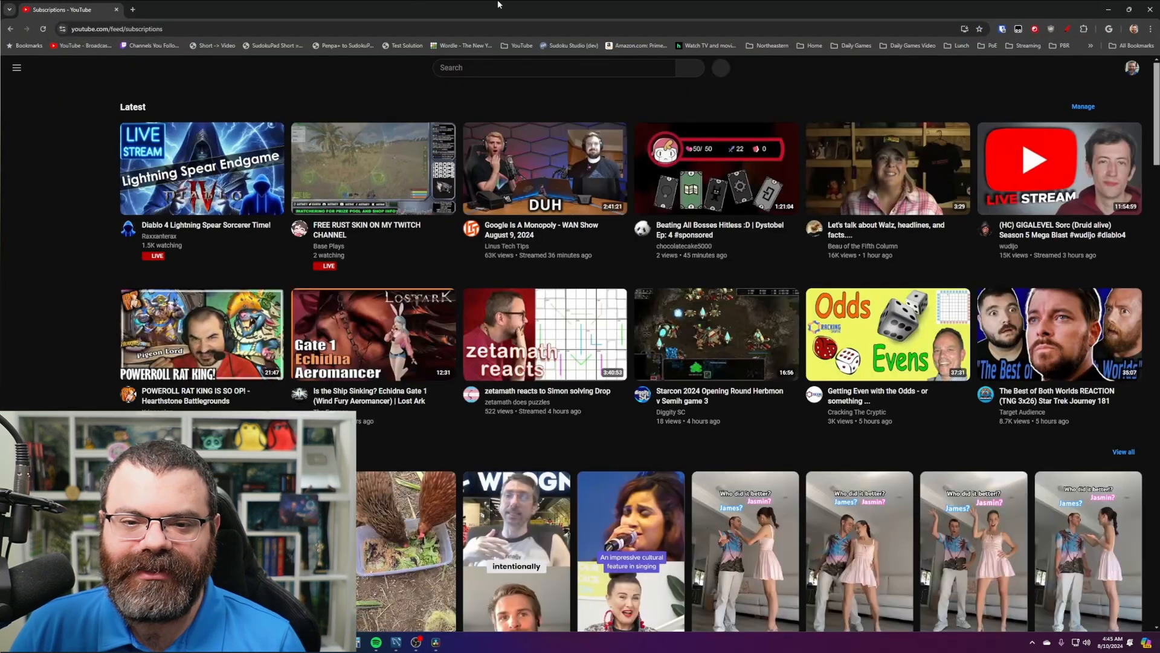
left_click_drag(419, 2, 641, 26)
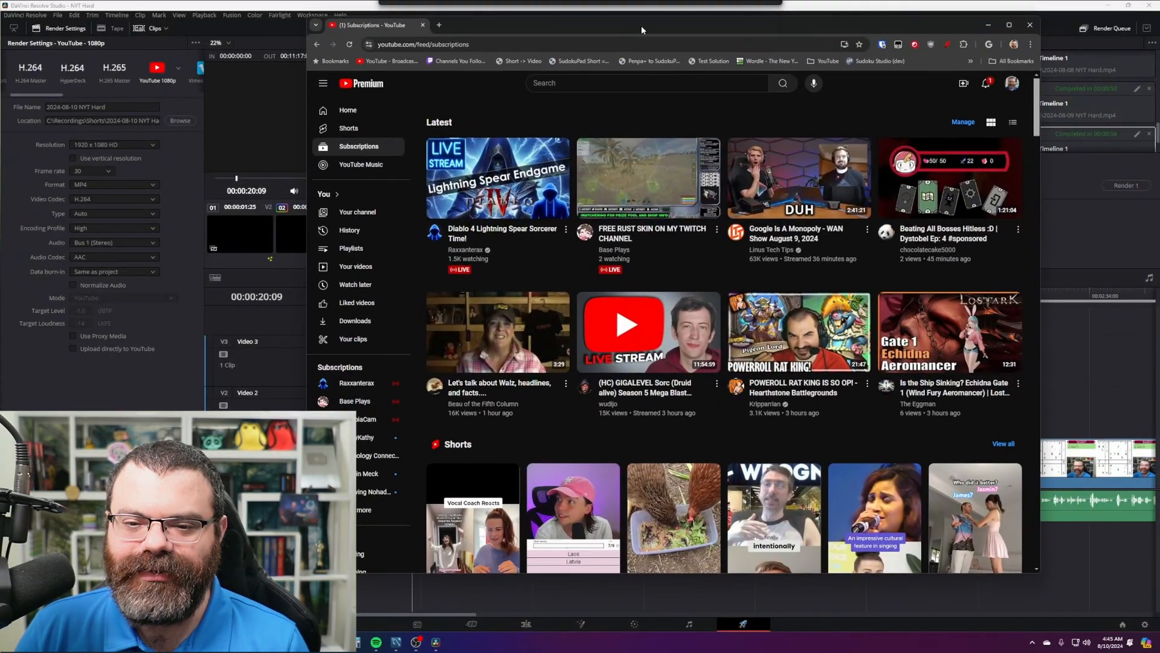
left_click(1014, 86)
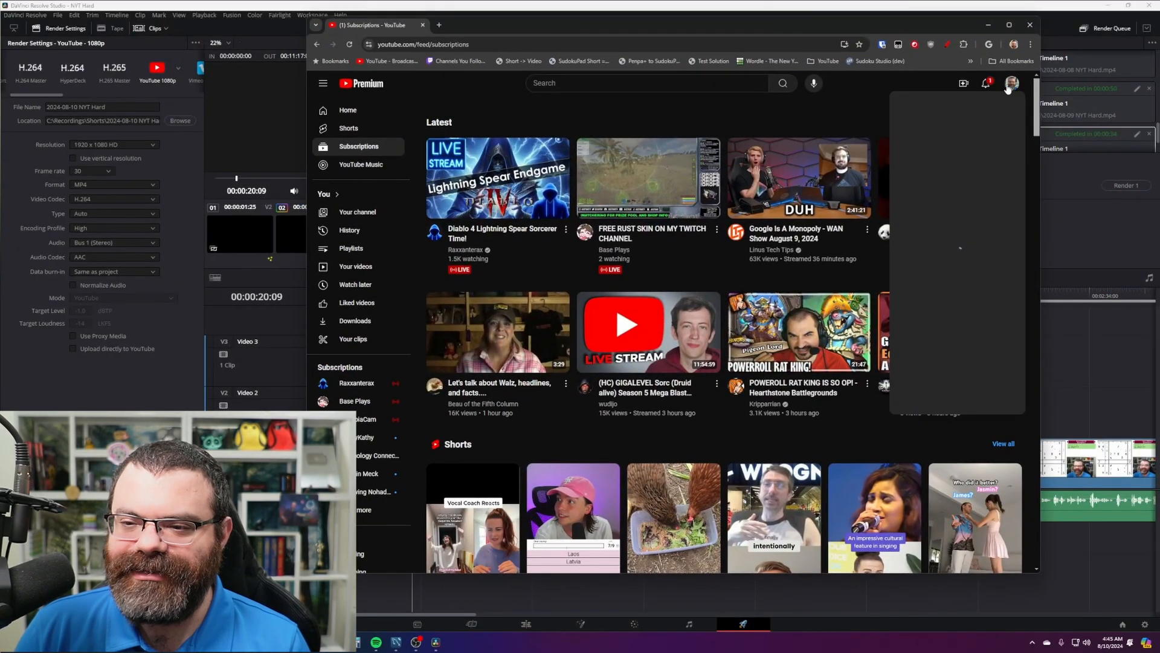
left_click(937, 213)
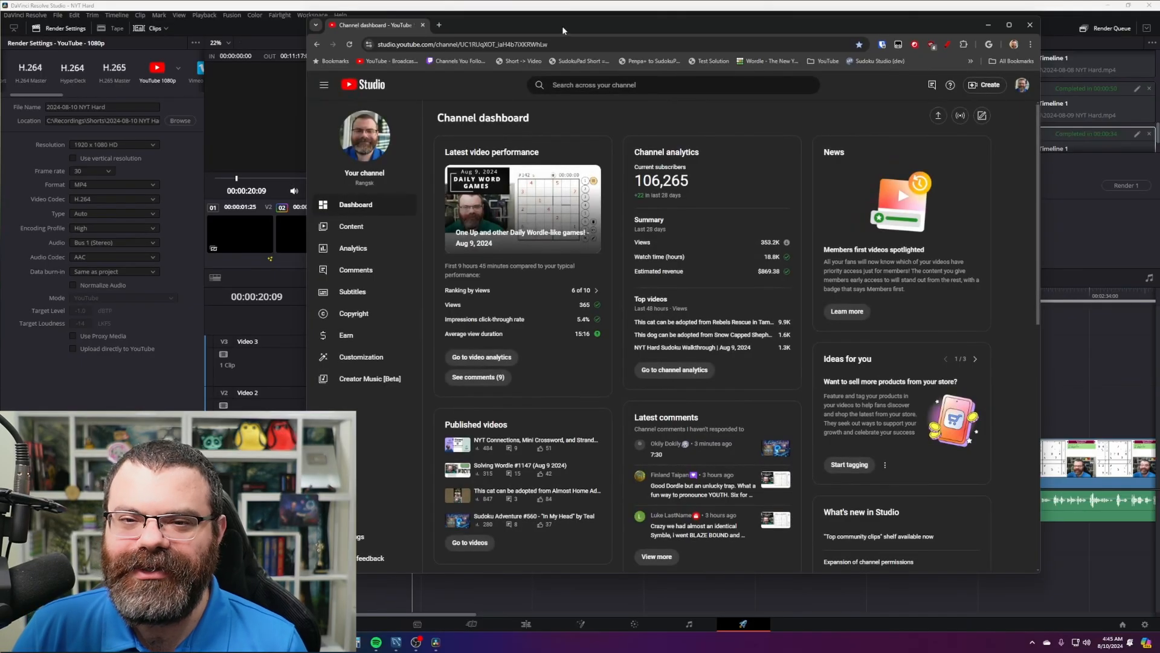
left_click_drag(563, 28, 551, 30)
- Open the channel's Content list and start a new video upload
left_click(363, 229)
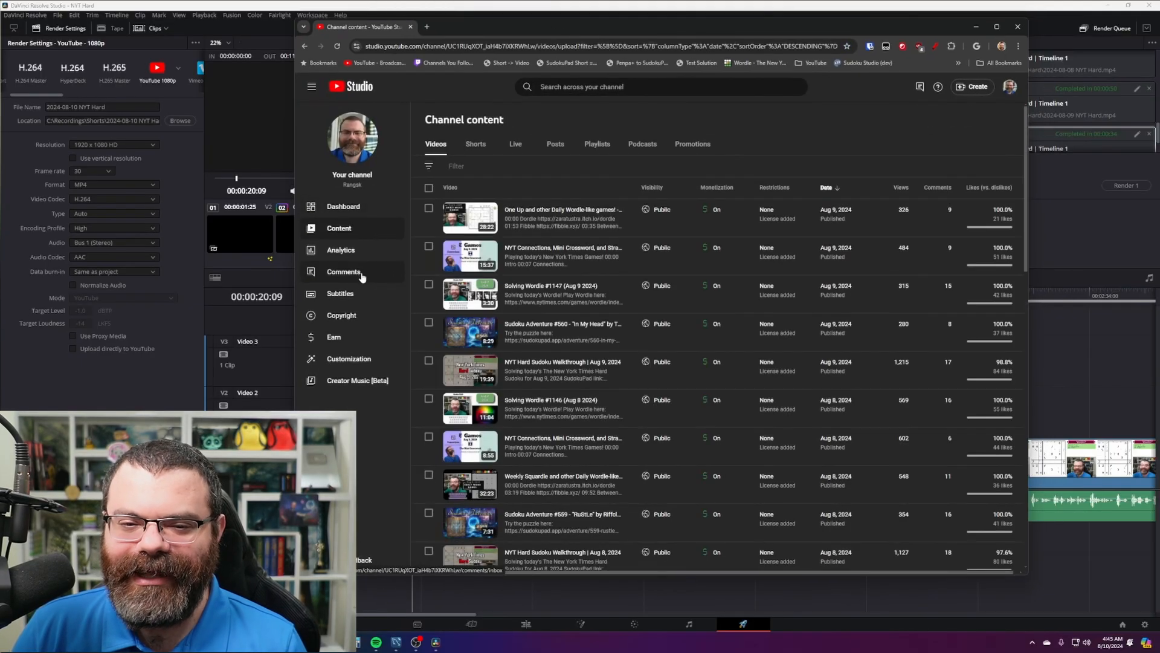
left_click_drag(734, 30, 721, 31)
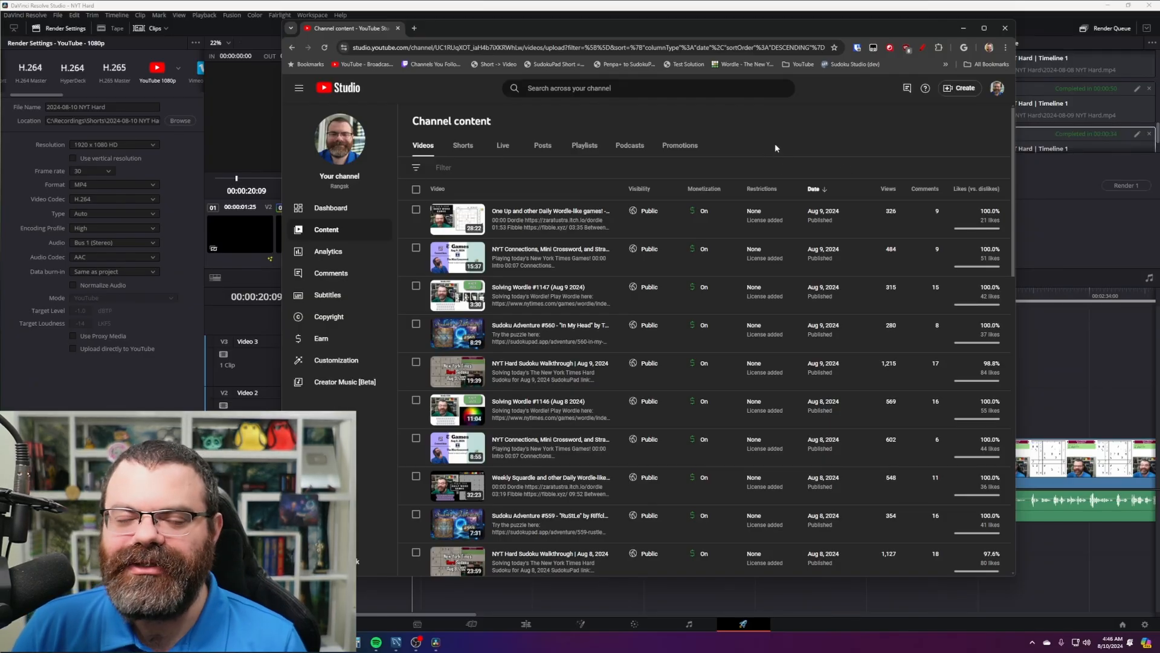
left_click_drag(763, 31, 749, 47)
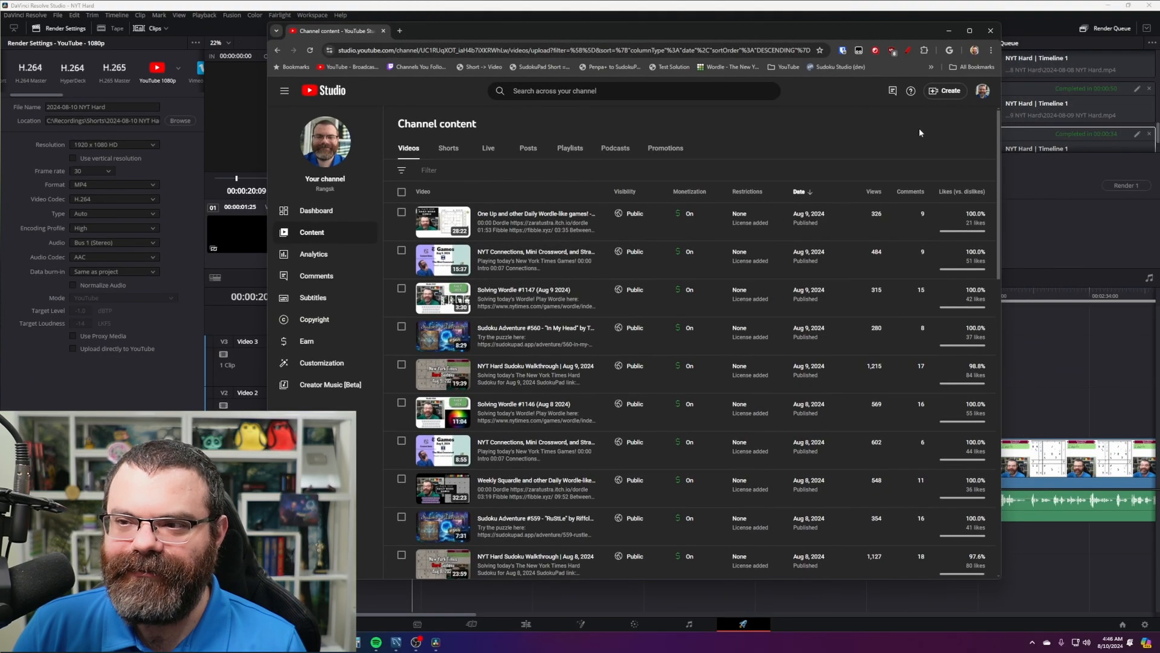
left_click(942, 91)
left_click(935, 112)
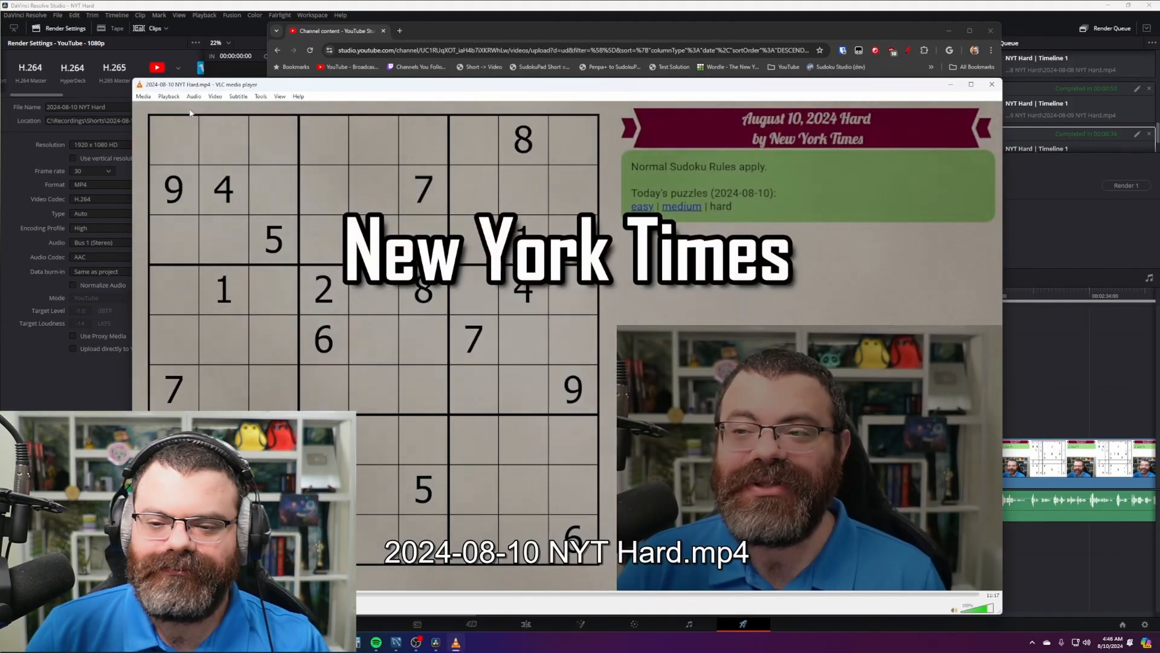
- Skim the rendered Aug 10 NYT Hard video at double speed to its ending, then close VLC
key("plus")
key("plus")
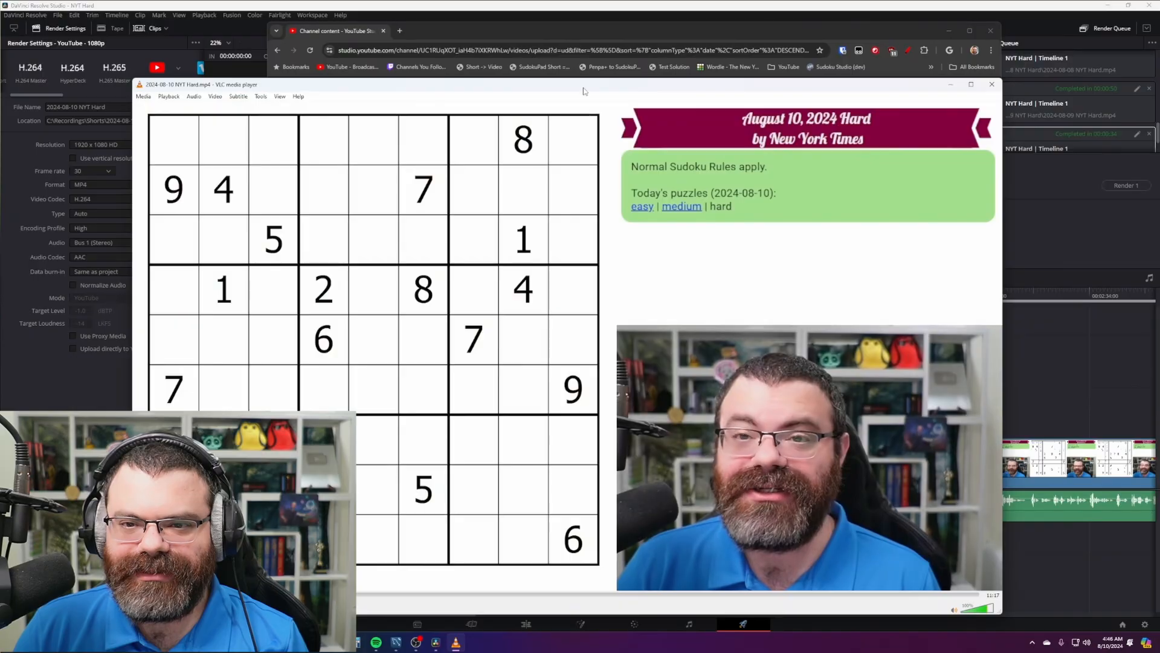
left_click_drag(584, 86, 594, 45)
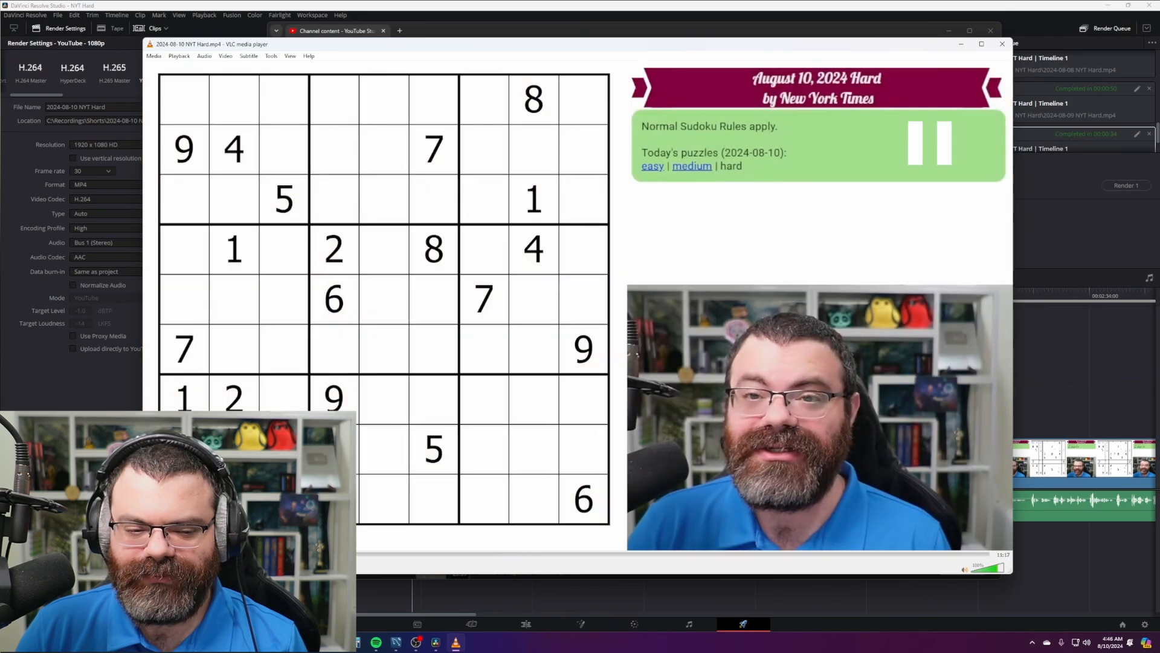
left_click(586, 554)
left_click(453, 553)
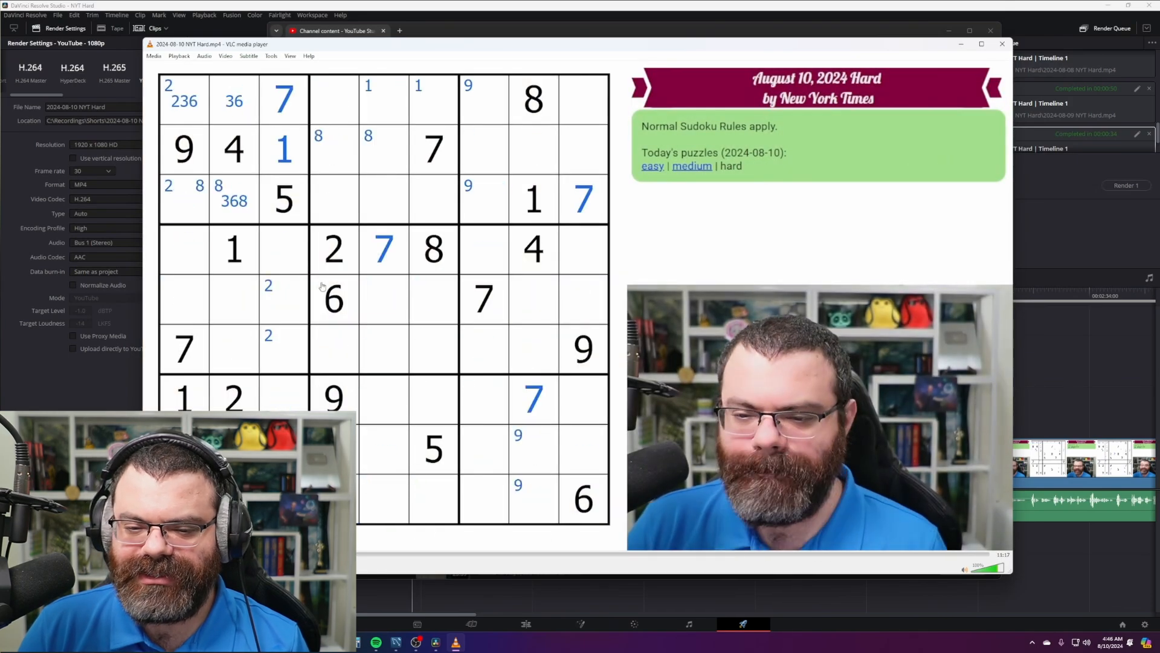
left_click_drag(453, 554, 962, 553)
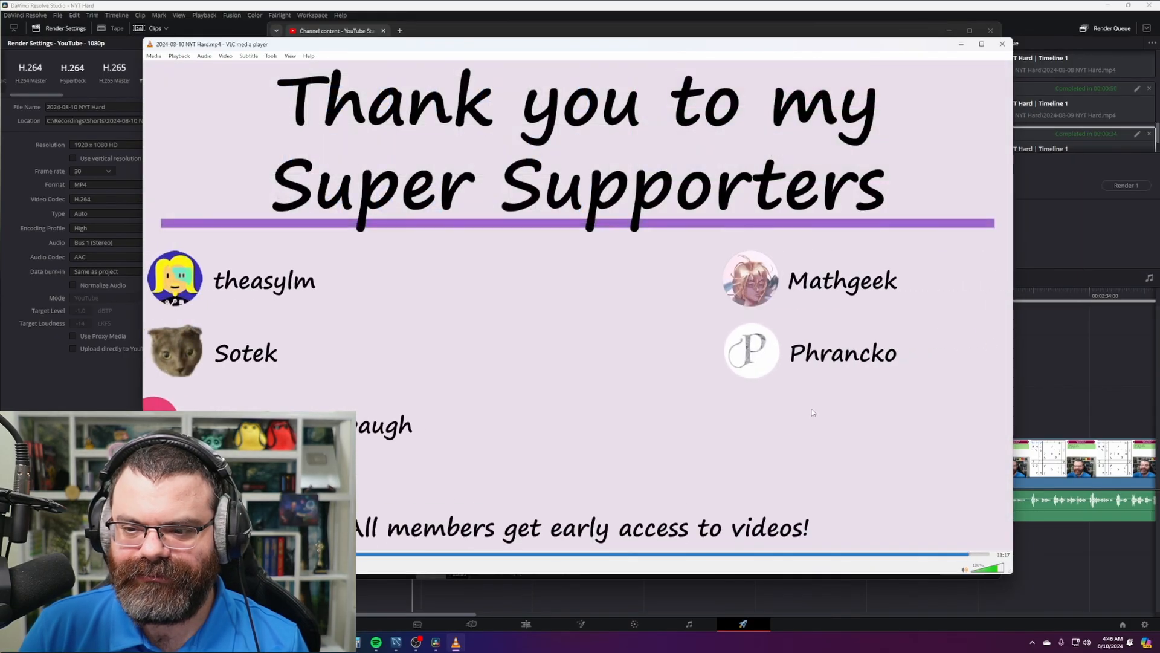
left_click(987, 553)
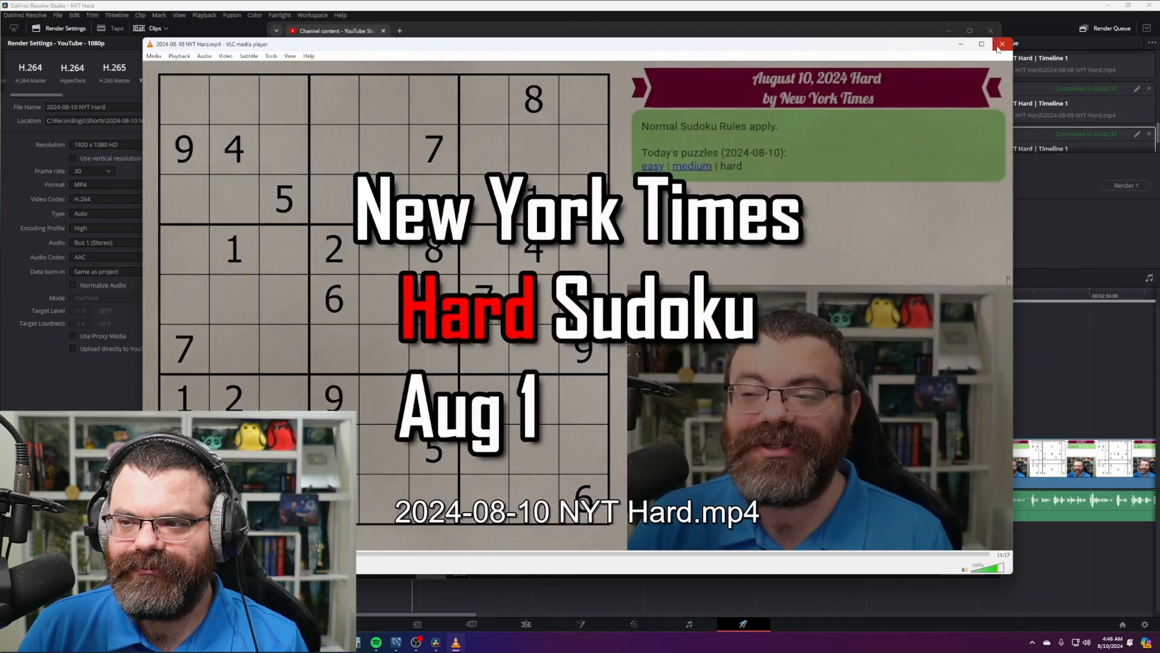
left_click(1002, 44)
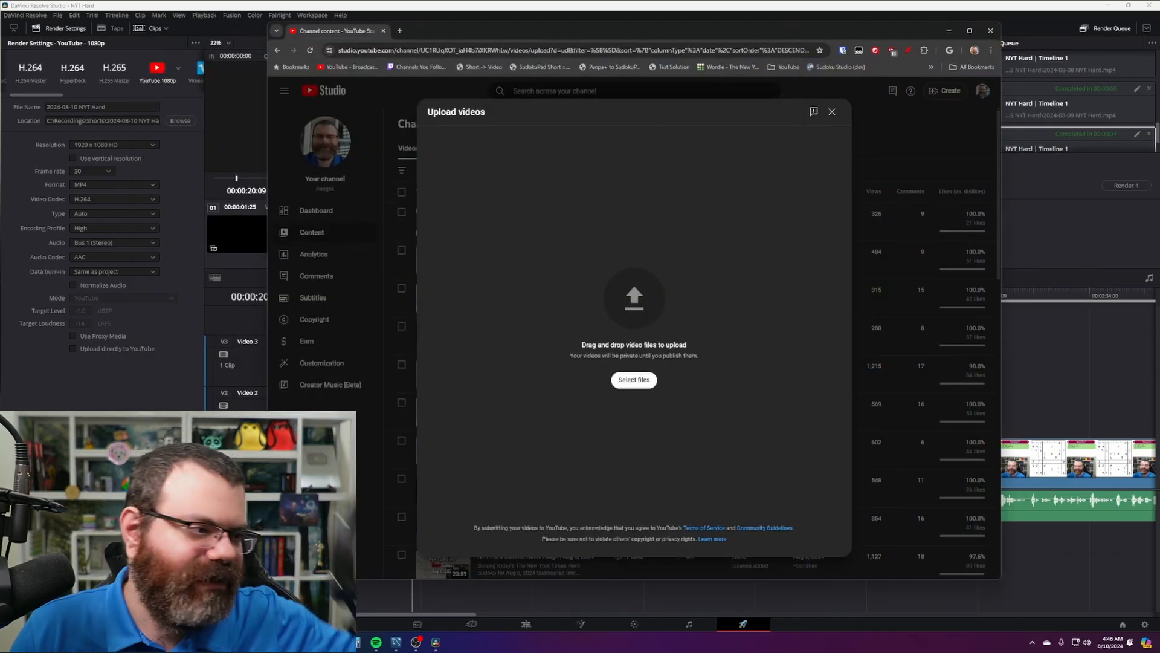
- Upload 2024-08-10 NYT Hard.mp4 with its auto-filled title and open the Monetization Ads choice
left_click_drag(0, 254, 530, 276)
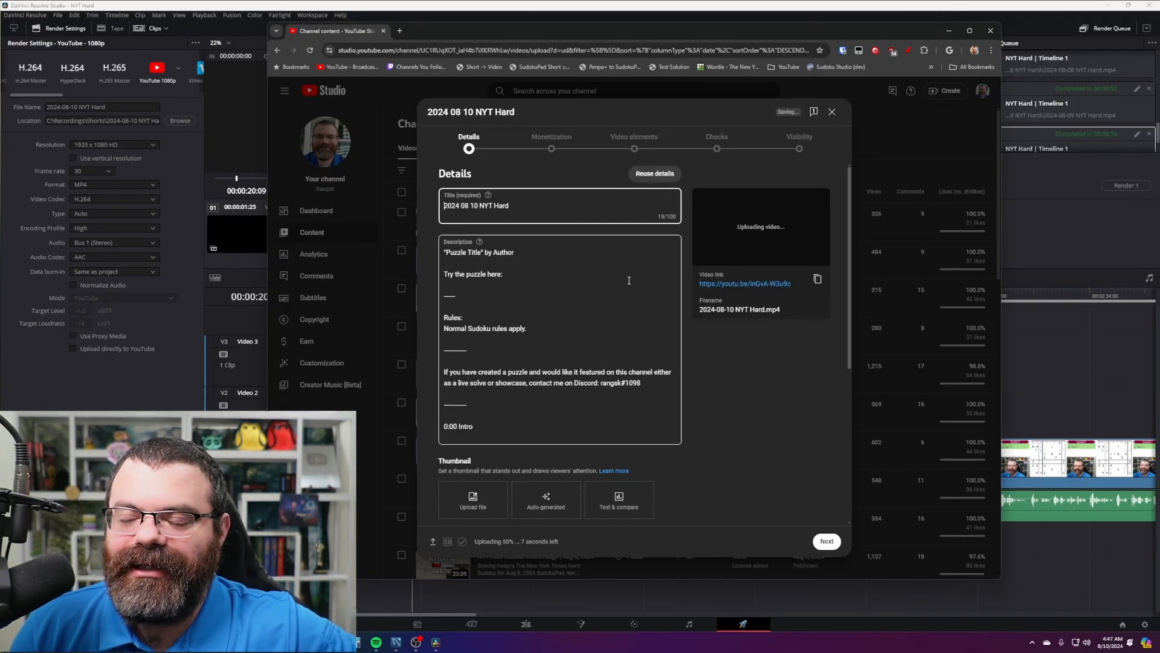
left_click(770, 359)
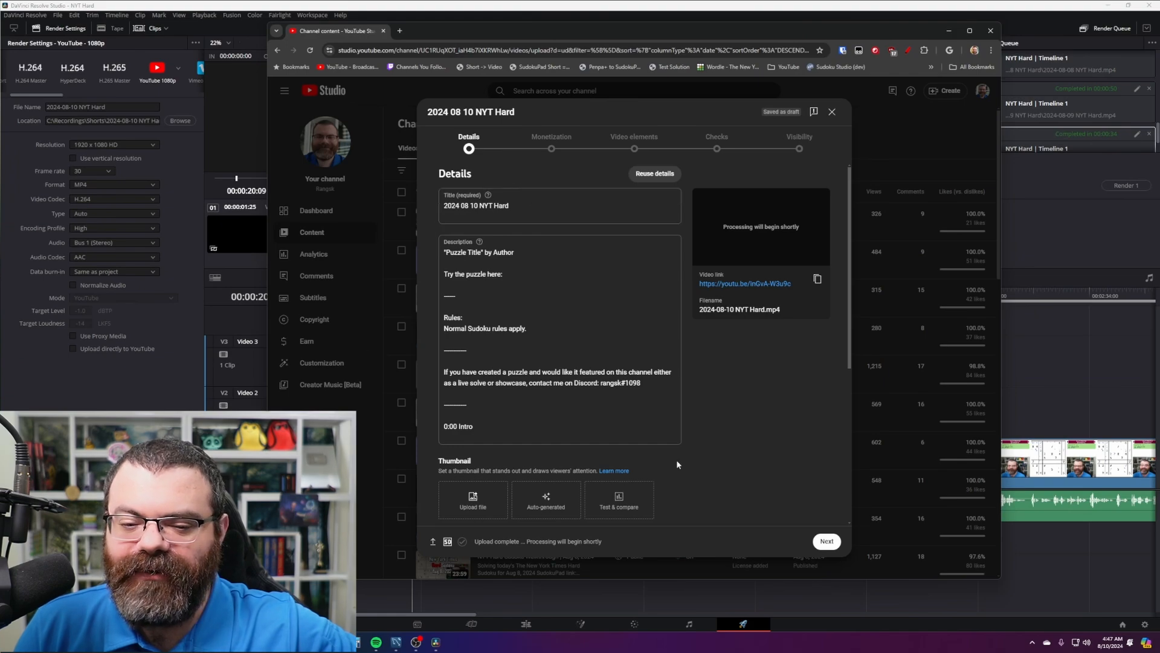
left_click(561, 148)
left_click(520, 252)
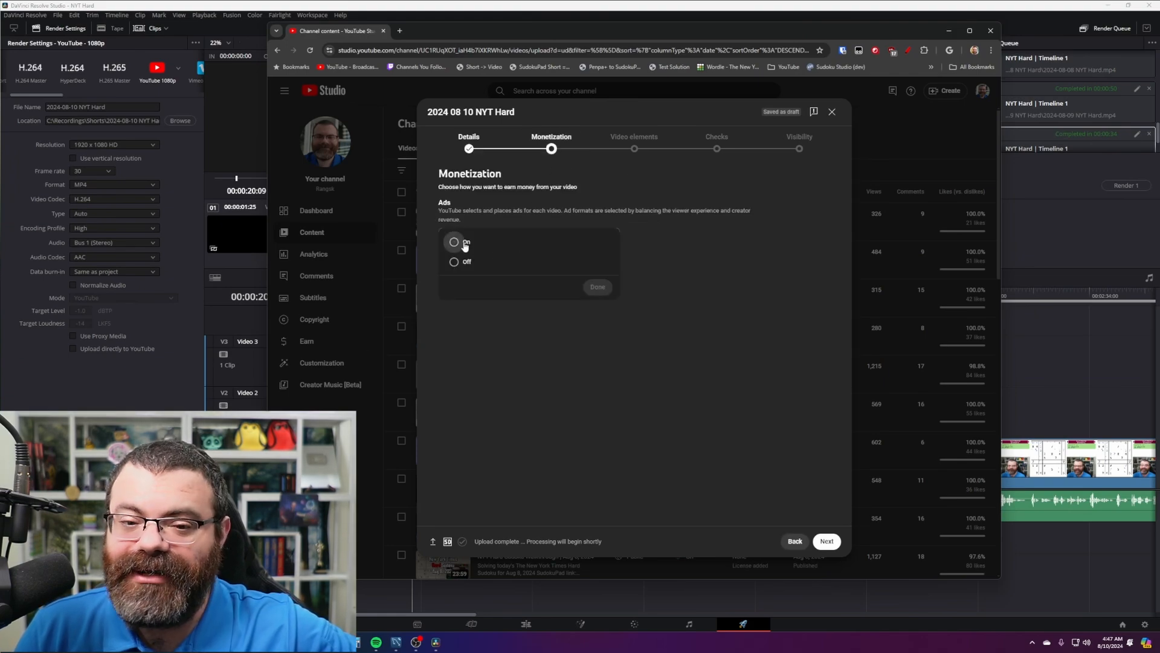
- Turn ads On and submit an ad suitability rating of None of the above
left_click(463, 243)
left_click(597, 287)
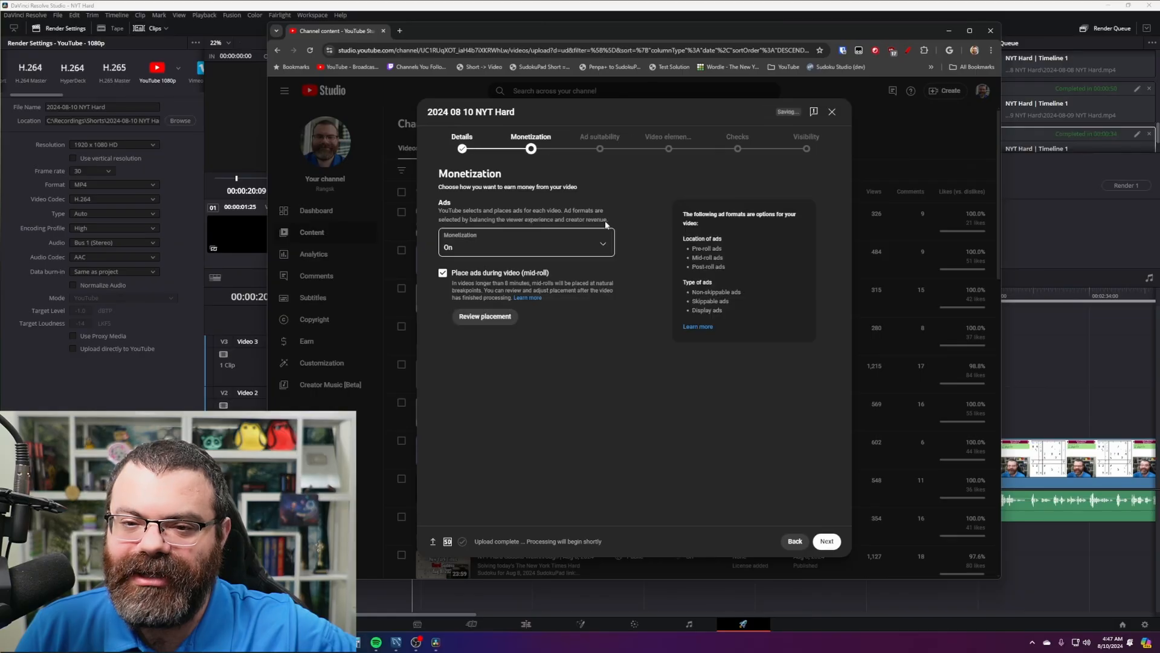
left_click(608, 148)
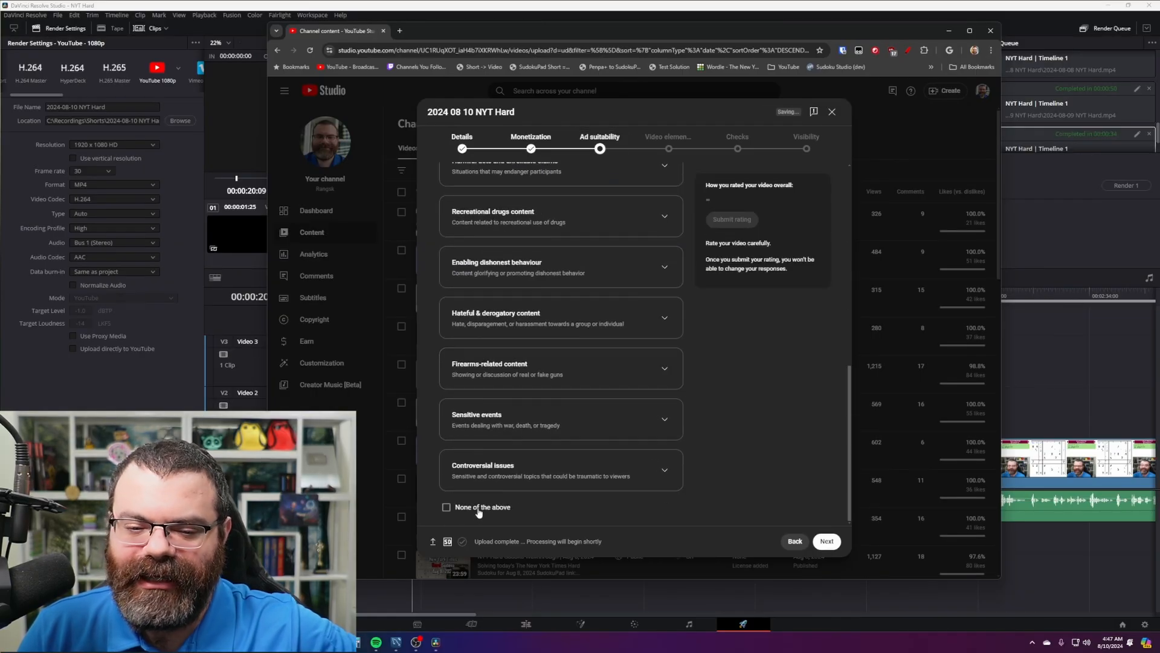
left_click(446, 507)
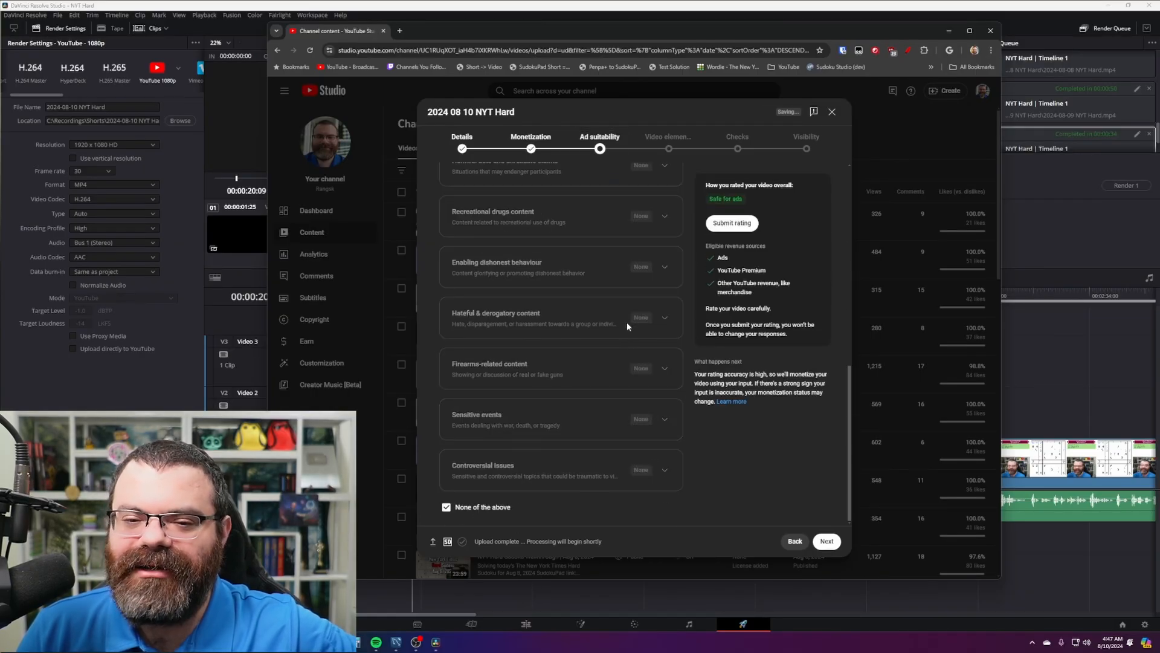
scroll(629, 344, "up", 7)
scroll(629, 351, "down", 7)
left_click(741, 230)
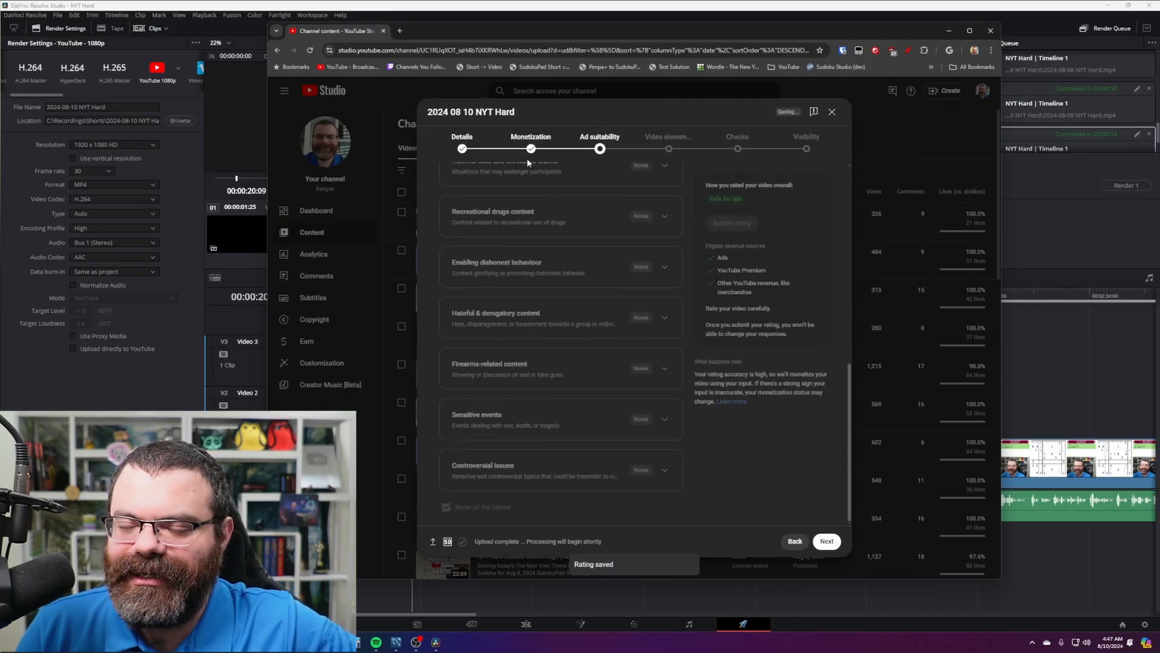
- Review the submitted questionnaire, glance at Details, and return to Ad suitability
scroll(589, 400, "up", 2)
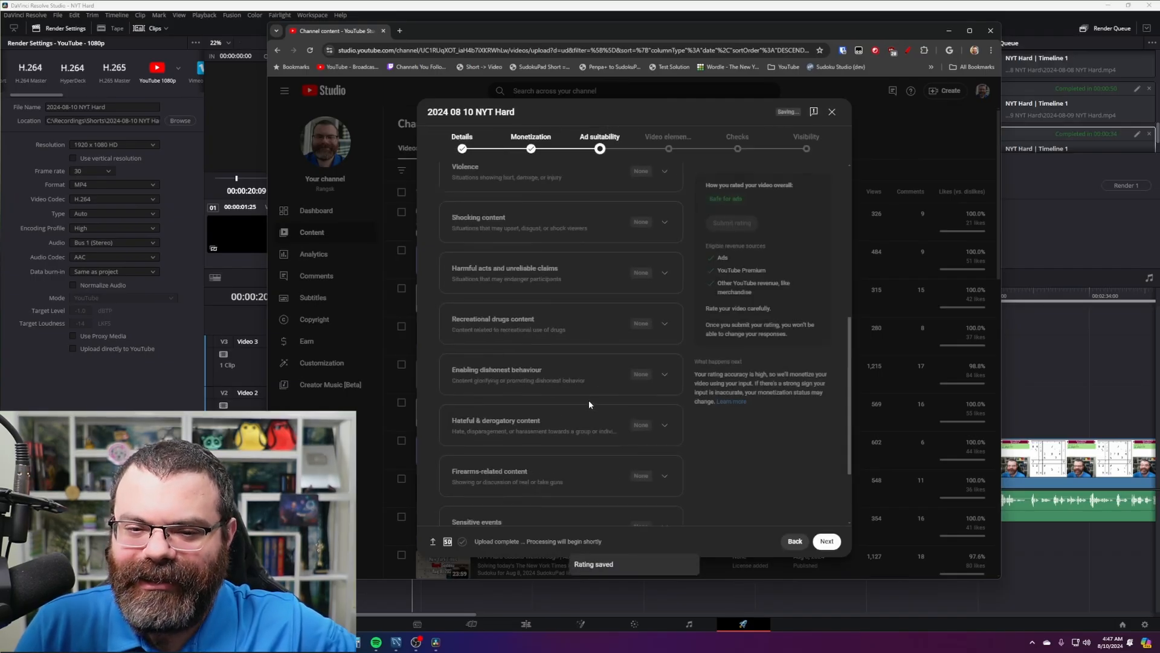
scroll(588, 400, "up", 6)
scroll(559, 331, "down", 4)
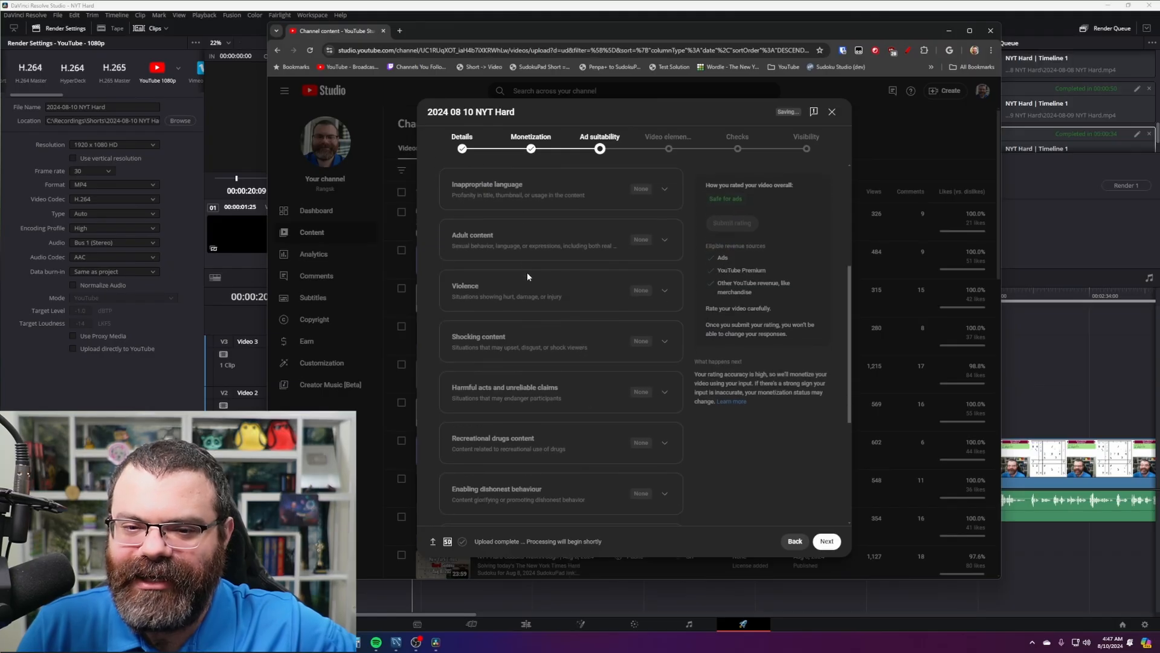
scroll(531, 290, "down", 3)
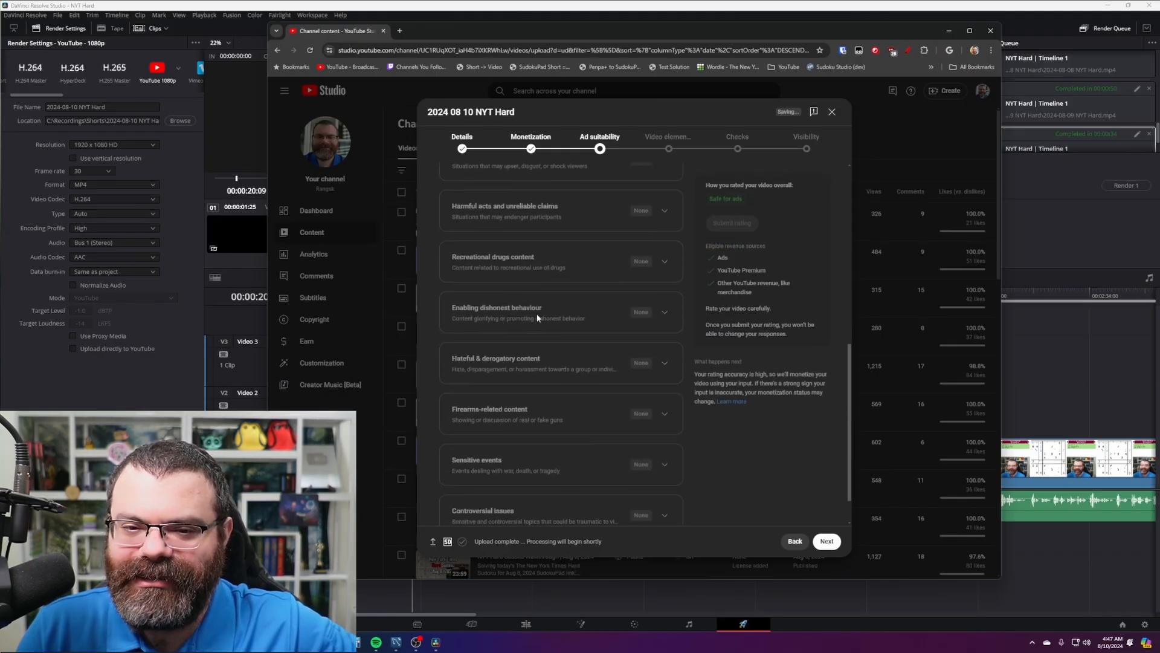
scroll(537, 317, "down", 1)
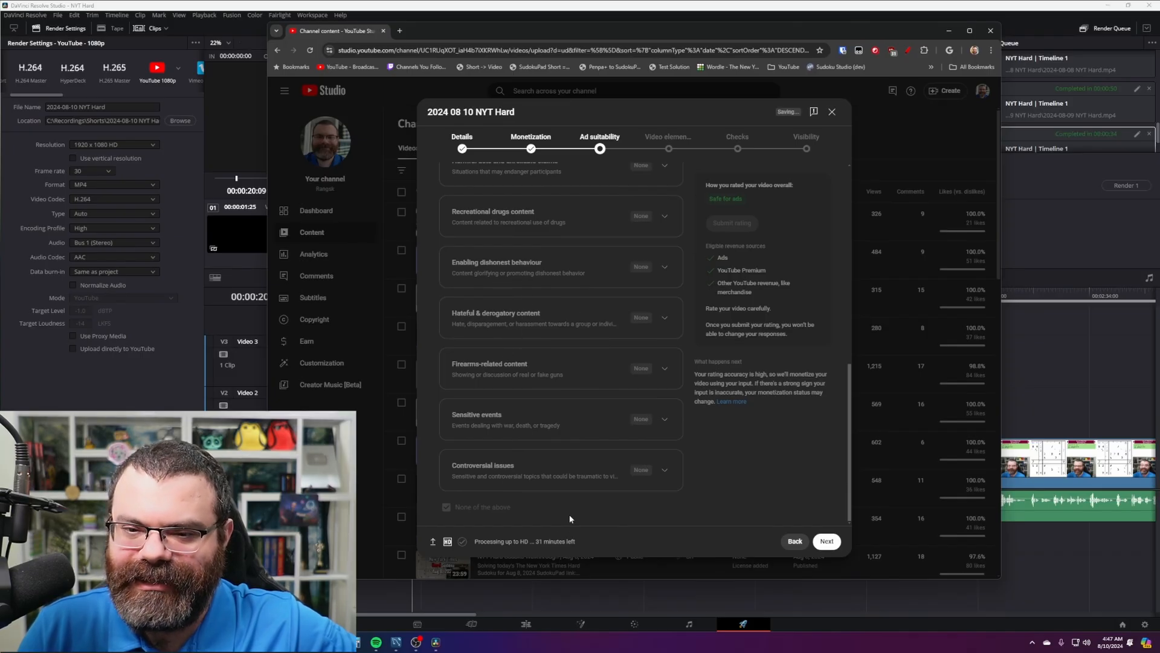
scroll(594, 476, "up", 10)
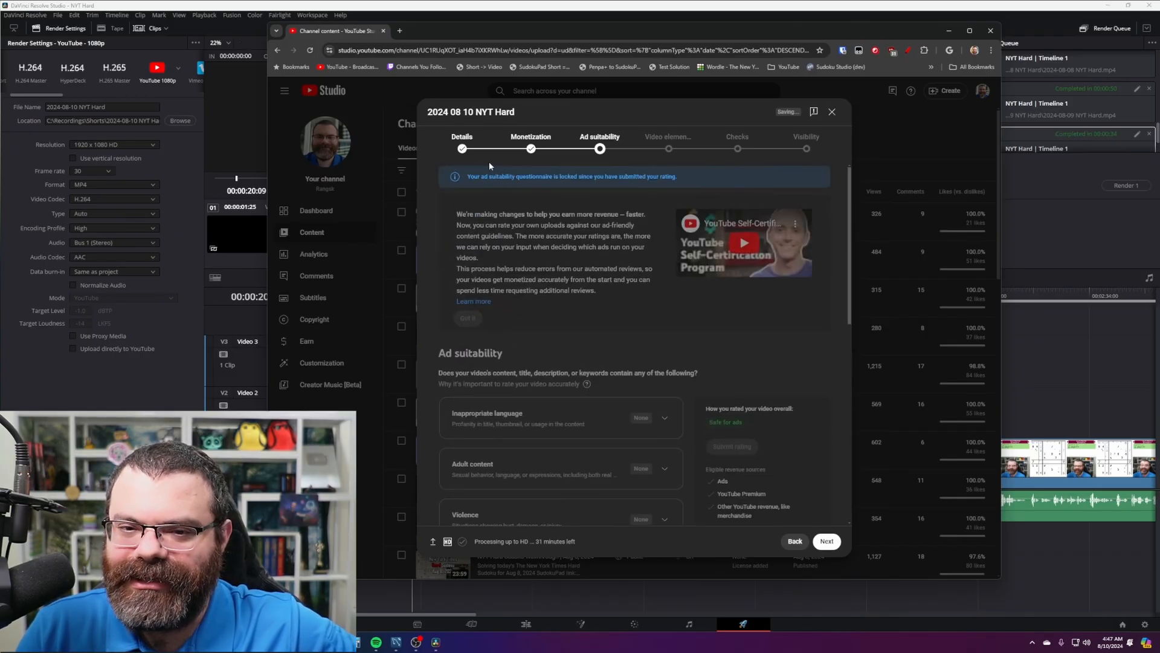
left_click(466, 145)
left_click(611, 143)
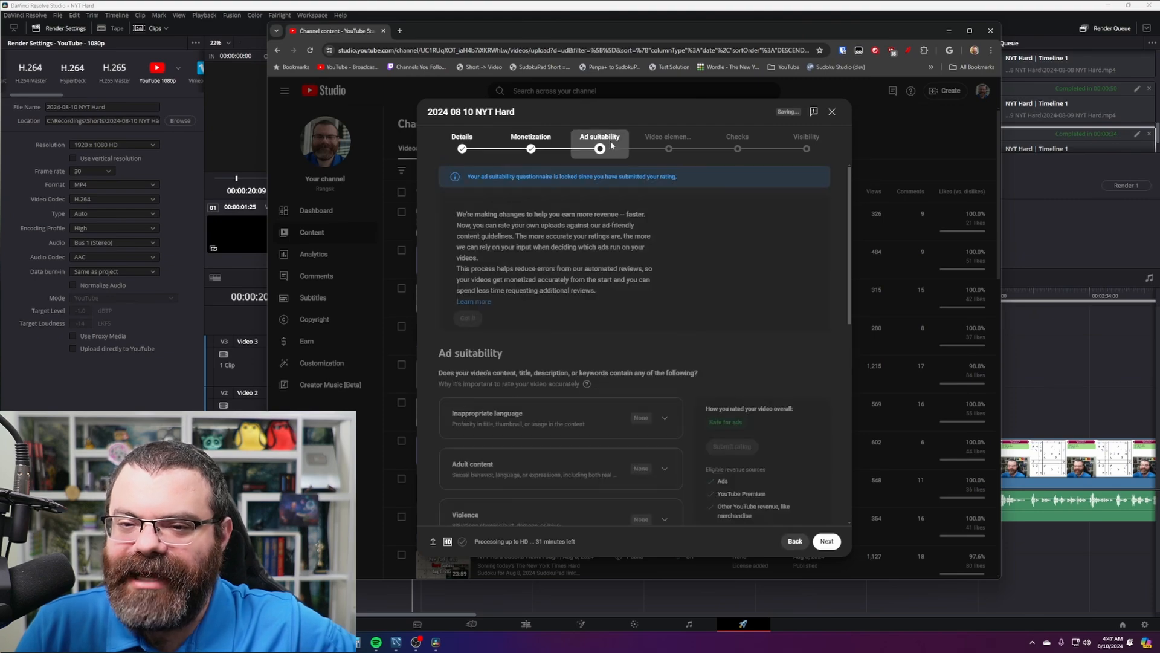
- Reuse the details from the earlier NYT Hard Sudoku video for the new upload
left_click(463, 142)
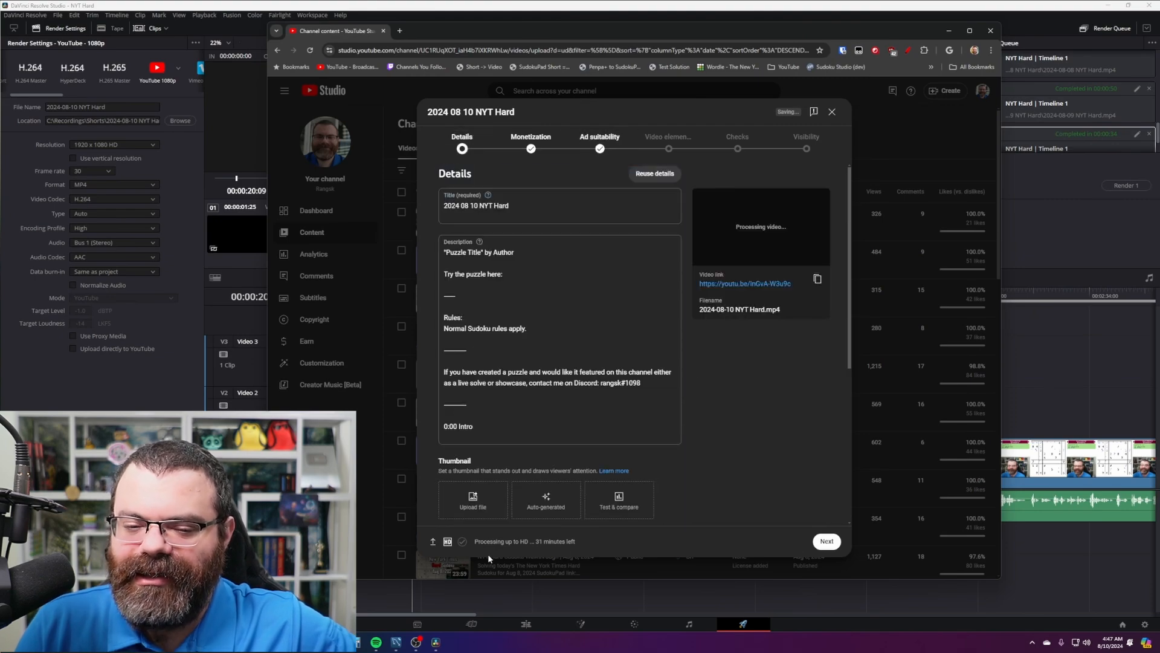
left_click(753, 424)
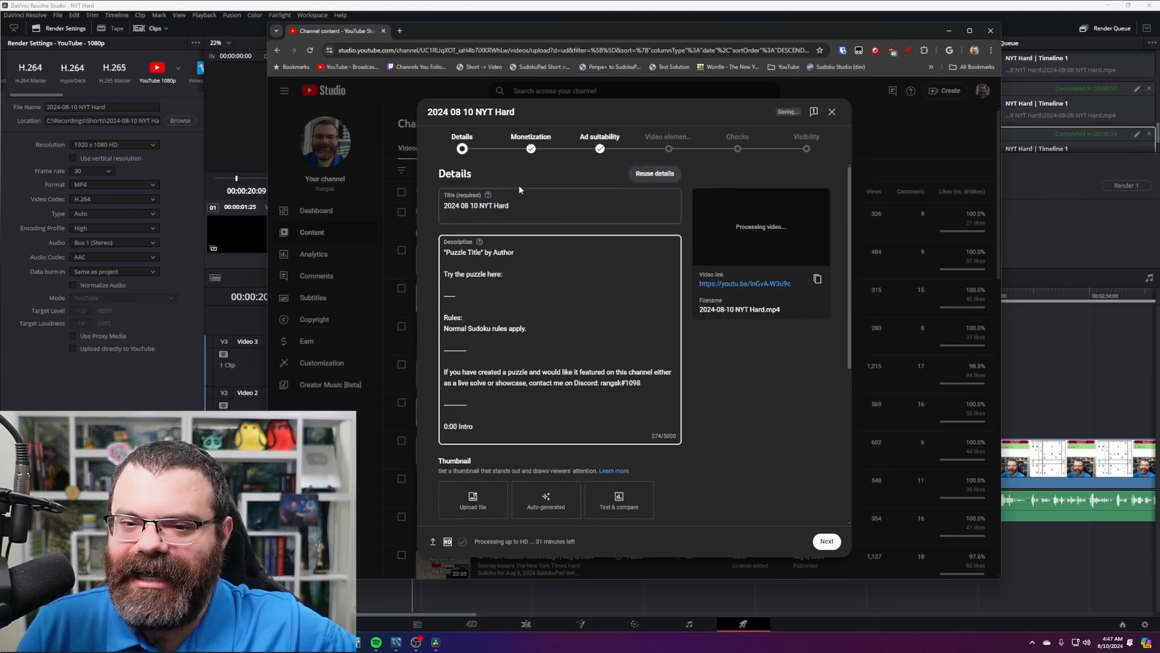
left_click(734, 364)
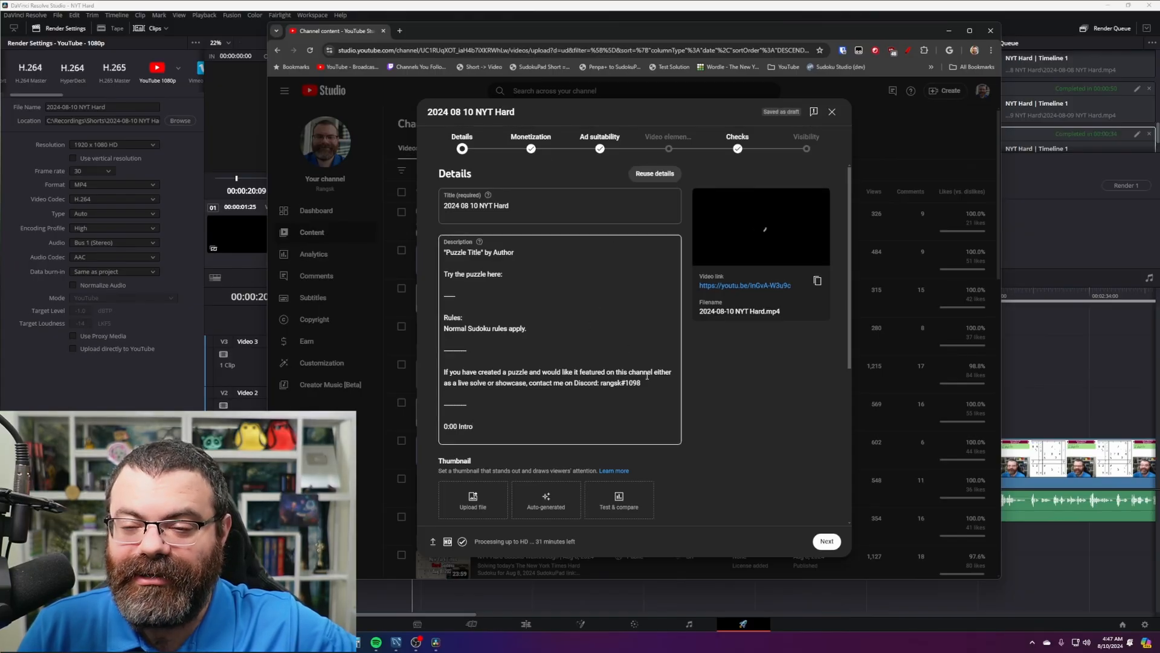
left_click(657, 175)
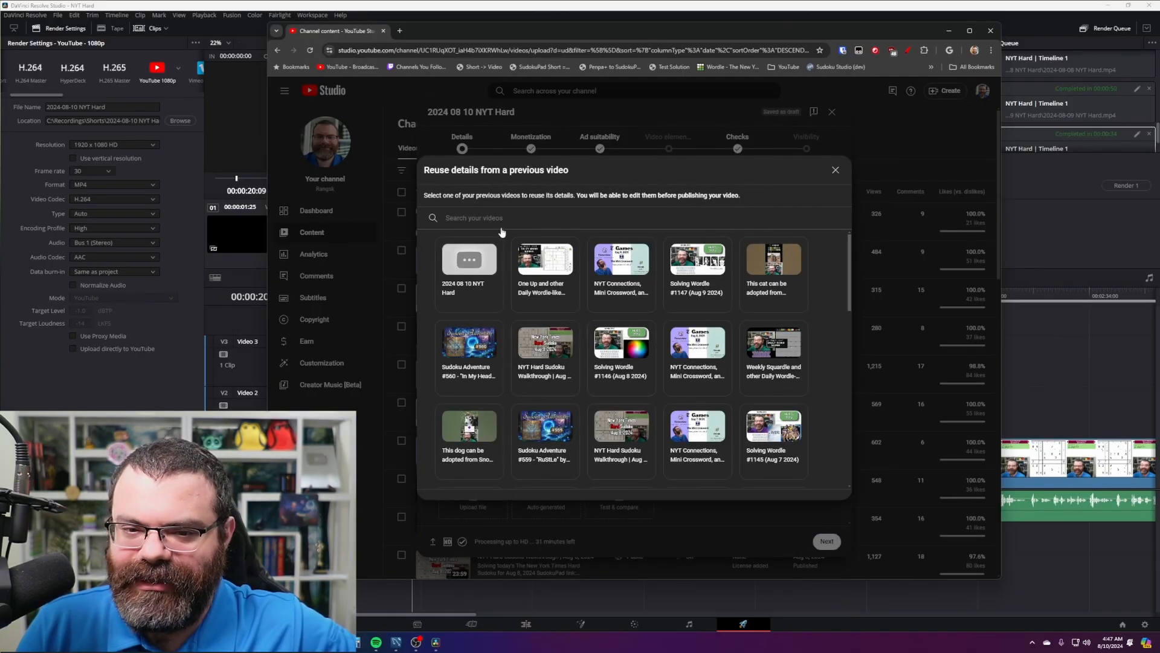
left_click(552, 355)
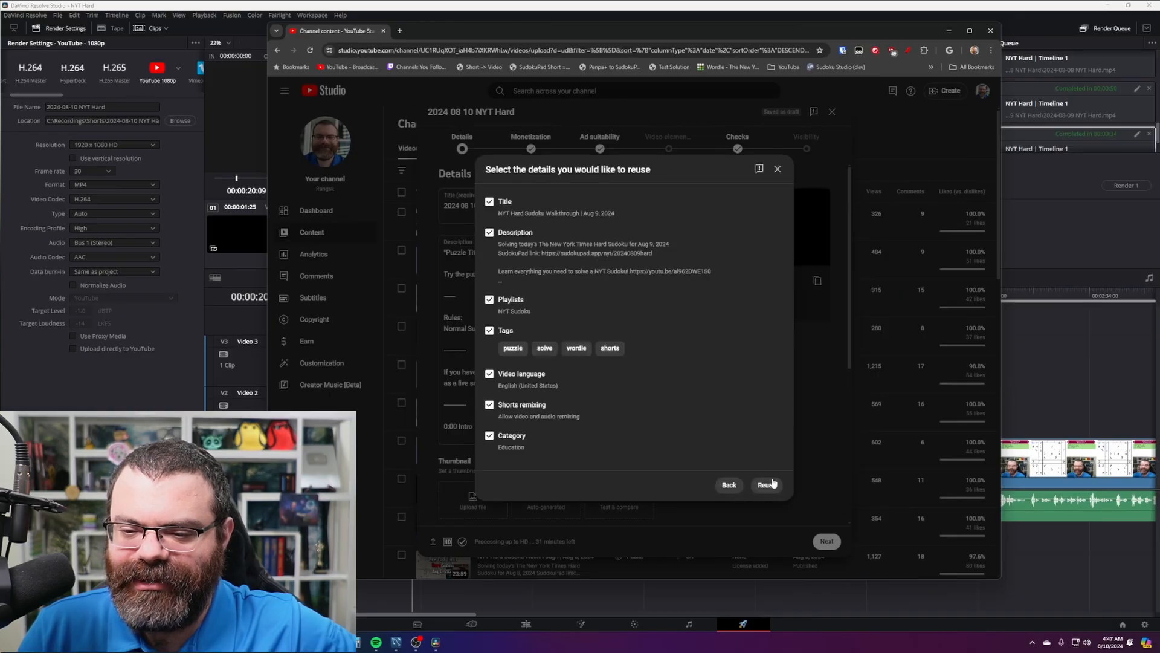
left_click(767, 483)
- Change the day to 10 in the title, description date and SudokuPad link
left_click(564, 207)
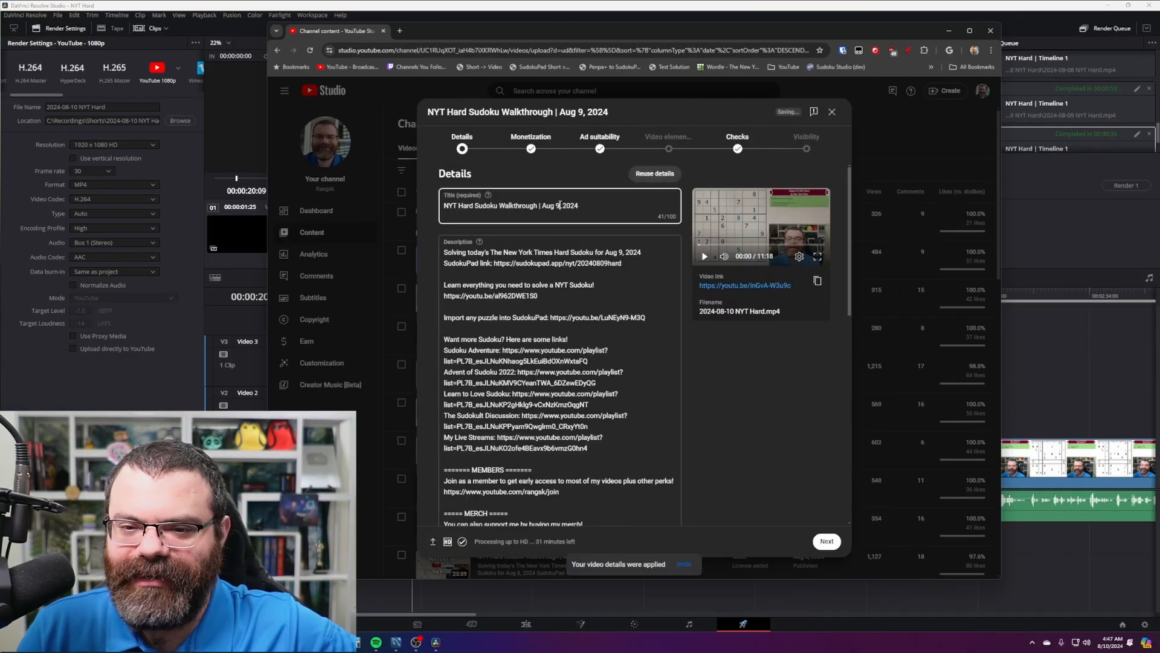
key("BackSpace")
type("10")
left_click(623, 252)
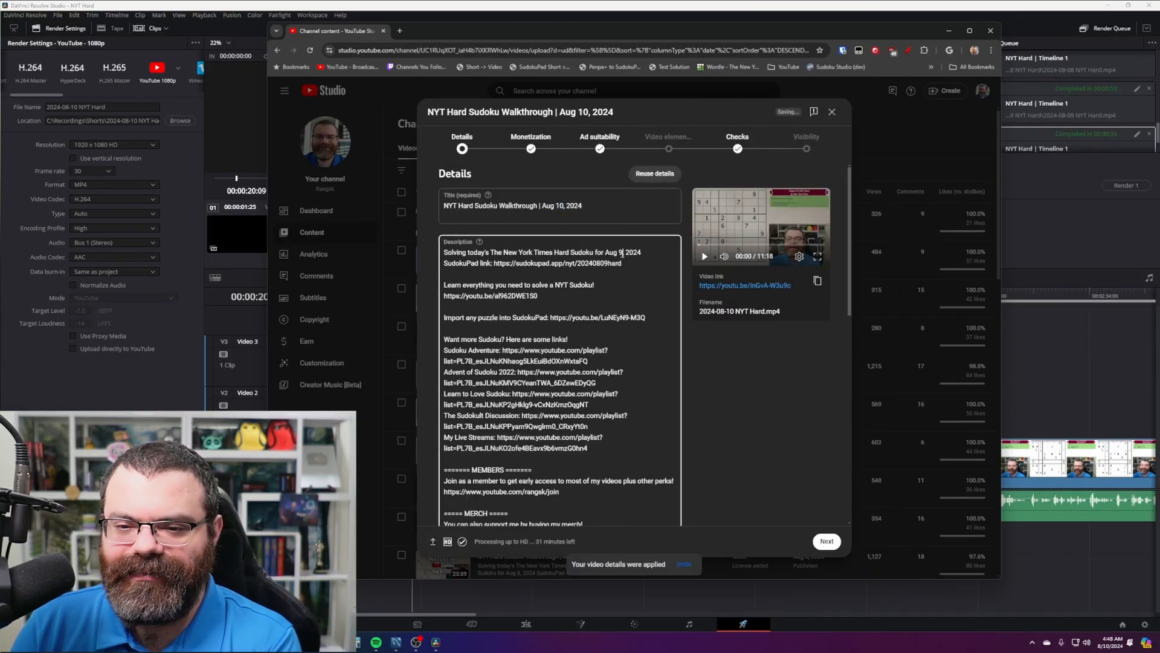
key("BackSpace")
type("10")
left_click_drag(600, 264, 609, 263)
type("10")
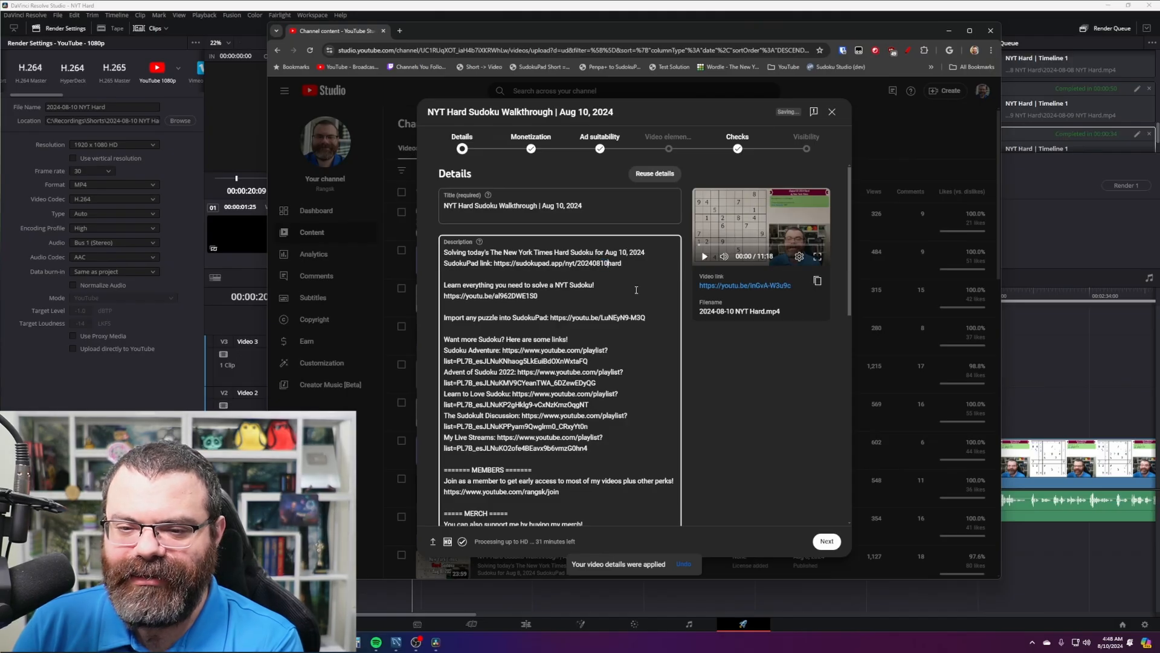
- Add the new Aug 10 title-frame thumbnail image
scroll(701, 350, "down", 5)
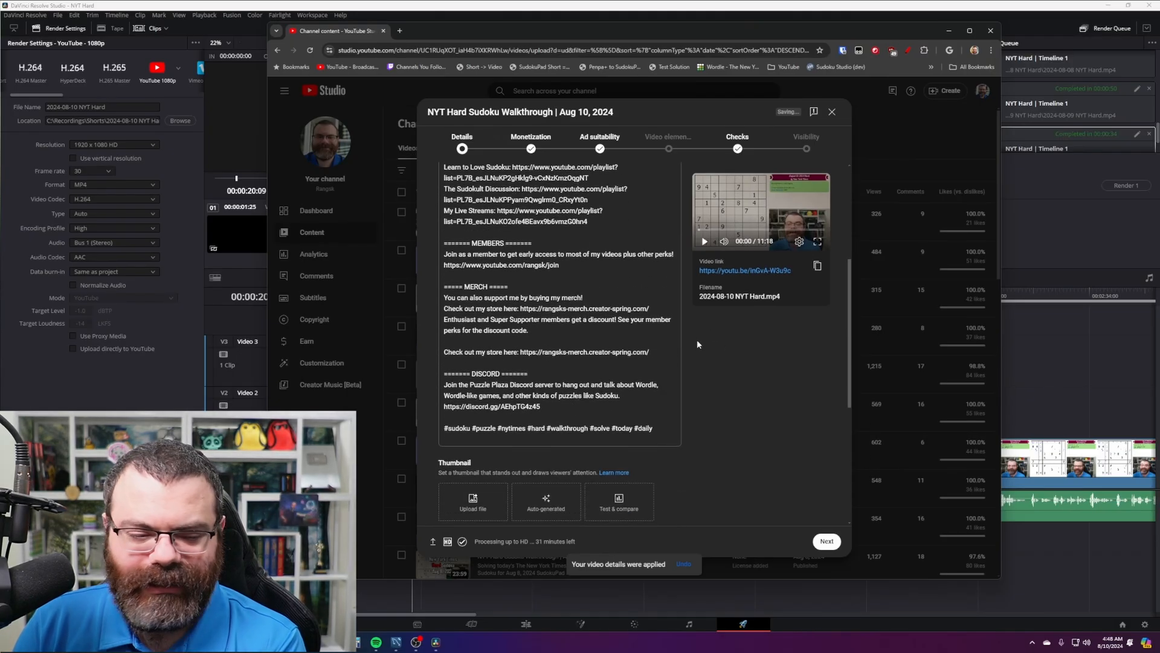
scroll(697, 343, "down", 1)
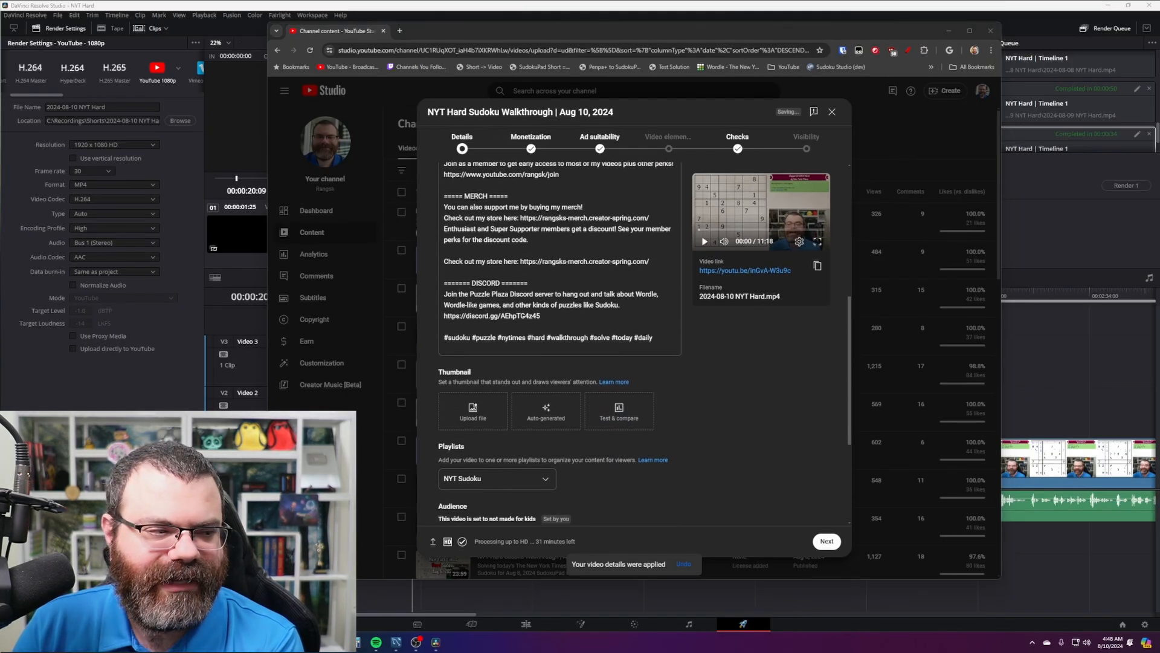
left_click_drag(470, 361, 476, 415)
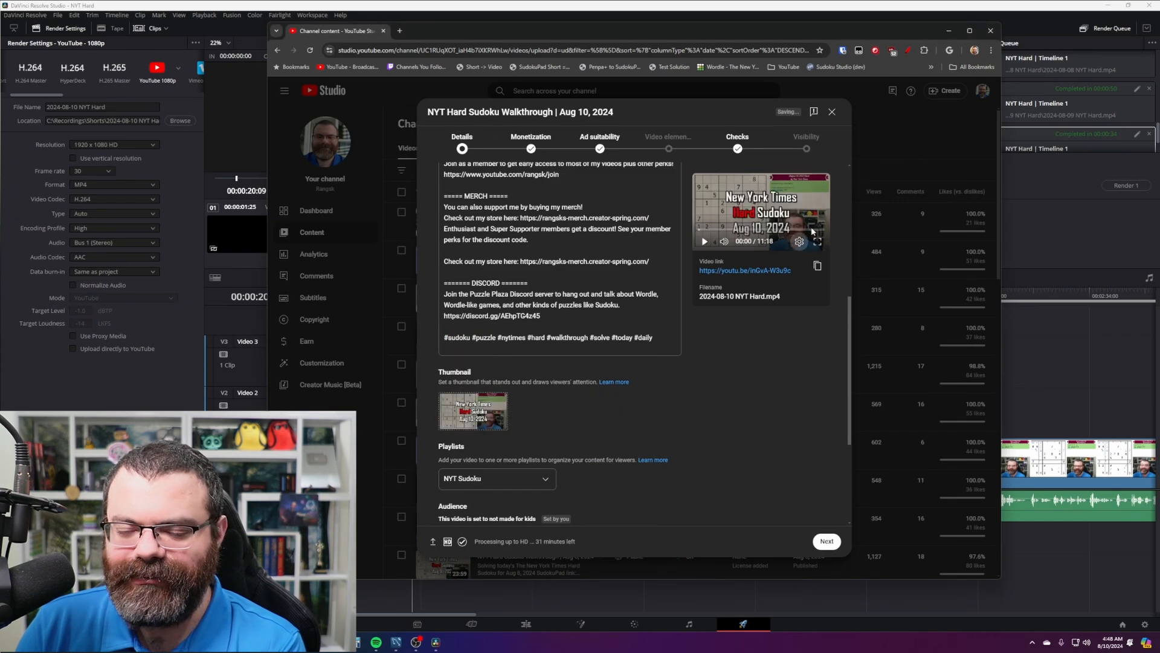
scroll(714, 405, "down", 3)
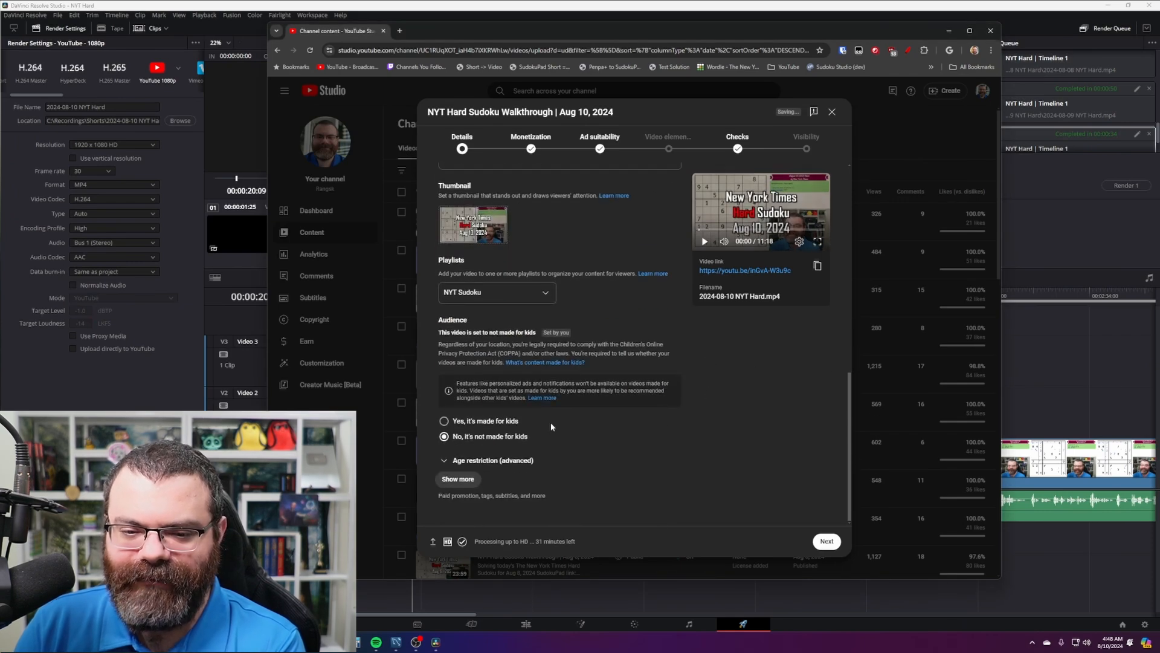
scroll(551, 426, "up", 10)
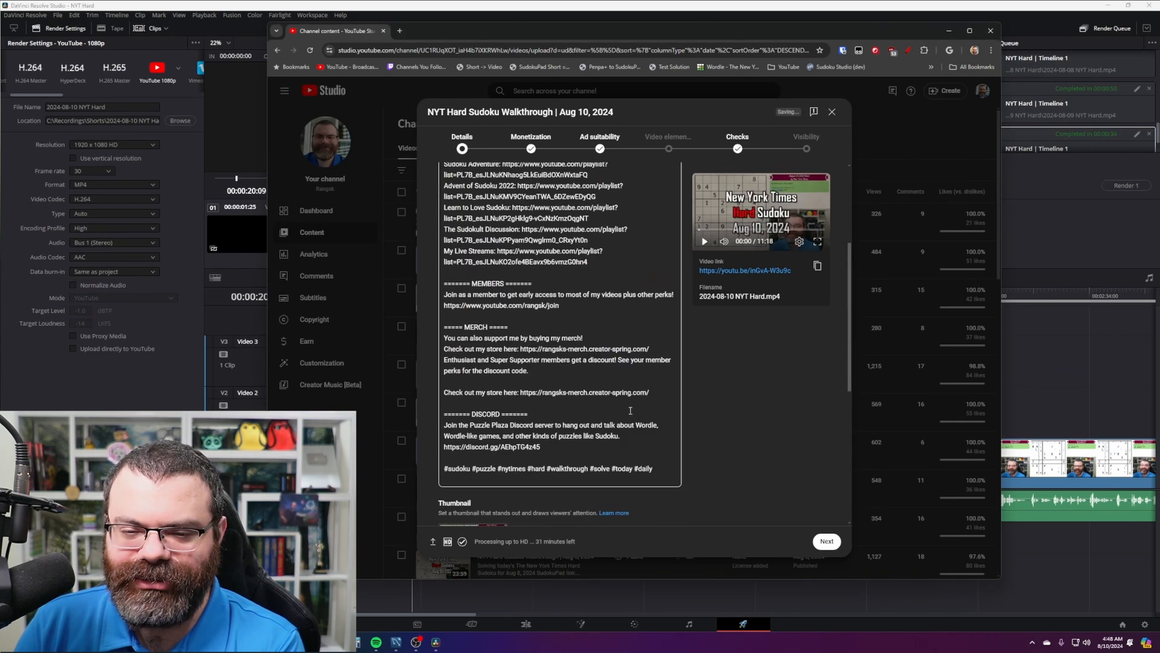
- In Visibility, expand Schedule and set the release date to Aug 10, 2024
left_click(806, 154)
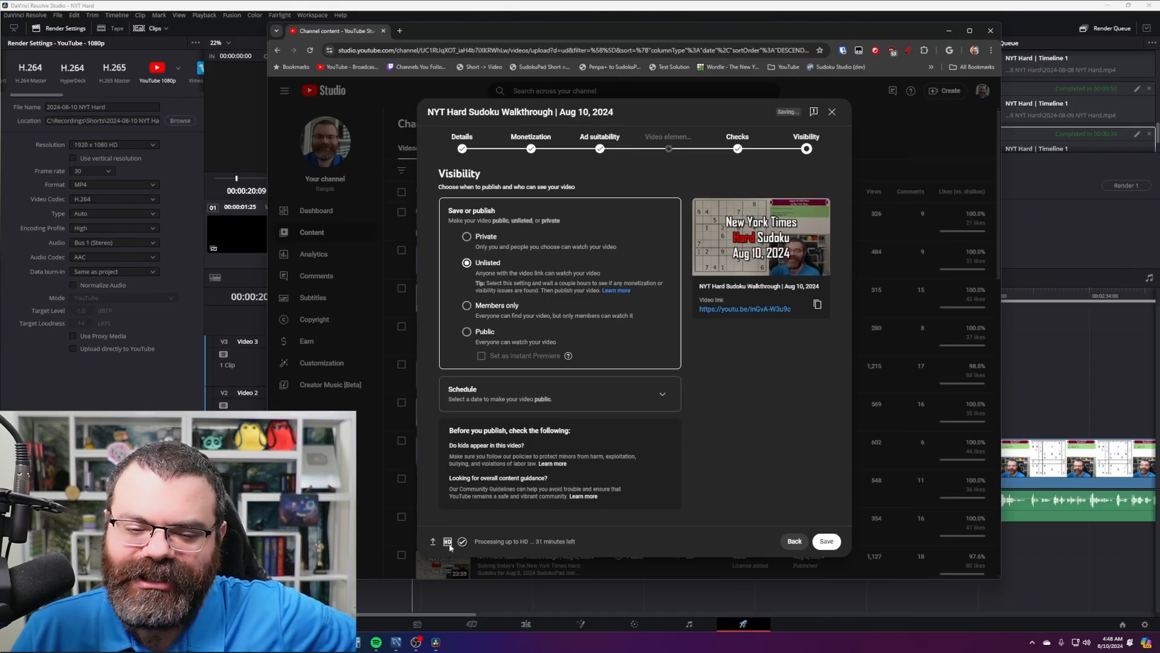
mouse_move(450, 546)
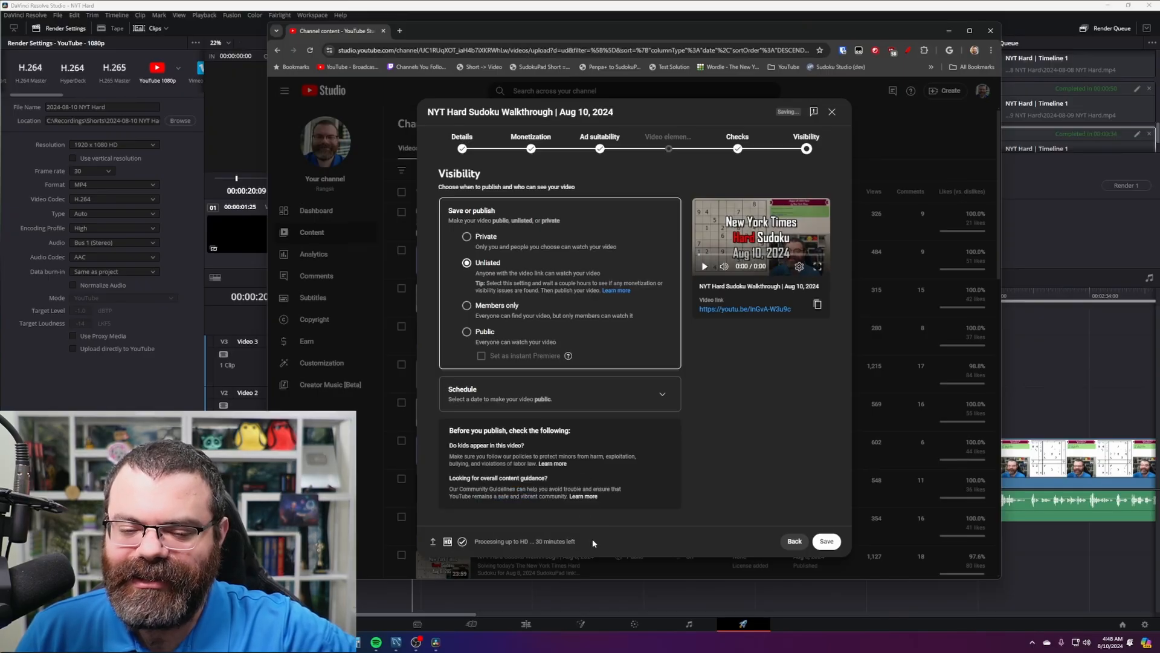
left_click(663, 396)
left_click(508, 314)
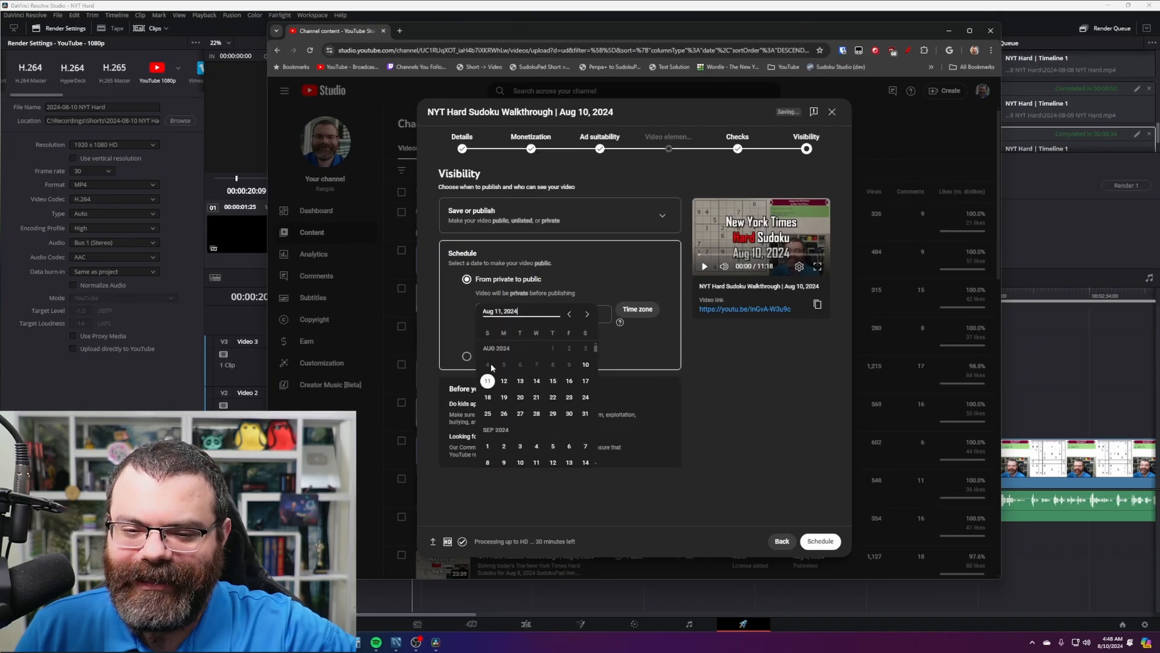
left_click(587, 365)
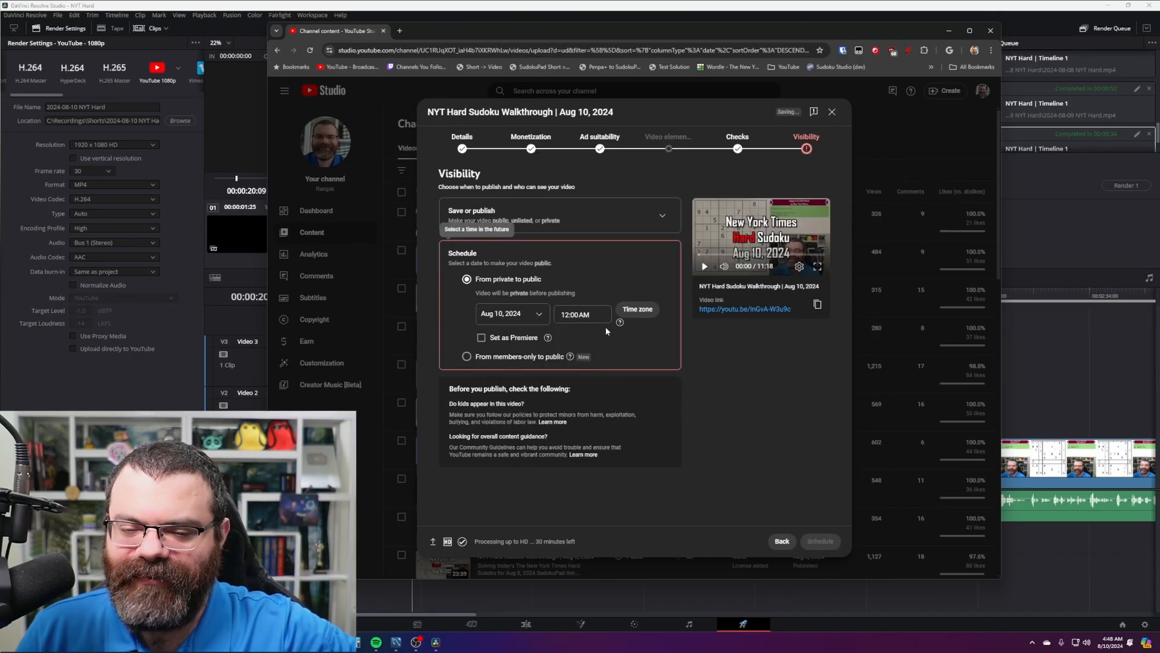
- Set the scheduled release time to 5:00 AM
left_click(595, 315)
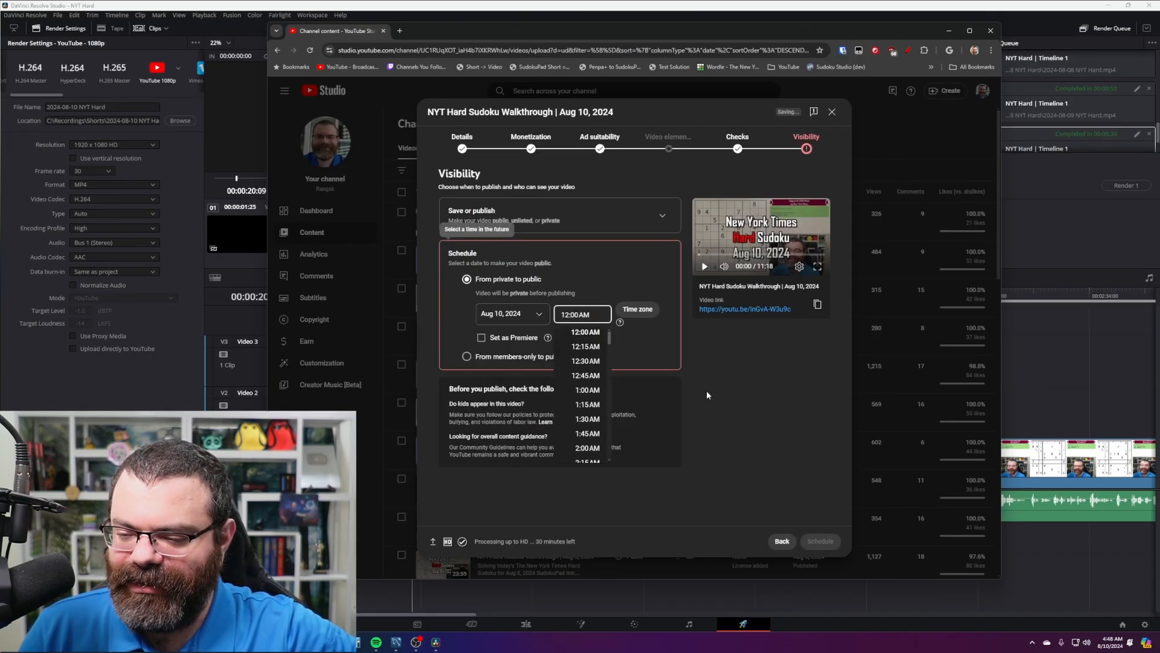
left_click(637, 309)
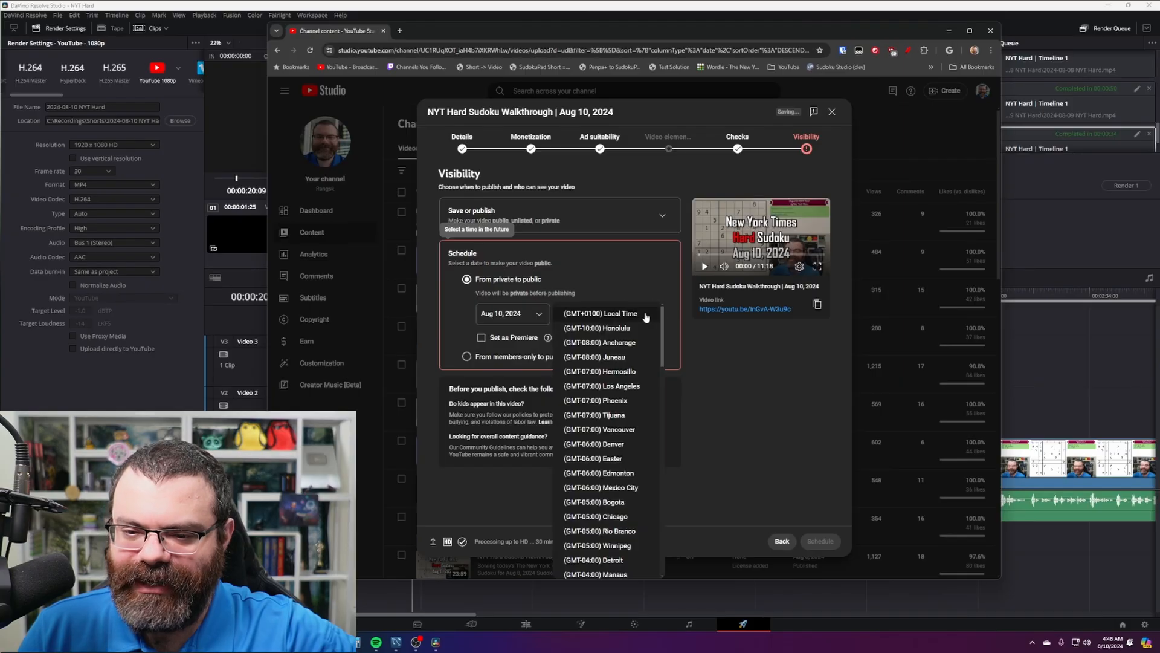
left_click(748, 385)
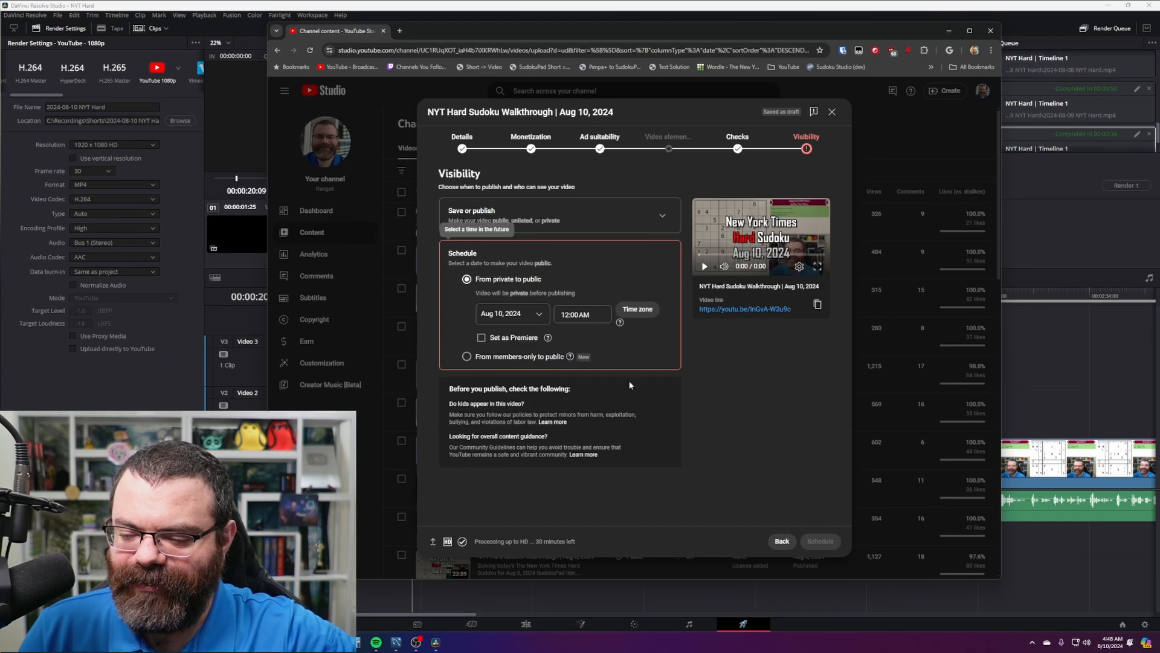
left_click(592, 312)
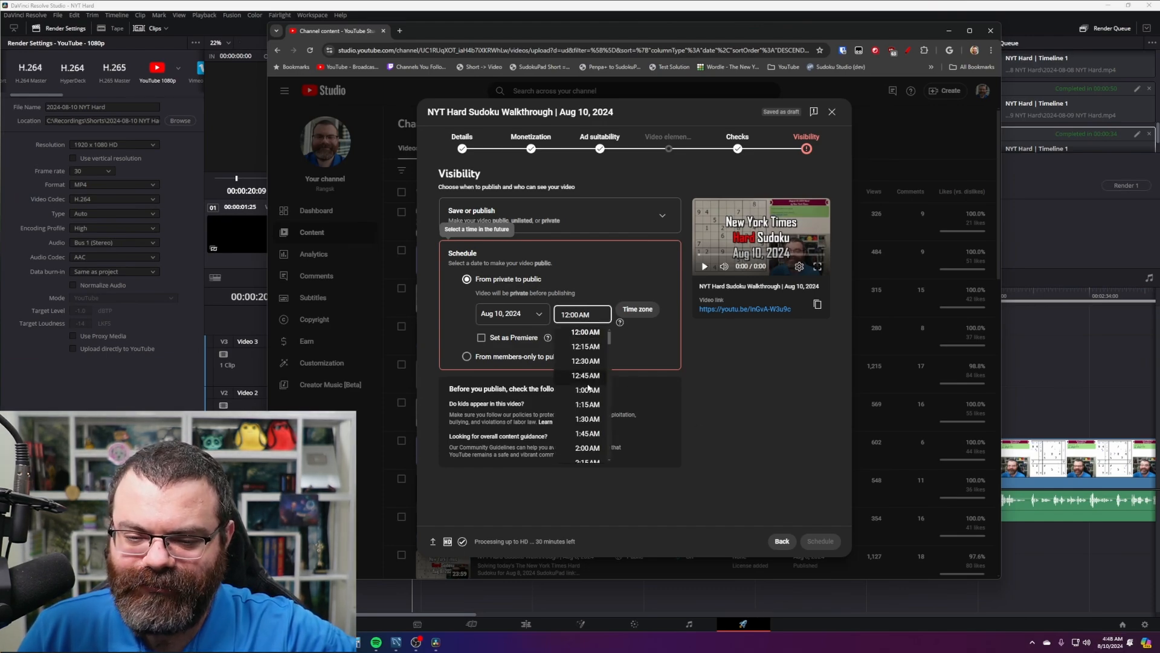
scroll(589, 387, "down", 5)
scroll(596, 390, "up", 2)
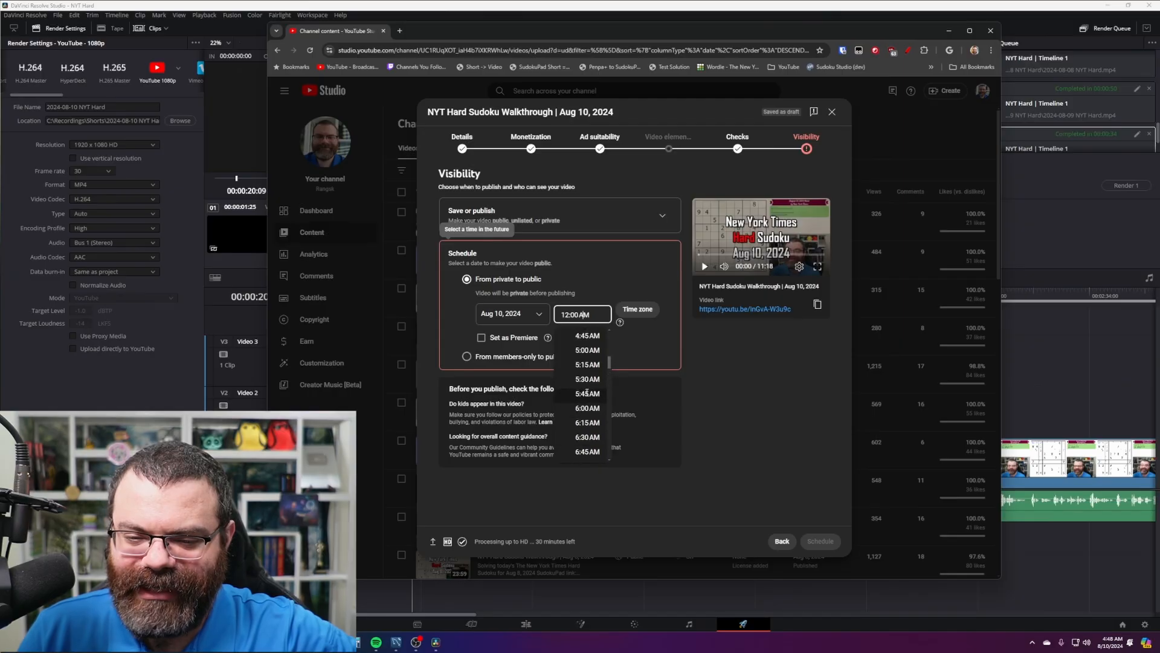
left_click(584, 351)
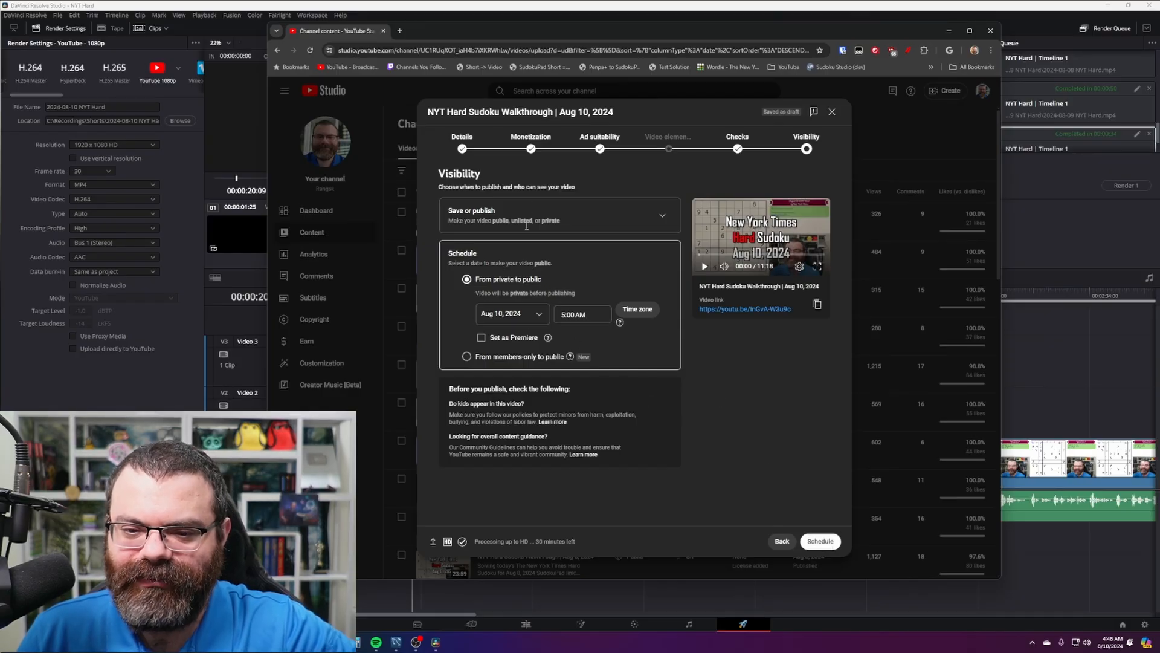
- Confirm the Aug 10 schedule, then switch to the Compound V 21 puzzle in SudokuPad
left_click(820, 541)
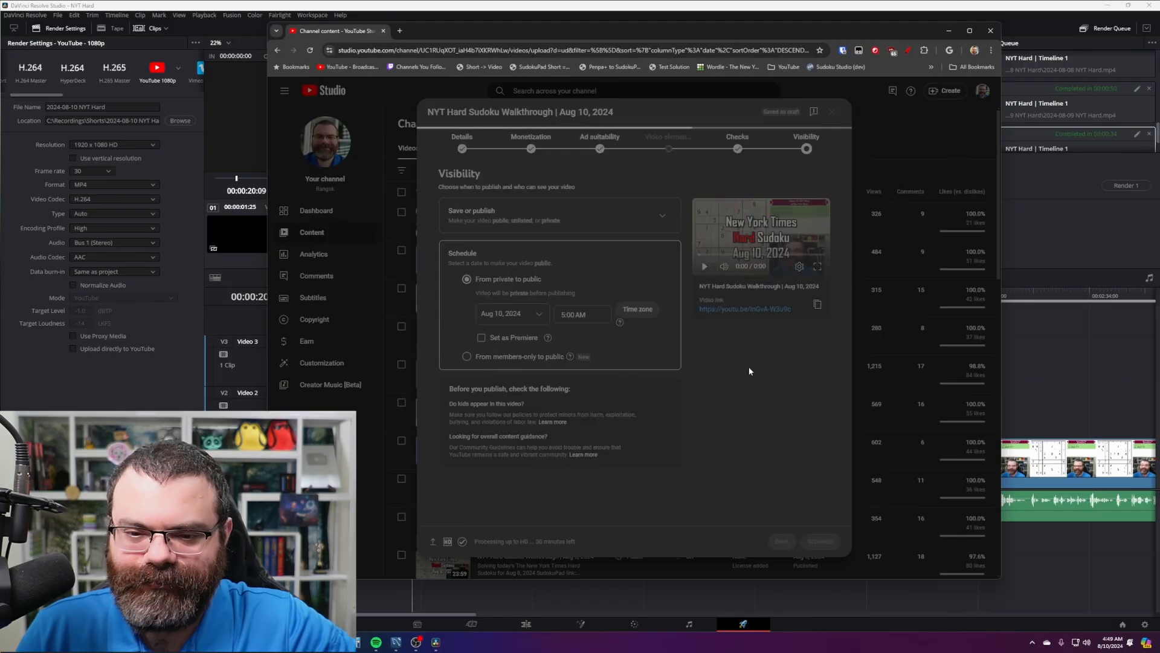
left_click(738, 393)
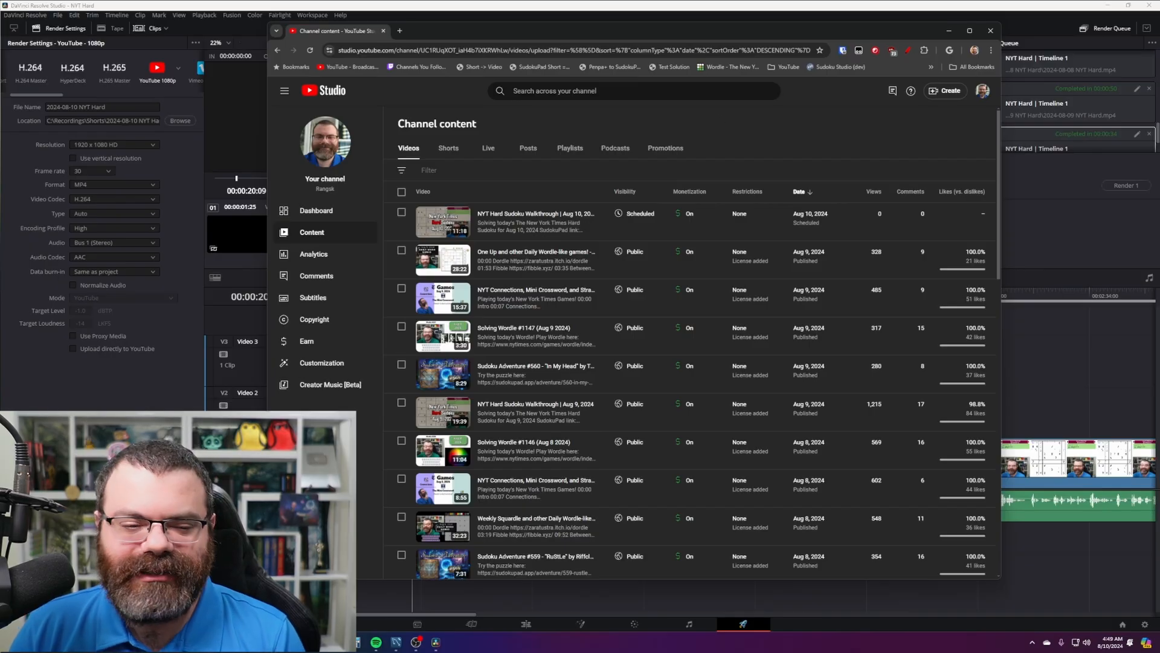
key("alt+Tab")
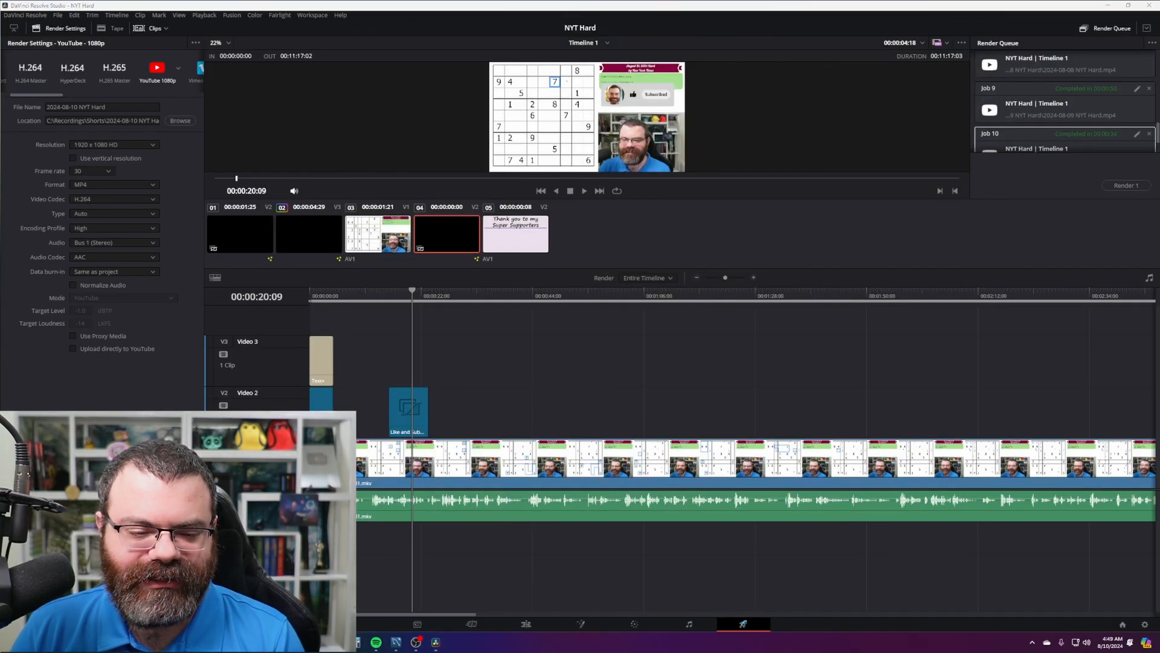
key("alt+Tab")
left_click(113, 9)
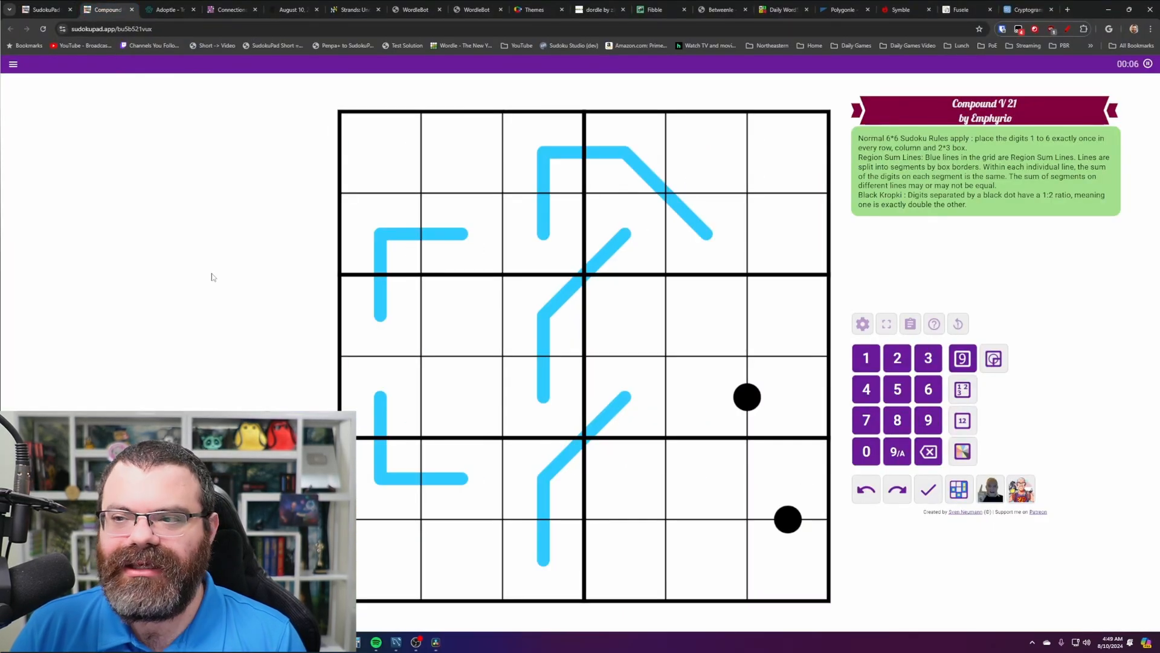
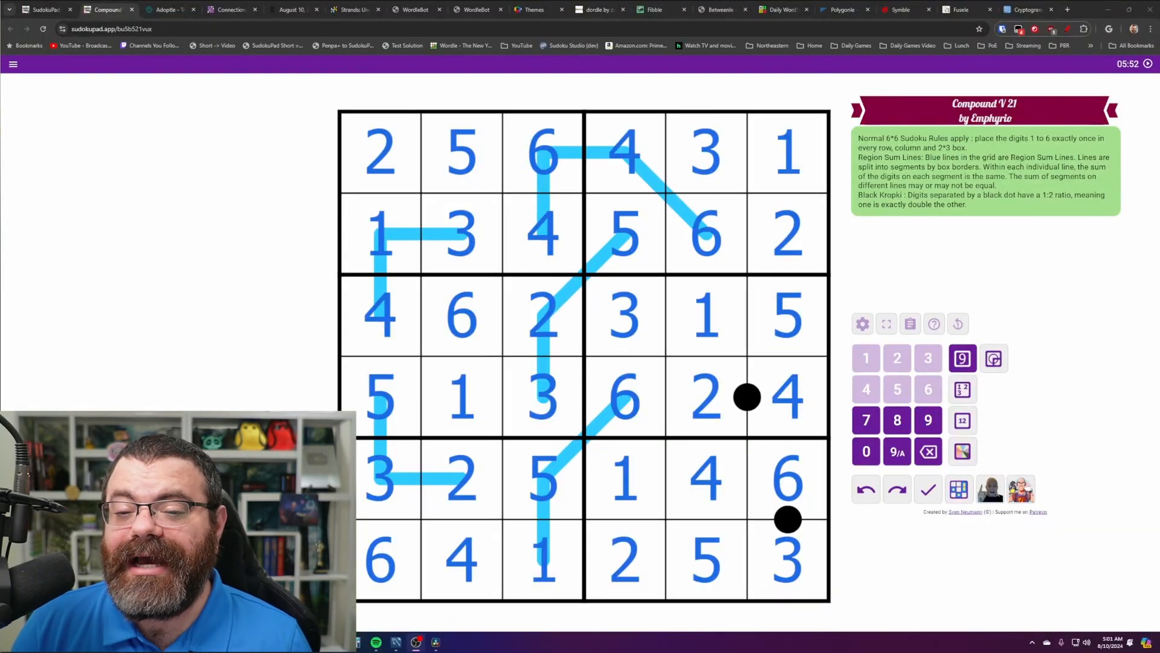
- Move 2024-08-10_04-52-41.mkv from Raw into the 561 - Compound V 21 folder
left_click_drag(641, 1, 665, 145)
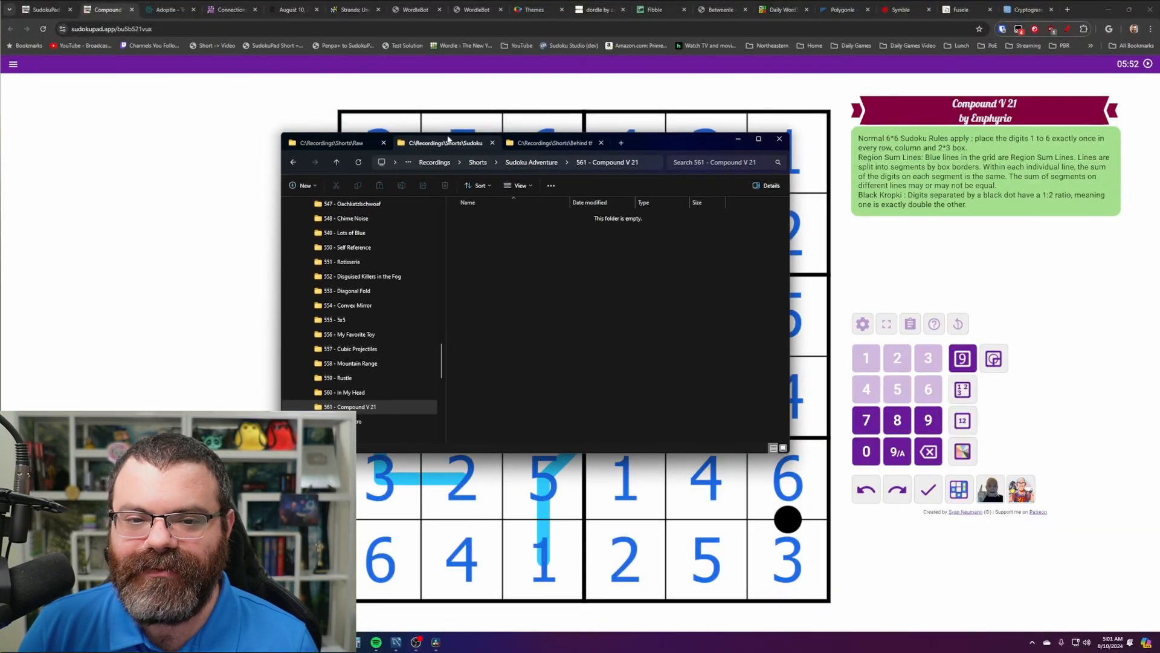
left_click(334, 142)
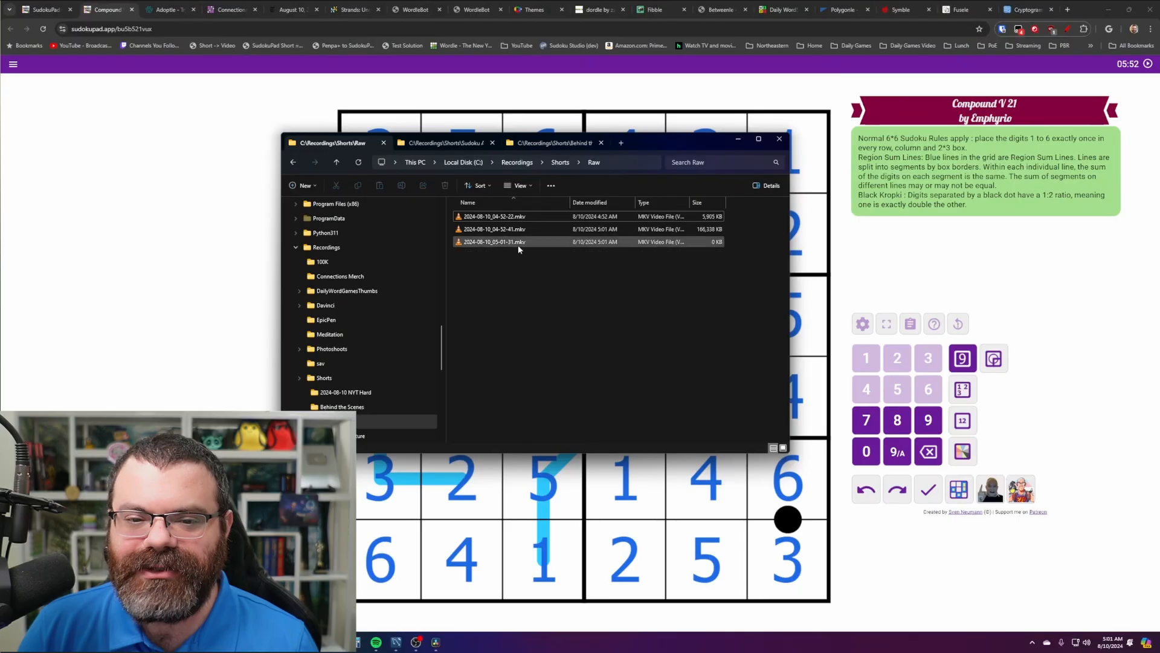
left_click(523, 229)
key("ctrl+x")
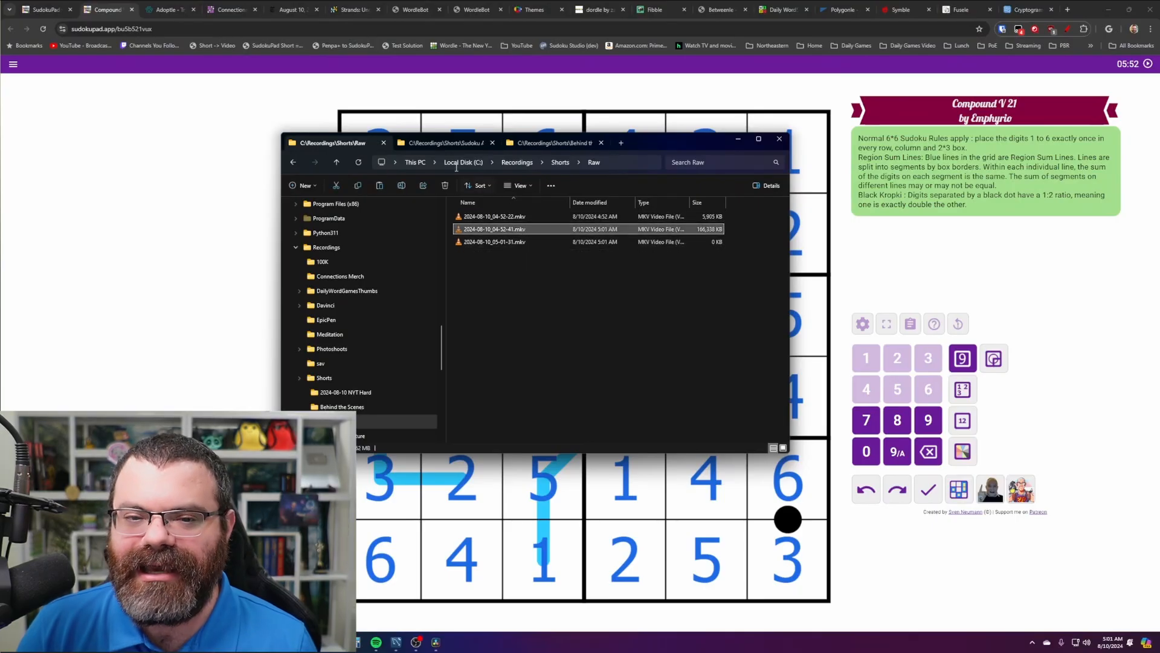
left_click(456, 144)
key("ctrl+v")
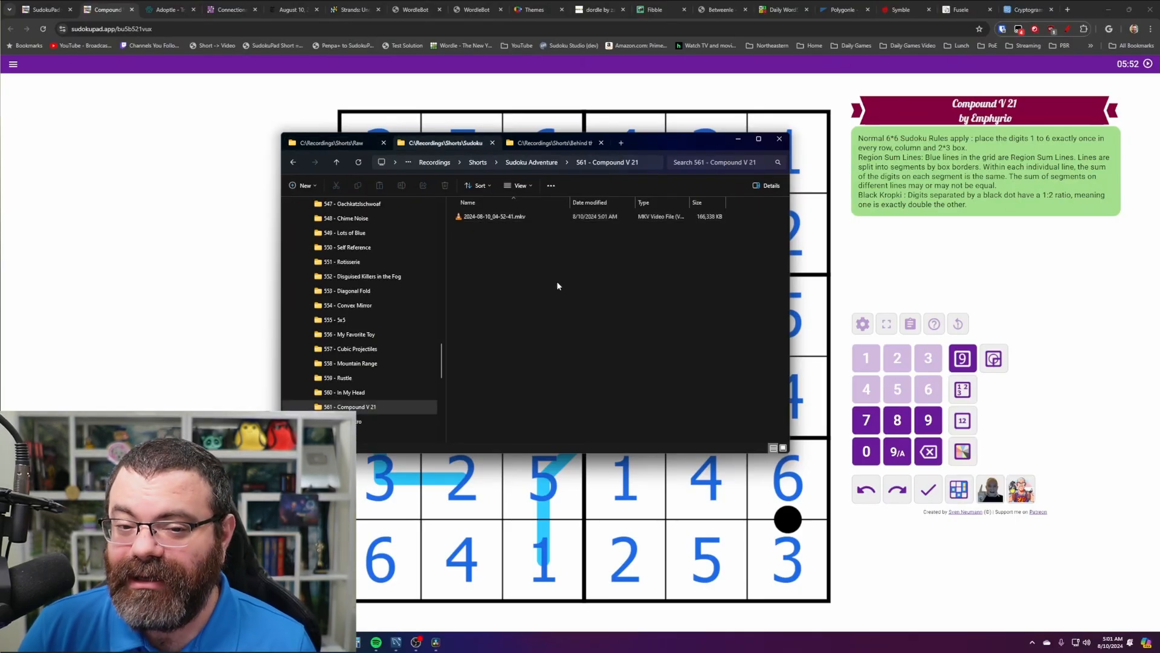
left_click_drag(597, 312, 600, 316)
left_click_drag(668, 141, 623, 156)
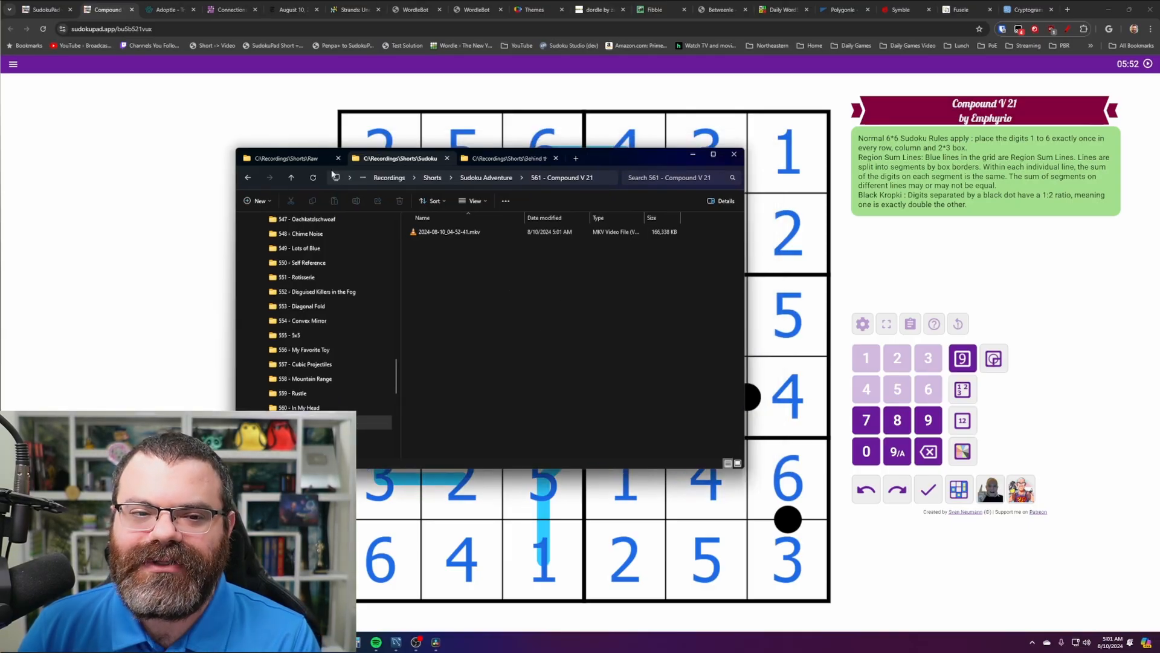
- Delete the leftover 2024-08-10_04-52-22.mkv from Raw and move File Explorer off-screen
left_click(293, 159)
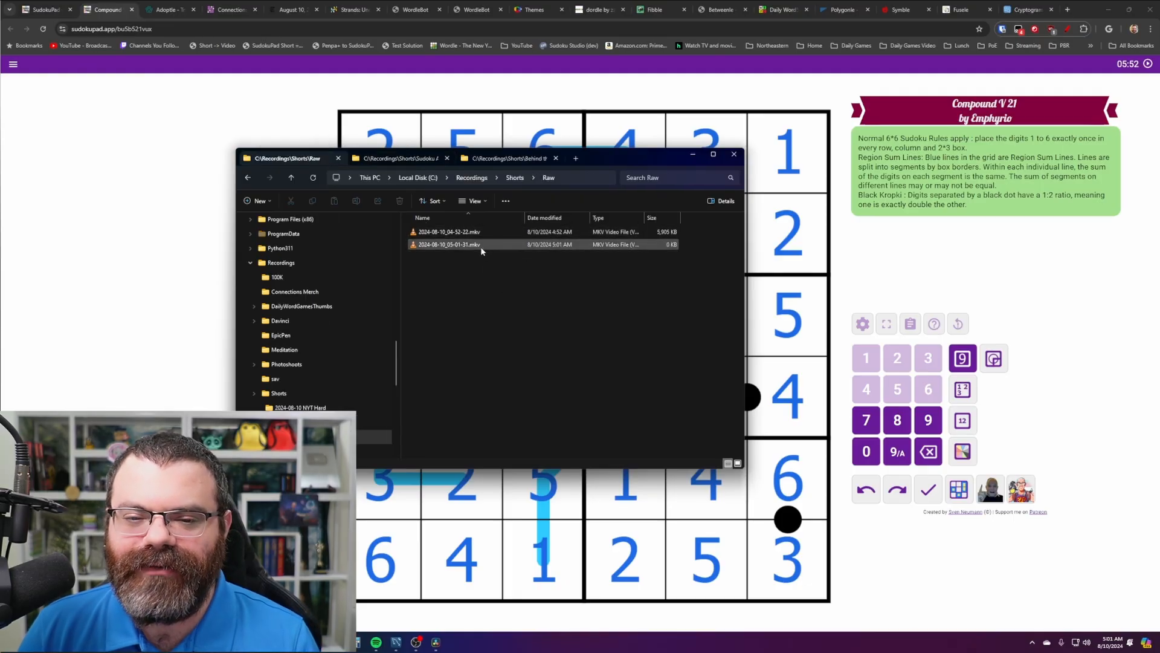
key("ctrl+a")
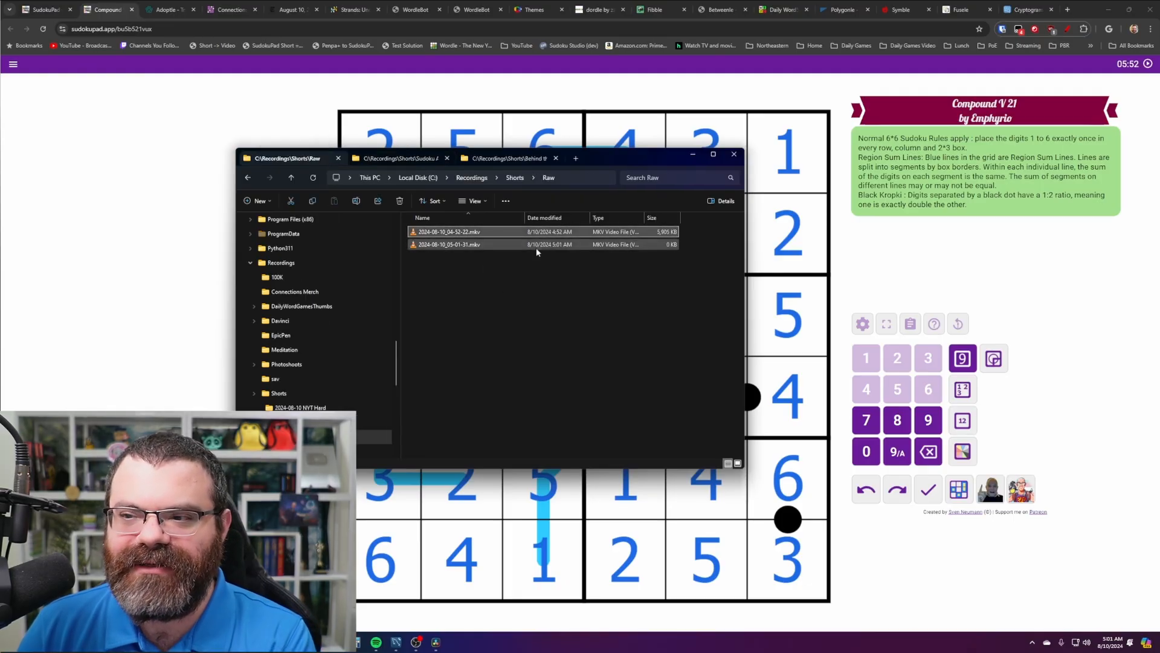
key("Delete")
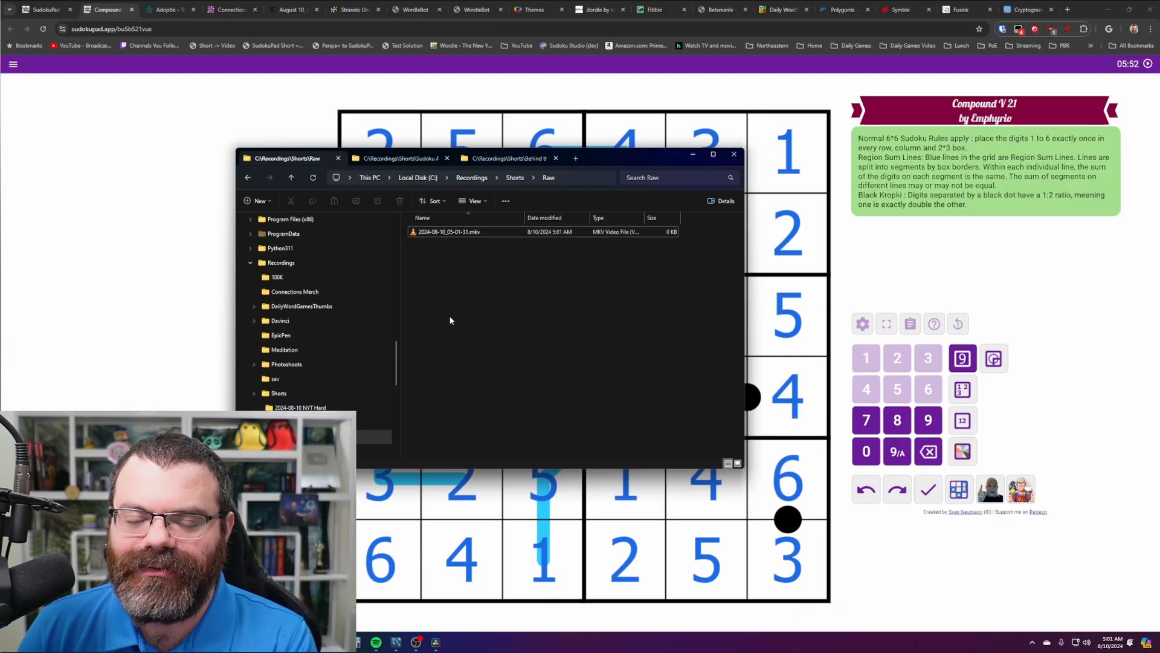
left_click(402, 158)
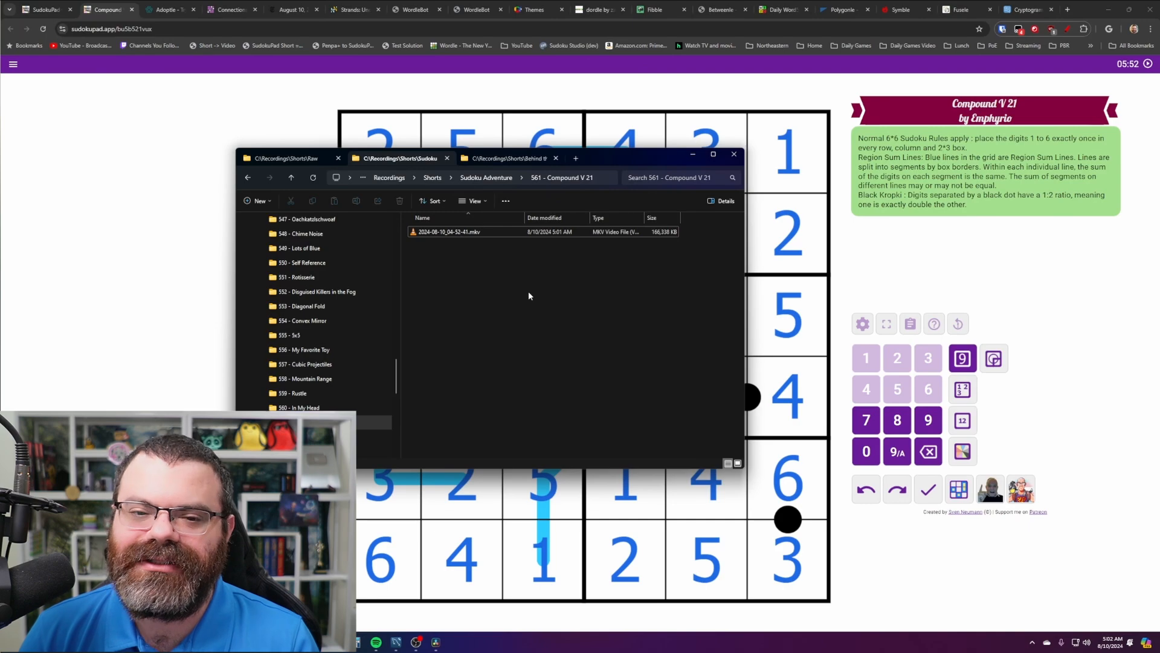
left_click_drag(536, 295, 596, 331)
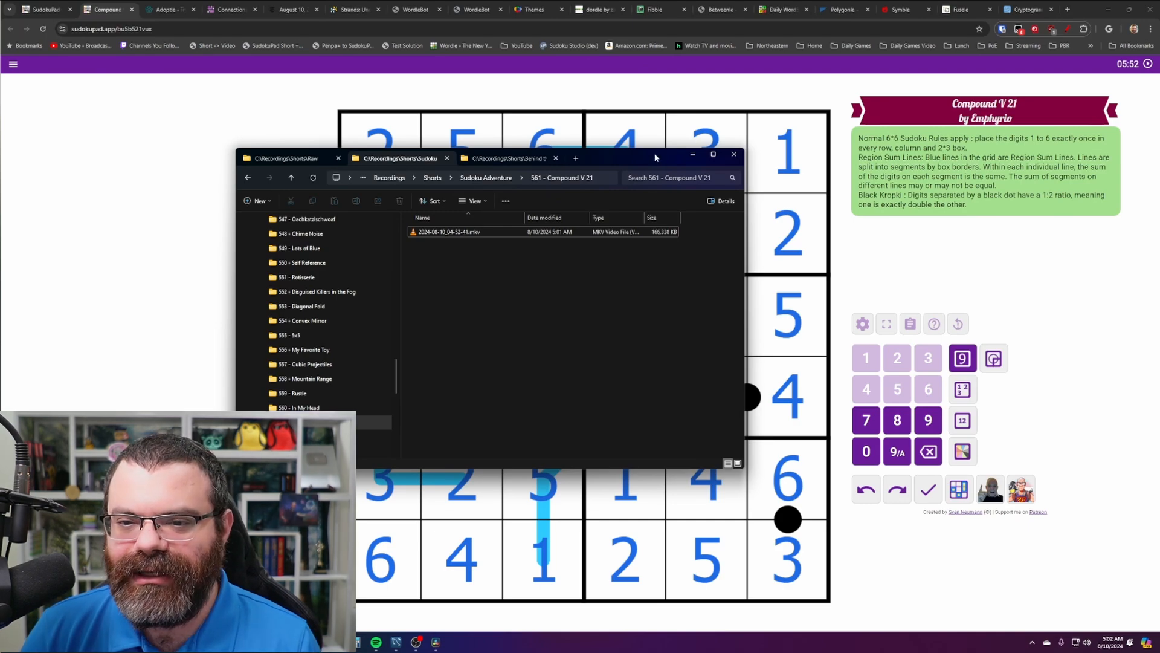
left_click_drag(657, 158, 546, 164)
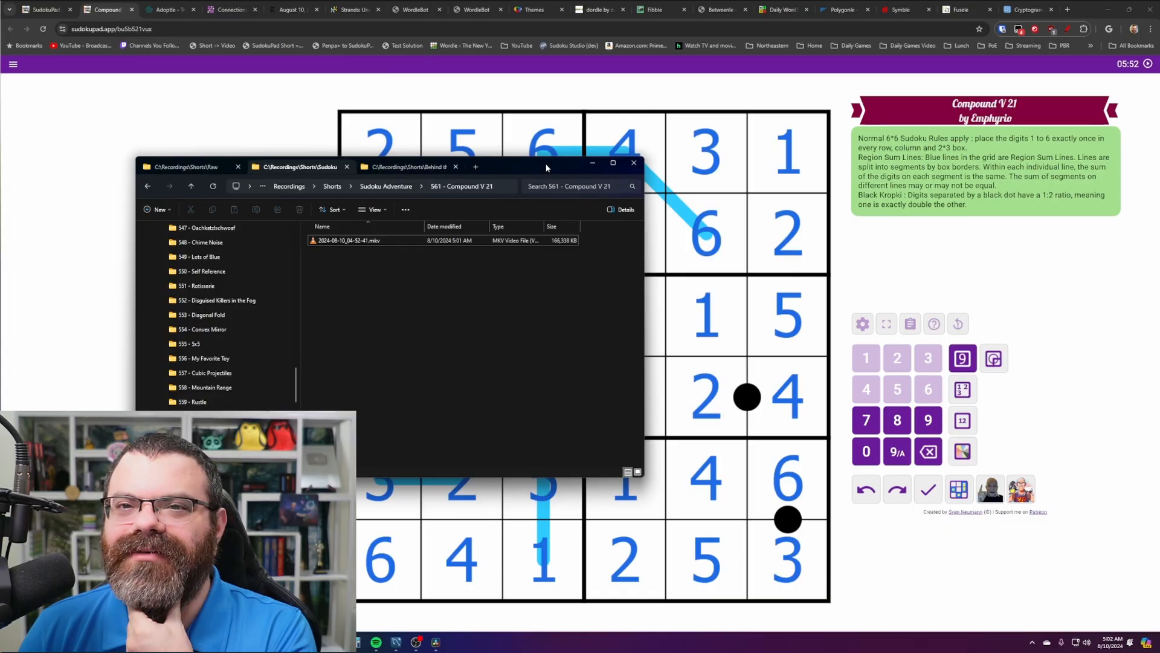
left_click_drag(547, 168, 0, 188)
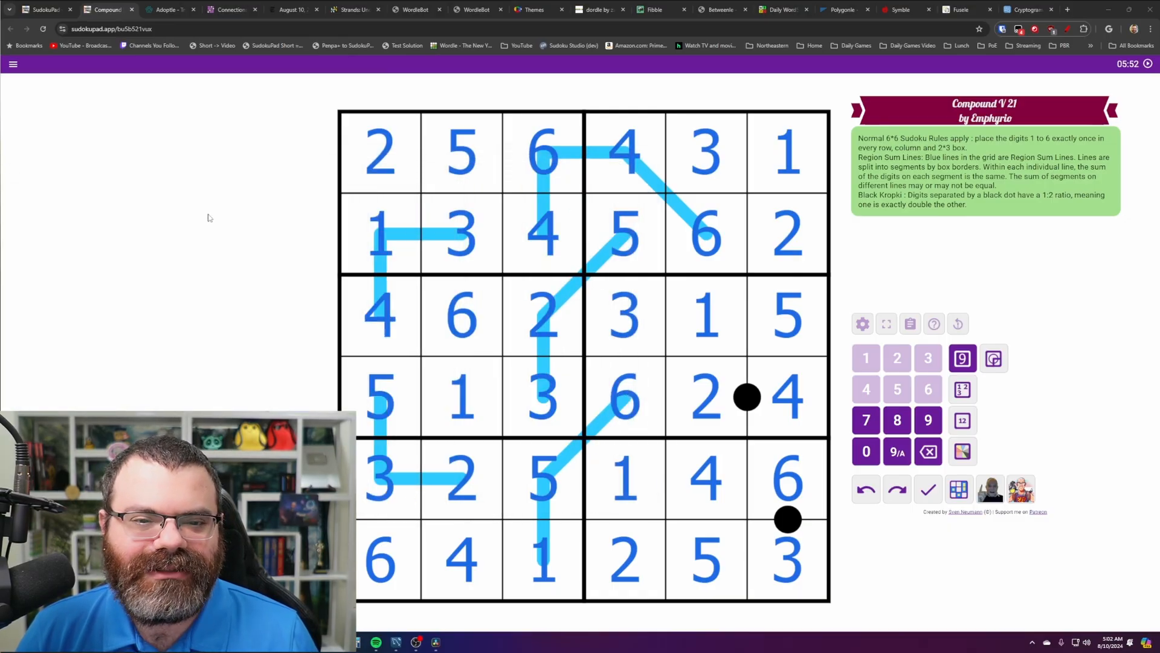
- Switch to the Adoptle tab showing today's dog-photo puzzle, then bring YouTube Studio forward
left_click(241, 208)
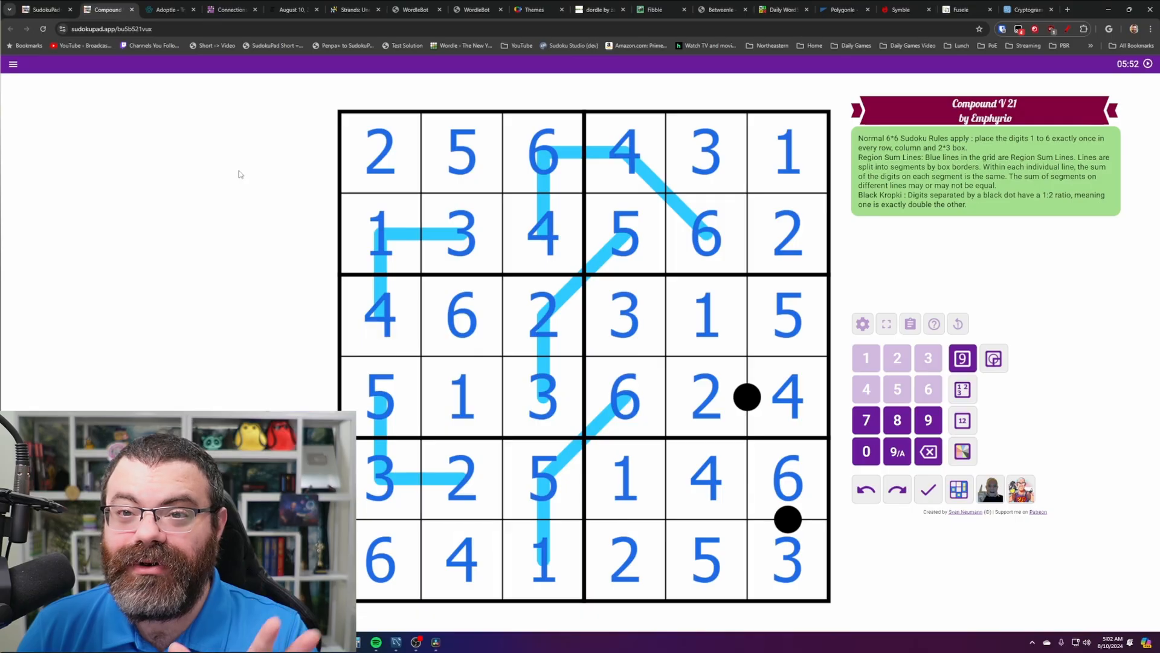
left_click(167, 8)
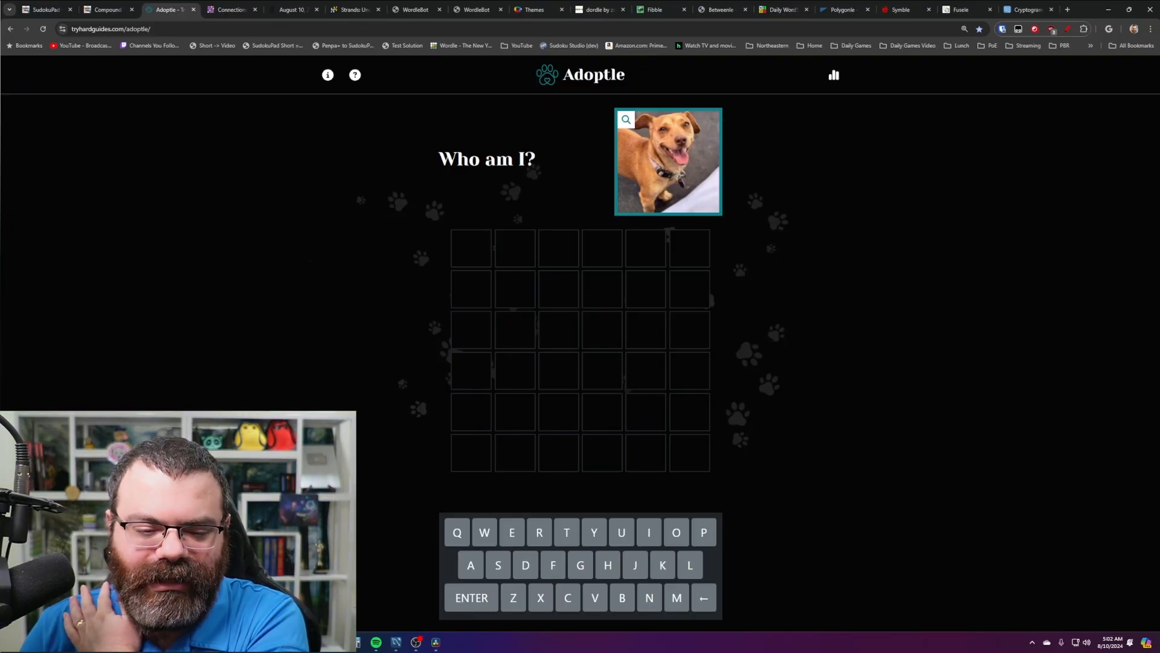
key("alt+Tab")
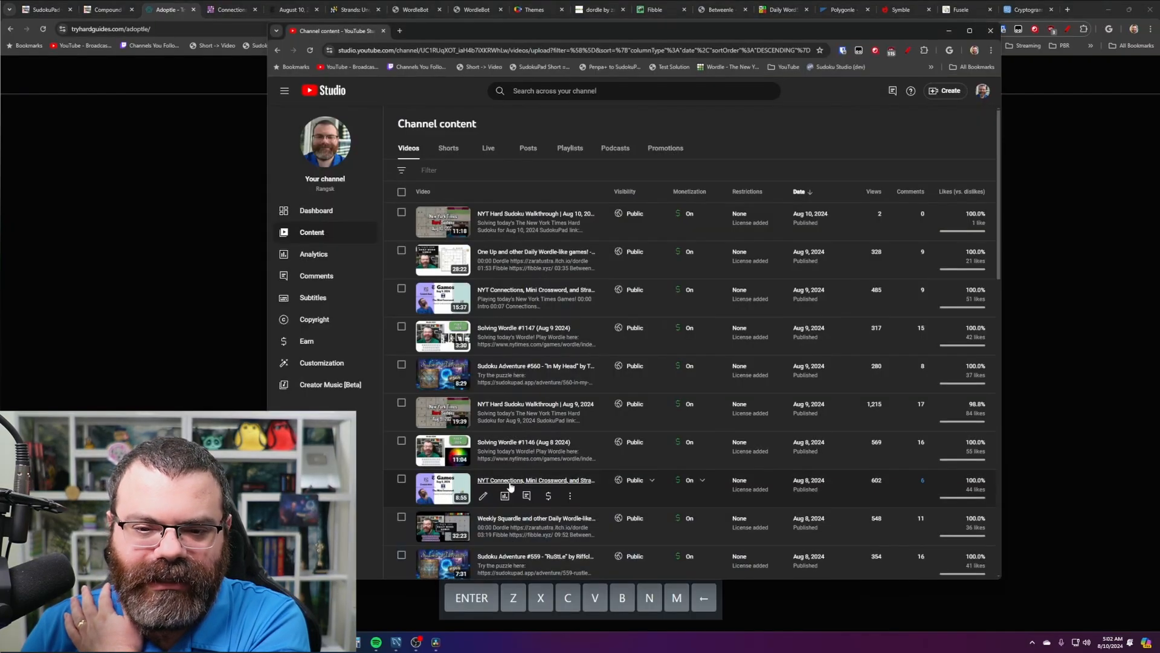
- Open the newest Aug 9 cat short as a standard YouTube video and scroll to its 3 comments
left_click(448, 148)
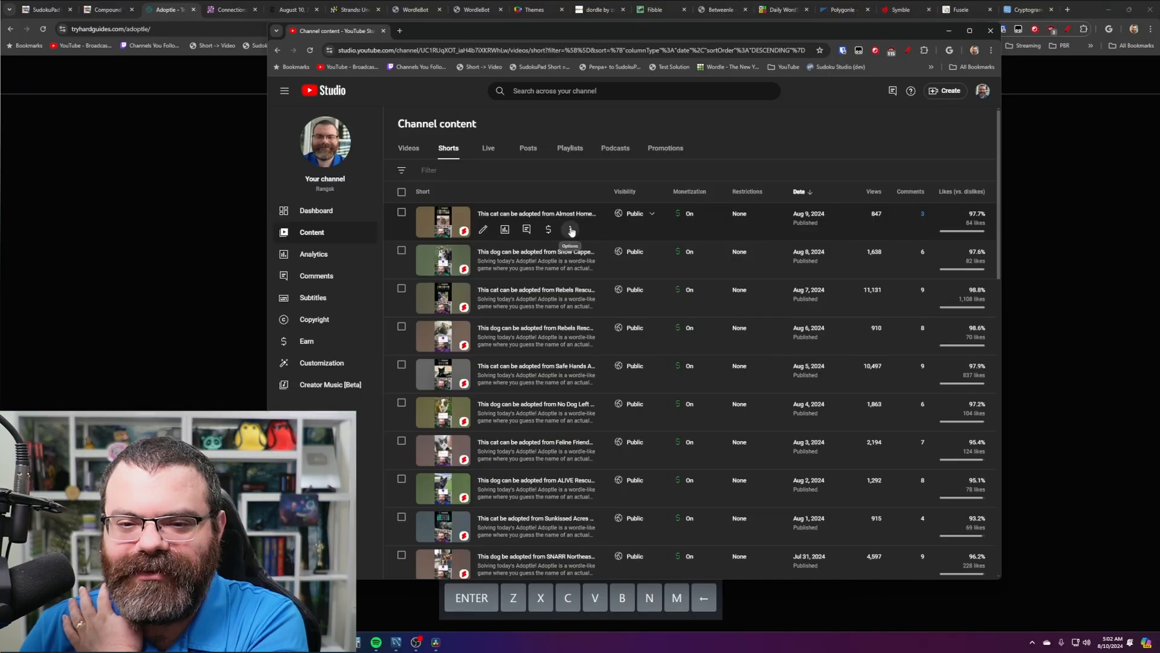
left_click(570, 229)
key("alt+Tab")
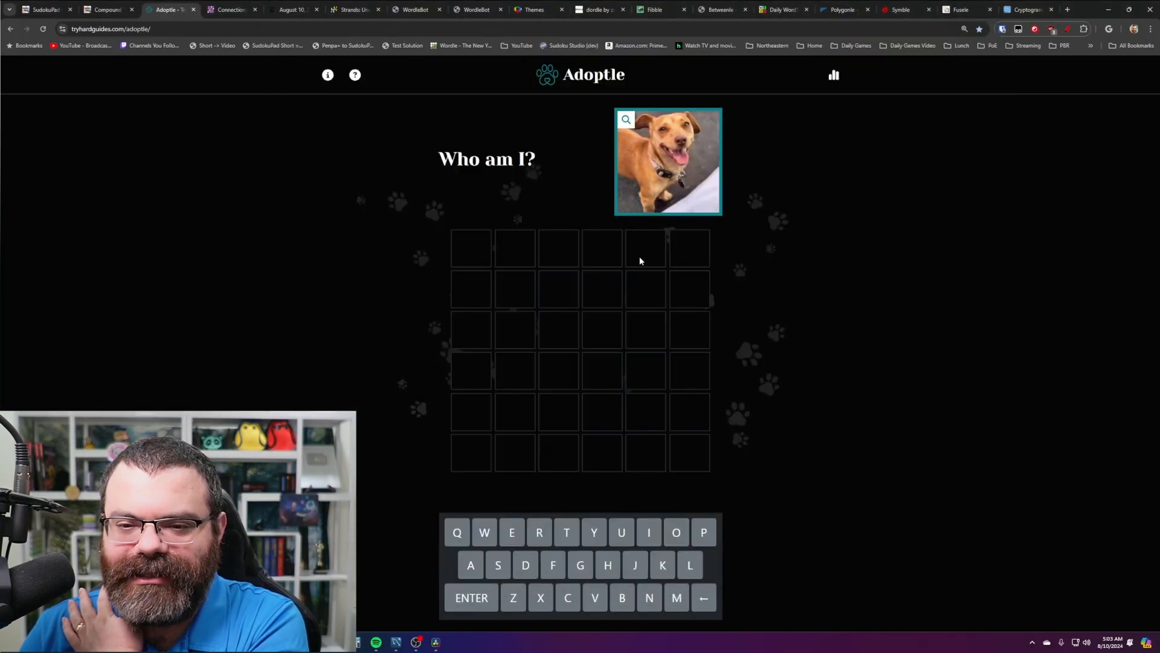
key("alt+Tab")
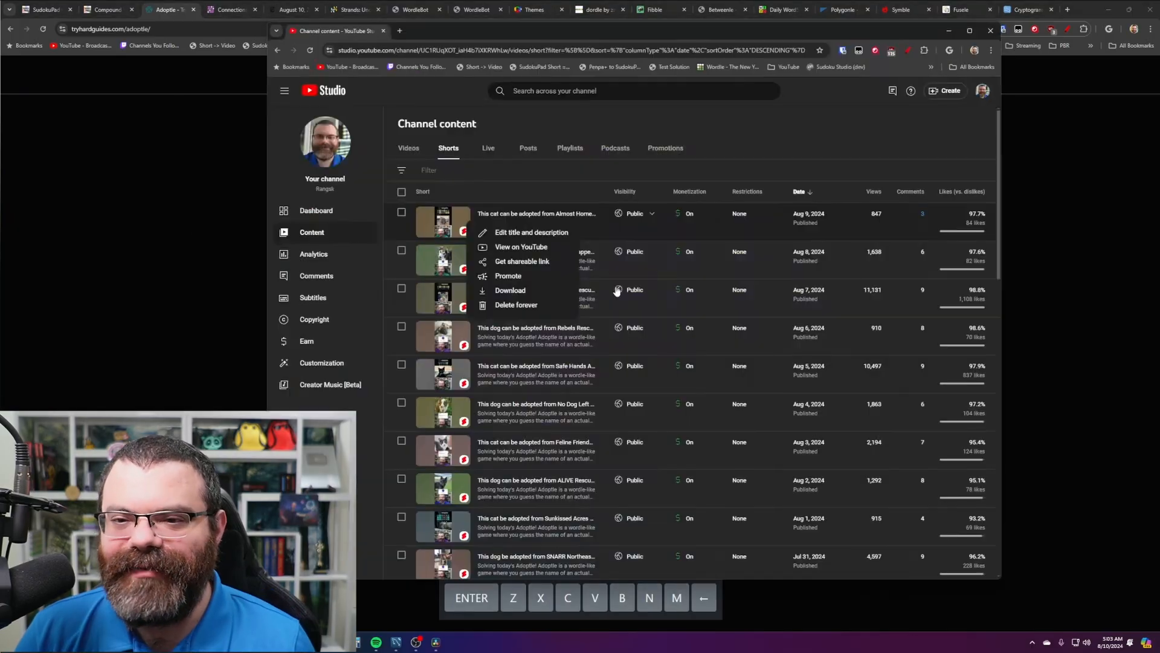
left_click(535, 251)
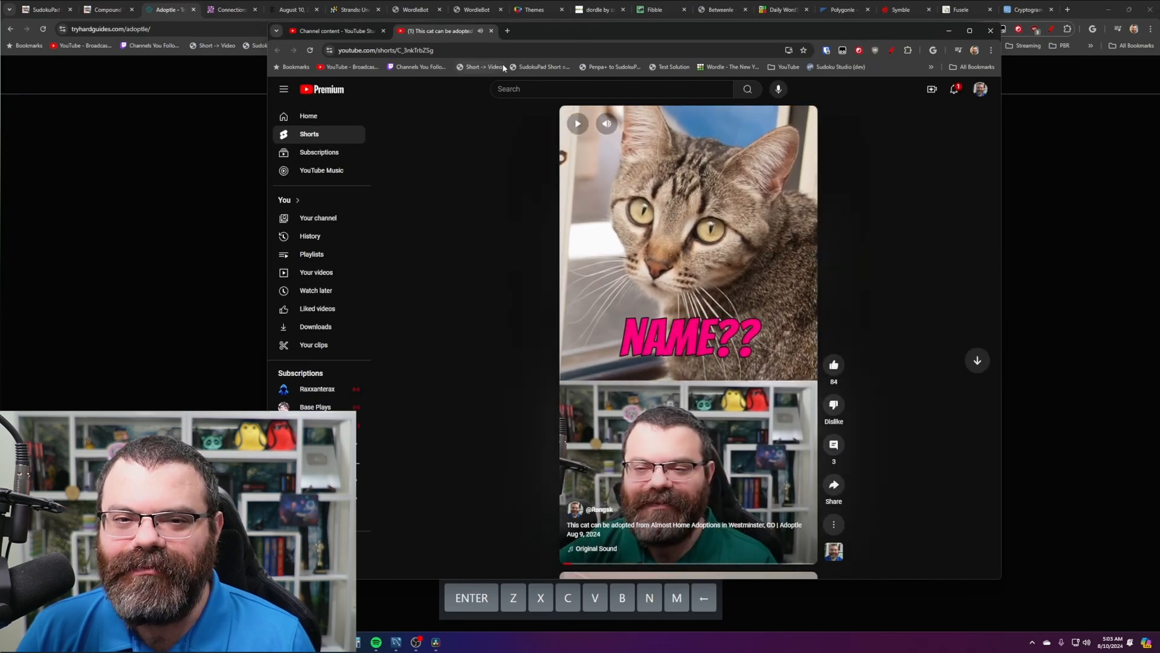
left_click(493, 68)
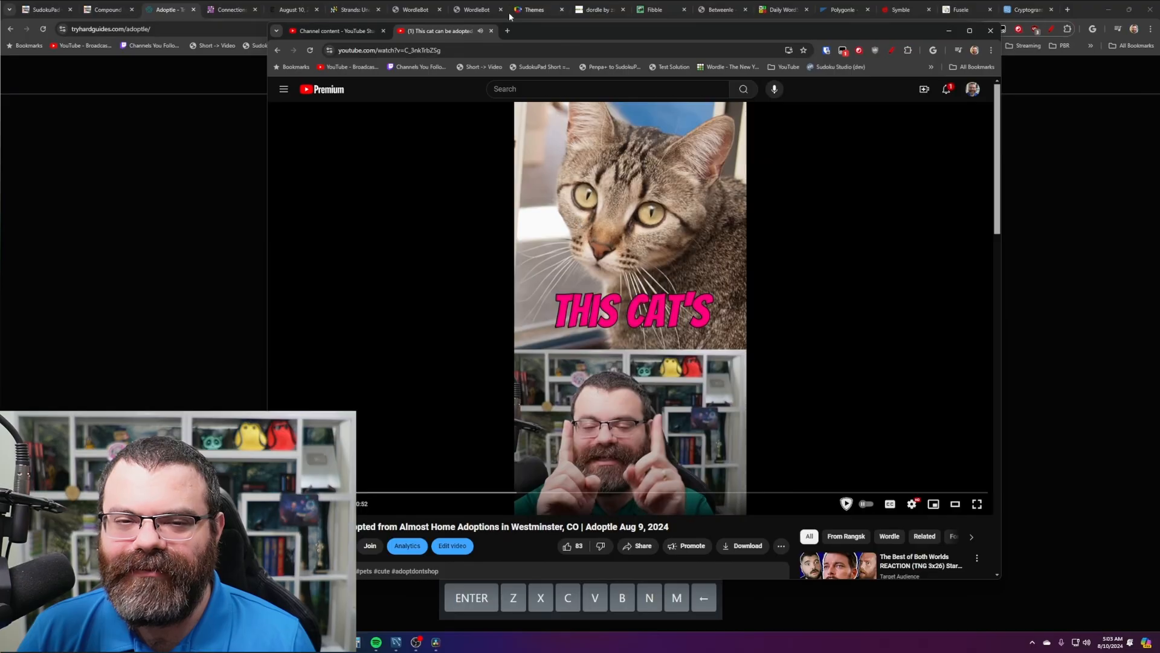
scroll(577, 278, "down", 2)
scroll(518, 293, "down", 3)
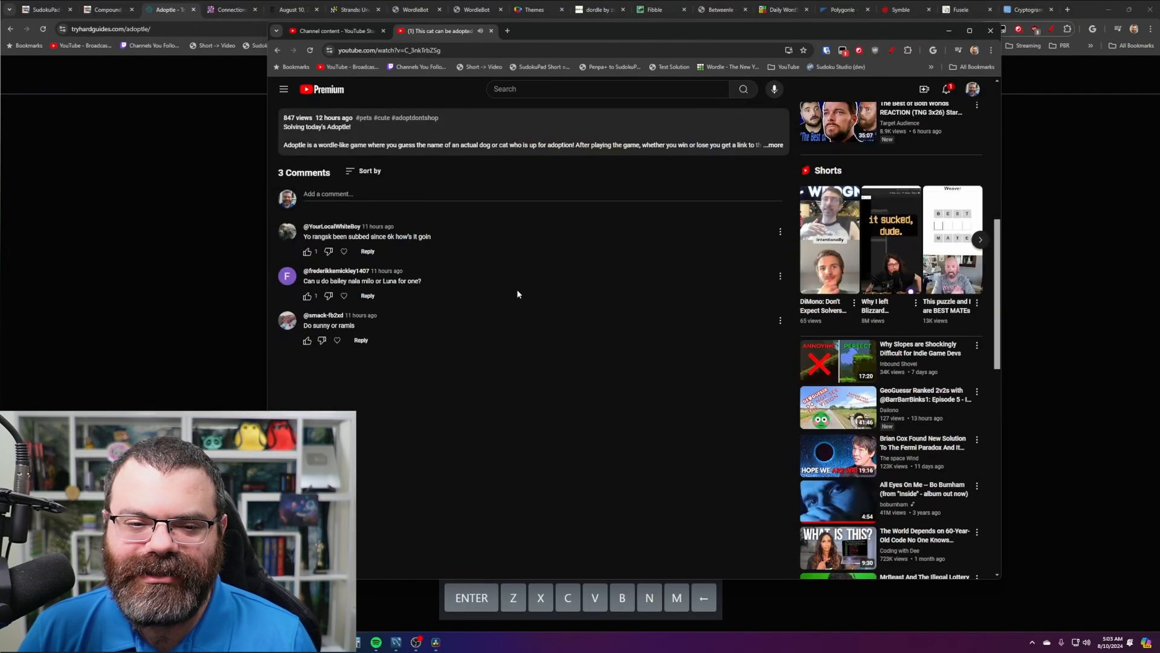
- Heart the first comment and reply 'It's going well! Hope everything is going well with you :)'
left_click(344, 251)
left_click(376, 252)
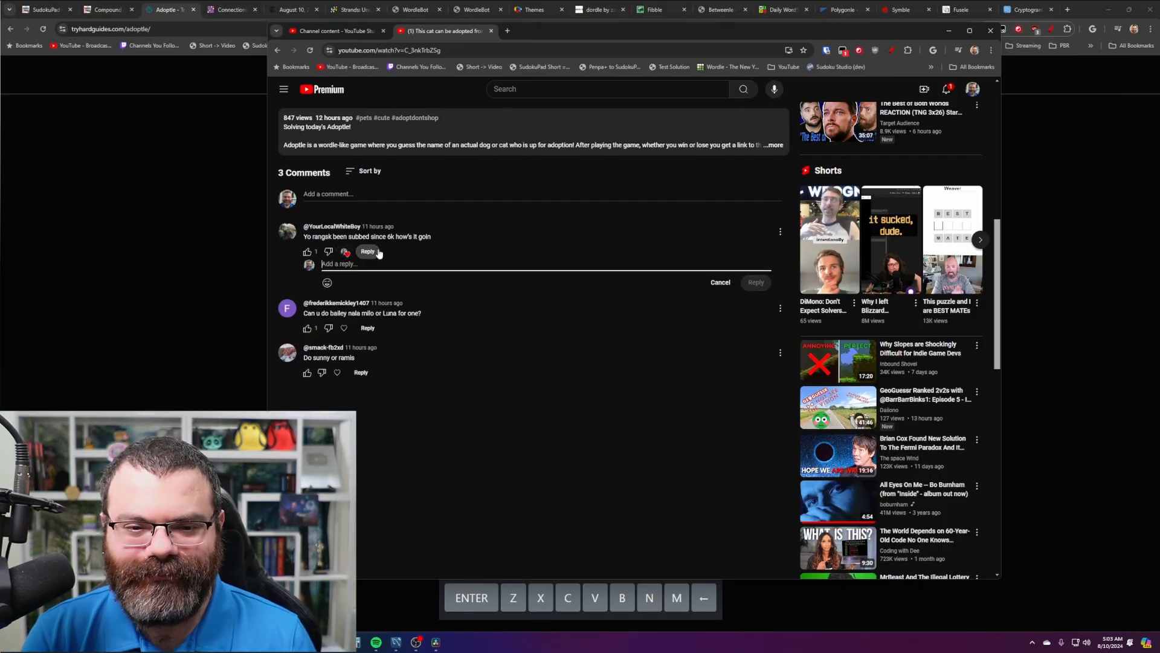
type("It's going well")
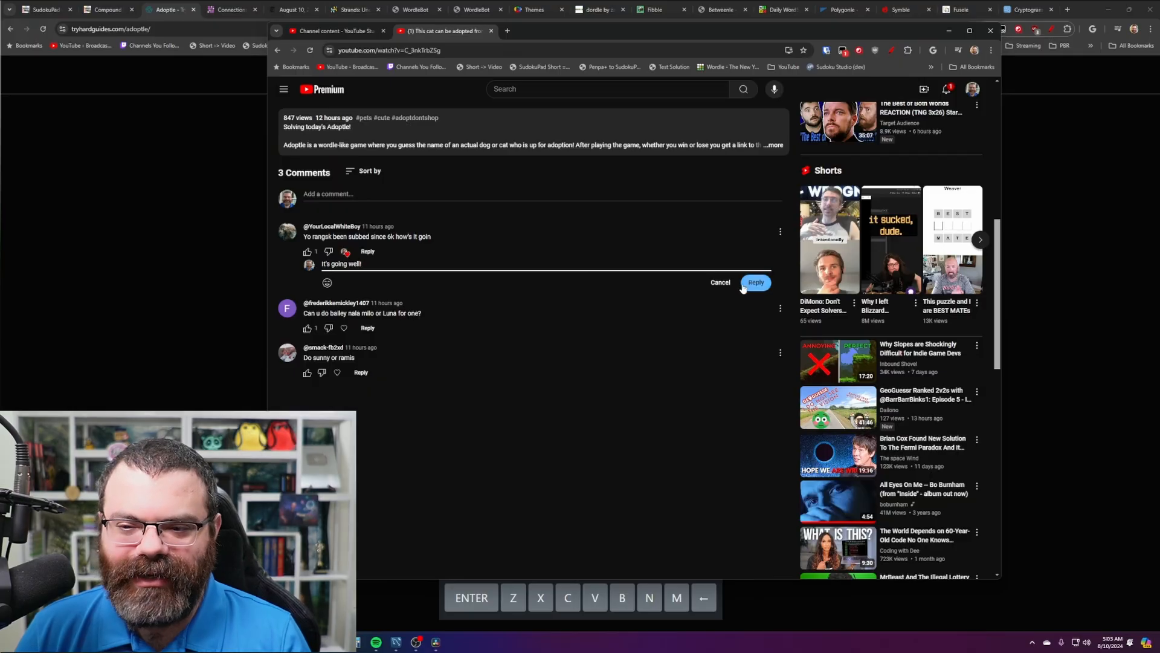
type("!")
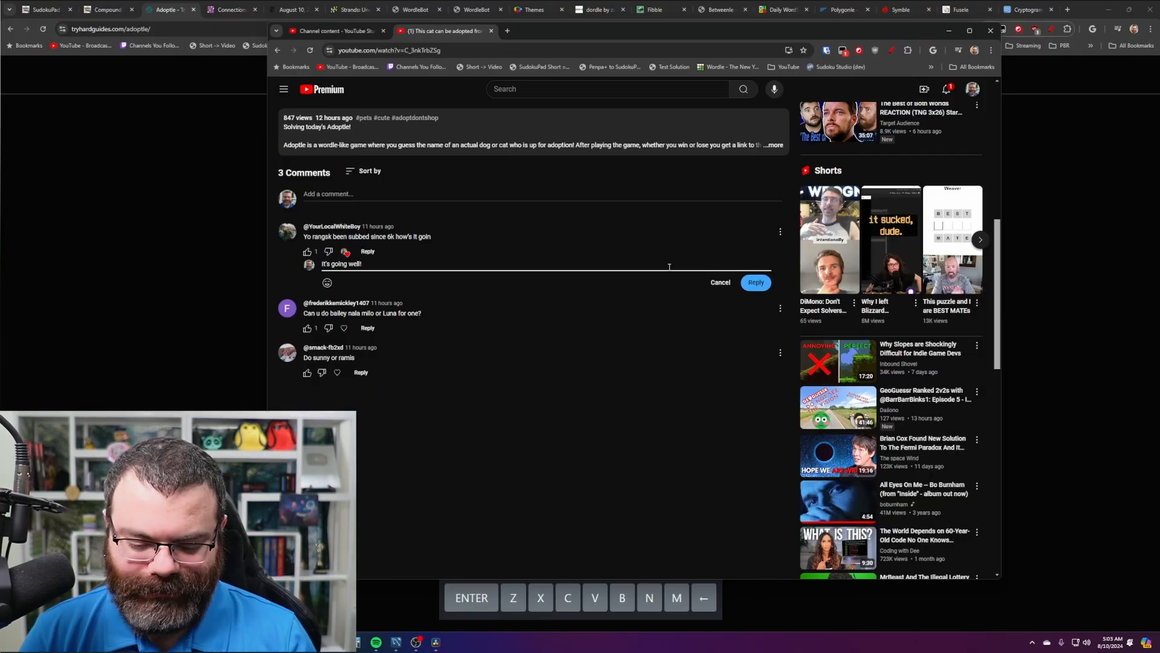
type(" Hope everything is ")
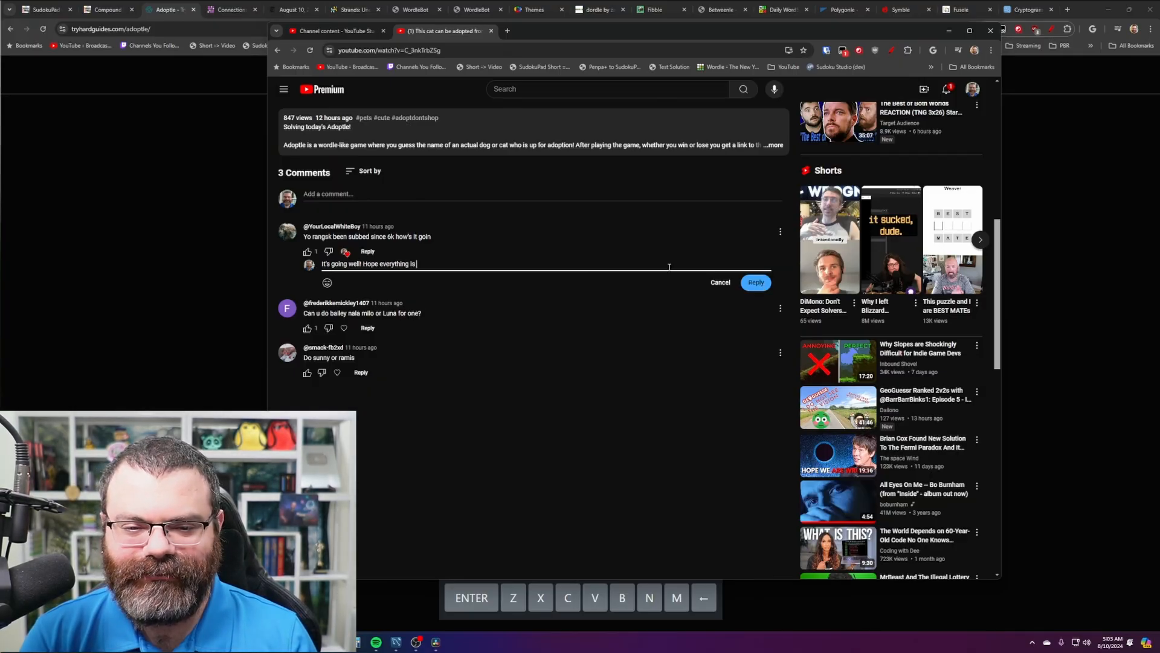
type("going well with you")
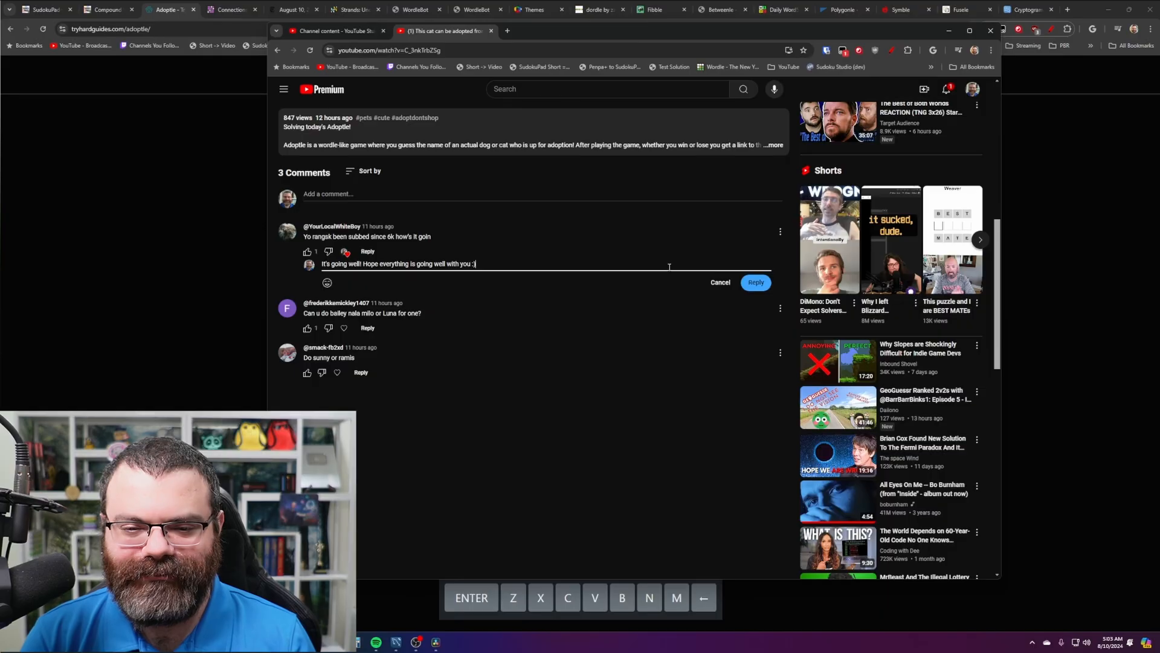
type(" :)")
left_click(756, 283)
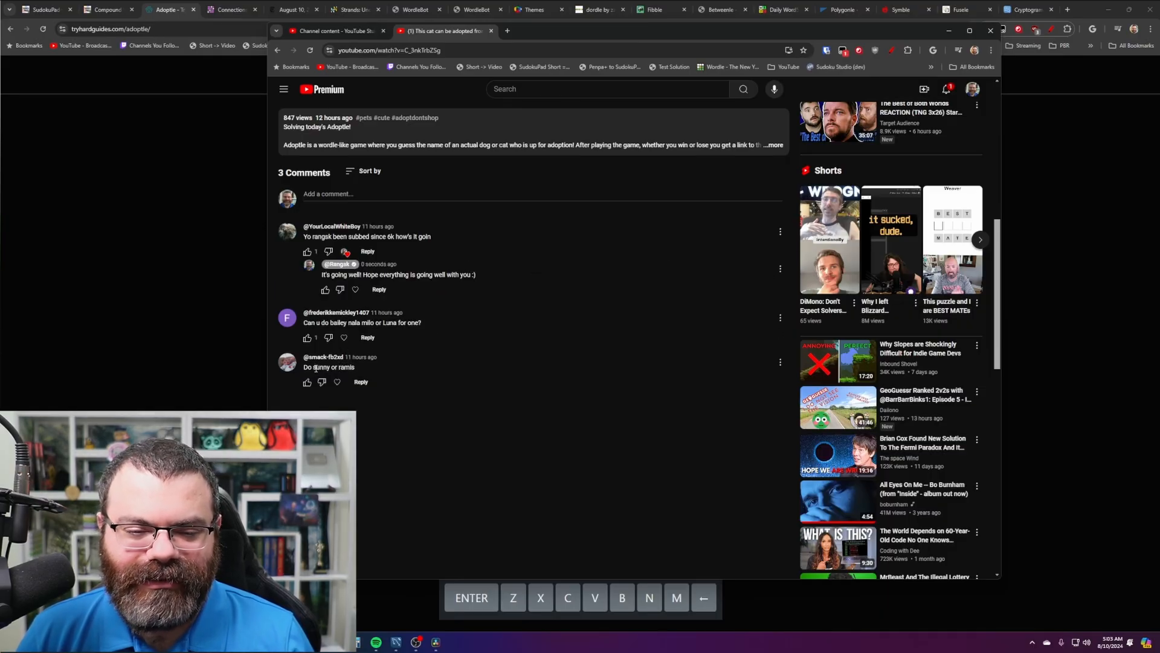
- Highlight the suggested pet names in the third comment and 'bailey' in the second
mouse_move(312, 367)
left_mouse_down()
mouse_move(367, 372)
mouse_move(328, 370)
left_mouse_up()
left_click(355, 367)
left_click(365, 376)
left_click(344, 370)
triple_click(349, 369)
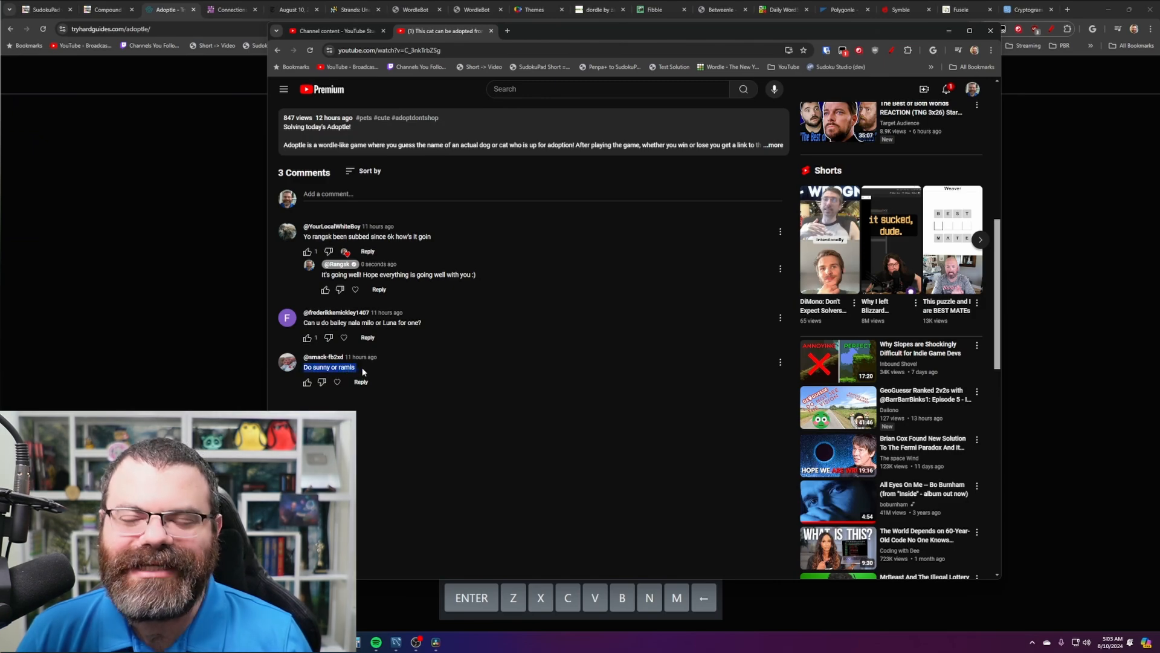
left_click(365, 372)
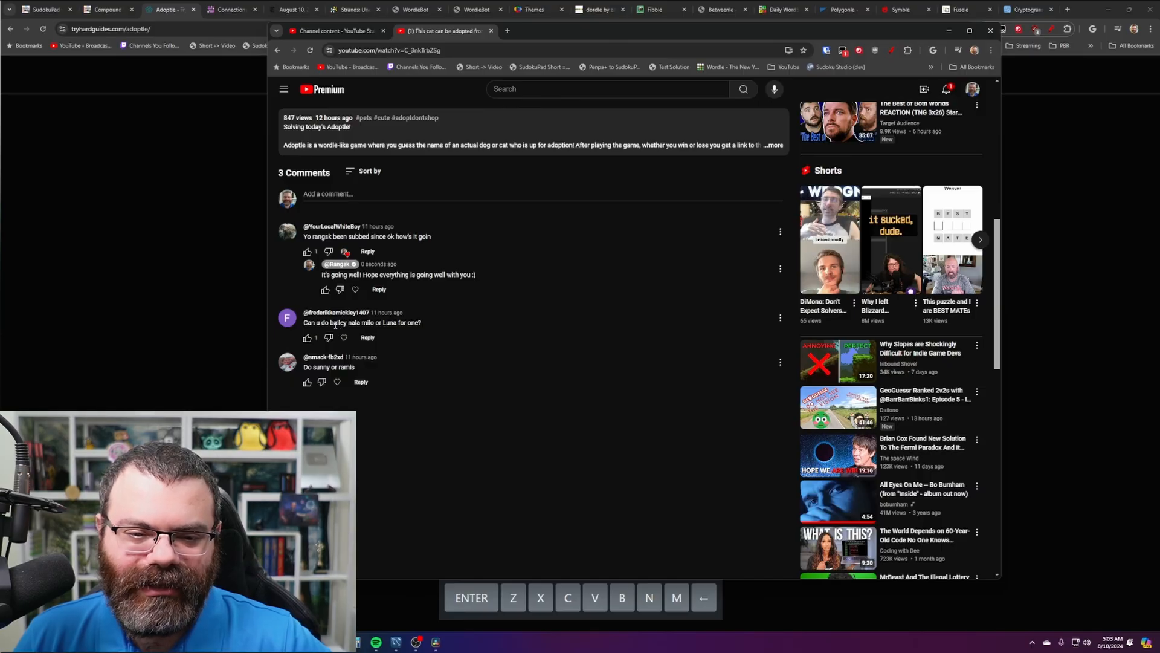
left_click_drag(330, 322, 349, 323)
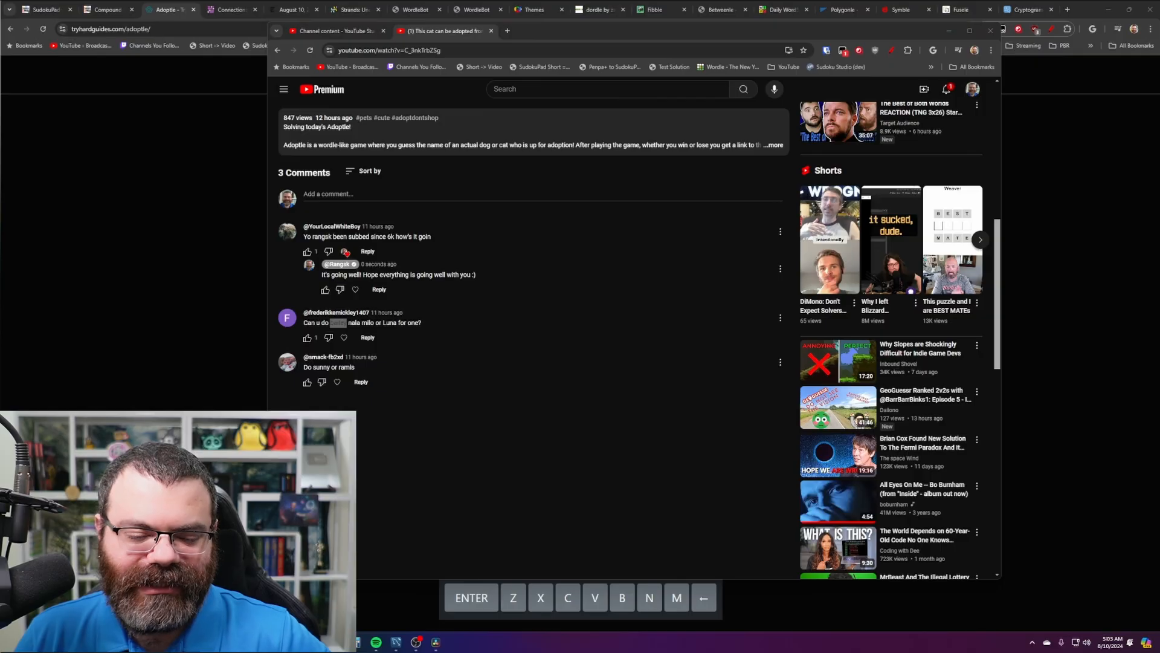
right_click(196, 651)
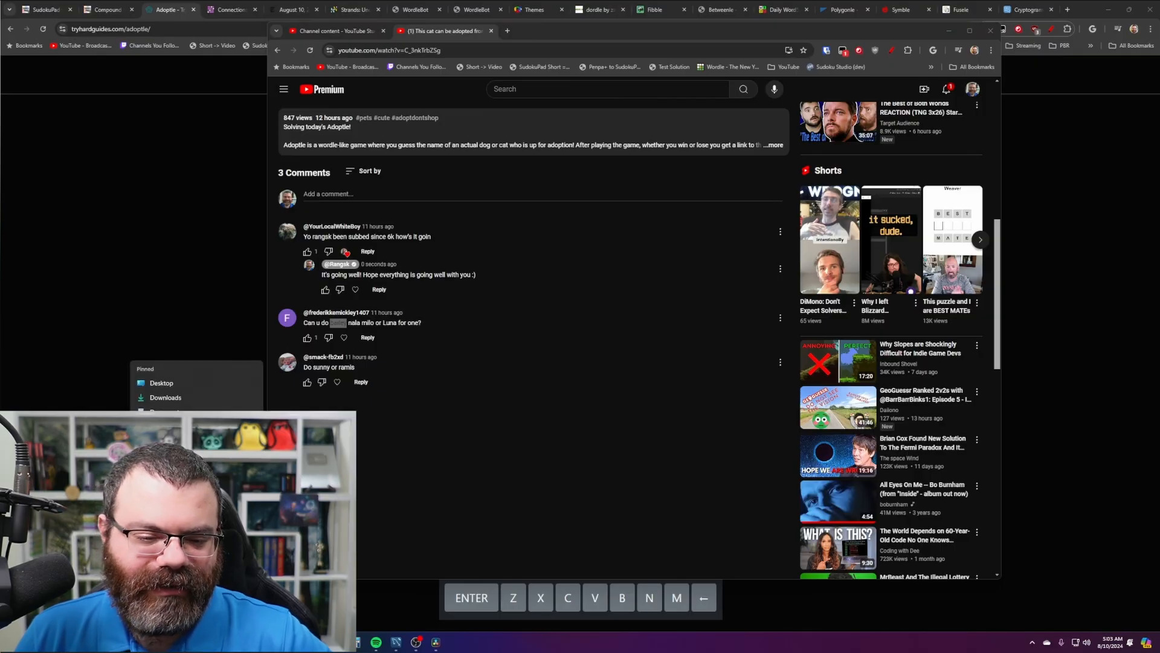
- Open the TikTok Firefoxes folder from the jump list and launch the Word Games Firefox shortcut
left_click(197, 520)
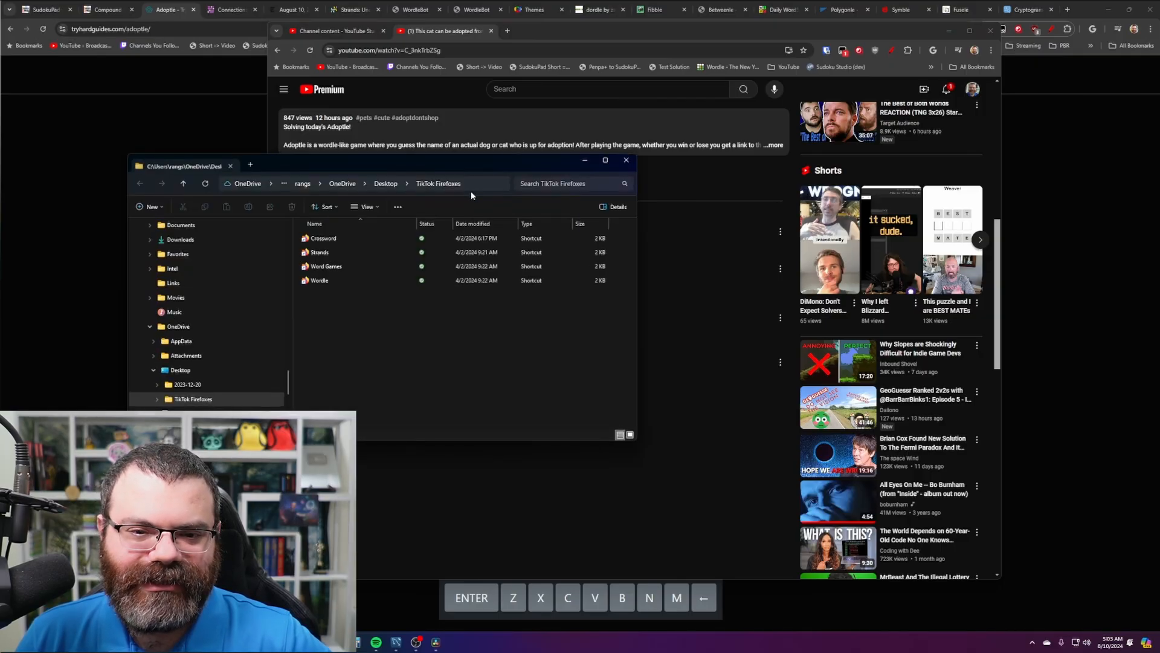
left_click_drag(458, 158, 471, 209)
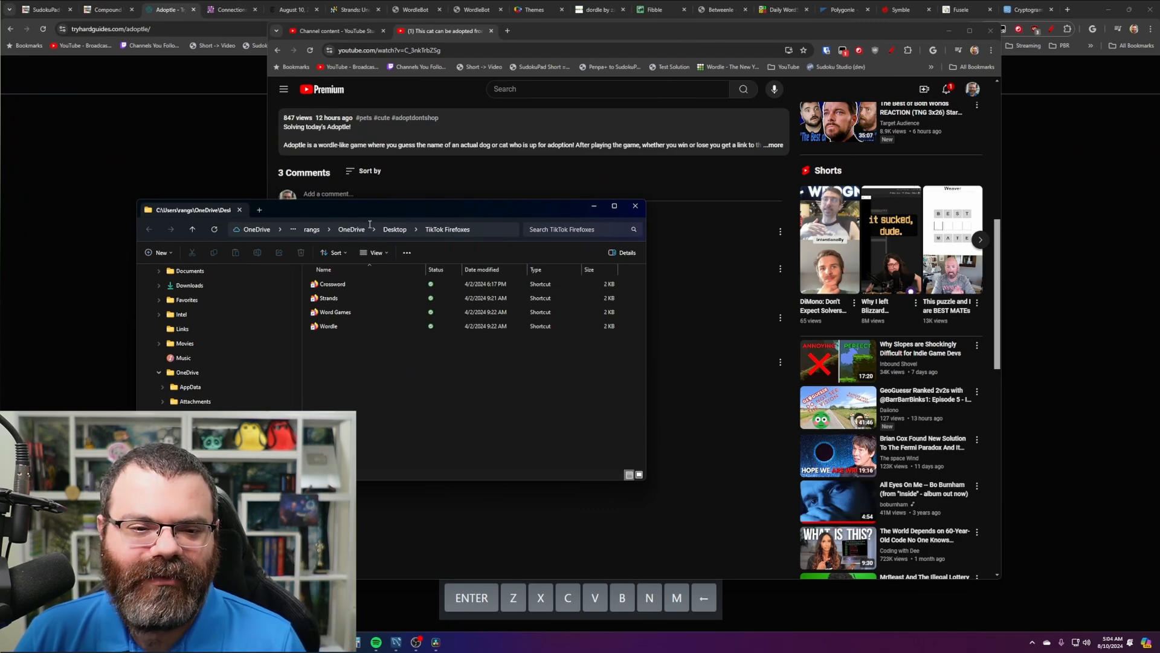
double_click(353, 313)
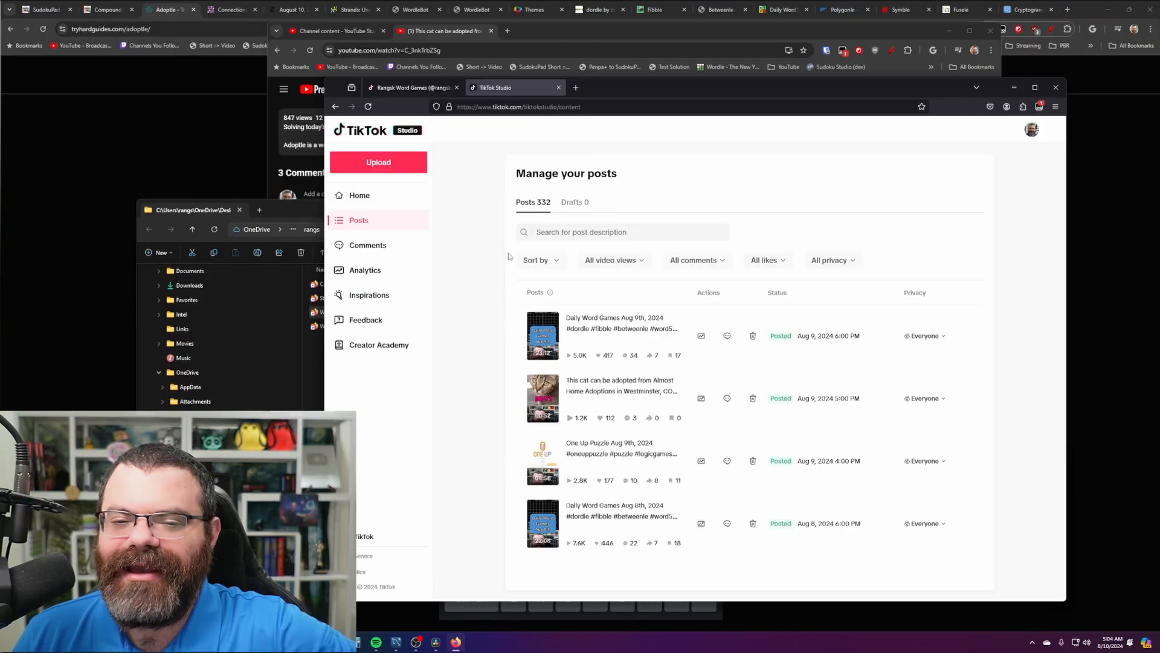
- View the Word Games shortcut's properties and close them without changes
left_click(318, 312)
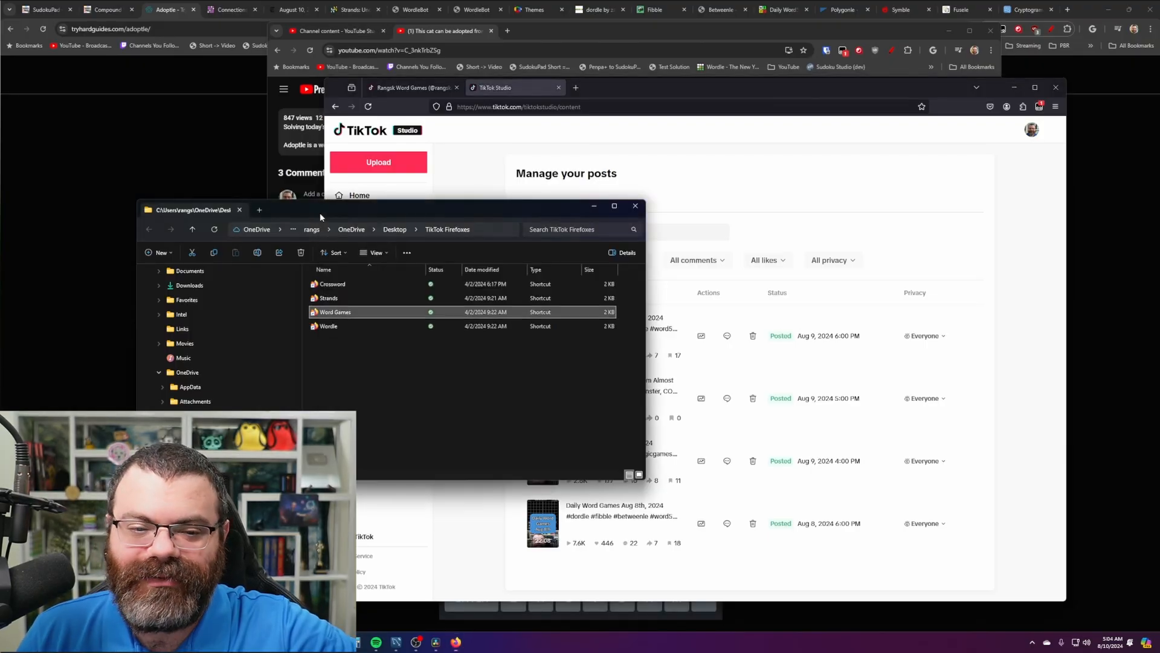
right_click(354, 312)
left_click(381, 623)
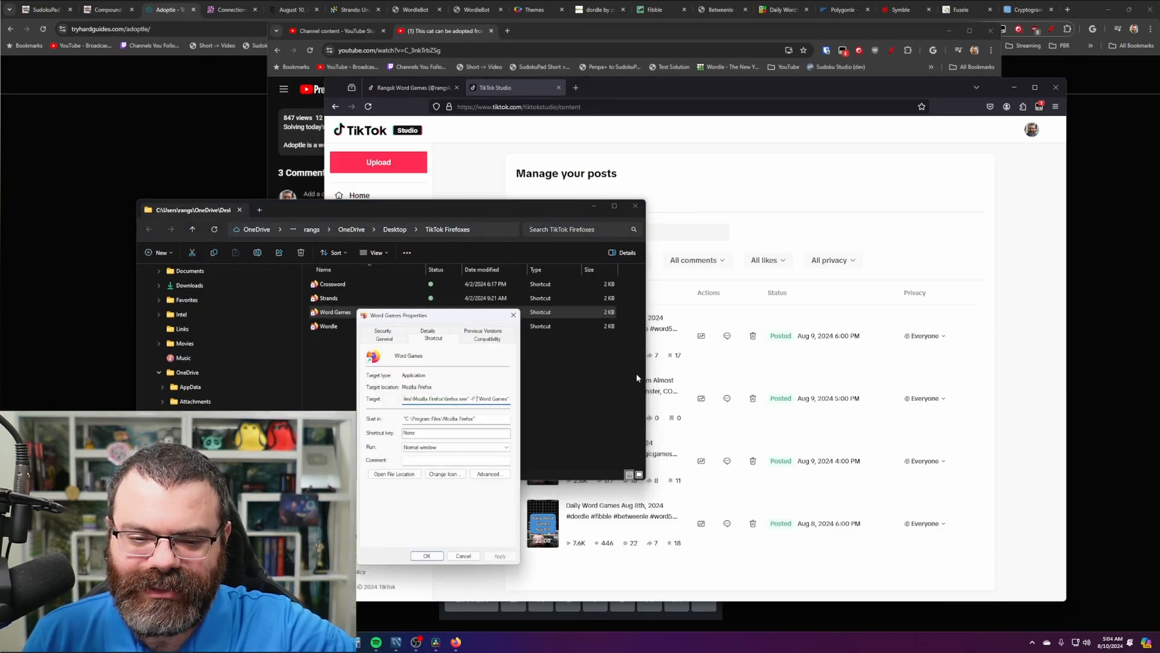
left_click(464, 555)
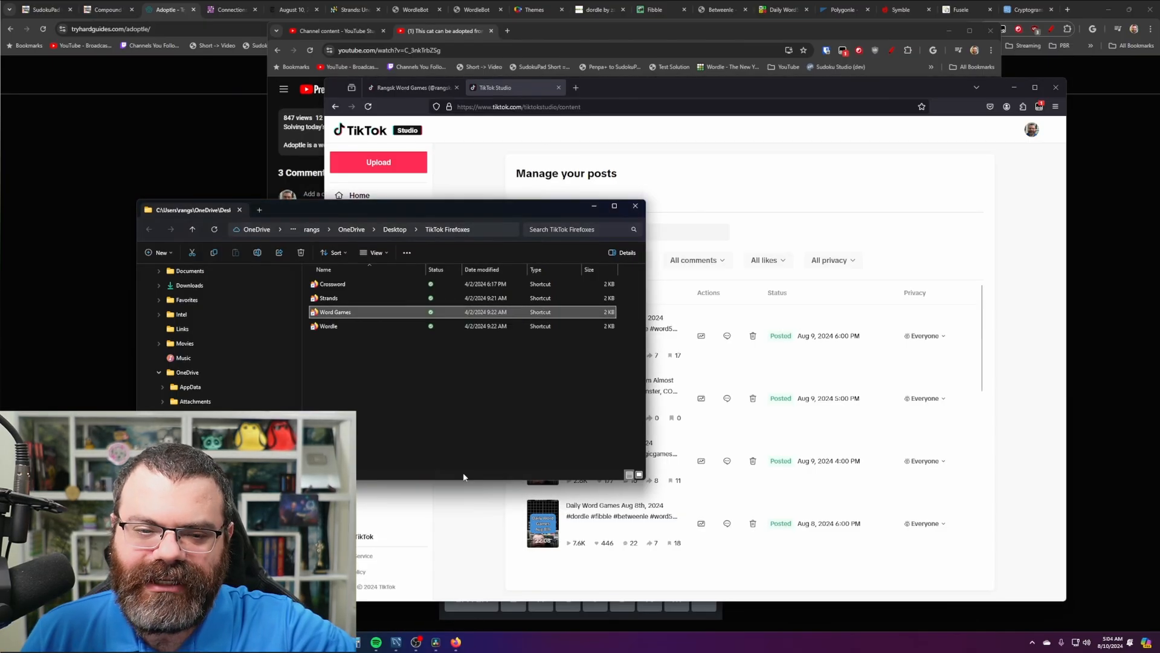
- On the rangsk.word.games profile, open the cat adoption video and like the Hello Barbie! comment
left_click(689, 142)
left_click_drag(659, 78, 681, 65)
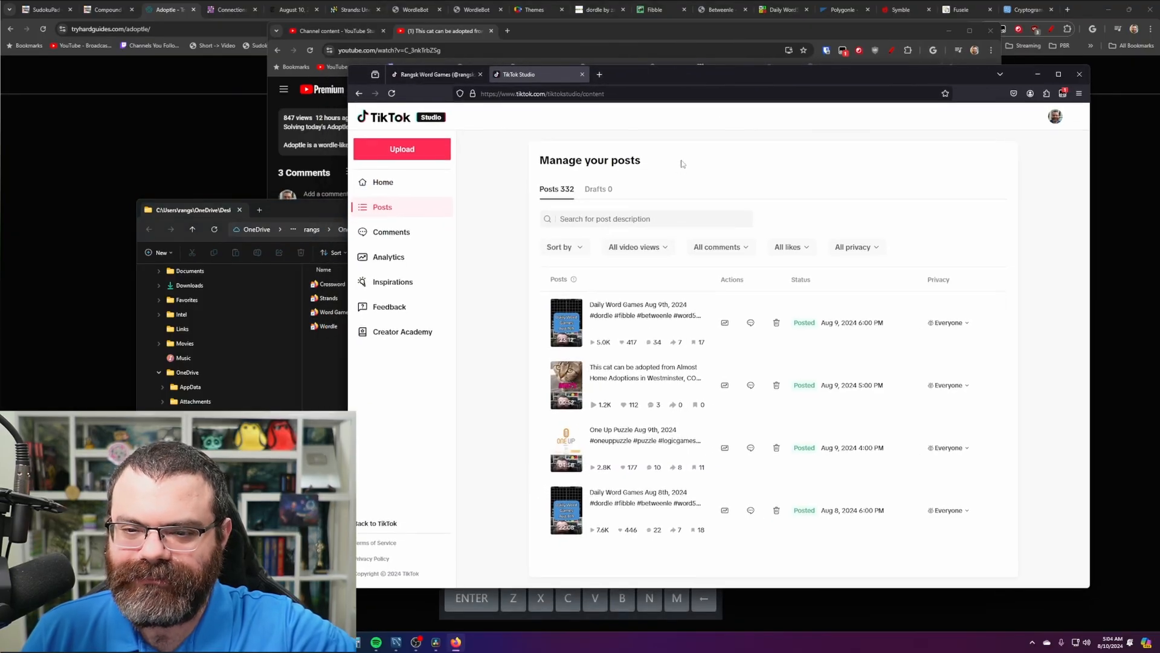
left_click(428, 78)
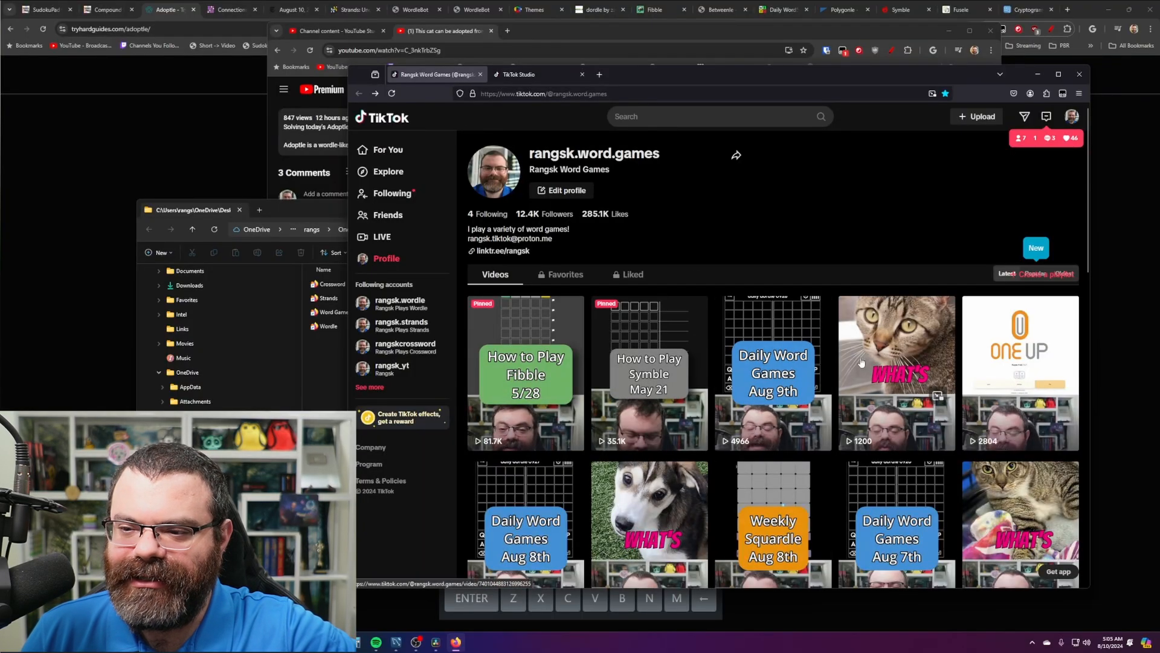
left_click(882, 356)
left_click(713, 256)
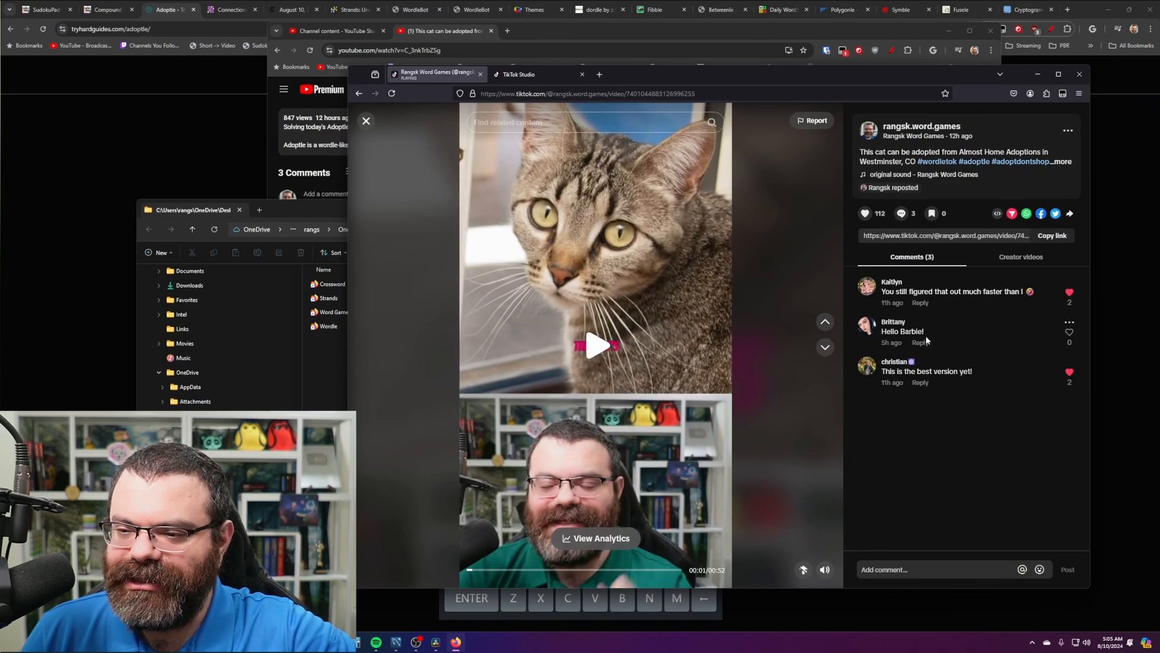
left_click(1069, 331)
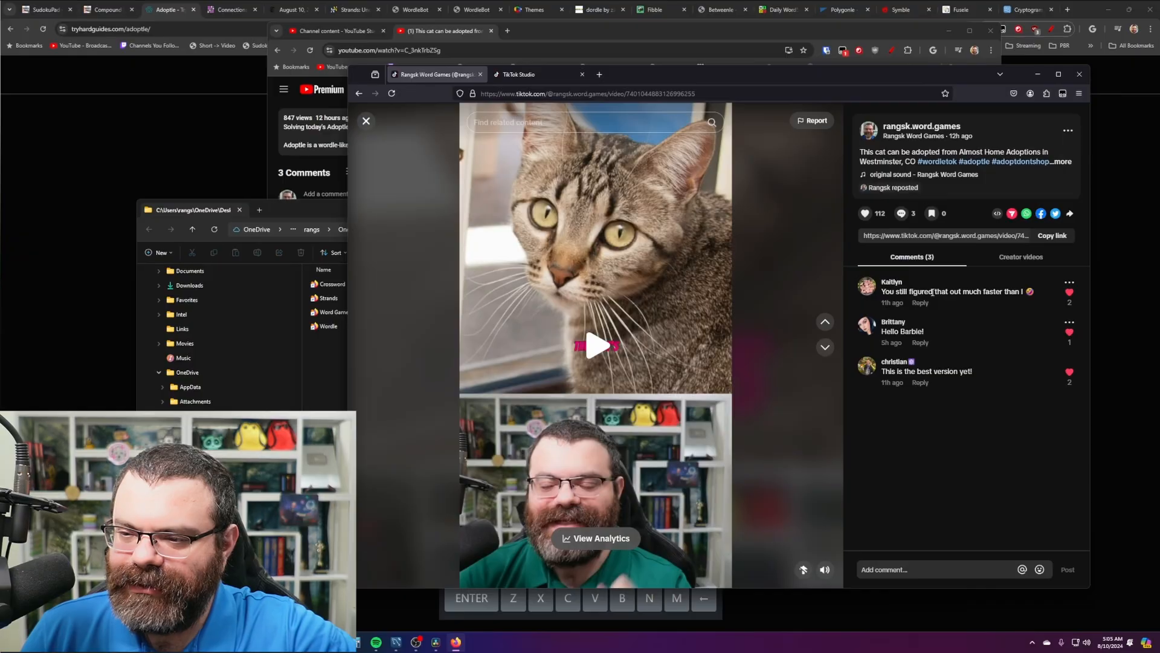
left_click(366, 120)
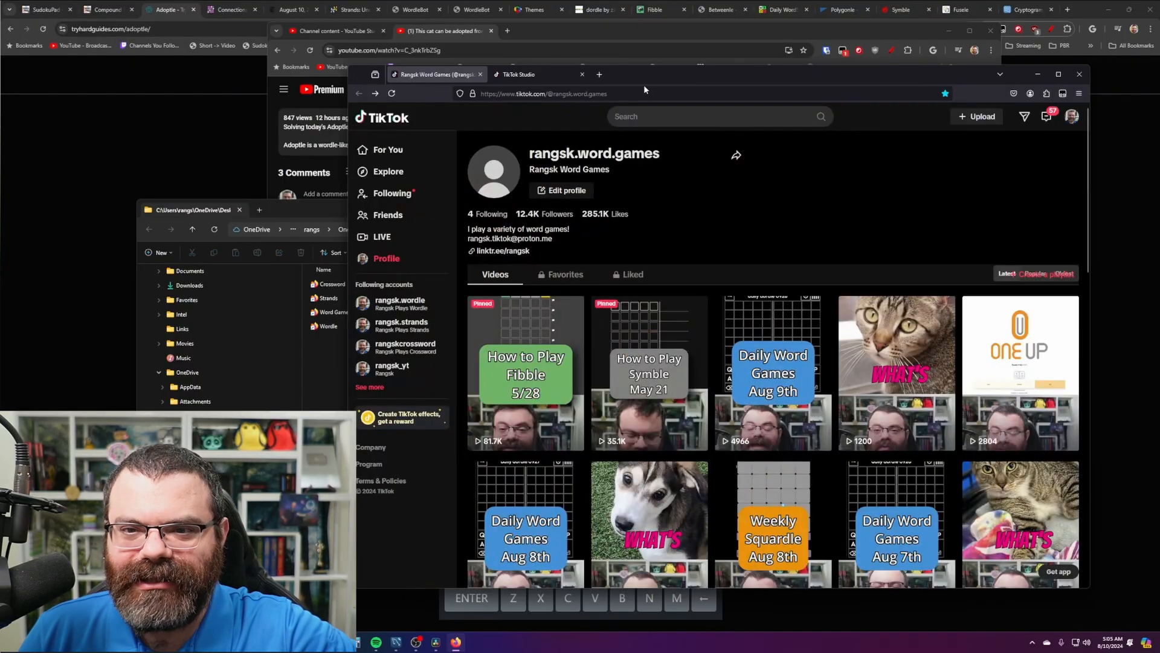
- Return TikTok Studio to Manage your posts and minimize it, shifting the folder window aside
mouse_move(644, 75)
left_mouse_down()
mouse_move(669, 76)
mouse_move(657, 82)
left_mouse_up()
left_click(519, 79)
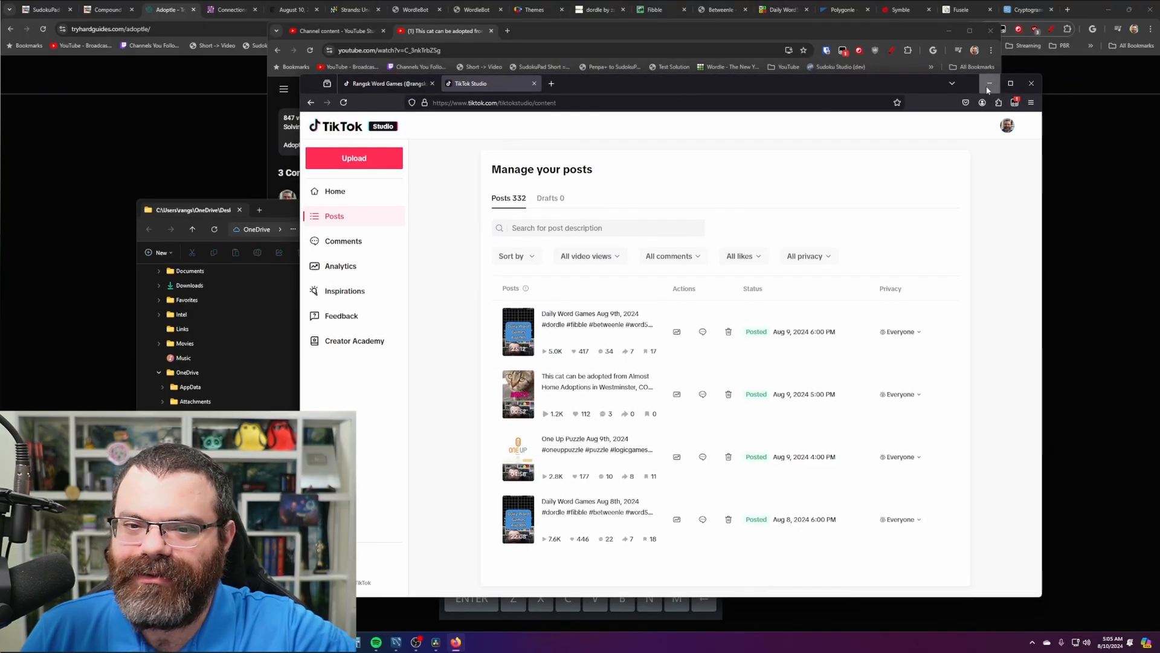
left_click(986, 86)
left_click_drag(527, 208, 481, 244)
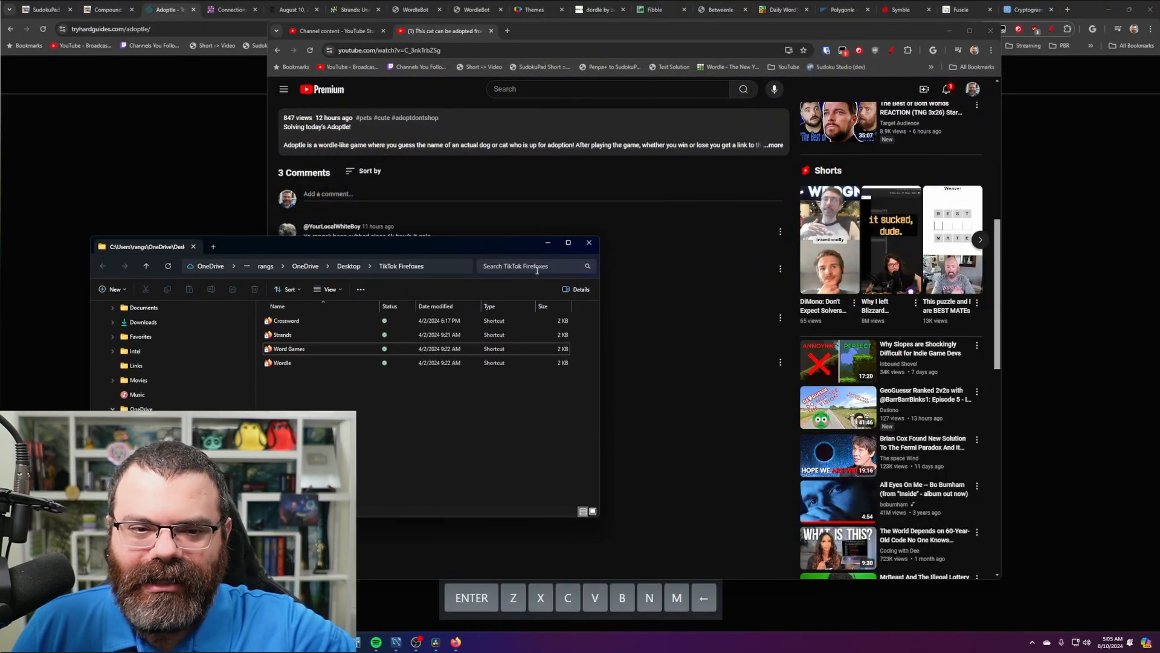
- Bring up the YouTube comments and scroll to the bailey, nala, milo or Luna comment
left_click(631, 271)
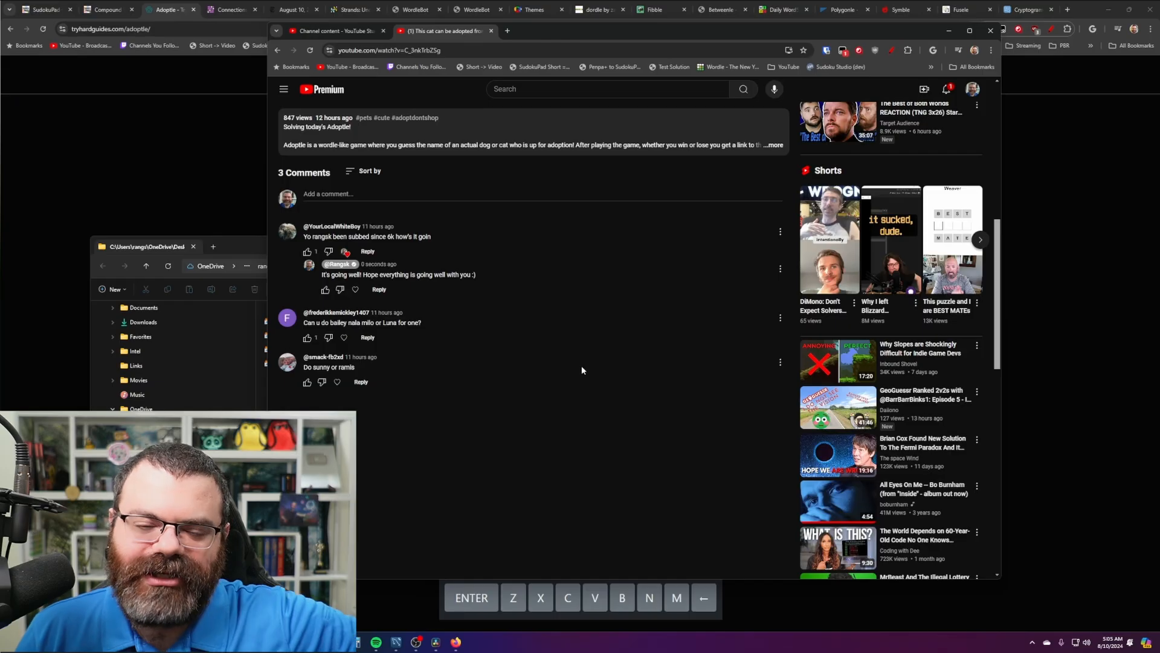
scroll(540, 331, "up", 8, "ctrl")
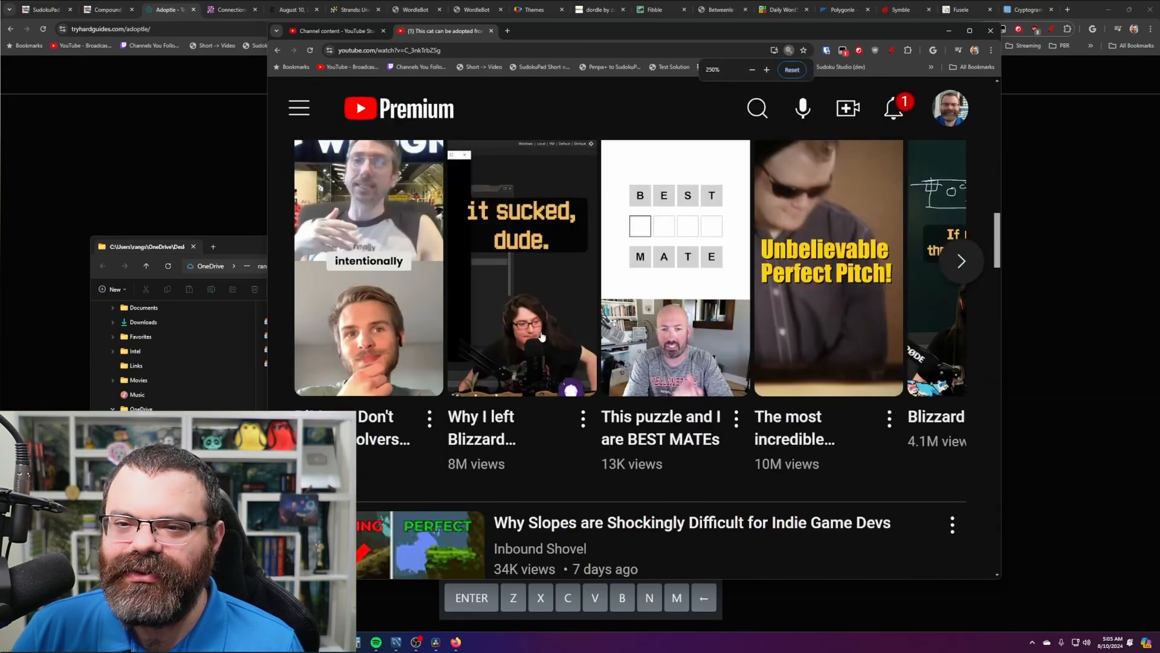
scroll(542, 337, "down", 6)
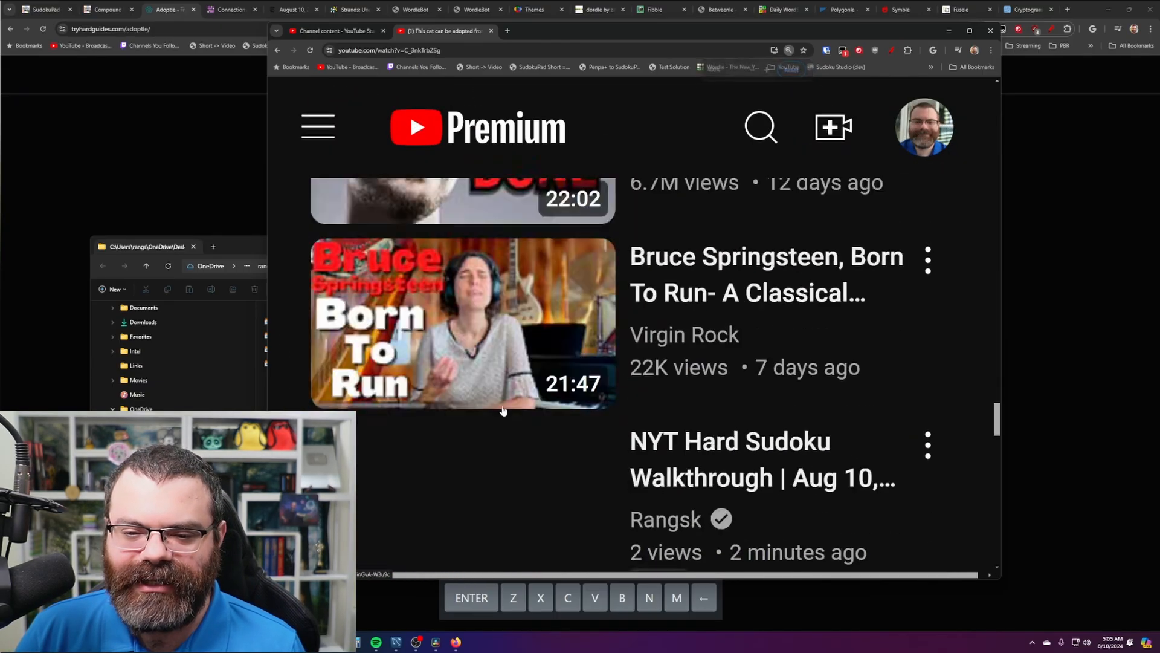
left_click_drag(268, 257, 238, 257)
scroll(554, 378, "down", 10)
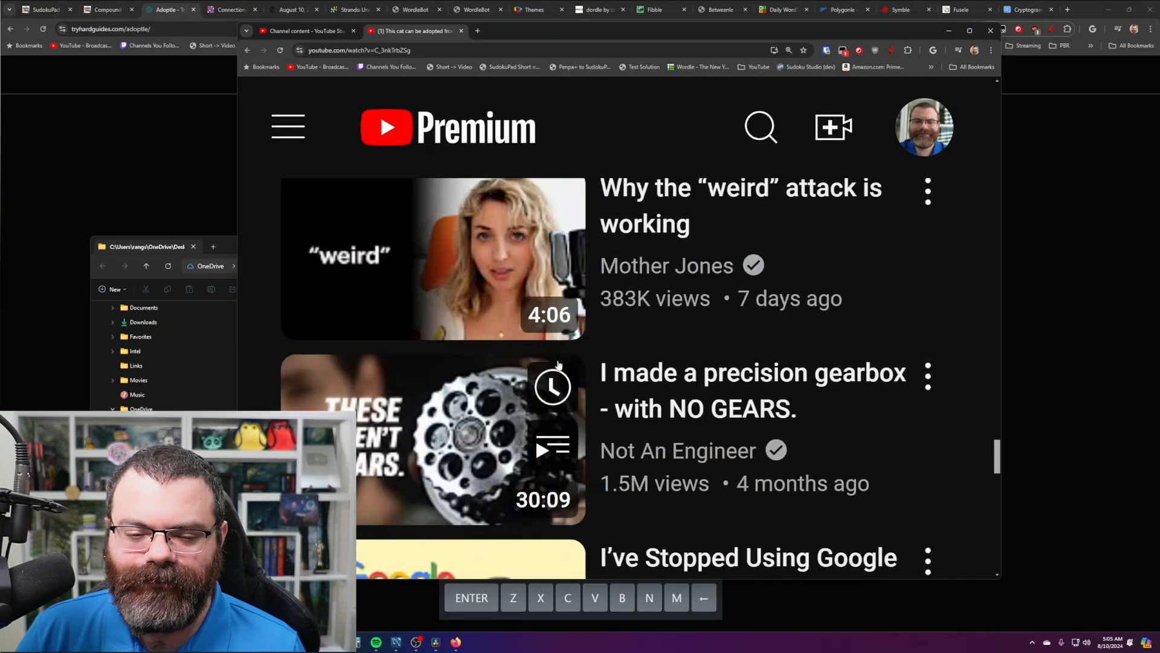
scroll(554, 380, "down", 2)
scroll(551, 380, "up", 1)
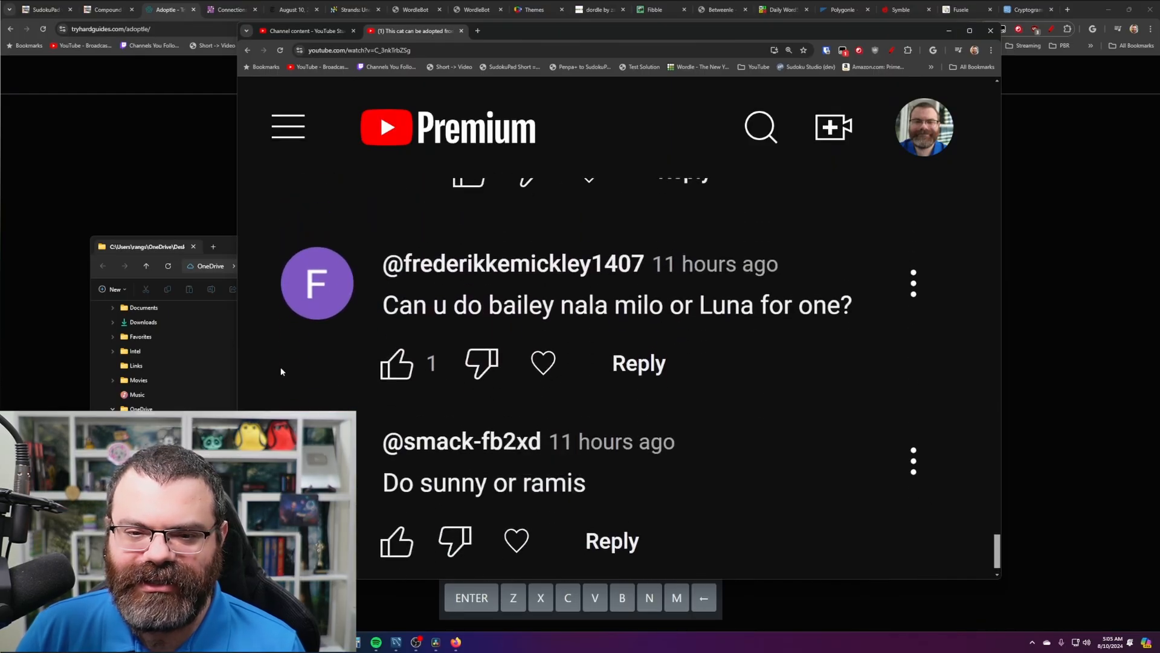
- Snip a screenshot of the comment suggesting bailey, nala, milo or Luna to the clipboard
key("super+shift+s")
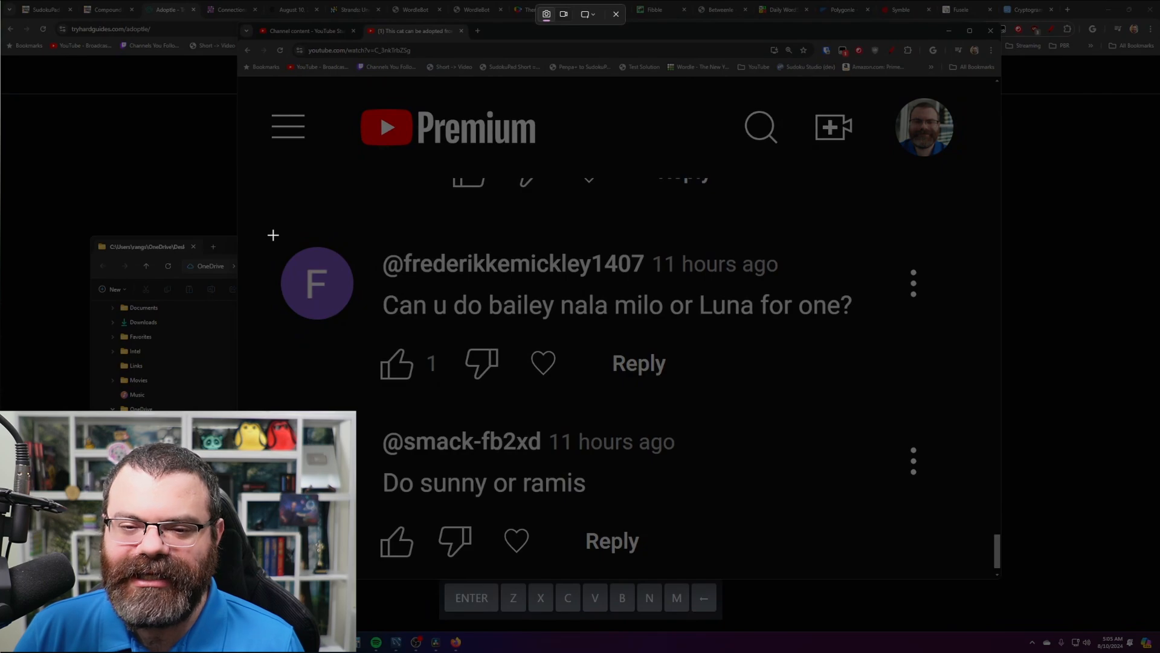
key("Escape")
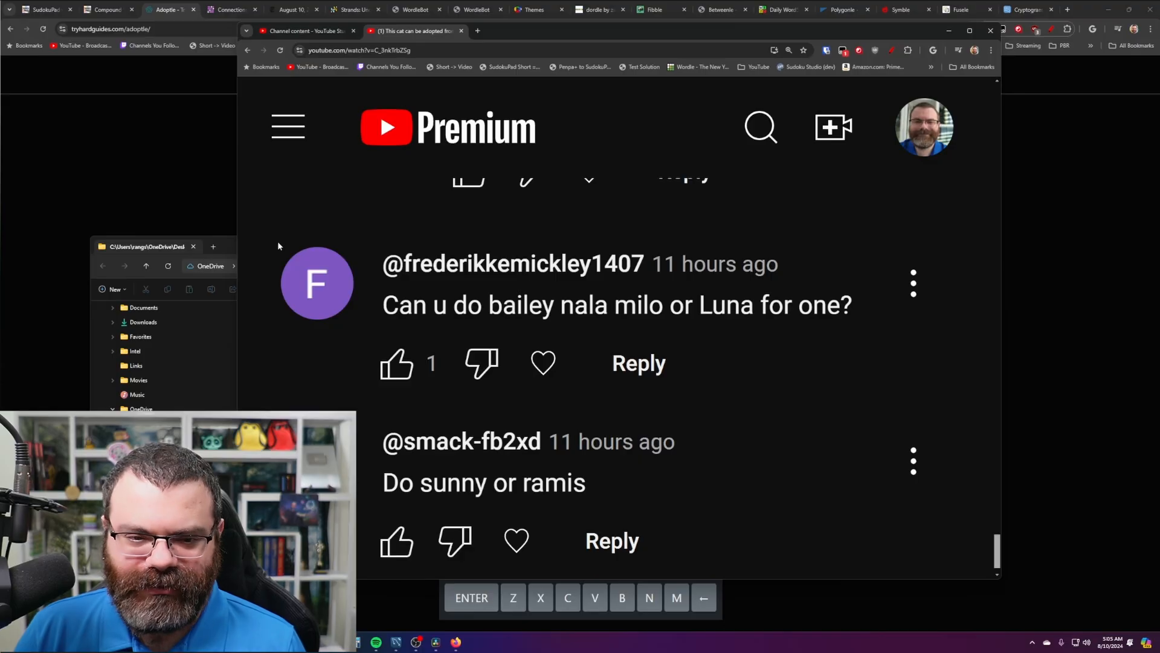
key("super+shift+s")
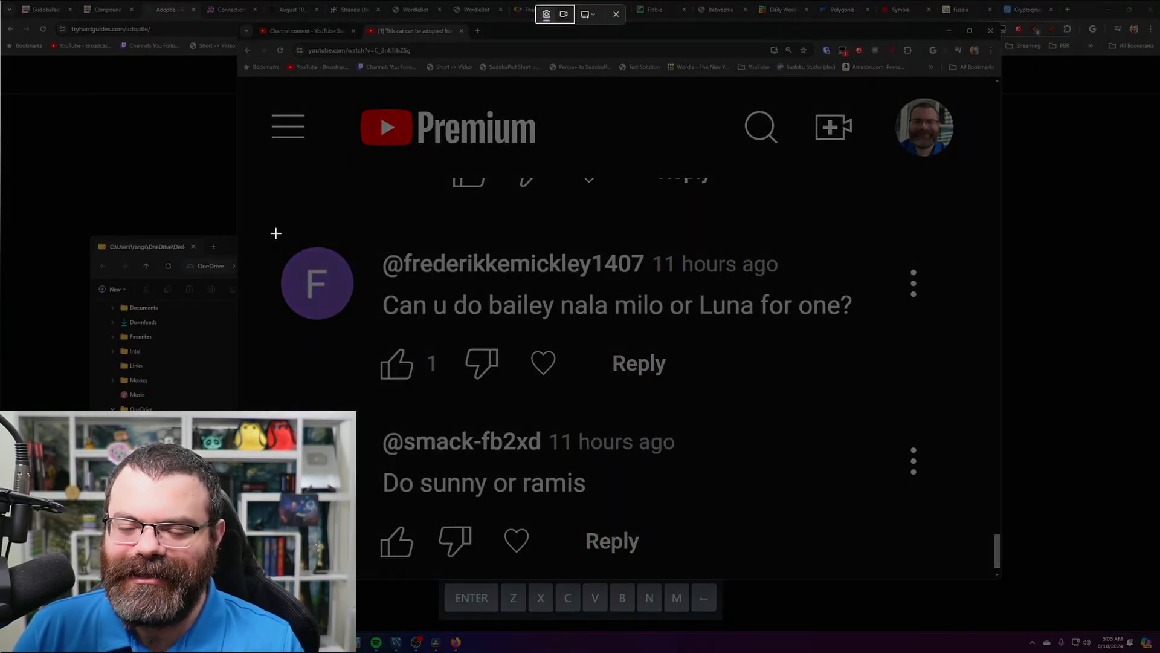
left_click_drag(272, 237, 873, 405)
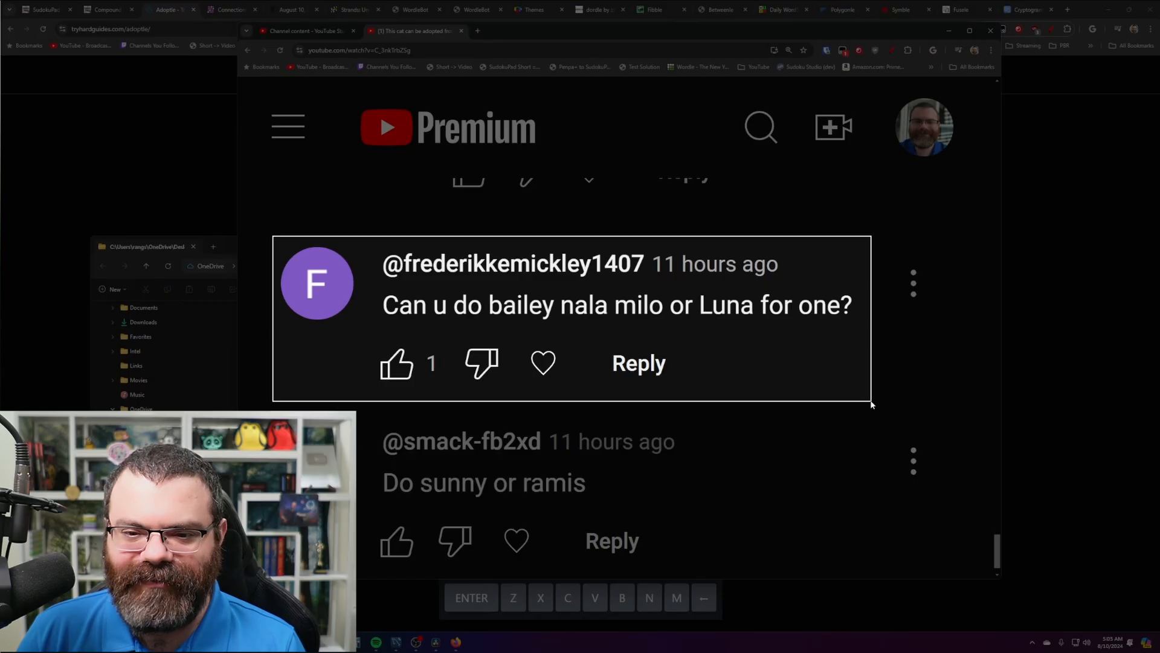
left_click_drag(872, 404, 872, 403)
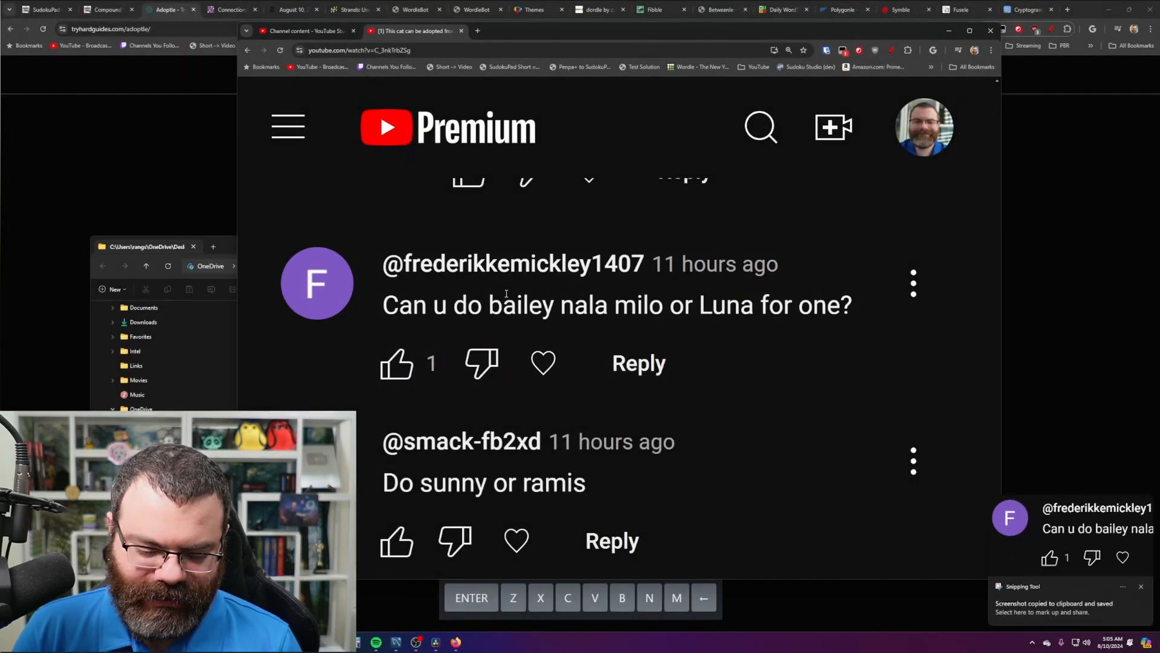
key("alt+space")
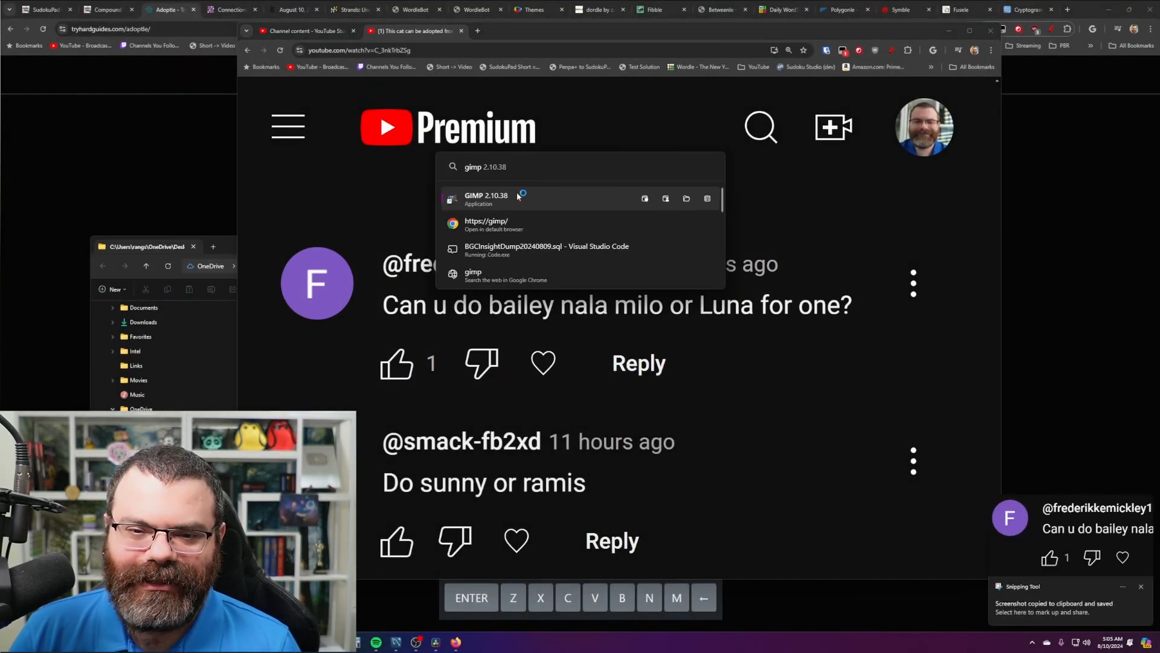
- Launch GIMP 2.10.38, paste the comment as a new image, and fill over its timestamp and buttons
left_click(518, 196)
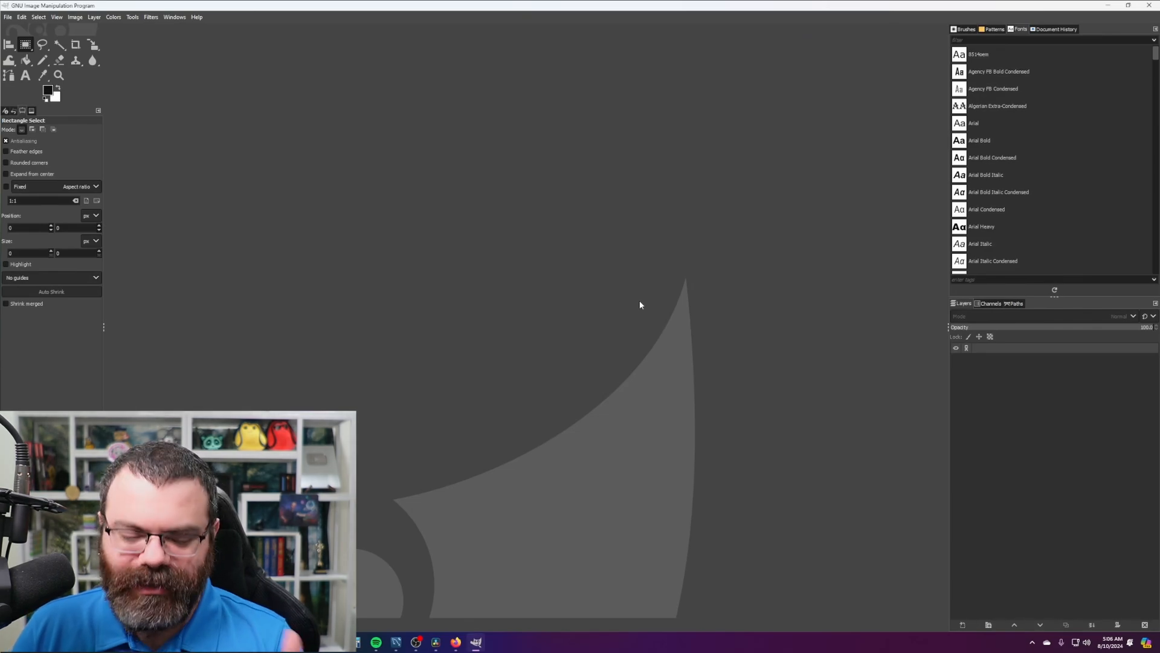
key("ctrl+shift+v")
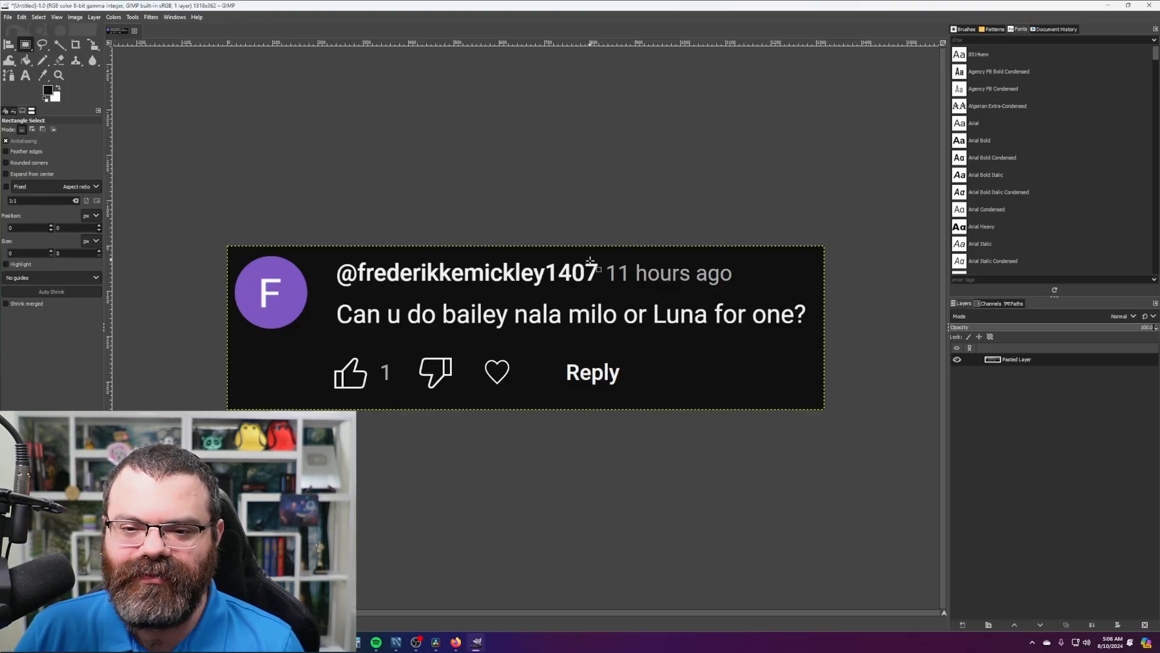
left_click_drag(605, 258, 736, 294)
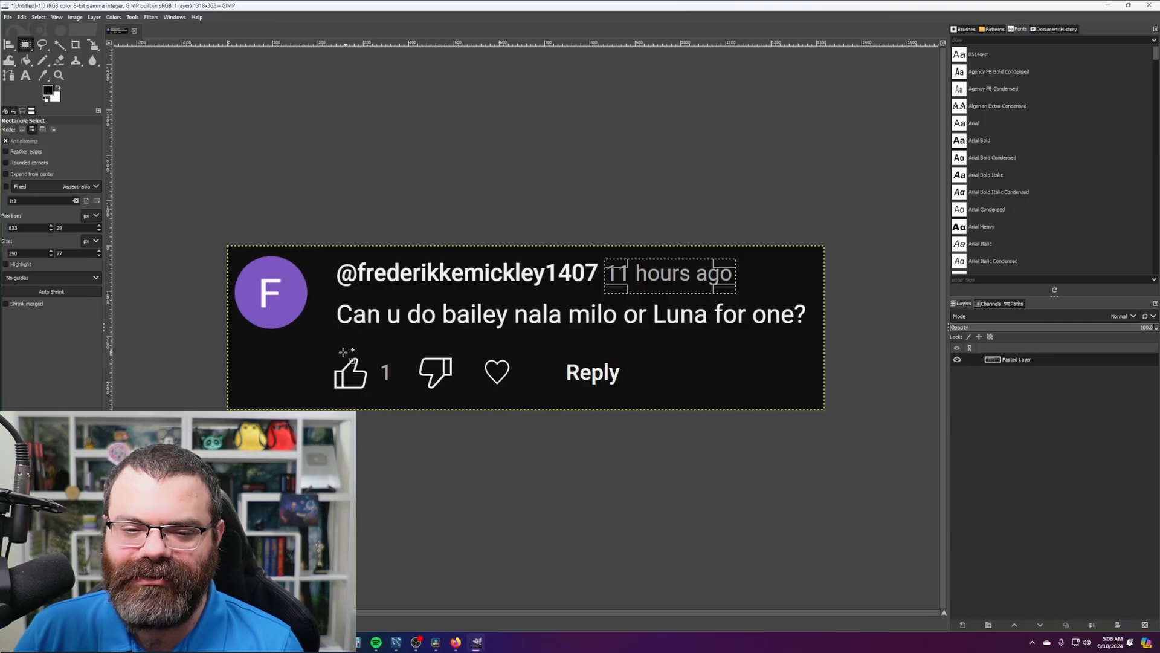
mouse_move(319, 343)
left_mouse_down()
mouse_move(484, 394)
mouse_move(635, 401)
left_mouse_up()
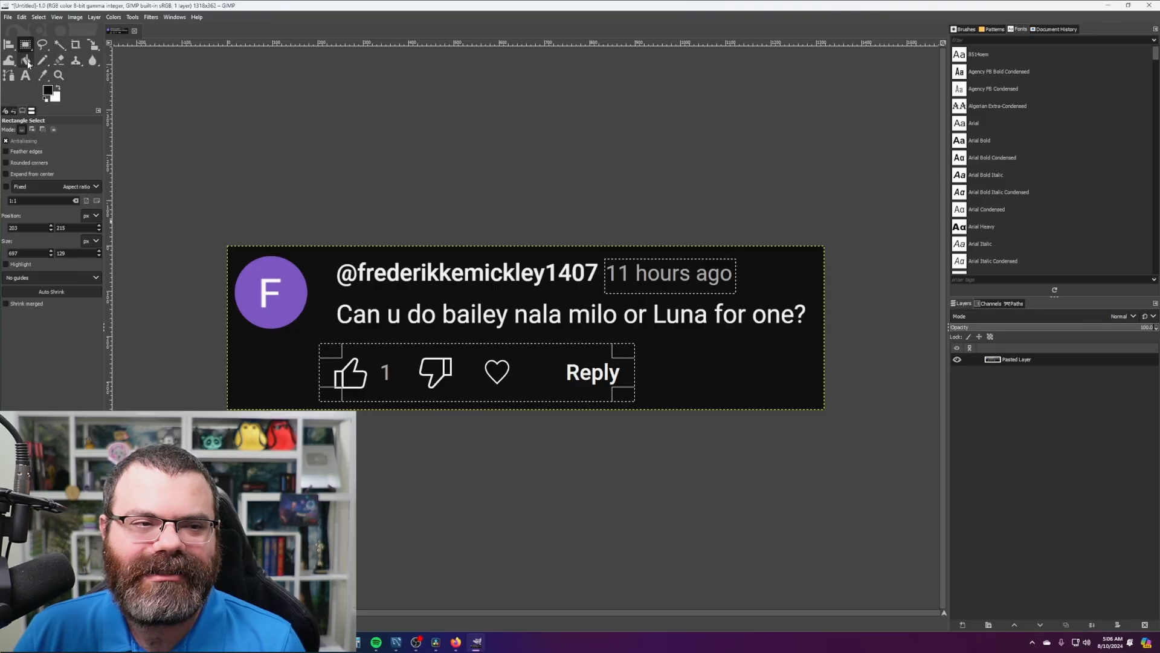
left_click(42, 75)
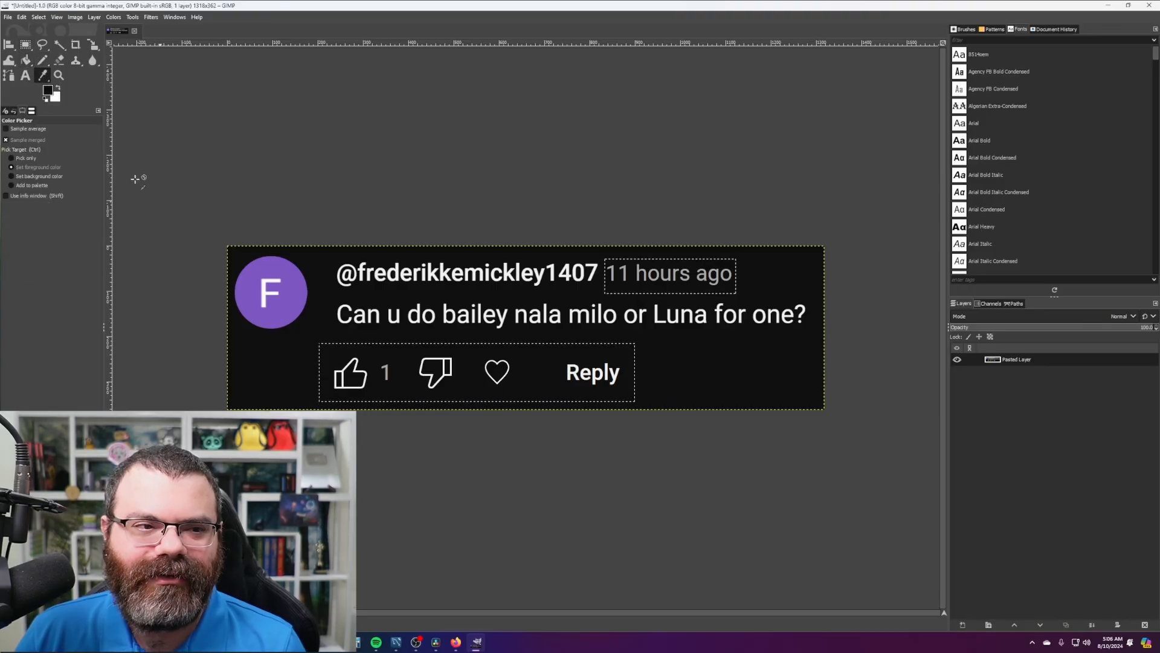
left_click(25, 59)
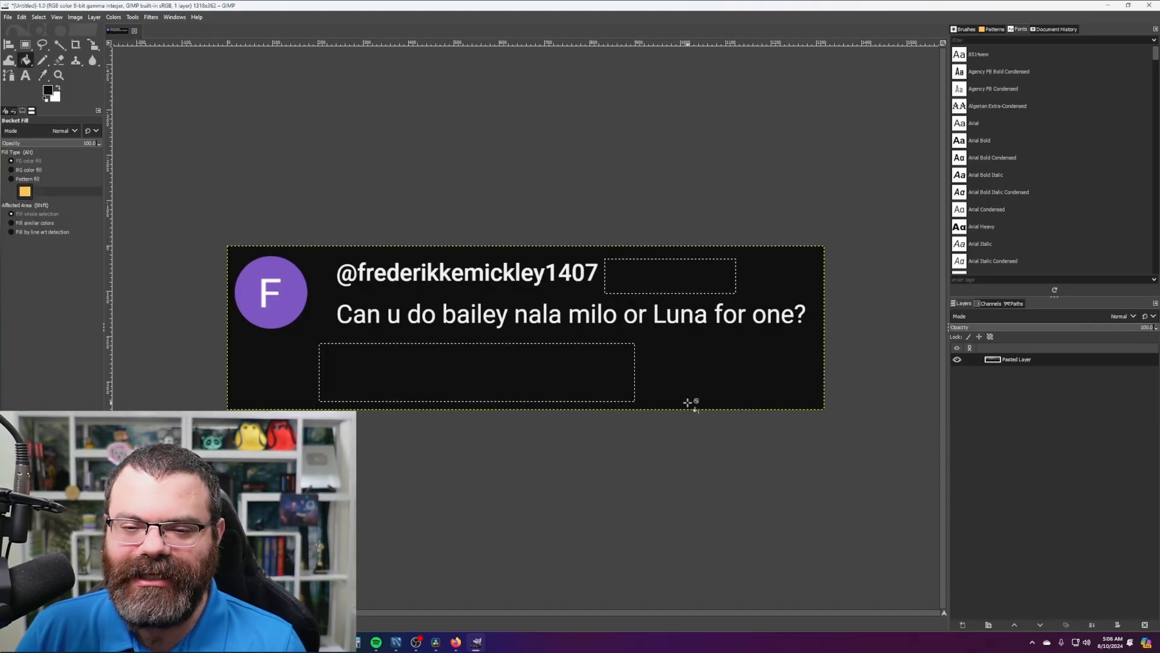
left_click(25, 44)
left_click(145, 148)
- Crop the image to the commenter and comment text area
left_click_drag(212, 240, 827, 346)
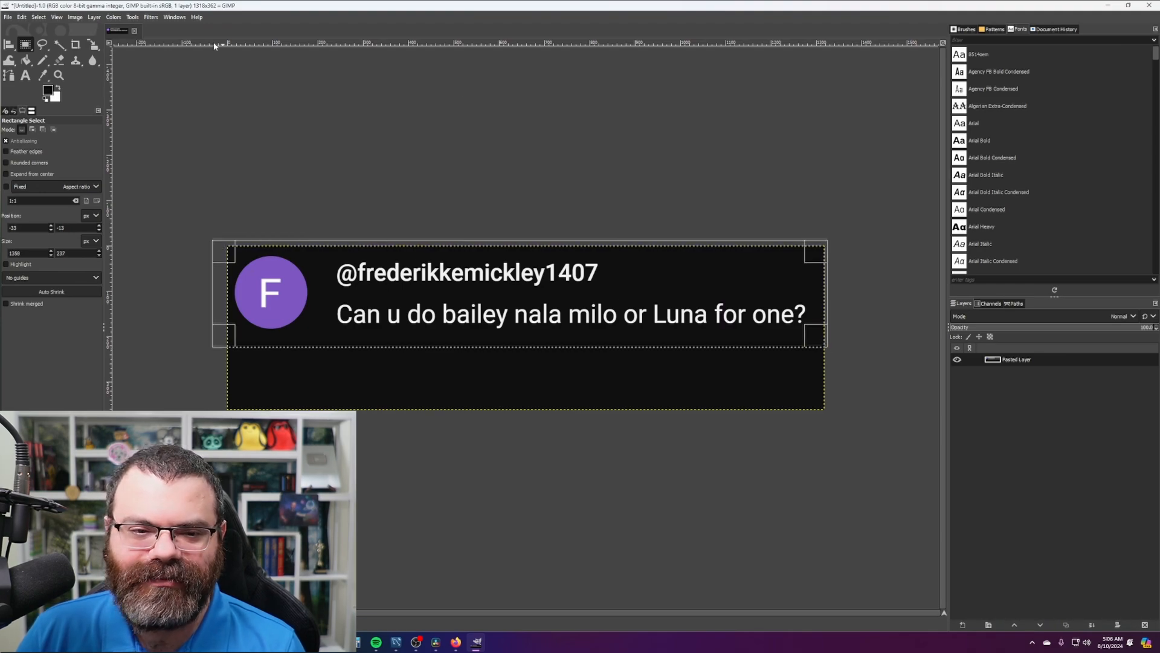
left_click(74, 18)
left_click(156, 173)
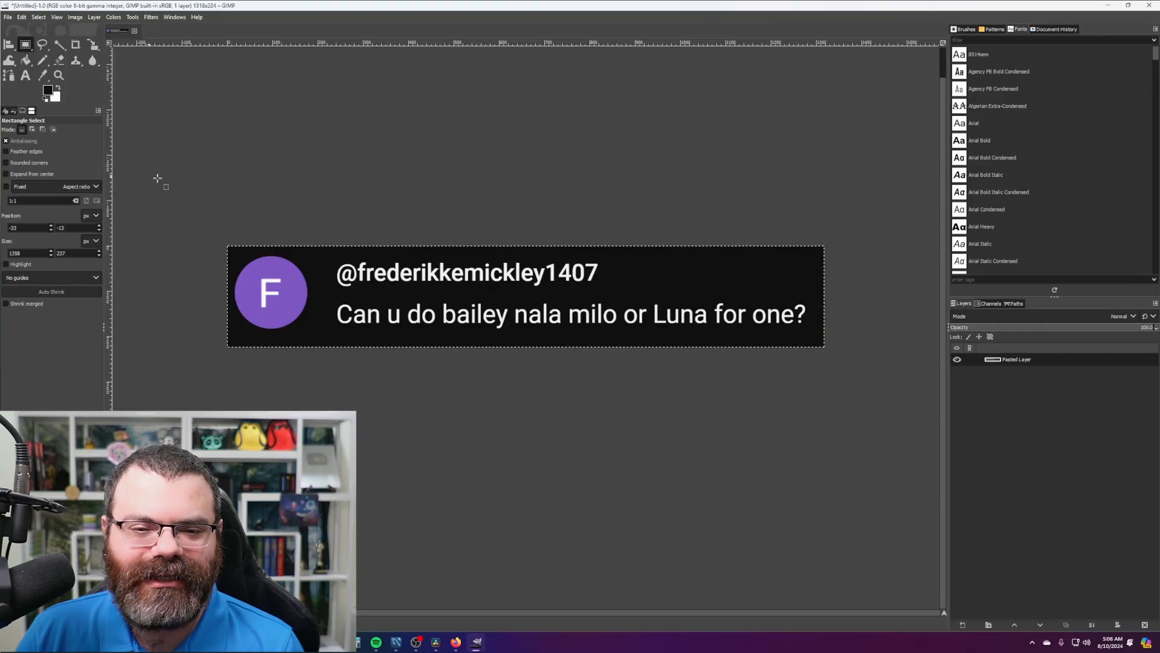
left_click(499, 186)
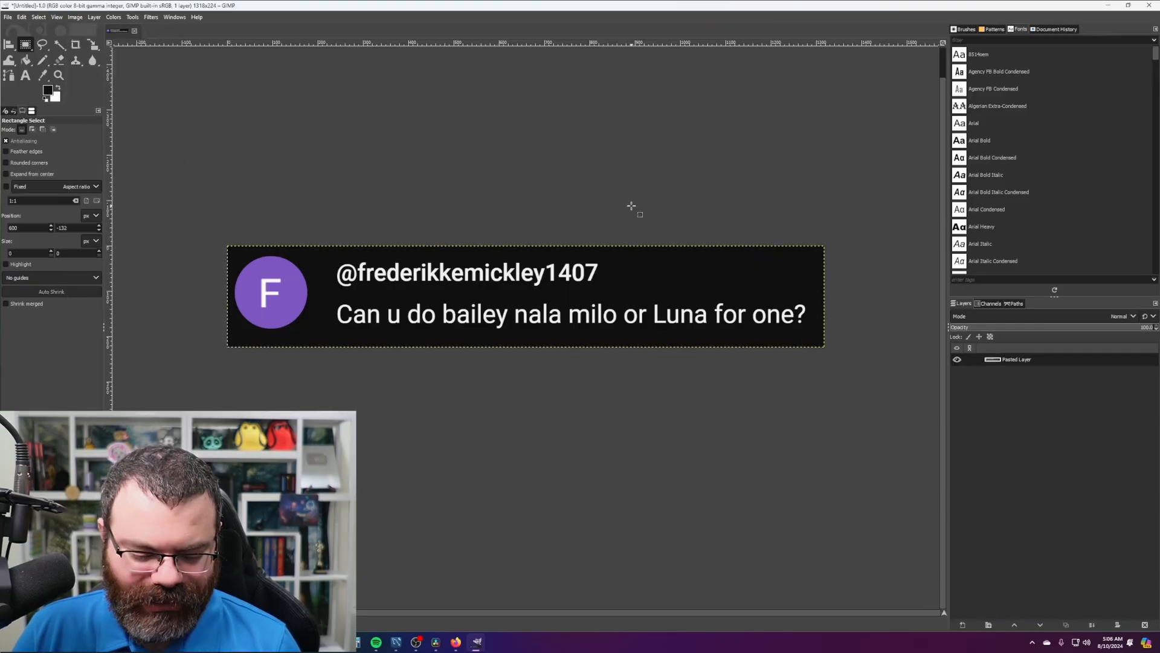
- Export the image as comment.png into Shorts/2024-08-10 Adoptle
key("ctrl+shift+e")
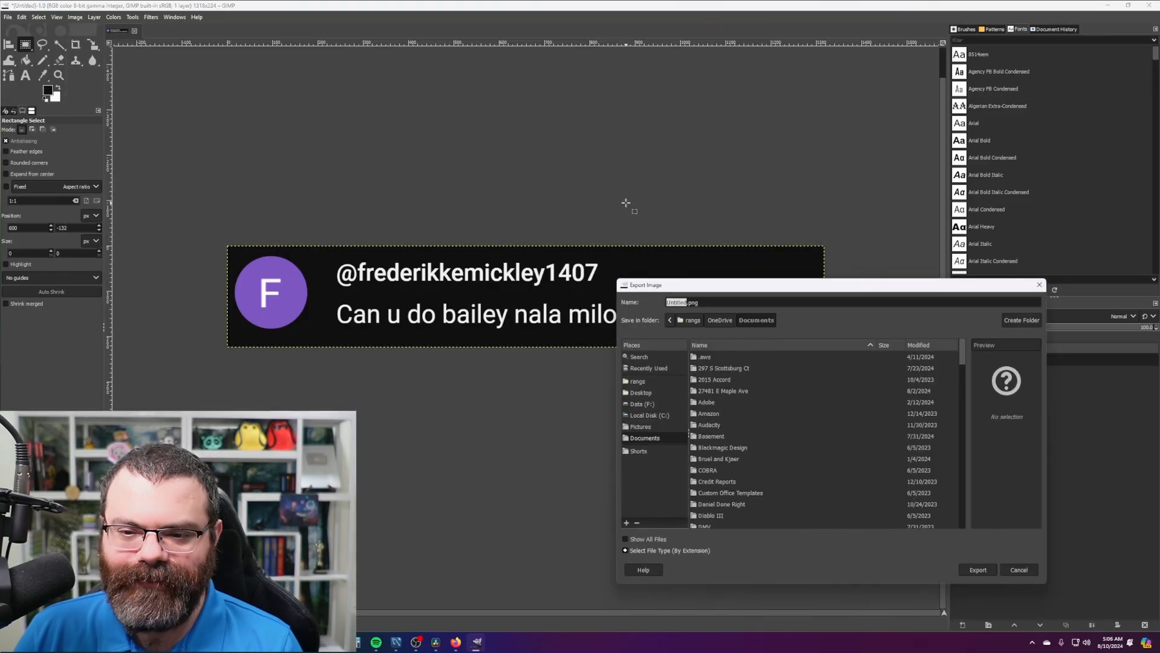
left_click(654, 450)
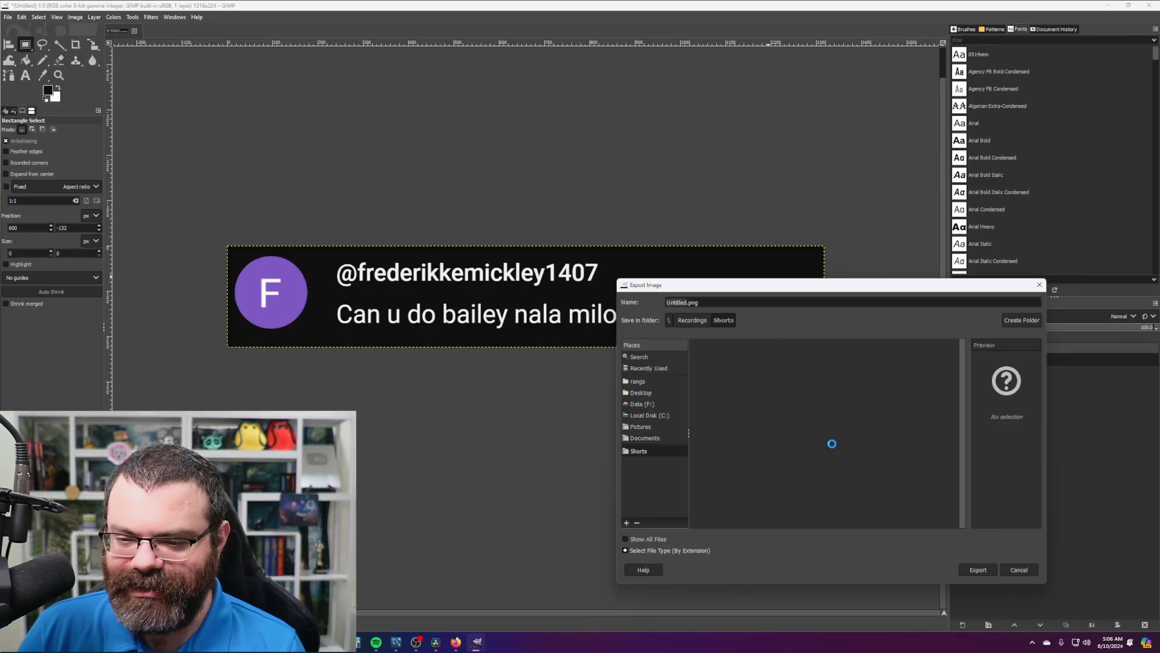
scroll(818, 465, "down", 15)
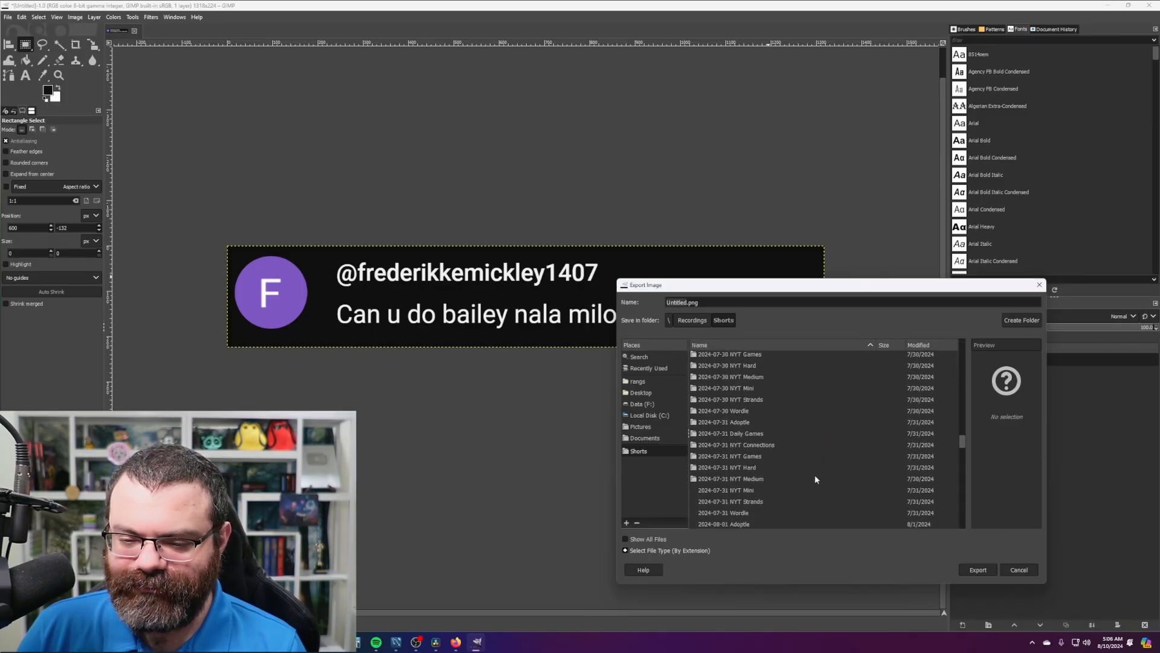
scroll(809, 470, "up", 5)
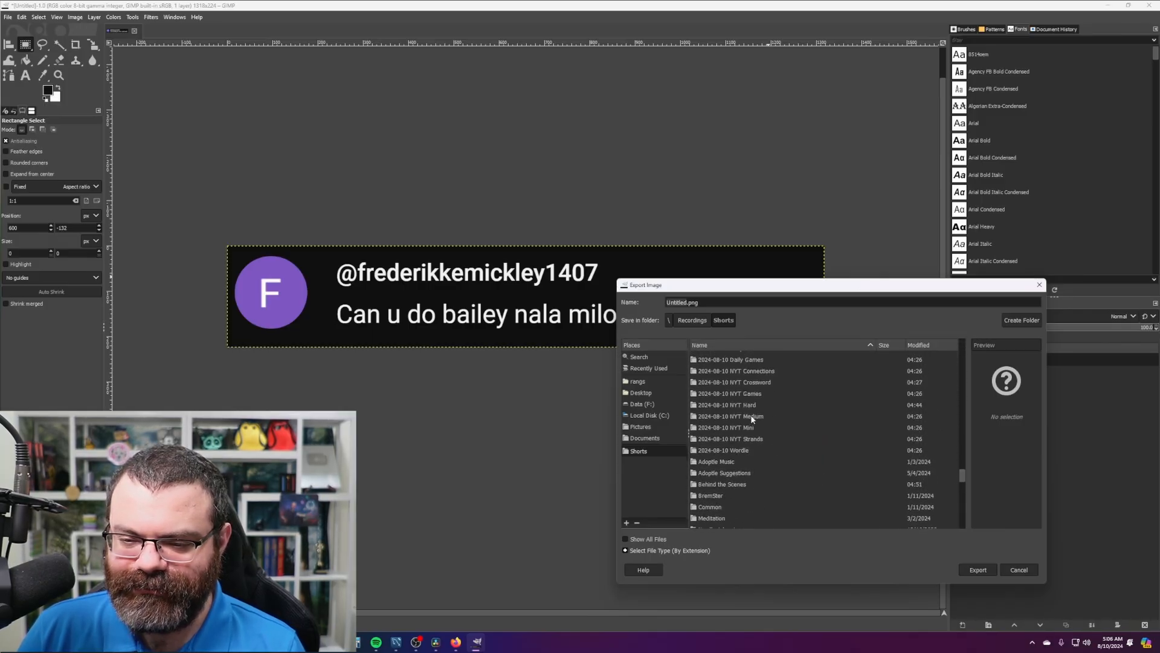
double_click(724, 397)
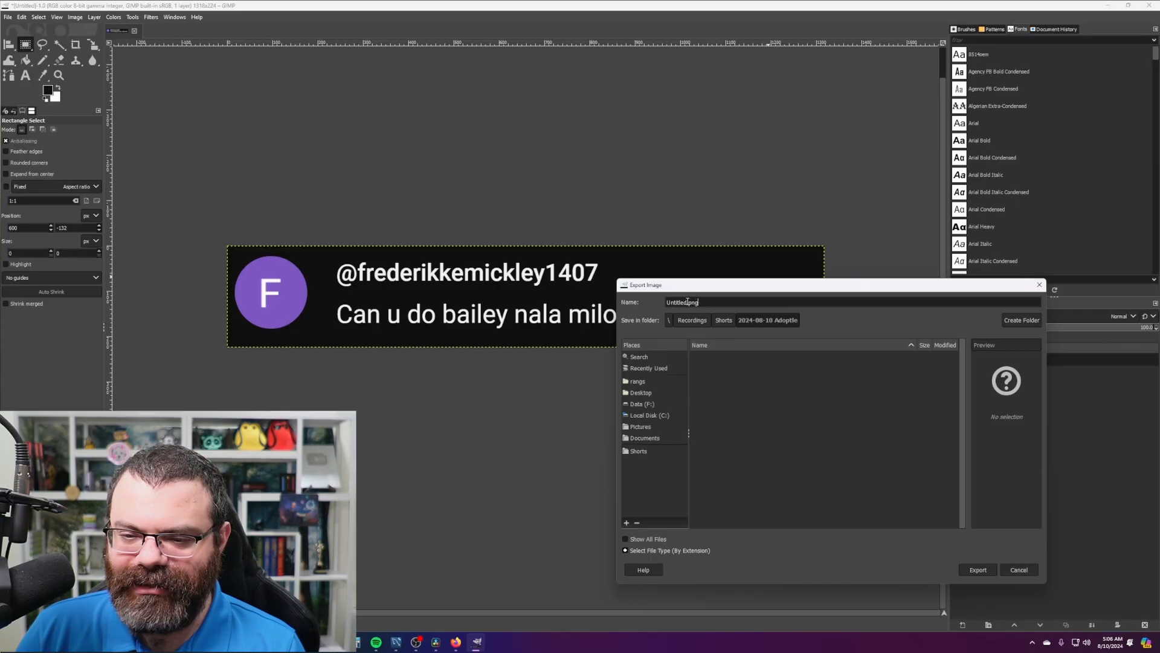
type("comment")
key("Return")
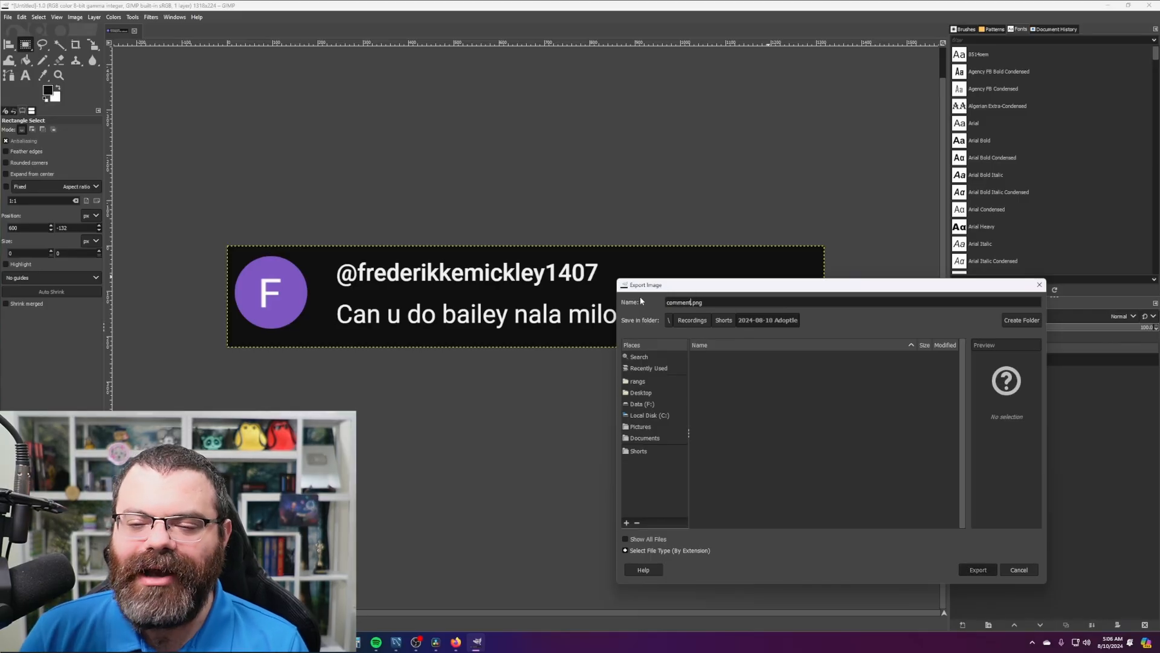
left_click(595, 436)
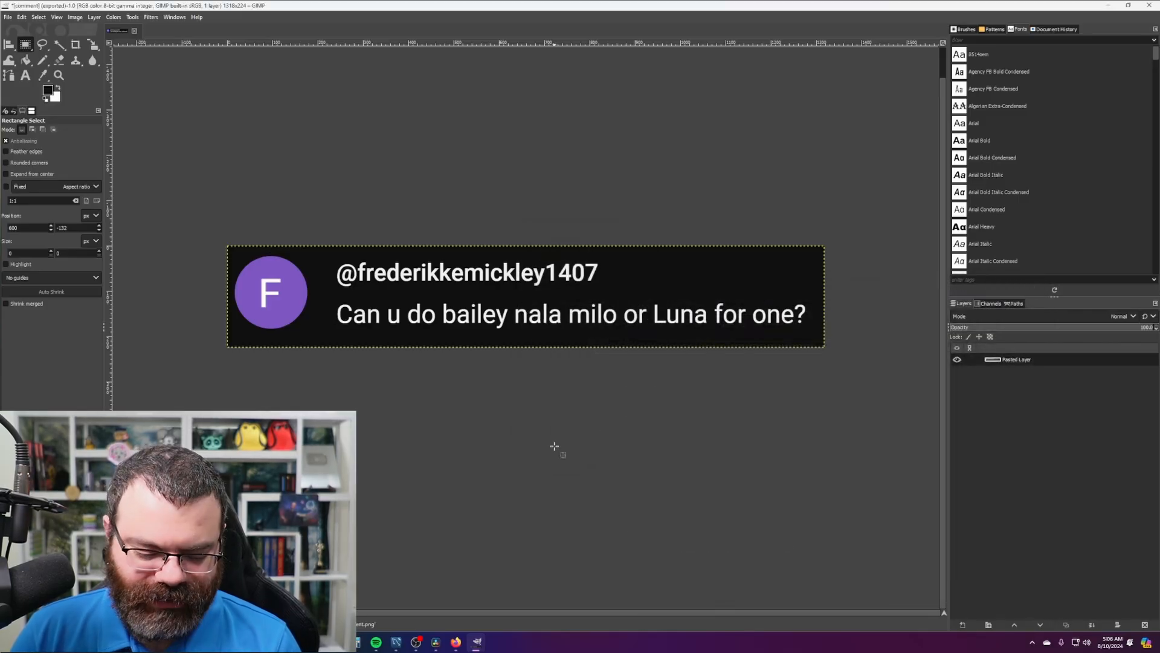
- Bring up the previous shout-out note in Notepad and move it off the comment image
key("Return")
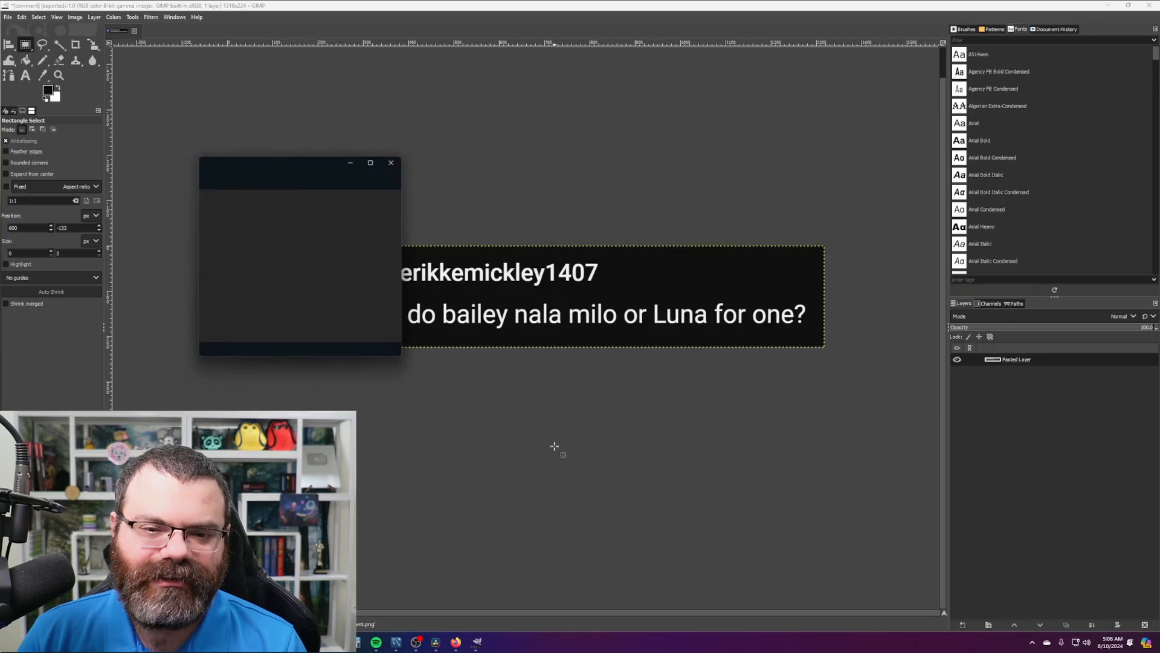
left_click(249, 169)
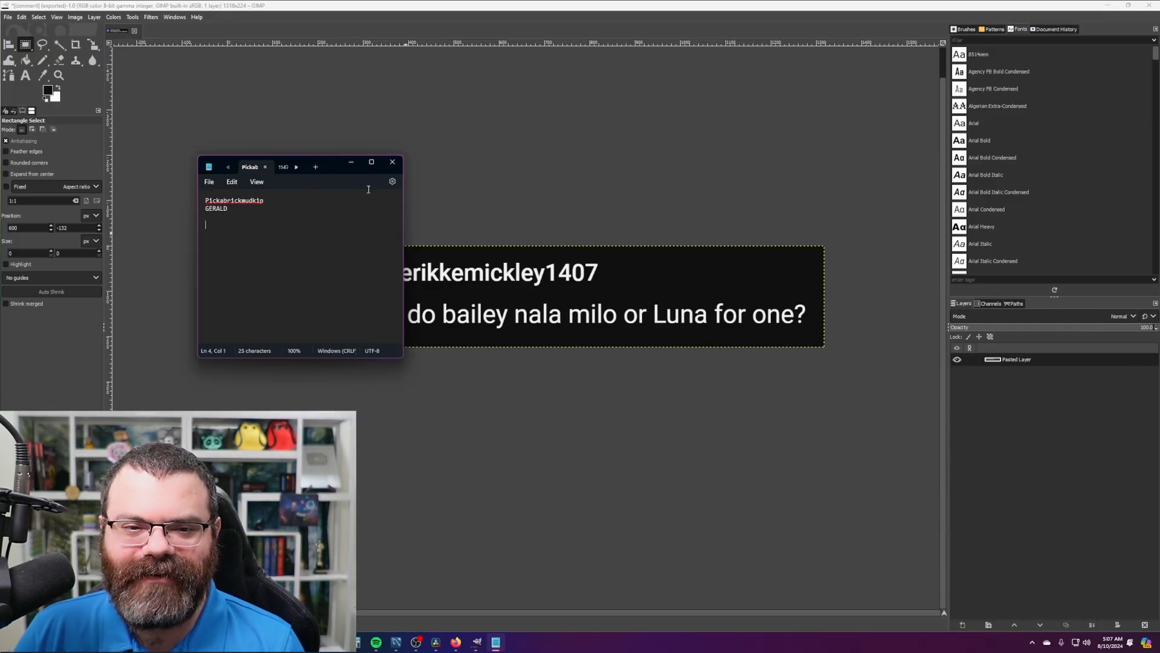
left_click(465, 200)
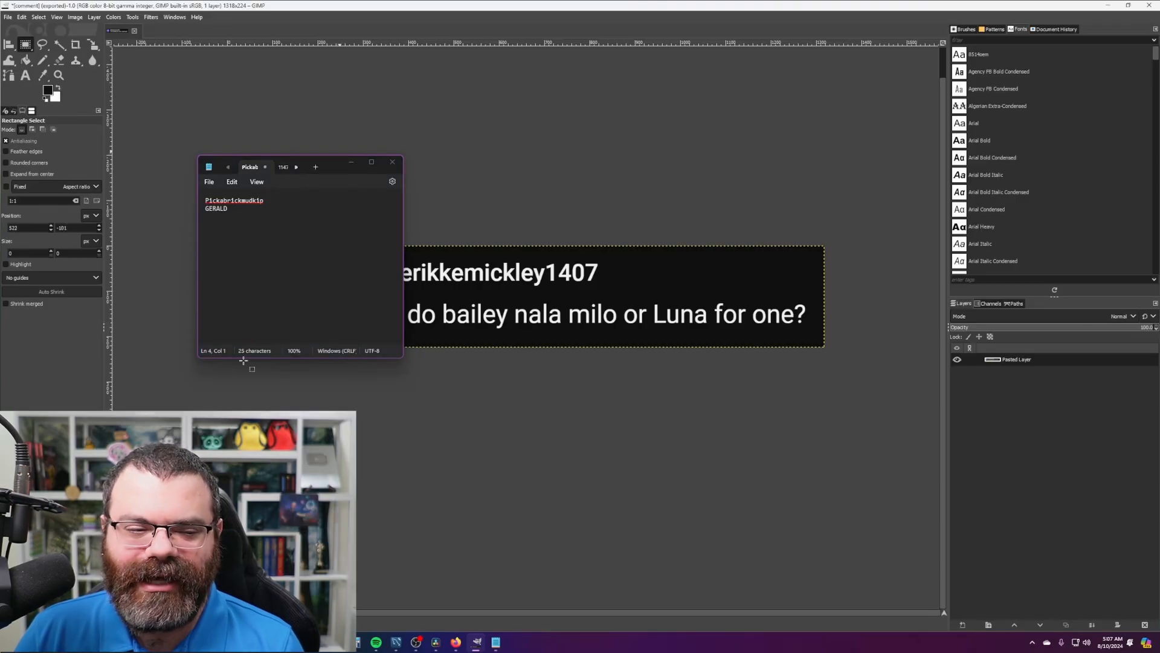
left_click_drag(0, 109, 0, 144)
left_click_drag(332, 161, 334, 175)
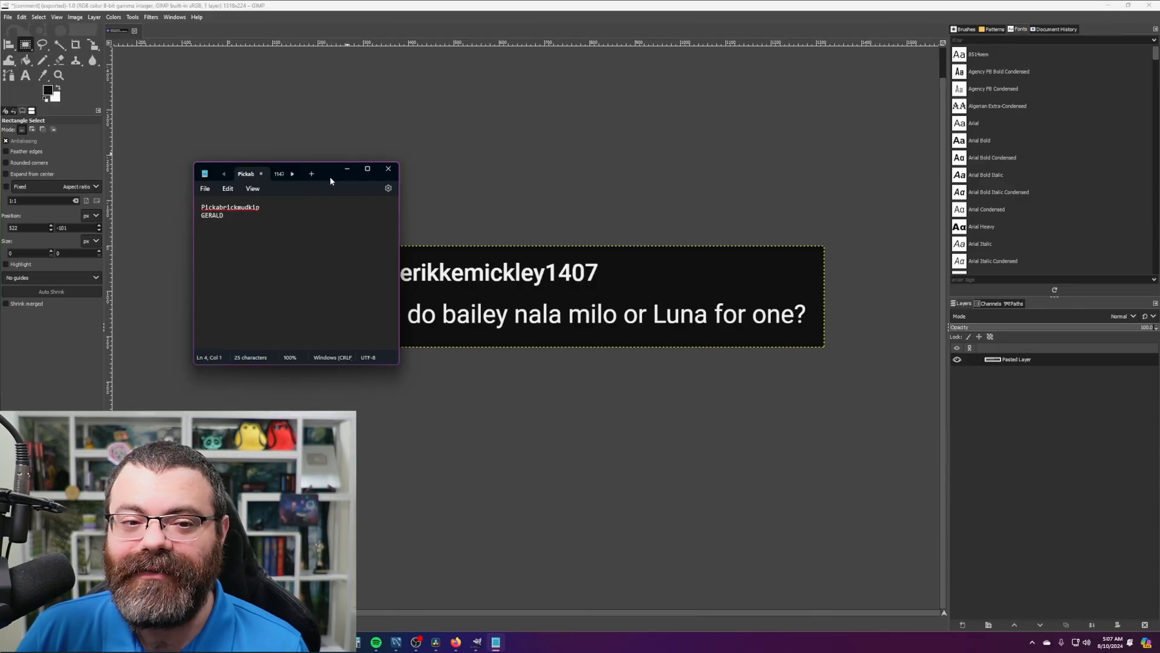
left_click_drag(337, 181, 247, 224)
left_click_drag(184, 250, 180, 249)
- Replace line 1 with the new commenter's capitalized first name and GERALD with BAILEY on line 2
double_click(180, 250)
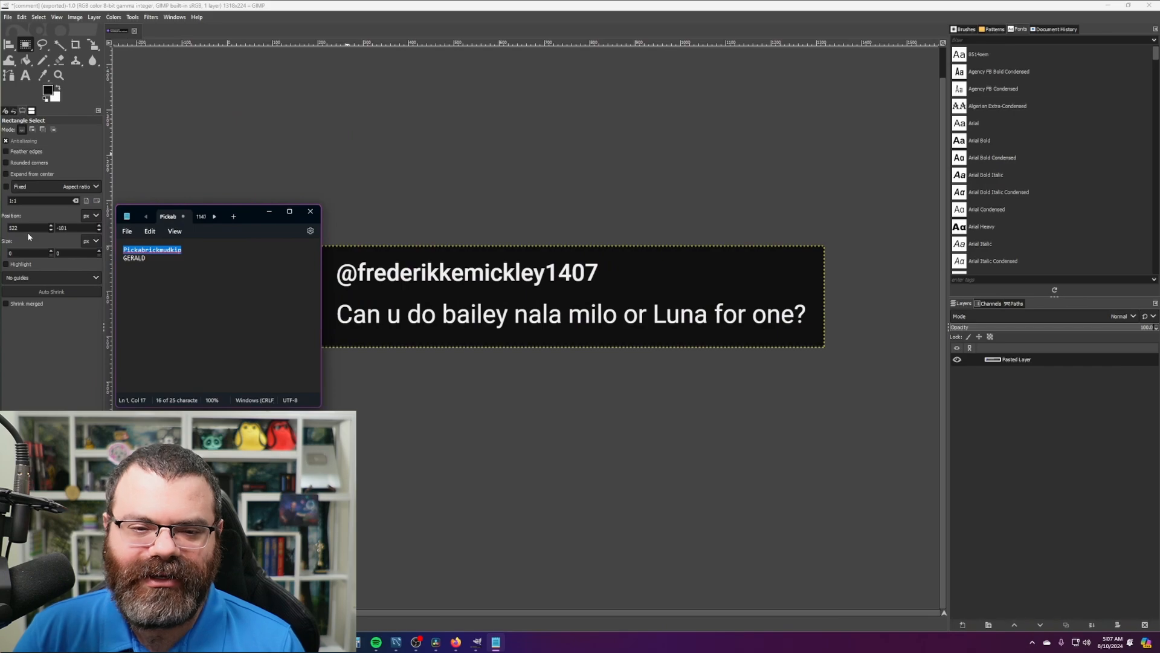
type("frederik")
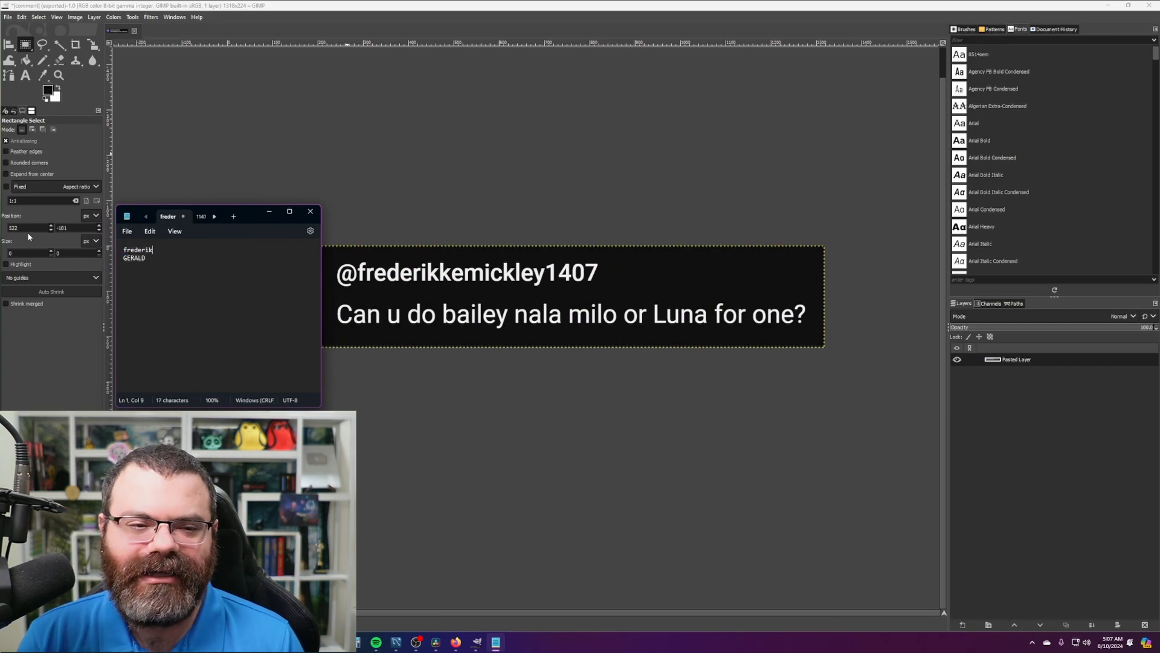
key("Home")
key("Delete")
type("F")
key("Down")
key("Home")
key("shift+End")
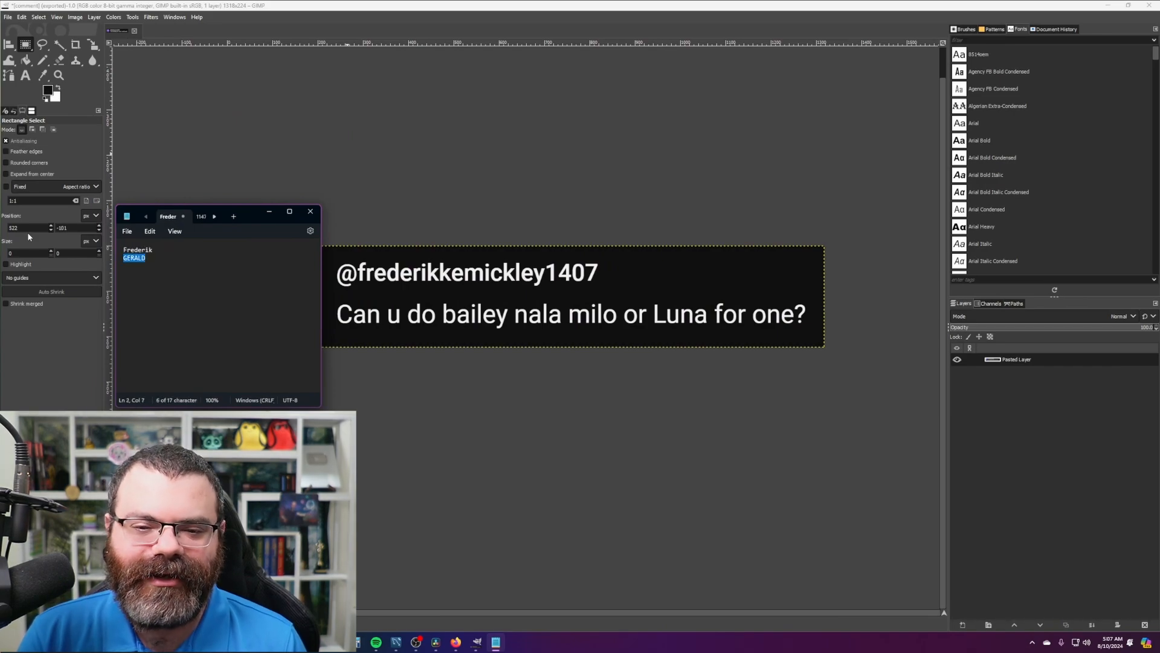
key("Delete")
type("BAILEY")
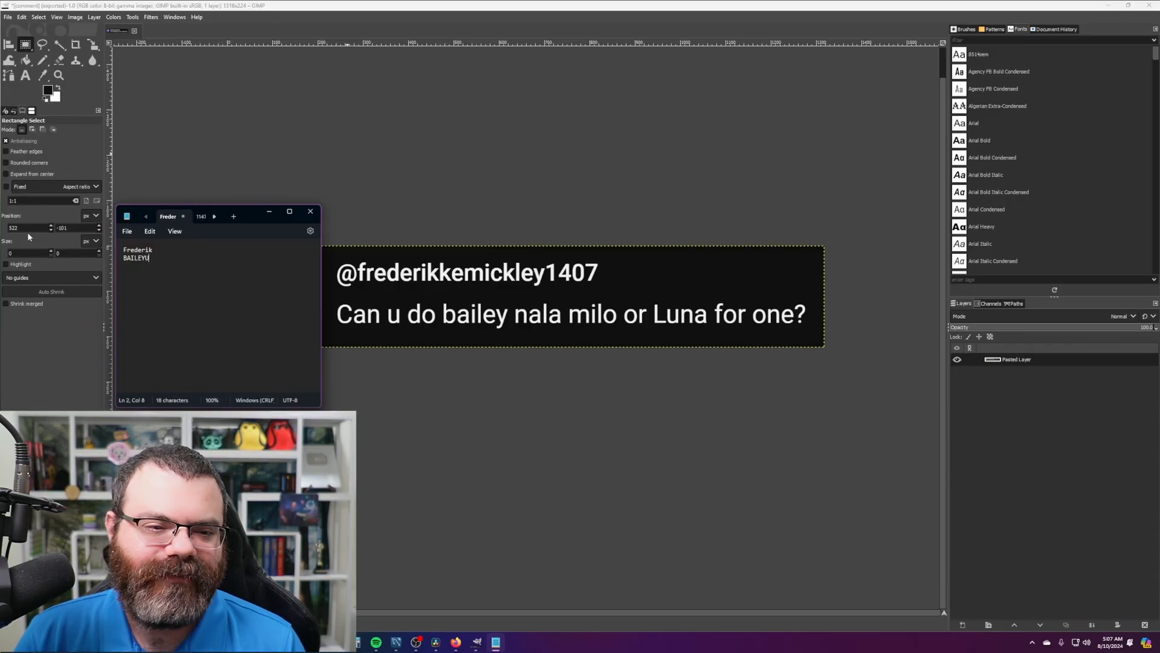
left_click_drag(247, 224, 301, 192)
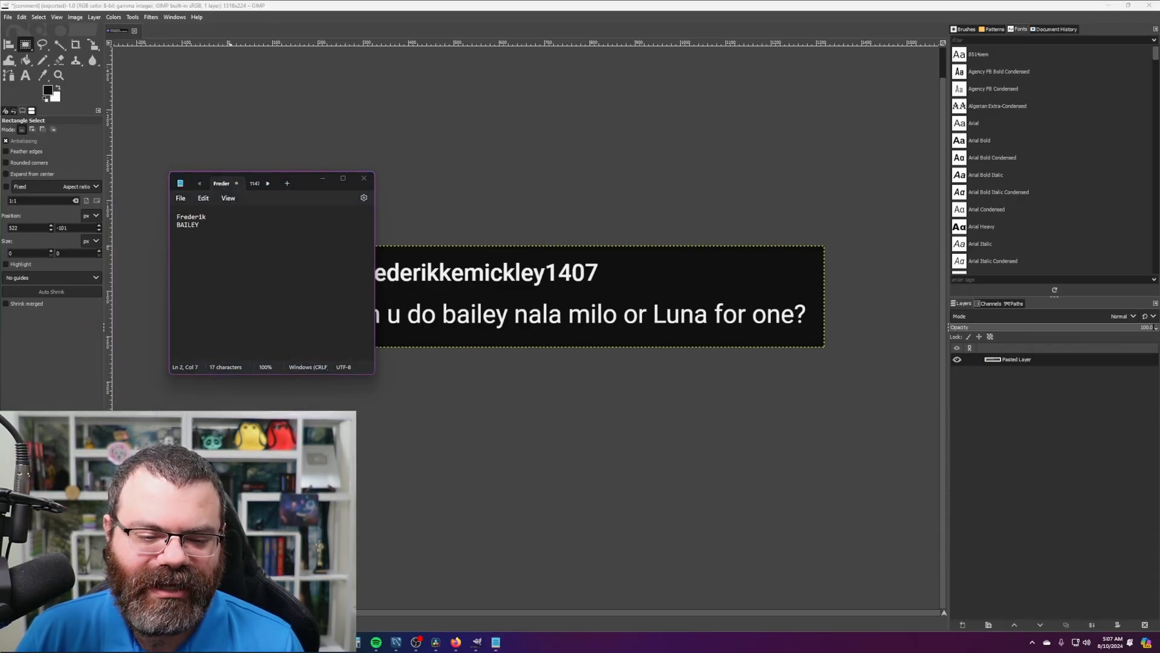
- Reset the YouTube page zoom to 100% and minimize the browser again
left_click(227, 642)
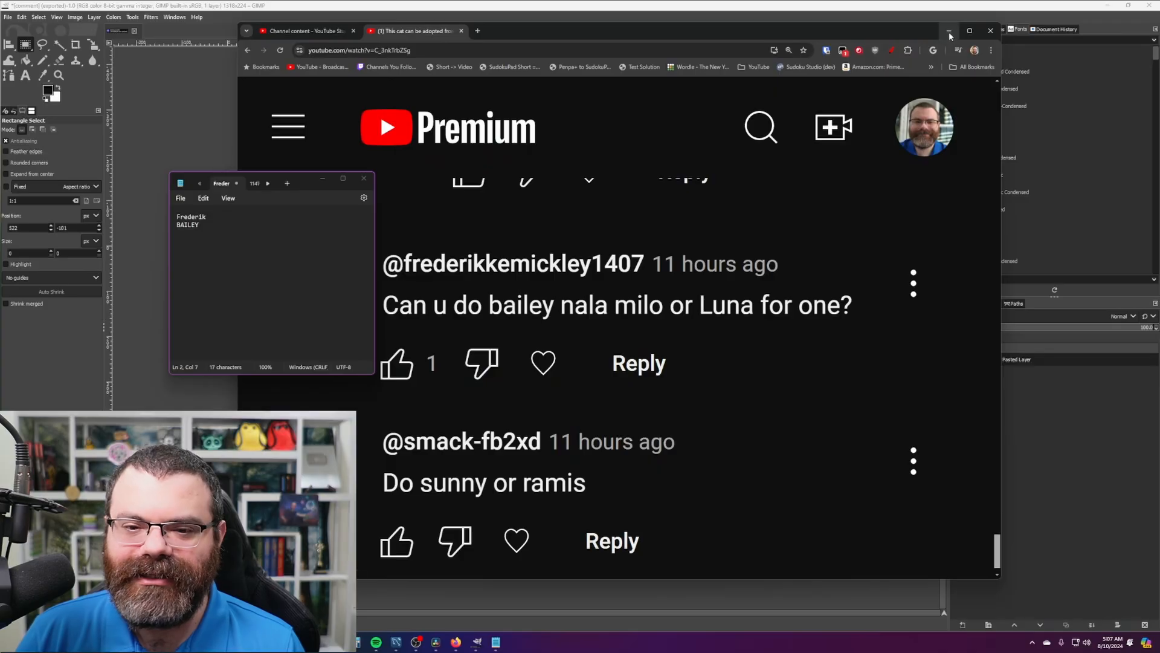
scroll(682, 246, "down", 7, "ctrl")
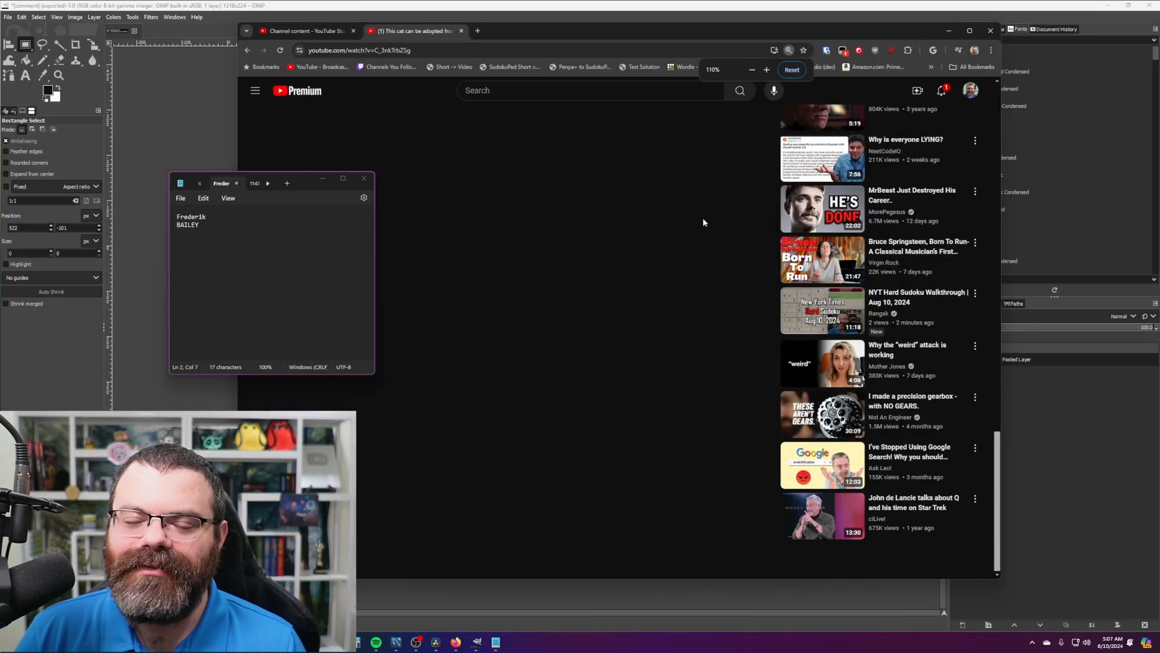
scroll(703, 222, "down", 1, "ctrl")
left_click_drag(763, 30, 733, 41)
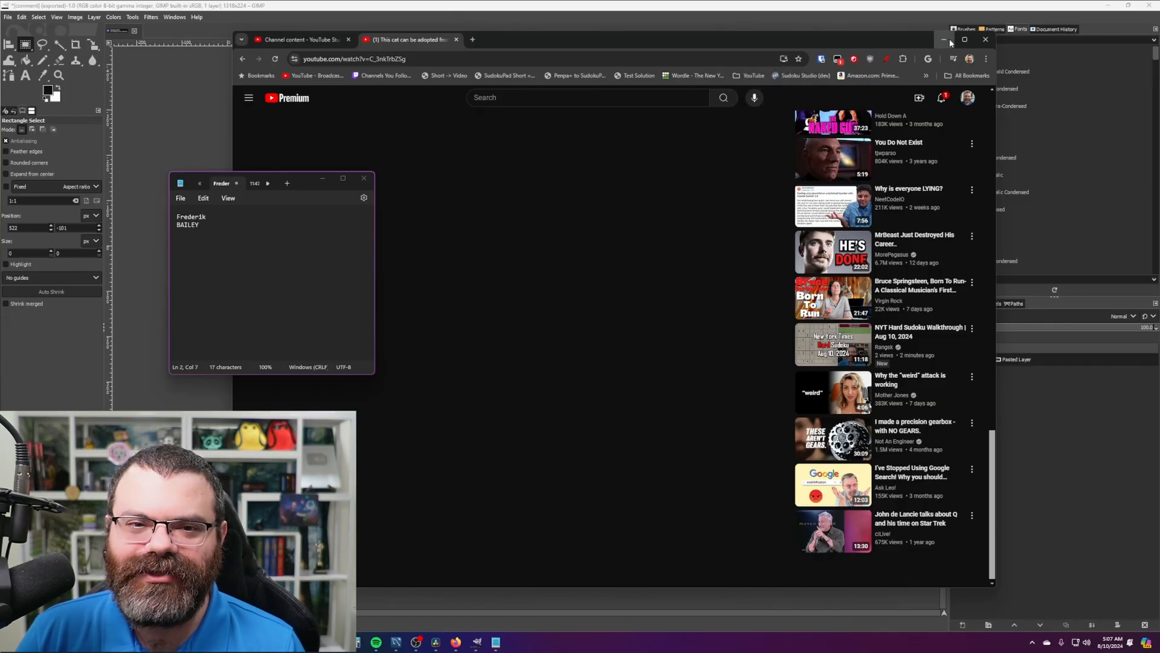
left_click(944, 40)
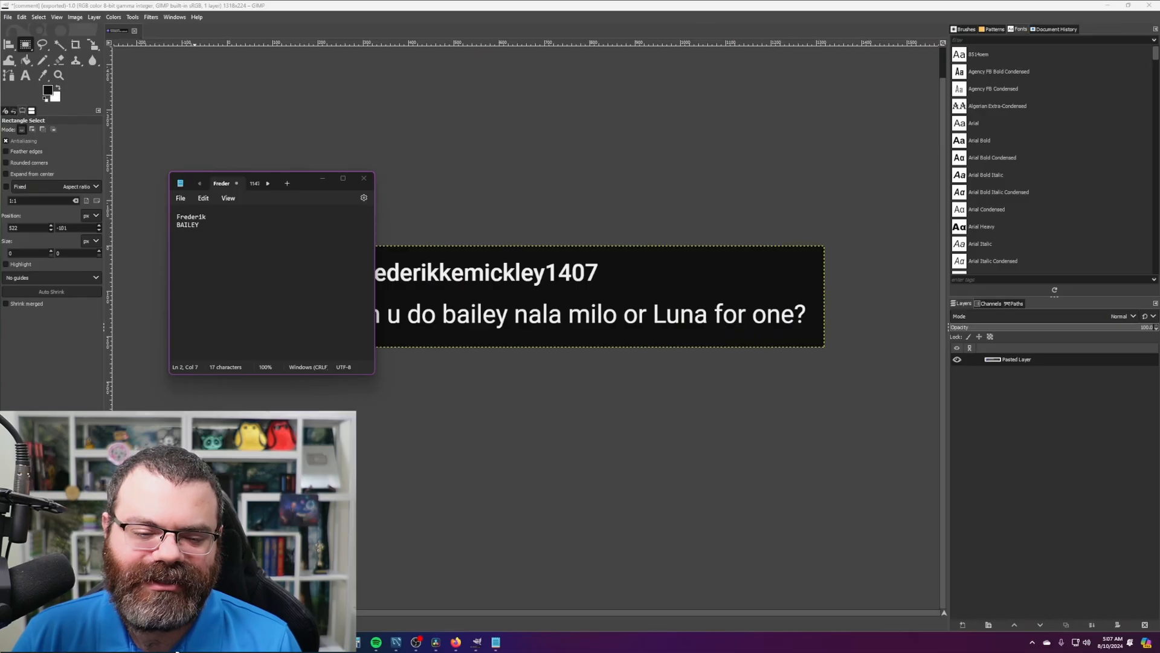
- Bring Chrome's Adoptle page forward and position the Notepad notes beside its empty guess grid
key("alt+Tab")
left_click_drag(307, 184, 355, 208)
left_click(825, 260)
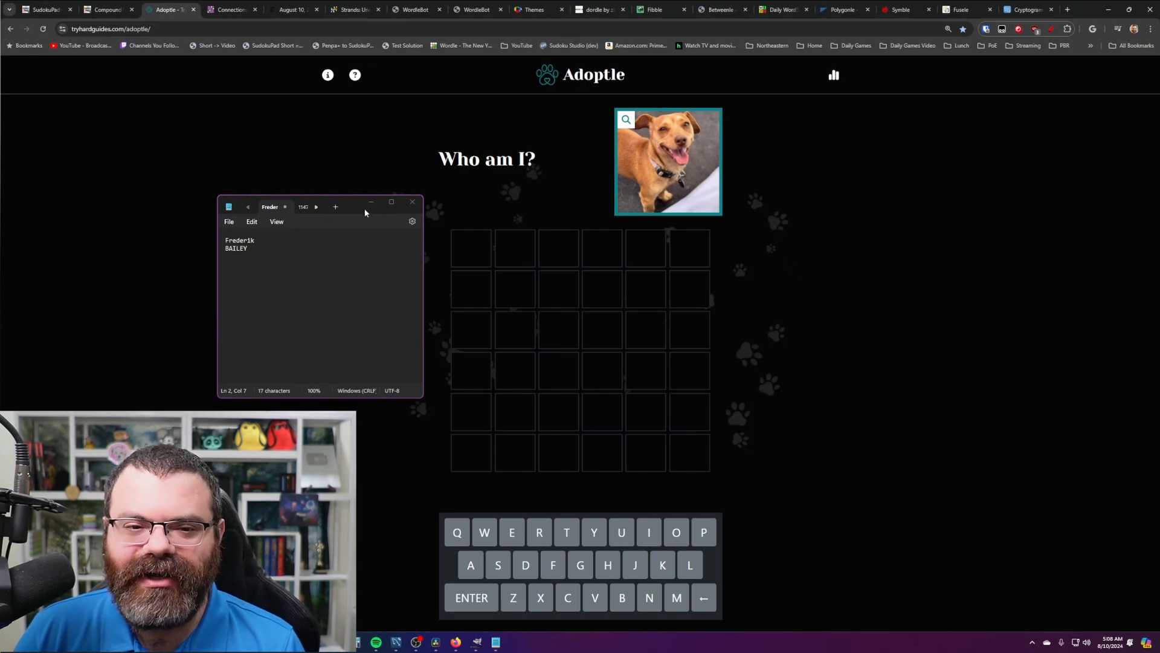
left_click_drag(353, 212, 352, 193)
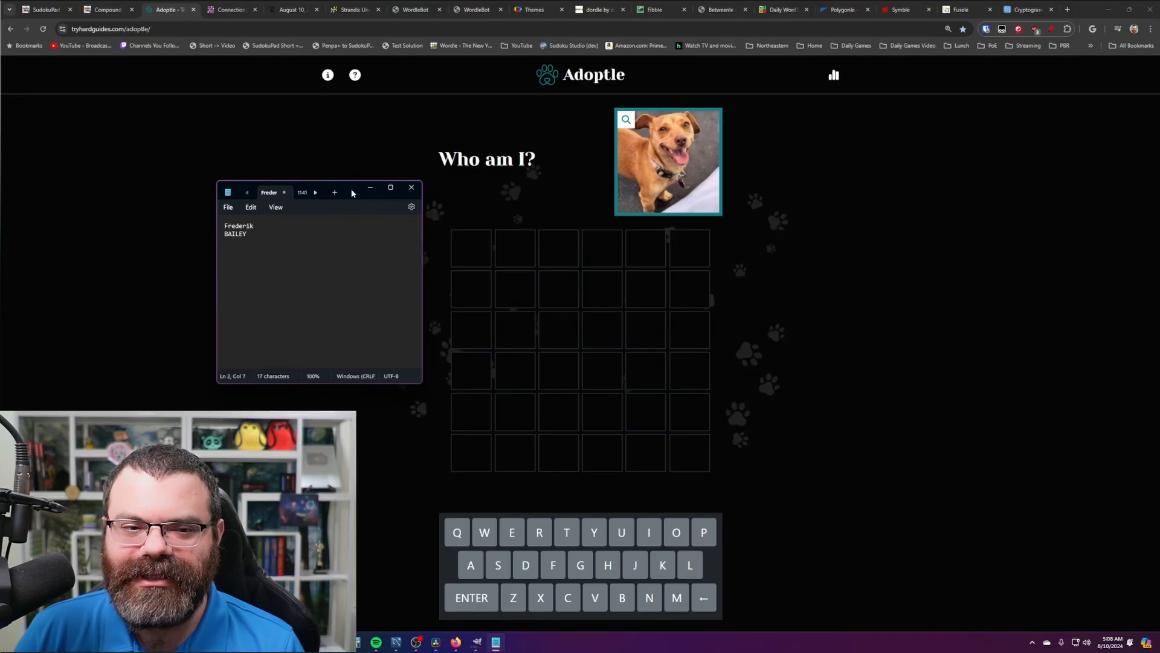
left_click(521, 241)
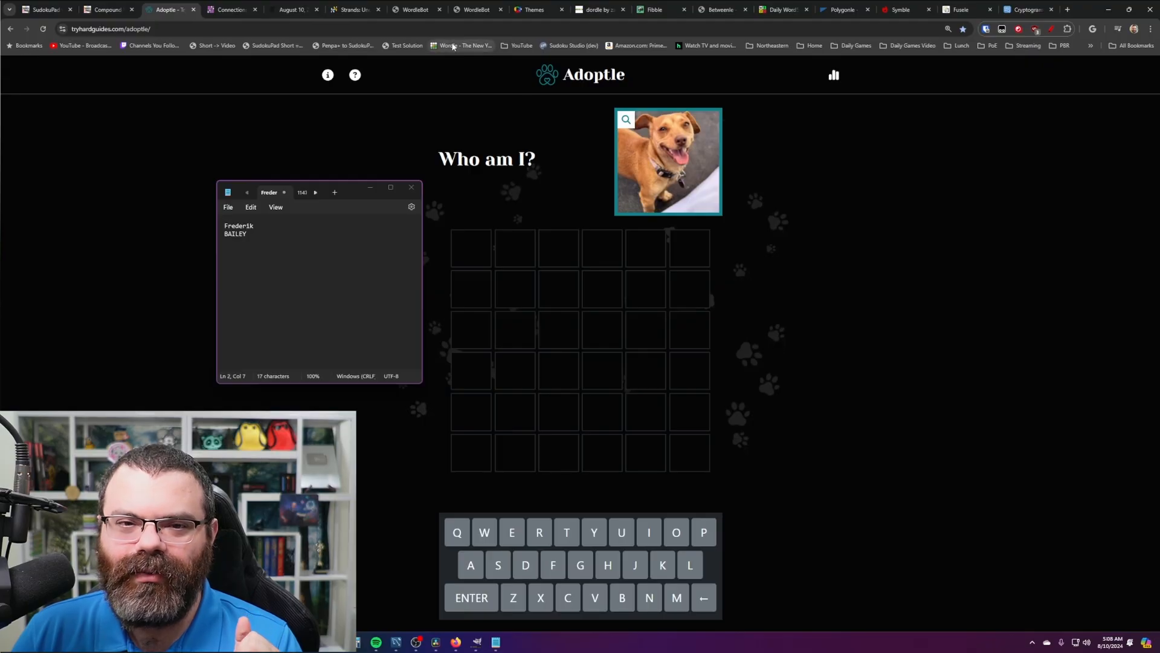
- Load NYT Wordle in the WordleBot tab, return to Adoptle, and start the OBS recording
left_click(427, 7)
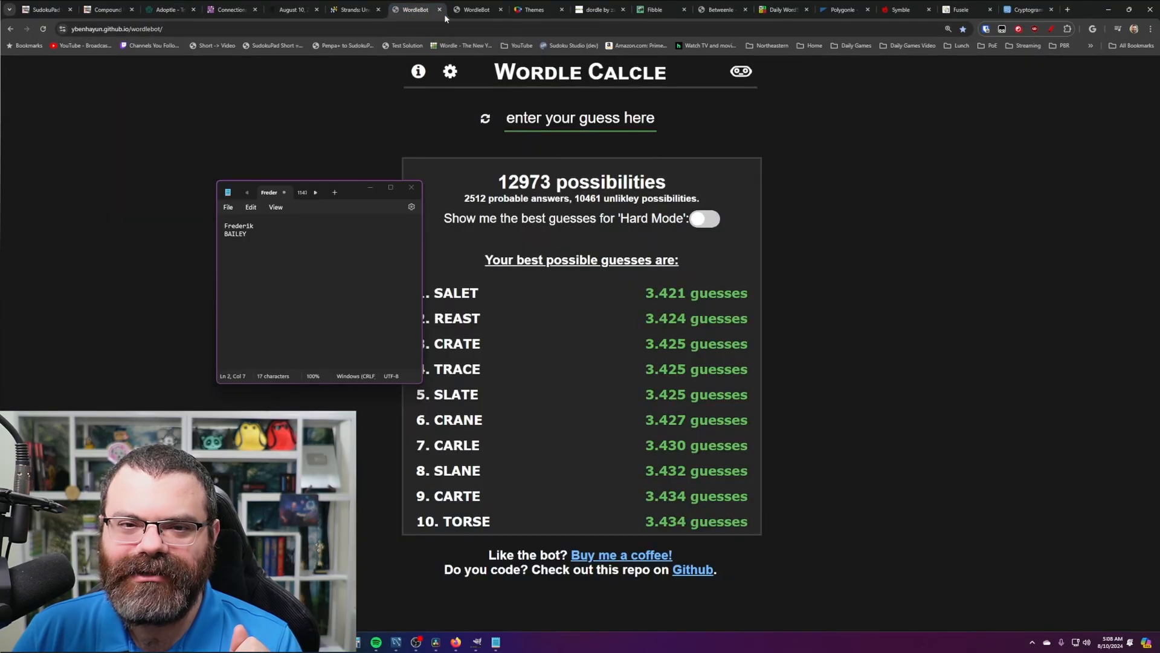
left_click(463, 46)
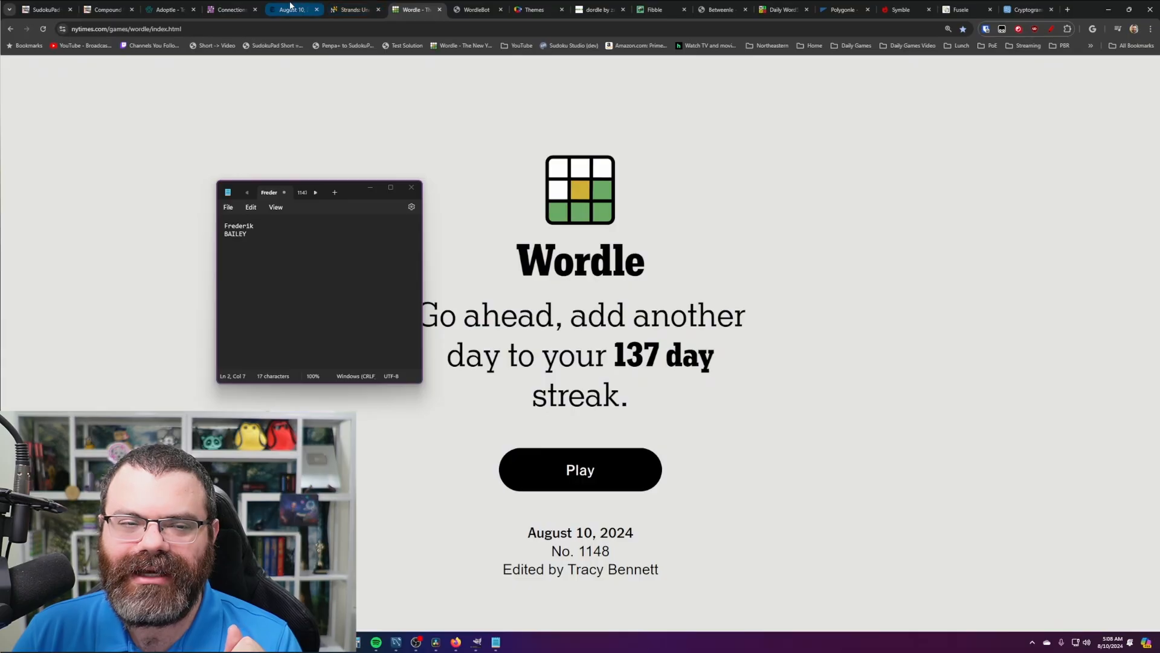
left_click(182, 7)
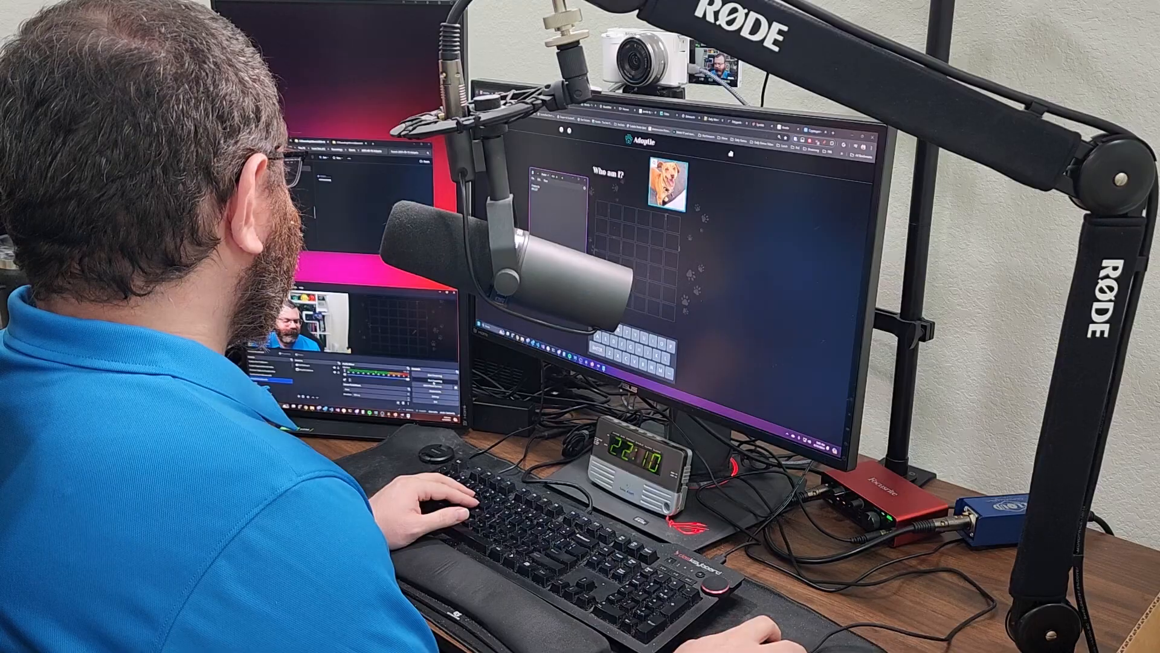
left_click(434, 382)
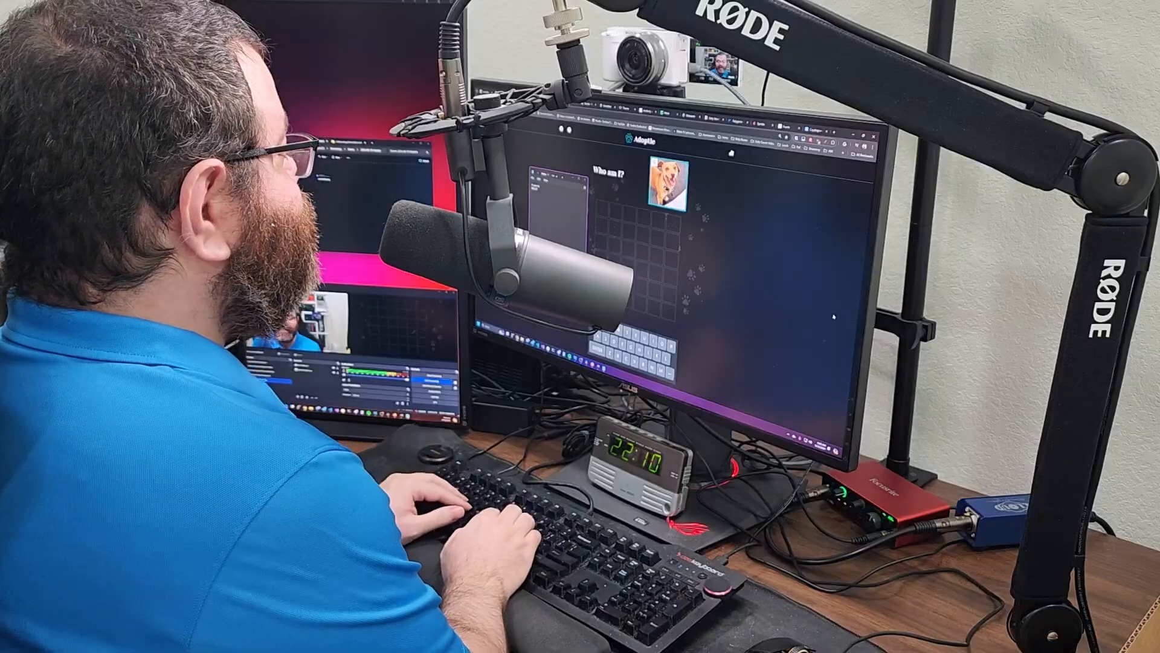
- Guess BAILEY and SHERRY, solve the dog puzzle as CHEEKY, then open Cheeky's adoption page
type("bailey")
key("Return")
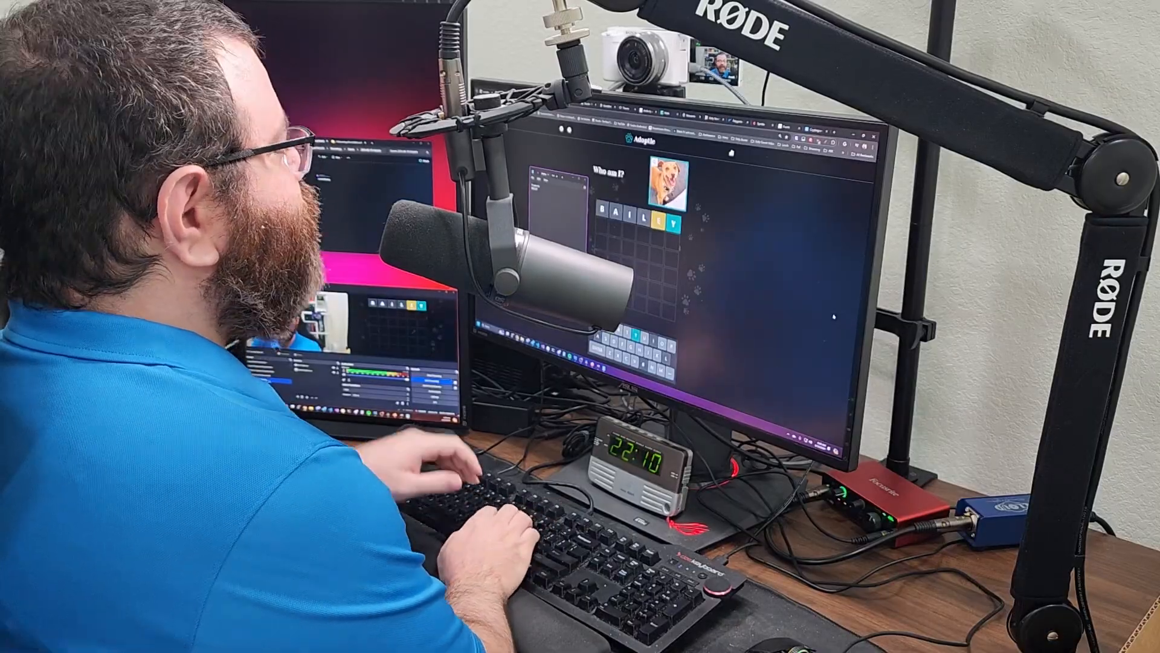
type("xxenny")
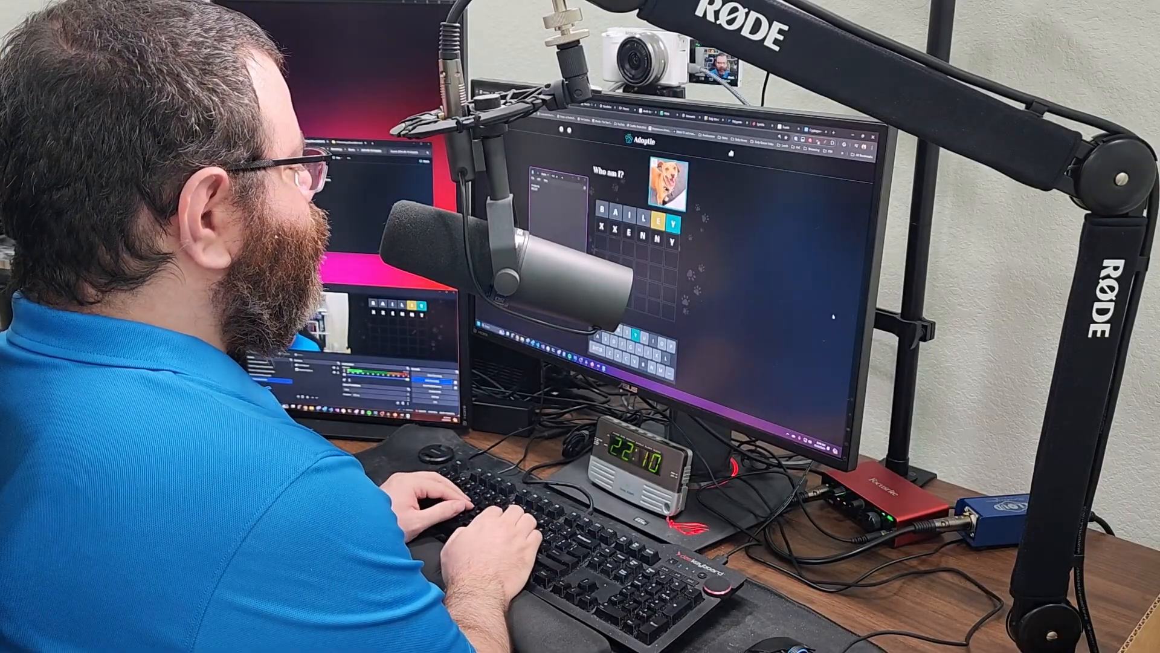
key("Return")
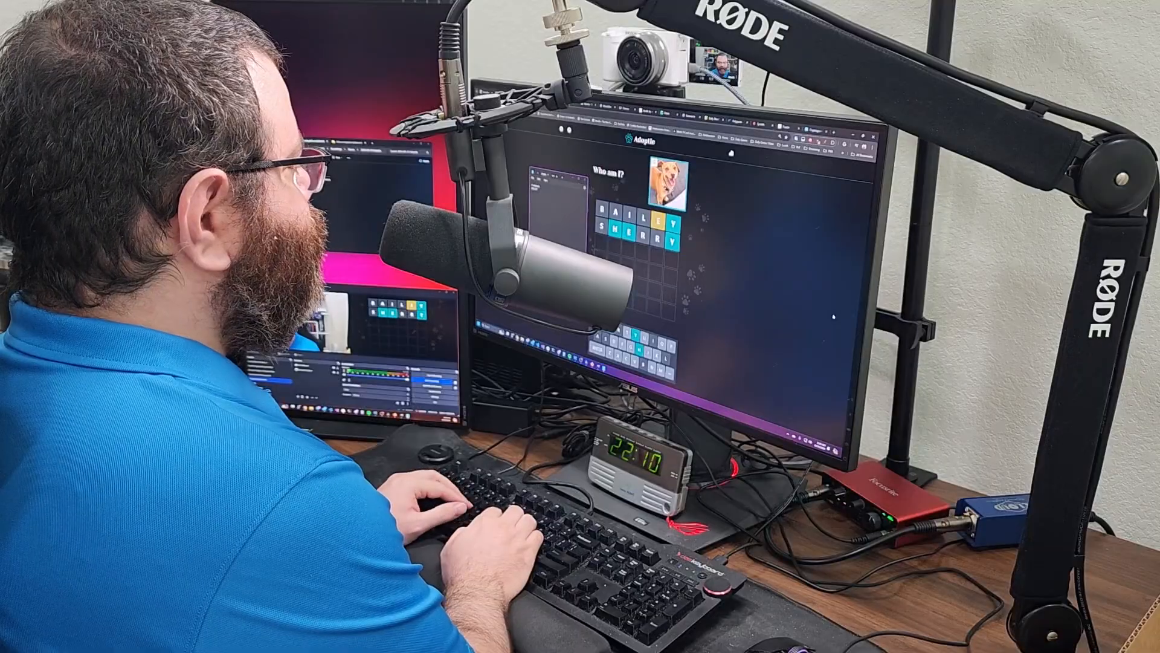
type("che")
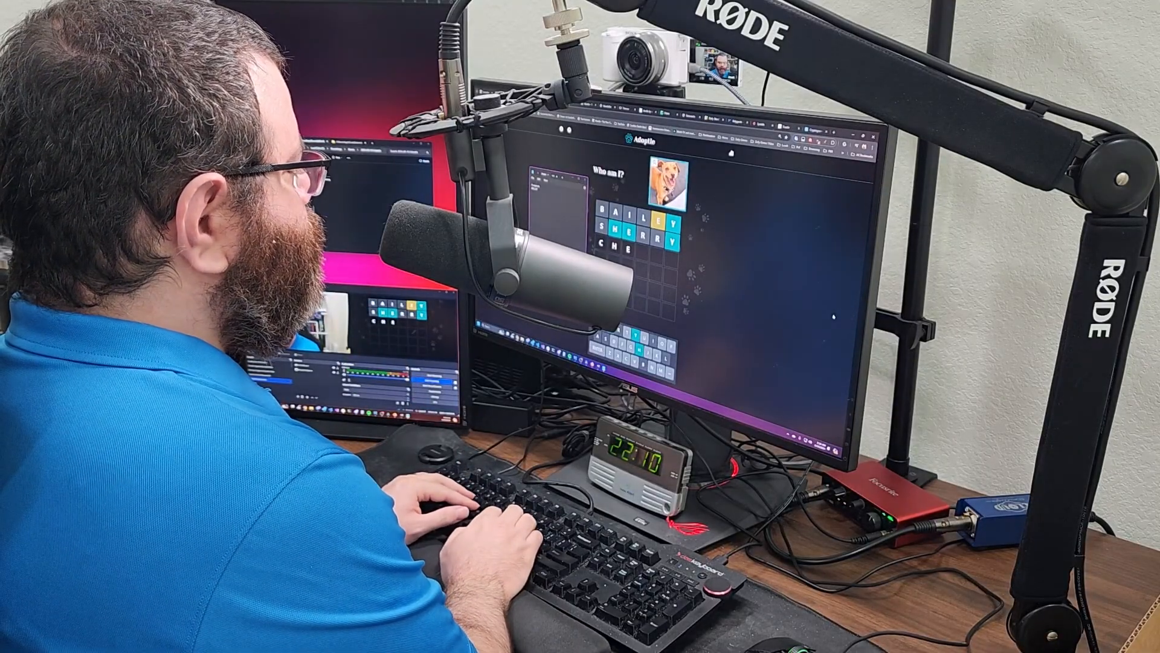
key("Return")
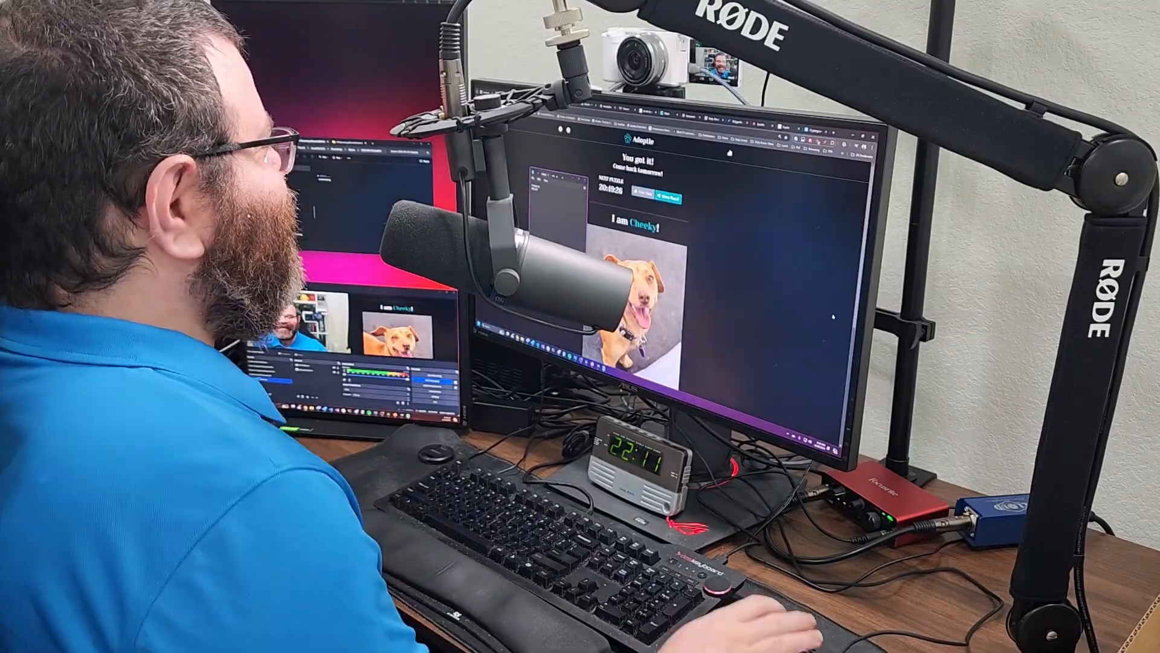
left_click(524, 98)
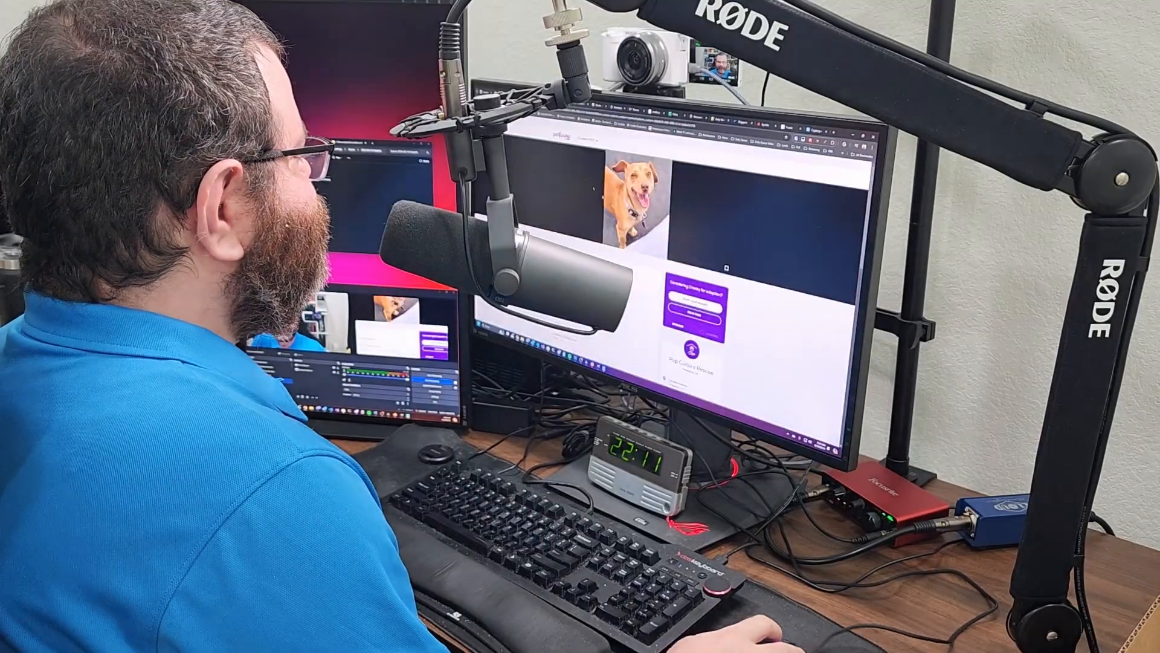
- Scroll through Cheeky's Petfinder listing, then start a Win+Shift+S screen snip
scroll(763, 321, "down", 4)
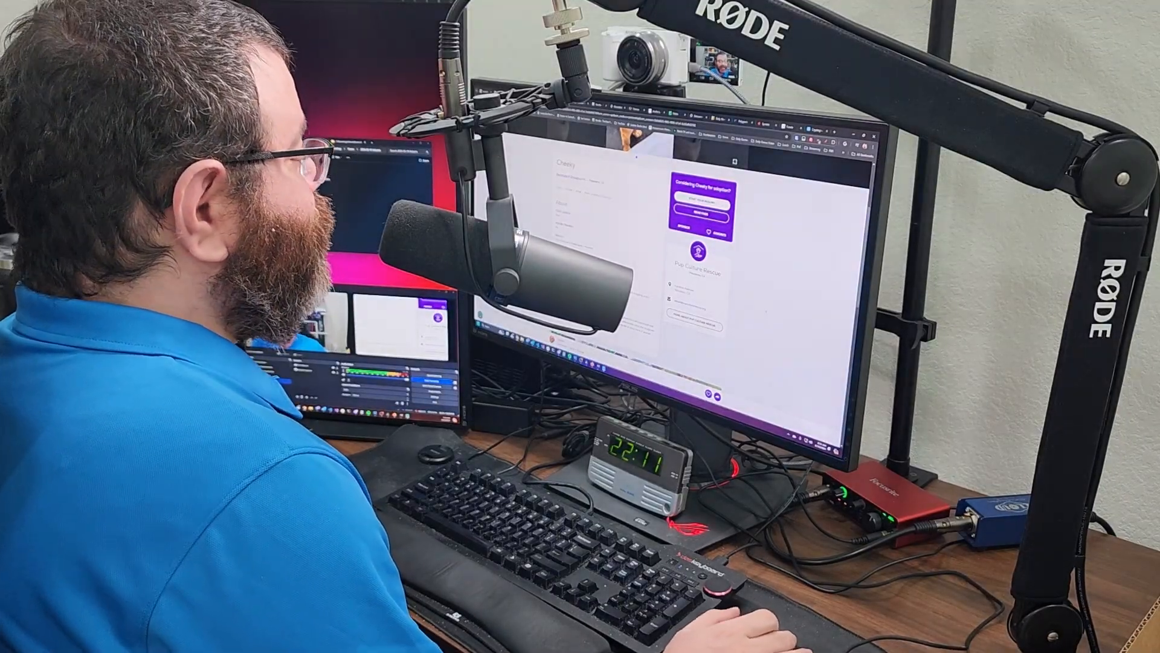
scroll(683, 253, "down", 5)
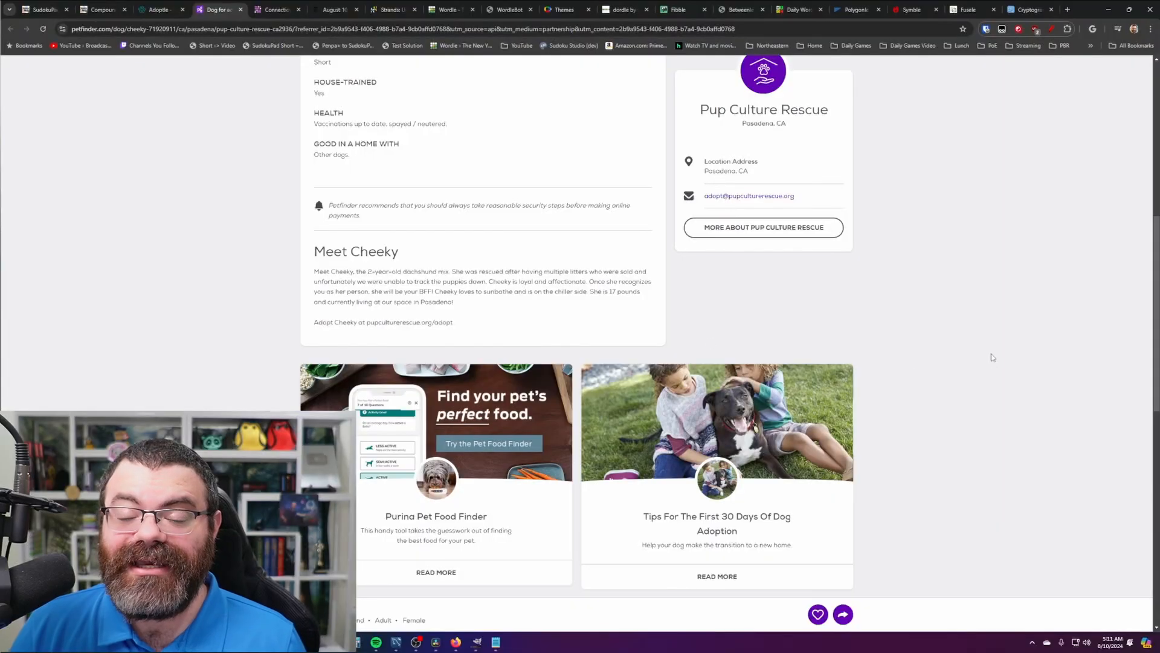
scroll(891, 380, "up", 7)
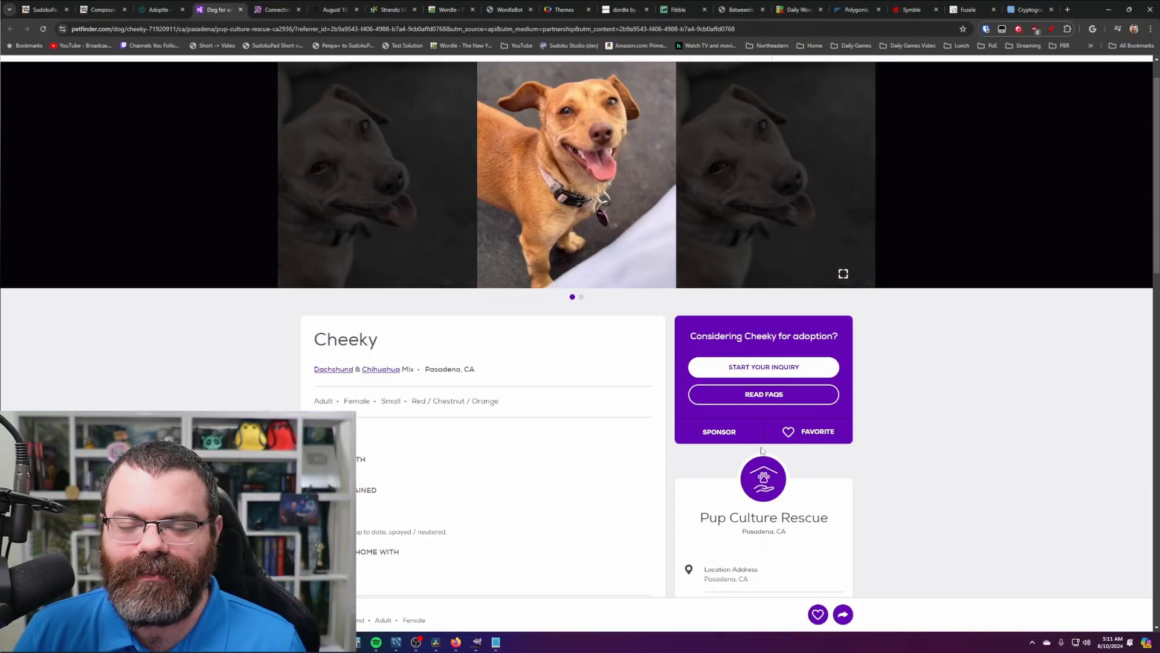
scroll(761, 450, "down", 1)
scroll(761, 450, "up", 1)
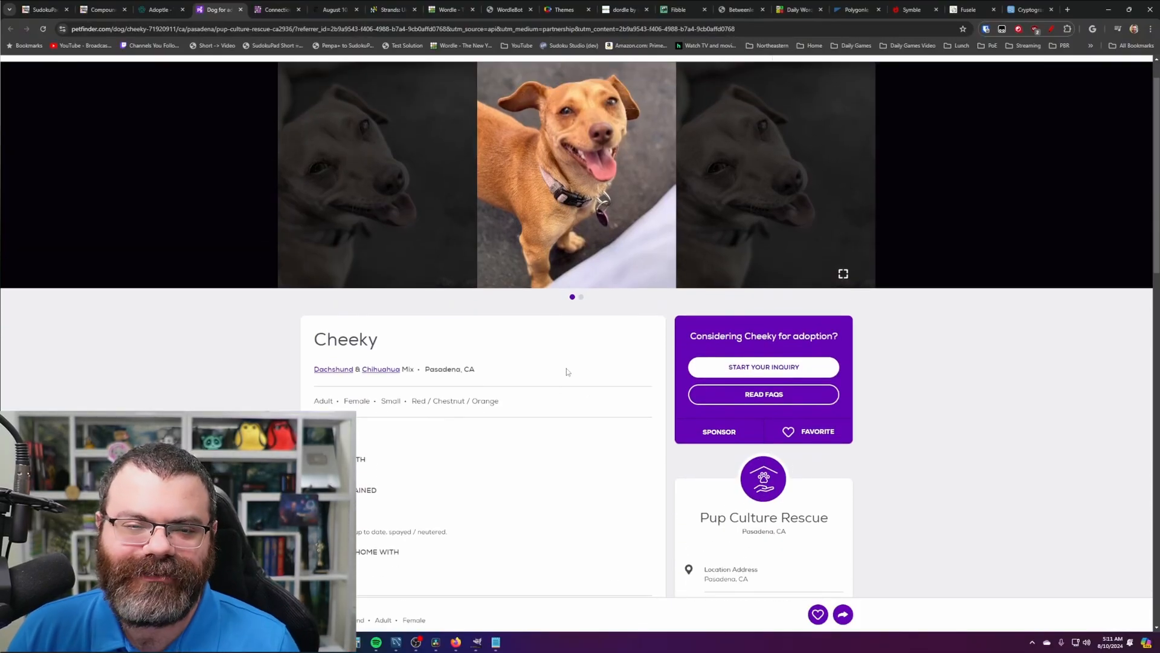
scroll(571, 381, "down", 3)
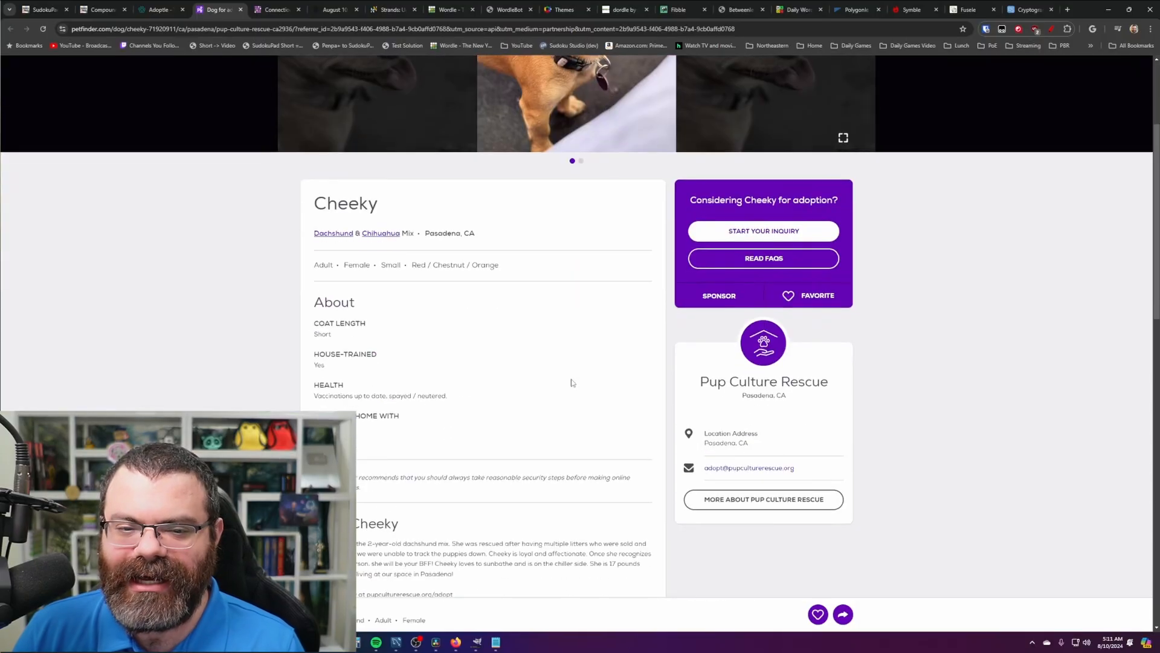
key("super+shift+s")
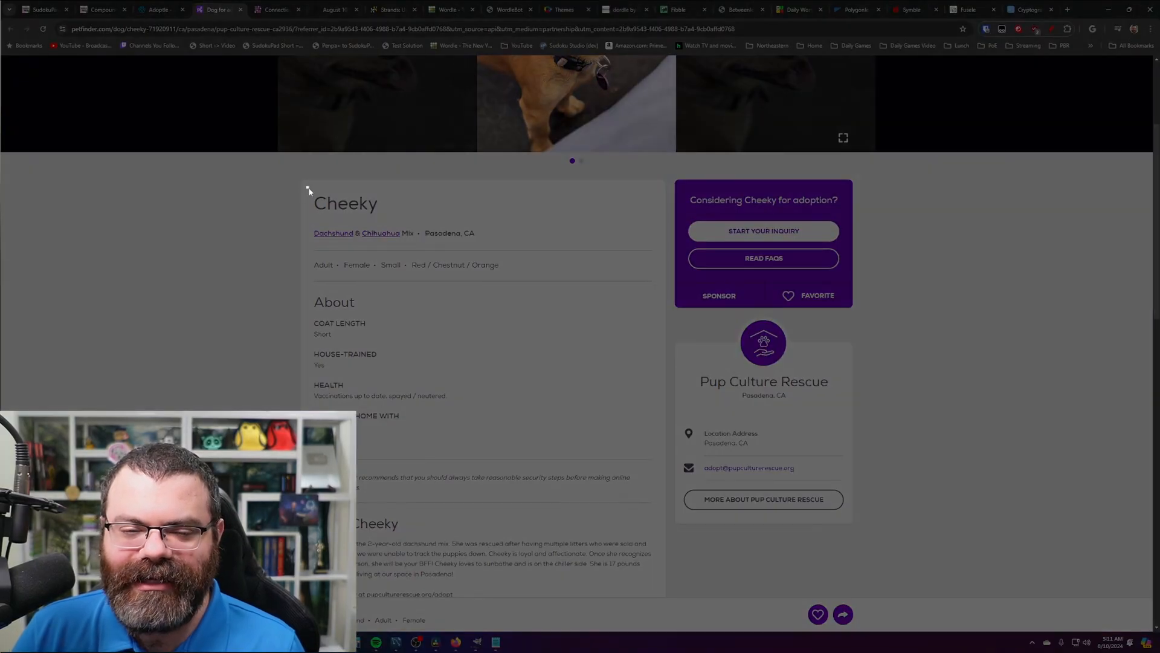
- Snip Cheeky's name card and export it from GIMP as name.png in Shorts/2024-08-10 Adoptle
left_click_drag(306, 186, 515, 290)
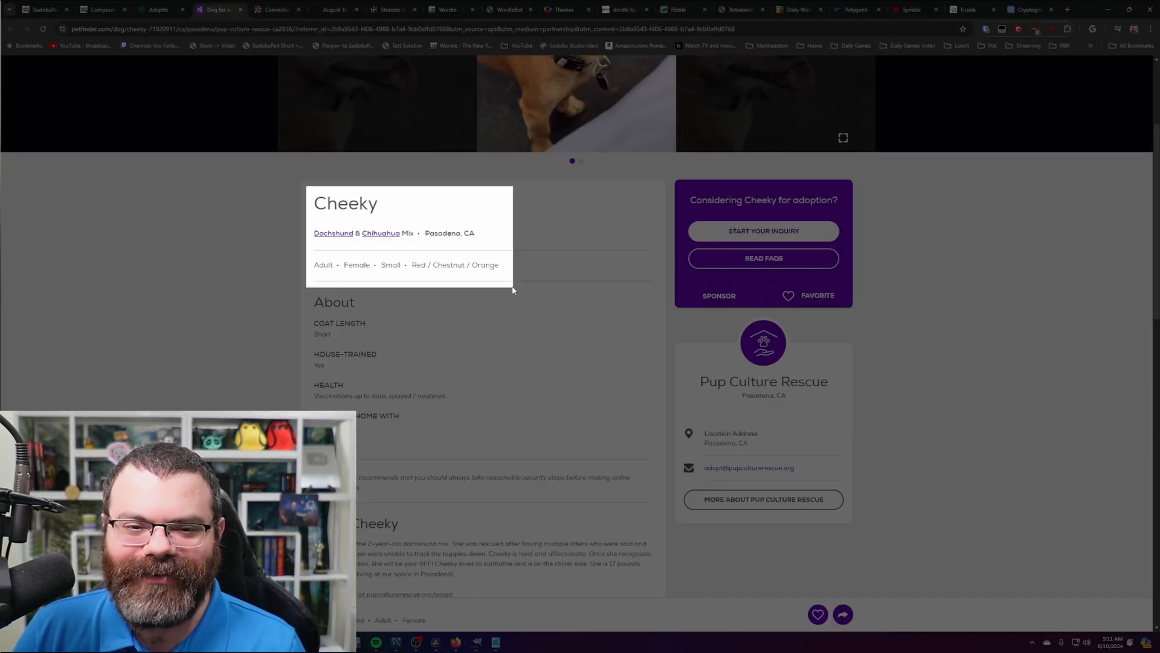
left_click_drag(512, 290, 513, 290)
left_click(478, 640)
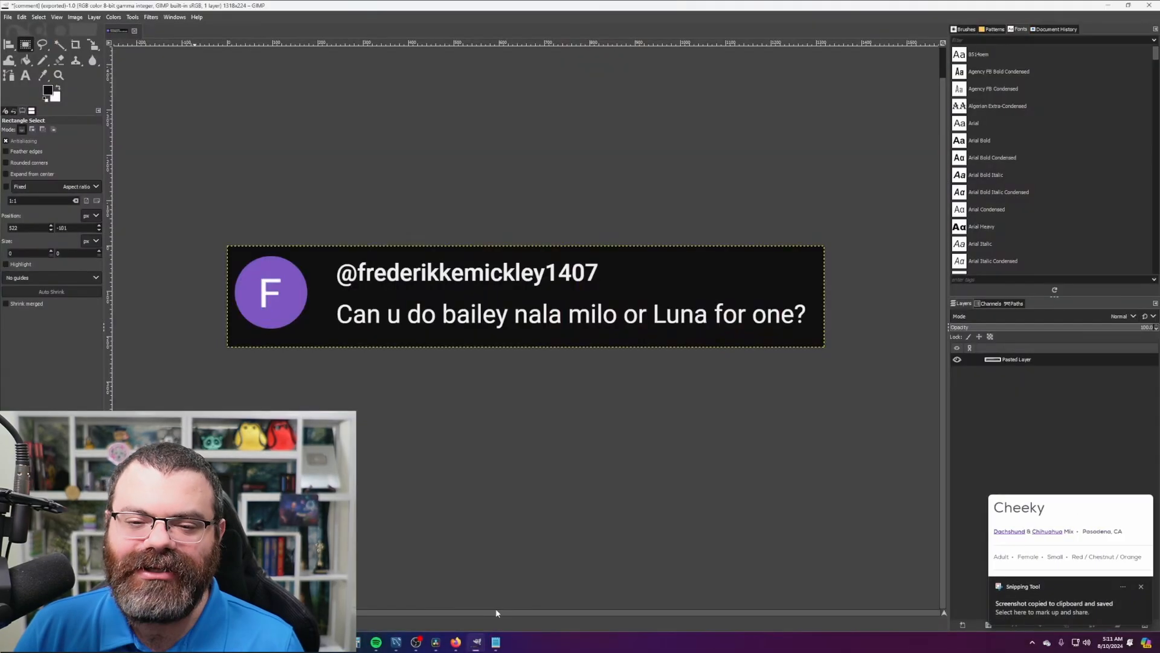
key("ctrl+shift+v")
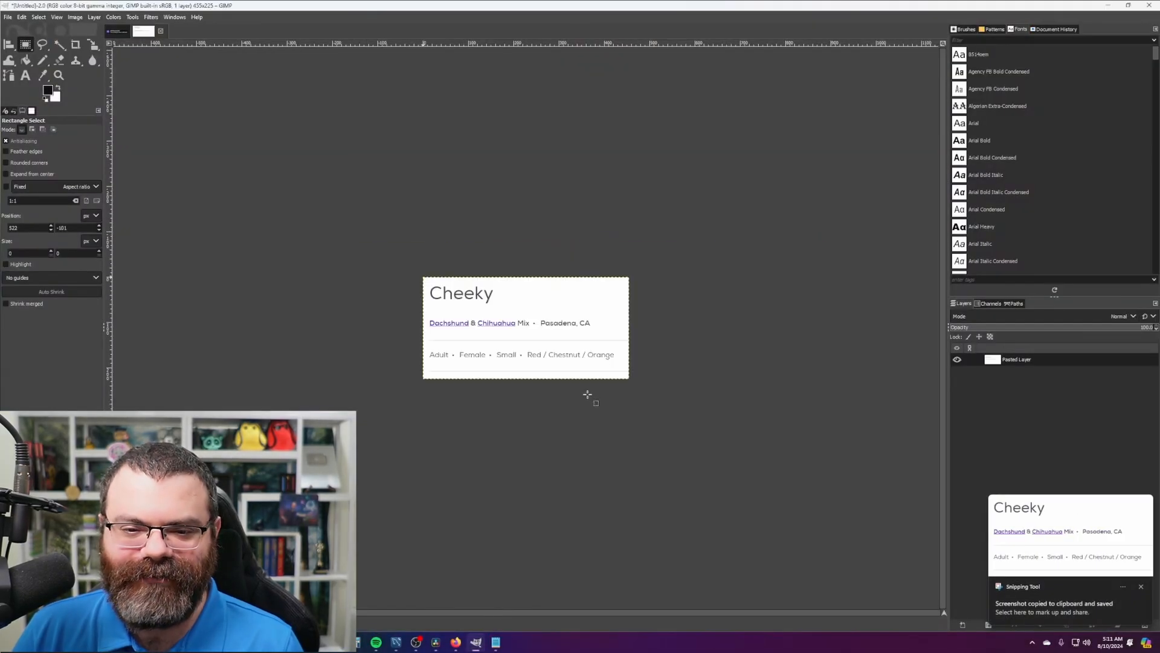
key("ctrl+shift+e")
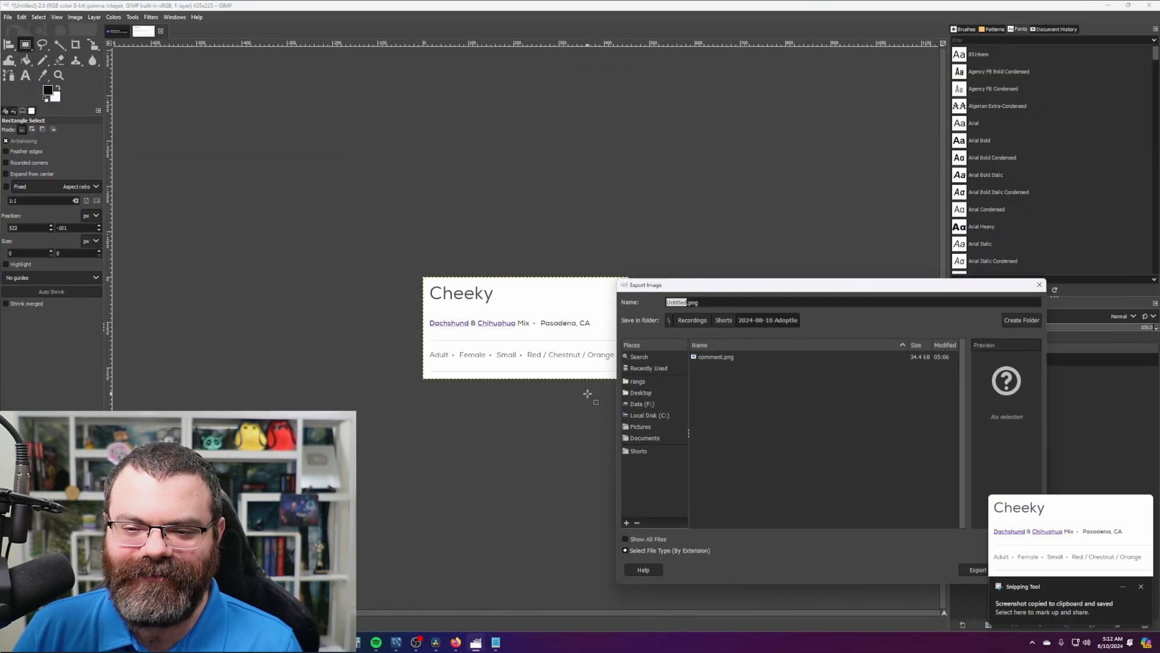
left_click(724, 320)
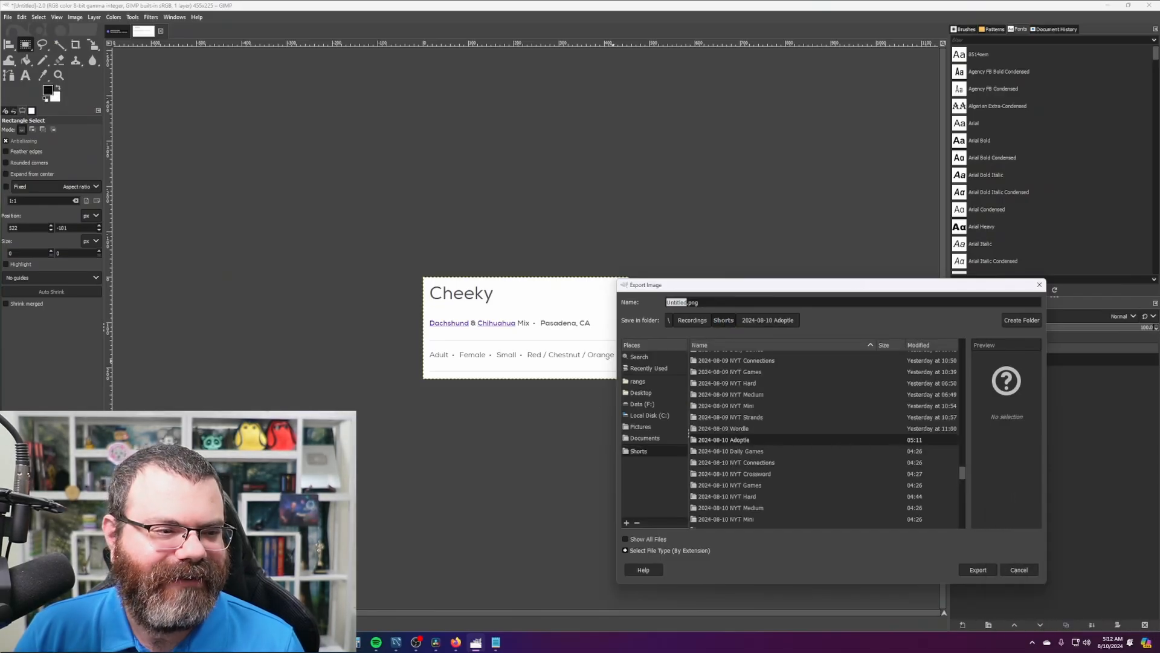
double_click(771, 440)
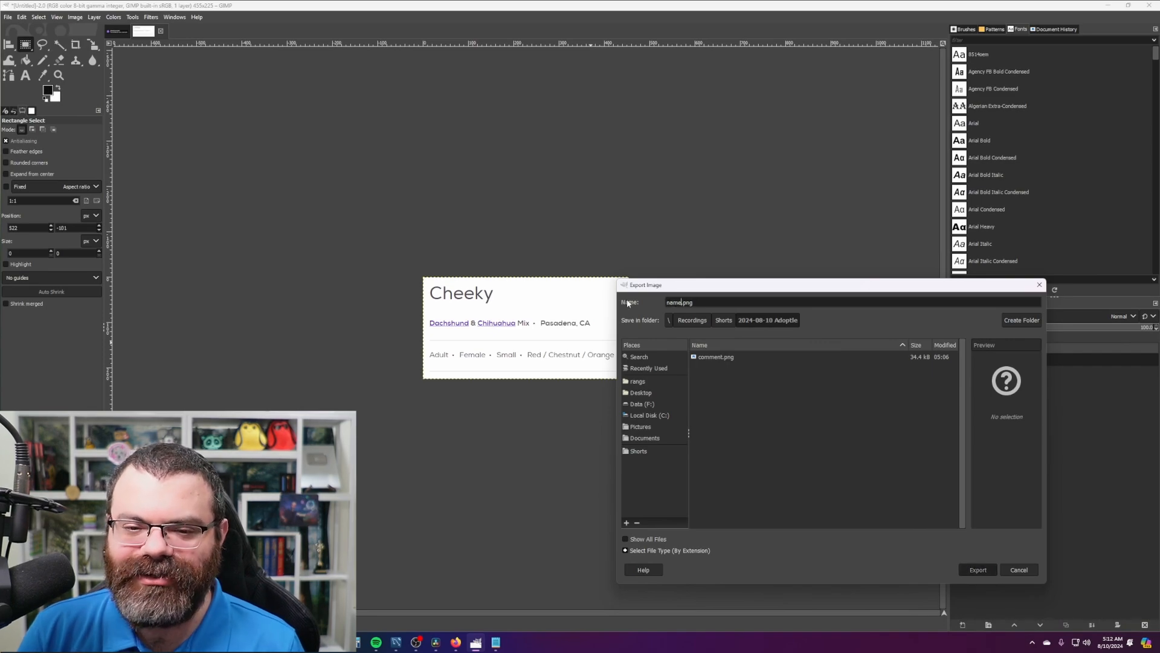
key("Return")
left_click(586, 438)
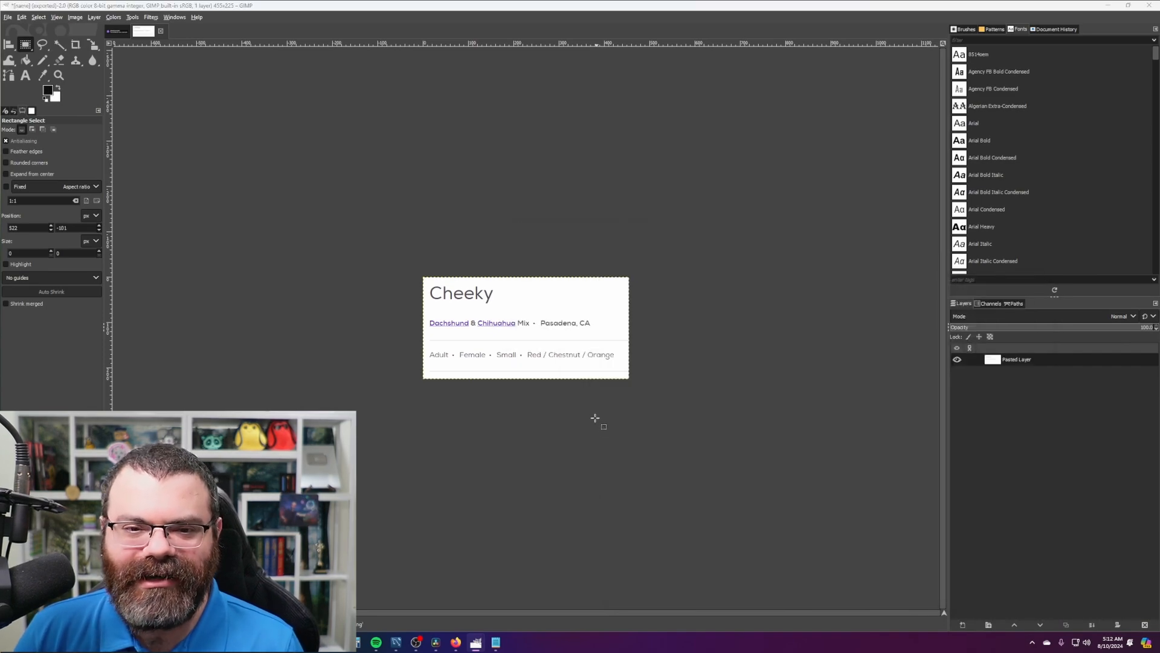
- Snip the Pup Culture Rescue card and export it as shelter.png in the same folder
key("alt+Tab")
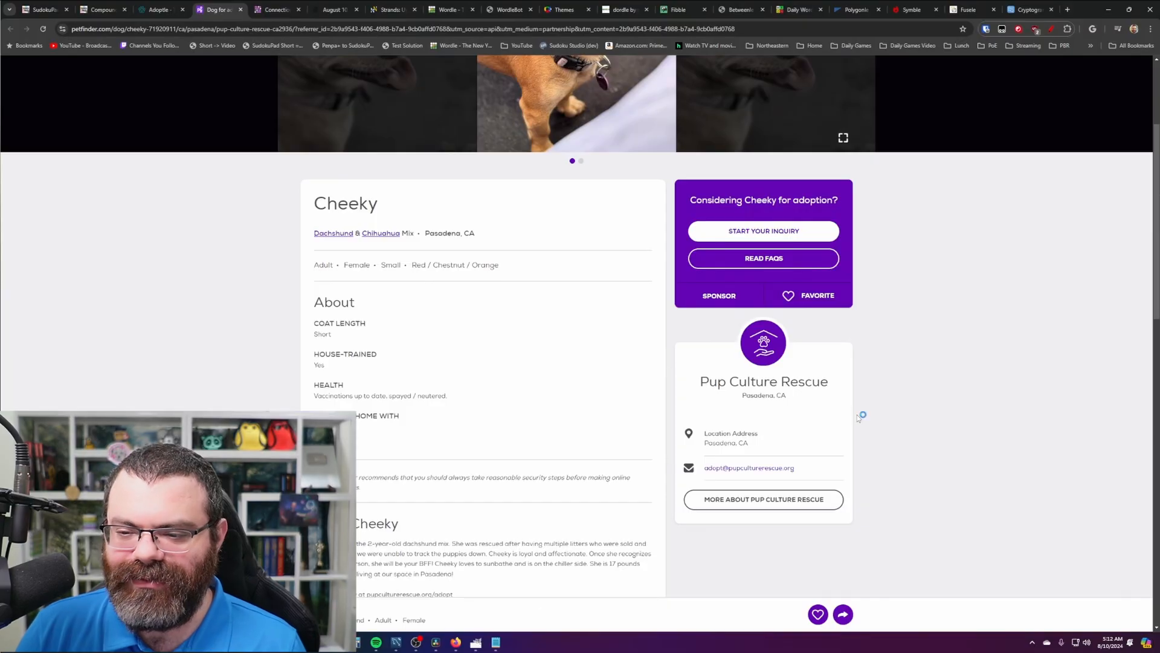
key("shift+super+s")
left_click_drag(861, 416, 674, 318)
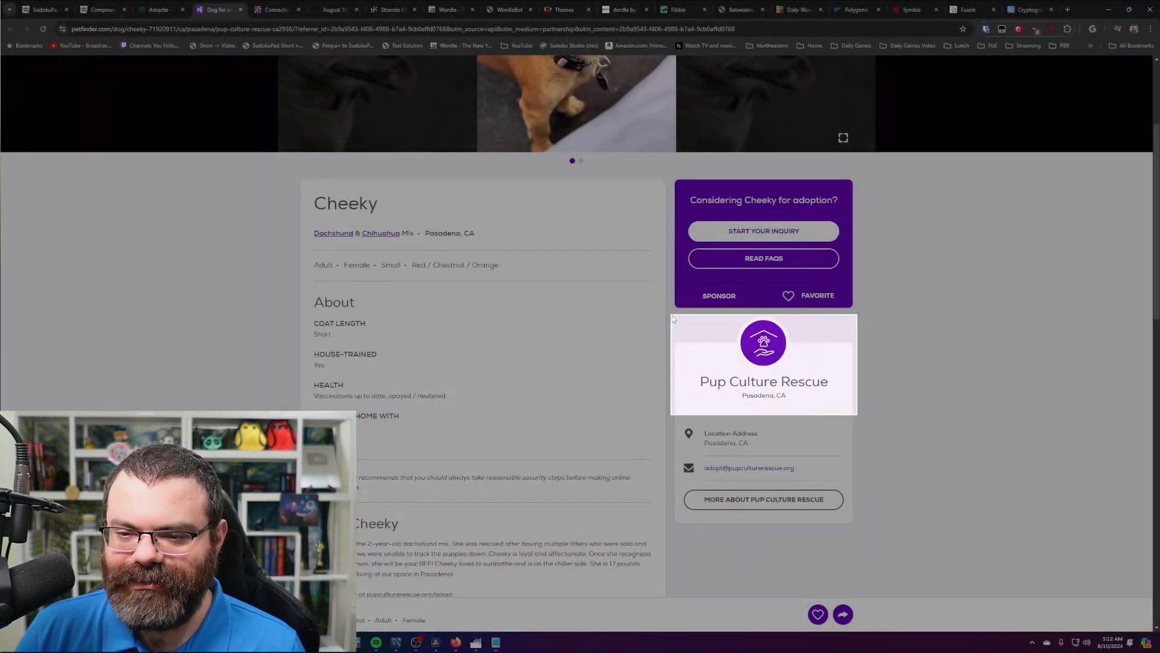
key("alt+Tab")
key("ctrl+shift+v")
key("ctrl+shift+e")
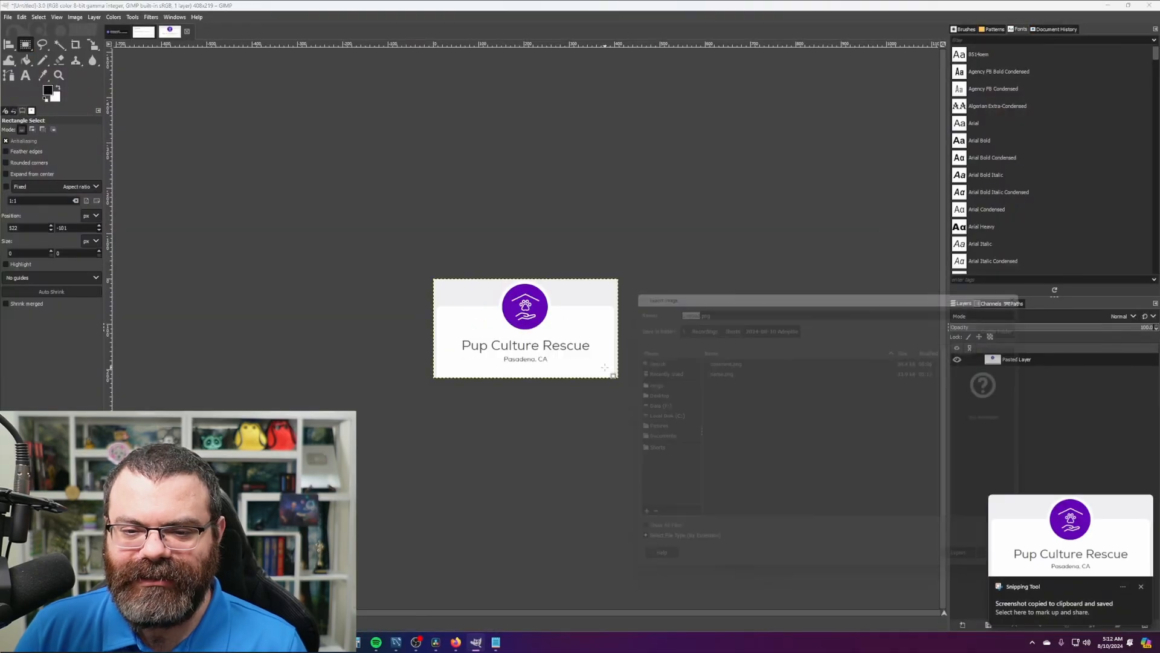
type("shelter")
key("Return")
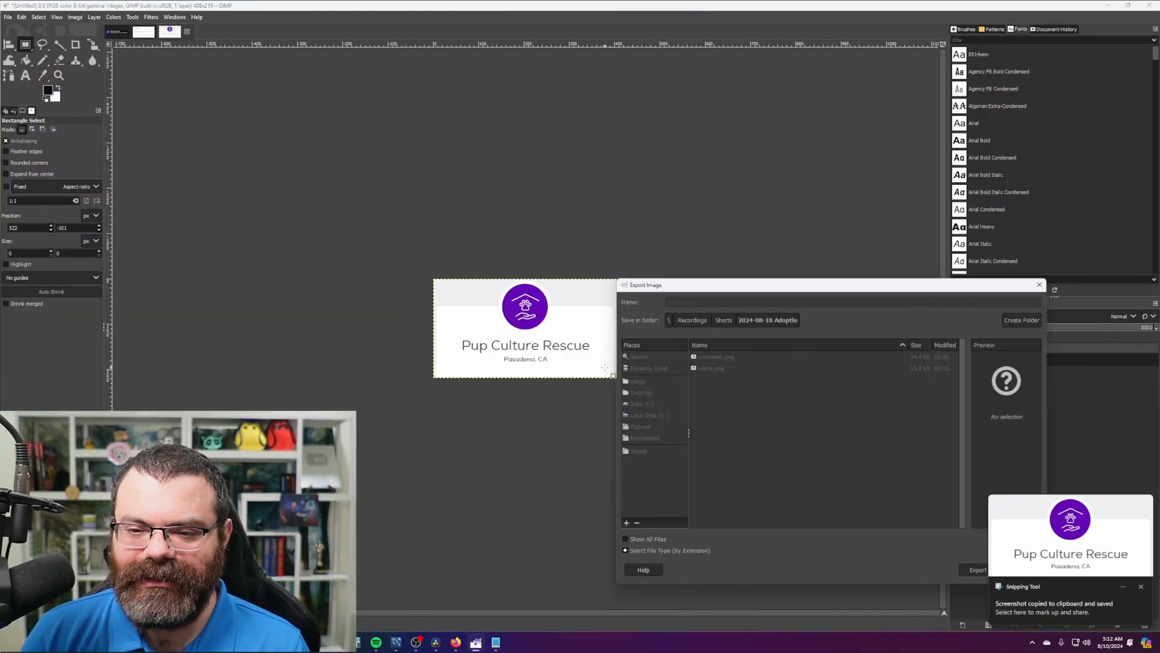
key("Return")
key("alt+Tab")
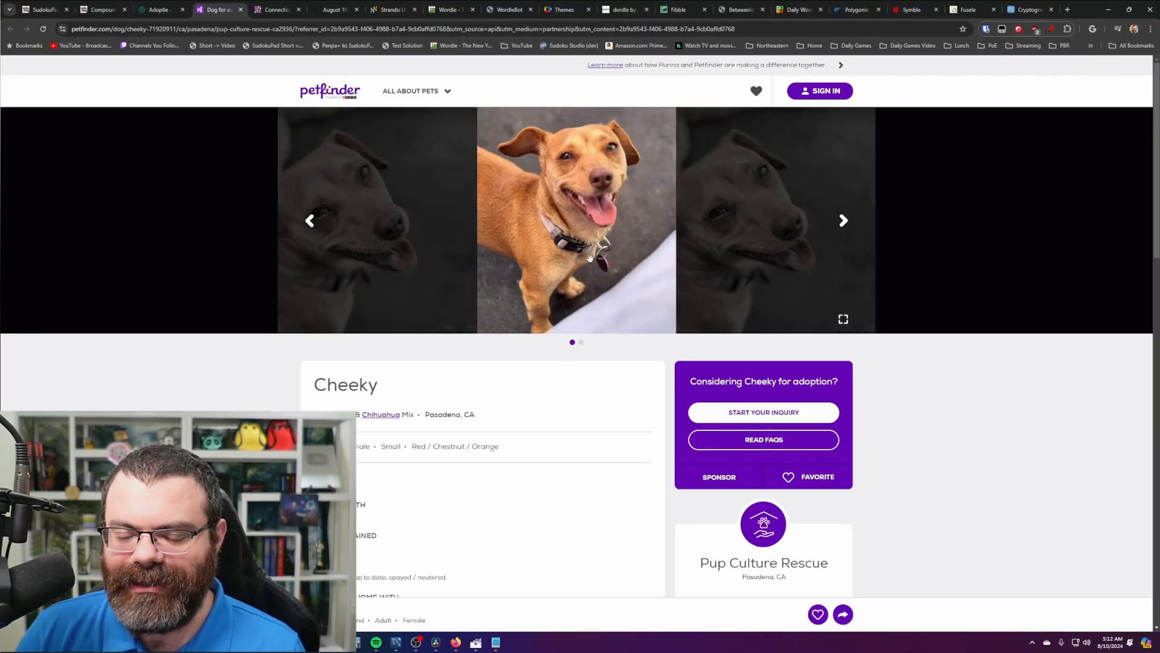
- Save Cheeky's full-screen photo into the 2024-08-10 Adoptle folder under the name 'dog'
left_click(581, 178)
right_click(596, 277)
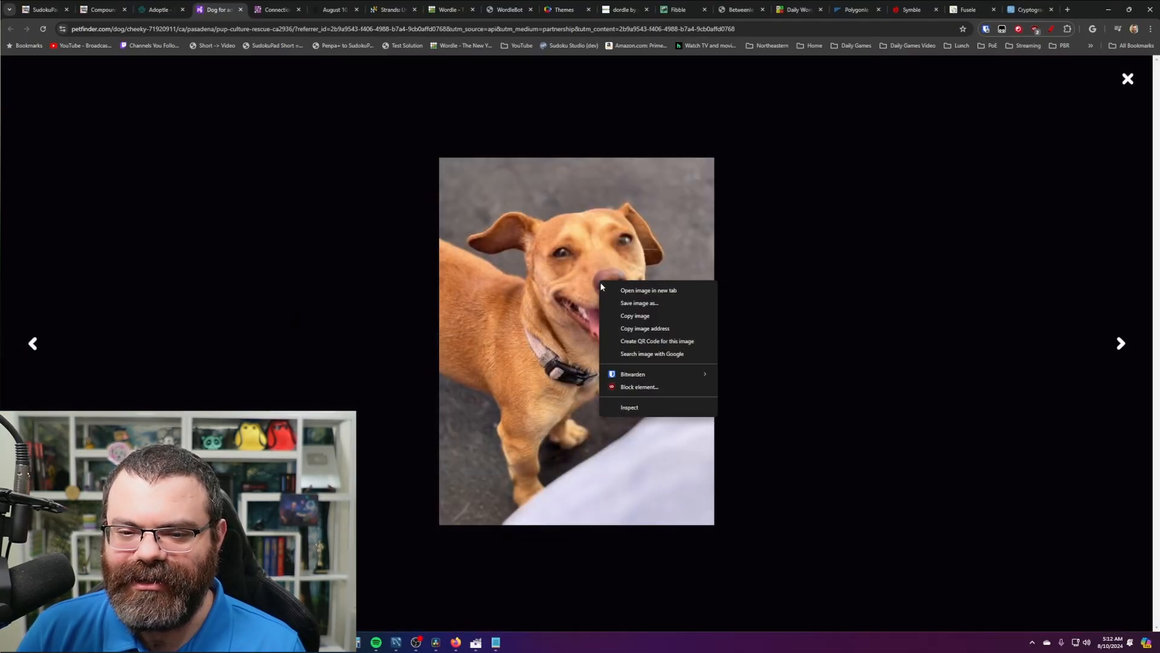
left_click(627, 302)
left_click_drag(363, 13, 513, 77)
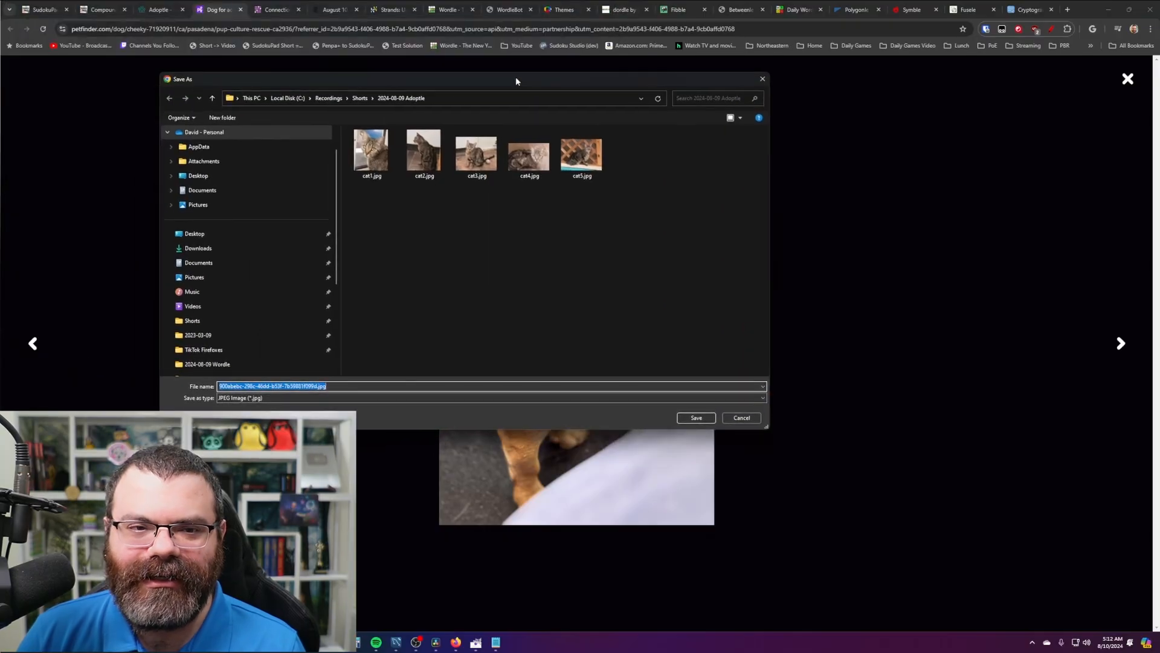
left_click(472, 103)
left_click(331, 98)
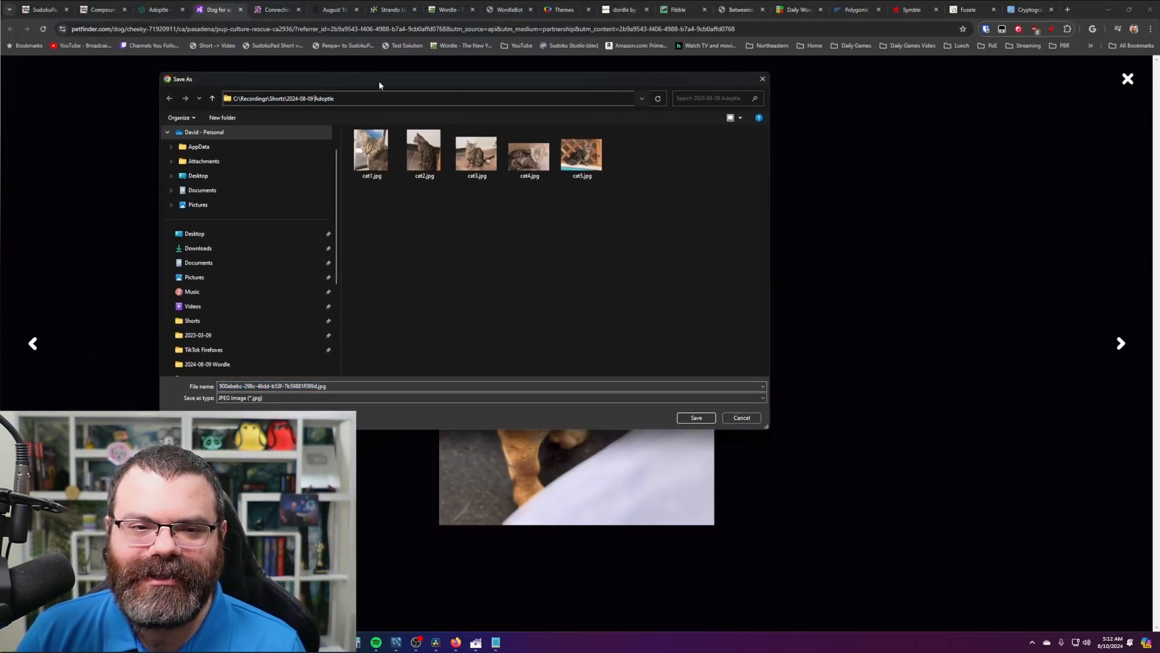
key("Return")
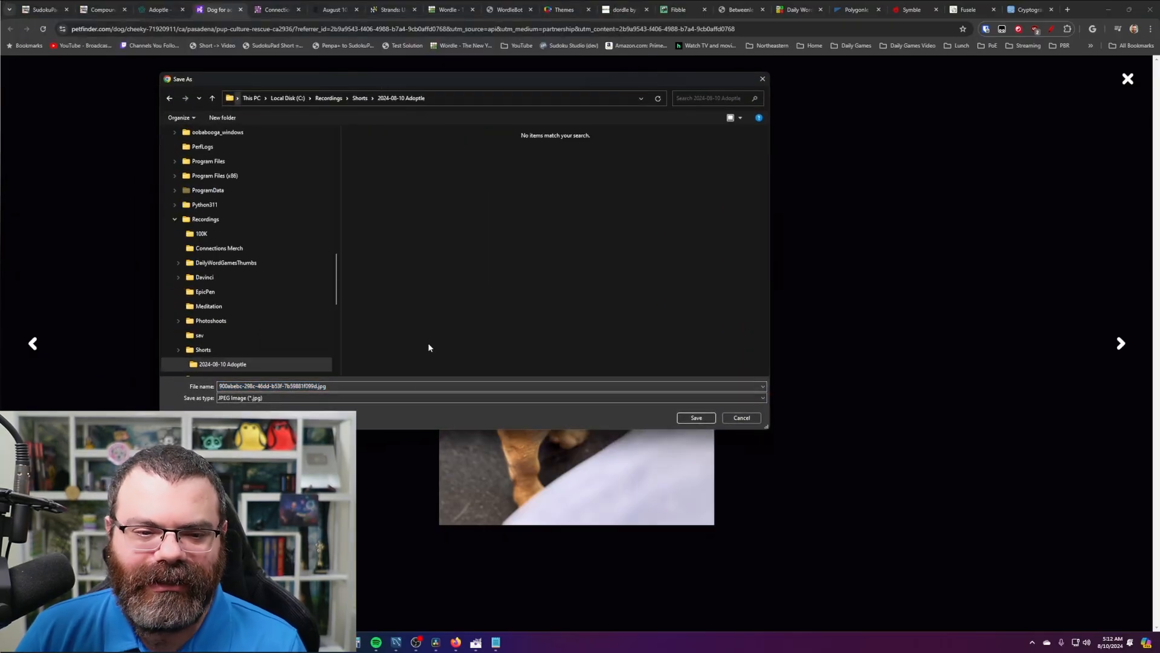
left_click(365, 387)
type("dog")
key("Return")
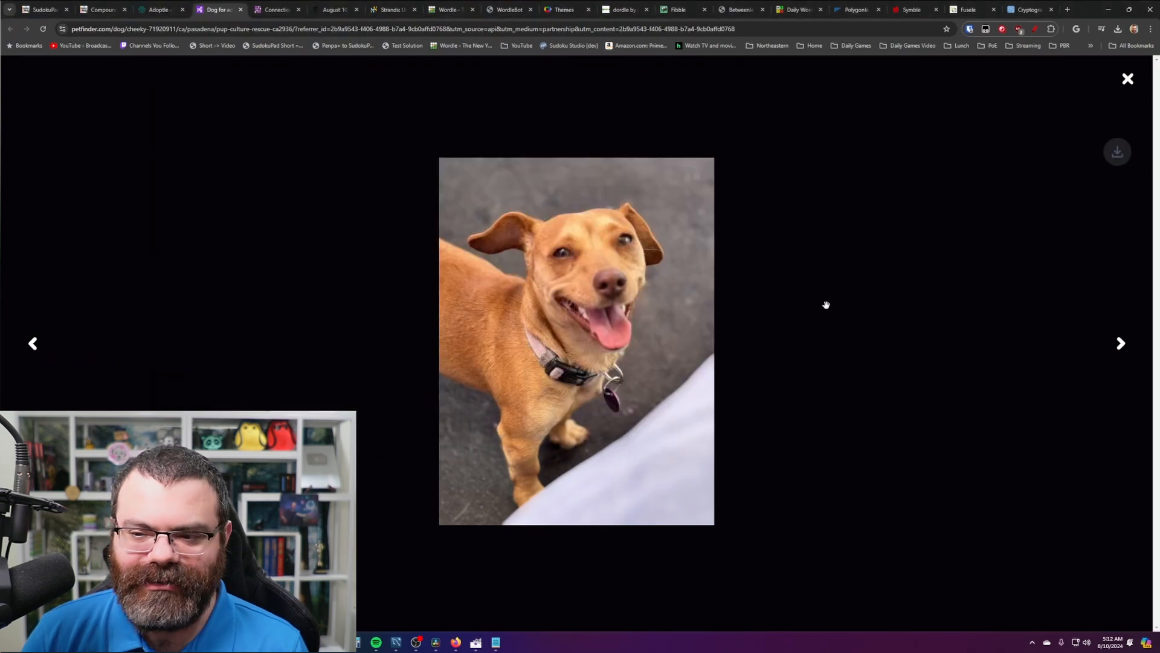
- Save the next photo of Cheeky as dog2, then close the photo viewer
left_click(1120, 343)
right_click(614, 308)
left_click(642, 328)
type("d")
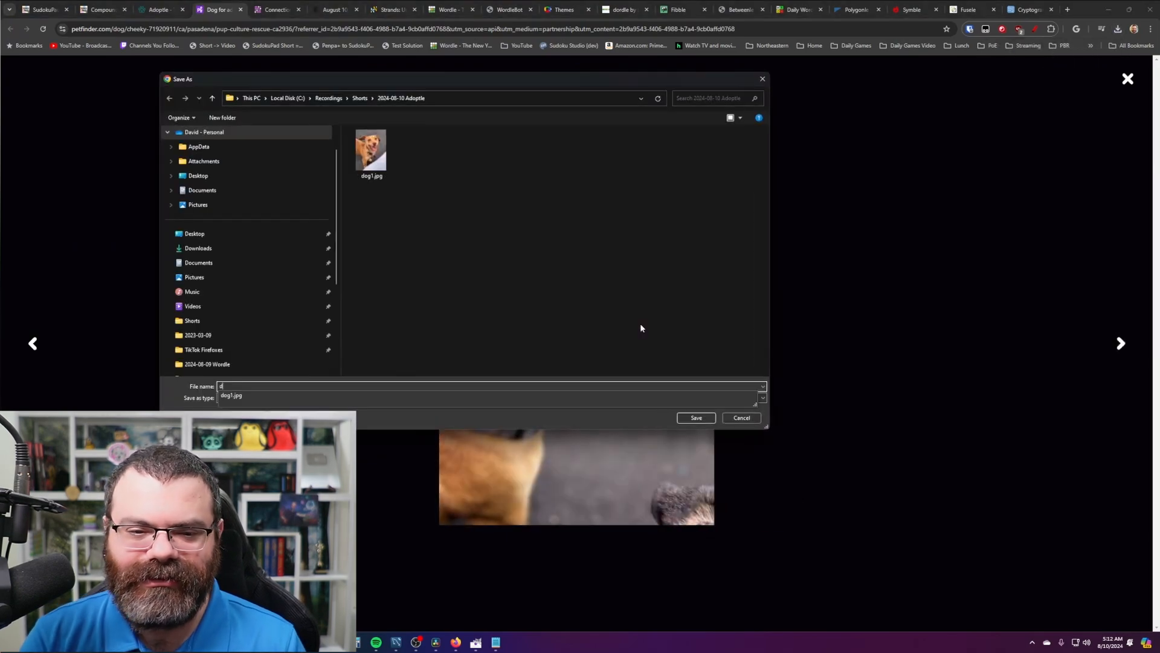
type("og2")
key("Return")
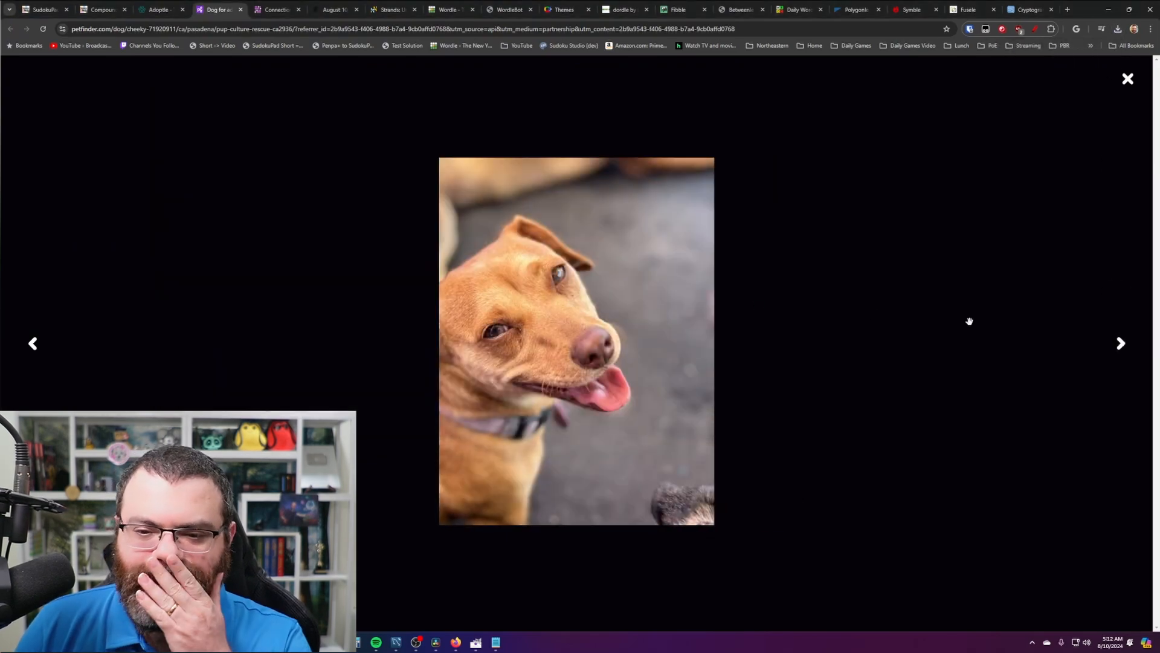
left_click(1124, 352)
left_click(1128, 78)
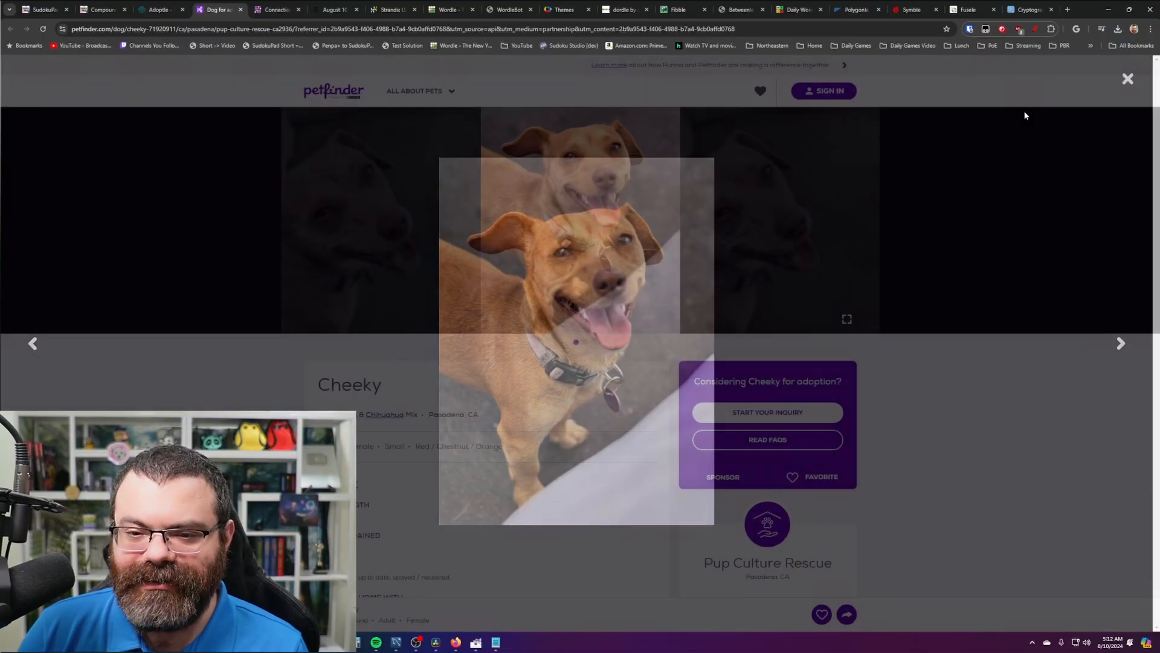
scroll(559, 344, "down", 2)
scroll(634, 368, "up", 2)
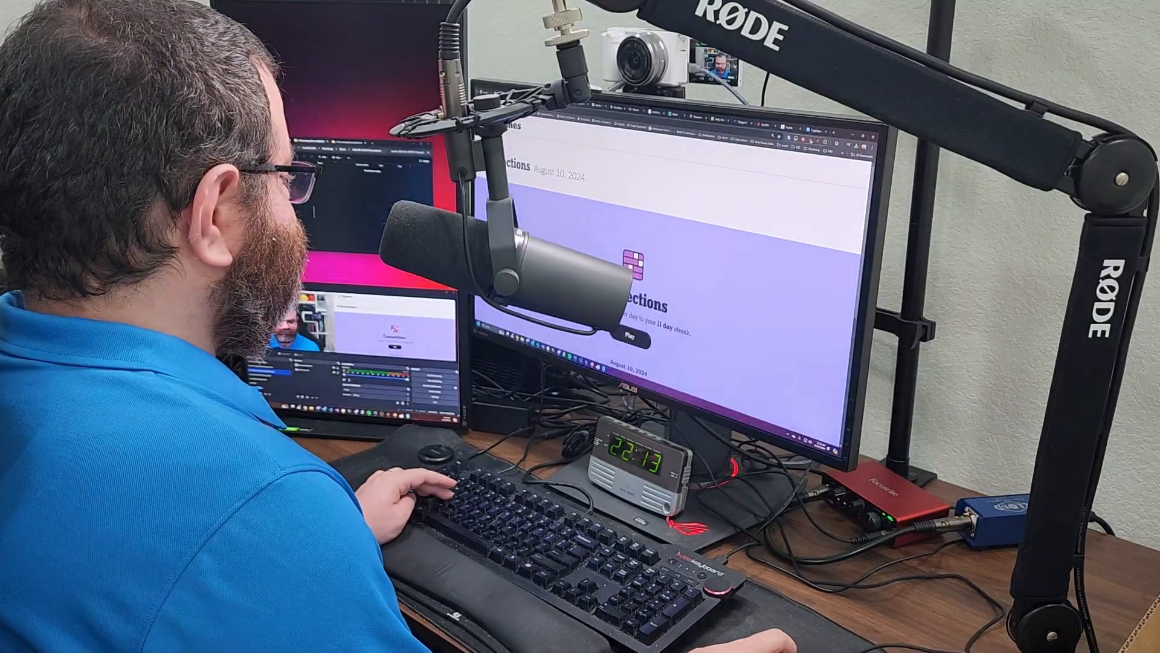
- Paste the Connections title snip into GIMP and export it as connections.png in the recordings folder
key("alt+Tab")
key("ctrl+shift+v")
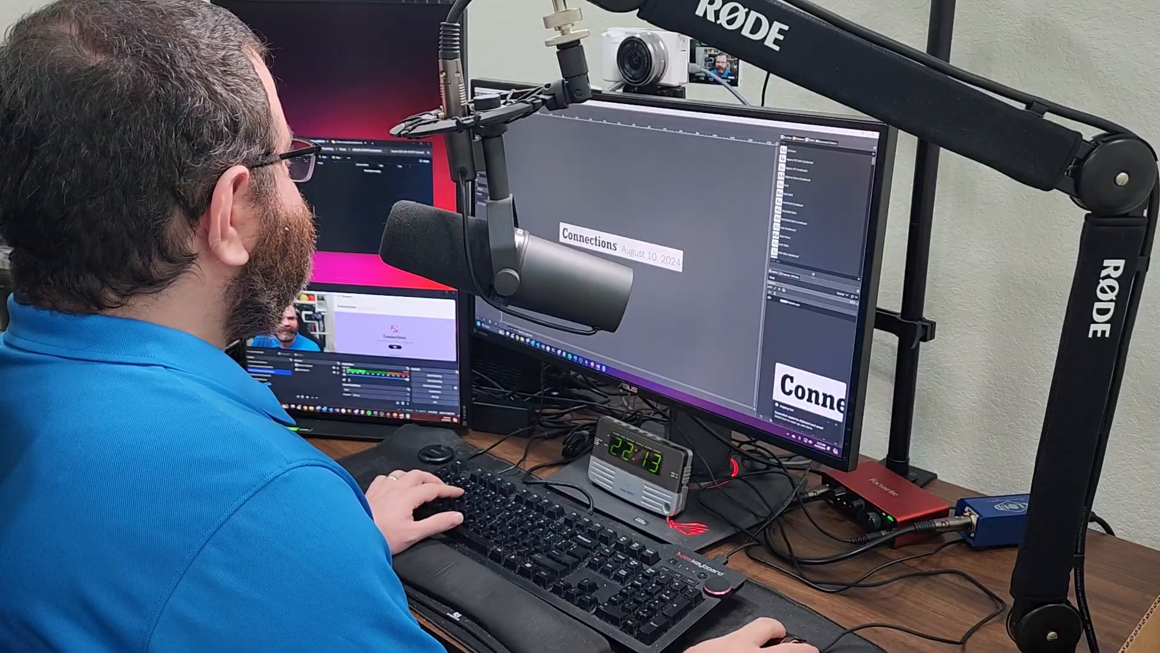
key("ctrl+shift+e")
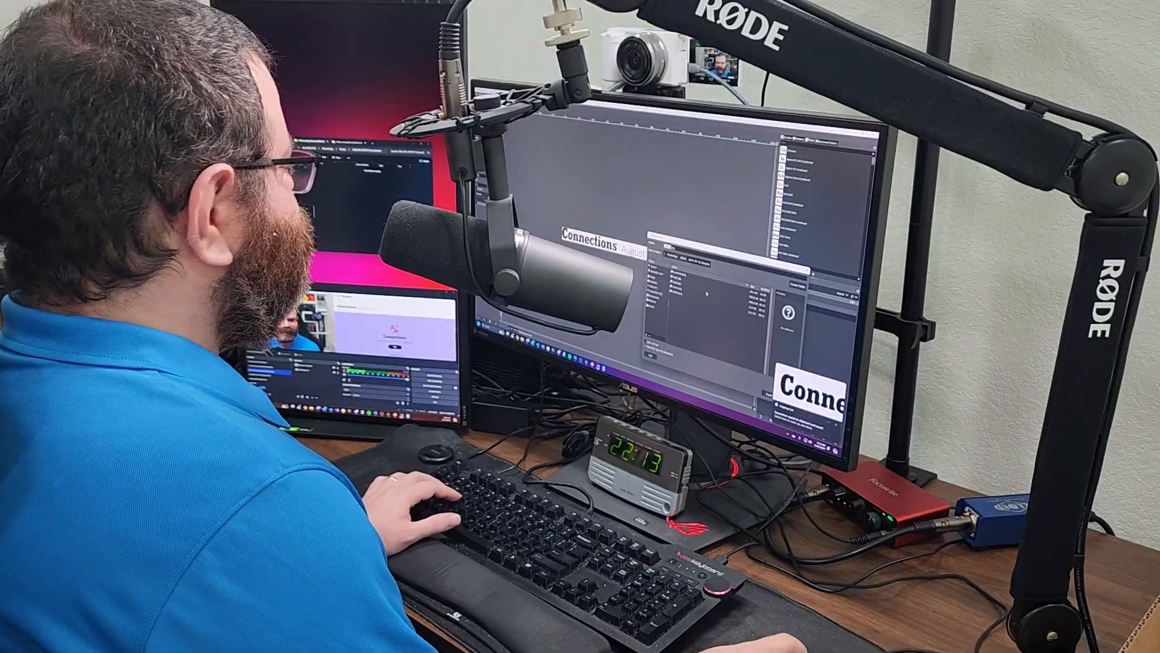
right_click(350, 150)
left_click(365, 164)
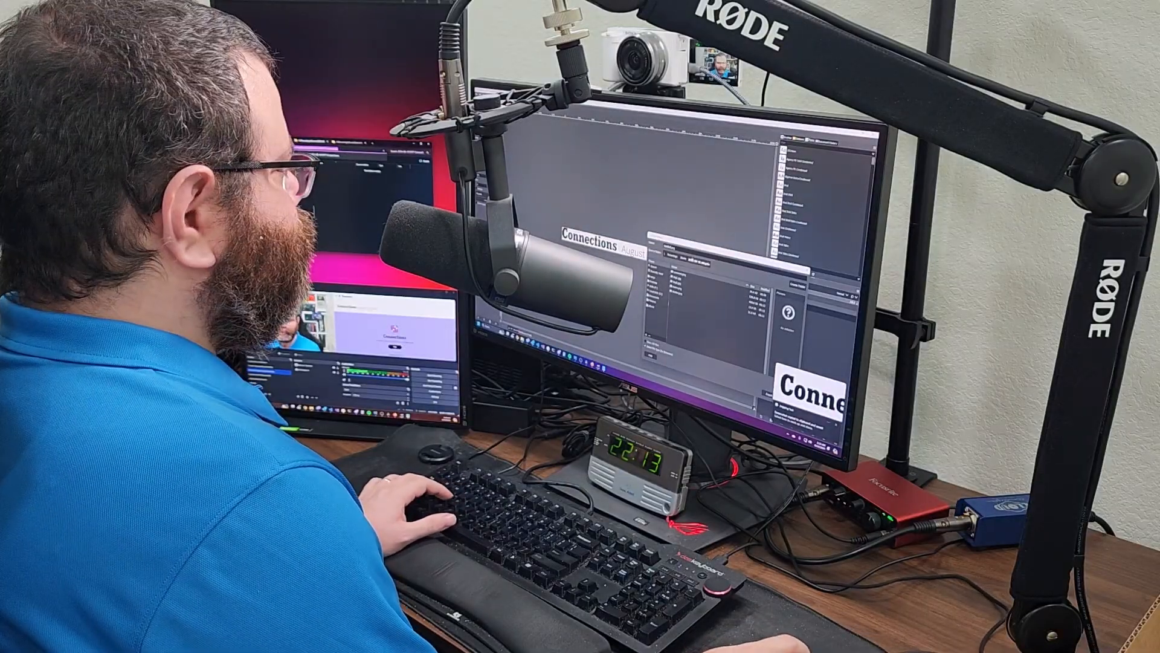
left_click(692, 251)
key("ctrl+a")
type("E:\\Recordings\\Shorts\\2024-08-10 NYT Connections")
type("\\connections.png")
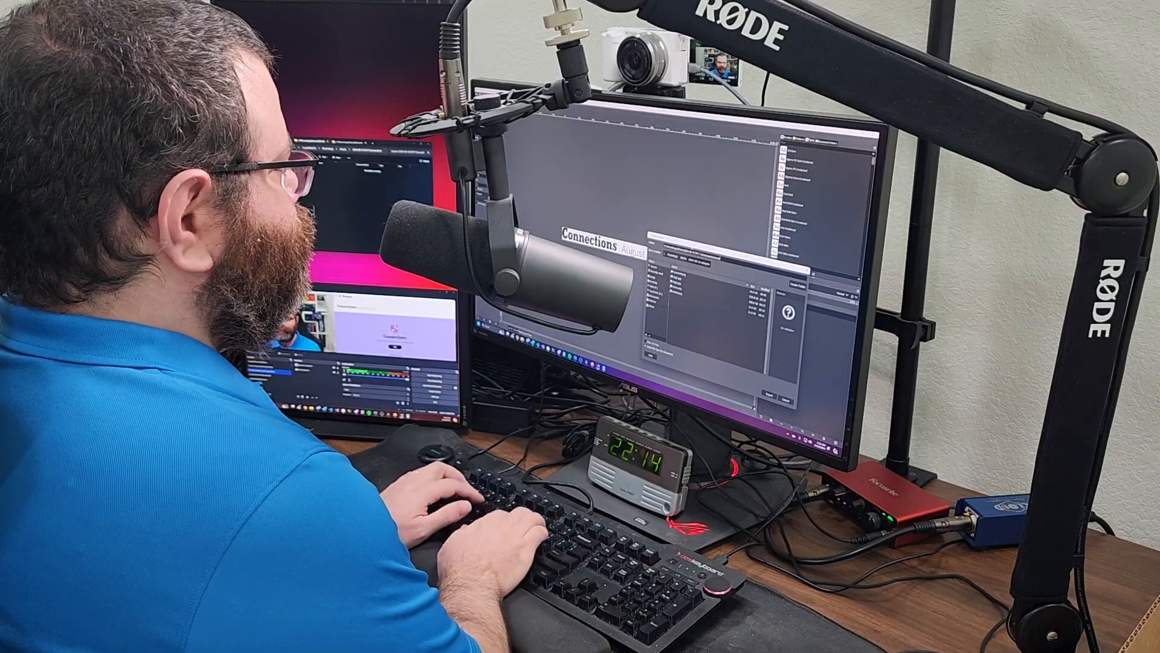
key("Return")
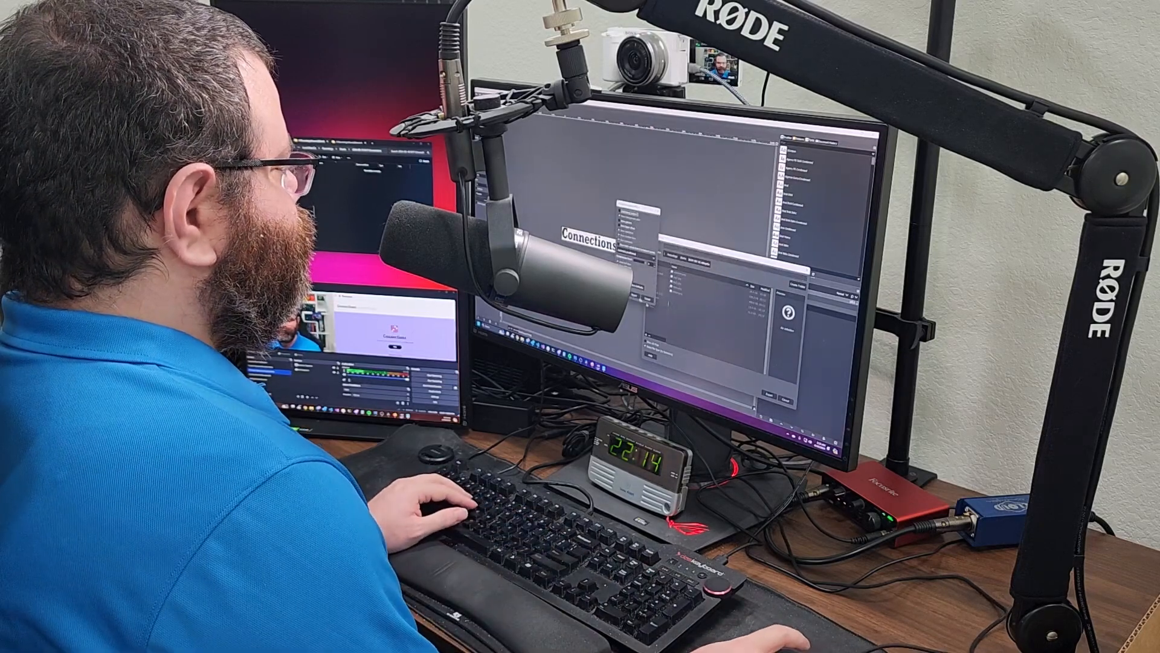
left_click(644, 306)
- Start the Connections puzzle and submit MARS, DEVIL, ROSE, STRAWBERRY as Things That Are Red
key("alt+Tab")
key("alt+Tab")
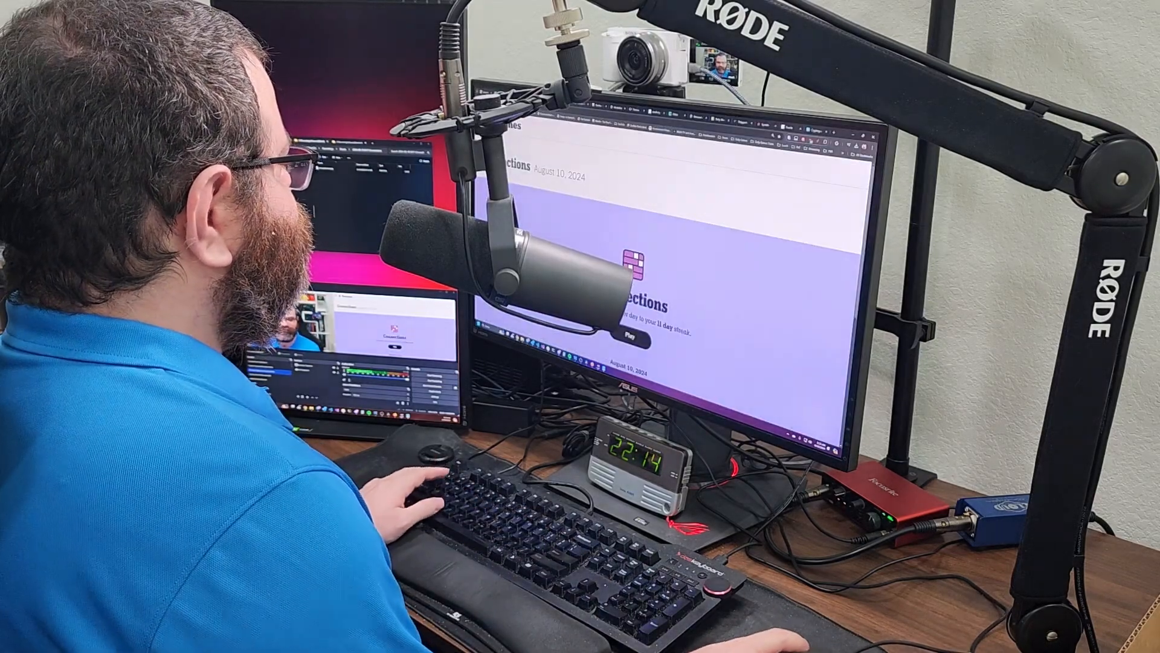
scroll(671, 272, "up", 1)
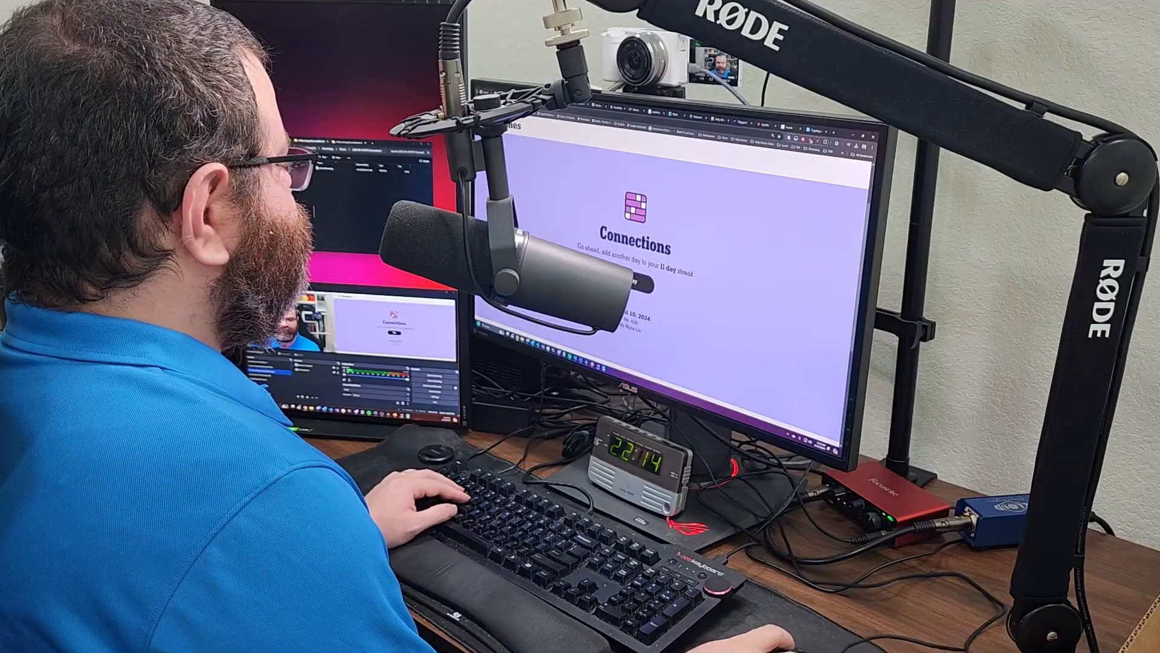
left_click(636, 281)
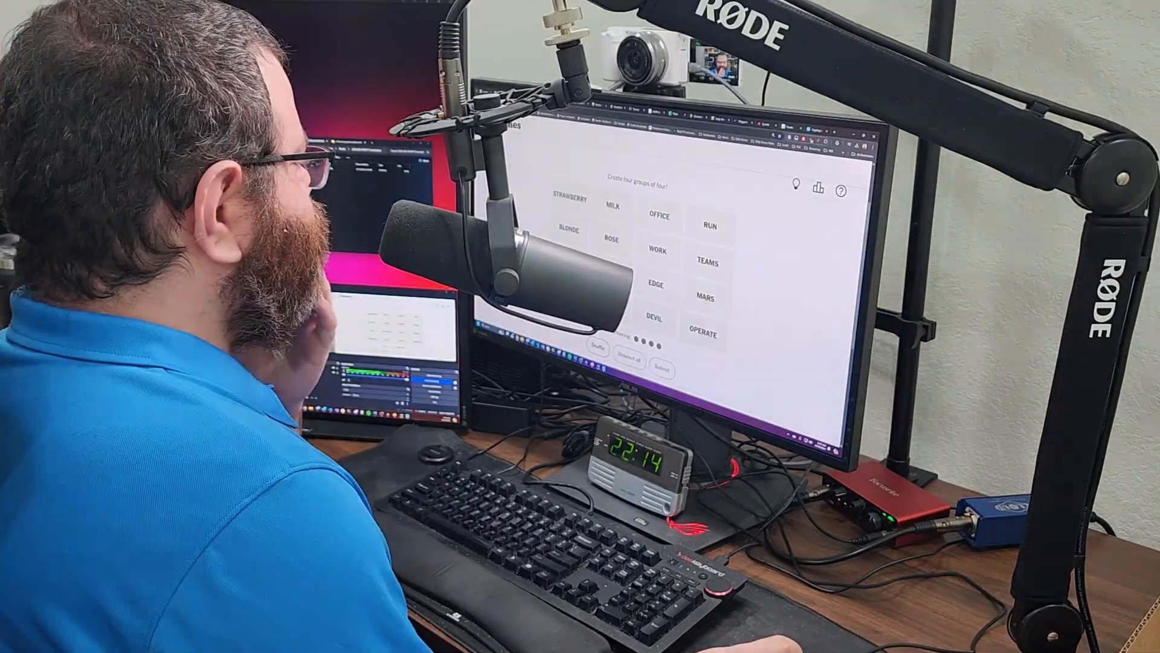
left_click(713, 299)
left_click(655, 318)
left_click(612, 239)
left_click(570, 198)
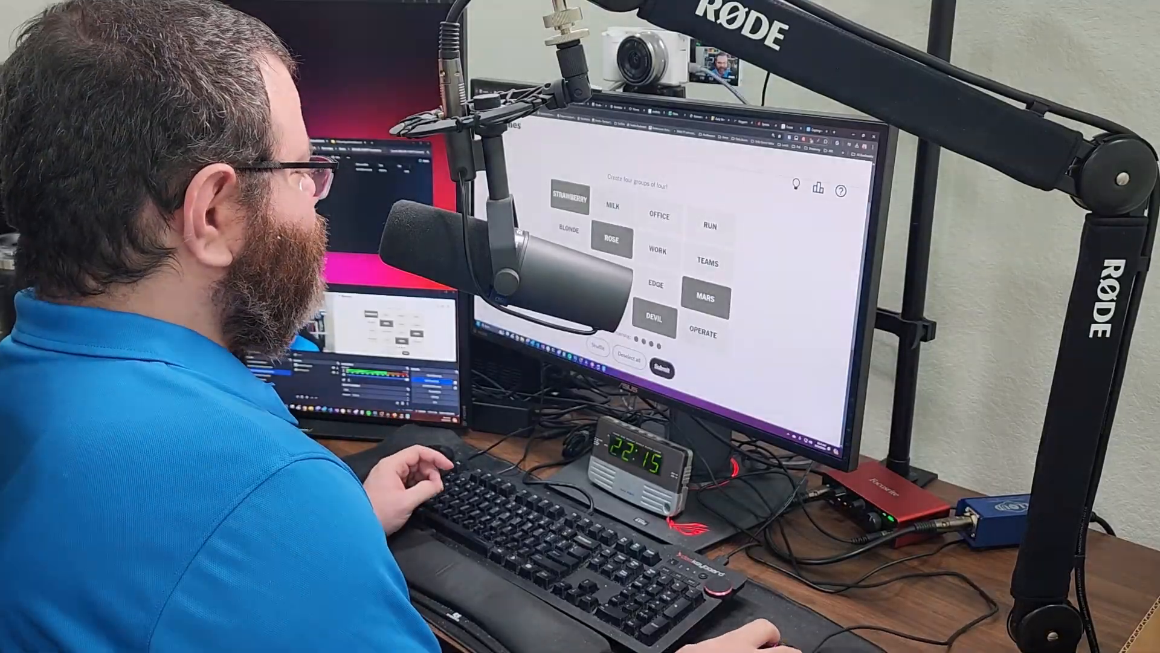
left_click(661, 368)
- Submit TEAMS, EDGE, OFFICE and a fourth word as the Microsoft Products group
left_click(704, 331)
left_click(654, 316)
left_click(658, 250)
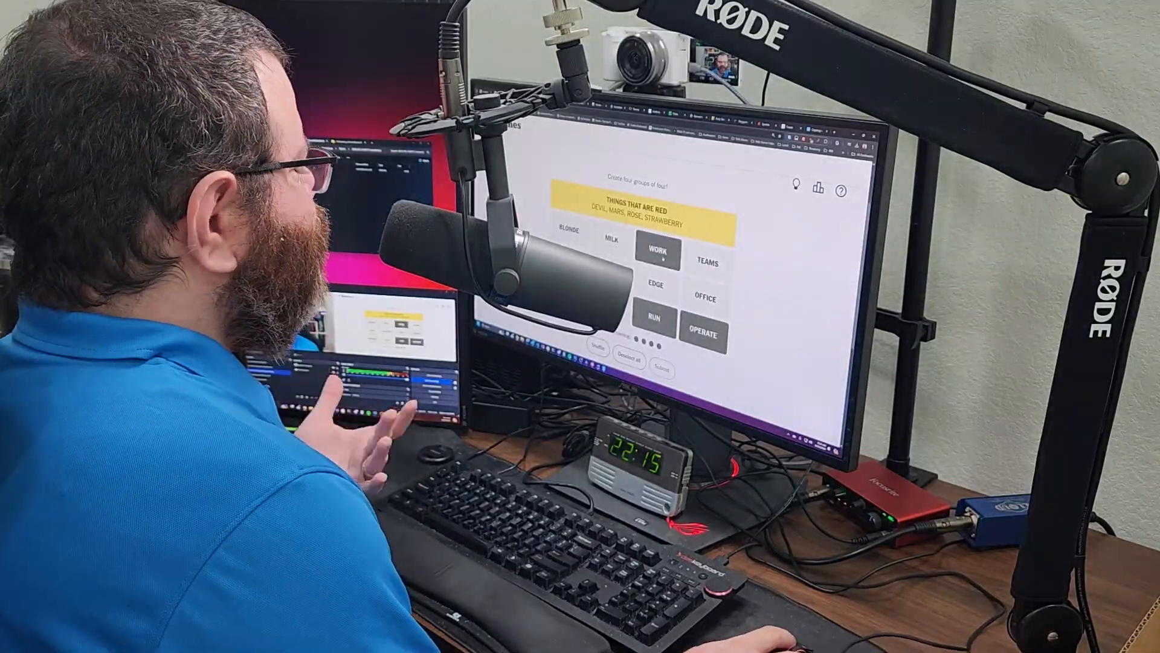
left_click(611, 270)
left_click(629, 358)
left_click(708, 263)
left_click(656, 284)
left_click(567, 294)
left_click(706, 298)
left_click(662, 368)
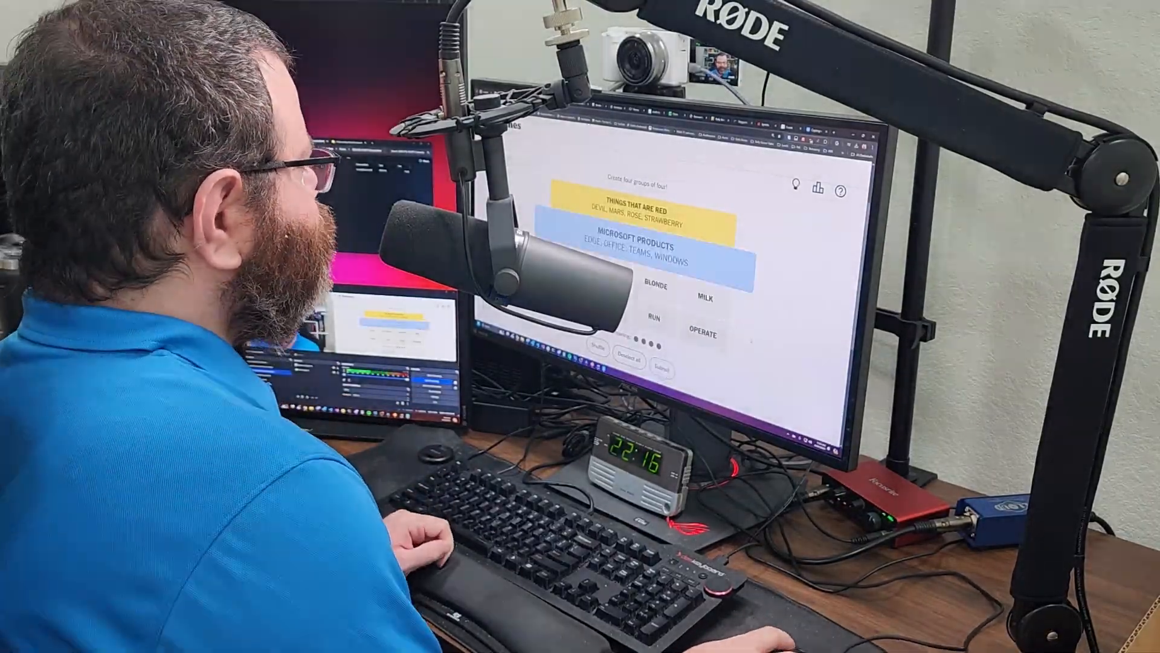
- Submit the OPERATE, RUN, WORK group and the final group for a perfect solve
left_click(611, 270)
left_click(703, 332)
left_click(655, 317)
left_click(567, 294)
left_click(662, 368)
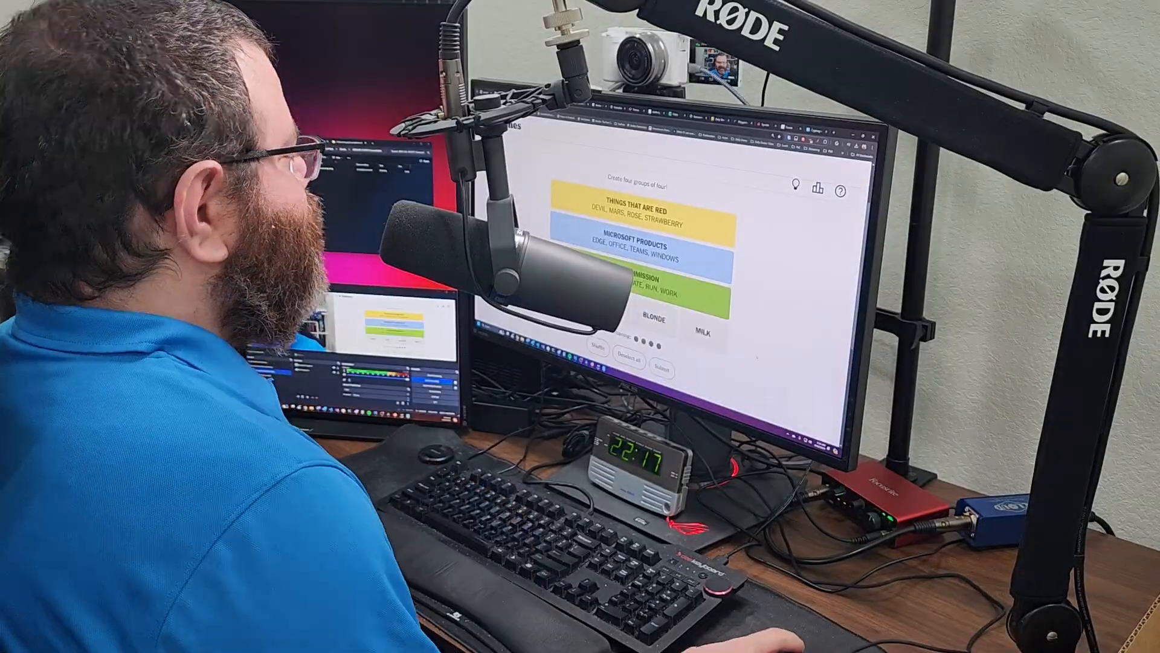
left_click(662, 368)
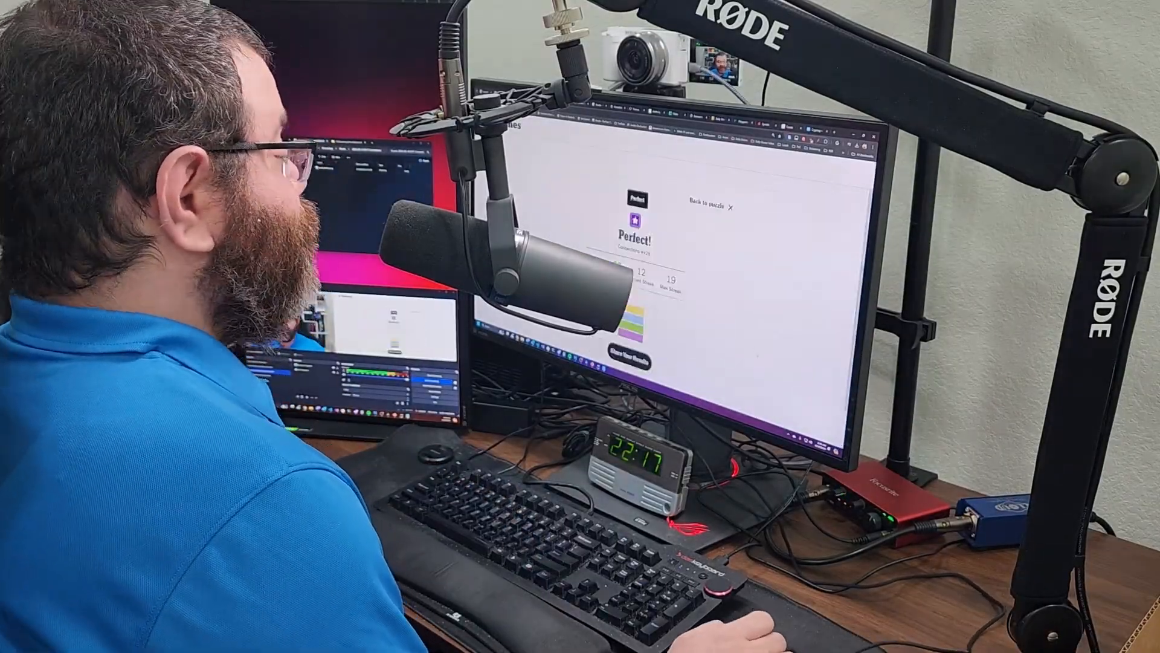
left_click(713, 203)
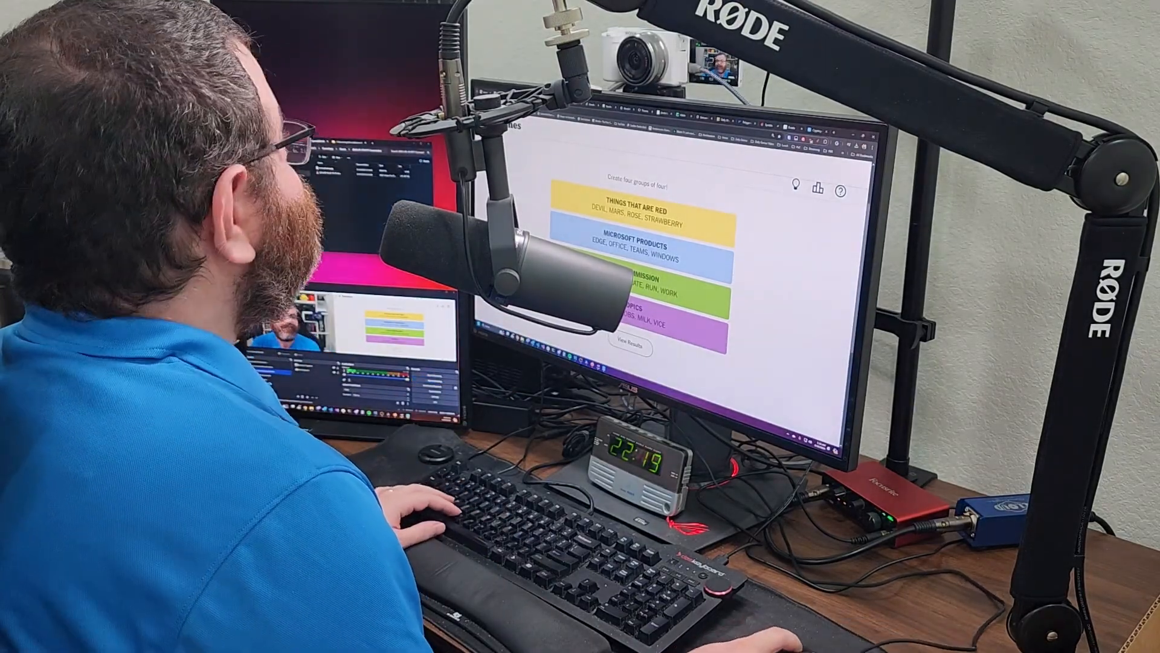
- Switch over to The Mini Crossword tab for Saturday, August 10, 2024, and scroll down
key("ctrl+Tab")
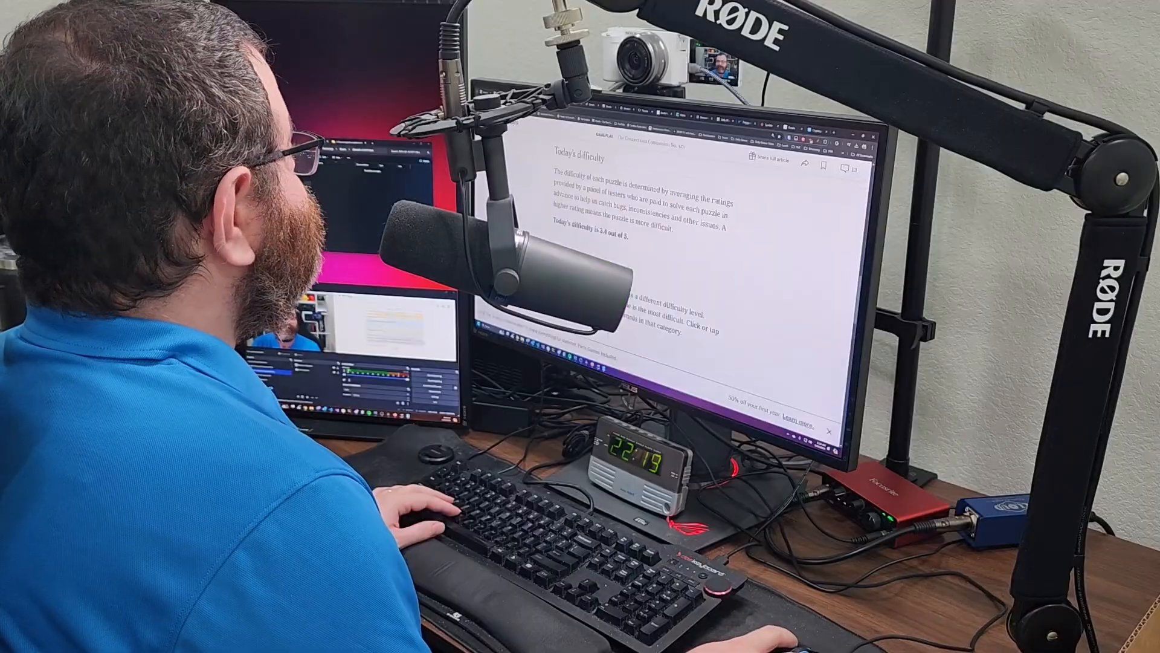
key("ctrl+Tab")
scroll(641, 254, "down", 3)
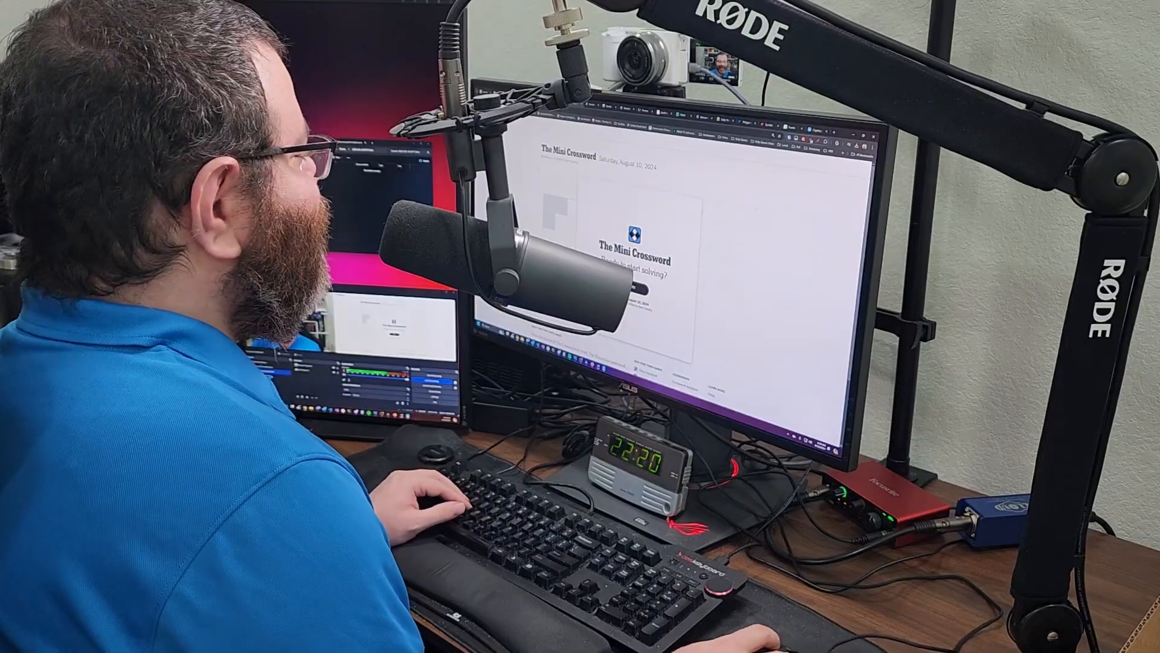
- Start the Mini Crossword and fill in the first answers, including CAL
left_click(635, 287)
type("ucb")
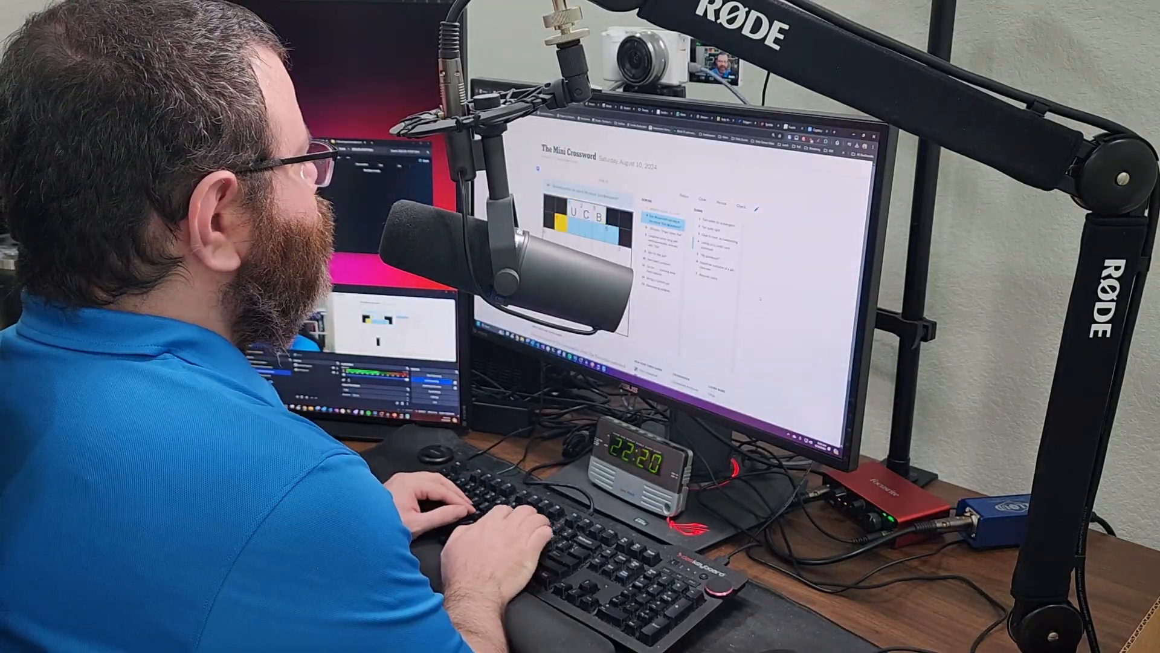
key("Tab")
key("Tab")
key("Tab")
type("fris")
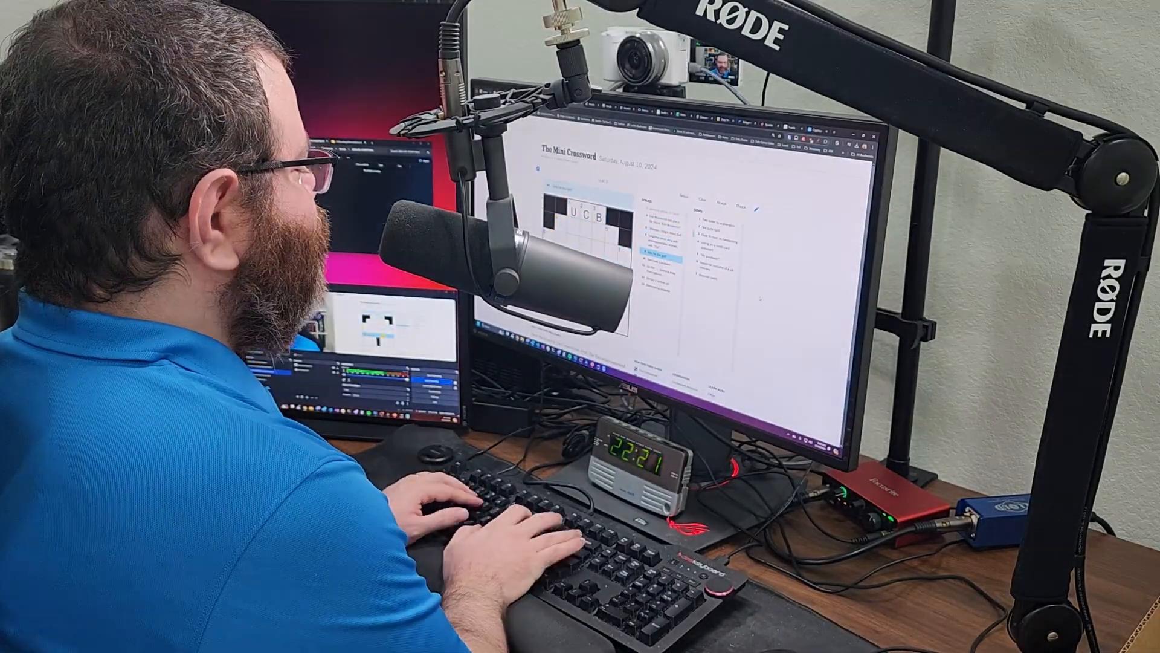
type("bee")
key("Tab")
type("lamren")
key("Tab")
type("cal")
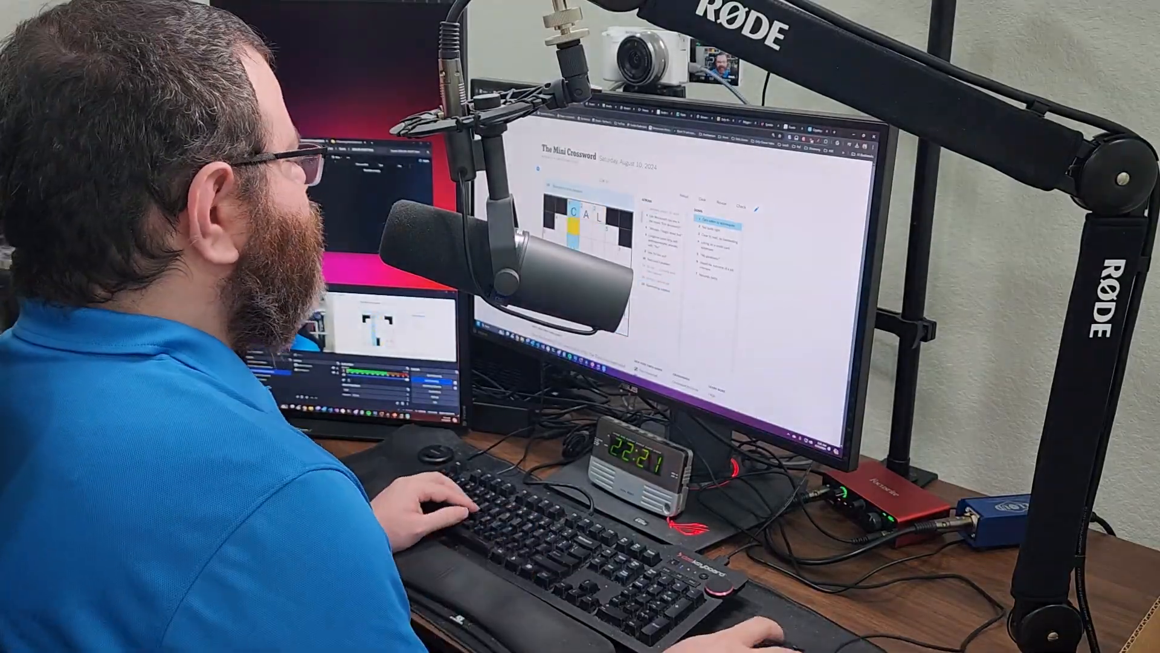
type("arro")
key("Tab")
type("egie")
key("Tab")
key("Tab")
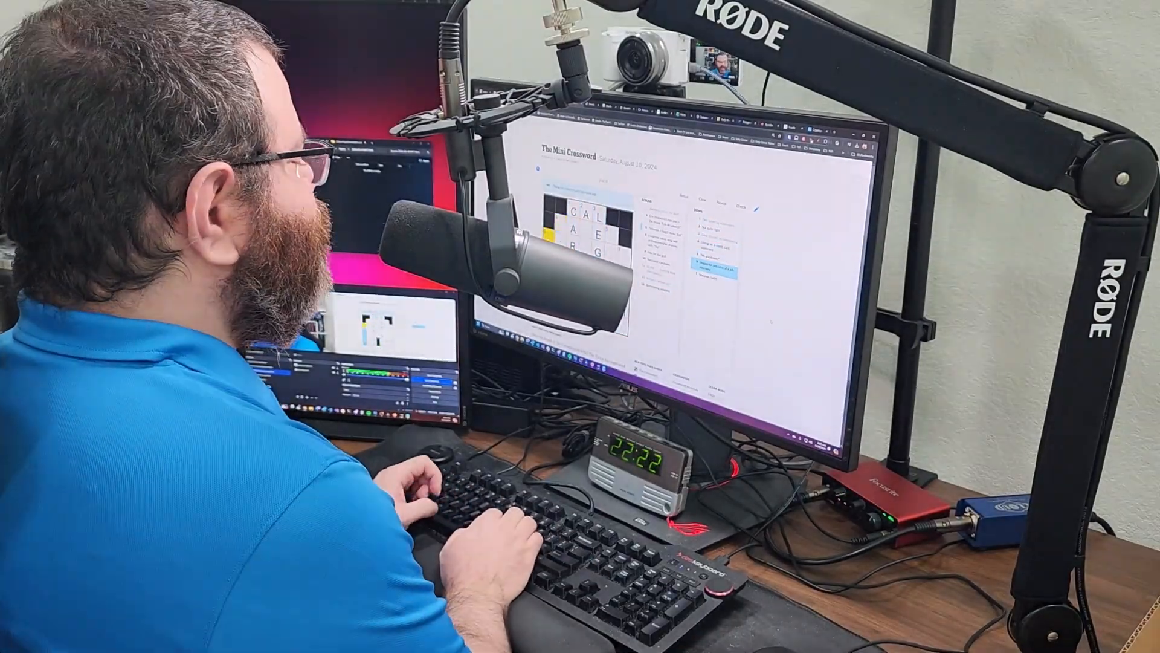
- Complete the remaining answers, including CAMEO and OHRIGHT, fixing 6-Down, then move to Strands
type("ofe")
key("Tab")
key("Tab")
type("hih")
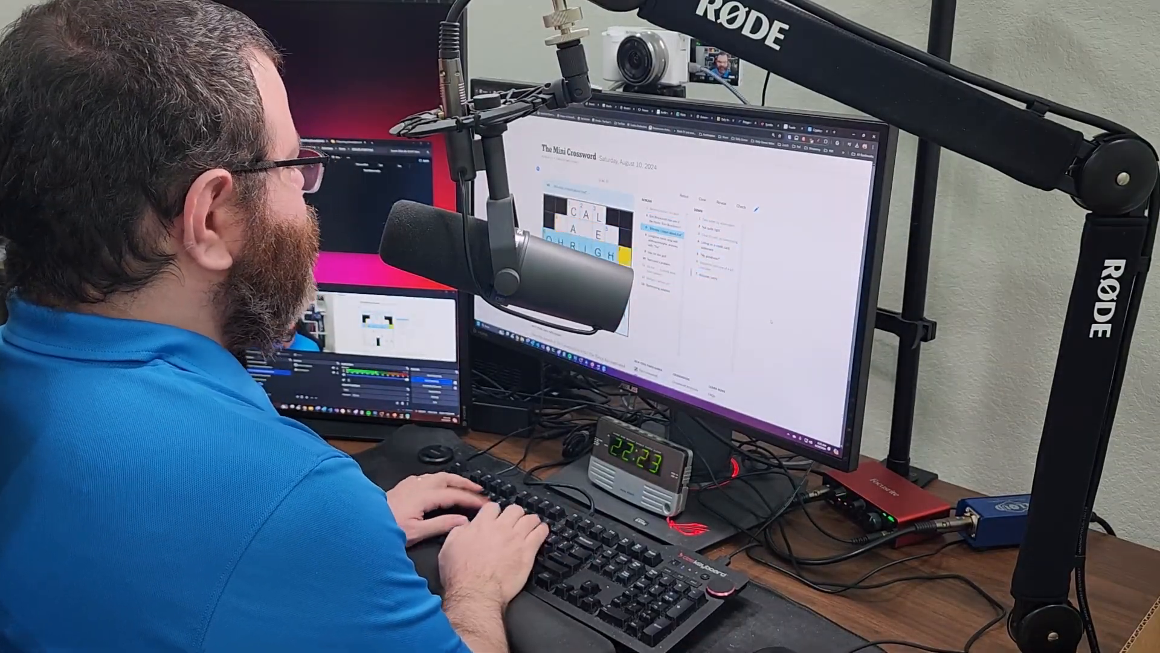
type("t")
key("Tab")
type("asde")
key("Tab")
type("mc")
key("Tab")
type("o")
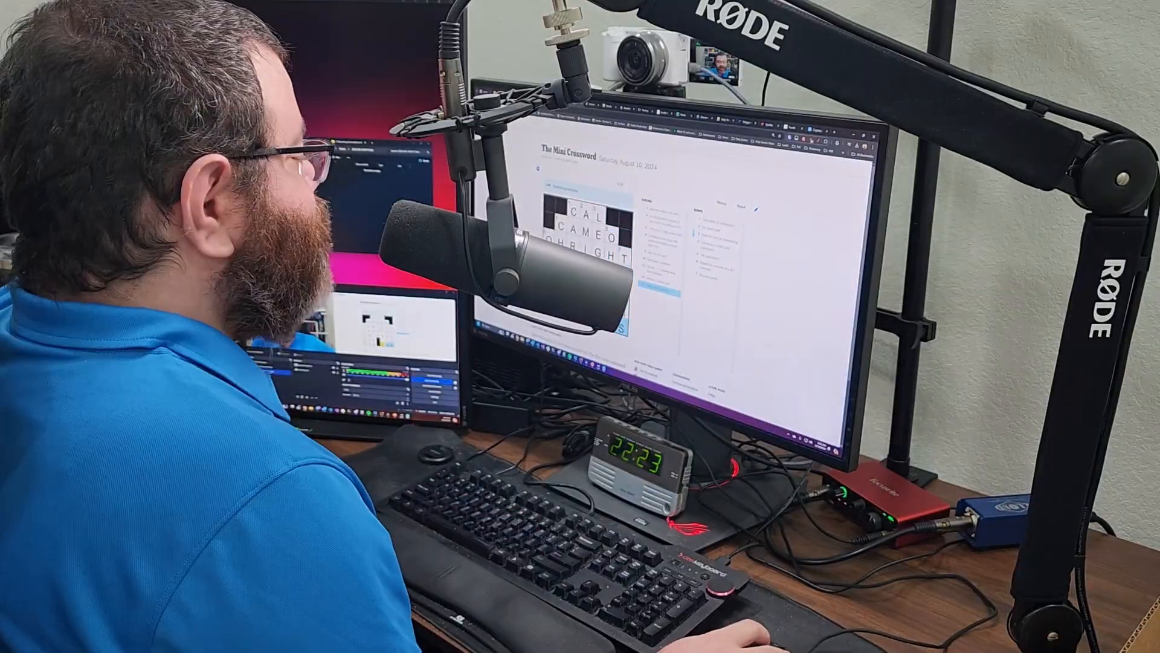
left_click(714, 268)
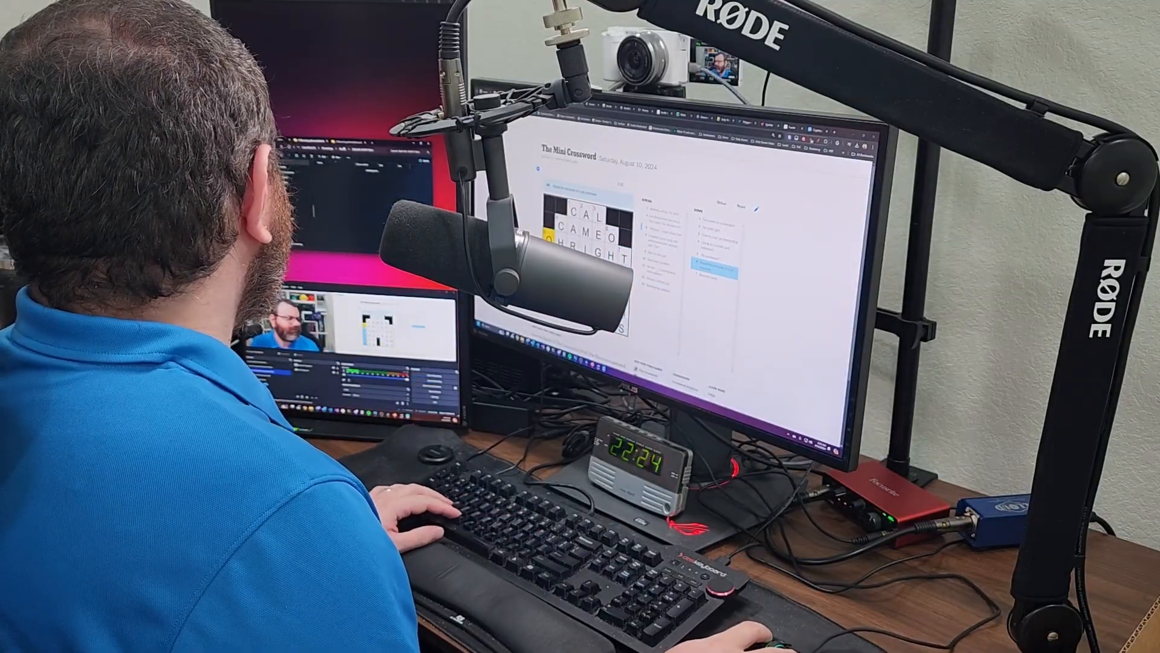
key("ctrl+Tab")
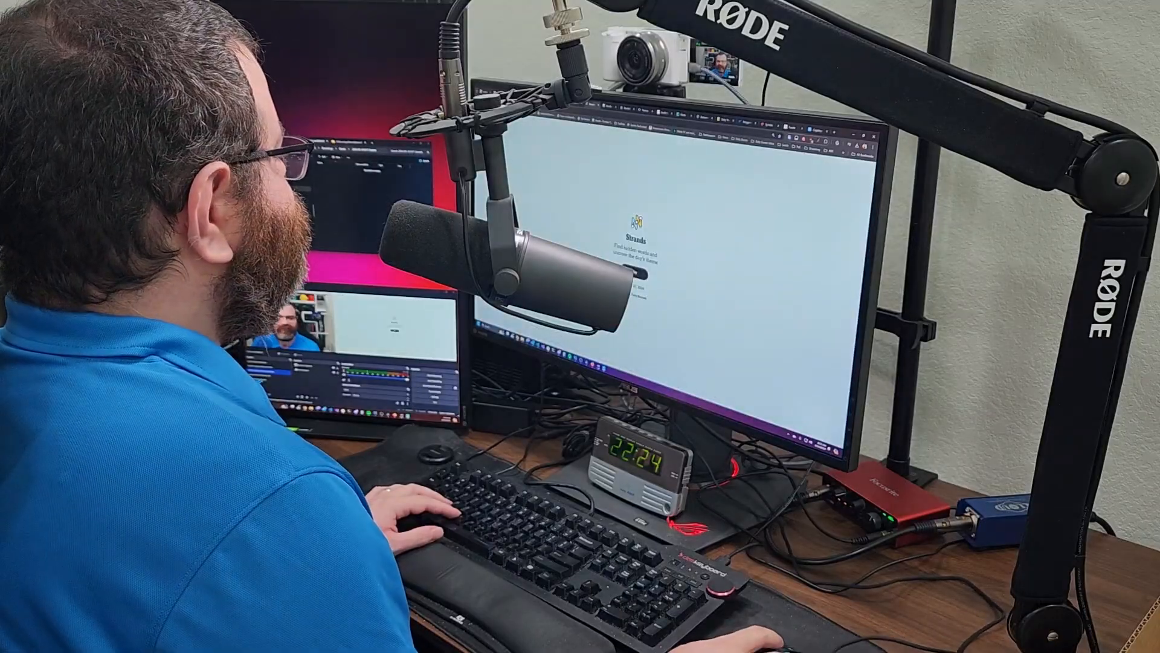
- Capture the Strands August 10, 2024 header and save it as an image
scroll(683, 272, "up", 3)
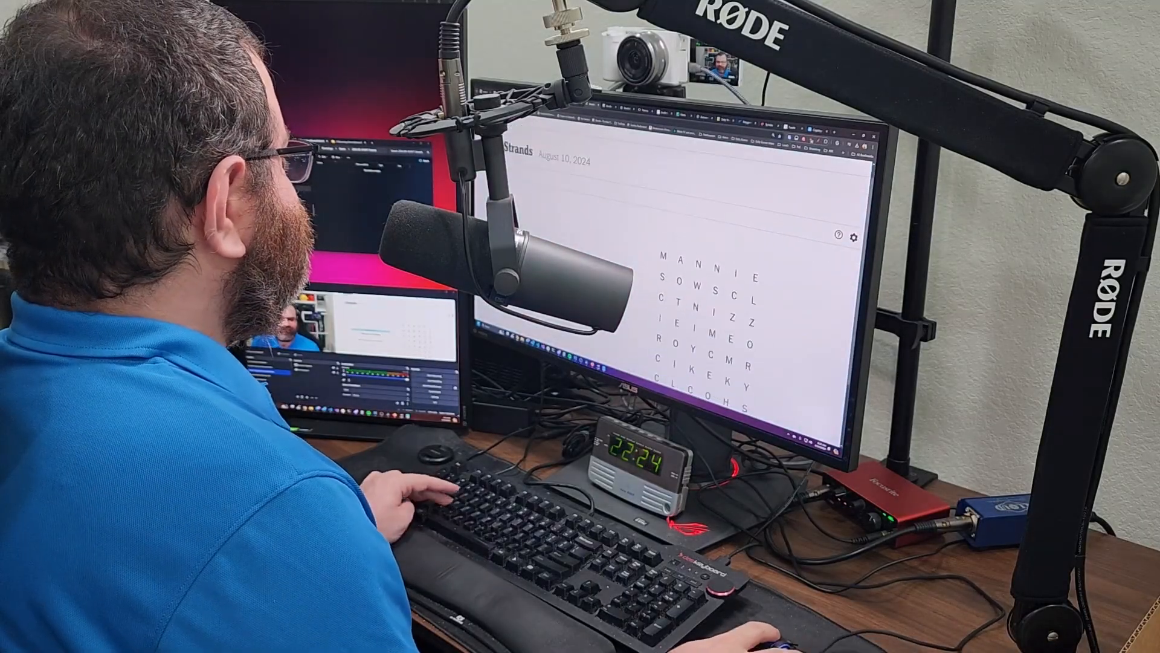
key("super+shift+s")
left_click_drag(501, 150, 597, 185)
key("alt+Tab")
key("ctrl+shift+v")
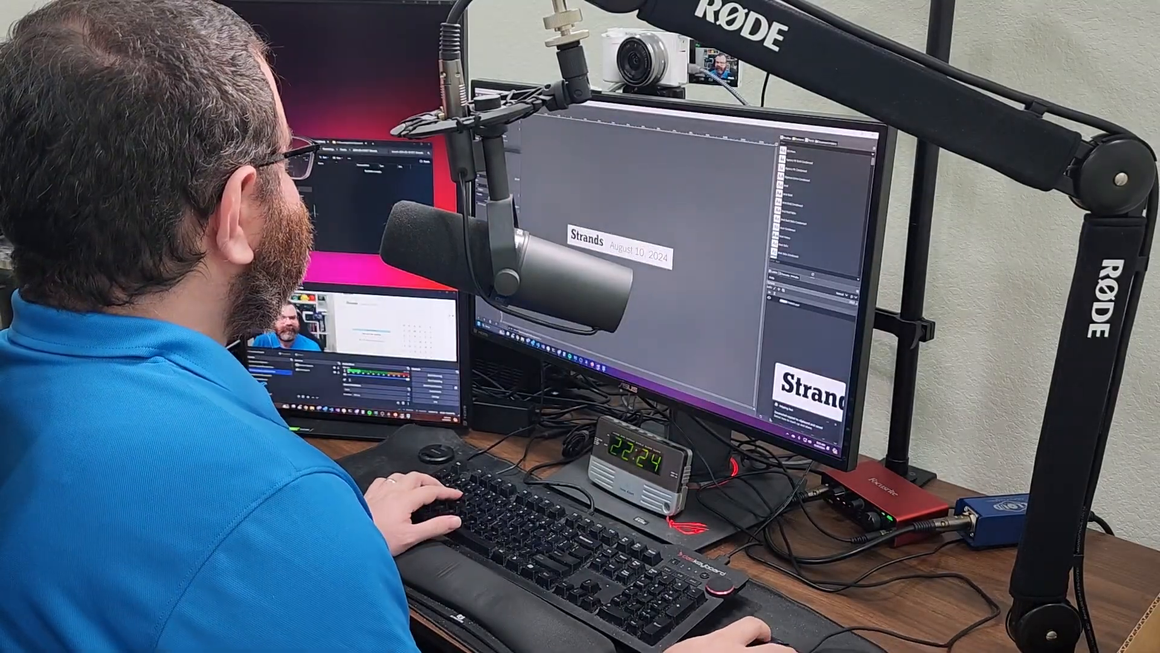
key("ctrl+s")
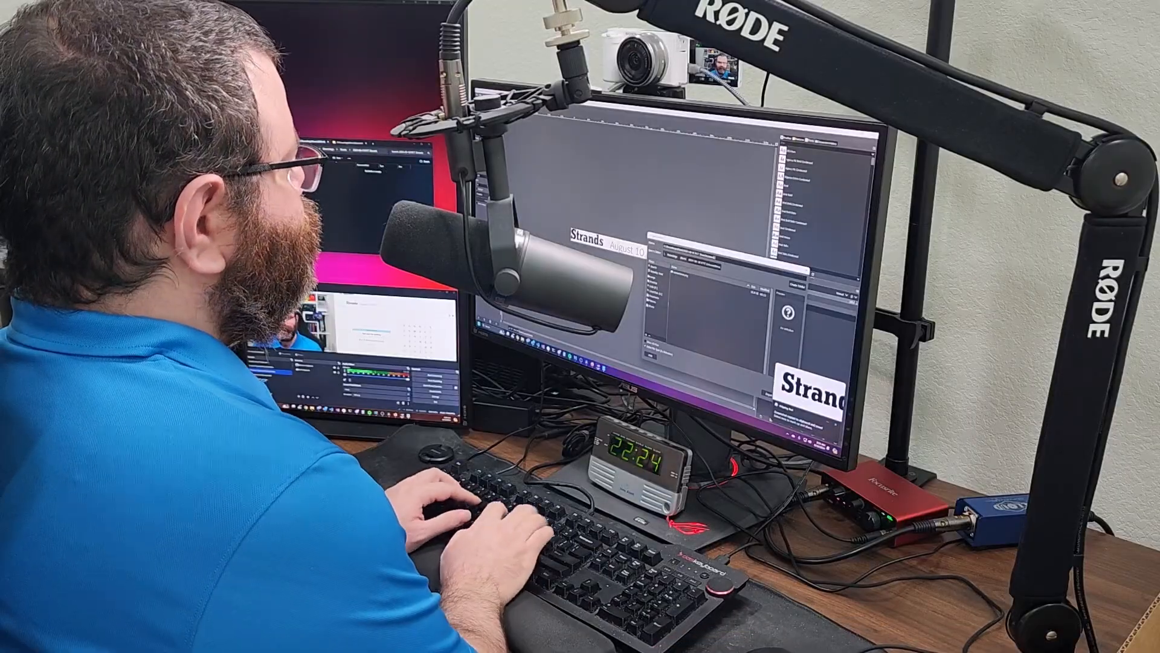
key("Return")
- Resume the recording and find the theme words CONTROL and MEMORY in Strands
key("alt+Tab")
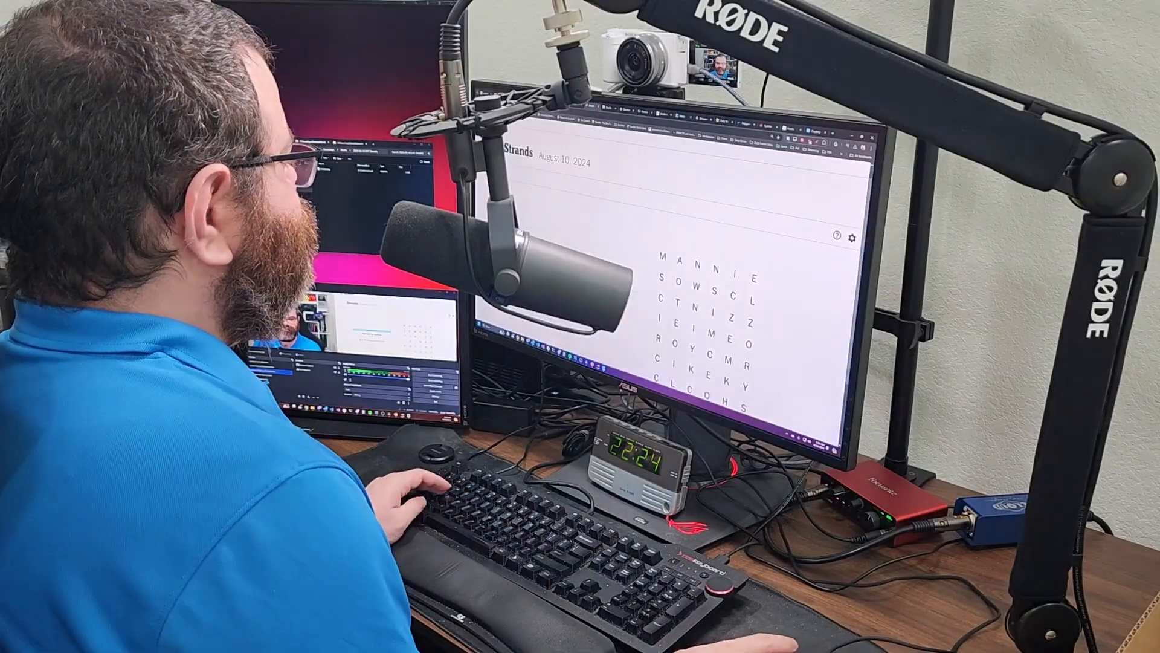
left_click(432, 381)
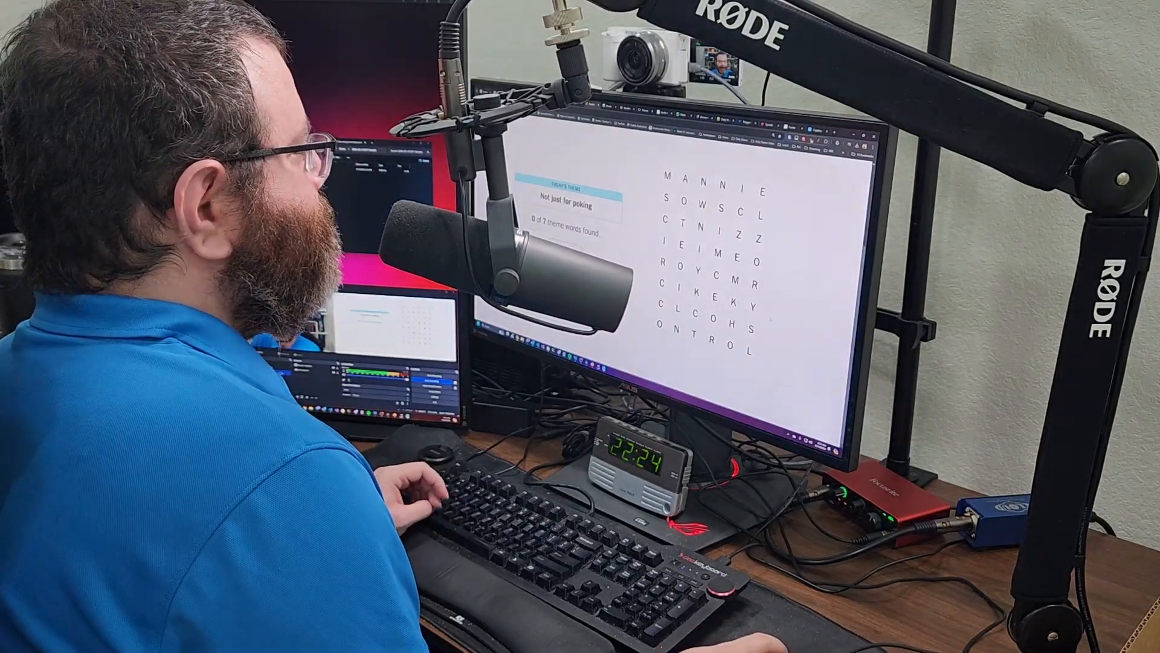
mouse_move(739, 235)
left_mouse_down()
mouse_move(667, 176)
mouse_move(762, 191)
left_mouse_up()
left_click_drag(661, 303, 751, 329)
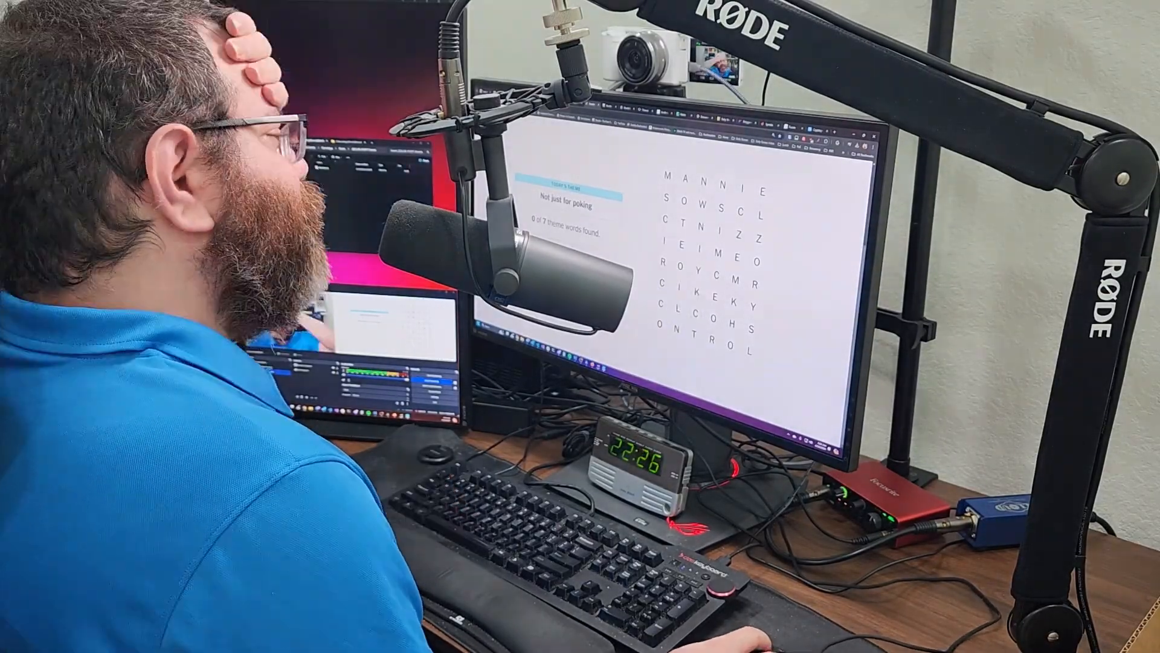
left_click_drag(660, 303, 749, 351)
left_click_drag(717, 253, 763, 191)
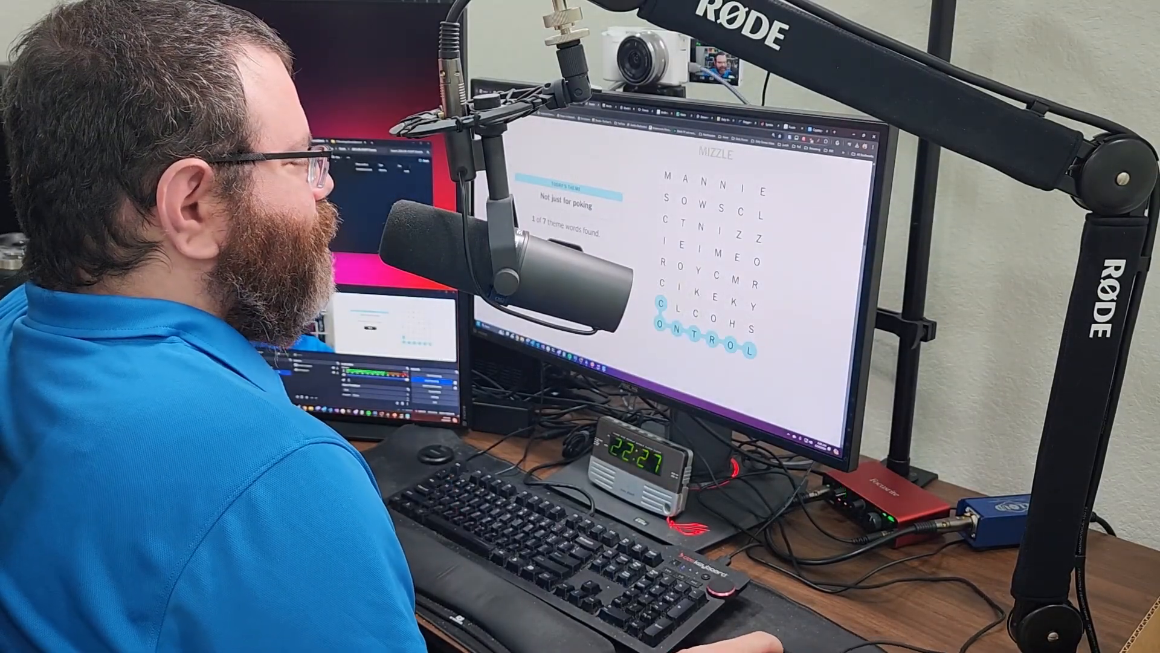
left_click_drag(667, 198, 664, 241)
left_click(662, 261)
left_click_drag(733, 324, 699, 270)
left_click_drag(739, 234, 763, 191)
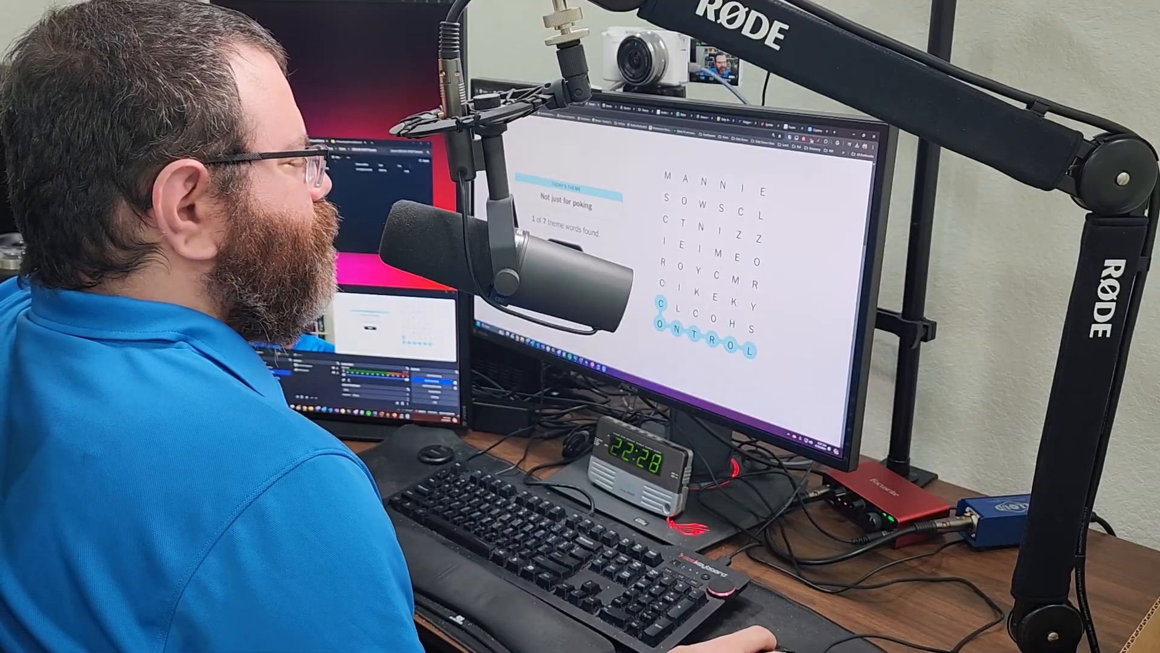
left_click_drag(668, 175, 722, 184)
left_click_drag(718, 254, 753, 306)
- Find spangram STICKS plus HOCKEY, LICORICE, SWIZZLE and CINNAMON for a Perfect result
left_click(732, 324)
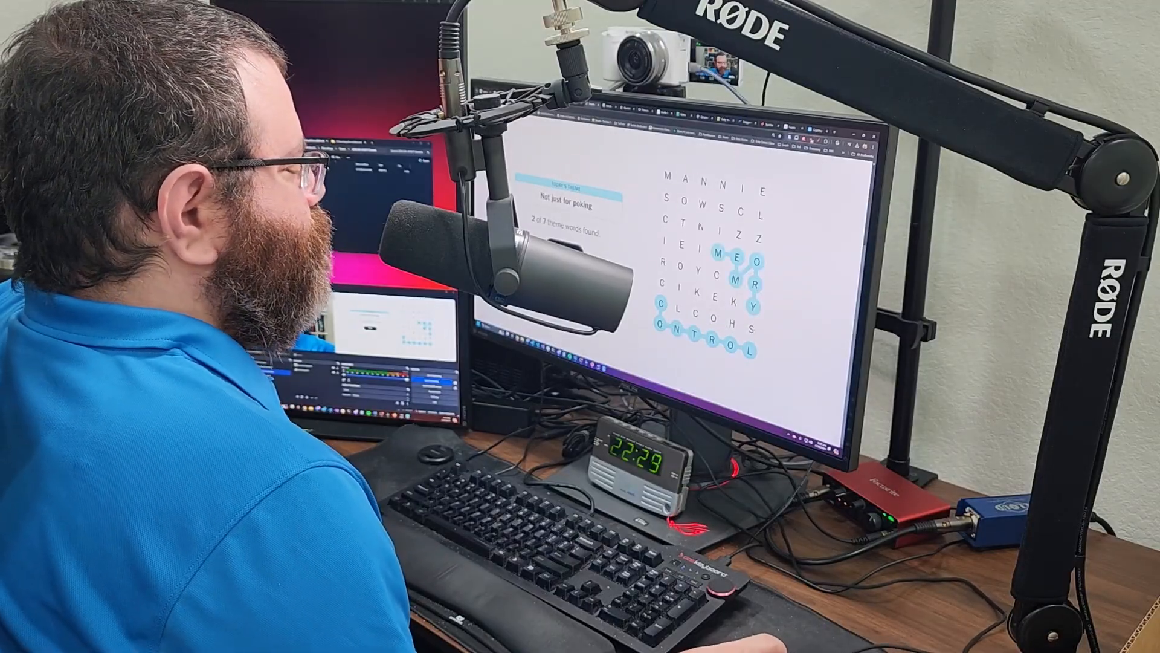
left_click_drag(662, 283, 697, 292)
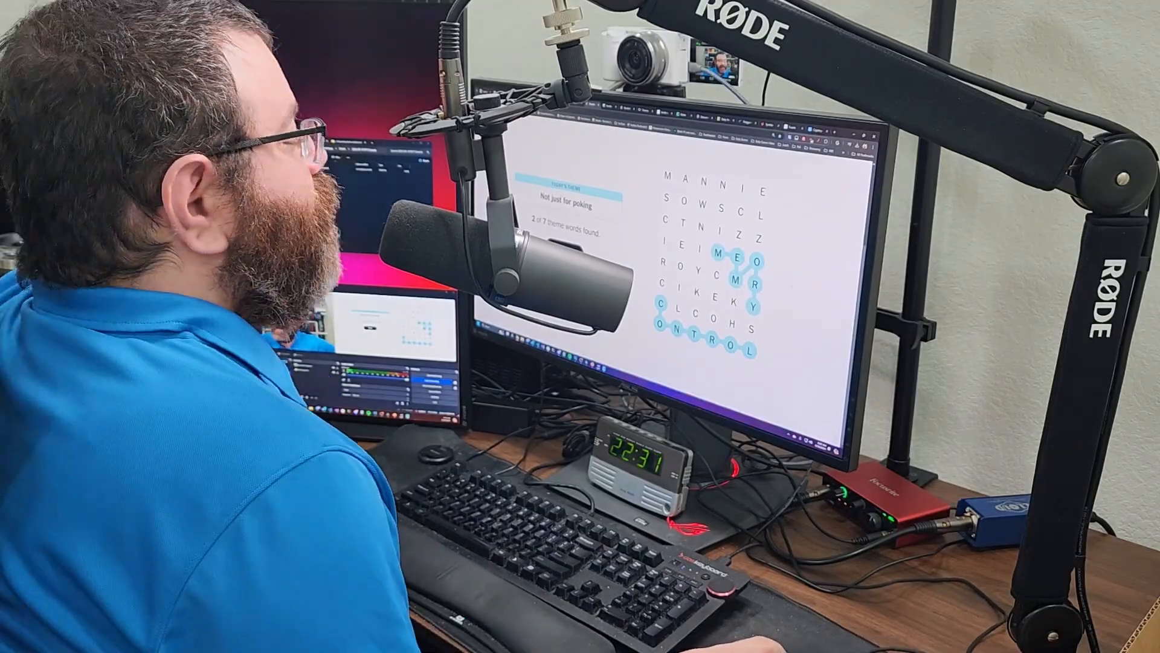
mouse_move(666, 198)
left_mouse_down()
mouse_move(751, 328)
mouse_move(698, 271)
left_mouse_up()
left_click_drag(678, 308, 682, 245)
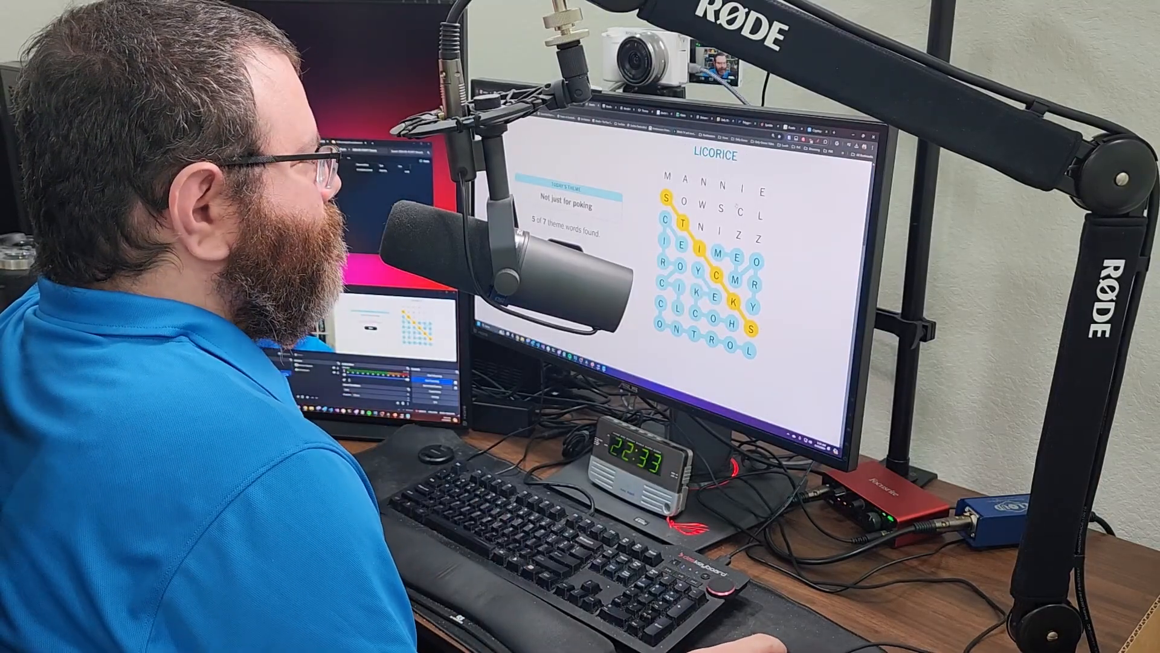
left_click_drag(721, 208, 762, 193)
left_click_drag(741, 212, 701, 227)
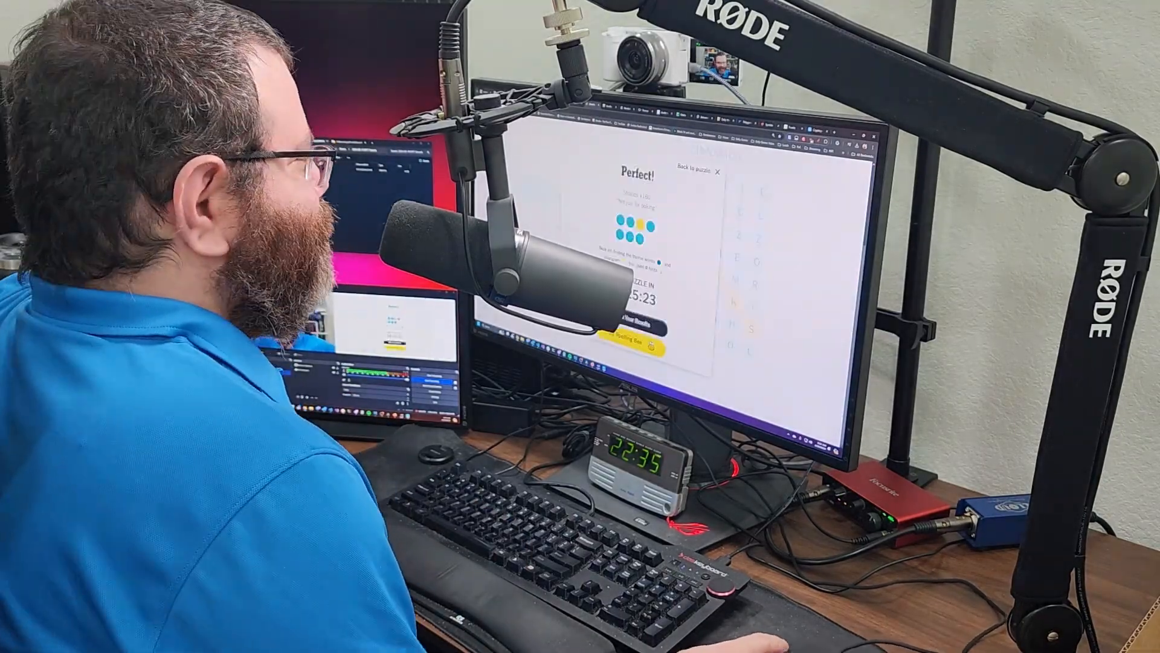
left_click(806, 254)
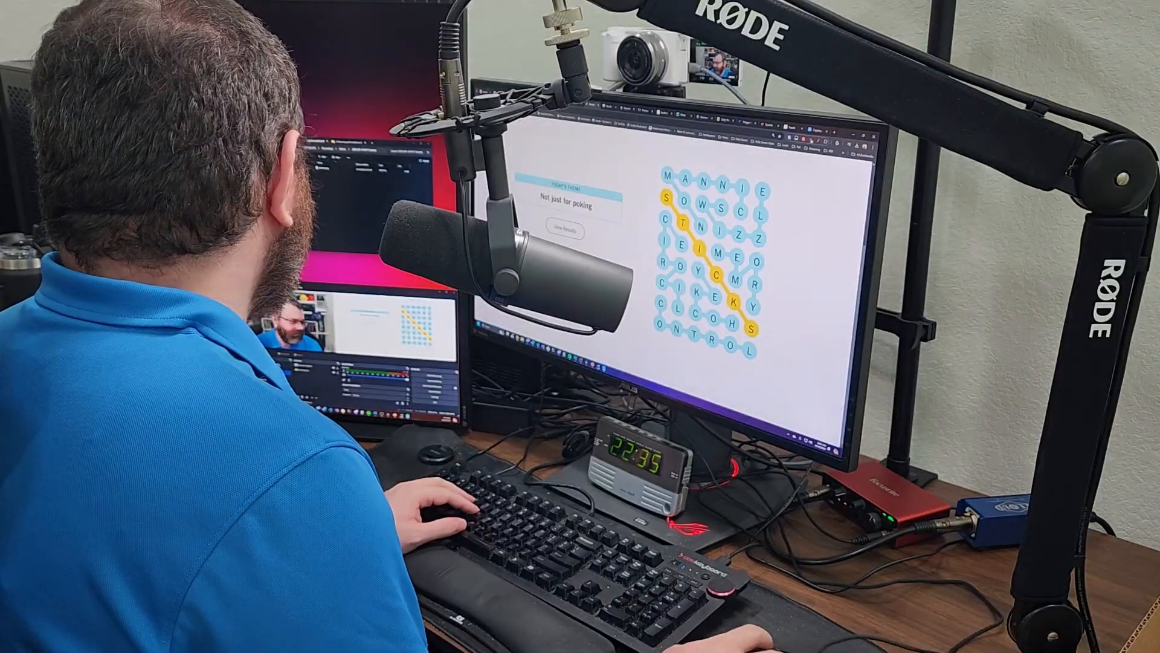
- Open the empty destination folder and switch to the Wordle start page
double_click(335, 169)
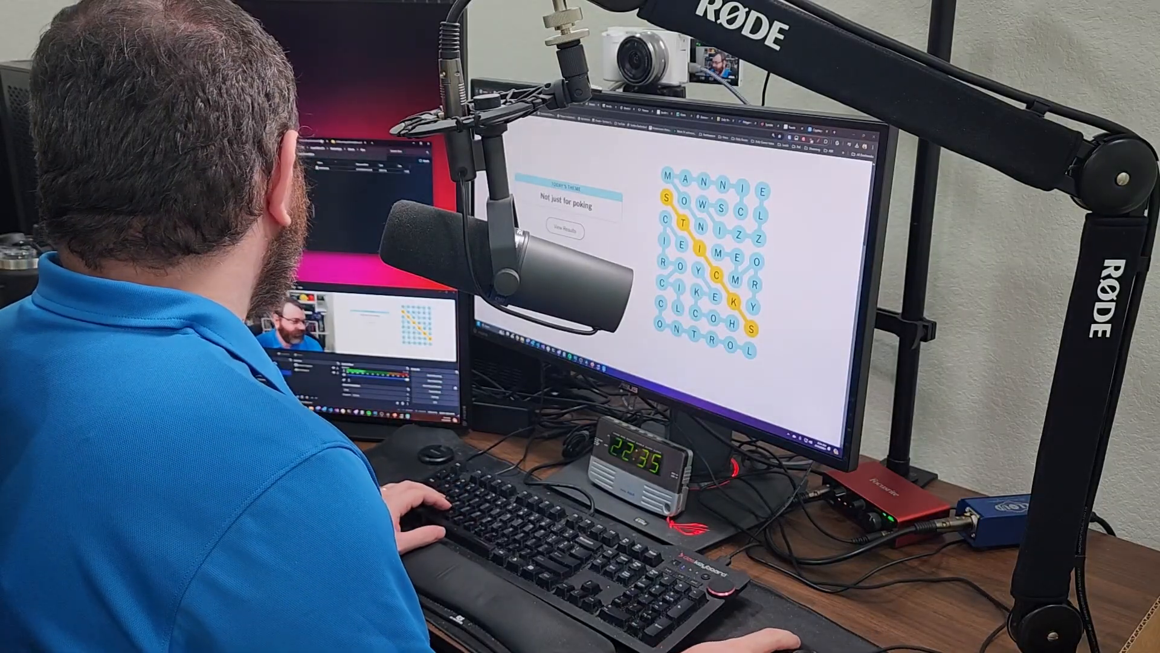
double_click(334, 171)
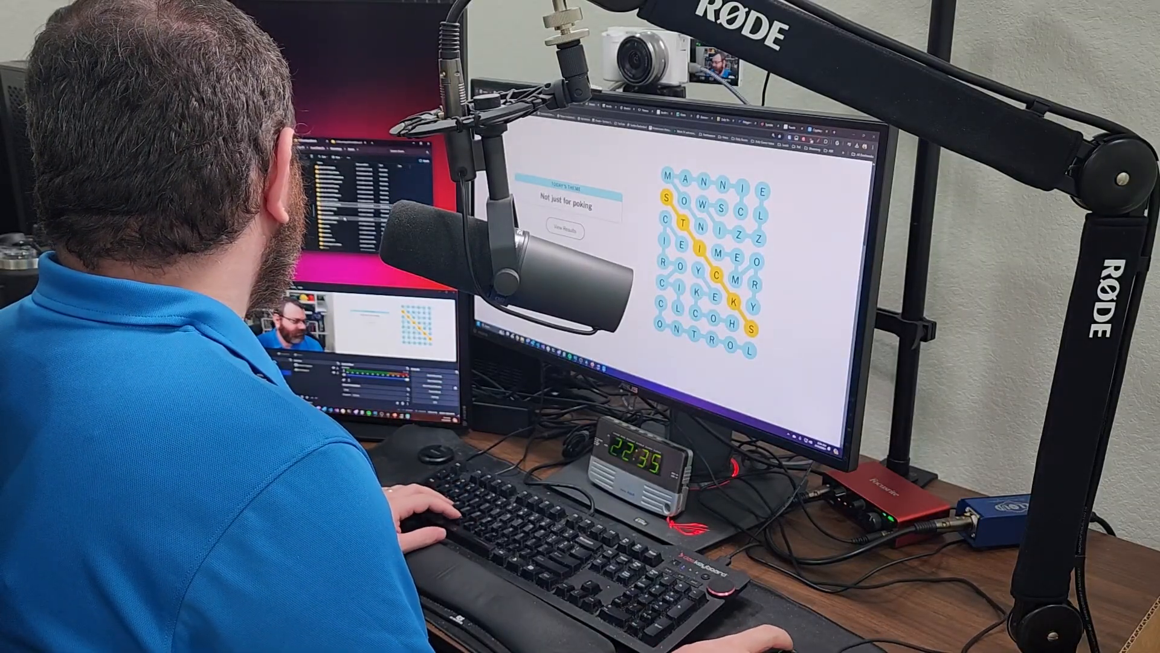
double_click(354, 234)
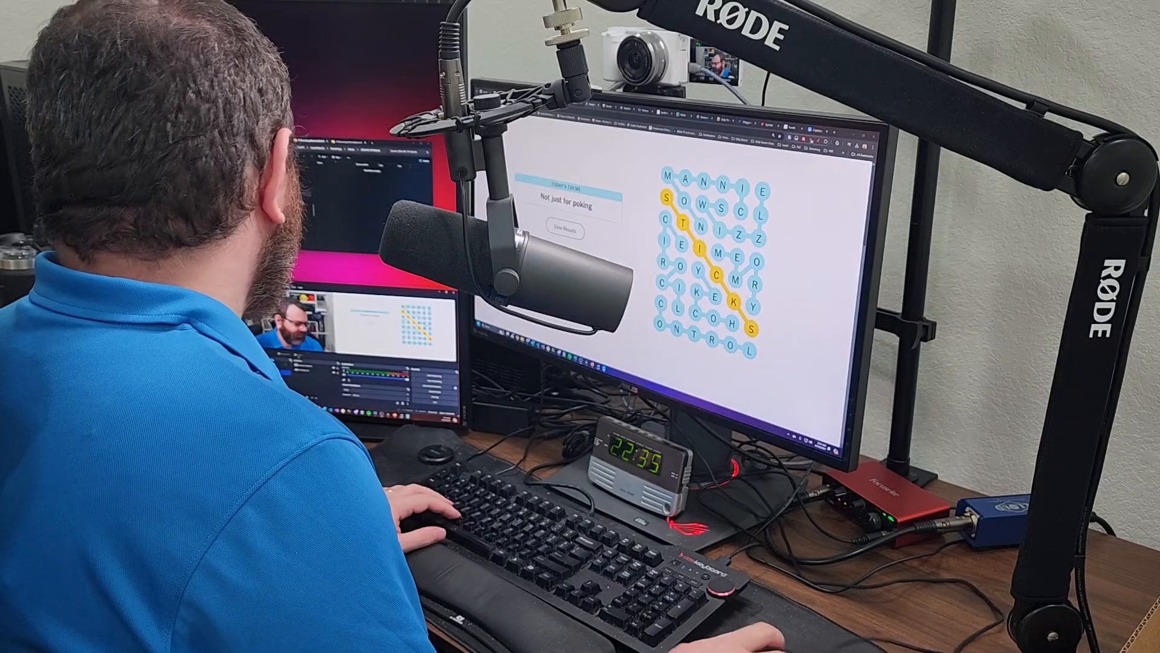
left_click(610, 105)
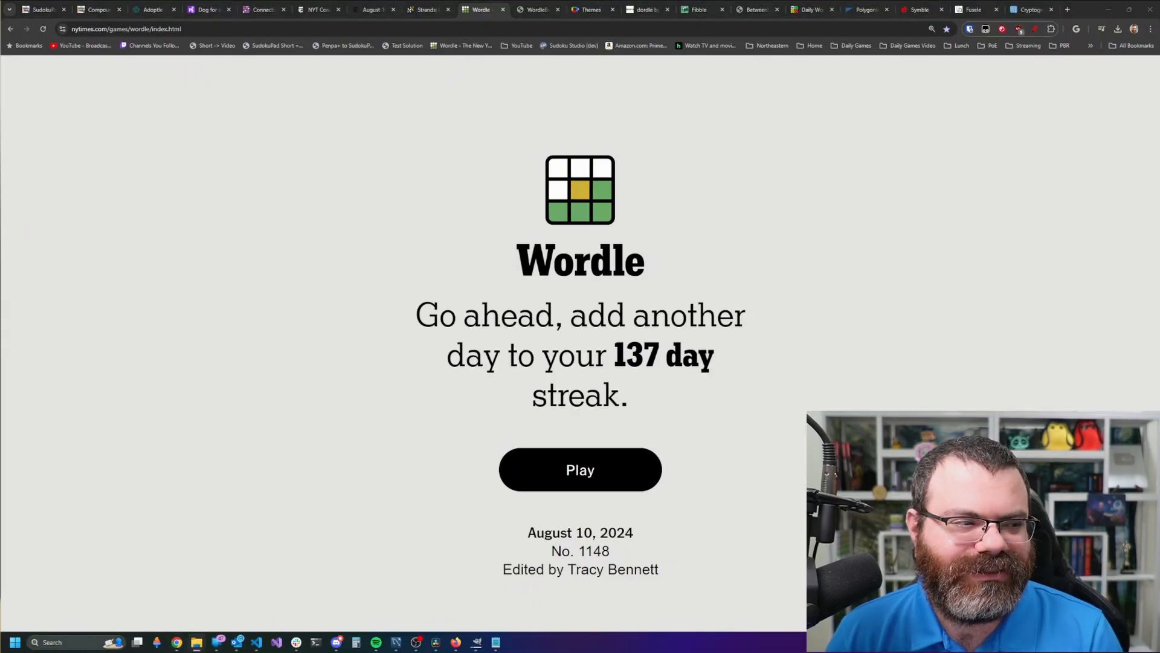
- Launch the Wordle Firefox shortcut from the TikTok Firefoxes folder
mouse_move(197, 648)
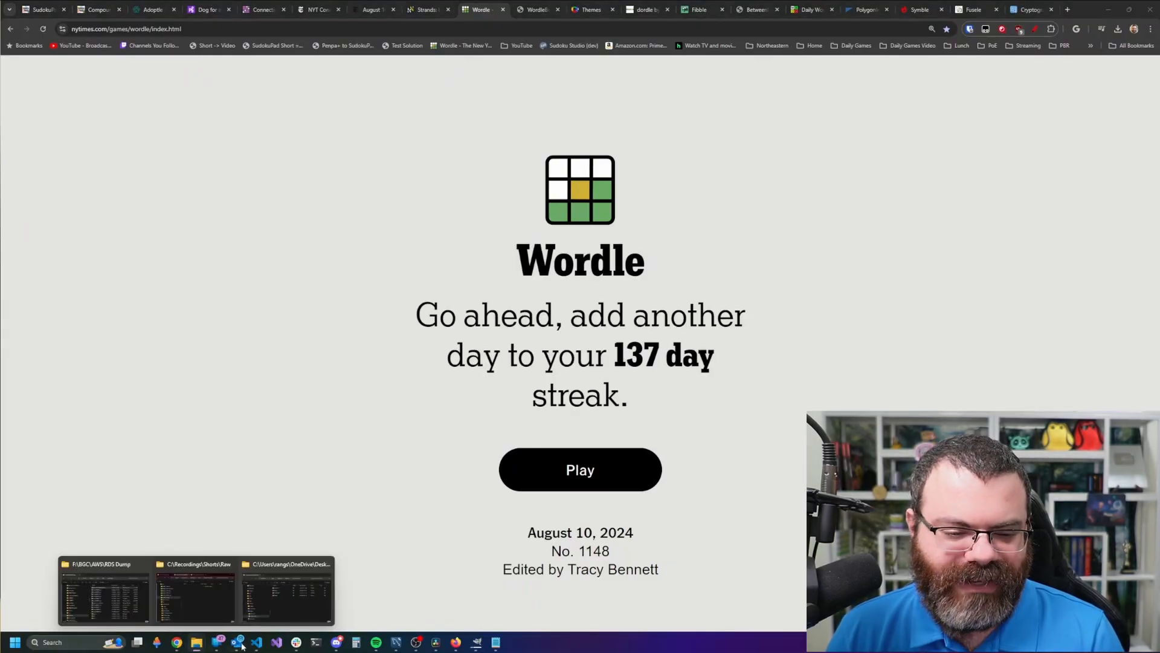
left_click(288, 593)
left_click_drag(373, 237, 484, 157)
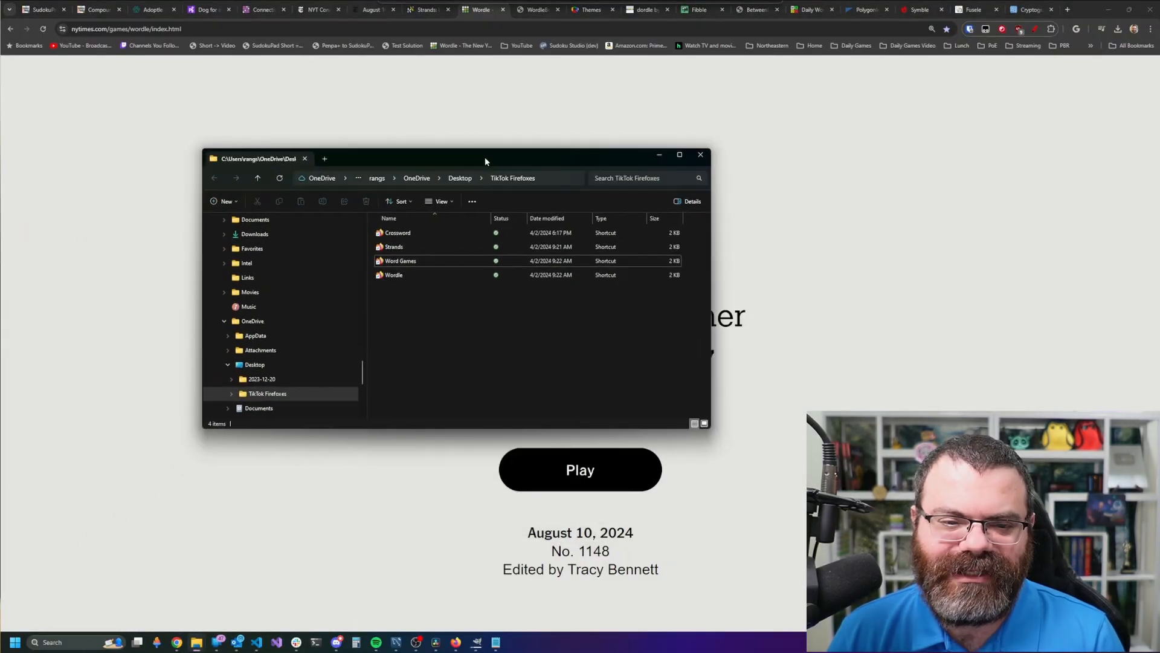
double_click(421, 277)
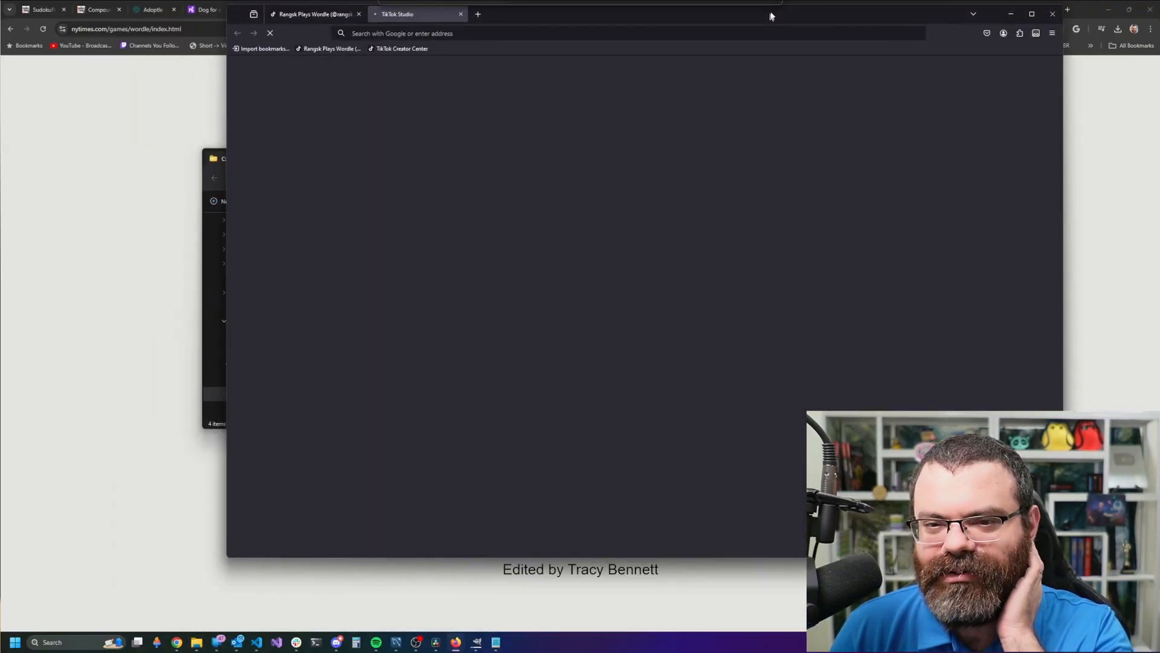
- Open the Aug 9th Wordle video from the profile, check its ending, then reload and pause it
left_click_drag(770, 16, 753, 56)
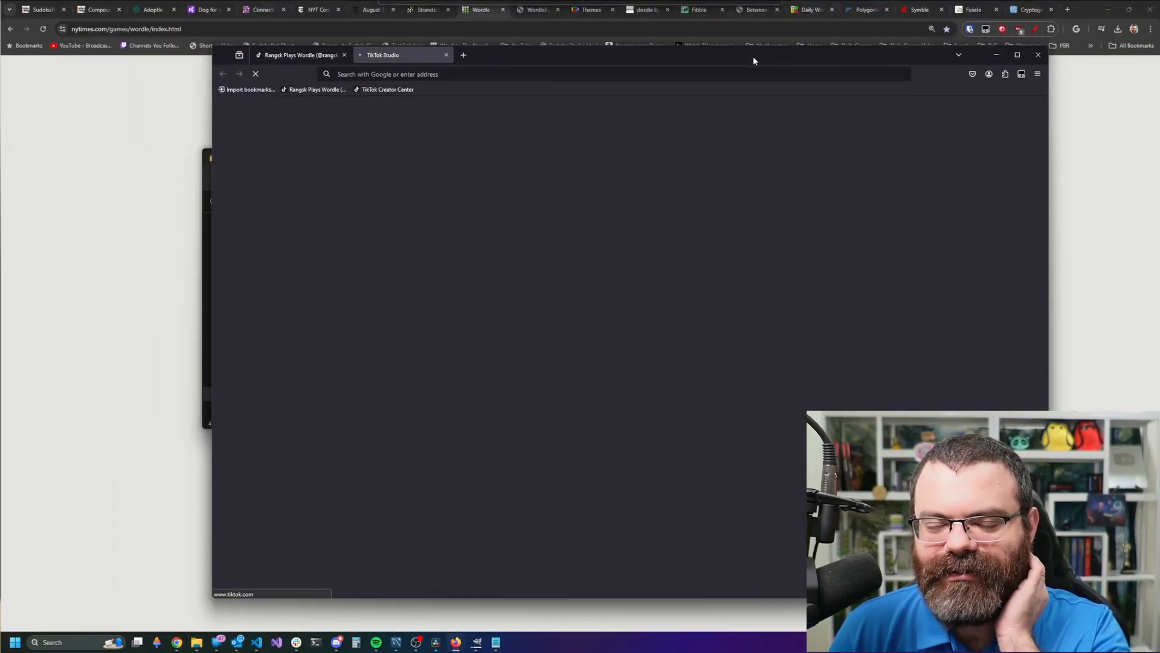
left_click(311, 56)
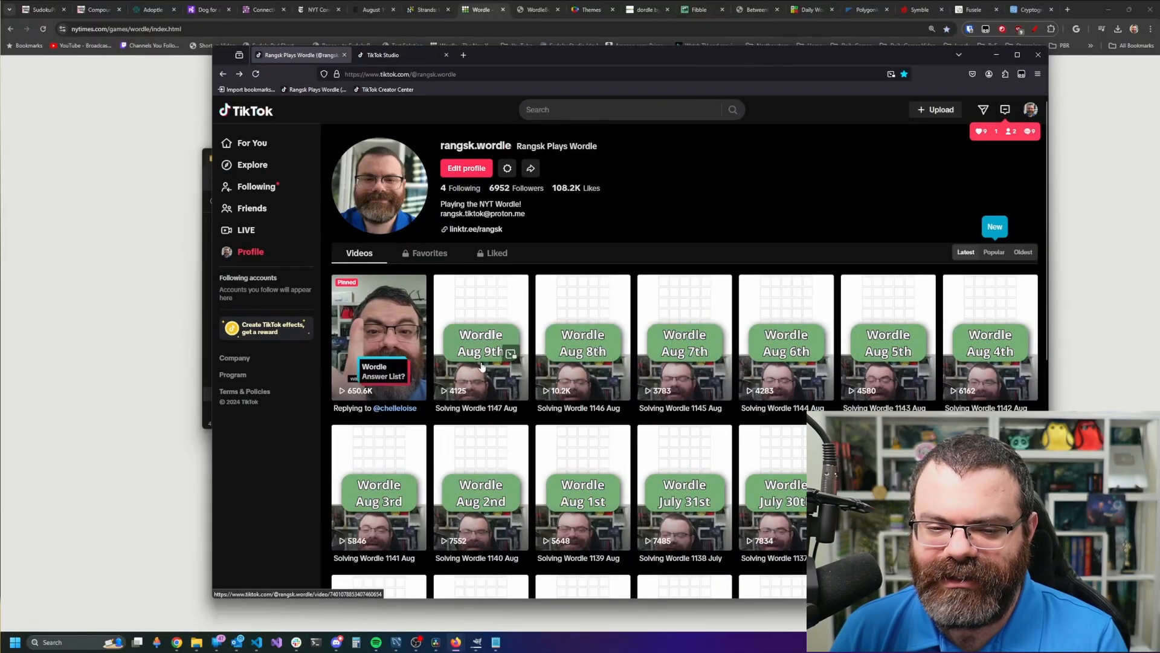
left_click(482, 366)
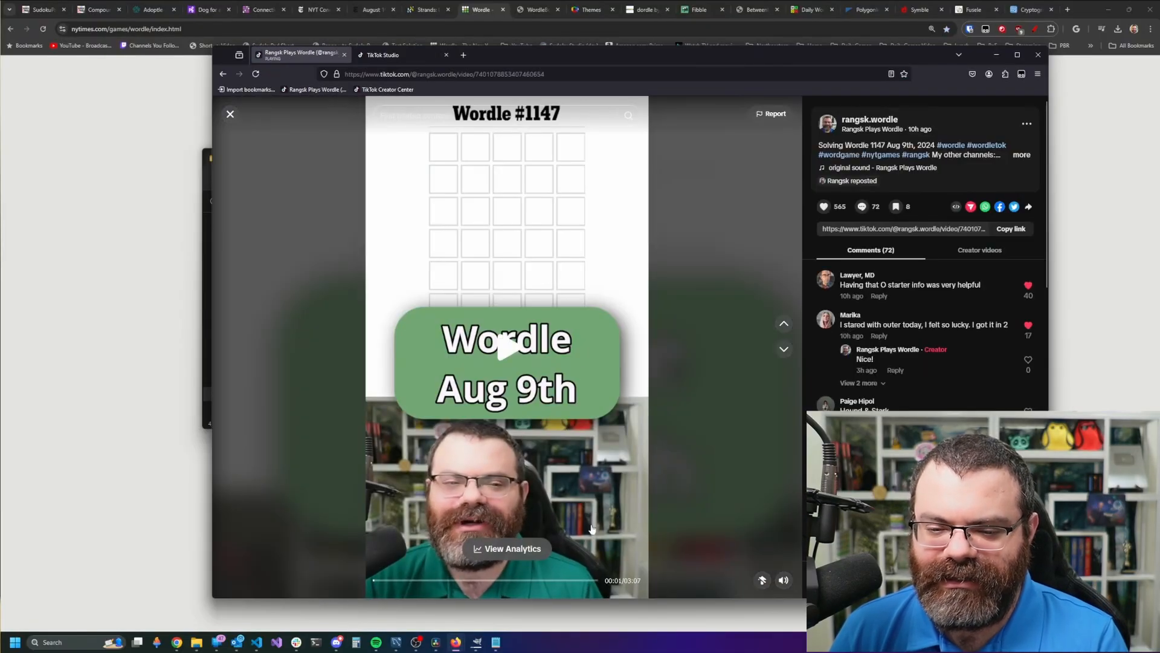
left_click(581, 581)
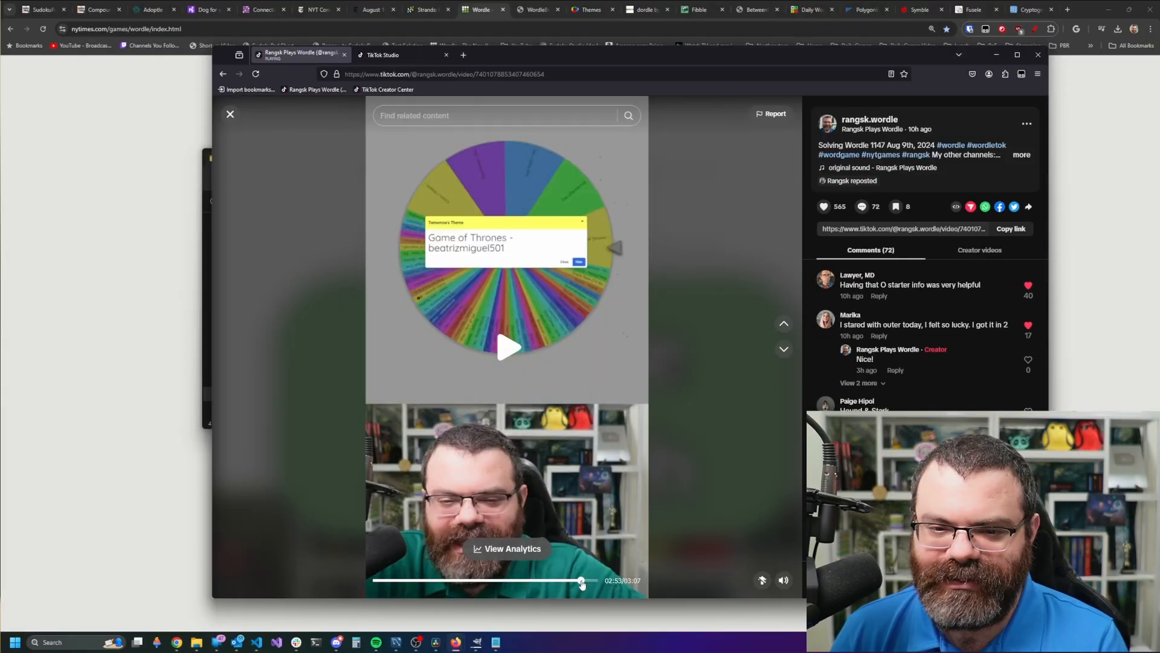
left_click(490, 75)
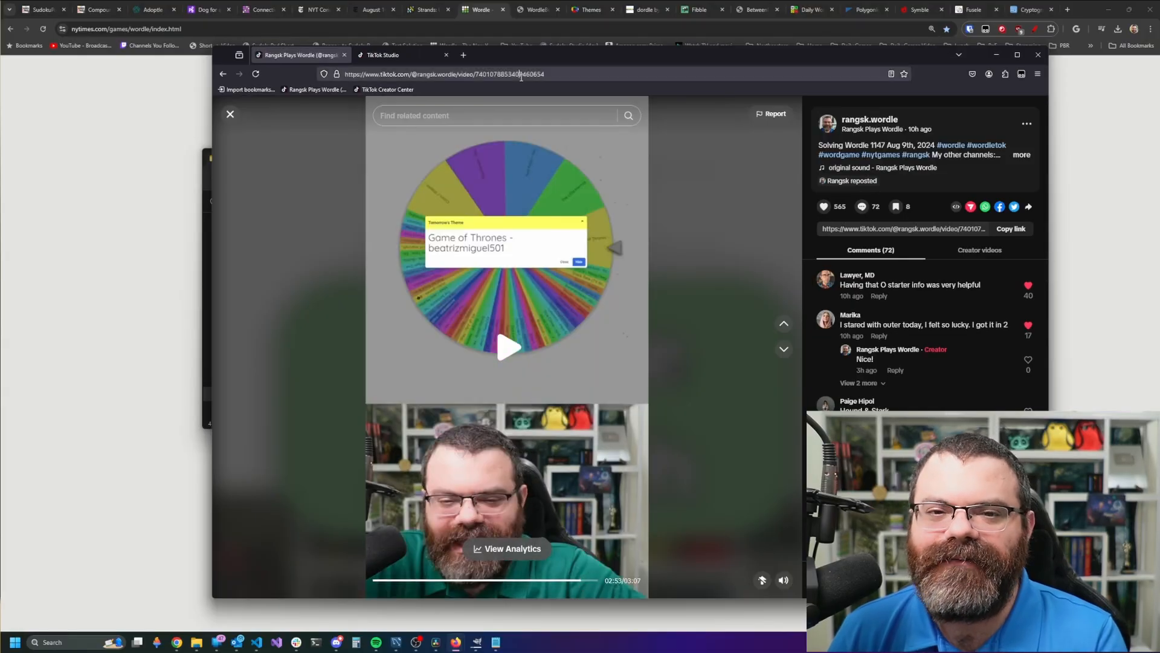
key("Return")
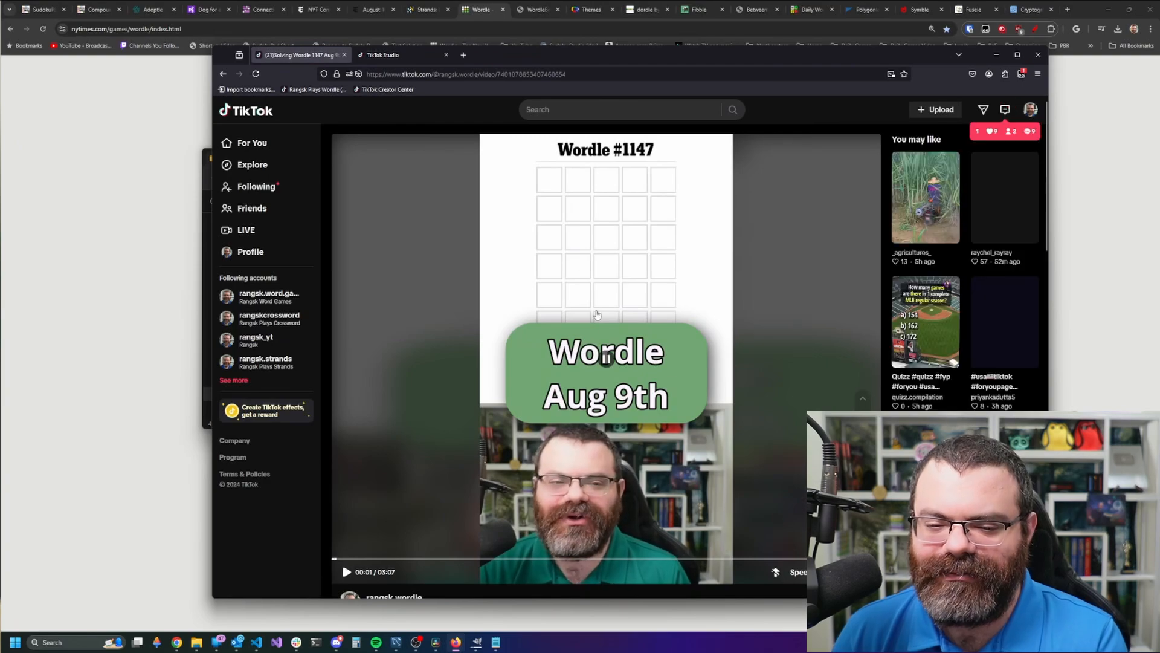
left_click(620, 357)
- Scroll through the video's 72 comments to the end
scroll(621, 357, "down", 5)
scroll(619, 356, "down", 2)
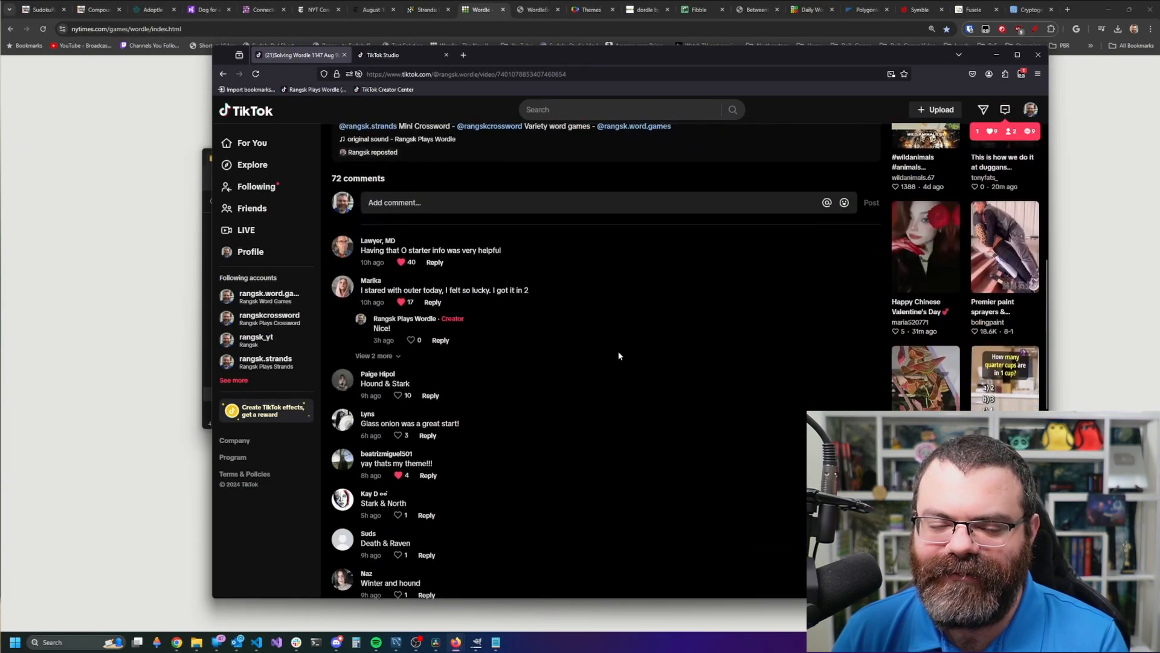
scroll(613, 374, "up", 1)
scroll(623, 370, "down", 10)
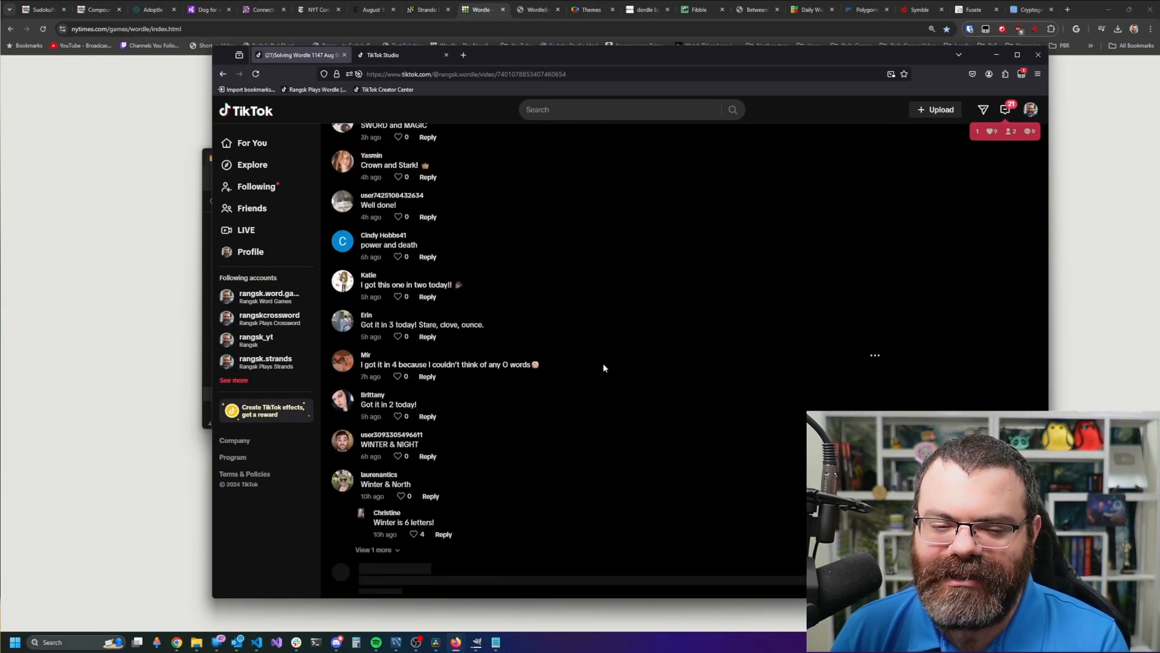
scroll(595, 387, "down", 5)
scroll(588, 394, "down", 8)
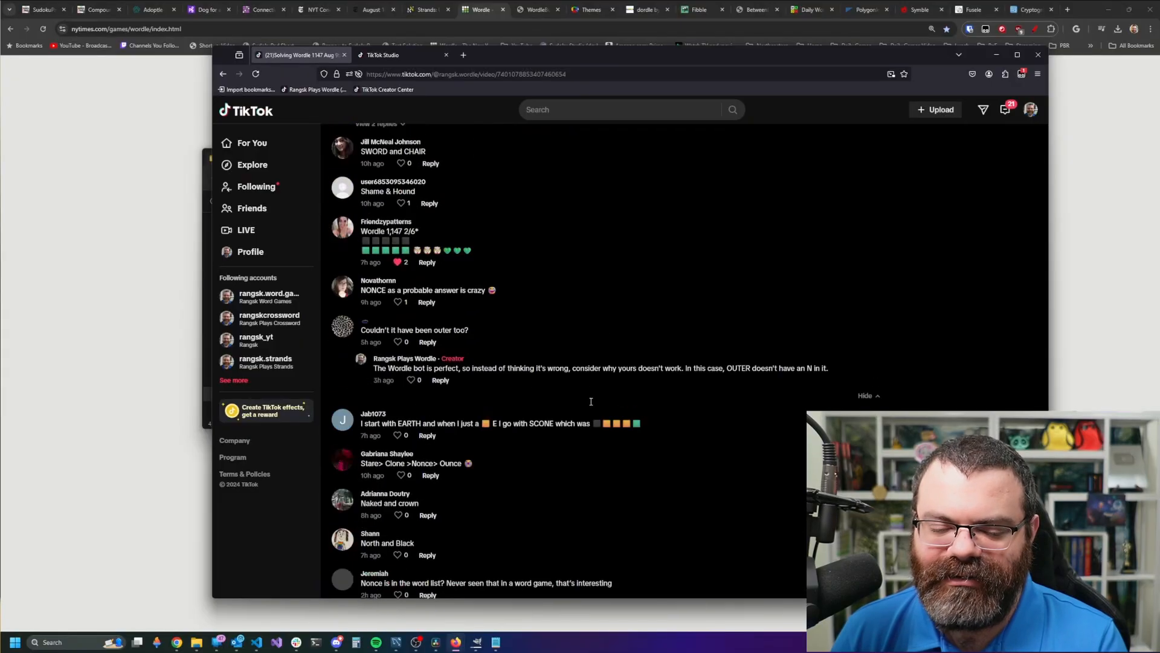
scroll(596, 400, "down", 4)
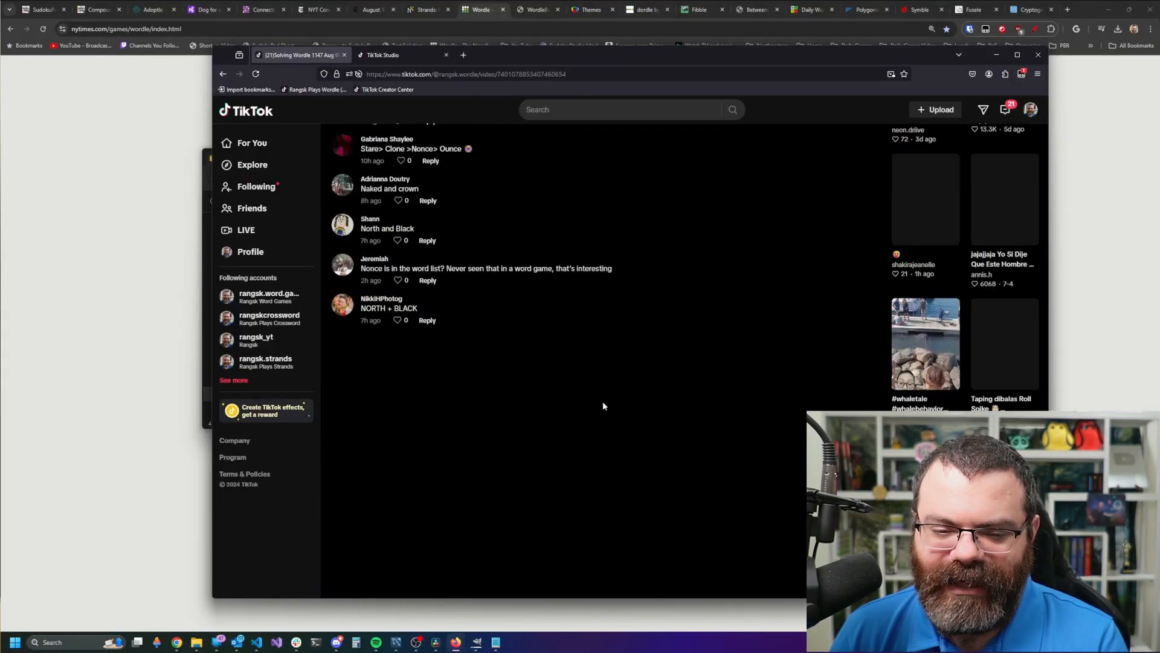
scroll(593, 387, "up", 1)
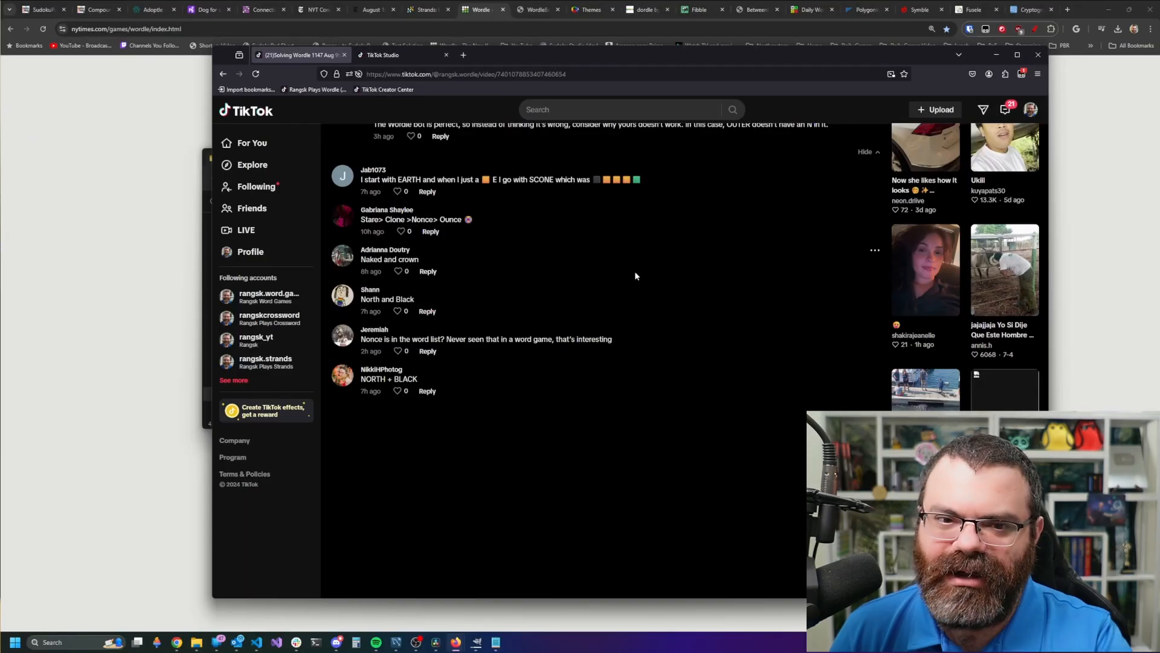
- Open Web Developer Tools via More tools and run copy(extractComments()) in the console
left_click(1039, 74)
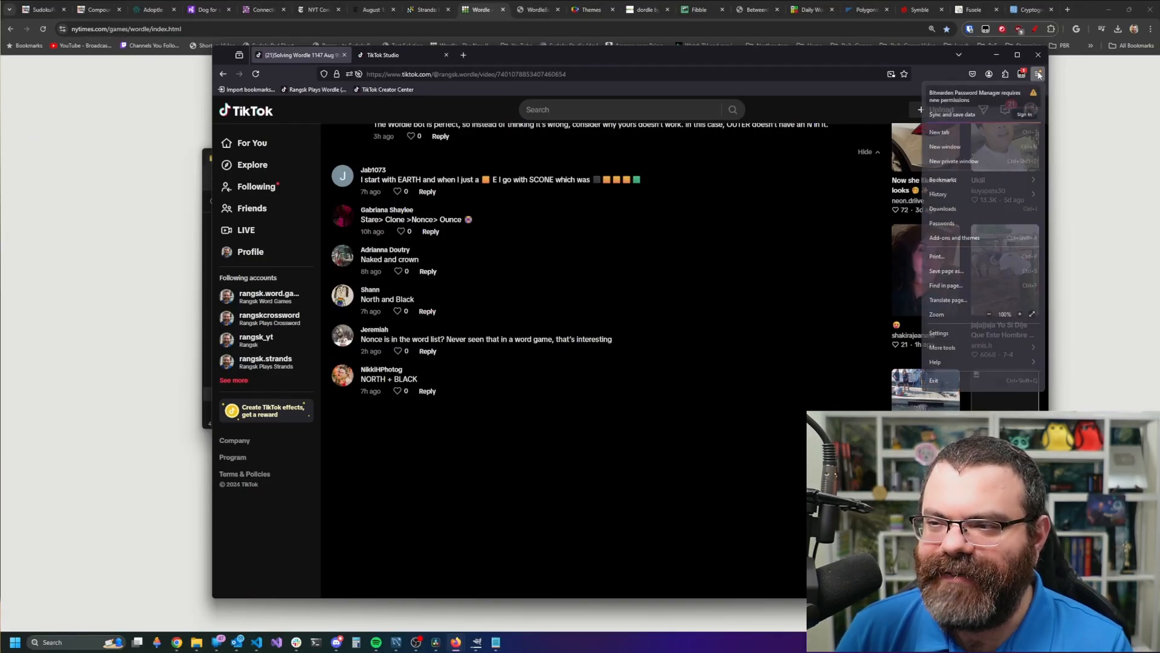
left_click(941, 347)
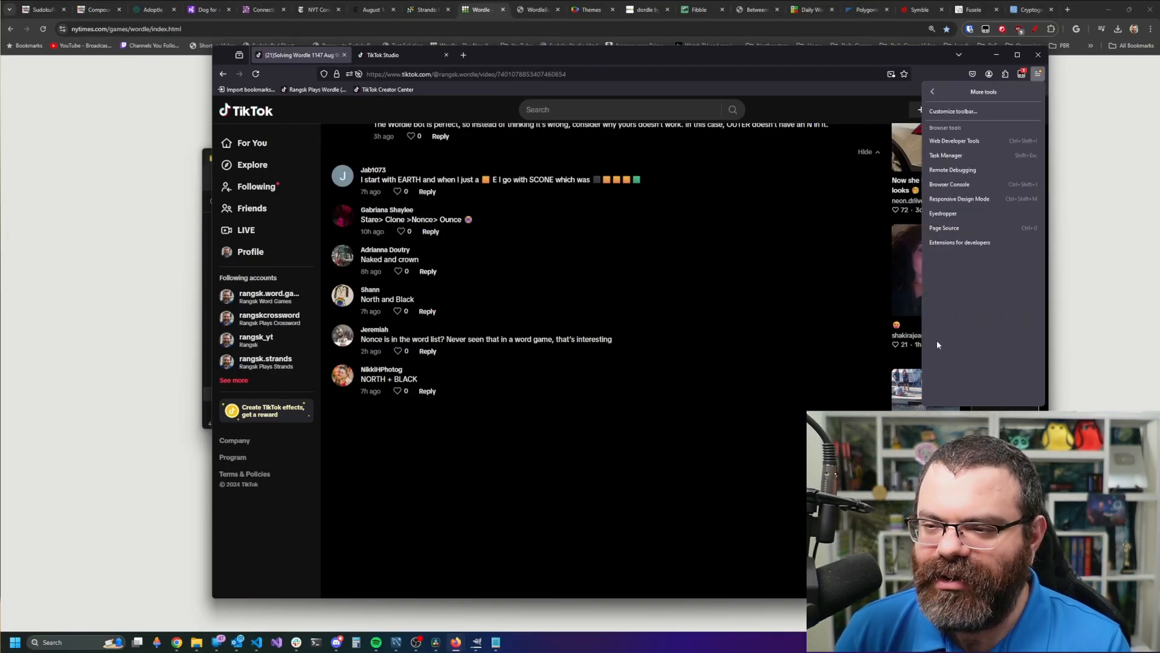
left_click(944, 155)
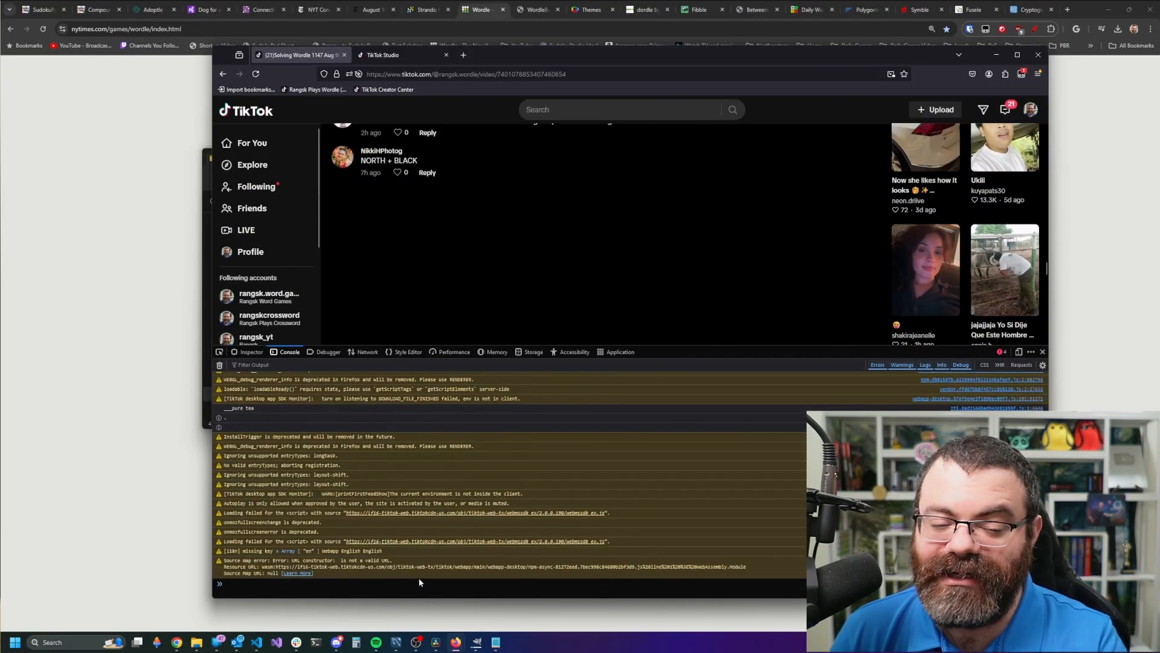
left_click_drag(563, 61, 556, 47)
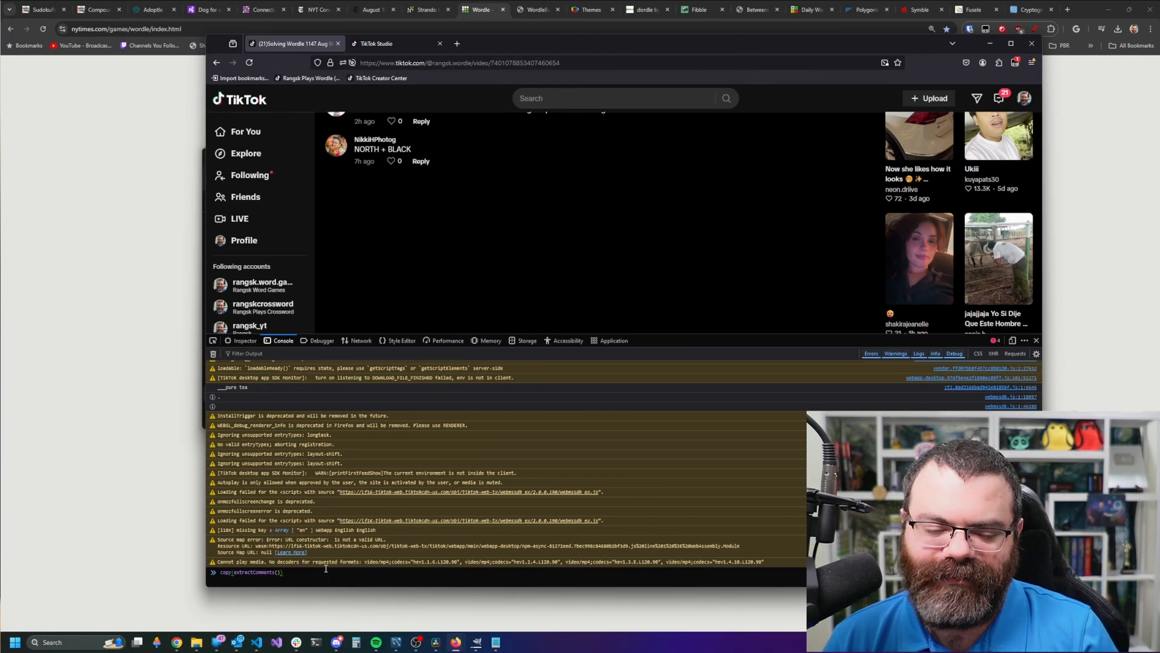
key("Return")
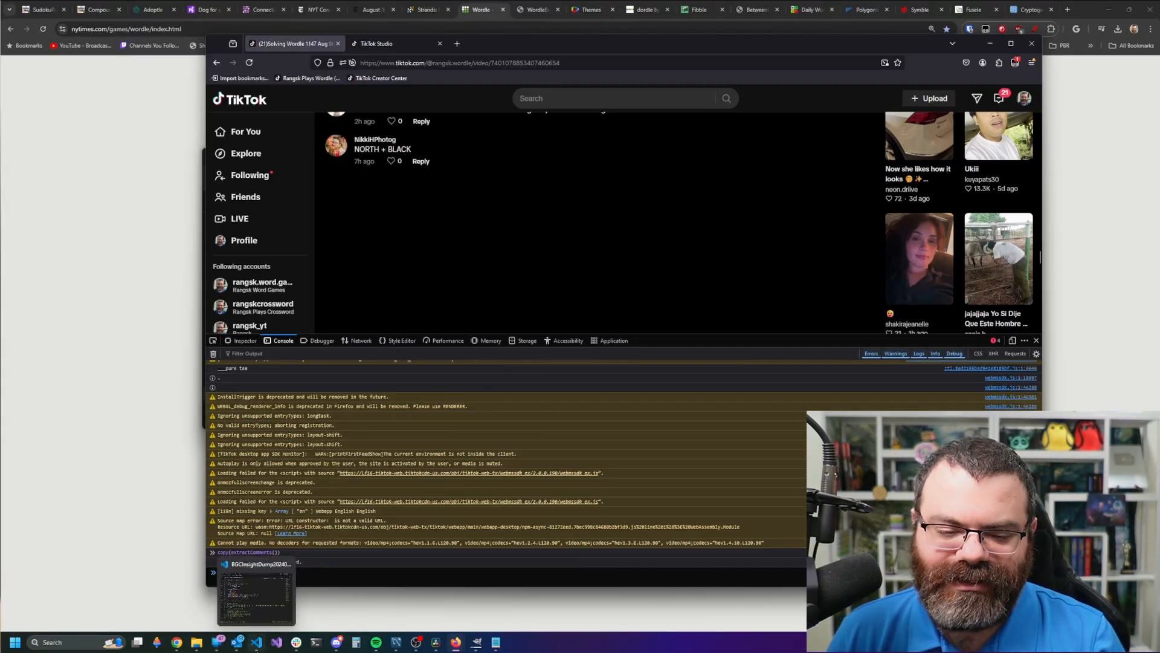
- Open a new Visual Studio Code window from the taskbar and enlarge it
right_click(256, 647)
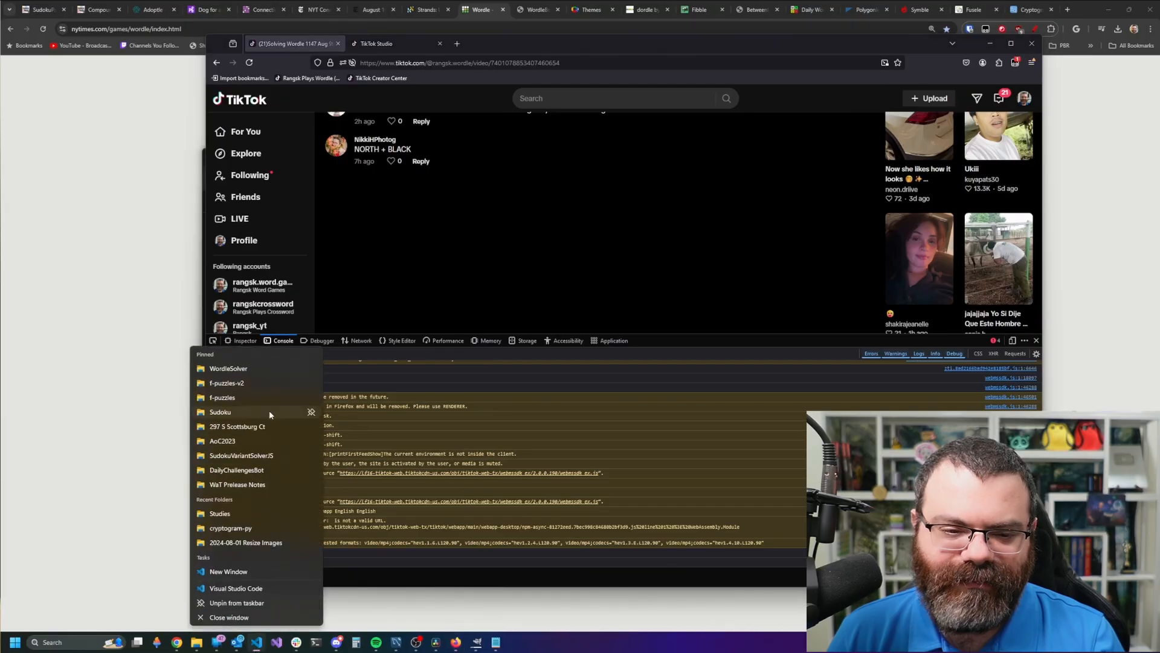
left_click(241, 368)
left_click_drag(694, 158, 613, 105)
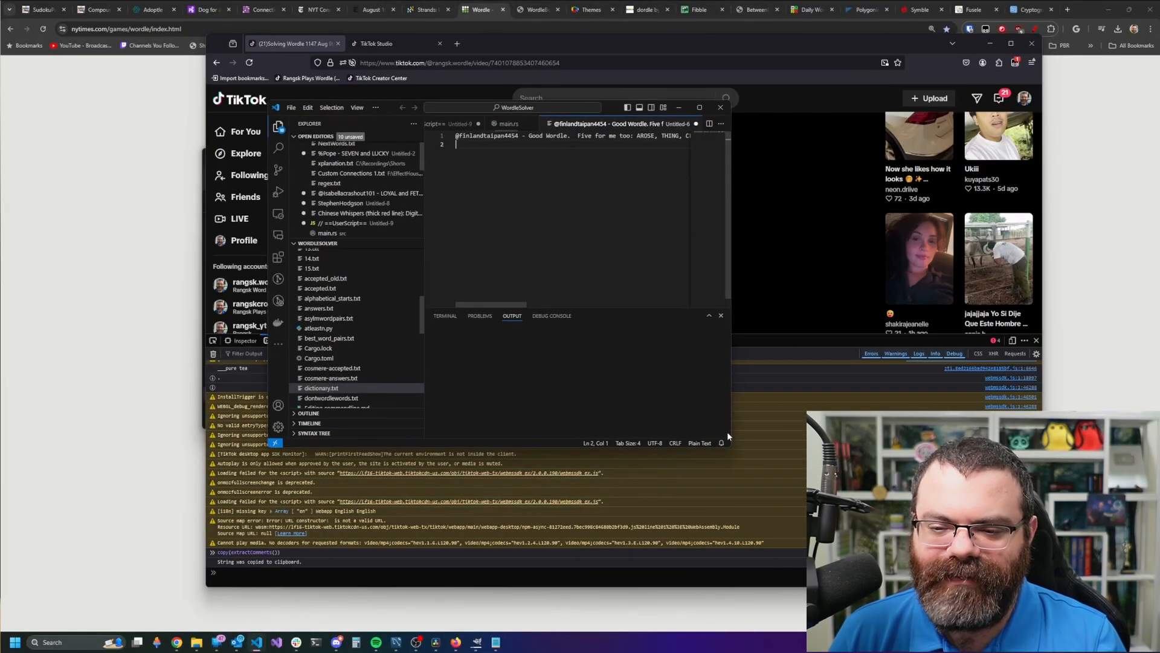
left_click_drag(731, 446, 948, 523)
- Replace the old note with the pasted TikTok comments, ending on the file's last line
key("ctrl+a")
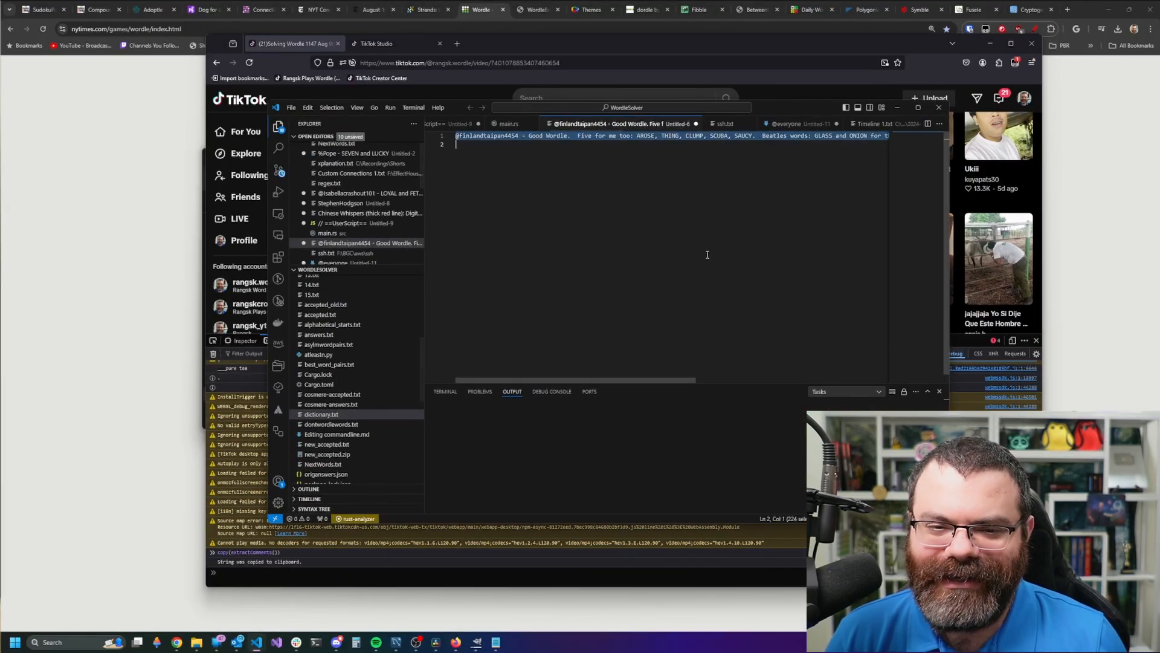
key("ctrl+v")
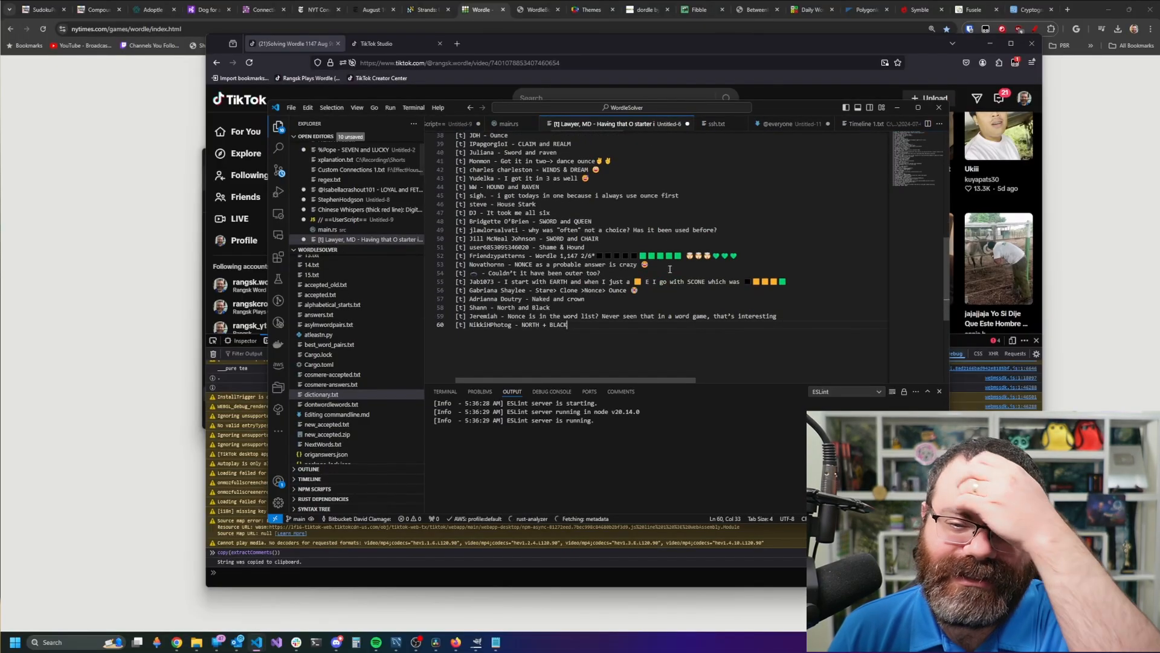
scroll(687, 289, "up", 12)
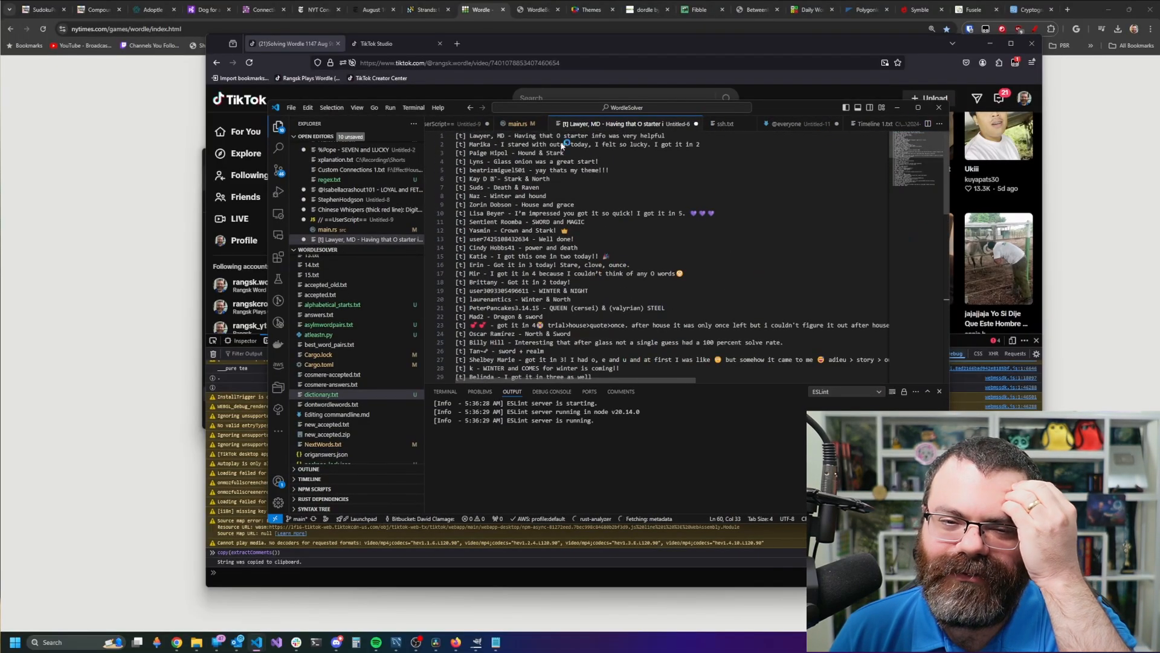
left_click(621, 290)
scroll(621, 289, "down", 4)
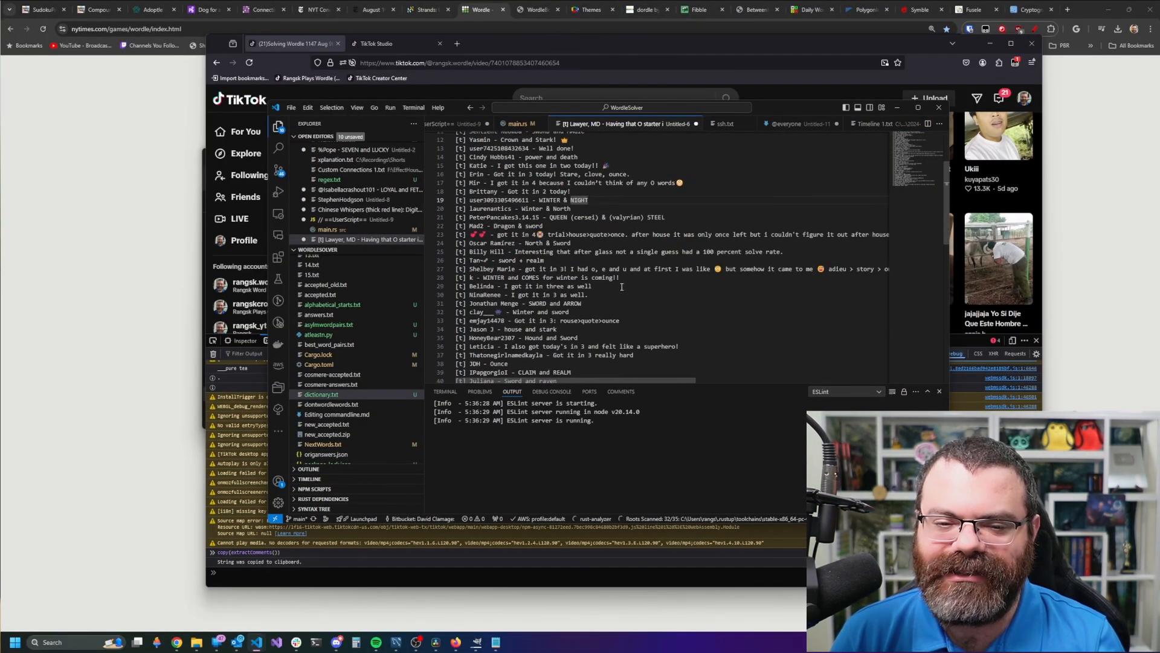
key("ctrl+End")
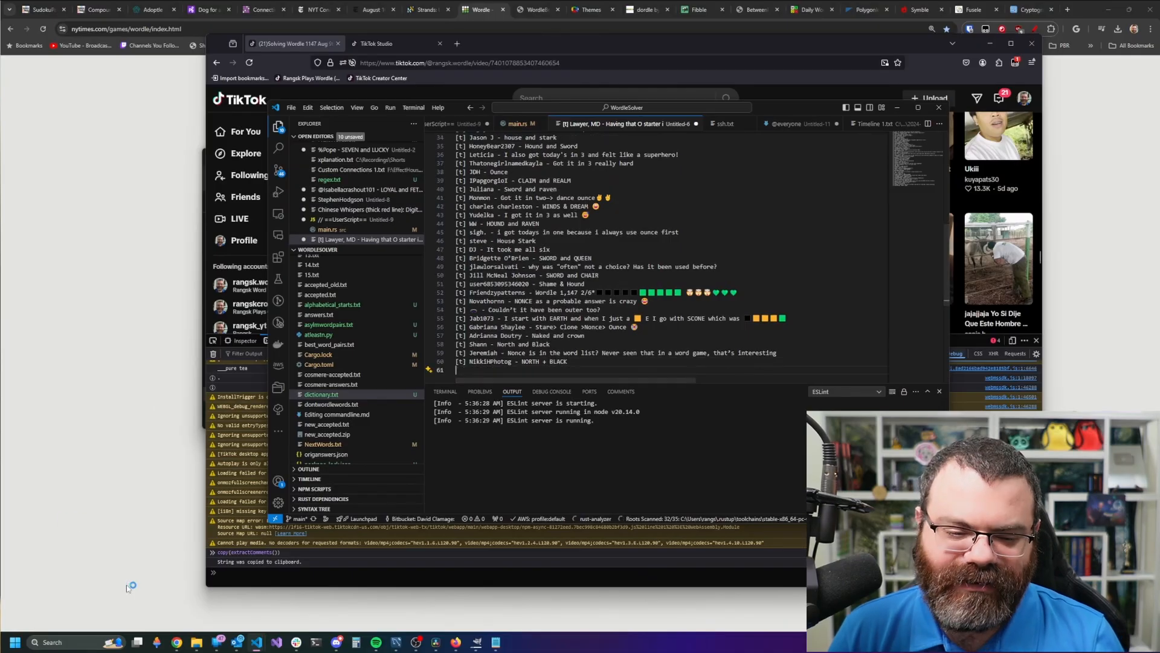
- Open the Solving Wordle #1147 video from the YouTube channel and scroll to its comments
mouse_move(175, 646)
left_click(311, 601)
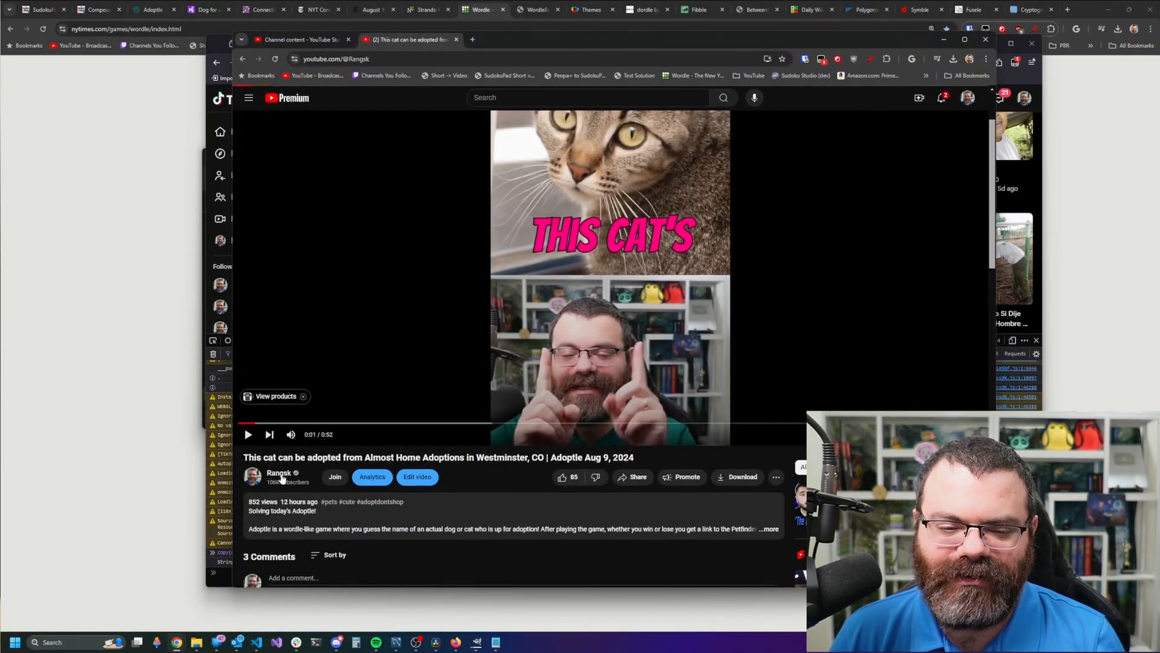
left_click(281, 476)
scroll(518, 405, "down", 10)
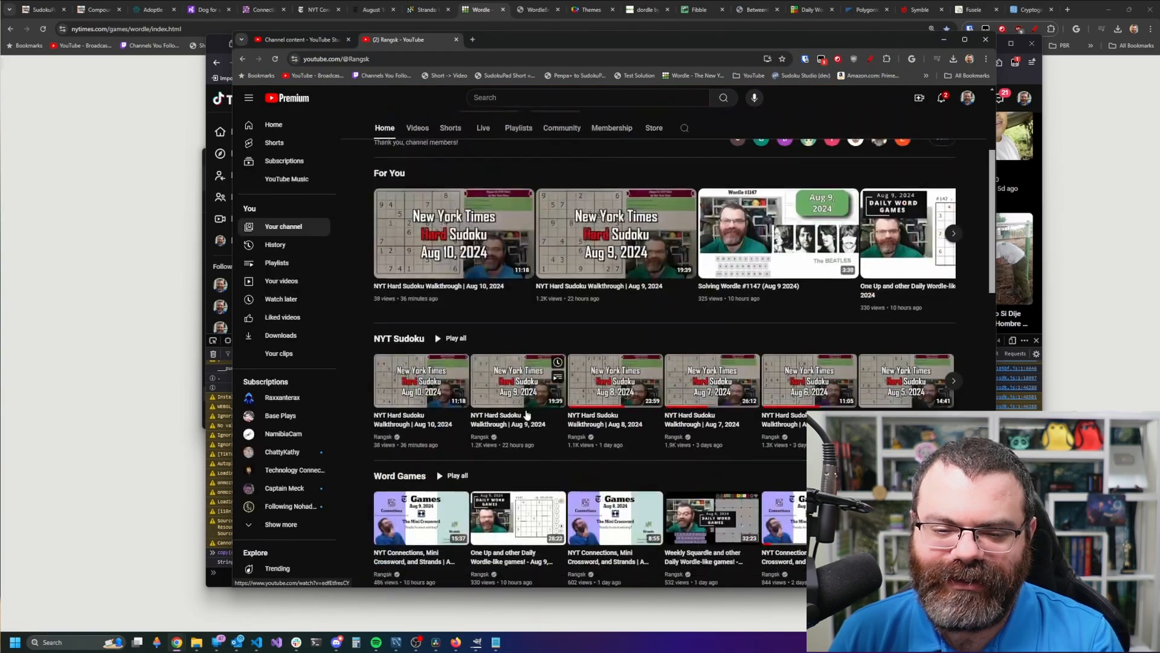
left_click(496, 400)
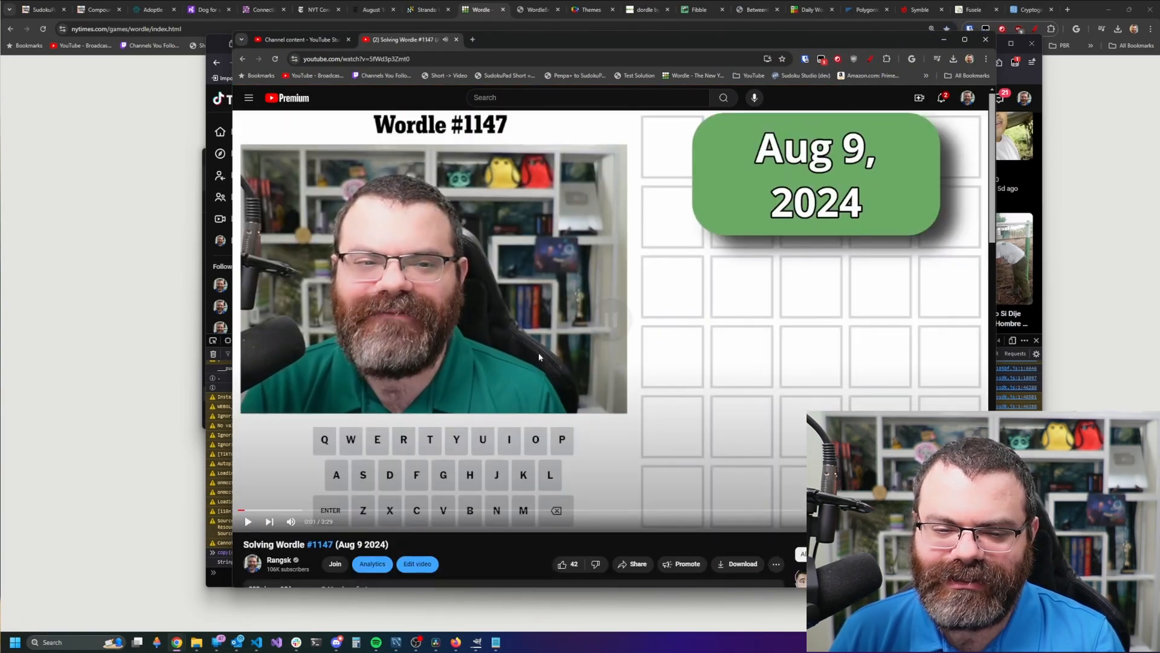
scroll(488, 333, "down", 20)
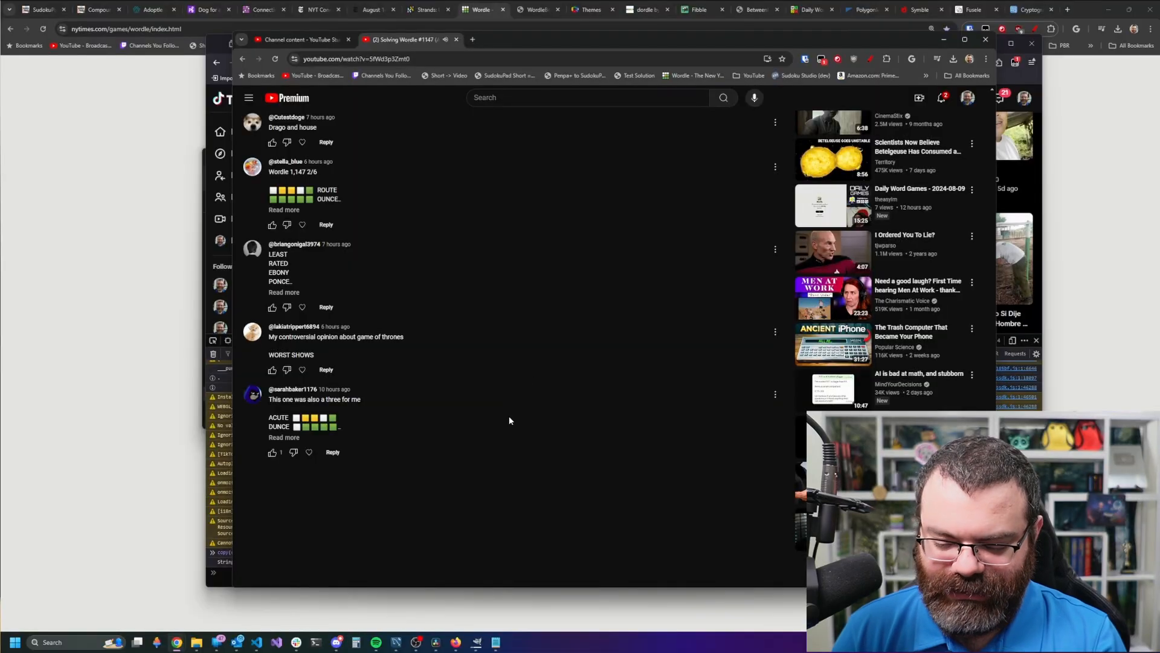
- Run copy(extractComments()) in the Chrome DevTools console, then close DevTools
key("ctrl+shift+j")
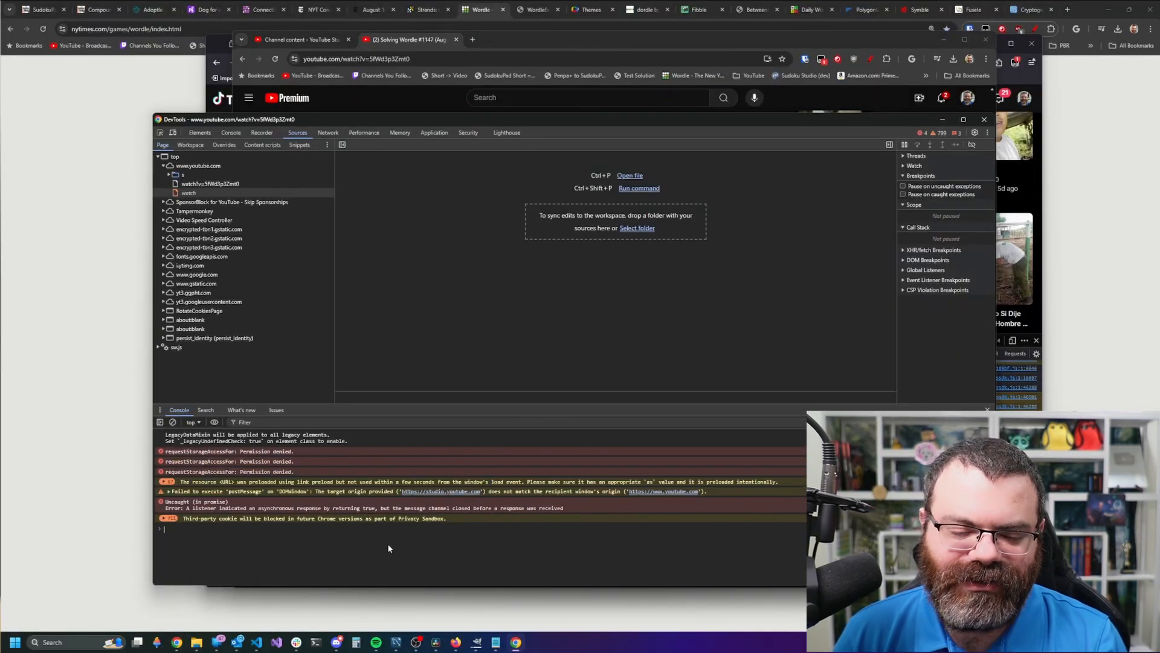
key("Up")
key("Return")
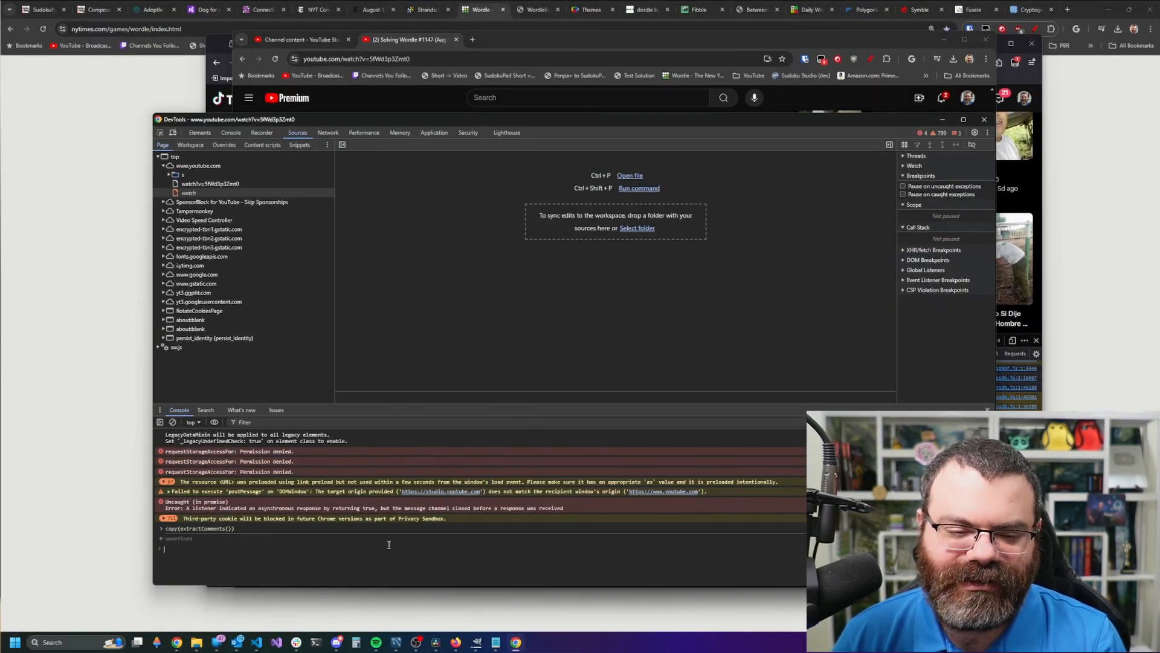
left_click(984, 121)
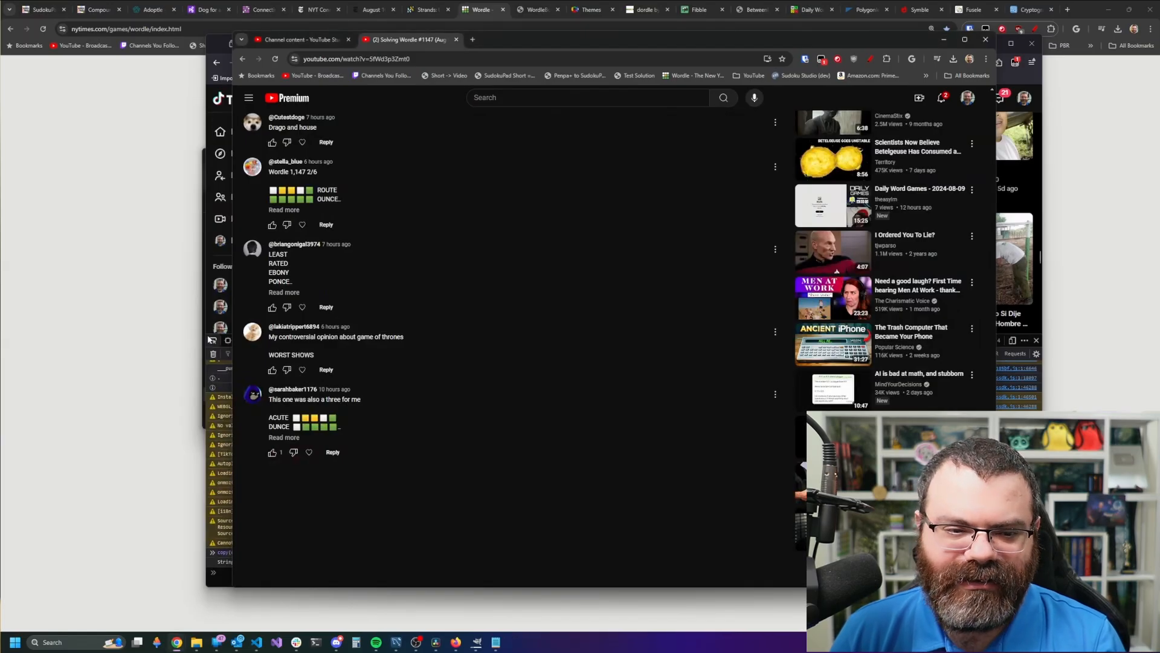
- Paste the YouTube comments after the TikTok comments in the editor
left_click(256, 642)
left_click(296, 600)
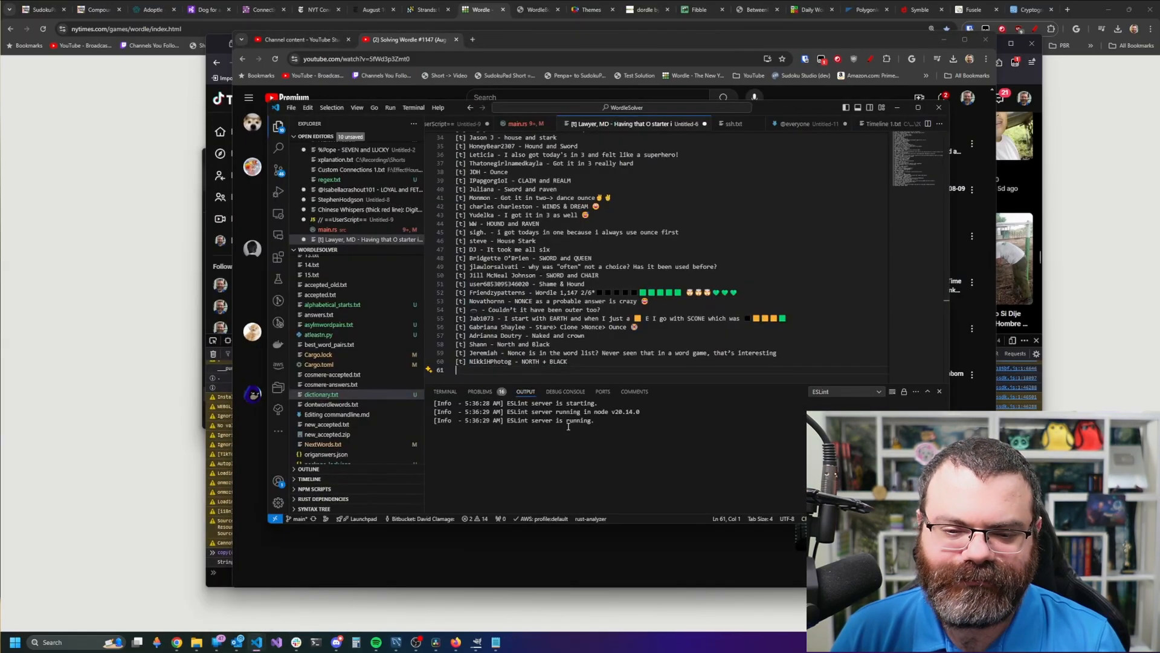
key("ctrl+v")
scroll(622, 351, "down", 3)
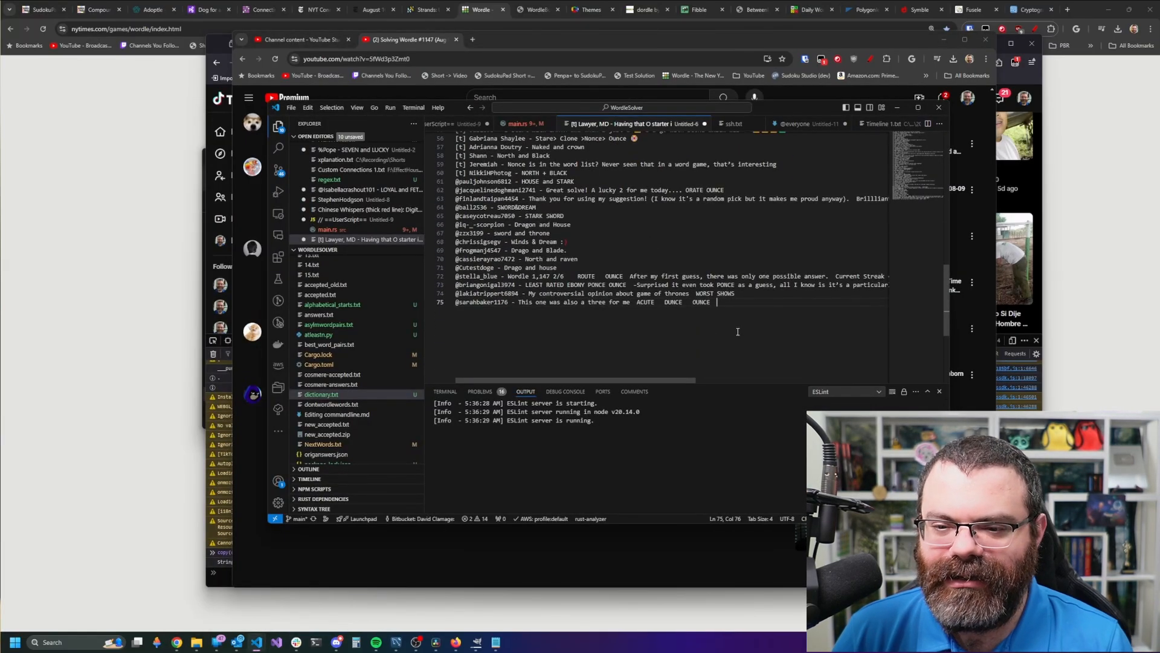
scroll(735, 332, "up", 1)
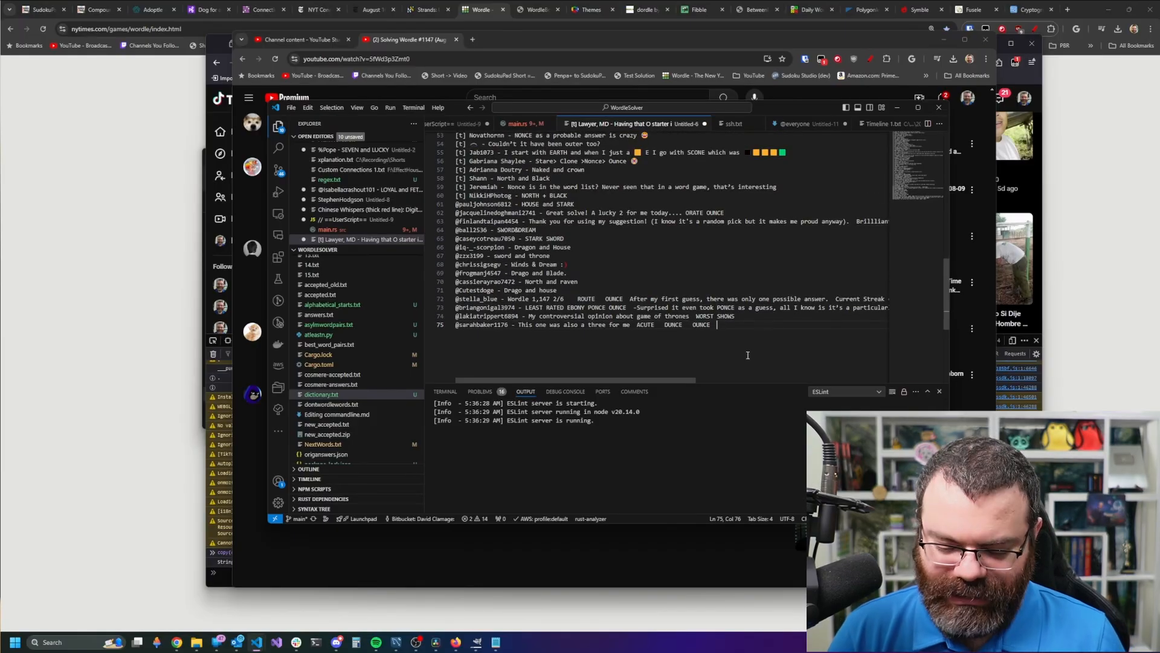
- Shuffle all lines with Permute Lines: Shuffle and delete everything after line 1
key("ctrl+shift+p")
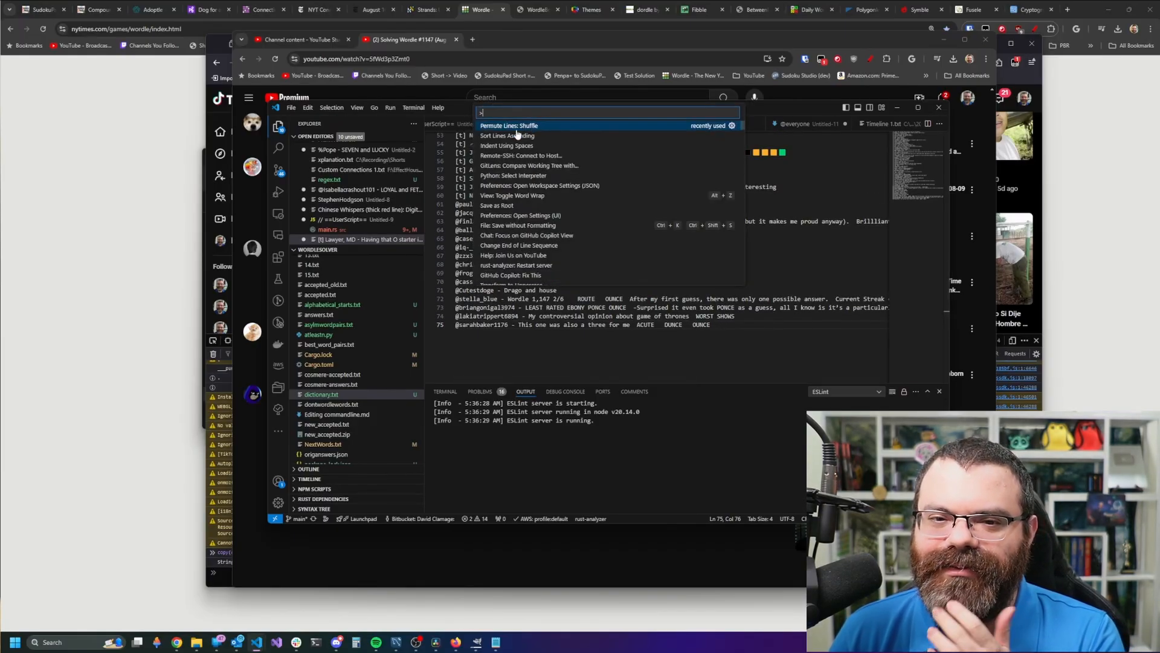
left_click(536, 128)
left_click(566, 256)
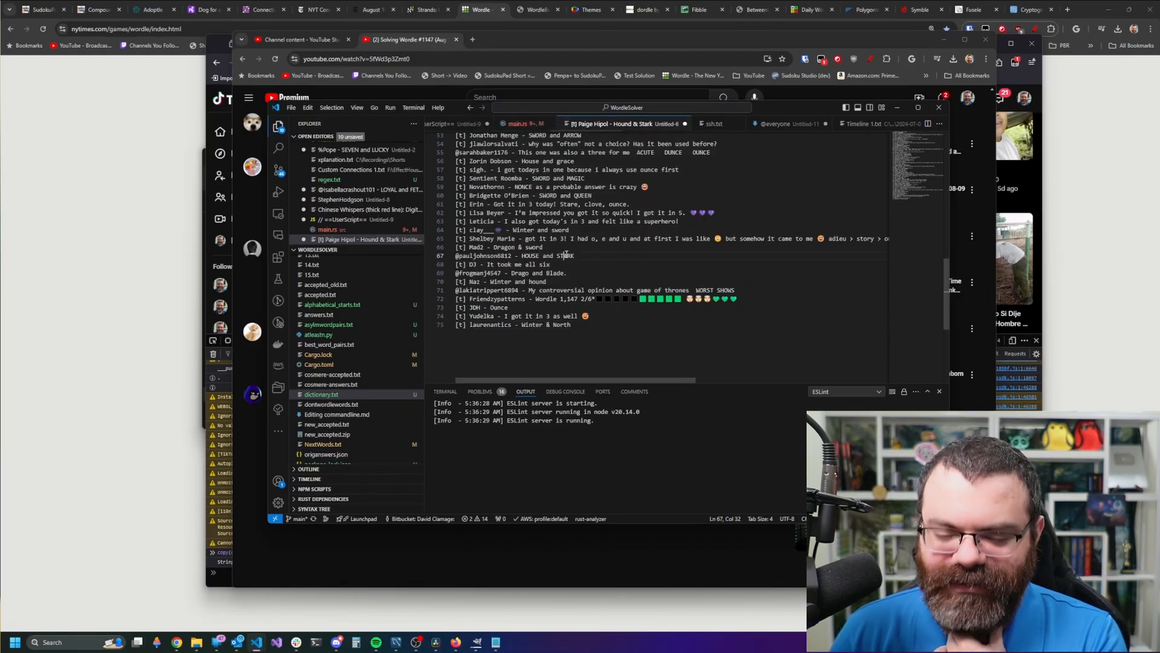
key("ctrl+Home")
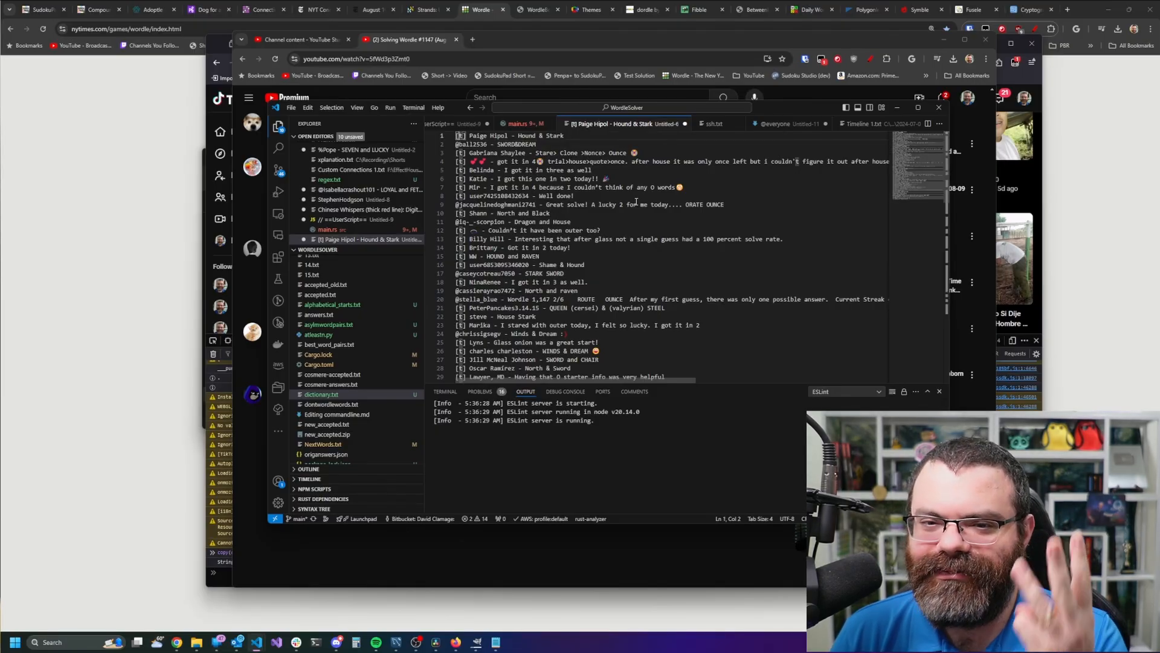
key("Down")
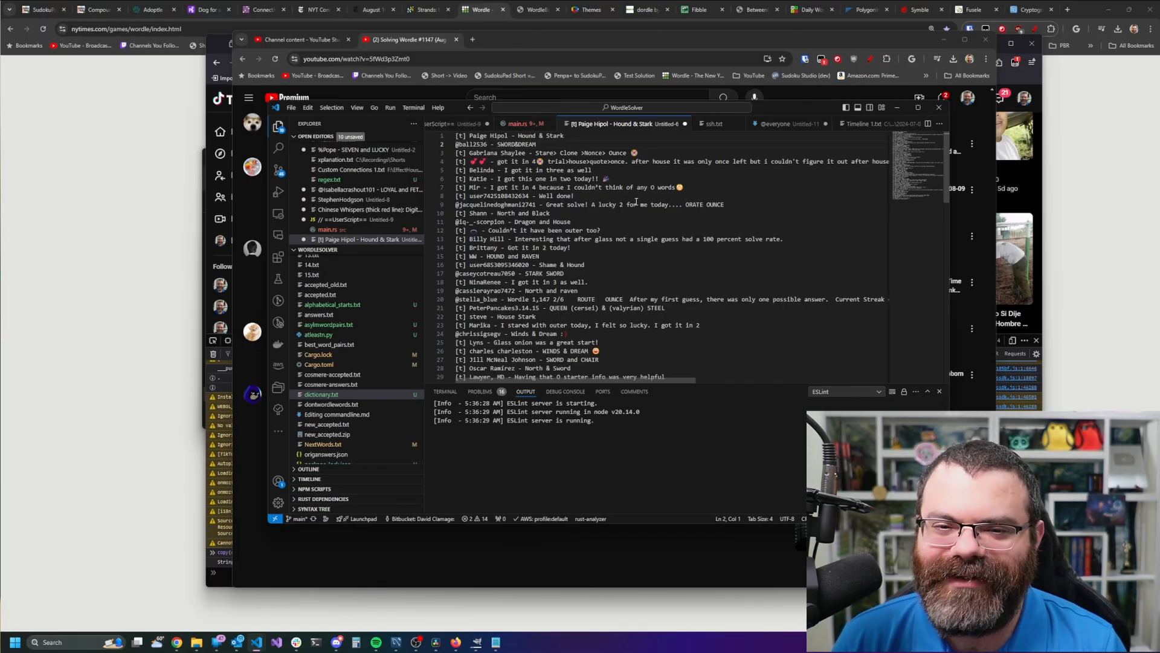
key("ctrl+shift+End")
key("Delete")
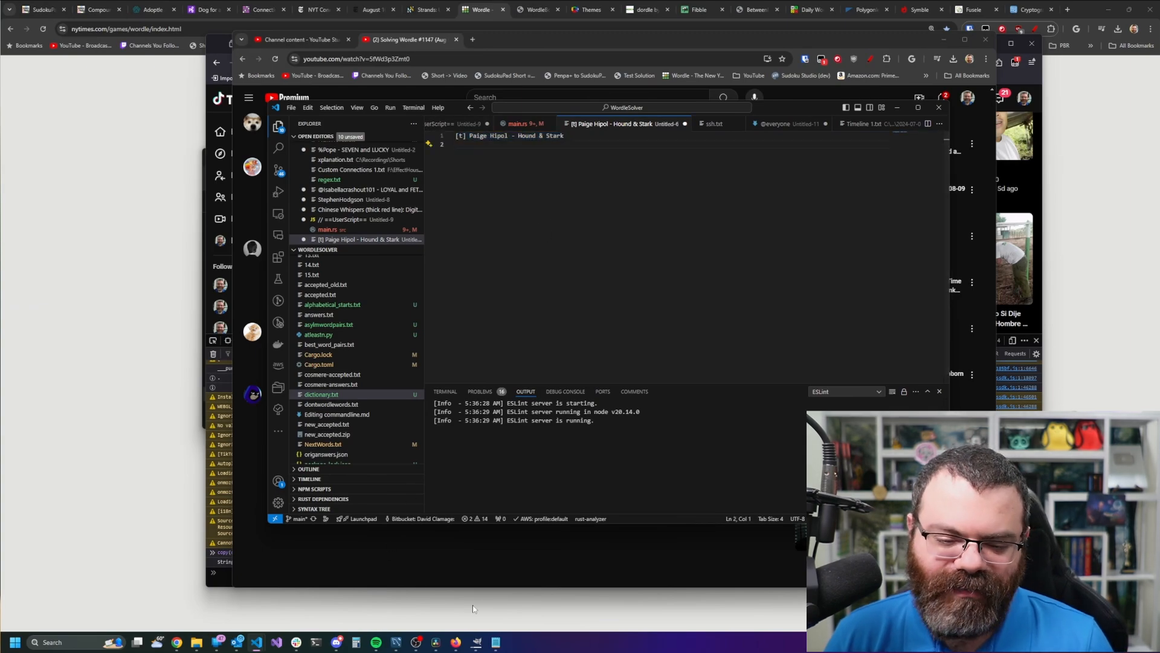
- Update the note to puzzle 1148, Saturday, and the Game of Thrones theme
left_click(490, 643)
left_click(302, 193)
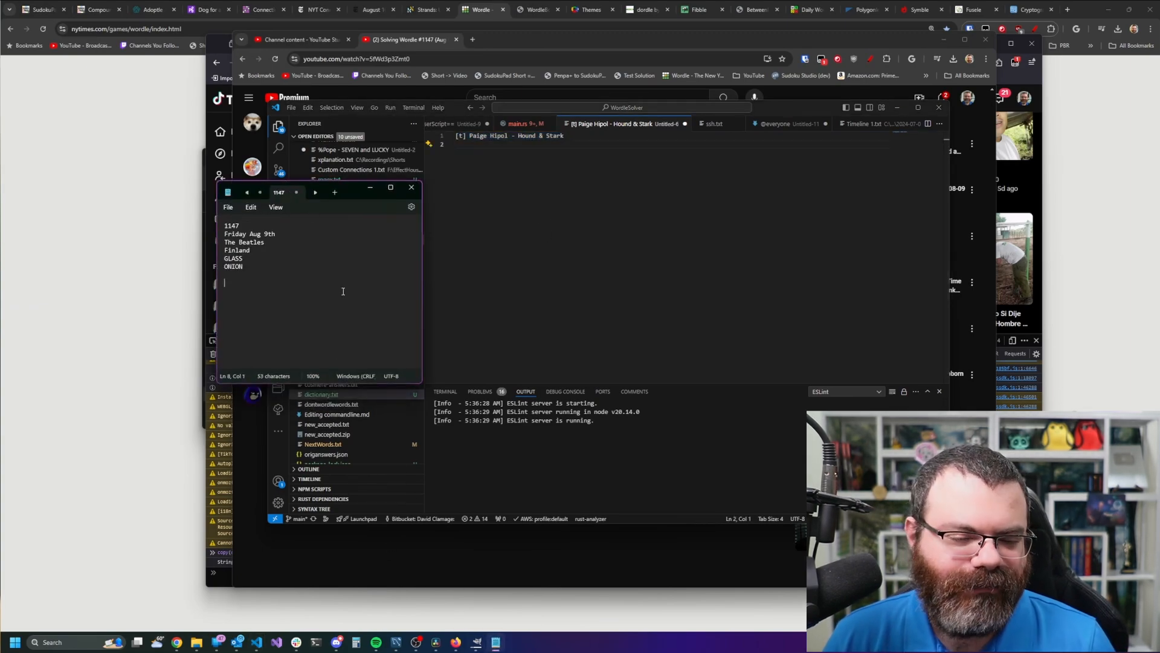
key("BackSpace")
type("8")
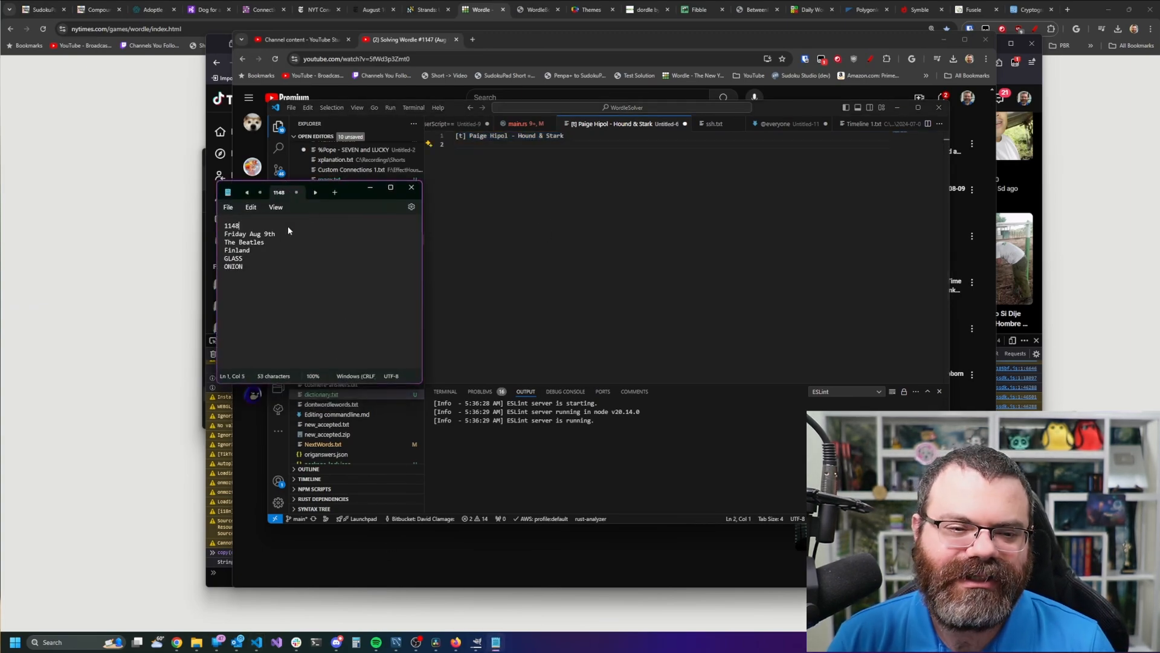
key("Down")
key("Right")
key("Right")
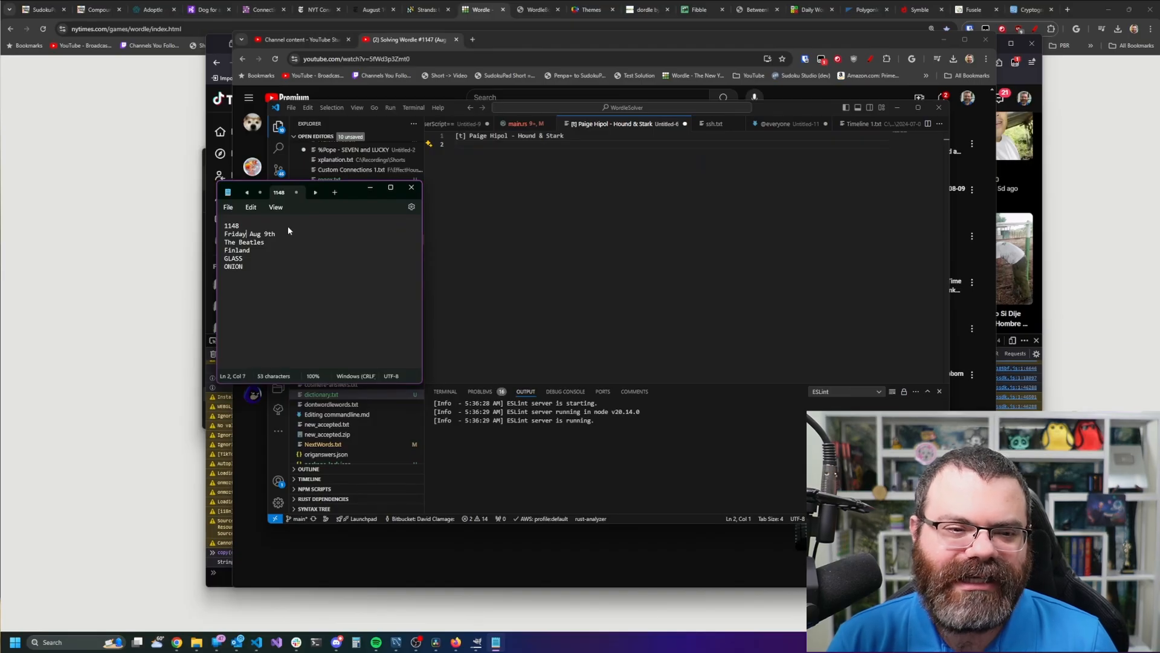
key("shift+Home")
key("BackSpace")
type("Saturday")
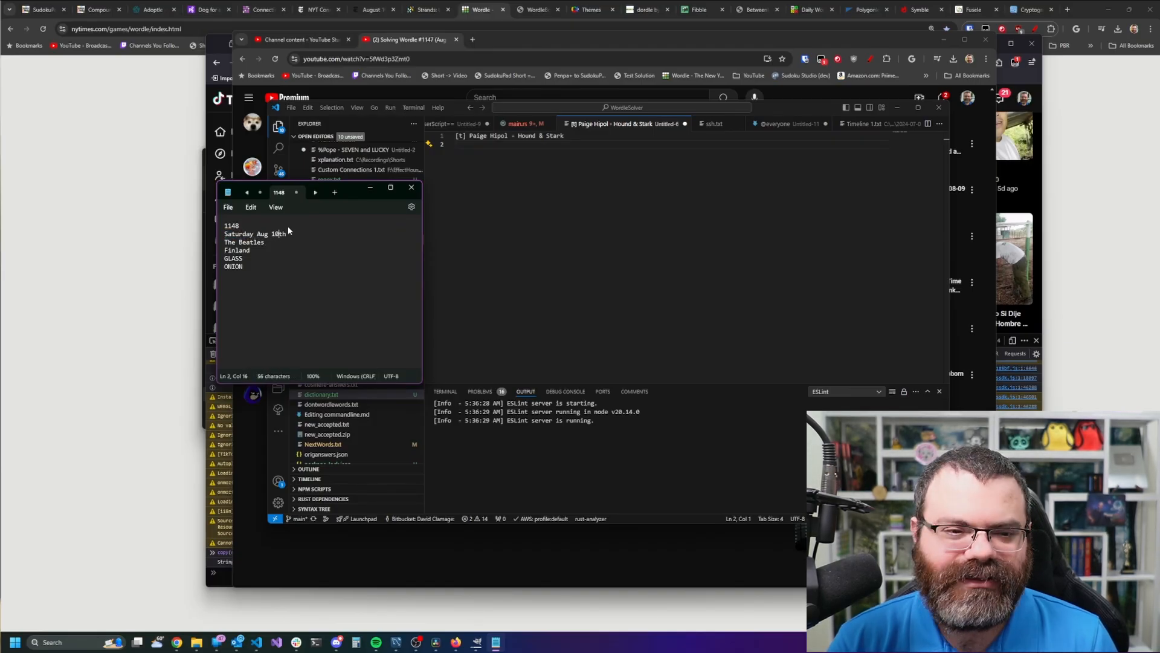
key("shift+Home")
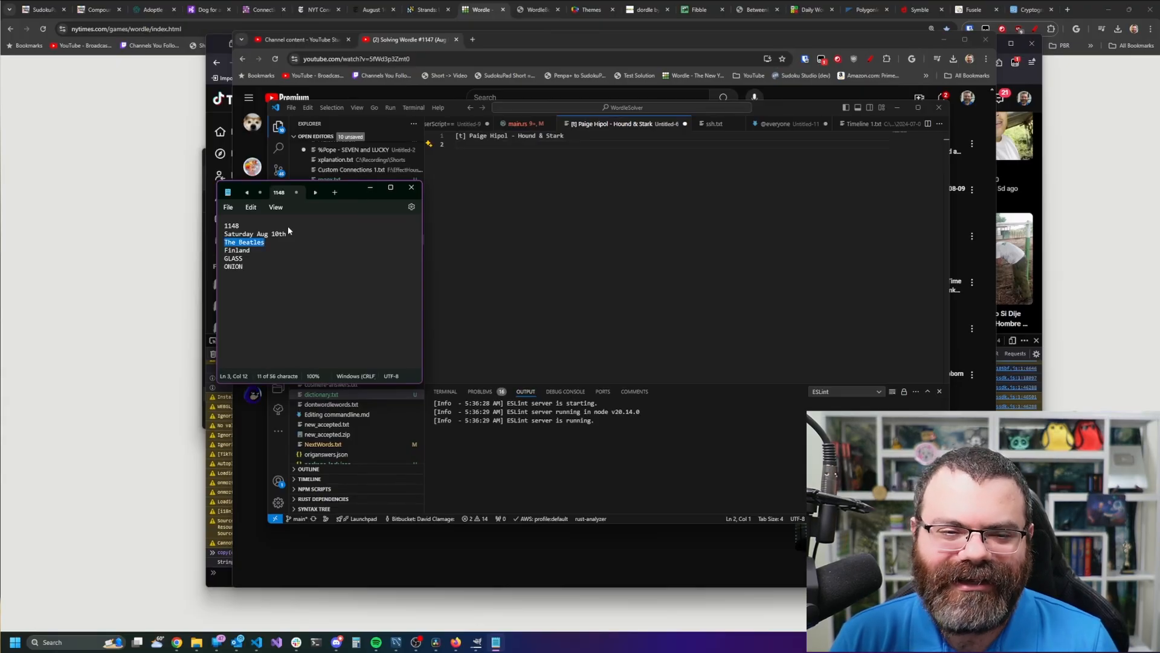
type("Game of Thrones")
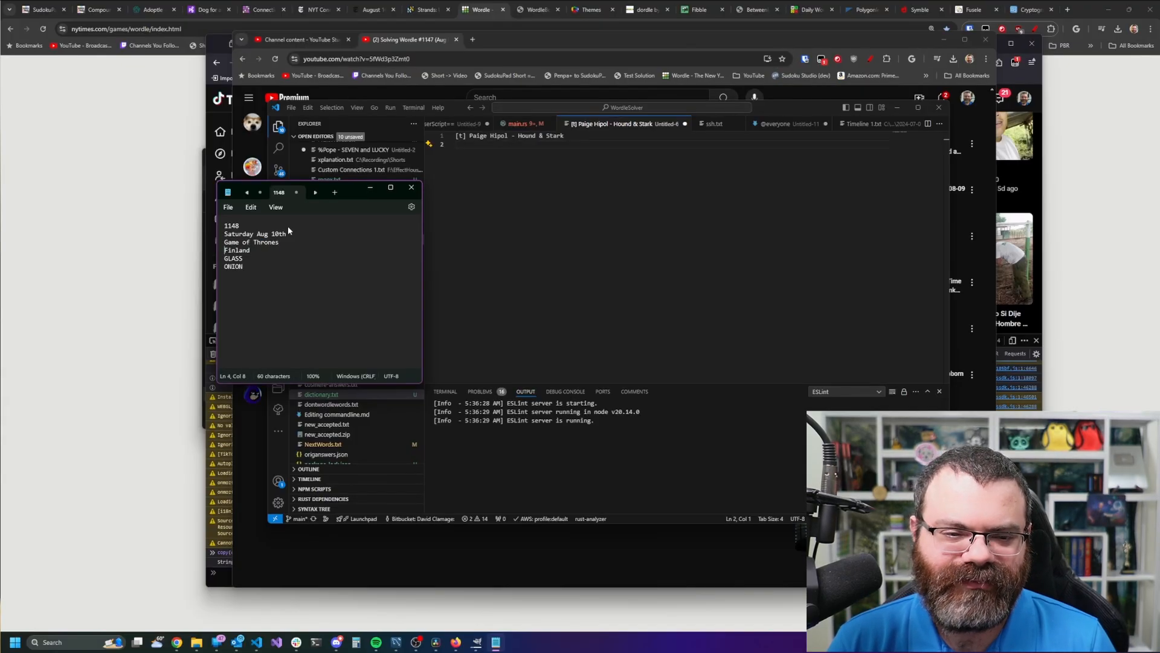
- Paste the comment over the answer lines and split it into first name, Hound and Stark lines
key("Home")
key("shift+ctrl+End")
key("Home")
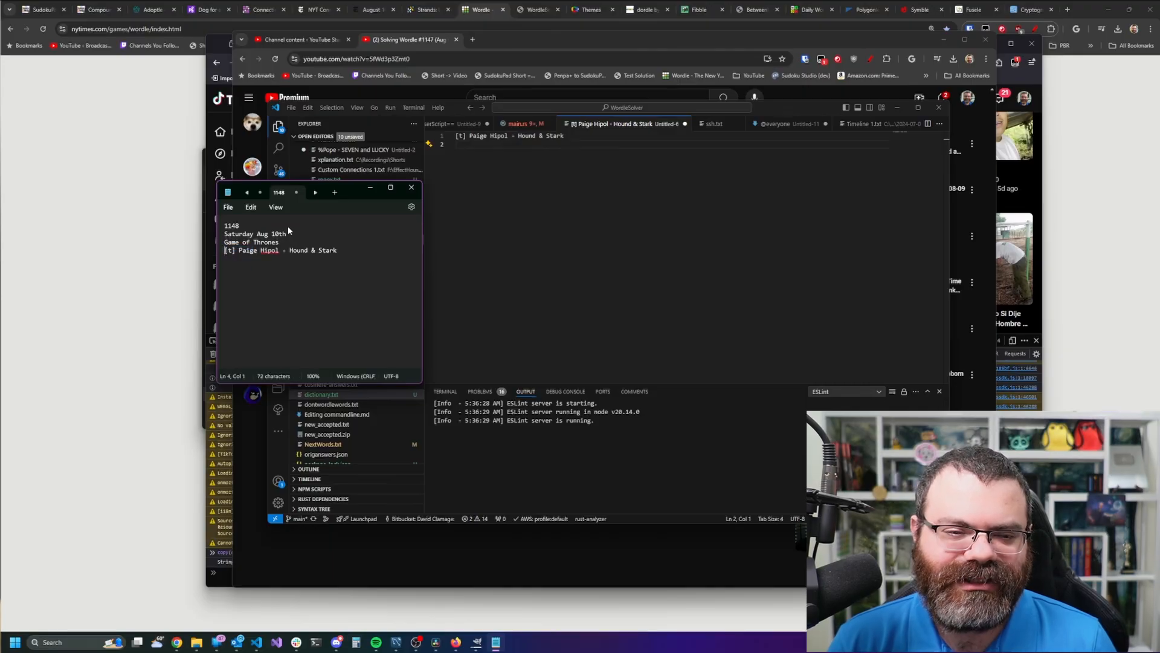
key("Delete")
key("Delete")
key("Delete")
key("Delete")
key("Right")
key("Right")
key("Right")
key("Right")
key("Right")
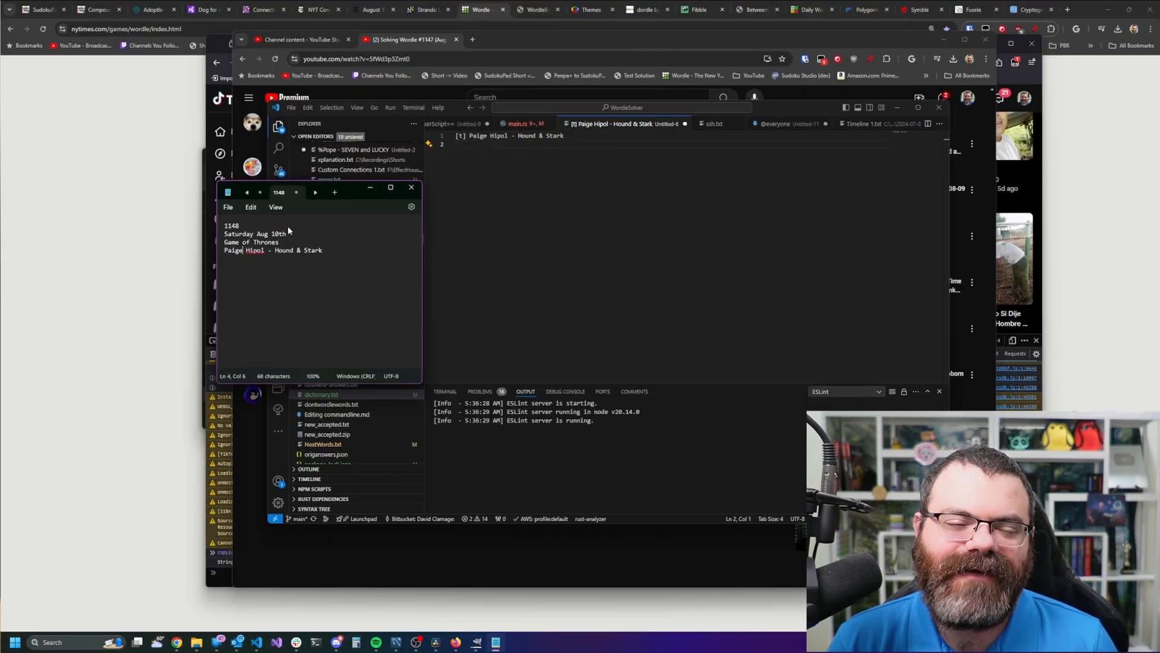
key("Delete")
key("Delete")
key("Delete")
key("Delete")
key("Delete")
key("Delete")
key("Delete")
key("Delete")
key("Delete")
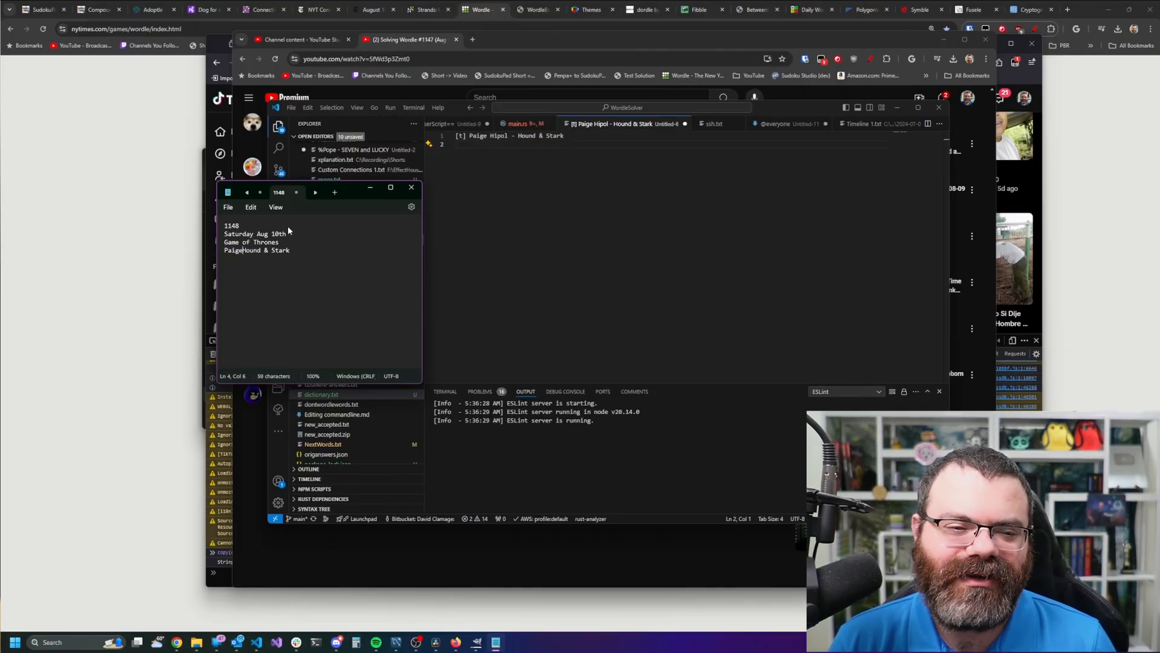
key("Return")
key("Right")
key("Right")
key("Right")
key("Right")
key("Right")
key("Delete")
key("Delete")
key("Delete")
key("Return")
key("Up")
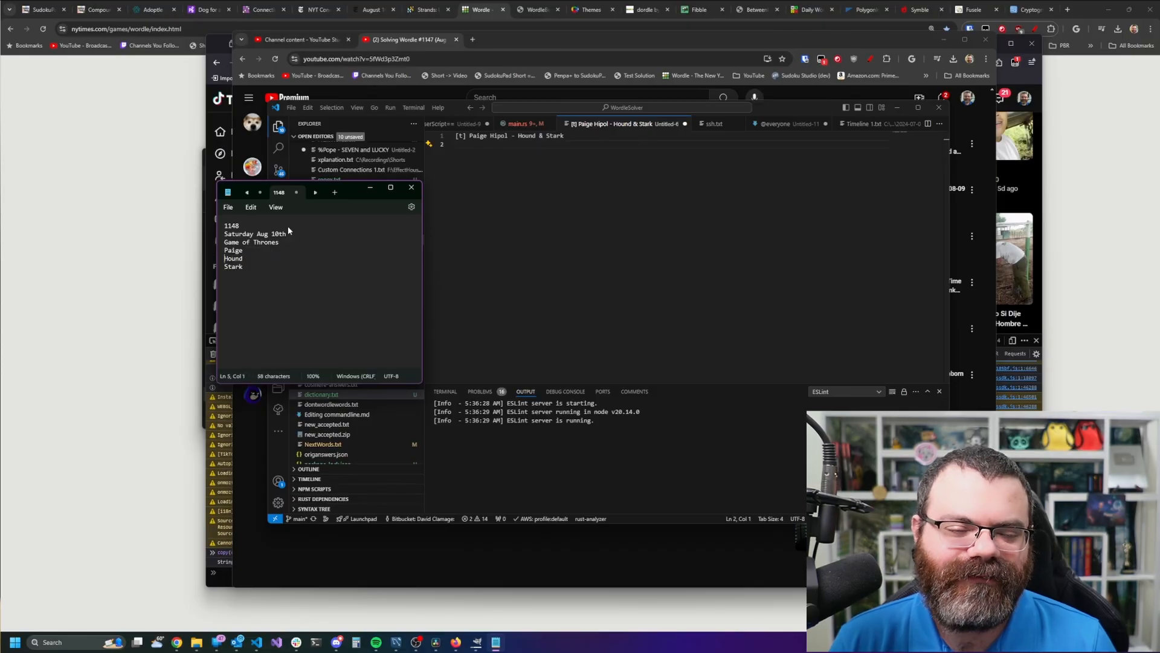
key("Down")
key("Down")
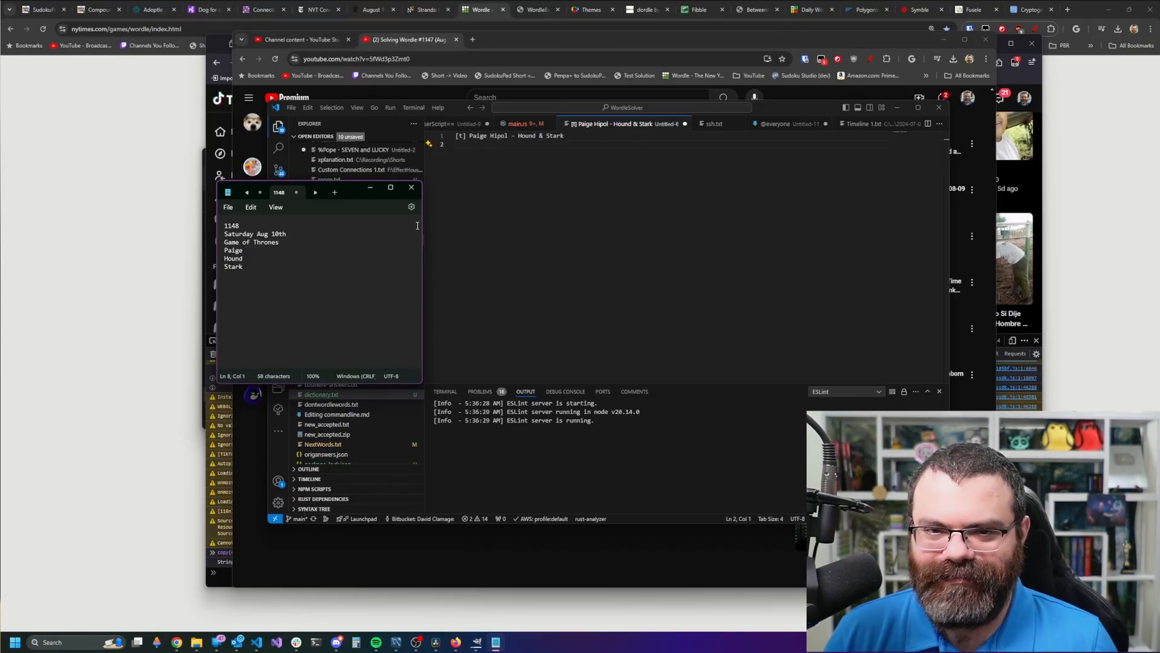
- Move the notes window aside and start the Wordle game with Play
key("alt+Tab")
left_click_drag(353, 202, 368, 133)
left_click(599, 473)
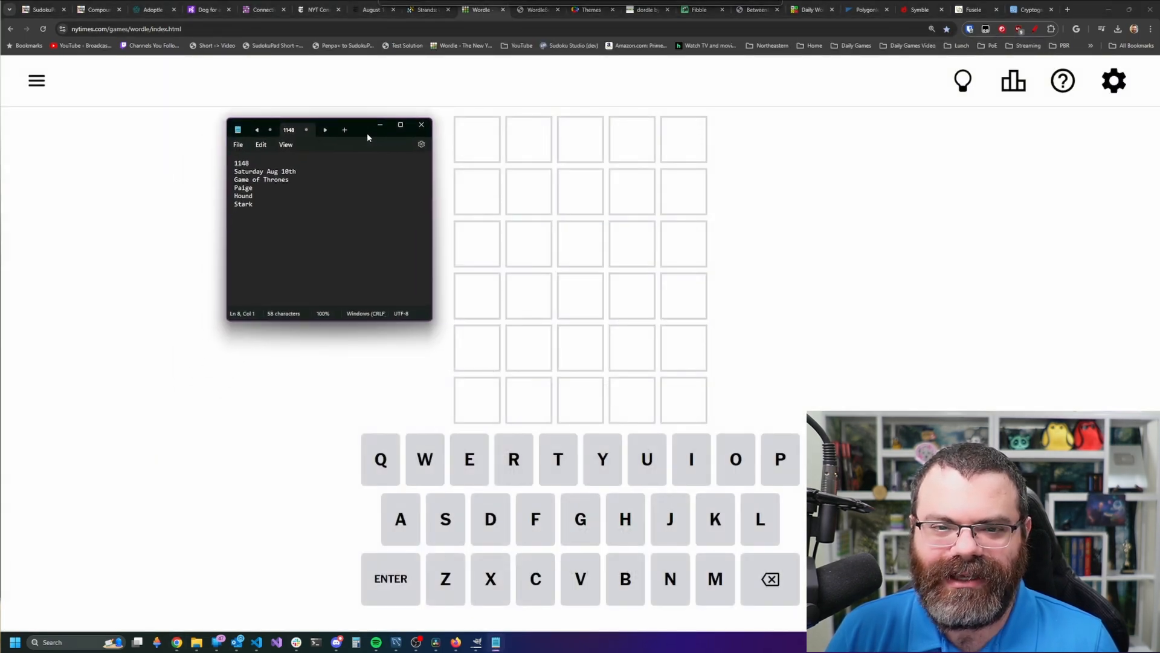
left_click(836, 267)
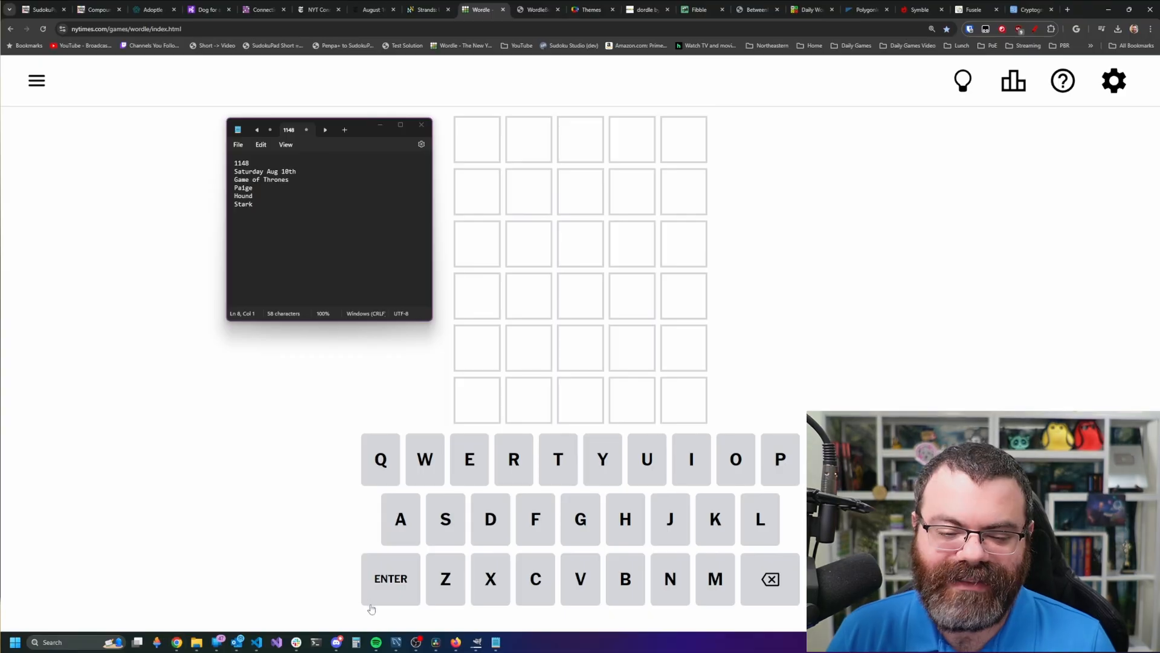
- Close TikTok's developer tools and move the notes window to the left edge
mouse_move(456, 641)
left_click(496, 596)
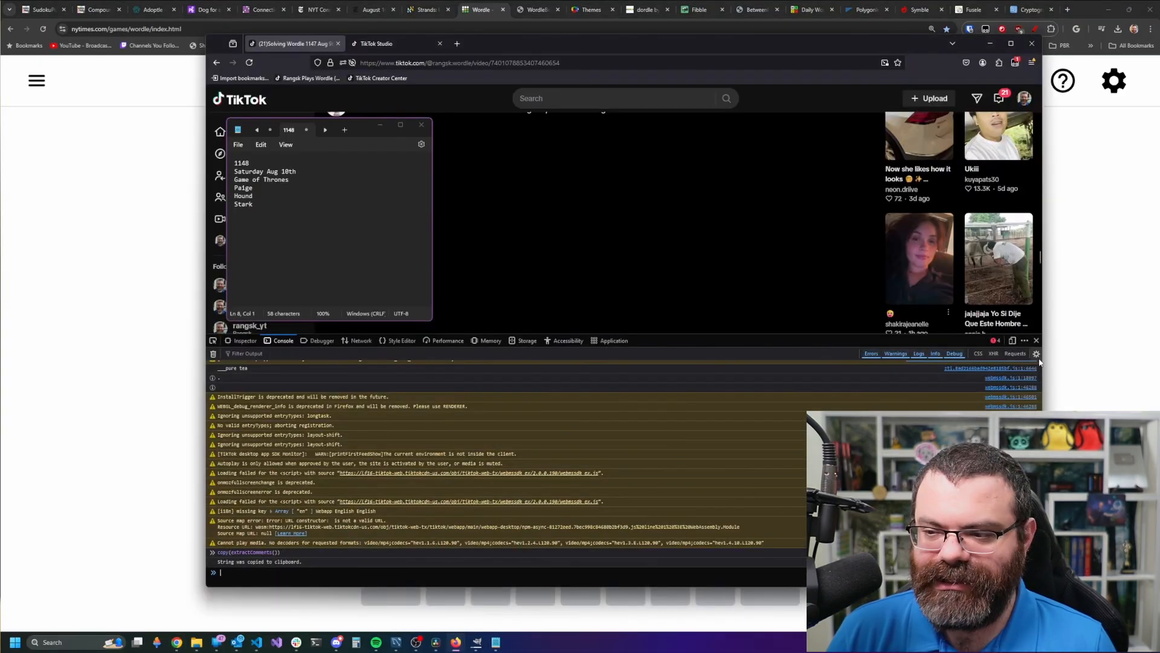
left_click(1036, 340)
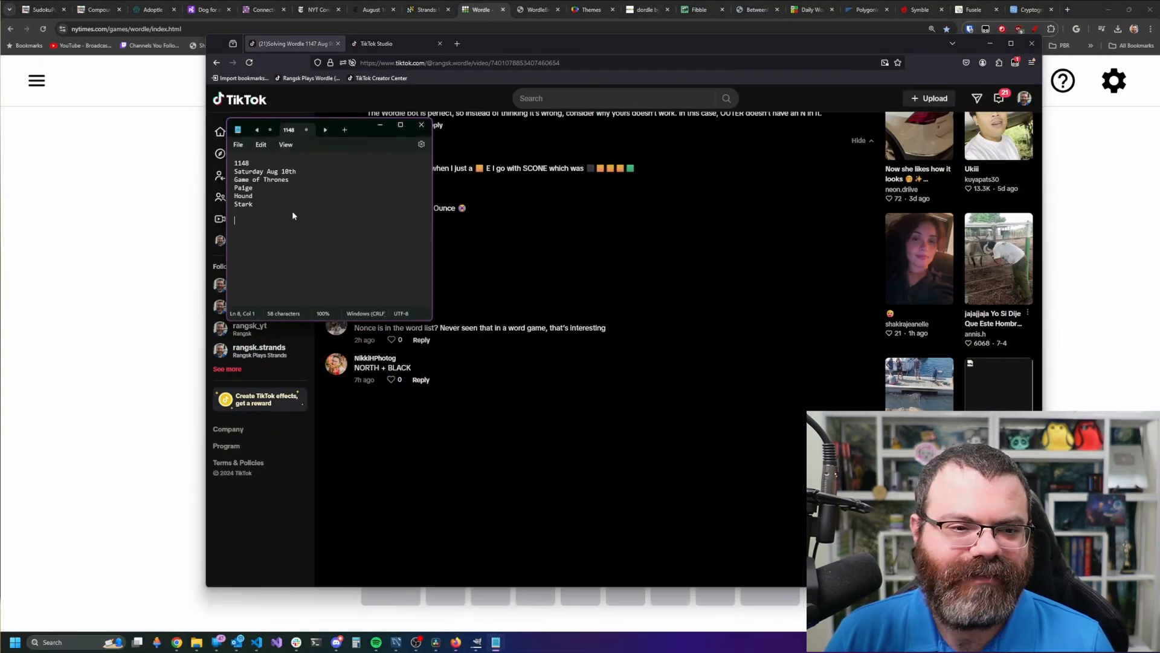
left_click_drag(368, 128, 158, 145)
left_click(577, 272)
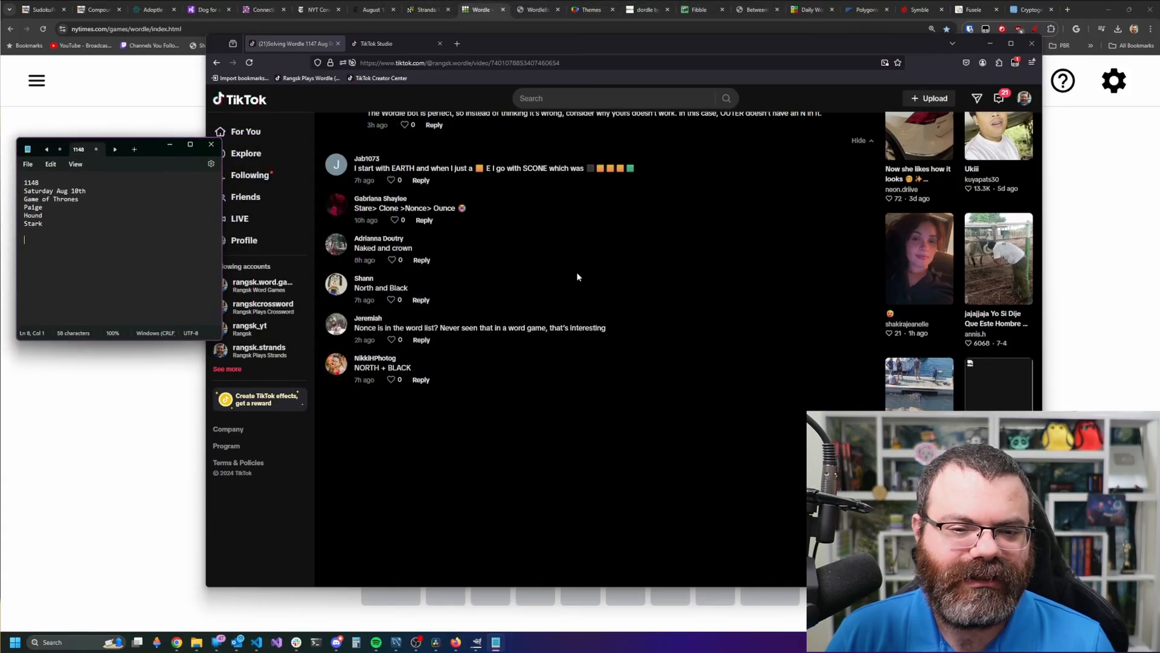
scroll(580, 325, "up", 8)
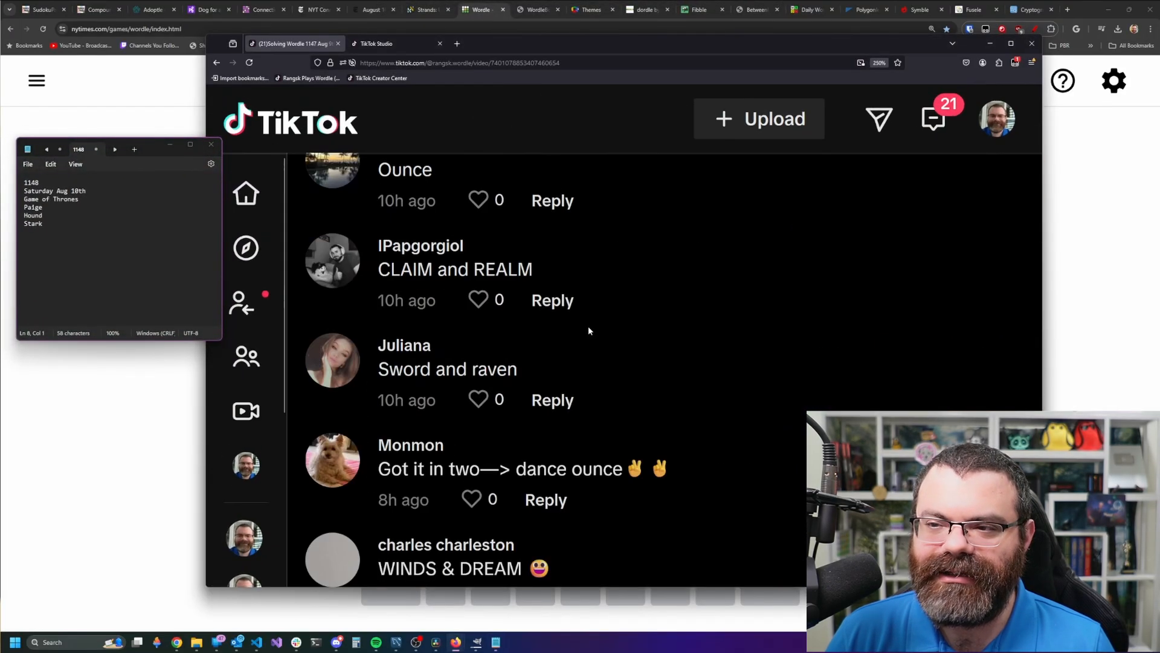
scroll(589, 331, "up", 1)
scroll(576, 332, "down", 8)
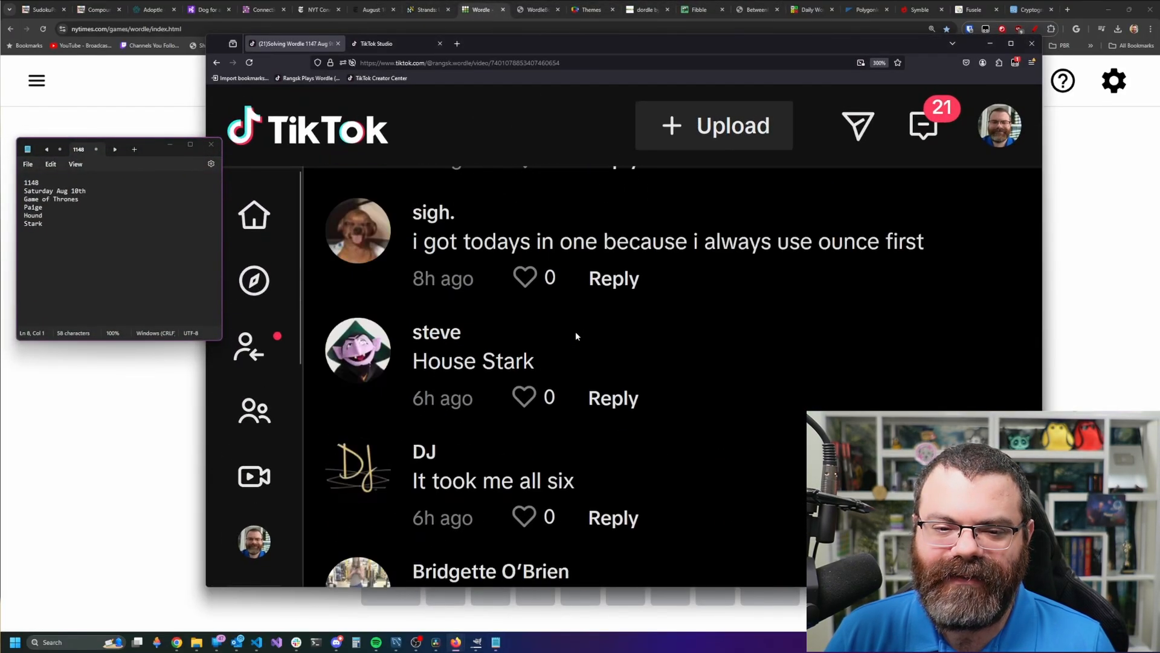
scroll(576, 332, "up", 2)
- Find the commenter's name with Find in page and snip the Hound & Stark comment
left_click(1031, 63)
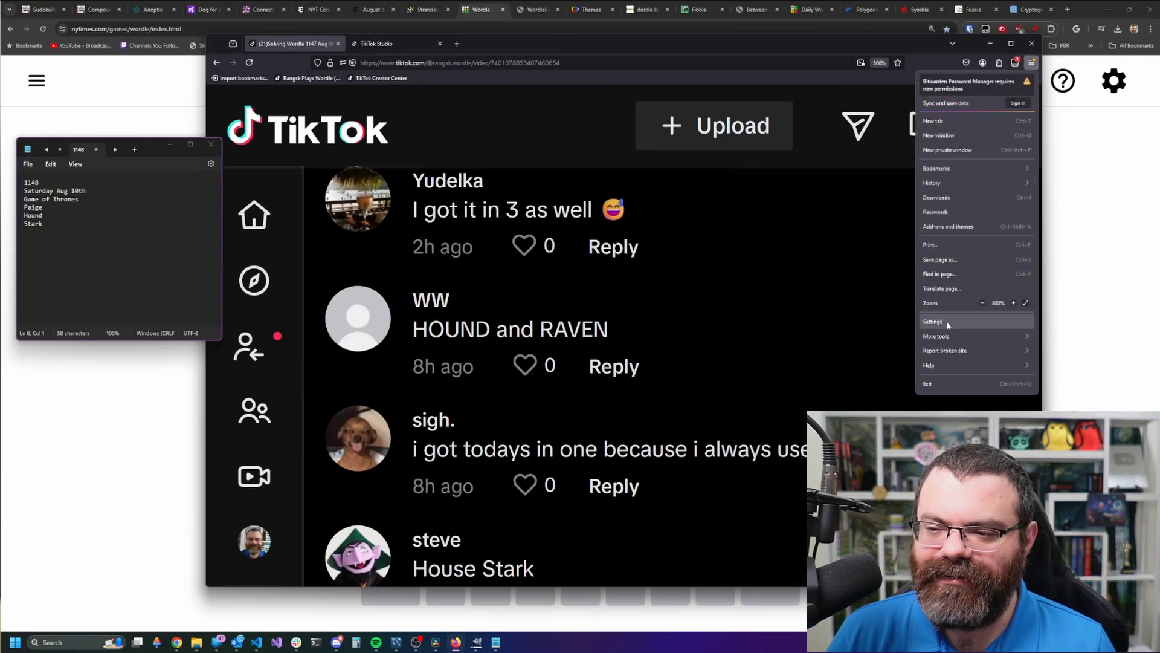
left_click(953, 275)
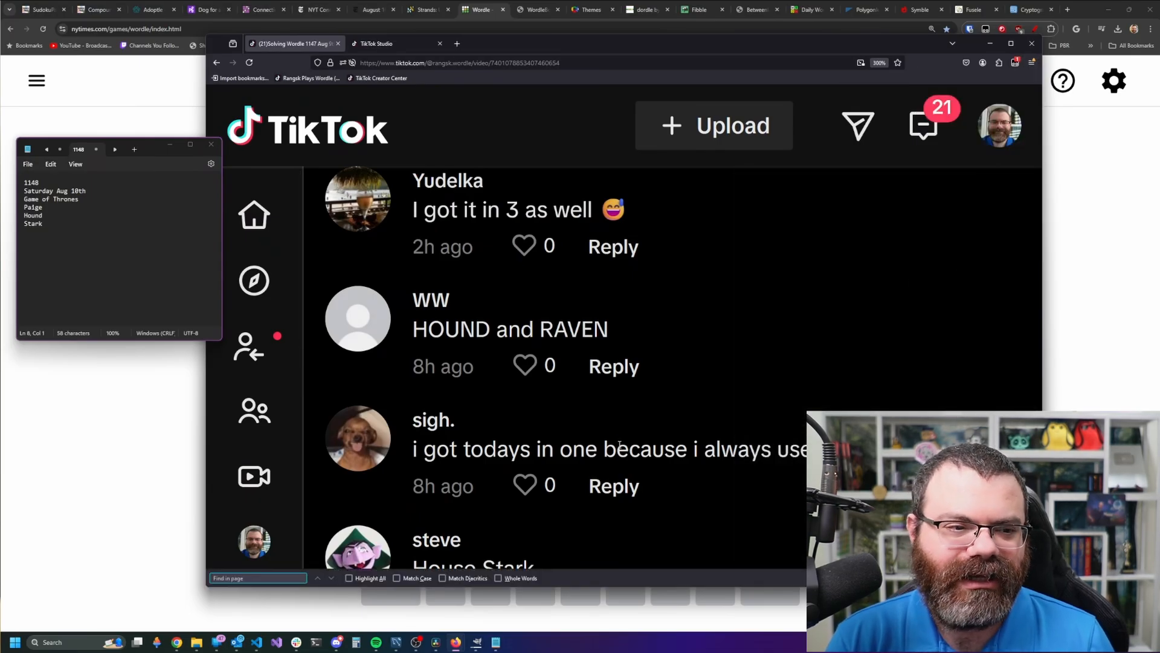
type("paige")
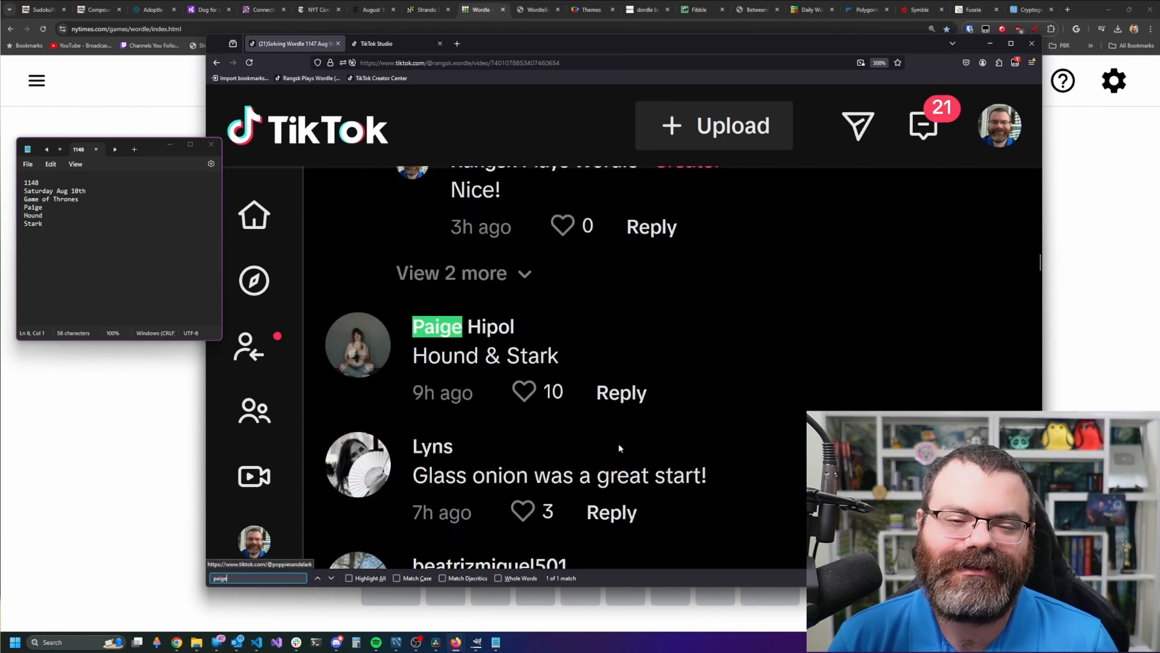
key("Escape")
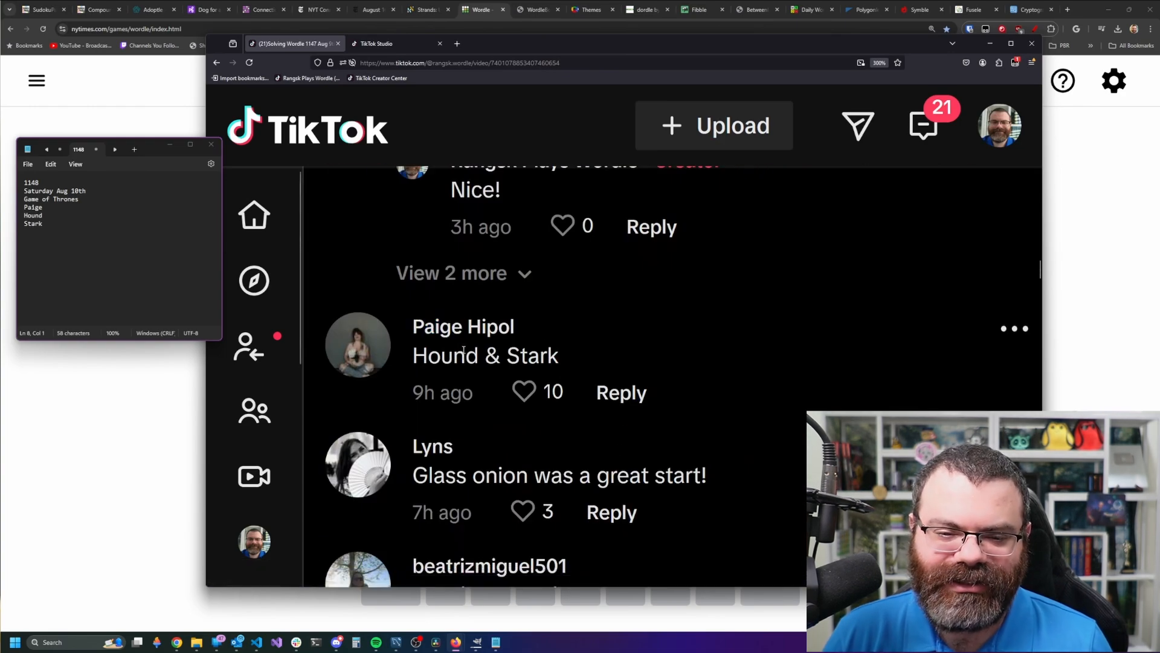
key("super+shift+s")
left_click_drag(314, 301, 669, 423)
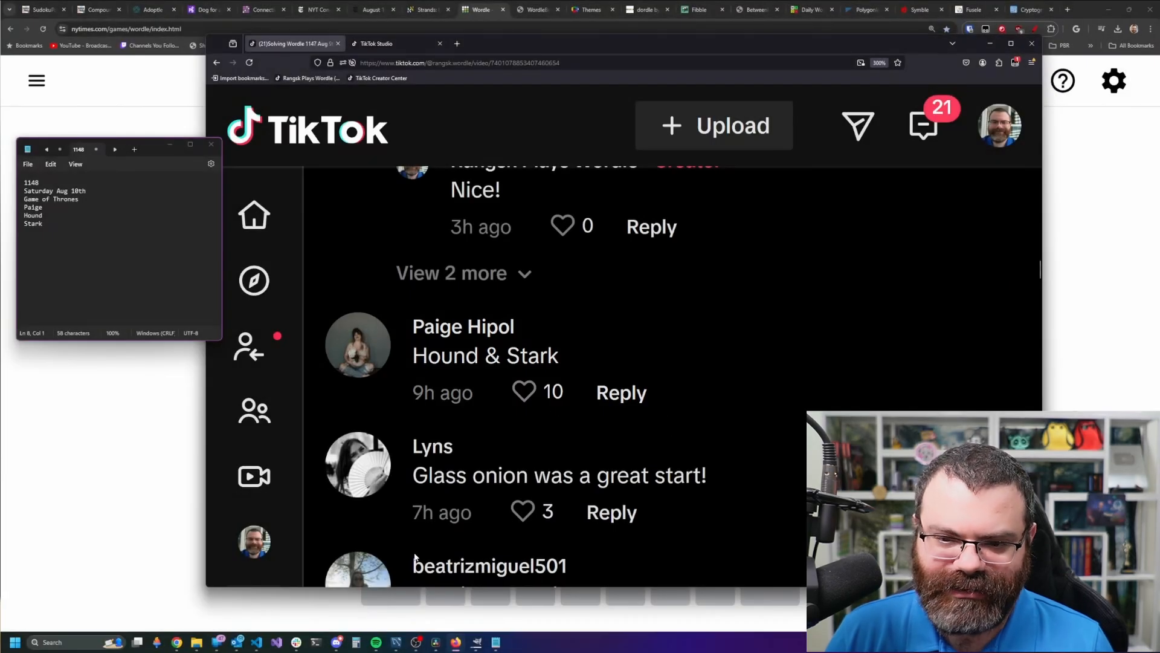
left_click(477, 642)
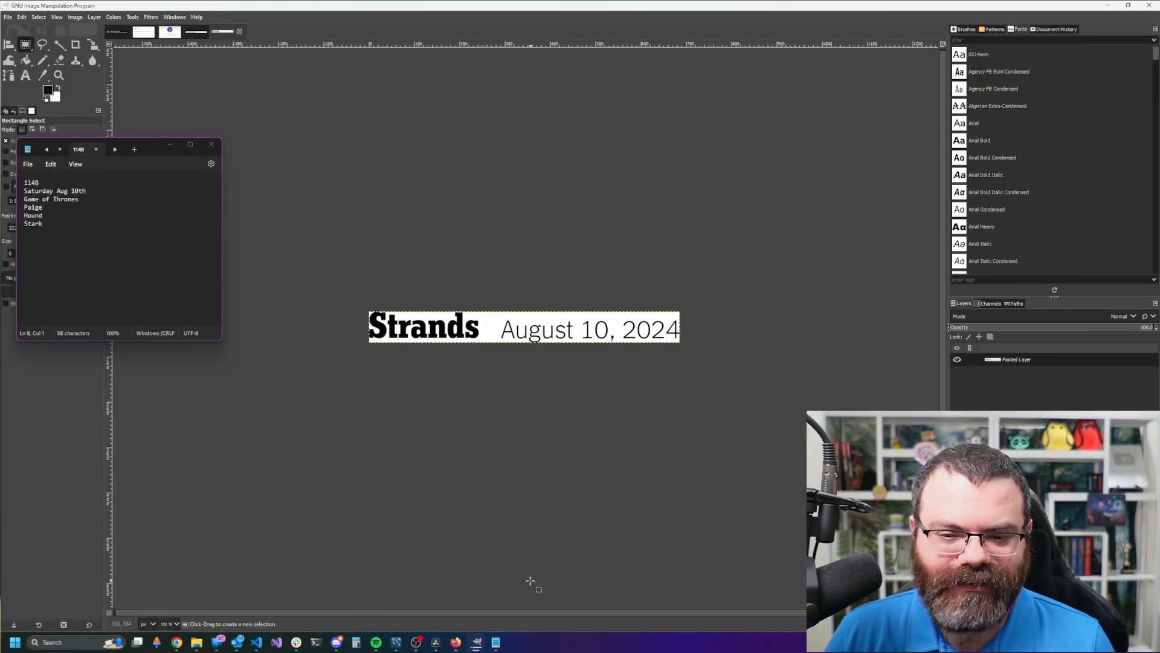
- Paste the captured comment as a new image and fill its time, likes and reply row black
key("ctrl+shift+v")
left_click_drag(439, 347, 695, 382)
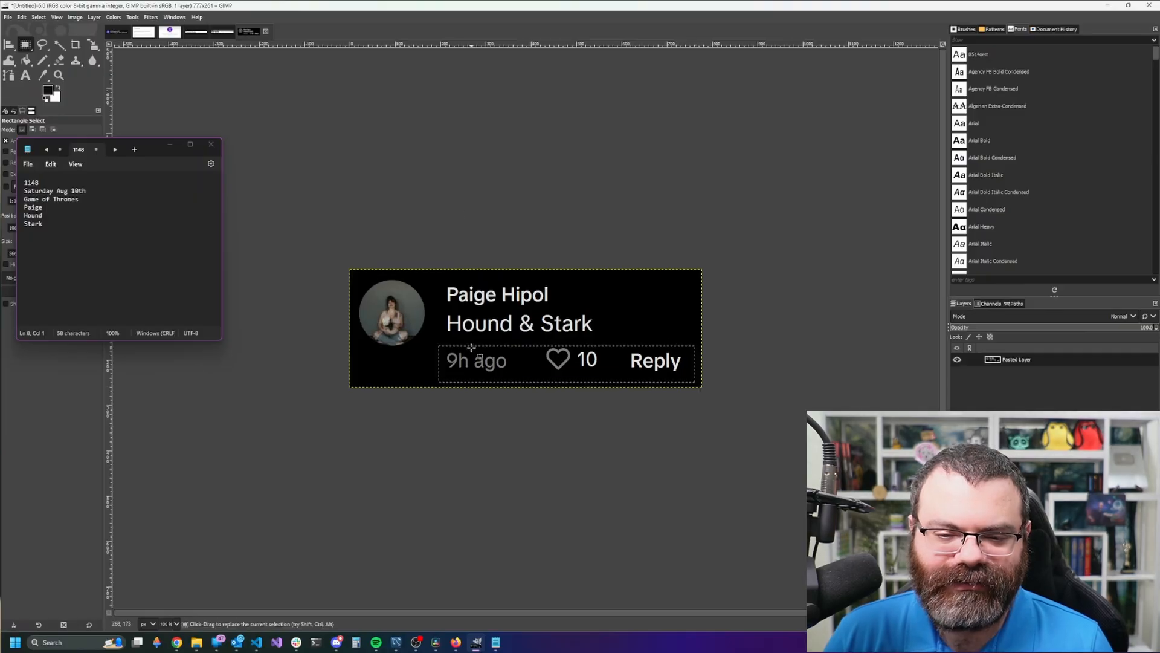
left_click(43, 75)
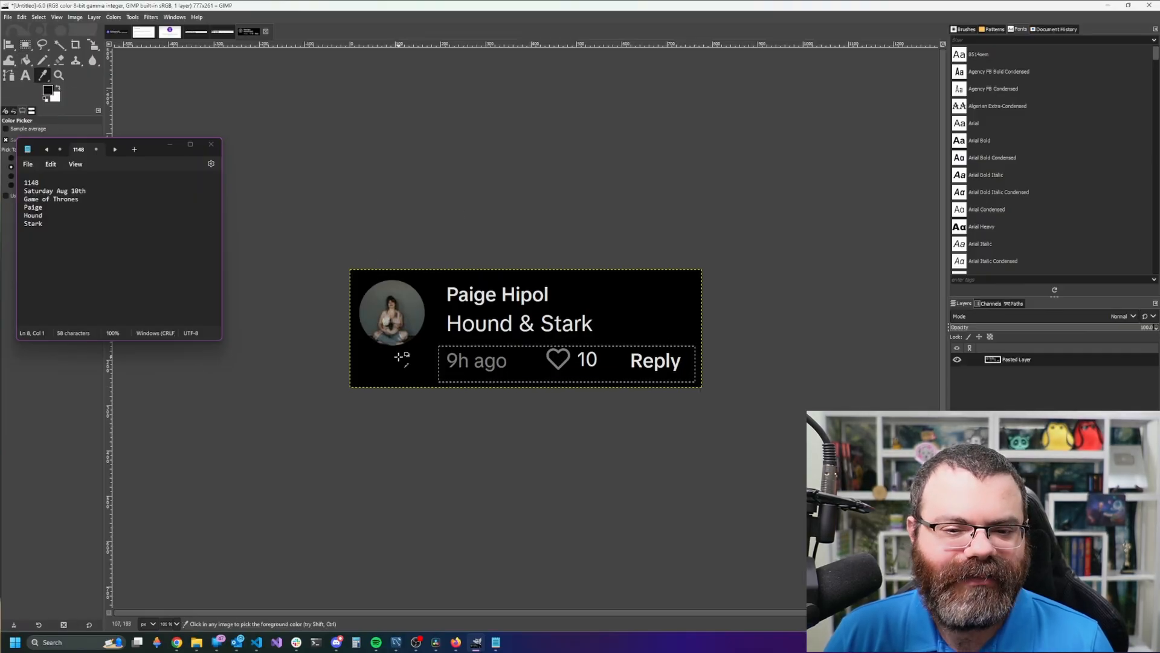
left_click(25, 60)
left_click(515, 350)
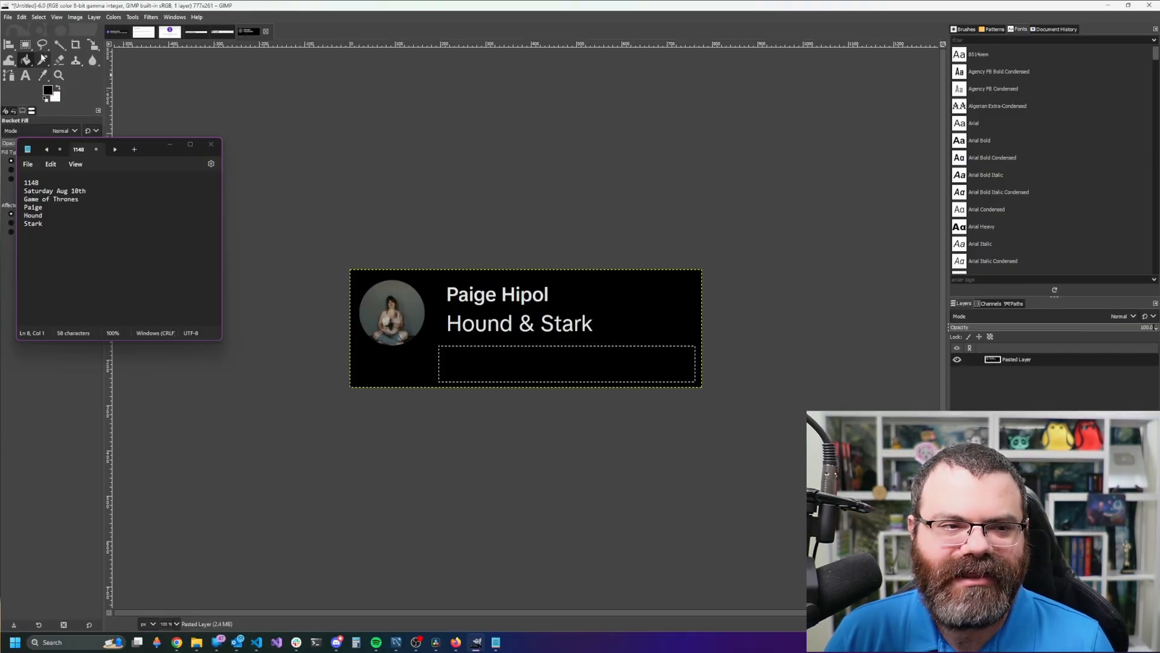
- Crop the image to the avatar, name and comment text
key("r")
key("ctrl+shift+a")
left_click_drag(323, 240, 627, 357)
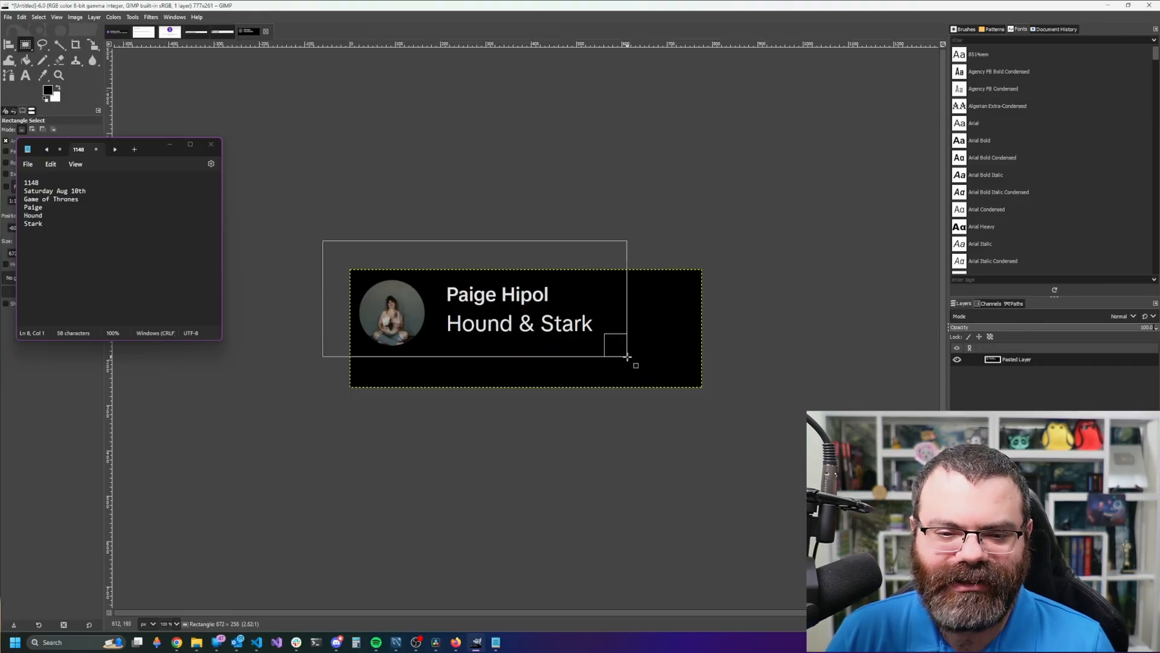
left_click(75, 17)
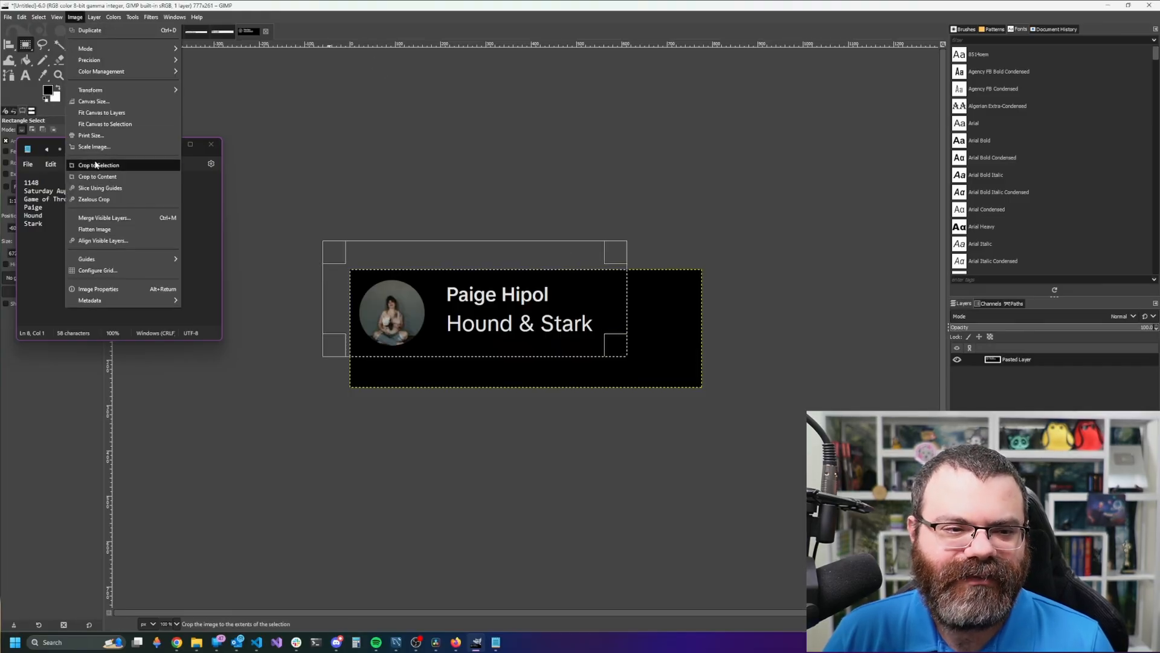
left_click(95, 164)
- Export the image as comment.png in the 2024-08-10 Wordle folder
key("ctrl+shift+e")
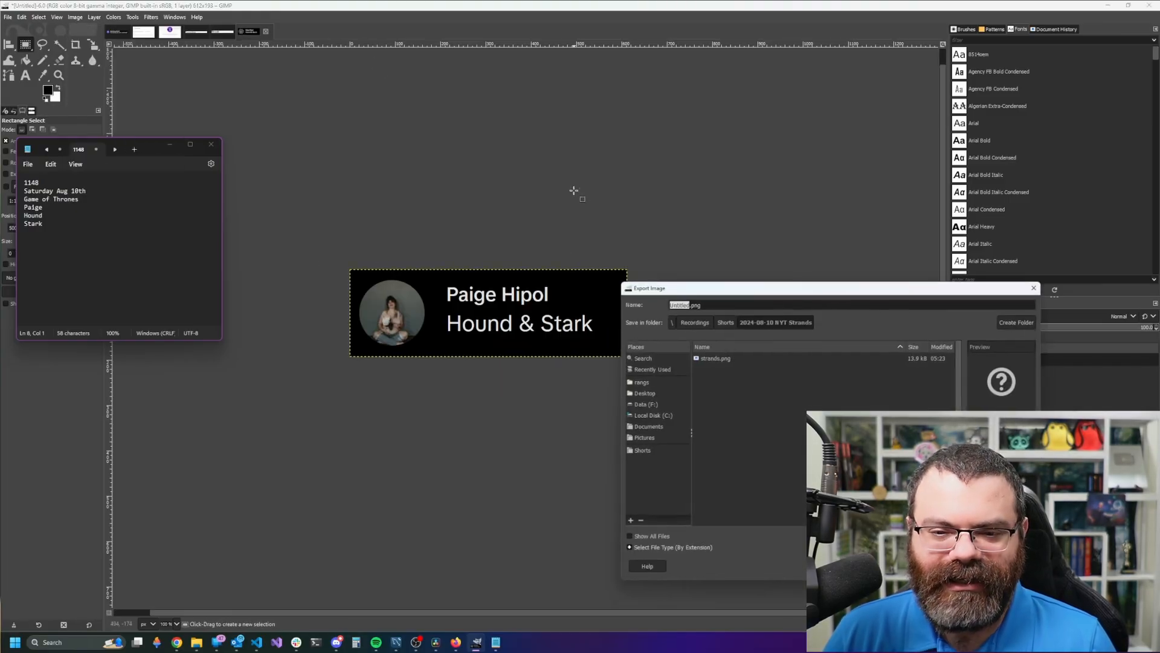
left_click(725, 322)
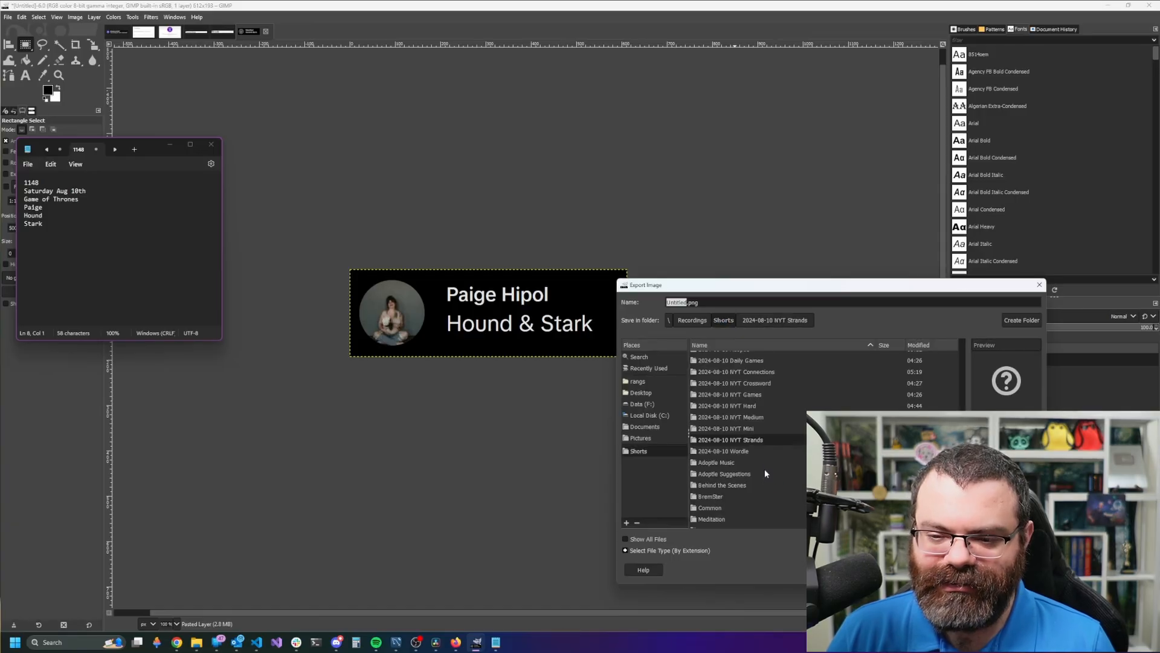
double_click(751, 452)
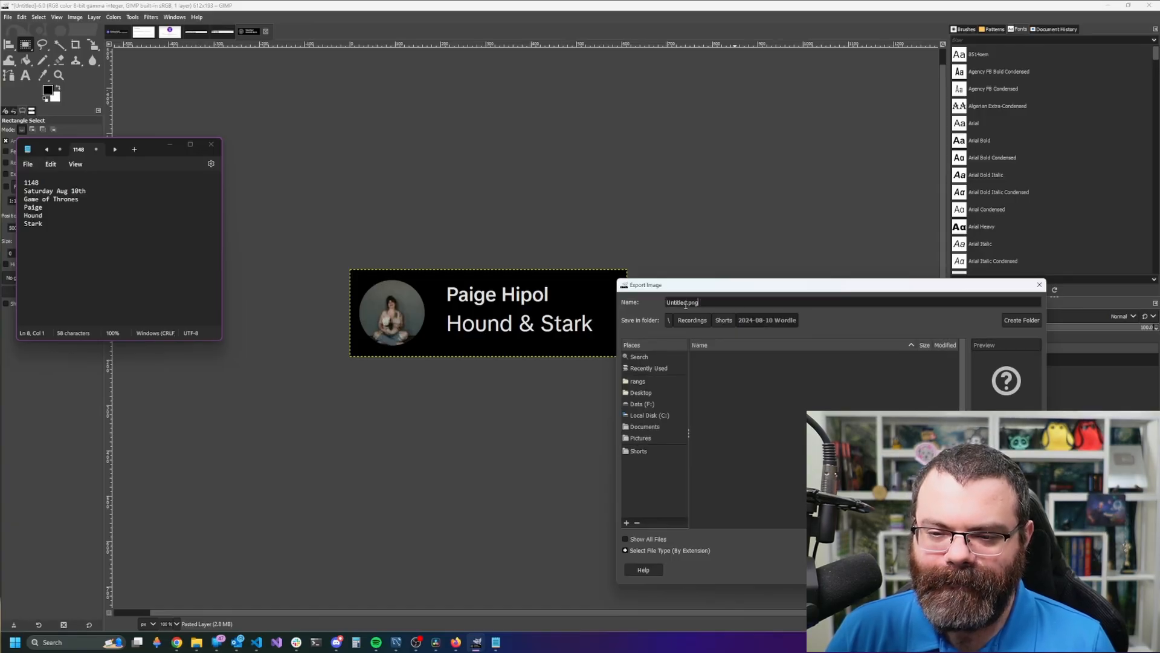
type("com")
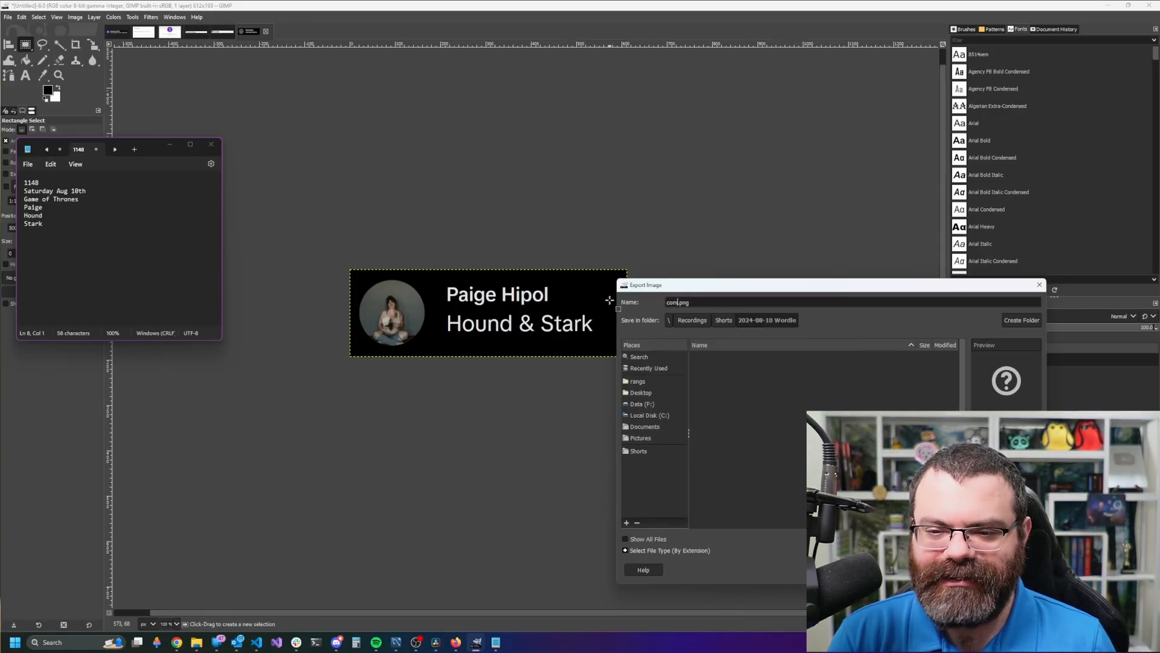
type("ment")
key("Return")
left_click(575, 435)
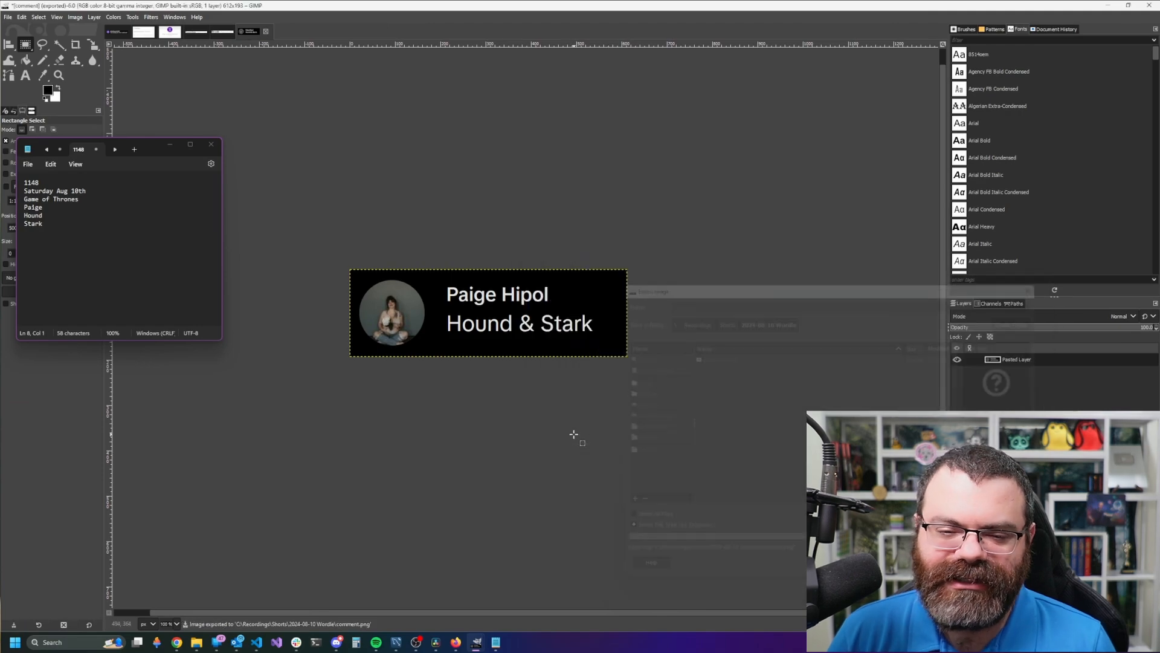
- Search Google Images for 'game of thrones' in a new browser tab
mouse_move(177, 644)
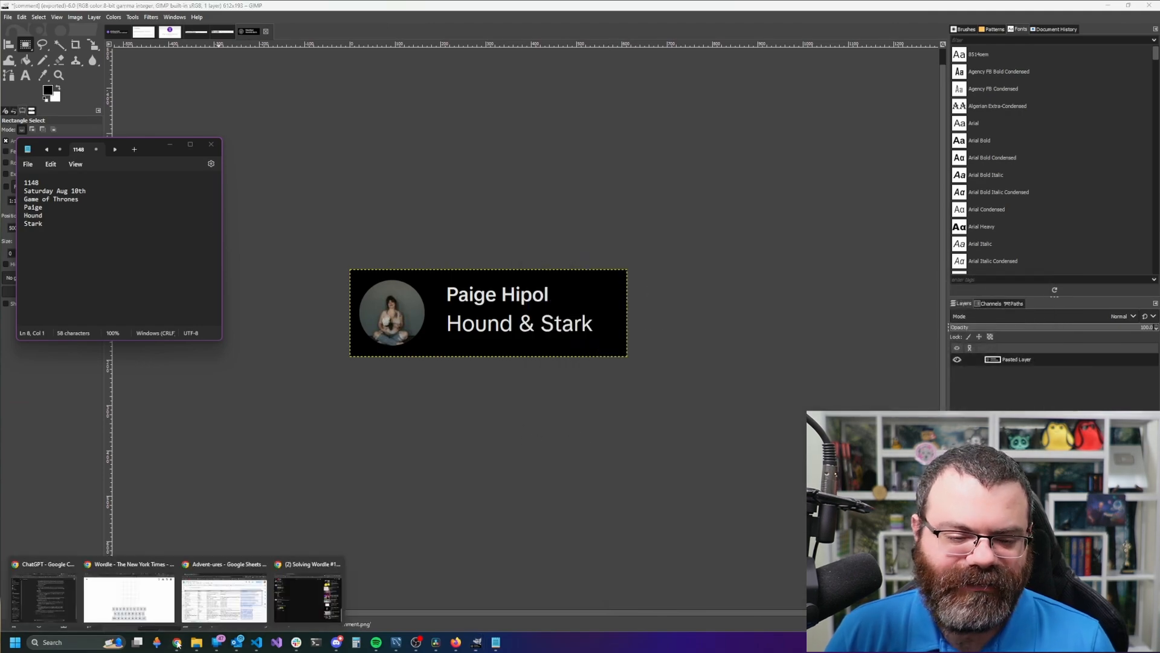
left_click(297, 613)
left_click(473, 40)
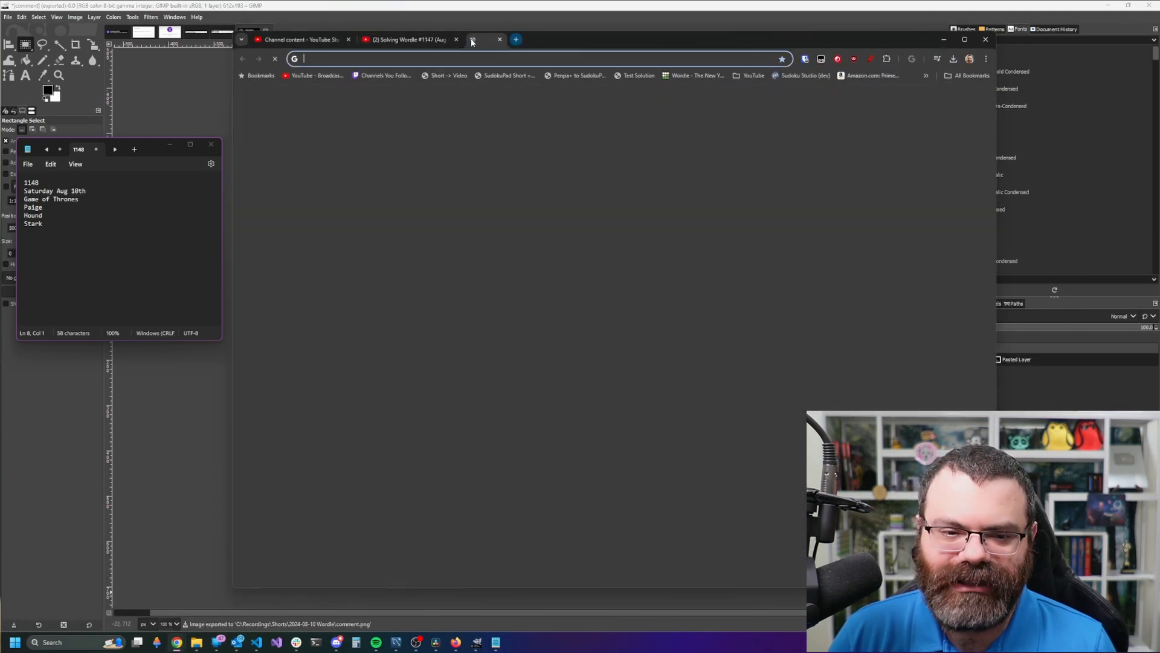
type("game of thorn")
key("BackSpace")
key("BackSpace")
key("BackSpace")
type("rones")
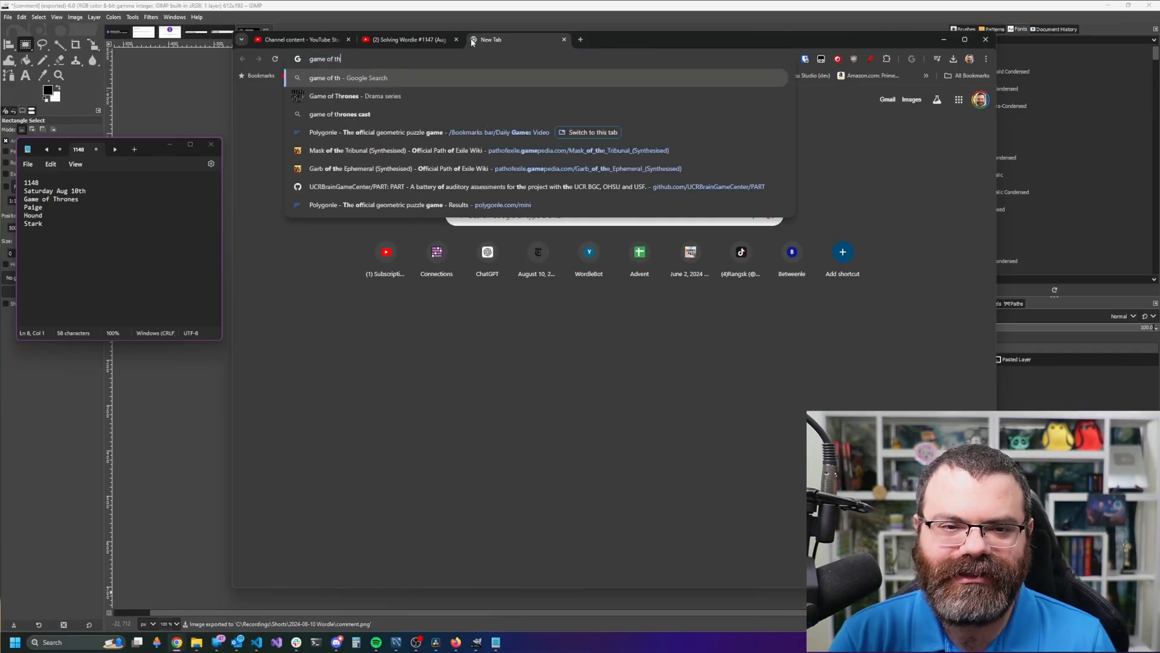
key("Return")
left_click(368, 136)
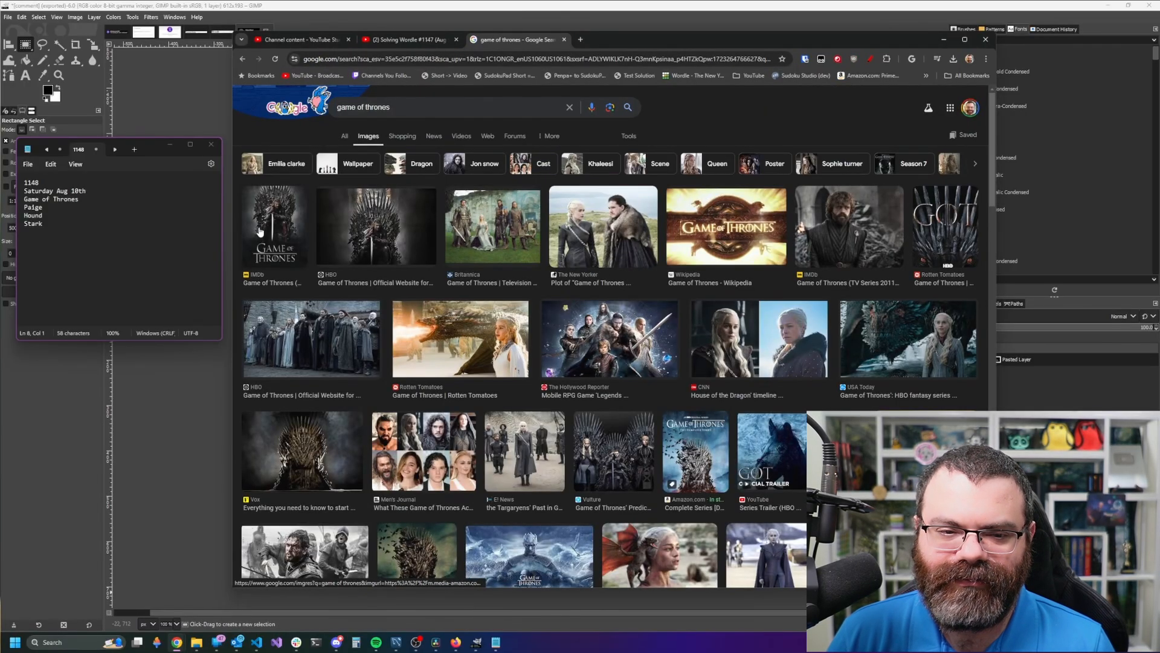
- Save the IMDb Game of Thrones poster into the Wordle folder and open it in GIMP
left_click(260, 232)
left_click_drag(851, 334, 837, 339)
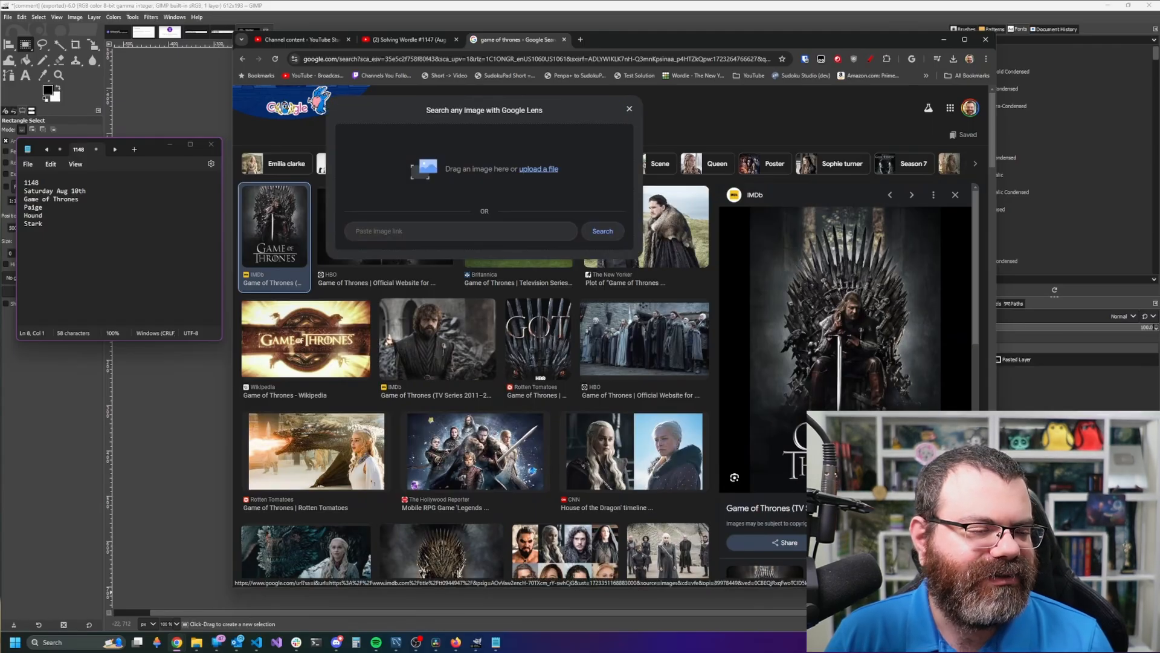
left_click_drag(623, 135, 463, 164)
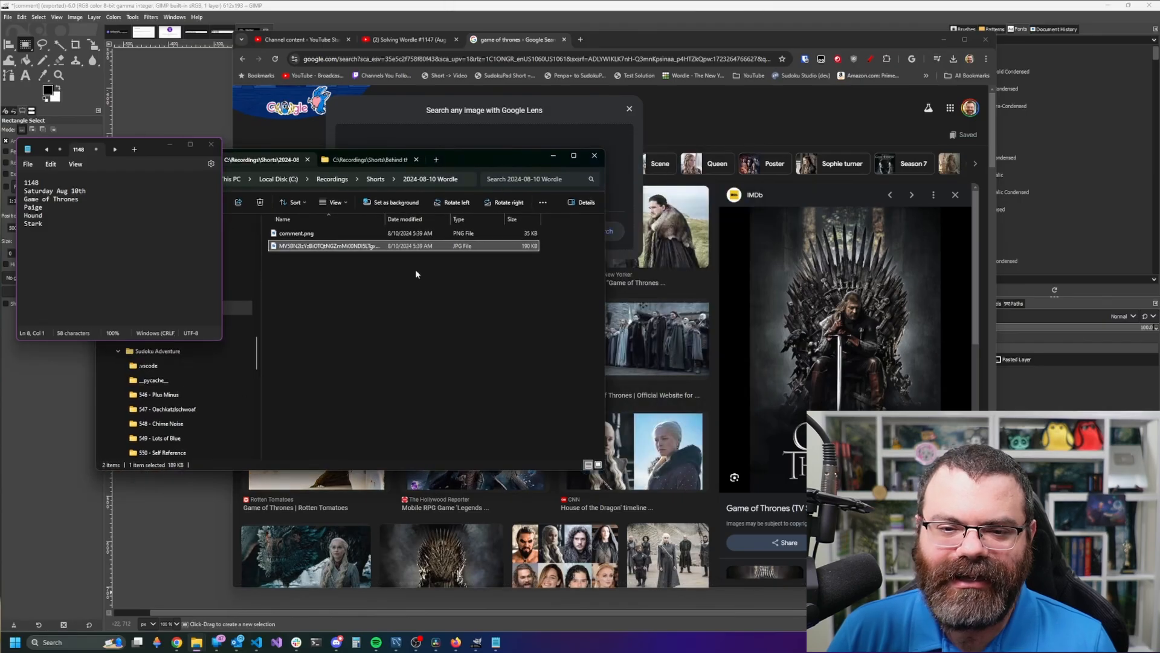
right_click(385, 248)
mouse_move(471, 464)
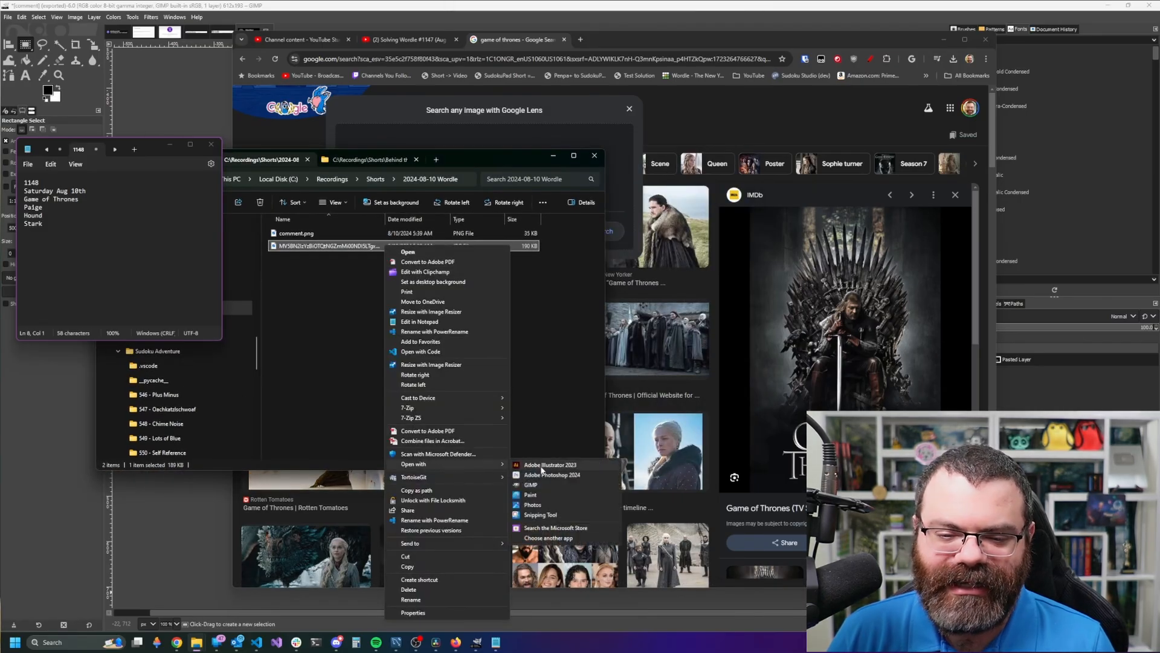
left_click(531, 485)
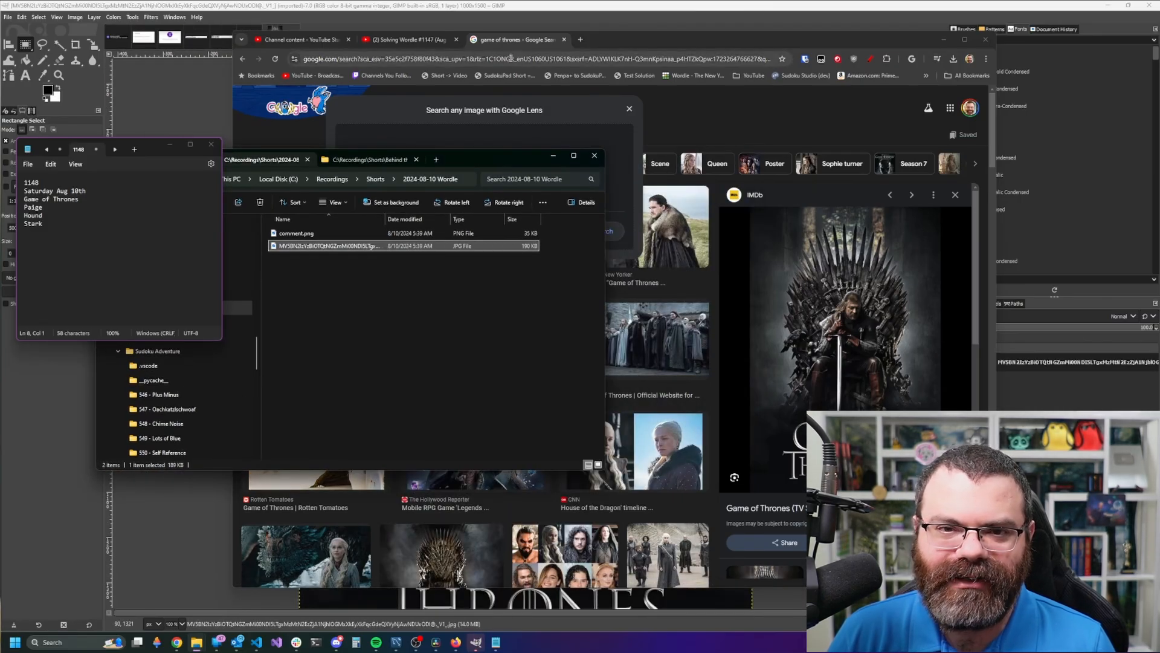
- Apply the layer option to the poster layer and export it as theme.png
left_click(503, 4)
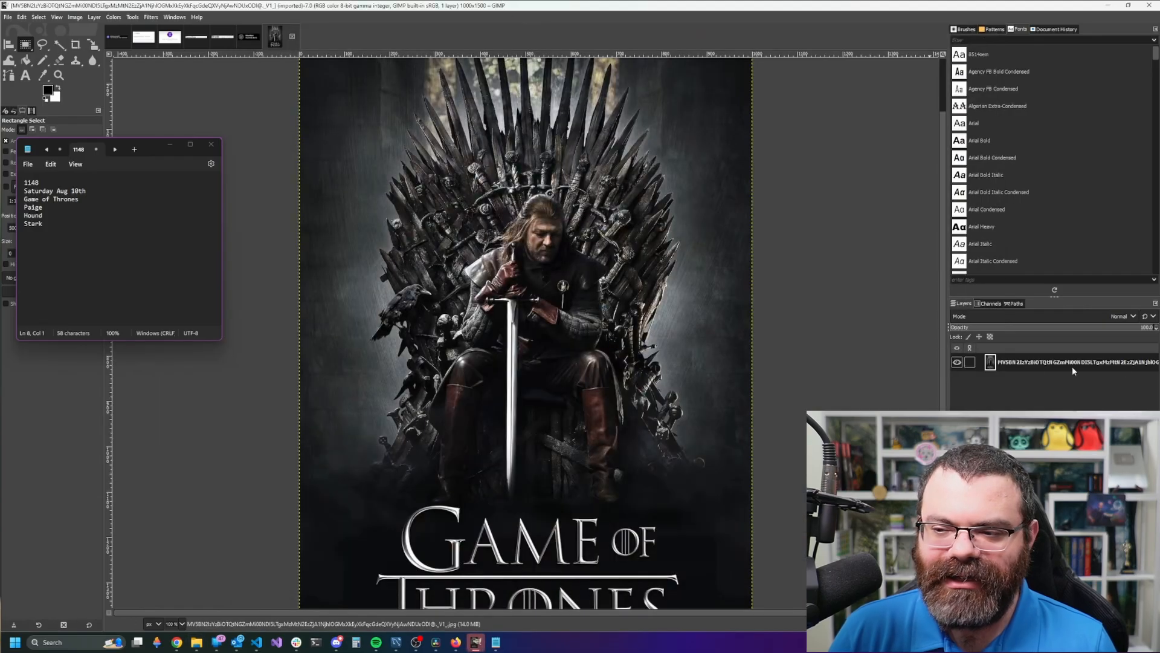
right_click(1028, 361)
left_click(1062, 296)
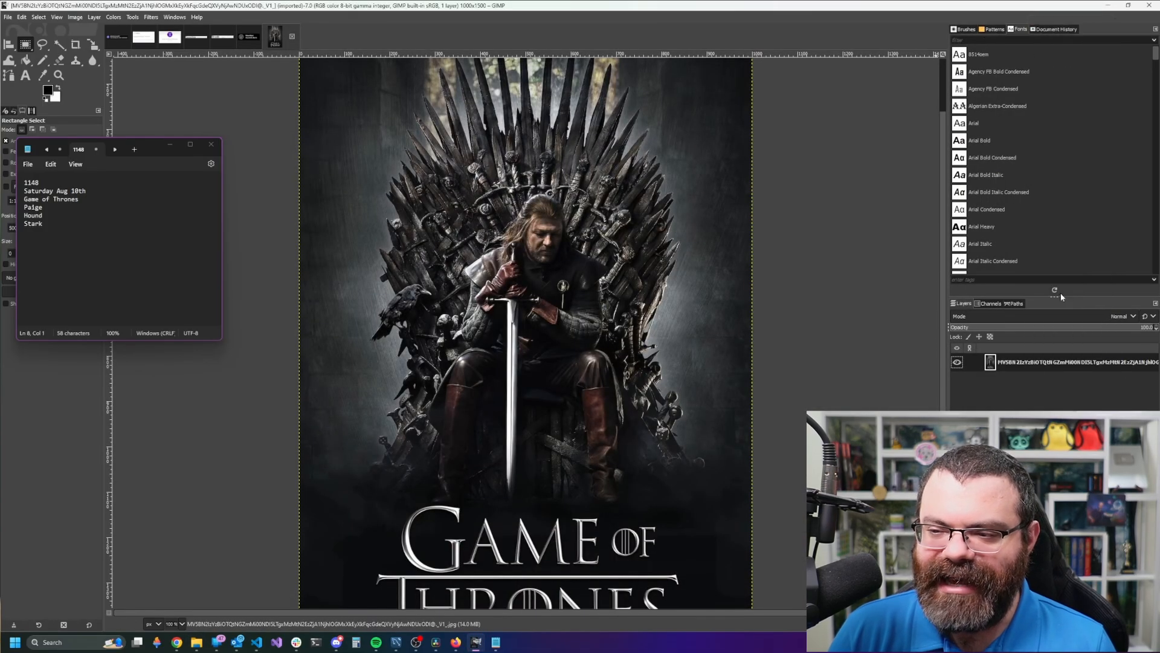
key("ctrl+shift+e")
type("theme.")
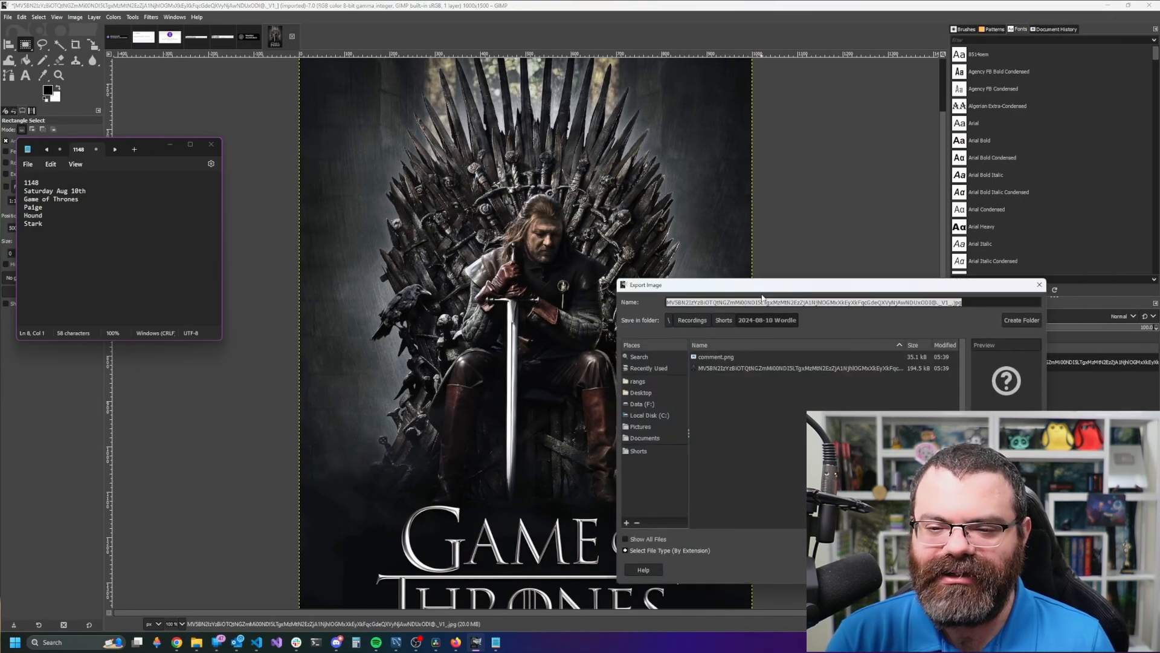
type("png")
key("Return")
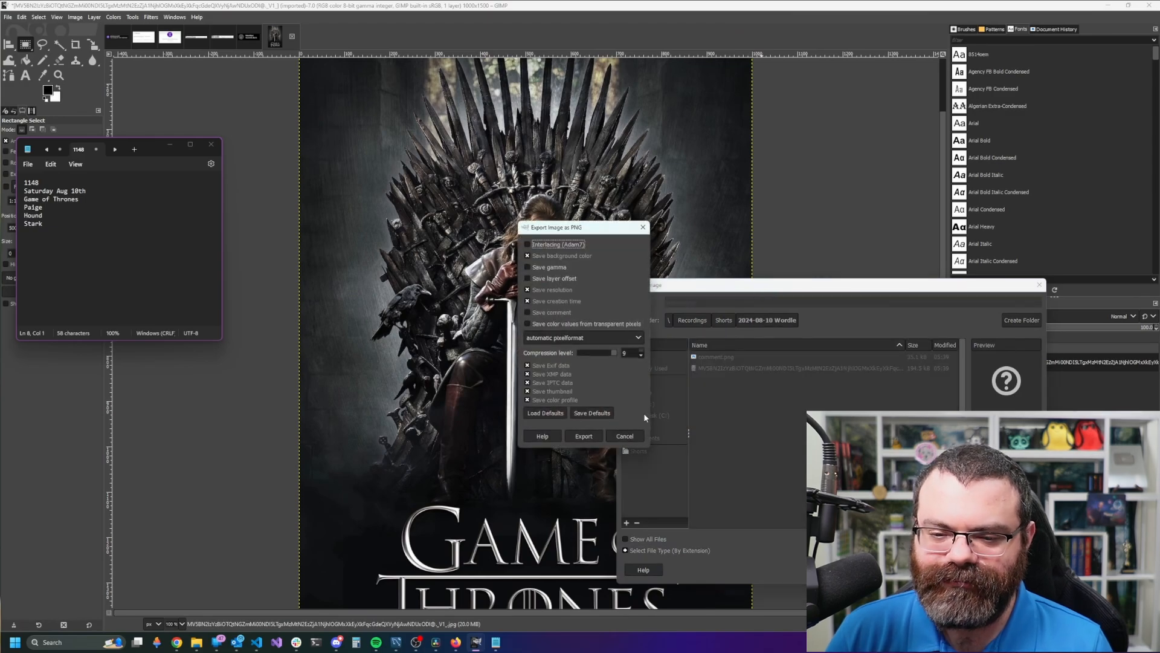
left_click(584, 435)
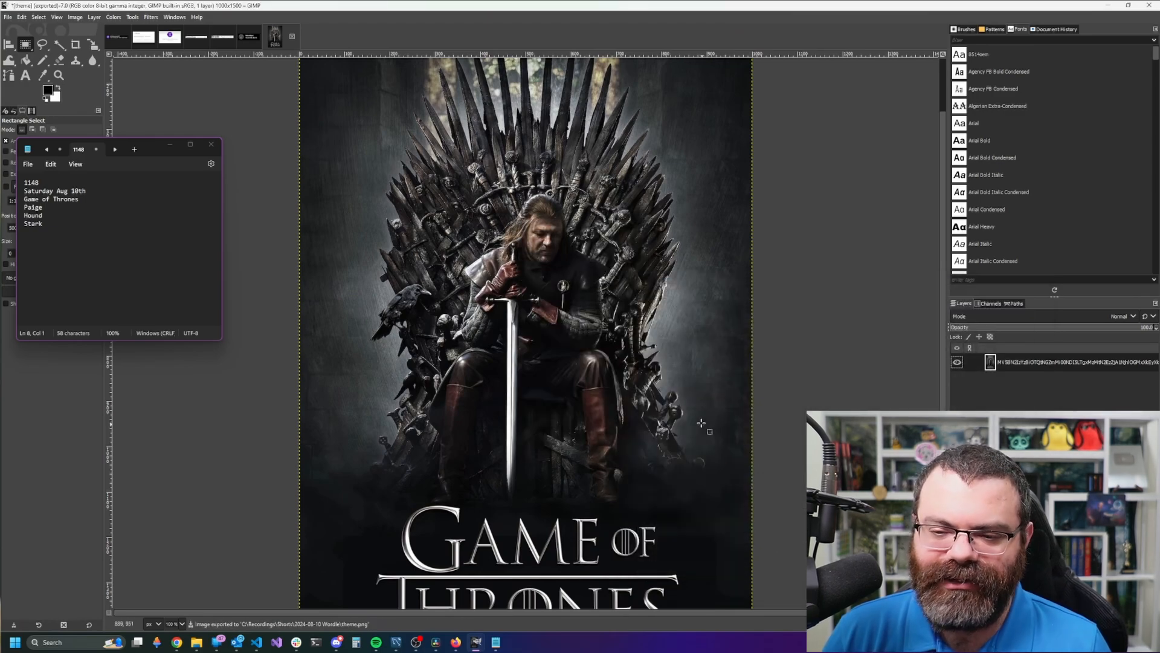
- Delete the downloaded poster JPG from the 2024-08-10 Wordle folder
key("alt+Tab")
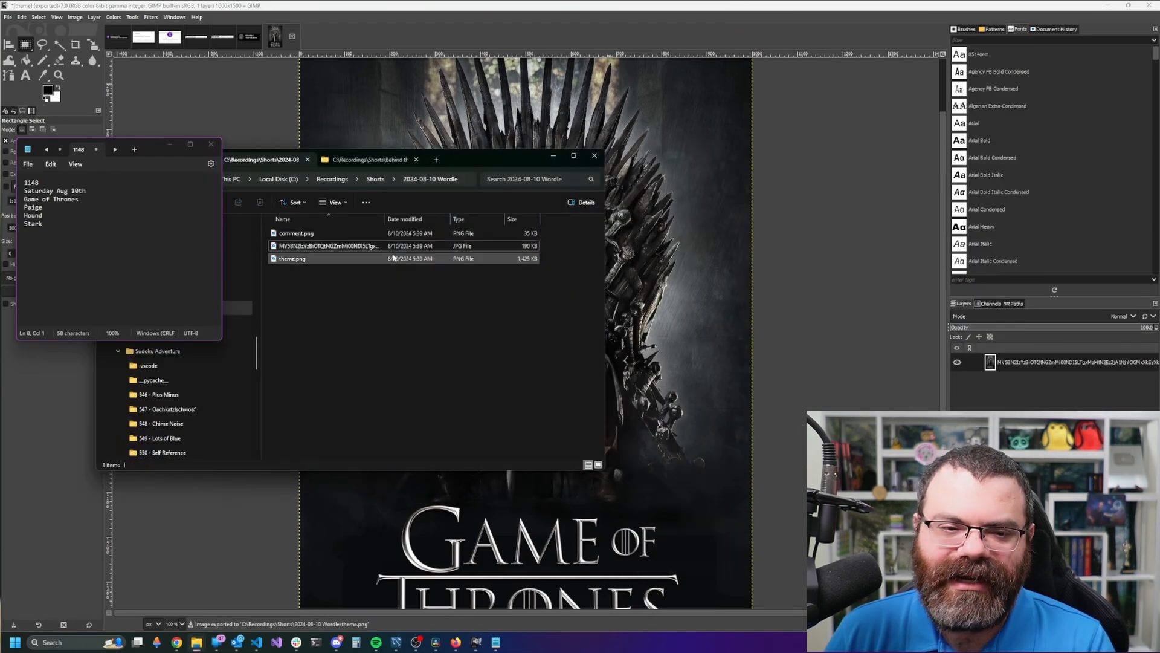
left_click(391, 245)
key("Delete")
- Widen the Explorer window and run py ..\wordle.py in the folder
left_click_drag(456, 159, 612, 173)
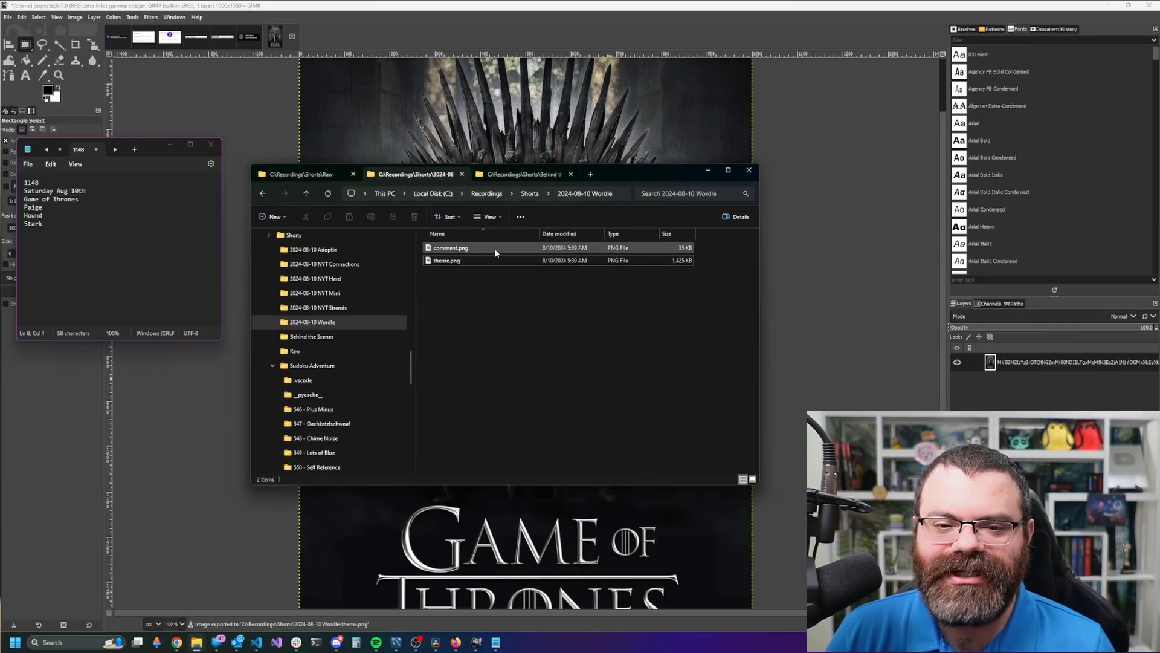
left_click_drag(762, 238, 851, 238)
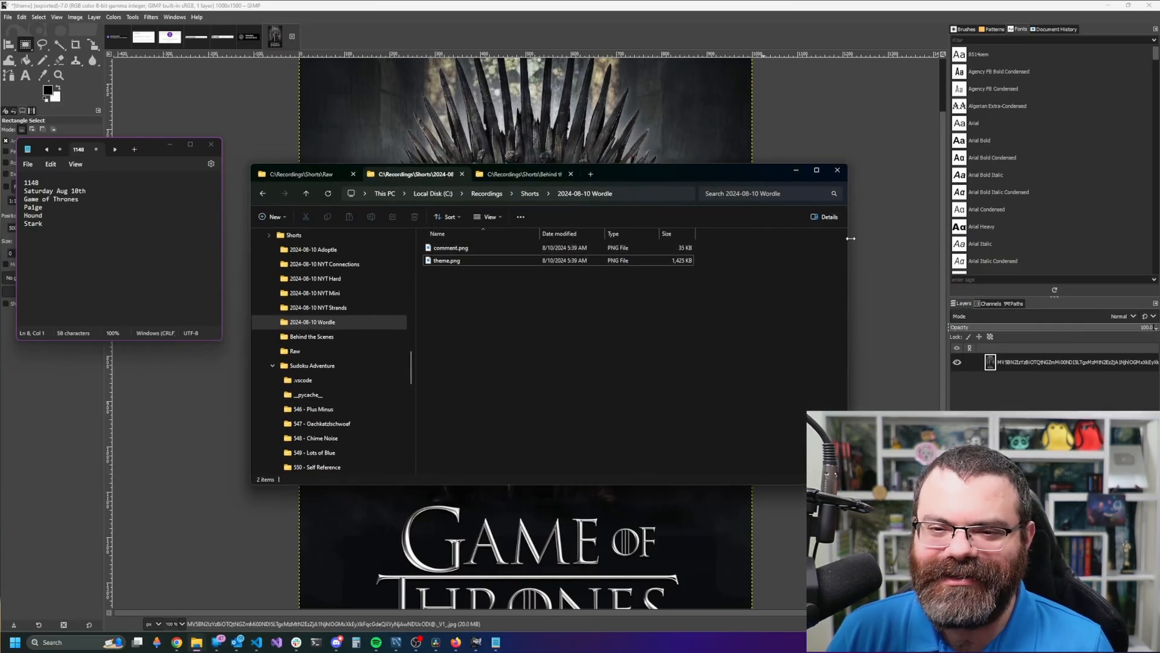
left_click(635, 191)
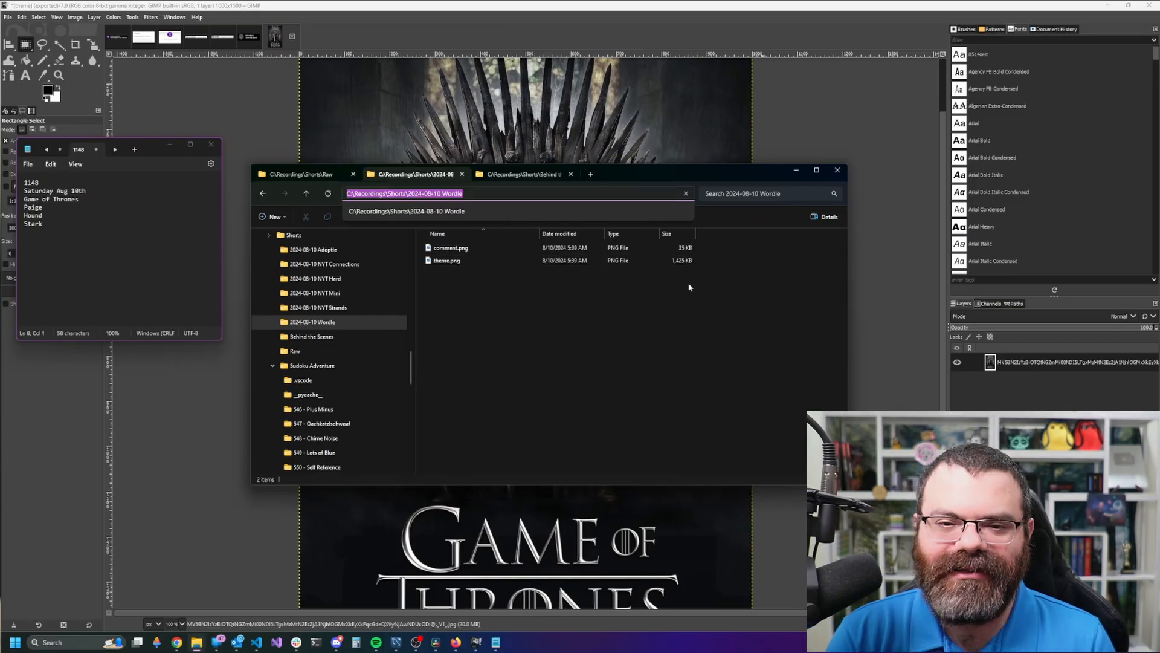
type("py ..\\")
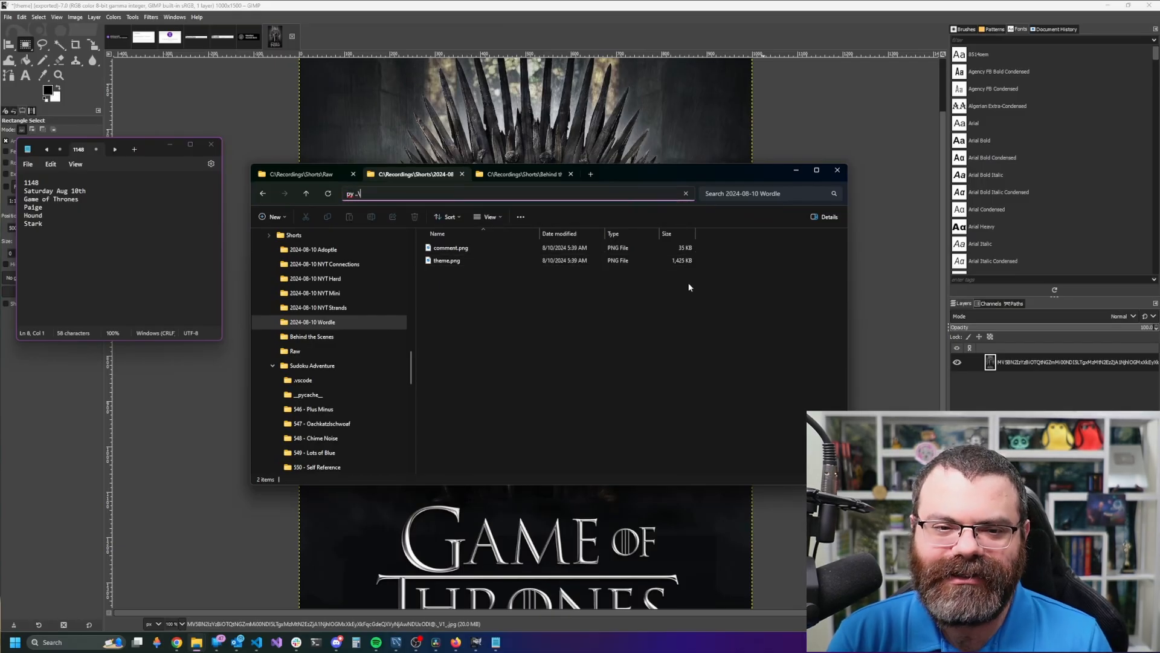
type("wordle.py")
key("Return")
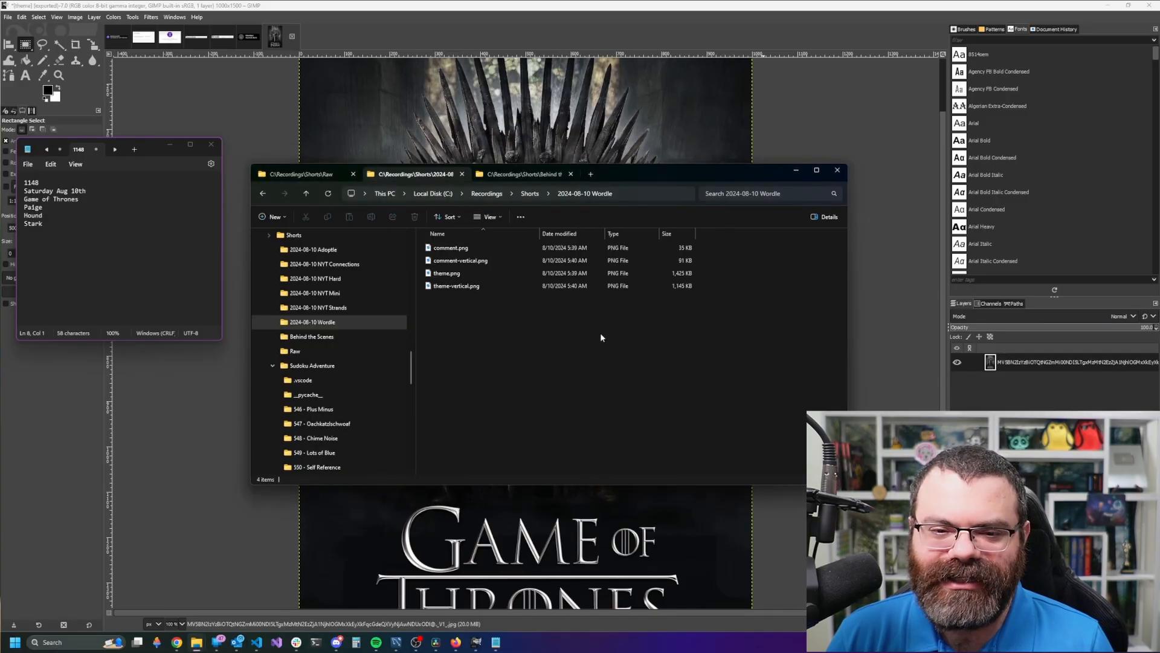
- Preview comment-vertical.png and the theme image in the image viewer
left_click_drag(574, 333, 530, 360)
left_click(478, 261)
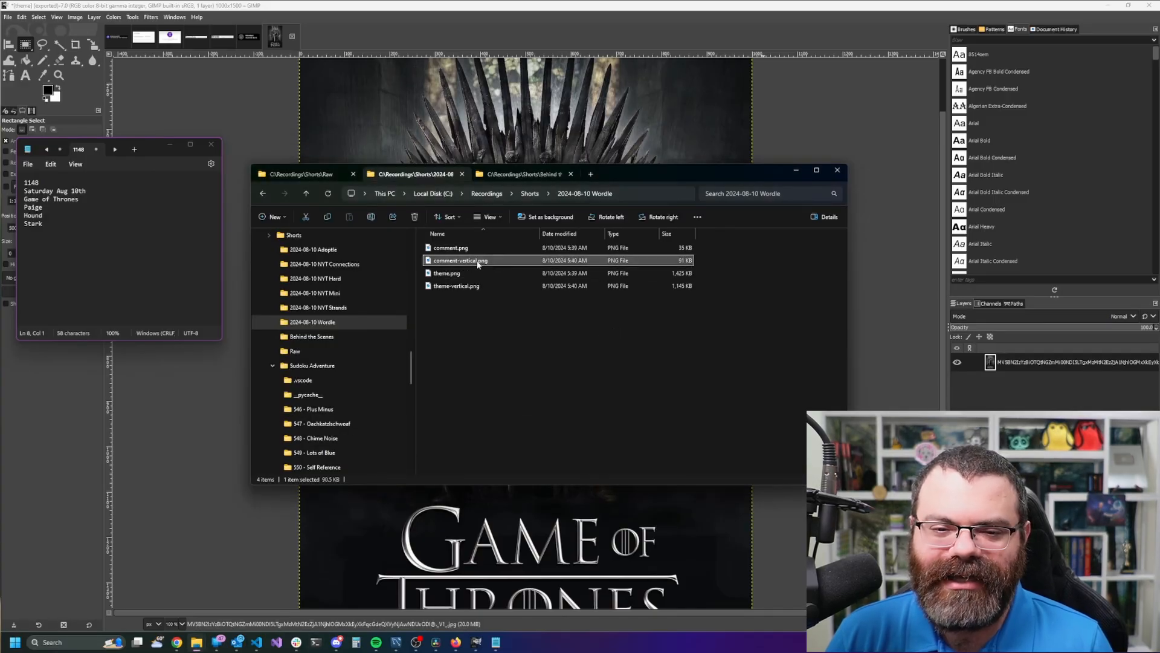
double_click(477, 261)
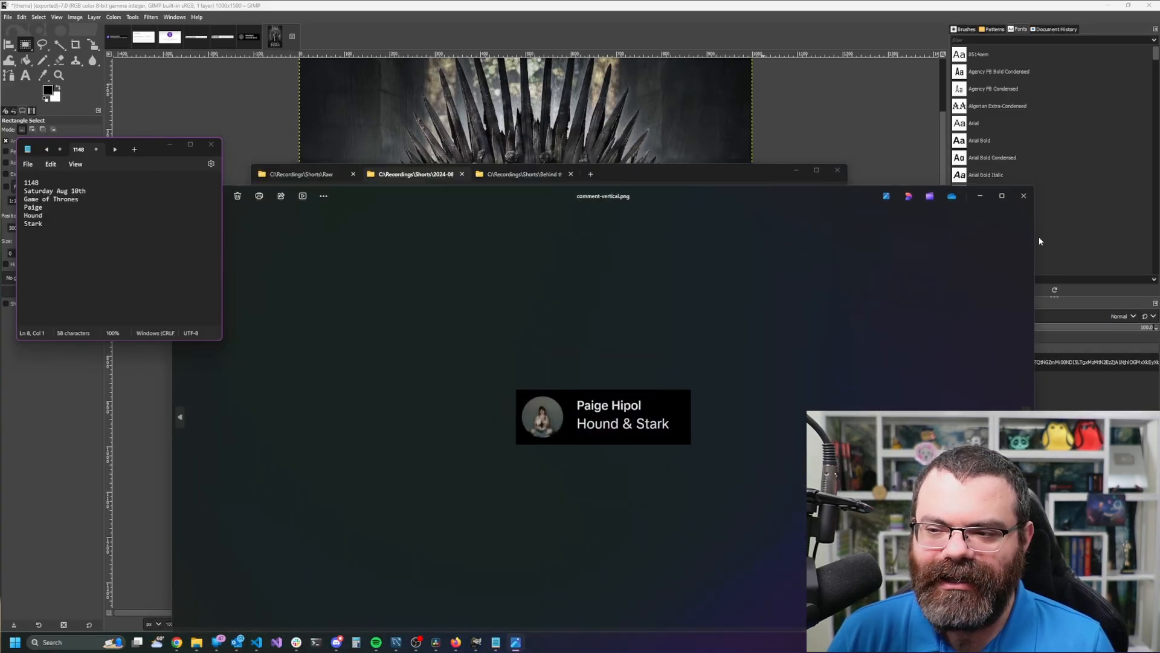
key("Right")
left_click(1024, 196)
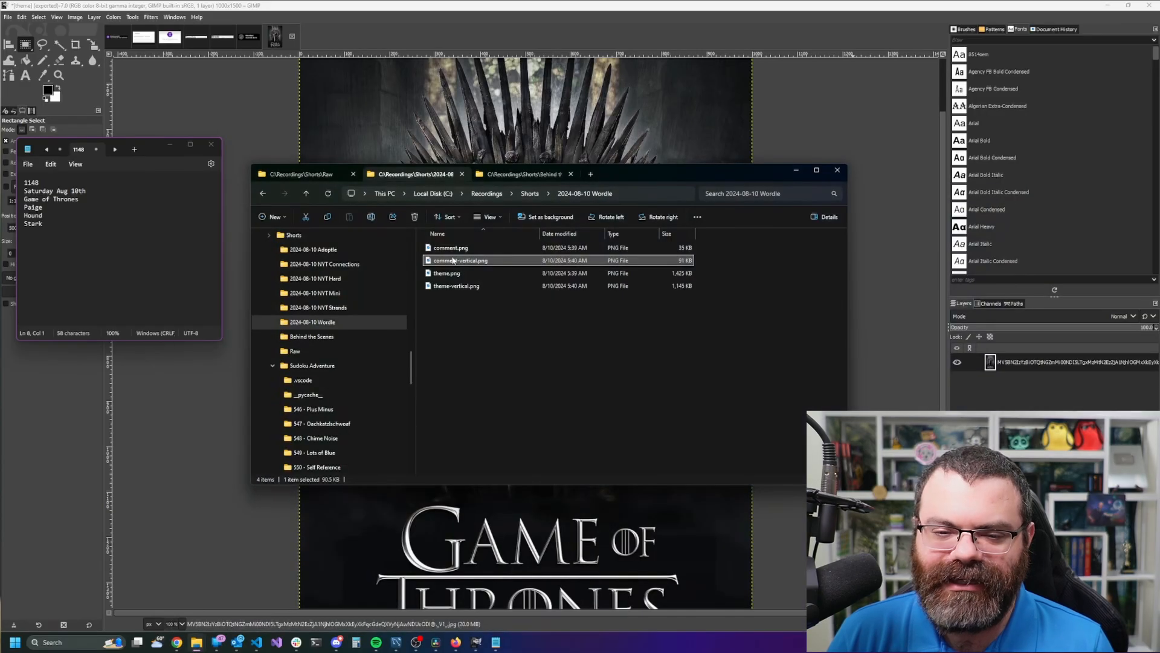
- Open comment-vertical.png in GIMP and check the comment banner's placement on the canvas
right_click(452, 261)
mouse_move(502, 480)
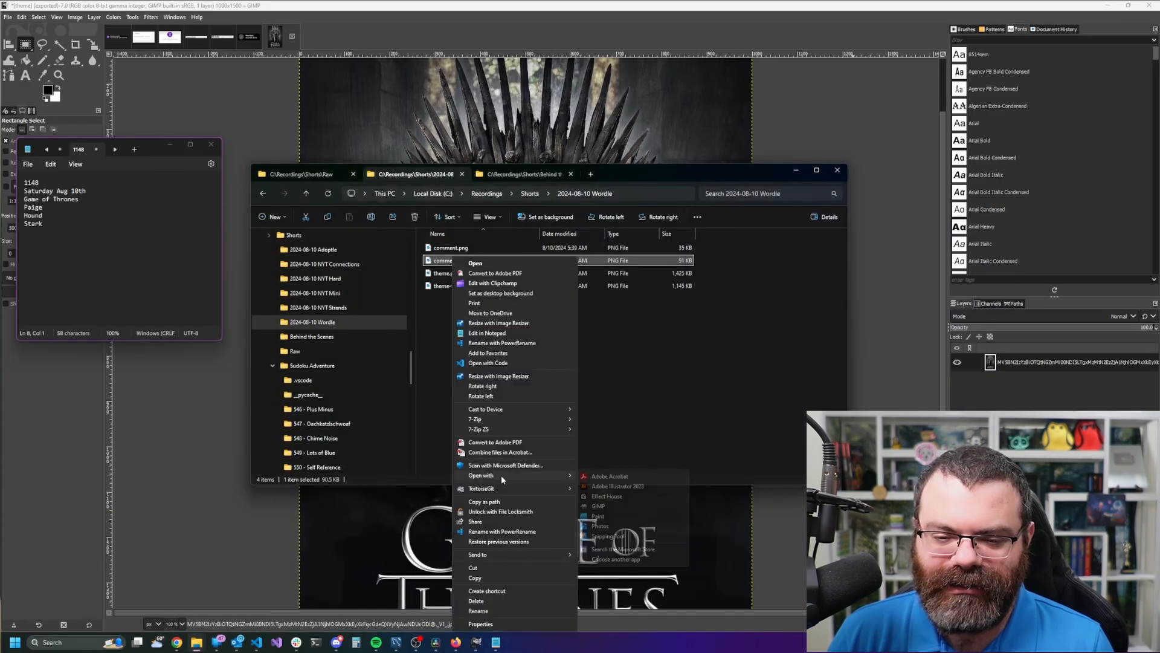
left_click(602, 505)
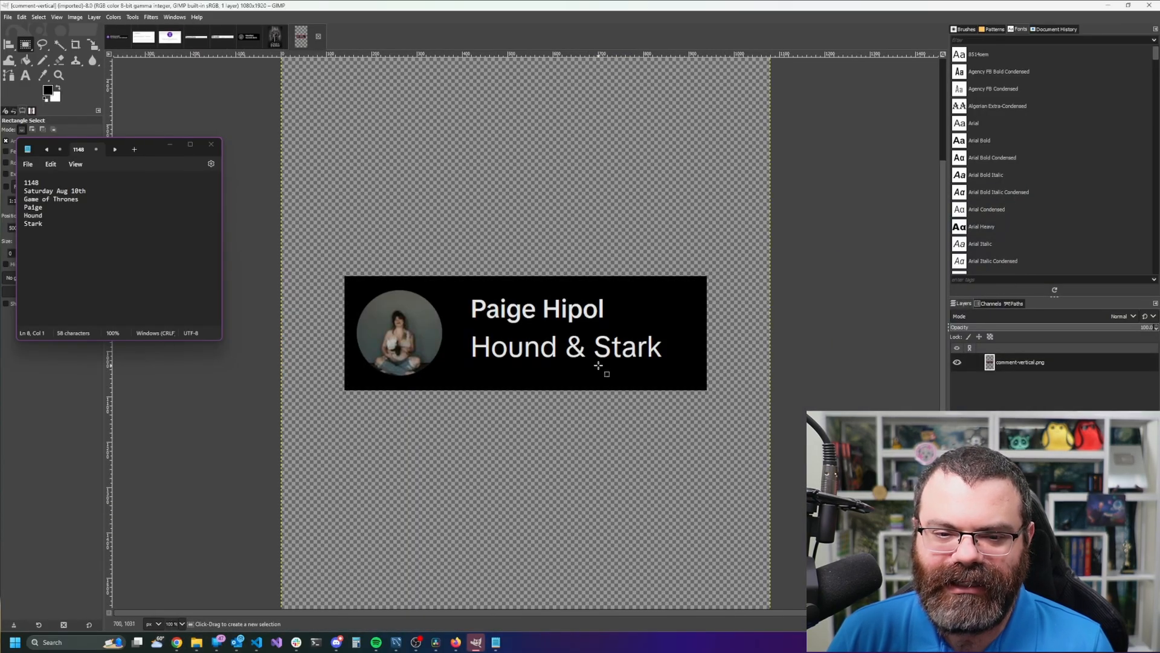
scroll(597, 326, "down", 2)
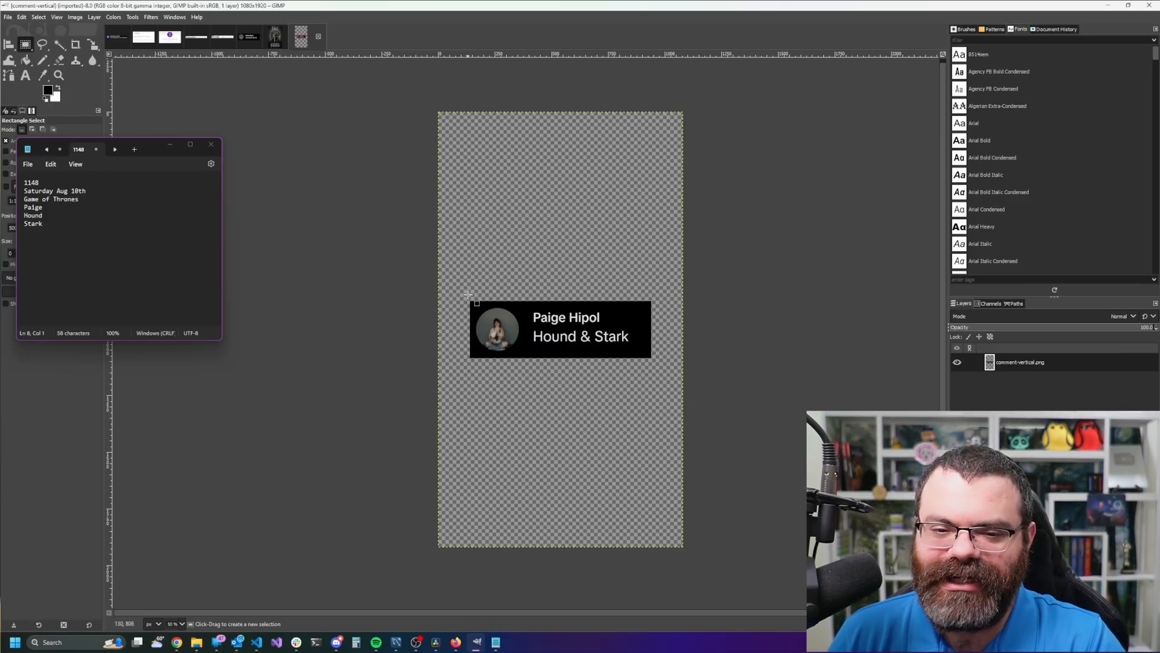
left_click_drag(469, 295, 658, 363)
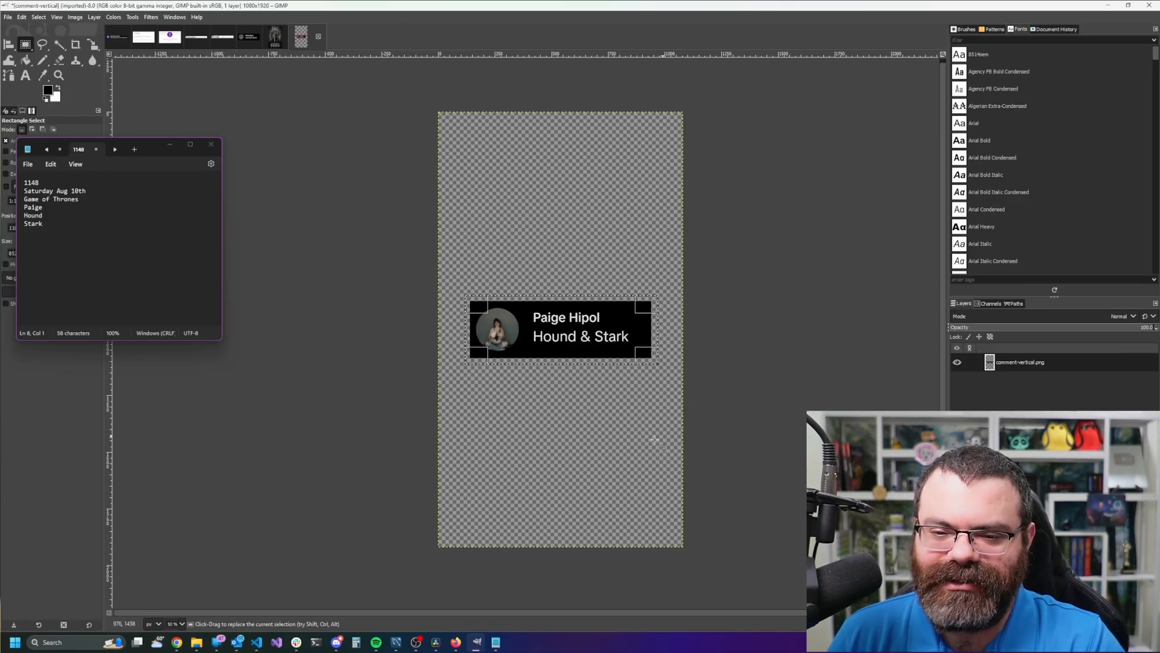
left_click(653, 440)
key("alt+Tab")
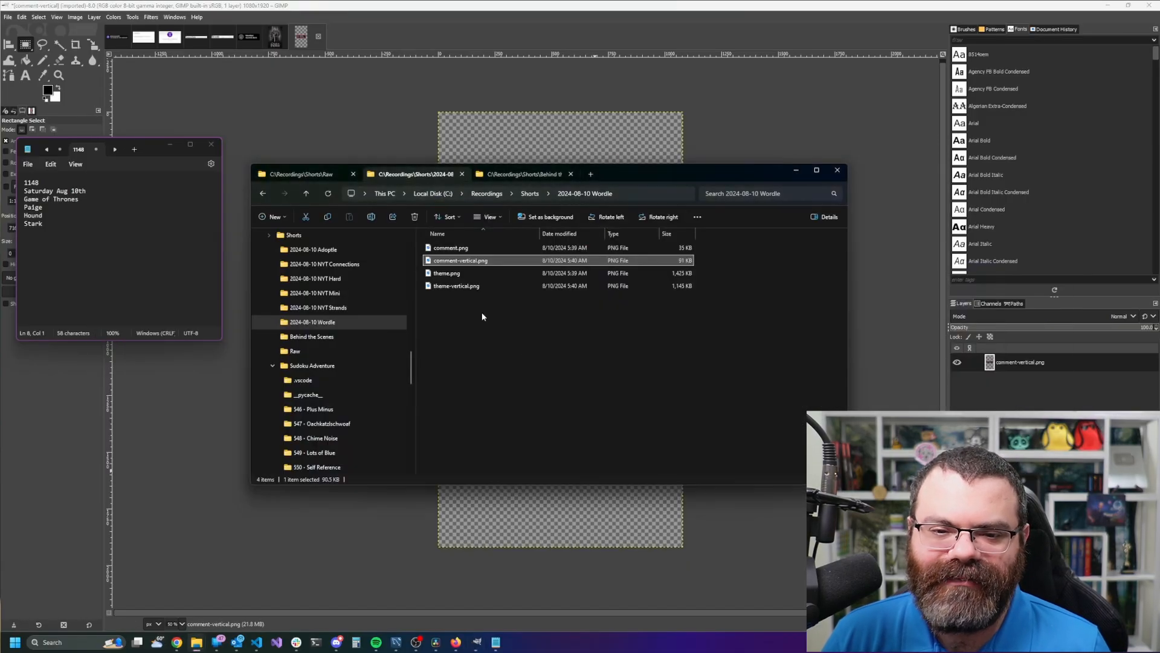
left_click(477, 291)
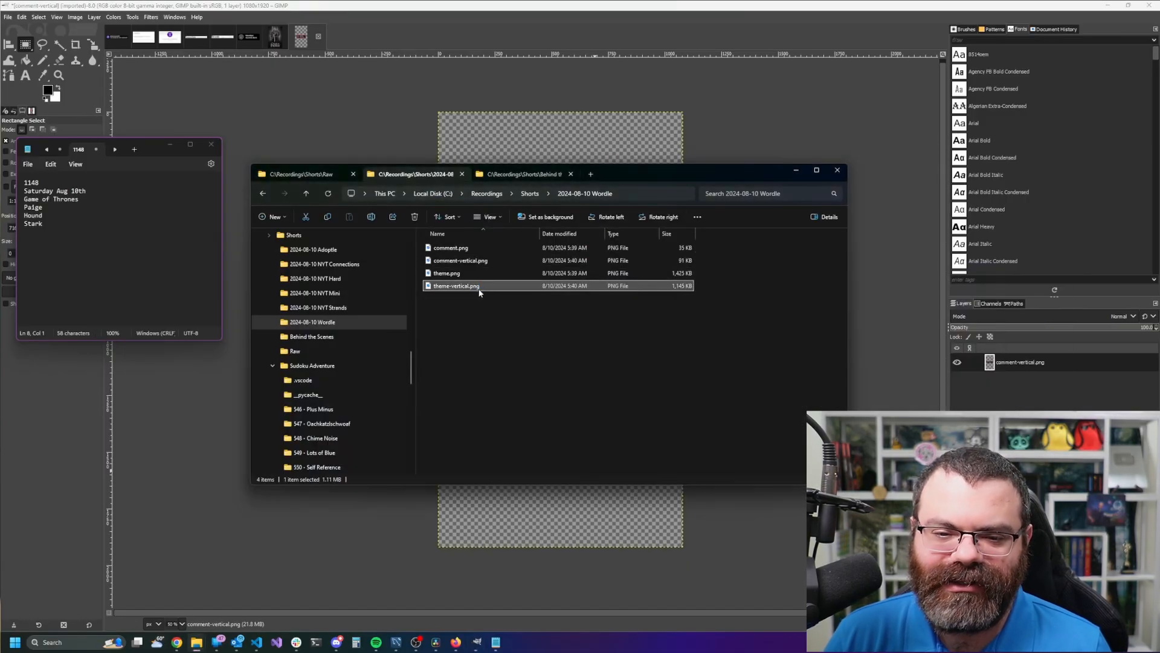
right_click(479, 293)
mouse_move(556, 479)
left_click(665, 501)
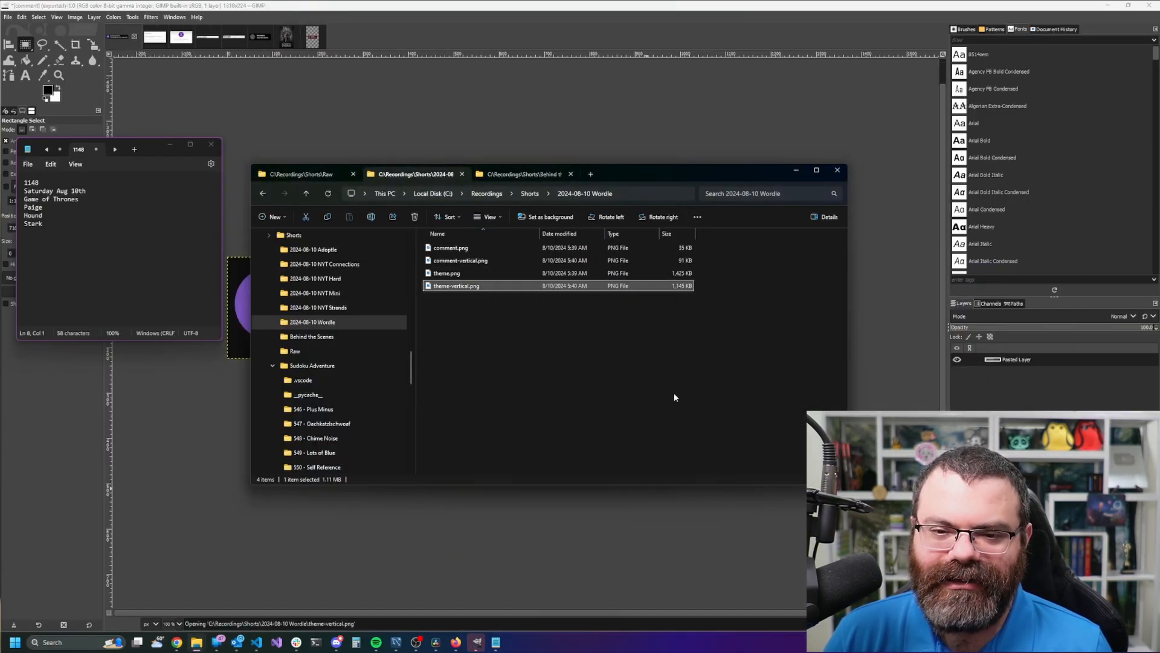
scroll(644, 296, "down", 2)
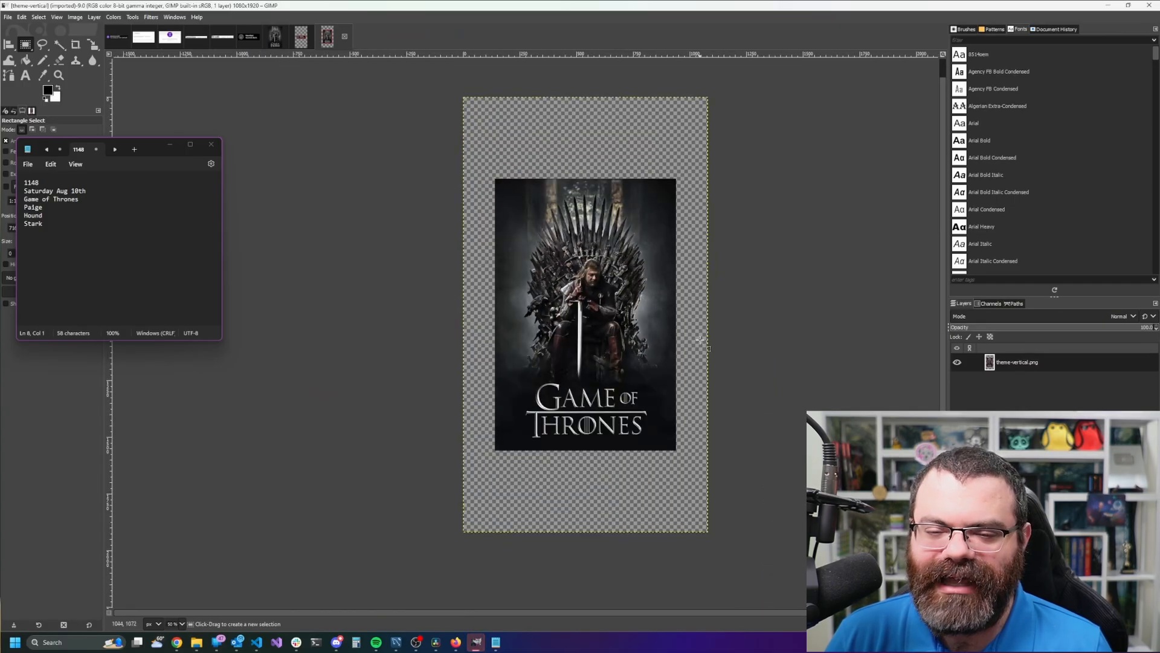
scroll(745, 337, "up", 1)
scroll(745, 336, "down", 1)
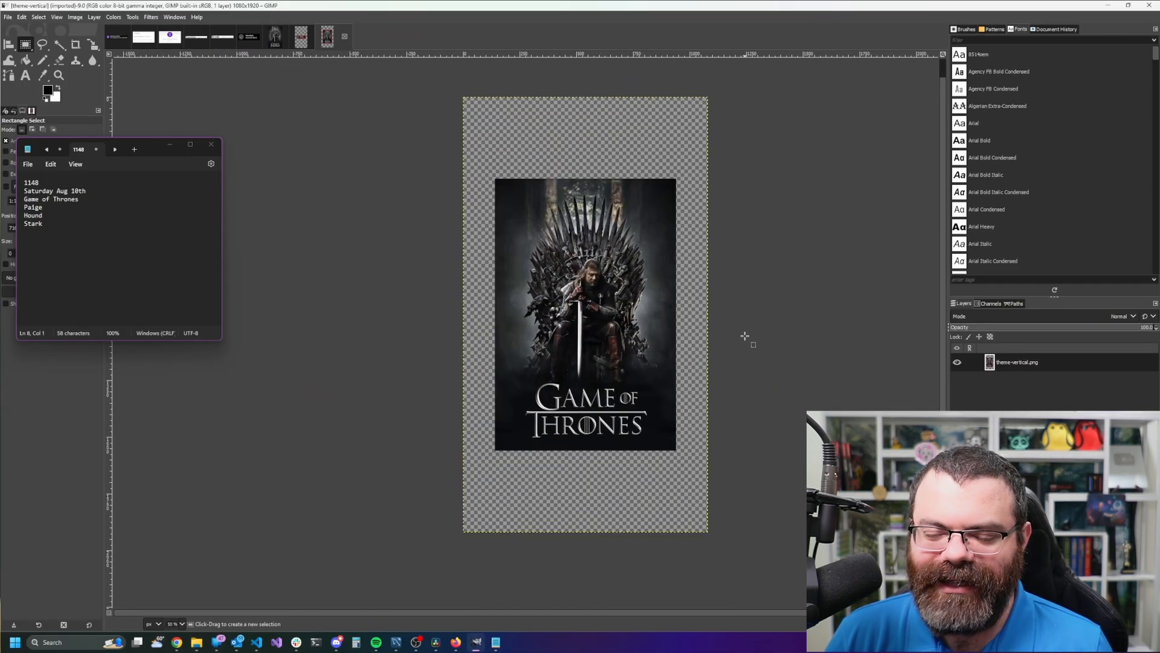
key("alt+Tab")
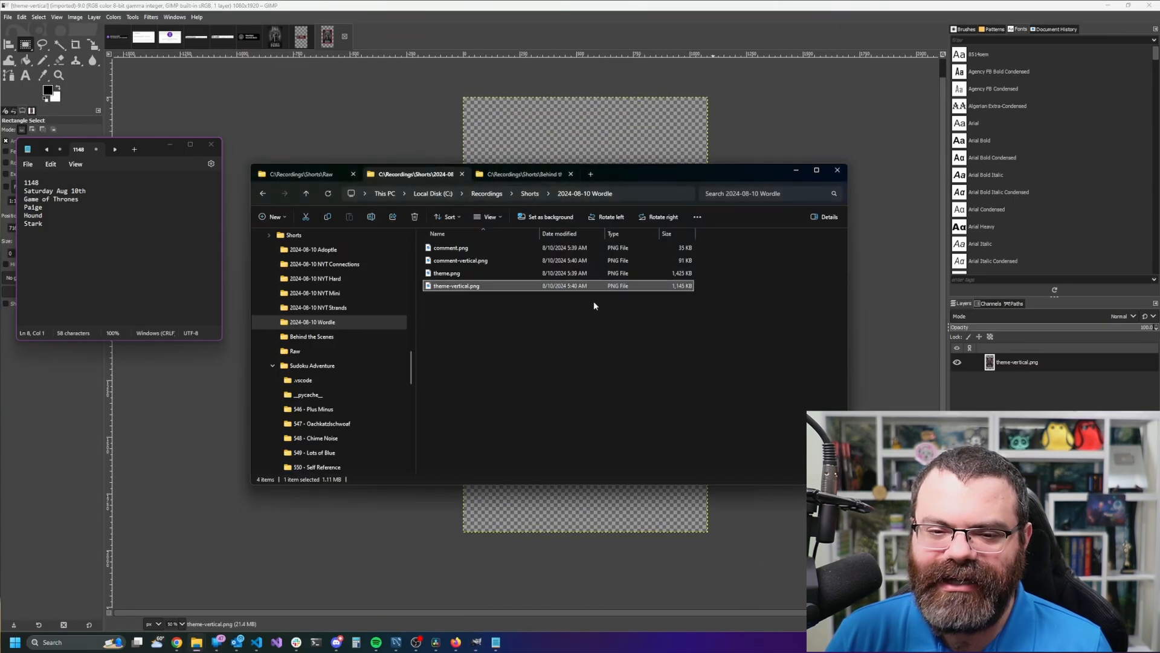
double_click(473, 273)
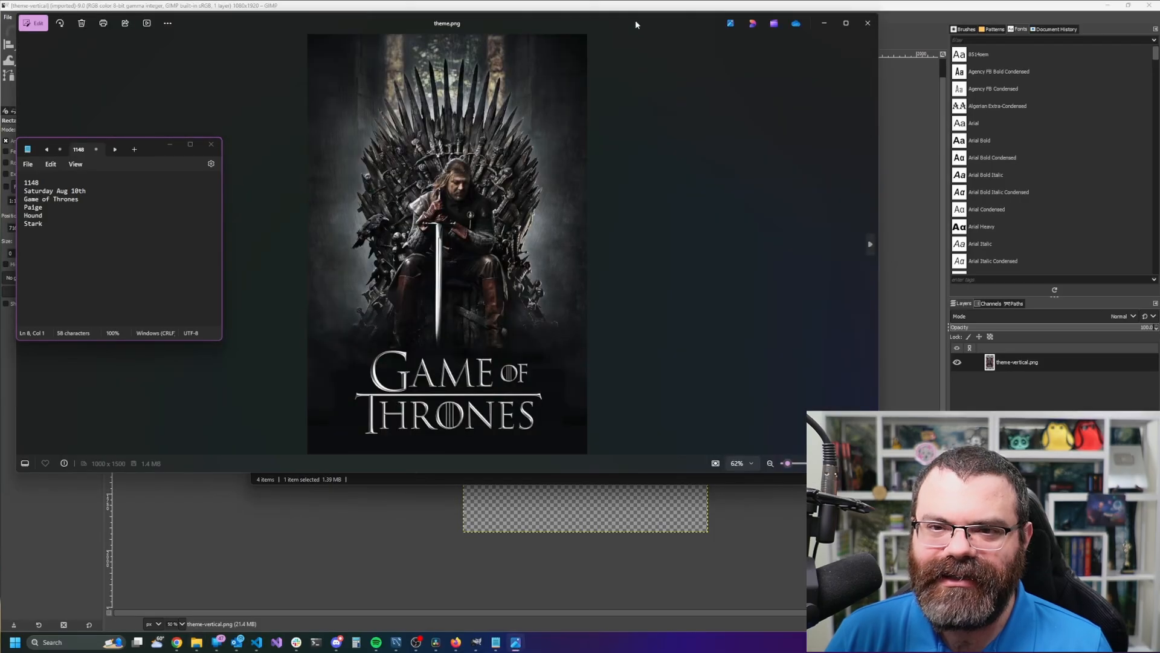
left_click_drag(635, 19, 754, 126)
left_click(985, 134)
left_click(681, 385)
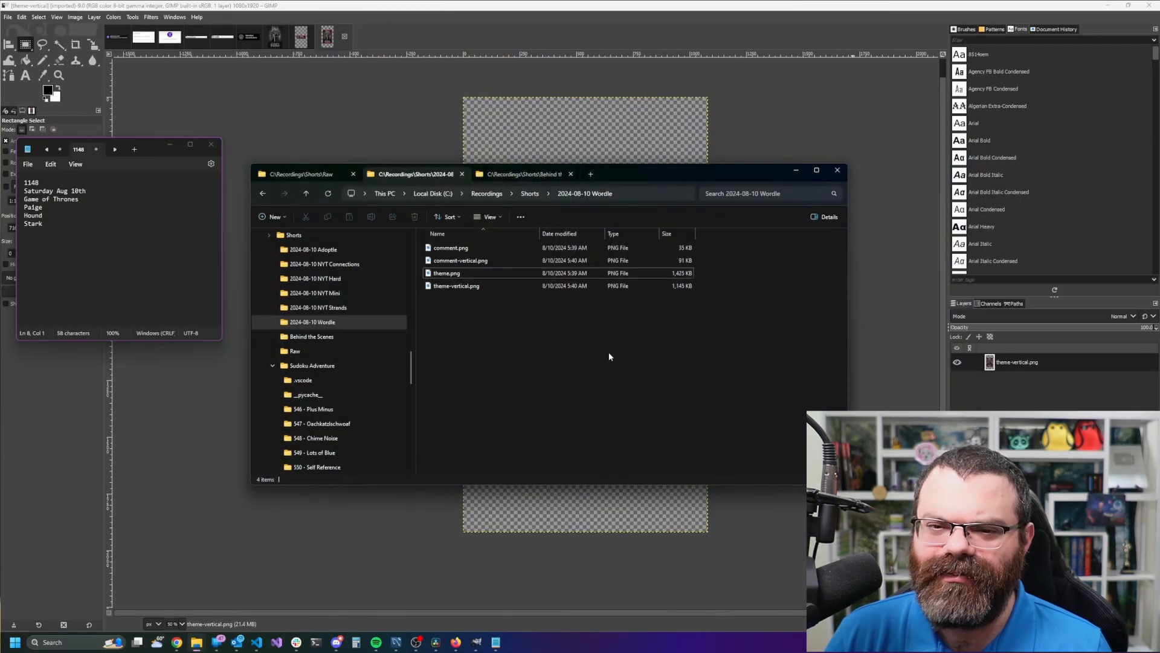
left_click_drag(589, 318, 597, 365)
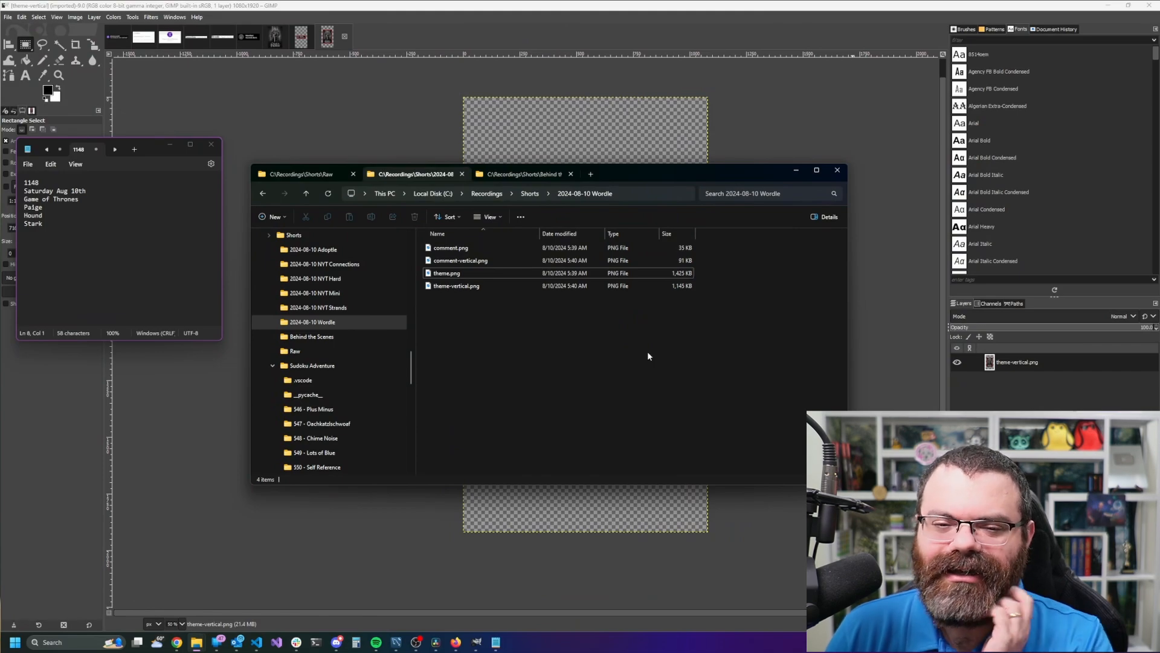
left_click_drag(649, 172, 672, 211)
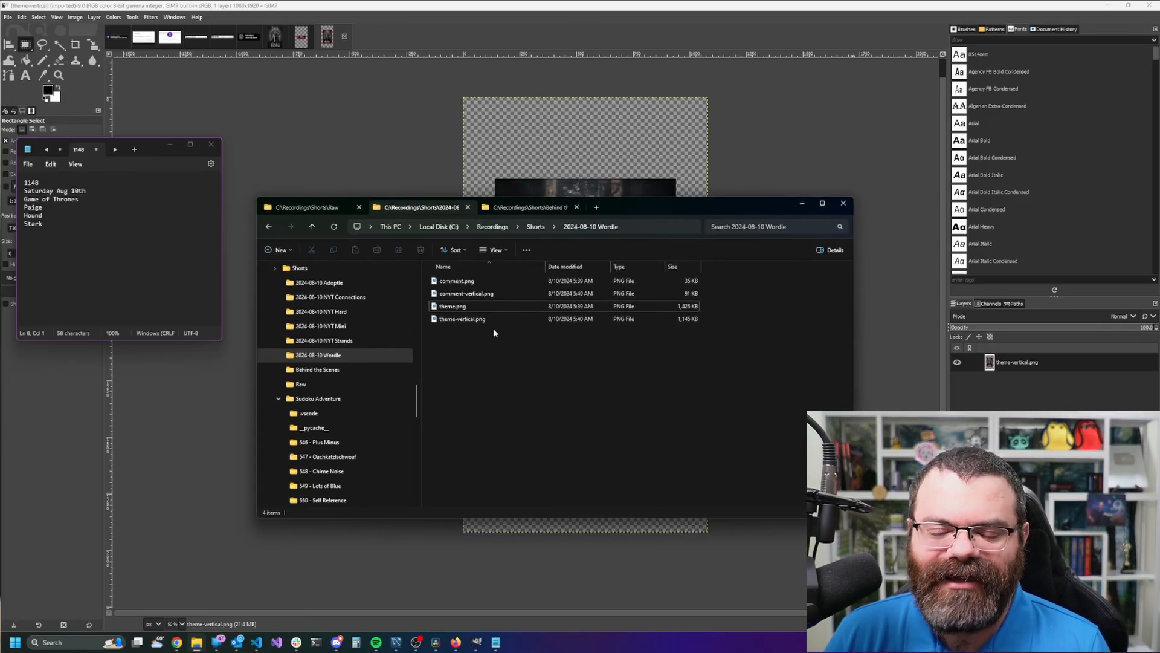
left_click_drag(497, 389, 436, 278)
left_click(604, 369)
left_click_drag(679, 206, 647, 211)
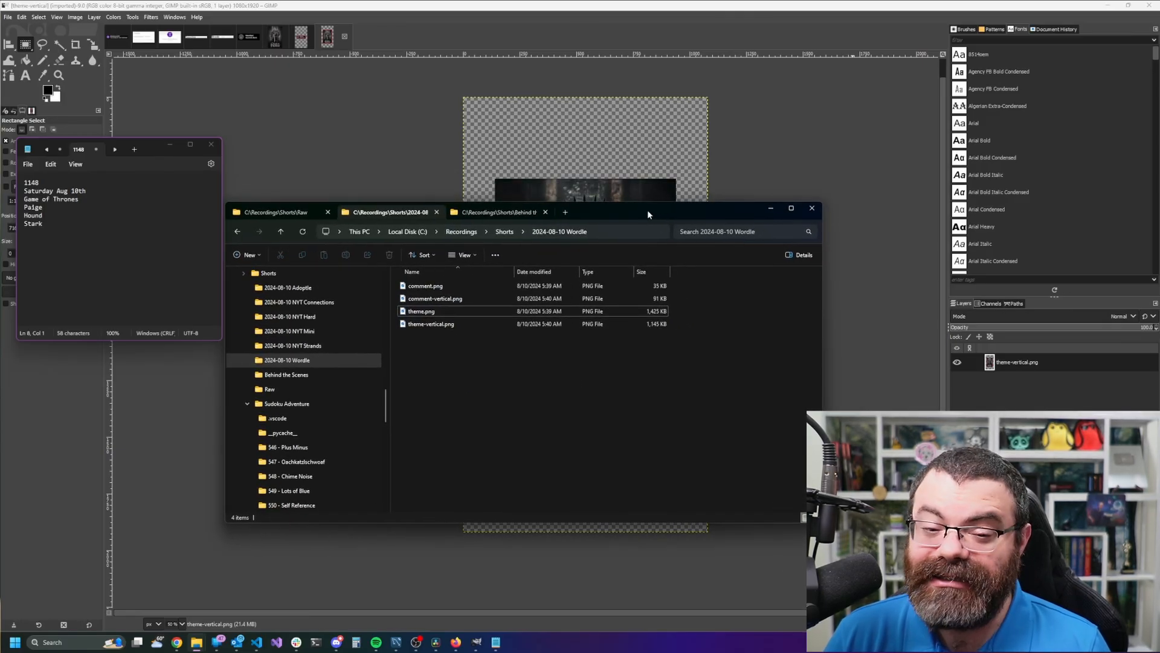
left_click_drag(648, 215, 0, 256)
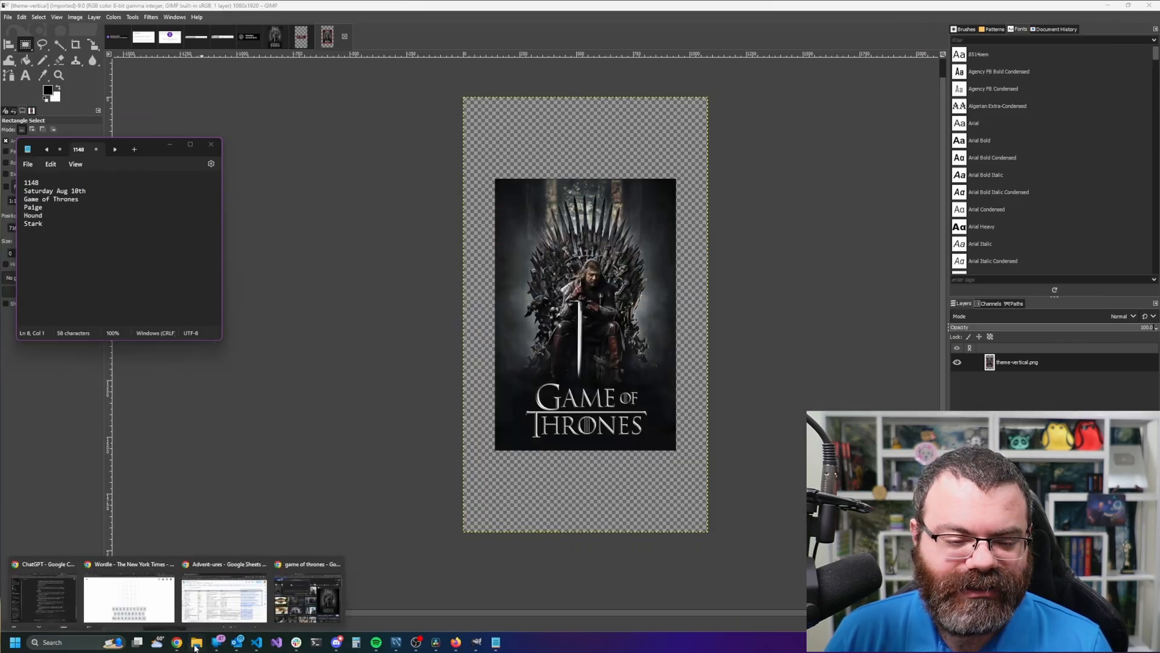
- Bring up the Wordle tab and place the puzzle notes beside the grid
left_click(144, 609)
left_click(142, 158)
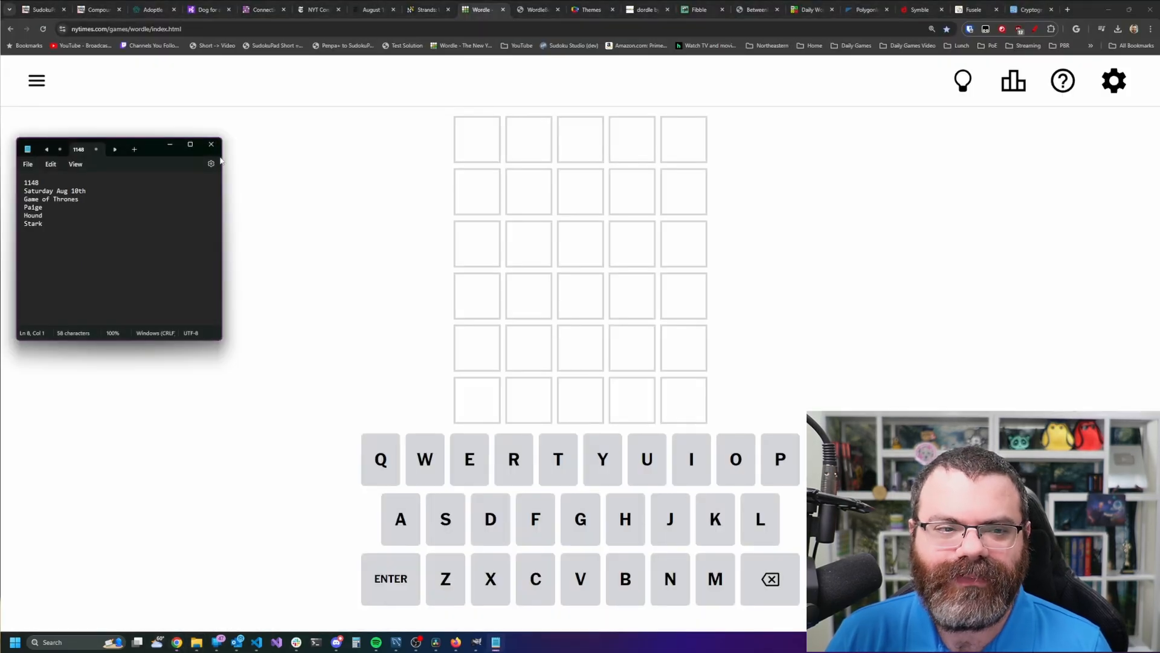
left_click_drag(163, 152, 382, 130)
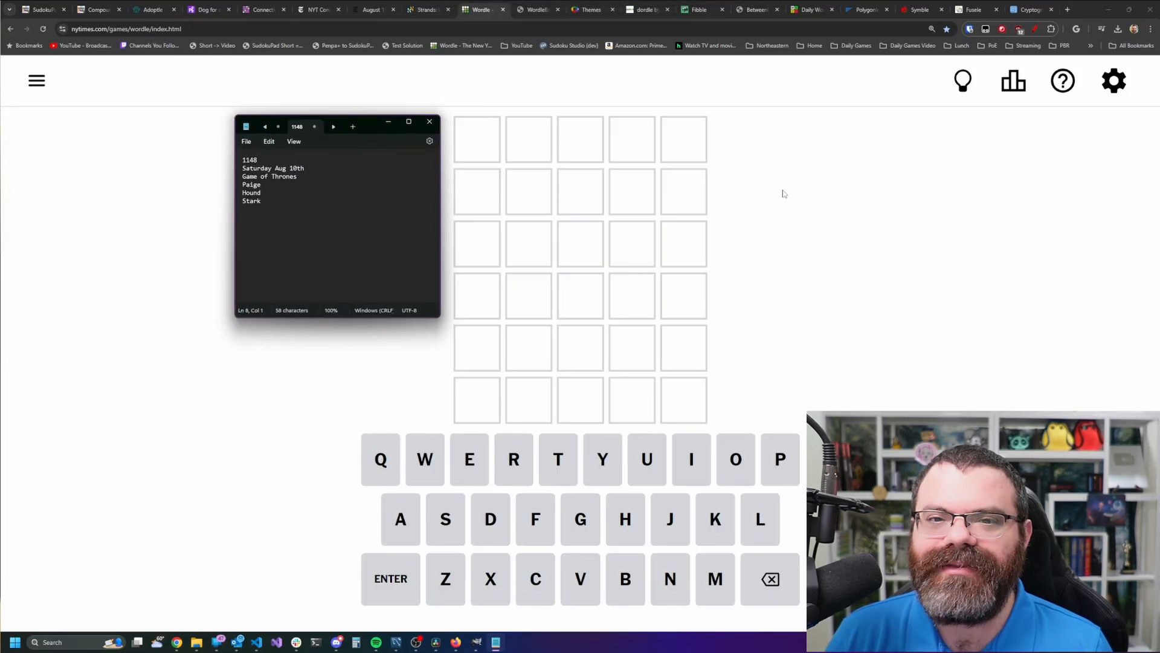
left_click(800, 210)
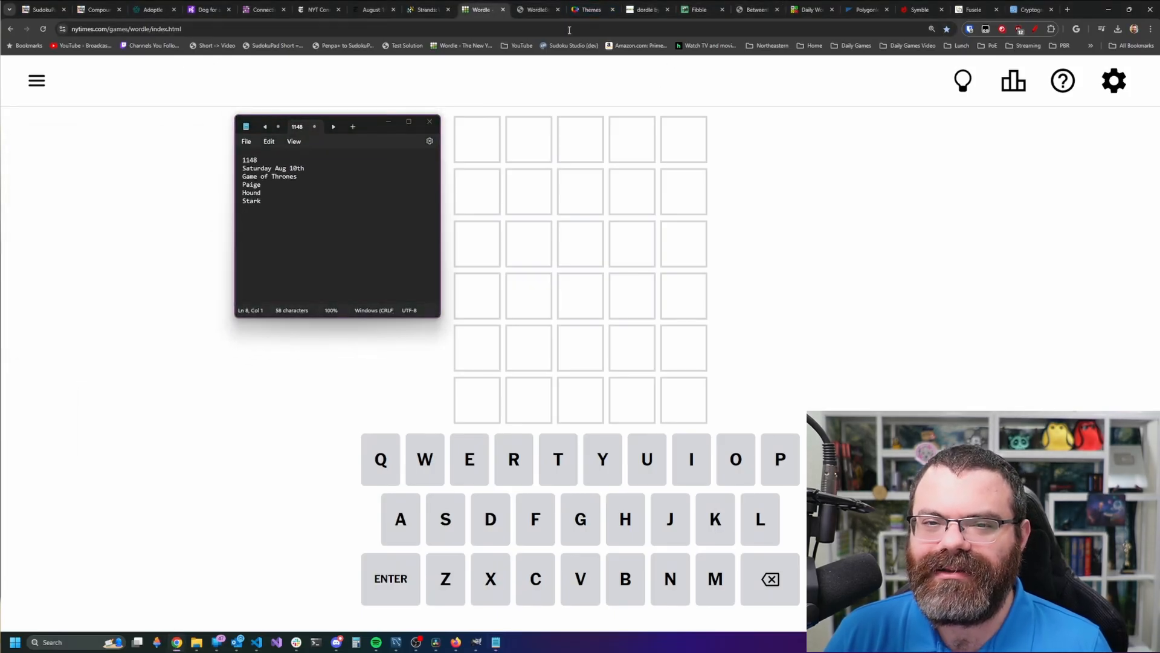
- Look through the WordleBot, Themes, dordle and Fibble tabs, nudging the notes left
left_click(537, 10)
left_click(589, 10)
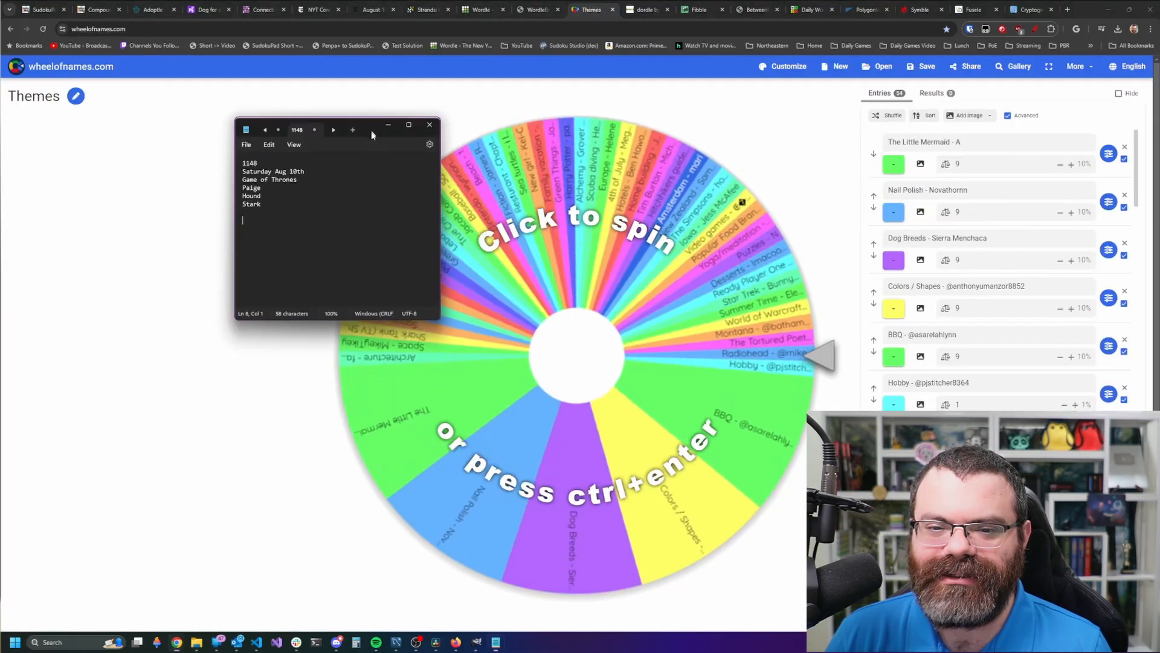
left_click_drag(371, 126, 356, 125)
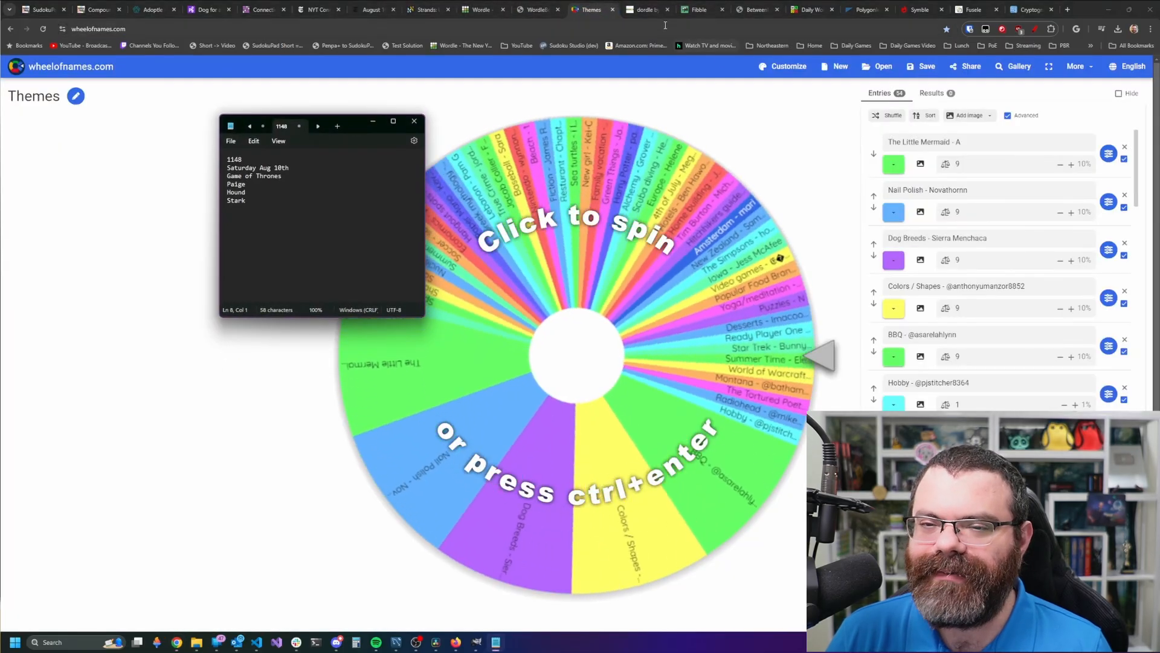
left_click(651, 9)
left_click(701, 9)
- Check the Betweenle, Polygonle, Symble, Fusele and Cryptograms tabs, then return to NYT Wordle
left_click(755, 9)
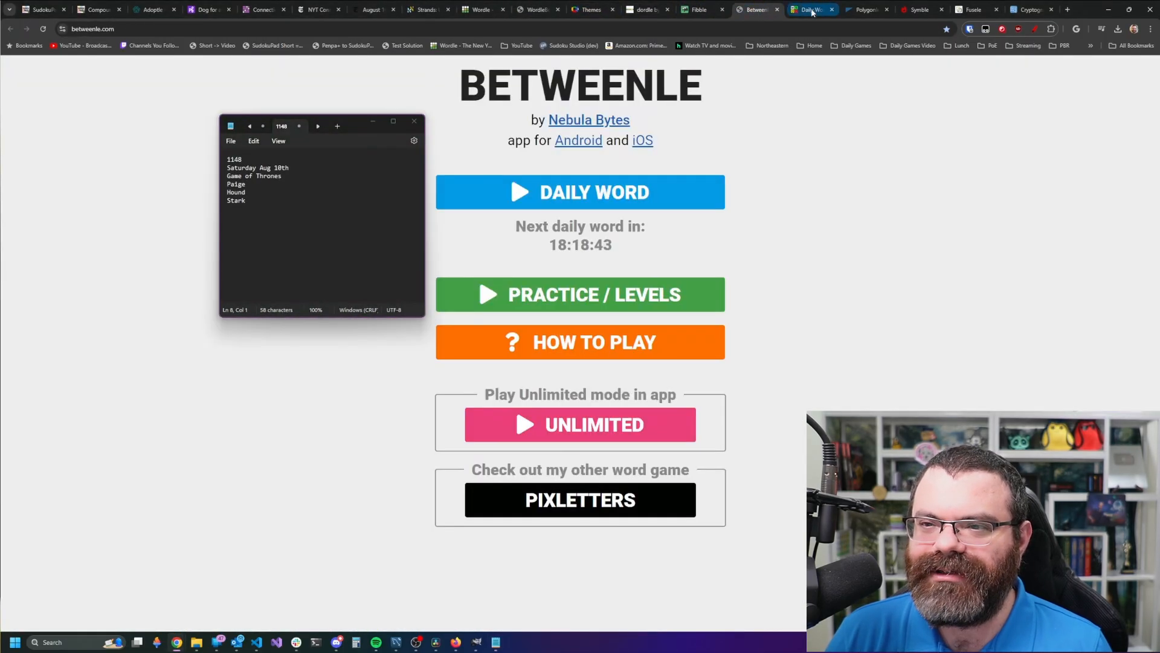
left_click(860, 10)
left_click(919, 10)
left_click(972, 11)
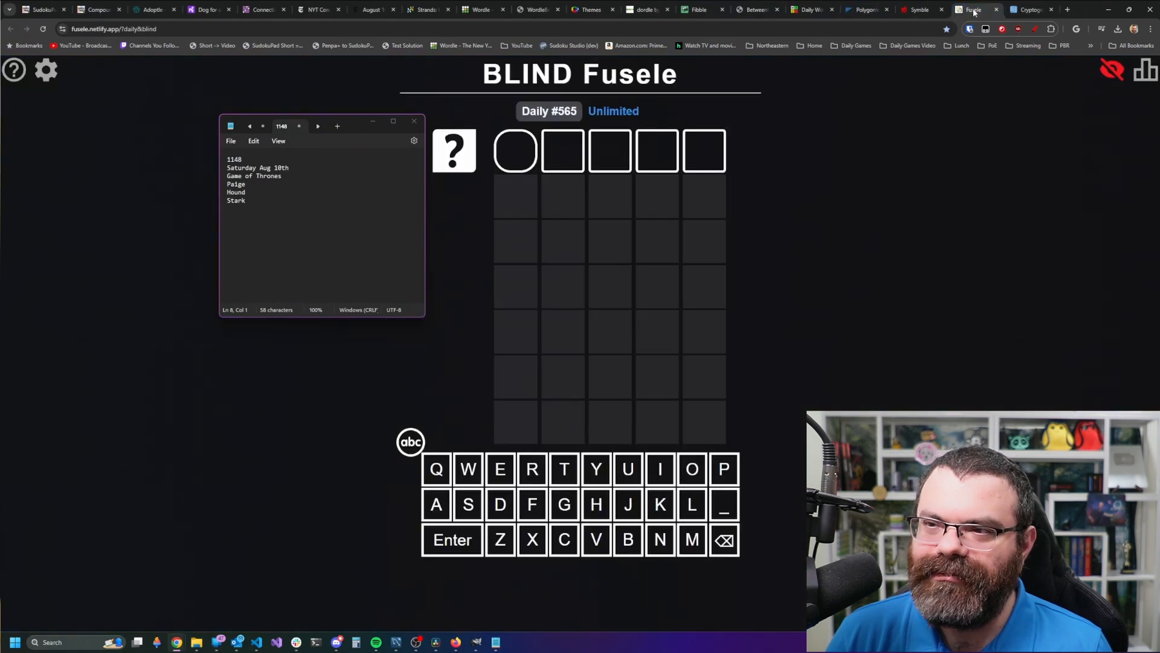
left_click(1025, 9)
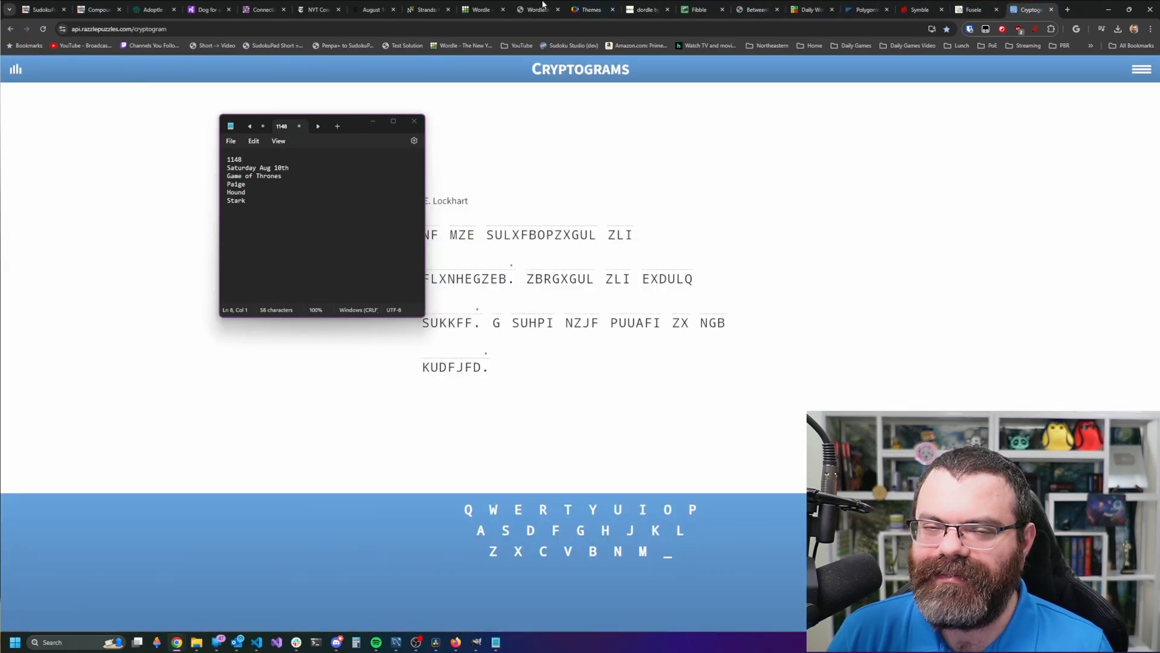
left_click(585, 9)
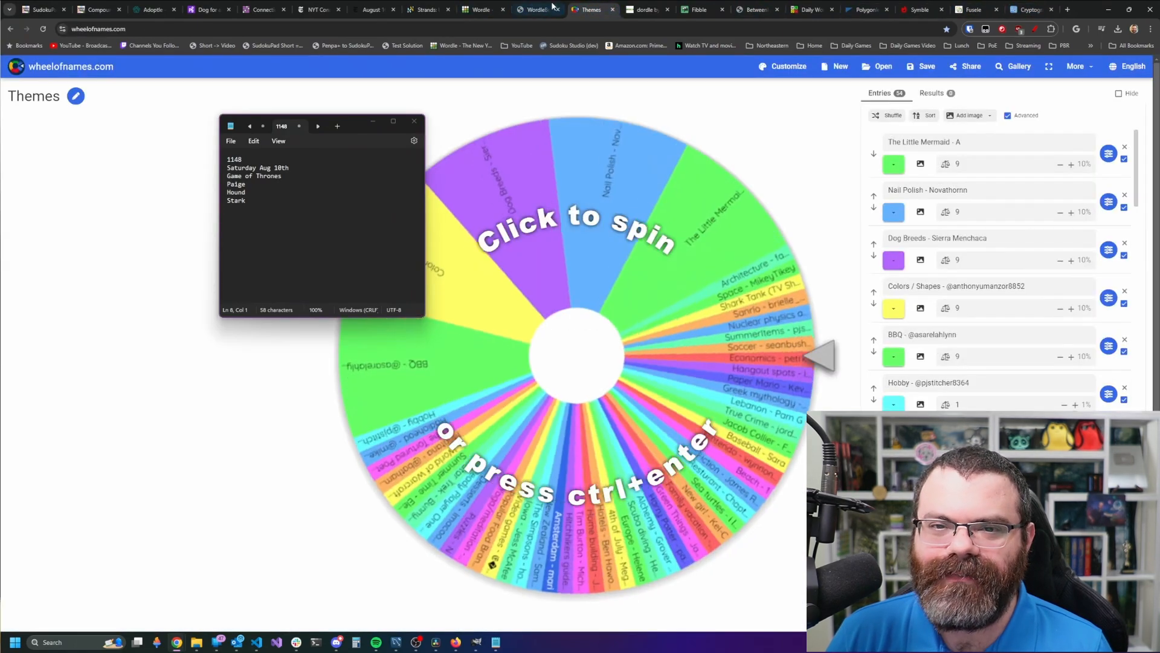
left_click(544, 8)
left_click(485, 6)
mouse_move(362, 124)
left_mouse_down()
mouse_move(380, 129)
mouse_move(370, 121)
left_mouse_up()
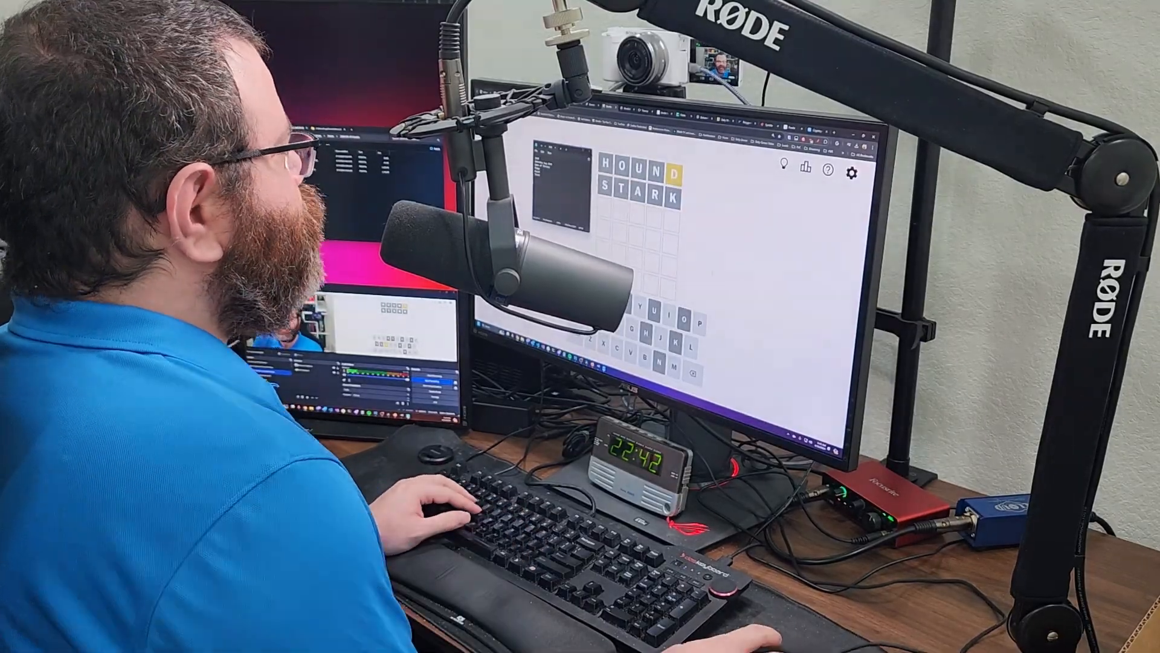
- Enter and submit the next Wordle guess
type("DE")
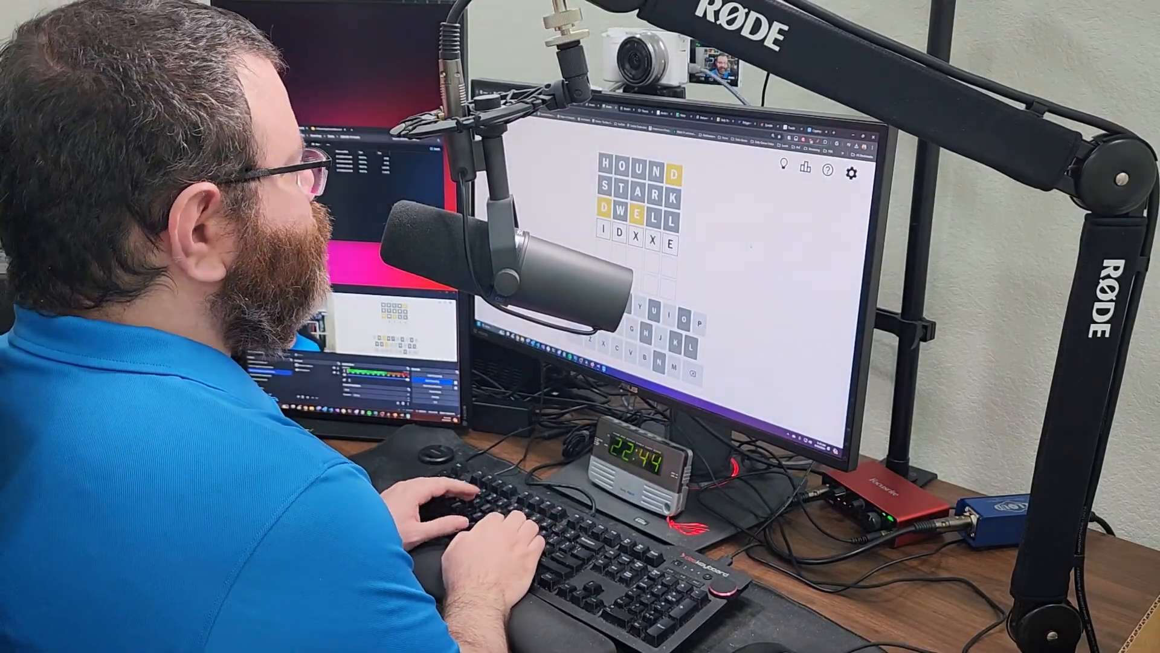
type("xx")
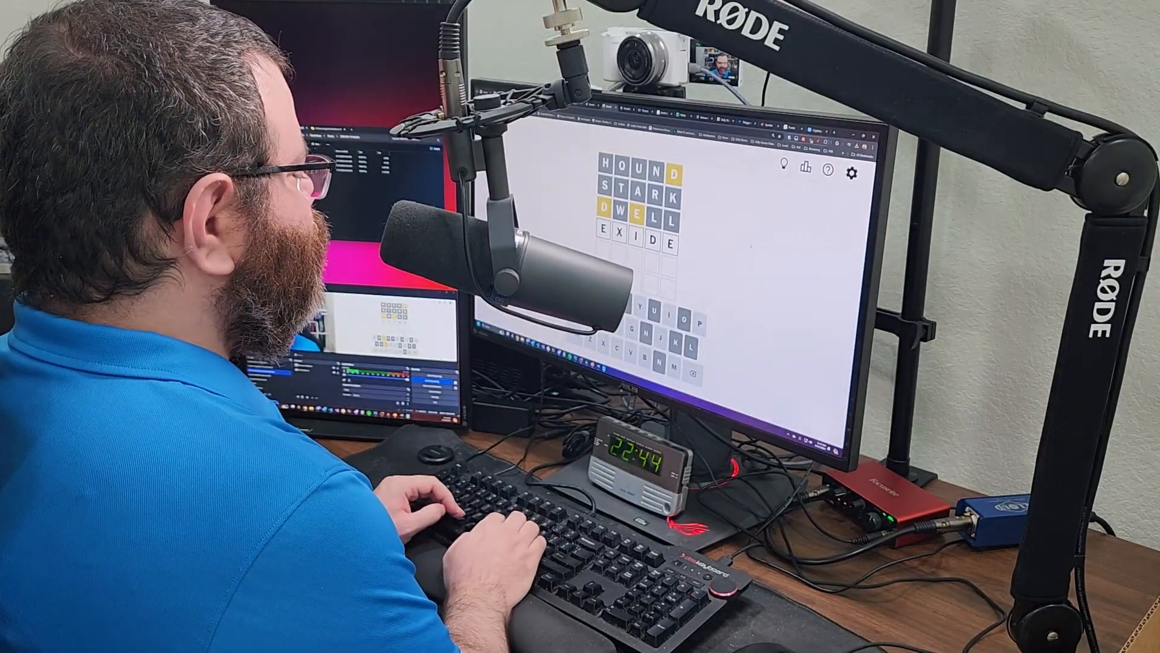
key("BackSpace")
key("BackSpace")
key("BackSpace")
type("medic")
key("Return")
- Enter HOUND and STARK into the Wordle calculator
left_click(627, 108)
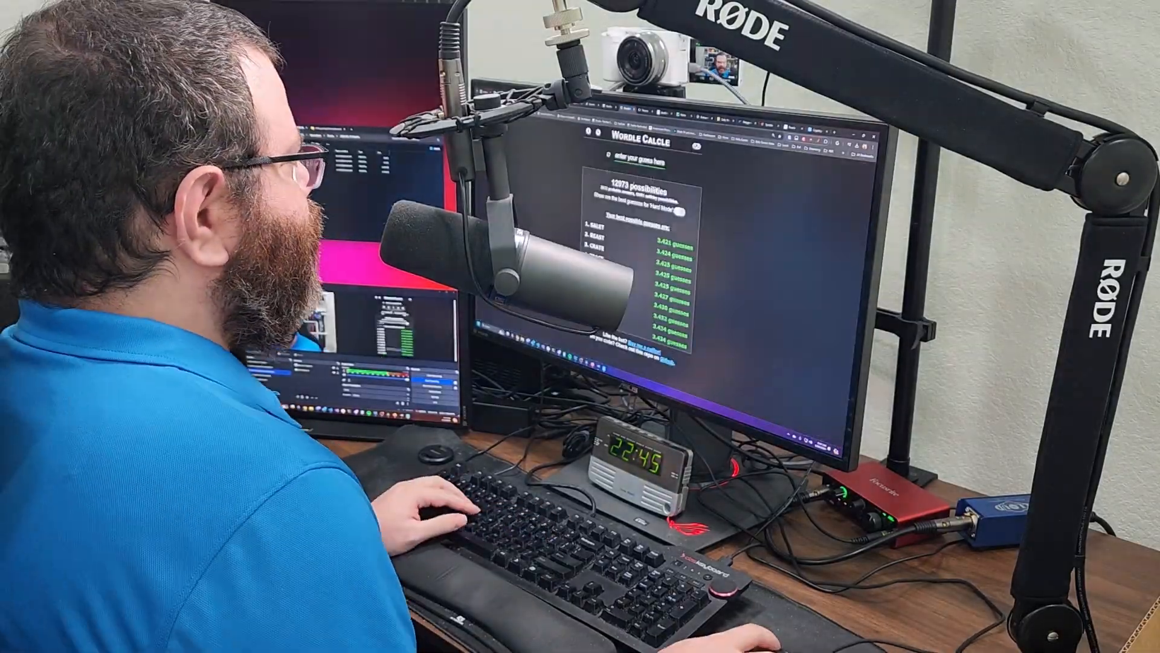
type("hound")
left_click(670, 144)
type("stark")
left_click(658, 185)
- Add DWELL with D and E marked present and calculate the possibilities
scroll(641, 253, "up", 2)
type("dwell")
left_click(607, 211)
left_click(636, 216)
left_click(655, 244)
- Remove DWELL and DELVE and show the list of 58 possible answers
scroll(641, 254, "down", 1)
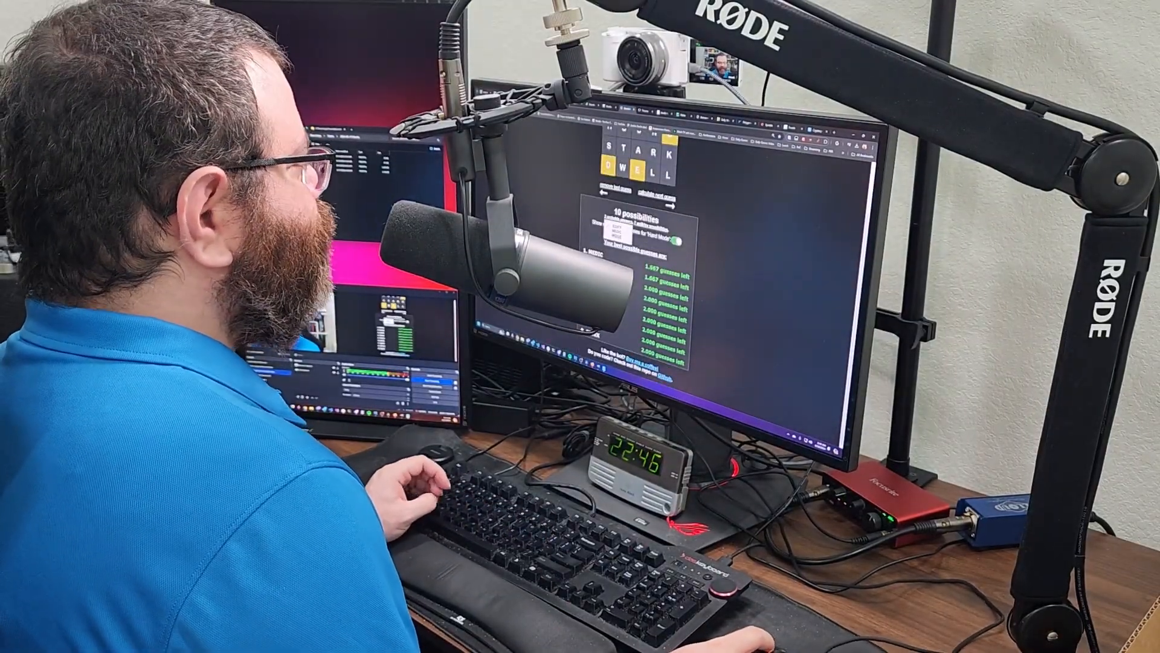
left_click(614, 234)
type("delve")
left_click(655, 244)
left_click(614, 234)
mouse_move(611, 244)
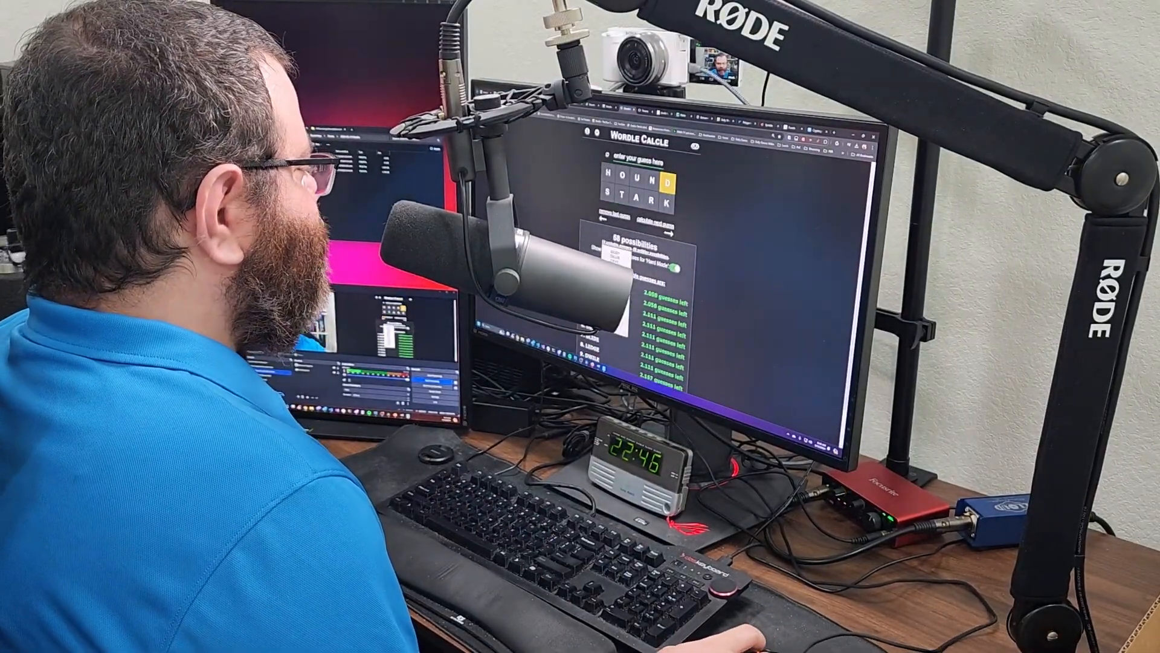
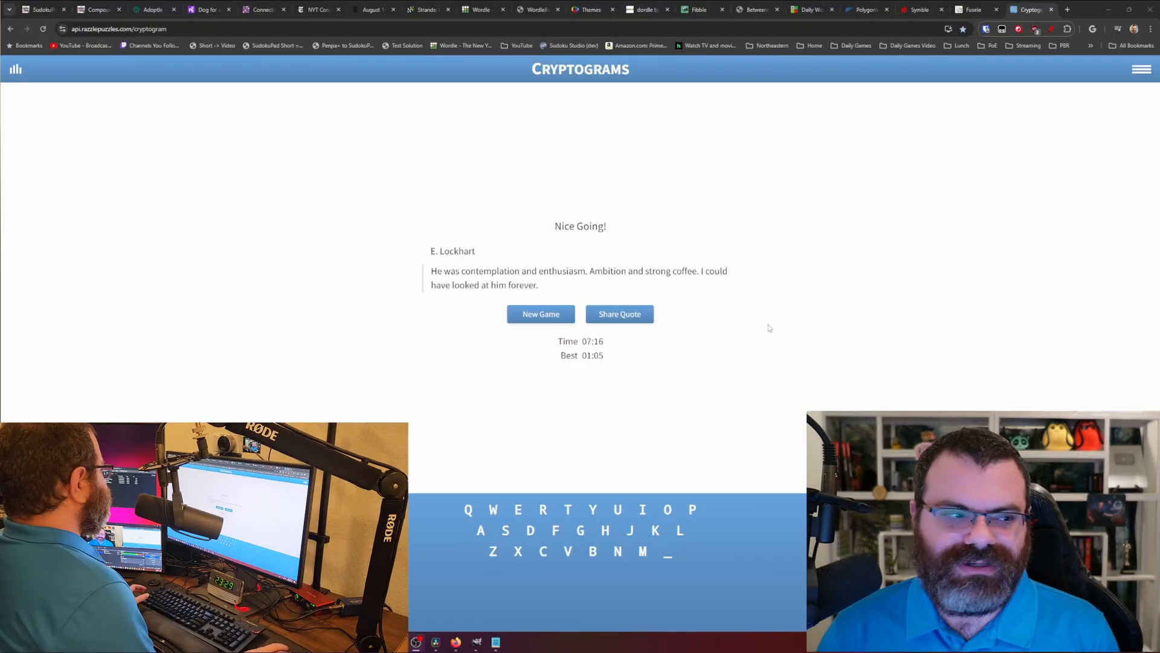
- Move the raw MKV recordings from Raw into the 2024-08-10 Wordle and 2024-08-10 Daily Games folders
left_click_drag(1, 30, 588, 144)
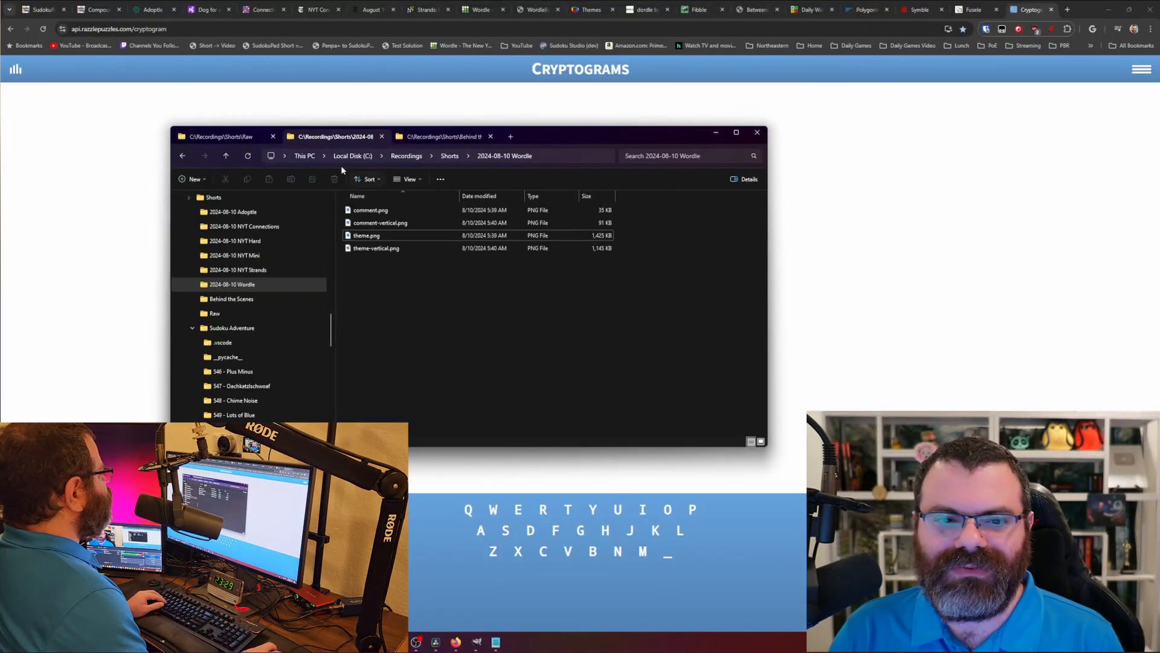
left_click(223, 137)
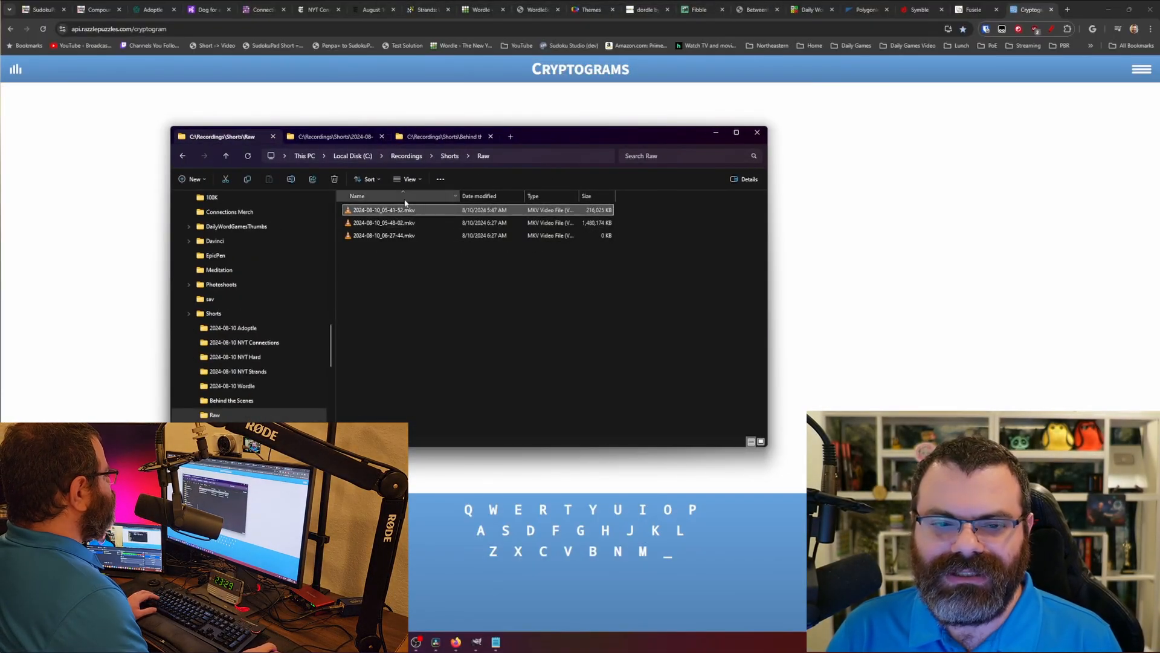
left_click(366, 137)
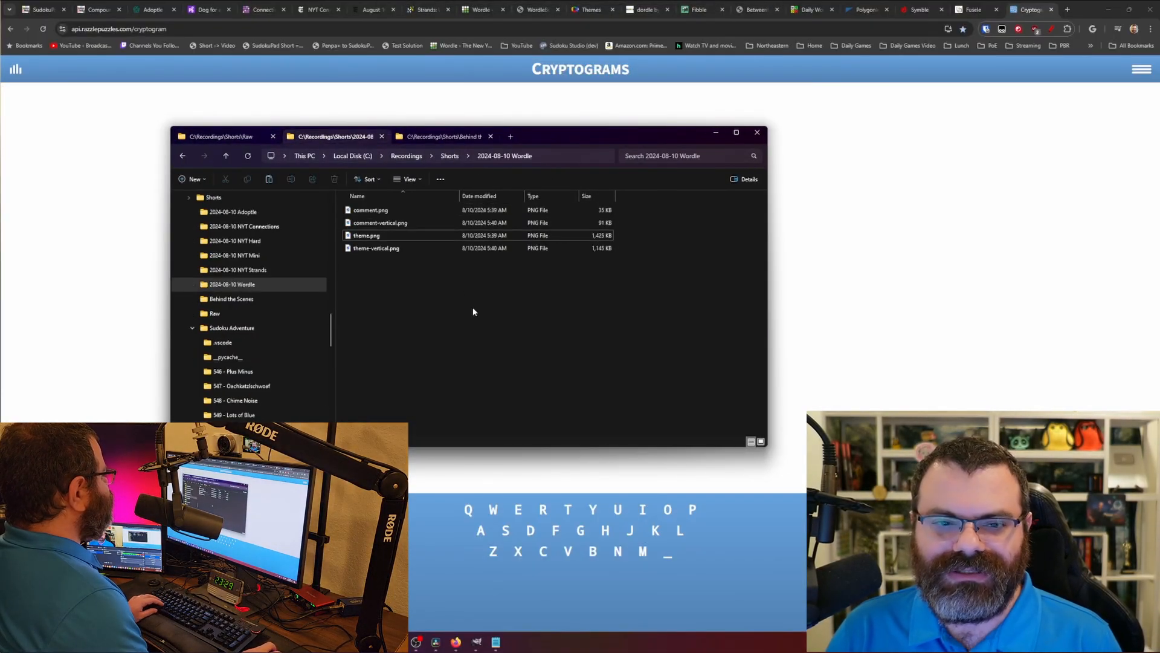
left_click(450, 155)
double_click(426, 333)
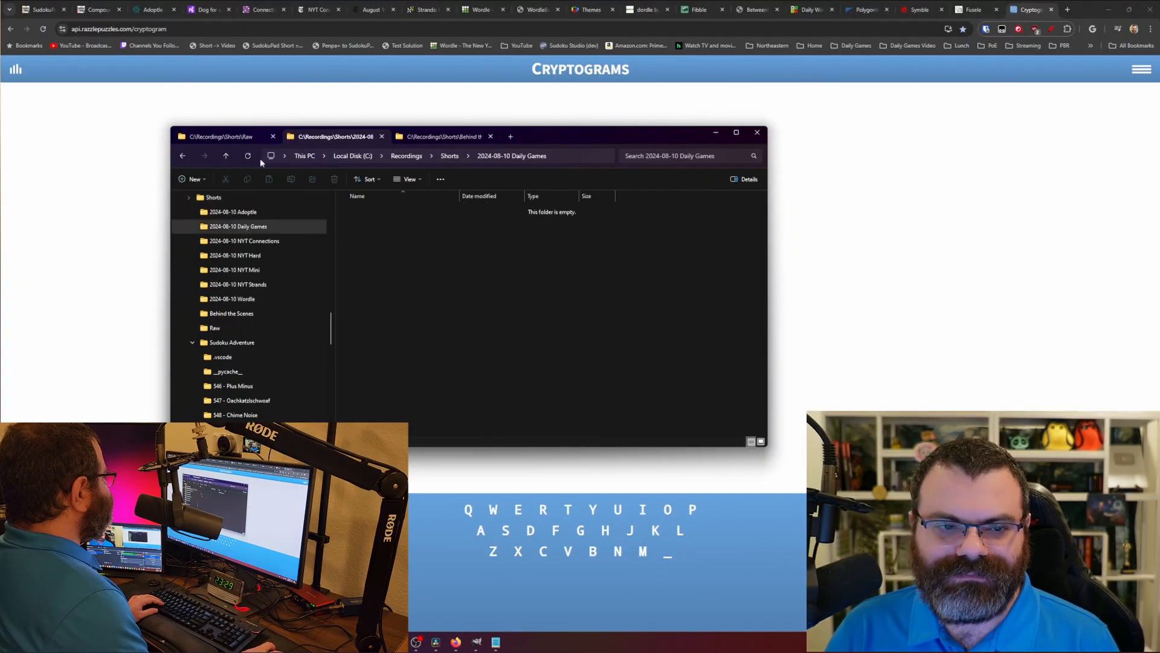
left_click(223, 137)
key("ctrl+x")
left_click(355, 137)
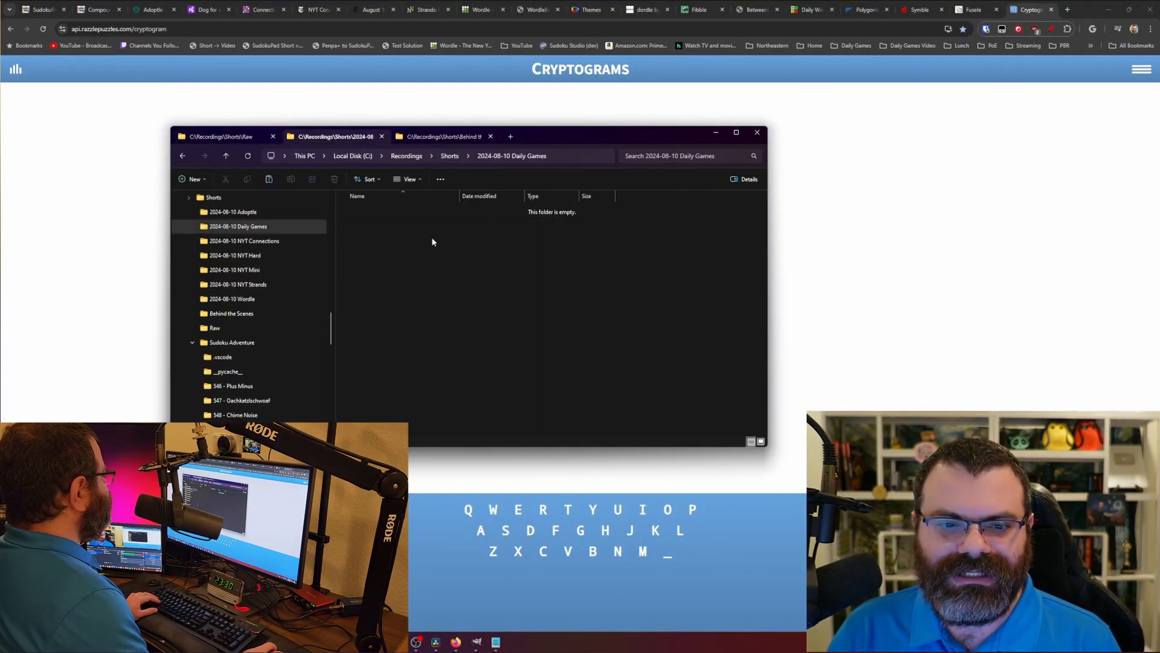
key("ctrl+v")
left_click_drag(573, 139, 0, 163)
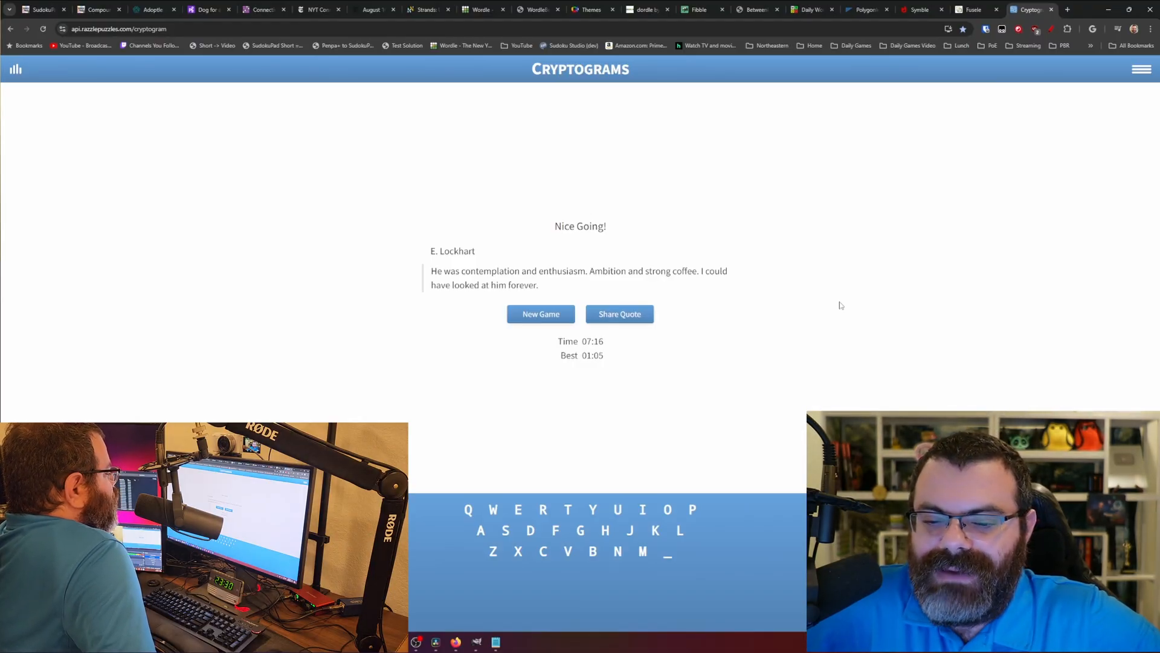
- Switch Resolve to the Sudoku Adventure project, found by searching 'adve' in the Project Manager
left_click(435, 644)
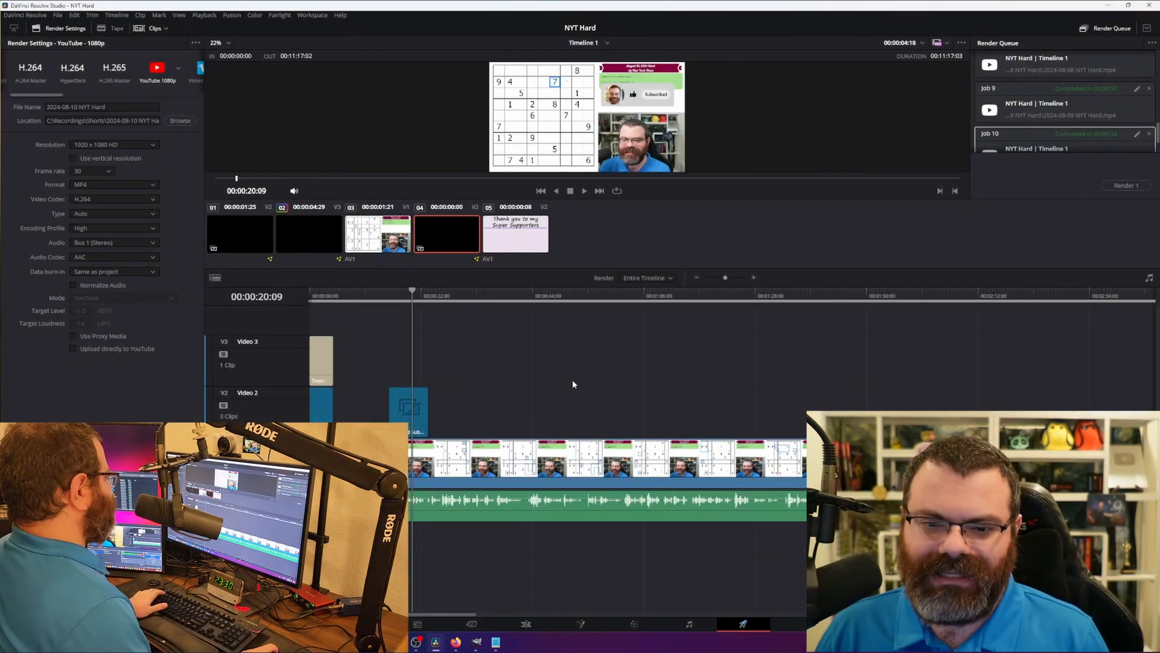
key("shift+1")
left_click(230, 134)
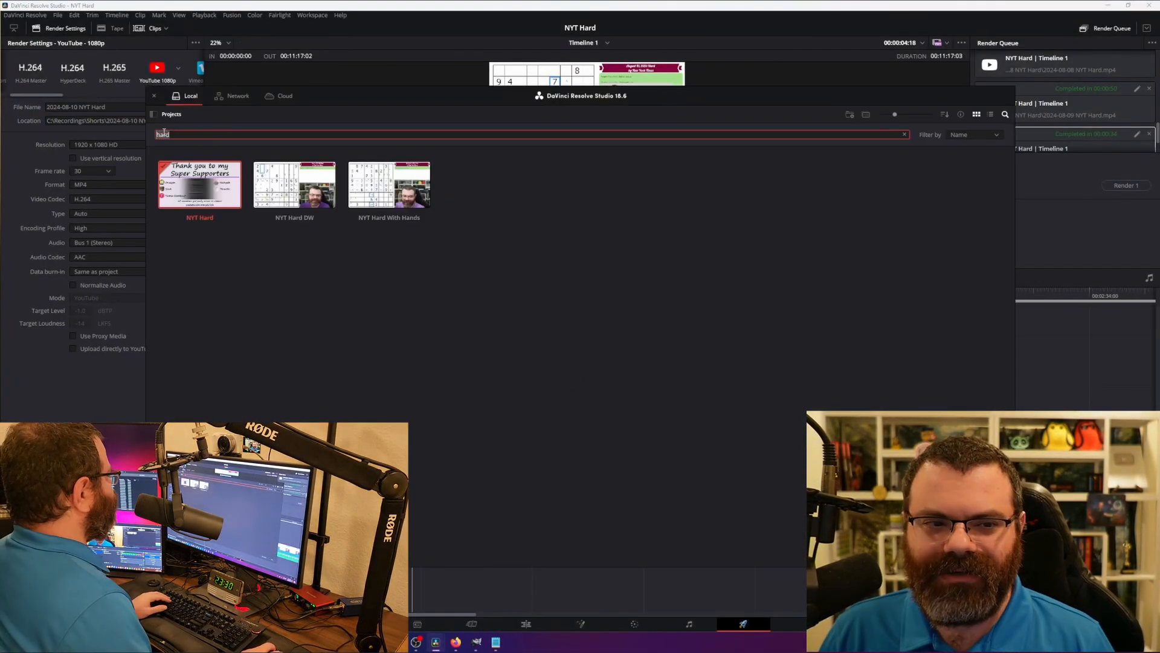
key("BackSpace")
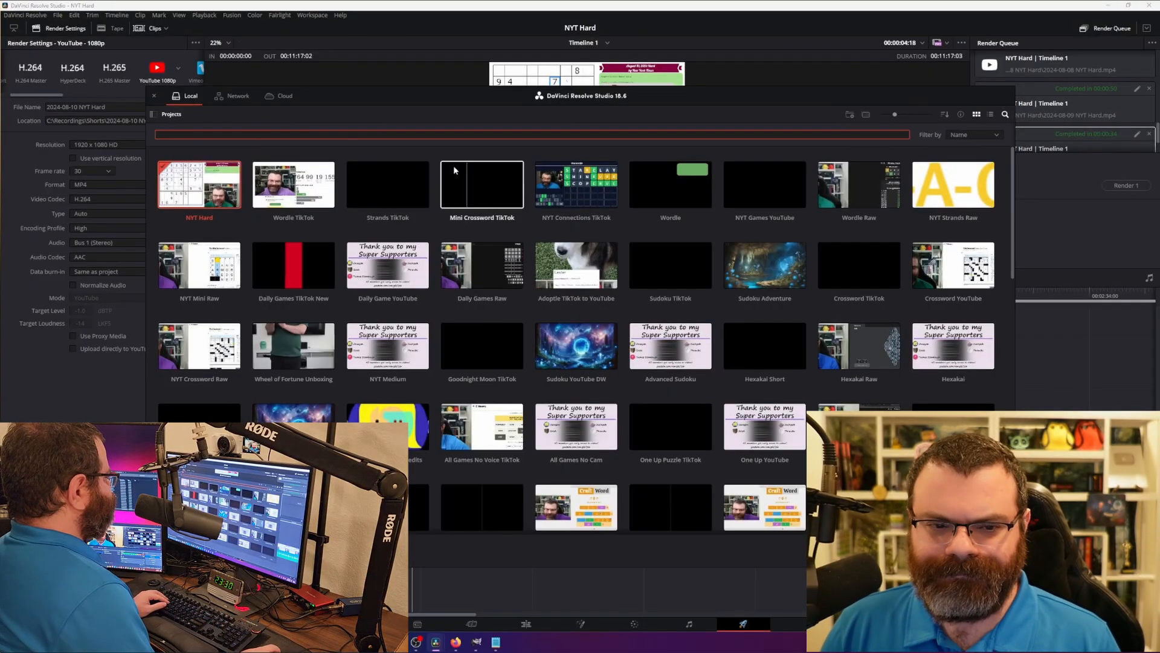
type("adve")
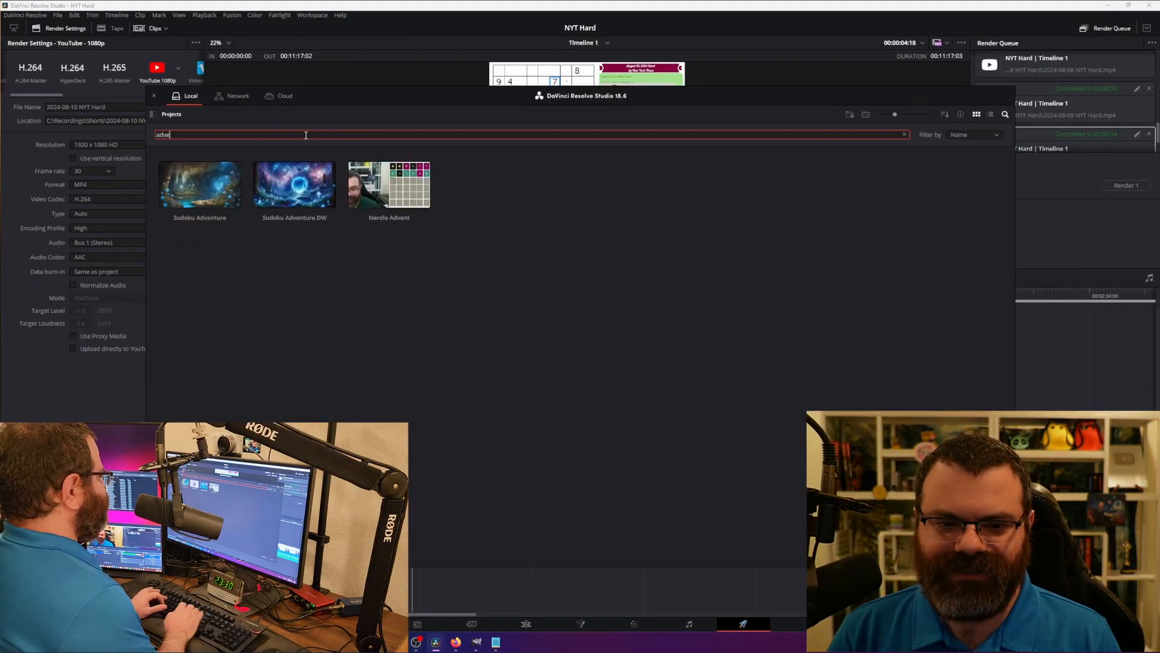
double_click(200, 182)
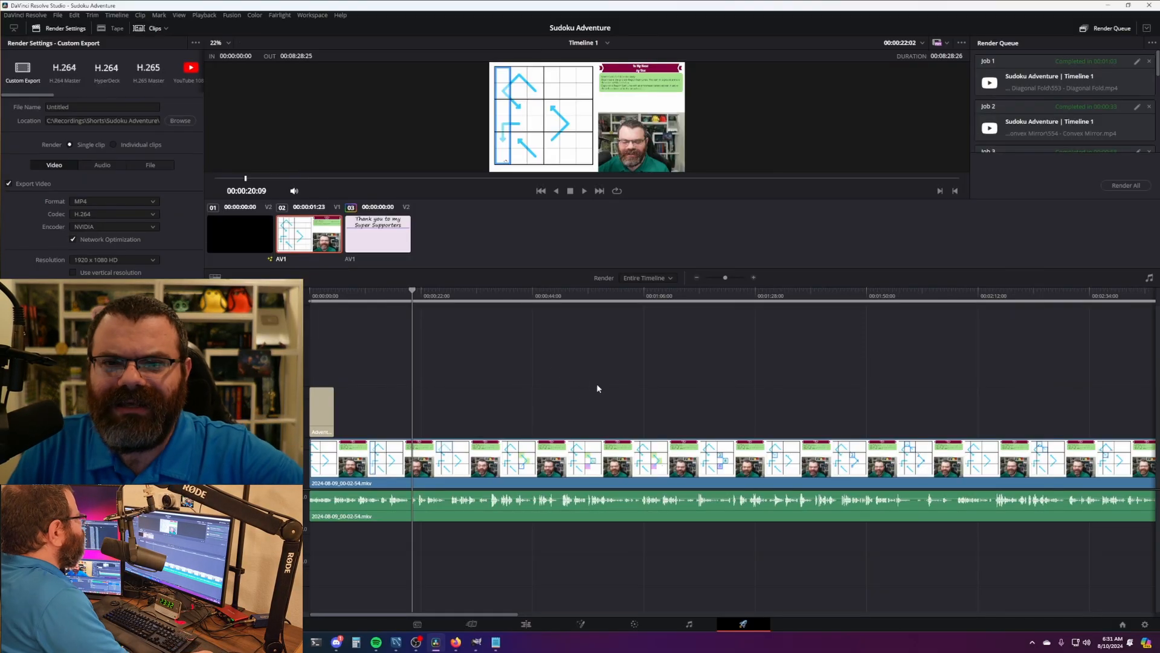
- Delete the old recording's video and audio from the Sudoku Adventure timeline
scroll(600, 342, "down", 5)
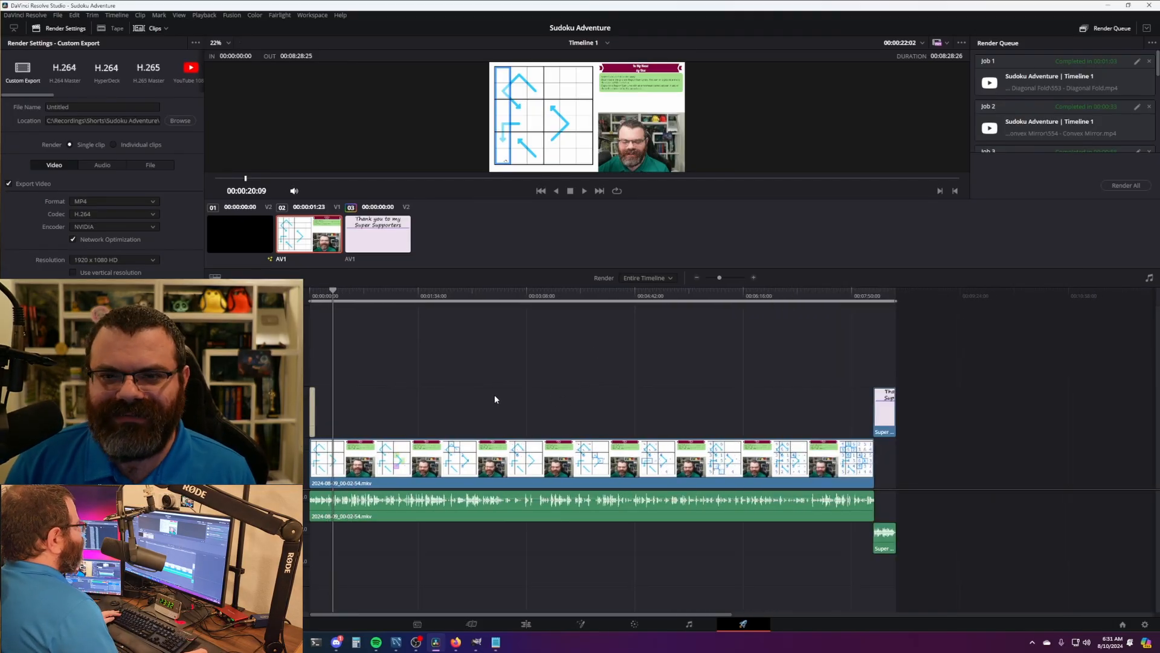
left_click_drag(496, 390, 501, 597)
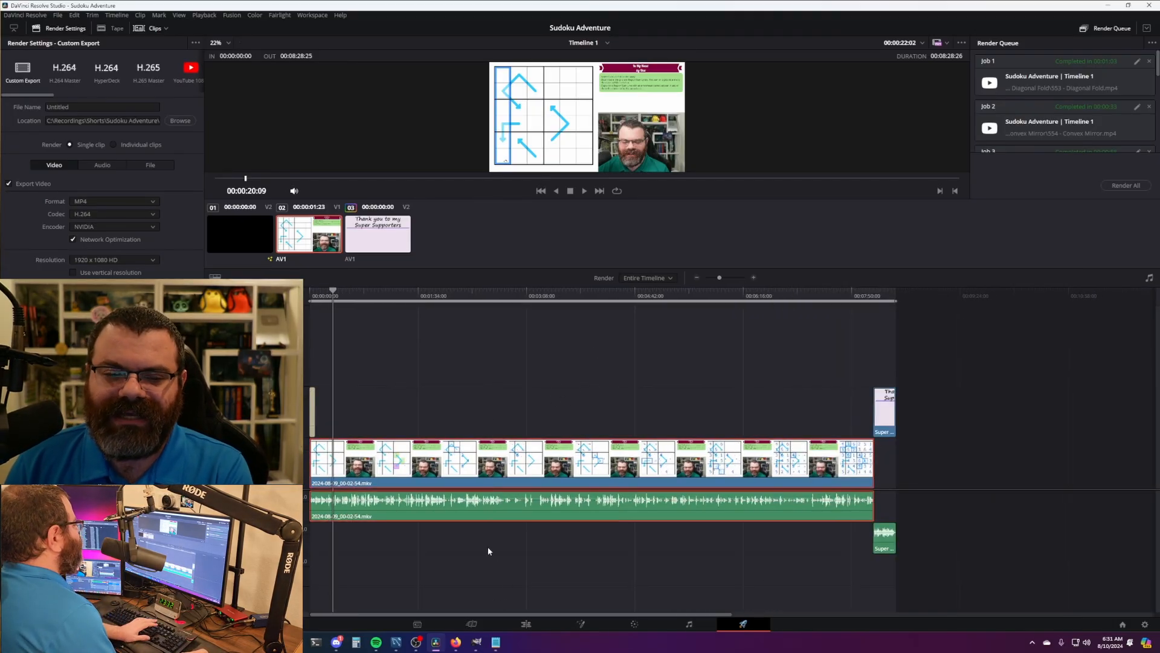
left_click(538, 622)
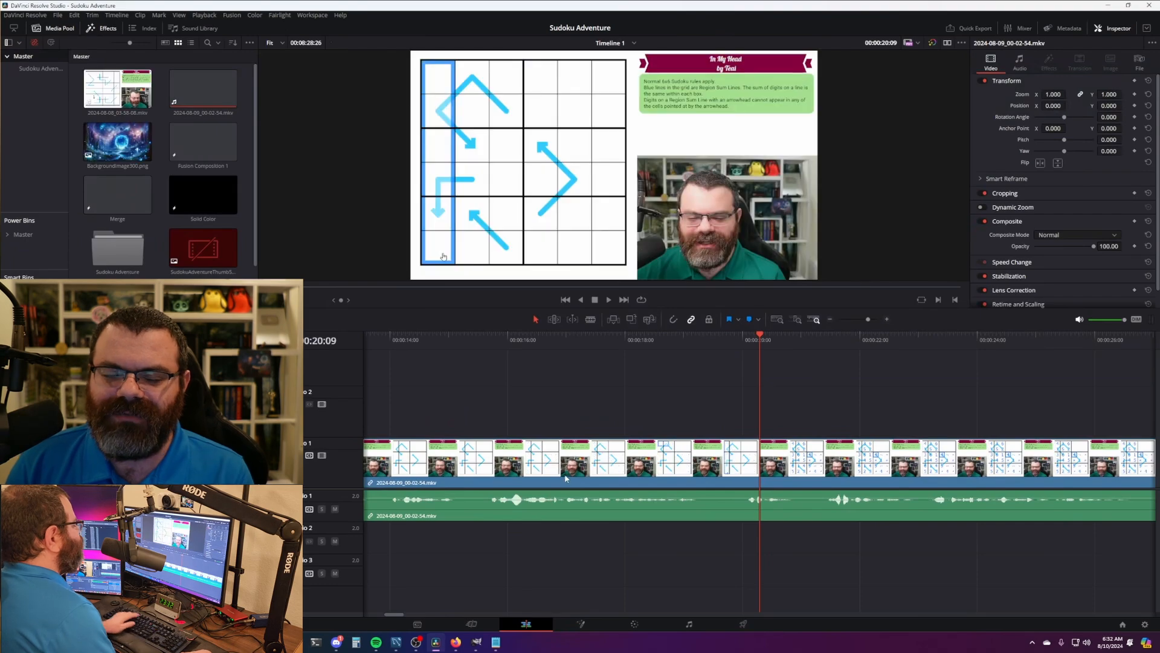
scroll(576, 467, "down", 8)
scroll(577, 465, "down", 5)
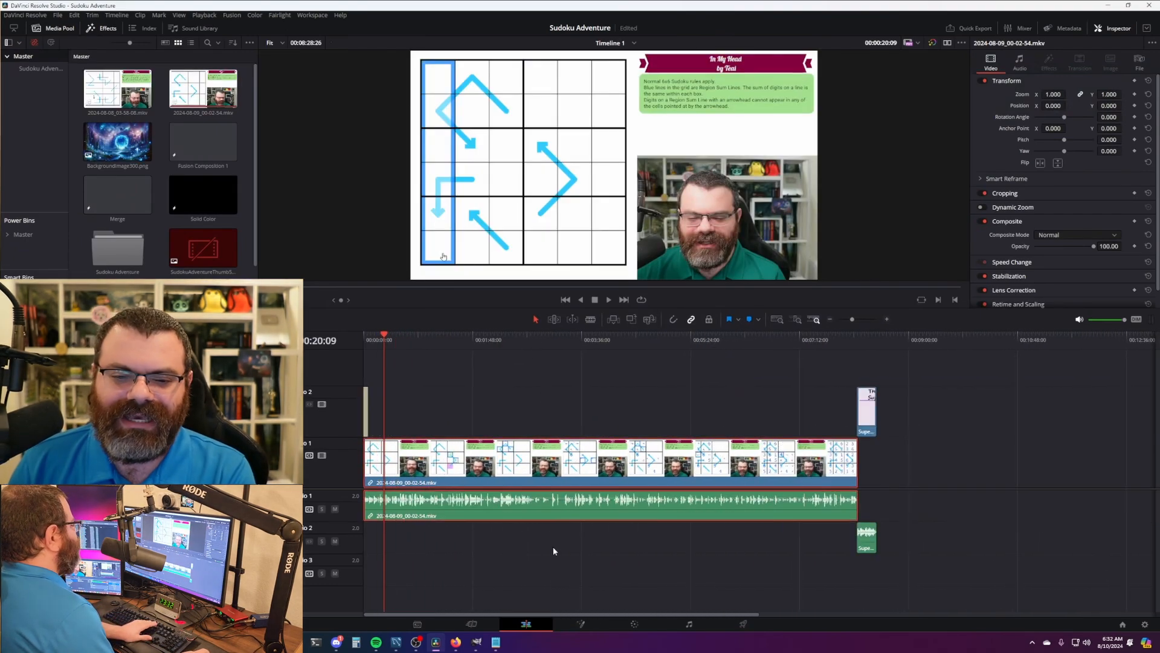
key("BackSpace")
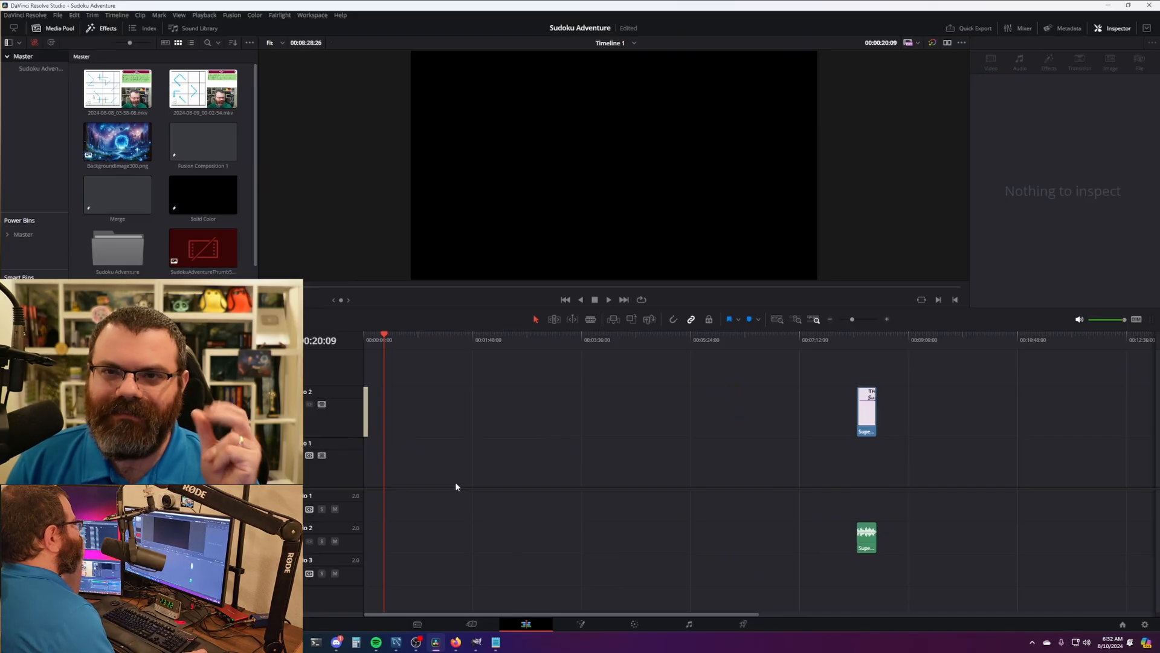
- Remove 2024-08-09_00-02-54.mkv and 2024-08-08_03-58-08.mkv from the media pool
left_click(196, 92)
key("Delete")
left_click(118, 97)
key("Delete")
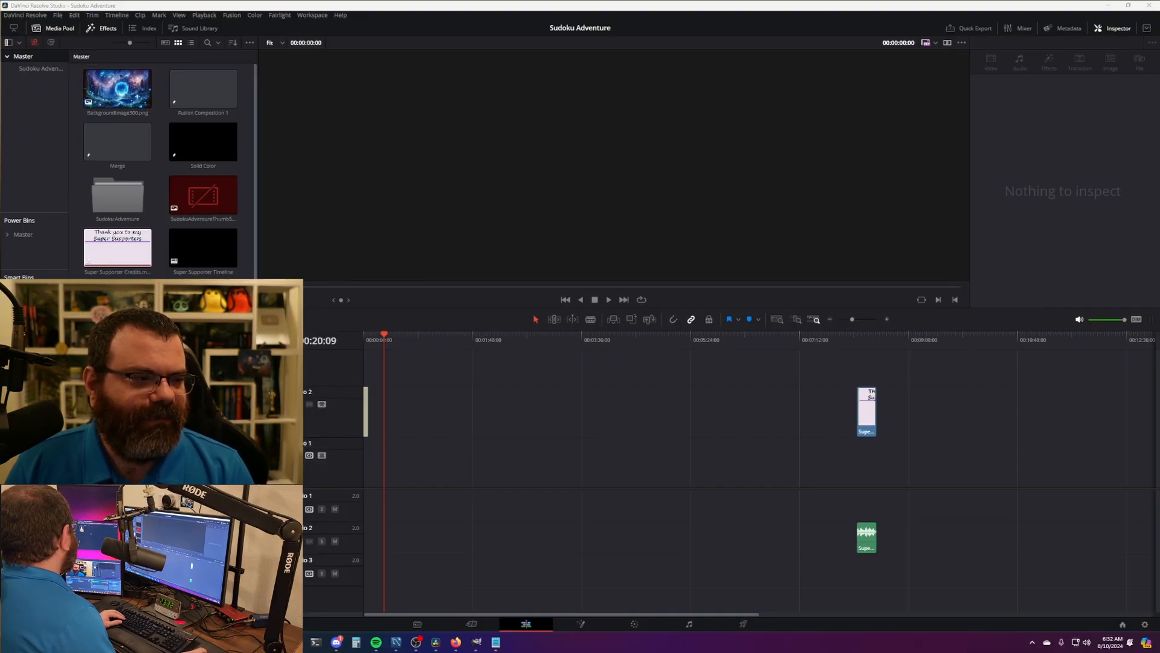
- Run ..\thumbnails.ps1 in a terminal opened in the 561 - Compound V 21 folder
left_click_drag(0, 175, 626, 132)
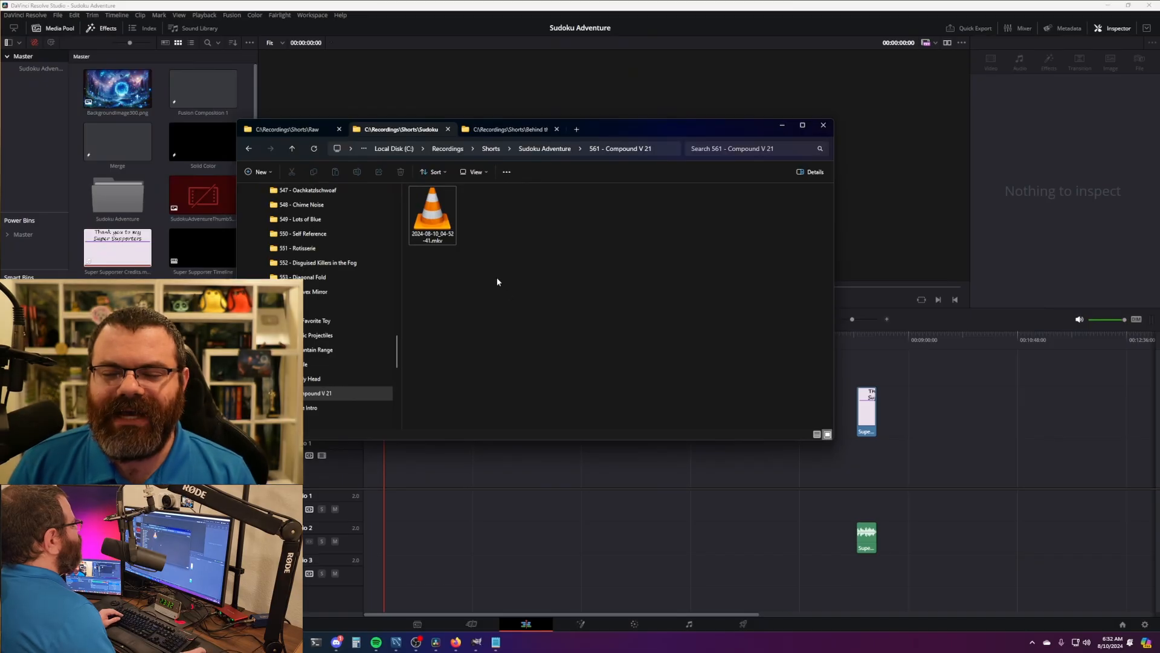
right_click(509, 264)
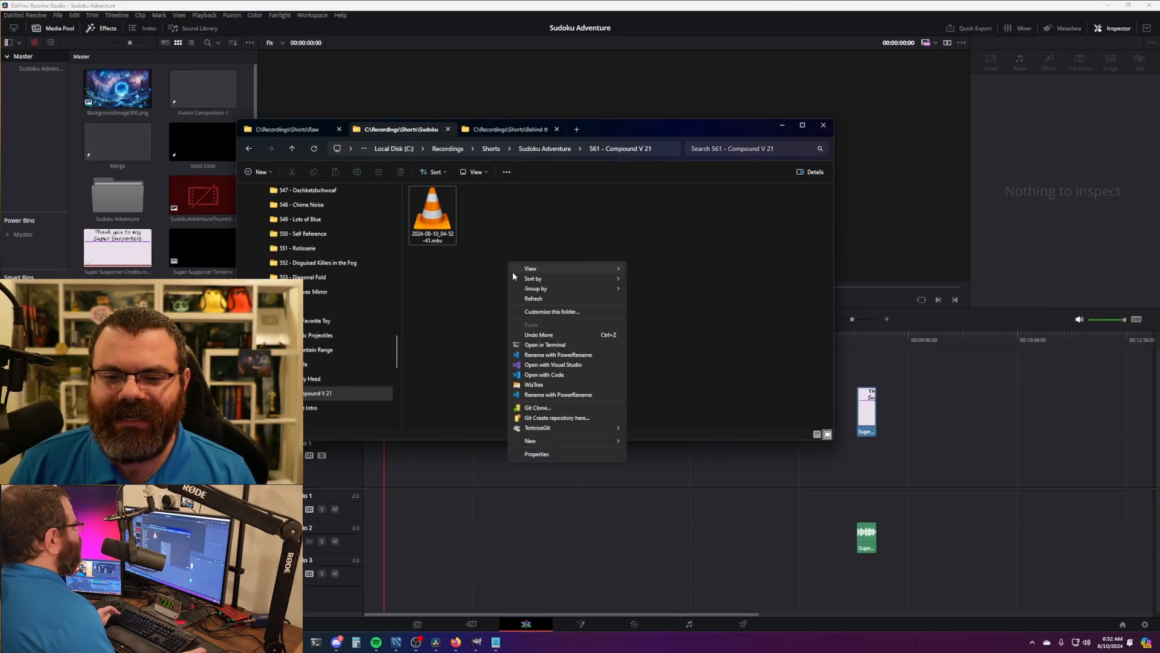
left_click(562, 346)
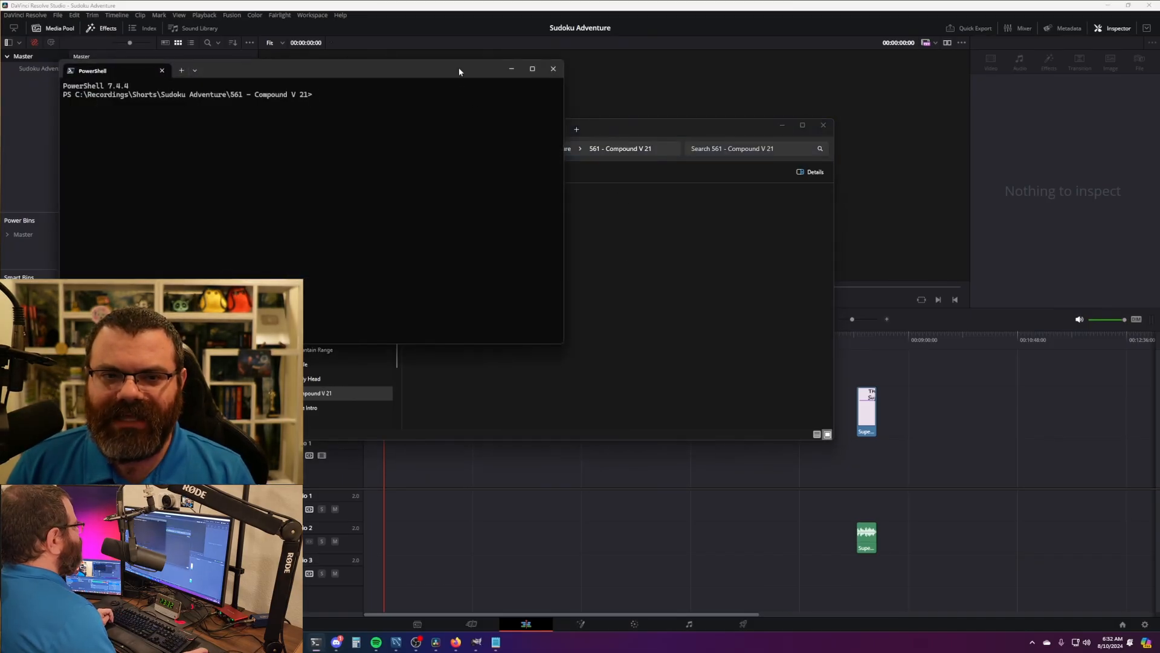
left_click_drag(461, 70, 749, 273)
type("..\thumbnails.ps1")
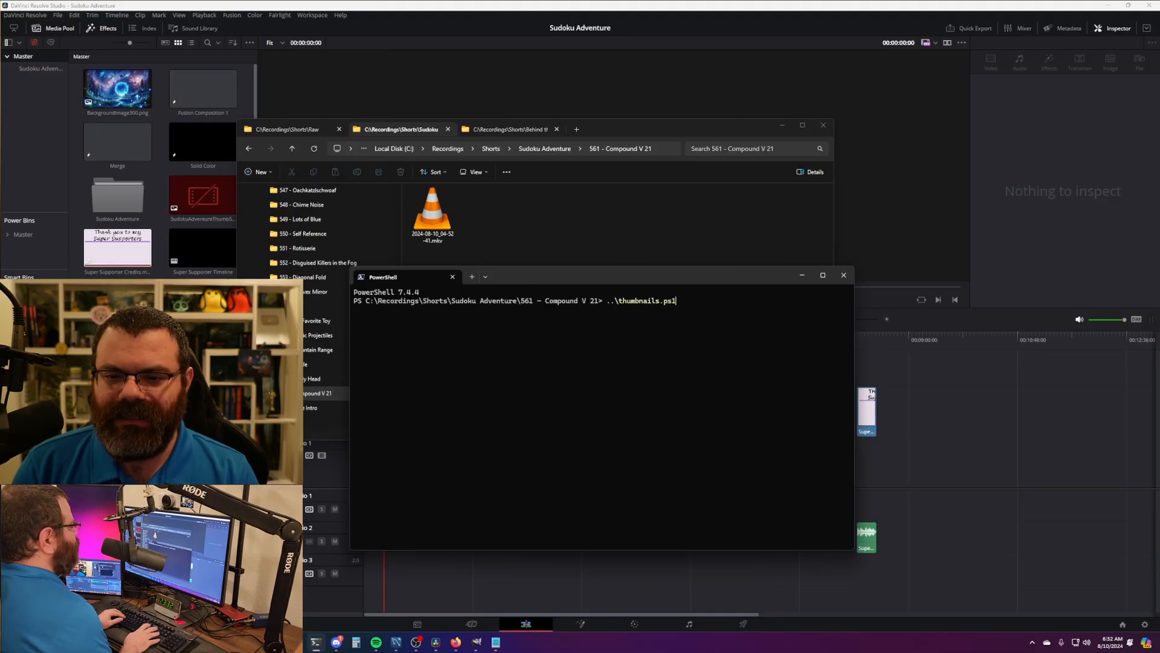
key("Return")
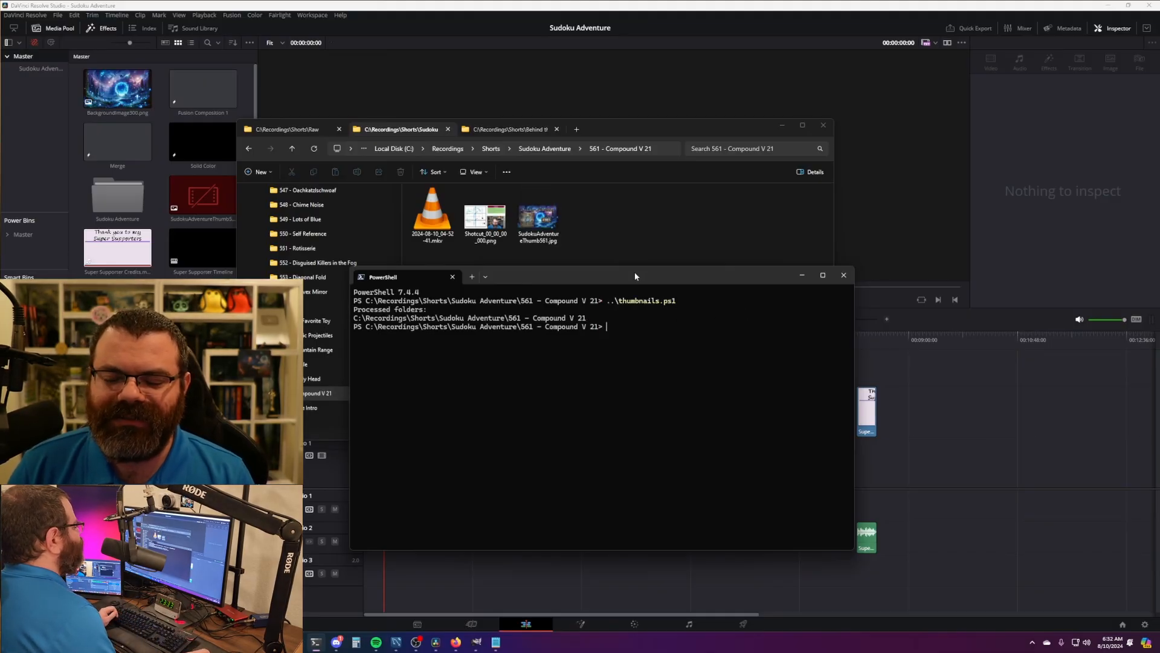
left_click_drag(634, 279, 612, 308)
left_click(640, 251)
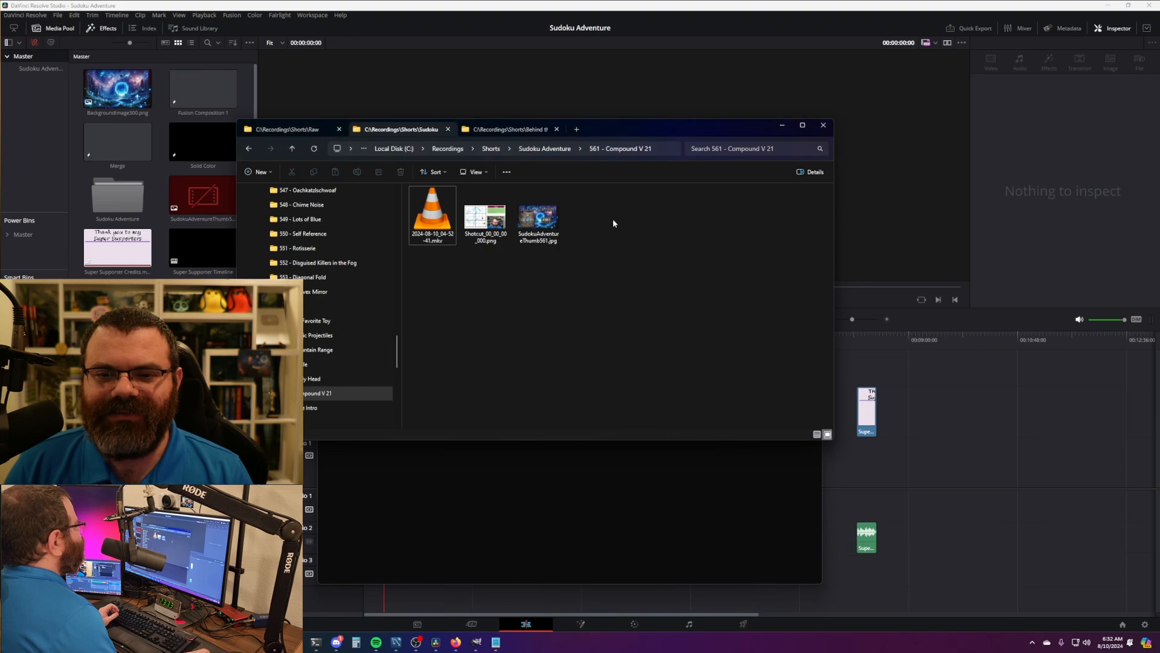
- Preview the SudokuAdventureThumb561.jpg thumbnail in Photos and close it
double_click(538, 217)
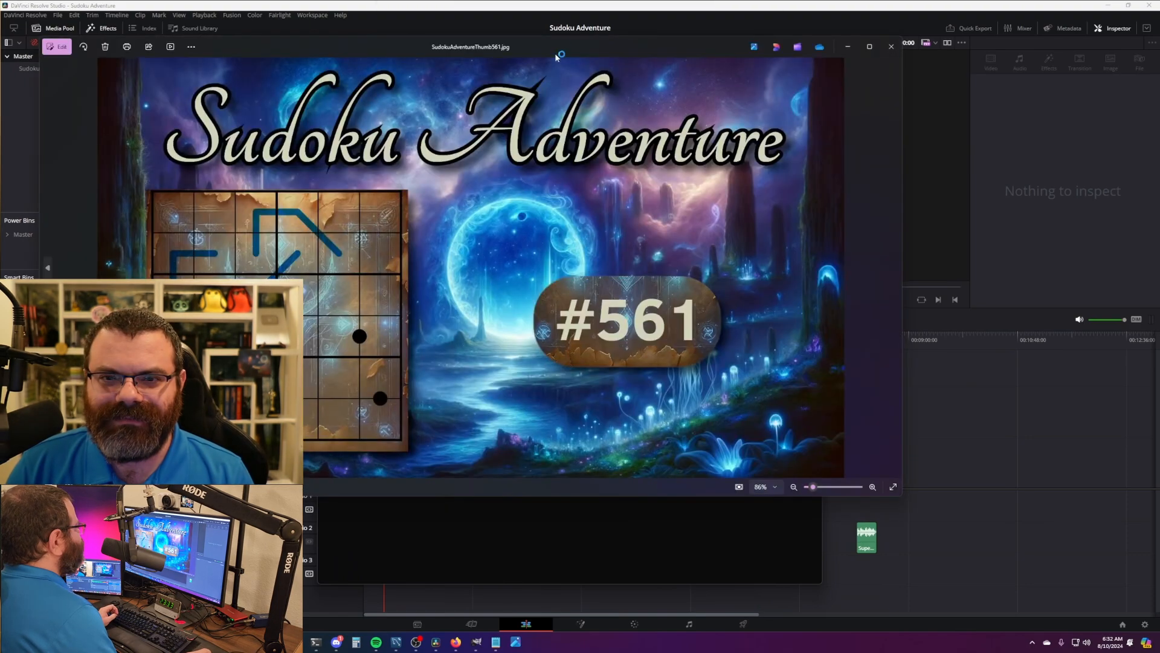
left_click_drag(558, 44, 630, 101)
left_click(962, 107)
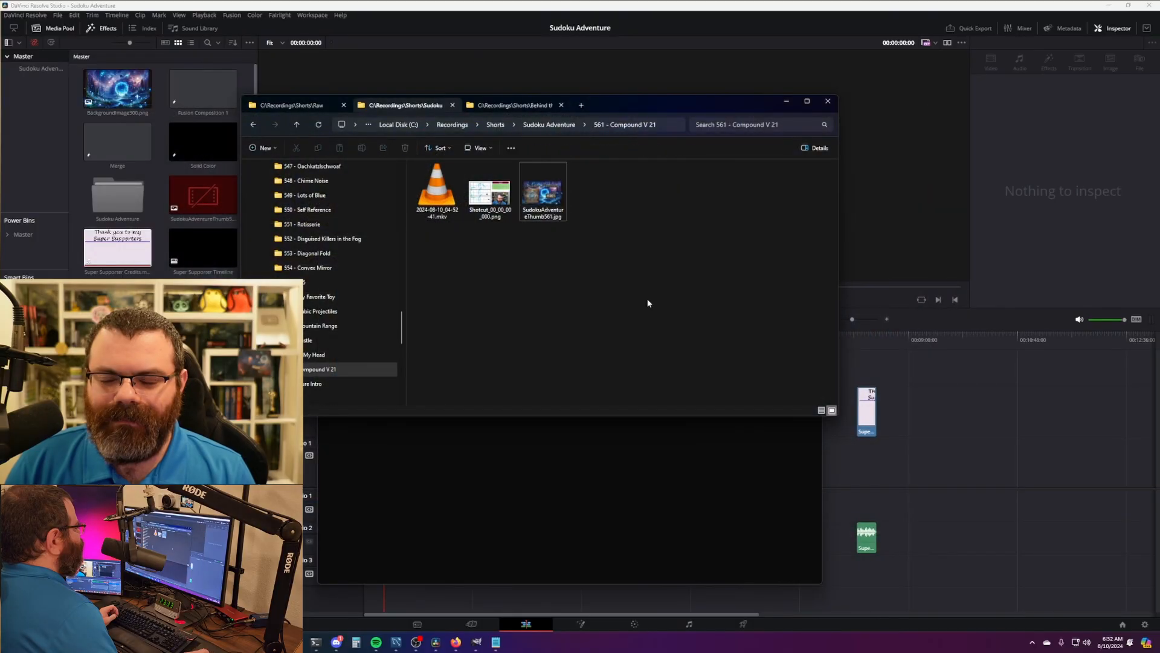
left_click_drag(626, 111, 607, 111)
left_click_drag(584, 260, 533, 212)
left_click_drag(620, 261, 533, 184)
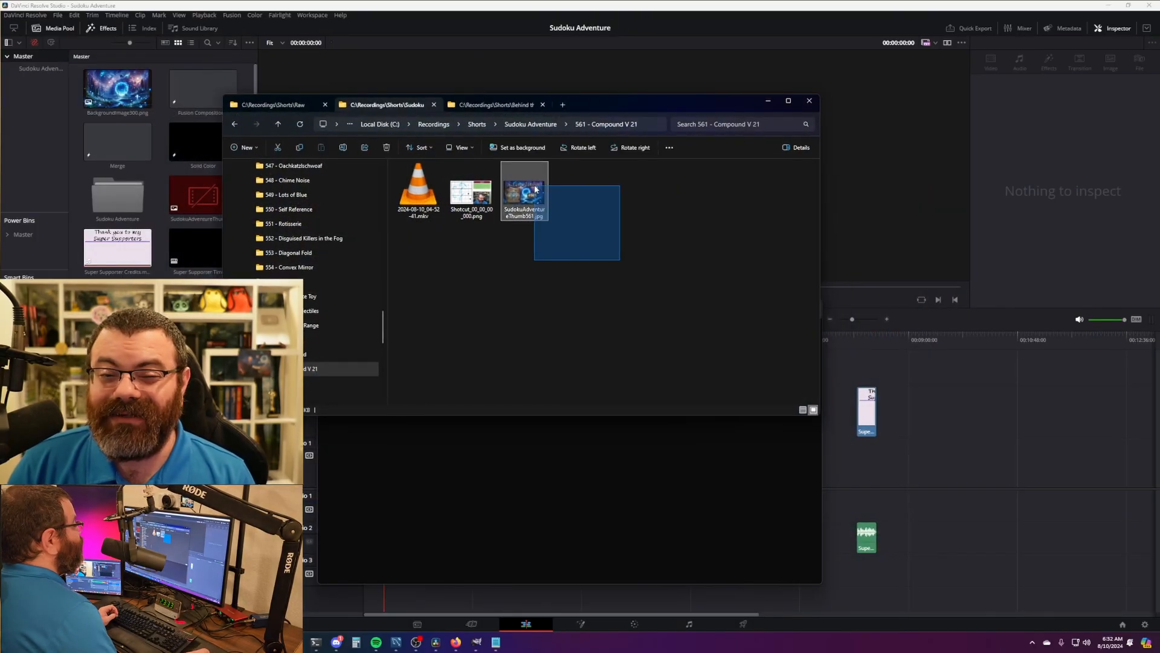
left_click(608, 248)
left_click_drag(598, 108, 563, 115)
left_click(616, 465)
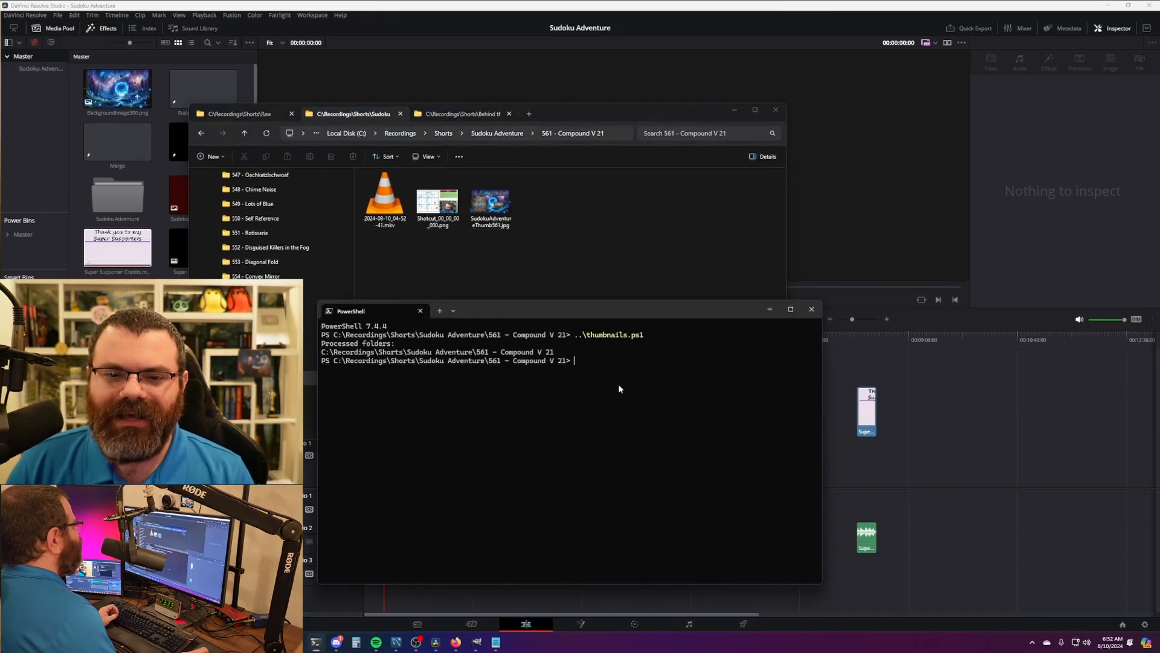
left_click(590, 246)
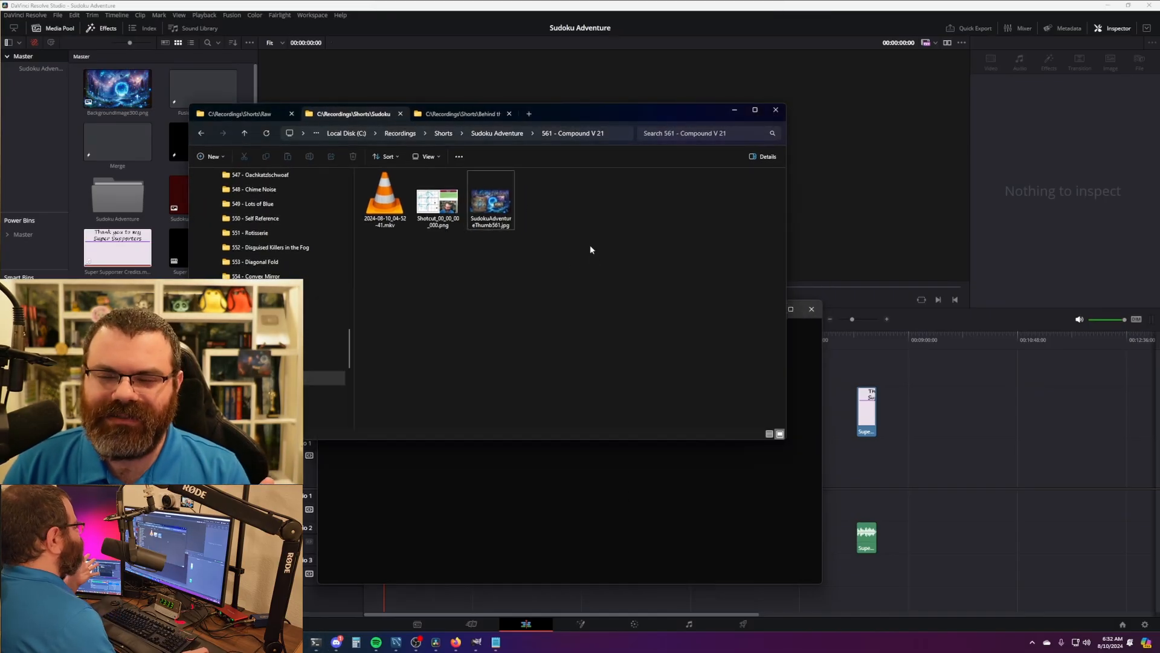
- Preview Shotcut_00_00_00_000.png and the SudokuAdventureThumbTemplate.png template, closing each
left_click(396, 206)
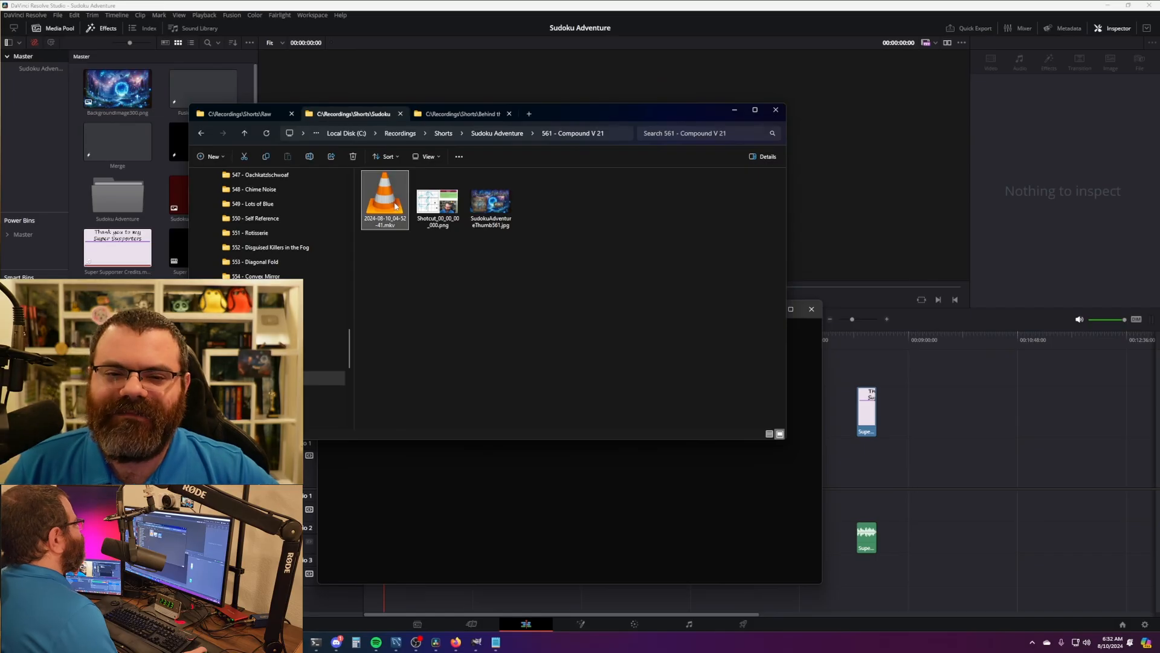
double_click(437, 203)
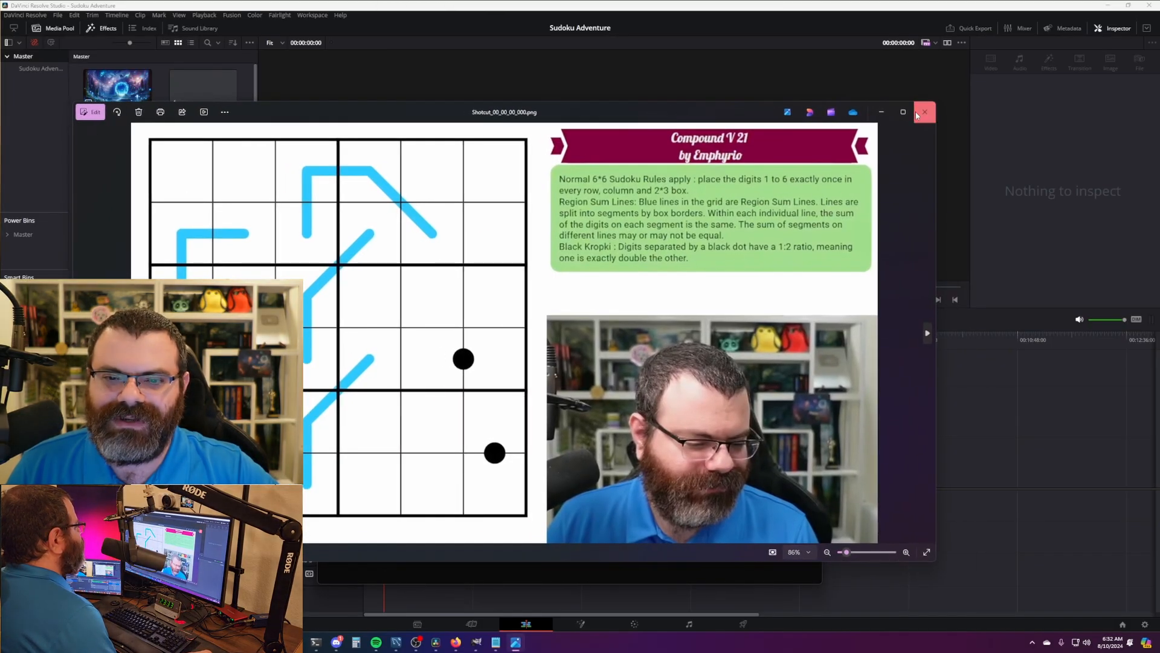
left_click(917, 114)
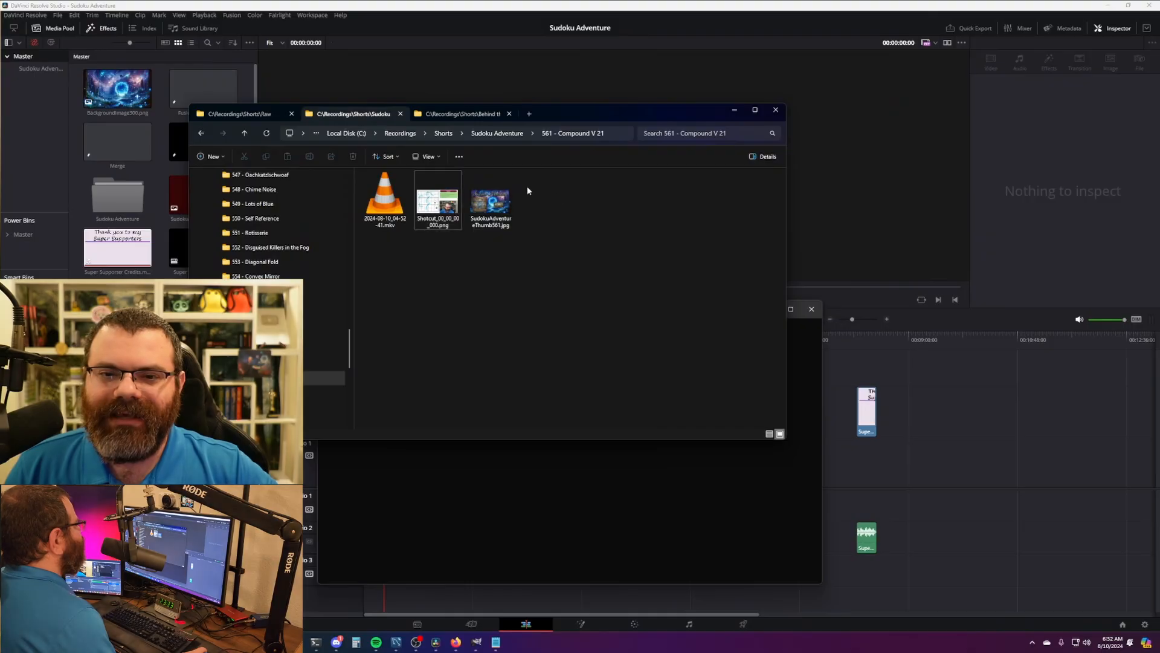
left_click(505, 134)
scroll(469, 338, "down", 7)
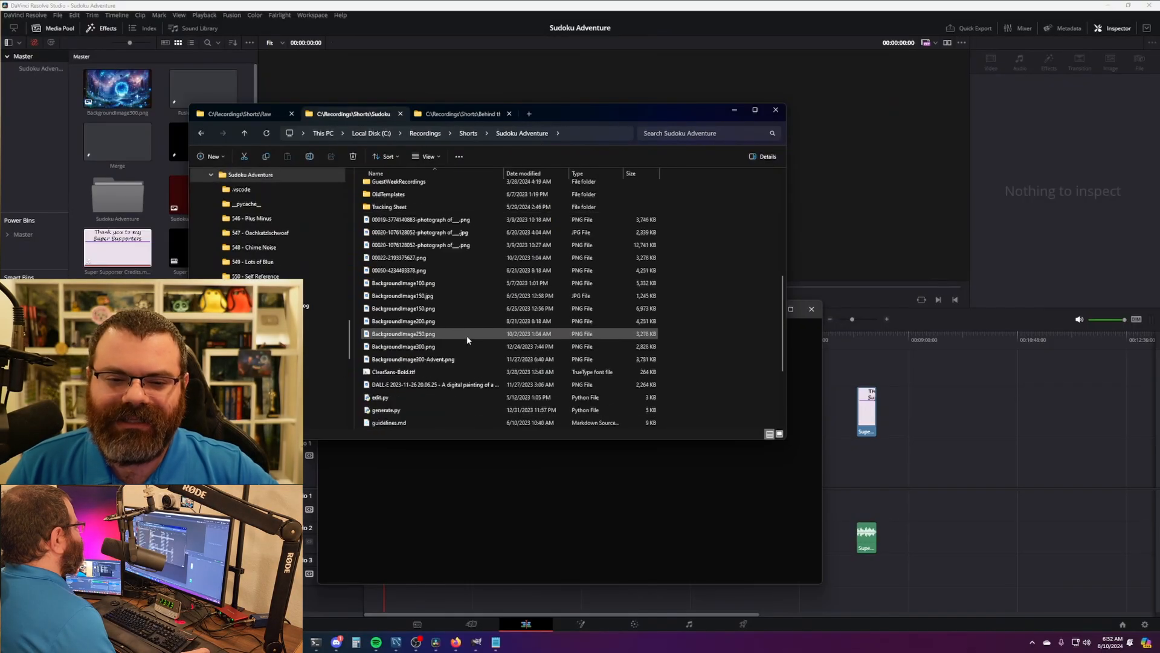
scroll(467, 340, "down", 2)
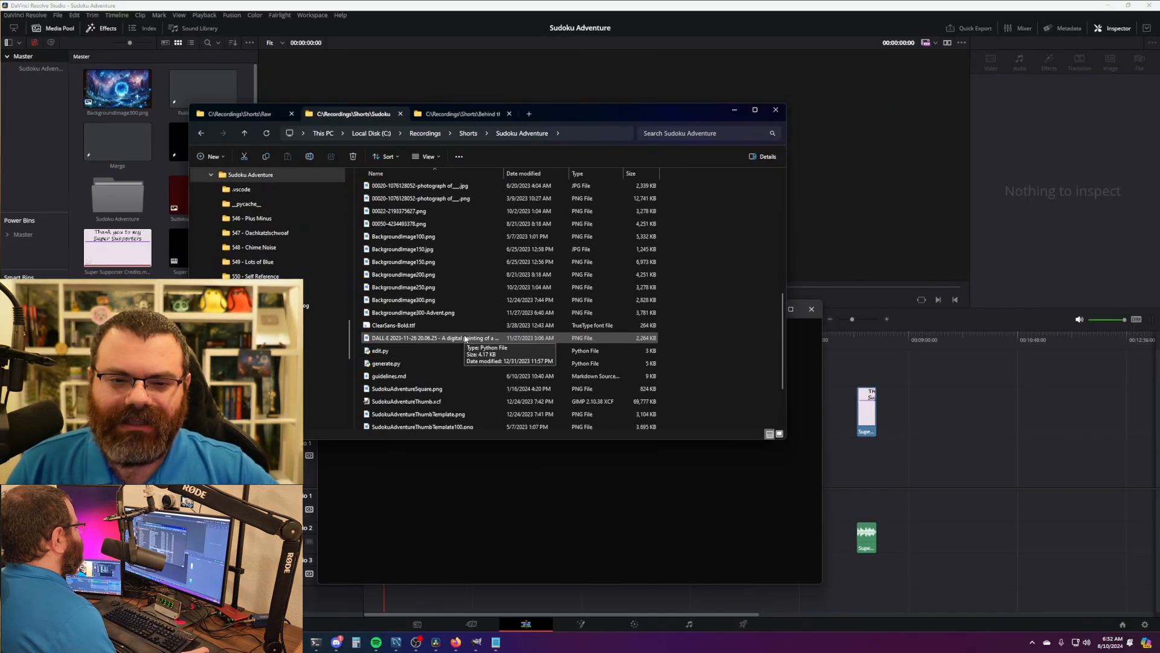
scroll(465, 338, "down", 1)
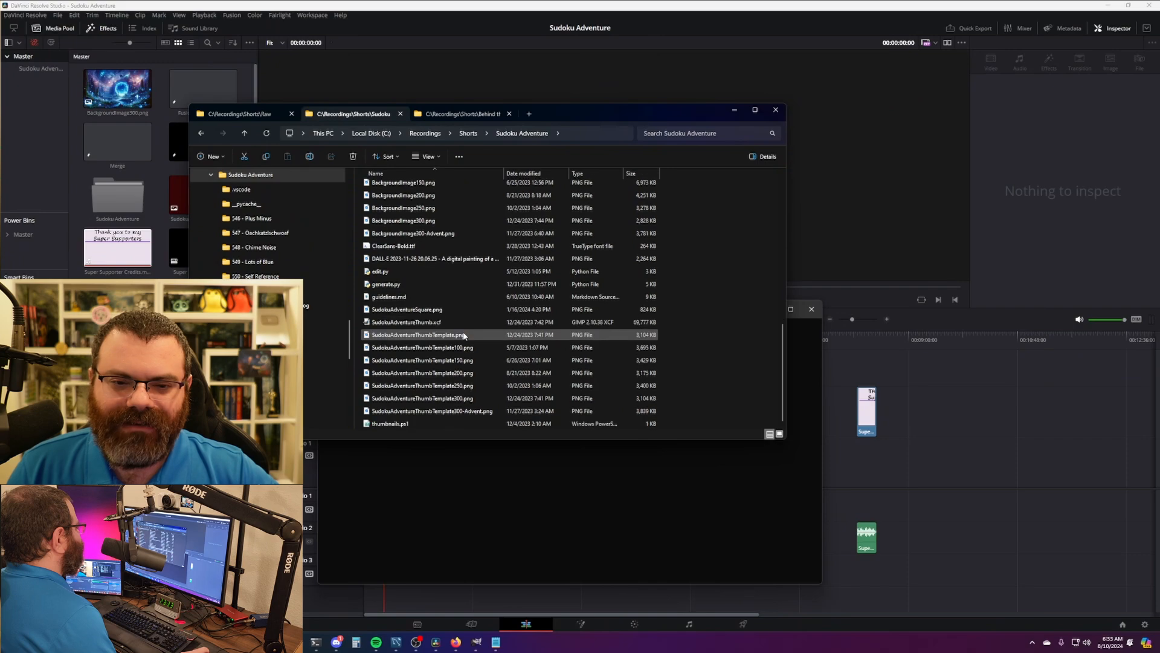
scroll(465, 338, "down", 1)
double_click(466, 336)
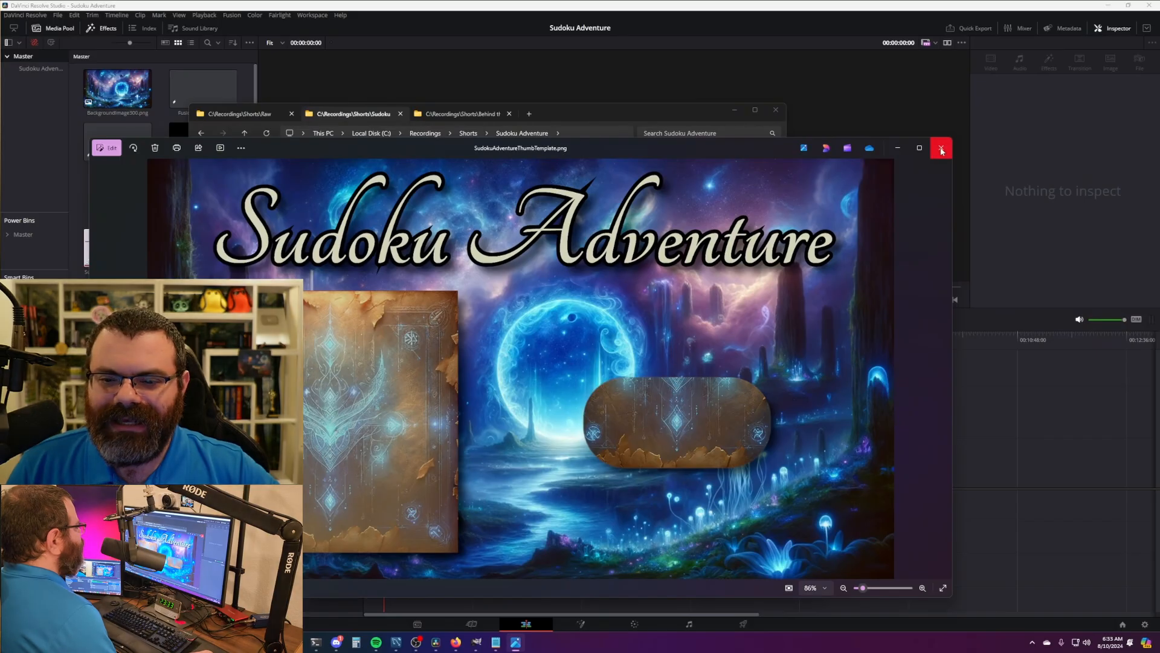
left_click(941, 148)
- Review the Shotcut_00_00_00_000.png puzzle screenshot and the finished SudokuAdventureThumb561.jpg thumbnail, then close them
left_click(202, 133)
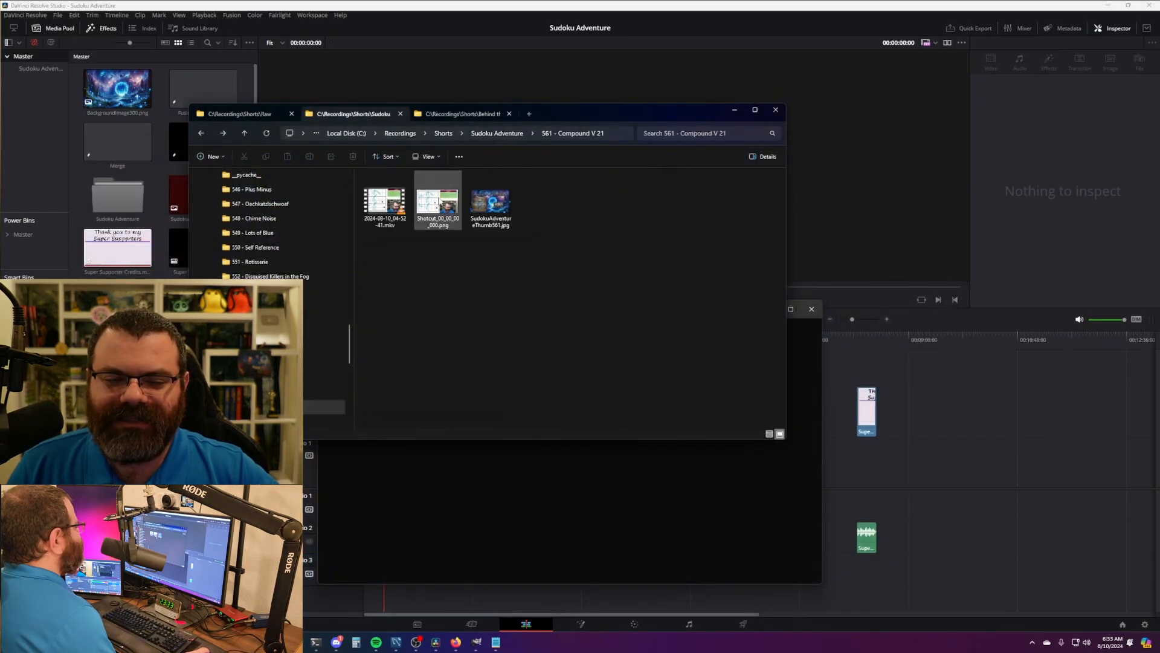
double_click(438, 202)
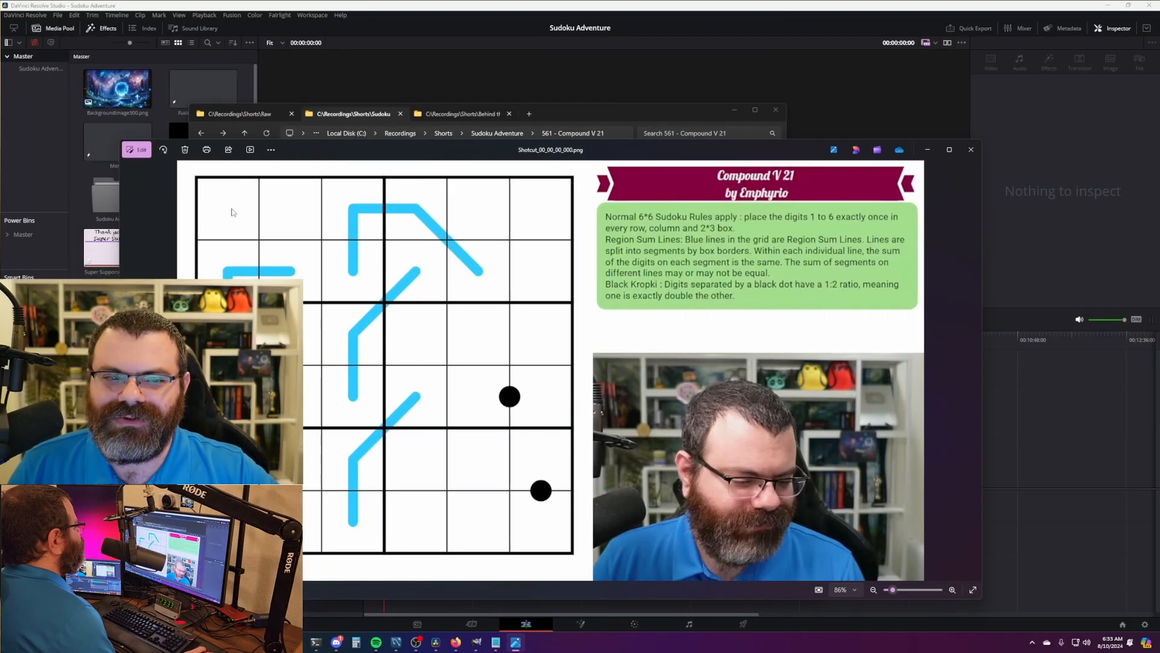
left_click(971, 149)
double_click(499, 197)
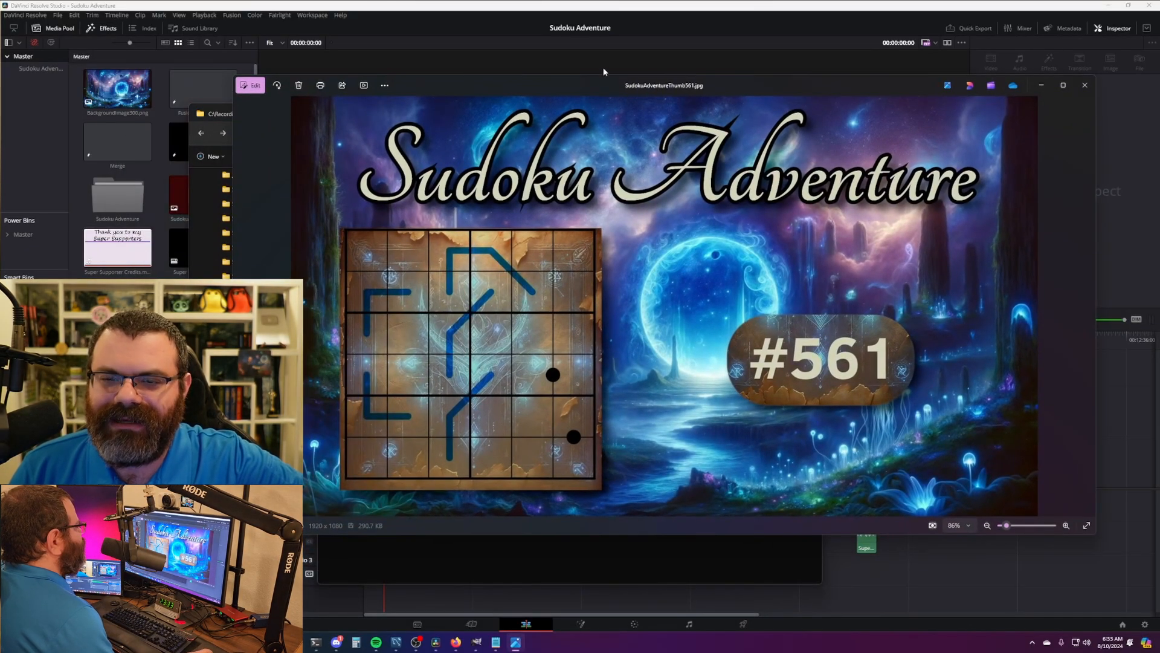
left_click_drag(589, 85, 526, 150)
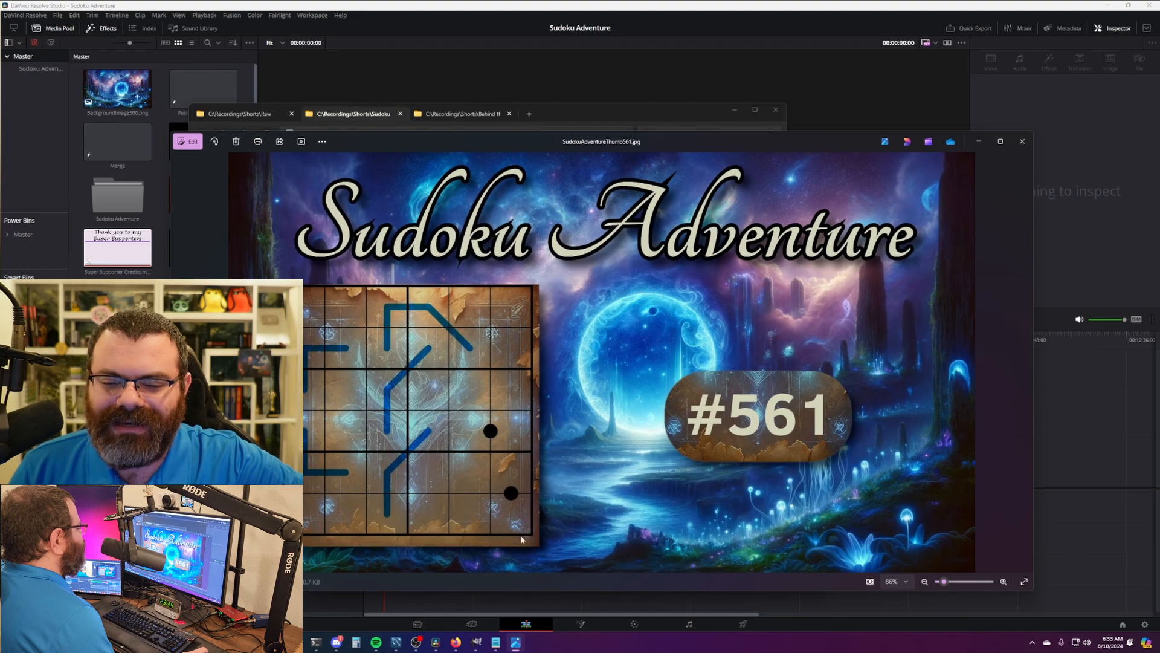
mouse_move(724, 135)
left_mouse_down()
mouse_move(830, 132)
mouse_move(743, 143)
left_mouse_up()
left_click_drag(855, 142, 821, 139)
left_click(604, 110)
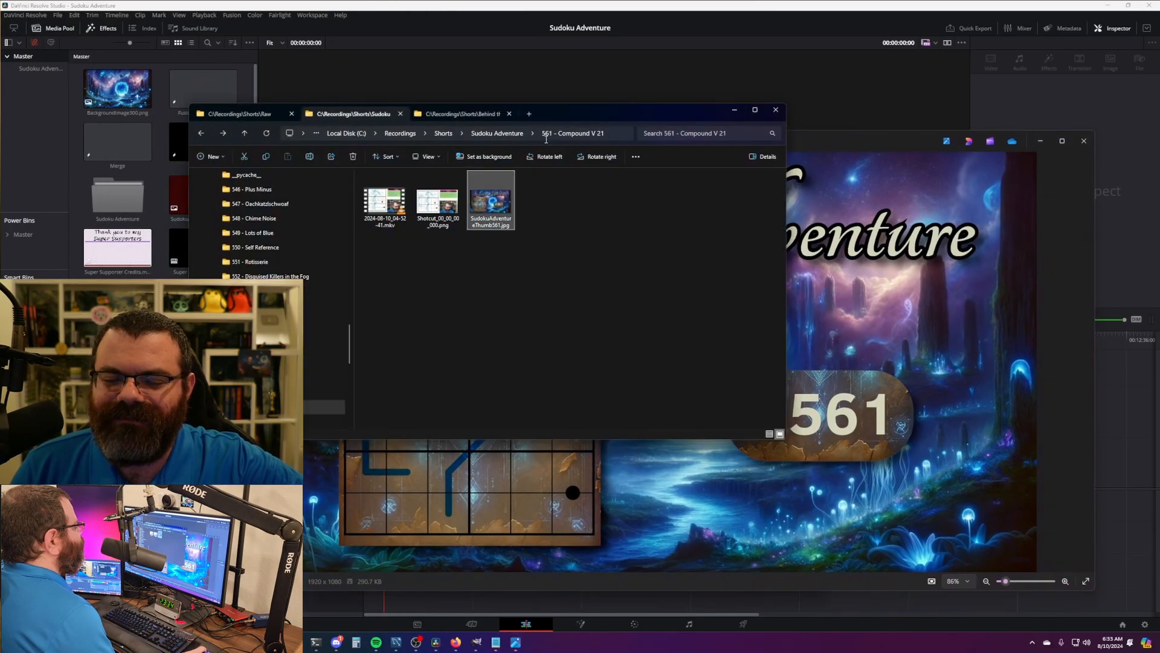
left_click_drag(687, 291, 639, 292)
left_click(882, 146)
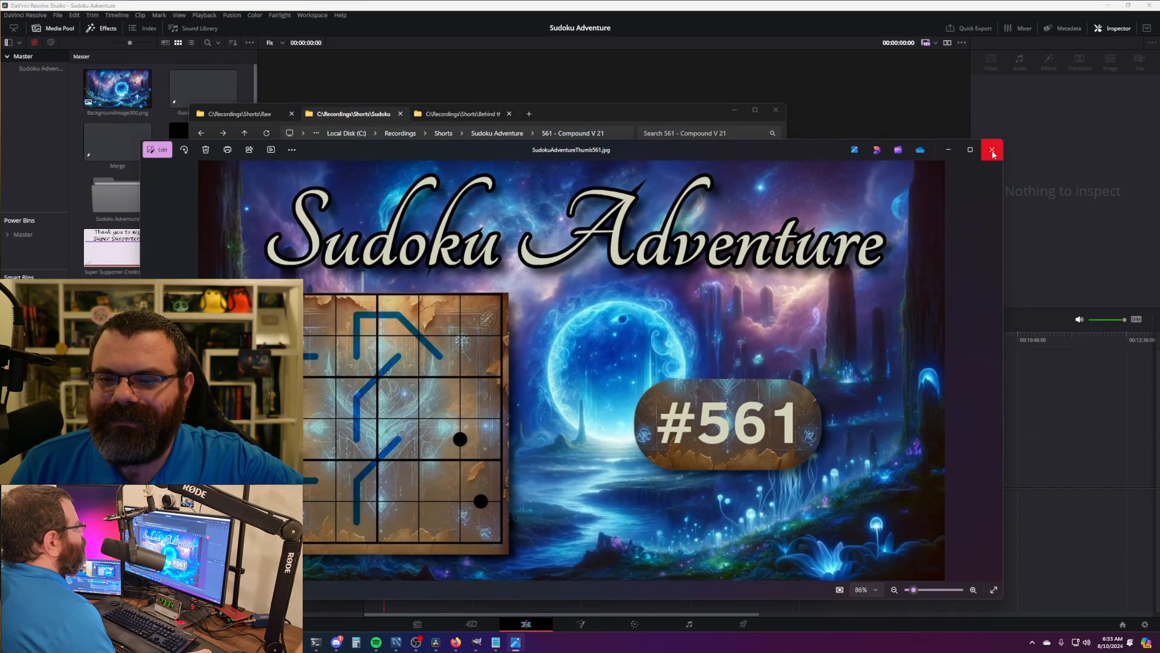
left_click(991, 148)
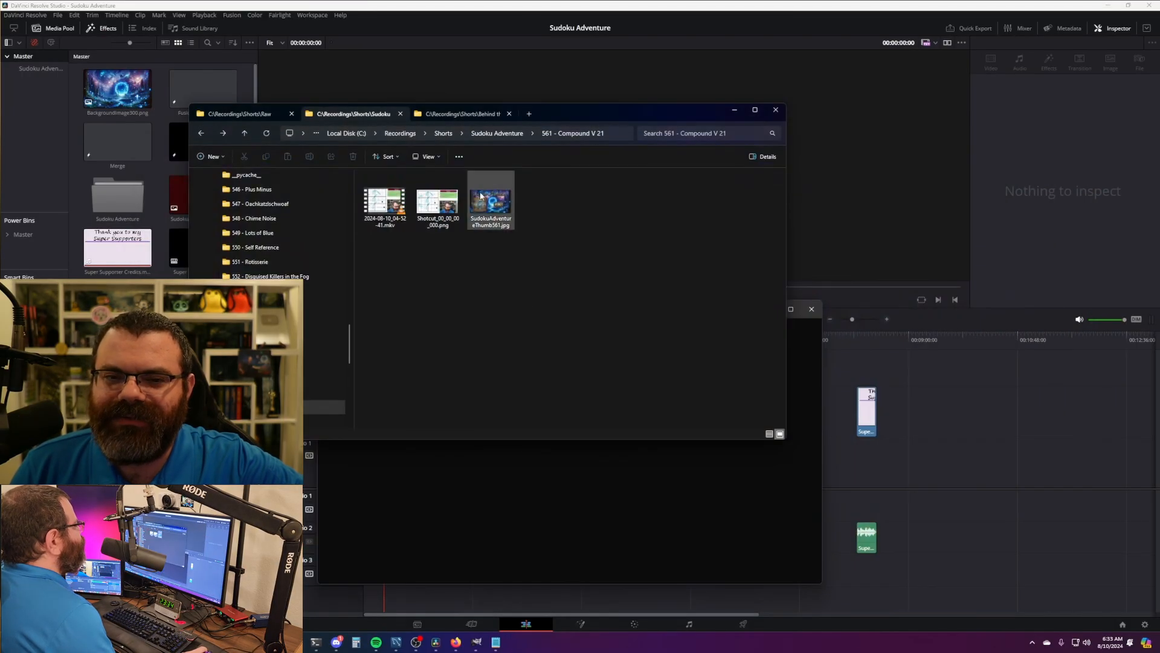
left_click_drag(583, 288, 557, 299)
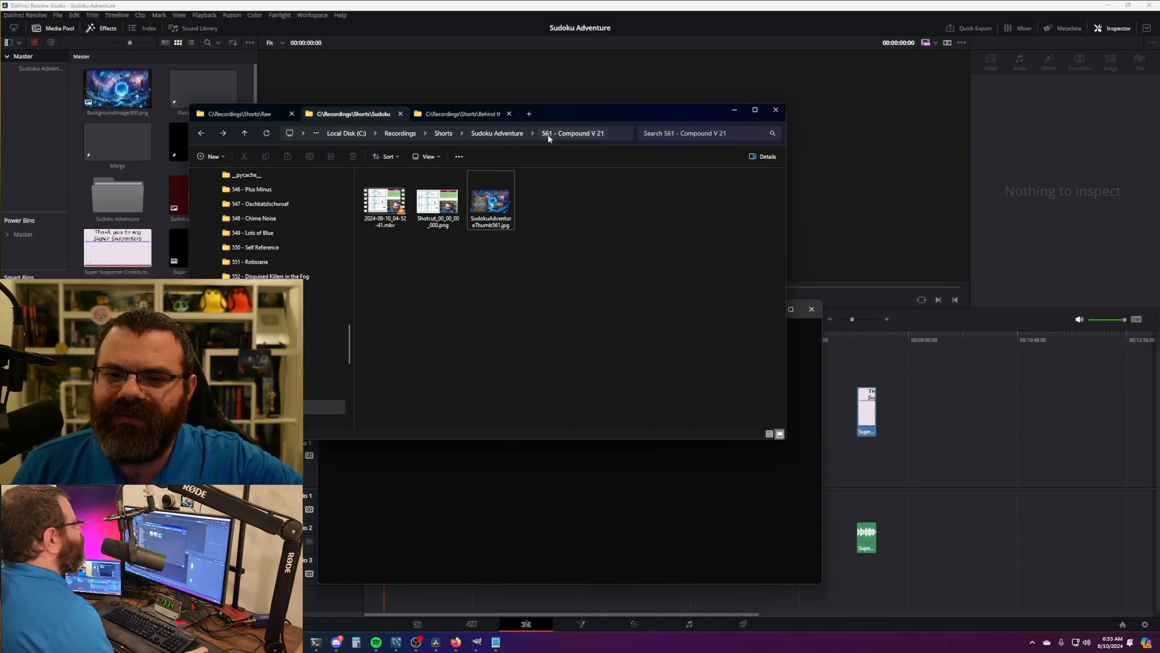
- Minimize PowerShell and move the 561 - Compound V 21 Explorer window onto the other monitor
left_click(504, 134)
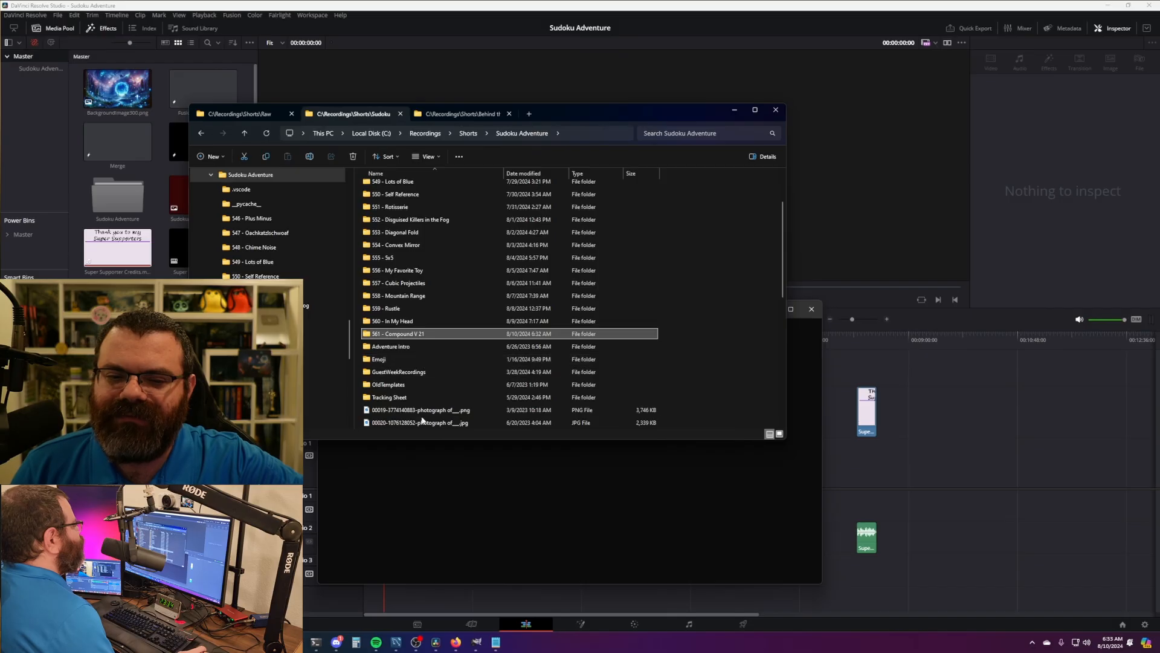
double_click(438, 333)
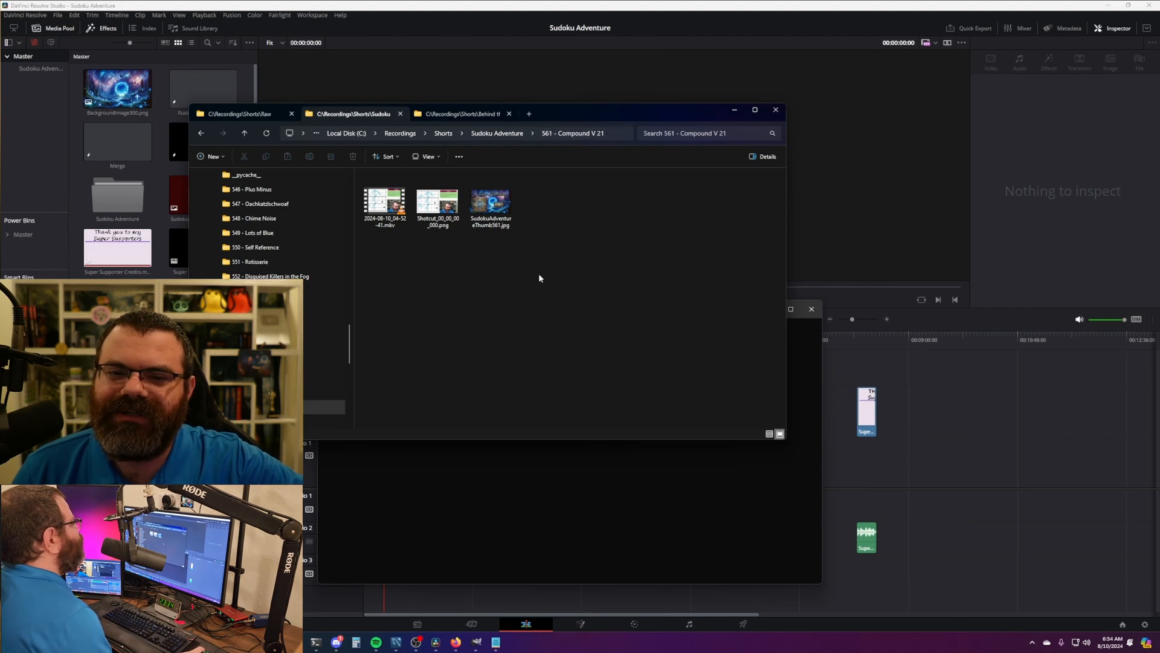
left_click_drag(576, 114, 554, 110)
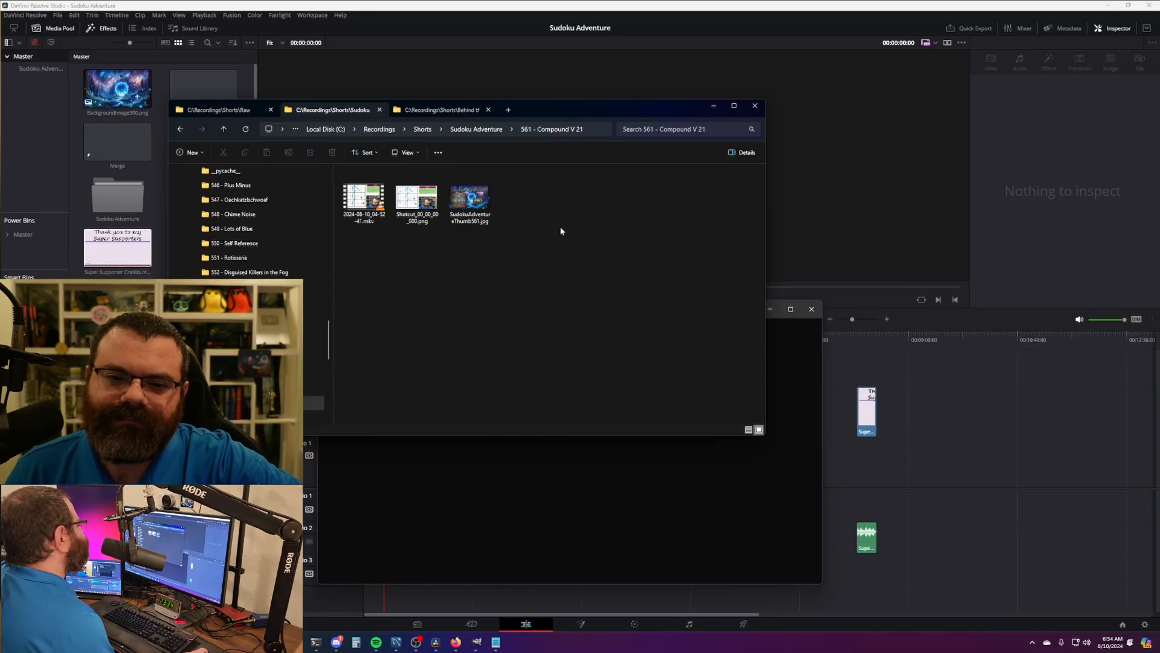
left_click_drag(557, 112, 512, 182)
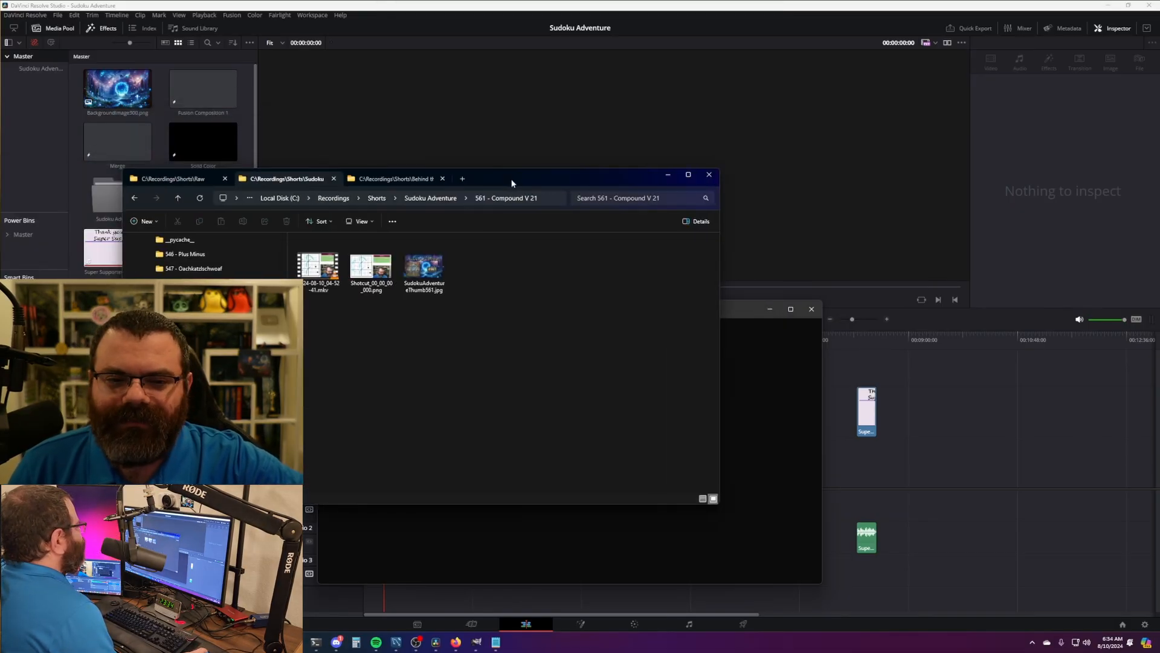
left_click_drag(747, 313, 725, 316)
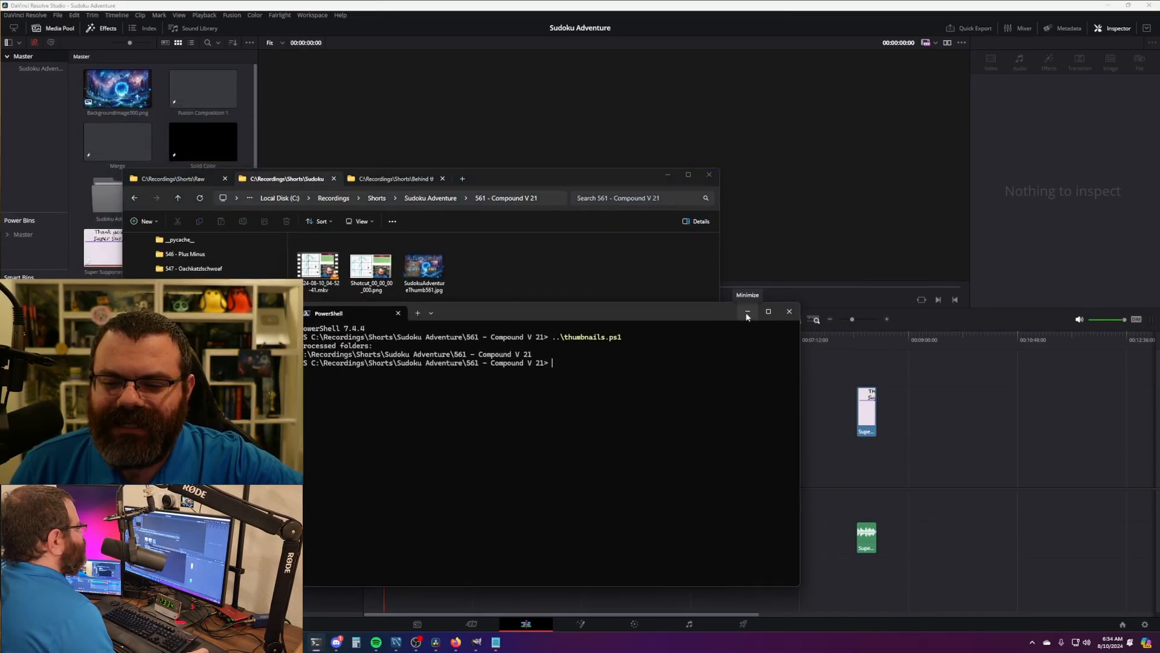
left_click(747, 311)
left_click_drag(510, 177, 431, 193)
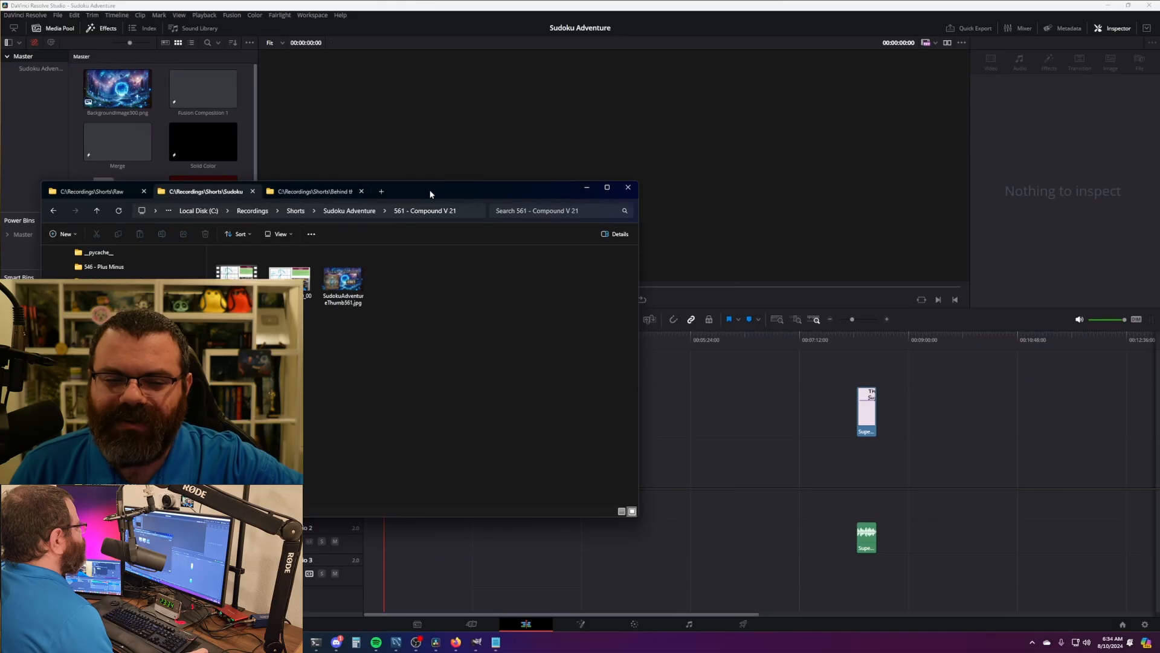
left_click_drag(431, 194, 0, 97)
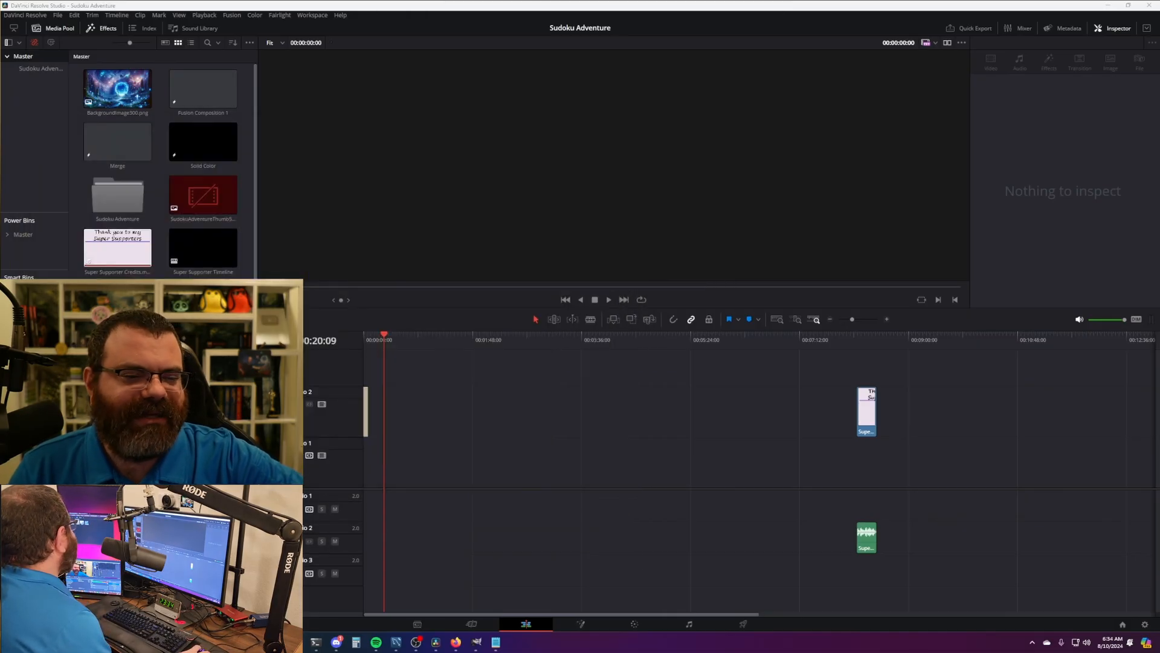
- Place the 2024-08-10_04-52-41.mkv recording on V1 at the timeline start beneath the Adventure Intro title
left_click_drag(0, 242, 387, 484)
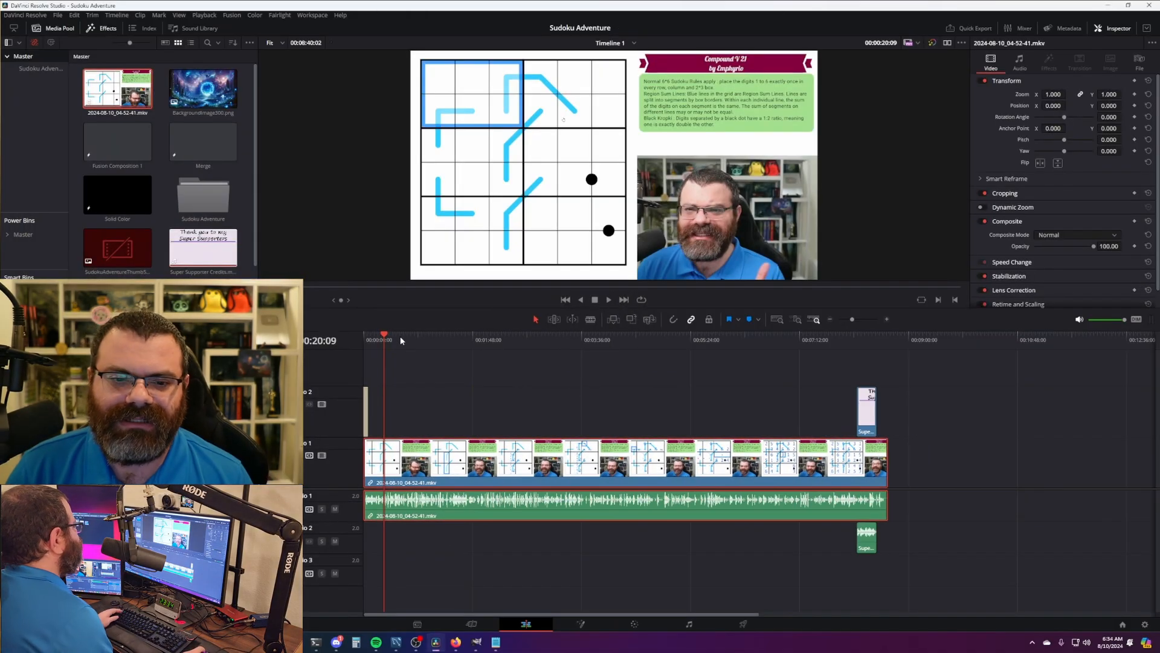
left_click_drag(400, 341, 364, 342)
scroll(366, 348, "up", 10)
left_click(480, 348)
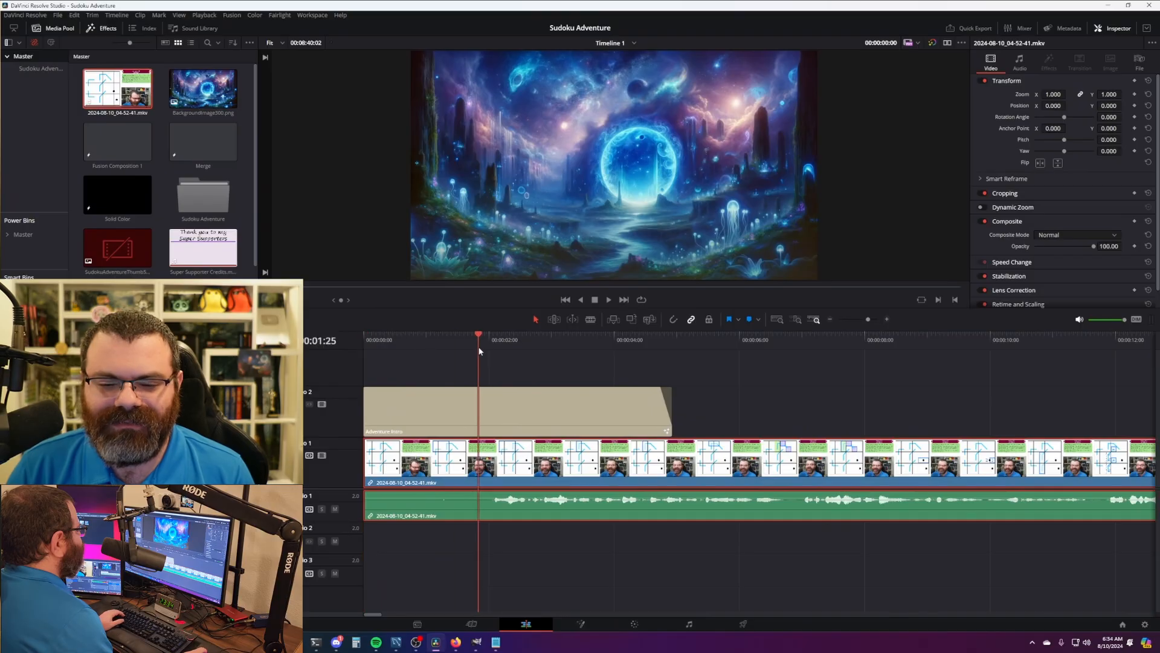
left_click_drag(479, 348, 492, 348)
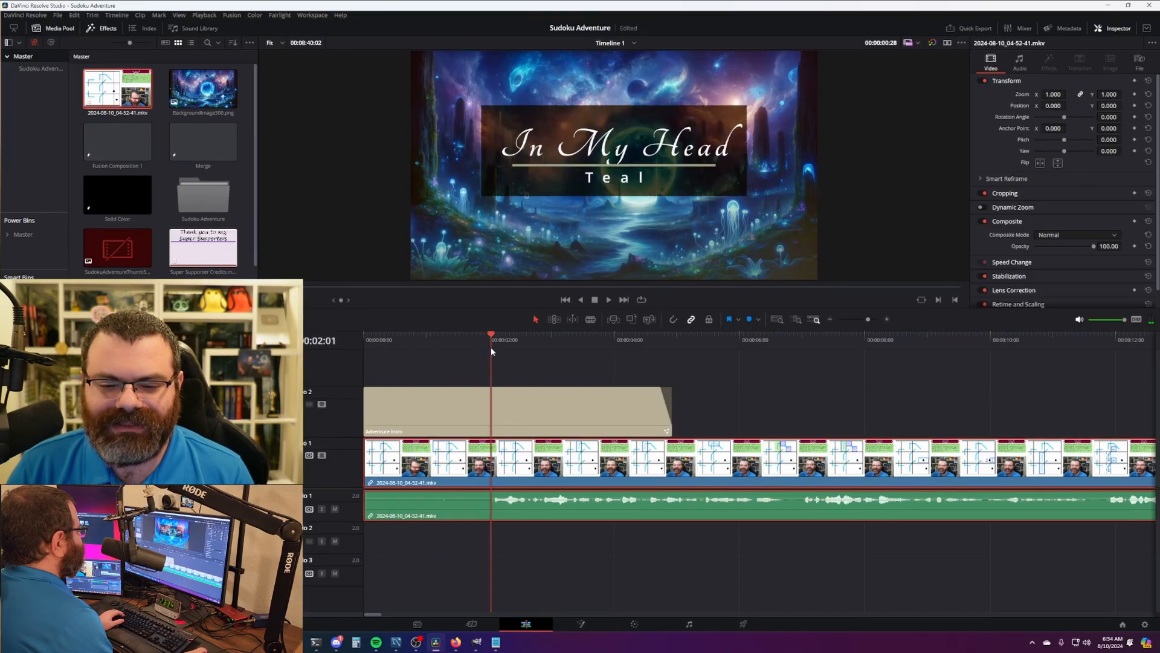
left_click(501, 404)
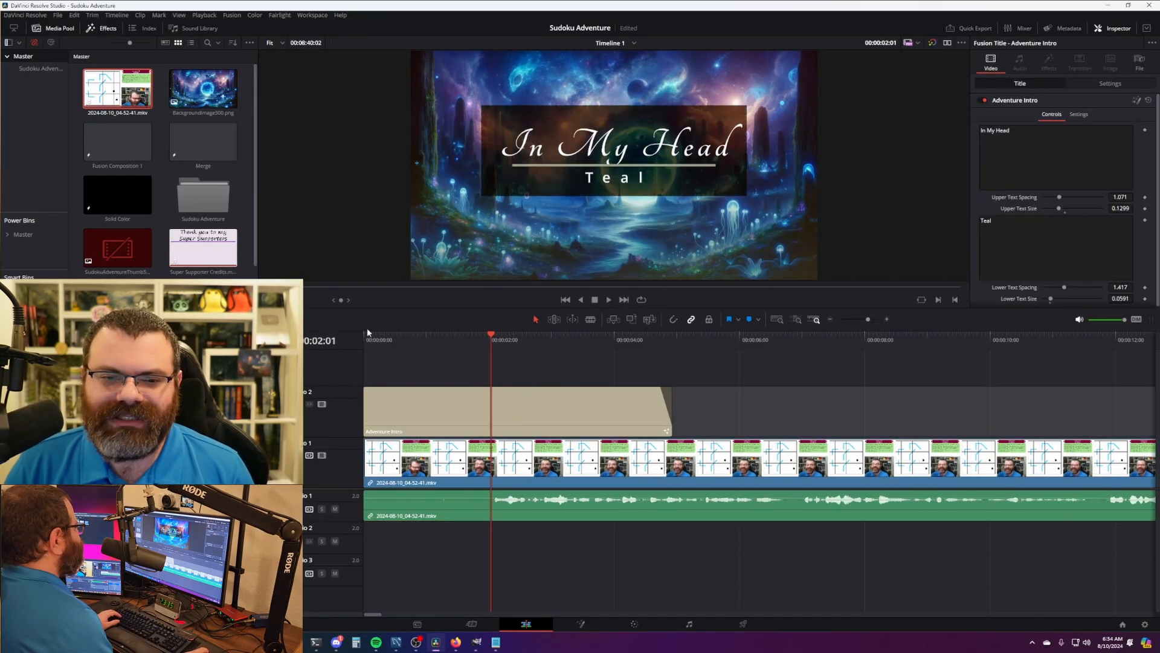
- Move the Super Supporter Credits clip to the end of the new recording
scroll(674, 387, "down", 10)
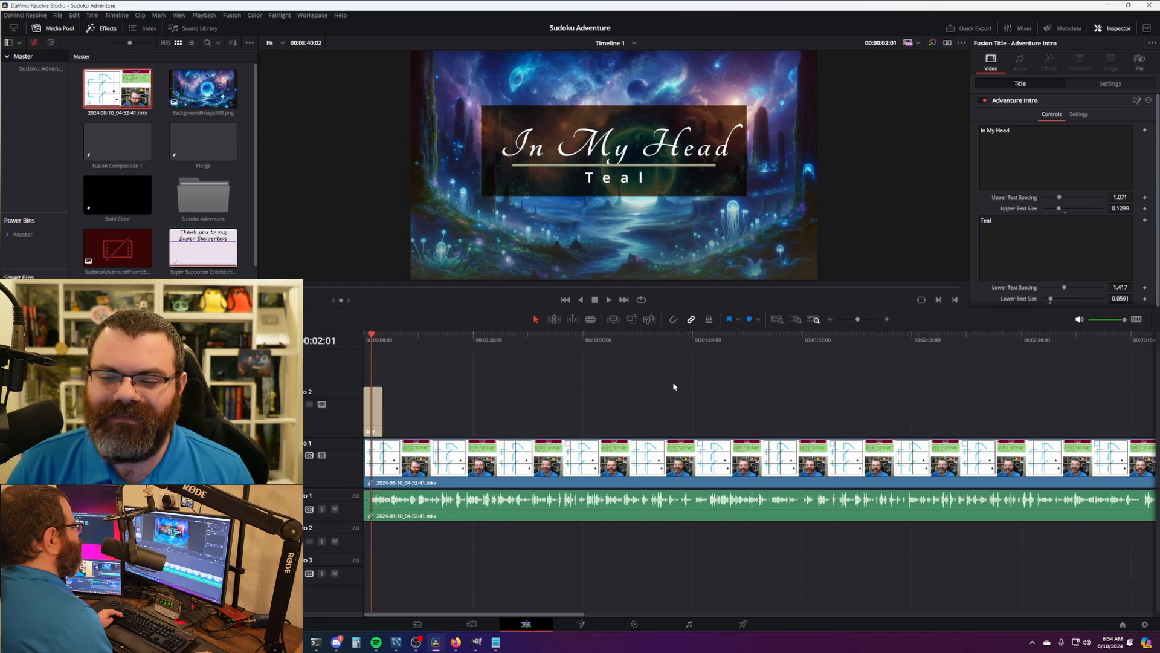
scroll(673, 381, "down", 5)
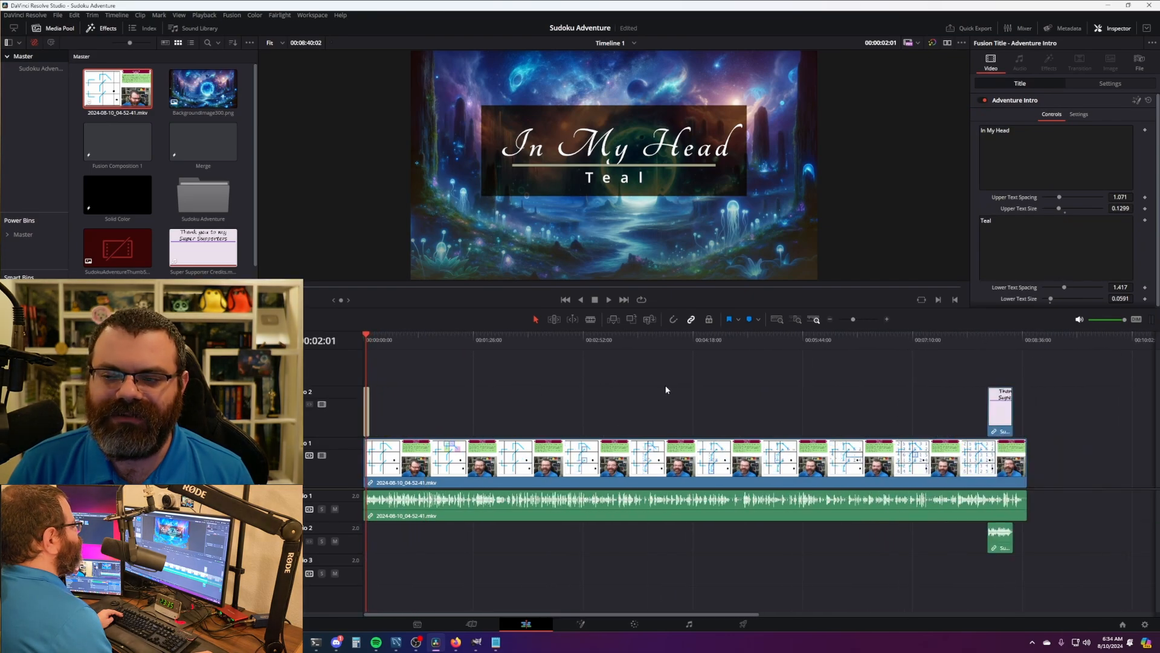
left_click_drag(1003, 413, 1042, 414)
left_click(364, 336)
scroll(595, 423, "up", 8)
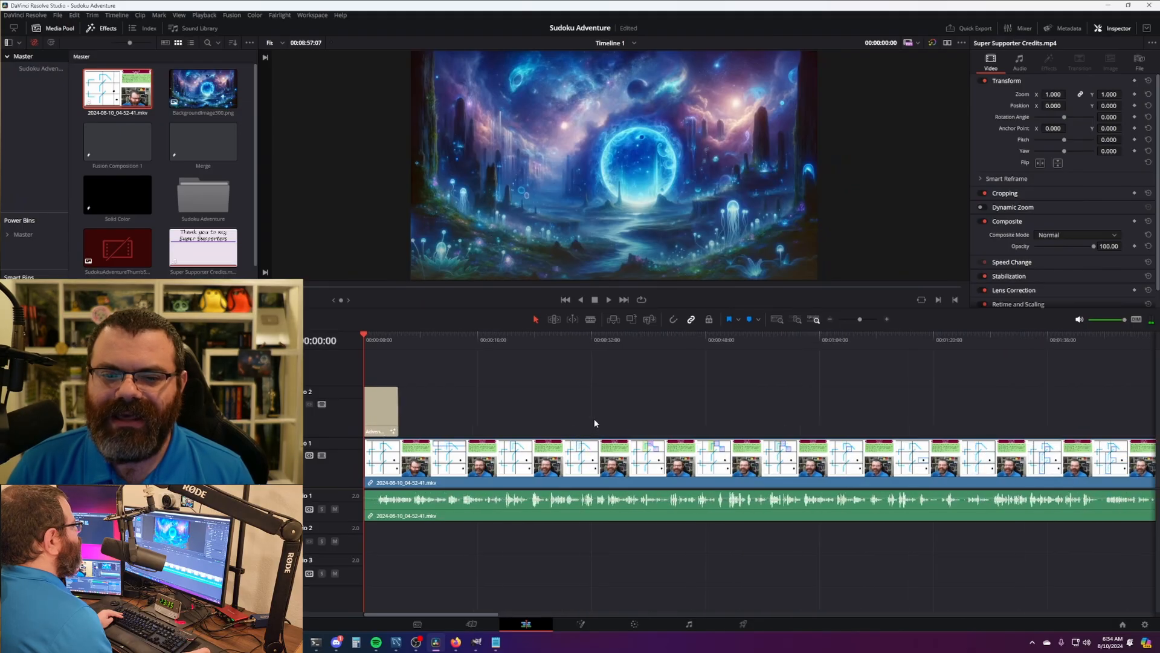
scroll(595, 423, "up", 4)
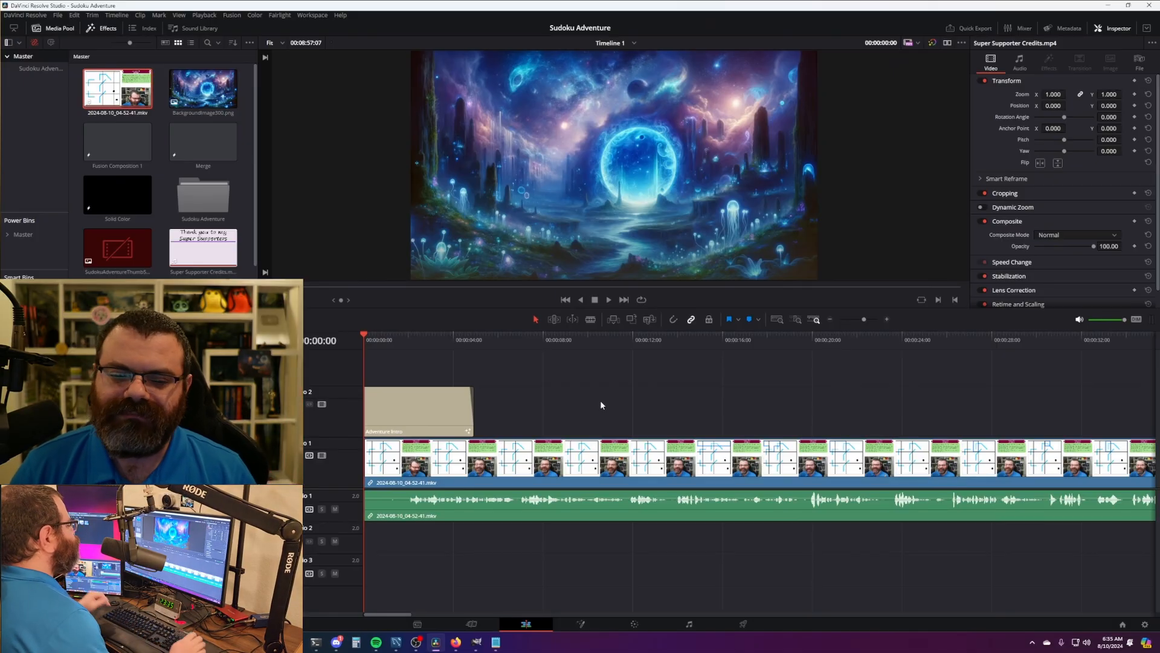
left_click_drag(662, 378, 641, 595)
left_click(641, 595)
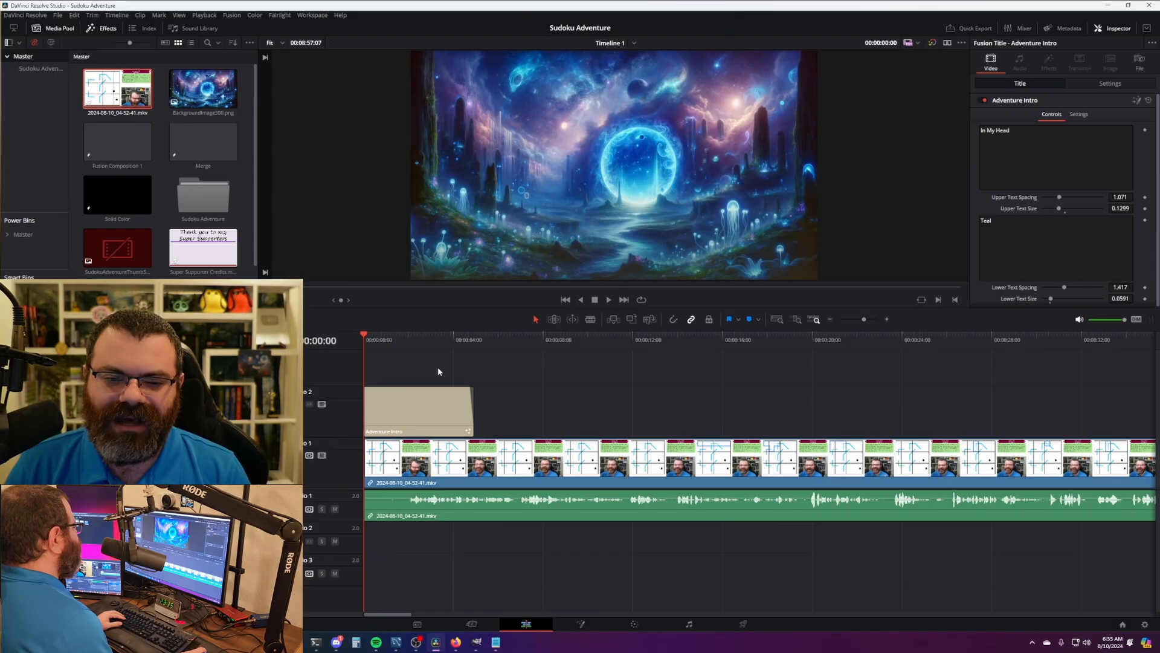
left_click(382, 339)
left_click_drag(382, 338, 407, 339)
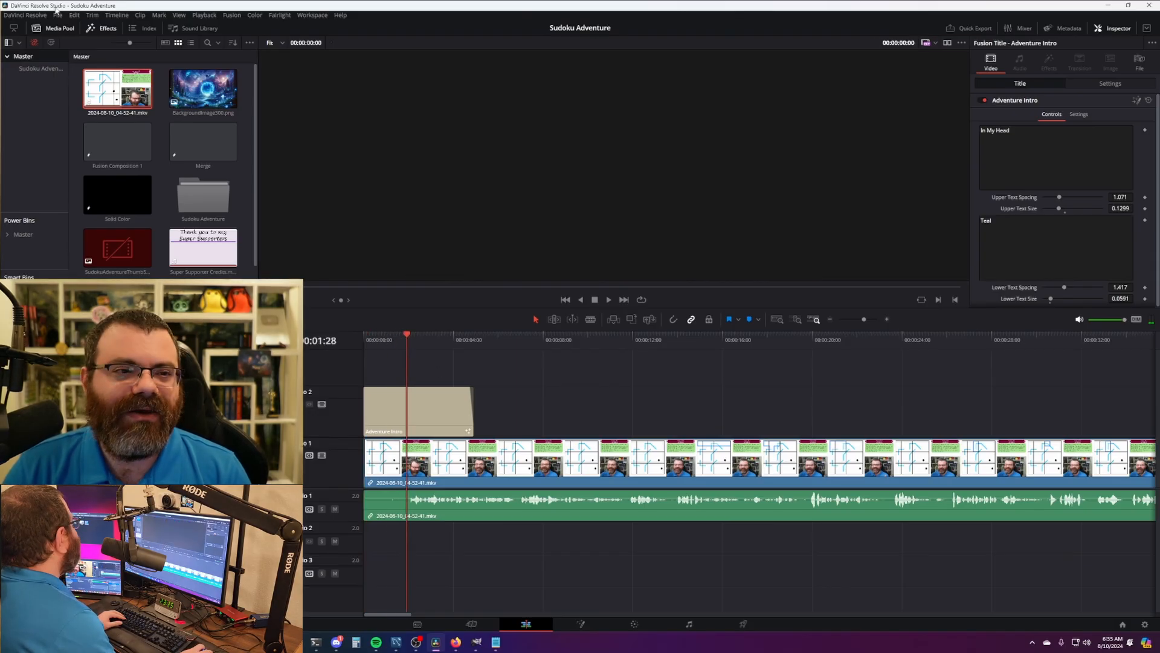
left_click(57, 16)
mouse_move(36, 17)
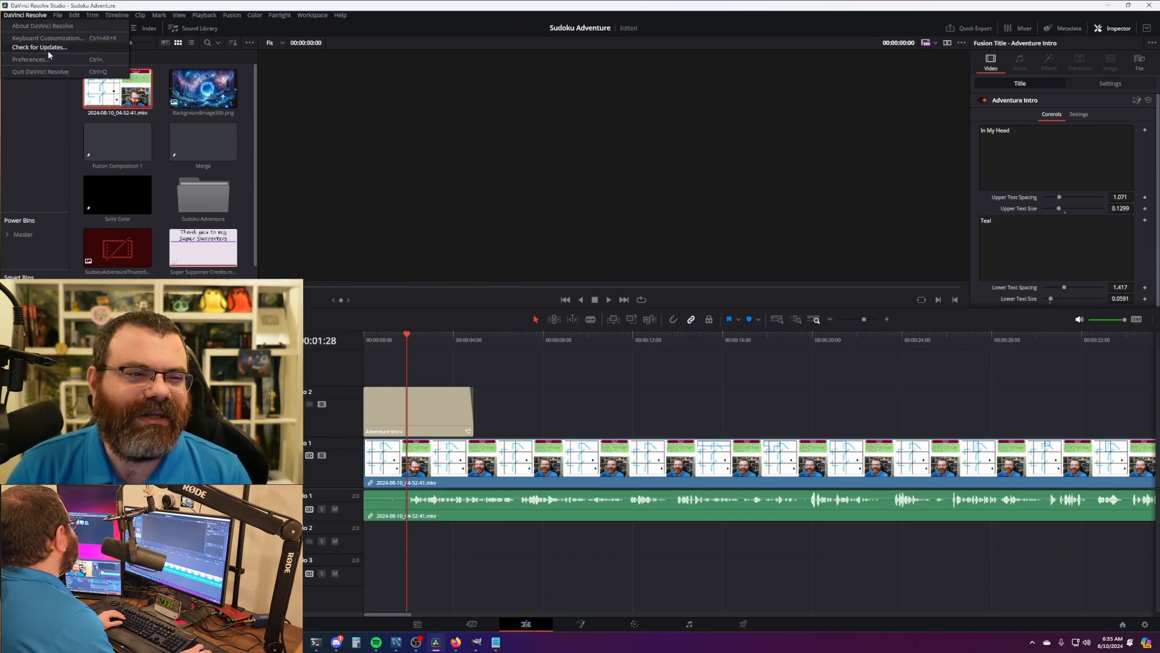
left_click(49, 38)
left_click_drag(607, 143, 627, 148)
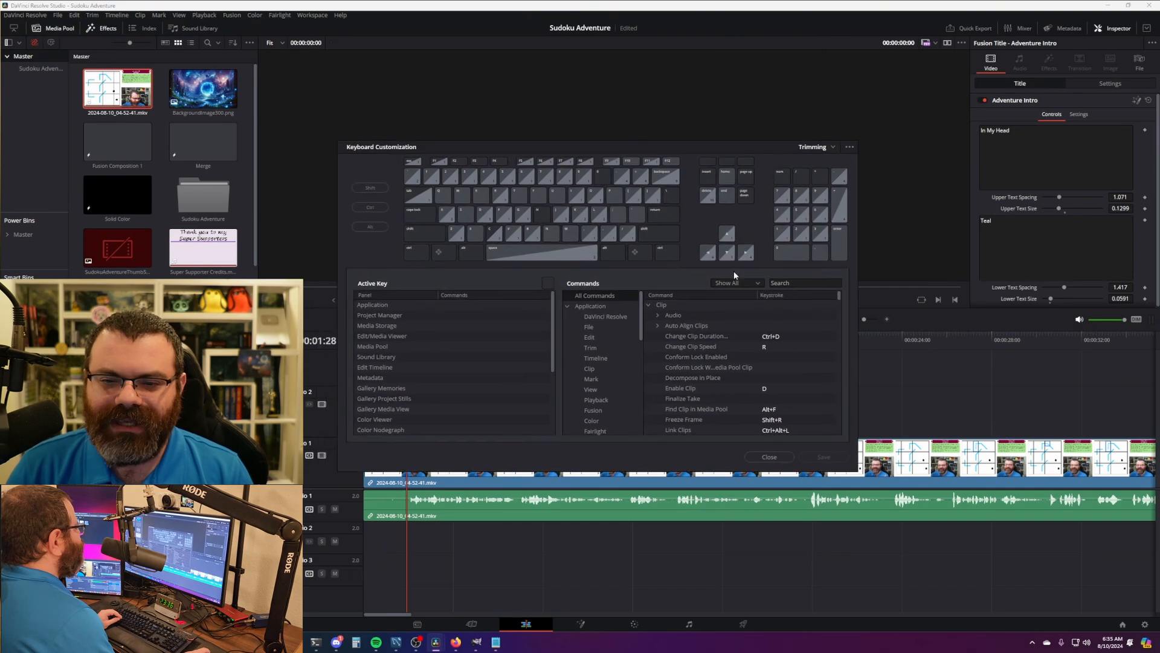
left_click(797, 283)
type("q")
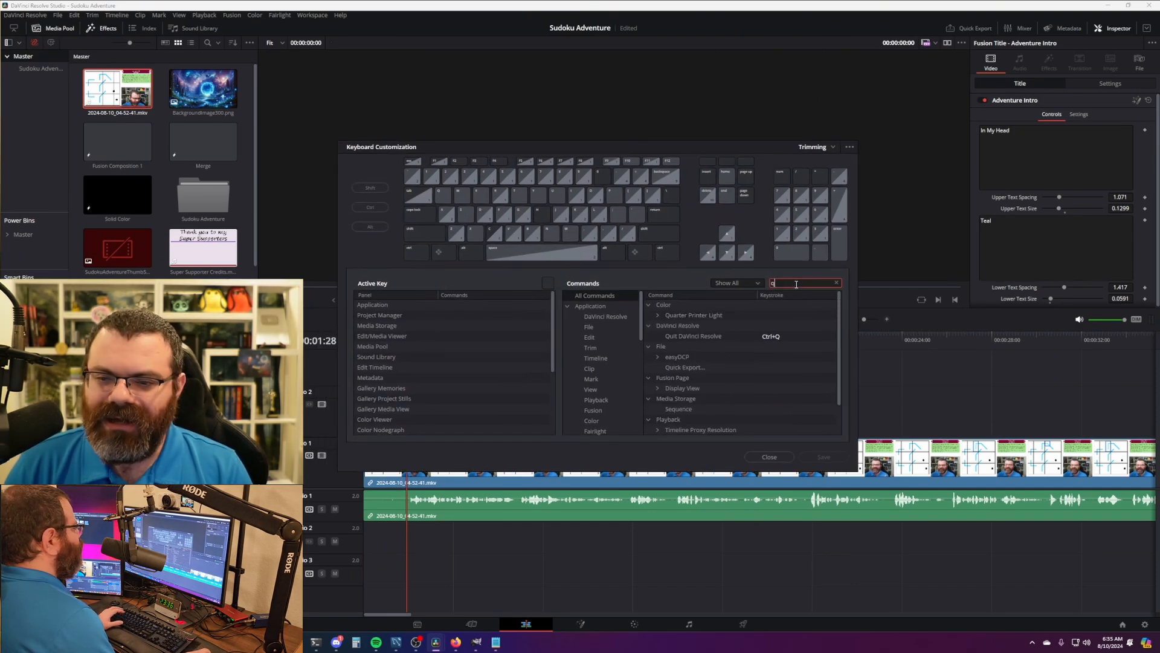
left_click_drag(843, 377, 840, 294)
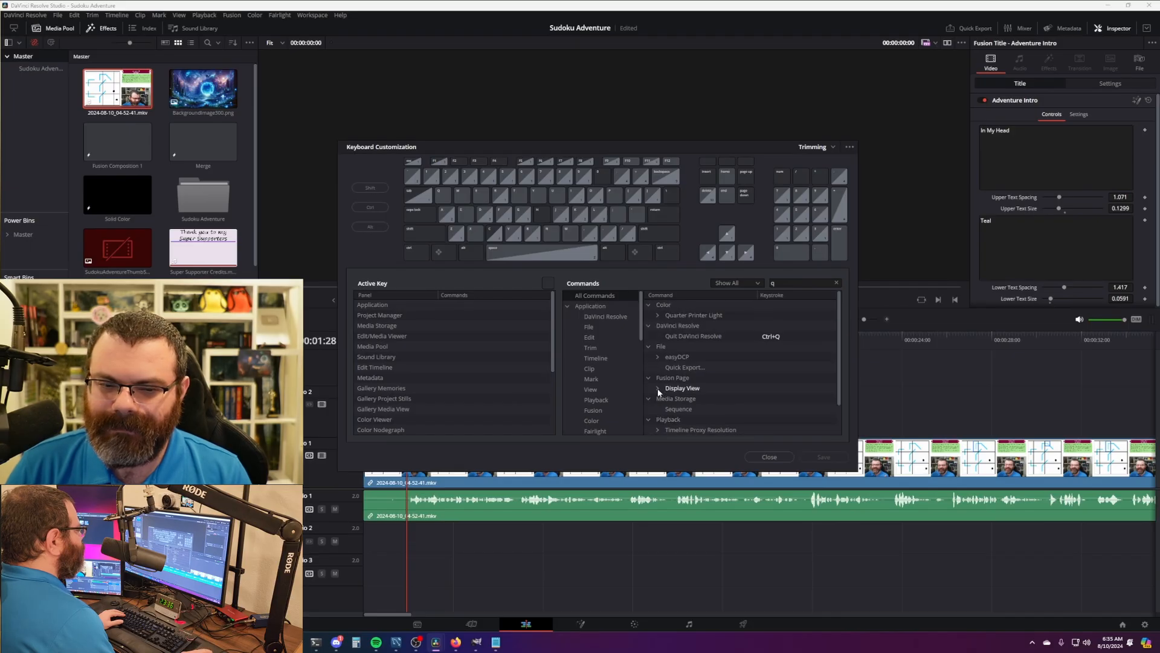
left_click(745, 282)
left_click(742, 303)
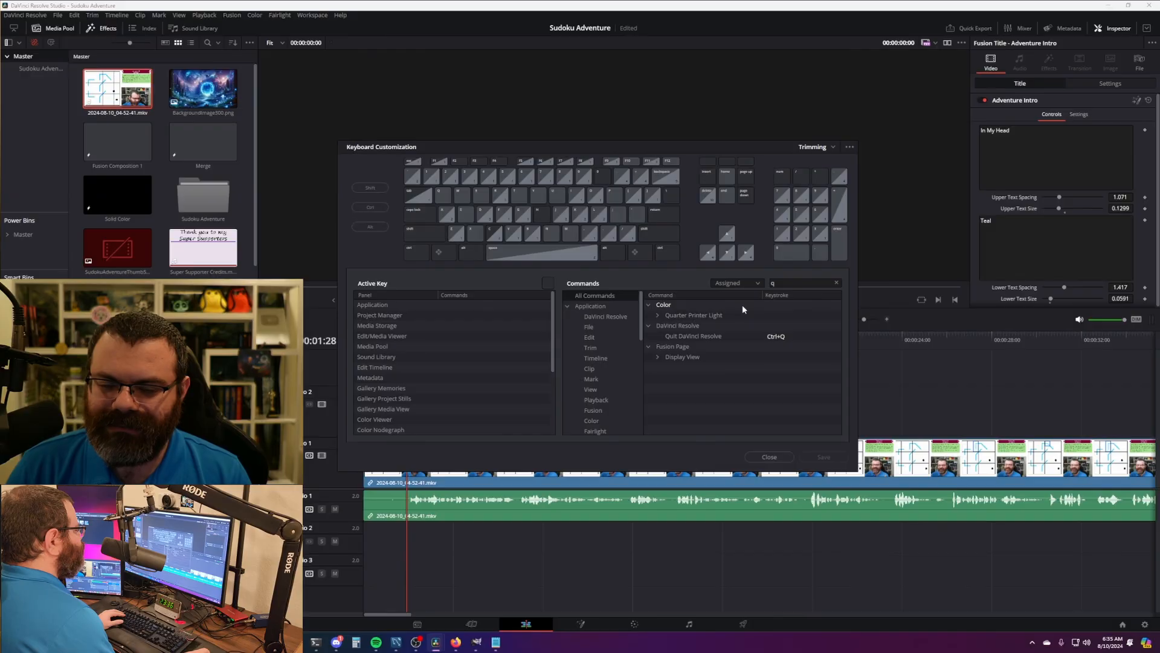
left_click(789, 283)
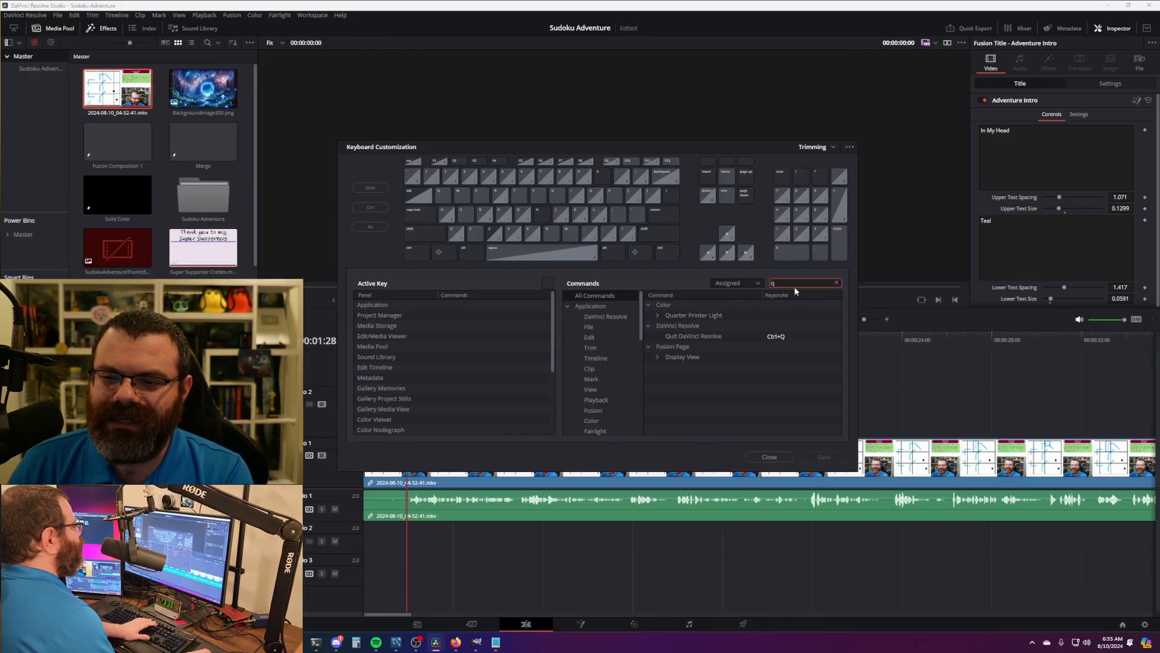
key("BackSpace")
left_click_drag(840, 296, 842, 343)
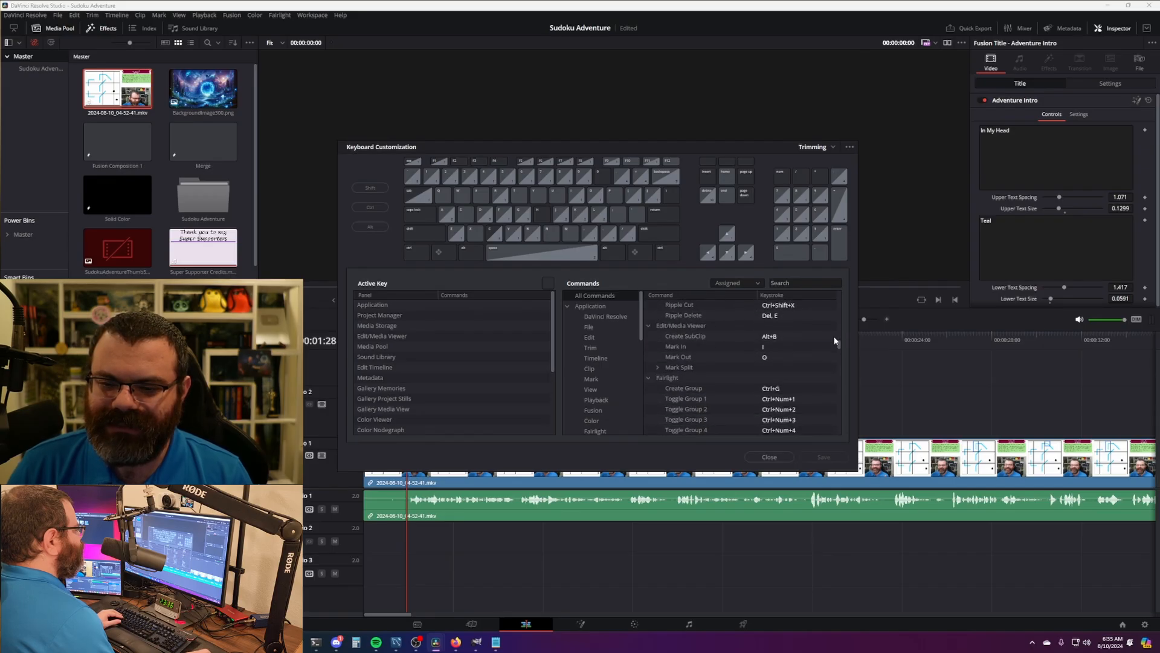
left_click(753, 281)
left_click(753, 282)
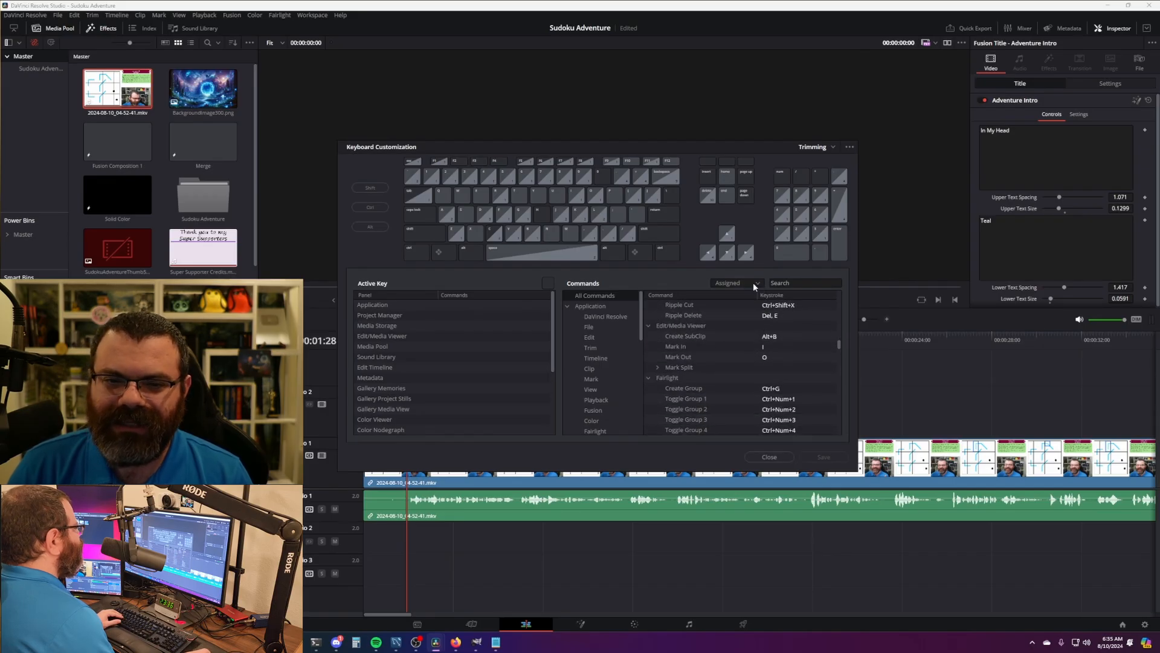
left_click(442, 197)
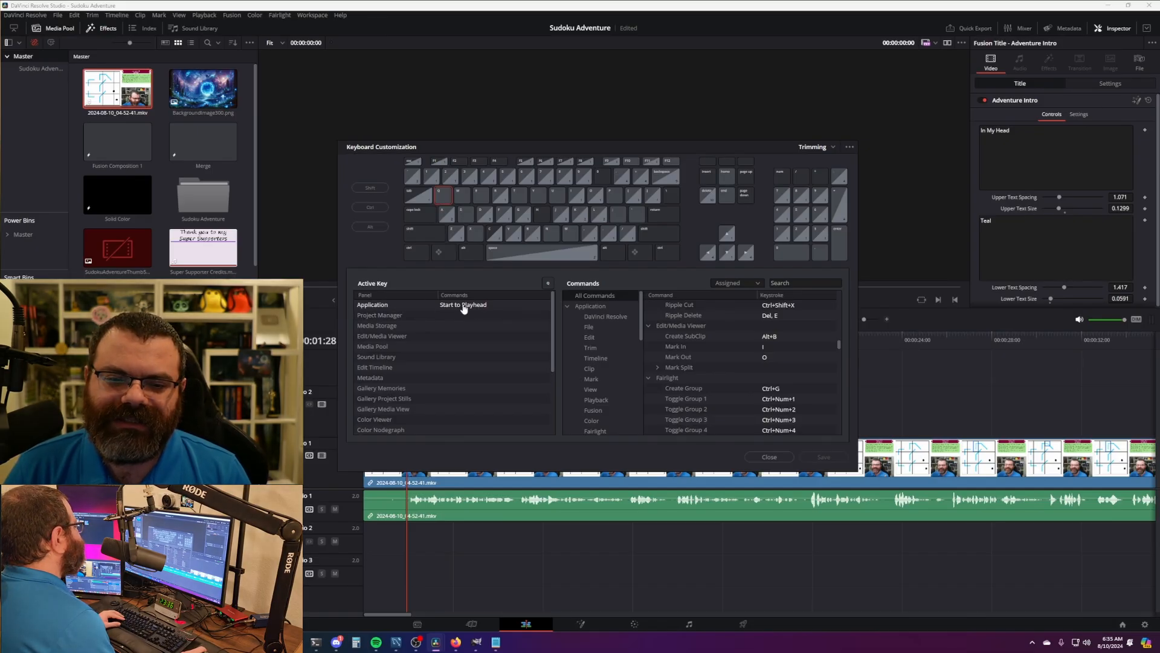
left_click_drag(506, 143, 587, 142)
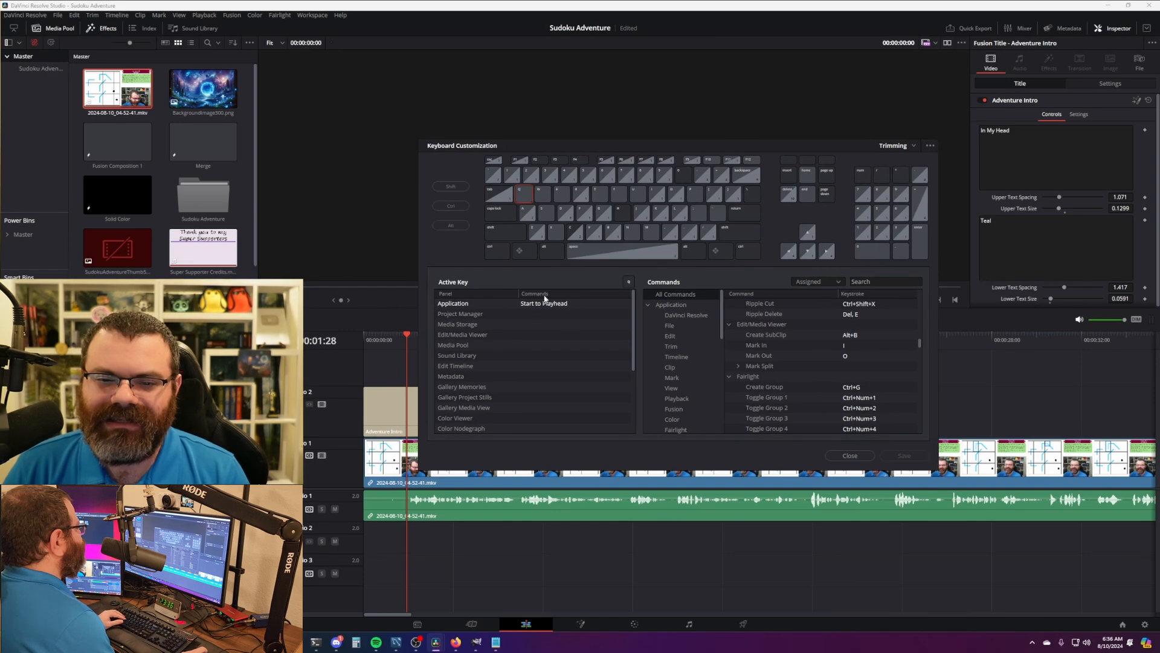
left_click_drag(570, 144, 752, 64)
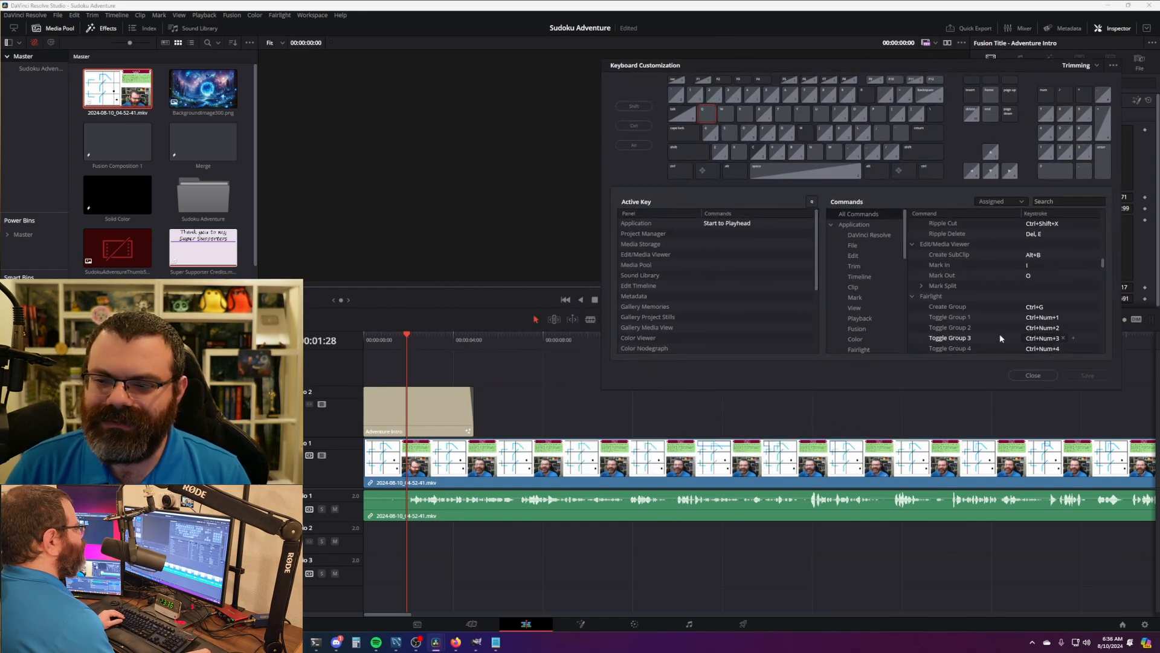
left_click(1033, 375)
left_click_drag(391, 342, 408, 344)
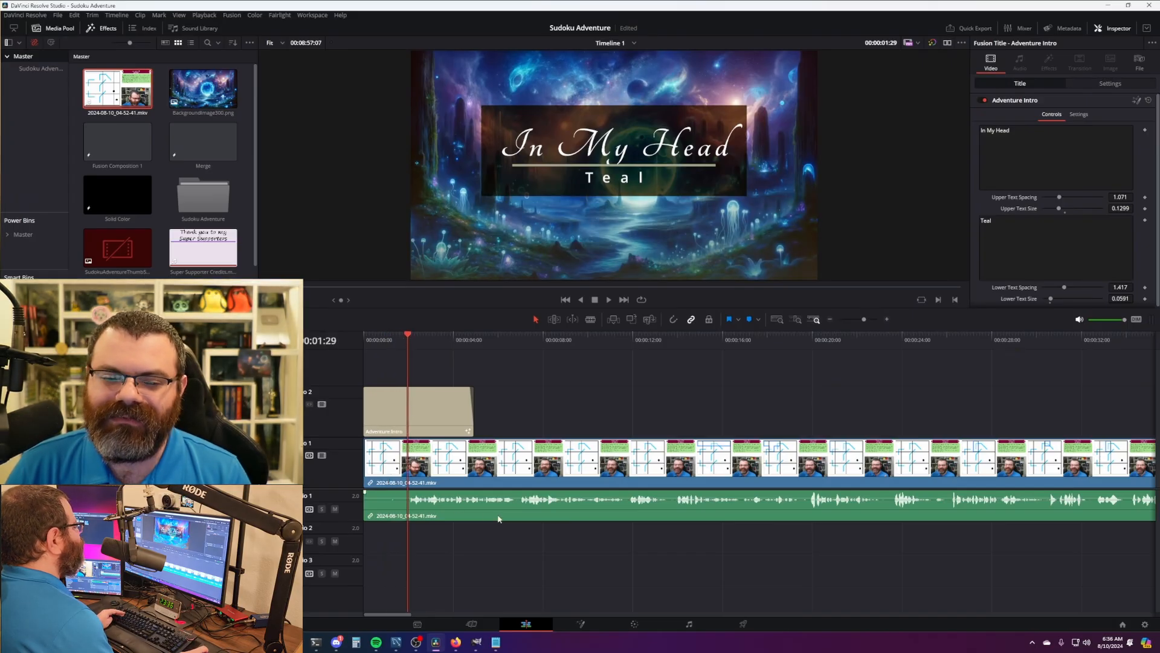
scroll(498, 518, "up", 3)
left_click(508, 344)
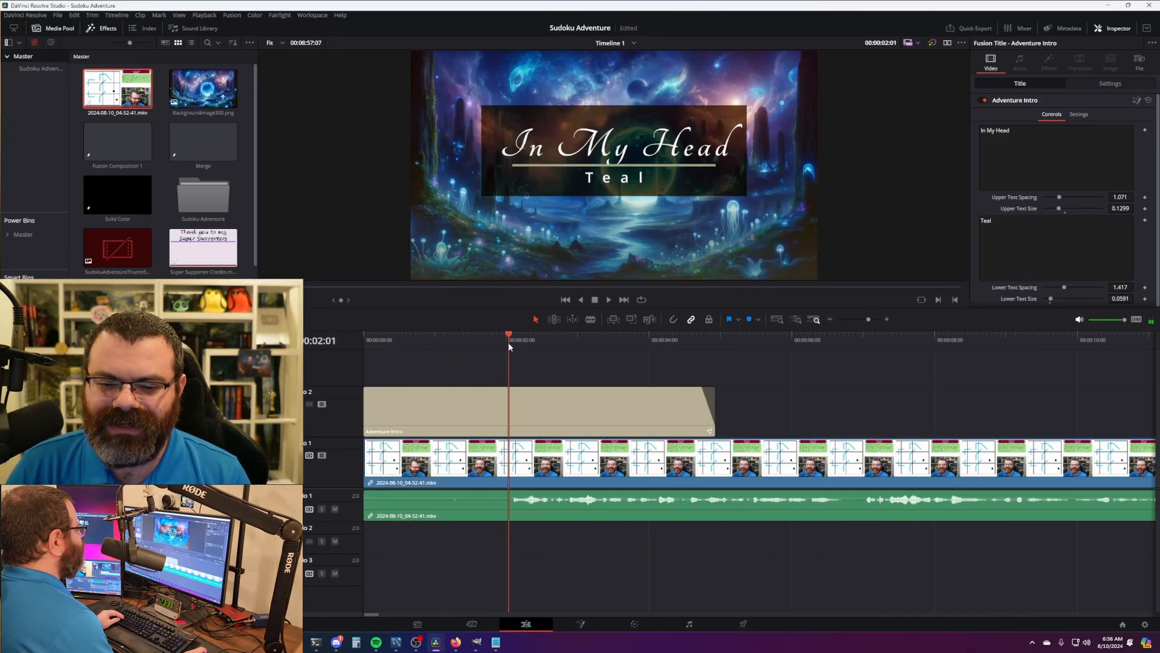
scroll(632, 488, "down", 3)
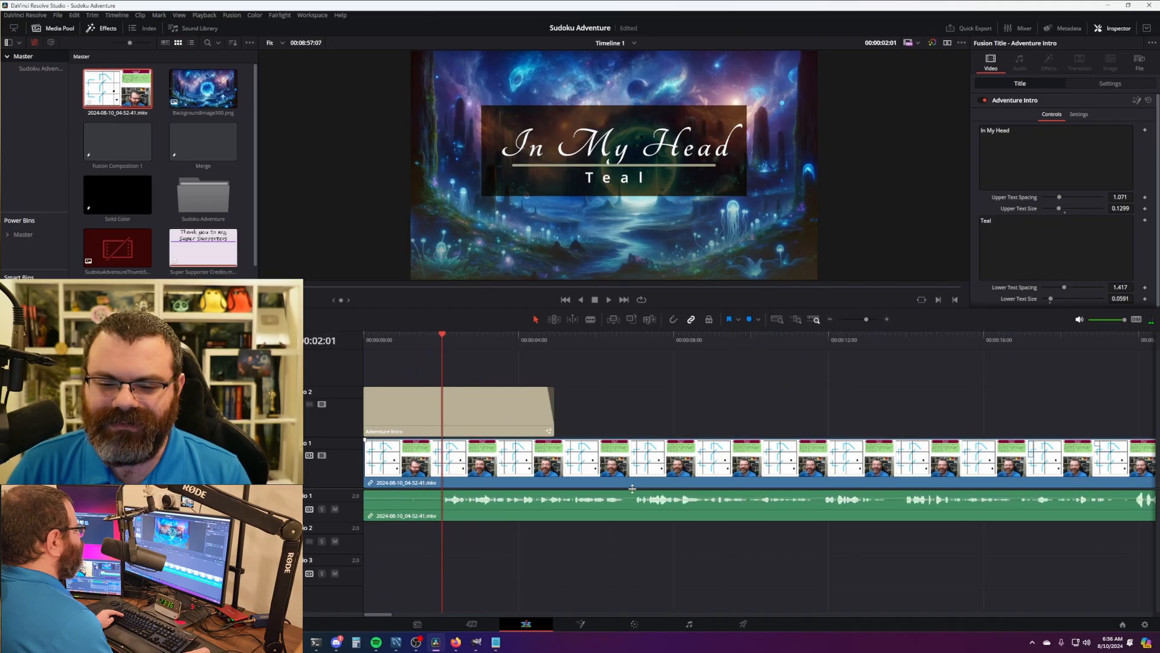
scroll(632, 489, "up", 2)
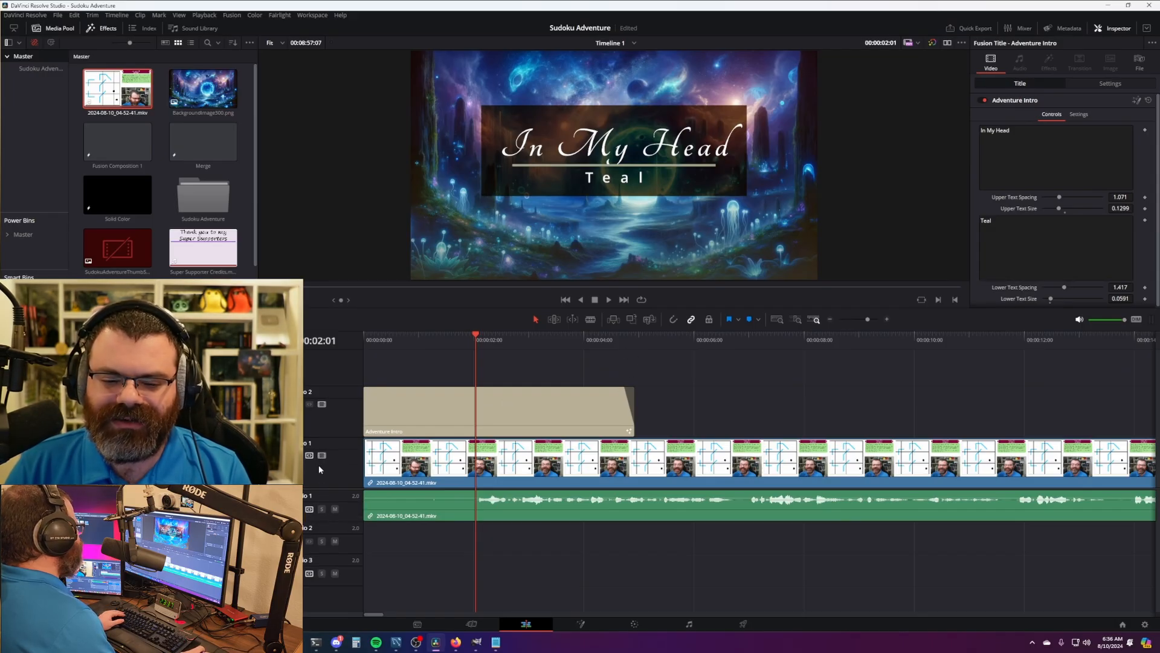
key("Home")
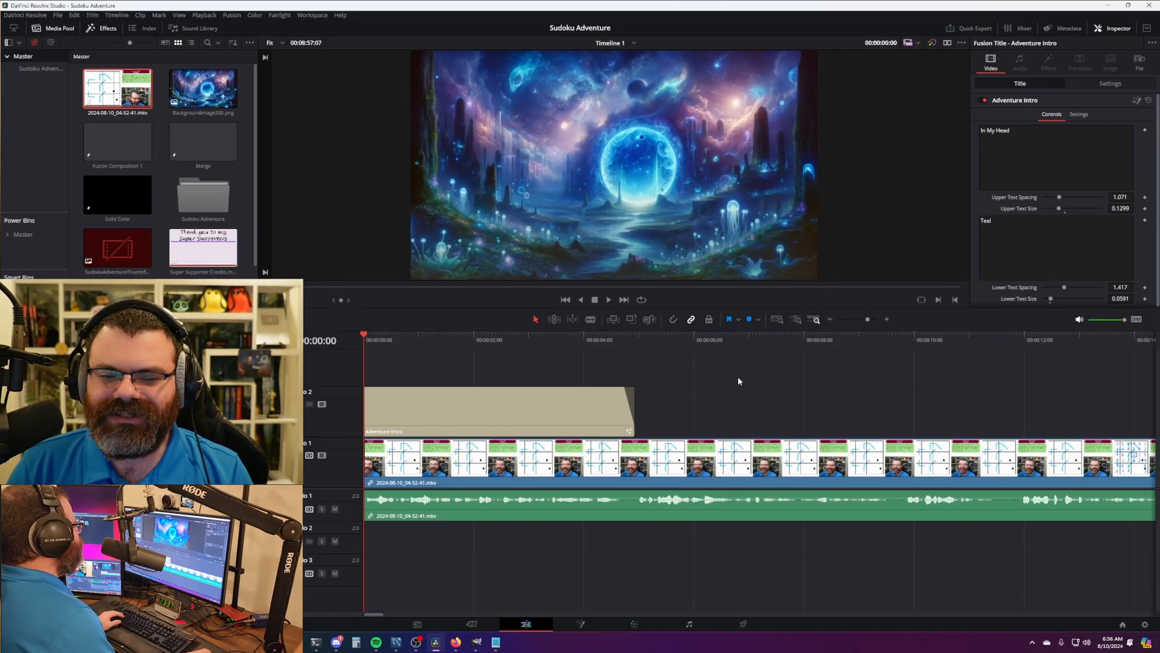
key("space")
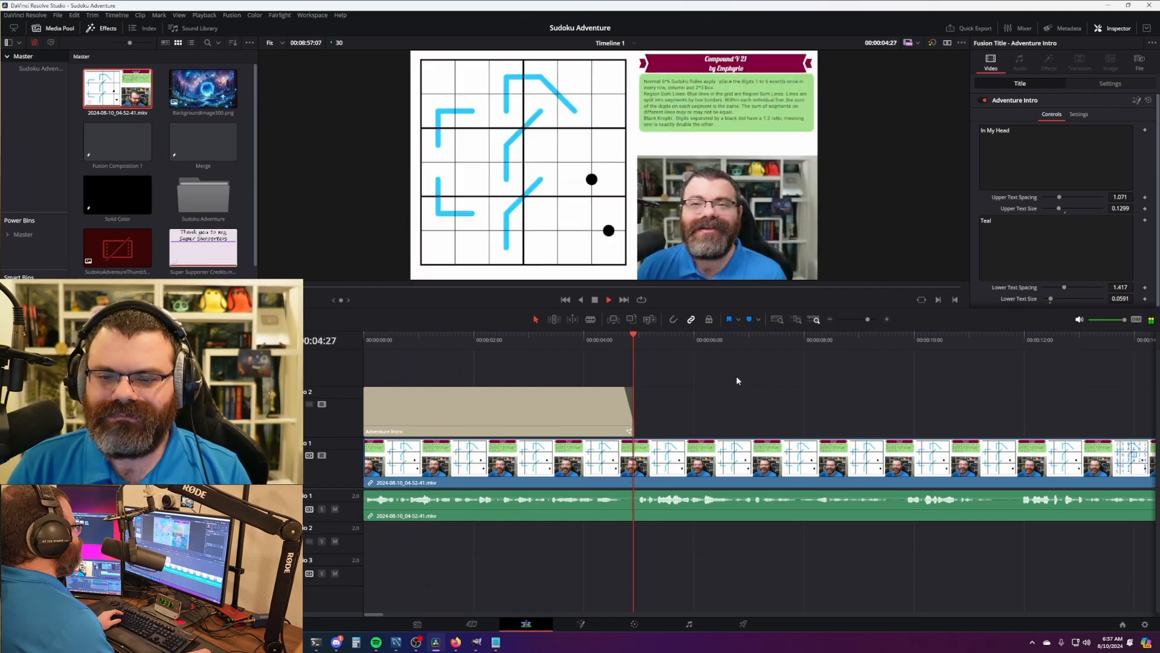
key("space")
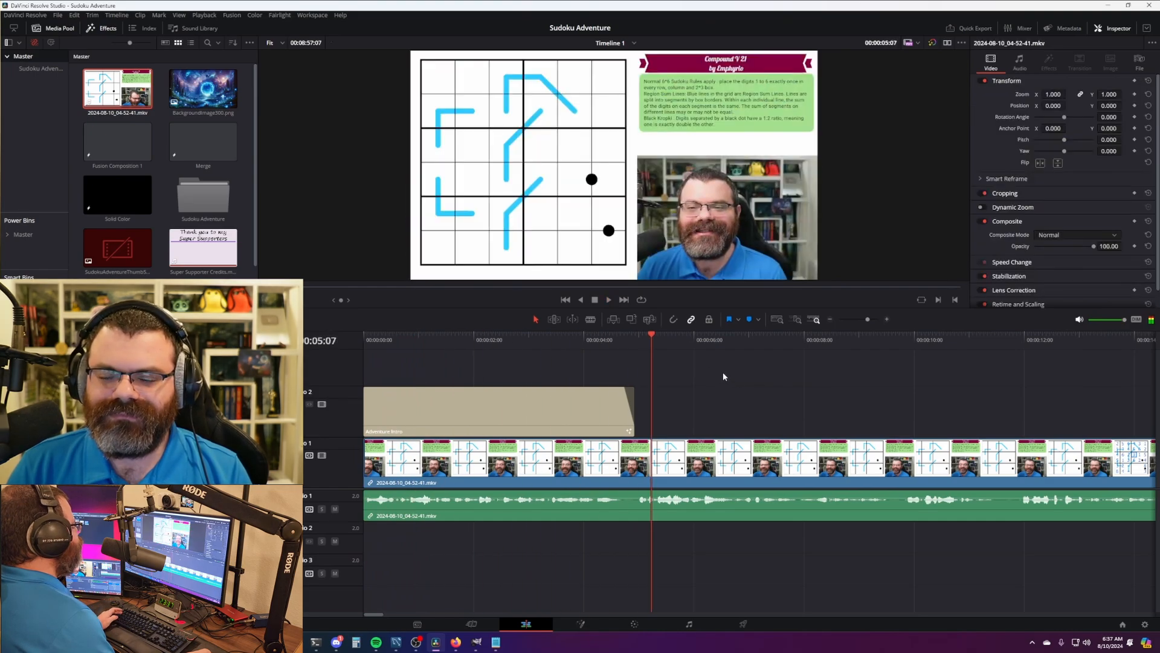
left_click_drag(628, 339, 595, 339)
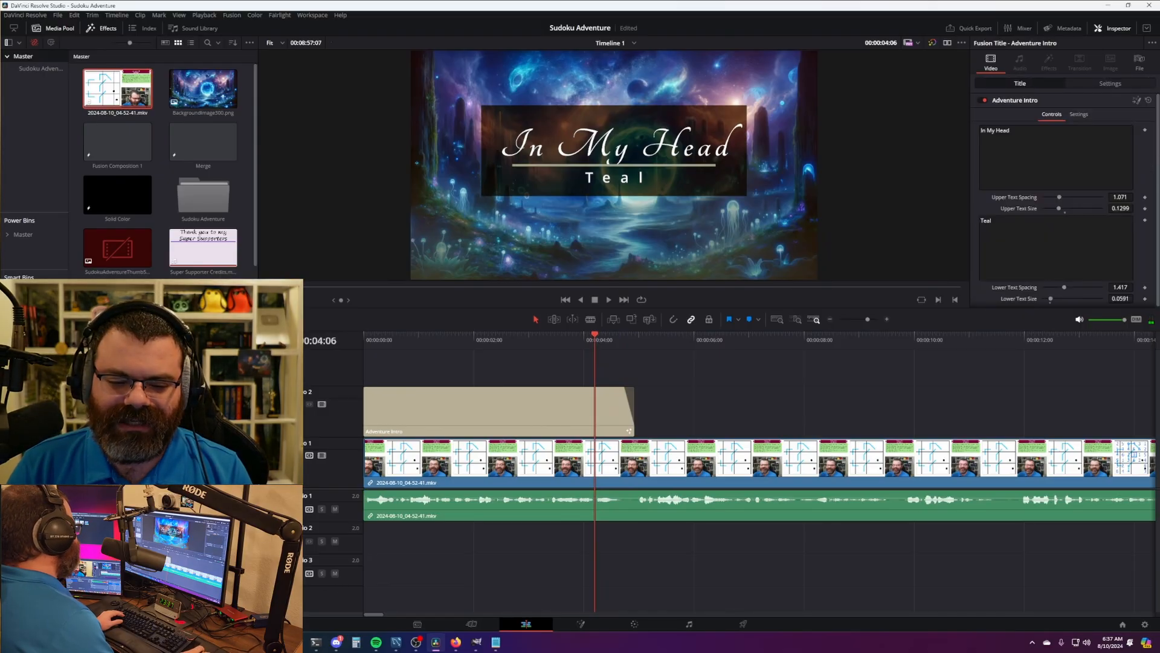
left_click(296, 642)
left_click(296, 592)
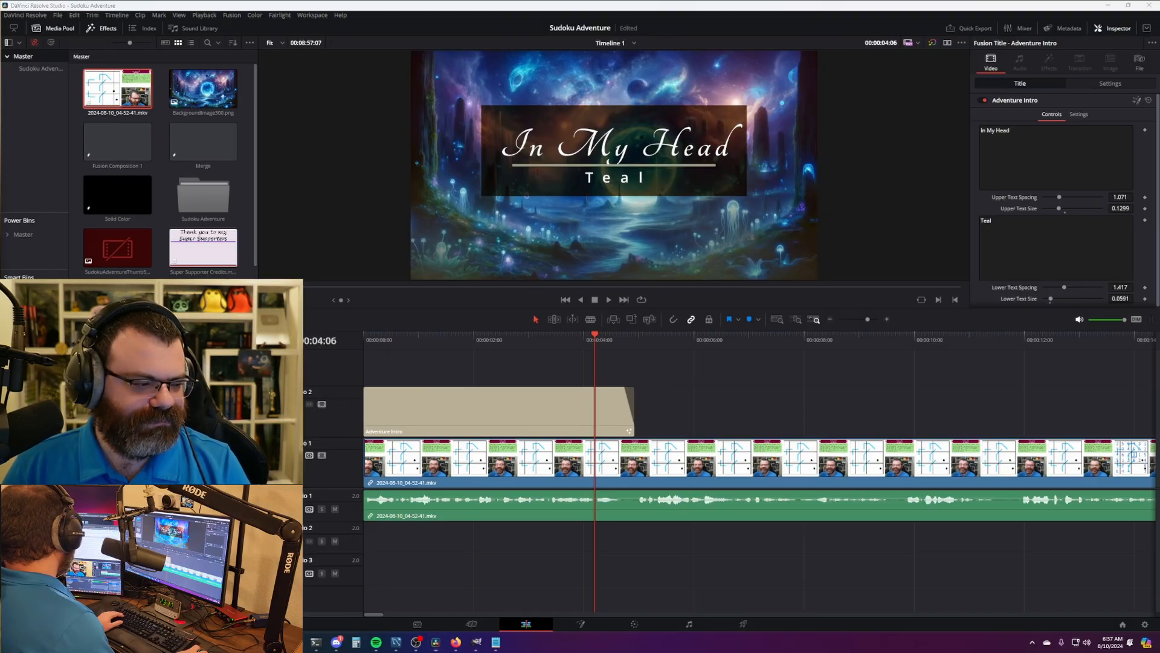
- Set the intro title to 'Compound V 21' over the setter's name, upper text size 0.1378, and preview it
left_click(529, 422)
left_click_drag(1011, 130, 974, 132)
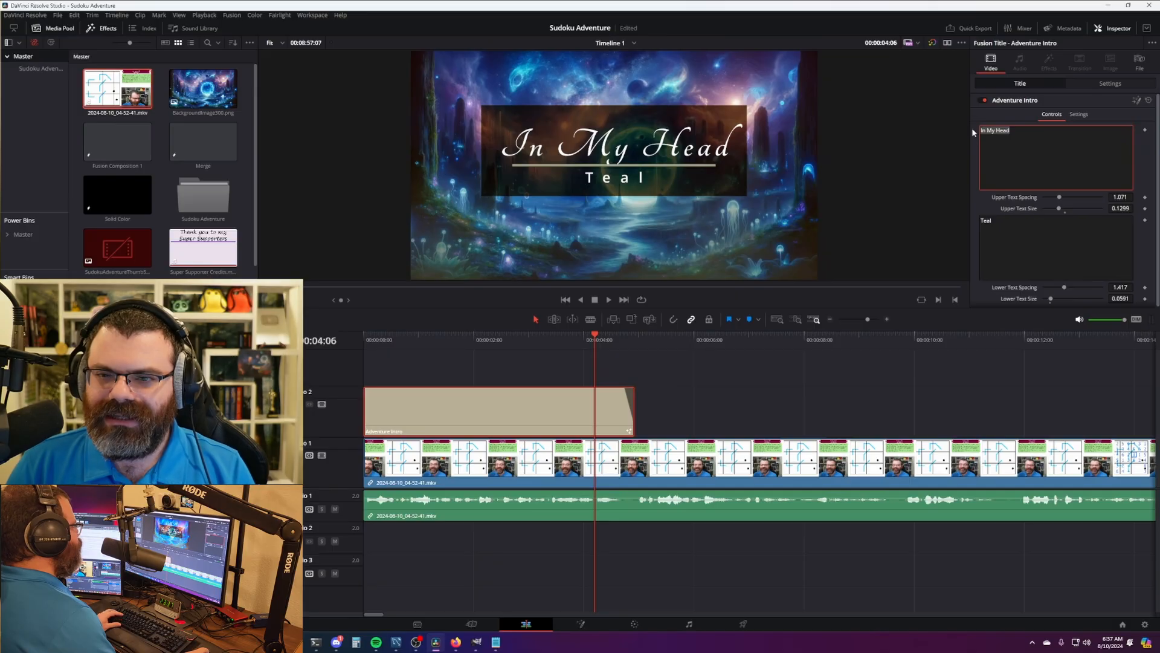
type("Compound V 21")
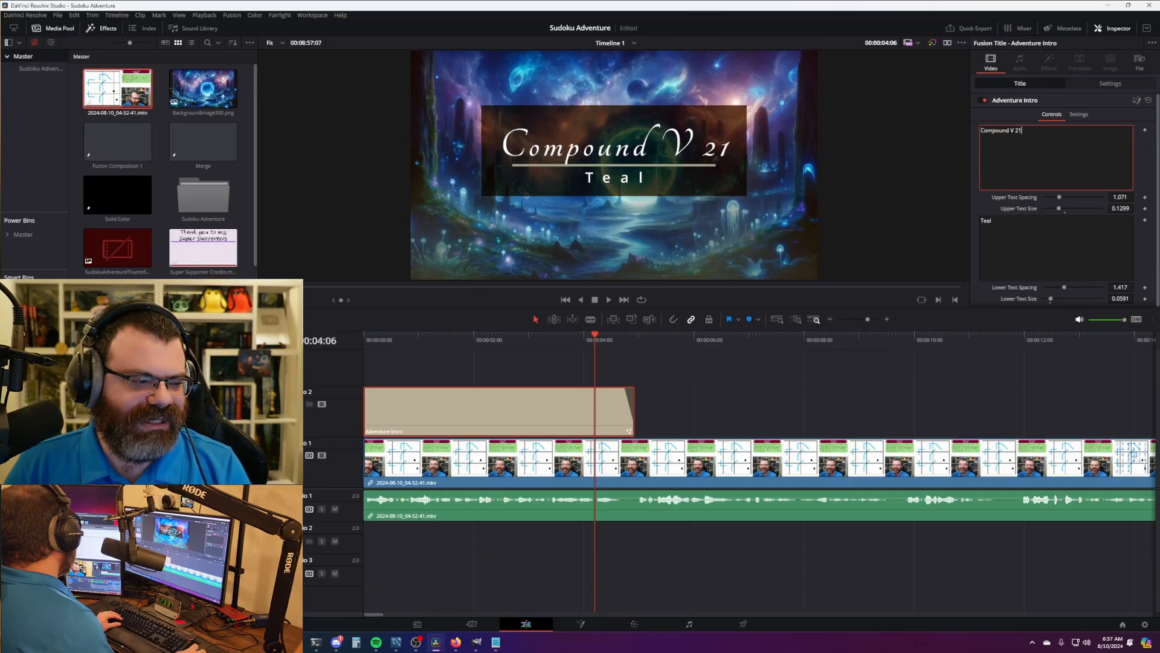
left_click(1027, 218)
key("ctrl+a")
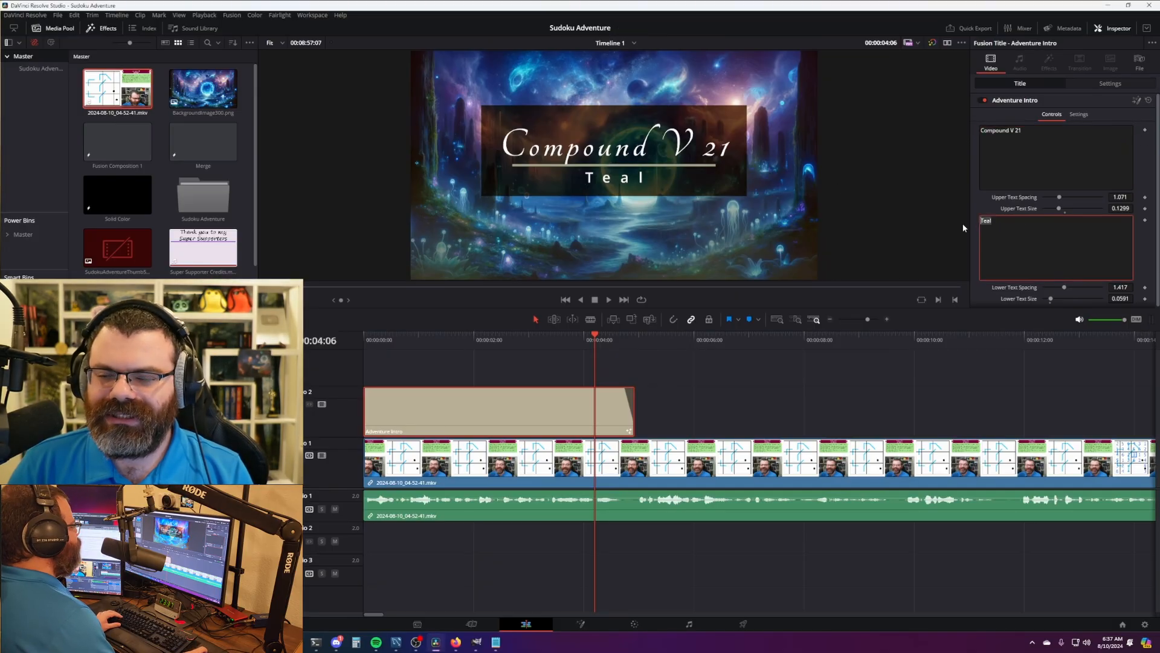
type("Emphyrio")
left_click(750, 386)
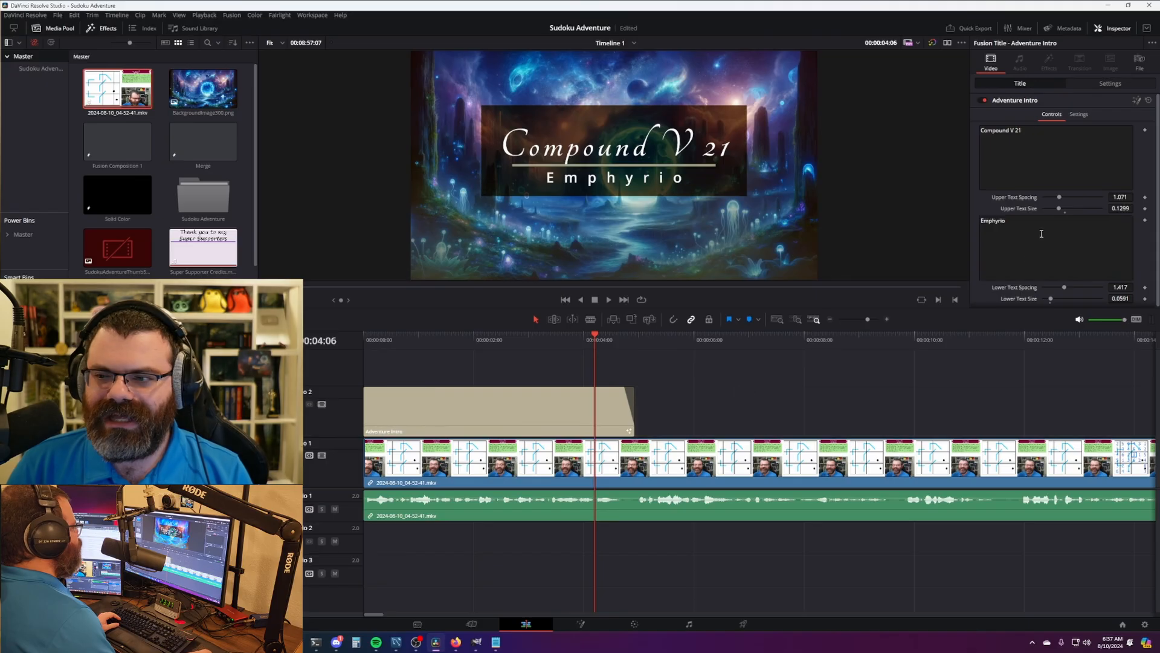
left_click_drag(1062, 208, 1061, 210)
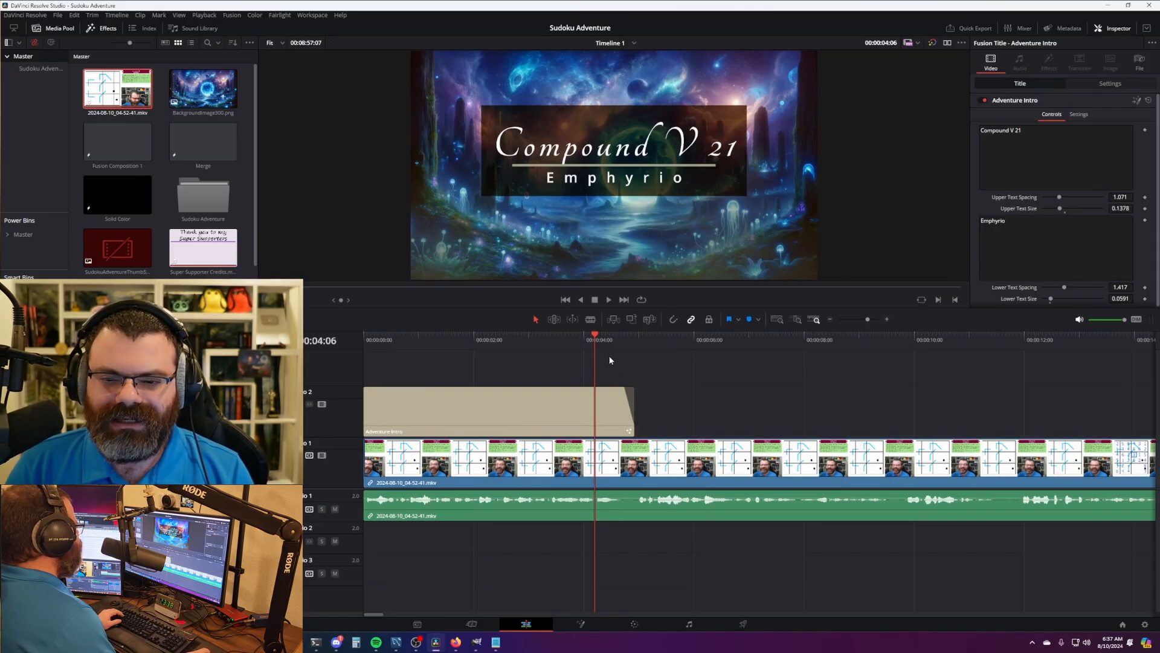
left_click(361, 333)
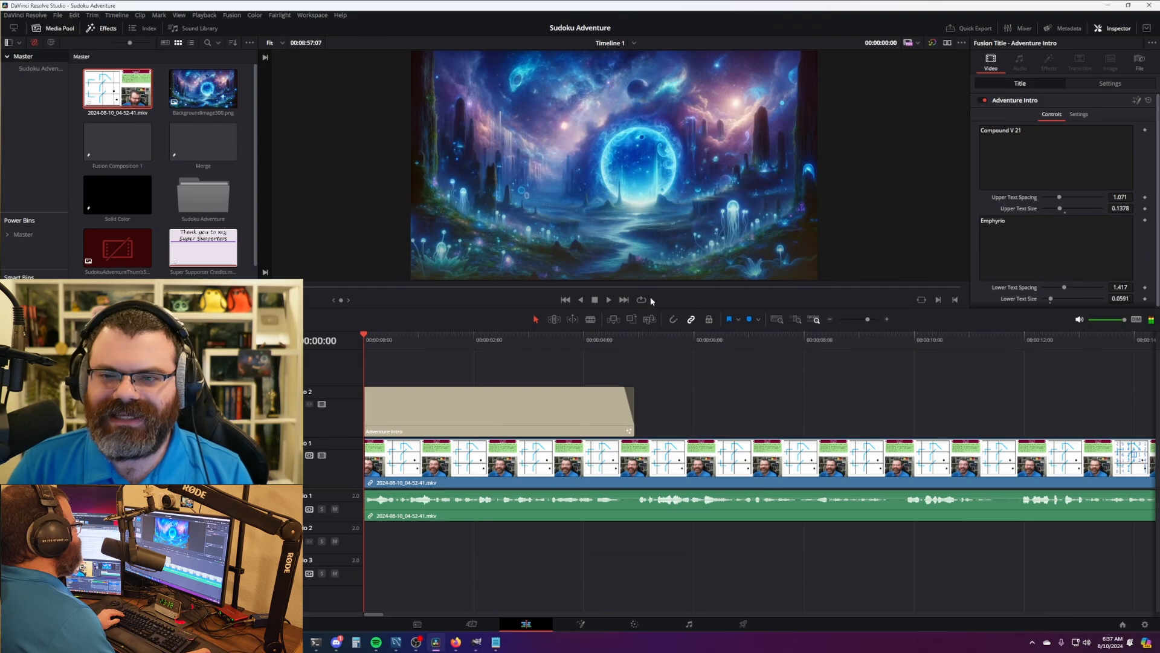
key("space")
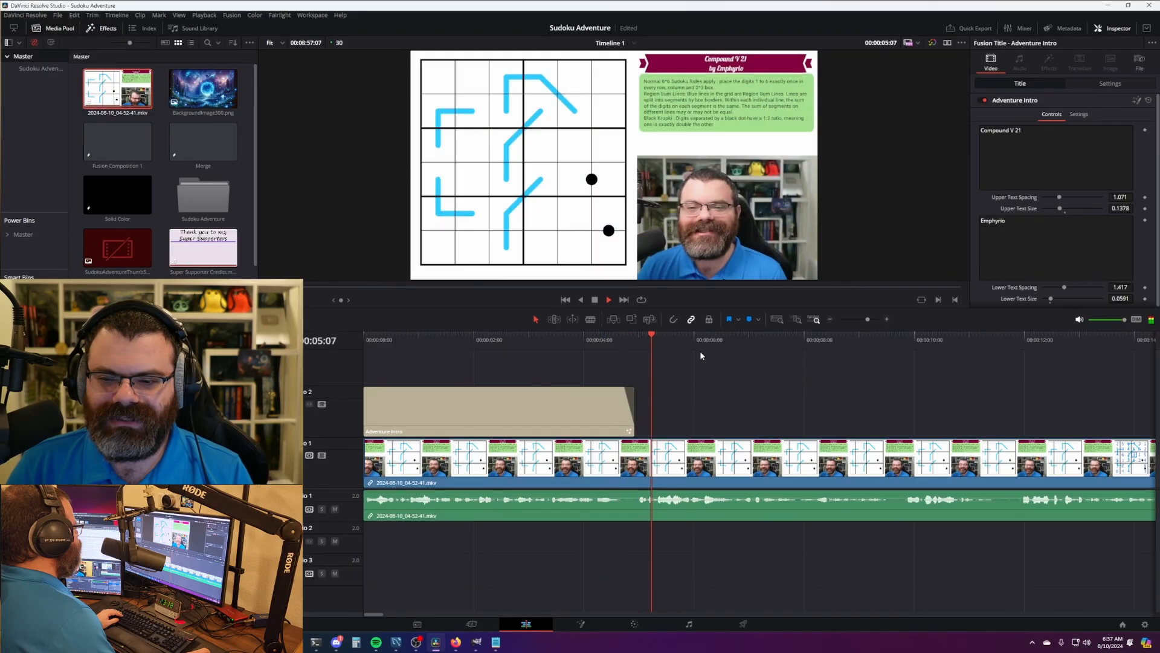
- Move the Super Supporter Credits clip earlier so it starts near 08:32:18
key("space")
scroll(704, 370, "down", 10)
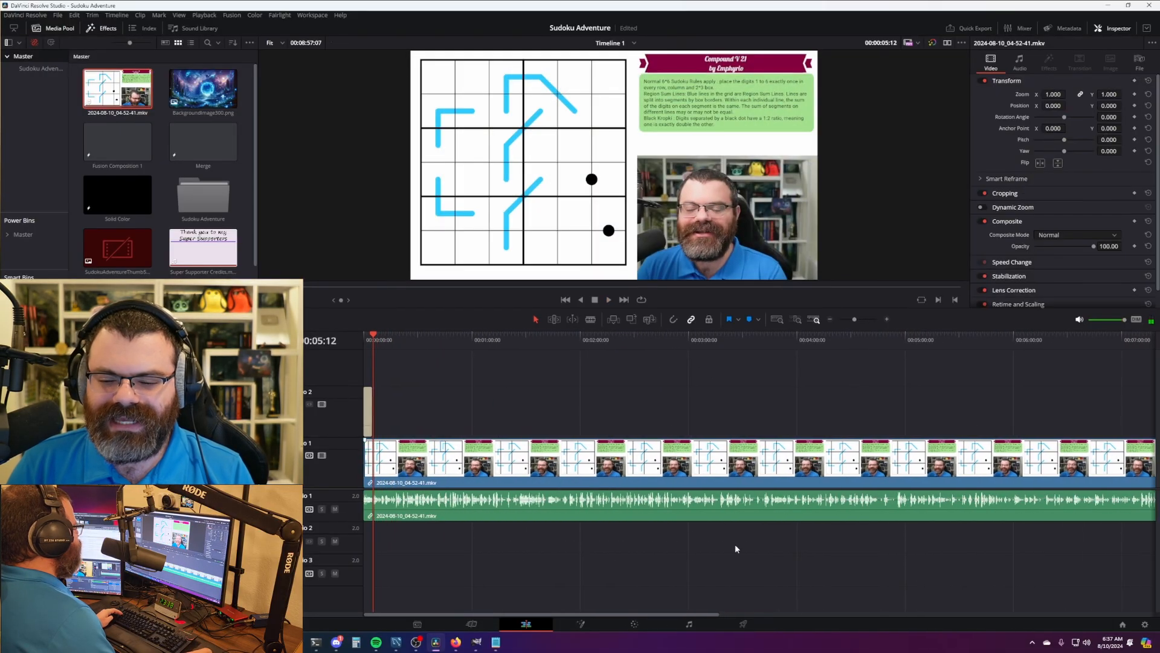
scroll(696, 354, "right", 10)
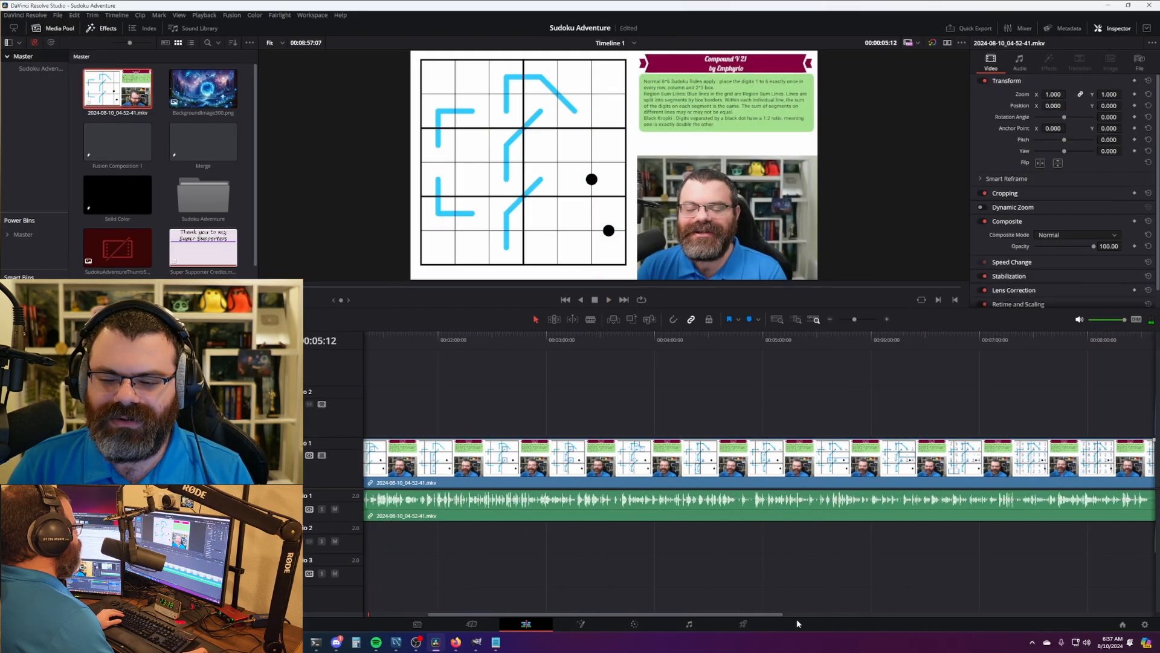
left_click(690, 351)
scroll(695, 356, "up", 5)
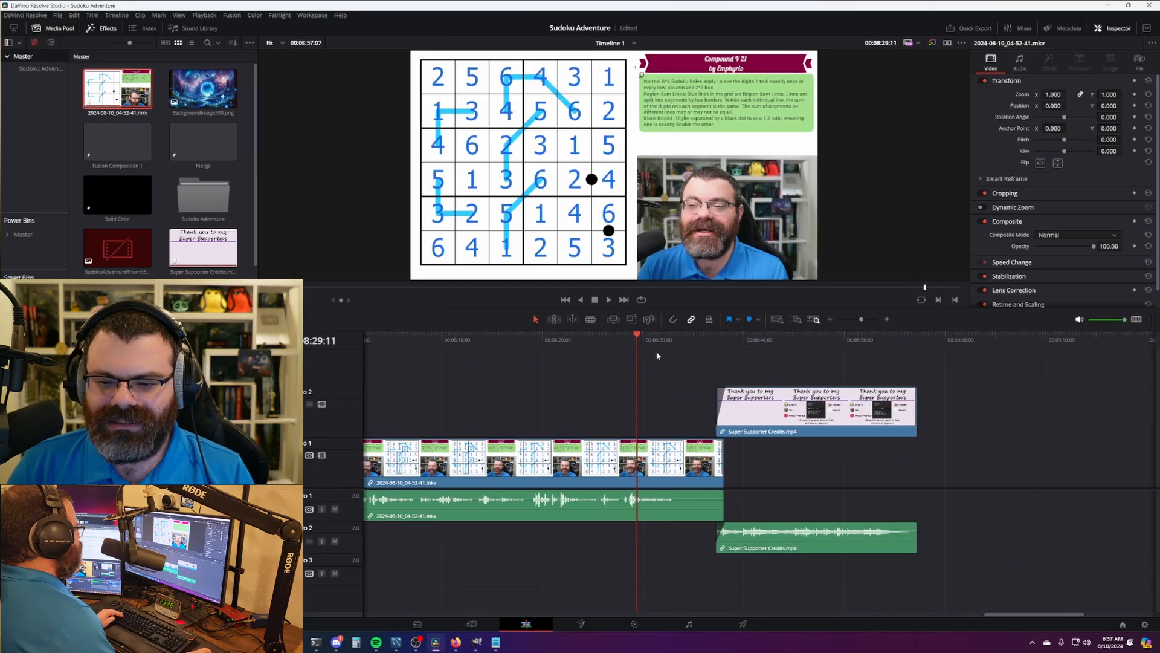
left_click(671, 342)
scroll(665, 342, "up", 6)
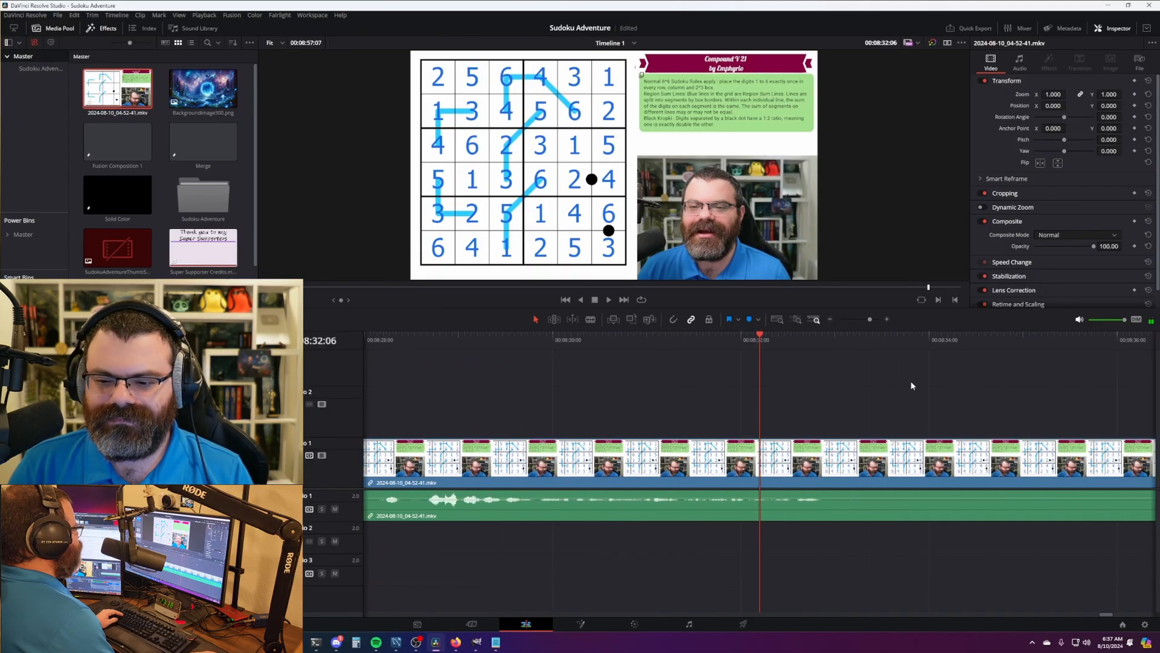
key("space")
left_click_drag(838, 348, 798, 347)
scroll(880, 420, "down", 2)
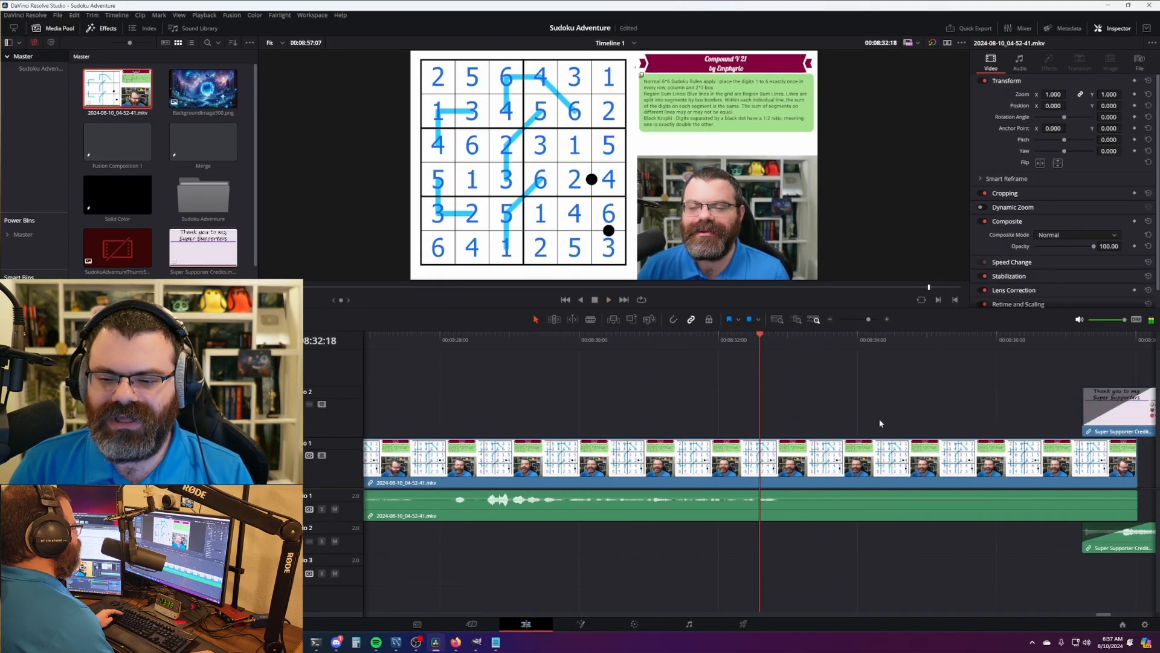
scroll(880, 423, "down", 3)
left_click_drag(997, 423, 868, 422)
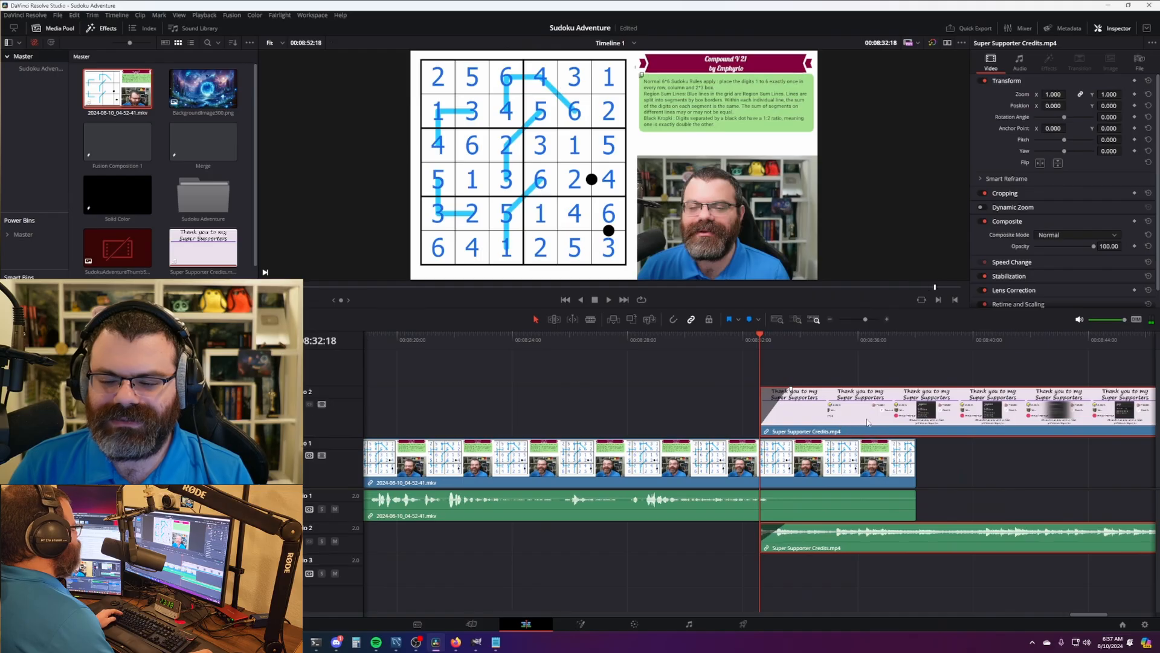
key("space")
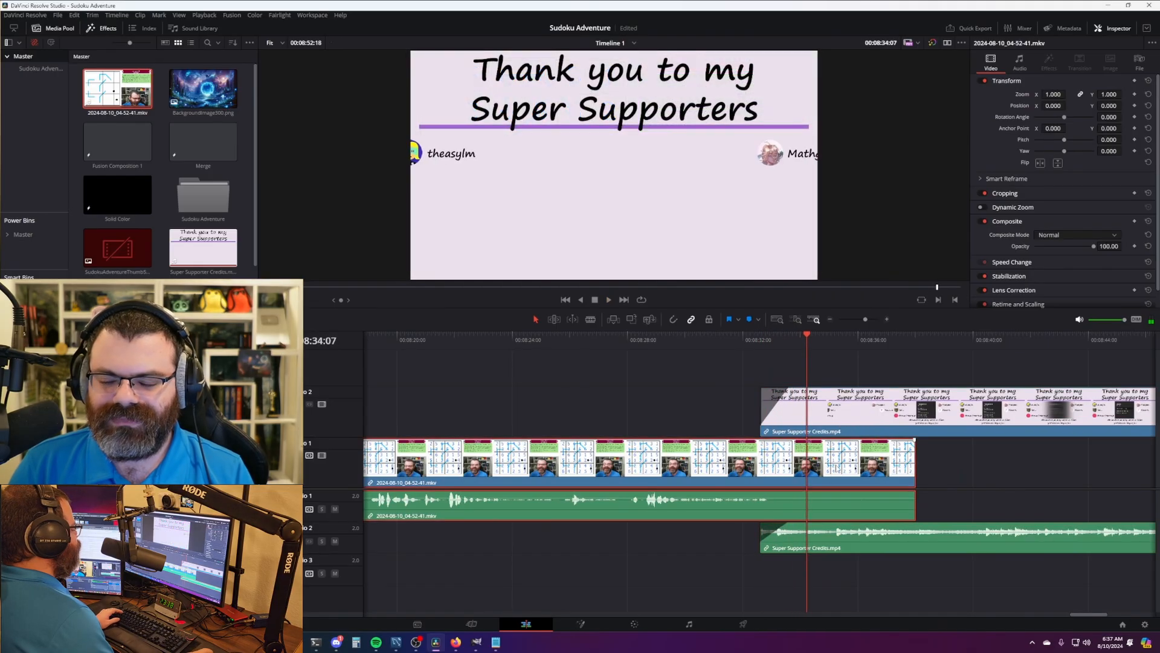
- Split the recording's video and audio at 08:34:07 and delete the tail
key("ctrl+b")
left_click(878, 471)
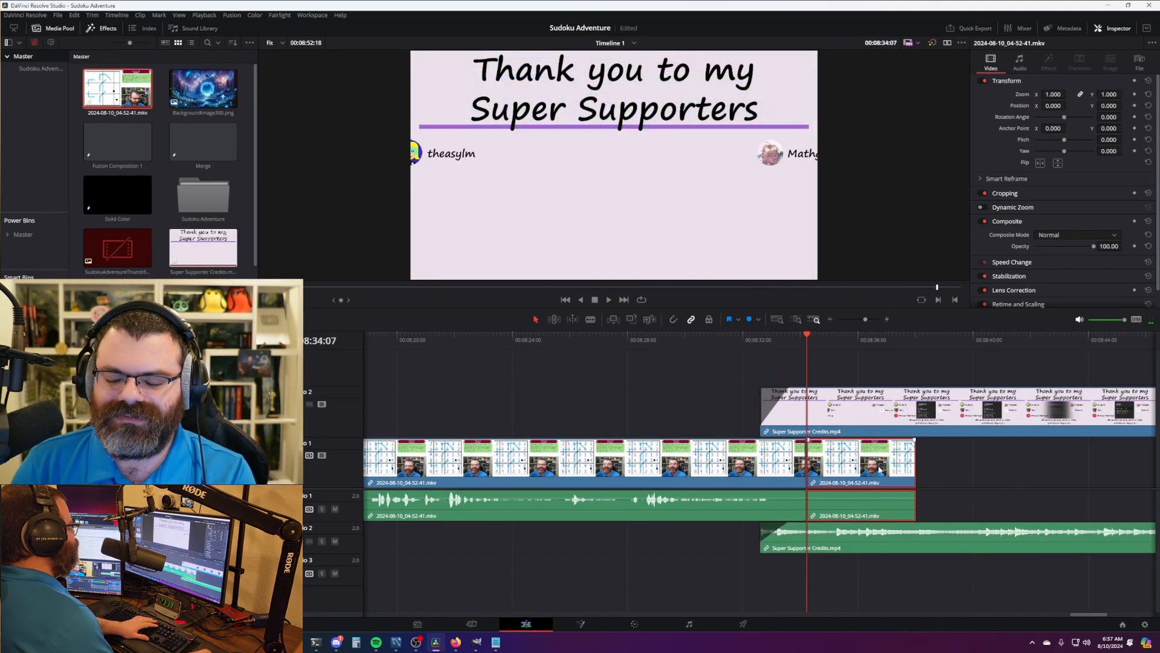
key("Delete")
left_click_drag(1085, 614, 325, 617)
key("Home")
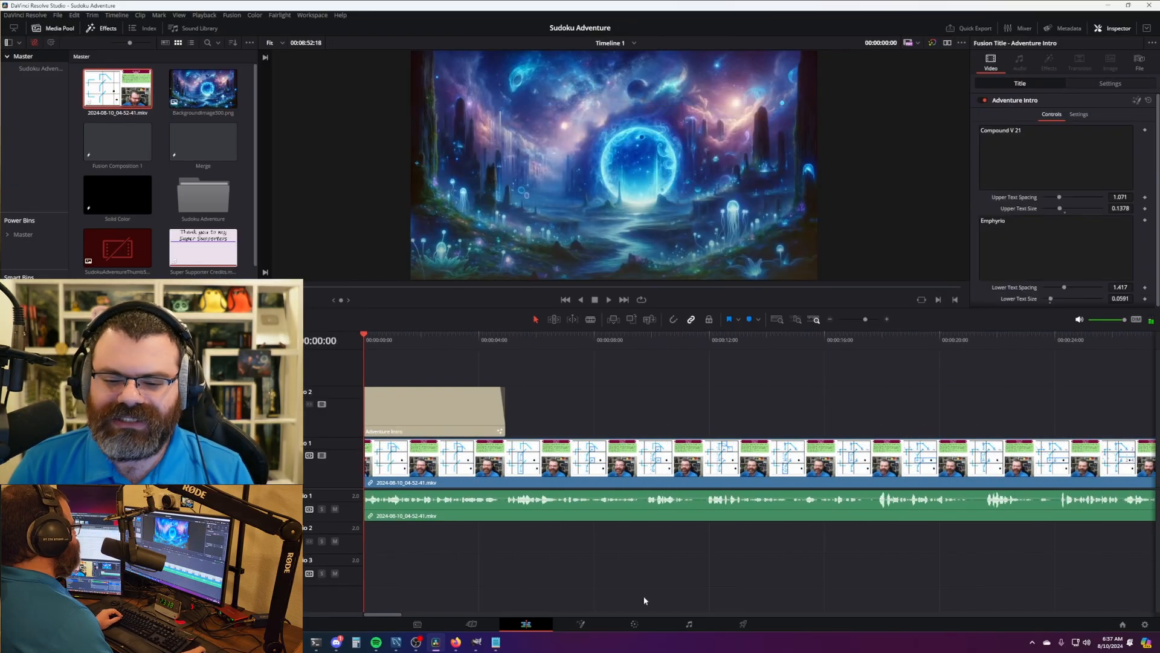
left_click(695, 628)
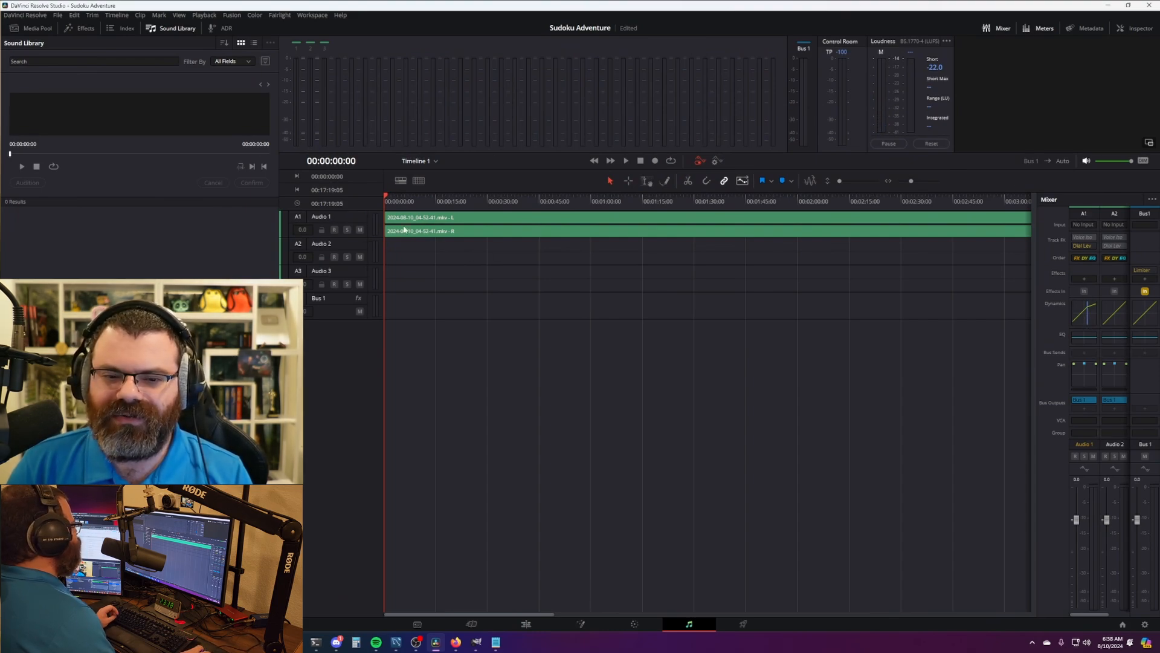
- Lower Audio 1's dynamics make-up gain to about 9.0, then open Project Settings
left_click(1082, 322)
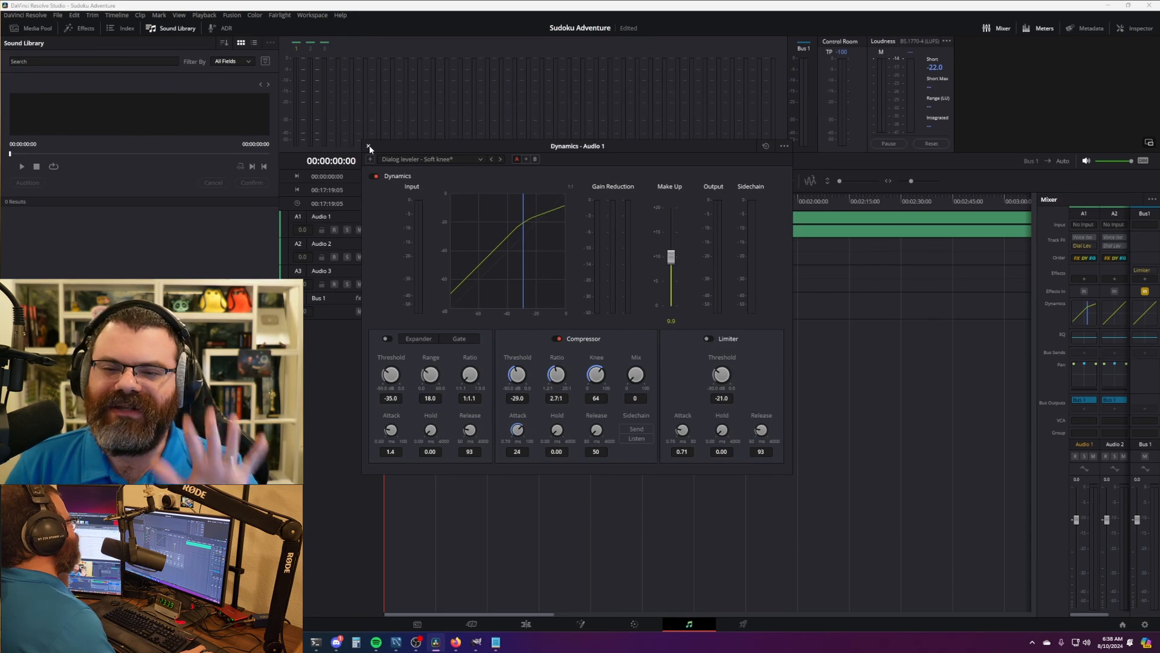
mouse_move(414, 147)
left_mouse_down()
mouse_move(453, 187)
mouse_move(400, 151)
left_mouse_up()
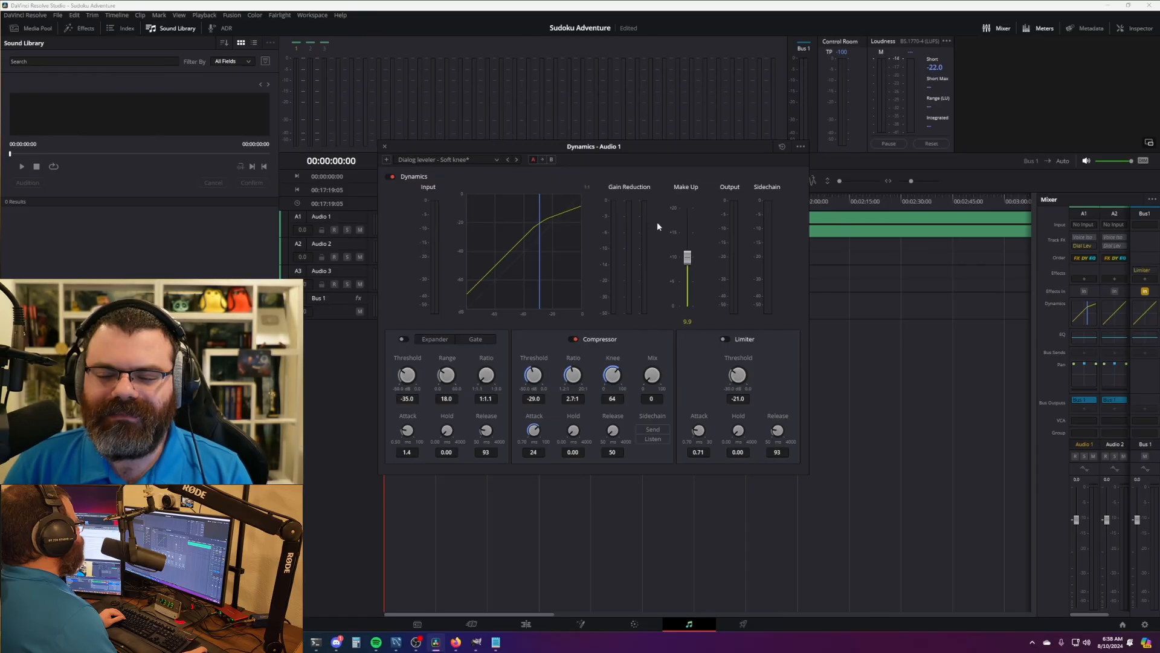
left_click_drag(686, 257, 690, 264)
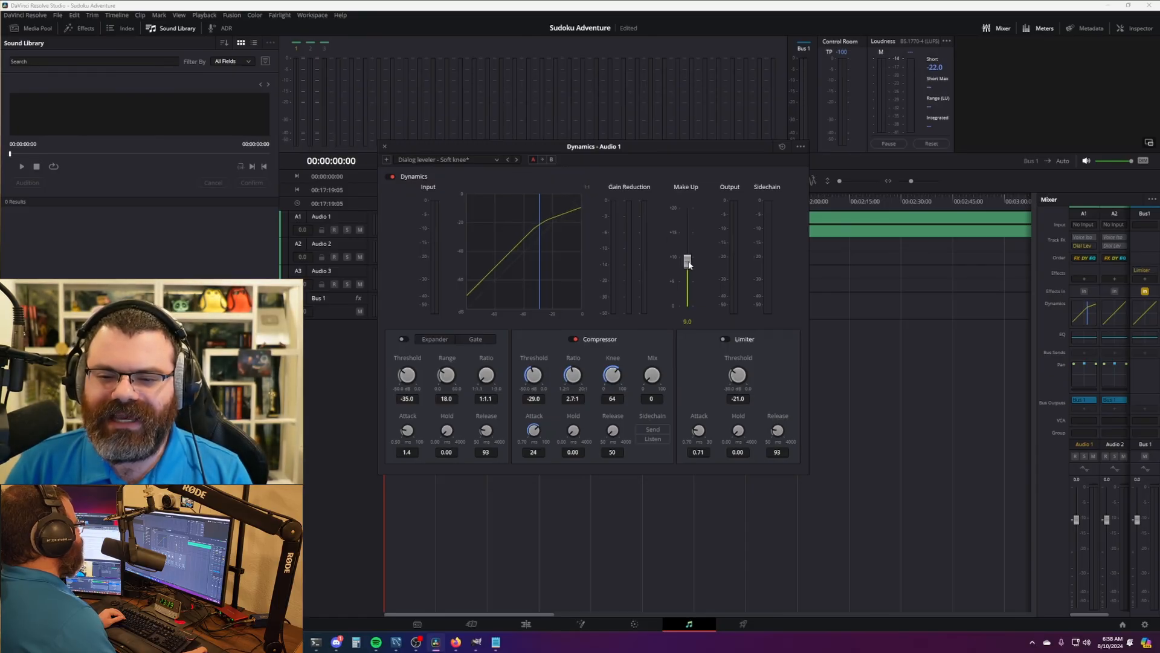
left_click(385, 147)
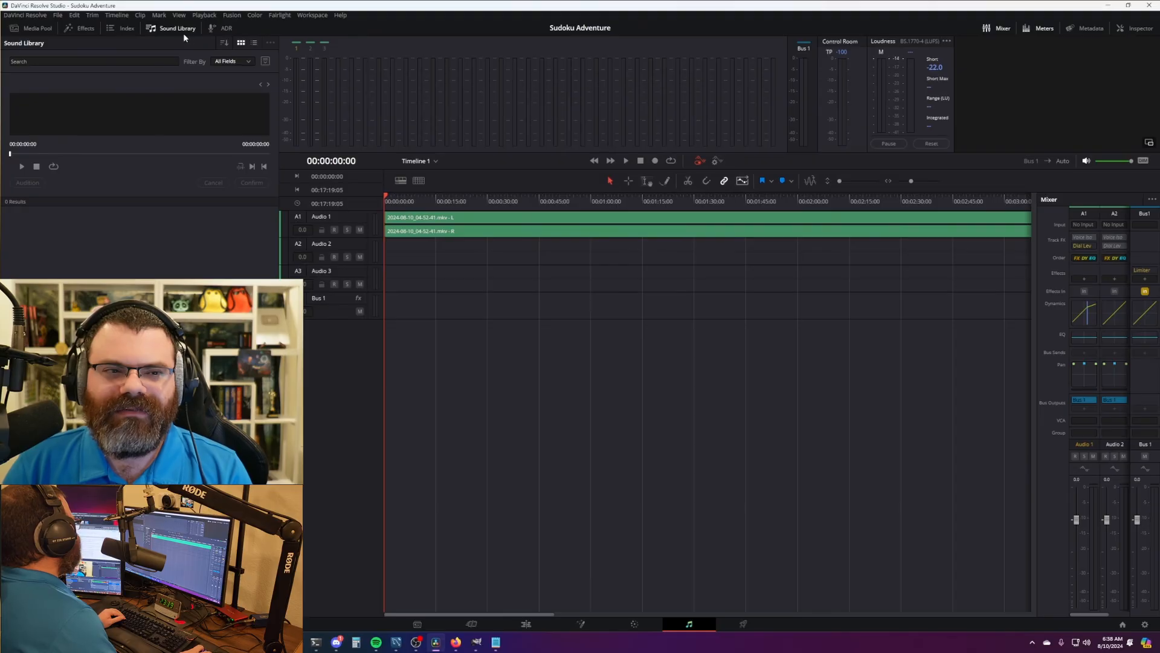
left_click(57, 15)
left_click(96, 208)
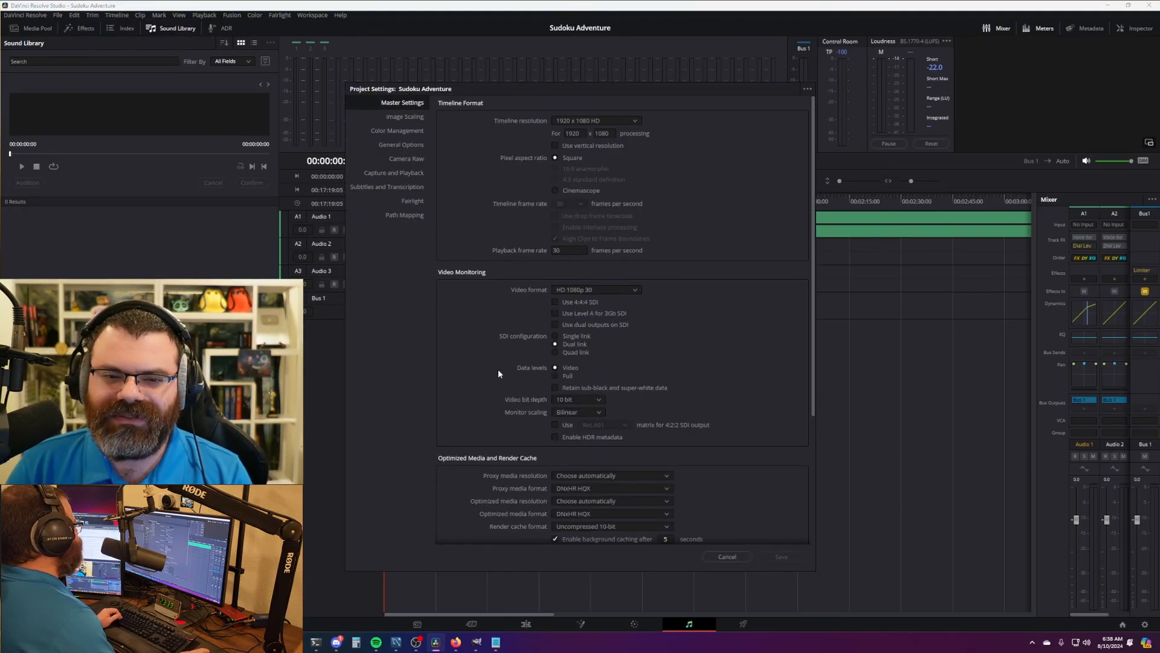
- Review the Fairlight audio metering settings and cancel Project Settings without changes
scroll(495, 345, "down", 4)
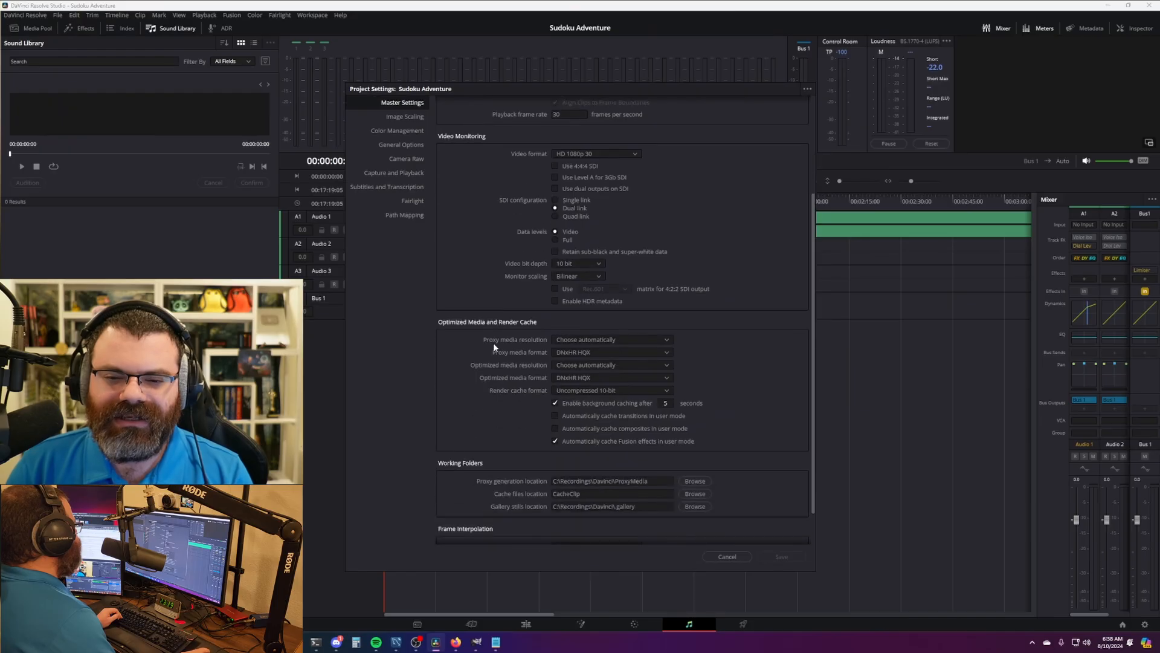
scroll(494, 346, "up", 3)
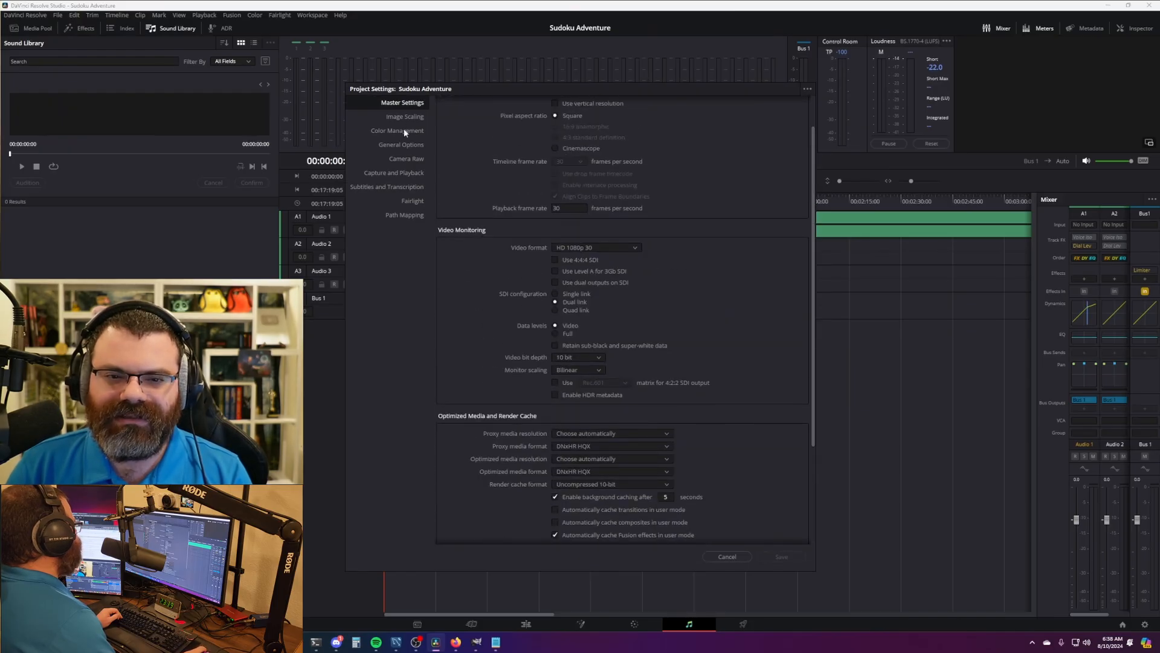
scroll(465, 260, "up", 1)
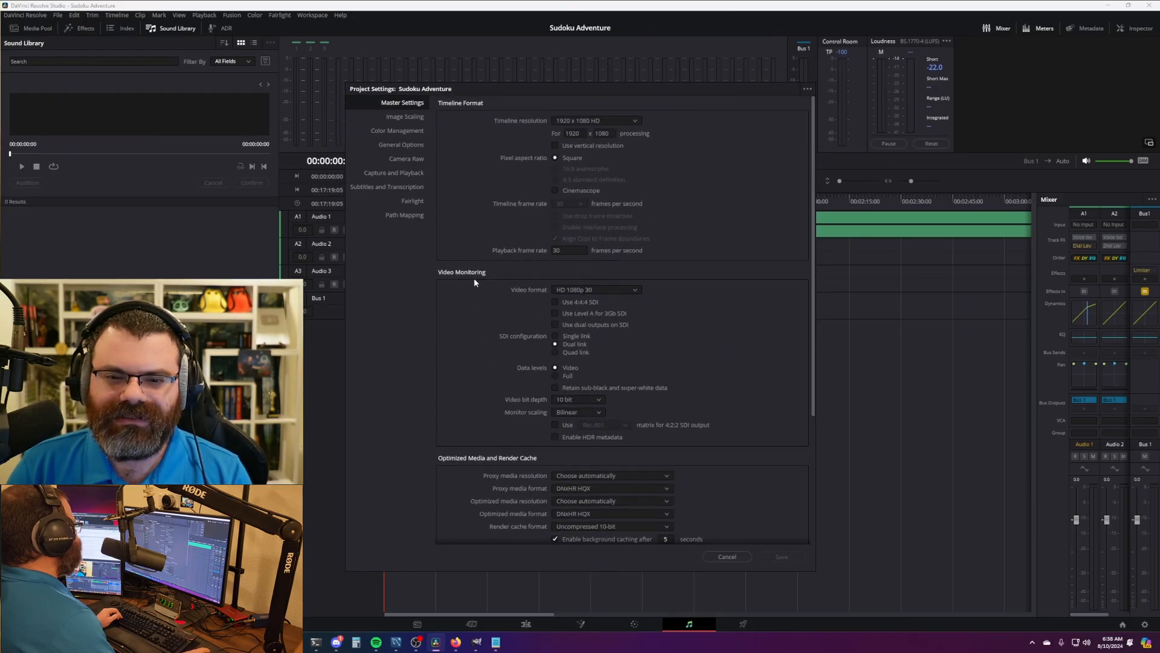
left_click(412, 201)
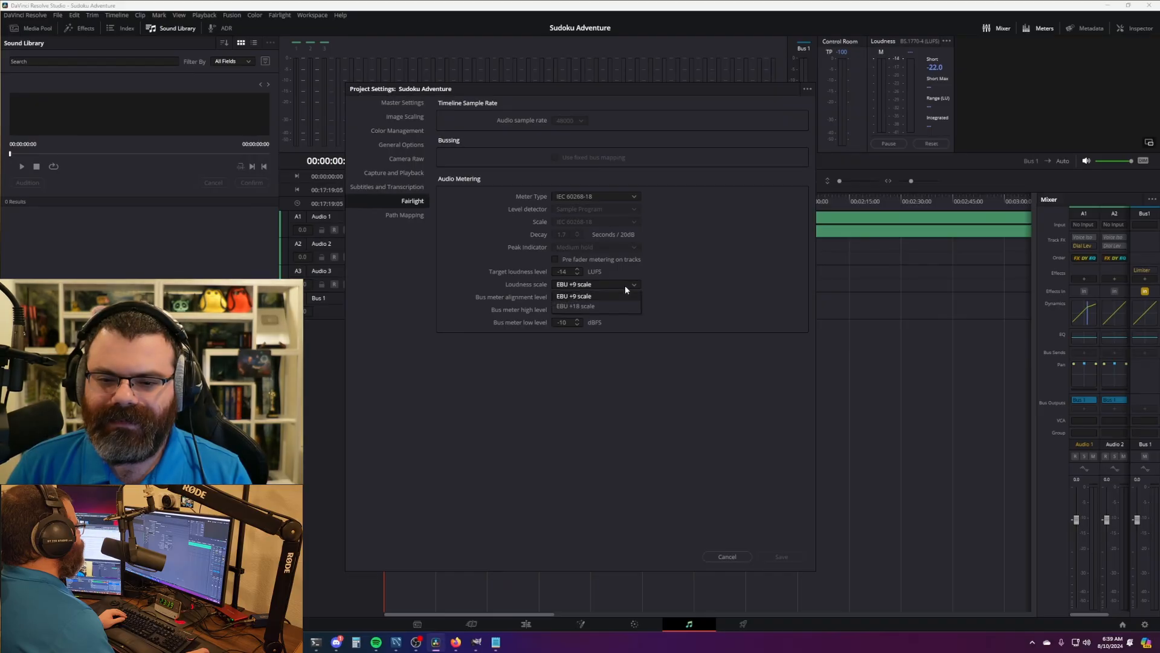
left_click(727, 556)
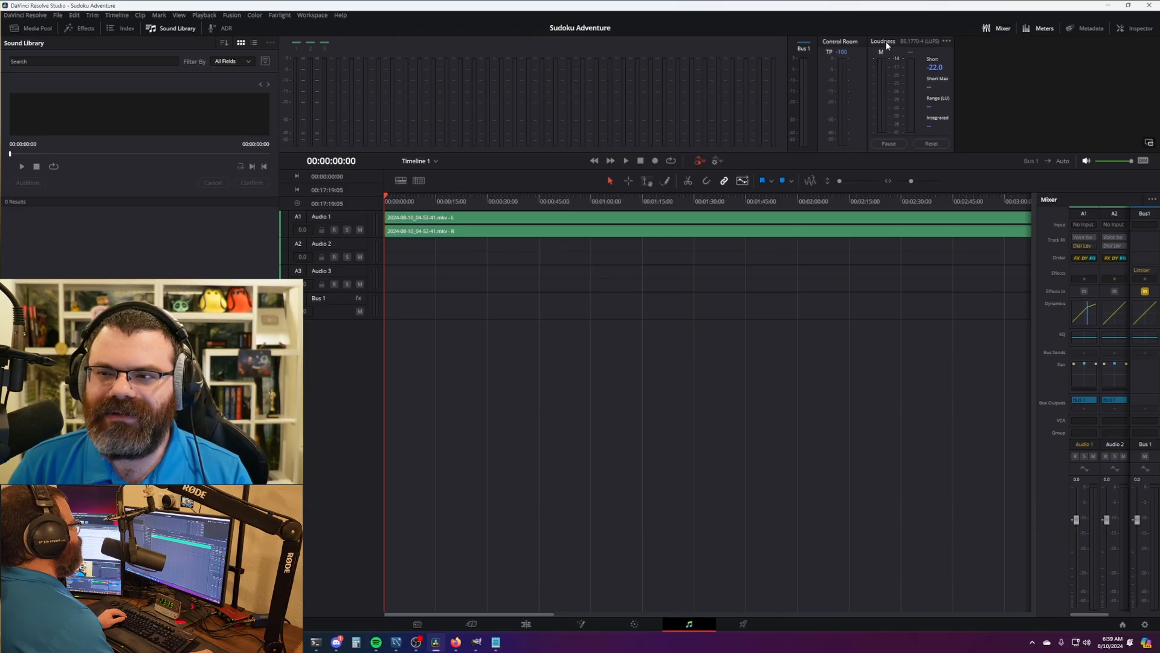
- Open and close the Loudness meter's options menu a few times to check its scale
left_click(946, 41)
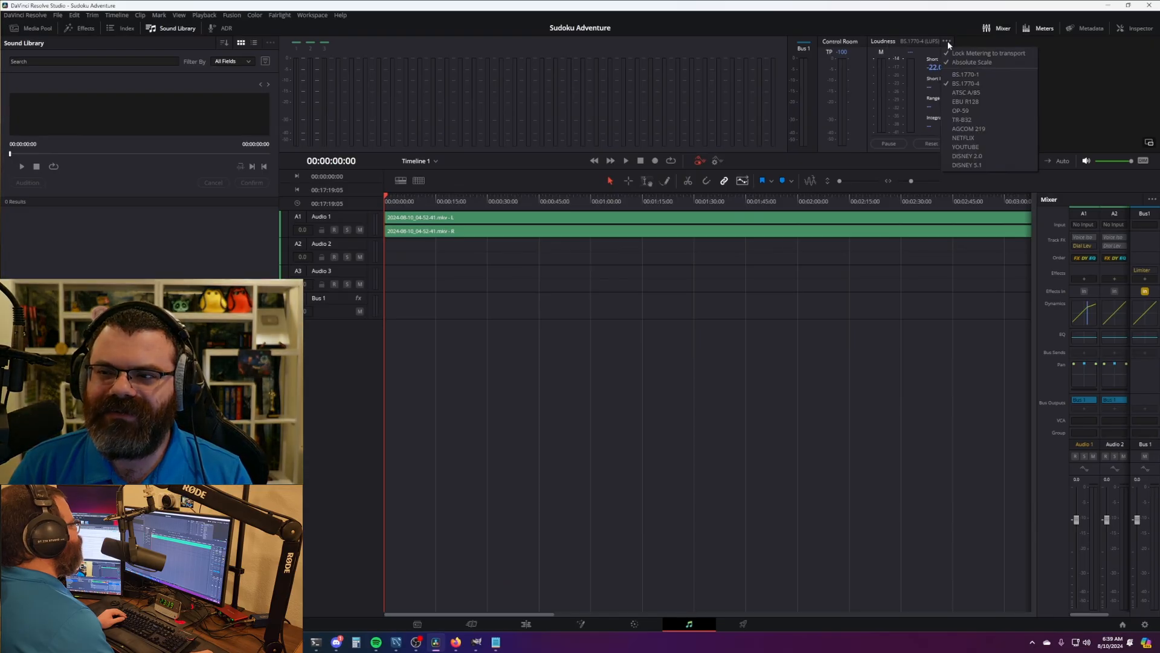
left_click(947, 42)
left_click(948, 43)
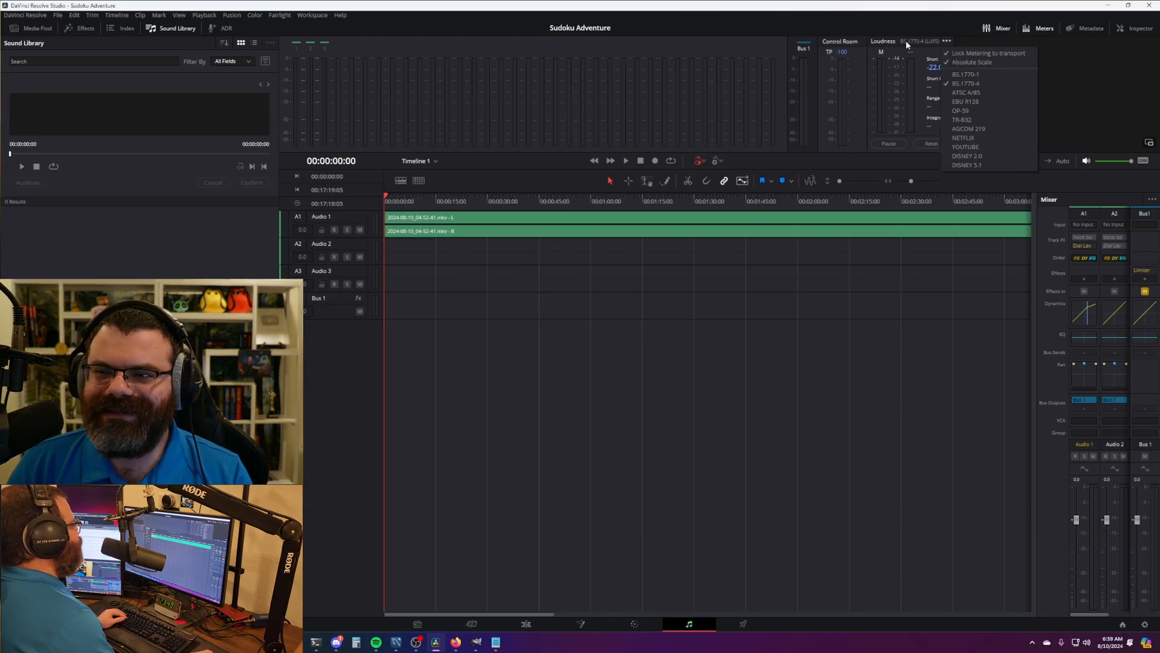
left_click(905, 44)
left_click(946, 40)
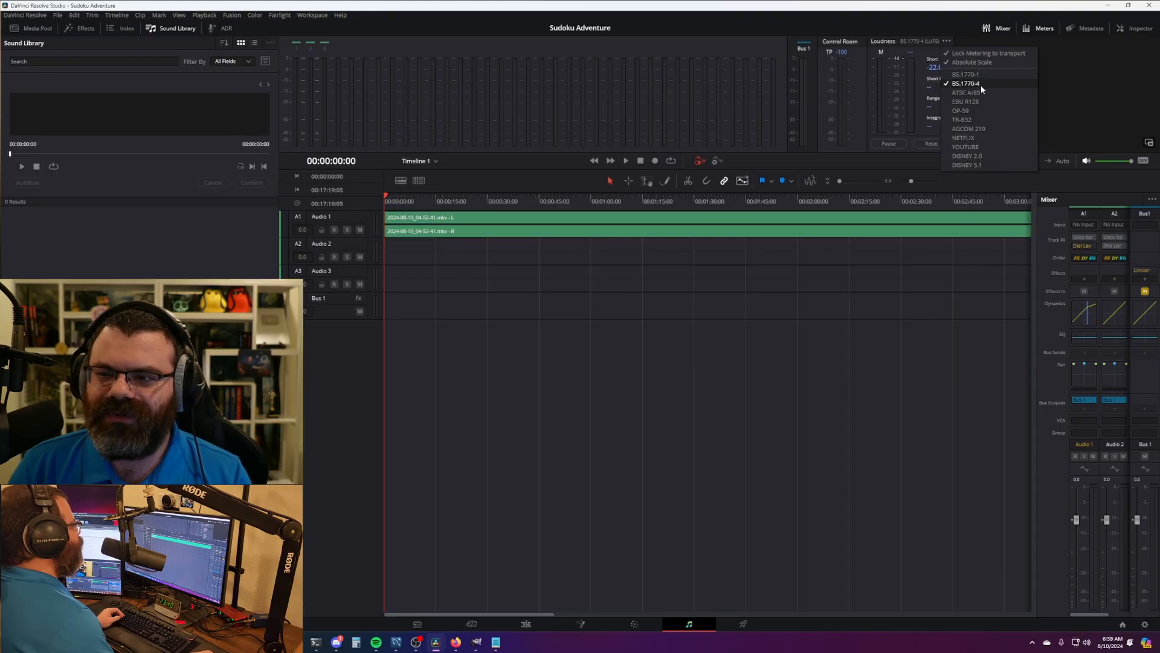
left_click(965, 39)
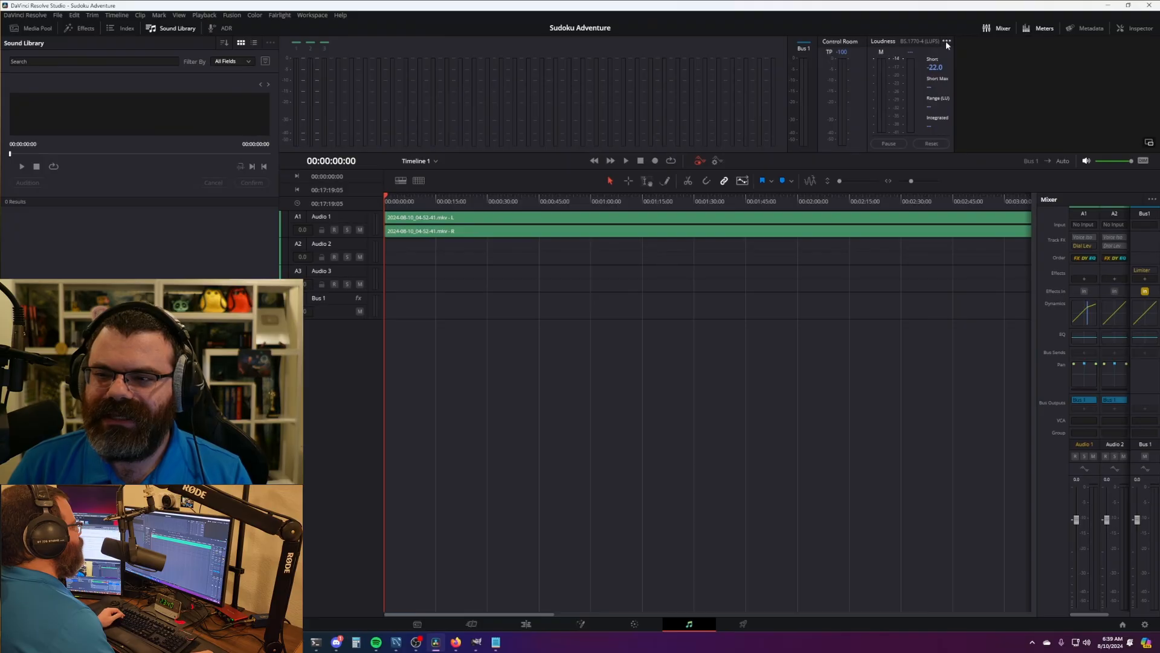
- Reset the loudness meter and replay the opening seconds, reading about -15.1 LUFS integrated
left_click(931, 144)
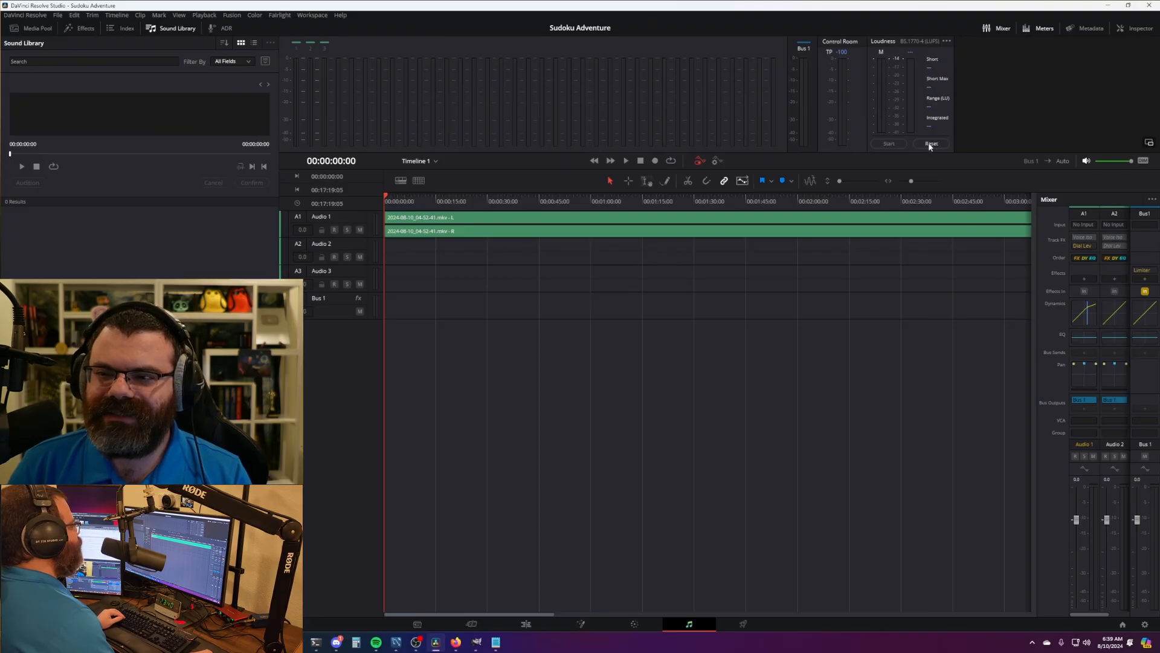
key("space")
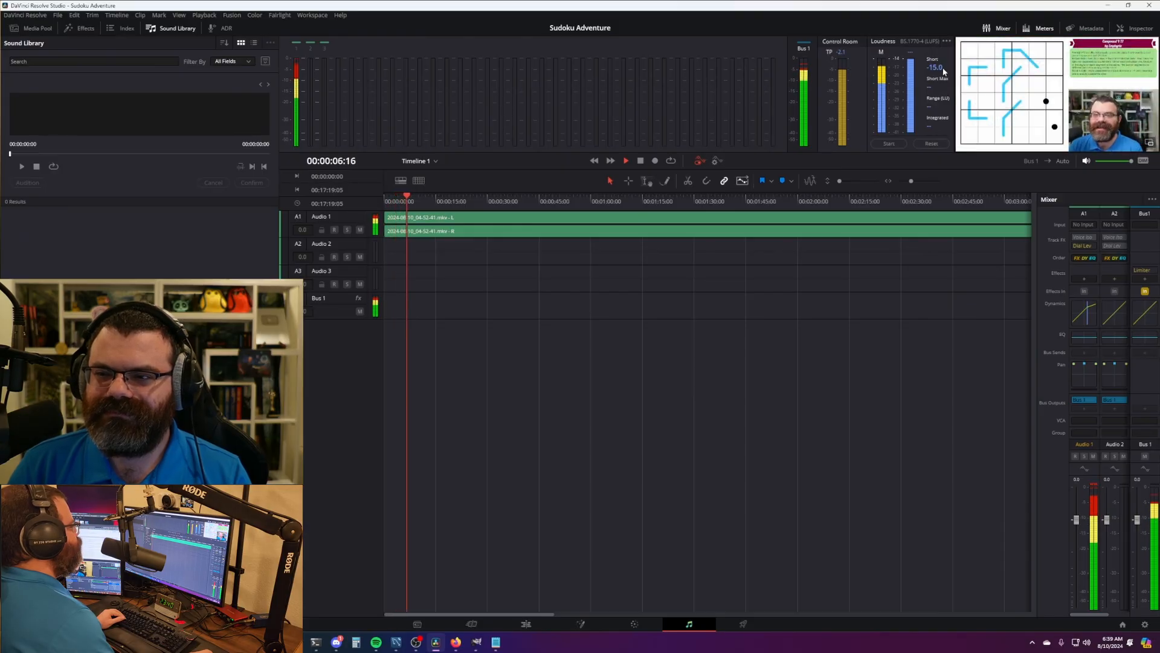
key("space")
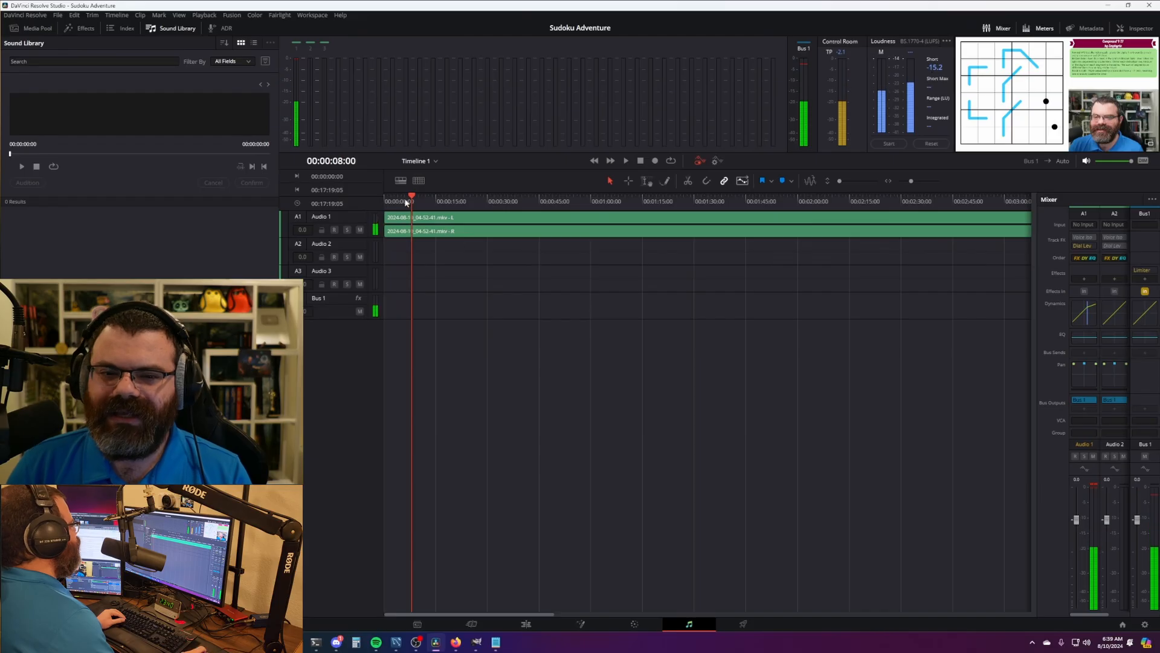
left_click_drag(406, 203, 354, 199)
left_click(889, 144)
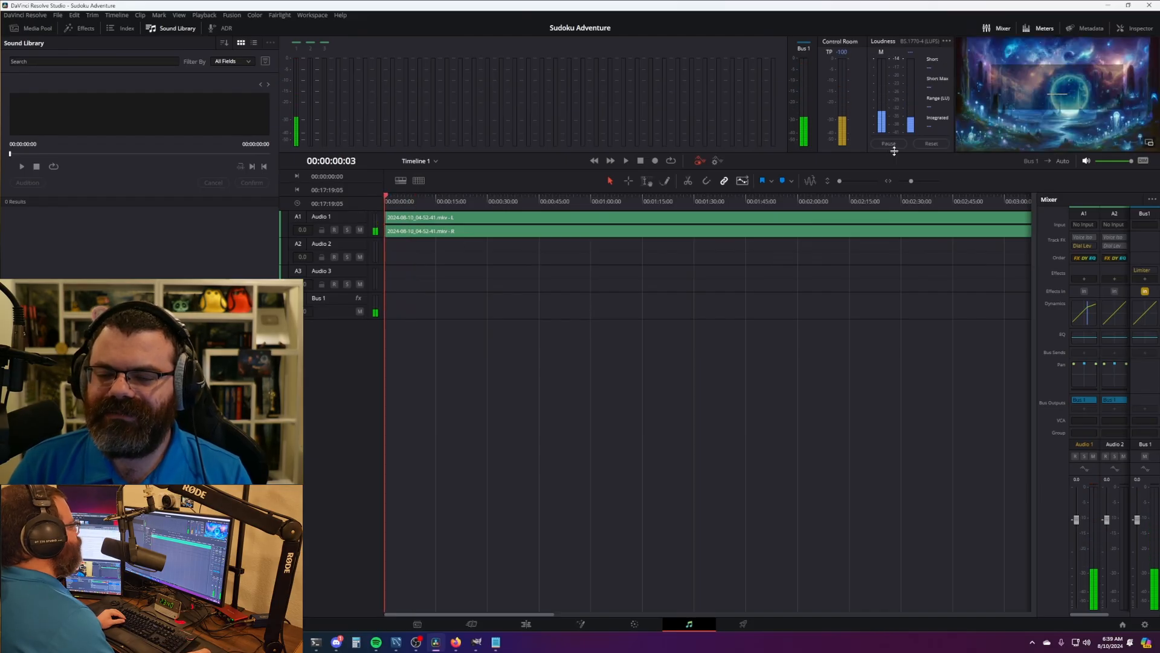
key("space")
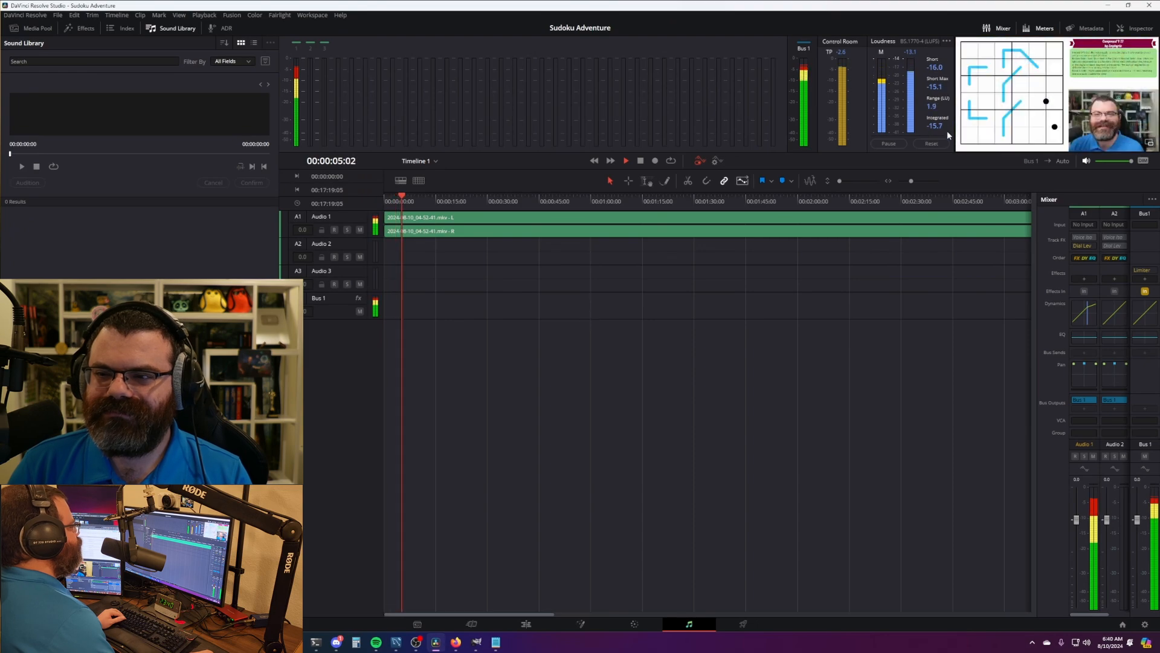
key("space")
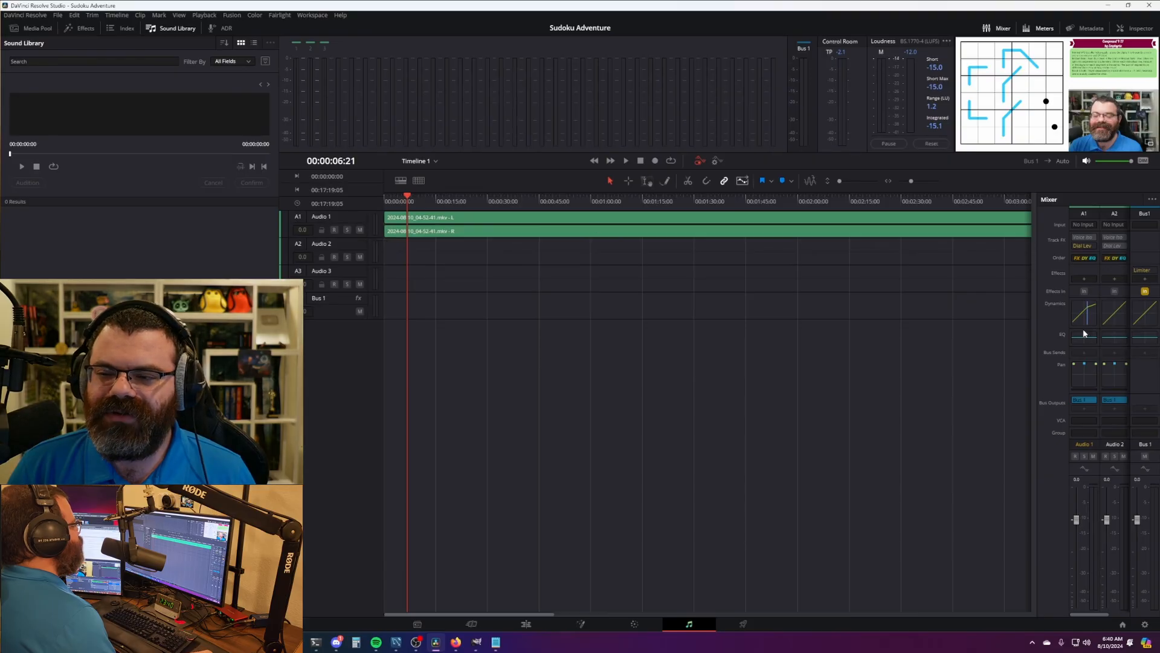
double_click(1084, 313)
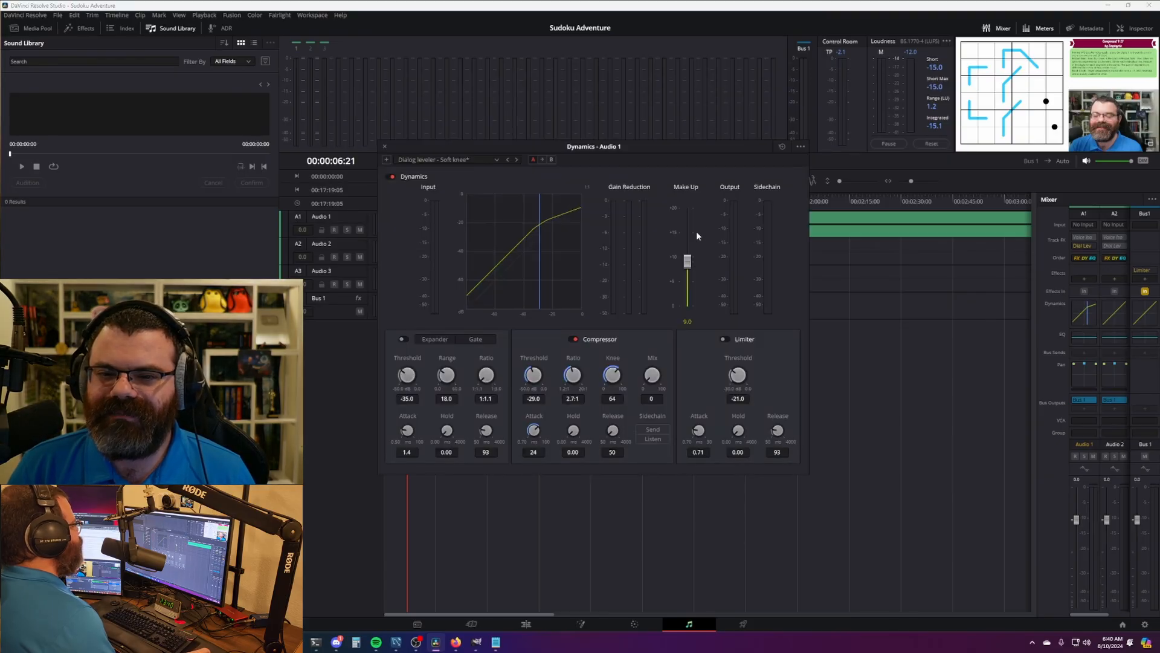
left_click(385, 146)
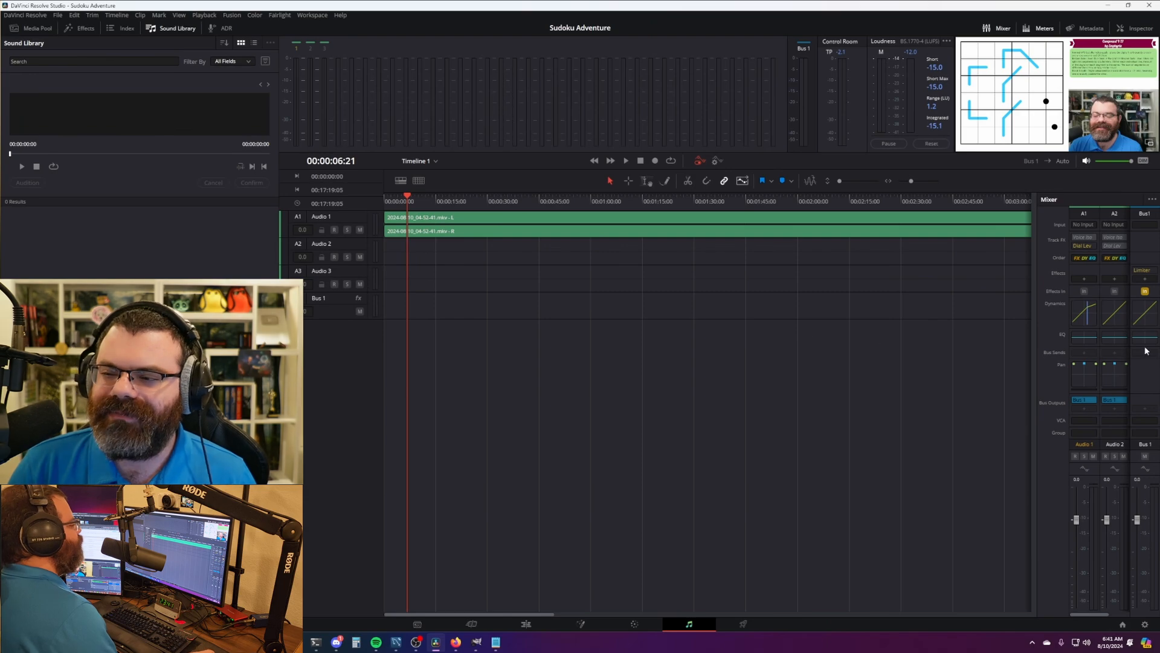
- Insert a Dynamics > Fairlight FX > Limiter on Bus 1 with its ceiling at -2.0
mouse_move(1151, 269)
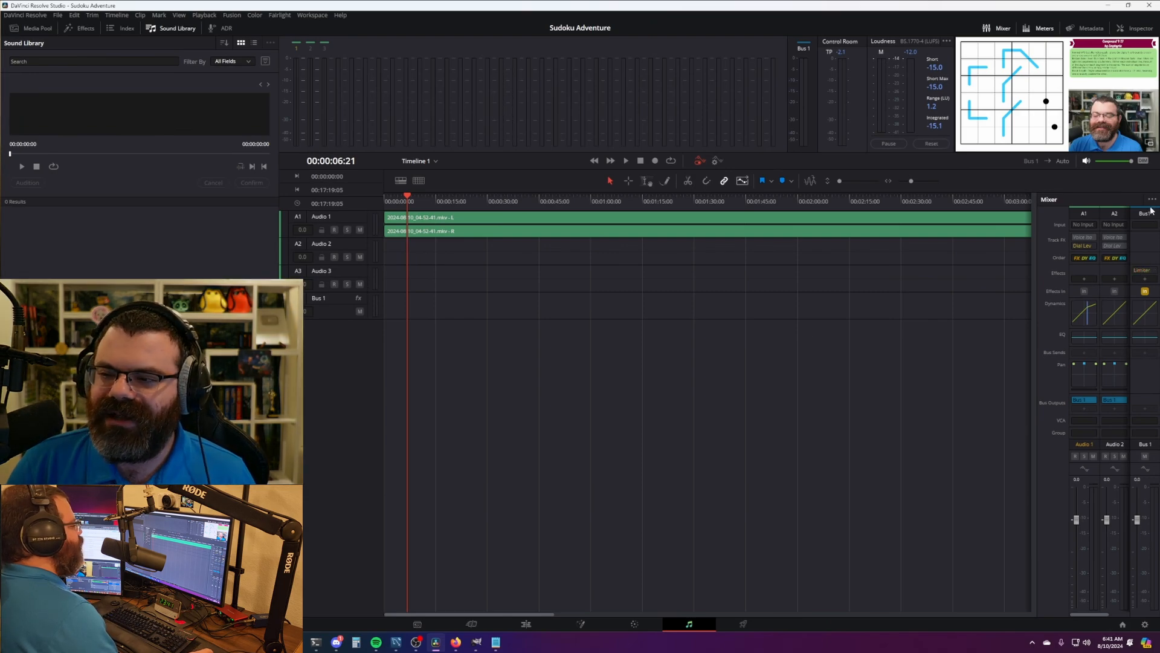
left_click(1146, 281)
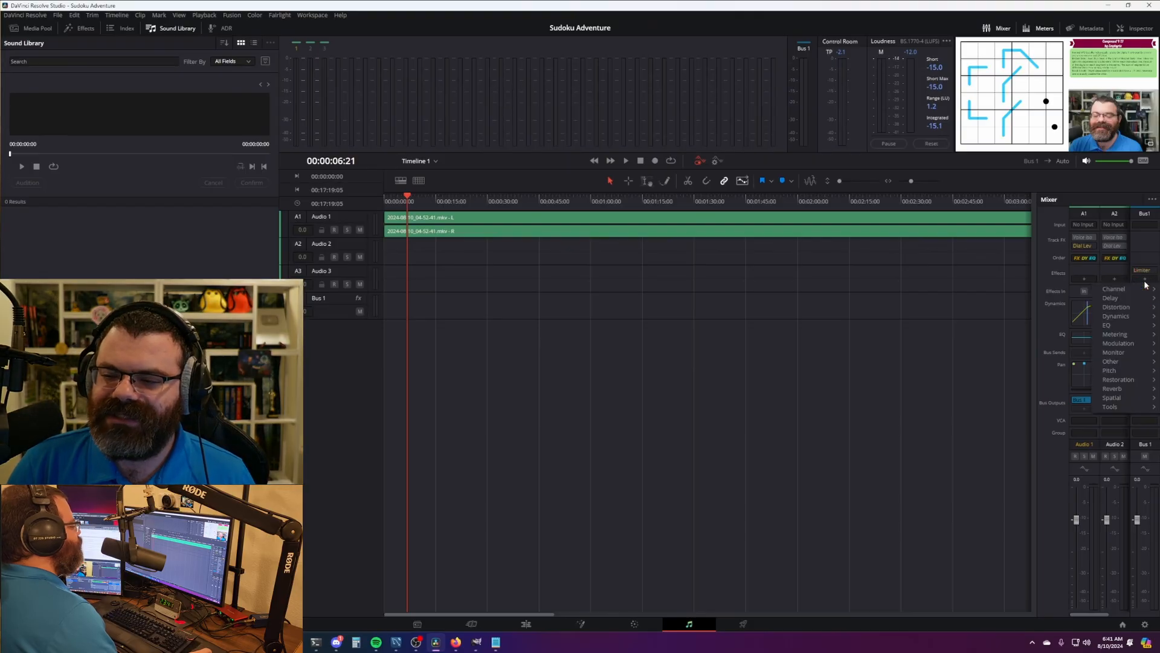
mouse_move(1125, 317)
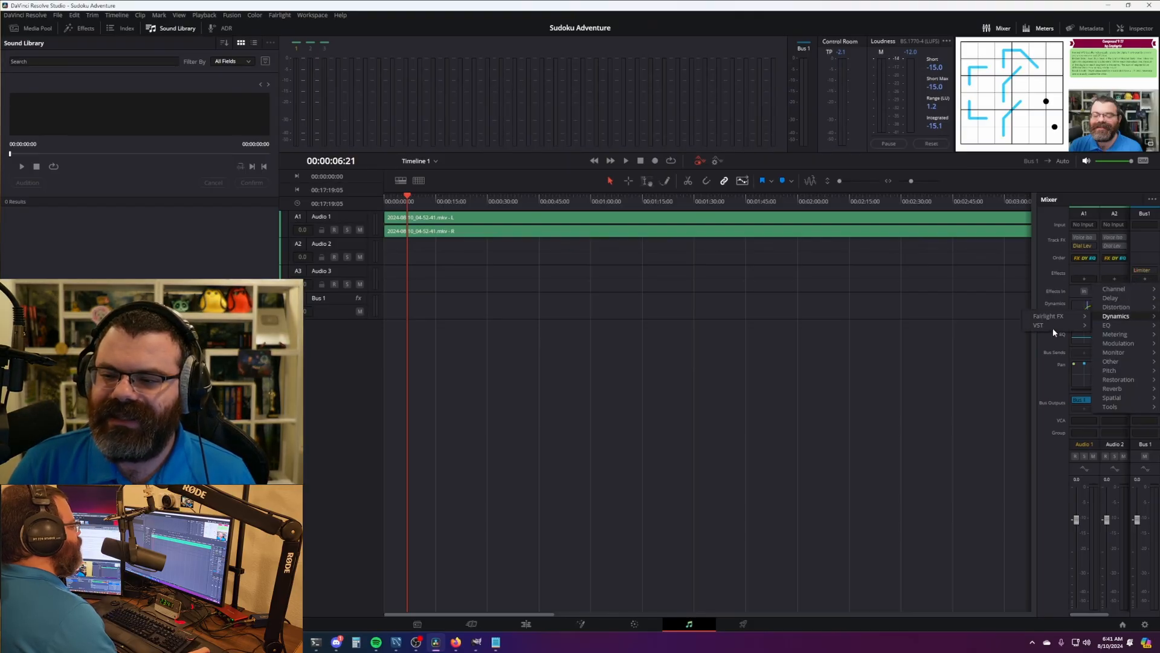
mouse_move(1056, 318)
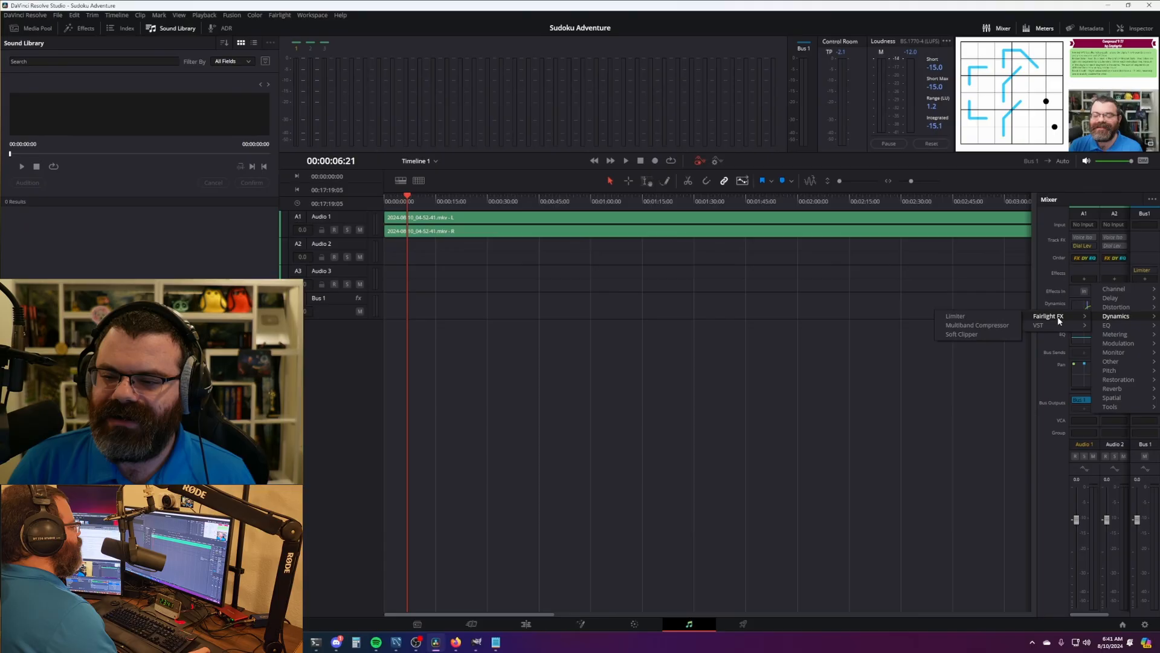
left_click(982, 319)
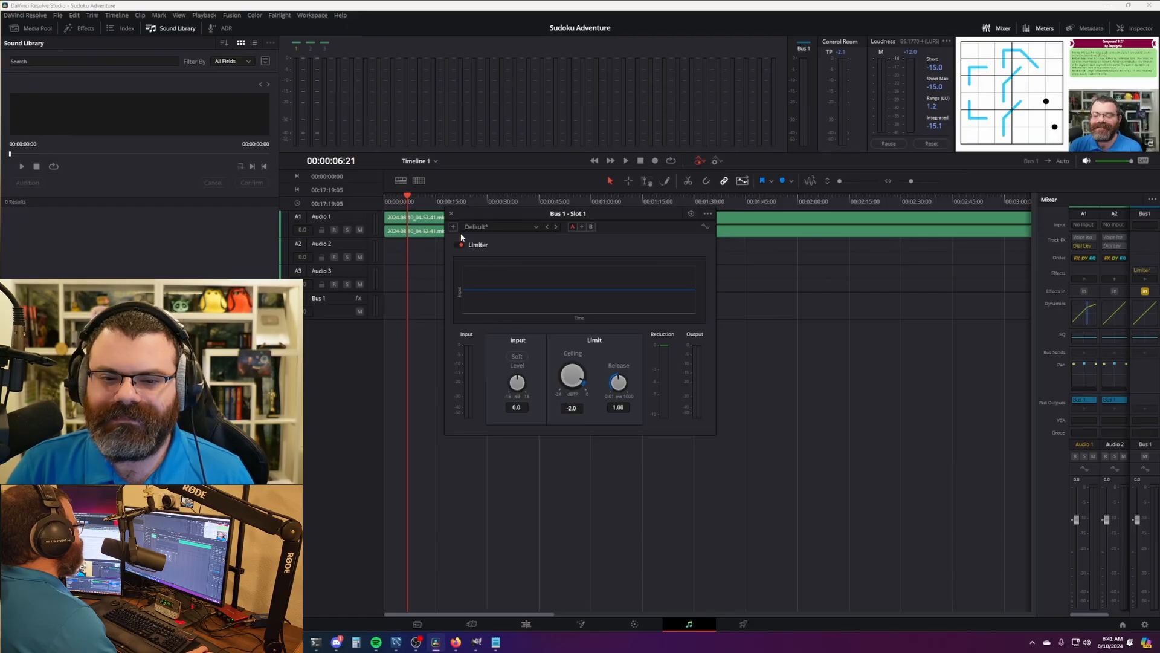
left_click(452, 214)
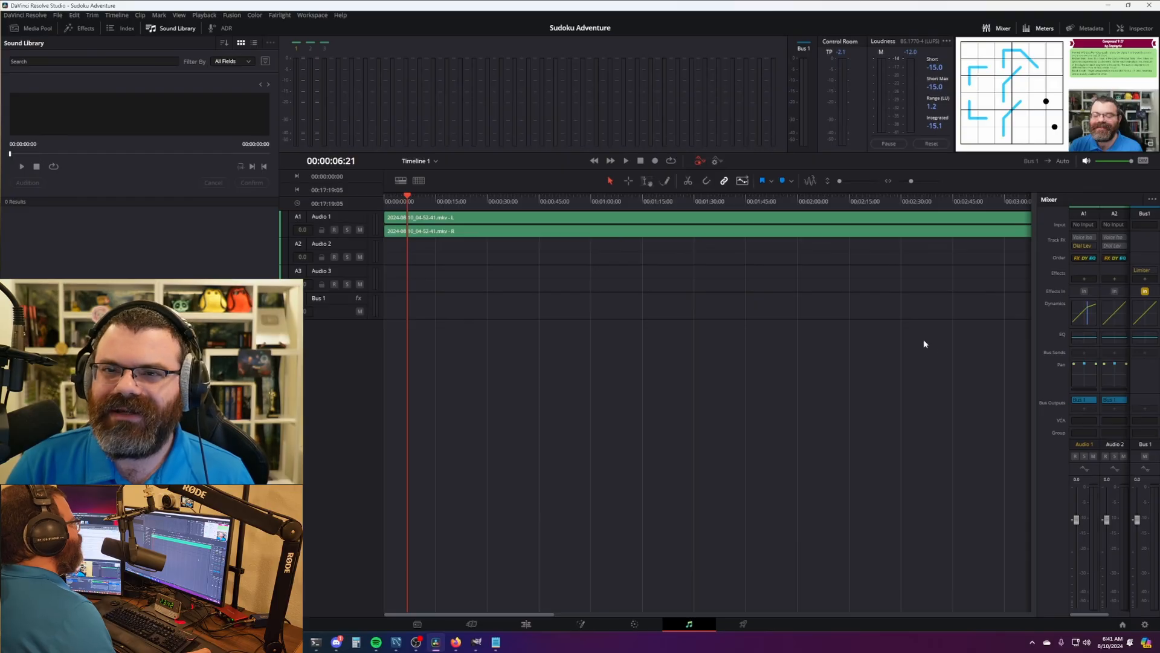
left_click_drag(899, 349, 875, 365)
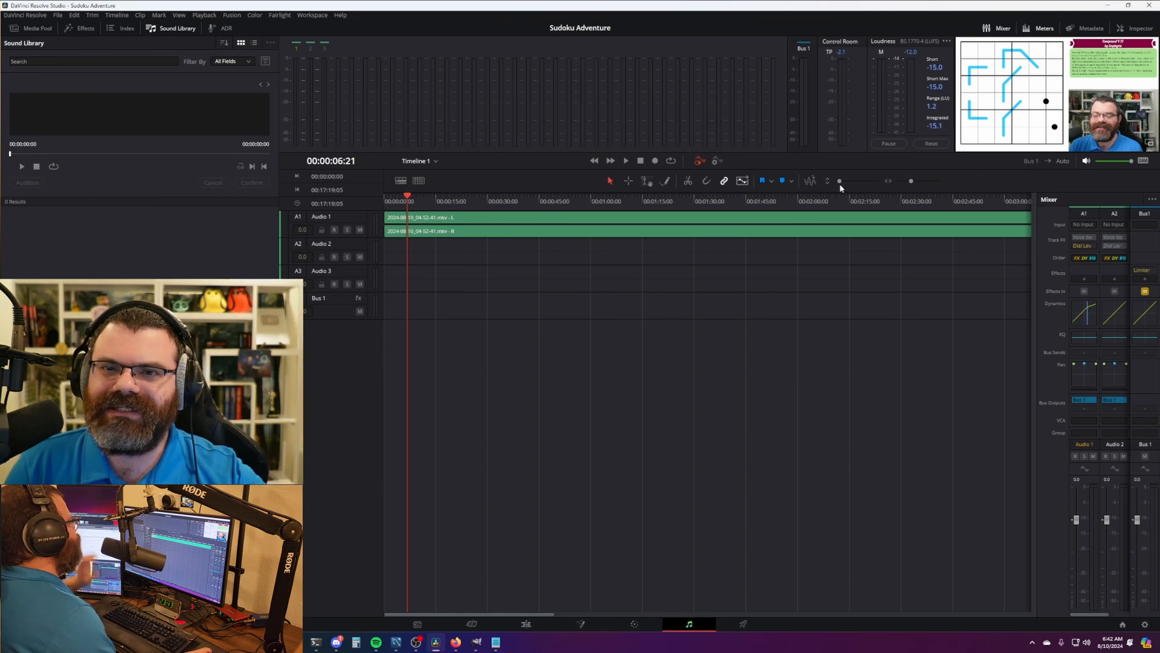
- Switch back and forth between the Edit and Fairlight pages while scrolling the Edit timeline
left_click(526, 624)
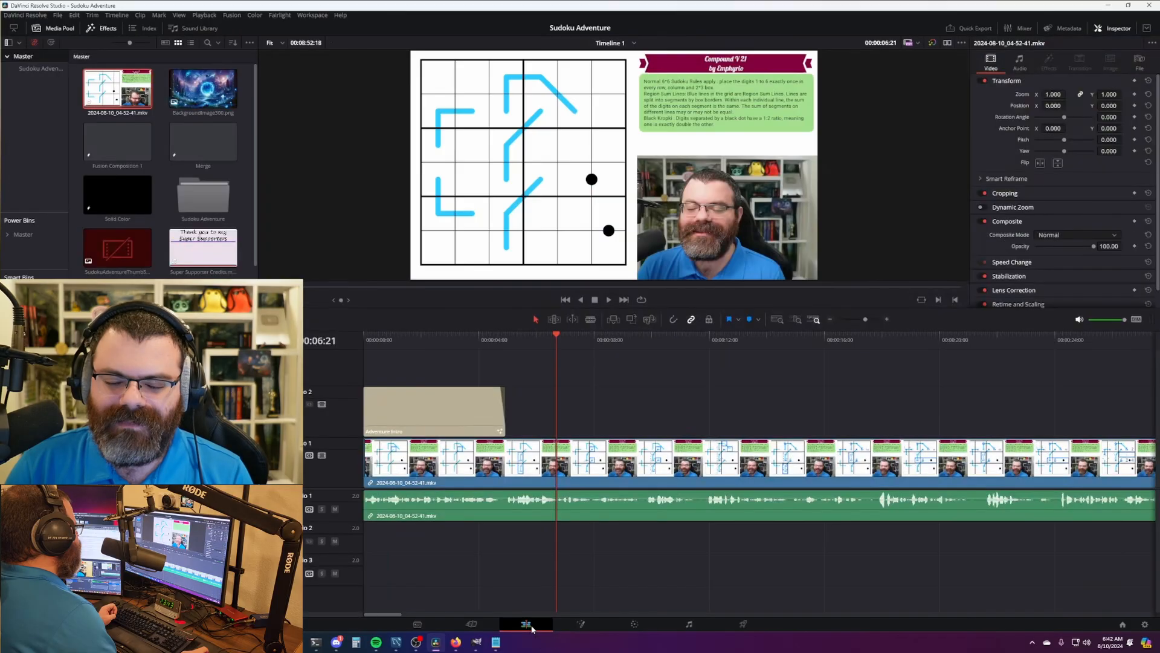
scroll(624, 449, "down", 6)
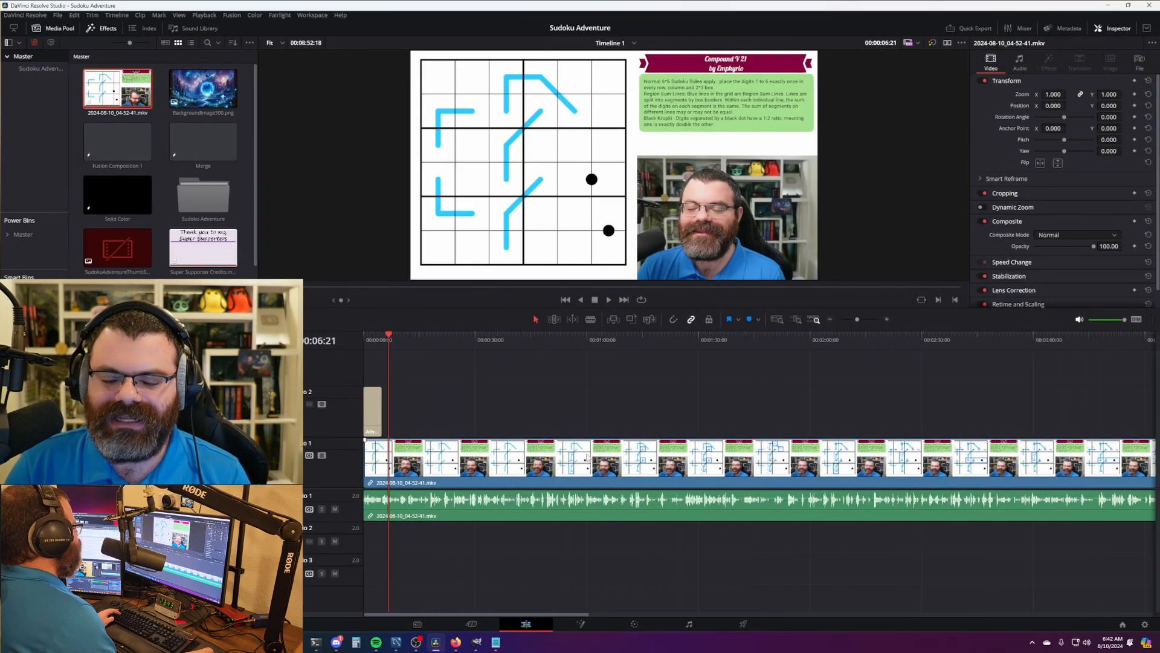
scroll(623, 449, "up", 3)
left_click(689, 628)
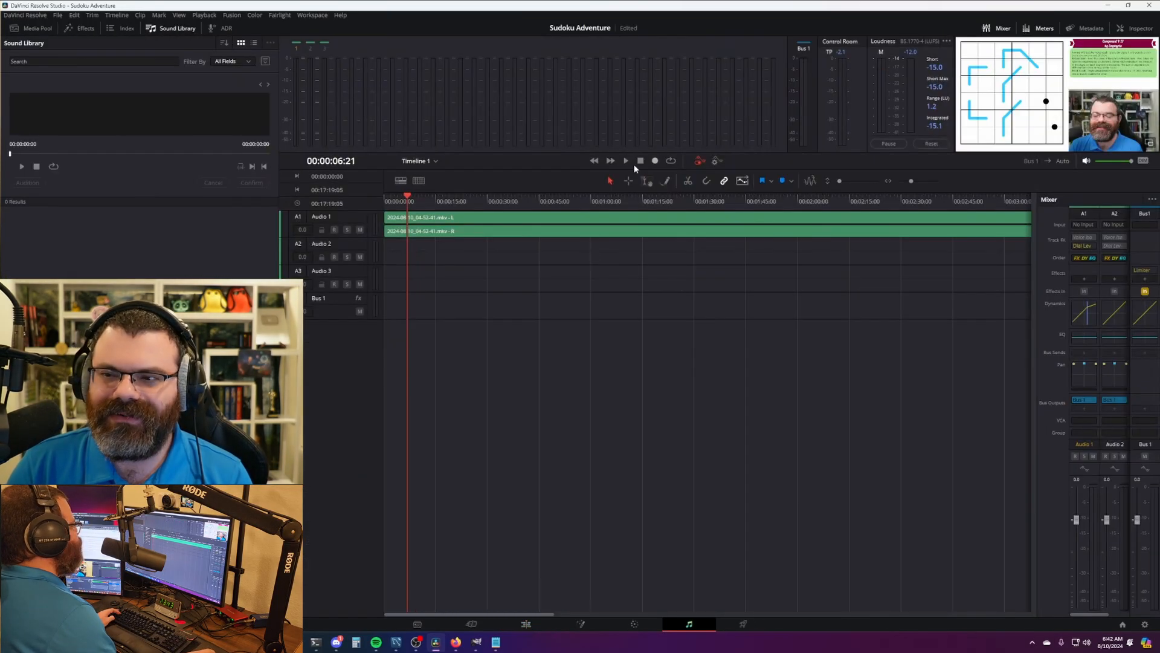
left_click(526, 623)
scroll(601, 590, "down", 3)
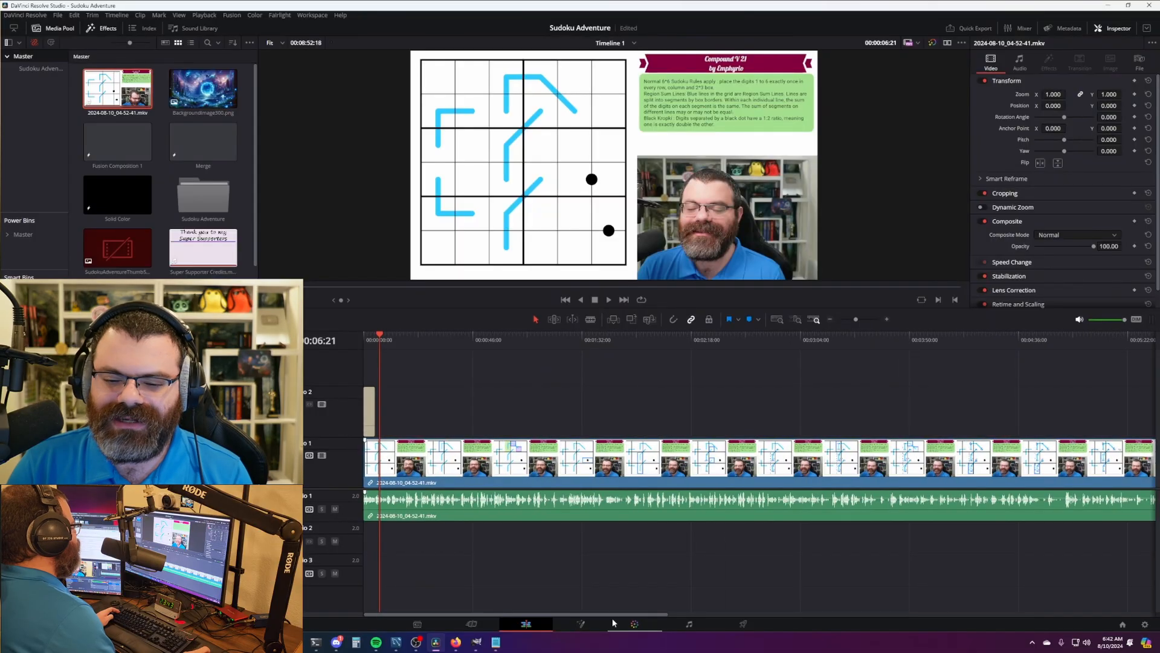
left_click_drag(613, 615, 880, 610)
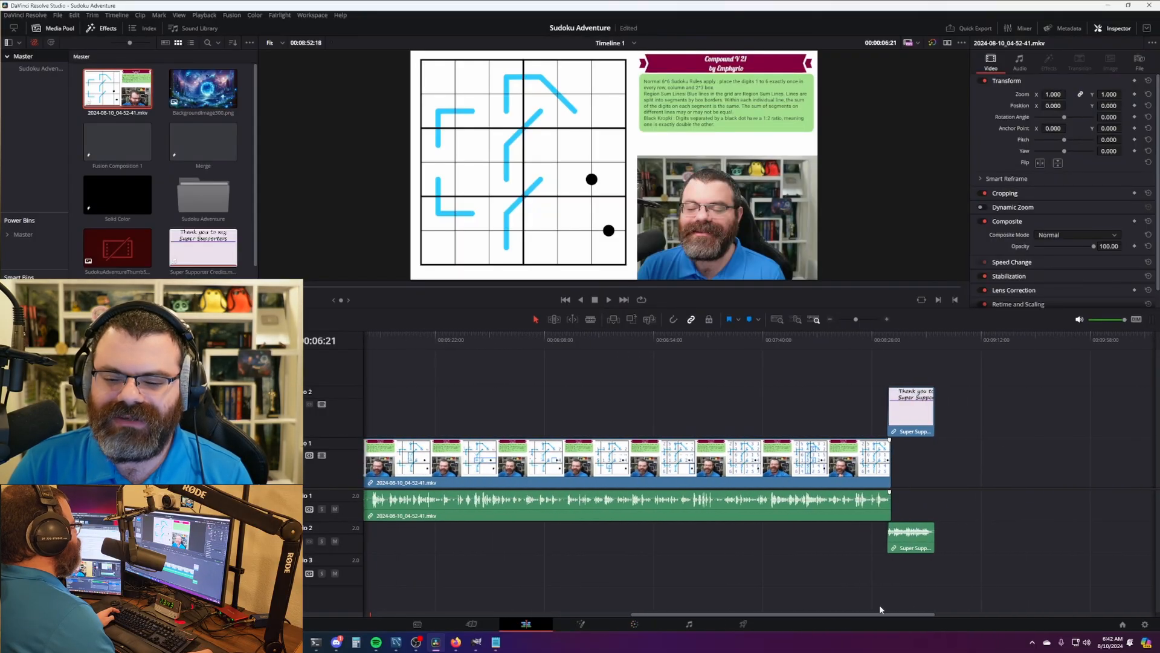
left_click(689, 624)
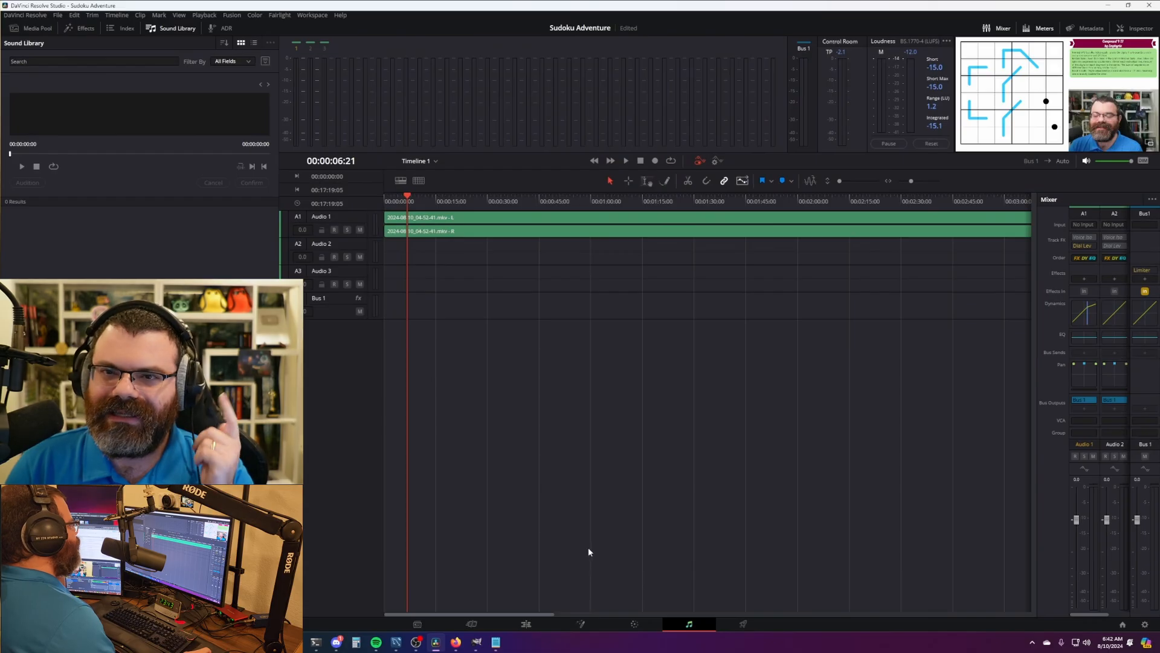
left_click(526, 624)
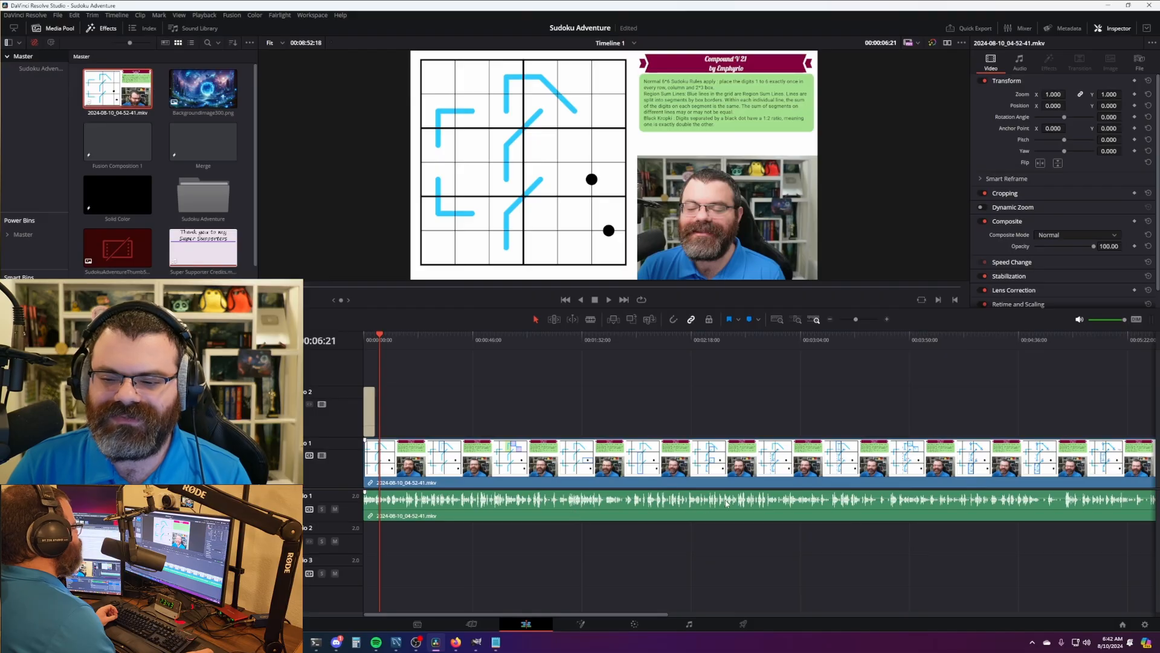
left_click_drag(624, 615, 590, 607)
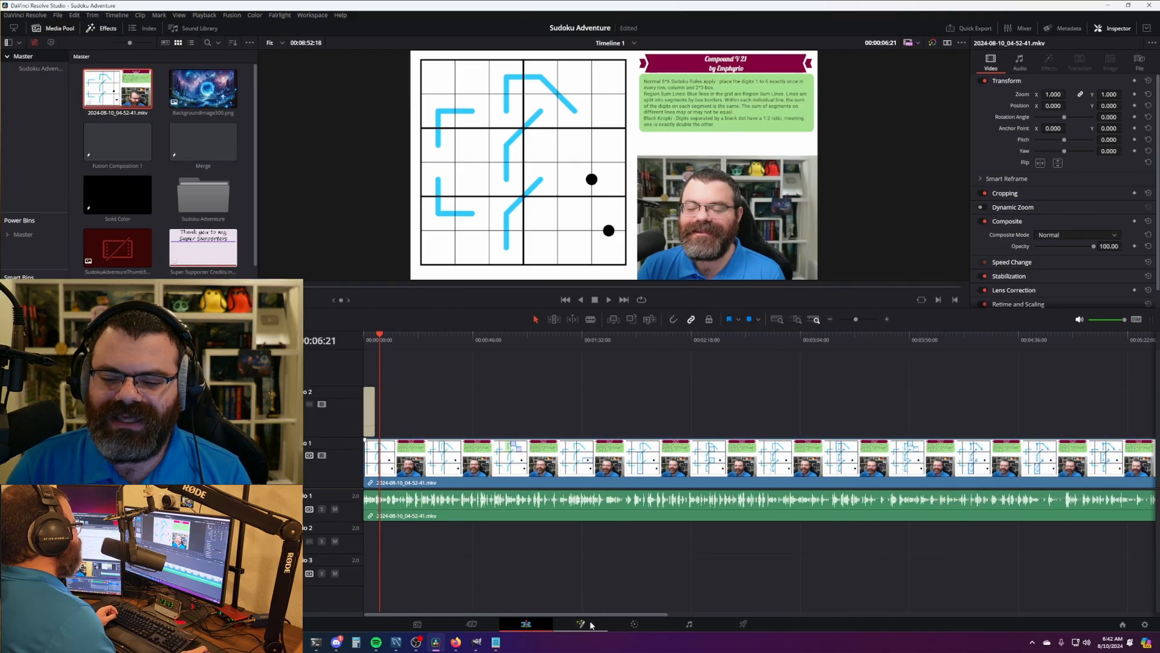
- Check Audio 1's Dynamics settings, then park the Edit playhead near the recording's end
left_click(689, 623)
left_click(1086, 314)
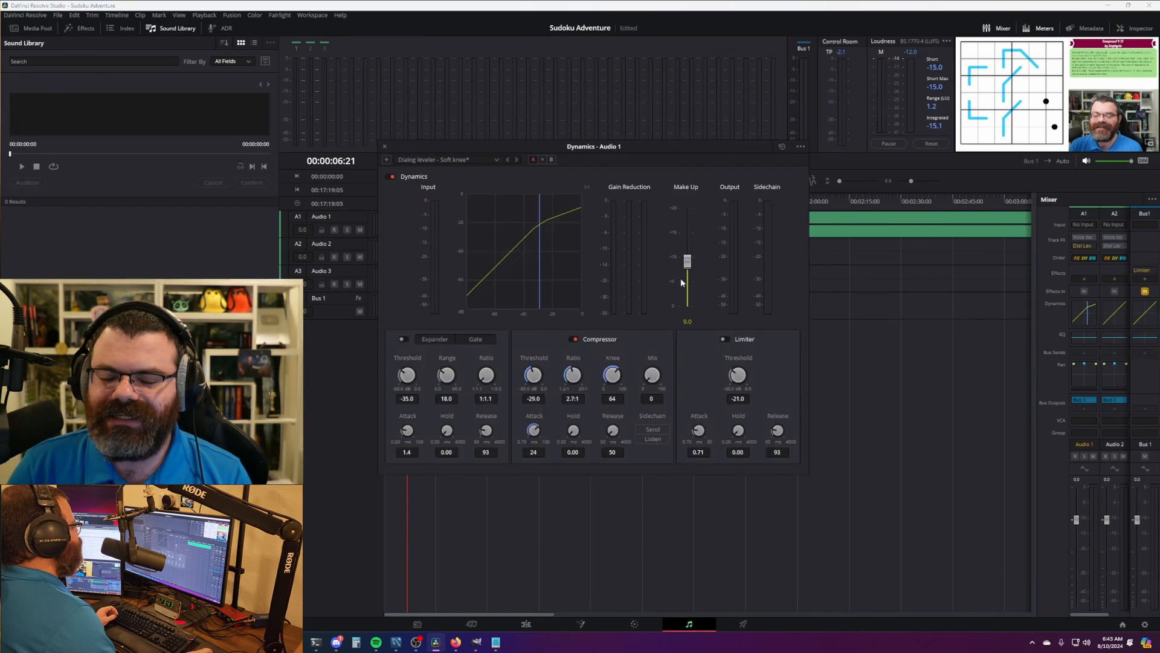
left_click(385, 146)
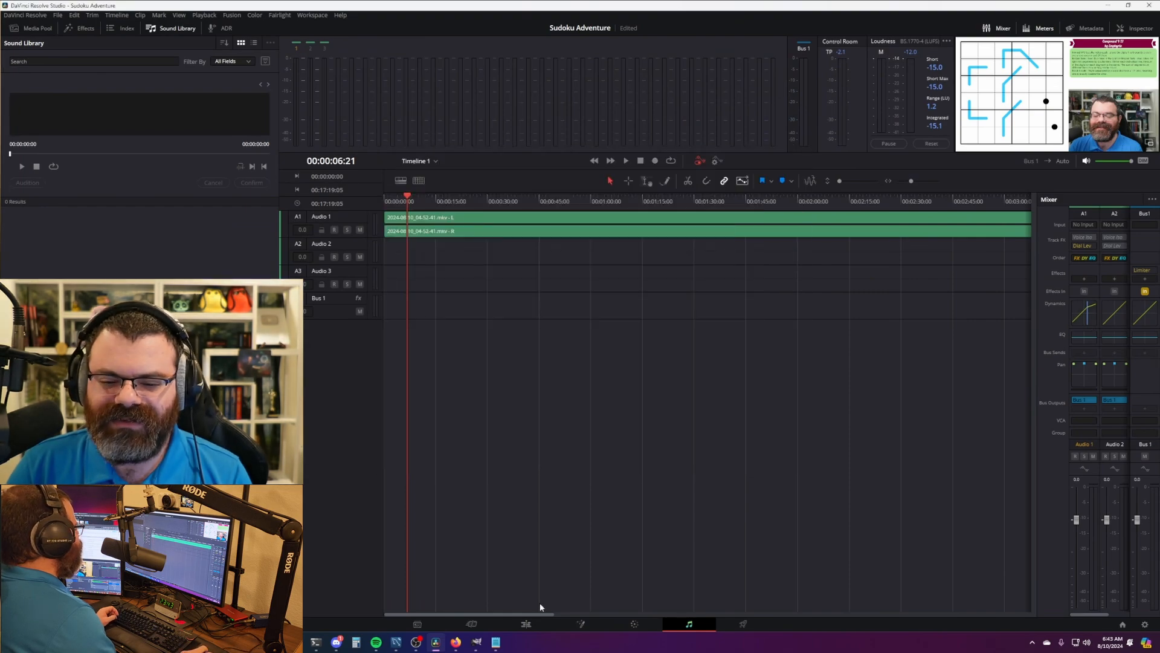
left_click(526, 624)
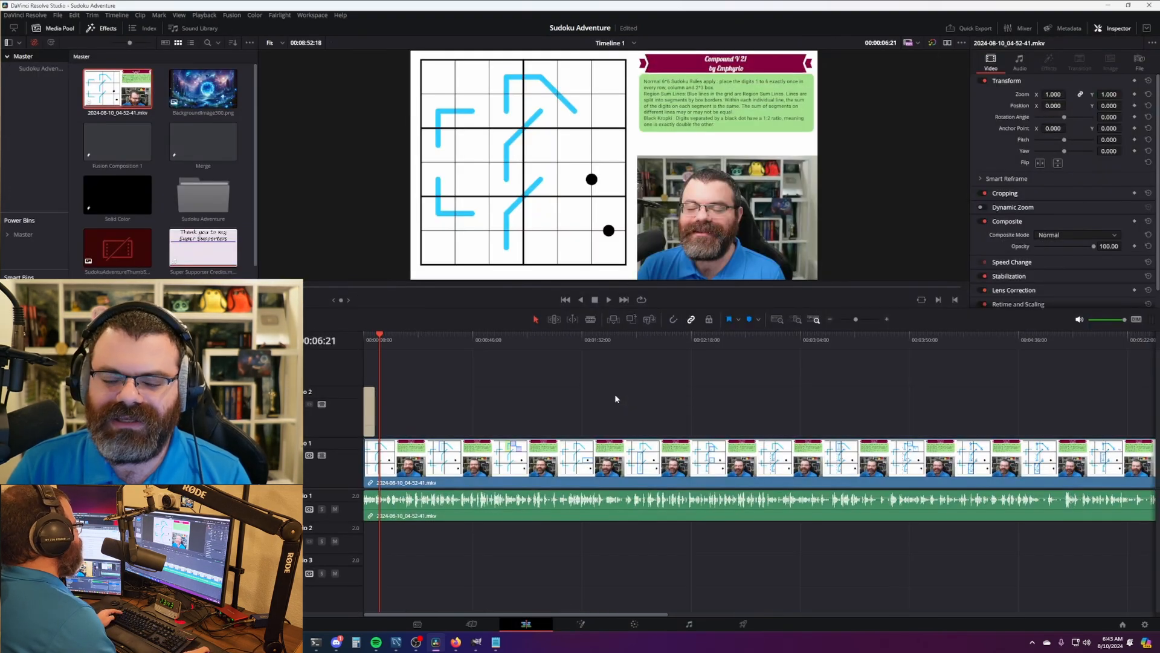
scroll(586, 391, "down", 4)
left_click(743, 624)
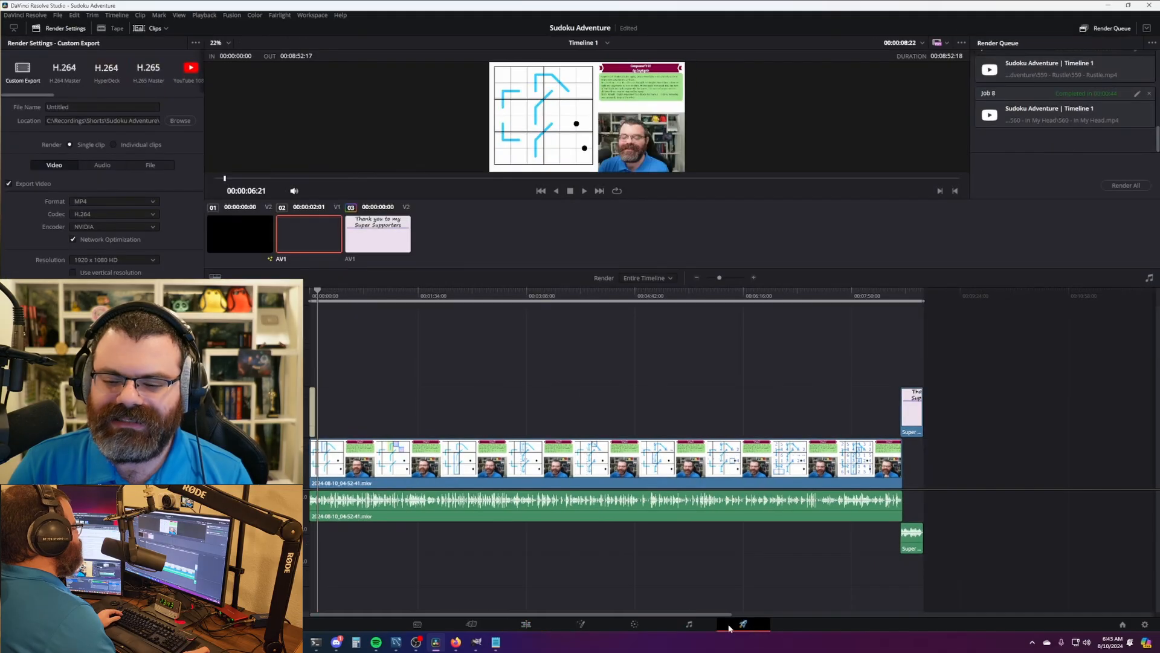
left_click(689, 624)
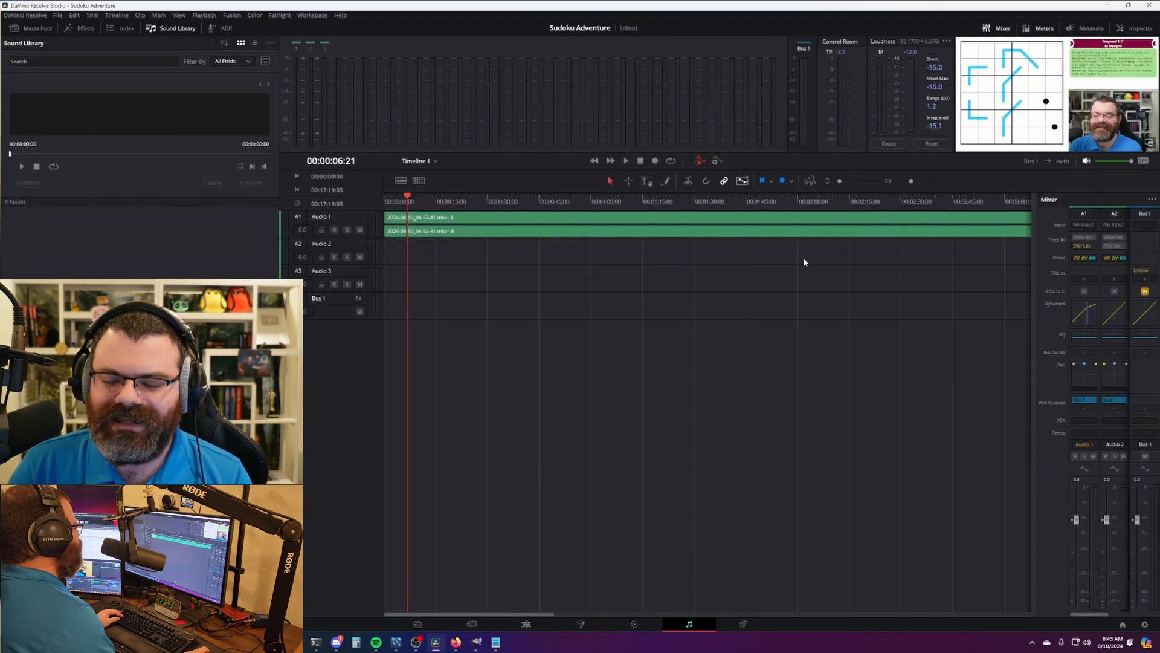
double_click(1085, 313)
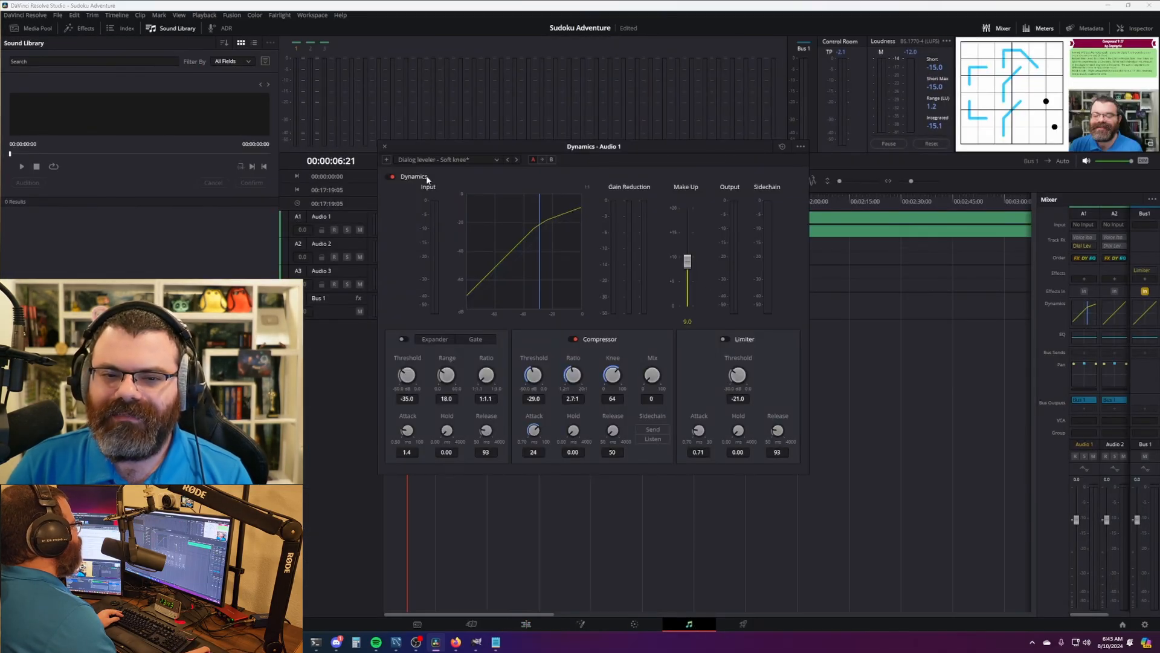
left_click(383, 147)
left_click(526, 623)
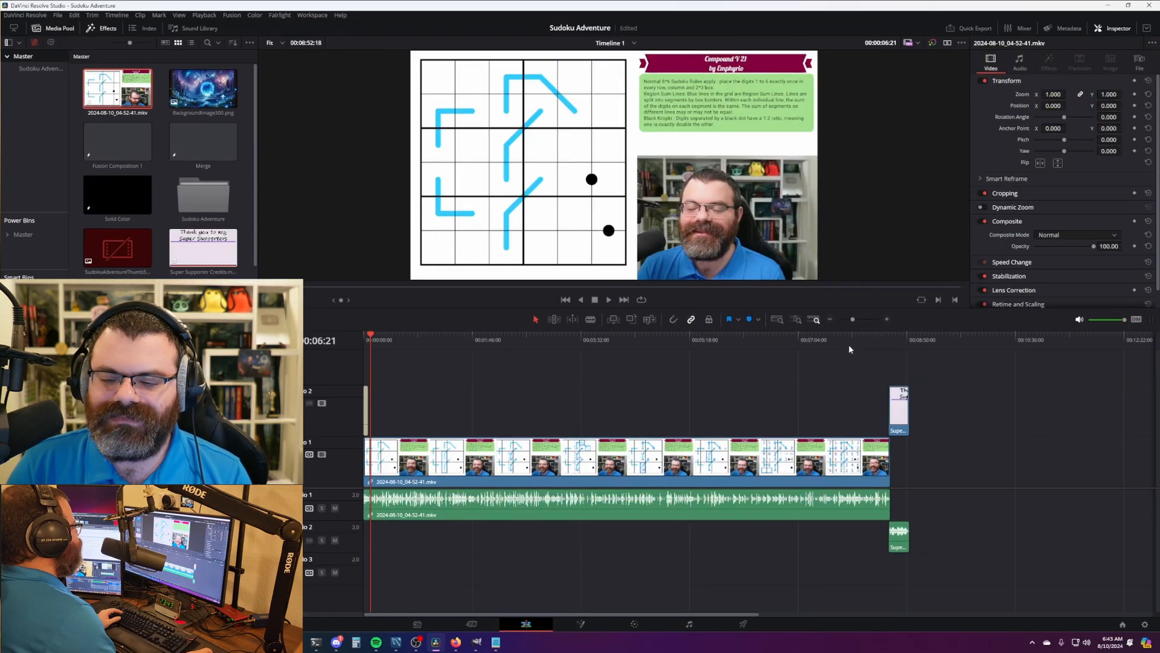
left_click(885, 339)
scroll(955, 484, "up", 5)
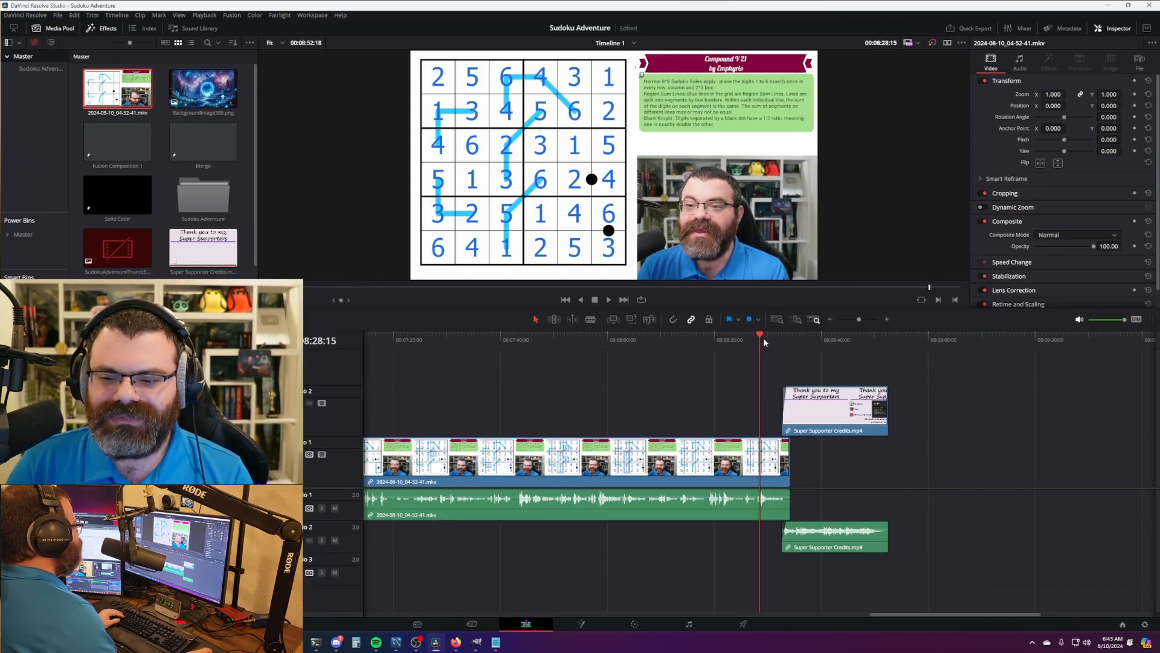
- Set the render output location and file name to '561 - Compound V 21'
left_click(751, 630)
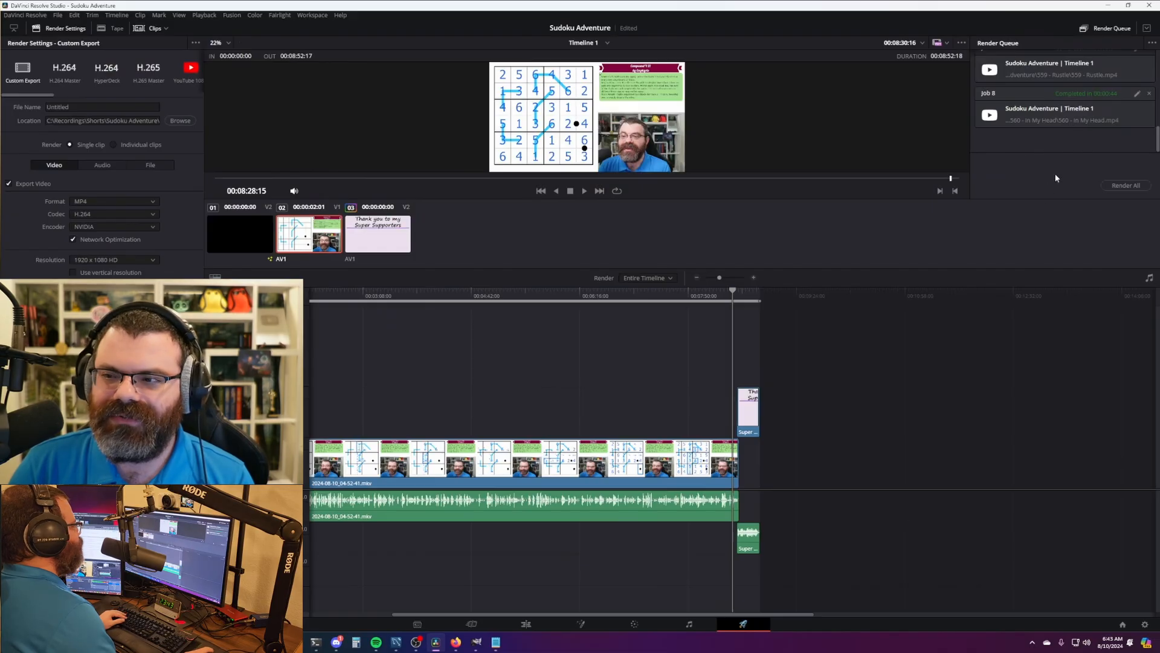
left_click(1137, 95)
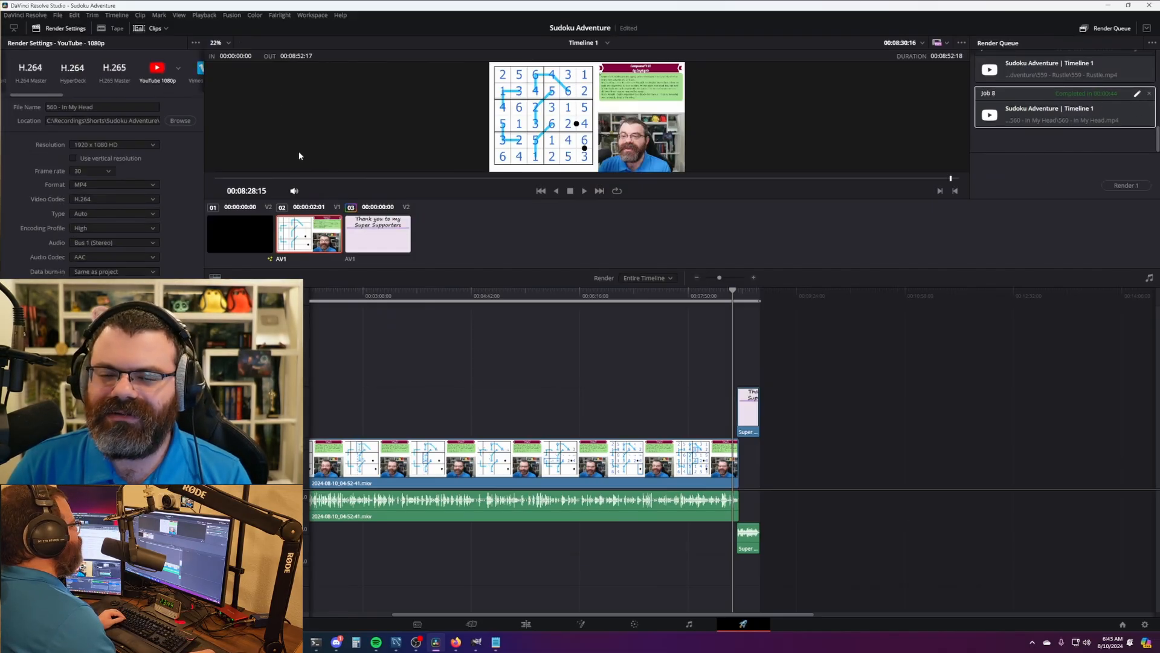
triple_click(119, 121)
key("ctrl+v")
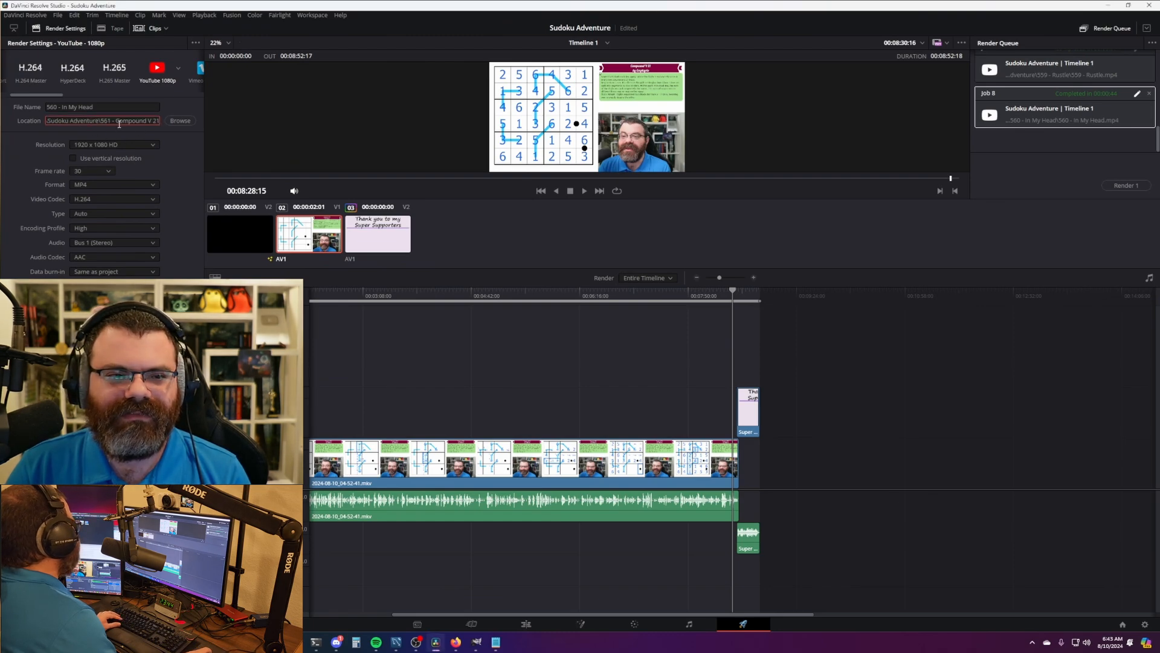
key("Return")
left_click(133, 121)
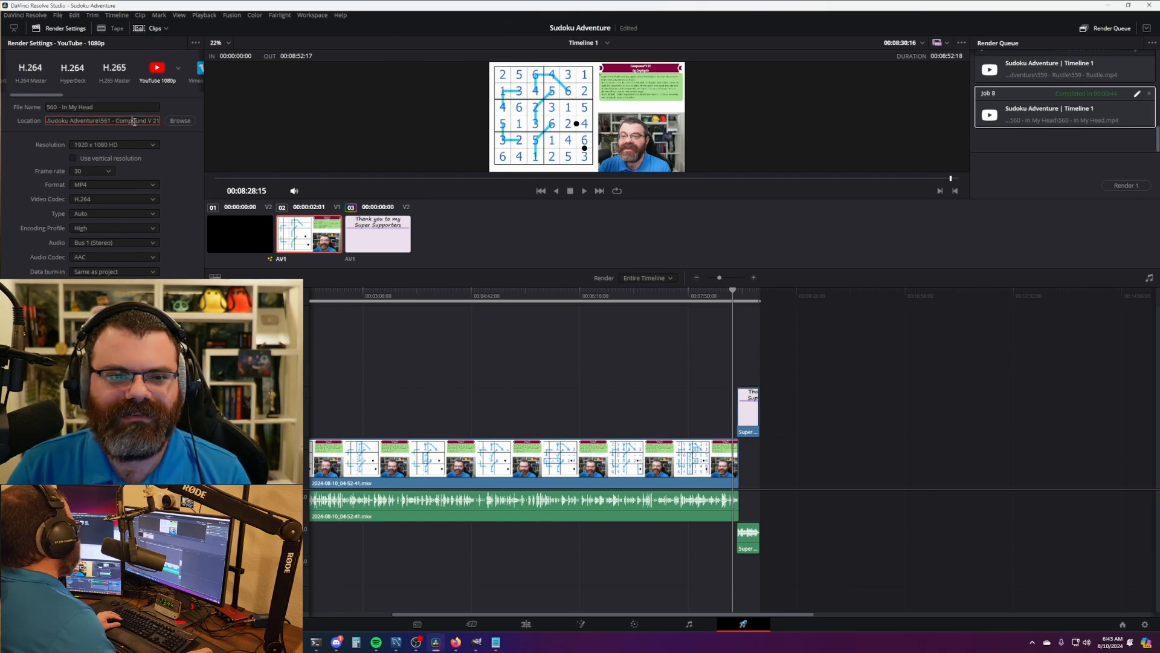
left_click_drag(100, 121, 104, 140)
key("ctrl+c")
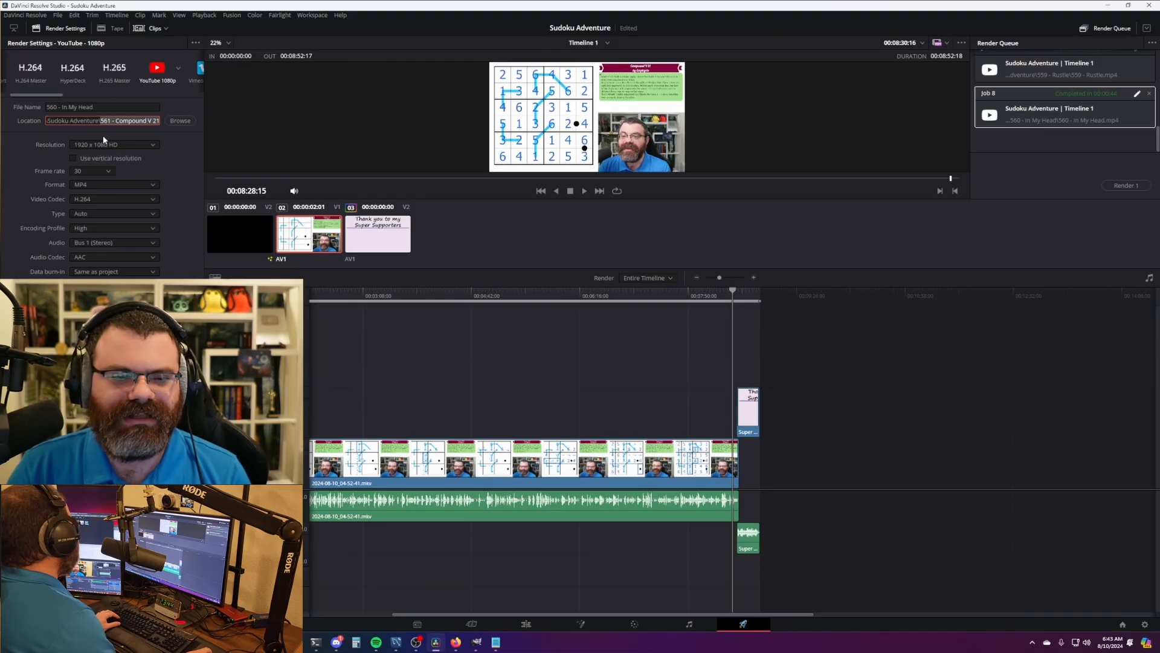
triple_click(104, 107)
key("ctrl+v")
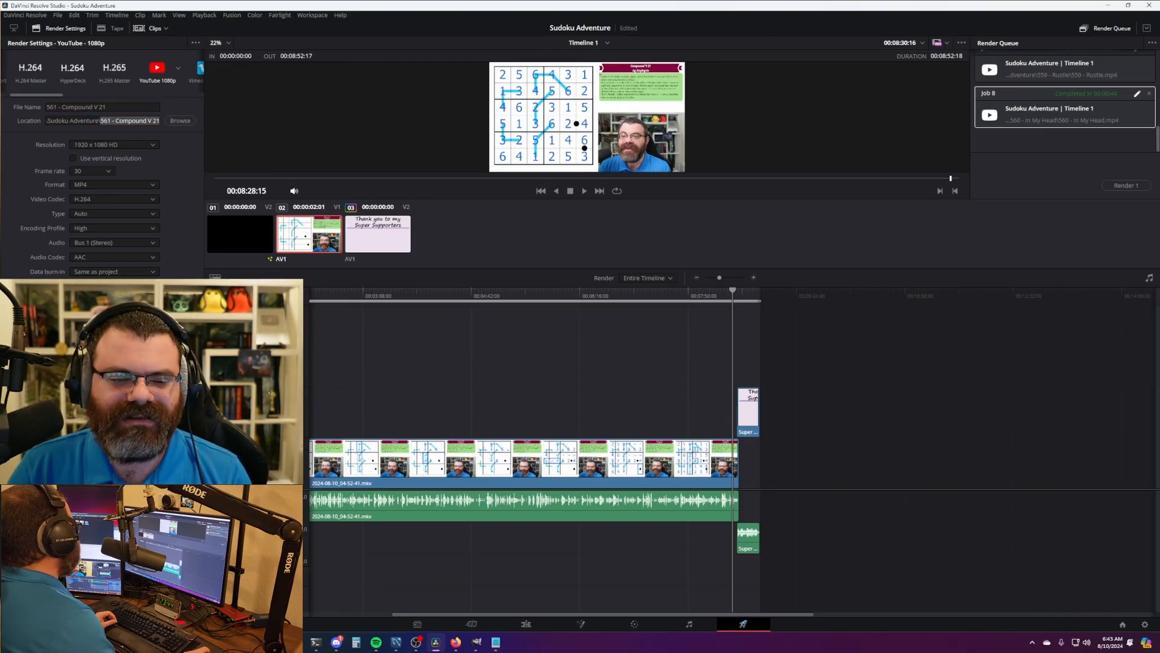
- Add the export to the Render Queue and start rendering Job 9
left_click(162, 600)
left_click(1143, 188)
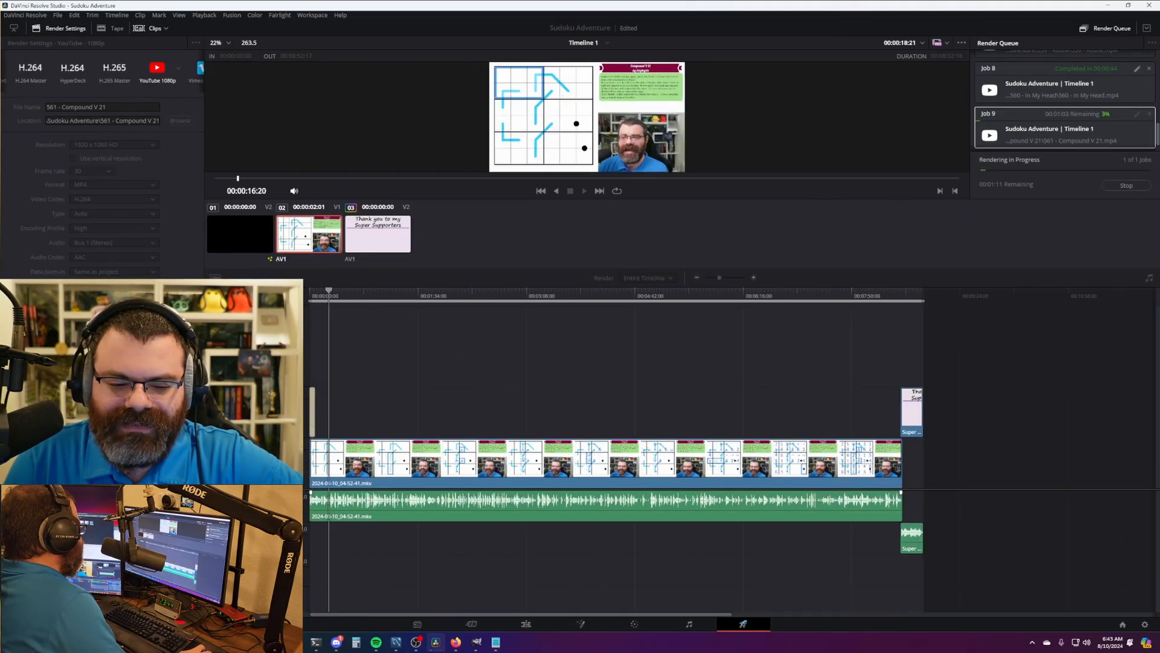
mouse_move(297, 642)
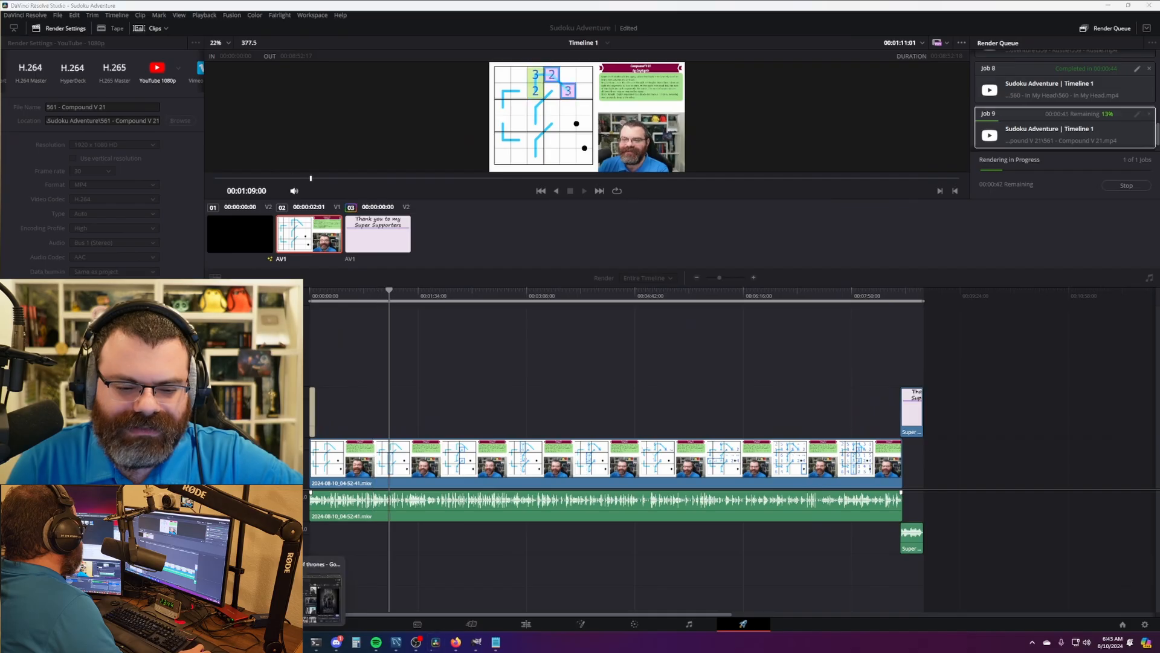
left_click(326, 589)
- Close the extra tab and show the channel's long-form videos list
left_click(494, 47)
middle_click(494, 45)
left_click_drag(495, 43, 510, 47)
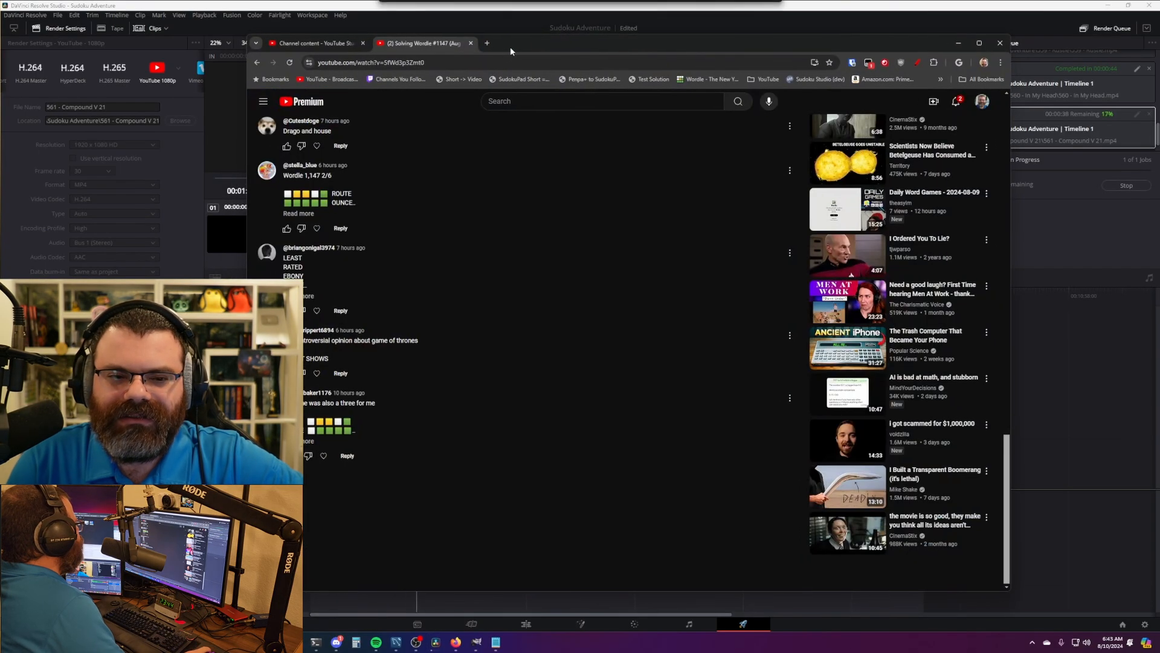
left_click(336, 44)
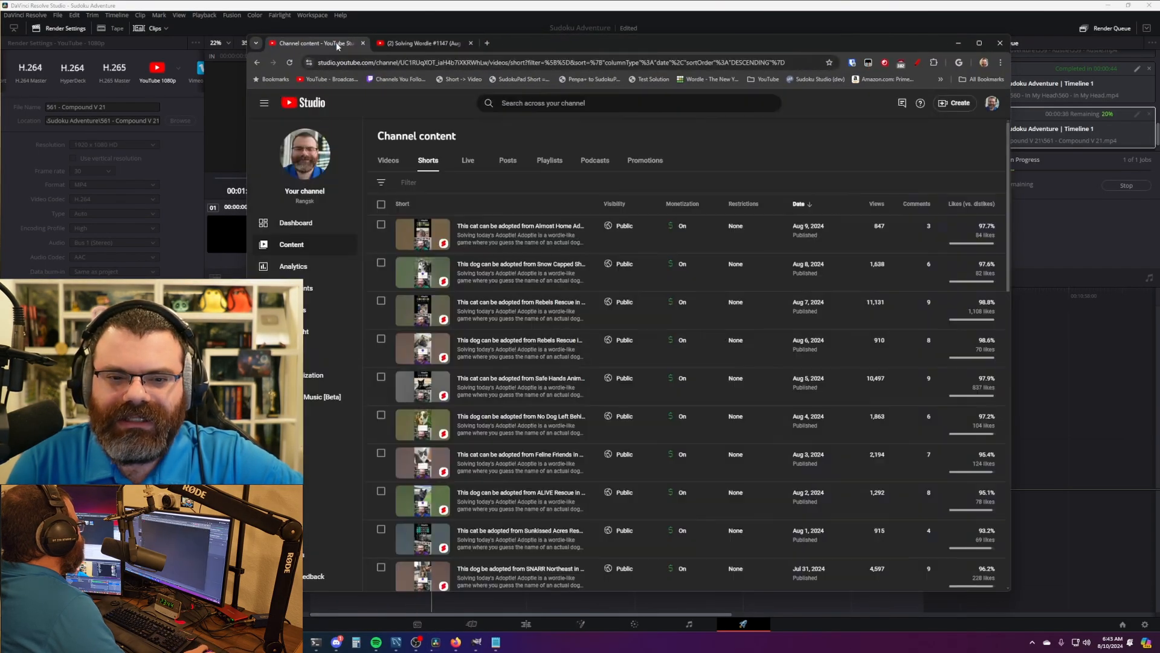
left_click(389, 161)
left_click_drag(695, 44, 616, 32)
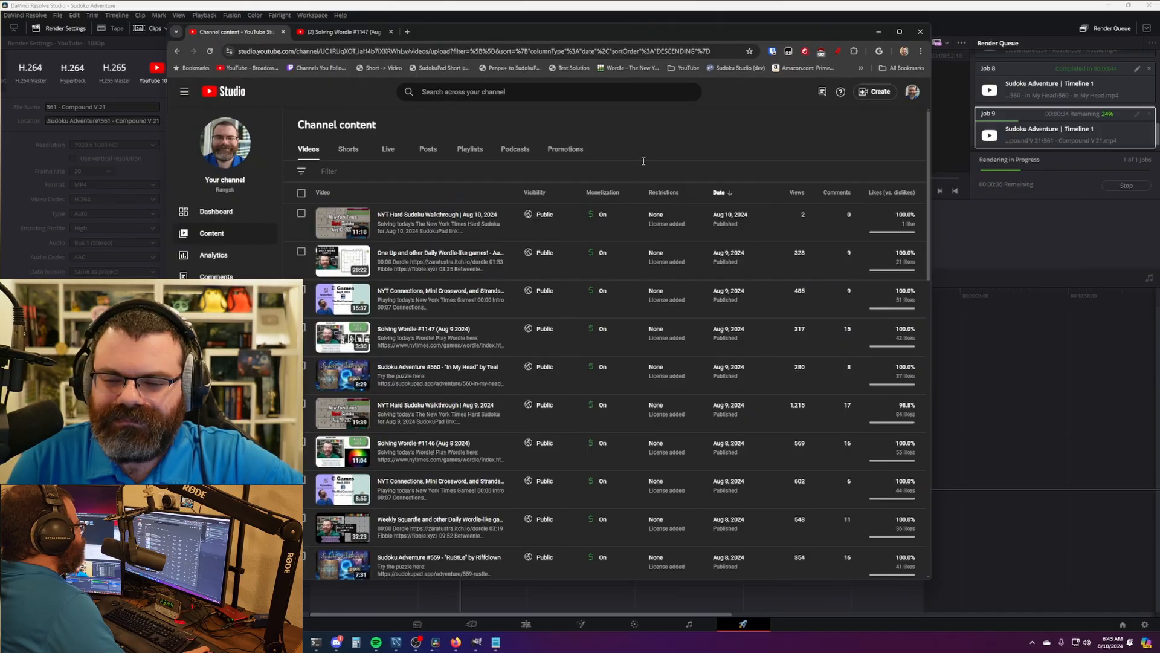
- Start a new video upload and bring the rendered video file over the upload area
left_click(876, 91)
left_click(871, 111)
left_click_drag(769, 34, 792, 27)
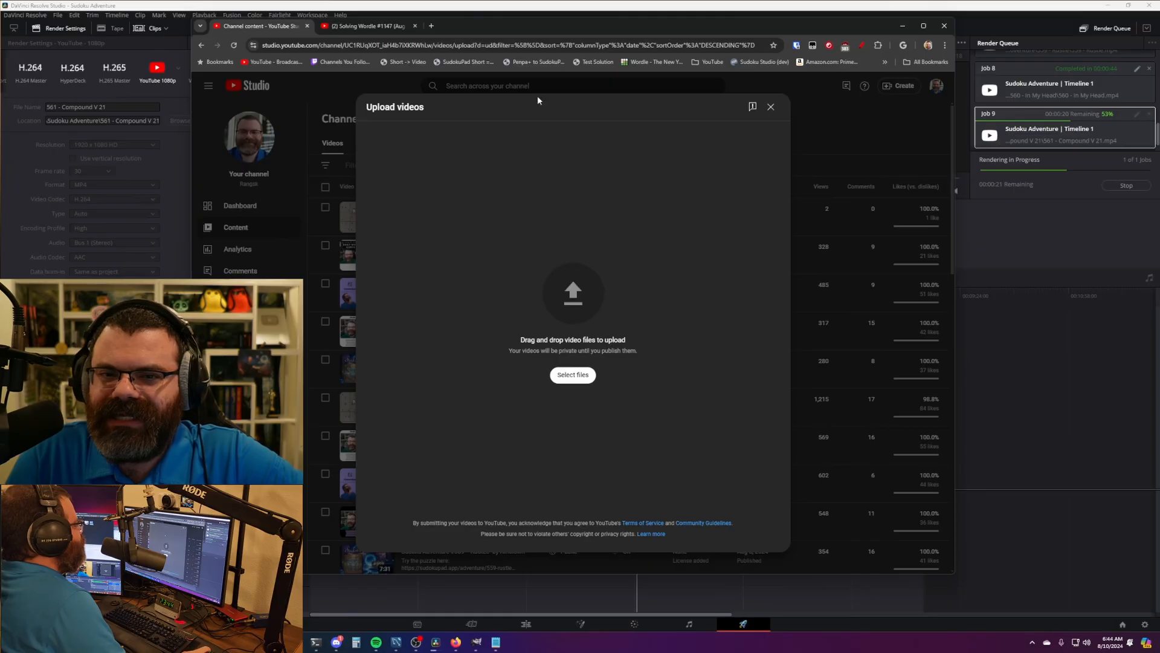
left_click_drag(522, 24, 534, 26)
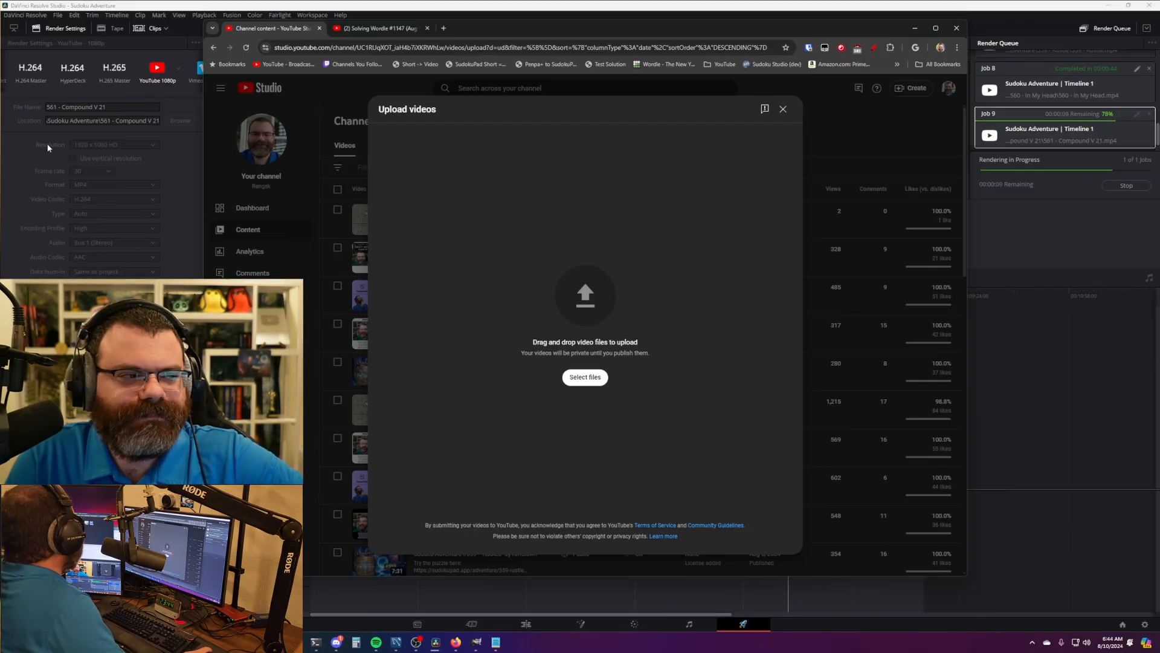
left_click(522, 221)
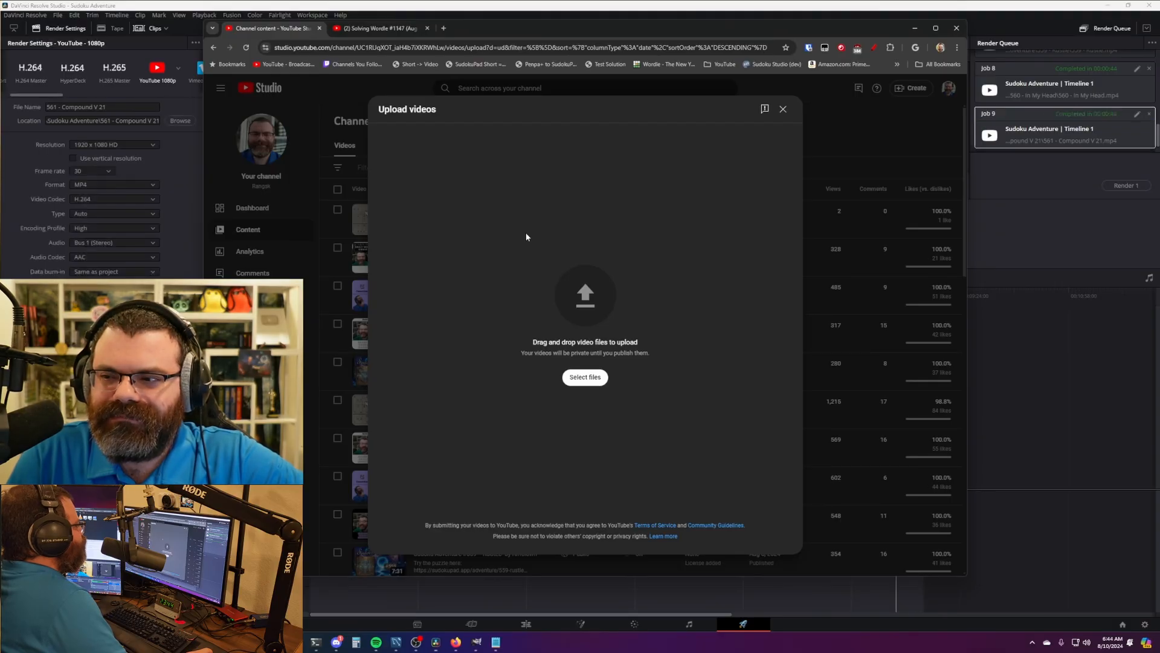
left_click_drag(0, 266, 483, 253)
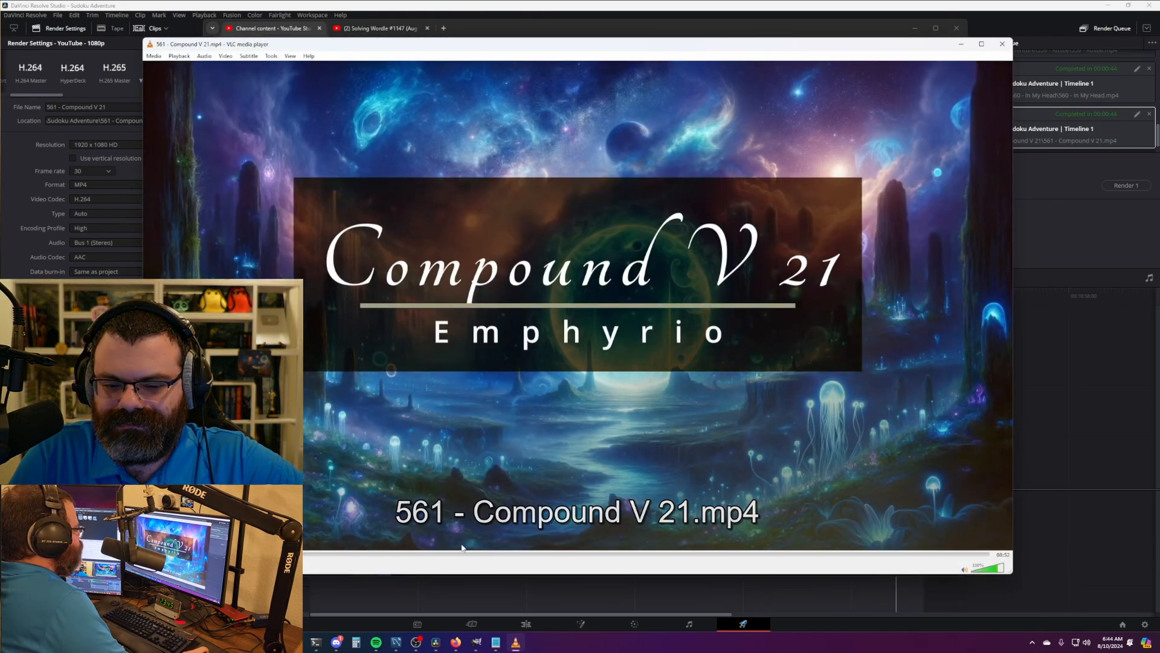
- Scrub 561 - Compound V 21.mp4 in VLC to the solved grid and ending card, then close VLC
left_click(425, 554)
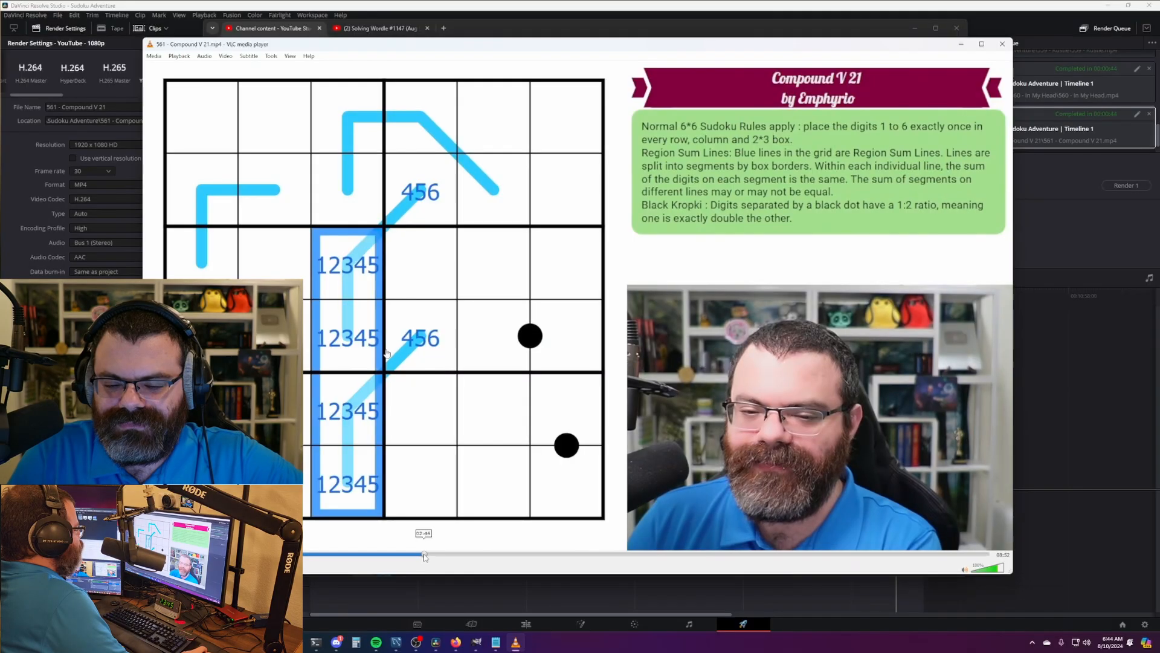
left_click_drag(425, 556, 979, 566)
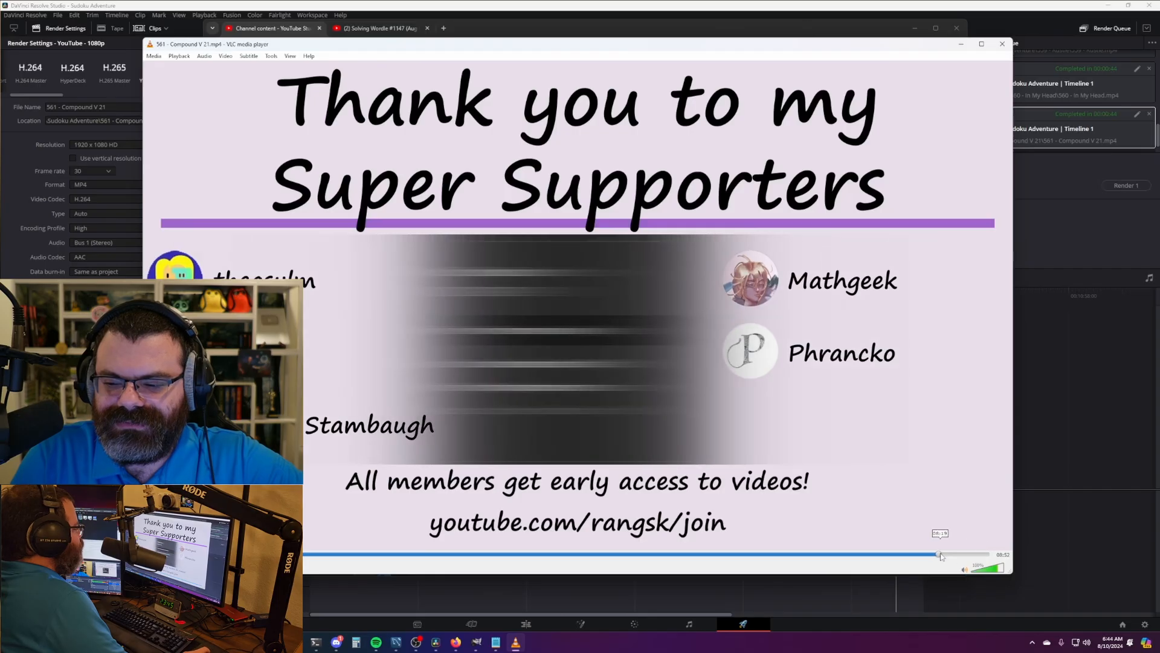
left_click(952, 554)
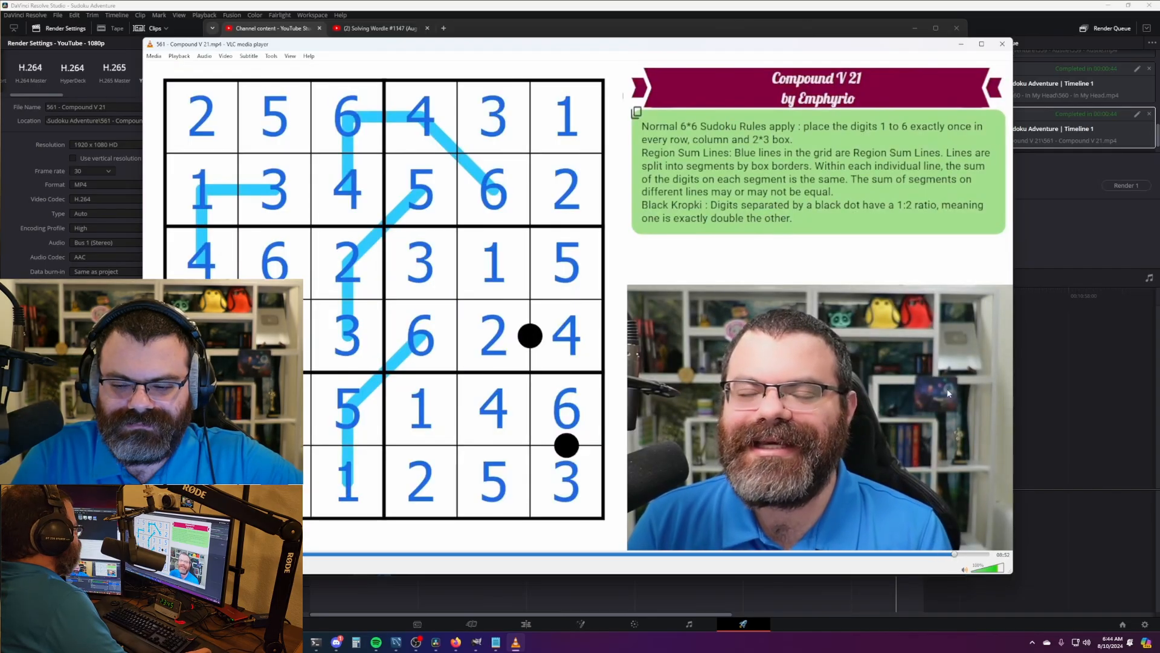
left_click_drag(906, 46, 881, 53)
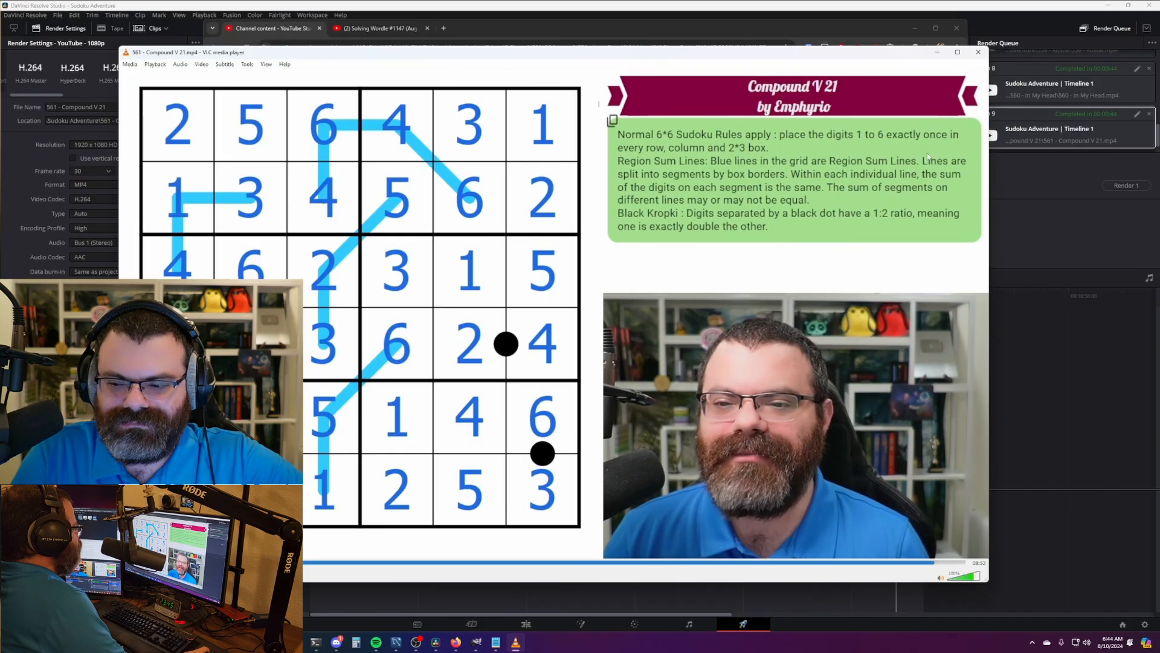
left_click(978, 52)
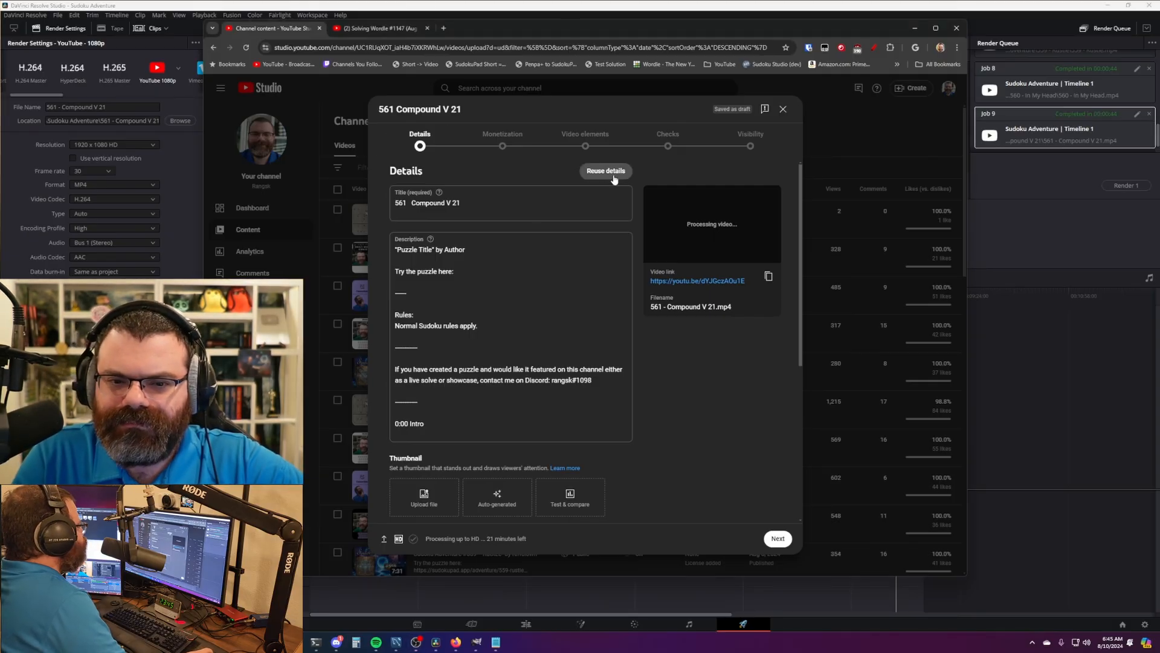
- Turn monetization on and submit a 'None of the above' ad suitability rating
left_click(502, 142)
left_click(469, 240)
left_click(416, 239)
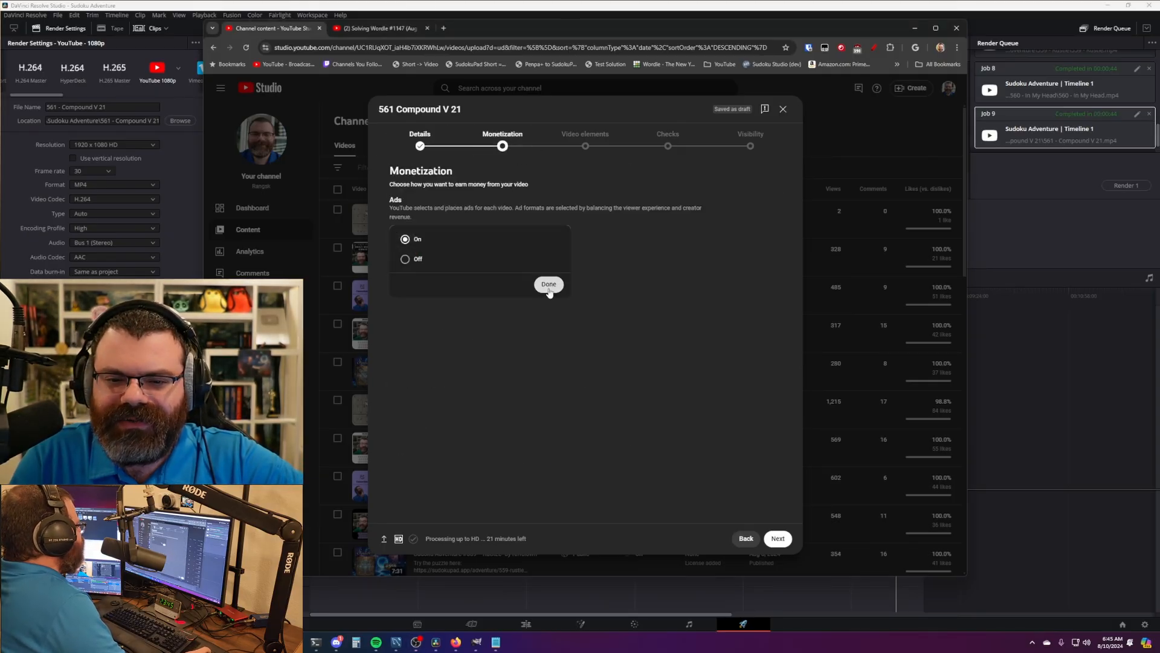
left_click(538, 288)
left_click(548, 148)
scroll(441, 475, "down", 3)
left_click(433, 504)
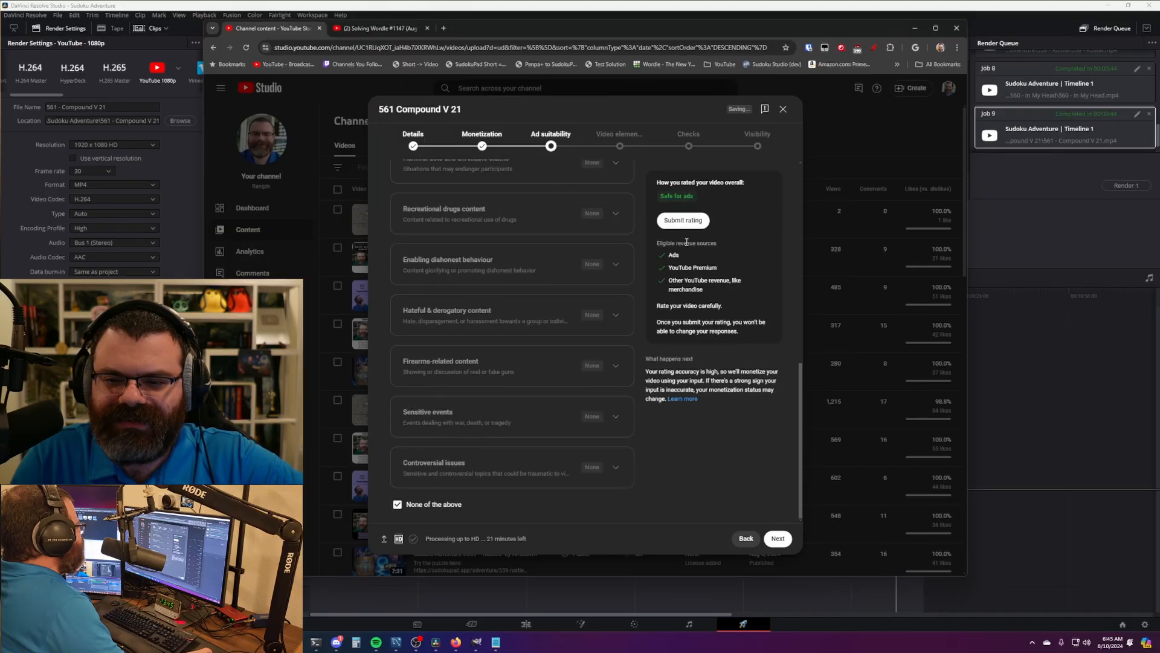
left_click(664, 221)
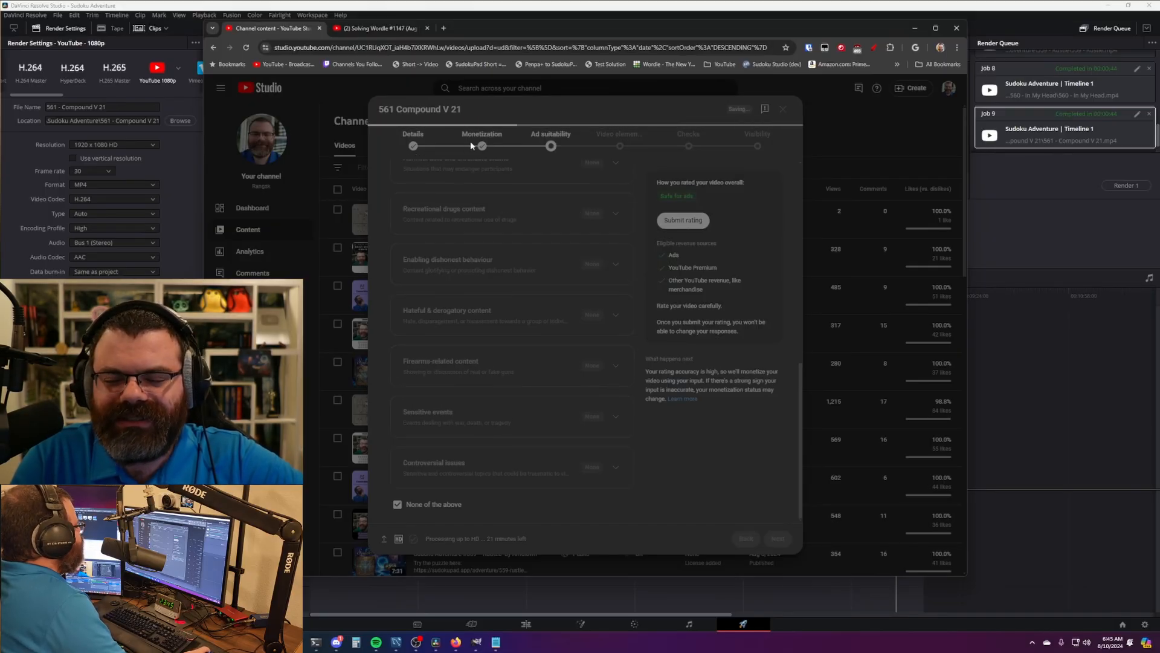
- Reuse the title and description from video #560
left_click(427, 153)
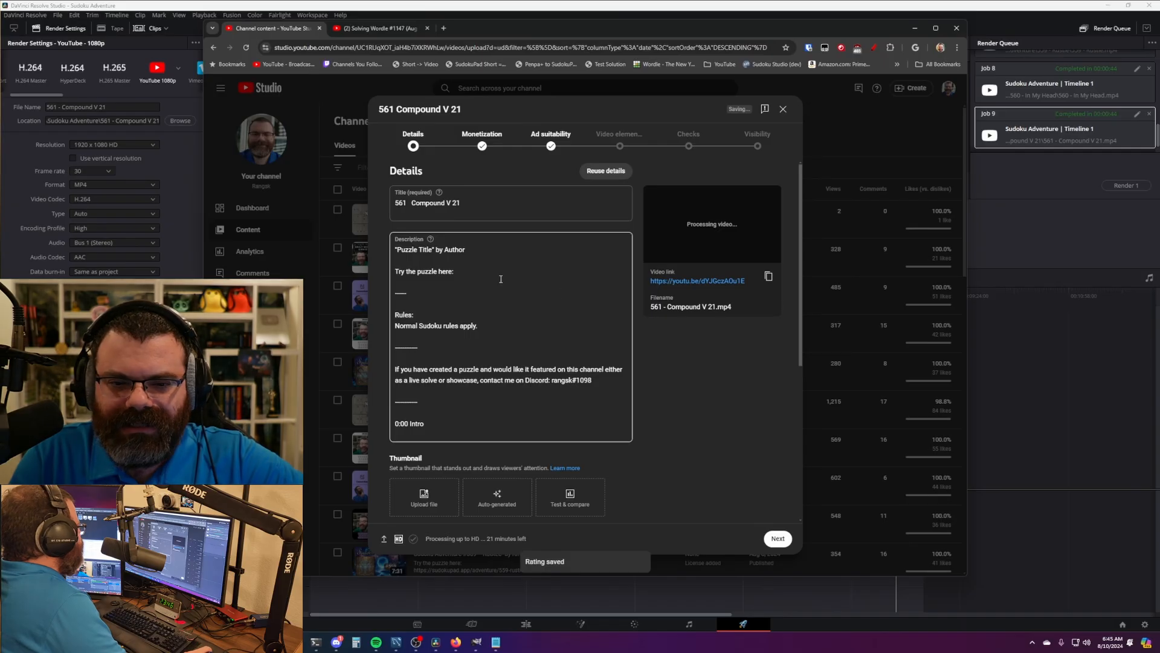
left_click(606, 171)
left_click(496, 350)
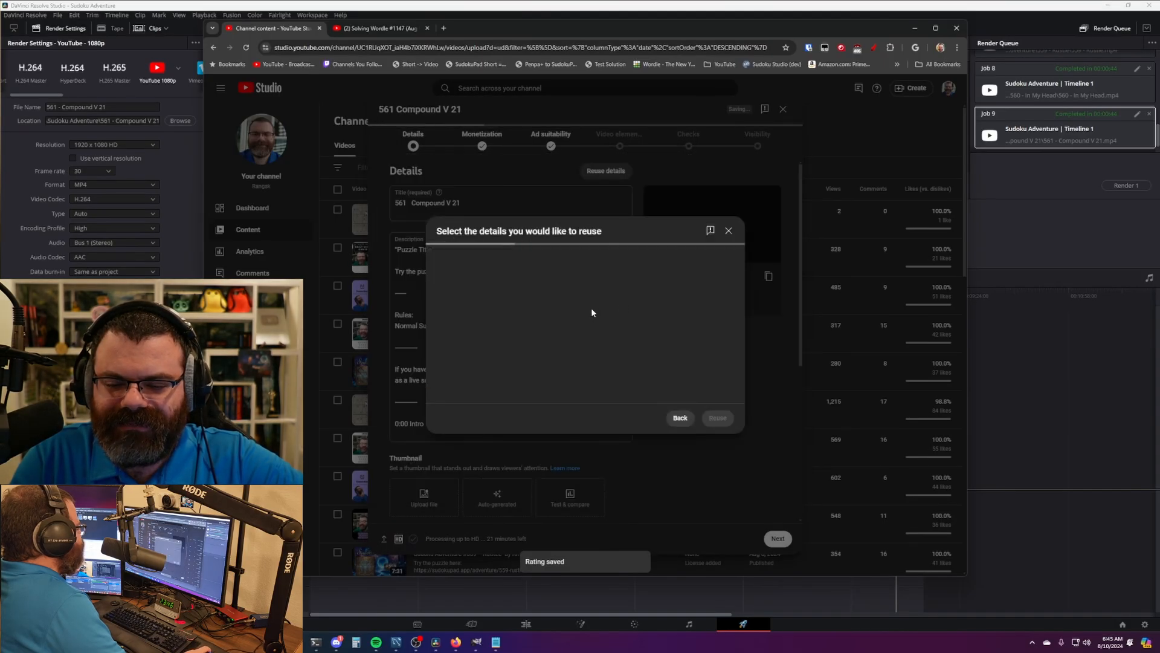
left_click(719, 481)
- Change the title to #561 with puzzle name 'Compound V 21' and author Emphyrio
double_click(469, 203)
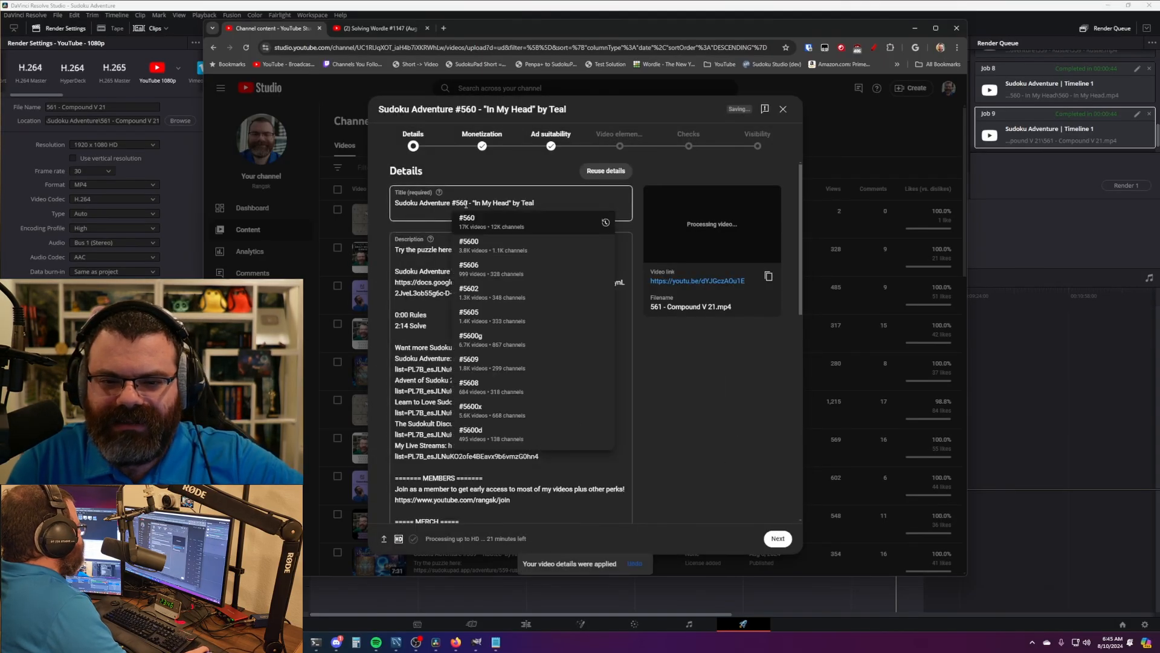
type("561")
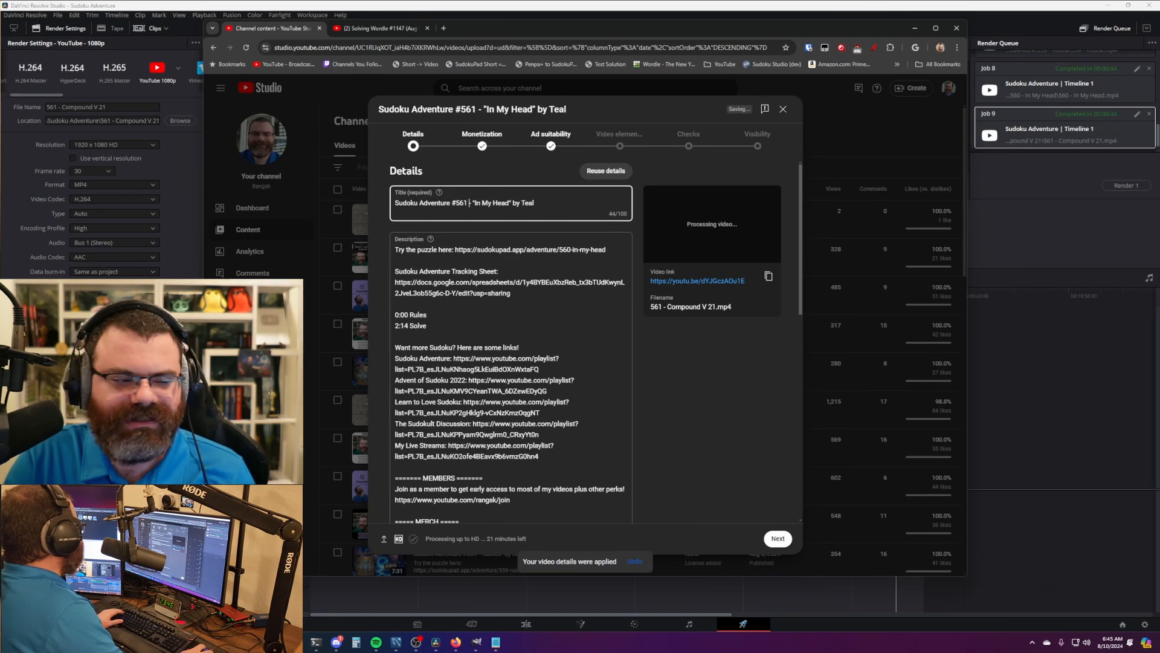
left_click_drag(482, 206, 508, 204)
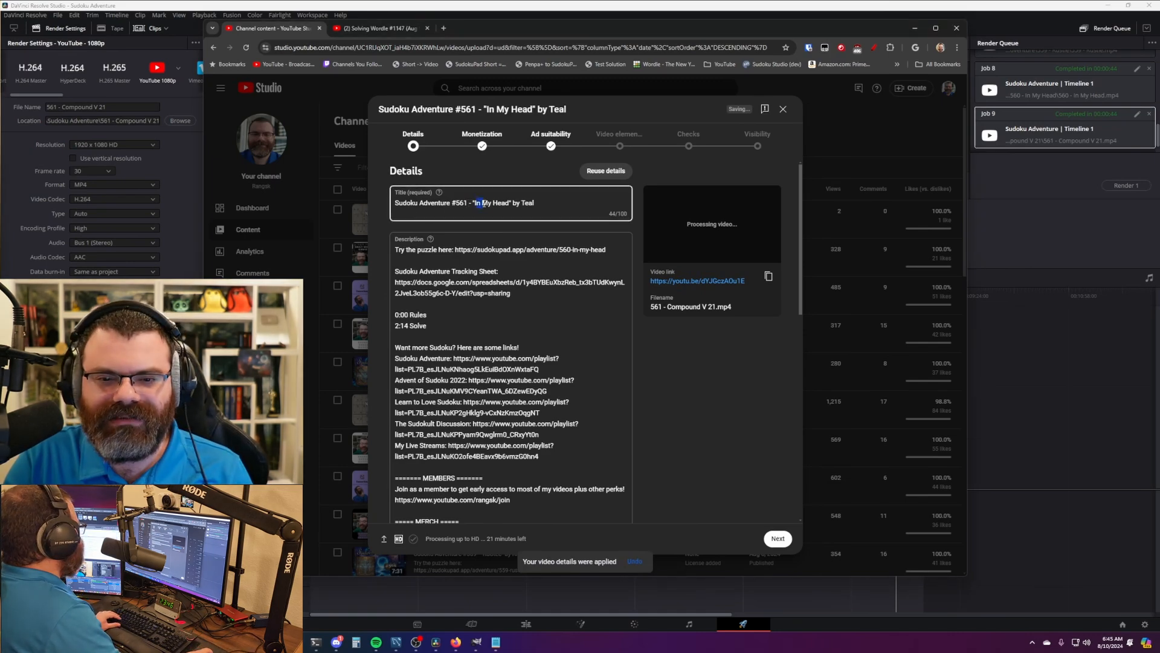
type("Compound V 21")
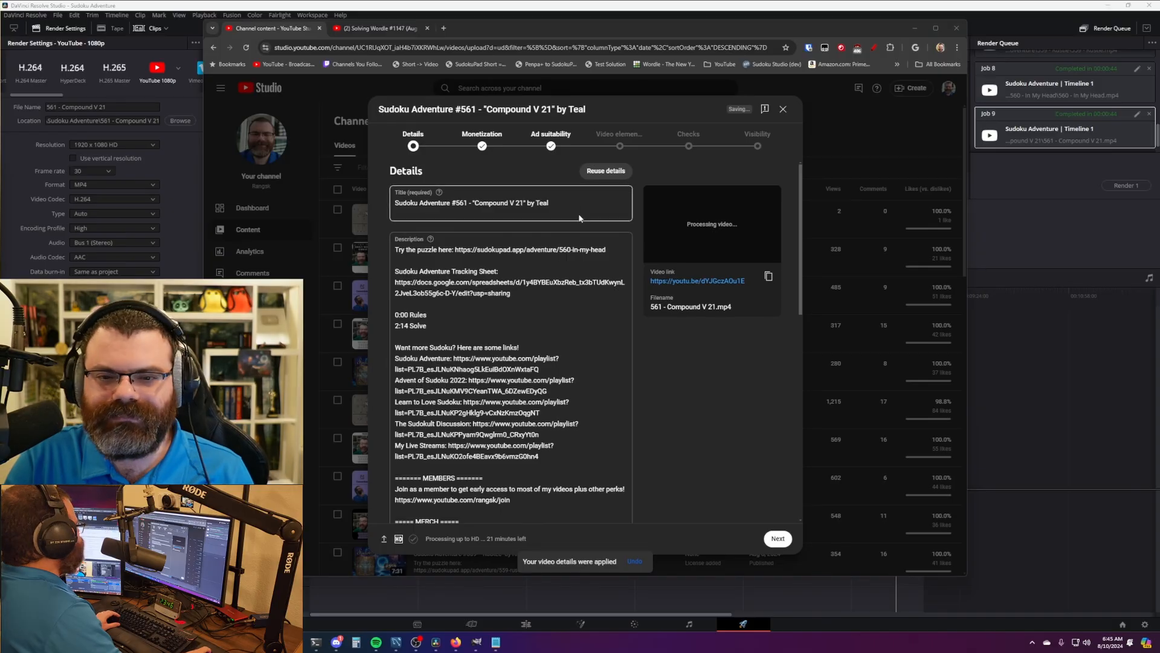
double_click(543, 203)
type("Emphyrio")
- Replace the description's old puzzle link with the sudokupad.app/adventure/561-compound-v21 link
key("alt+Tab")
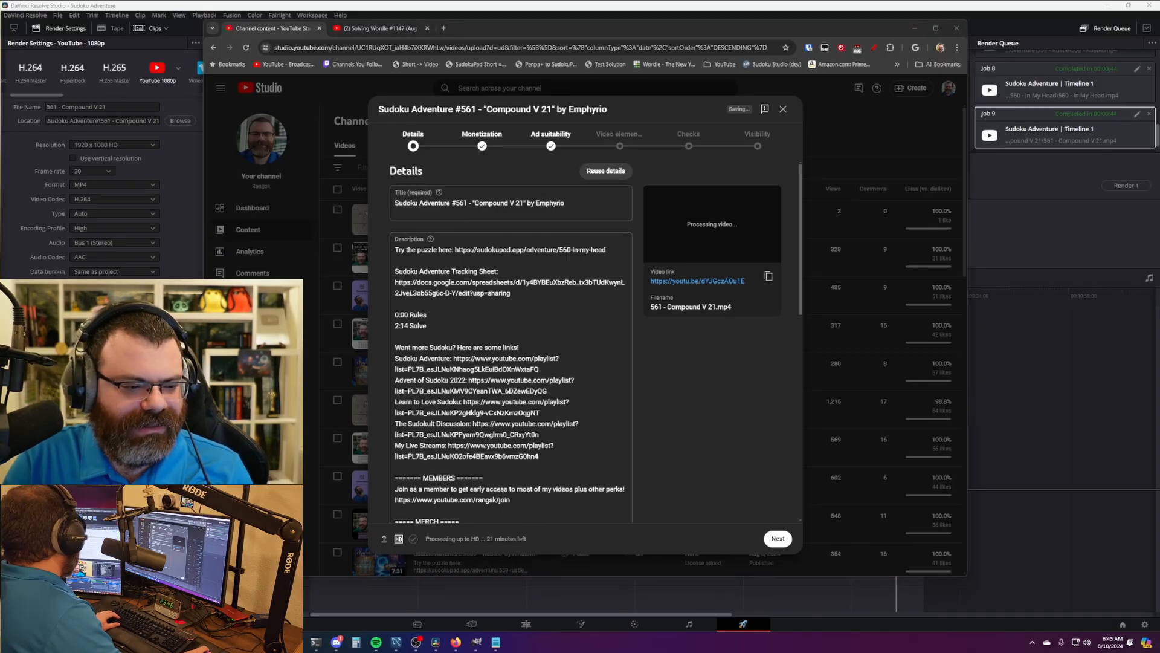
left_click(700, 384)
mouse_move(276, 642)
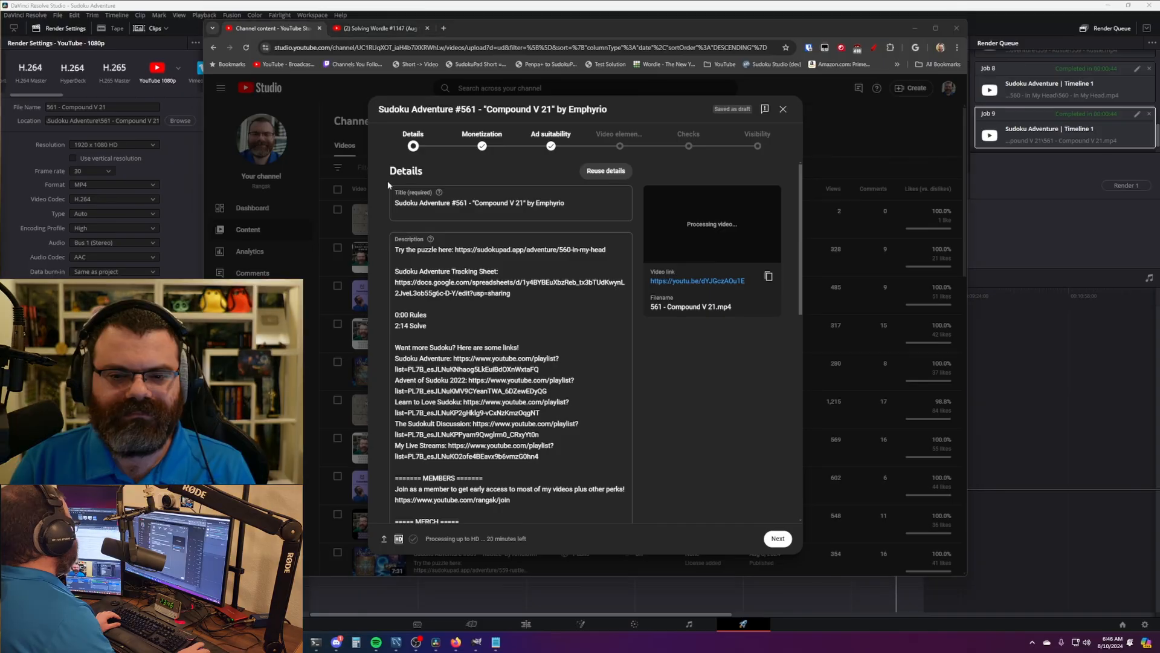
left_click_drag(608, 246, 455, 249)
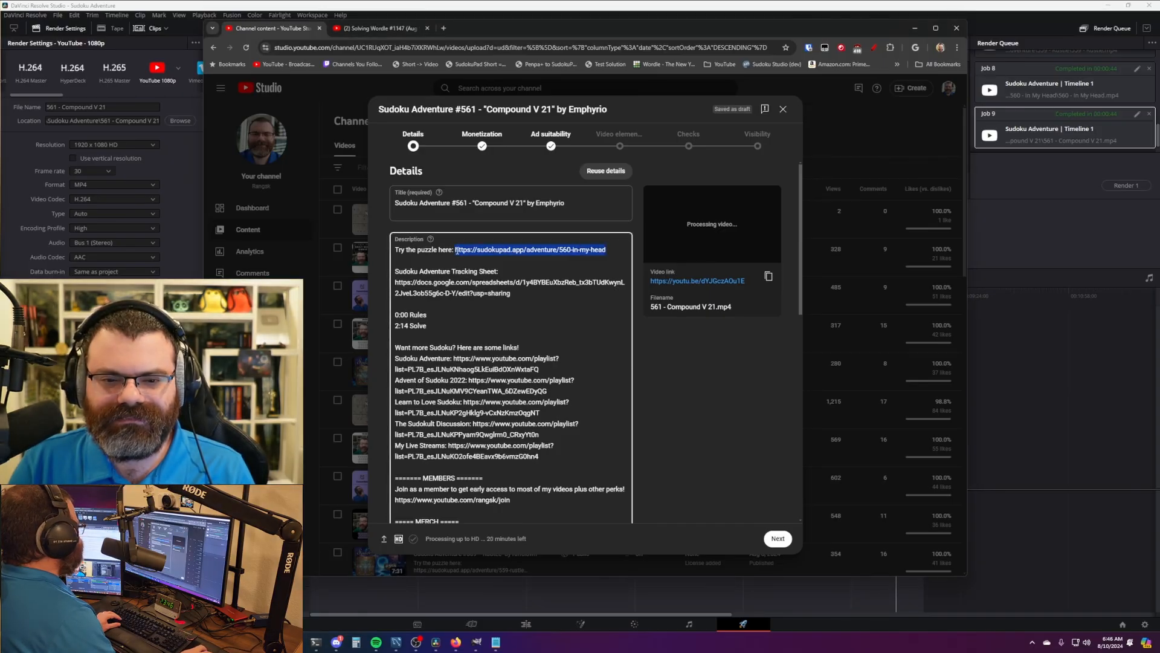
type("https://sudokupad.app/adventure/561-compound-v21")
left_click(763, 360)
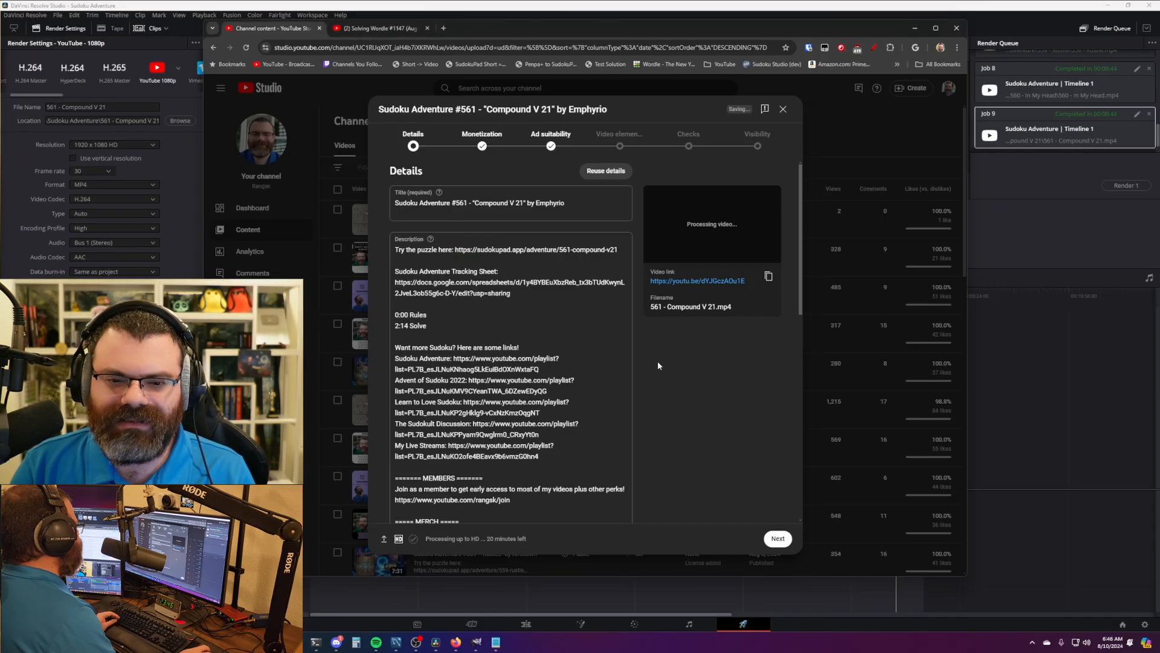
- Locate the 2:14 solve timestamp in the description, then return to DaVinci Resolve
left_click(538, 304)
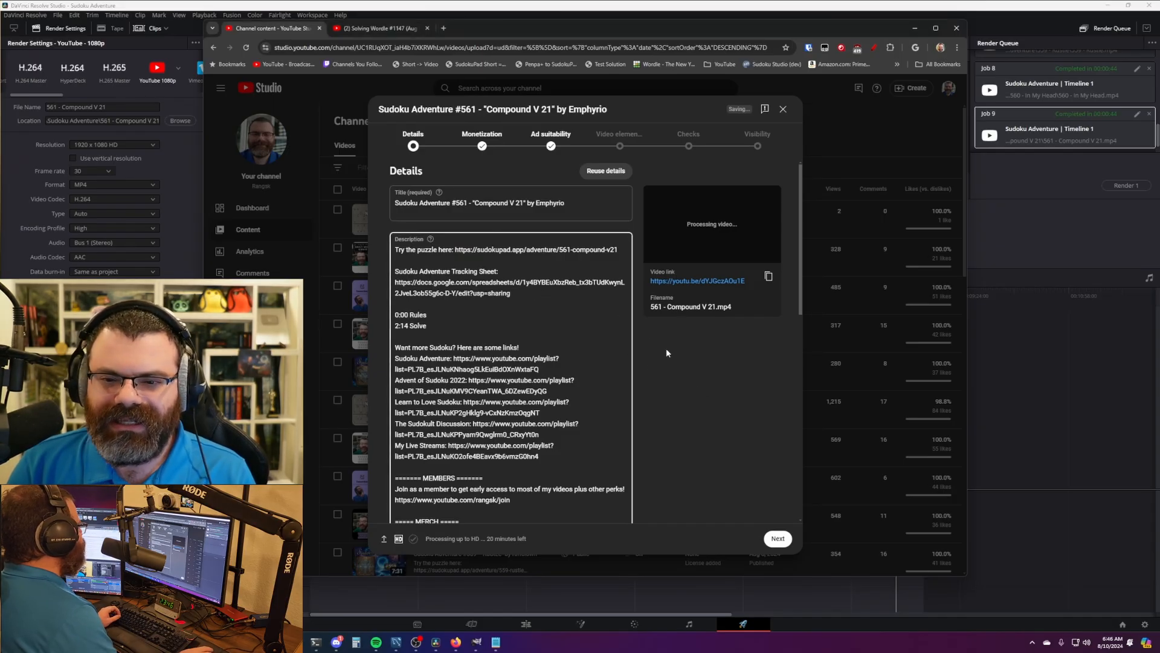
scroll(666, 350, "down", 2)
scroll(666, 349, "up", 2)
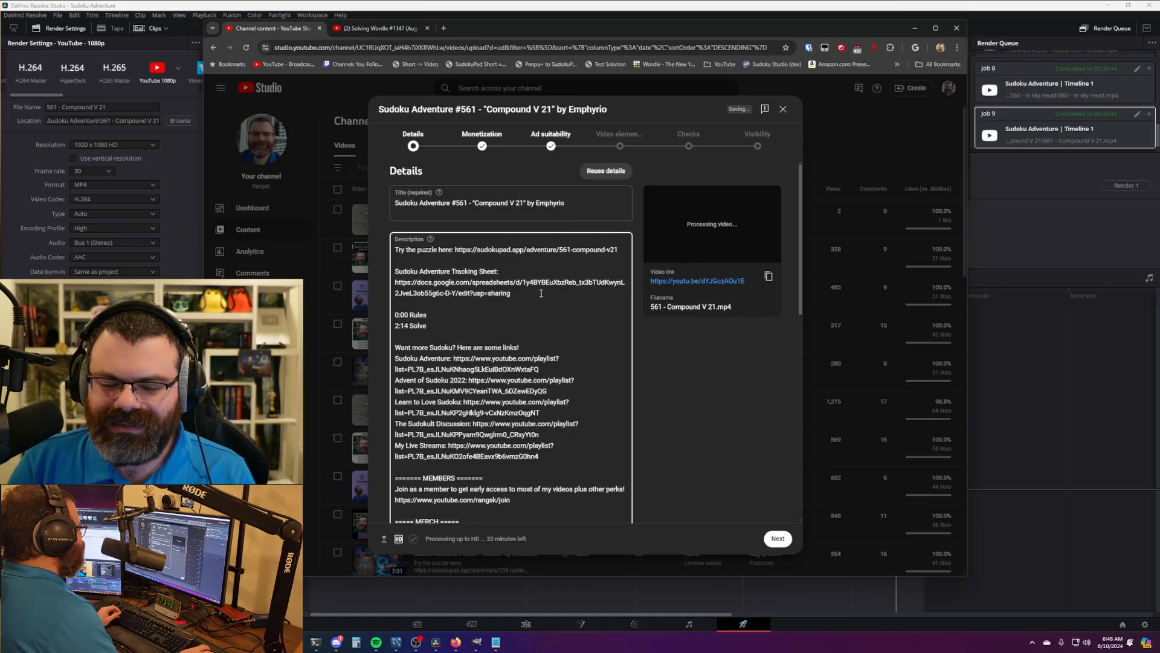
left_click_drag(403, 325, 396, 325)
left_click(466, 314)
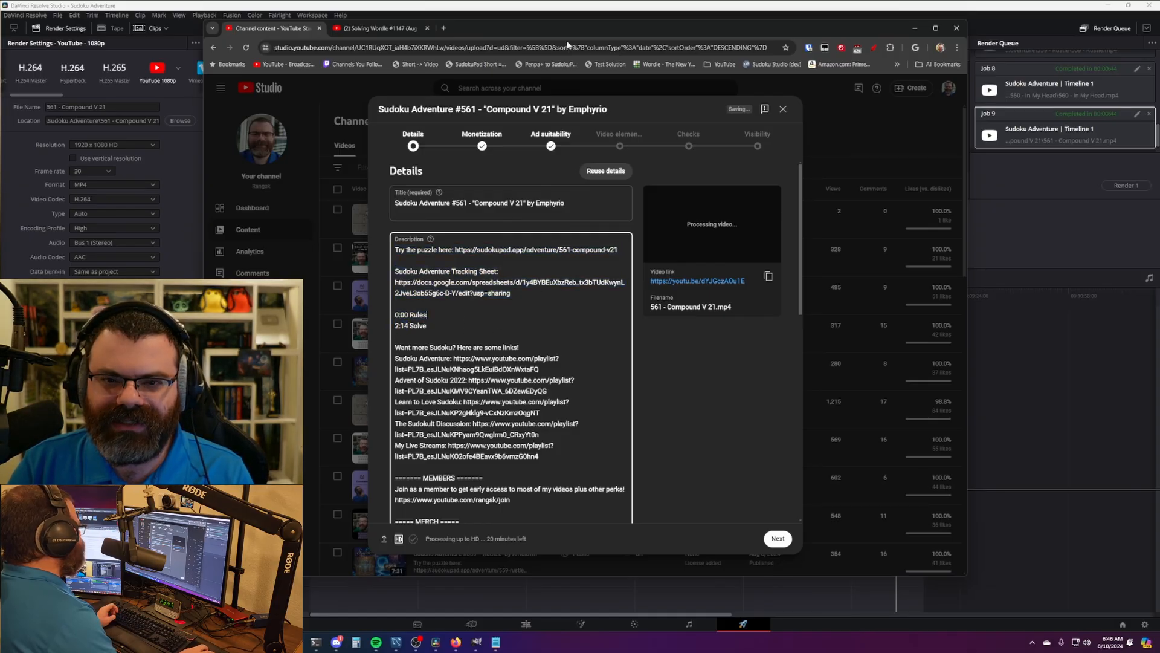
key("alt+Tab")
- Scrub the Edit page timeline to the puzzle's solve moment at about 01:48
left_click(487, 297)
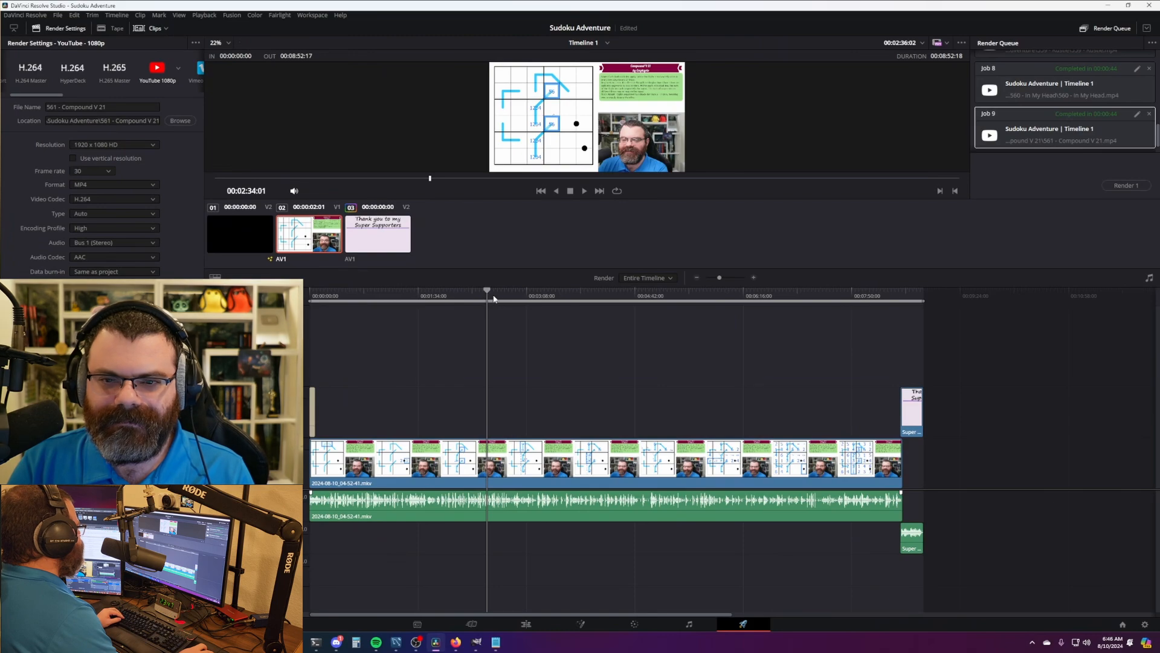
left_click_drag(493, 298, 407, 298)
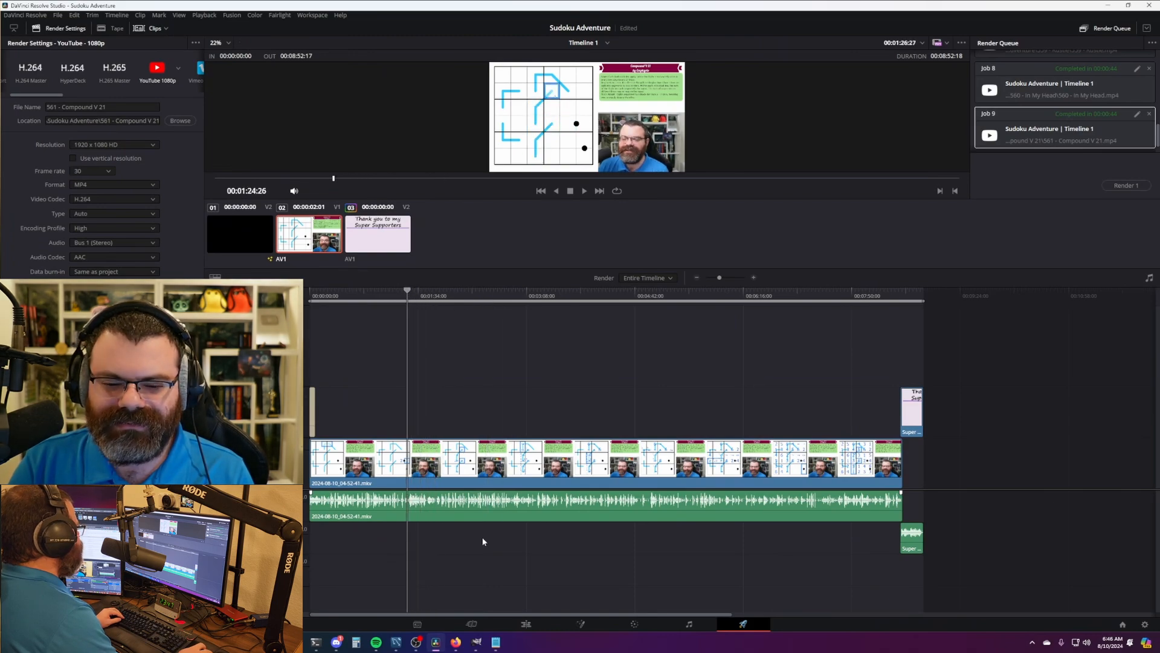
left_click(526, 624)
left_click_drag(818, 341, 540, 342)
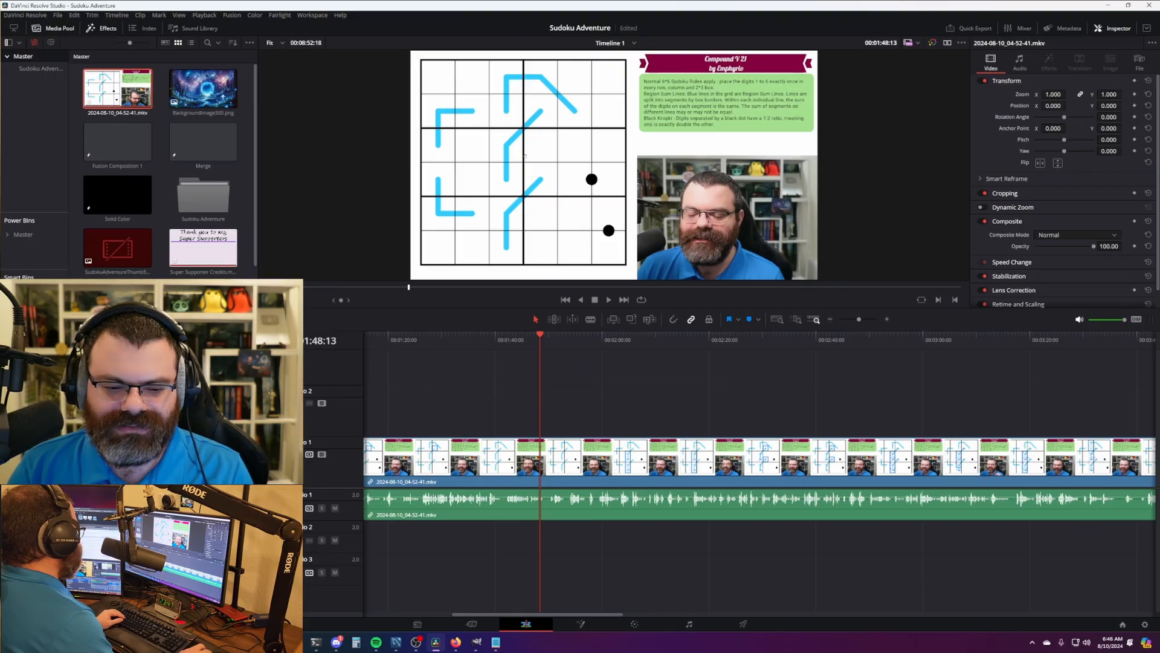
left_click(276, 642)
- Change the description's solve timestamp from 2:14 to 1:49 and scroll to check the thumbnail
left_click(304, 614)
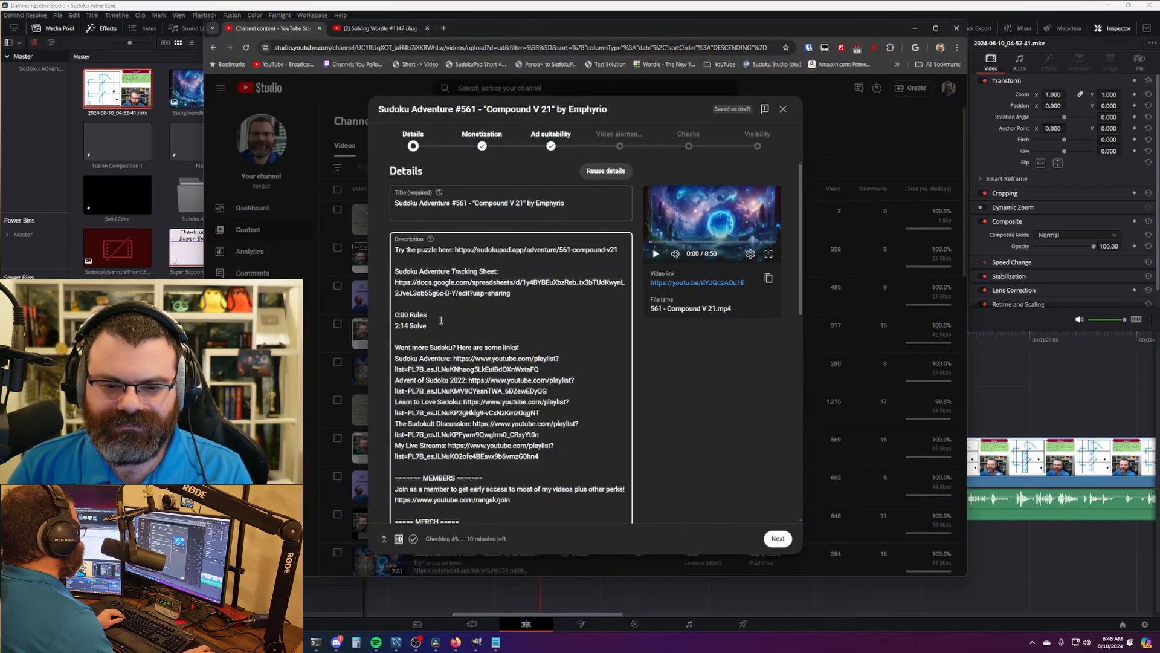
key("Delete")
type("1")
key("Right")
key("Delete")
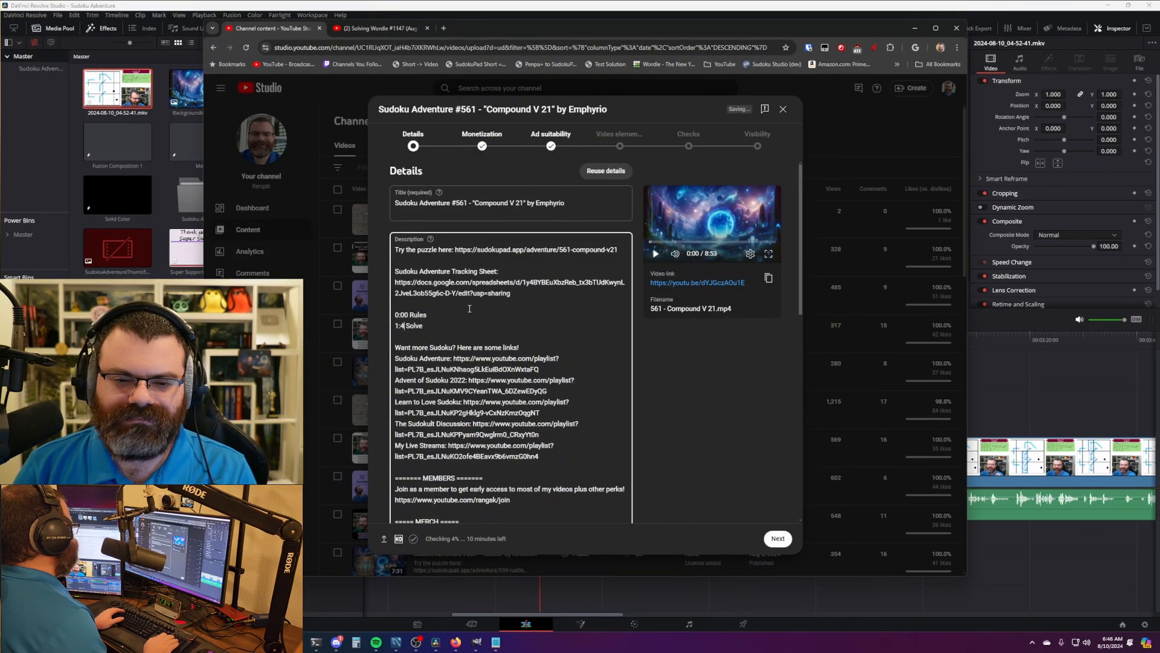
scroll(701, 385, "down", 3)
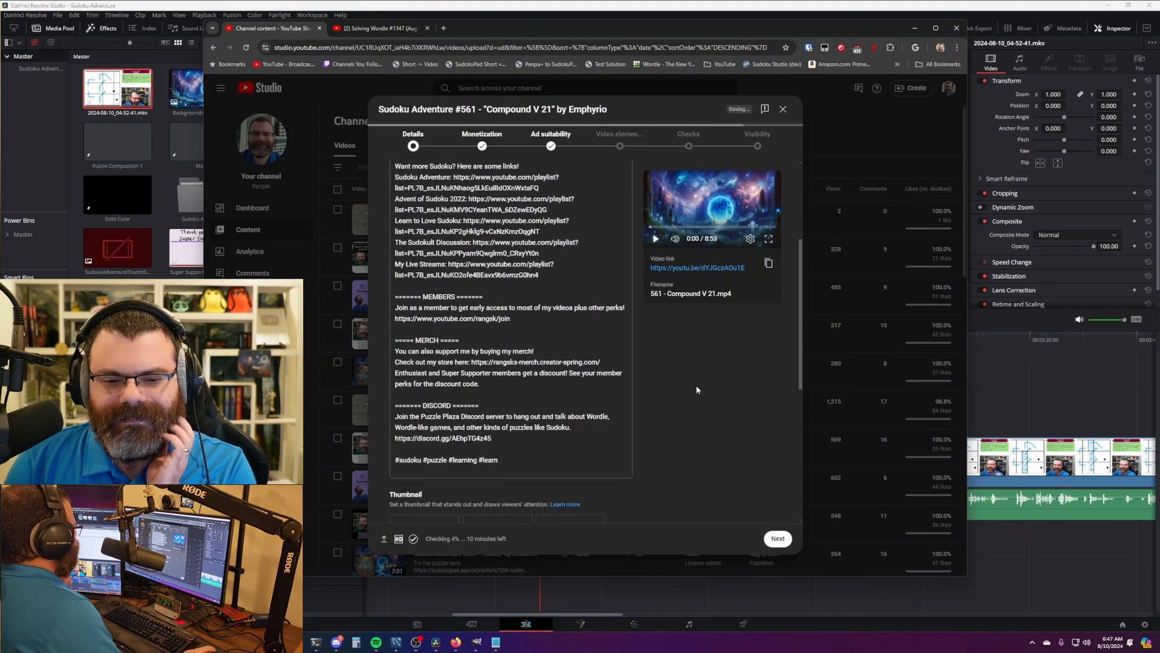
scroll(698, 381, "down", 4)
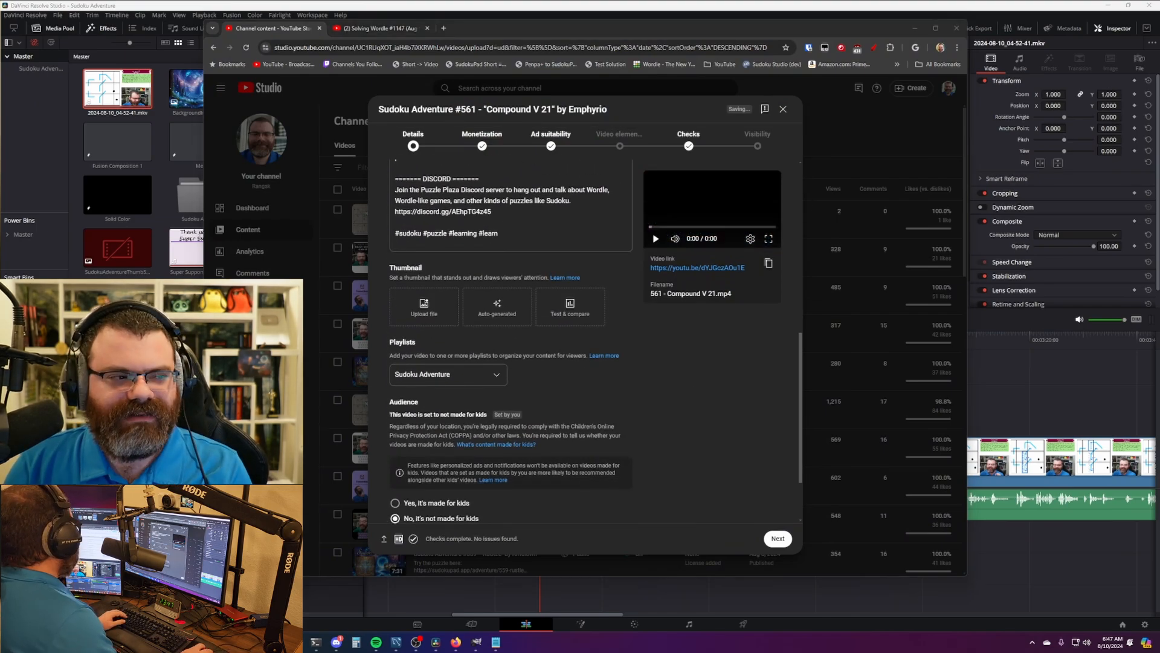
scroll(690, 382, "up", 7)
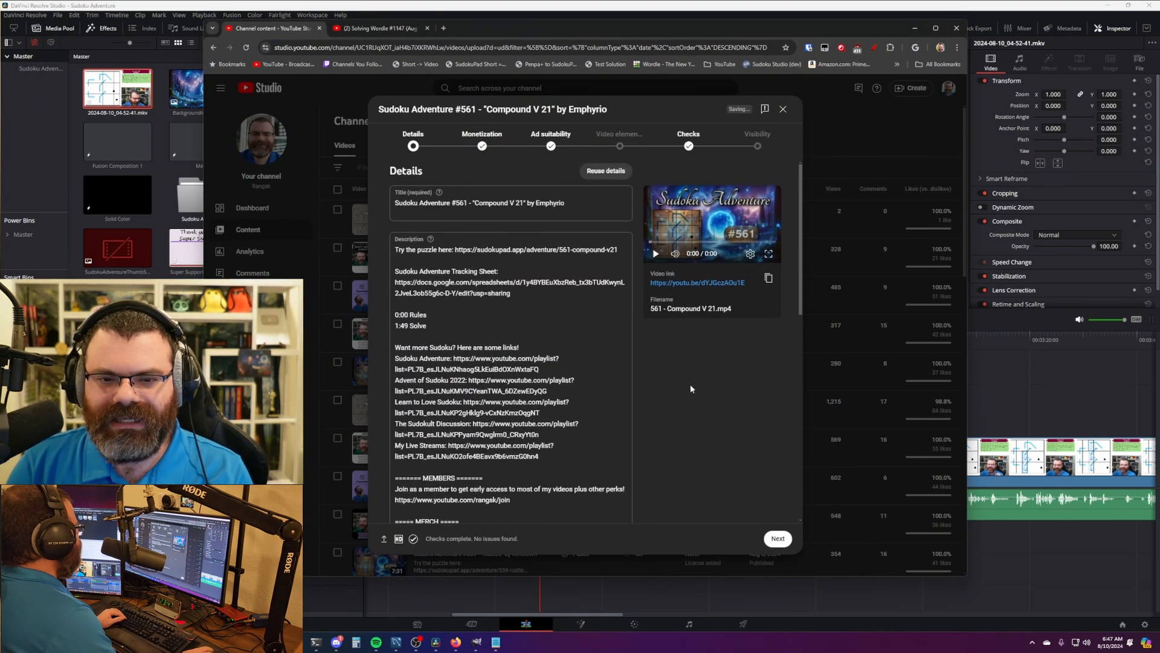
scroll(690, 383, "down", 4)
scroll(688, 385, "up", 4)
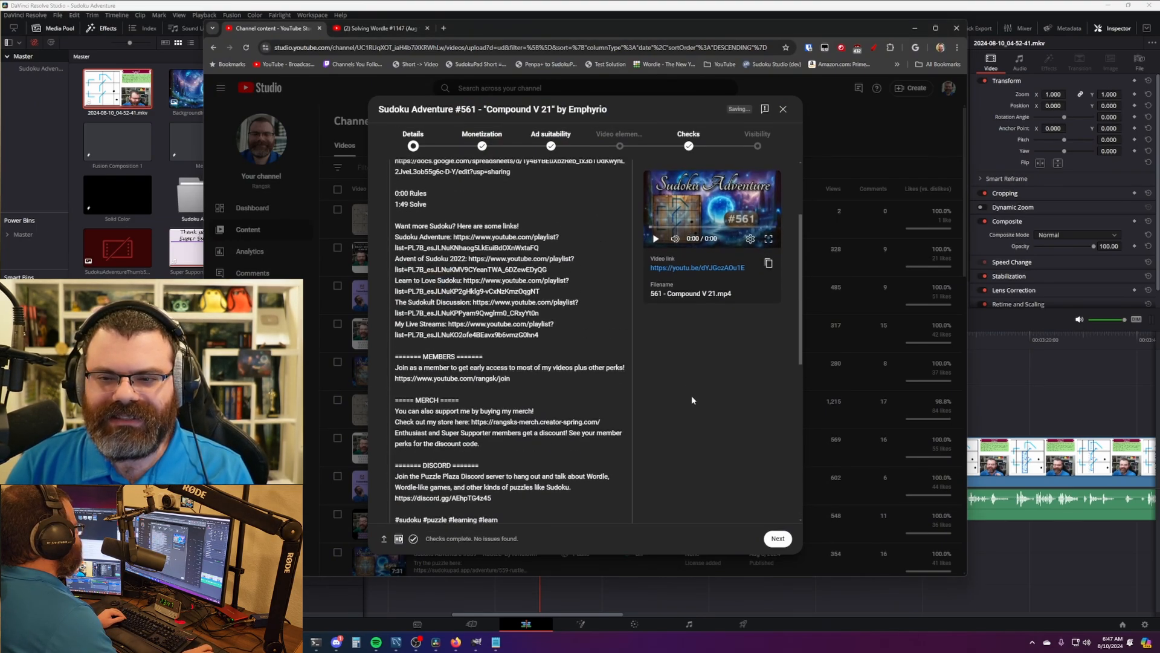
- Advance the upload to the Visibility step and set the system time zone to UTC-07:00 Mountain Time
left_click(759, 146)
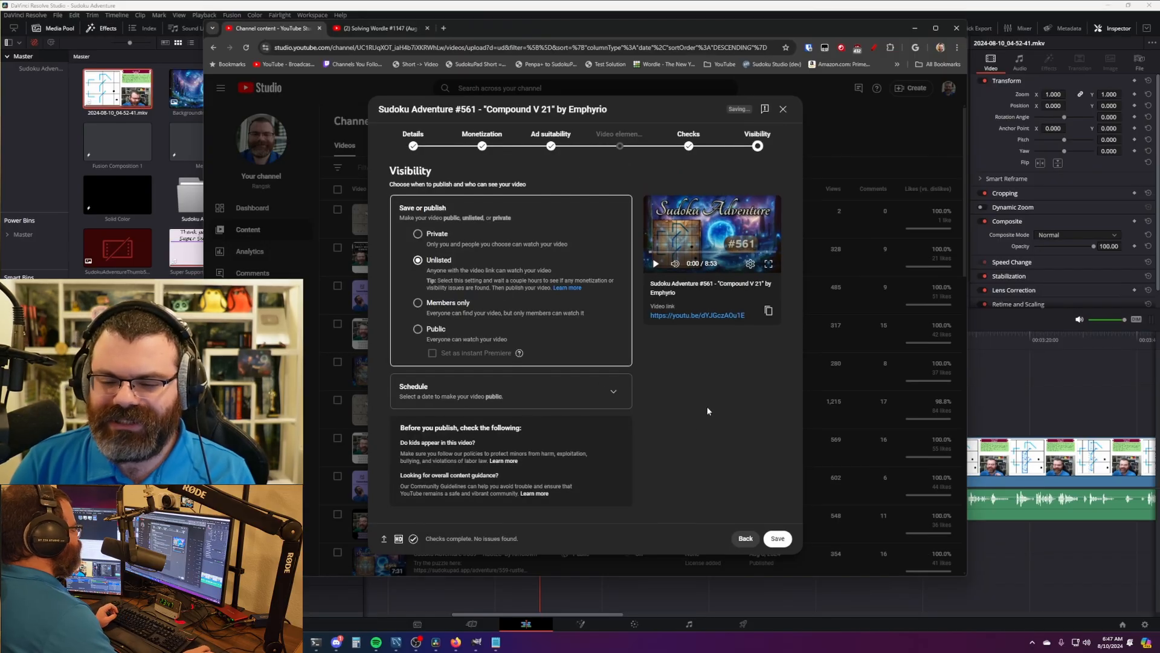
right_click(1112, 643)
left_click(1075, 599)
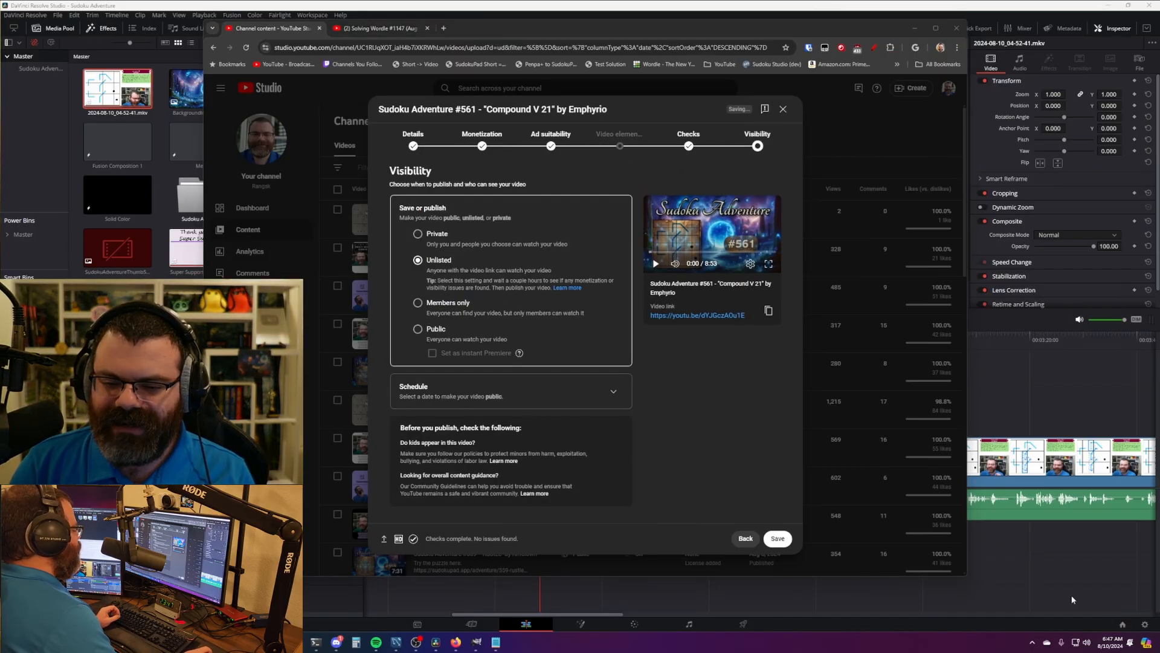
left_click(493, 326)
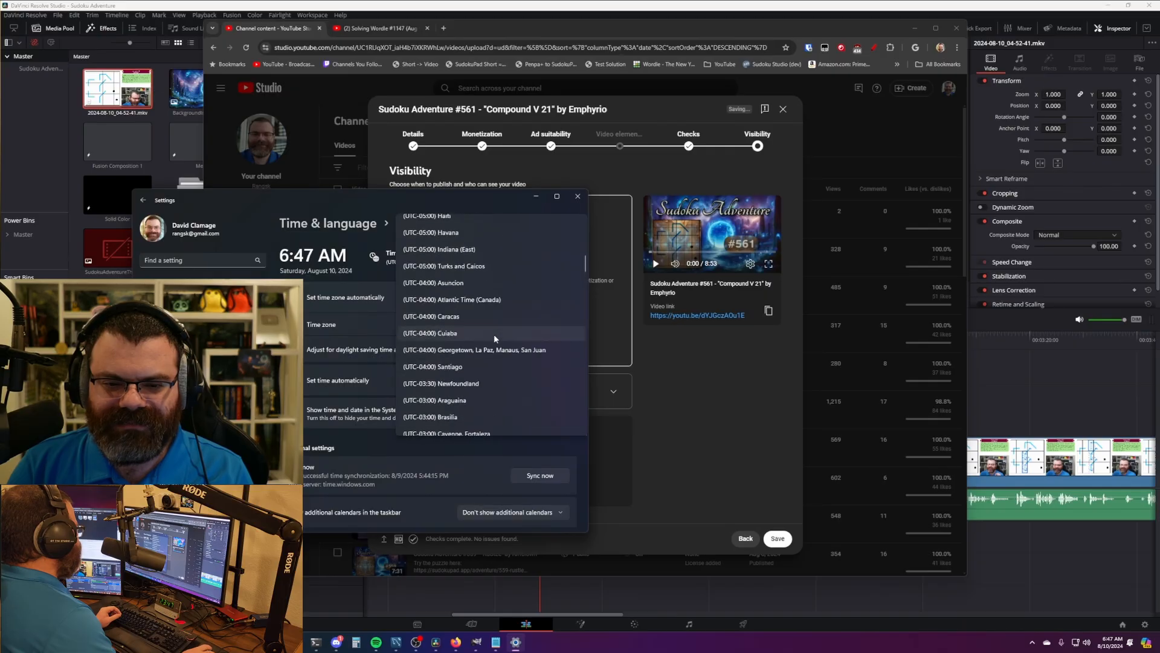
scroll(494, 334, "up", 5)
left_click(494, 336)
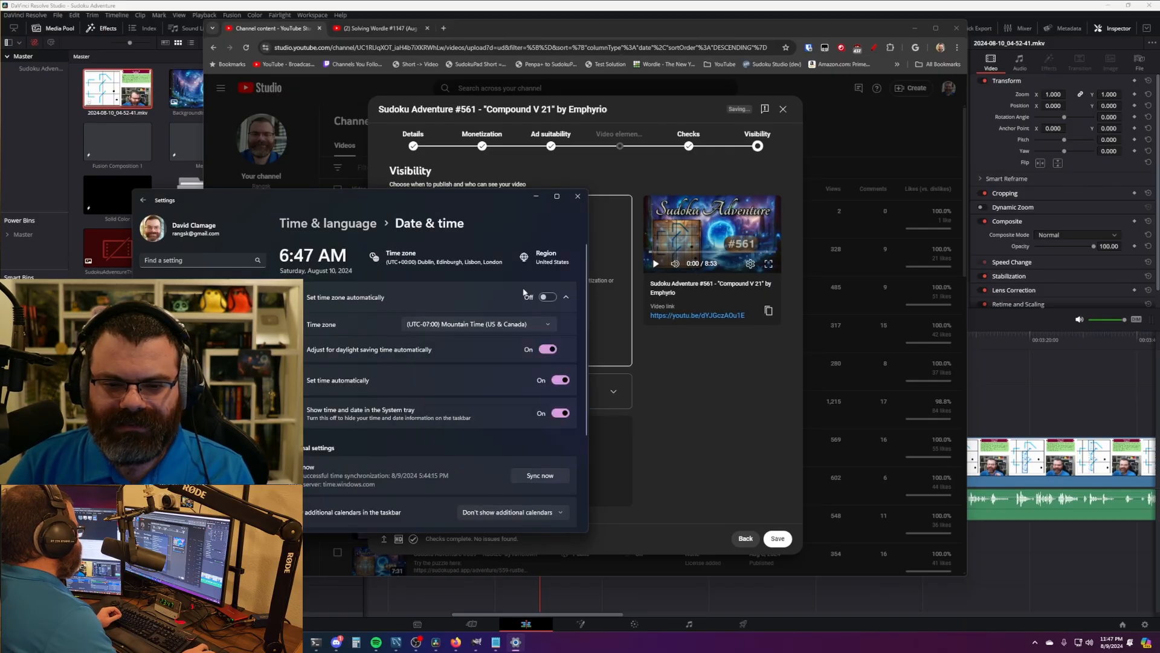
left_click(578, 196)
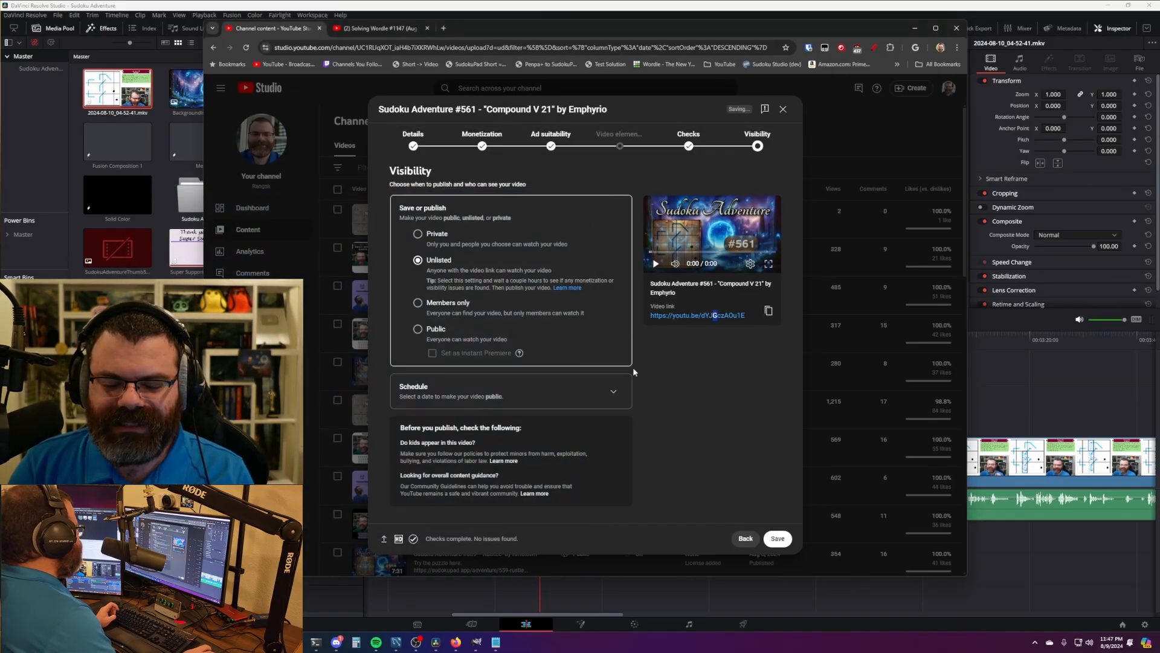
- Expand the scheduling options and set the publish time zone to Denver
left_click(614, 391)
left_click(454, 313)
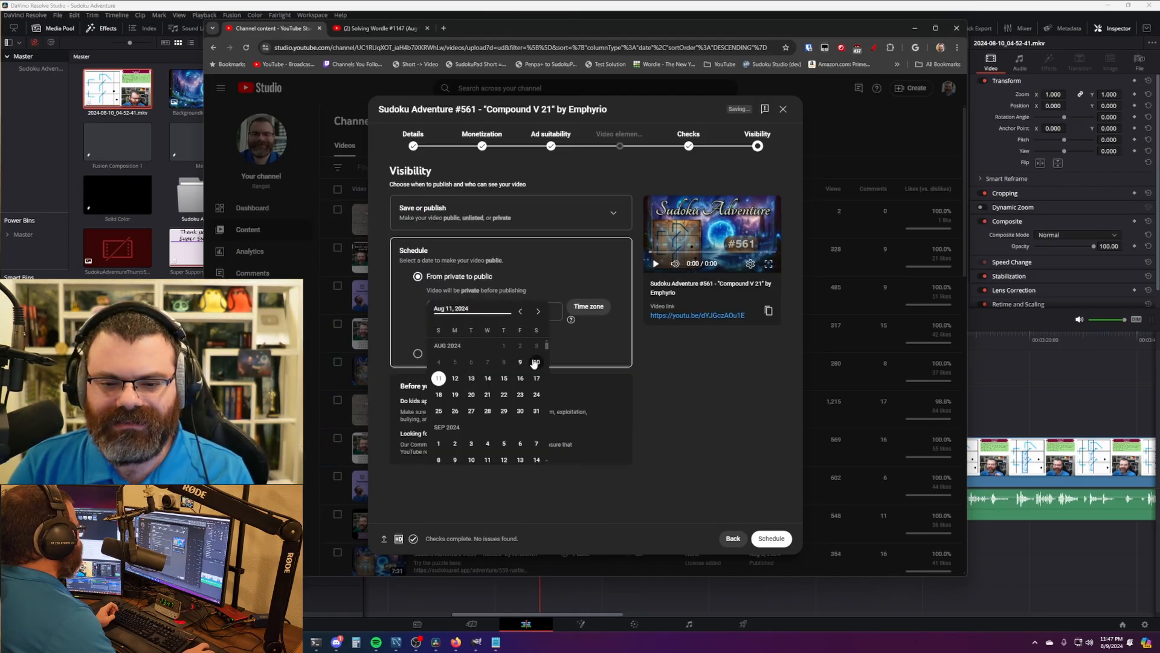
left_click(607, 374)
left_click(586, 306)
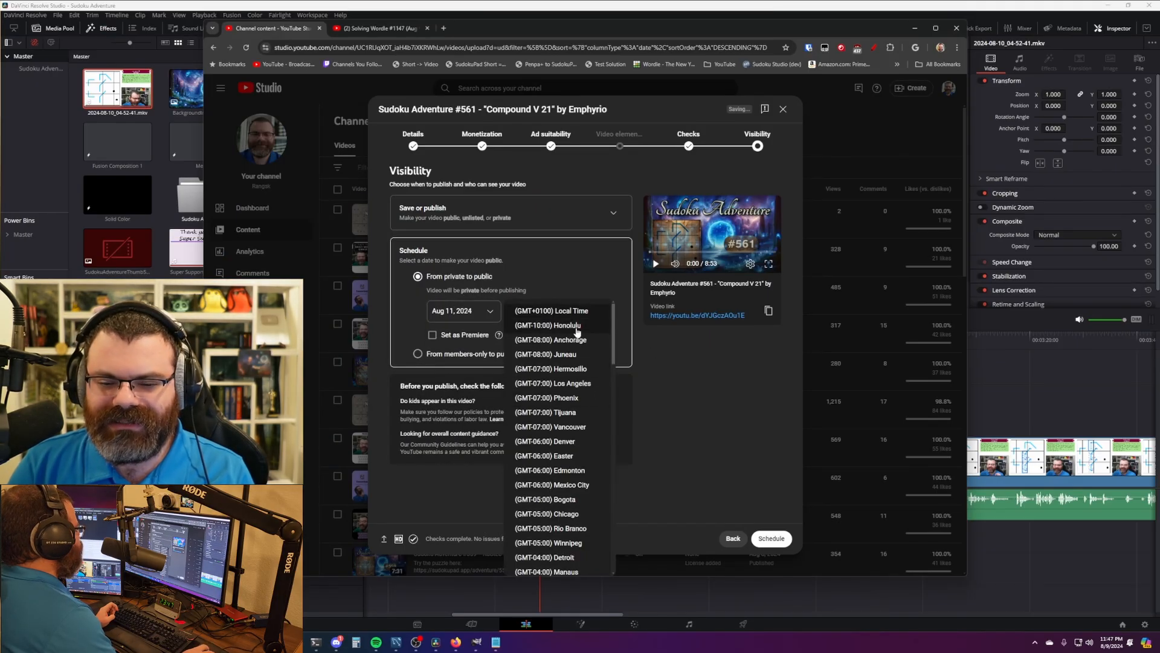
left_click(571, 399)
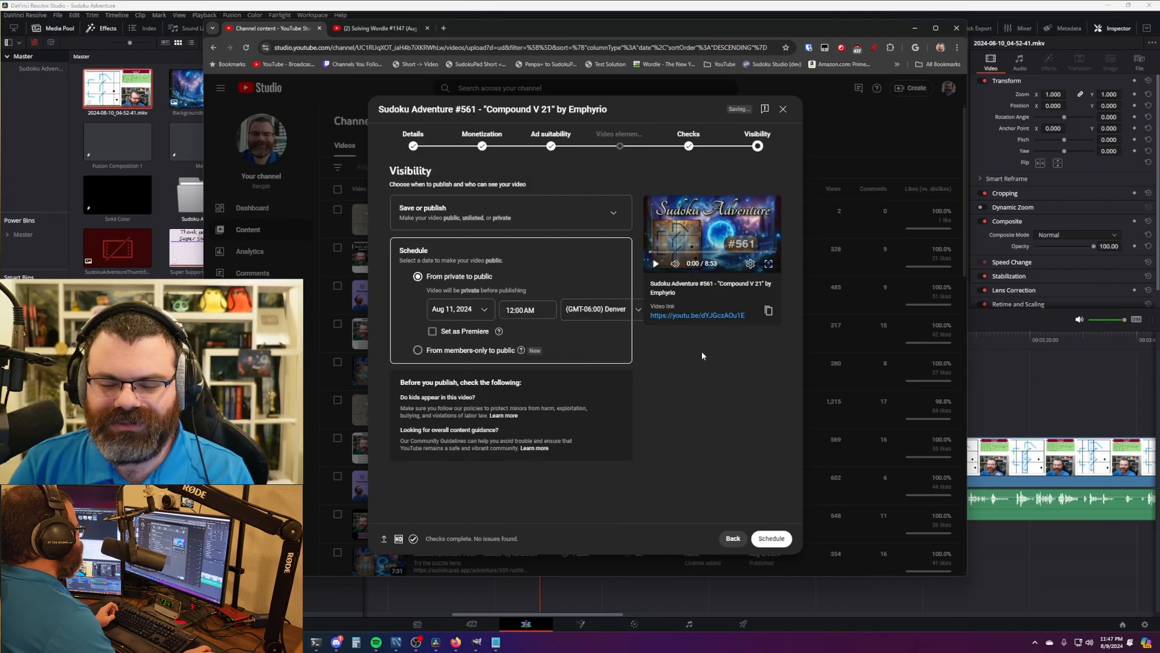
- Schedule the video to go public on August 10, 2024 at 9:00 AM
left_click(465, 313)
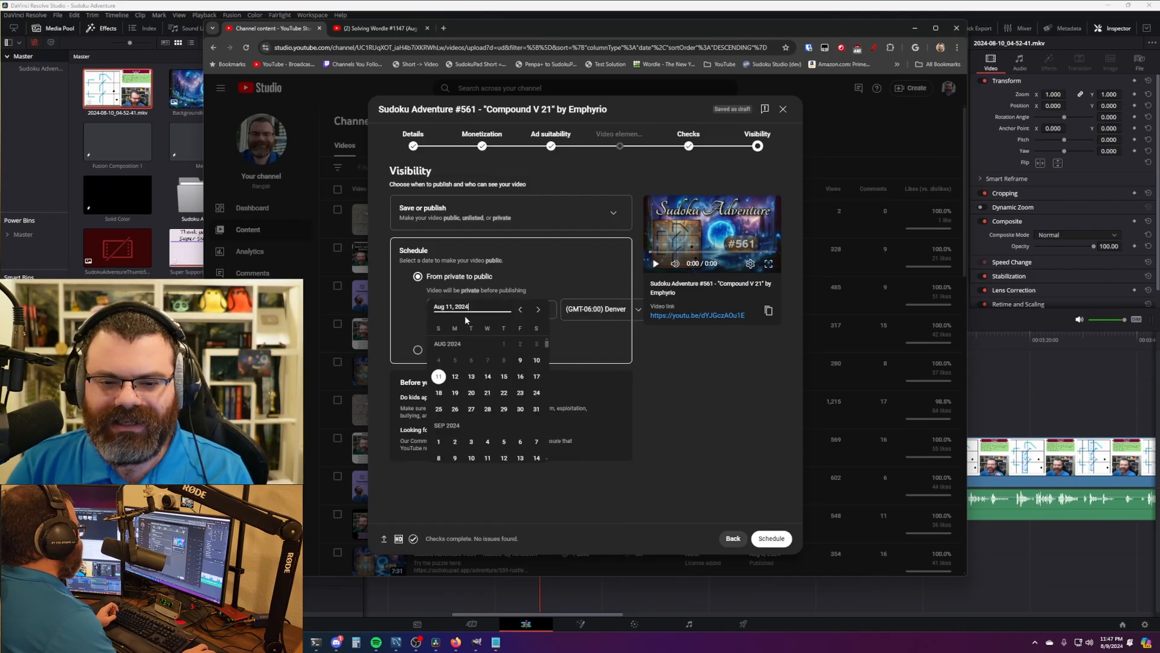
left_click(521, 361)
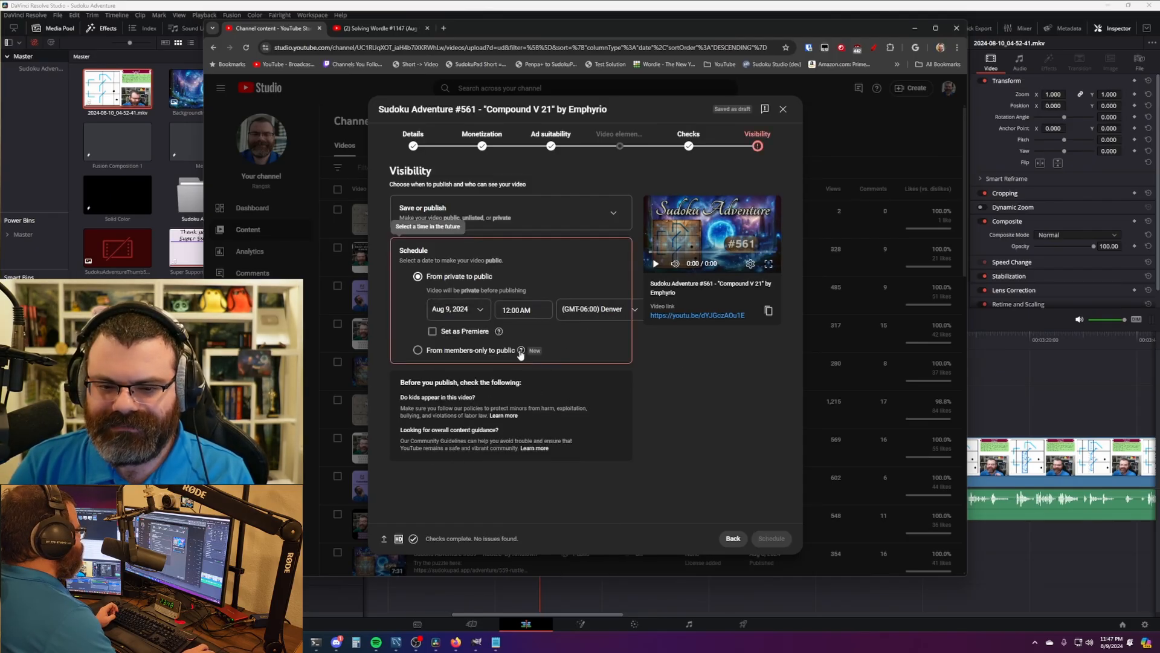
left_click(524, 310)
left_click(472, 308)
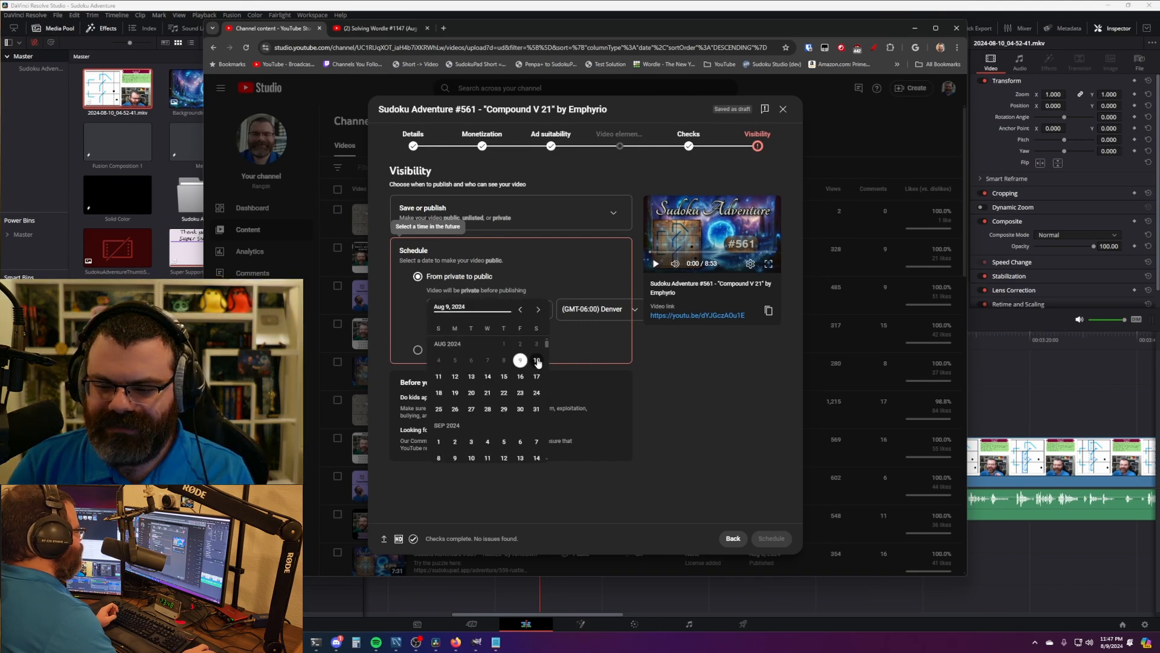
left_click(537, 362)
left_click(526, 309)
scroll(529, 362, "down", 5)
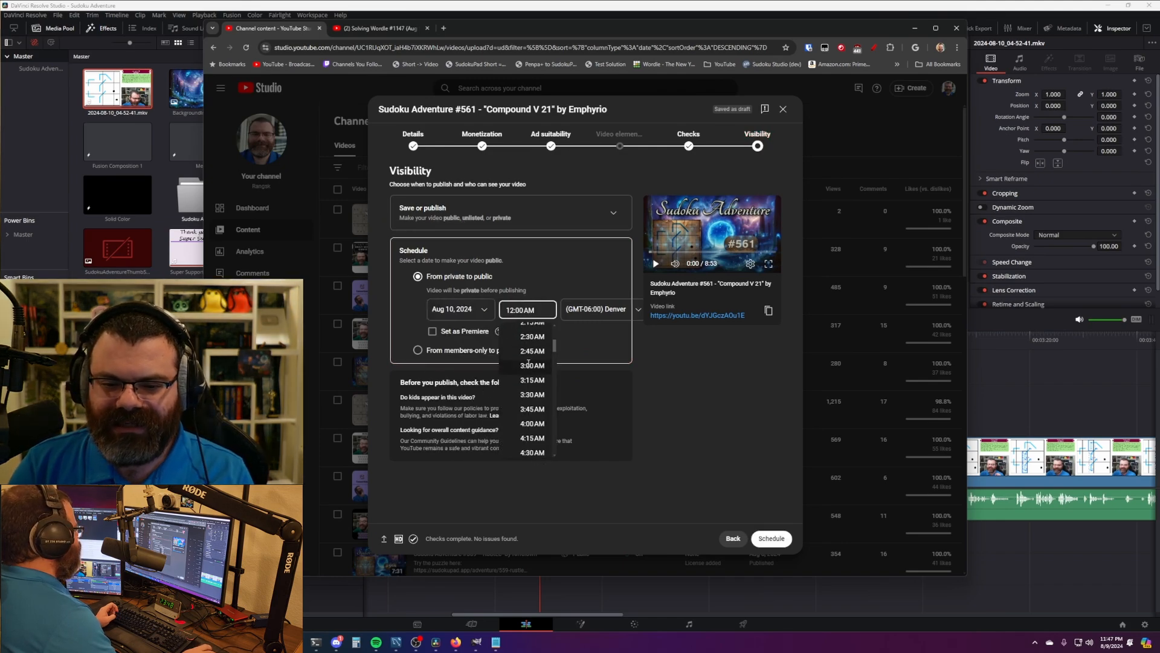
scroll(529, 363, "down", 3)
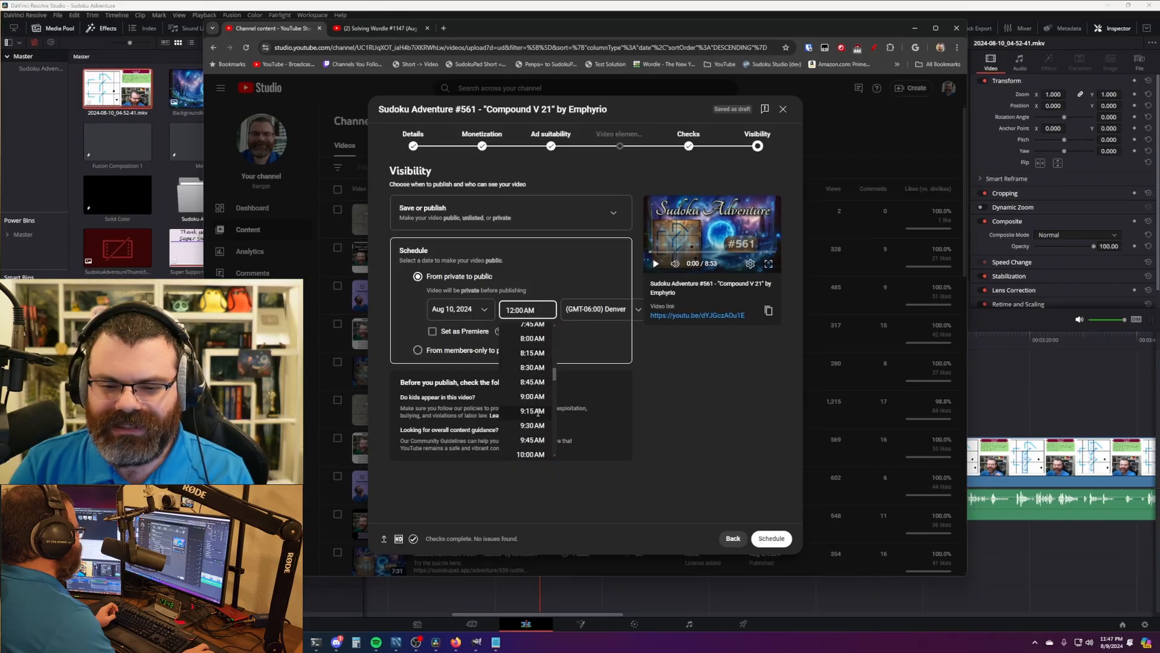
left_click(537, 399)
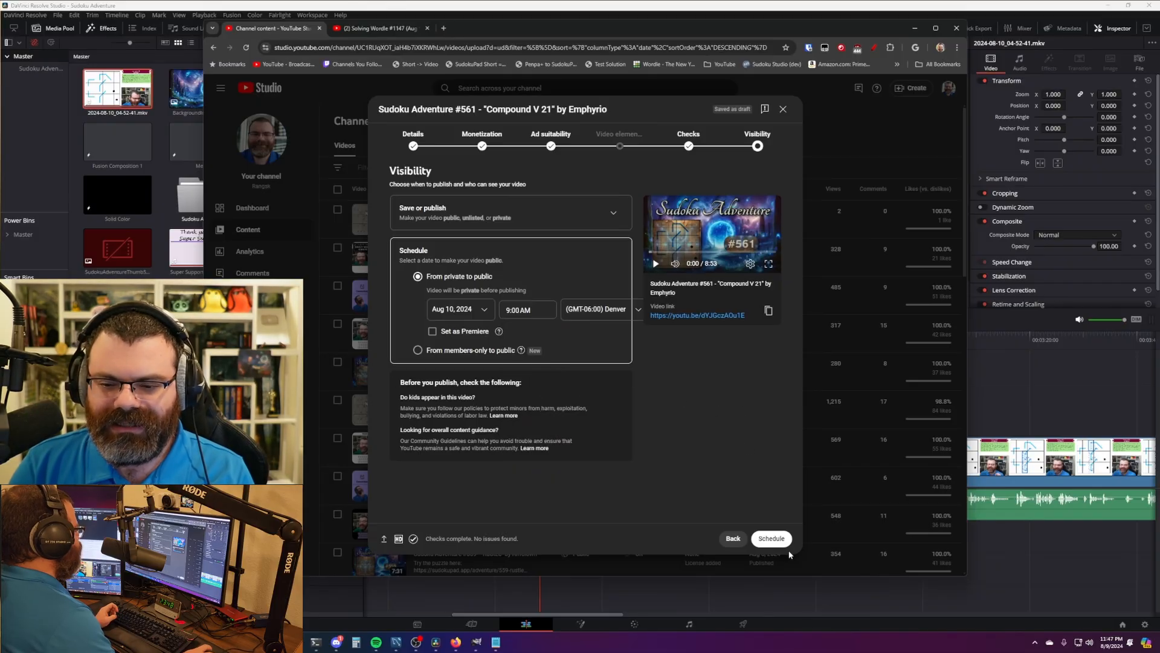
left_click(772, 538)
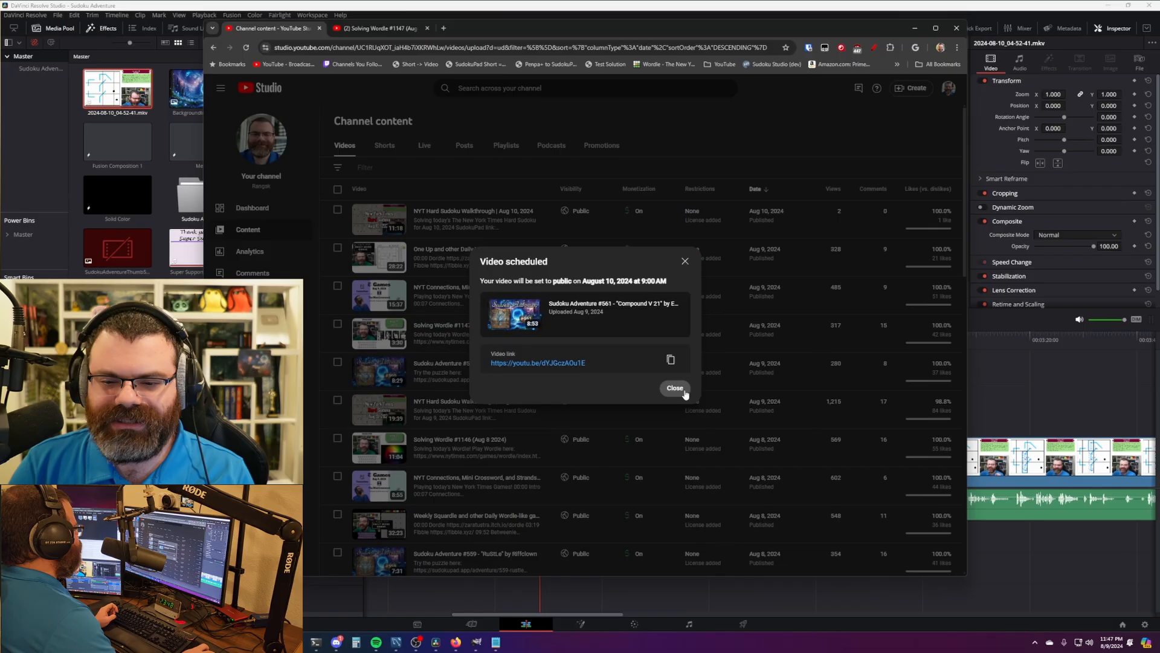
- Copy the video link, refresh Channel content to show #561 as Scheduled, and minimize Chrome
left_click(671, 359)
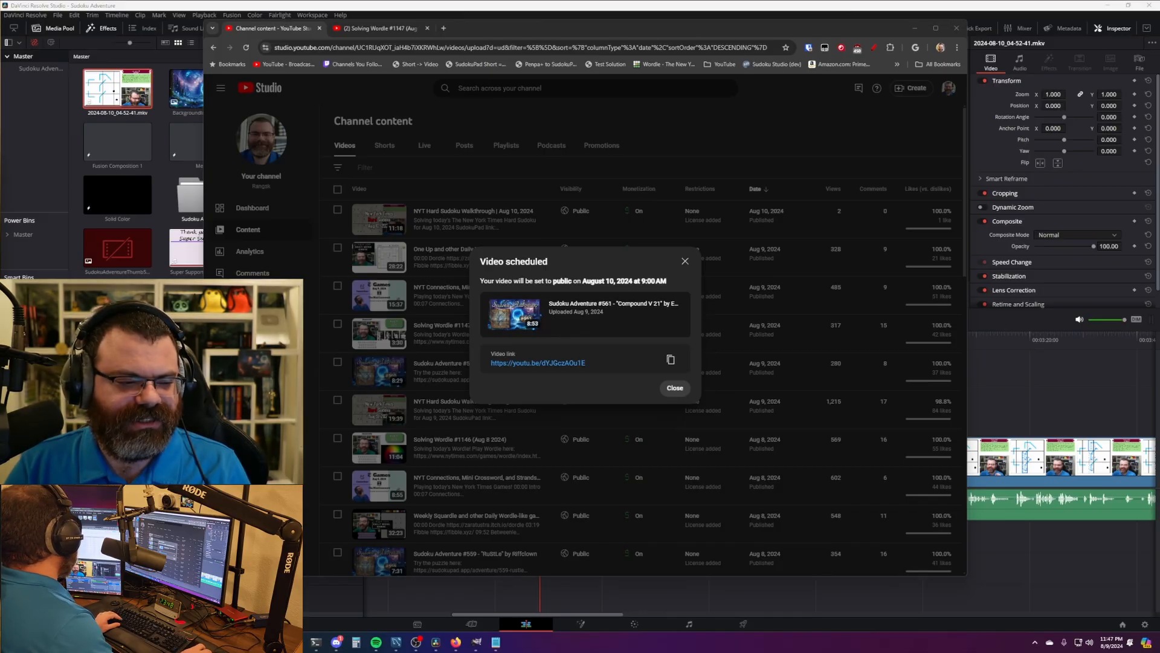
left_click(676, 388)
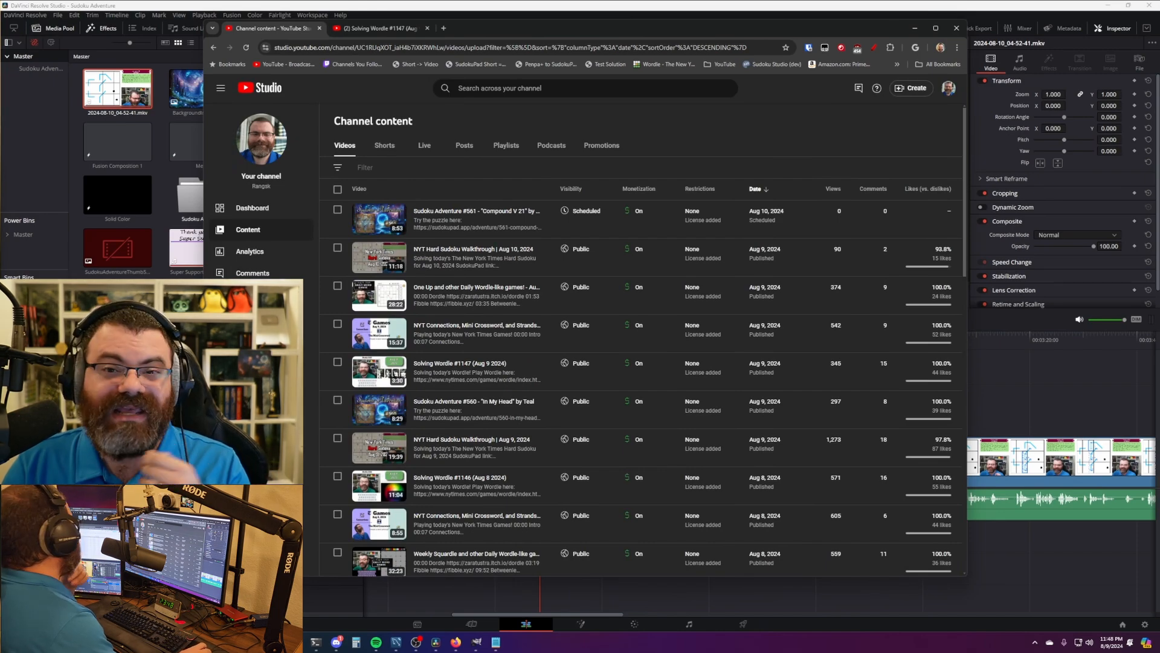
key("F5")
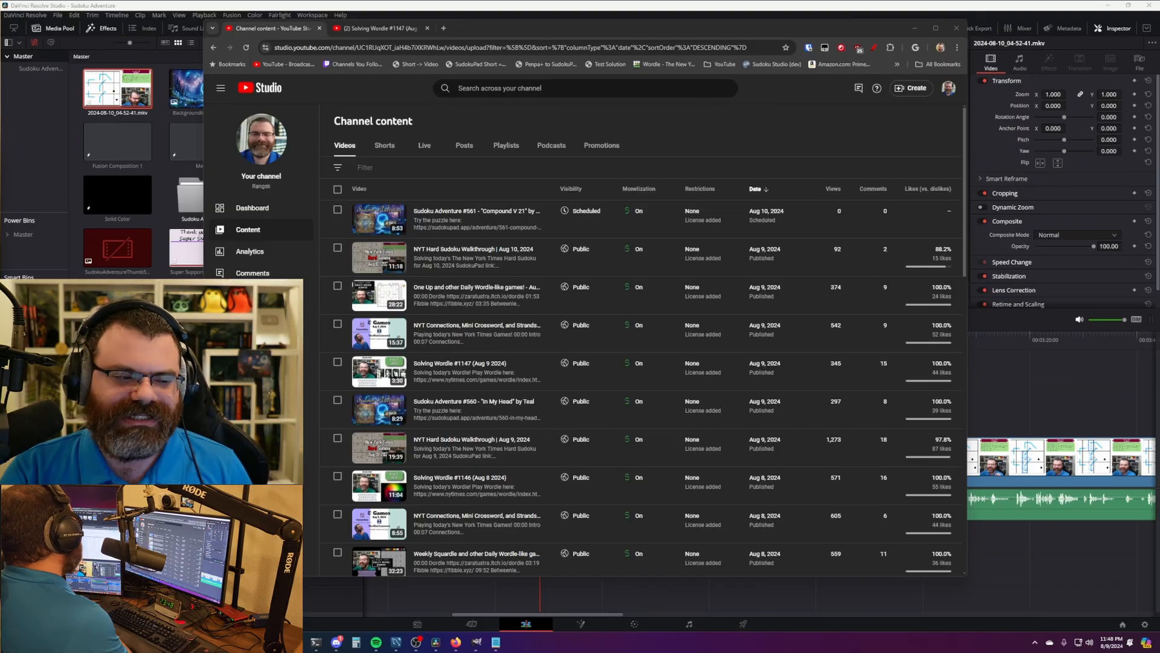
left_click(561, 110)
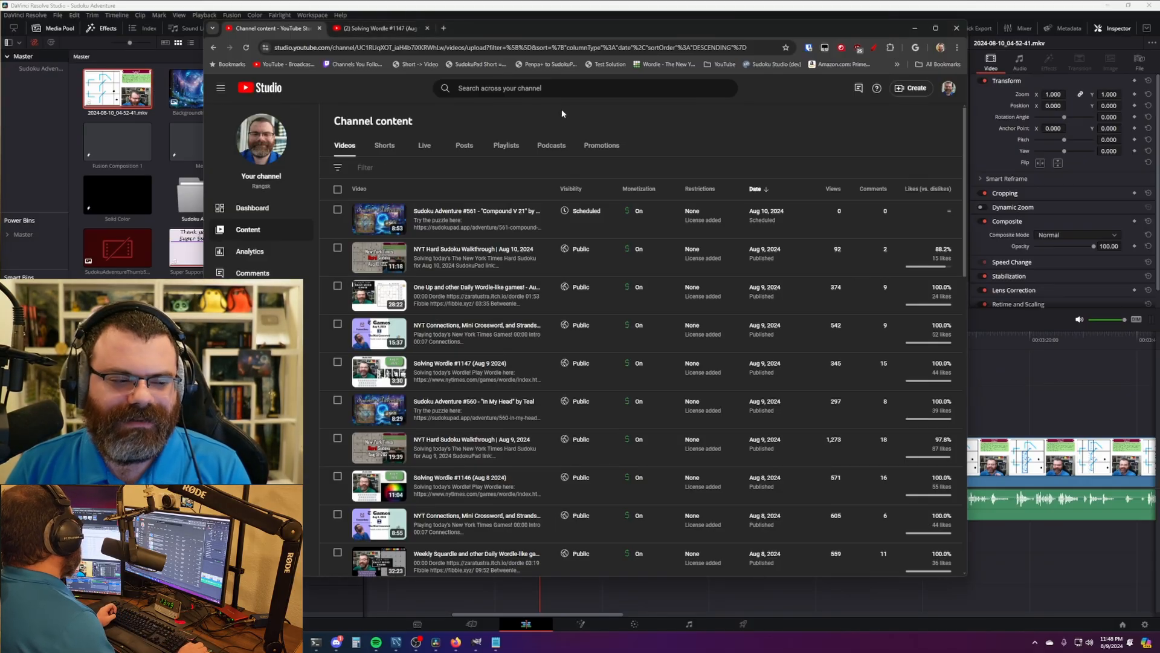
left_click(584, 5)
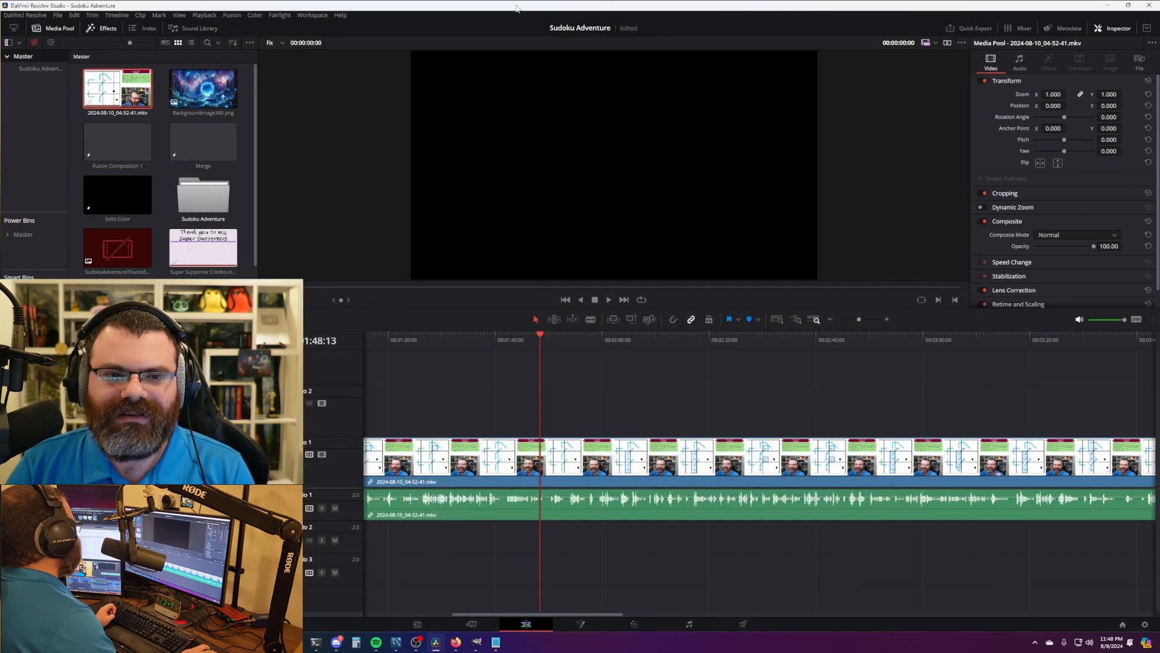
- Play the timeline from about 01:48 and stop it near 01:50
left_click(542, 343)
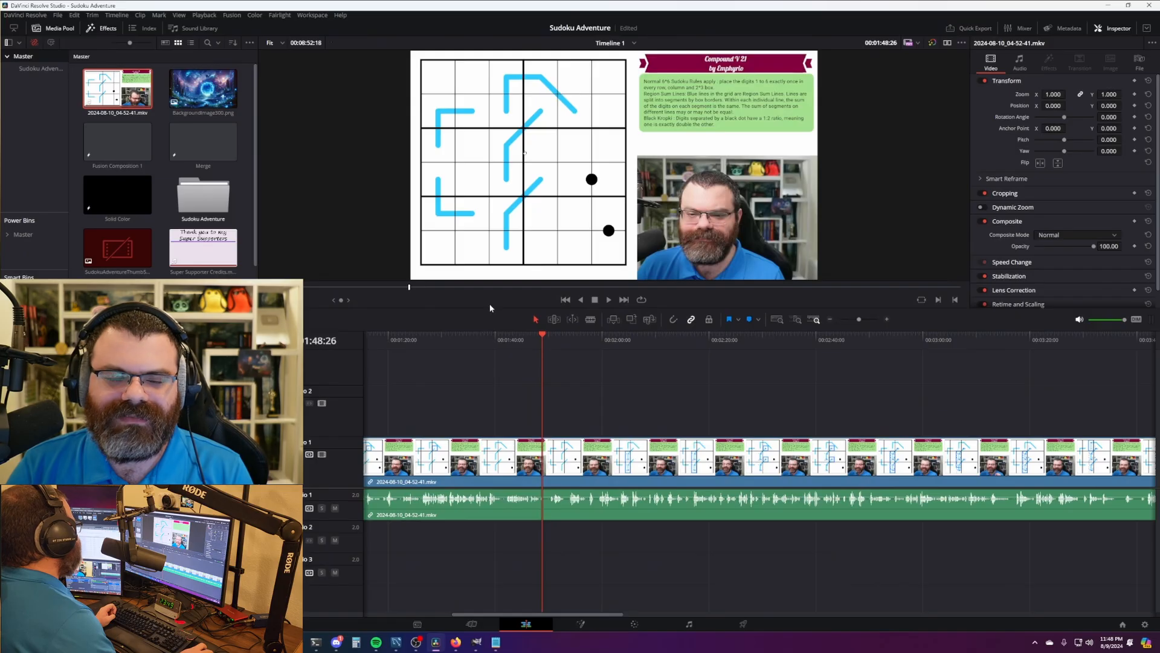
key("space")
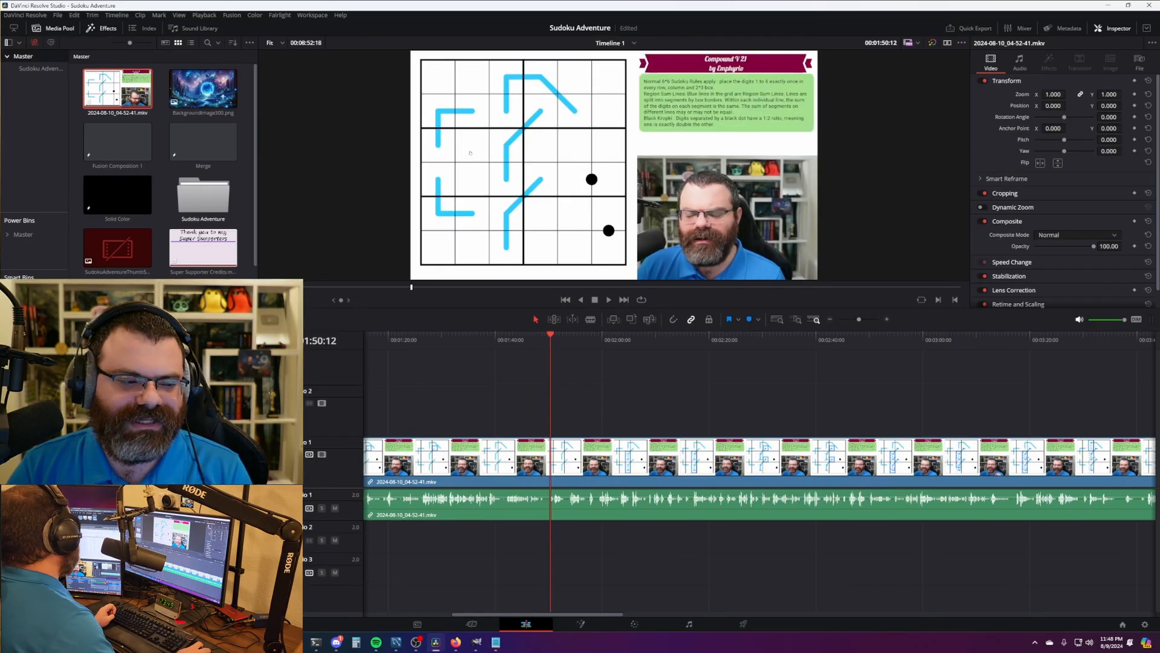
left_click(552, 344)
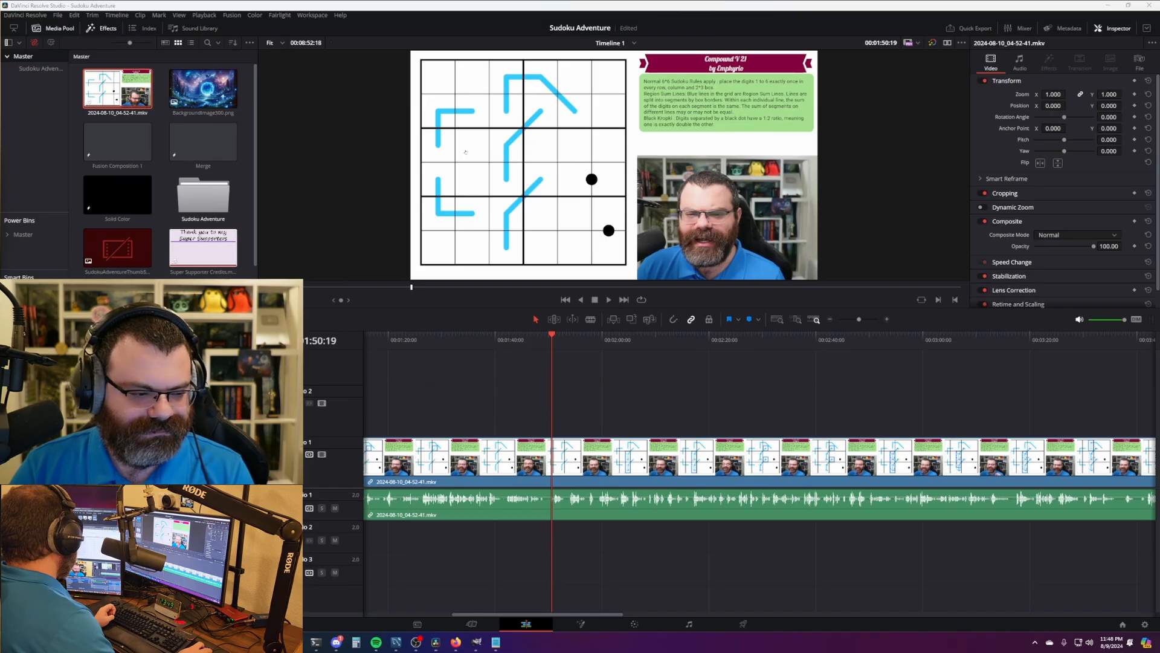
- Search the Project Manager for 'sudoku', open Sudoku TikTok, and fit its timeline to view
left_click(785, 402)
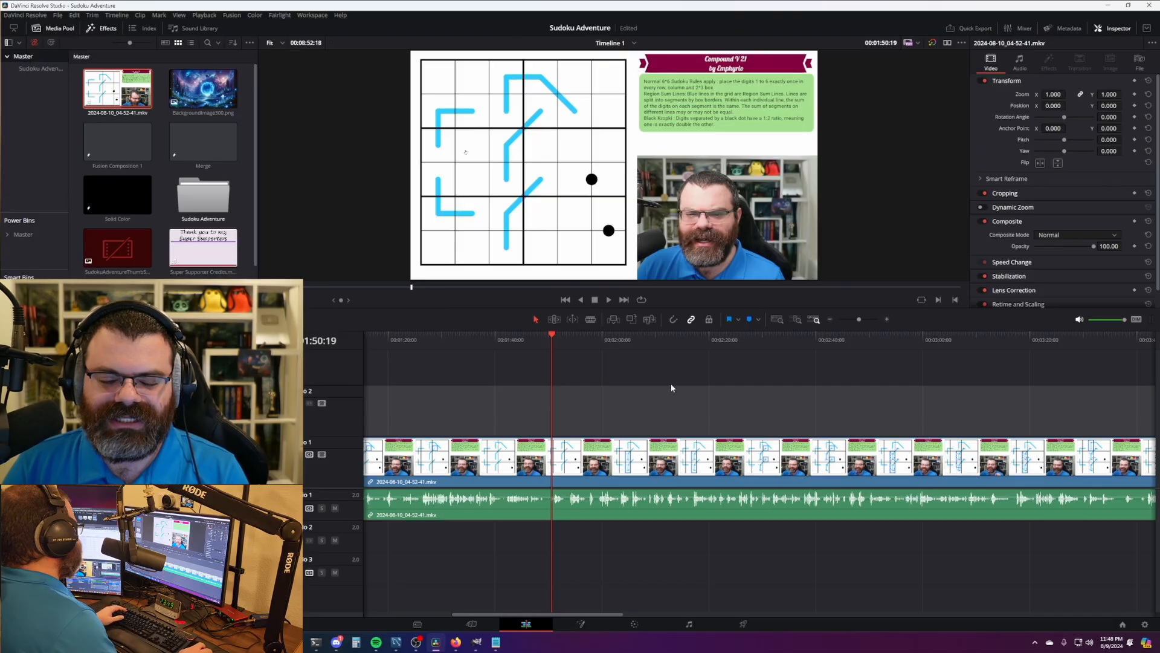
key("shift+1")
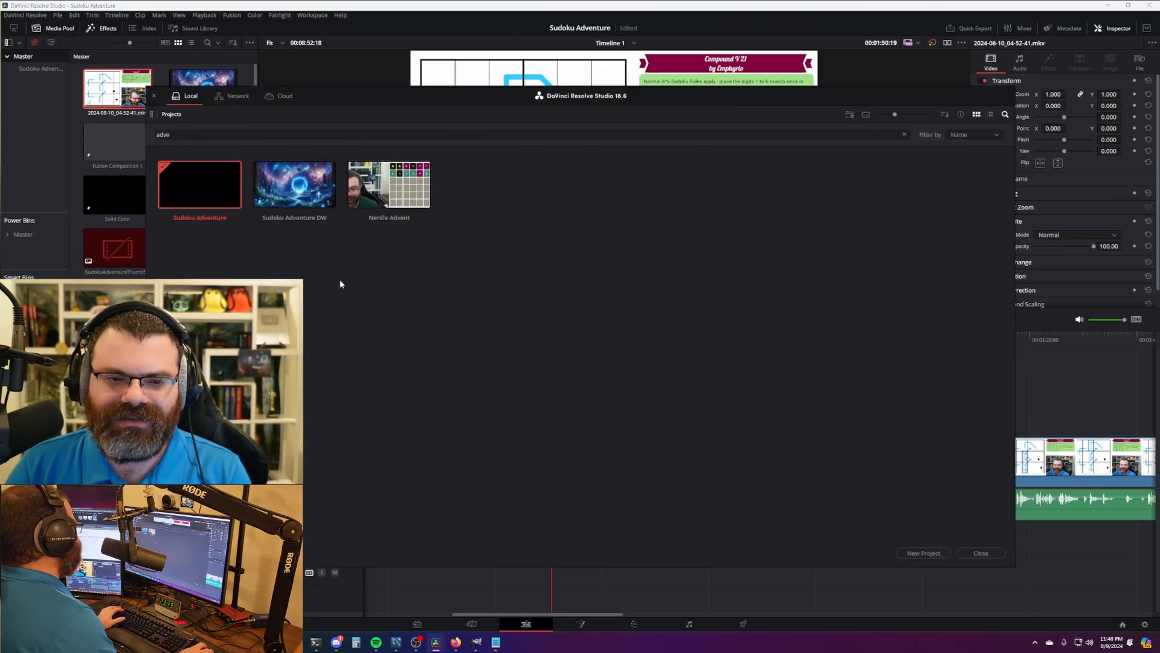
left_click_drag(176, 134, 106, 133)
type("sudoku")
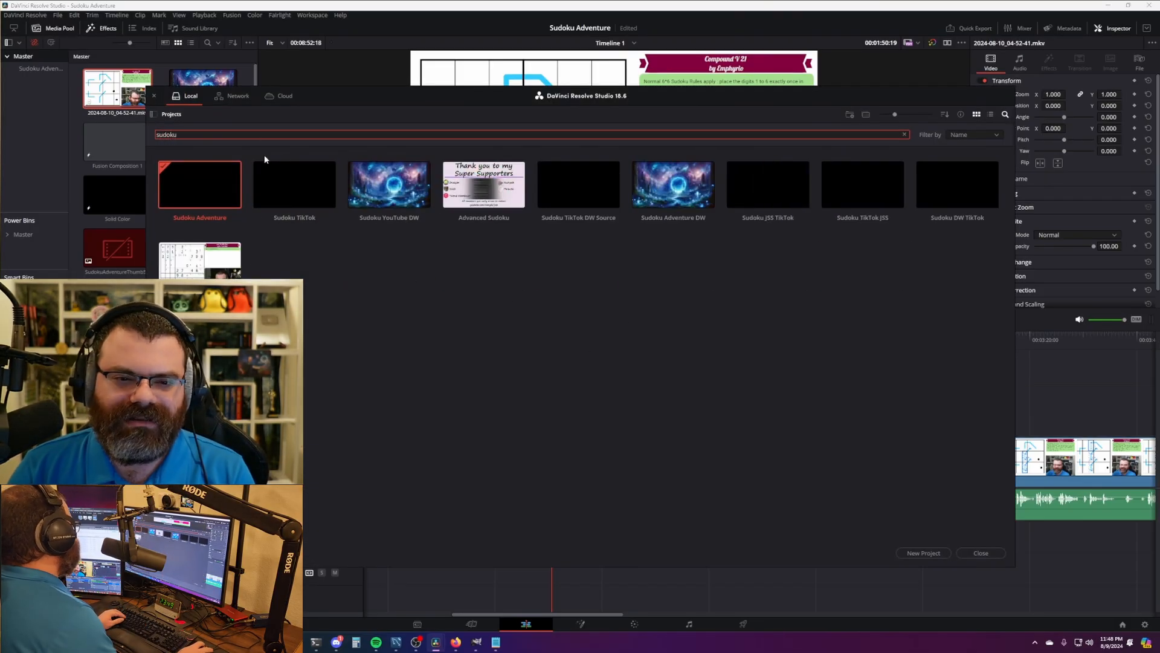
double_click(294, 184)
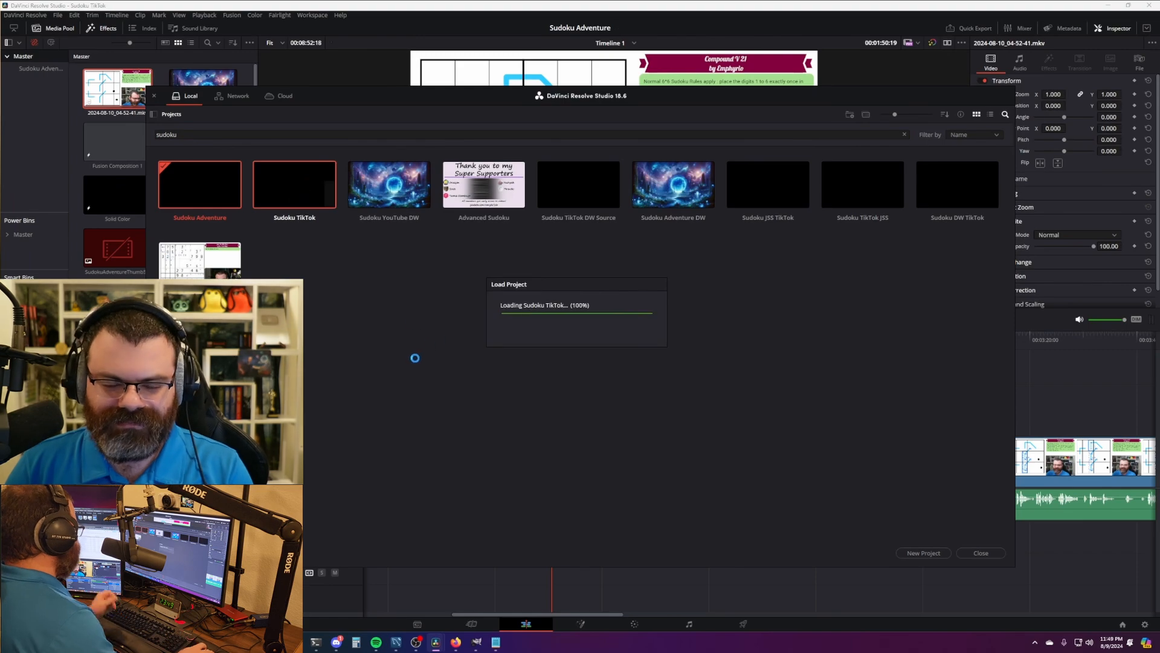
key("shift+z")
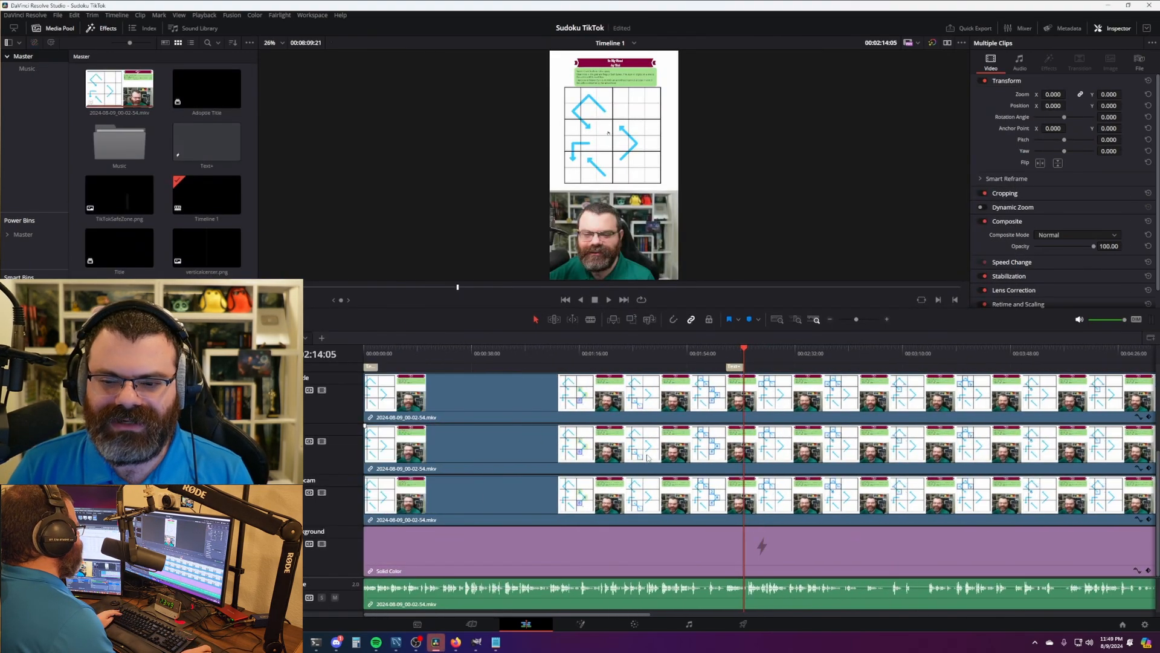
left_click_drag(409, 352, 364, 353)
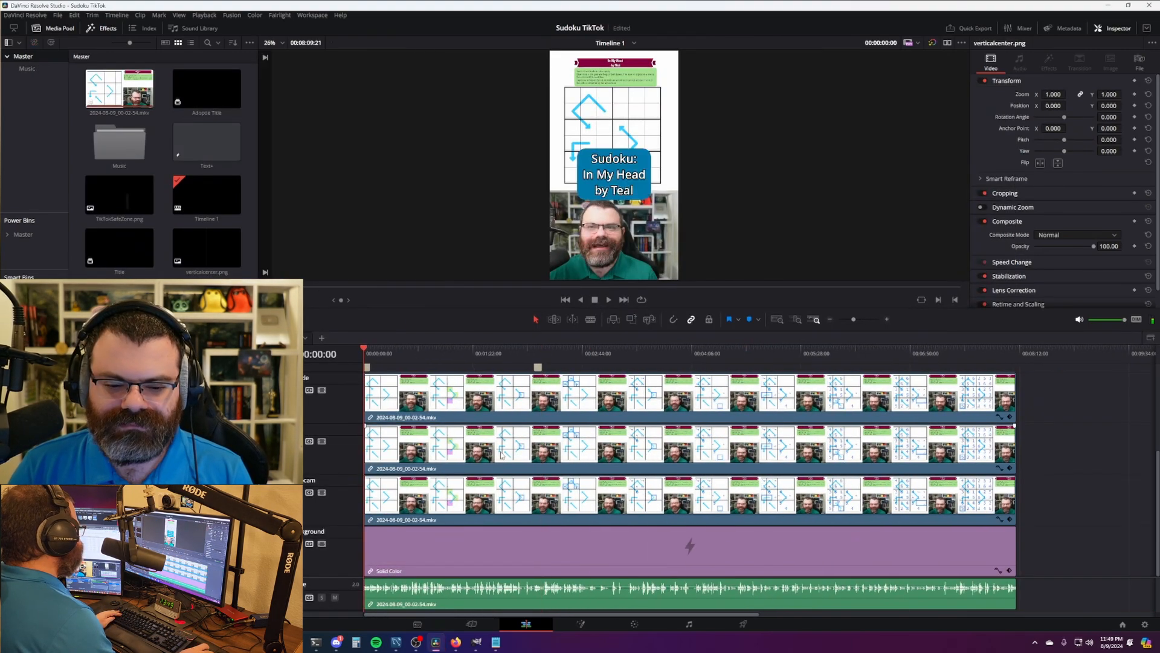
scroll(498, 457, "up", 1)
scroll(497, 456, "up", 3)
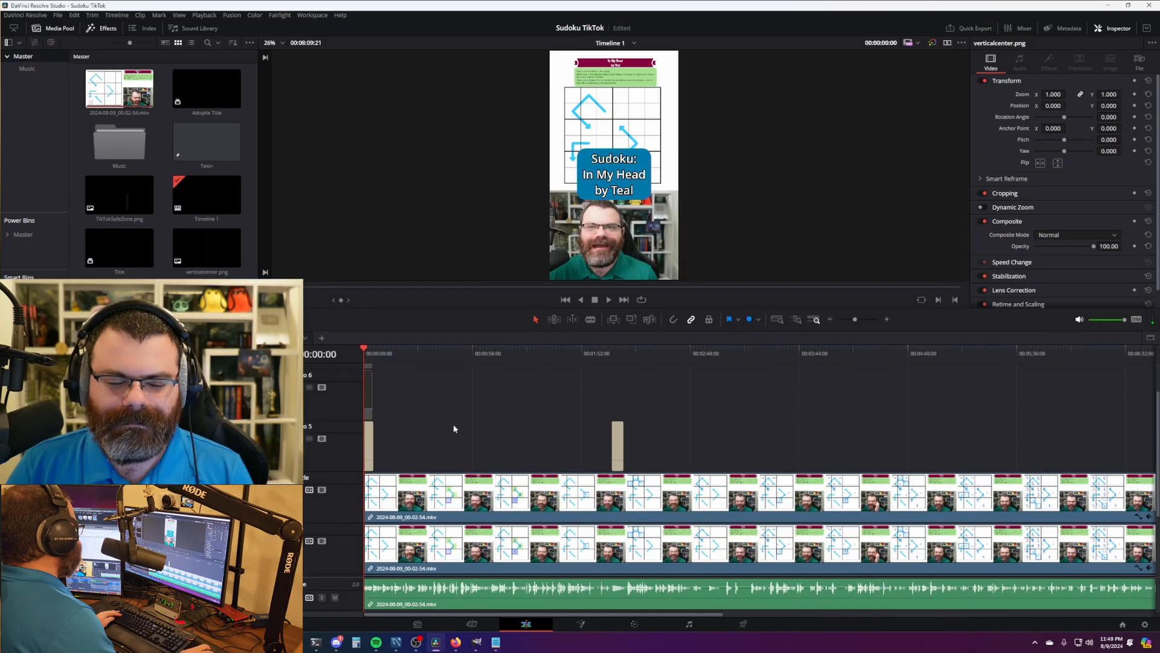
scroll(455, 428, "down", 3)
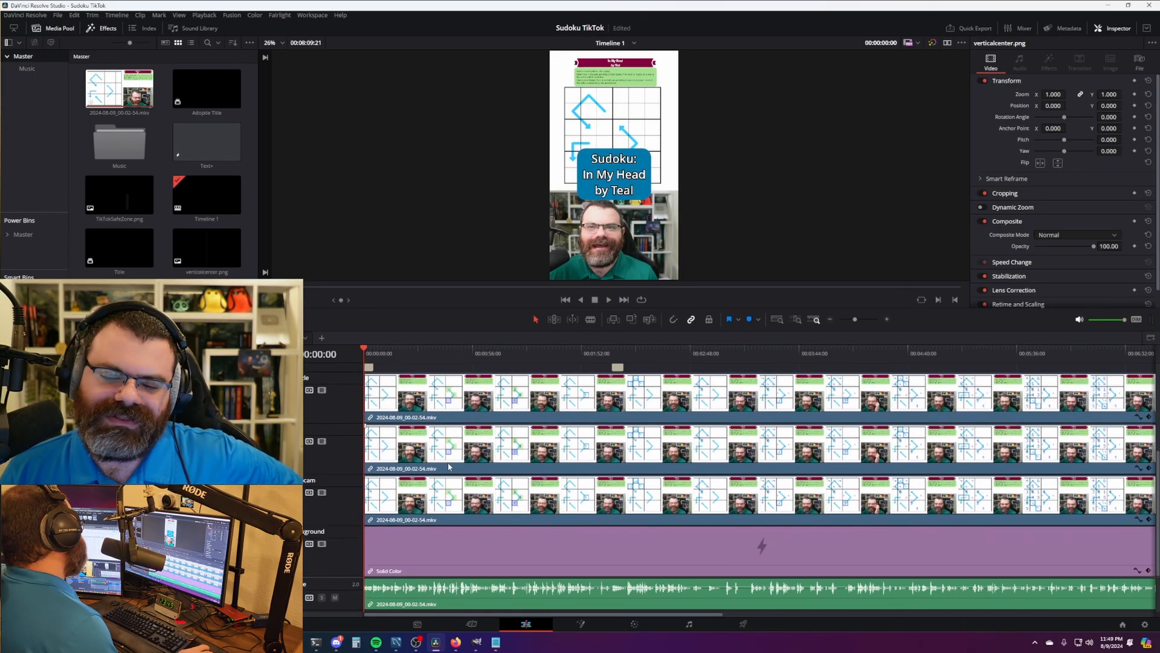
left_click(270, 299)
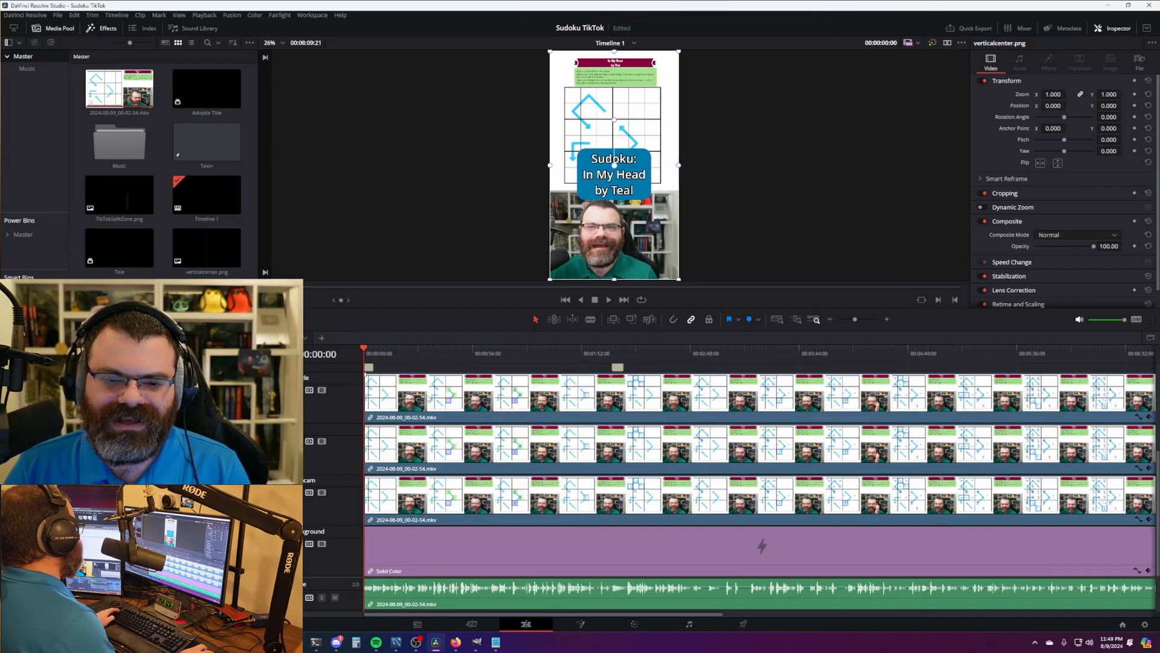
left_click(421, 505)
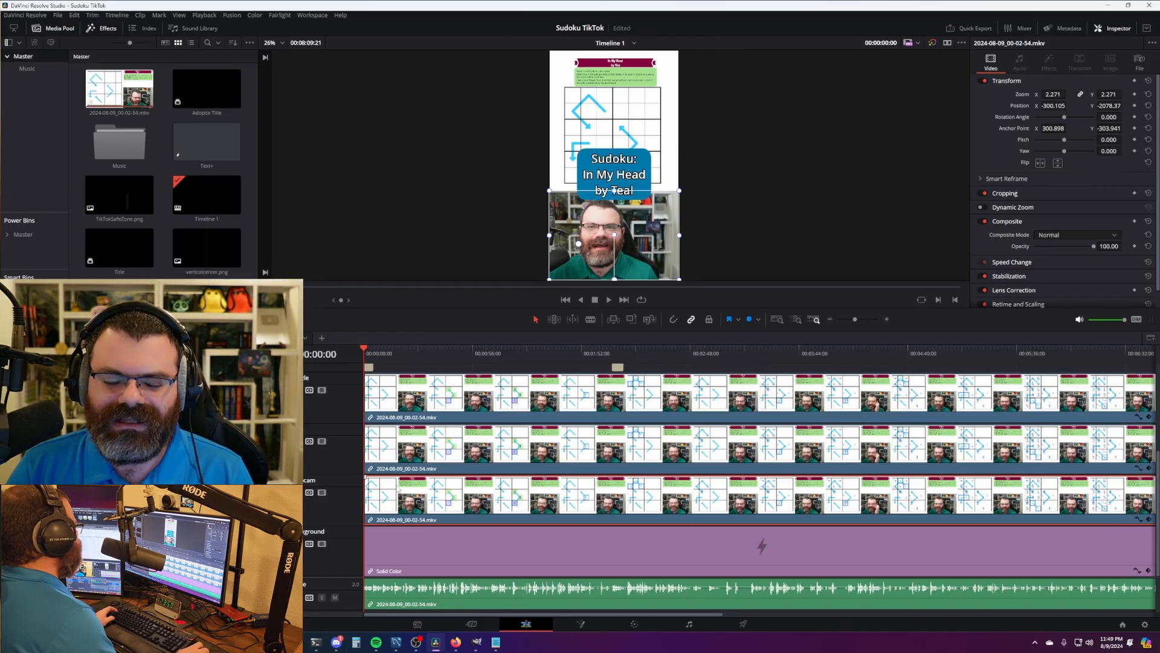
left_click(411, 447)
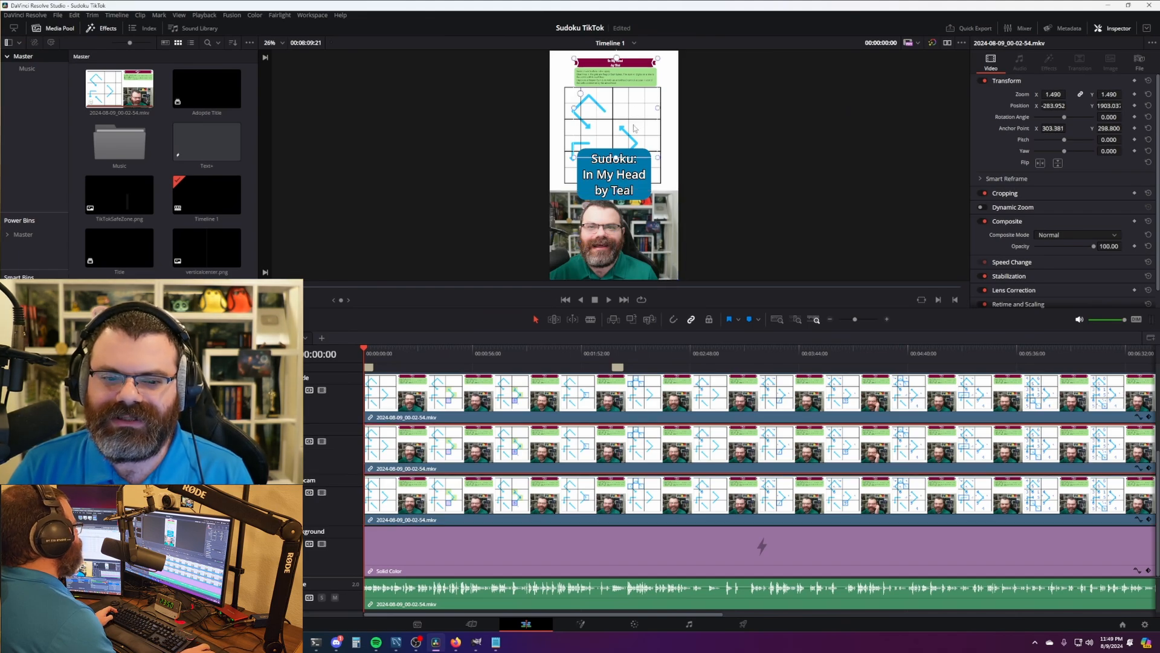
scroll(633, 128, "up", 6)
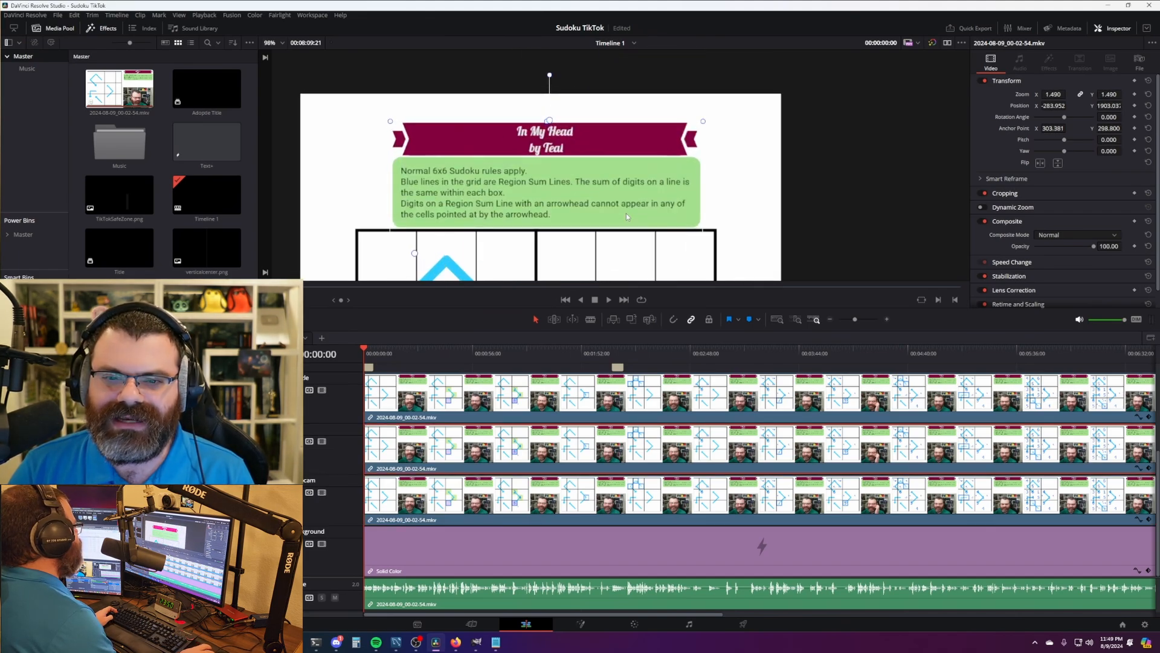
scroll(626, 213, "down", 7)
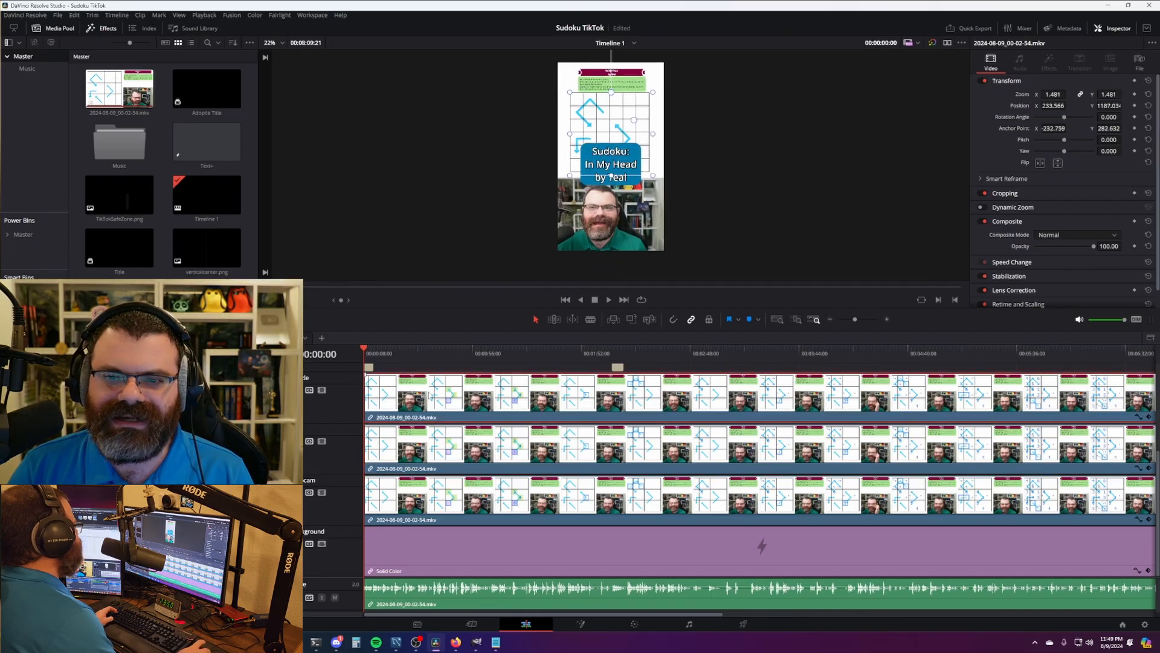
left_click(603, 109)
scroll(405, 366, "up", 3)
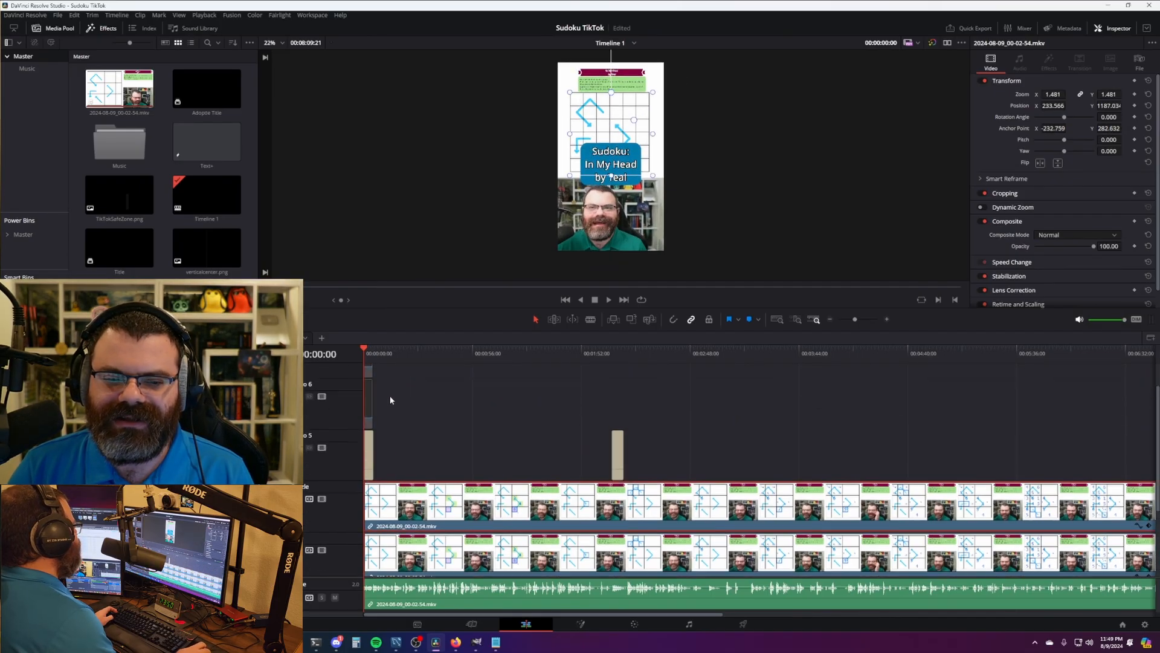
left_click(609, 172)
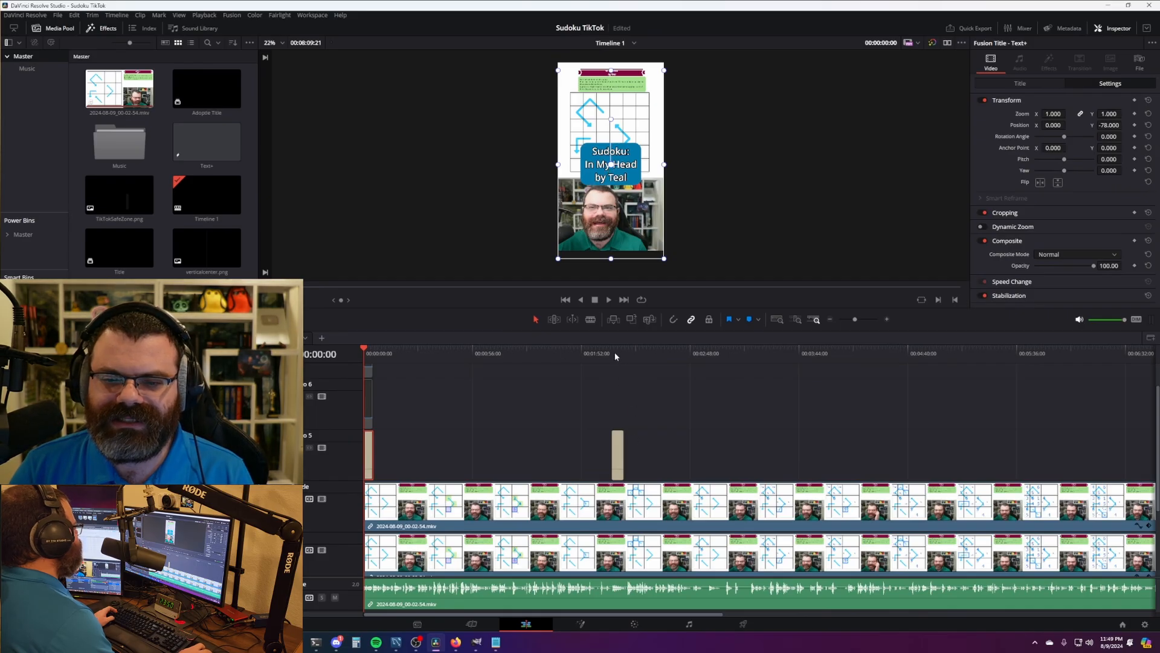
left_click_drag(614, 357, 619, 357)
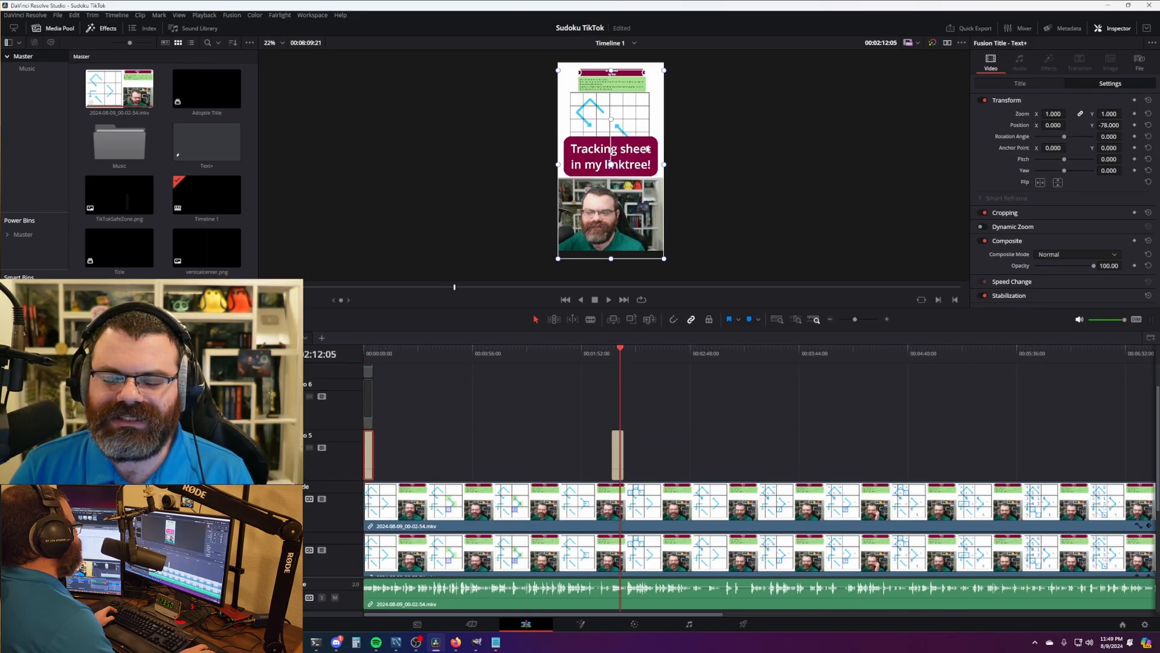
left_click_drag(528, 615, 479, 599)
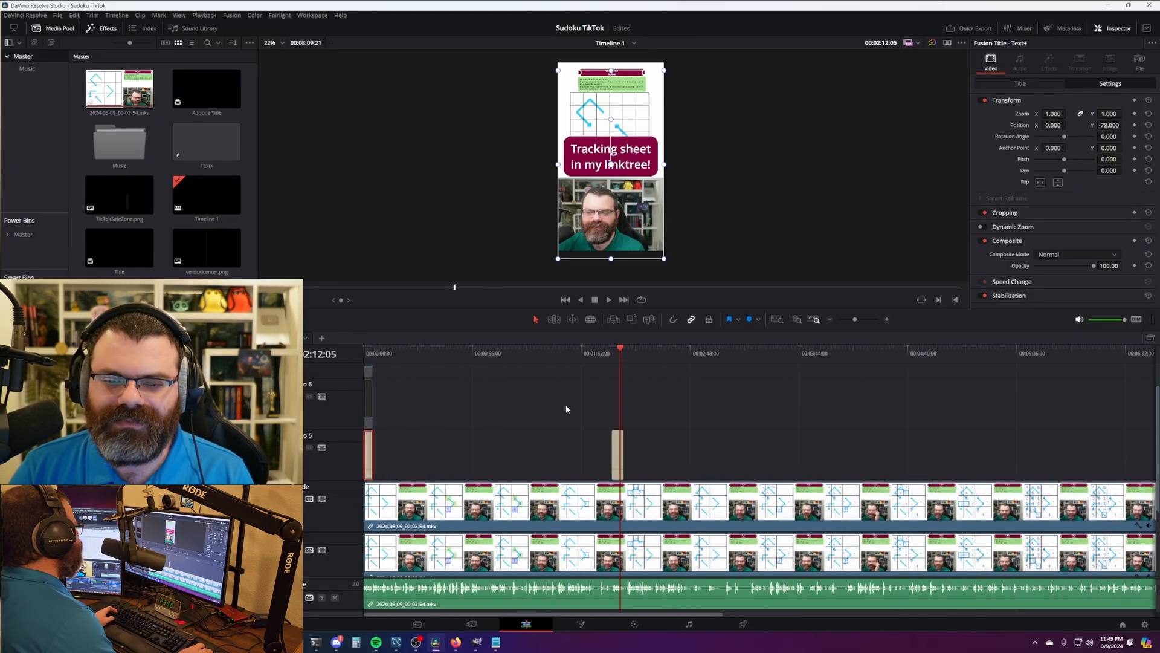
key("Home")
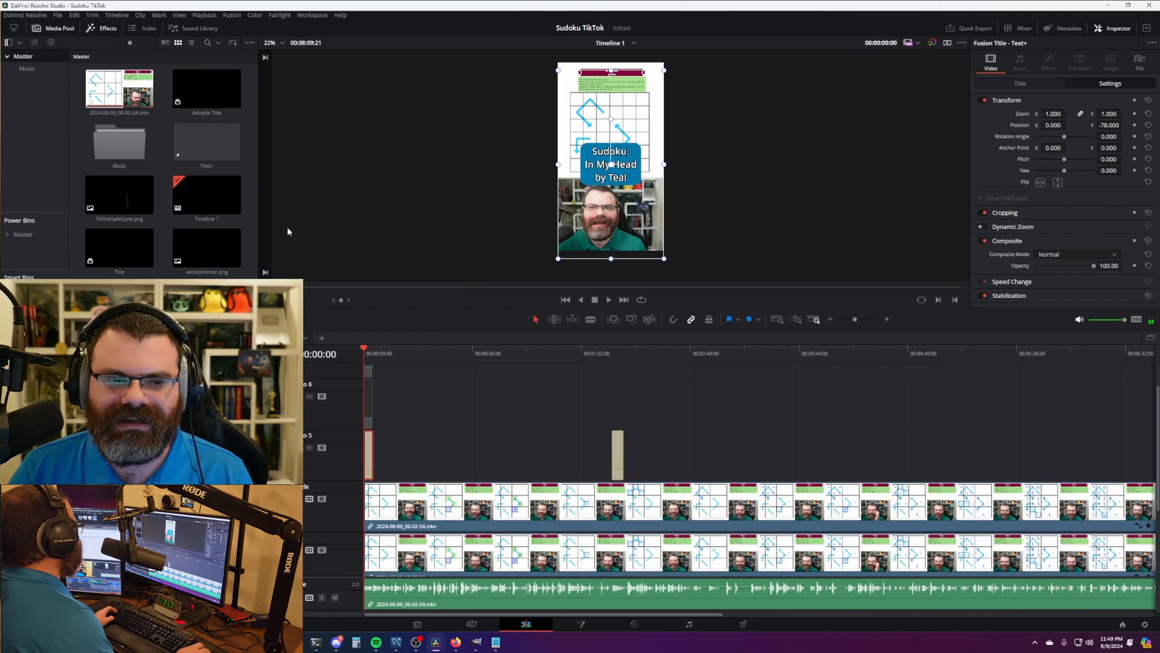
scroll(429, 419, "down", 3)
scroll(430, 419, "down", 1)
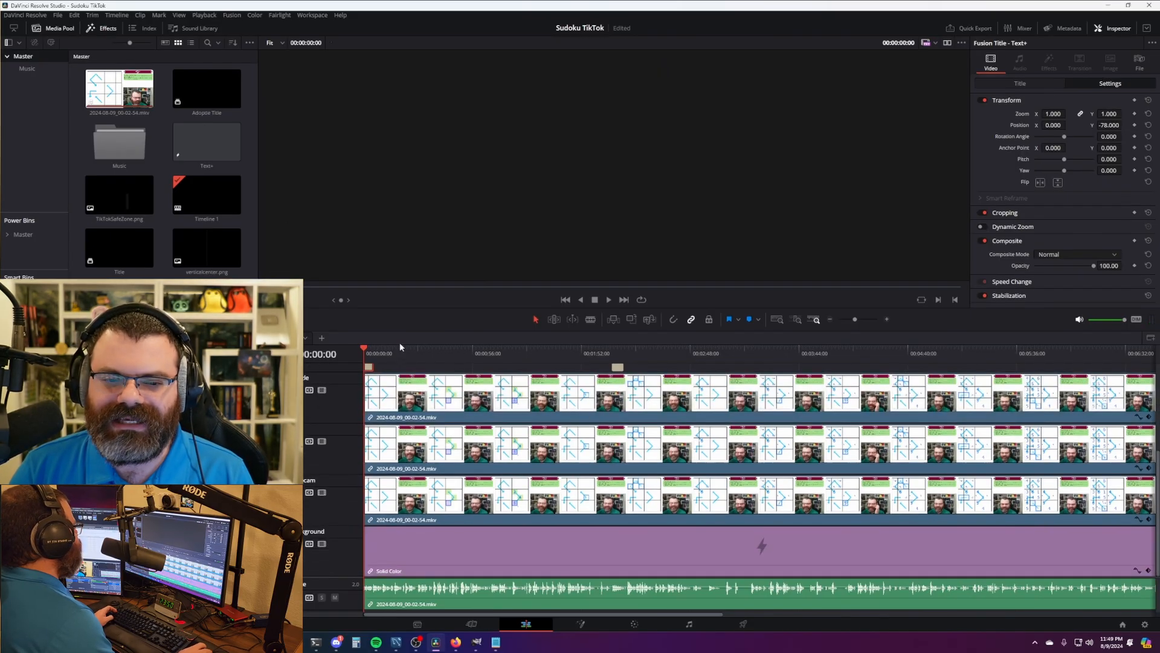
left_click(362, 349)
left_click(402, 368)
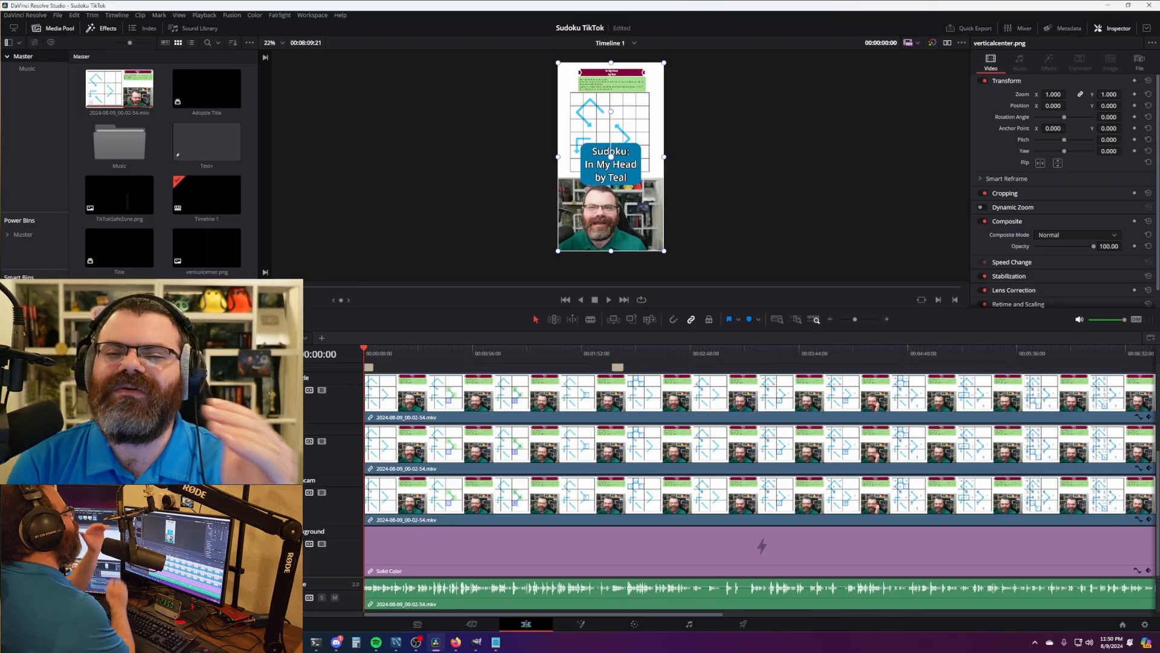
left_click(112, 91)
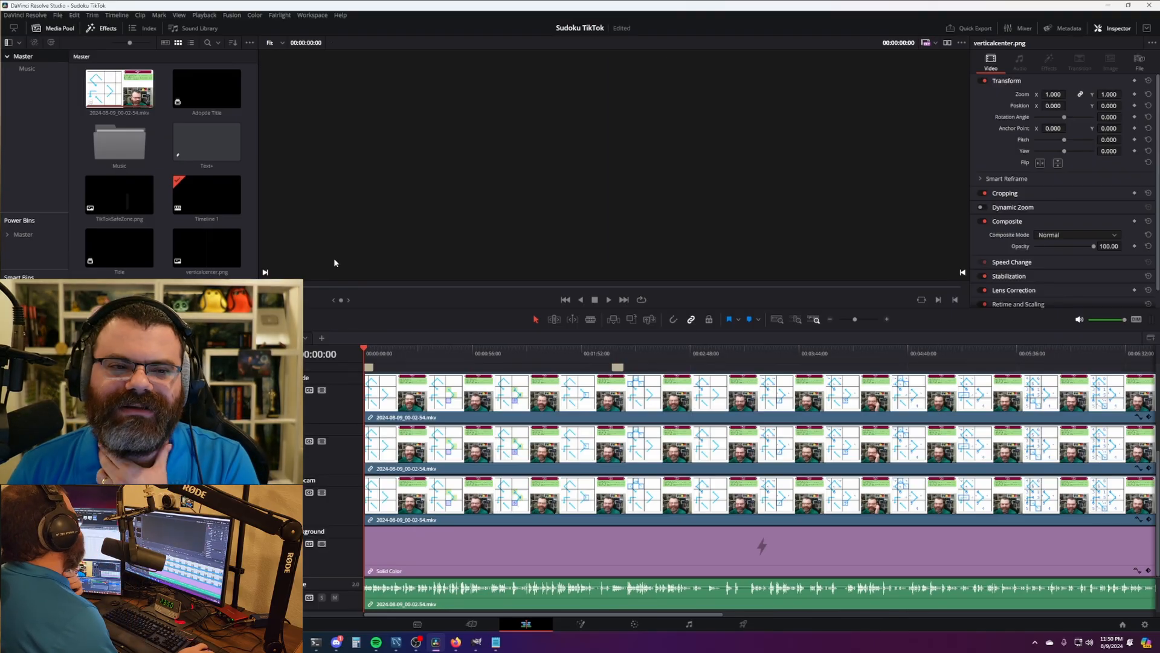
- Replace the media pool clip with 2024-08-10_04-52-41.mkv from the 561 - Compound V 21 folder
right_click(111, 92)
left_click(391, 125)
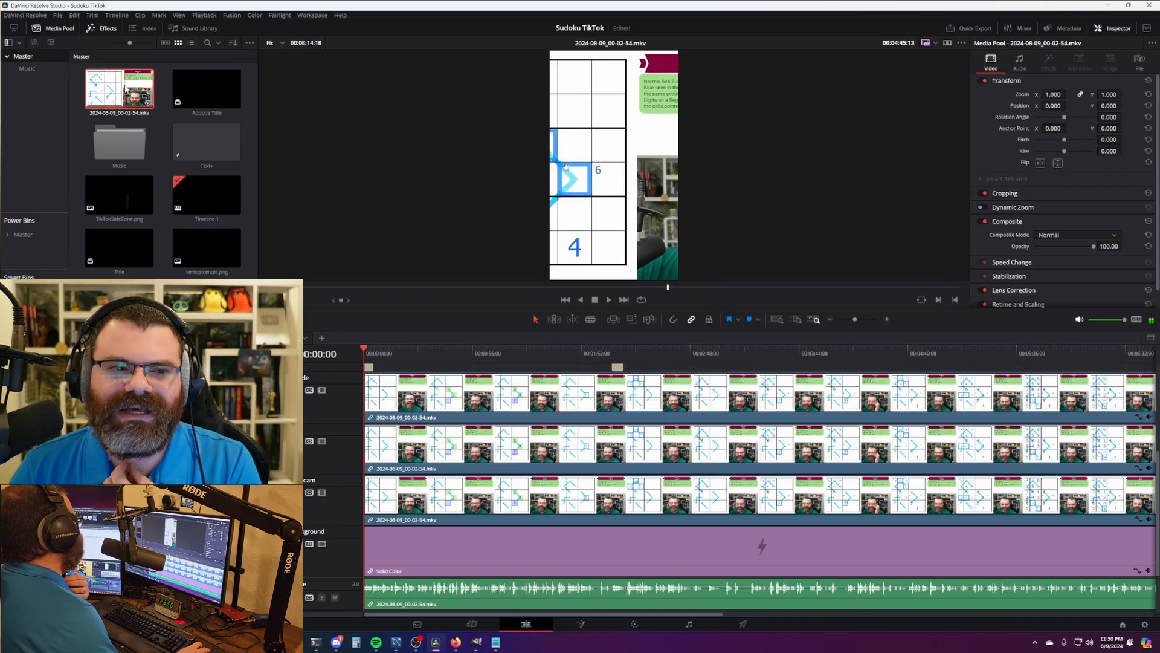
right_click(125, 89)
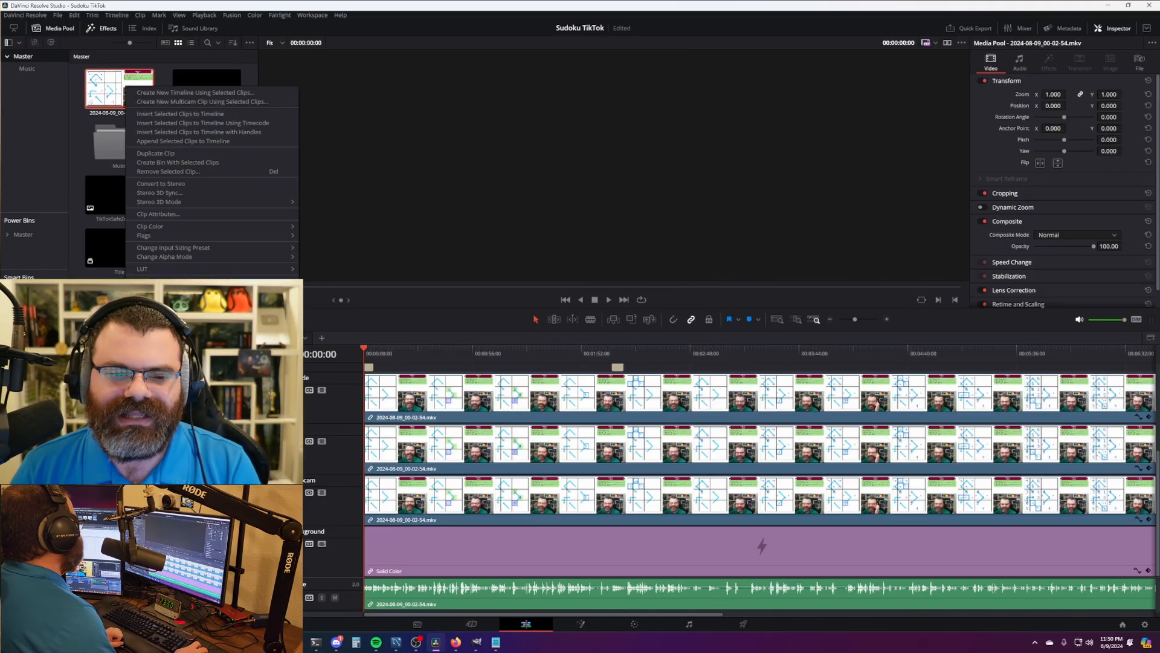
left_click(166, 375)
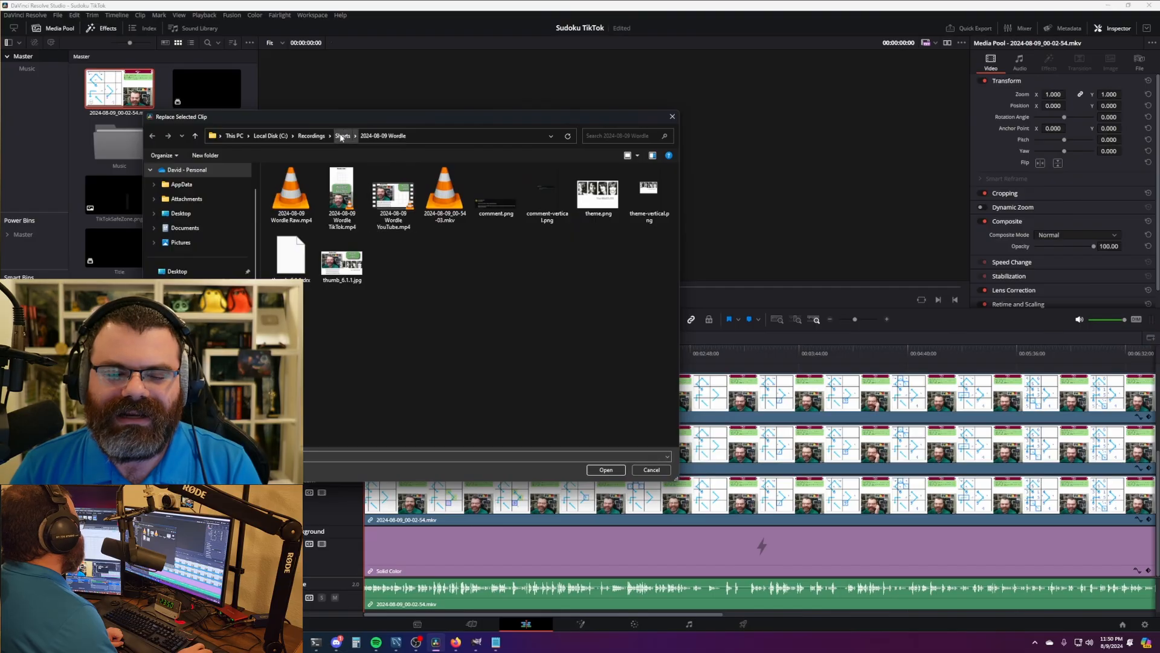
left_click(343, 136)
scroll(382, 374, "down", 2)
scroll(382, 373, "down", 7)
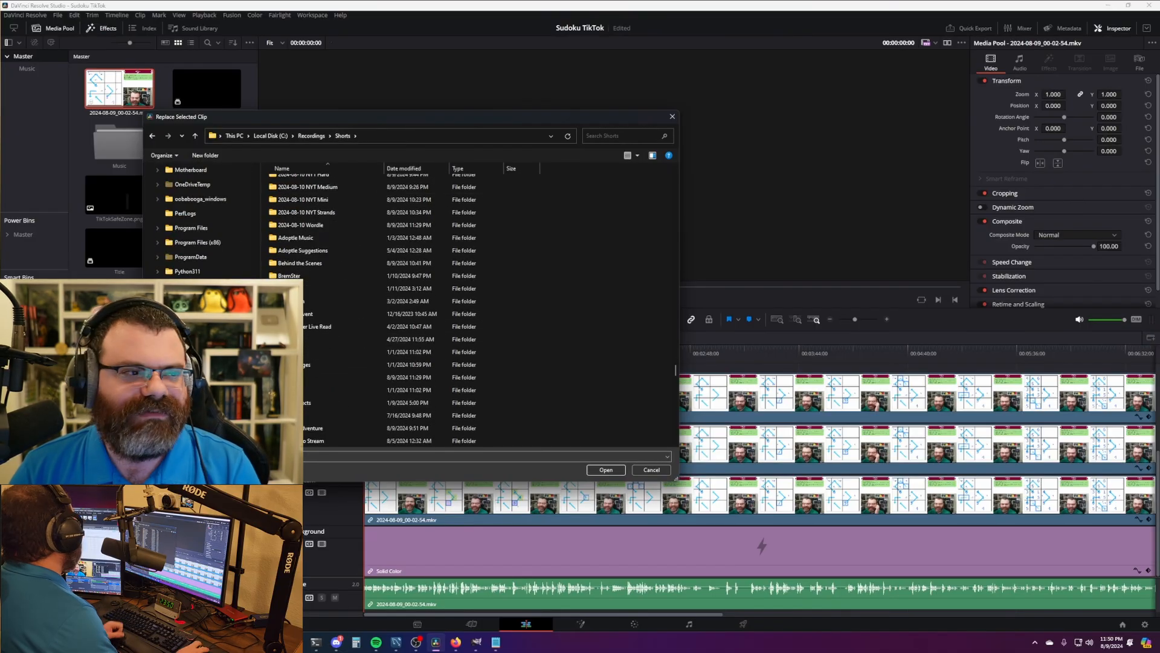
left_click(326, 457)
key("ctrl+v")
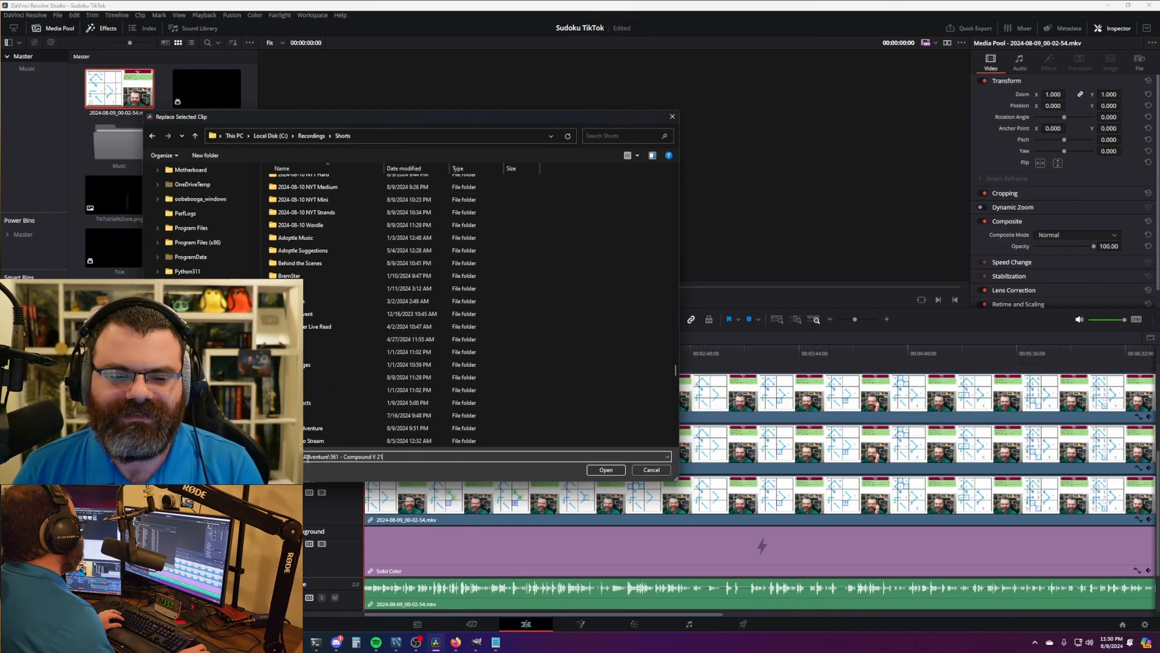
key("Return")
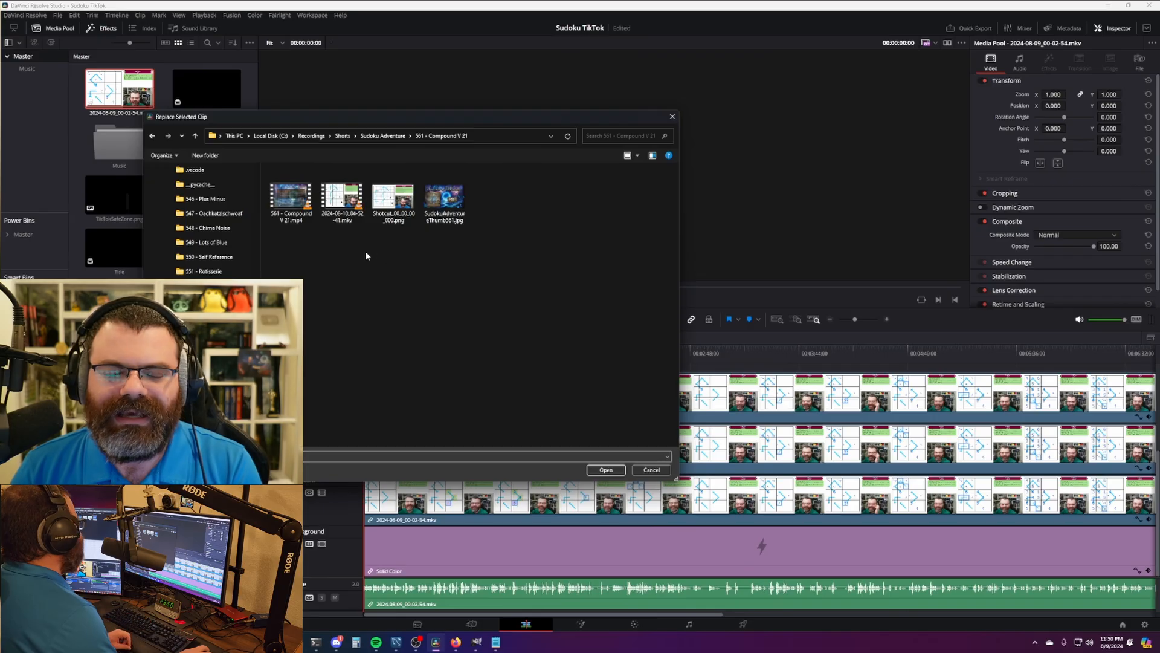
left_click(348, 200)
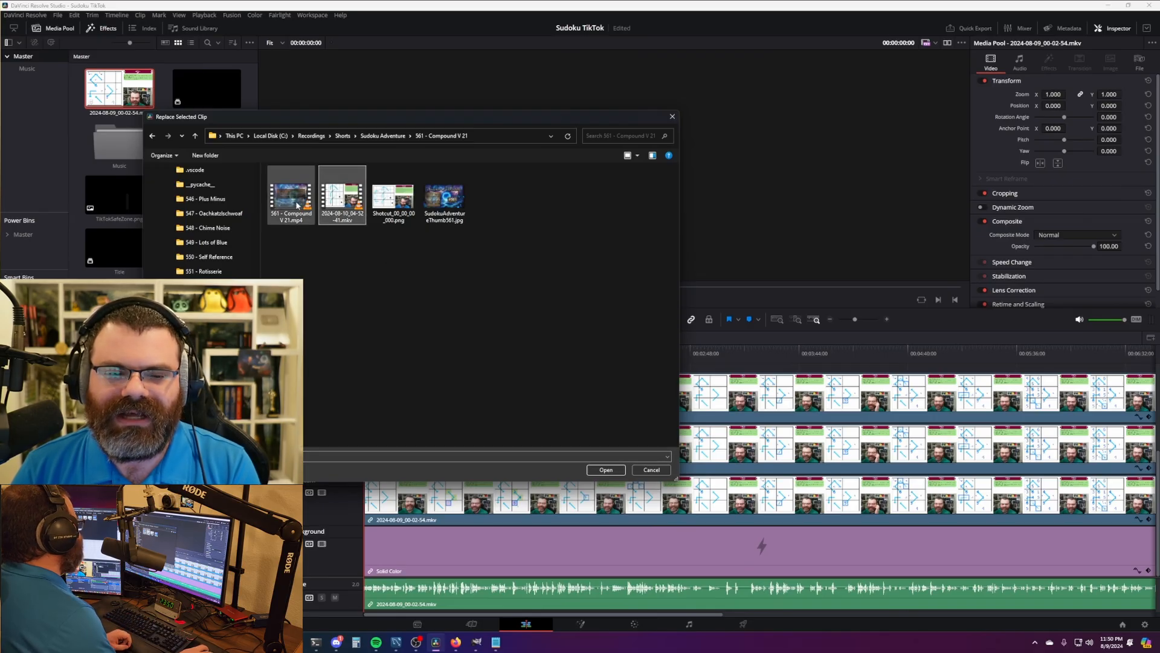
double_click(354, 201)
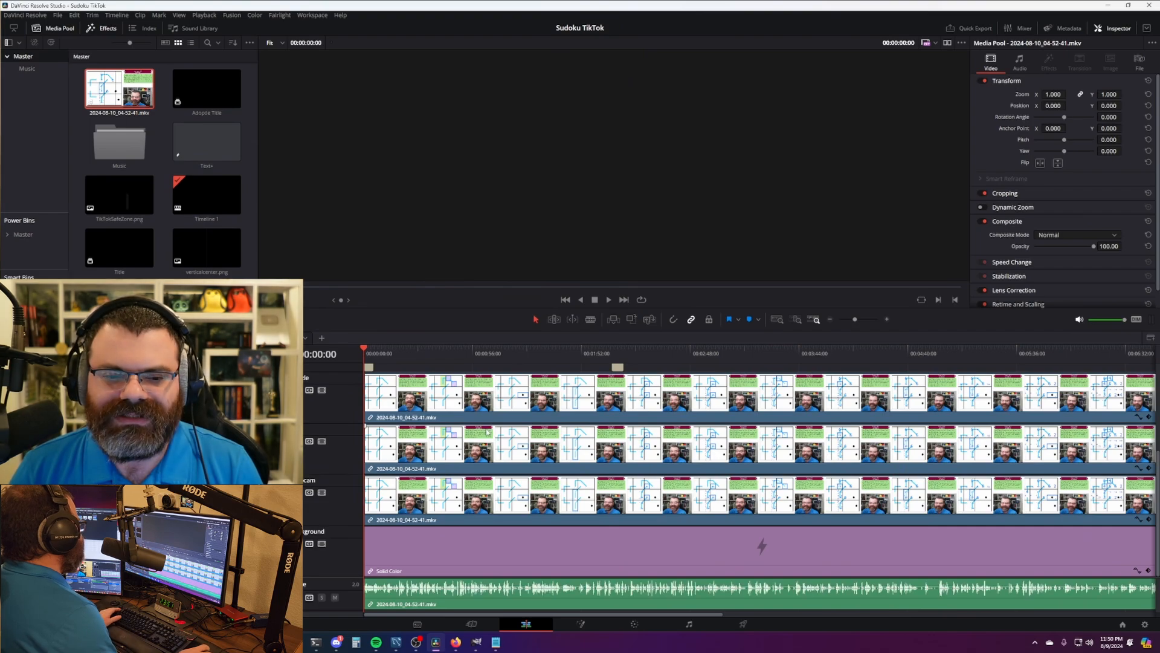
- Reduce the puzzle clip's Inspector zoom from 1.490 to 1.120
scroll(470, 444, "up", 3)
scroll(471, 448, "down", 4)
left_click(389, 357)
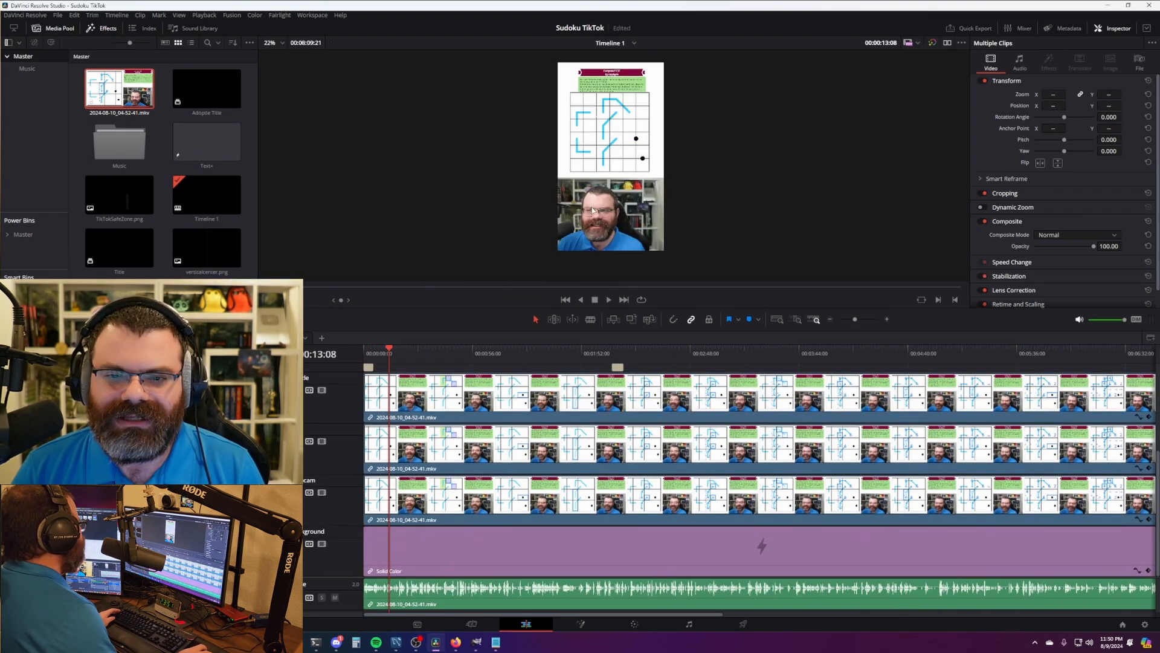
scroll(594, 186, "up", 5)
left_click_drag(594, 187, 617, 216)
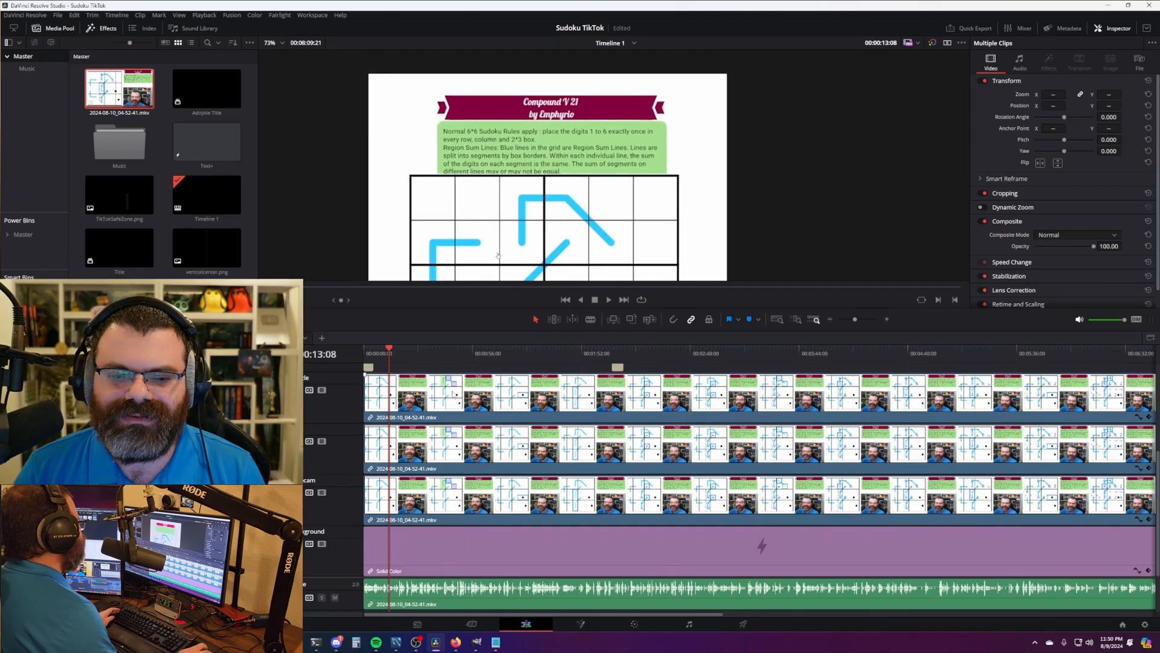
left_click(433, 443)
scroll(791, 172, "down", 2)
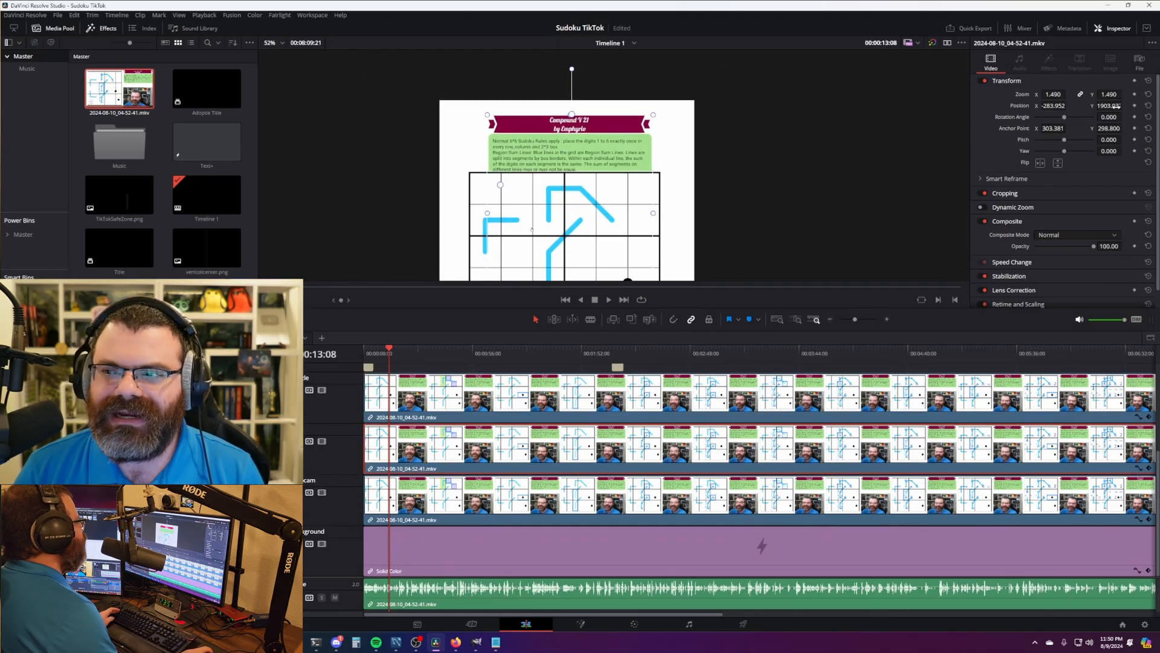
left_click_drag(1115, 94, 1096, 94)
scroll(613, 166, "up", 6)
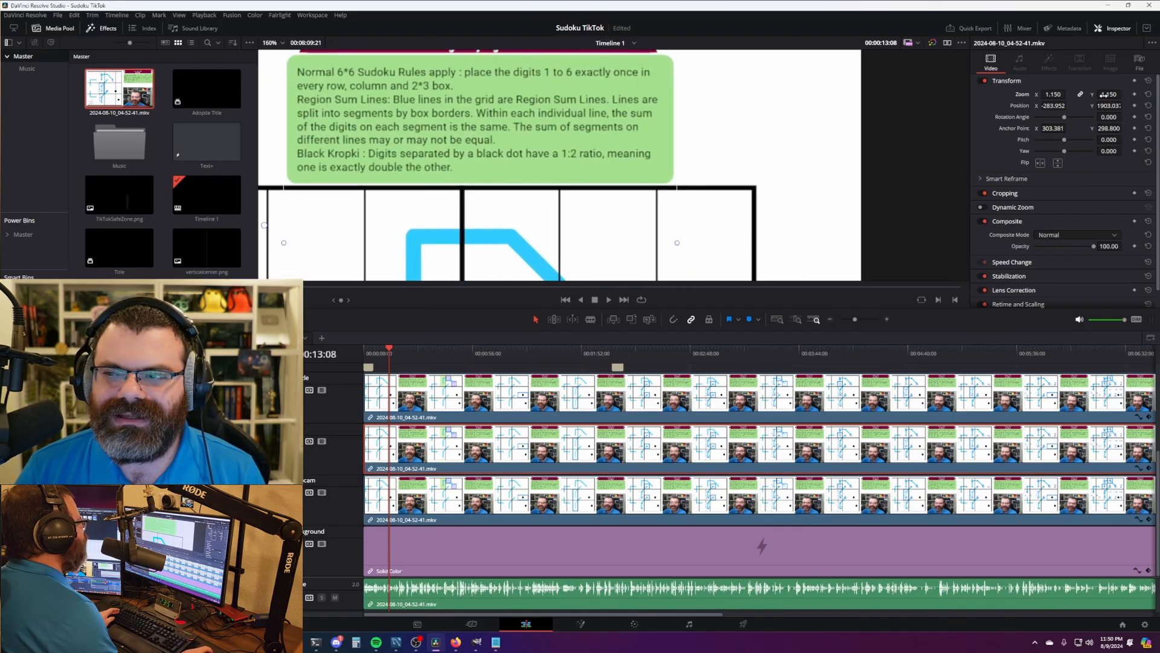
left_click_drag(1109, 94, 1107, 94)
- Add the Solid Color clip to the selection and return near the timeline start
scroll(575, 158, "down", 8)
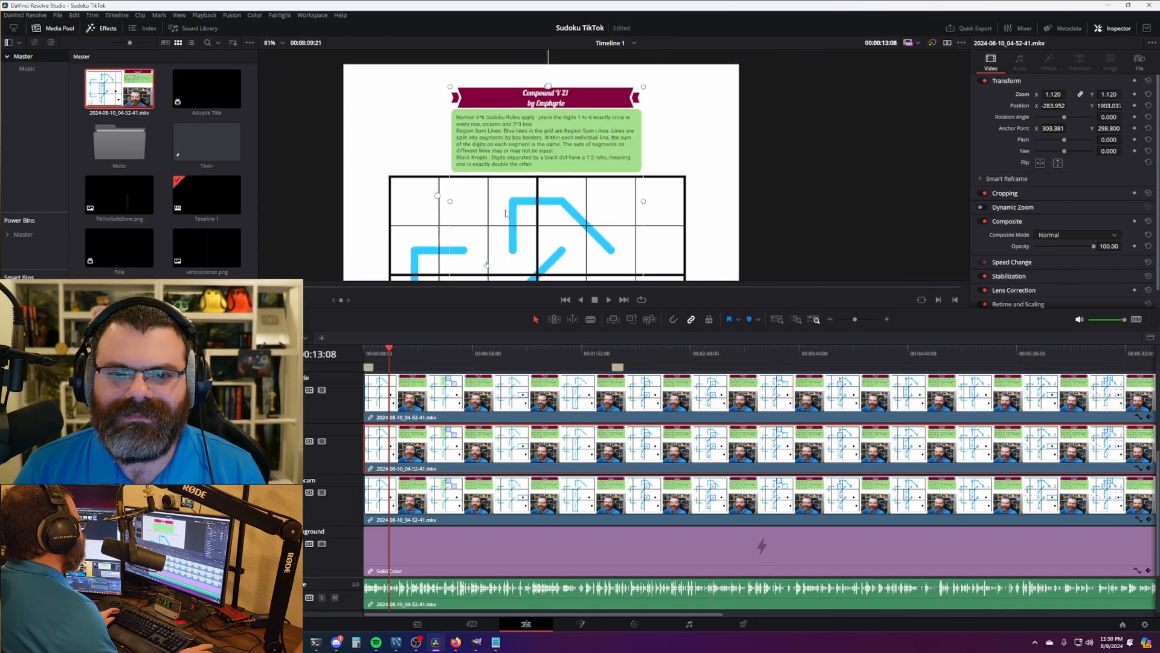
scroll(575, 157, "down", 1)
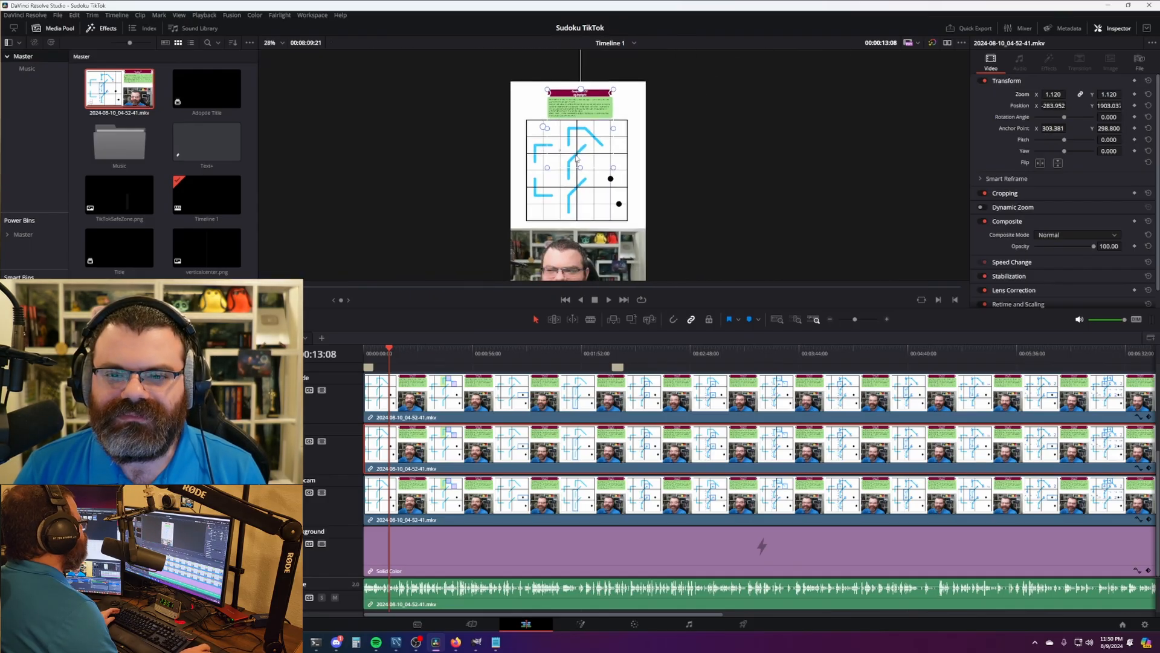
scroll(607, 243, "down", 2)
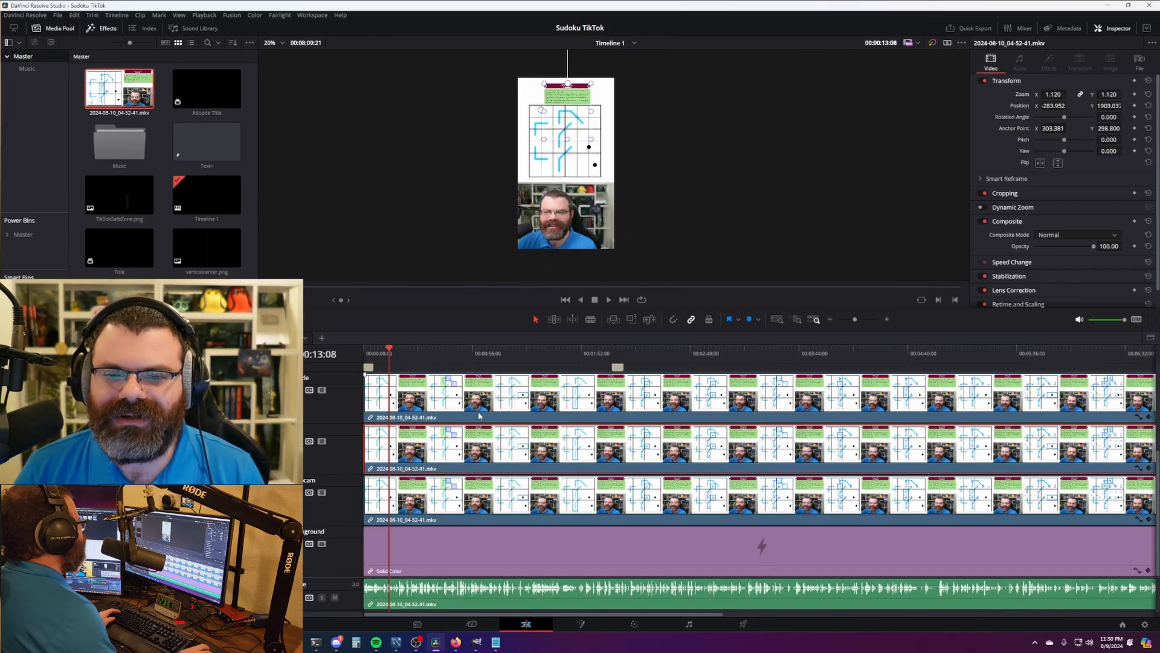
left_click(759, 544, "ctrl")
scroll(535, 381, "up", 2)
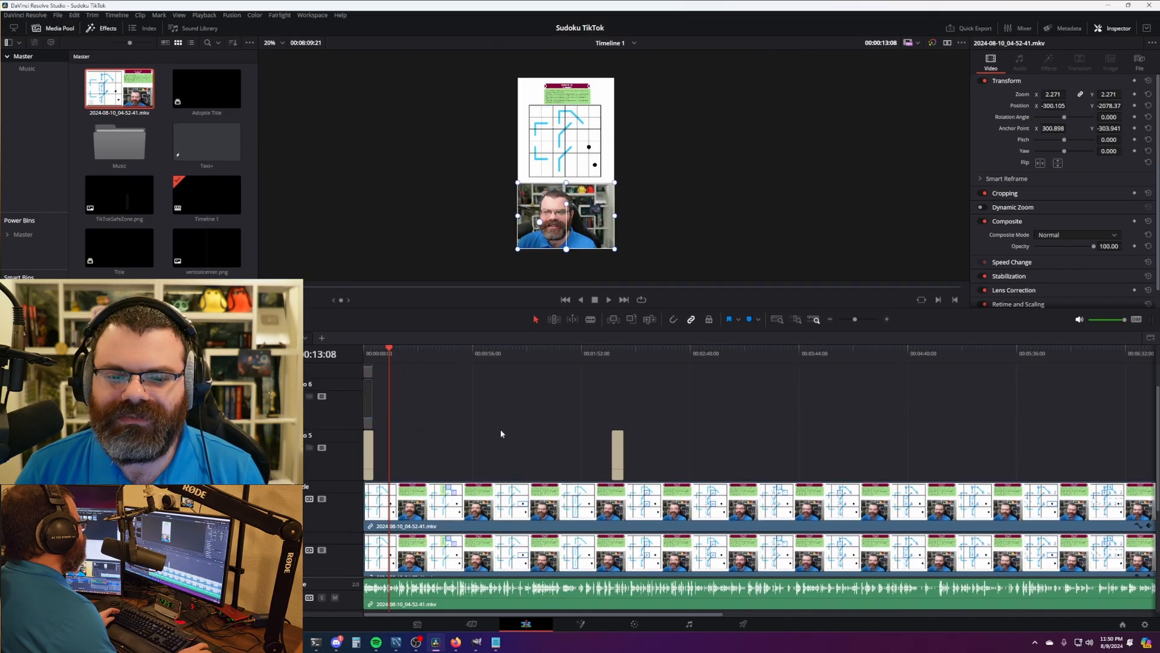
left_click_drag(368, 355, 370, 355)
scroll(457, 496, "up", 6)
- Change the title's second line to 'Compound V 21' and paste in the puzzle setter's credit name
left_click(472, 458)
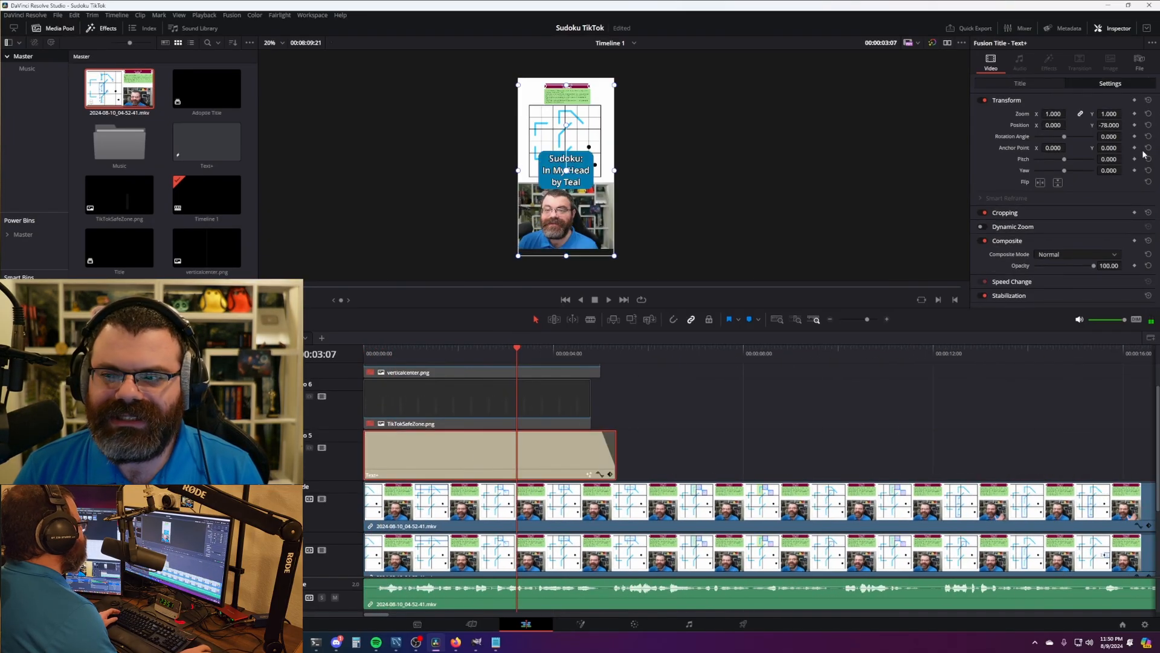
left_click(1027, 84)
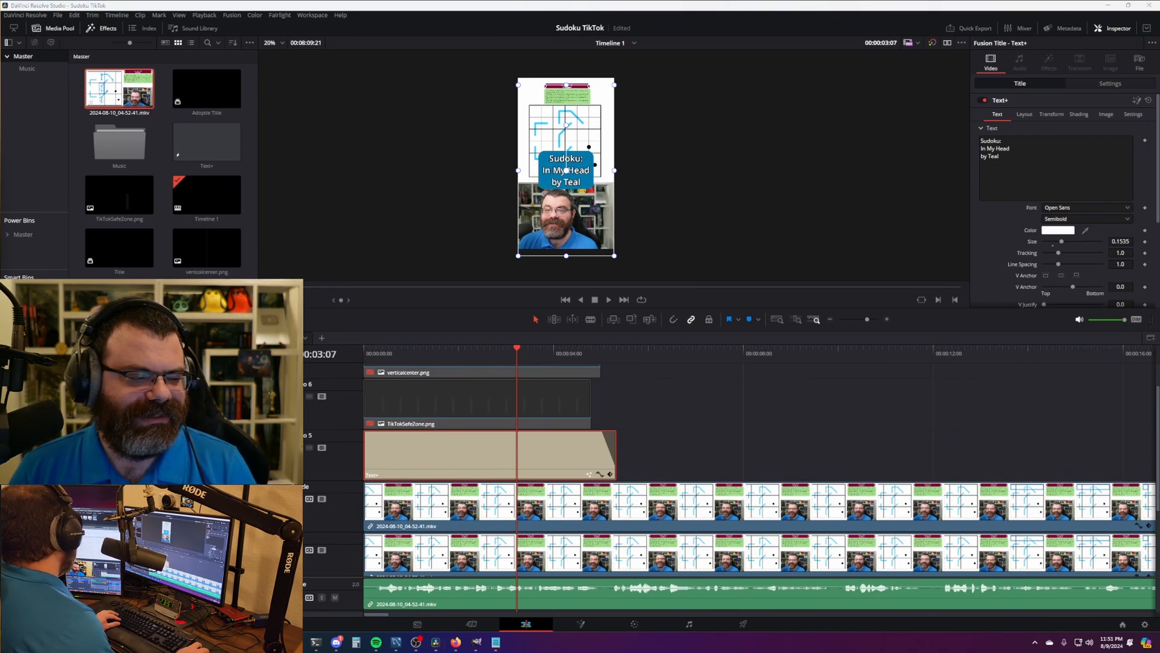
double_click(1002, 148)
type("Compound V 21")
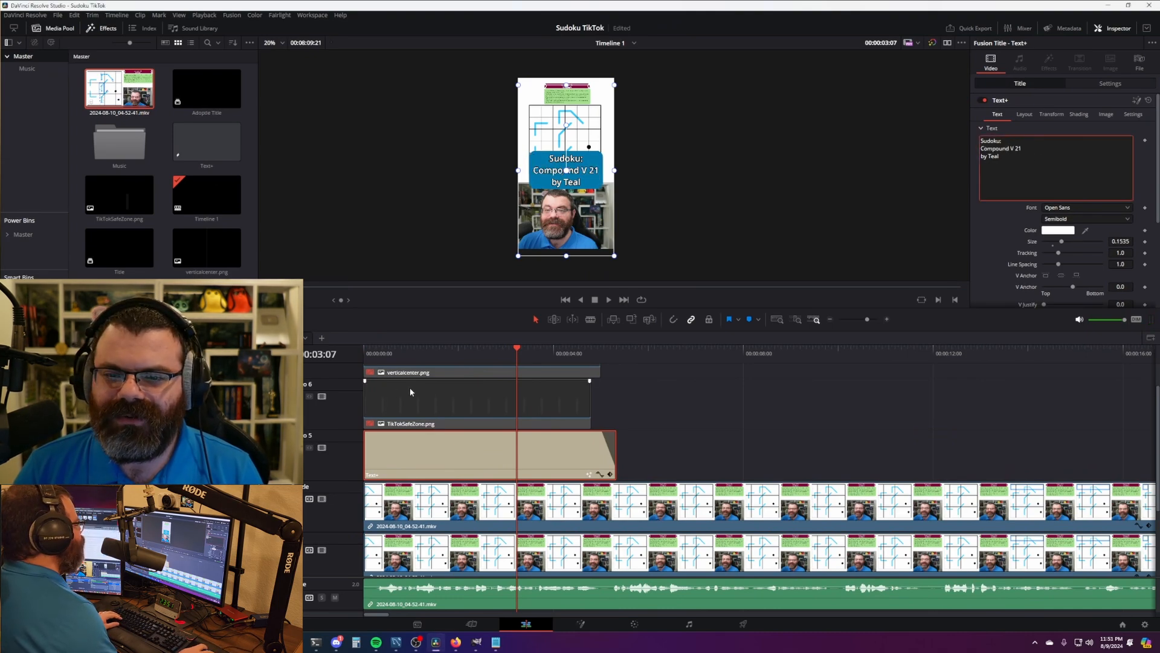
key("alt+Tab")
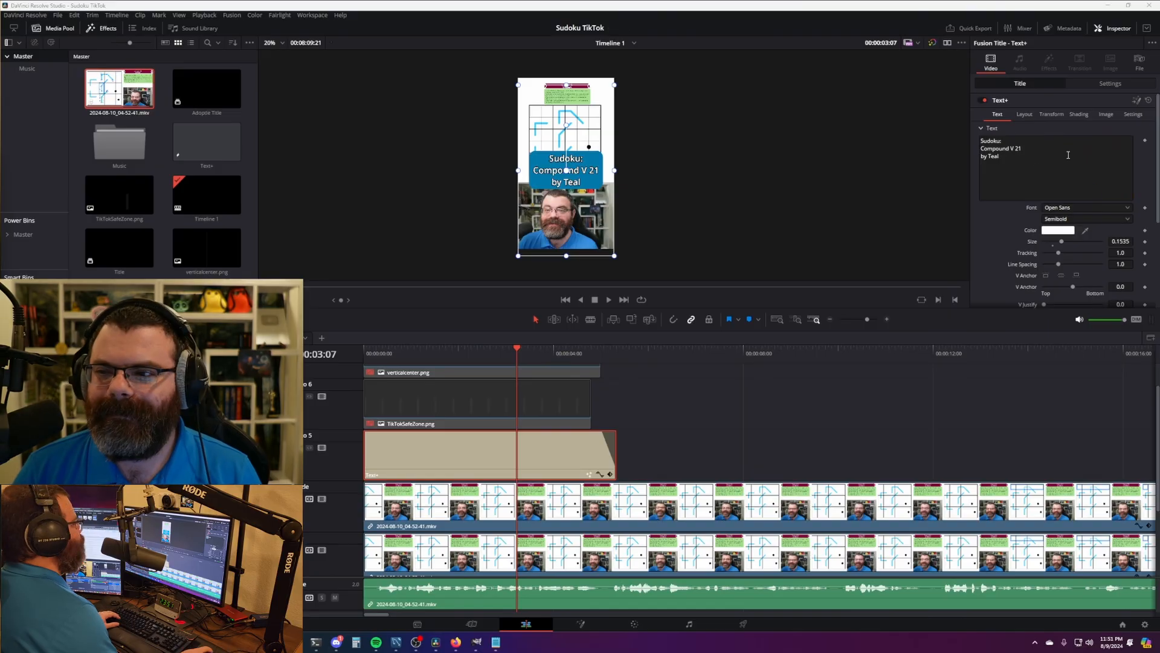
double_click(991, 157)
type("Emphyrio")
- Play through the lead-up to the tracking-sheet reminder title to review it
left_click(700, 429)
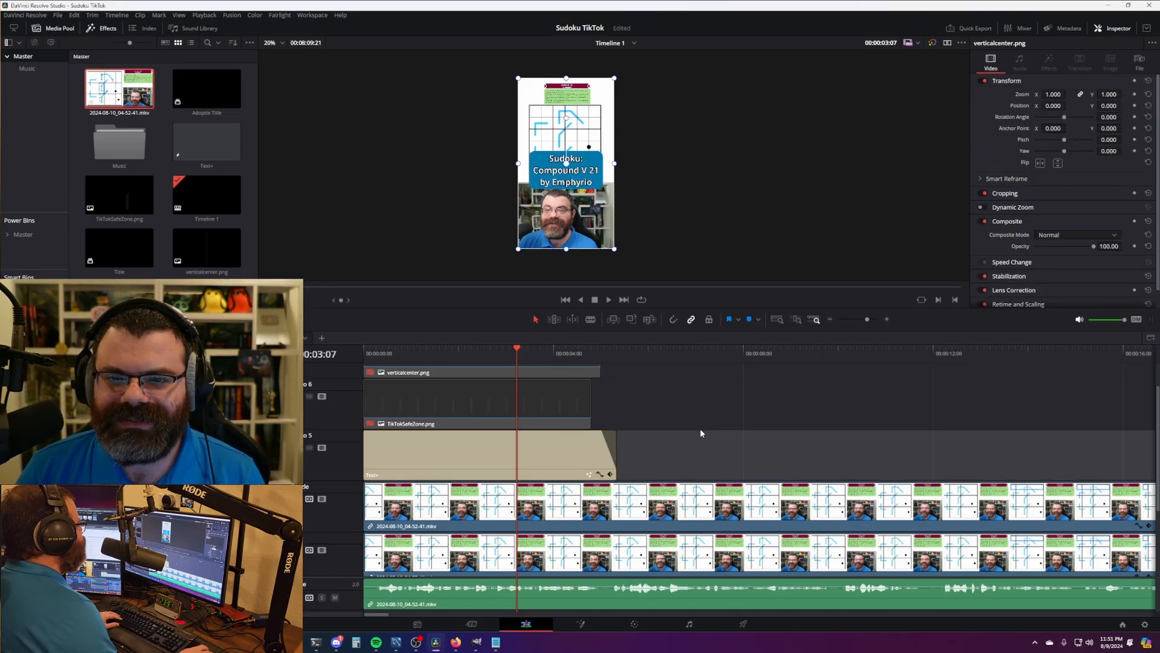
scroll(713, 414, "down", 10)
scroll(667, 423, "up", 2)
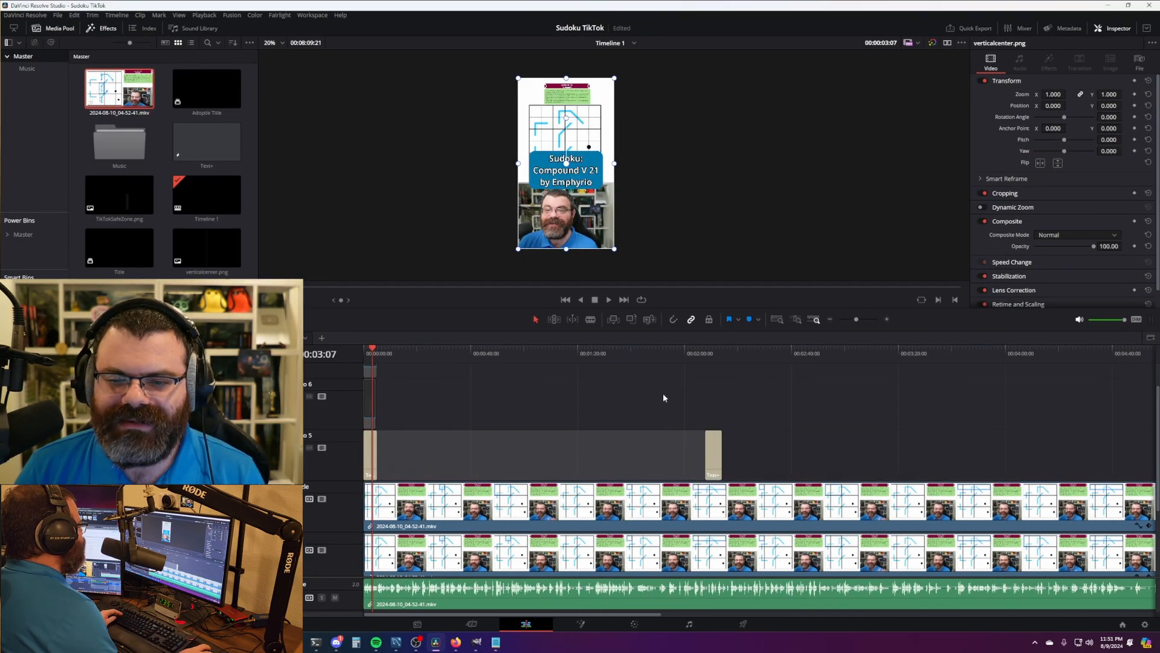
left_click(716, 356)
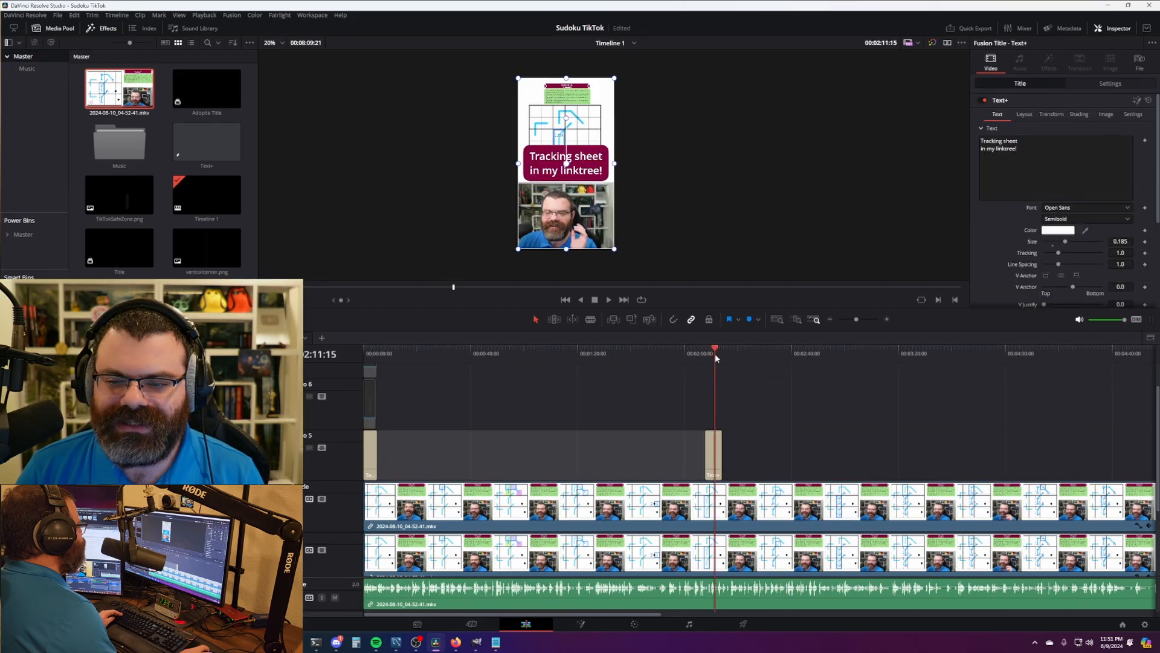
left_click_drag(719, 354, 649, 346)
key("space")
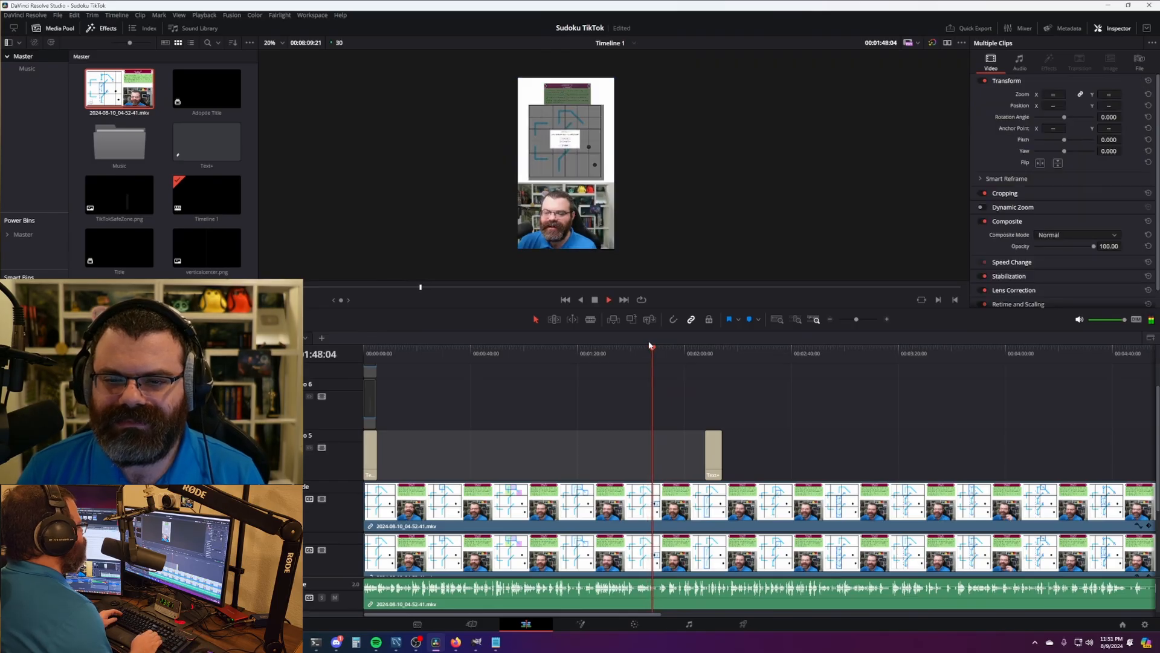
key("space")
key("Right")
key("Right")
key("Right")
key("Right")
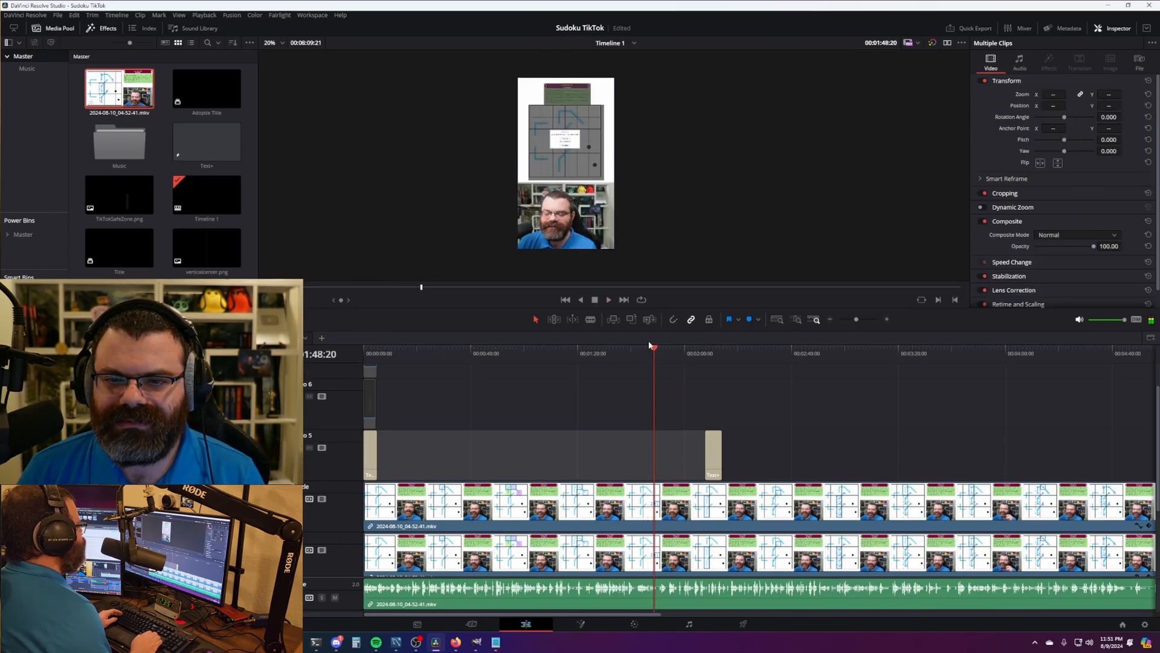
left_click(718, 412)
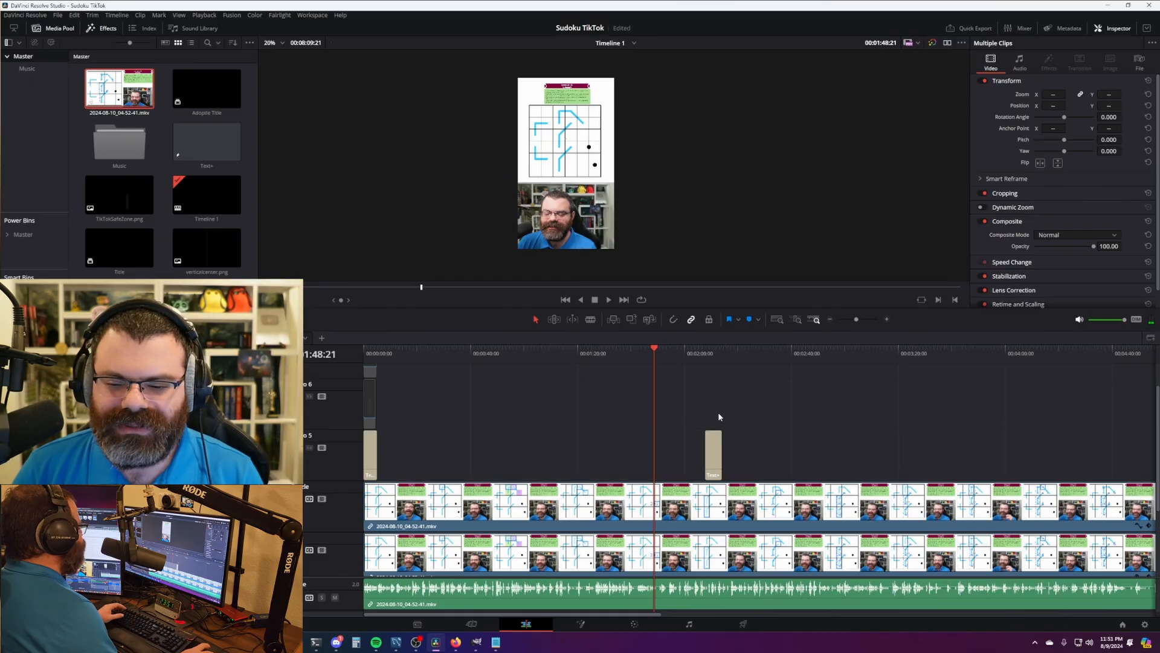
- Trim the recording's opening, slide the linked clips to 00:00:00:00, and play the new start
left_click_drag(381, 351, 302, 352)
scroll(469, 481, "up", 10)
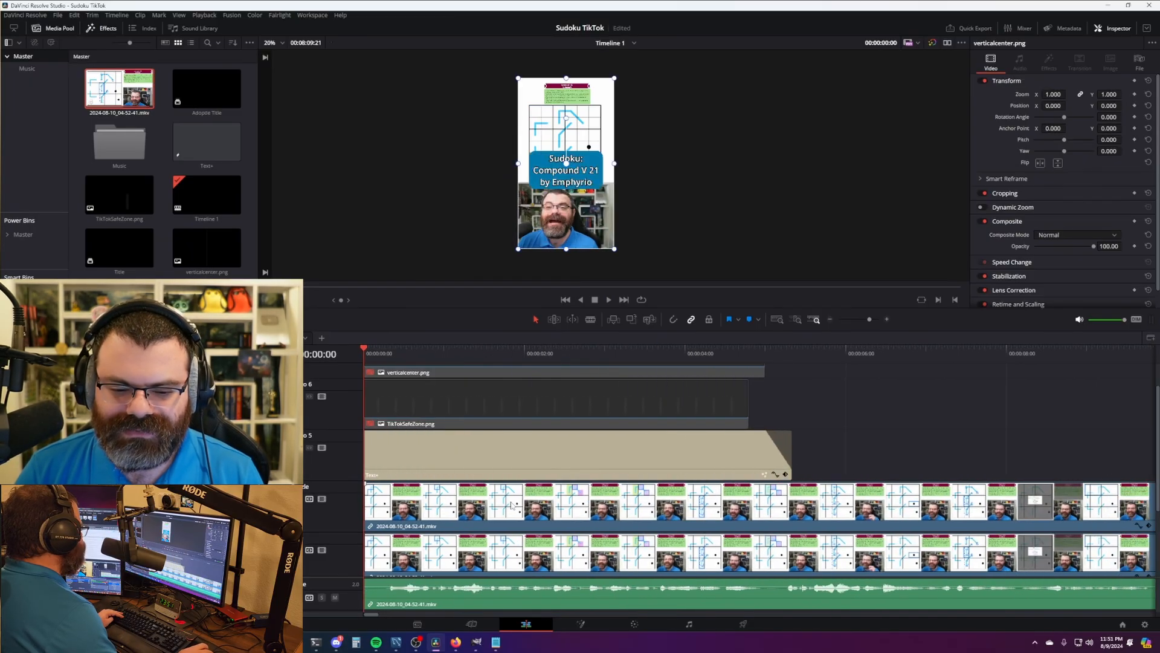
scroll(469, 482, "down", 10)
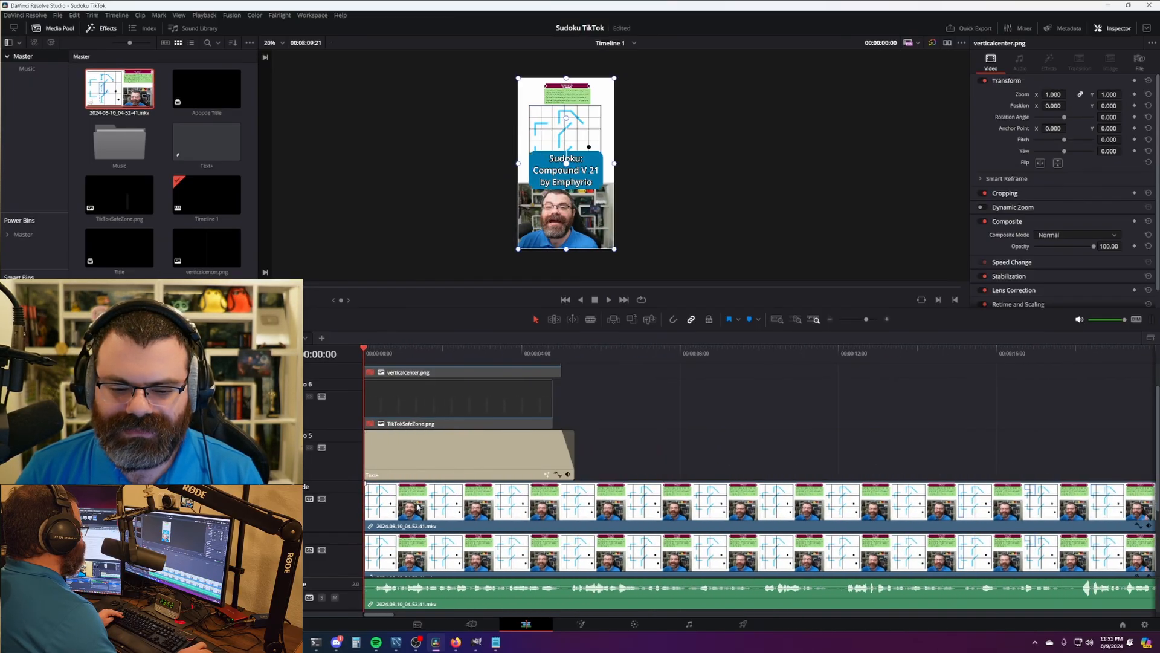
left_click_drag(366, 502, 445, 503)
left_click_drag(562, 505, 462, 505)
left_click_drag(388, 356, 432, 366)
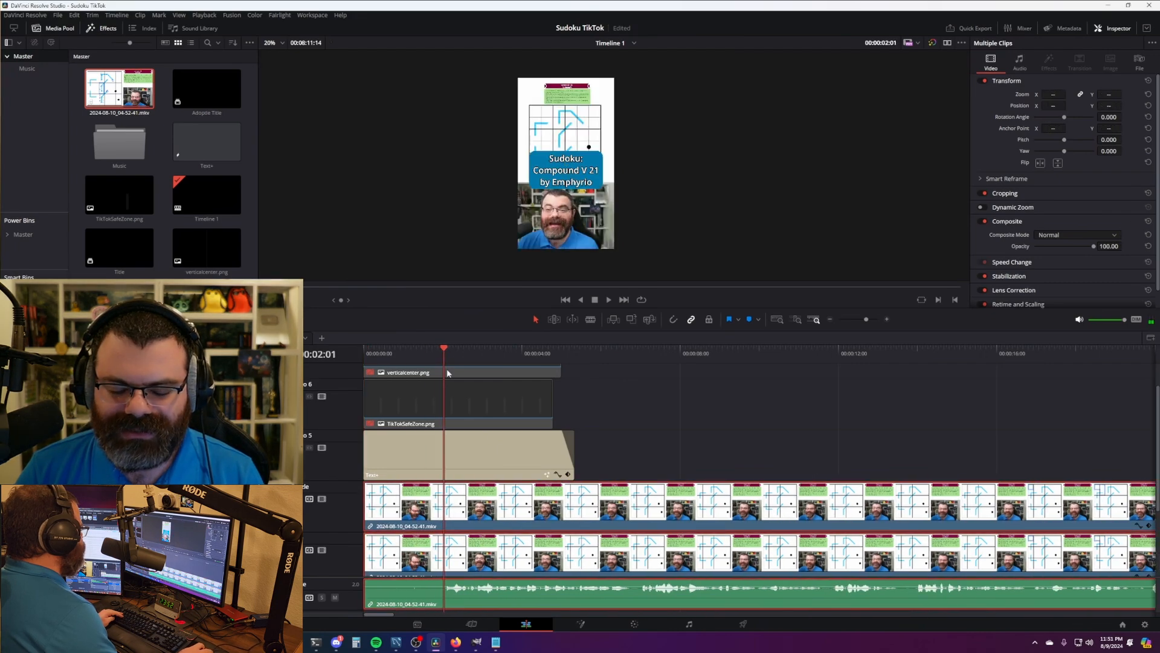
scroll(604, 495, "up", 2)
key("Home")
key("space")
key("space")
scroll(611, 469, "down", 10)
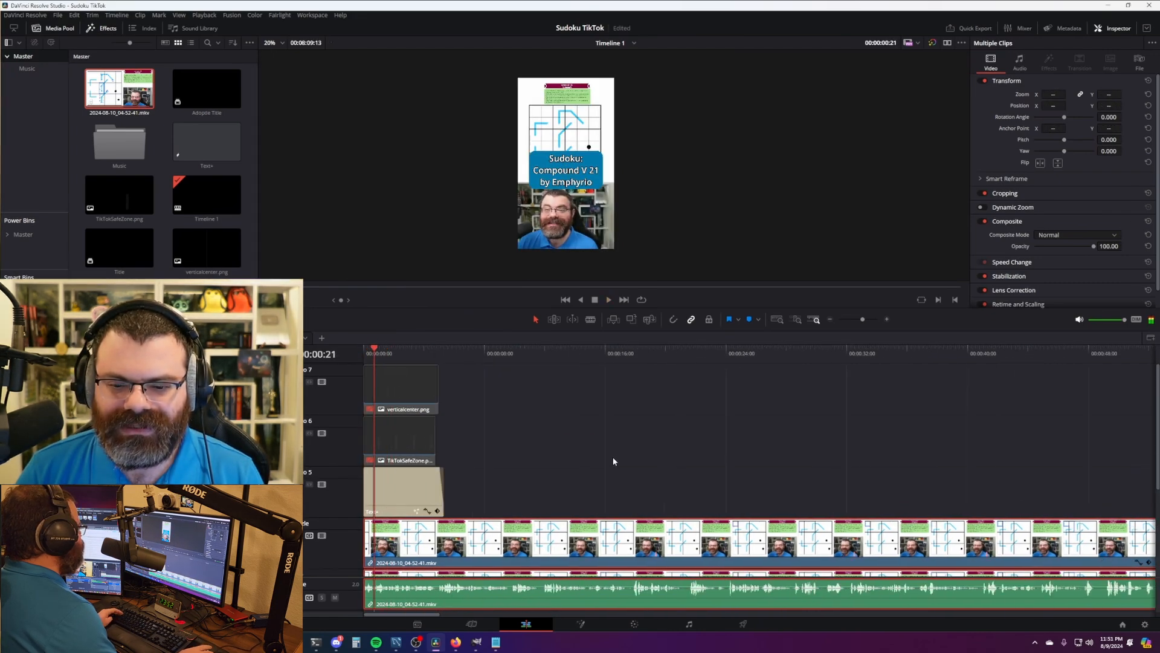
- Step frames to 01:48:12, where the dimmed dialog first covers the puzzle grid
scroll(687, 375, "up", 1)
mouse_move(674, 354)
left_mouse_down()
mouse_move(723, 356)
mouse_move(672, 350)
left_mouse_up()
key("space")
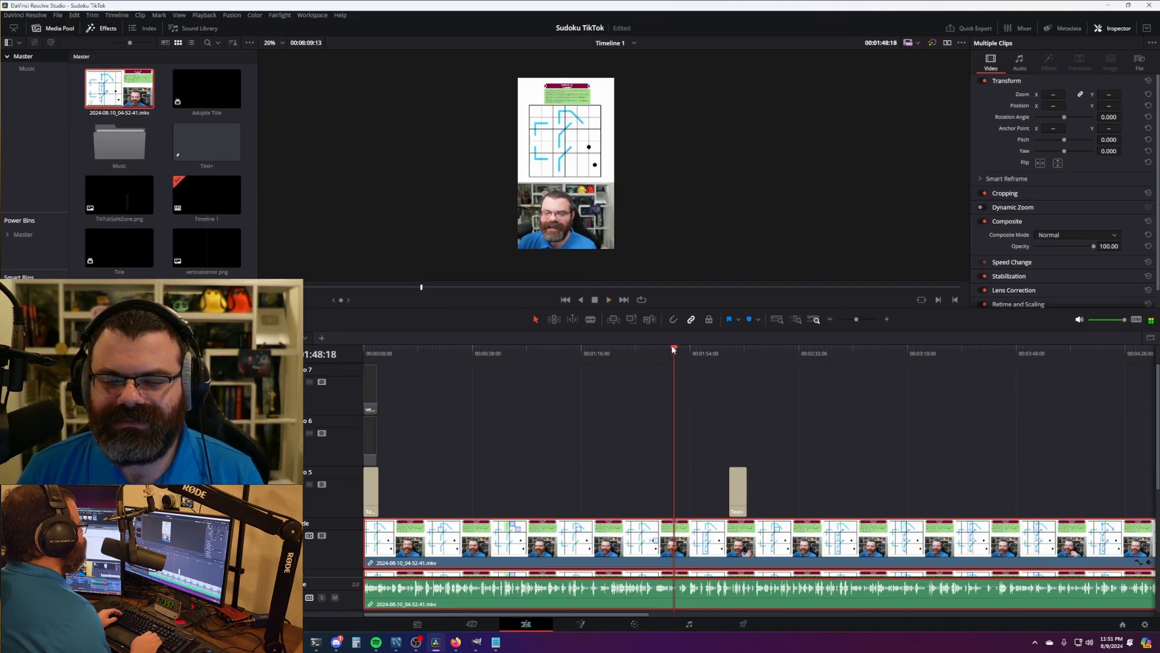
key("Left")
key("Left")
key("Left")
key("Right")
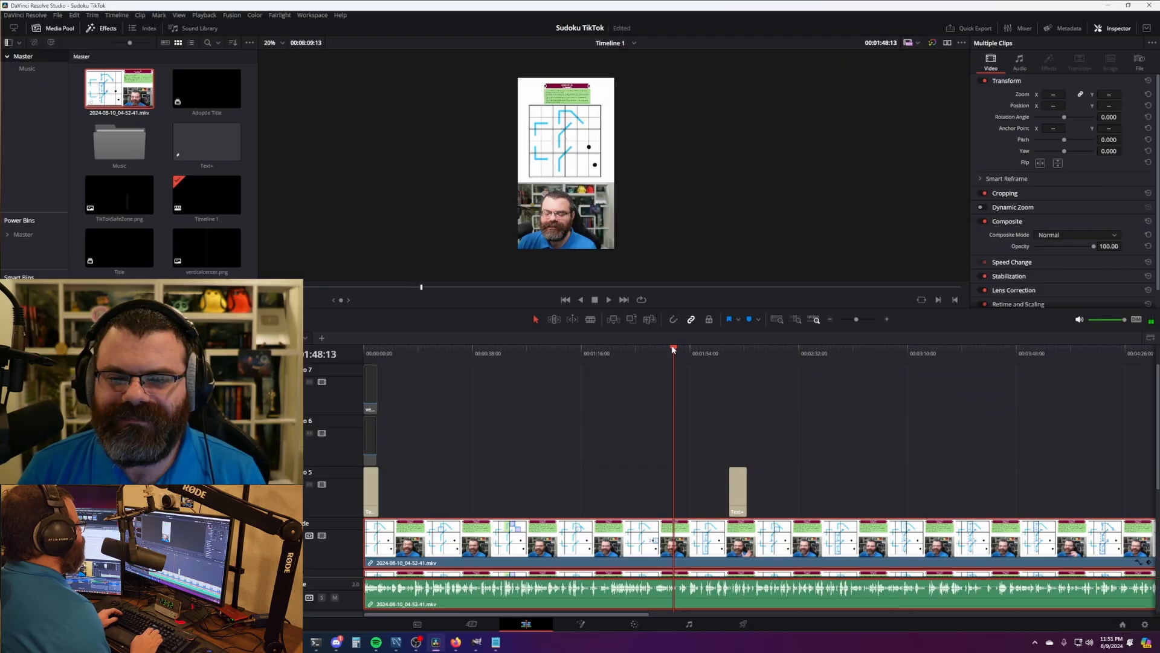
scroll(786, 420, "down", 4)
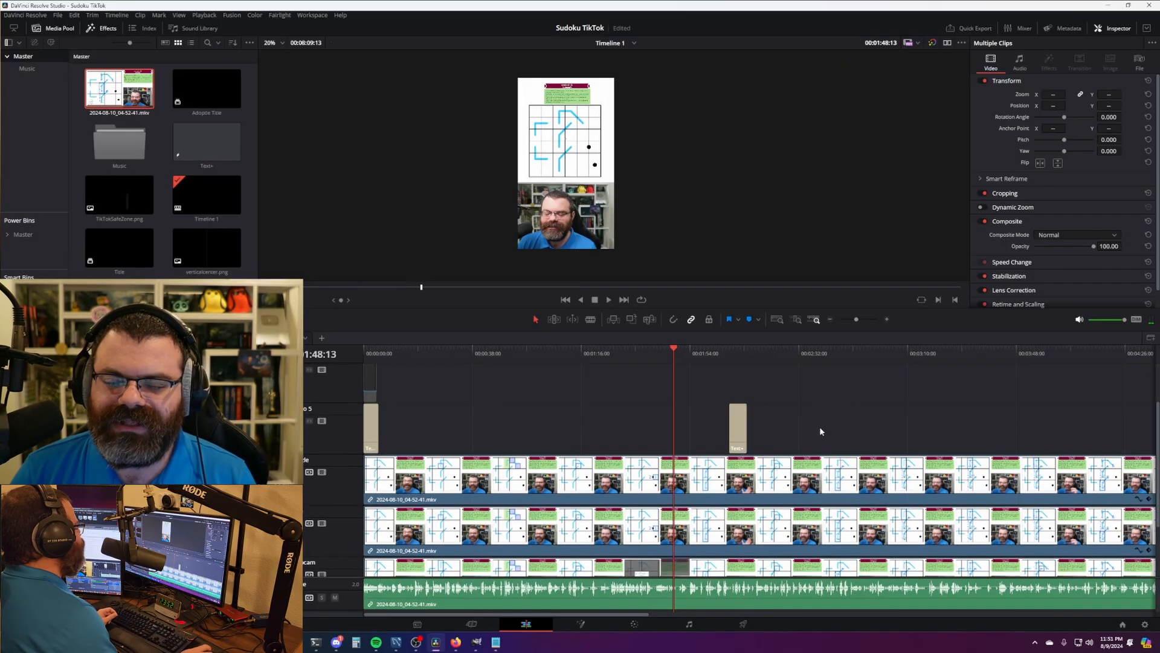
scroll(741, 388, "up", 4)
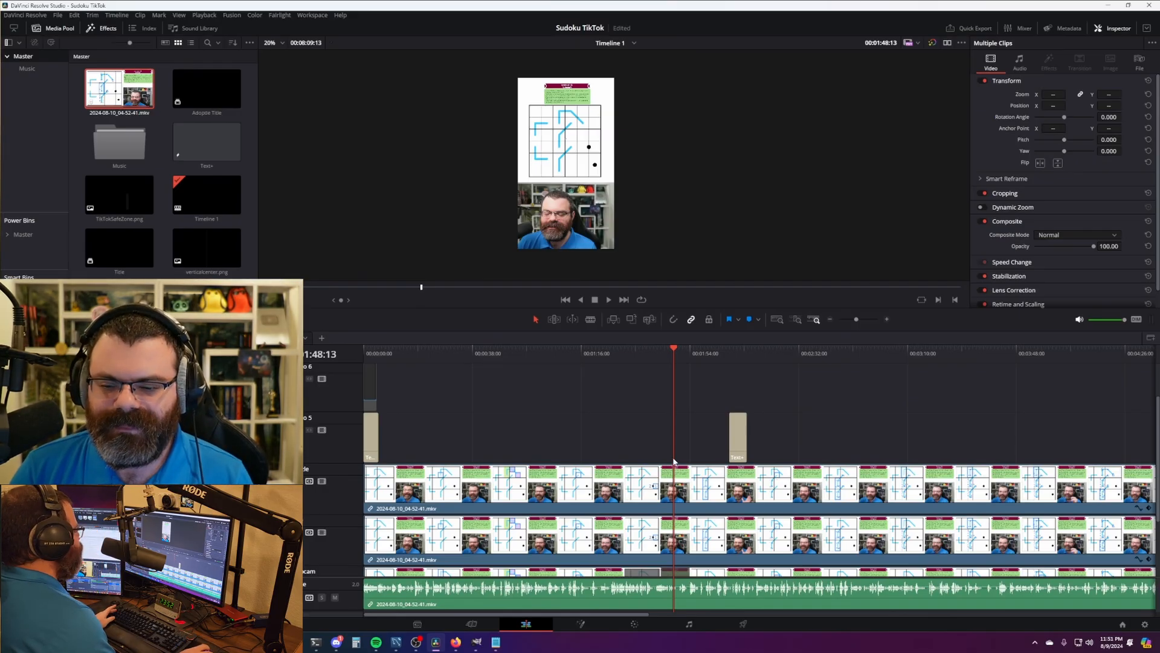
scroll(674, 461, "up", 8)
scroll(656, 496, "down", 10)
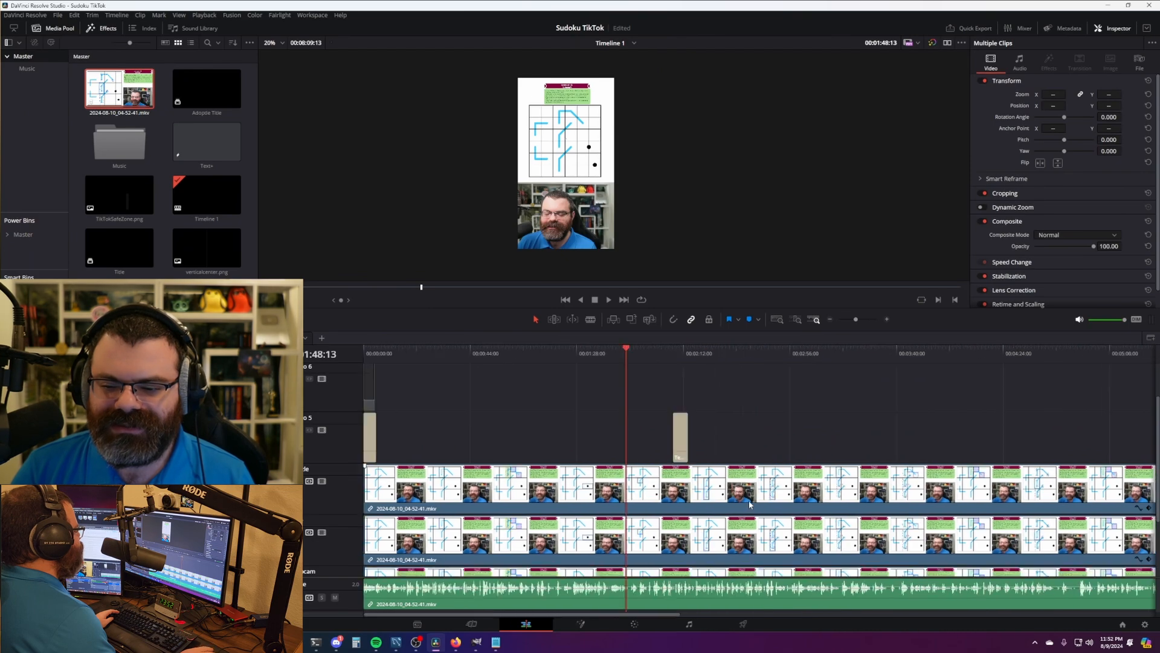
scroll(657, 496, "up", 2)
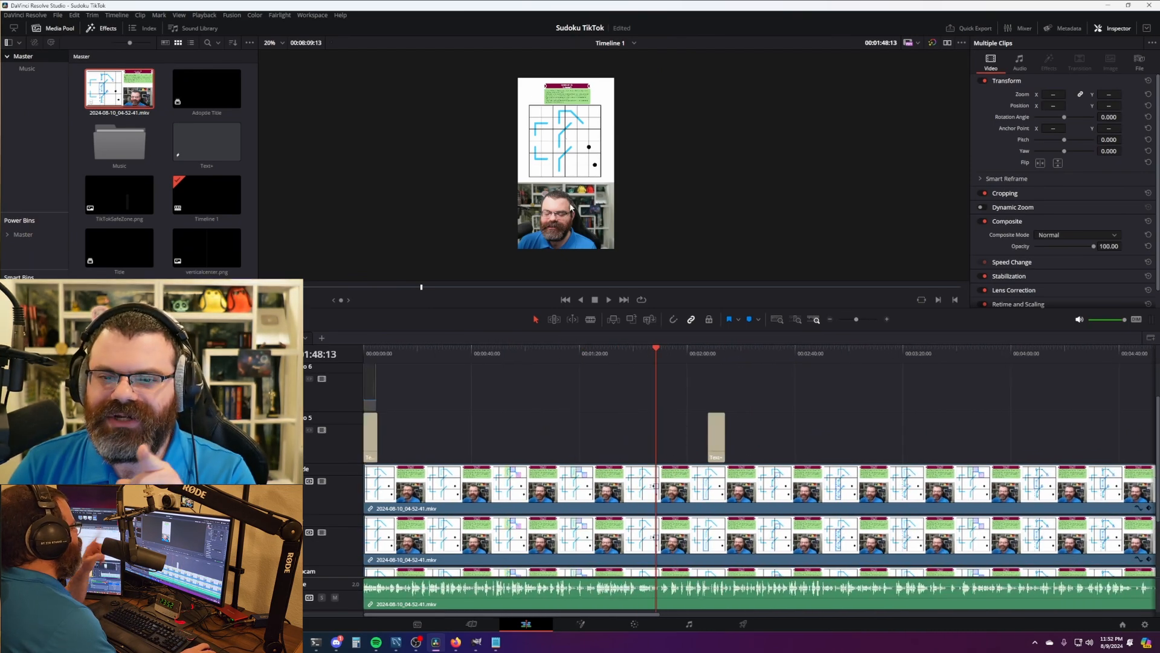
scroll(571, 206, "up", 1)
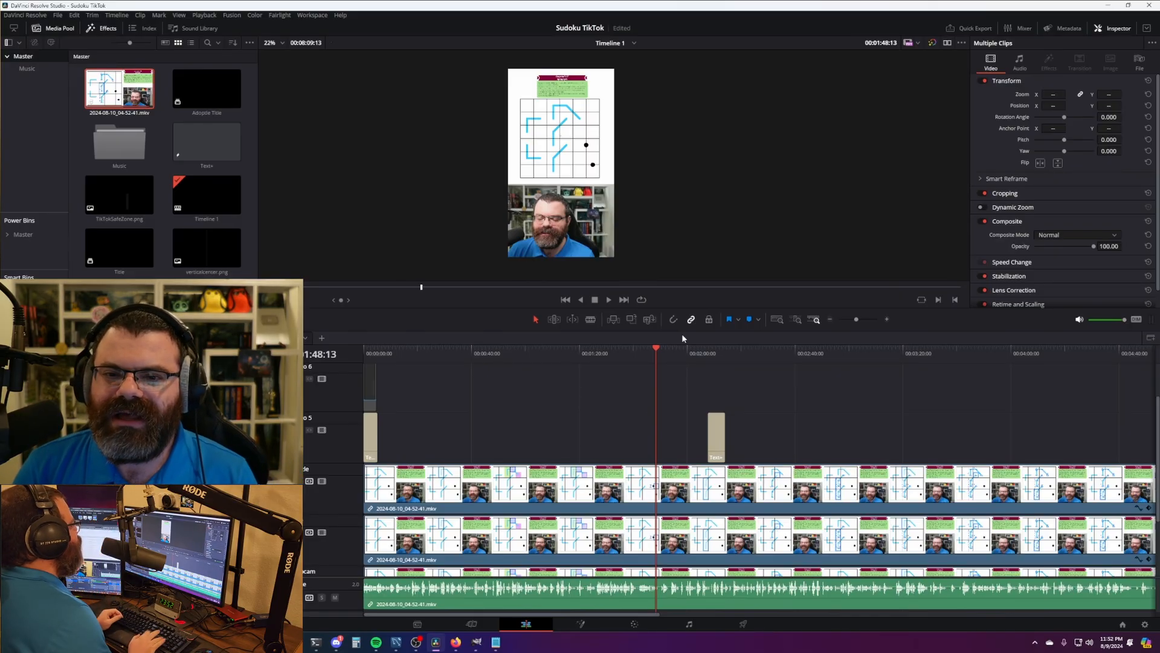
key("Left")
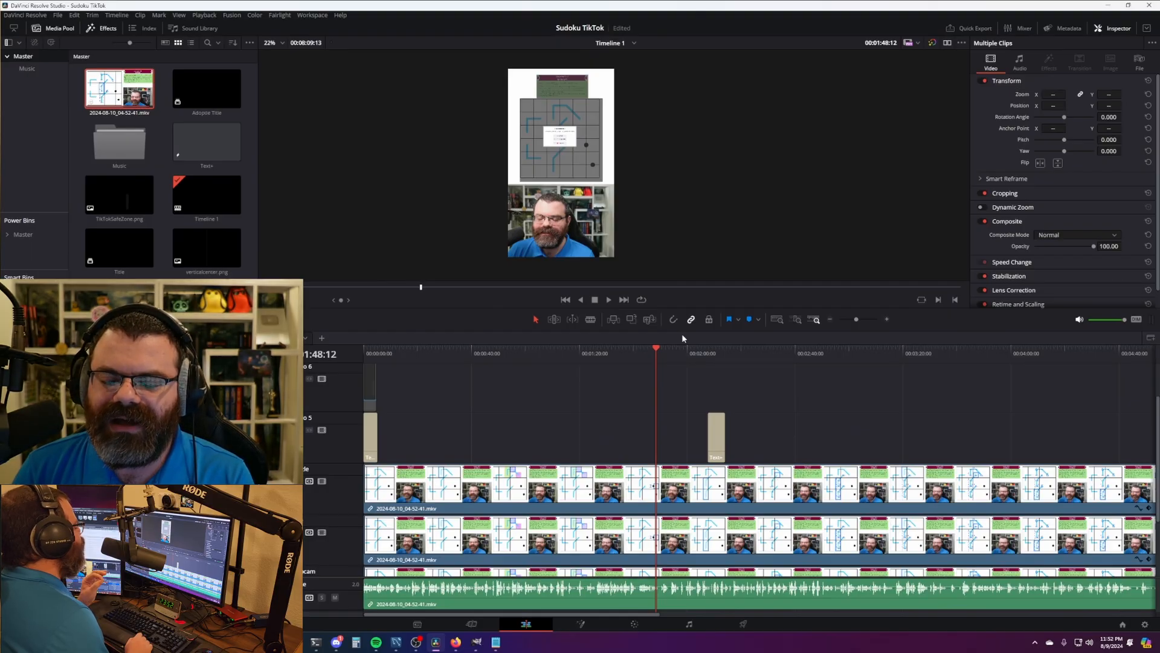
- Move the 'Tracking sheet in my linktree!' title on track 5 so it ends at the playhead, near 01:48:13
left_click_drag(717, 435, 644, 435)
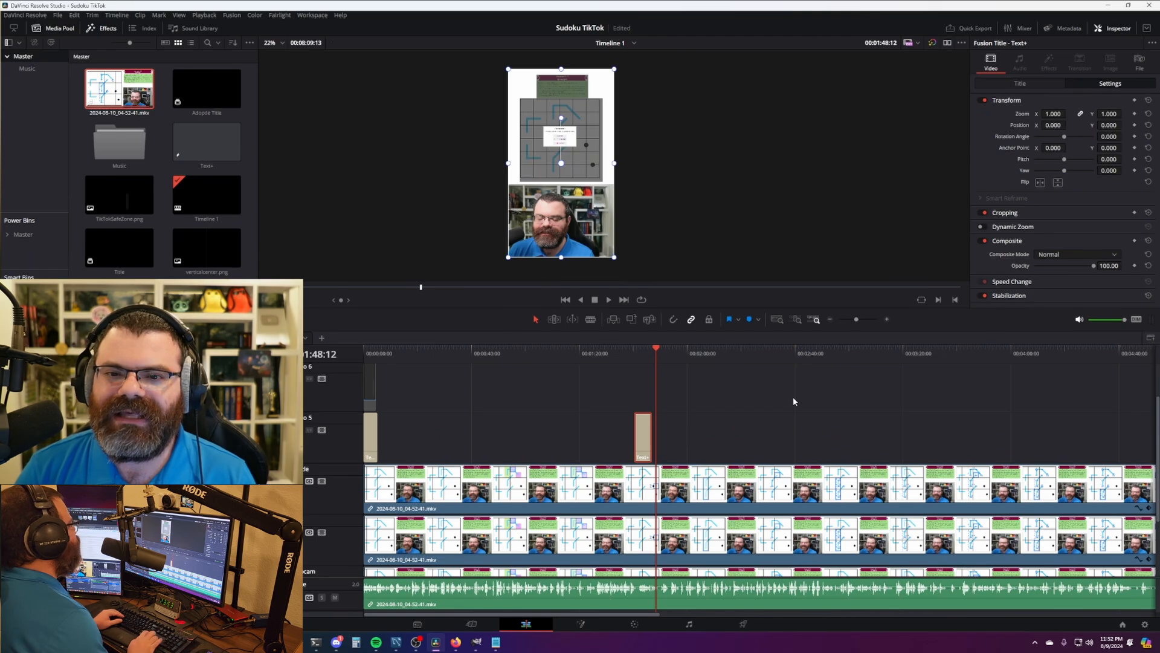
left_click_drag(644, 439, 646, 439)
scroll(646, 439, "up", 5)
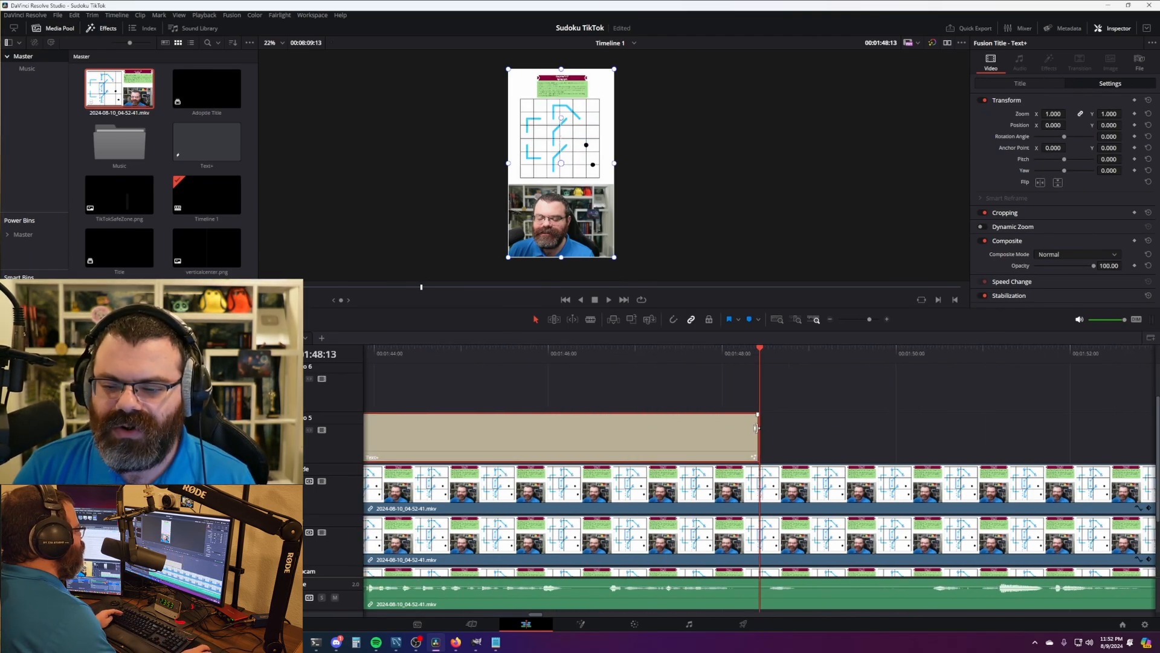
scroll(761, 431, "down", 6)
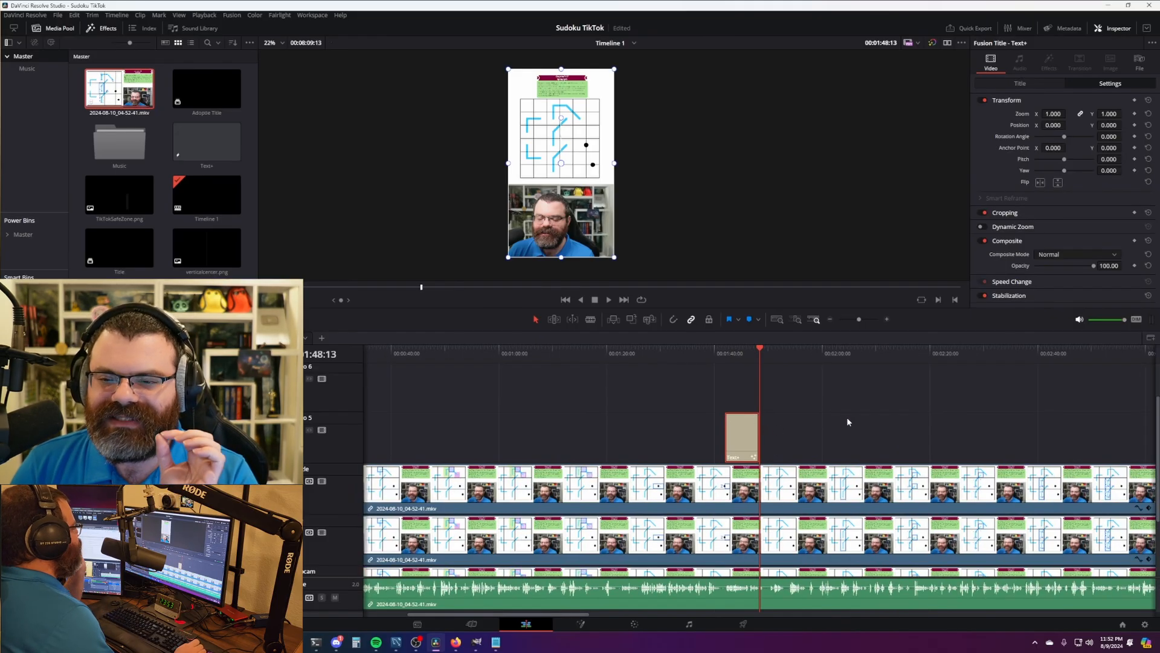
key("Left")
key("Right")
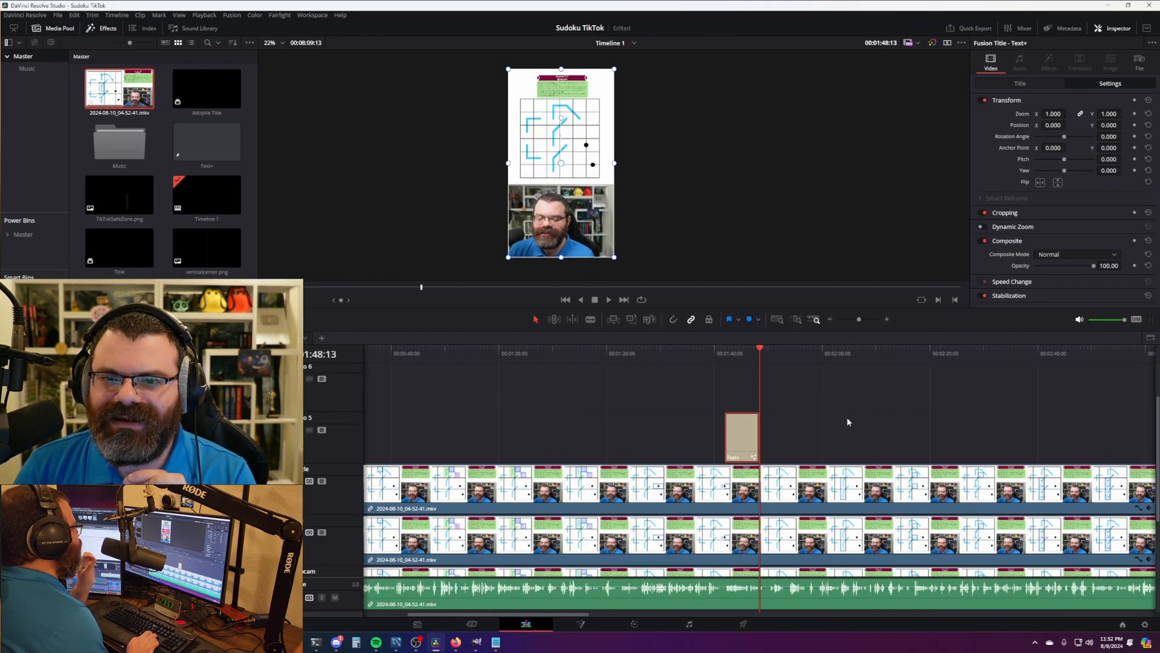
key("Left")
key("Right")
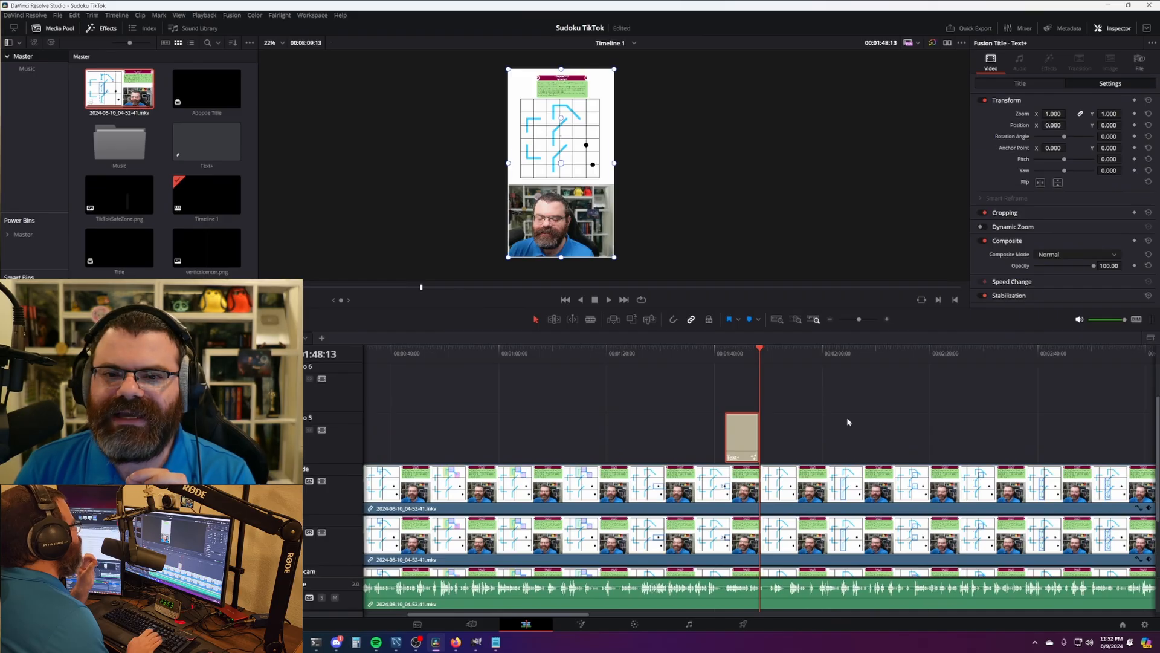
key("Left")
key("Right")
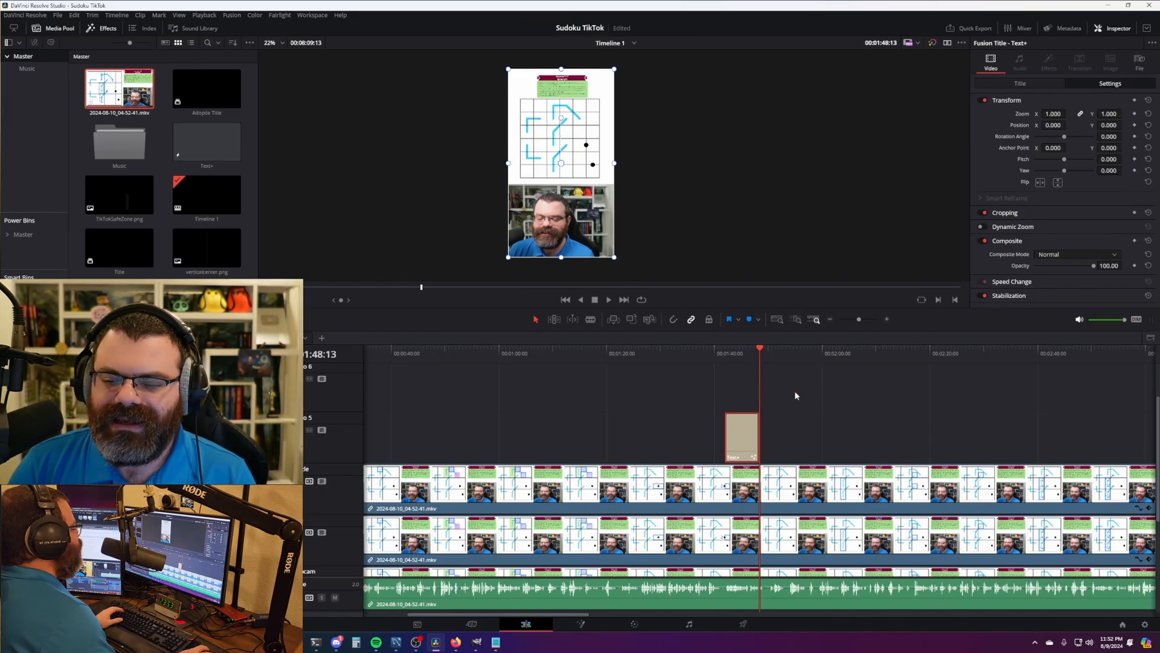
- Trim 3 frames off the title clip's head and play it back to check
key("Up")
scroll(751, 410, "up", 10)
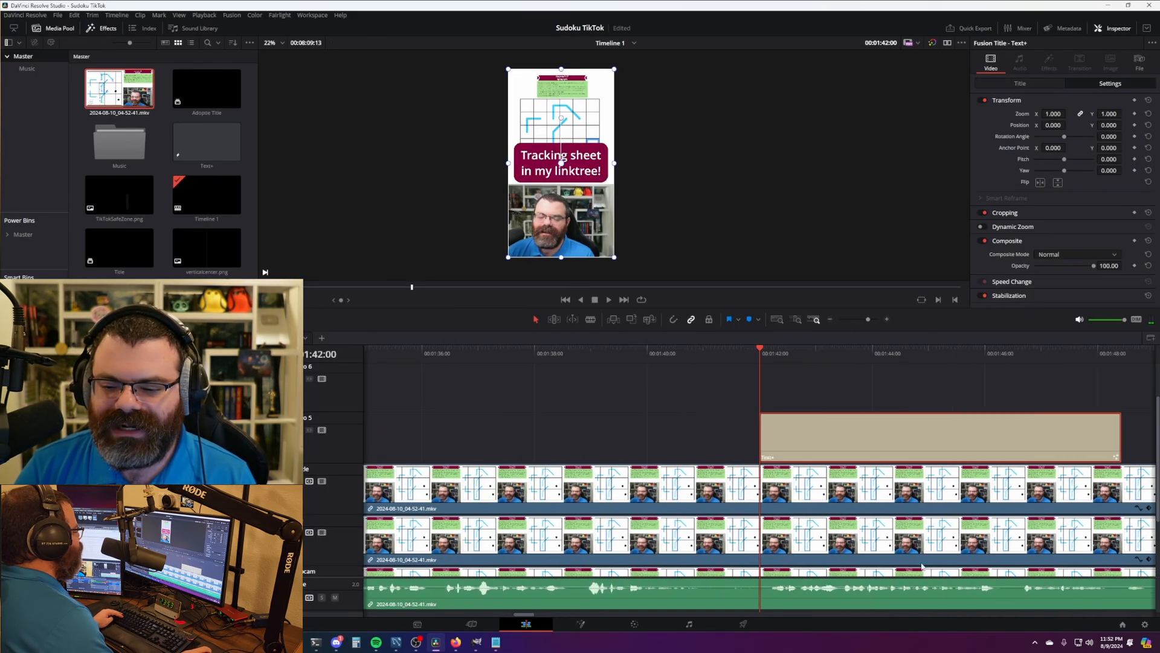
left_click_drag(762, 423, 770, 423)
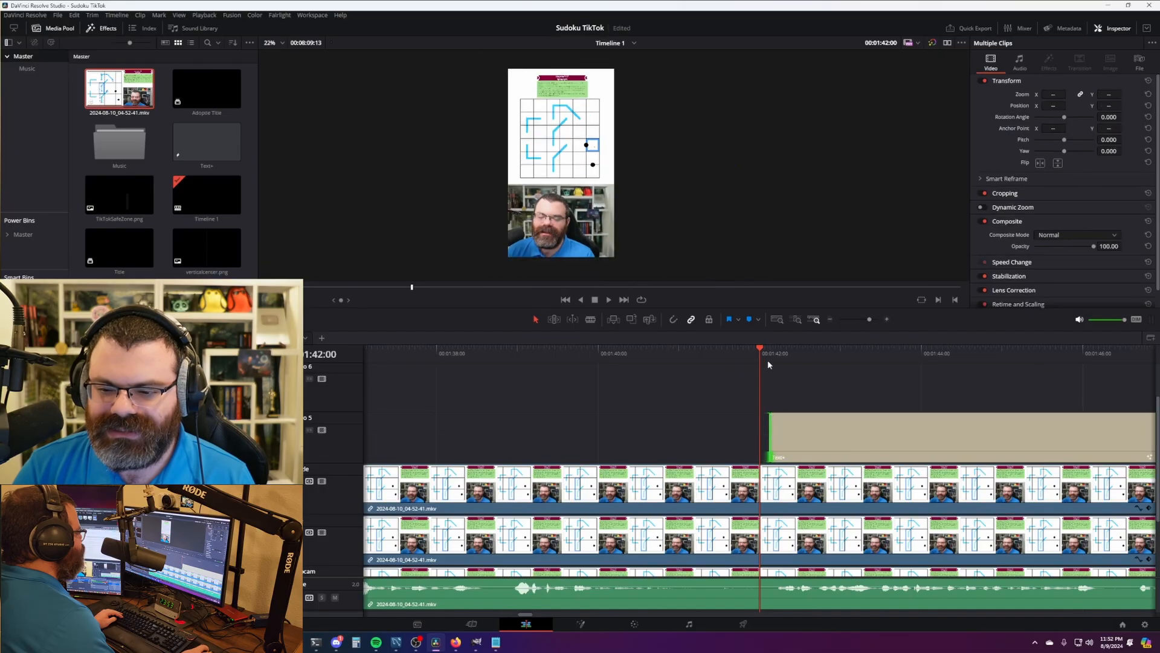
key("space")
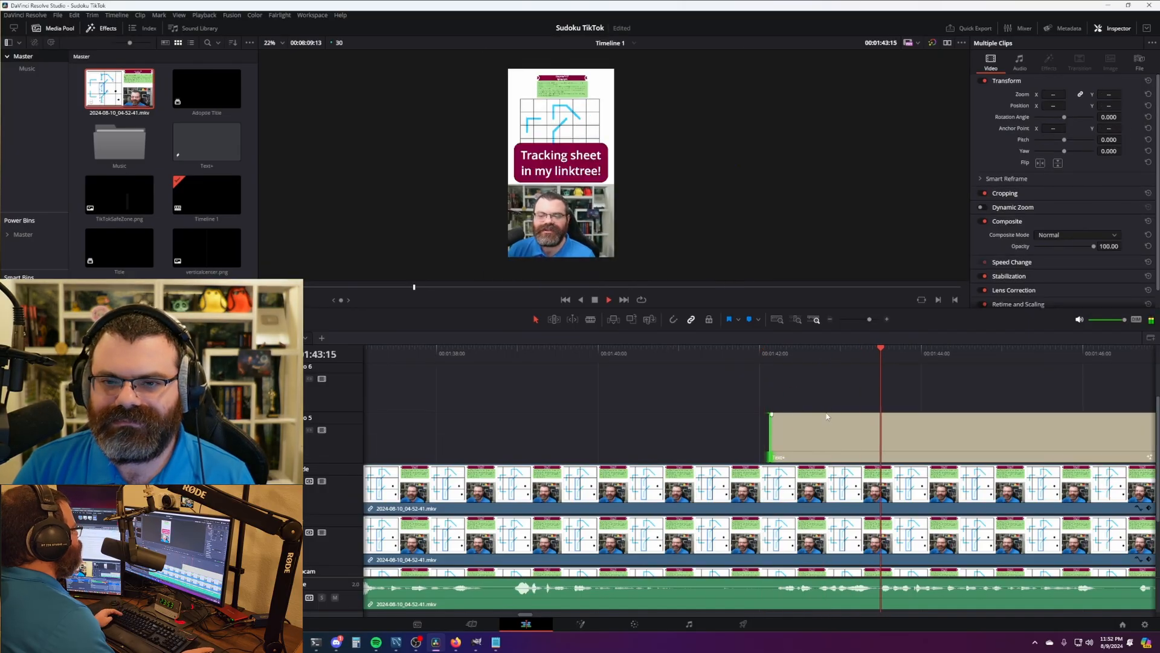
scroll(834, 405, "down", 10)
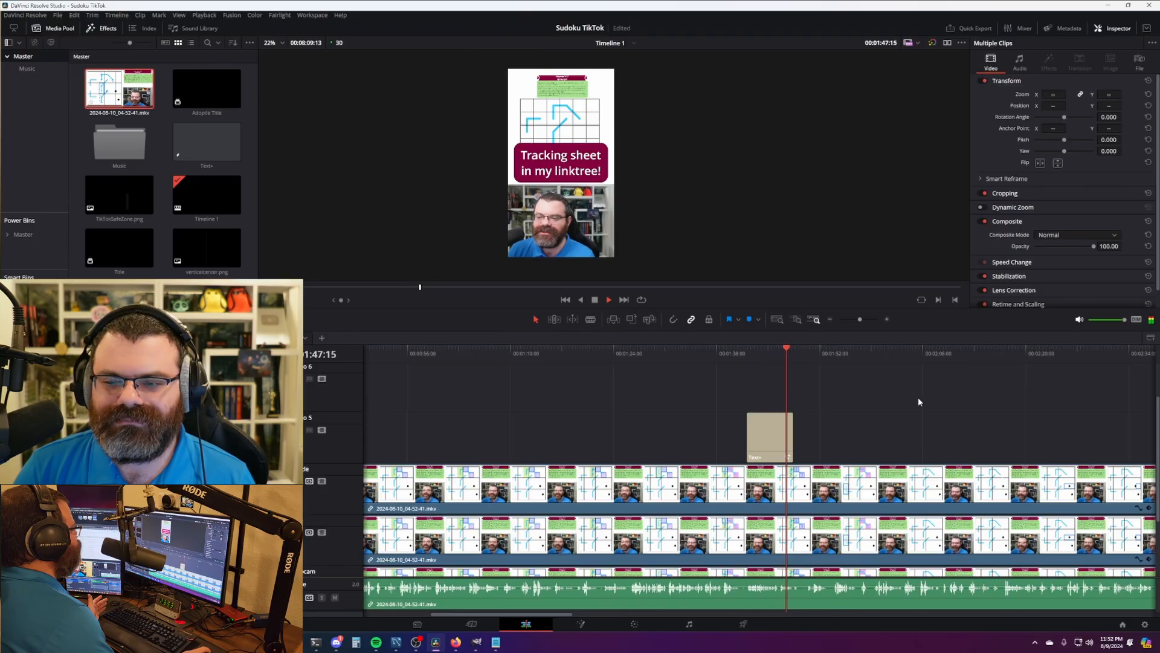
key("space")
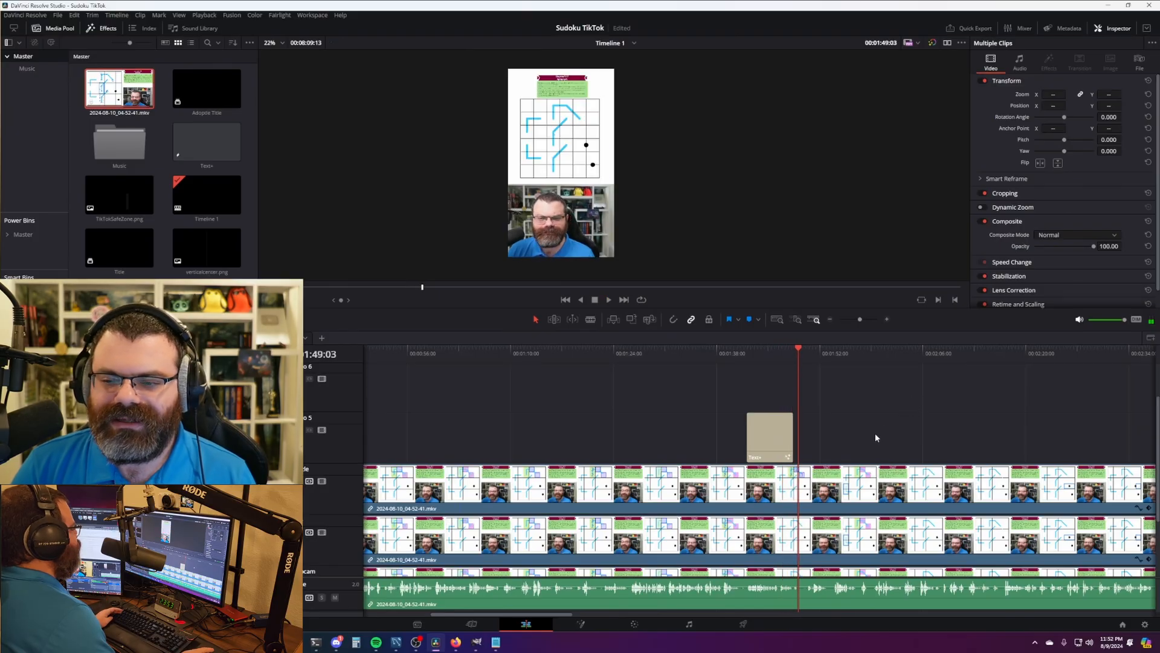
scroll(858, 430, "down", 8)
scroll(612, 465, "right", 8)
scroll(582, 401, "down", 2)
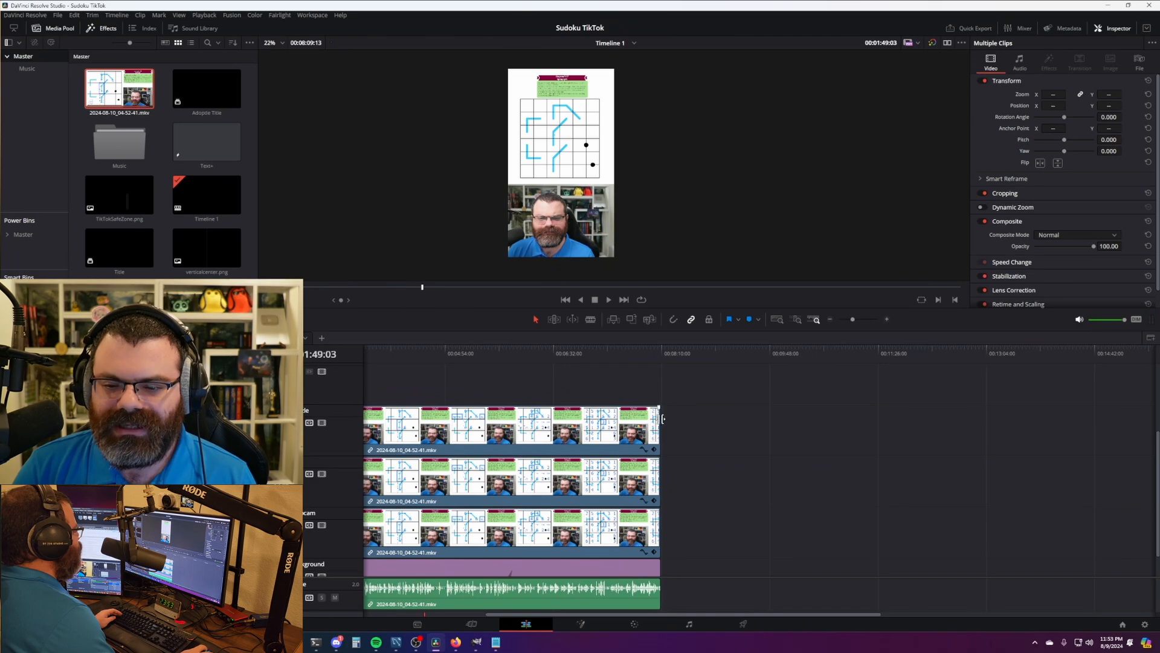
- Extend the clips to the recording's full length of 00:08:38:01 and save the project
left_click_drag(662, 418, 692, 418)
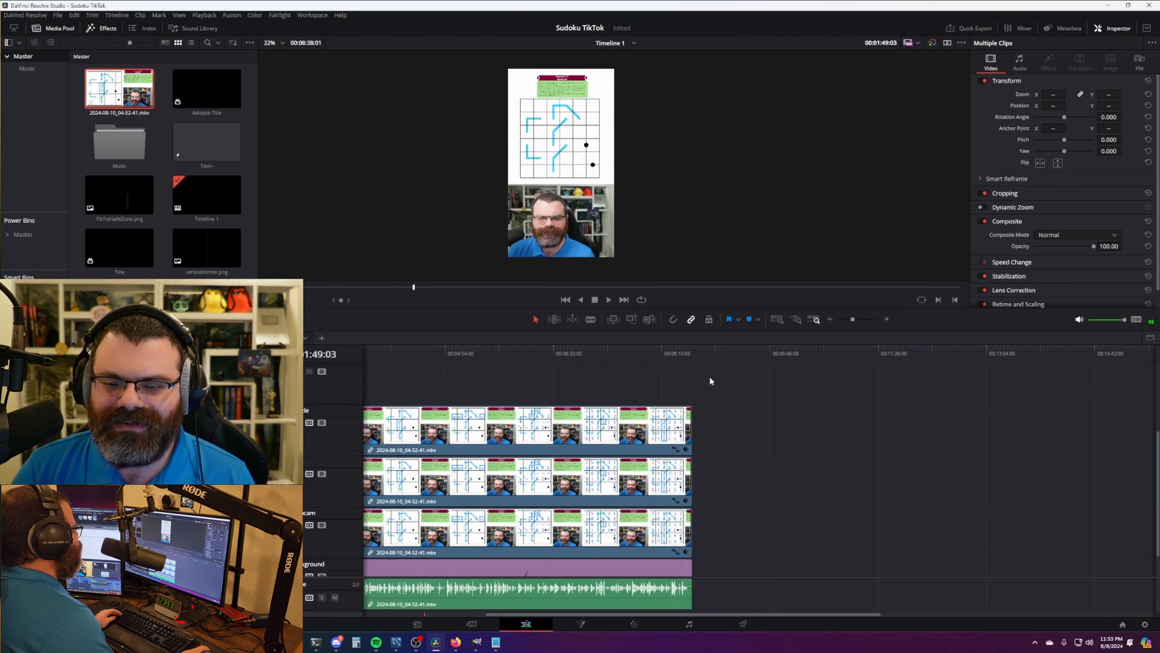
key("ctrl+s")
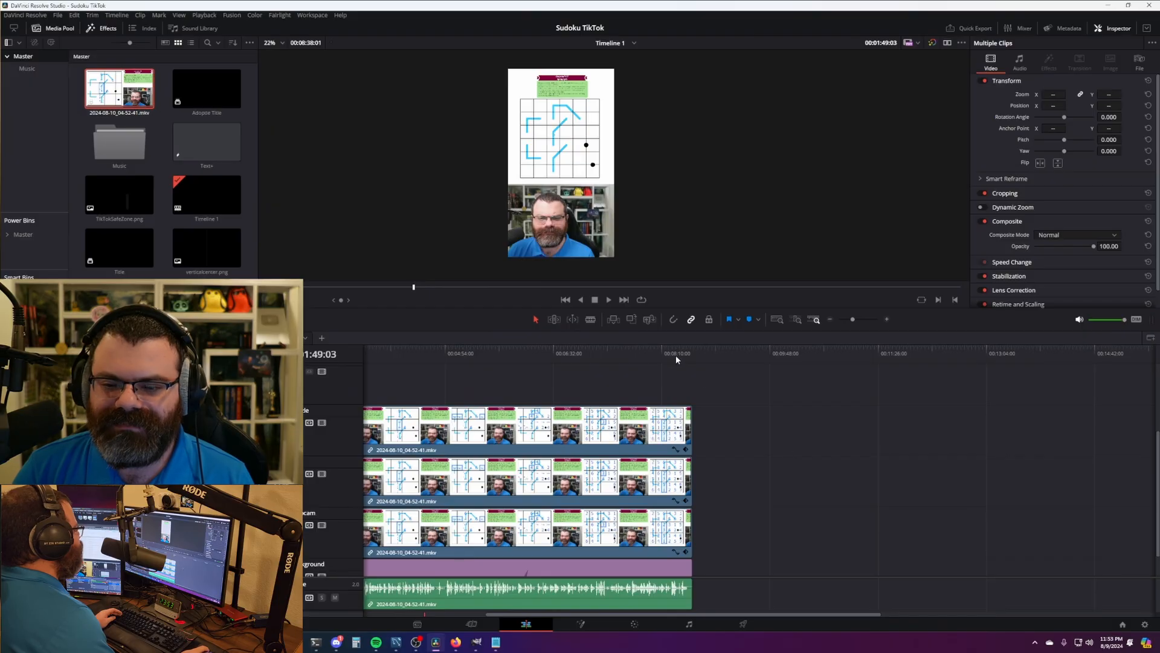
left_click_drag(690, 433, 1100, 432)
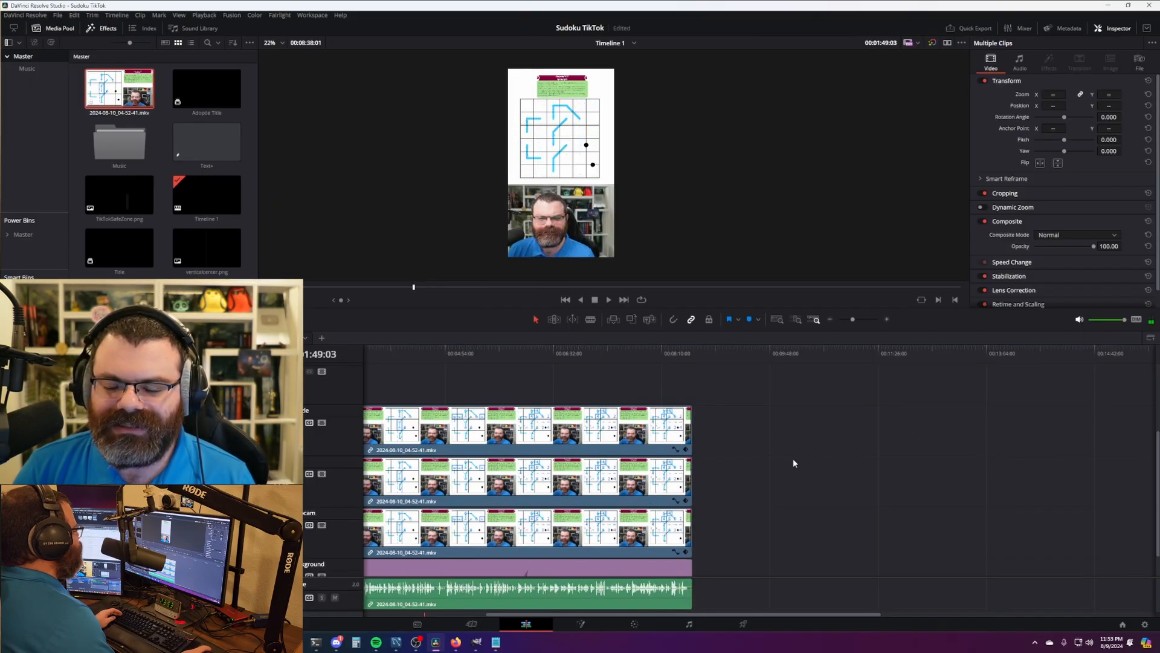
- Park the playhead near 00:08:33:09, where the video should end
left_click(681, 356)
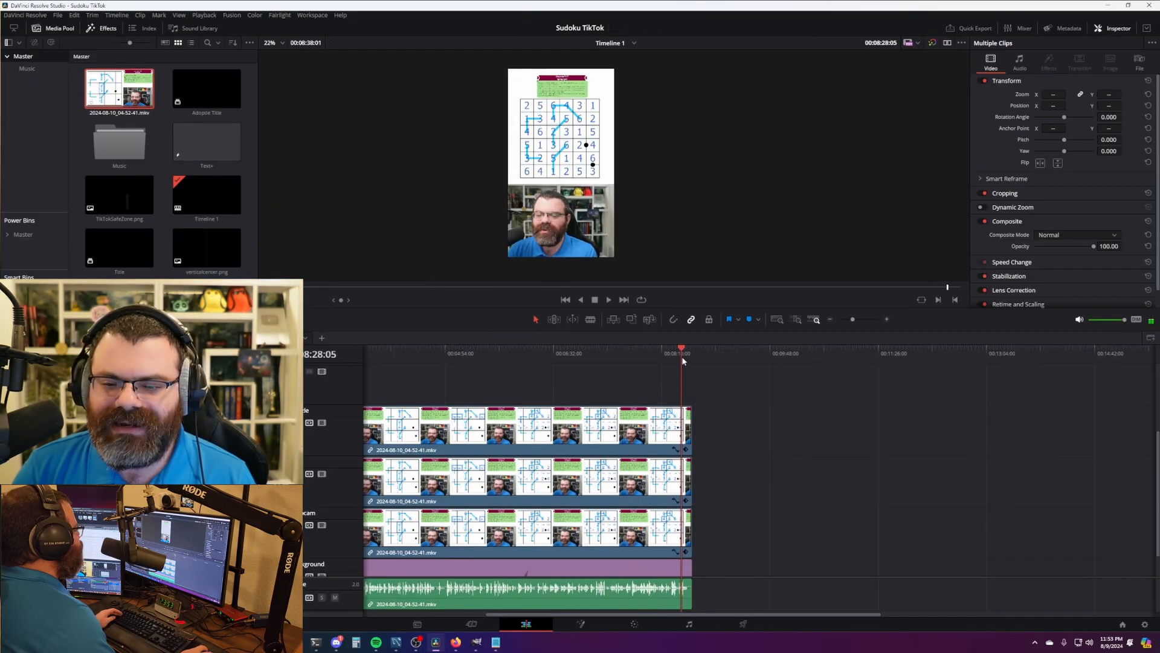
scroll(847, 495, "up", 4)
left_click_drag(762, 355, 800, 368)
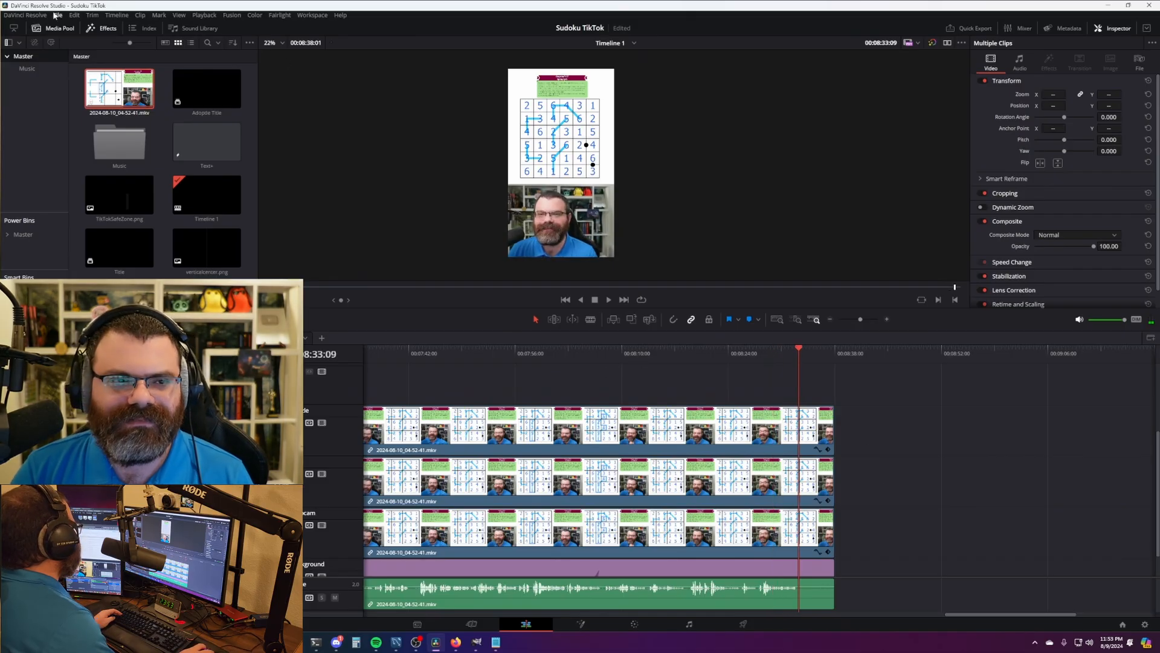
- Look up the Razor shortcut in Keyboard Customization, then close the window
left_click(25, 15)
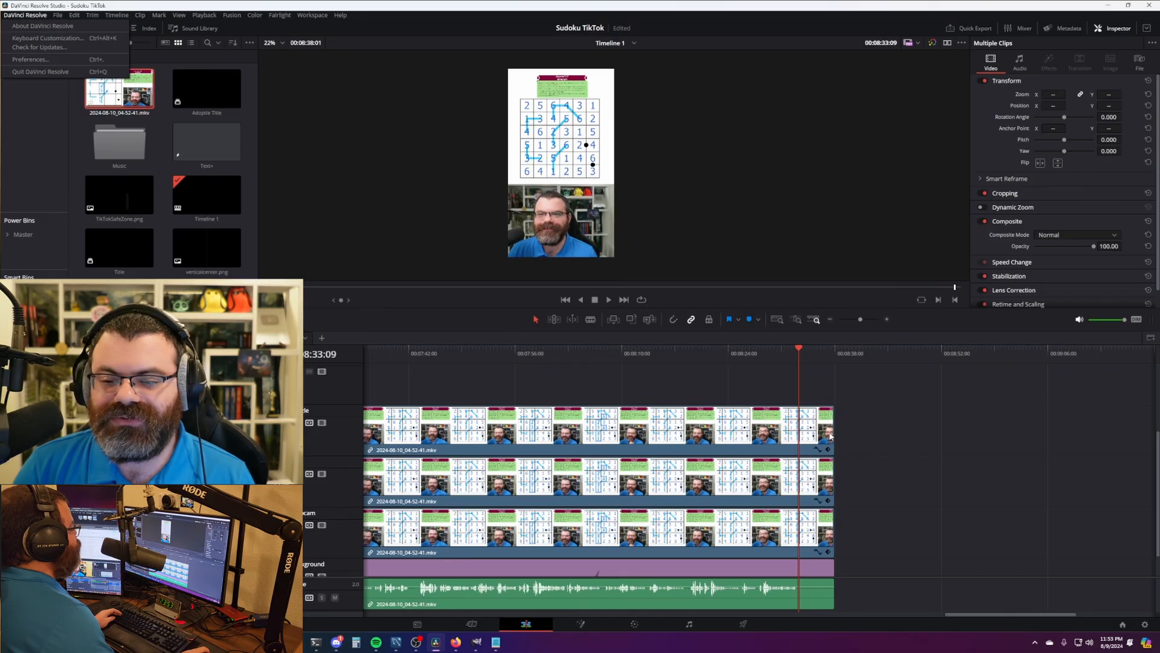
left_click(43, 40)
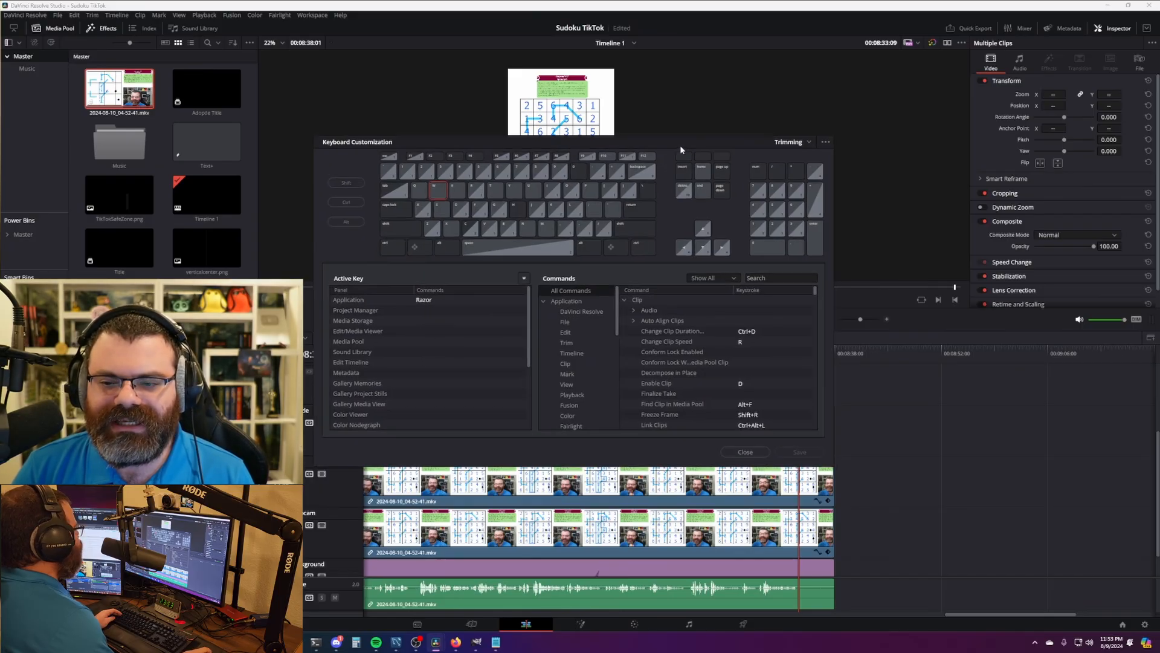
left_click_drag(680, 145, 583, 144)
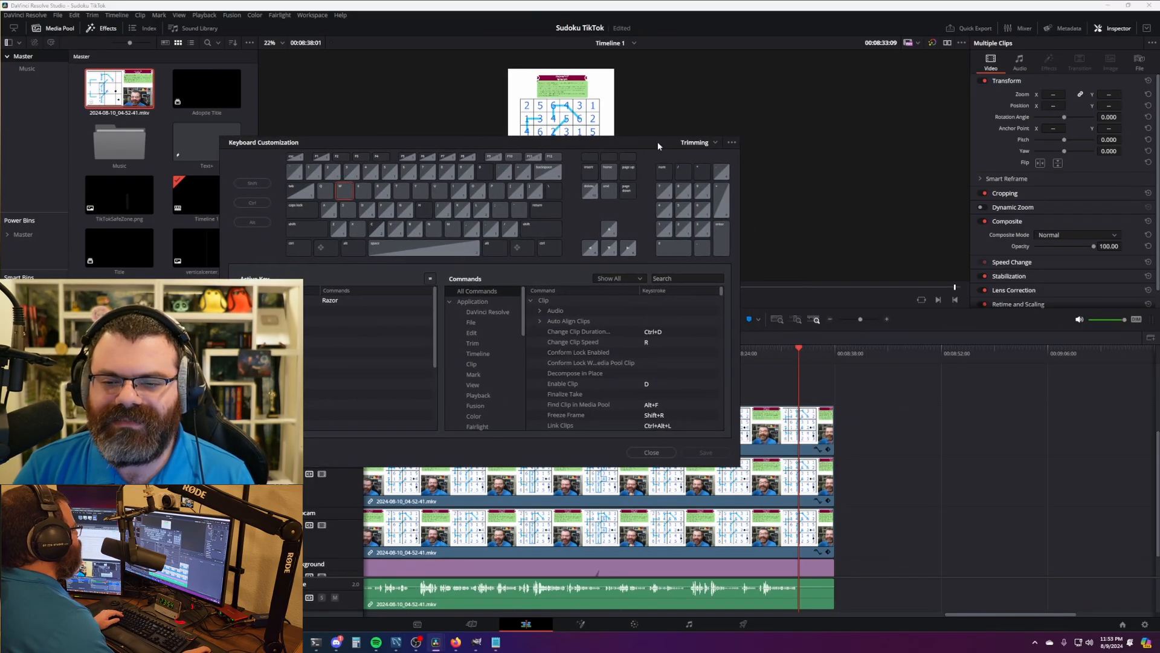
left_click(651, 453)
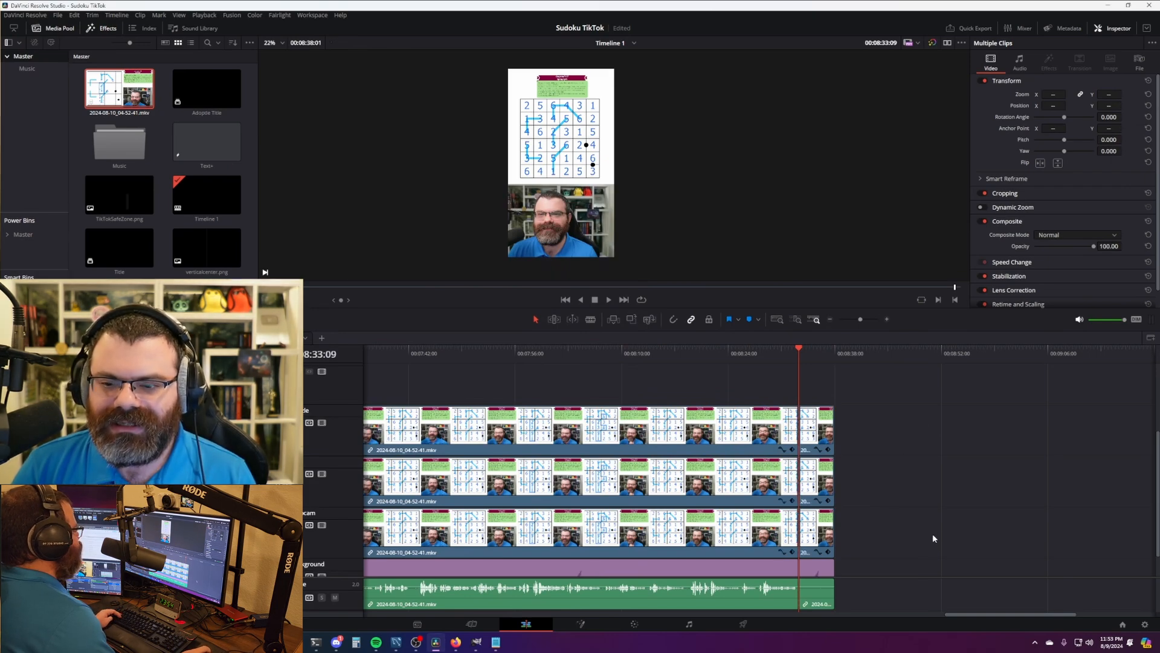
scroll(933, 537, "up", 5)
scroll(887, 514, "down", 4)
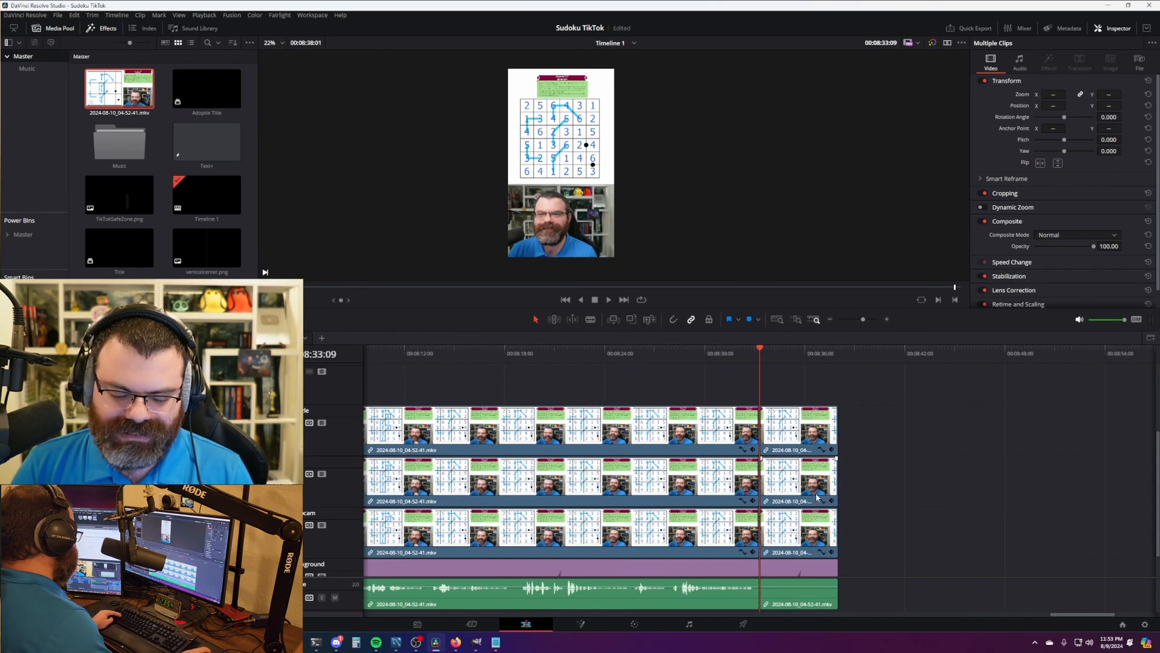
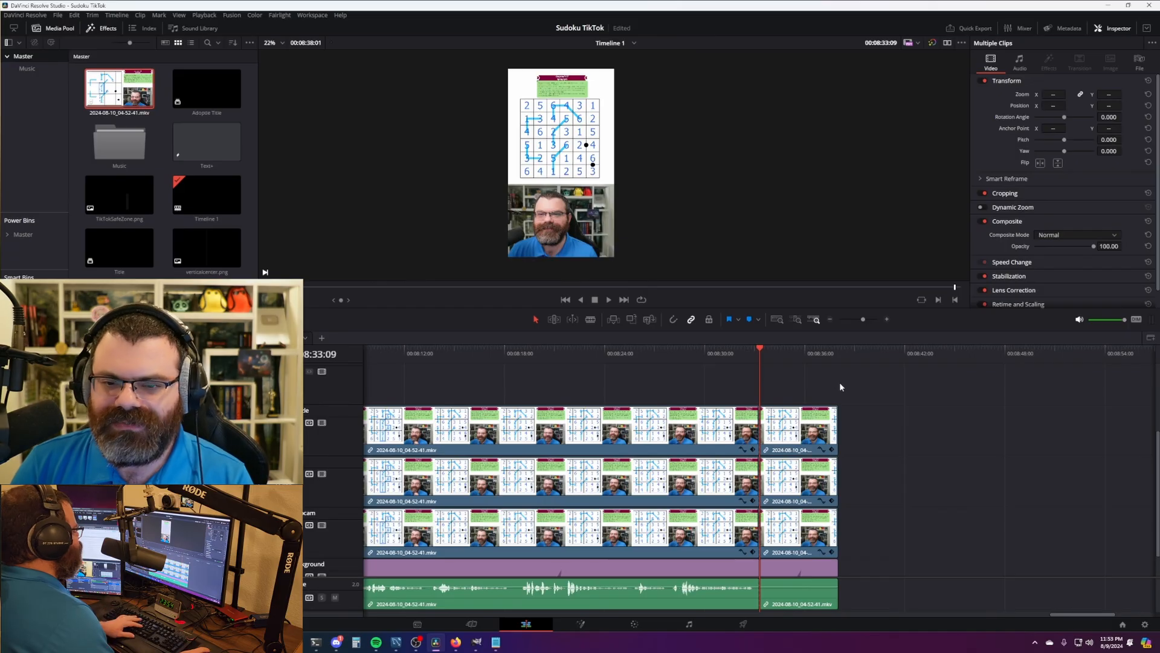
- Select the clip pieces after the 08:33:09 cut, check the Ripple Delete shortcut, and ripple delete them
scroll(806, 383, "right", 3)
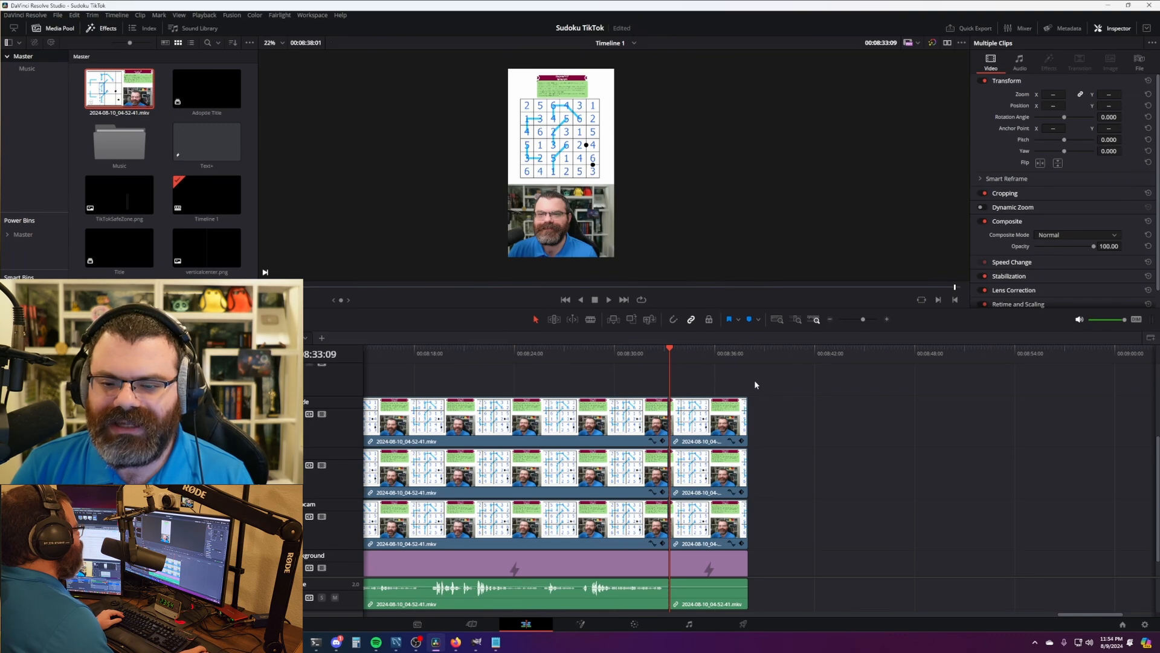
left_click(711, 425)
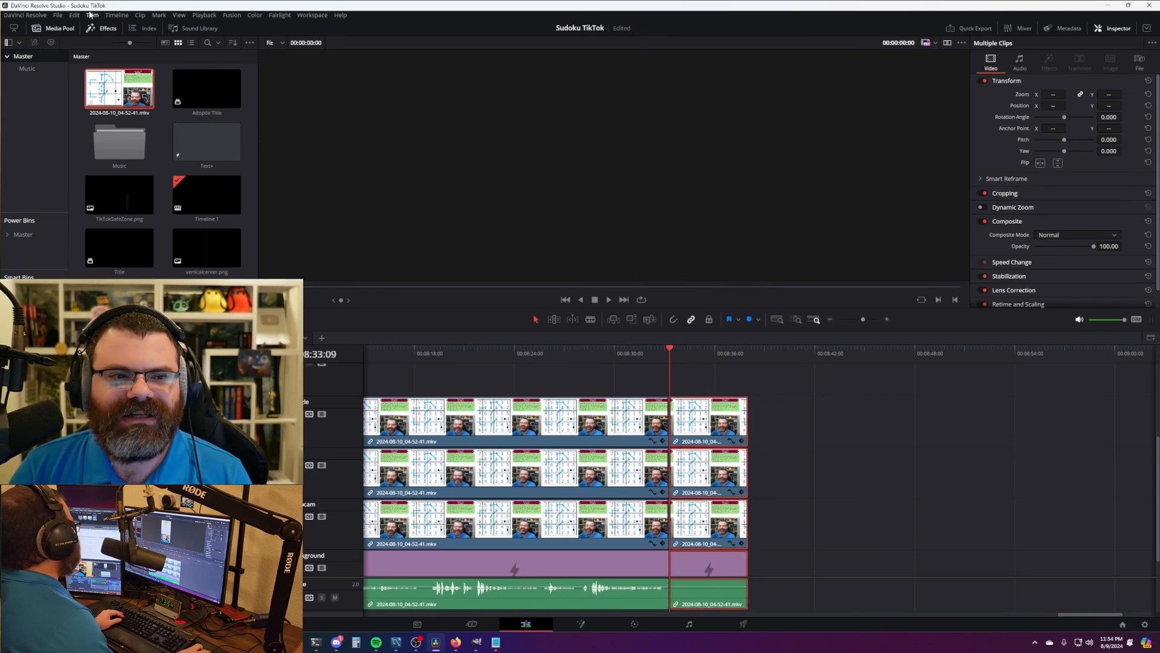
left_click(43, 16)
left_click(53, 59)
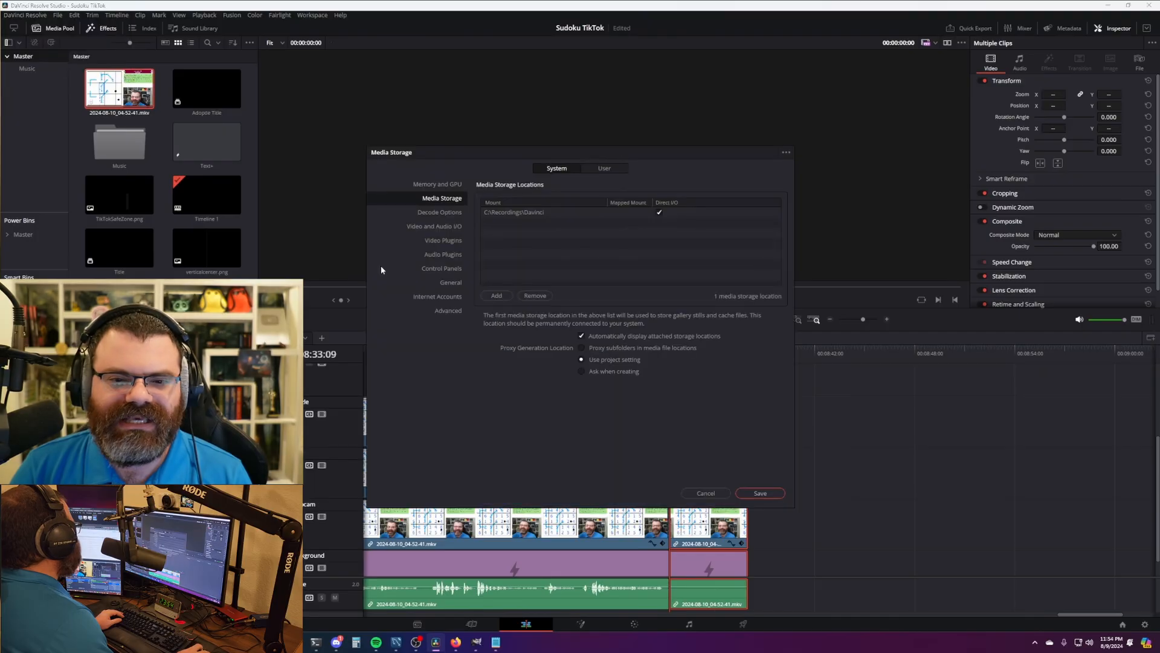
left_click(706, 493)
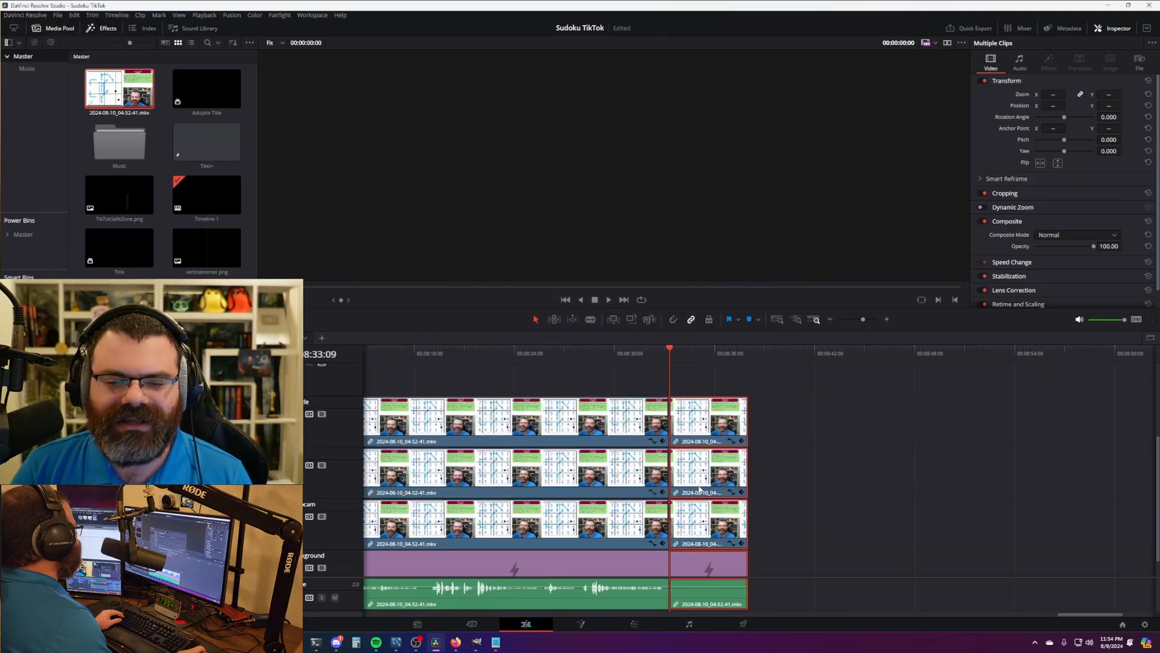
left_click(25, 15)
left_click(45, 38)
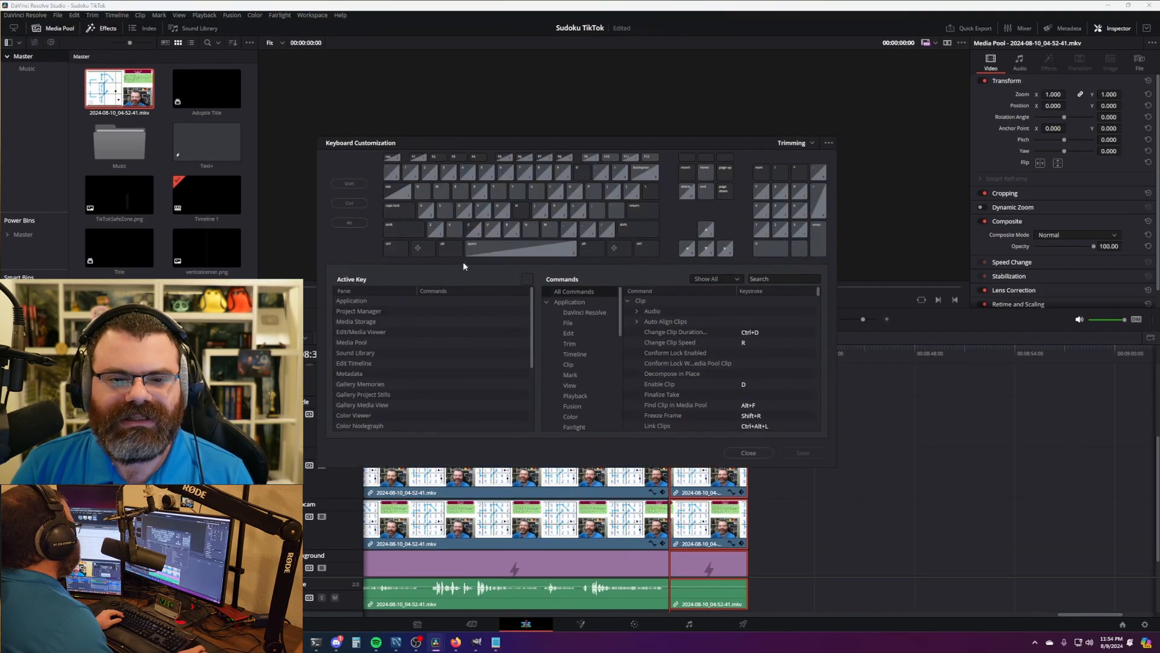
left_click(465, 195)
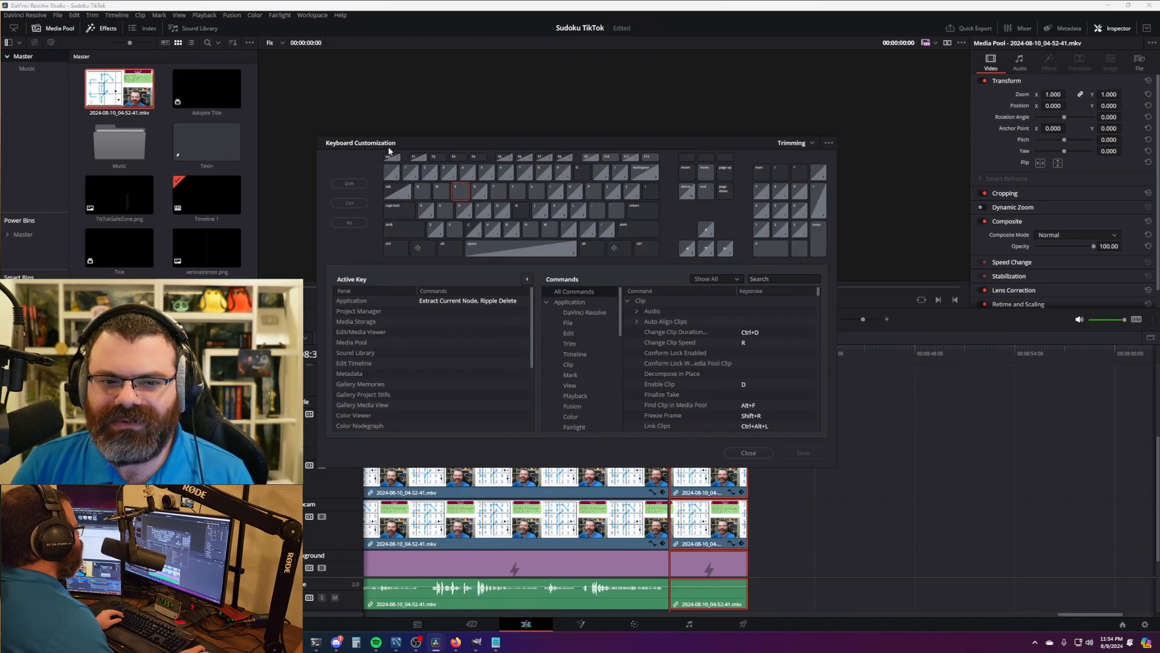
left_click(753, 454)
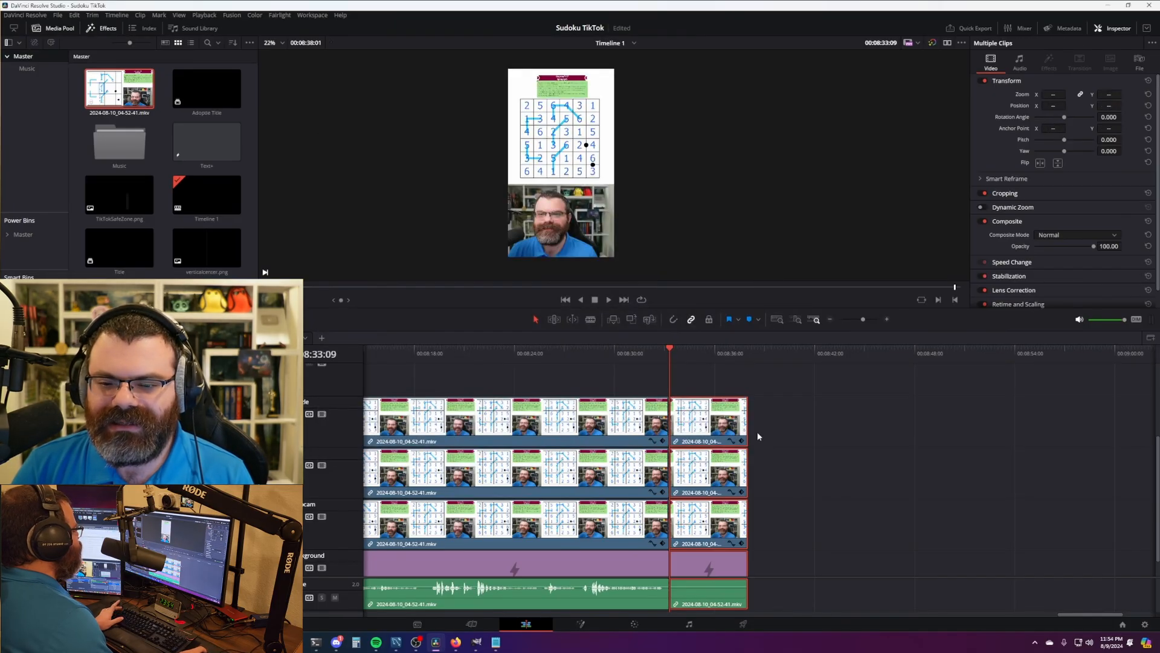
key("Delete")
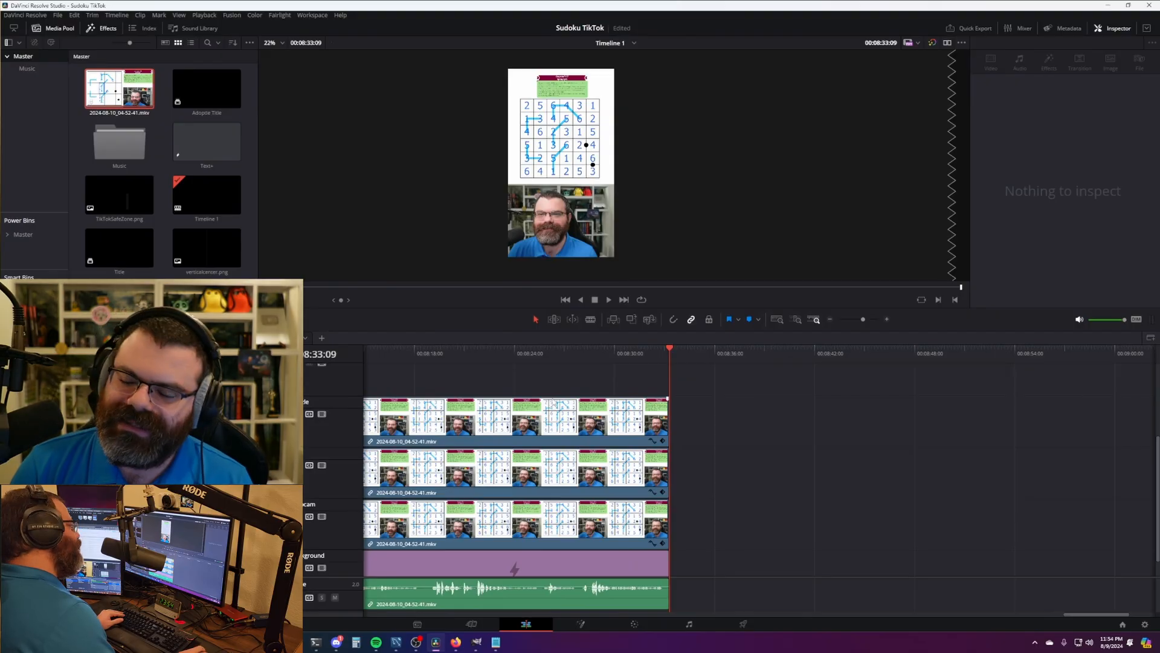
- Move the playhead back to 08:32:25 and look up the clip speed shortcut in Keyboard Customization
scroll(785, 433, "up", 3)
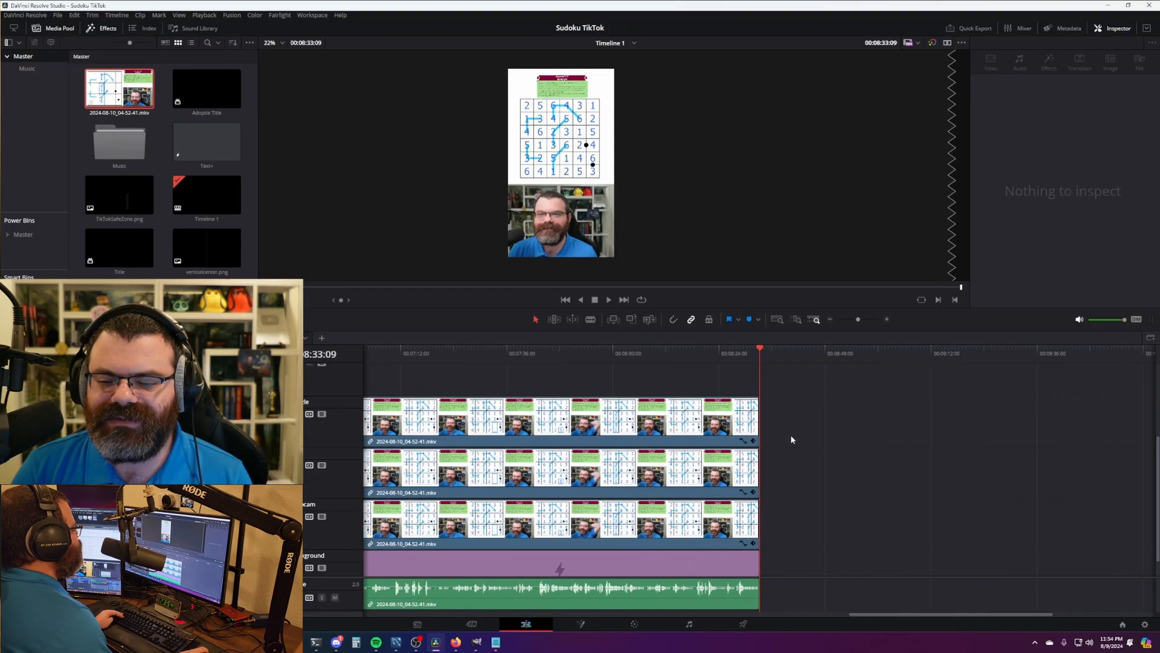
scroll(793, 442, "up", 1)
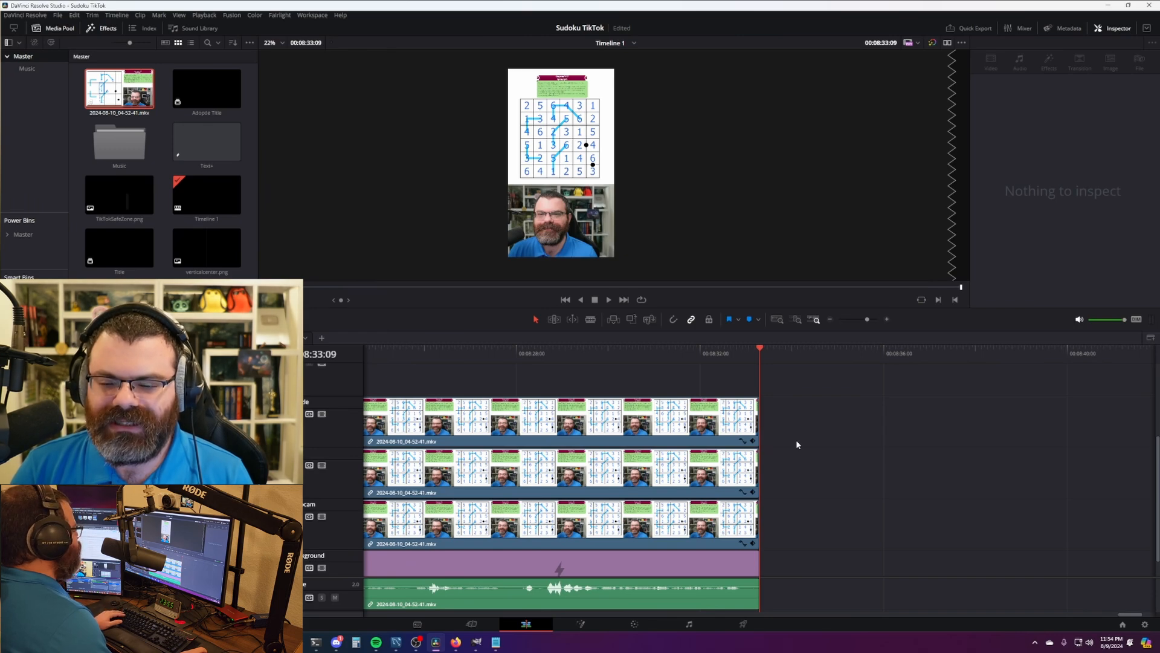
left_click_drag(760, 350, 742, 351)
key("q")
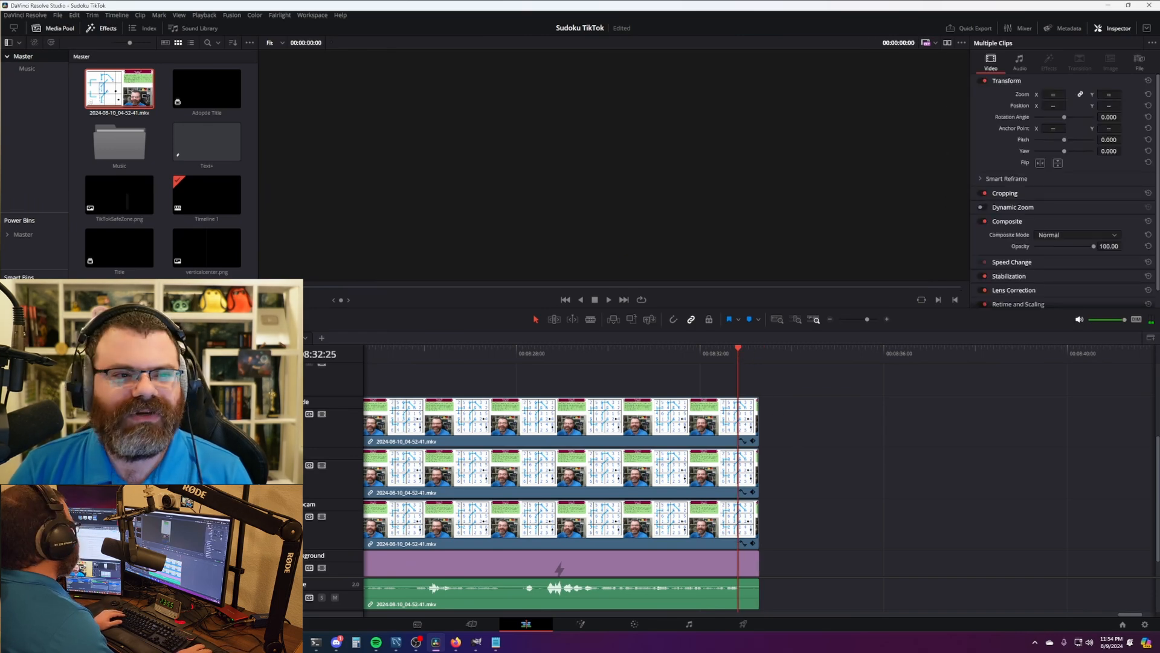
left_click(58, 16)
mouse_move(39, 16)
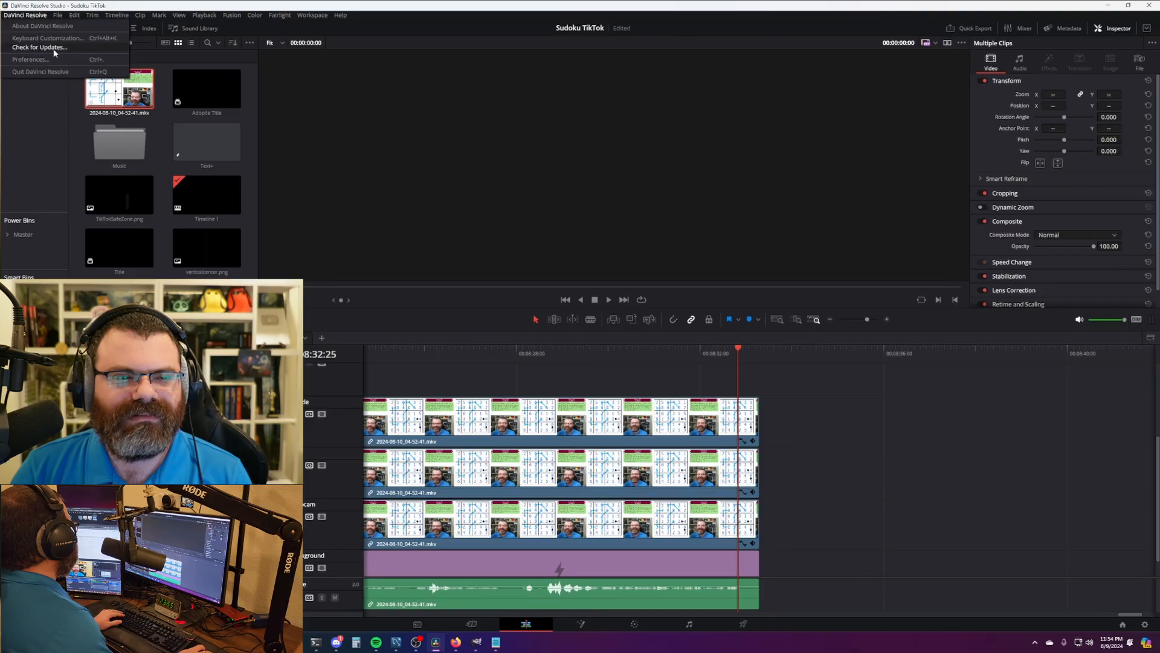
left_click(56, 39)
left_click(480, 194)
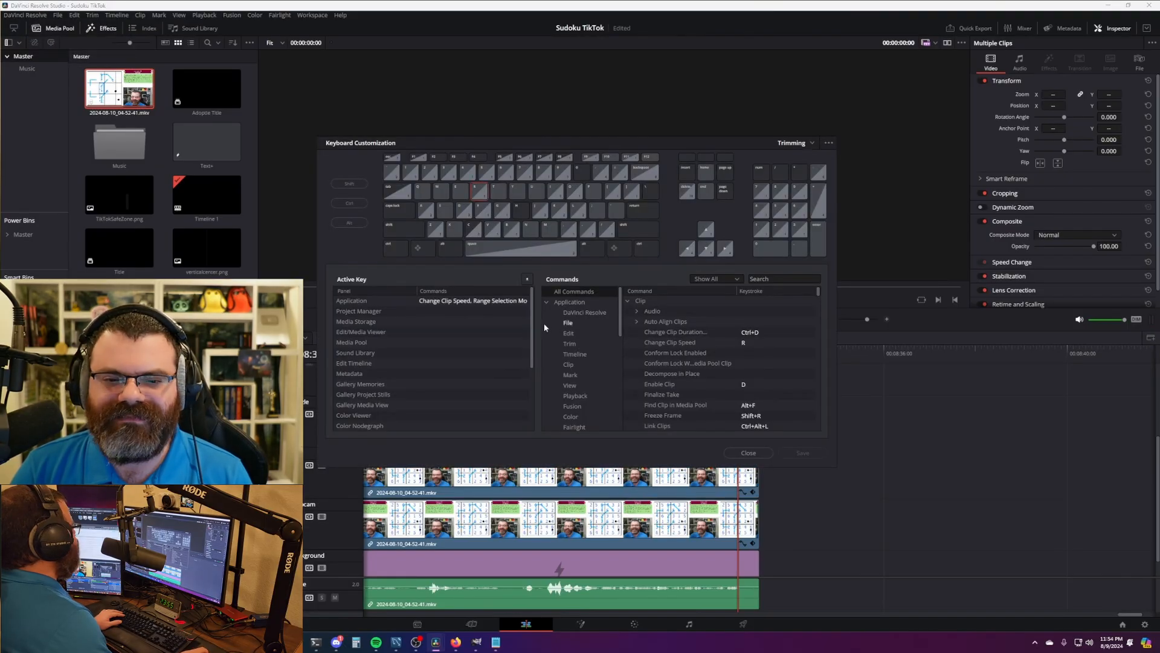
left_click(748, 453)
key("q")
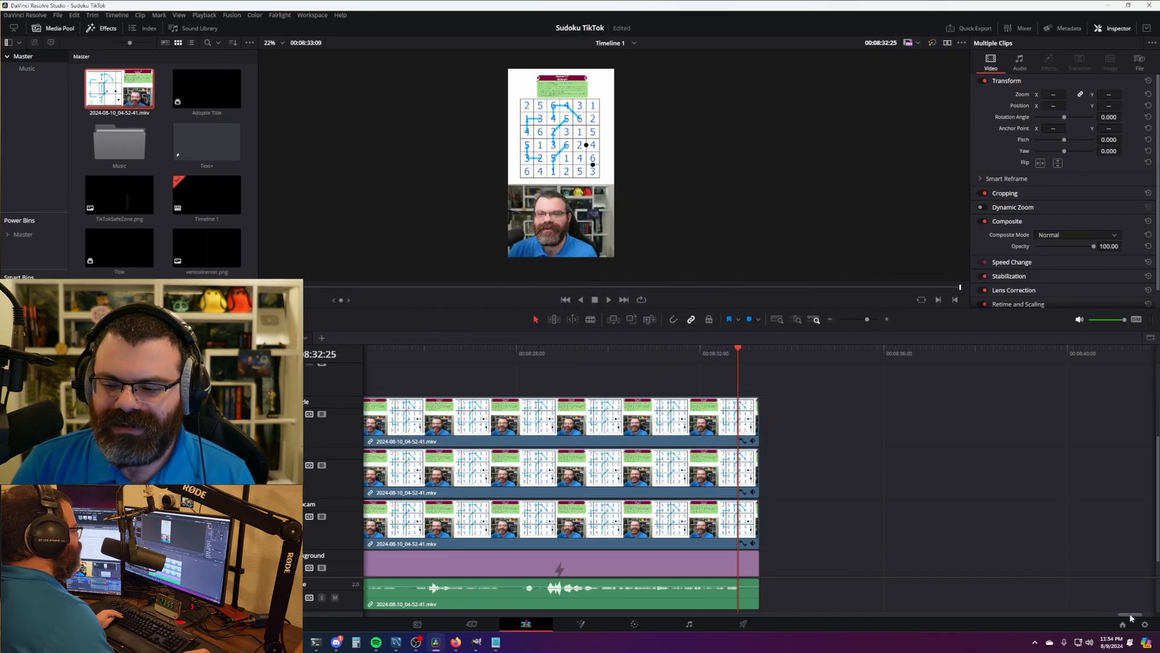
- Scrub to just before the end and play through to the timeline's 08:33:09 end
left_click_drag(1131, 614, 1132, 616)
left_click_drag(698, 356, 693, 358)
key("space")
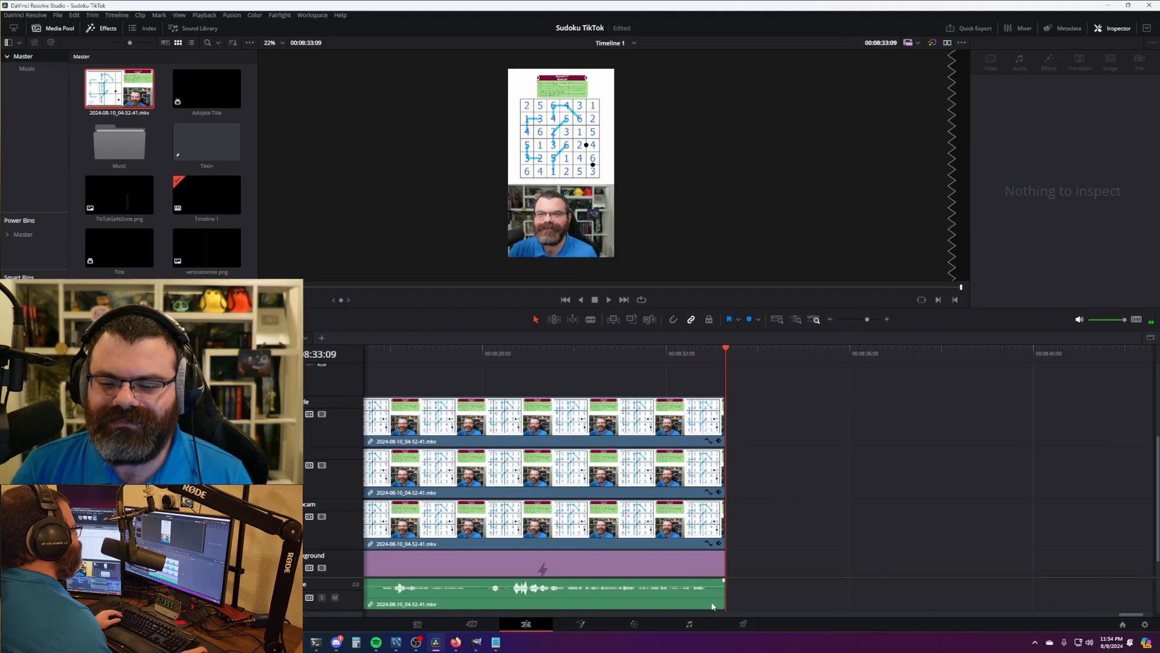
scroll(794, 436, "down", 2)
scroll(792, 440, "down", 2)
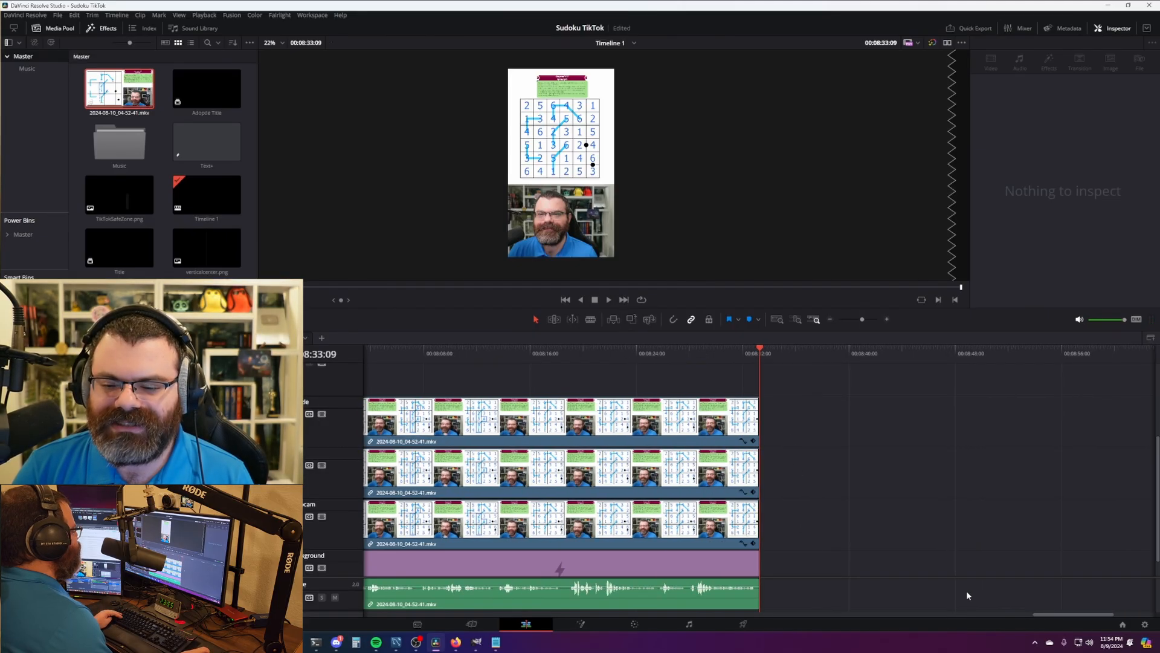
left_click_drag(1075, 616, 361, 614)
- On the Deliver page, load the previous TikTok 1080p render job (Job 6)
left_click(364, 354)
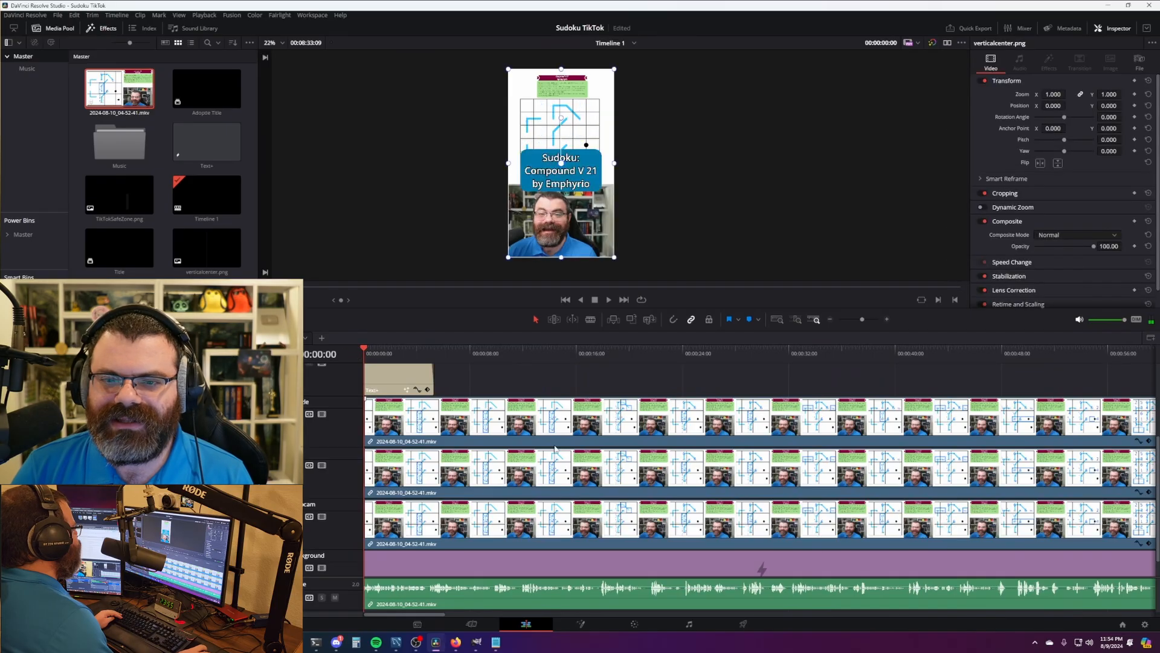
scroll(866, 398, "down", 4)
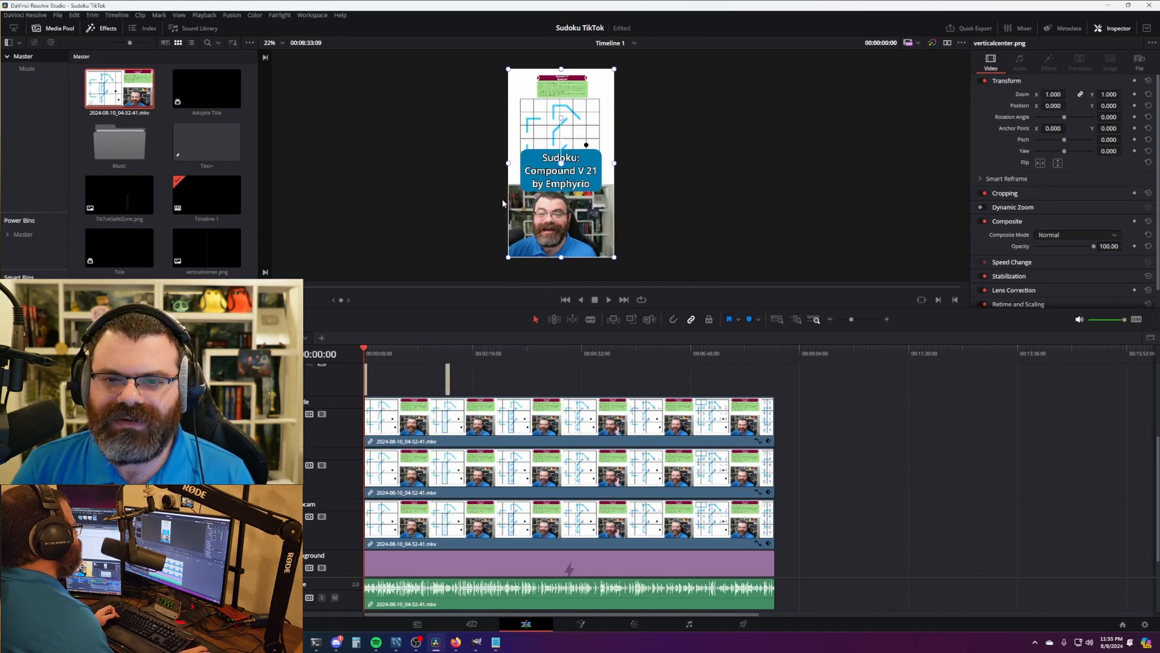
left_click(736, 628)
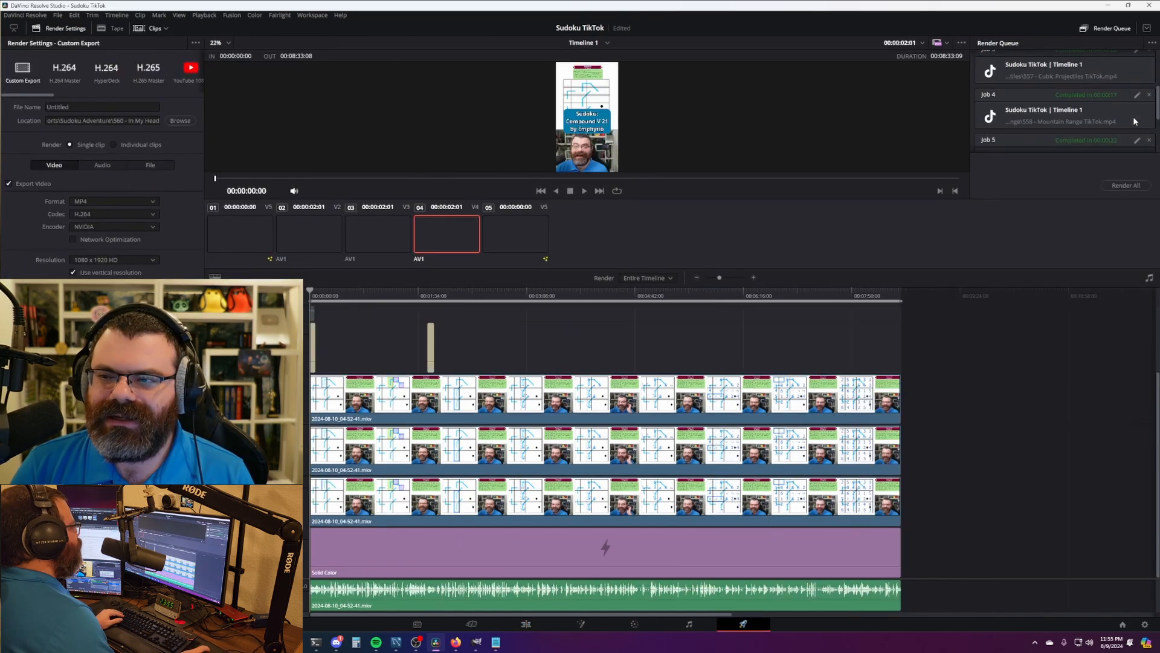
scroll(1131, 117, "down", 3)
left_click(1136, 95)
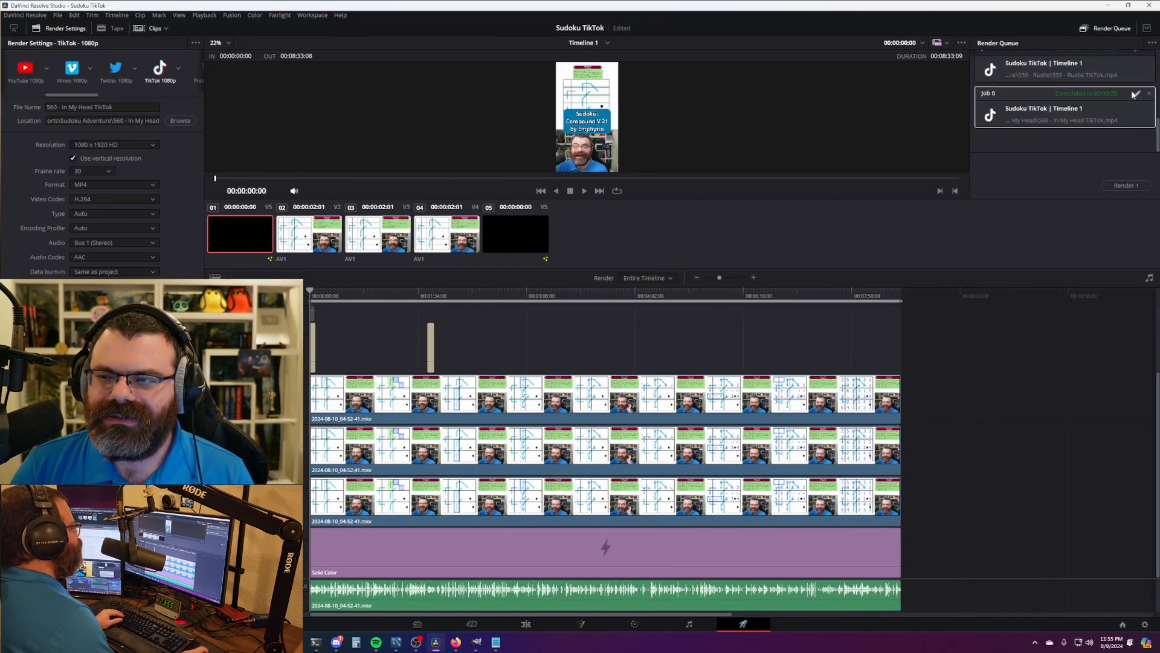
- Set the output to the 561 - Compound V 21 folder, rename the file to match, and render Job 7
triple_click(103, 121)
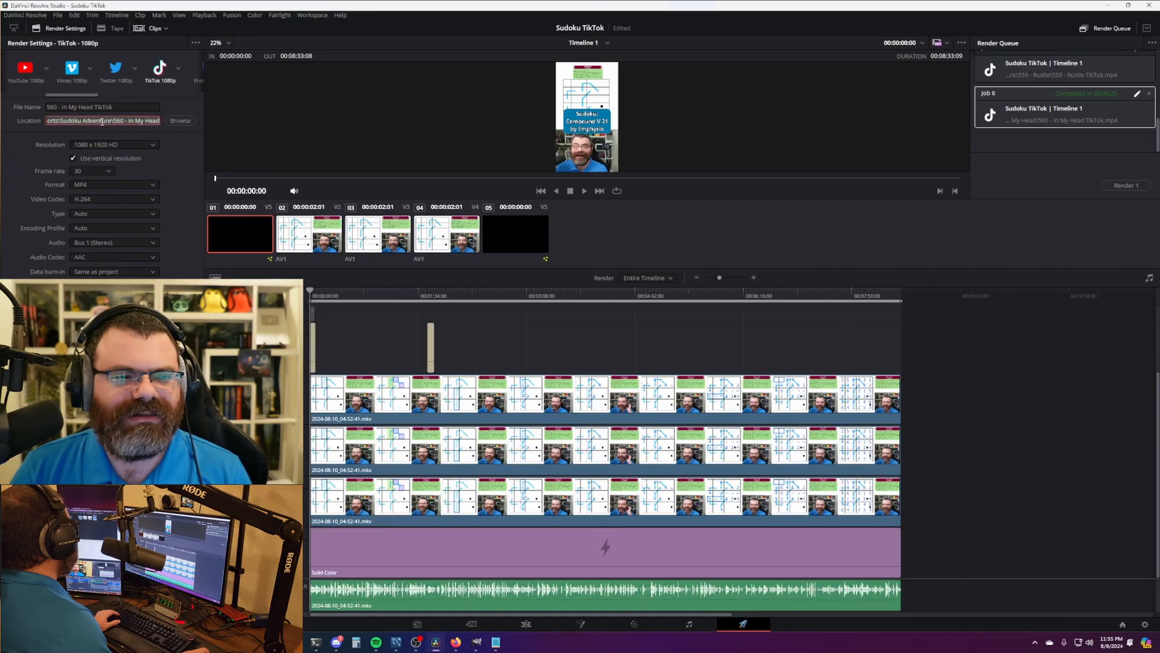
key("ctrl+v")
key("ctrl+shift+Left")
key("ctrl+shift+Left")
key("ctrl+shift+Left")
key("ctrl+shift+Left")
key("ctrl+shift+Left")
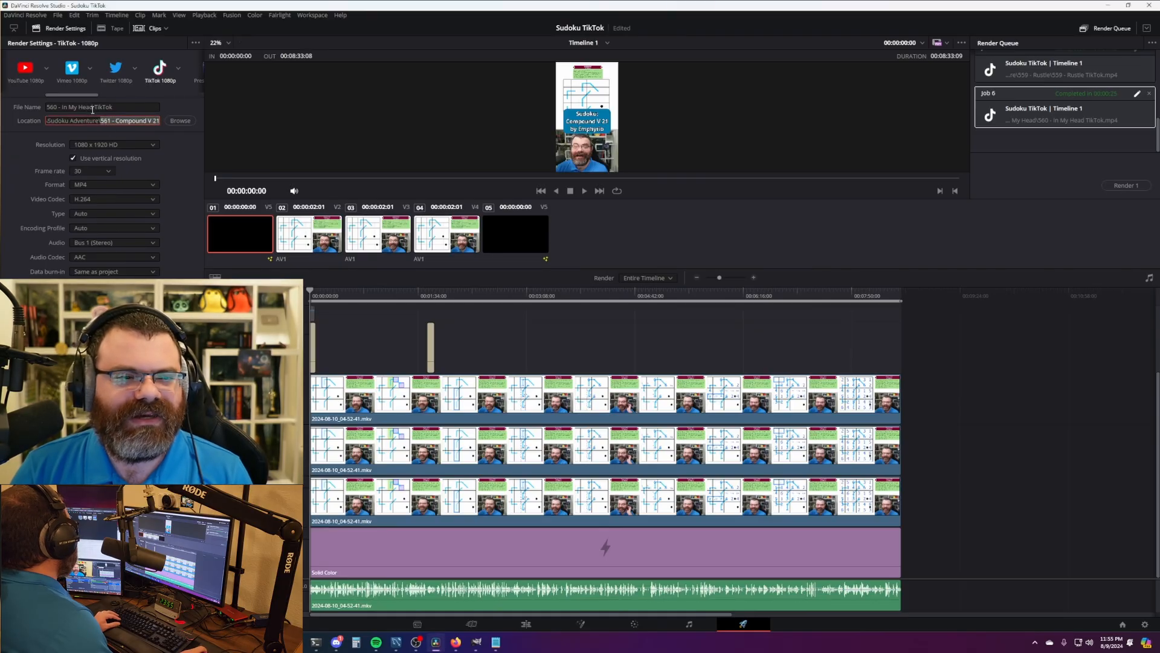
key("ctrl+c")
left_click_drag(94, 108, 47, 109)
key("ctrl+v")
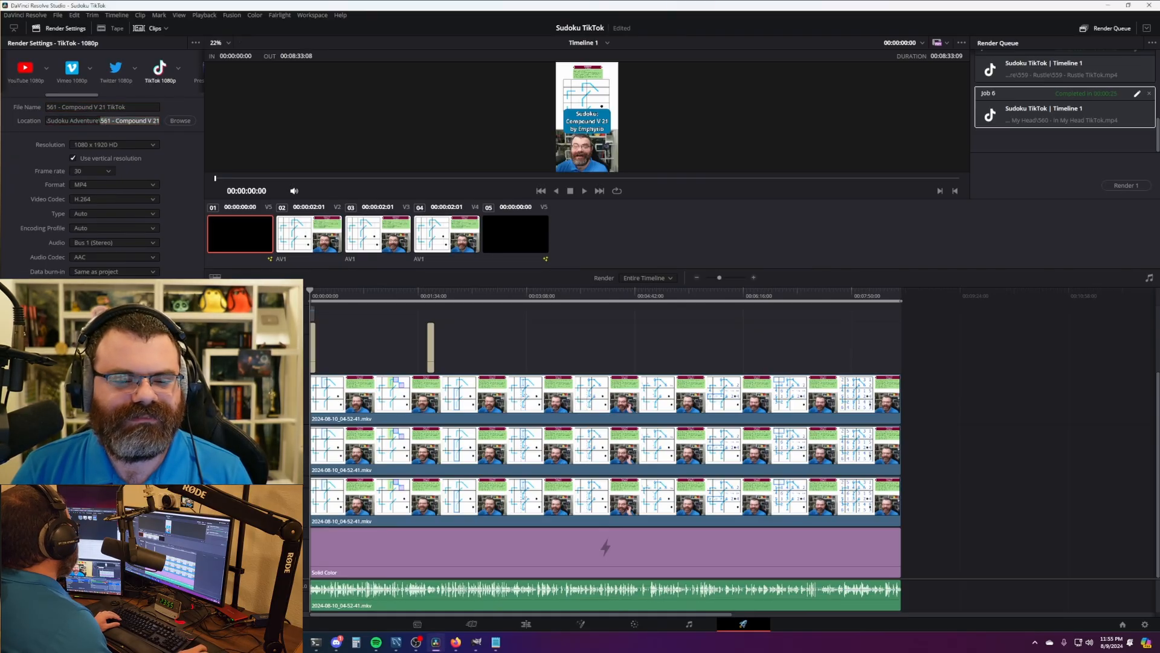
left_click(160, 601)
left_click(1128, 185)
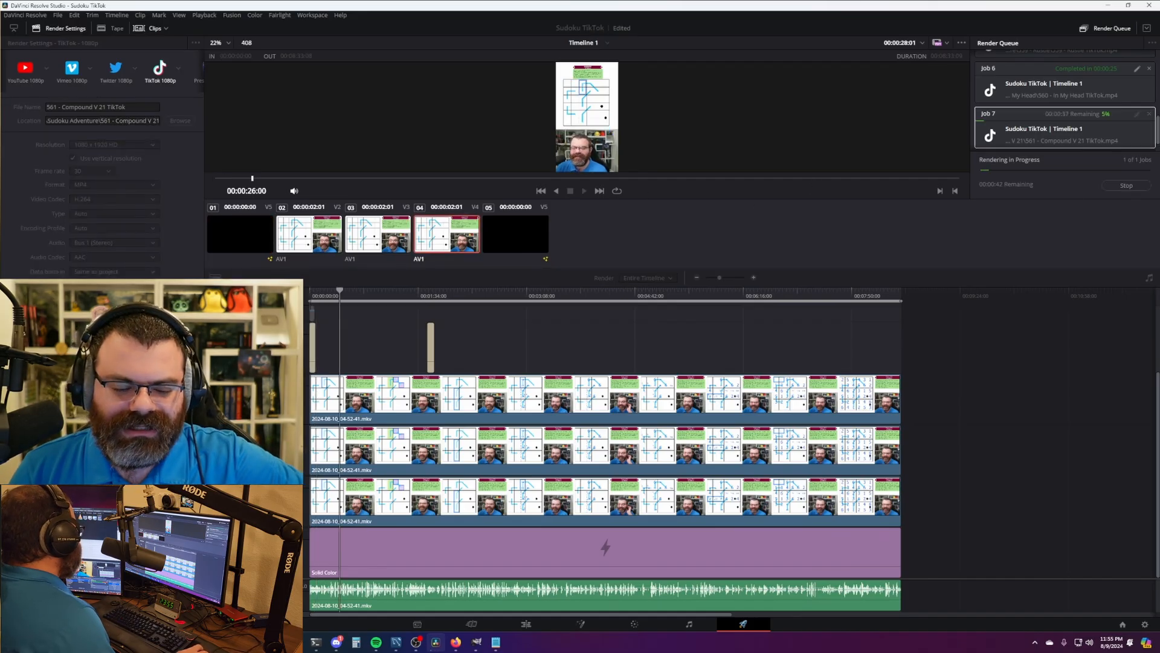
- Load the TikTok profile in a new browser tab and open TikTok Studio in another tab
left_click(324, 595)
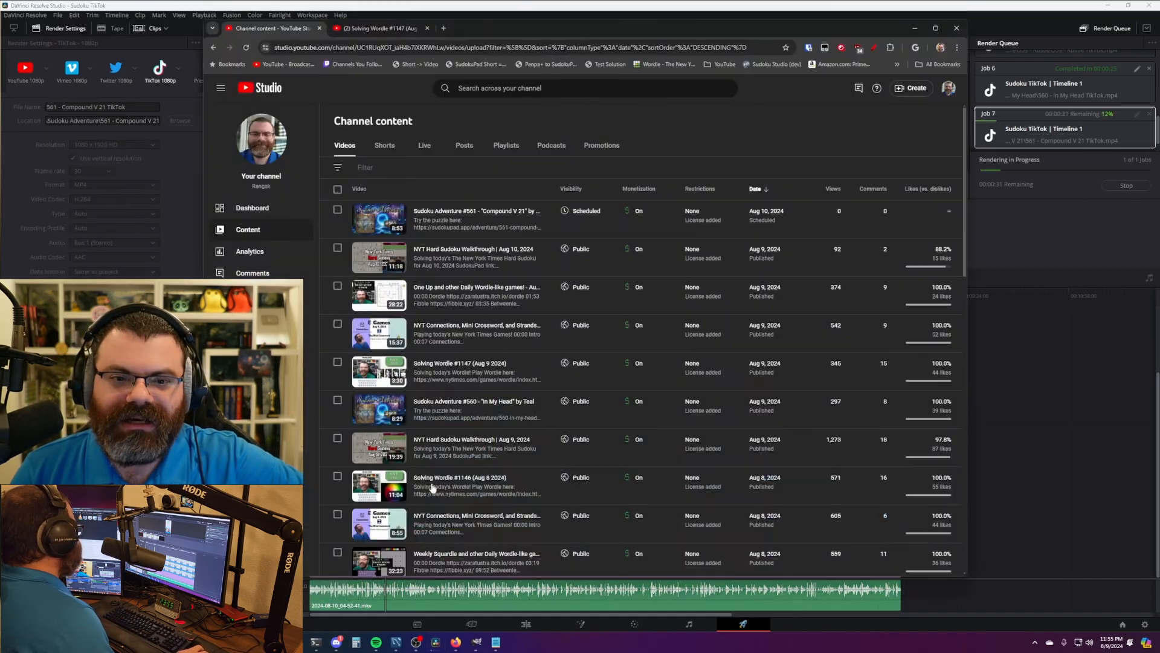
left_click(443, 28)
type("tik")
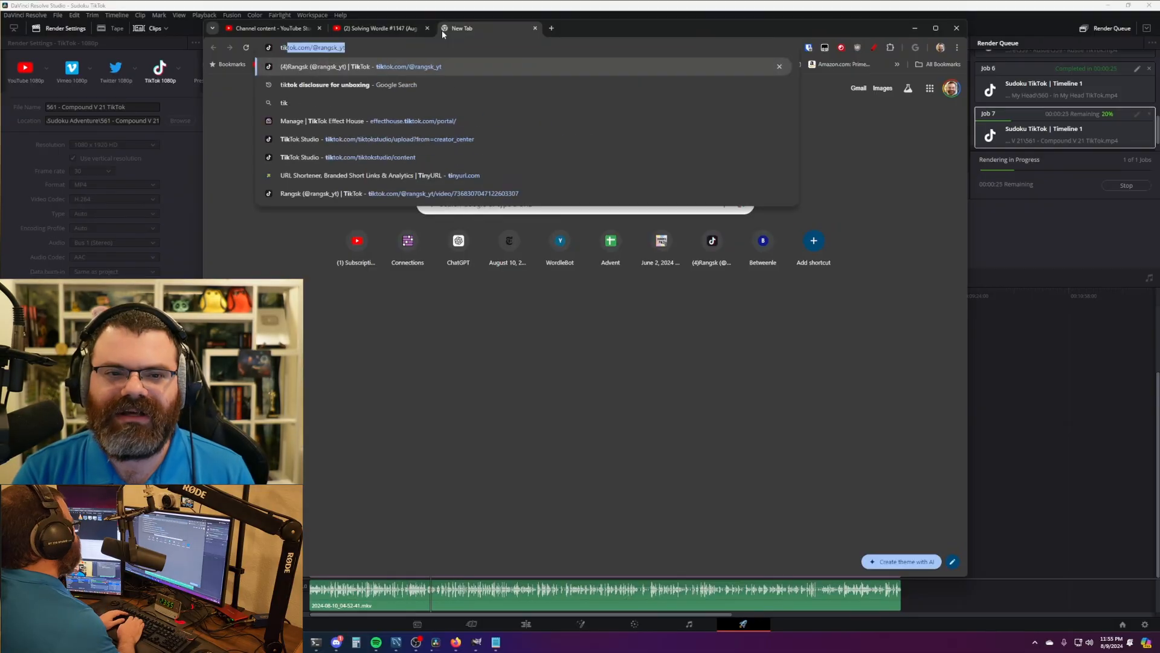
key("Return")
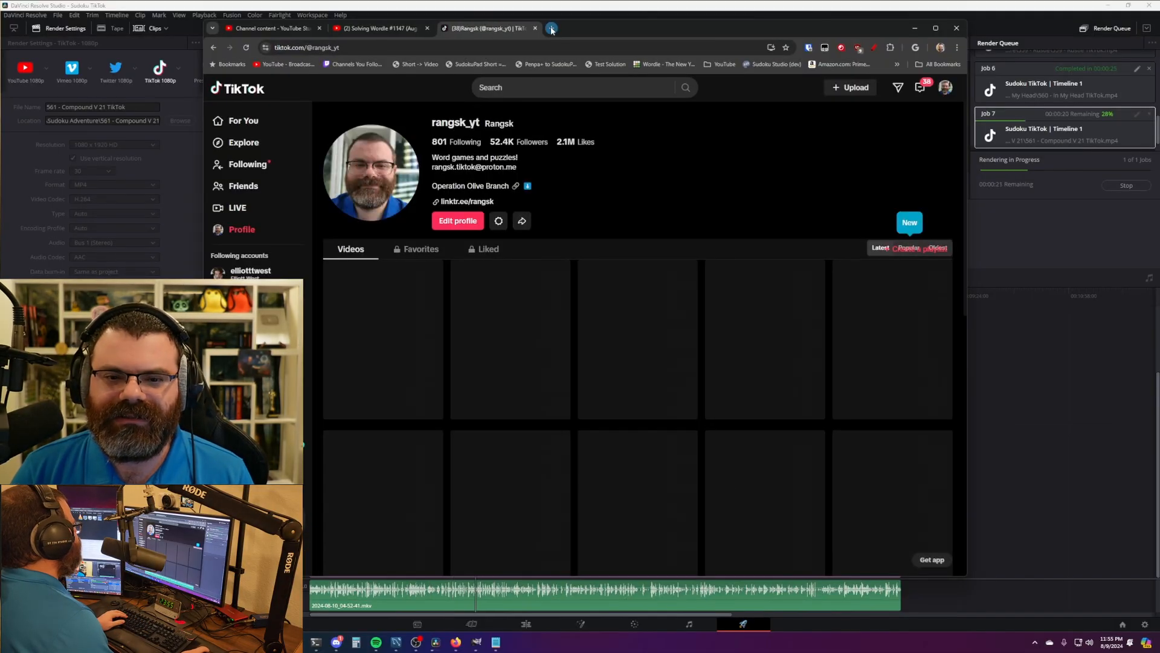
left_click(852, 87)
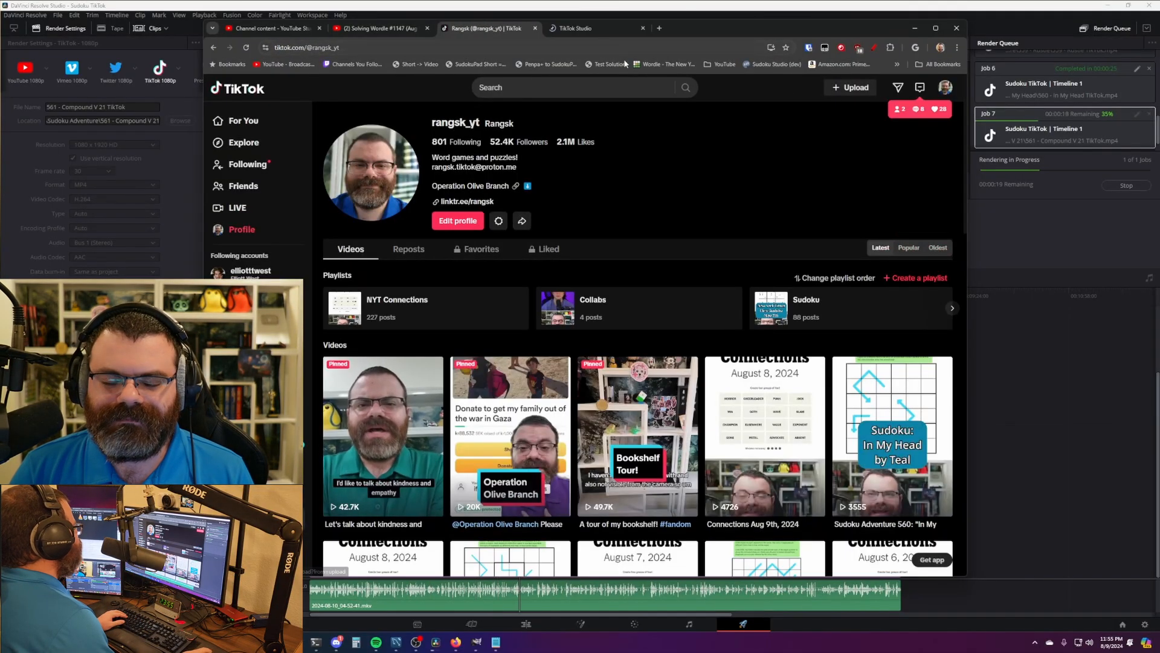
left_click_drag(687, 29, 676, 37)
scroll(629, 142, "down", 1)
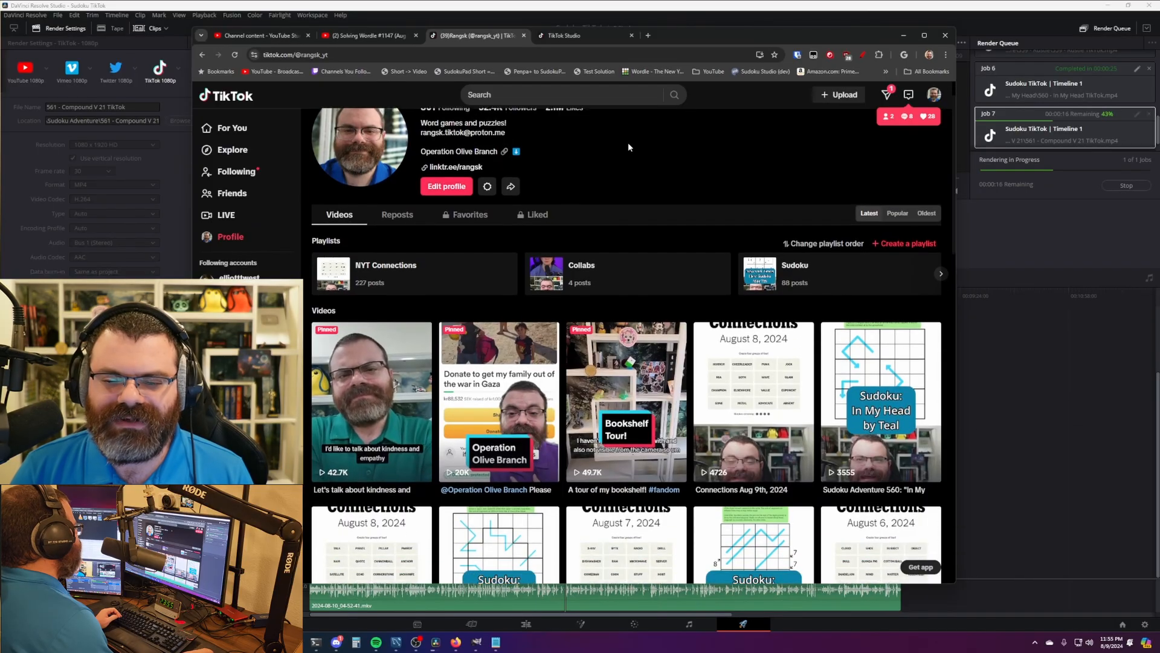
scroll(629, 143, "up", 1)
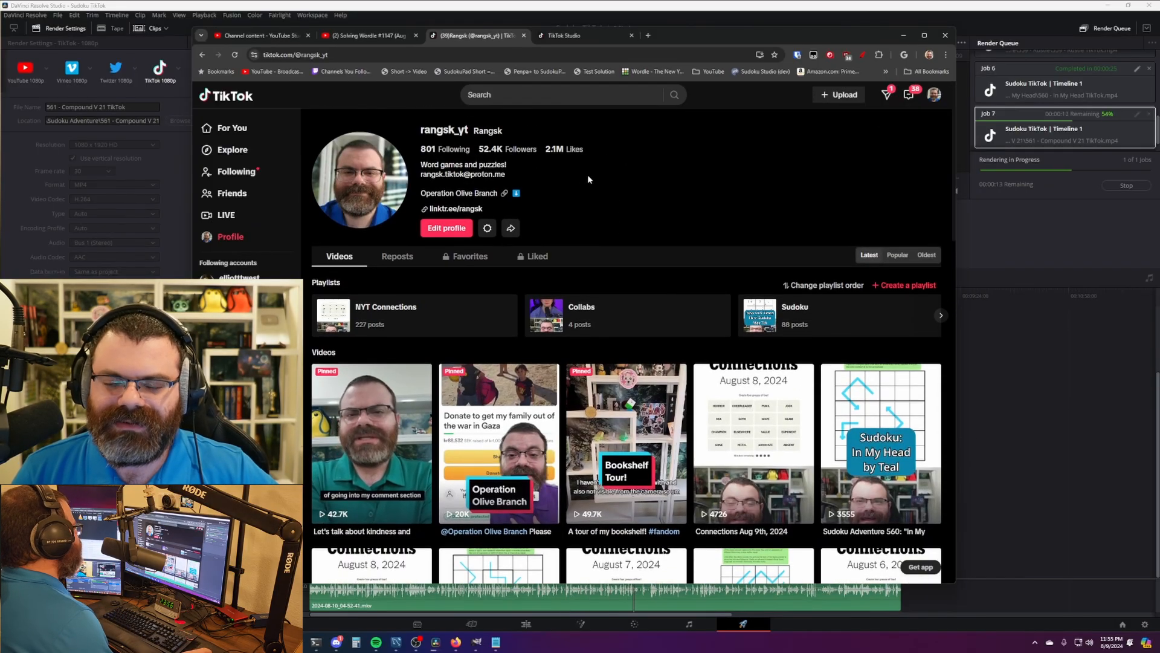
- Copy the full description of the Sudoku Adventure 560 video, then close it
left_click(876, 423)
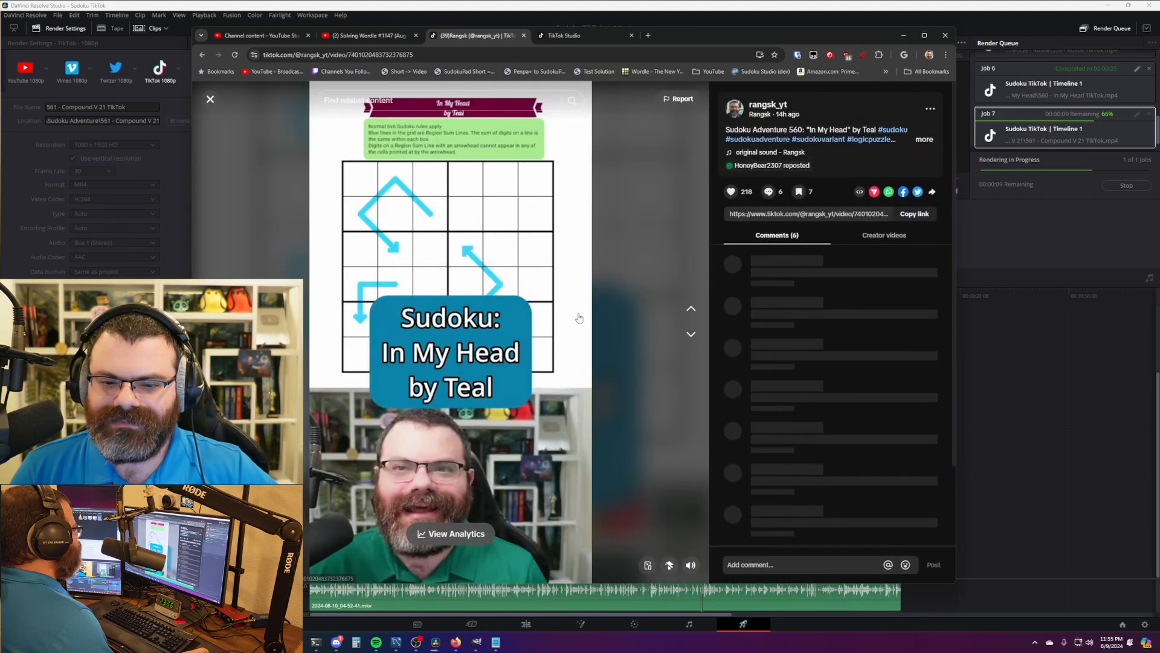
left_click(928, 139)
left_click_drag(917, 228, 727, 128)
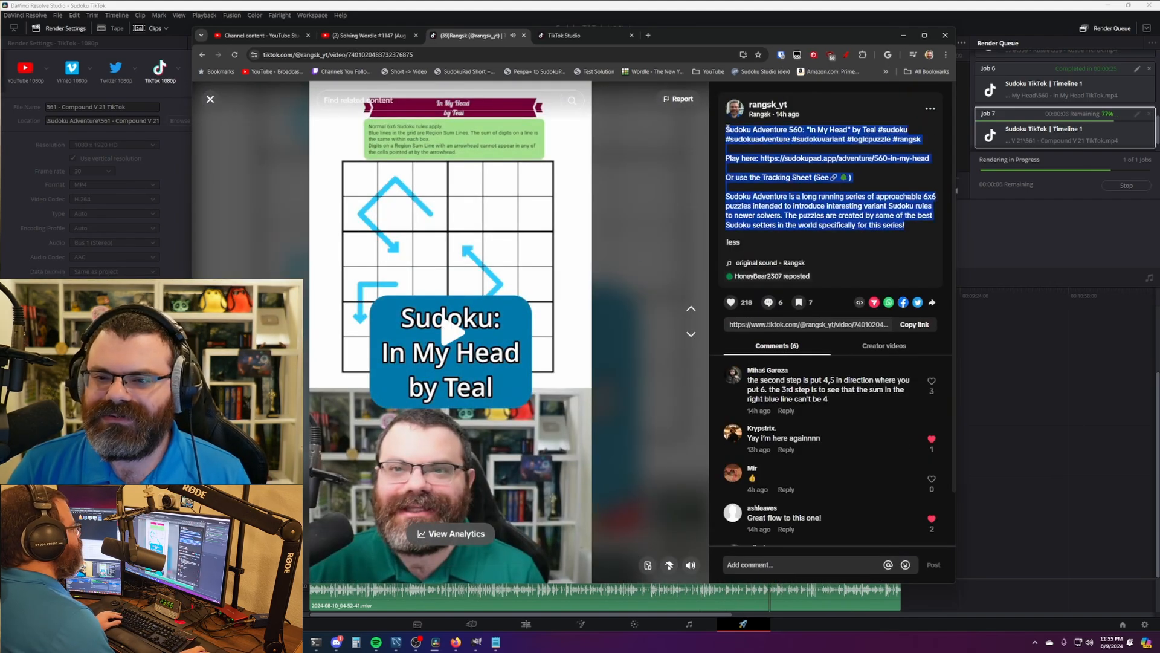
right_click(765, 203)
left_click(778, 208)
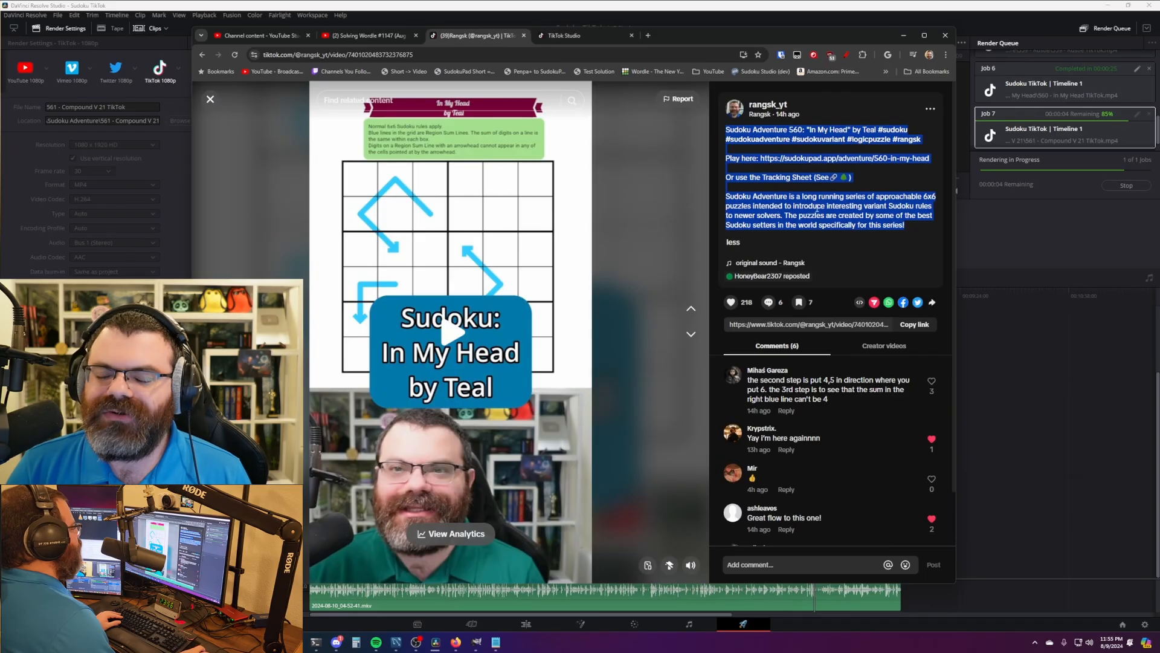
left_click(799, 226)
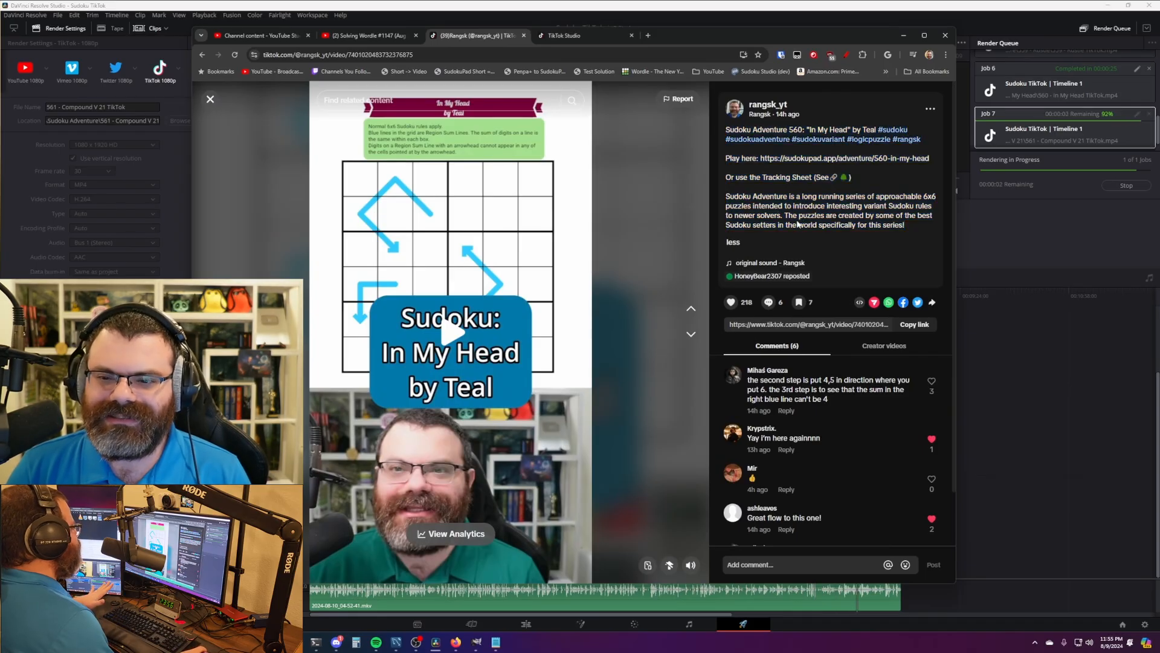
left_click(211, 100)
- Upload 561 - Compound V 21 TikTok.mp4 in TikTok Studio and play it in VLC at faster speed
left_click(579, 36)
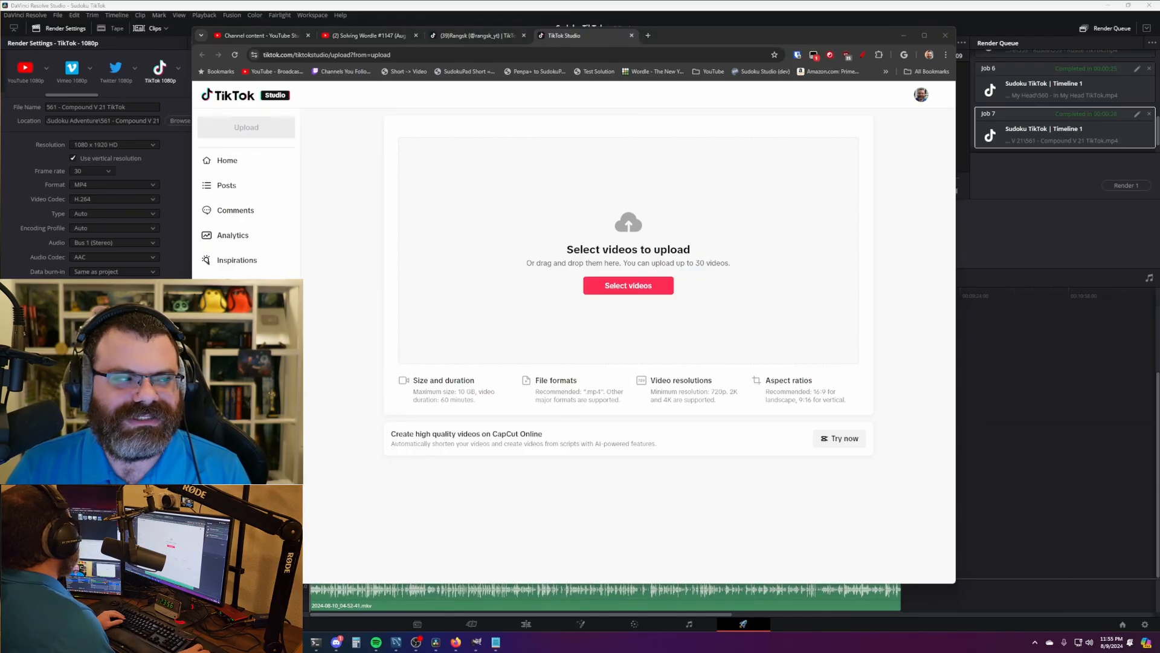
left_click_drag(0, 272, 434, 273)
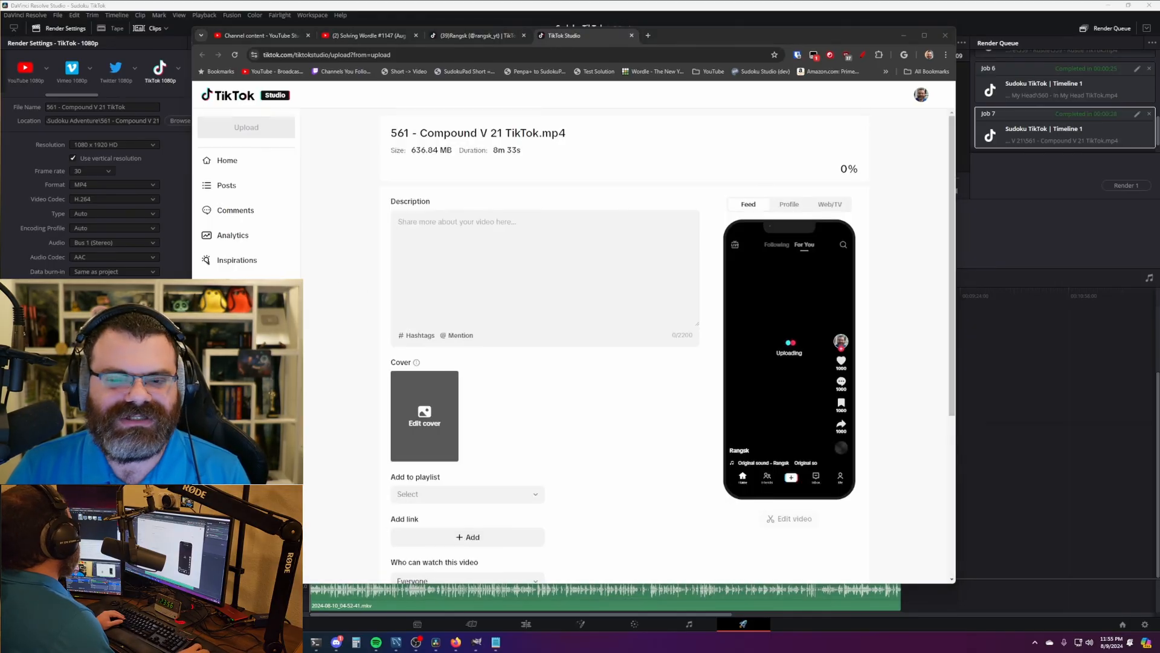
key("plus")
key("plus")
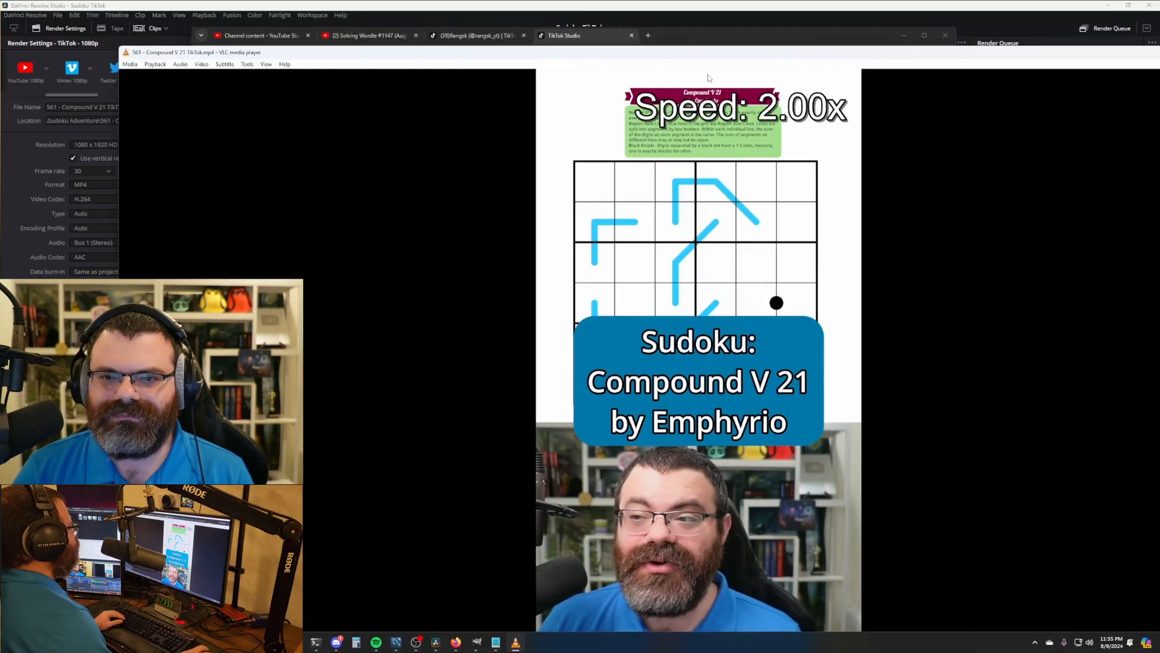
- Reposition the VLC window and check the video's ending in fullscreen
left_click_drag(655, 55, 583, 21)
left_click_drag(665, 26, 652, 26)
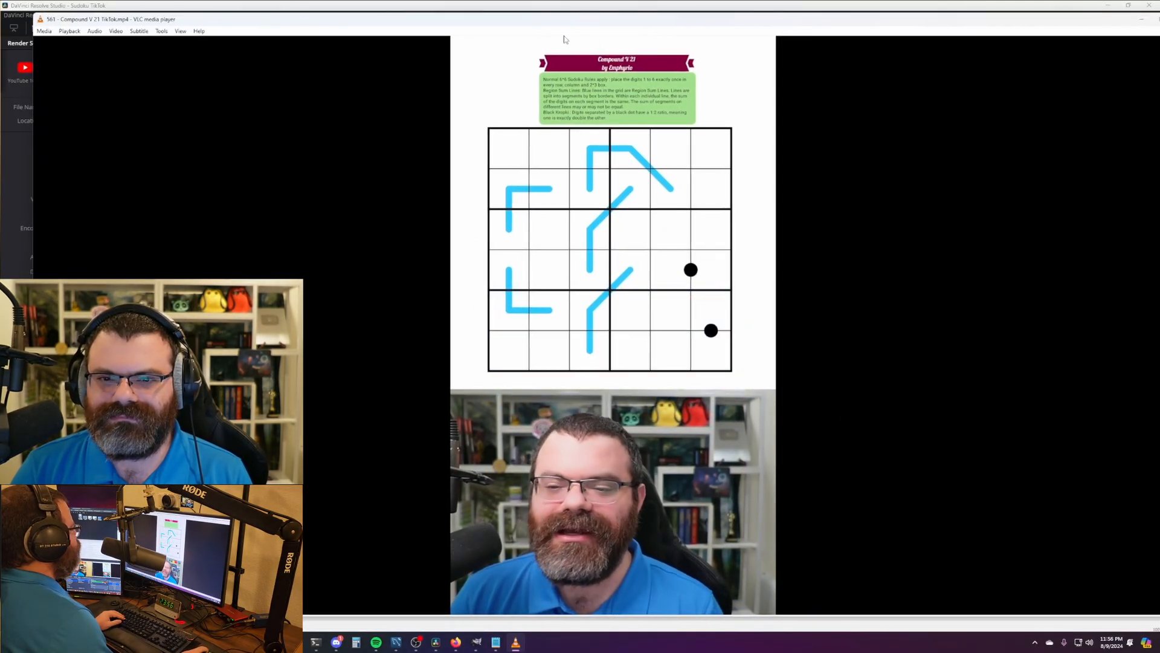
mouse_move(568, 22)
left_mouse_down()
mouse_move(579, 25)
mouse_move(555, 22)
left_mouse_up()
key("f")
left_click(728, 633)
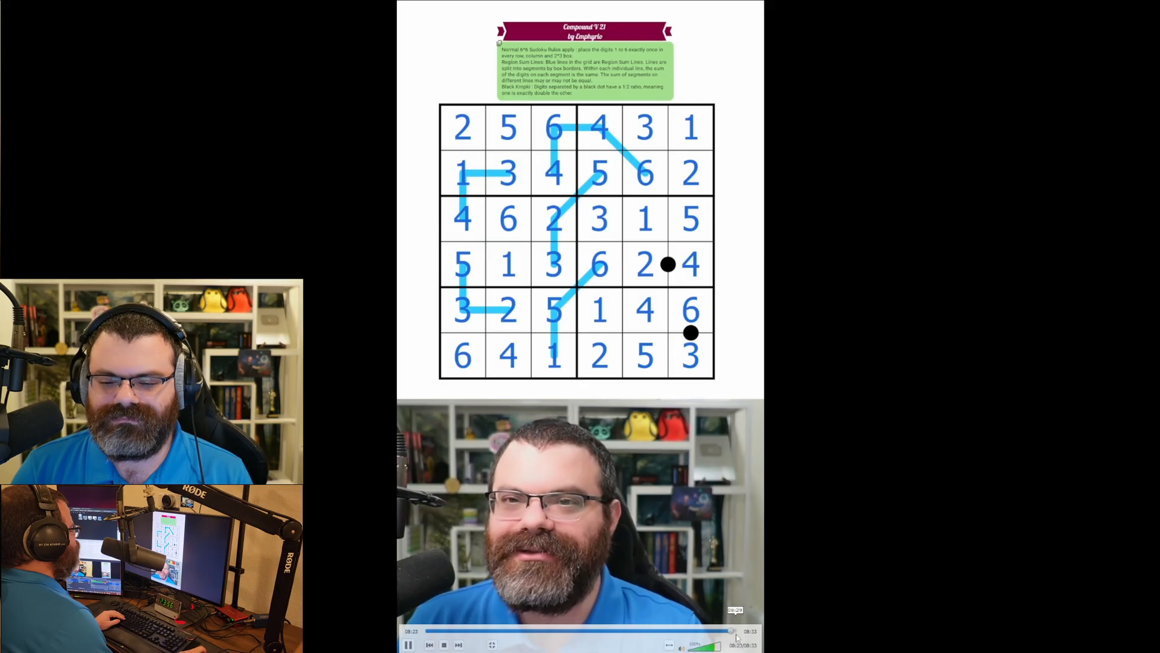
double_click(707, 385)
- Shrink and move the VLC window to reveal the browser
left_click_drag(406, 45, 381, 65)
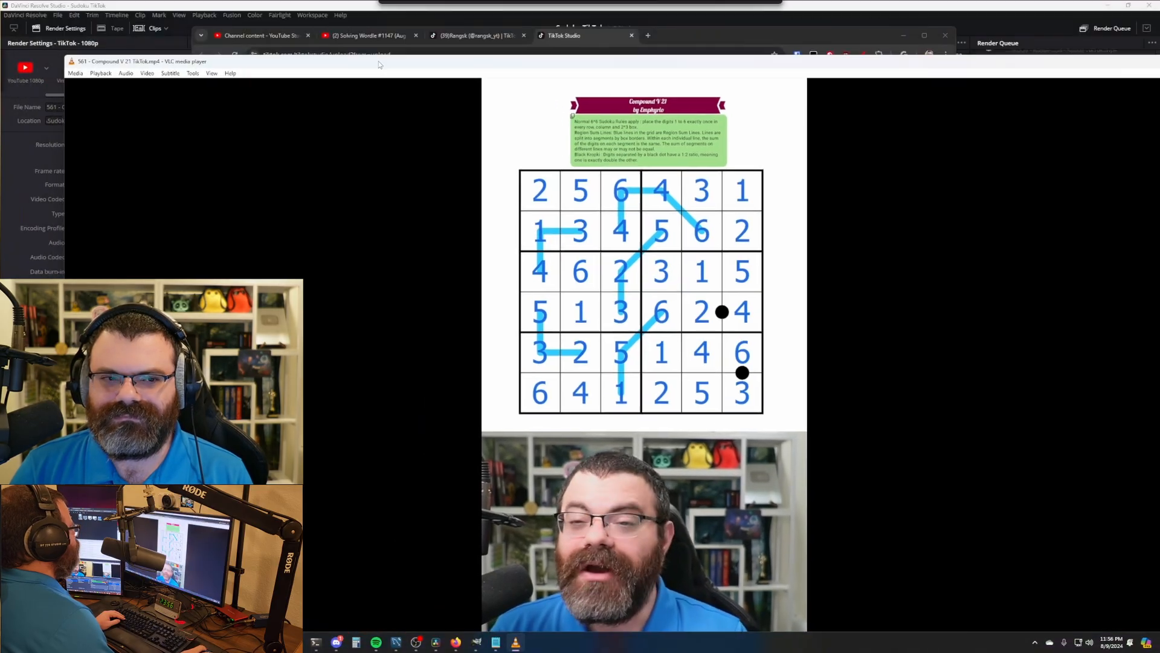
left_click_drag(65, 59, 559, 197)
left_click_drag(819, 207, 423, 118)
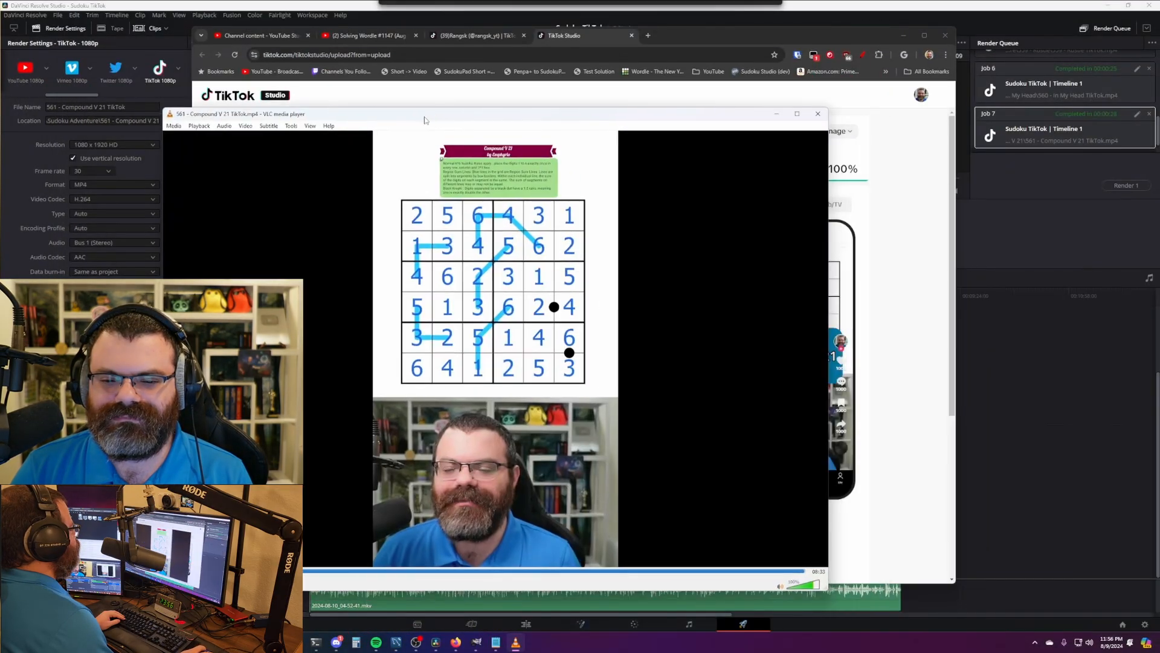
- Close VLC and replace the upload's description with the copied Sudoku Adventure 560 text
left_click_drag(820, 119, 351, 210)
left_click(844, 205)
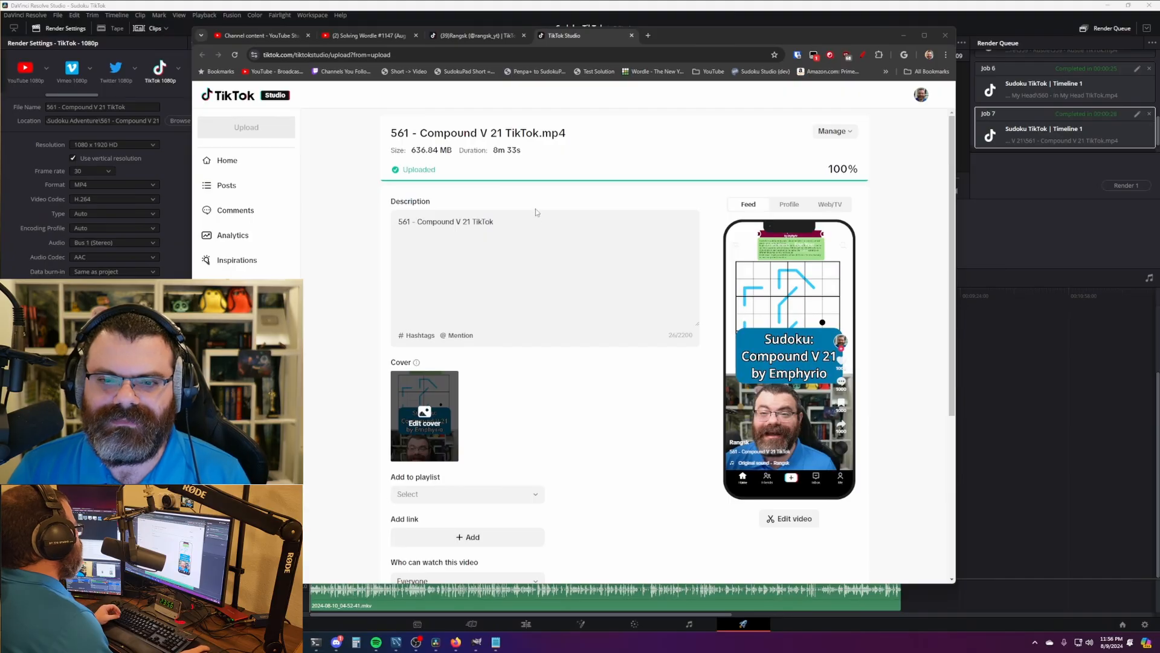
left_click(542, 223)
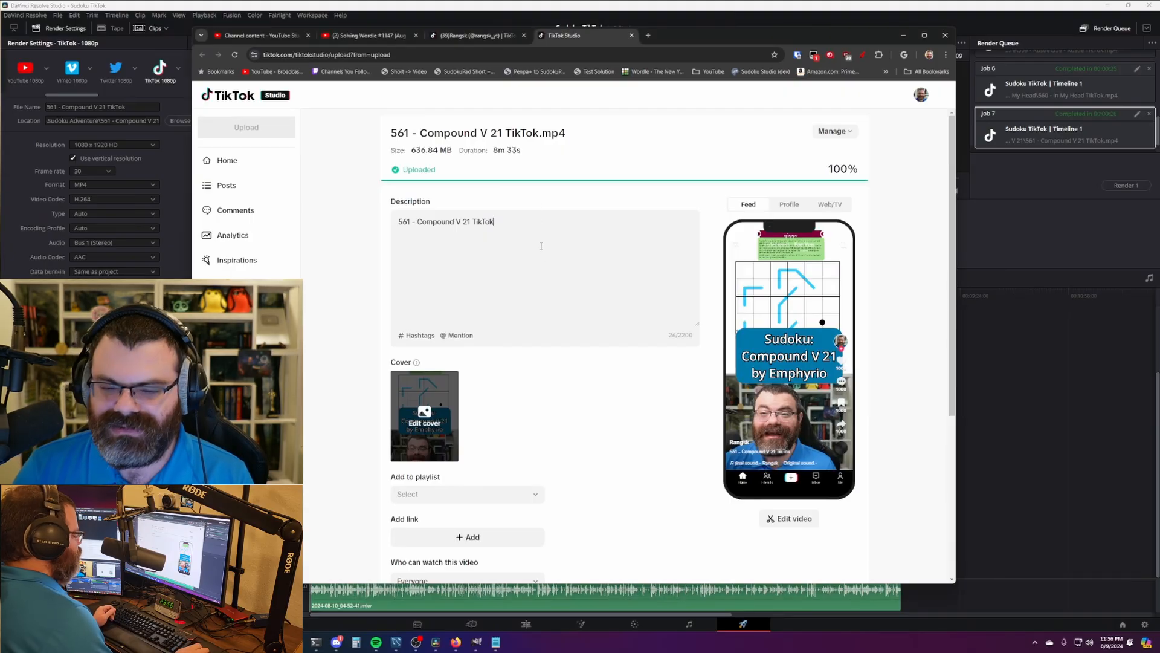
key("ctrl+a")
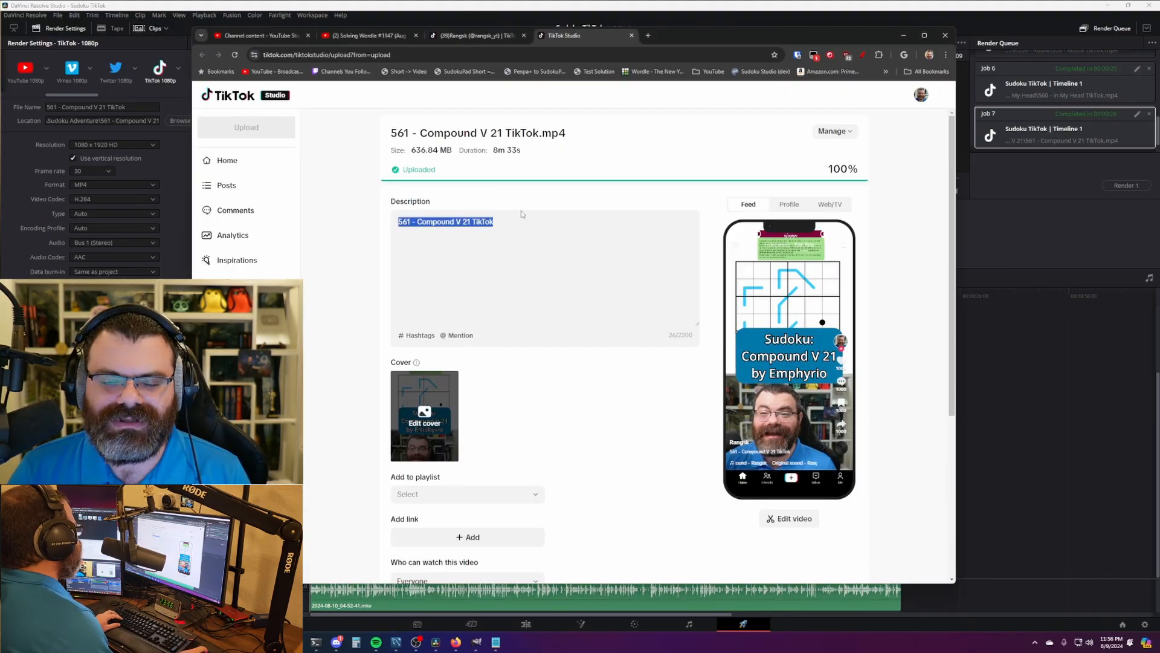
key("ctrl+v")
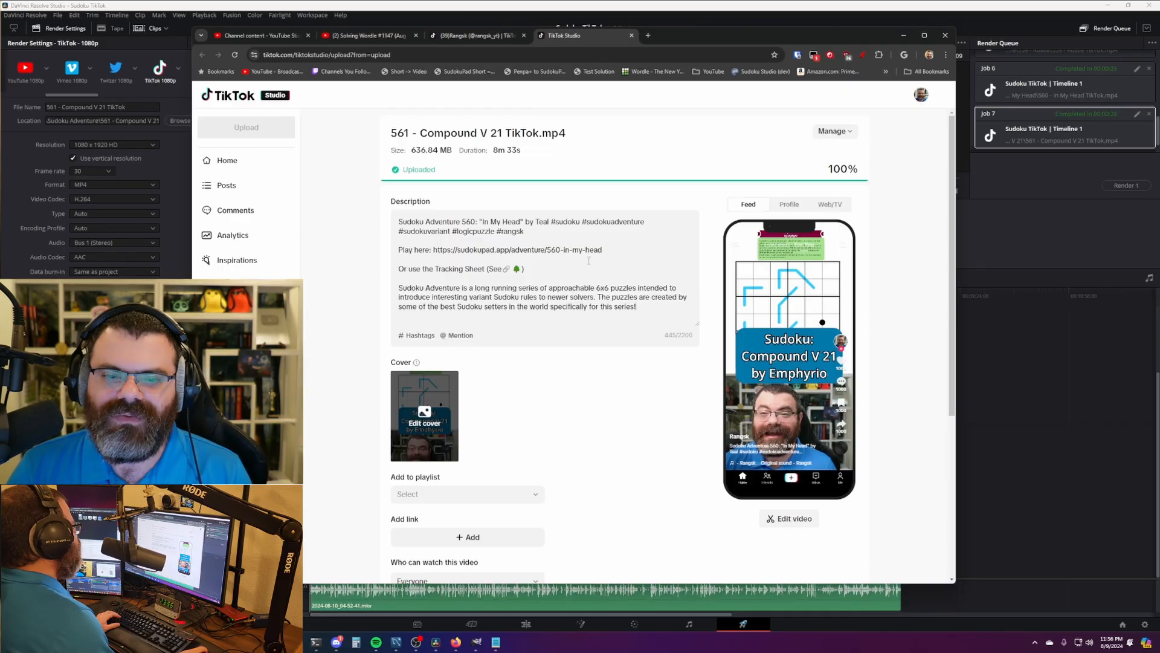
key("ctrl+z")
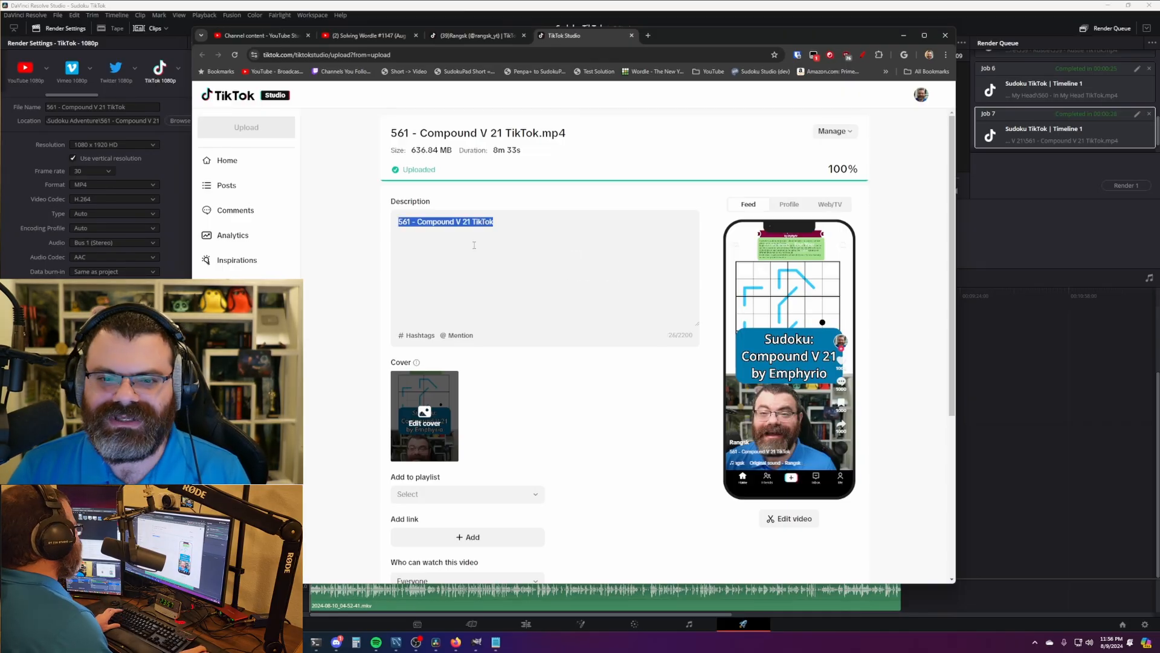
type("Sudoku Adventure 560: \"In My Head\" by Teal #sudoku #sudokuadventure #sudokuvariant #logicpuzzle #rangsk  Play here: https://sudokupad.app/adventure/560-in-my-head  Or use the Tracking Sheet (See🔗 🌲)  Sudoku Adventure is a long running series of approachable 6x6 puzzles intended to introduce interesting variant Sudoku rules to newer solvers. The puzzles are created by some of the best Sudoku setters in the world specifically for this series!")
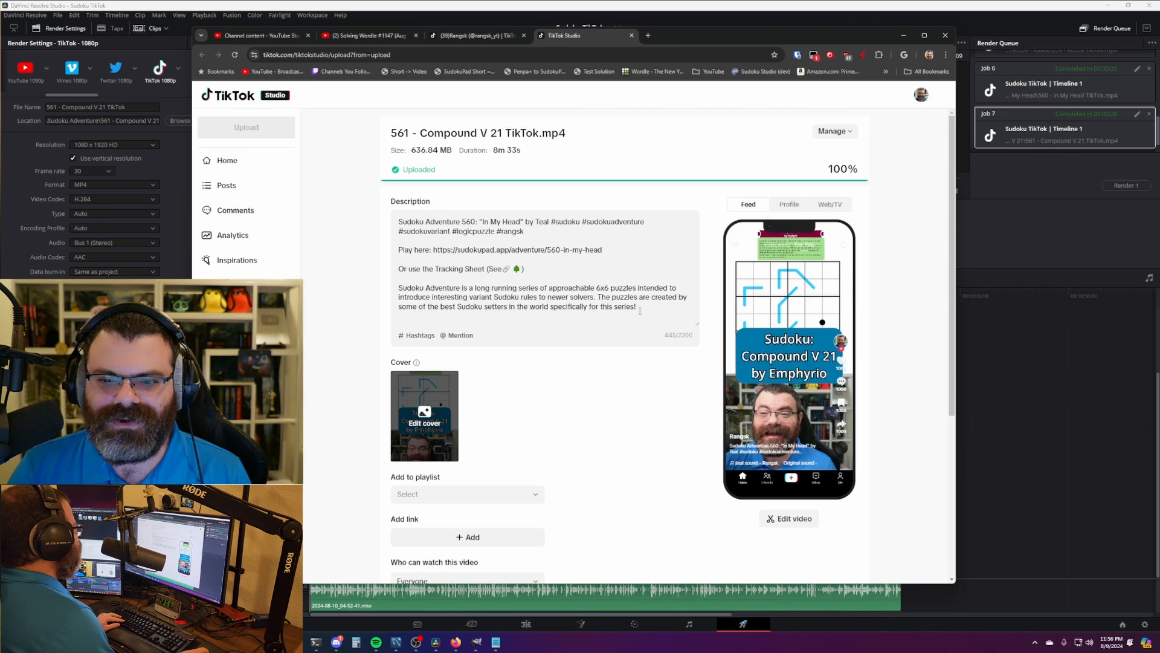
key("ctrl+a")
left_click(555, 241)
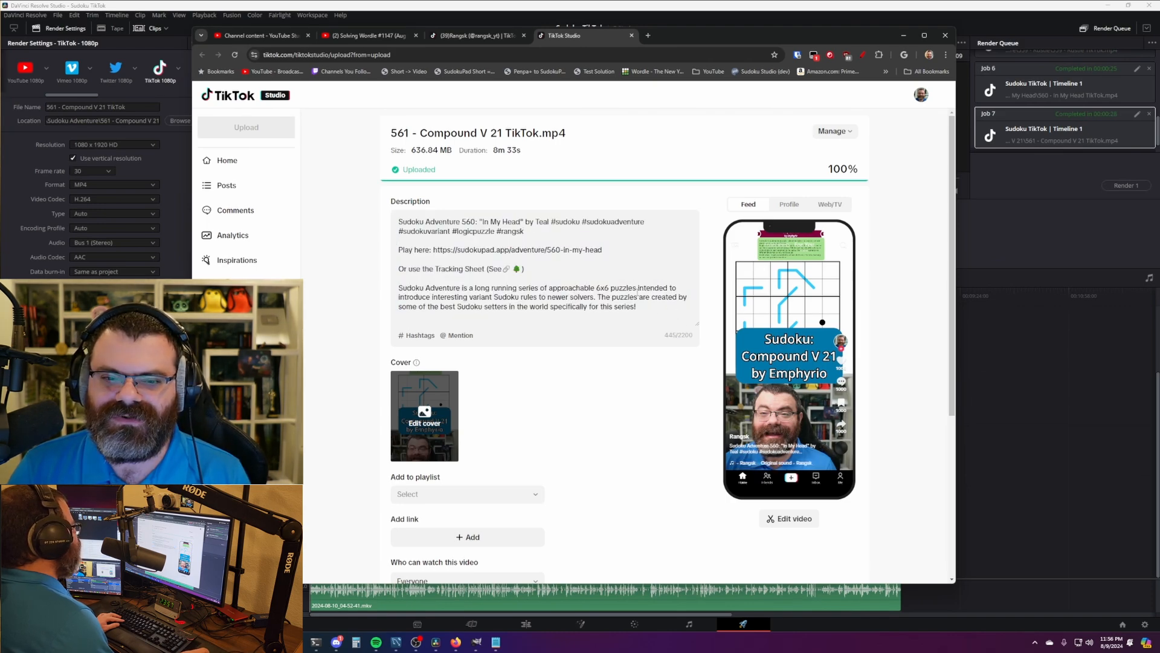
- Change 560 to 561 and replace the title In My Head with plain-text 'Compound V 21'
left_click(475, 221)
key("BackSpace")
type("1")
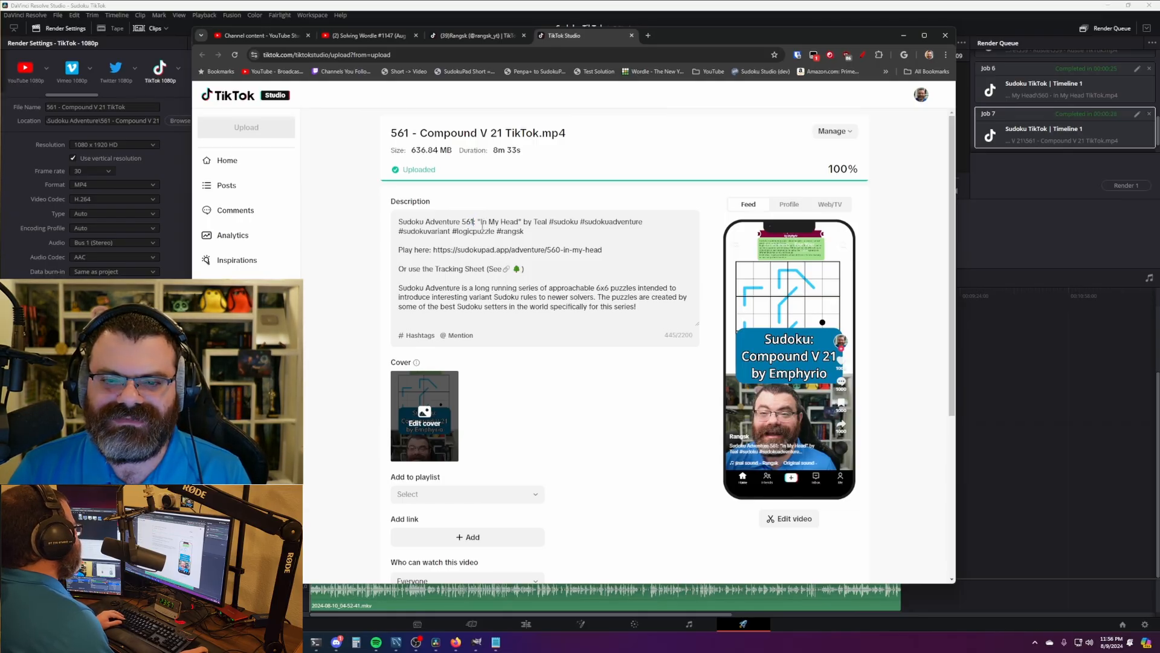
left_click_drag(482, 222, 519, 223)
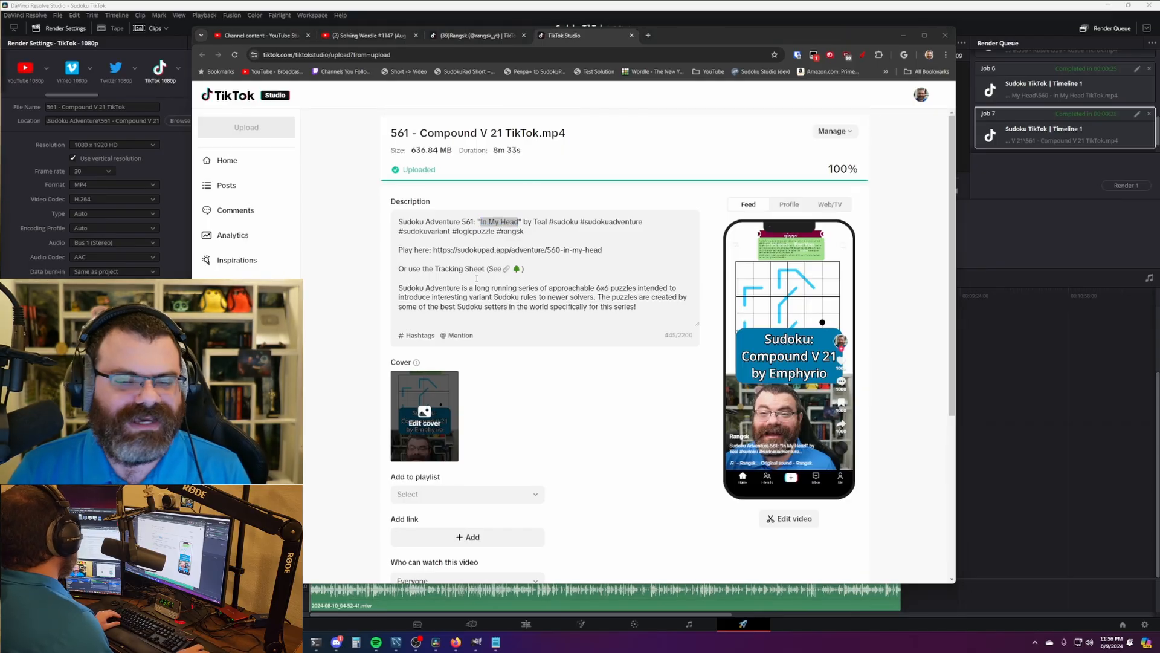
left_click_drag(482, 221, 513, 223)
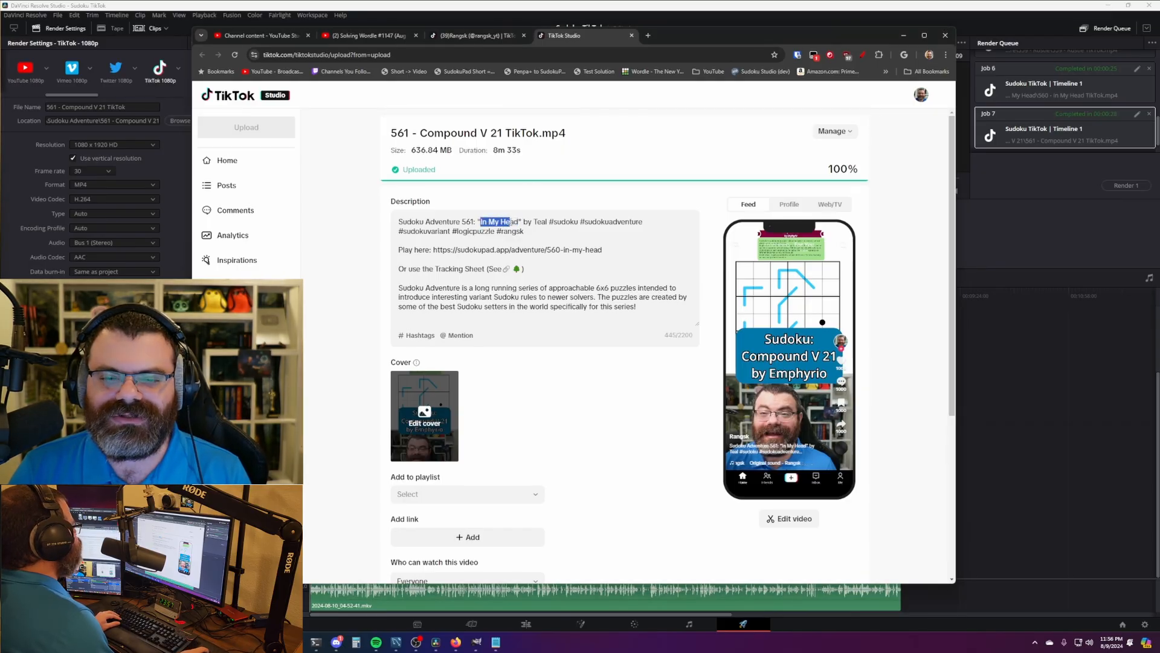
key("ctrl+v")
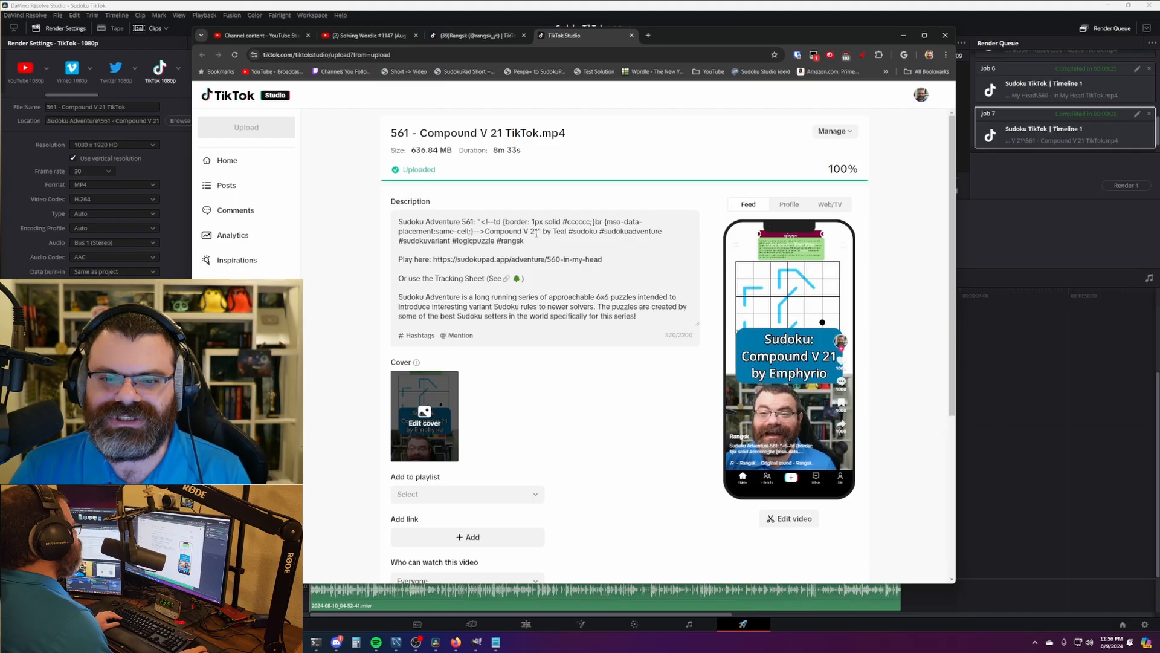
key("ctrl+z")
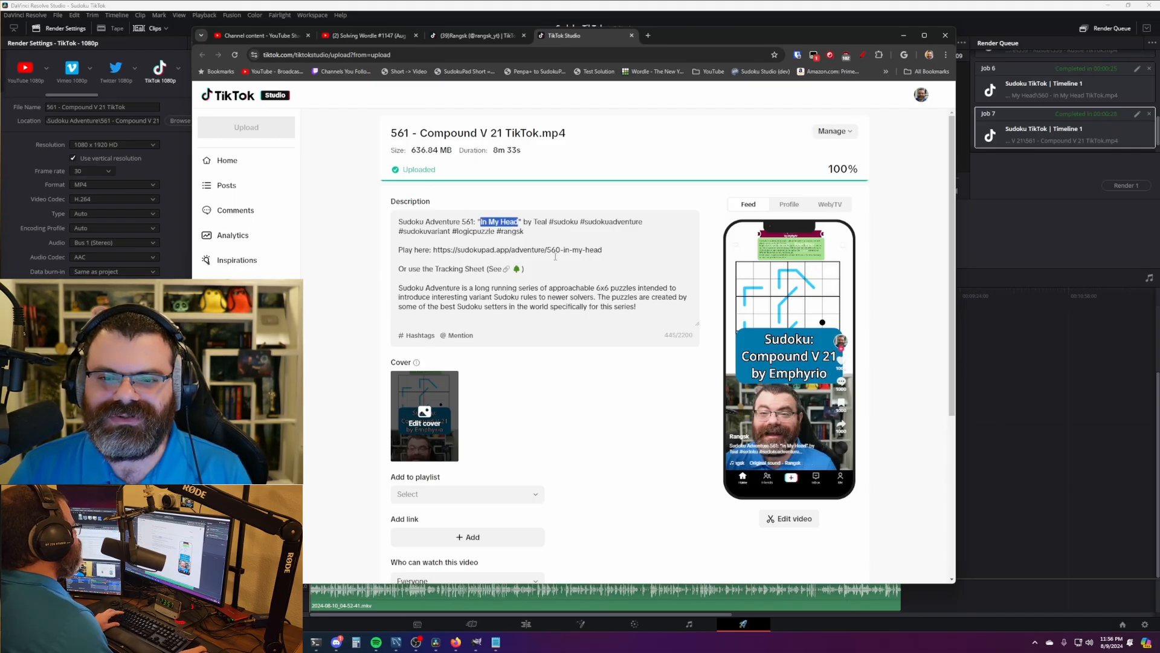
type("Compound V 21")
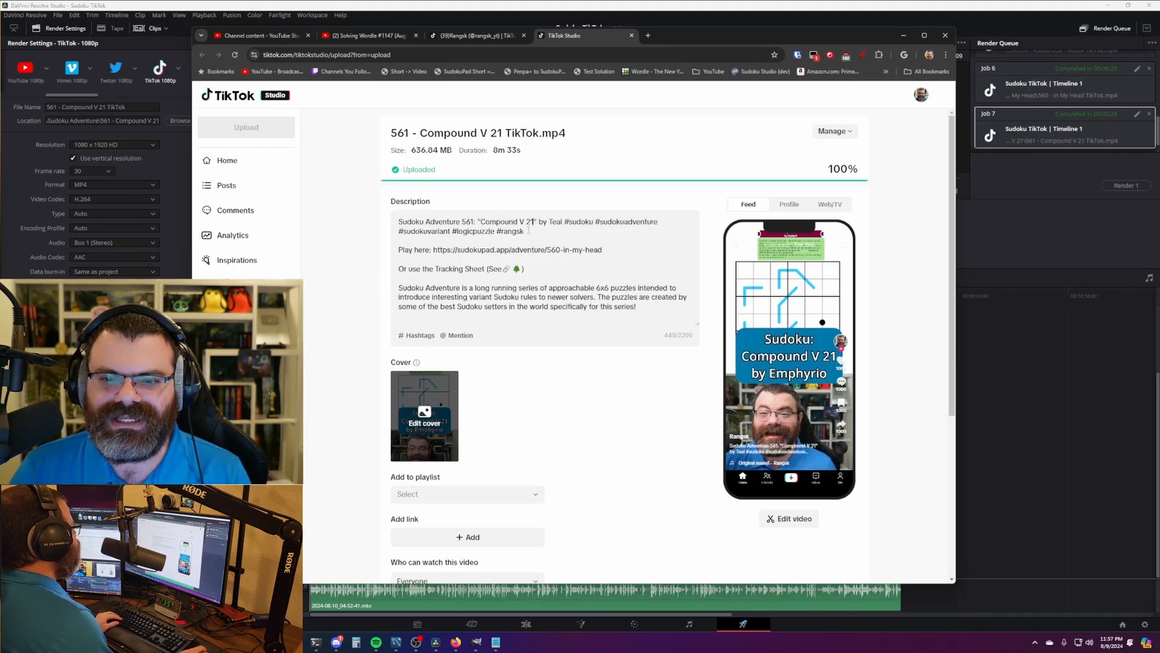
- Replace the setter name Teal with Emphyrio
key("alt+Tab")
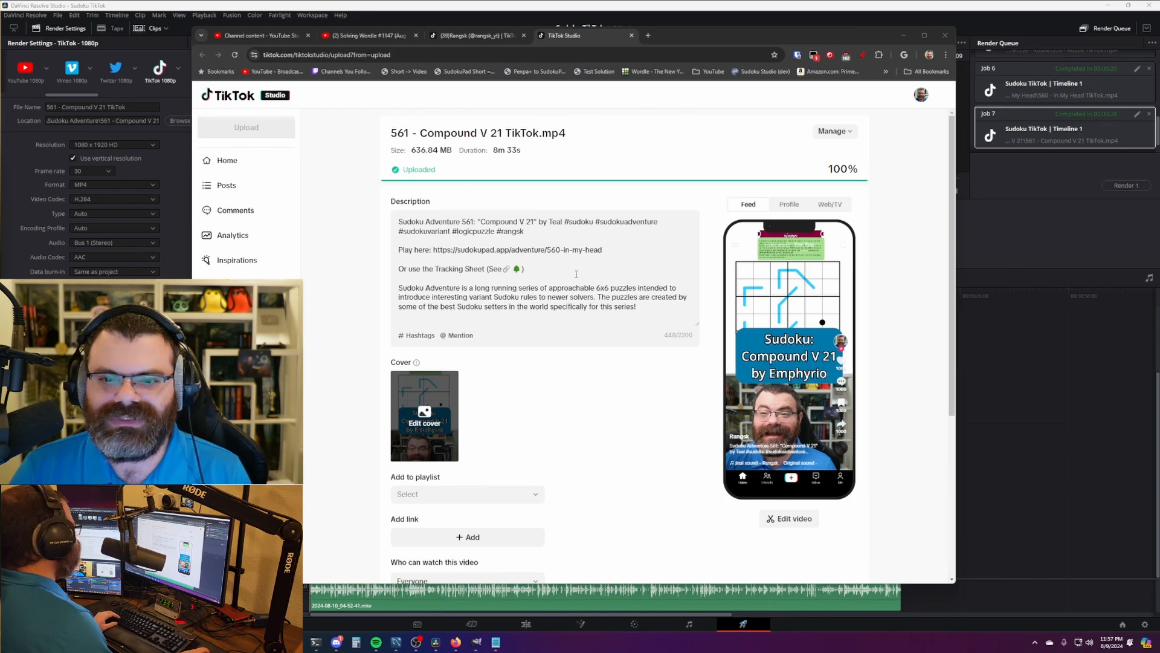
key("alt+Tab")
type("Emphyrio")
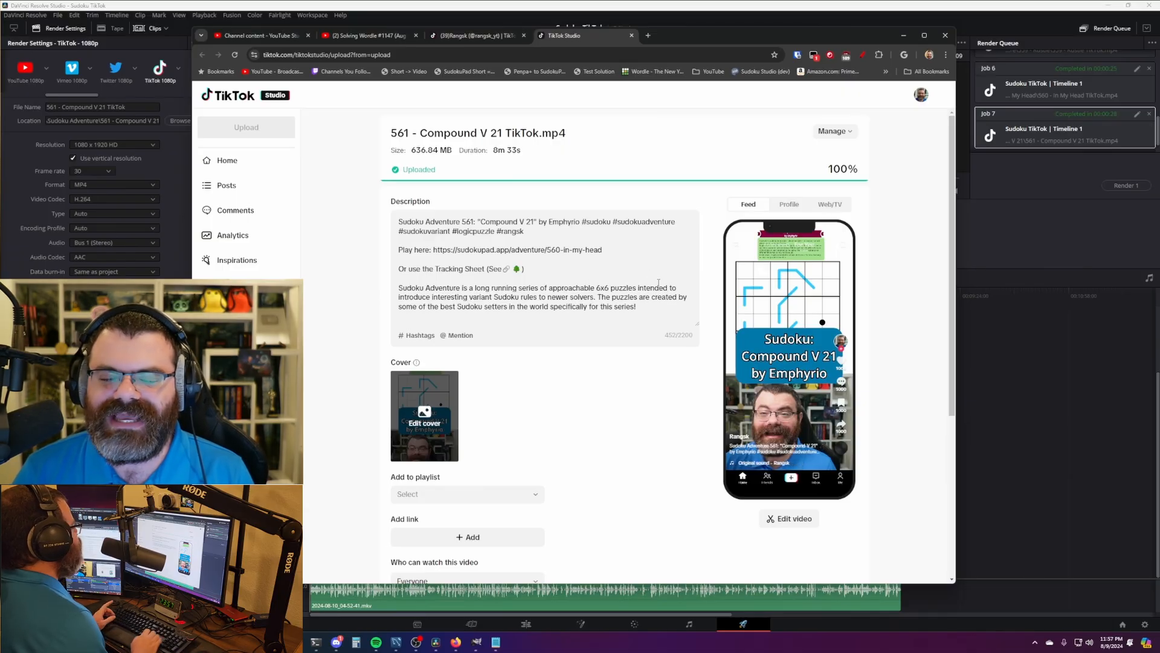
- Turn #sudoku, #sudokuadventure, #sudokuvariant and #logicpuzzle into linked hashtags, then select the old puzzle link
left_click(611, 221)
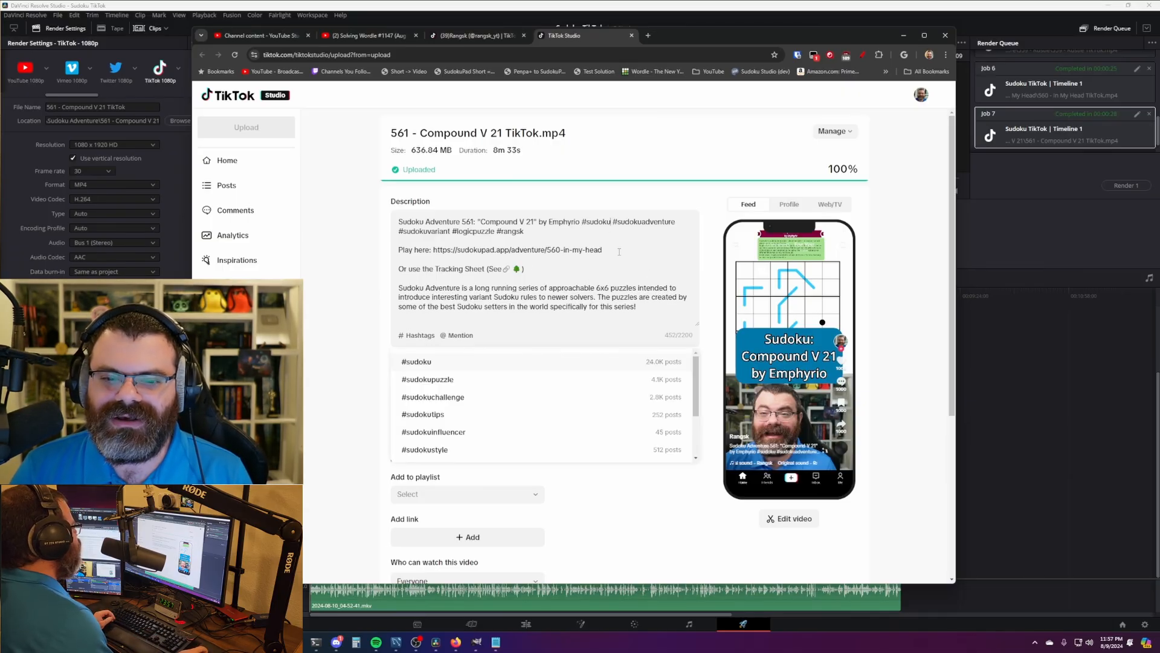
left_click(431, 363)
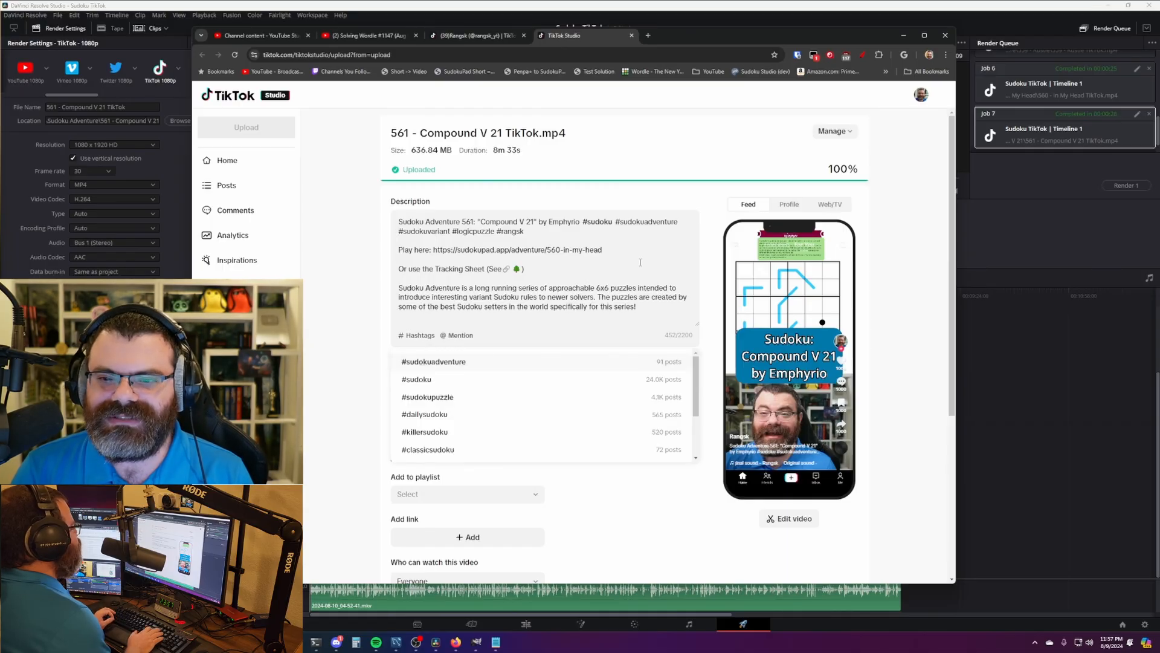
key("Return")
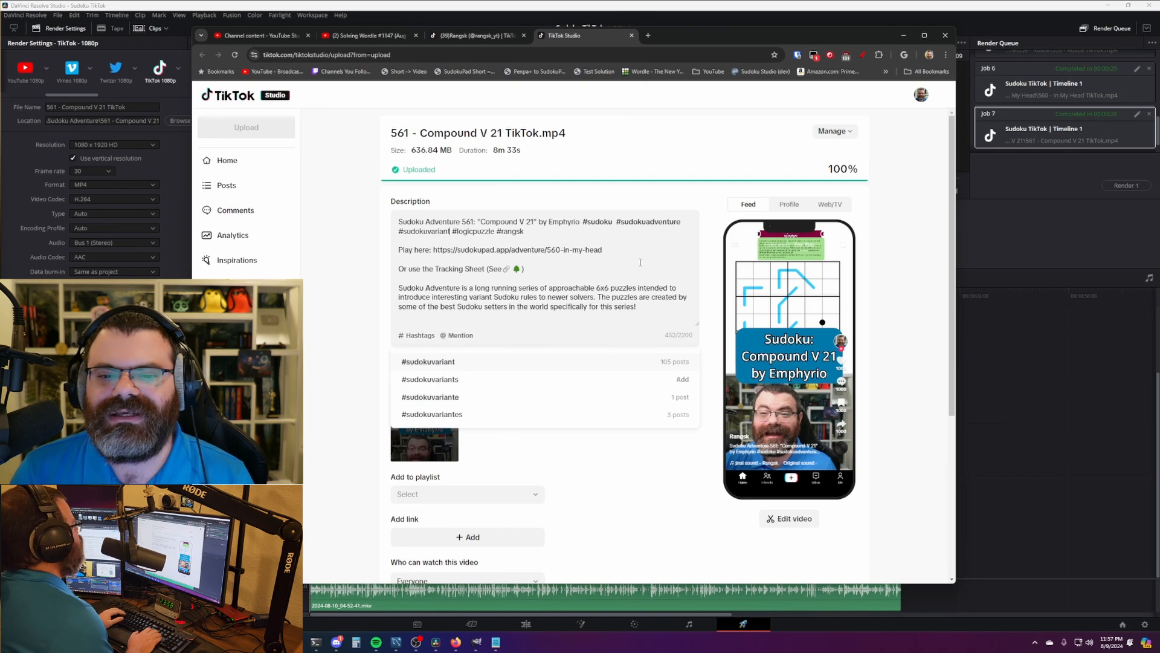
key("Return")
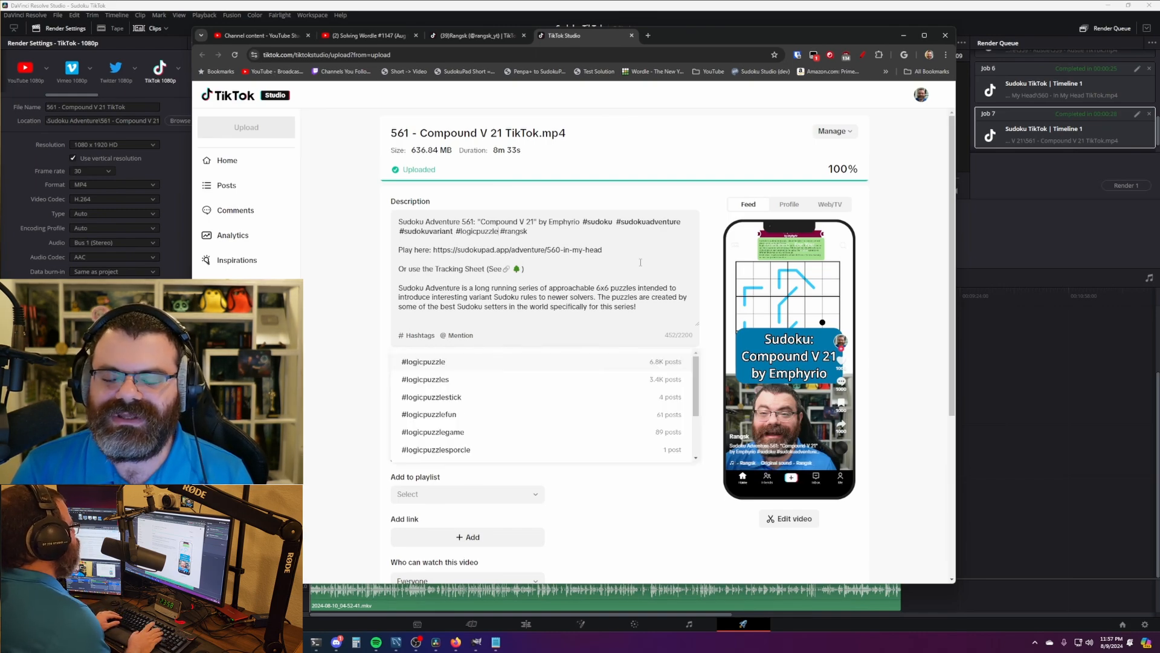
key("Return")
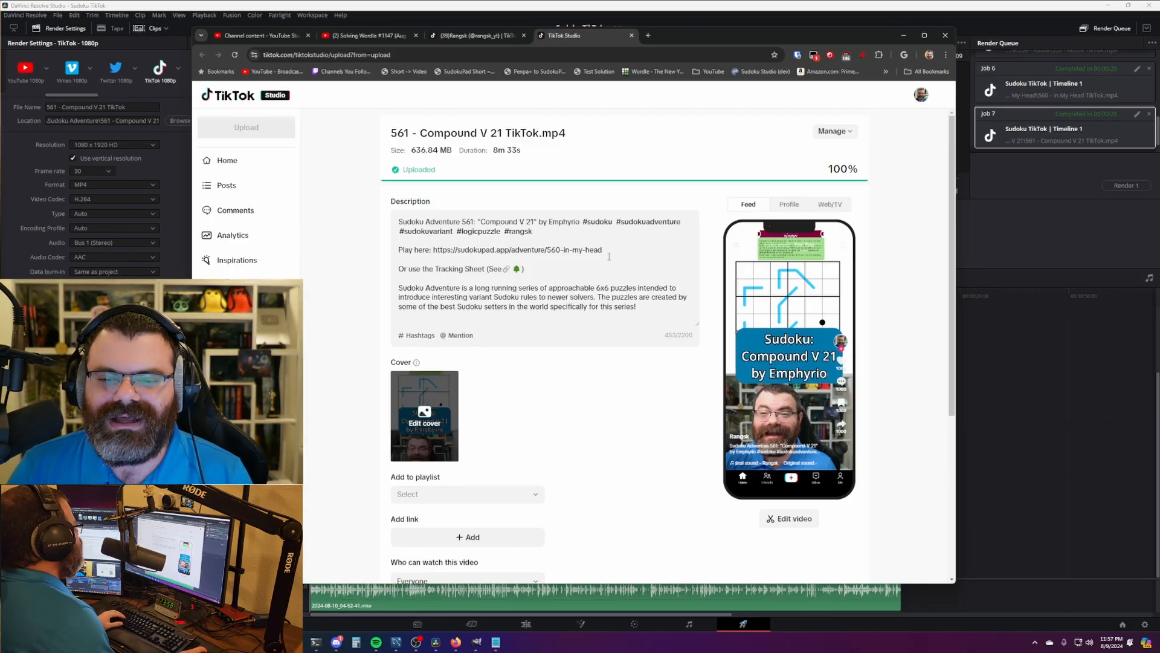
key("alt+Tab")
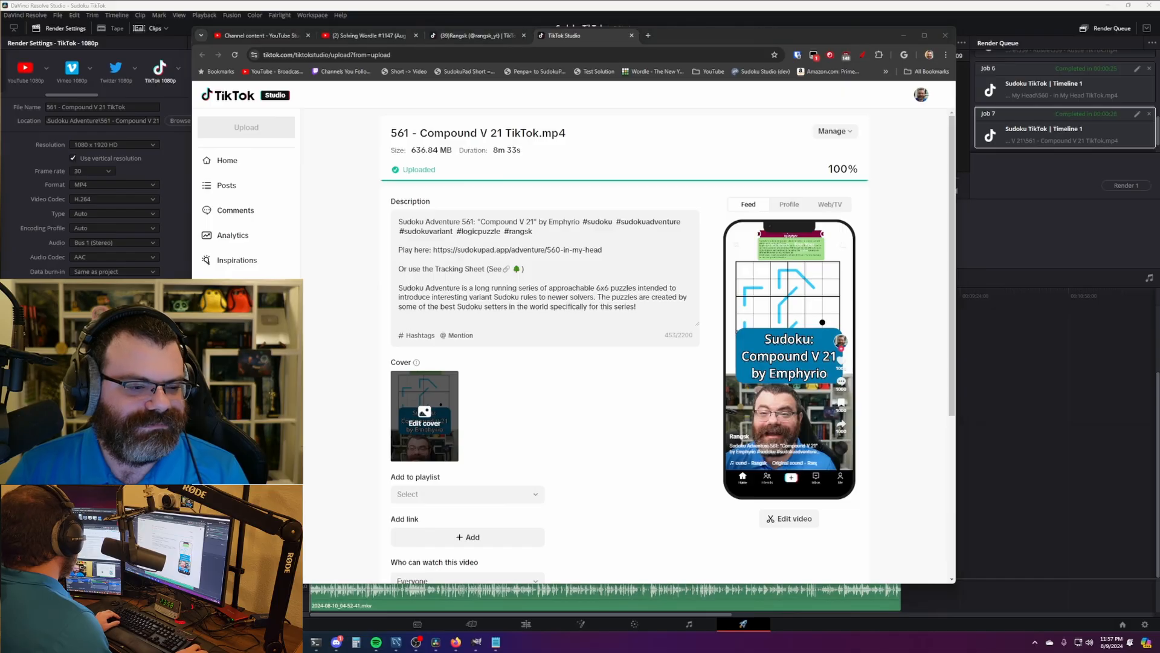
left_click_drag(603, 250, 438, 250)
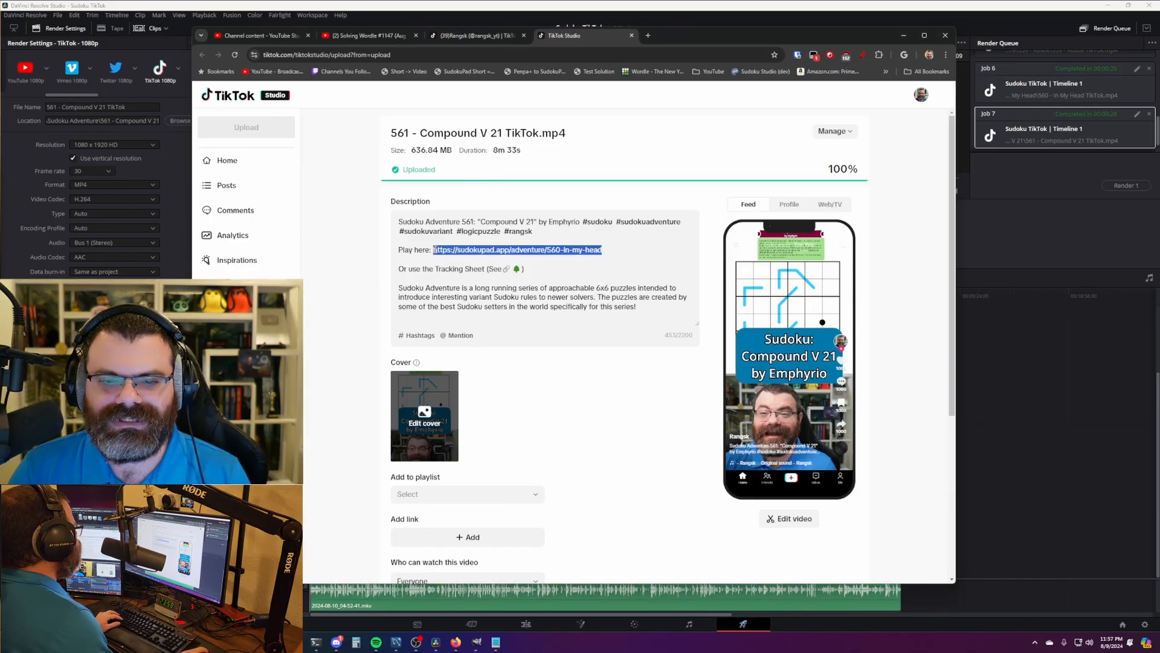
type("https://sudokupad.app/adventure/561-compound-v21")
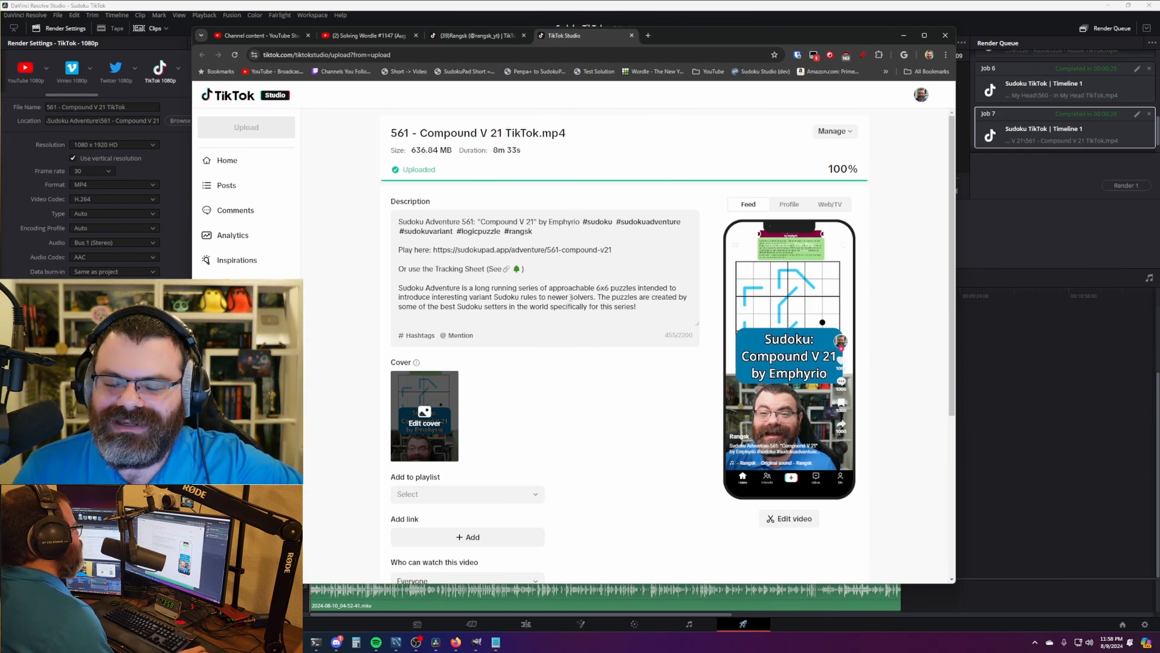
scroll(654, 385, "down", 3)
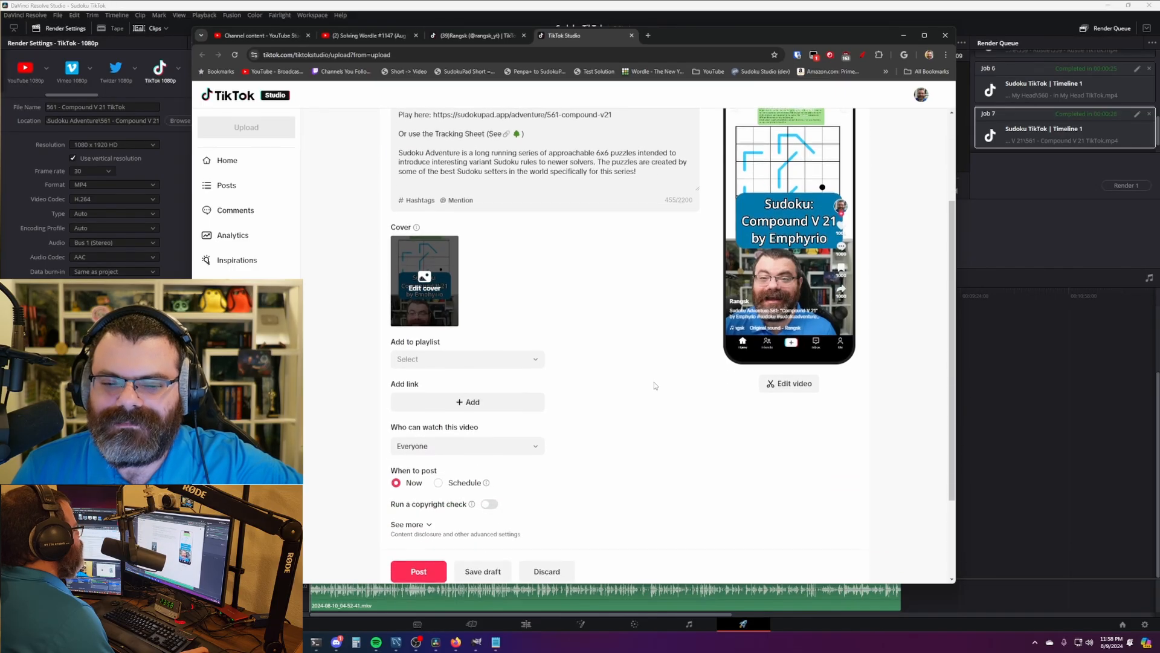
scroll(653, 385, "up", 3)
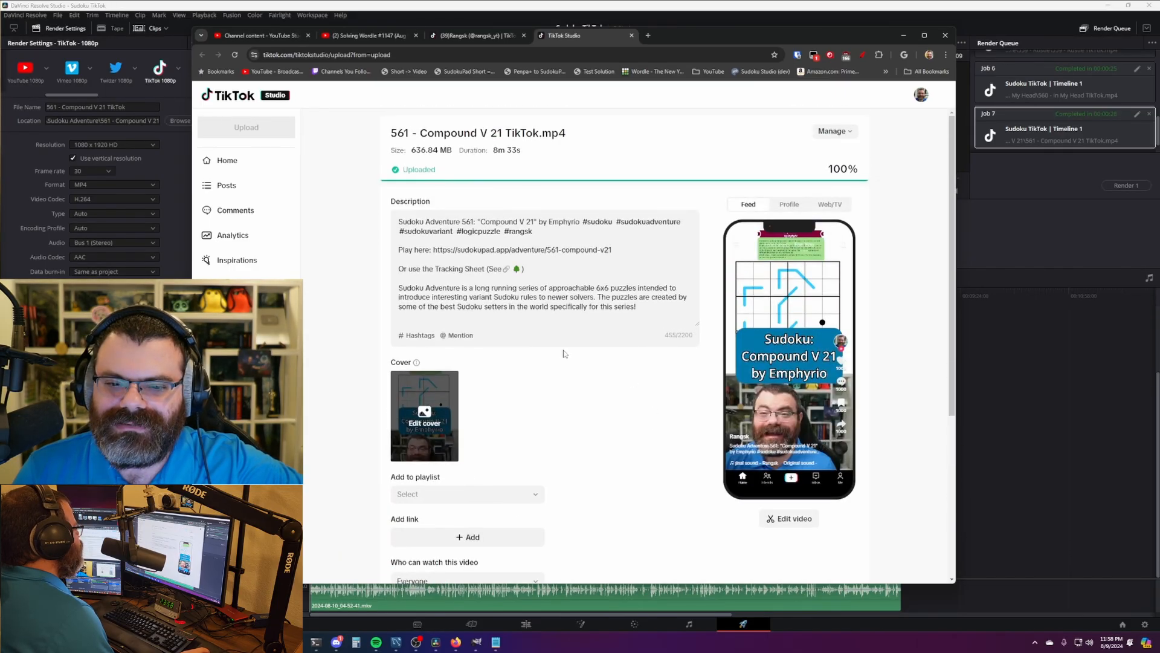
scroll(556, 358, "down", 1)
scroll(556, 355, "up", 1)
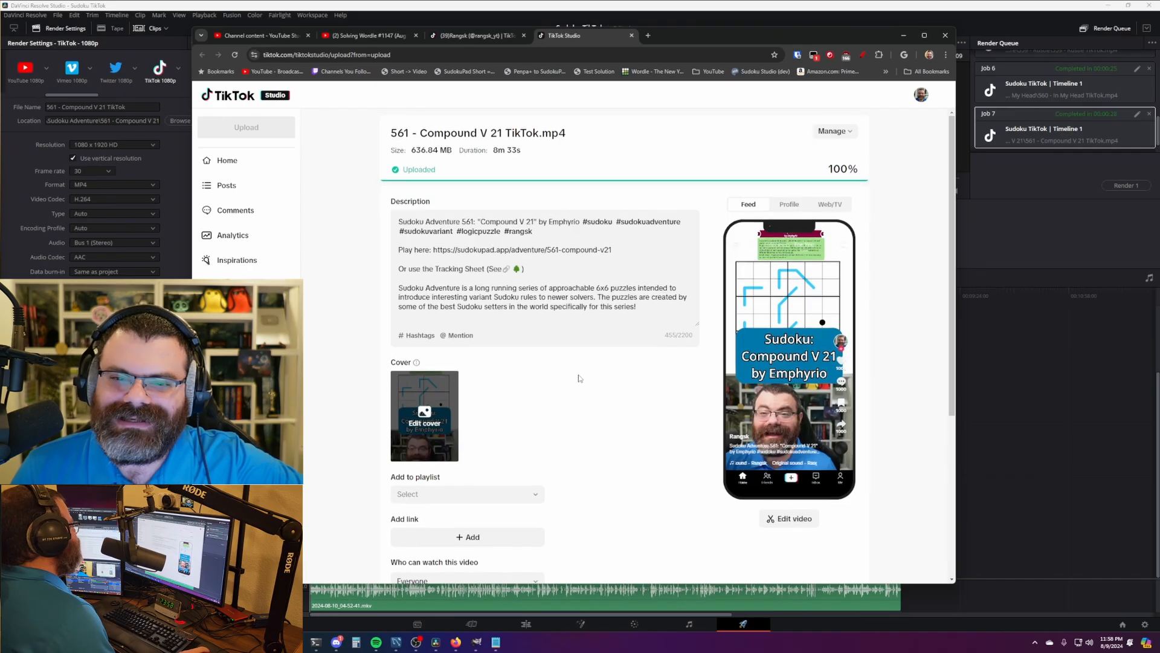
scroll(574, 377, "down", 2)
scroll(574, 377, "down", 2)
scroll(571, 376, "up", 4)
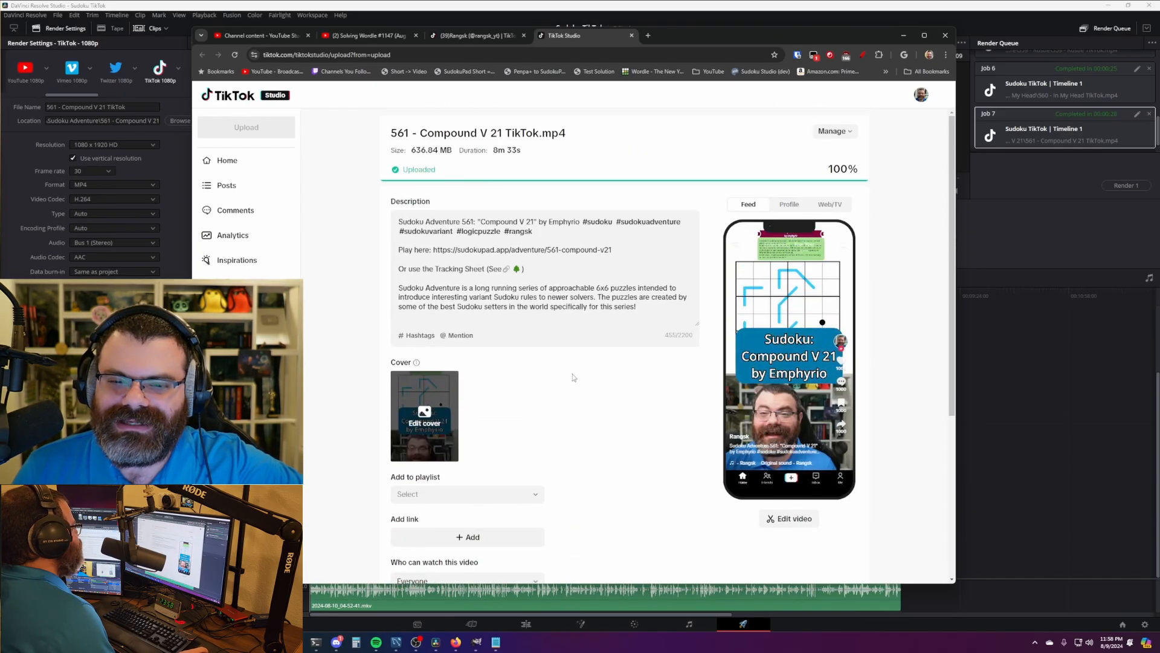
scroll(568, 404, "down", 3)
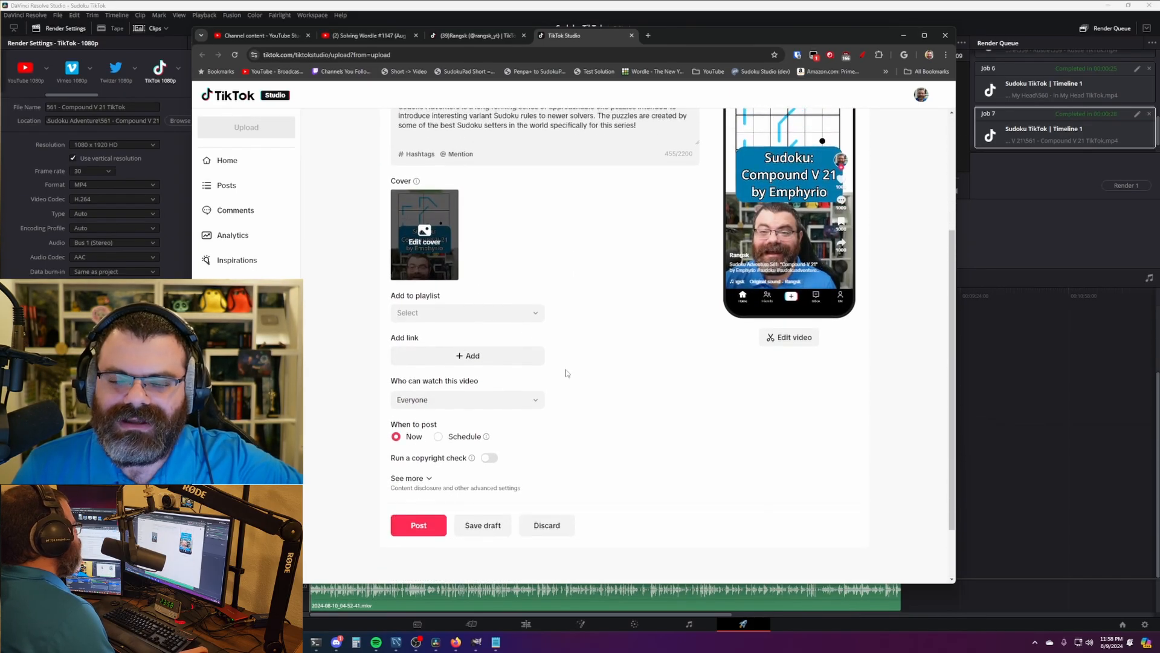
- Add the video to the Sudoku playlist
left_click(502, 326)
left_click(457, 385)
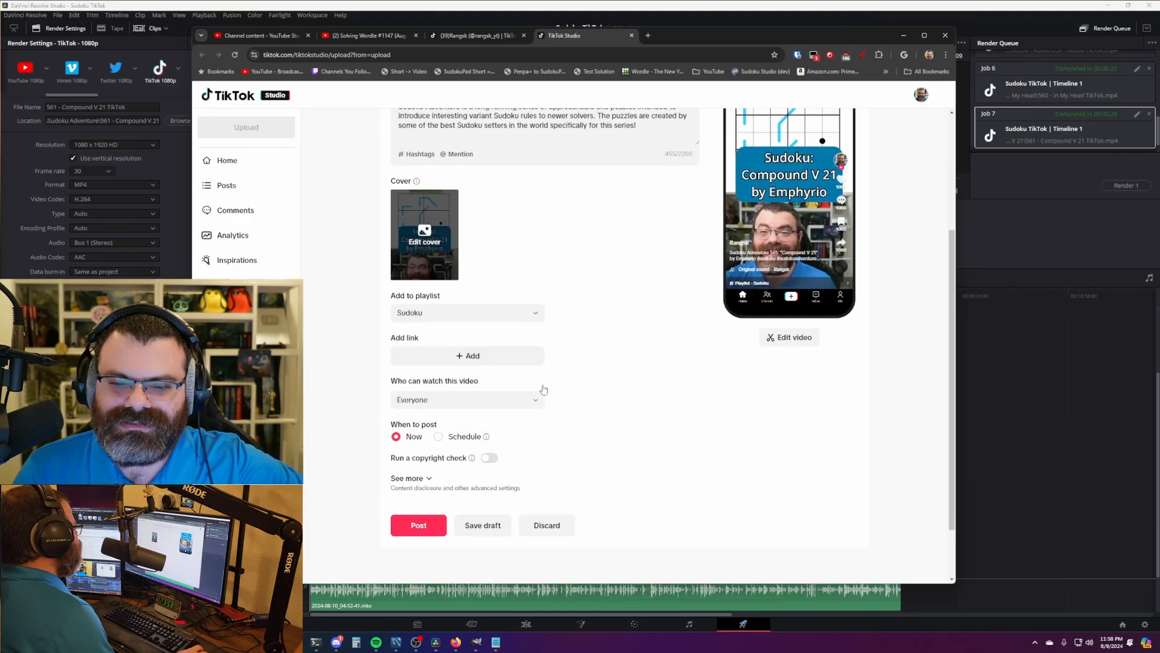
scroll(572, 408, "down", 1)
- Choose Schedule and set the post time to 09:00
left_click(466, 364)
left_click(423, 386)
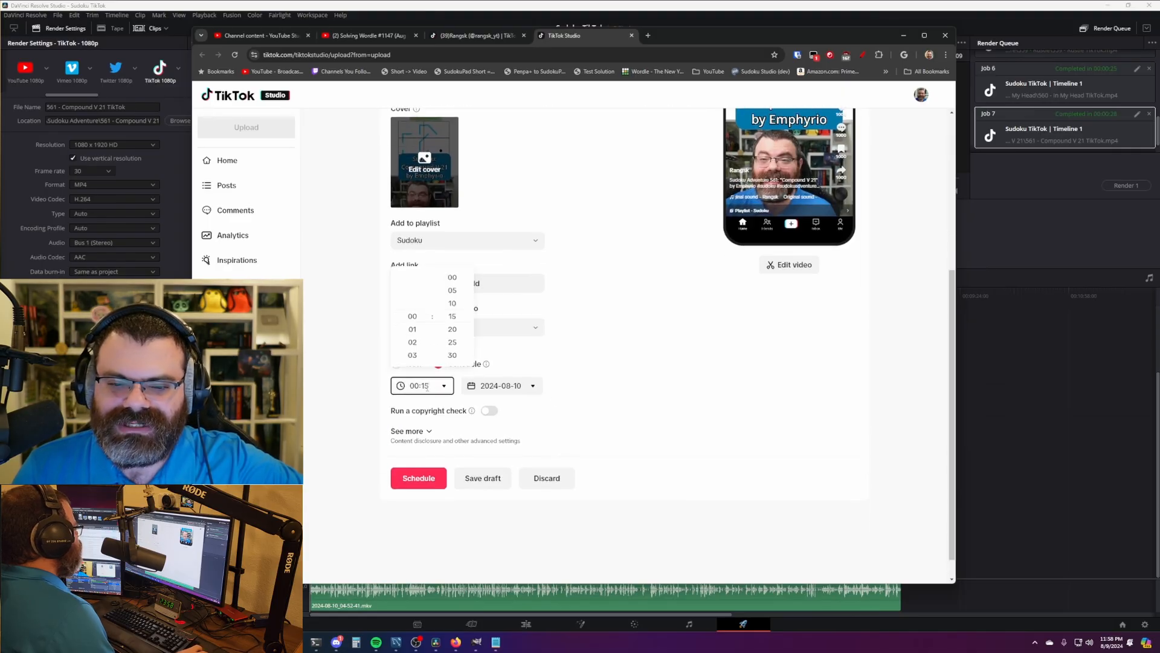
scroll(420, 367, "down", 2)
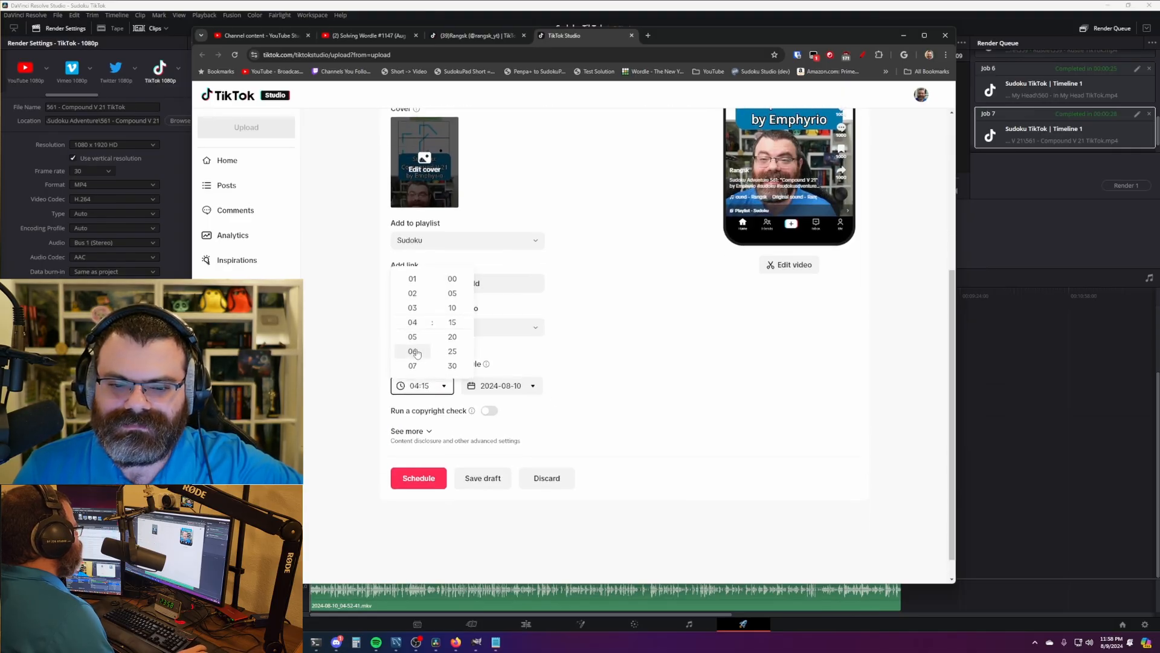
left_click(417, 337)
left_click(423, 385)
scroll(452, 338, "up", 1)
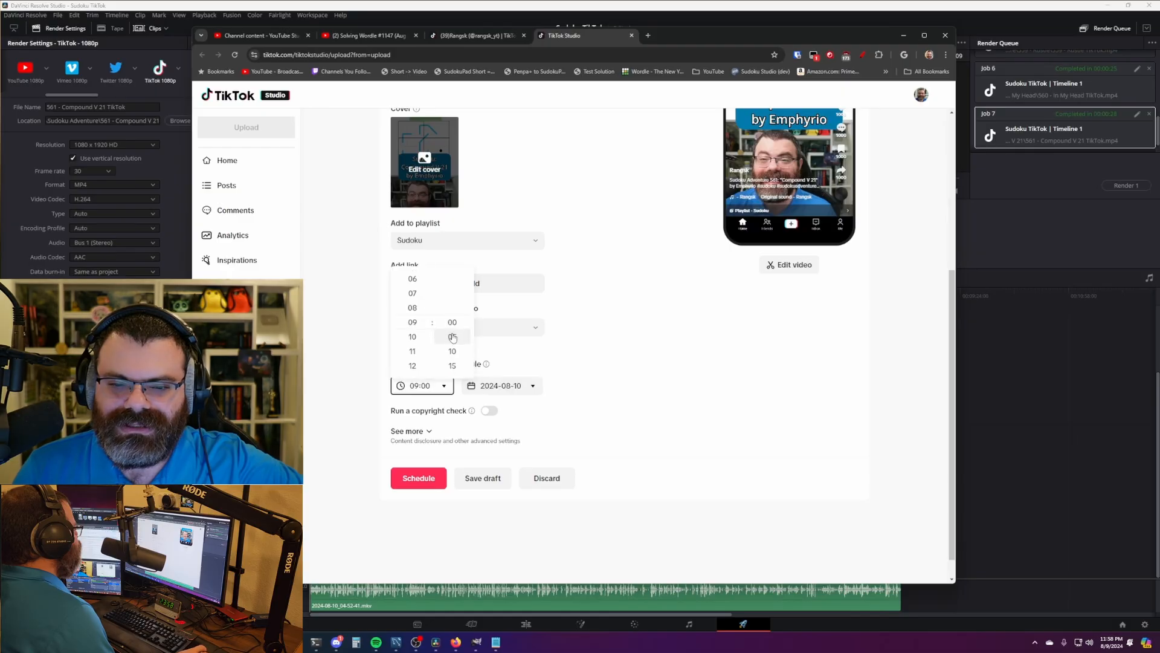
left_click(457, 325)
scroll(648, 378, "up", 4)
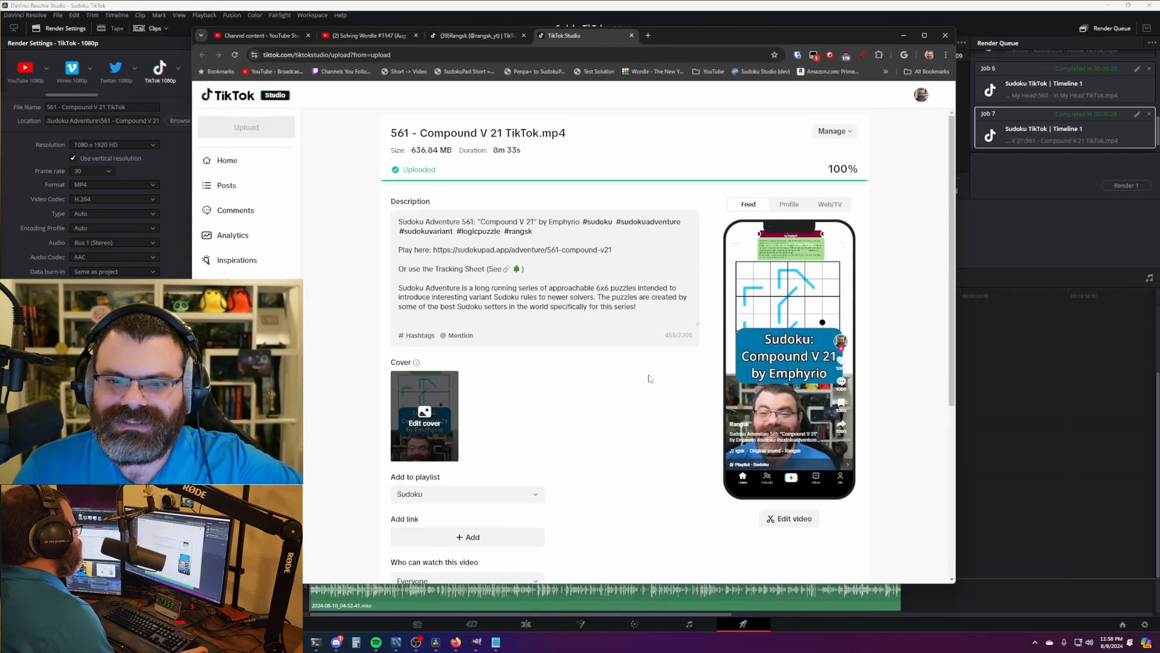
scroll(650, 378, "down", 1)
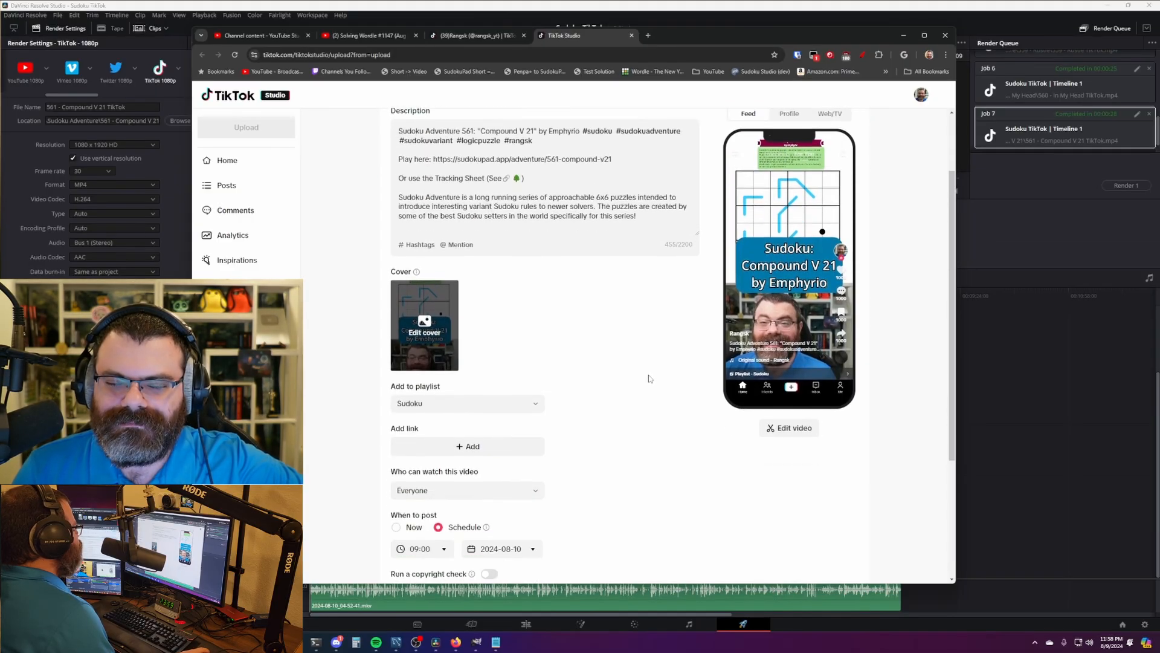
- Confirm the schedule for 09:00 on 2024-08-10 and go to the posts list
mouse_move(756, 313)
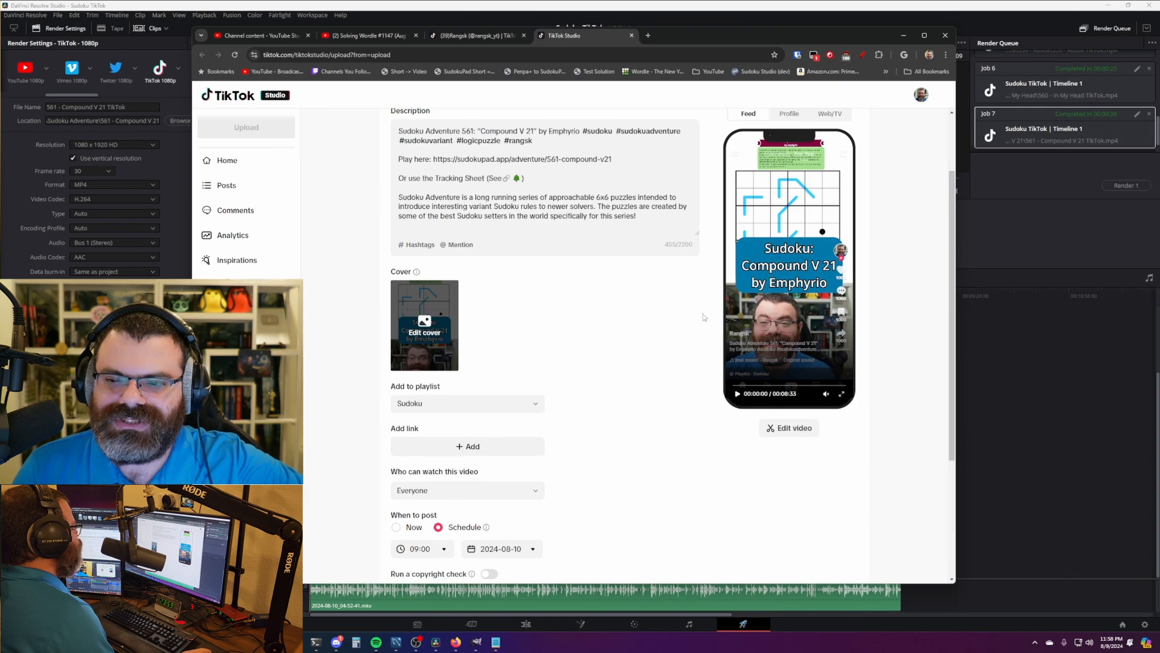
scroll(679, 350, "down", 1)
scroll(677, 351, "up", 2)
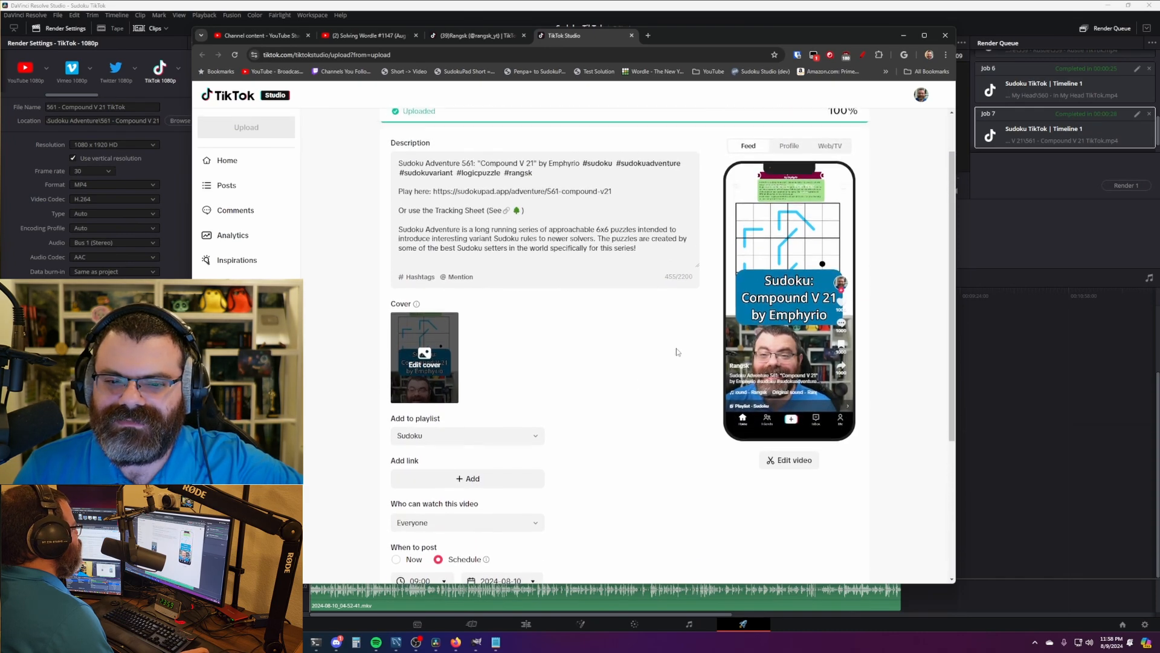
mouse_move(760, 285)
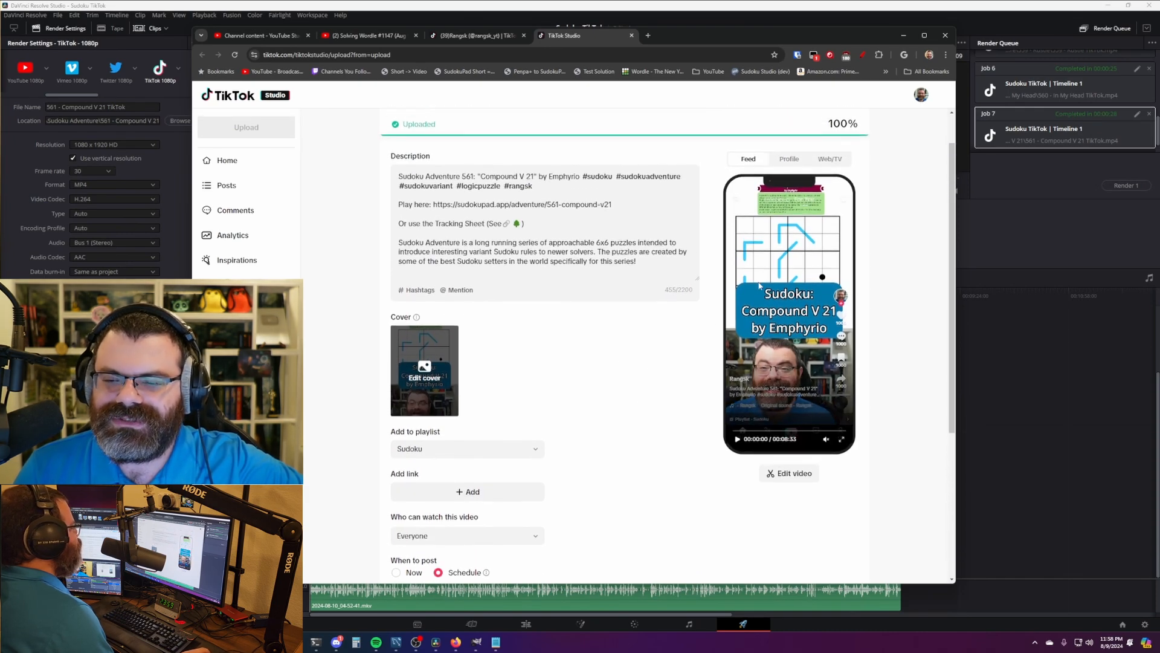
scroll(603, 356, "down", 1)
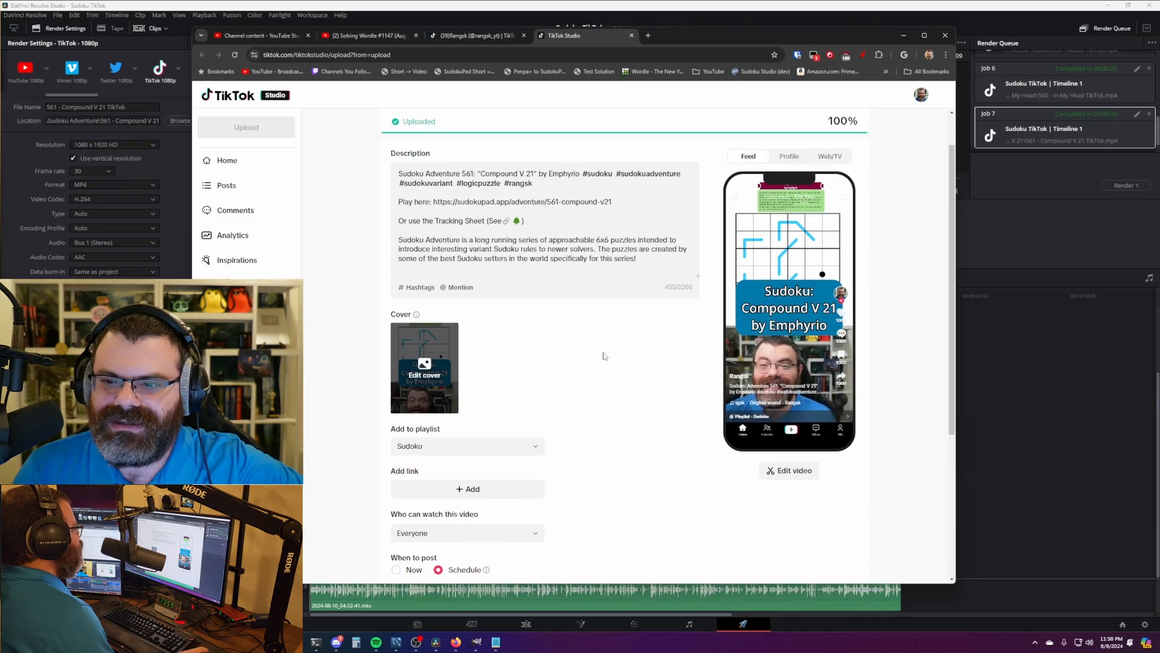
scroll(603, 356, "down", 4)
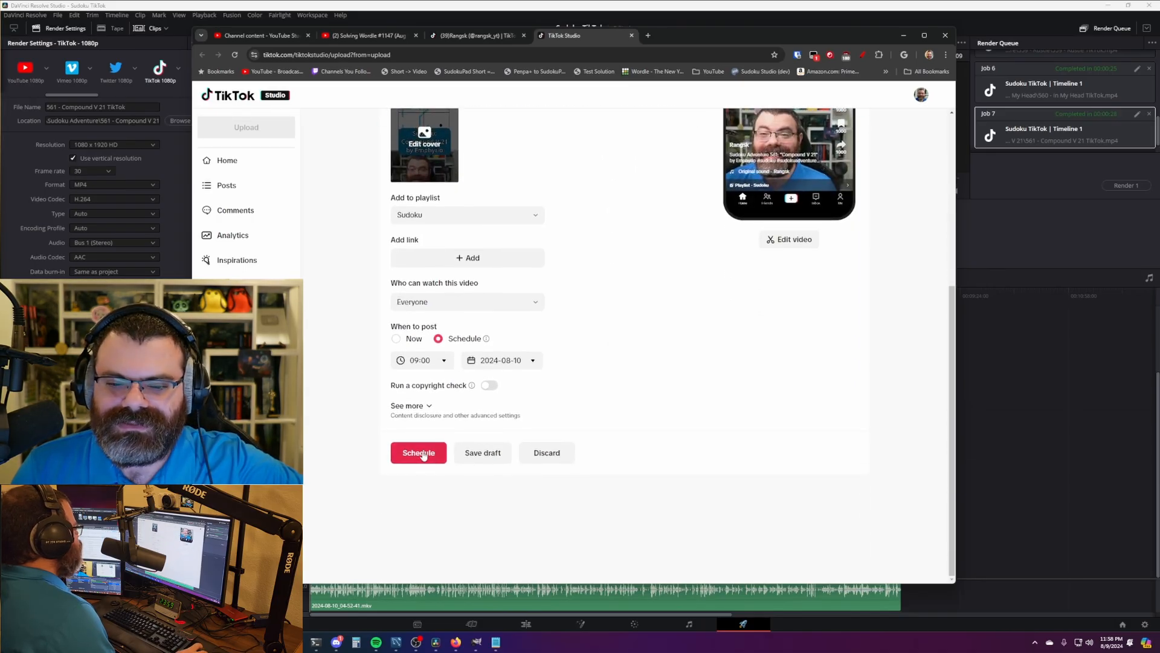
left_click(423, 453)
left_click(562, 352)
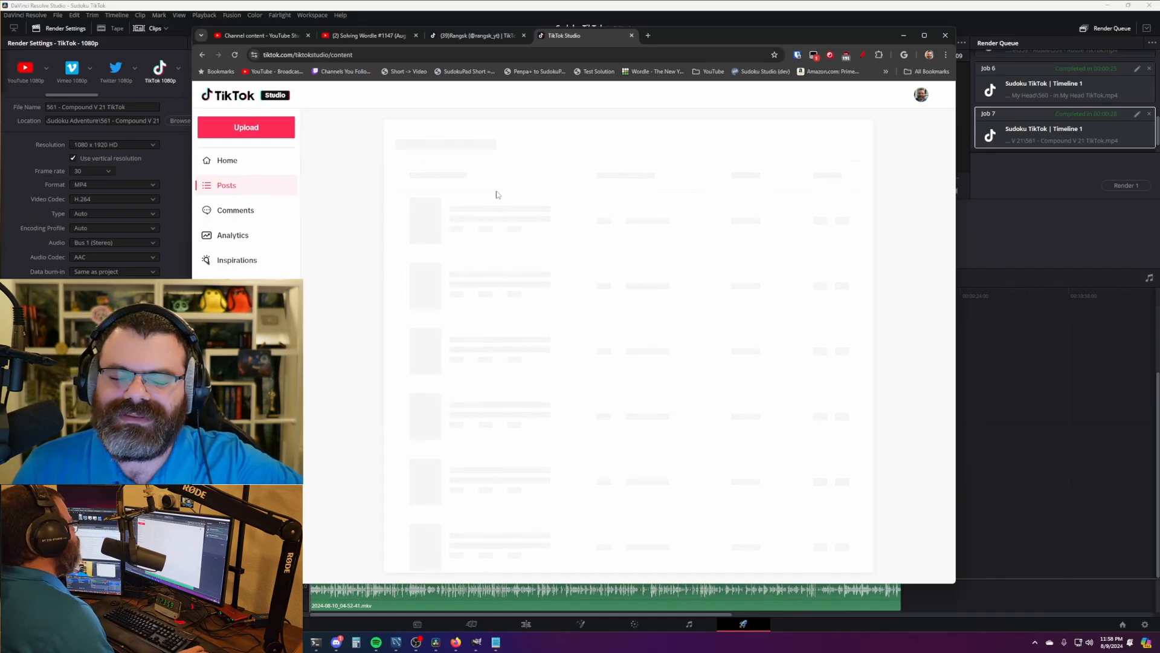
left_click(593, 5)
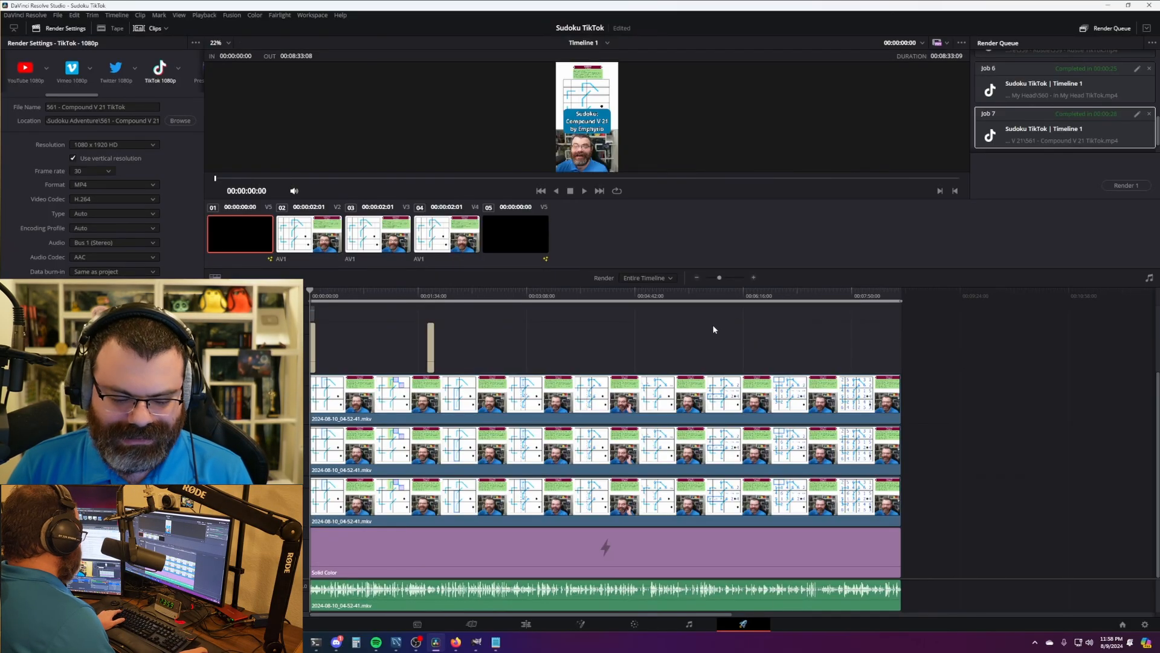
- Open the Project Manager and search projects for "adopt"
key("shift+1")
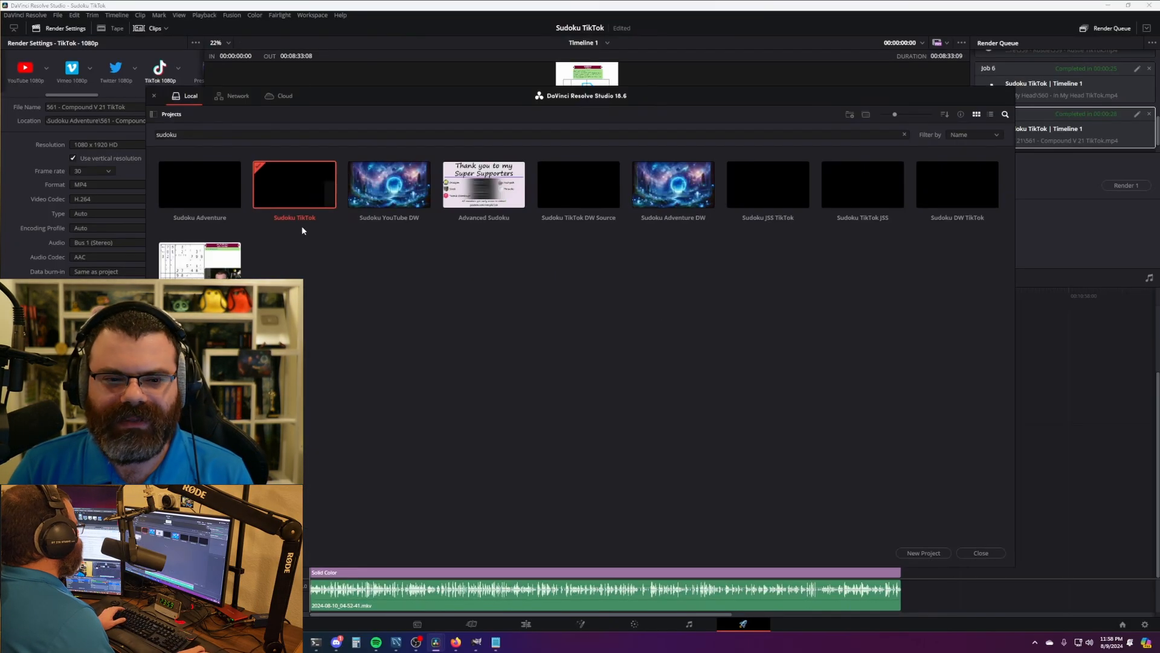
left_click_drag(194, 136, 114, 137)
type("adopt")
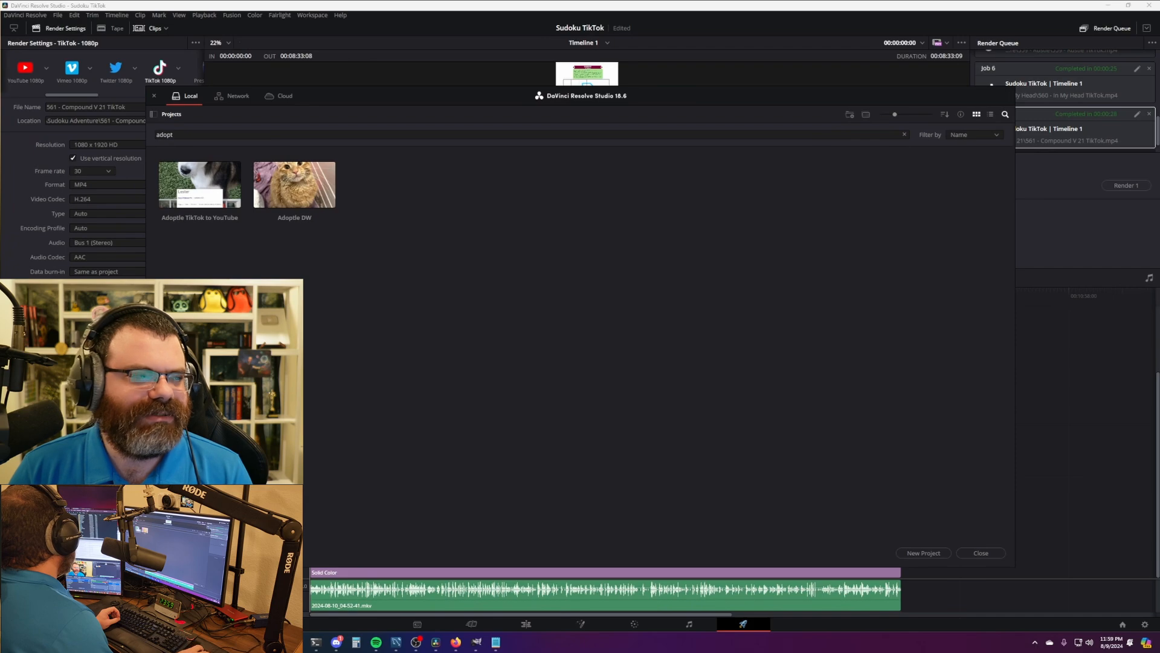
- Open the 2024-08-10 Adoptle folder in File Explorer, then return to the filtered project list
left_click_drag(0, 66, 713, 98)
scroll(653, 284, "up", 4)
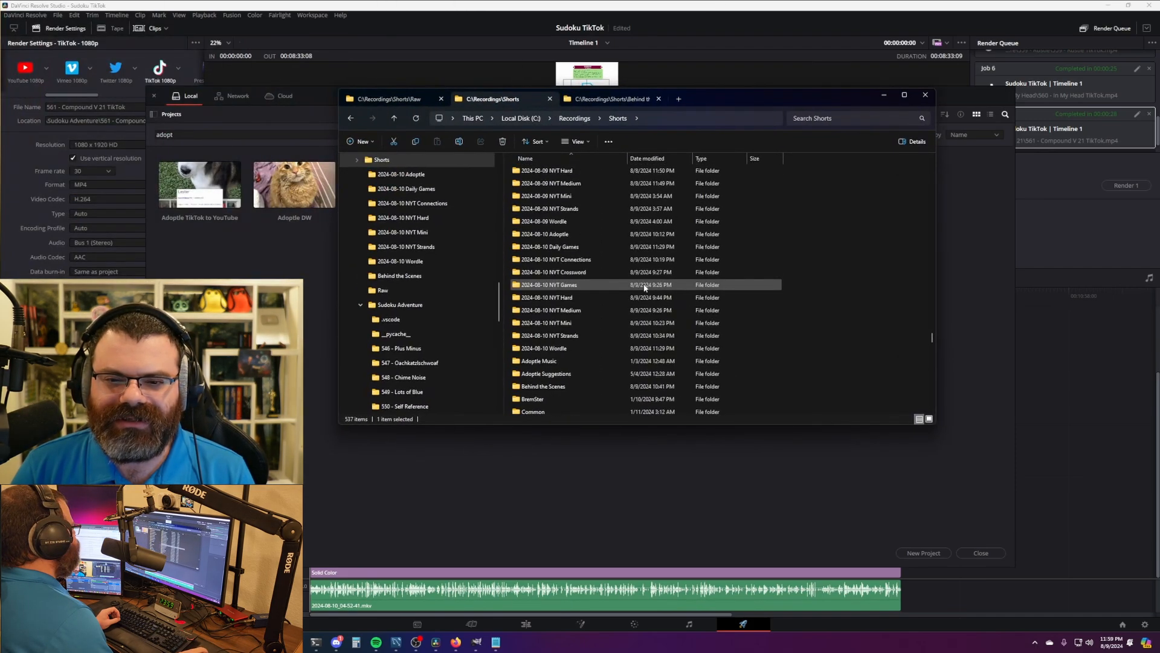
left_click(584, 234)
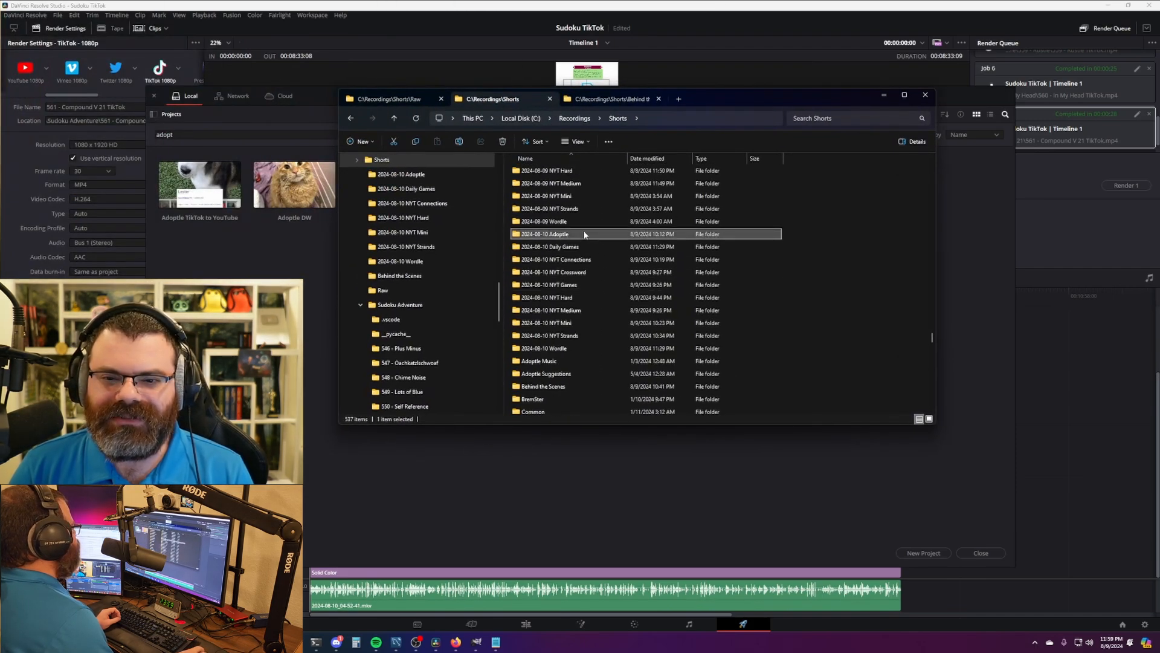
double_click(582, 240)
left_click_drag(735, 99, 0, 151)
left_click(284, 266)
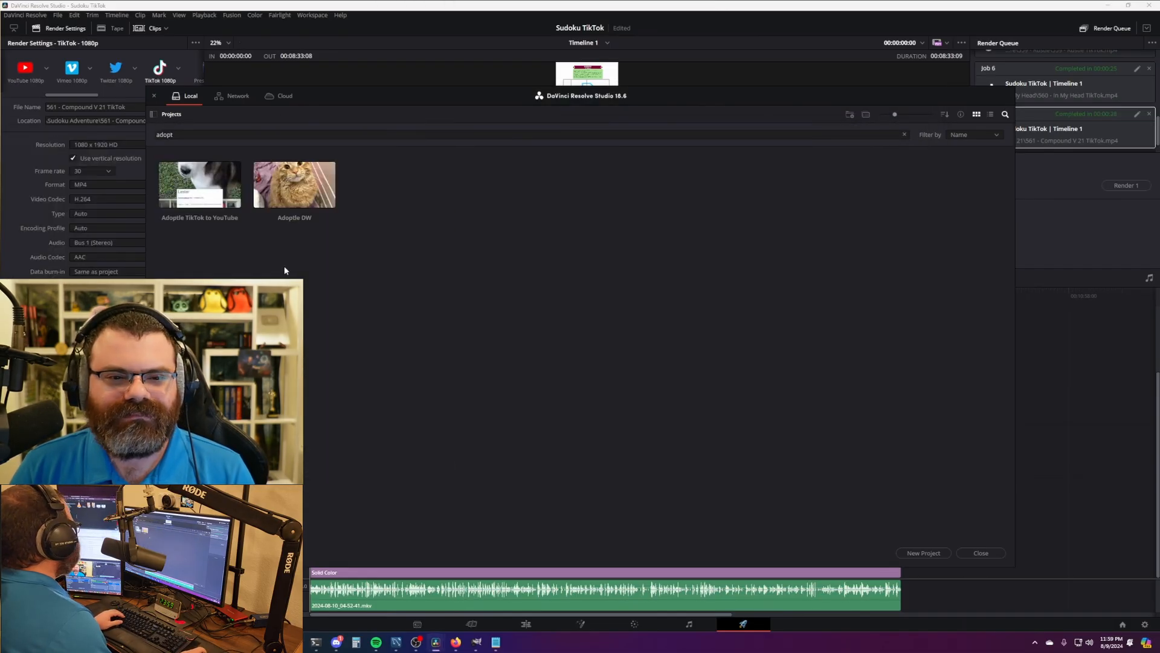
double_click(311, 189)
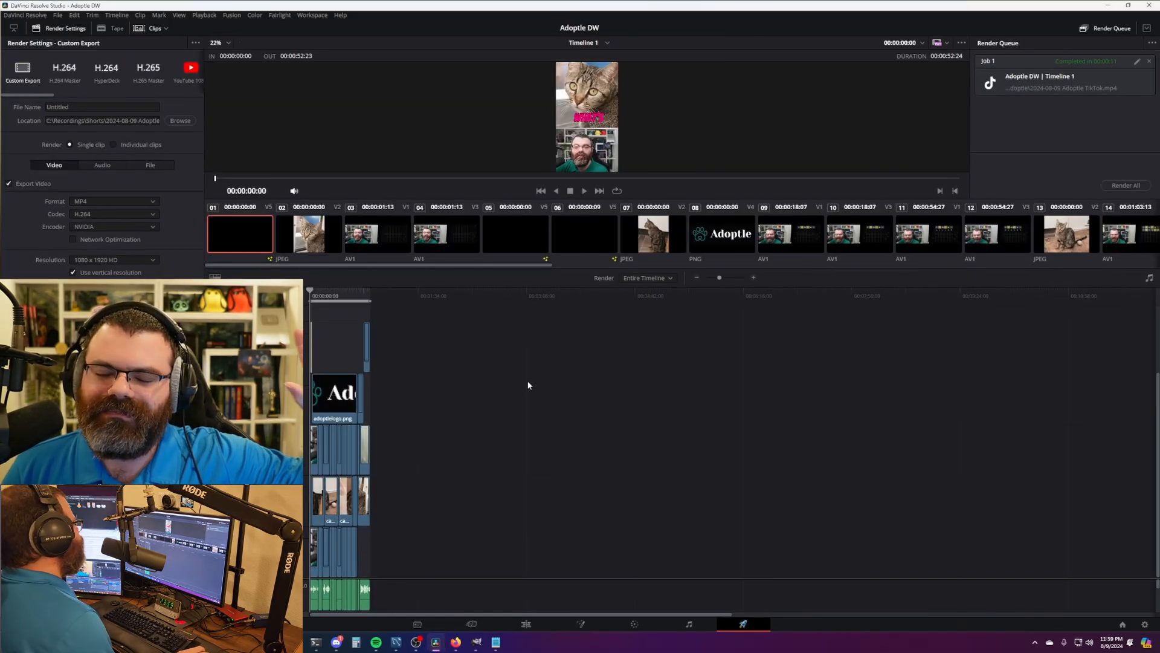
left_click(534, 624)
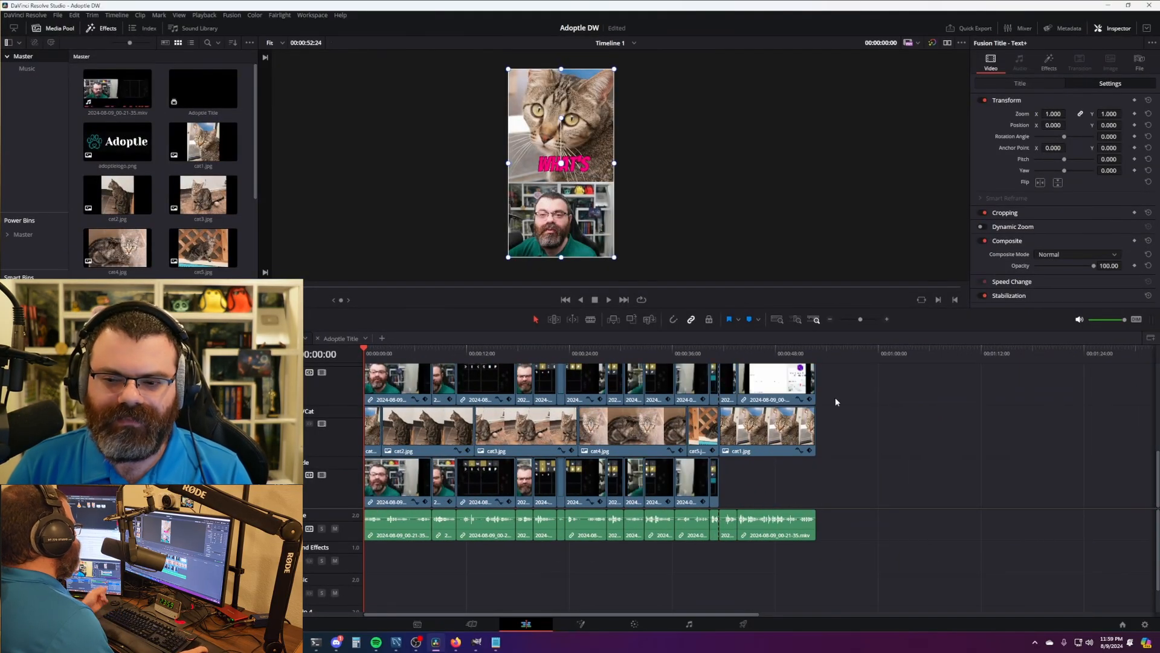
scroll(567, 440, "up", 2)
scroll(567, 440, "up", 3)
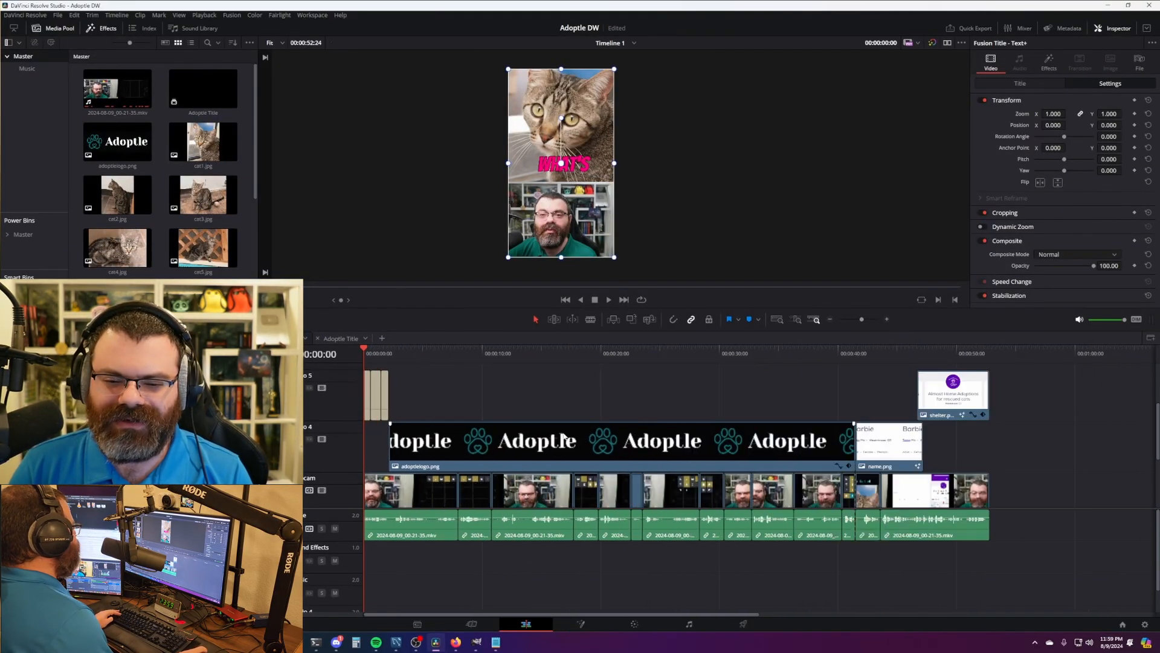
scroll(574, 442, "down", 2)
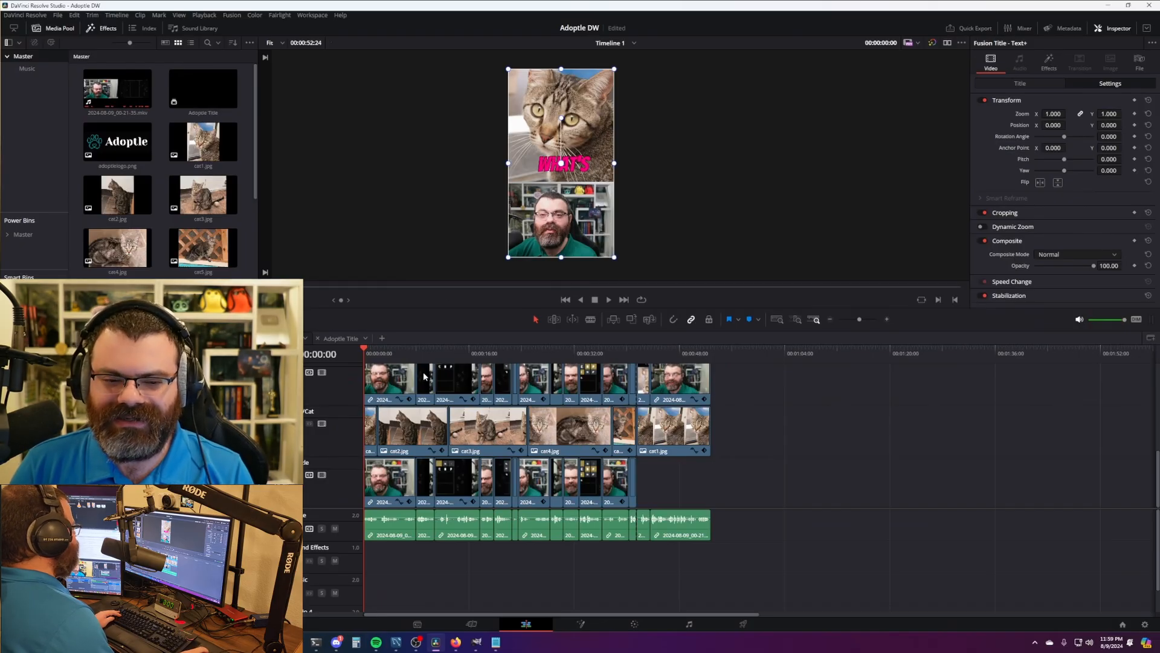
scroll(536, 426, "up", 4)
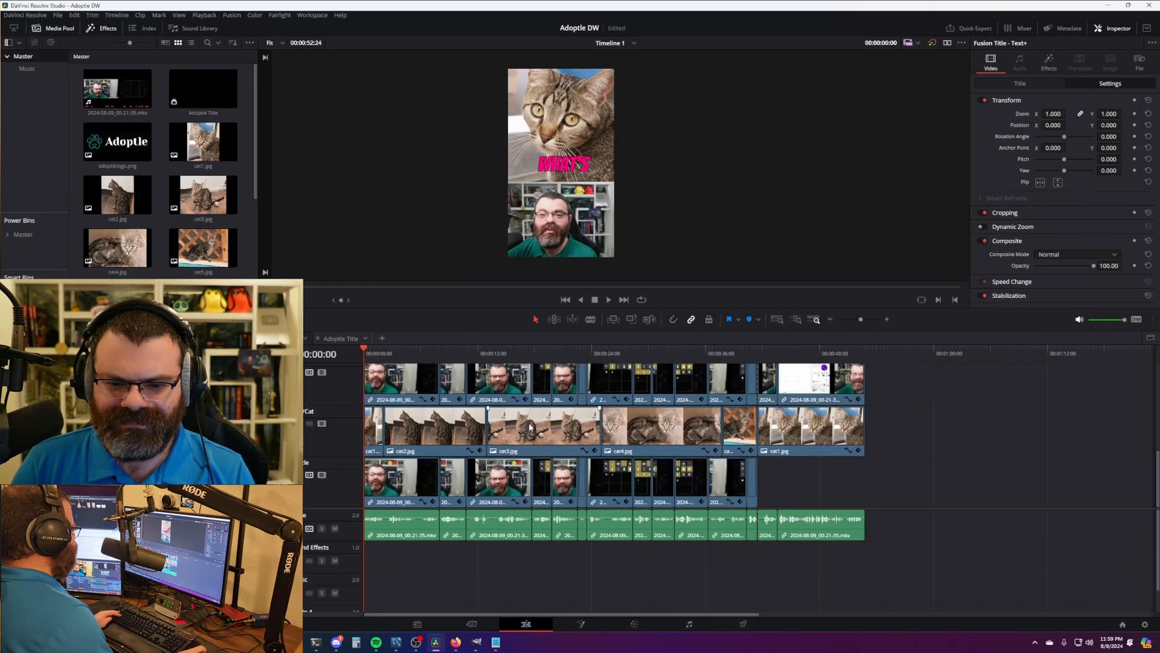
scroll(537, 429, "down", 4)
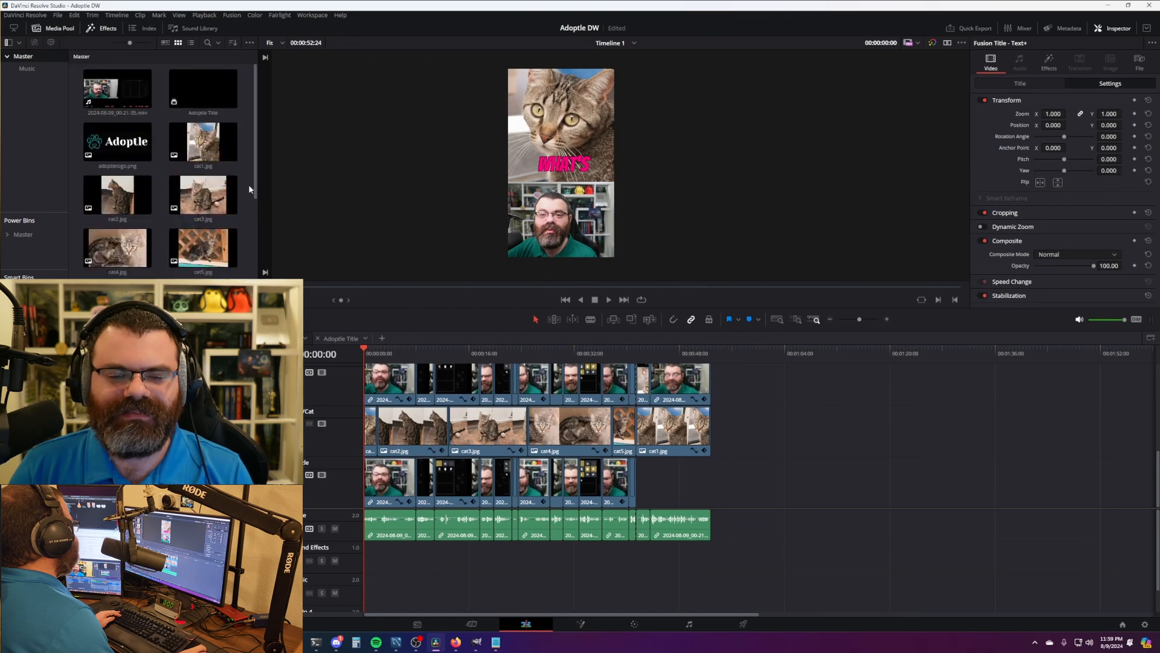
left_click(126, 71)
- Replace the original recording with 2024-08-10_05-09-35.mkv from the 2024-08-10 Adoptle folder
right_click(125, 71)
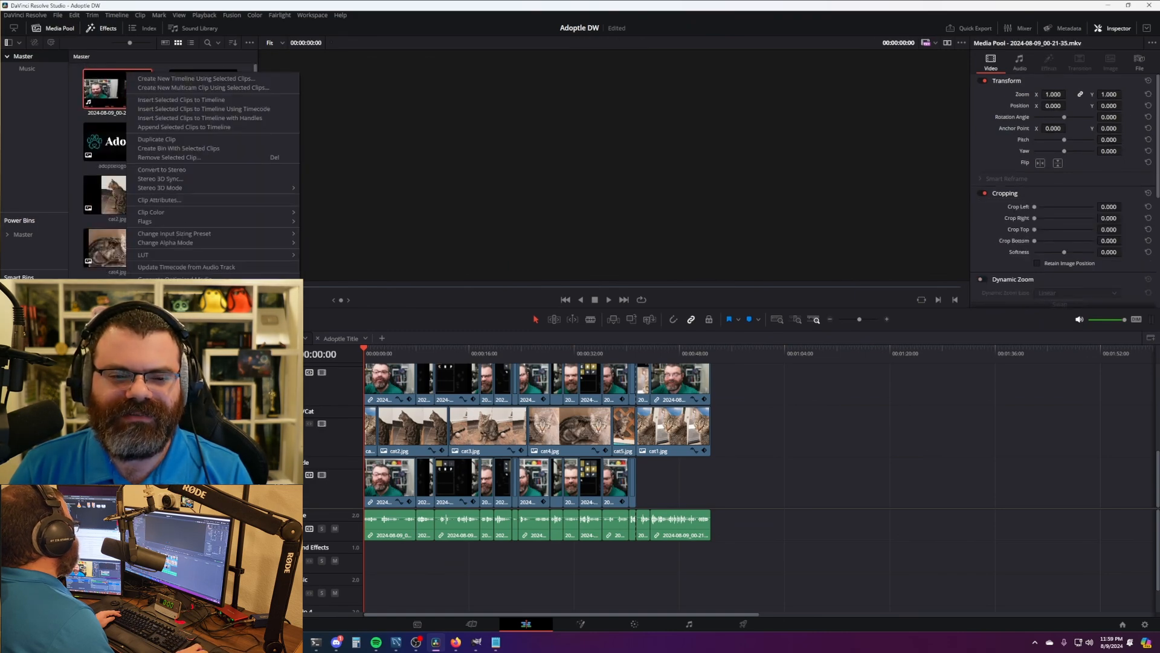
left_click(175, 357)
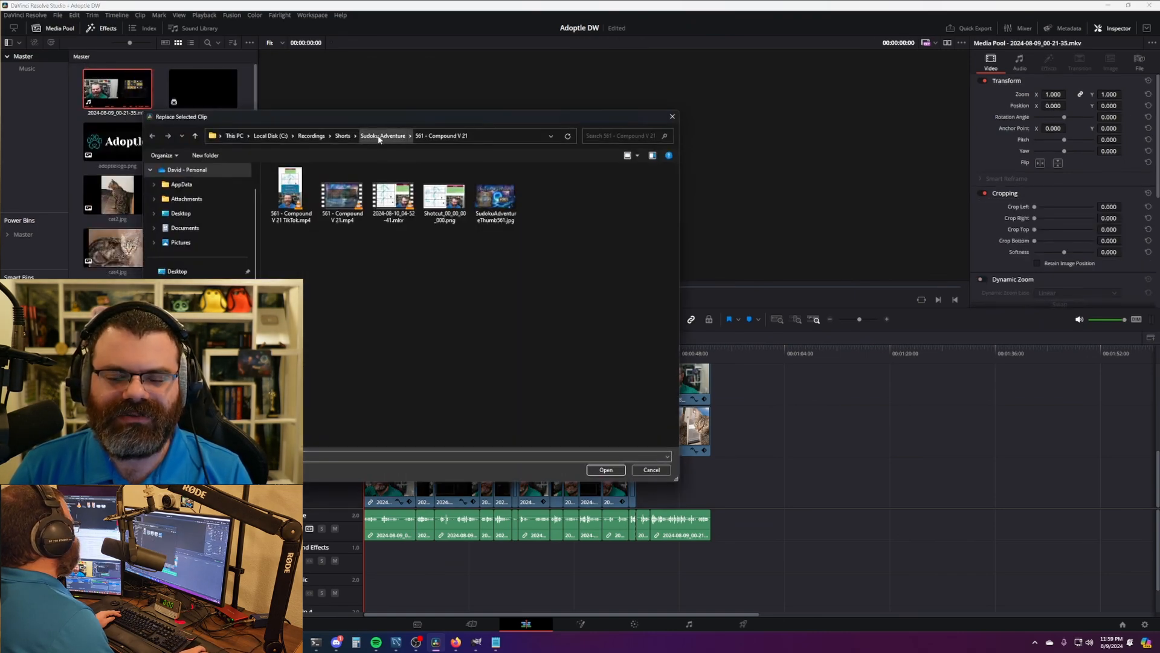
left_click(347, 139)
scroll(328, 418, "down", 3)
scroll(329, 414, "up", 5)
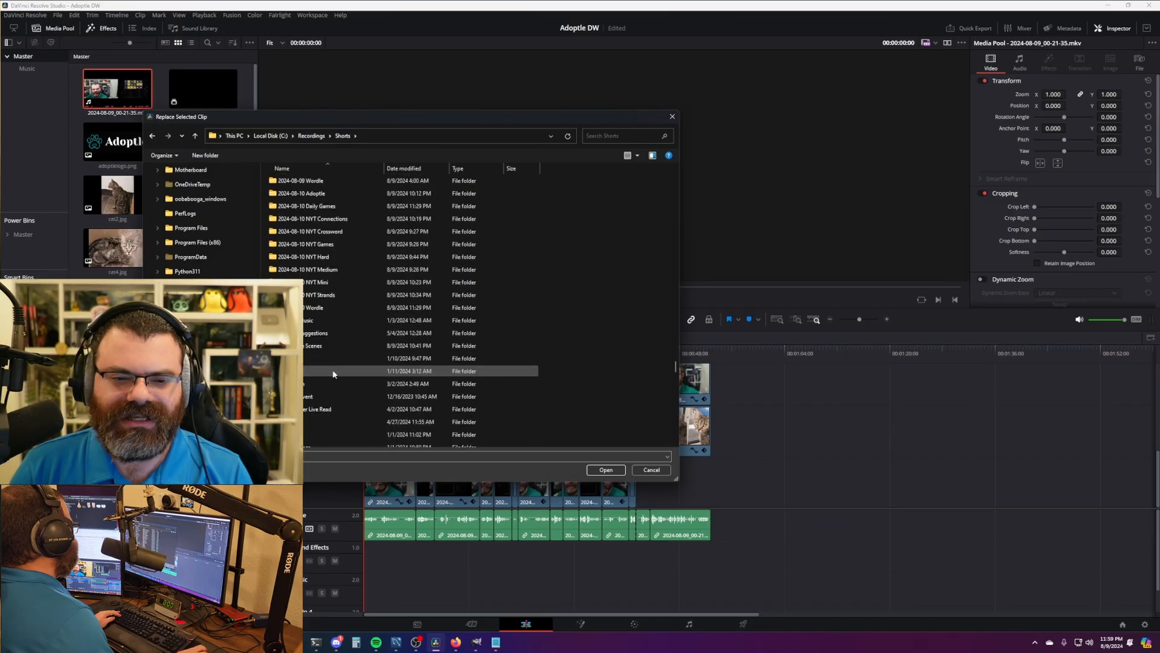
double_click(332, 193)
double_click(304, 198)
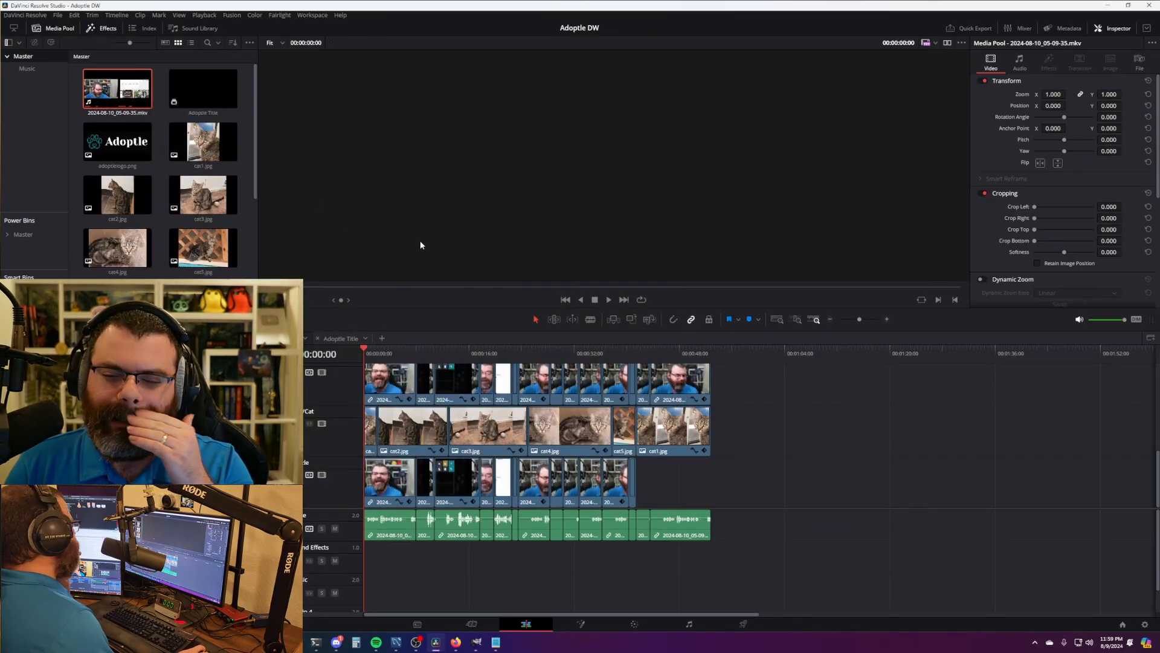
- Replace cat1.jpg in the media pool with dog1.jpg
left_click(203, 143)
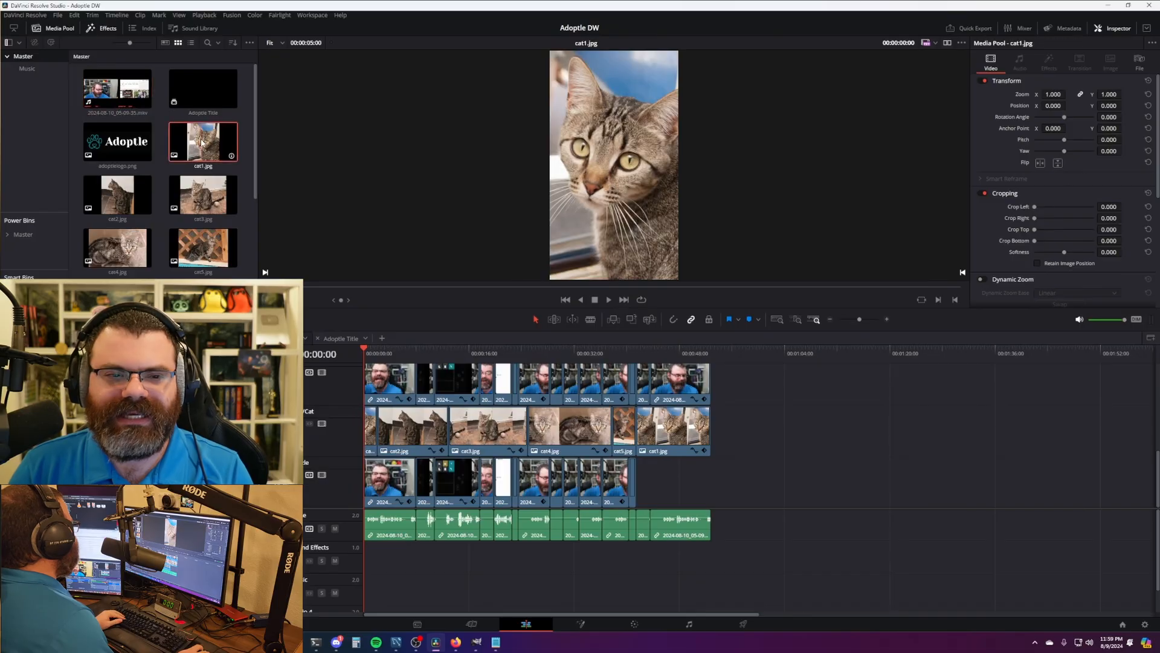
right_click(203, 143)
left_click(254, 434)
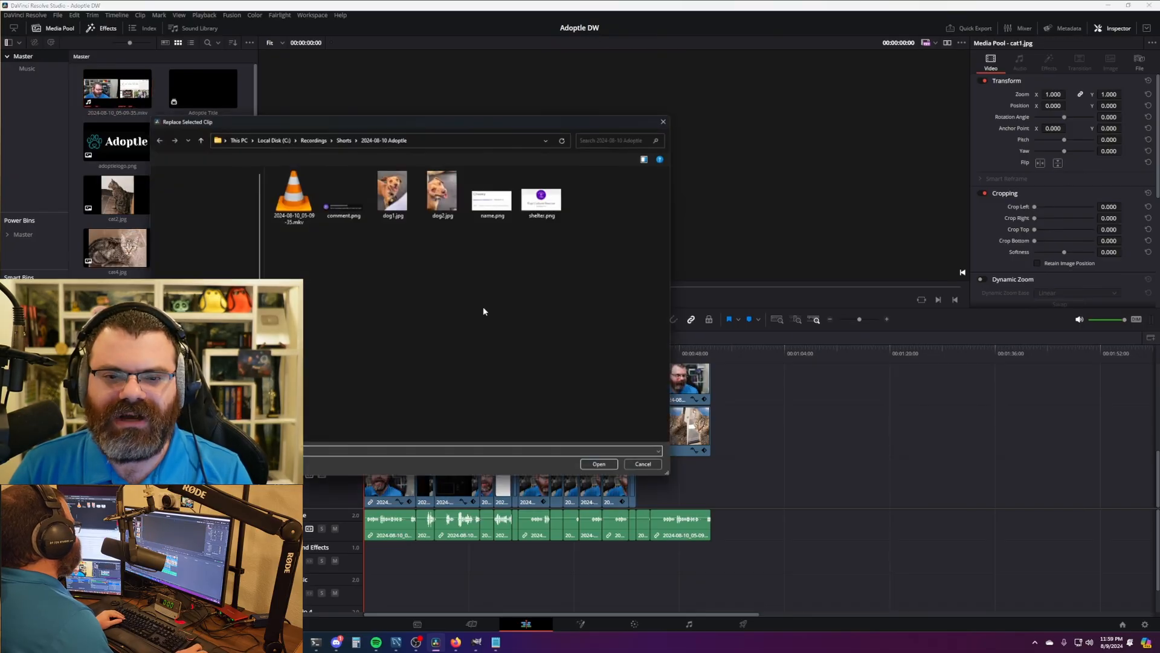
double_click(386, 195)
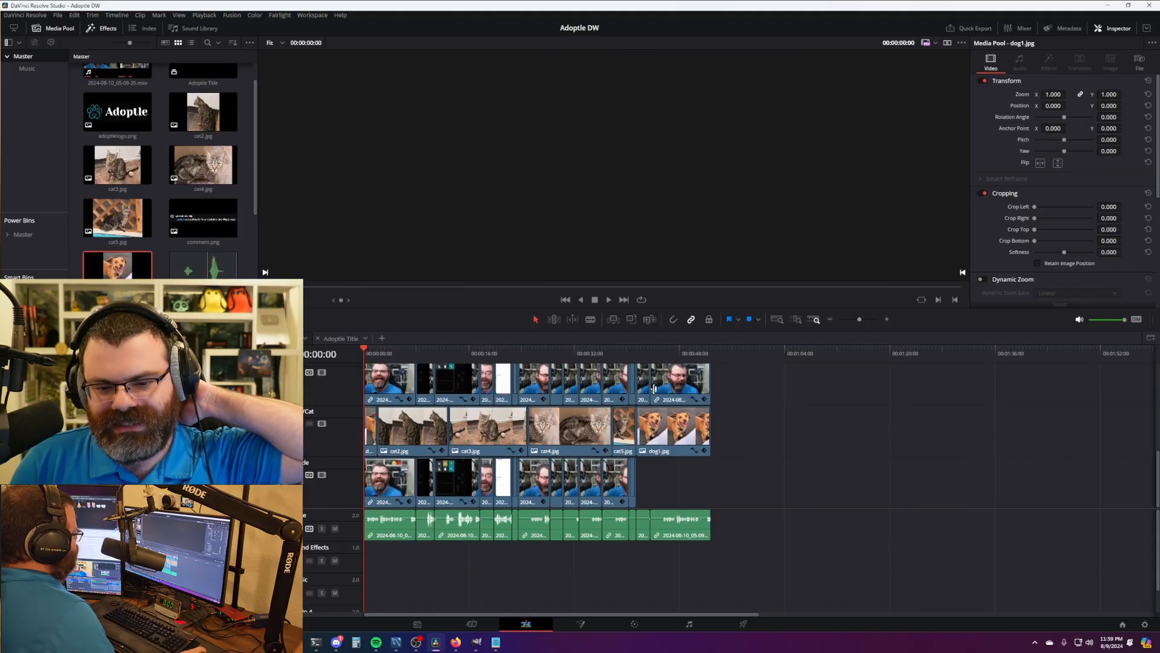
- Delete cat2.jpg, cat3.jpg, cat4.jpg and cat5.jpg from the media pool
left_click(203, 119)
key("Delete")
left_click(203, 120)
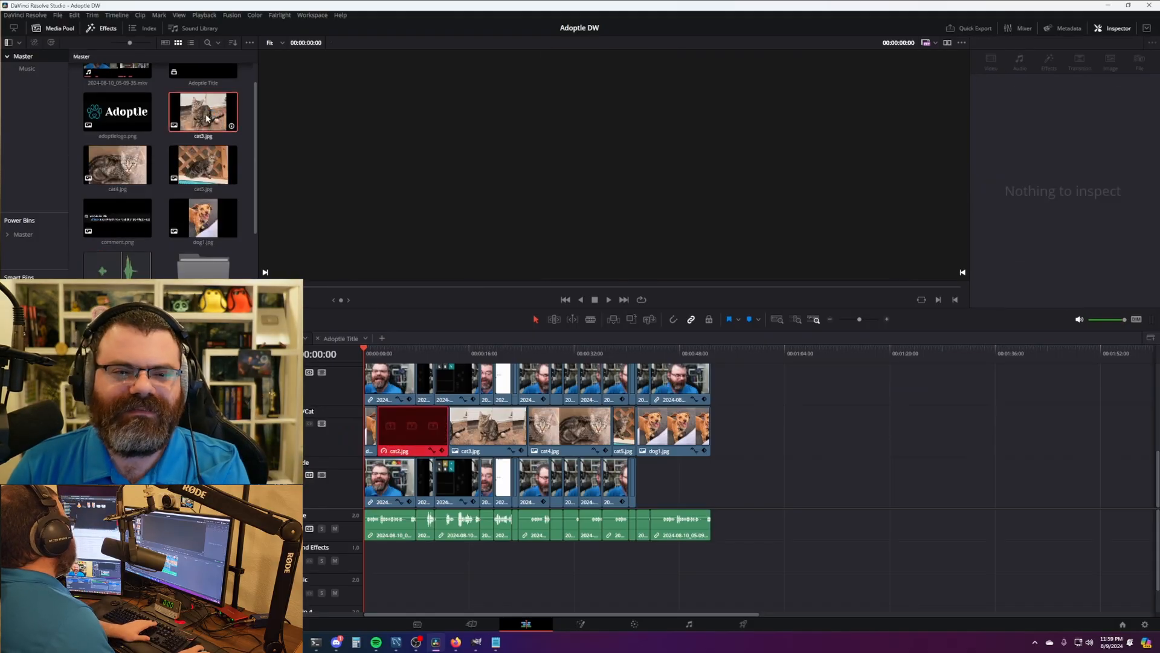
key("Delete")
left_click(203, 119)
key("Delete")
left_click(206, 118)
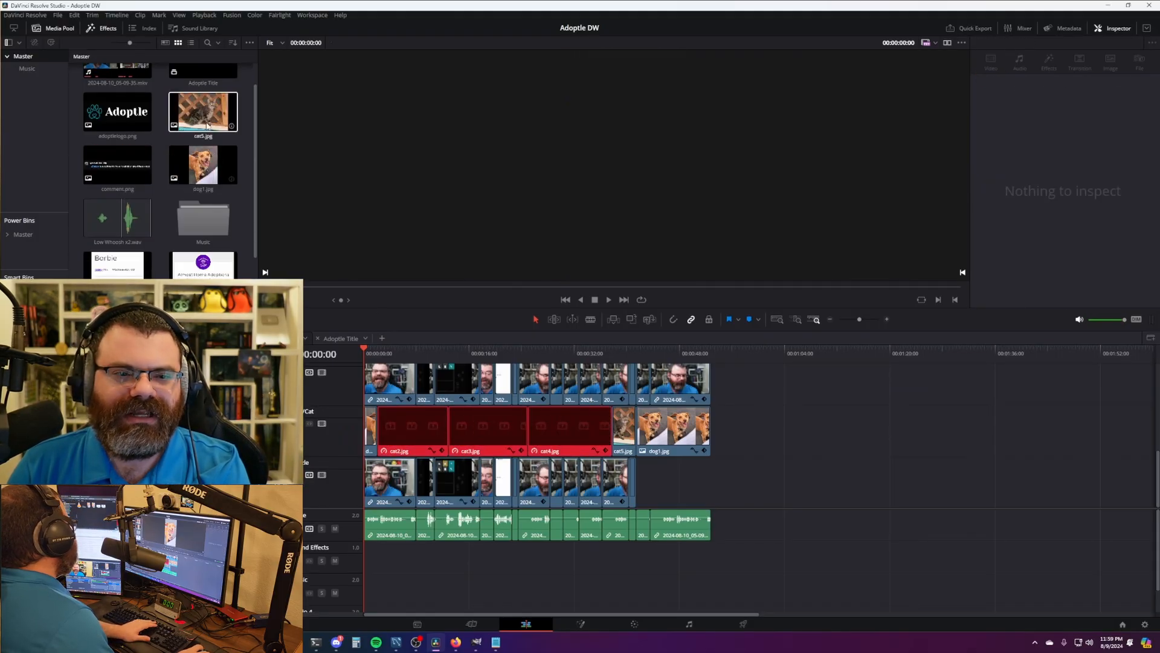
key("Delete")
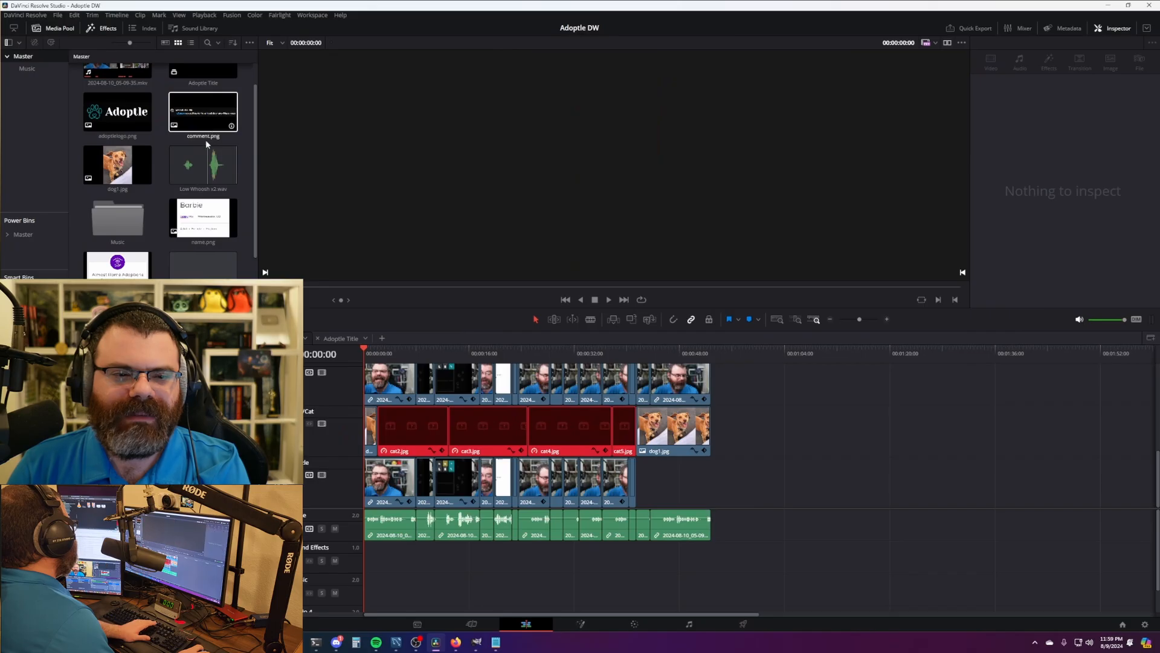
- Replace comment.png, name.png and shelter.png with their new versions
left_click(207, 128)
right_click(208, 128)
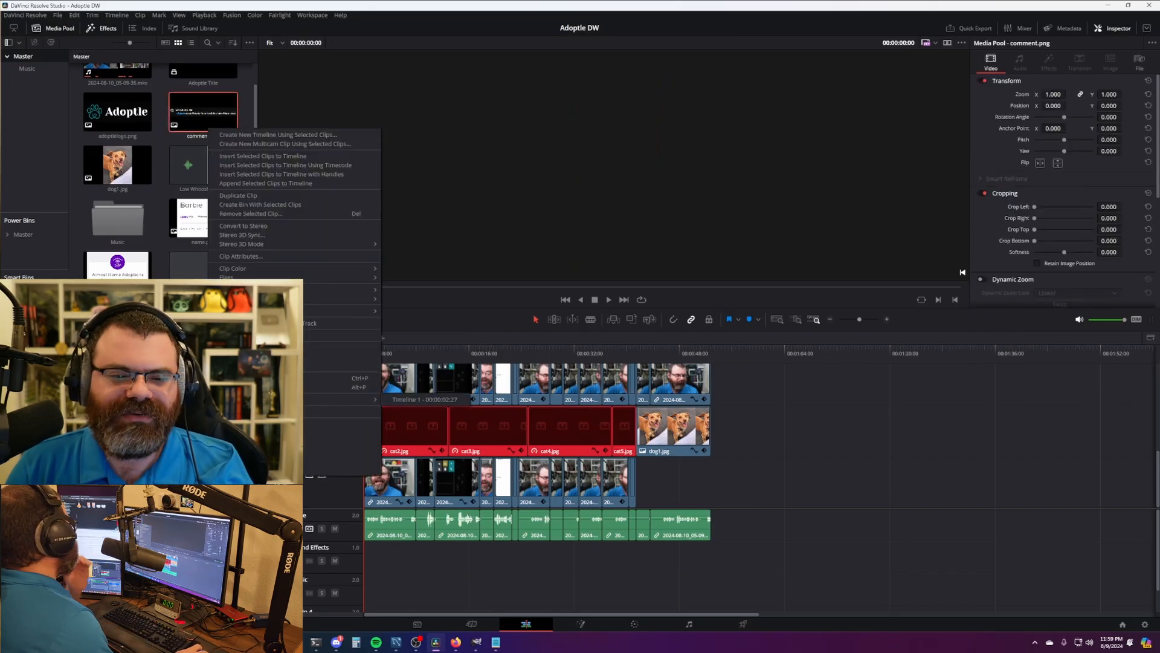
left_click(257, 424)
double_click(334, 189)
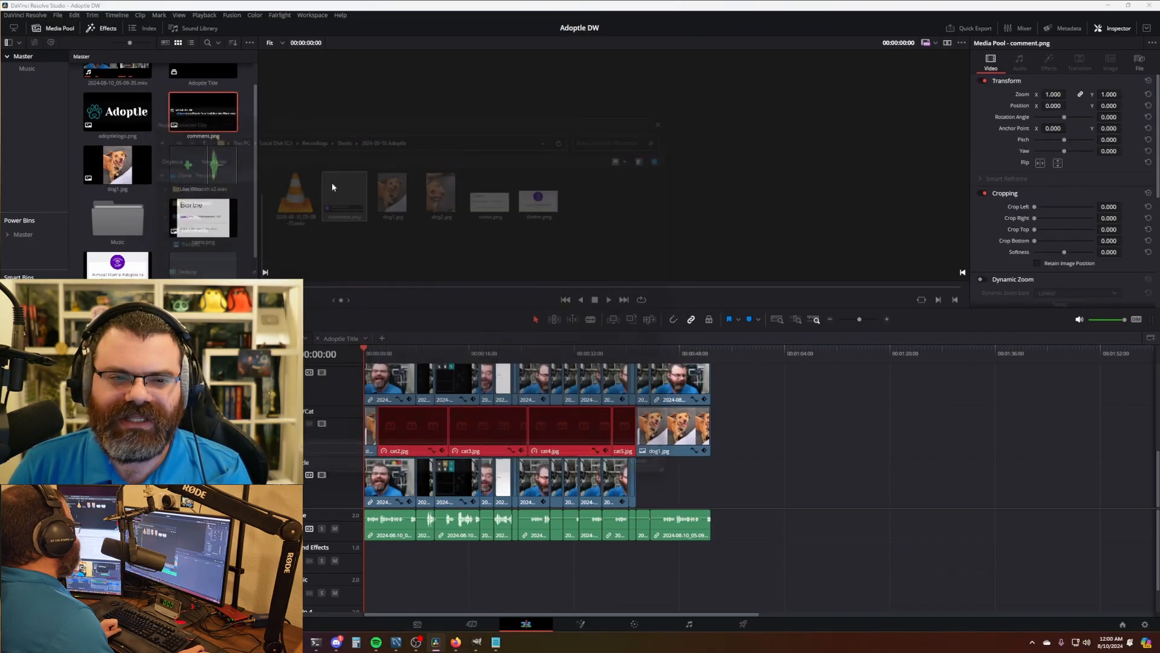
left_click(209, 232)
right_click(210, 234)
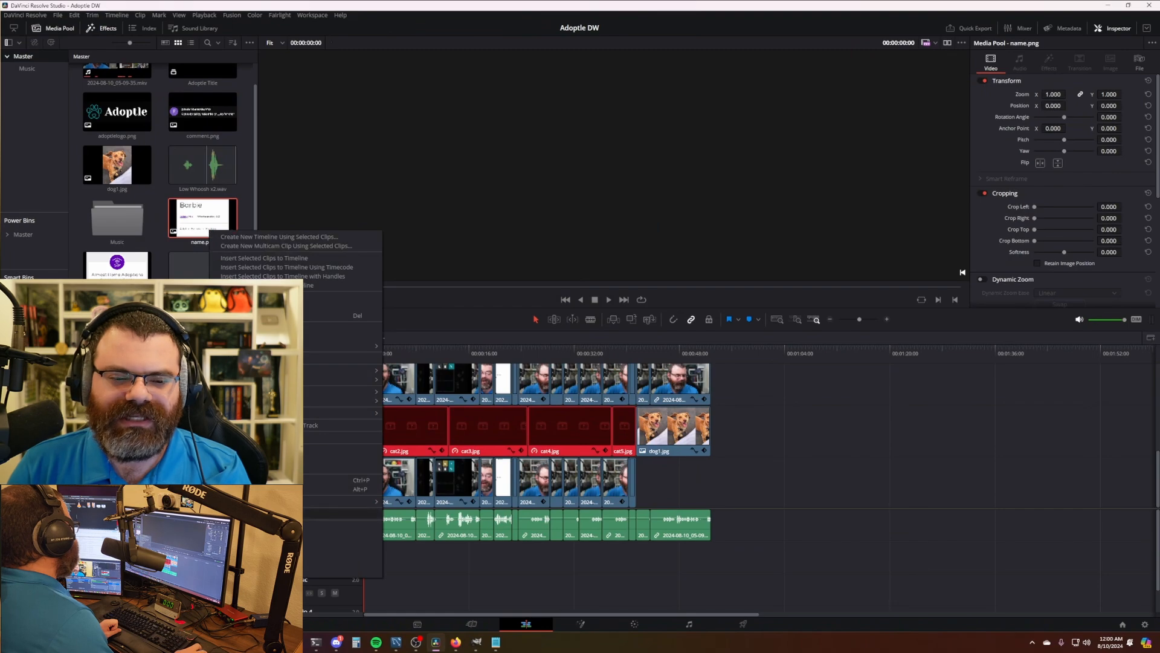
left_click(258, 525)
double_click(493, 211)
right_click(137, 273)
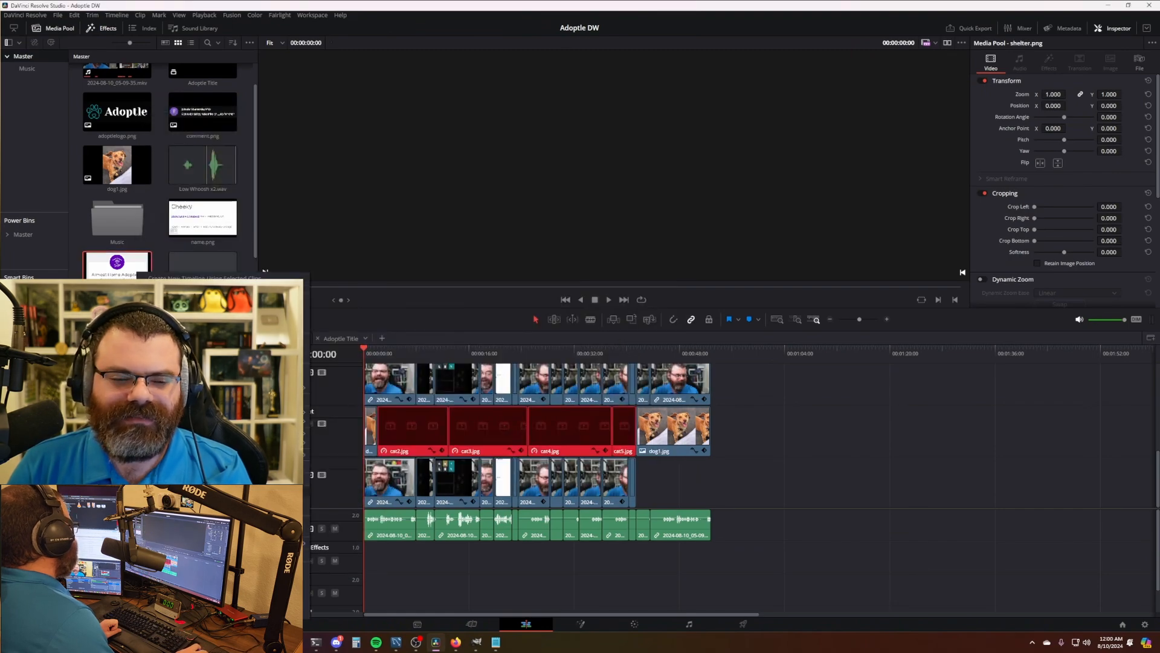
left_click(185, 565)
double_click(544, 206)
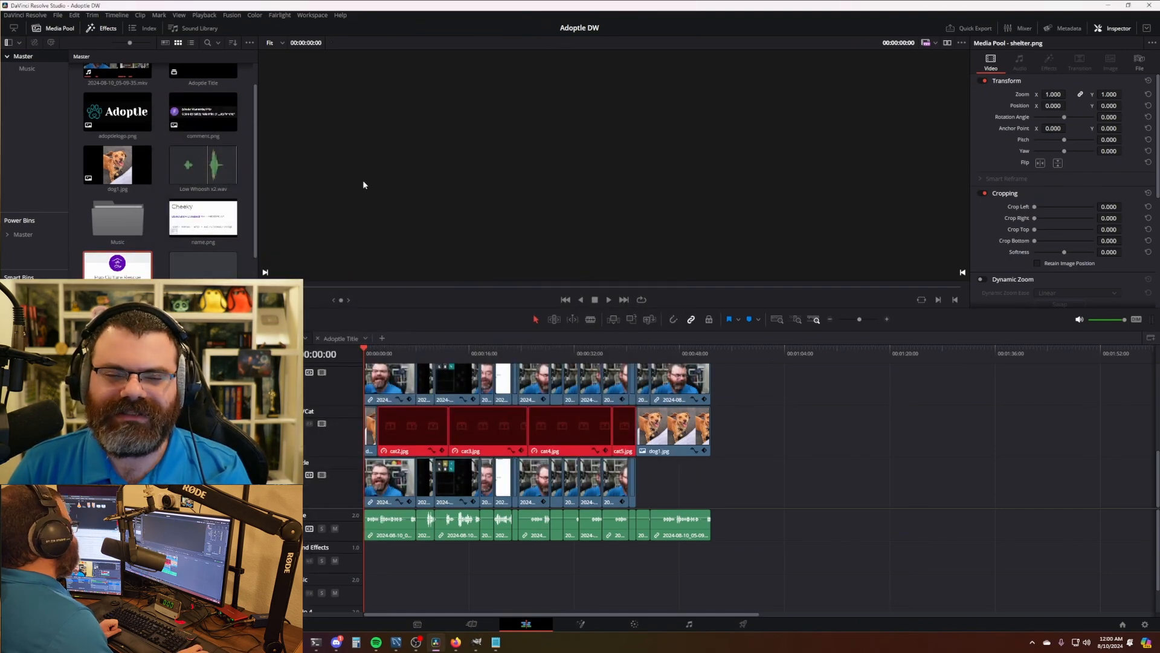
scroll(248, 229, "up", 1)
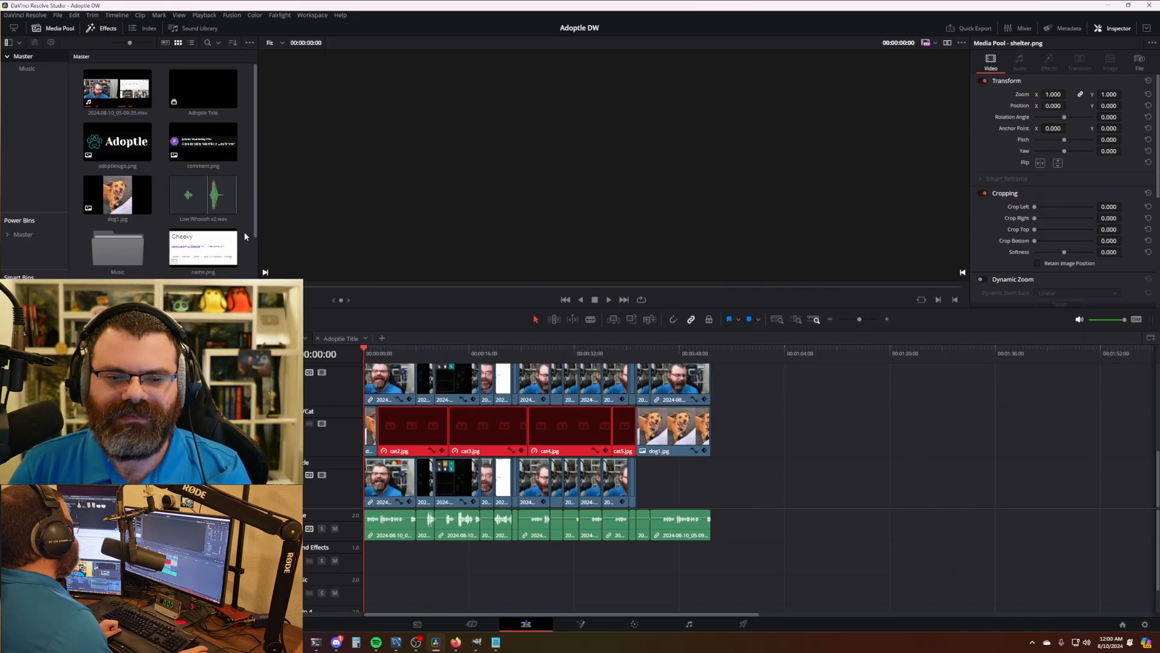
left_click(760, 465)
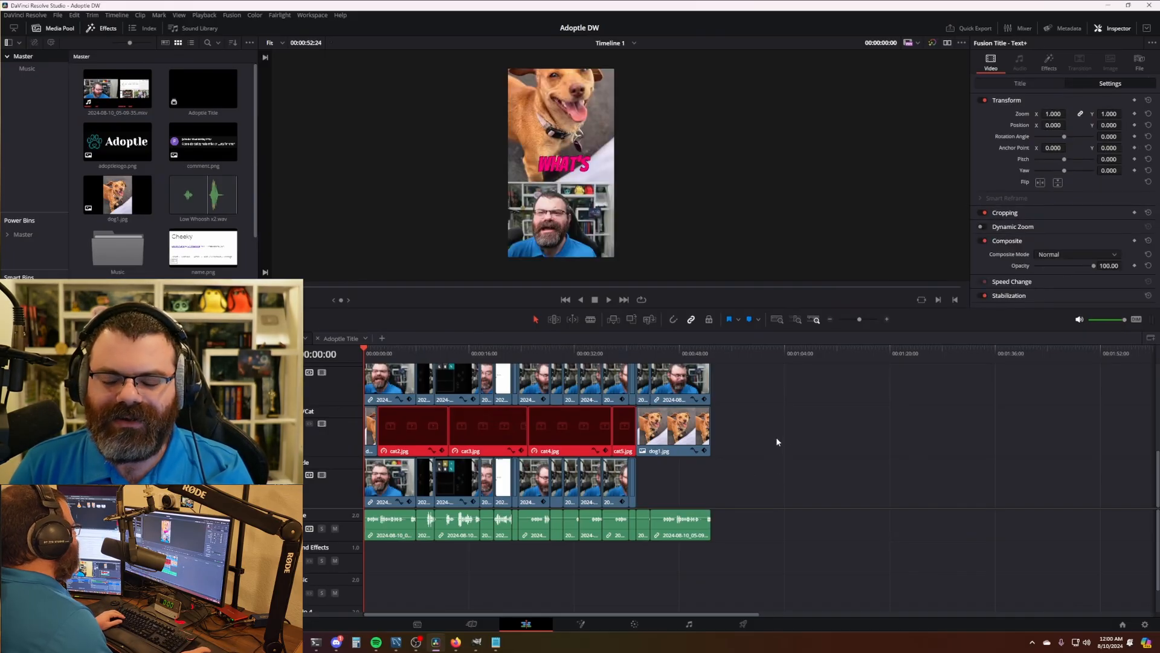
left_click_drag(775, 524, 428, 536)
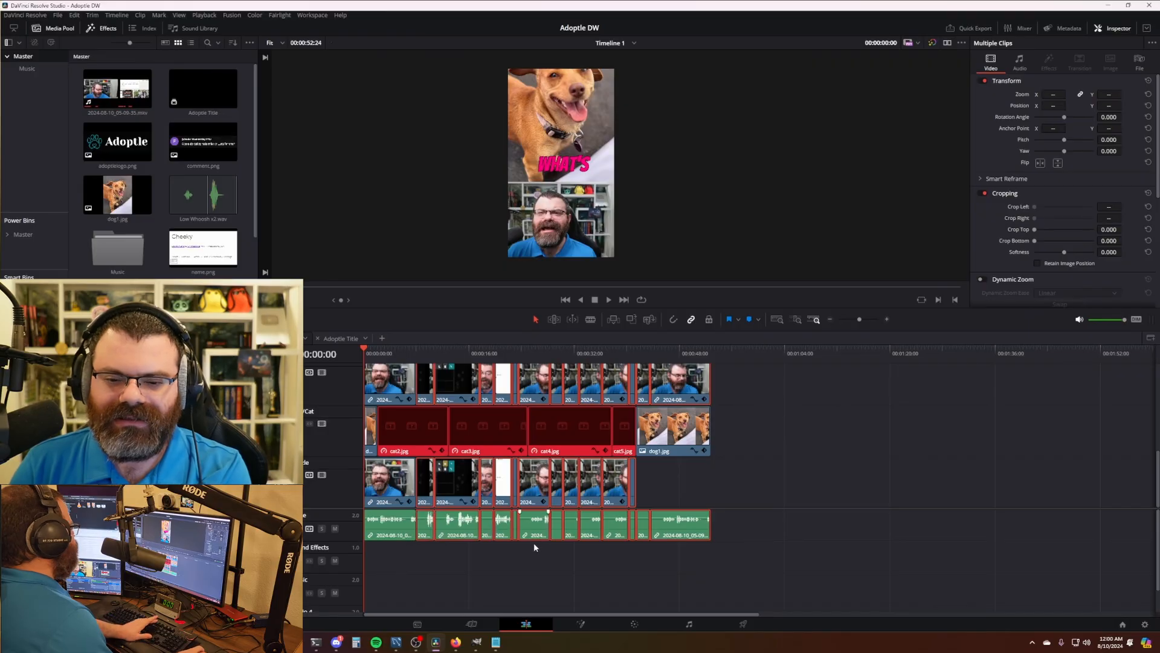
key("BackSpace")
left_click_drag(783, 433, 411, 432)
key("BackSpace")
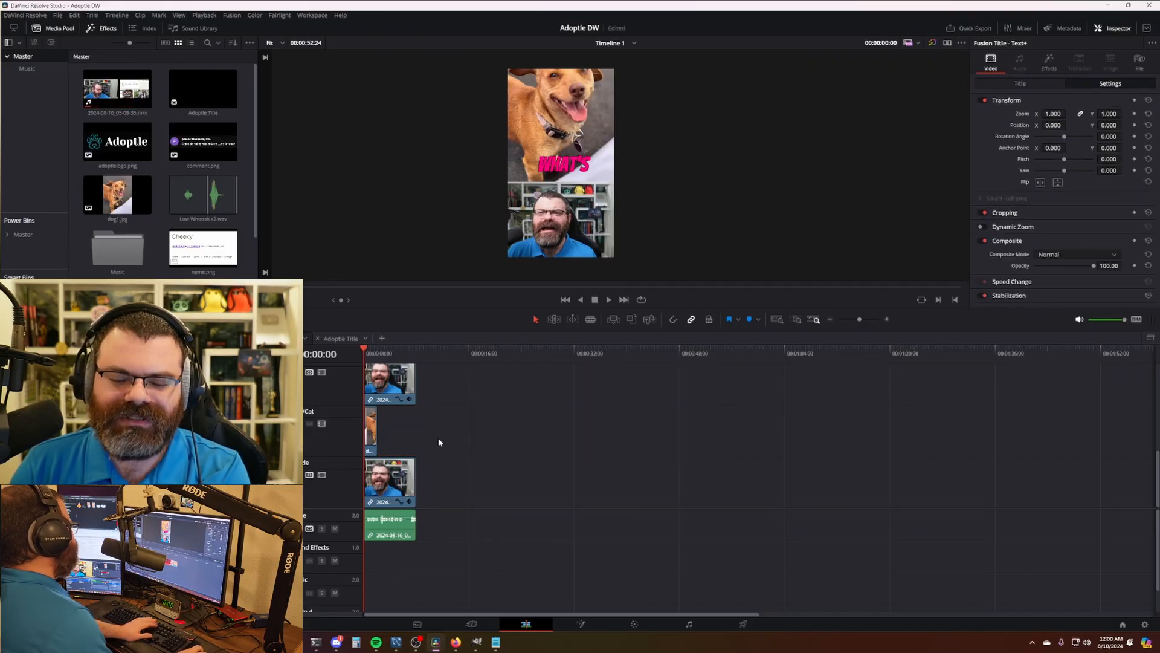
scroll(439, 442, "up", 5)
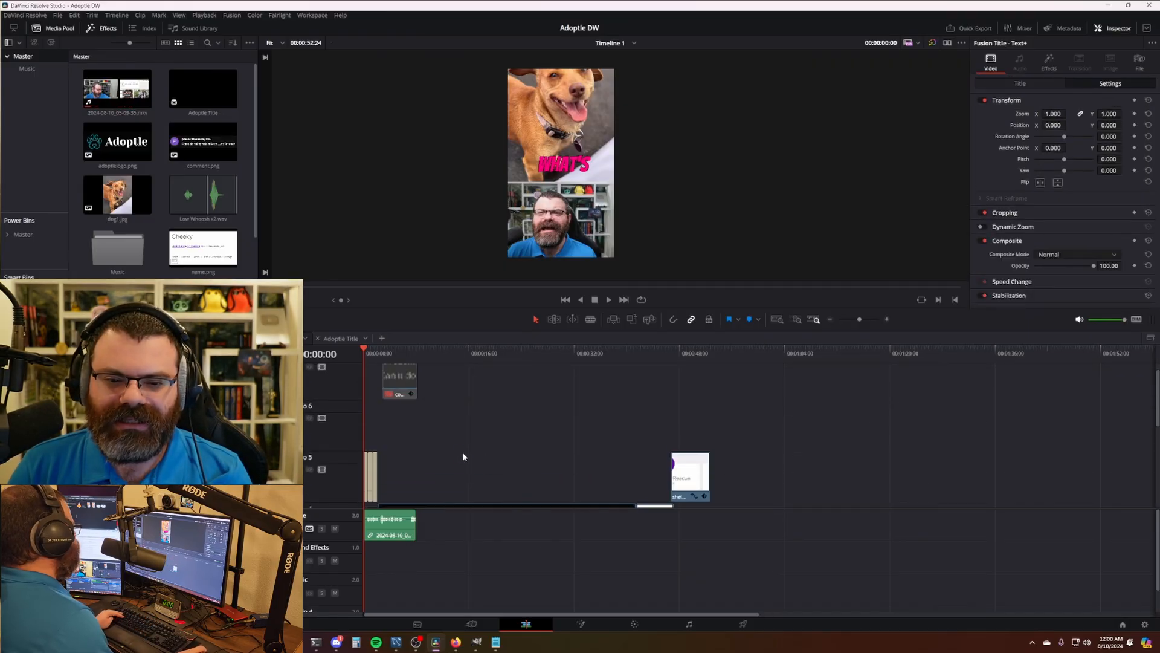
scroll(464, 457, "down", 3)
scroll(463, 450, "up", 4)
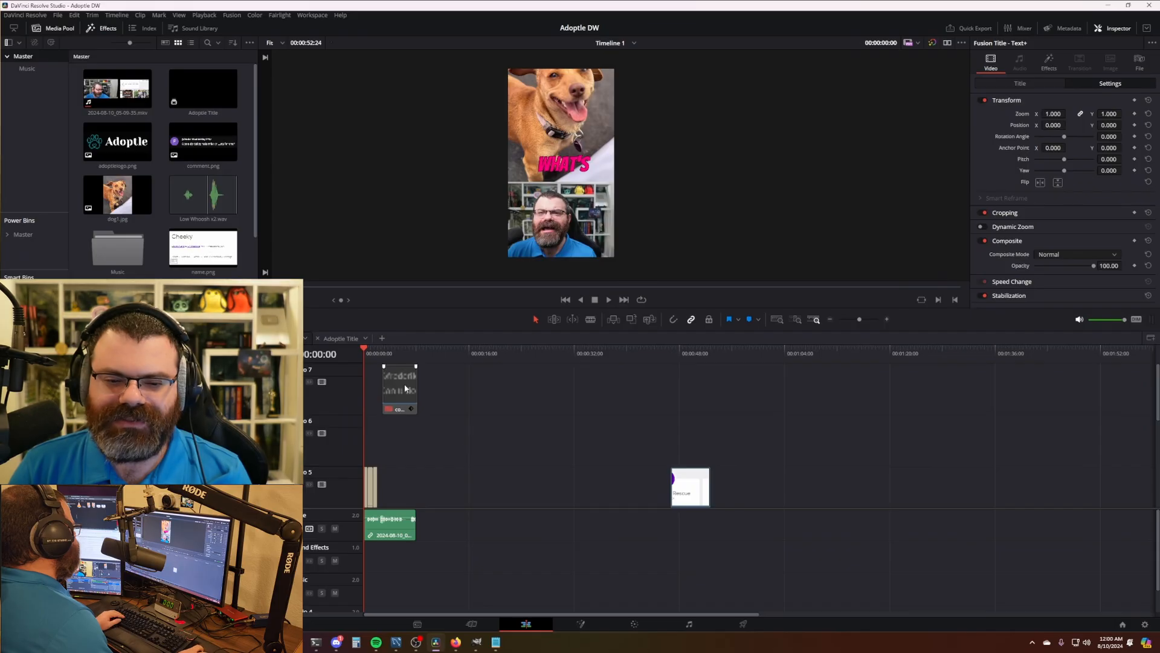
scroll(495, 450, "down", 3)
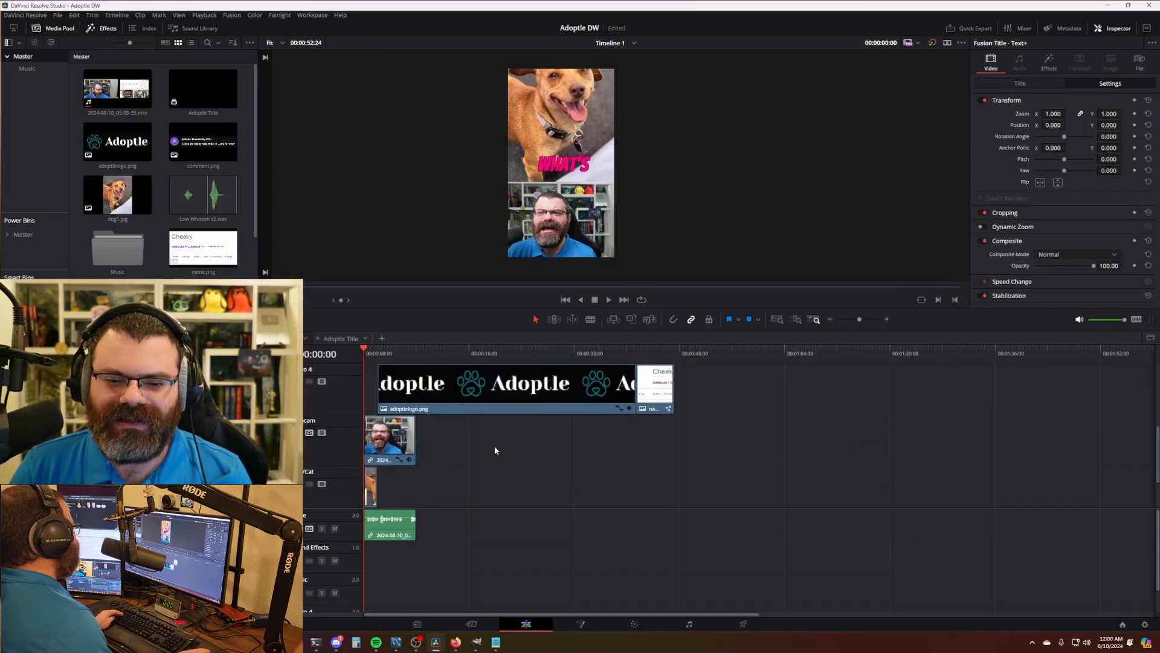
scroll(494, 445, "down", 1)
scroll(501, 444, "up", 3)
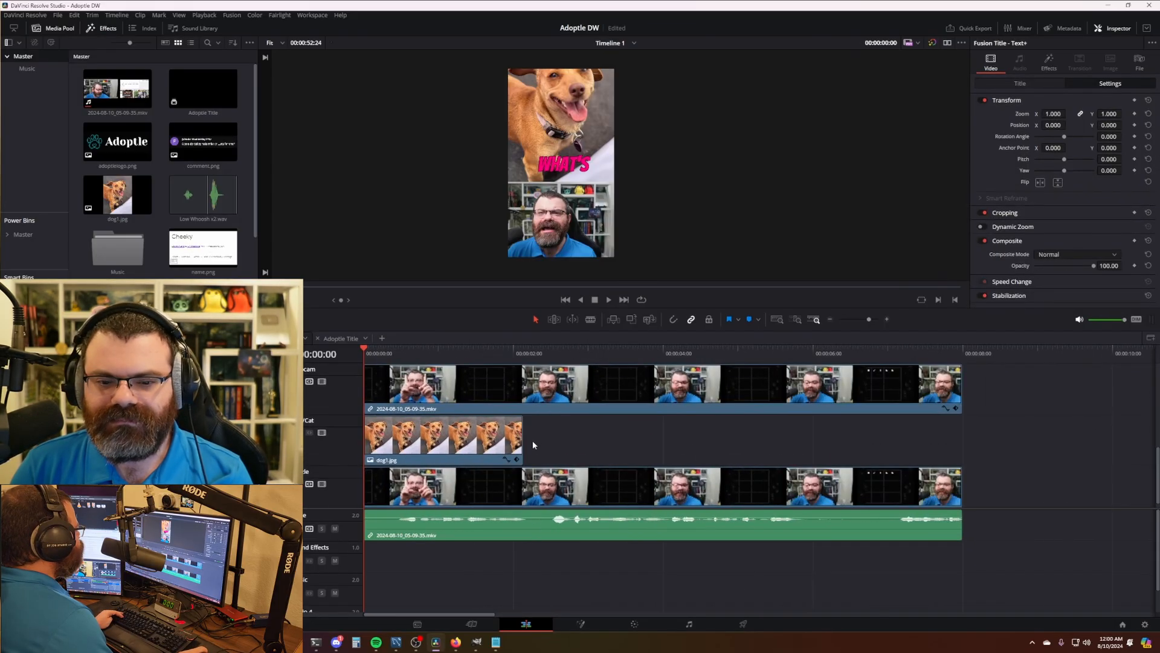
scroll(479, 390, "down", 2)
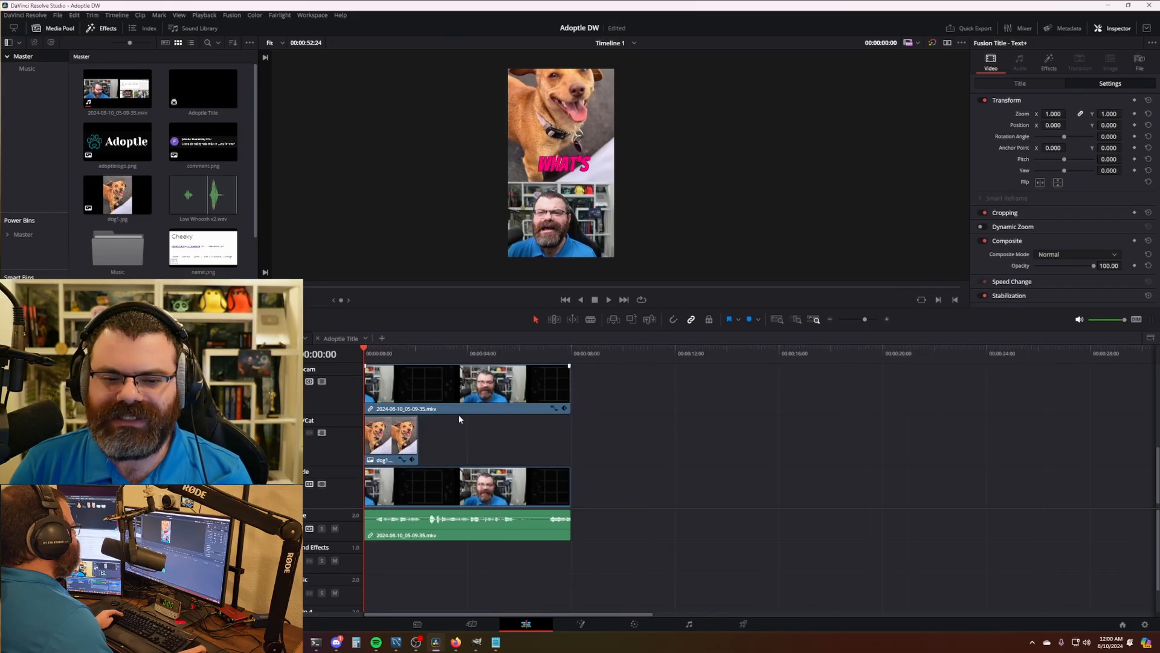
left_click_drag(428, 388, 345, 389)
left_click(457, 386)
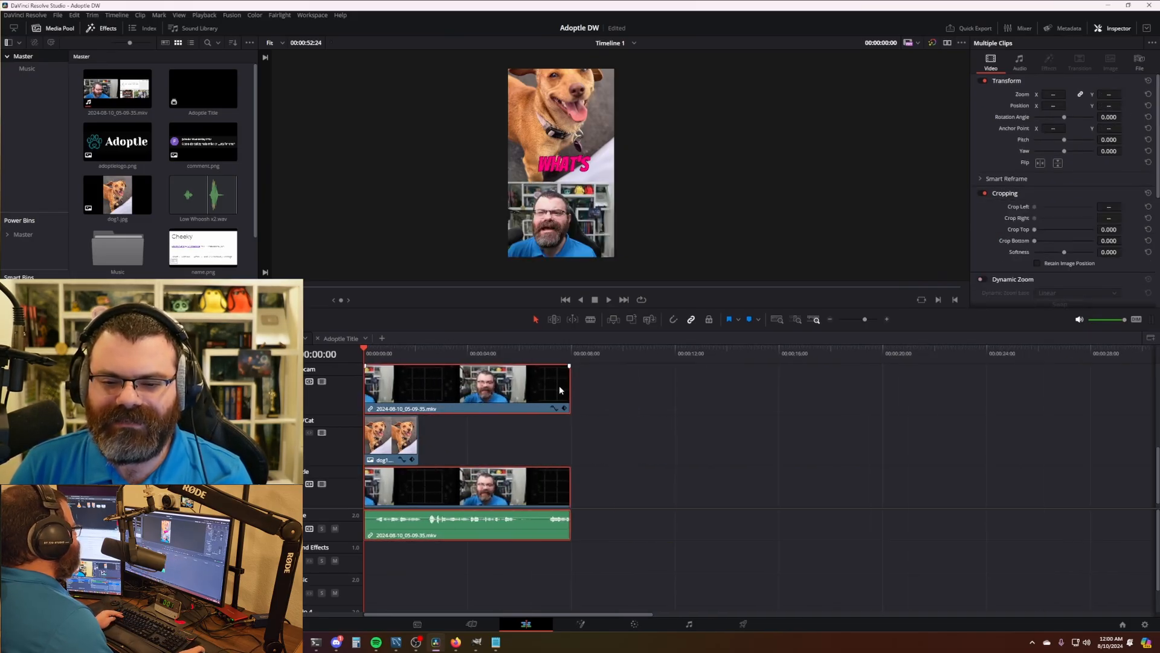
left_click_drag(569, 389, 958, 390)
scroll(567, 440, "down", 5)
left_click_drag(469, 391, 964, 389)
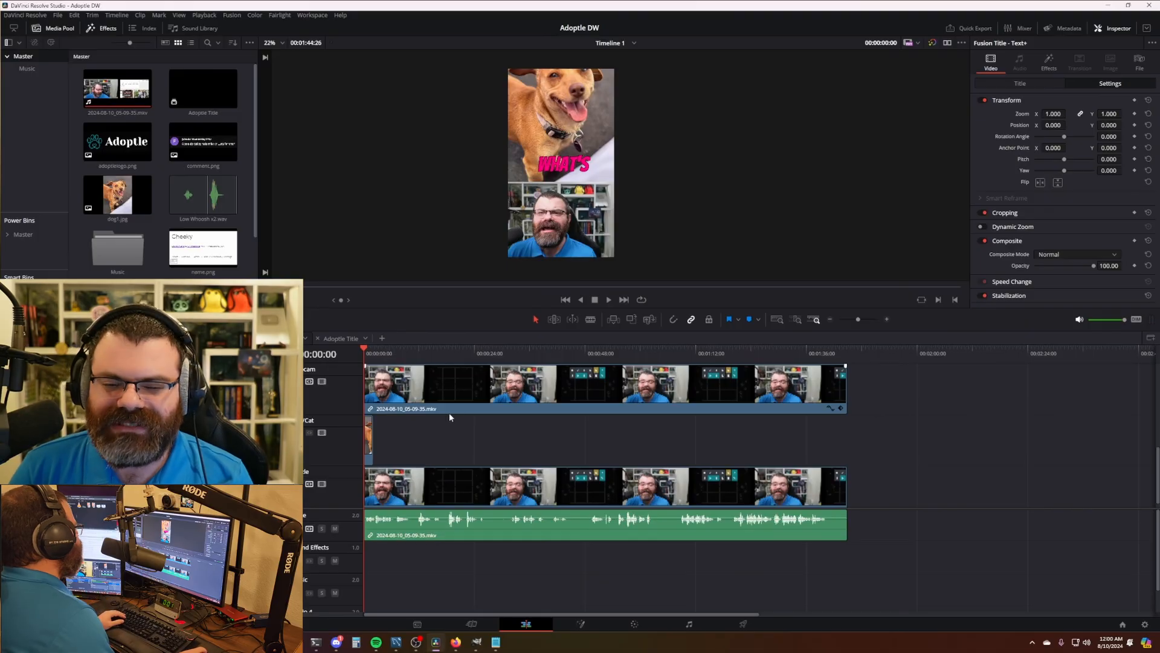
scroll(553, 457, "up", 5)
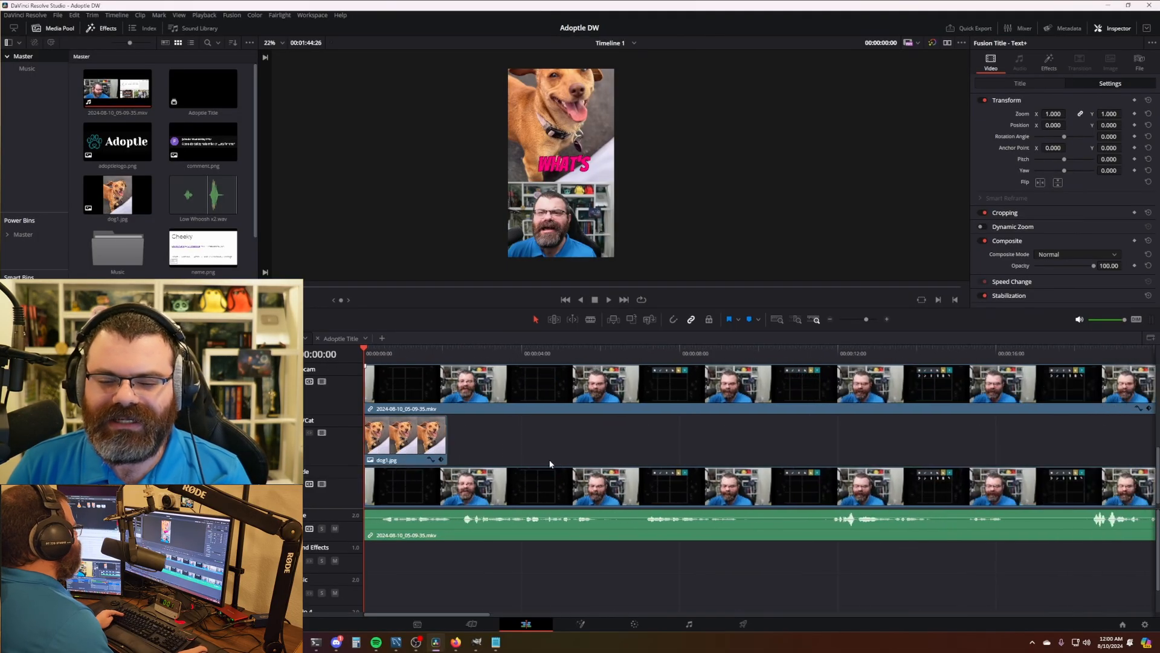
scroll(513, 457, "down", 3)
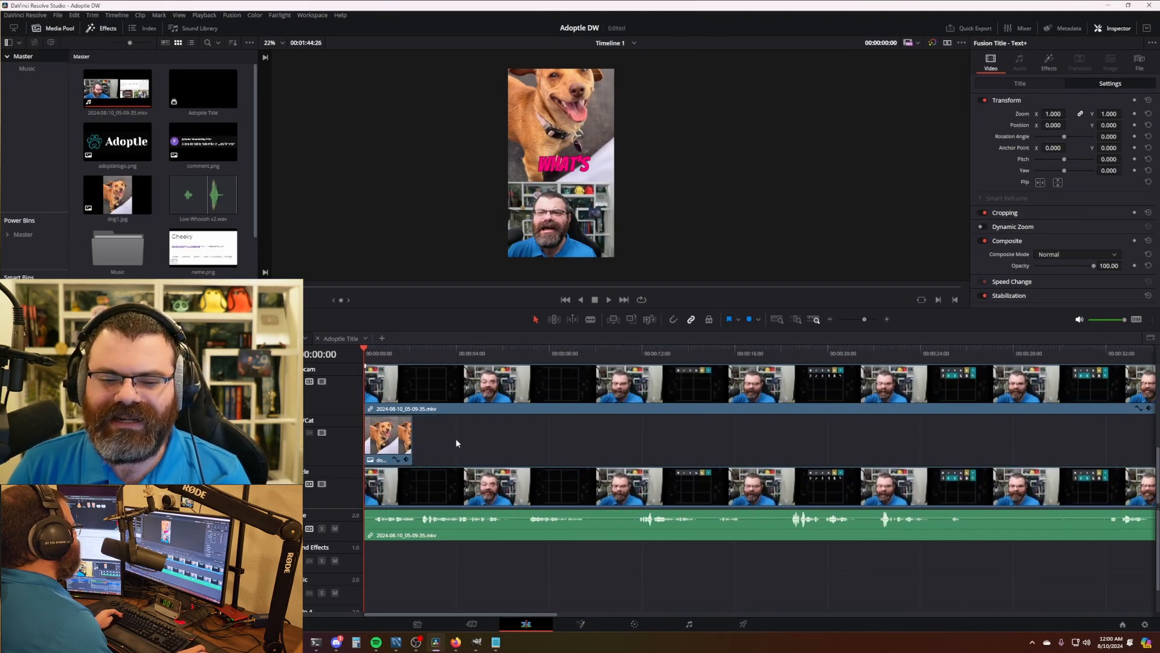
scroll(456, 437, "up", 2)
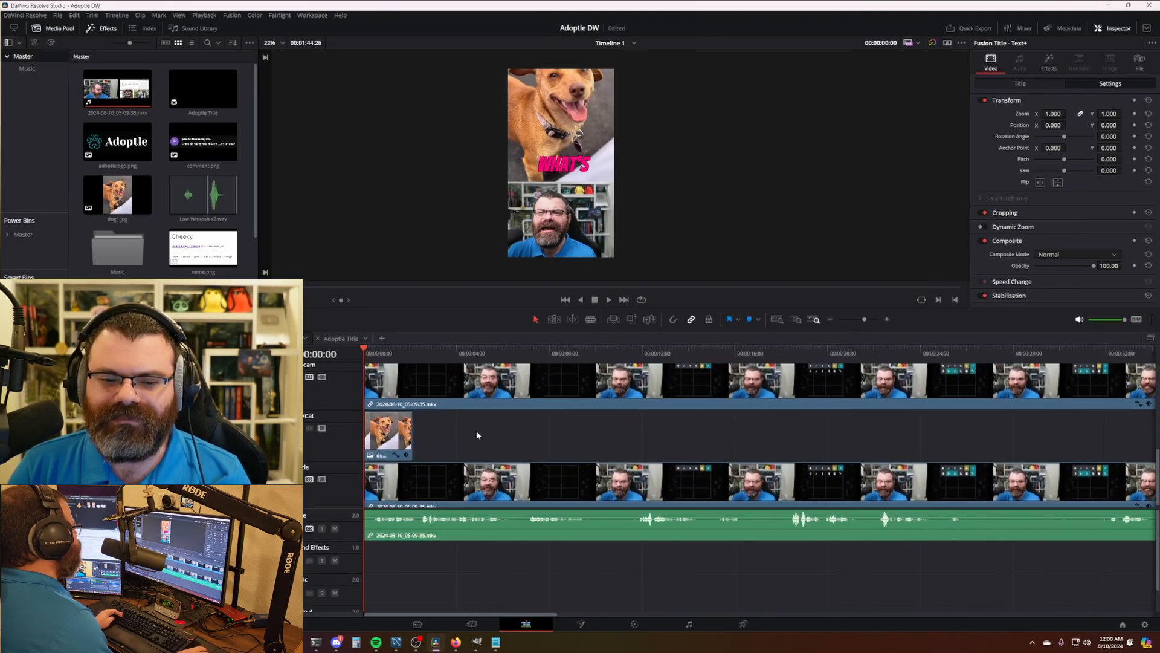
- Try cutting out the pause between about 5:23 and 6:21, then undo it
left_click(380, 352)
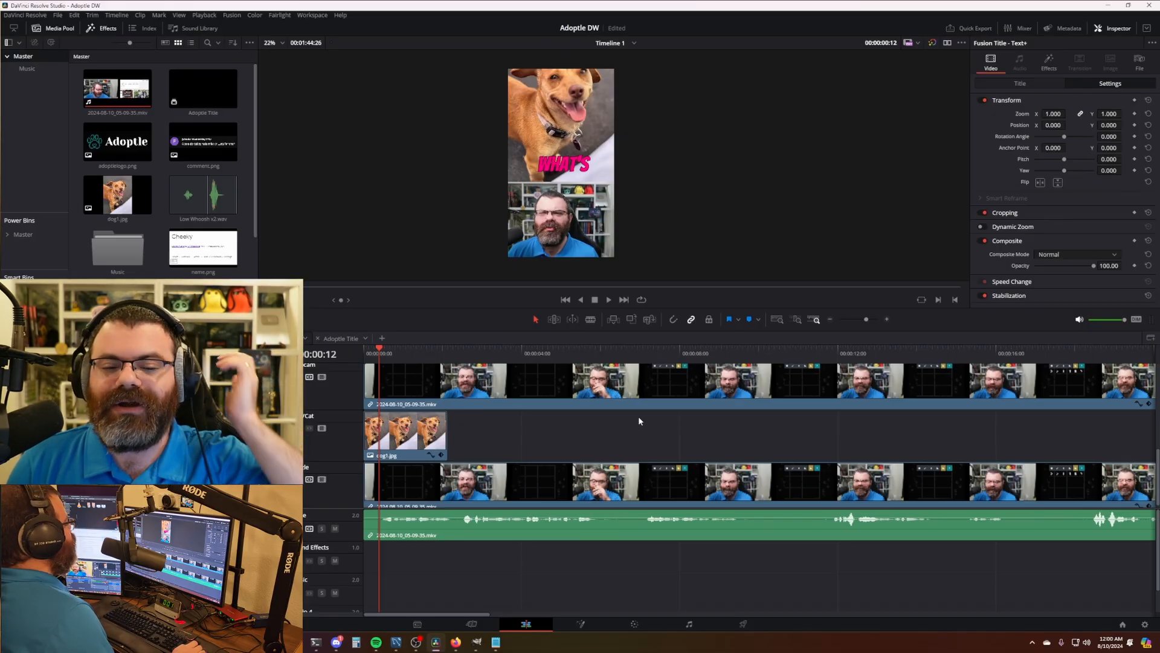
left_click(431, 419)
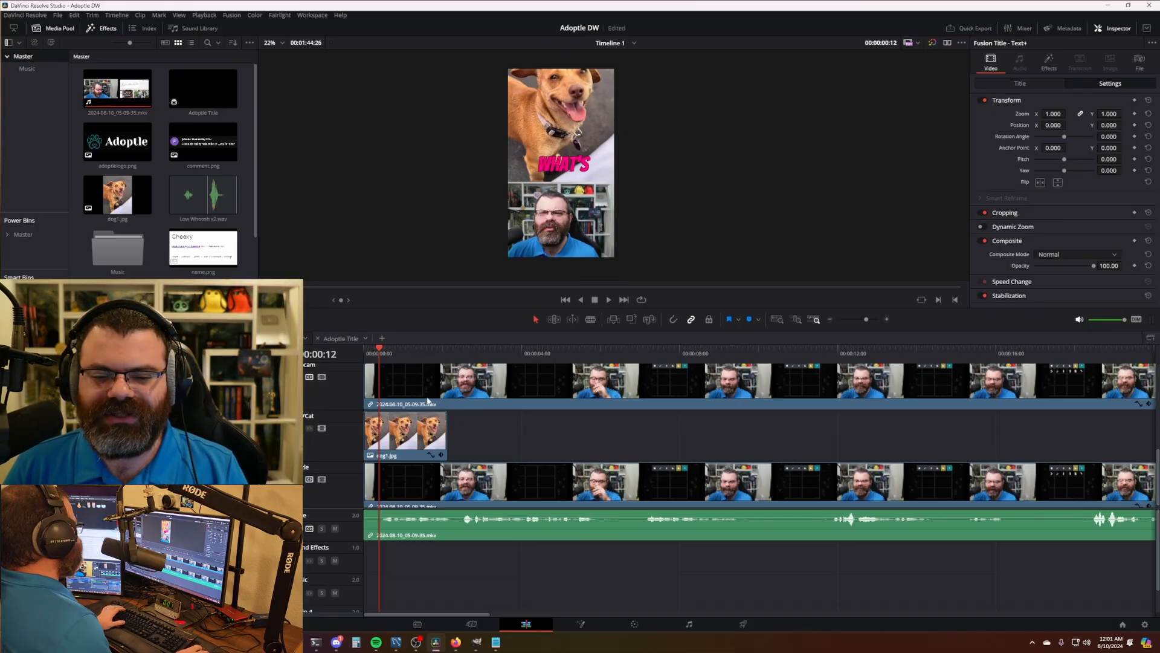
key("Home")
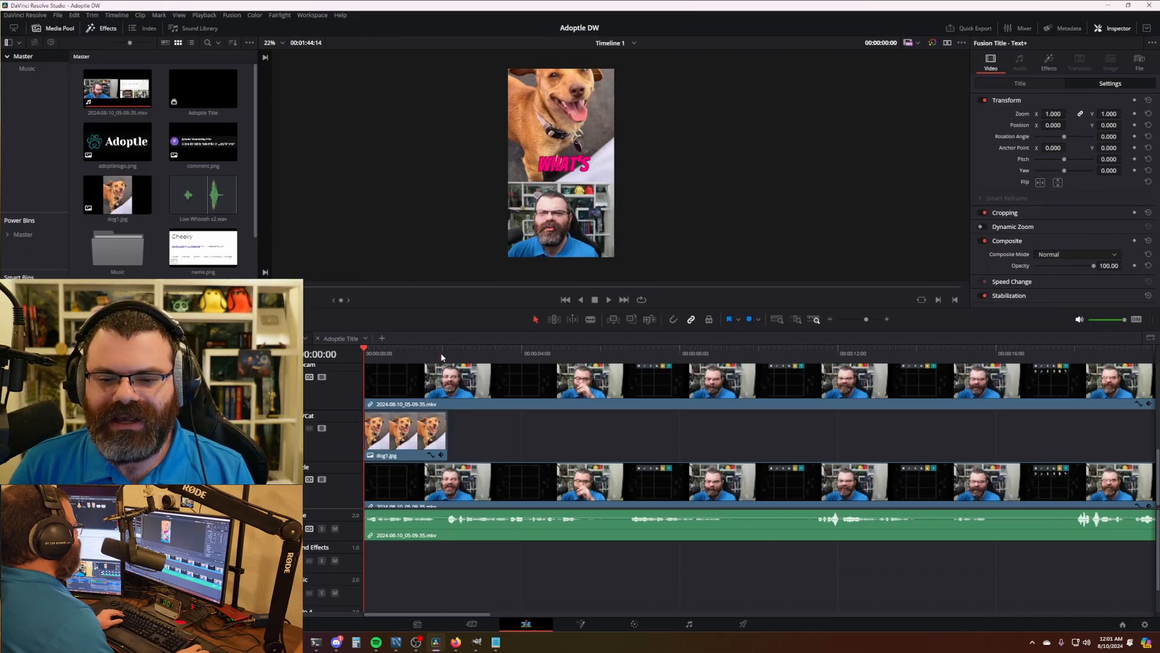
left_click_drag(441, 353, 591, 371)
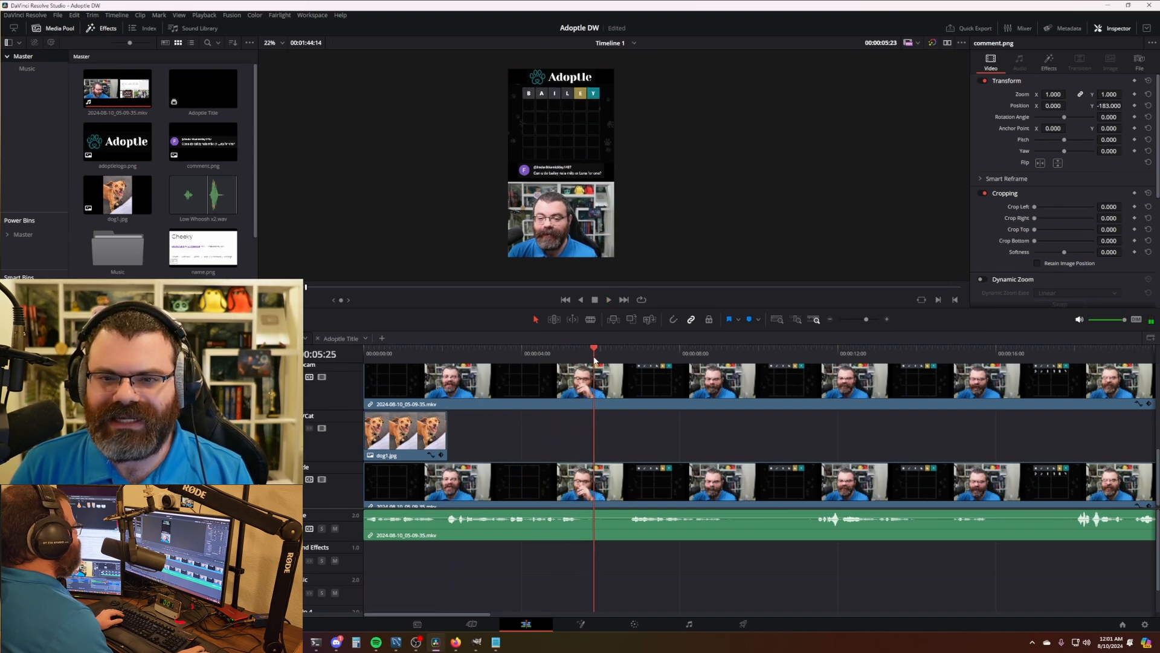
key("ctrl+b")
mouse_move(593, 360)
left_mouse_down()
mouse_move(629, 366)
mouse_move(589, 361)
left_mouse_up()
key("ctrl+shift+[")
key("ctrl+z")
key("ctrl+z")
- Remove the footage from 5:22 to 6:21, review it, then undo the cut
key("ctrl+b")
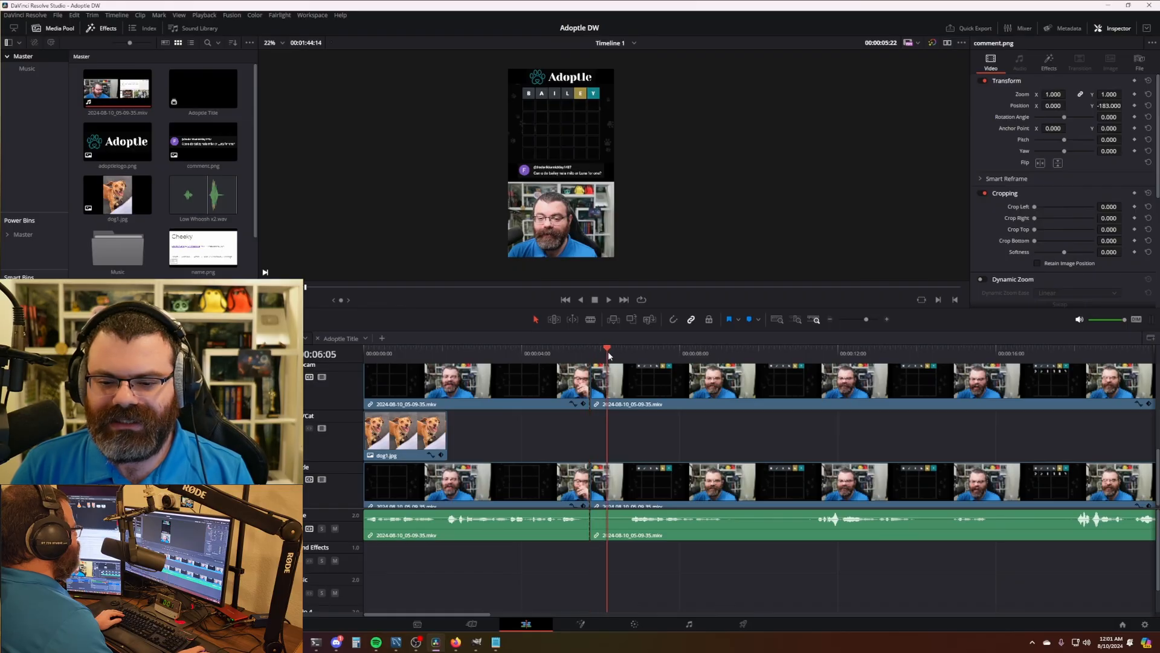
left_click_drag(609, 356, 631, 354)
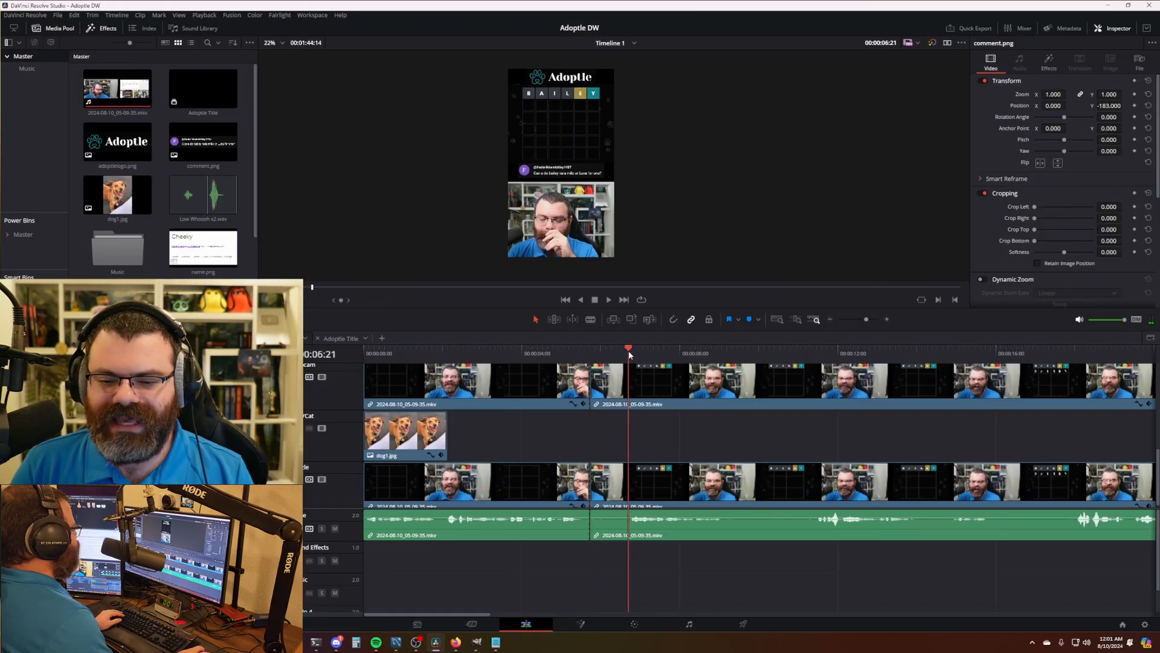
key("ctrl+shift+bracketleft")
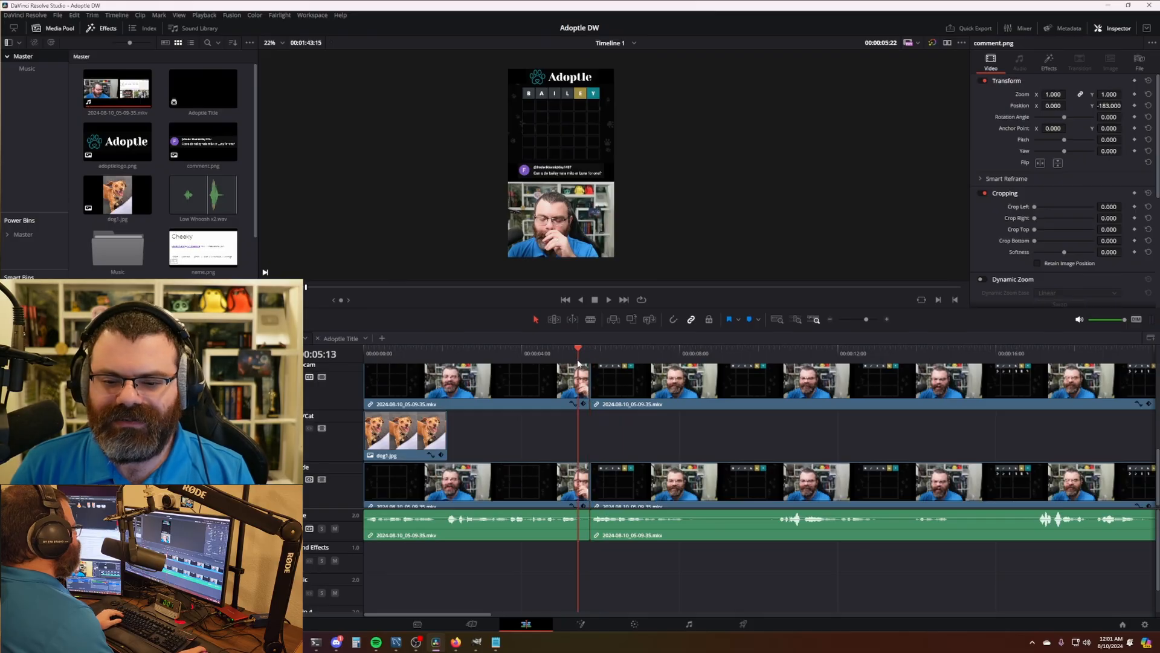
left_click_drag(578, 362, 572, 363)
key("space")
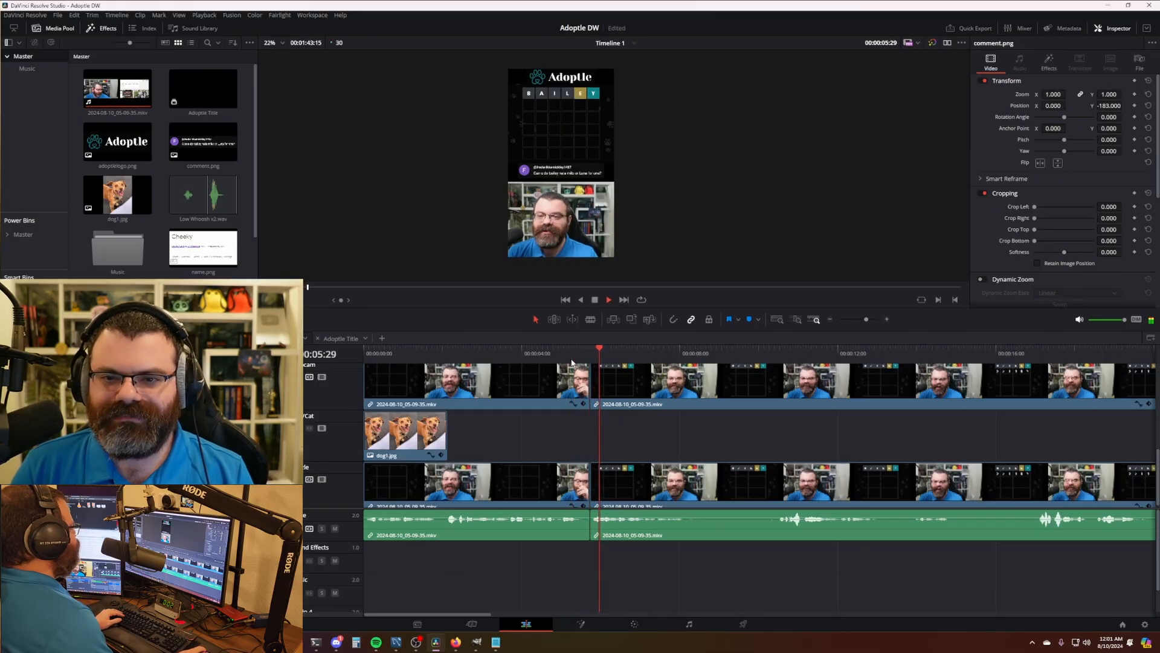
key("ctrl+z")
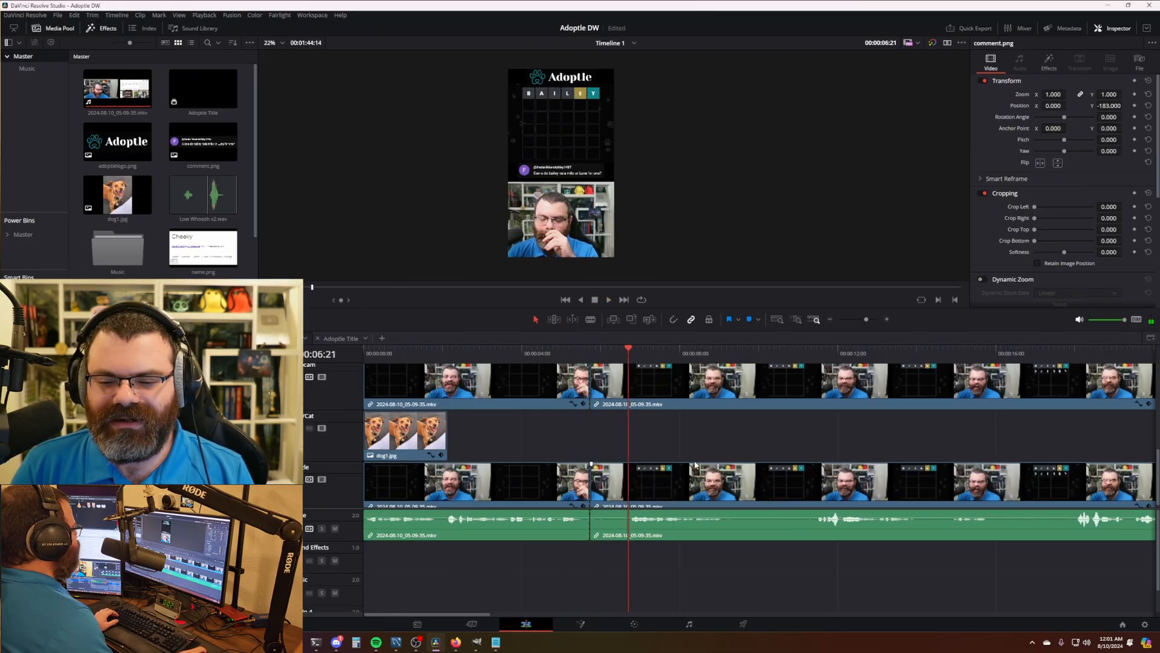
left_click(548, 360)
key("space")
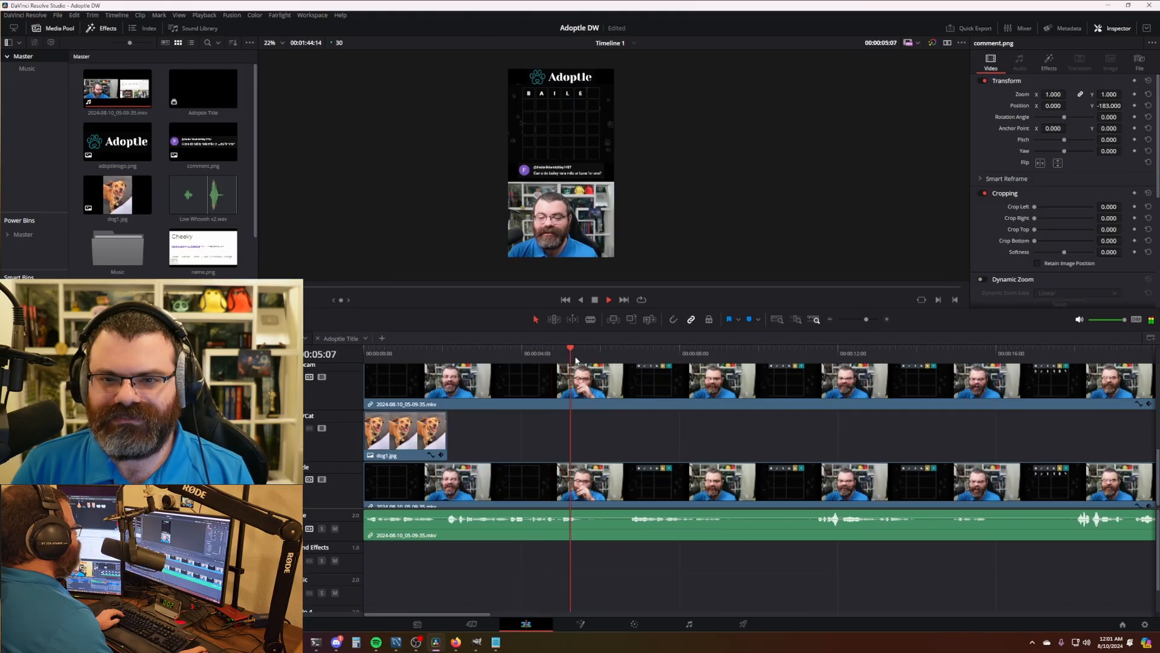
- Re-cut all tracks near 5 seconds and play back from 5:08 to check
key("ctrl+b")
left_click(624, 353)
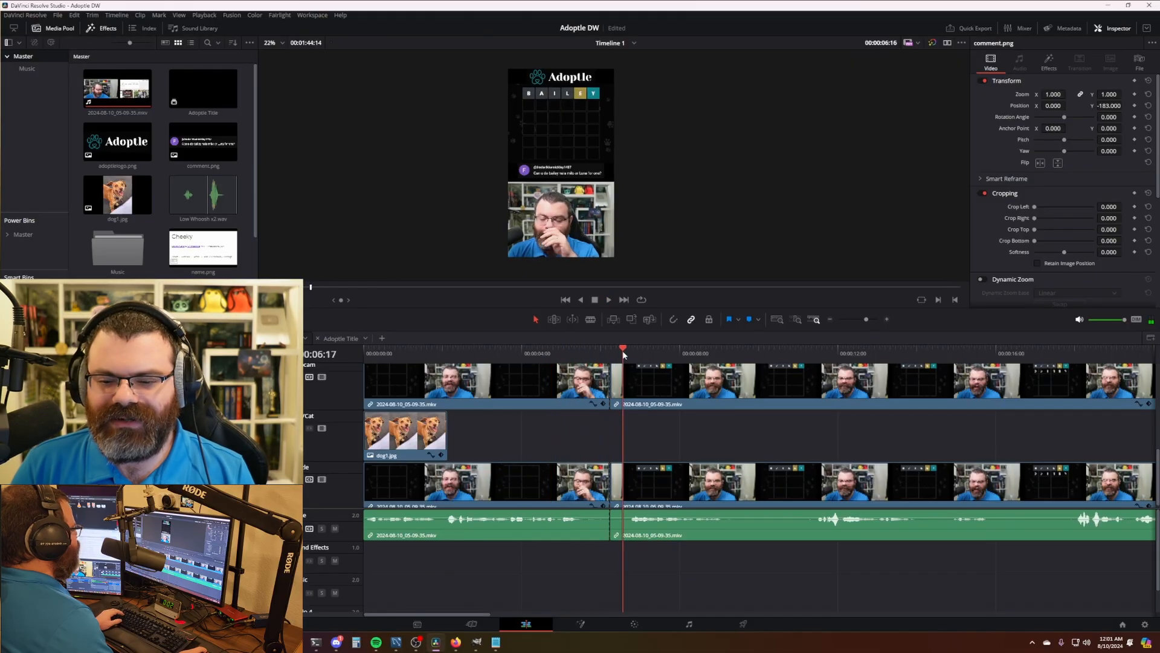
left_click_drag(623, 353, 569, 355)
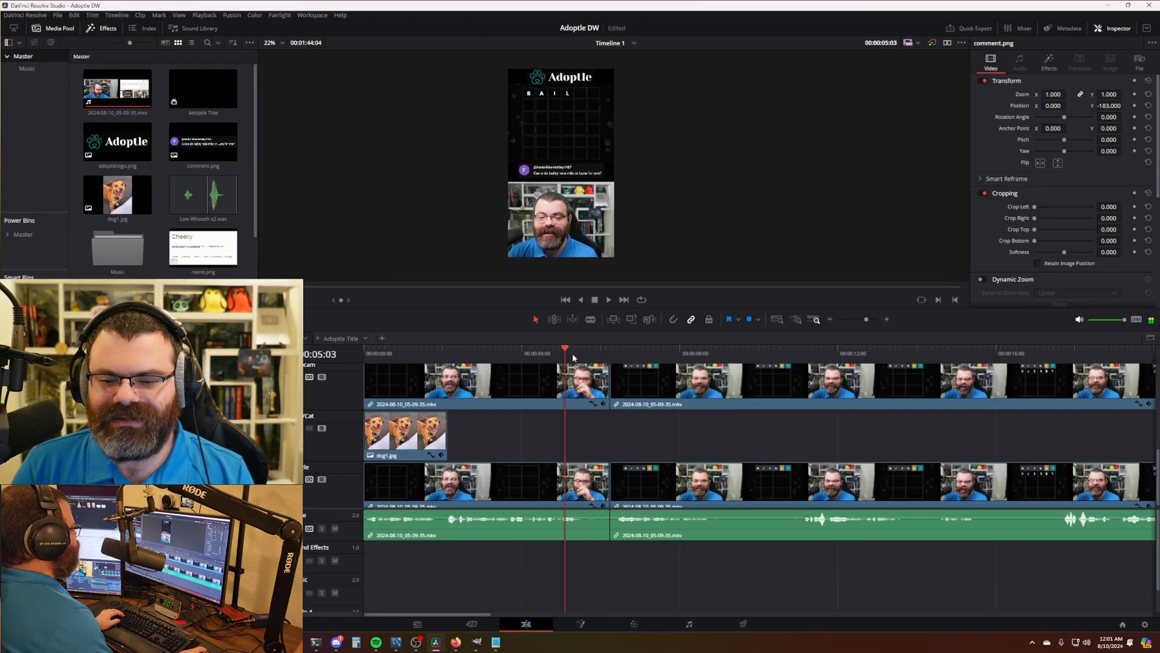
key("space")
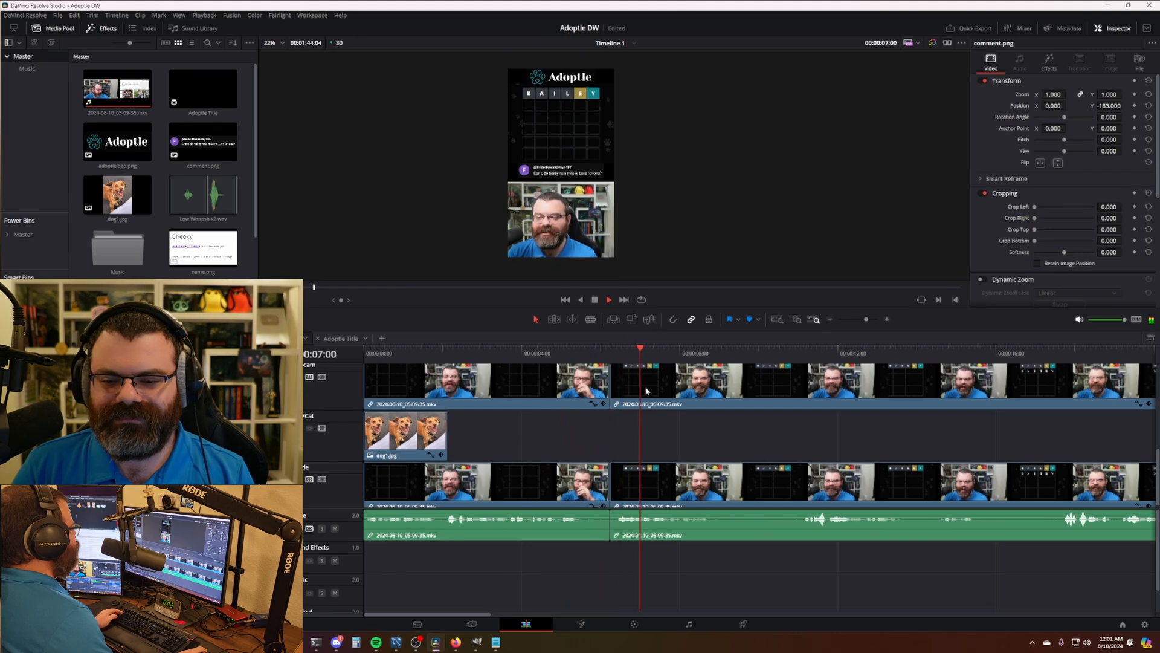
- Cut out the pause from 9:00 to 11:02
scroll(702, 405, "down", 1)
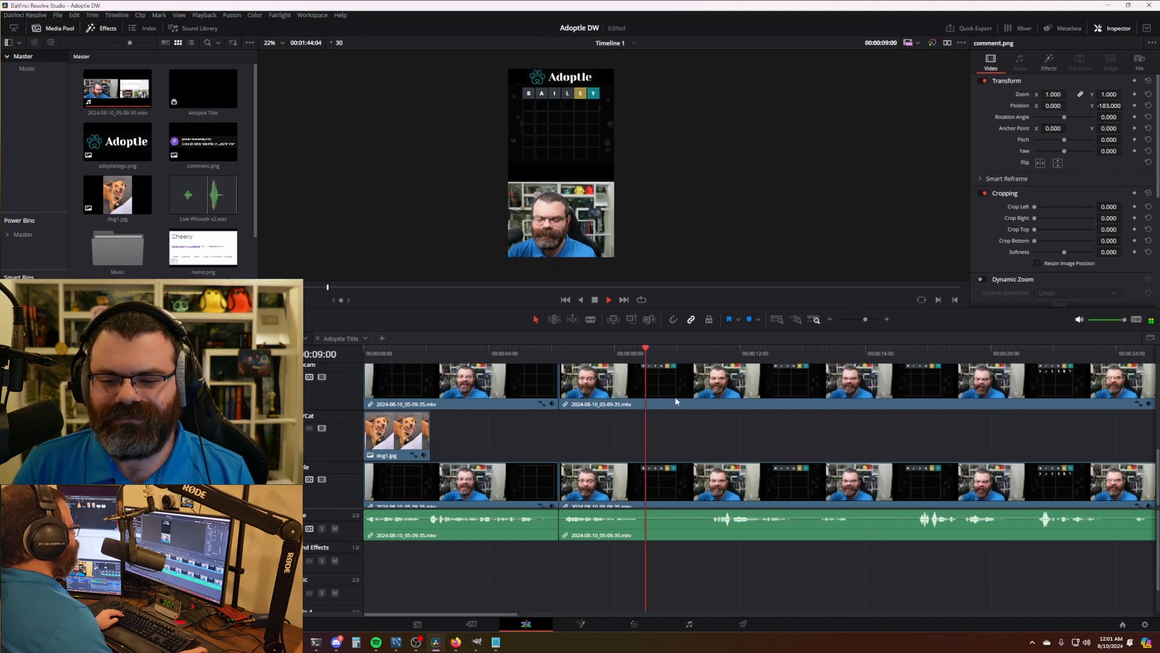
key("space")
key("ctrl+b")
left_click_drag(695, 355, 708, 358)
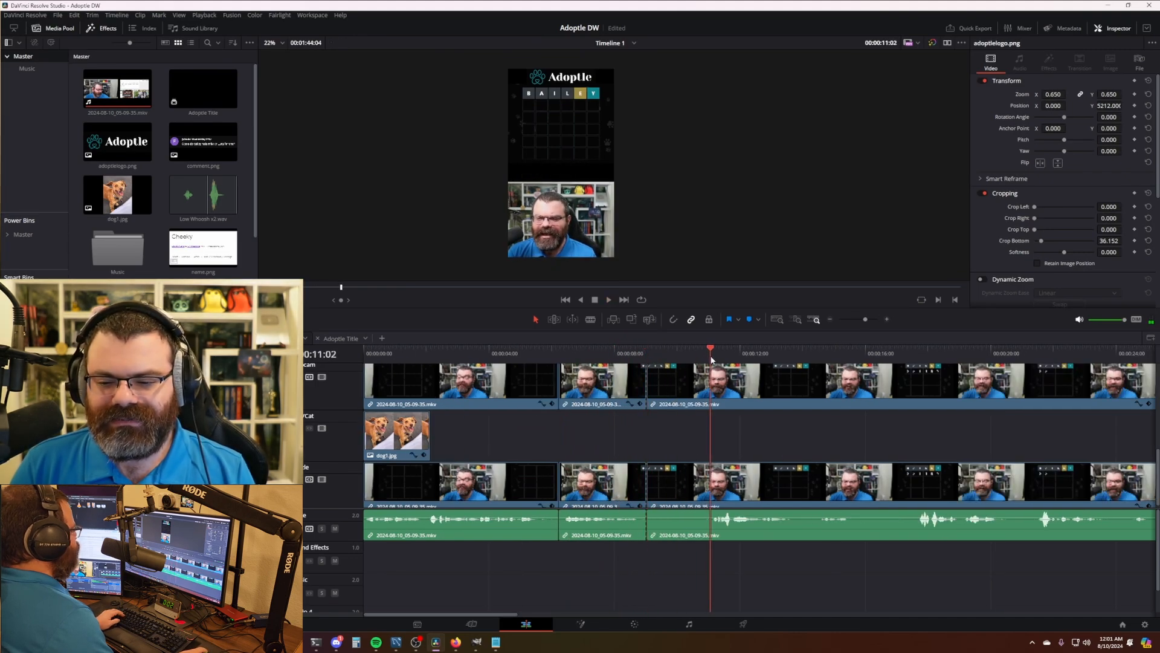
key("ctrl+shift+[")
key("space")
- Cut all tracks and trim the footage up to about 12:10
left_click_drag(827, 406, 607, 402)
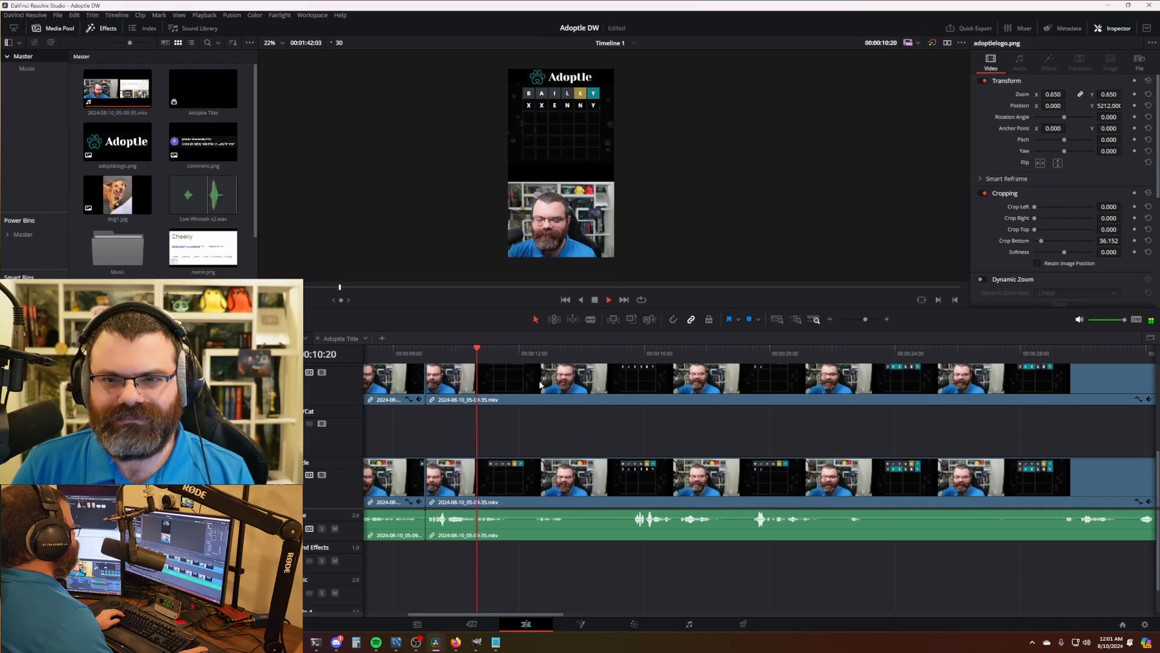
key("space")
key("ctrl+b")
left_click_drag(515, 350, 617, 360)
key("ctrl+shift+[")
key("space")
- Remove the stretches from 12:25 to 15:03 and from 16:09 to 16:23
key("space")
key("ctrl+b")
key("ctrl+shift+[")
key("space")
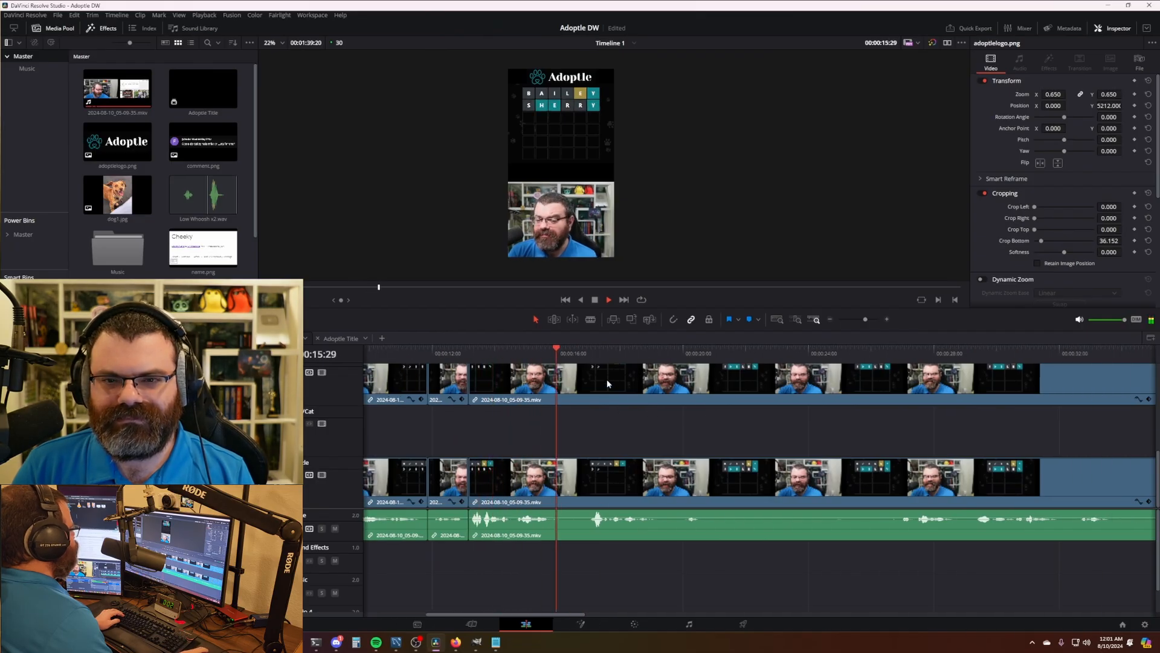
key("space")
key("ctrl+b")
left_click_drag(569, 355, 582, 355)
key("ctrl+shift+[")
key("space")
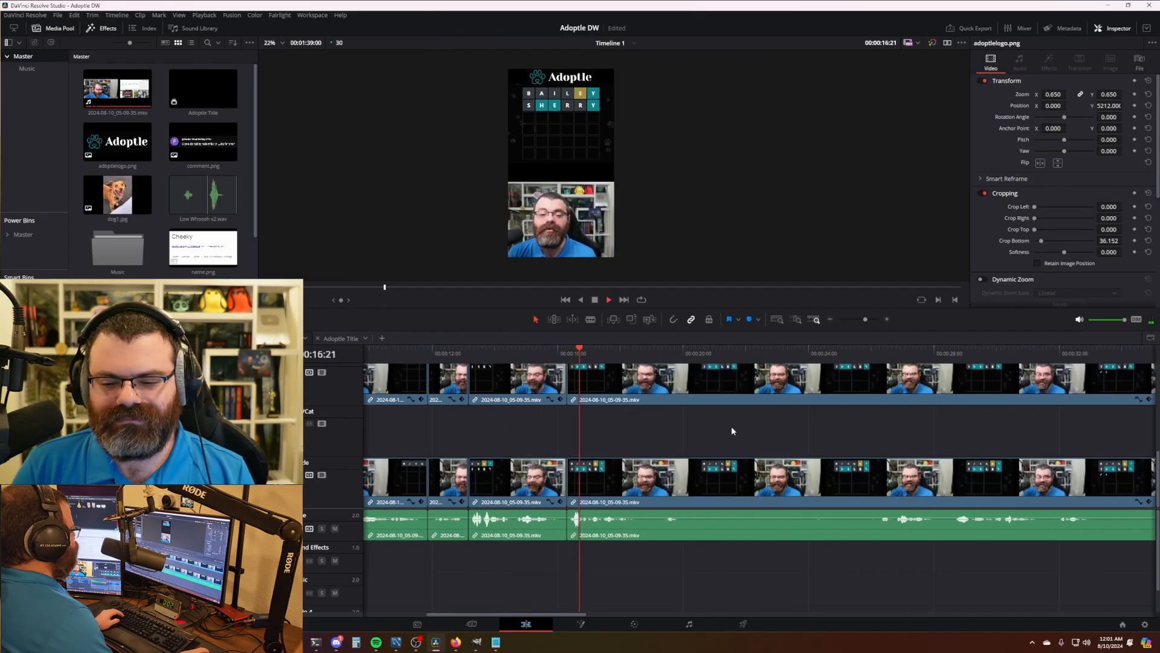
- Trim another short pause, then remove the footage from 19:11 to 25:16
key("ctrl+b")
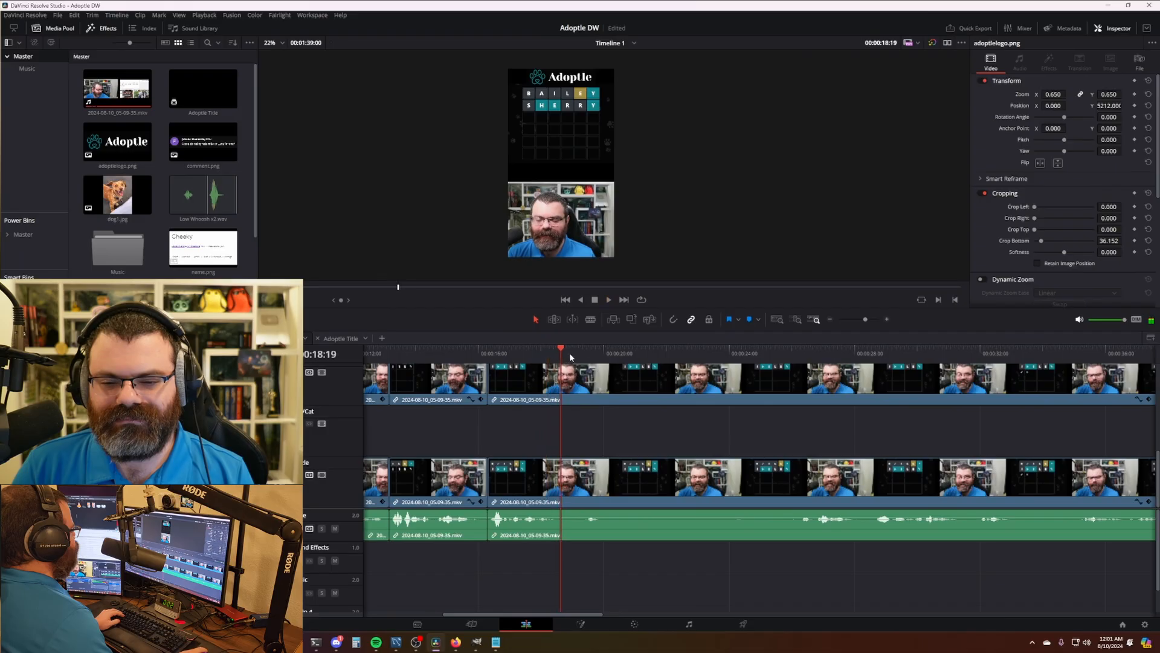
left_click_drag(596, 356, 585, 355)
key("ctrl+shift+[")
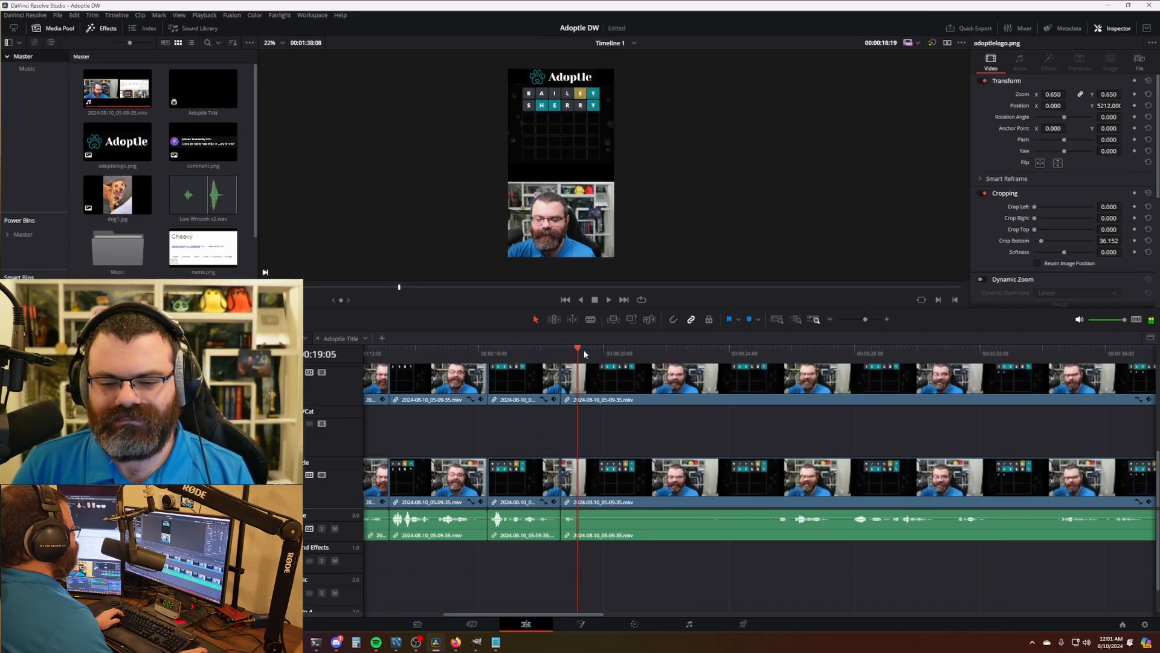
key("space")
left_click(584, 356)
key("ctrl+b")
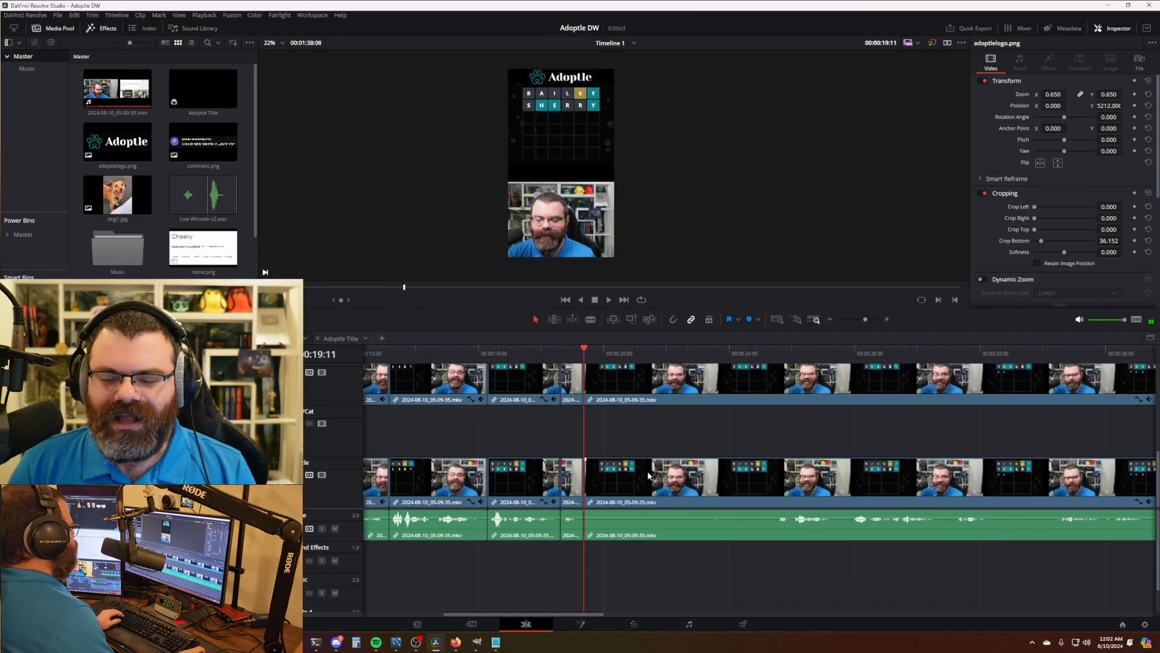
left_click_drag(778, 354, 778, 373)
left_click_drag(870, 445, 655, 423)
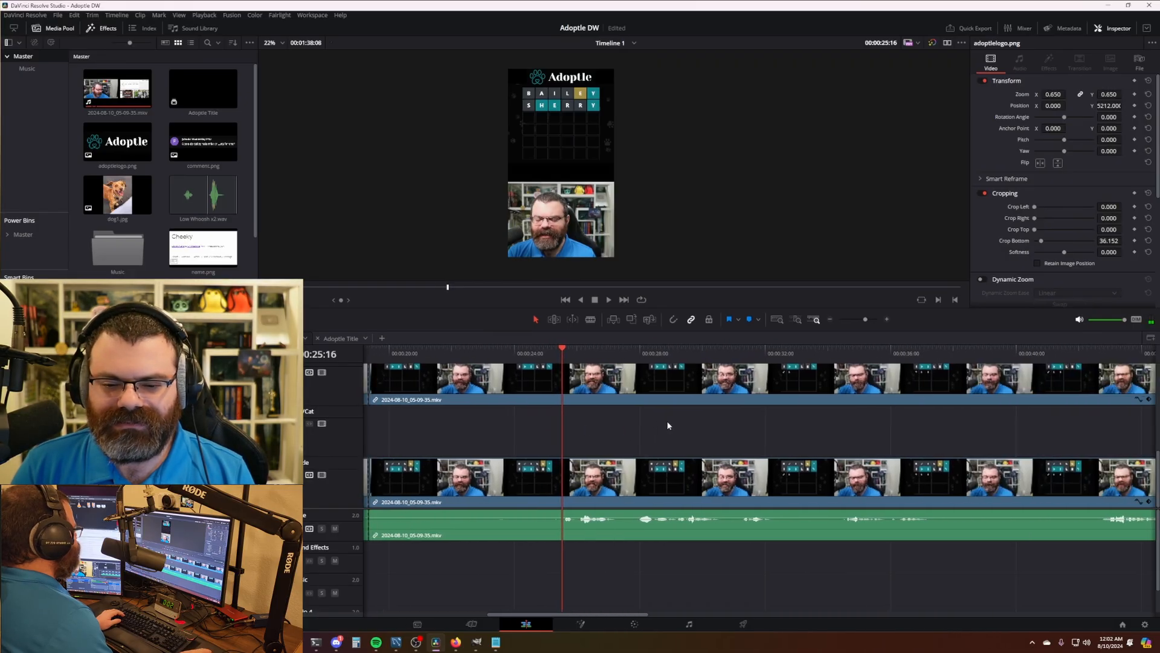
key("ctrl+shift+[")
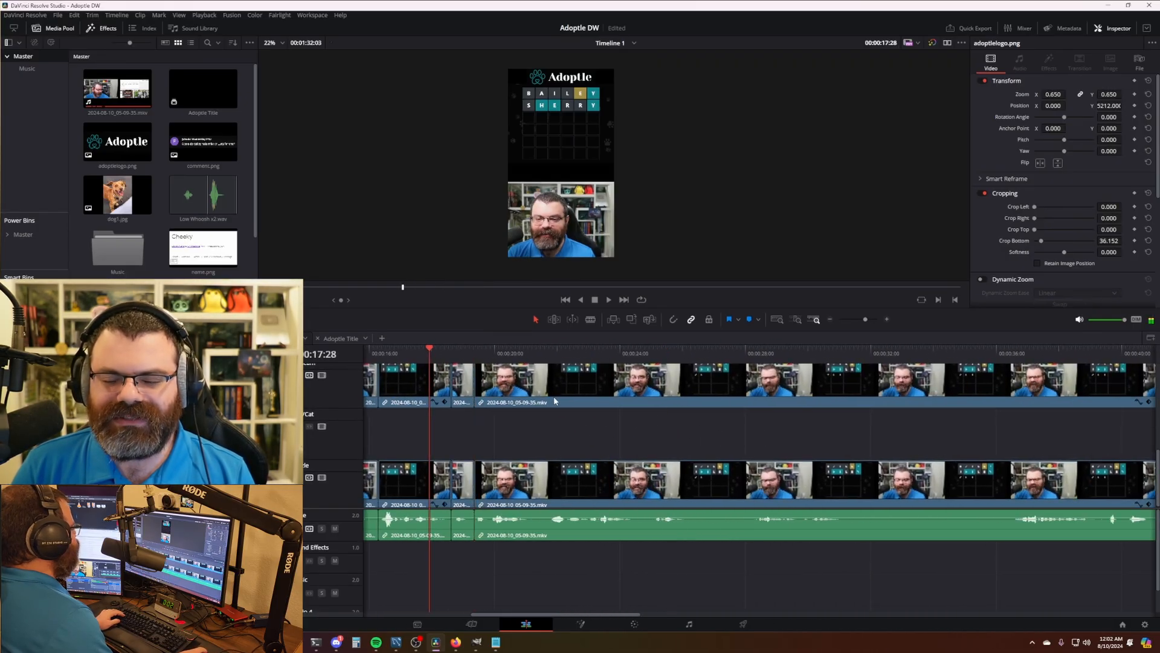
key("space")
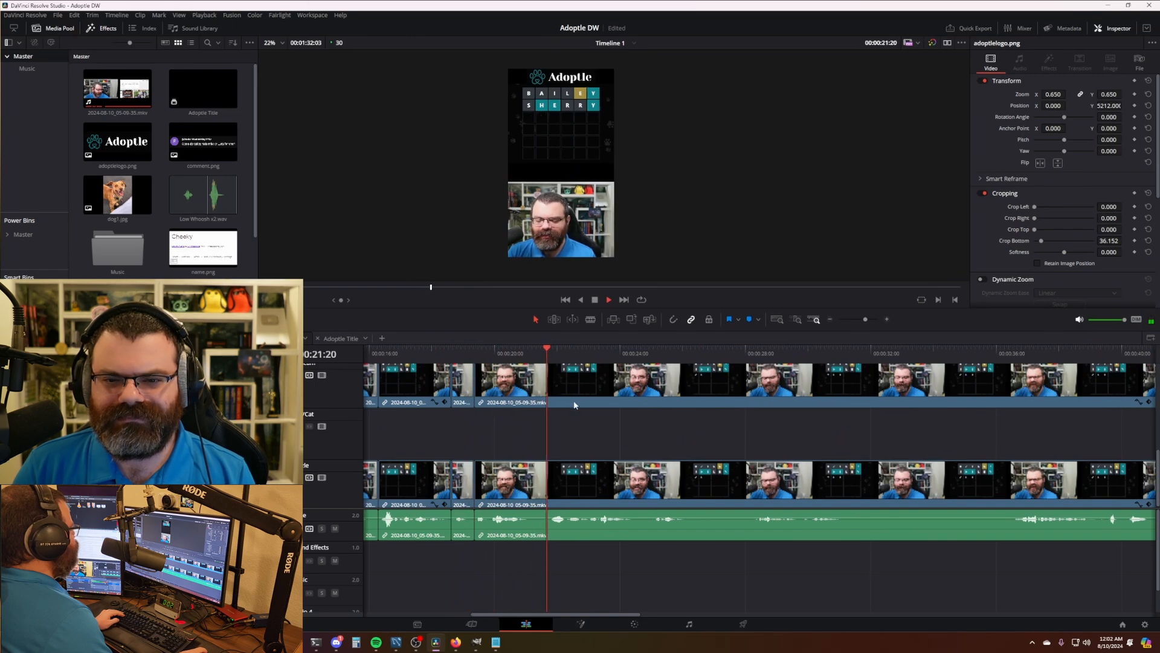
- Remove the footage from 26:10 to 28:08 and review at double speed
left_click_drag(715, 424, 622, 425)
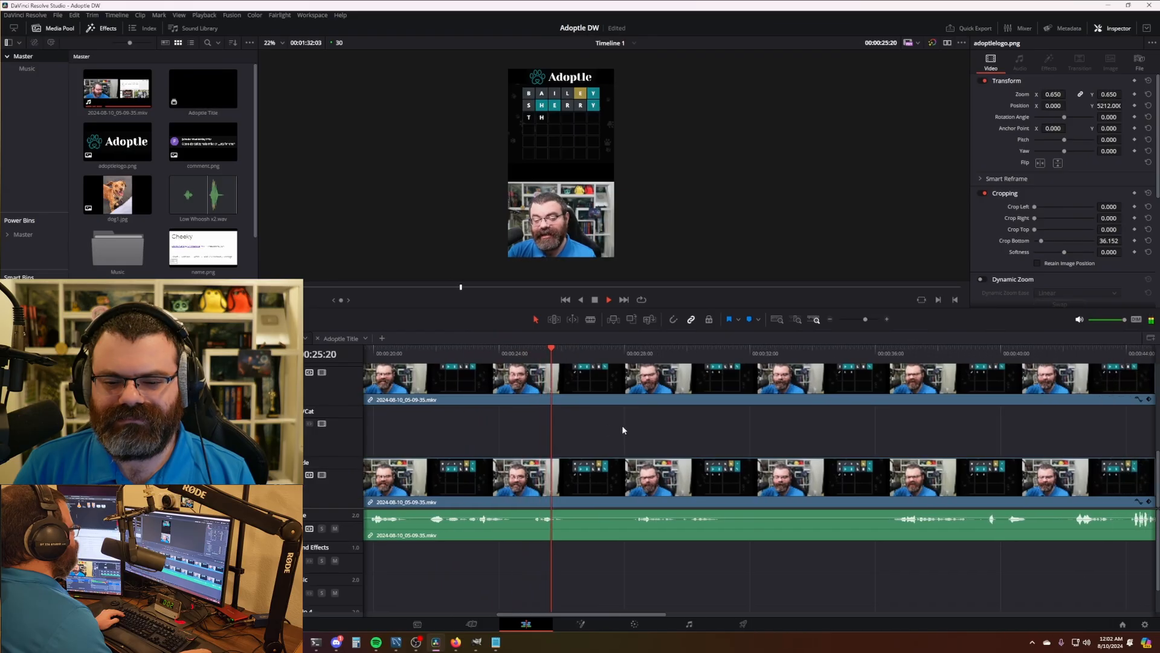
key("space")
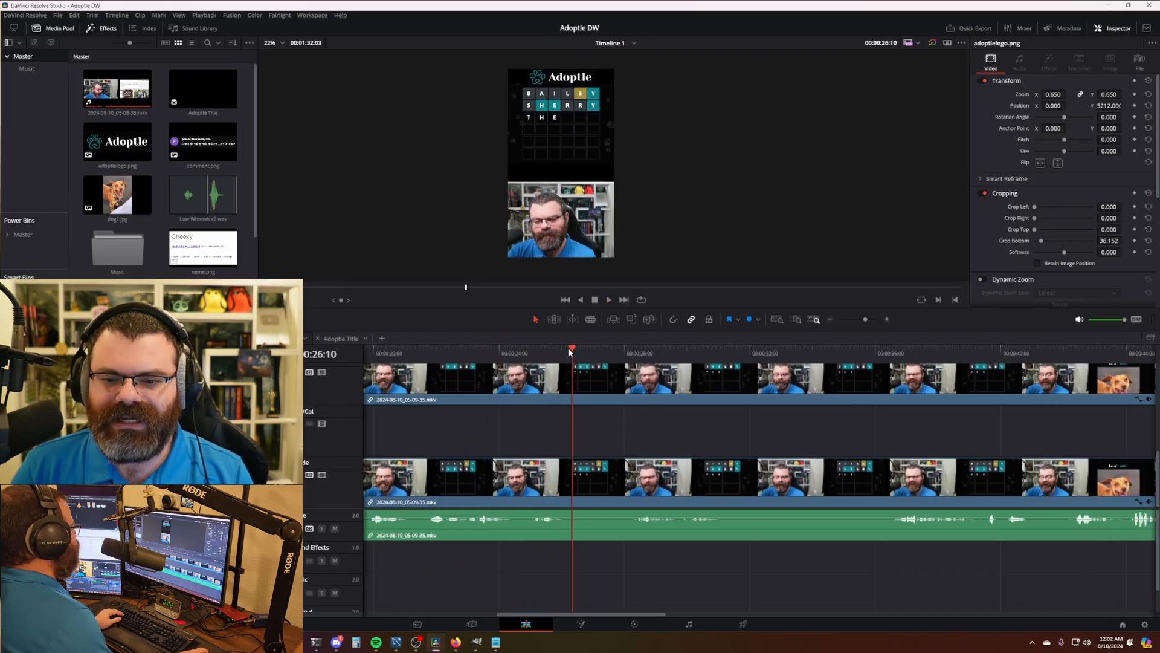
key("ctrl+b")
left_click_drag(580, 357, 536, 359)
key("ctrl+shift+[")
key("l")
key("l")
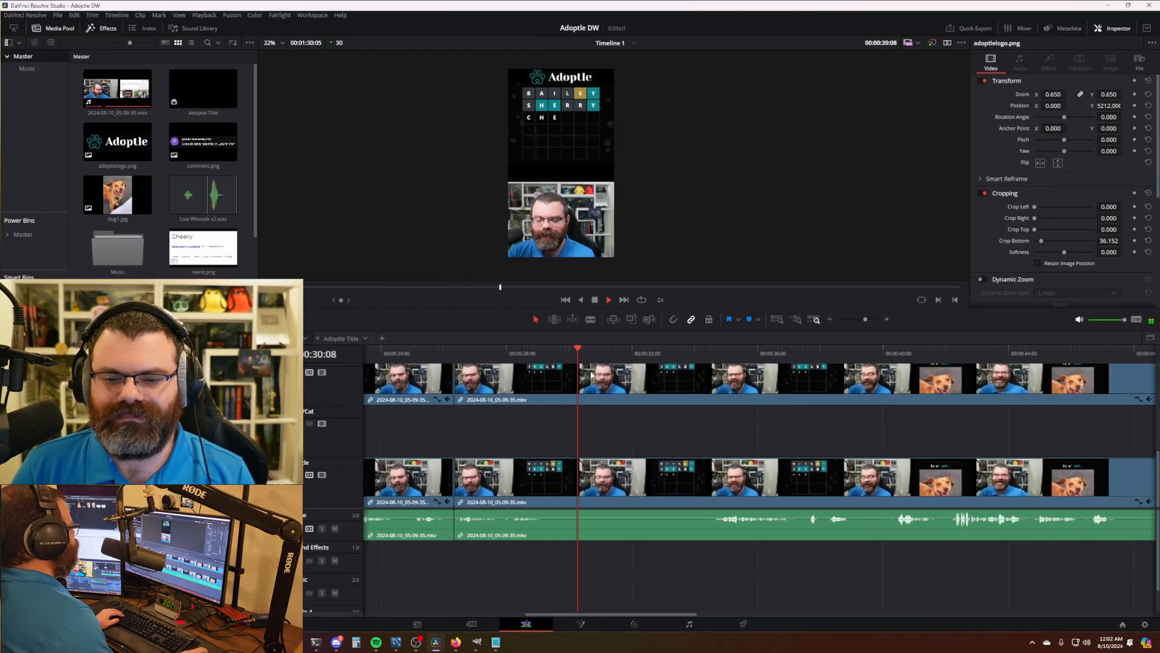
- Cut out the pause from 29:11 to 34:13 and replay the edit
left_click_drag(582, 357, 708, 357)
key("ctrl+b")
key("ctrl+shift+[")
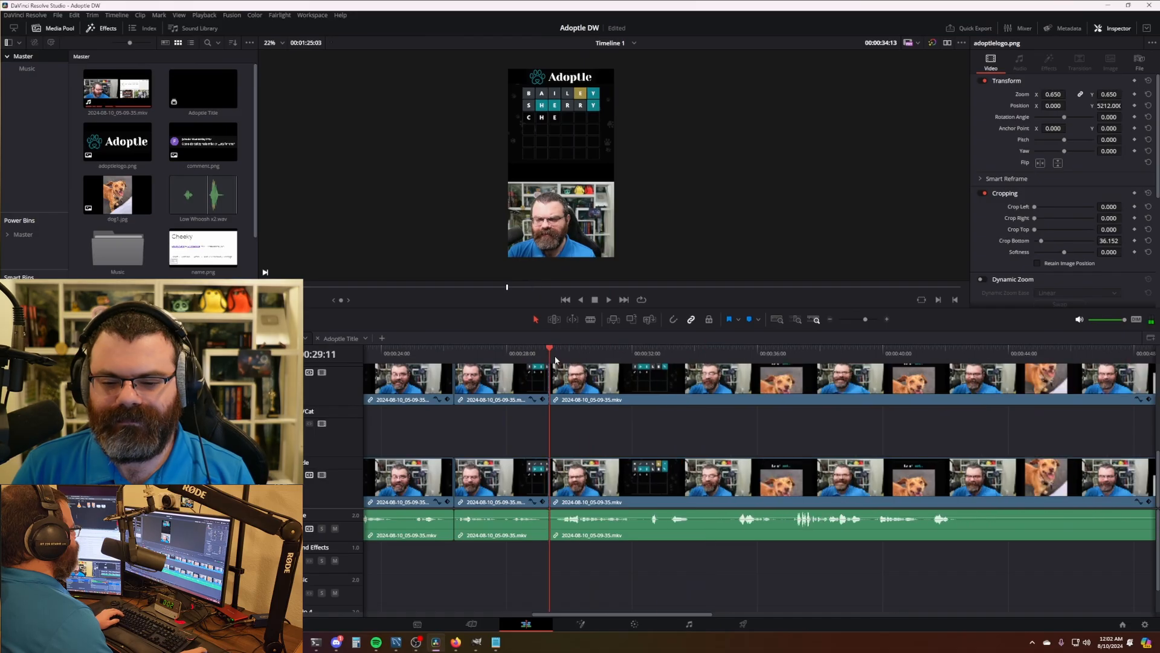
left_click(539, 357)
key("space")
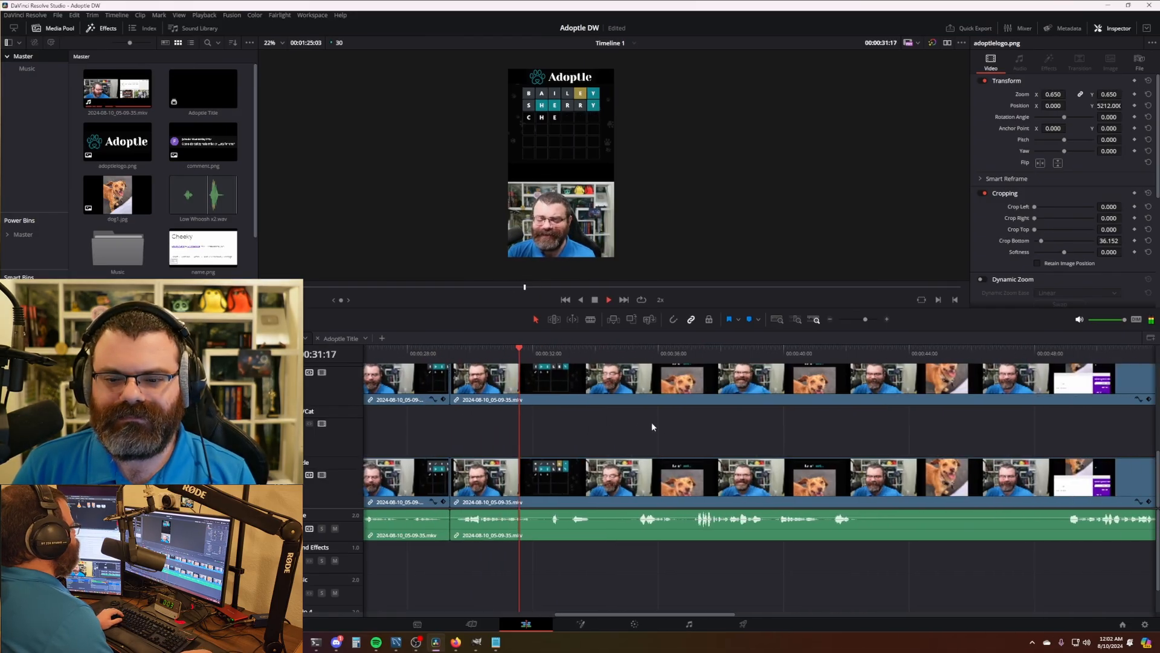
key("space")
- Trim the clip start to 34:04, review at 2x, and split all clips at 41:20
left_click(599, 355)
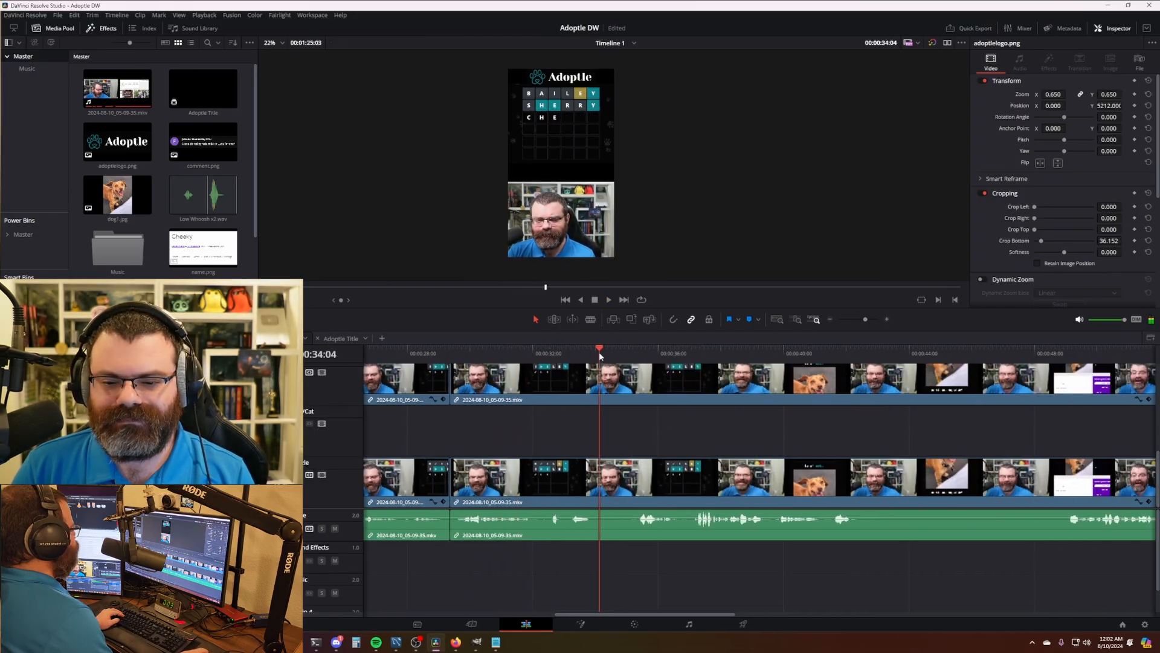
key("ctrl+shift+[")
key("space")
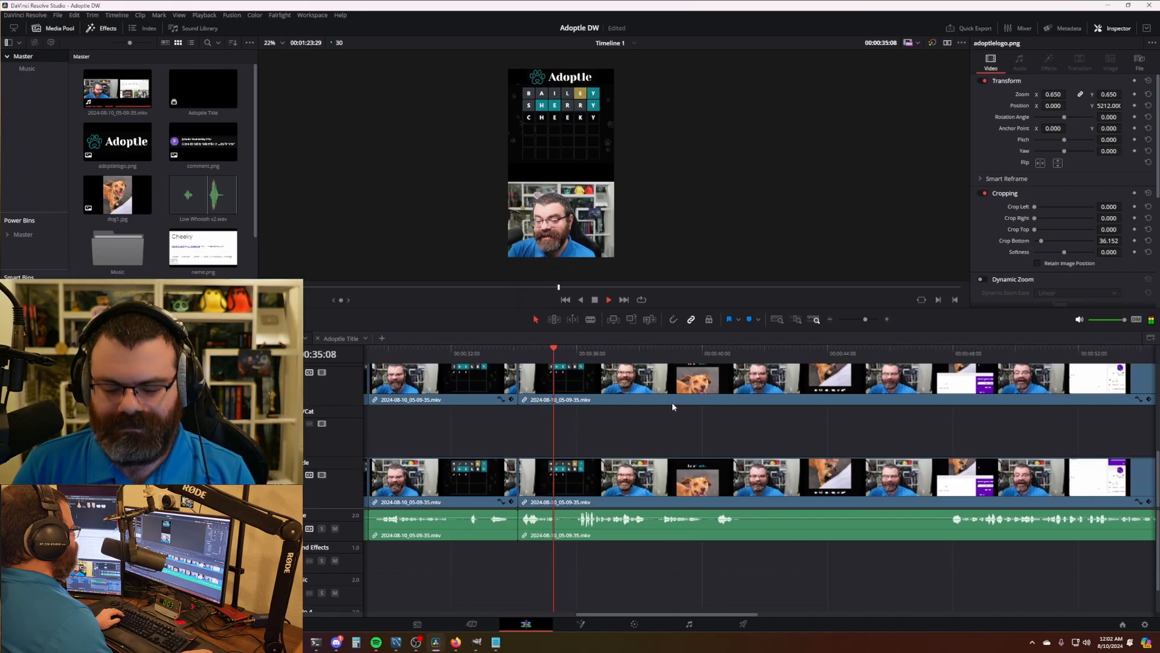
key("l")
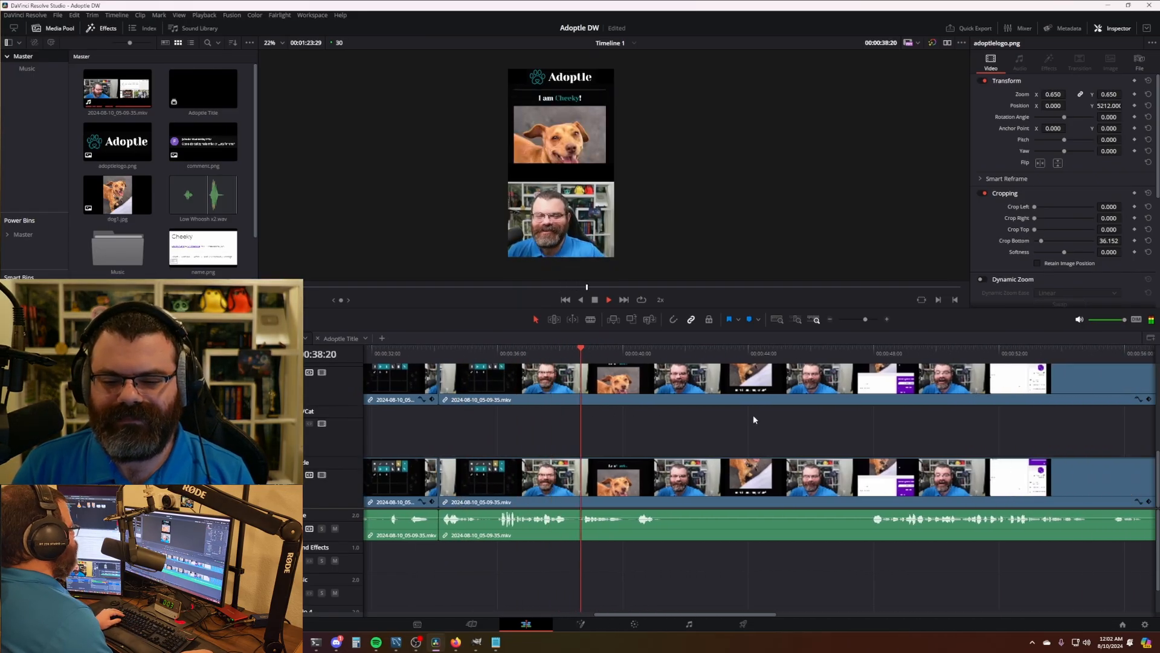
key("space")
key("ctrl+b")
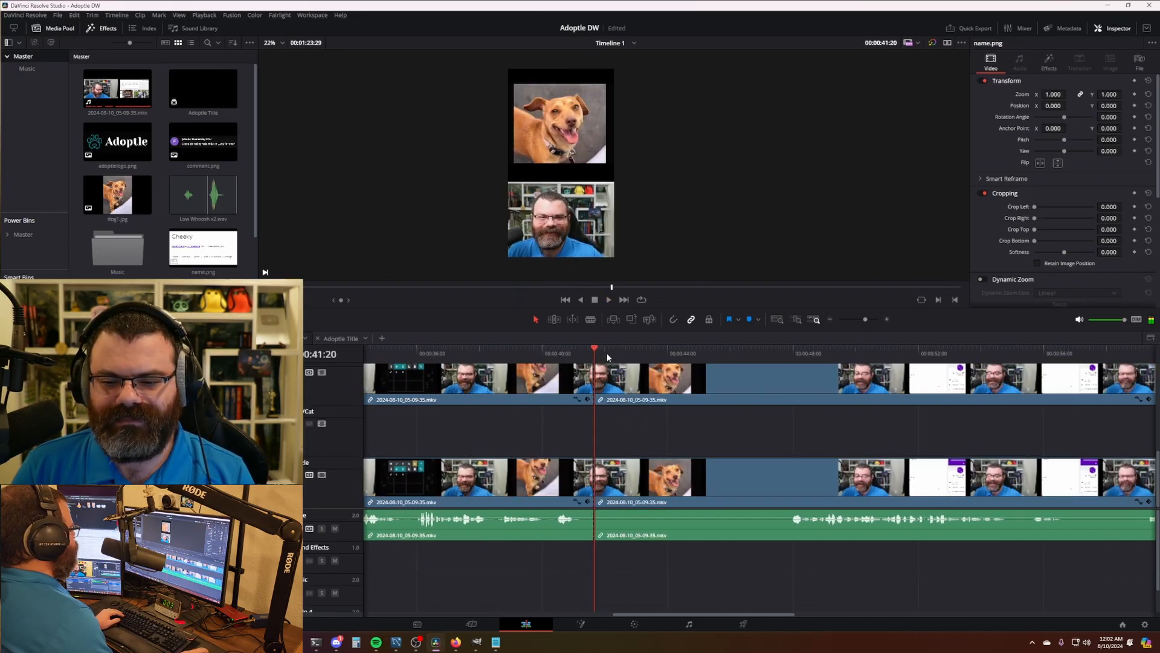
- Remove the section from 41:20 to 47:23 and review at double speed
left_click_drag(605, 356, 787, 366)
key("ctrl+shift+[")
key("space")
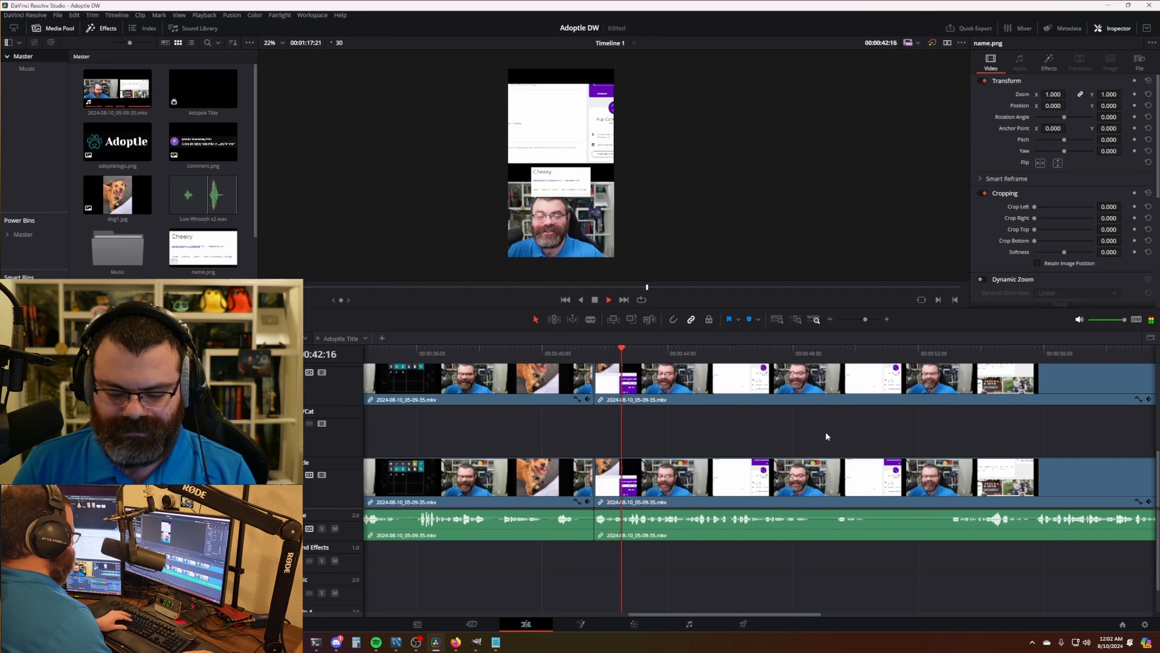
key("l")
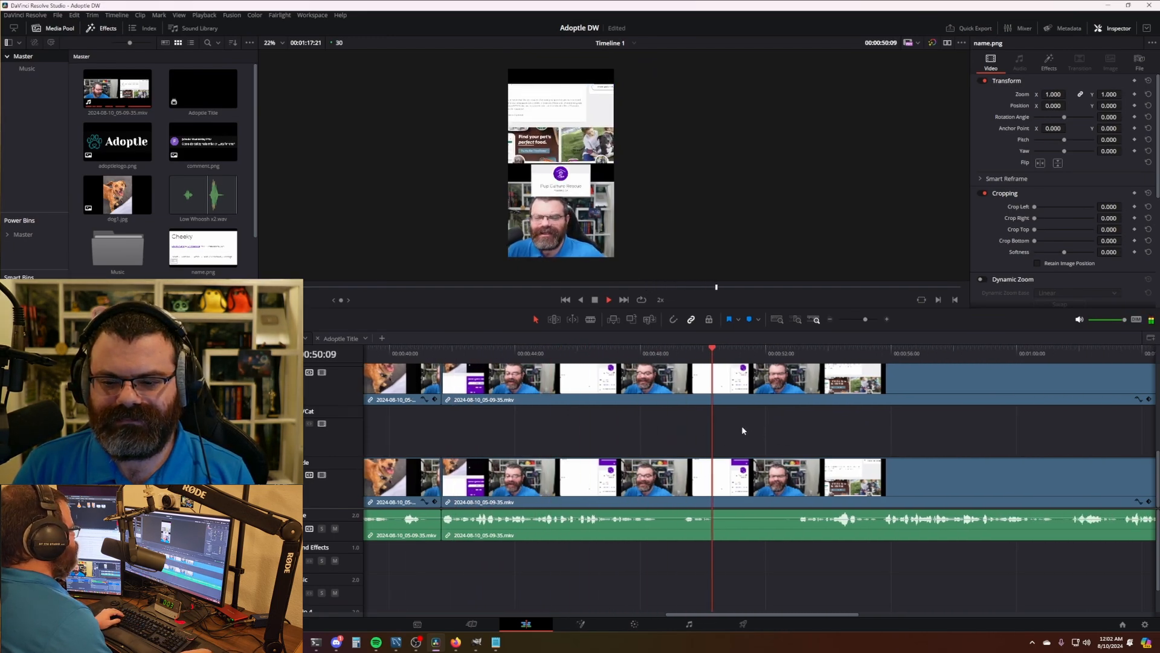
key("space")
- Split all tracks at 50:15 and trim away the footage up to 53:00
left_click_drag(717, 356, 743, 357)
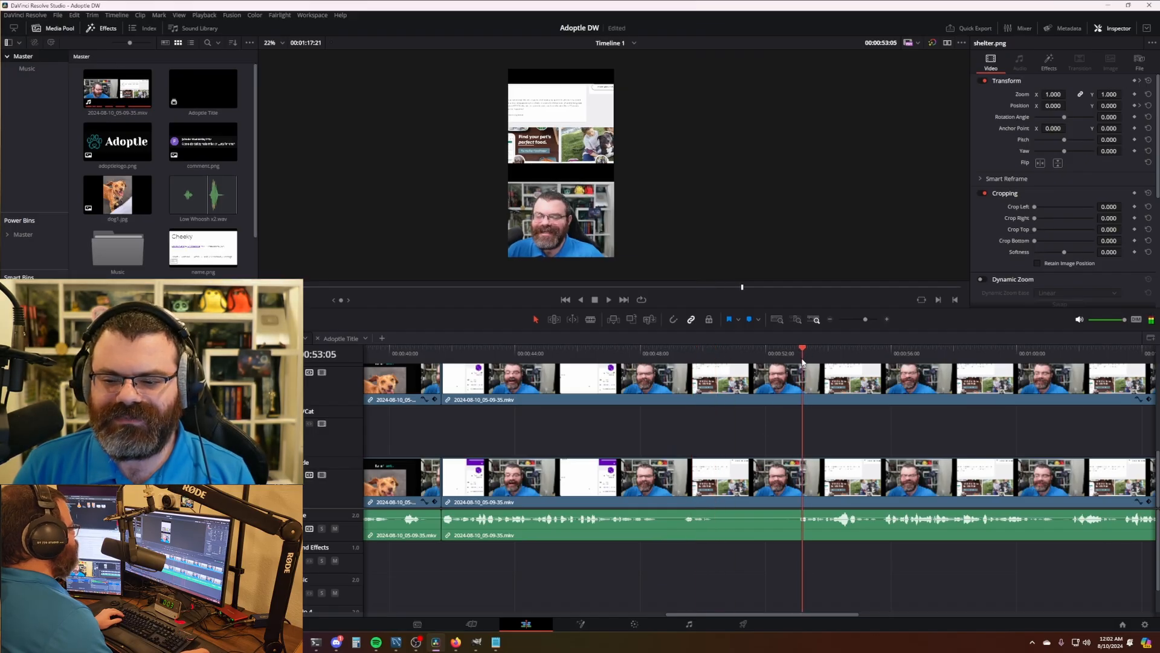
key("space")
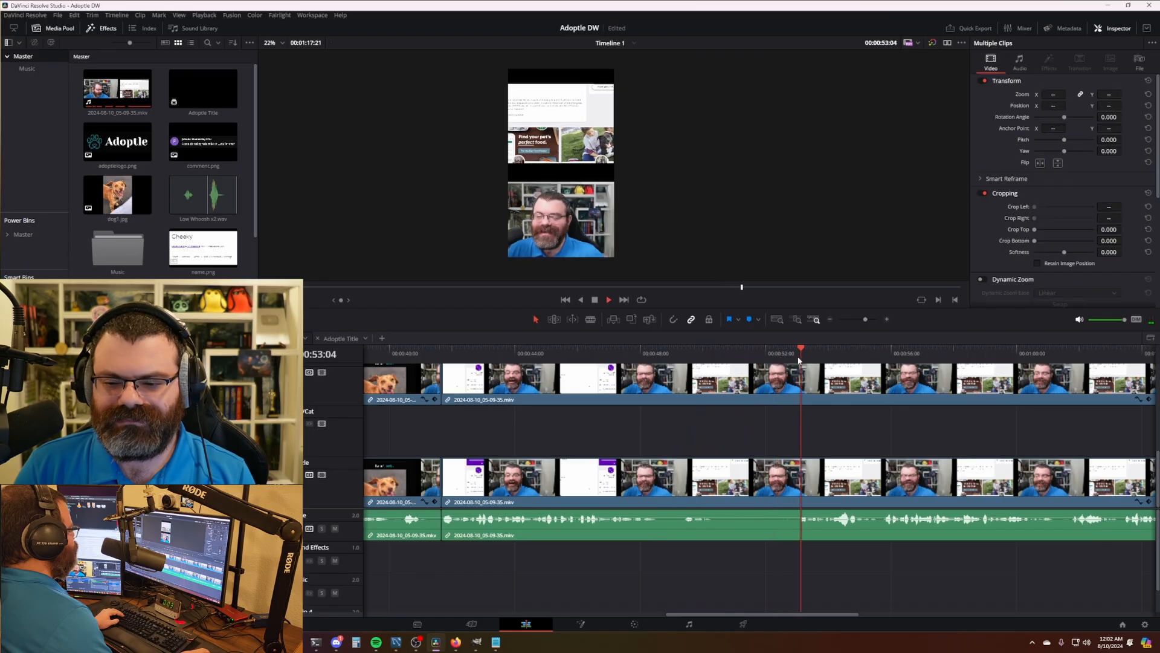
mouse_move(779, 355)
left_mouse_down()
mouse_move(662, 359)
mouse_move(796, 360)
left_mouse_up()
key("ctrl+b")
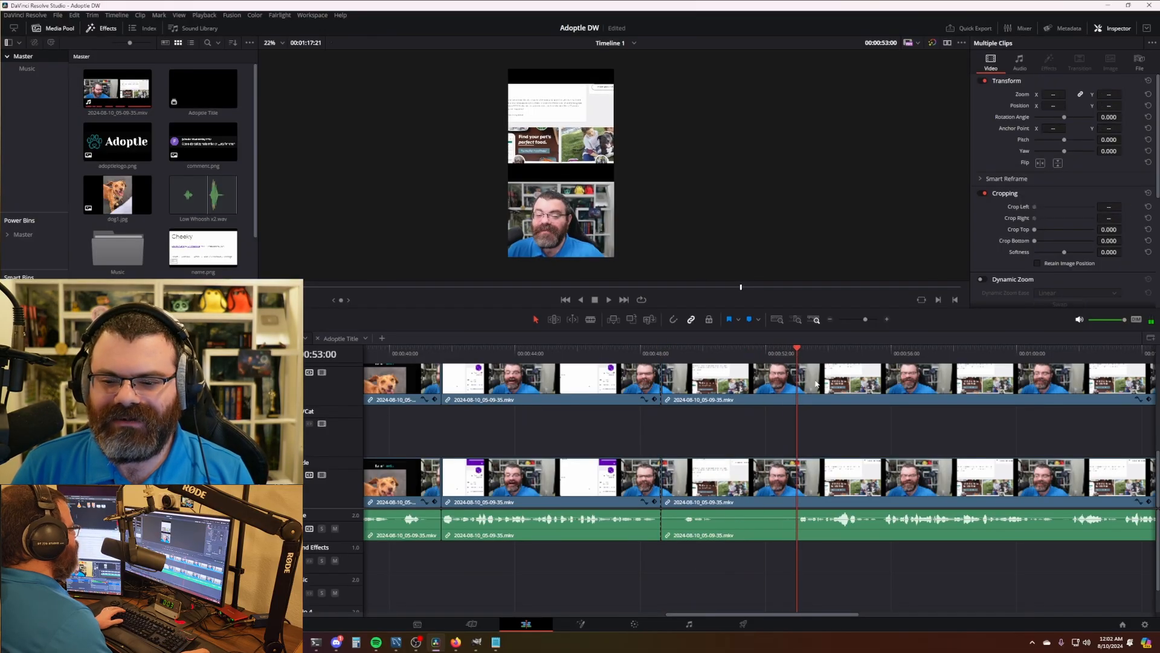
key("ctrl+shift+[")
- Review the edit at double speed from 47:29 toward the end of the recording
left_click_drag(662, 356, 641, 359)
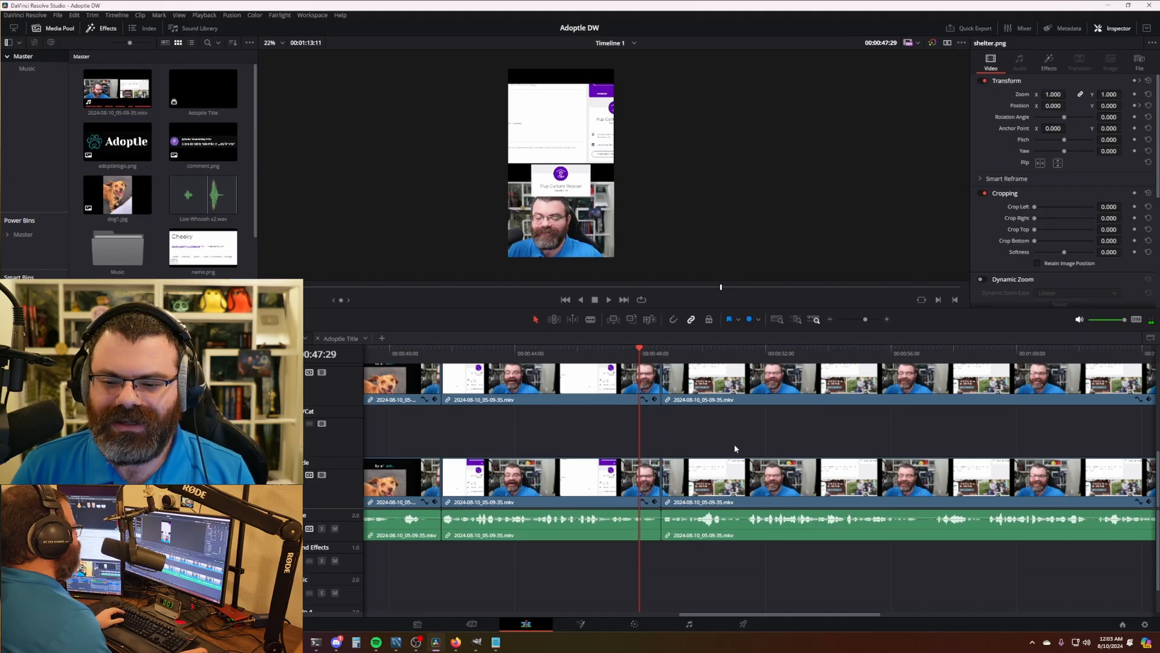
scroll(653, 435, "right", 2)
scroll(872, 429, "right", 1)
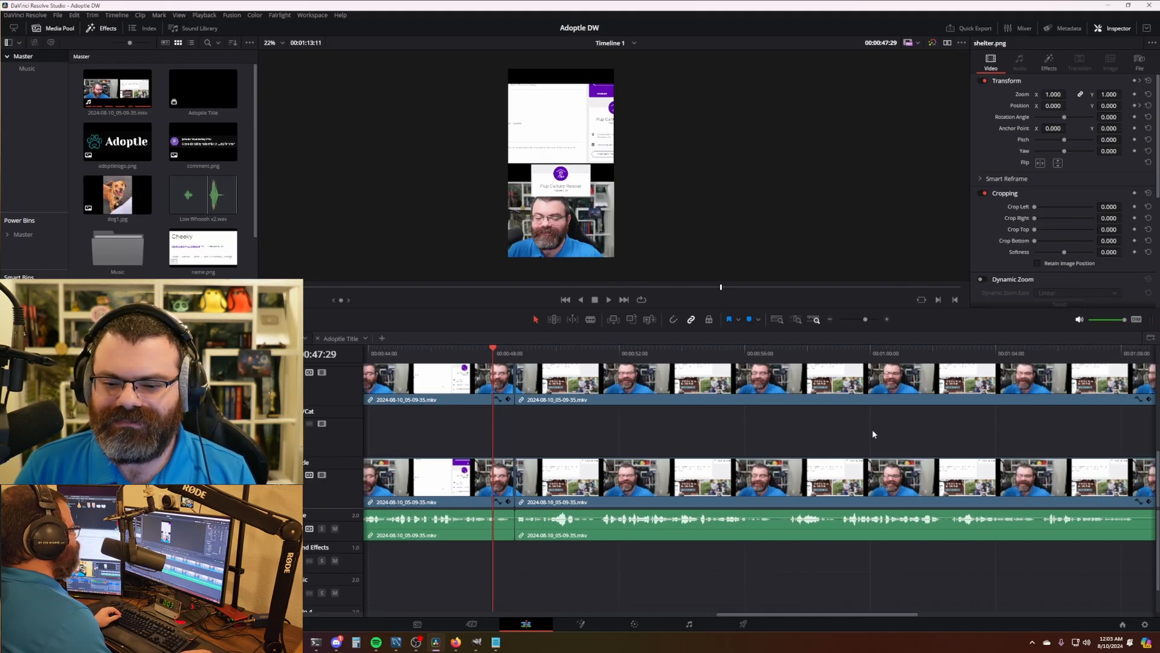
key("l")
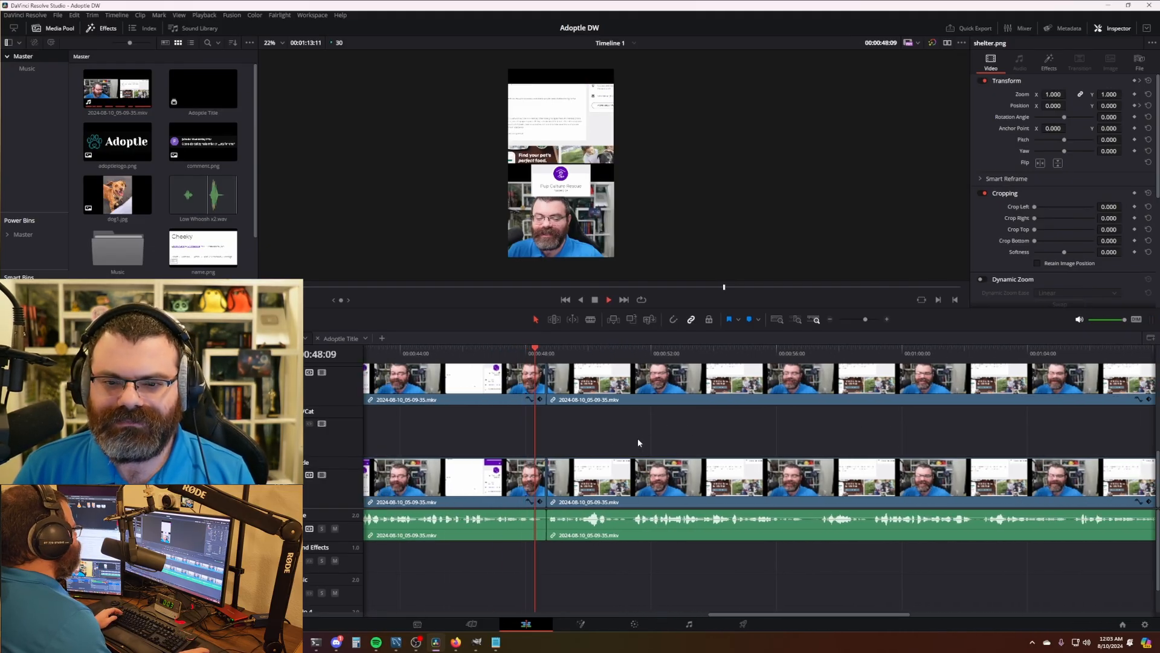
key("l")
scroll(683, 439, "right", 2)
scroll(683, 440, "right", 3)
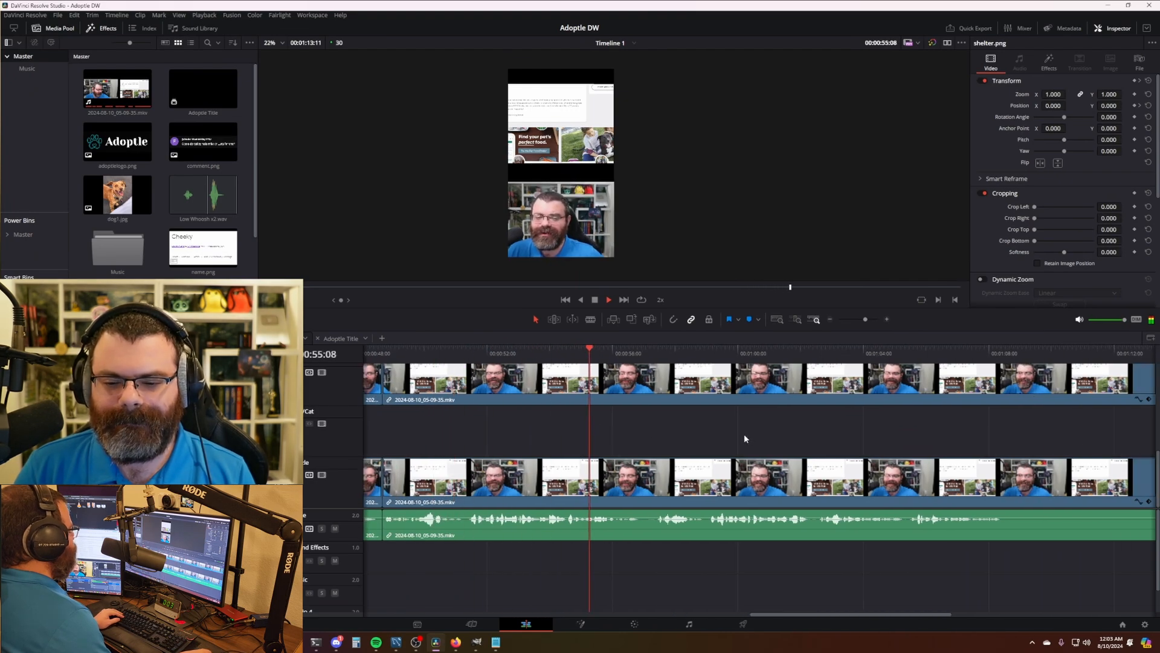
scroll(713, 426, "right", 1)
scroll(713, 430, "right", 6)
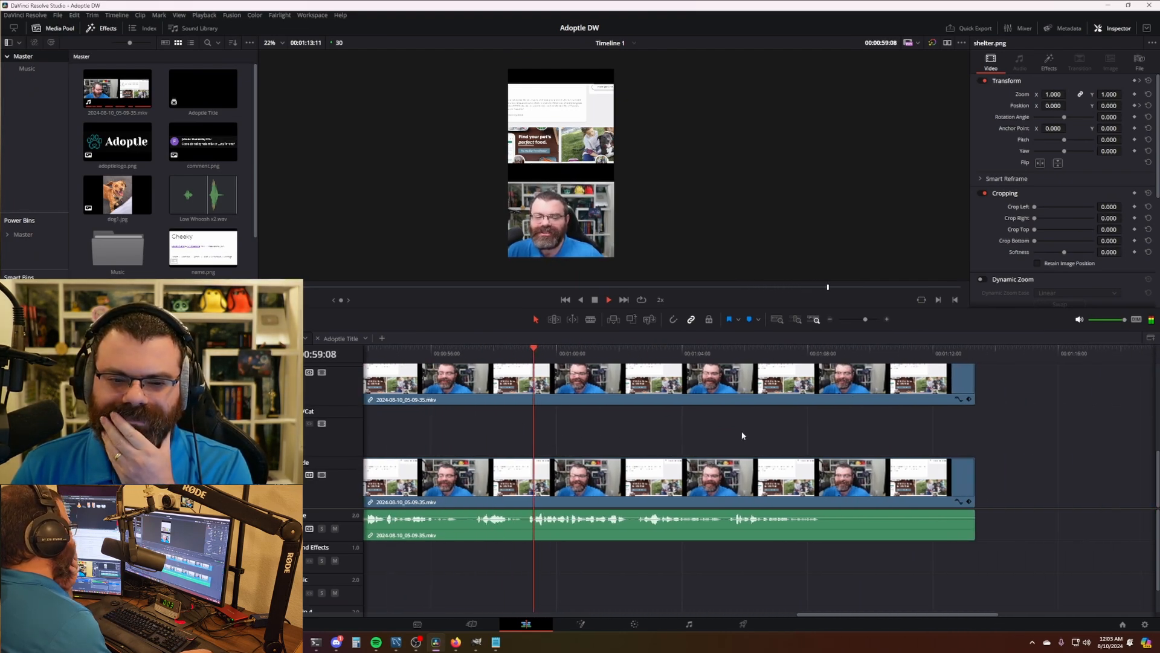
scroll(755, 434, "right", 2)
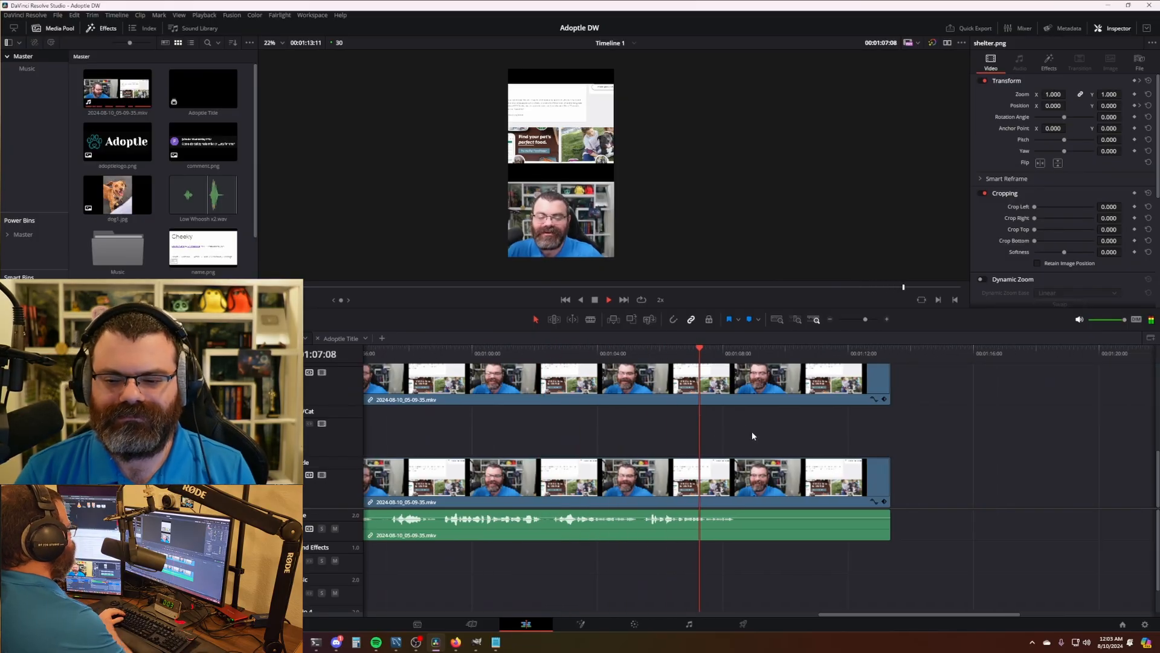
key("space")
- Split all clips at 1:08:18 and delete everything after it
left_click(747, 353)
left_click_drag(747, 356, 742, 355)
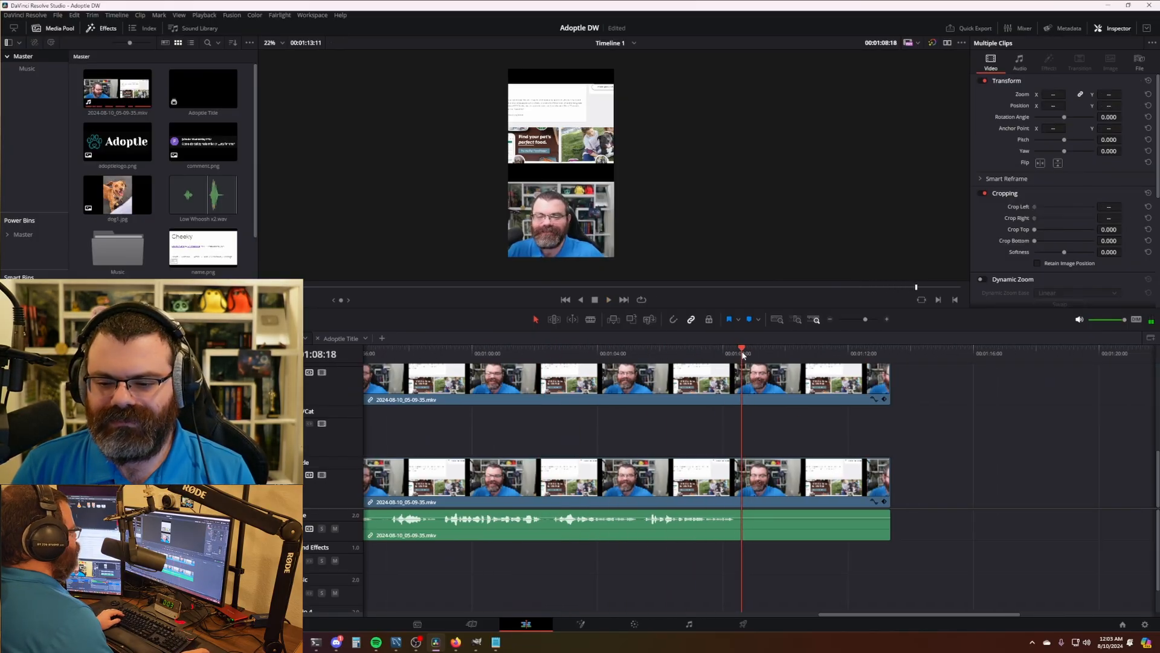
key("ctrl+b")
left_click(825, 482)
key("Delete")
left_click_drag(891, 615, 407, 624)
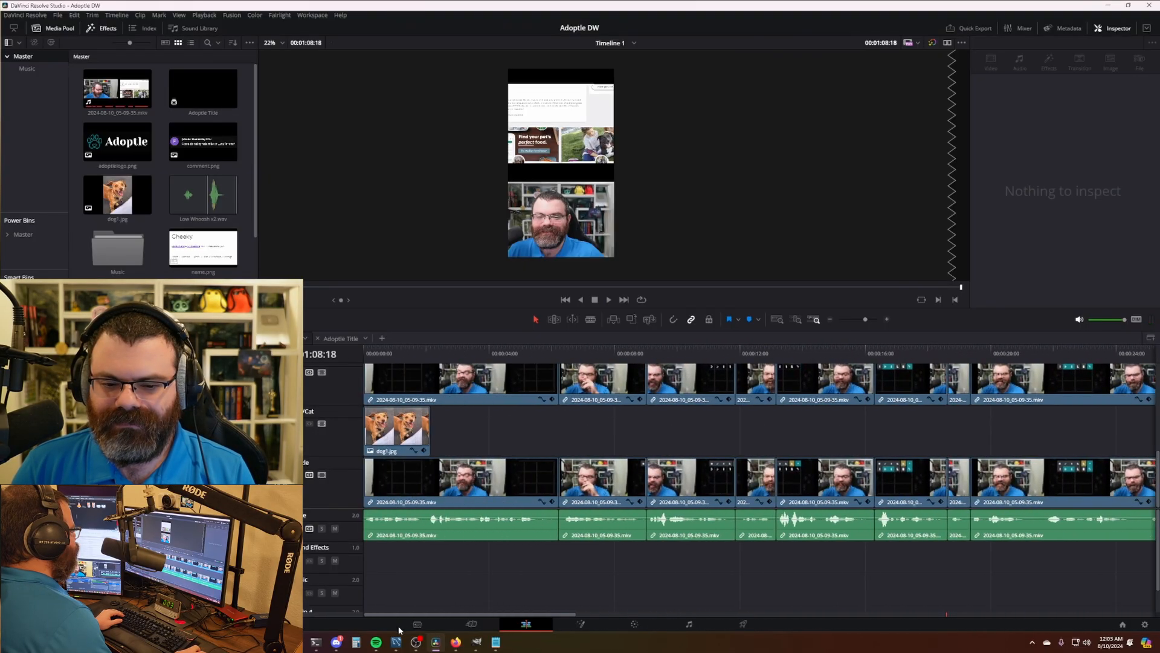
scroll(474, 423, "up", 2)
scroll(484, 444, "down", 2)
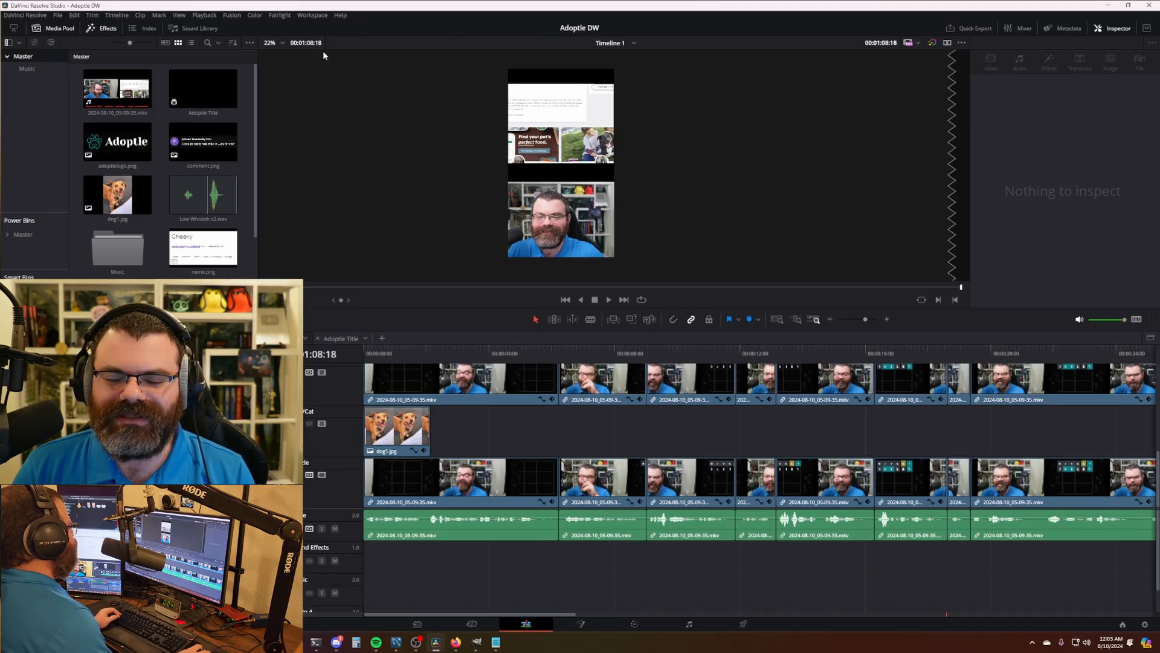
scroll(724, 553, "down", 1)
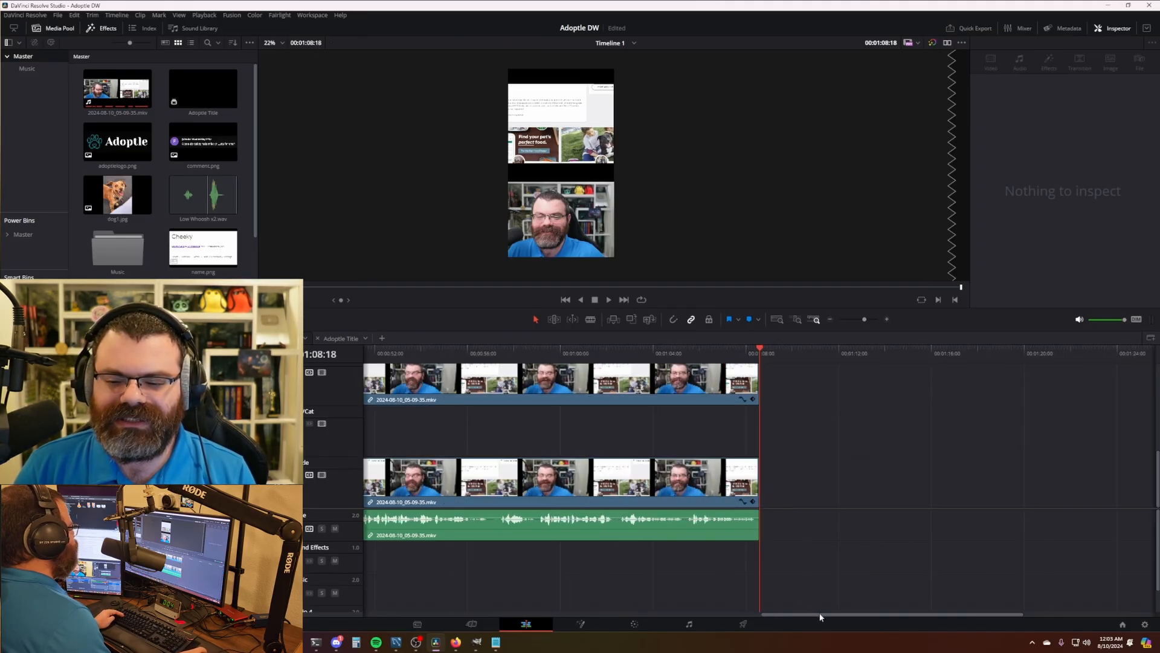
left_click_drag(821, 615, 318, 596)
scroll(604, 531, "down", 3)
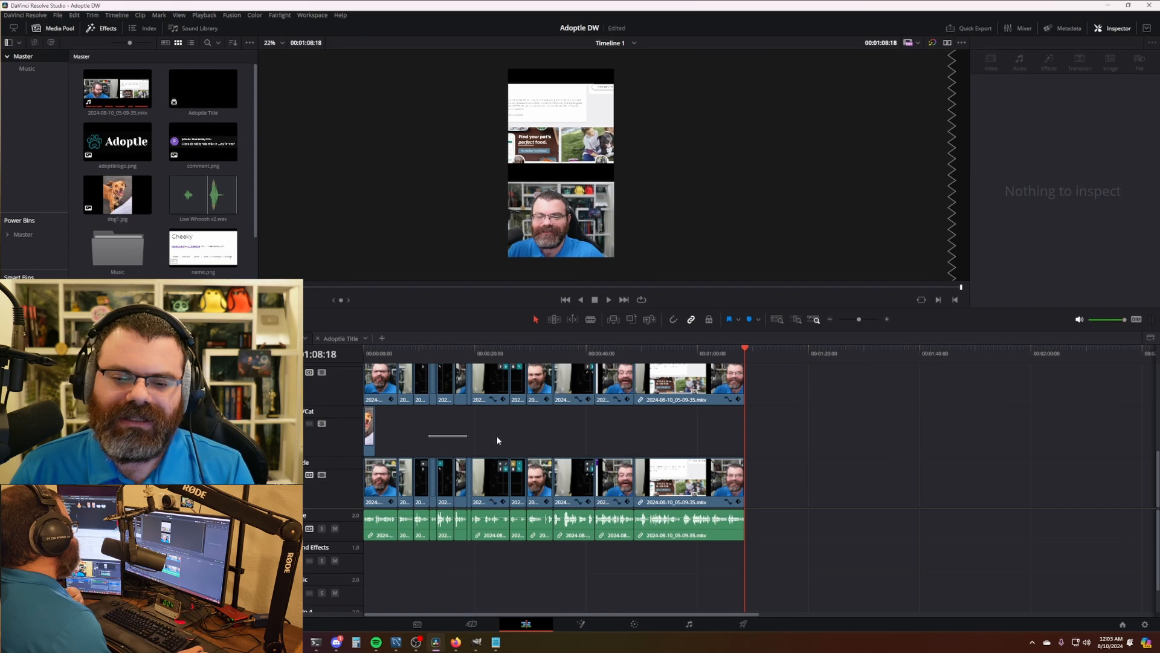
key("Home")
scroll(485, 426, "up", 5)
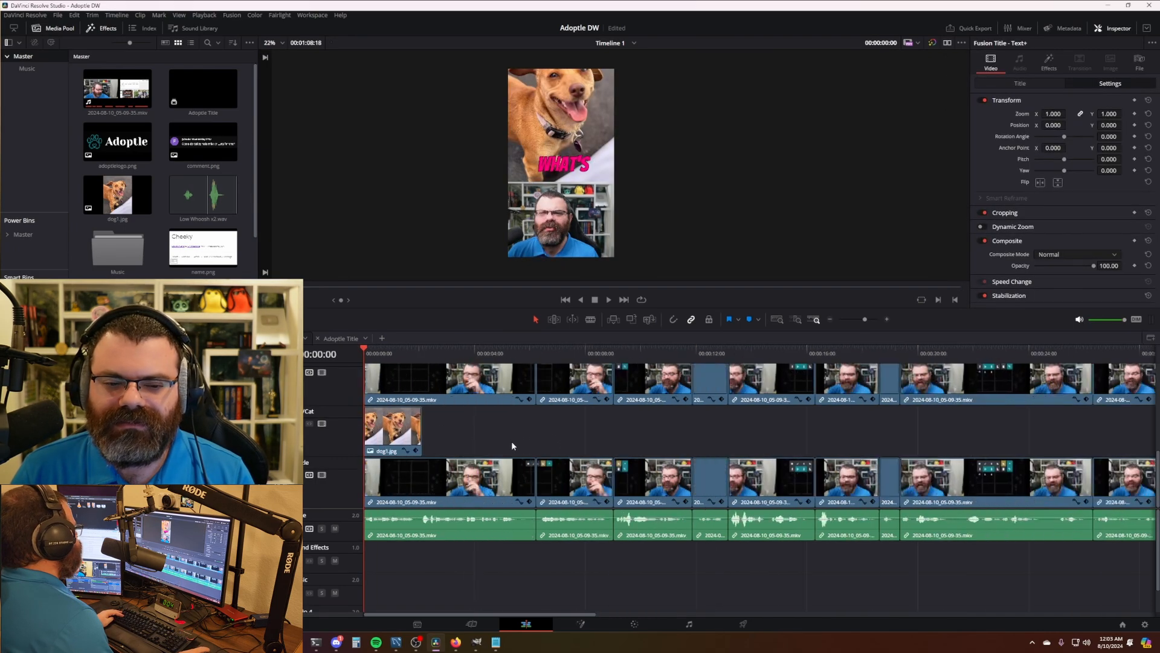
scroll(568, 489, "up", 2)
scroll(567, 459, "down", 2)
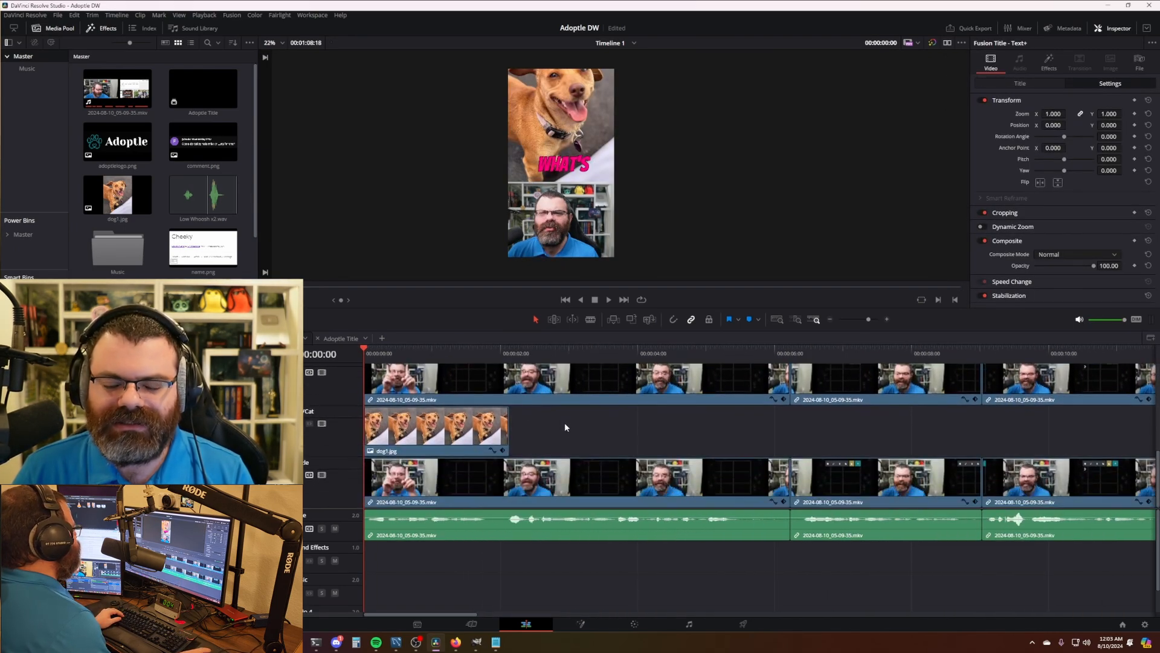
key("Down")
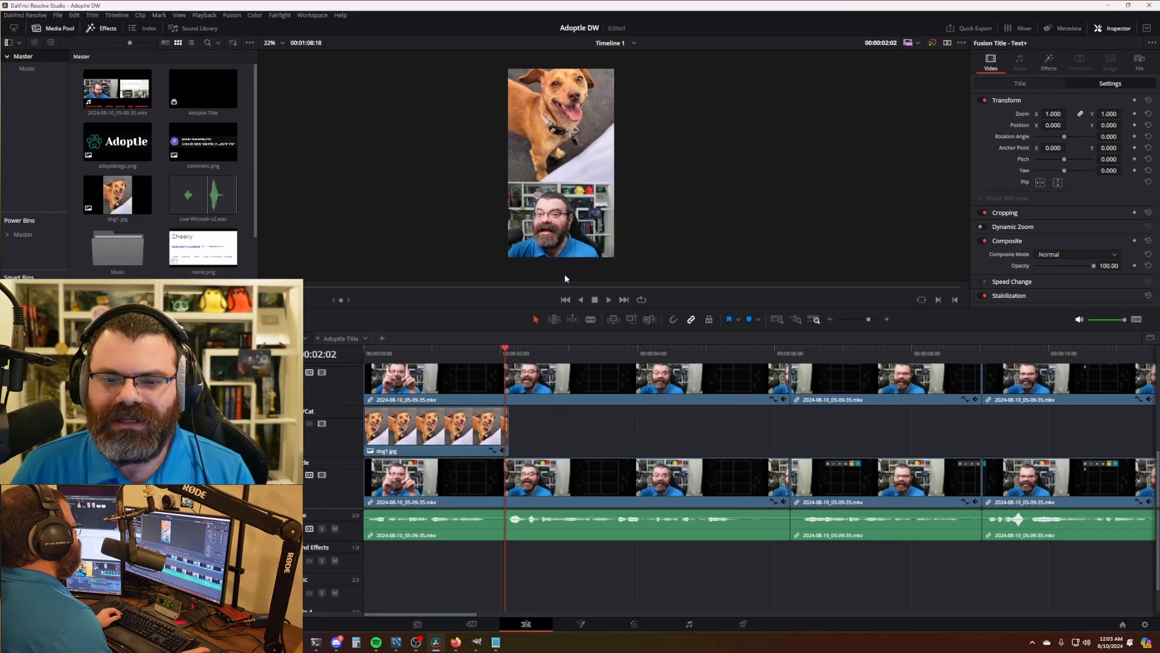
scroll(639, 439, "down", 6)
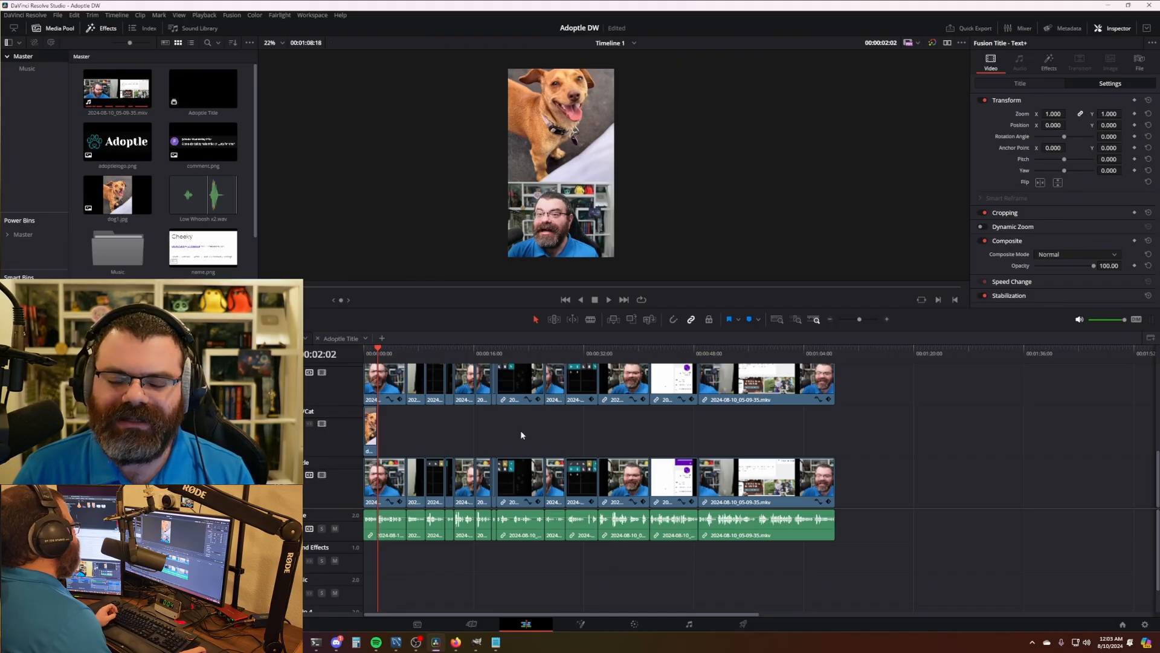
scroll(585, 443, "up", 6)
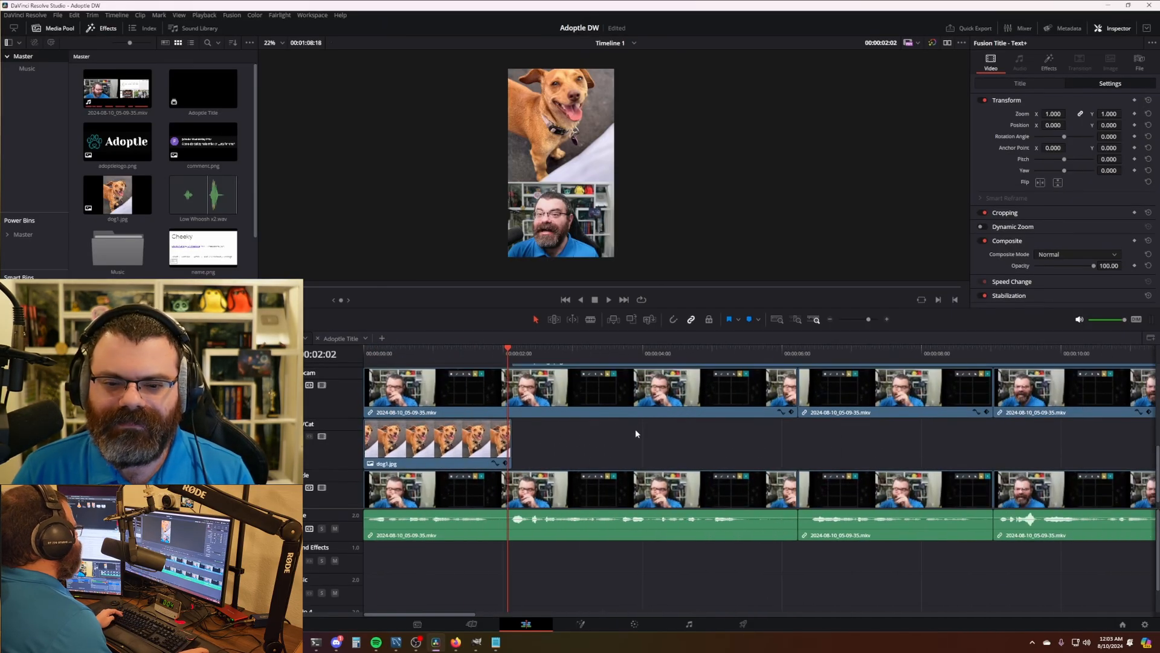
- Shorten the first Text+ title so its cut with the next title falls at 0:00:16
left_click(477, 453)
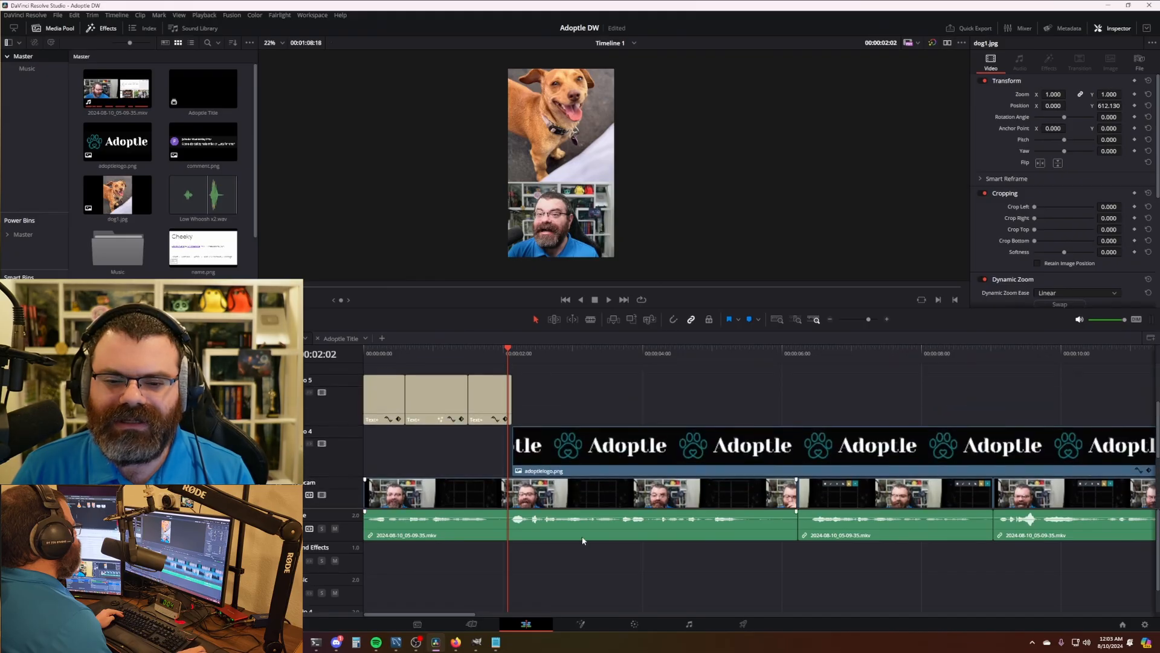
scroll(560, 434, "up", 3)
key("Home")
scroll(513, 417, "up", 3)
scroll(378, 357, "up", 2)
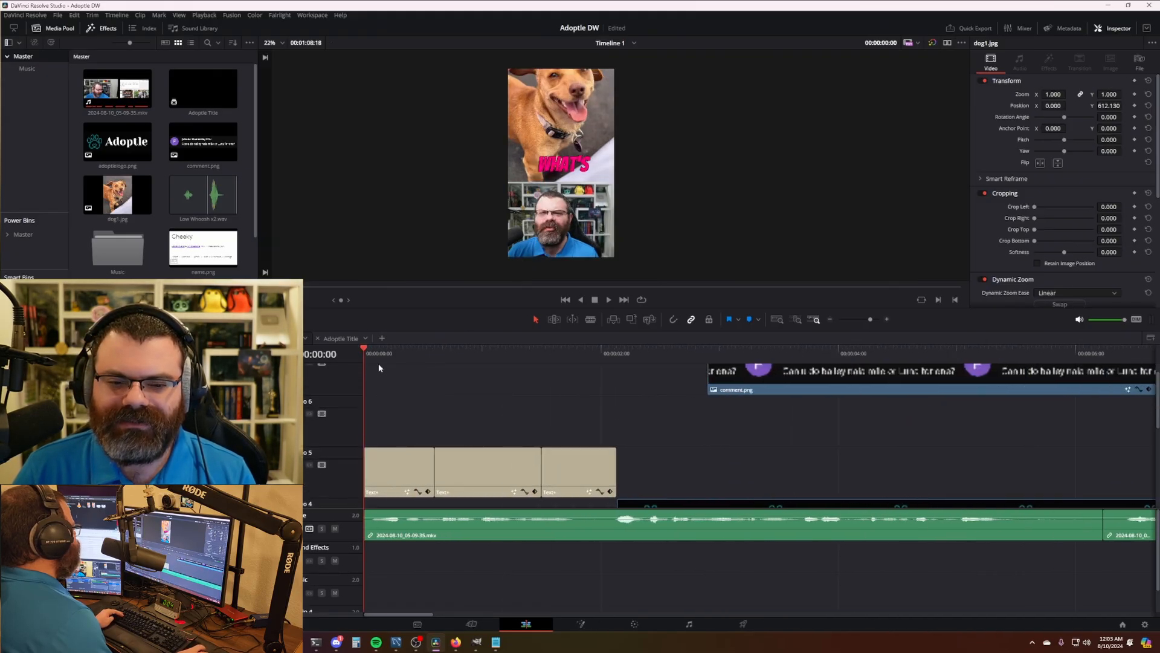
left_click(378, 354)
left_click_drag(378, 354, 428, 355)
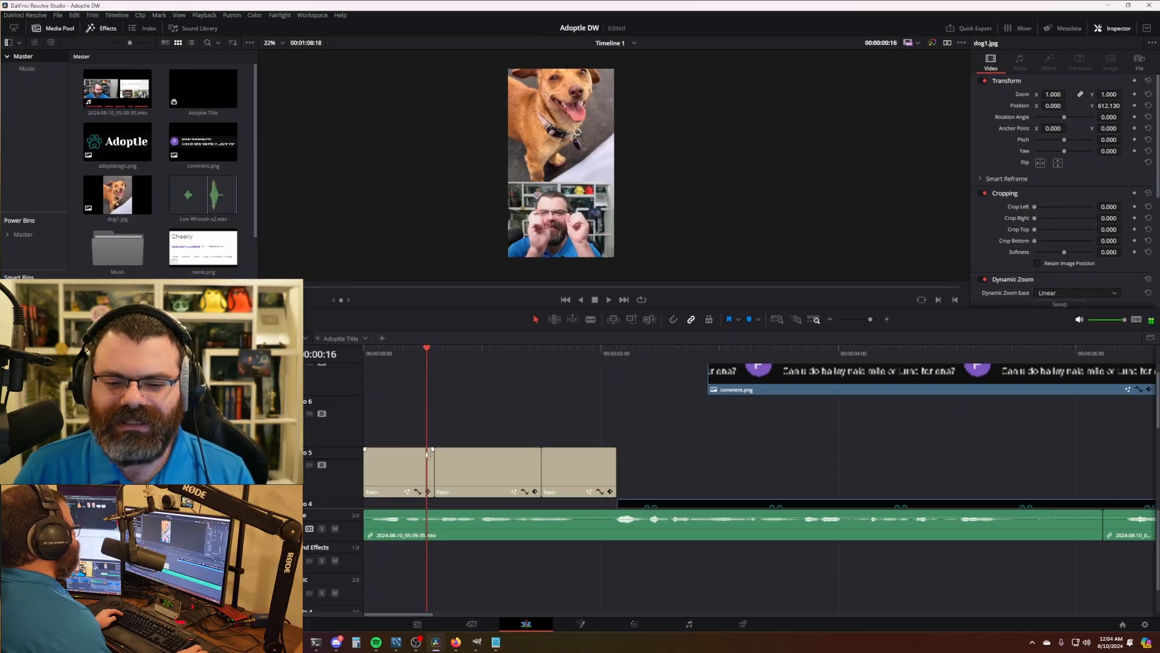
left_click_drag(437, 466, 430, 466)
- Change the middle title's text from 'this cat's' to 'this dog's' and play it back
left_click(376, 352)
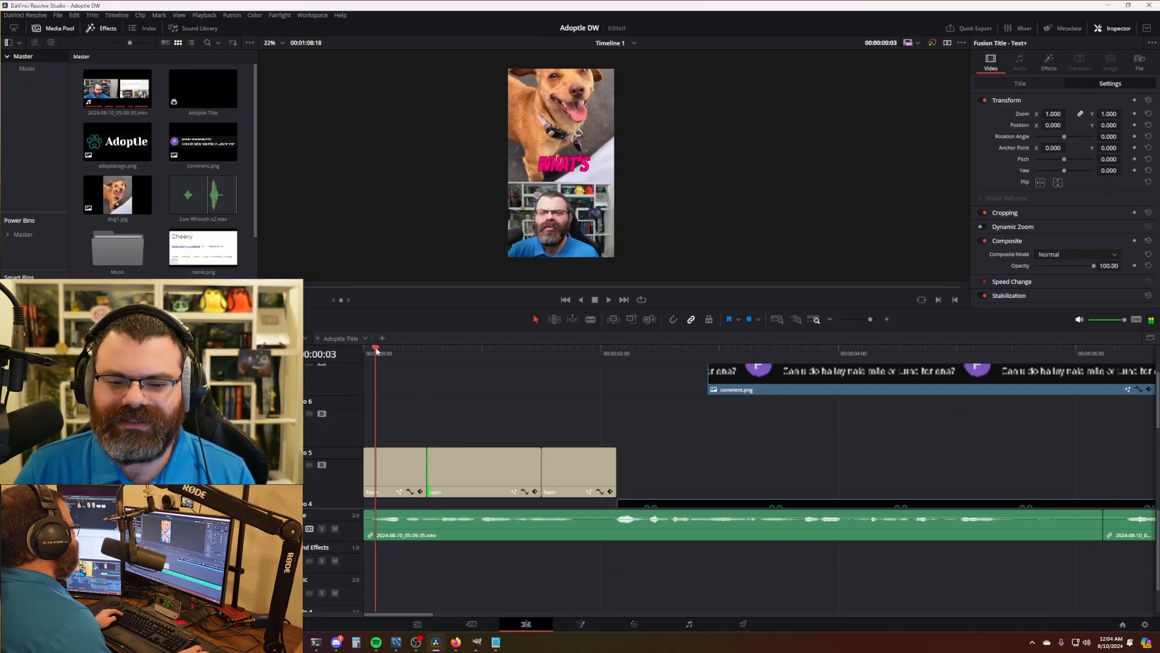
key("space")
key("space")
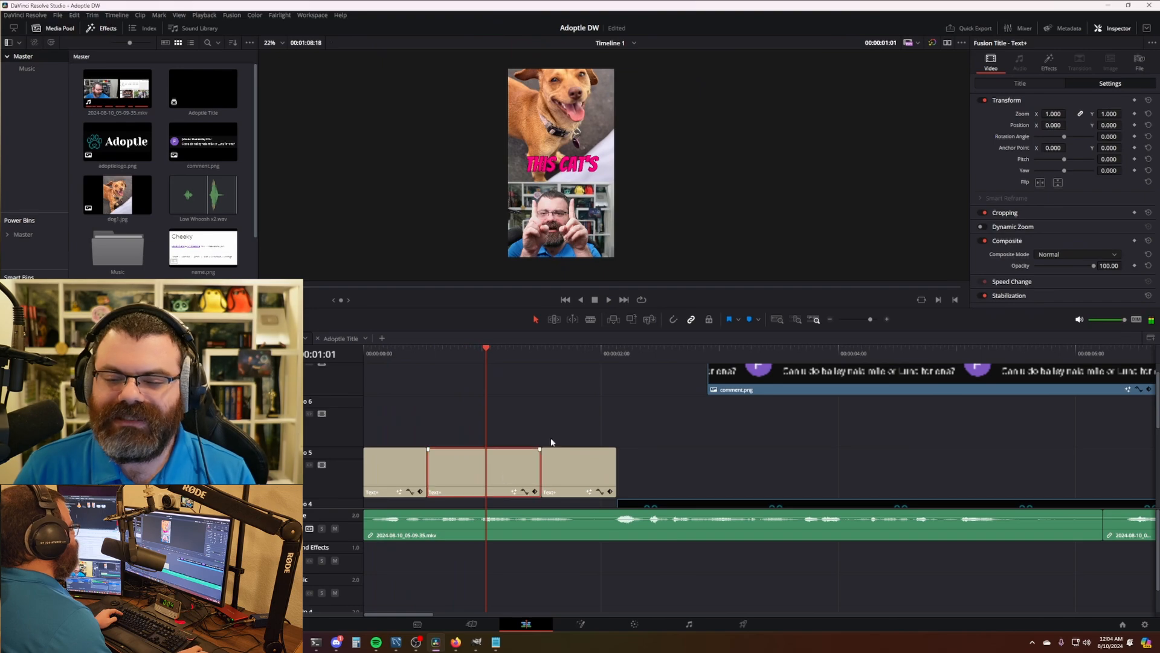
left_click(1020, 83)
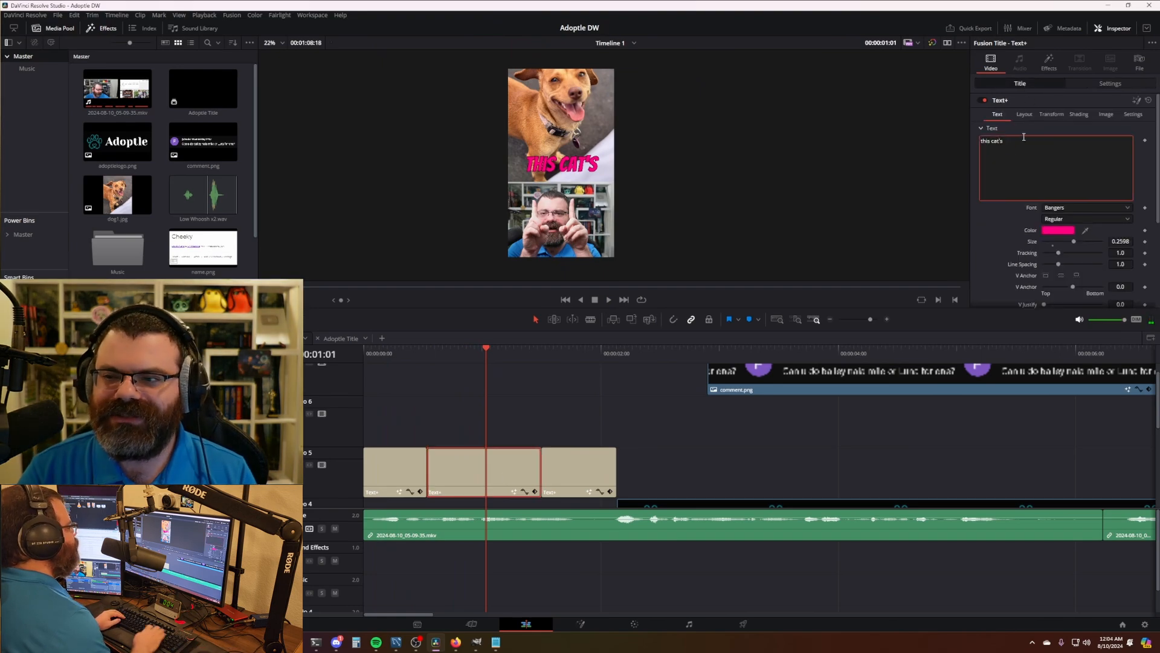
key("Left")
key("Left")
key("BackSpace")
key("BackSpace")
key("BackSpace")
type("dog")
left_click(717, 430)
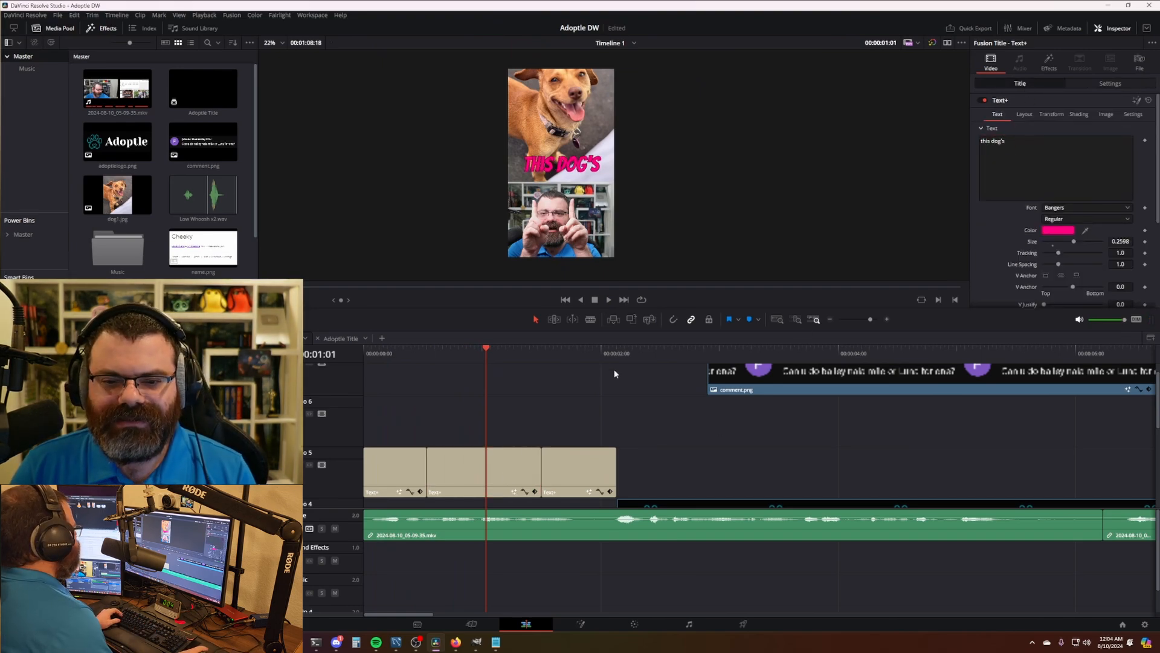
key("space")
- Roll the cut before the NAME?? title back to the playhead at about 01:08
left_click_drag(558, 350, 524, 350)
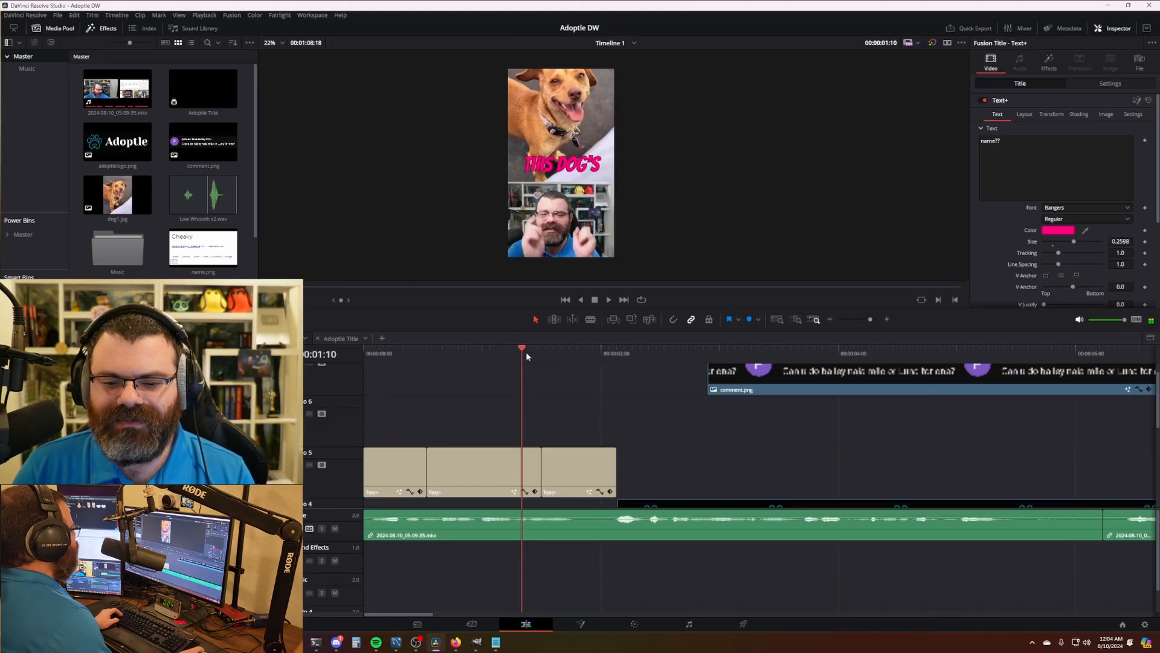
left_click_drag(542, 467, 523, 468)
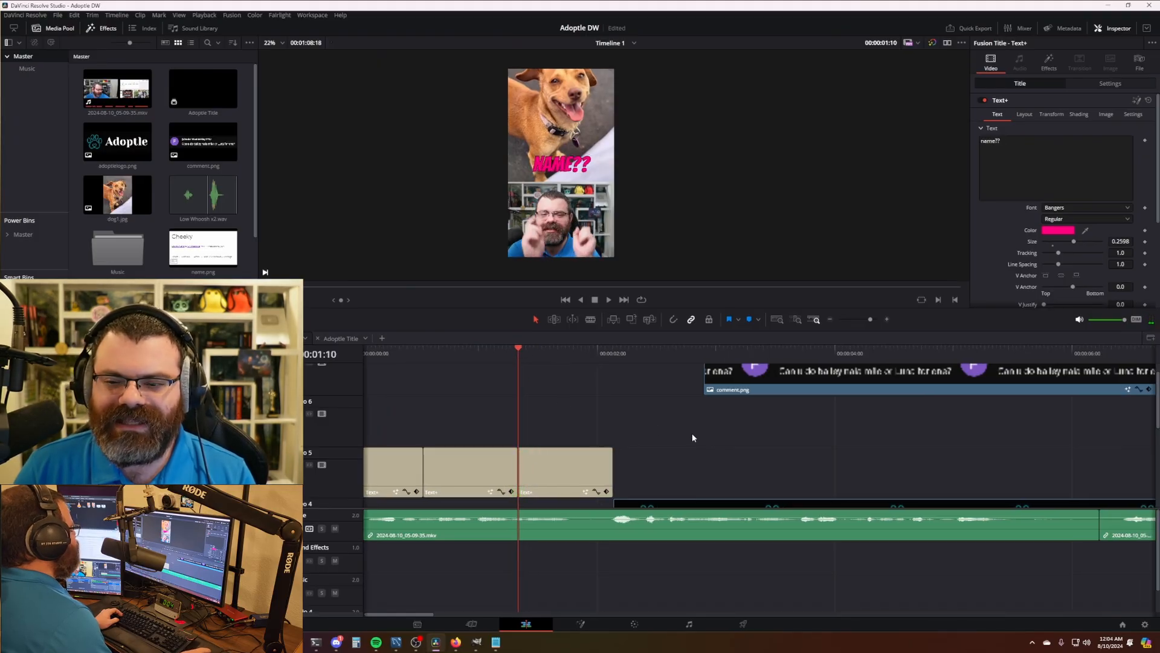
scroll(691, 433, "right", 3)
scroll(623, 441, "down", 4)
left_click_drag(622, 444, 537, 486)
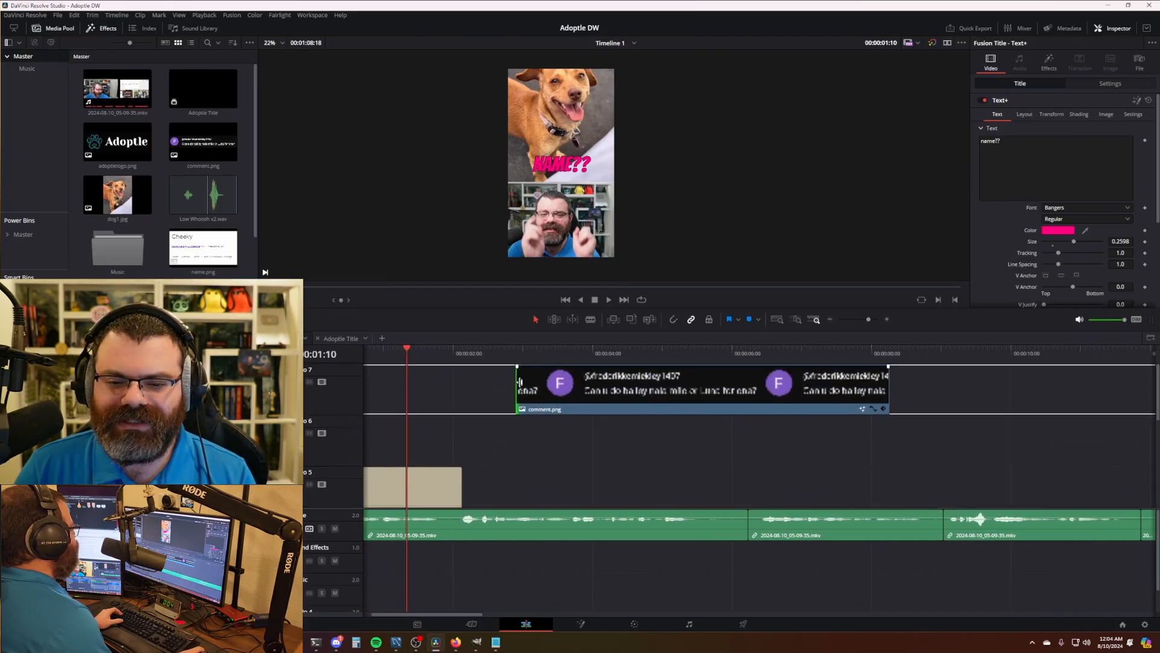
- Select comment.png and review its animation and transform settings in the Inspector
left_click(644, 391)
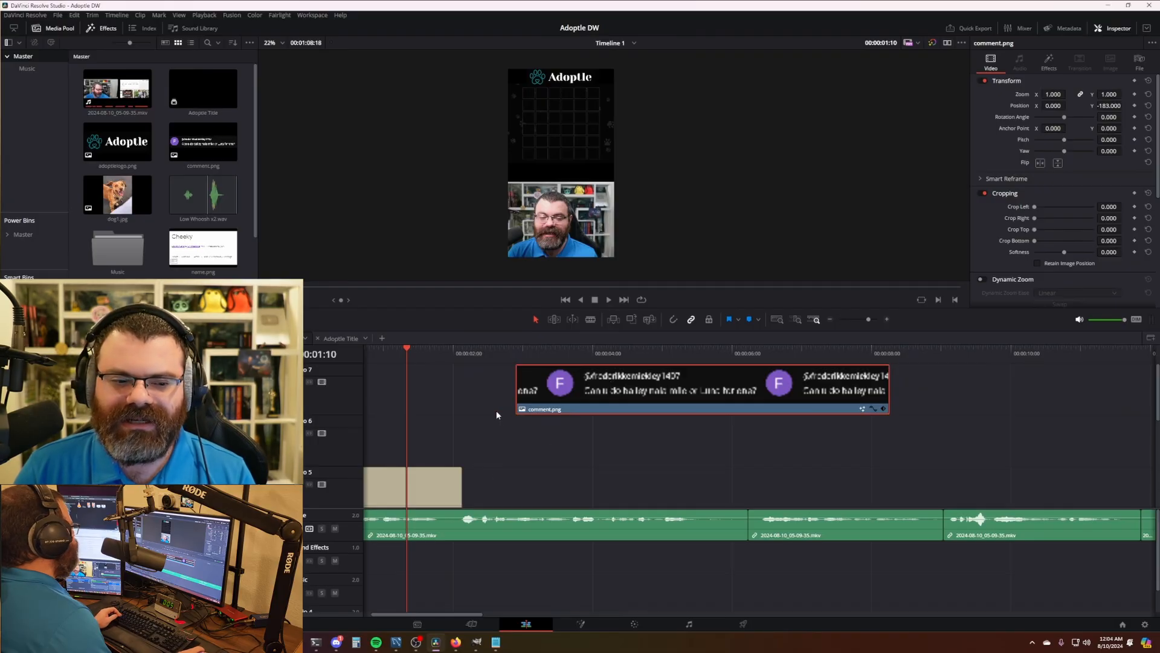
left_click(1050, 63)
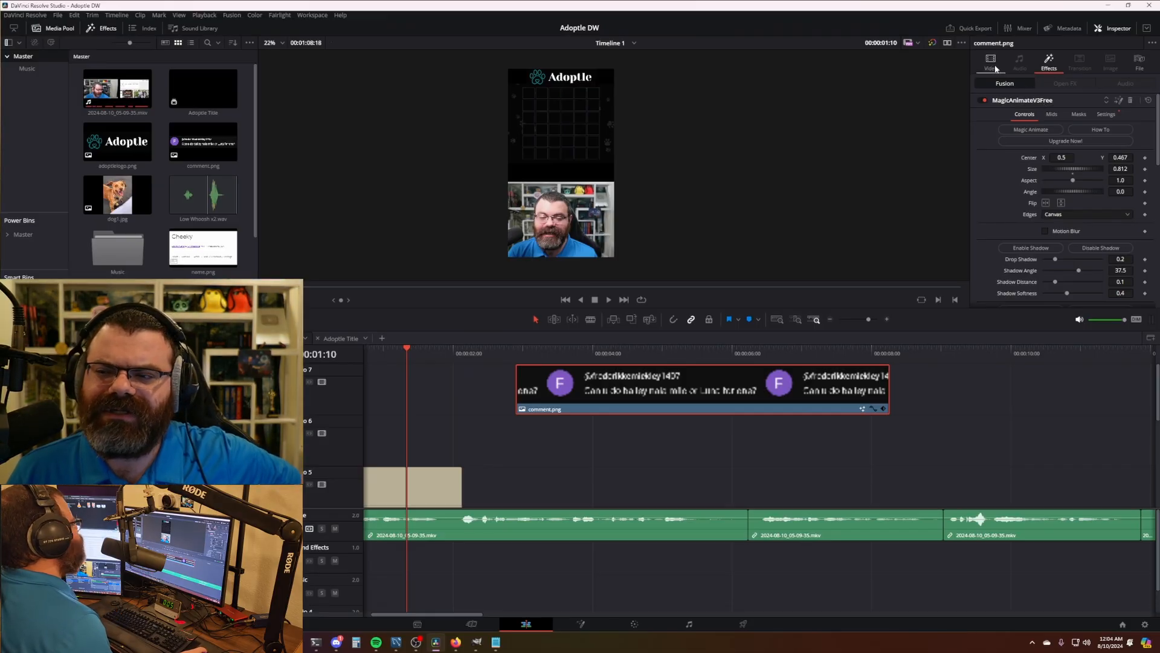
scroll(1084, 189, "down", 10)
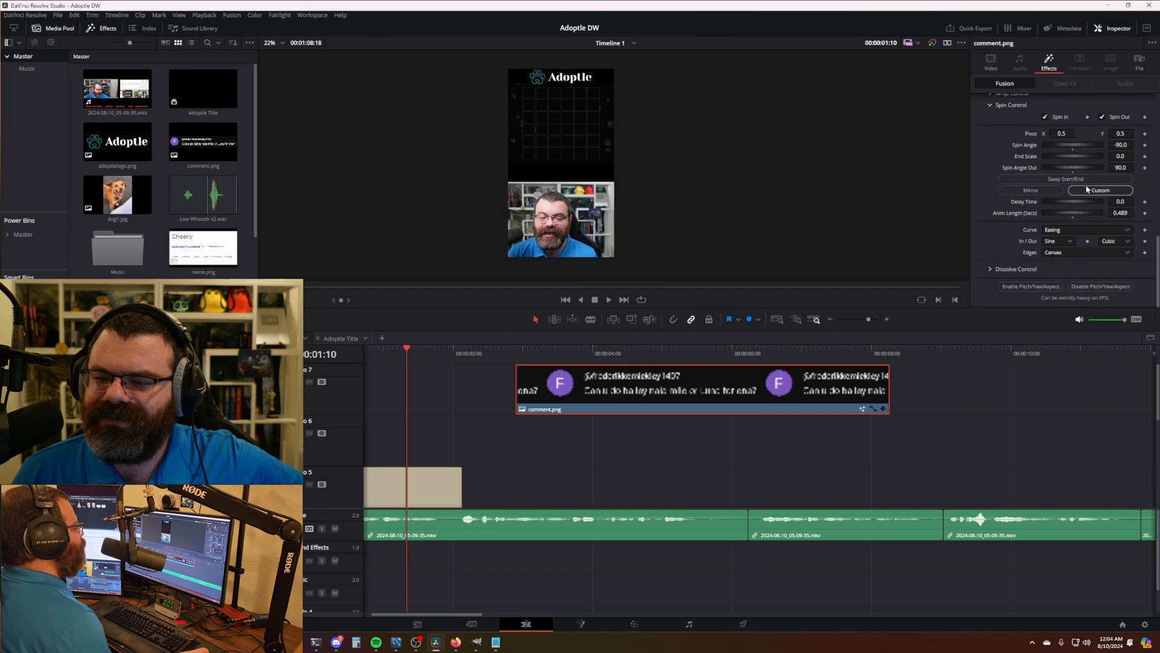
scroll(1084, 187, "up", 10)
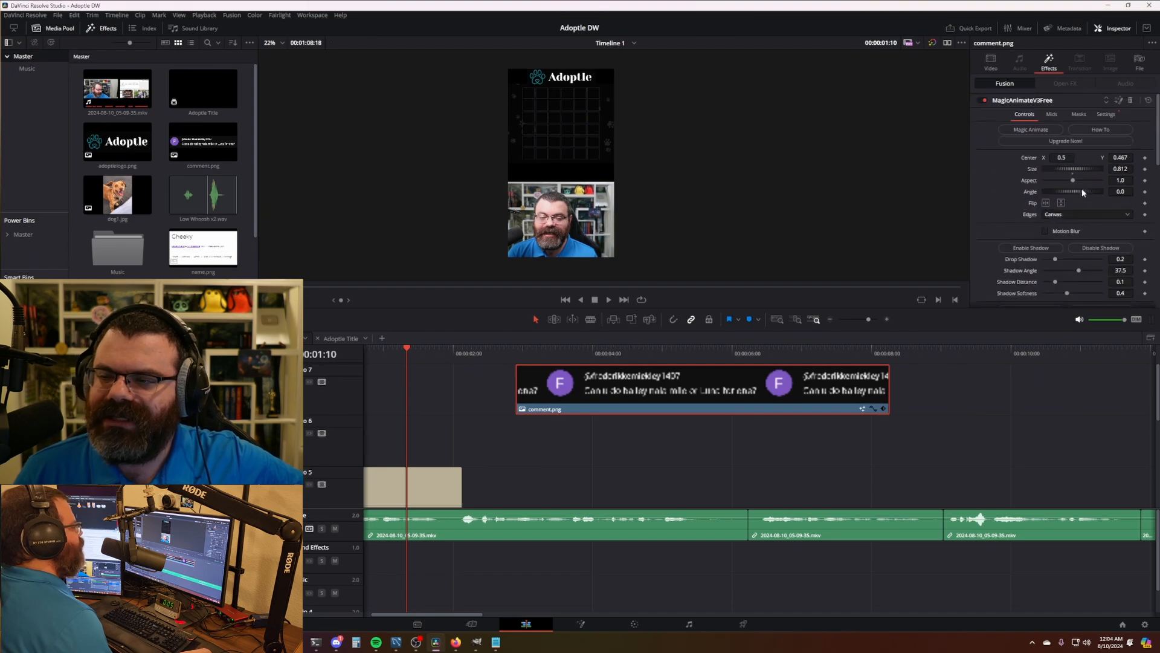
left_click(992, 67)
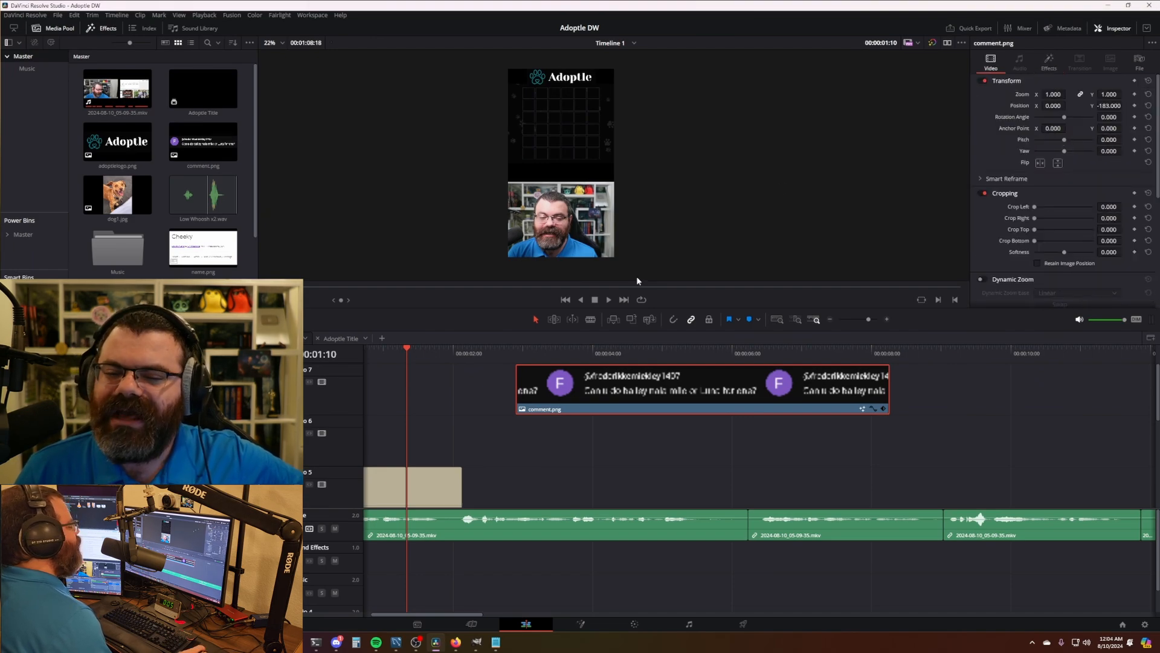
left_click(559, 460)
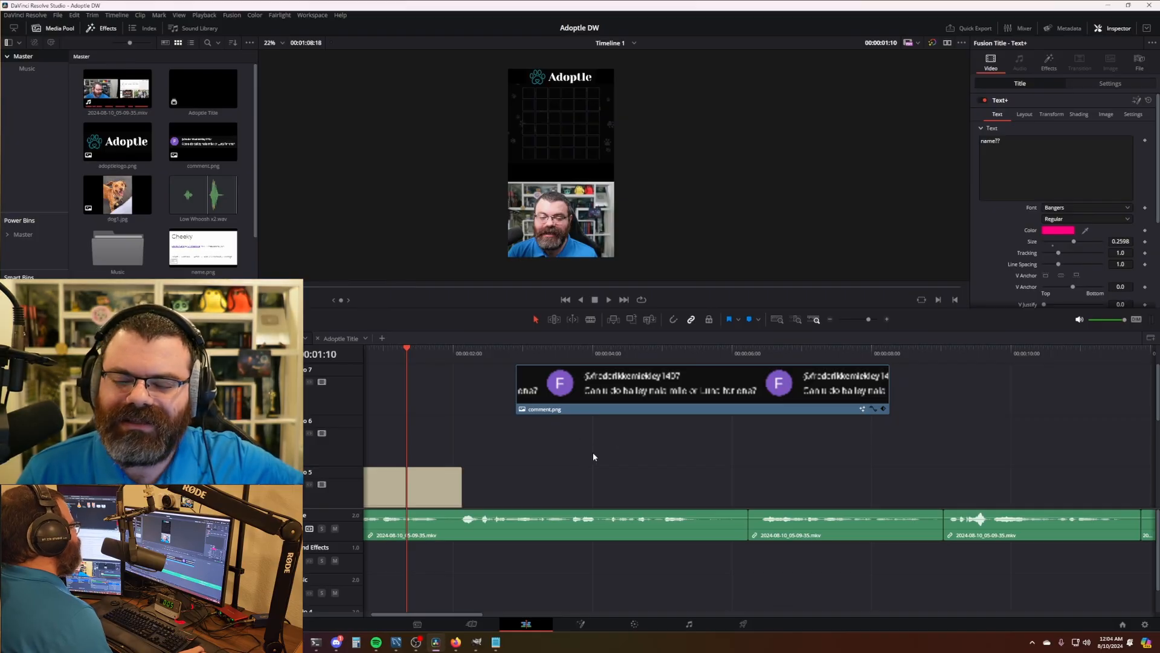
left_click_drag(669, 436, 561, 436)
left_click(664, 459)
- Check the title's animation and text settings and the empty gap after the titles
left_click(1050, 62)
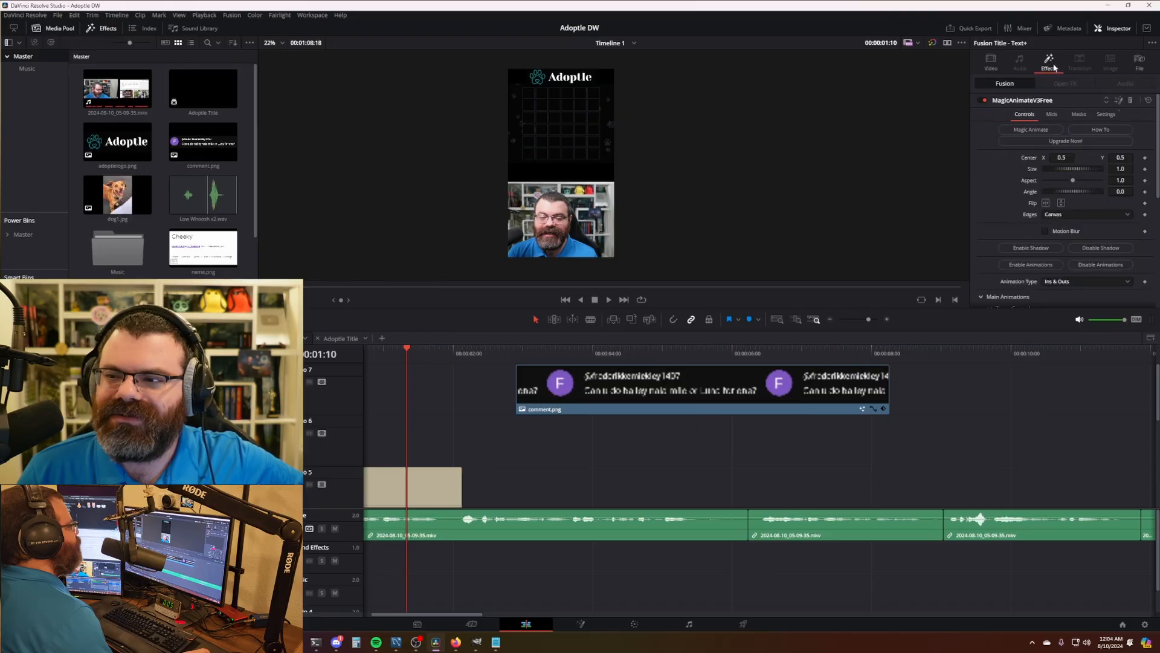
left_click(991, 63)
left_click(558, 480)
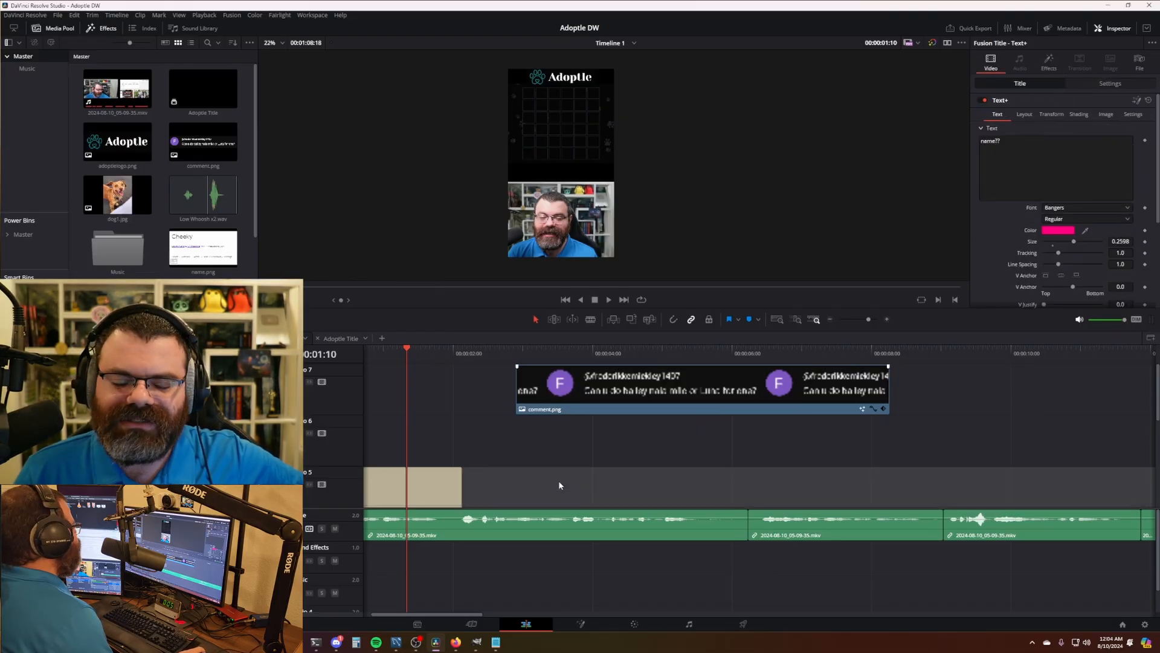
left_click(545, 460)
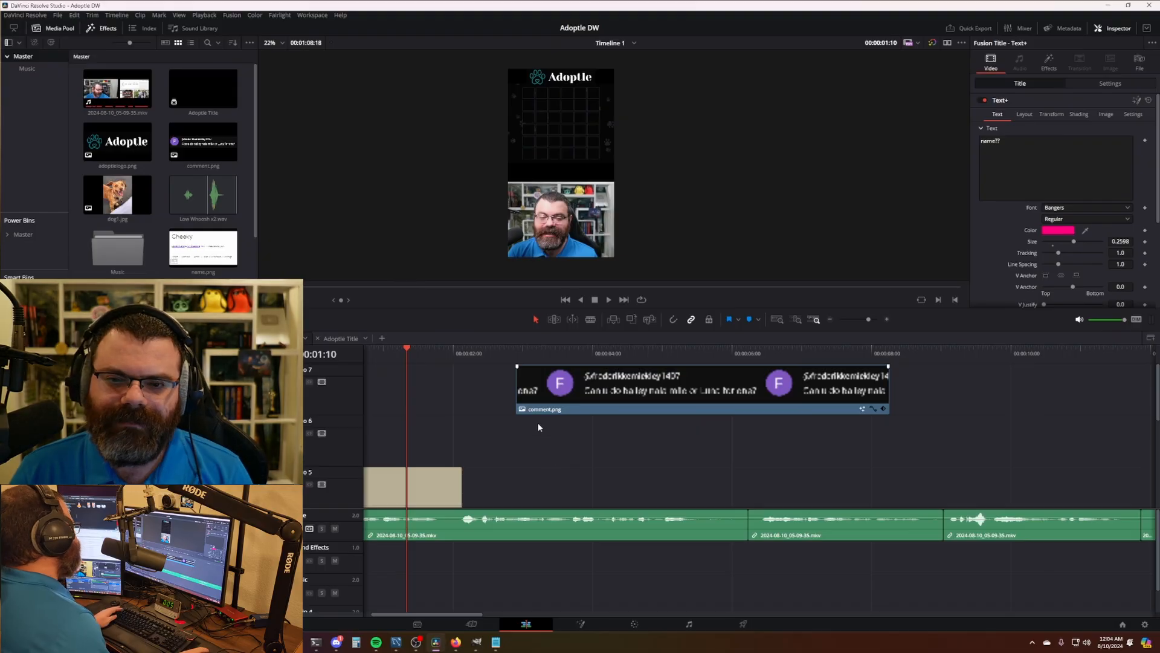
scroll(534, 423, "down", 2)
scroll(534, 427, "down", 1)
scroll(532, 408, "up", 2)
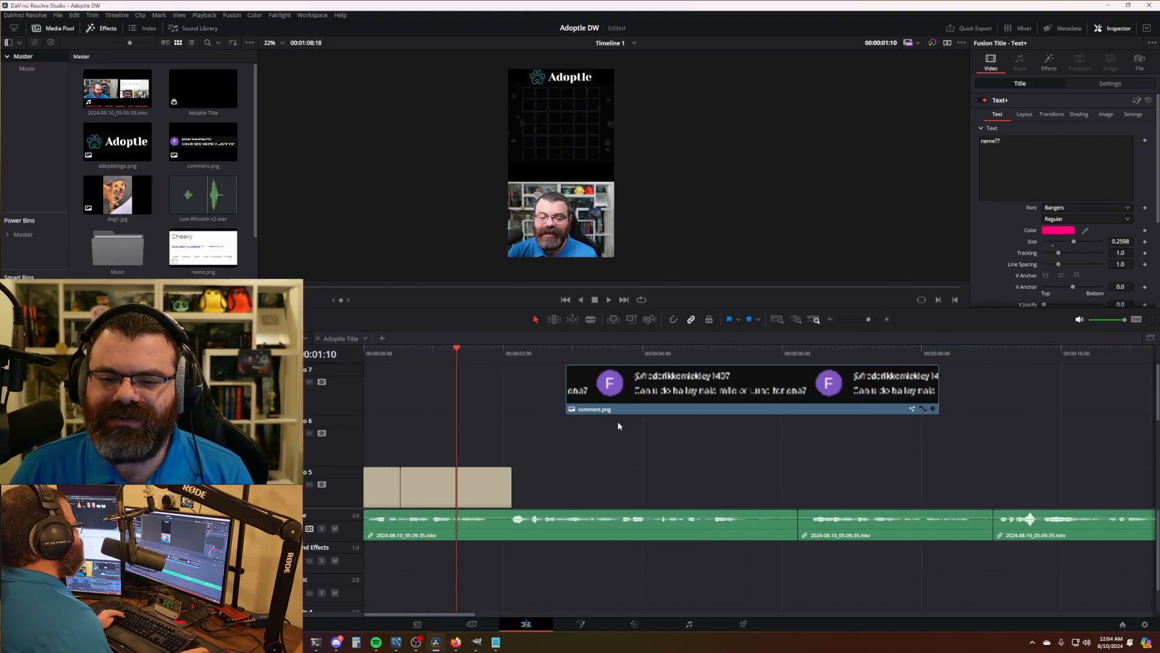
- Trim comment.png's left edge on V7 so it starts slightly earlier
left_click(570, 387)
left_click_drag(566, 387, 564, 388)
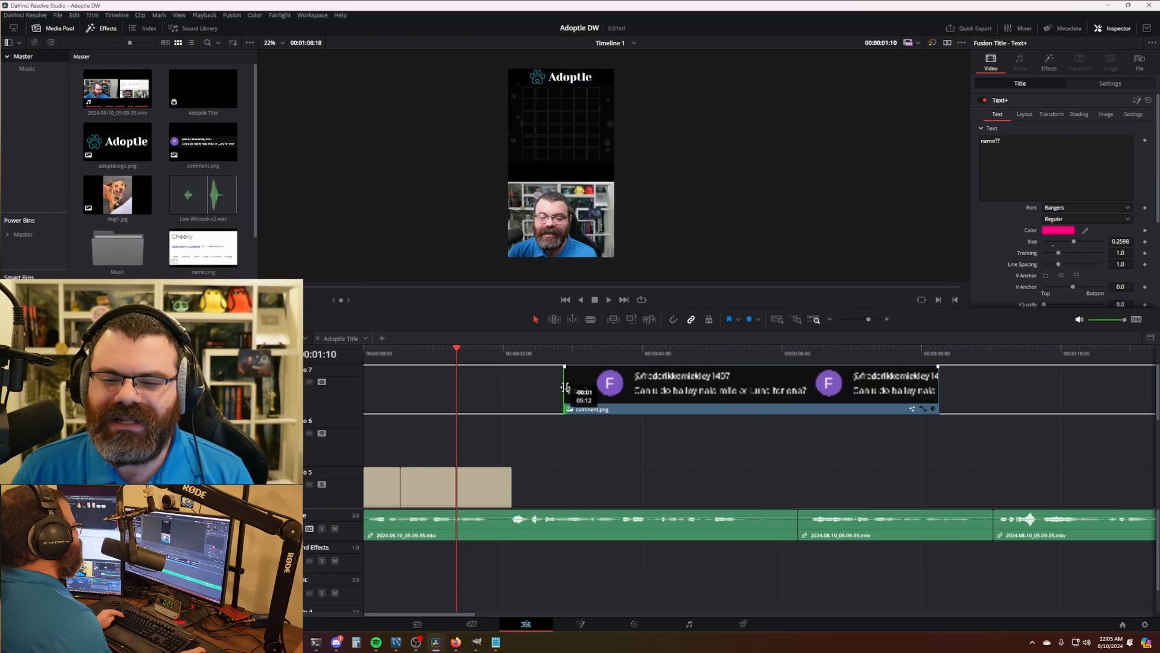
left_click(643, 439)
left_click_drag(711, 446, 638, 438)
left_click(443, 355)
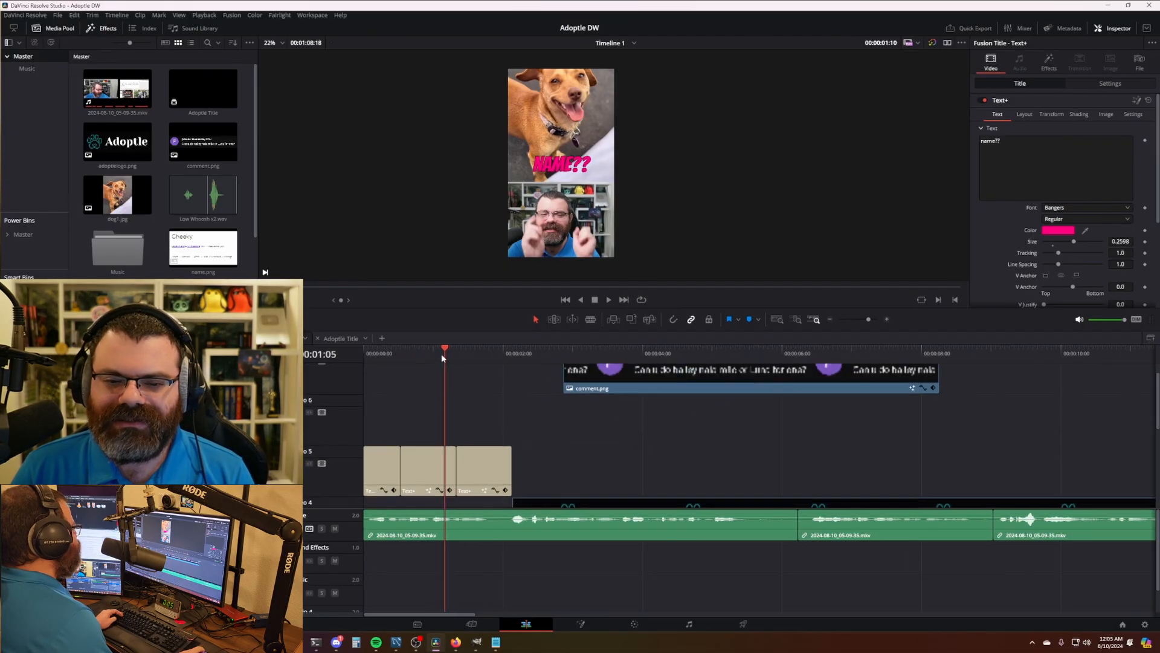
- Trim comment.png's right edge so it ends about a second earlier, then review from 05:11
key("Home")
key("space")
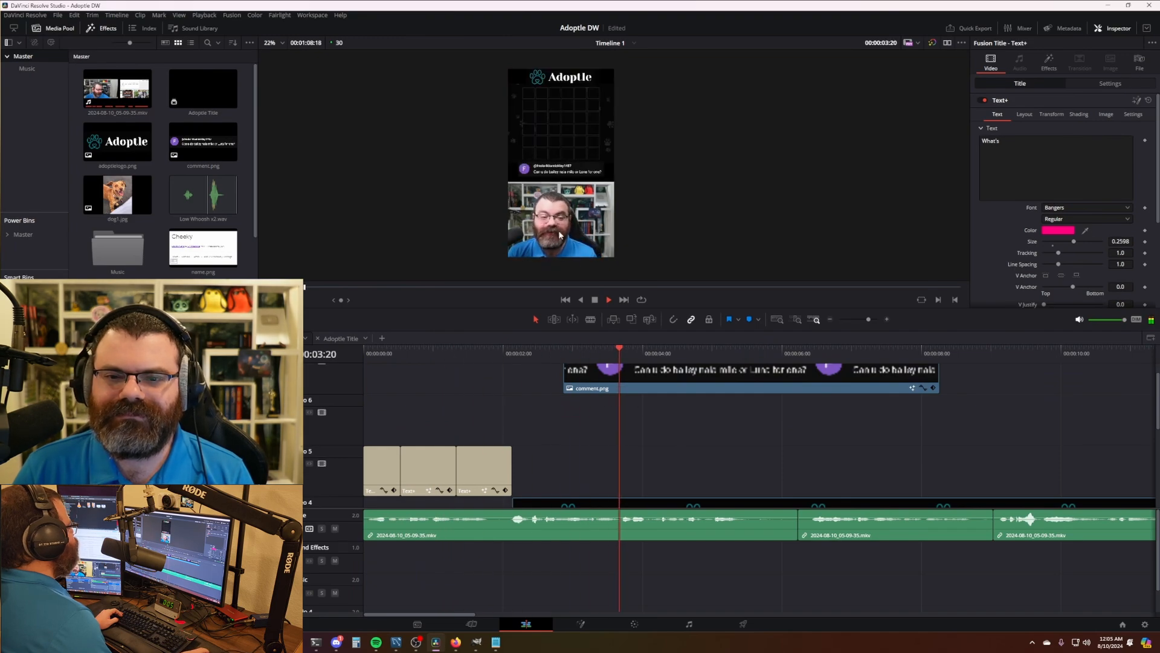
left_click_drag(774, 424, 646, 438)
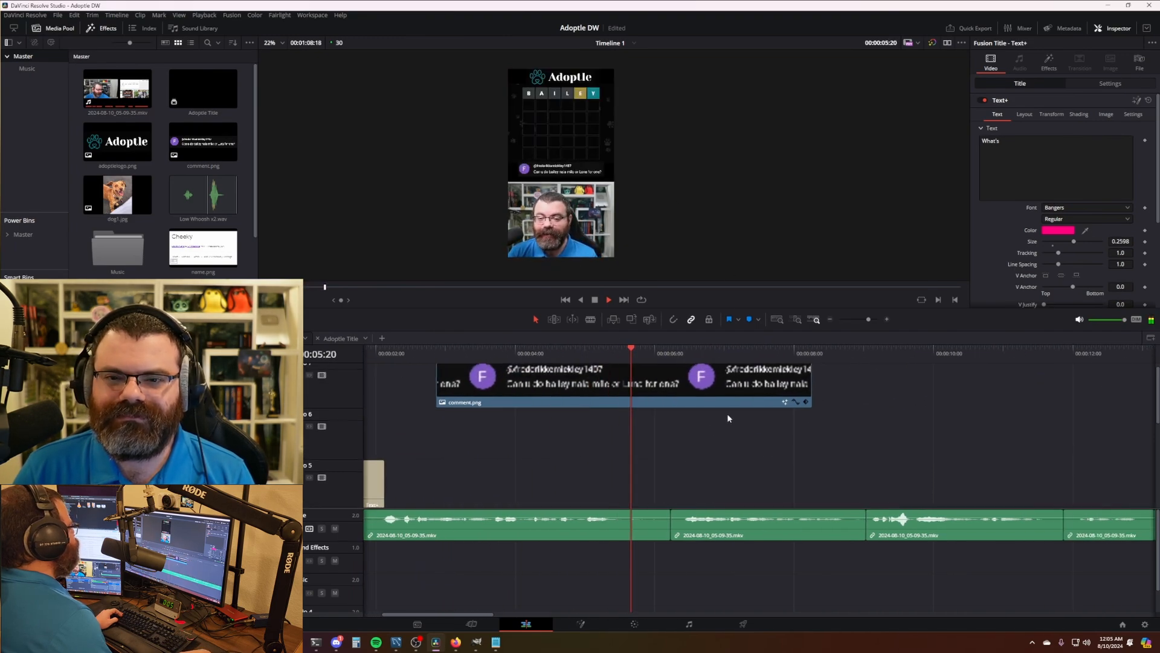
left_click_drag(810, 385, 427, 354)
key("space")
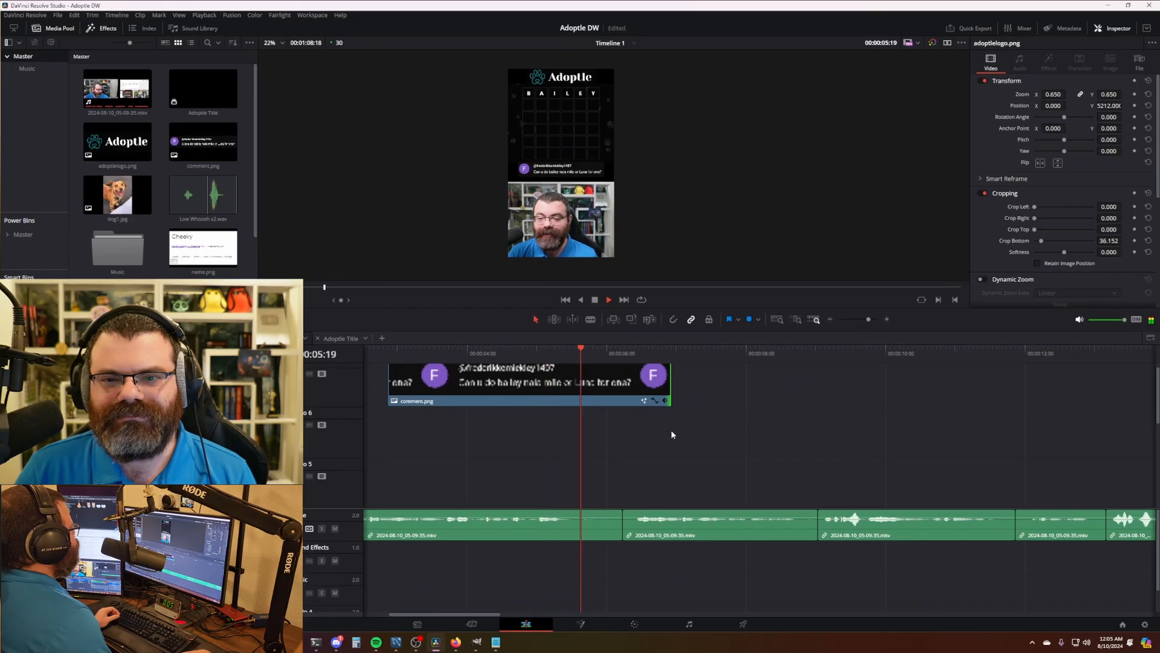
key("space")
left_click_drag(635, 356, 562, 354)
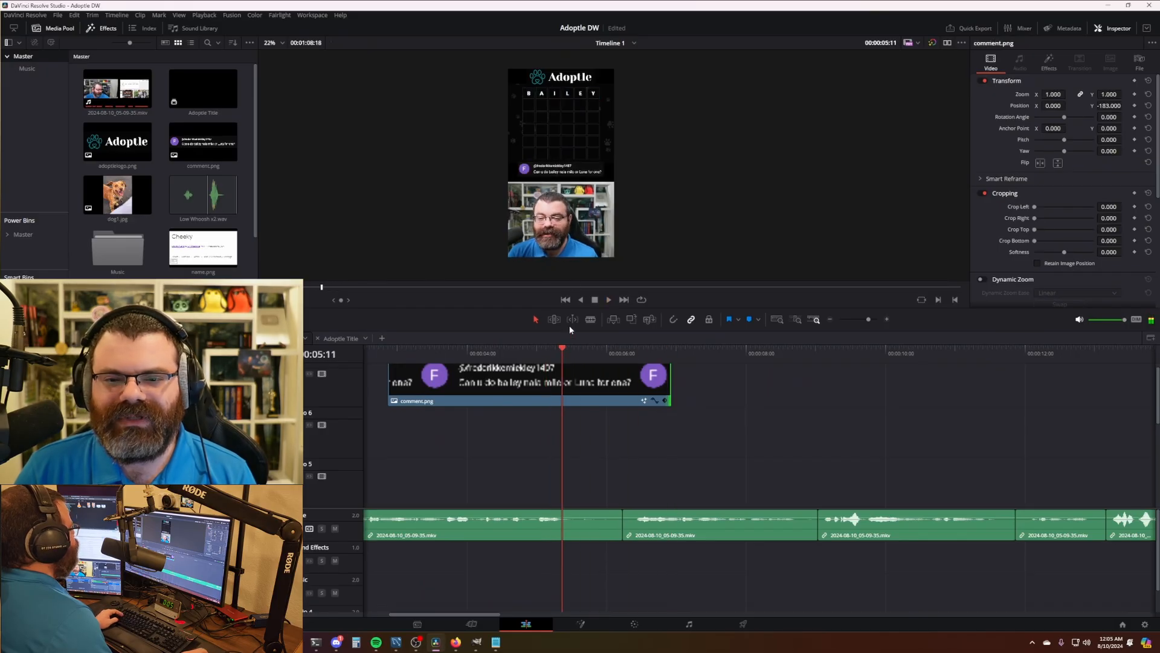
scroll(567, 194, "up", 4)
scroll(462, 187, "up", 3)
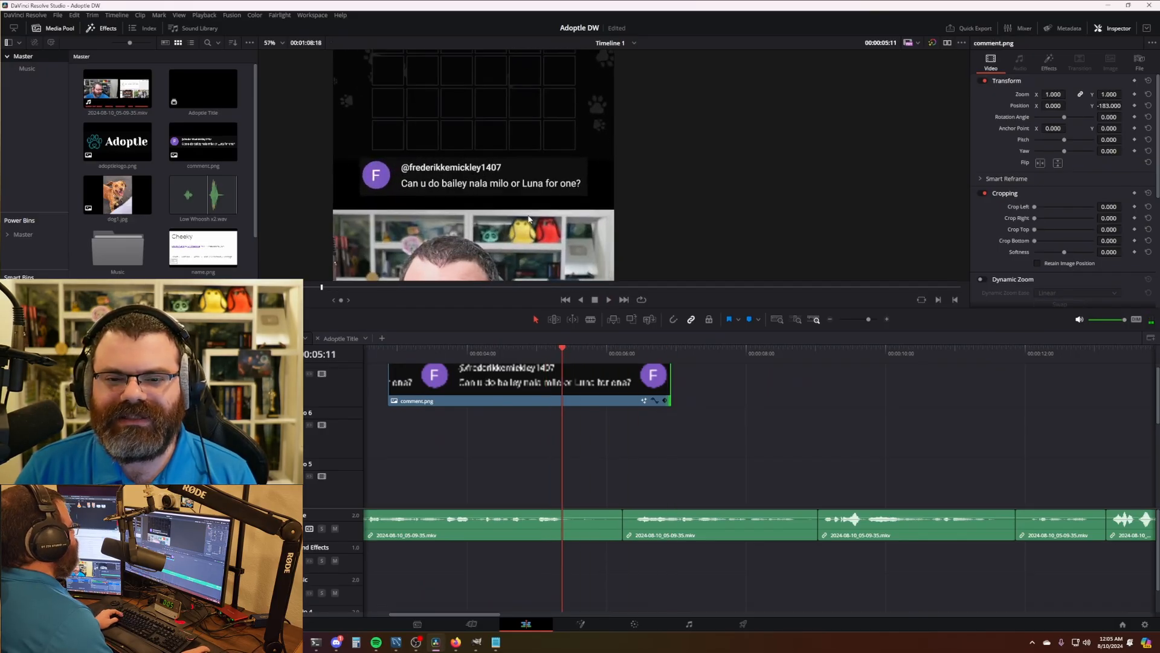
scroll(529, 220, "down", 5)
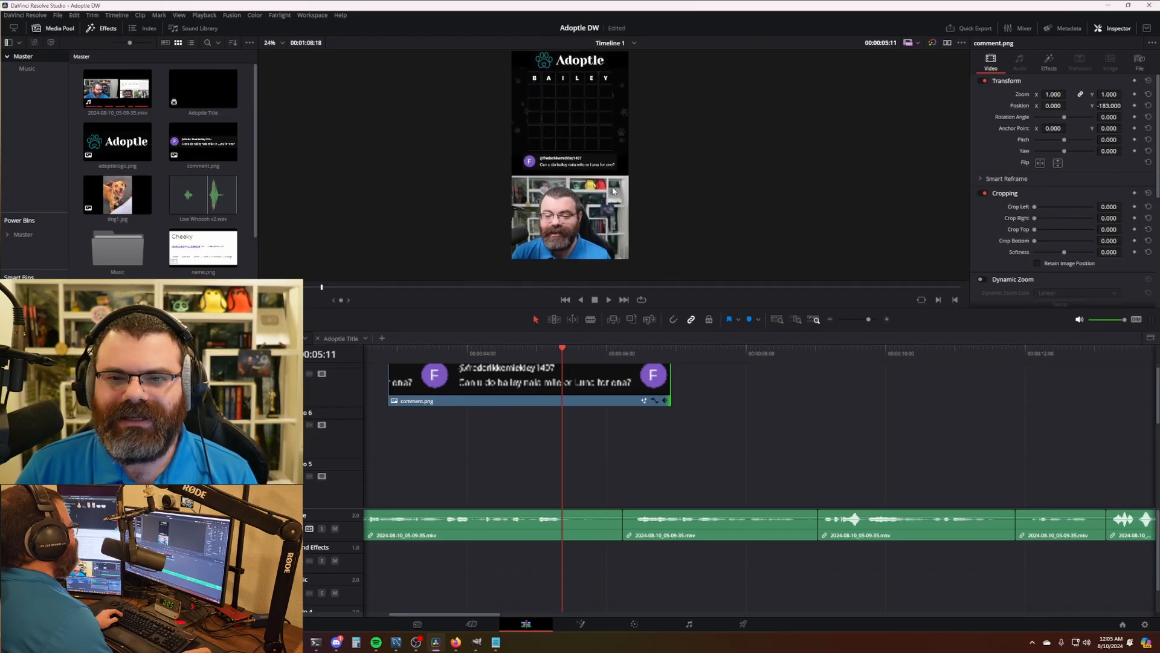
scroll(657, 416, "down", 3)
scroll(663, 366, "down", 2)
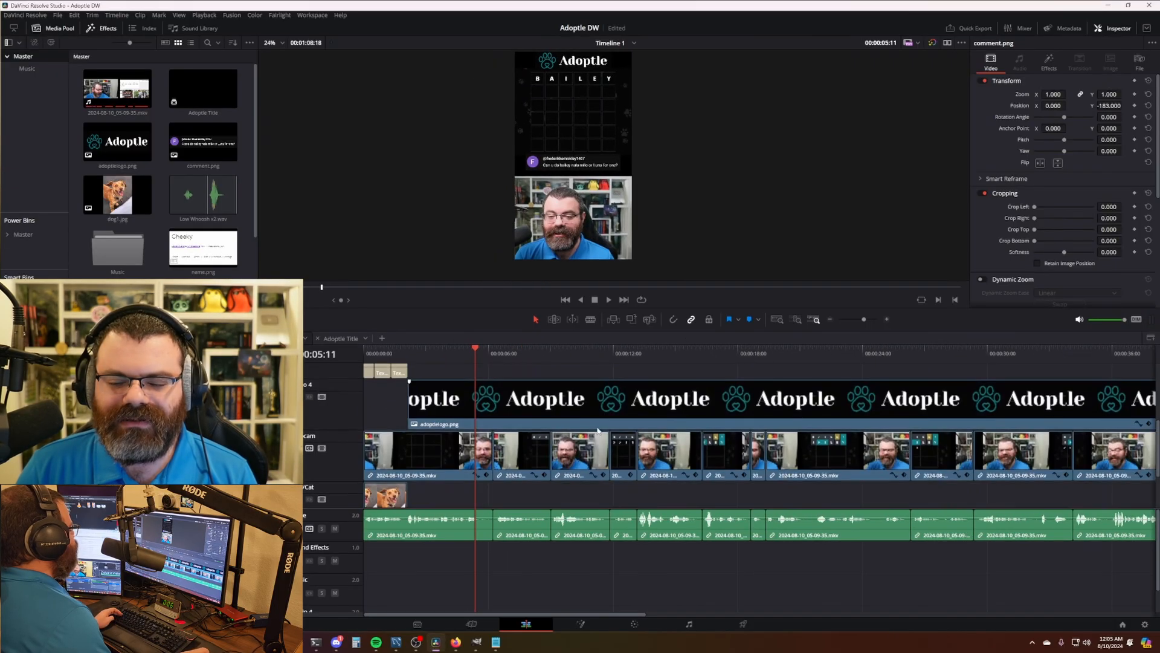
- Find frame 00:00:35:11 where the dog picture appears and blade the webcam video and audio there
scroll(598, 430, "down", 4)
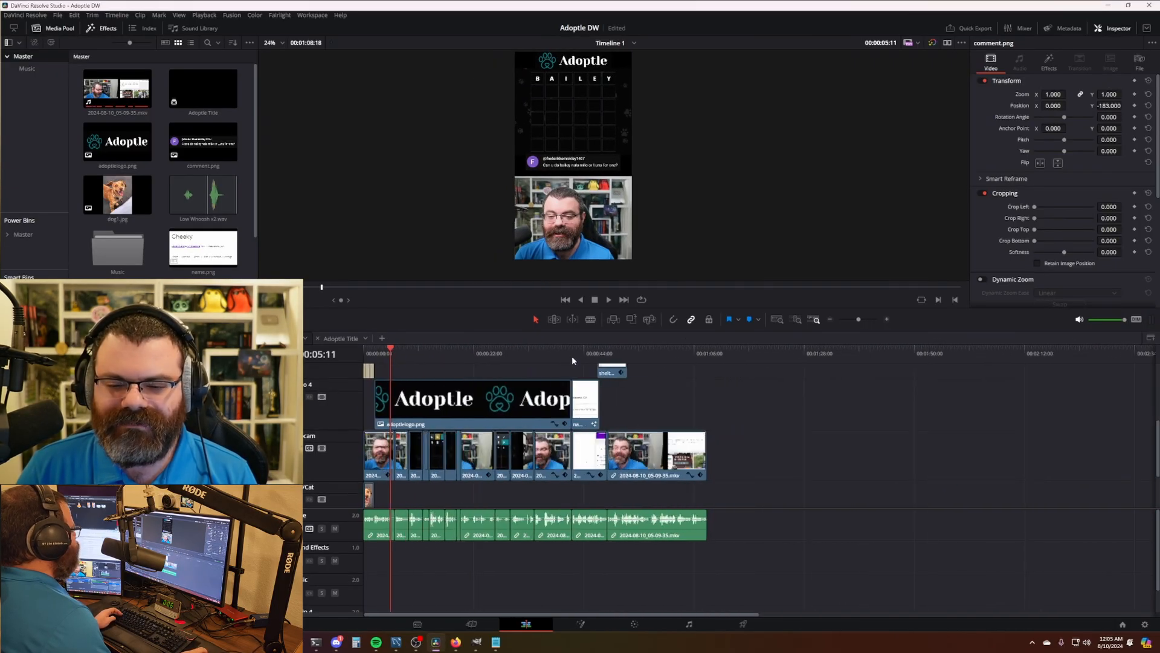
left_click_drag(572, 360, 535, 353)
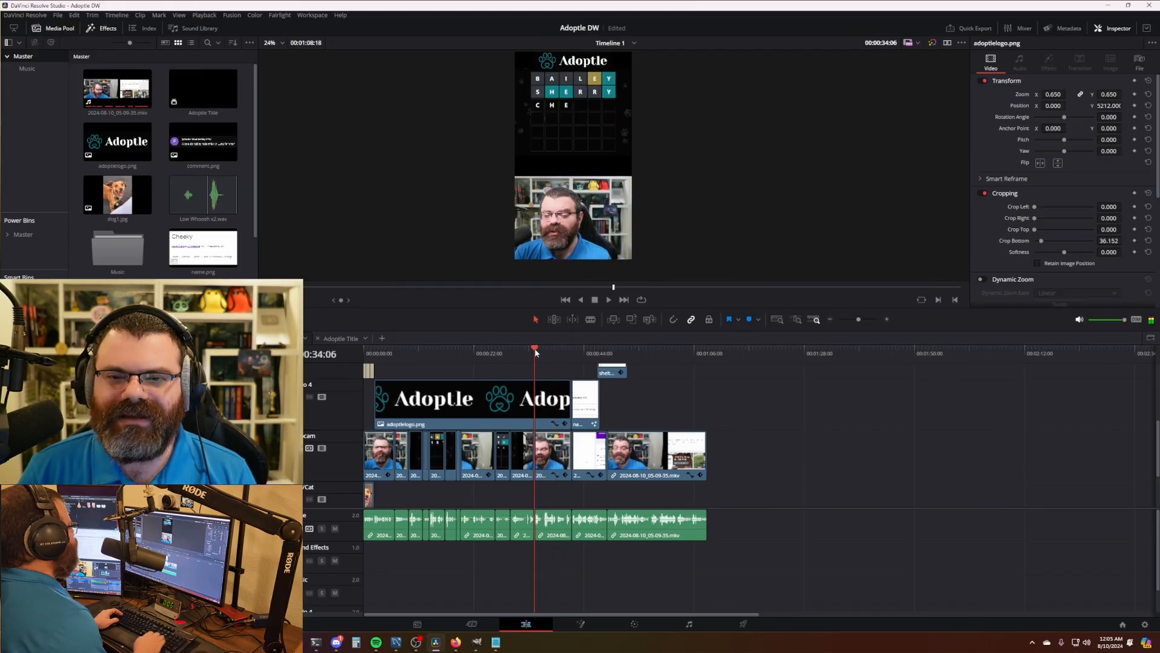
key("space")
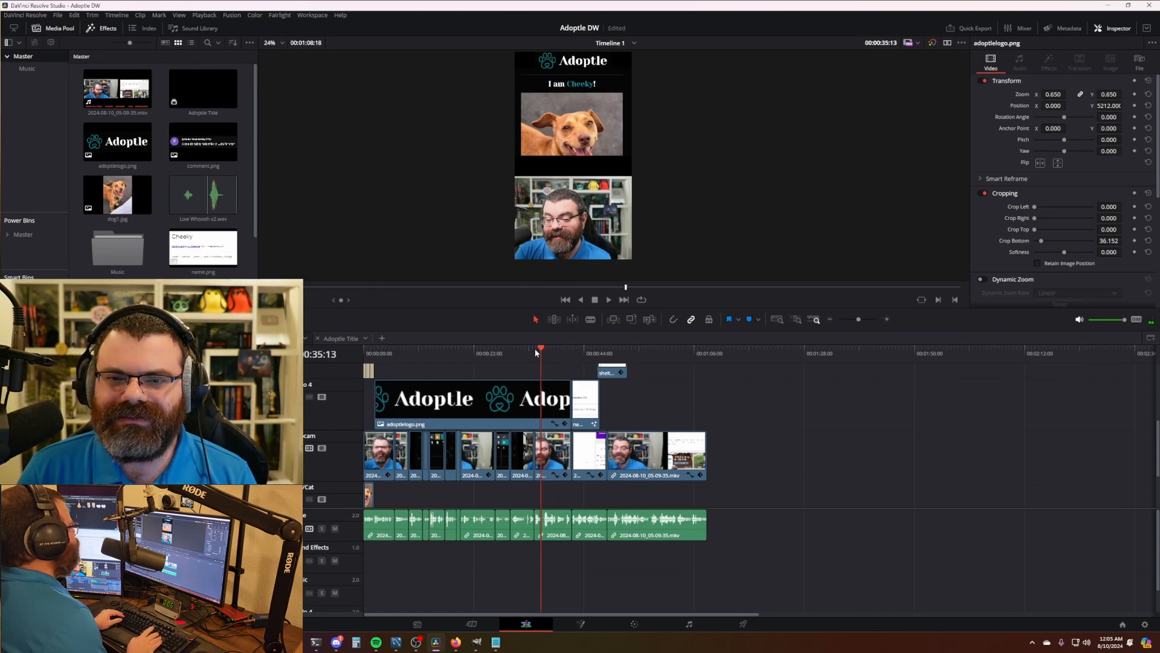
key("Left")
key("Left")
key("Left")
key("Right")
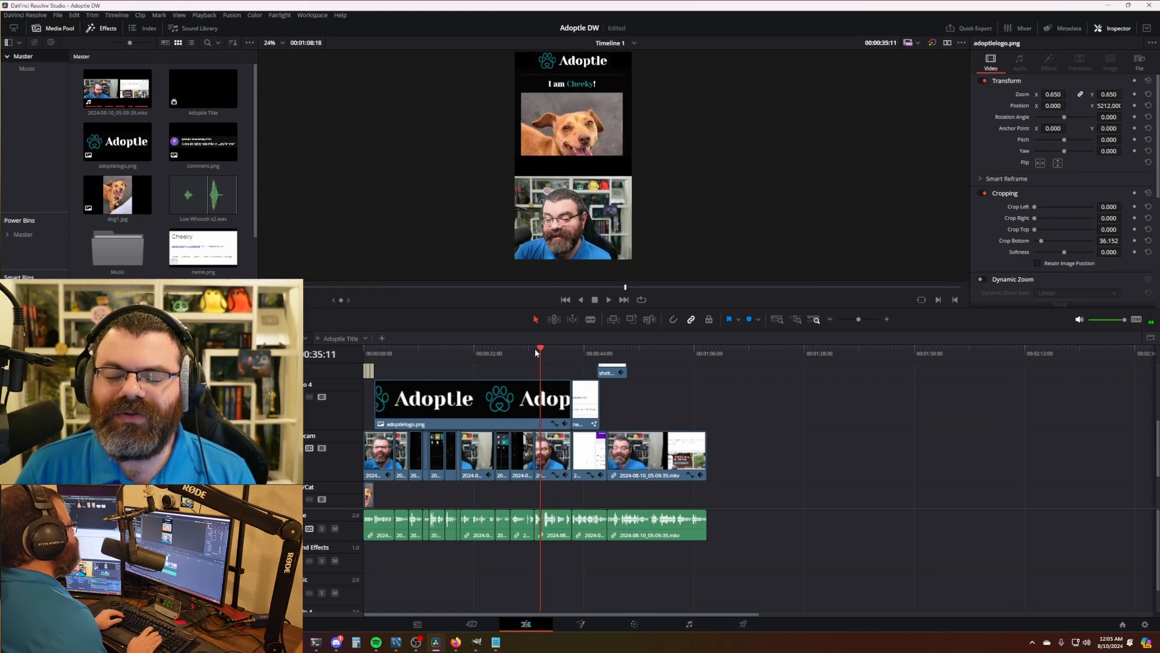
key("Left")
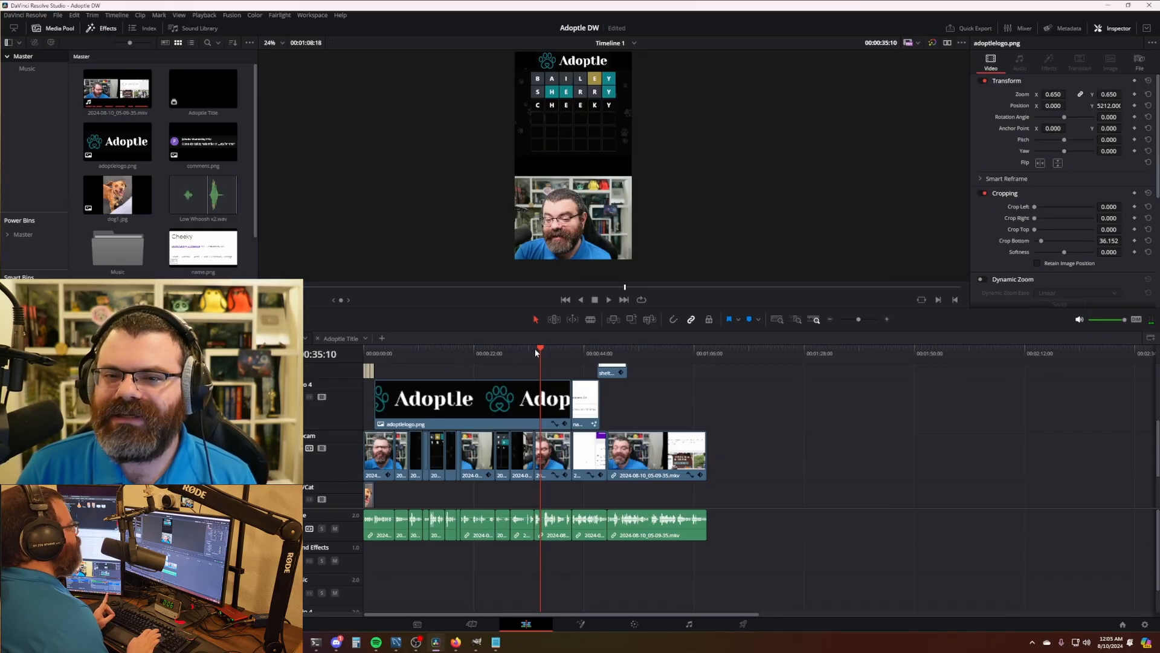
key("Right")
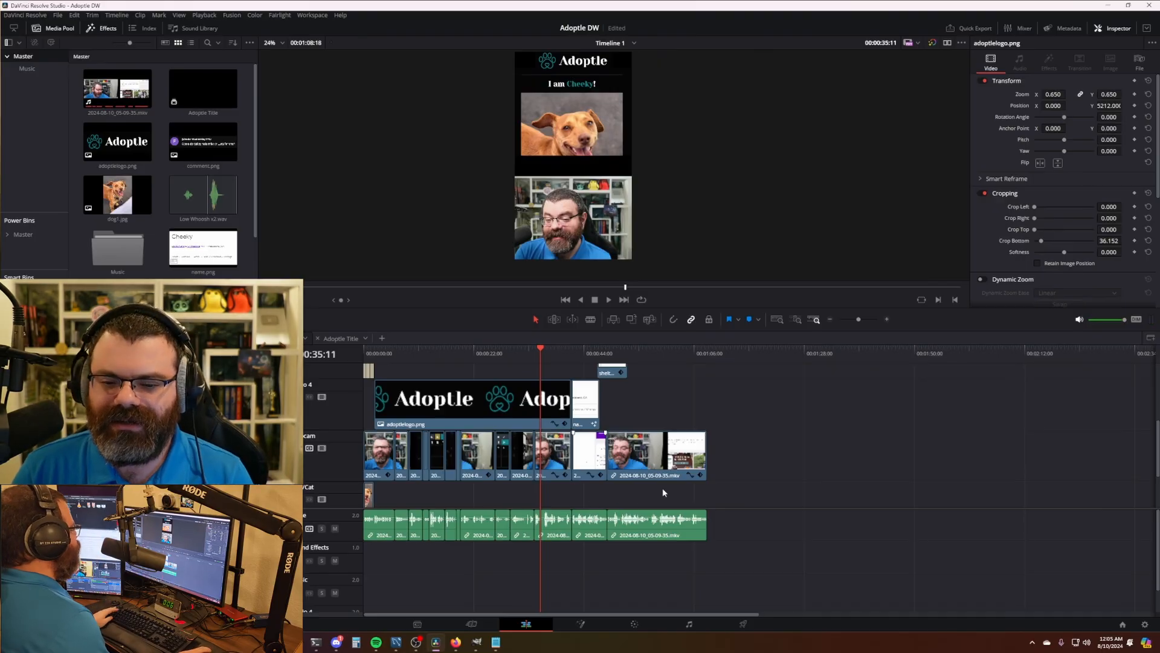
scroll(663, 492, "up", 5)
key("ctrl+b")
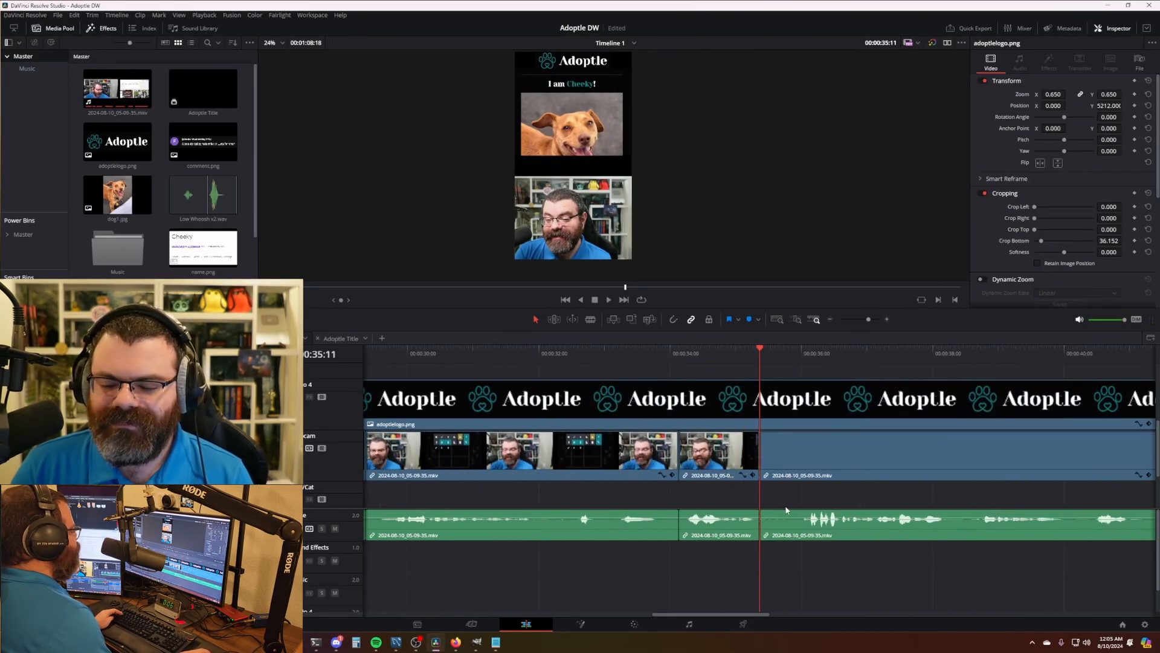
- Select the linked webcam clips after the split and check their clip options
scroll(810, 493, "down", 3)
scroll(848, 439, "right", 5)
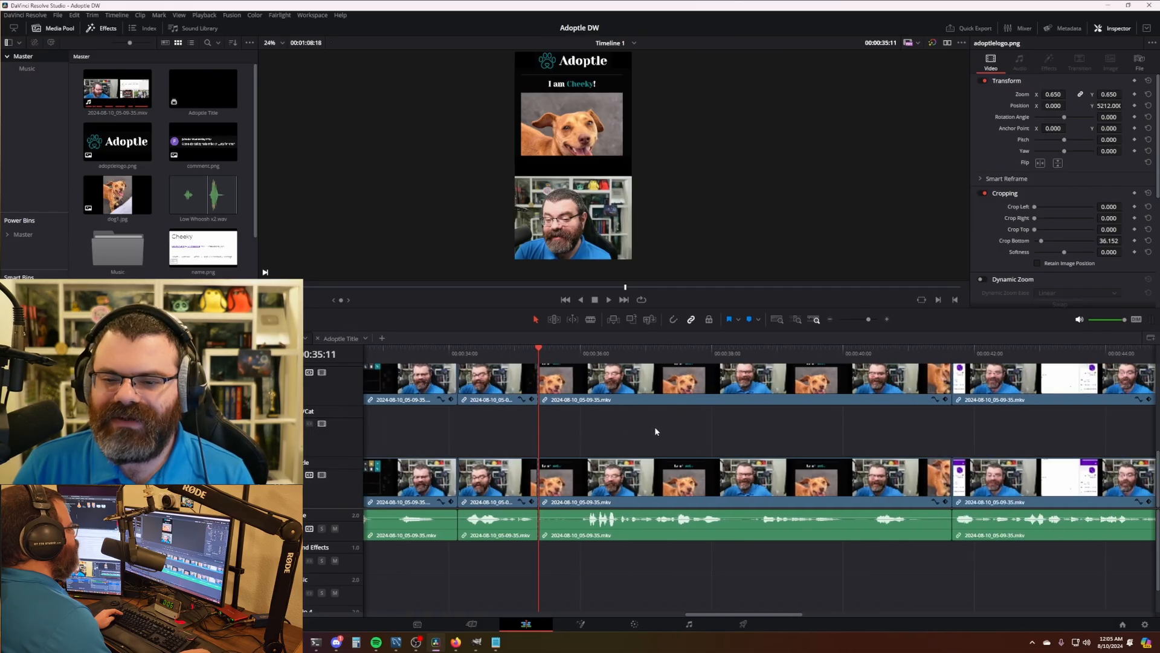
left_click(684, 381)
scroll(631, 437, "down", 3)
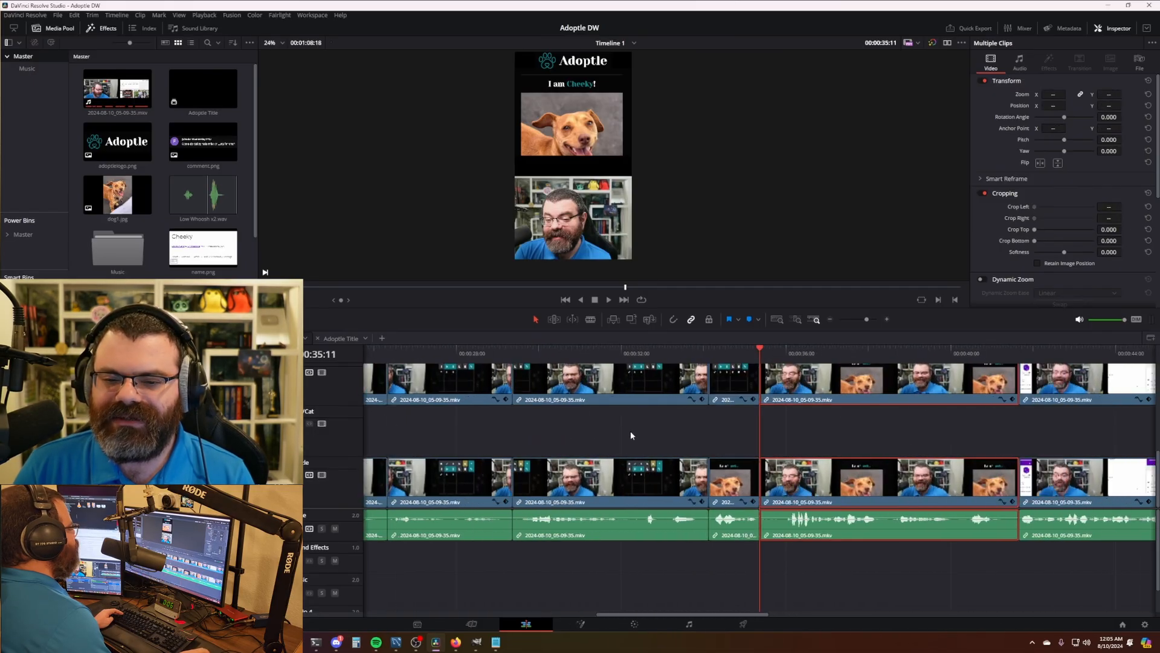
left_click_drag(807, 437, 553, 443)
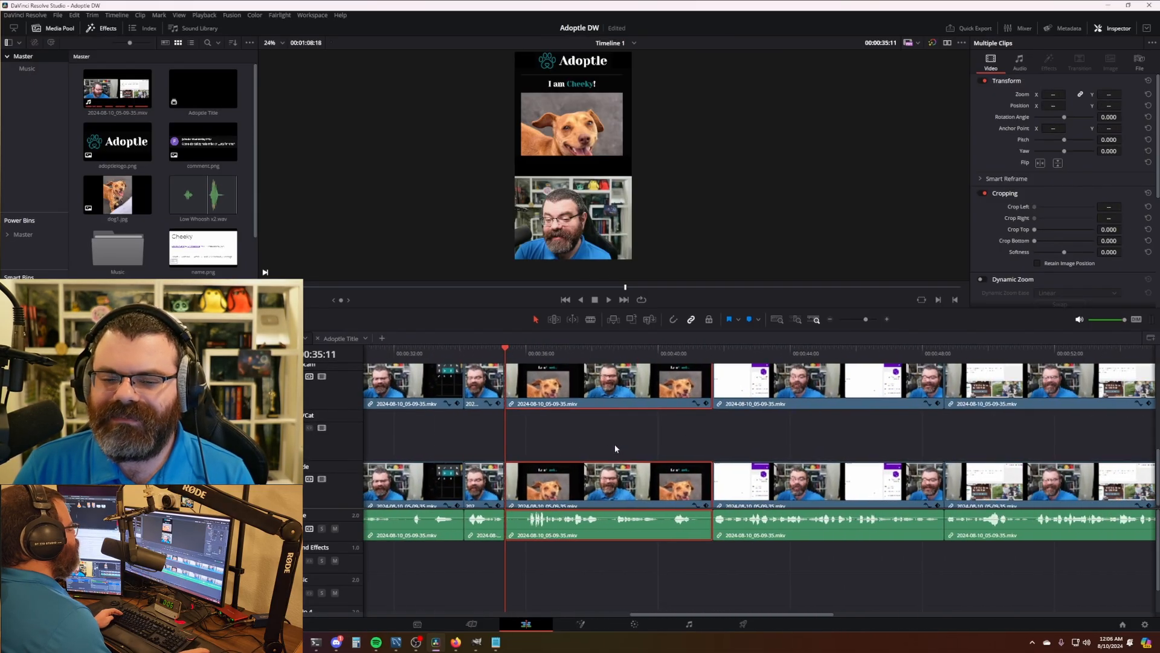
right_click(619, 399)
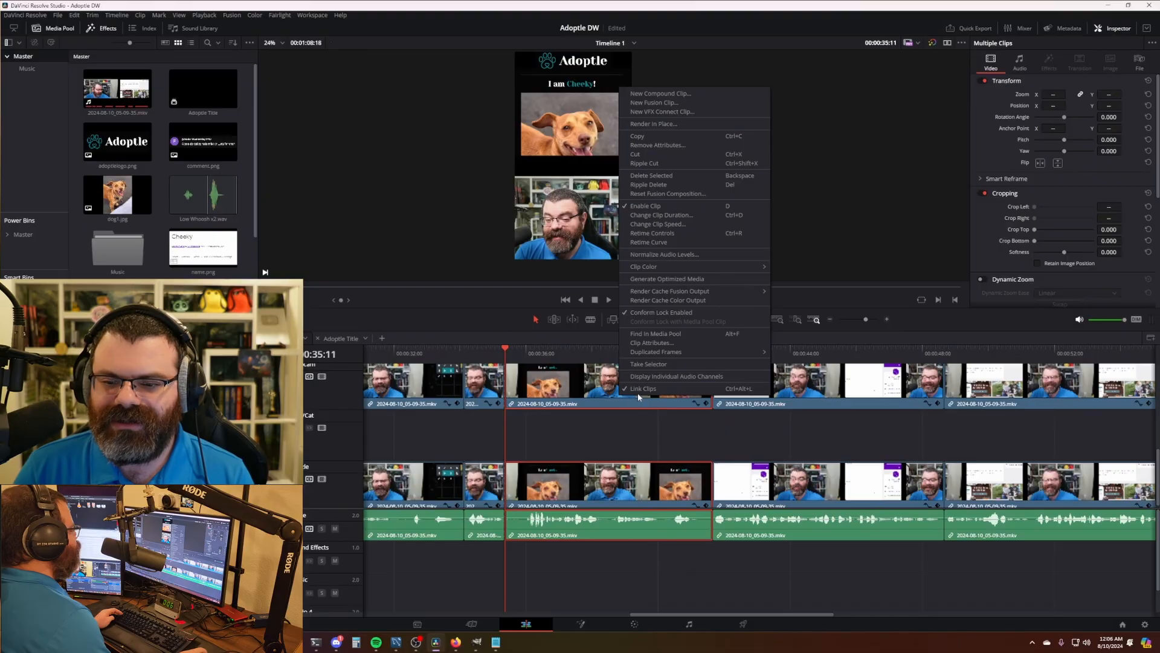
left_click(599, 438)
left_click(588, 390)
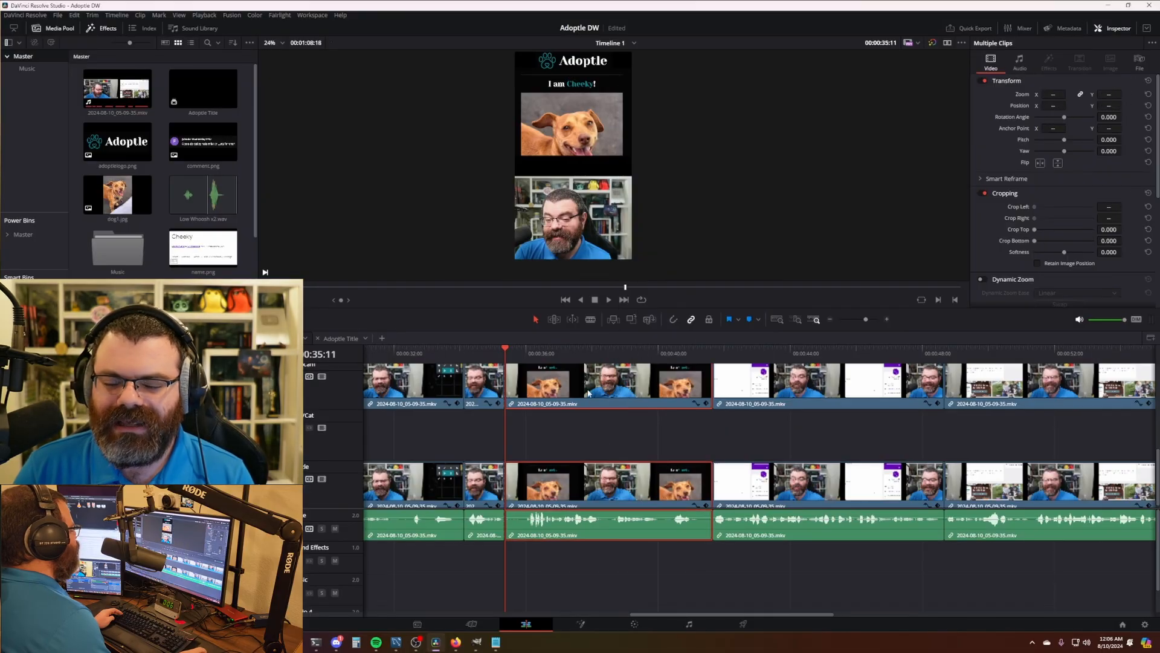
left_click(582, 434)
left_click(583, 404)
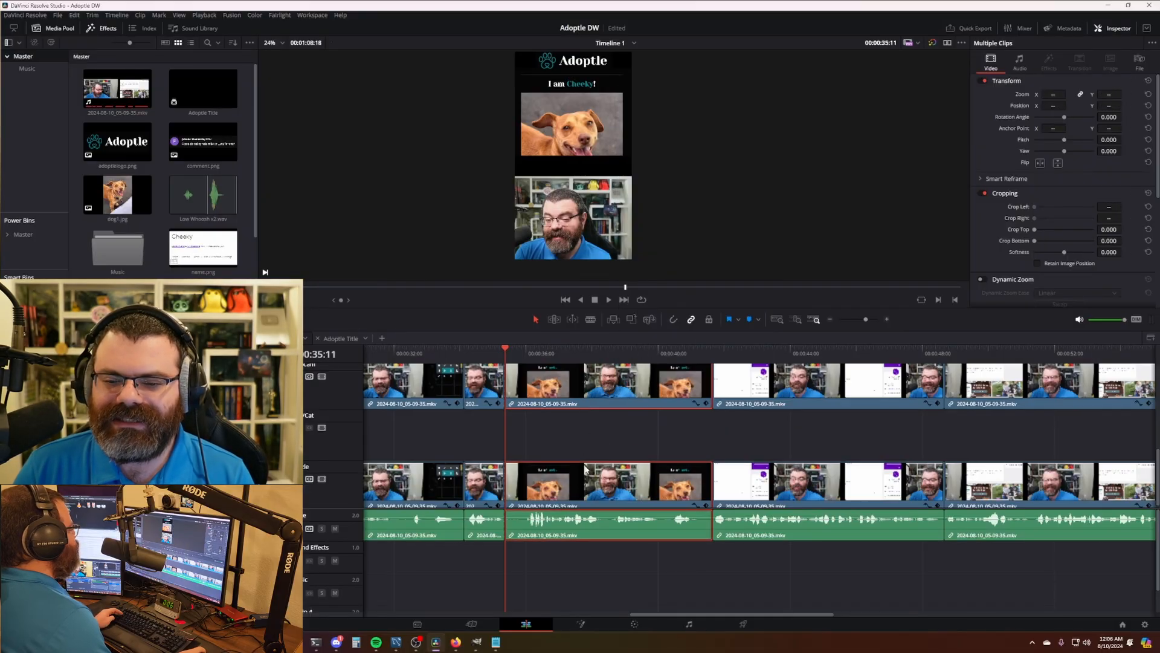
left_click(602, 445)
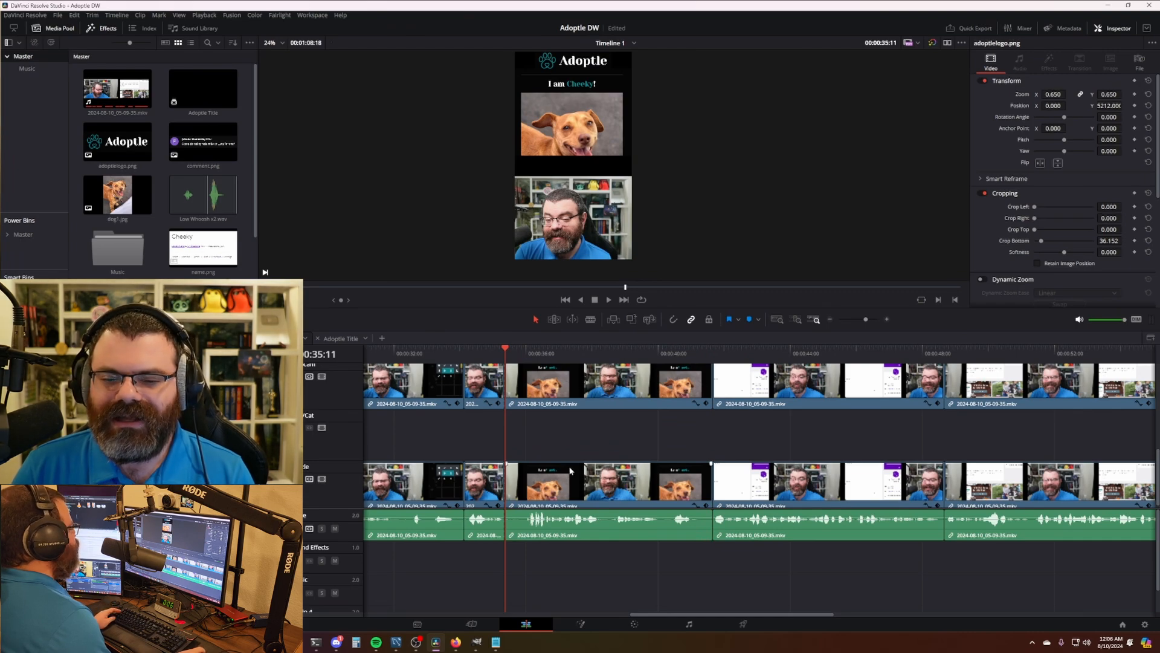
- Delete the three lower-track webcam clips to the right of 00:00:35:11
scroll(602, 468, "down", 1)
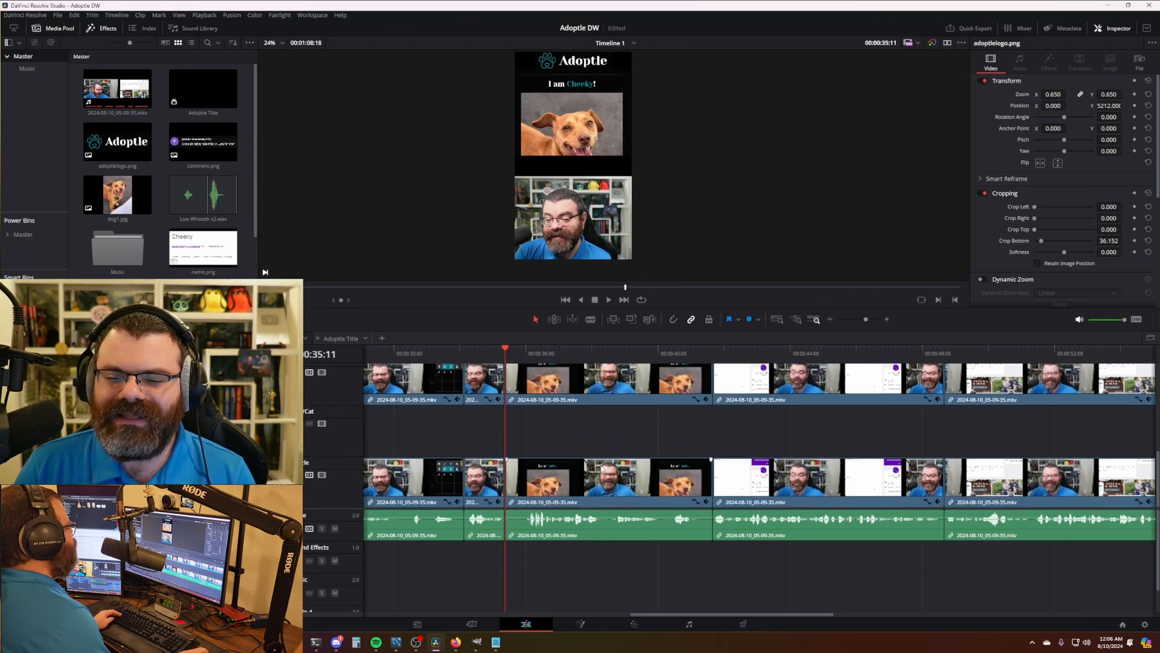
left_click(588, 486)
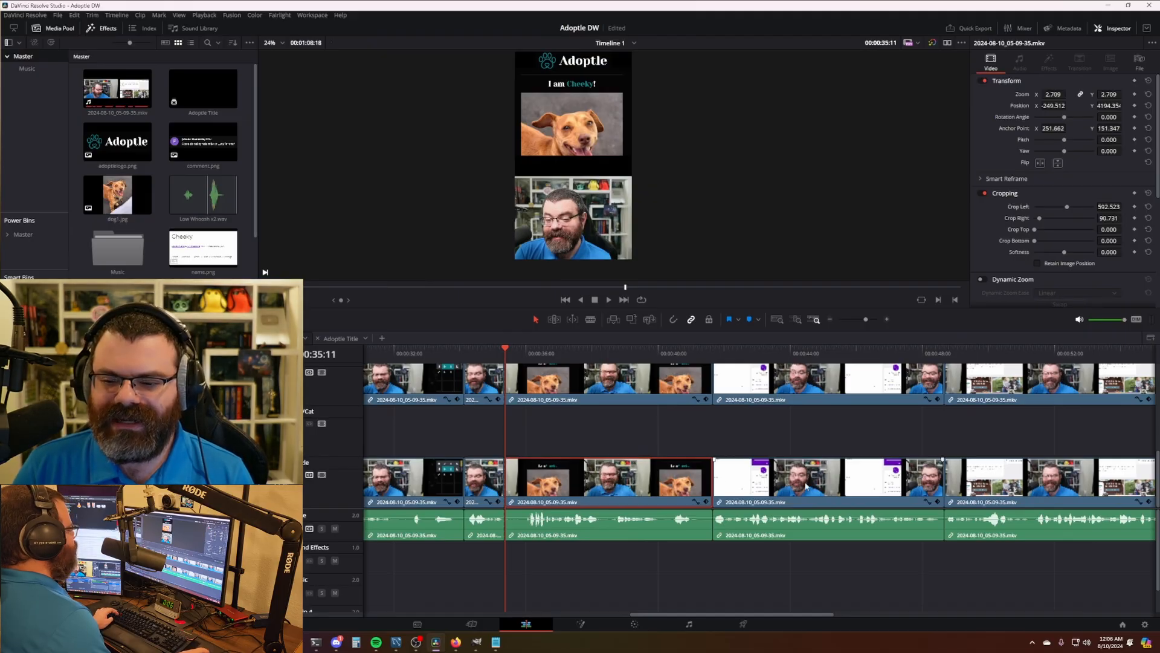
left_click(621, 445)
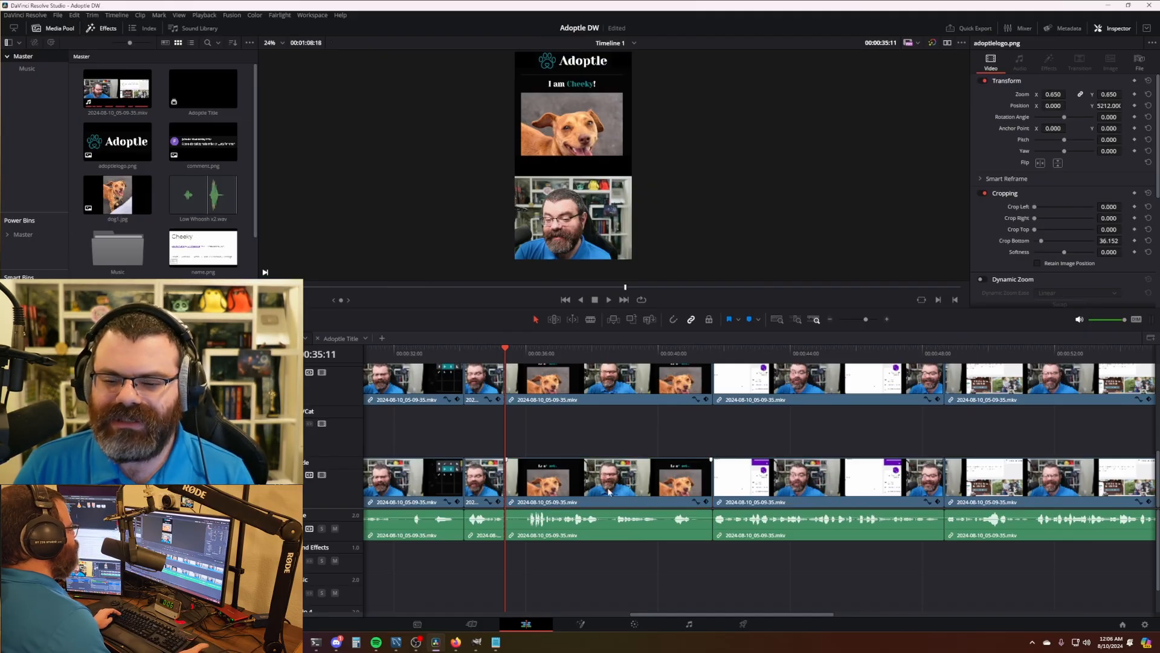
left_click(610, 484)
left_click(630, 446)
left_click(612, 494)
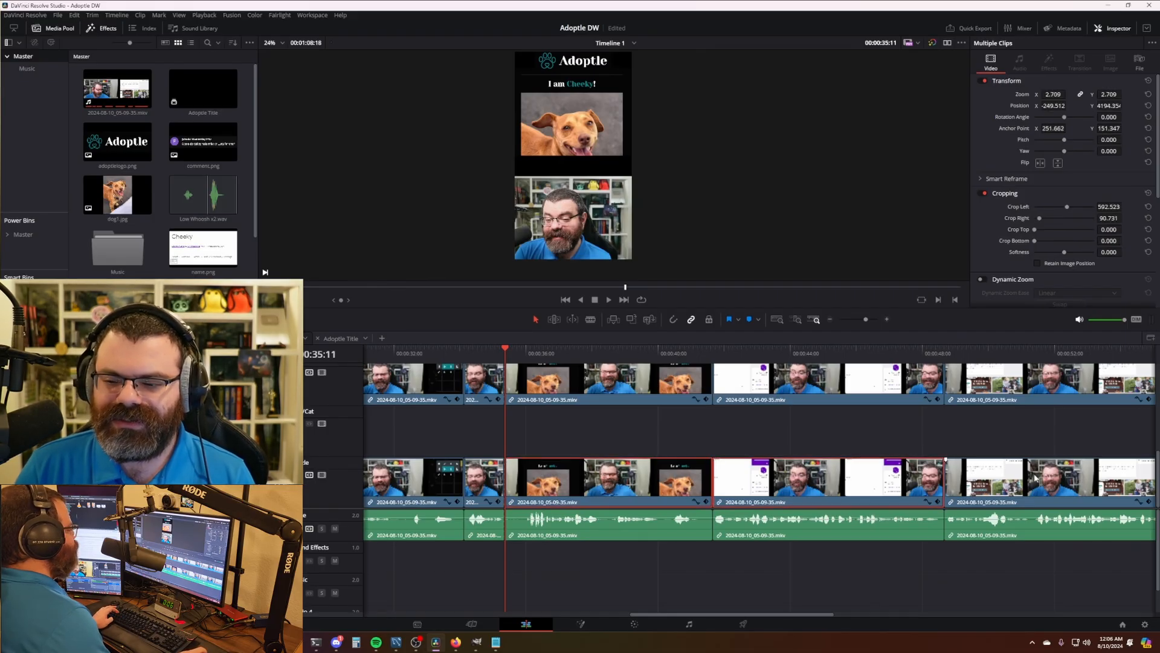
scroll(912, 478, "down", 5)
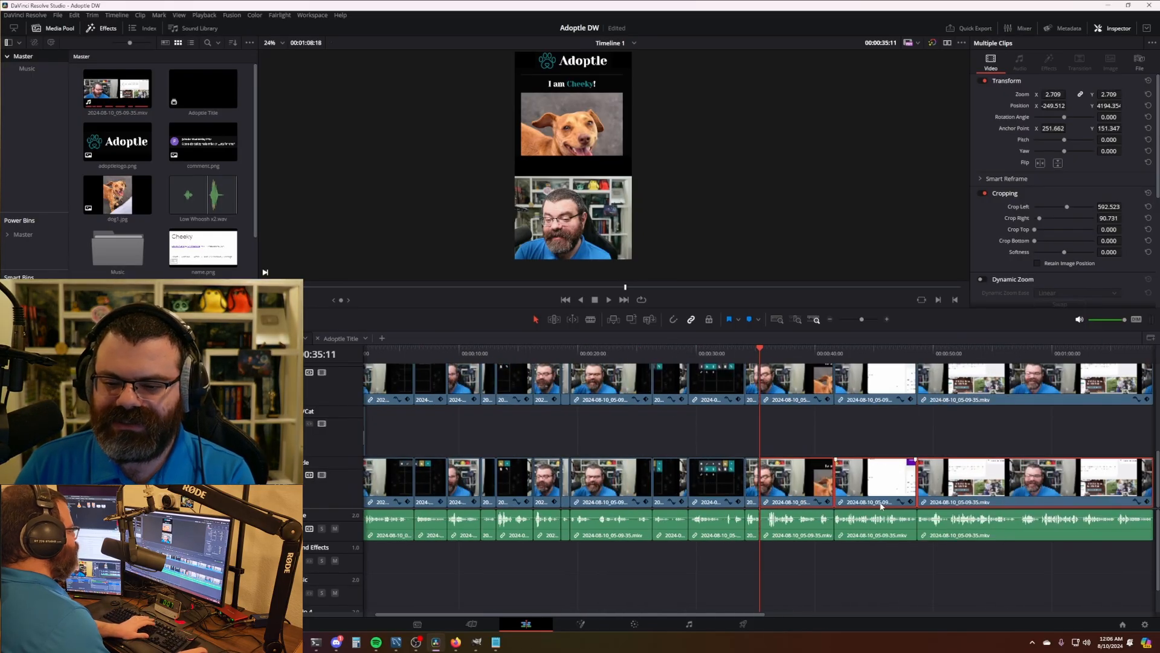
key("Delete")
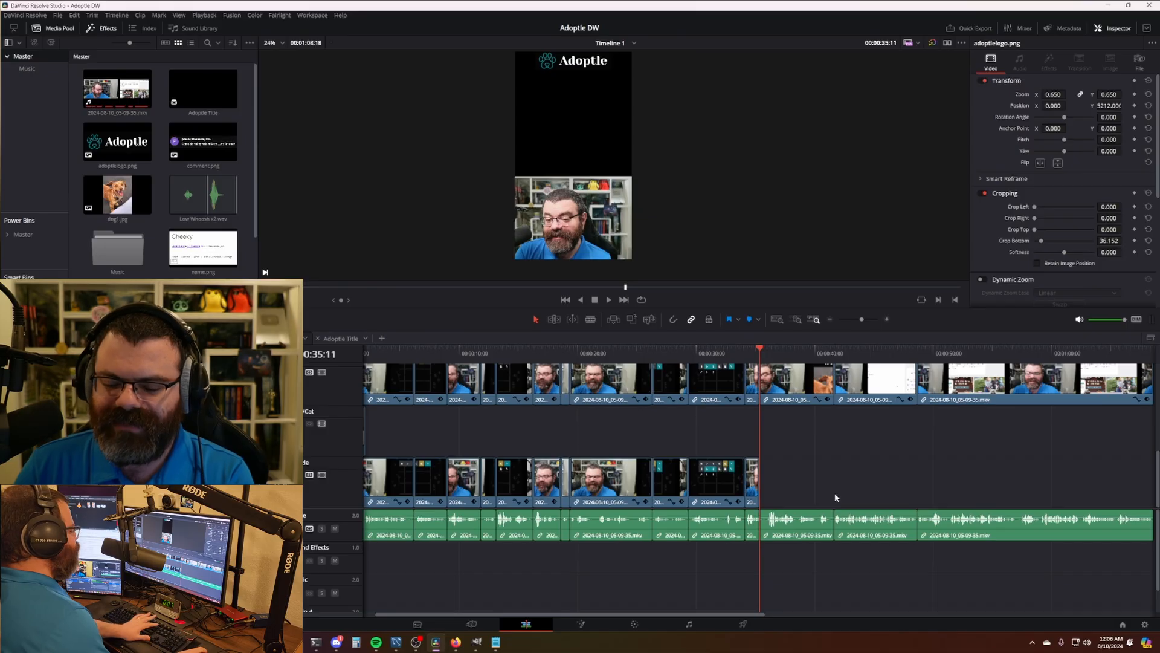
- Confirm the lower track is empty past the split and return the playhead to 35:11
scroll(847, 486, "down", 4)
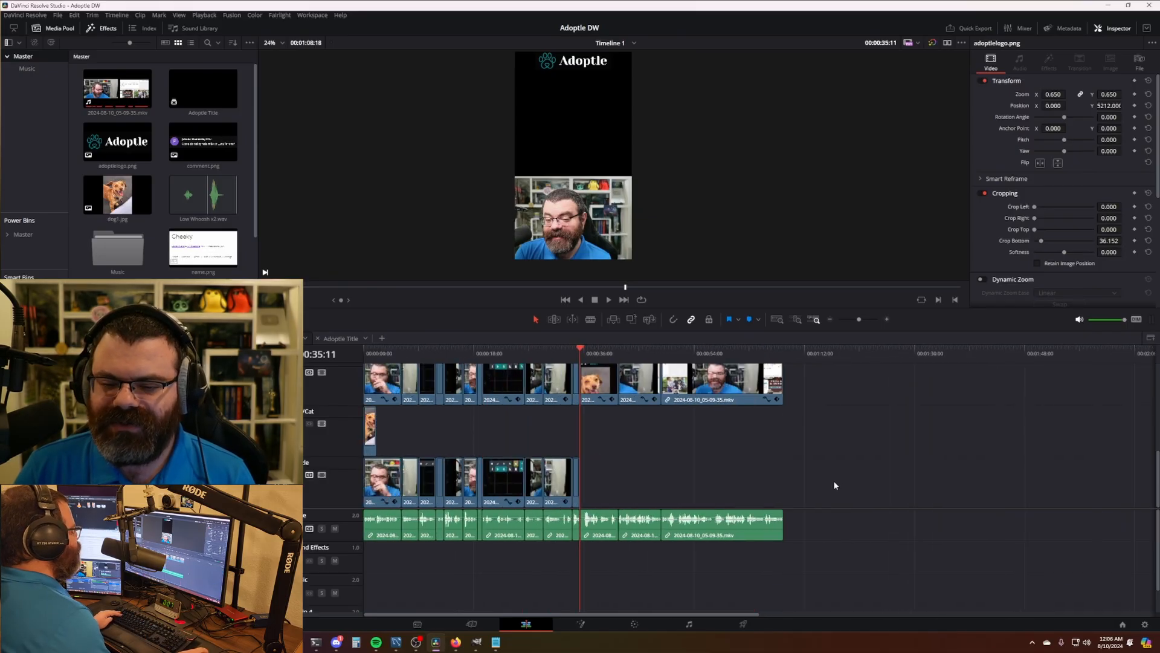
scroll(755, 484, "up", 5)
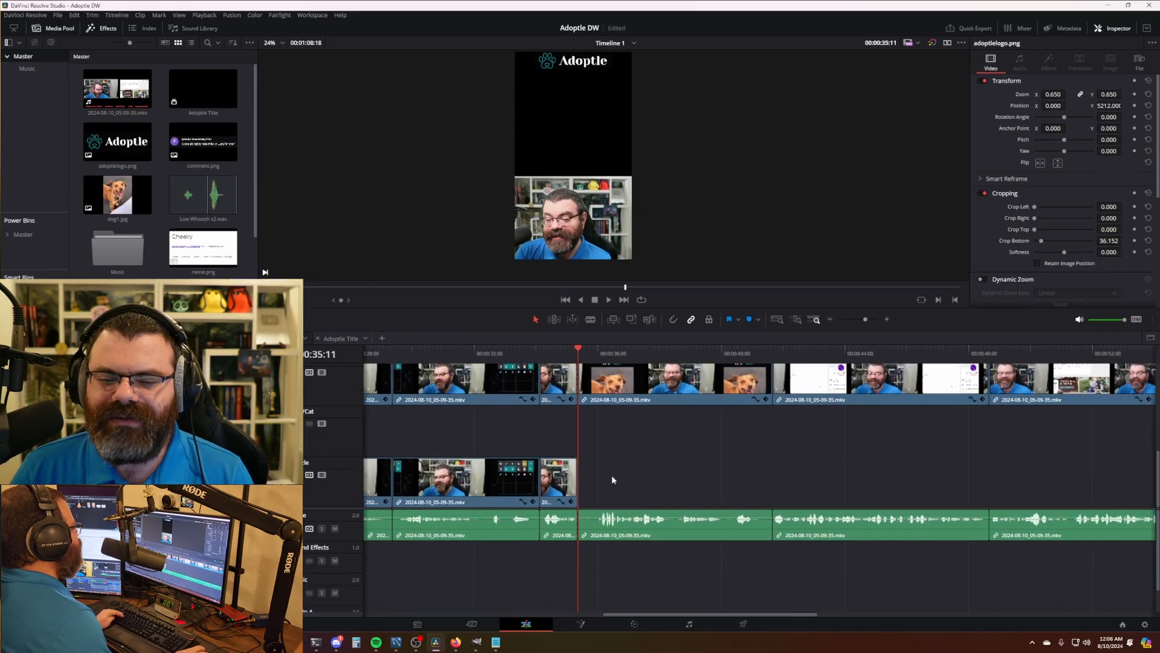
left_click_drag(587, 457, 1126, 500)
left_click(678, 400)
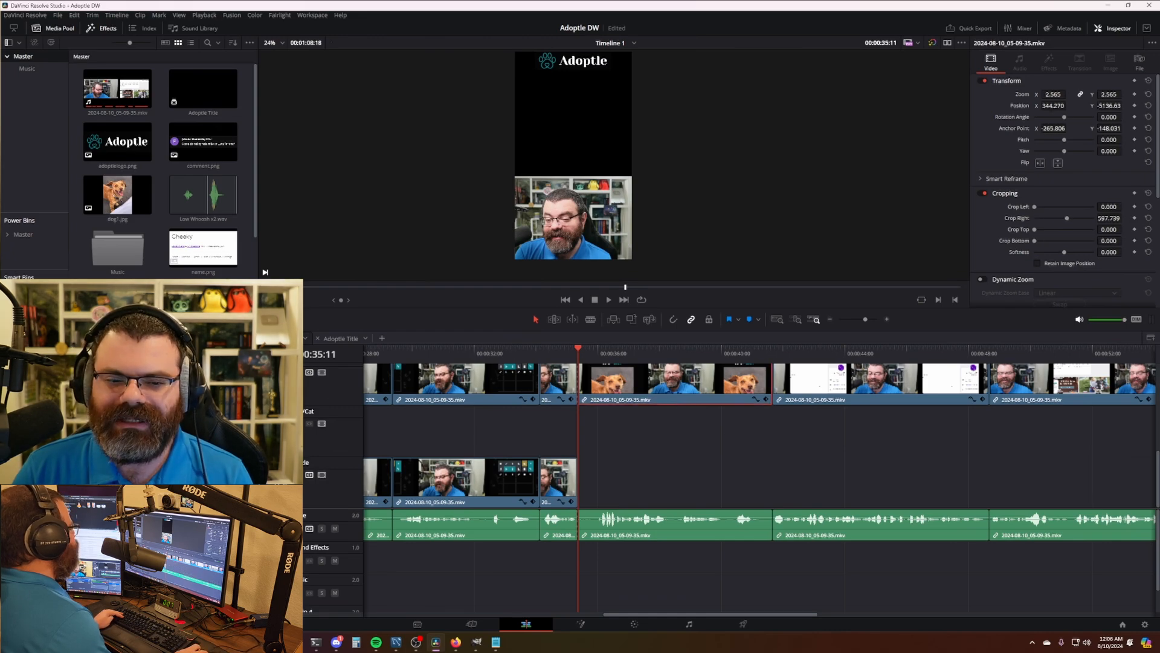
left_click(566, 488)
left_click(566, 488)
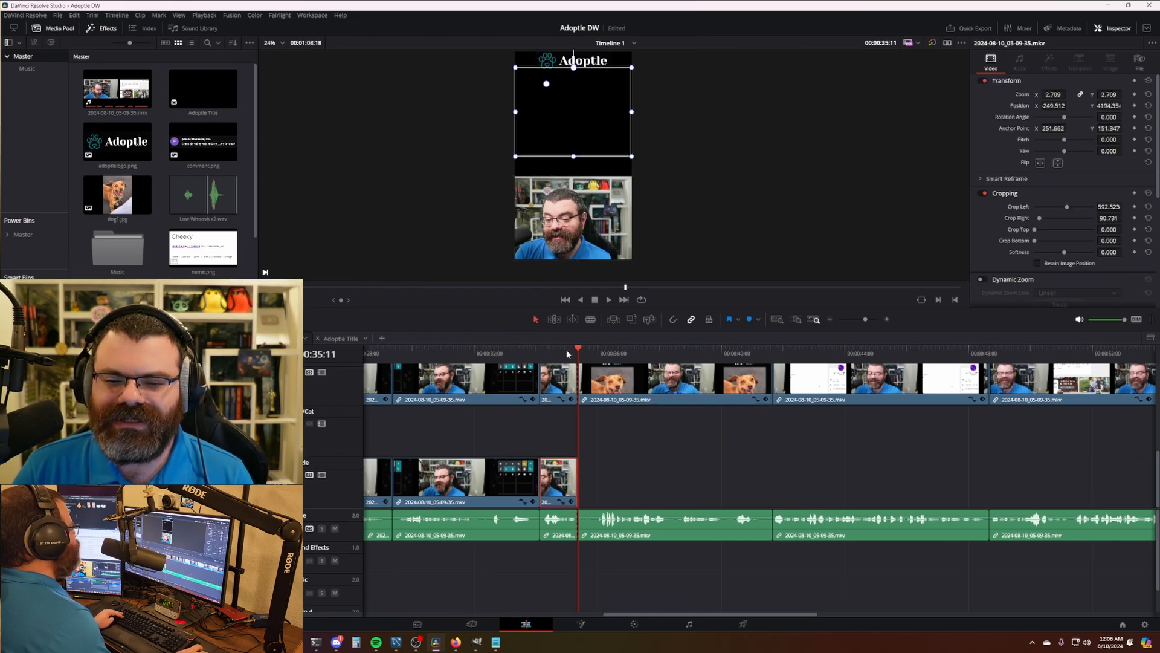
left_click(566, 353)
left_click(589, 354)
left_click_drag(589, 355, 579, 356)
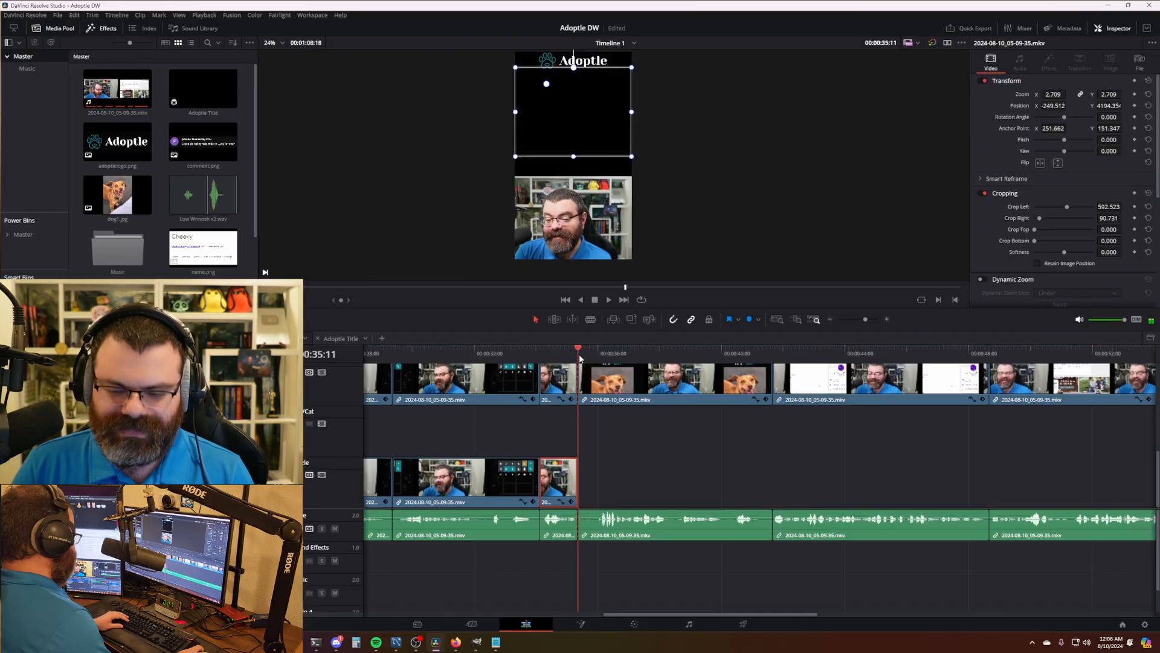
scroll(643, 448, "up", 3)
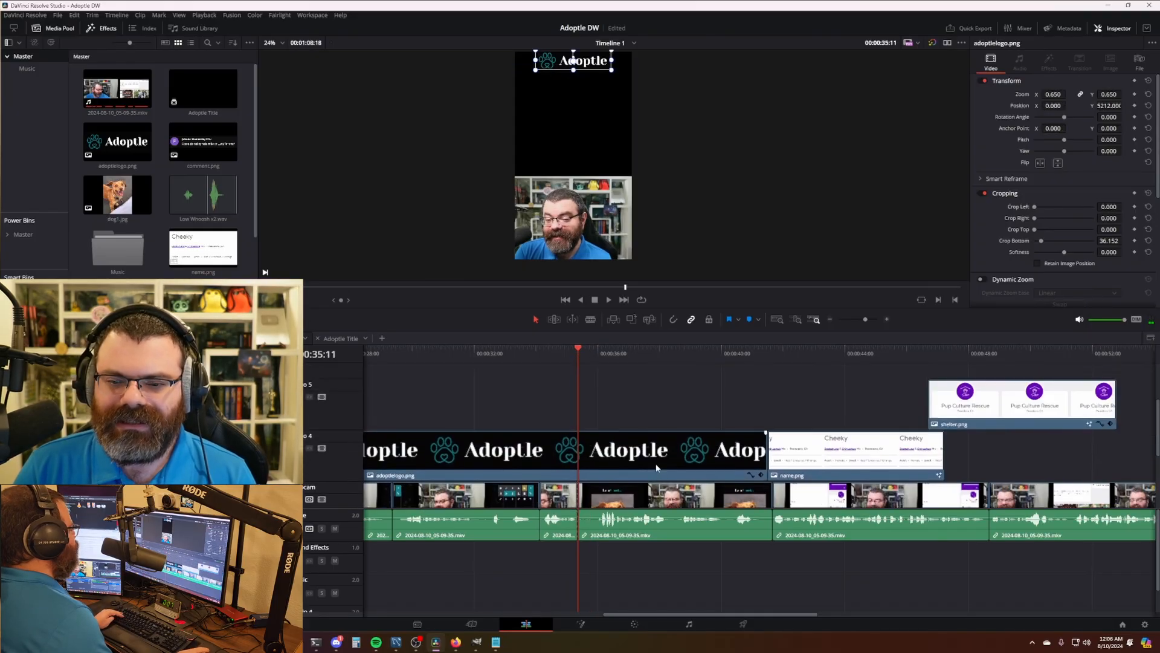
- Trim the Adoptle logo clip so it ends at the 35:11 split
scroll(654, 450, "down", 3)
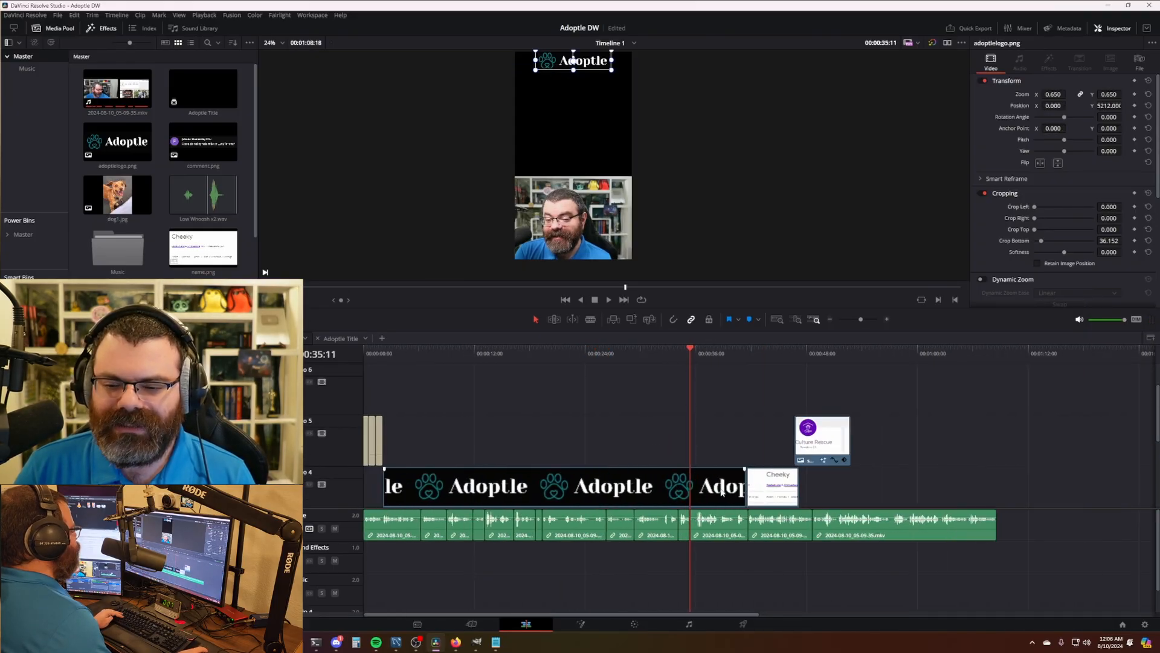
scroll(786, 483, "up", 1)
scroll(755, 423, "down", 2)
scroll(671, 369, "right", 2)
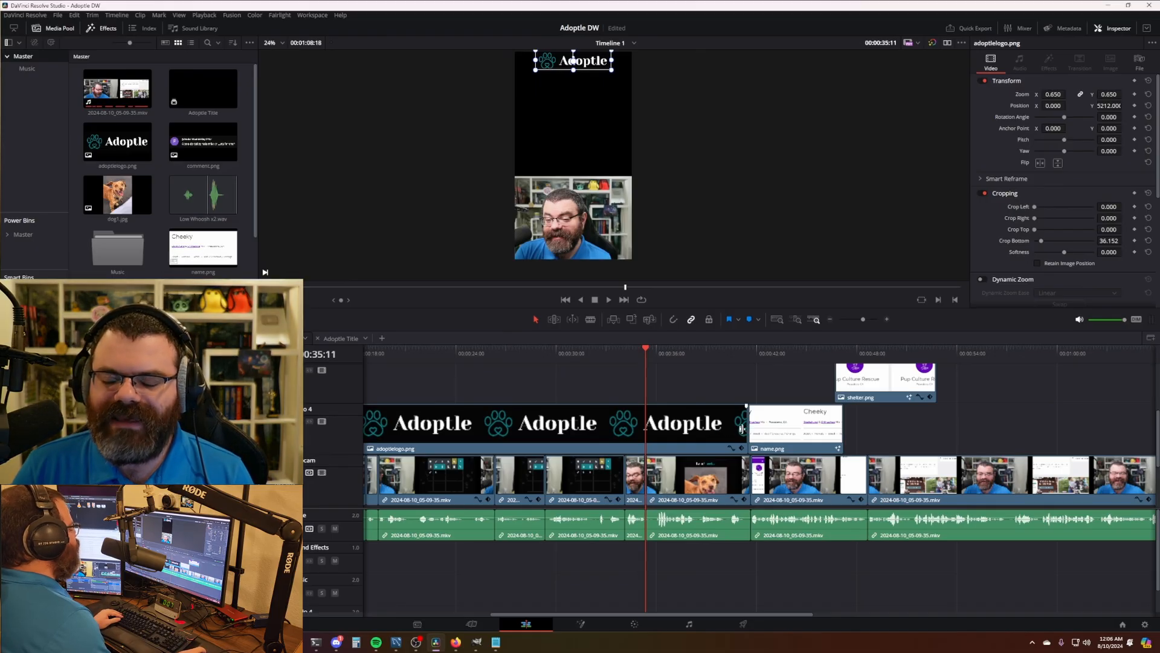
left_click_drag(742, 429, 639, 433)
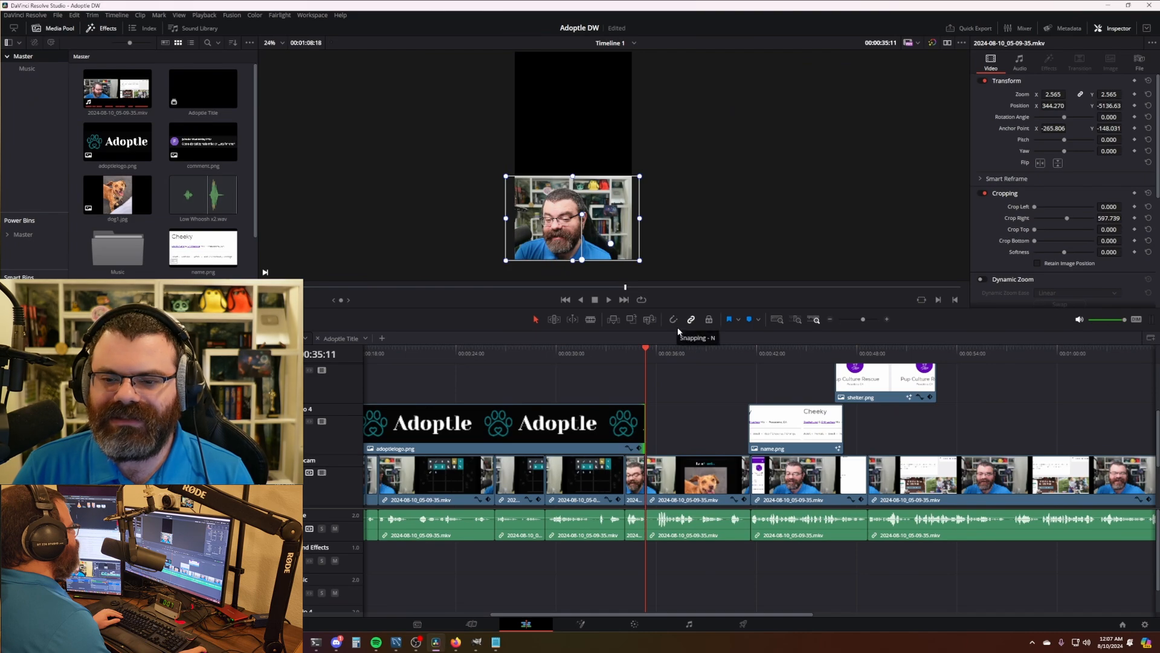
- Move name.png and shelter.png together left so name.png starts at 00:00:35:11, with snapping off
left_click_drag(865, 425, 788, 378)
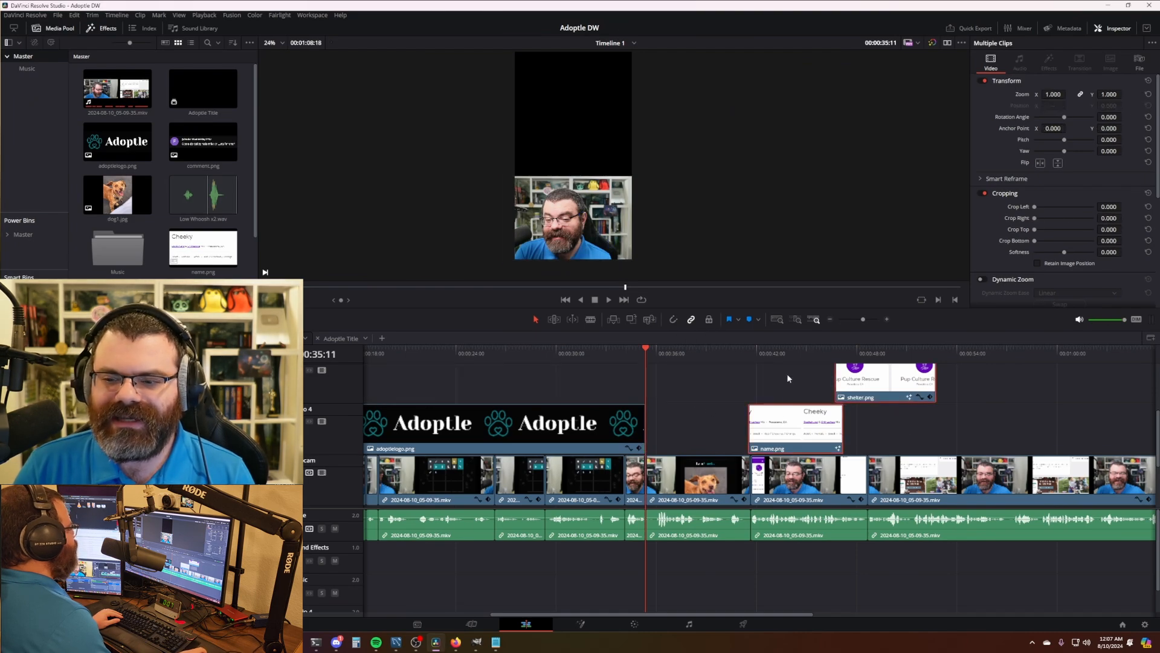
left_click_drag(801, 437, 699, 439)
key("n")
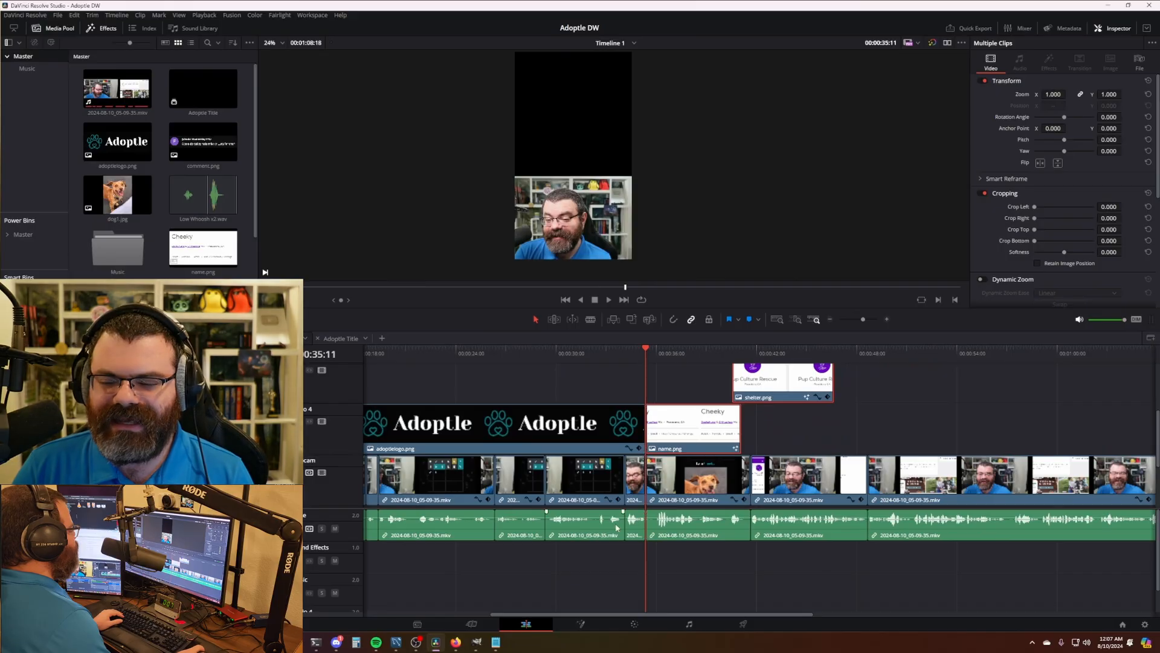
scroll(780, 499, "up", 3)
scroll(779, 499, "up", 2)
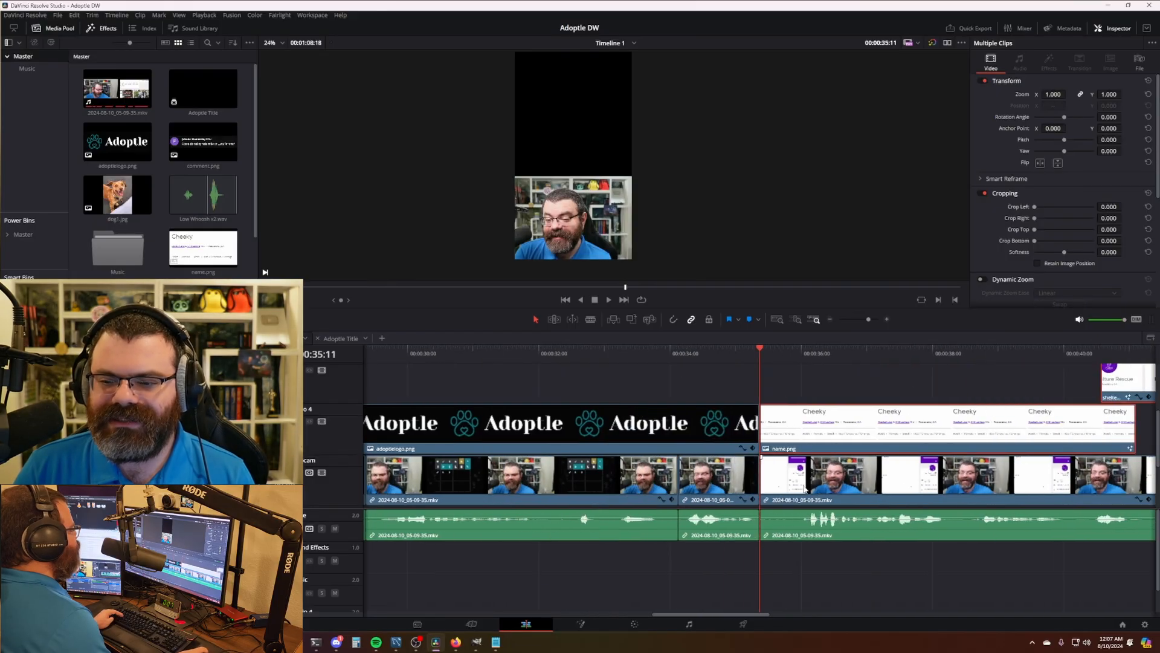
left_click(772, 394)
- Play across the split from about 35:04 to review the name overlay
left_click(665, 354)
key("space")
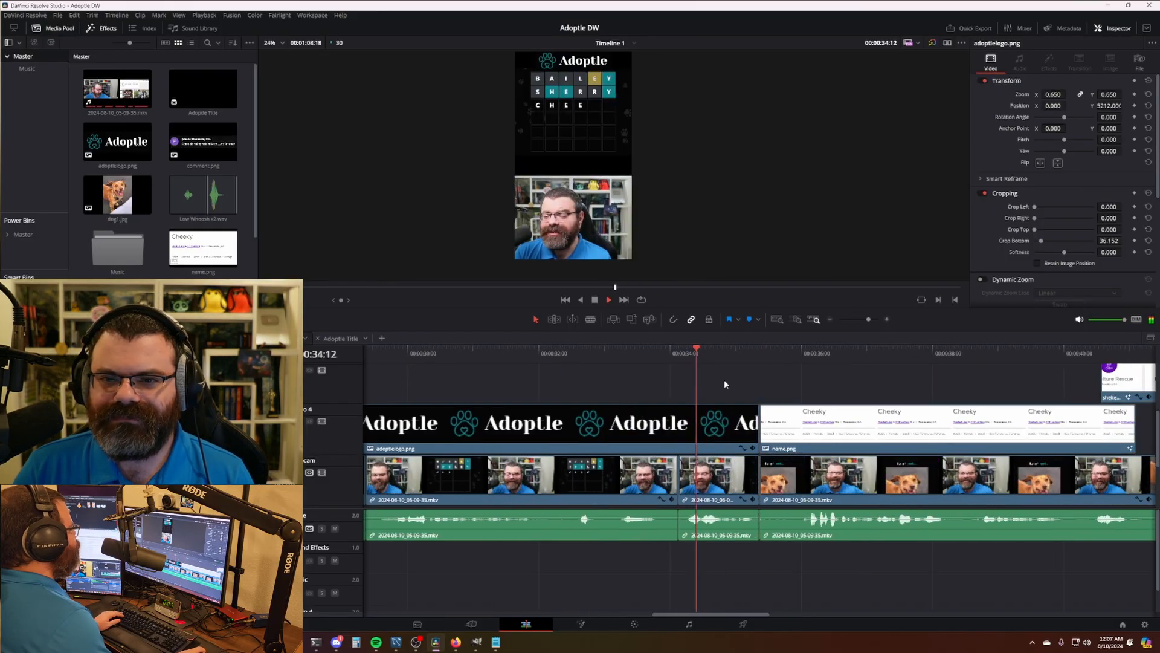
key("space")
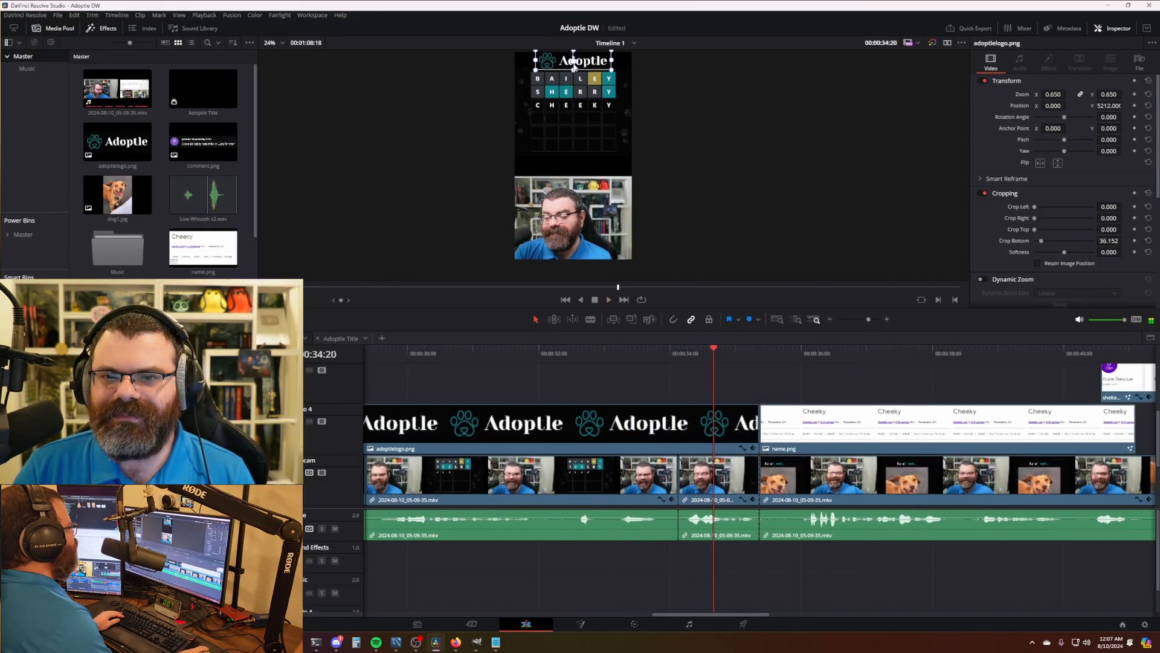
left_click(746, 350)
key("space")
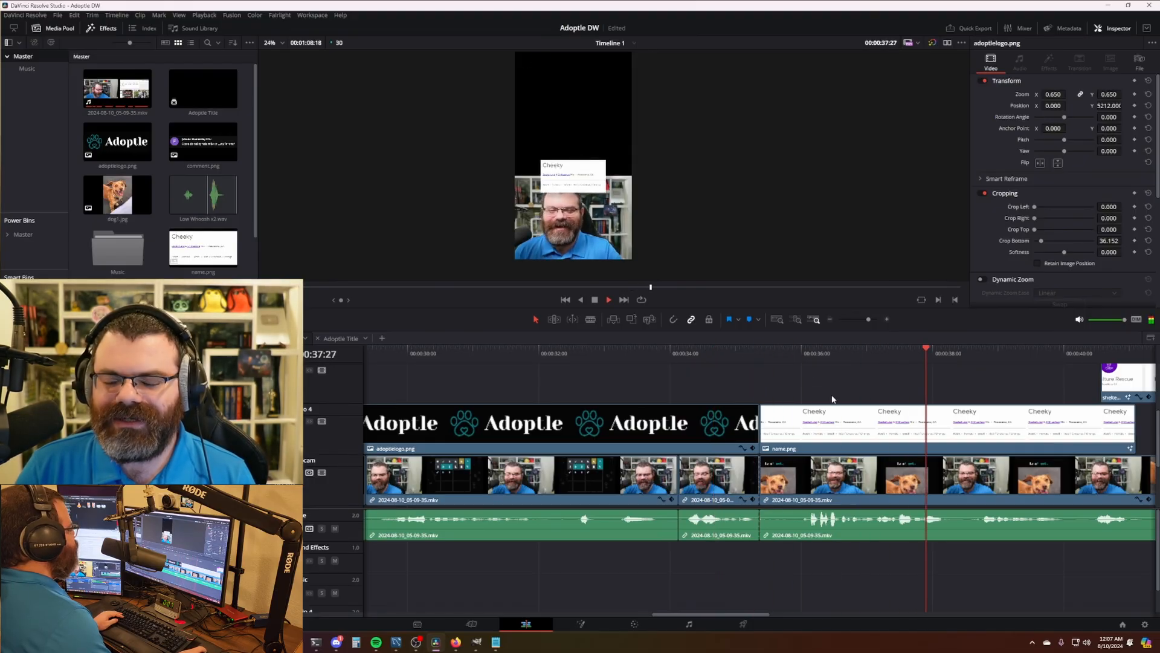
scroll(834, 402, "down", 6)
scroll(805, 441, "up", 2)
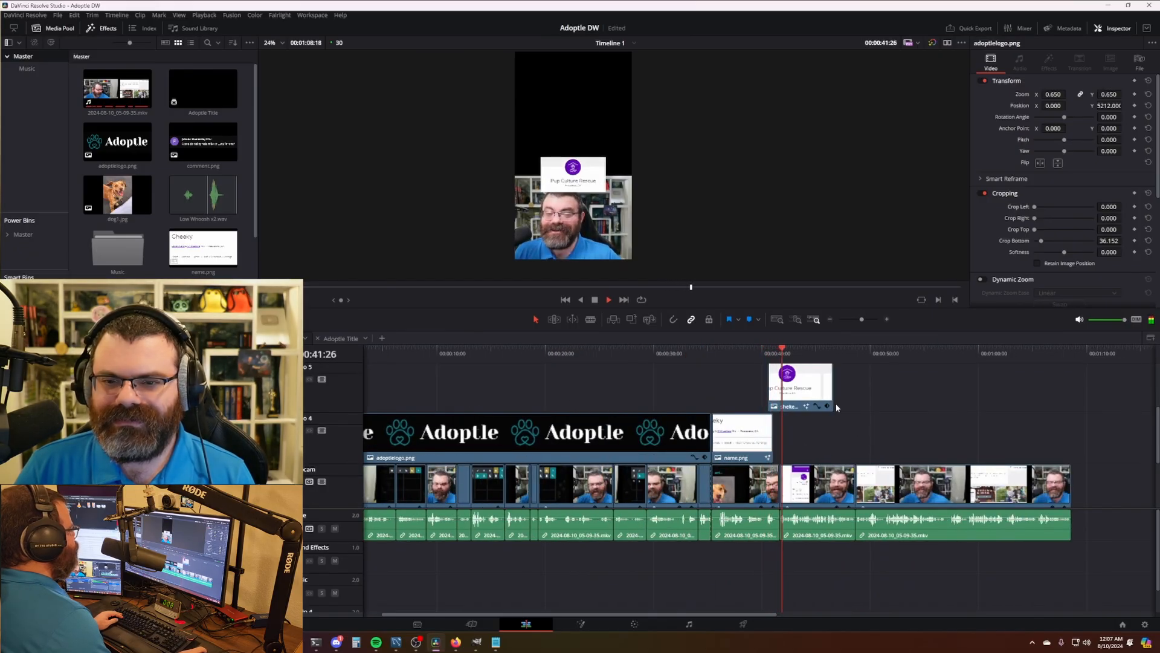
- Lengthen shelter.png at its end and play back the overlays
left_click_drag(832, 390, 957, 382)
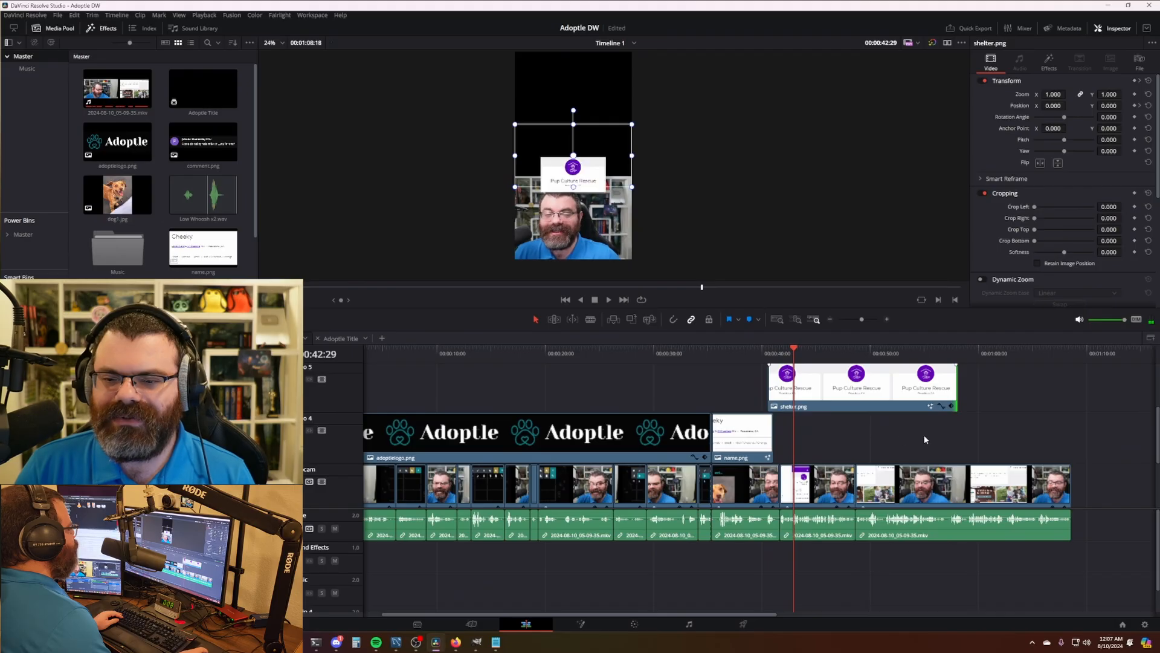
scroll(846, 440, "right", 3)
key("space")
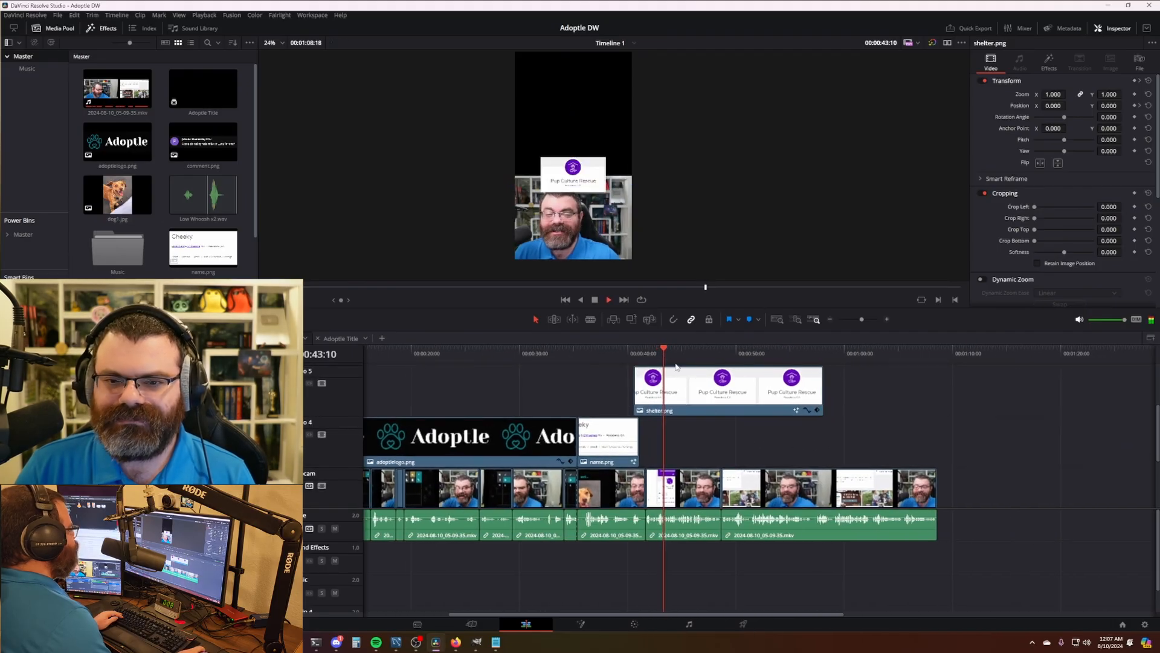
key("space")
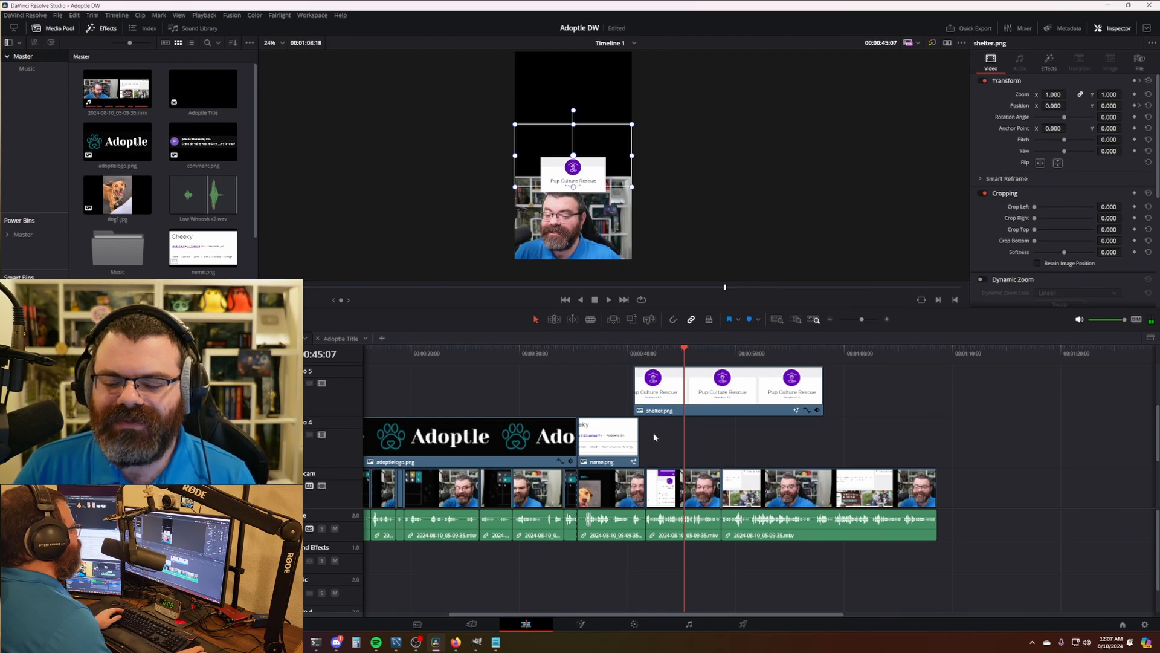
scroll(655, 437, "up", 6)
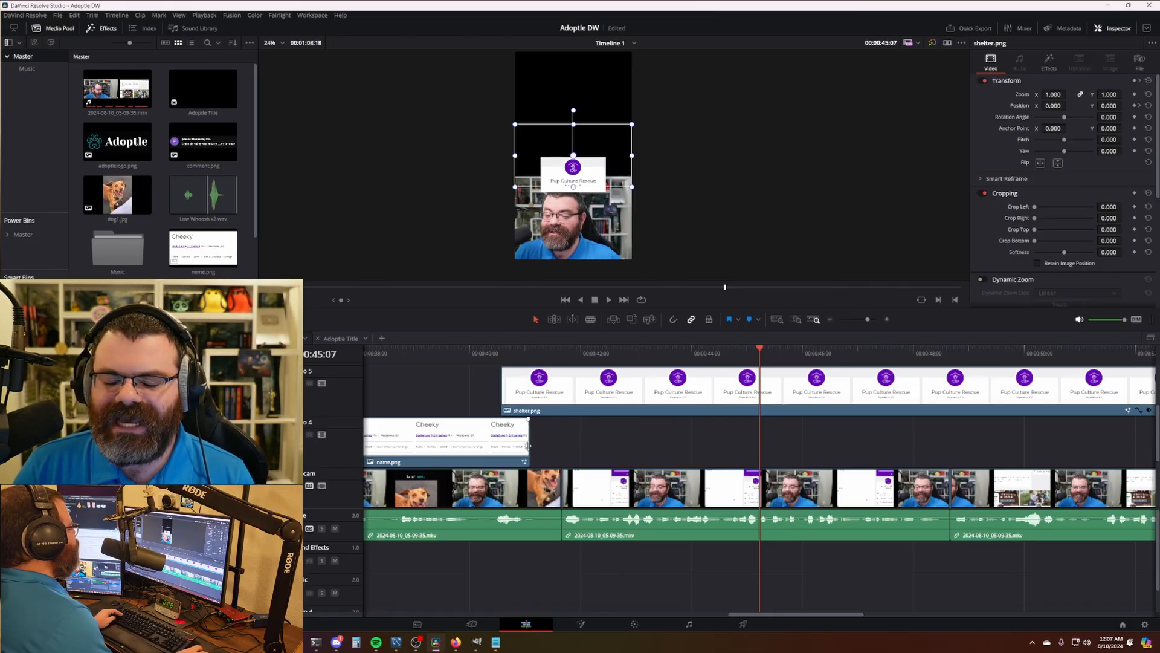
- Extend name.png by about four seconds to the playhead and start shelter.png where it ends
left_click_drag(526, 443, 762, 450)
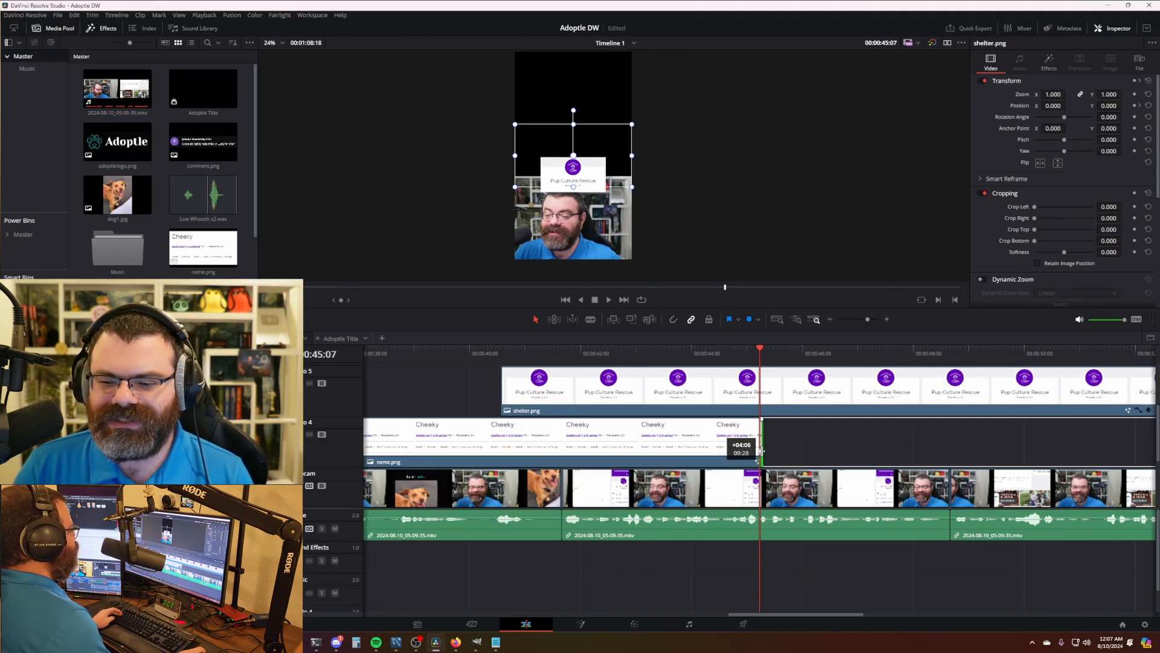
left_click_drag(761, 450, 763, 450)
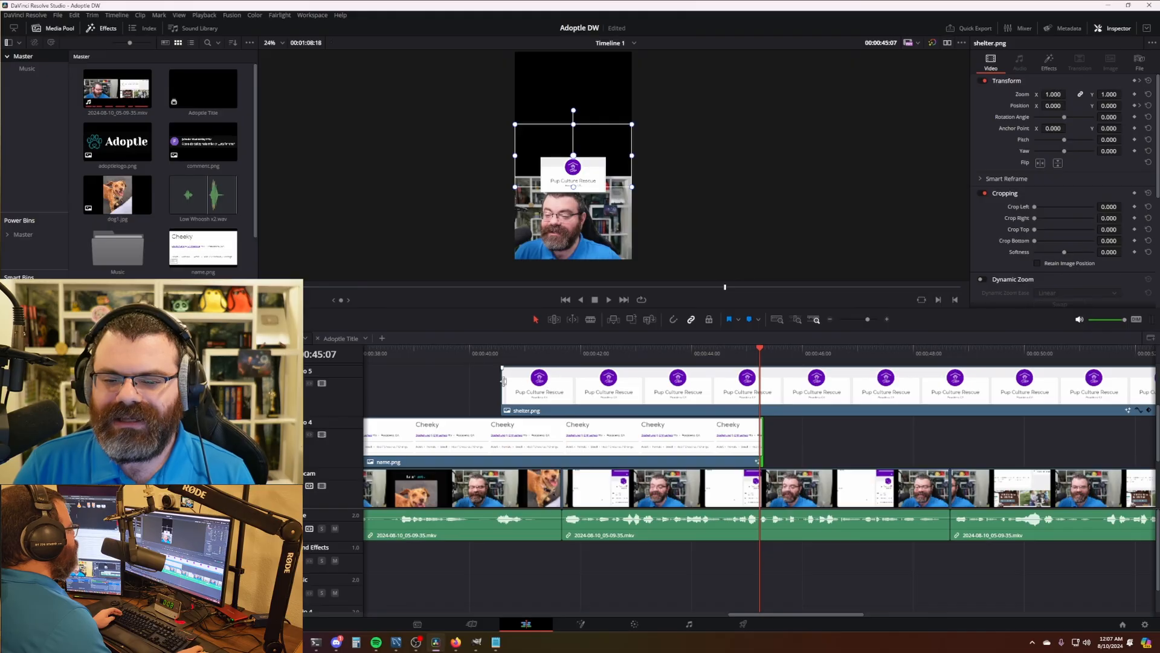
left_click_drag(503, 381, 737, 409)
left_click_drag(716, 355, 603, 367)
key("space")
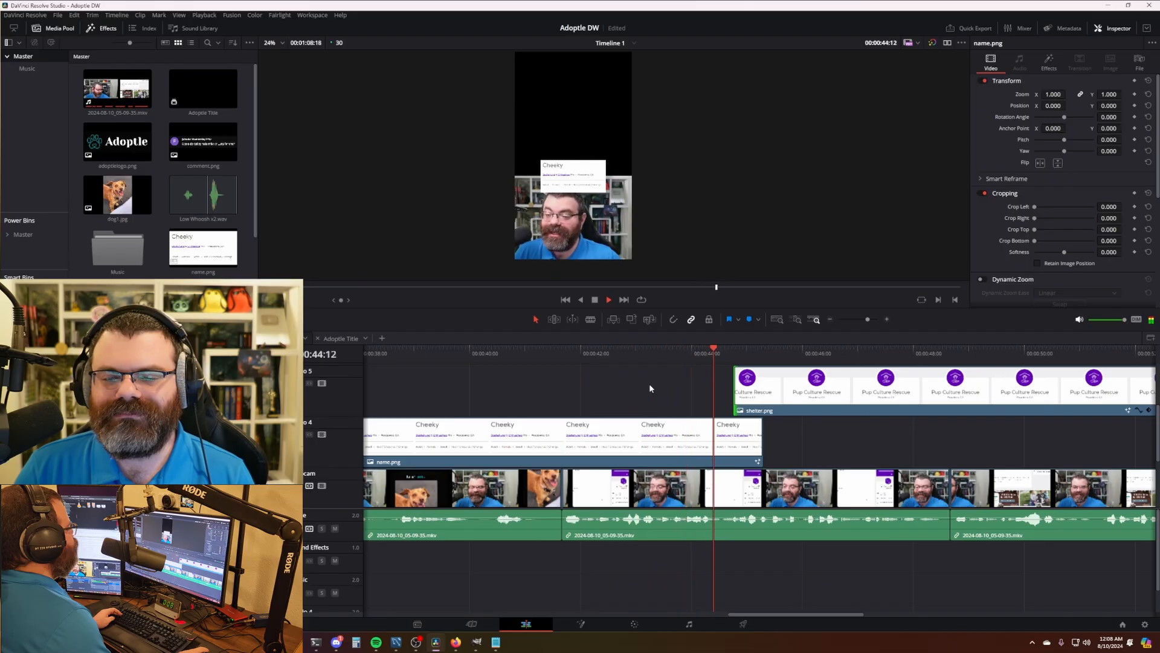
scroll(649, 387, "down", 6)
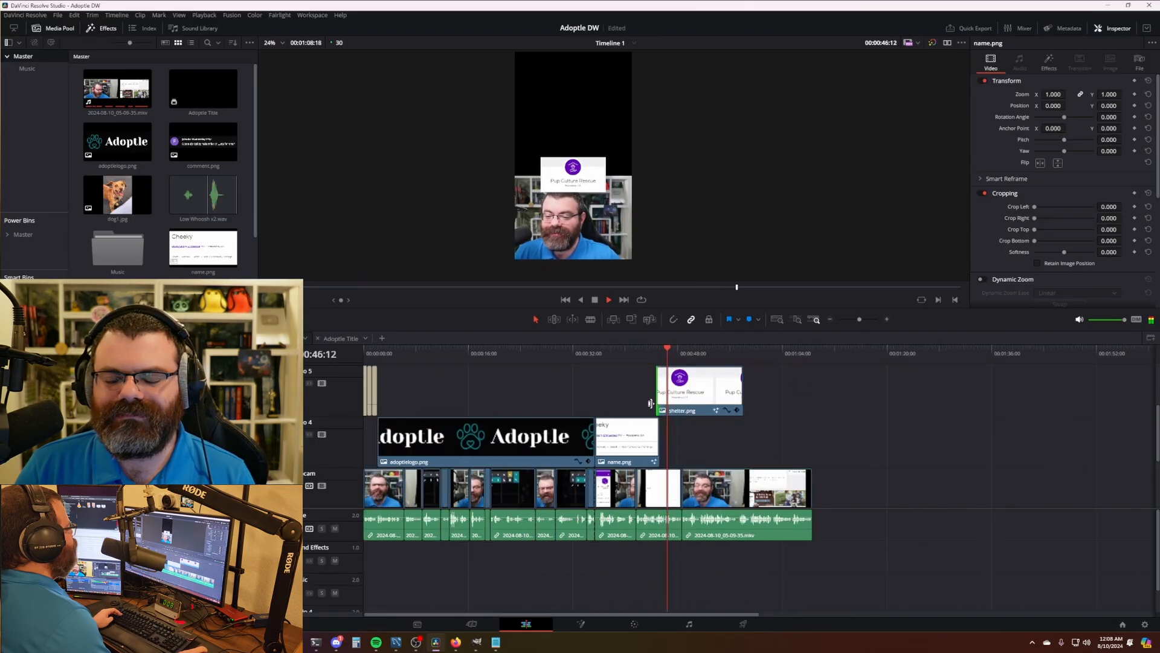
left_click_drag(838, 422, 706, 428)
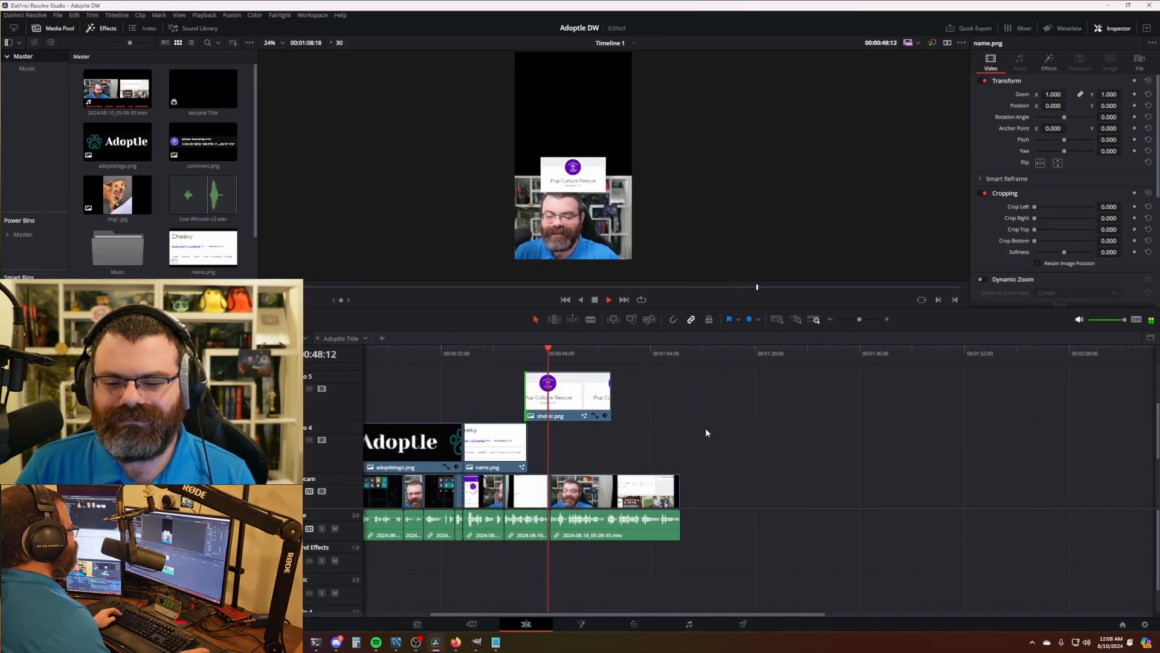
key("space")
- Trim shelter.png's end back to about 00:00:48:20 and play it to check
scroll(702, 432, "up", 6)
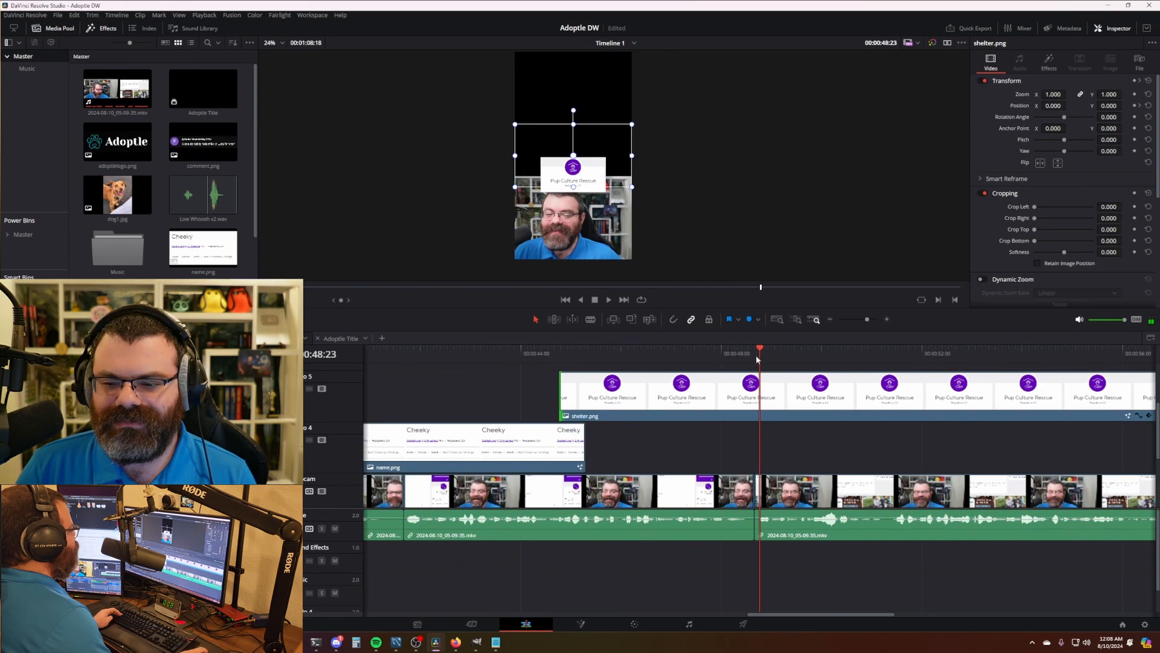
left_click(757, 352)
scroll(829, 423, "down", 4)
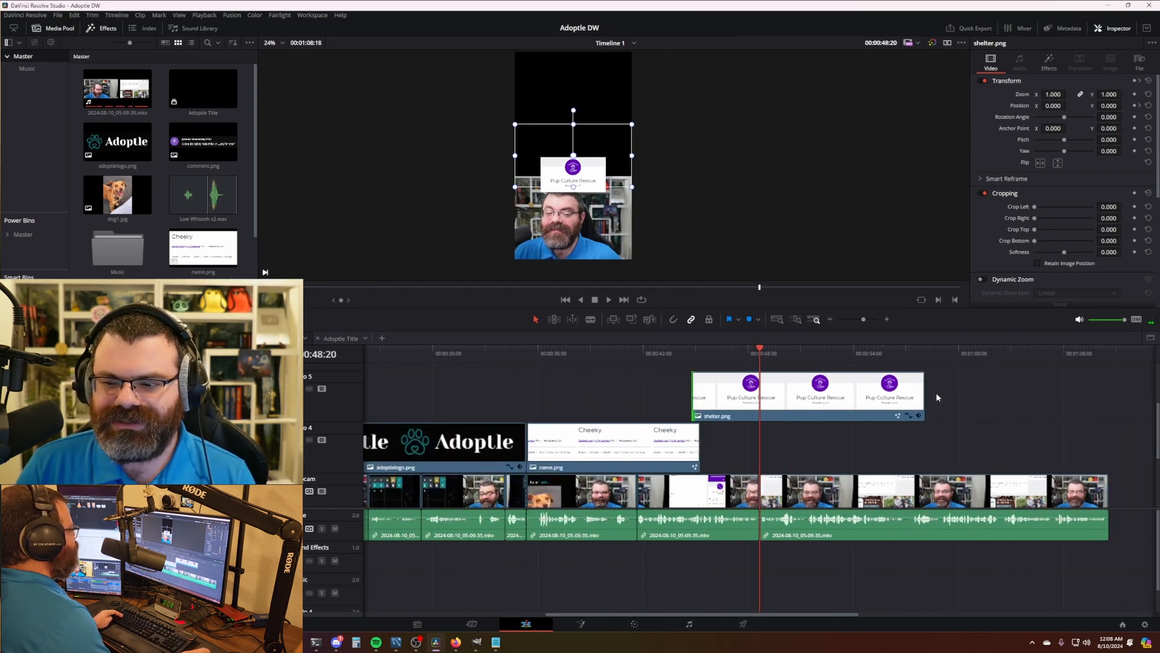
left_click_drag(923, 395, 755, 395)
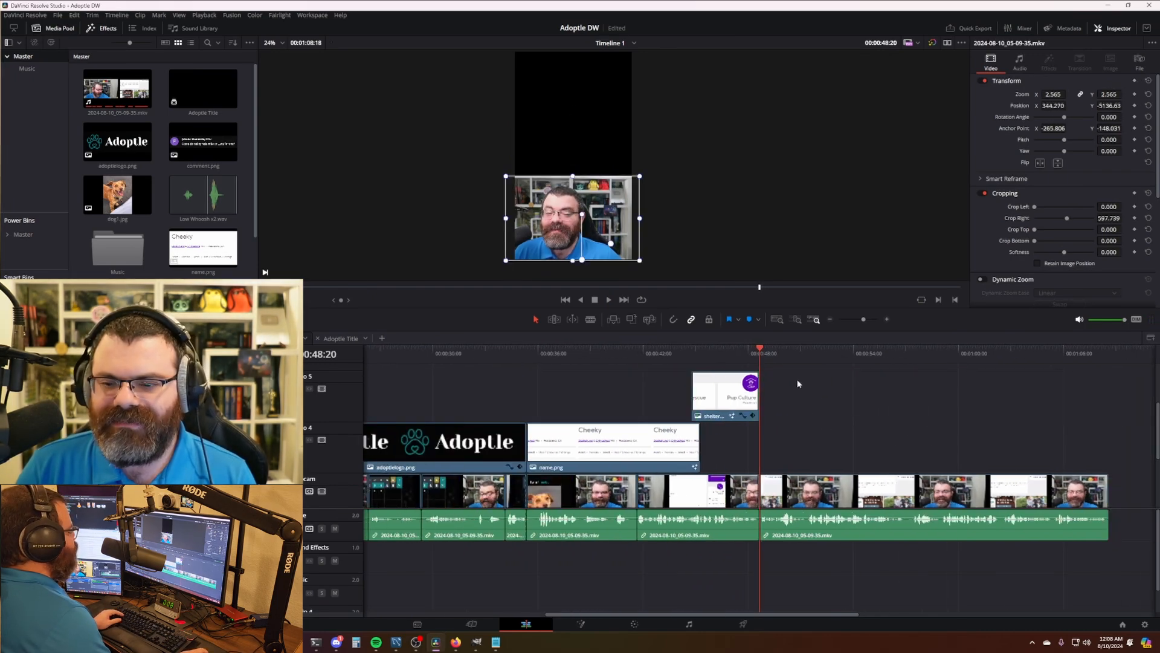
left_click(742, 355)
key("space")
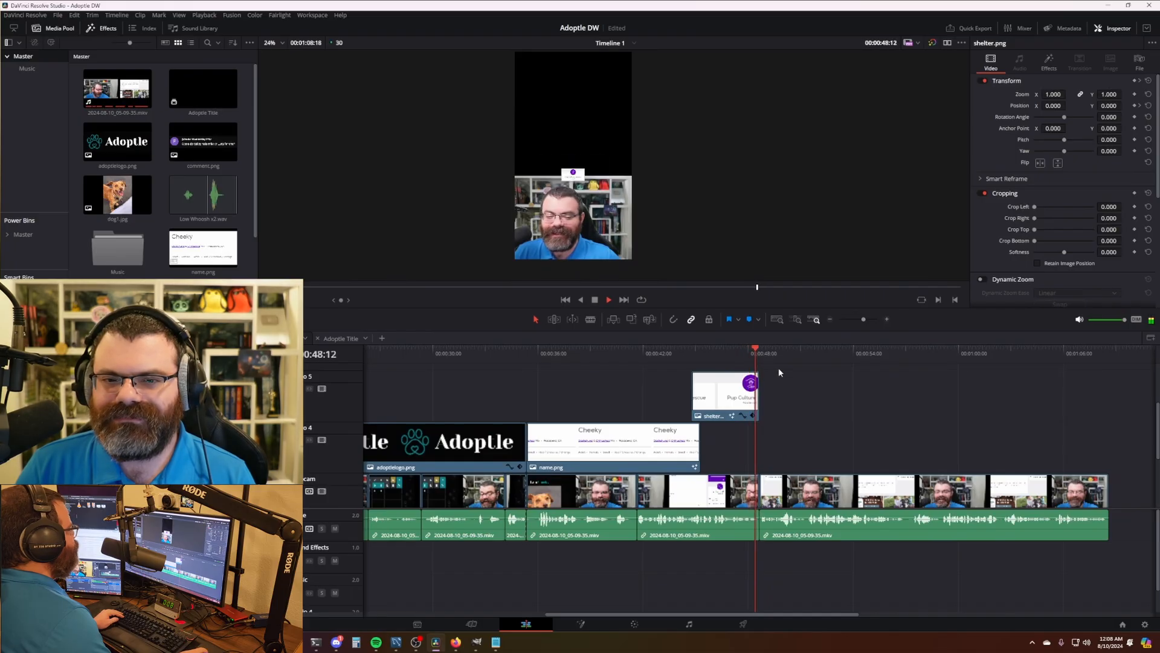
key("space")
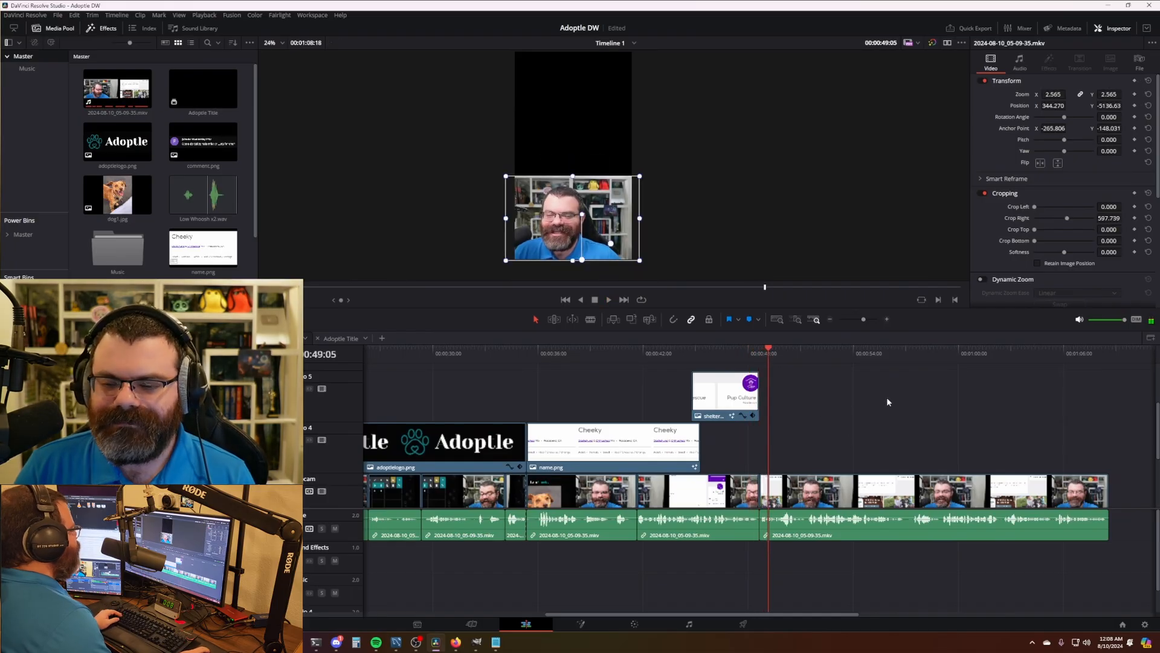
scroll(887, 397, "down", 5)
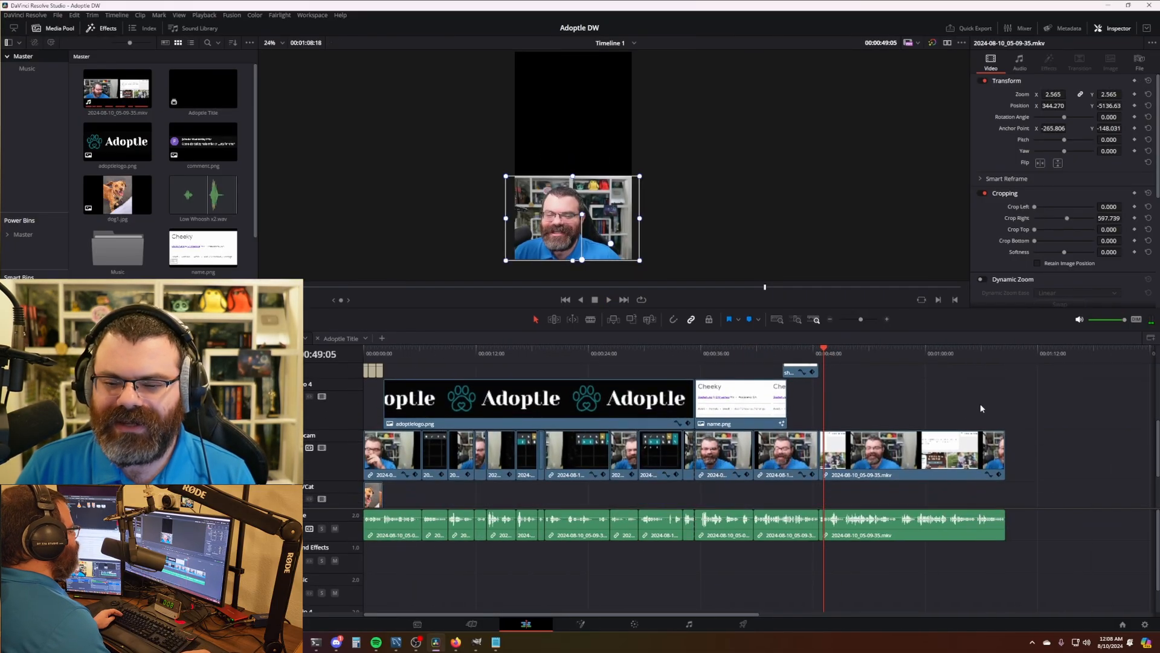
scroll(608, 472, "down", 3)
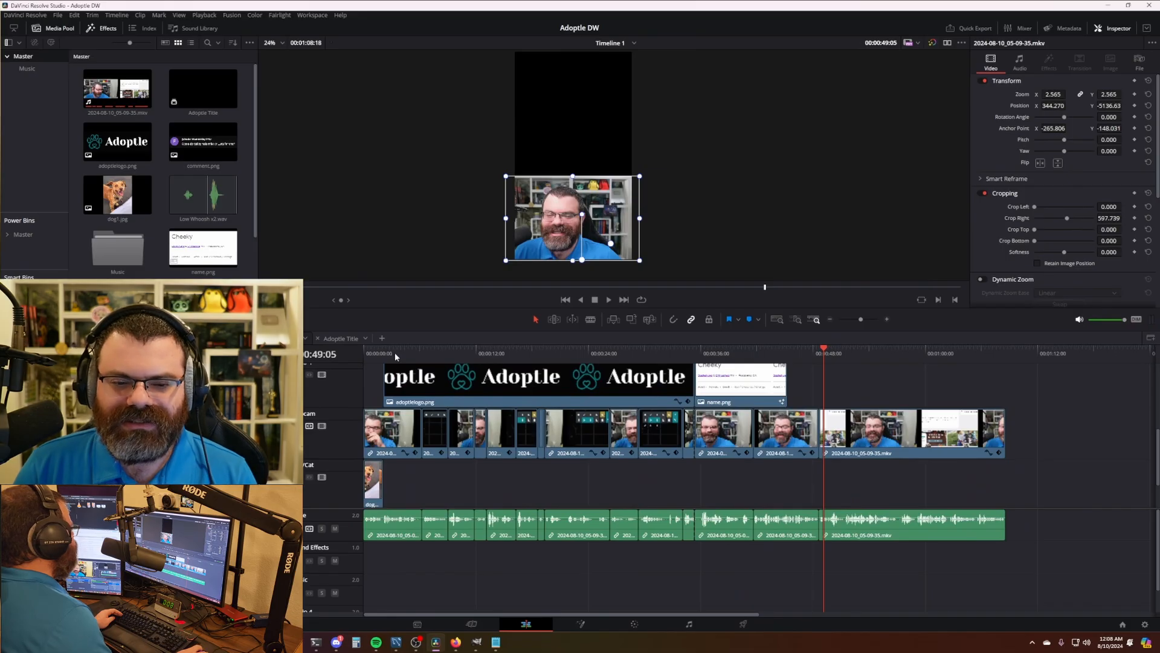
- Lower the dog1.jpg image by changing its Position Y from 612.130 to 389.130
left_click_drag(384, 353, 380, 352)
scroll(553, 512, "up", 5)
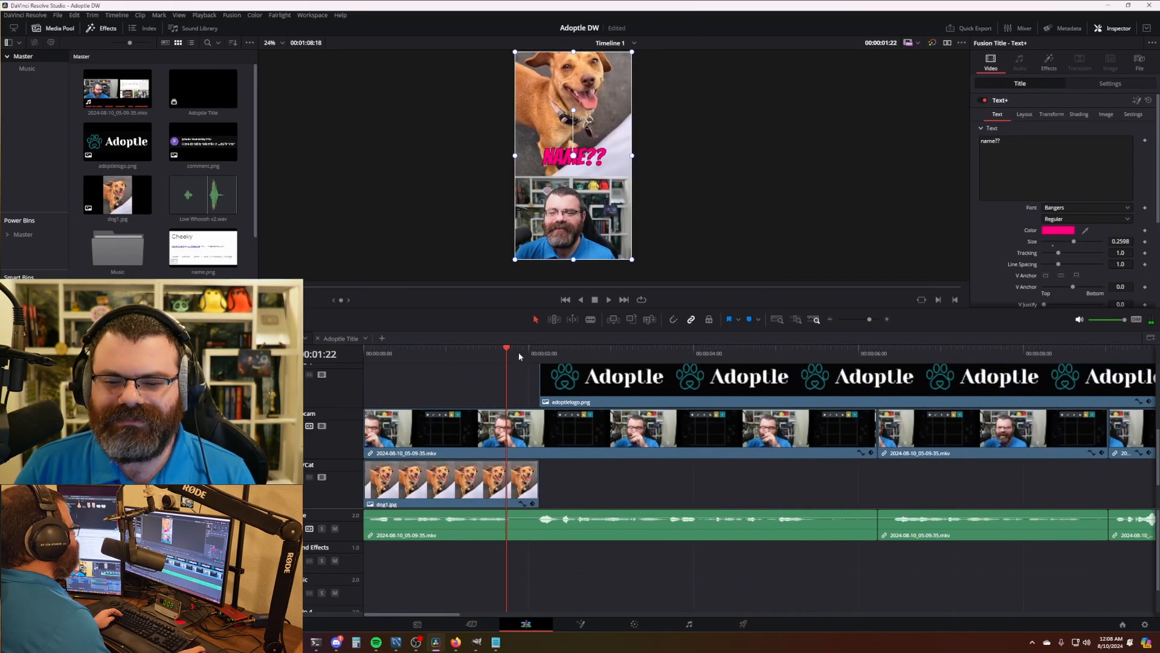
left_click_drag(518, 356, 534, 353)
scroll(618, 163, "down", 1)
scroll(618, 161, "up", 1)
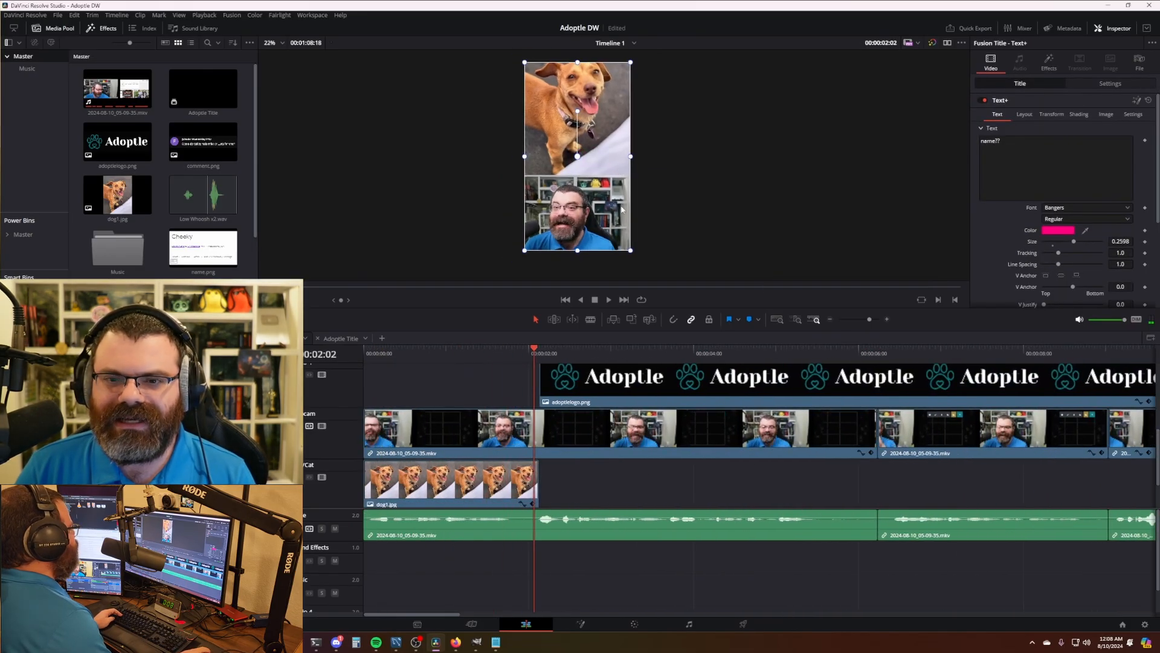
left_click(533, 474)
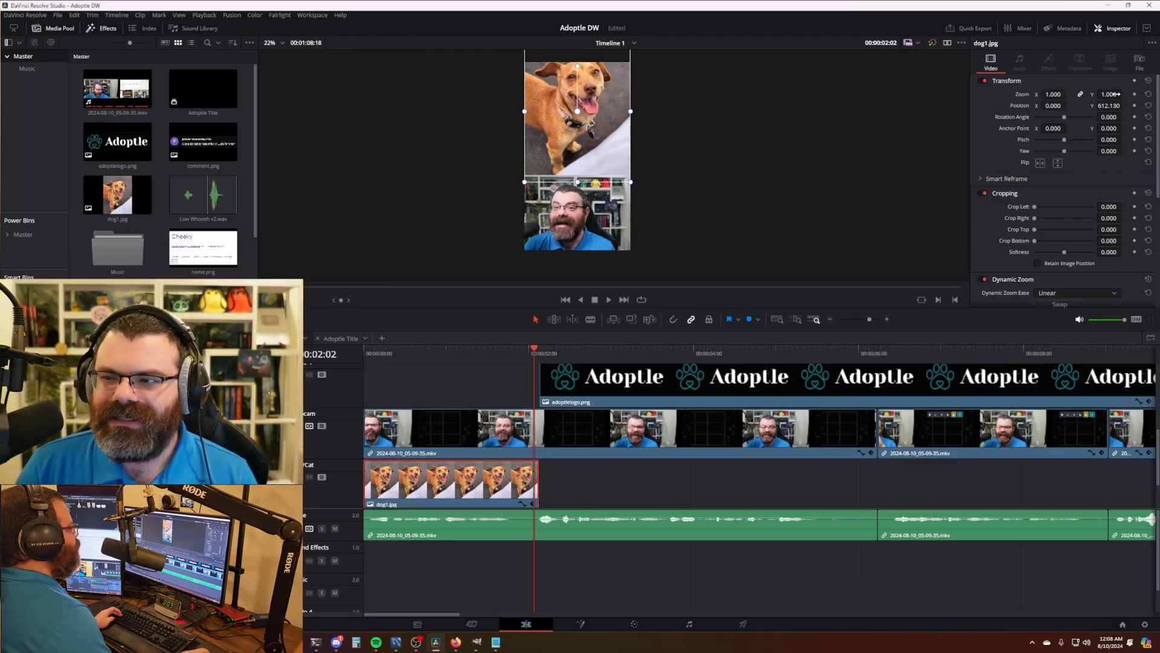
scroll(785, 147, "down", 2)
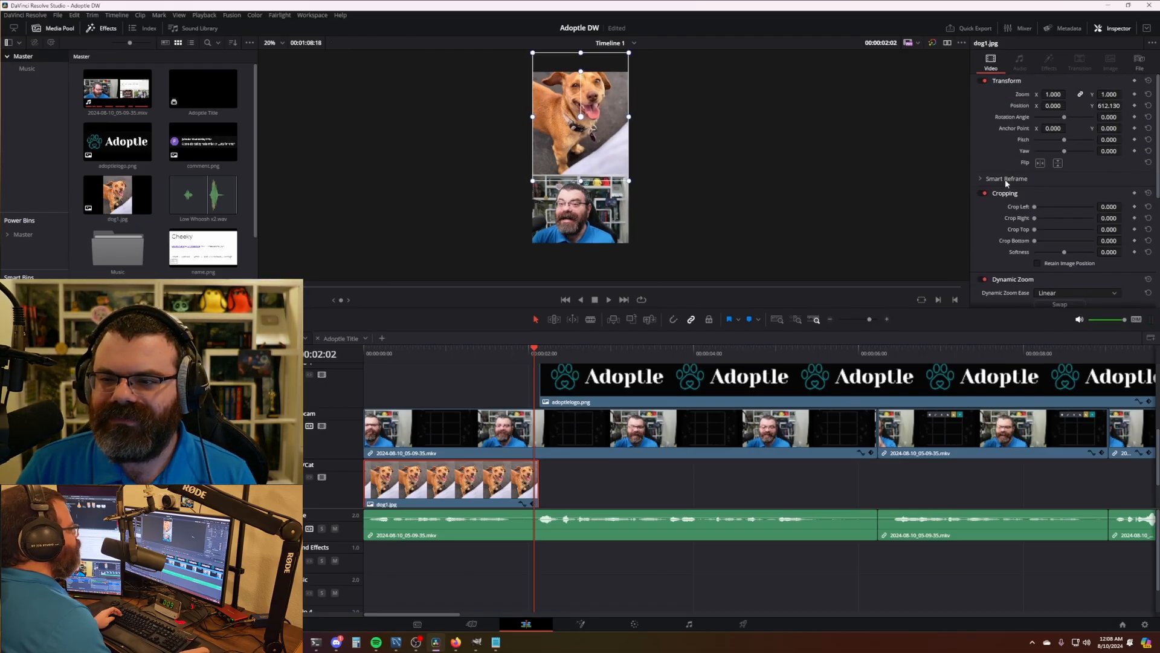
mouse_move(527, 356)
left_mouse_down()
mouse_move(369, 357)
mouse_move(535, 357)
left_mouse_up()
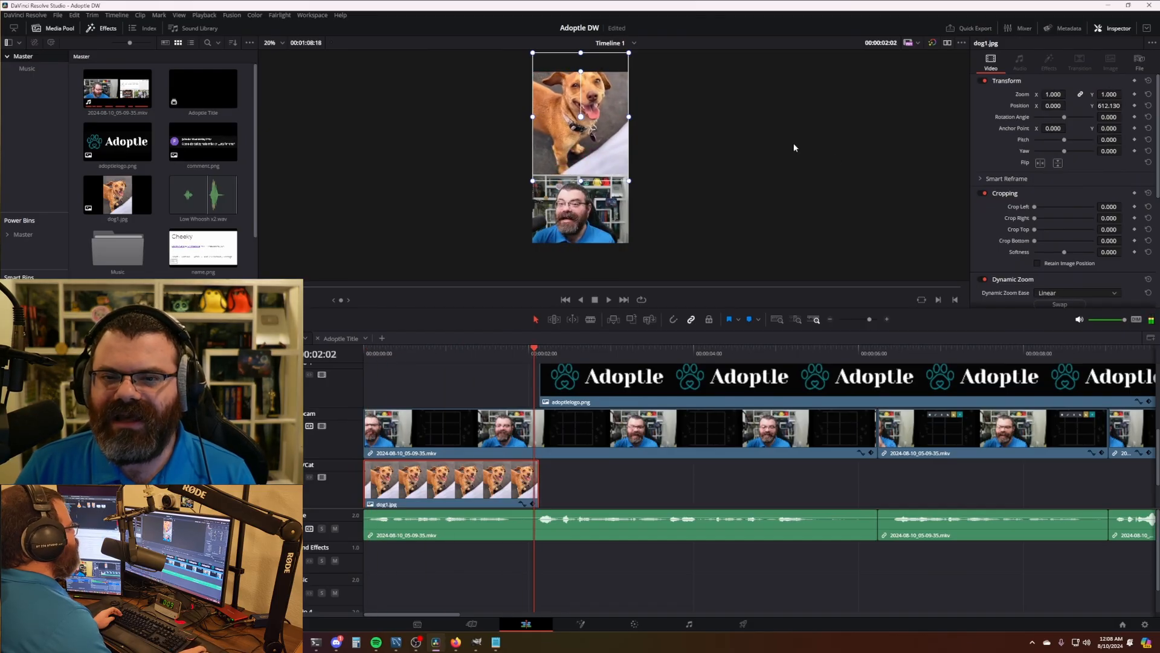
left_click_drag(1113, 106, 979, 107)
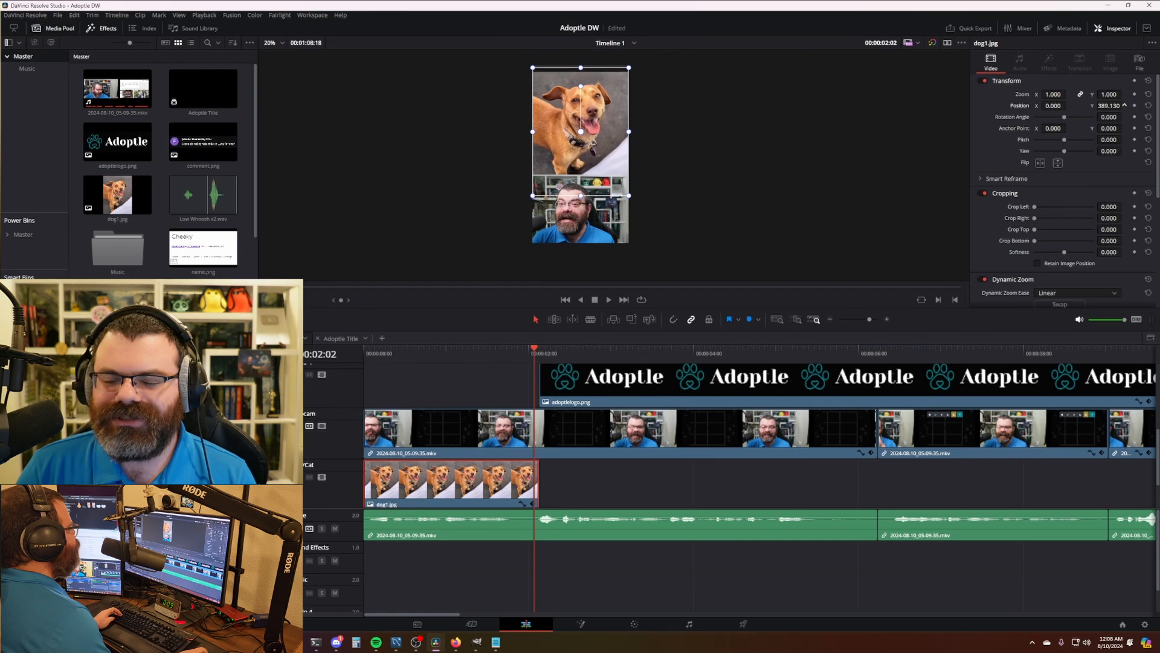
scroll(667, 136, "up", 3)
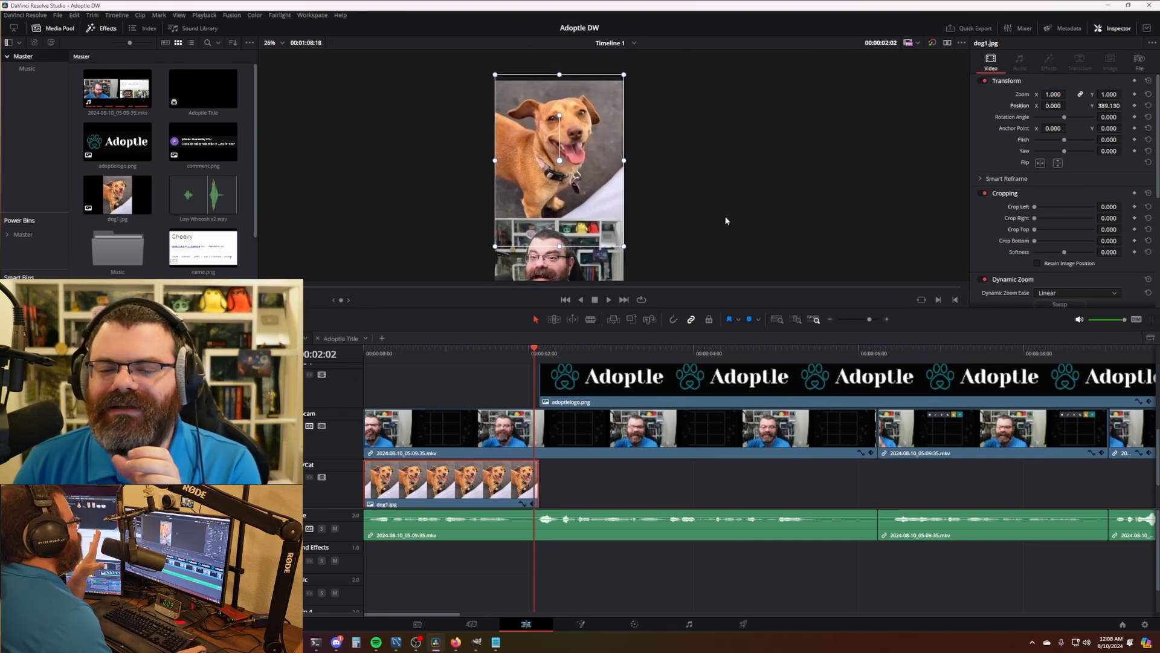
scroll(707, 223, "down", 2)
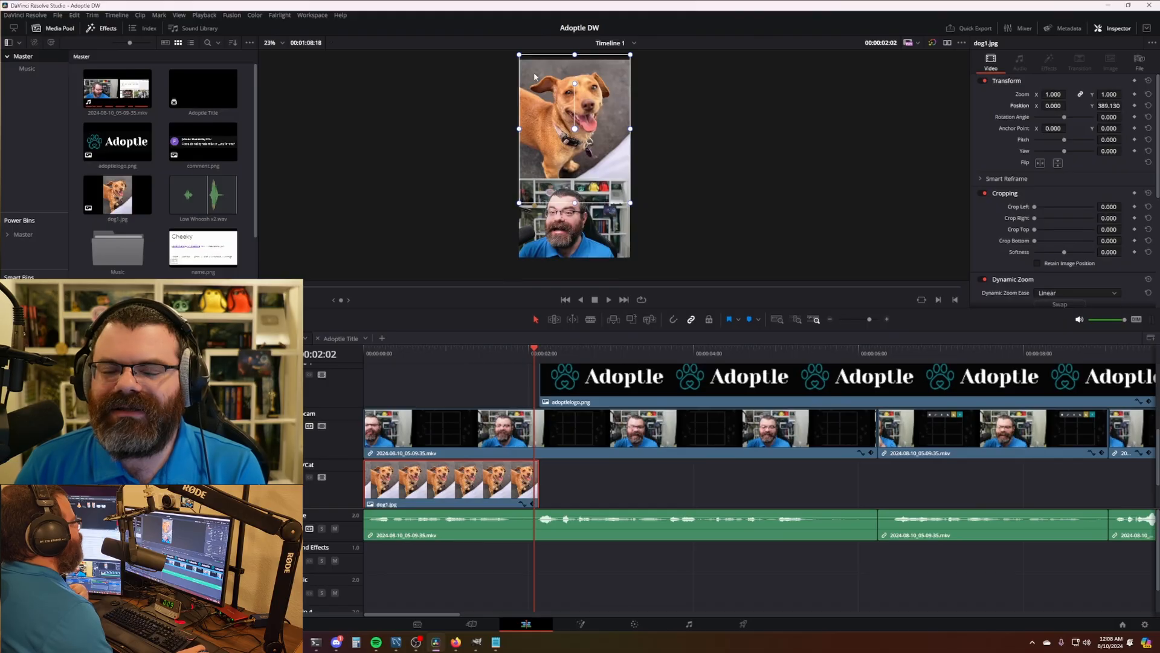
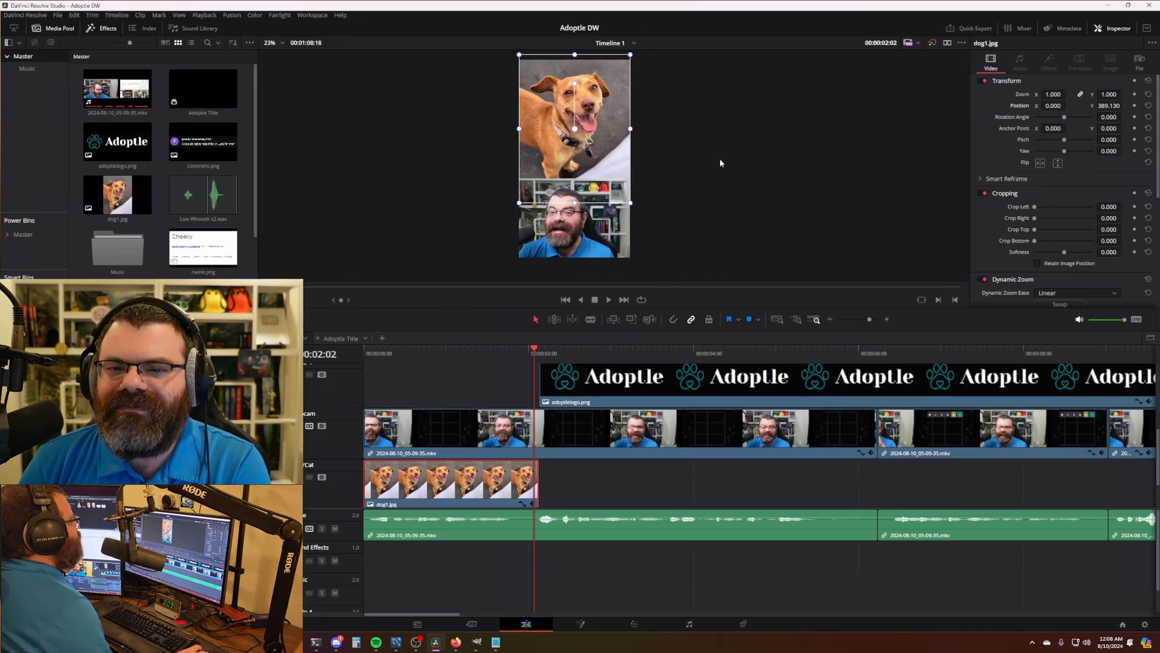
- Settle the dog photo at Position Y 386.130 above the webcam and deselect the clip
left_click_drag(1124, 105, 1124, 106)
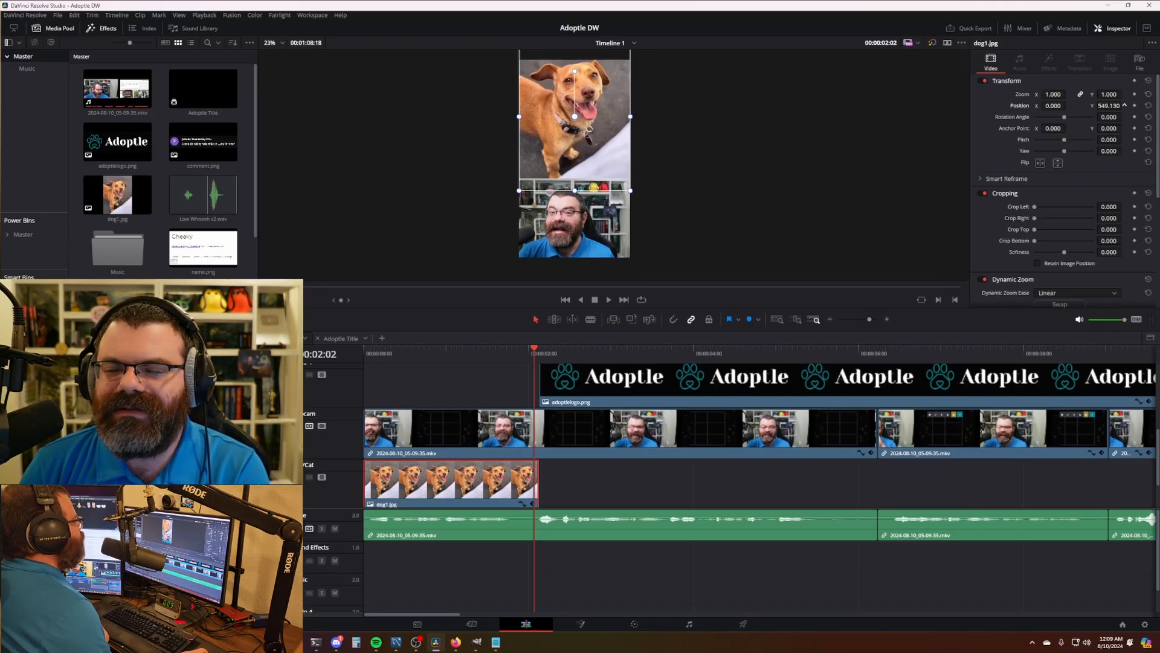
scroll(710, 137, "down", 1)
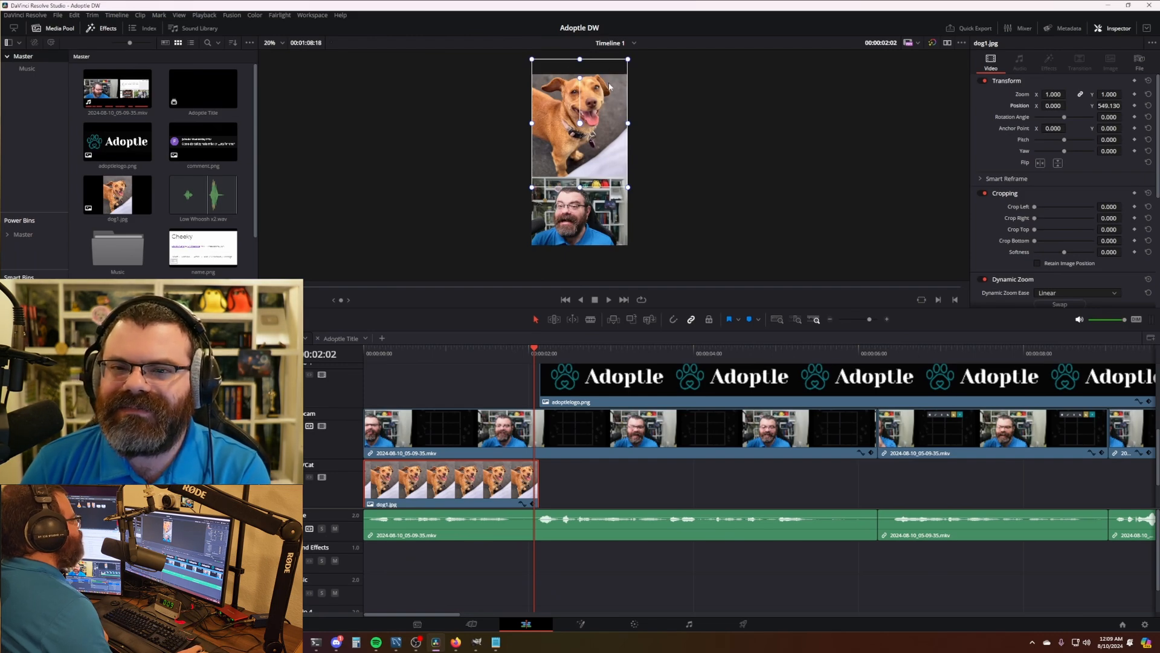
left_click_drag(1125, 106, 1124, 106)
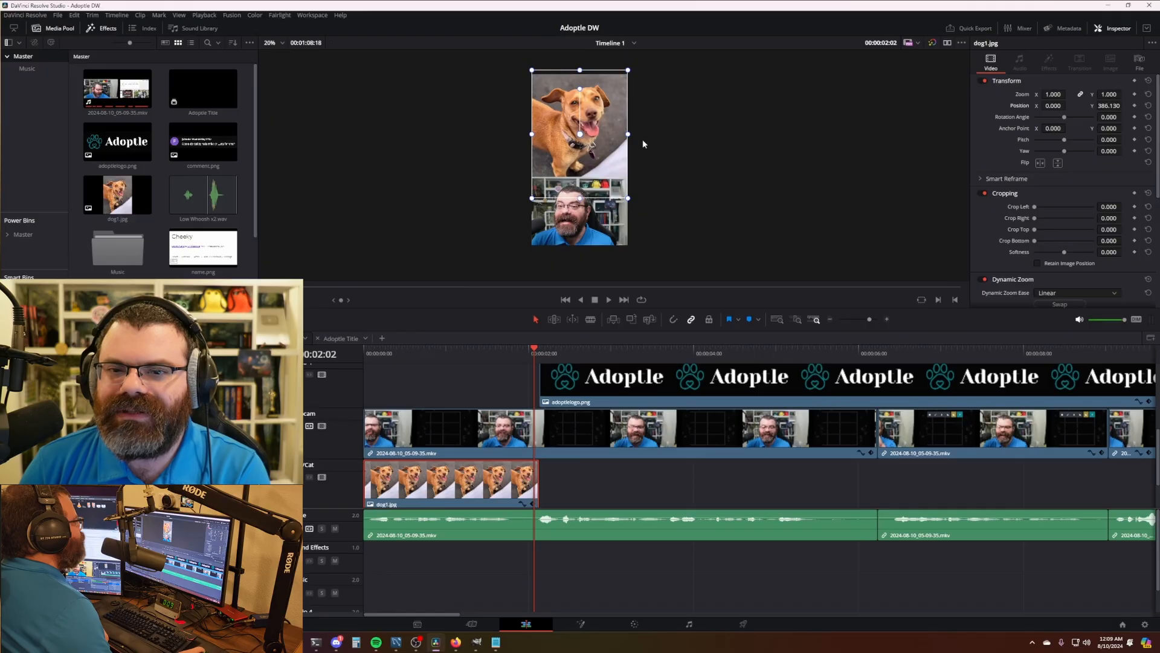
left_click_drag(781, 193, 716, 190)
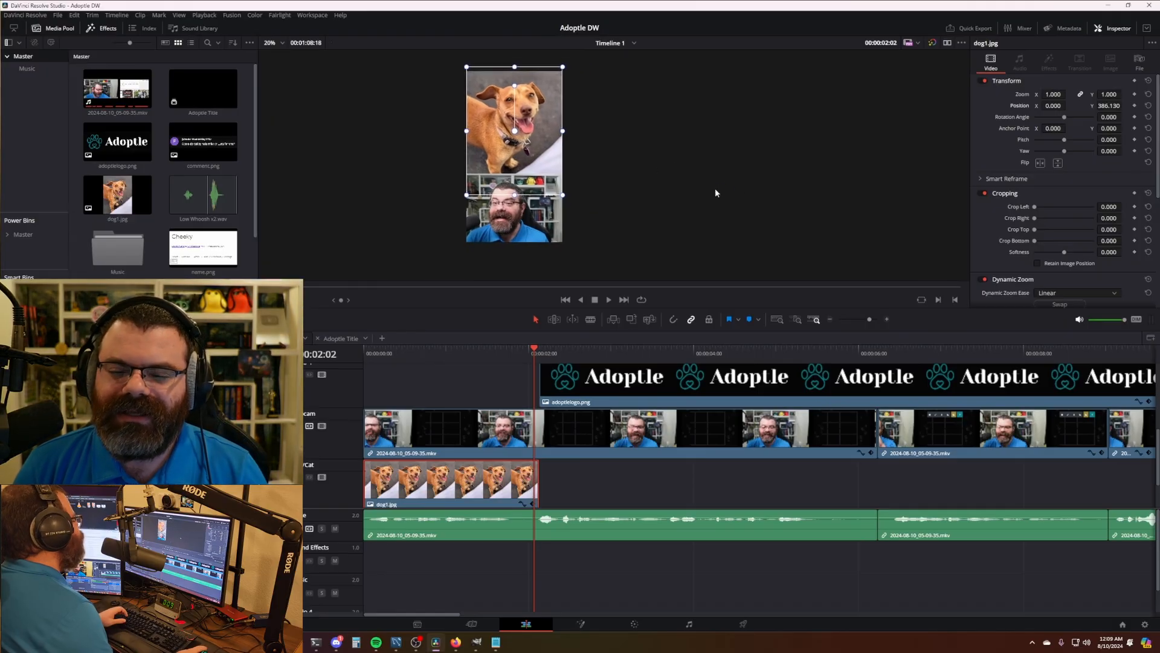
left_click(583, 491)
scroll(636, 478, "right", 1)
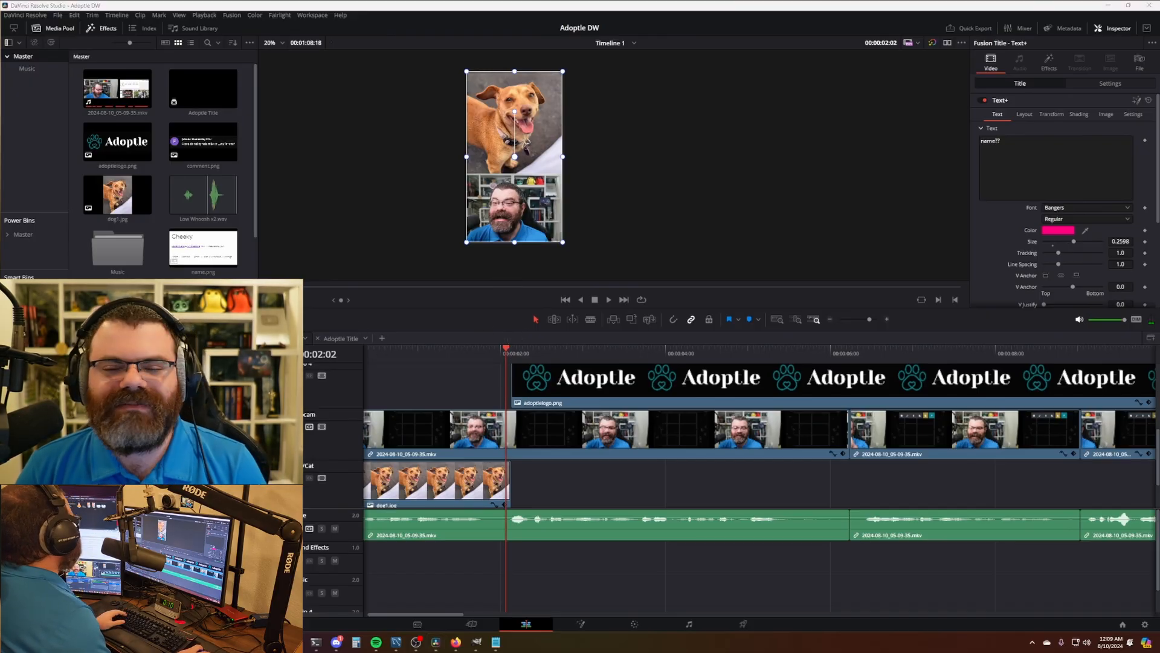
- Place a second dog1.jpg on the dog track right after the first dog clip
key("q")
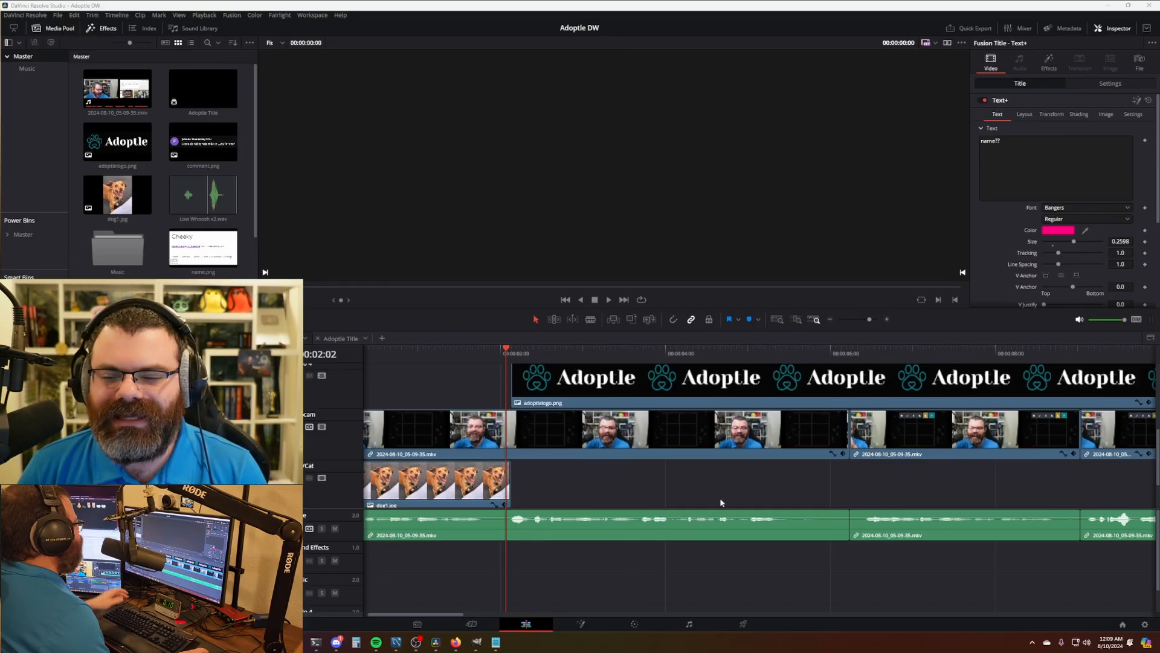
scroll(711, 474, "down", 6)
scroll(664, 485, "down", 3)
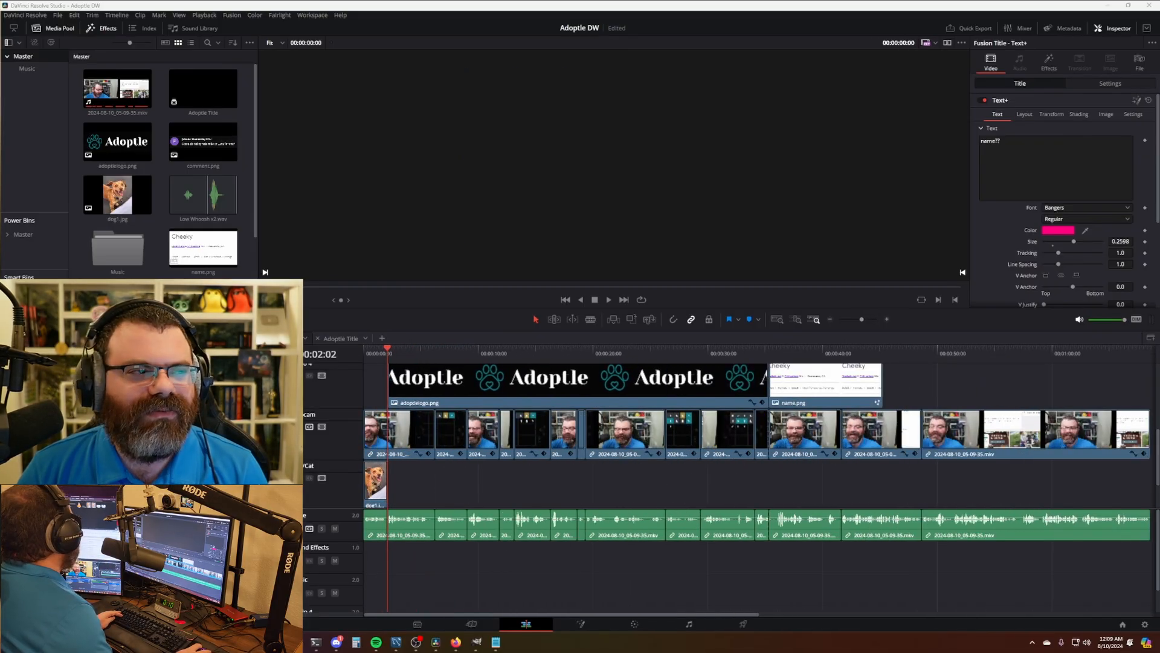
left_click_drag(294, 291, 429, 492)
left_click(380, 354)
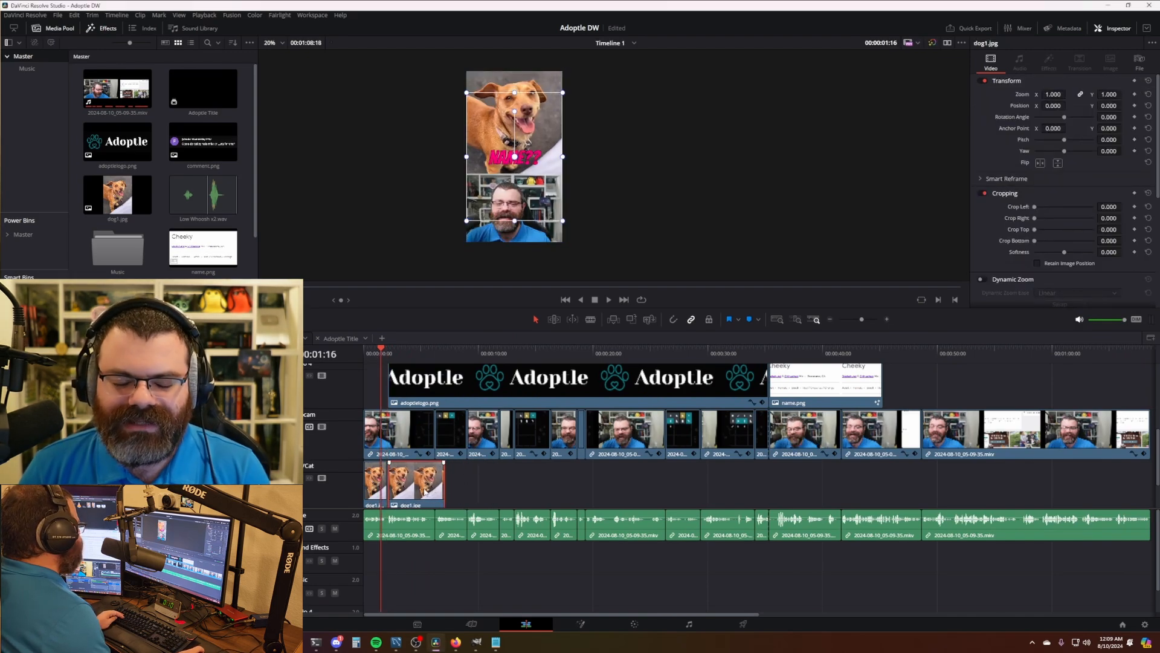
key("Delete")
left_click(122, 200)
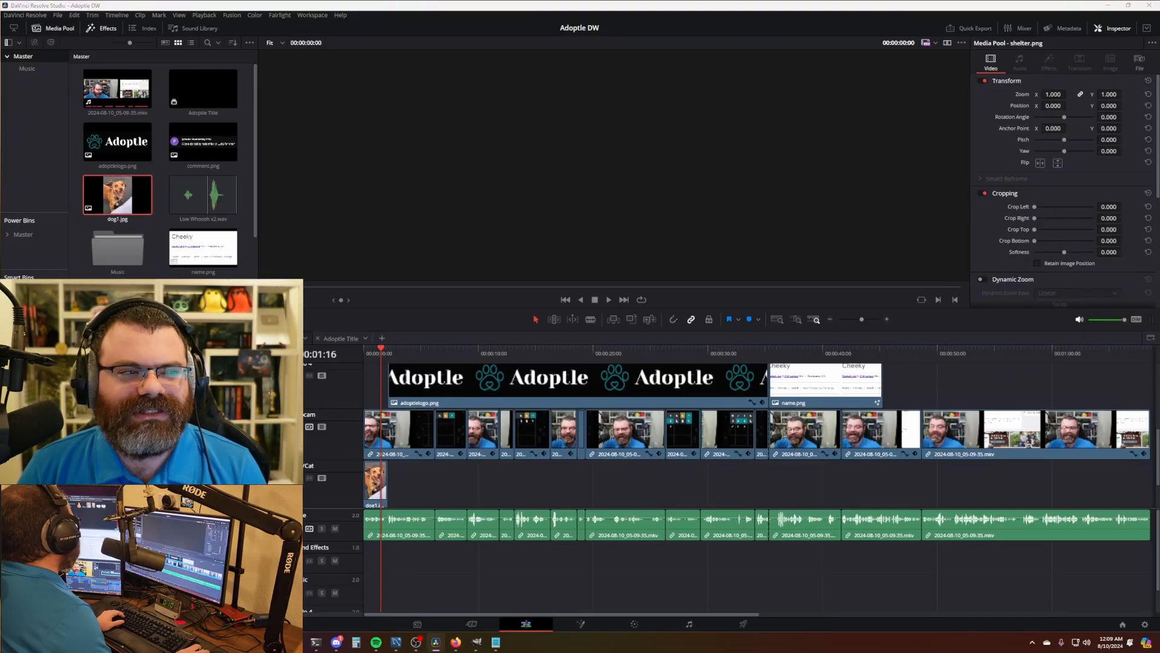
left_click_drag(118, 194, 421, 487)
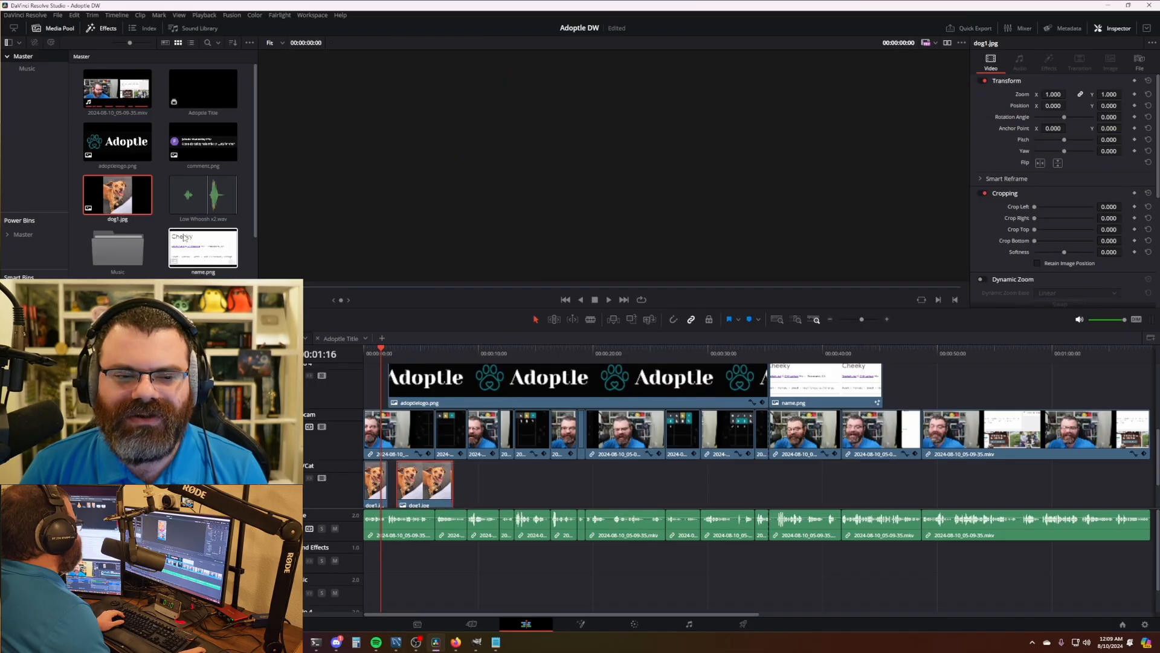
mouse_move(438, 499)
left_mouse_down()
mouse_move(455, 495)
mouse_move(445, 495)
left_mouse_up()
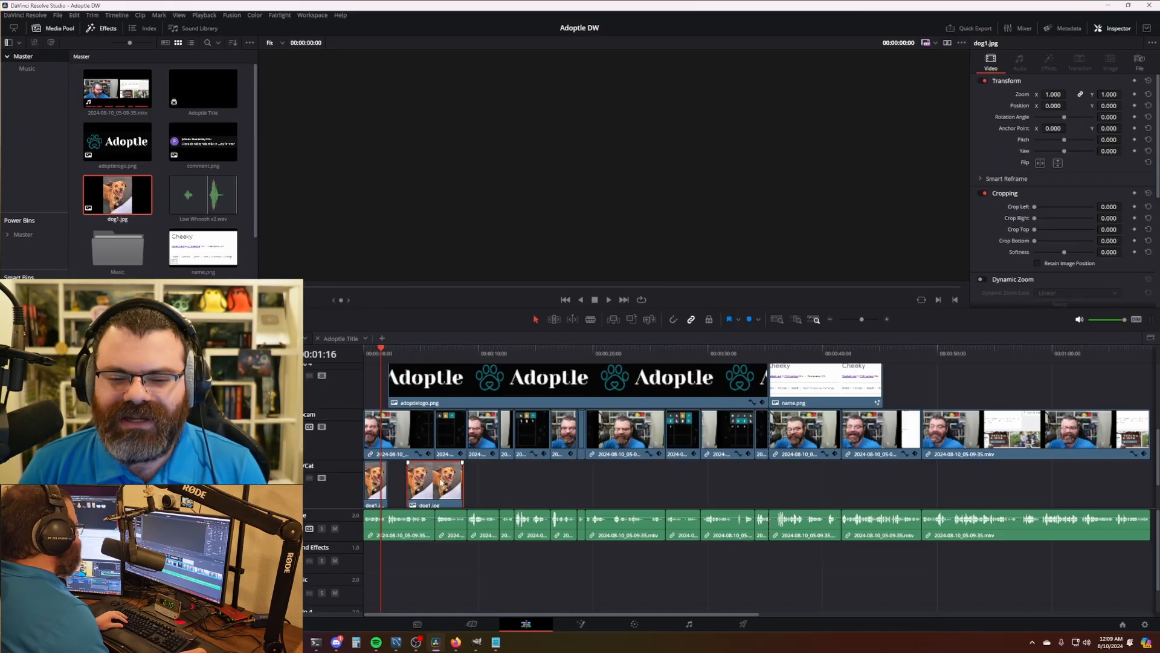
left_click_drag(442, 483, 421, 488)
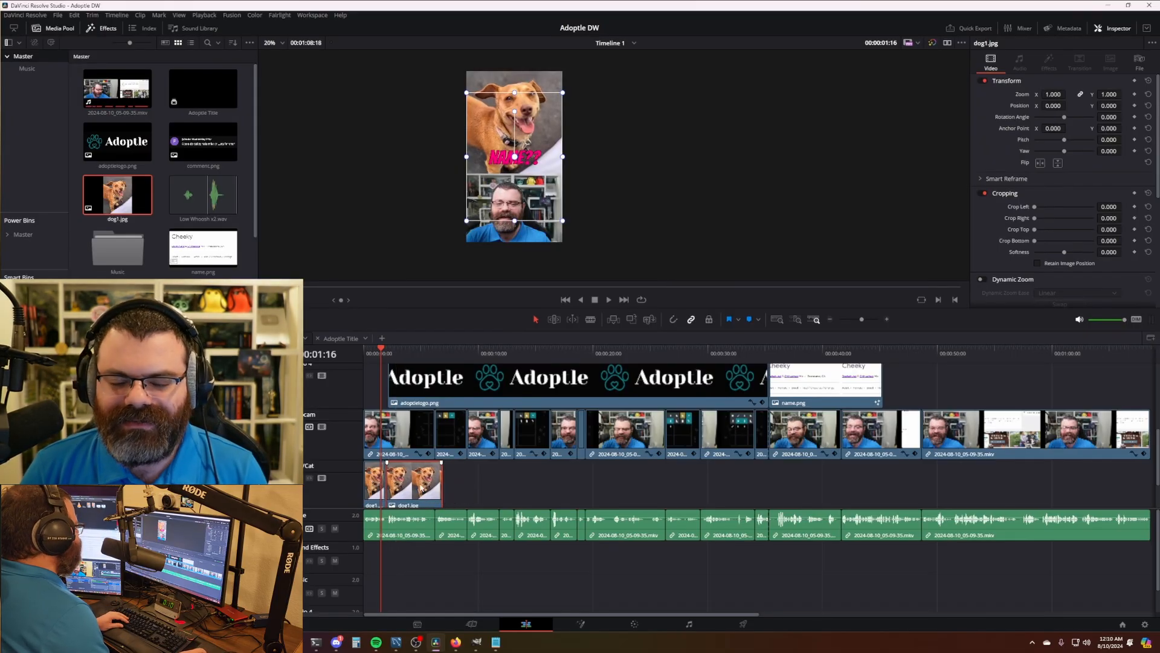
- Add a cross-dissolve between the two dog clips and play through it to check
scroll(390, 358, "up", 8)
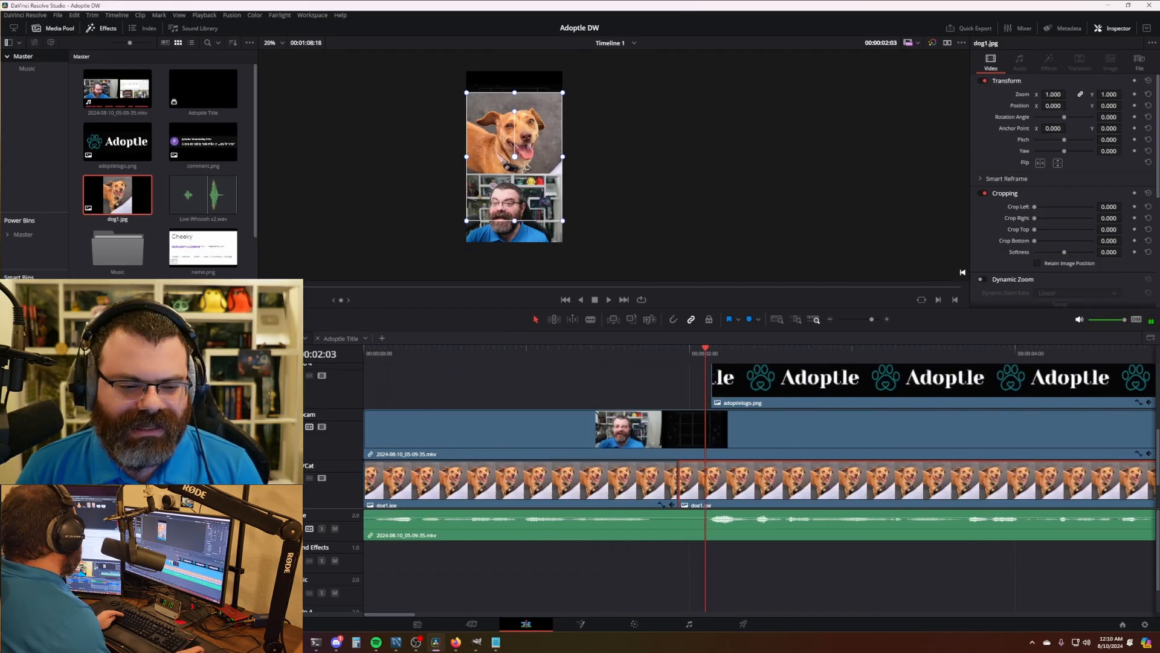
key("ctrl+t")
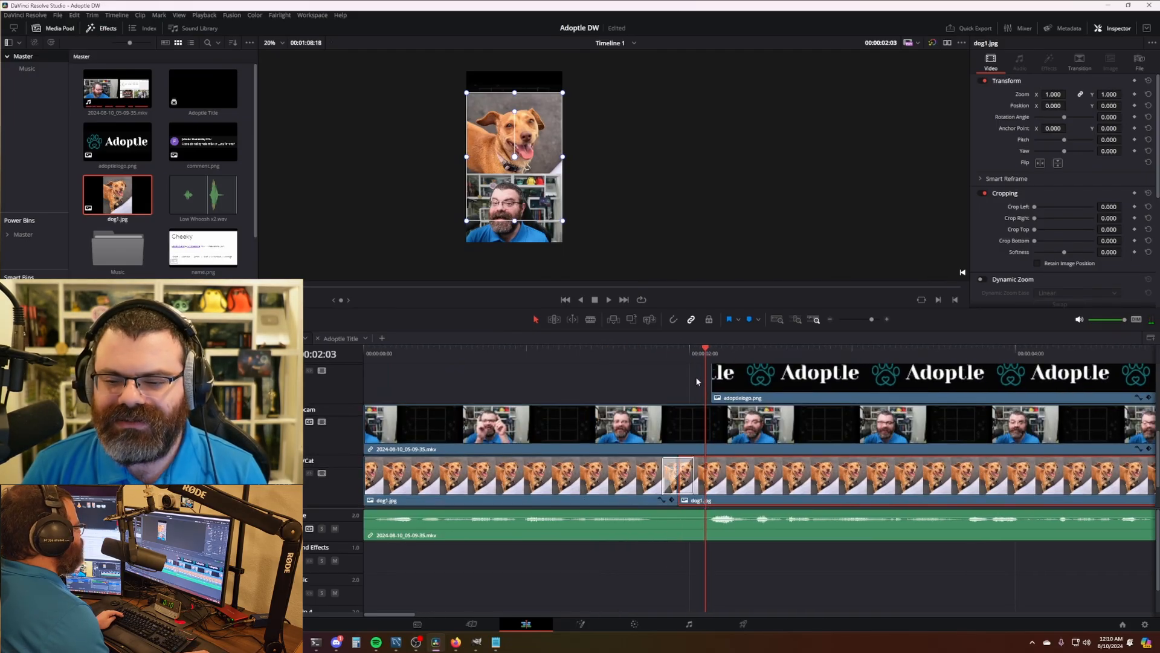
mouse_move(683, 356)
left_mouse_down()
mouse_move(650, 357)
mouse_move(700, 354)
left_mouse_up()
key("space")
key("space")
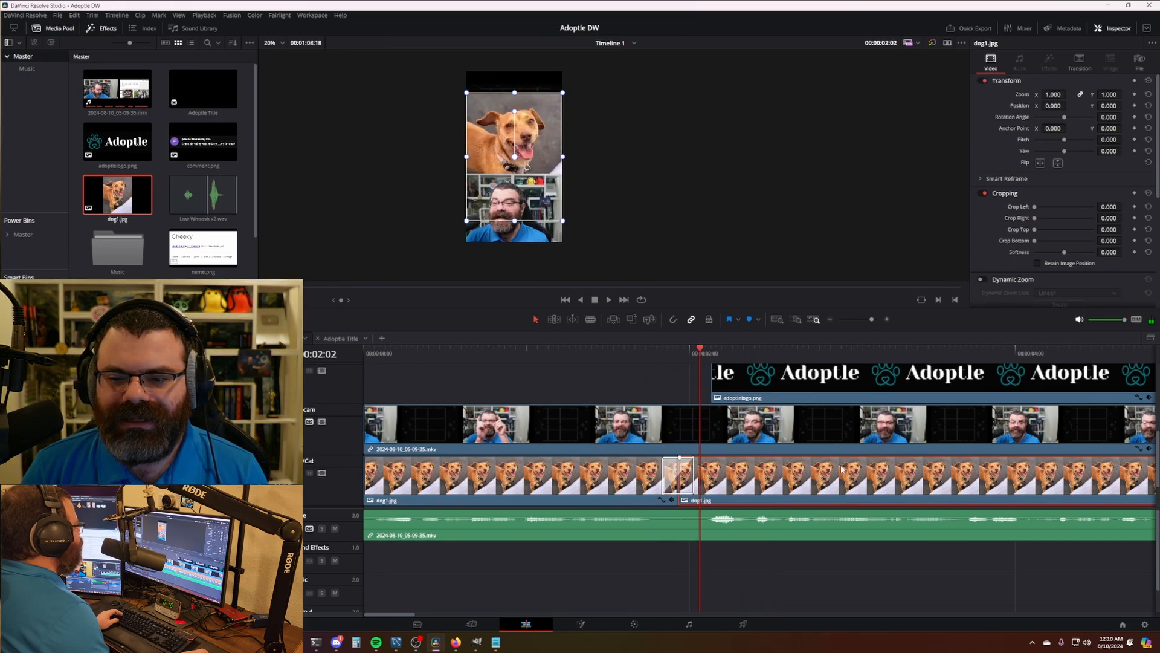
scroll(632, 461, "down", 1)
scroll(632, 461, "down", 6)
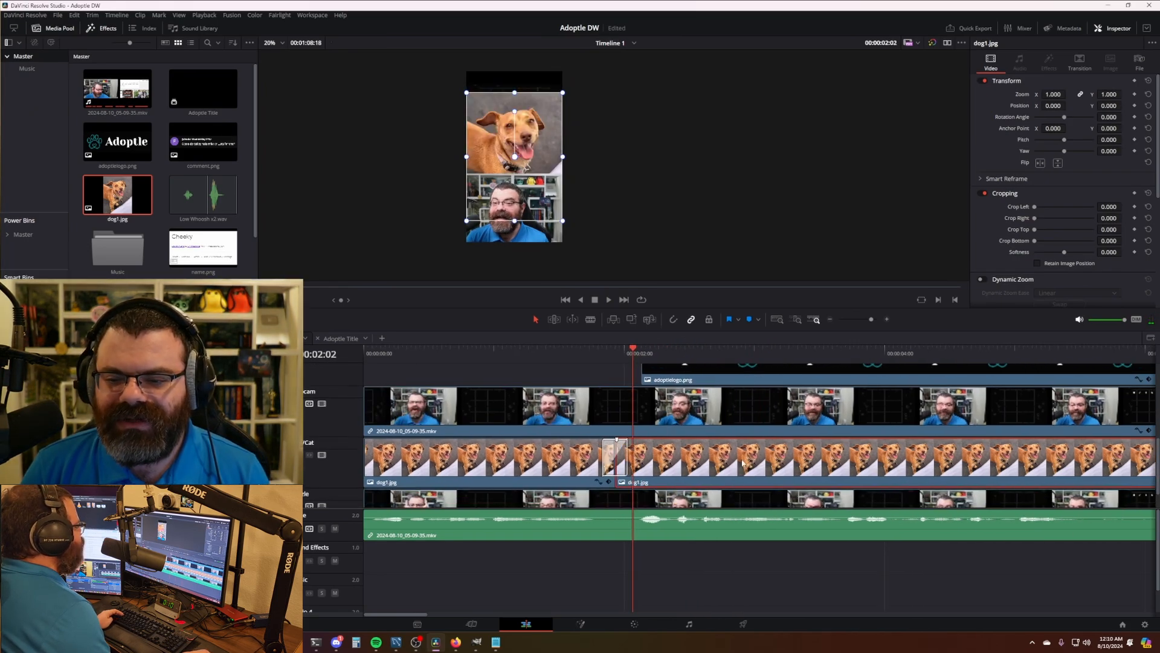
scroll(632, 461, "down", 3)
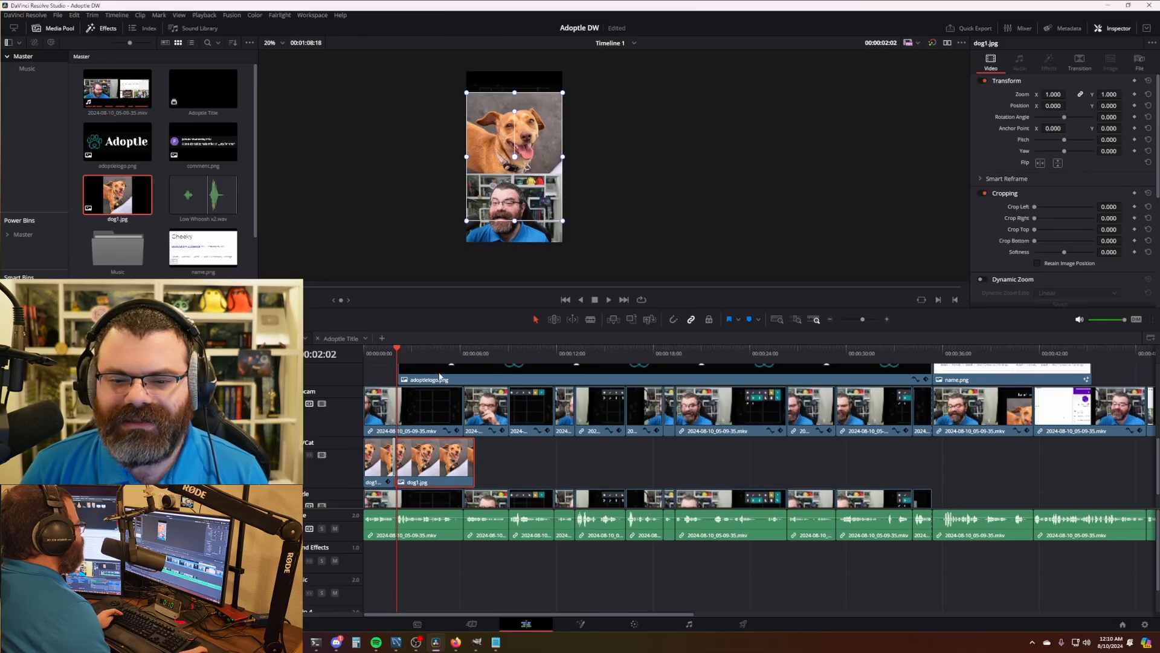
- Extend the second dog1.jpg clip to 00:00:15:25, where the Adoptle word grid appears
left_click_drag(669, 355, 597, 387)
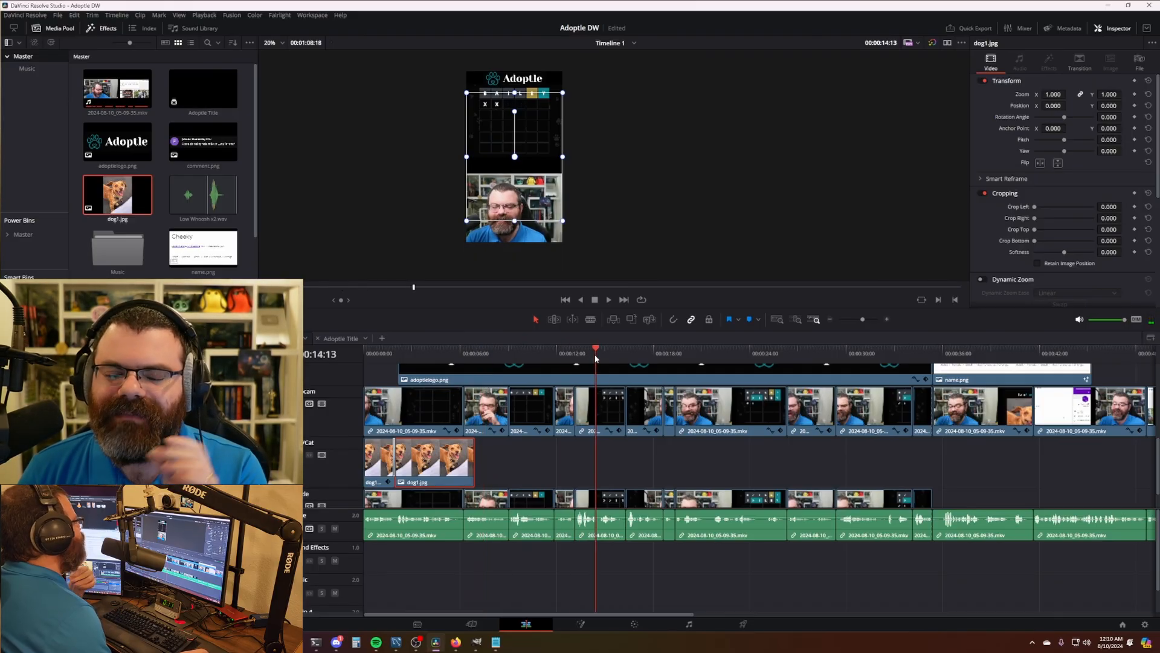
left_click_drag(584, 358, 618, 357)
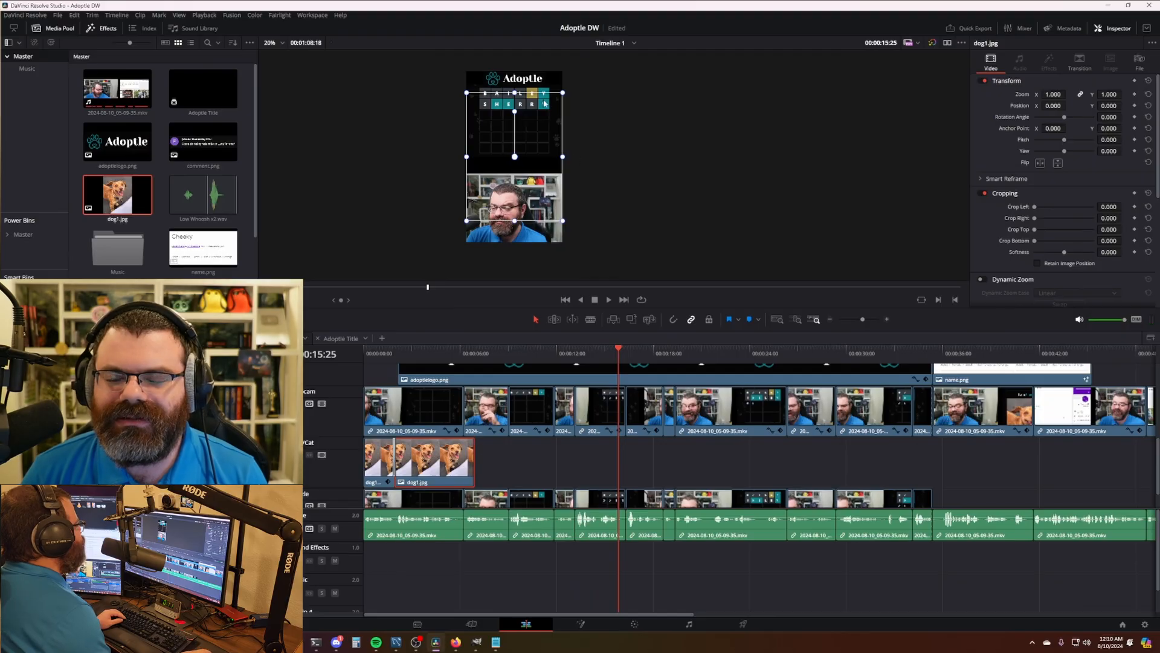
left_click_drag(474, 461, 618, 461)
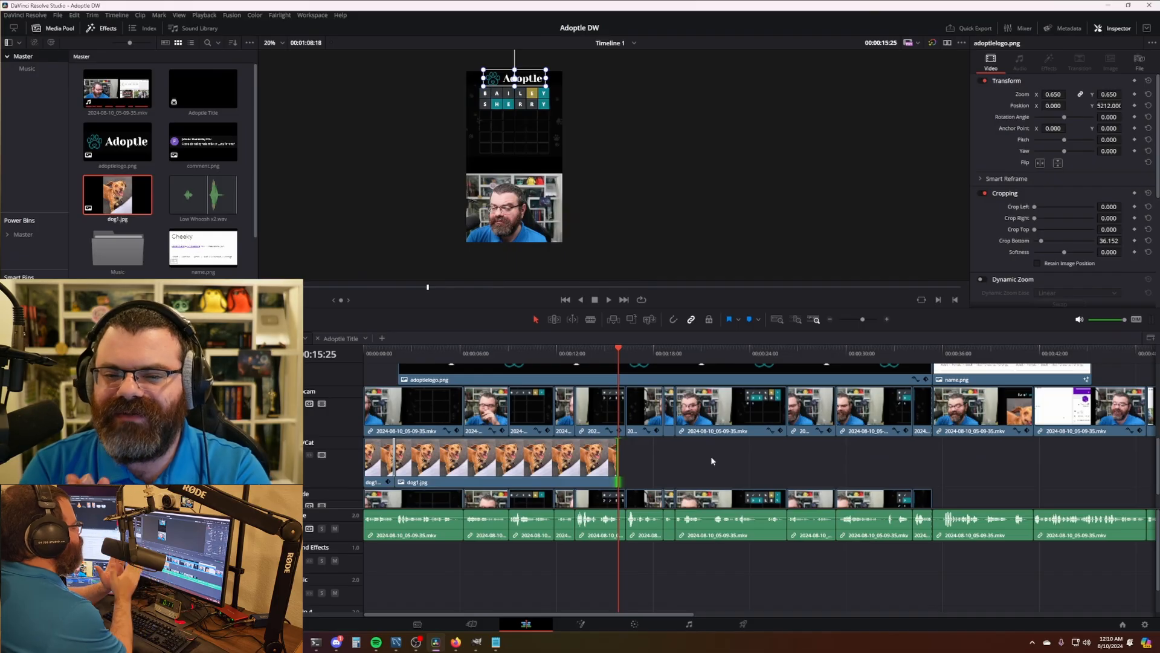
key("Left")
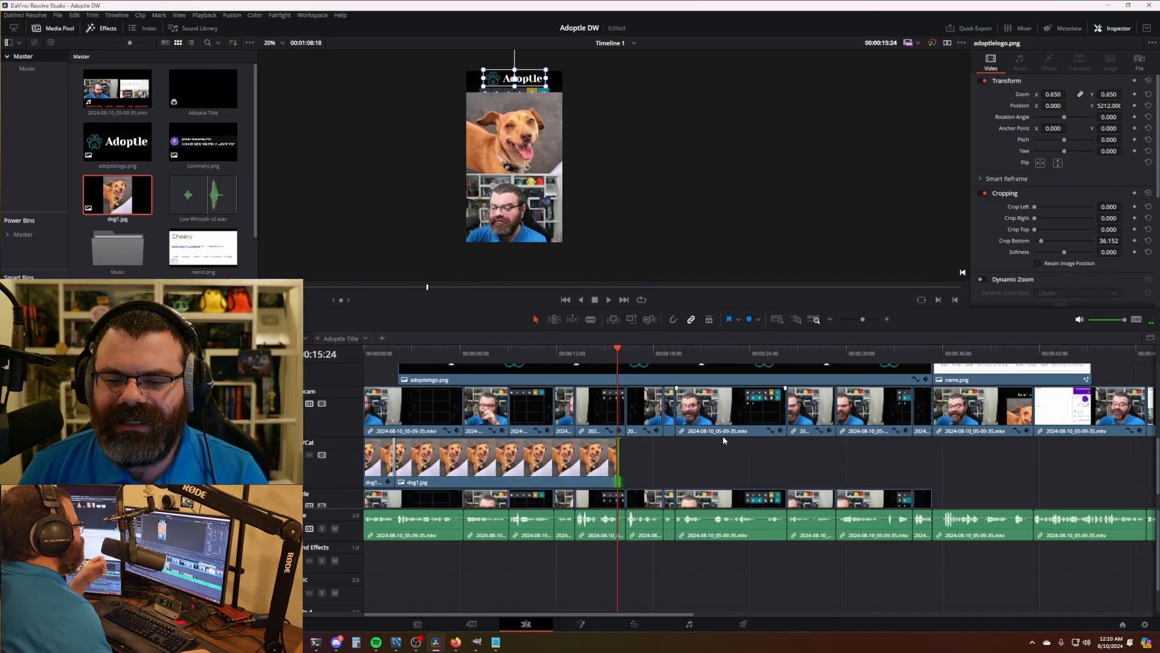
key("Right")
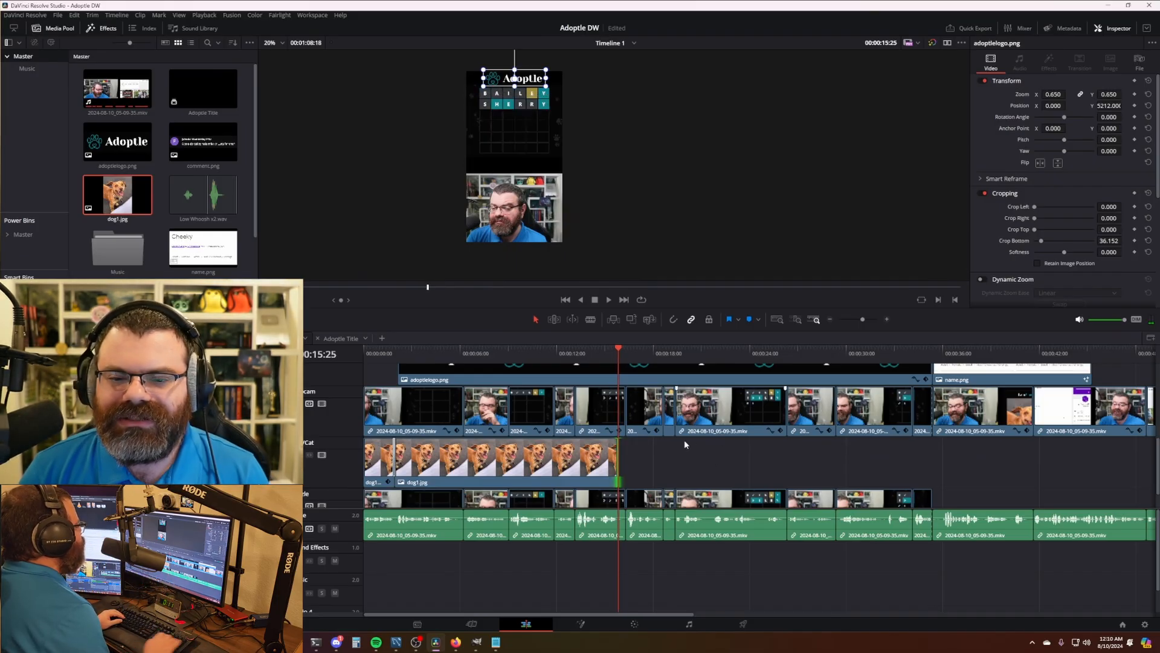
- Give the second dog photo Crop Top 162.506, Zoom 0.710 and Position Y 161
left_click(597, 457)
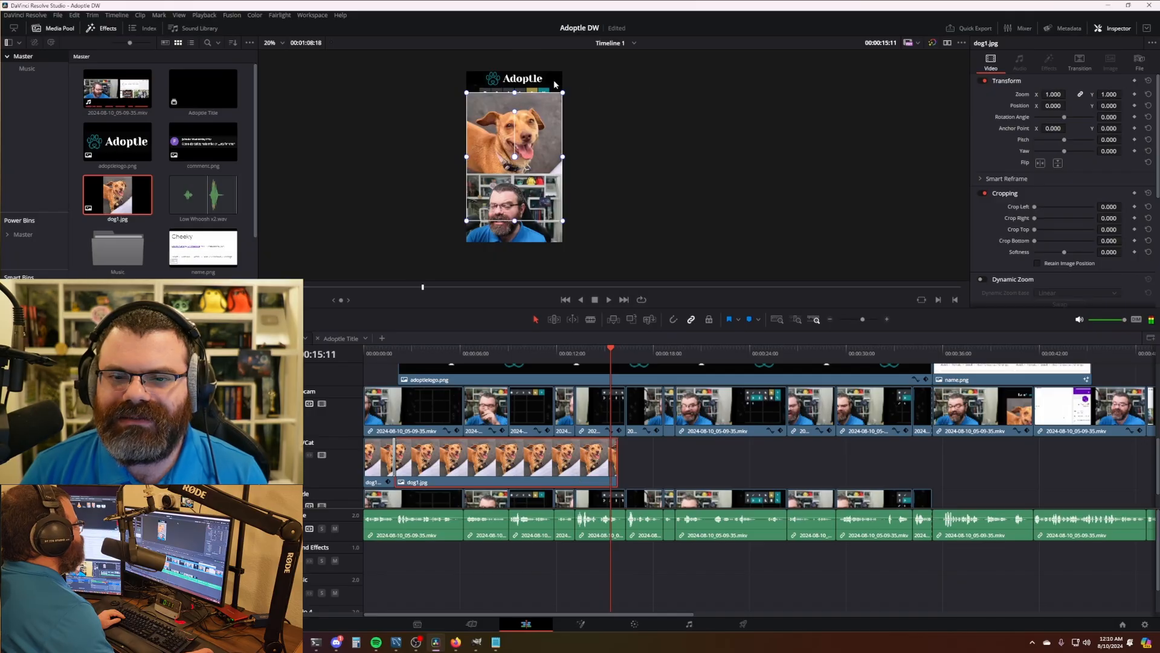
left_click(281, 300)
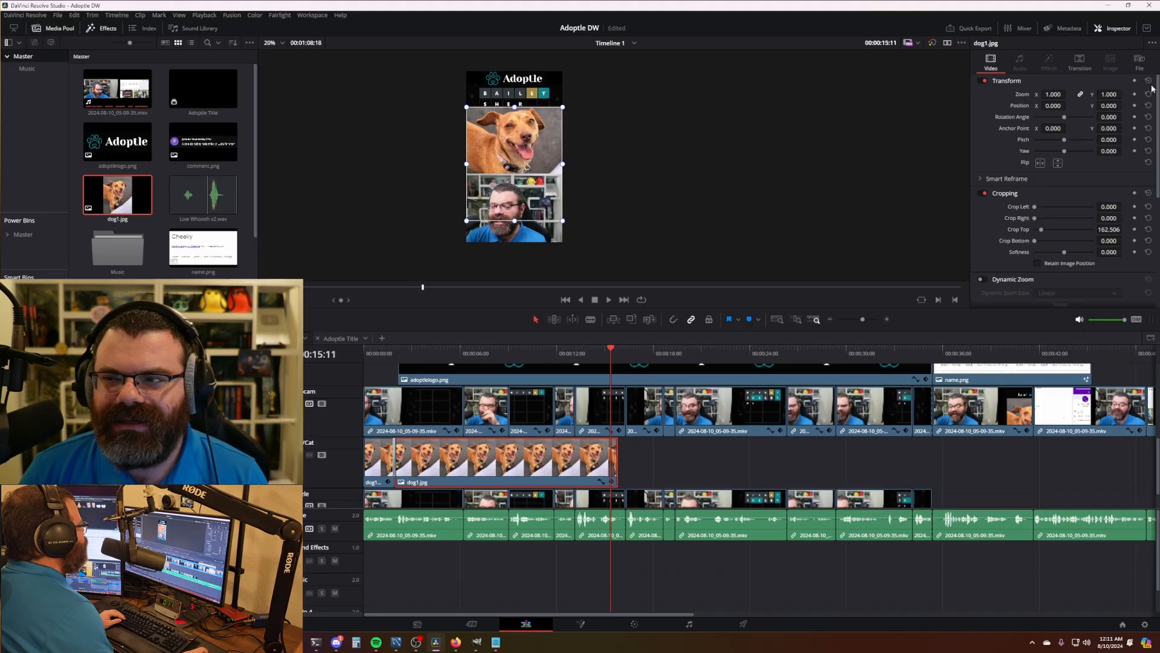
left_click_drag(1112, 106, 1083, 106)
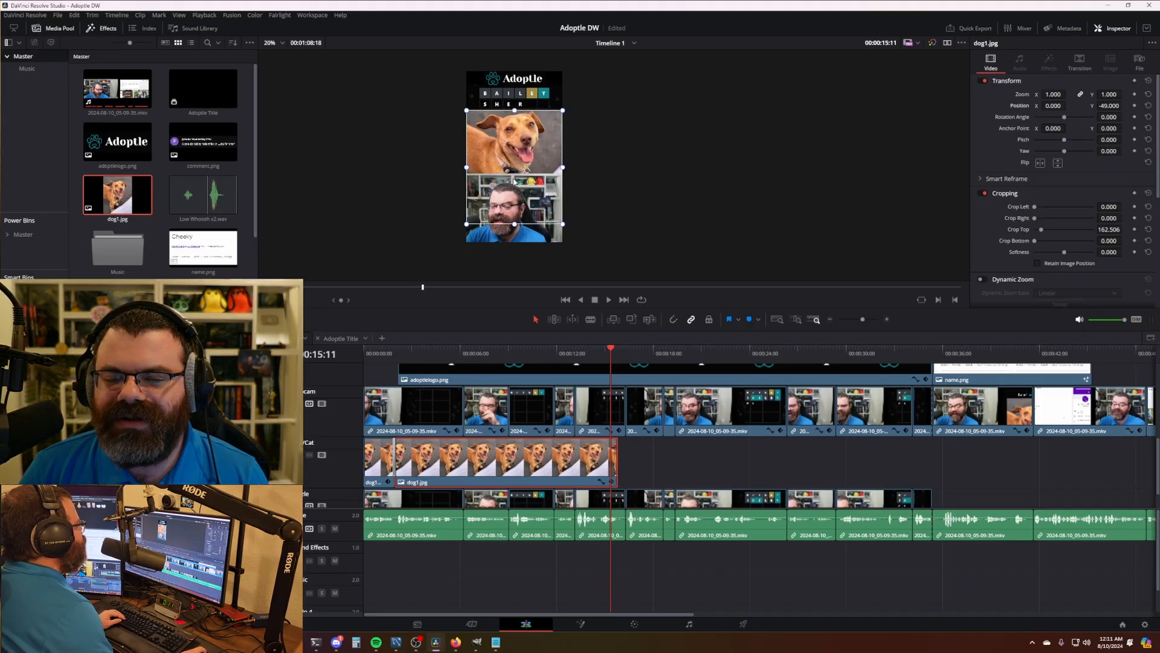
left_click_drag(1115, 95, 1096, 94)
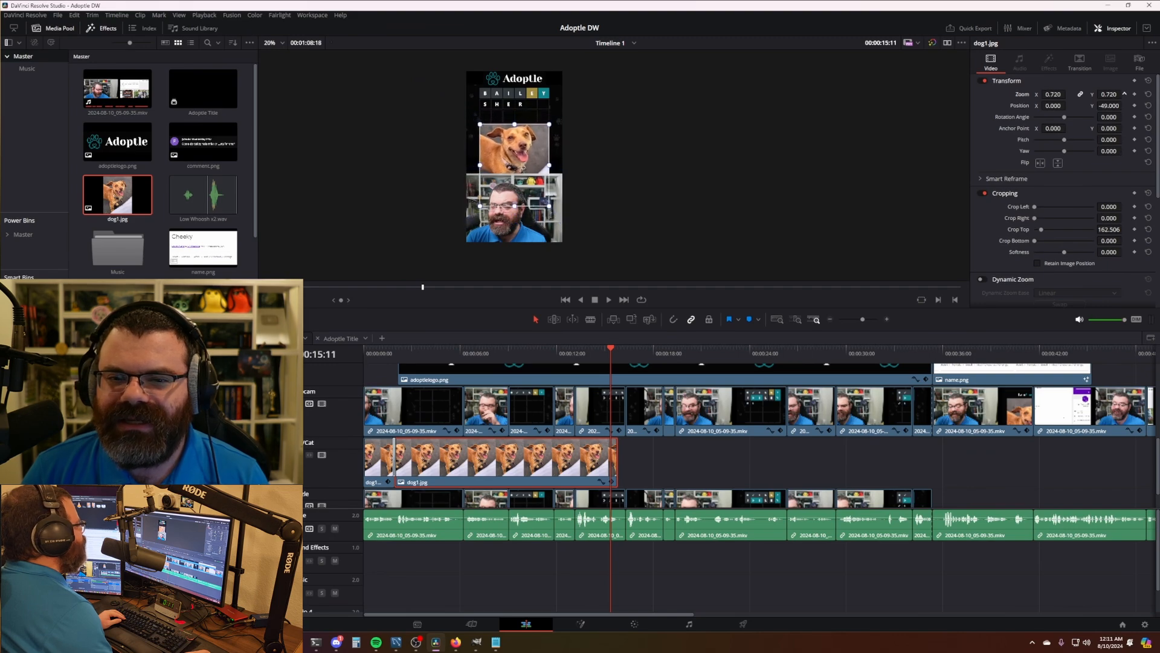
scroll(542, 177, "up", 6)
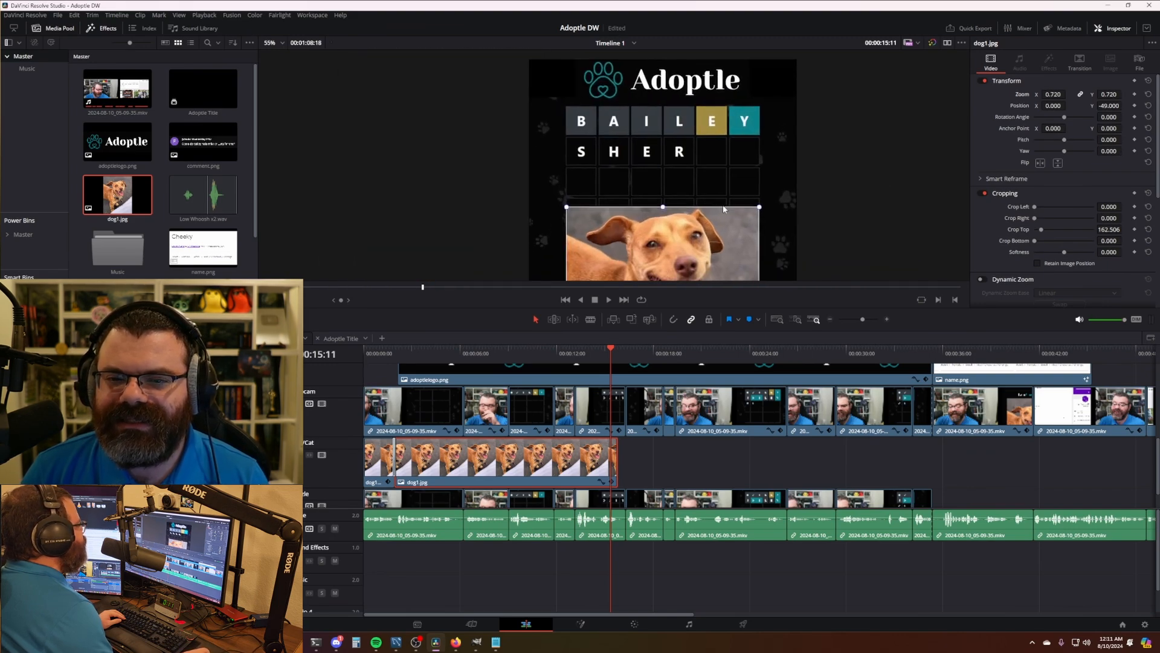
left_click_drag(1110, 106, 1124, 94)
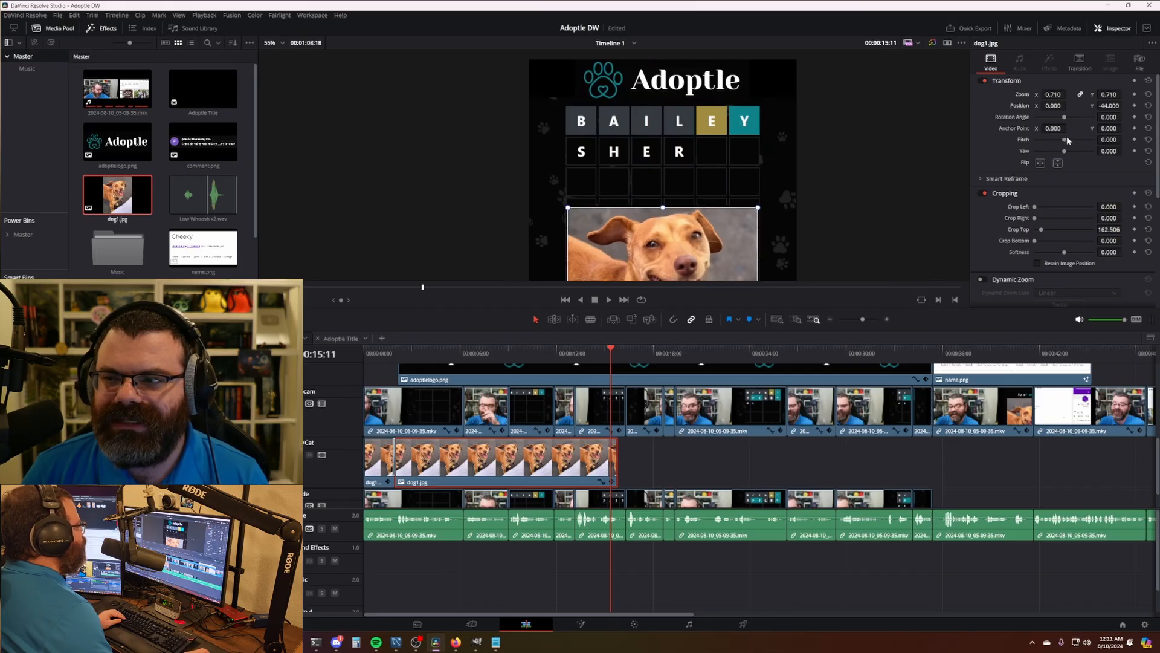
mouse_move(1109, 105)
left_mouse_down()
mouse_move(1128, 105)
mouse_move(1110, 105)
left_mouse_up()
scroll(633, 175, "down", 6)
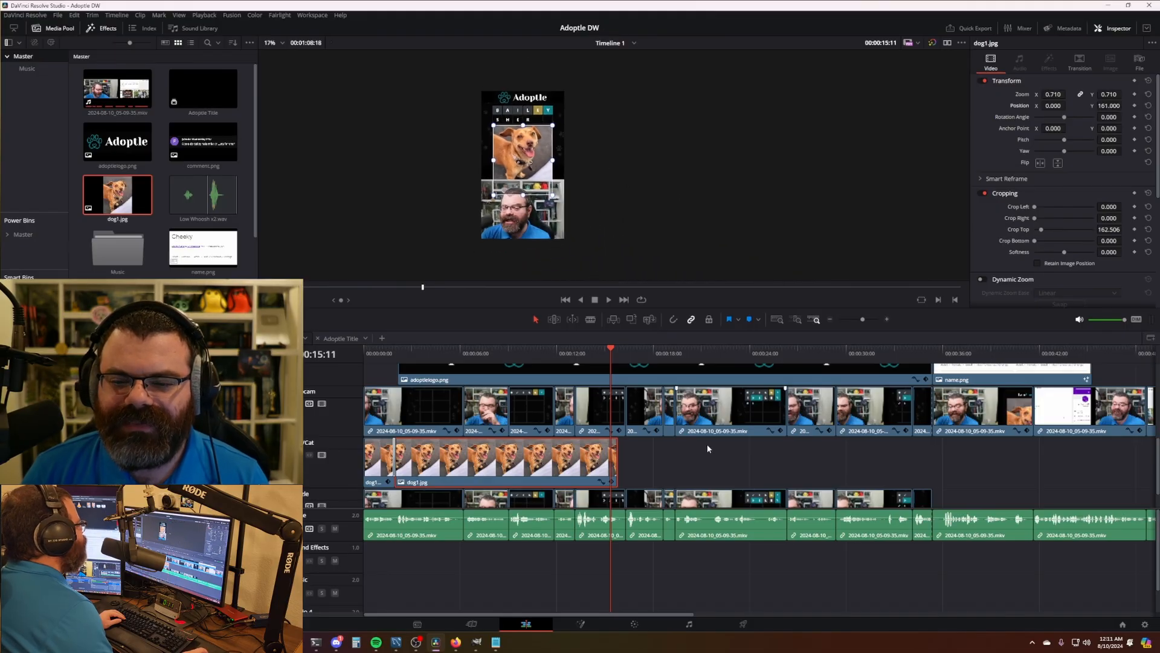
left_click(668, 443)
- Review the edit from the start at double speed, then add dog2.jpg after dog1
left_click_drag(597, 357, 356, 364)
key("space")
key("l")
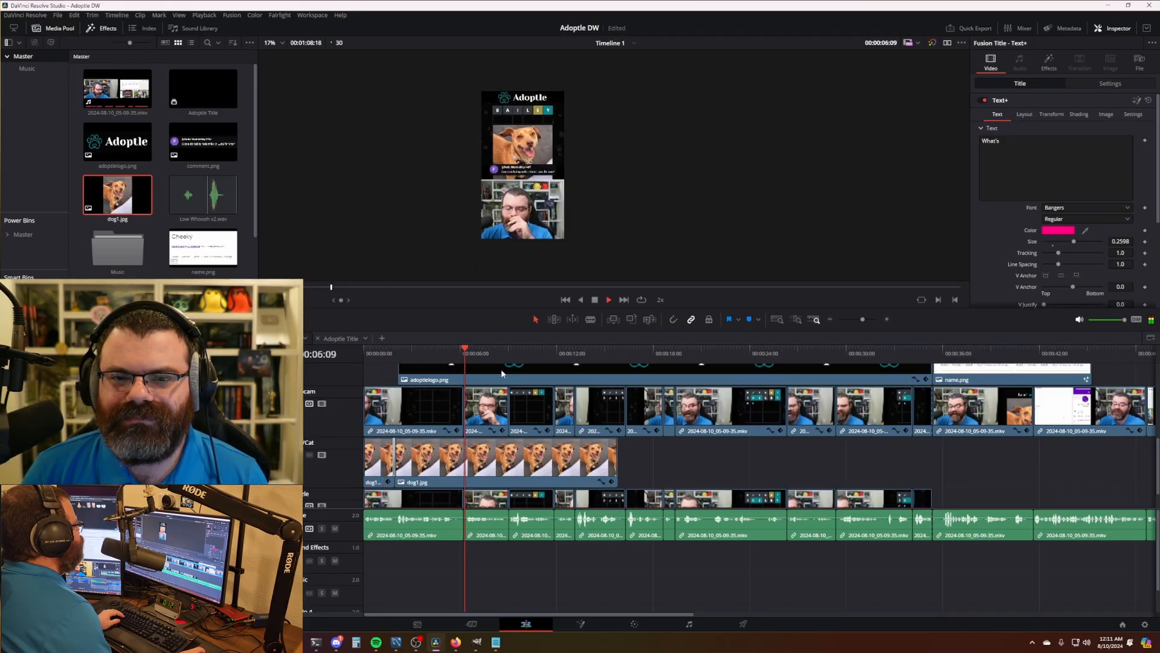
key("space")
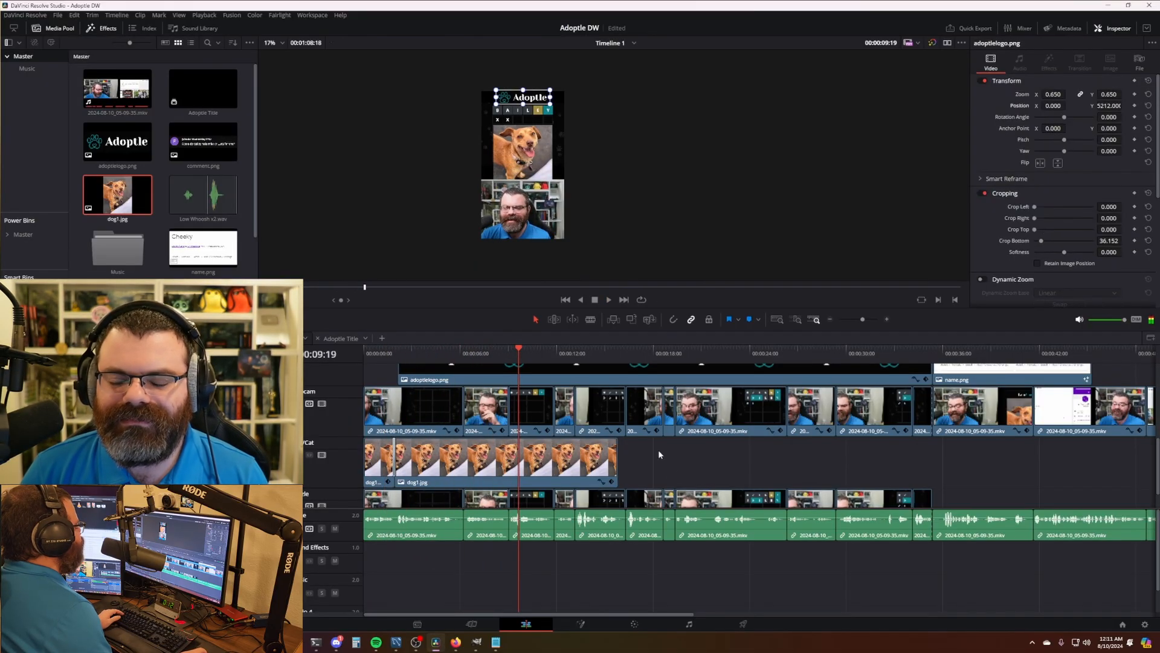
left_click_drag(612, 361, 613, 361)
left_click_drag(203, 164, 929, 466)
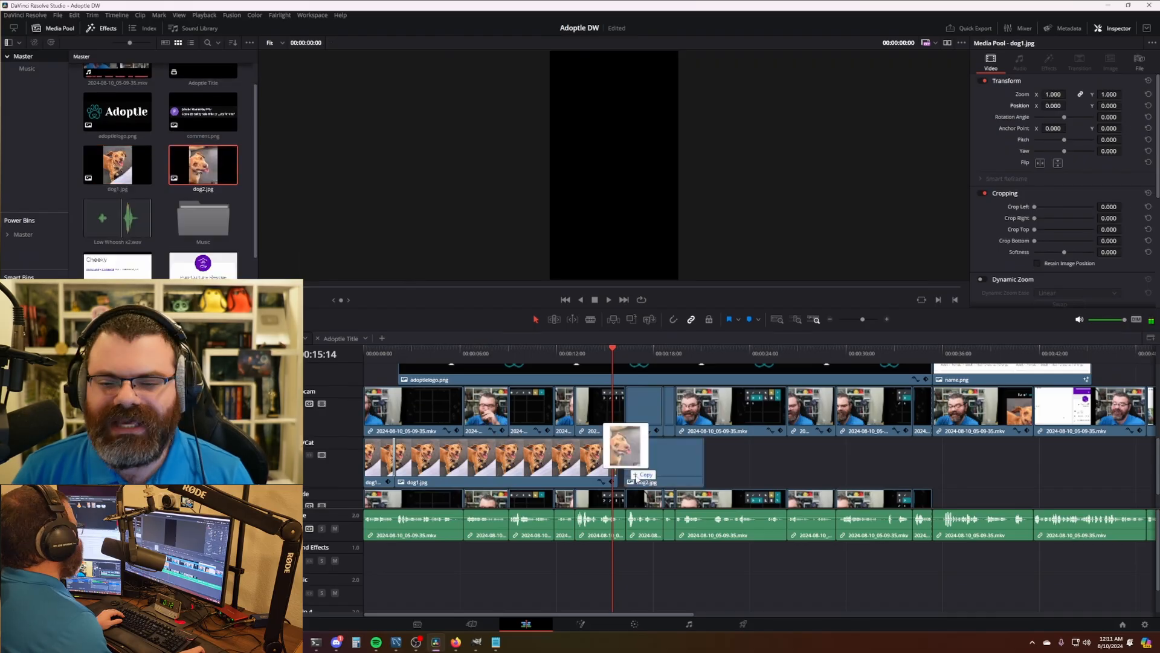
- Scale dog2.jpg to 0.700 and raise it to Position Y about 50 beneath the grid
key("n")
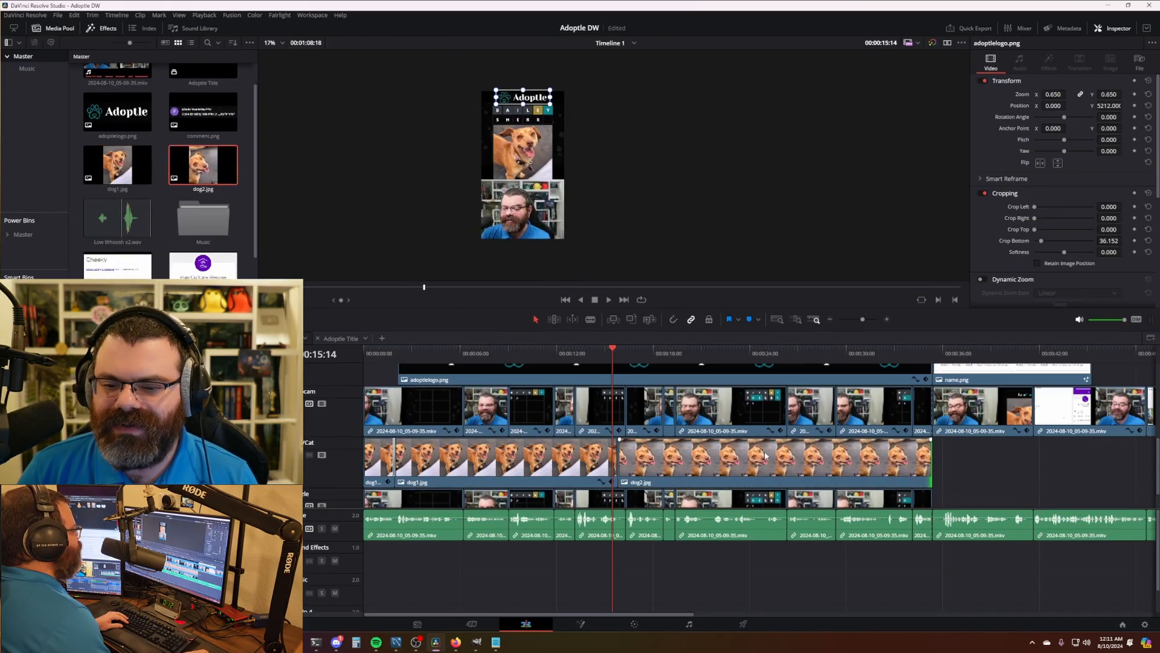
left_click(930, 357)
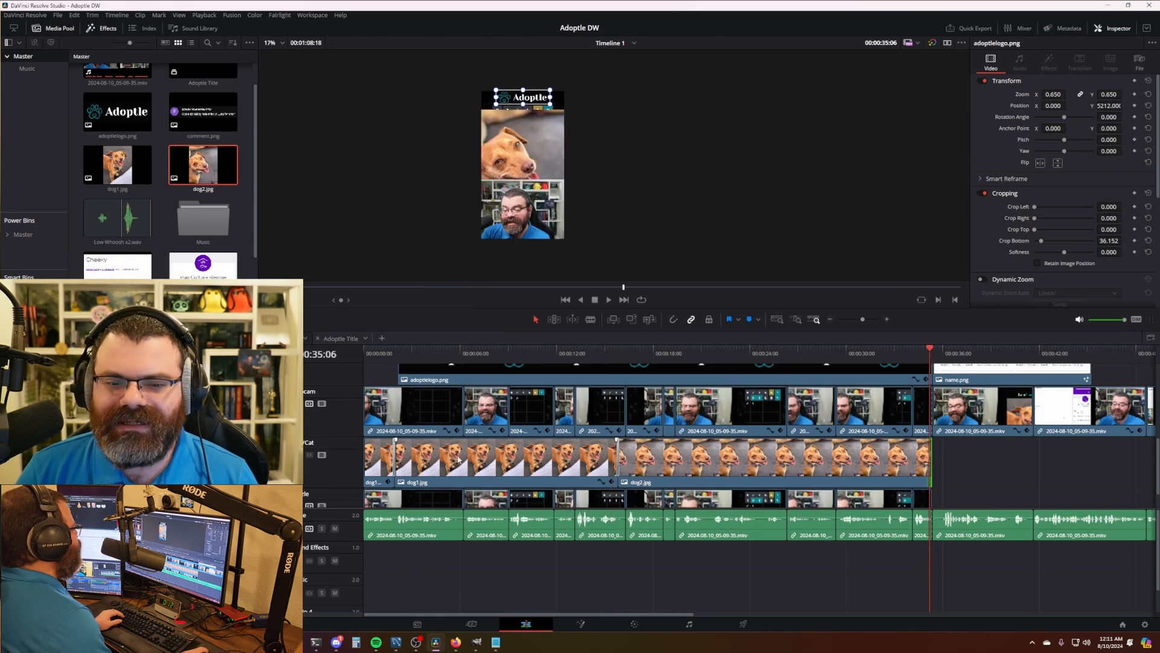
left_click(844, 464)
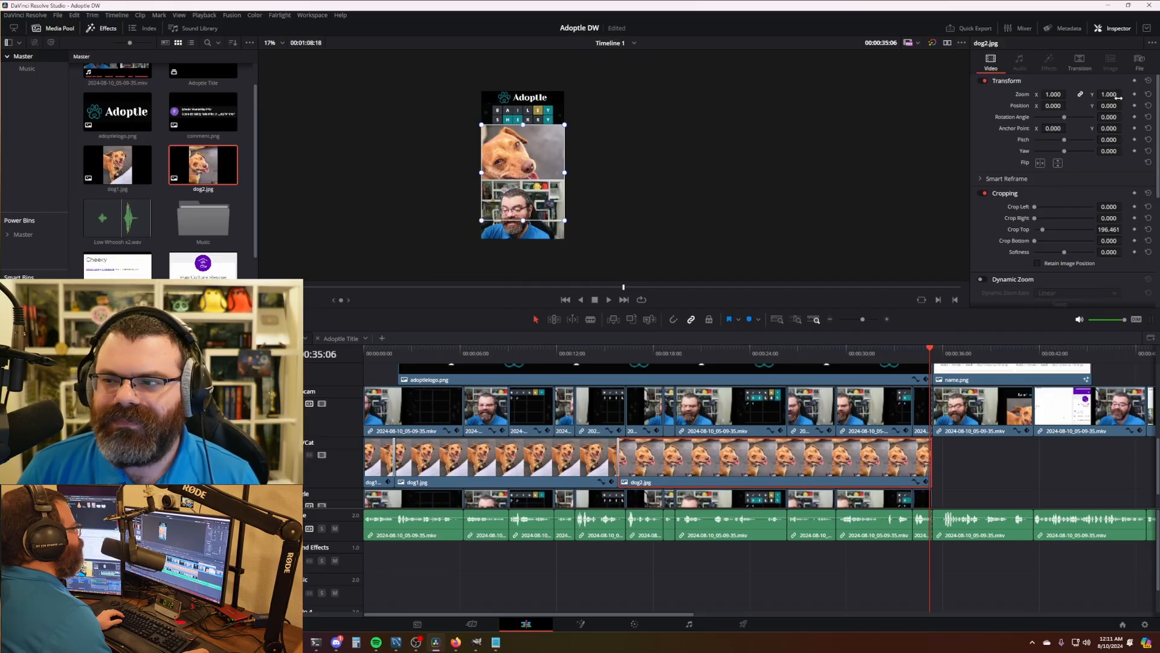
left_click_drag(1118, 97, 1099, 98)
scroll(568, 192, "up", 3)
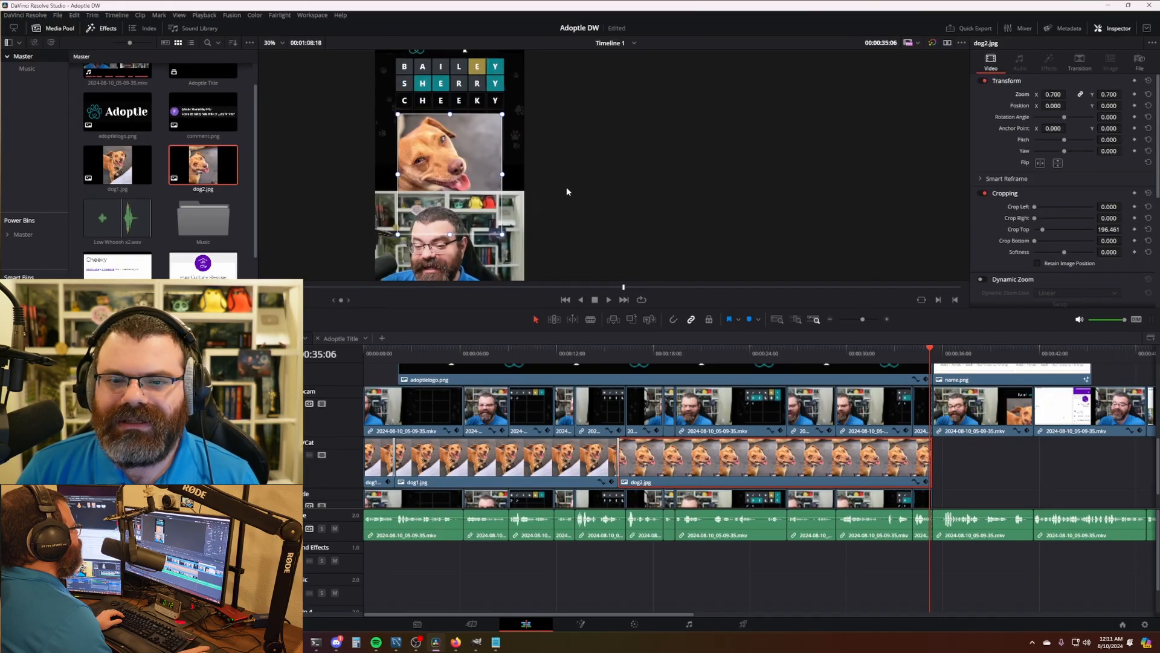
scroll(568, 192, "up", 1)
left_click_drag(547, 180, 677, 224)
mouse_move(1109, 105)
left_mouse_down()
mouse_move(1124, 105)
mouse_move(1110, 107)
left_mouse_up()
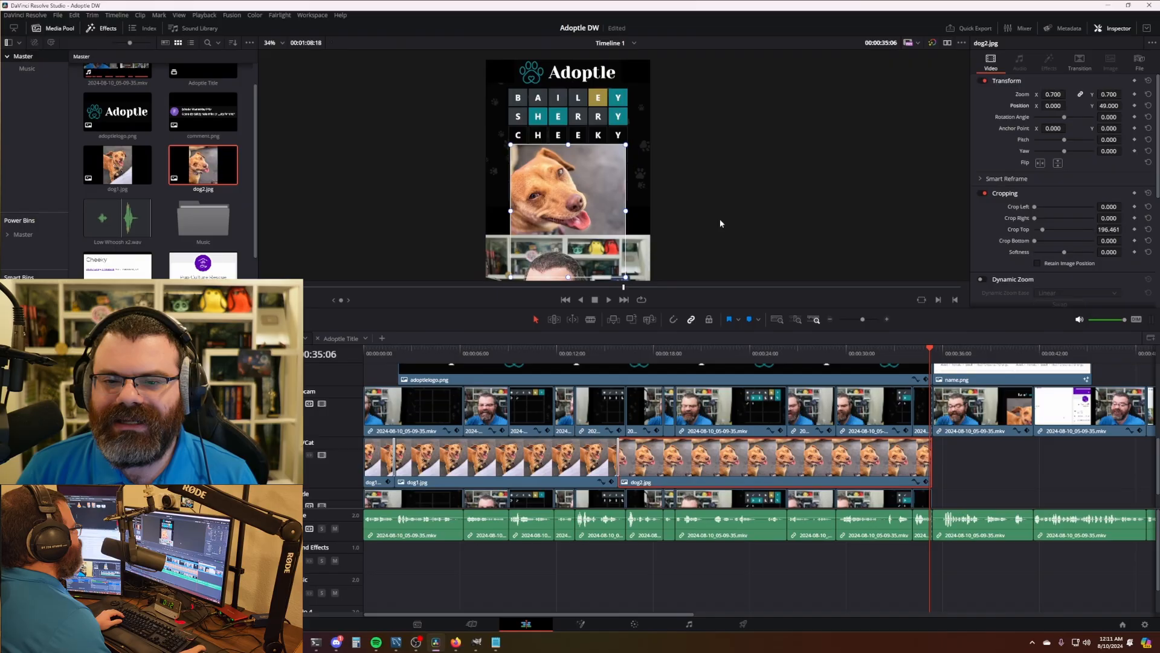
left_click(1028, 464)
scroll(979, 470, "down", 4)
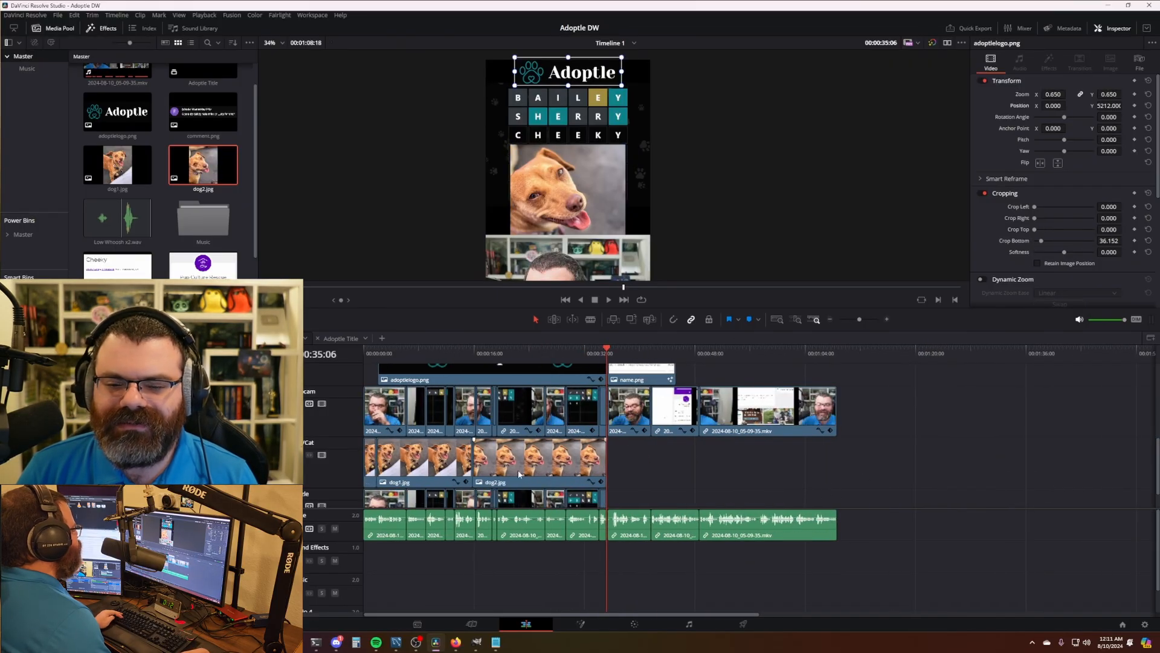
scroll(646, 465, "up", 4)
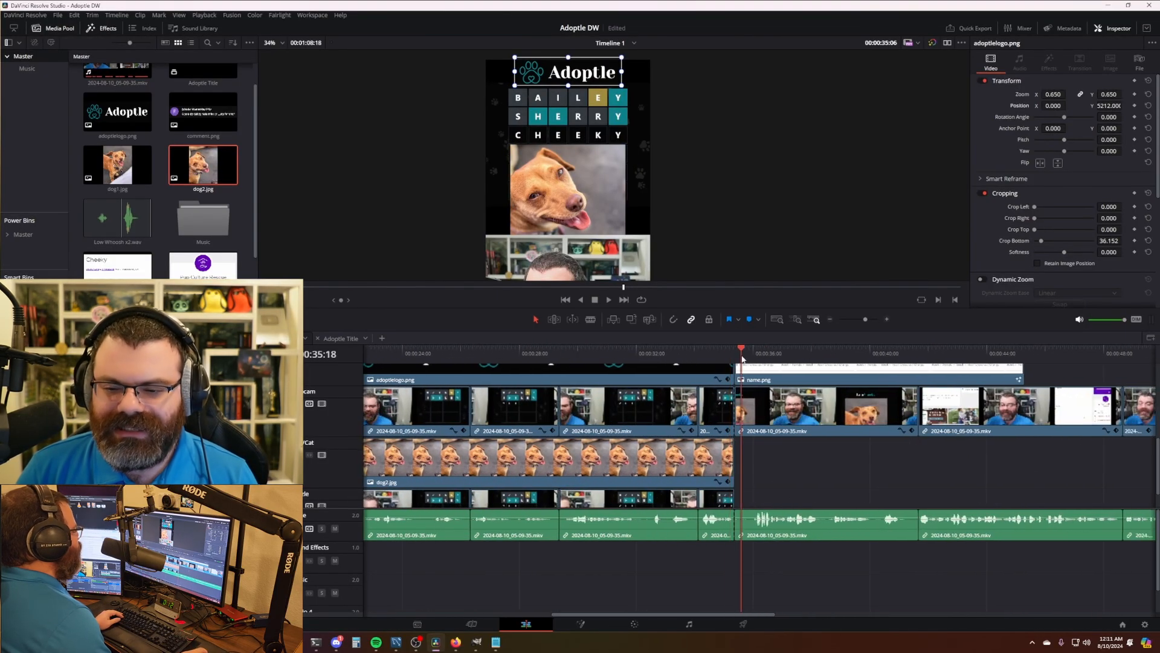
left_click(735, 357)
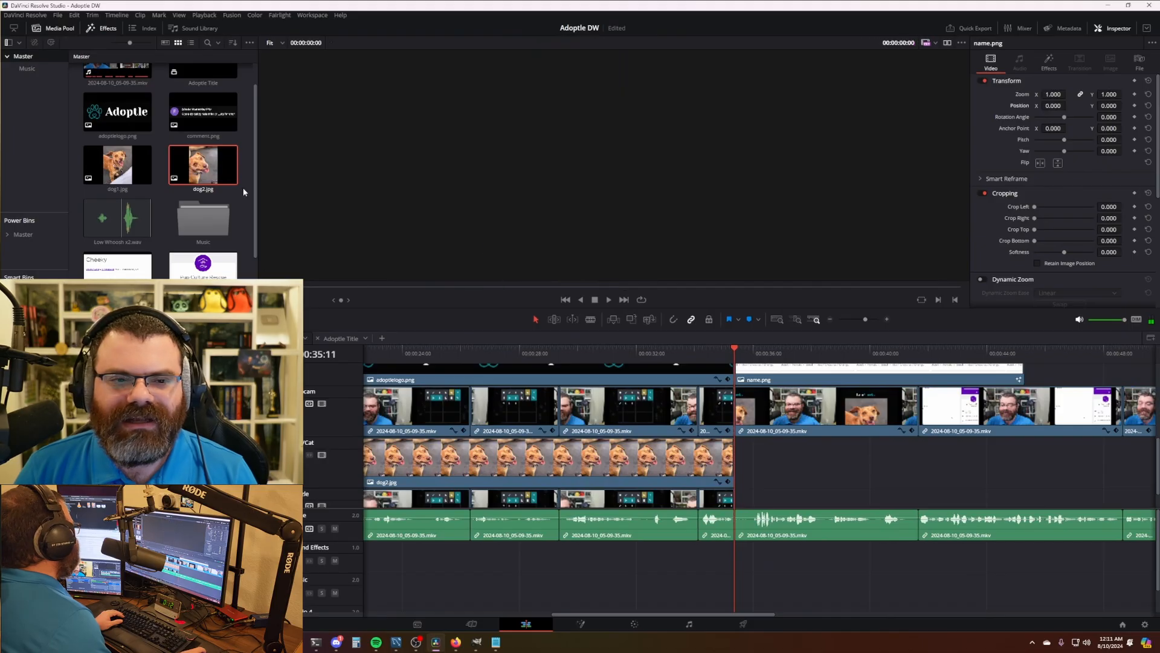
- Add dog1.jpg and dog2.jpg to the Dog/Cat track at the playhead and play them back
left_click_drag(110, 166, 918, 462)
scroll(680, 459, "right", 5)
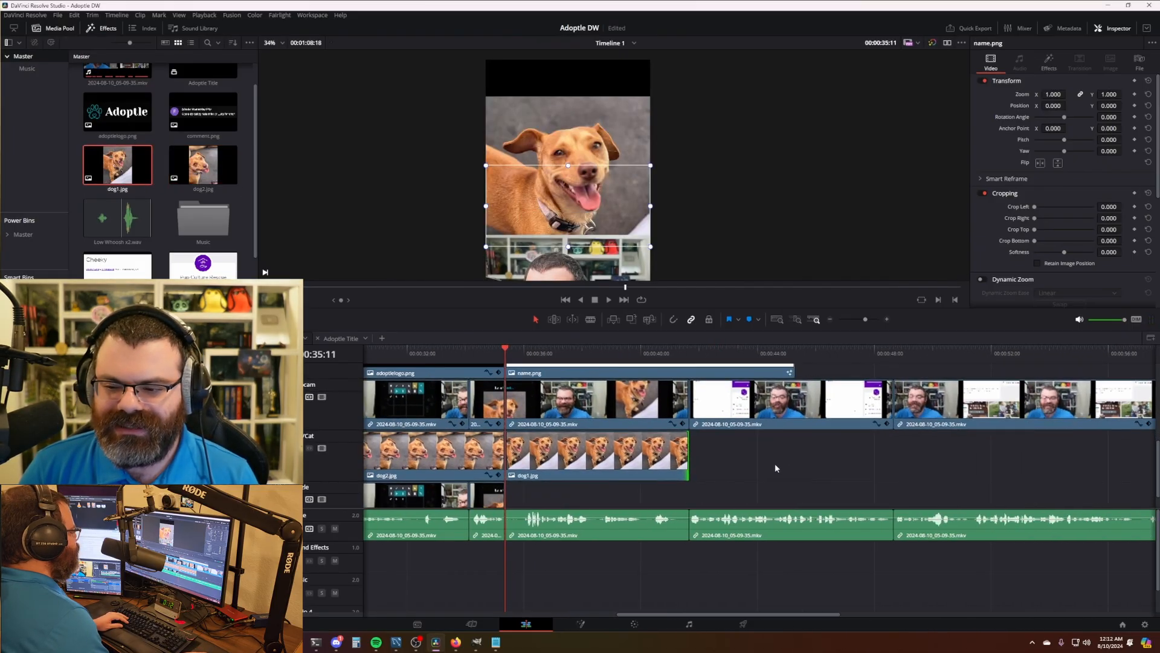
left_click_drag(203, 164, 901, 462)
key("Down")
key("space")
left_click_drag(614, 461, 826, 461)
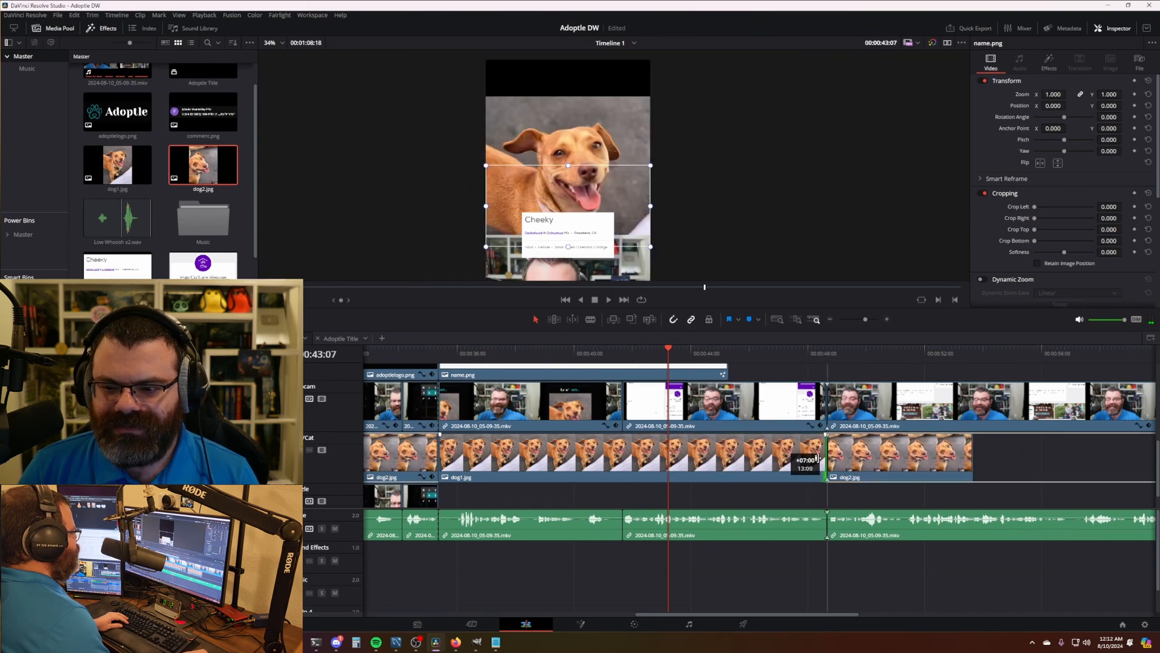
scroll(795, 485, "right", 4)
scroll(795, 486, "left", 6)
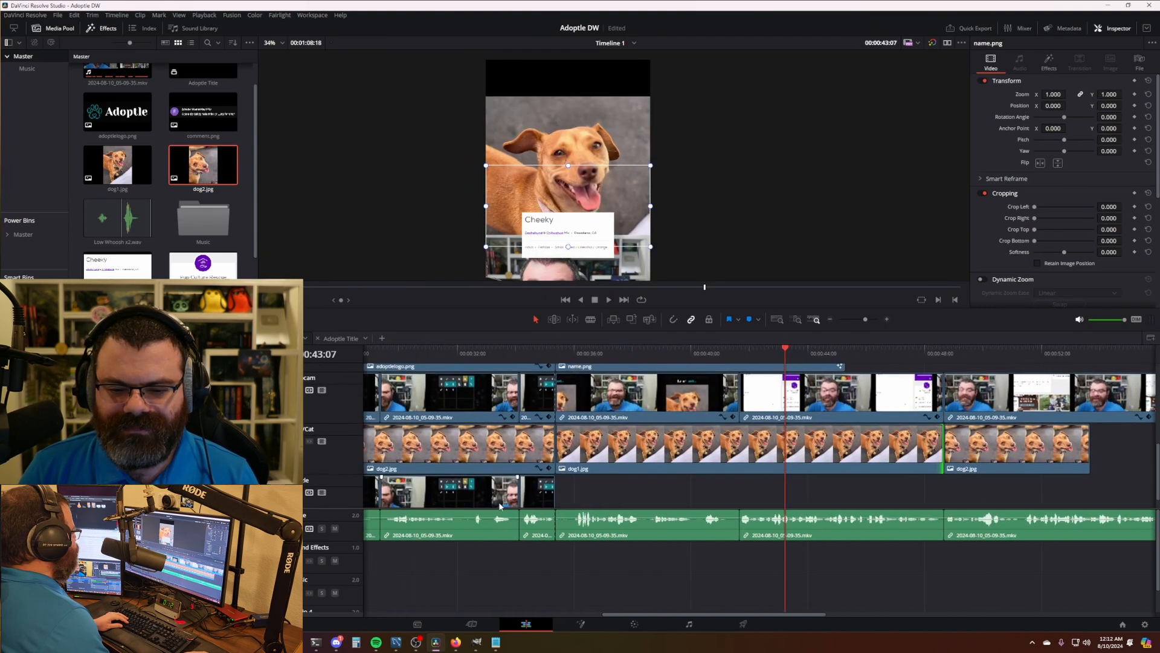
scroll(593, 446, "left", 1)
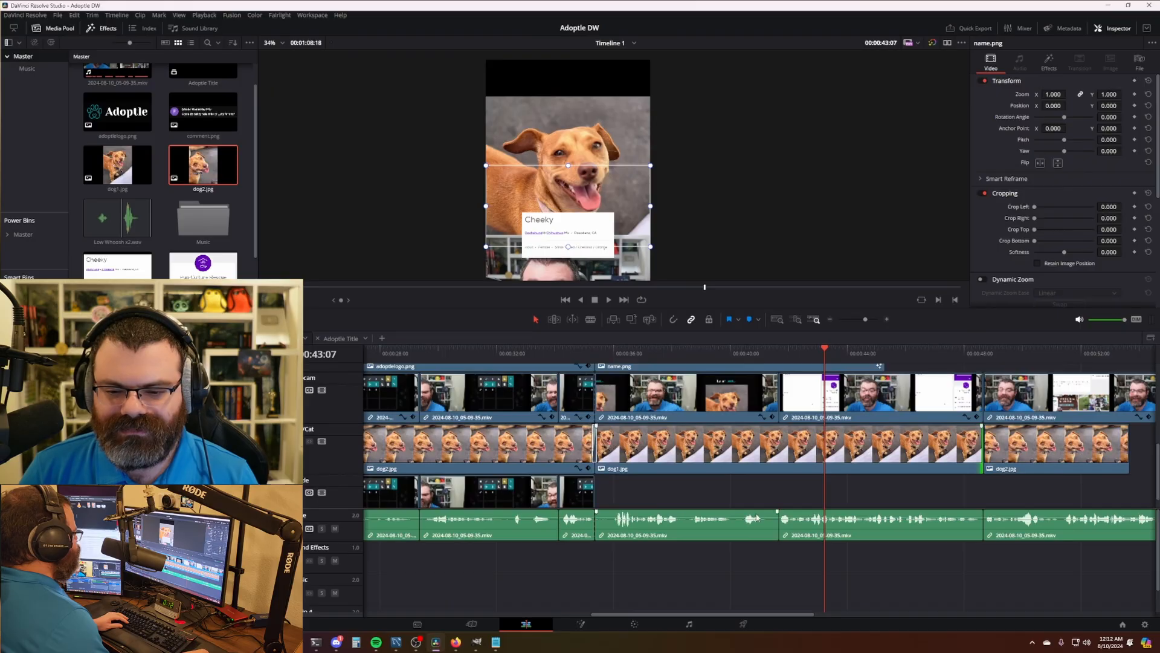
scroll(756, 518, "right", 6)
- Lengthen dog2 about three seconds, add another dog1.jpg, and join the cuts with Blur Dissolves
left_click_drag(181, 483, 558, 488)
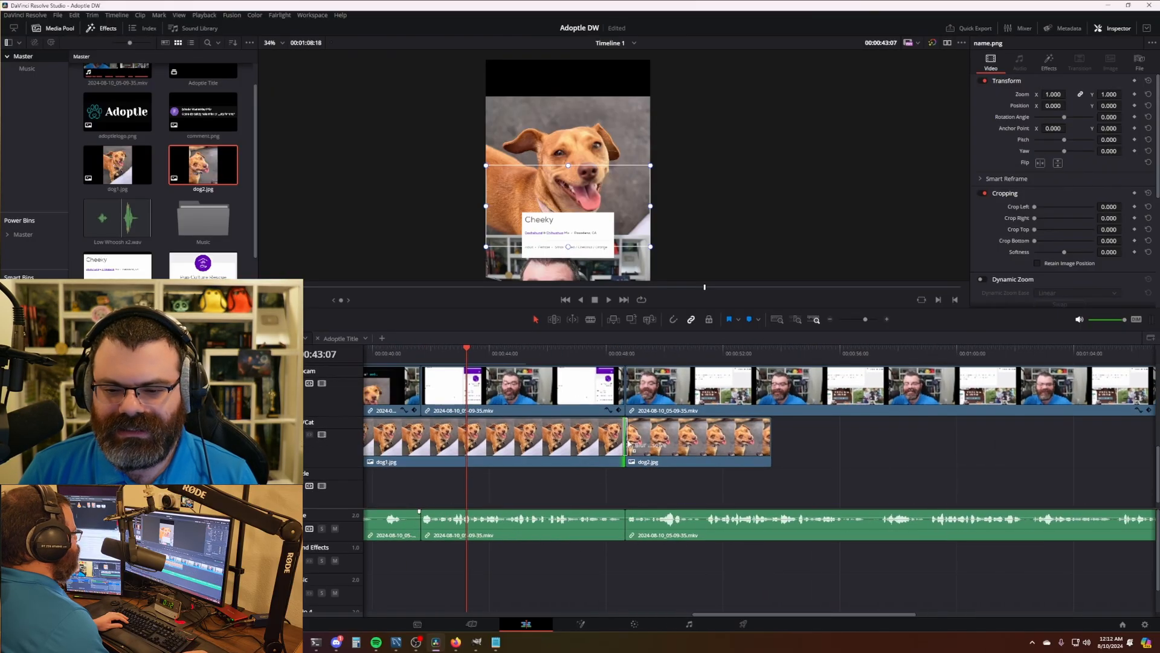
left_click_drag(629, 444, 629, 445)
scroll(608, 492, "right", 4)
left_click_drag(533, 442, 638, 434)
left_click_drag(118, 165, 791, 443)
left_click_drag(779, 444, 968, 459)
left_click_drag(152, 402, 670, 448)
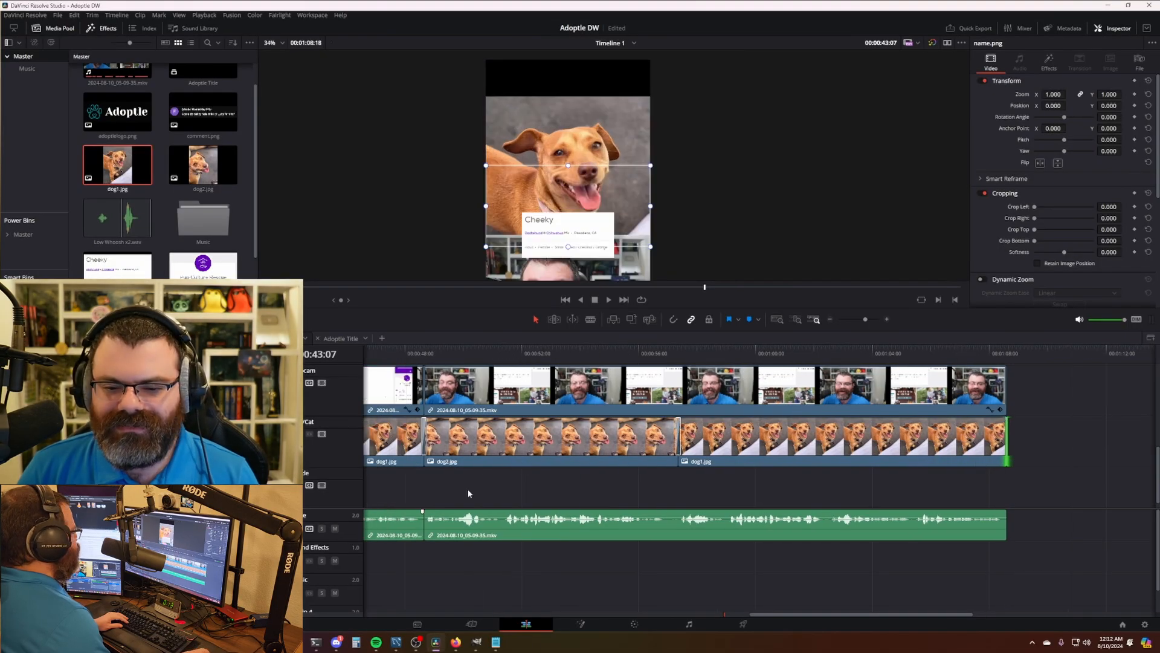
scroll(741, 494, "left", 5)
- Raise Position Y on each of the three new dog photos to fill the top band
left_click(785, 443)
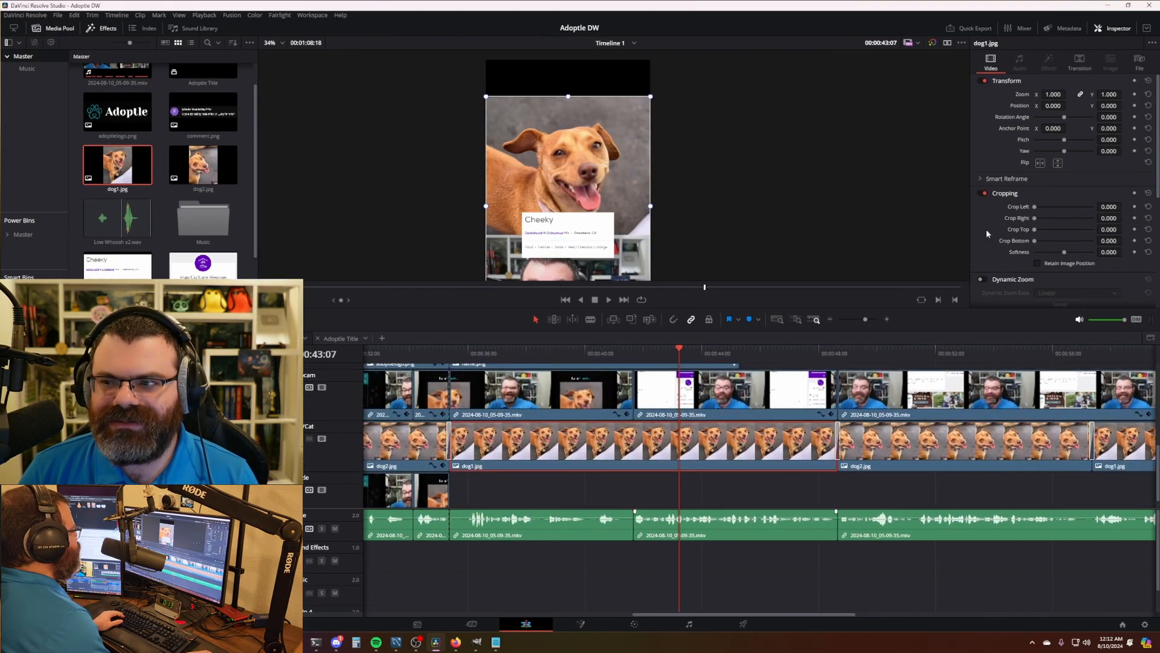
left_click_drag(1107, 107, 1130, 106)
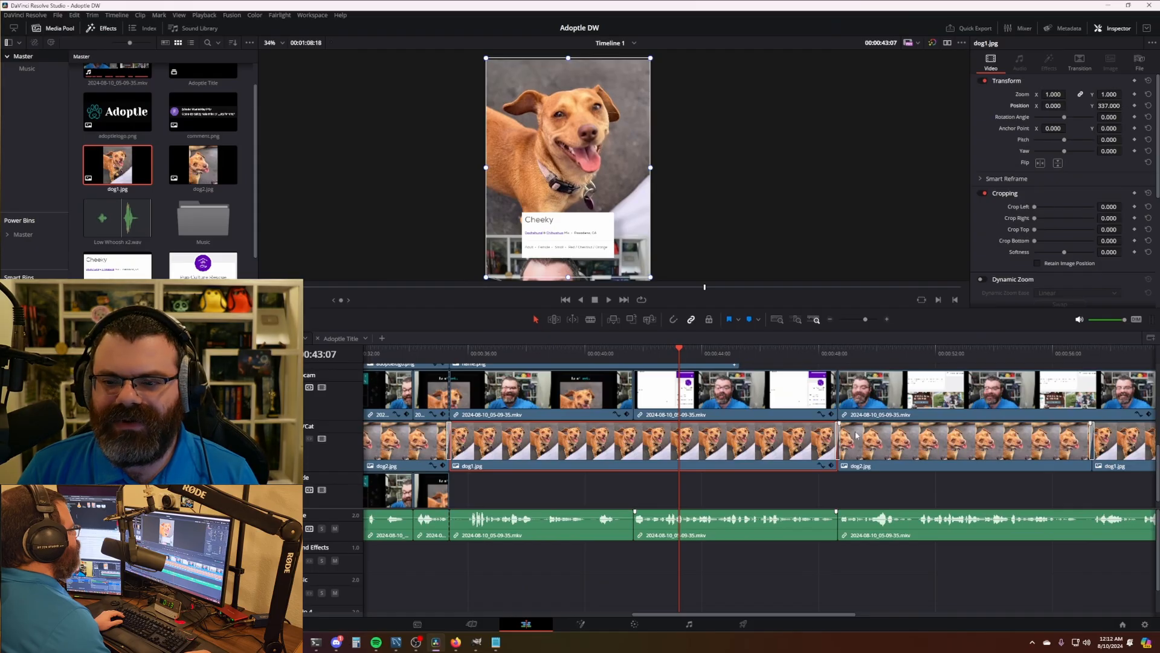
scroll(643, 419, "right", 5)
left_click(679, 441)
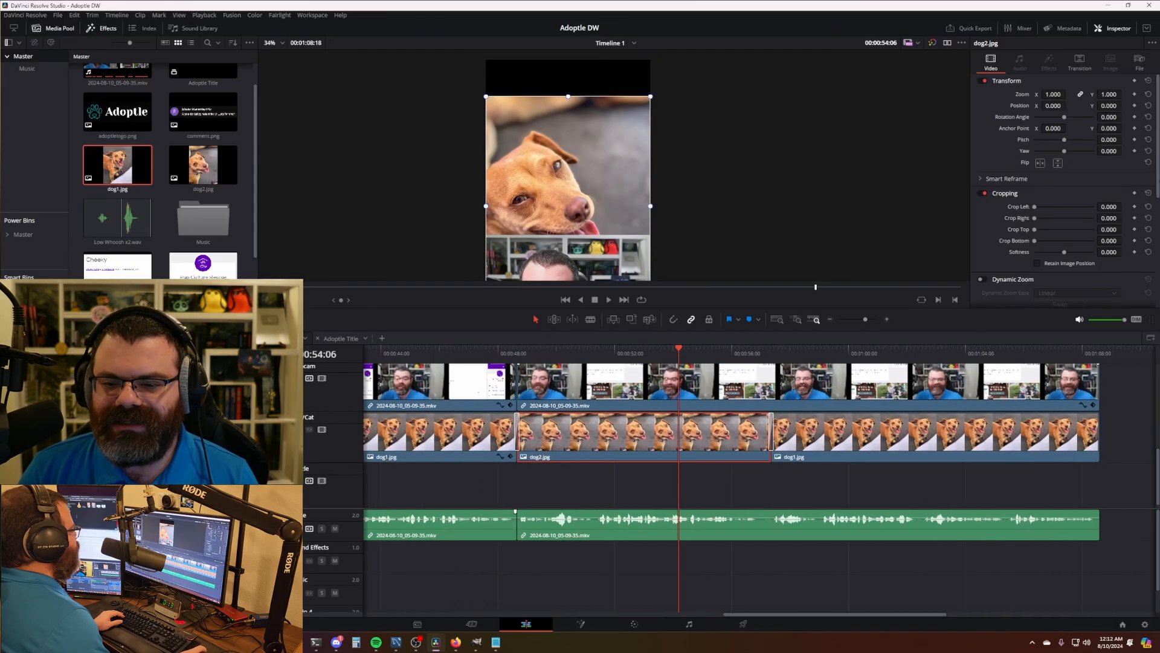
left_click_drag(1115, 105, 1124, 106)
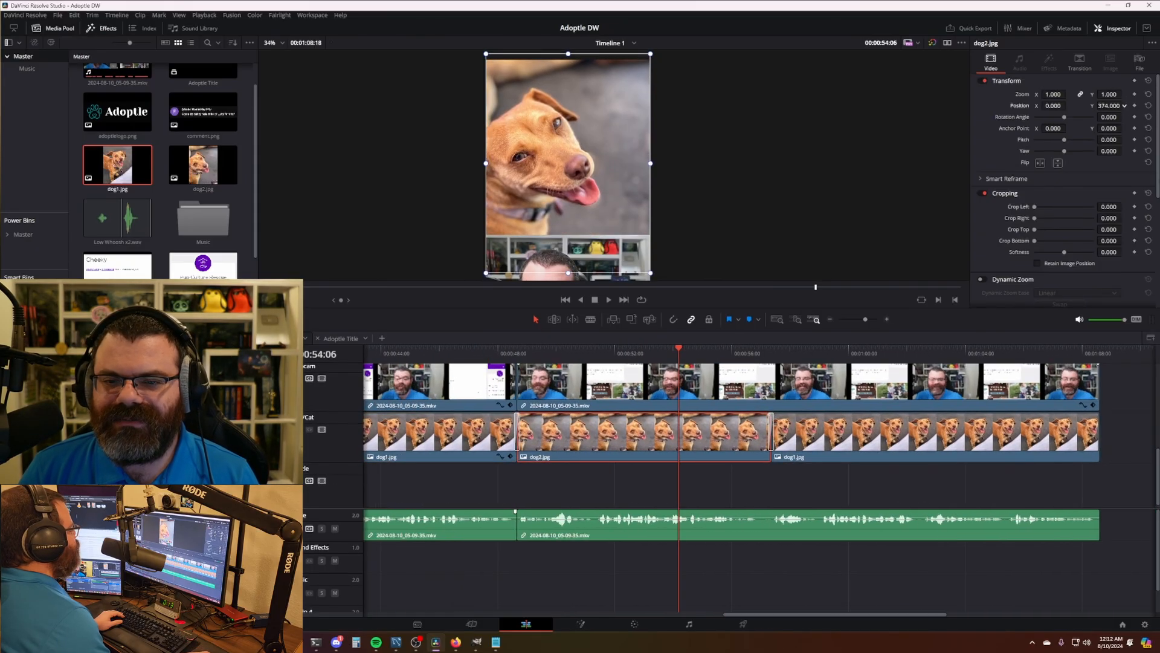
scroll(785, 455, "right", 4)
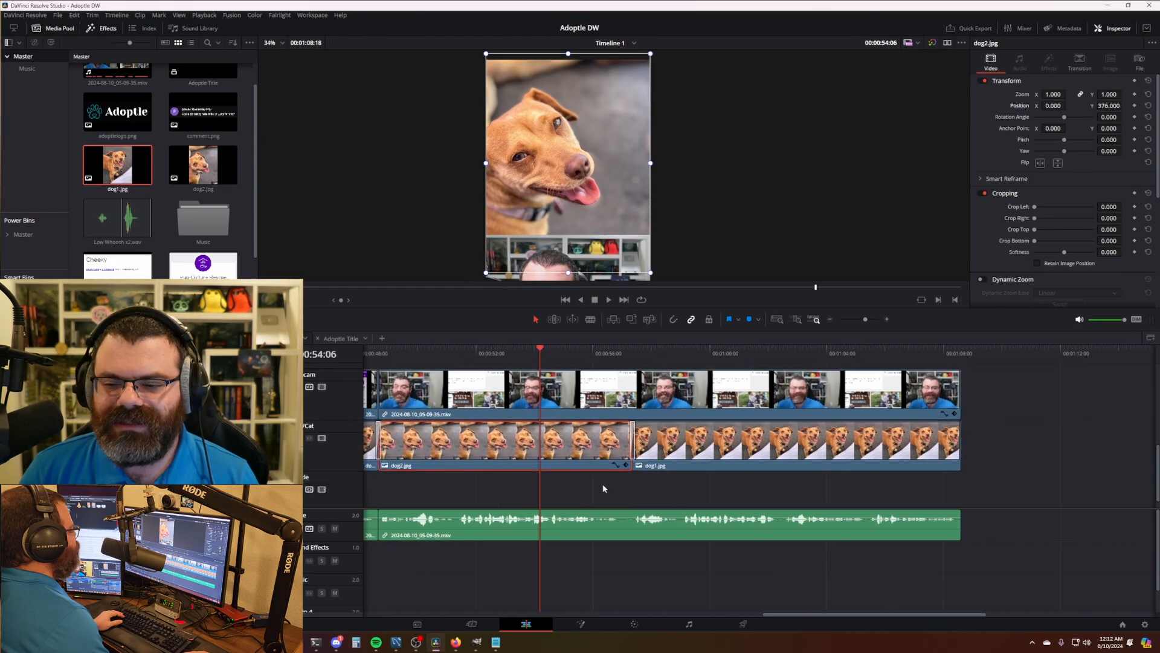
left_click(694, 462)
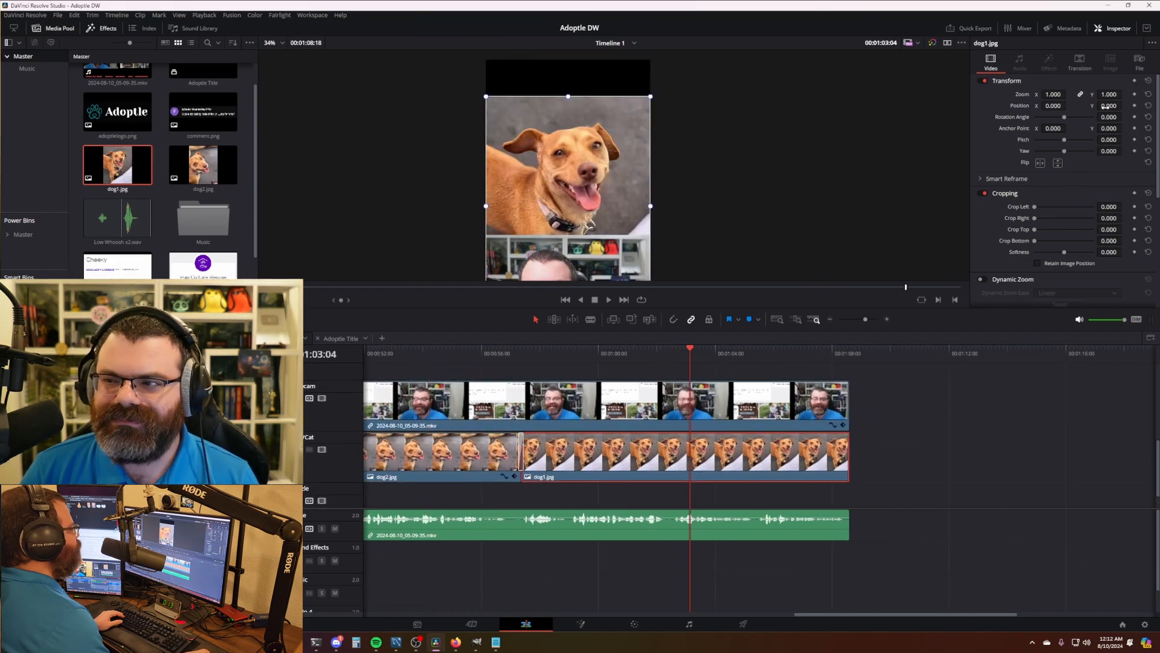
left_click_drag(1105, 107, 1119, 106)
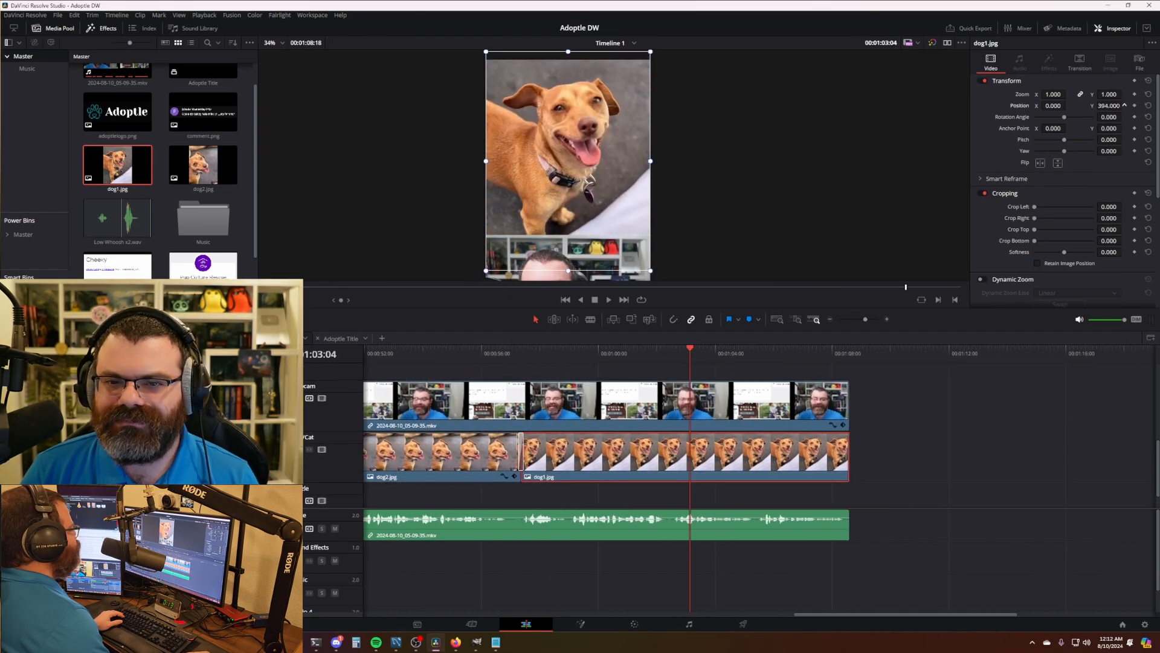
left_click(919, 434)
- Look over the finished timeline and switch to the Deliver page
scroll(753, 463, "down", 8)
scroll(754, 463, "up", 1)
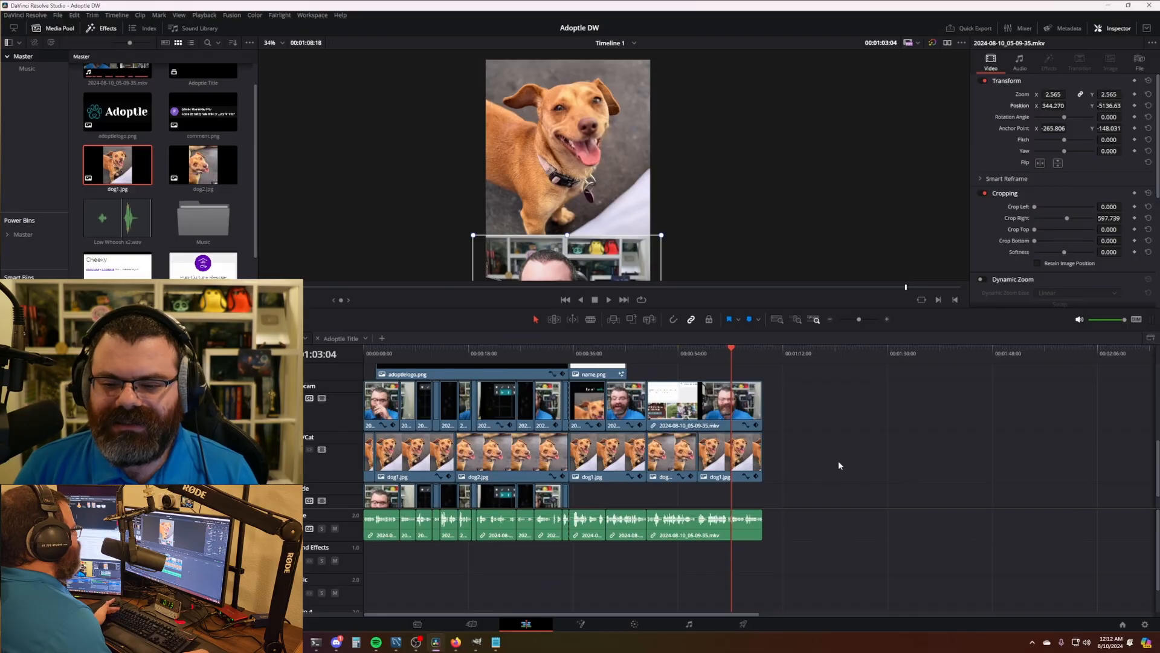
scroll(814, 453, "down", 1)
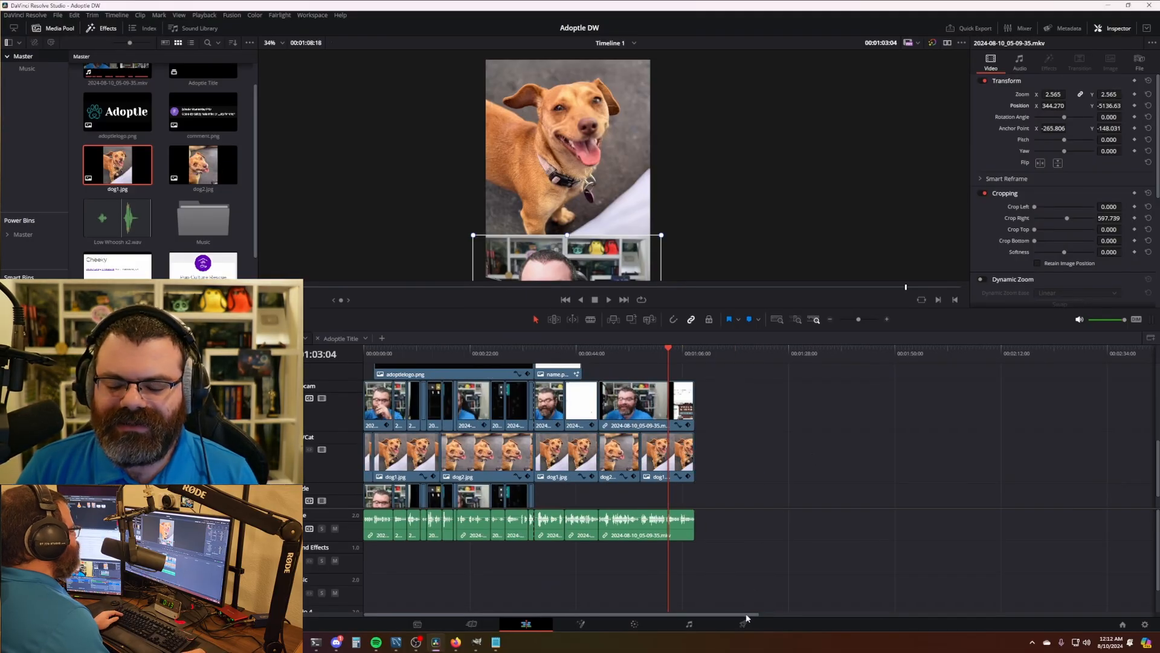
scroll(596, 441, "up", 3)
scroll(606, 445, "down", 2)
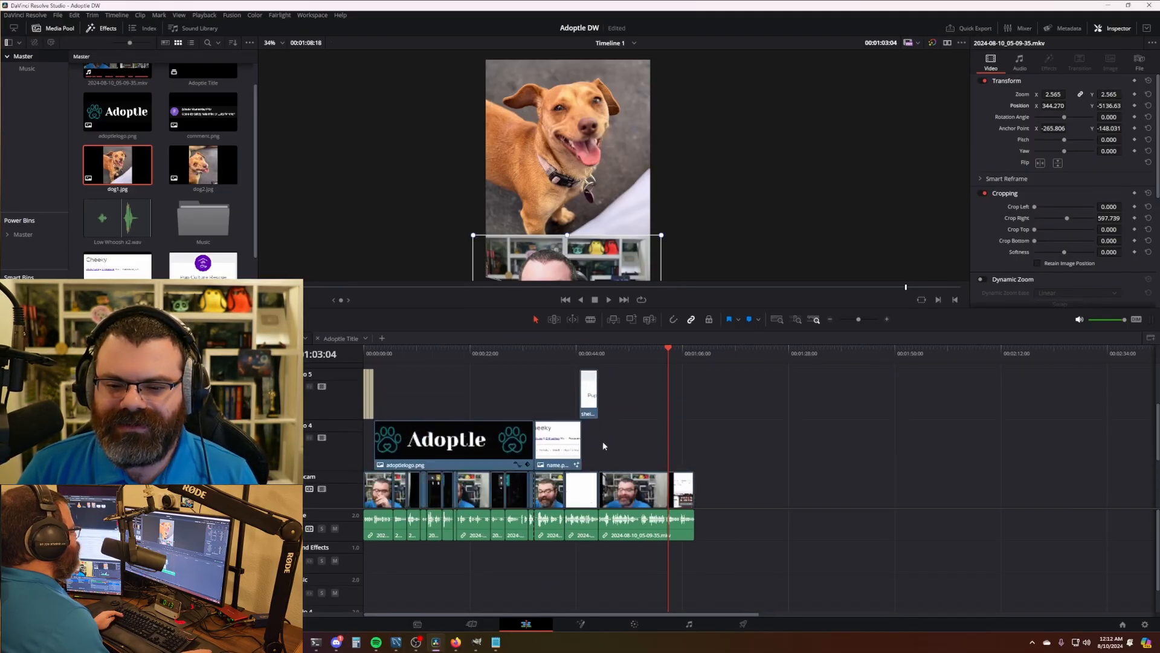
scroll(466, 425, "up", 4)
scroll(470, 423, "down", 7)
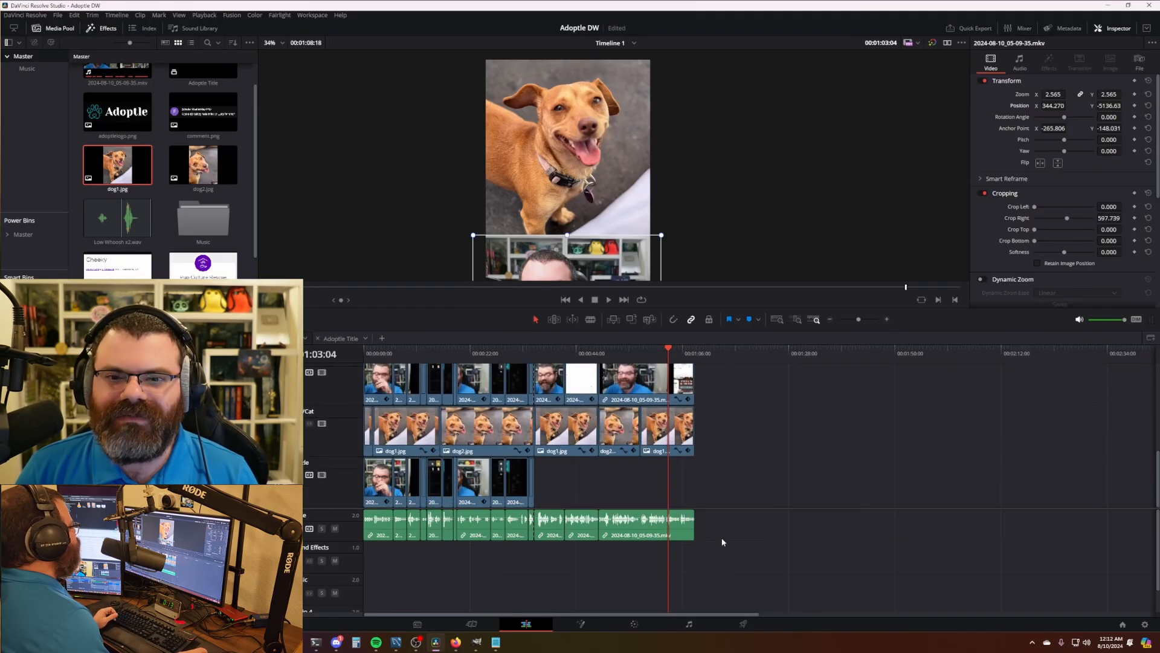
scroll(467, 448, "up", 4)
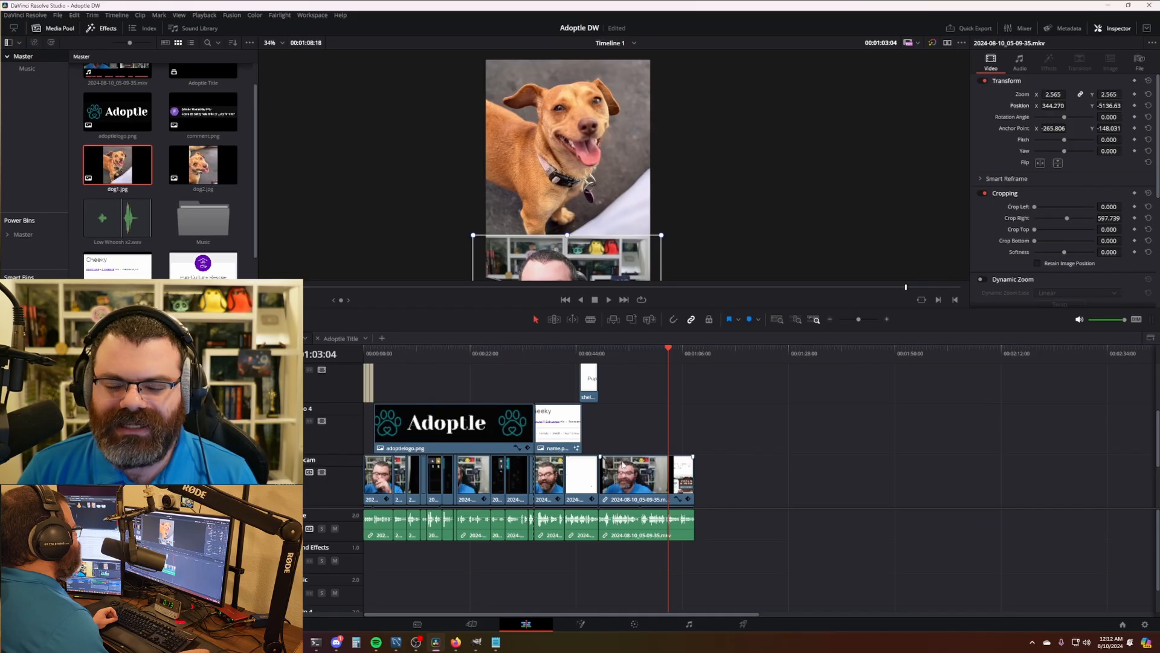
scroll(559, 457, "up", 3)
scroll(556, 456, "down", 6)
left_click(744, 625)
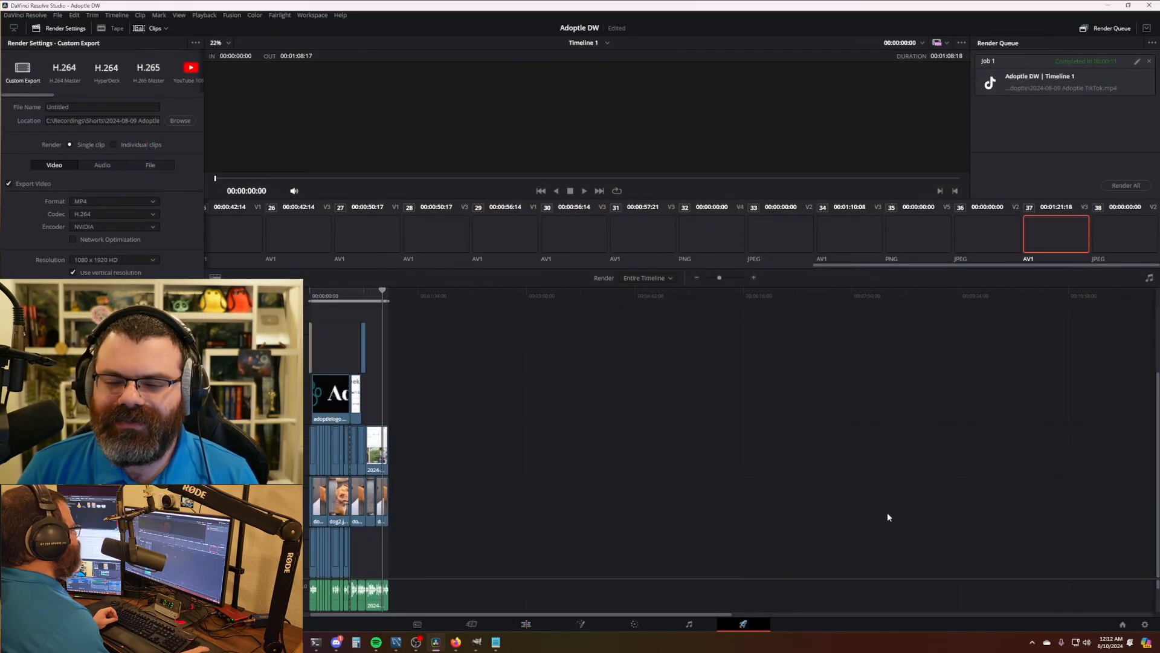
- Queue and render the TikTok job again as '2024-08-10 Adoptle TikTok' in a 2024-08-10 folder
left_click(1137, 62)
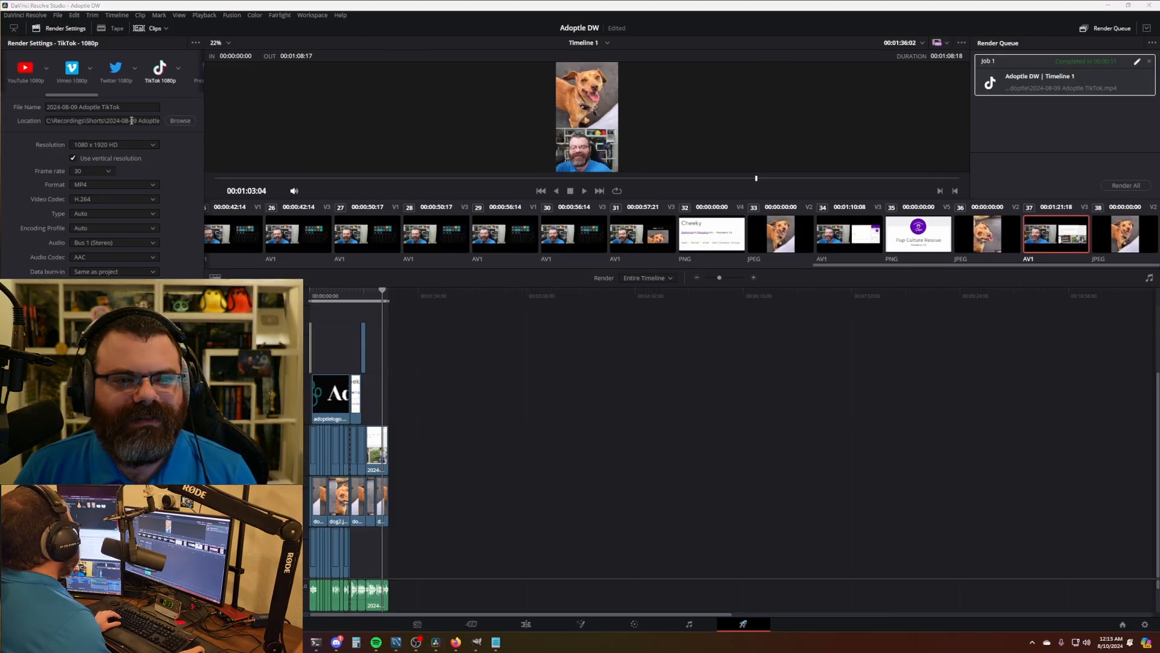
left_click_drag(160, 121, 46, 107)
type("2024-08-10 Adoptle")
key("Return")
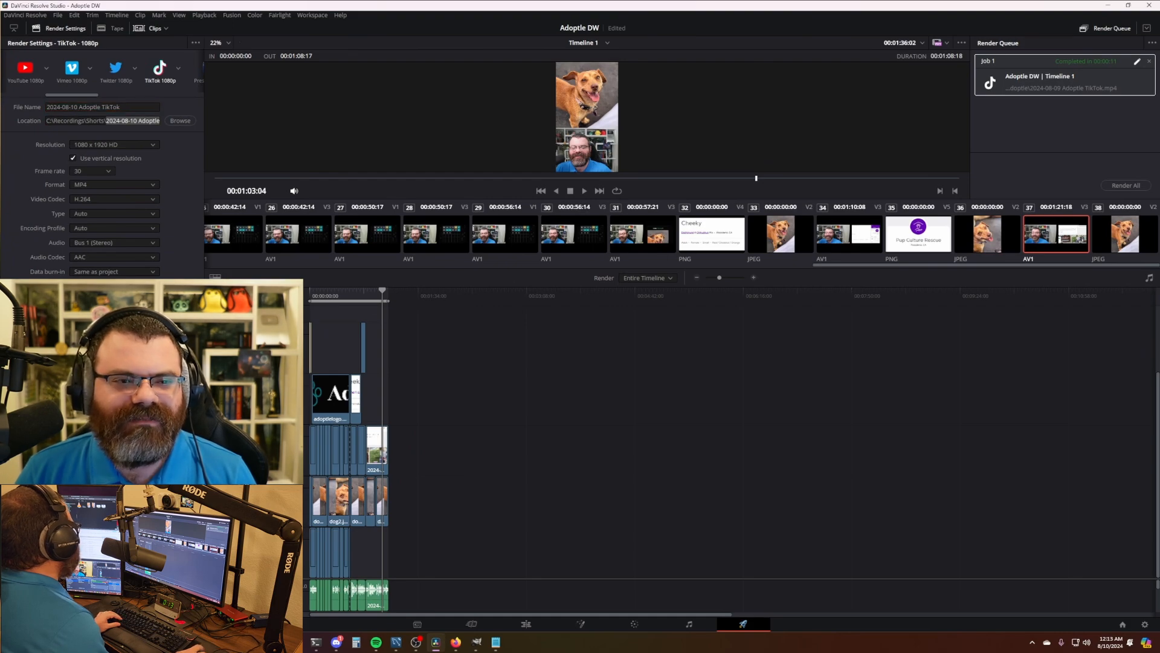
left_click(162, 602)
left_click(1112, 187)
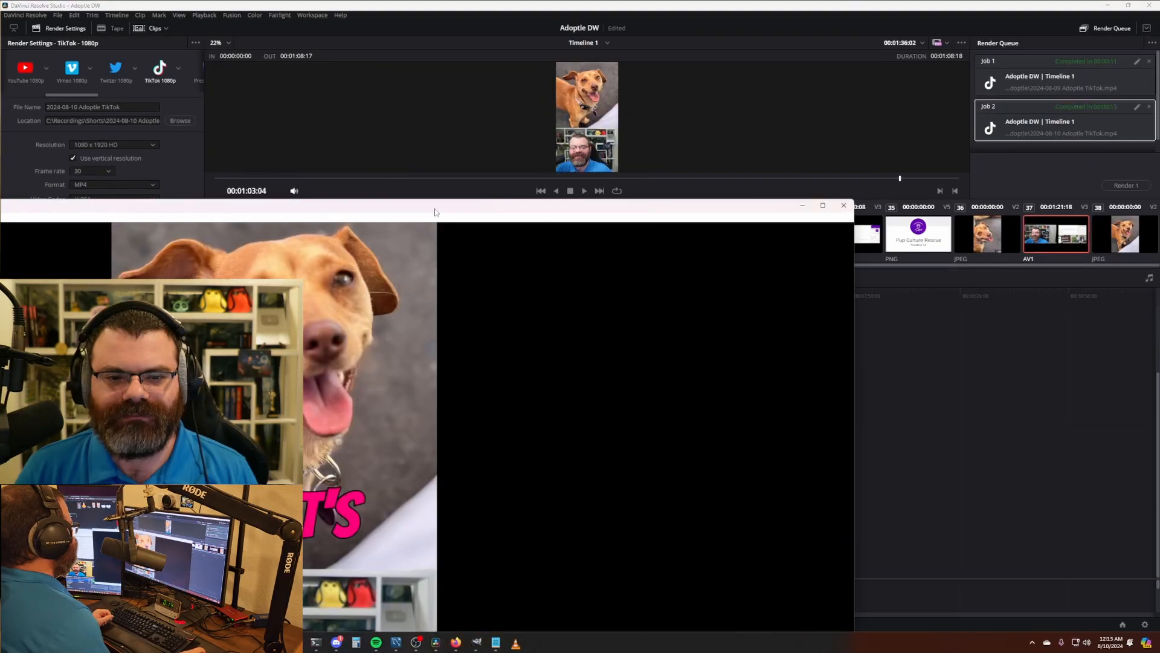
- Watch the rendered 2024-08-10 Adoptle TikTok video fullscreen at 2x in VLC, then close it
left_click_drag(433, 211, 740, 76)
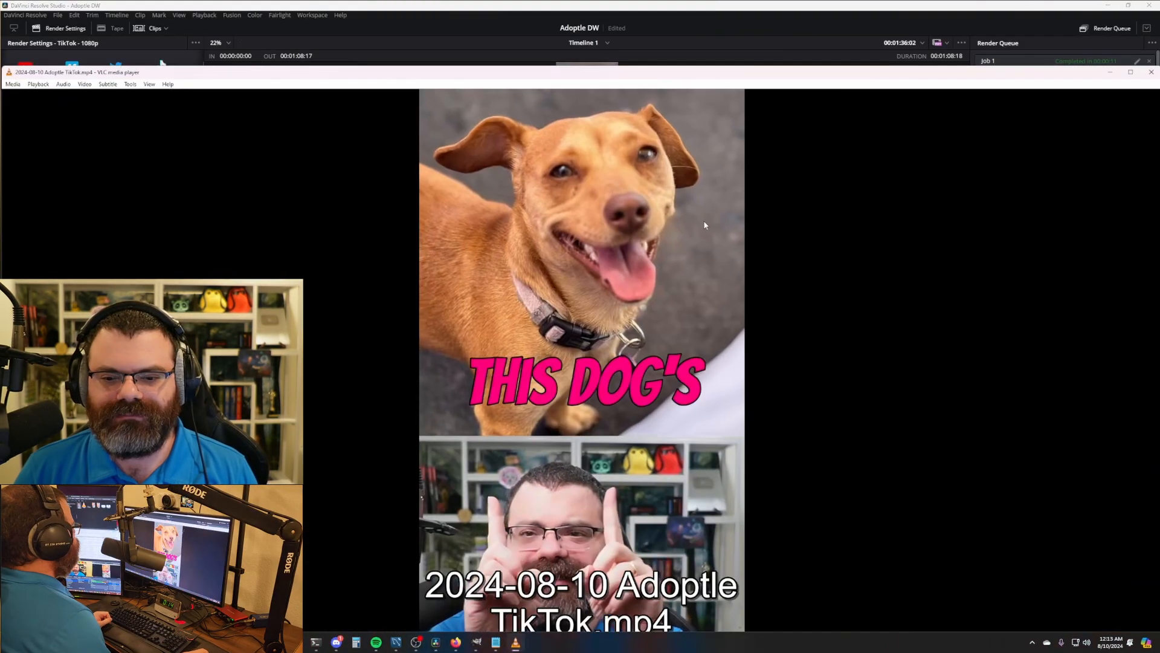
double_click(806, 172)
key("plus")
key("plus")
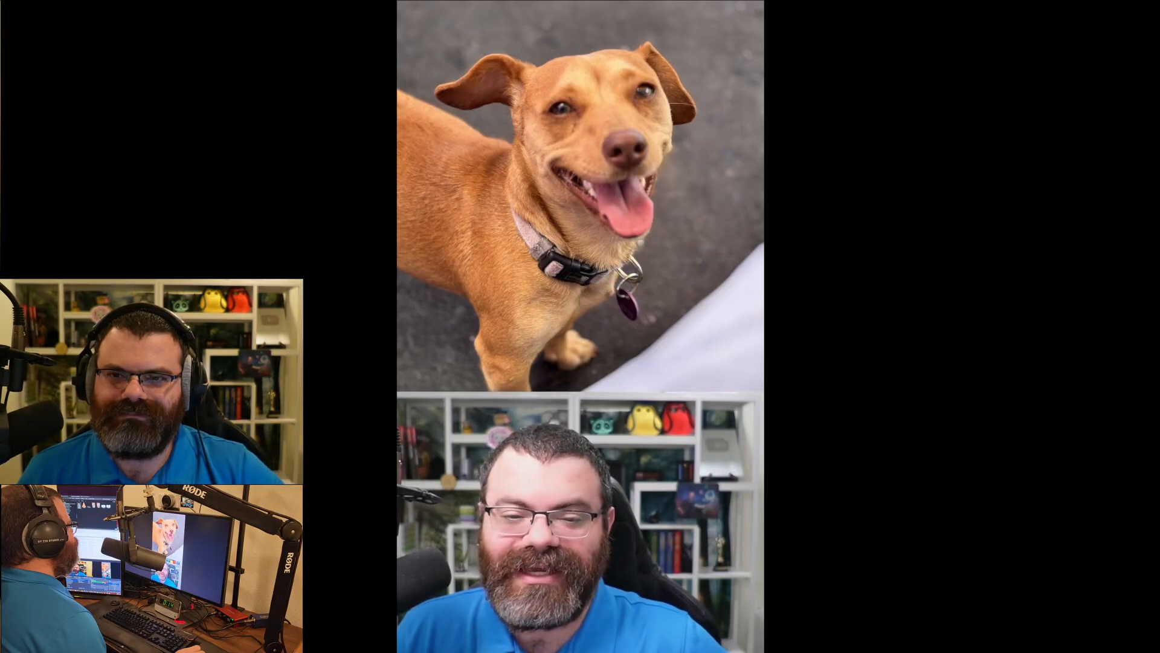
double_click(751, 393)
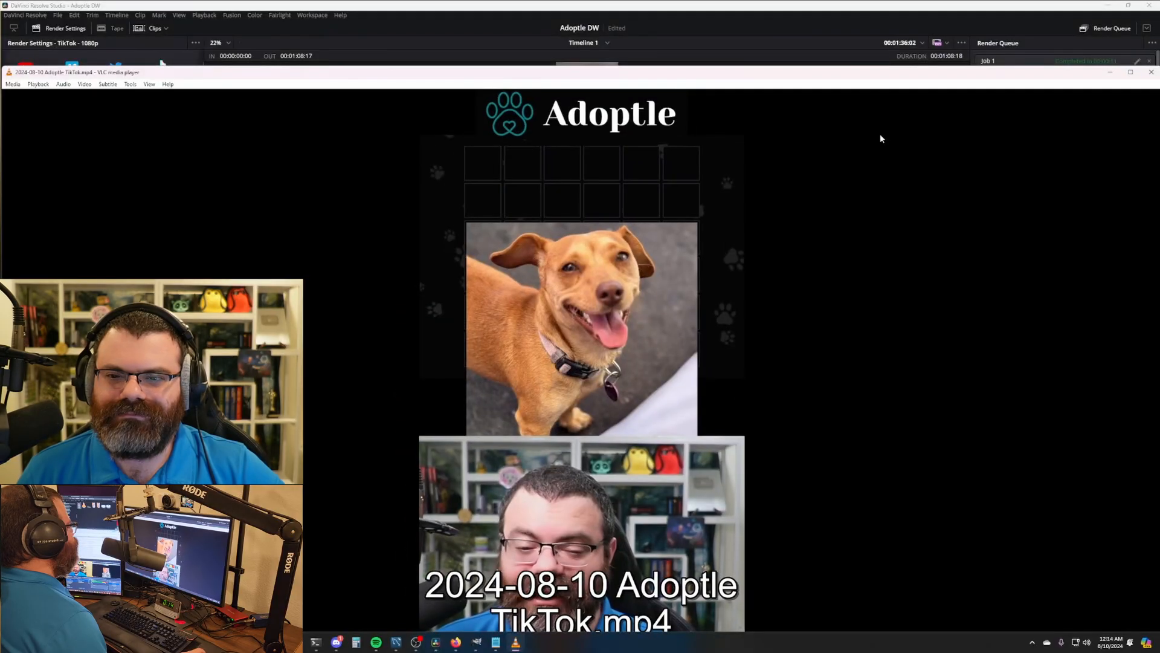
left_click_drag(1004, 73, 728, 118)
left_click(875, 117)
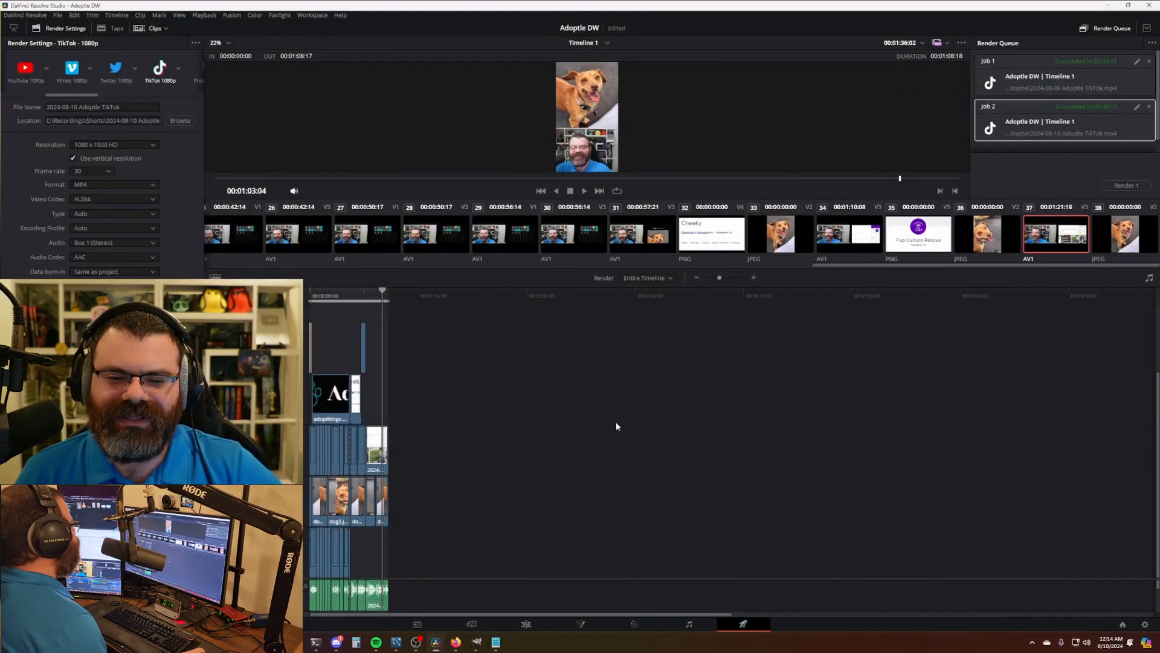
- Start a new TikTok Studio upload and drop the rendered Adoptle MP4 into it
left_click_drag(576, 425, 540, 458)
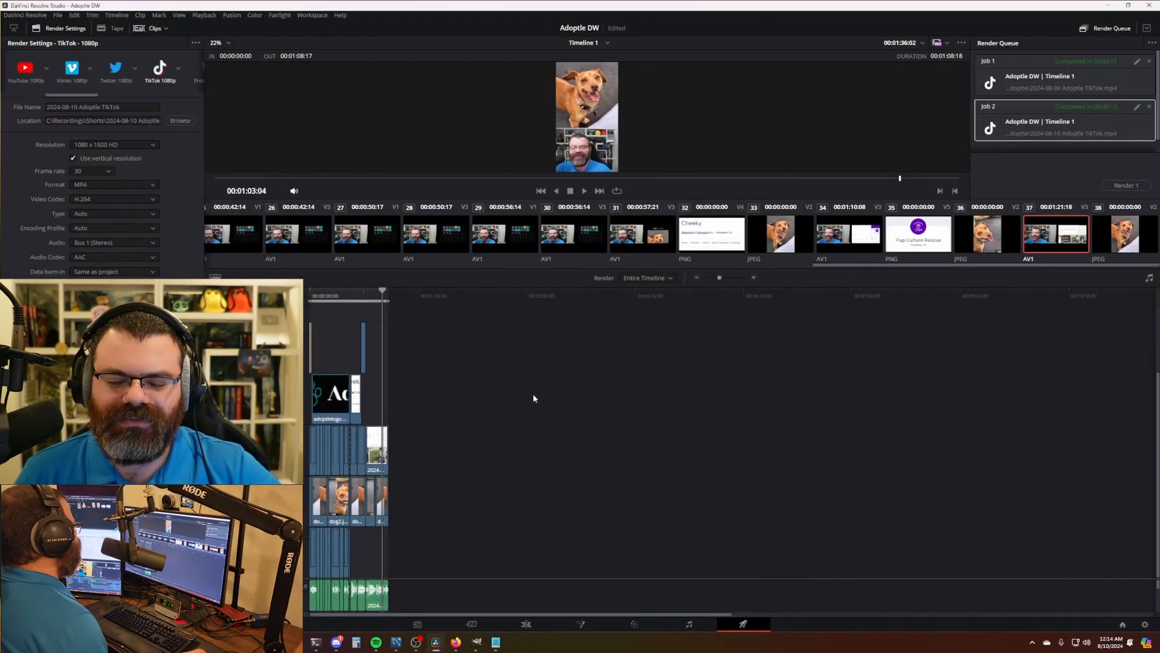
mouse_move(296, 642)
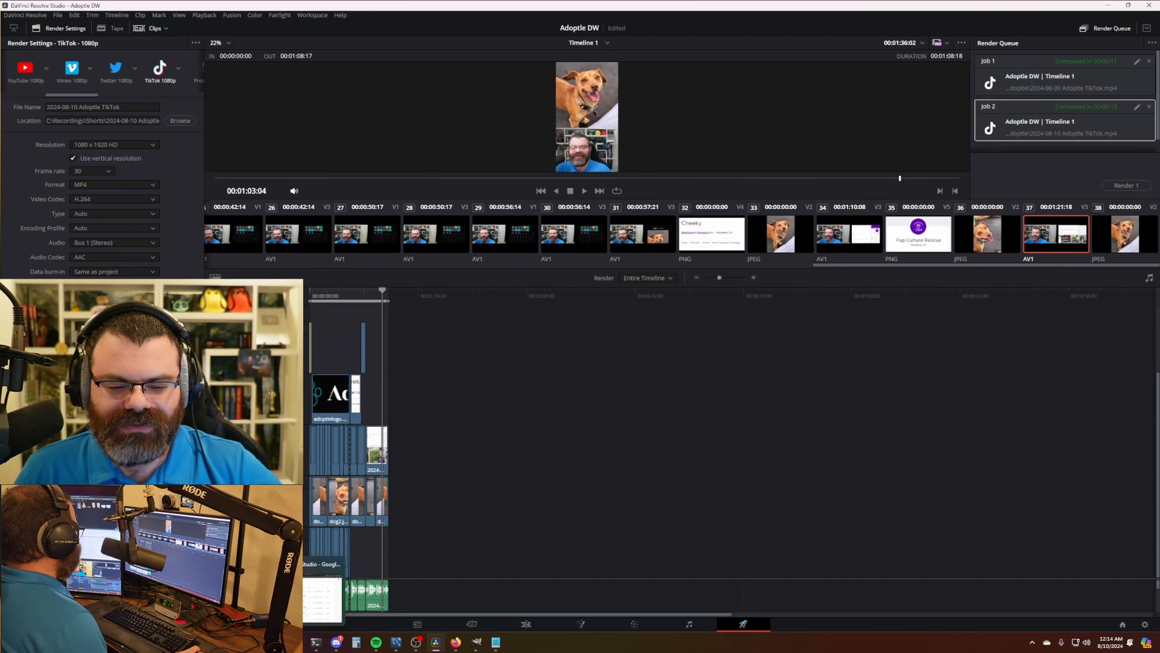
mouse_move(457, 643)
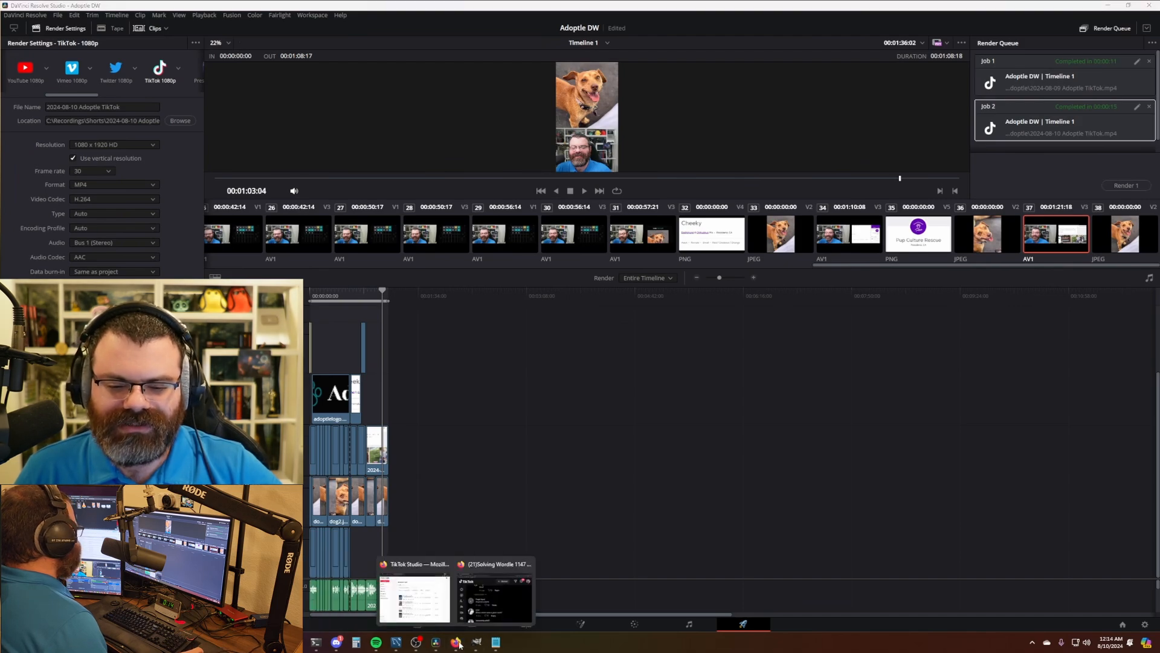
left_click(415, 599)
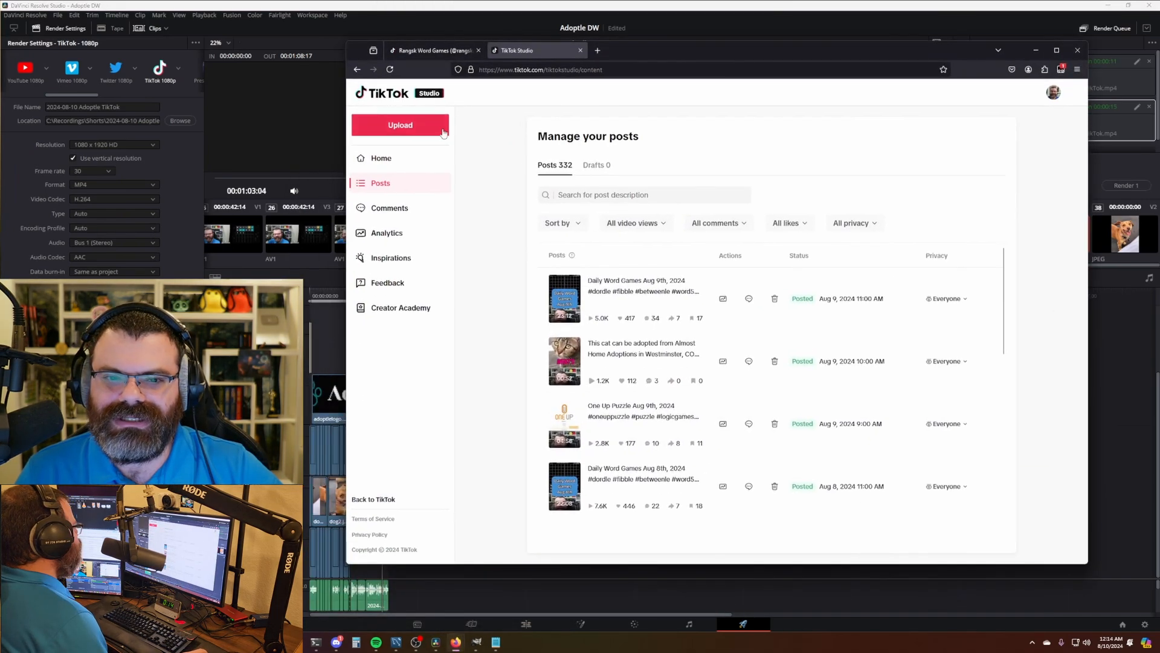
left_click(438, 129)
left_click_drag(0, 502, 610, 243)
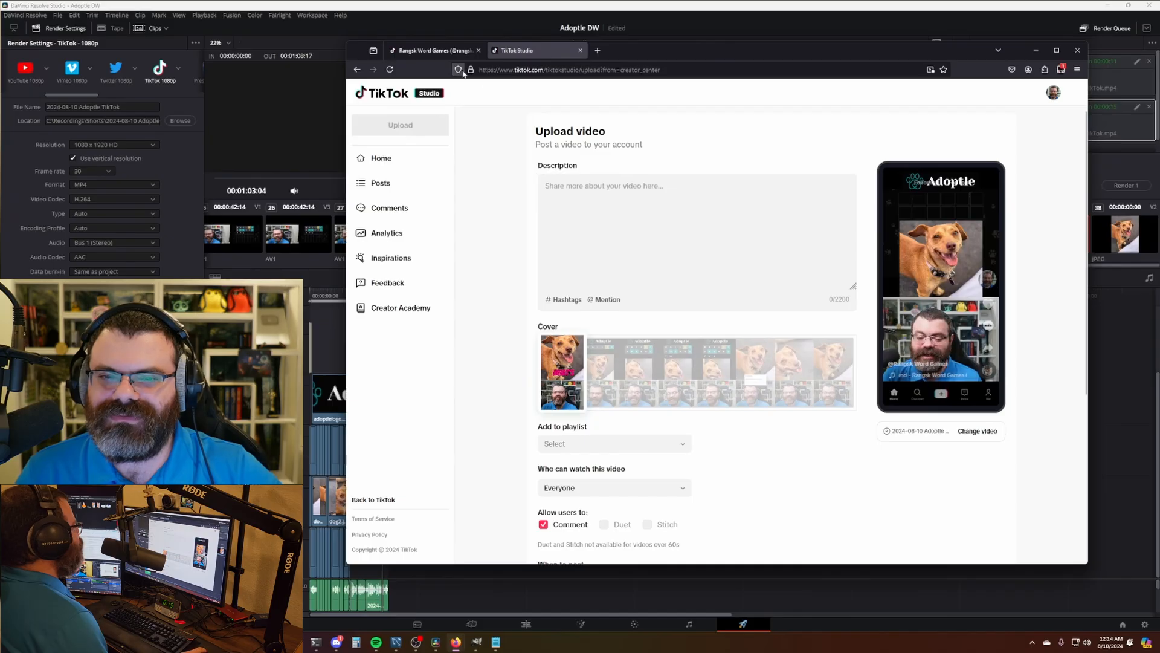
- Switch to the channel's profile page to view its video grid
left_click_drag(614, 57, 601, 70)
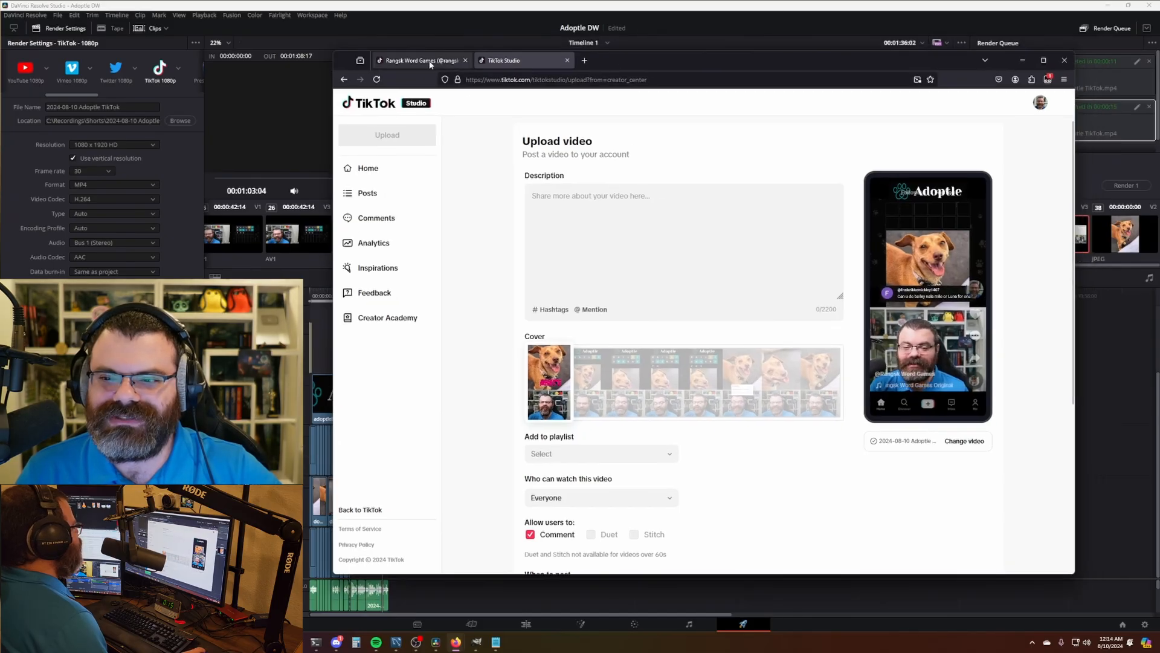
left_click(418, 60)
scroll(787, 230, "down", 1)
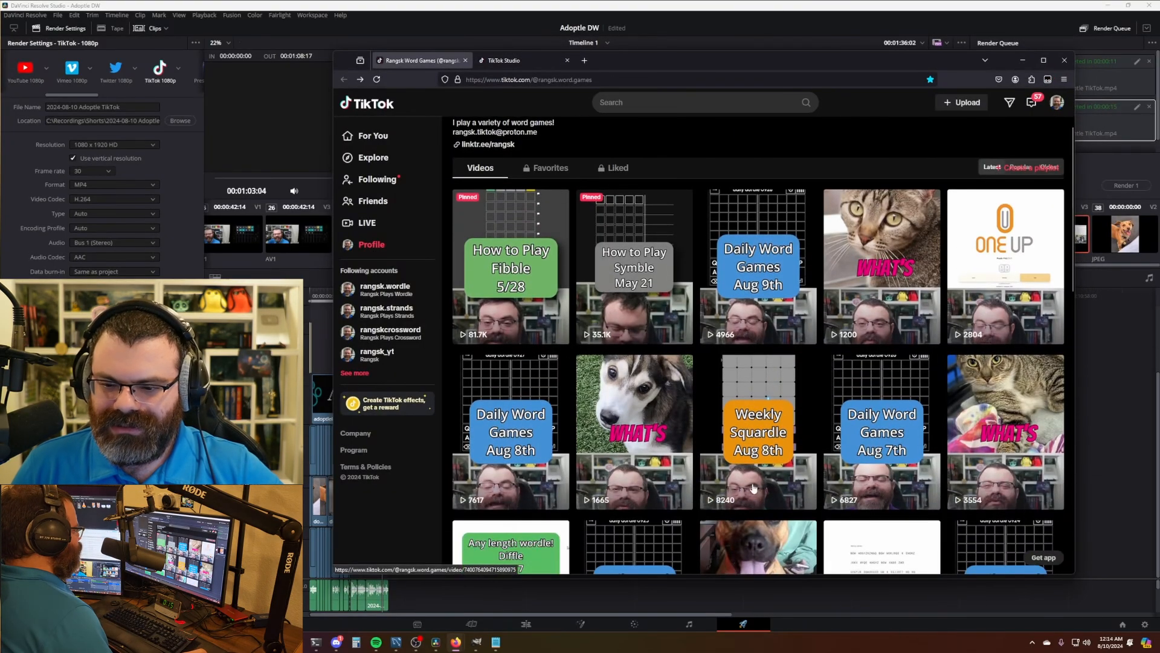
- Find the earlier cat adoption video on the profile and expand its description
left_click(634, 411)
left_click(364, 115)
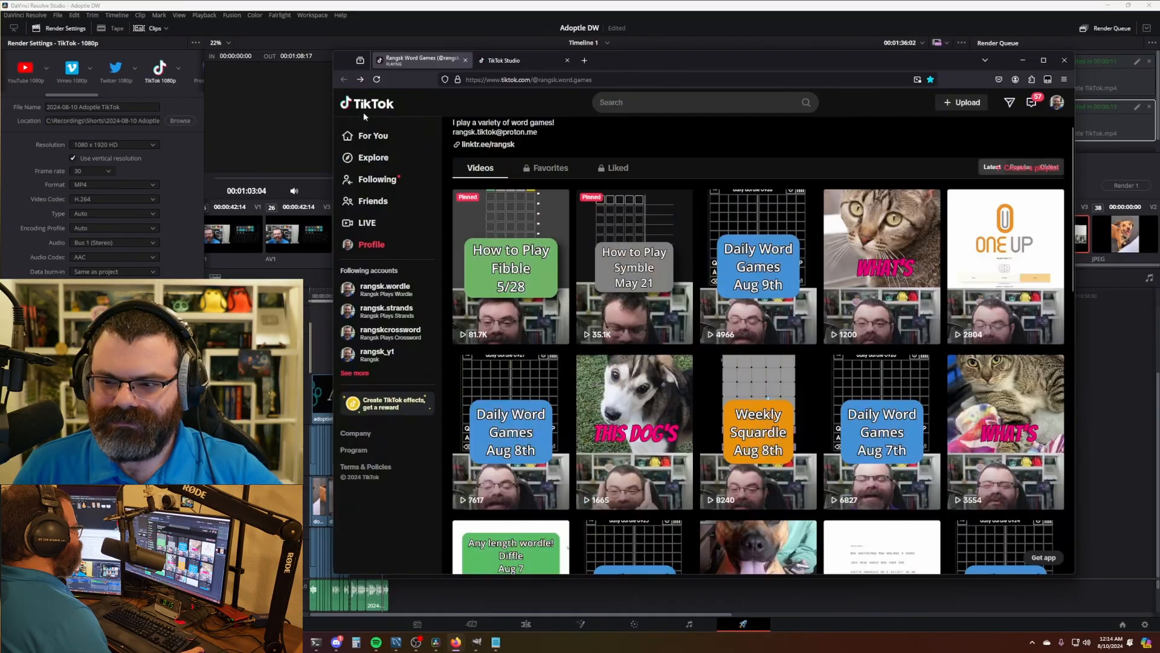
left_click(881, 260)
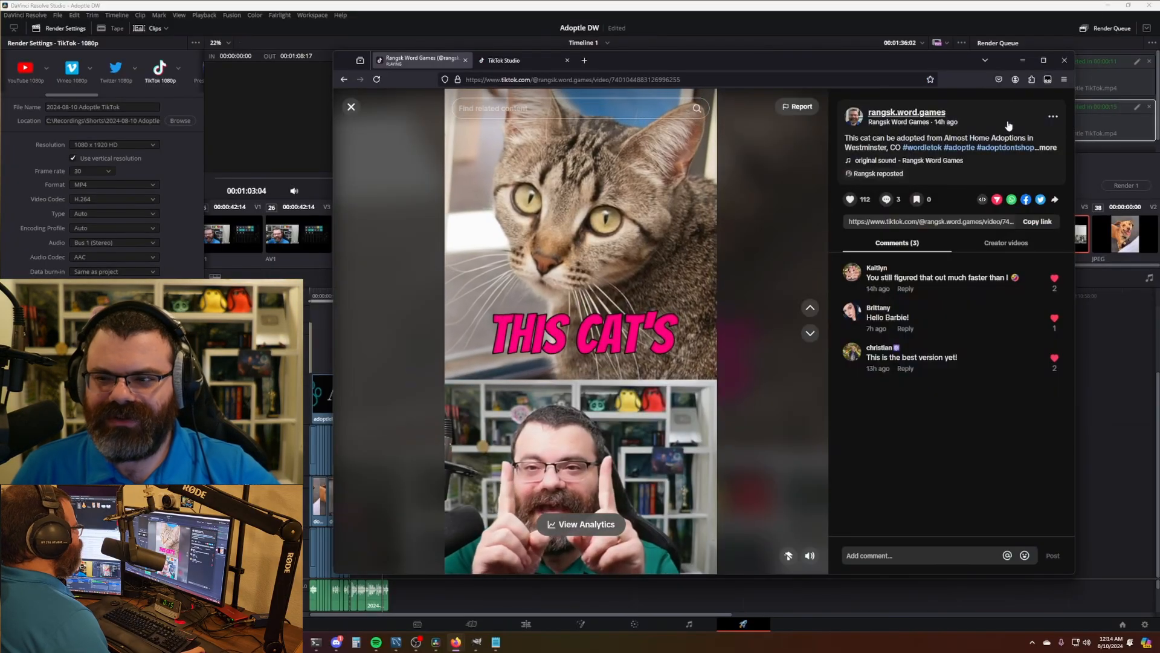
key("space")
left_click(1050, 148)
left_click_drag(970, 223, 905, 179)
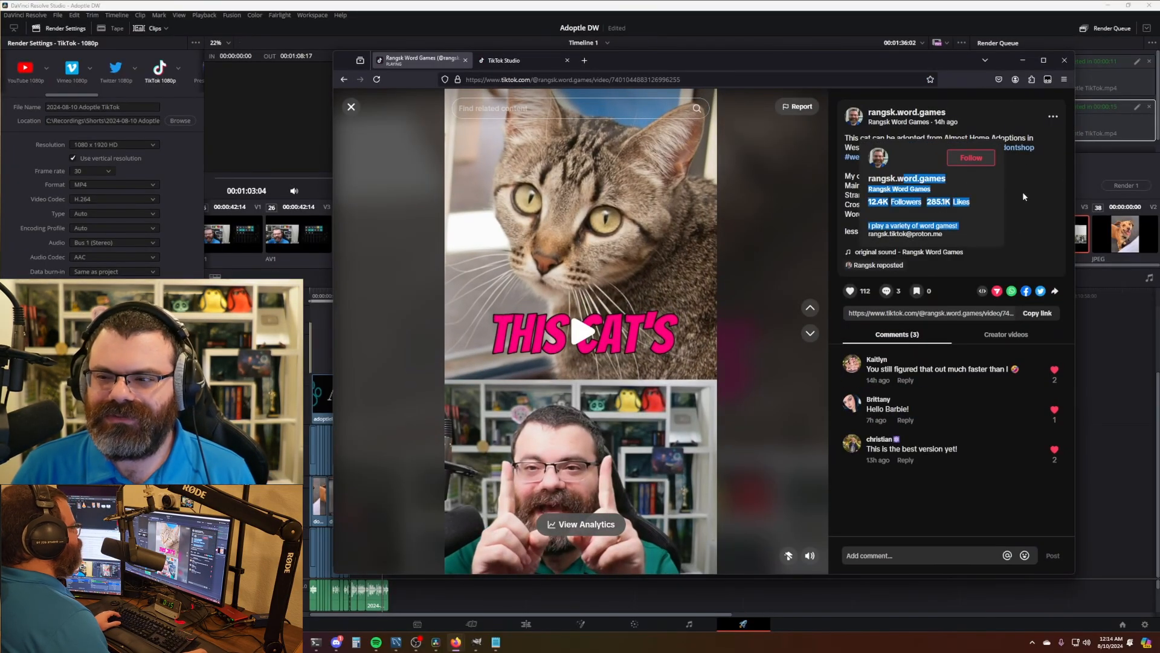
left_click(1031, 229)
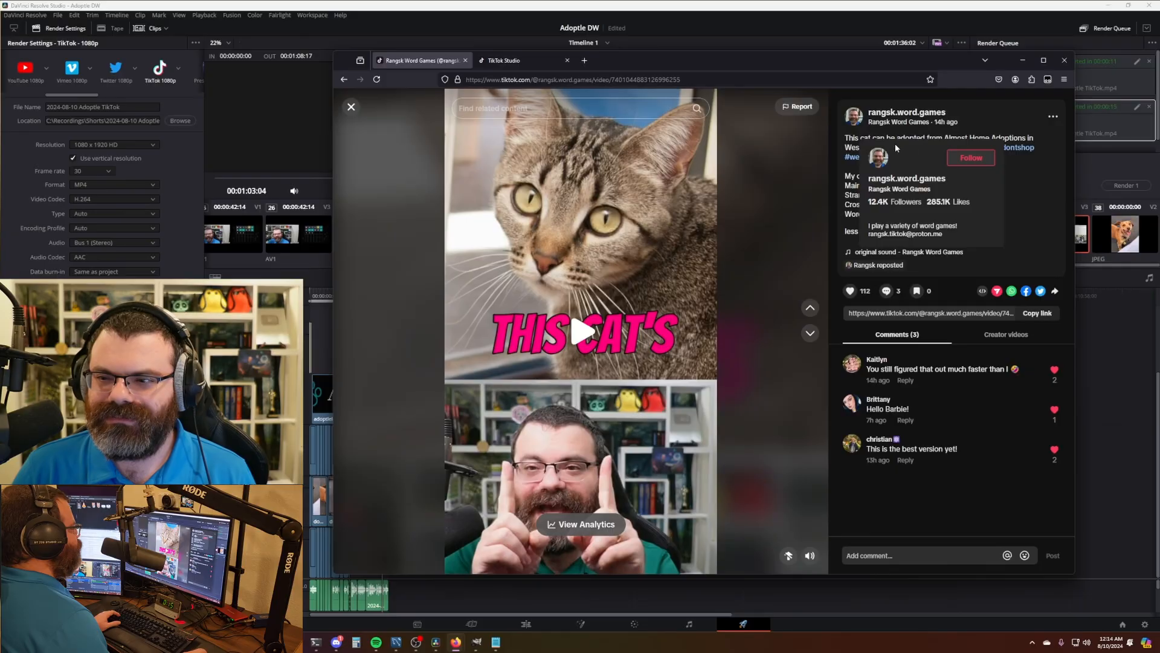
left_click(895, 251)
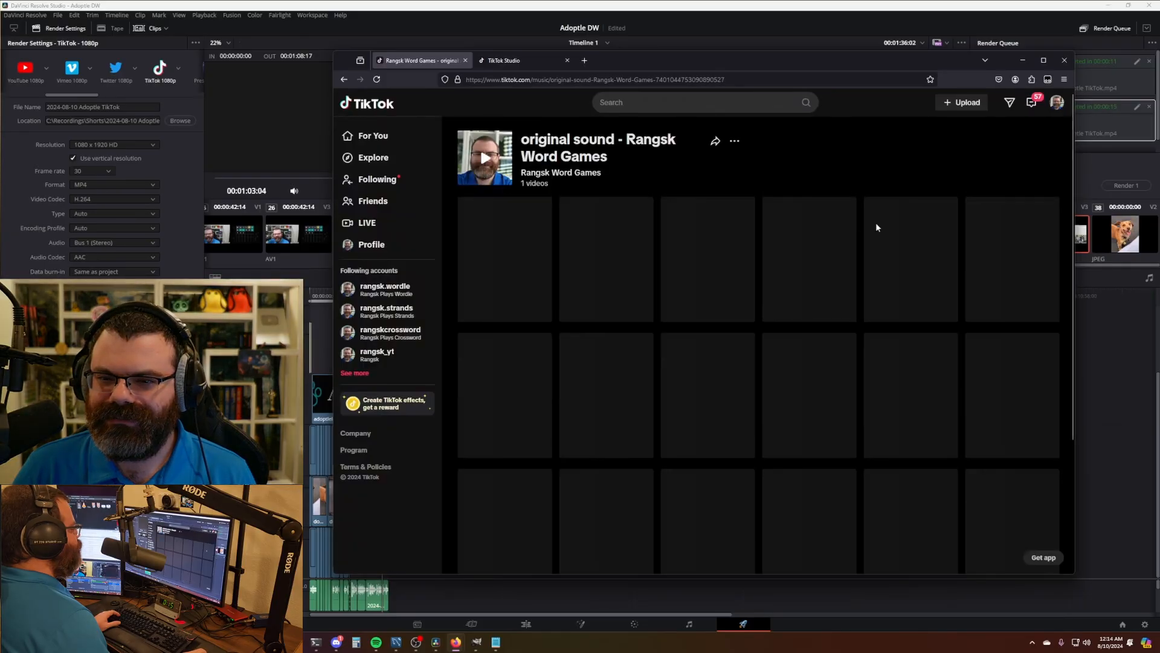
left_click(344, 79)
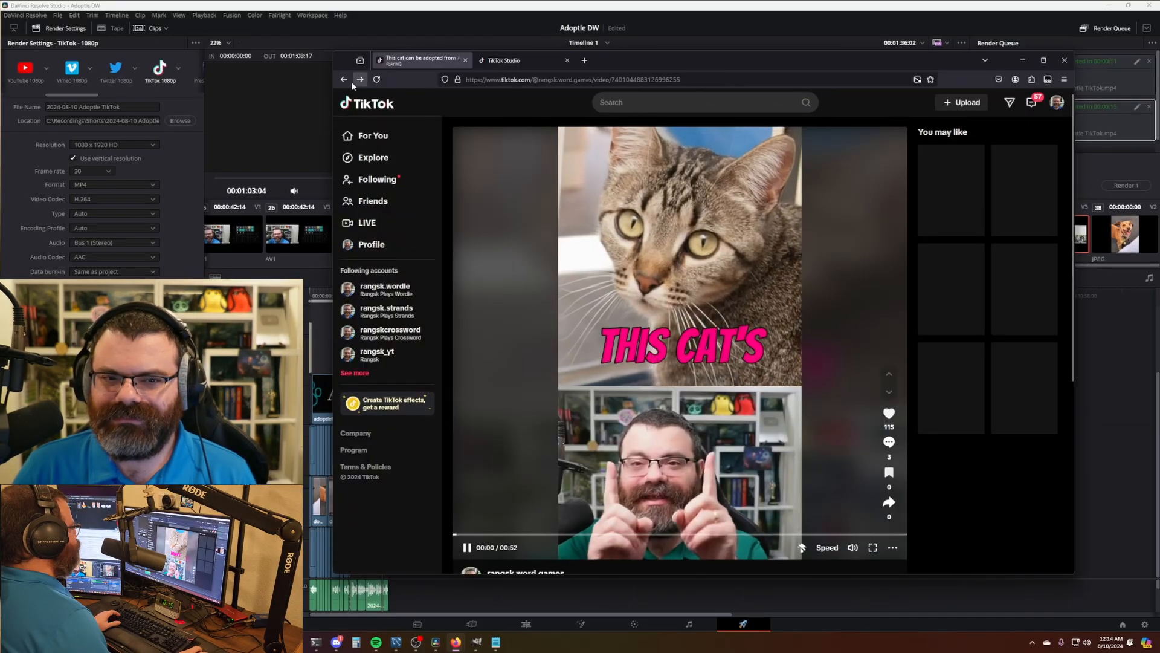
key("alt+Left")
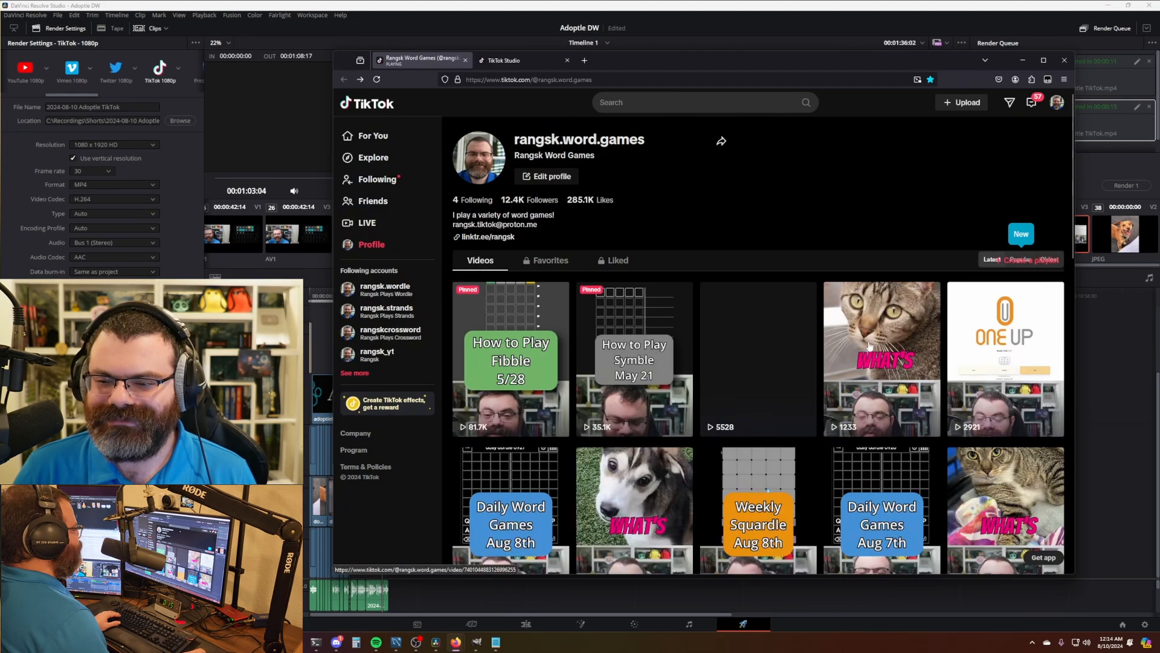
- Copy the cat video's full description and return to the upload form's Description field
left_click(712, 317)
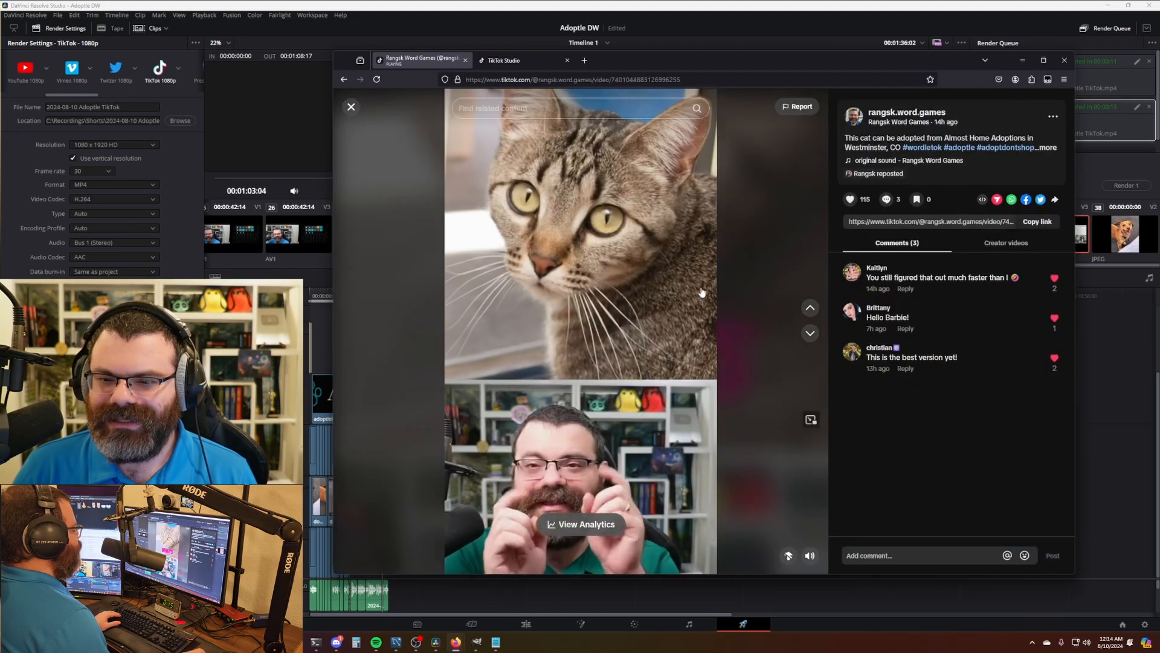
left_click(1048, 148)
left_click_drag(930, 216, 851, 136)
key("ctrl+c")
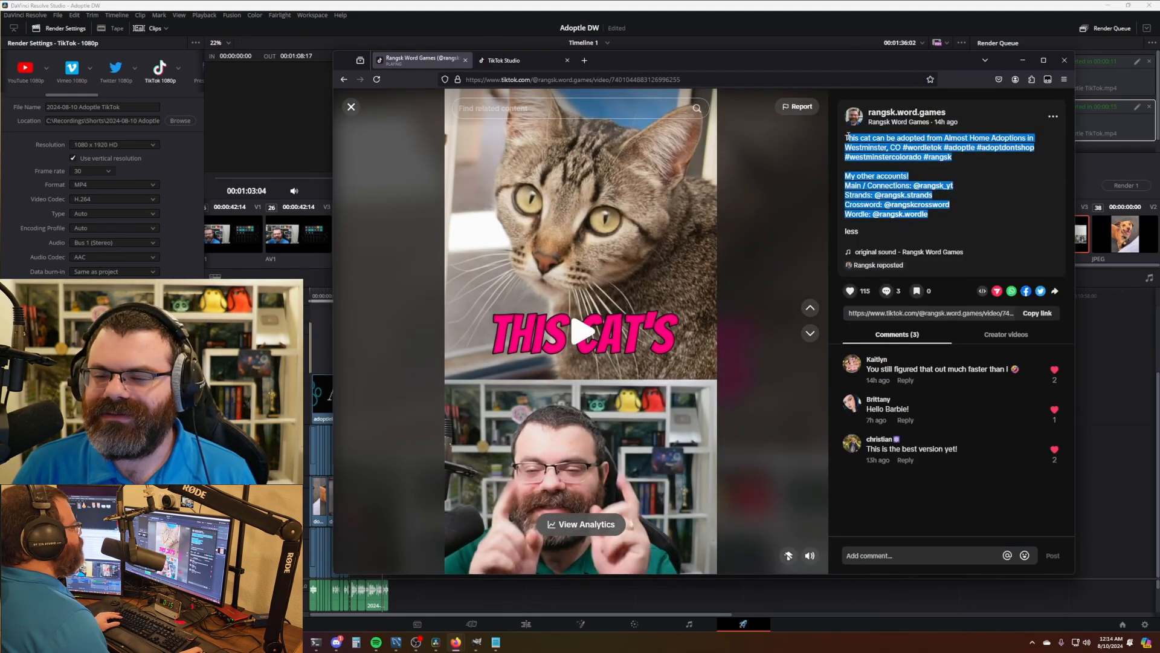
right_click(856, 146)
left_click(856, 146)
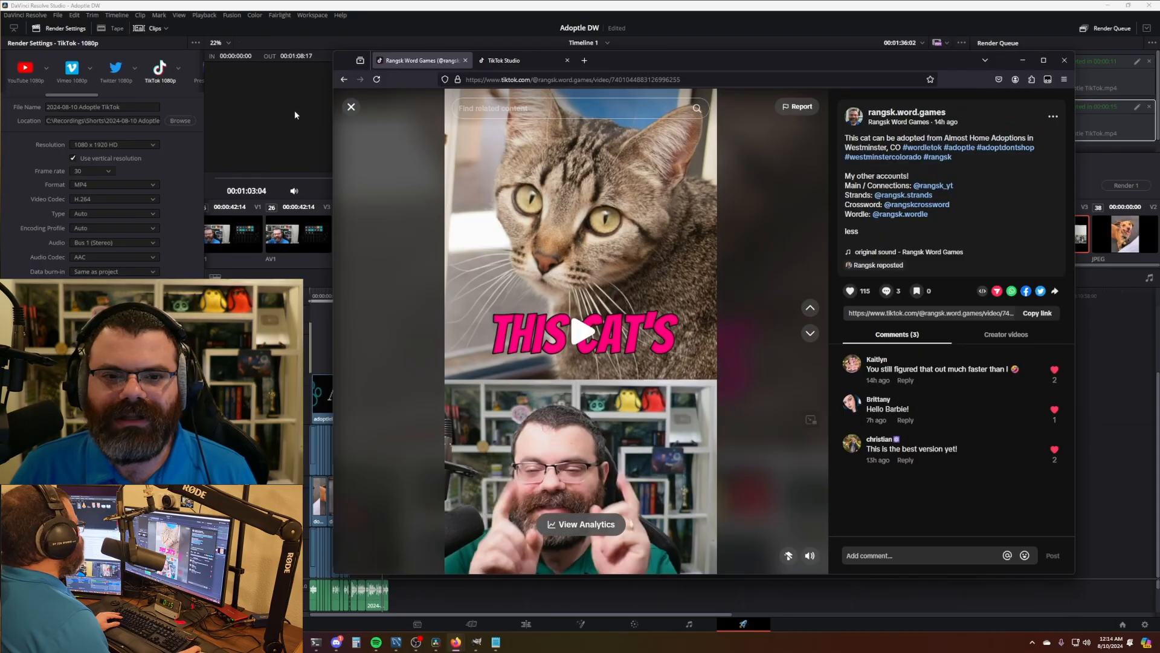
left_click(351, 107)
left_click(517, 60)
left_click(628, 229)
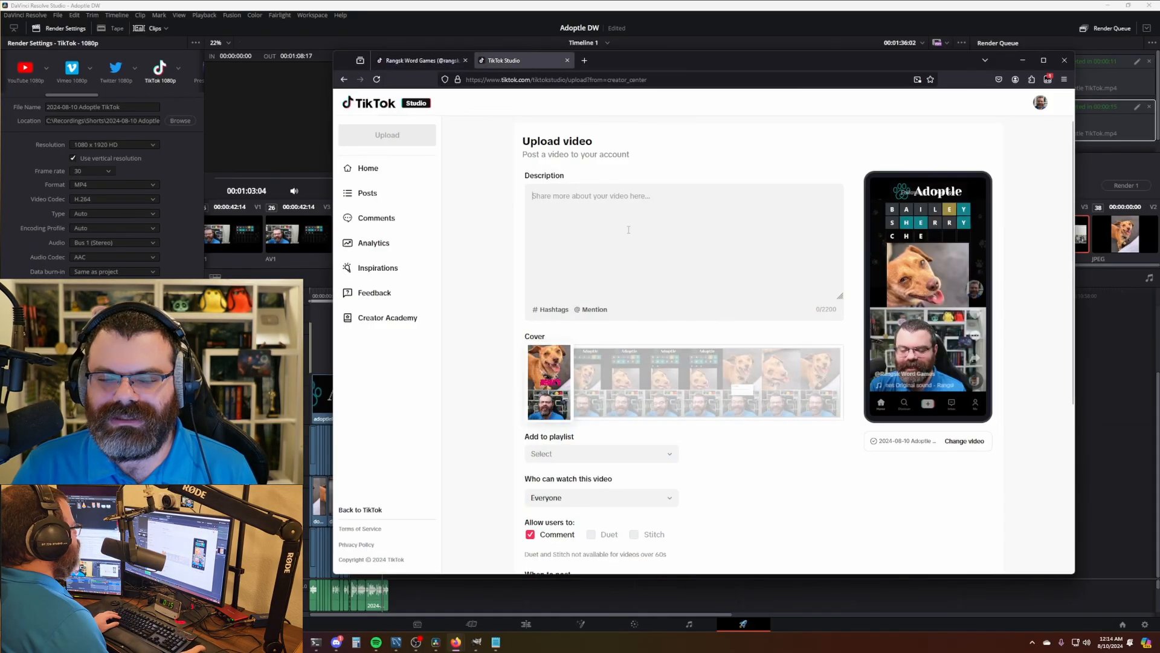
- Paste the description and change the shelter to 'Pup Culture Rescue in Pasadena, CA'
key("ctrl+v")
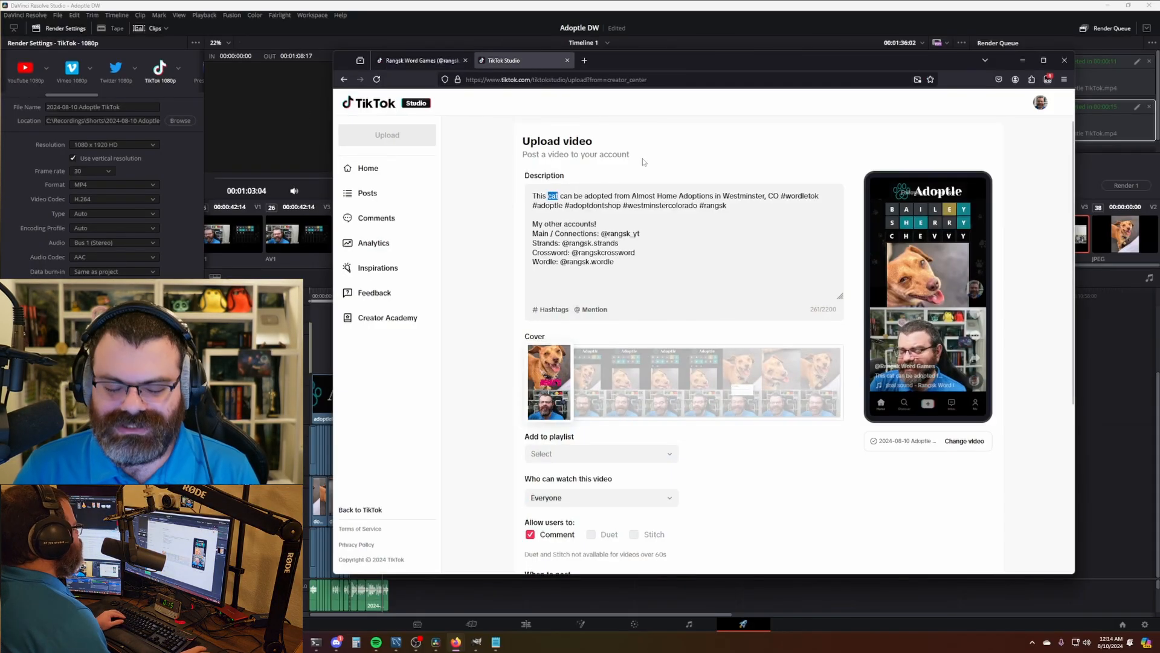
type("dog")
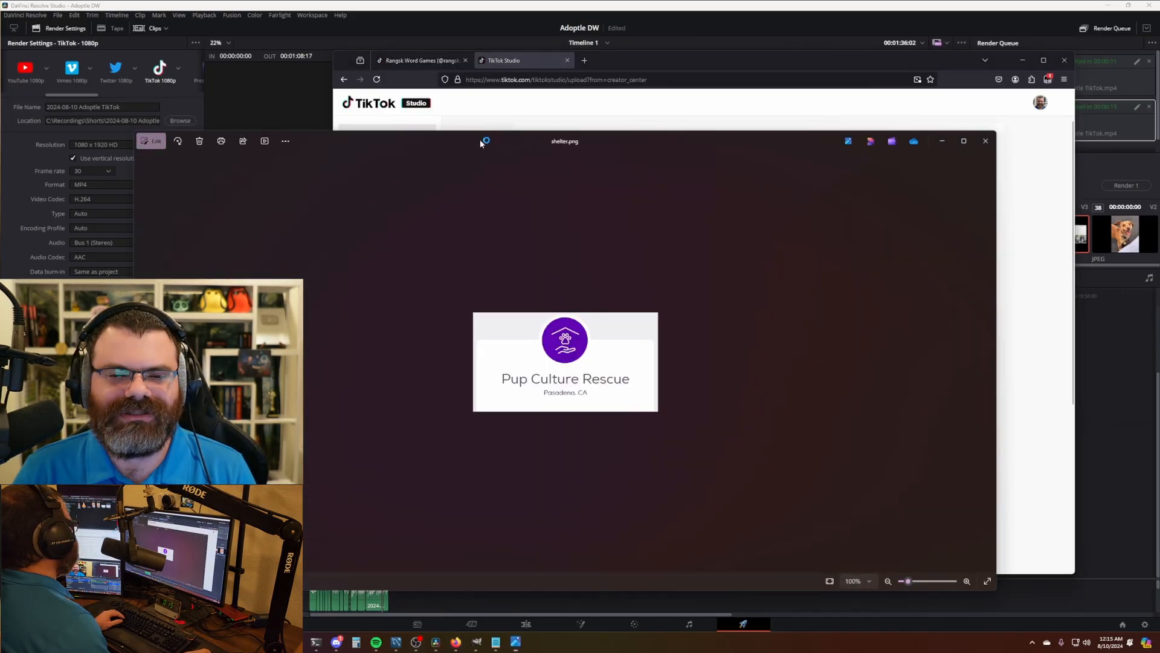
left_click_drag(479, 139, 392, 134)
left_click_drag(903, 582, 335, 414)
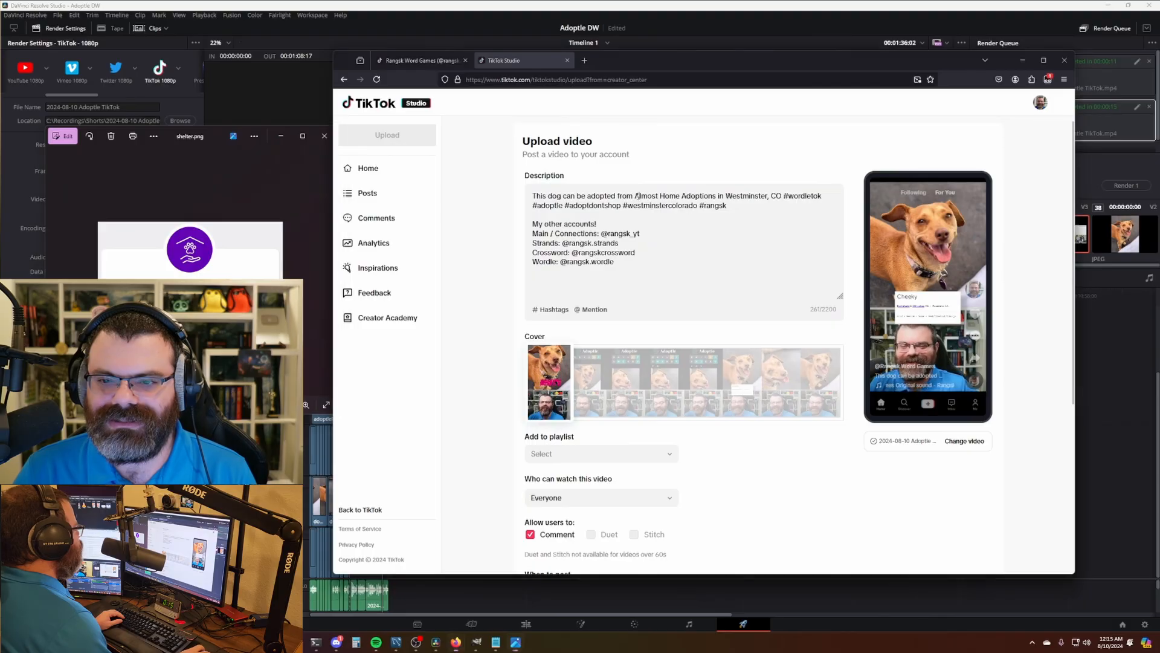
left_click_drag(640, 196, 745, 198)
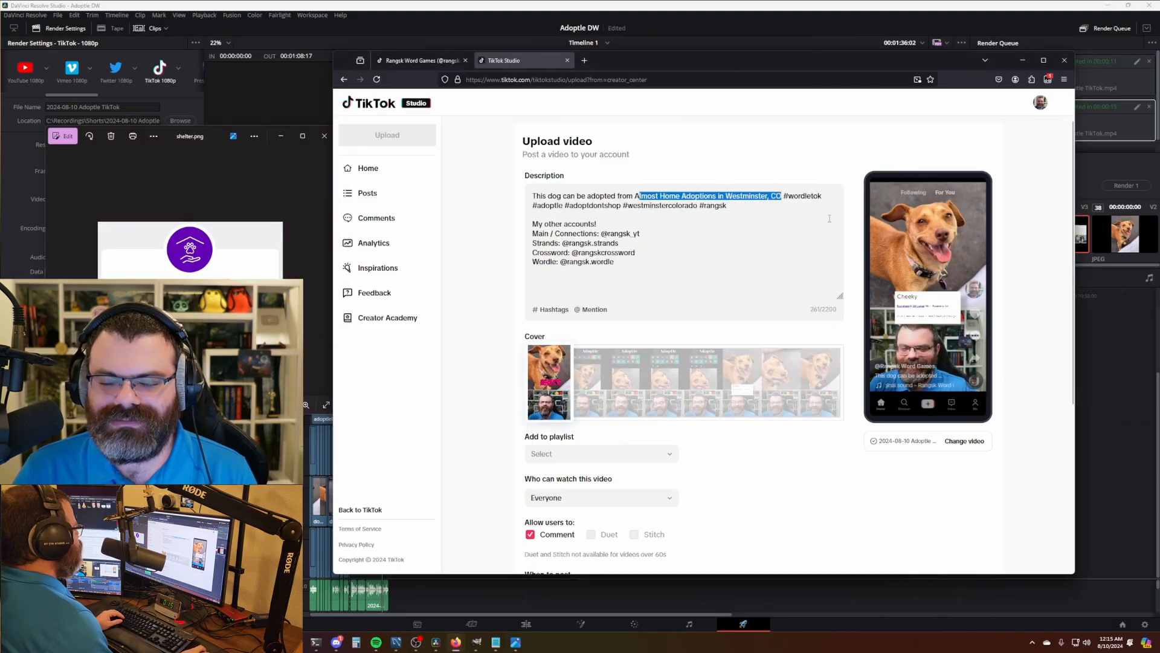
type("P")
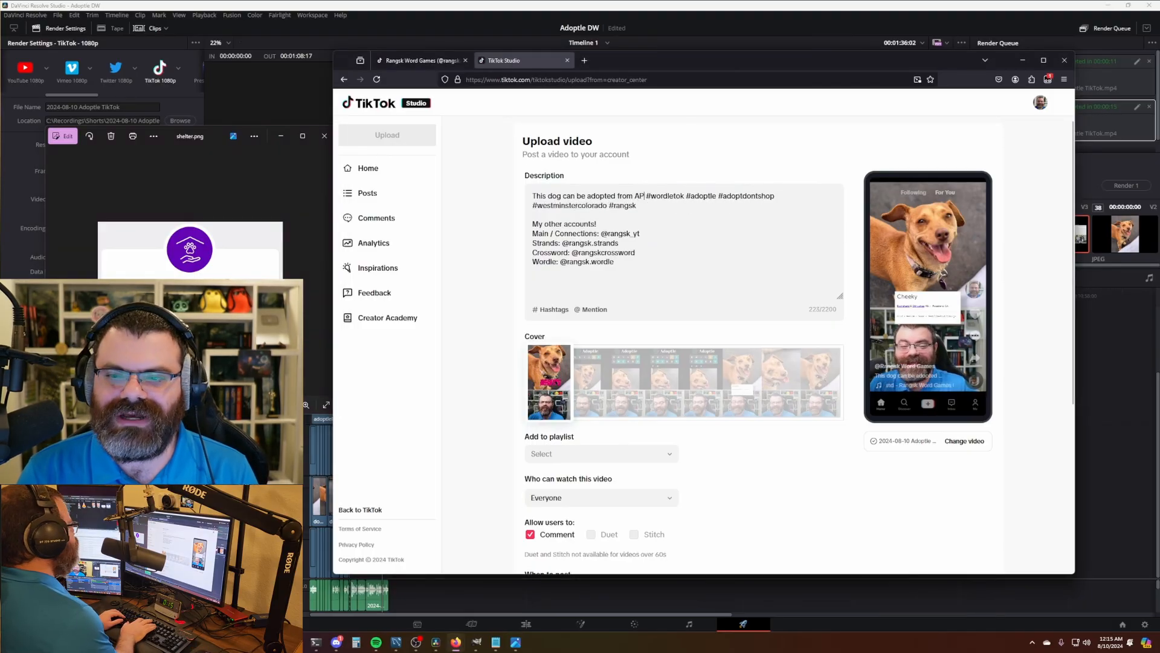
key("BackSpace")
key("BackSpace")
type("Pup ")
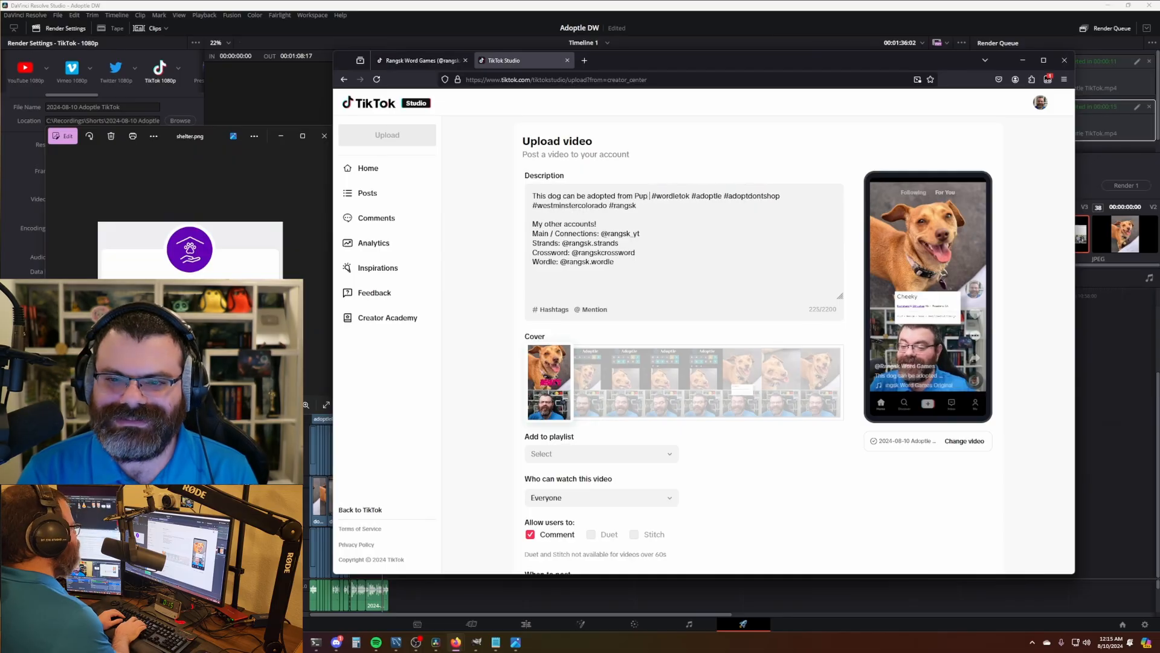
type("Culture Rescu")
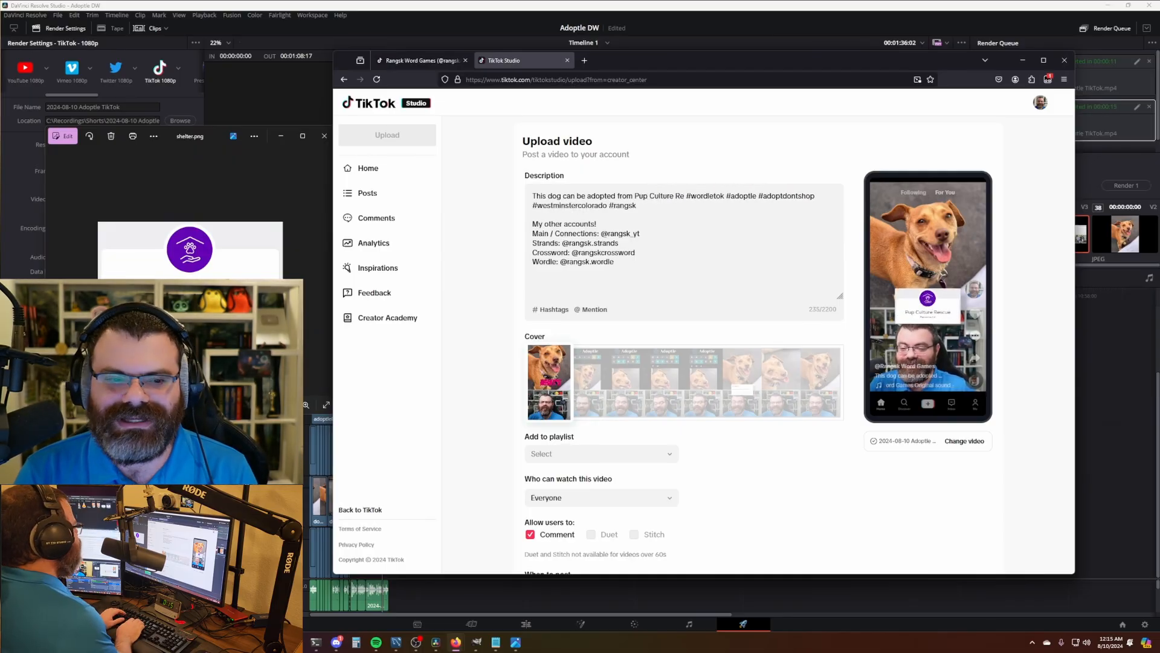
type("e in Pasa")
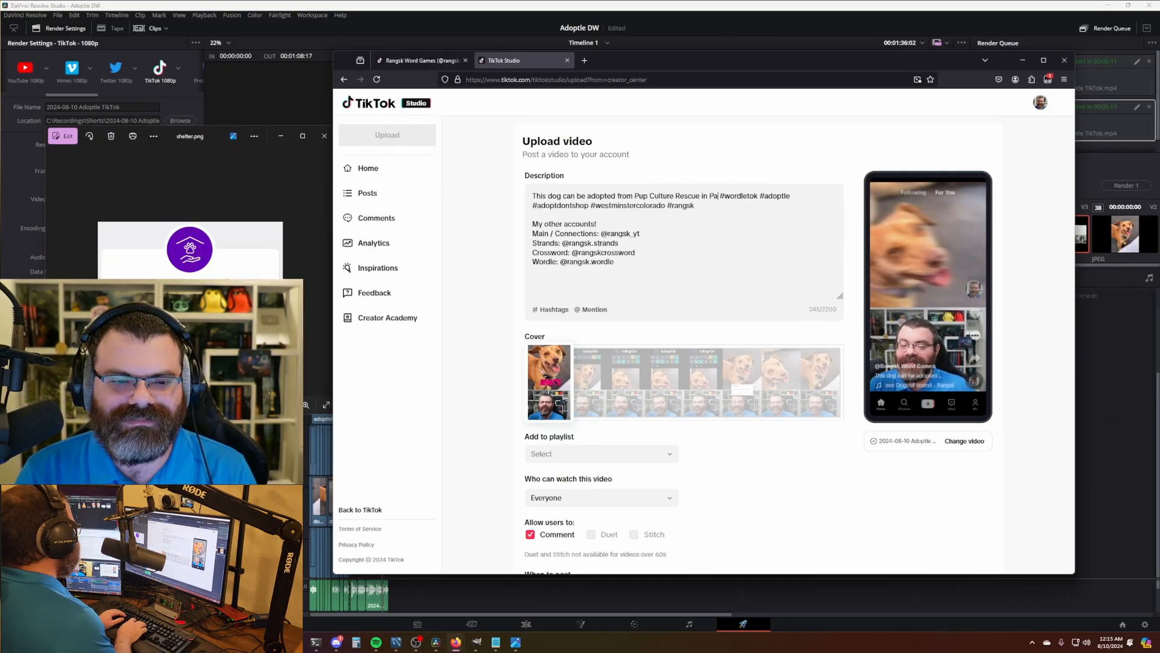
type("dena, CA")
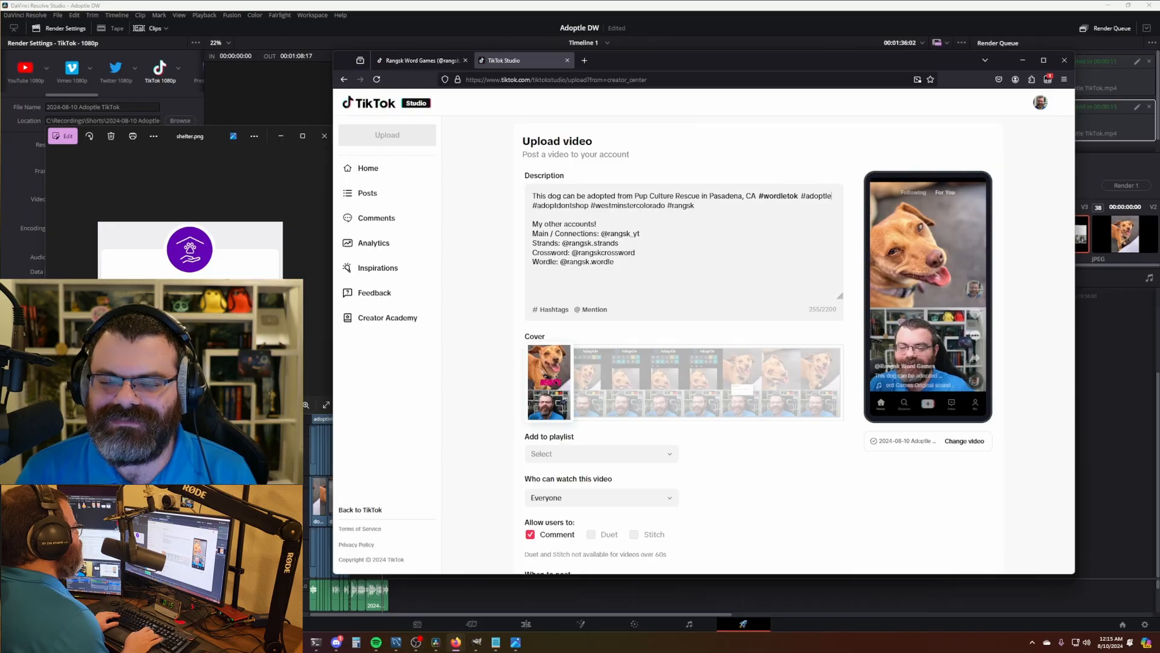
- Accept #adoptle and #adoptdontshop, then replace #westminstercolorado with the new location hashtag
key("Return")
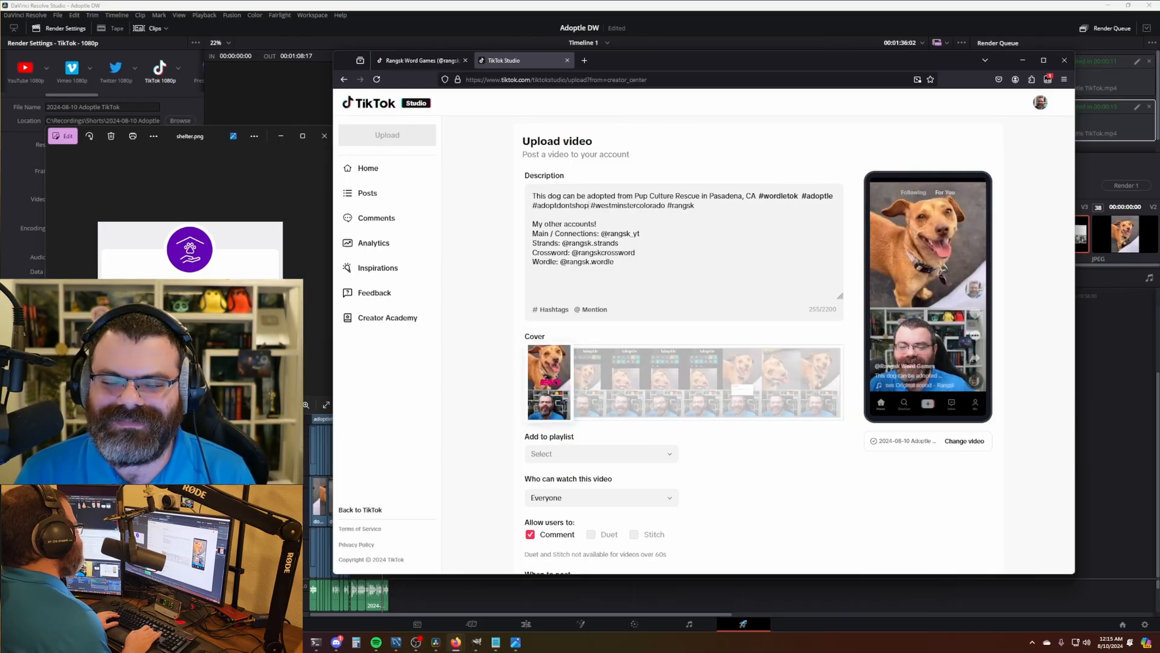
key("Return")
key("Right")
key("Right")
key("shift+Right")
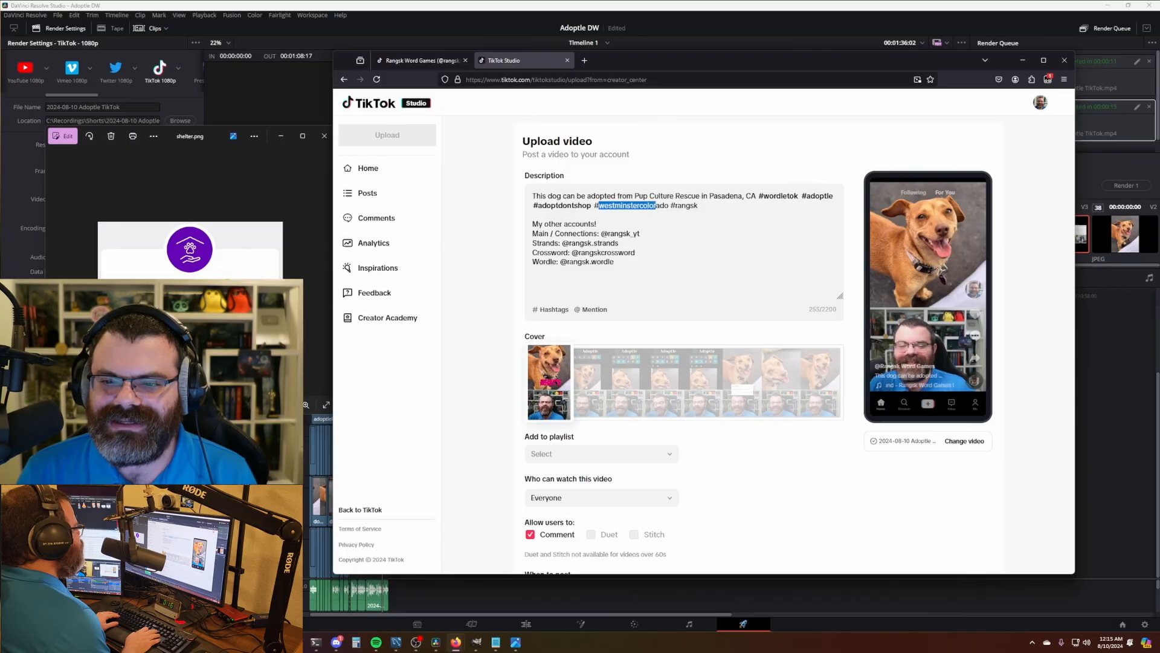
key("shift+Right")
key("shift+Right")
key("shift+Right")
key("shift+Right")
key("shift+Right")
key("BackSpace")
type("pada")
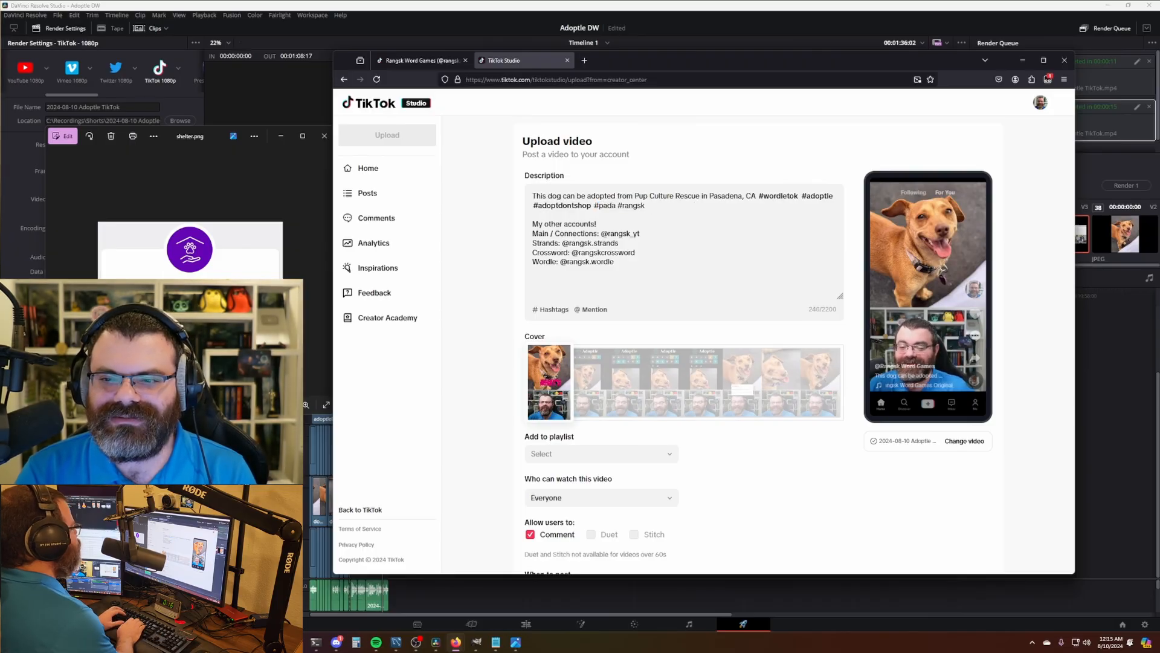
type("dena")
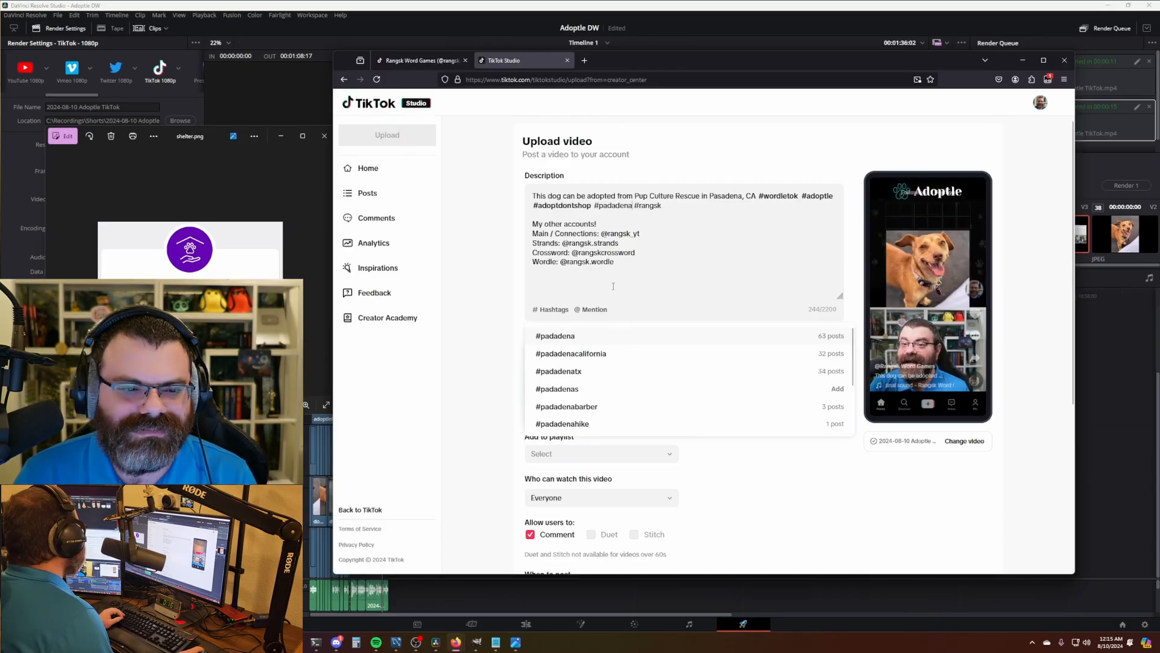
- Correct the typo to #pasadena and accept #pasadena and #rangsk from the hashtag suggestions
left_click(609, 205)
key("BackSpace")
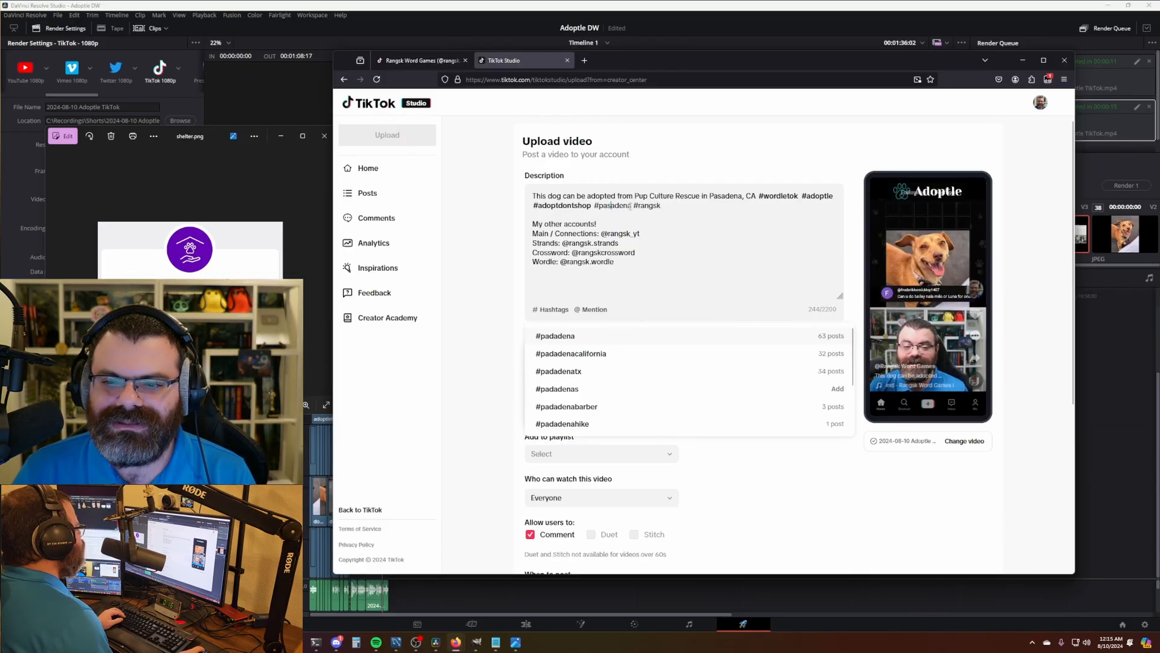
type("s")
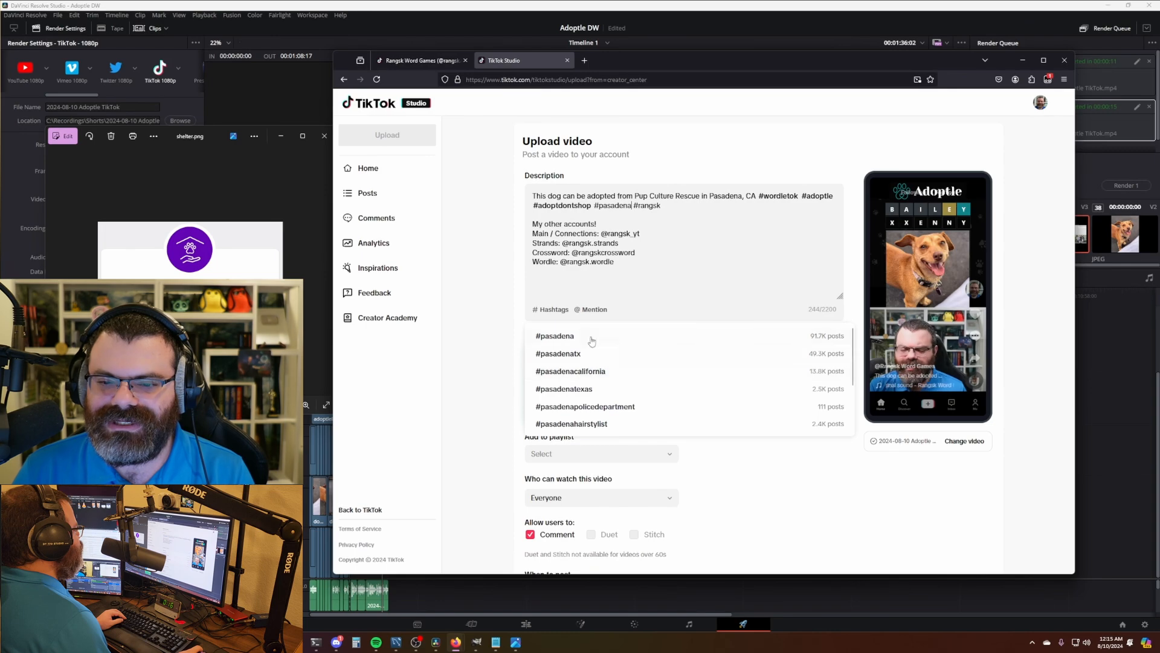
left_click(814, 339)
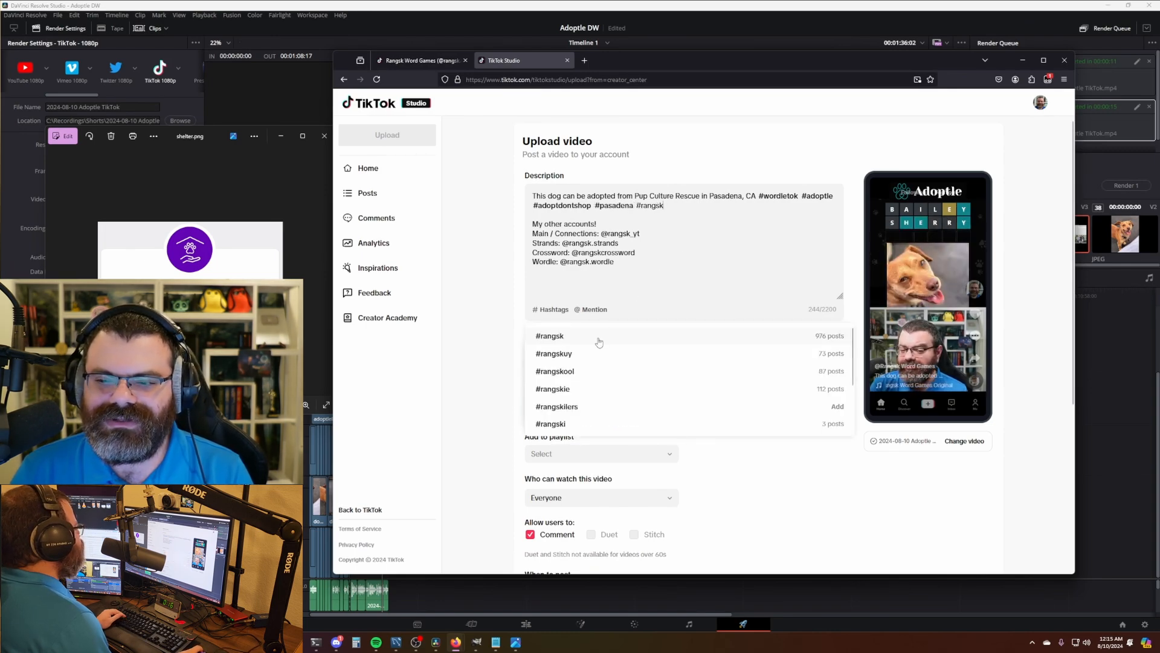
left_click(599, 342)
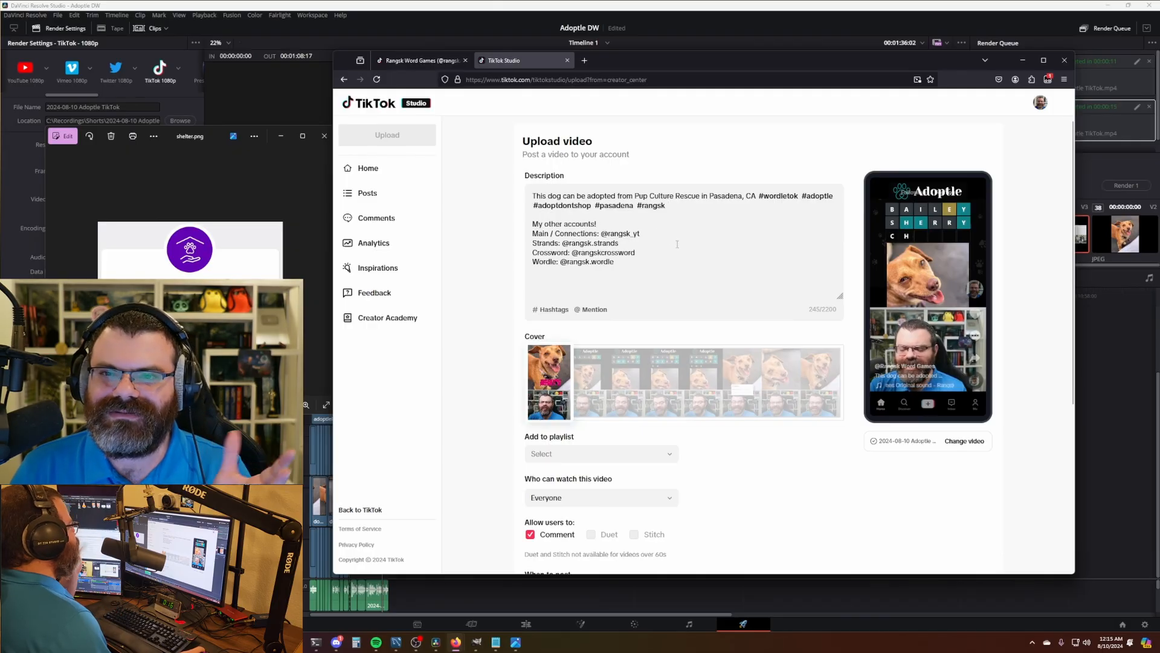
- Turn the Main, Strands and Crossword account handles into linked mentions
left_click(671, 235)
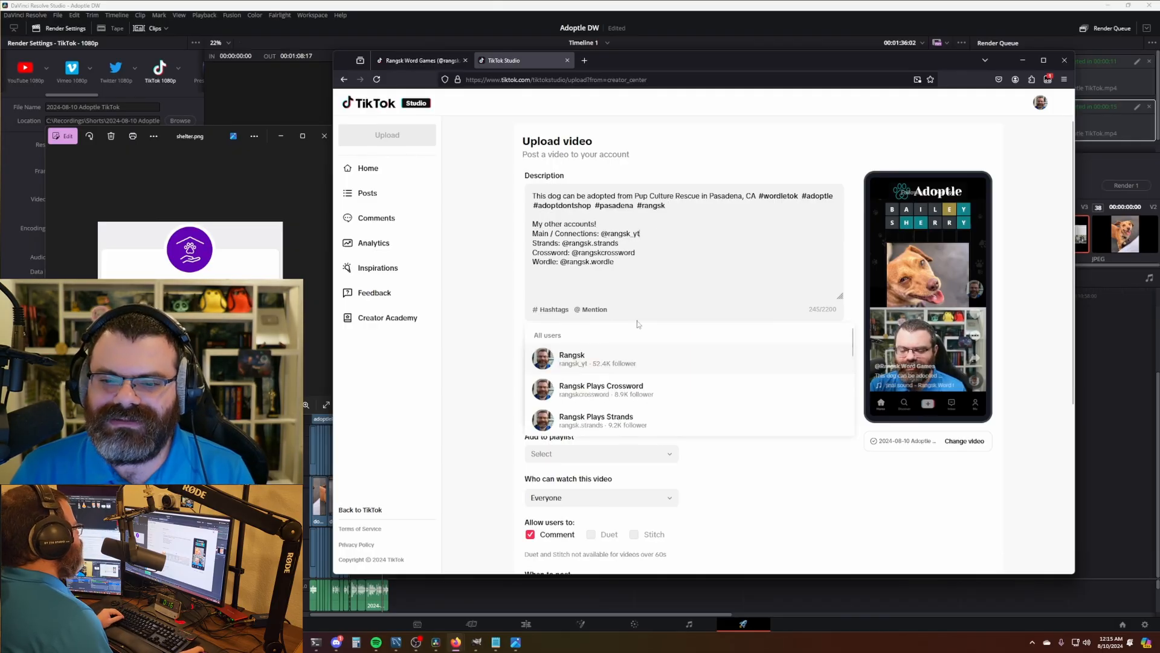
left_click(615, 355)
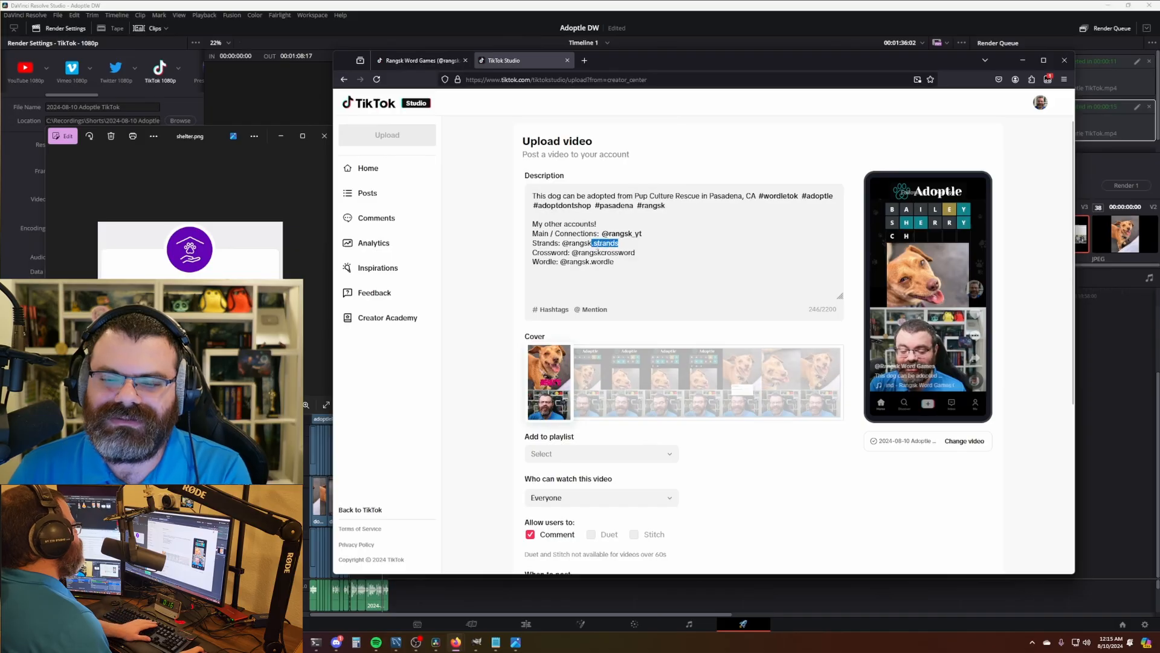
key("BackSpace")
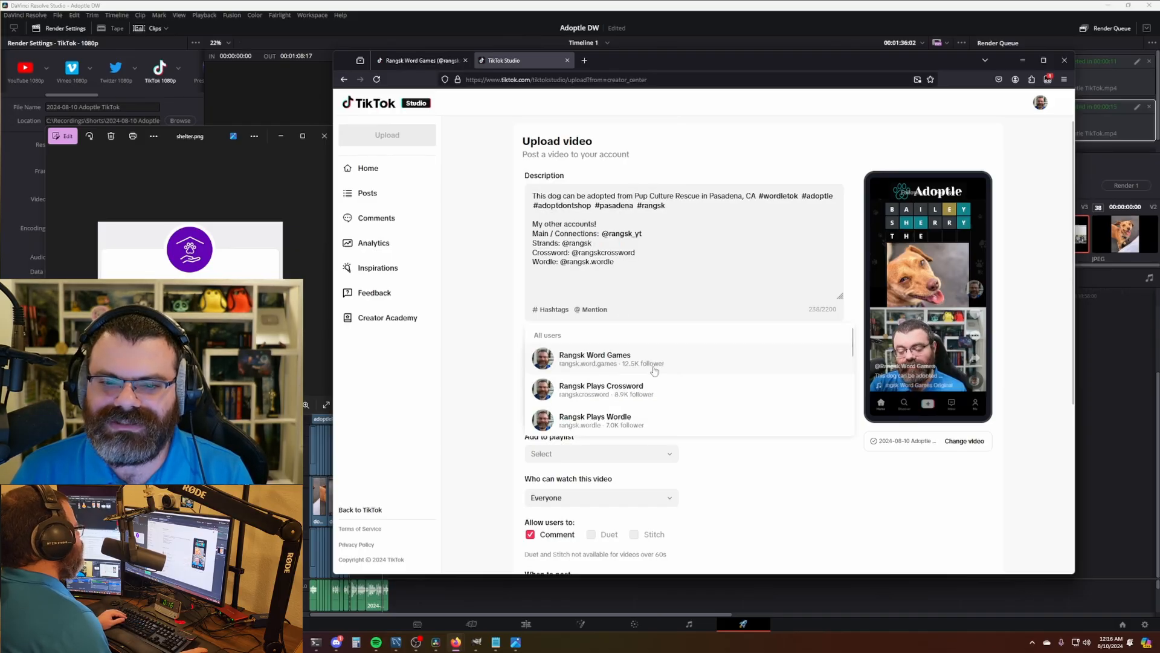
scroll(654, 371, "down", 3)
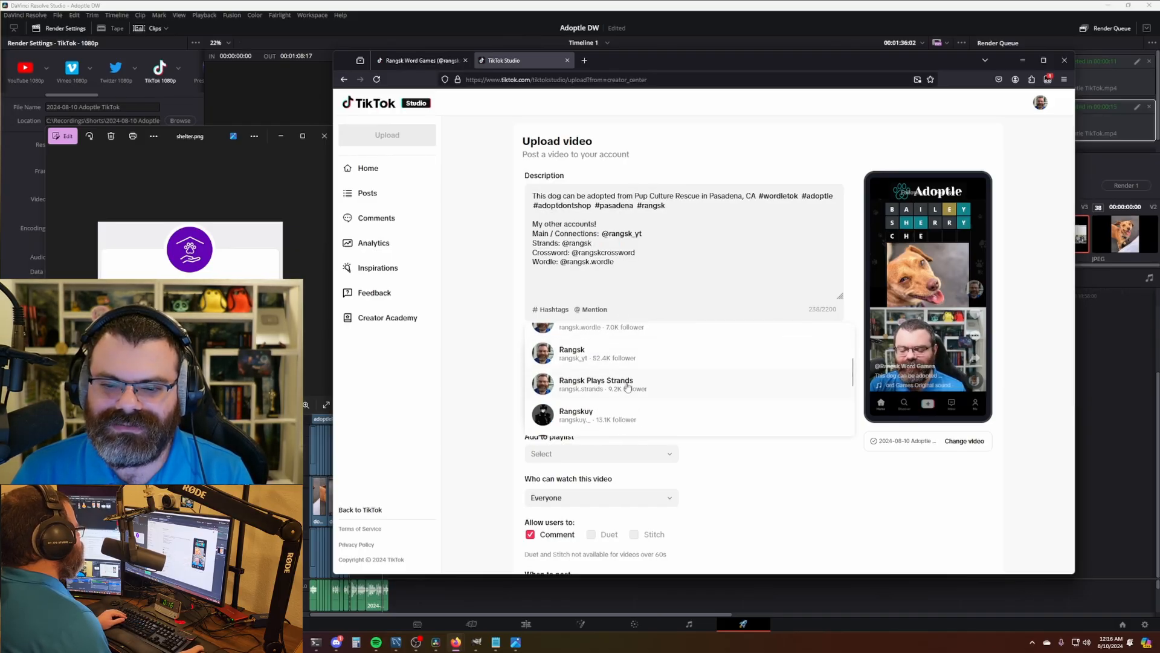
left_click(628, 387)
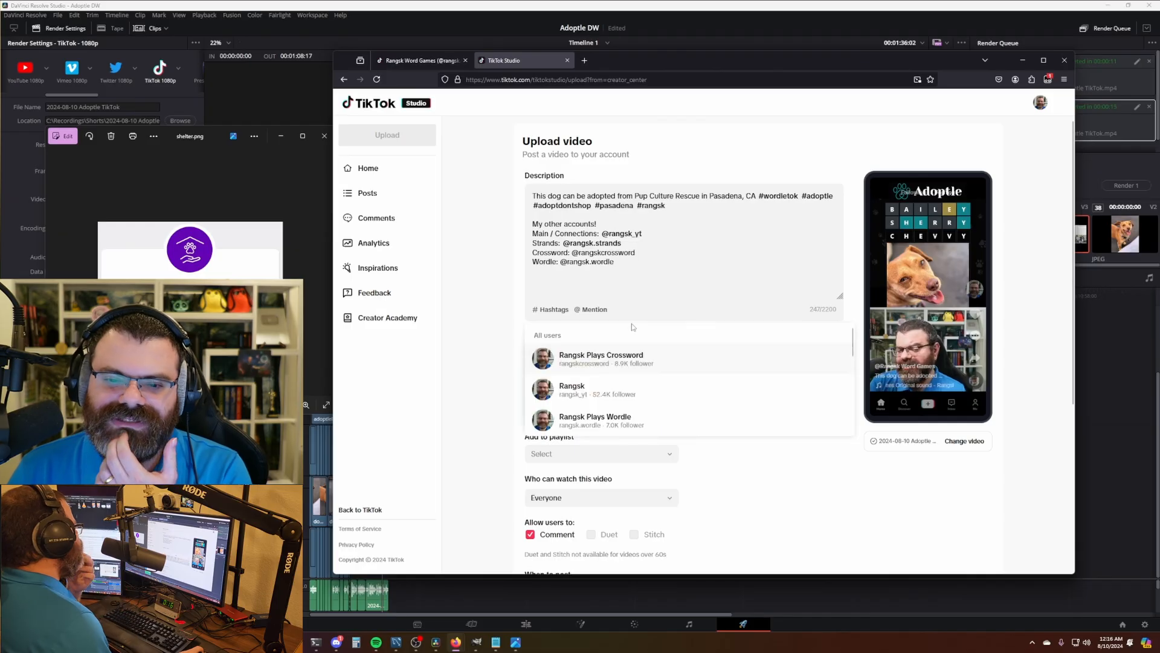
left_click(600, 365)
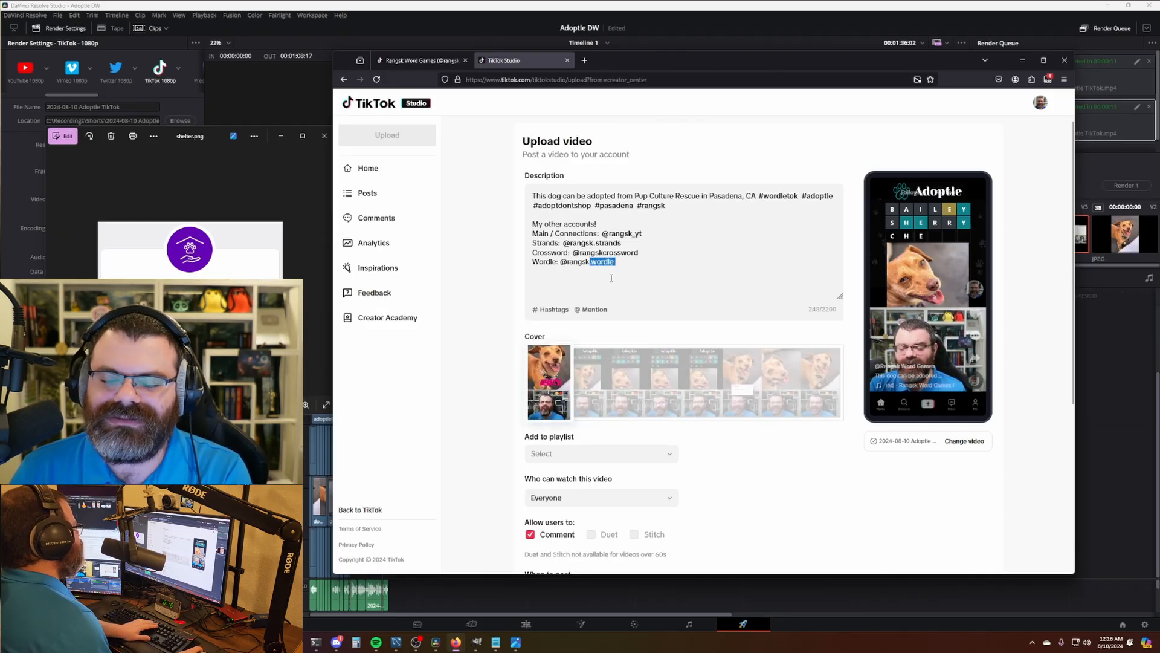
- Replace the Wordle line's handle with a mention of the word-games account
key("BackSpace")
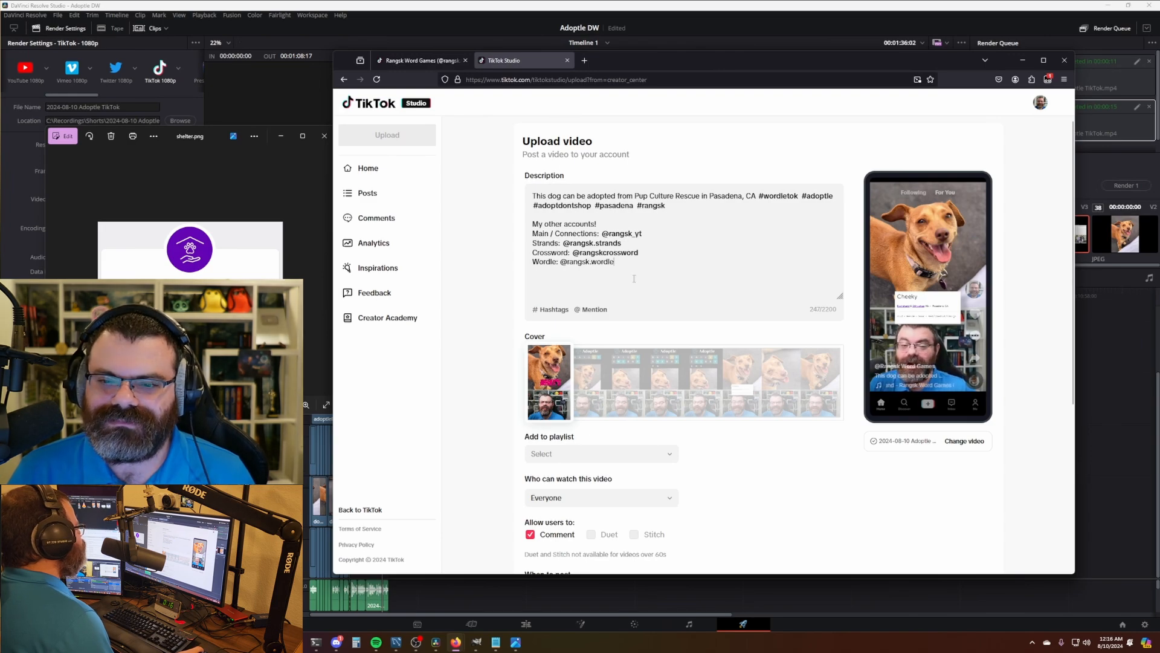
key("BackSpace")
key("BackSpace")
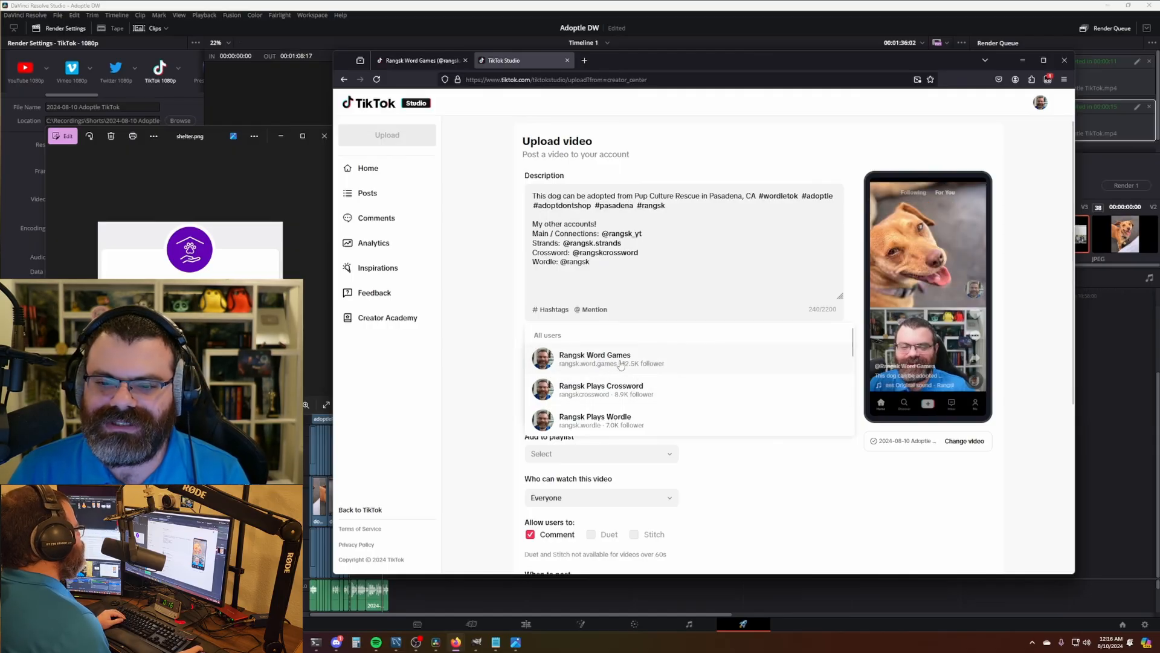
left_click(620, 365)
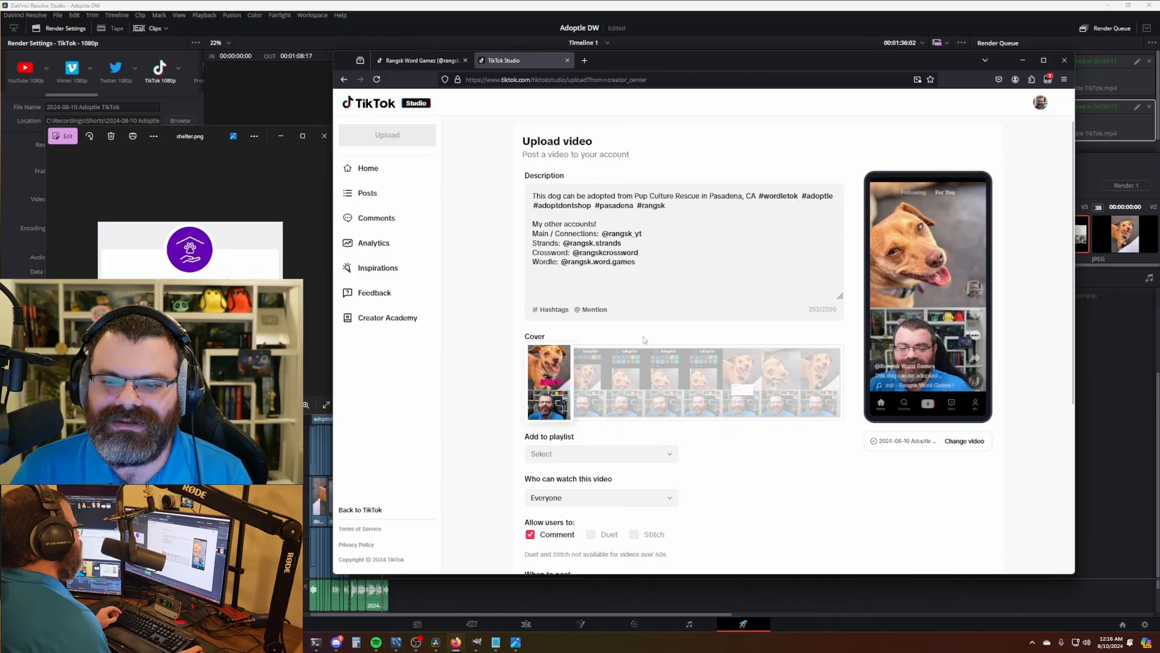
- Schedule the dog video to post at 10:00 AM on Aug 10, 2024
scroll(718, 372, "down", 4)
scroll(738, 362, "up", 4)
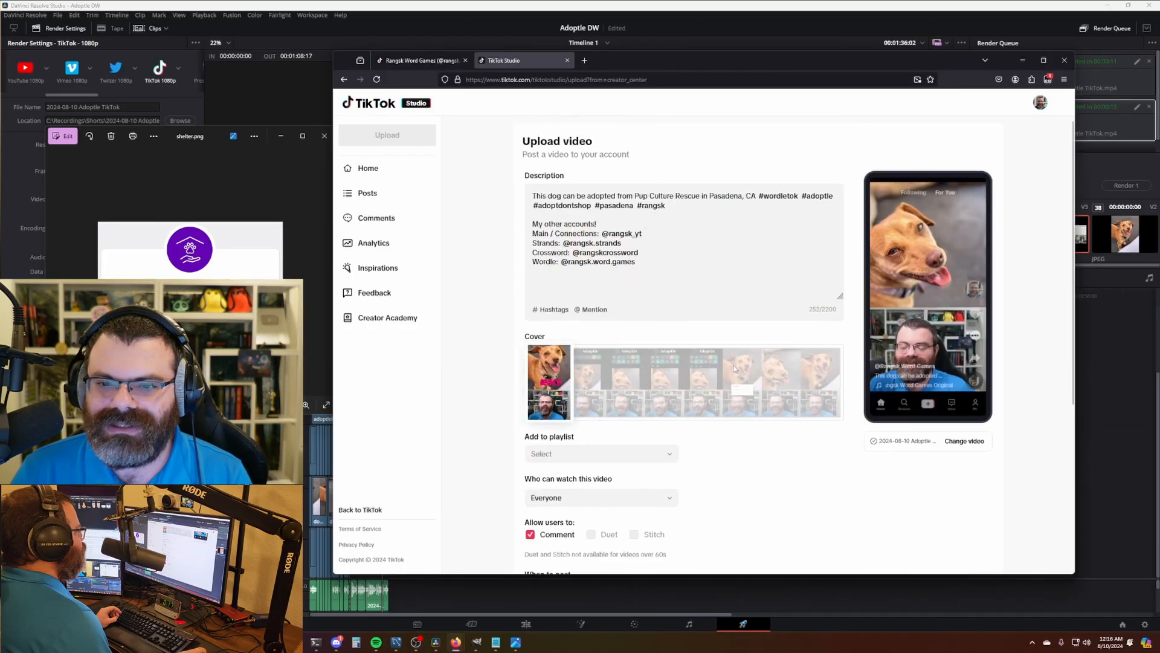
scroll(656, 381, "down", 4)
left_click(572, 335)
left_click(554, 356)
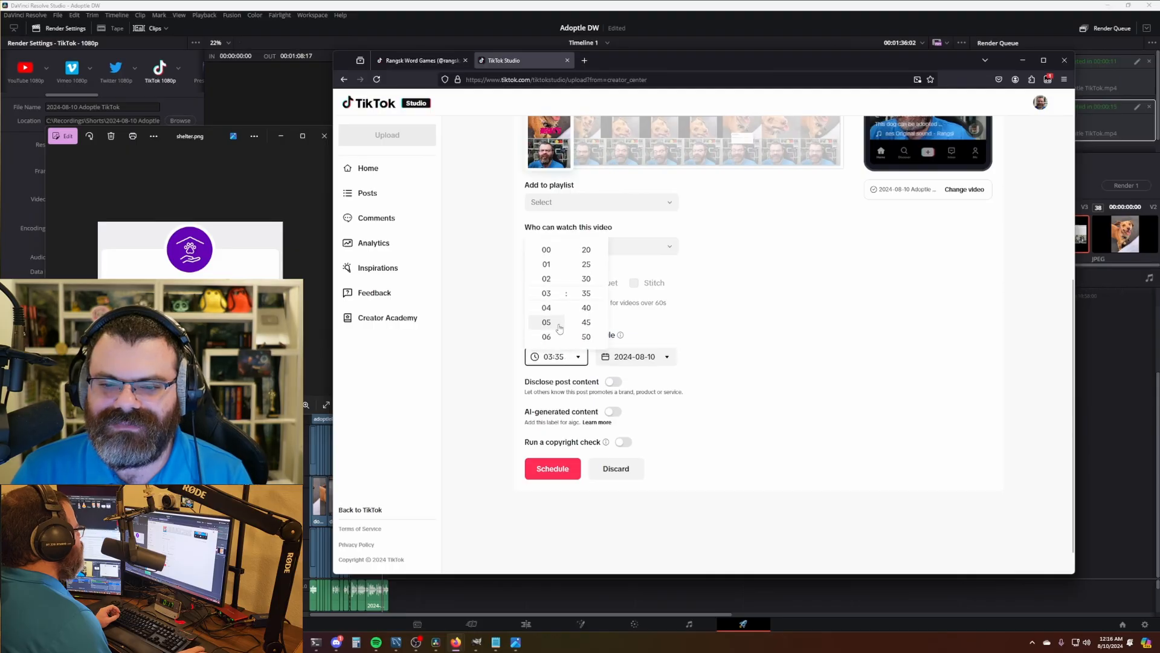
left_click(554, 337)
left_click(576, 358)
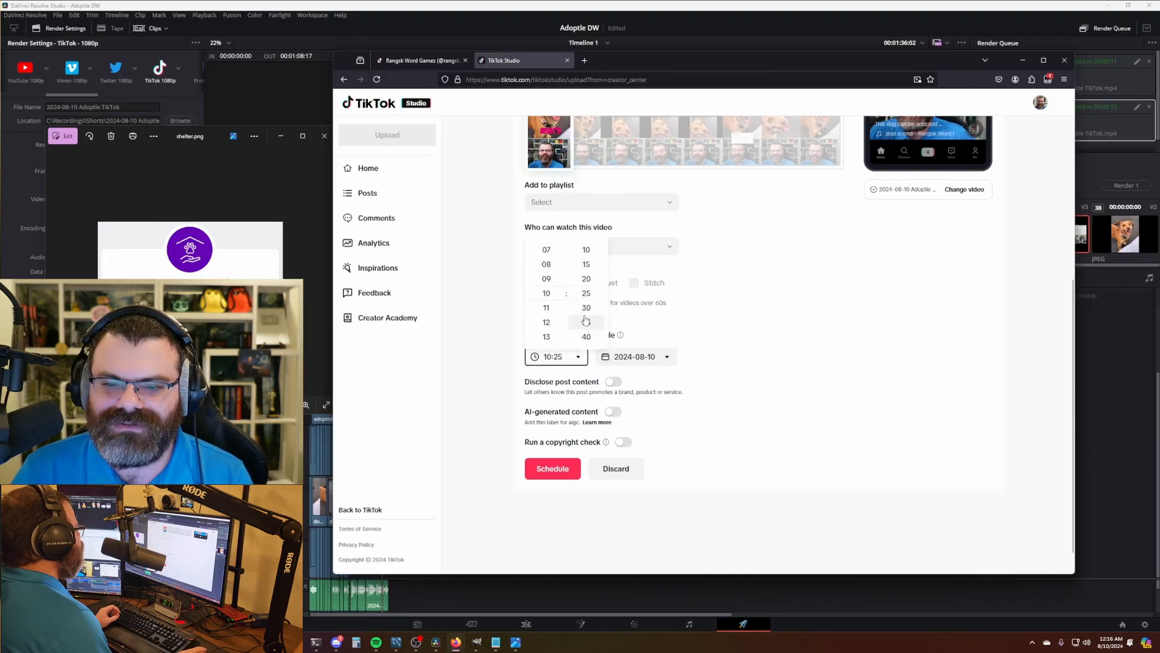
scroll(586, 318, "up", 3)
left_click(586, 293)
scroll(751, 342, "up", 5)
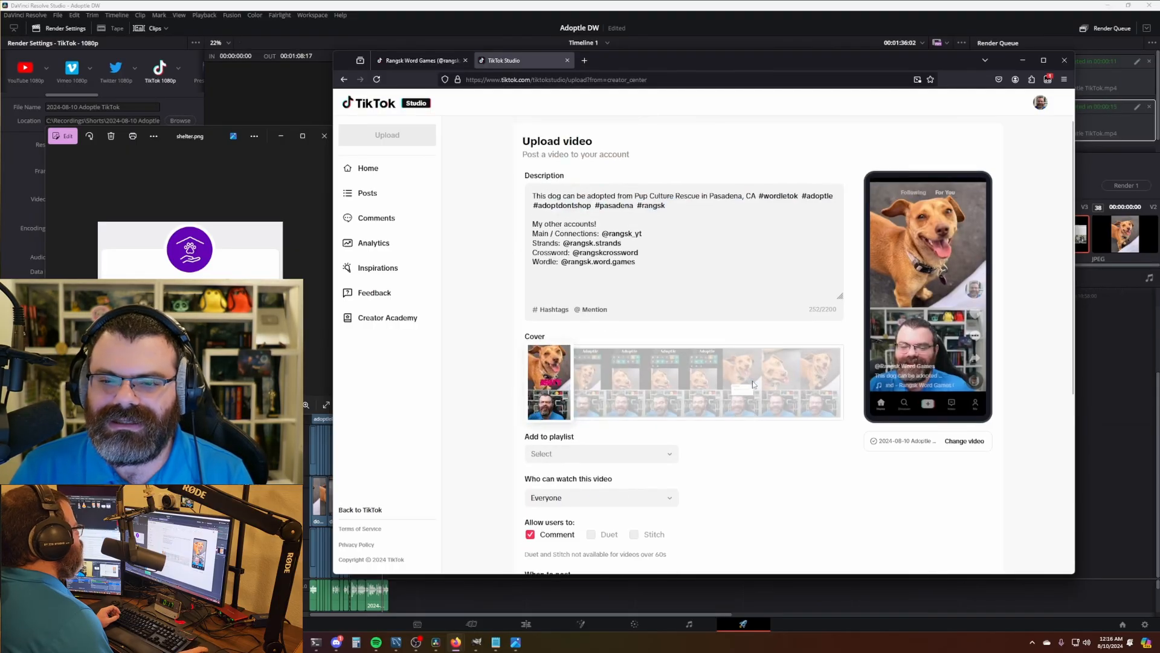
scroll(743, 375, "down", 5)
left_click(552, 443)
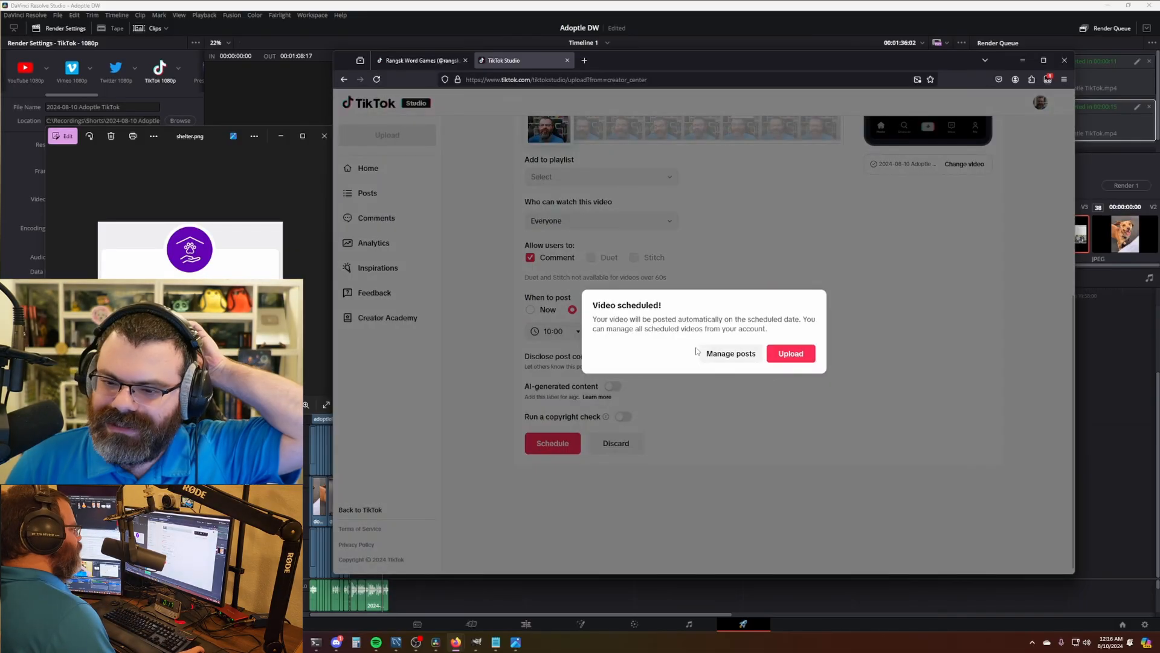
- Copy the scheduled post's description from Manage posts and return to DaVinci Resolve
left_click(700, 352)
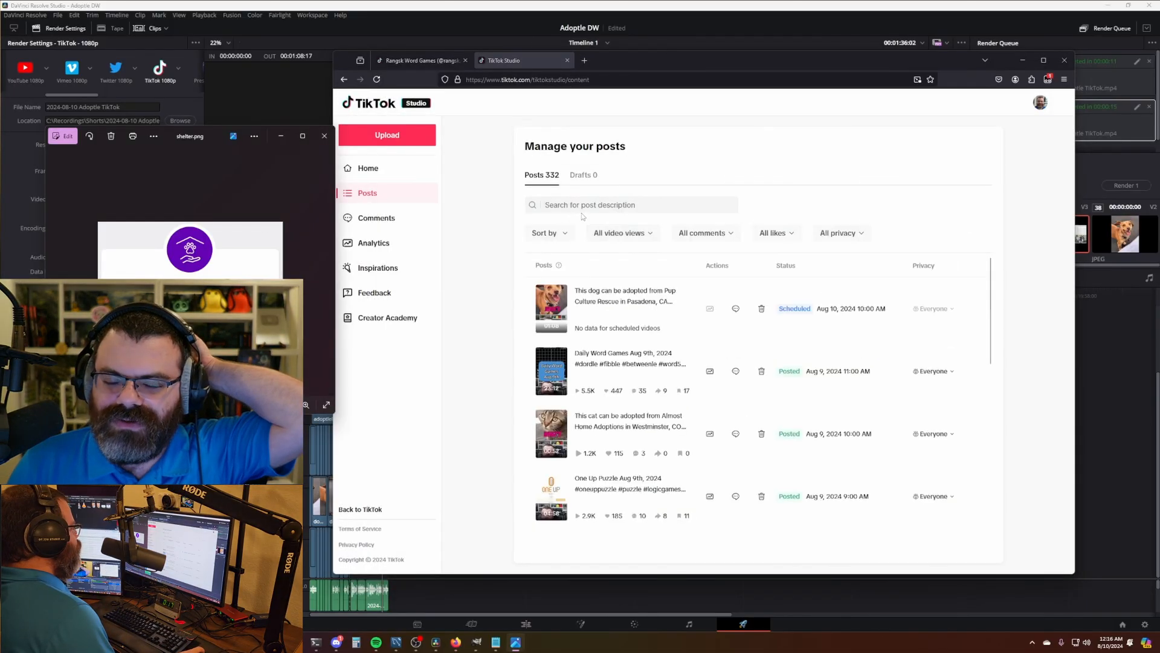
left_click_drag(668, 302, 575, 291)
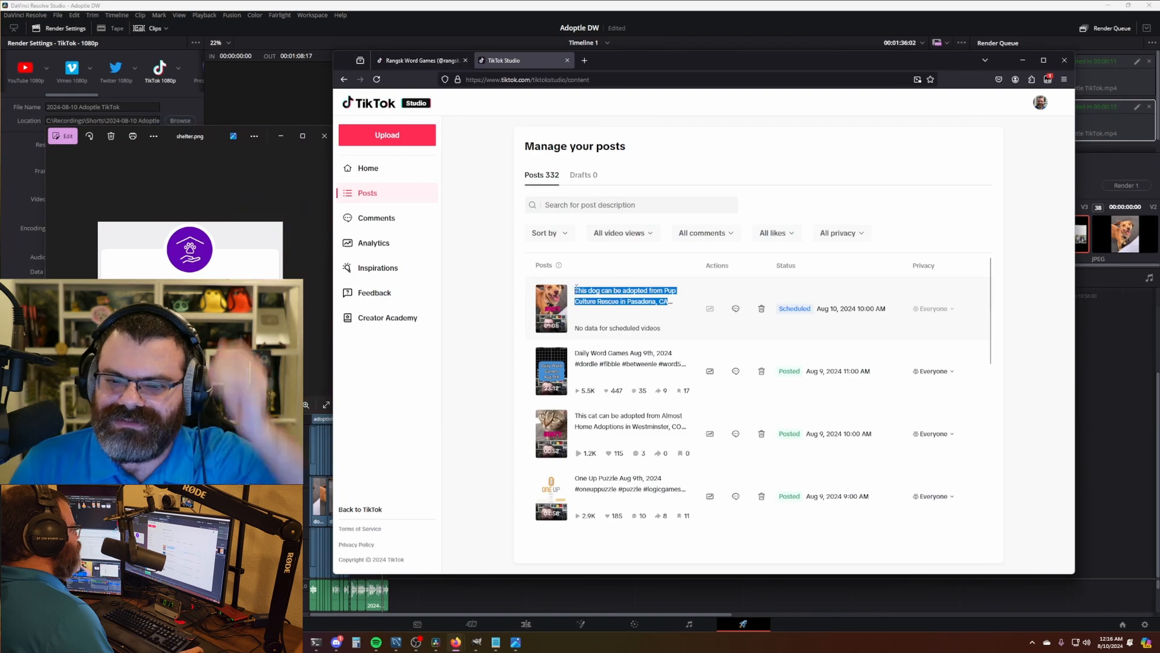
right_click(591, 296)
left_click(605, 298)
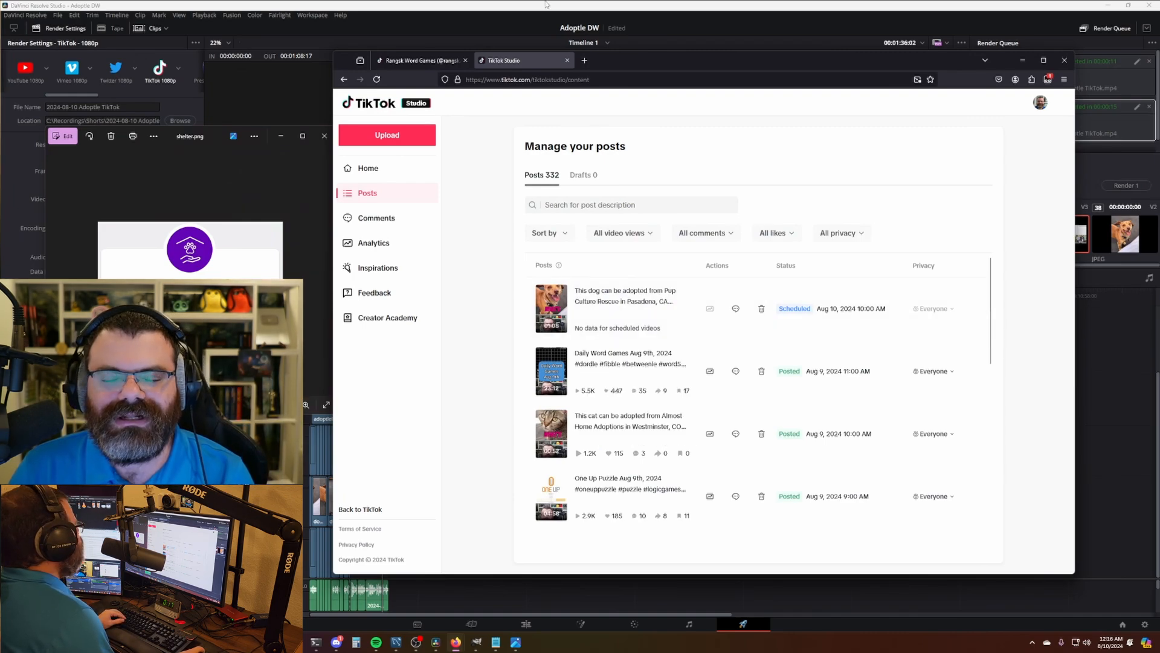
left_click(545, 5)
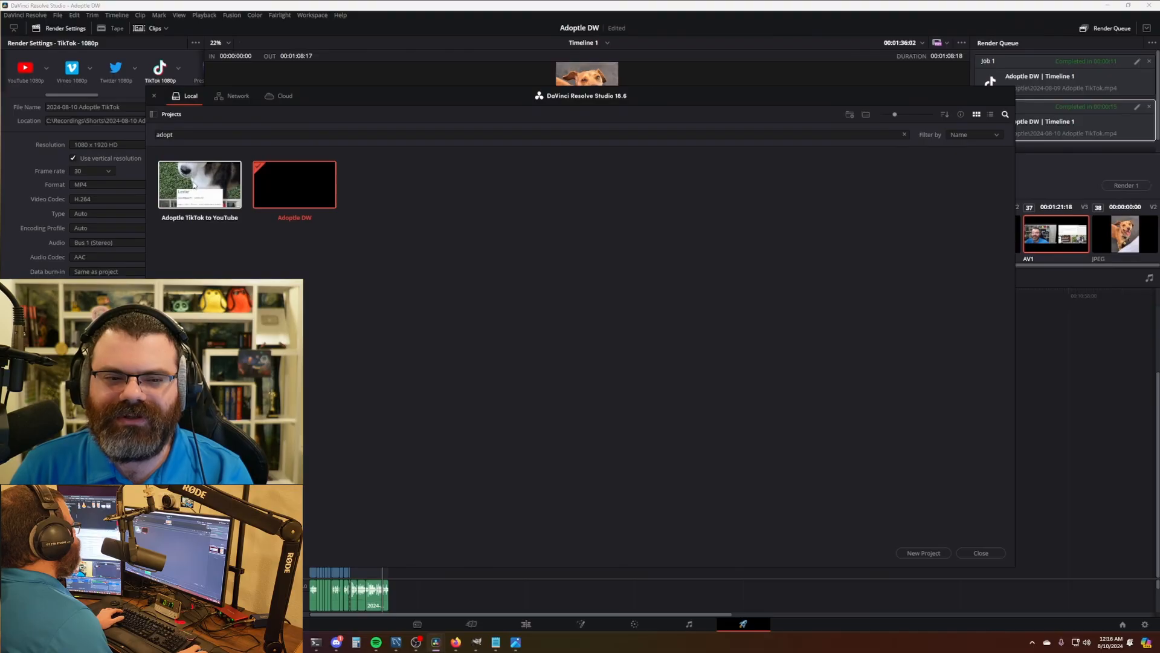
- In the 'Adoptle TikTok to YouTube' project, replace the old TikTok clip with the new recording
double_click(193, 184)
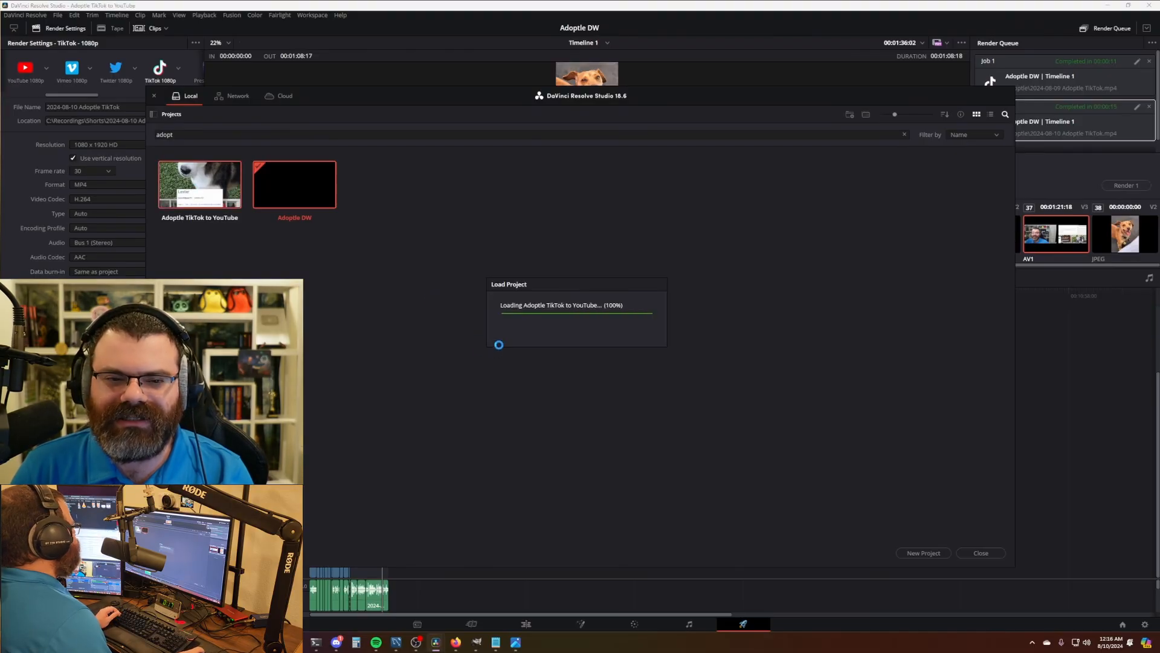
left_click(528, 632)
scroll(592, 466, "down", 3)
left_click_drag(744, 363, 323, 599)
key("Delete")
left_click(142, 99)
key("Delete")
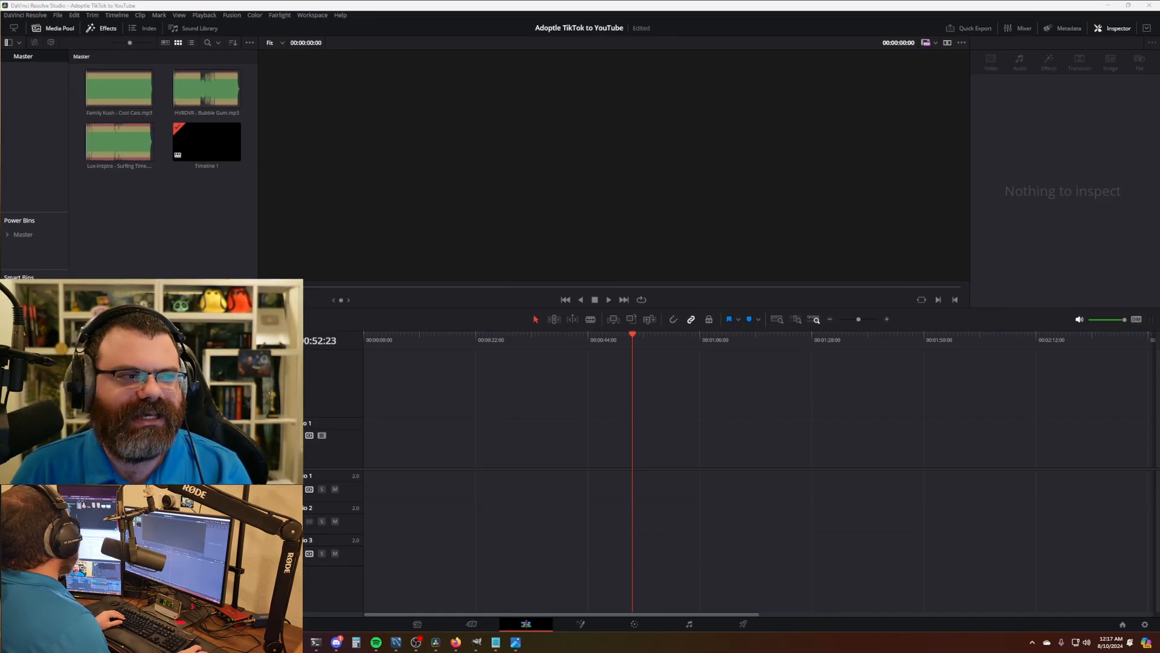
left_click_drag(0, 466, 370, 449)
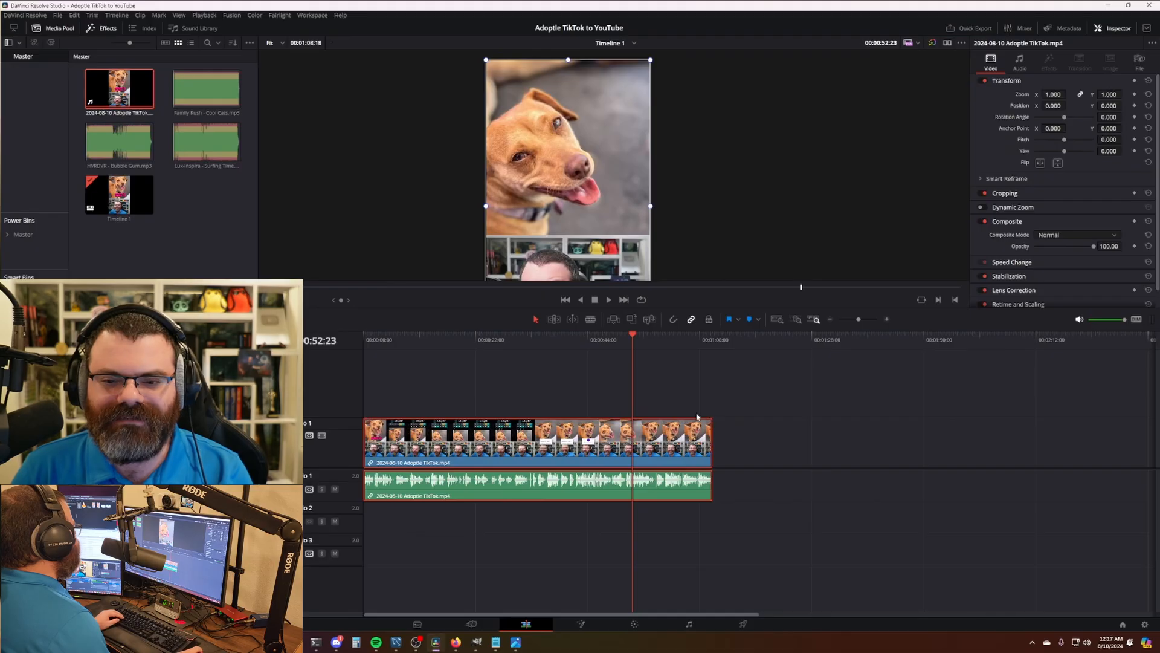
left_click(697, 392)
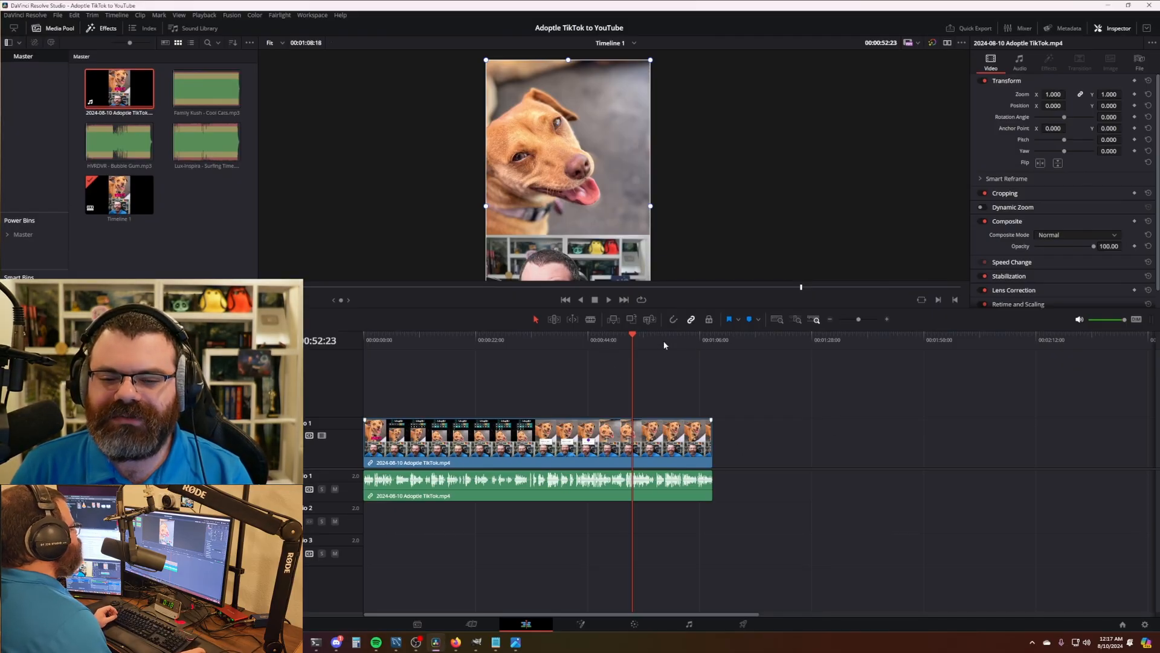
- Play through the clip from about 36 seconds to find the stretch to cut
scroll(797, 465, "up", 5)
scroll(834, 394, "right", 10)
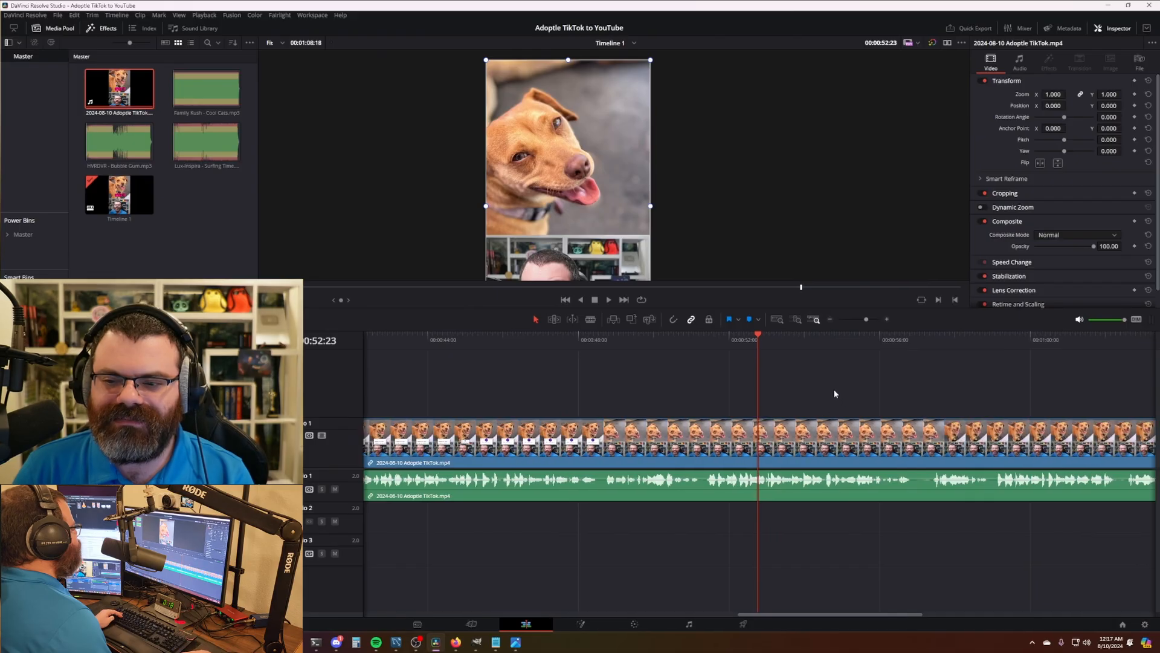
left_click_drag(483, 342, 466, 342)
scroll(562, 395, "down", 5)
left_click(493, 336)
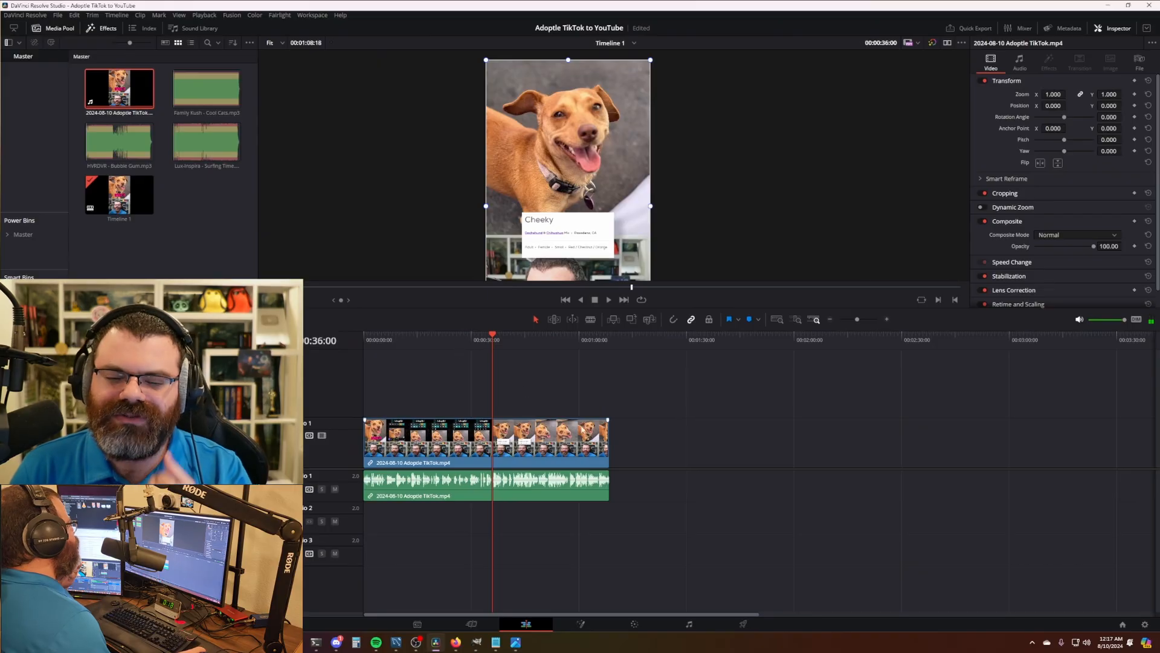
scroll(690, 470, "up", 6)
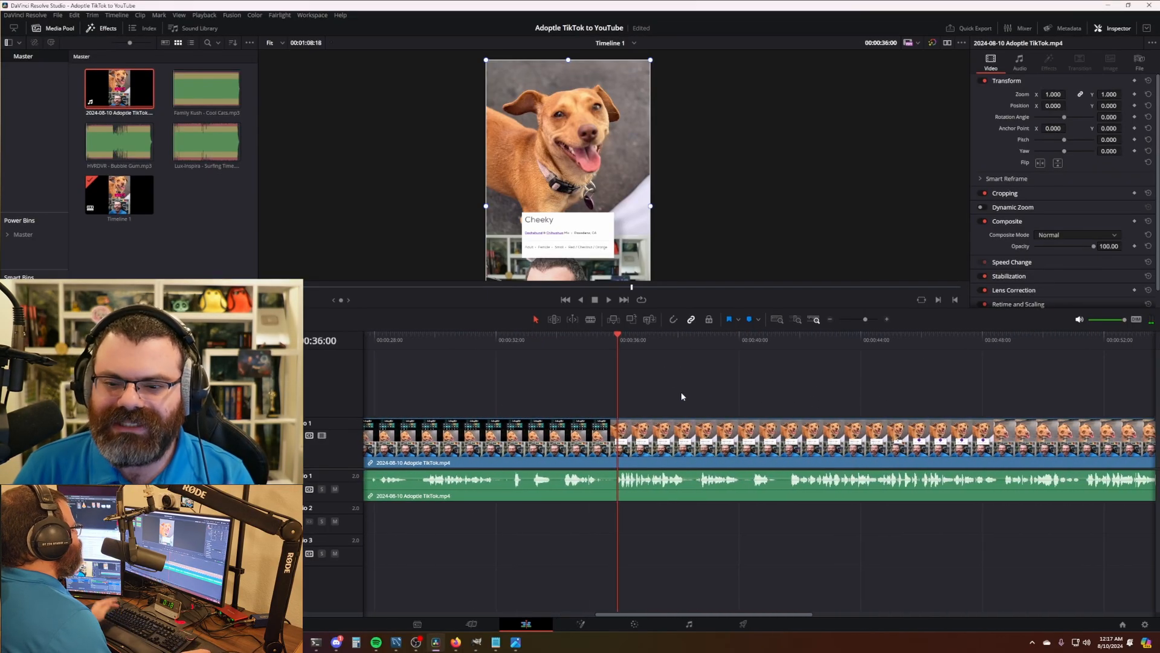
scroll(665, 408, "right", 1)
scroll(648, 390, "right", 2)
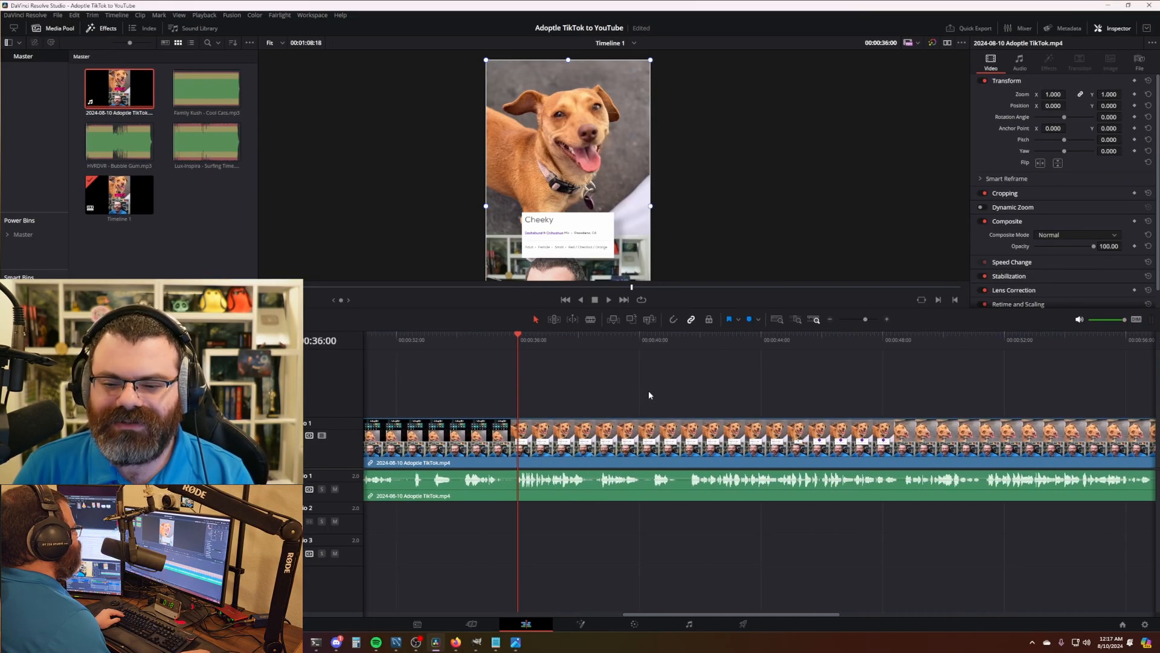
key("space")
key("l")
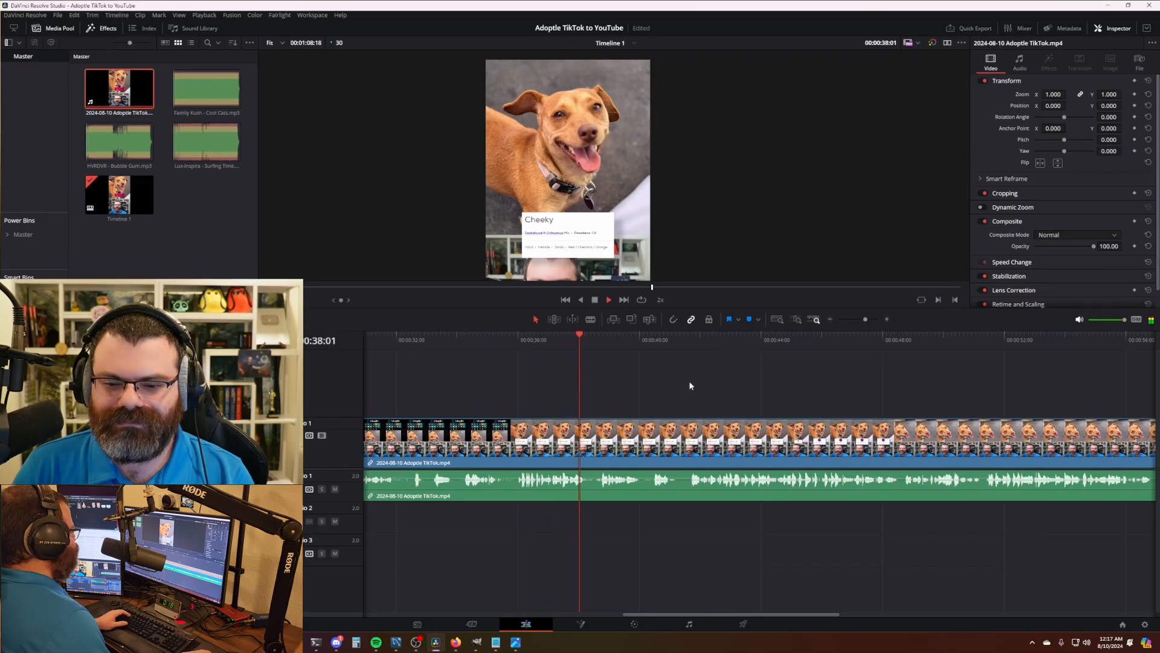
scroll(669, 213, "down", 3)
scroll(636, 376, "right", 7)
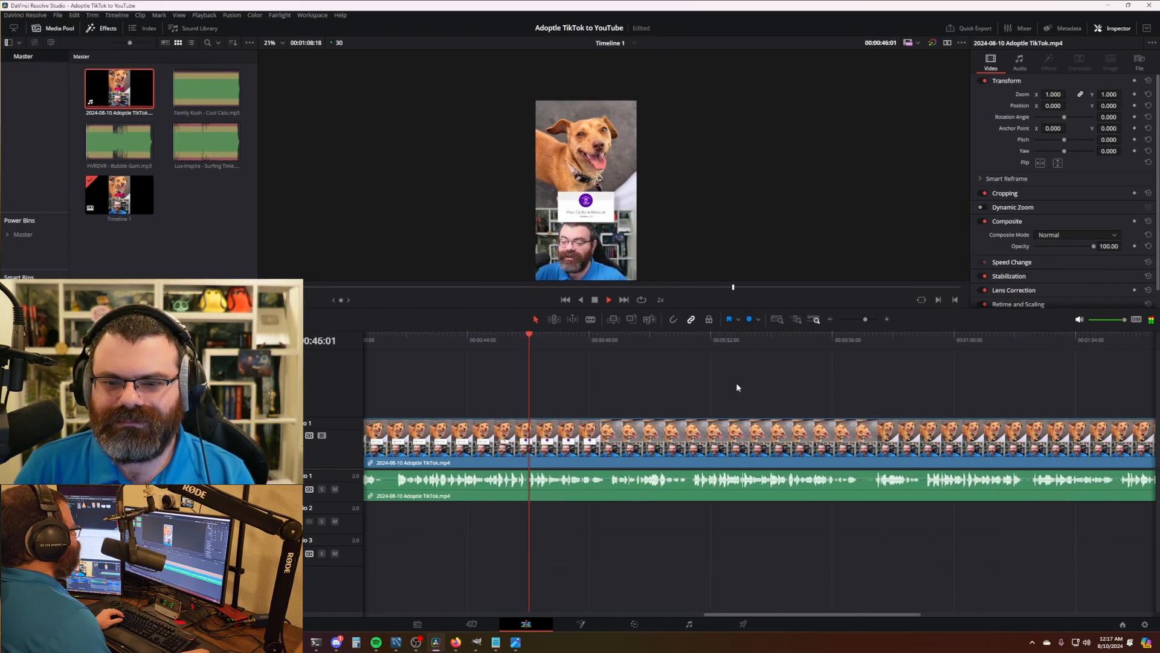
scroll(672, 382, "right", 2)
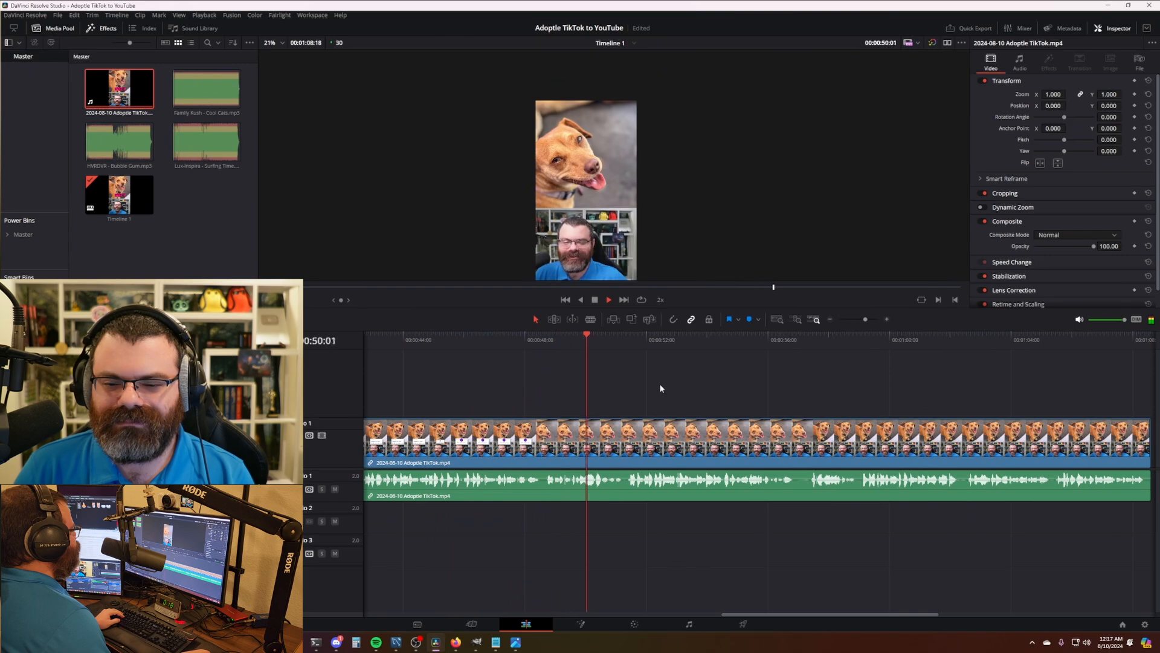
scroll(695, 382, "right", 4)
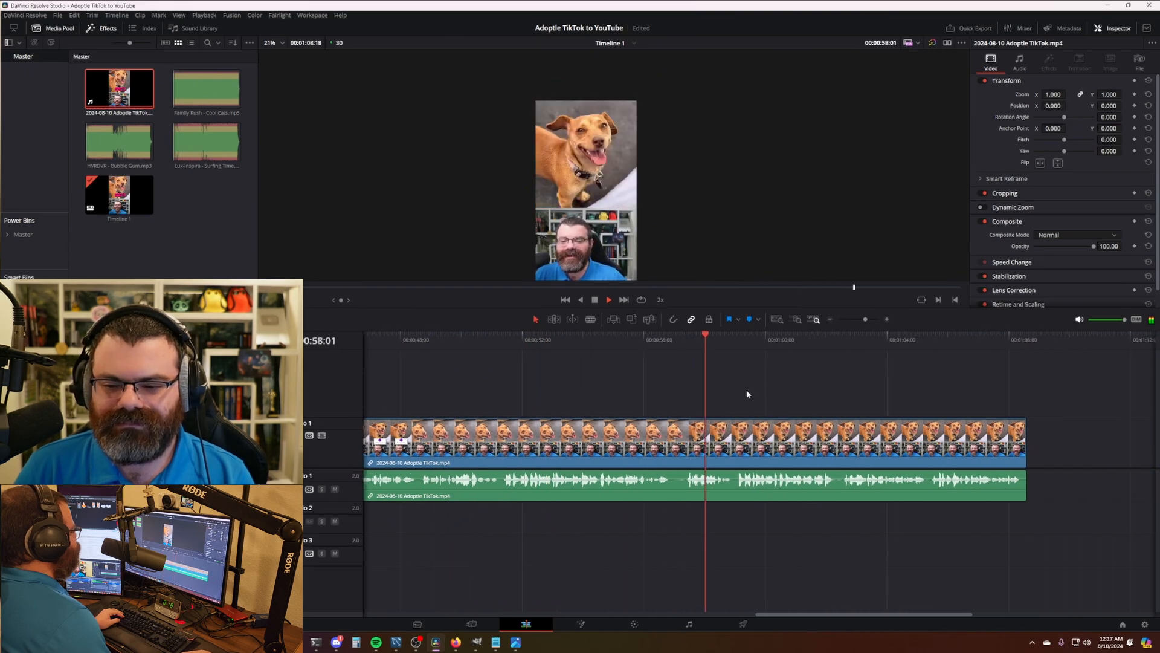
key("space")
left_click_drag(643, 342, 454, 337)
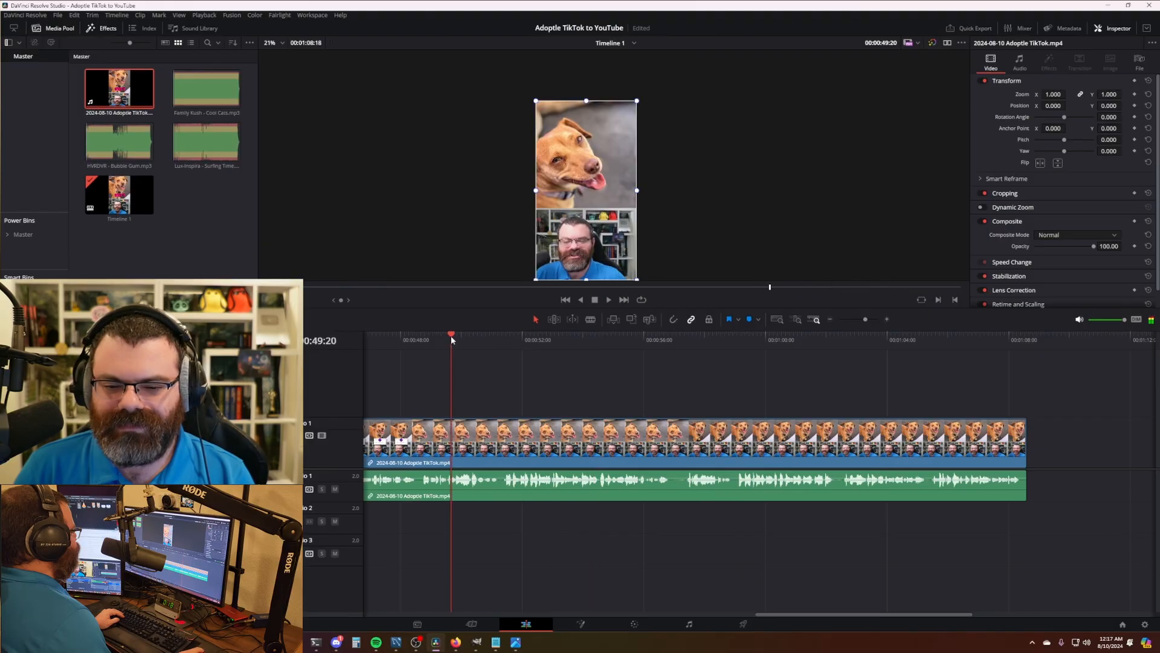
key("space")
- Blade the clip at 51:07 and ripple-delete the footage up to 57:09
key("space")
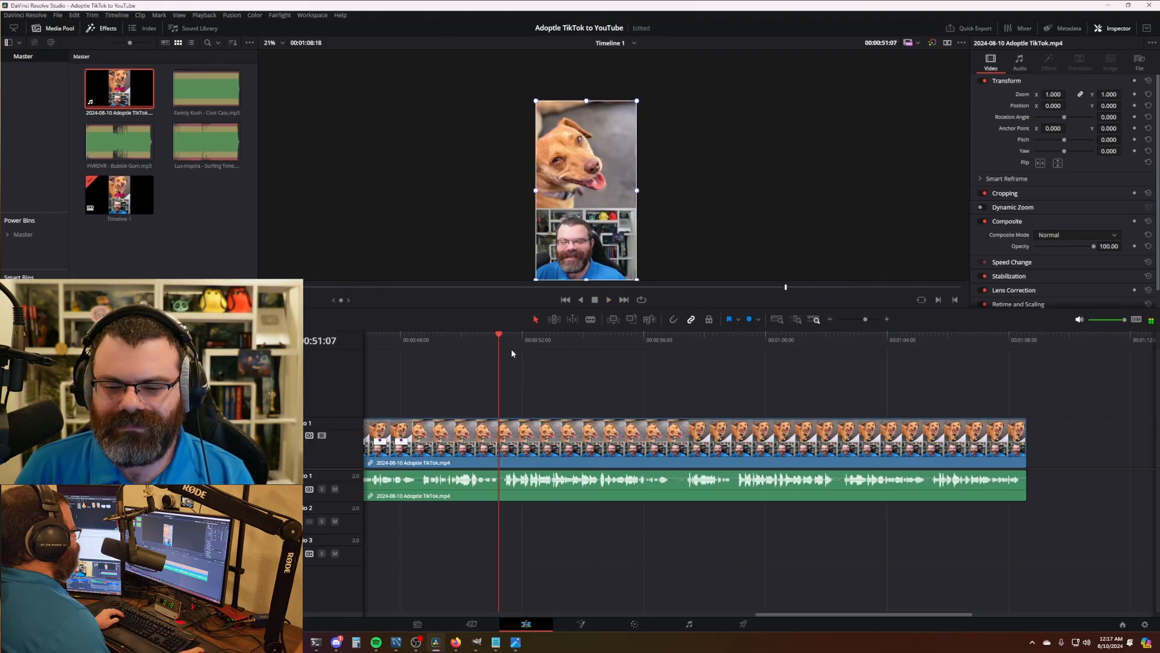
key("ctrl+b")
left_click_drag(628, 348, 683, 350)
key("ctrl+shift+[")
left_click(469, 345)
key("space")
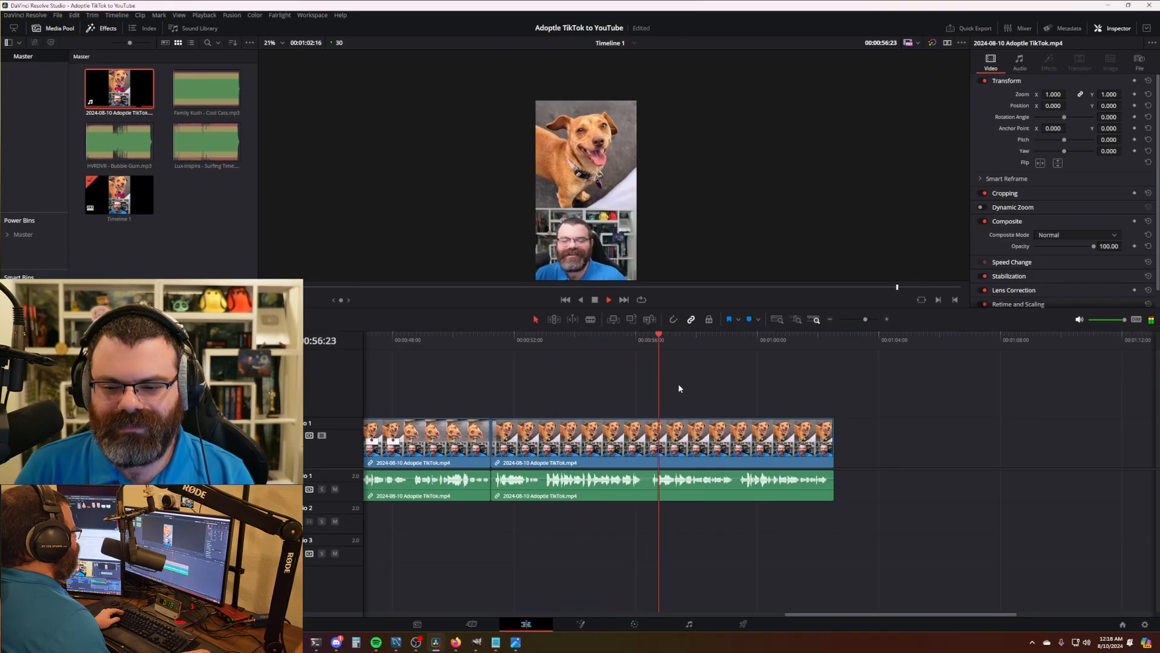
key("l")
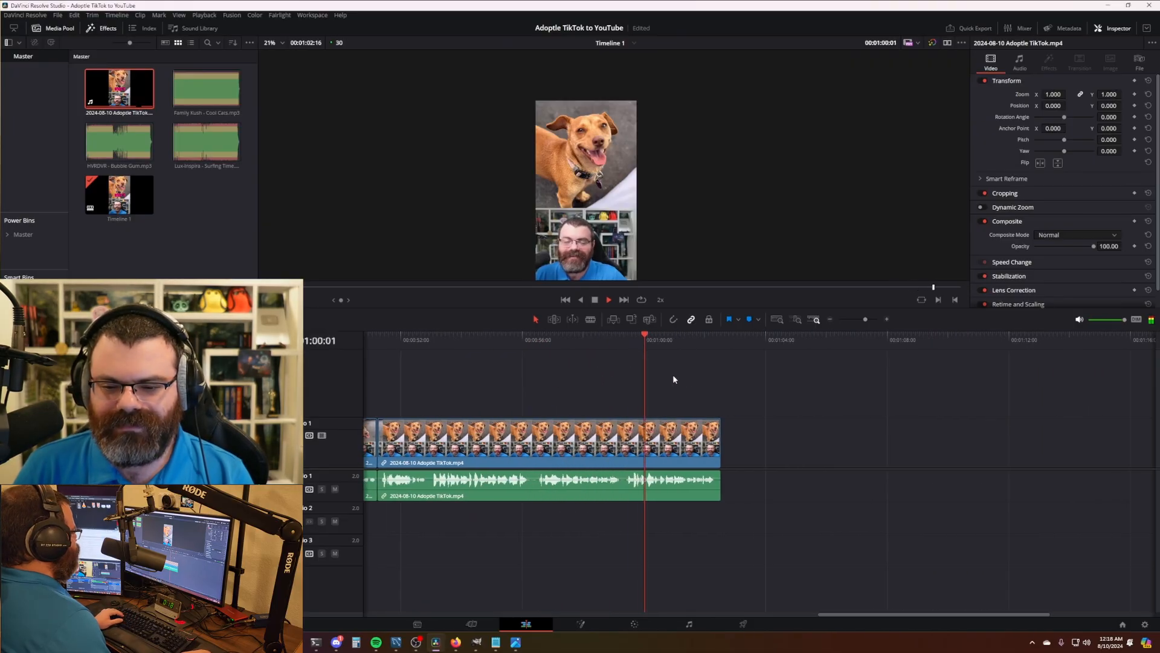
- Split at 59:09, delete everything after, and replay the new ending
left_click(617, 340)
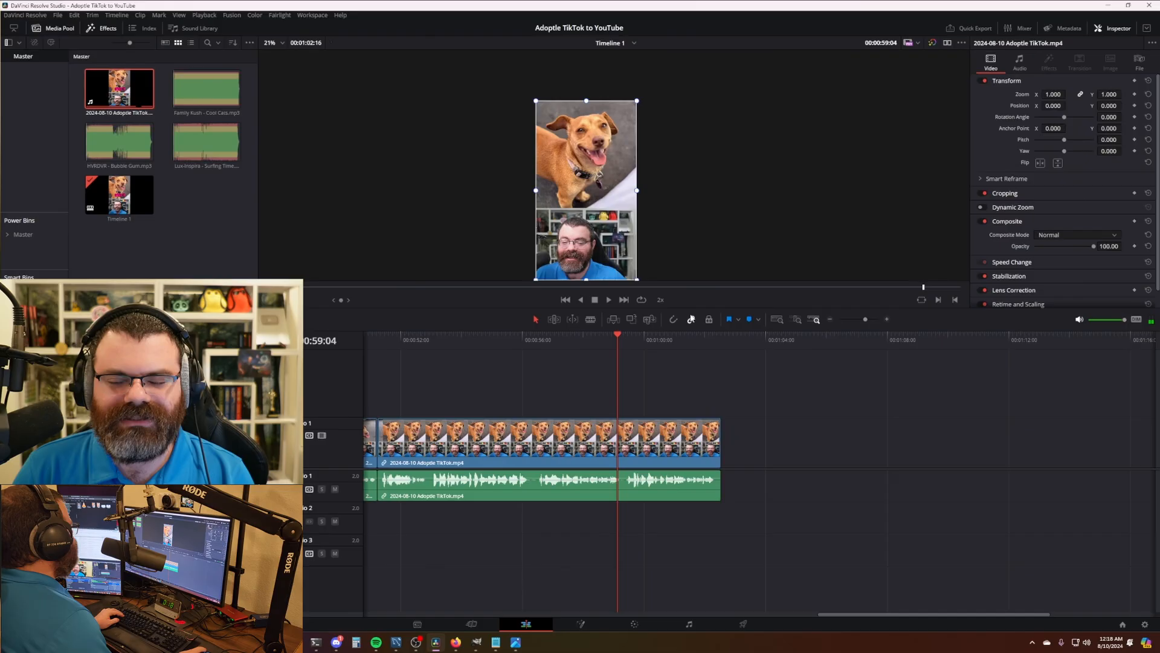
left_click(623, 352)
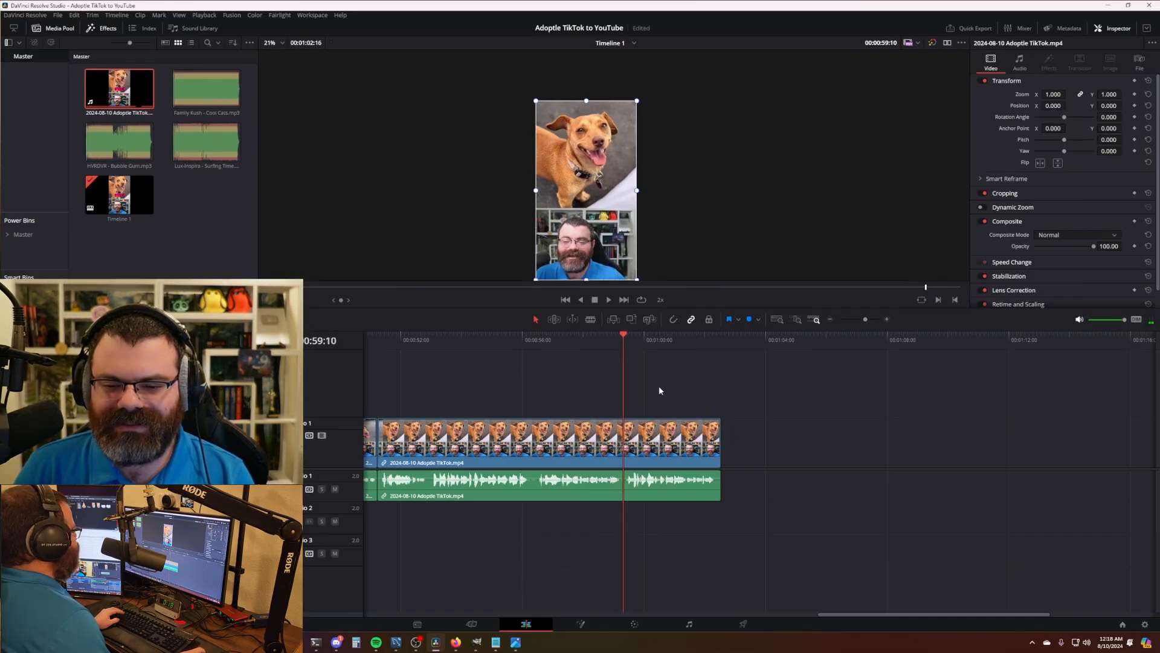
key("ctrl+b")
key("Delete")
left_click(614, 346)
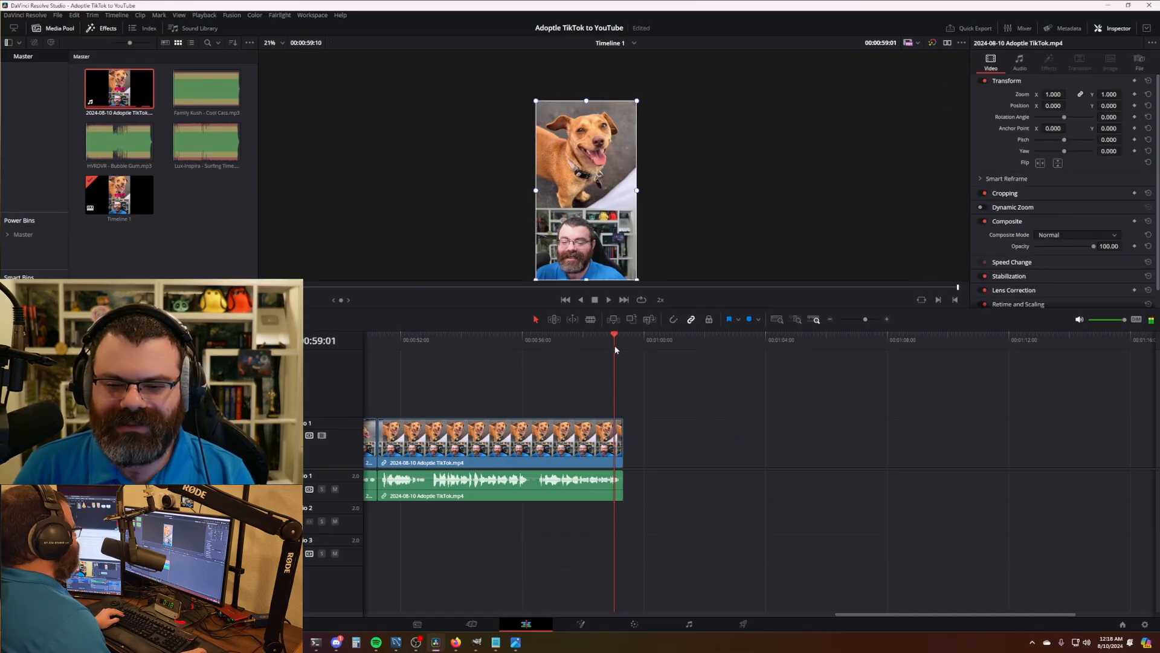
key("space")
left_click(596, 347)
key("space")
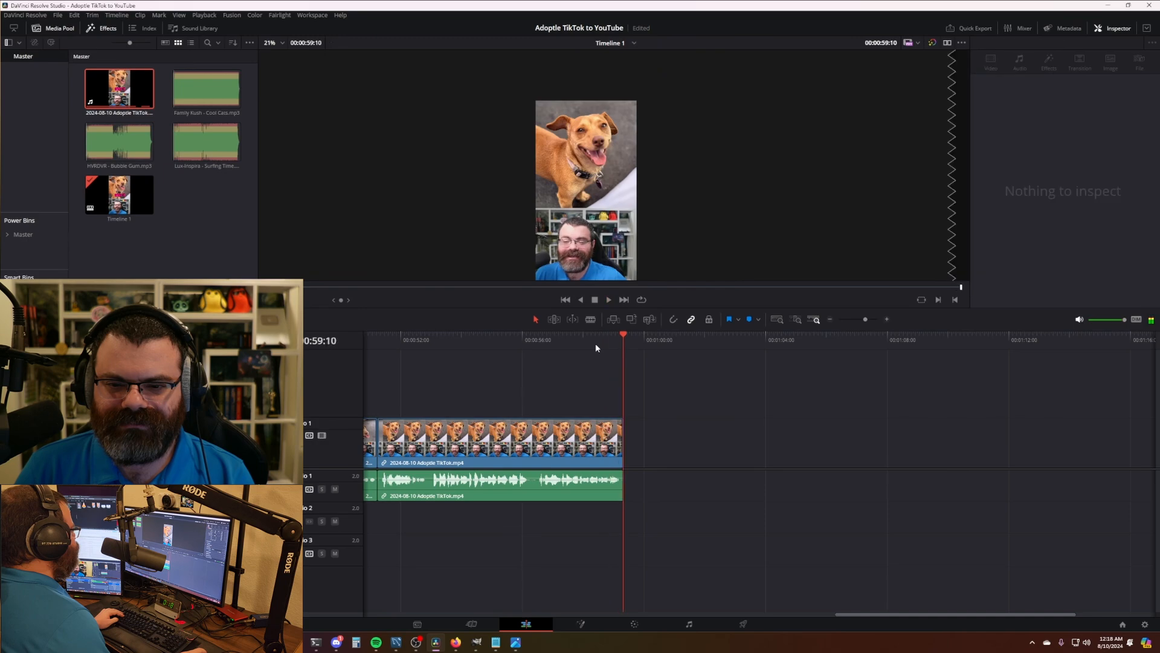
left_click_drag(897, 614, 428, 614)
- Play the edit from the start, preview the Deliver page, and zoom out the Edit timeline
key("Home")
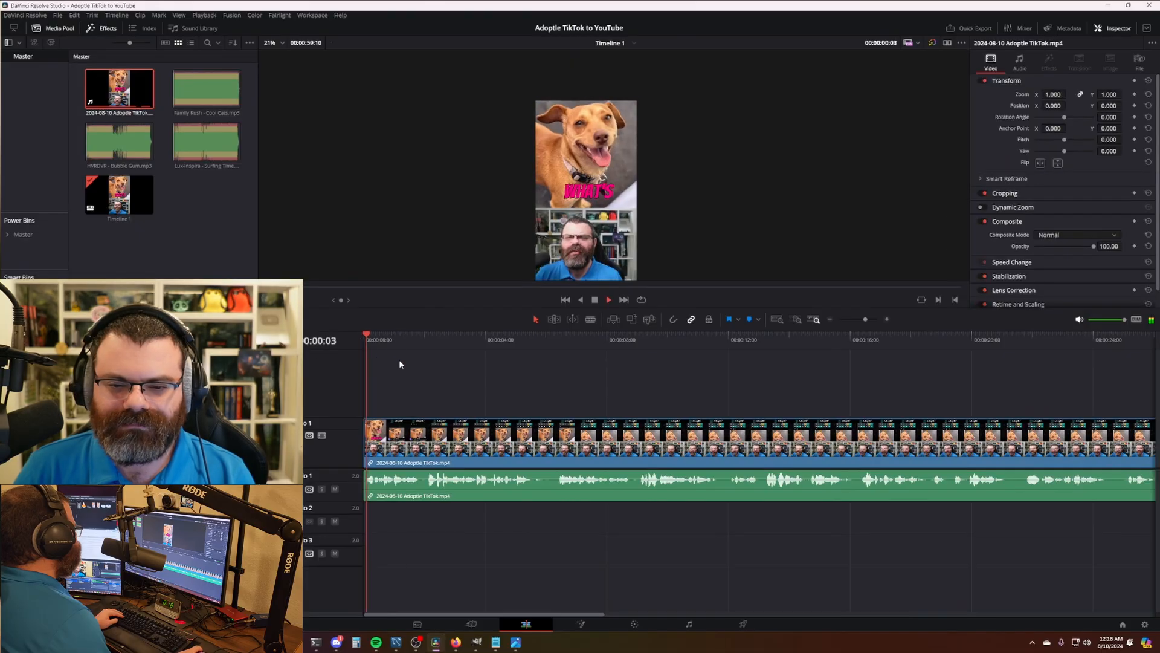
key("space")
left_click(749, 629)
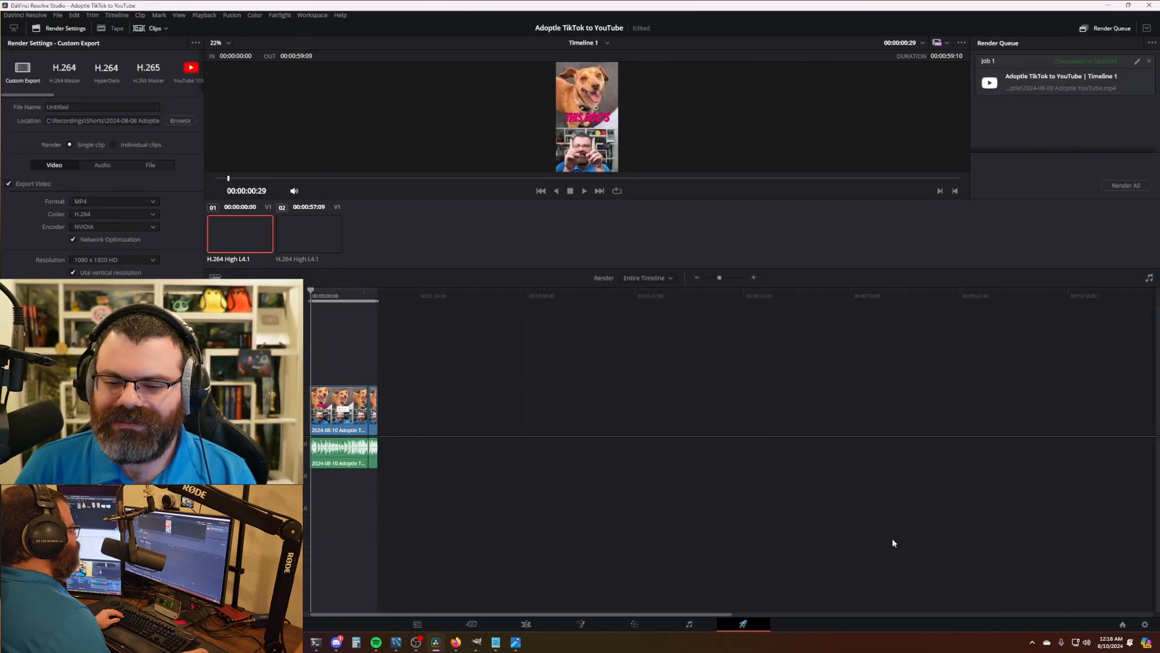
left_click(528, 625)
key("ctrl+minus")
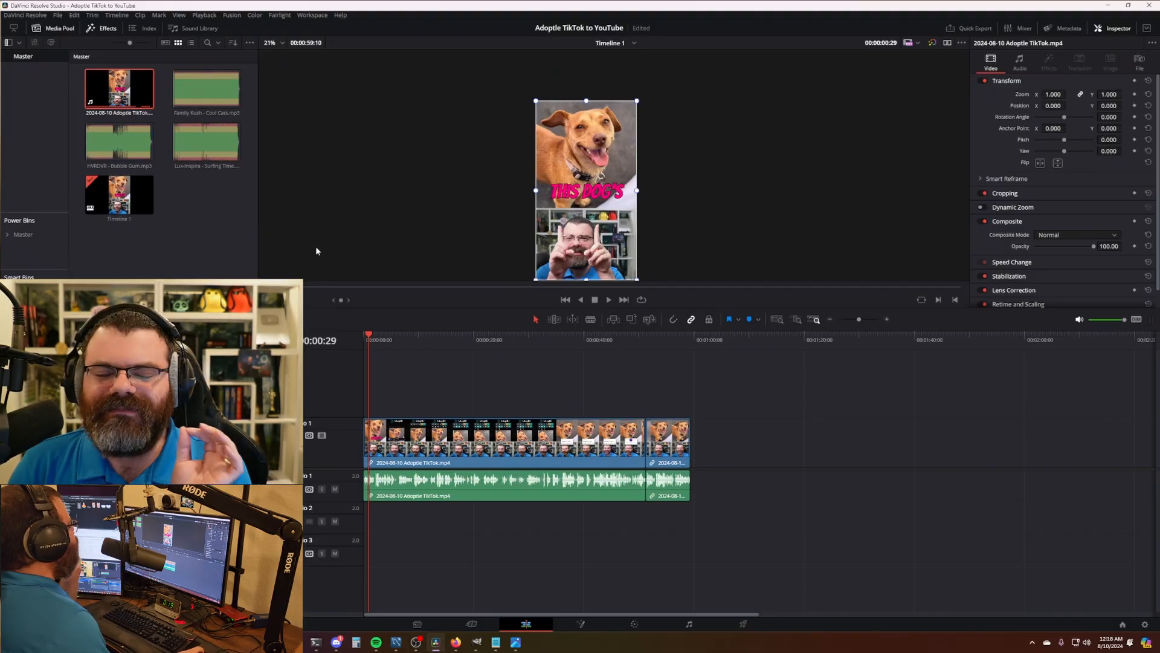
left_click(215, 215)
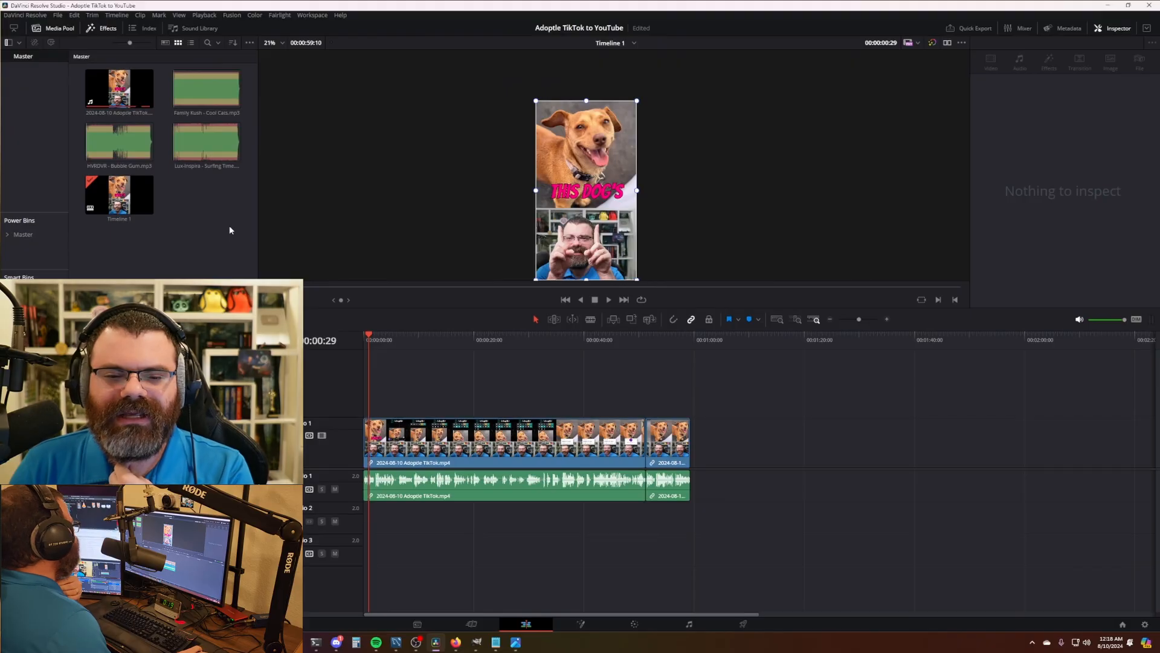
left_click_drag(377, 343, 350, 342)
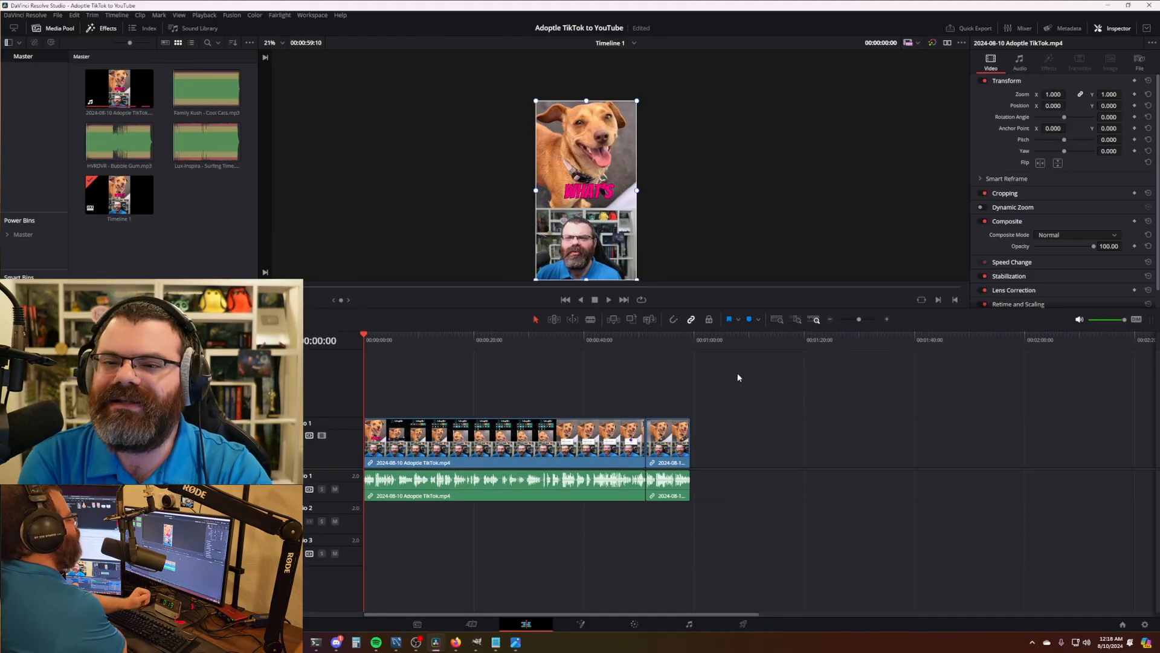
- Clear the selections and inspect the video clip, then show the timeline again
scroll(716, 184, "down", 1)
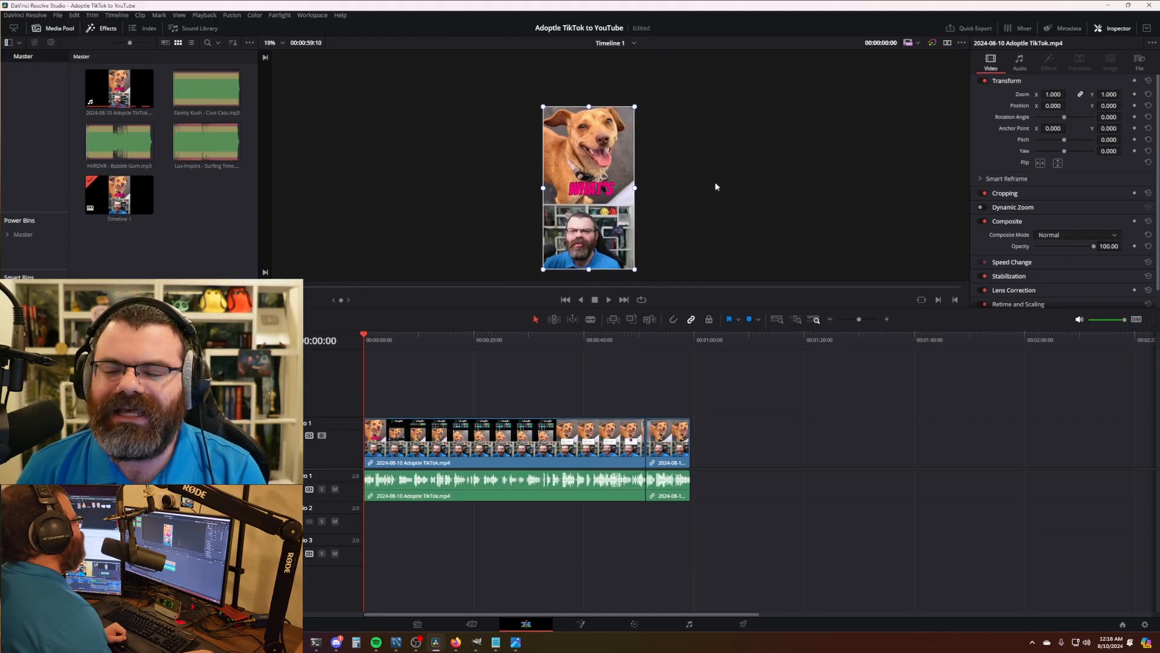
scroll(716, 187, "up", 3)
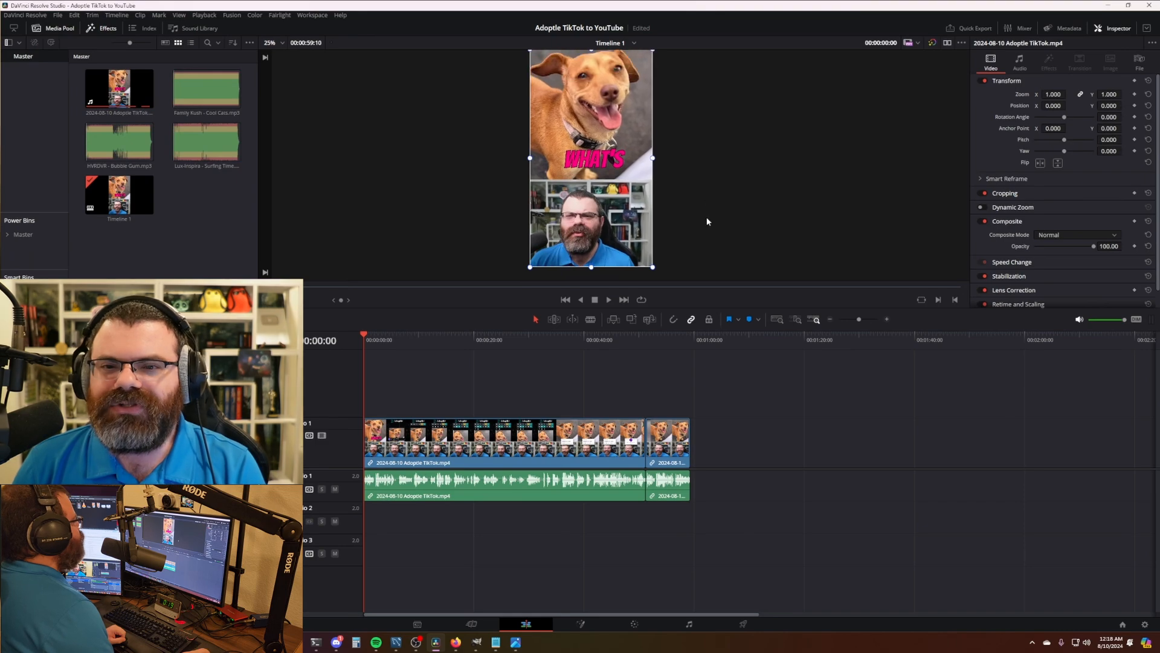
scroll(707, 219, "down", 2)
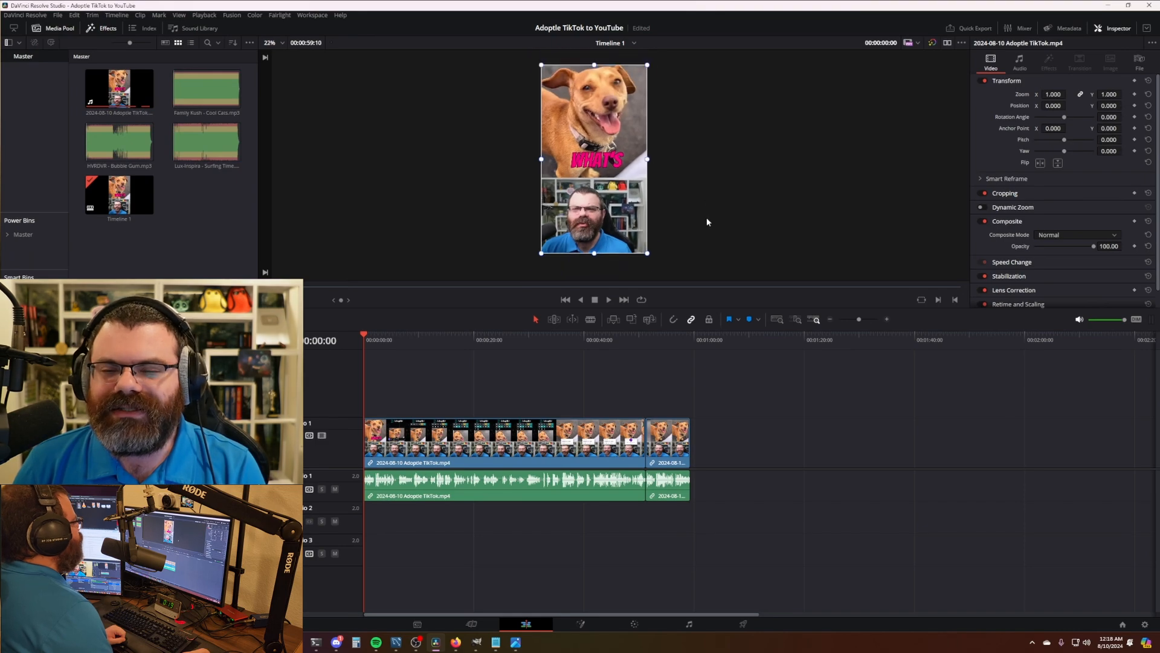
left_click(173, 262)
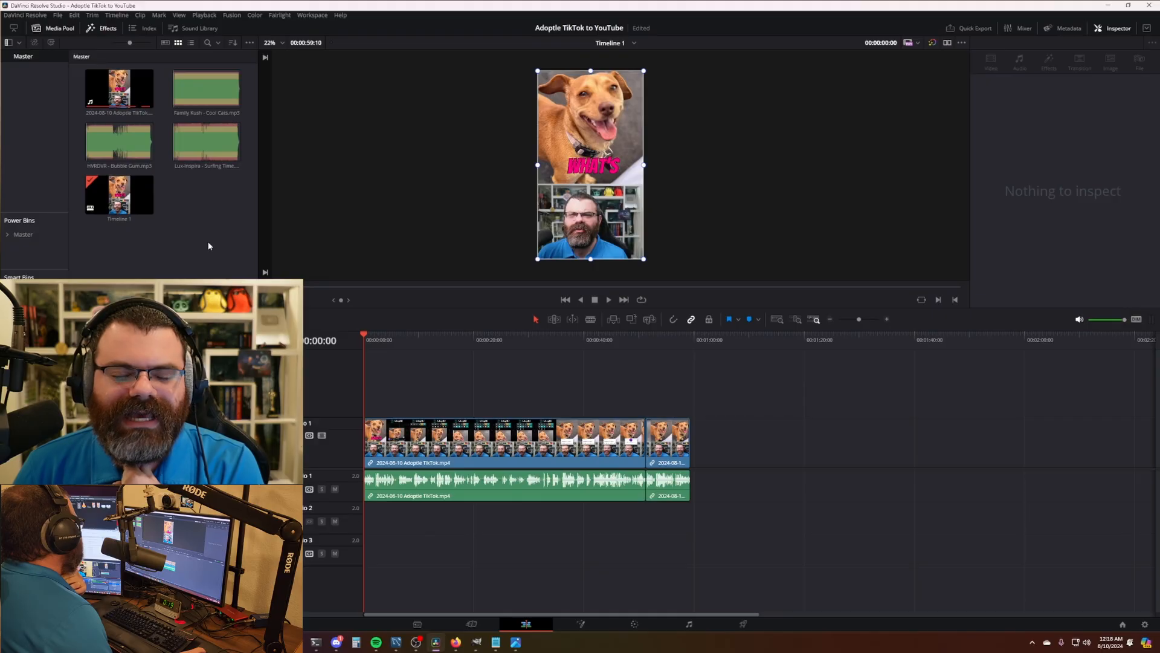
left_click_drag(215, 240, 203, 256)
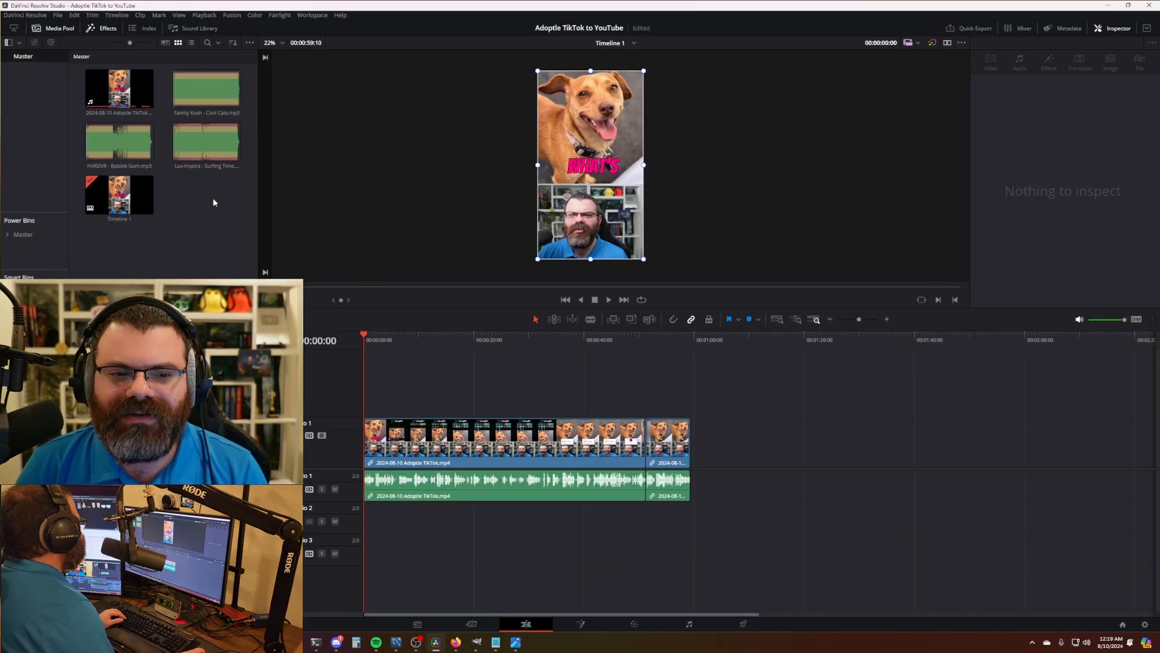
left_click(625, 372)
left_click(205, 250)
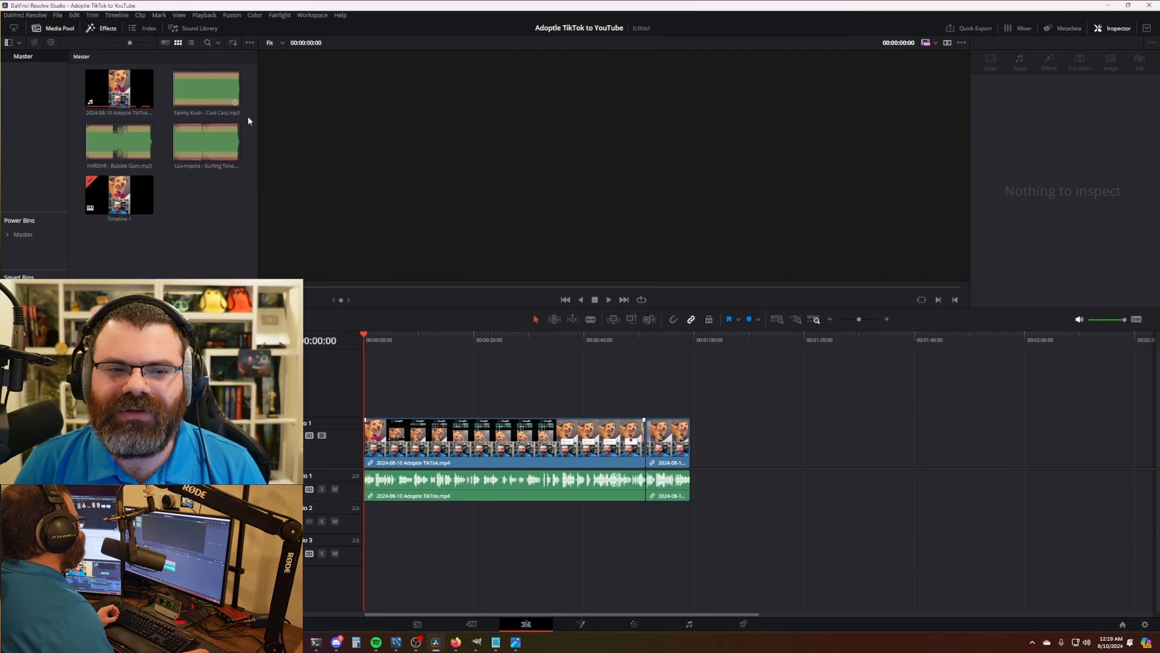
left_click(397, 345)
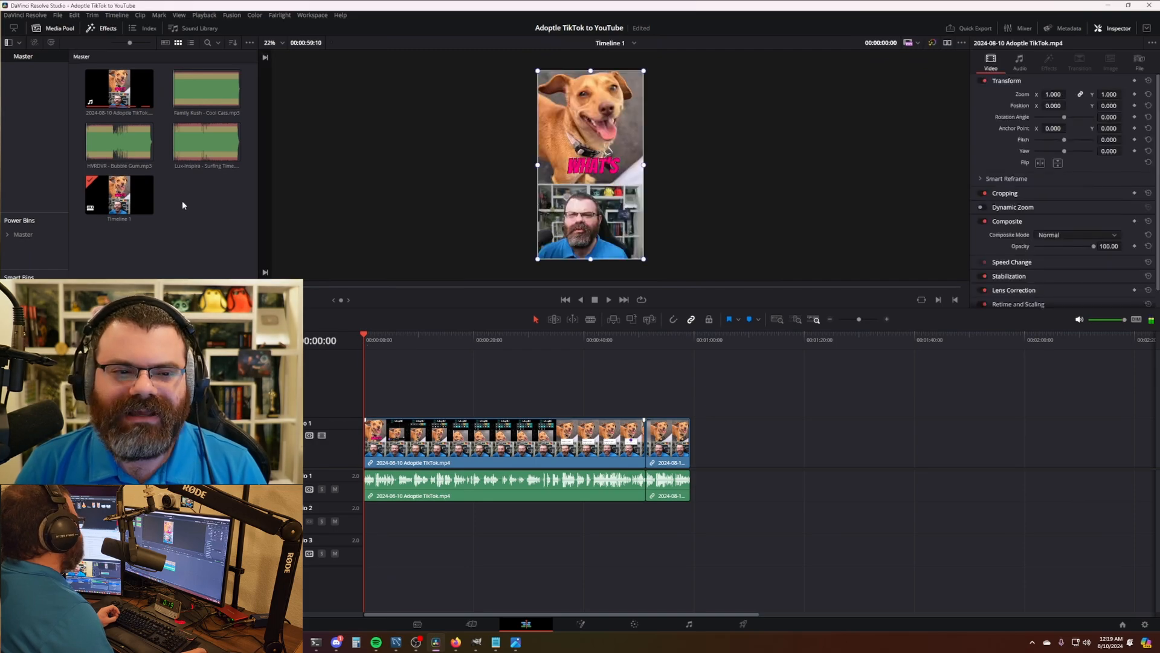
- Drag HVRDVR - Bubble Gum.mp3 onto Audio 2 at the timeline start
left_click(363, 348)
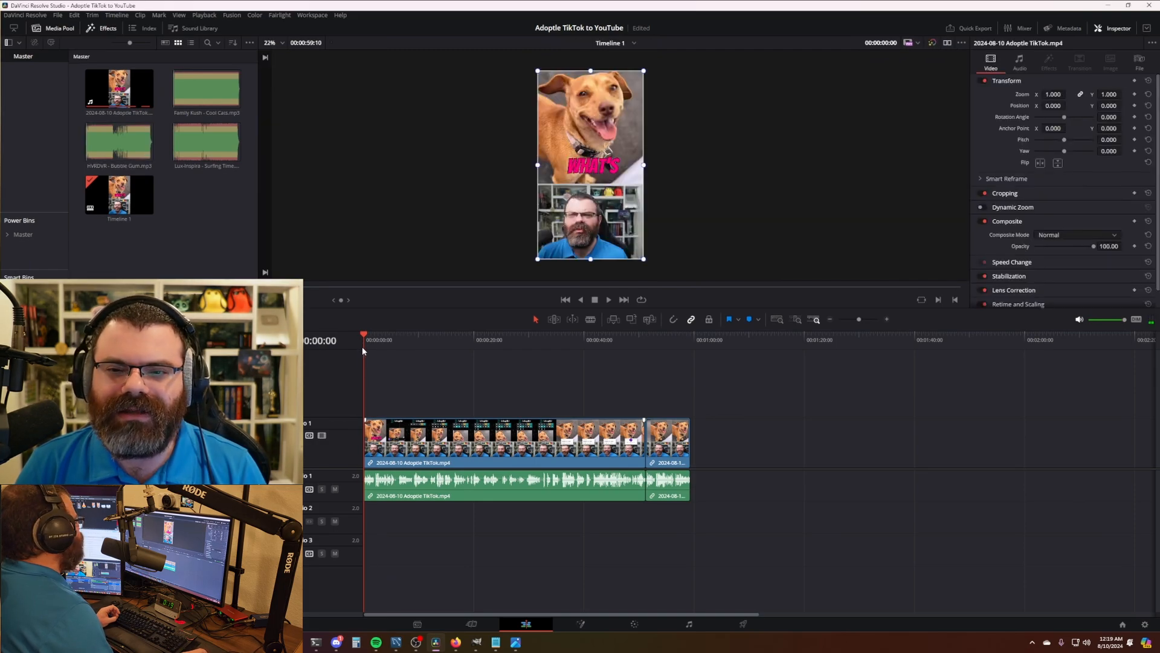
left_click(213, 241)
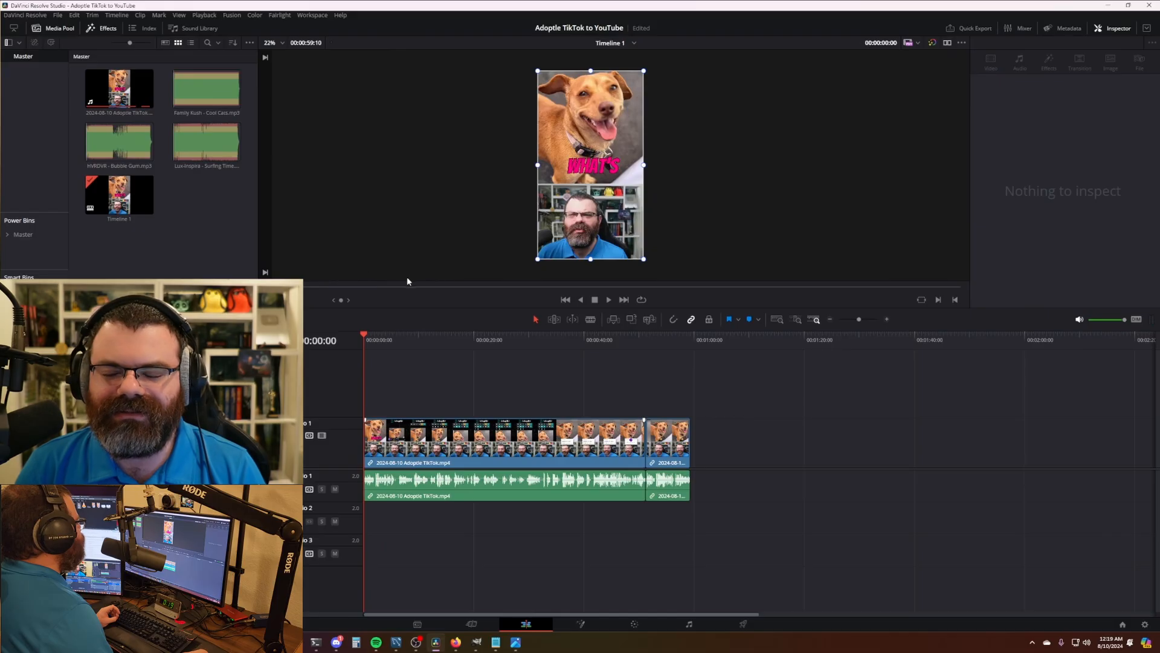
scroll(660, 195, "down", 1)
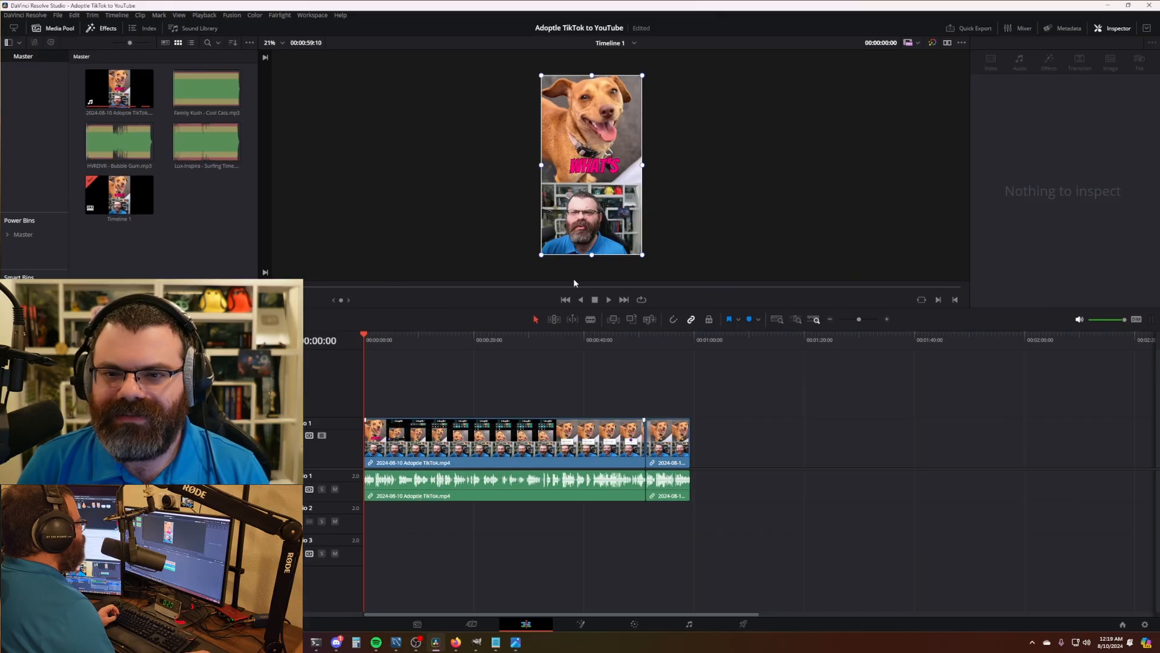
left_click_drag(596, 339, 362, 341)
left_click_drag(119, 143, 420, 526)
left_click_drag(544, 530, 485, 531)
- Trim the Bubble Gum music so it ends with the video at 59:10
left_click(179, 201)
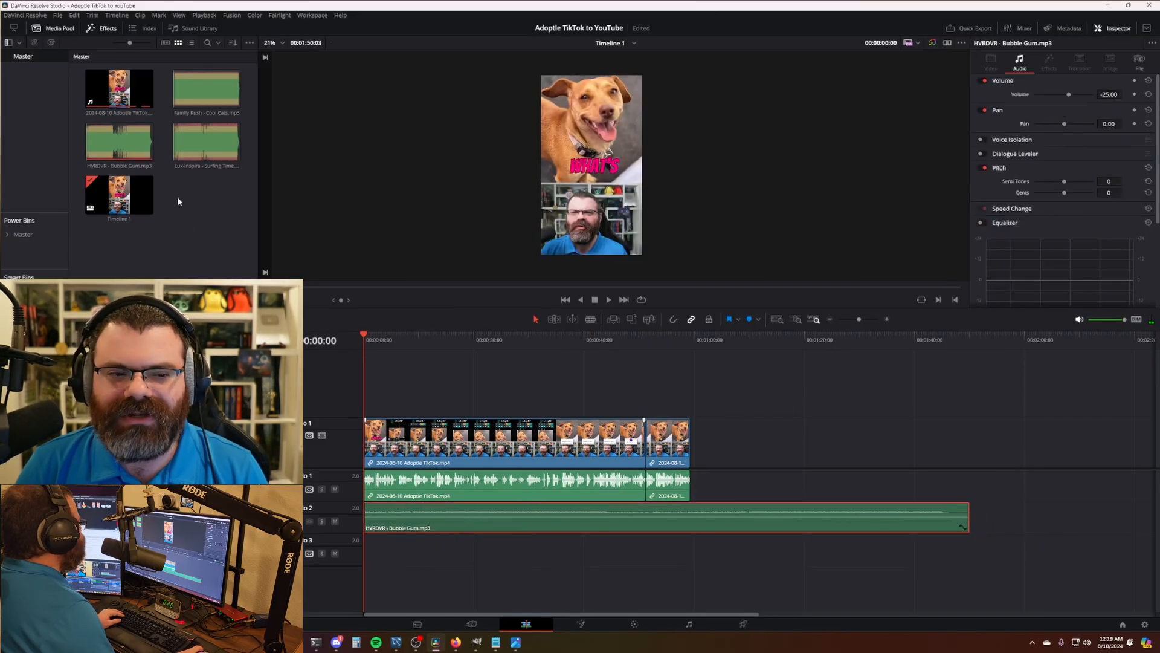
double_click(139, 148)
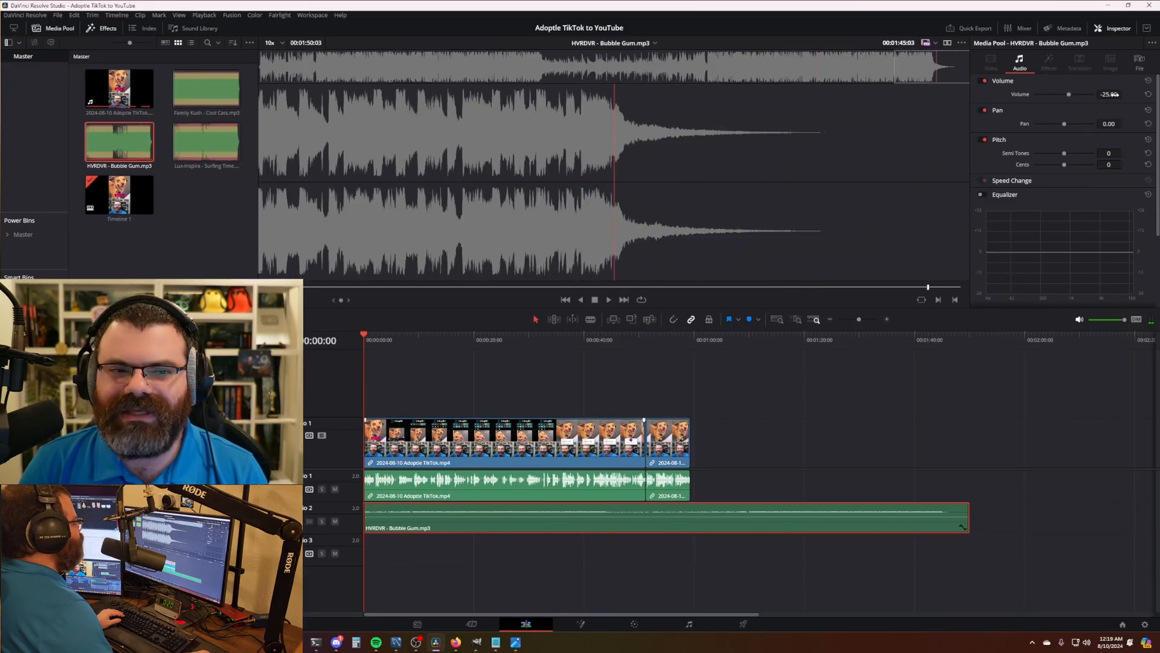
left_click(225, 220)
left_click(772, 397)
left_click_drag(688, 345, 696, 342)
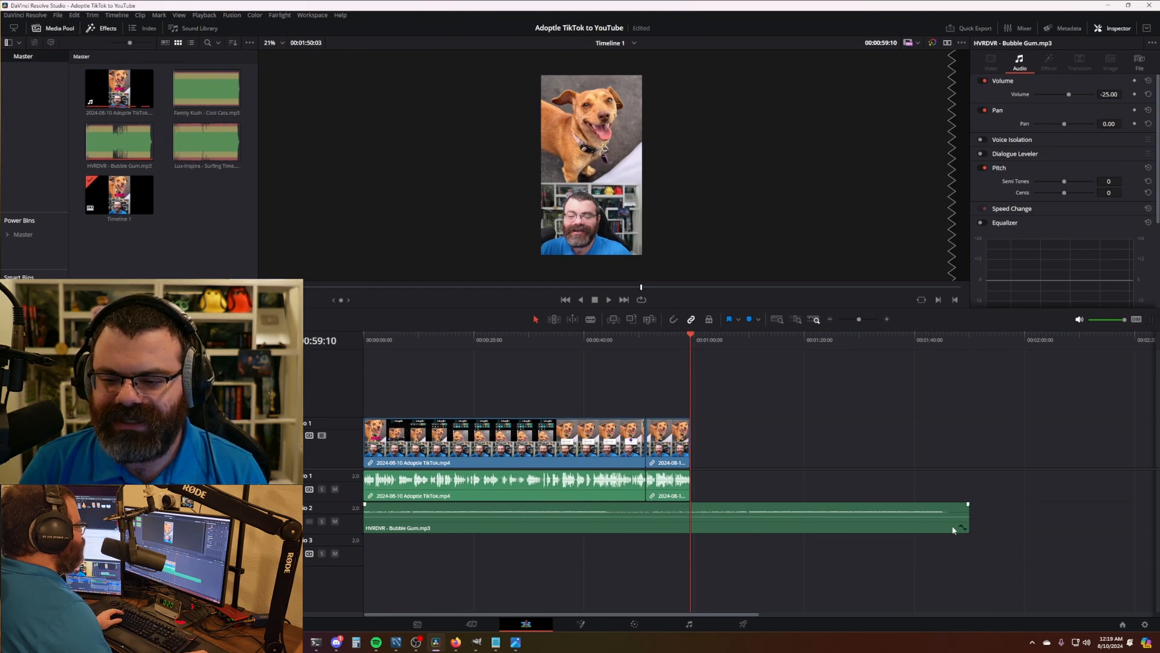
left_click_drag(968, 520, 690, 521)
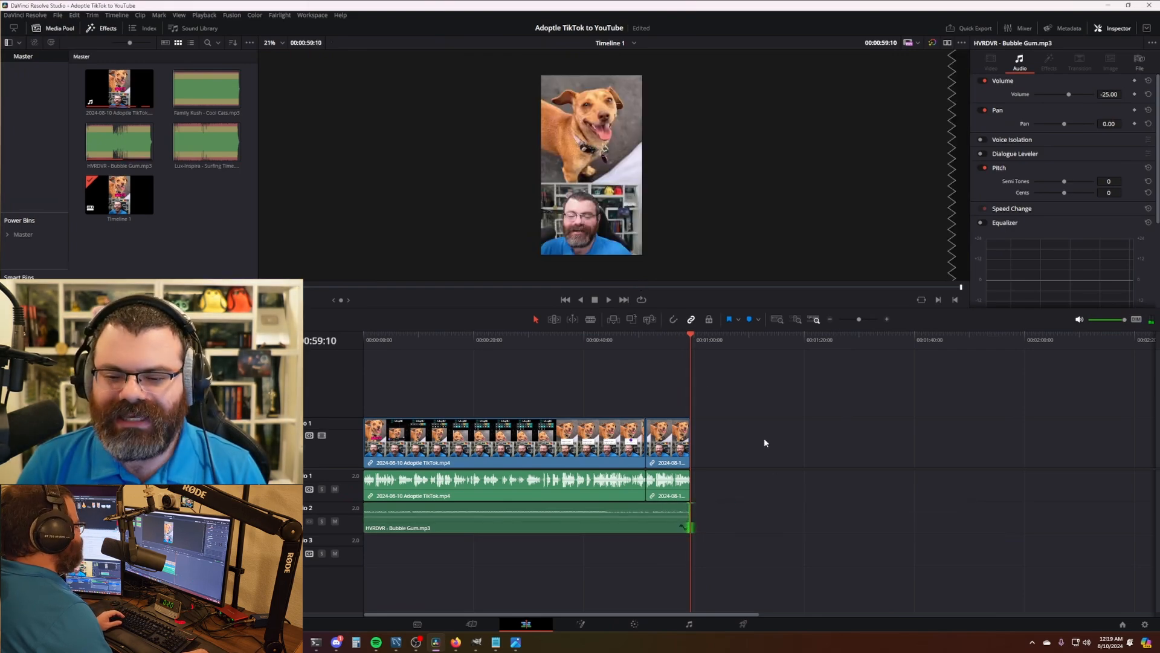
- Save the project and replay the opening seconds of the edit
key("ctrl+s")
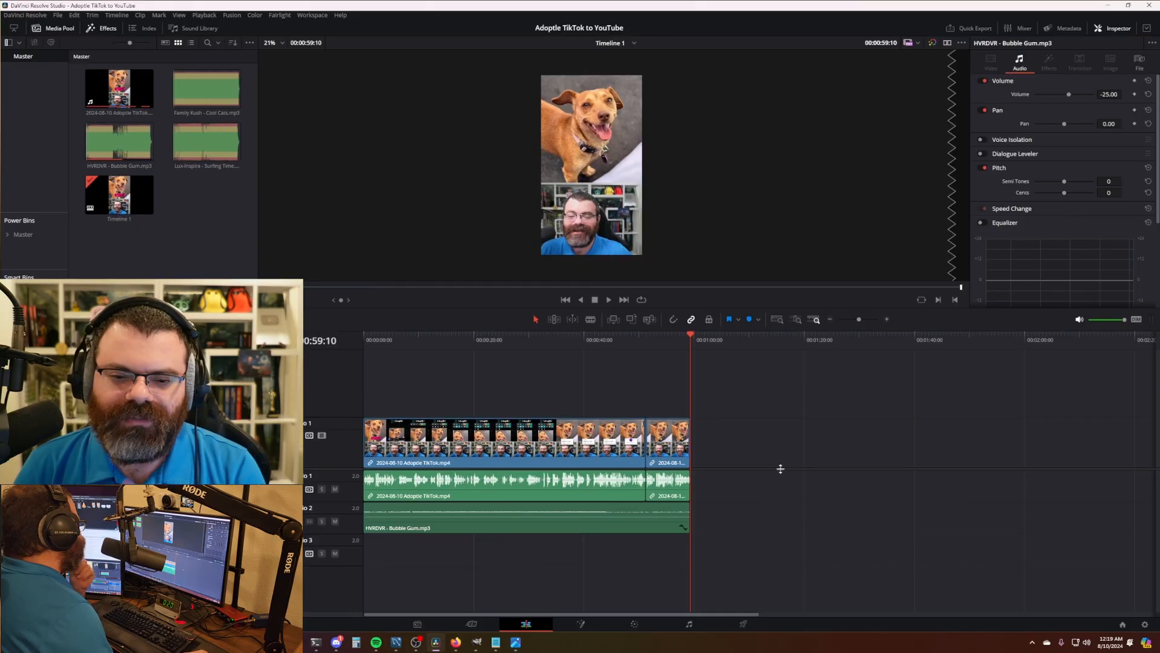
left_click(523, 369)
key("Home")
key("space")
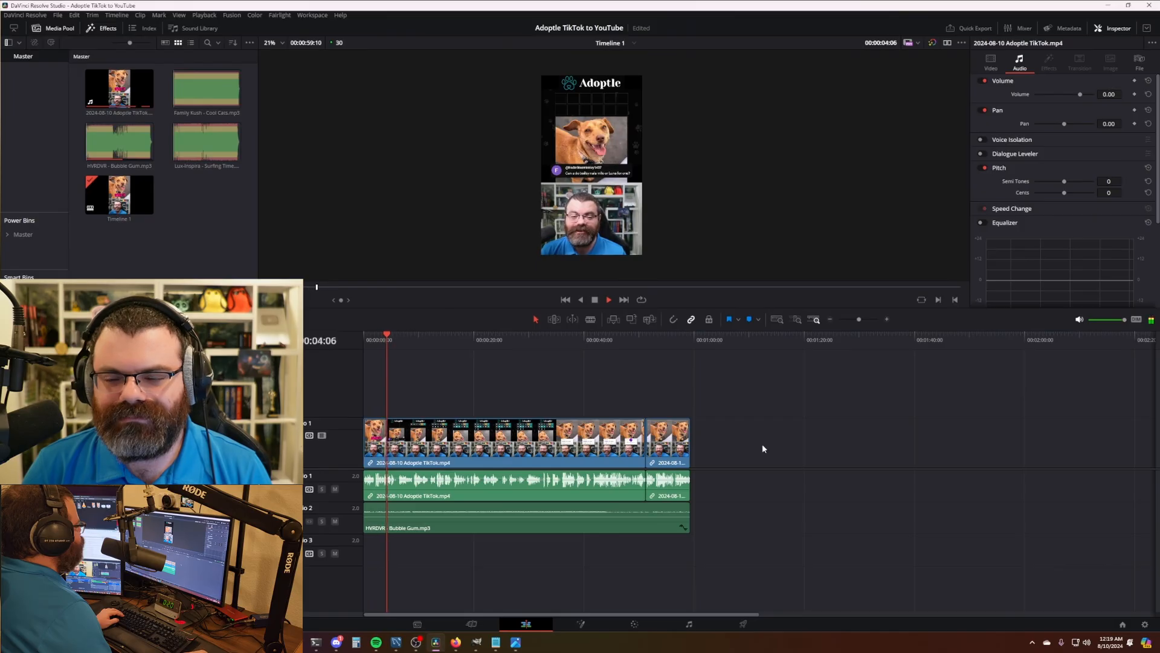
key("space")
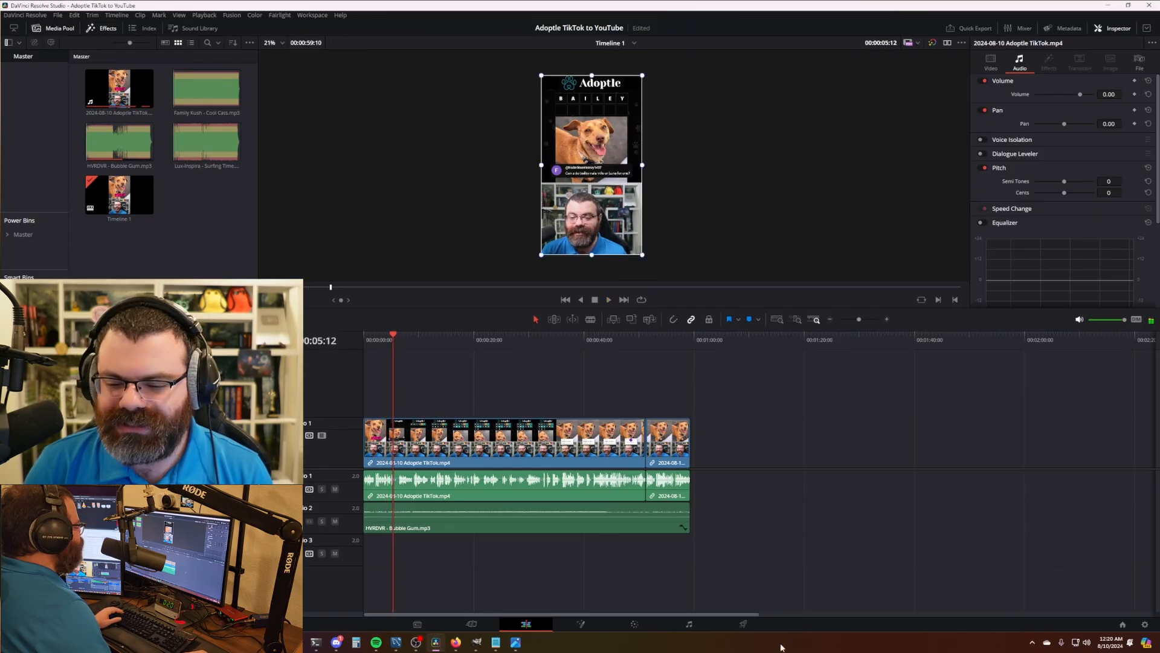
left_click(742, 623)
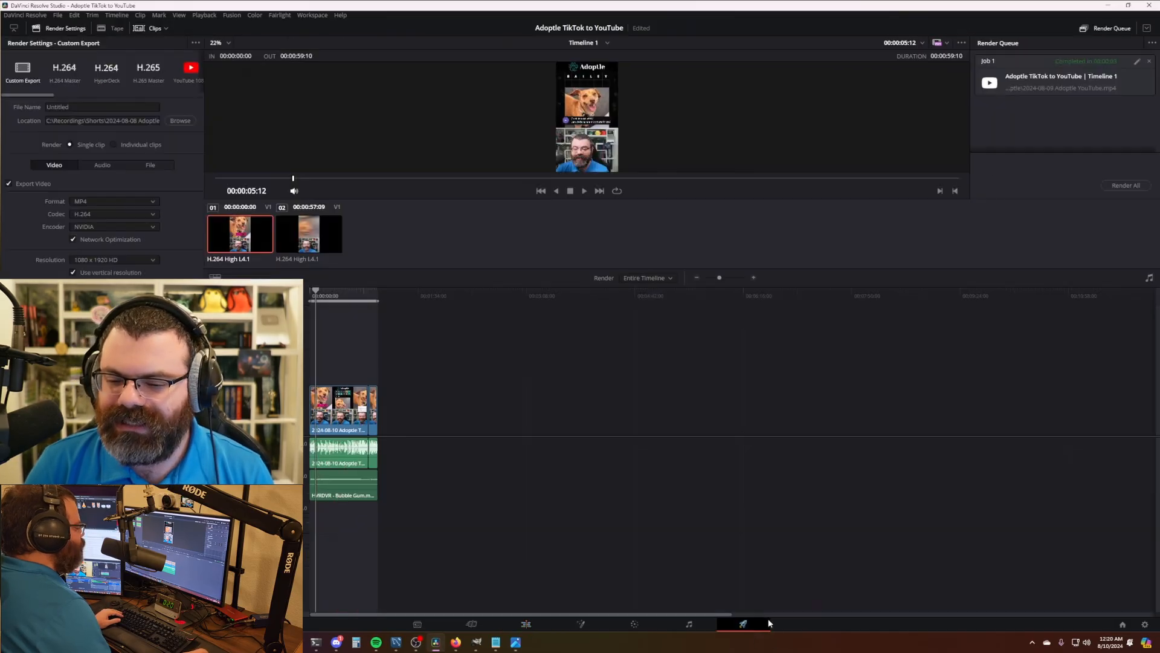
- Queue a render job named '2024-08-10 Adoptle YouTube' from Job 1's settings, saving to the 2024-08-10 folder
left_click(1137, 63)
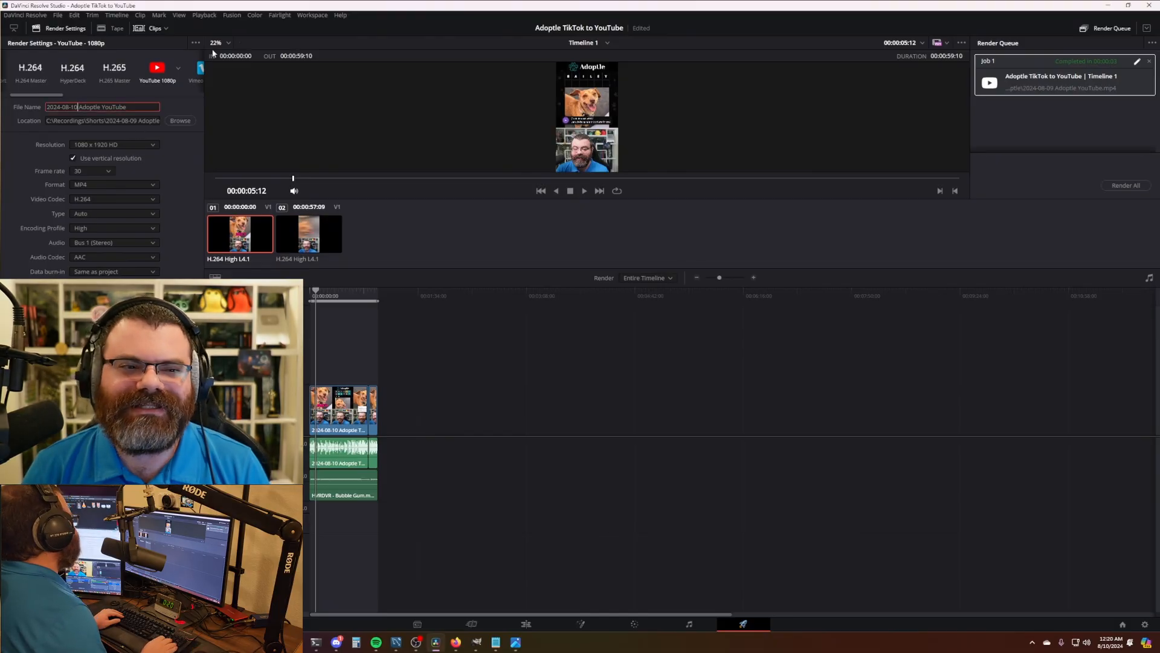
type("10")
double_click(134, 121)
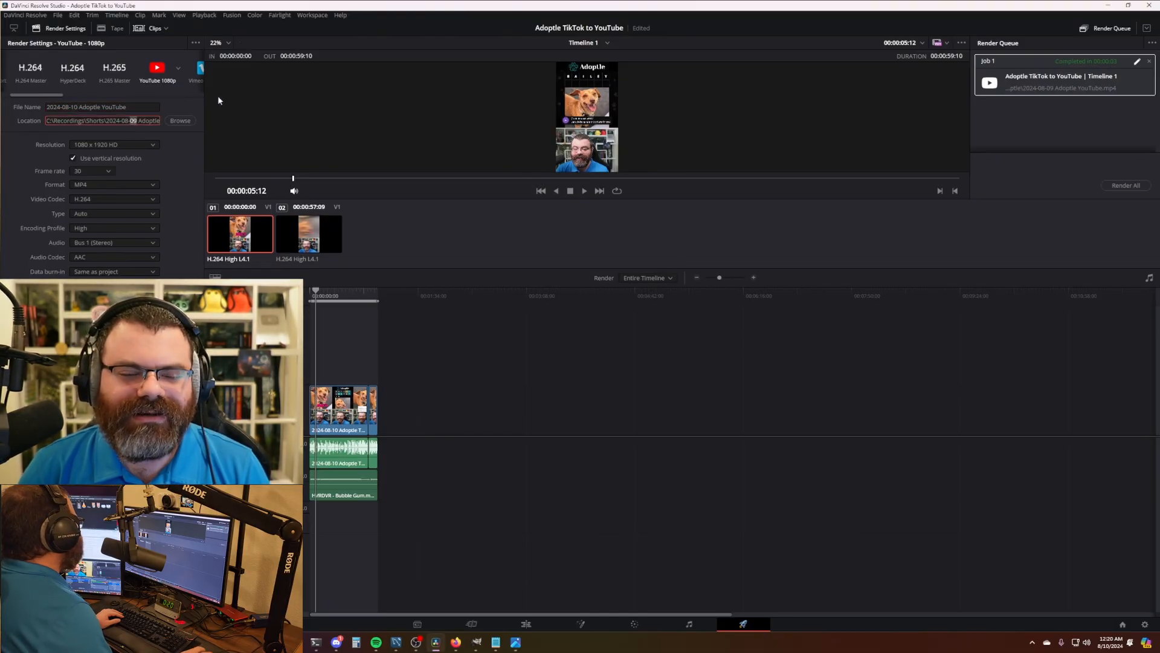
type("10")
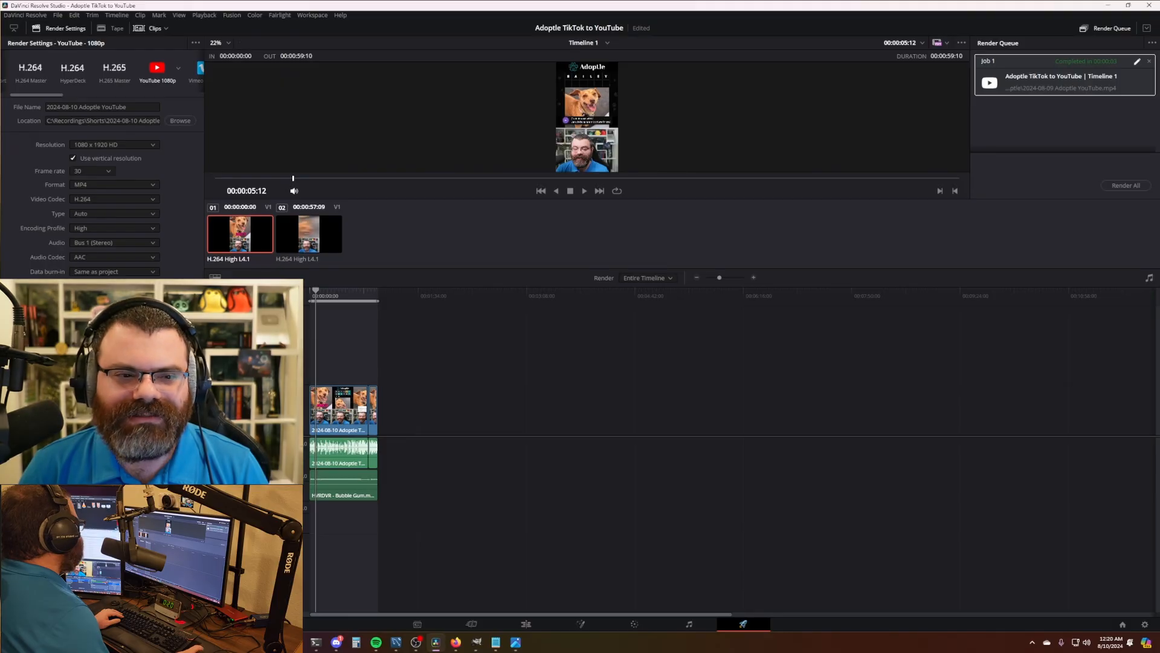
left_click(162, 603)
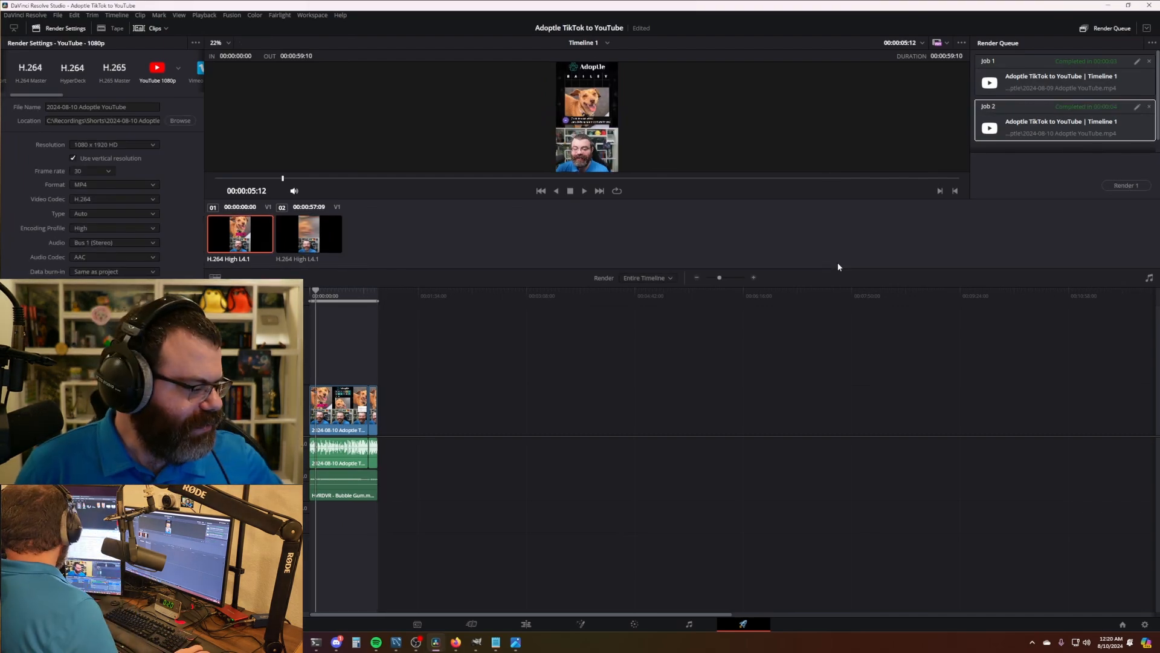
left_click(217, 641)
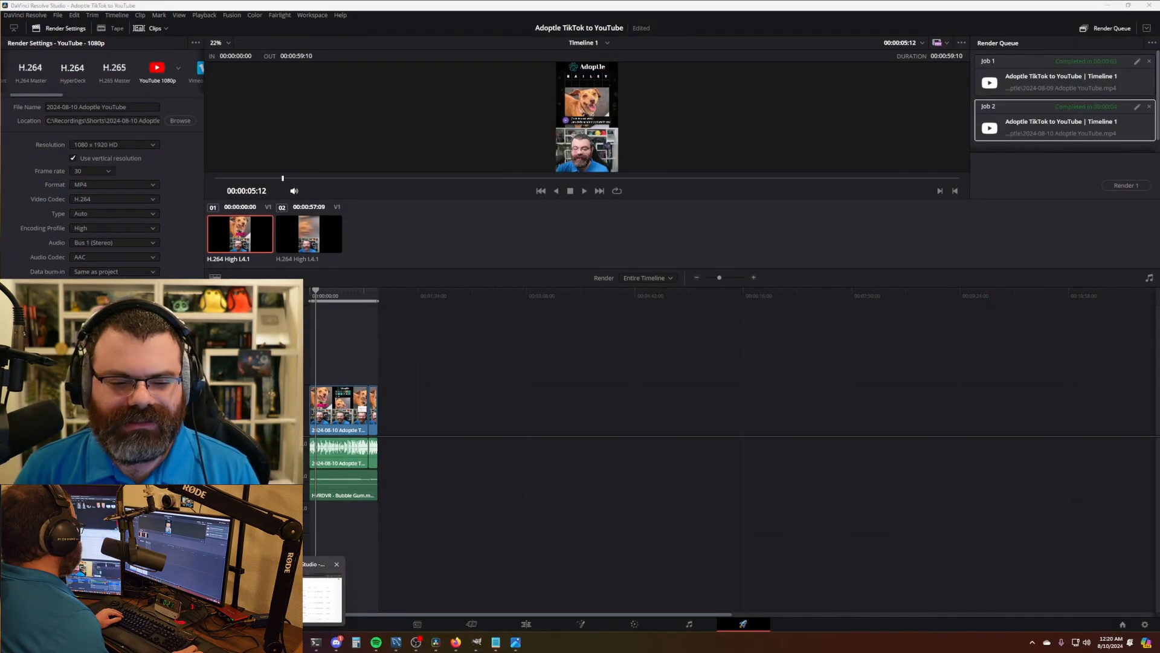
- Upload 2024-08-10 Adoptle YouTube.mp4 in YouTube Studio and open the Reuse details list
left_click(313, 600)
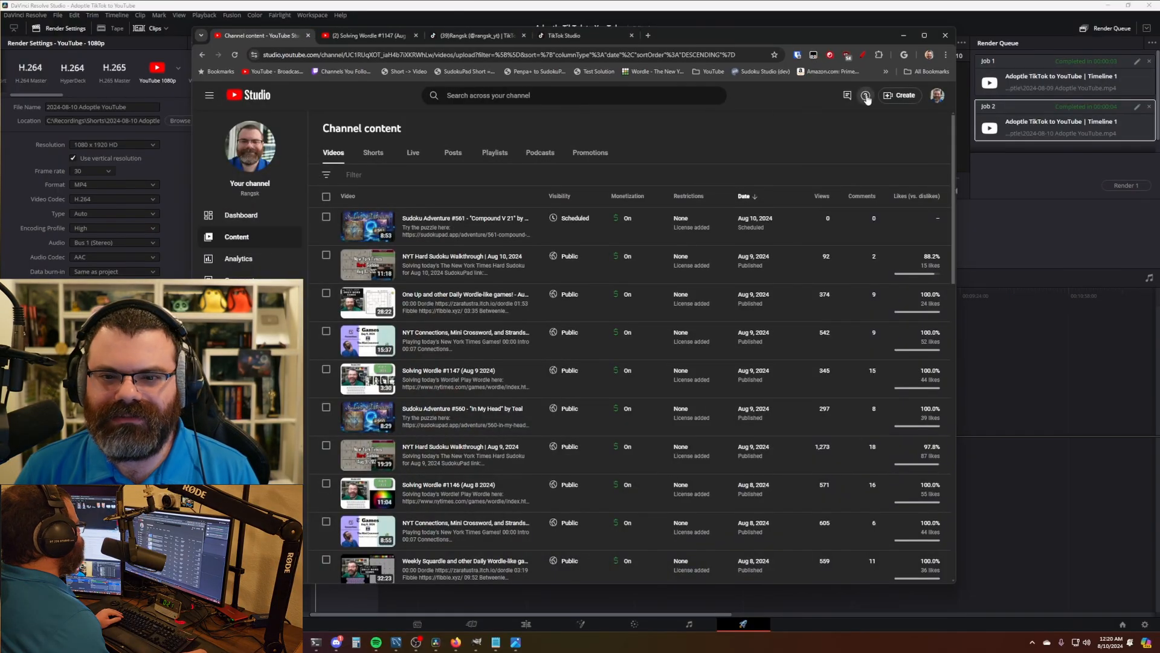
left_click(897, 95)
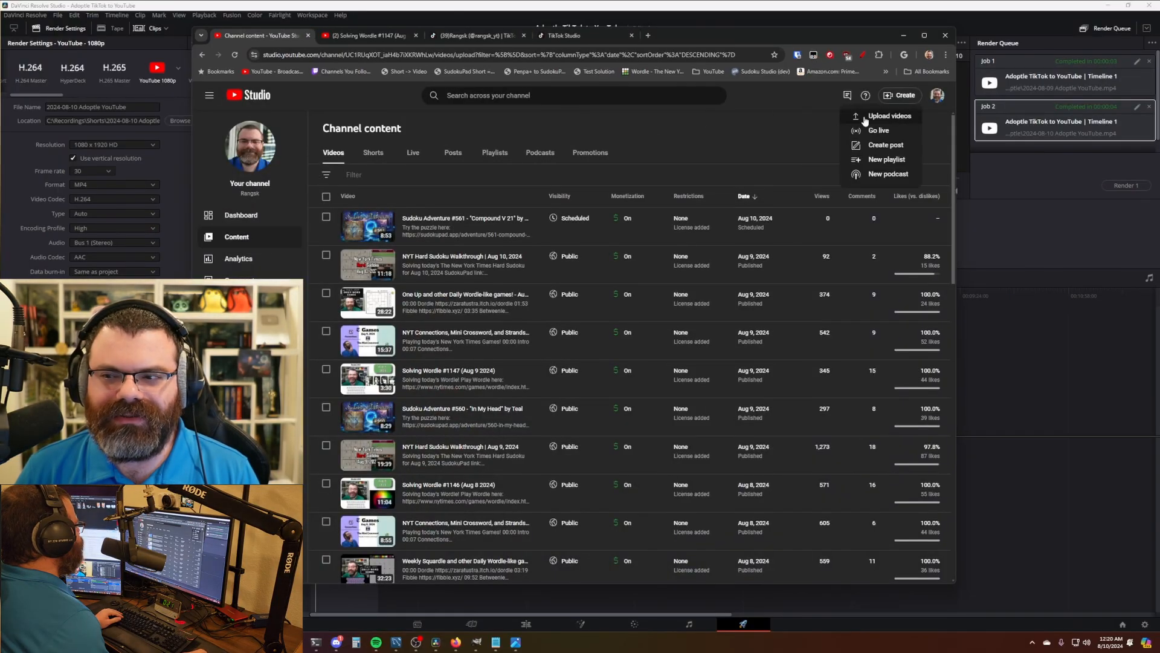
left_click(864, 115)
left_click_drag(0, 158, 463, 260)
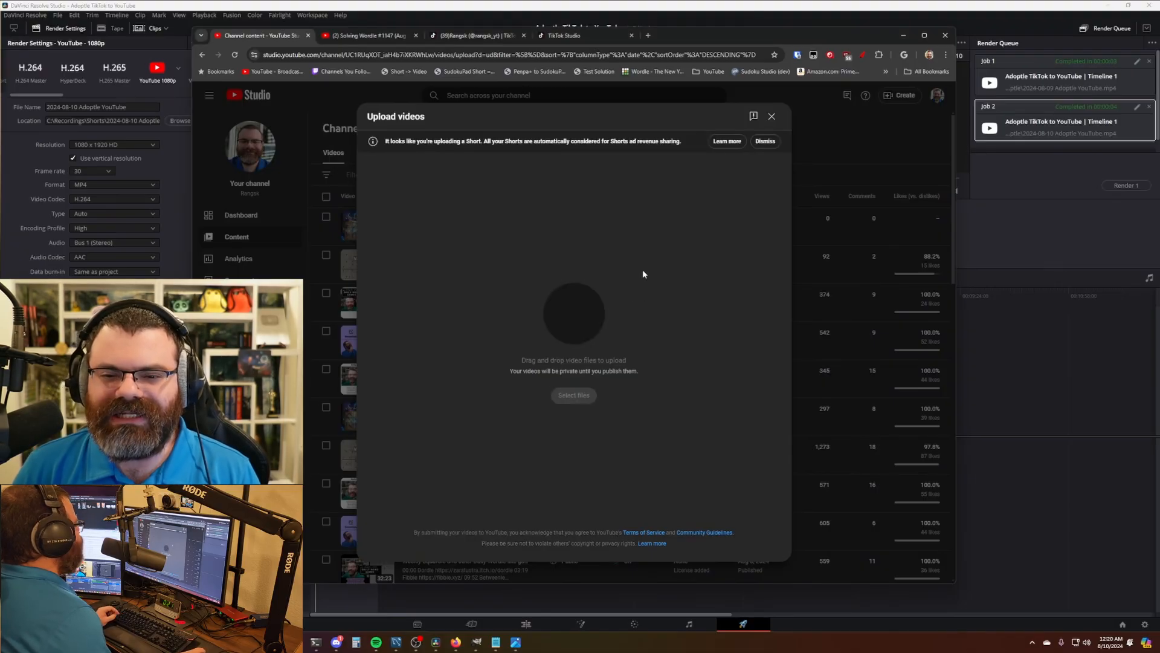
left_click(673, 324)
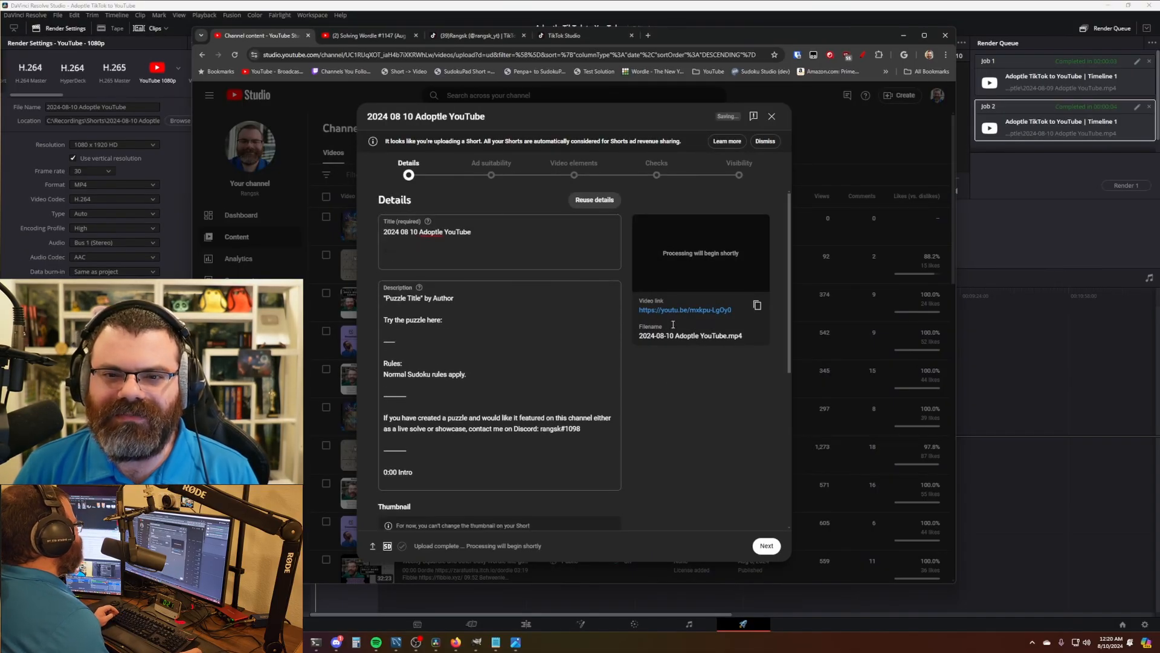
left_click_drag(710, 37, 737, 30)
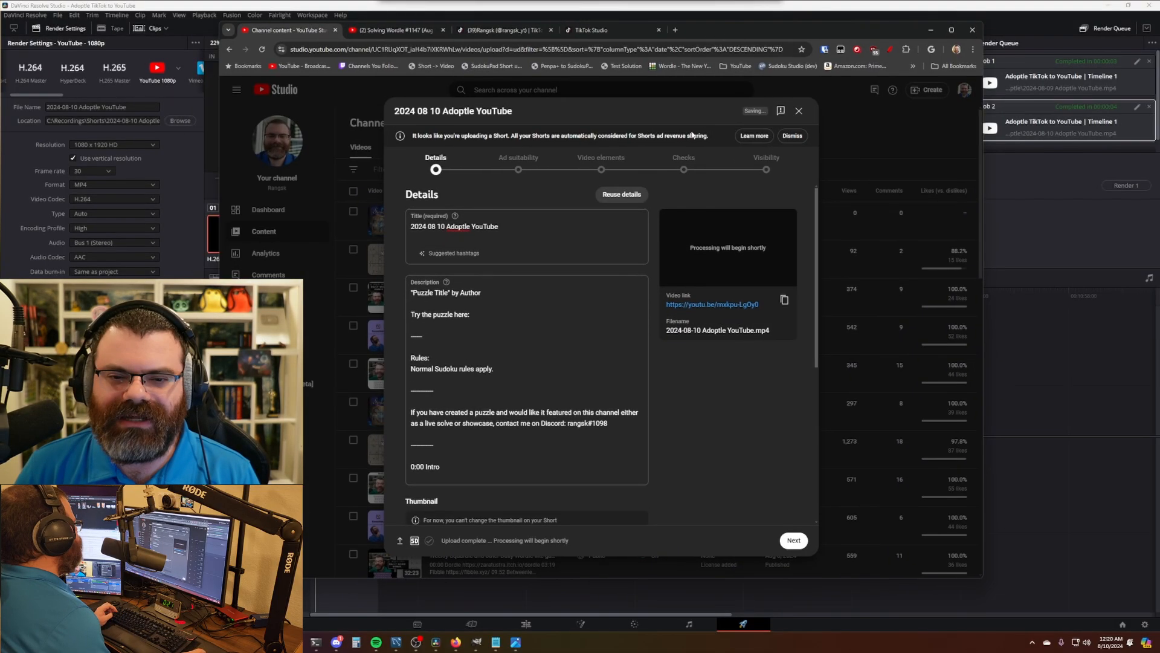
left_click(629, 195)
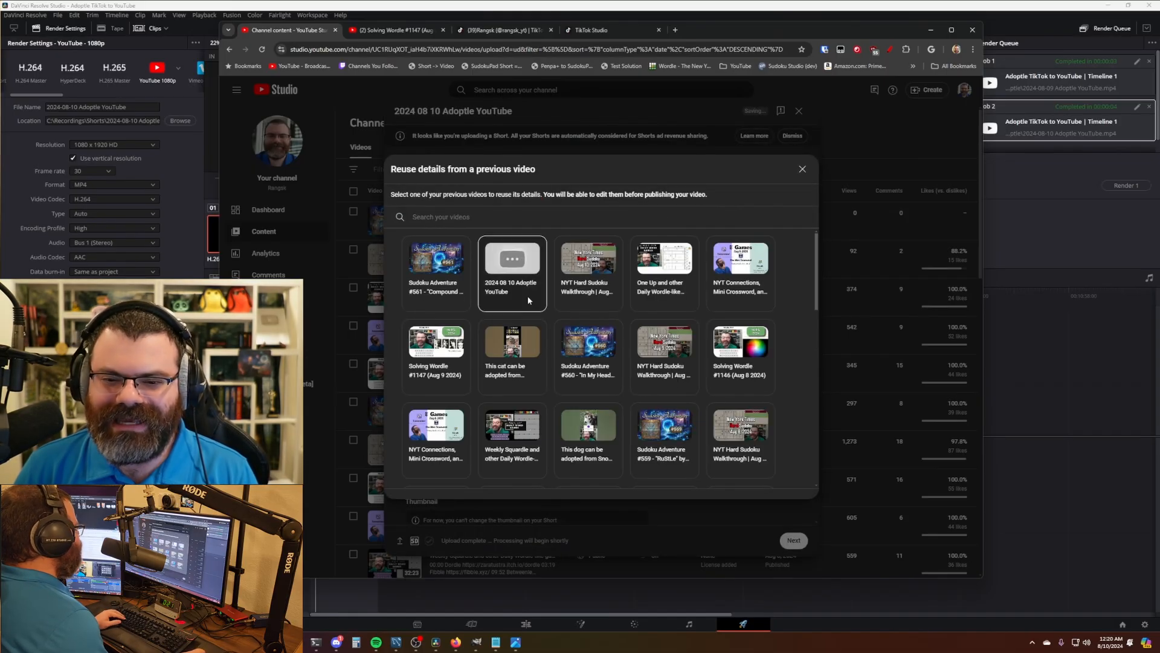
- Reuse the earlier cat adoption Short's details for the new upload
left_click(511, 353)
left_click(734, 448)
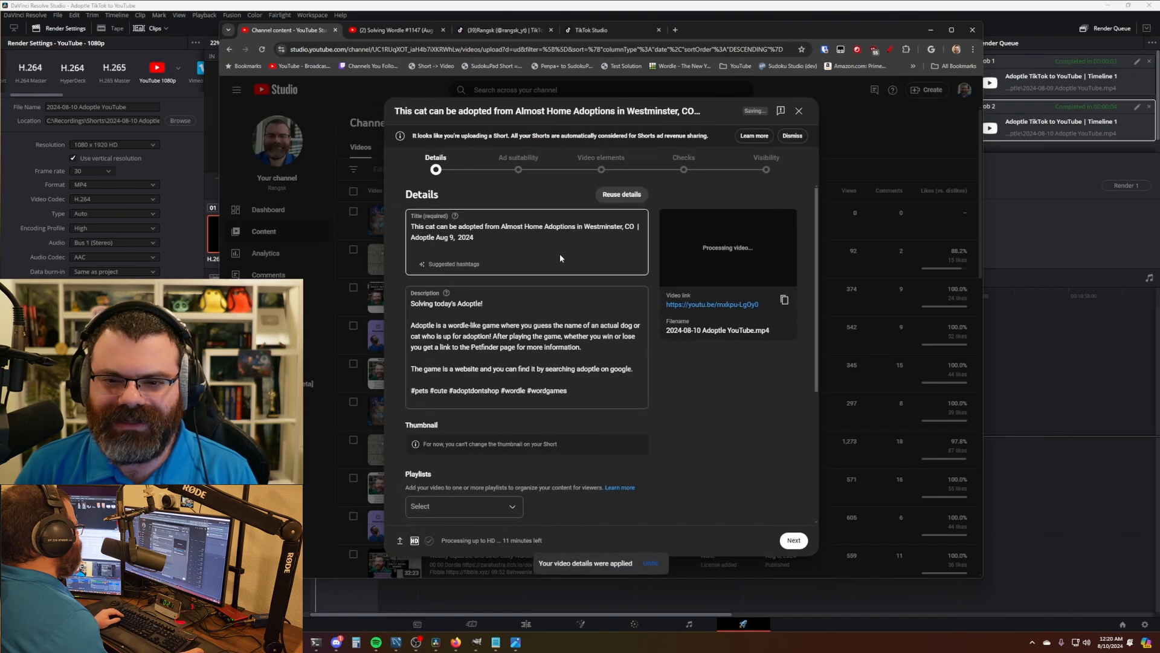
left_click_drag(416, 136, 521, 136)
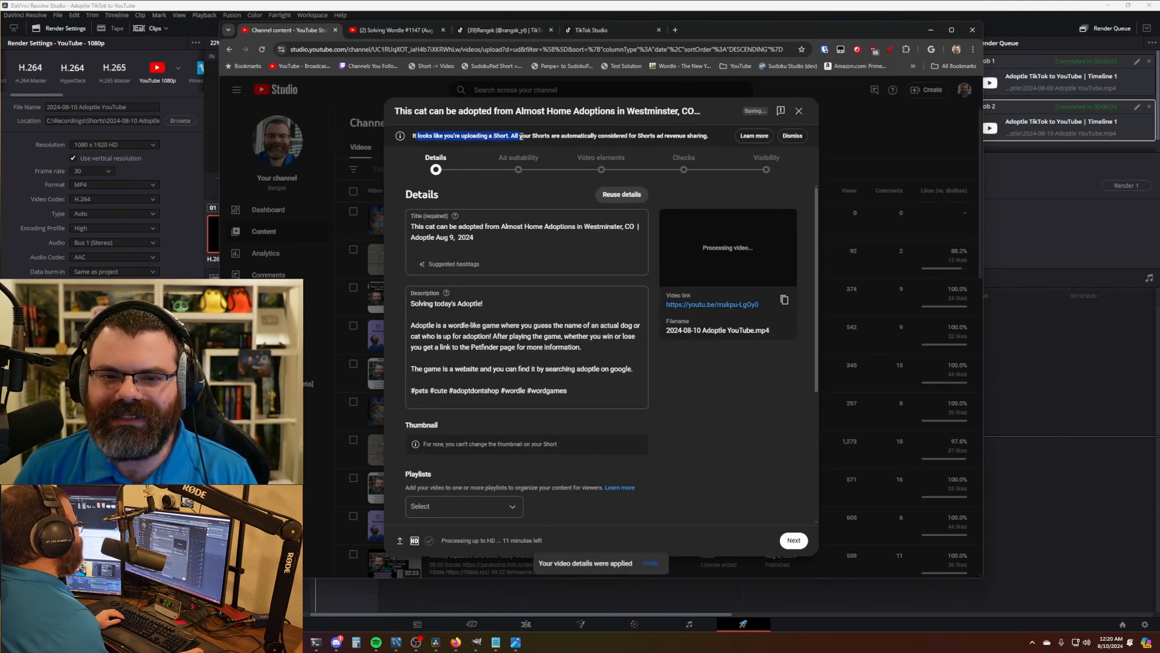
left_click(724, 421)
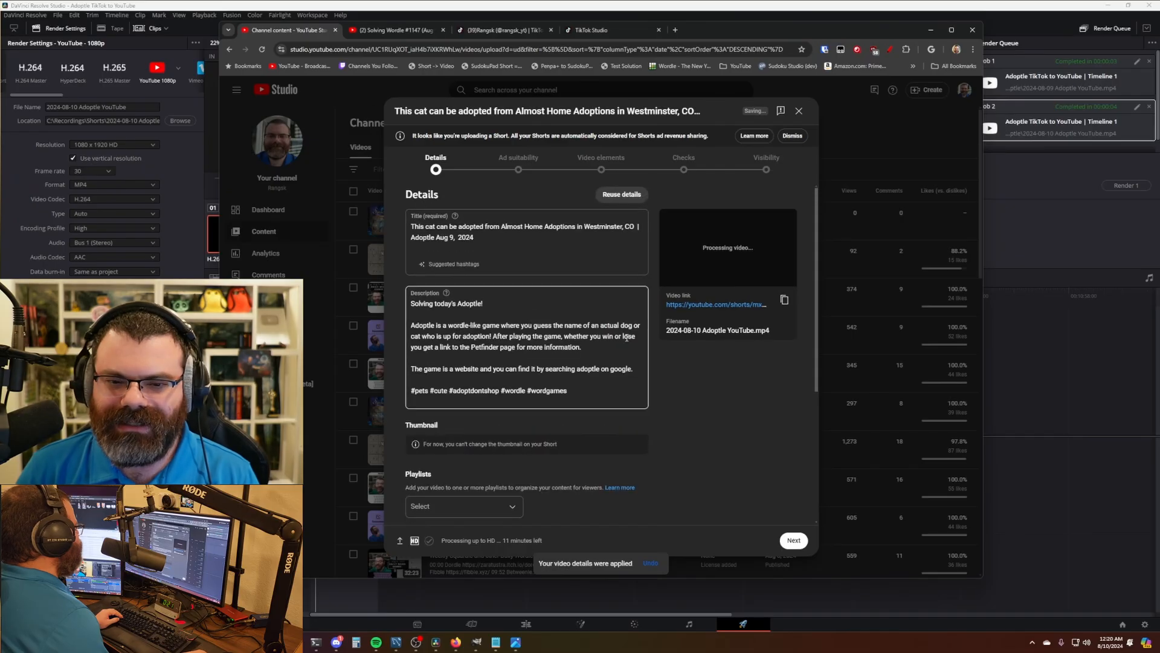
- Change the title's day to 10 and paste in the dog's rescue details
double_click(451, 237)
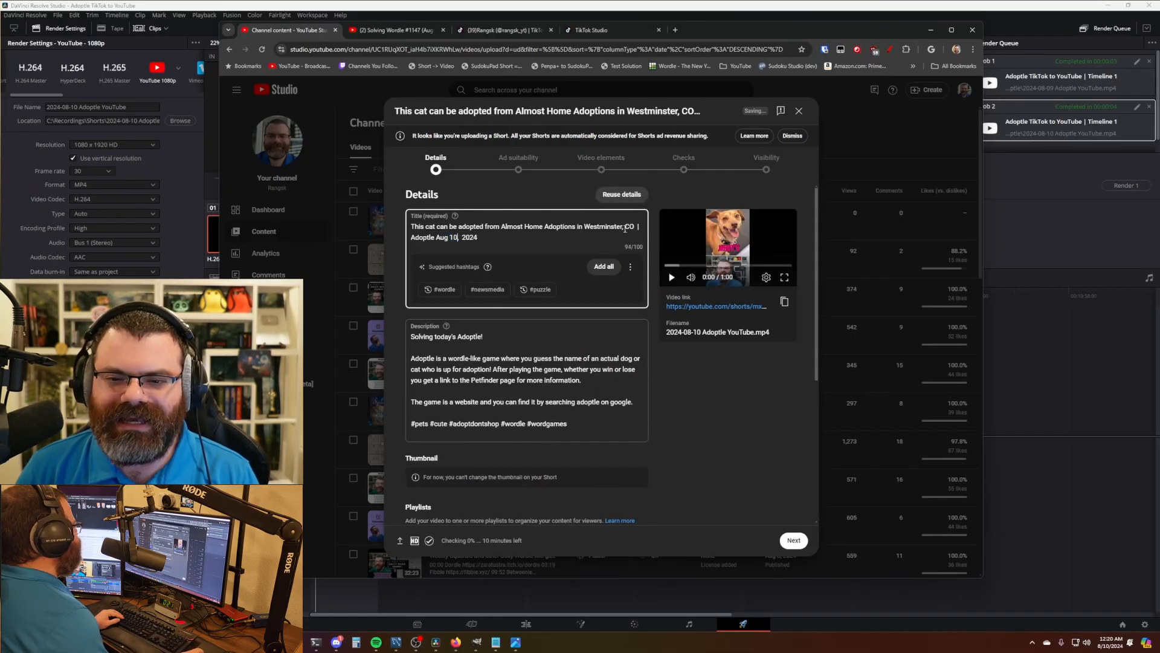
type("10")
left_click_drag(625, 228, 411, 228)
type("This dog can be adopted from Pup Culture Rescue in Pasadena, CA")
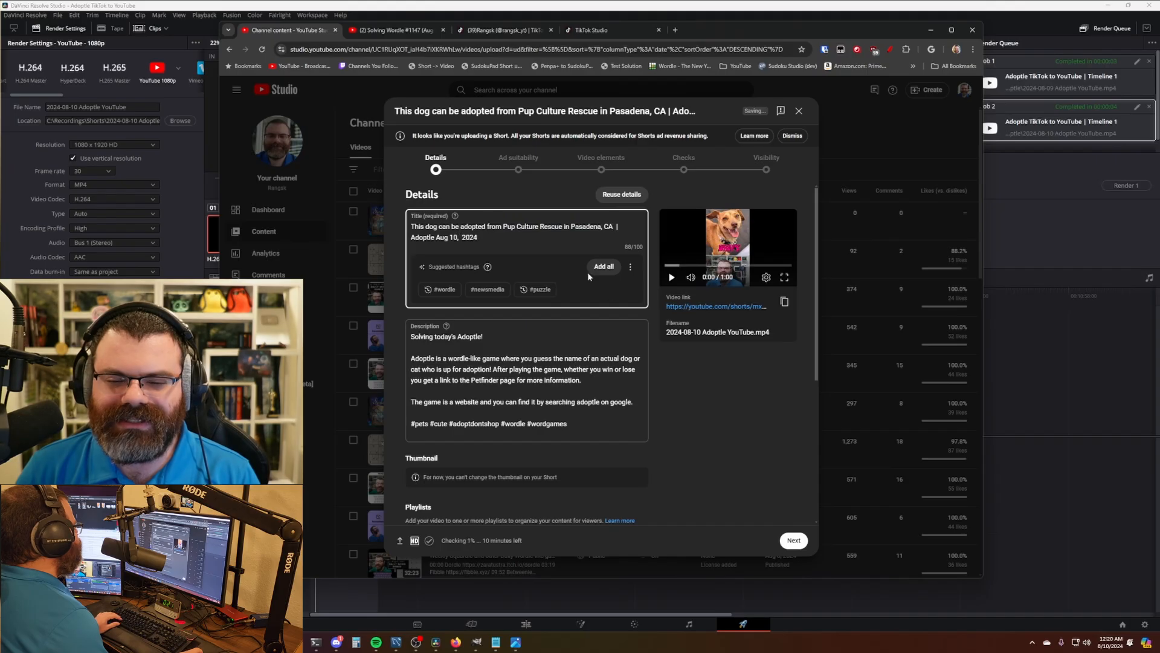
left_click(694, 350)
scroll(688, 346, "down", 3)
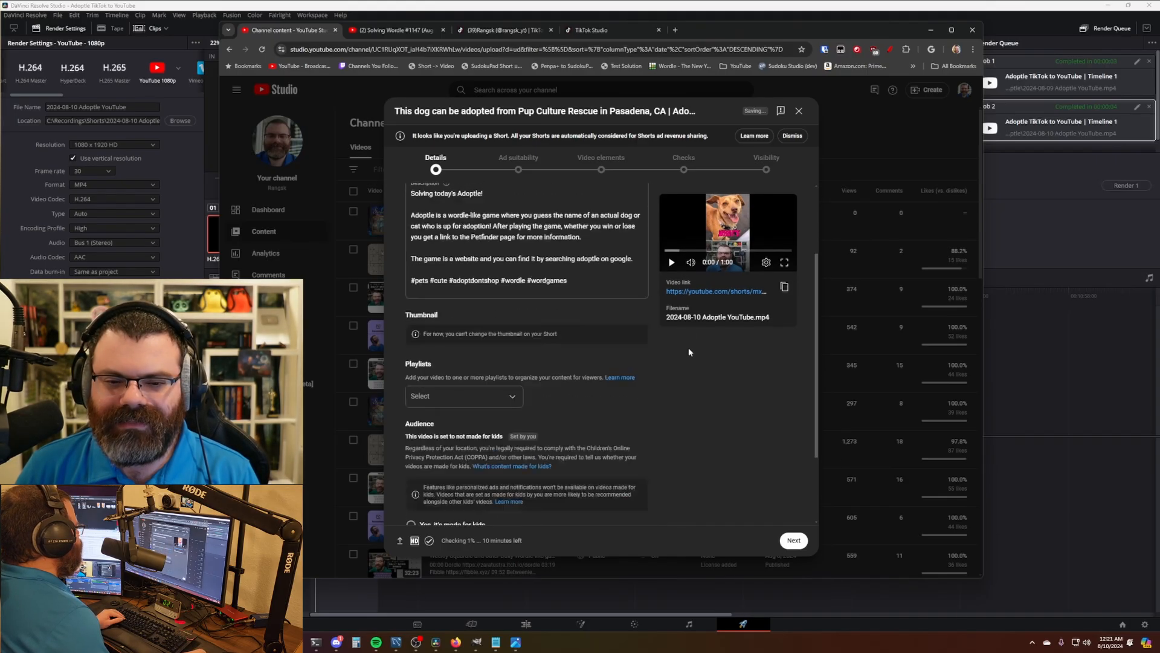
scroll(688, 347, "up", 3)
- Submit ad suitability with none of the sensitive content categories marked
left_click(515, 161)
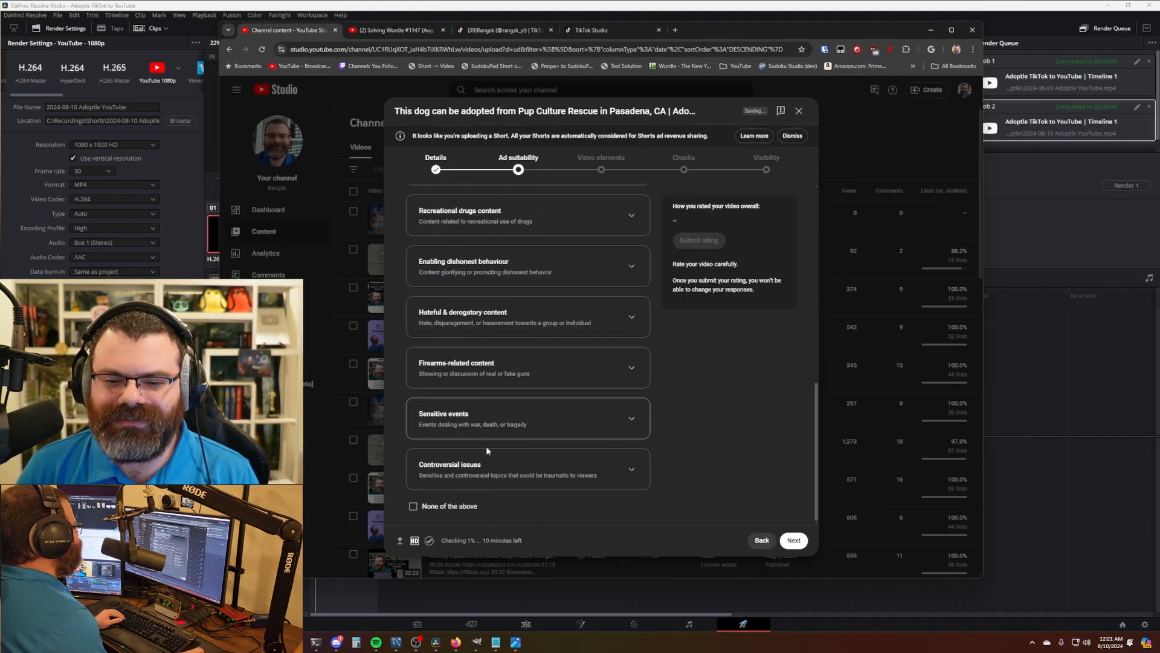
left_click(466, 511)
left_click(699, 242)
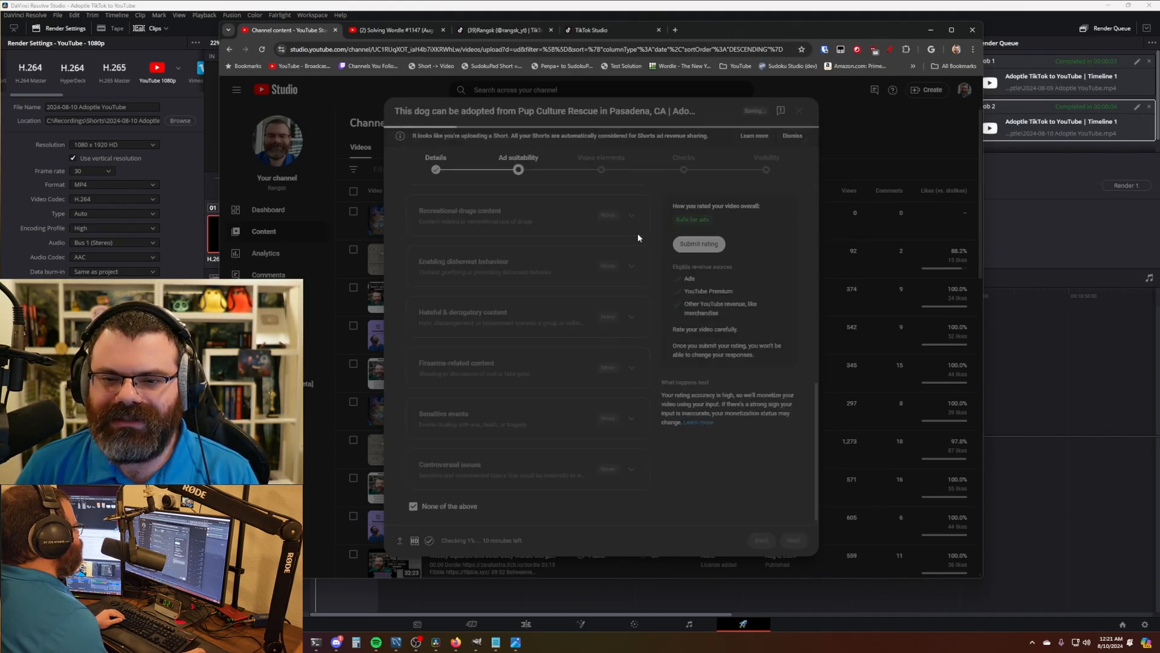
- Schedule the Short to go public Aug 10, 2024 at 10:00 AM
left_click(758, 170)
scroll(635, 375, "down", 1)
left_click(629, 400)
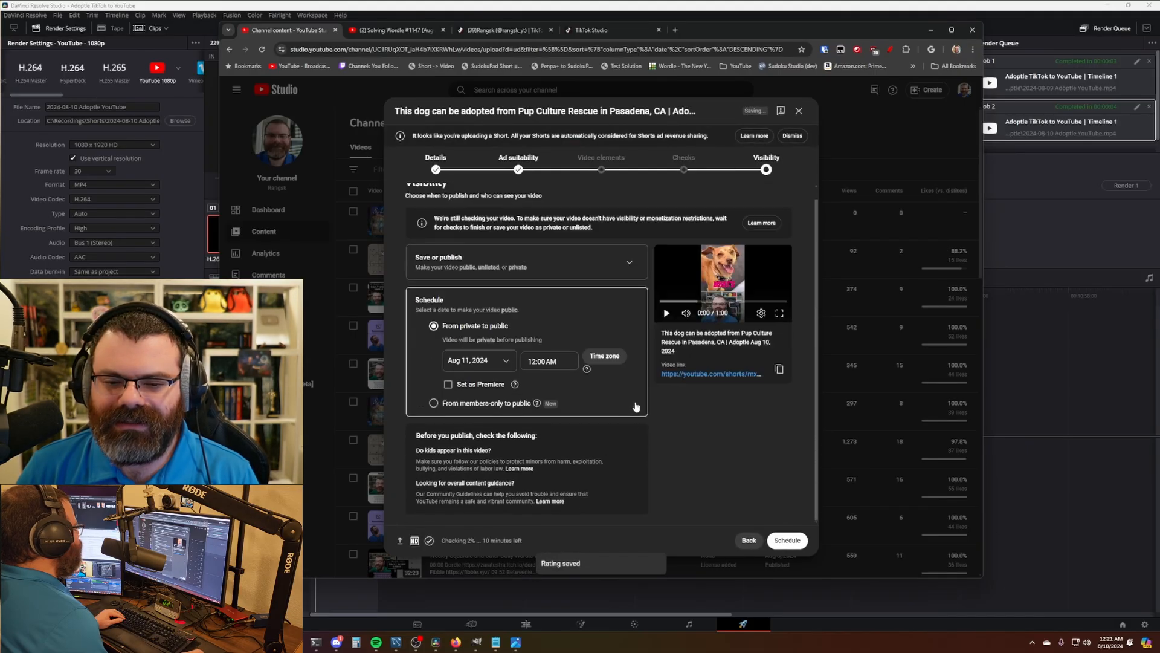
left_click(497, 363)
left_click(552, 411)
scroll(553, 417, "down", 10)
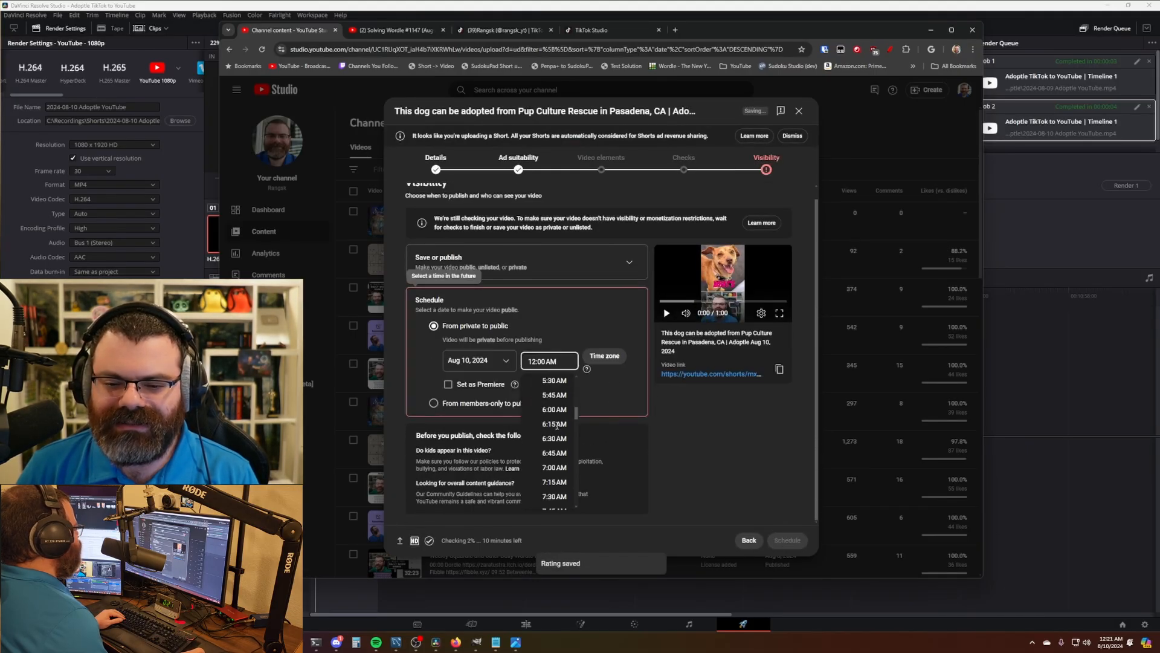
scroll(557, 411, "up", 1)
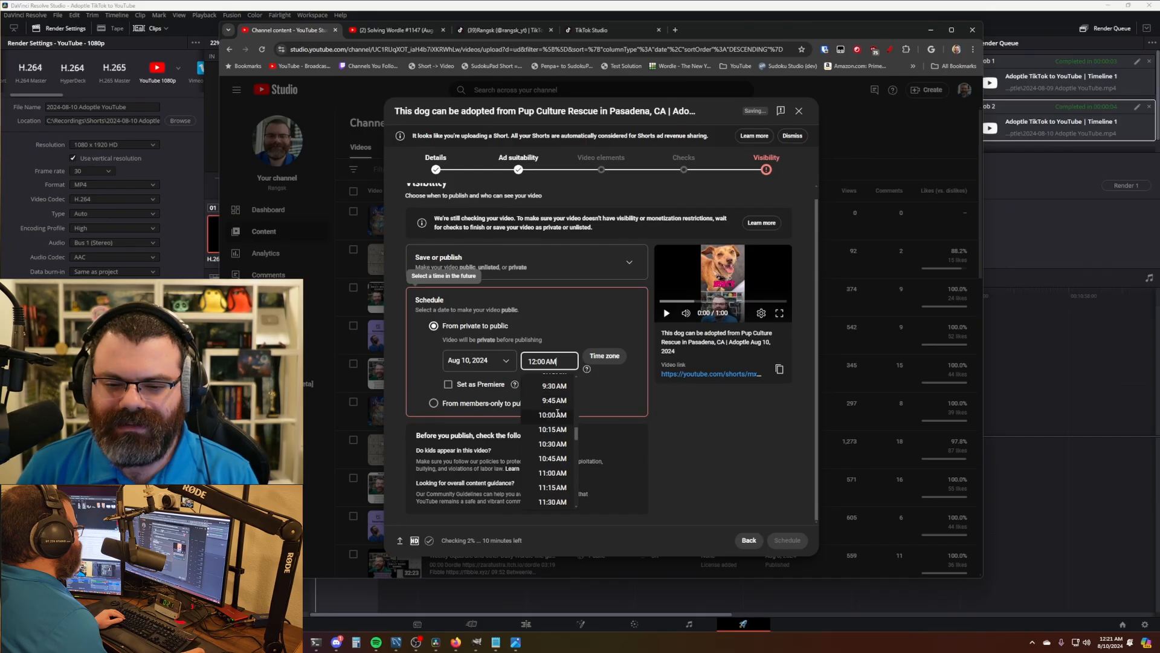
left_click(553, 386)
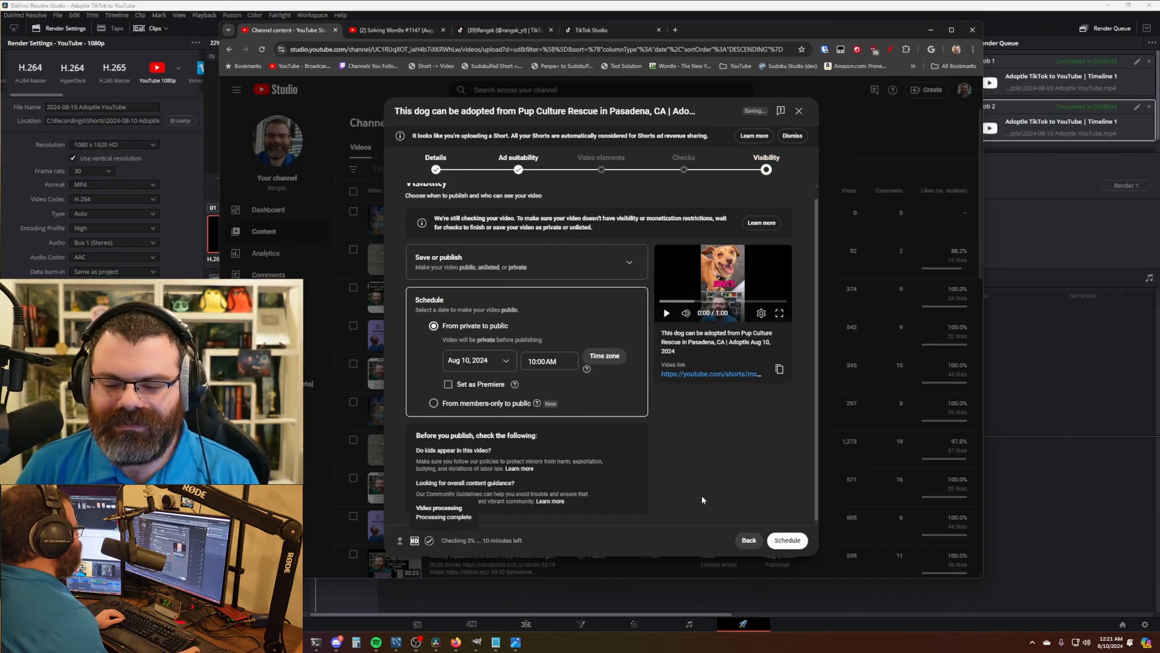
left_click(788, 540)
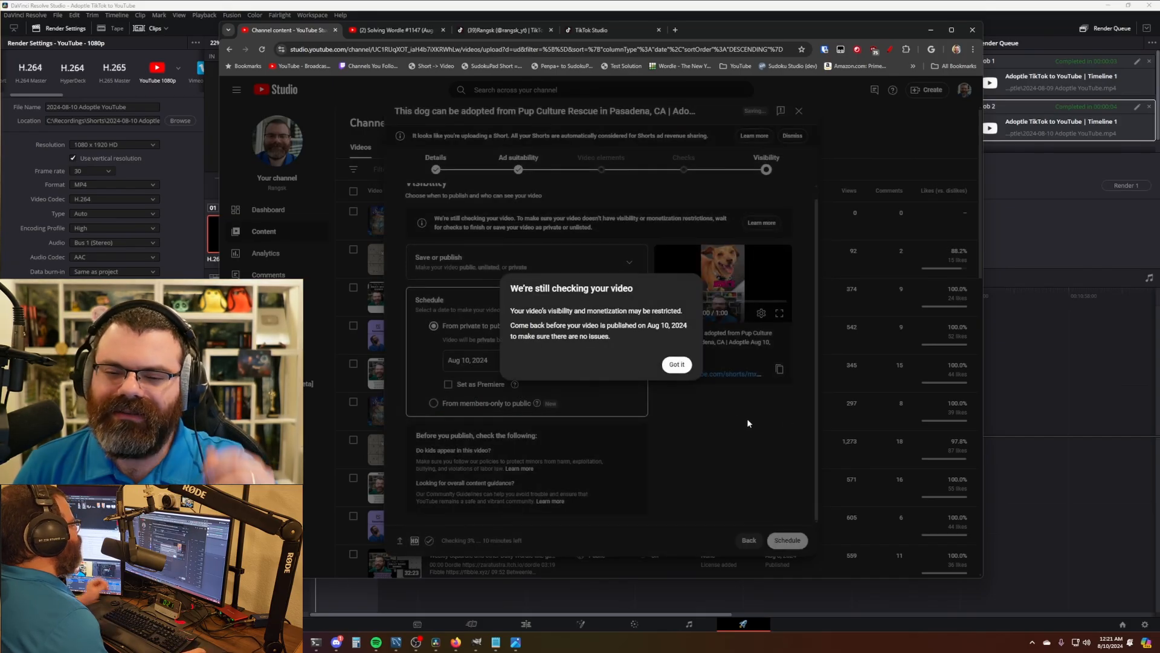
- Dismiss the still-checking warning and scheduled confirmation, then return to DaVinci Resolve
left_click(677, 365)
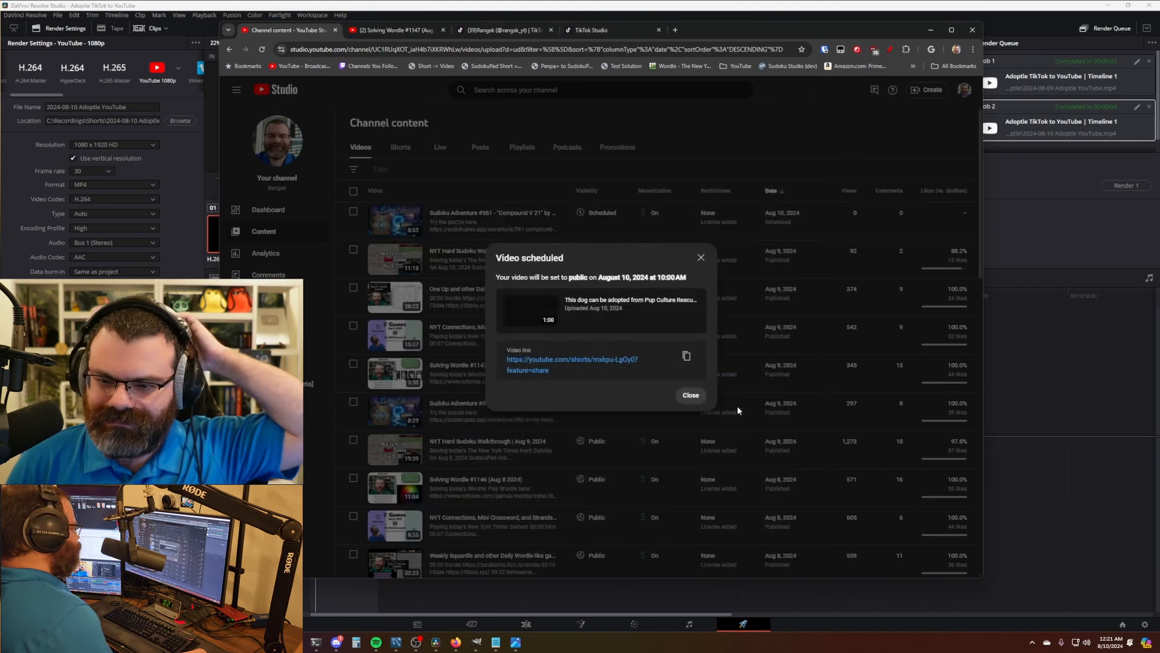
left_click(690, 398)
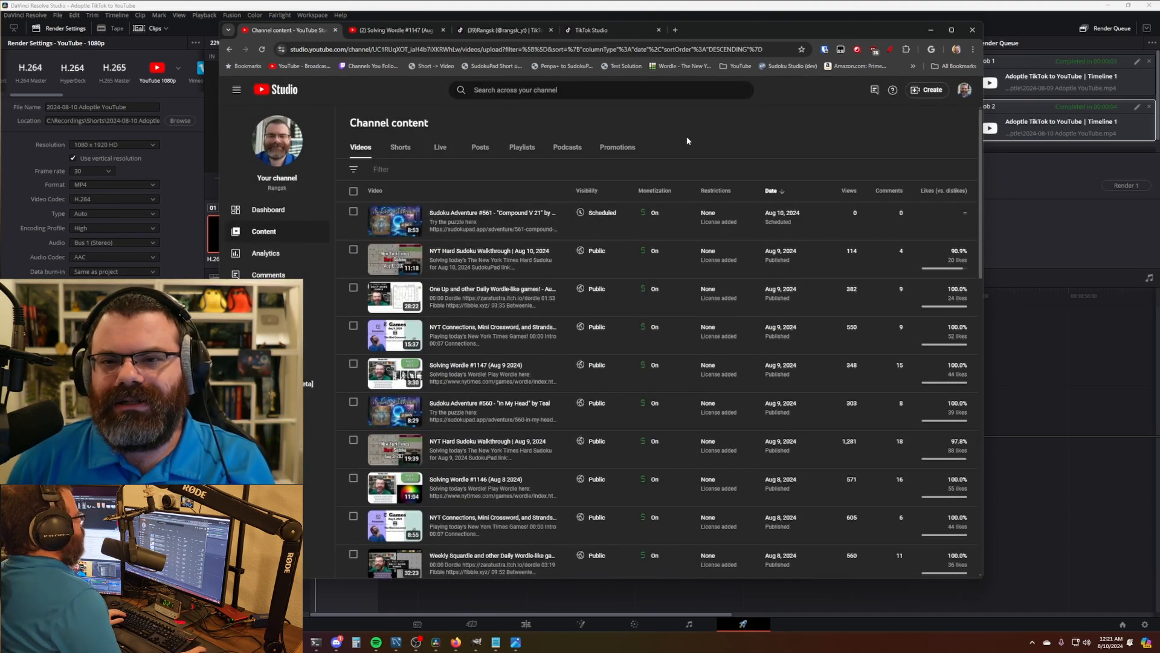
left_click(604, 3)
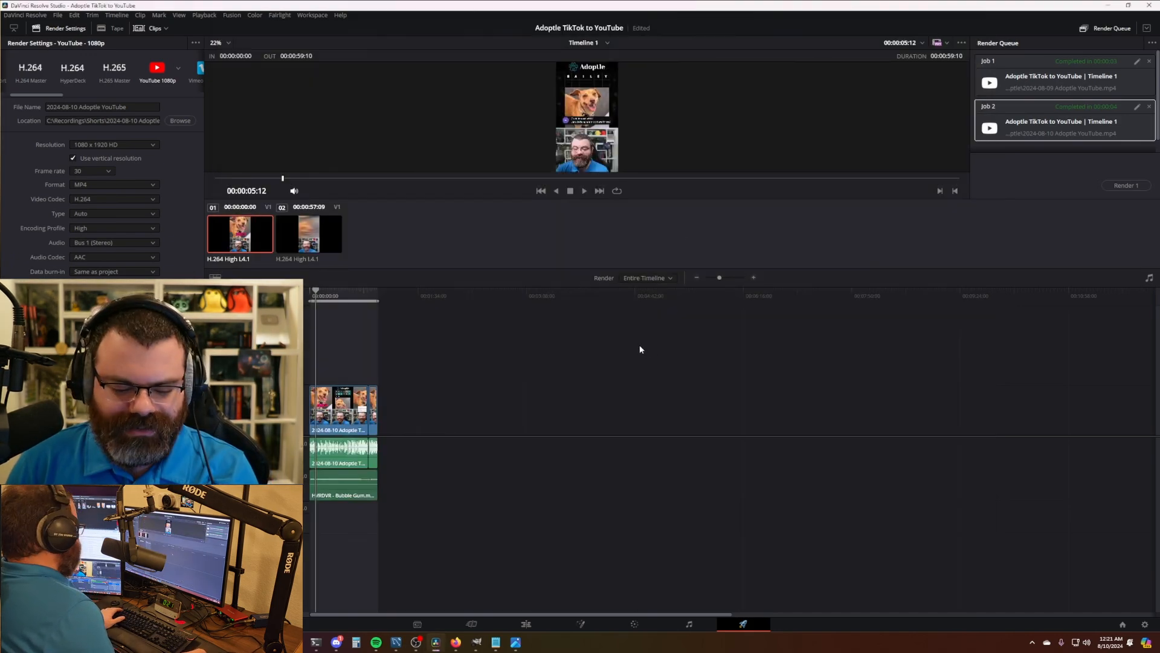
- Search the project list for 'daily' and open the Daily Games Raw project
key("shift+1")
left_click_drag(202, 136, 78, 138)
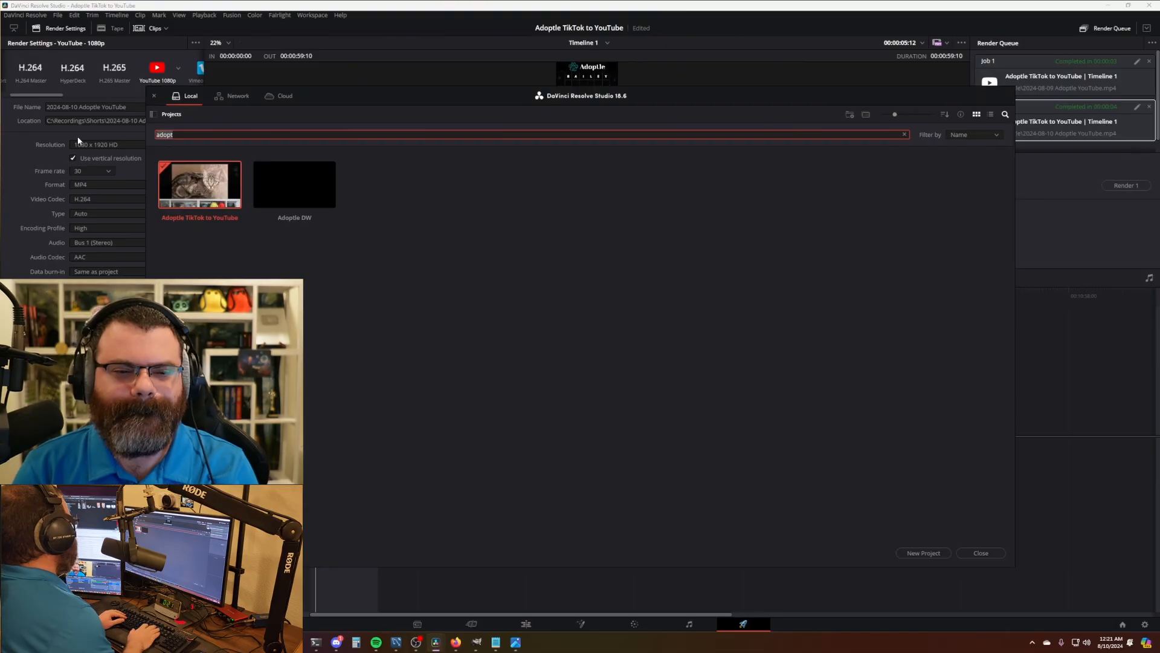
key("BackSpace")
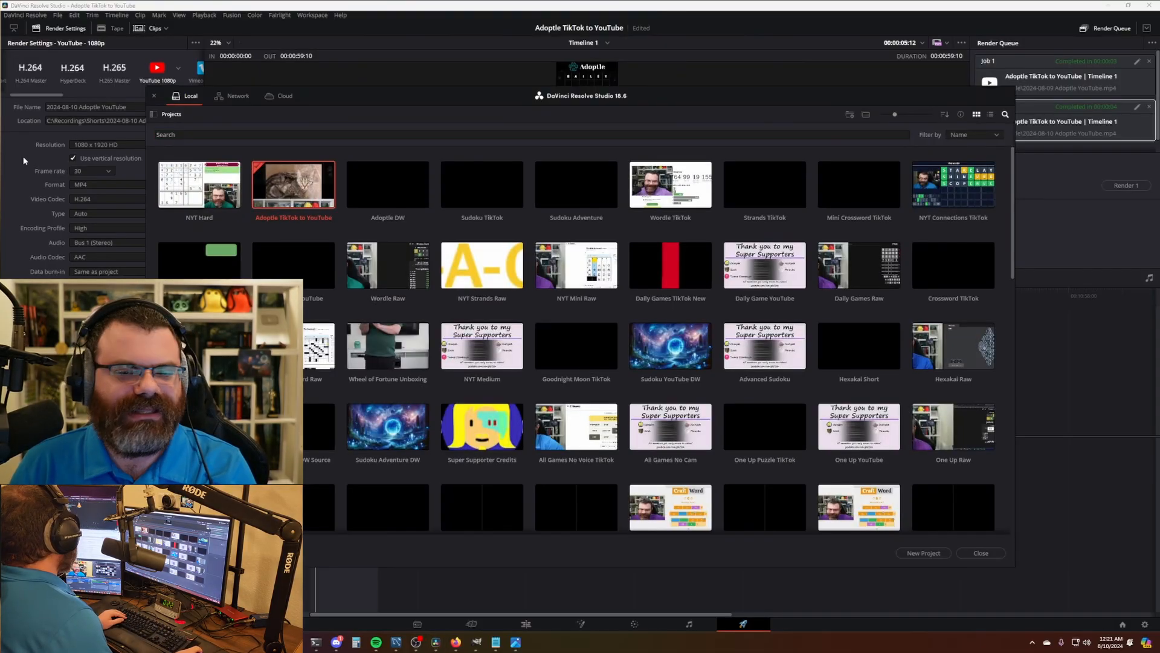
left_click(286, 132)
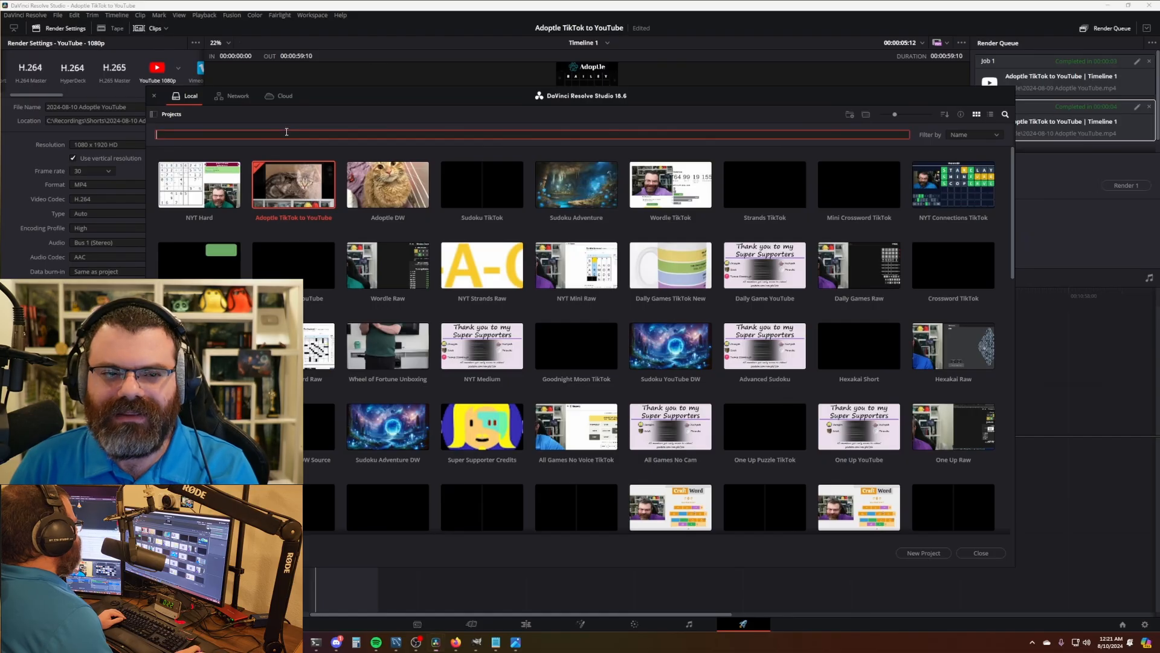
type("daily")
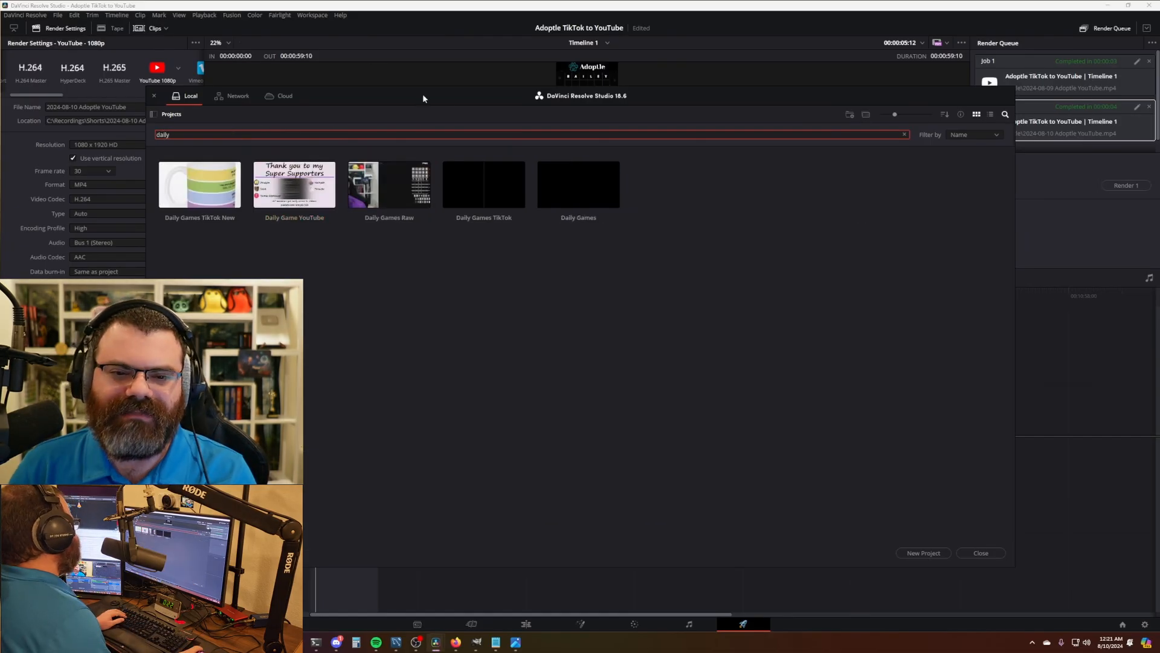
left_click(420, 288)
double_click(390, 185)
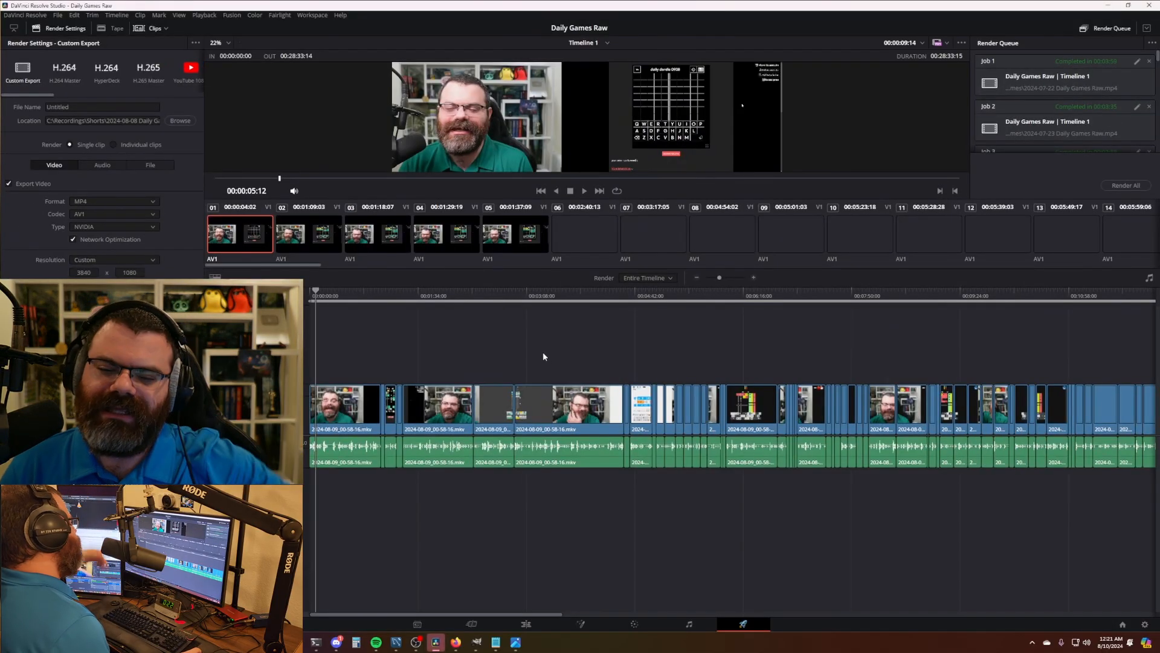
- Switch to the Edit page and zoom out to see the whole Daily Games Raw timeline
scroll(579, 348, "down", 4)
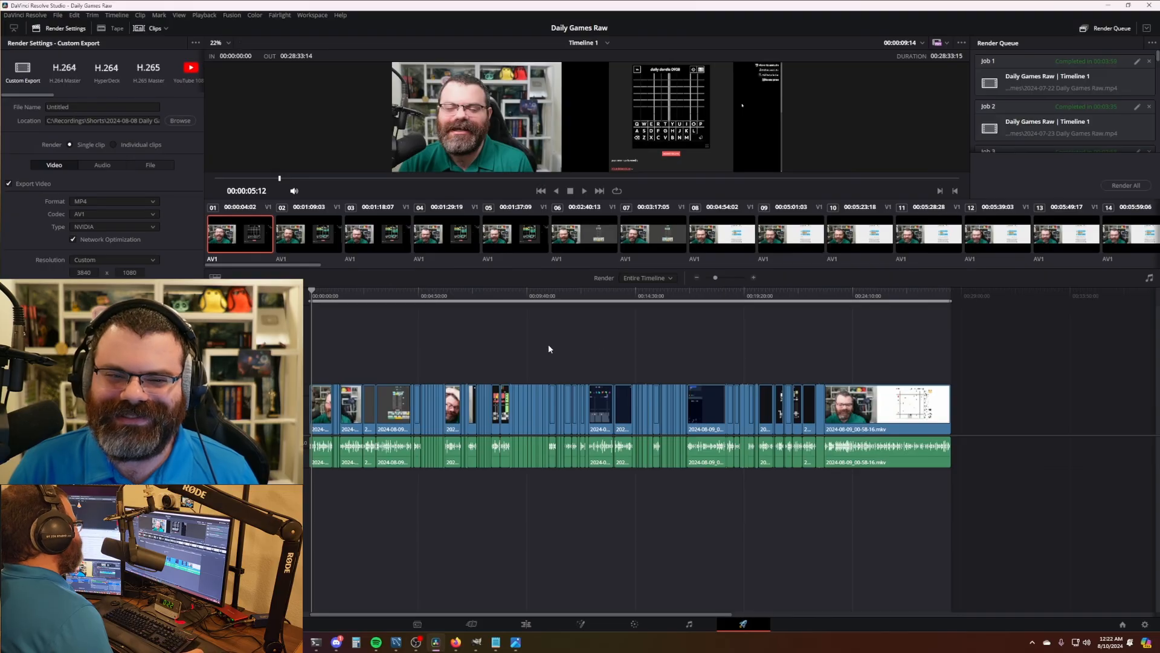
left_click(529, 626)
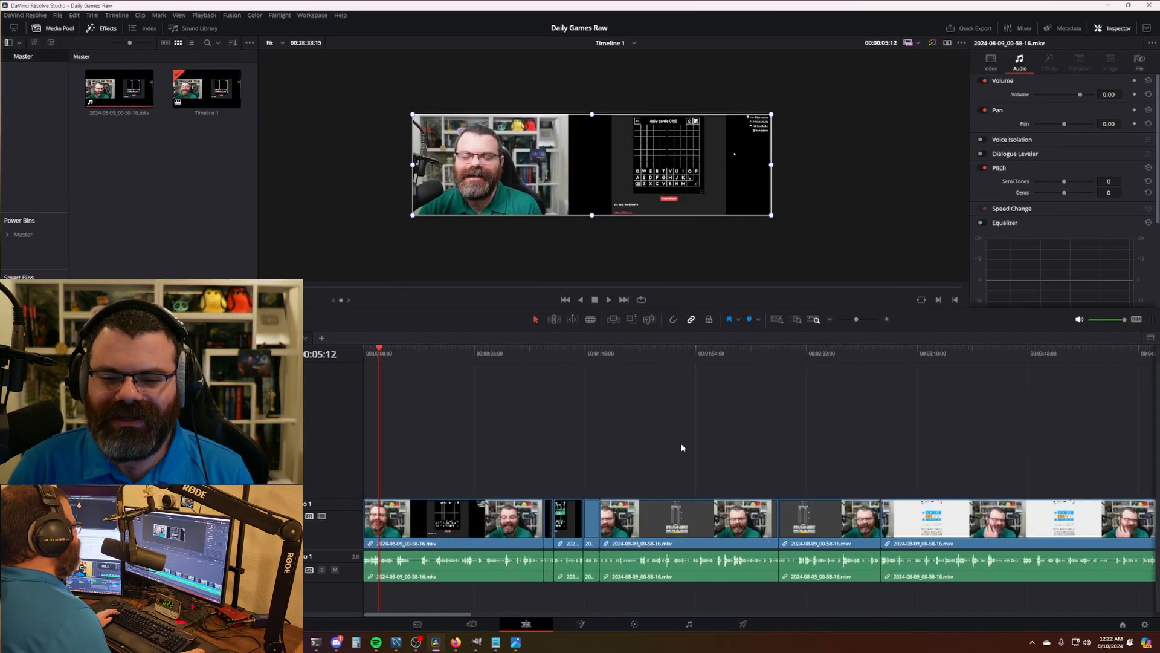
scroll(683, 448, "down", 6)
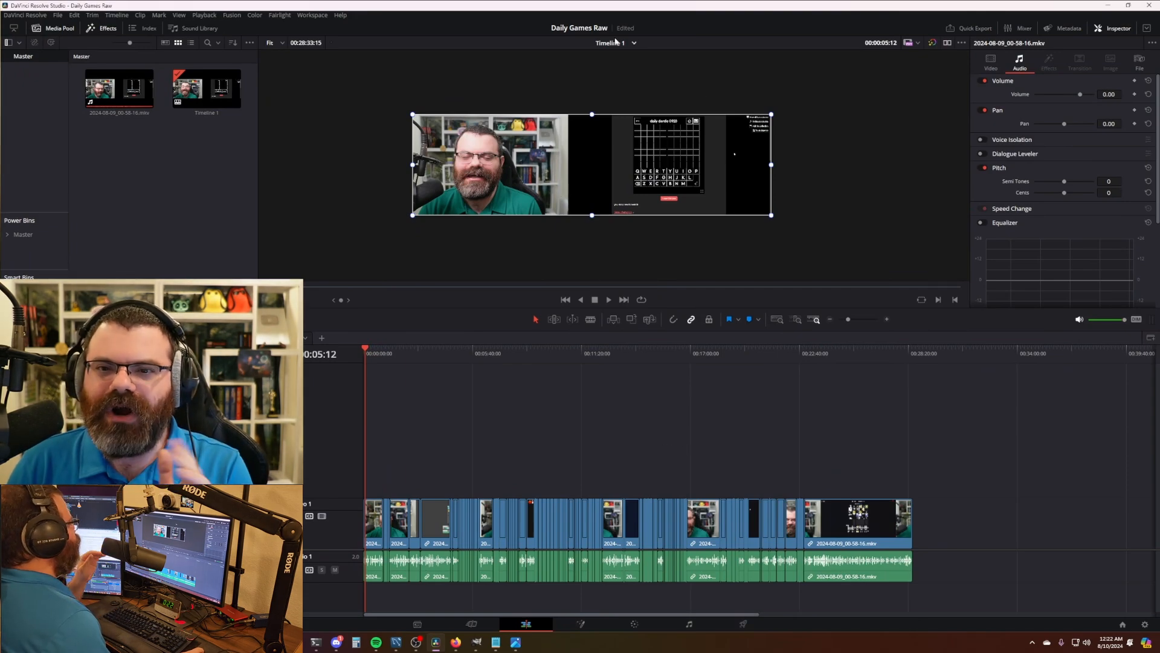
- Delete the old clips and recording, placing 2024-08-10_05-48-02.mkv at the timeline start
key("ctrl+a")
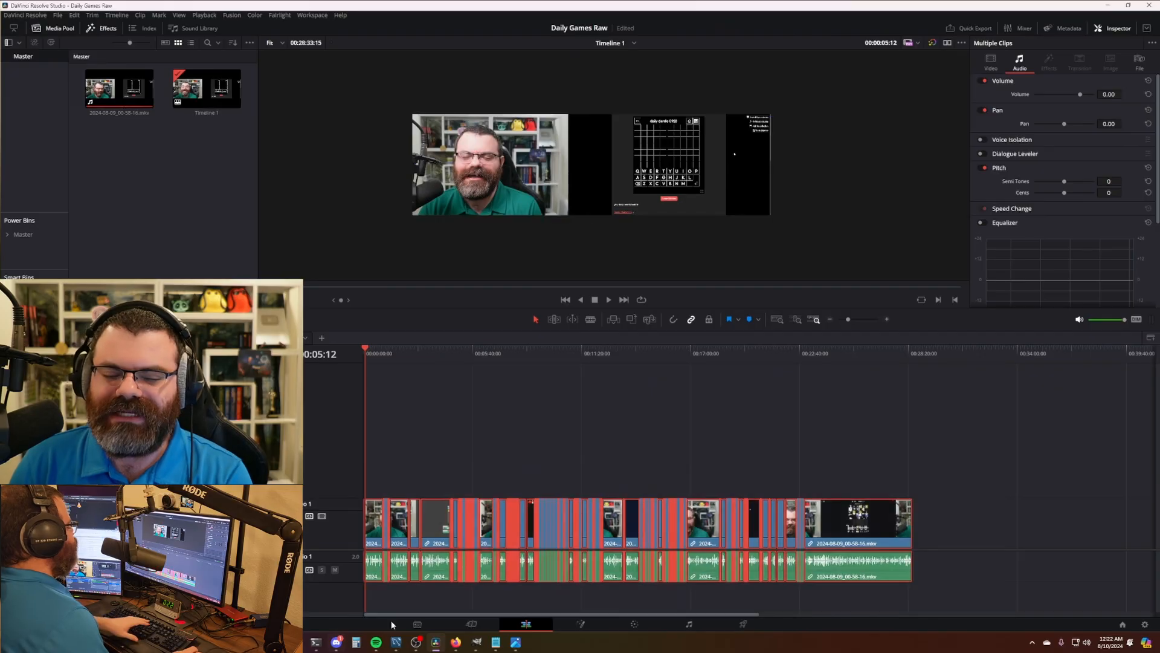
key("Delete")
left_click(113, 86)
key("Delete")
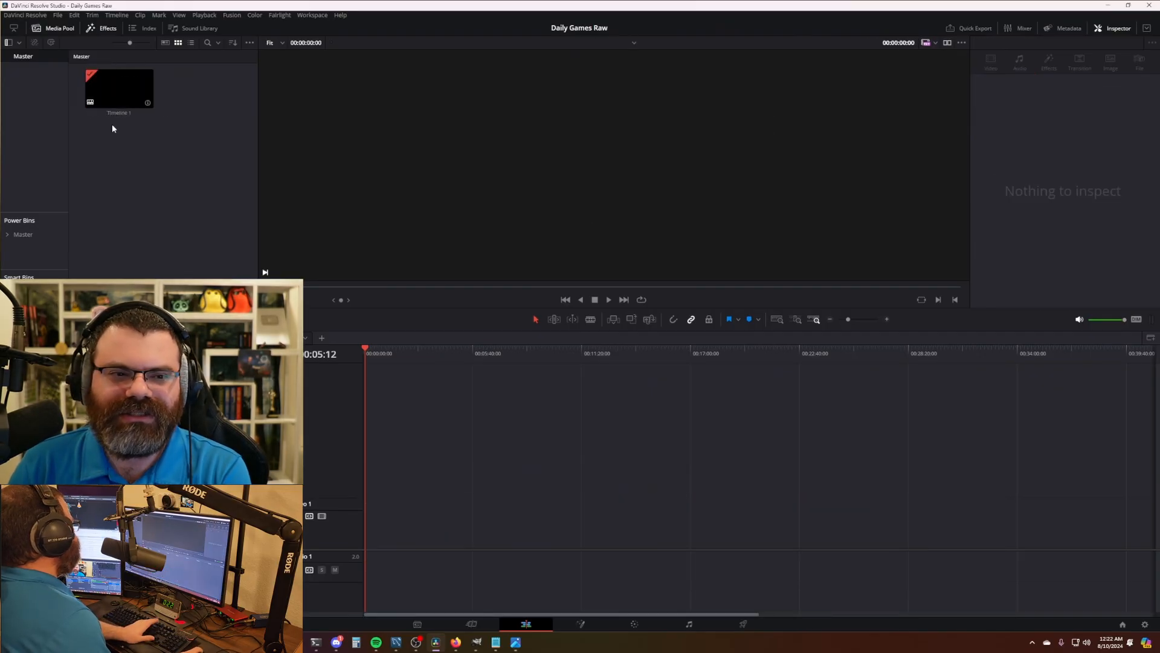
left_click_drag(0, 515, 386, 520)
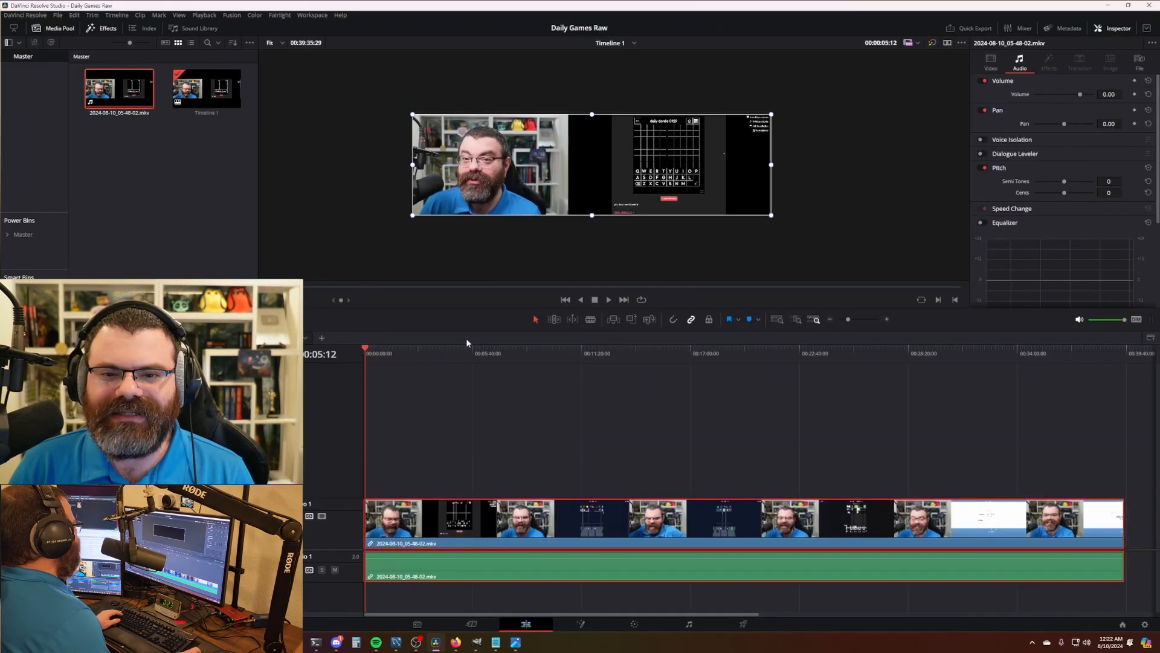
- Deselect the new clip and park the playhead at 1 second 24 frames
scroll(591, 168, "up", 3)
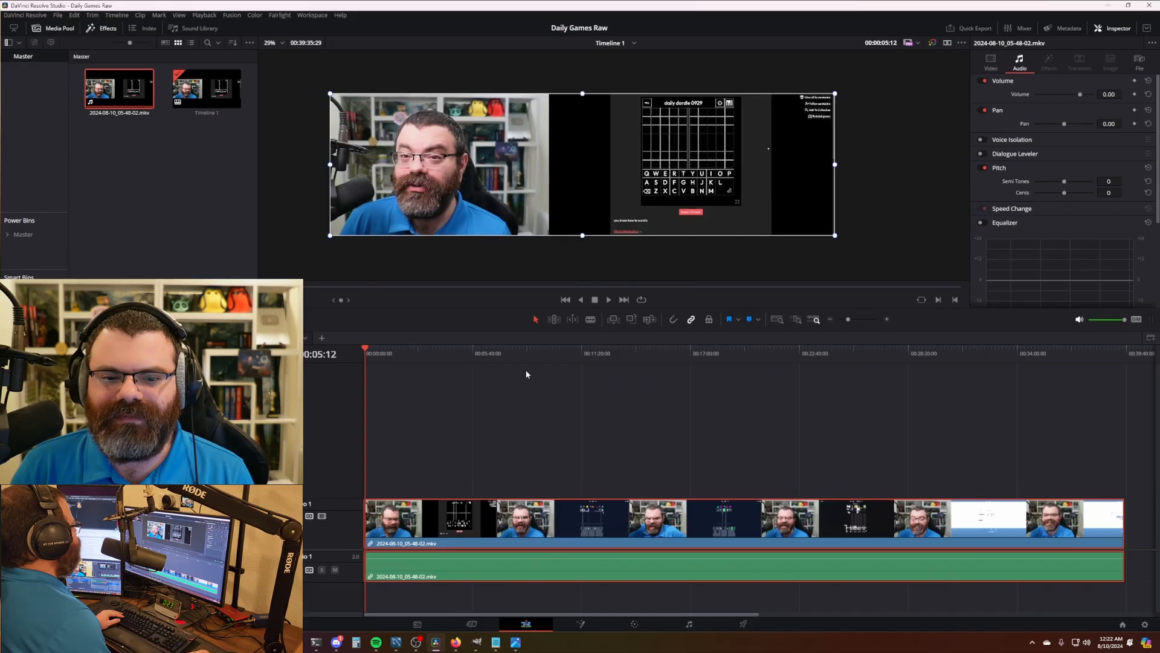
left_click(502, 413)
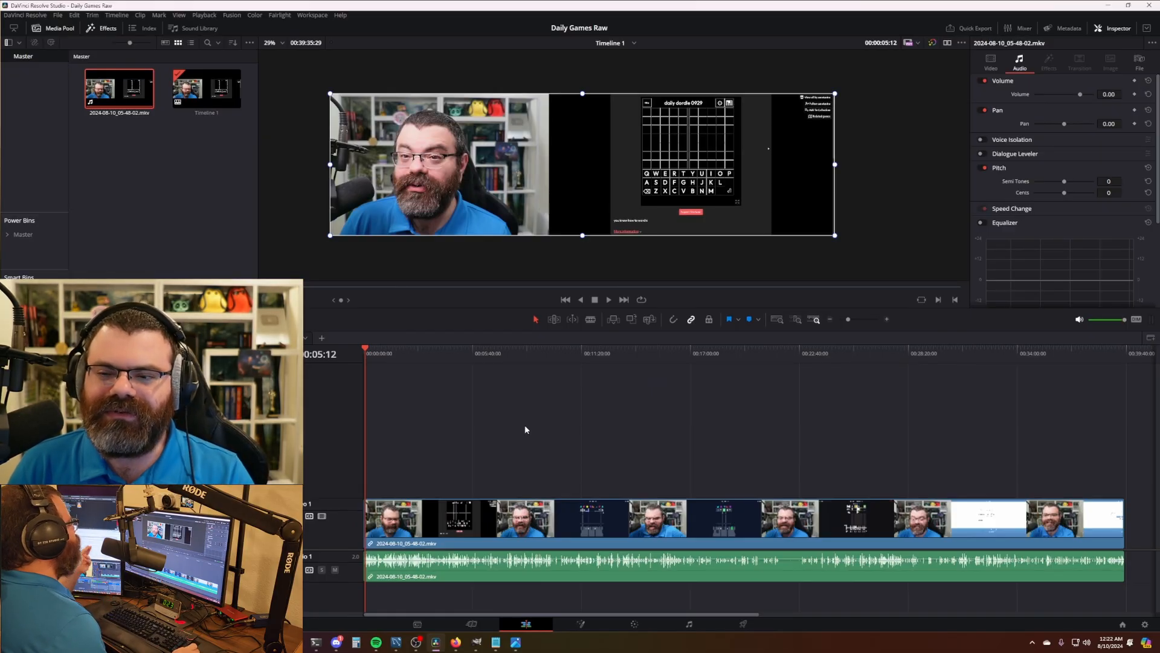
scroll(535, 468, "up", 10)
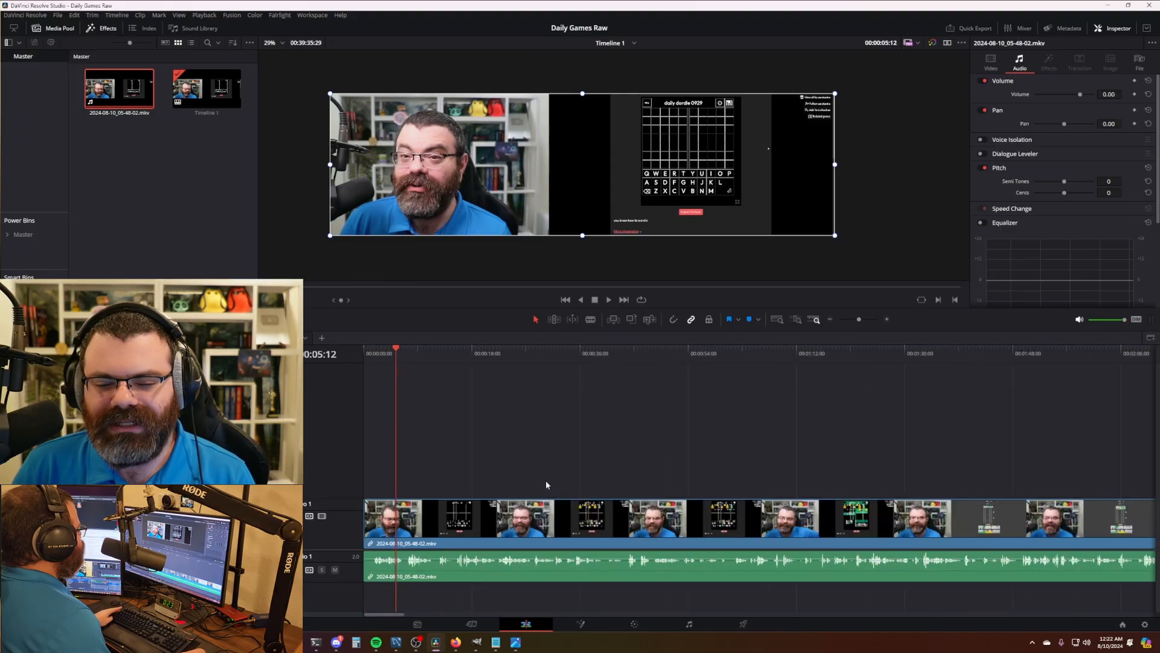
left_click(475, 361)
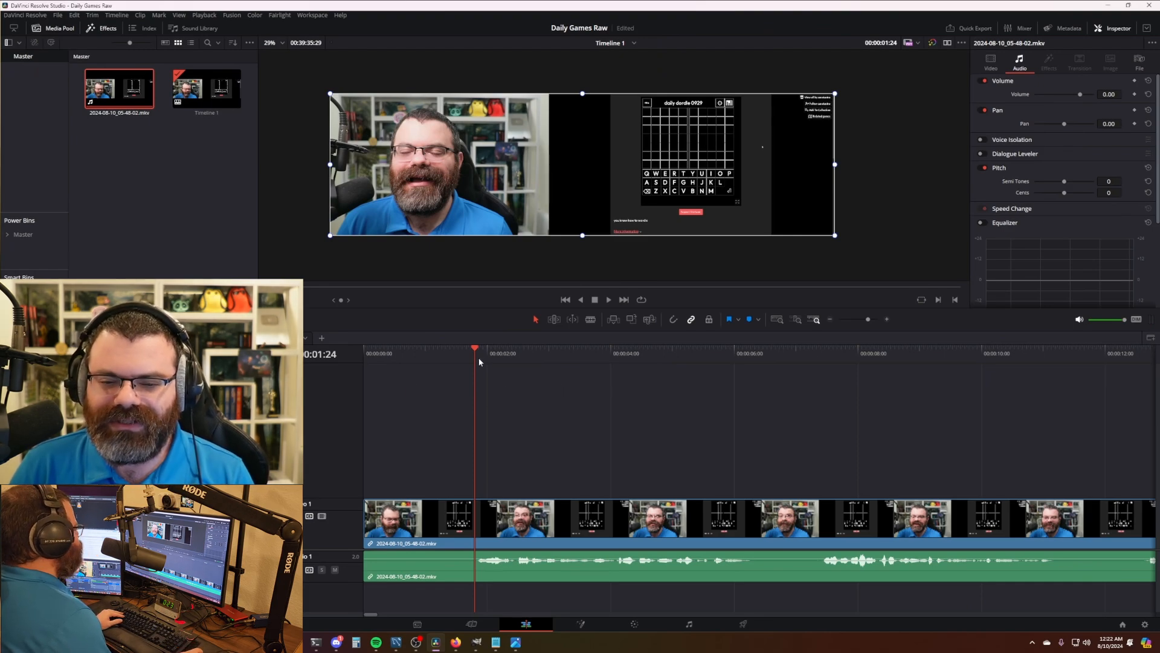
- Ripple-trim the clip's start to the playhead at 00:00:01:24, rechecking the cut point once
key("ctrl+shift+bracketleft")
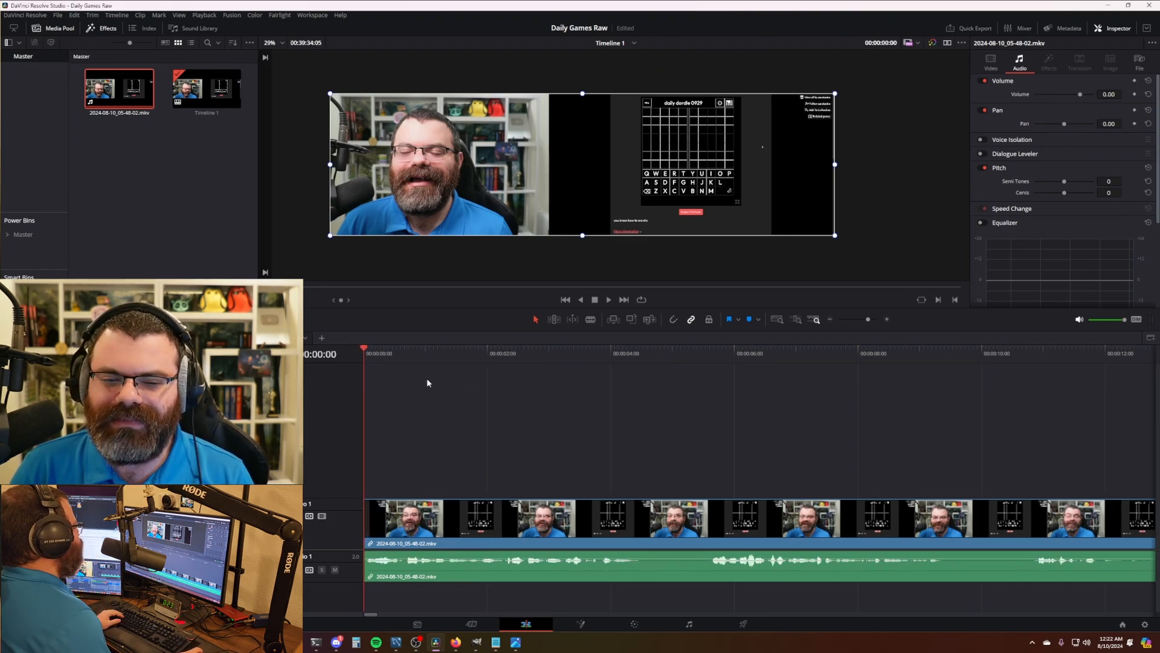
key("ctrl+z")
key("space")
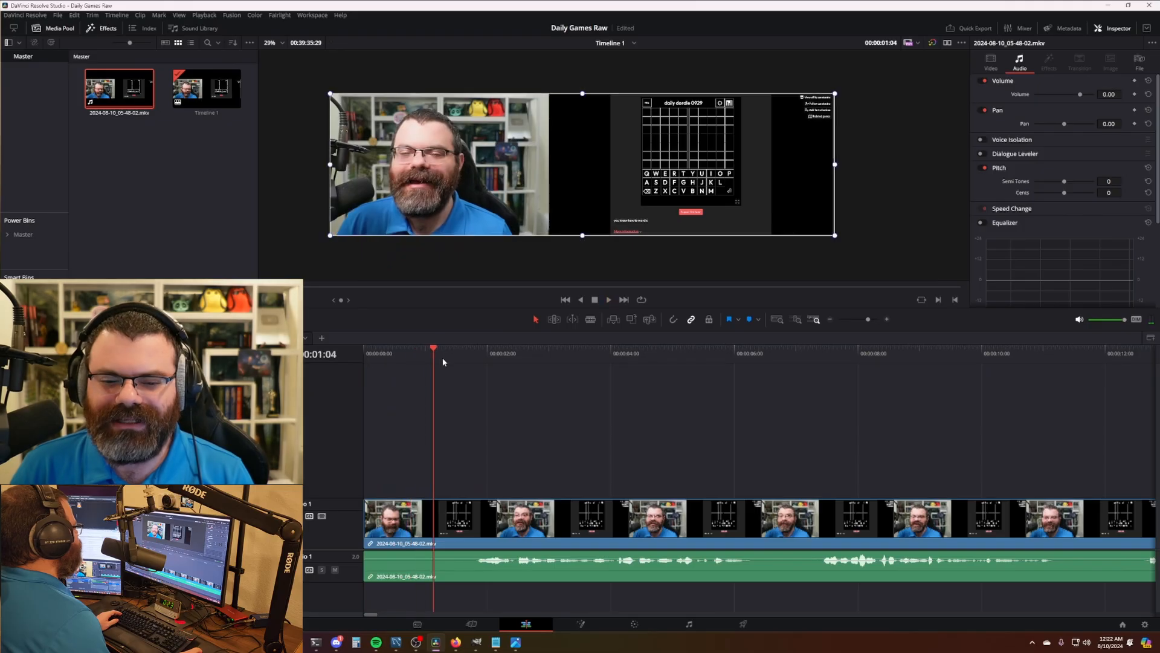
key("space")
key("ctrl+shift+bracketleft")
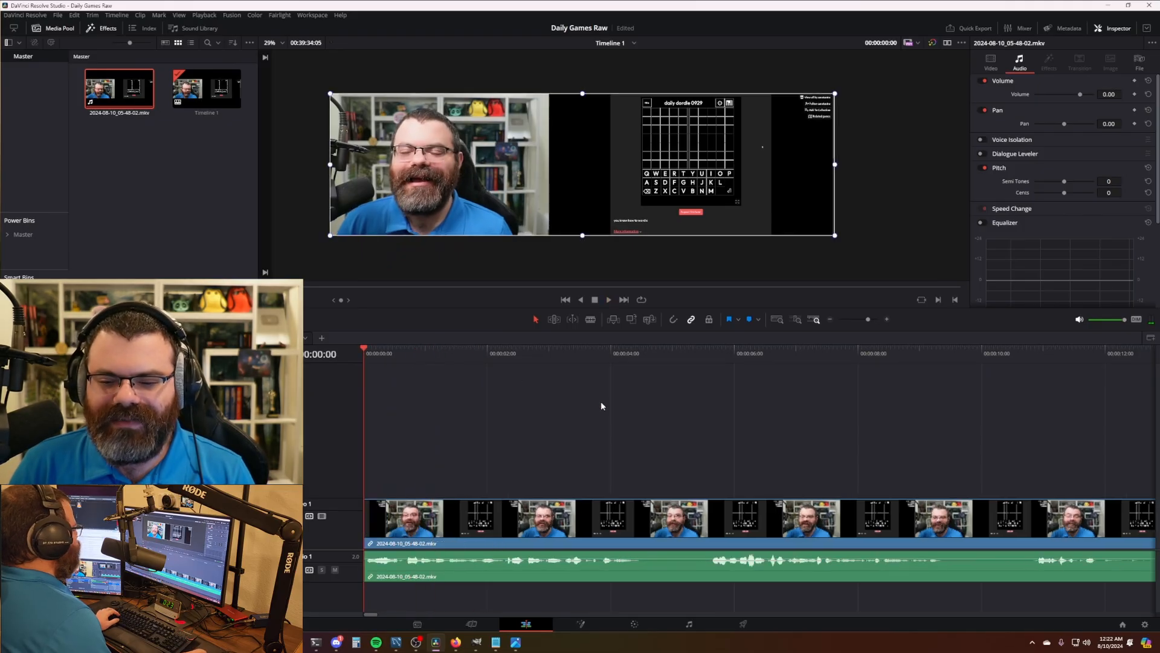
scroll(601, 404, "down", 10)
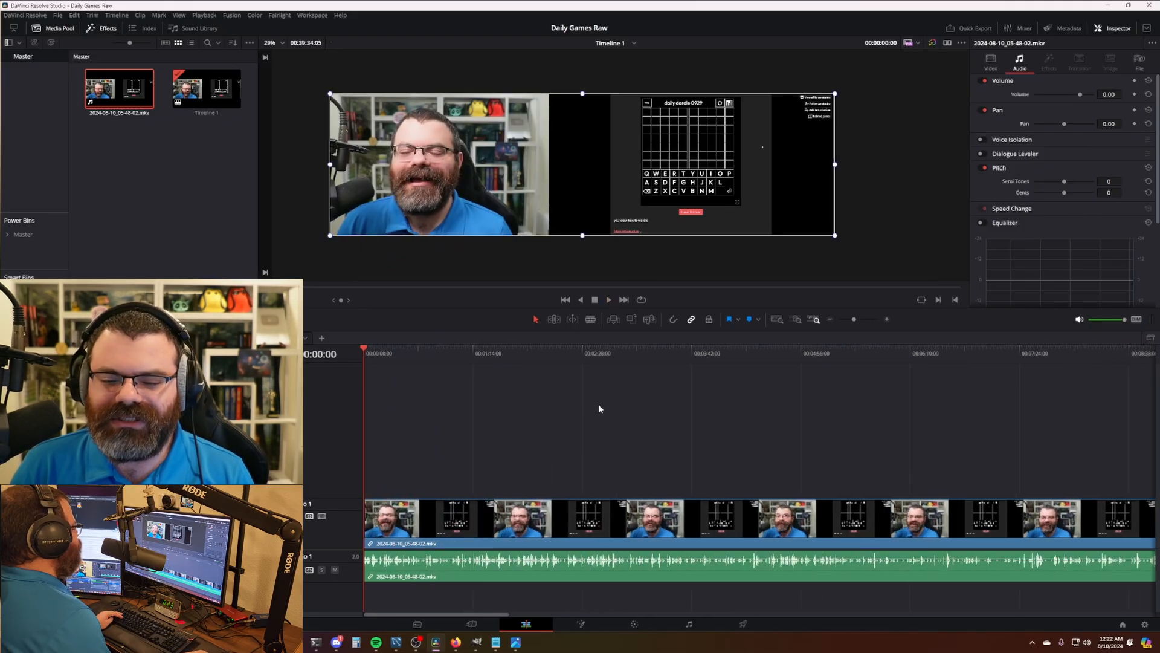
scroll(600, 409, "up", 8)
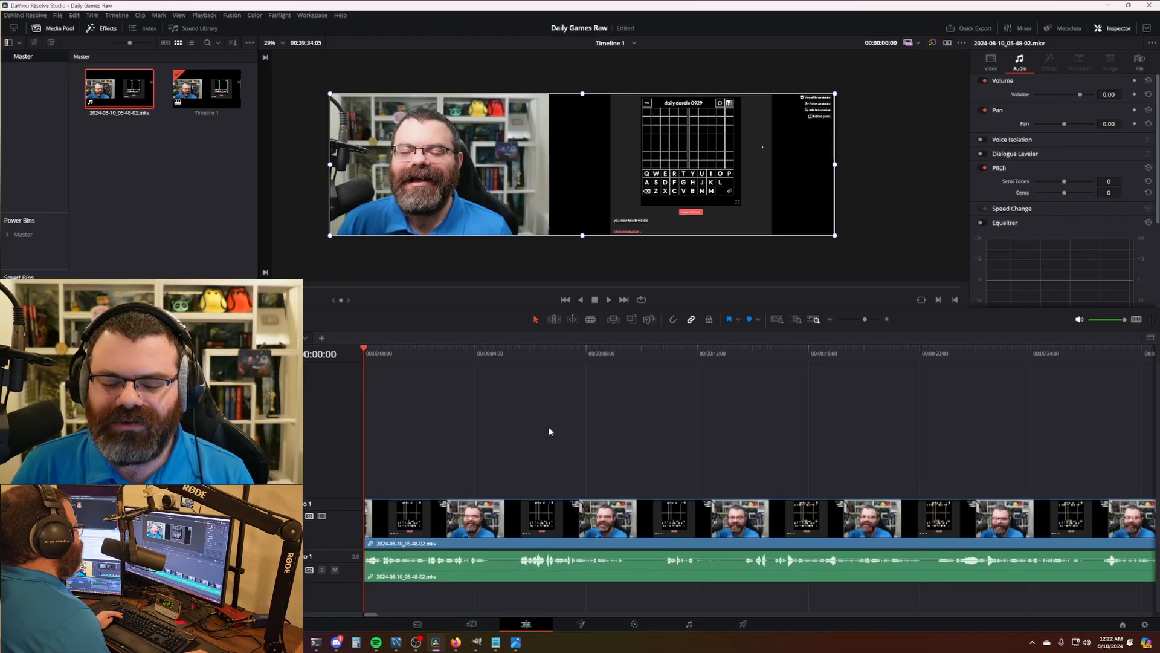
scroll(556, 427, "down", 3)
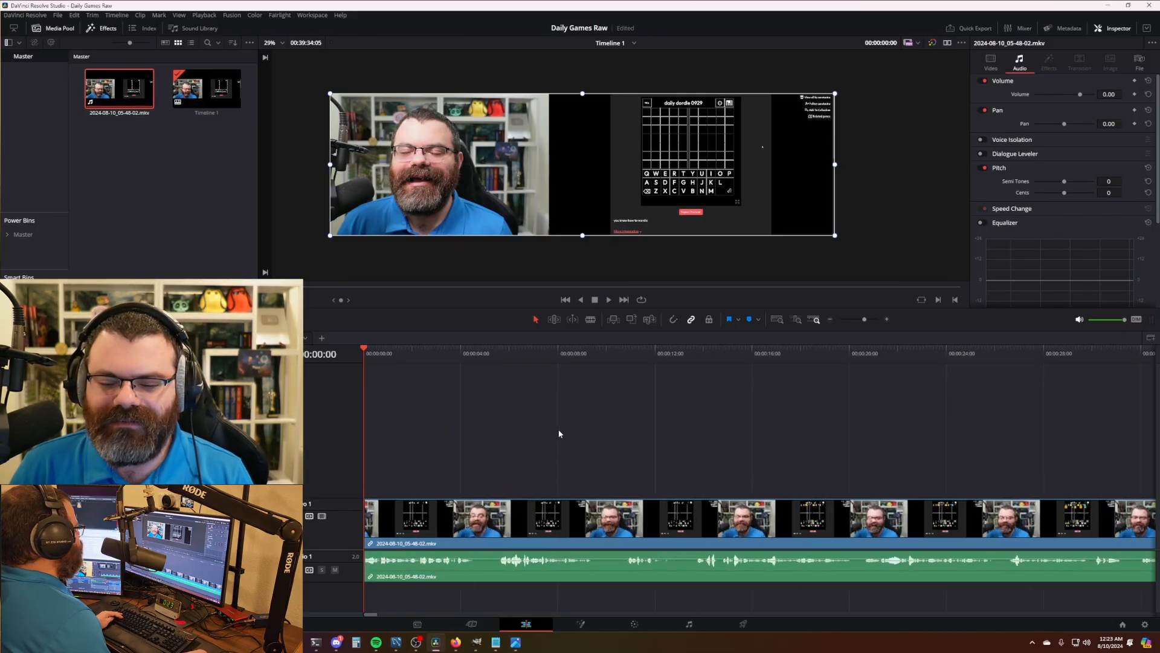
scroll(559, 434, "down", 2)
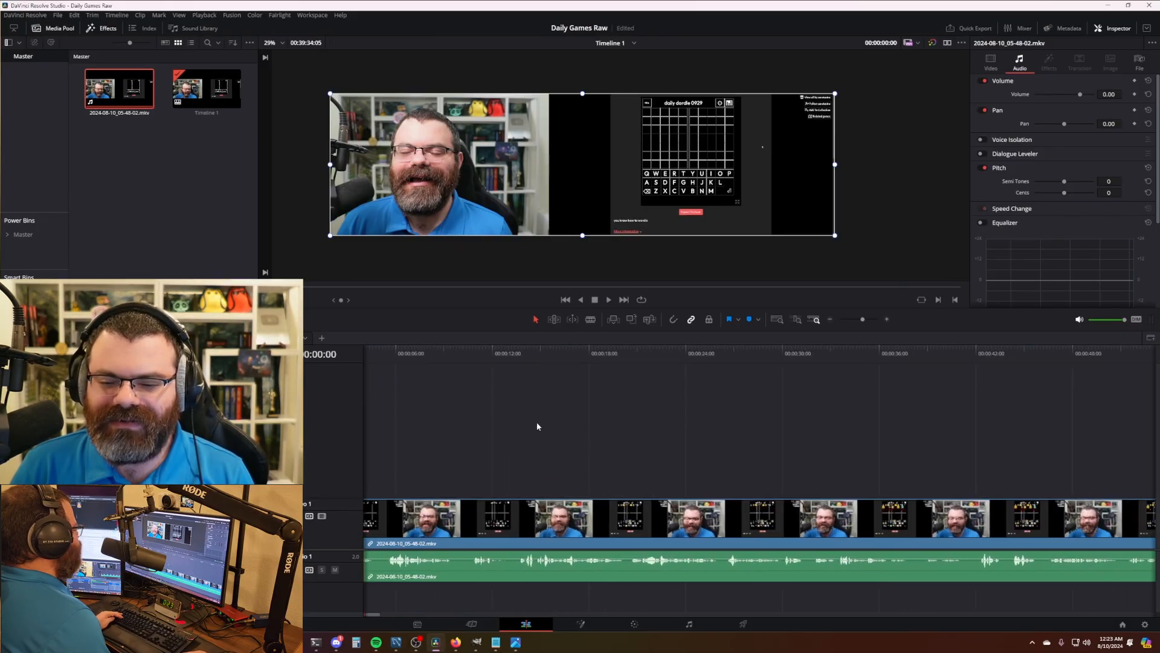
scroll(615, 444, "right", 2)
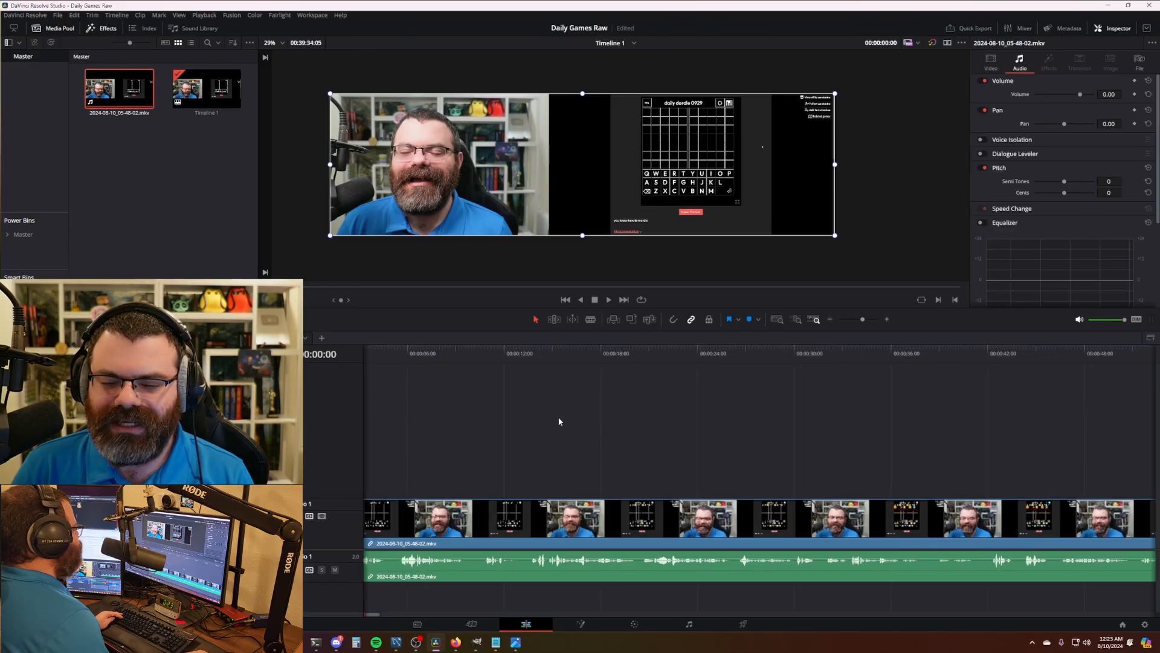
scroll(574, 421, "left", 2)
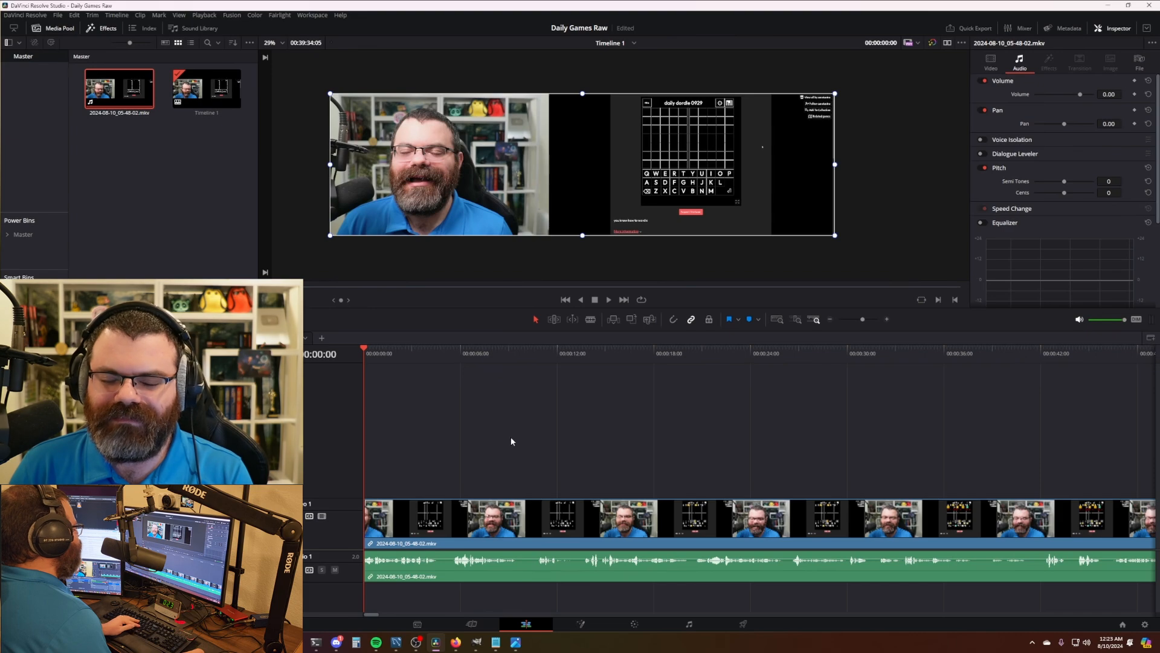
- Review the opening Dordle footage, scrubbing and playing between about 4 and 12 seconds
key("l")
key("l")
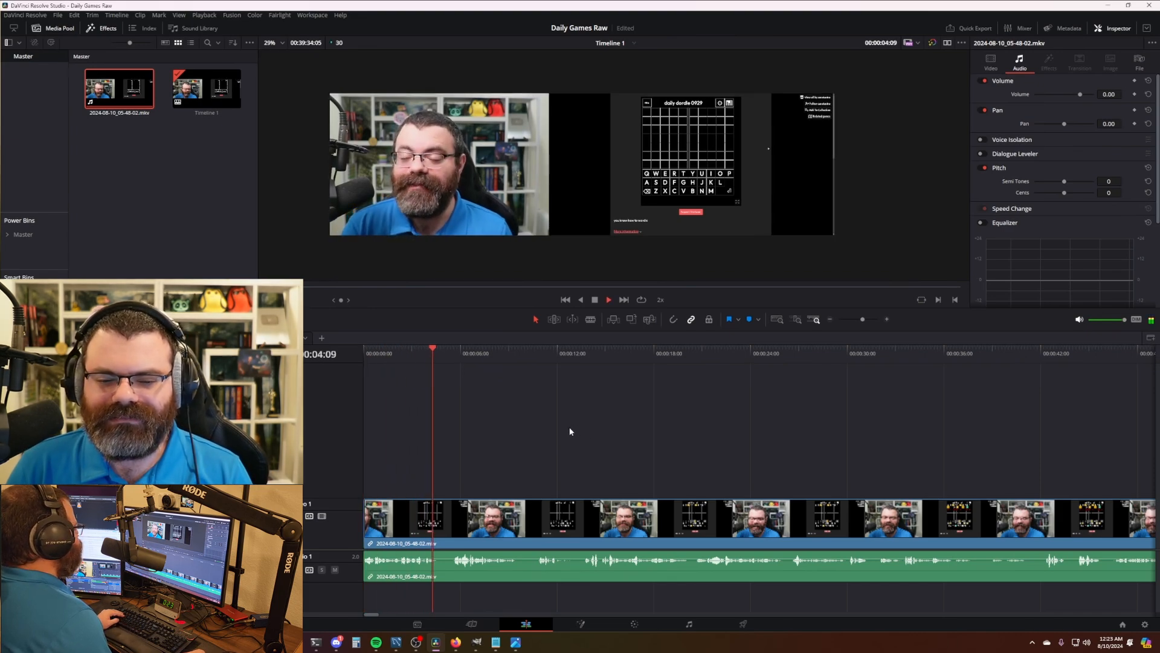
key("space")
left_click(444, 353)
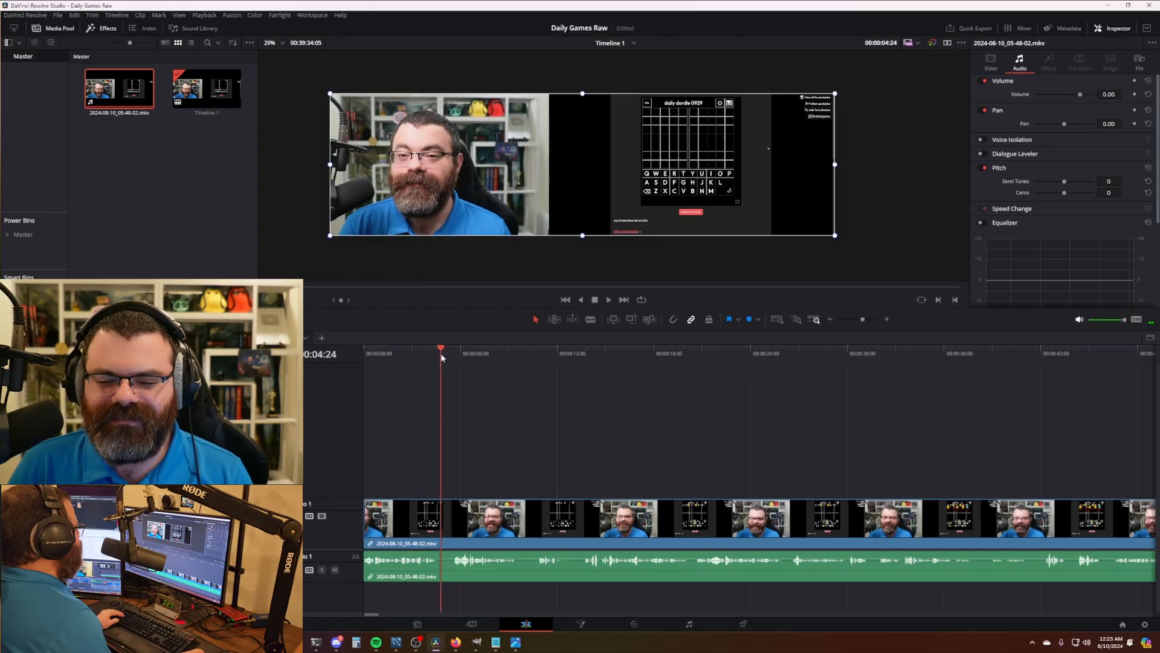
left_click(530, 356)
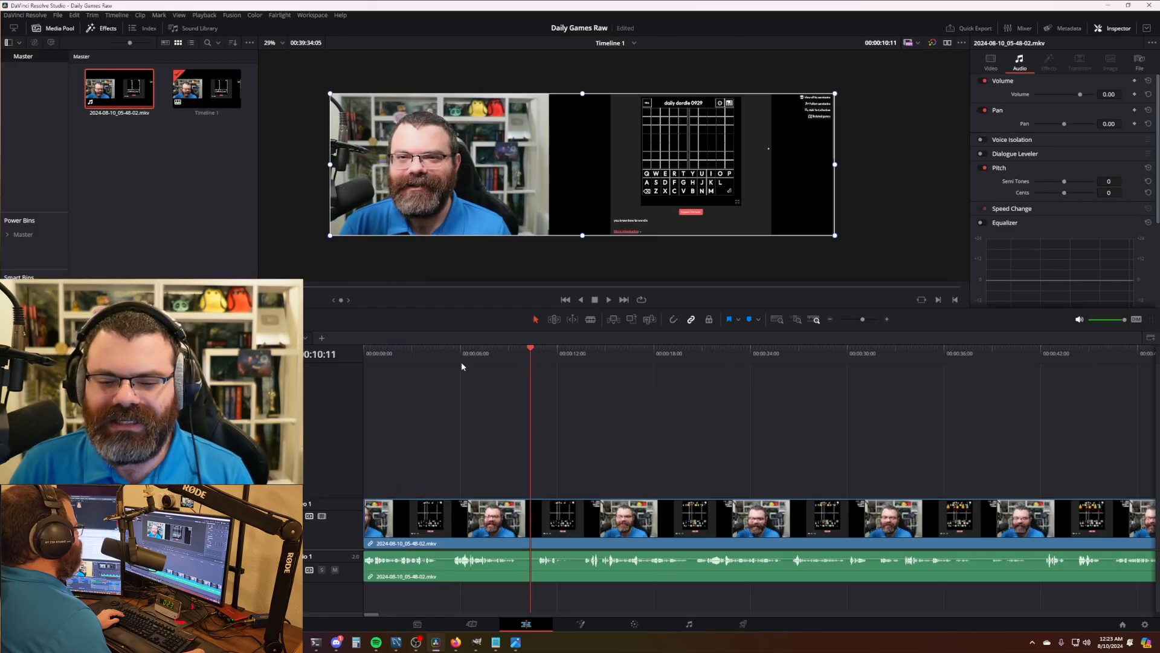
left_click_drag(439, 358, 444, 359)
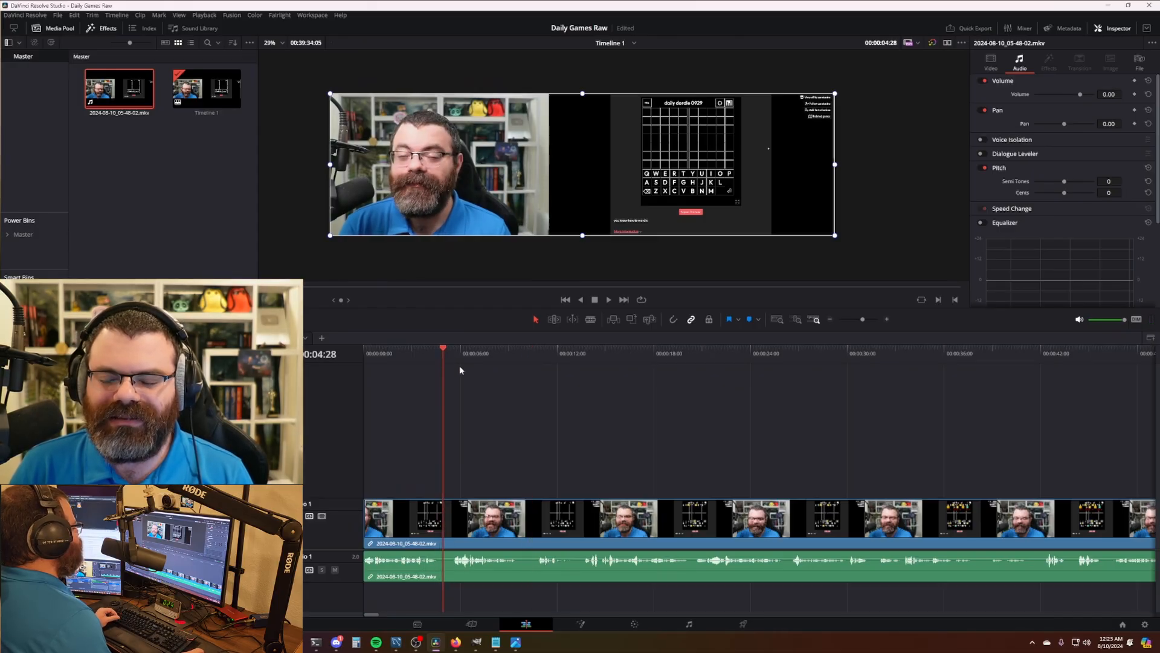
left_click(440, 354)
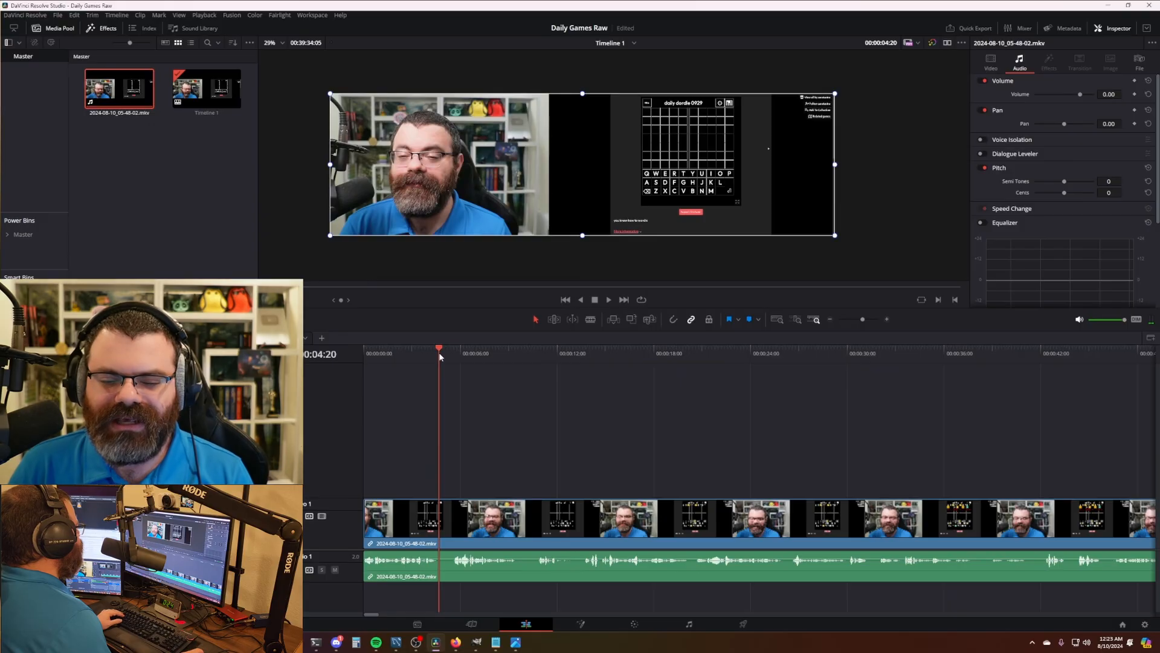
left_click_drag(439, 355, 441, 355)
left_click_drag(446, 357, 539, 365)
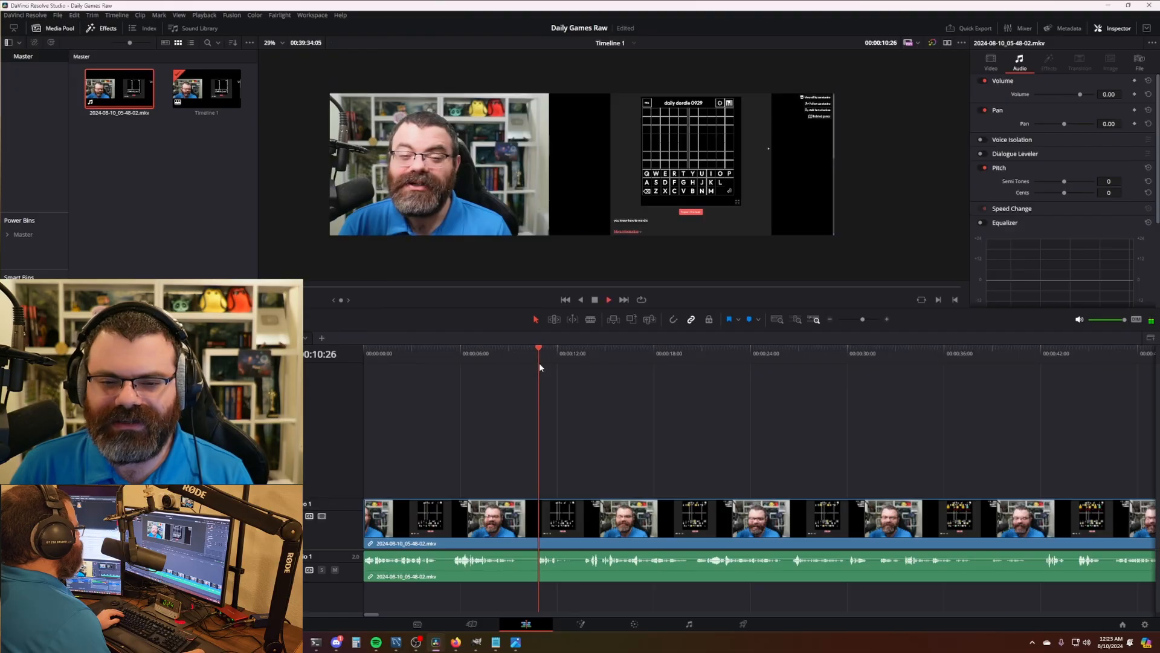
key("space")
left_click_drag(459, 358, 426, 358)
key("space")
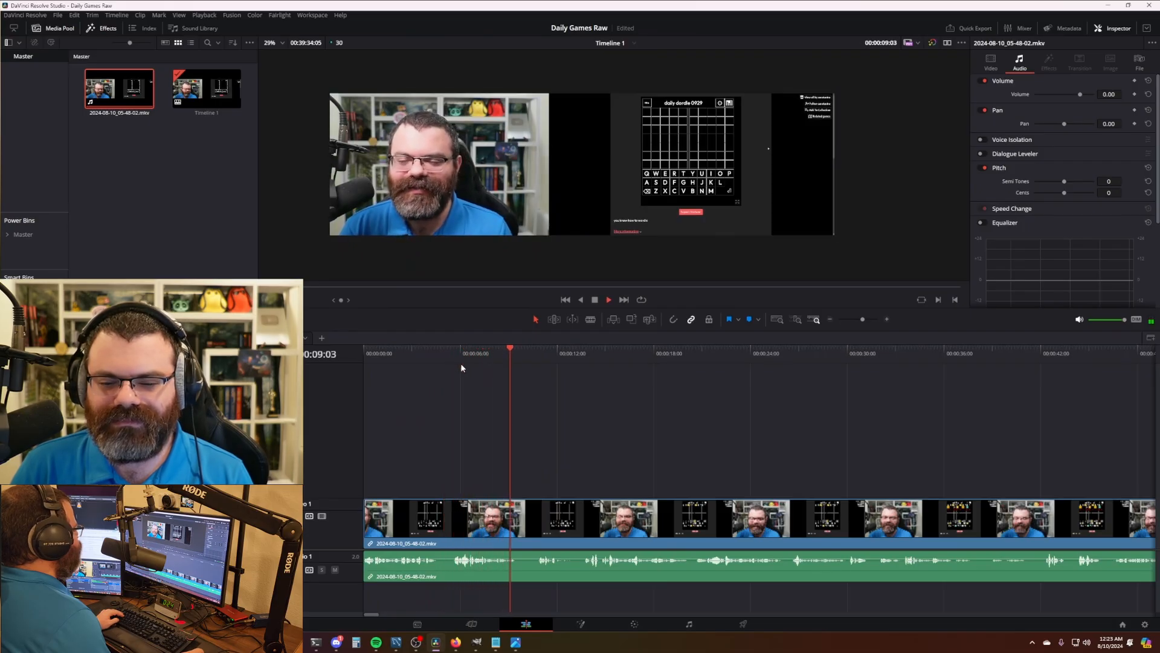
key("space")
left_click_drag(528, 360, 536, 360)
key("space")
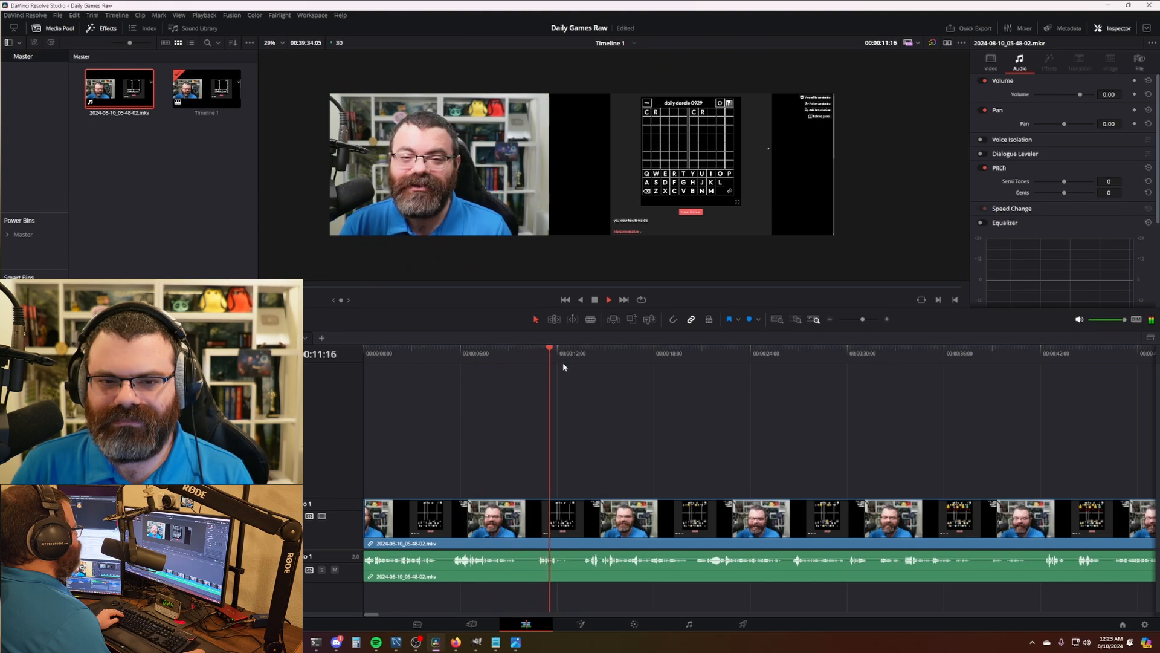
key("space")
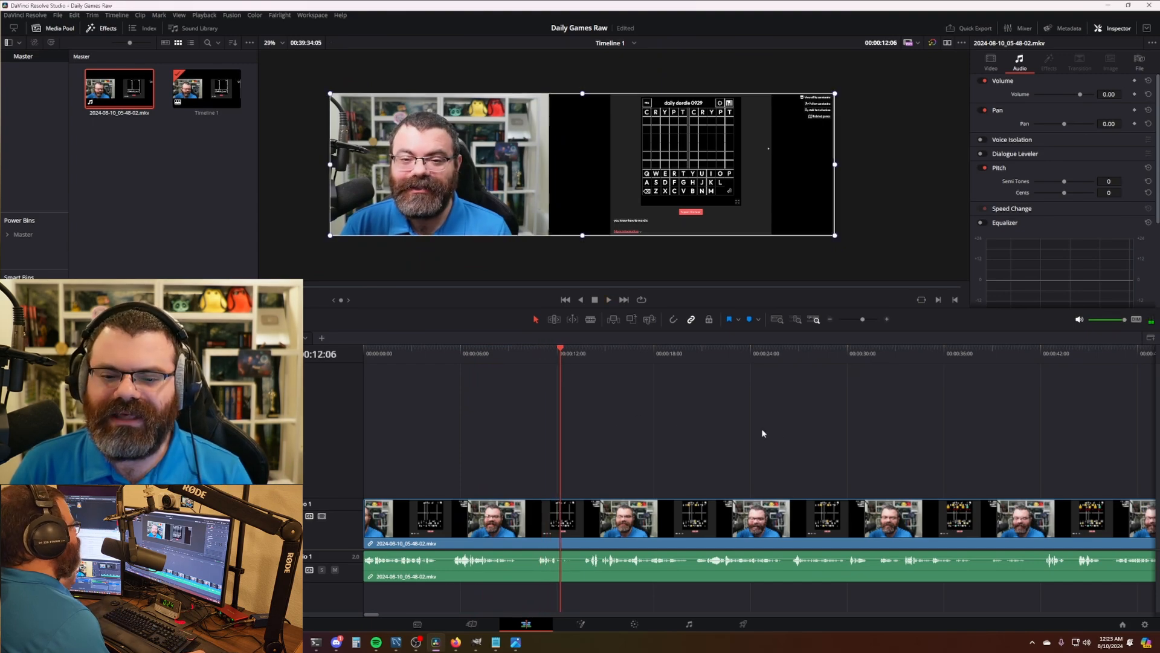
- Skim onward through the Dordle game at double speed
scroll(680, 421, "right", 2)
scroll(656, 425, "down", 3)
scroll(656, 426, "up", 1)
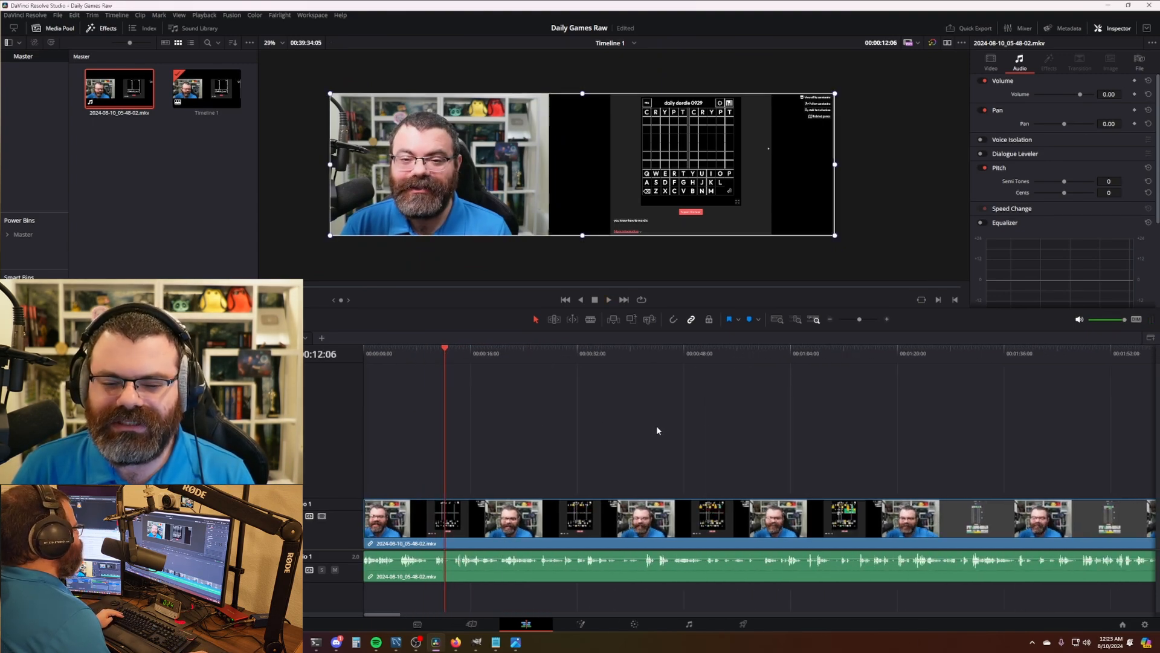
key("l")
key("l")
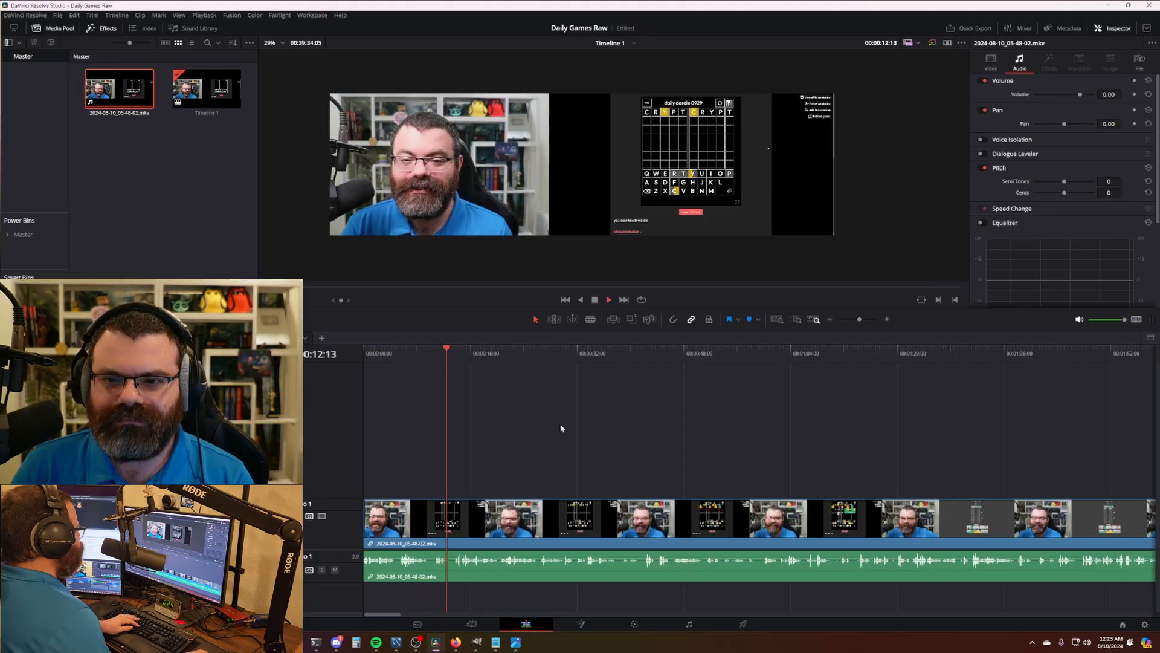
scroll(633, 449, "up", 1)
scroll(639, 434, "down", 2)
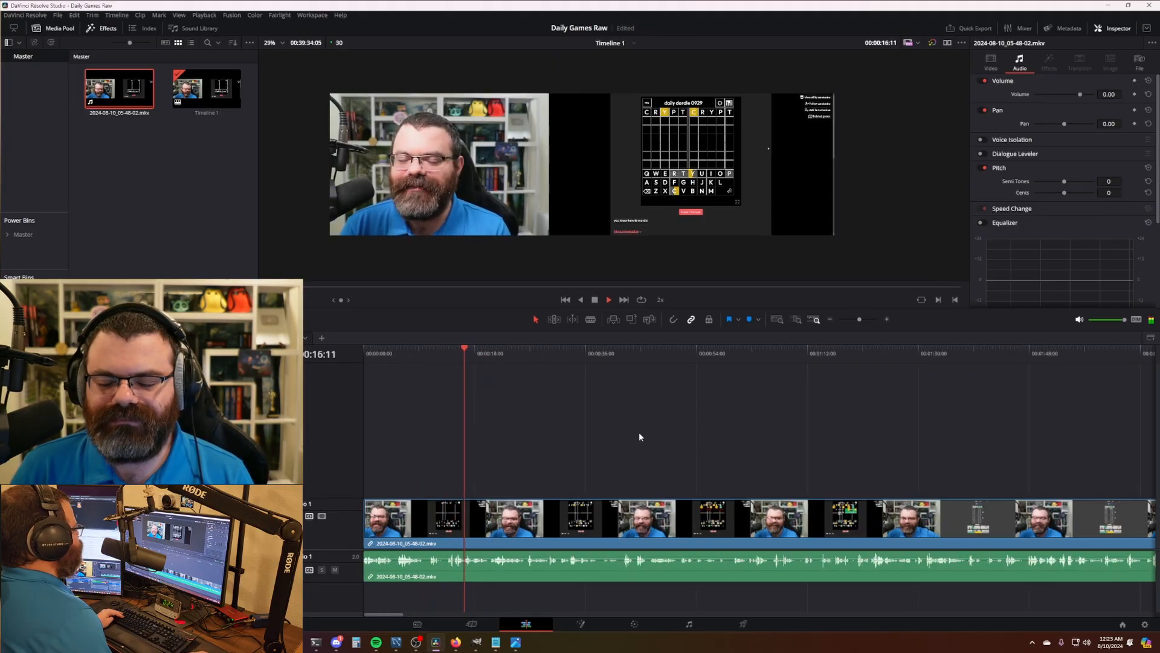
scroll(622, 430, "right", 1)
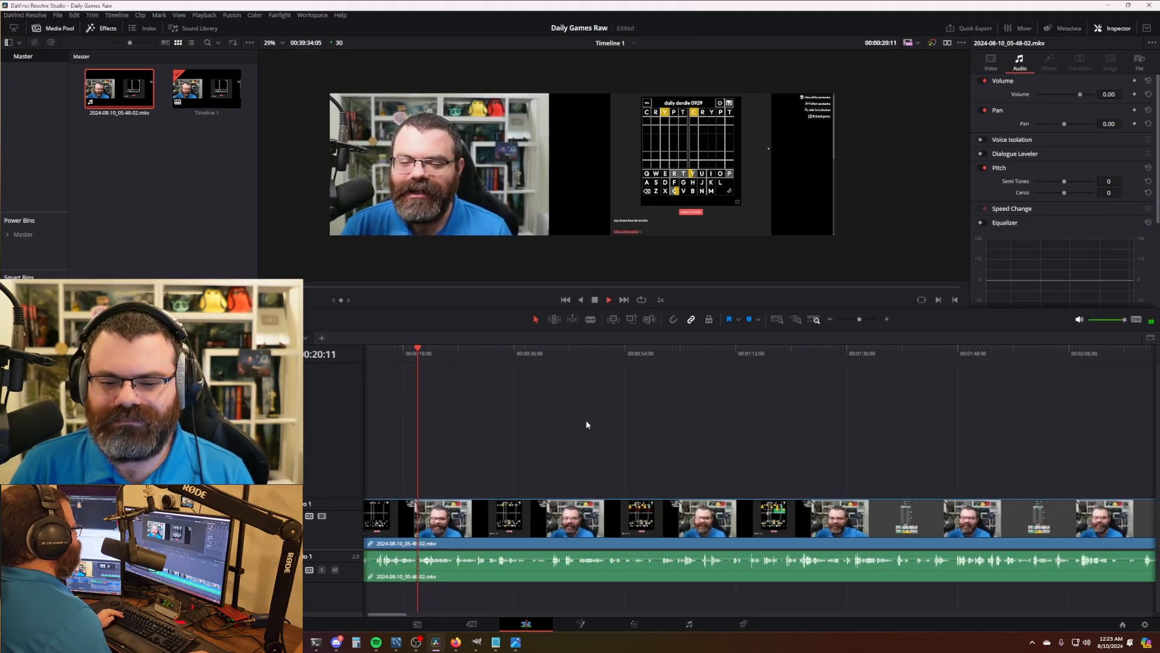
key("k")
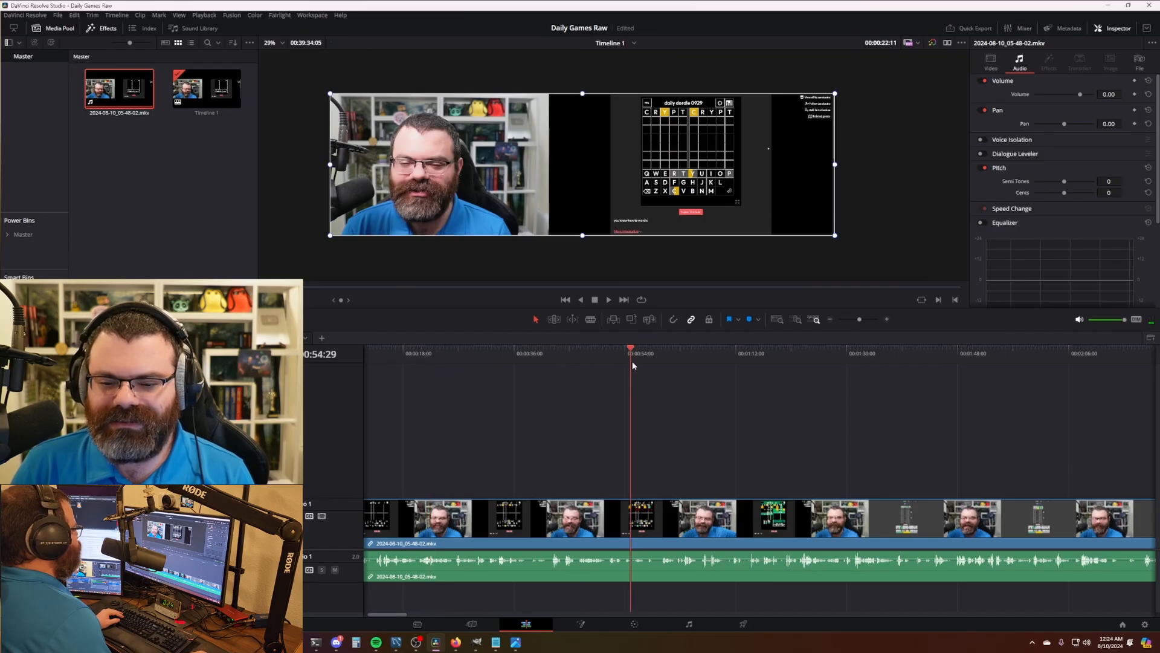
left_click_drag(632, 361, 648, 361)
scroll(703, 438, "right", 1)
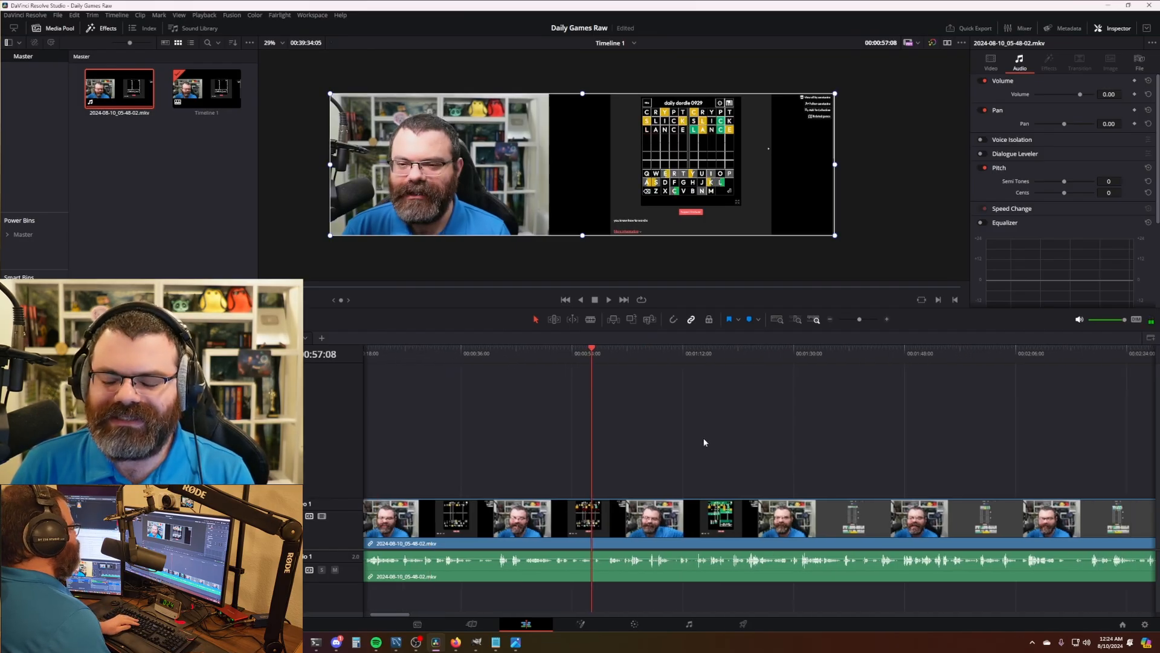
scroll(704, 442, "right", 2)
scroll(652, 430, "right", 1)
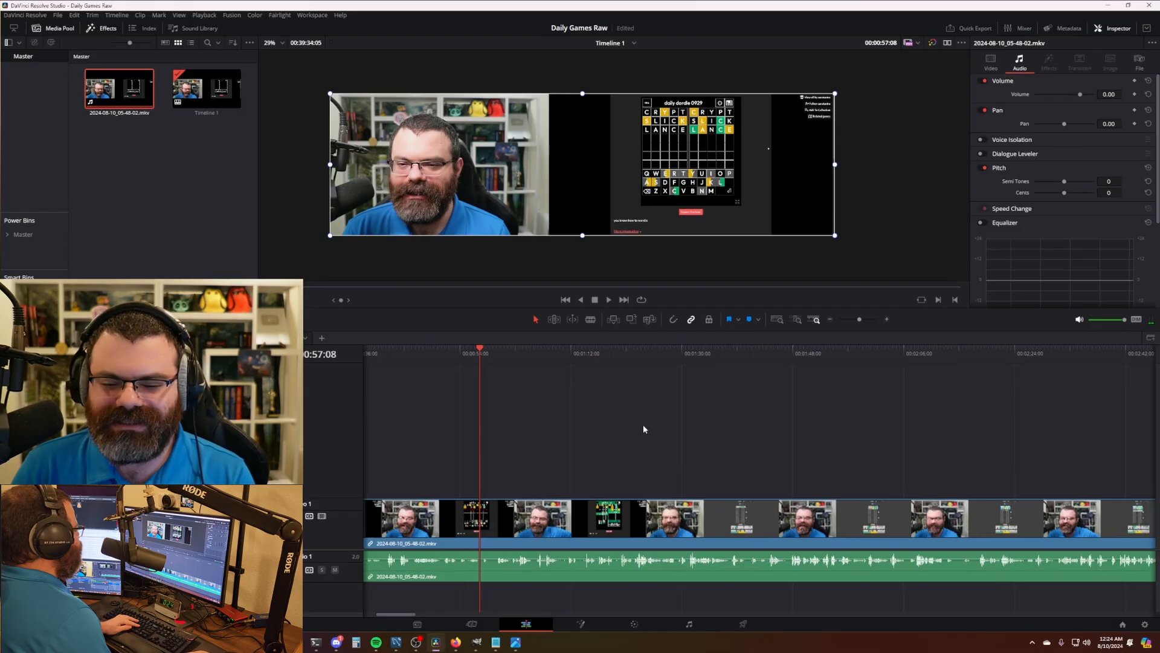
key("l")
key("l")
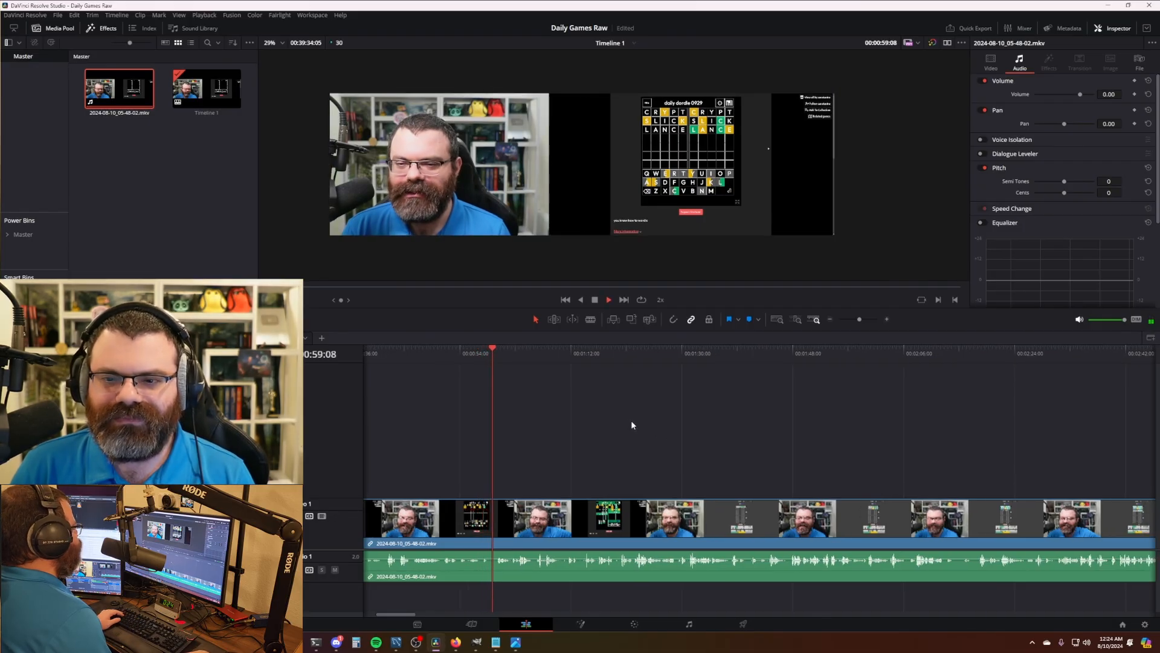
key("space")
- Split the clip at 58:17 and ripple-trim to 59:17, removing about one second
left_click(482, 355)
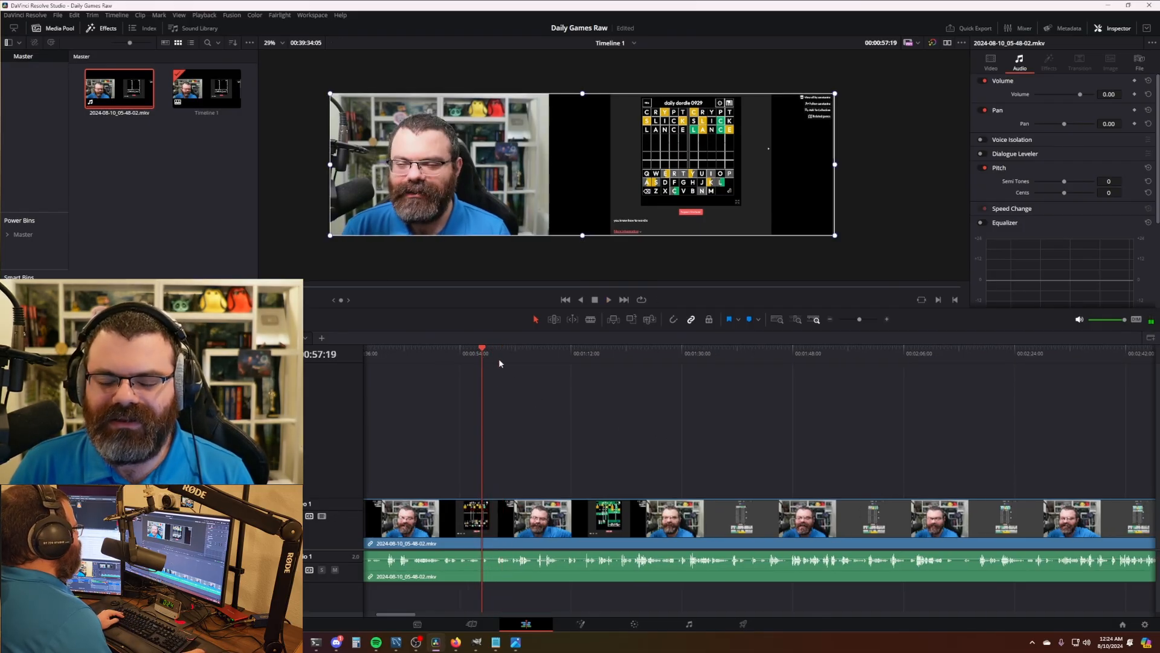
key("space")
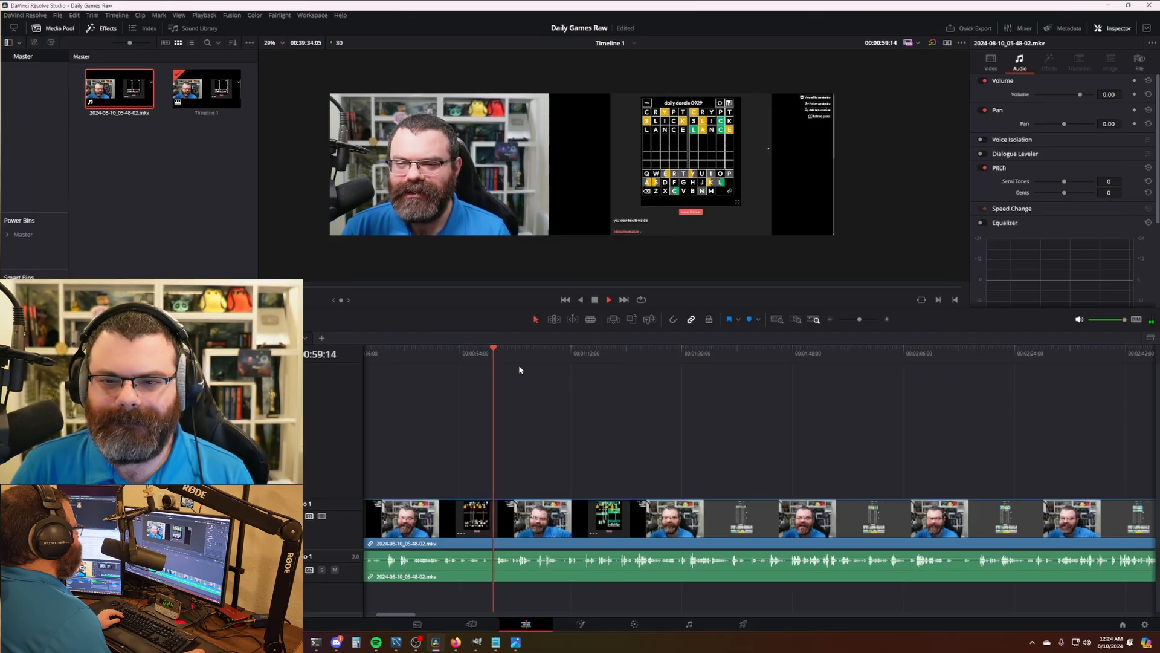
key("space")
scroll(519, 366, "up", 5)
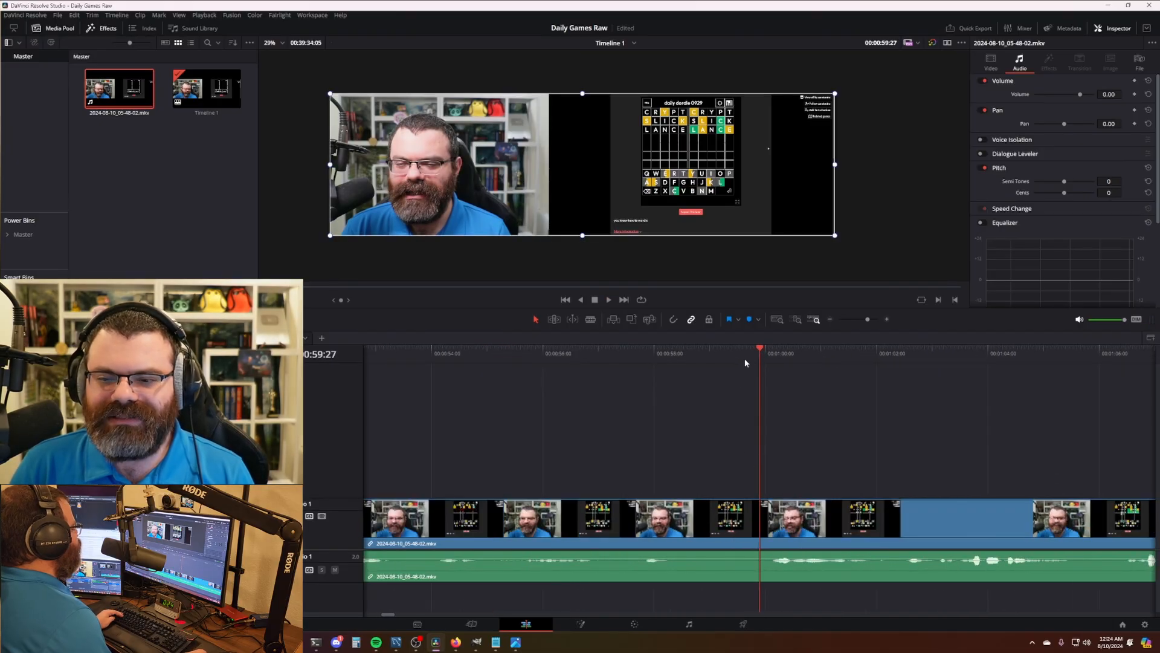
left_click_drag(741, 358, 691, 357)
key("ctrl+b")
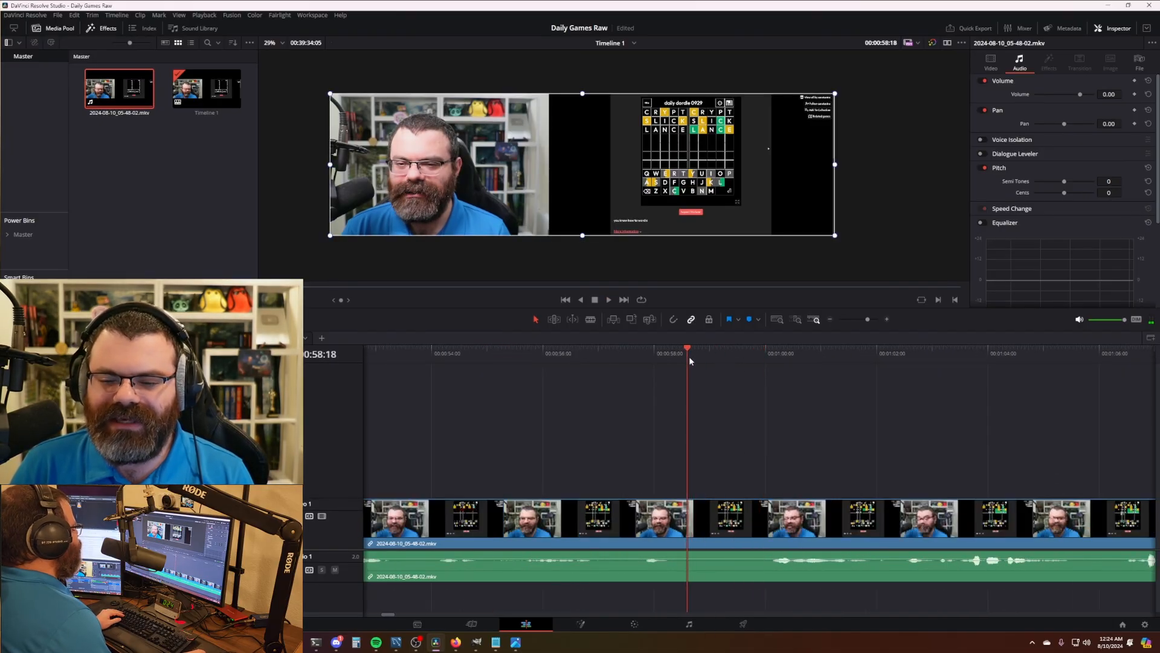
left_click(758, 361)
key("ctrl+shift+bracketleft")
- Play across the new cut to verify it, then review onward from about 1:07
left_click_drag(639, 361, 625, 358)
key("space")
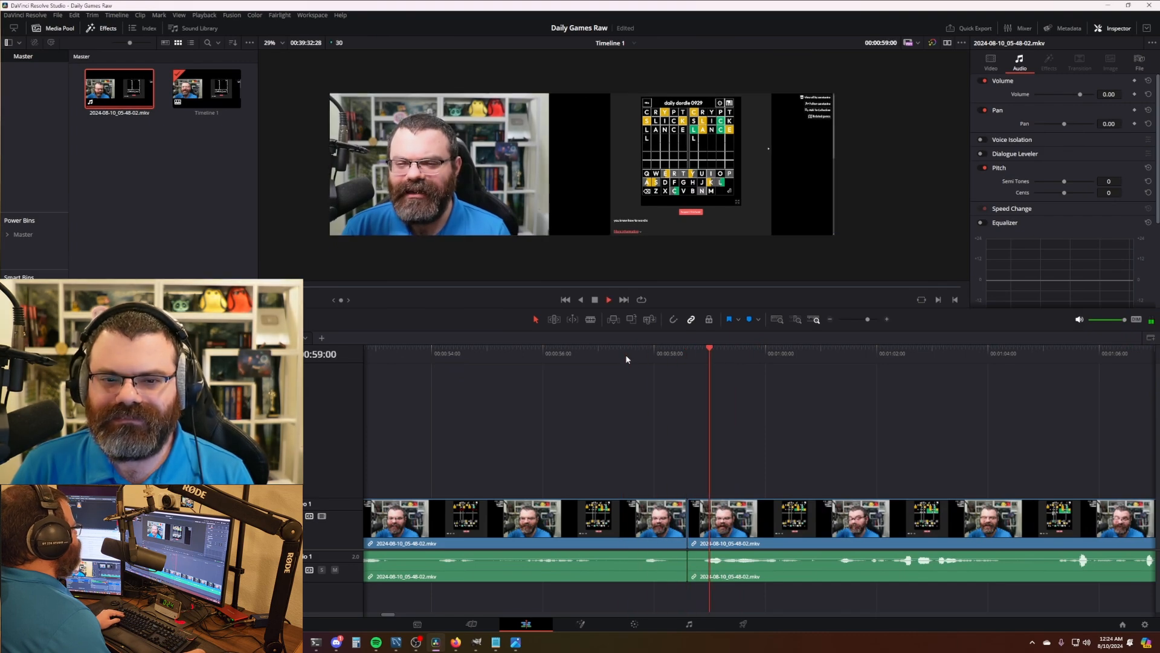
scroll(780, 435, "down", 5)
key("space")
scroll(797, 423, "down", 3)
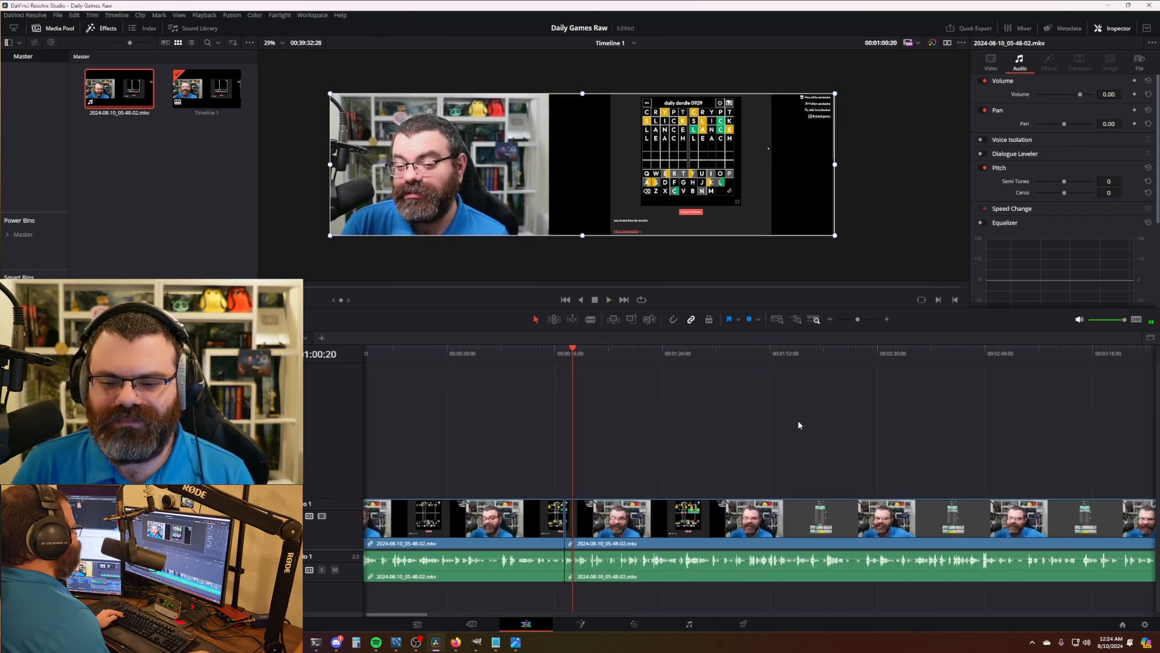
scroll(749, 420, "down", 3)
scroll(725, 430, "up", 3)
scroll(762, 428, "down", 4)
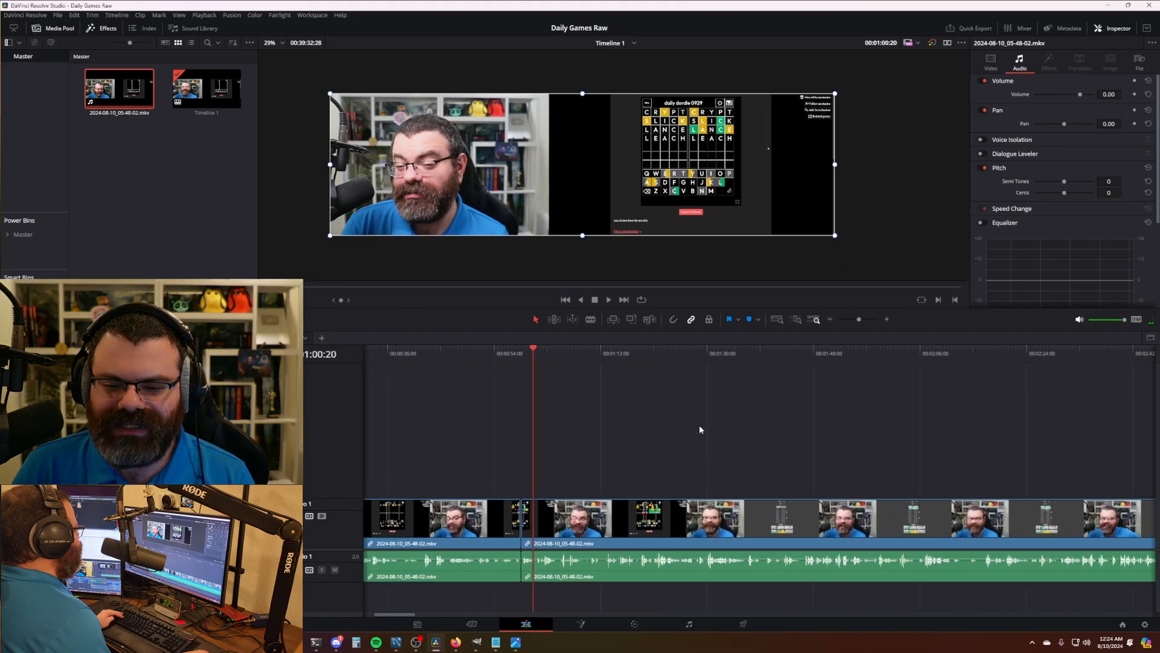
scroll(706, 430, "up", 2)
scroll(628, 424, "down", 5)
left_click(518, 354)
key("space")
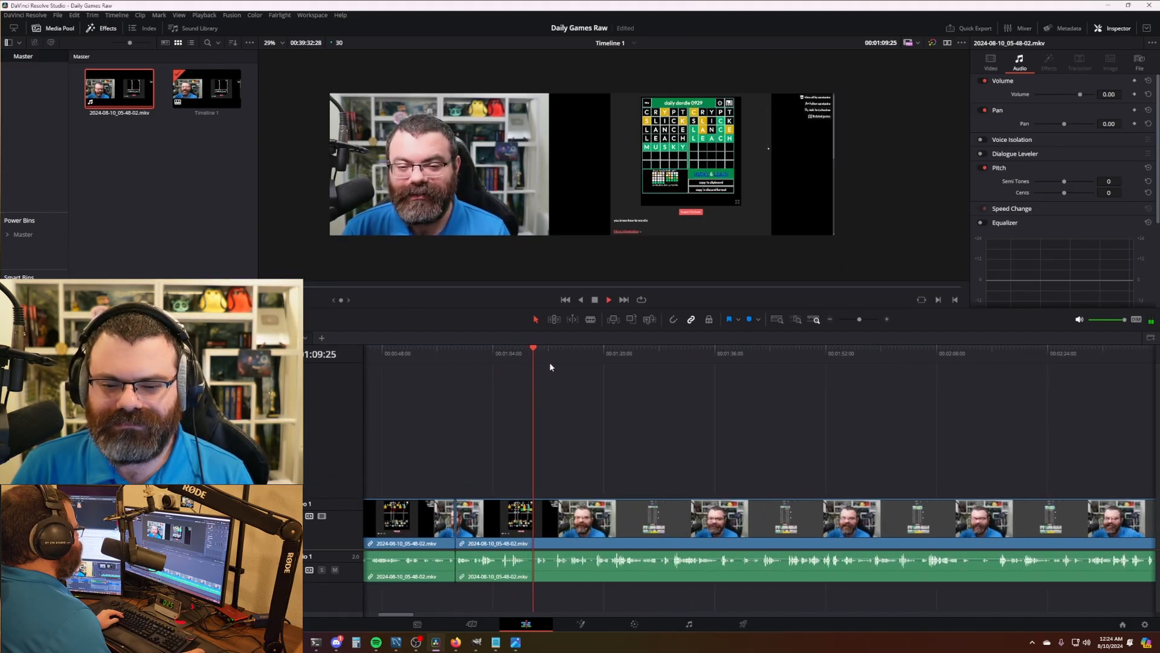
key("l")
scroll(663, 399, "right", 4)
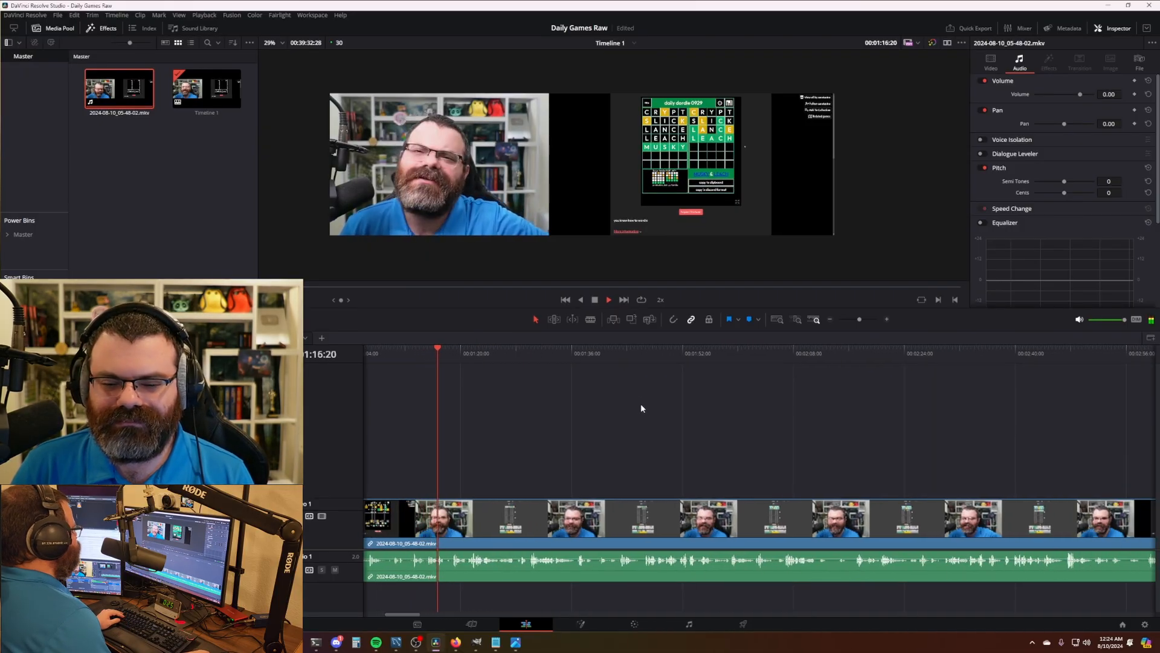
key("space")
- Cut out the Fibble footage from about 2:11 to 2:14 and close the gap
left_click(510, 356)
left_click_drag(510, 357, 512, 358)
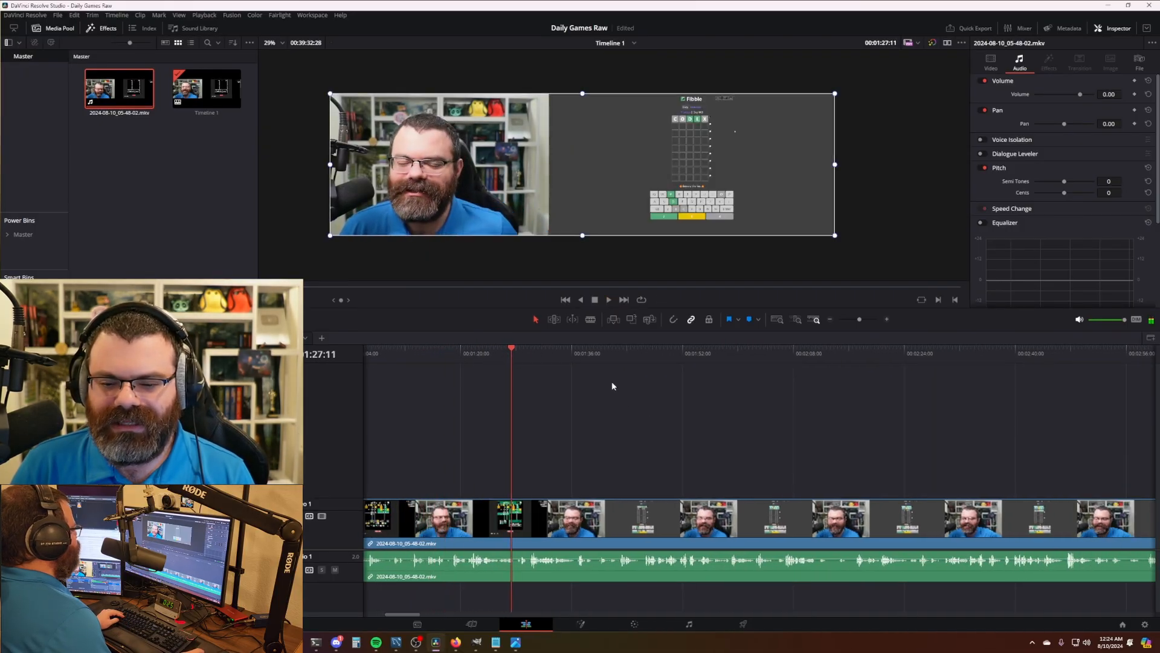
scroll(672, 403, "right", 4)
scroll(619, 388, "right", 4)
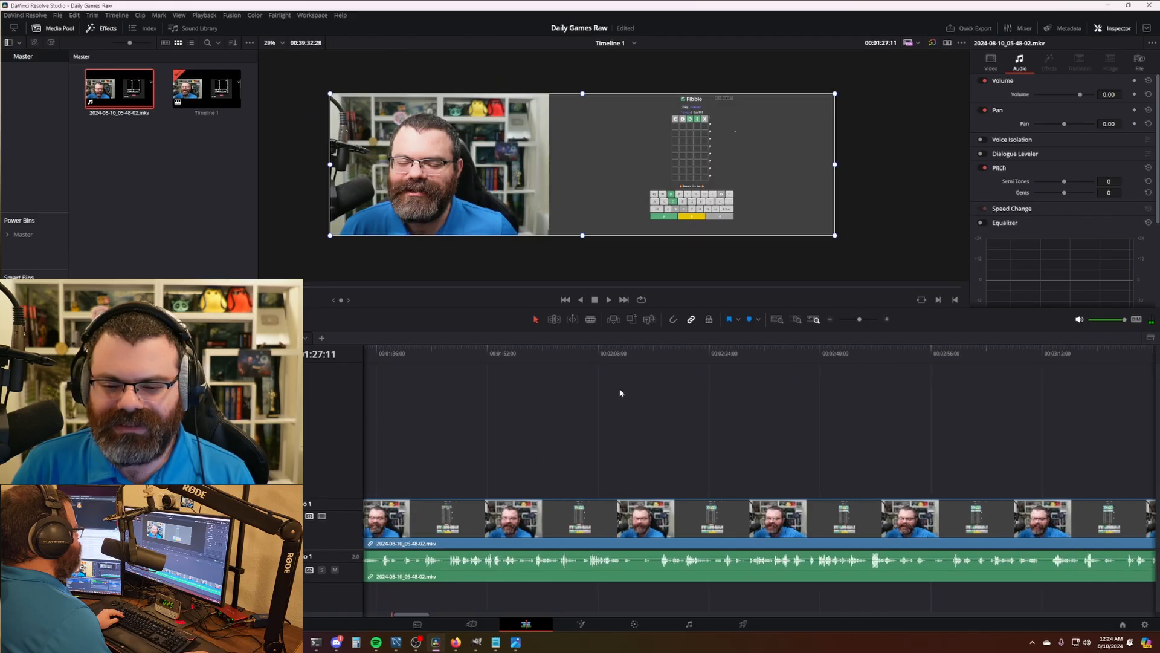
left_click(621, 358)
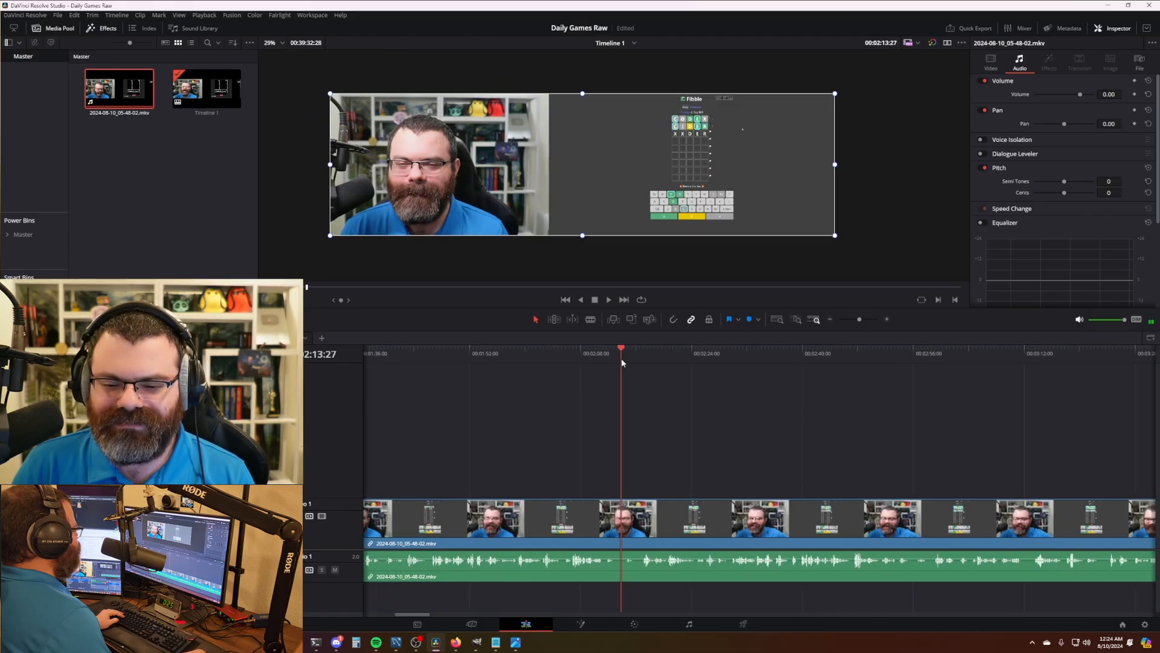
left_click_drag(622, 360, 602, 358)
key("space")
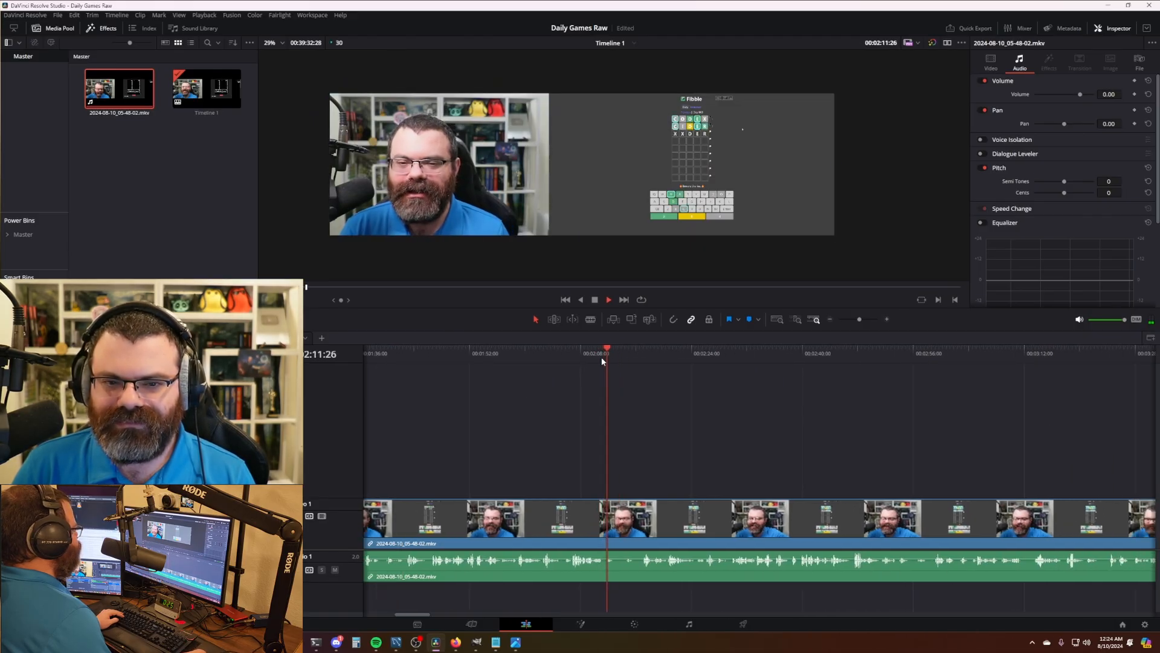
key("space")
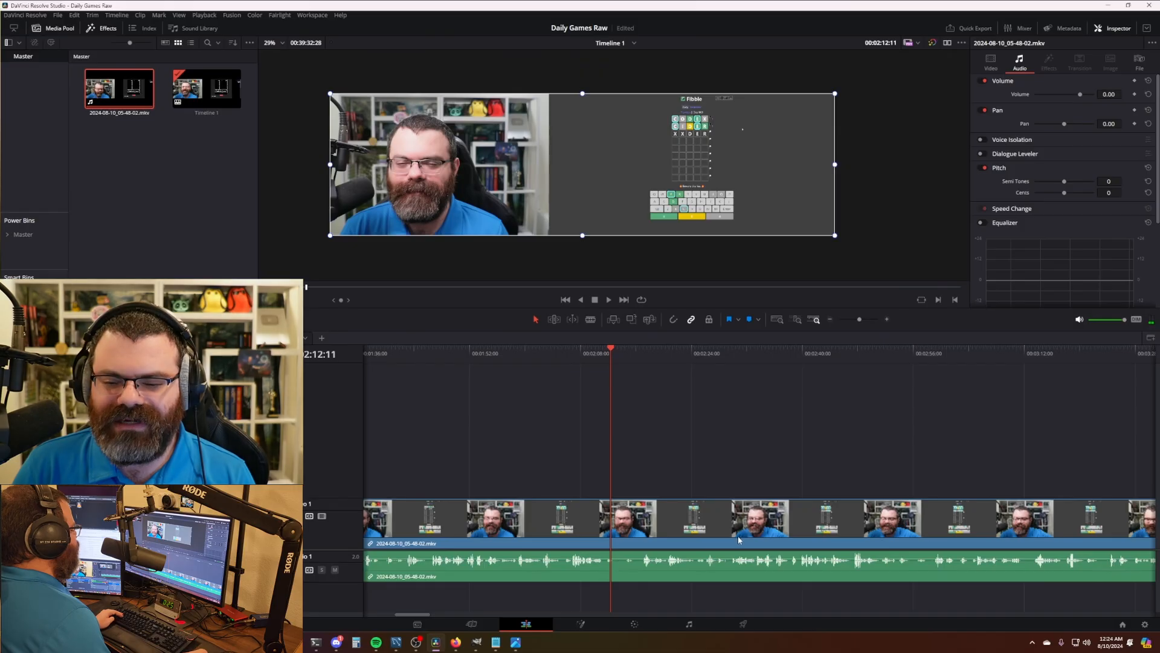
scroll(836, 482, "down", 3)
scroll(781, 473, "up", 5)
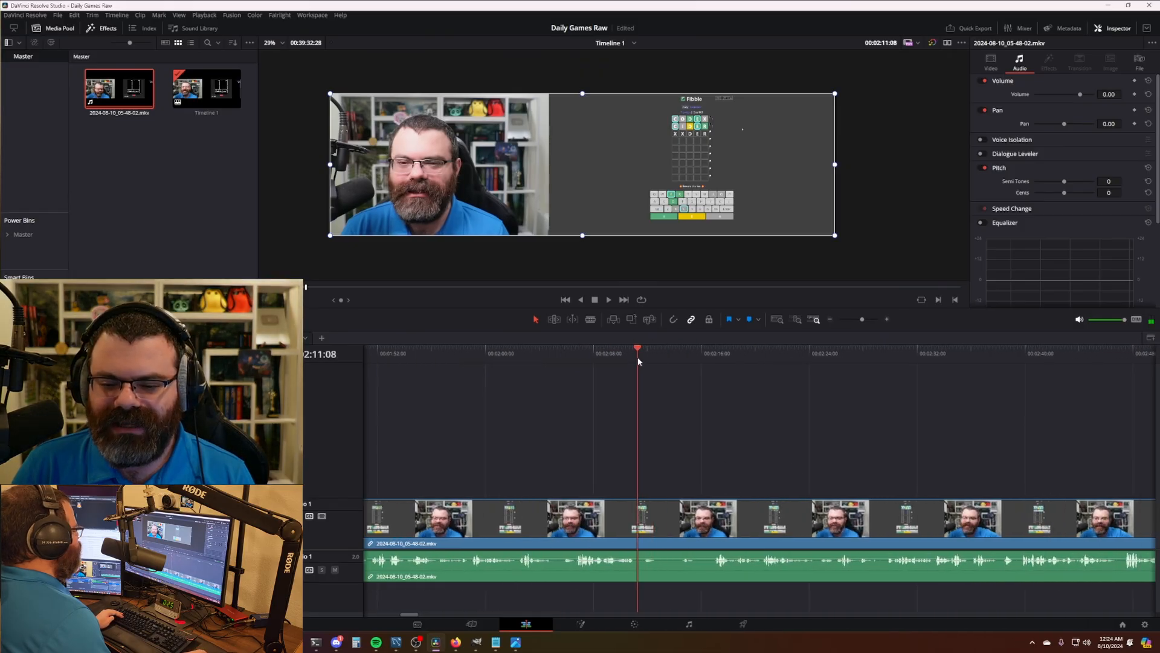
key("ctrl+b")
left_click_drag(639, 360, 681, 362)
key("ctrl+shift+bracketleft")
- Review the 2:11 cut, then split the clip at about 3:37
left_click(618, 356)
key("space")
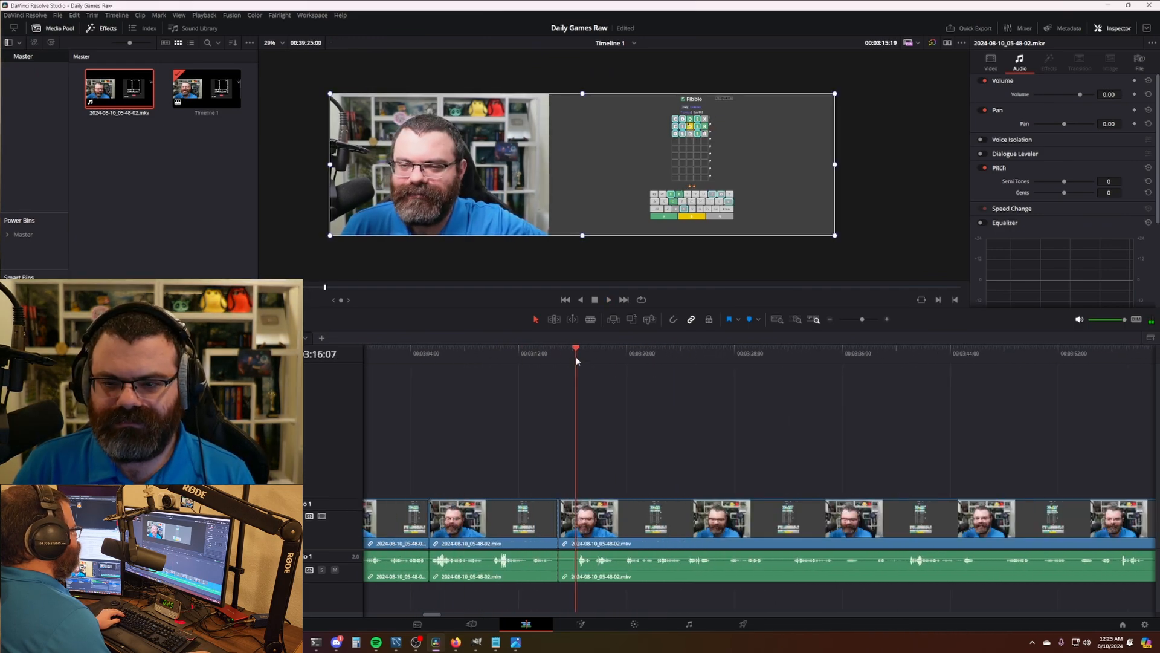
left_click_drag(503, 362, 540, 357)
key("space")
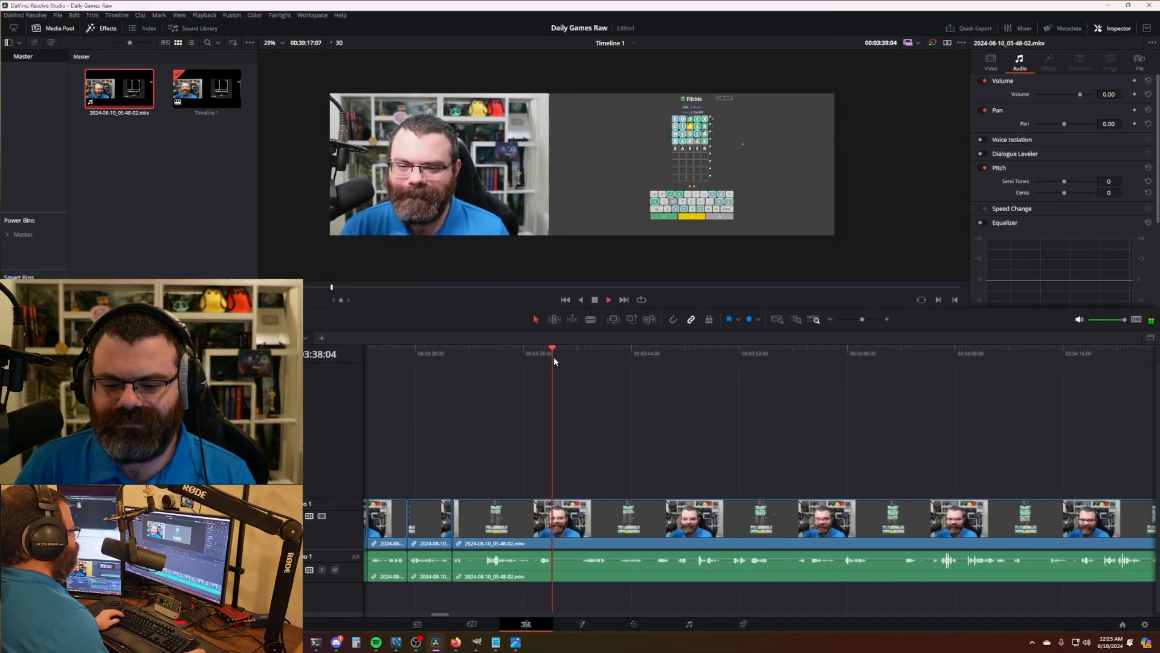
key("space")
left_click_drag(560, 365, 548, 362)
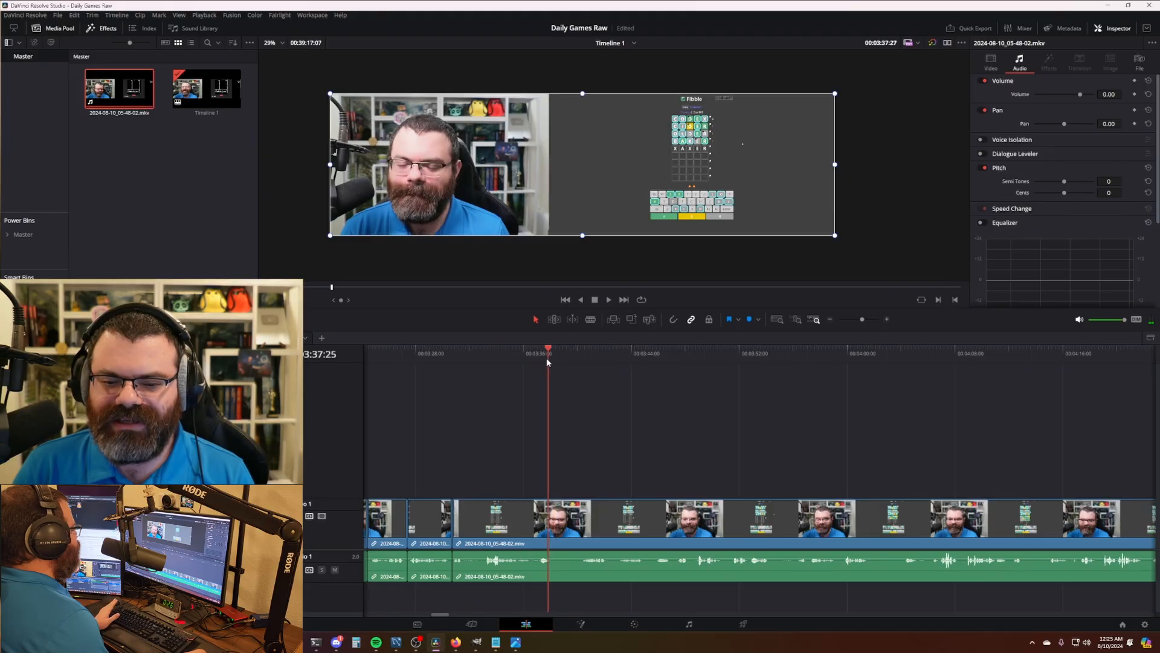
key("space")
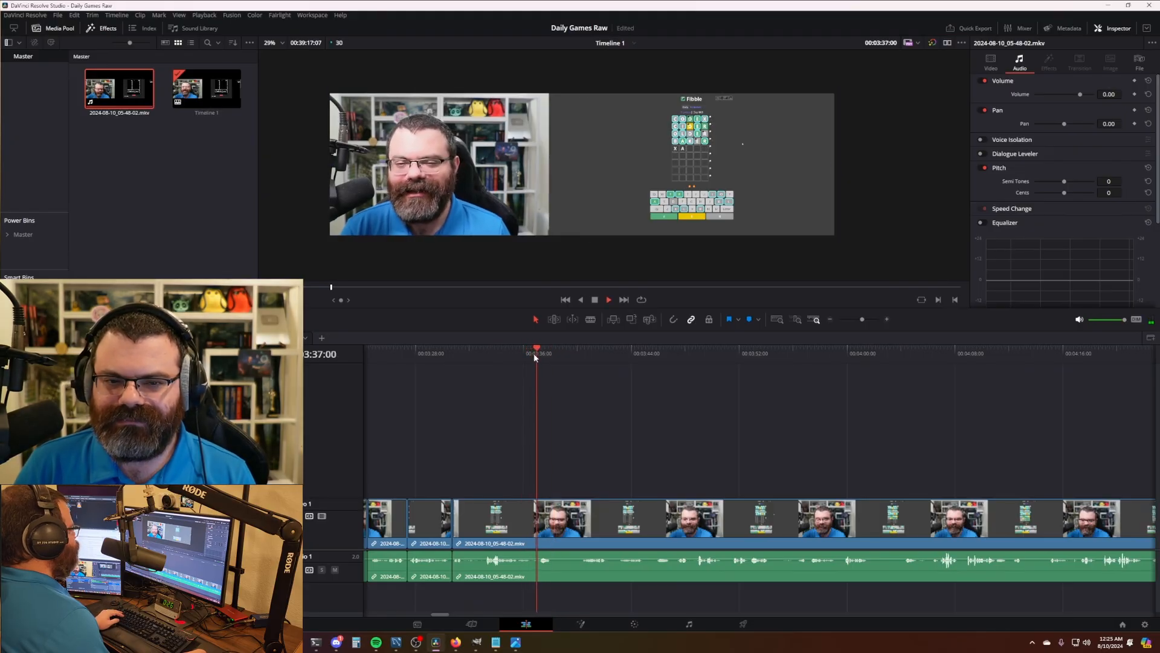
key("space")
key("ctrl+b")
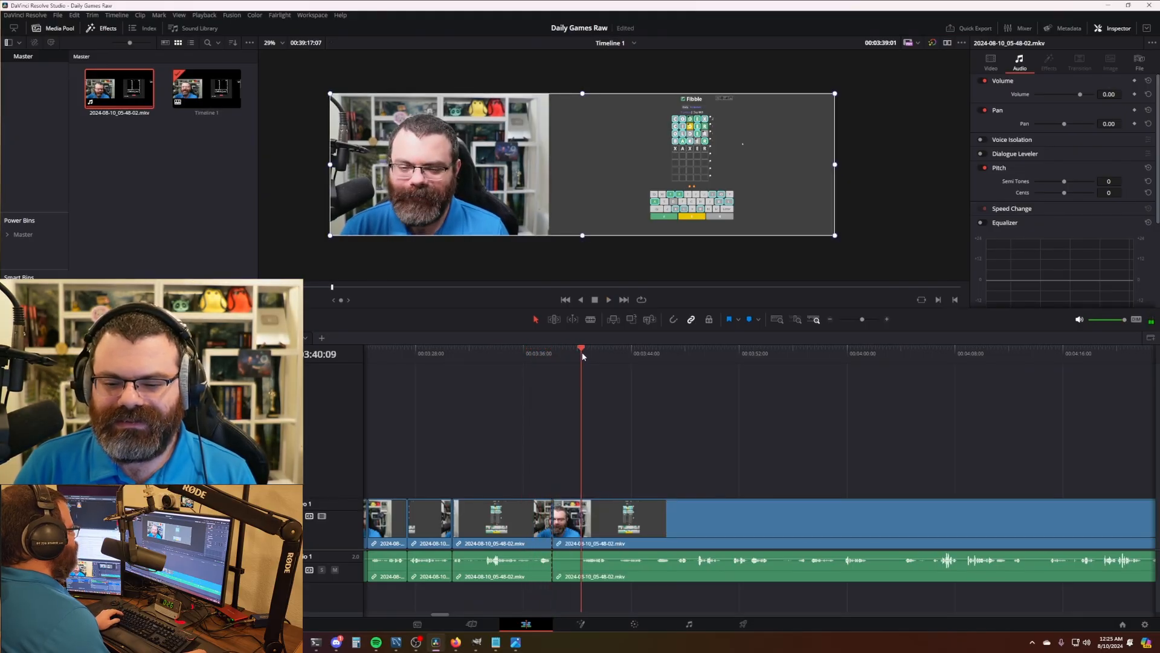
- Play on from the 3:37 cut and split the clip at the next cut point
left_click_drag(661, 386, 593, 404)
key("space")
scroll(594, 404, "right", 1)
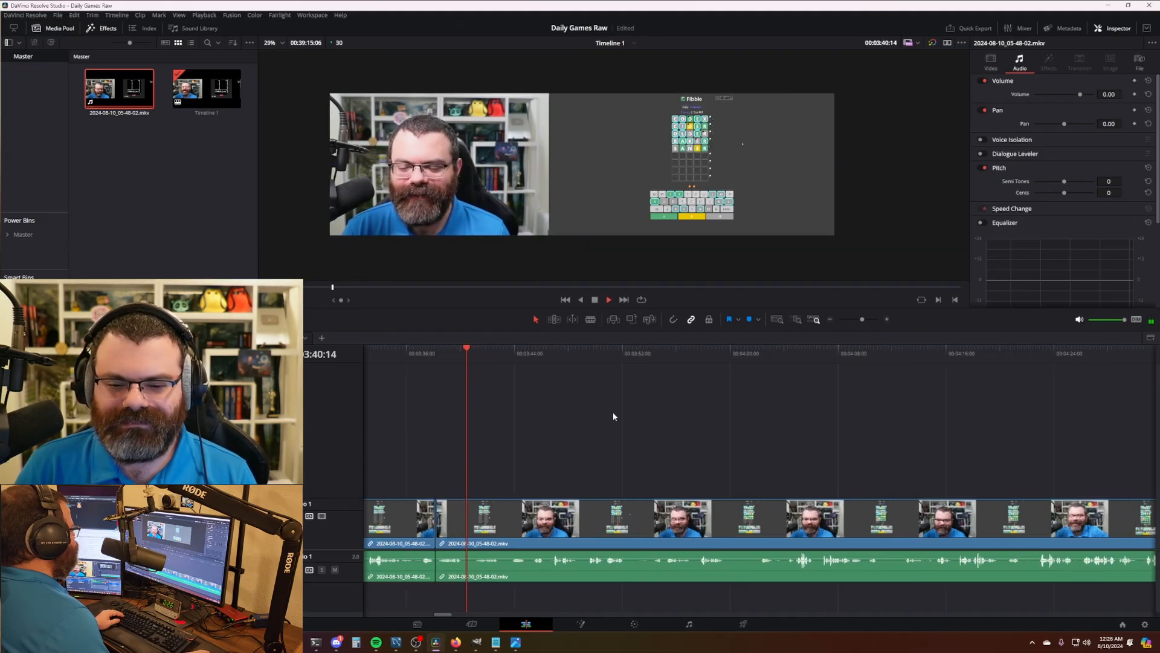
scroll(619, 412, "right", 1)
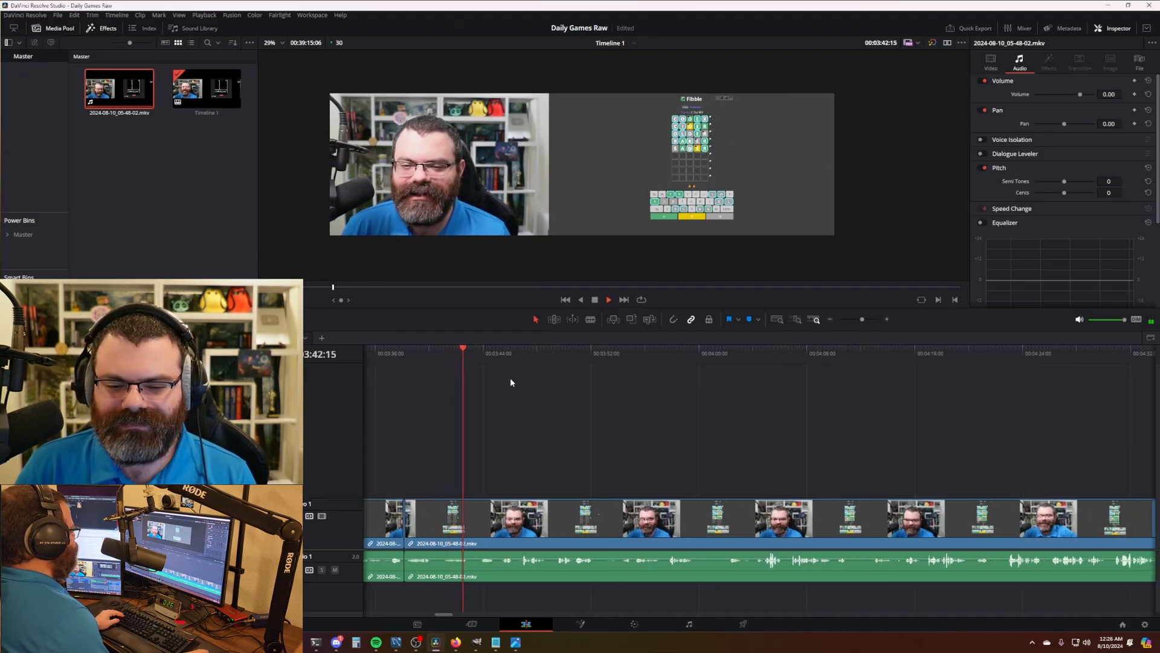
key("ctrl+b")
key("space")
mouse_move(479, 355)
left_mouse_down()
mouse_move(499, 357)
mouse_move(461, 349)
left_mouse_up()
- Preview further into the Fibble game and split the clip there
scroll(629, 425, "left", 3)
scroll(629, 430, "left", 2)
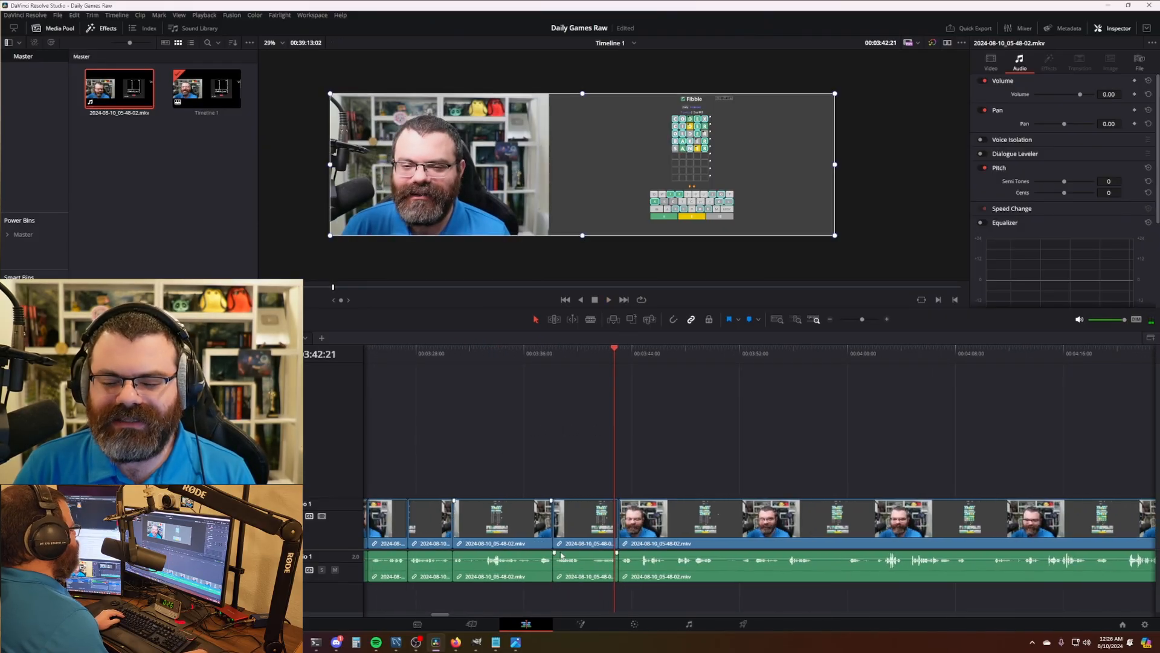
scroll(616, 461, "right", 4)
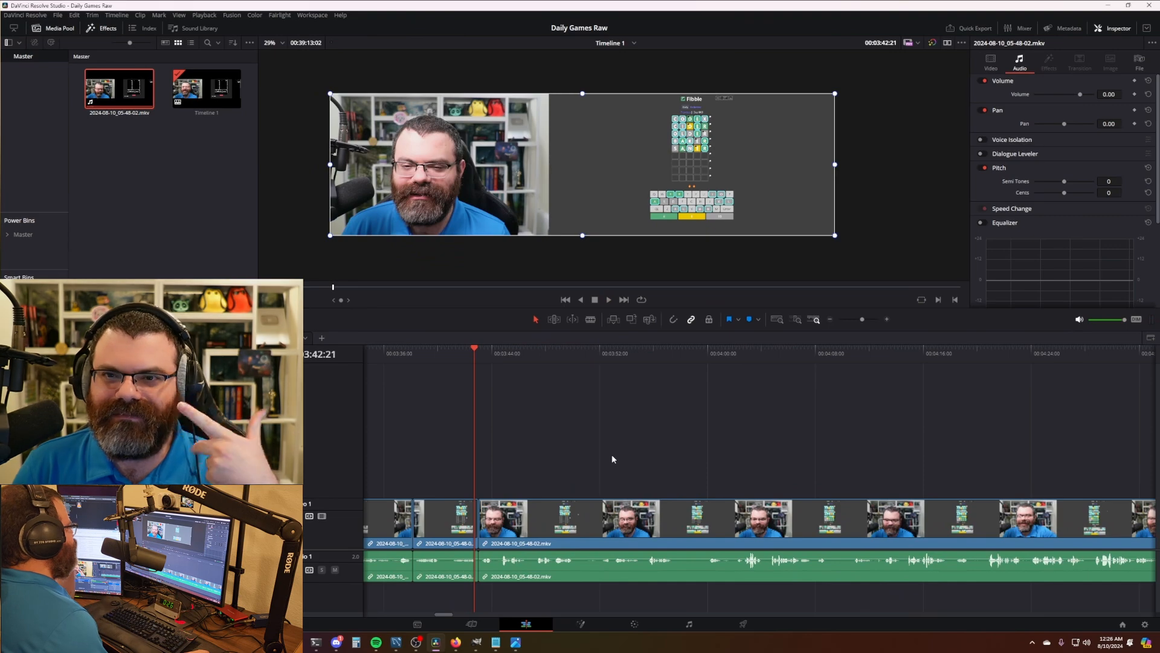
scroll(630, 475, "right", 1)
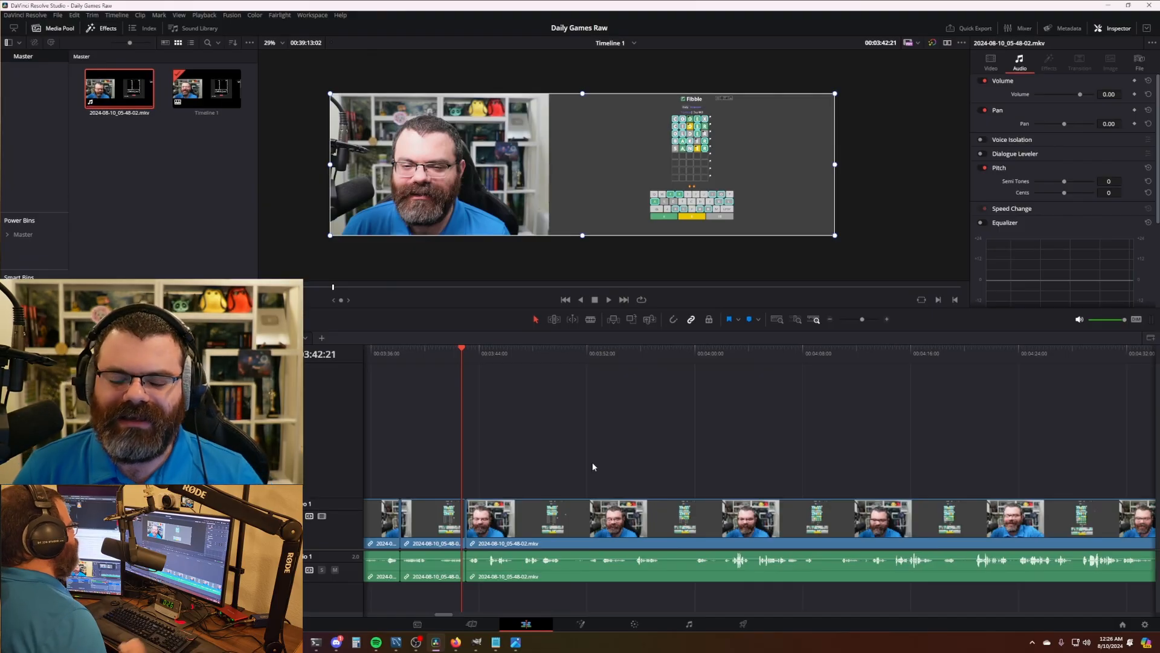
key("space")
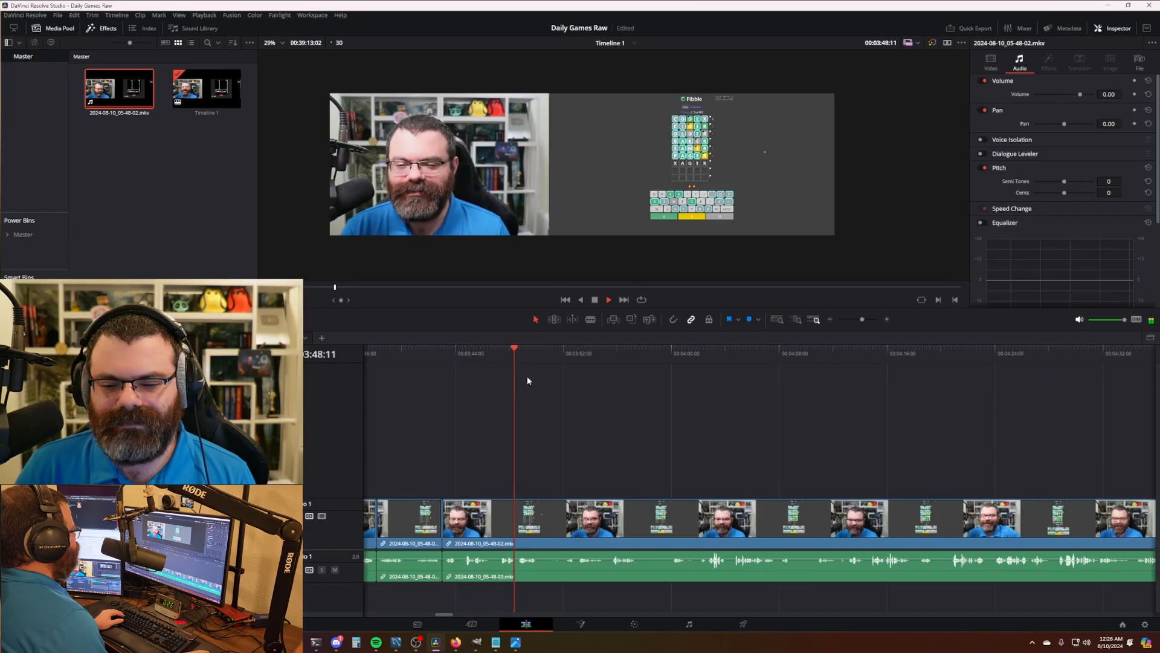
key("space")
key("ctrl+b")
- Add another split and ripple-remove the stretch up to about 4:00
mouse_move(543, 358)
left_mouse_down()
mouse_move(570, 356)
mouse_move(539, 358)
left_mouse_up()
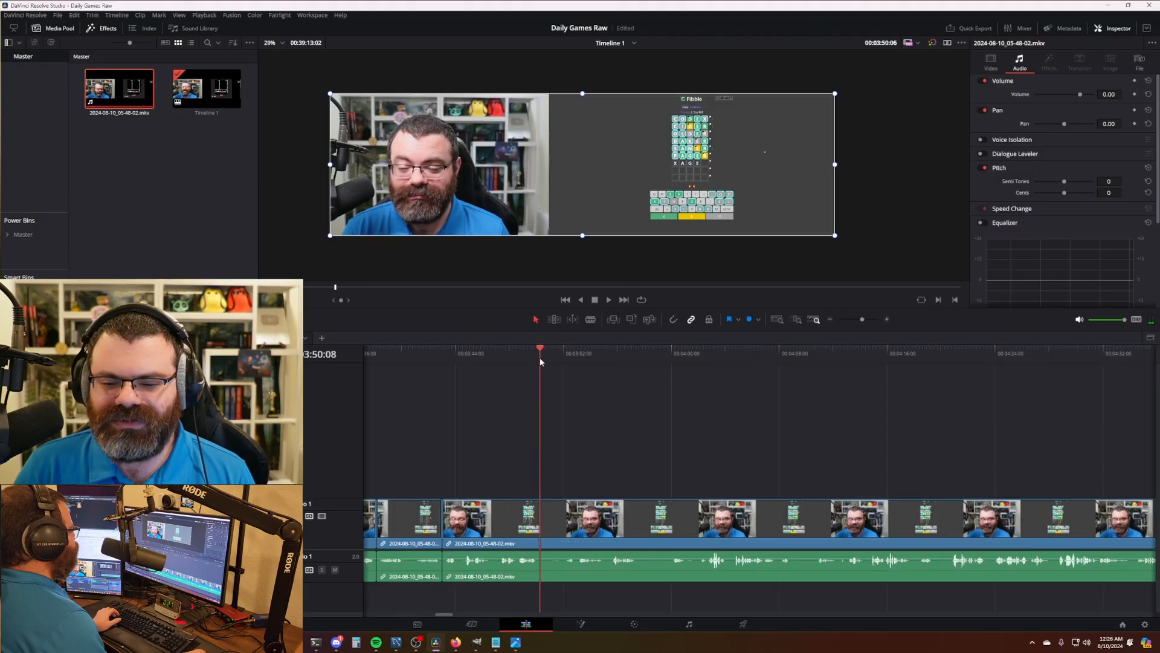
key("space")
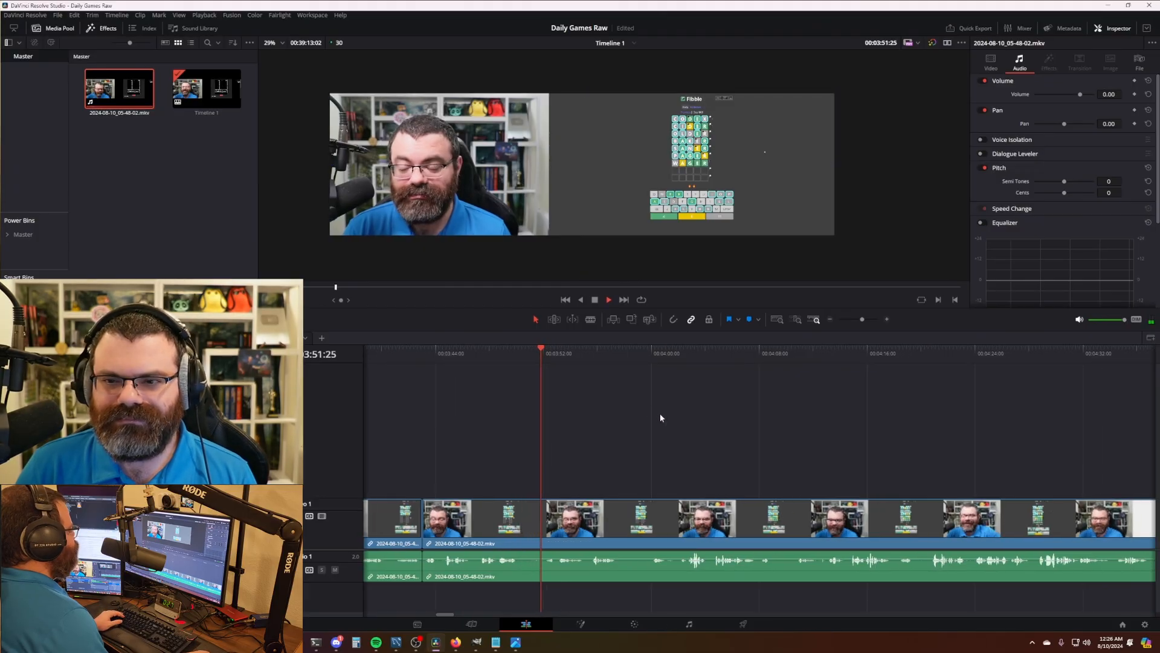
left_click_drag(529, 354, 582, 357)
key("ctrl+b")
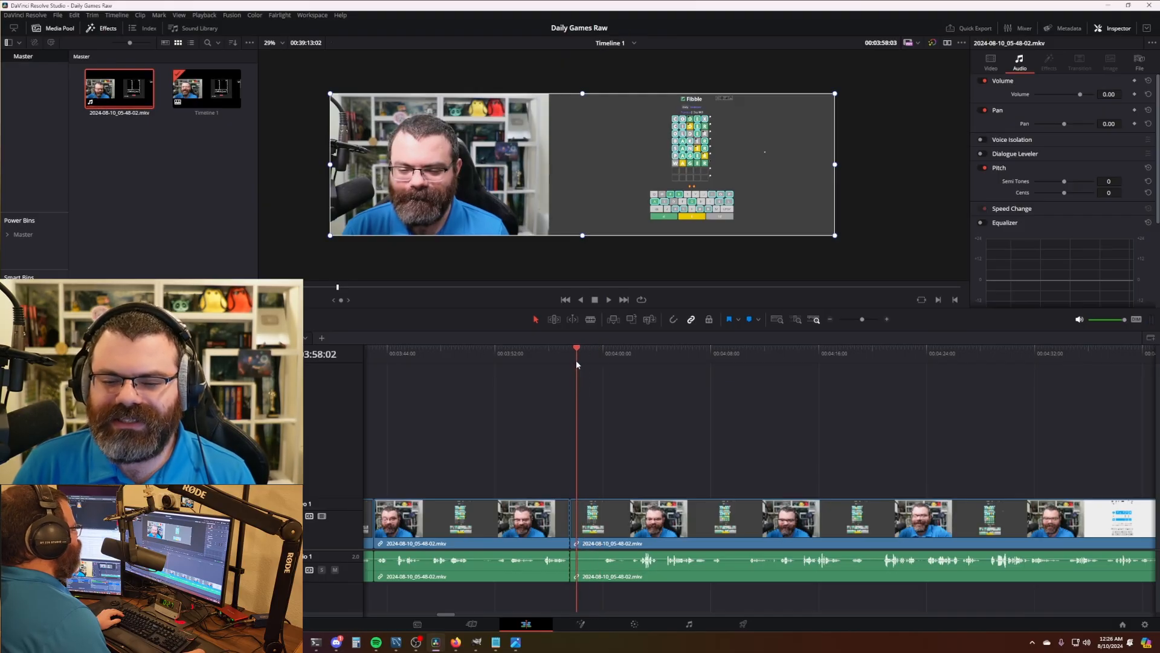
left_click(606, 356)
mouse_move(600, 356)
left_mouse_down()
mouse_move(575, 355)
mouse_move(602, 362)
mouse_move(591, 362)
left_mouse_up()
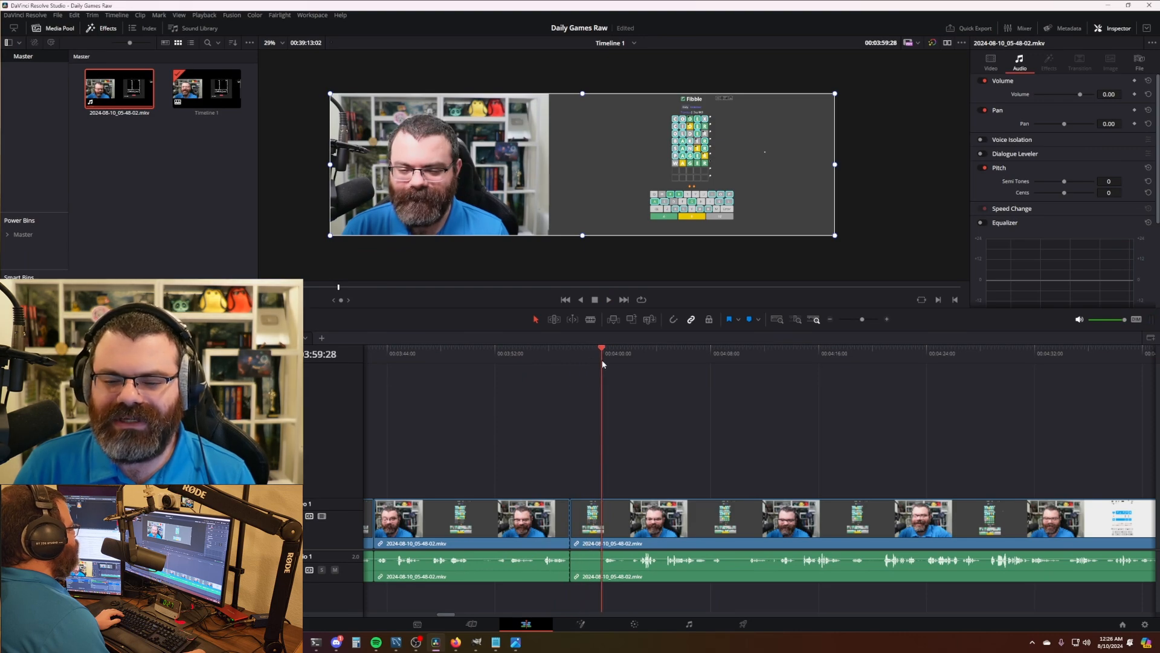
key("ctrl+shift+bracketleft")
- Check the new cut, then split and ripple-delete the stretch near 3:57
key("space")
left_click_drag(570, 359, 573, 362)
key("space")
scroll(617, 453, "right", 2)
scroll(617, 456, "right", 1)
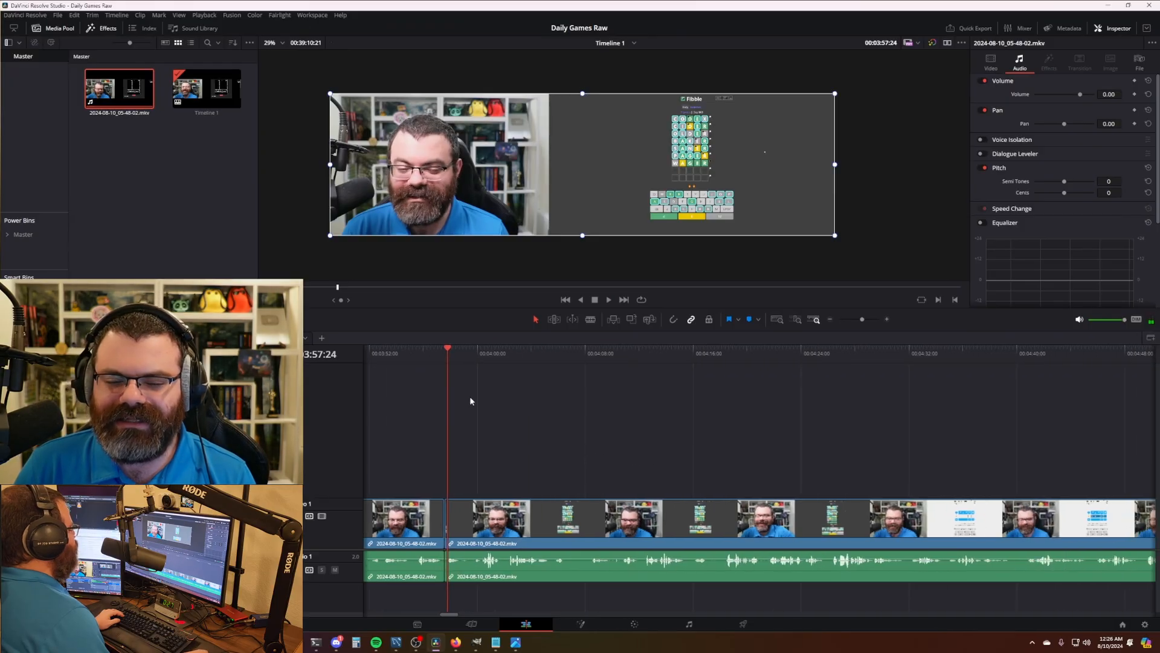
key("space")
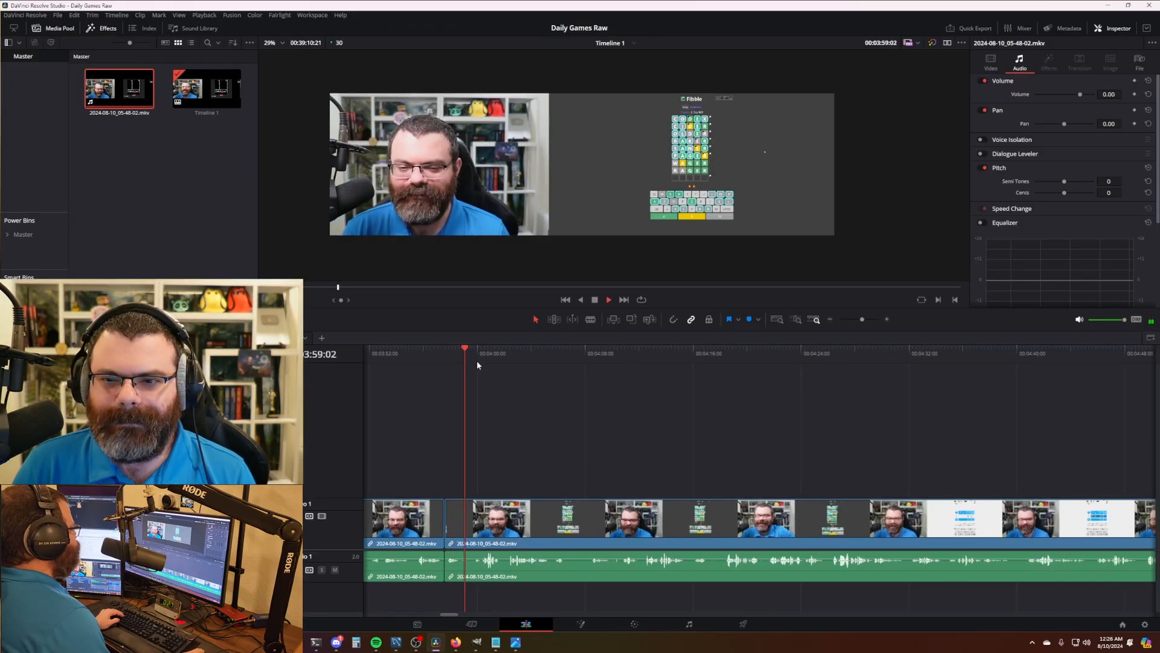
left_click_drag(478, 360, 549, 360)
key("ctrl+b")
key("ctrl+shift+[")
scroll(591, 363, "right", 4)
- Split and ripple-remove an unwanted stretch at the start of Betweenle
scroll(549, 364, "right", 4)
left_click_drag(411, 361, 474, 363)
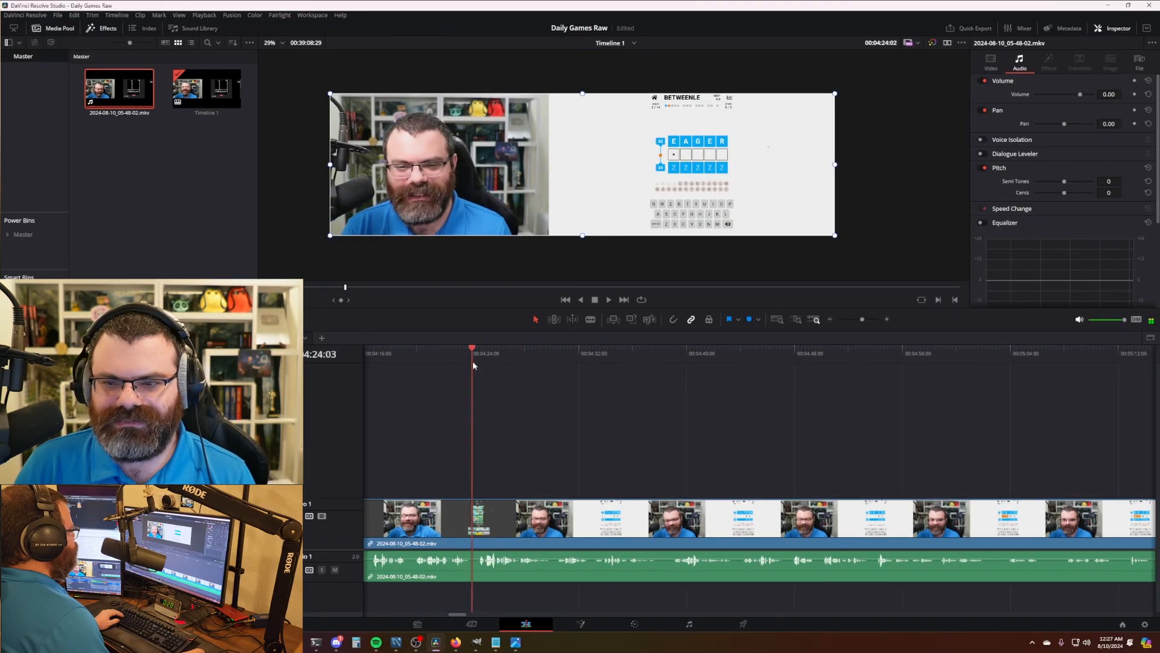
scroll(930, 401, "right", 12)
left_click(534, 357)
key("ctrl+b")
key("ctrl+shift+[")
key("space")
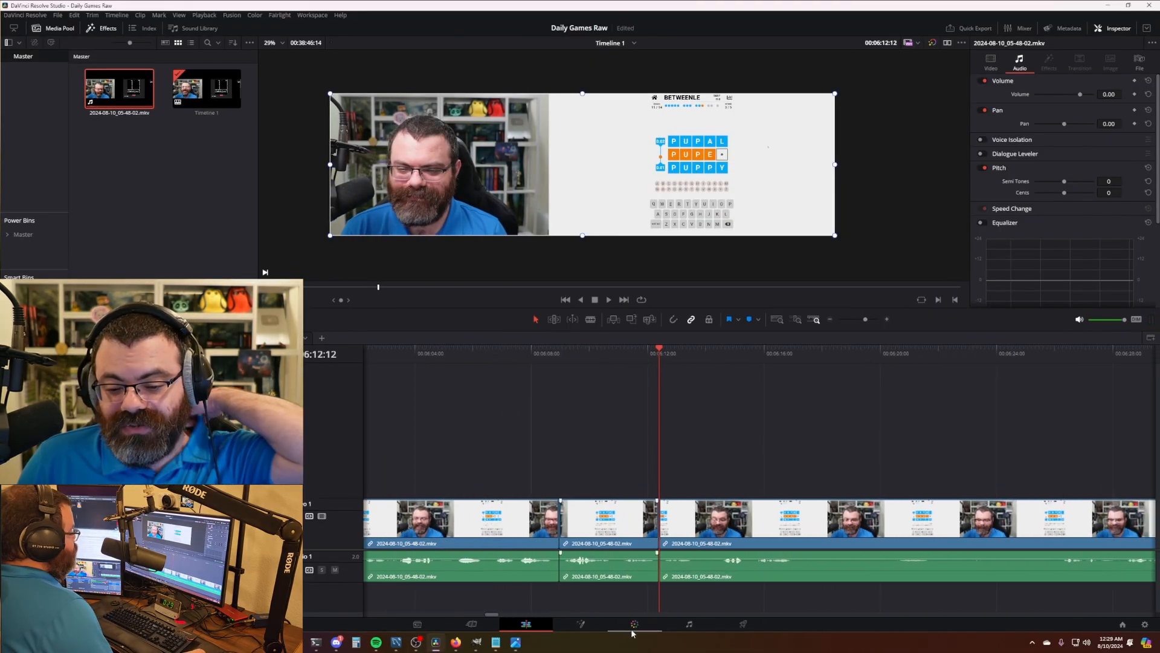
- Visit the Fairlight page, return to Edit, and play through the Betweenle section
left_click(689, 624)
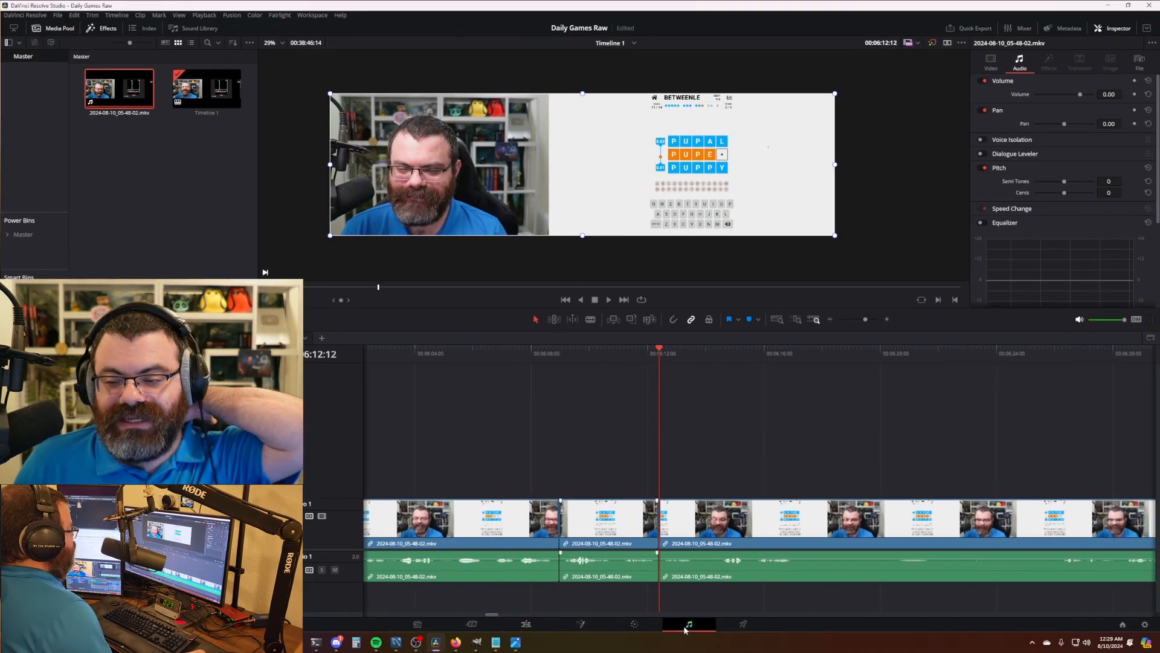
left_click(527, 623)
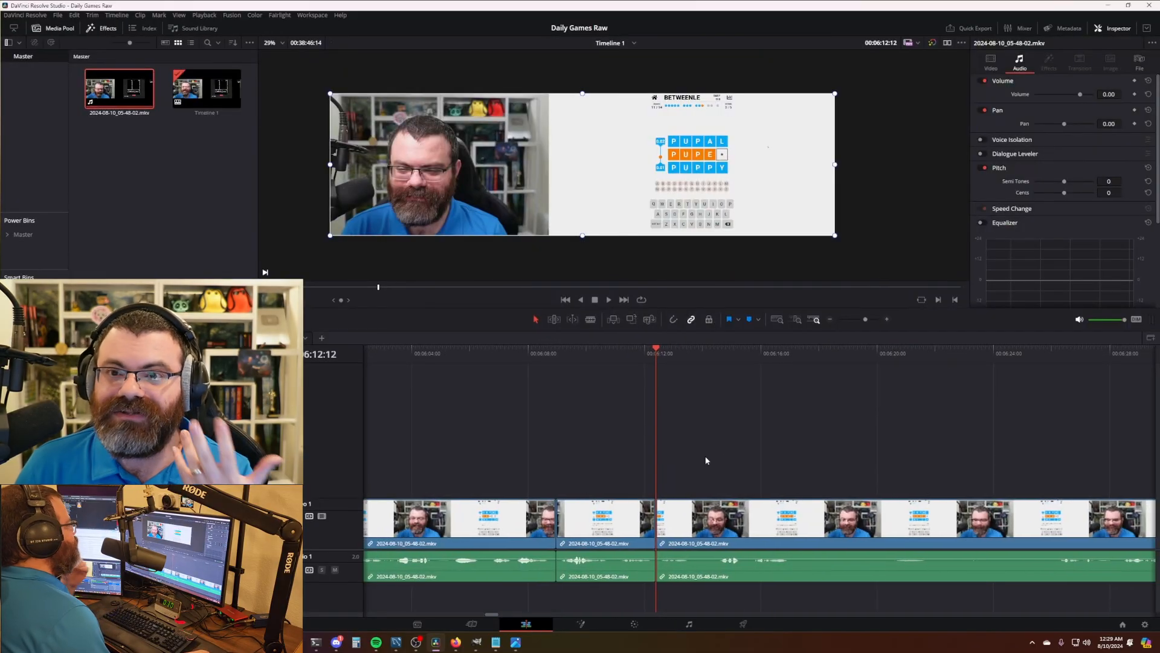
scroll(768, 448, "right", 2)
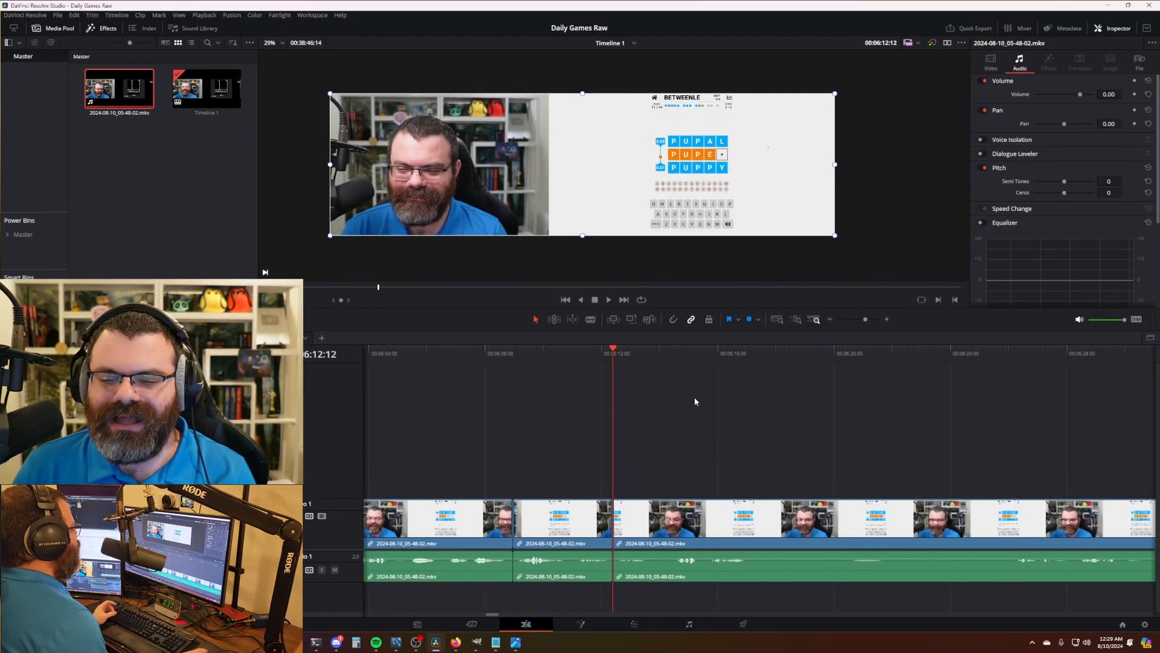
scroll(782, 425, "right", 1)
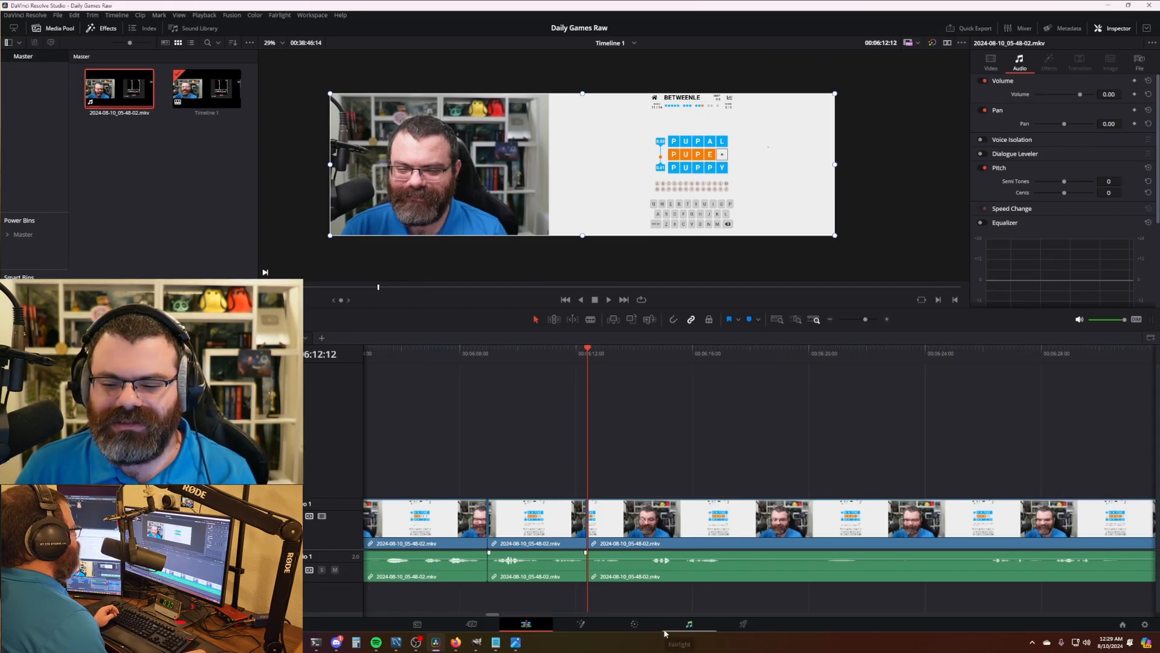
scroll(735, 436, "right", 1)
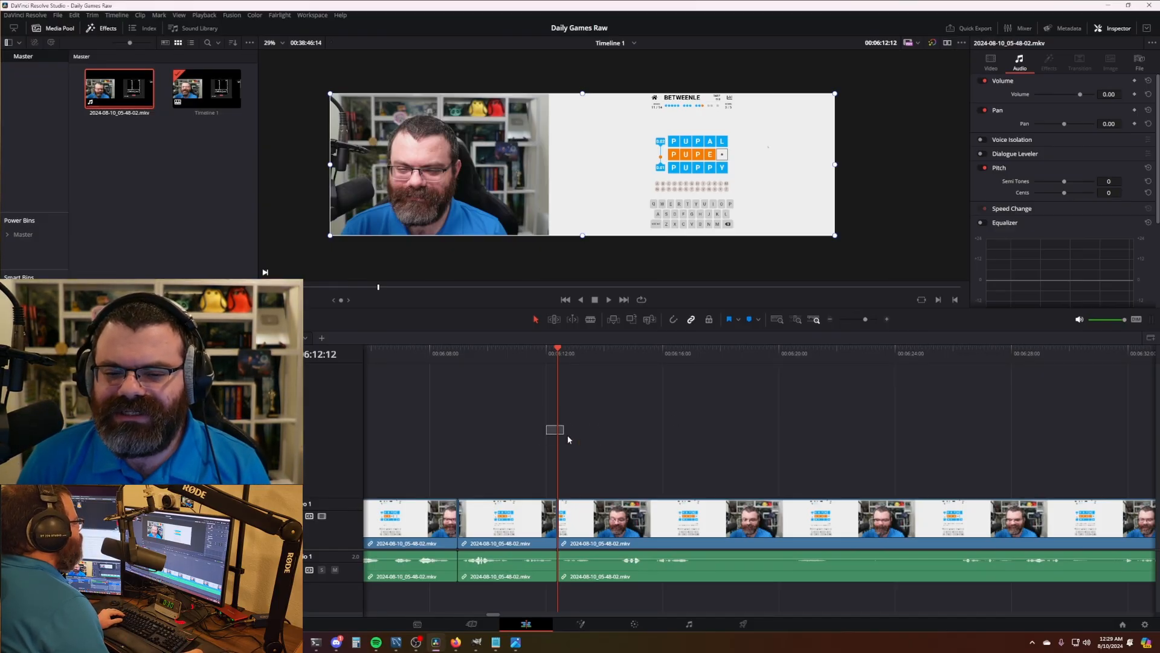
key("space")
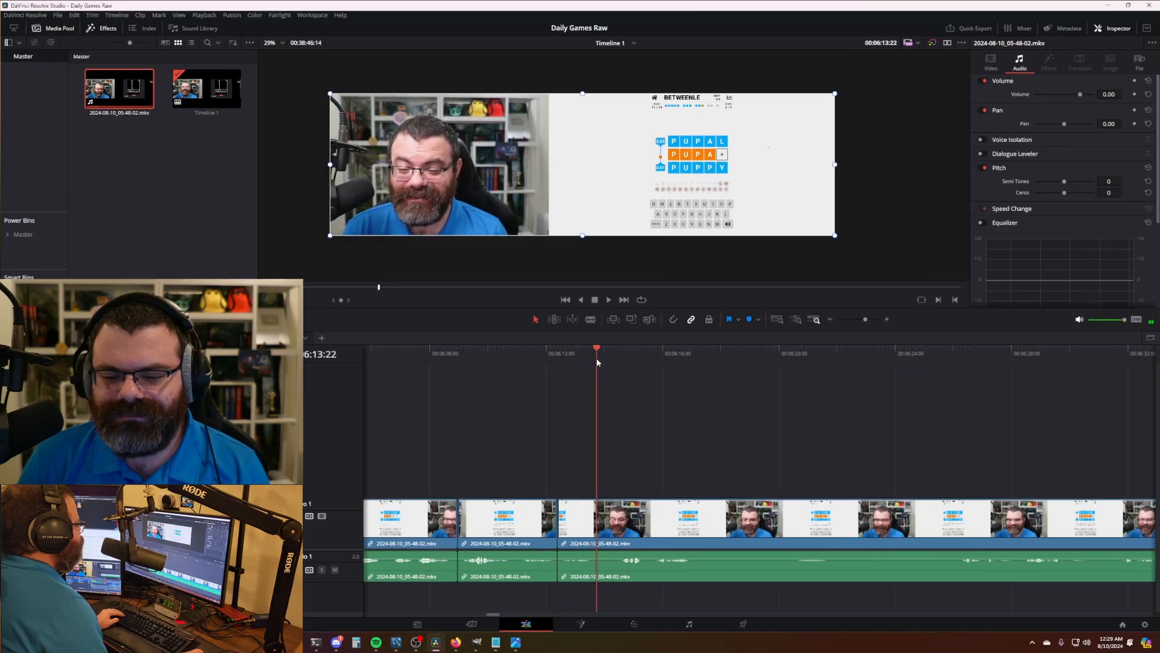
key("space")
- Ripple-remove the stretch before the next cut point, then split again at about 6:16
left_click_drag(613, 362, 675, 363)
key("ctrl+b")
left_click(617, 363)
key("ctrl+shift+[")
key("space")
key("ctrl+b")
left_click_drag(675, 363, 796, 381)
- Review the edit and undo a mistaken split near 6:20
scroll(681, 413, "right", 4)
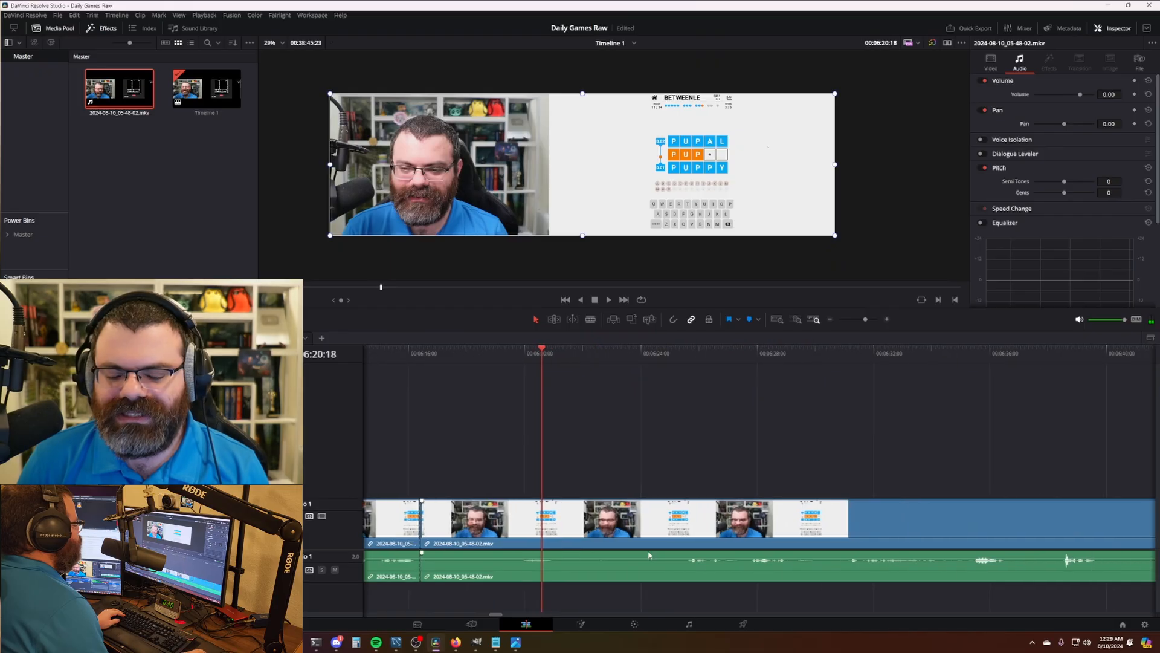
left_click_drag(474, 354, 684, 361)
key("space")
key("Up")
key("space")
scroll(596, 415, "right", 1)
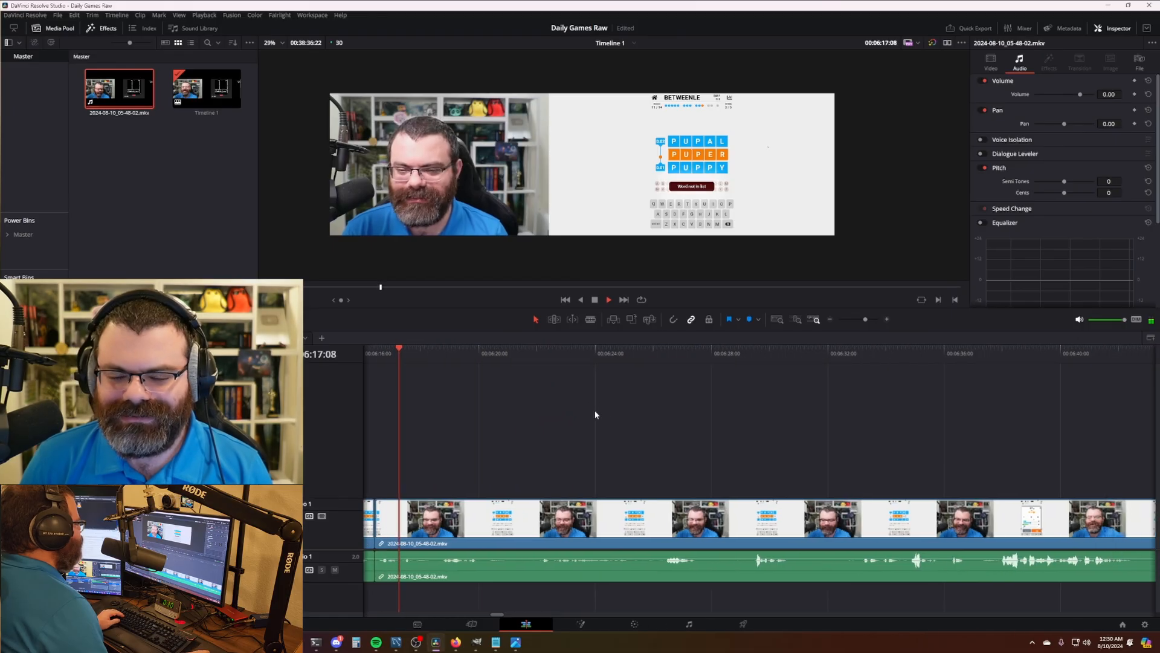
left_click_drag(477, 369, 517, 362)
key("ctrl+b")
key("ctrl+z")
- Ripple-delete the stretch around 6:27 and save the project
key("space")
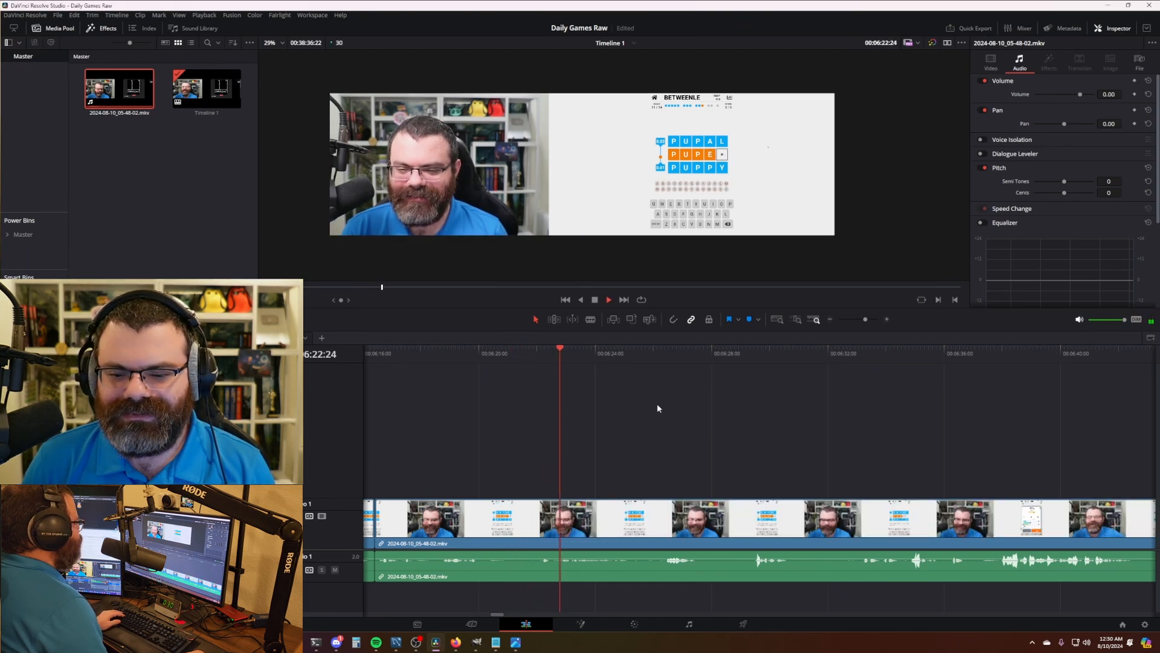
key("space")
left_click_drag(524, 363, 645, 372)
key("ctrl+b")
key("ctrl+shift+bracketleft")
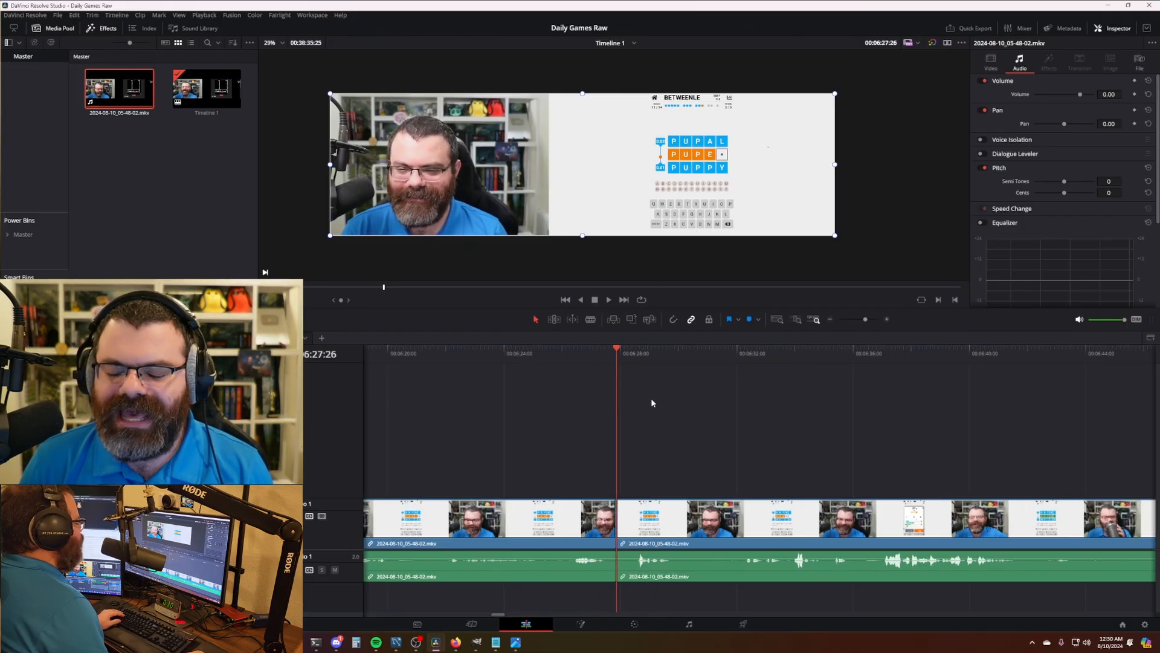
key("ctrl+s")
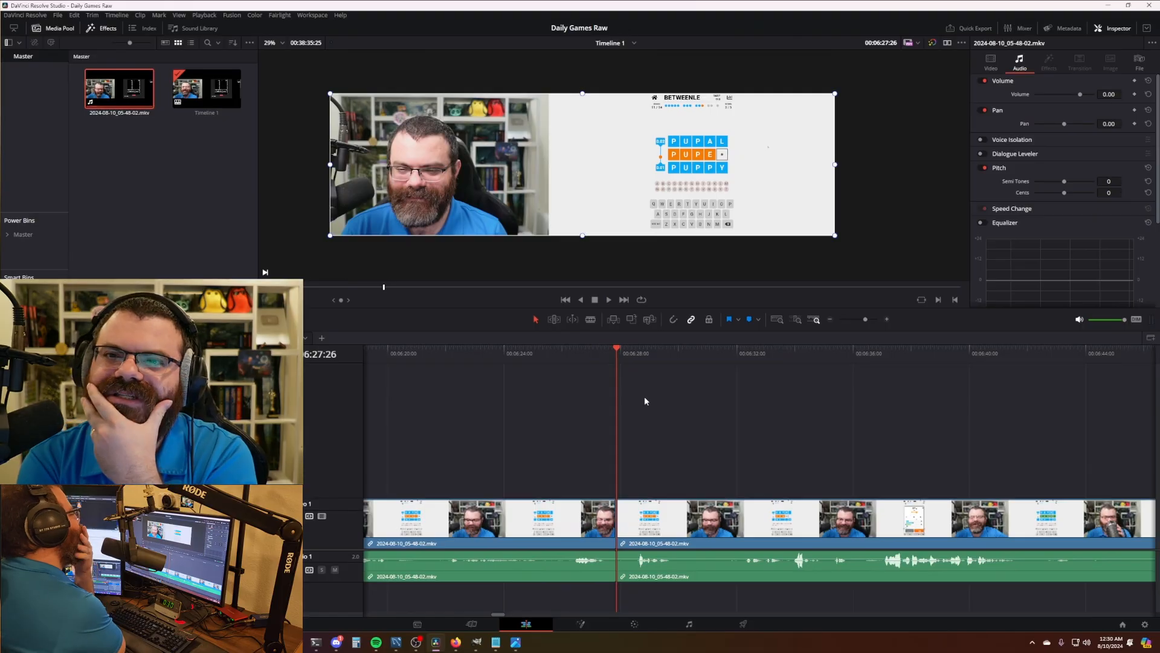
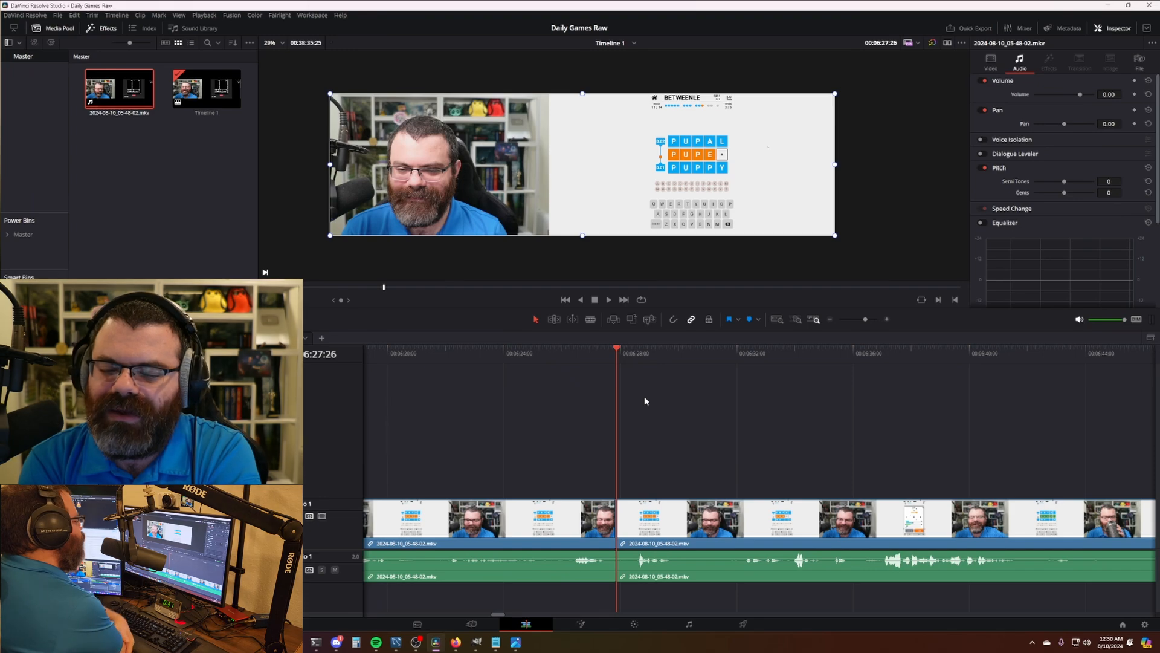
- Split the Betweenle clip at 06:29:29 and ripple-delete the footage before the cut
scroll(642, 395, "right", 5)
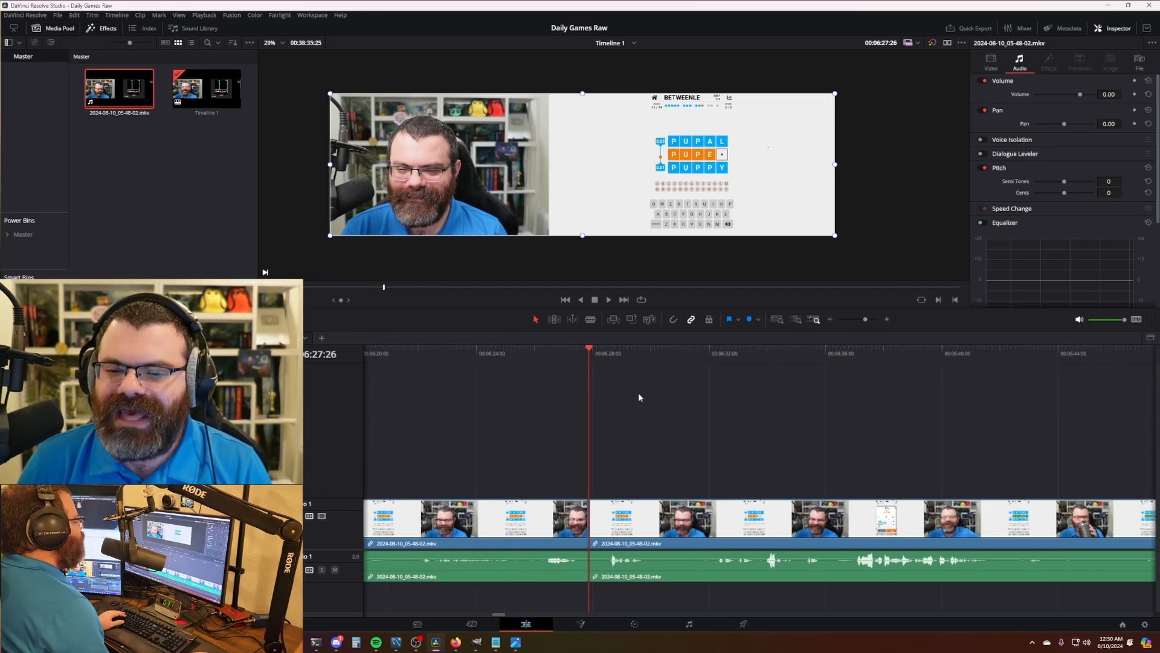
left_click(482, 354)
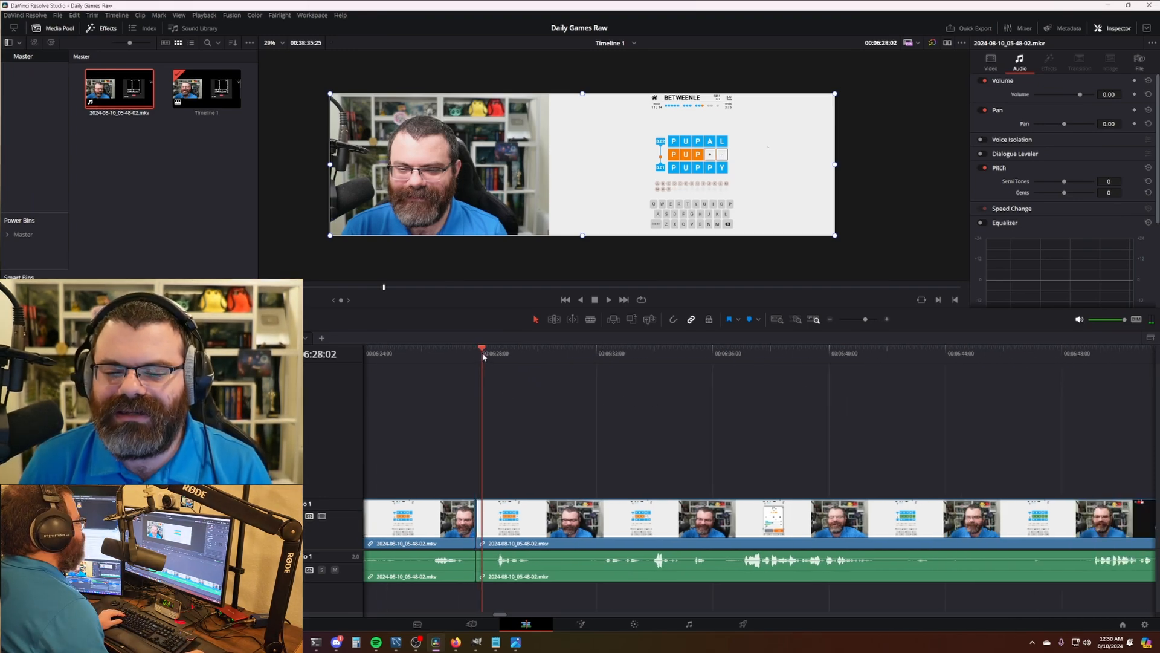
left_click_drag(487, 357, 586, 358)
key("ctrl+b")
key("ctrl+shift+[")
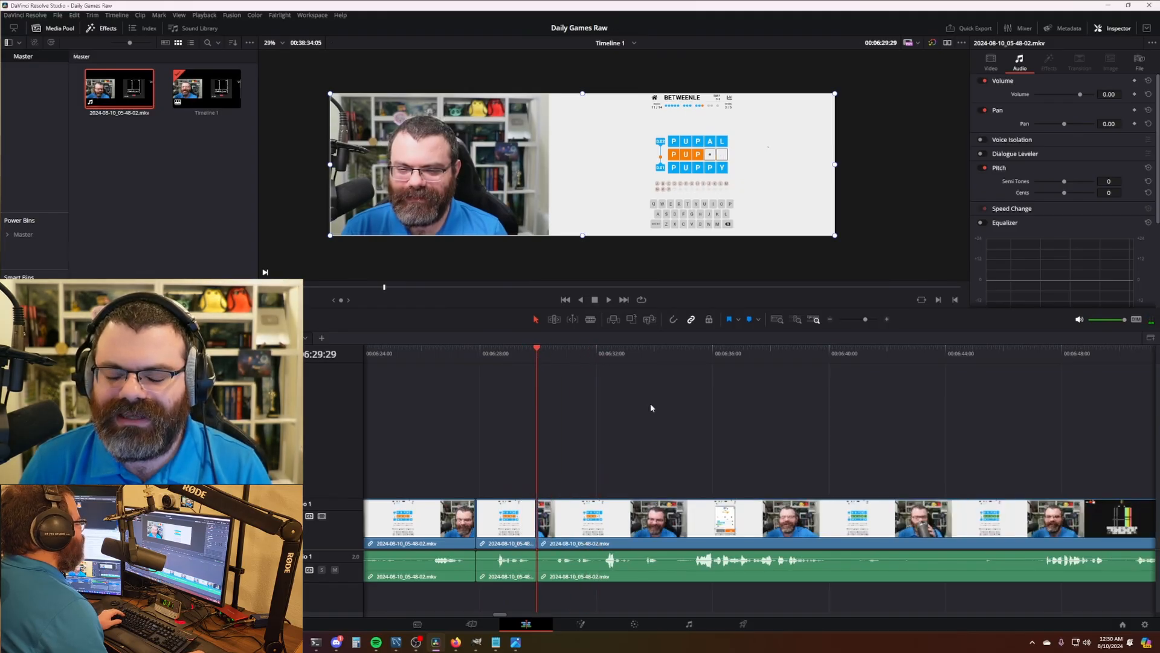
- Play back from the new cut point to review it, stopping at the PUPIL results
left_click_drag(651, 405, 594, 407)
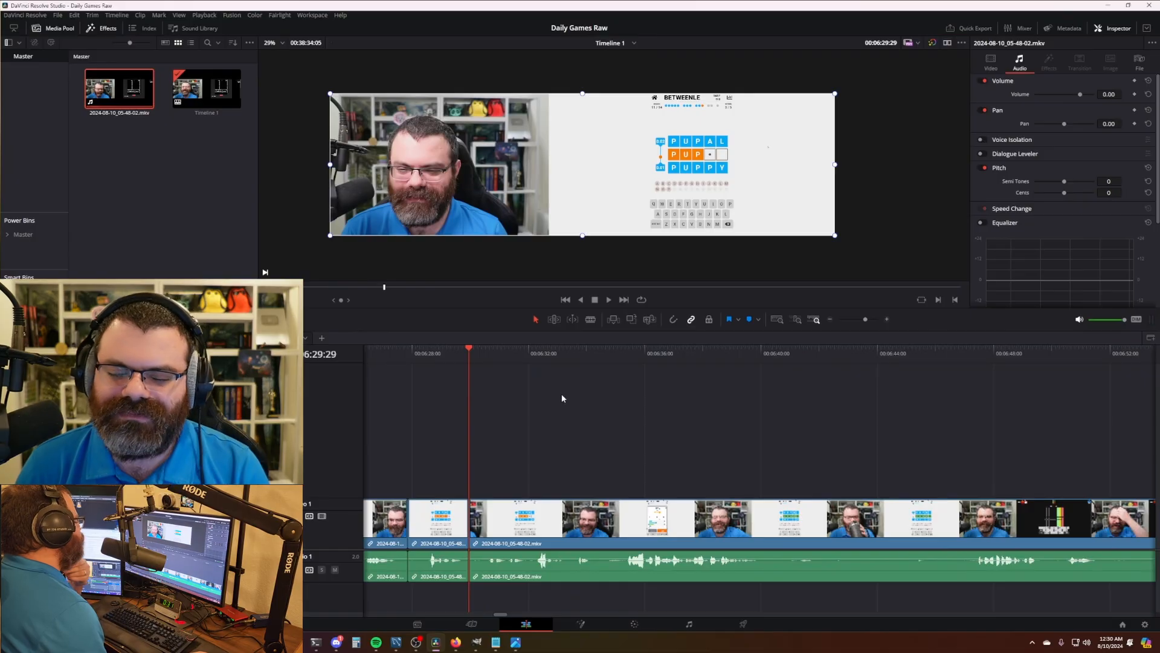
key("space")
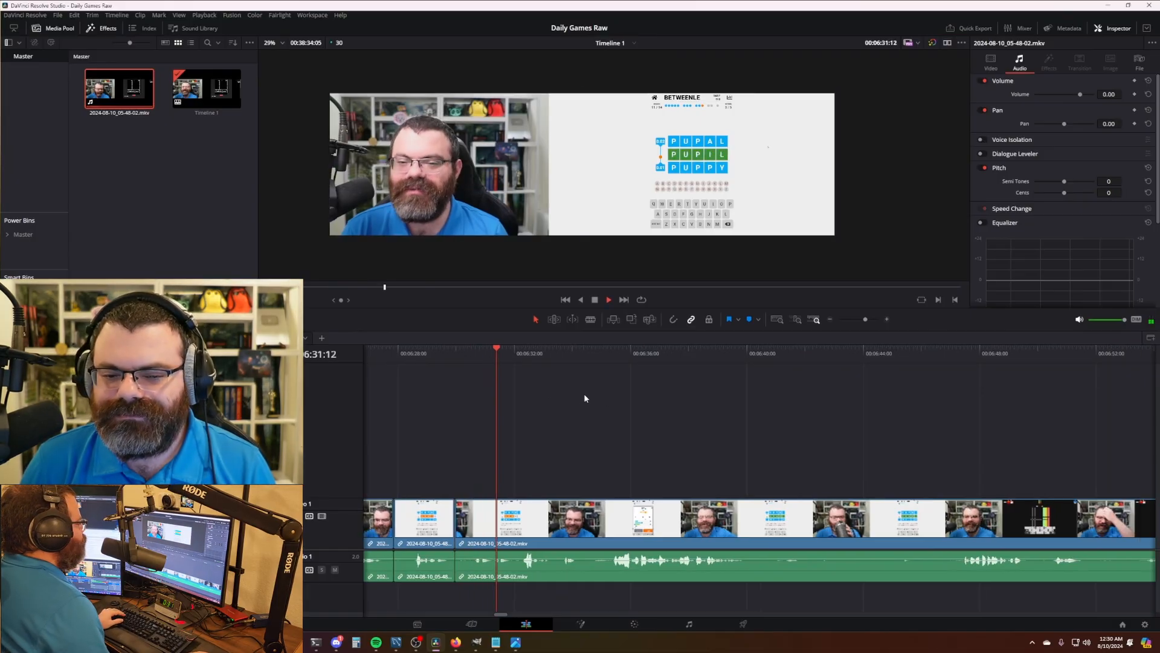
key("space")
left_click_drag(669, 413, 629, 415)
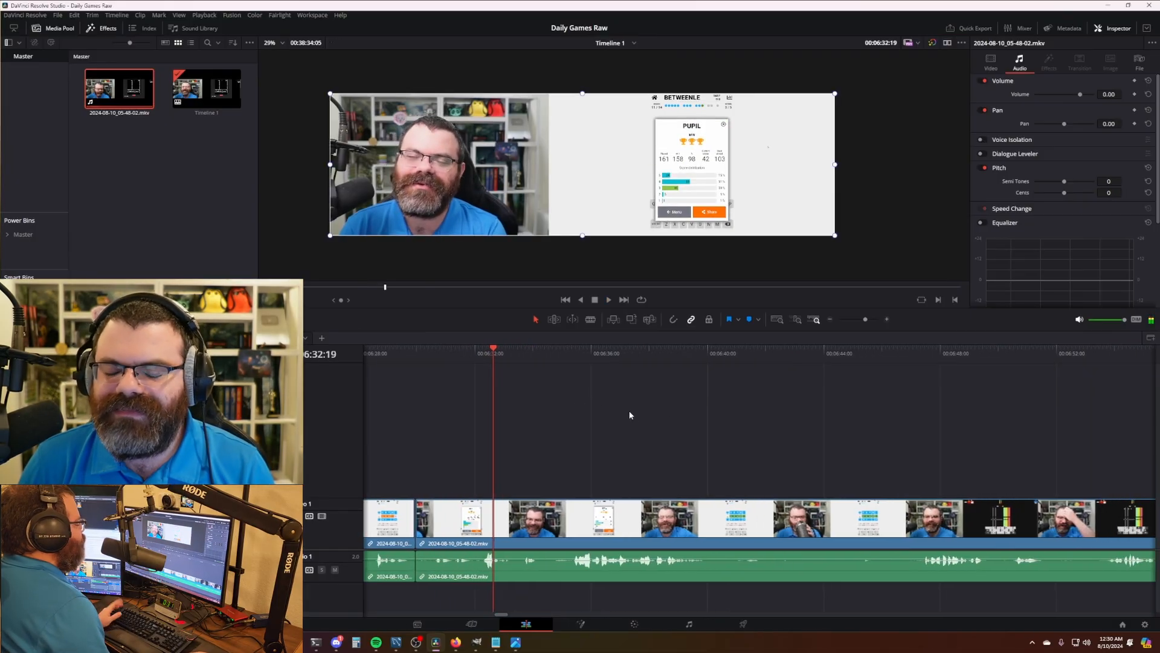
scroll(630, 415, "right", 2)
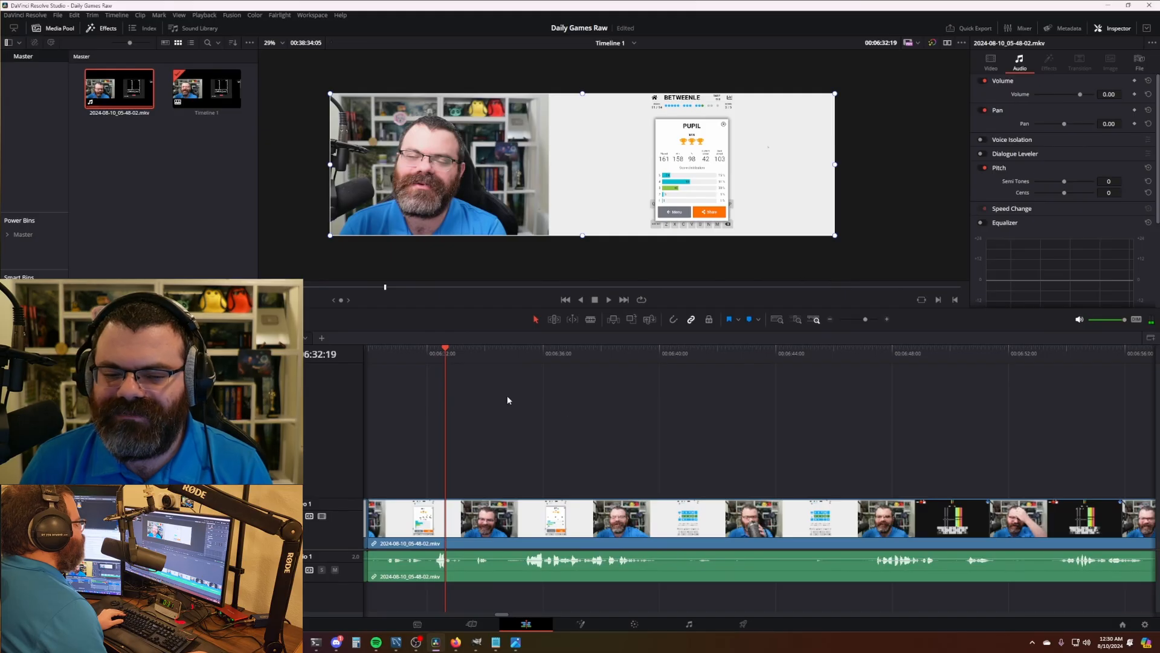
- Move ahead to 06:34:02 and play the footage at double speed
left_click_drag(457, 357, 487, 358)
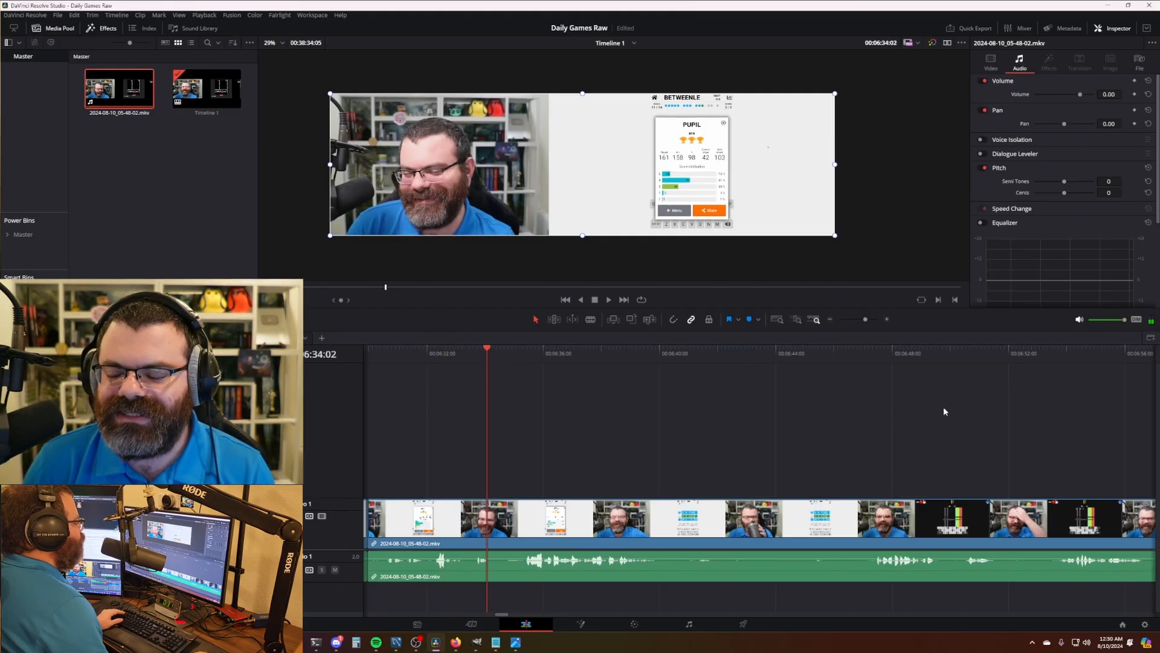
scroll(780, 407, "down", 4)
scroll(784, 409, "up", 2)
left_click_drag(922, 416, 669, 407)
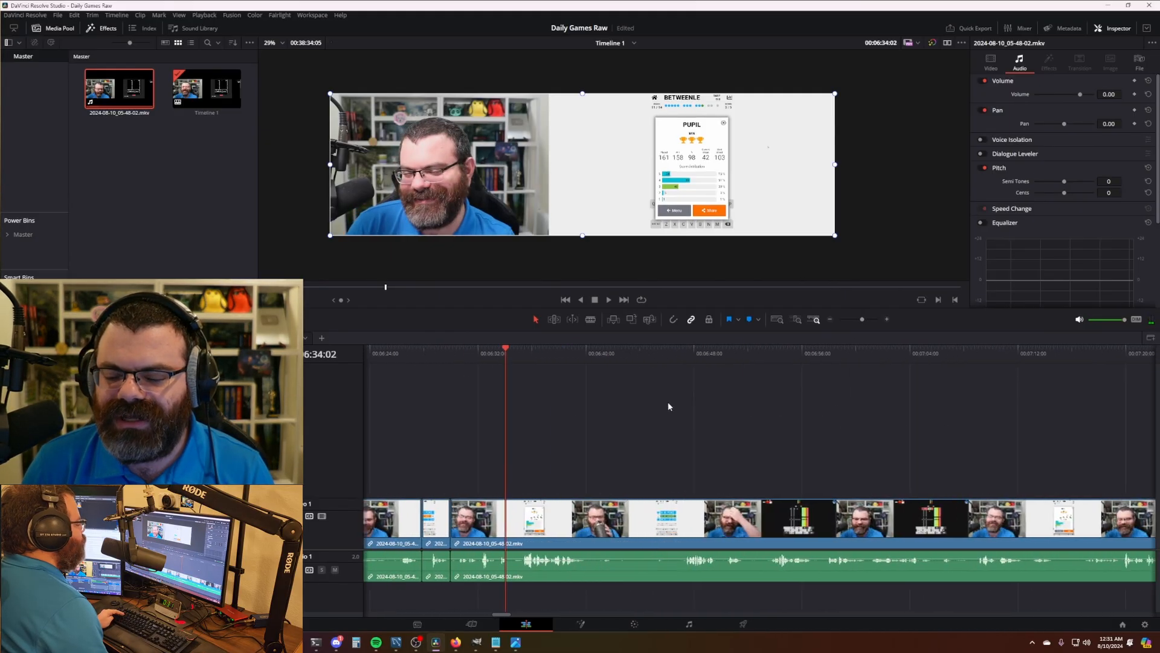
scroll(713, 426, "up", 3)
left_click_drag(846, 423, 578, 404)
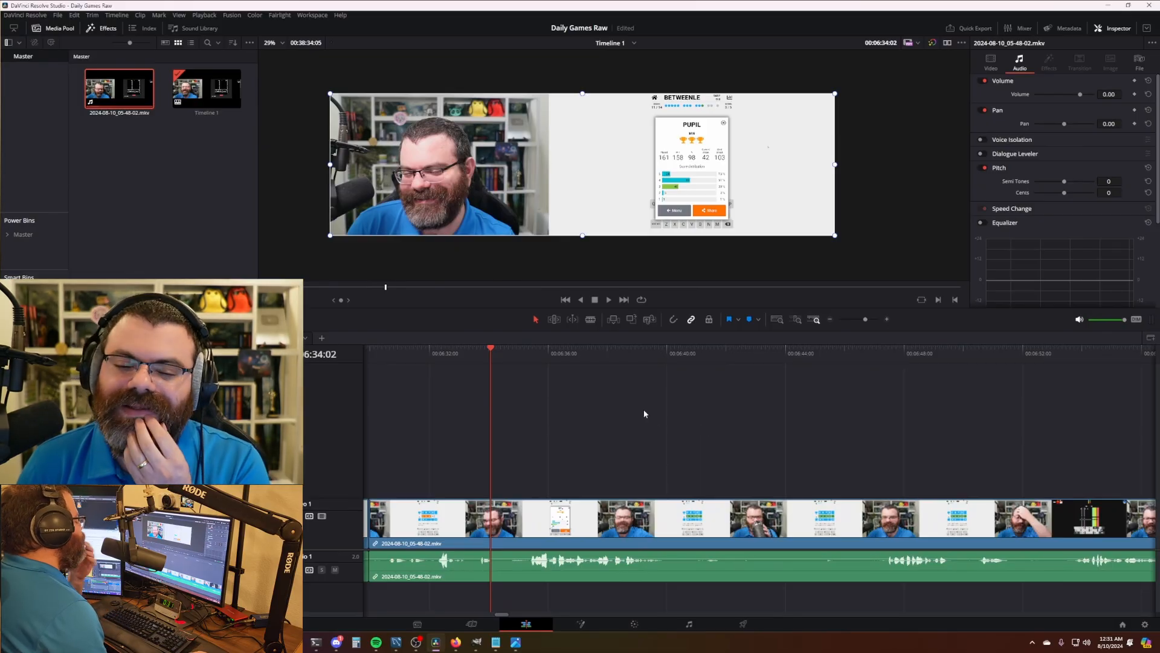
scroll(649, 417, "right", 2)
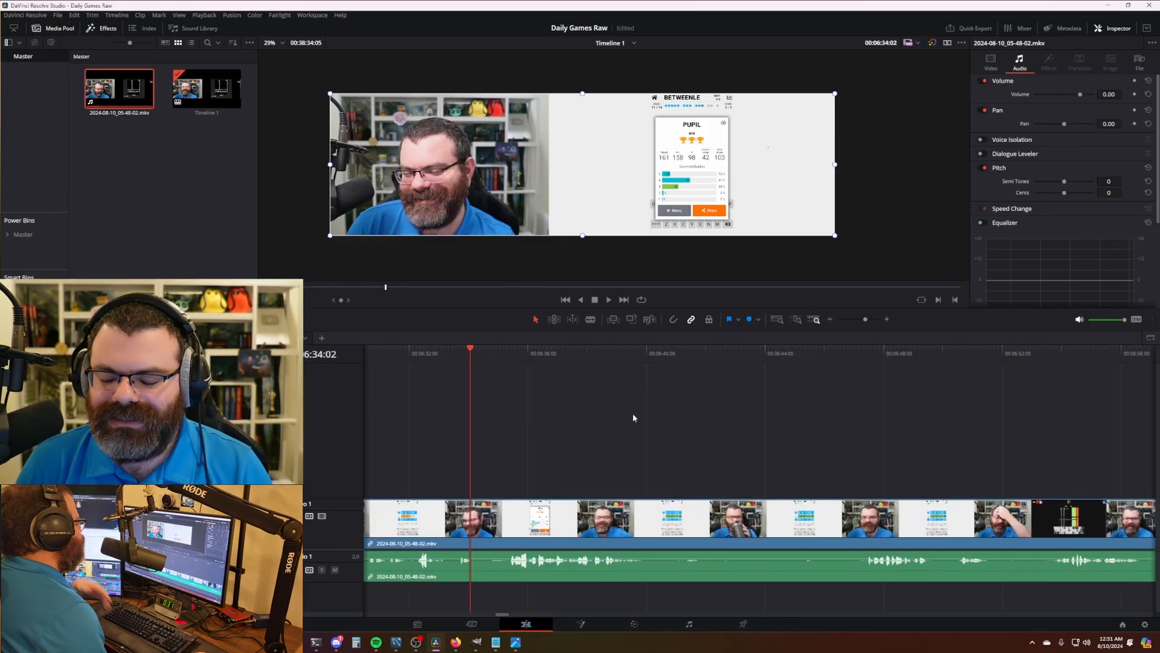
key("l")
key("l")
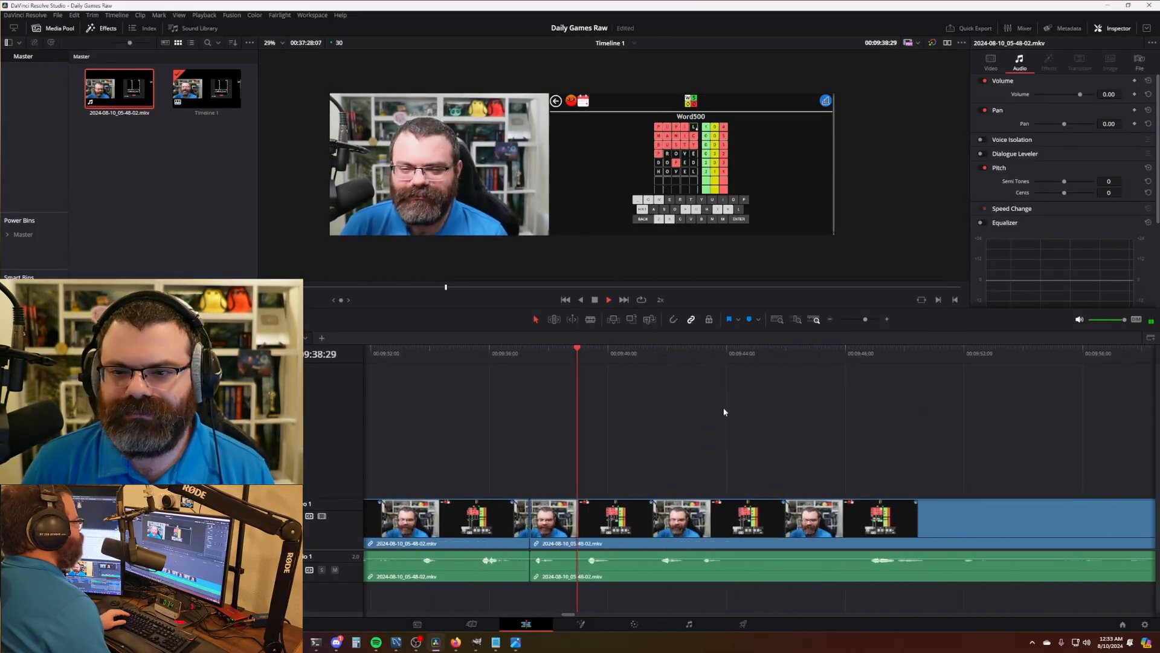
- Split and ripple-delete each pause in the Word500 game while playing at 2x
key("space")
key("ctrl+b")
key("ctrl+b")
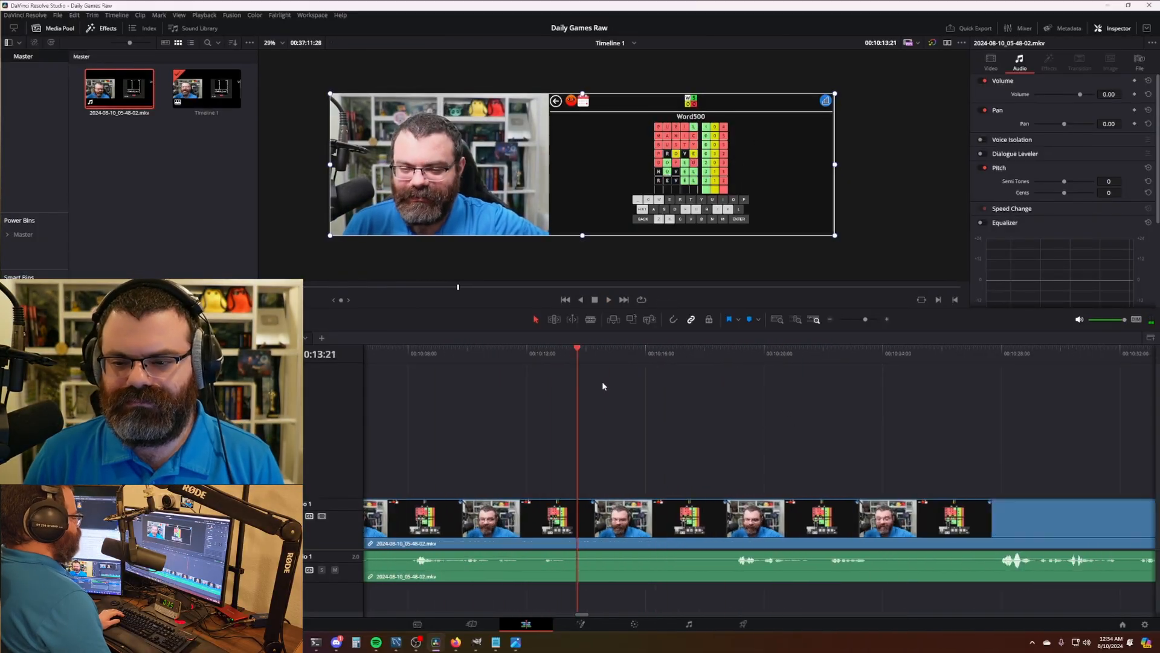
key("ctrl+b")
key("space")
key("ctrl+b")
key("ctrl+shift+[")
key("space")
key("ctrl+b")
key("ctrl+shift+[")
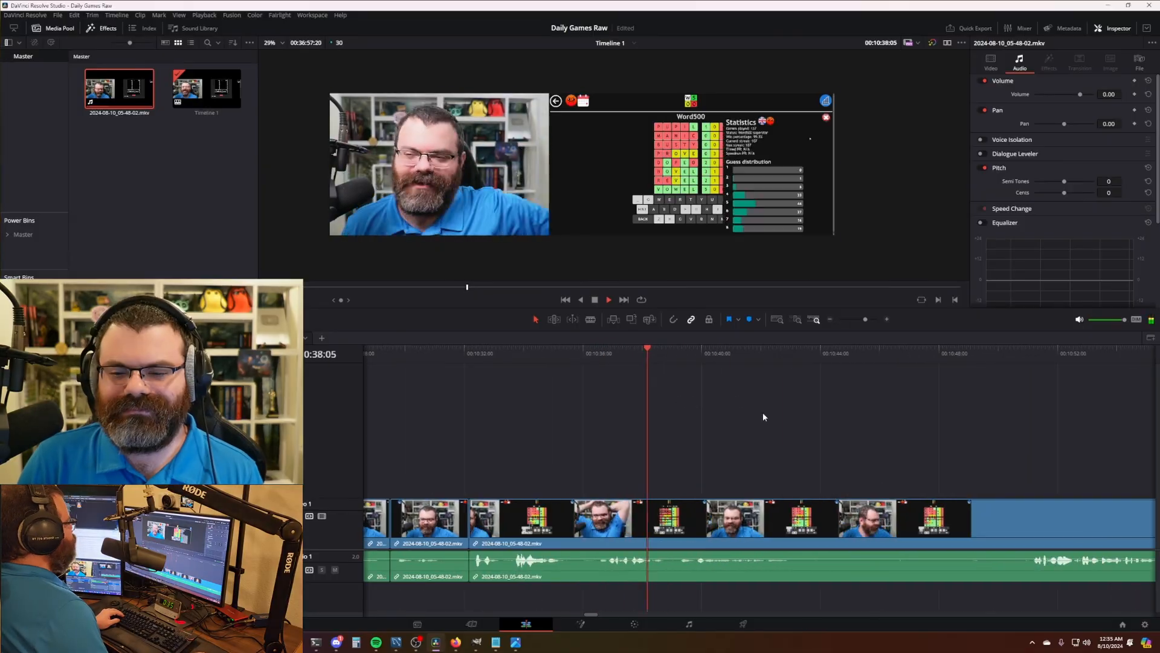
key("ctrl+b")
key("ctrl+shift+[")
key("ctrl+b")
key("ctrl+shift+[")
key("ctrl+b")
key("ctrl+shift+[")
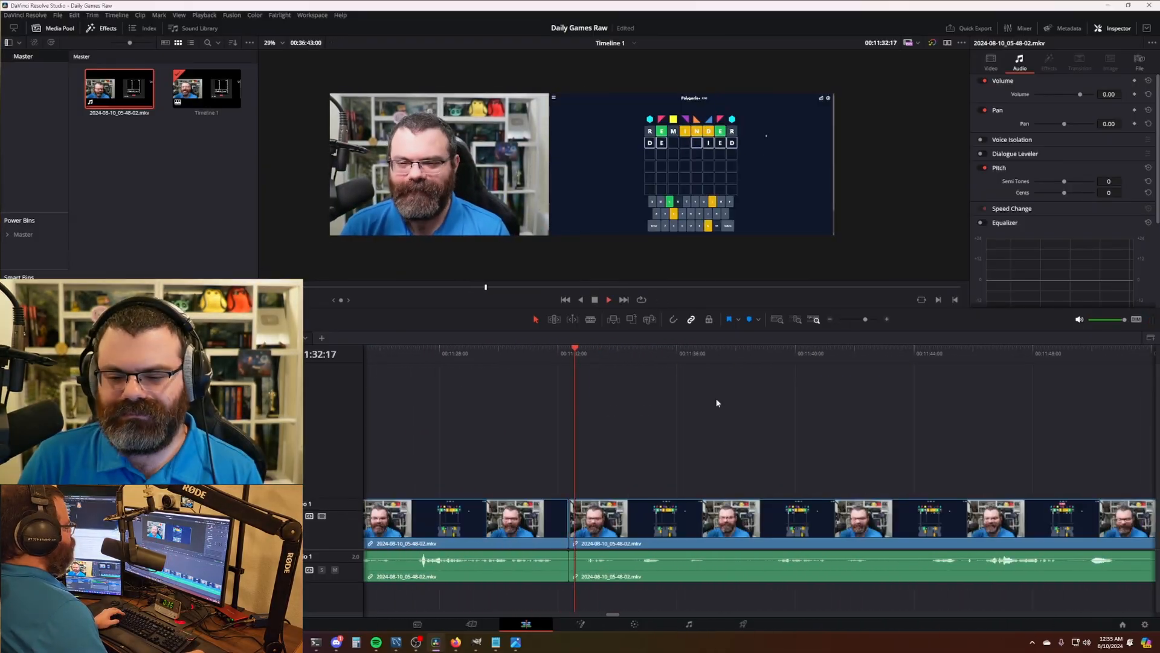
key("ctrl+b")
key("ctrl+shift+[")
key("l")
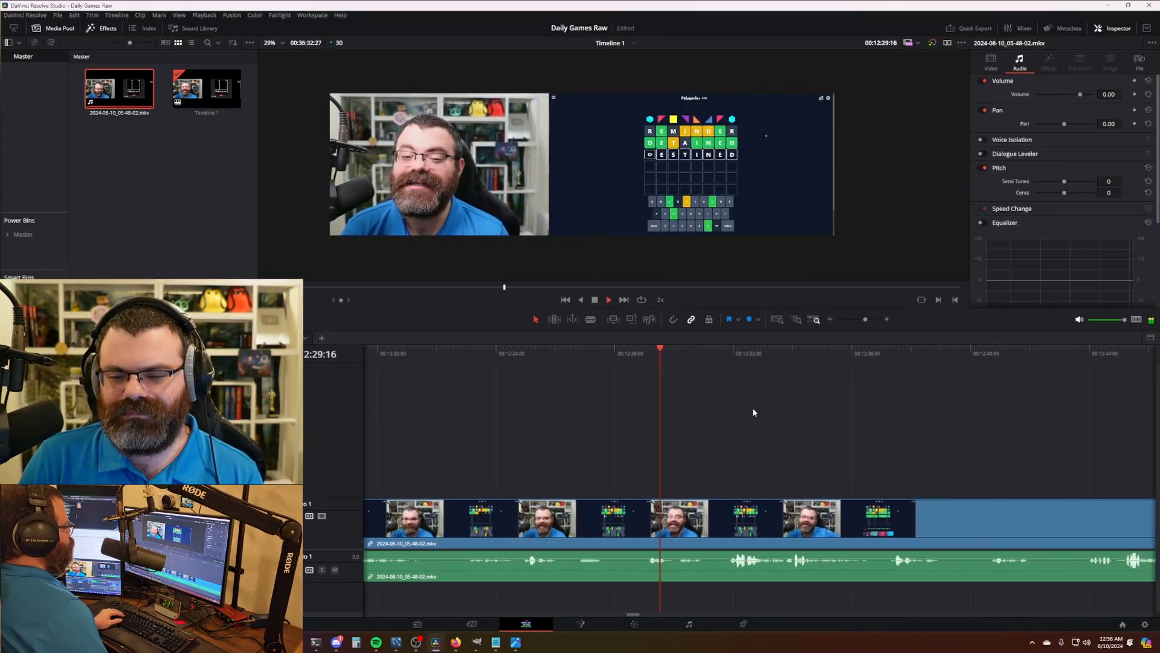
key("ctrl+b")
key("ctrl+shift+[")
key("ctrl+b")
key("ctrl+shift+[")
key("ctrl+b")
key("ctrl+shift+[")
key("ctrl+b")
key("ctrl+shift+[")
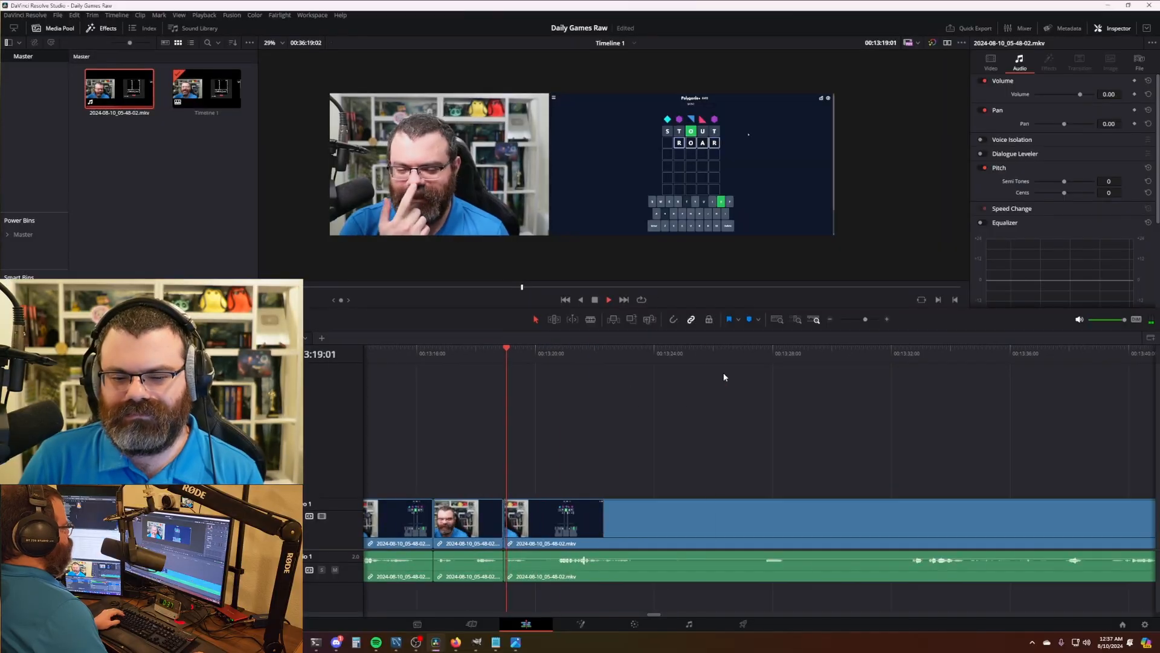
key("ctrl+b")
- Cut out the dead stretches in the following word puzzle, closing each gap
key("ctrl+shift+[")
key("ctrl+b")
left_click(533, 357)
key("ctrl+shift+[")
left_click(675, 362)
key("ctrl+shift+[")
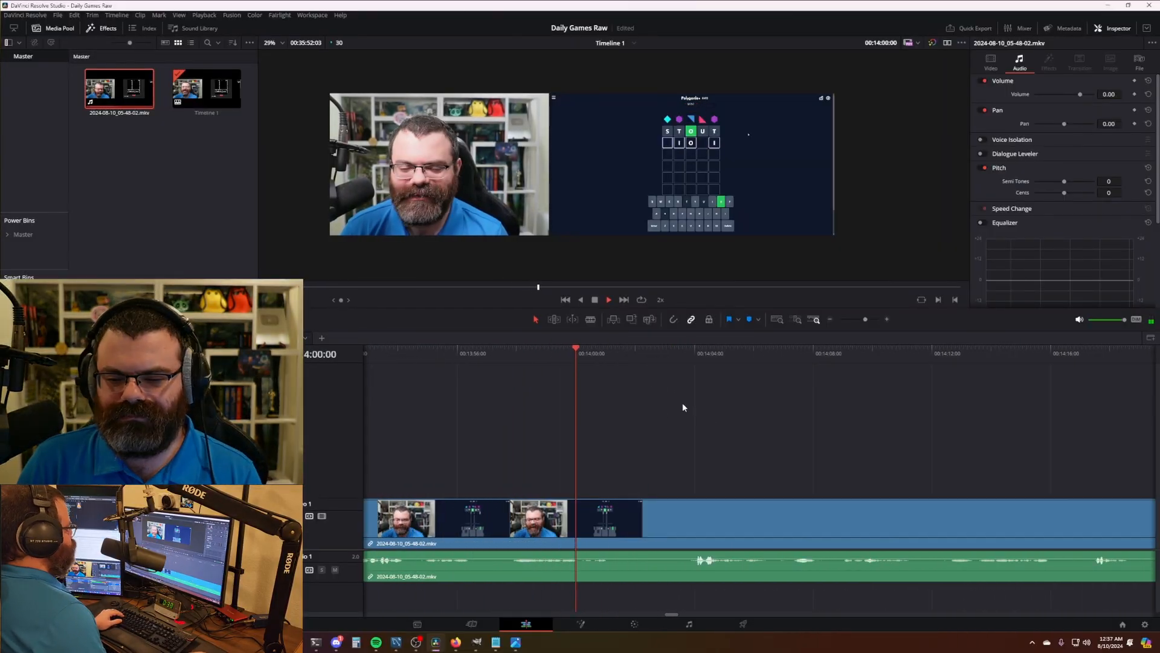
key("ctrl+b")
key("ctrl+shift+[")
key("ctrl+b")
key("ctrl+shift+[")
key("ctrl+b")
key("ctrl+shift+[")
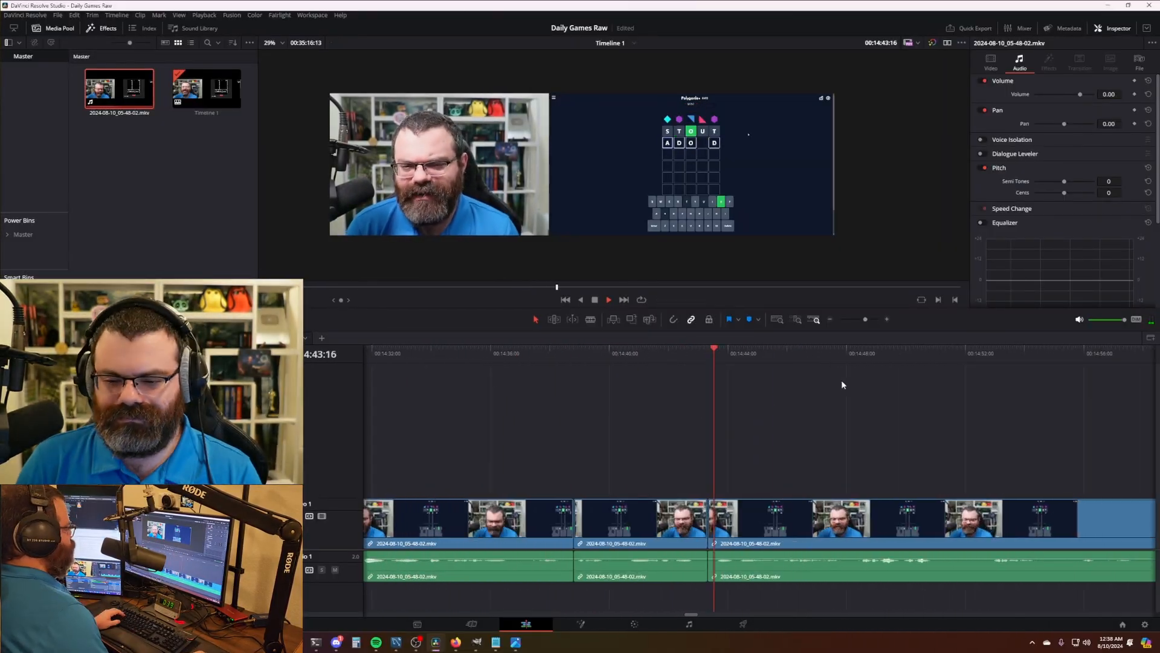
key("ctrl+b")
key("ctrl+shift+[")
key("space")
key("ctrl+b")
key("ctrl+shift+[")
key("ctrl+b")
key("ctrl+shift+[")
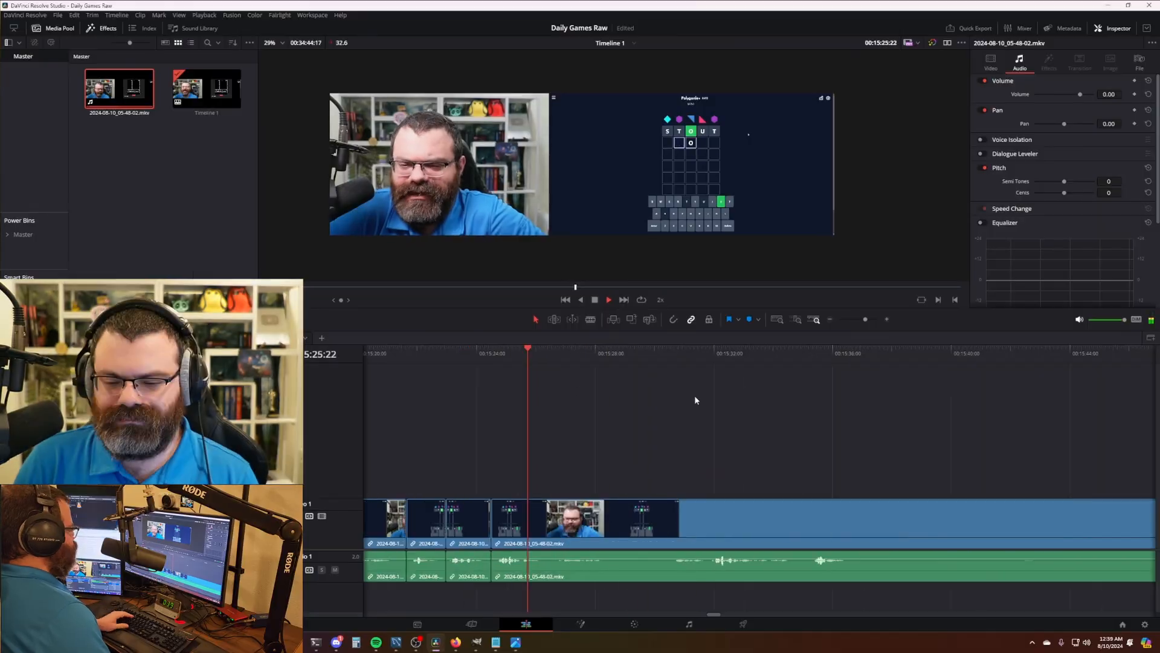
key("ctrl+b")
key("ctrl+shift+[")
key("ctrl+shift+[")
key("l")
key("l")
key("ctrl+b")
key("ctrl+shift+[")
key("ctrl+b")
- Trim idle footage through the Polygonle game up to its word-list results
key("ctrl+shift+[")
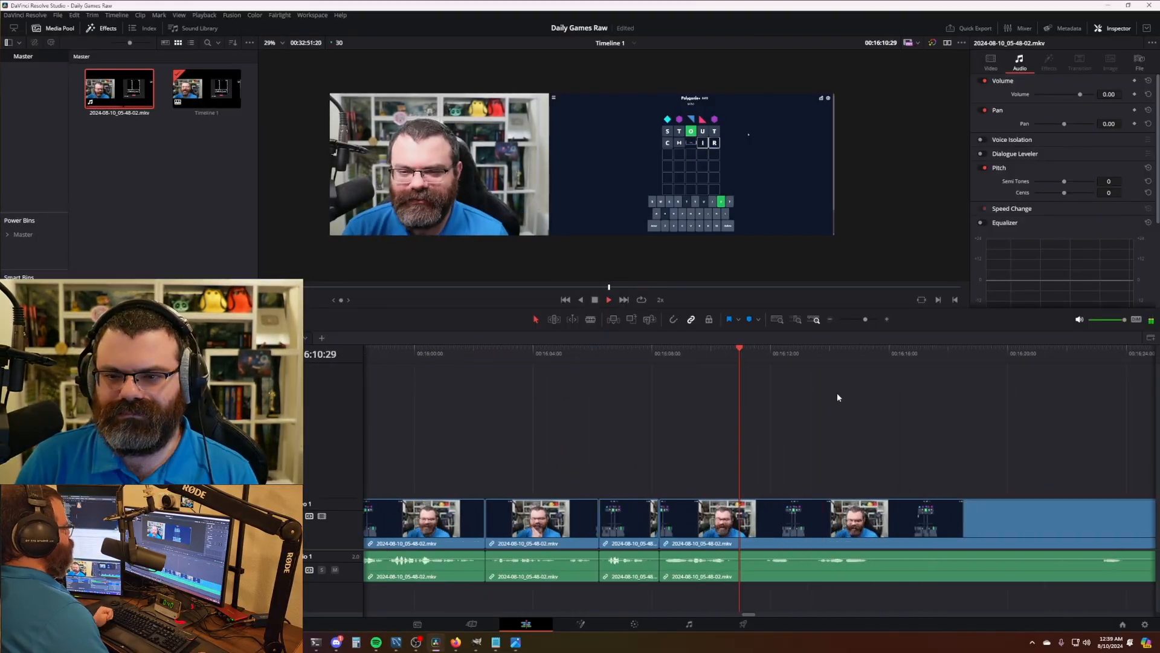
key("ctrl+b")
key("ctrl+shift+[")
key("ctrl+b")
left_click(772, 362)
key("ctrl+shift+[")
key("ctrl+b")
left_click(667, 363)
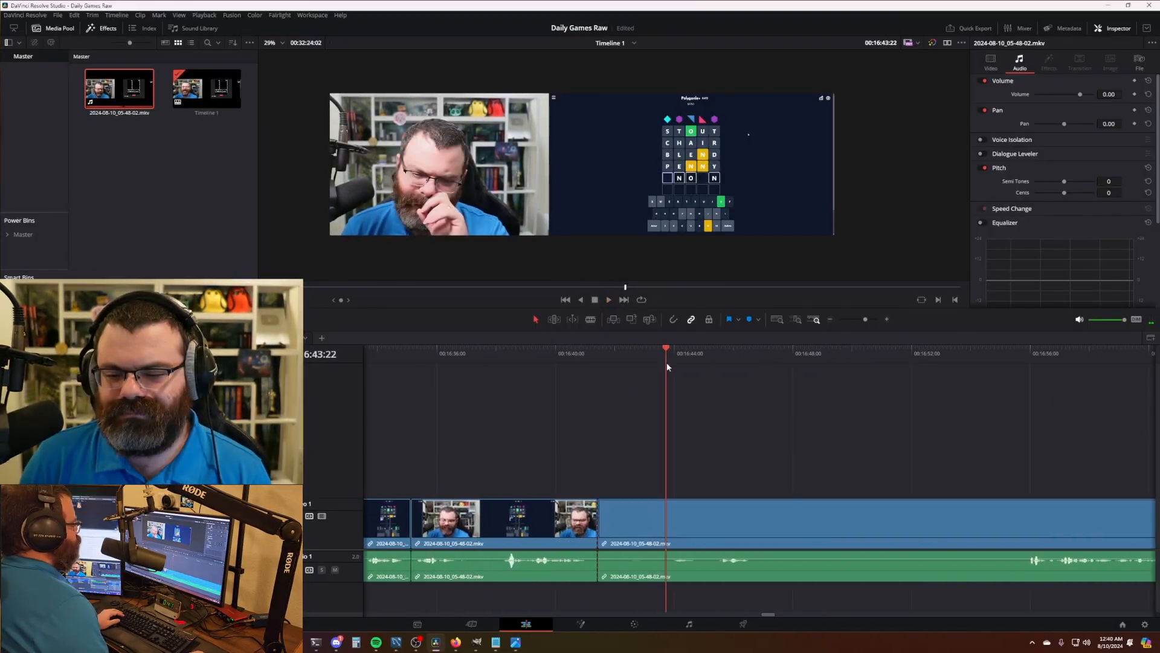
key("ctrl+shift+[")
key("ctrl+b")
key("ctrl+shift+[")
key("ctrl+b")
key("ctrl+shift+[")
key("ctrl+b")
key("ctrl+shift+[")
key("ctrl+b")
key("ctrl+shift+[")
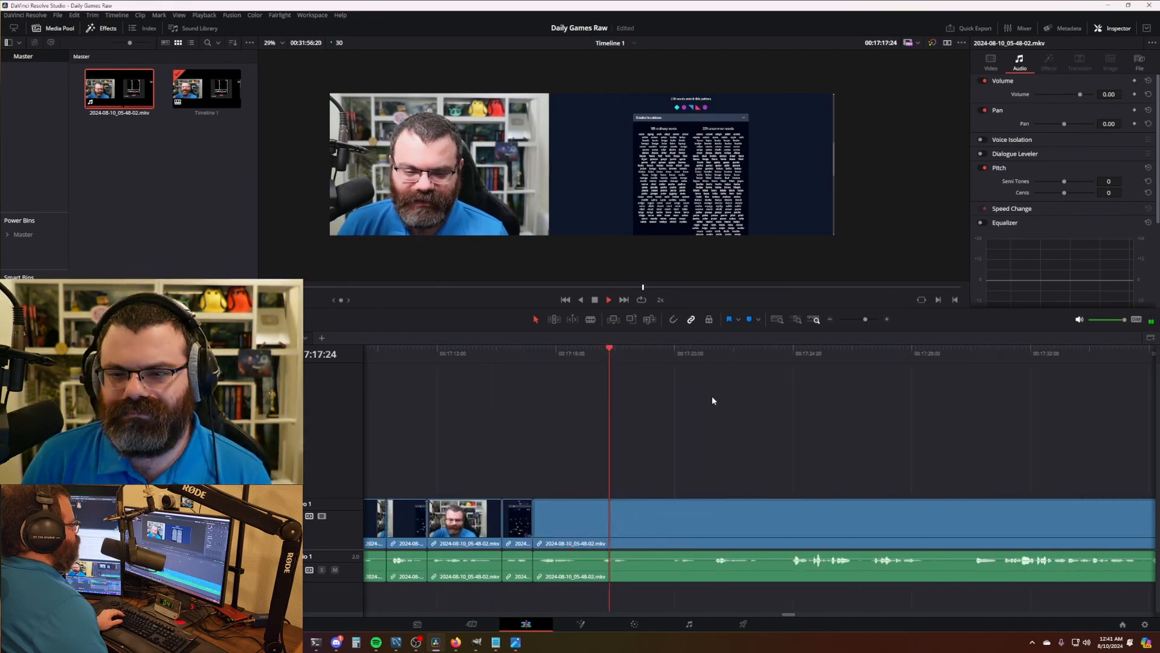
- Split and ripple-delete the idle stretches in the SYMBLE game footage
key("ctrl+b")
key("ctrl+shift+[")
key("ctrl+b")
key("ctrl+shift+[")
key("ctrl+b")
key("ctrl+shift+[")
key("ctrl+b")
key("ctrl+shift+[")
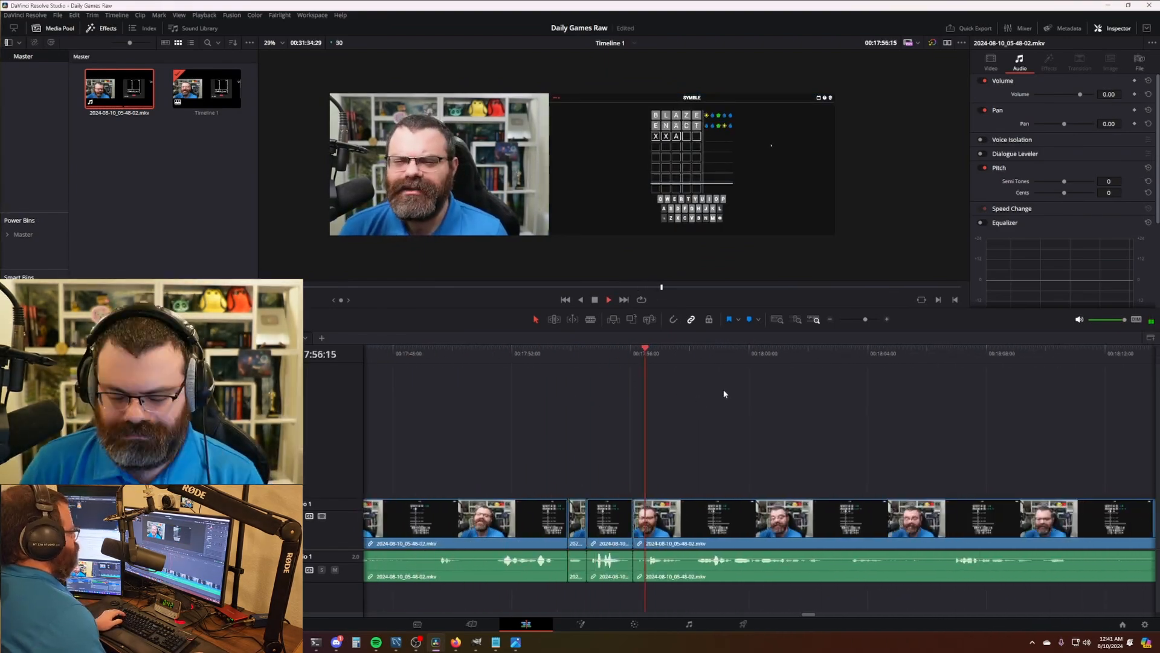
key("ctrl+b")
key("ctrl+shift+[")
key("ctrl+b")
left_click(620, 360)
key("ctrl+shift+[")
key("l")
key("l")
key("ctrl+b")
key("ctrl+shift+[")
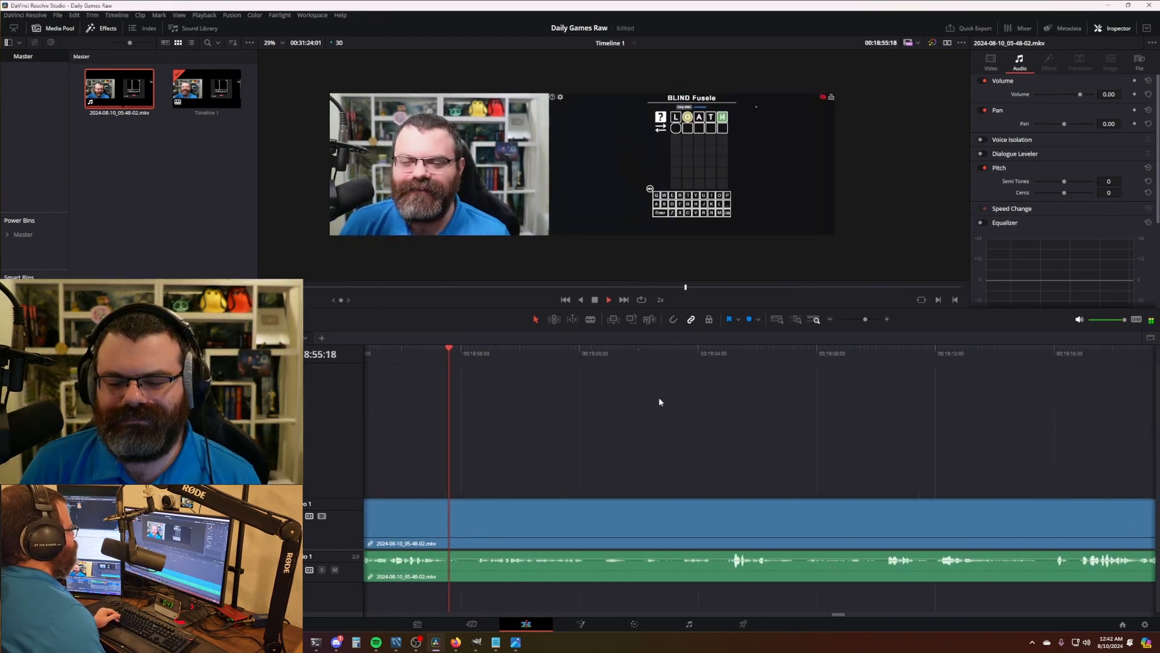
key("ctrl+b")
left_click(660, 359)
- Cut the dead time through the BLIND Fusele game, closing each gap
key("ctrl+shift+[")
key("ctrl+b")
left_click(756, 351)
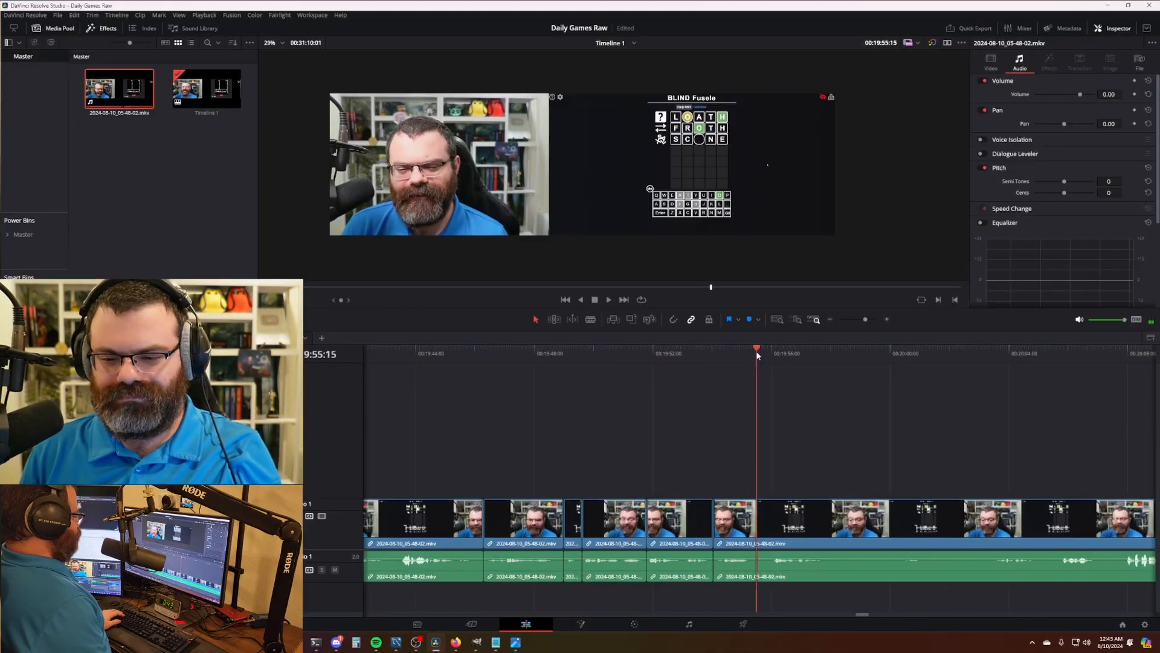
key("ctrl+shift+[")
key("ctrl+b")
key("ctrl+shift+[")
key("ctrl+b")
key("ctrl+shift+[")
key("ctrl+b")
key("ctrl+shift+[")
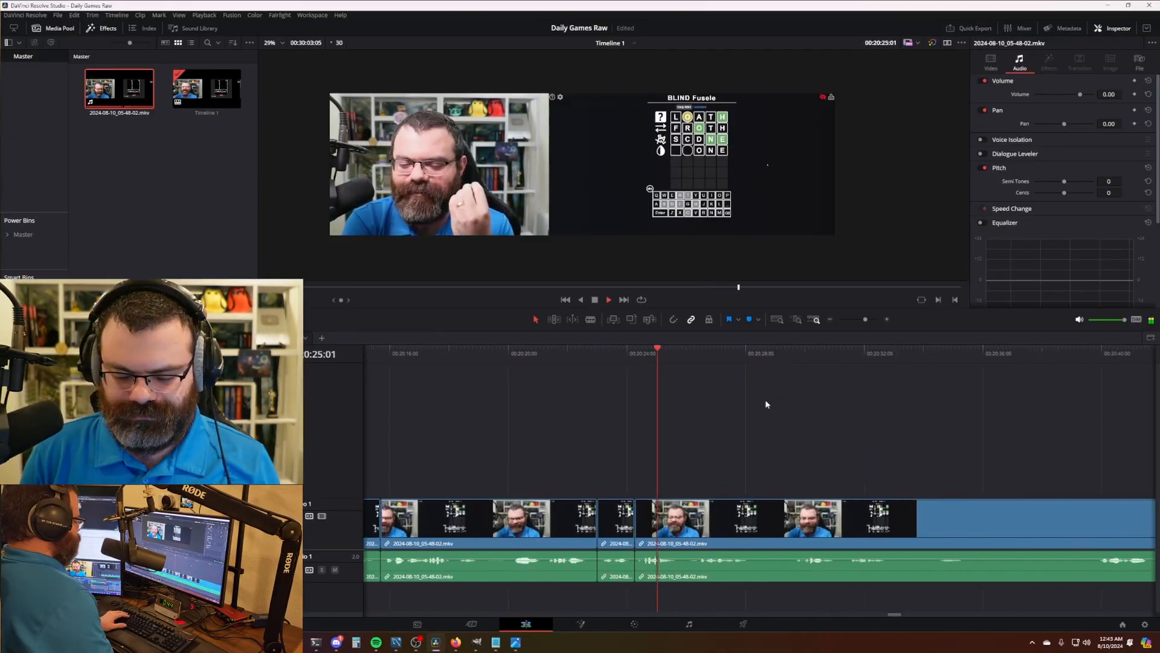
key("ctrl+b")
key("ctrl+shift+[")
key("ctrl+b")
key("ctrl+shift+[")
key("ctrl+shift+[")
left_click(676, 356)
key("ctrl+shift+[")
left_click(648, 356)
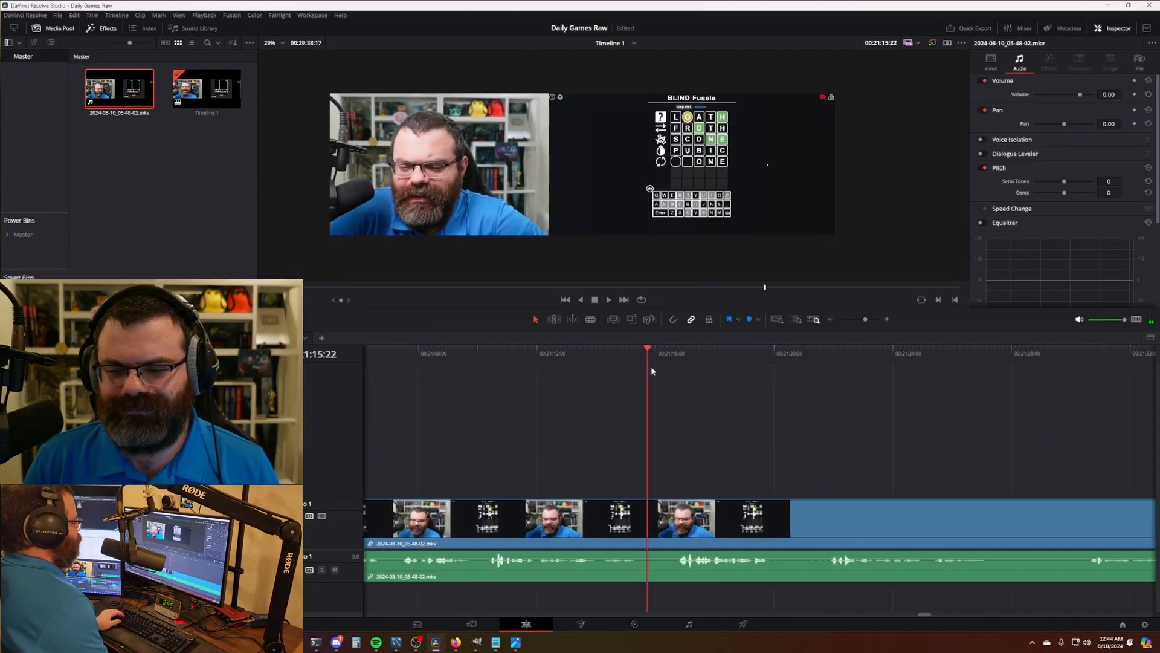
key("ctrl+b")
key("ctrl+shift+[")
key("ctrl+b")
- Remove the last pause and return to the OZONE win at 21:56:12
key("ctrl+shift+[")
key("ctrl+b")
key("ctrl+shift+[")
key("ctrl+b")
left_click_drag(919, 356, 922, 365)
key("ctrl+shift+[")
scroll(789, 397, "right", 2)
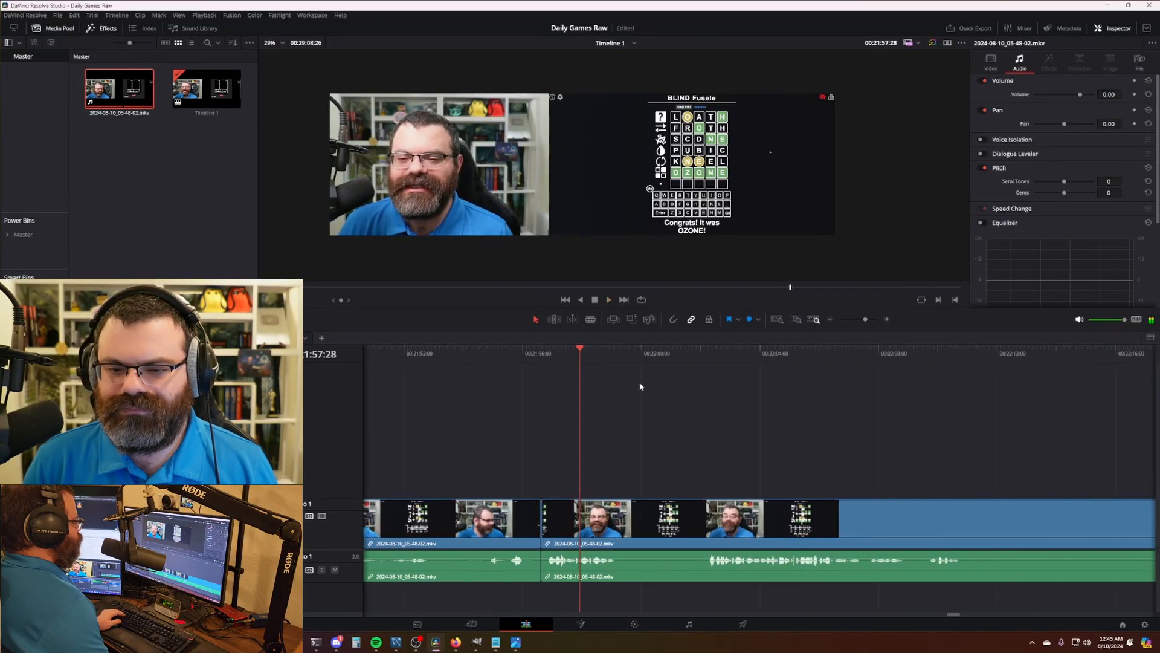
left_click_drag(541, 355, 537, 354)
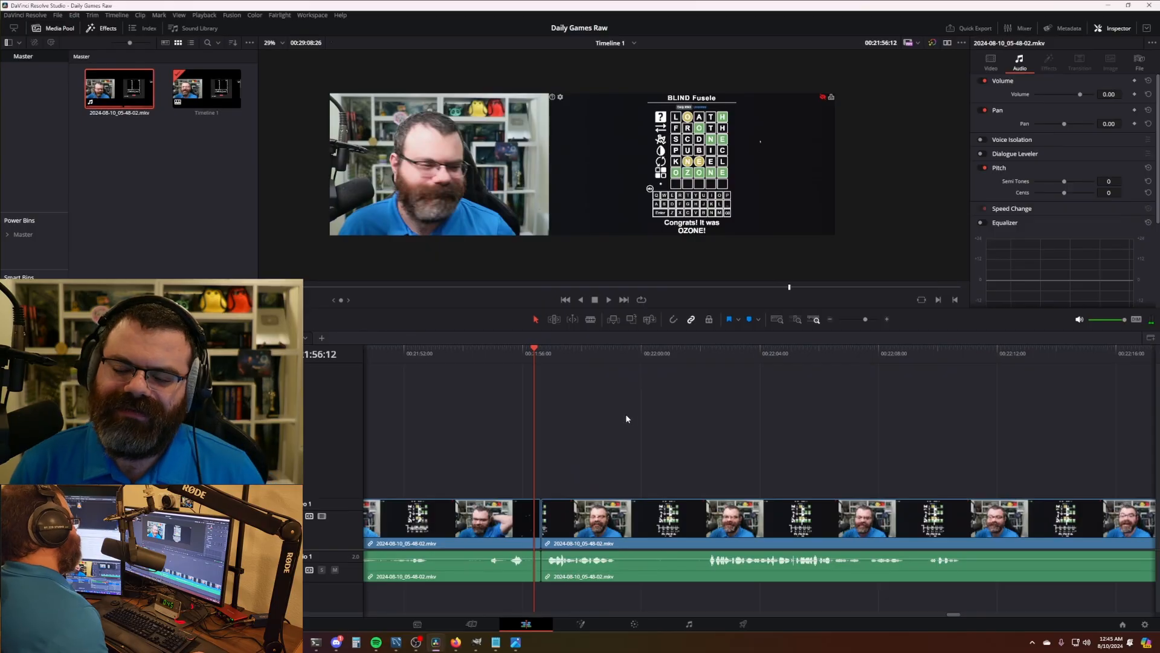
scroll(680, 411, "right", 1)
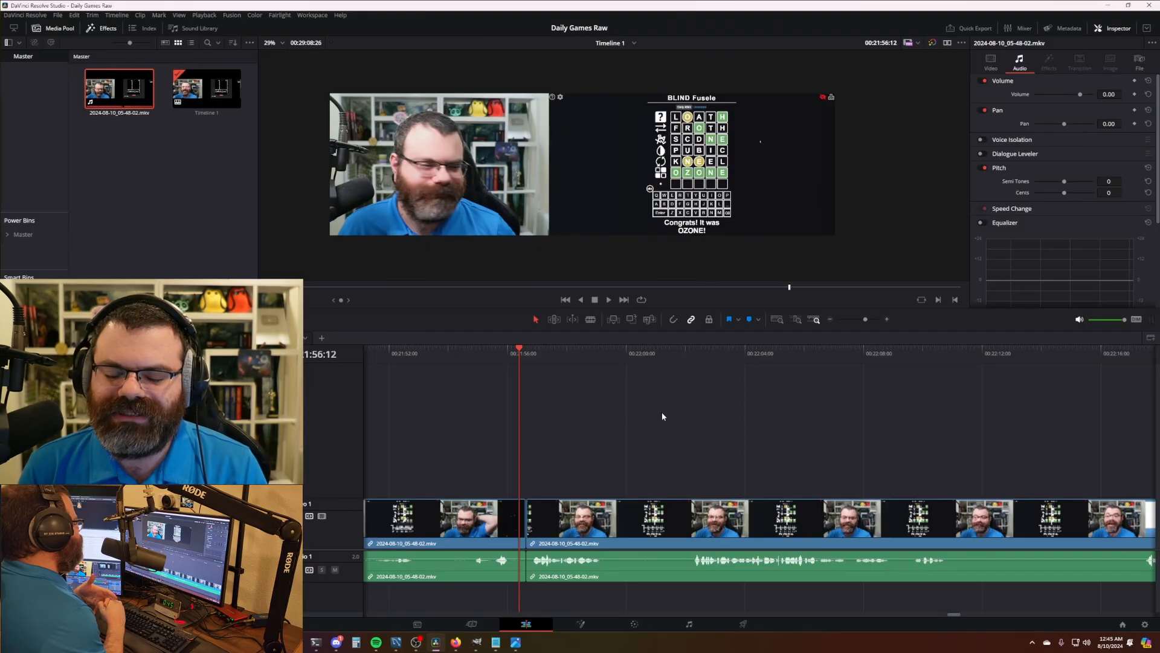
- Split the clip where the Blind Fusele game ends and delete the dead piece, closing the gap
left_click(529, 355)
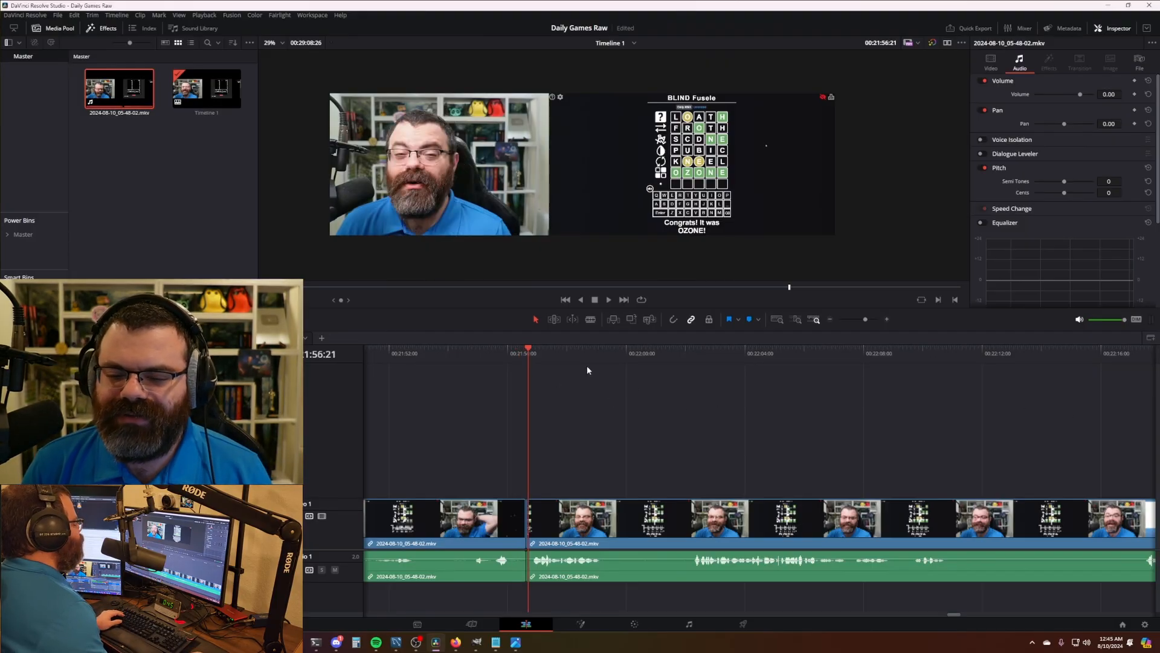
mouse_move(528, 358)
left_mouse_down()
mouse_move(537, 362)
mouse_move(524, 361)
left_mouse_up()
left_click(506, 359)
key("space")
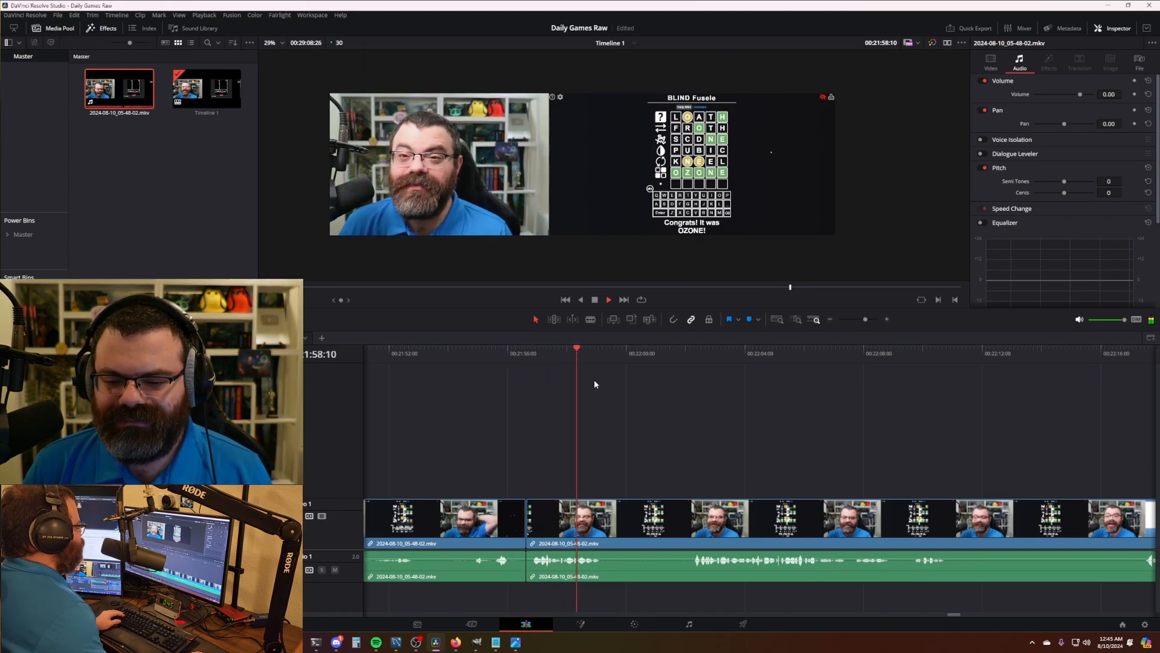
key("space")
key("ctrl+b")
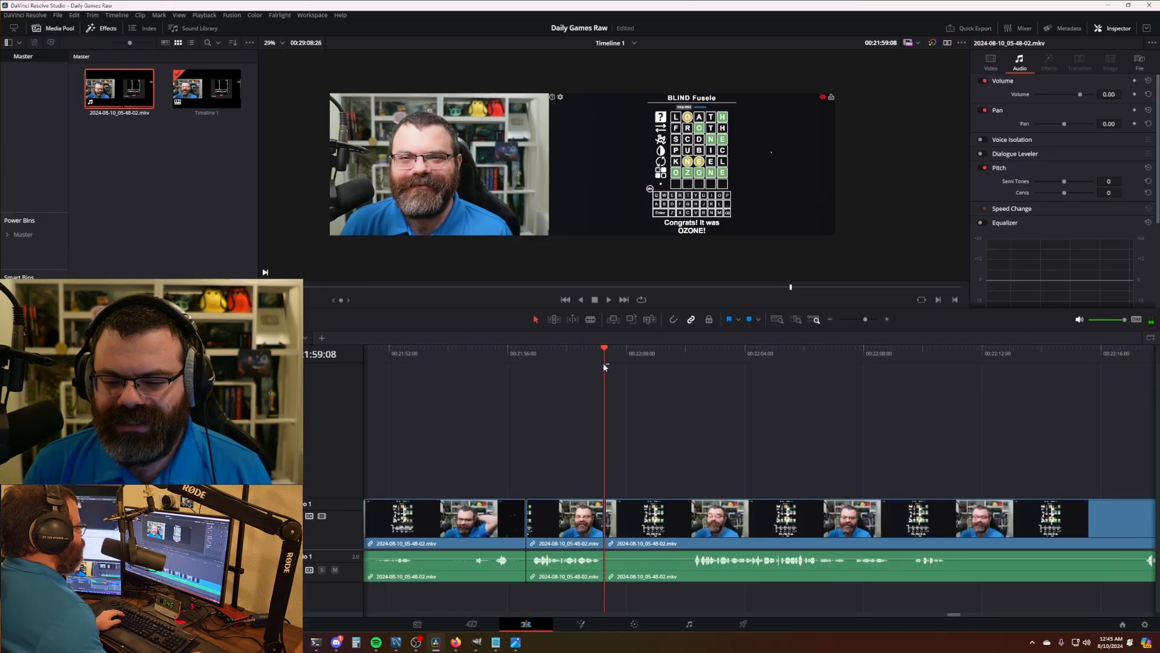
left_click(571, 507)
left_click(695, 362)
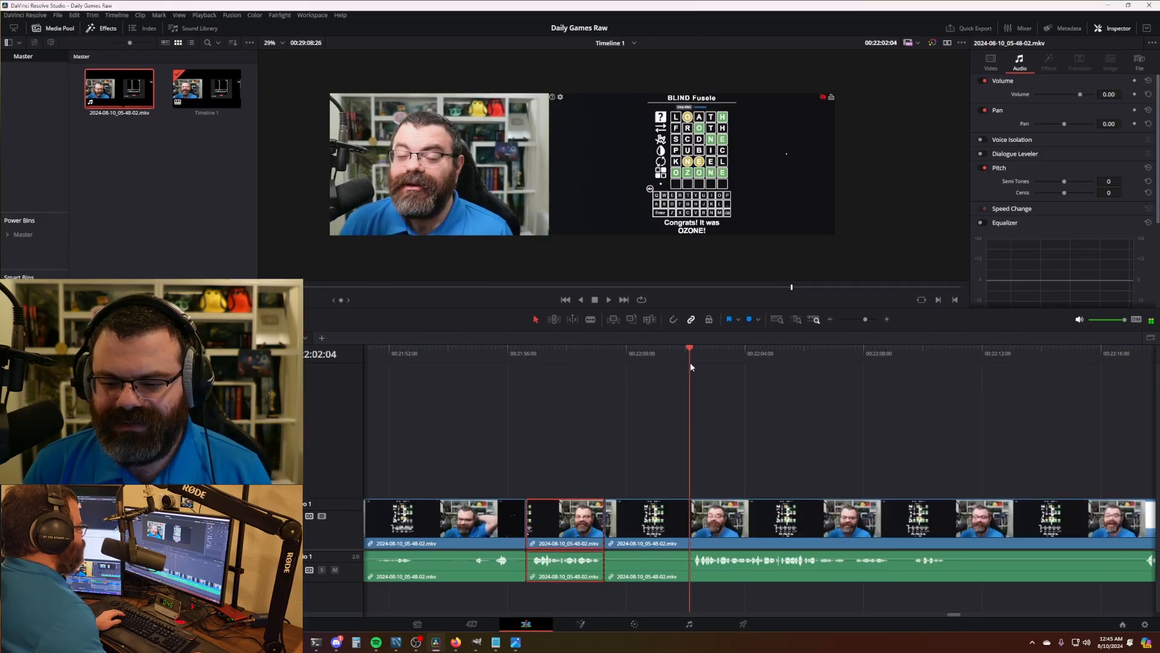
key("BackSpace")
left_click(598, 508)
key("BackSpace")
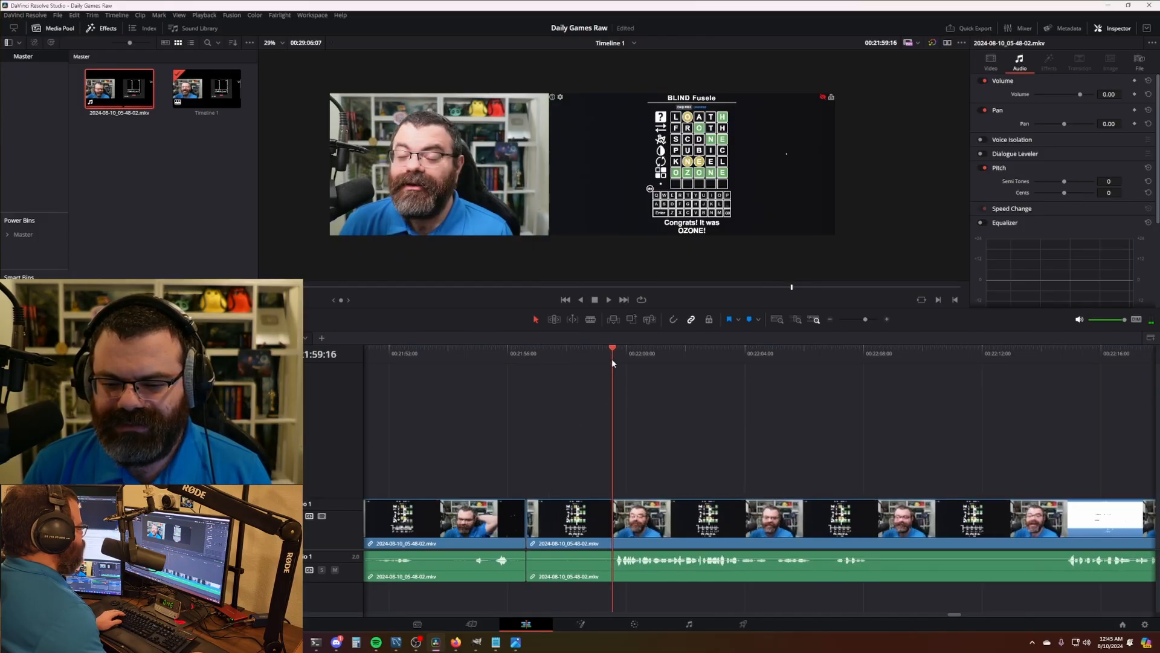
left_click_drag(612, 357, 484, 366)
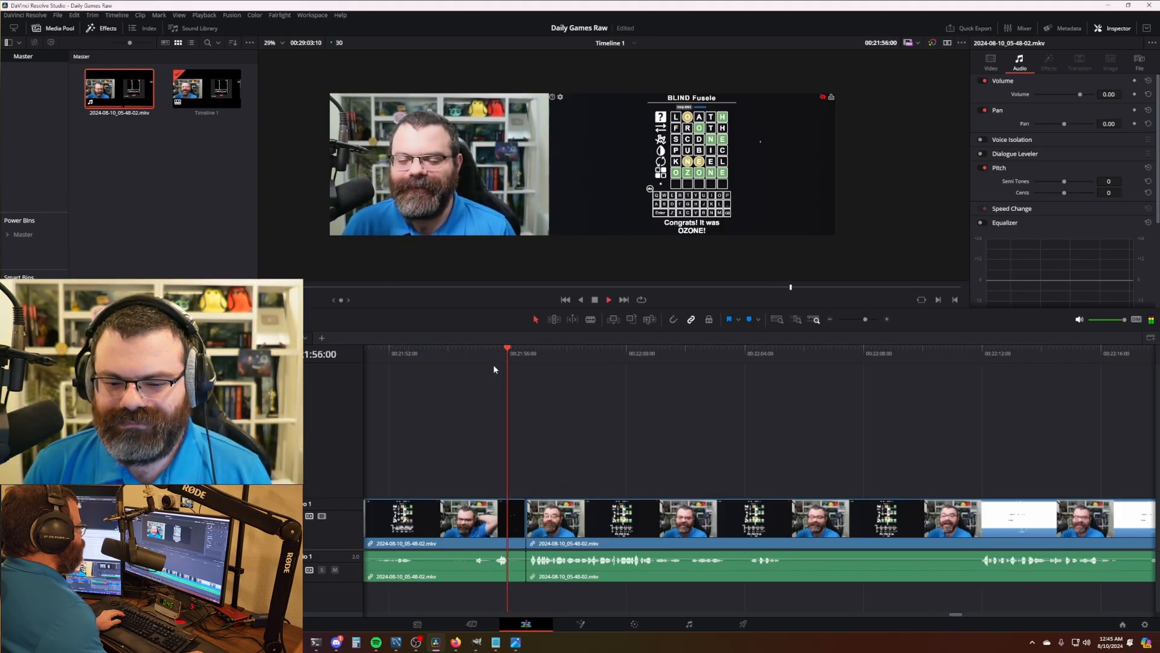
- Trim more idle footage after the OZONE win, reviewing at 2x and splitting toward the Cryptogram start
left_click(522, 524)
key("Delete")
key("space")
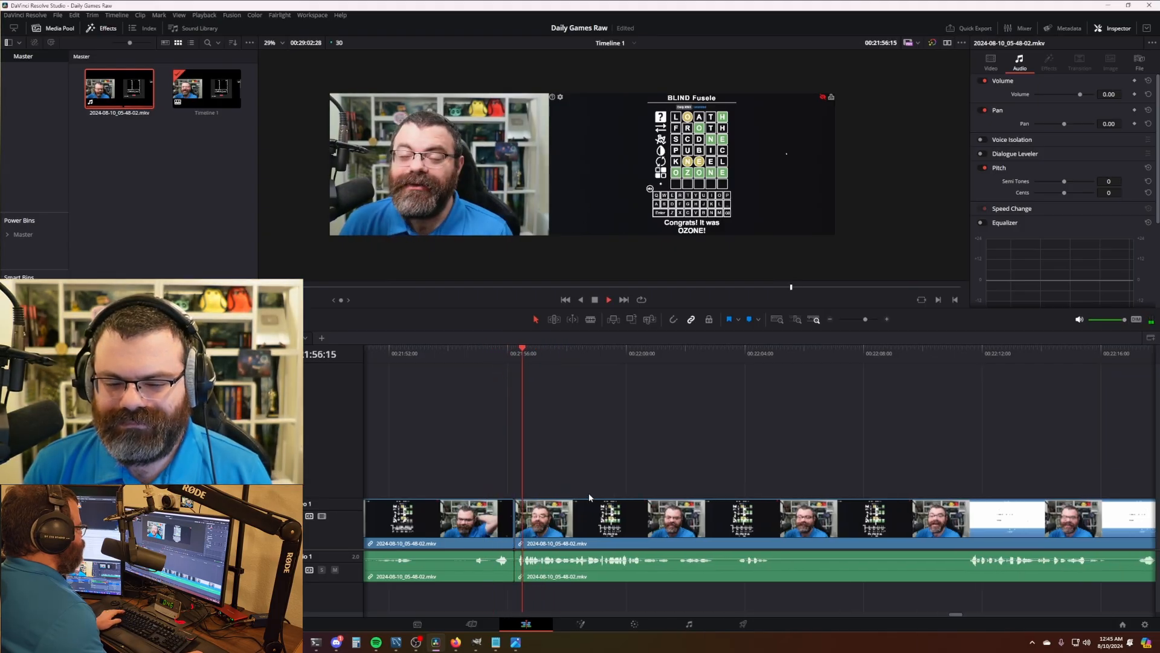
key("l")
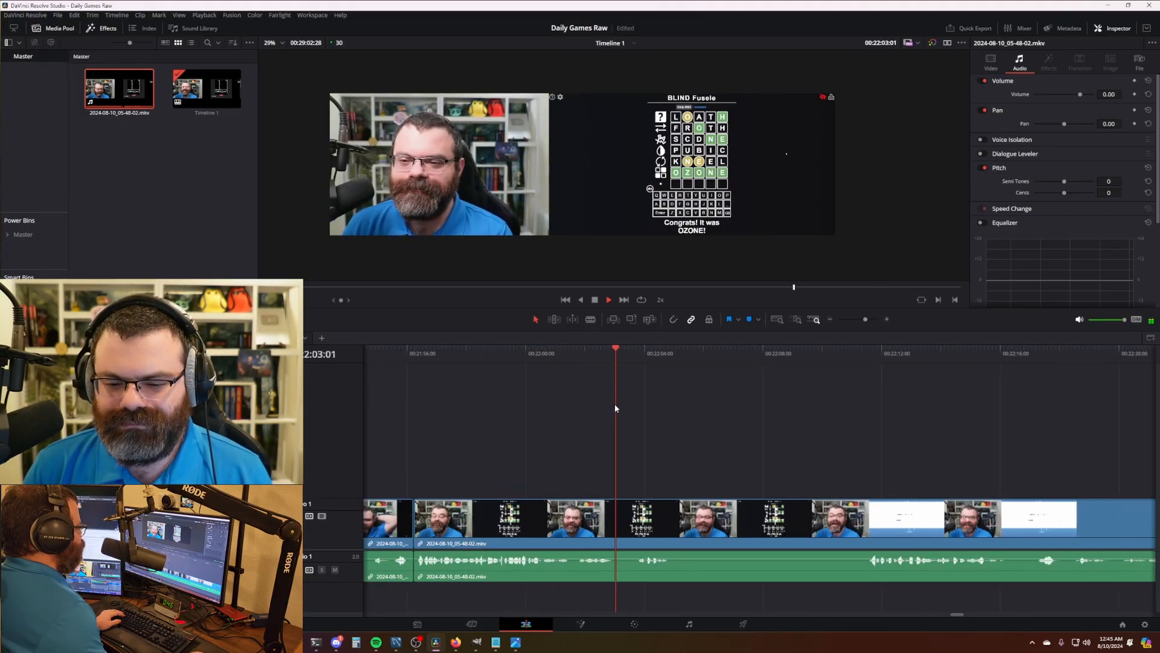
key("space")
key("ctrl+b")
left_click_drag(623, 361, 634, 357)
key("ctrl+shift+[")
key("space")
left_click_drag(736, 406, 651, 402)
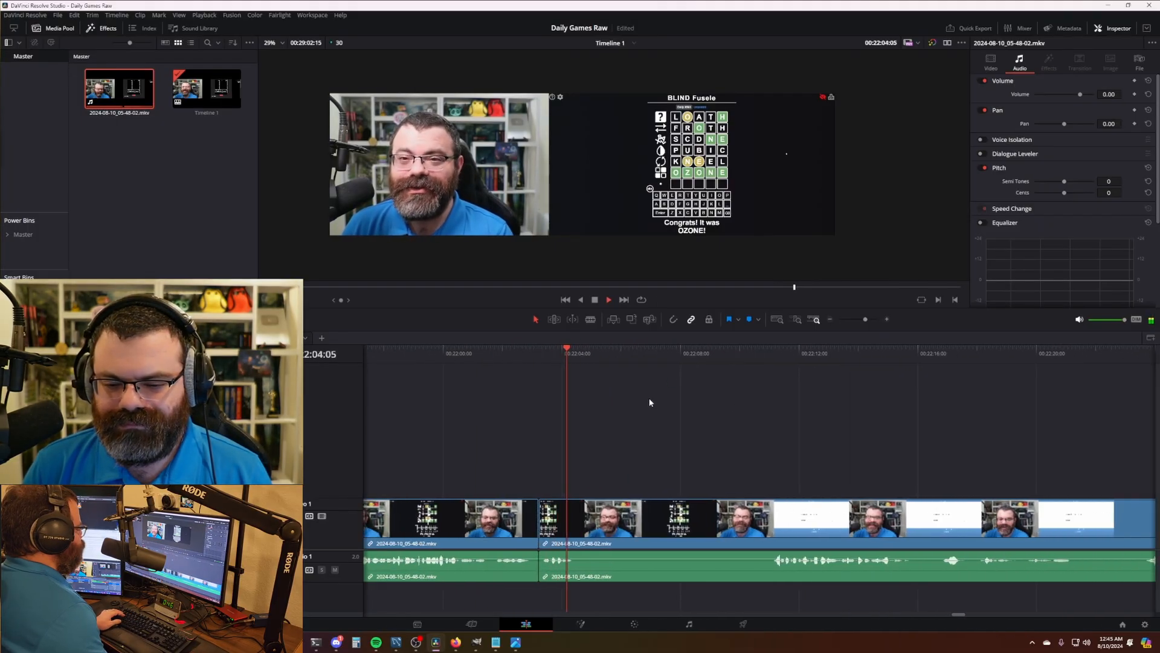
key("space")
key("ctrl+b")
left_click_drag(591, 354, 759, 364)
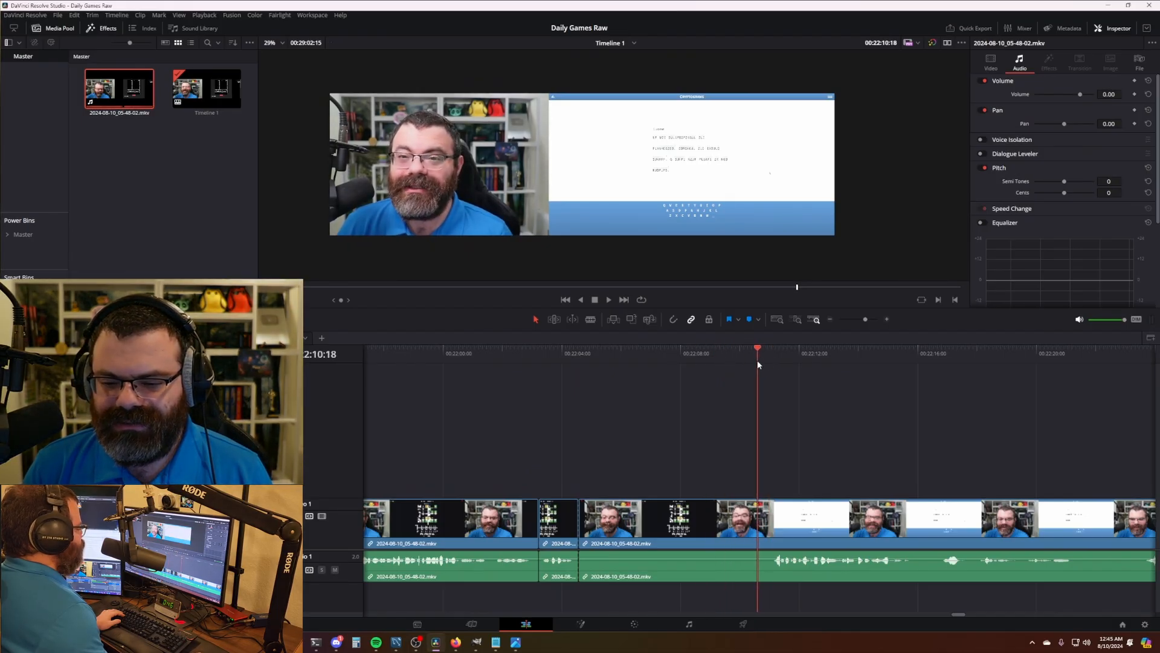
- Ripple-trim the clip start to the playhead at the Cryptogram start and scrub to check the join
key("ctrl+shift+[")
left_click(503, 358)
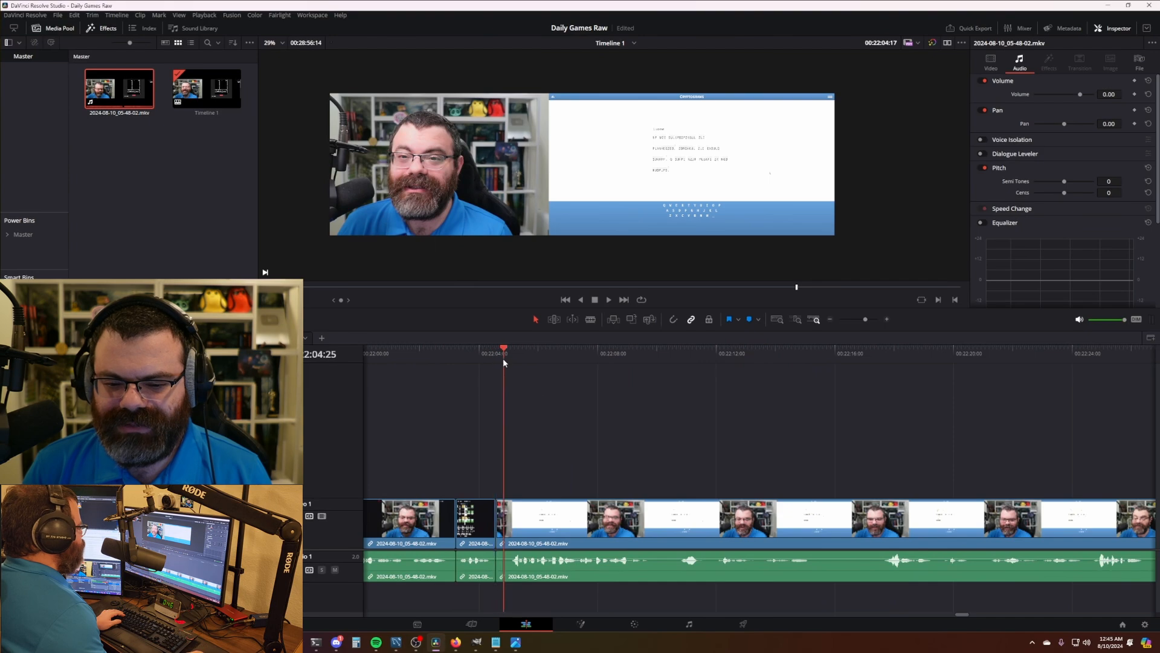
left_click_drag(526, 360, 512, 360)
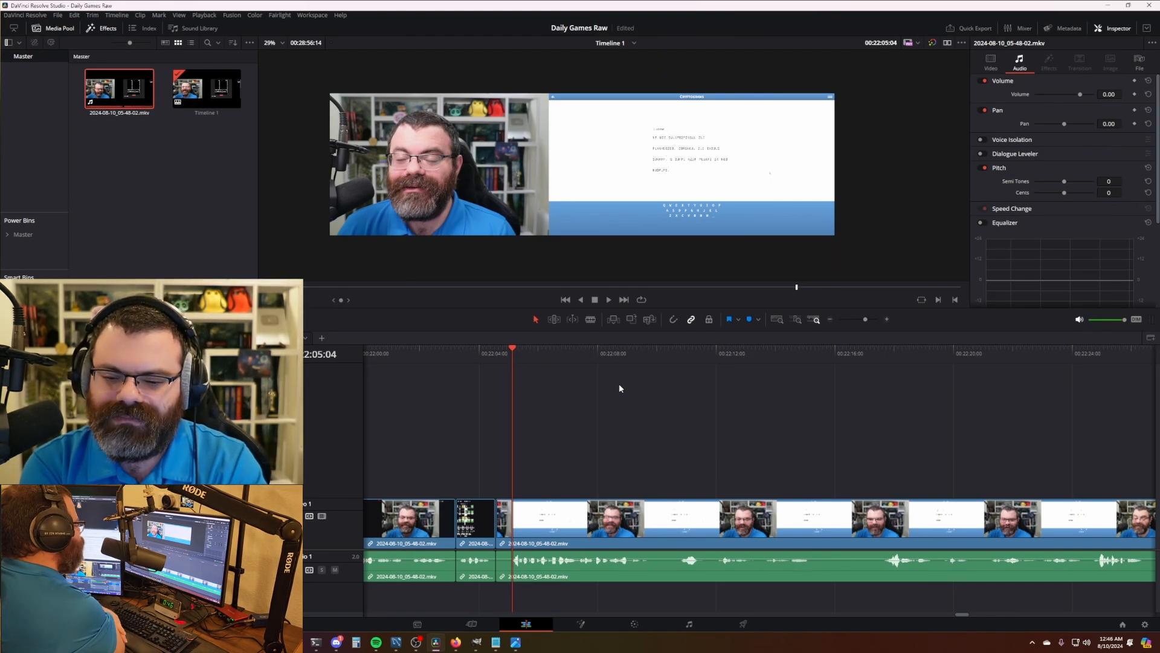
- Scroll ahead into the Cryptogram, play at 2x and split at the end of its first slow stretch
left_click(511, 360)
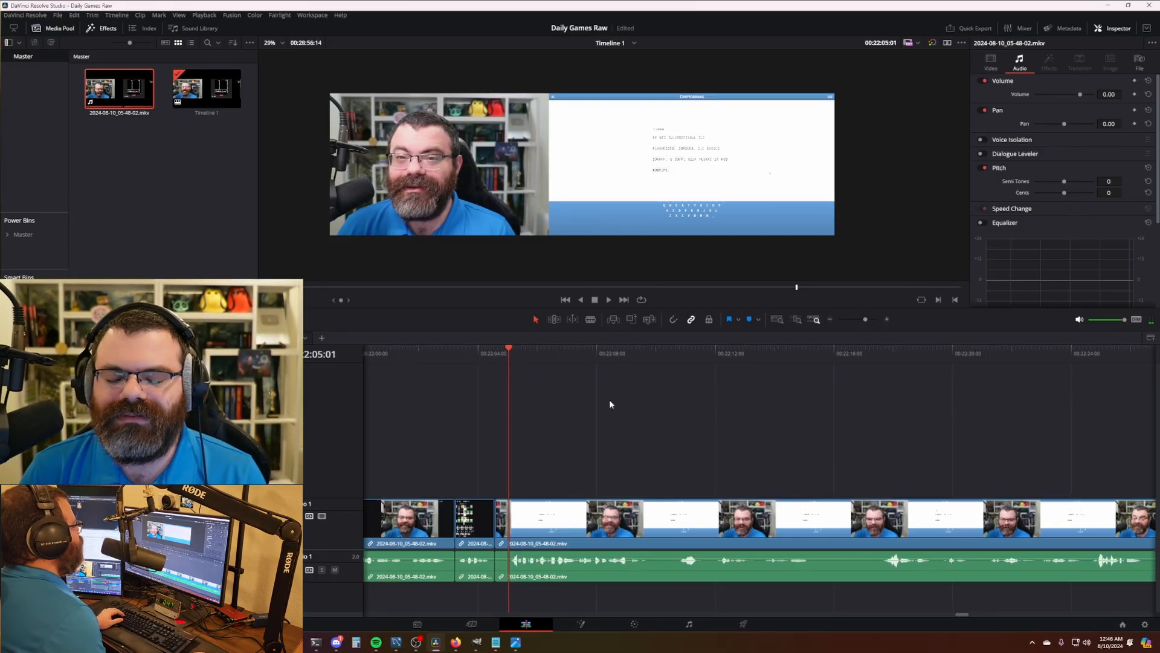
left_click_drag(611, 400, 603, 401)
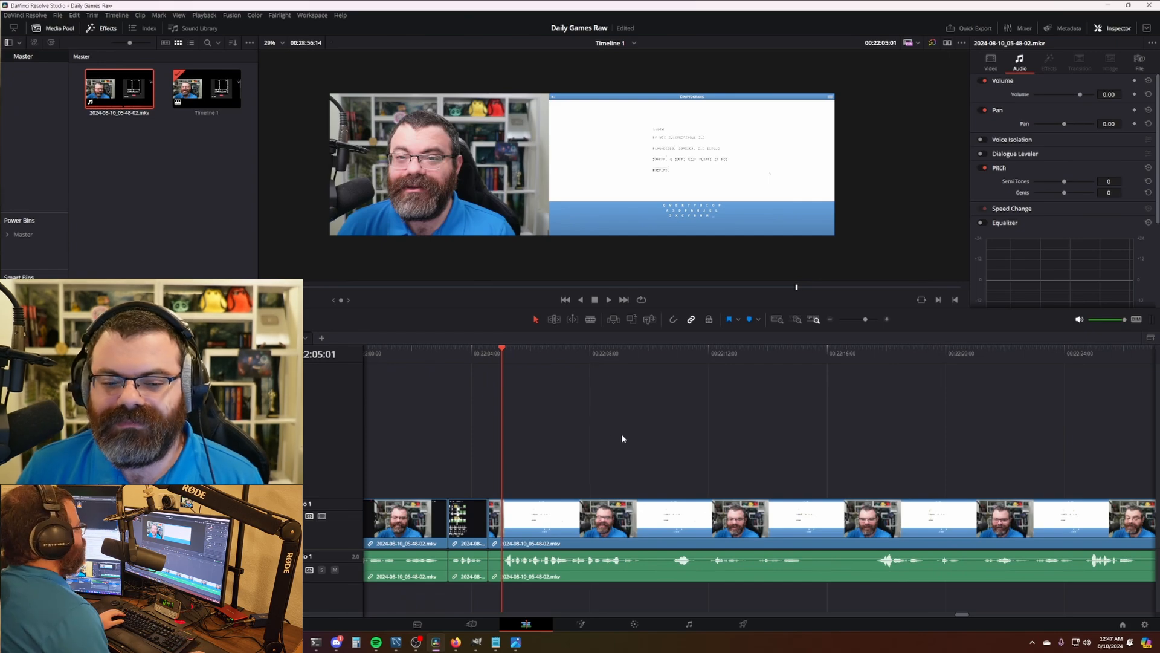
scroll(623, 440, "up", 3)
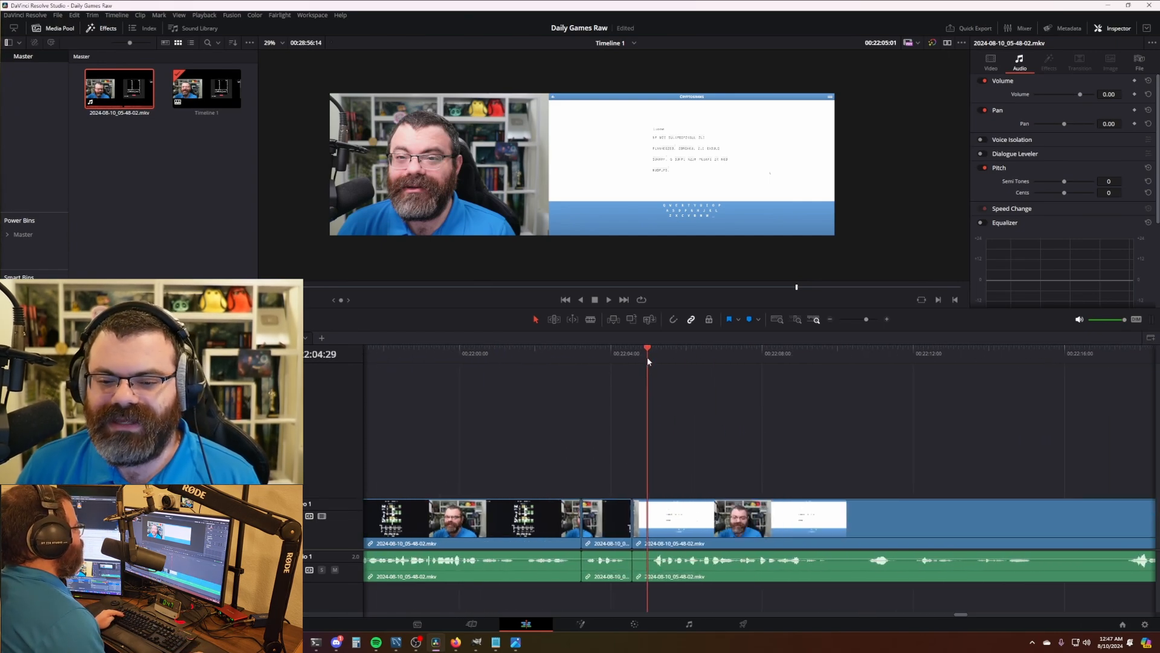
scroll(686, 411, "down", 2)
scroll(683, 422, "right", 3)
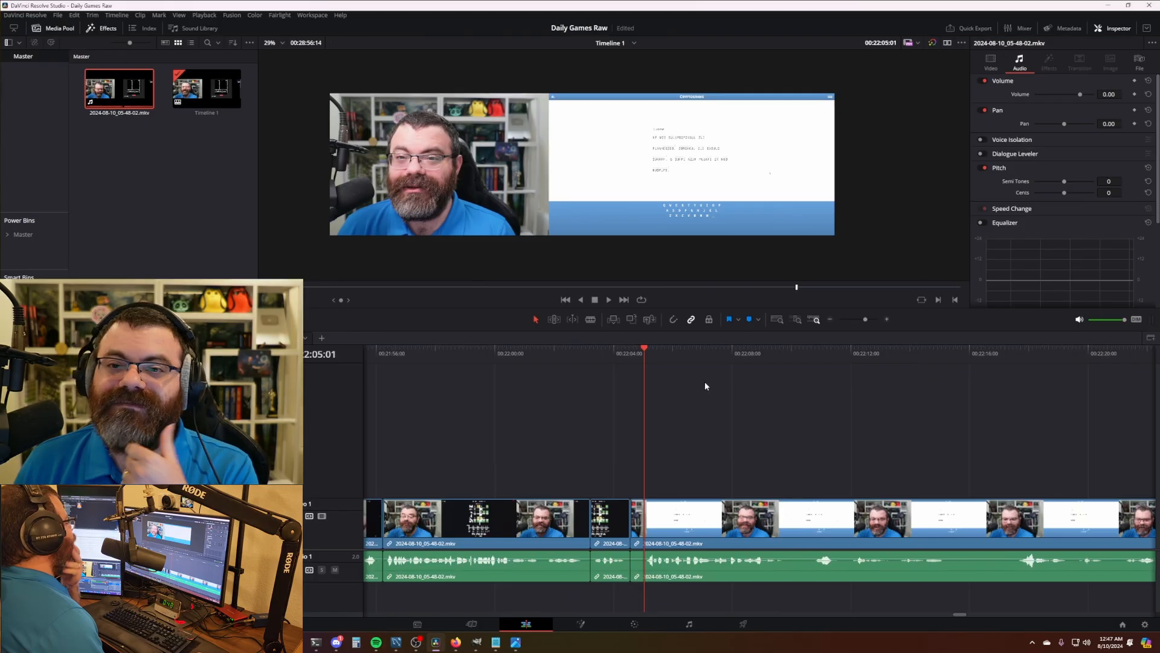
scroll(703, 380, "right", 1)
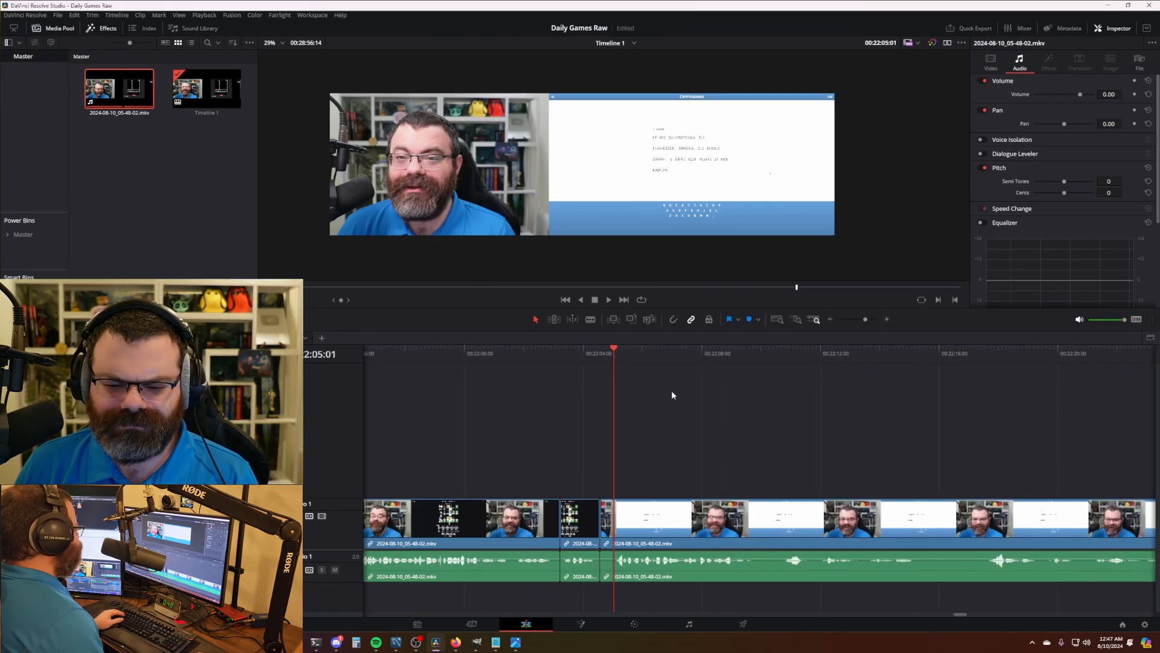
scroll(671, 396, "right", 1)
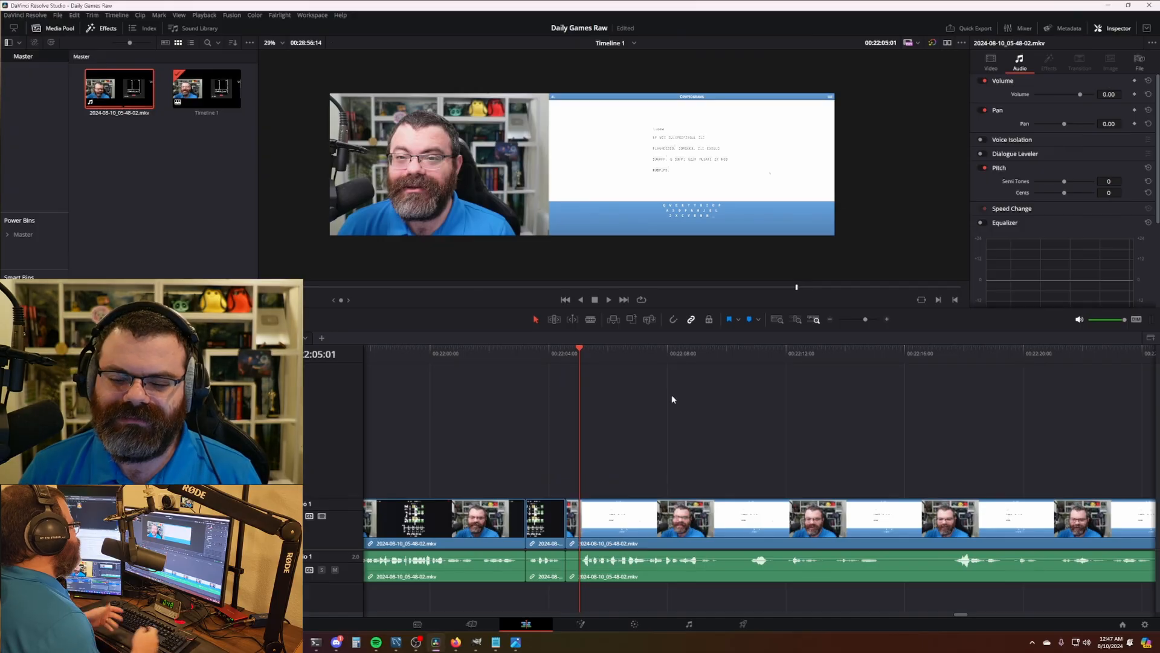
key("l")
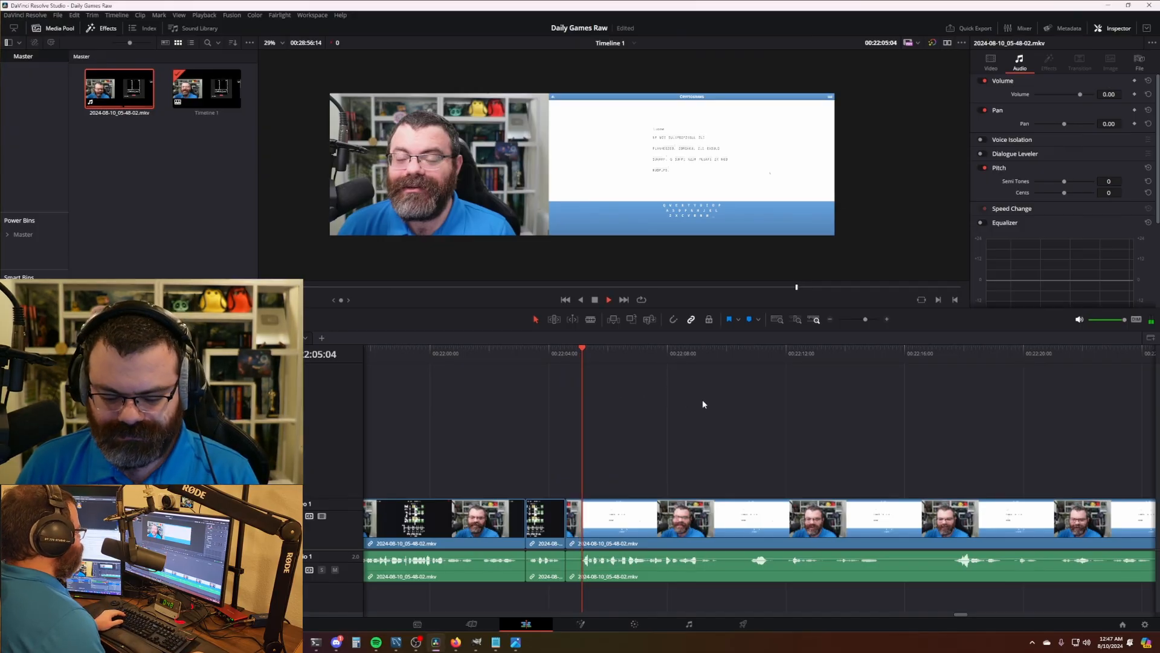
key("l")
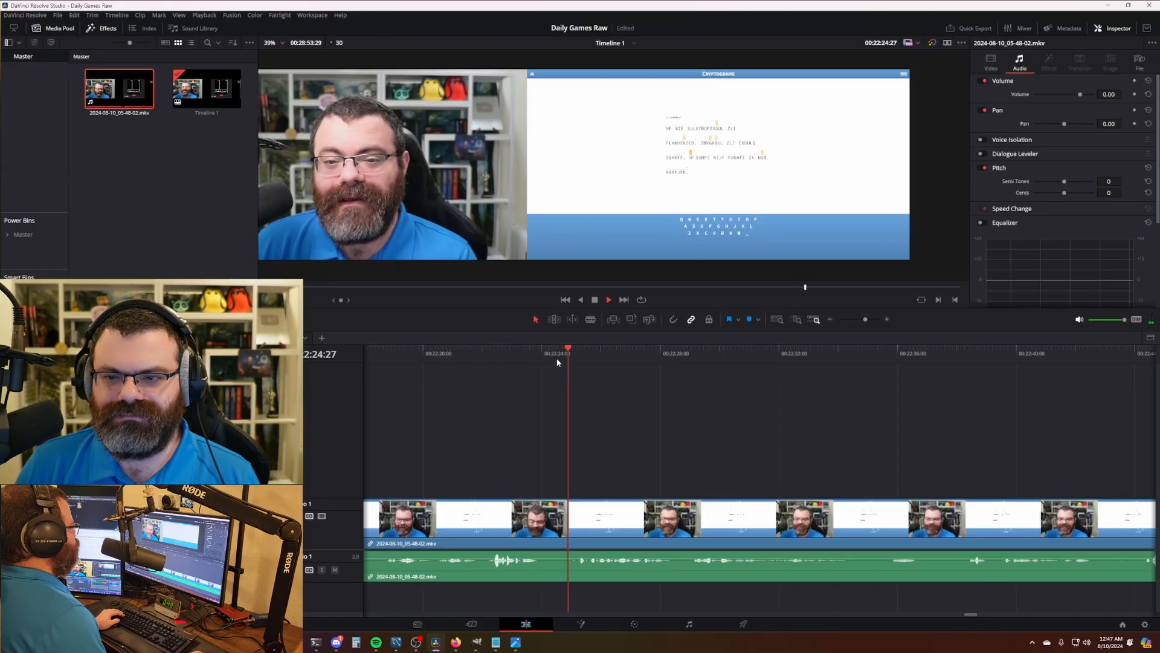
key("ctrl+b")
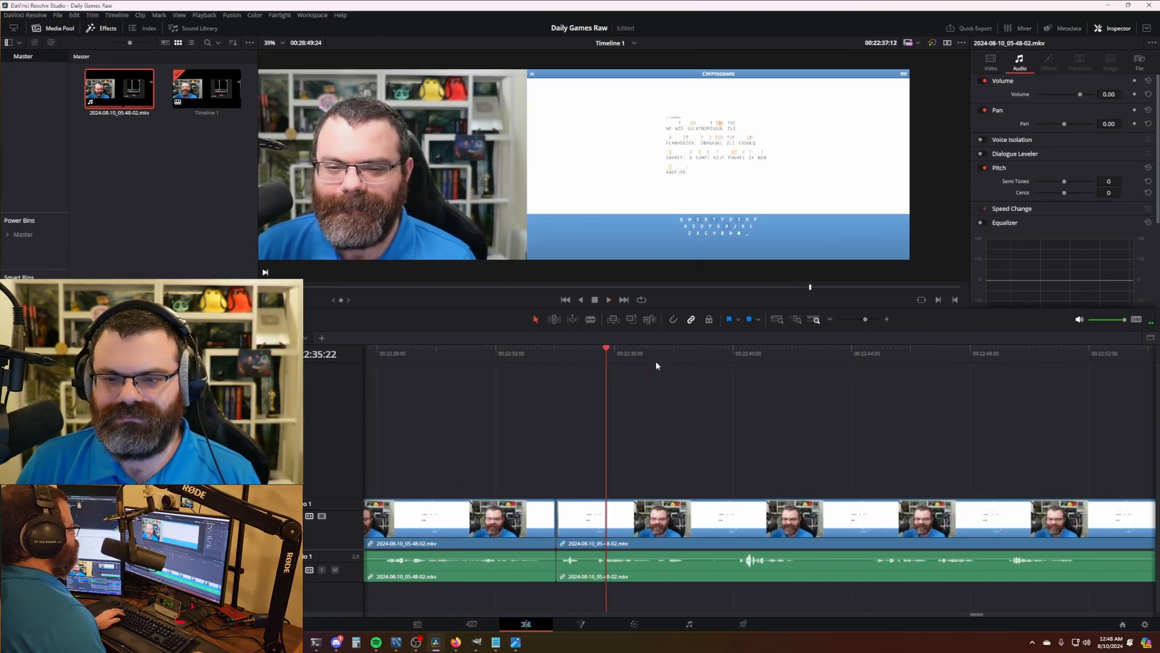
- Blade and ripple-trim the early slow stretches of the Cryptogram solve during 2x playback
left_click(572, 355)
left_click(584, 354)
key("l")
key("l")
key("ctrl+b")
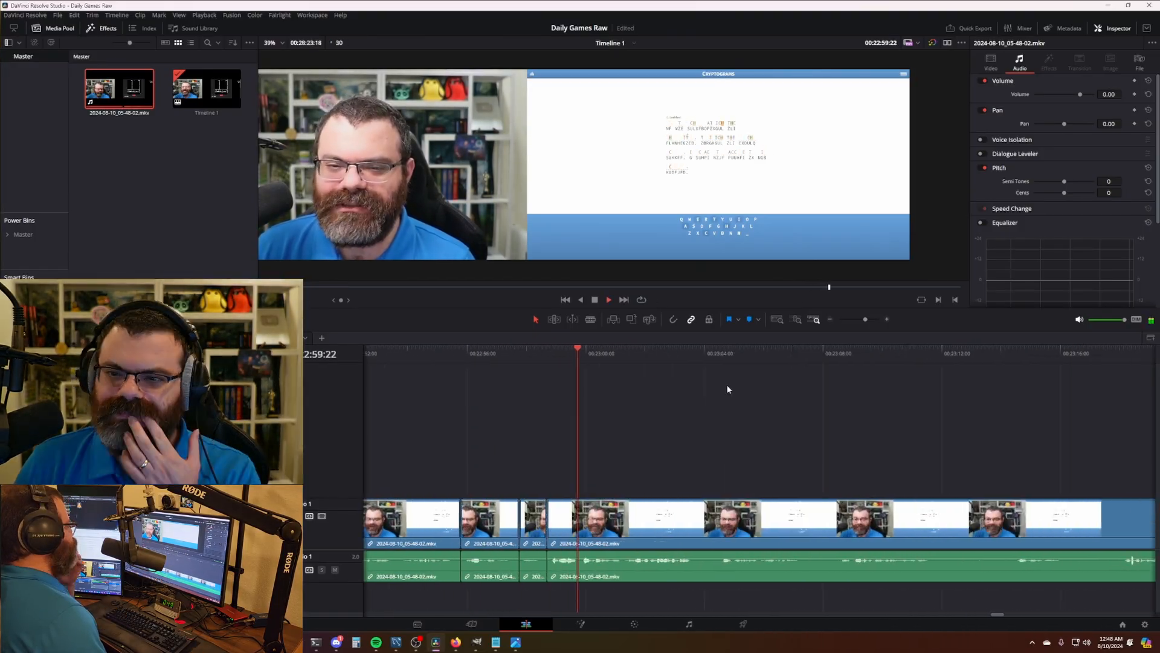
key("ctrl+b")
left_click(618, 353)
key("ctrl+b")
left_click(585, 352)
key("ctrl+b")
left_click(542, 353)
key("ctrl+shift+[")
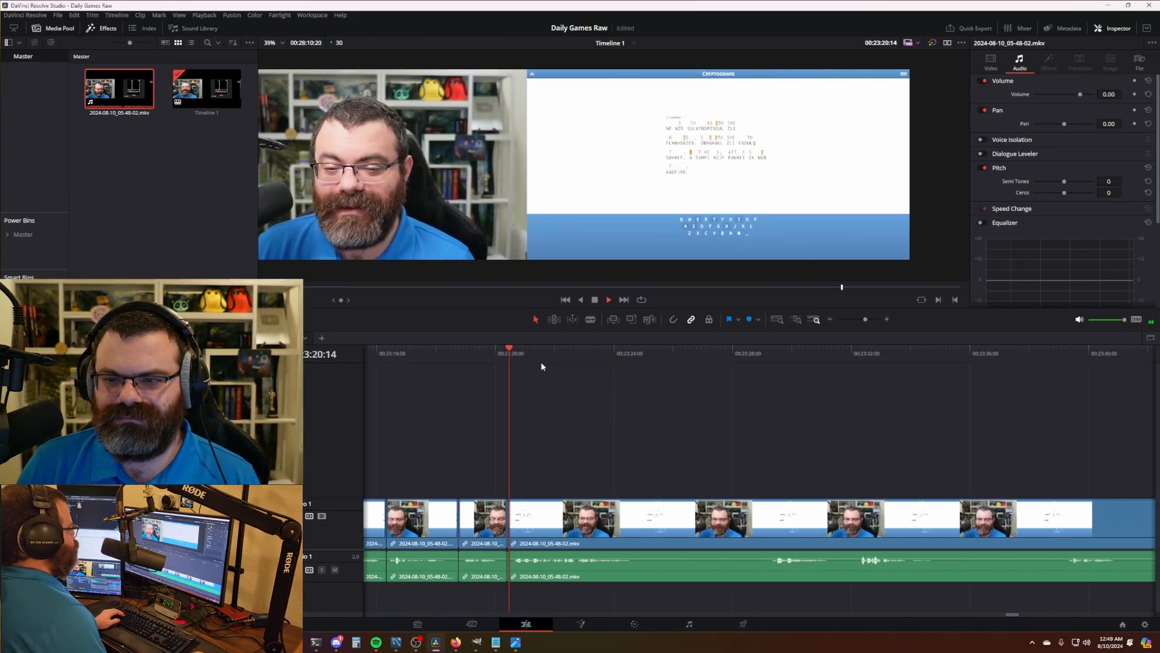
left_click(535, 352)
key("ctrl+b")
key("ctrl+b")
left_click(786, 353)
key("ctrl+shift+[")
left_click(714, 353)
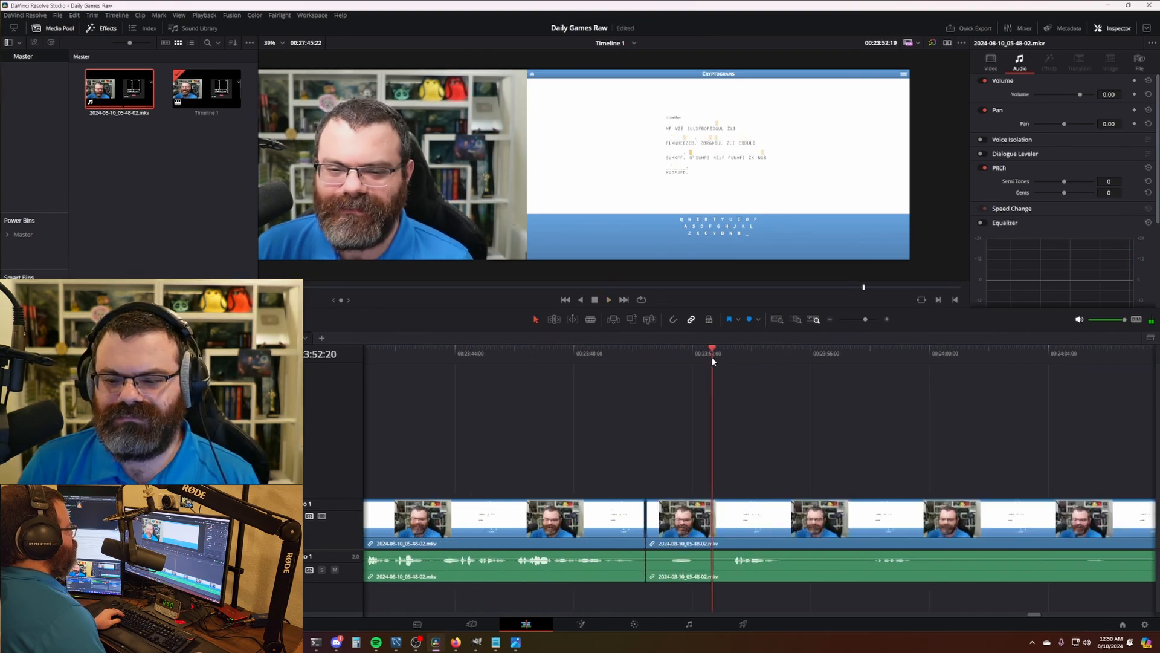
key("ctrl+b")
left_click(641, 353)
key("ctrl+shift+[")
key("l")
key("l")
- Keep cutting dead time through the middle of the Cryptogram playthrough with Ctrl+B and ripple trims
key("ctrl+b")
key("ctrl+shift+[")
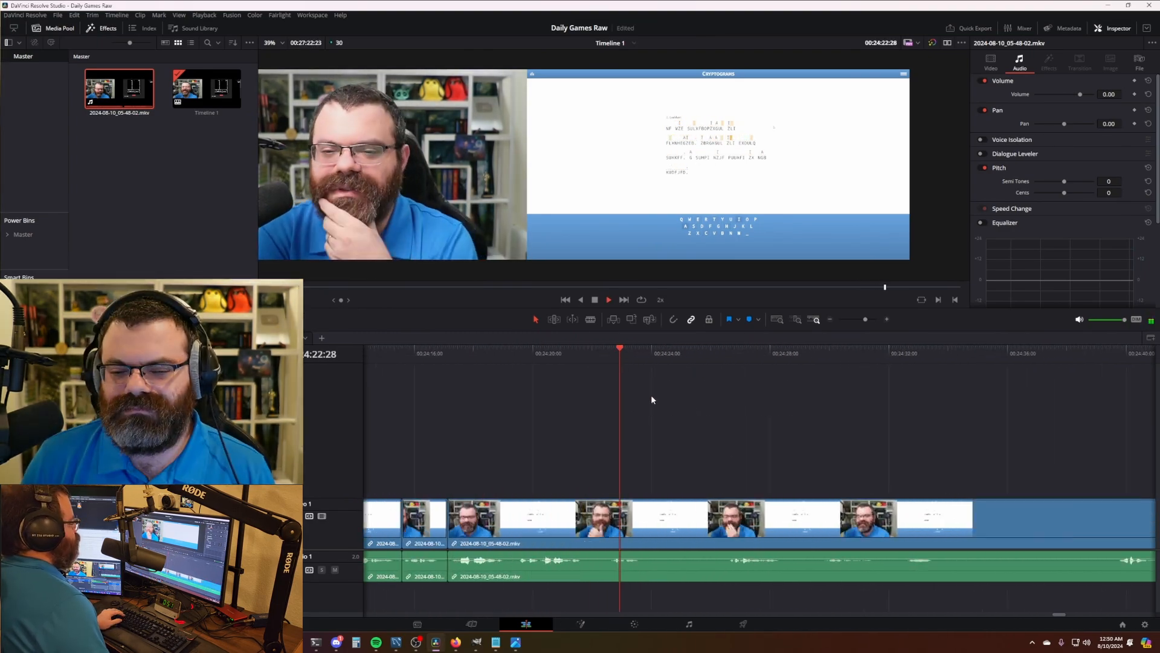
key("ctrl+b")
left_click(611, 353)
key("ctrl+b")
key("ctrl+shift+[")
key("ctrl+b")
key("ctrl+shift+[")
key("ctrl+b")
left_click(699, 353)
key("ctrl+shift+[")
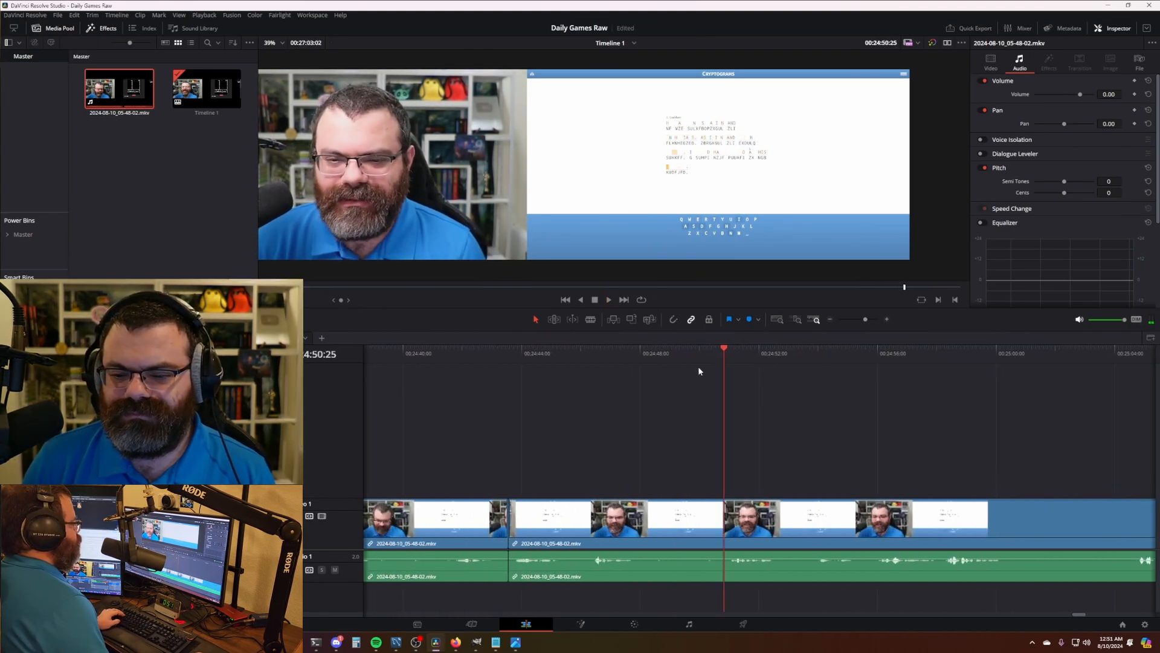
key("ctrl+b")
key("ctrl+shift+[")
key("ctrl+shift+[")
key("ctrl+b")
left_click(848, 353)
key("ctrl+shift+[")
key("ctrl+b")
key("ctrl+b")
left_click(864, 356)
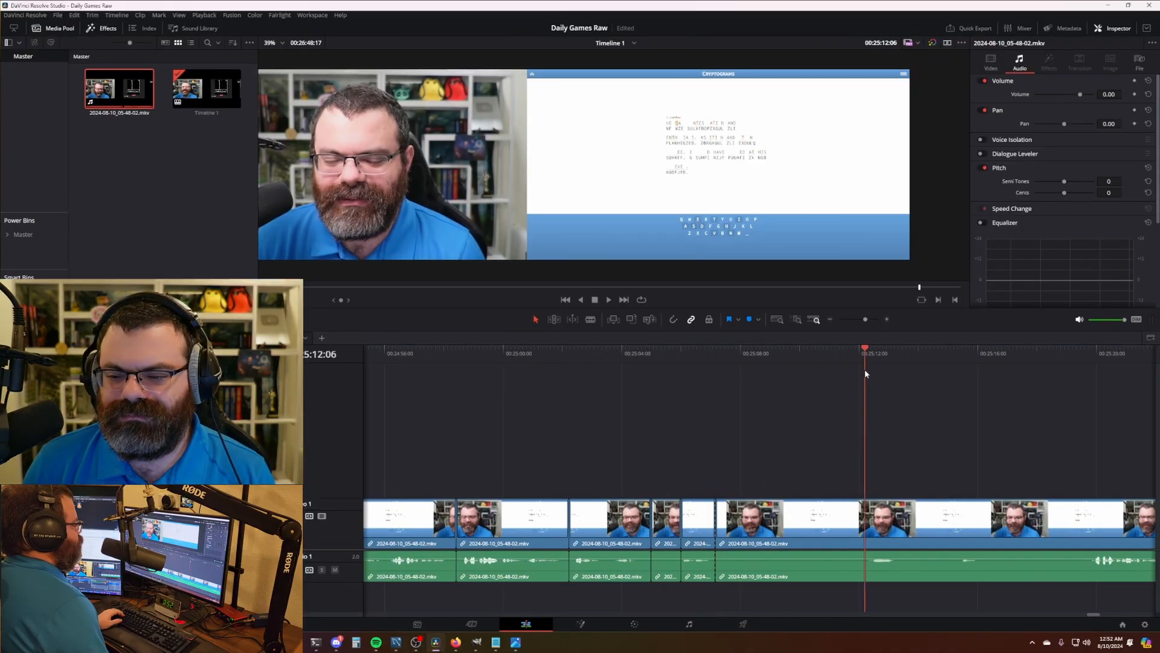
key("ctrl+shift+[")
key("ctrl+b")
left_click(789, 356)
key("ctrl+shift+[")
key("ctrl+b")
left_click(799, 356)
key("ctrl+shift+[")
- Trim the final idle frames so the 00:26:25:00 timeline ends on the solved puzzle, then go to Deliver
key("ctrl+b")
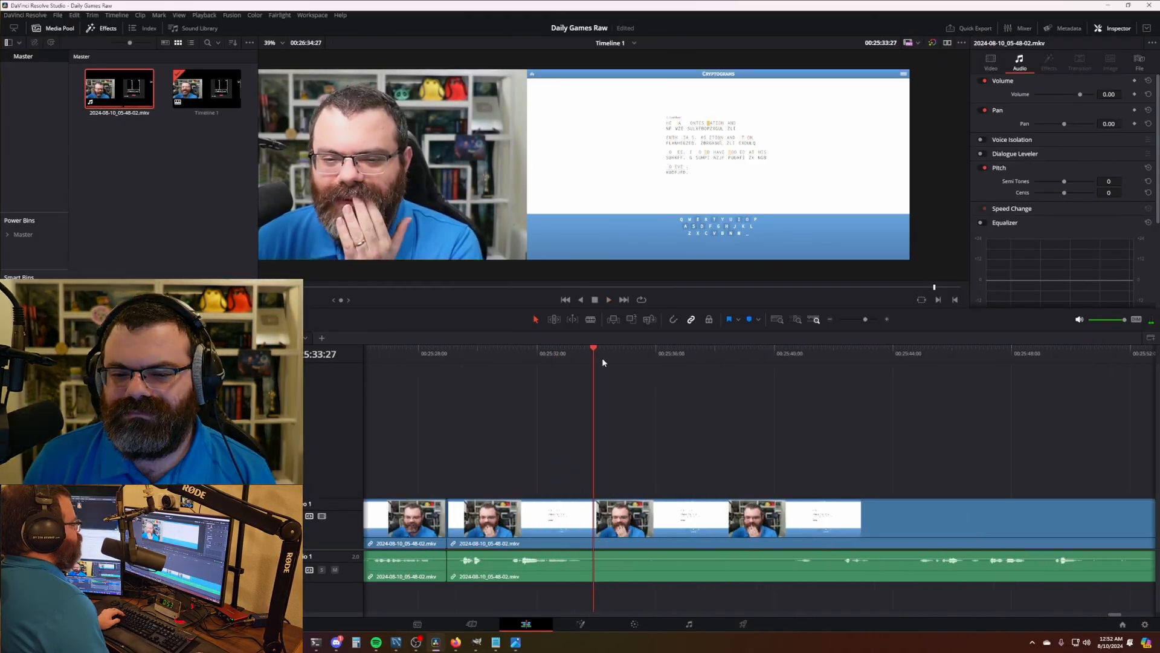
left_click(798, 355)
key("ctrl+shift+[")
key("ctrl+b")
key("ctrl+shift+[")
scroll(808, 385, "right", 10)
key("ctrl+b")
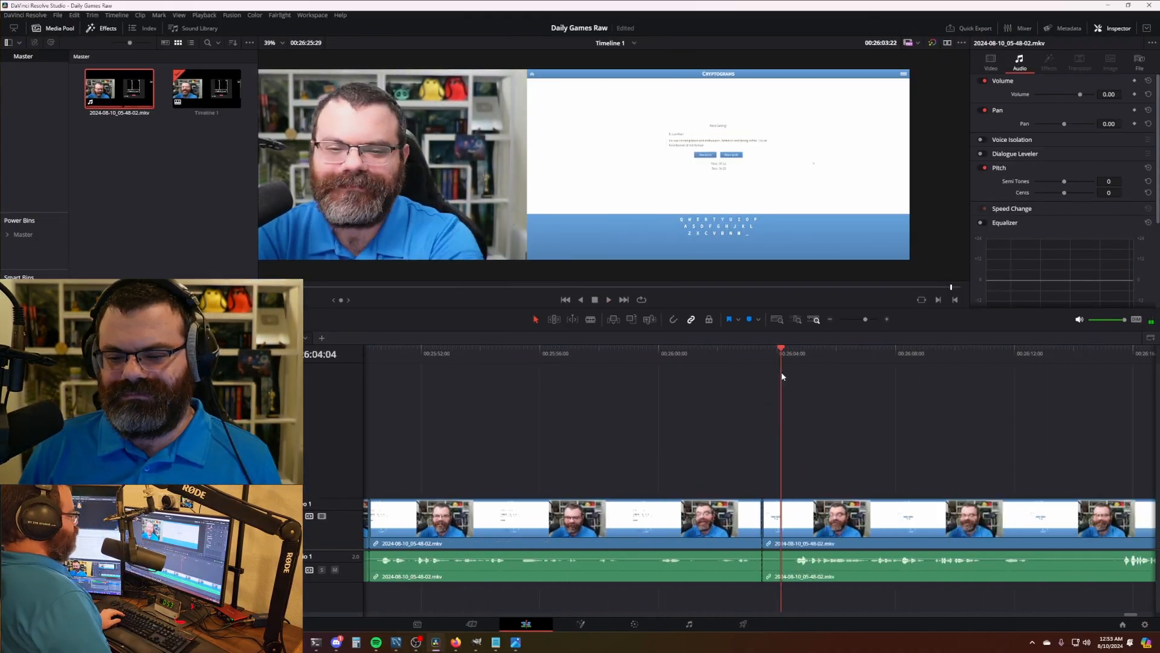
key("ctrl+shift+[")
scroll(826, 405, "right", 3)
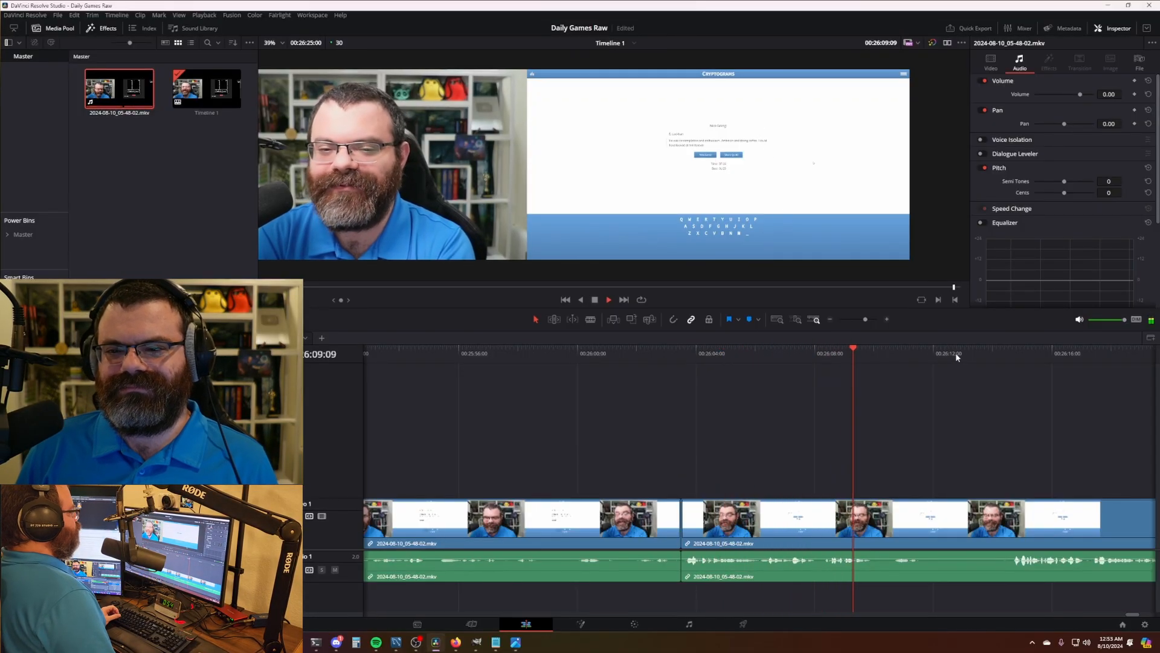
scroll(760, 354, "right", 8)
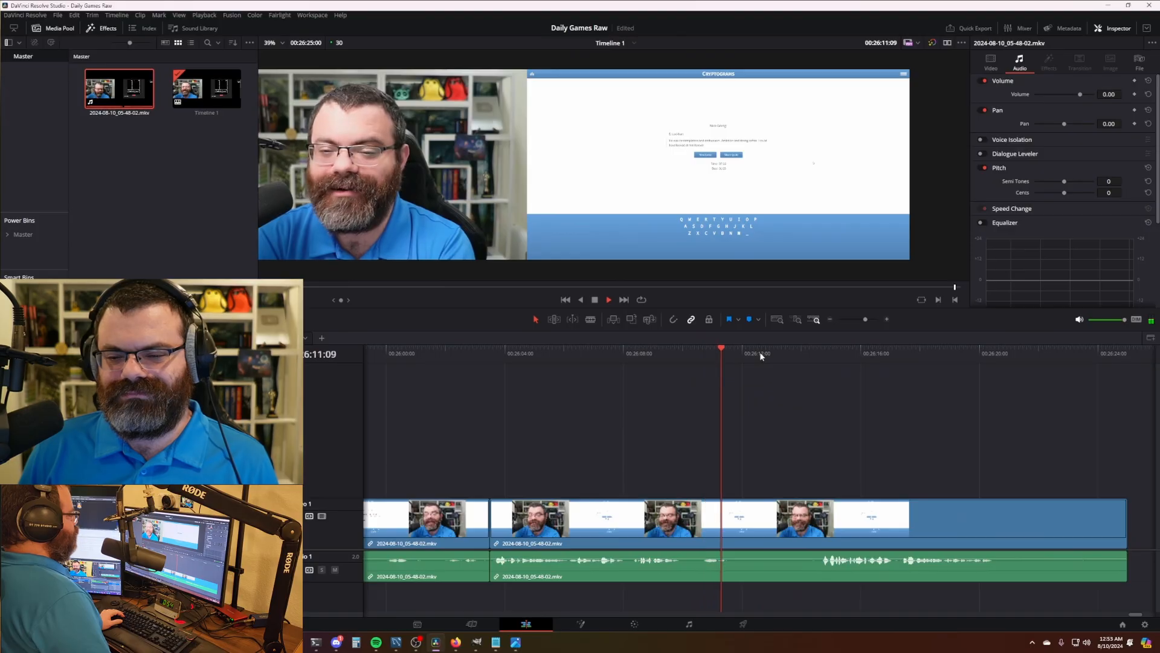
scroll(762, 368, "right", 5)
scroll(763, 381, "right", 4)
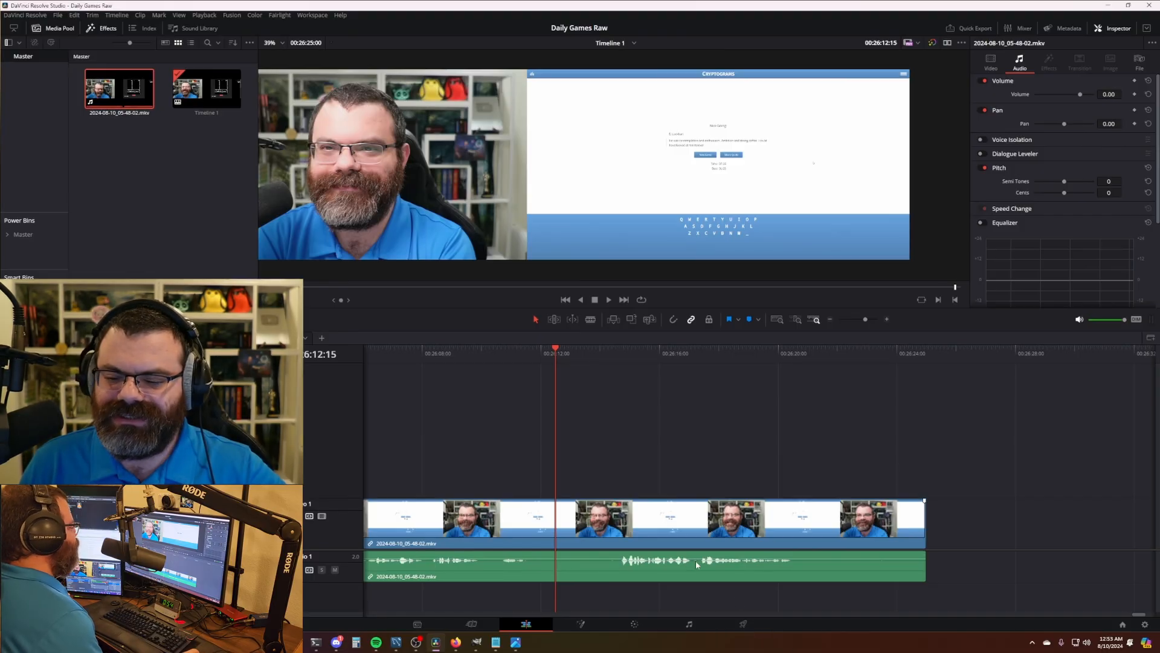
left_click(743, 623)
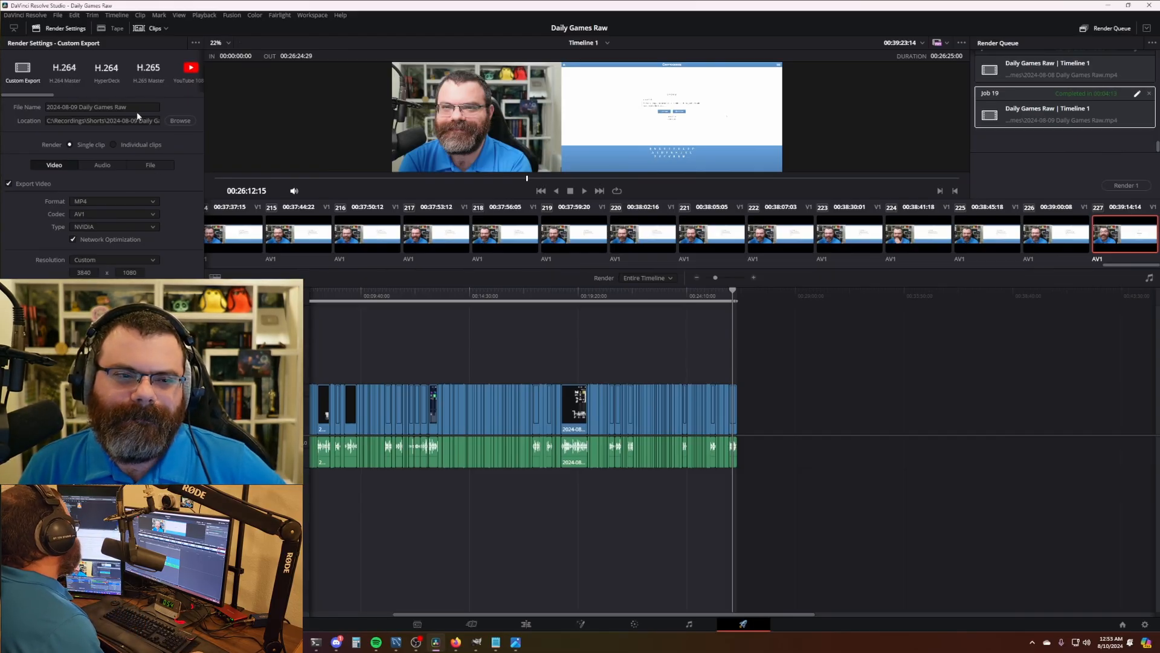
- Keep MP4 format with the AV1 codec in the render settings, discarding edits to the old job
scroll(481, 124, "up", 1)
scroll(544, 133, "down", 3)
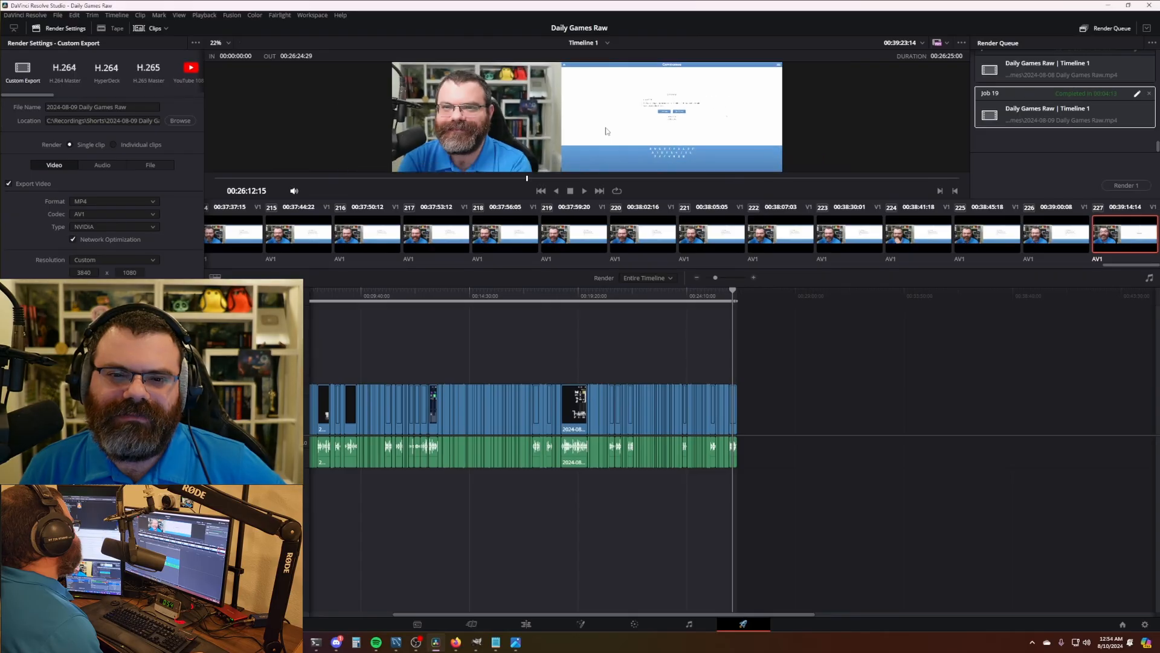
scroll(588, 139, "up", 1)
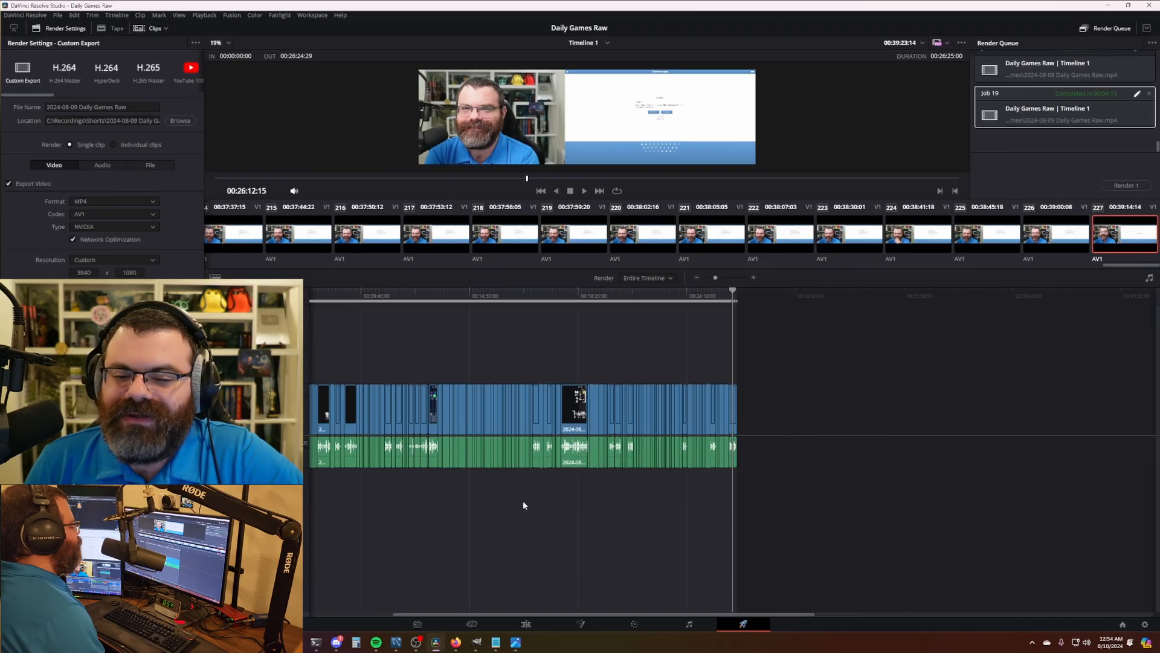
left_click(93, 201)
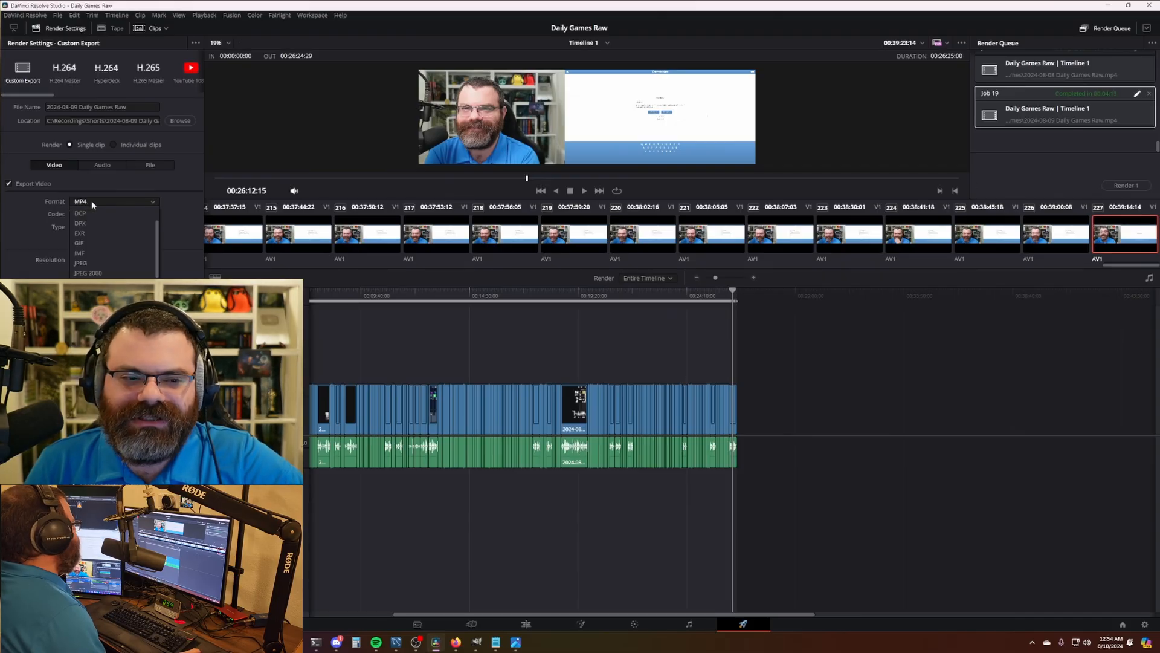
left_click(94, 199)
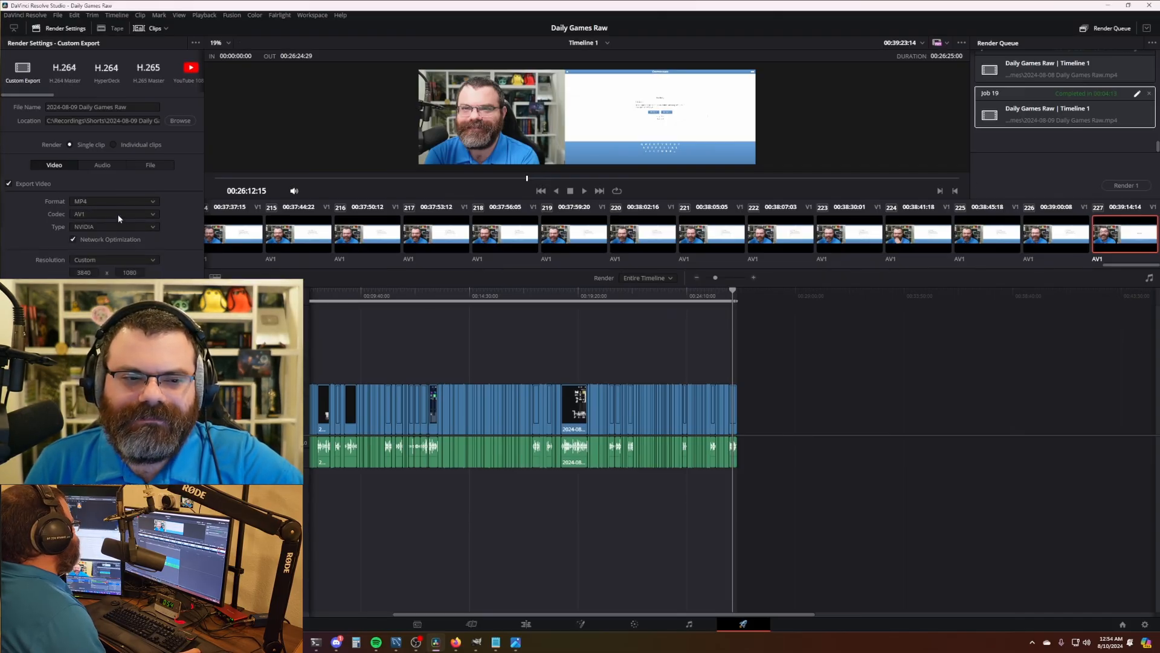
left_click(119, 215)
left_click(112, 215)
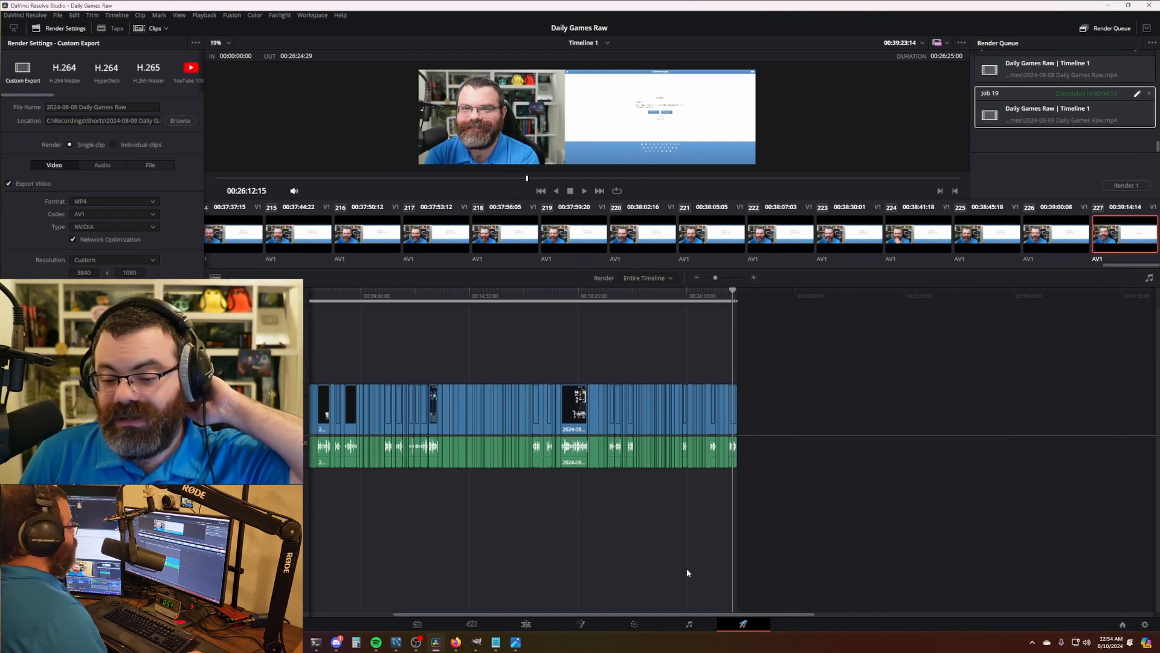
left_click(1137, 94)
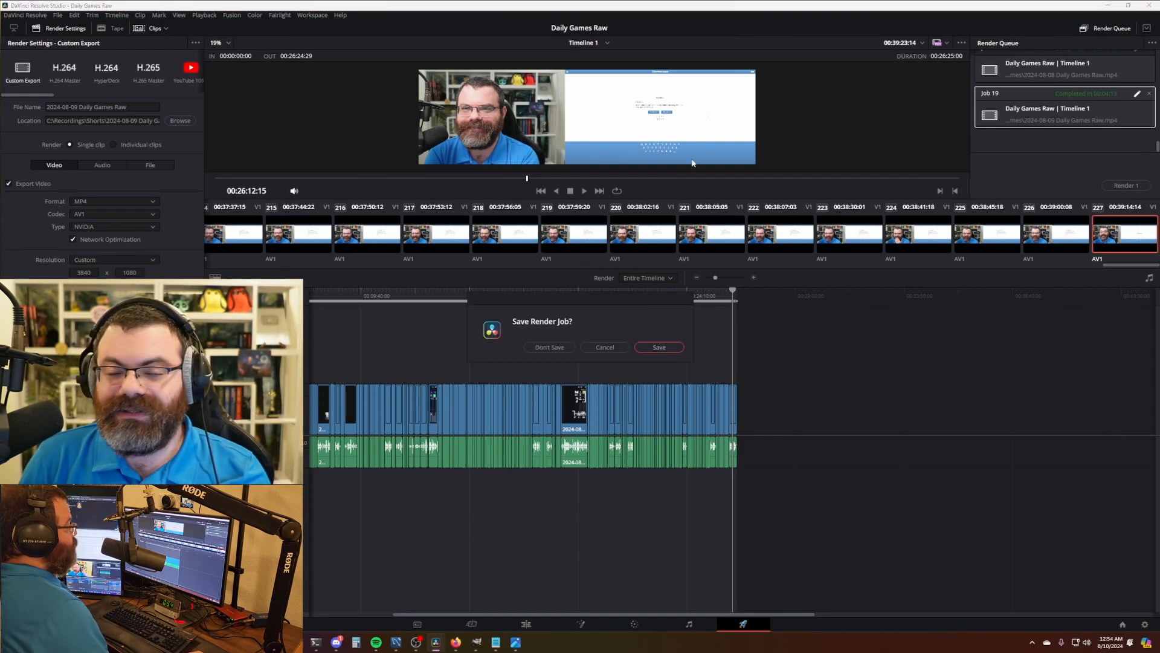
left_click(605, 347)
- Change the file name and output folder dates to 2024-08-10 and clear rendered jobs from the queue
left_click(83, 106)
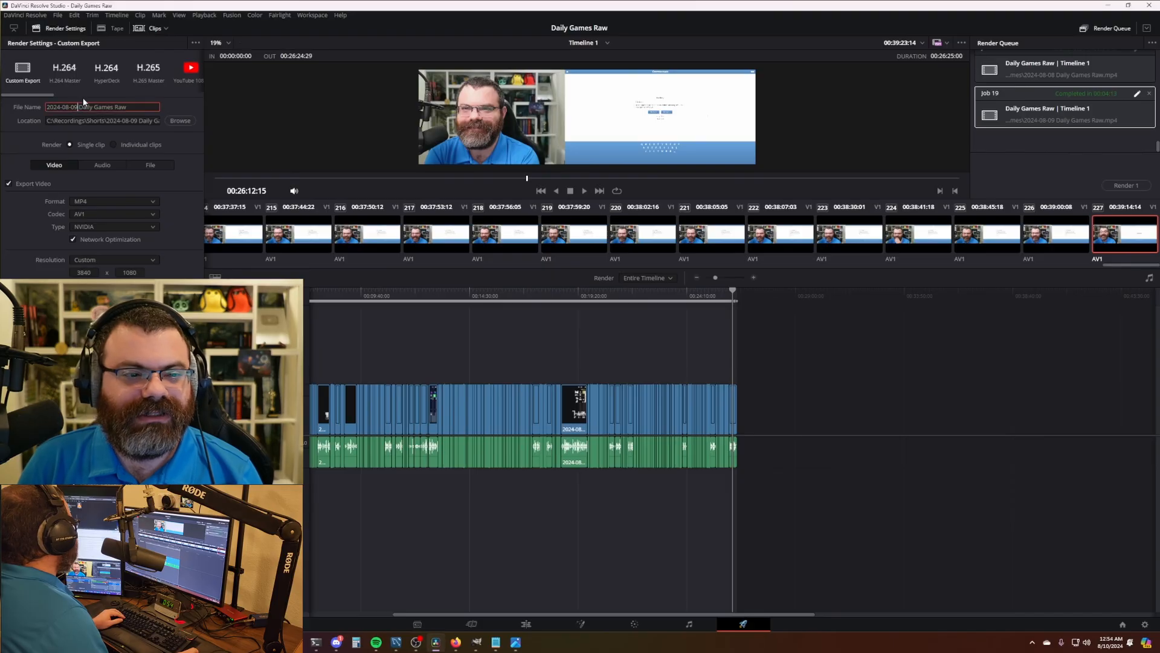
key("BackSpace")
key("BackSpace")
type("10")
left_click(133, 121)
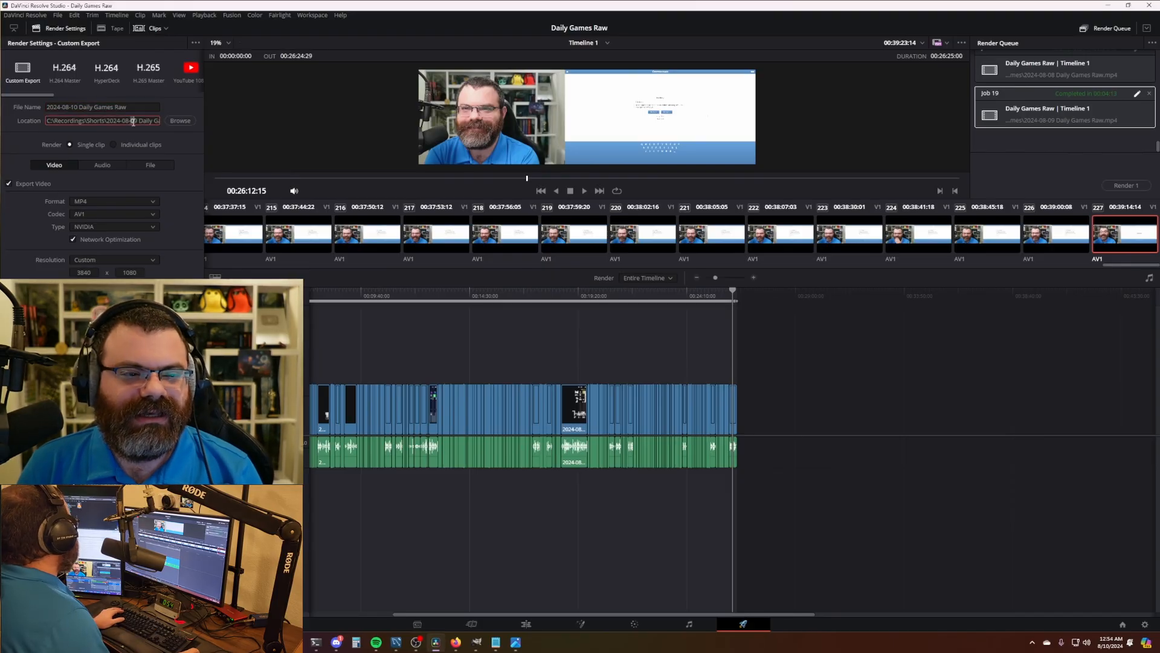
key("BackSpace")
key("BackSpace")
type("10")
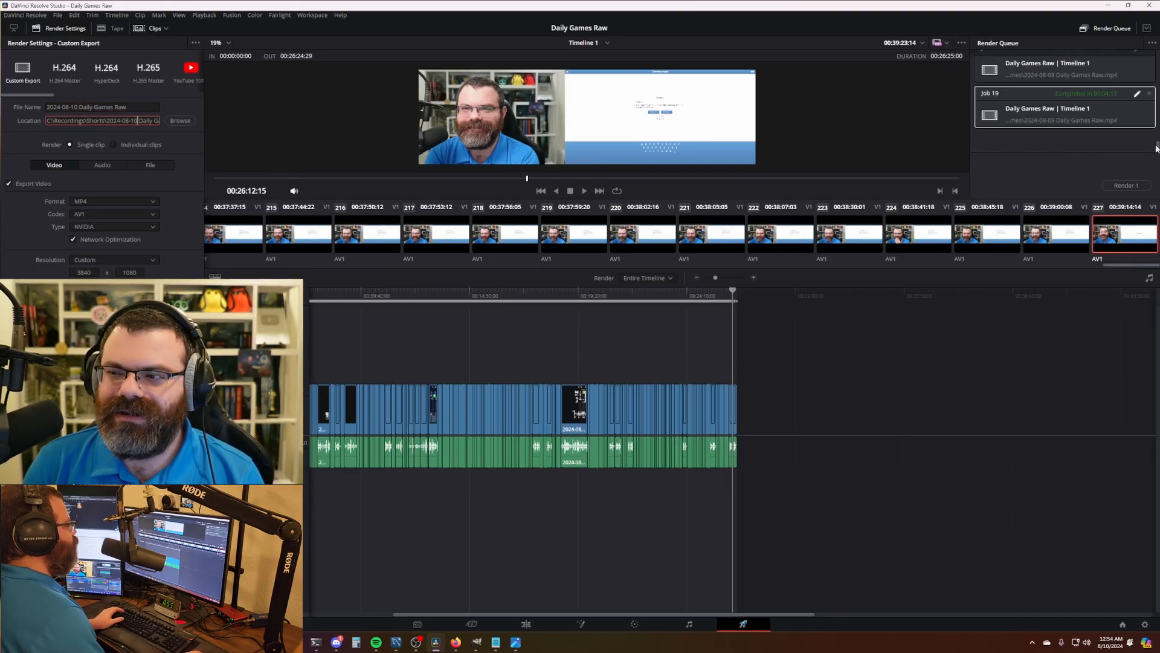
mouse_move(1157, 147)
left_mouse_down()
mouse_move(1158, 121)
mouse_move(1157, 149)
left_mouse_up()
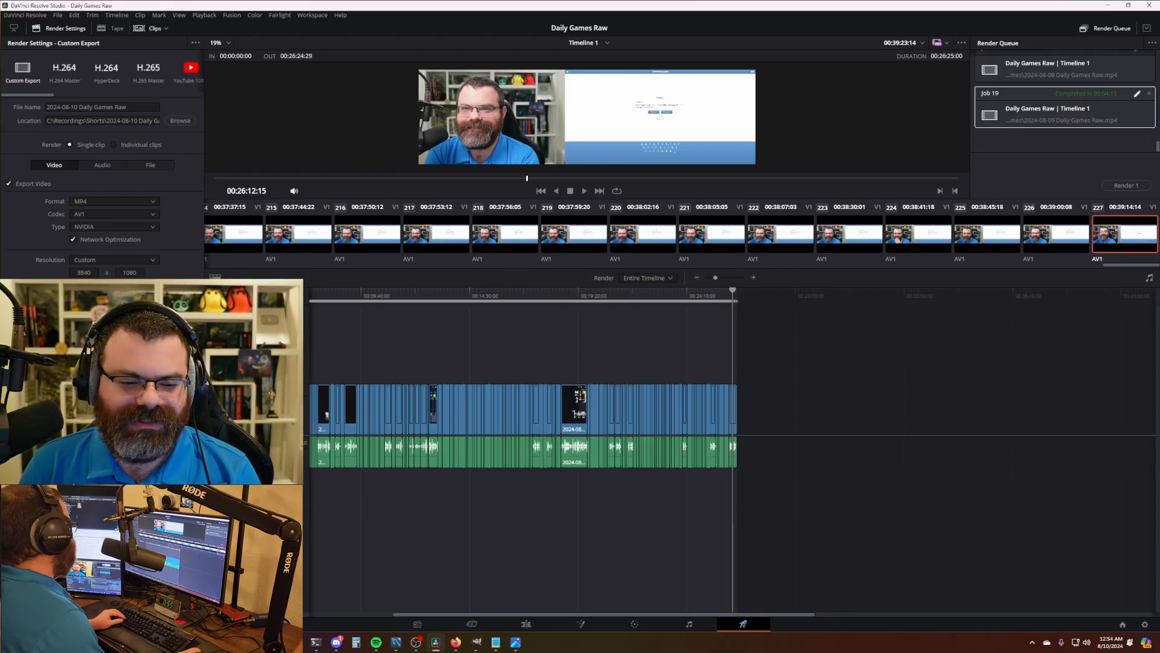
left_click(1152, 43)
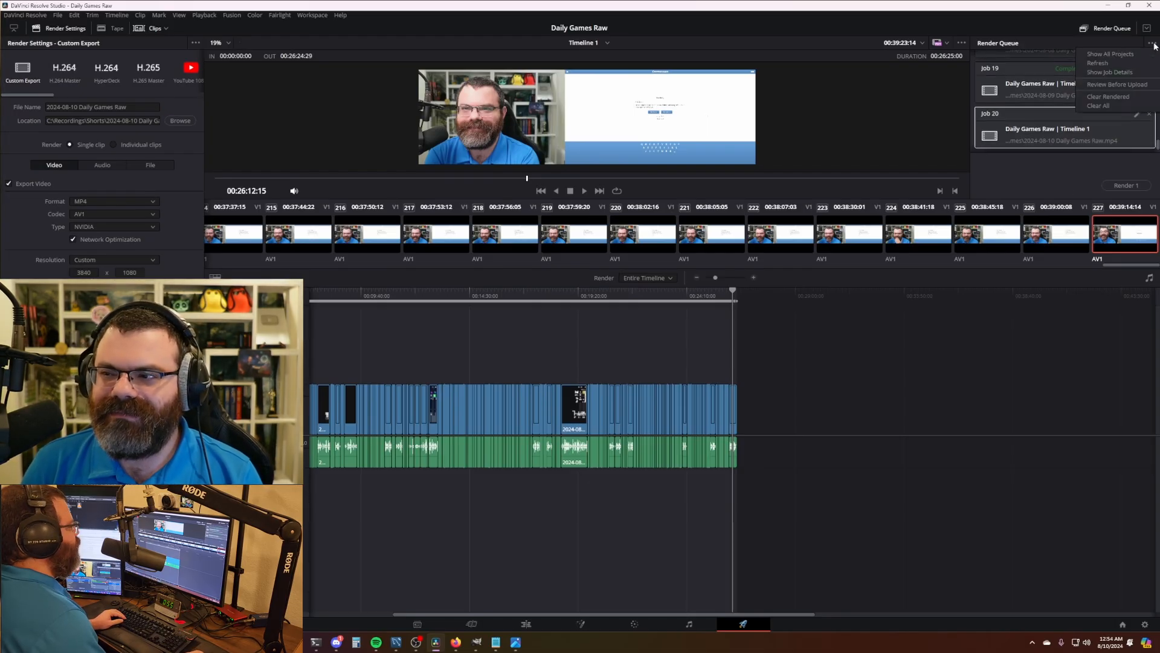
left_click(1123, 96)
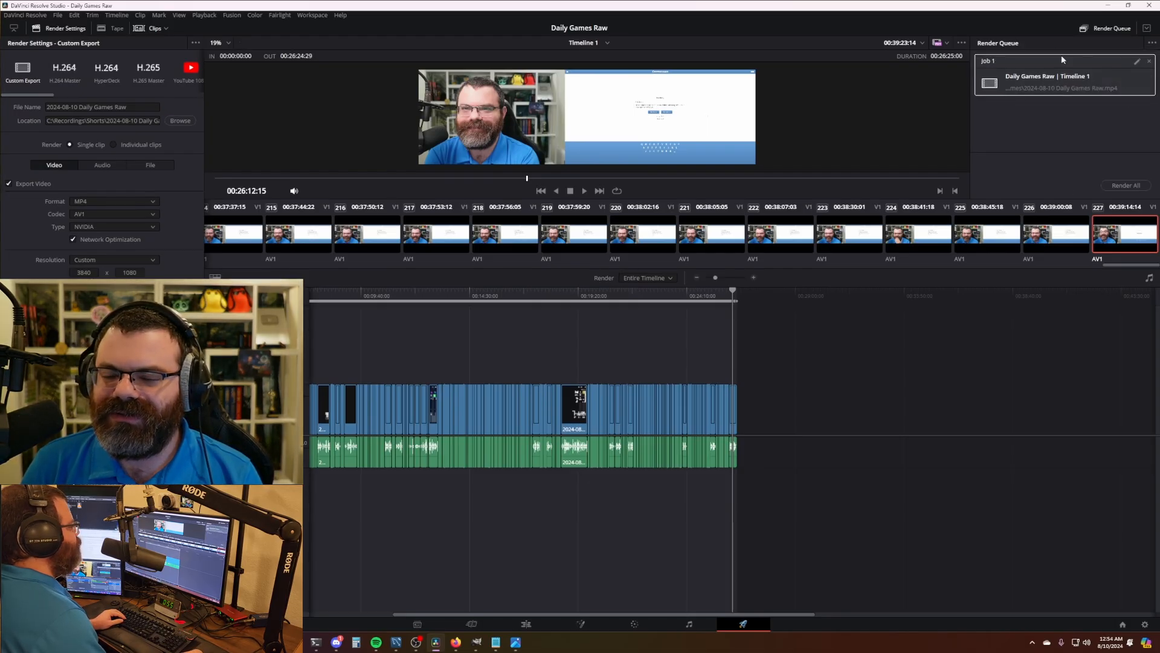
- Render the queued job to 2024-08-10 Daily Games Raw.mp4 and wait for it to complete
left_click(1126, 185)
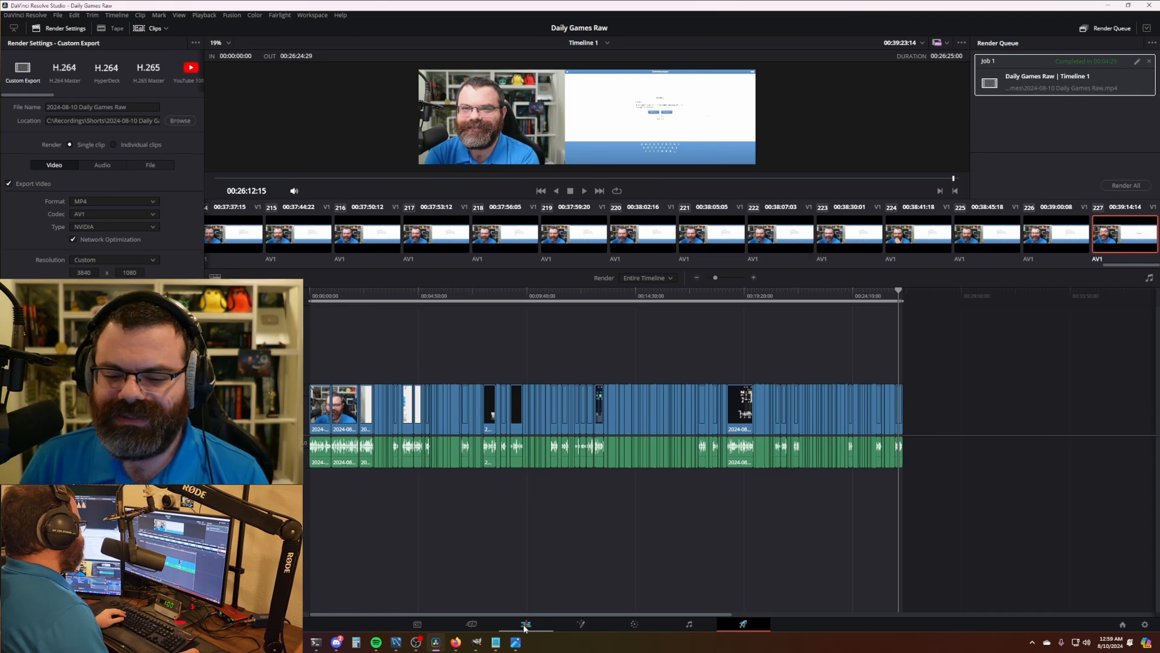
- Open the Daily Game YouTube project from the Project Manager and jump to the start of Timeline 1
left_click(524, 626)
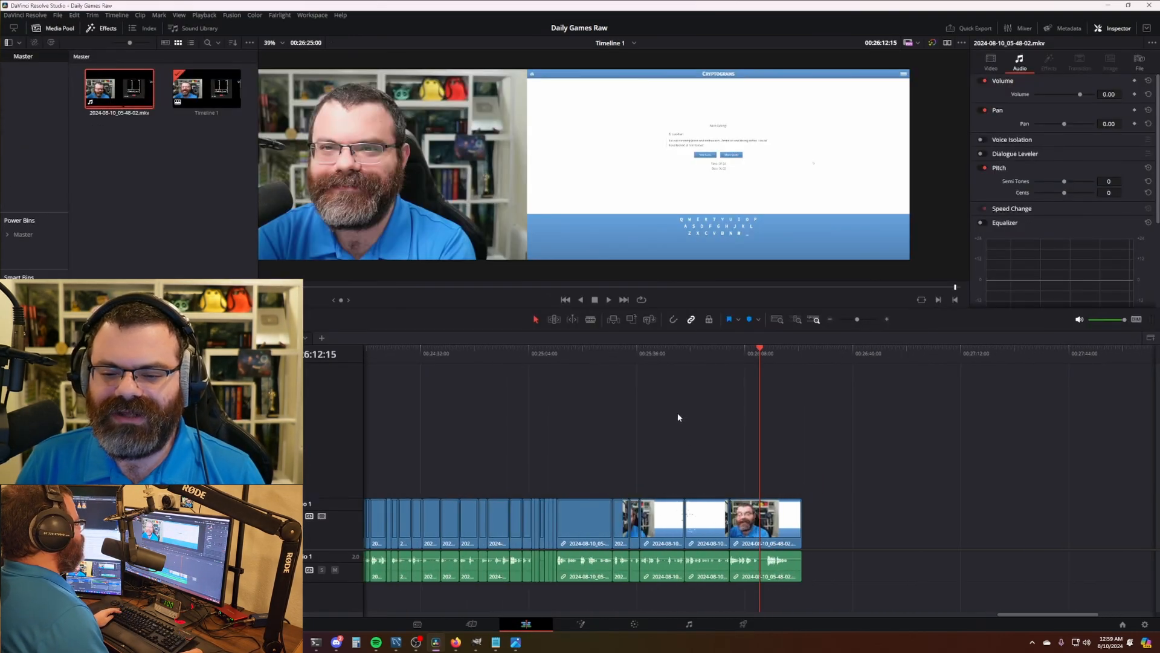
key("shift+1")
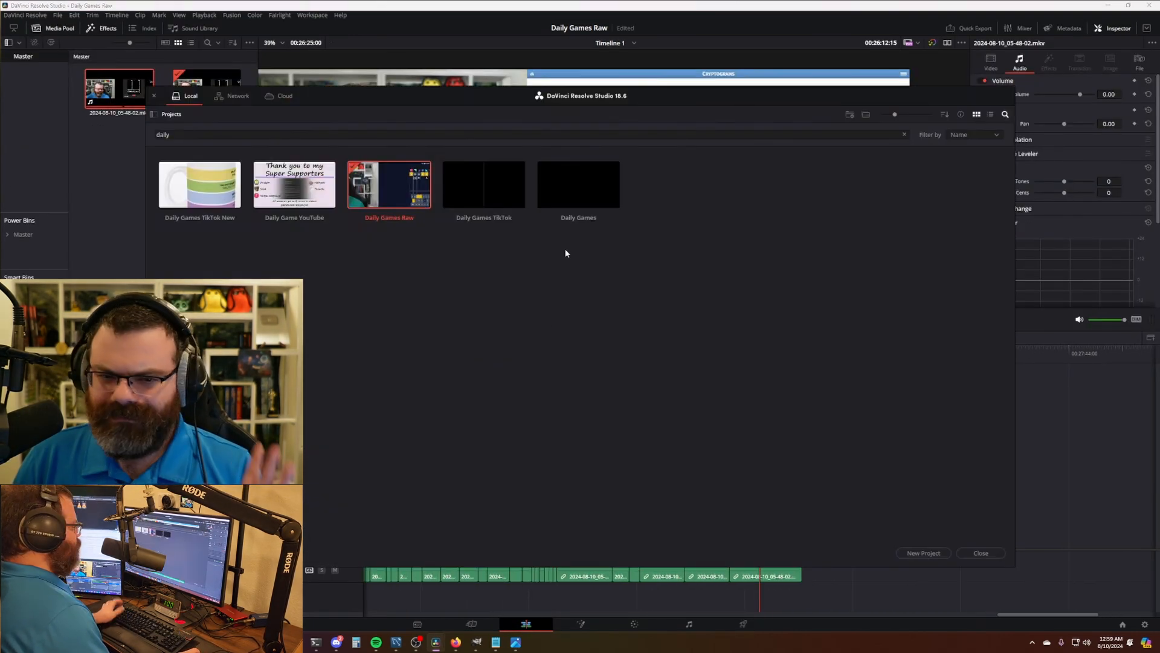
left_click(343, 140)
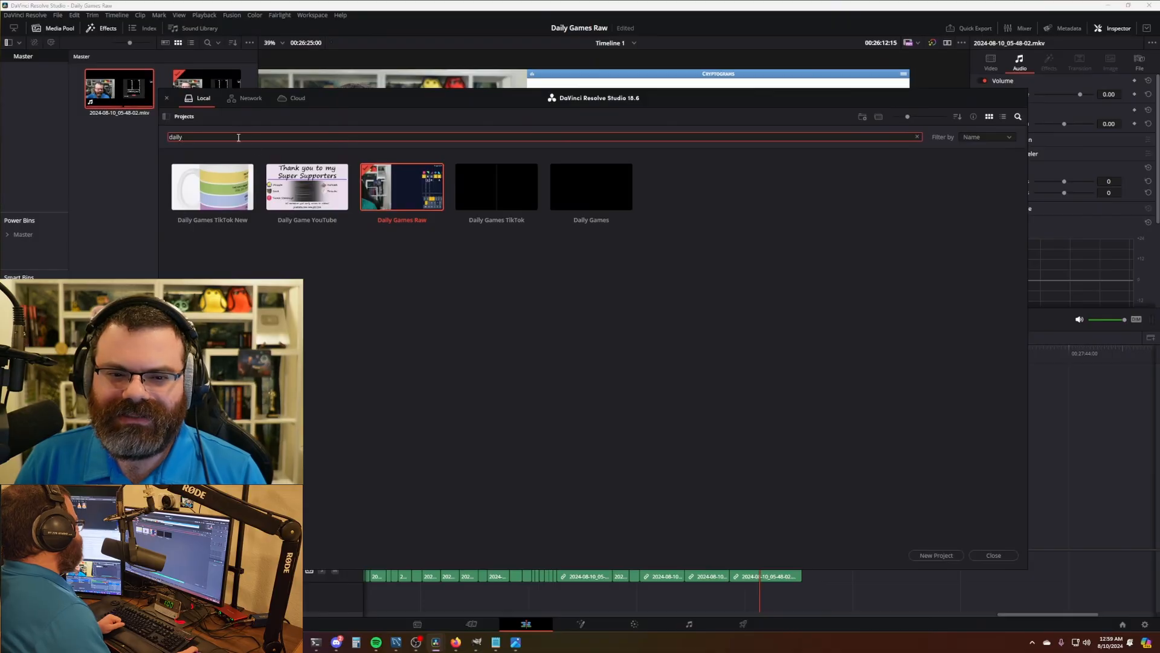
double_click(321, 189)
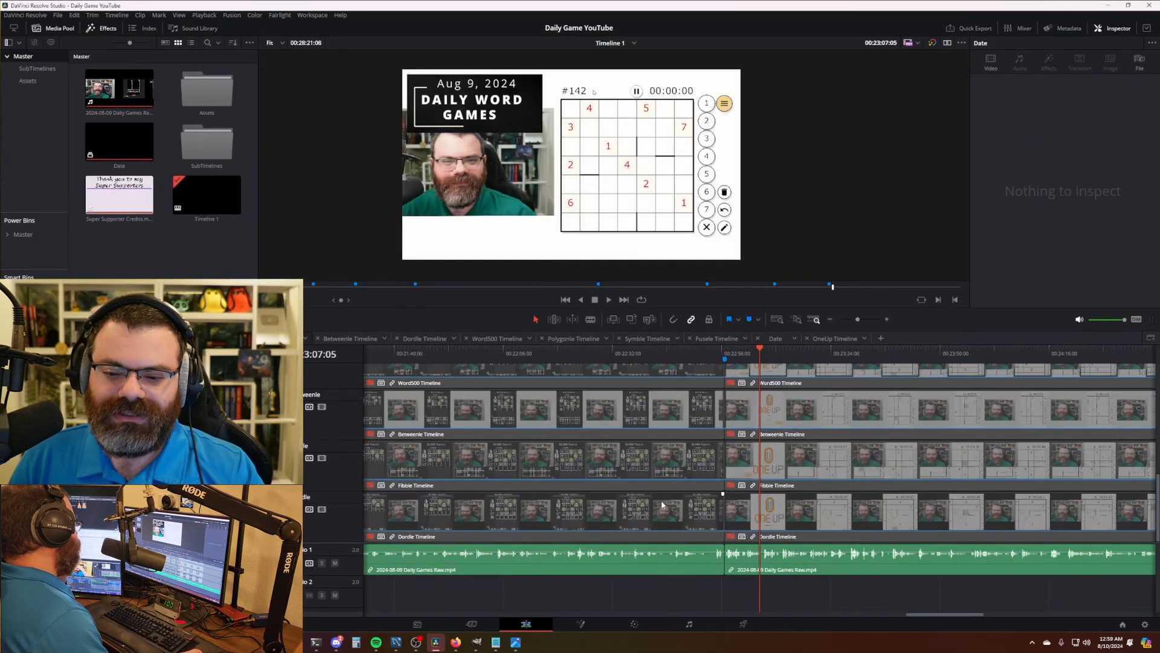
scroll(651, 455, "down", 5)
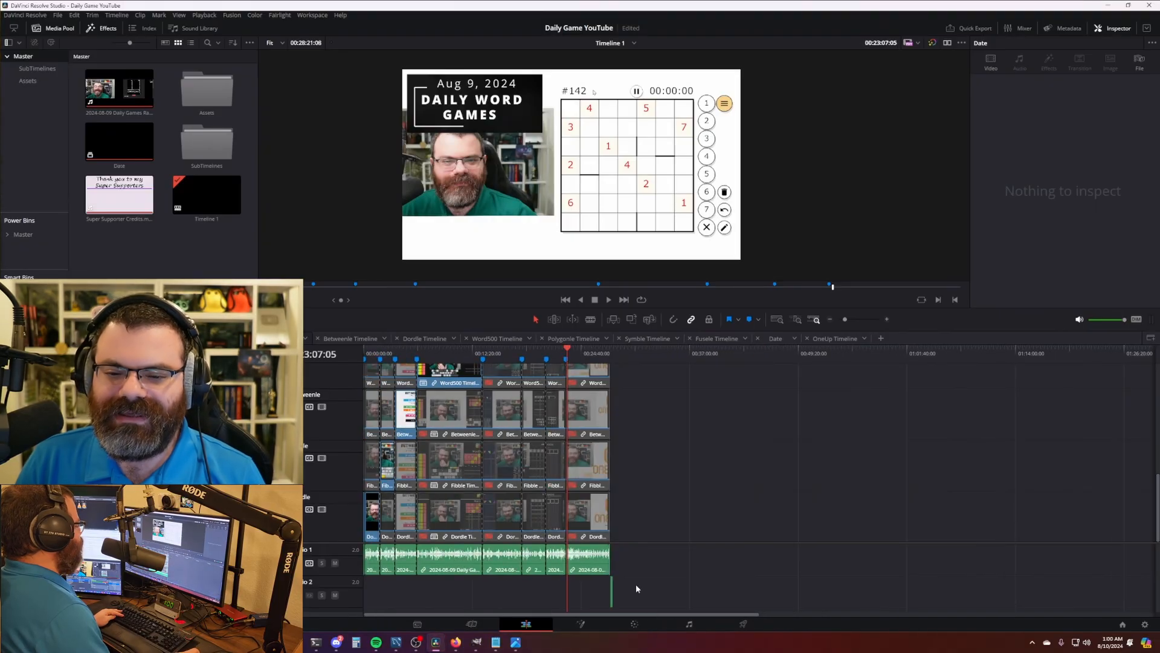
scroll(581, 504, "up", 3)
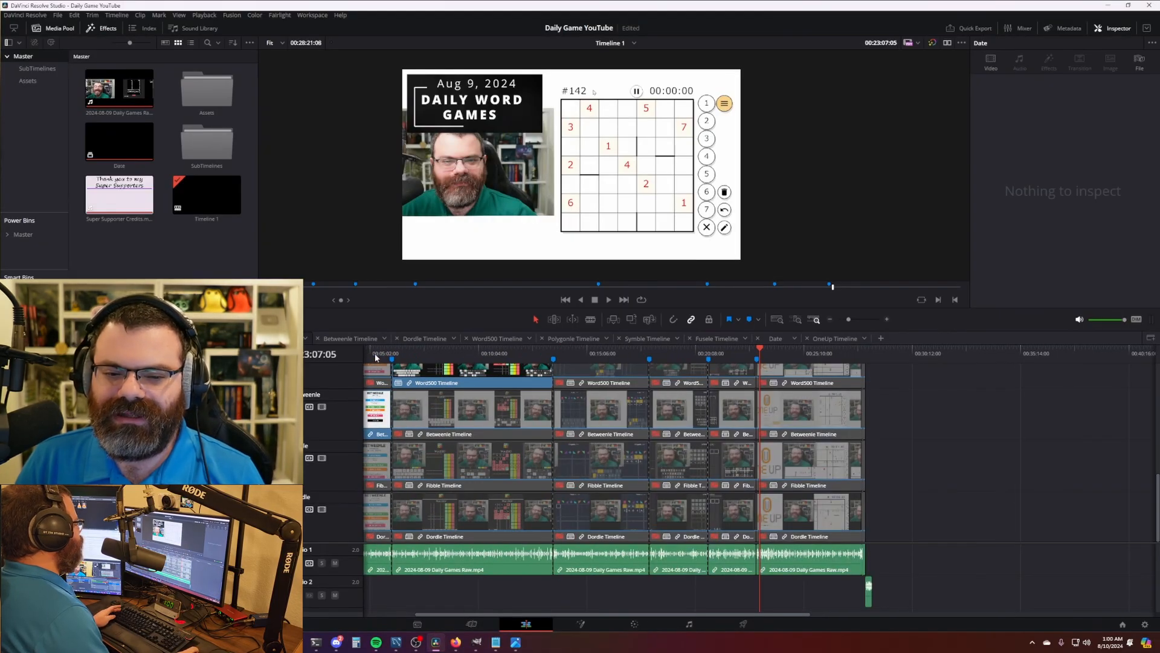
key("Home")
scroll(601, 476, "down", 3)
scroll(600, 476, "up", 3)
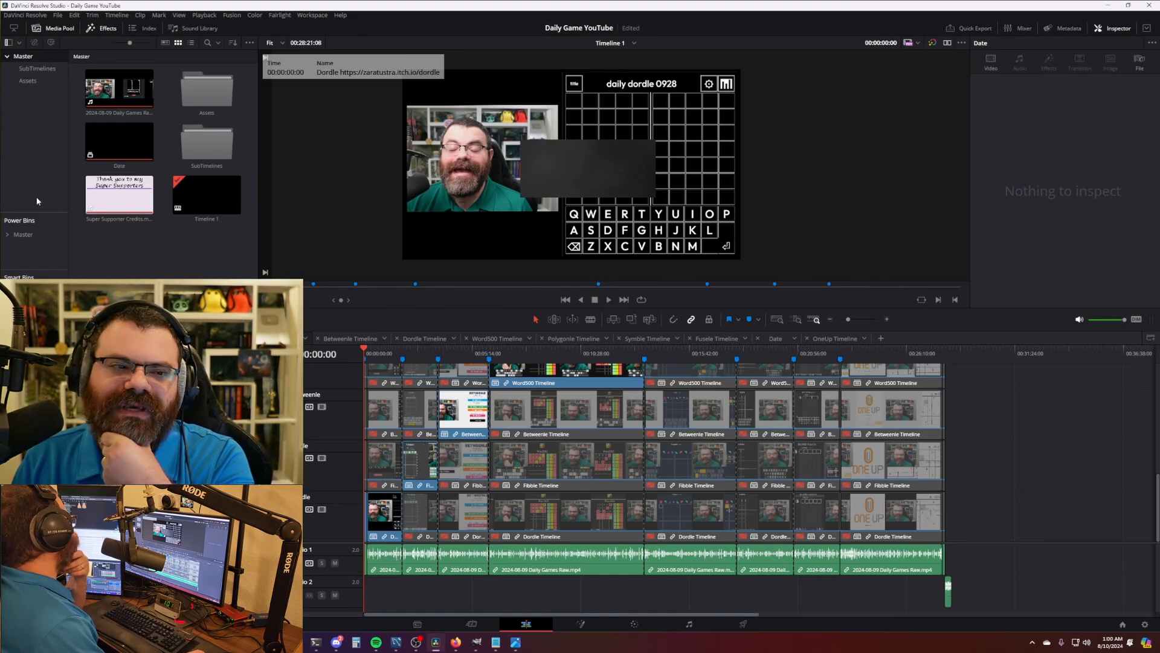
left_click(37, 69)
scroll(249, 183, "down", 2)
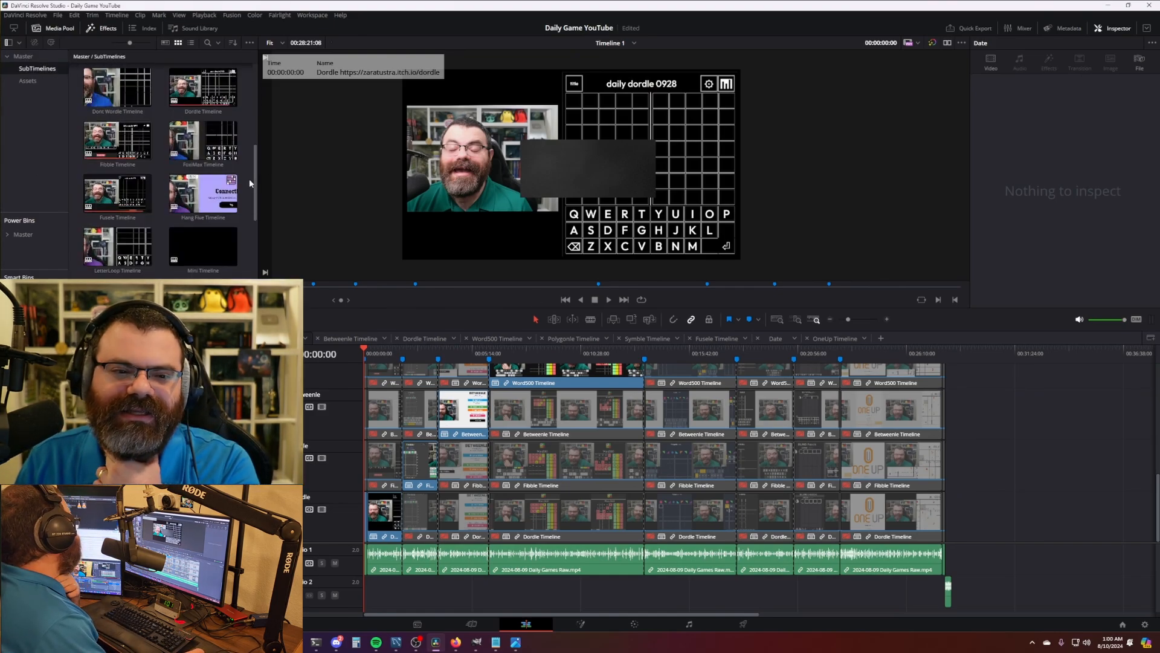
scroll(251, 183, "down", 1)
scroll(251, 183, "up", 3)
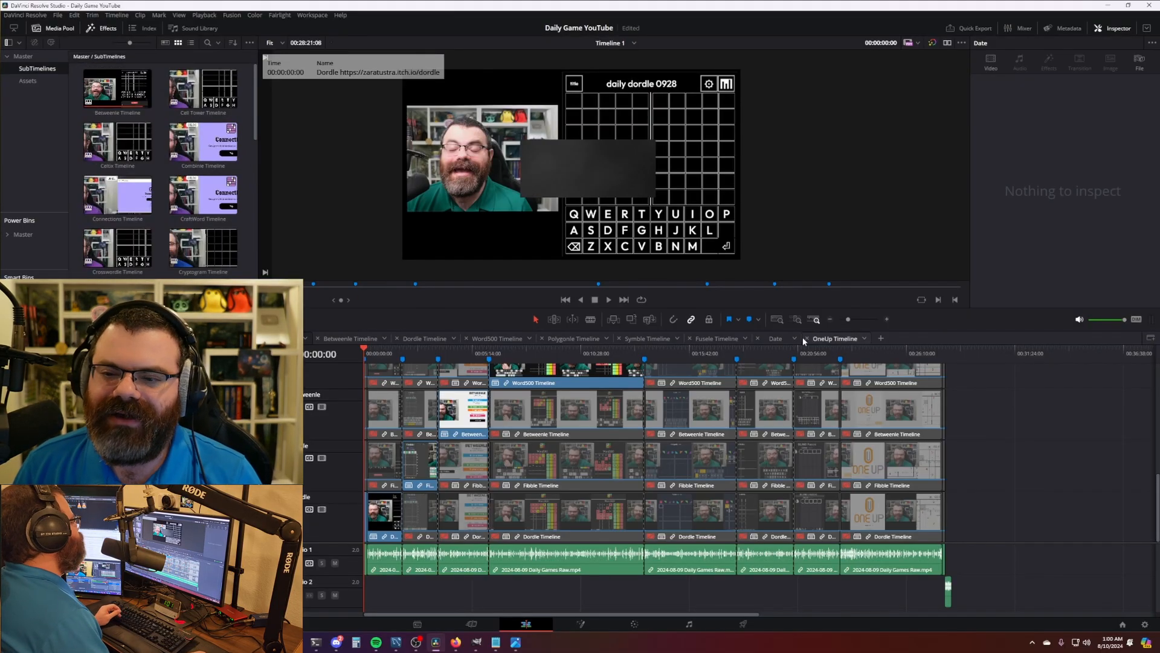
scroll(249, 253, "down", 8)
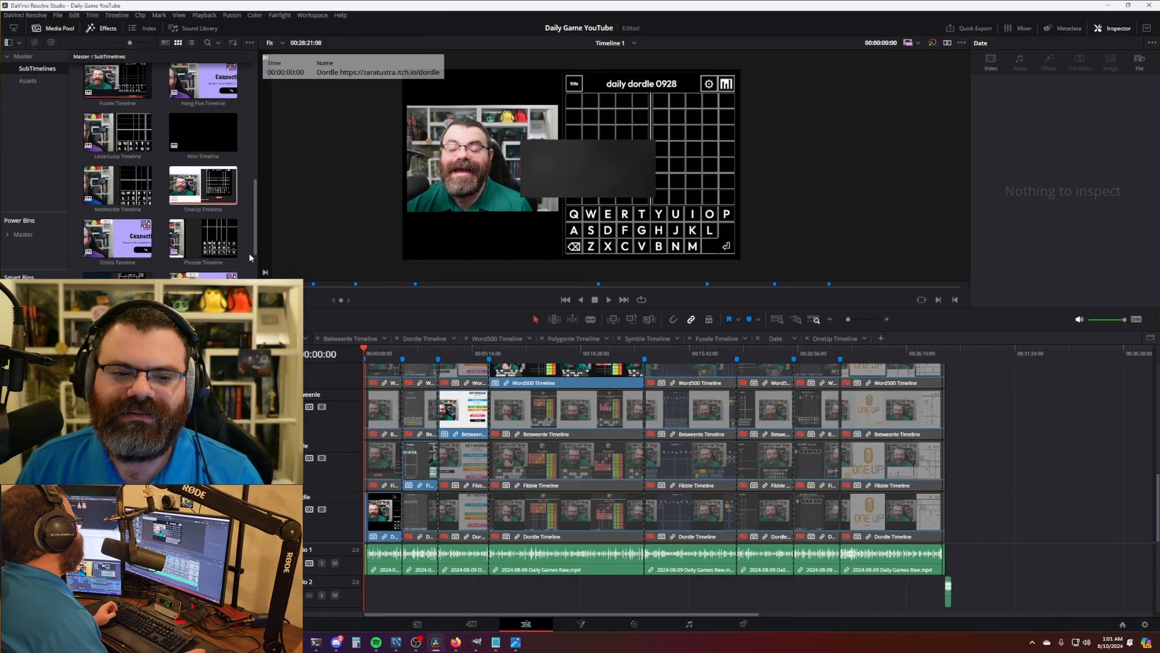
scroll(250, 258, "up", 6)
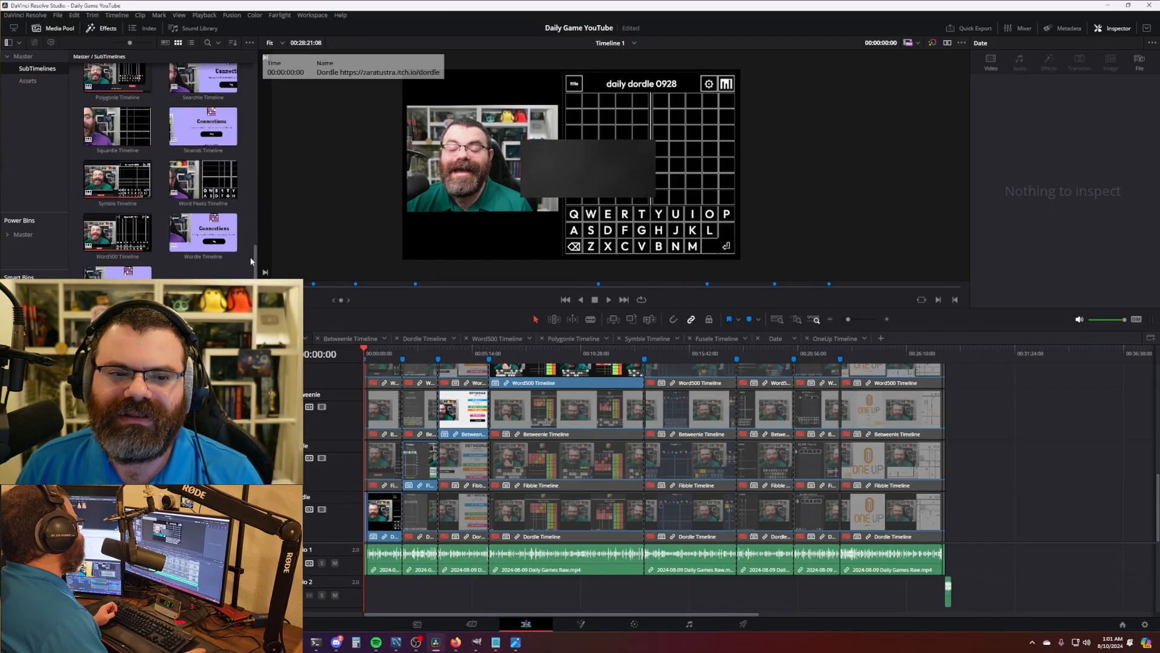
scroll(250, 263, "up", 3)
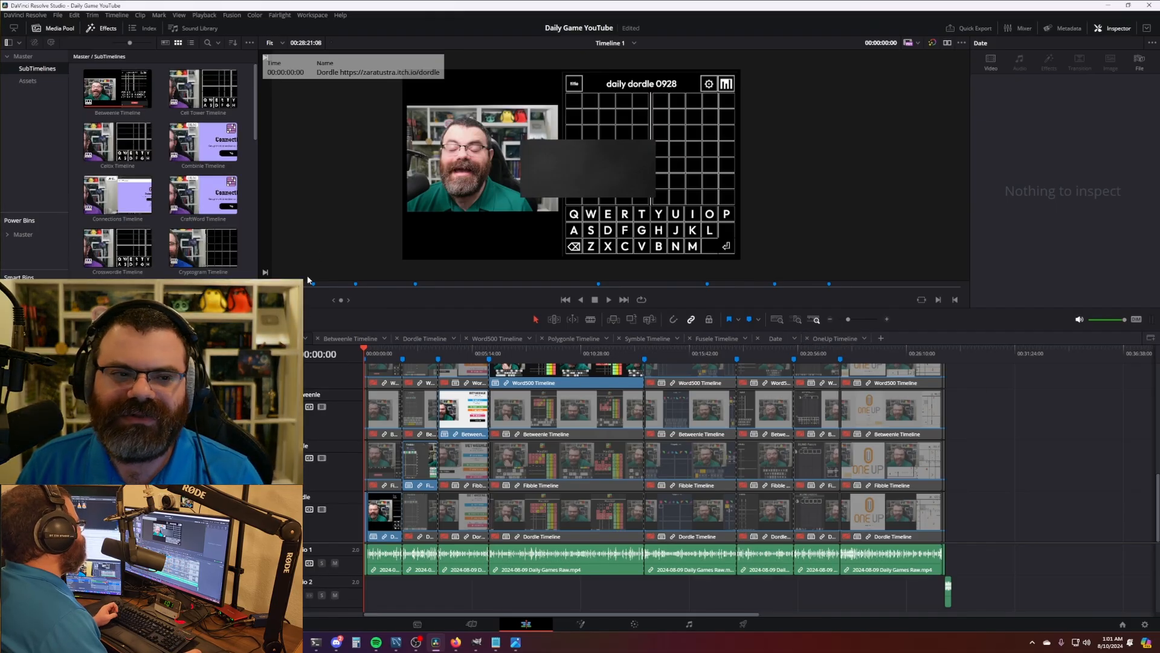
left_click(23, 56)
- Replace the raw video clip with '2024-08-10 Daily Games Raw.mp4' from the Shorts recordings folder
right_click(90, 83)
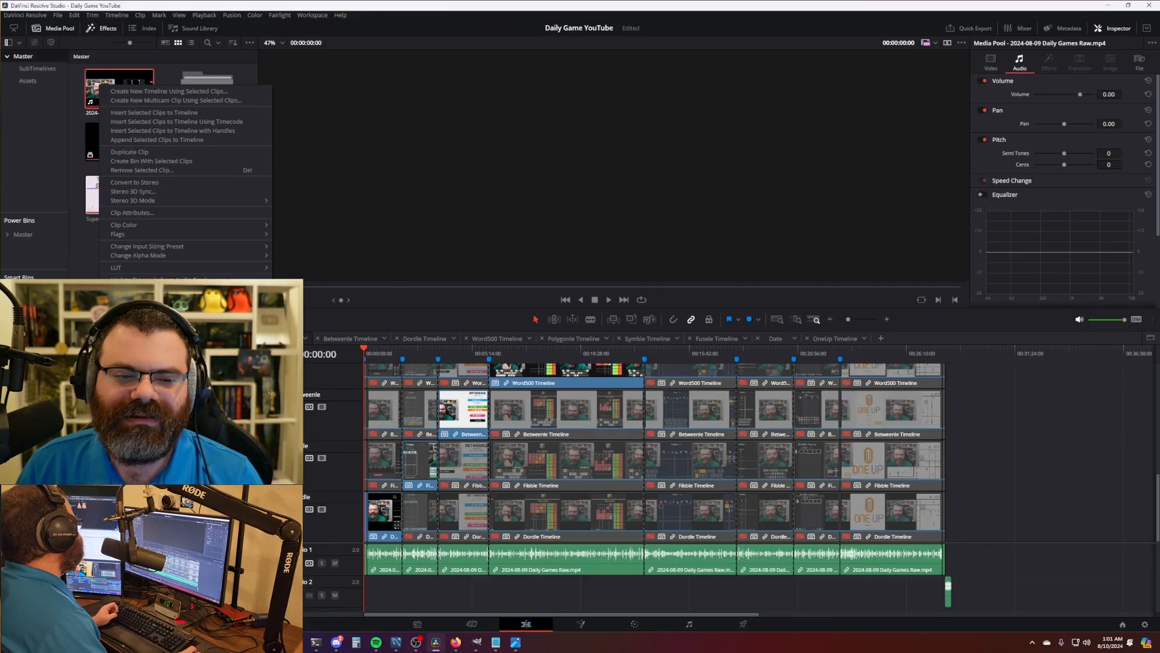
left_click(154, 163)
left_click(342, 136)
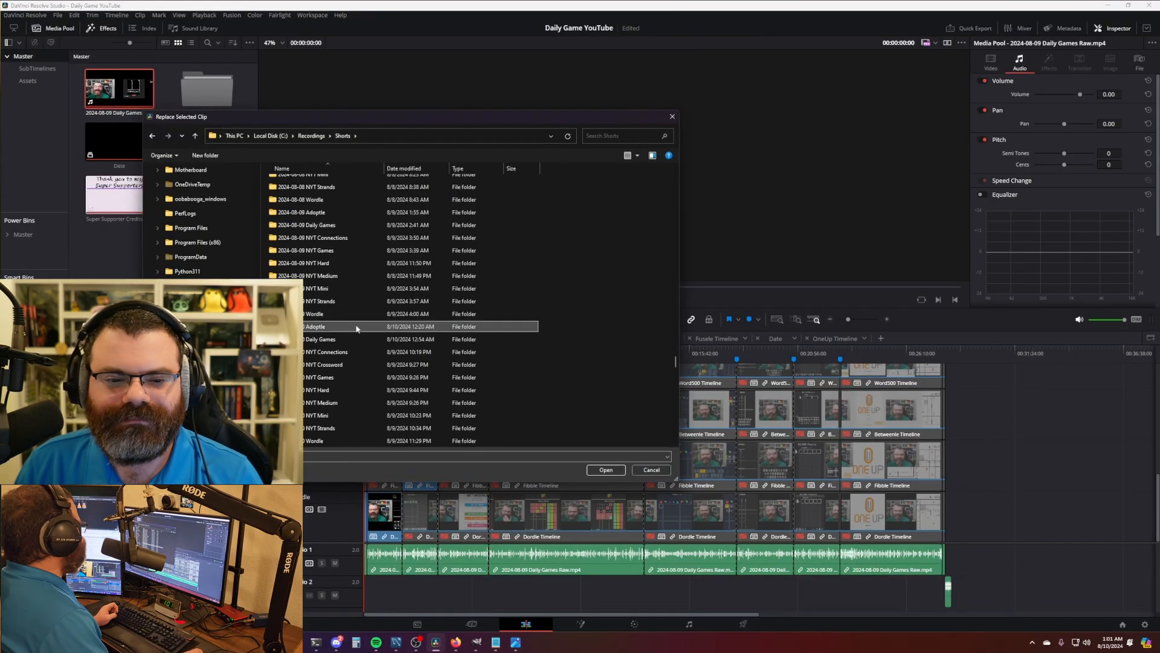
double_click(375, 301)
left_click(281, 203)
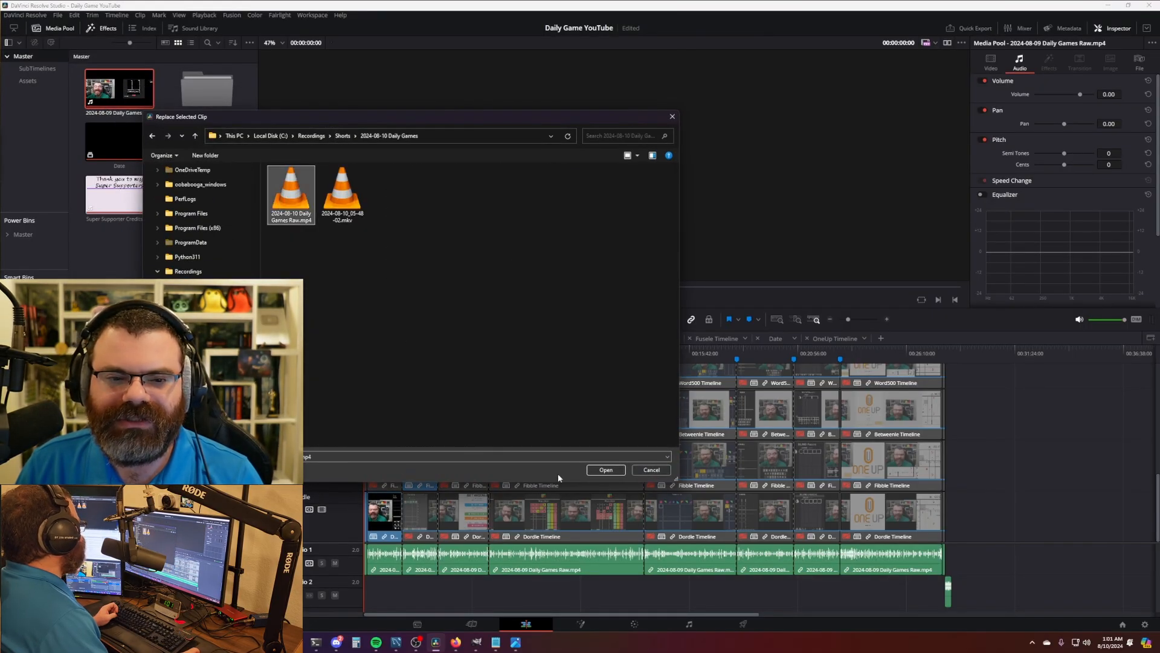
left_click(605, 470)
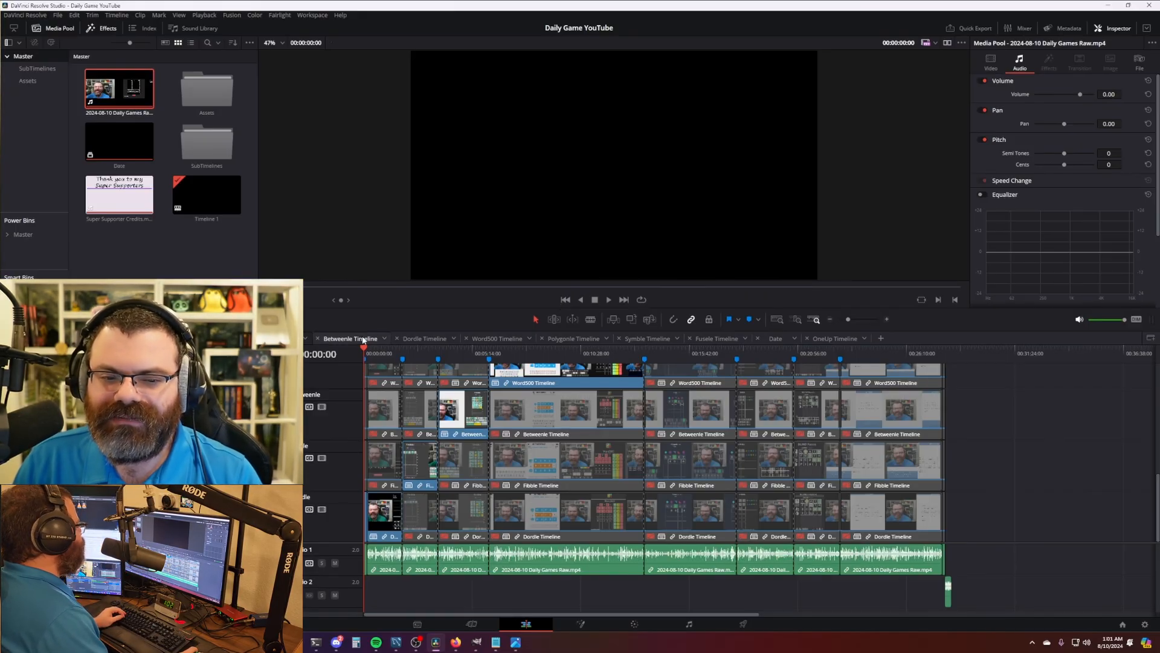
- Review the Betweenle timeline, undoing a trial end trim and checking its last picture frame
left_click(357, 339)
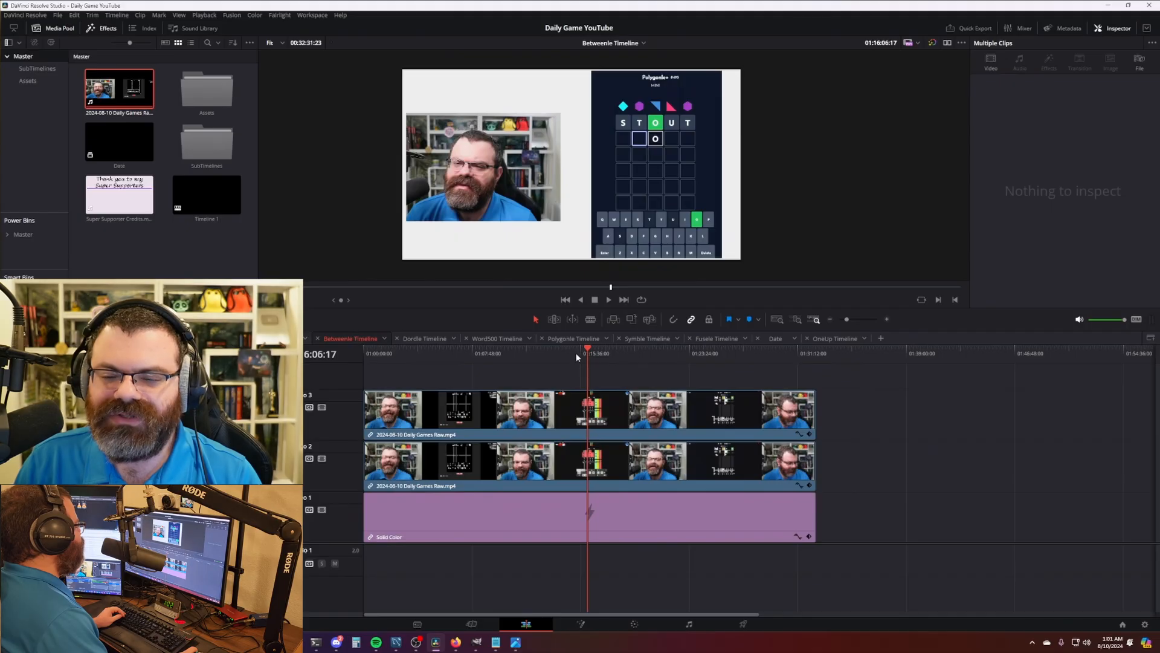
mouse_move(428, 351)
left_mouse_down()
mouse_move(401, 353)
mouse_move(625, 356)
mouse_move(438, 354)
left_mouse_up()
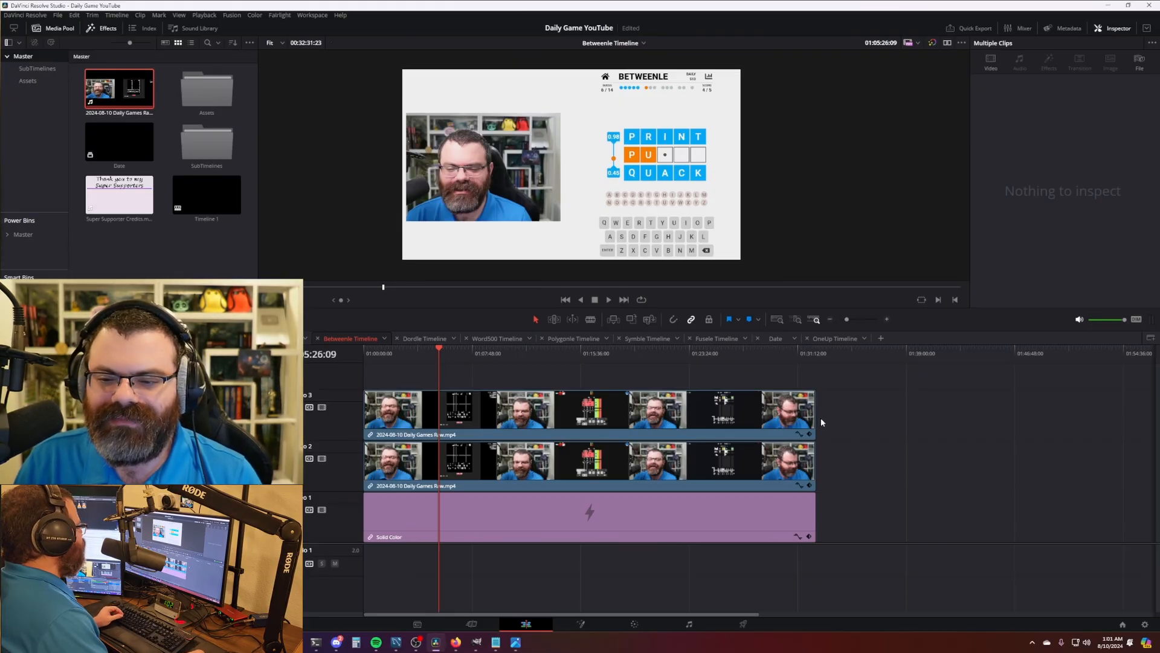
left_click_drag(816, 415, 731, 435)
left_click(788, 465)
key("ctrl+z")
key("ctrl+z")
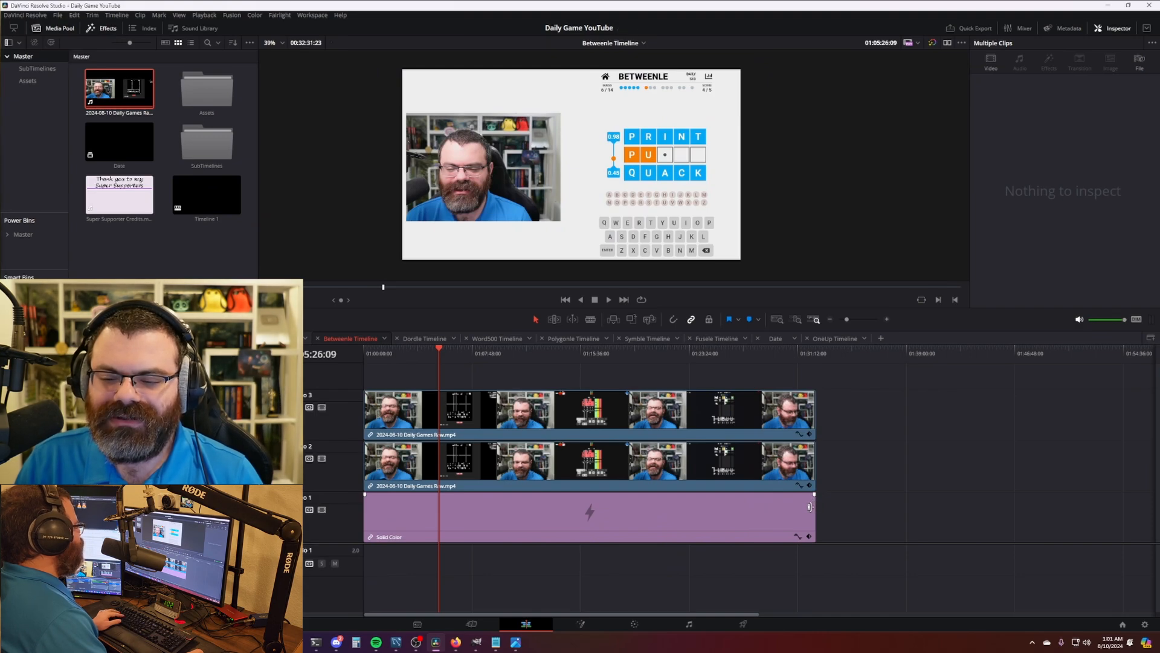
left_click(817, 354)
left_click(815, 354)
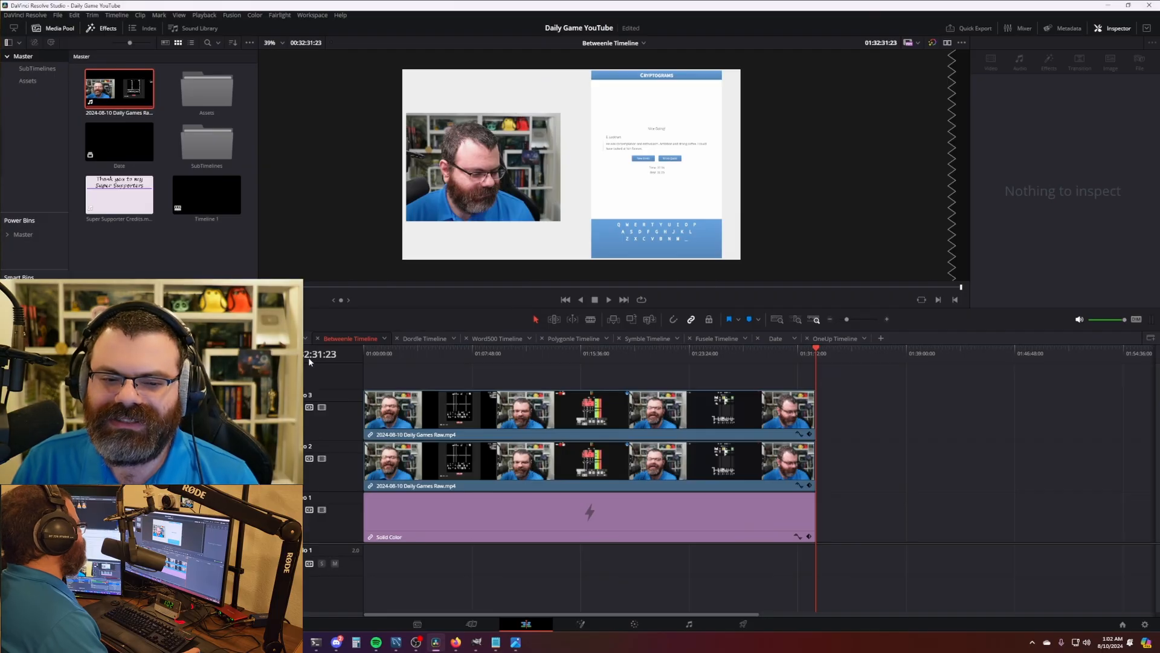
- Undo a trial trim on the Dordle timeline, keeping its clips at full length
left_click(422, 339)
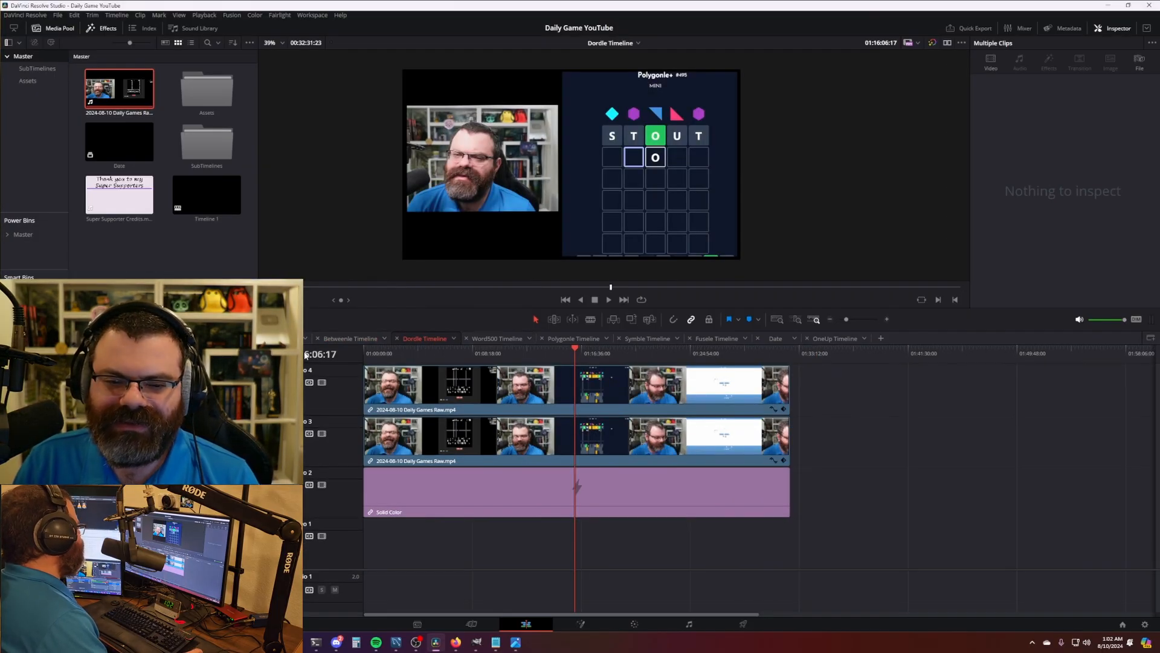
left_click_drag(789, 399, 709, 402)
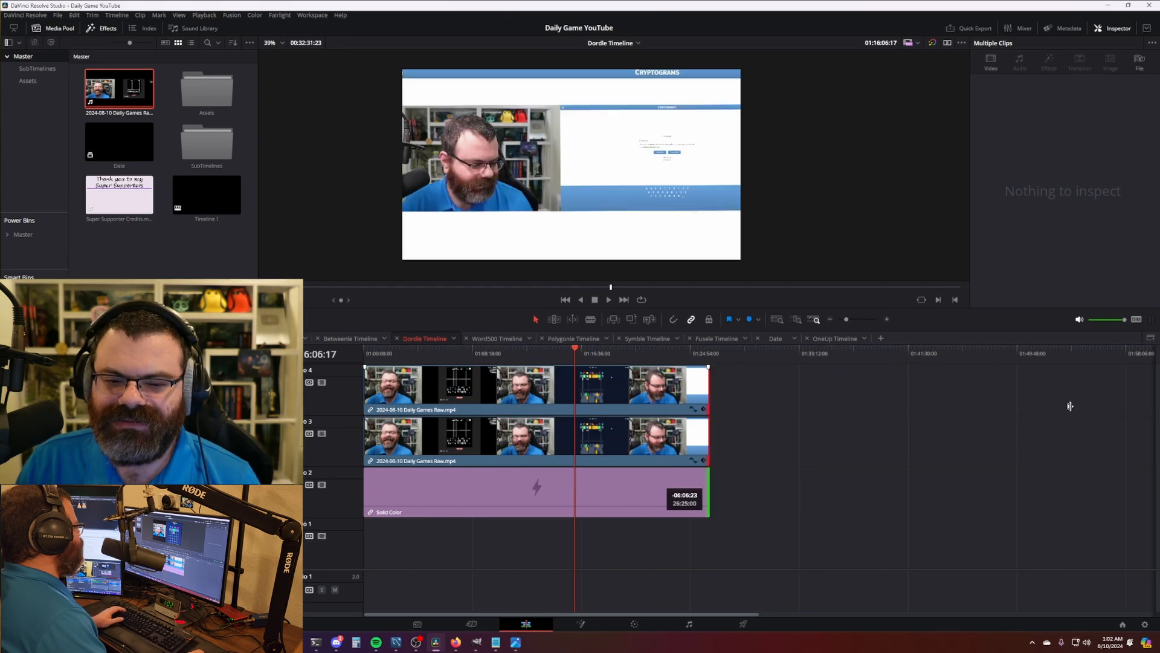
key("ctrl+z")
key("ctrl+z")
left_click_drag(795, 356, 775, 354)
- Check the Word500, Polygonle, Symble and Fusele timelines, finishing on the Date title timeline
left_click(497, 338)
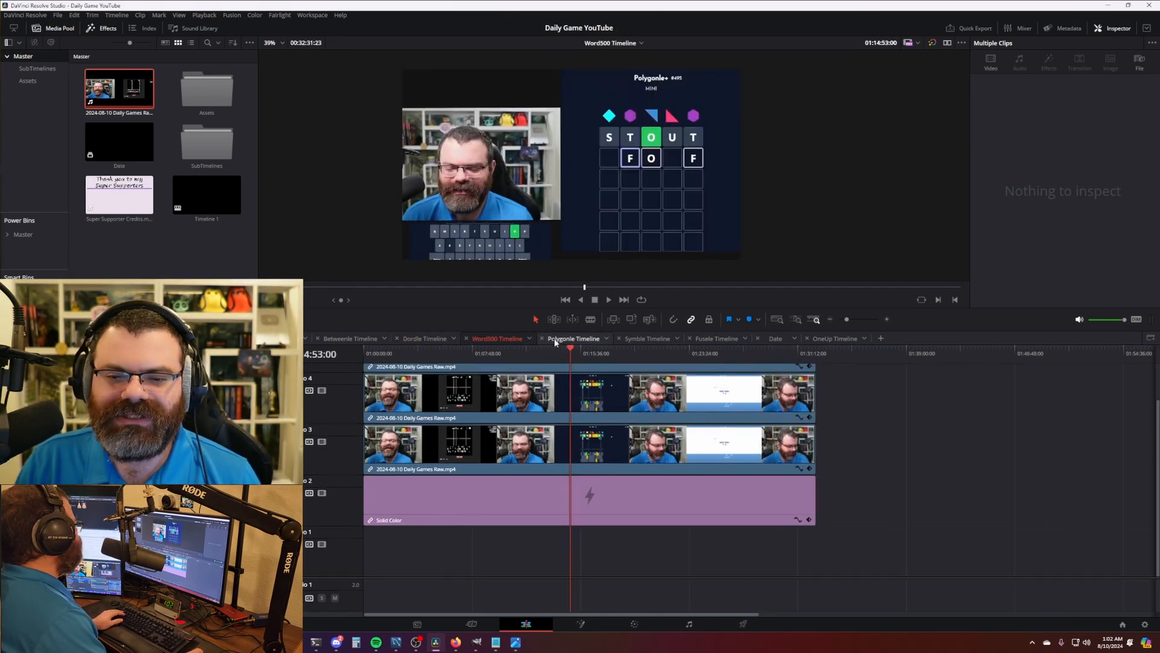
left_click(574, 338)
left_click(642, 339)
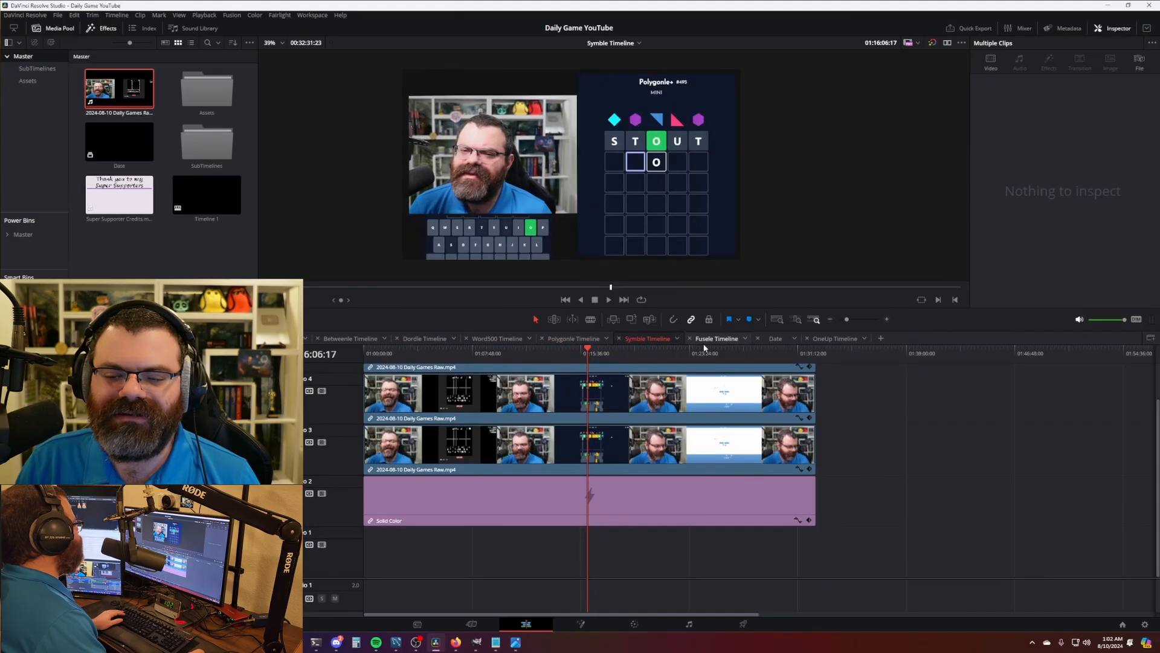
left_click(717, 340)
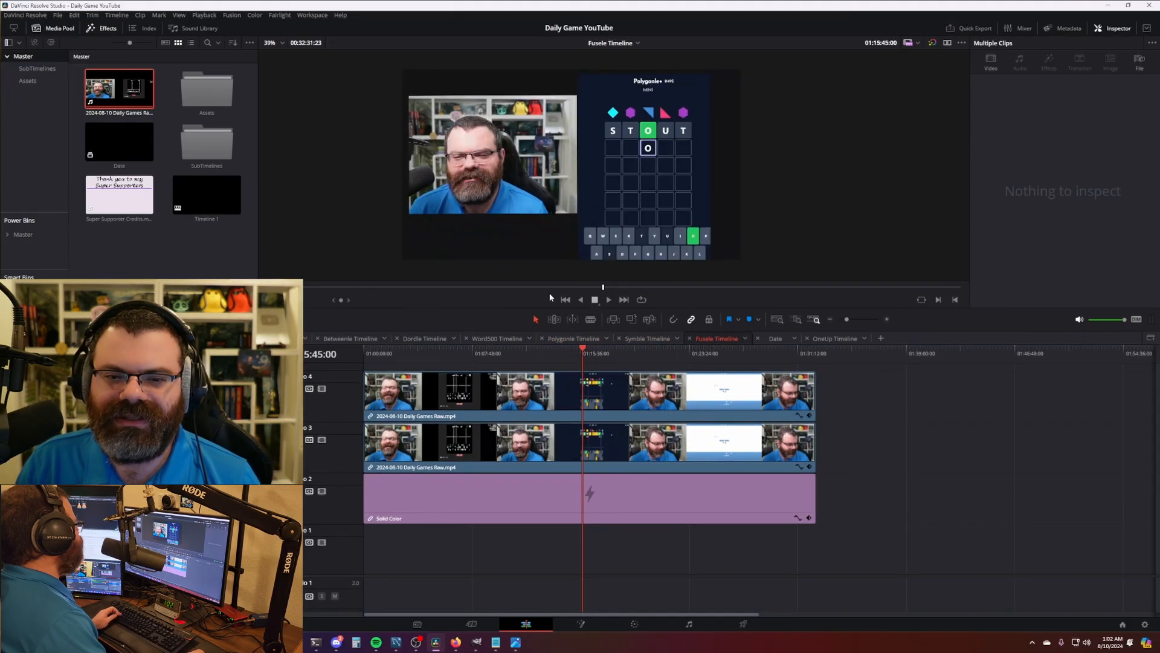
left_click(775, 340)
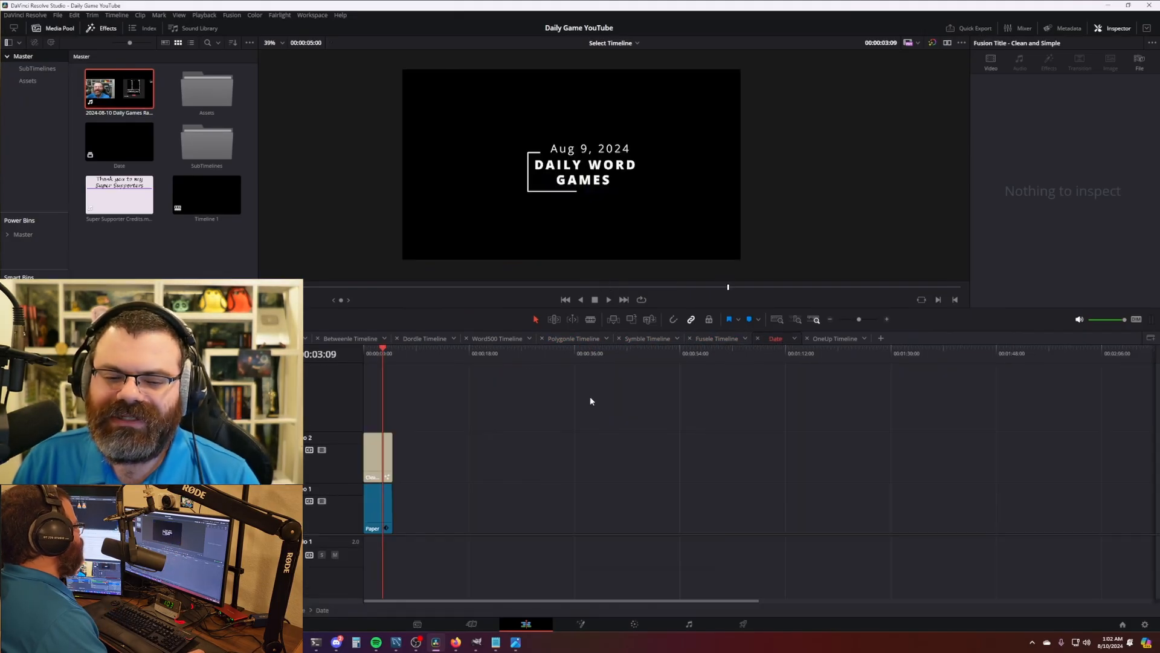
- Change the date title's Small Text to Aug 10, 2024 and save the project
left_click(384, 449)
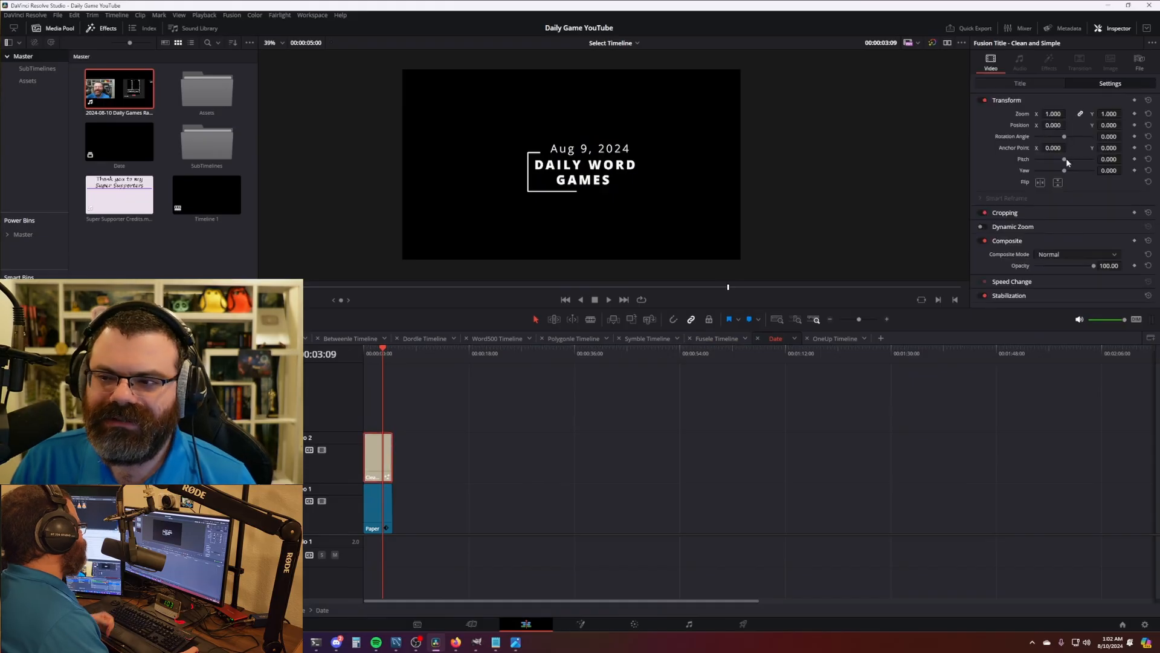
left_click(1037, 85)
left_click(996, 141)
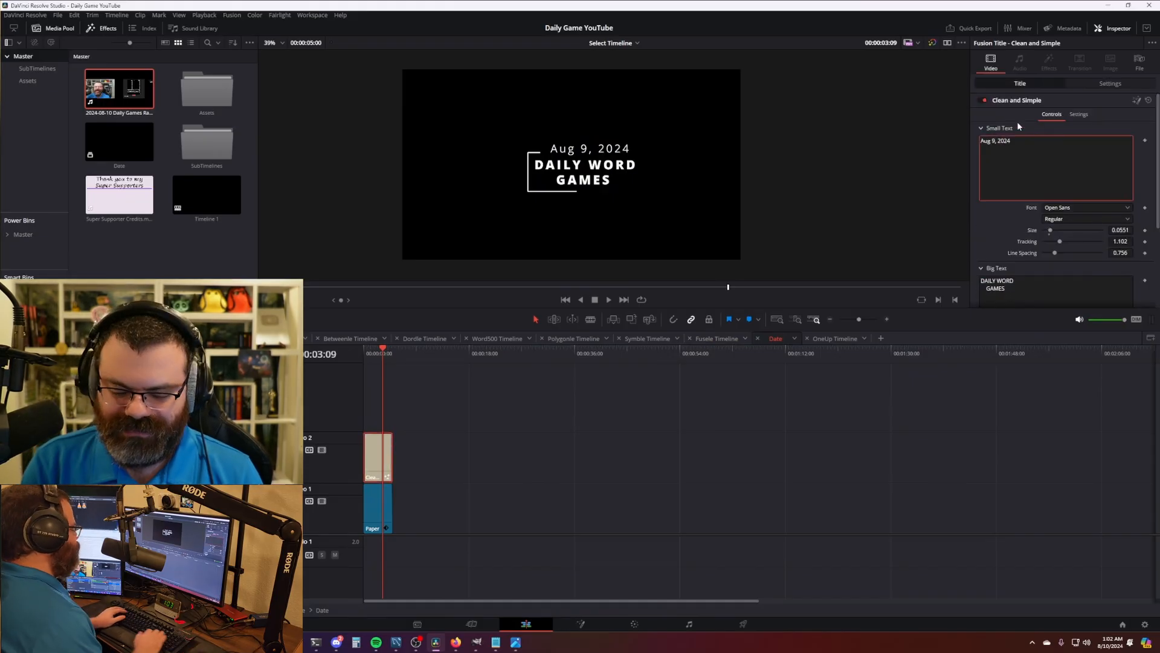
key("BackSpace")
type("10")
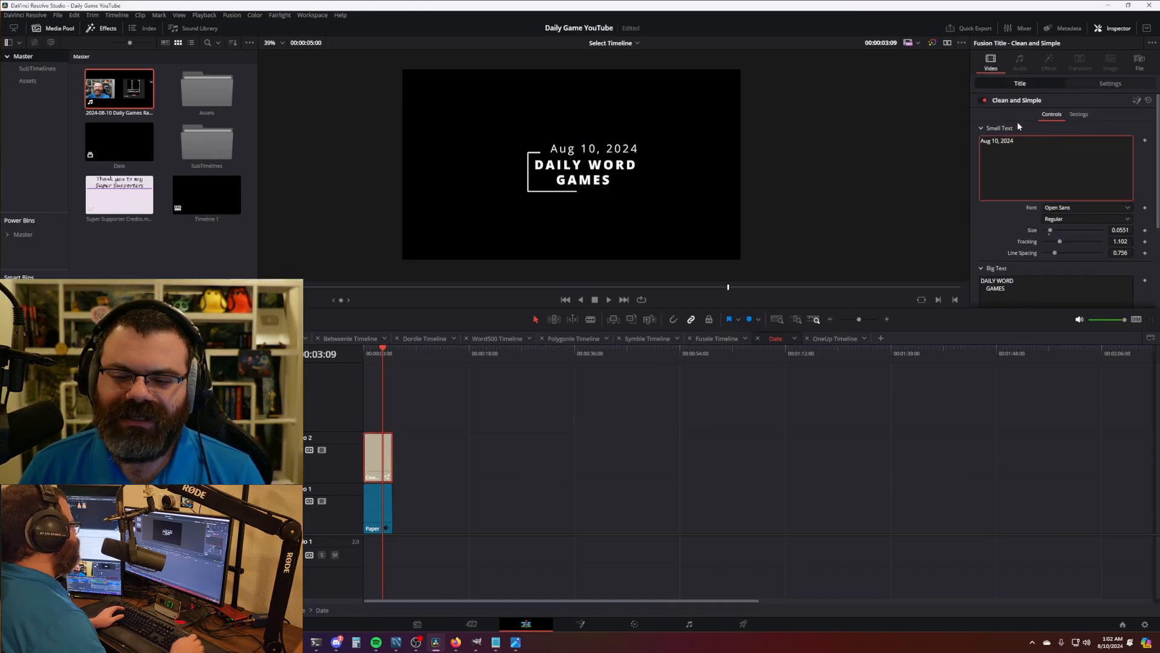
key("ctrl+s")
- Play the date title animation from its start to check it
left_click(549, 408)
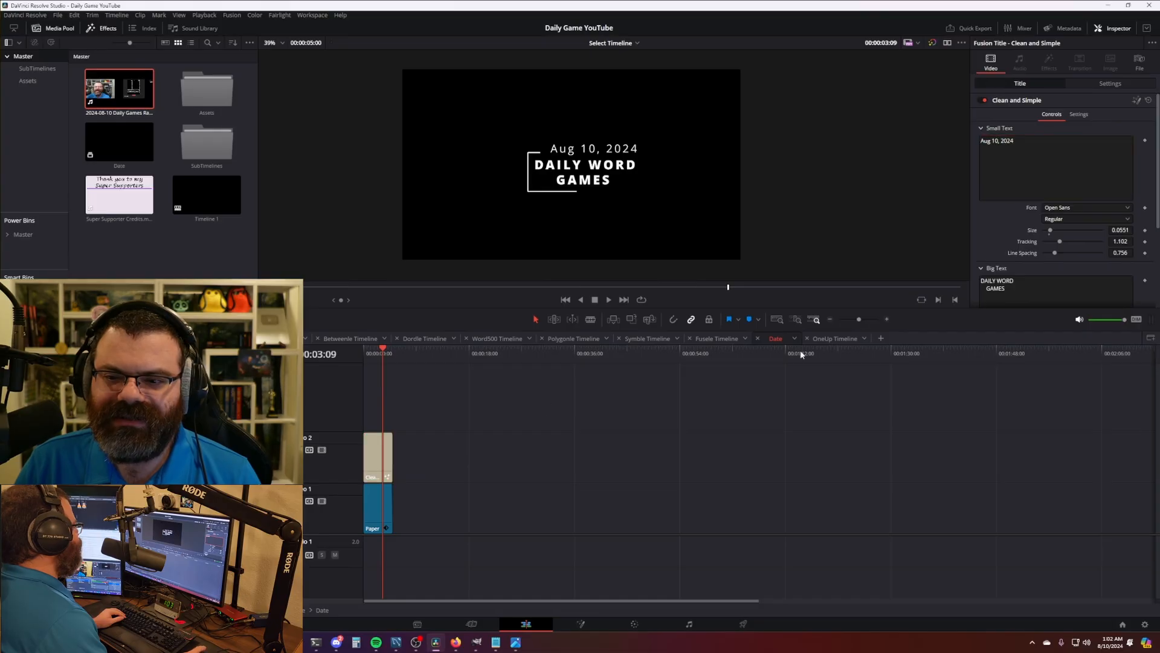
left_click(384, 451)
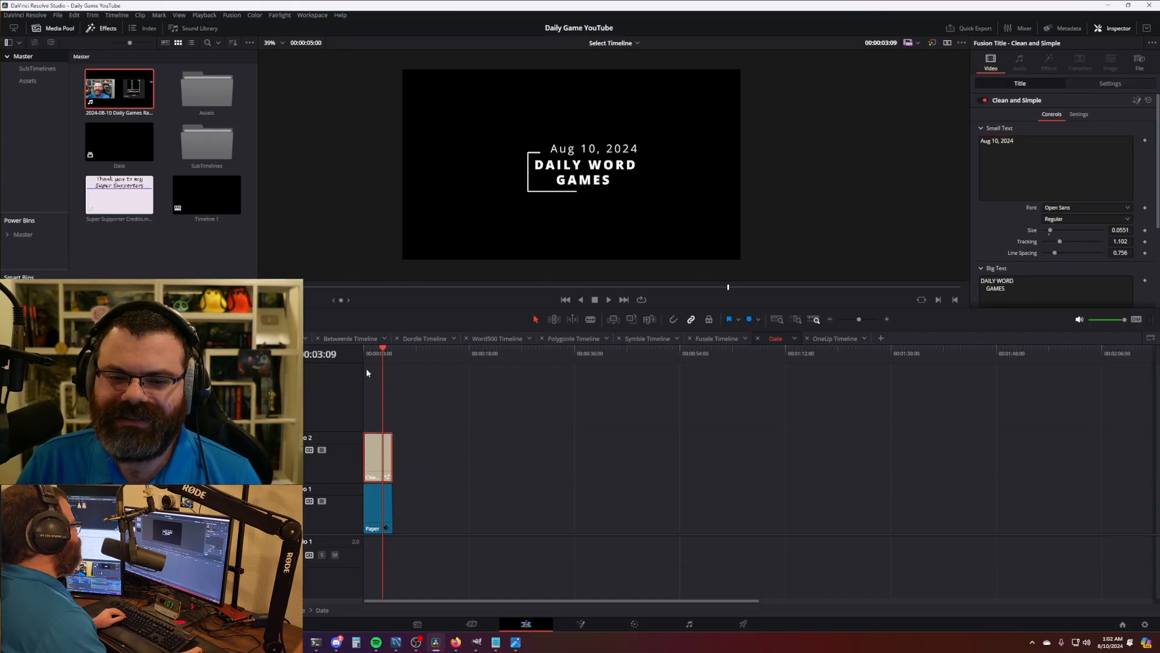
key("Home")
key("space")
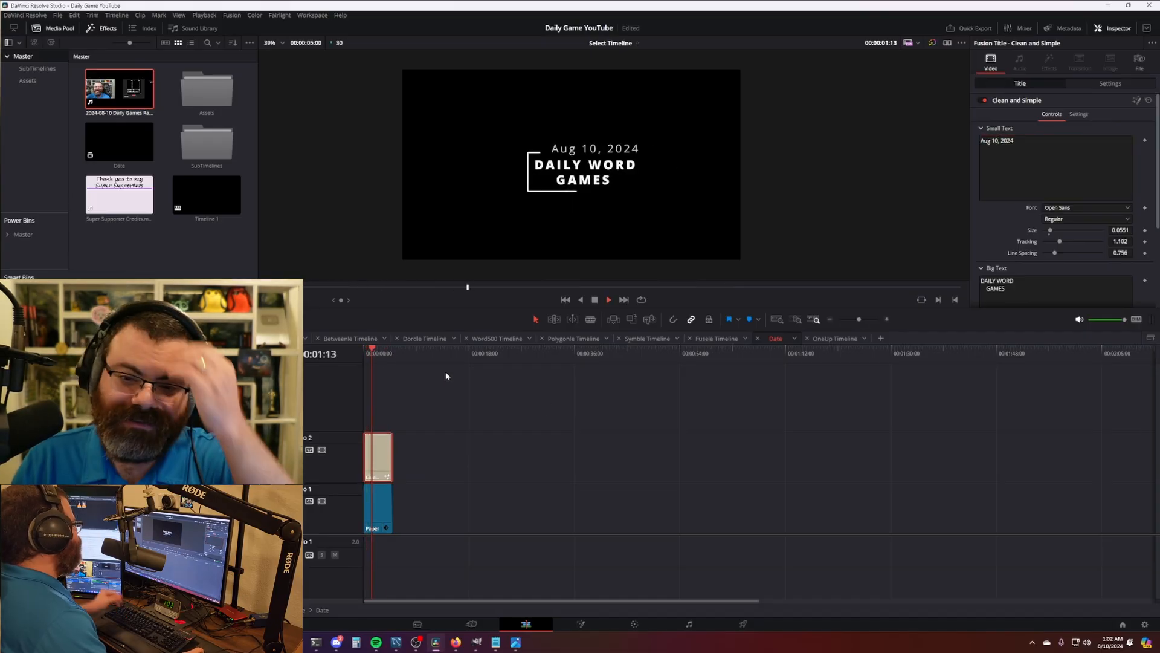
key("space")
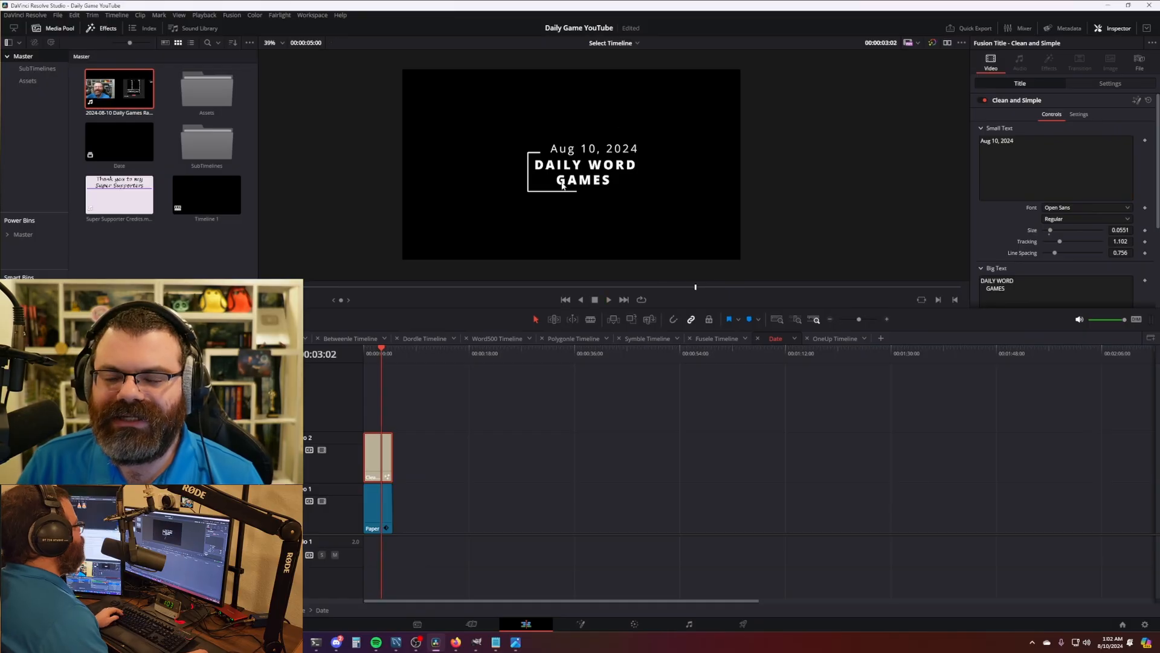
left_click(447, 423)
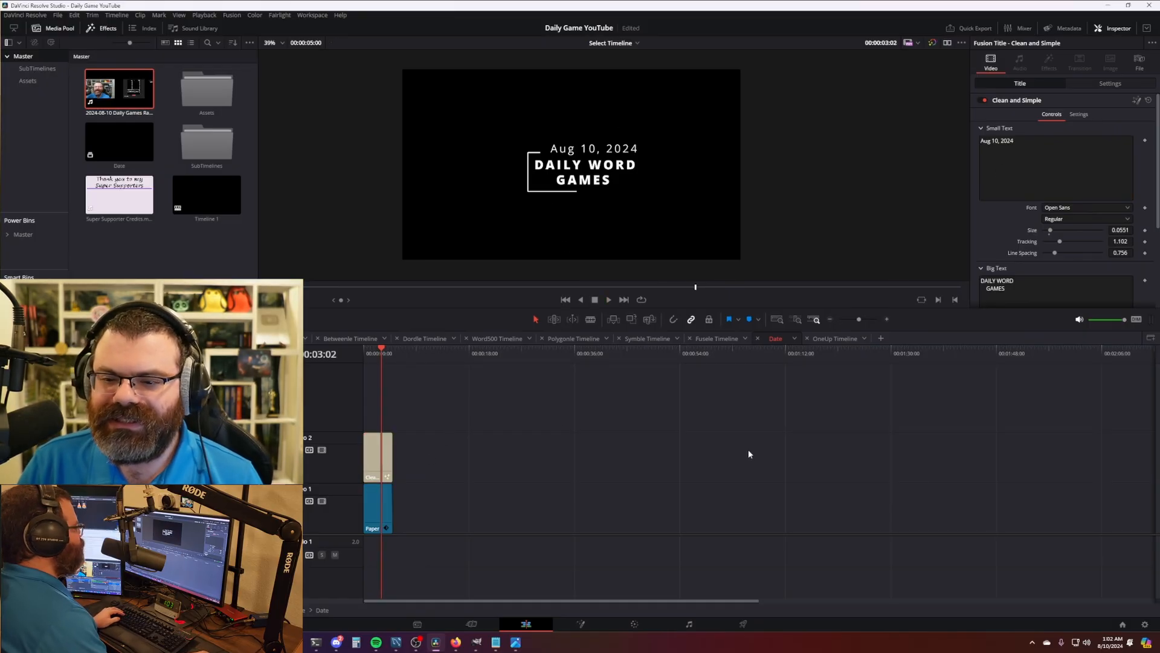
- Close the OneUp timeline tab and show the SubTimelines bin
left_click(834, 337)
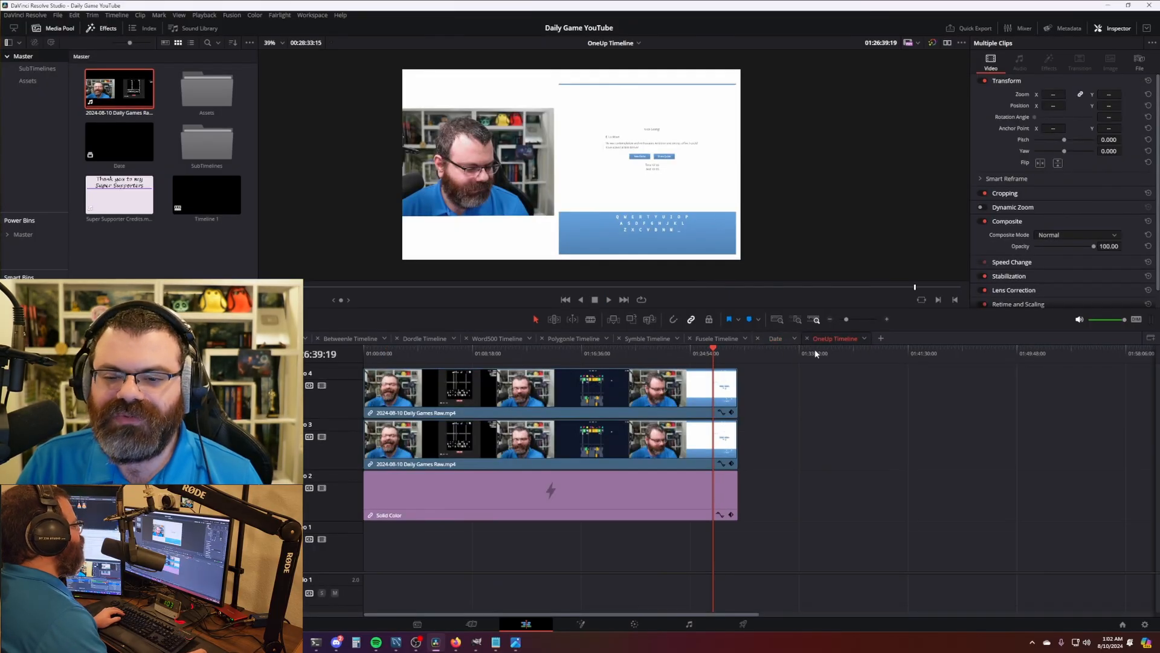
left_click(807, 338)
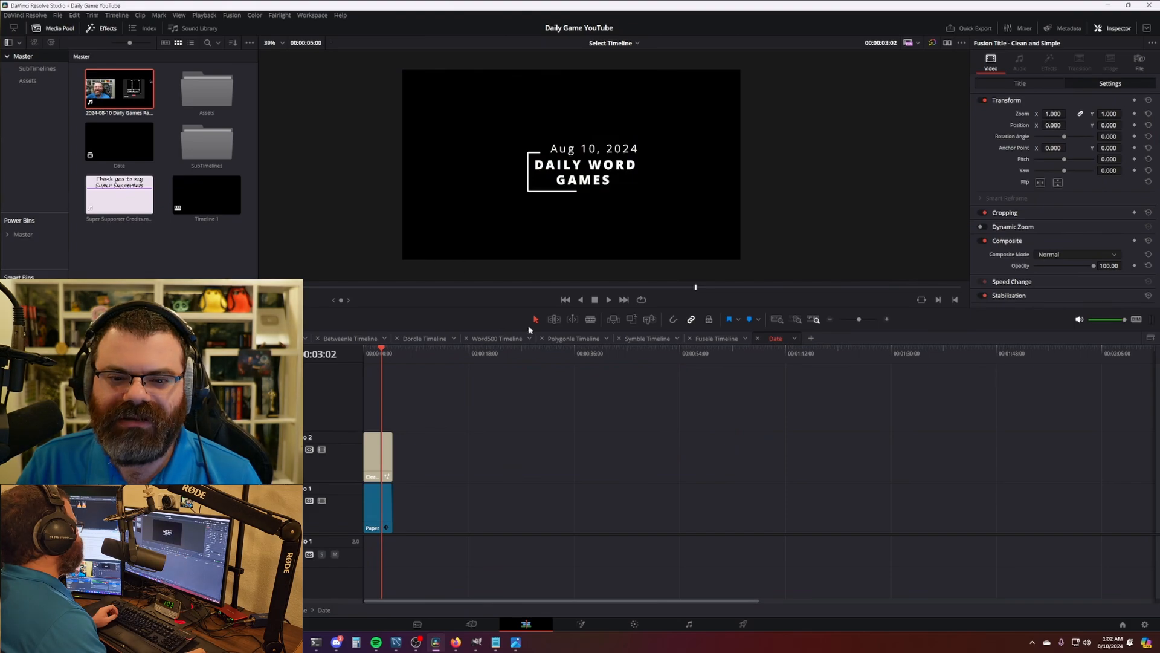
left_click(37, 68)
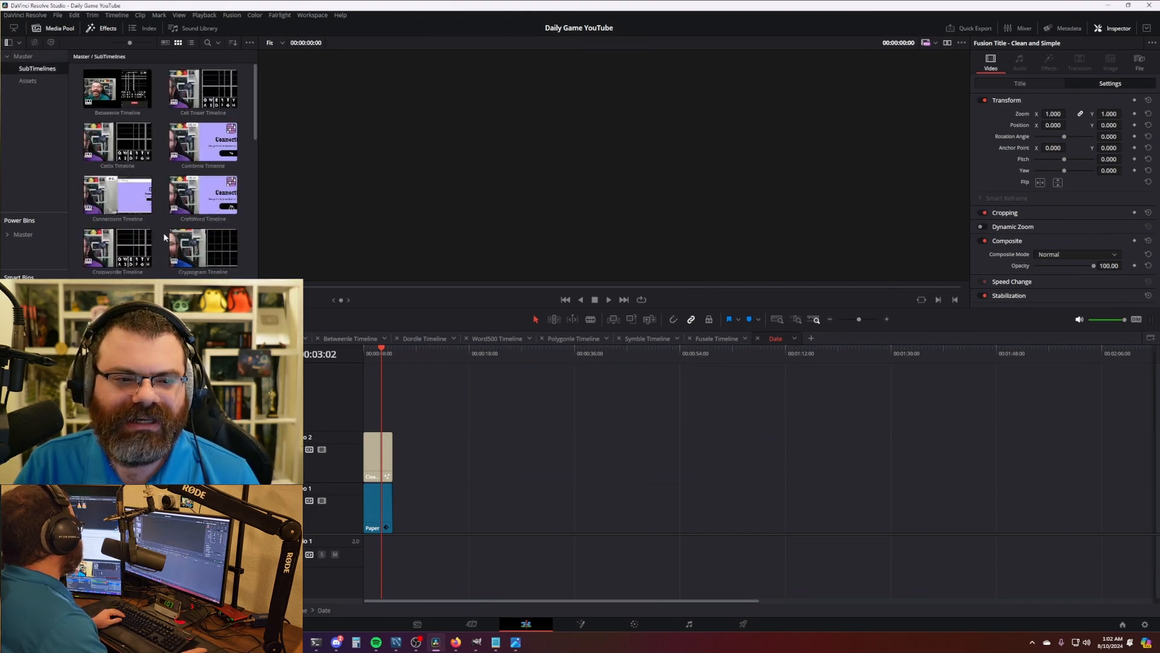
- Extend the Cryptogram Timeline clips to 00:26:25:00 to include the Cryptograms puzzle, then open Timeline 1
scroll(156, 230, "down", 1)
double_click(203, 172)
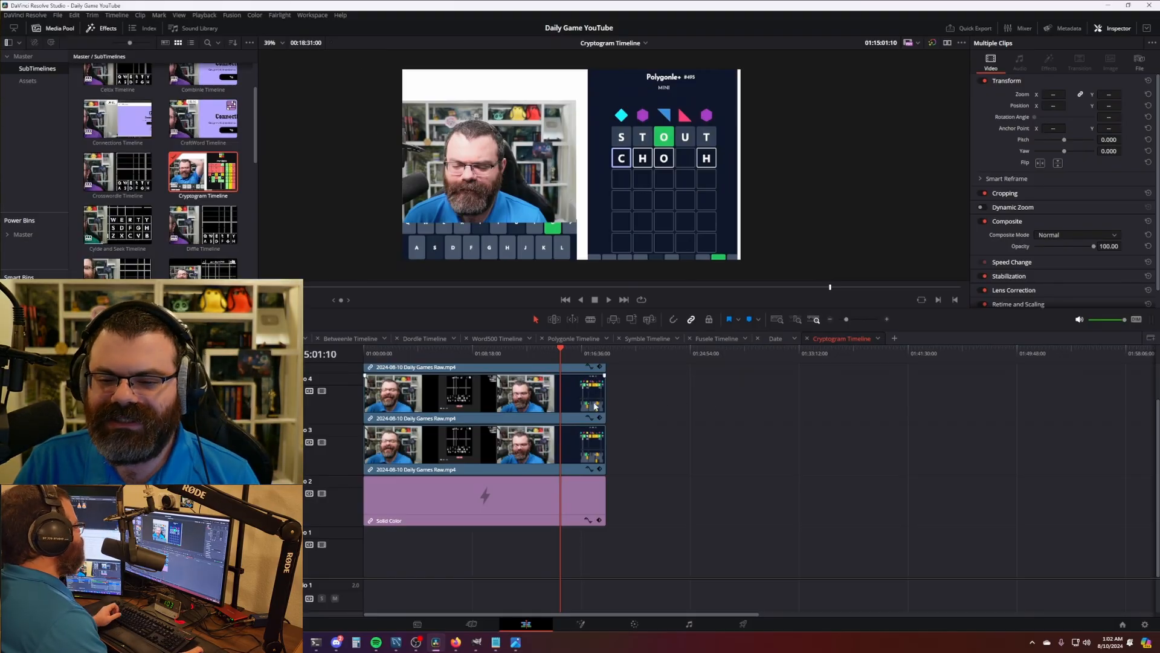
left_click_drag(604, 390, 1060, 415)
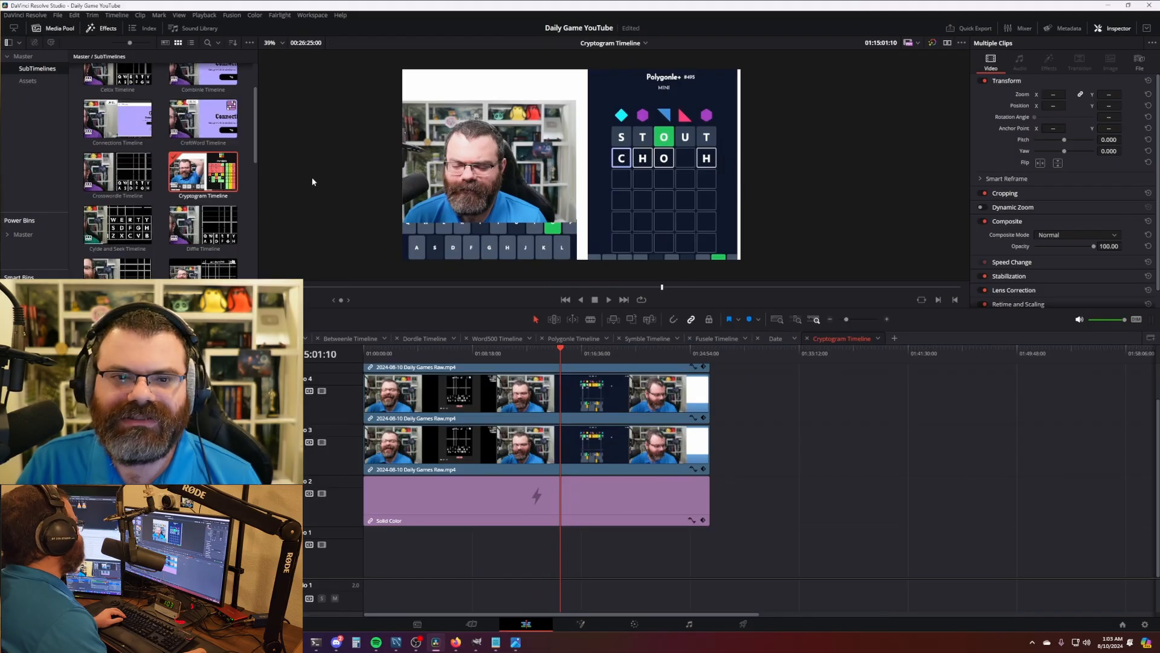
left_click(674, 355)
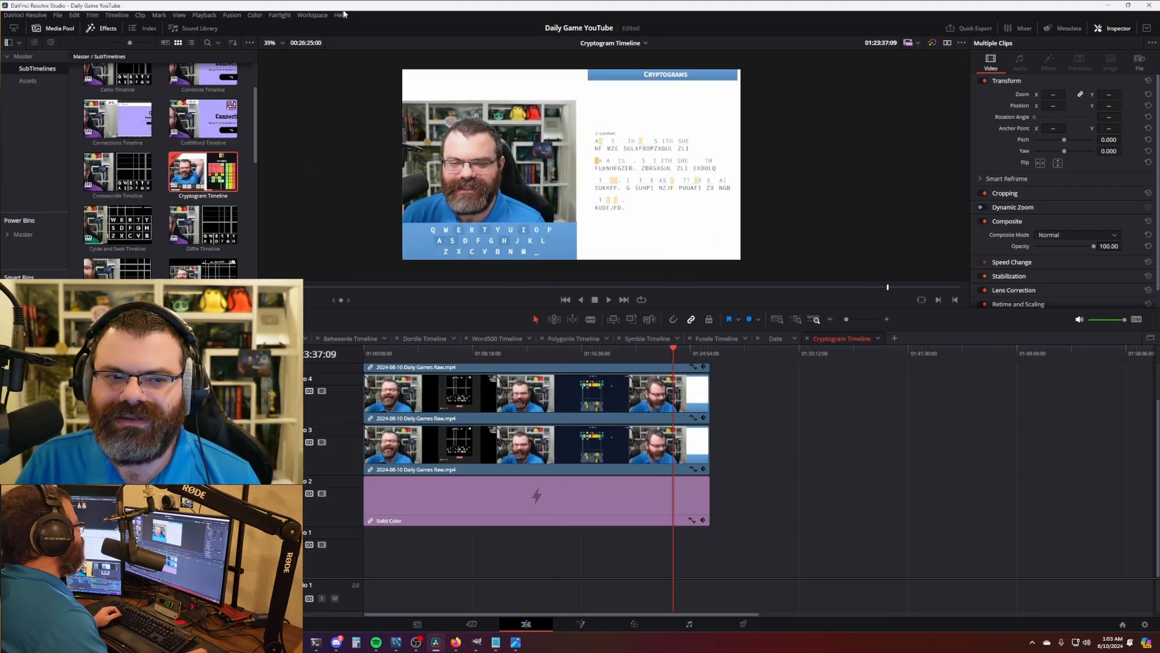
left_click(23, 55)
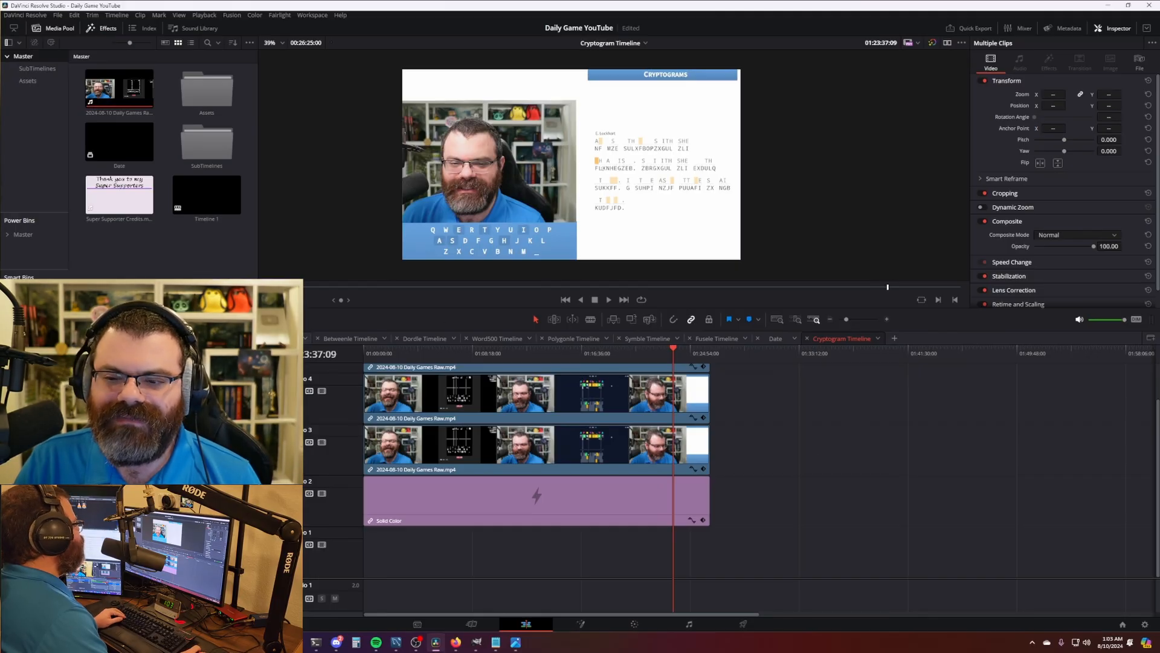
left_click(283, 338)
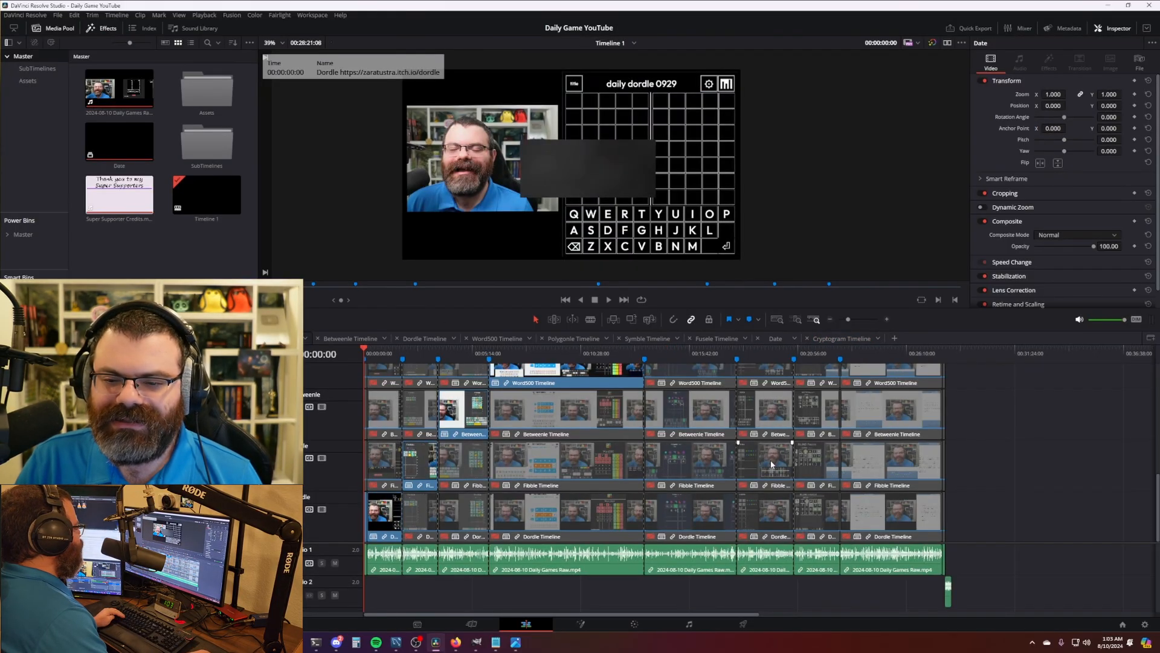
- Delete the old game clips and the OneUp clip from Timeline 1, closing the gaps
left_click_drag(1048, 563, 390, 568)
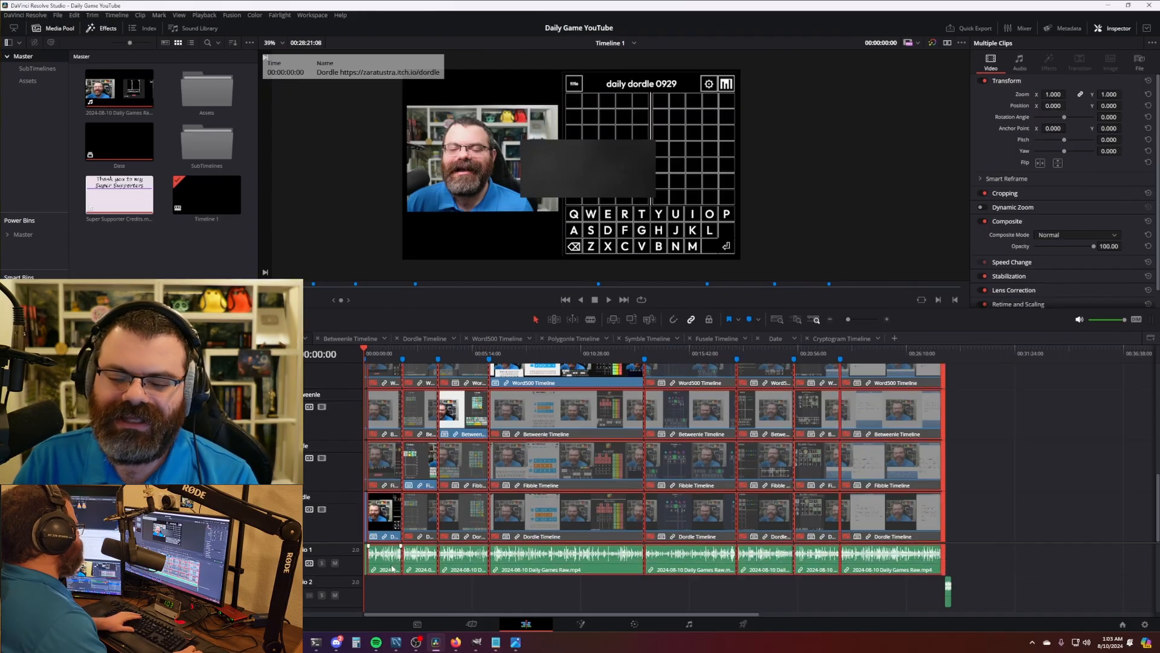
key("BackSpace")
scroll(435, 524, "up", 10)
key("BackSpace")
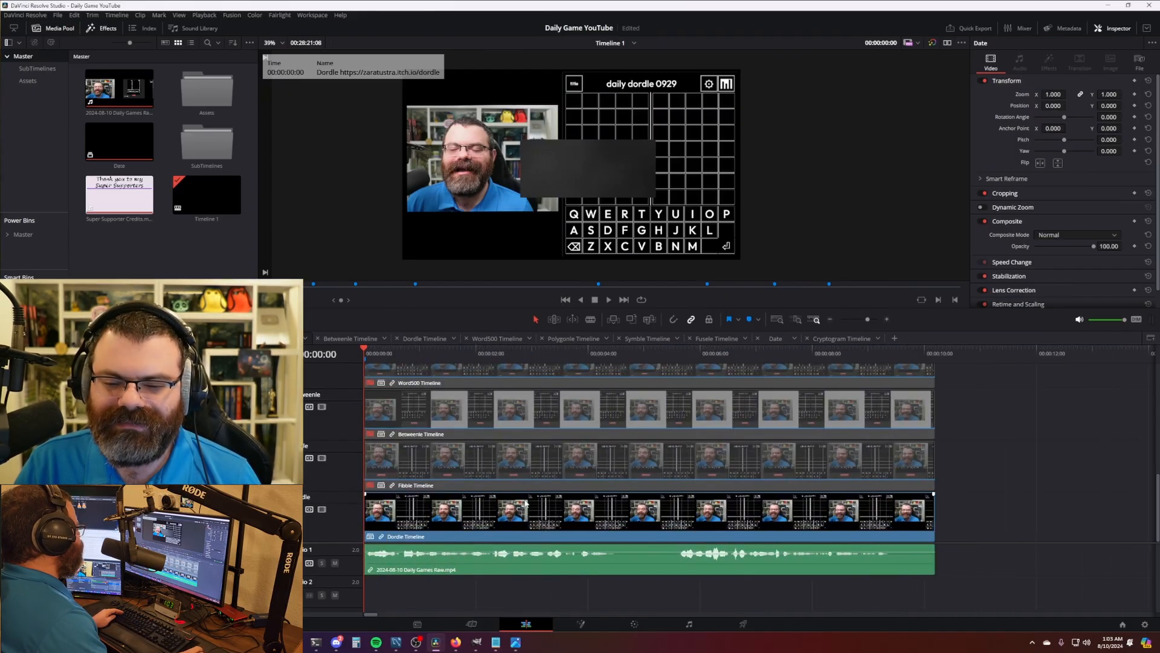
scroll(492, 464, "down", 8)
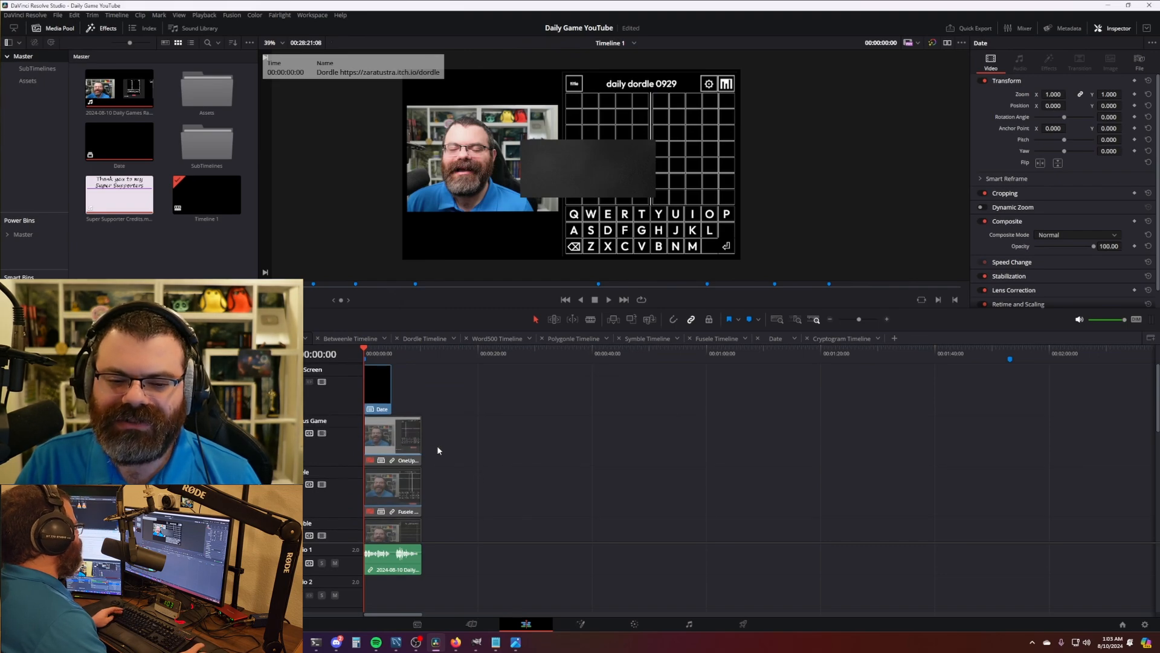
left_click(368, 450)
key("BackSpace")
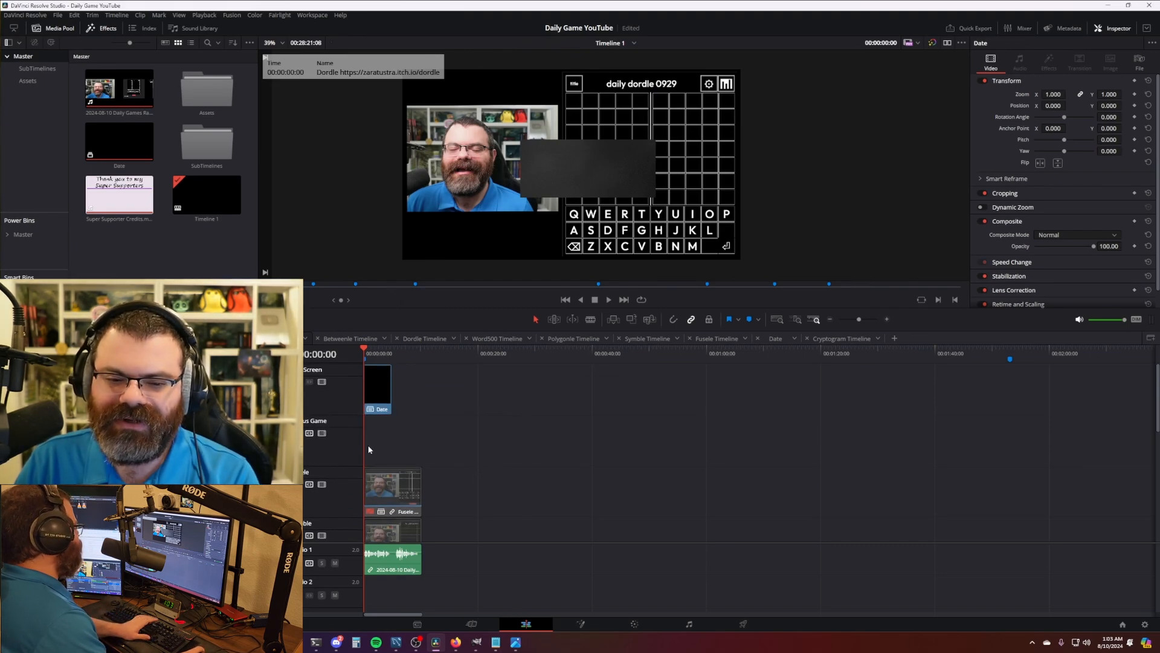
- Add the Cryptogram Timeline from the SubTimelines bin into Timeline 1
left_click(37, 69)
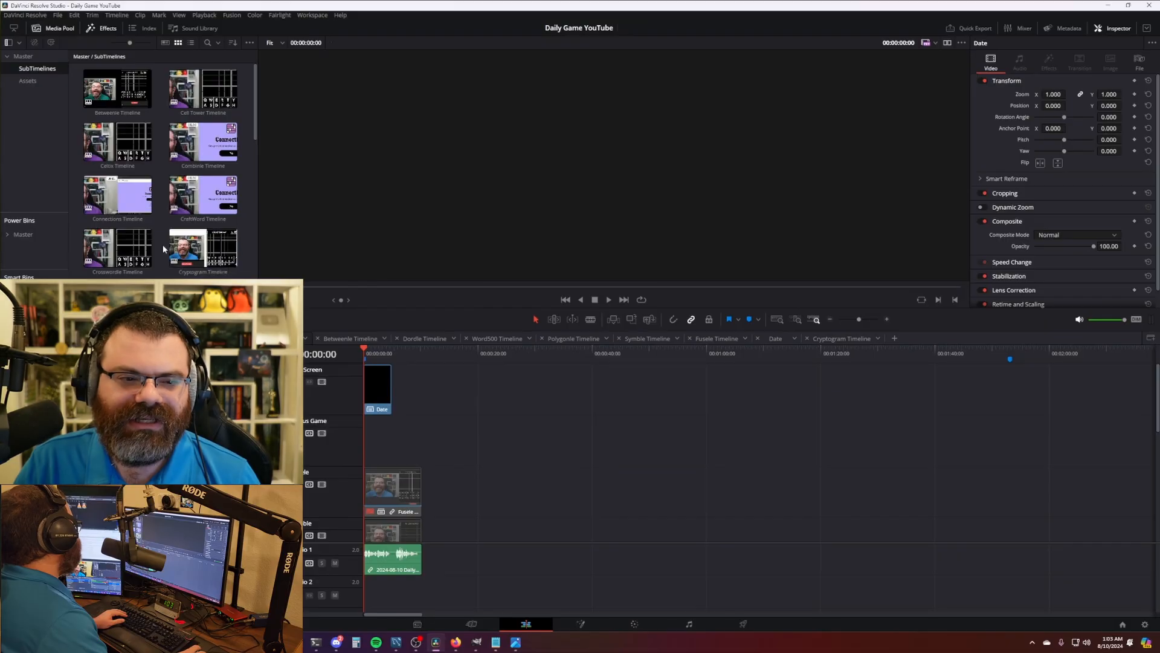
scroll(163, 244, "down", 1)
left_click_drag(203, 212, 418, 454)
scroll(574, 456, "down", 9)
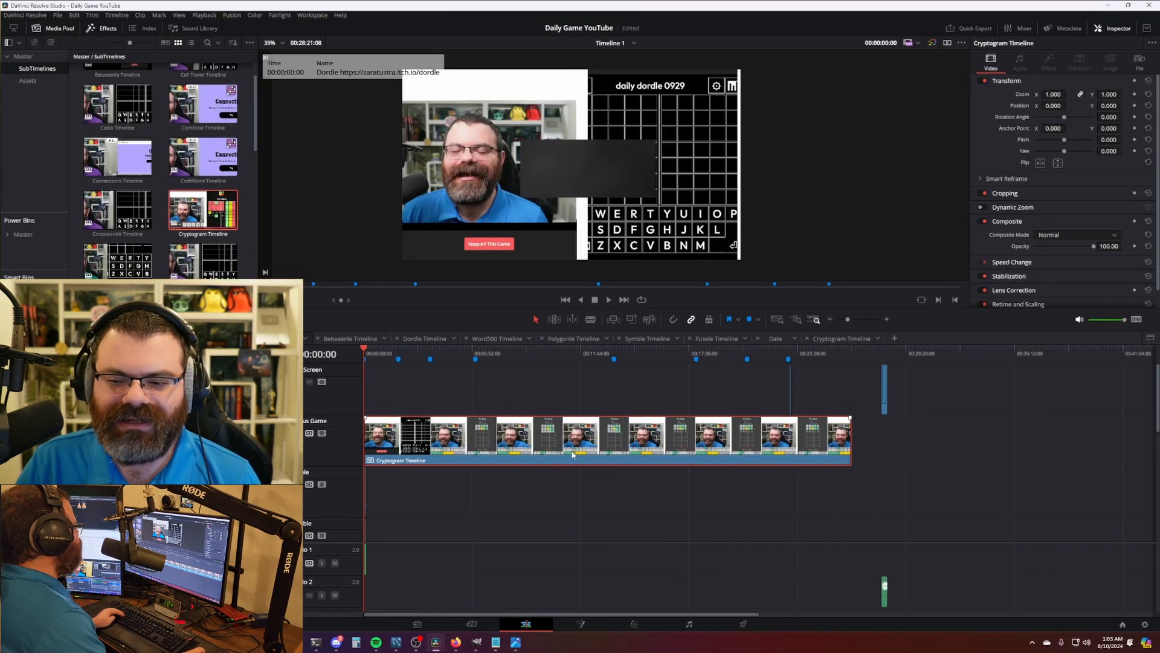
scroll(573, 454, "up", 8)
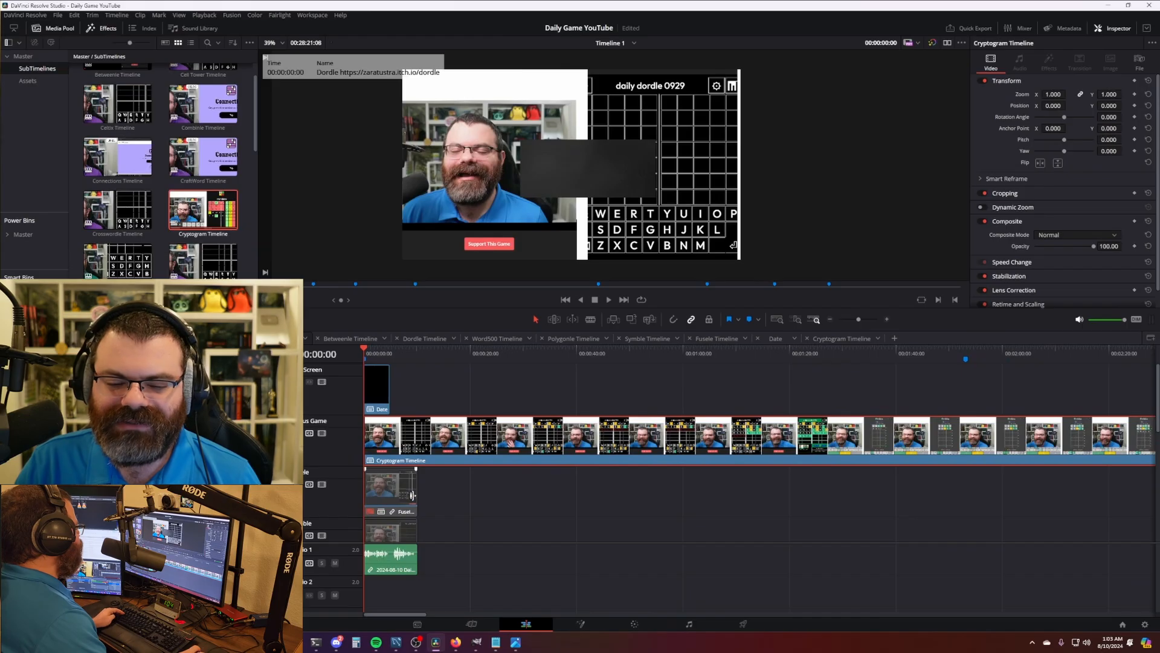
- Extend the lower-track game clips to end with the Cryptogram Timeline clip
left_click_drag(413, 492, 942, 487)
scroll(620, 492, "down", 2)
scroll(586, 513, "down", 5)
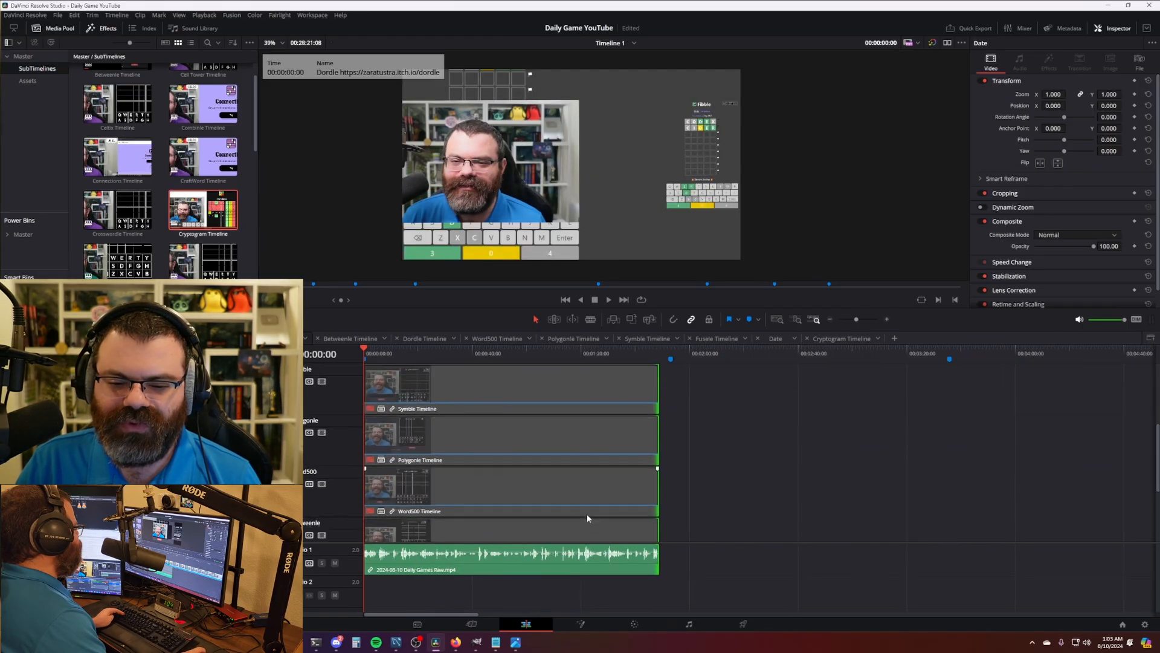
scroll(600, 516, "up", 2)
scroll(601, 517, "down", 4)
scroll(629, 492, "up", 1)
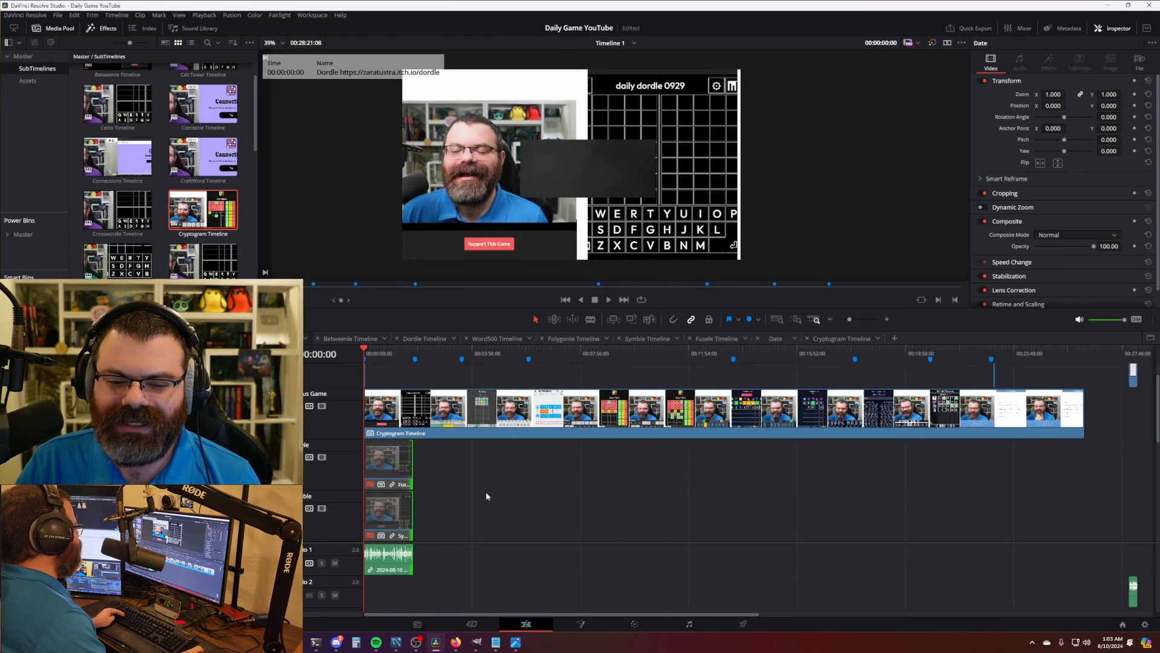
scroll(493, 505, "down", 5)
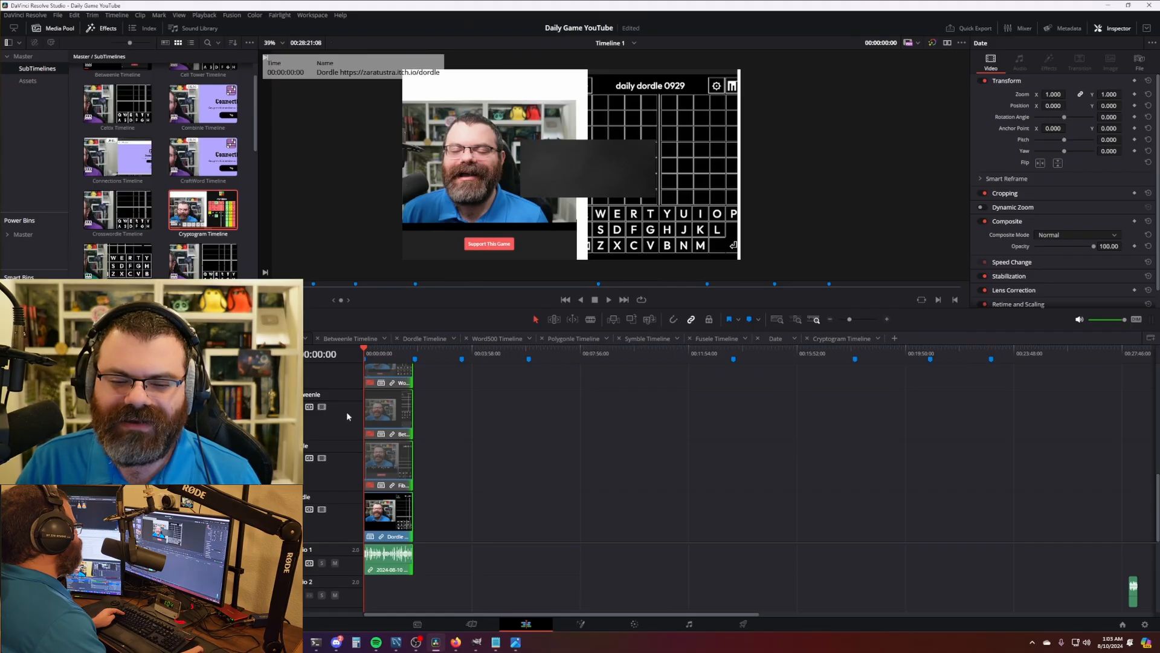
scroll(334, 483, "up", 4)
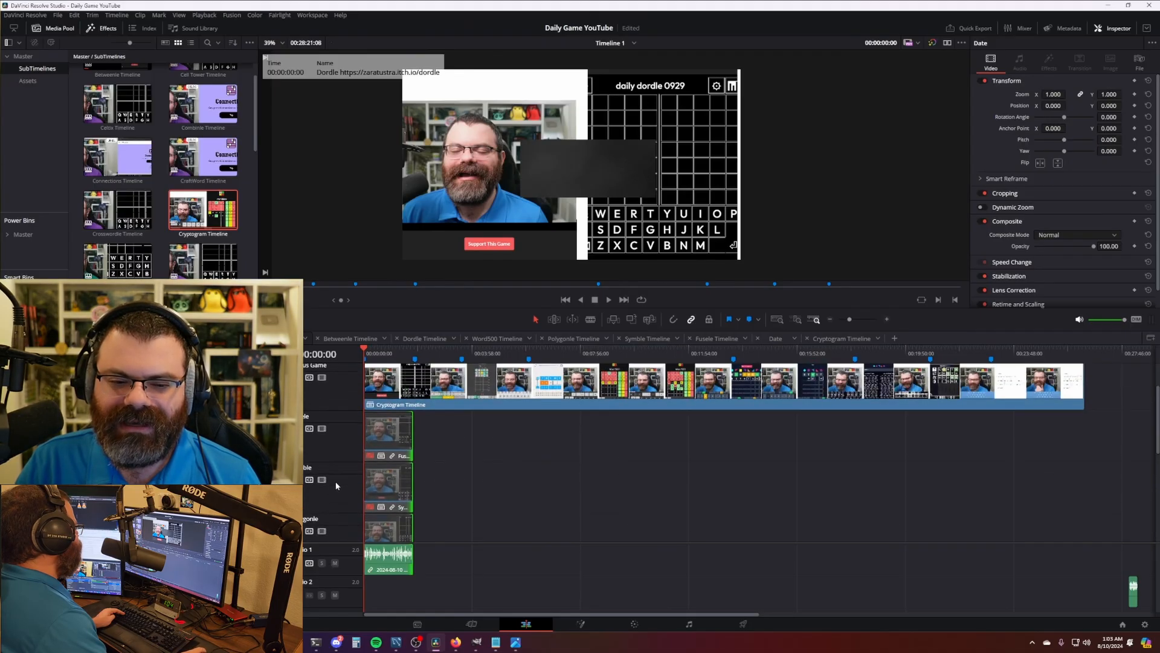
scroll(335, 485, "up", 1)
left_click_drag(411, 485, 916, 488)
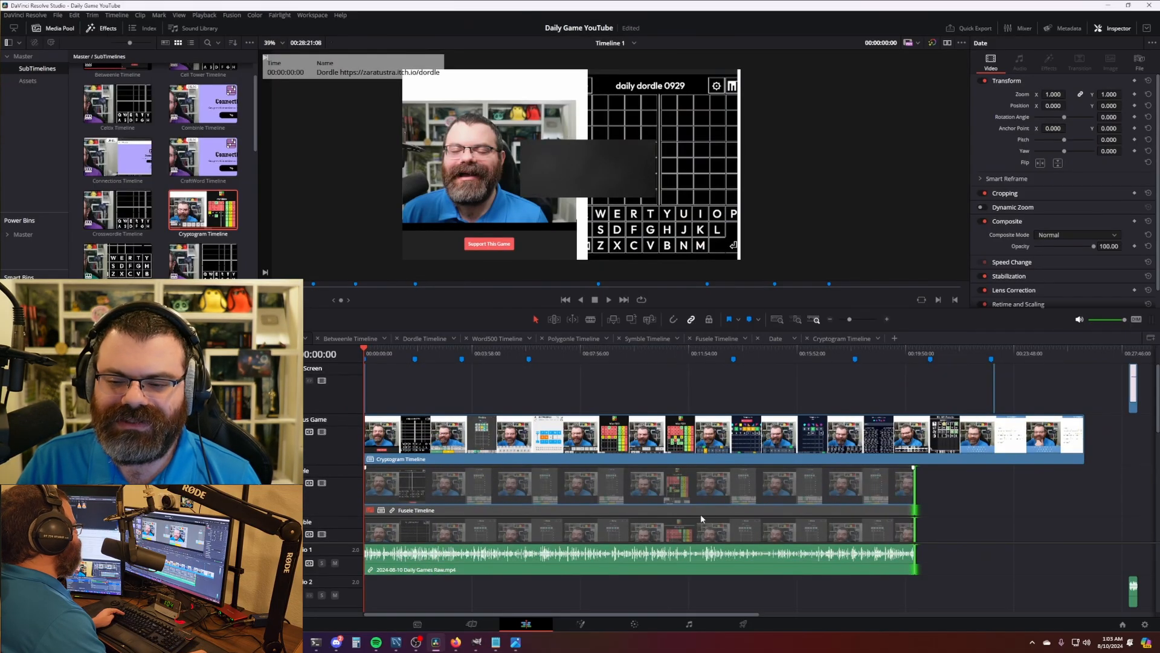
key("ctrl+minus")
left_click_drag(645, 485, 730, 485)
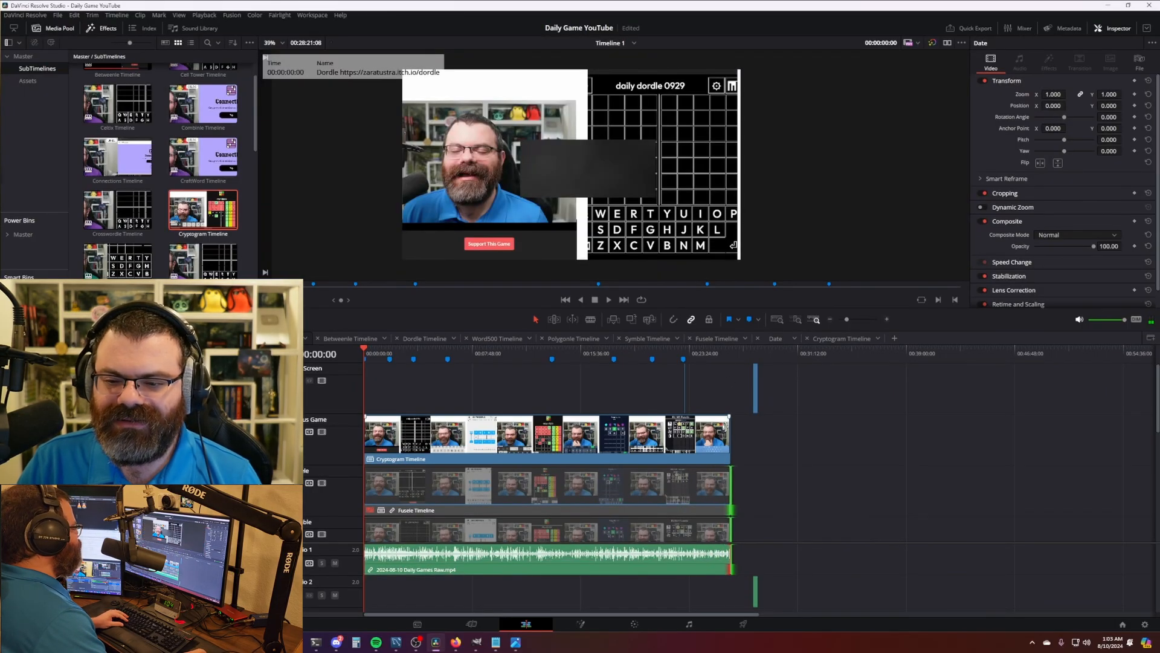
left_click(809, 447)
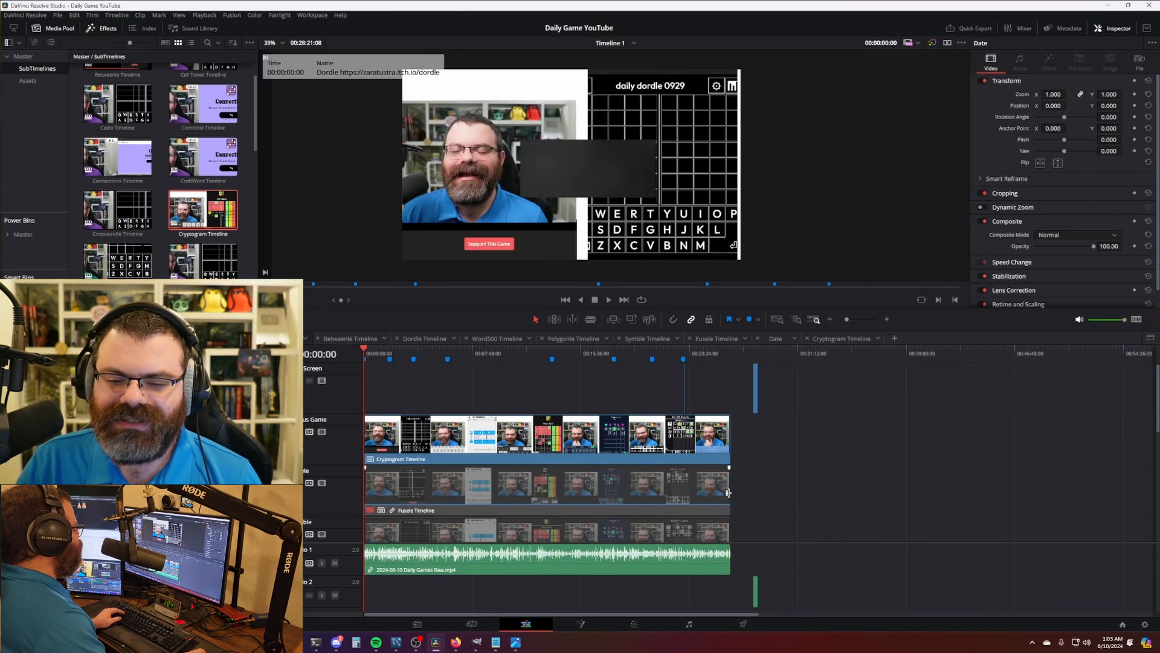
left_click_drag(728, 491, 900, 492)
left_click(834, 465)
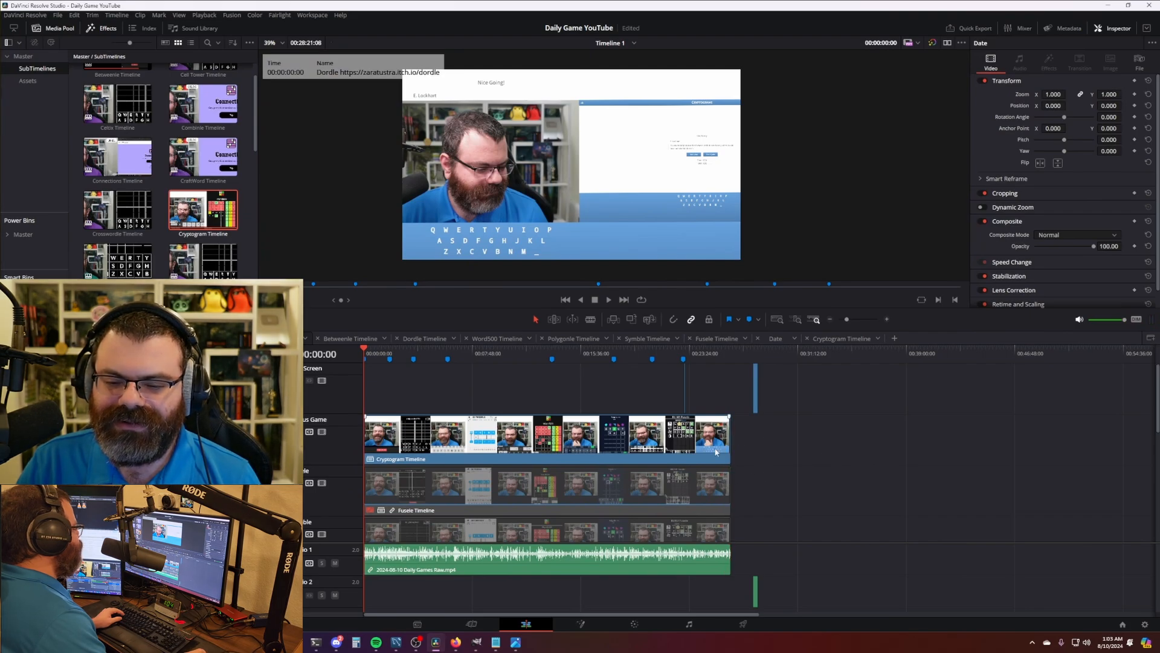
- Link the Cryptogram Timeline clip with the lower game clips, then disable the Cryptogram Timeline clip
scroll(474, 469, "up", 3)
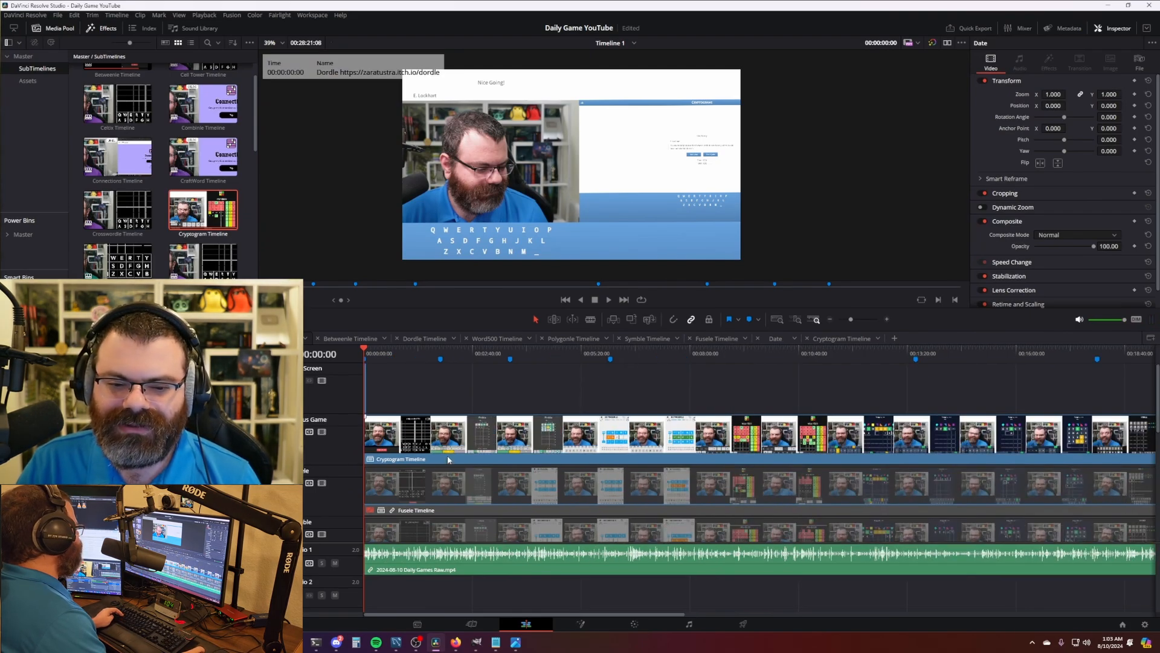
left_click(452, 448)
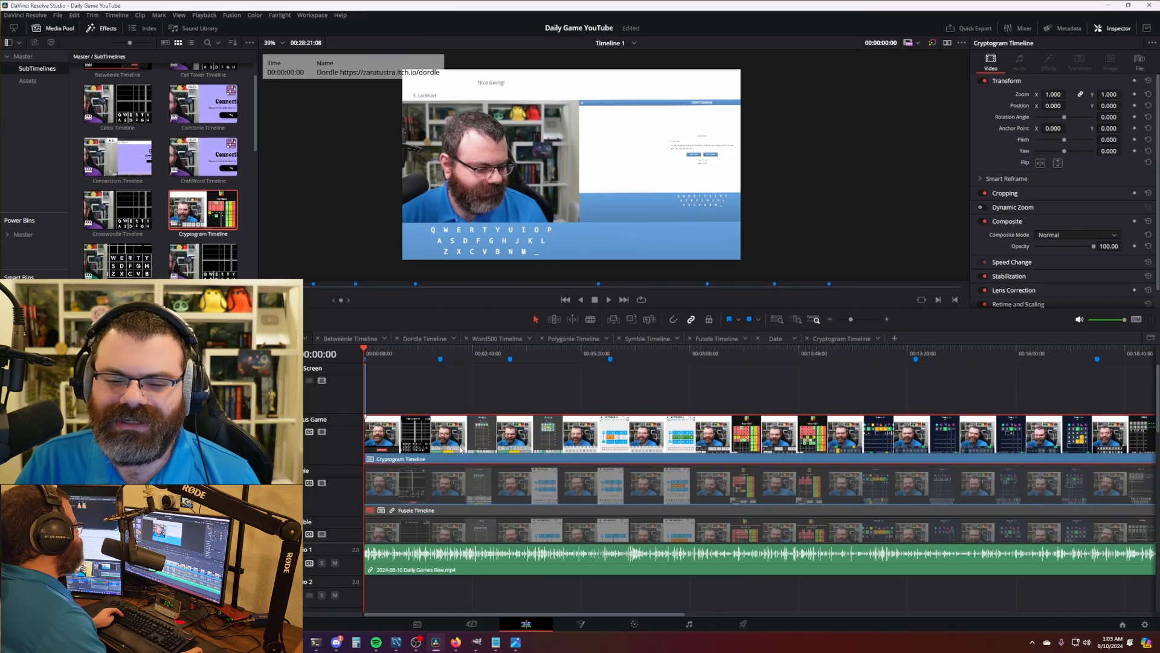
left_click(456, 496, "ctrl")
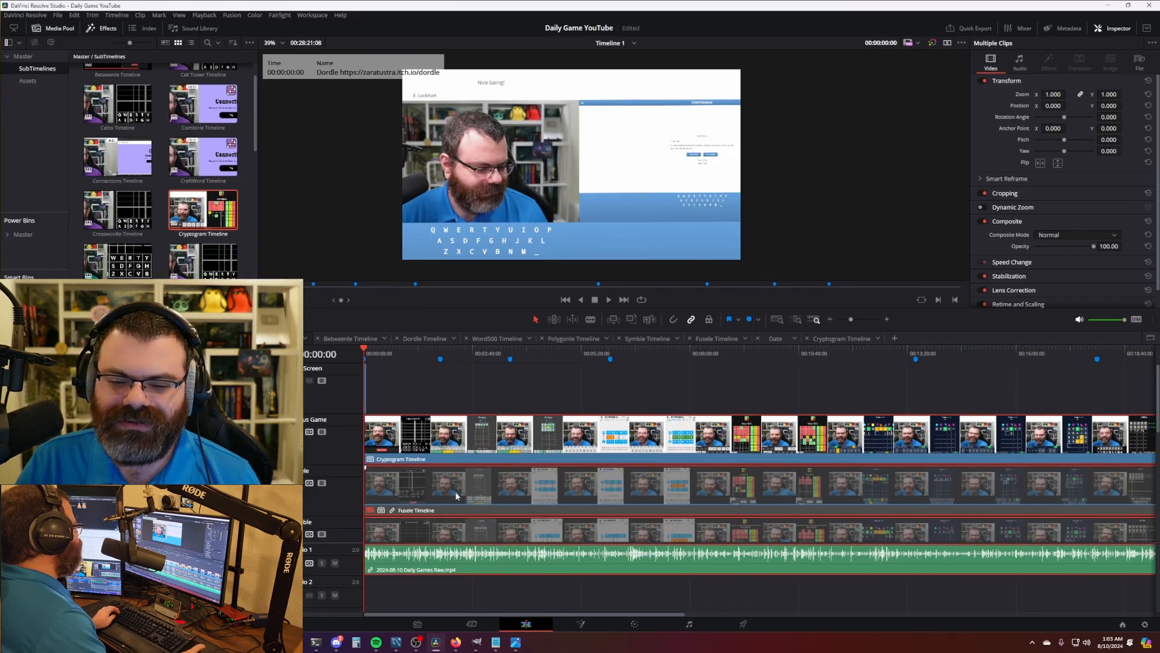
right_click(505, 487)
left_click(521, 484)
left_click(477, 446)
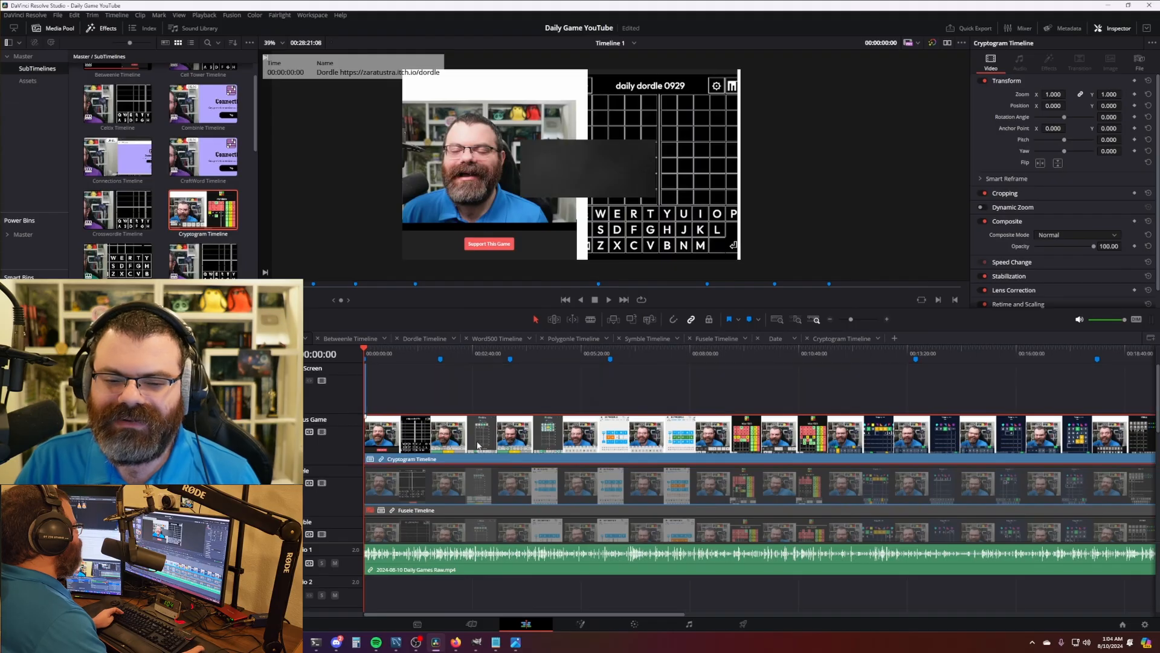
key("d")
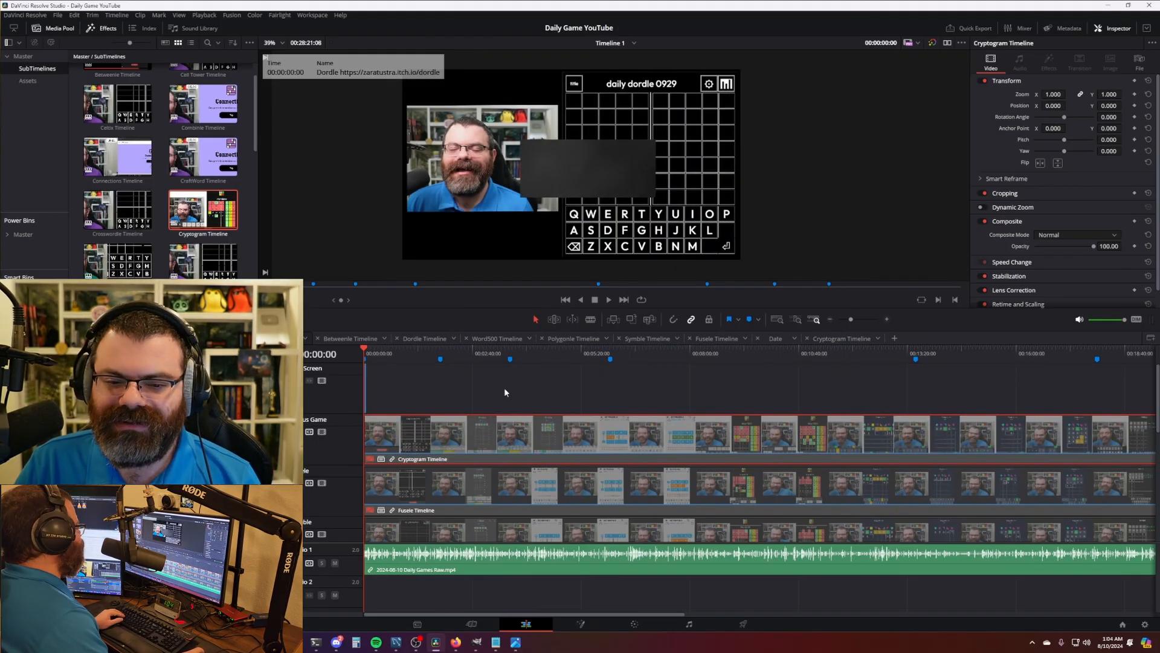
- Check the Date clip and linked Dordle-track clips at the date title position
left_click(414, 445)
scroll(491, 460, "down", 5)
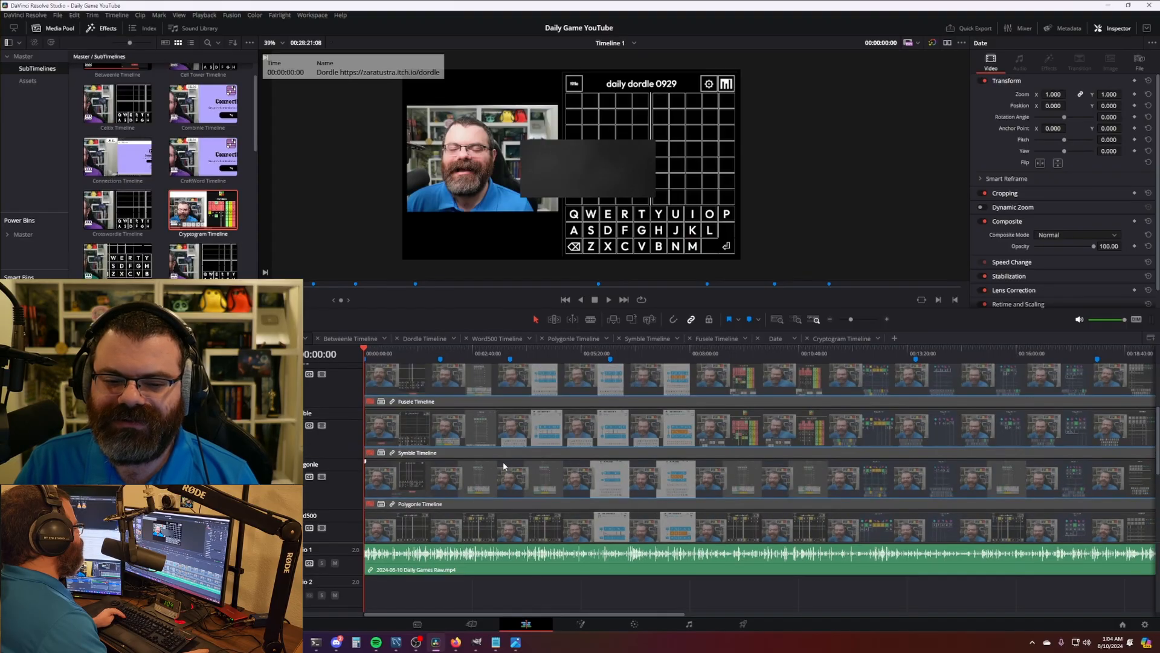
left_click(416, 513)
scroll(450, 481, "up", 6)
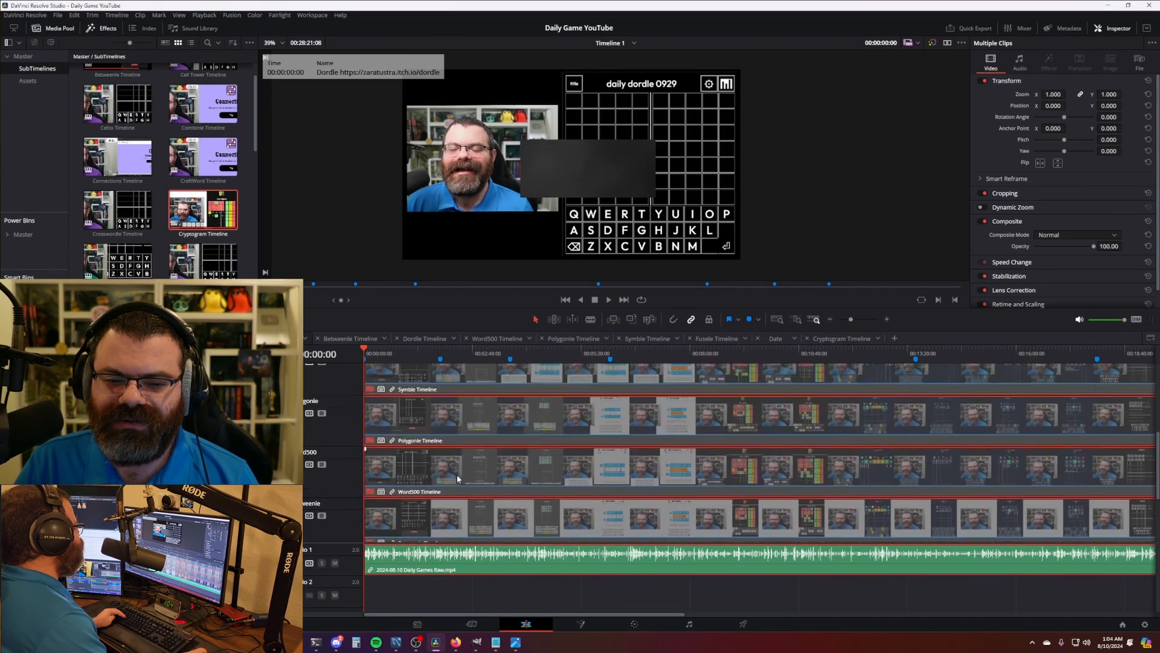
scroll(441, 439, "up", 4)
scroll(440, 440, "up", 2)
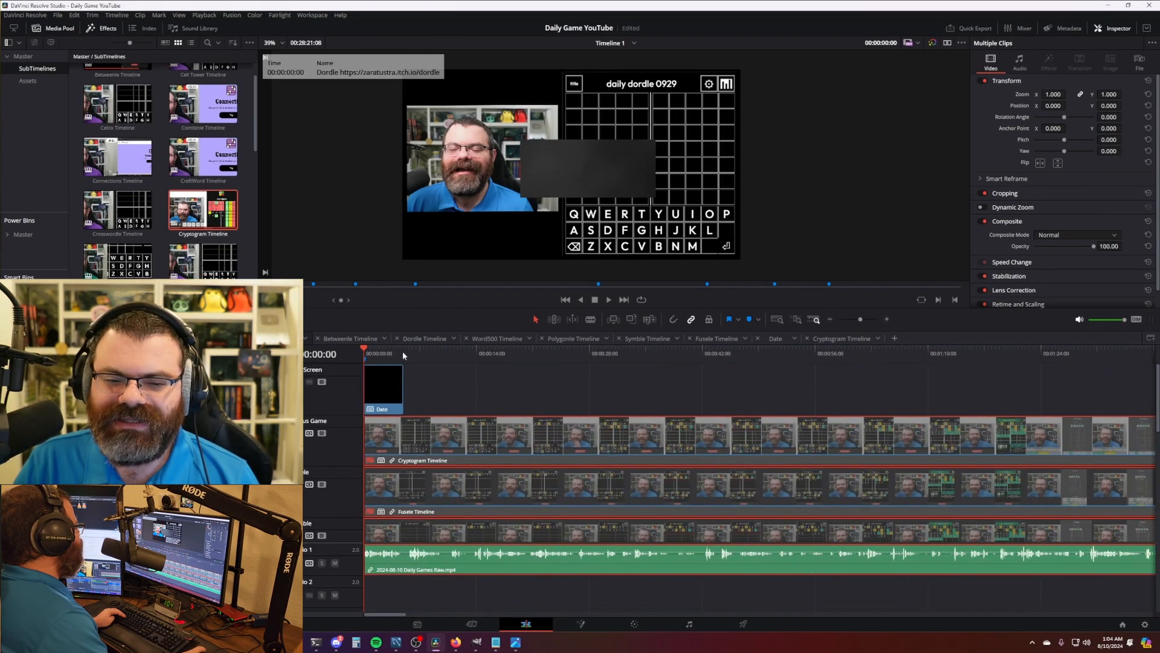
left_click(397, 355)
scroll(616, 405, "down", 5)
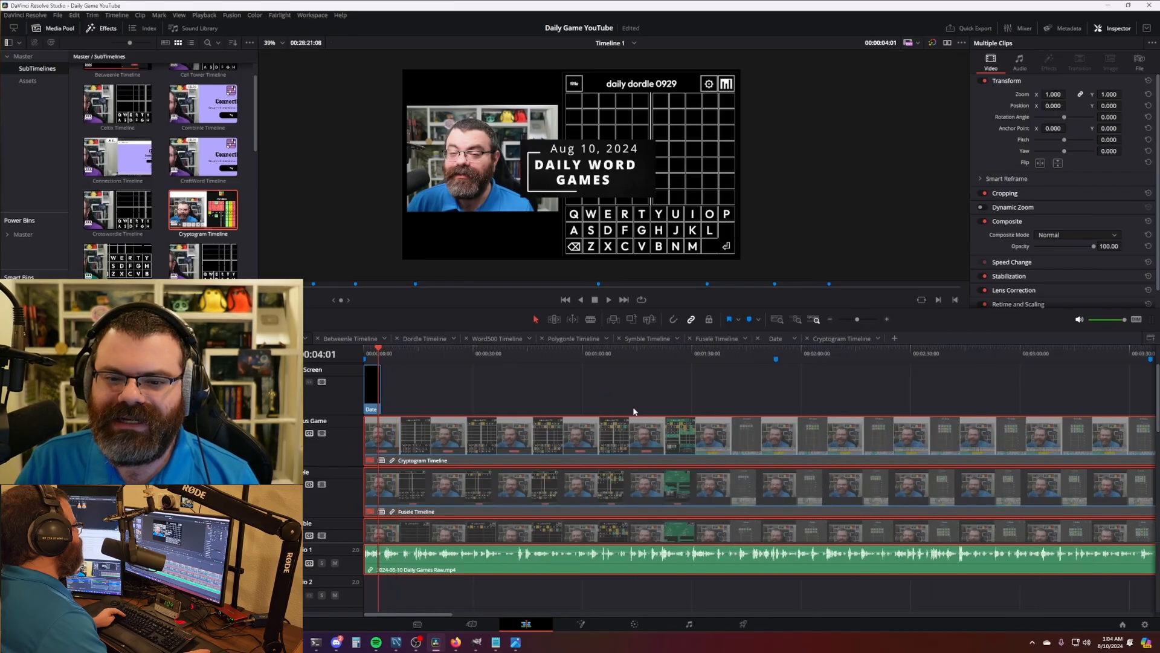
scroll(615, 406, "down", 3)
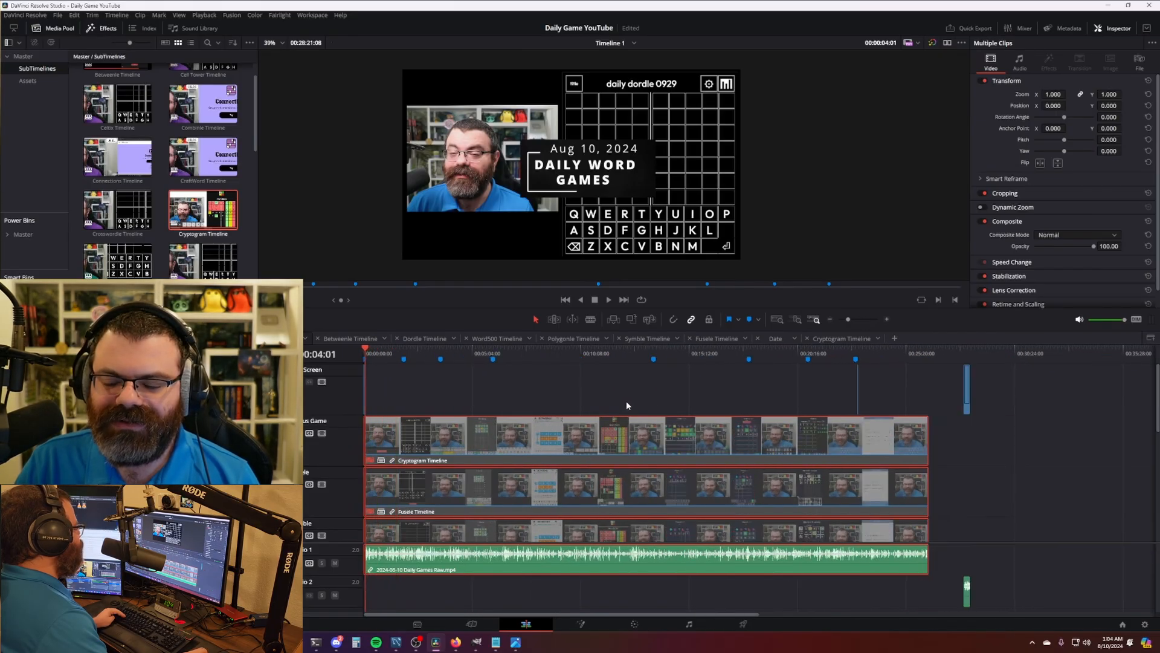
- Move the Super Supporter Credits clip left to follow the game clips directly
left_click(857, 389)
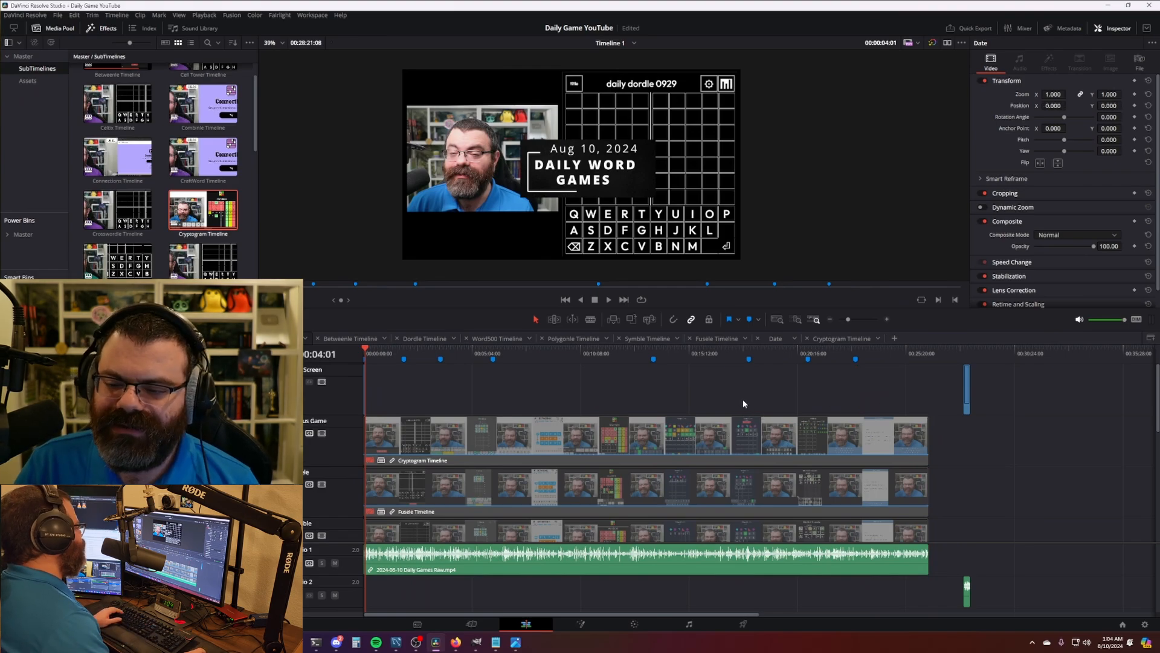
left_click(967, 396)
left_click_drag(969, 396, 933, 397)
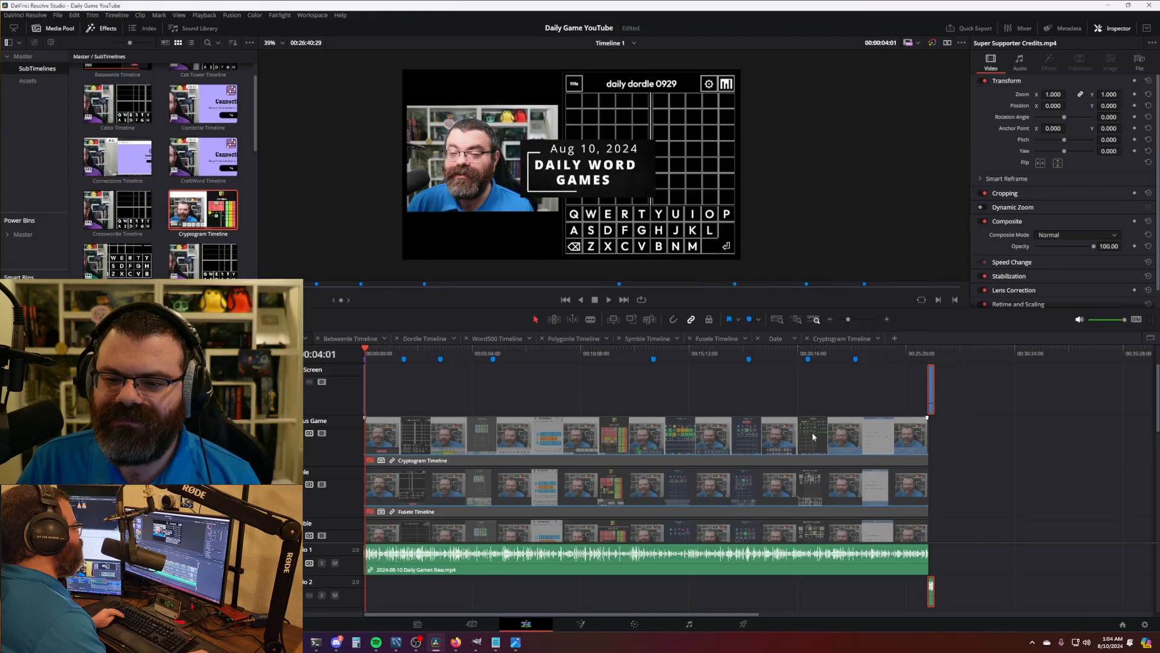
left_click(365, 354)
scroll(571, 523, "up", 15)
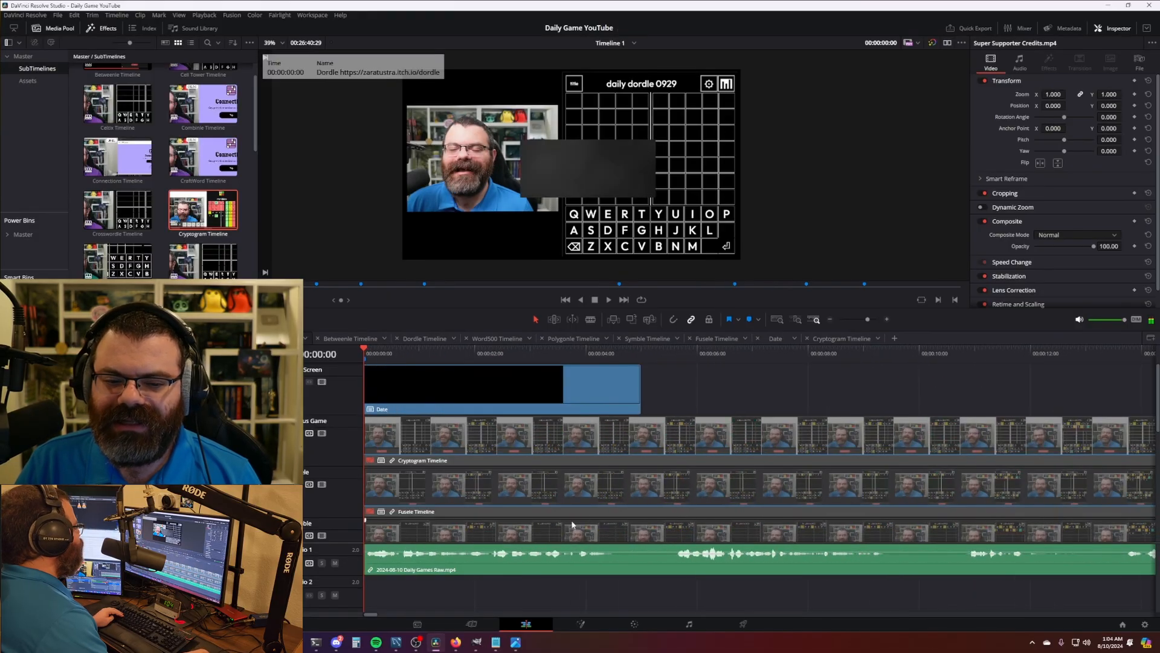
scroll(558, 442, "down", 5)
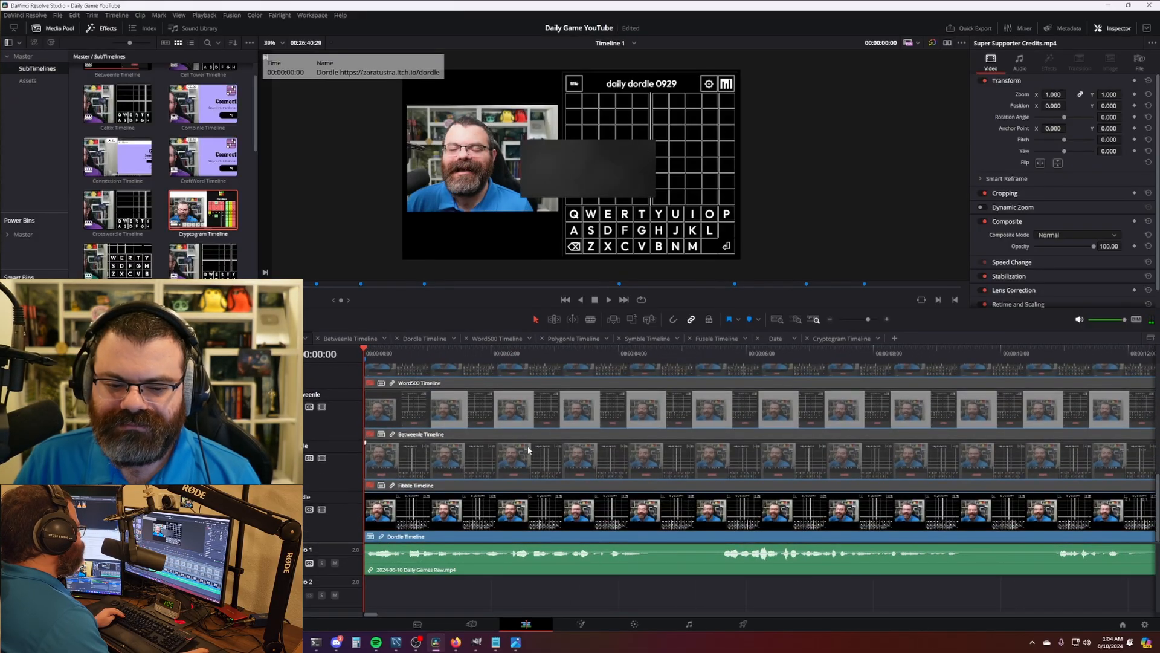
left_click(30, 55)
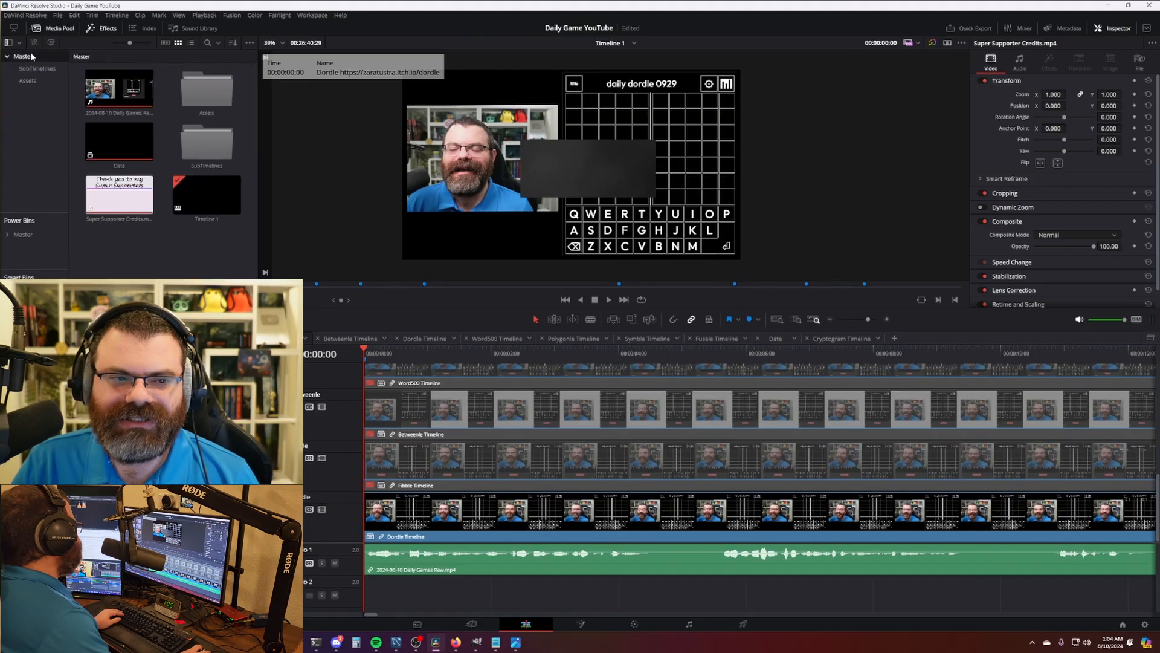
left_click_drag(370, 361, 347, 354)
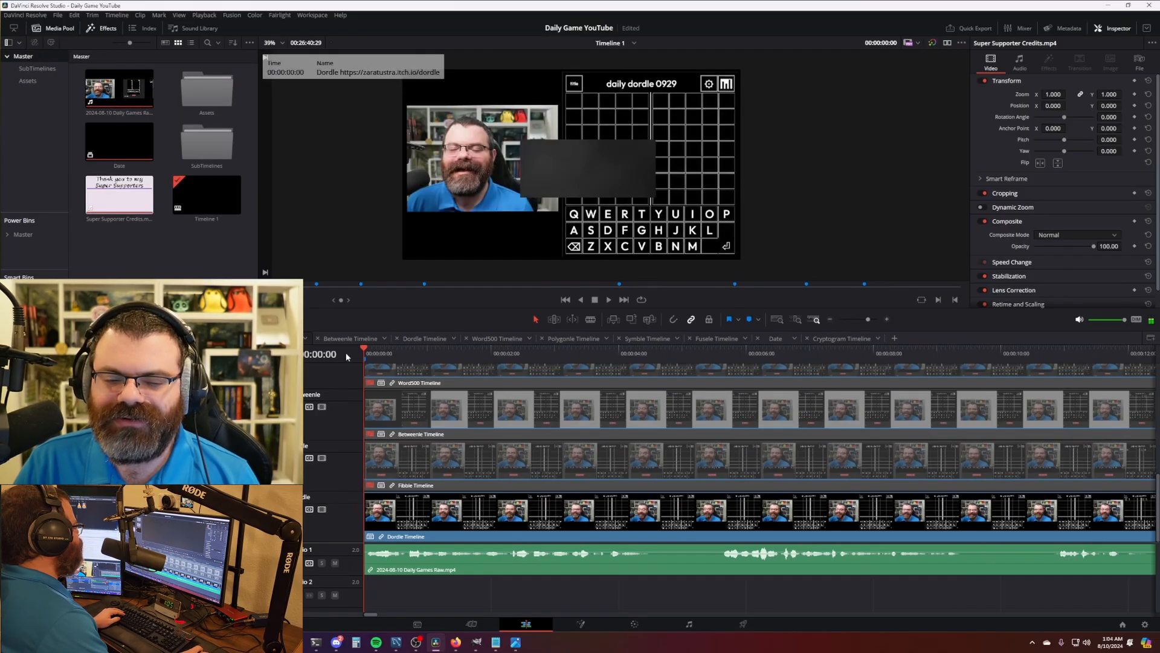
key("space")
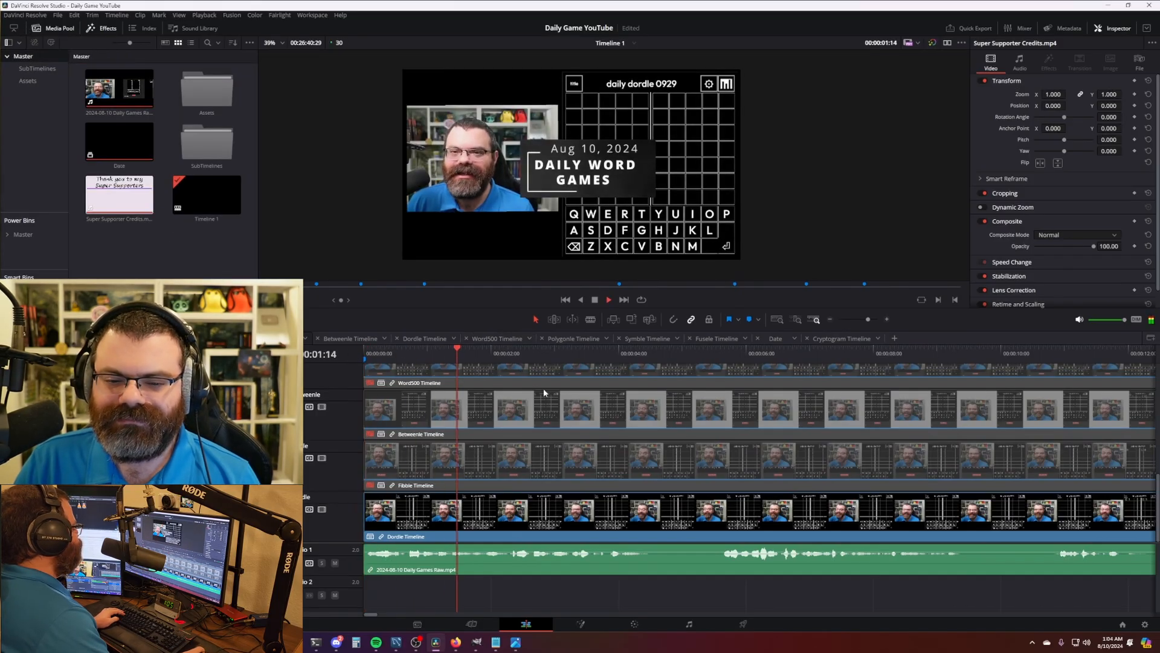
scroll(574, 417, "down", 2)
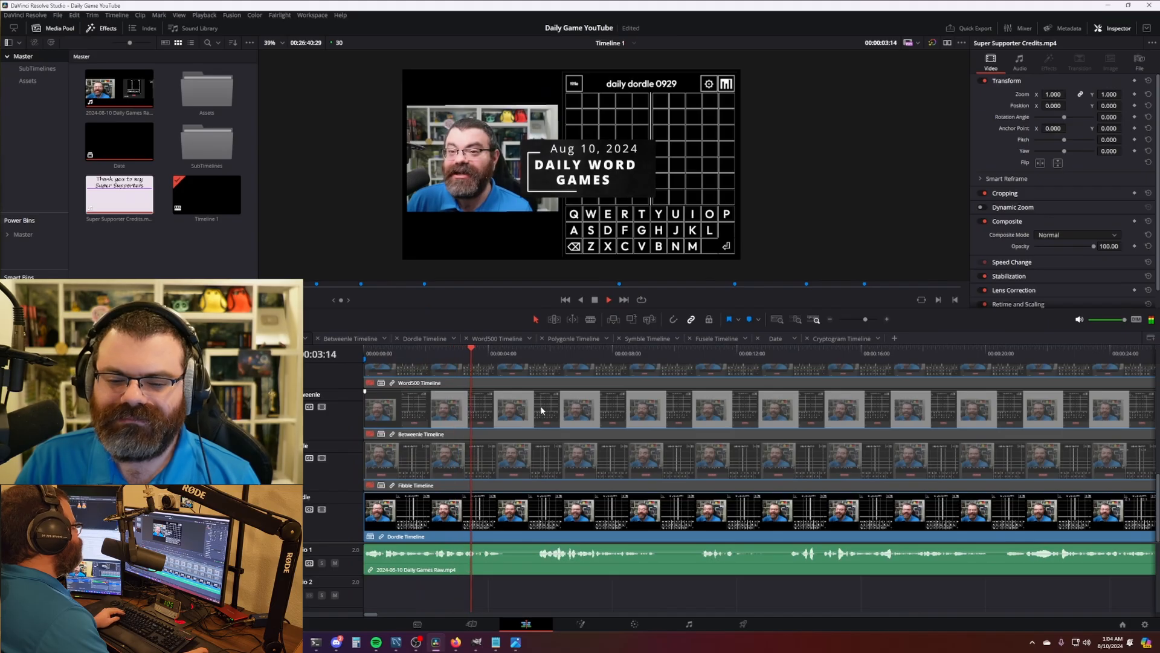
key("space")
key("ctrl+b")
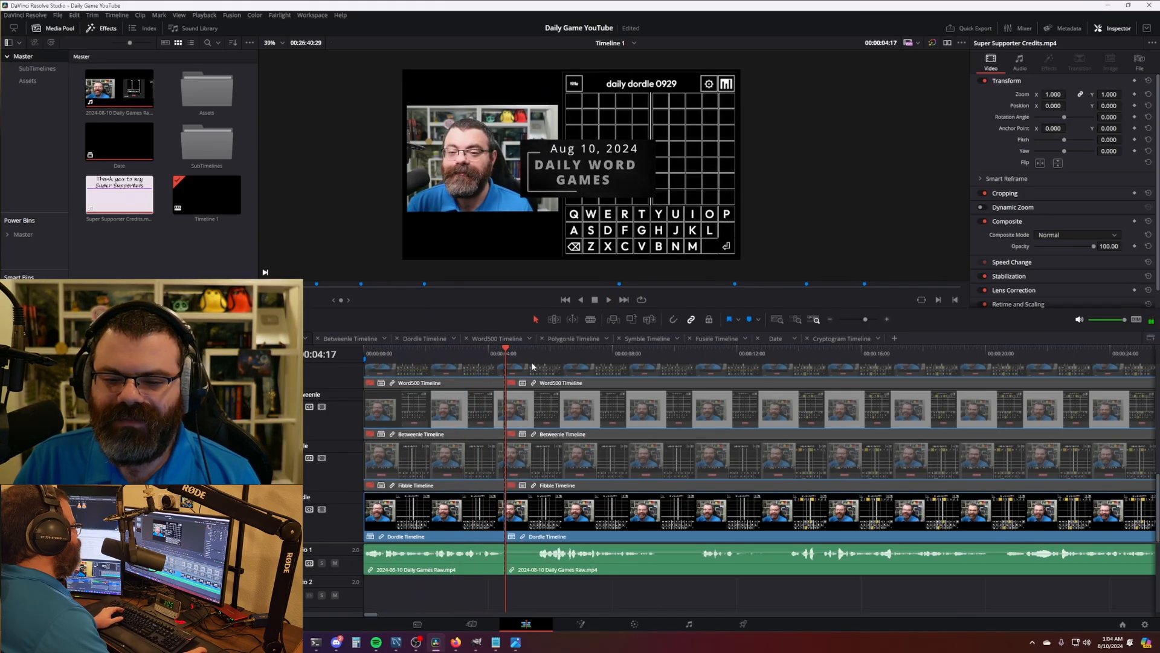
left_click_drag(535, 351, 701, 363)
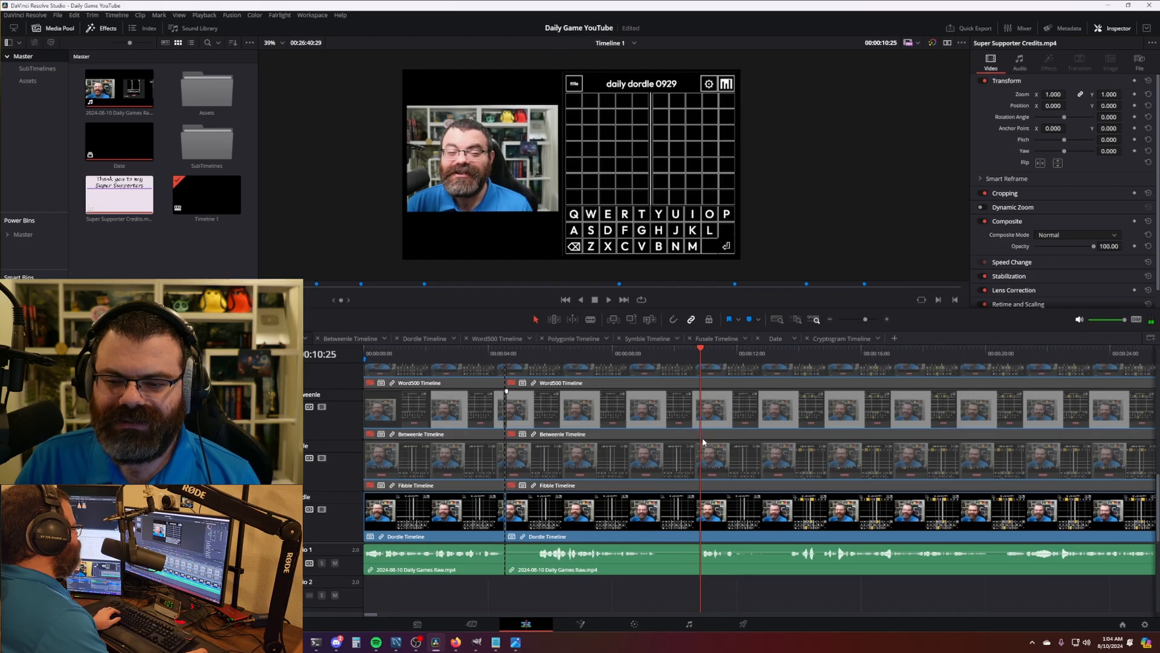
scroll(598, 435, "up", 8)
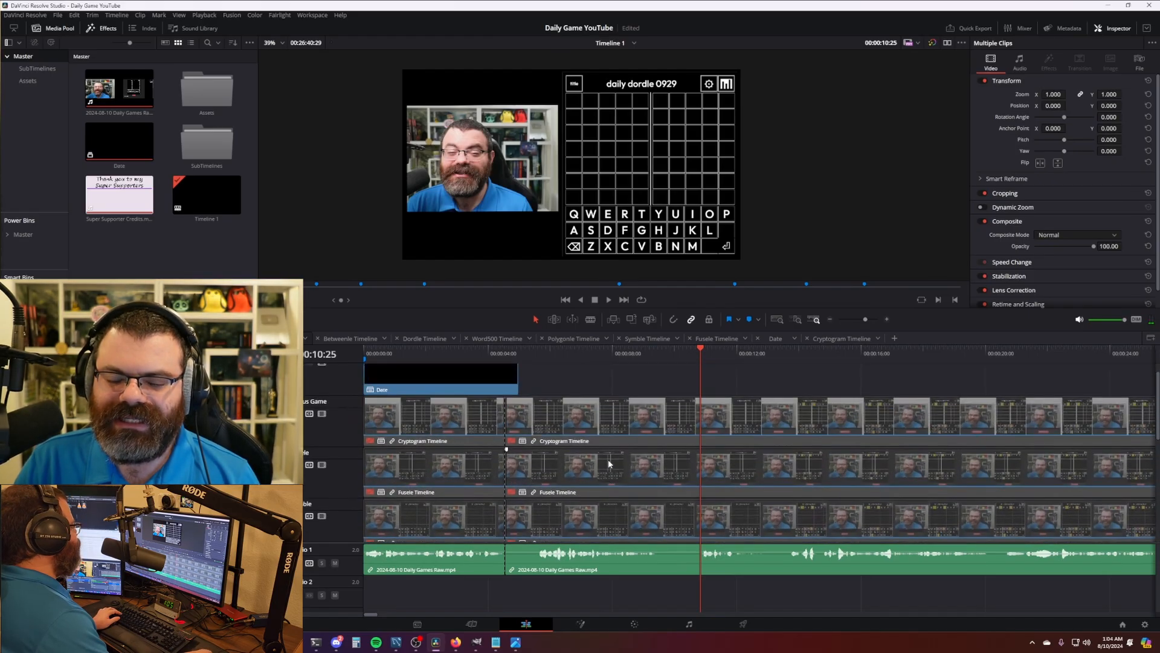
scroll(604, 462, "down", 6)
left_click(457, 444)
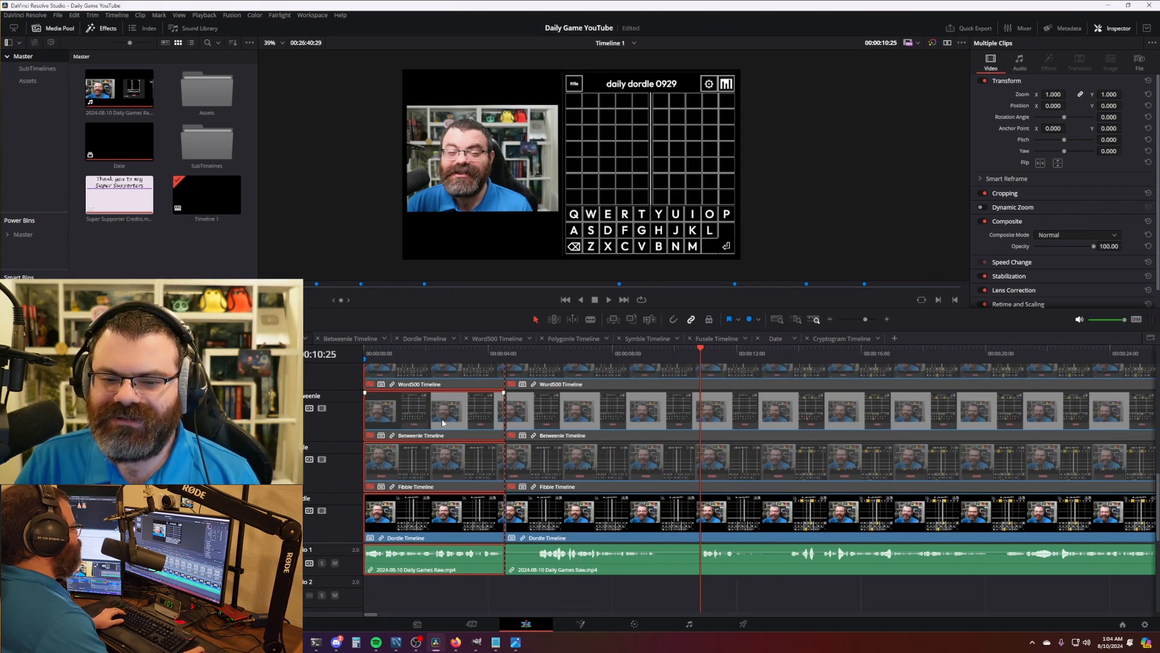
key("ctrl+shift+a")
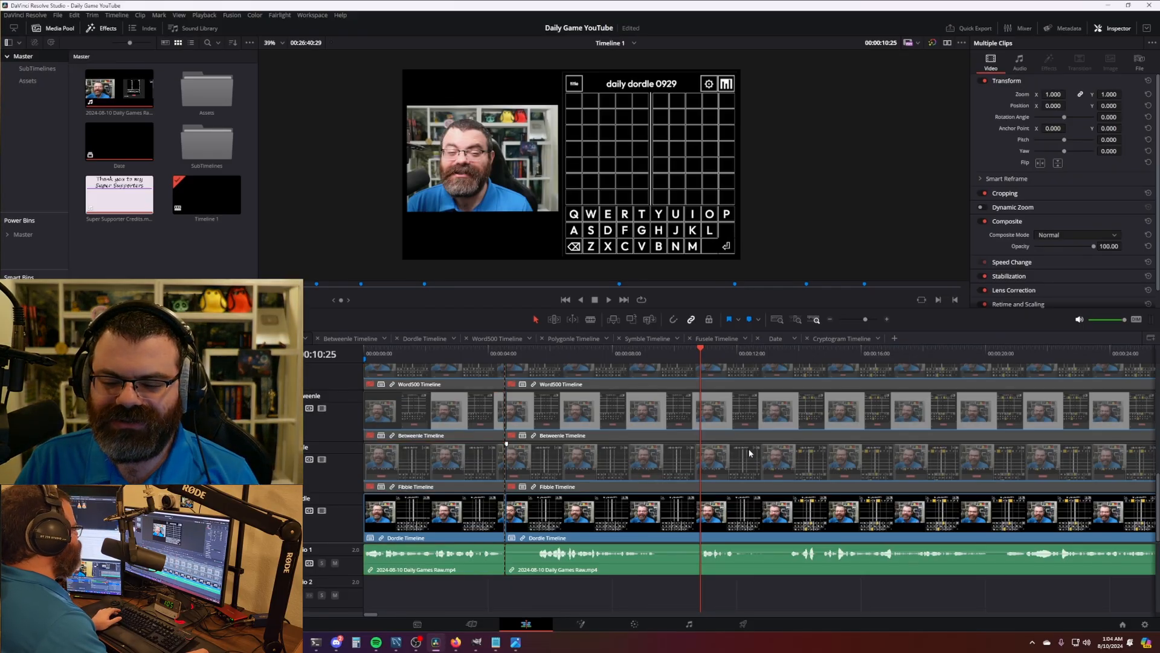
key("ctrl+shift+[")
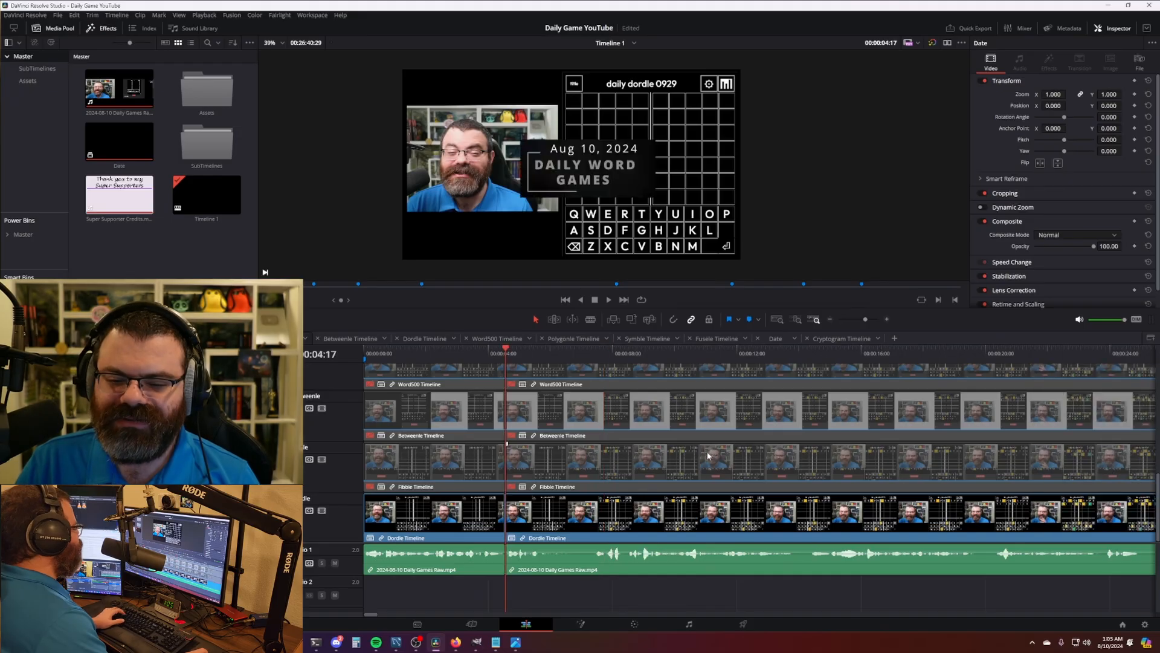
left_click(479, 353)
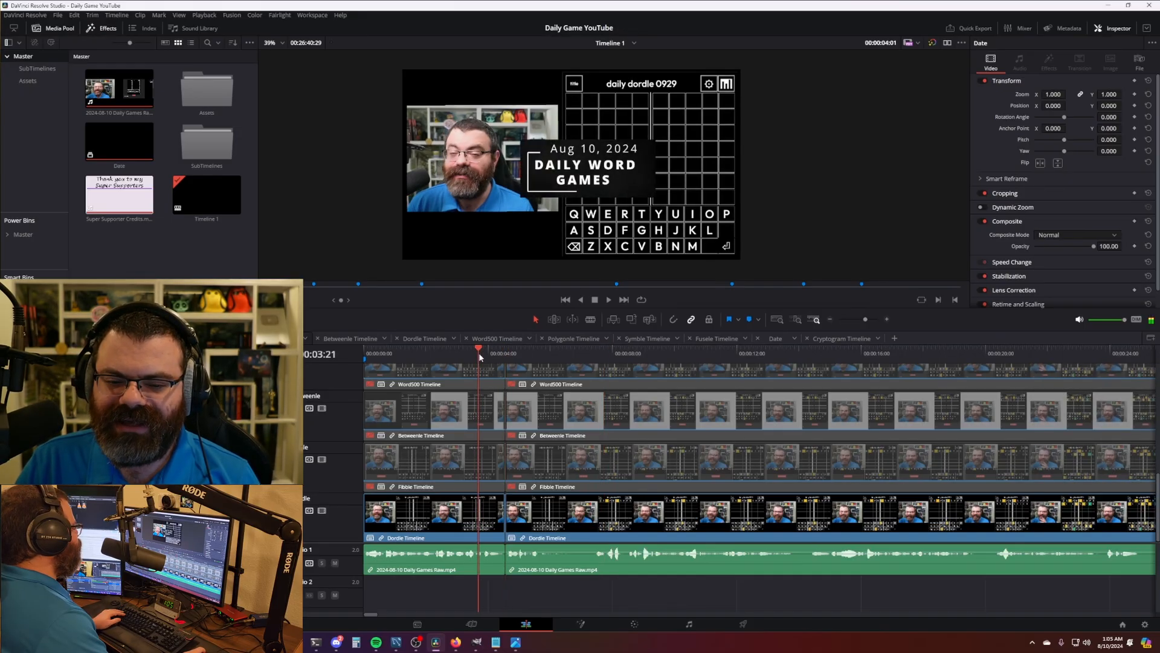
key("space")
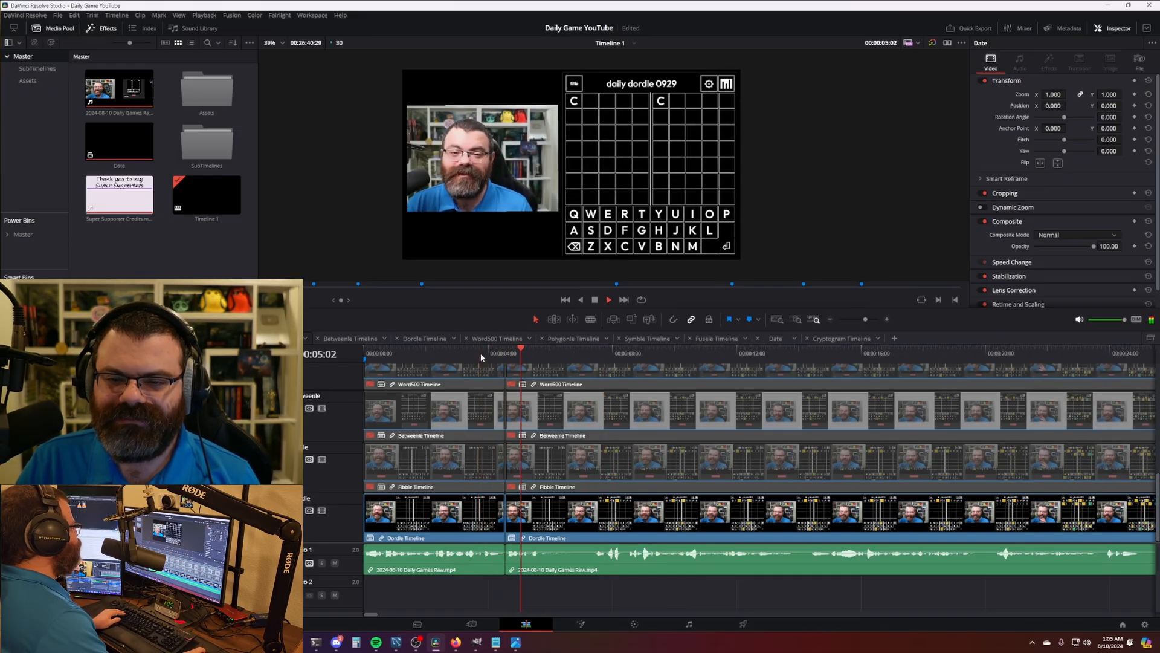
key("space")
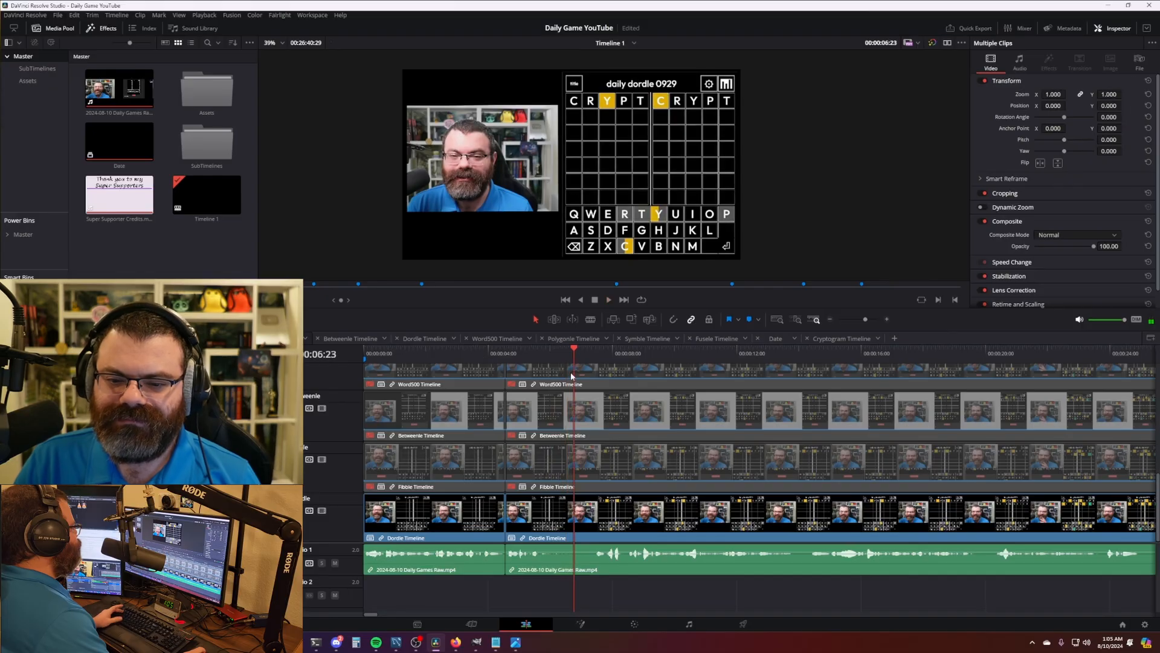
scroll(551, 403, "down", 10)
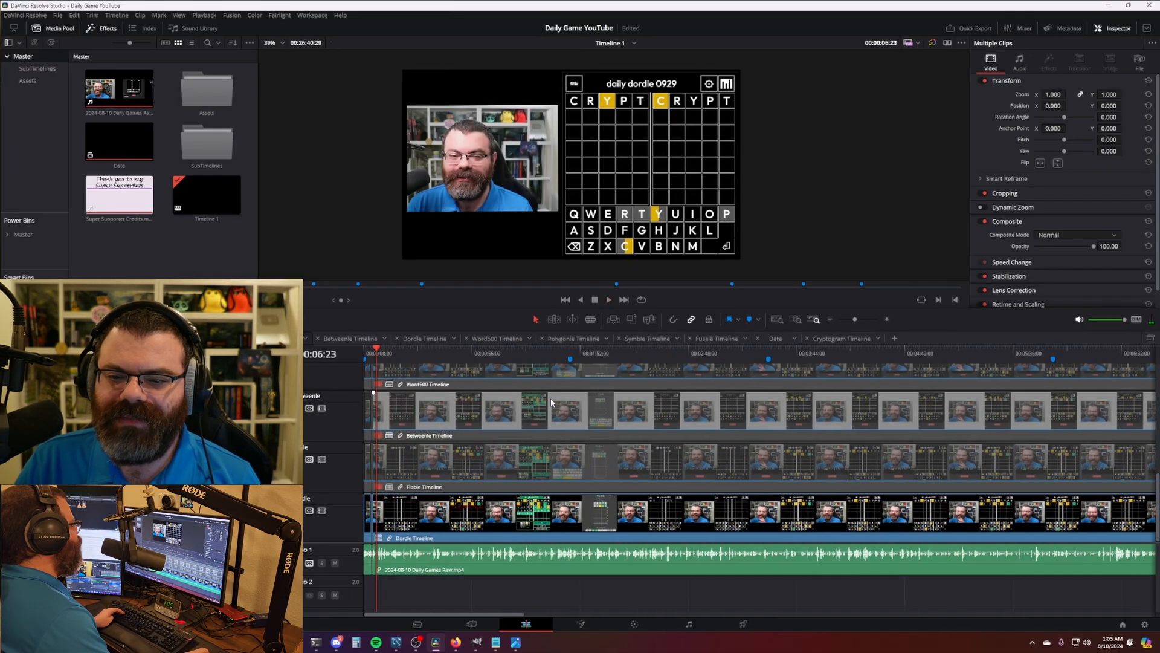
- Locate the Dordle-to-Fibble handover frame at 1:13:18
left_click(546, 359)
left_click_drag(537, 360, 502, 358)
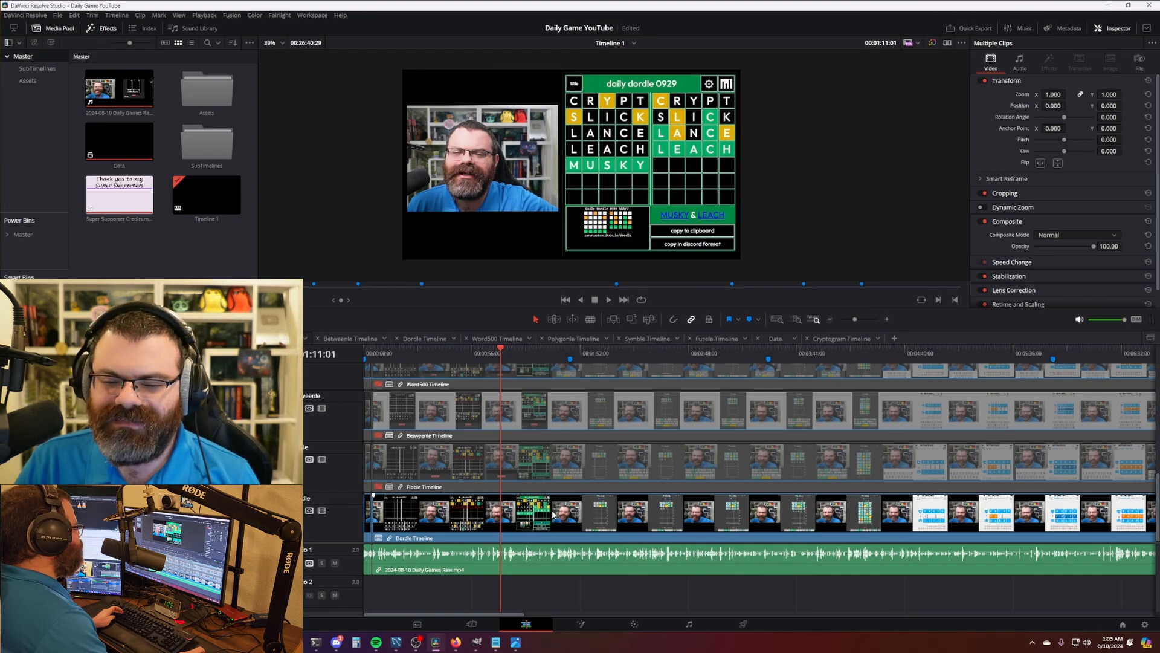
left_click(550, 357)
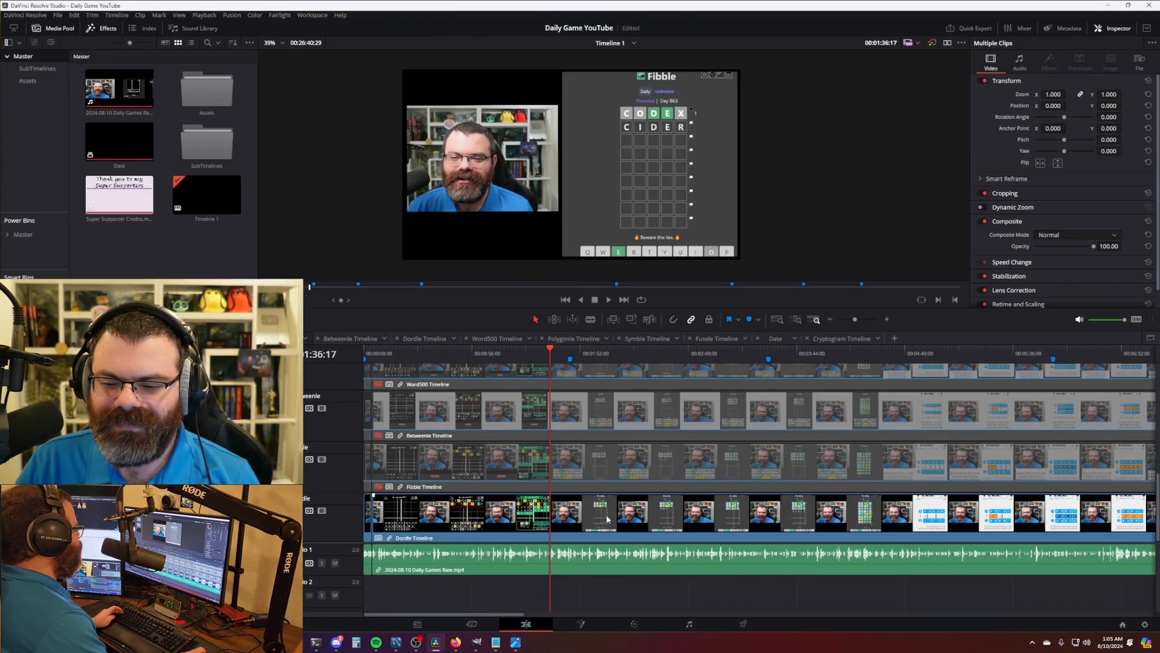
left_click(488, 358)
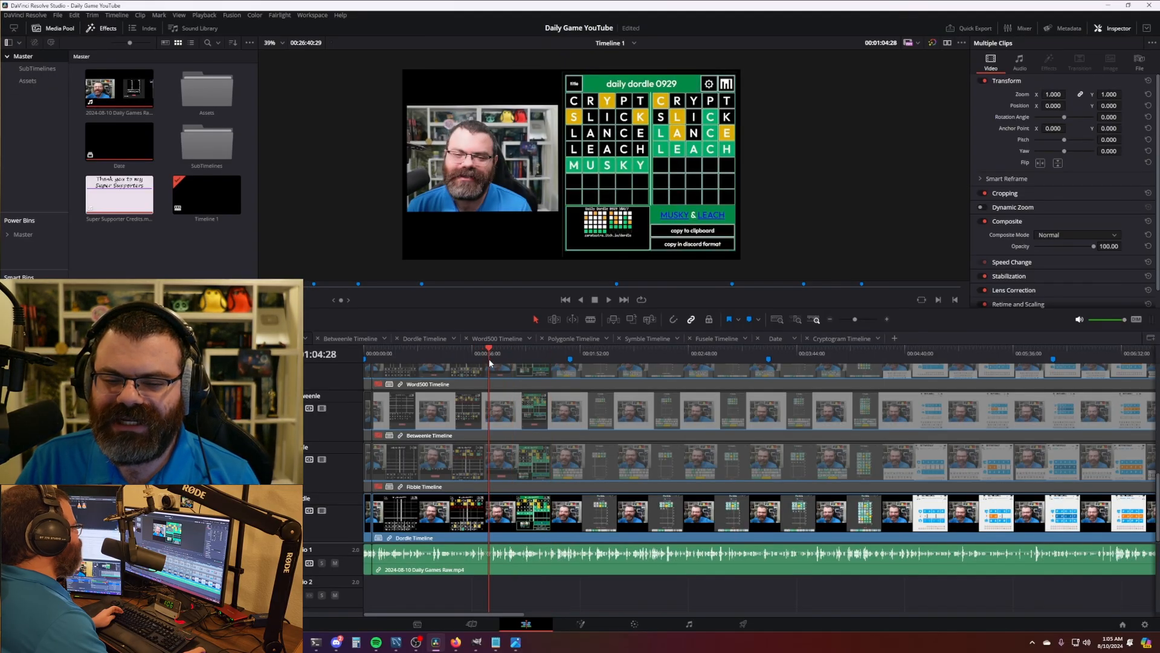
key("space")
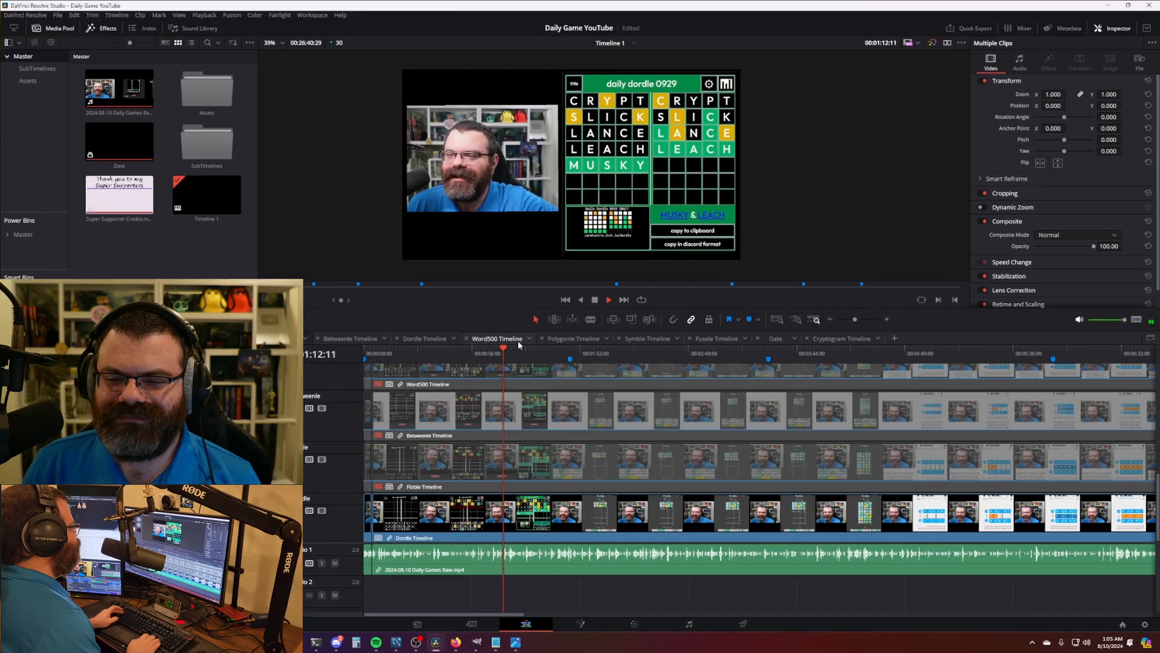
key("space")
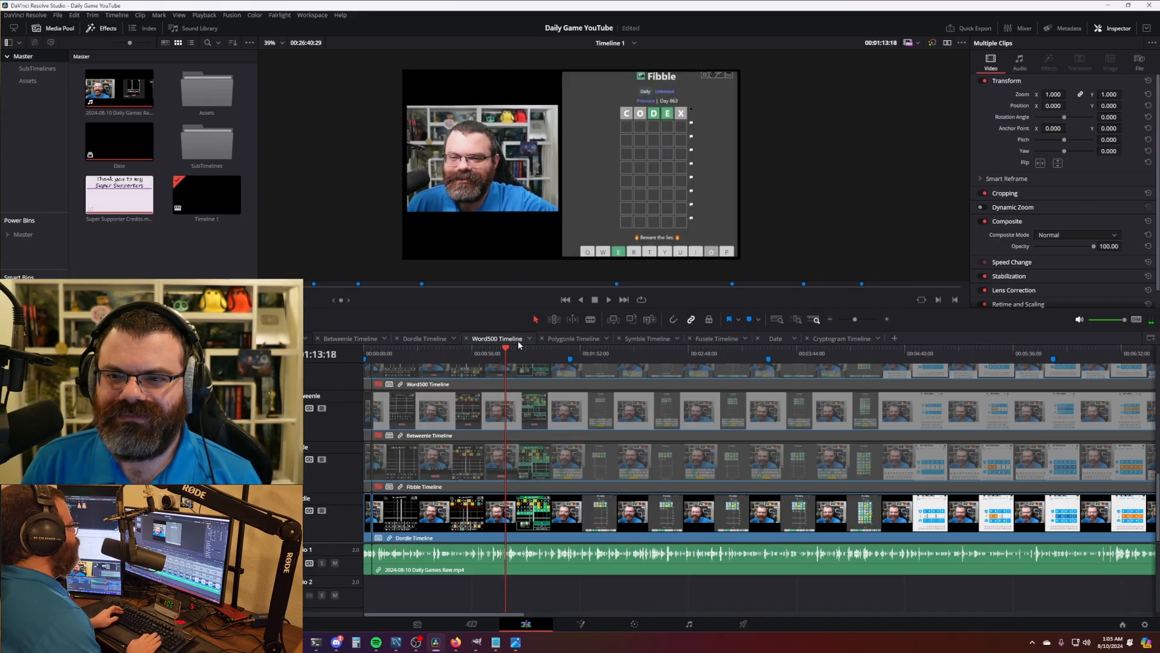
key("Left")
key("Left")
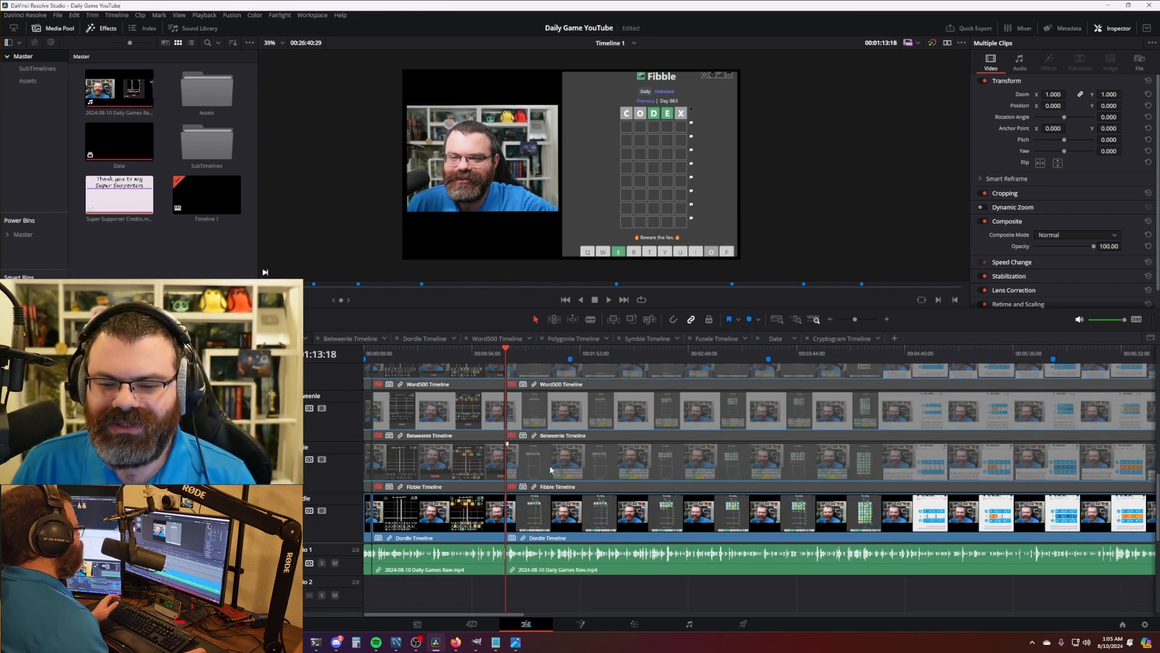
- Cut every track at 1:13:18, disabling the Dordle clip and enabling the Fibble clip after the cut
key("ctrl+b")
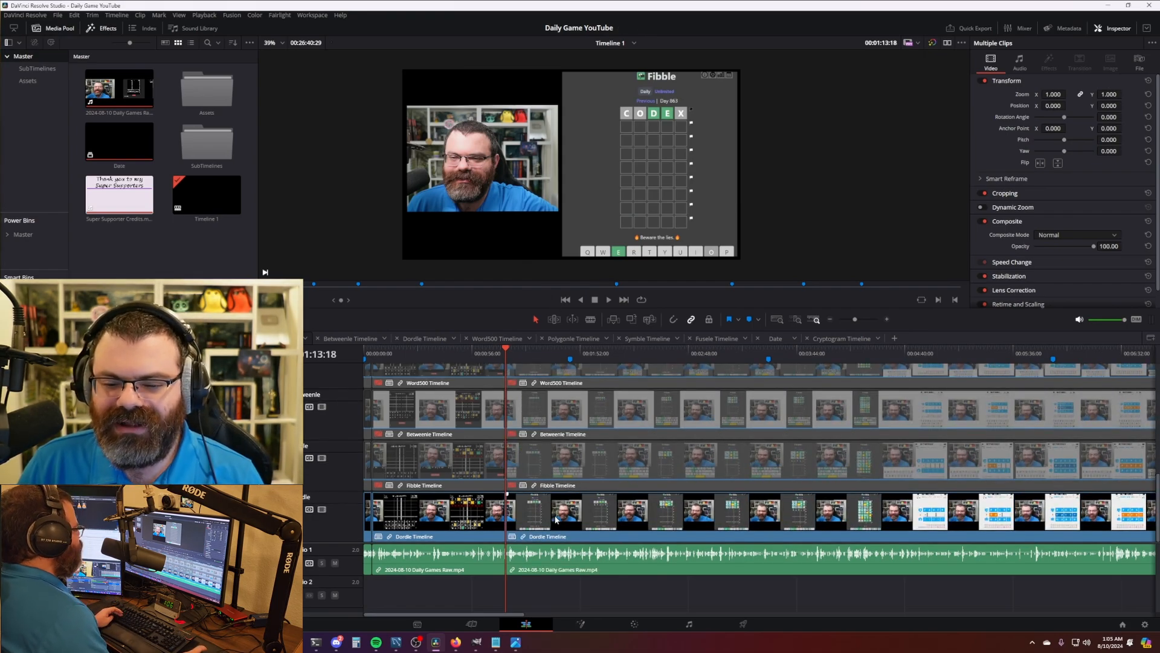
left_click(556, 519)
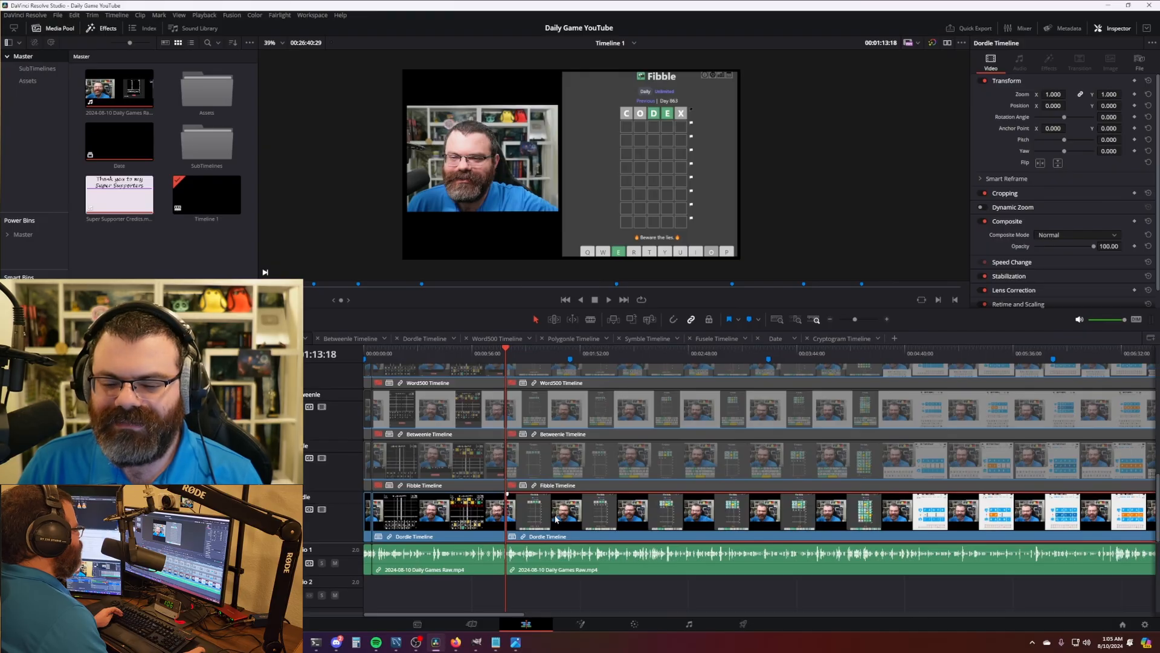
key("d")
left_click(555, 470)
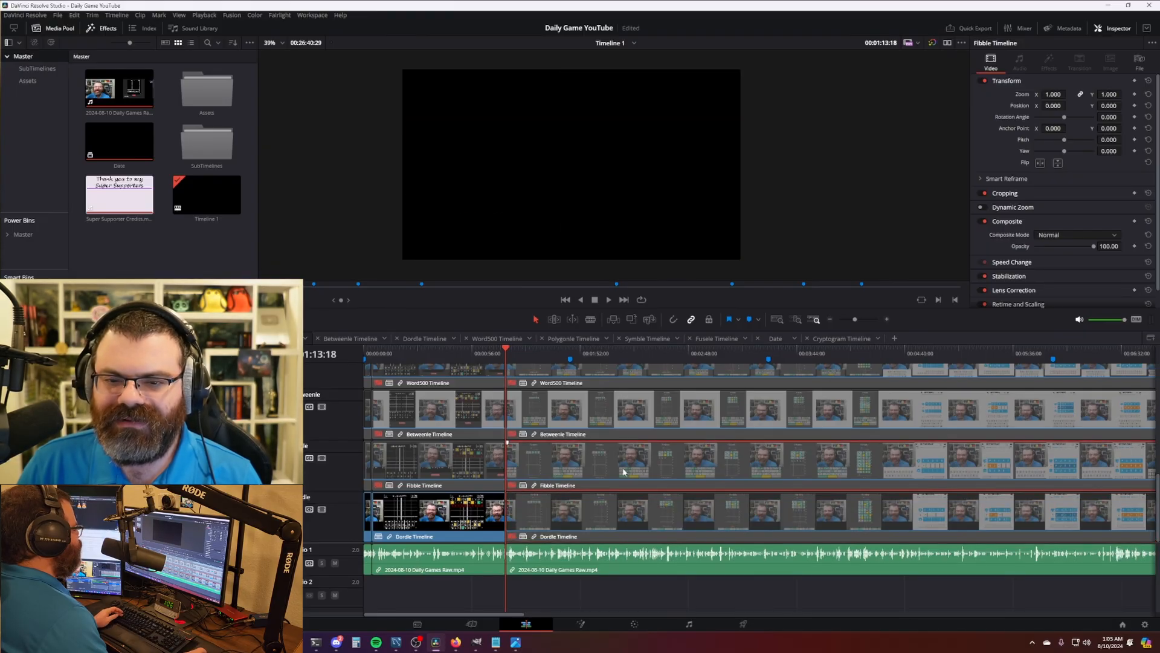
key("d")
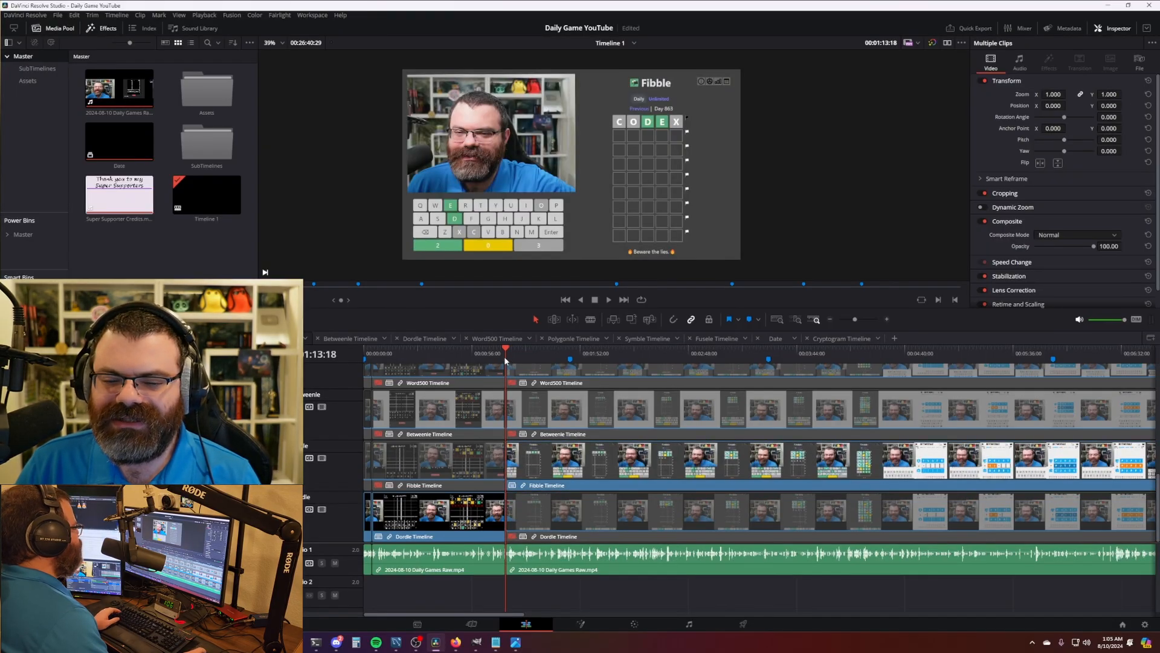
left_click(467, 533, "ctrl")
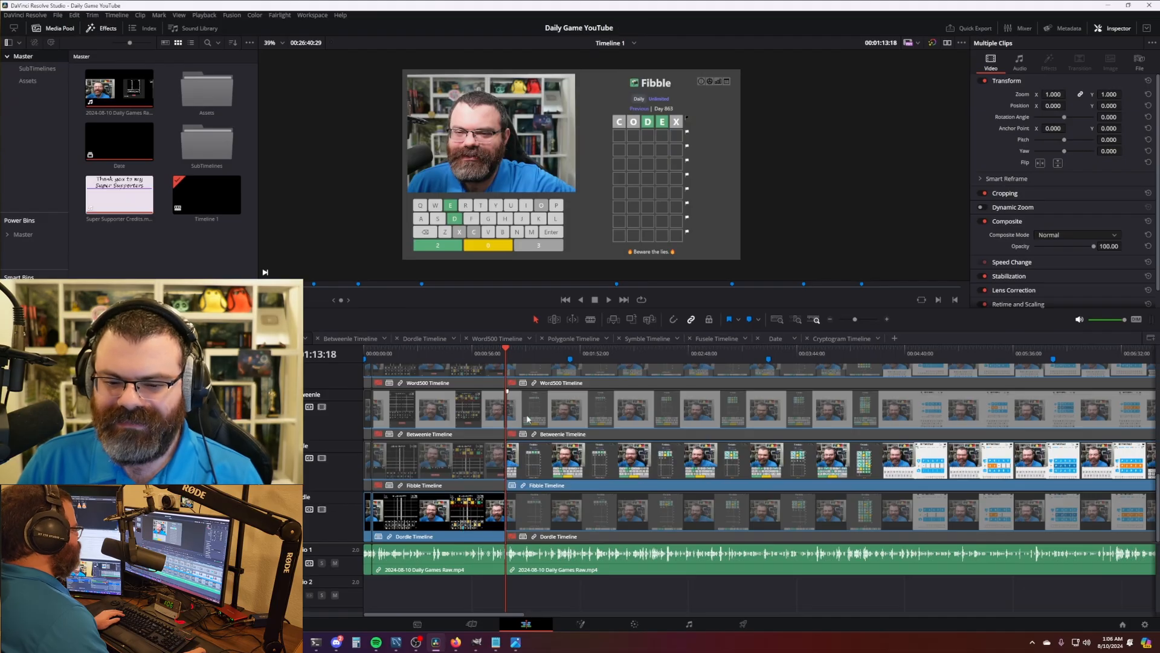
- Play across the 1:13:18 cut to check the Dordle-to-Fibble handover
left_click(503, 362)
key("space")
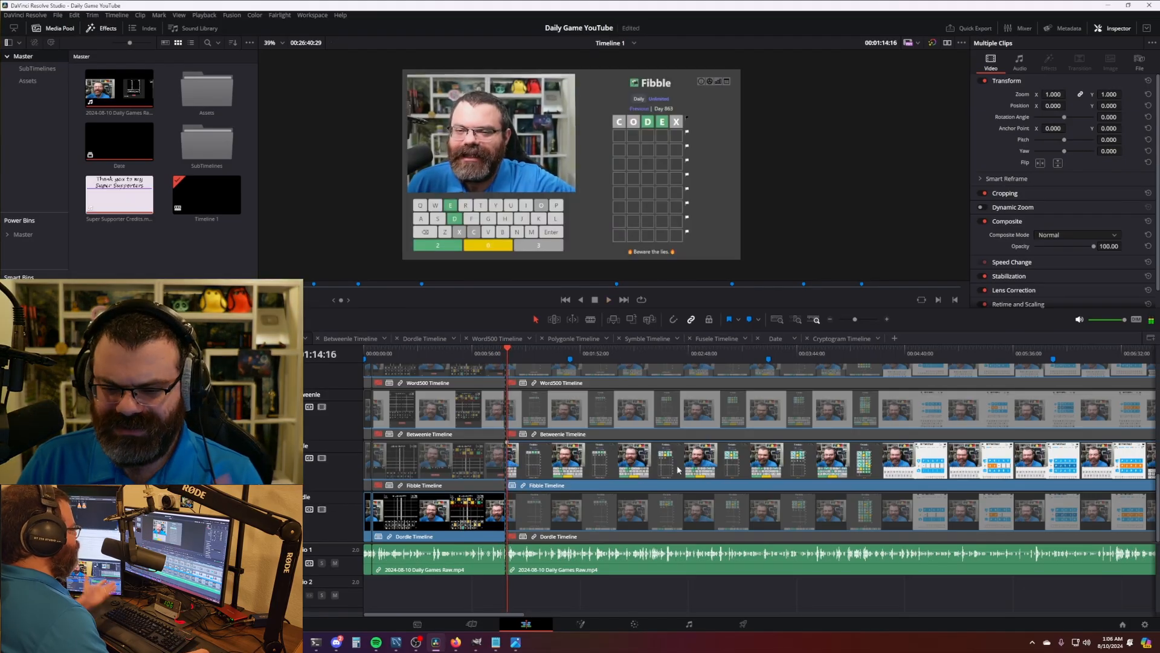
left_click(497, 353)
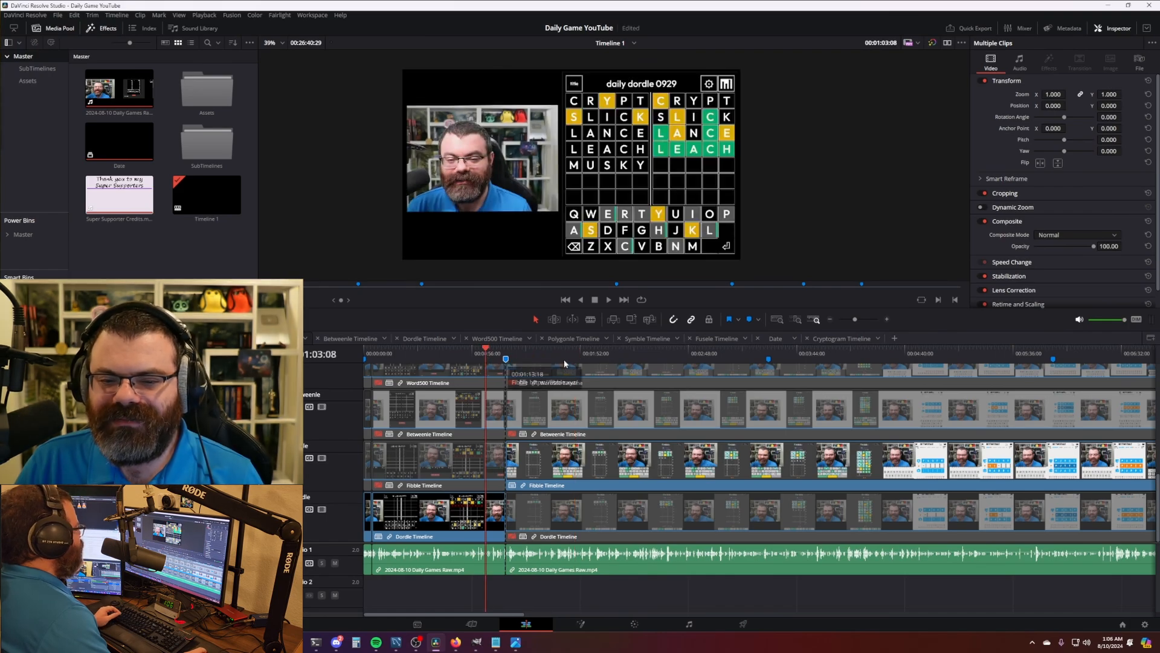
- Add a marker at 1:22:01 in the Fibble game
left_click(523, 359)
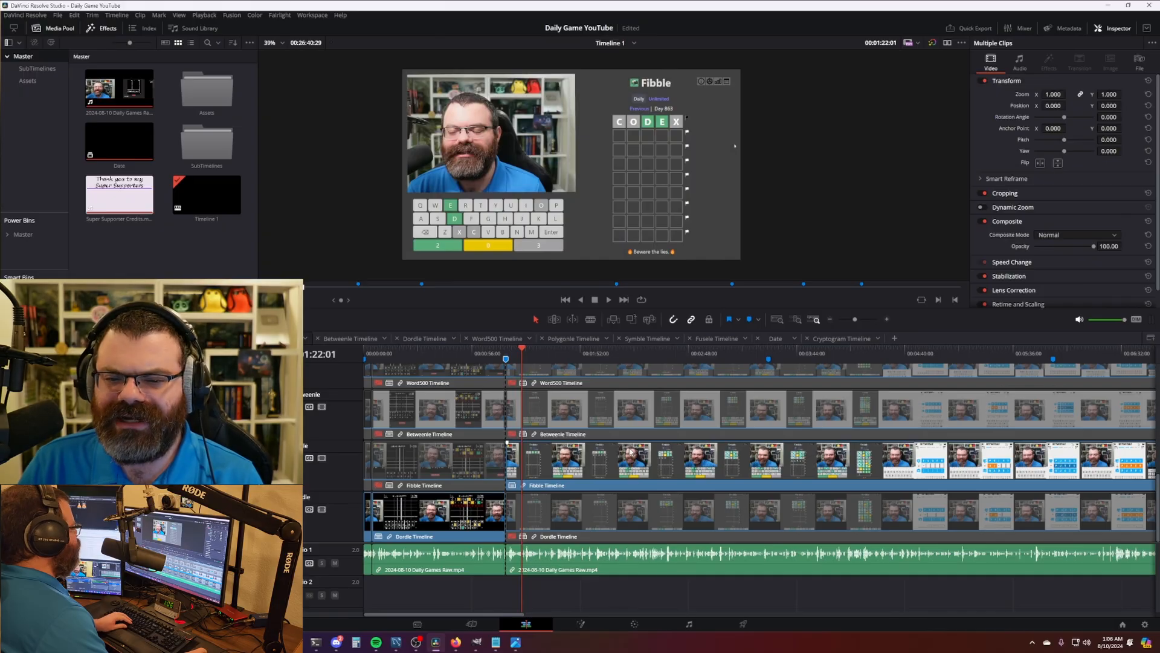
key("m")
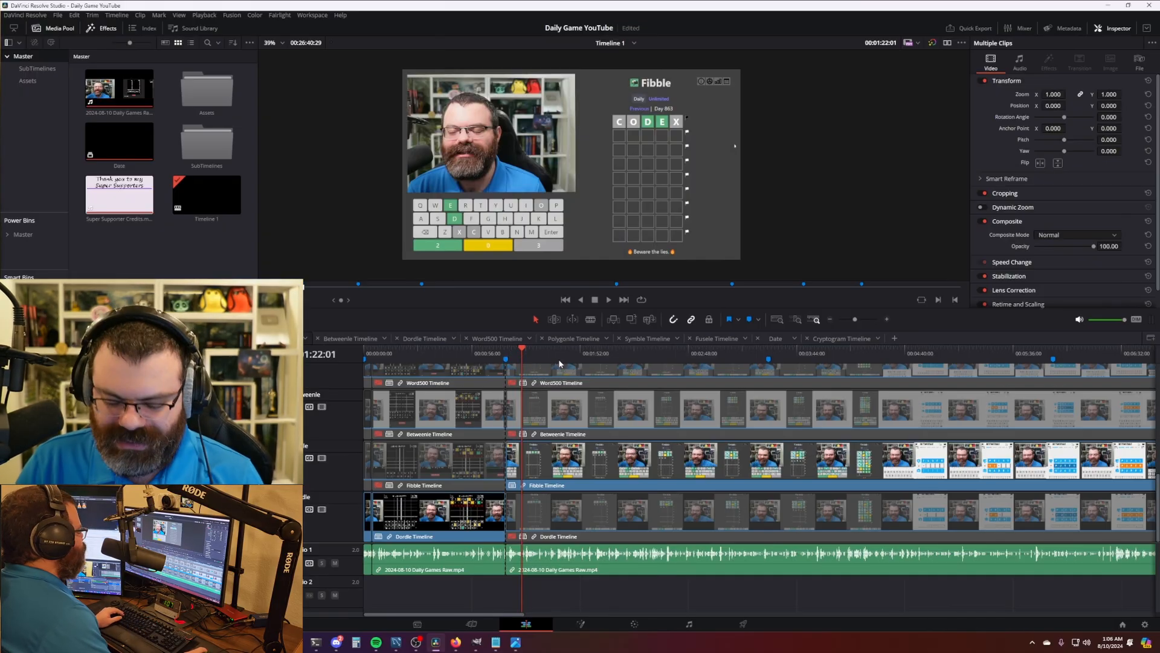
key("m")
left_click(588, 339)
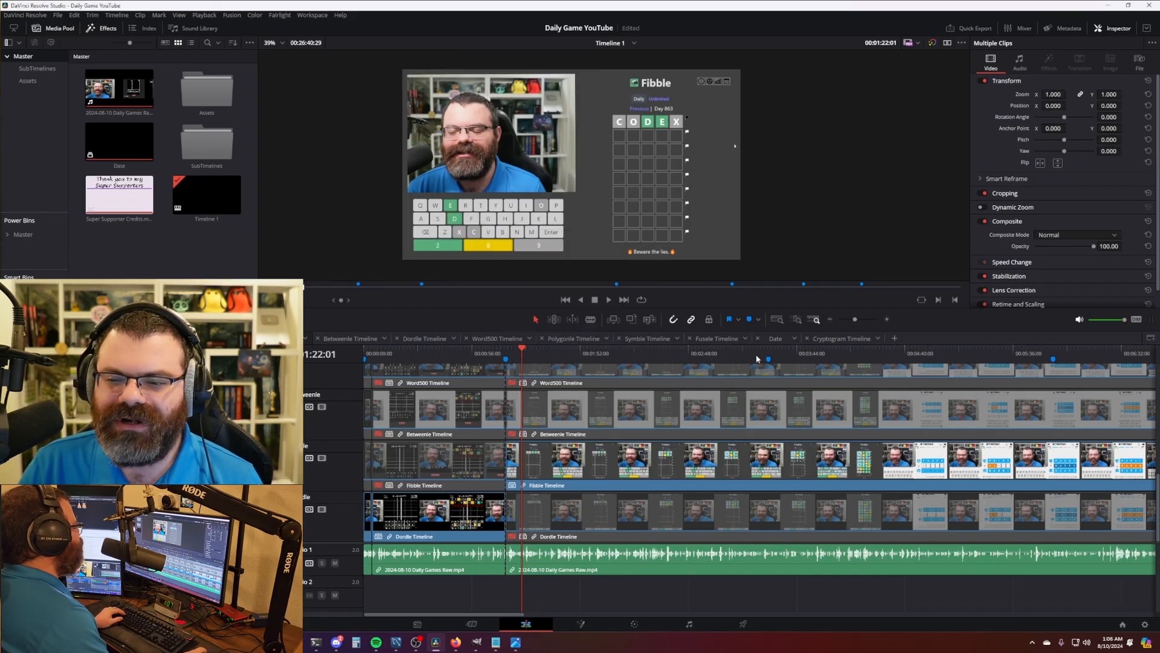
- Scrub ahead through the Fibble game to 3:38 and play on
scroll(689, 446, "down", 3)
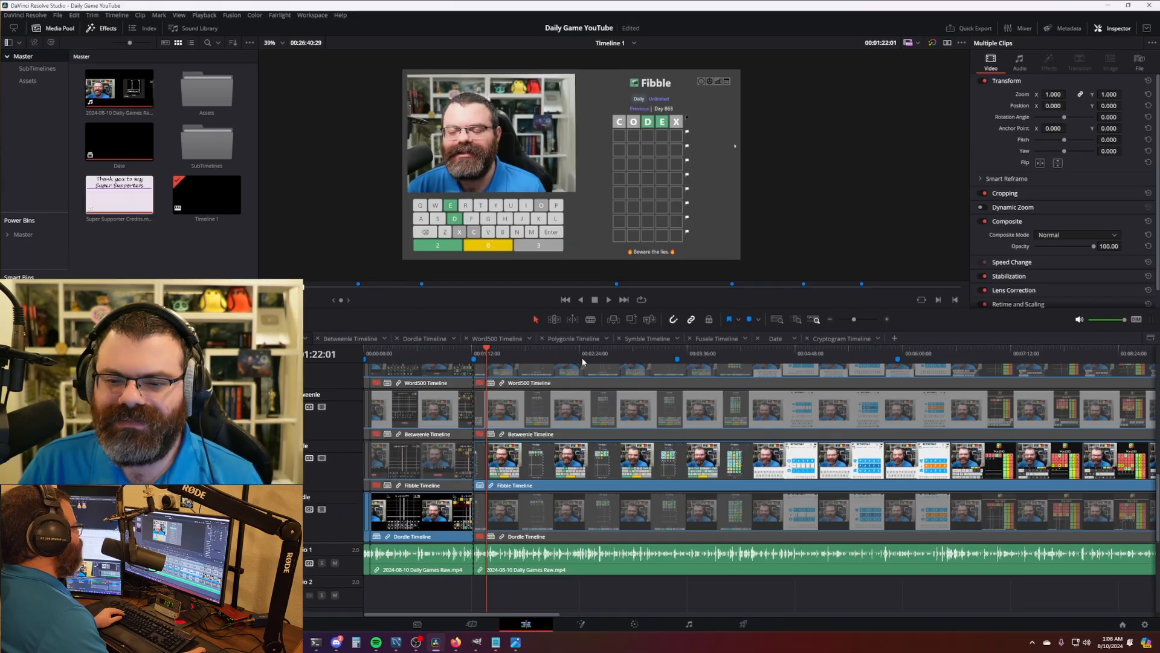
left_click_drag(583, 362, 695, 358)
scroll(757, 443, "down", 5)
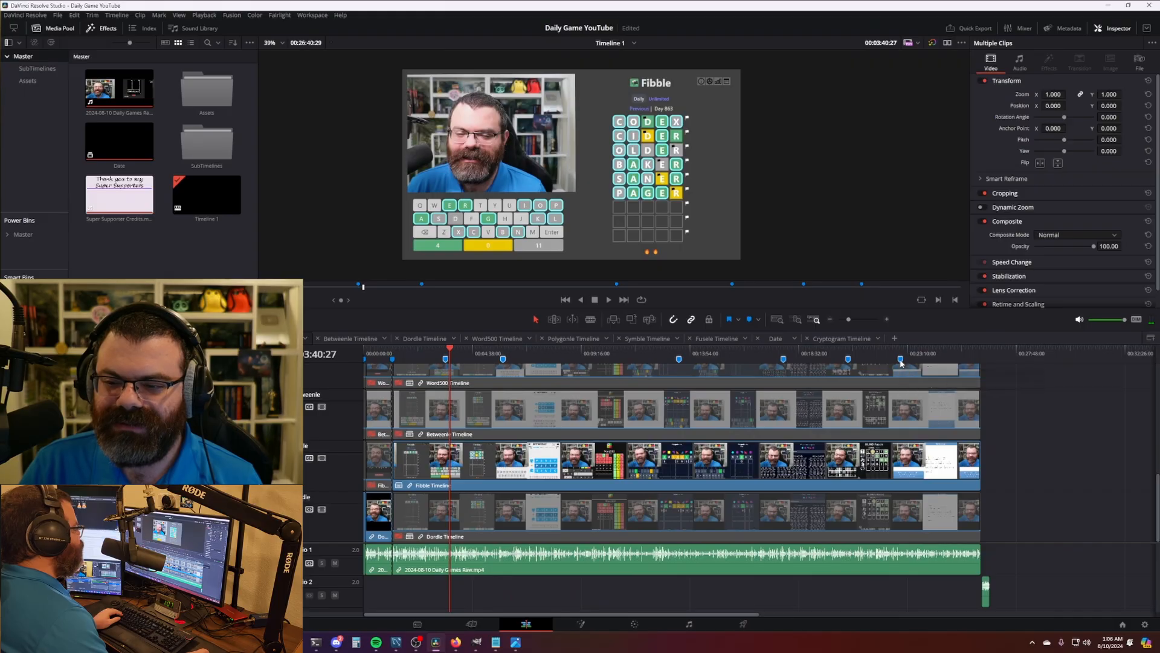
key("space")
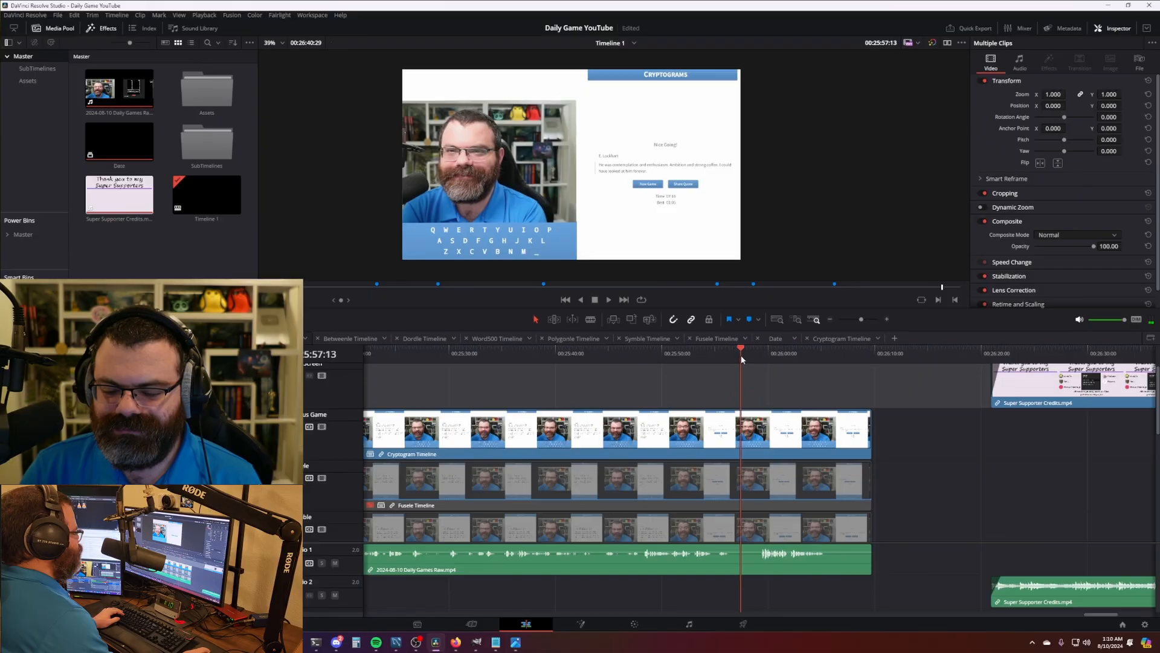
- Cut the game clips at Cryptogram's end and ripple delete the footage after it
left_click_drag(741, 356, 744, 356)
left_click_drag(965, 458, 833, 458)
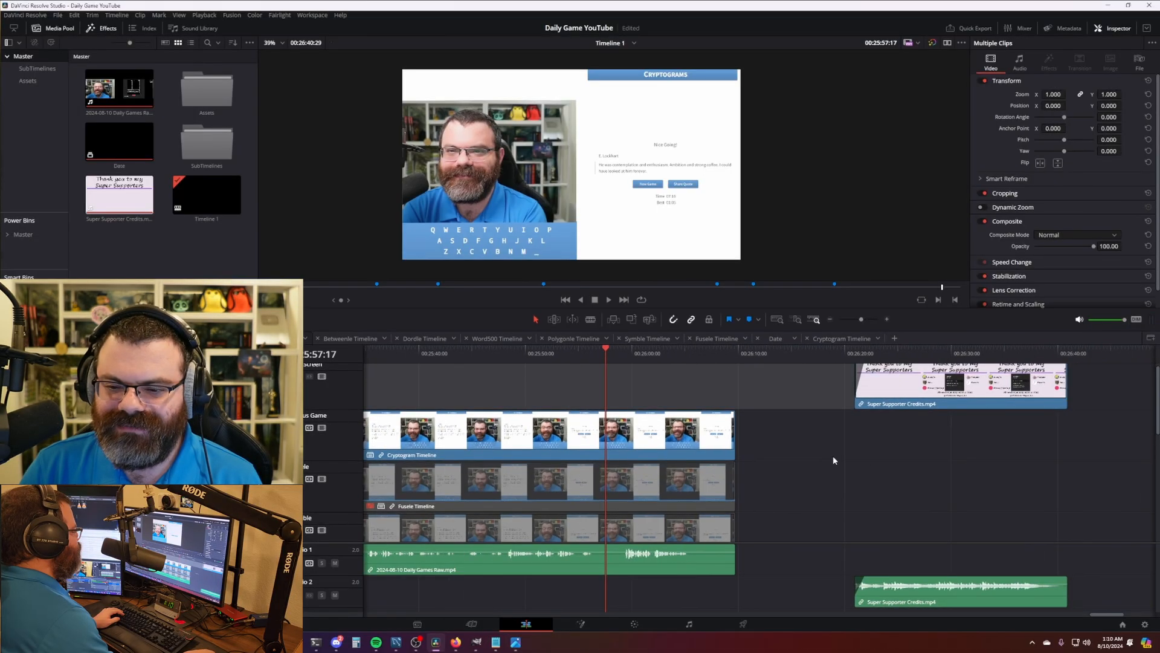
left_click_drag(606, 355, 627, 357)
key("ctrl+b")
key("ctrl+shift+[")
key("space")
- Move Super Supporter Credits up to the games' end and delete leftover game footage there
left_click_drag(768, 398, 730, 396)
left_click_drag(854, 396, 686, 408)
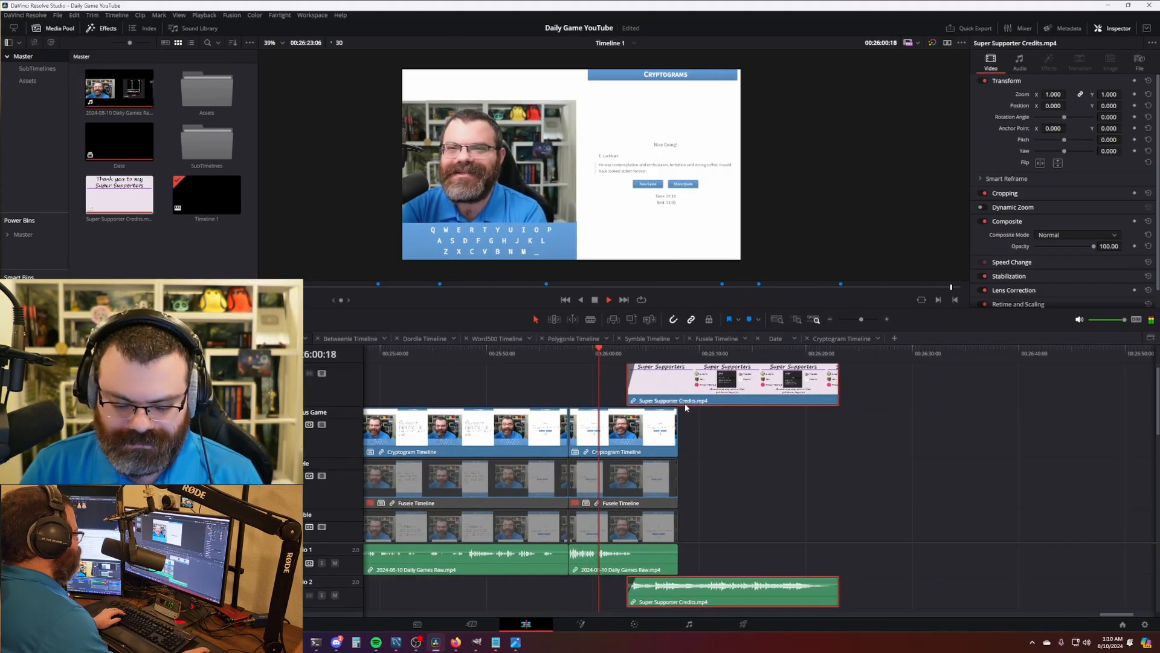
scroll(742, 461, "up", 6)
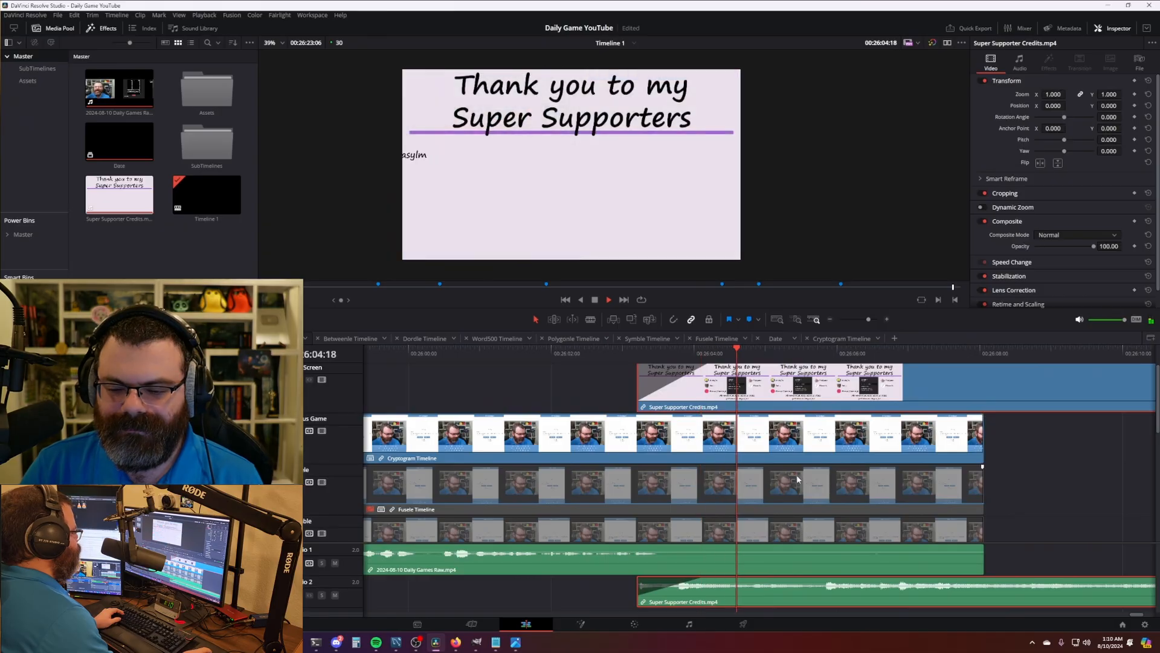
left_click(802, 477)
key("ctrl+b")
left_click(800, 489)
key("BackSpace")
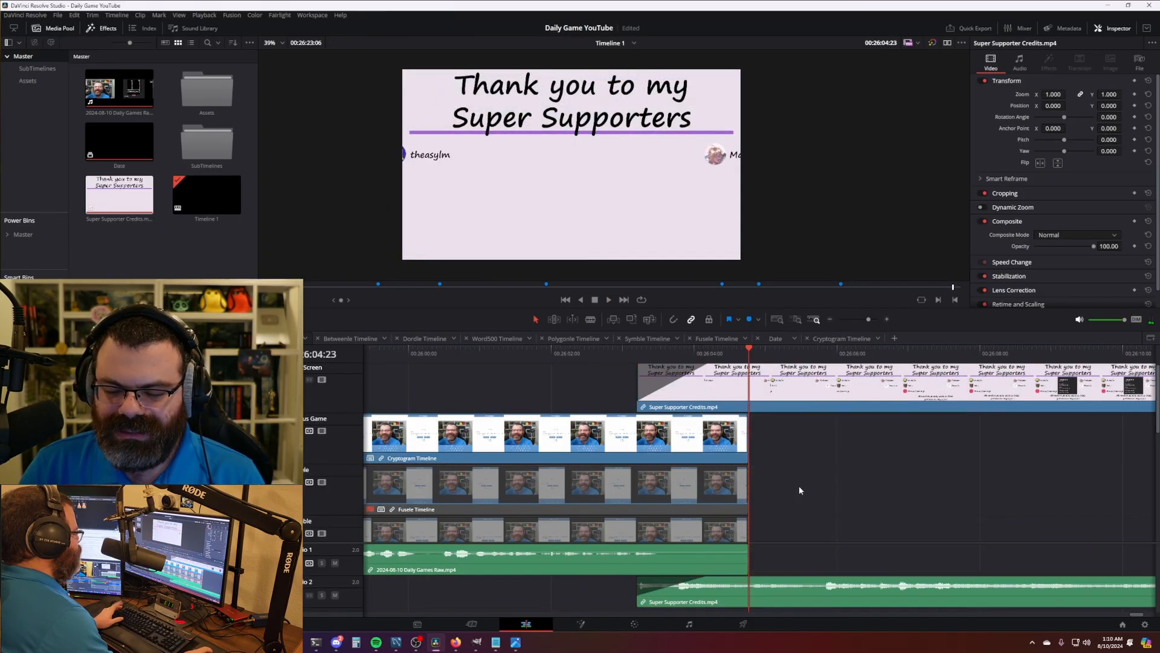
scroll(824, 474, "down", 10)
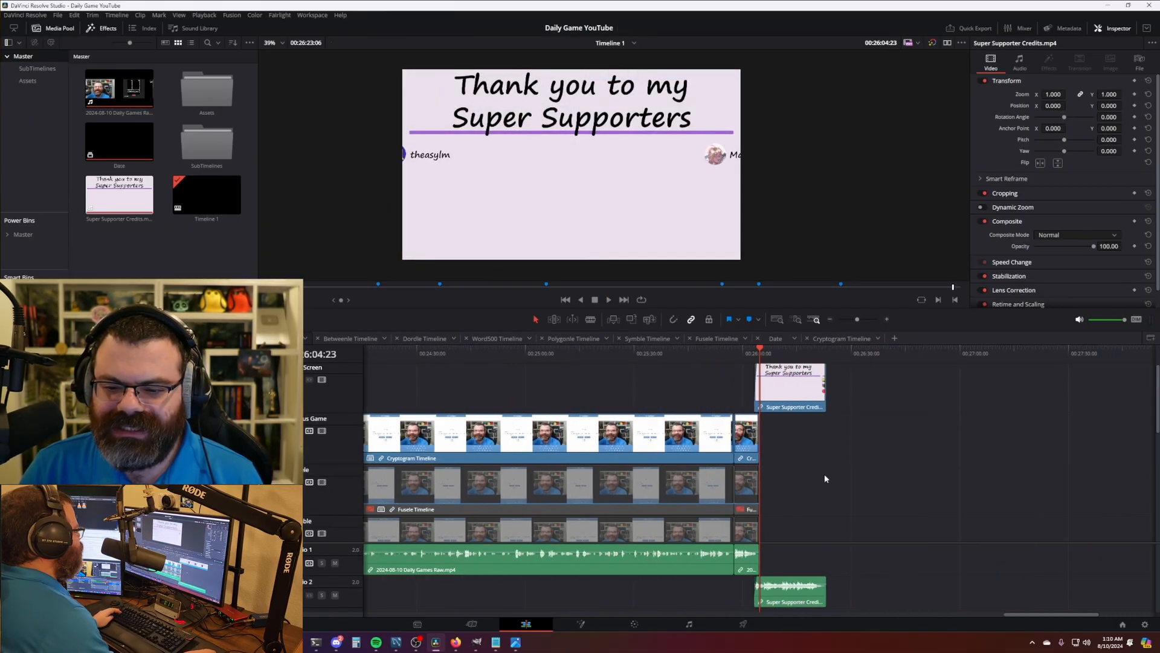
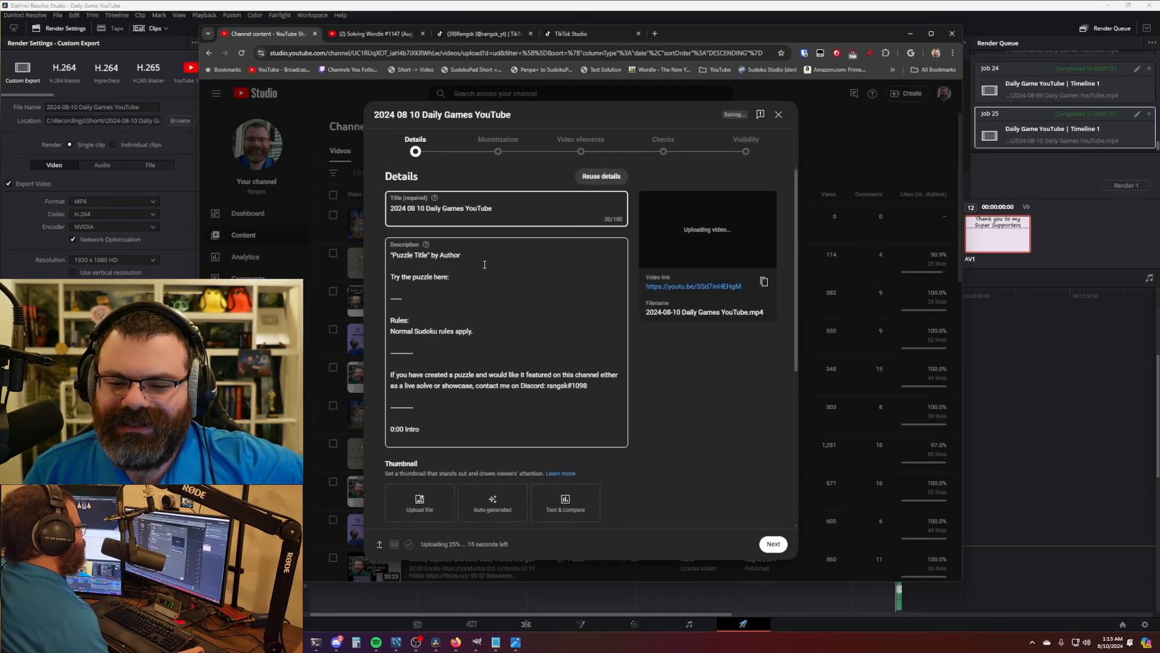
- Turn ads On for the upload in the Monetization step
left_click(498, 147)
left_click(450, 250)
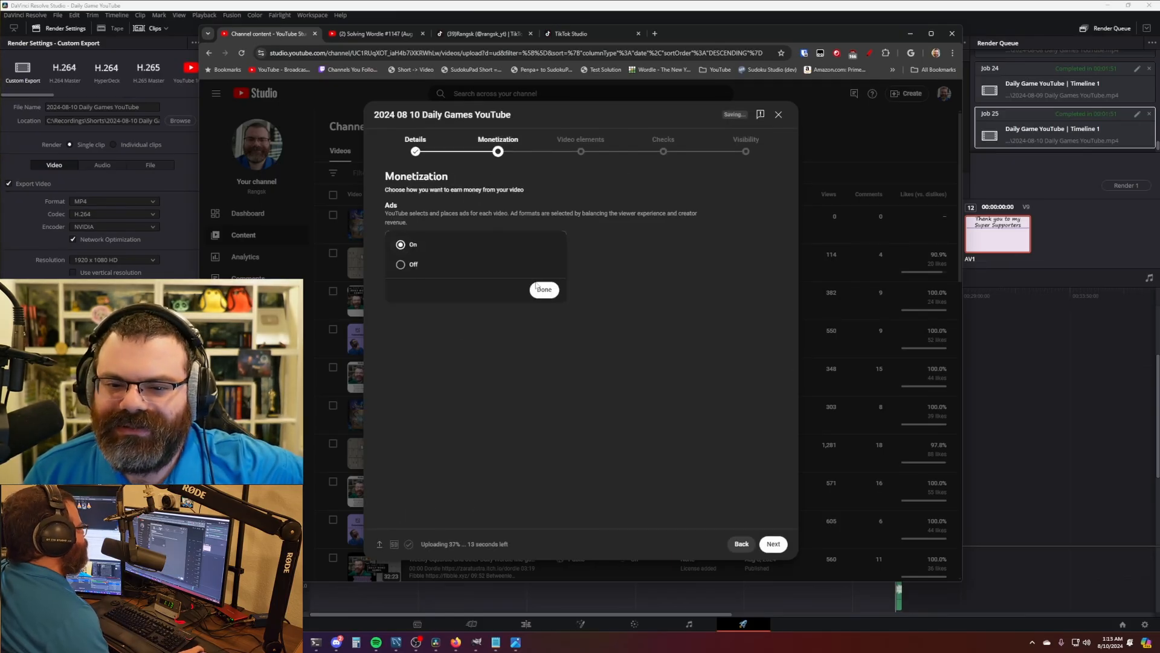
left_click(539, 289)
- Submit the ad-suitability rating as None of the above, then bring the exported video's player into view
left_click(557, 159)
scroll(508, 399, "down", 8)
left_click(444, 510)
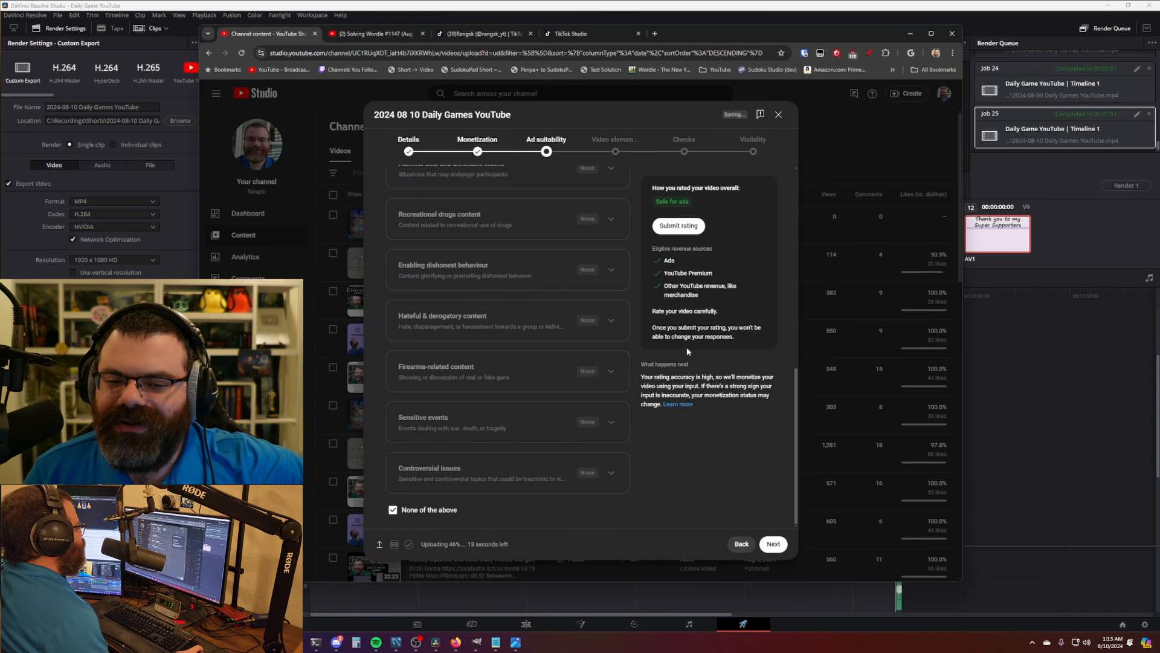
left_click(679, 226)
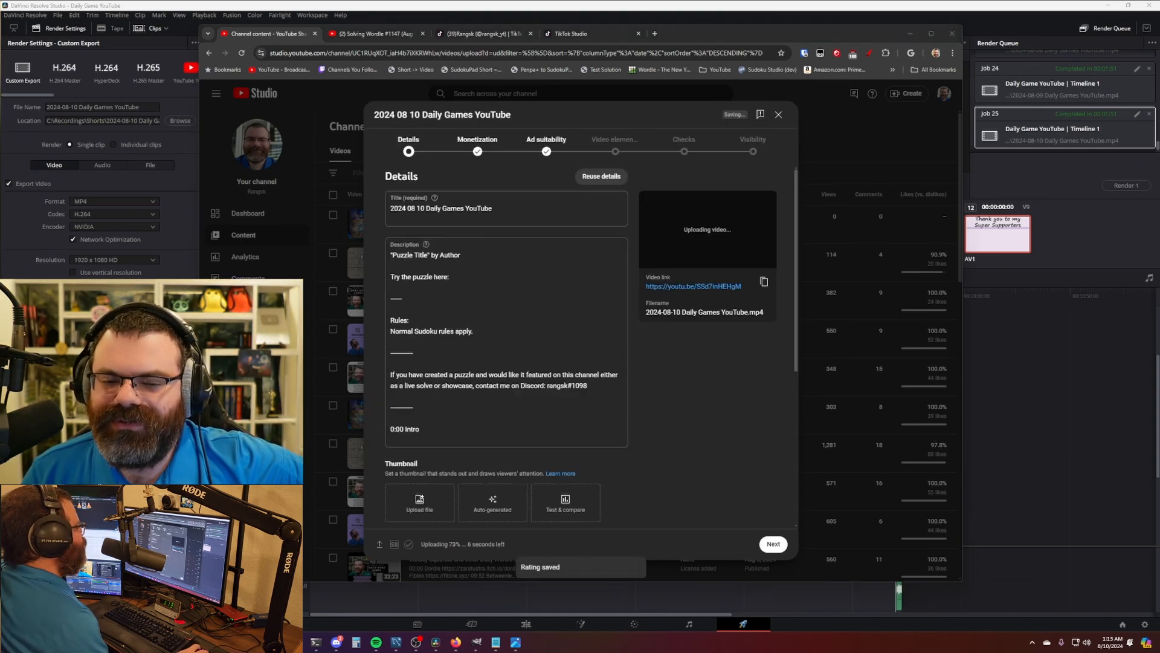
left_click_drag(289, 175, 856, 61)
left_click_drag(650, 63, 610, 50)
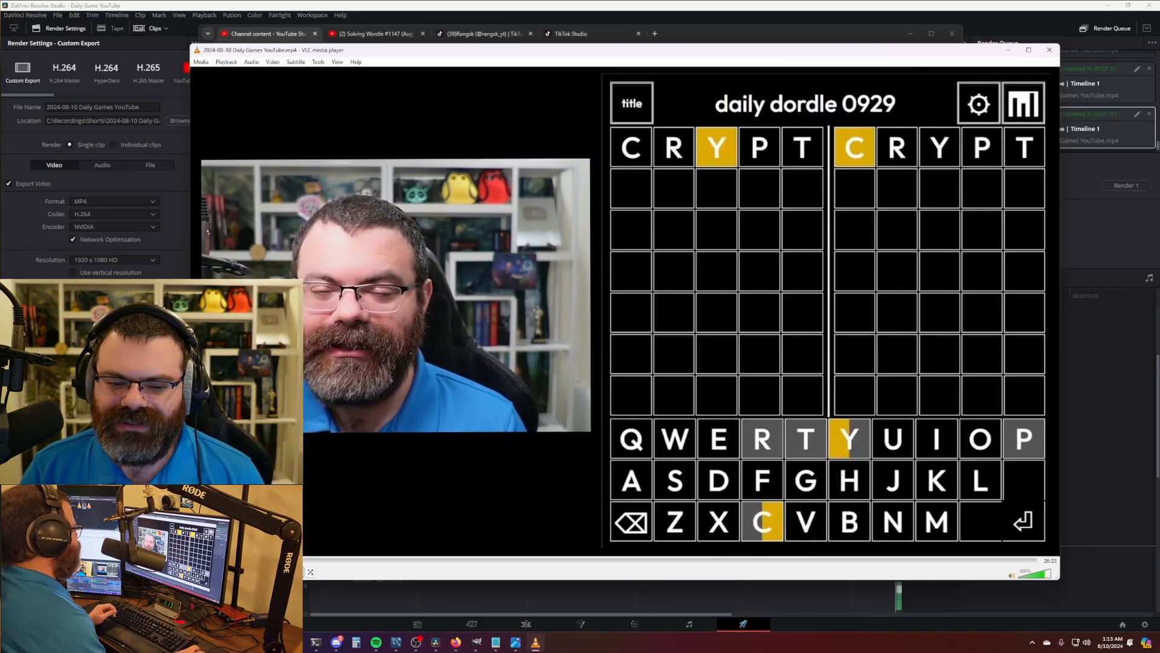
- Skim the exported video from 09:18 at 2x speed to the cryptogram and supporters ending, then close VLC
left_click_drag(227, 559, 892, 561)
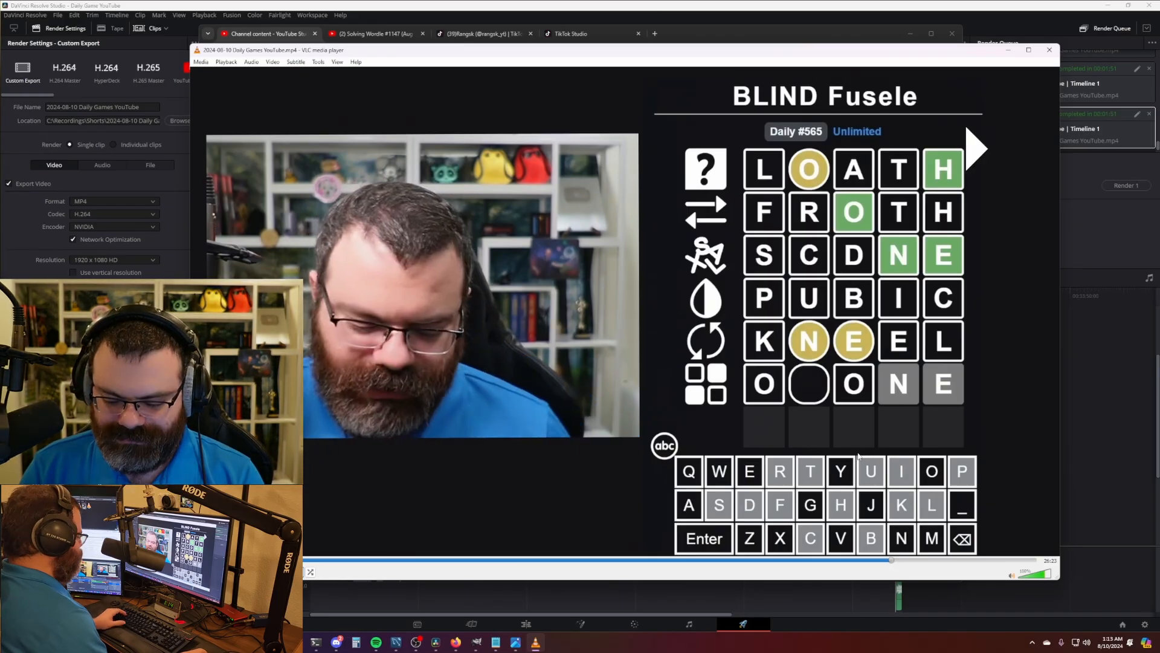
key("plus")
key("plus")
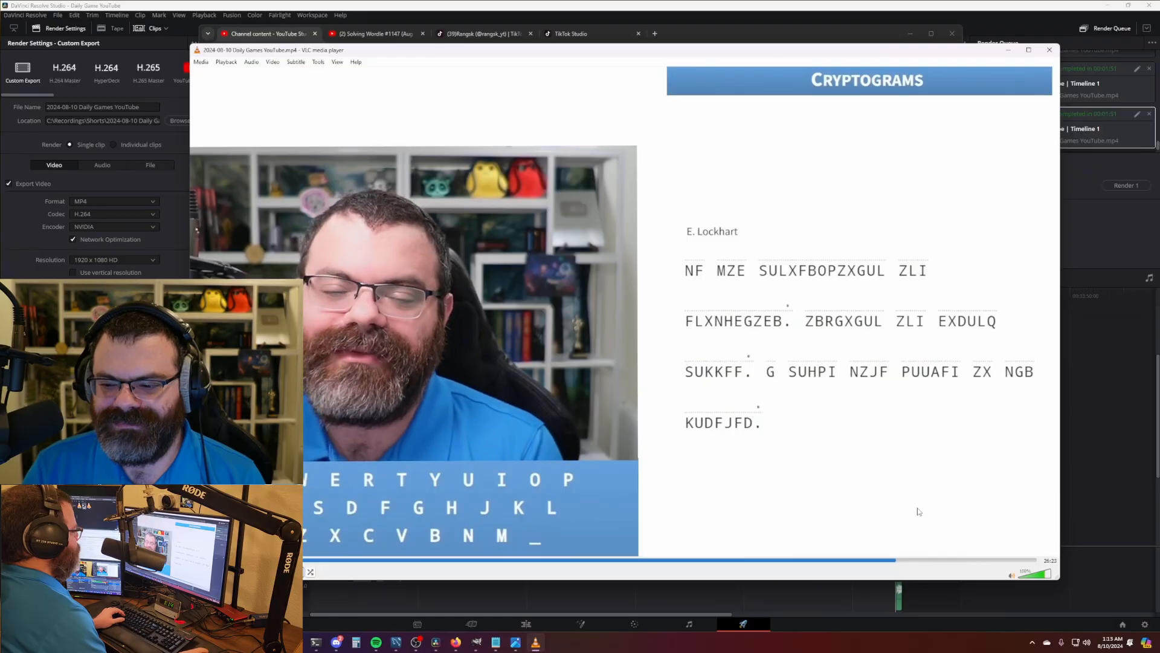
left_click_drag(928, 561, 1027, 565)
key("space")
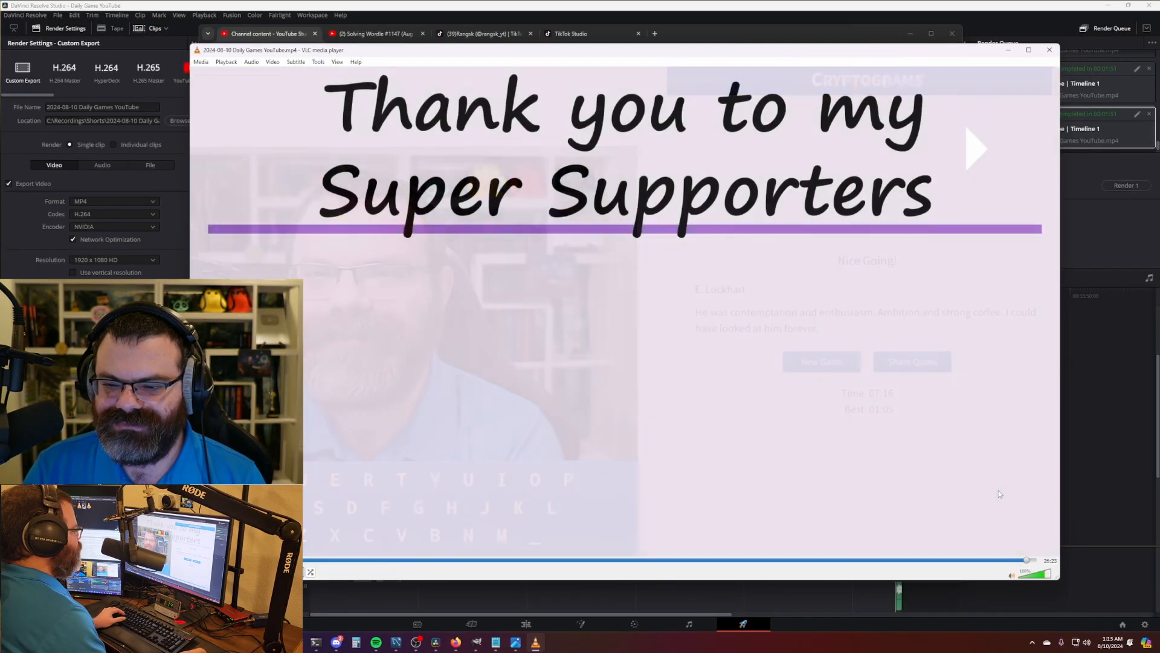
key("space")
left_click(1021, 564)
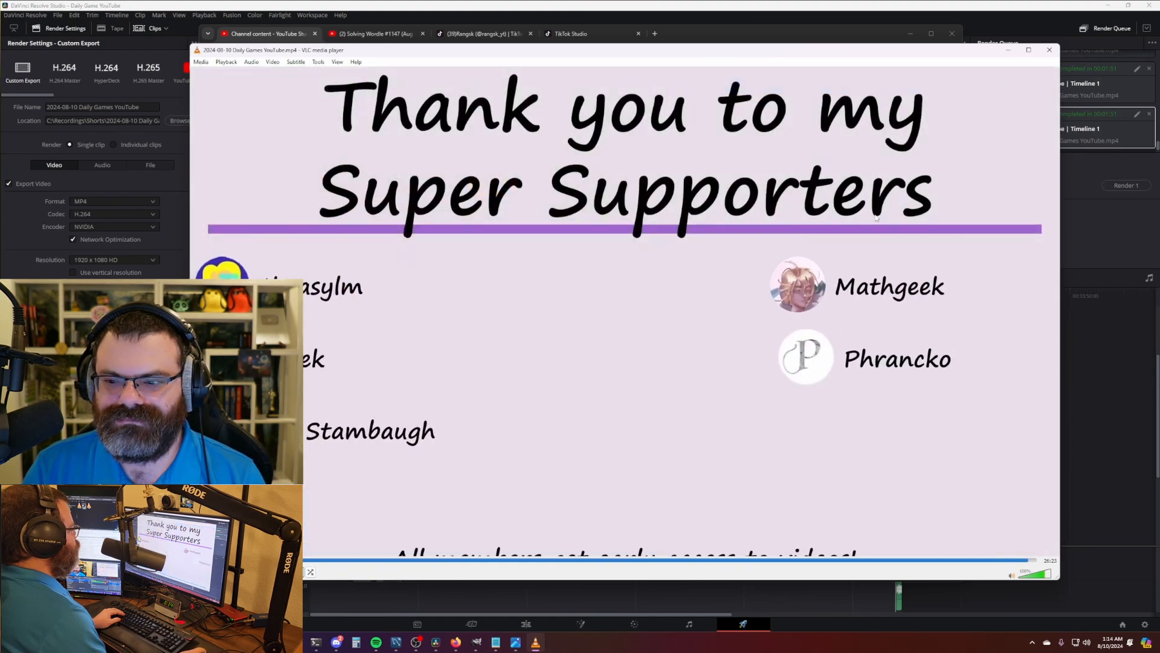
left_click(1050, 51)
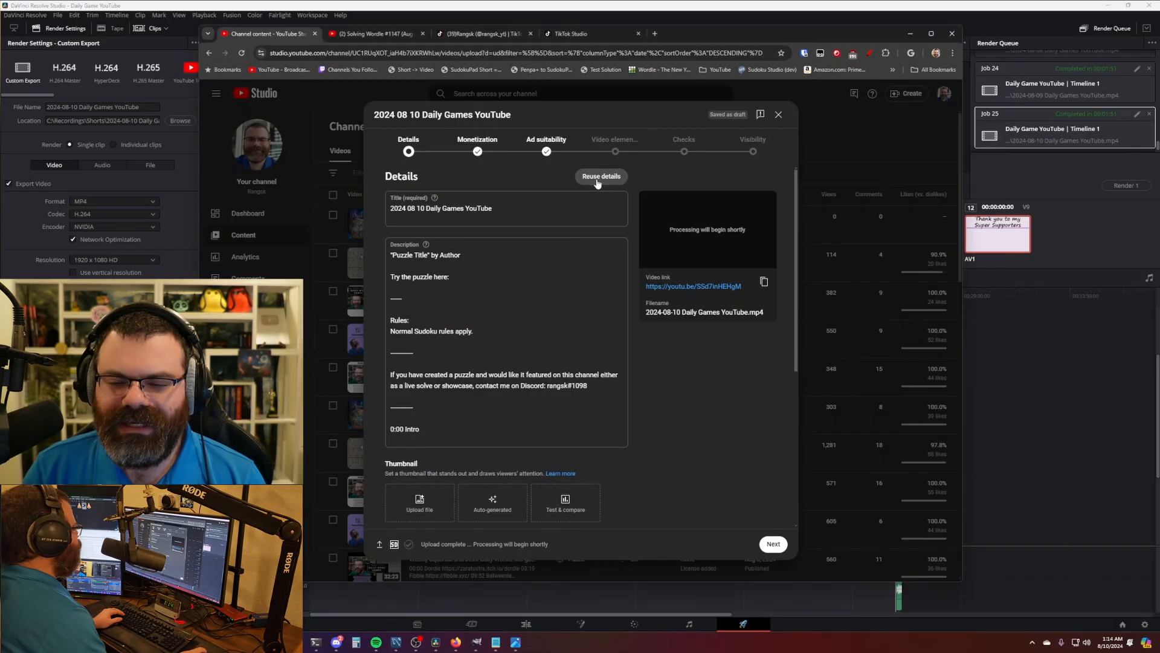
- Reuse the One Up video's details for this upload
left_click(602, 177)
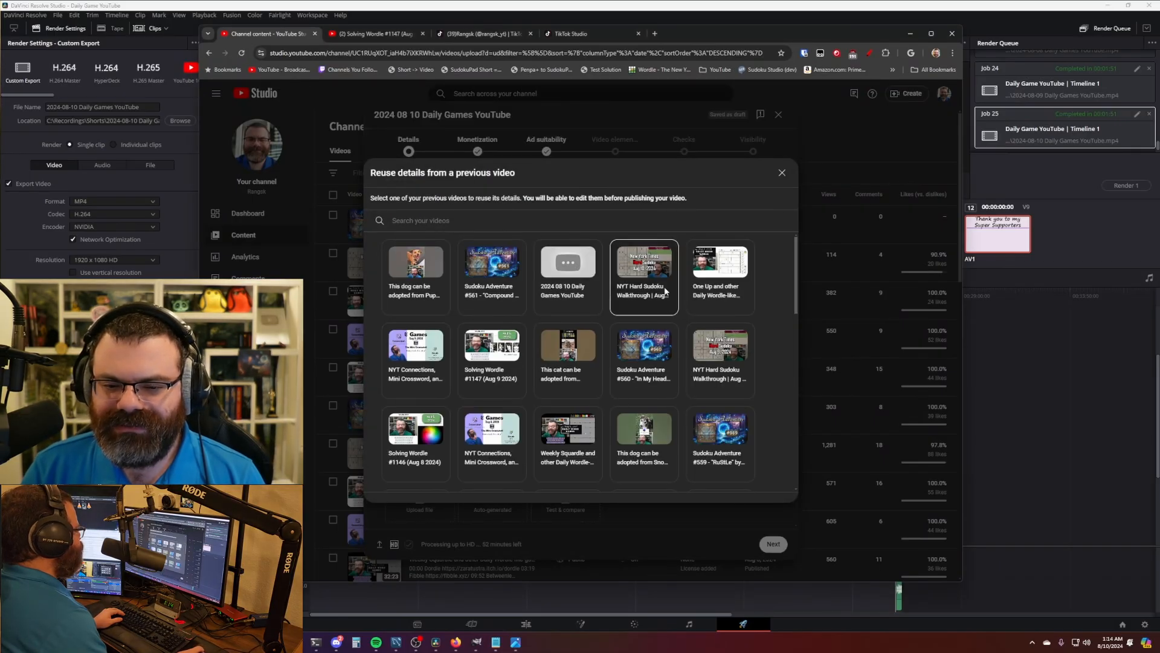
left_click(719, 275)
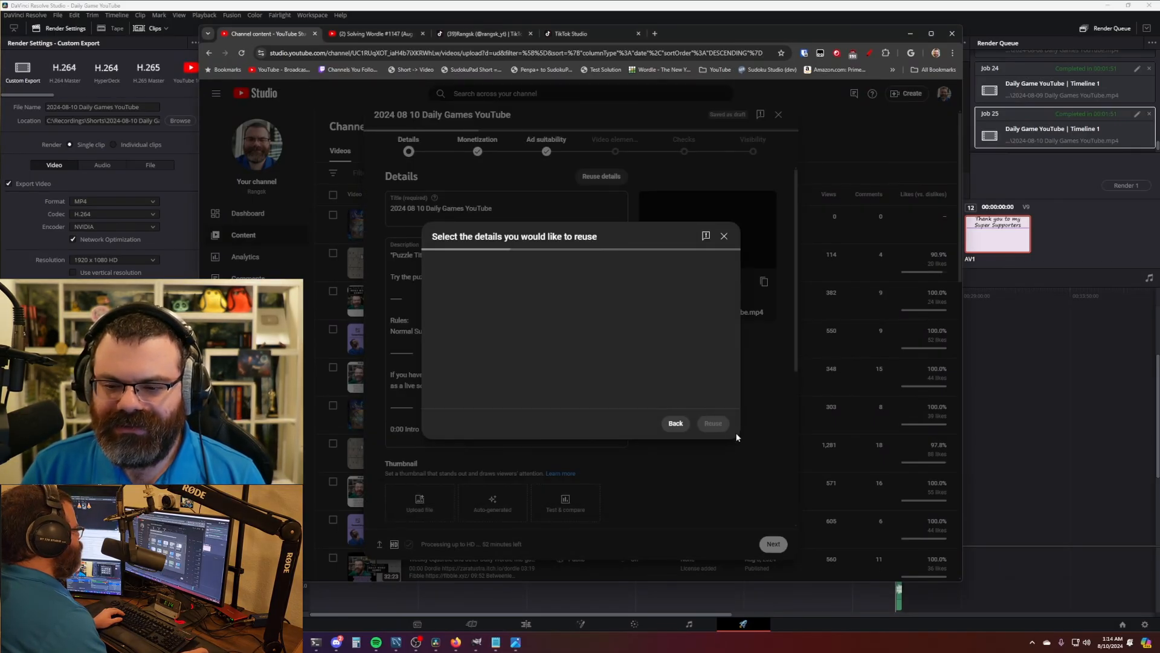
left_click(714, 492)
- Retitle the upload by replacing 'One Up' with 'Cryptogram'
left_click_drag(414, 208, 365, 211)
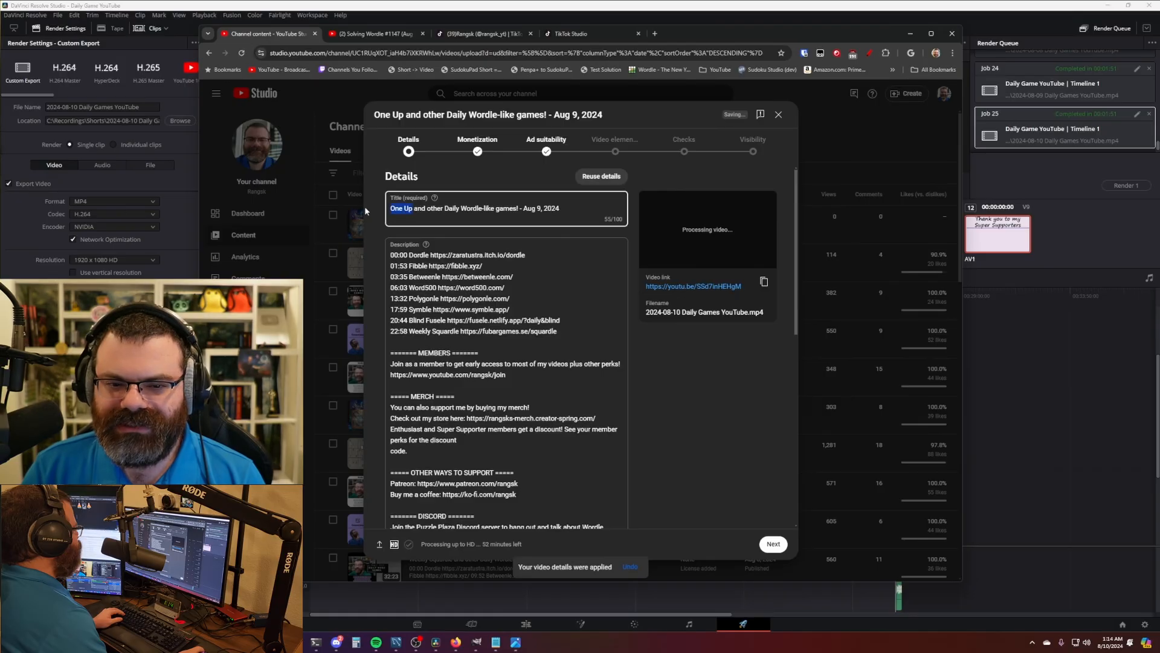
key("BackSpace")
type("Cryptogram")
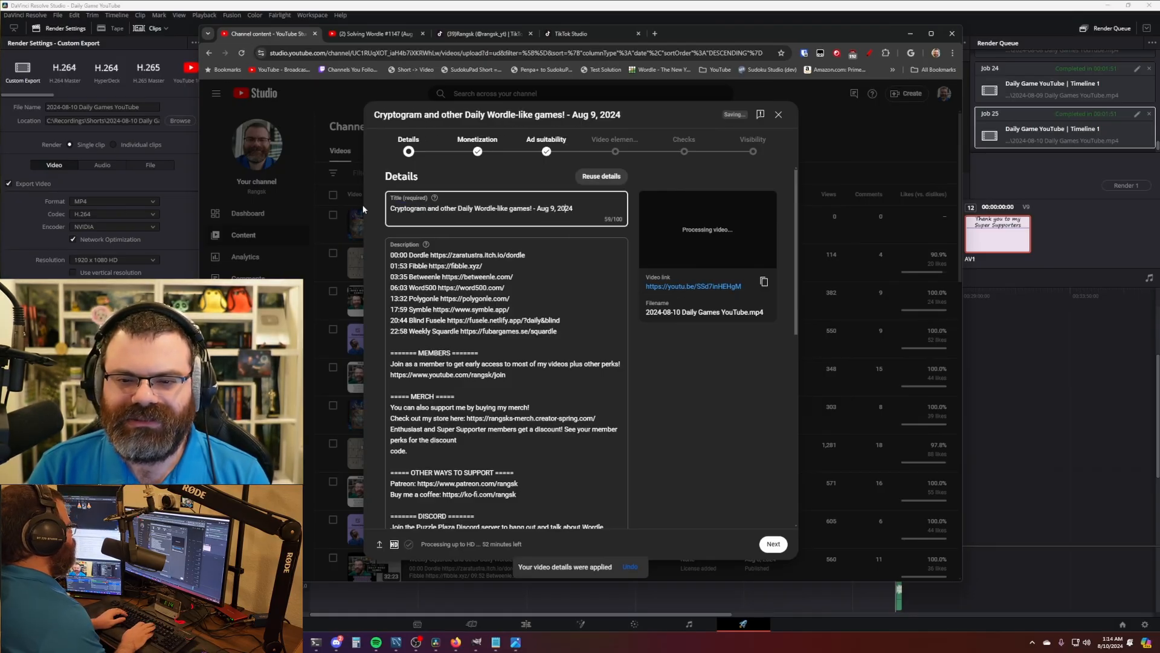
left_click(761, 447)
- Check the old chapter timestamp lines in the description
scroll(676, 381, "down", 1)
left_click(587, 290)
key("ctrl+shift+Home")
left_click(688, 387)
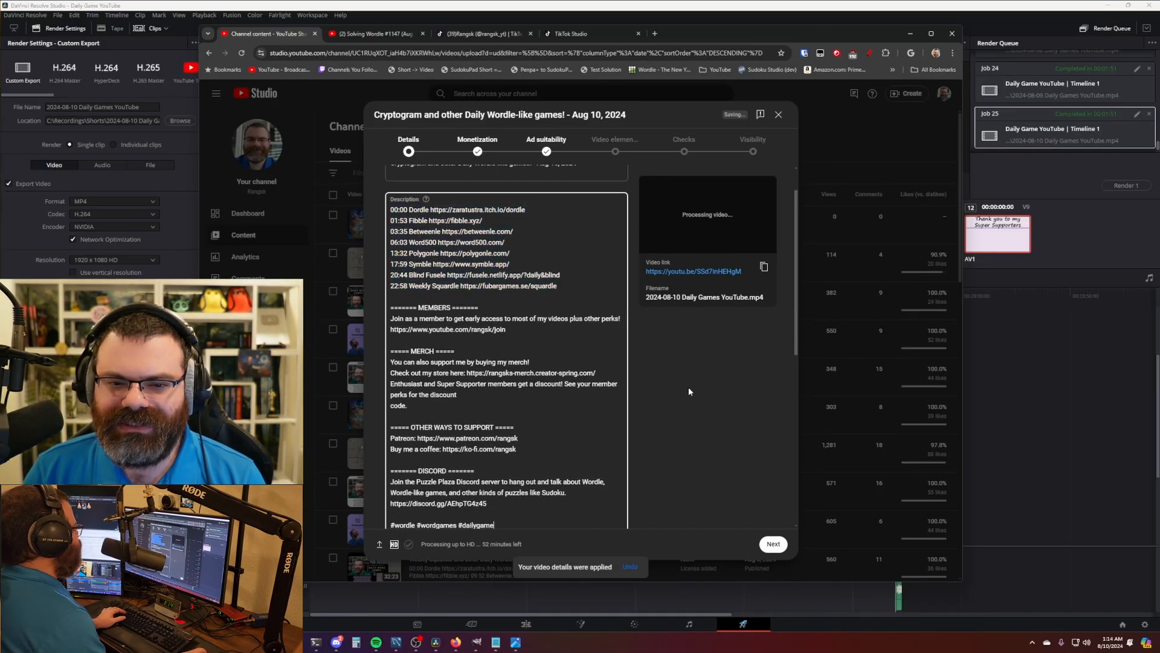
scroll(680, 410, "down", 4)
scroll(674, 387, "up", 5)
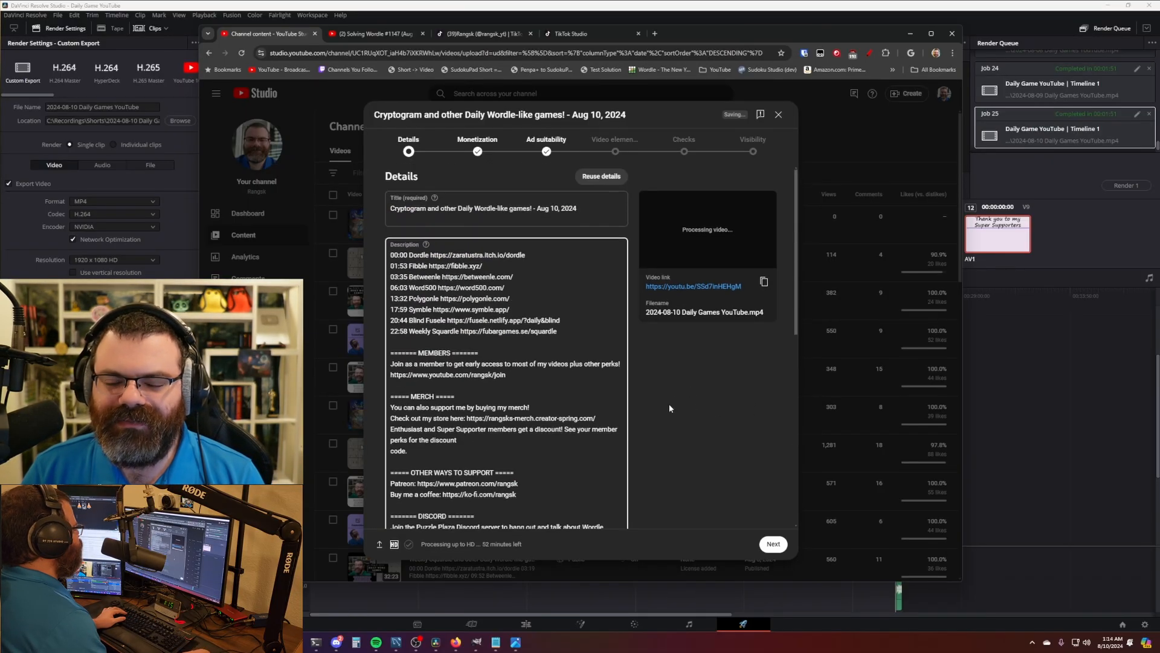
left_click(563, 4)
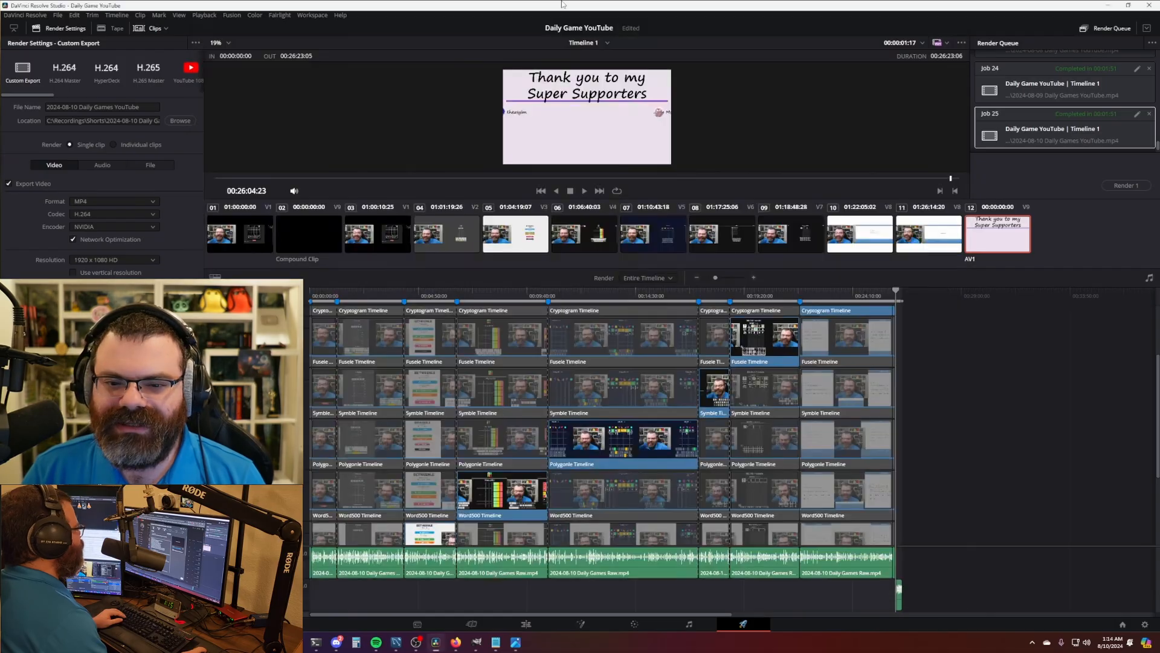
- On the Edit page, export Timeline 1's markers to EDL from its context menu
left_click(532, 628)
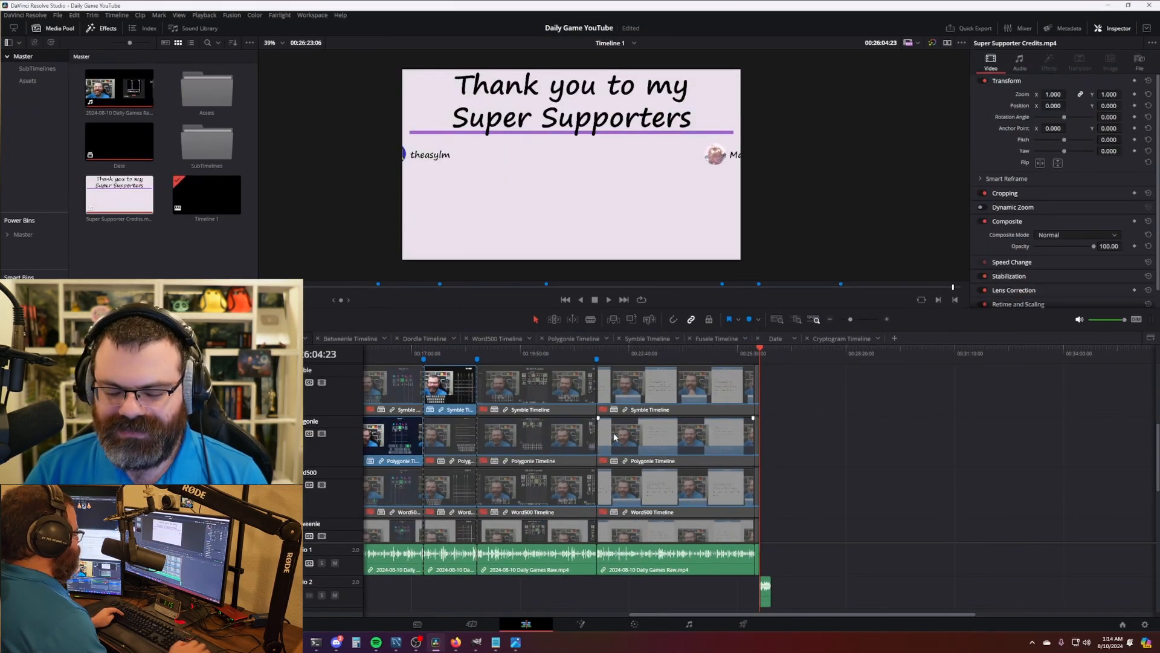
key("Home")
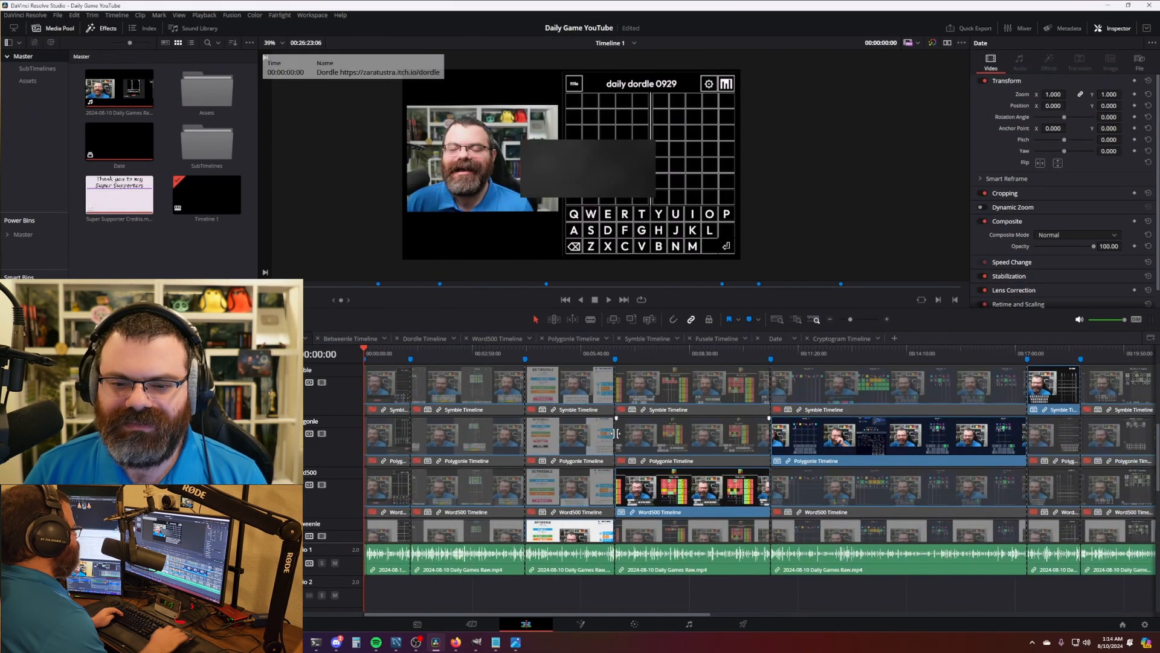
right_click(211, 204)
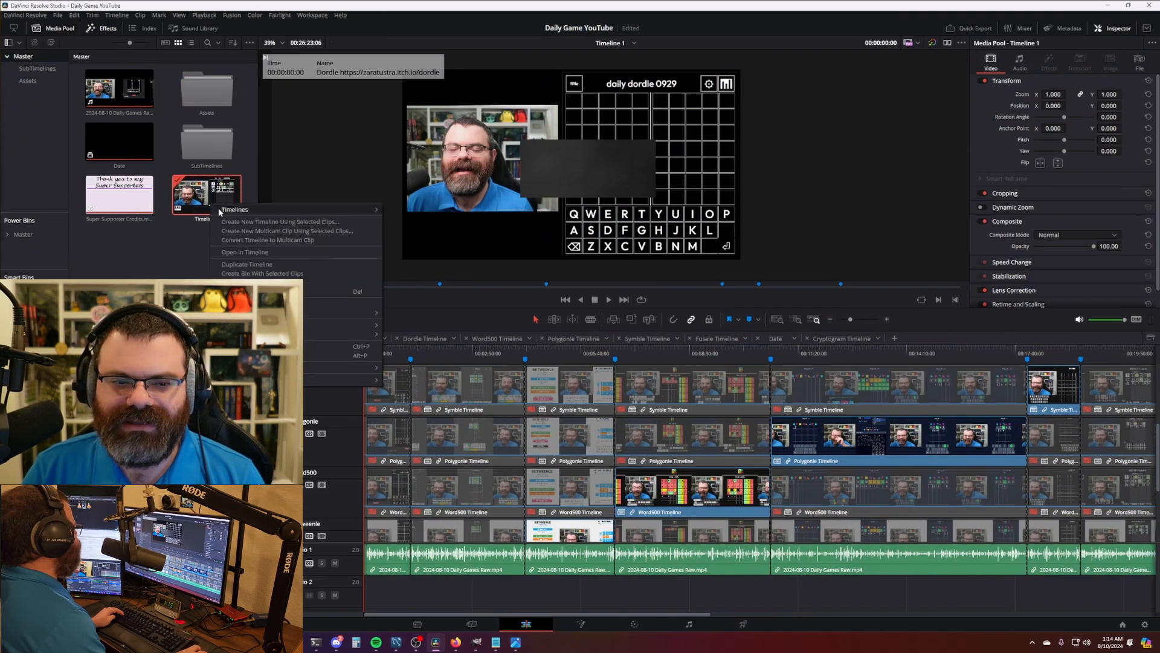
mouse_move(221, 211)
mouse_move(431, 240)
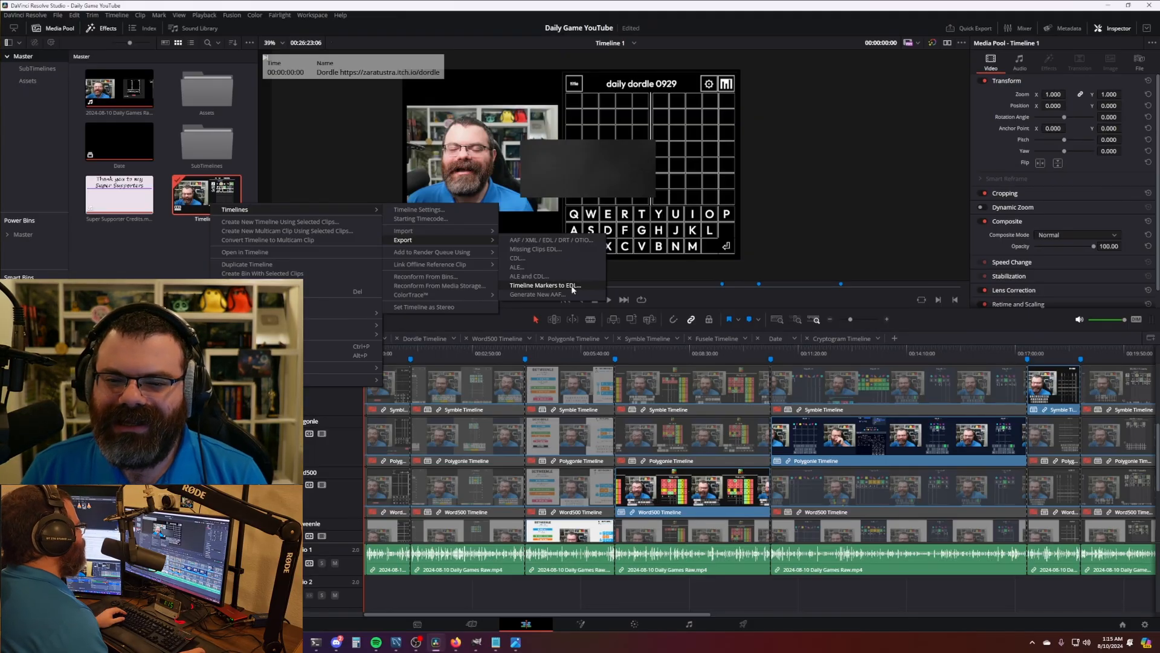
left_click(575, 288)
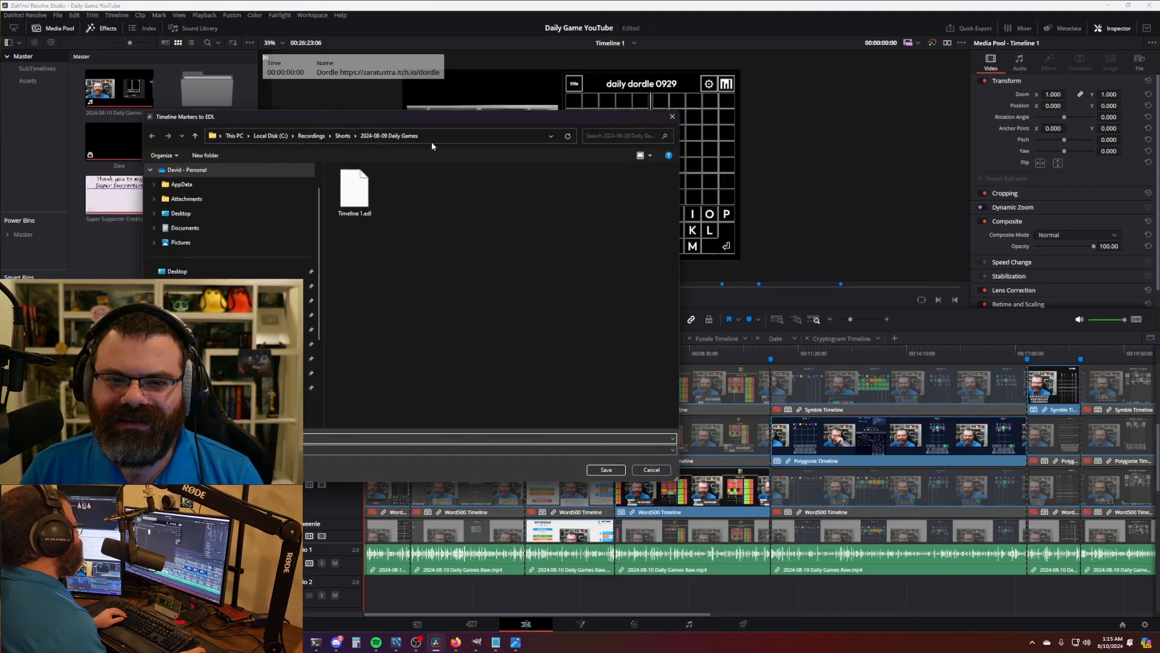
- Save Timeline 1.edl into the 2024-08-10 Daily Games folder and select it in File Explorer
left_click(433, 136)
left_click(298, 136)
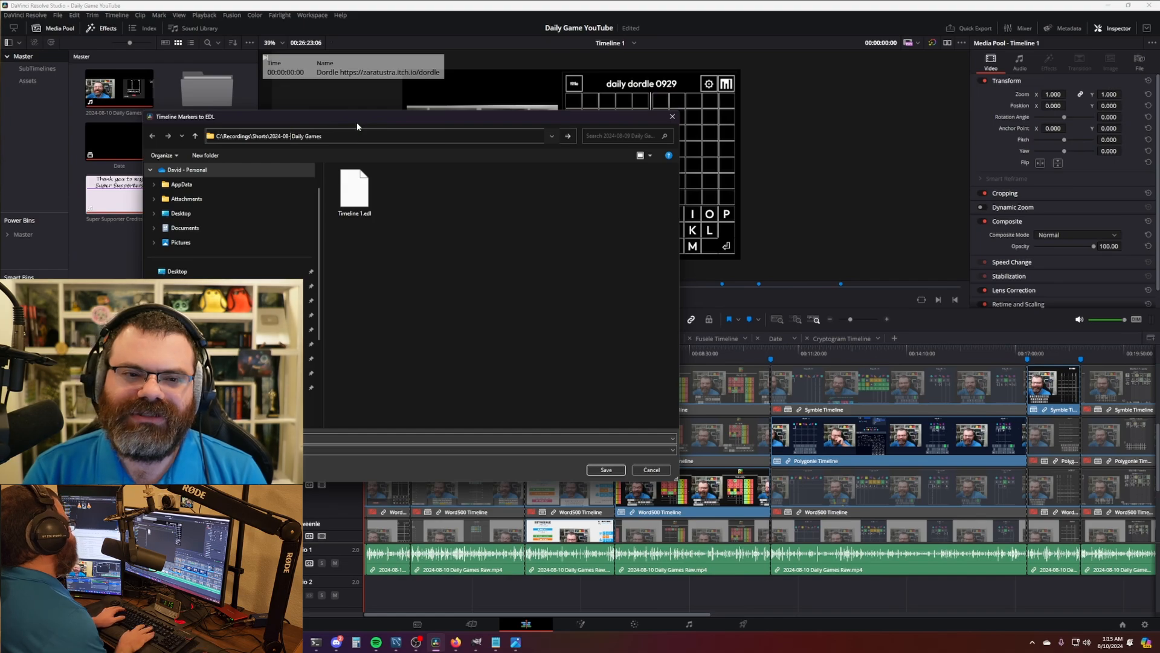
key("Return")
left_click(597, 472)
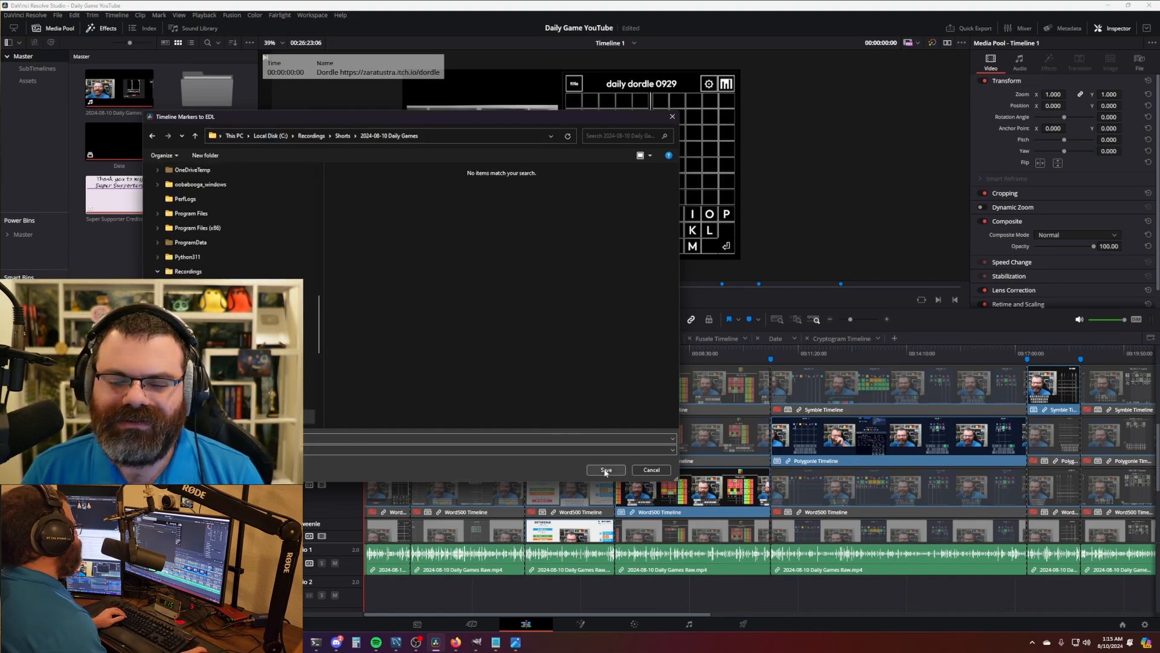
left_click(659, 363)
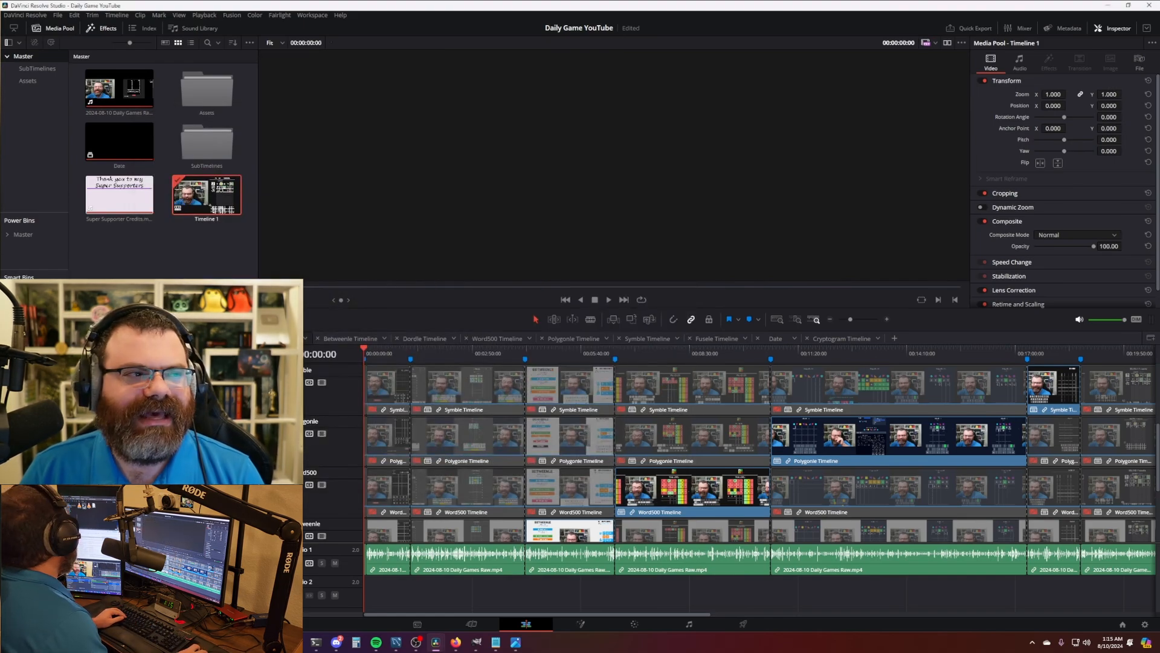
left_click_drag(0, 136, 599, 148)
left_click(647, 257)
- Run 'py .\edl.py' in the folder to convert the EDL into Timeline 1.txt
left_click(591, 315)
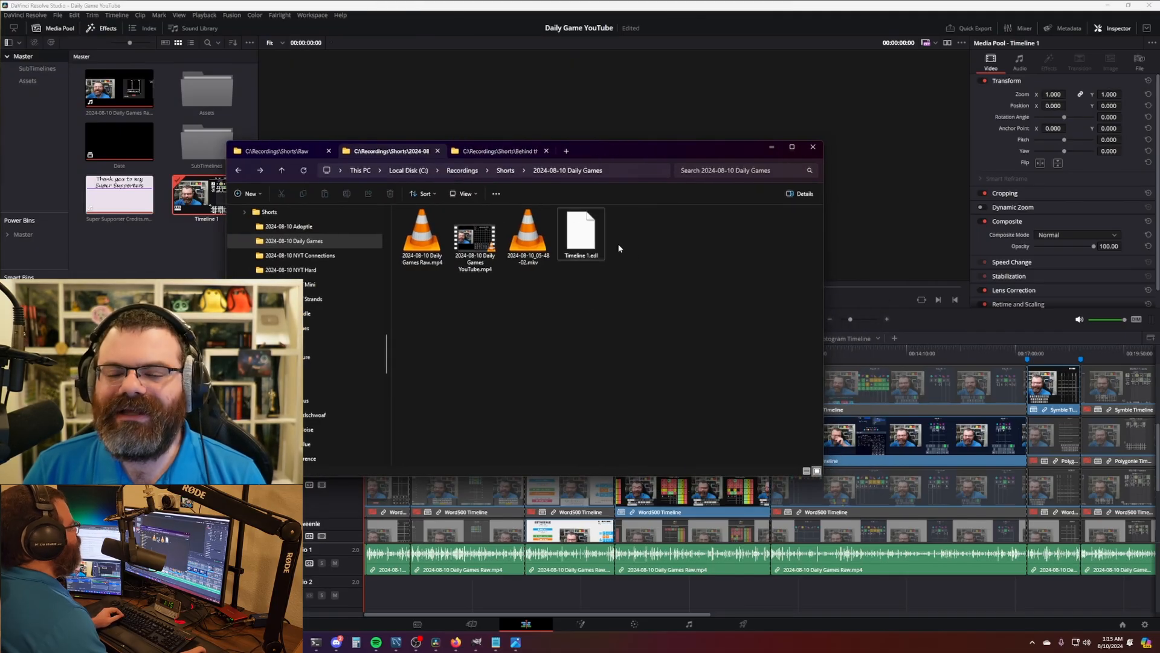
left_click(616, 169)
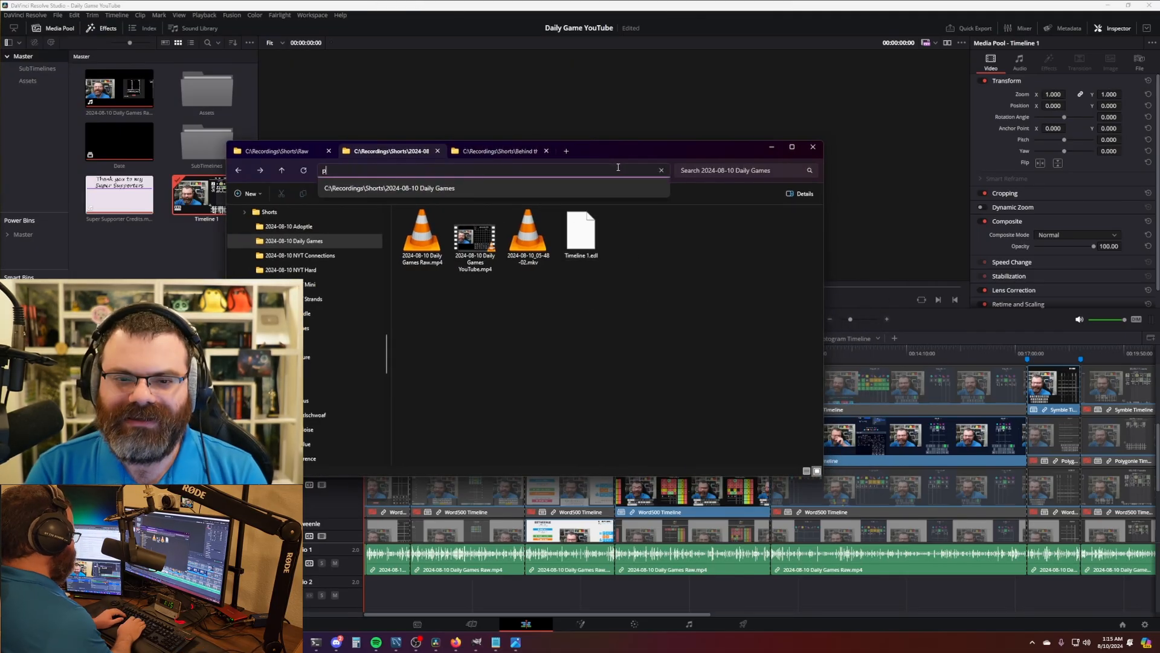
type("py ")
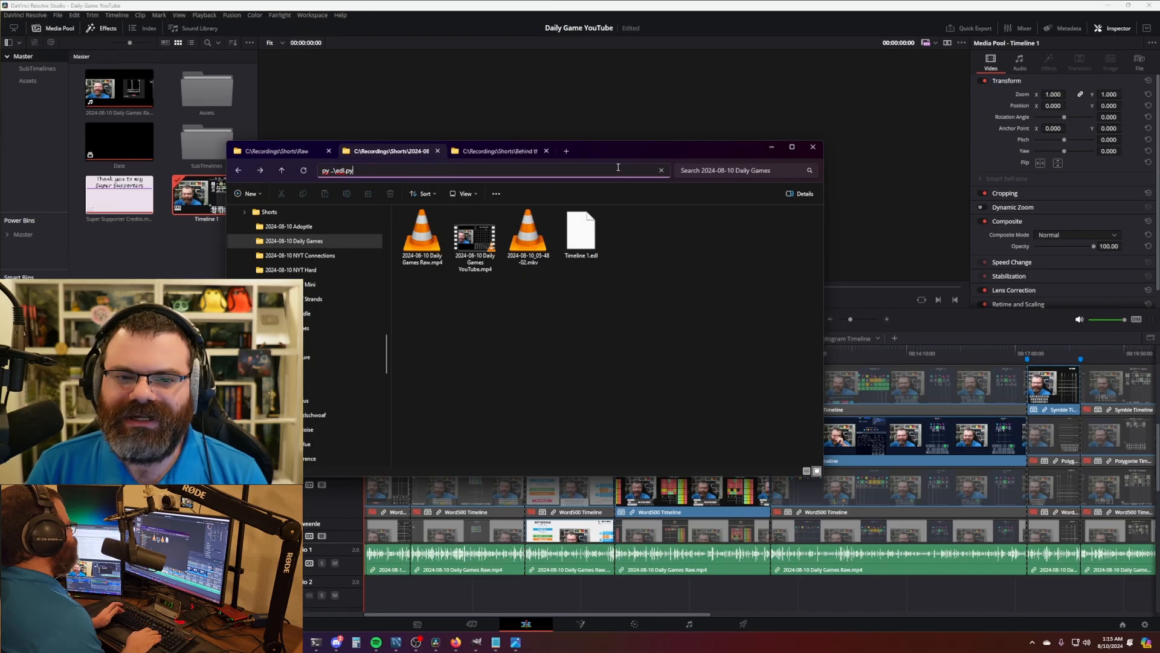
type(".\\edl.py")
key("Return")
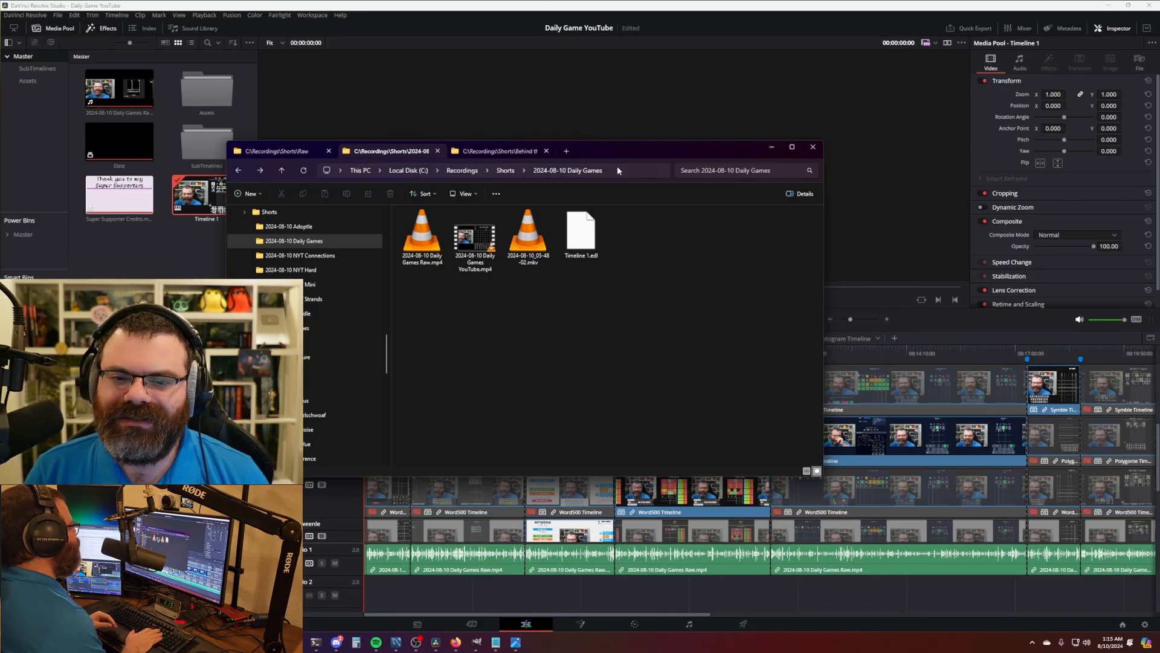
- Open Timeline 1.txt in VS Code and copy all its timestamp lines
left_click(652, 249)
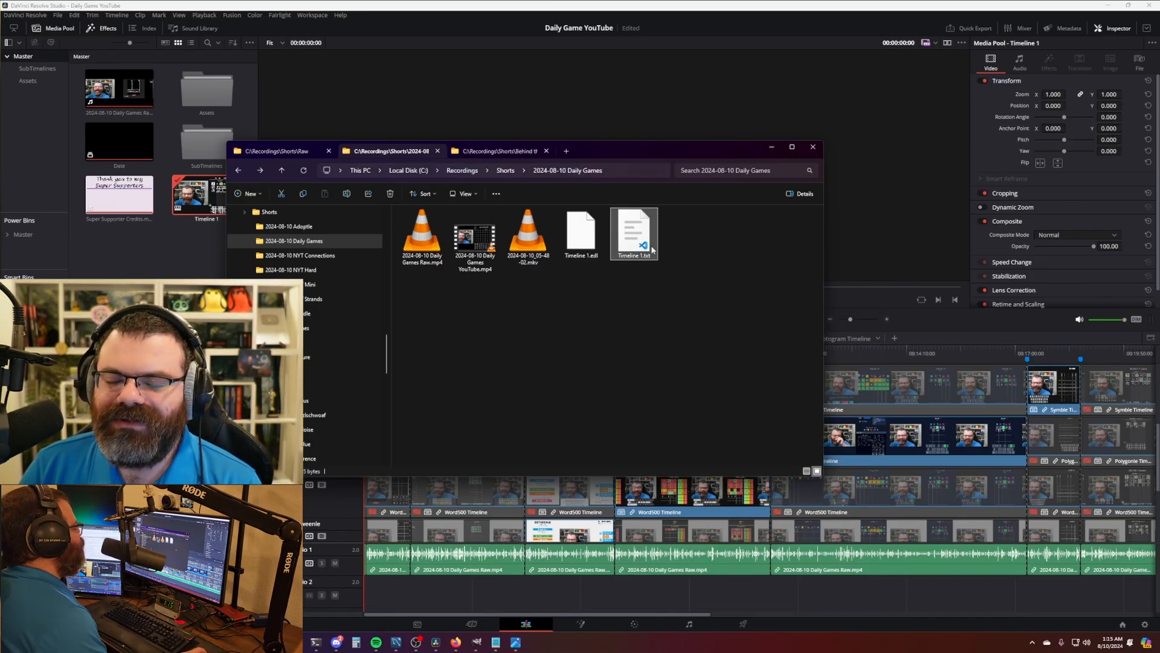
double_click(652, 229)
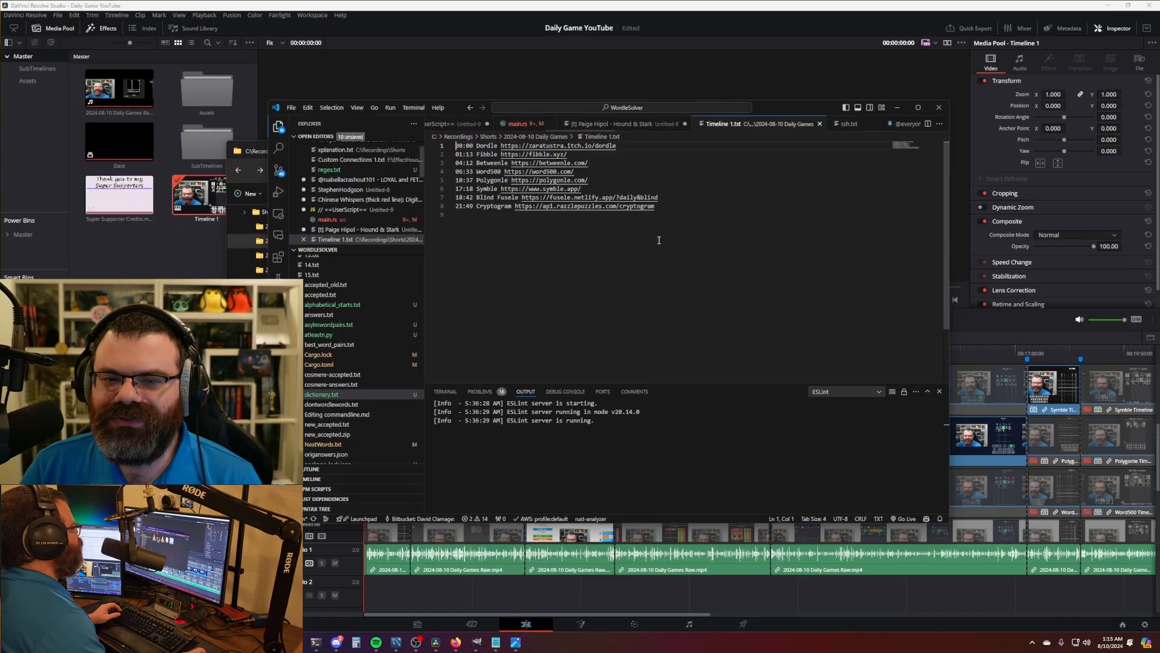
key("ctrl+a")
key("ctrl+c")
left_click(713, 233)
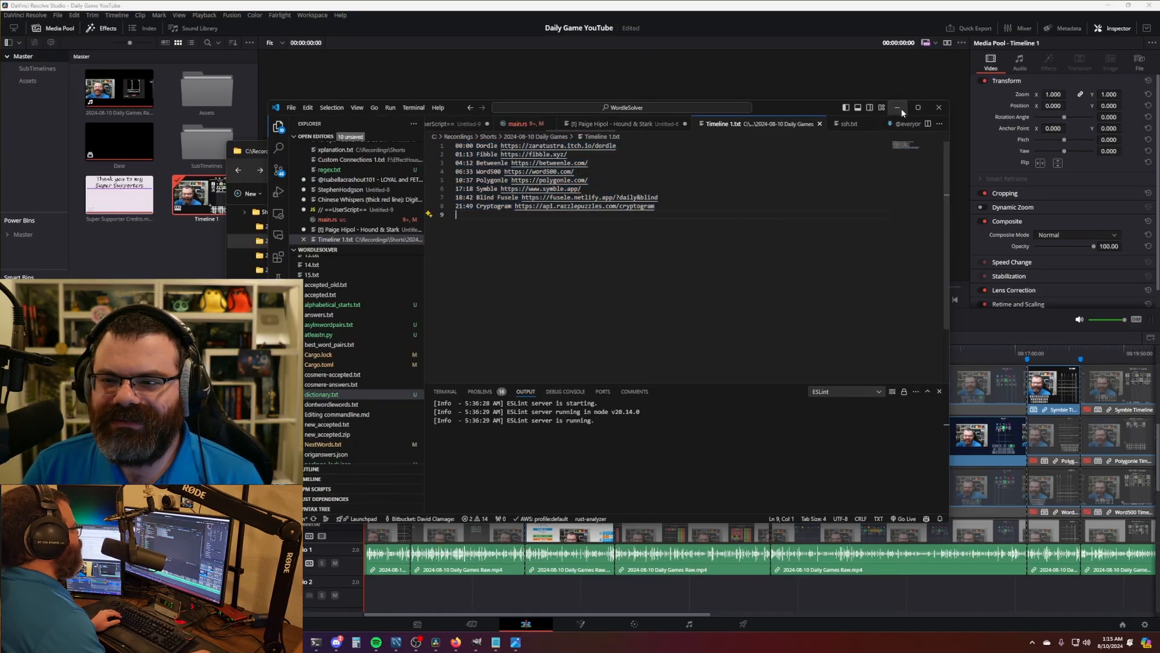
- Paste the new chapters (00:00 Dordle to 21:49 Cryptogram) over the old description timestamps
left_click(819, 124)
left_click(897, 107)
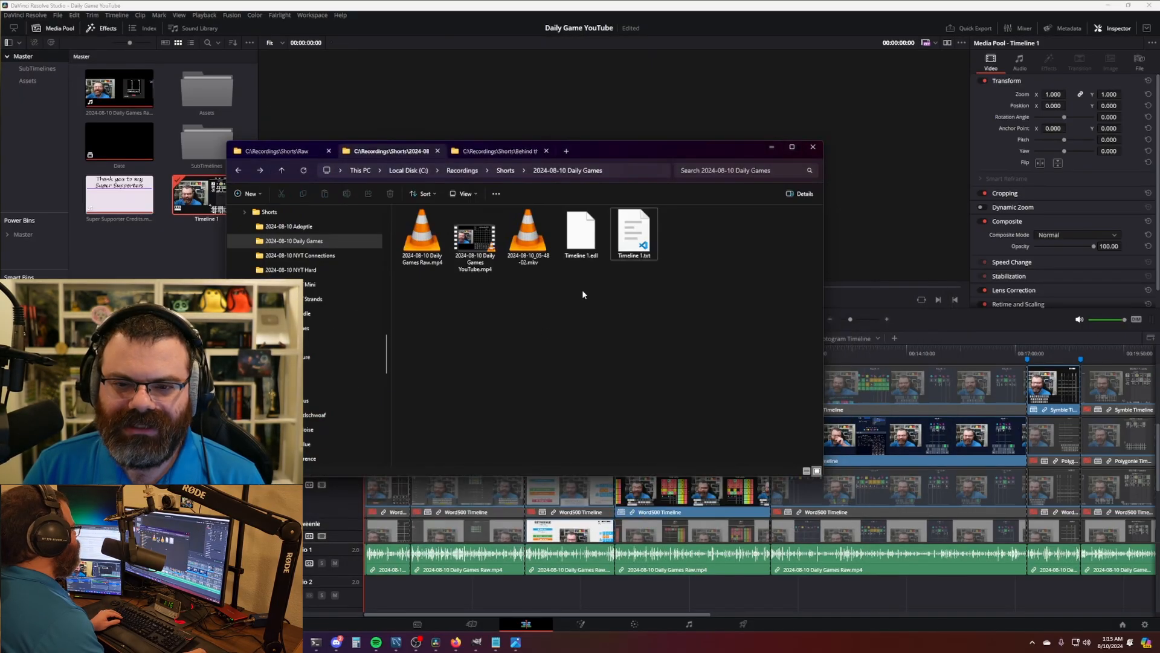
key("alt+Tab")
mouse_move(196, 642)
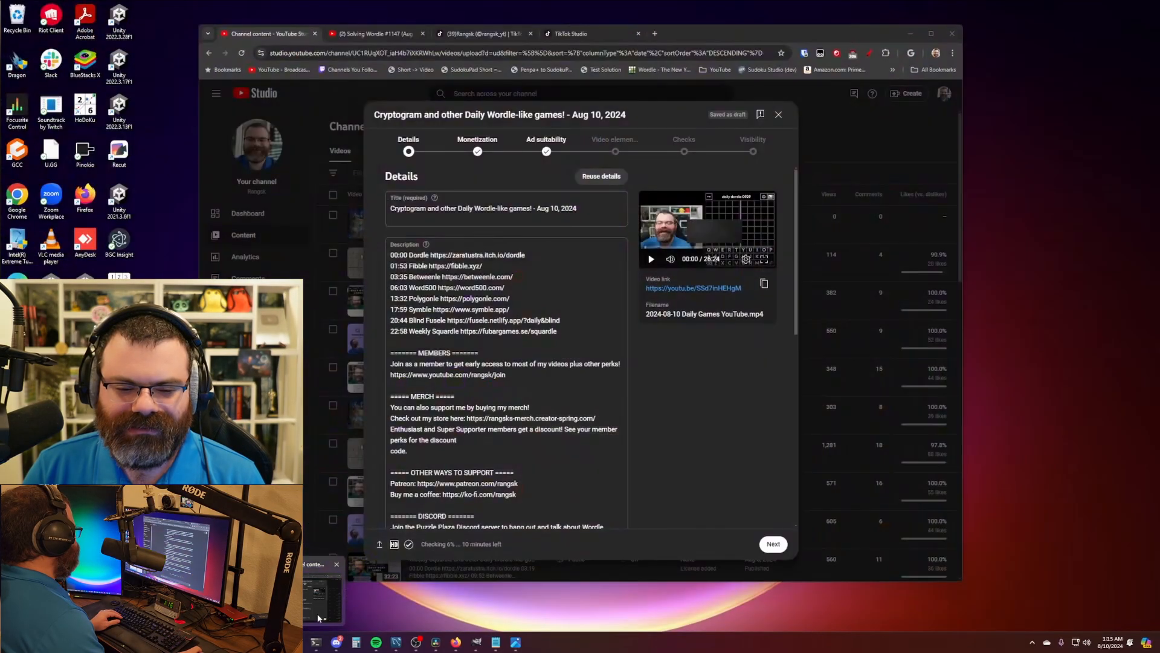
left_click(302, 595)
left_click_drag(574, 332, 215, 142)
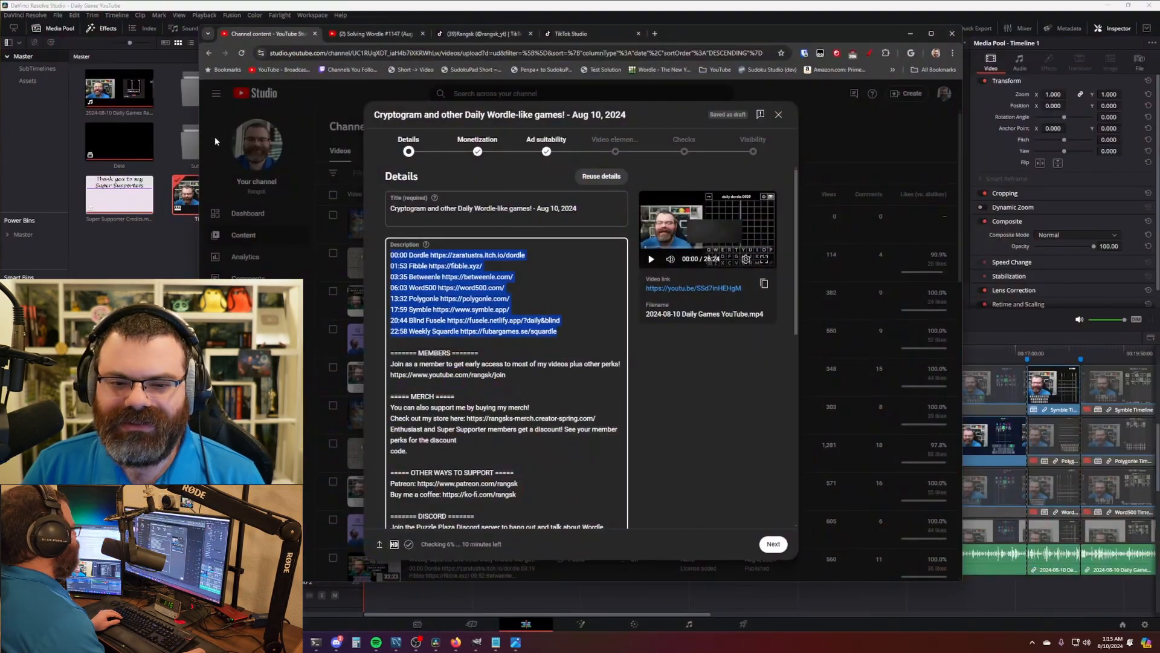
key("ctrl+v")
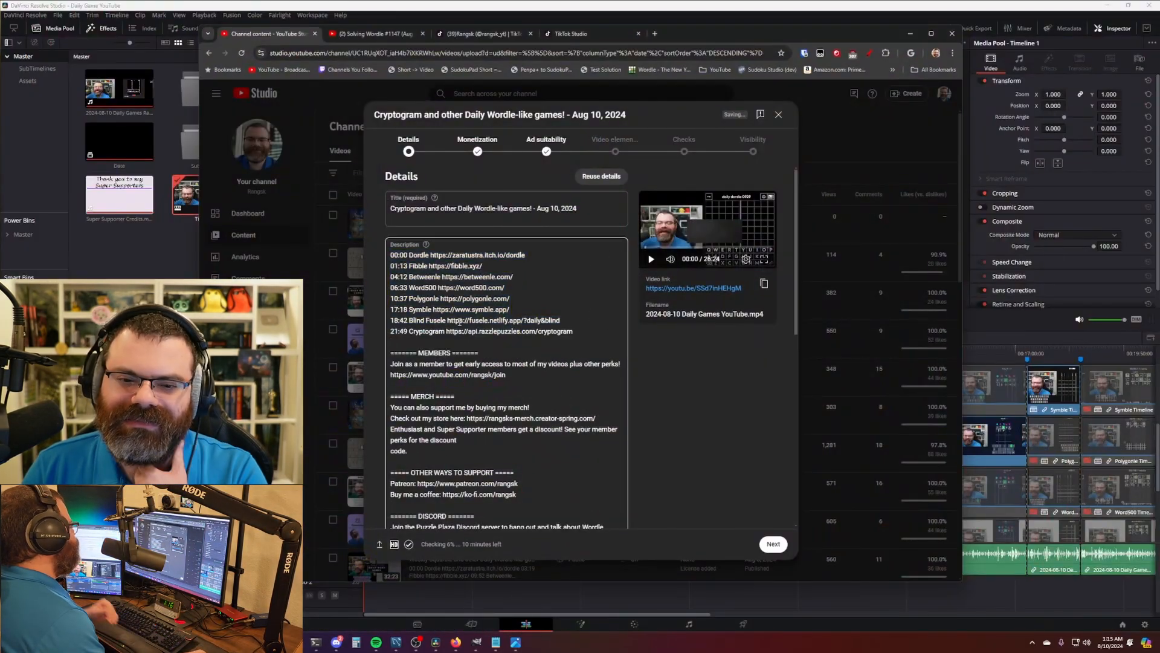
scroll(594, 315, "down", 4)
key("alt+Tab")
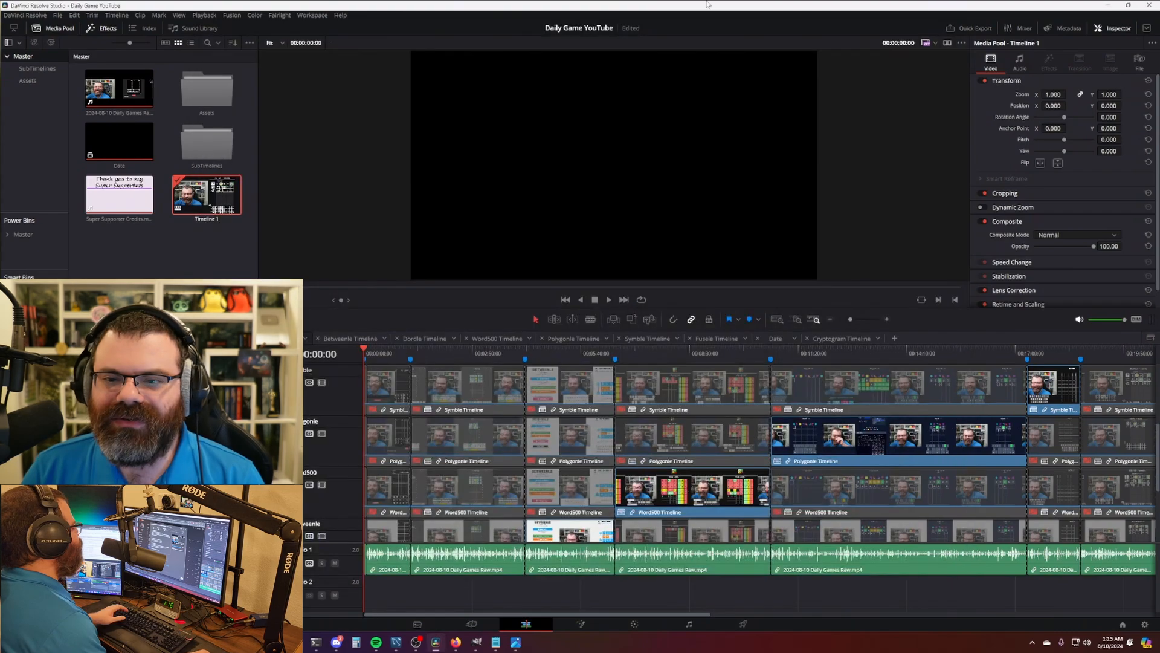
- Jump the playhead to the Cryptogram section around 21:51 and scrub through its footage
scroll(759, 407, "up", 3)
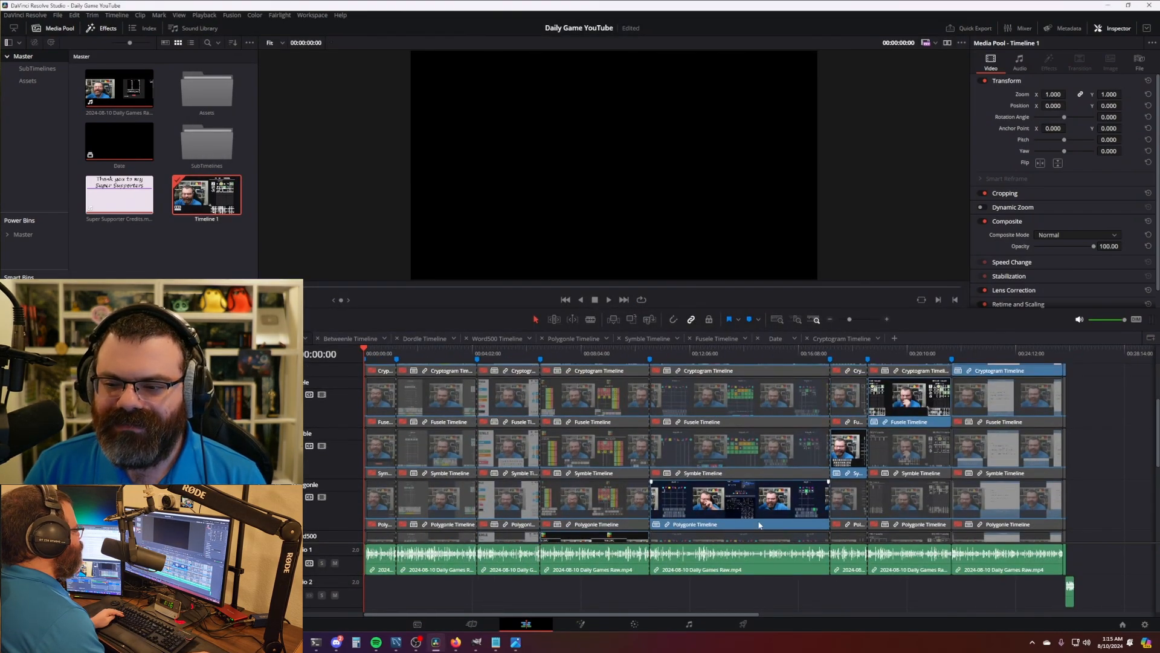
left_click(960, 356)
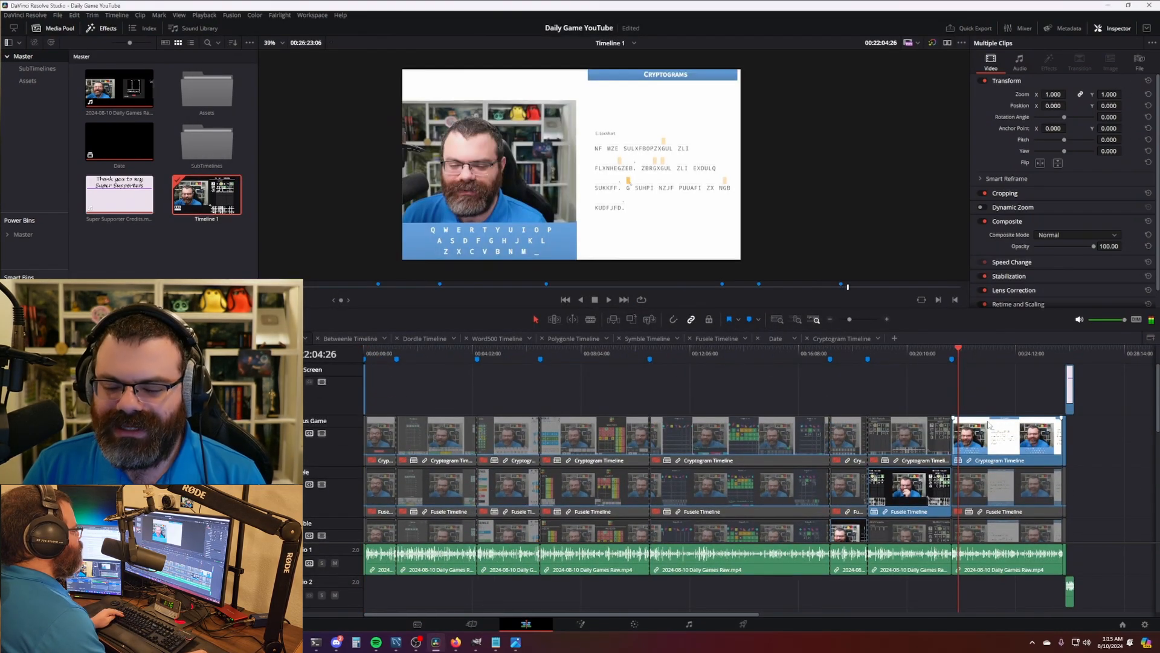
scroll(991, 438, "up", 3)
scroll(992, 440, "up", 2)
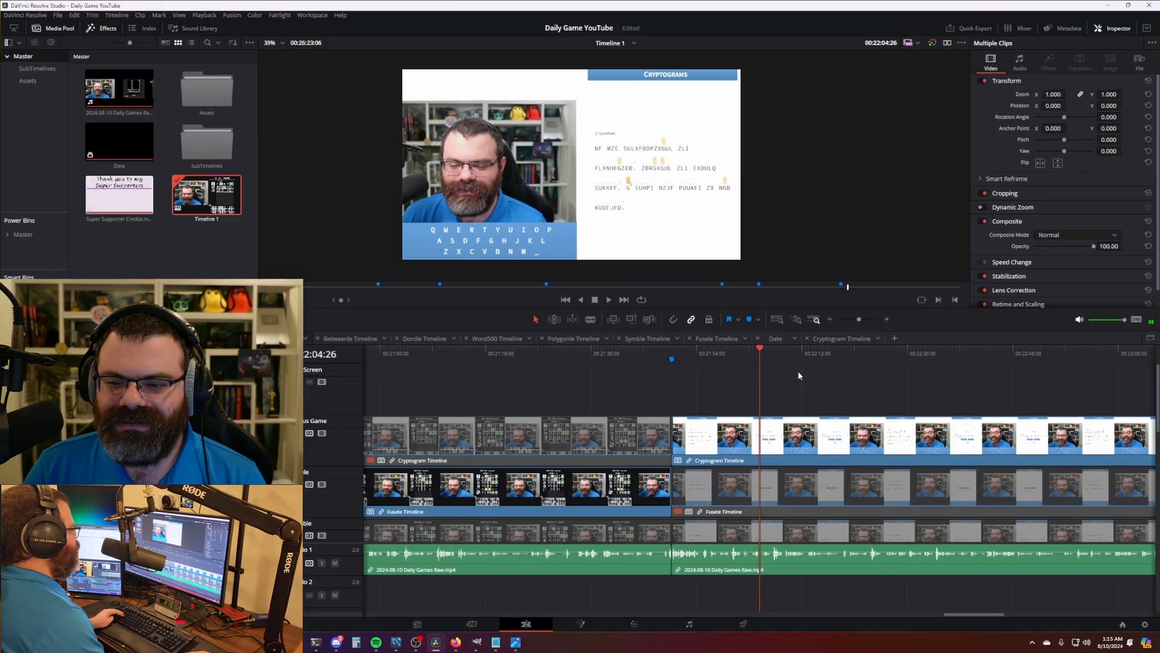
left_click(680, 357)
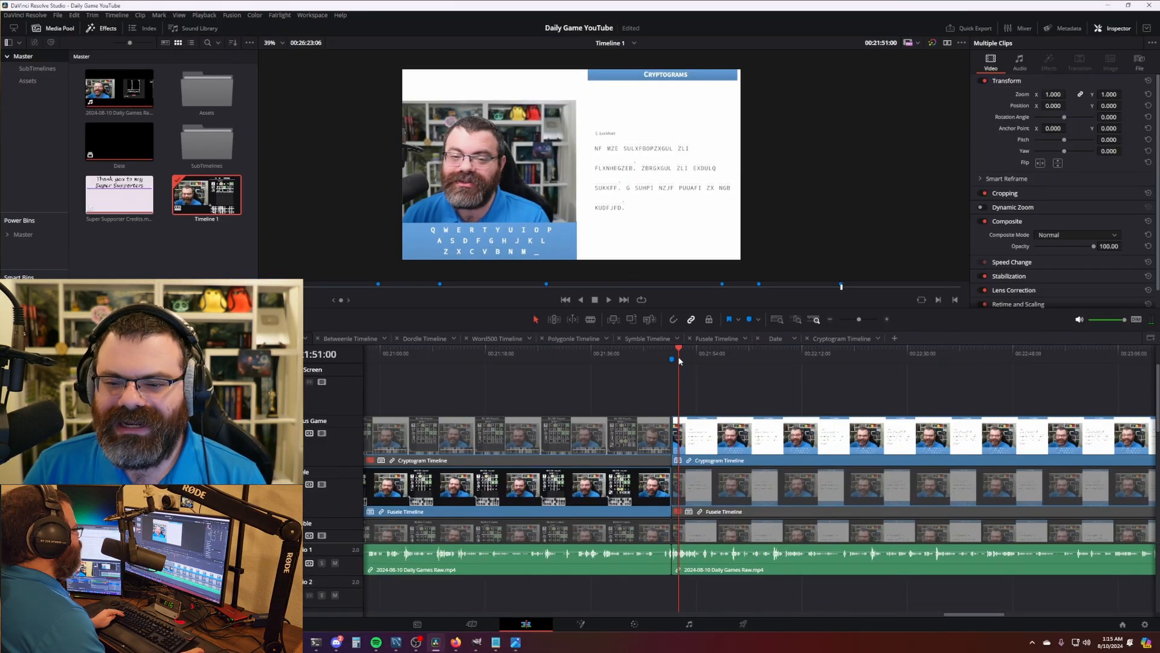
scroll(689, 362, "up", 2)
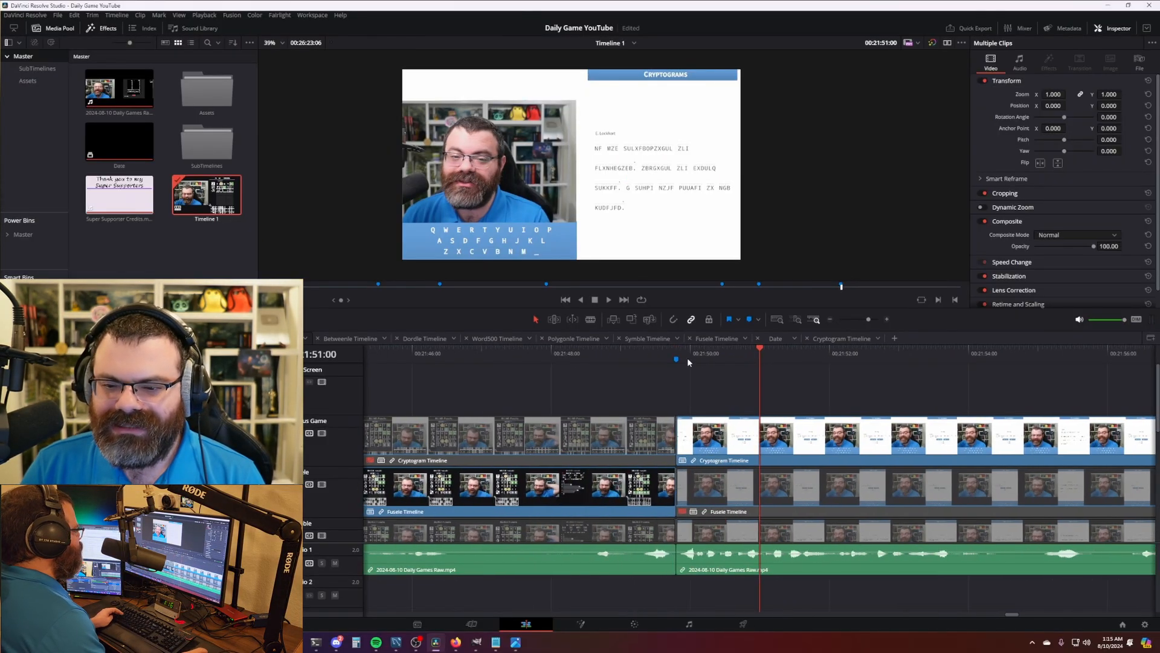
left_click_drag(685, 362, 886, 357)
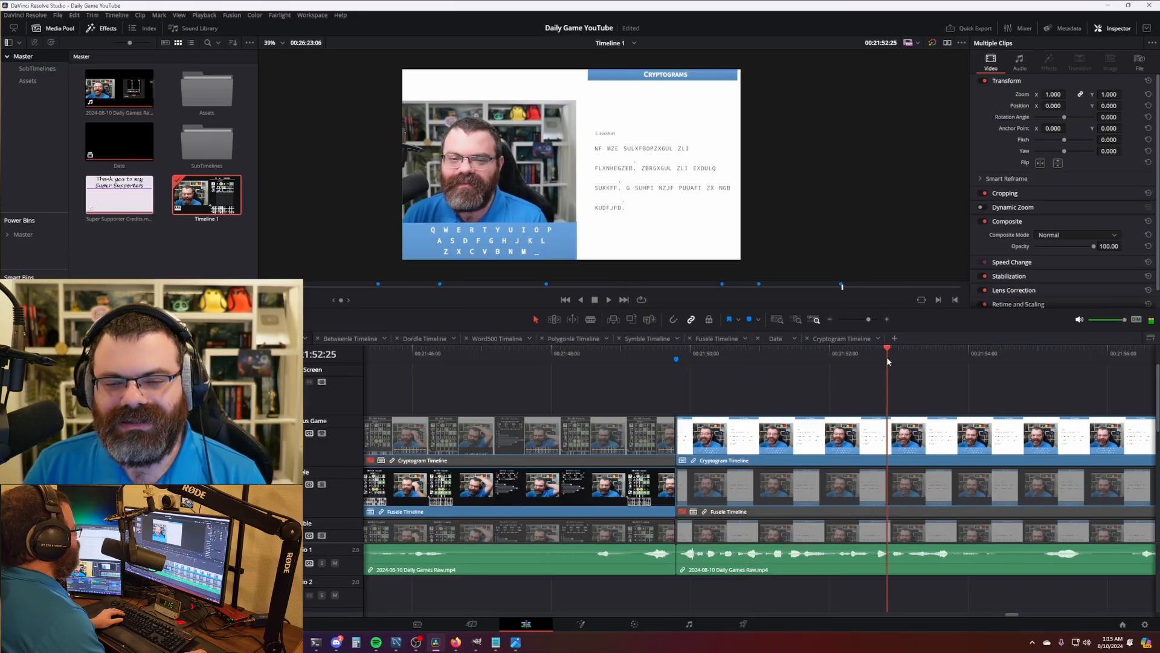
- Scrub back to the Cryptogram clips' start at 21:50:05 and deselect everything
left_click_drag(977, 382, 643, 364)
left_click_drag(557, 355, 724, 358)
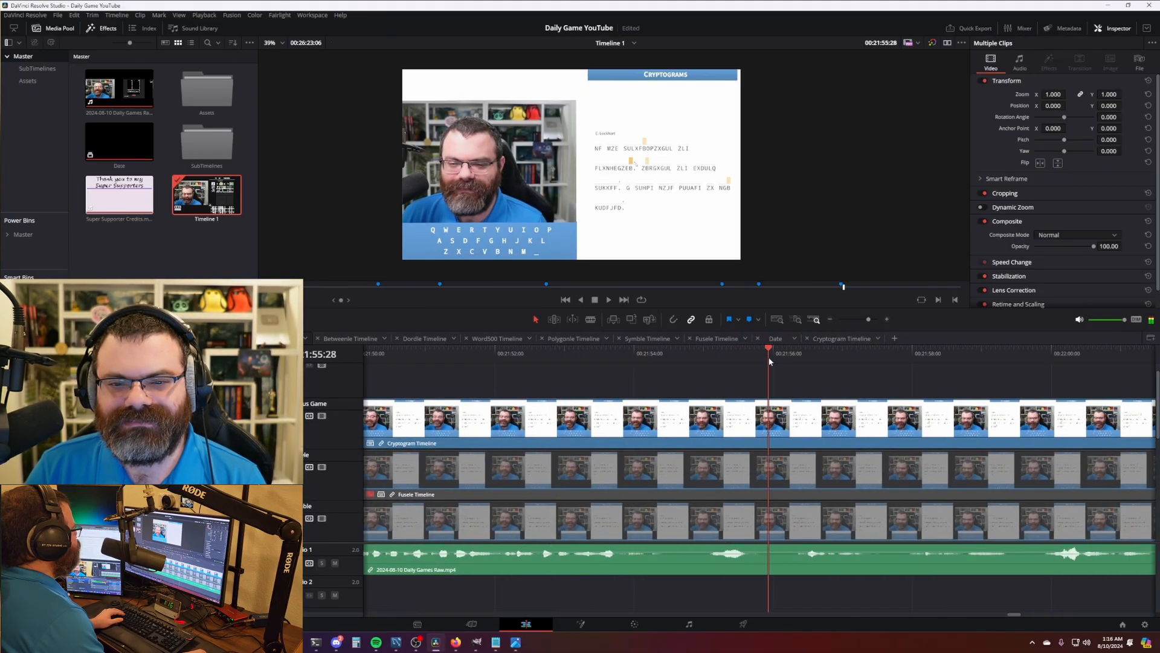
left_click_drag(514, 356, 479, 357)
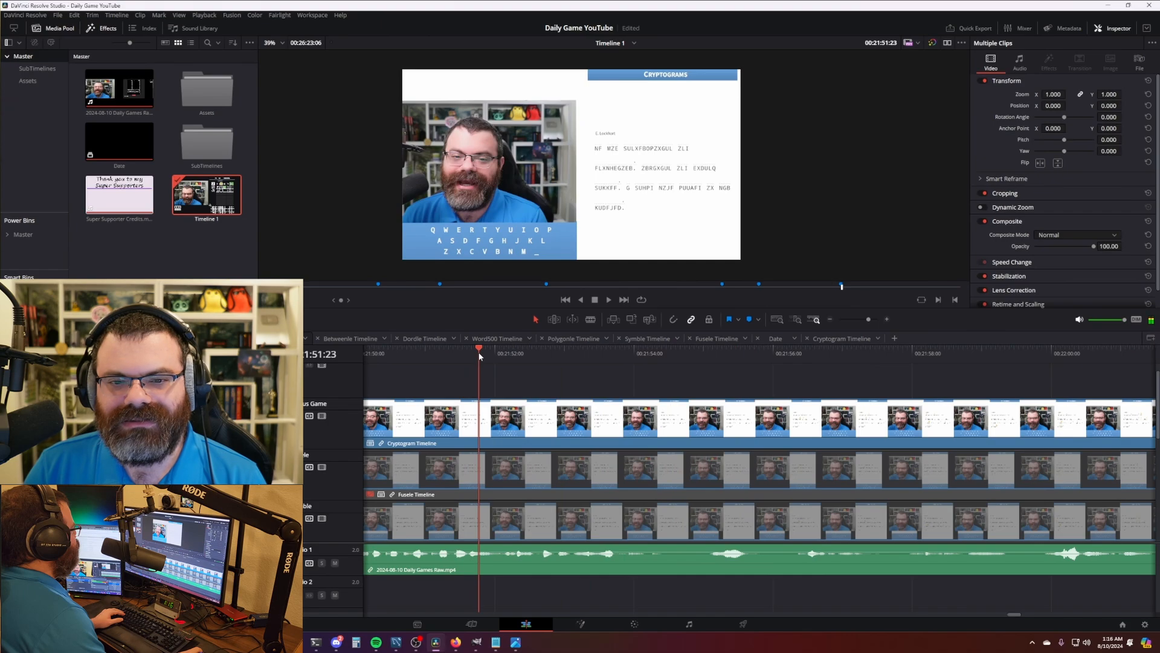
left_click_drag(565, 396, 701, 413)
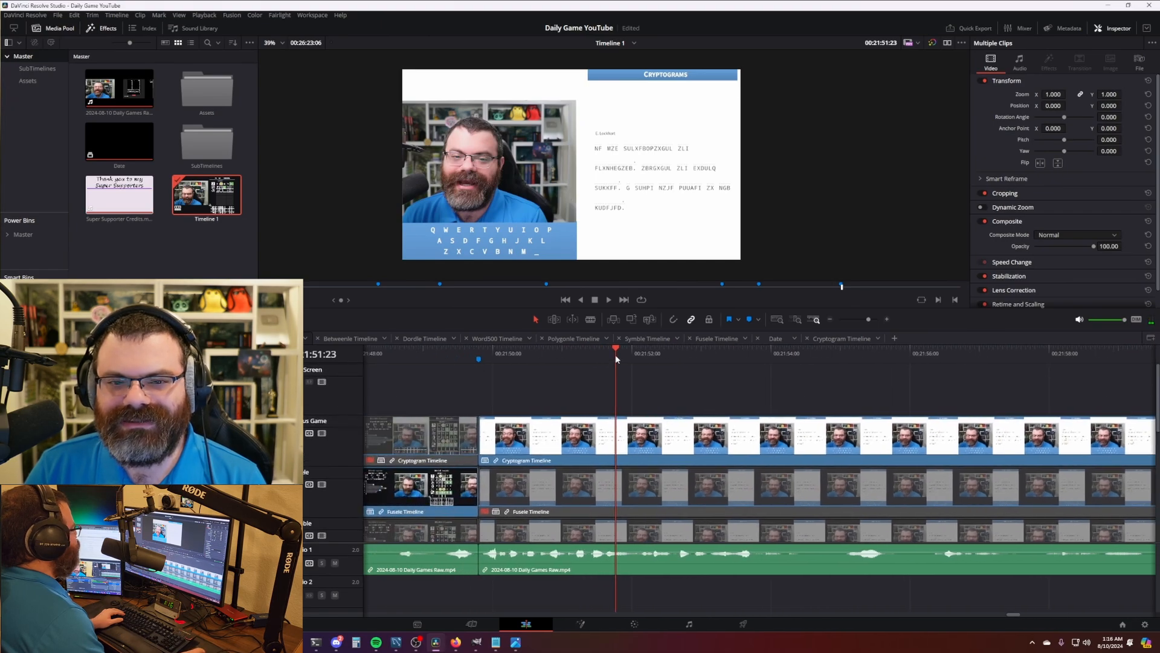
left_click_drag(616, 357, 505, 352)
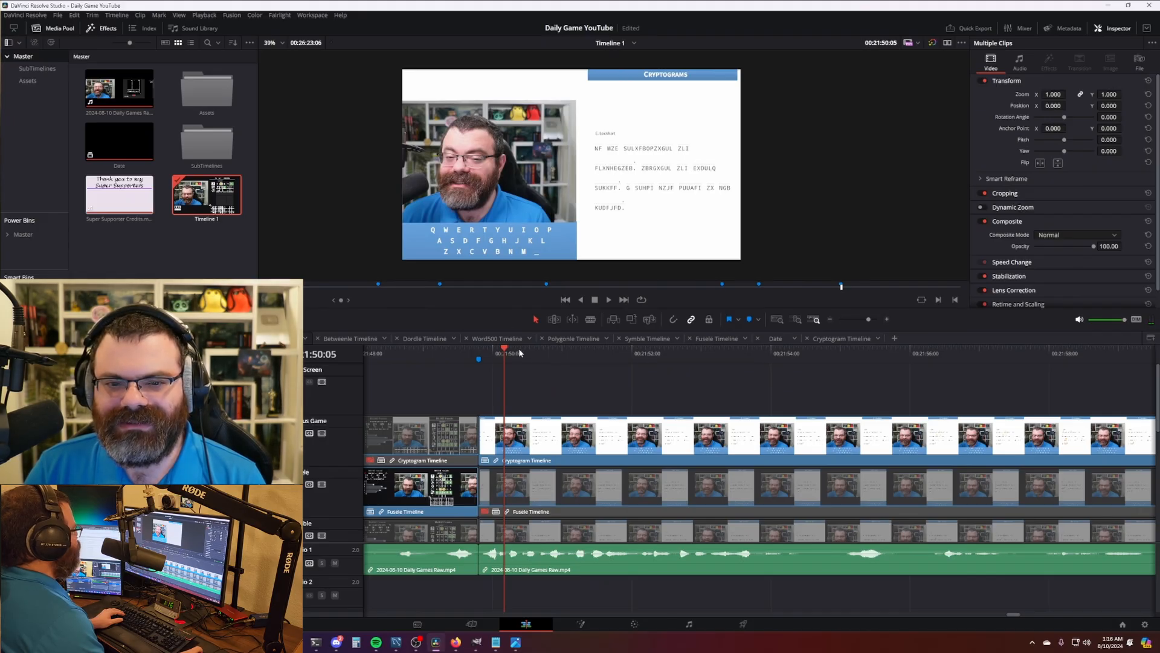
left_click(181, 423)
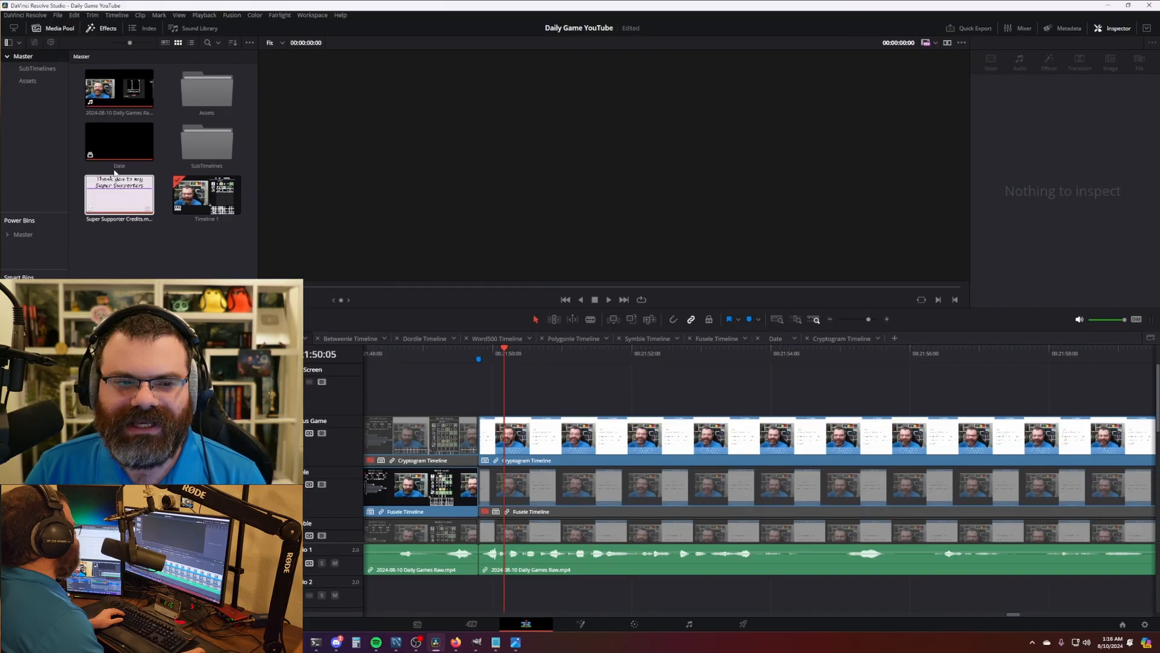
- Place the Date title at the Cryptogram start and move it top-left to -622.746, 370.560
left_click_drag(119, 141, 404, 397)
left_click_drag(673, 399, 576, 398)
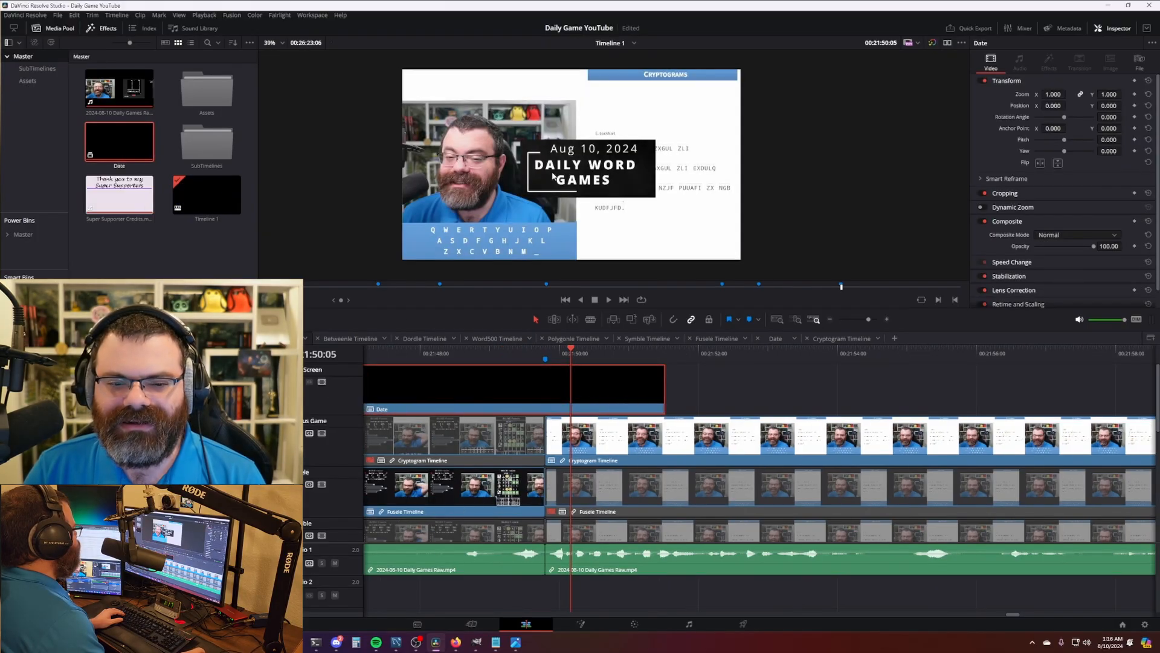
left_click(270, 299)
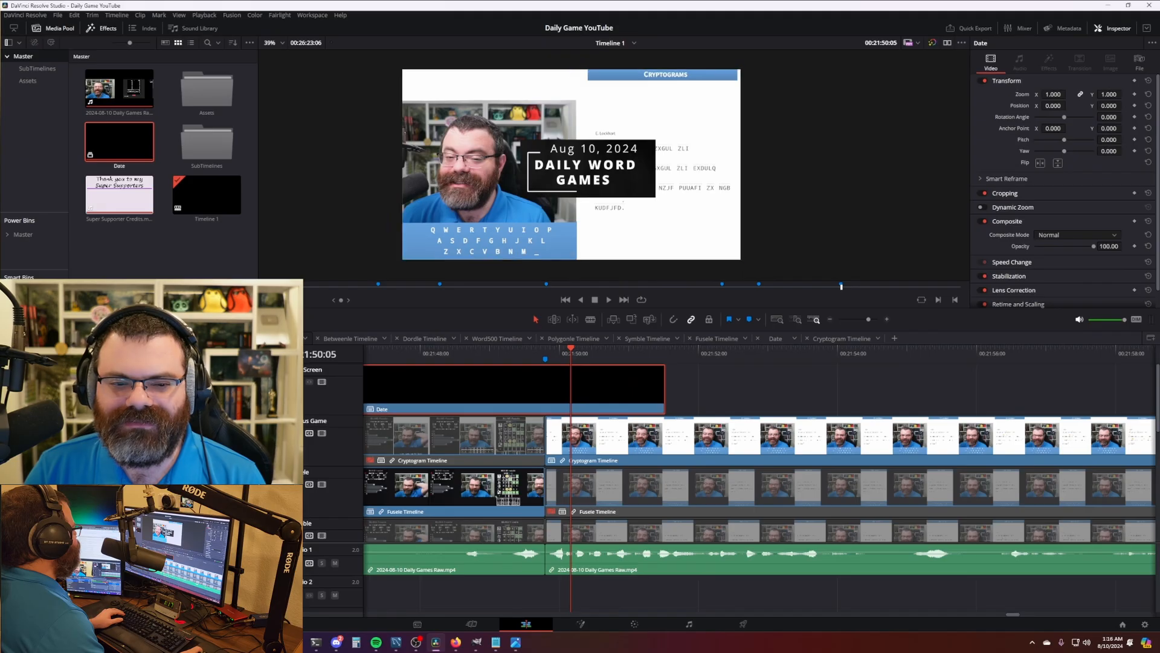
left_click_drag(597, 179, 489, 115)
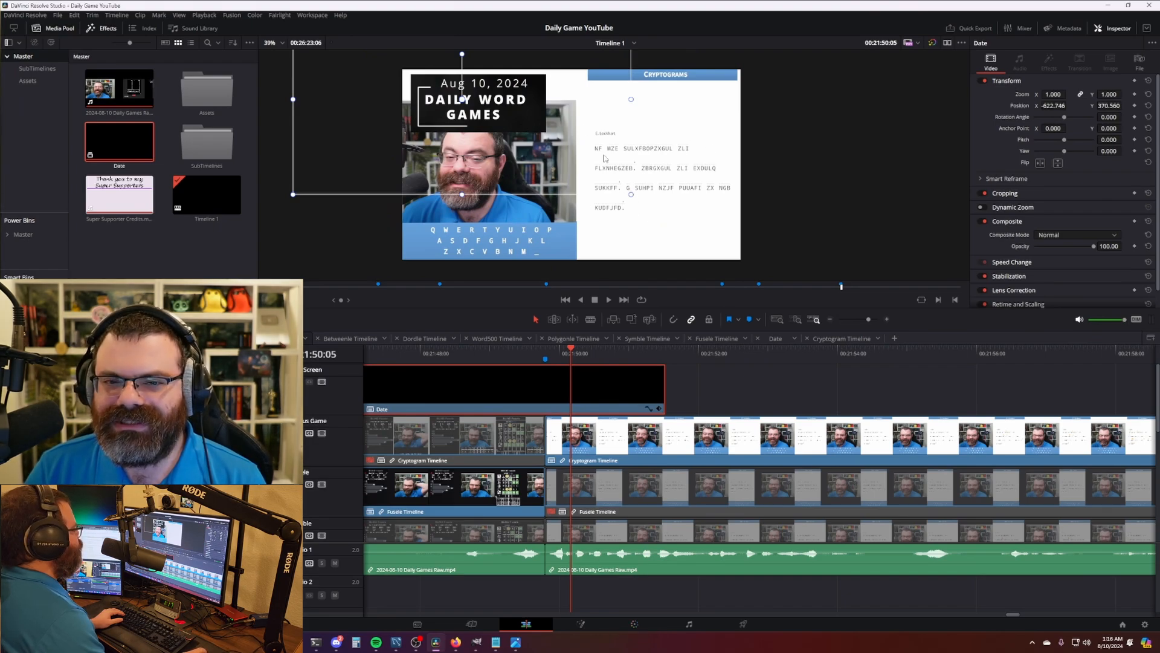
left_click(635, 624)
- Grab a gallery still of the current frame and choose Export on it
right_click(677, 190)
left_click(701, 195)
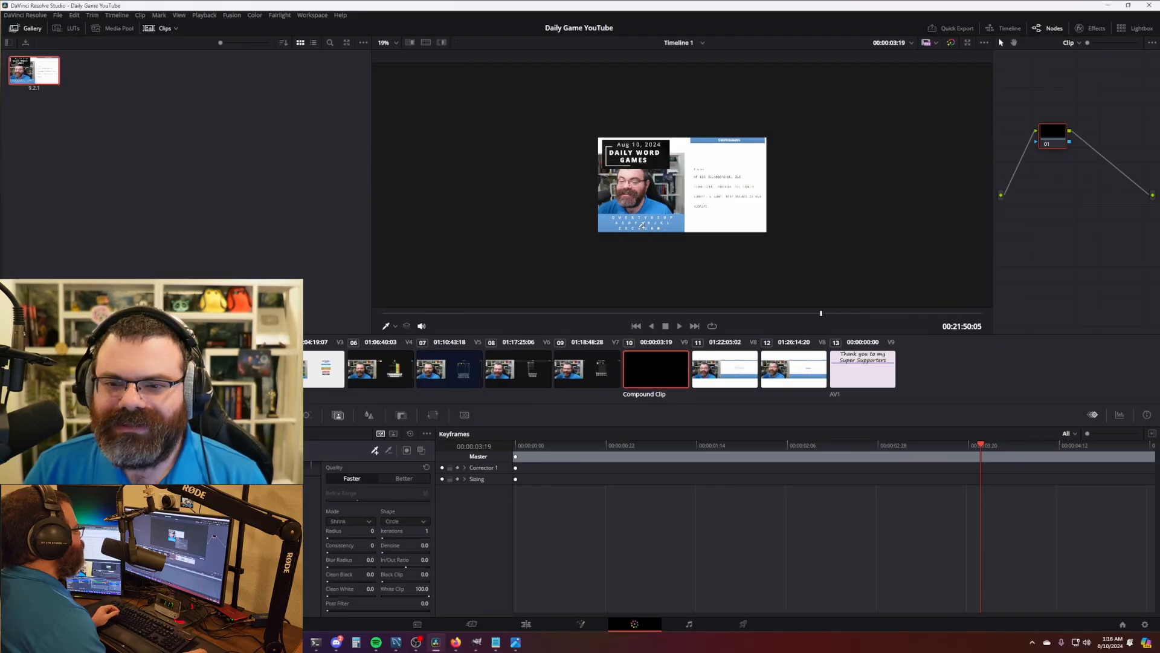
right_click(52, 76)
left_click(111, 179)
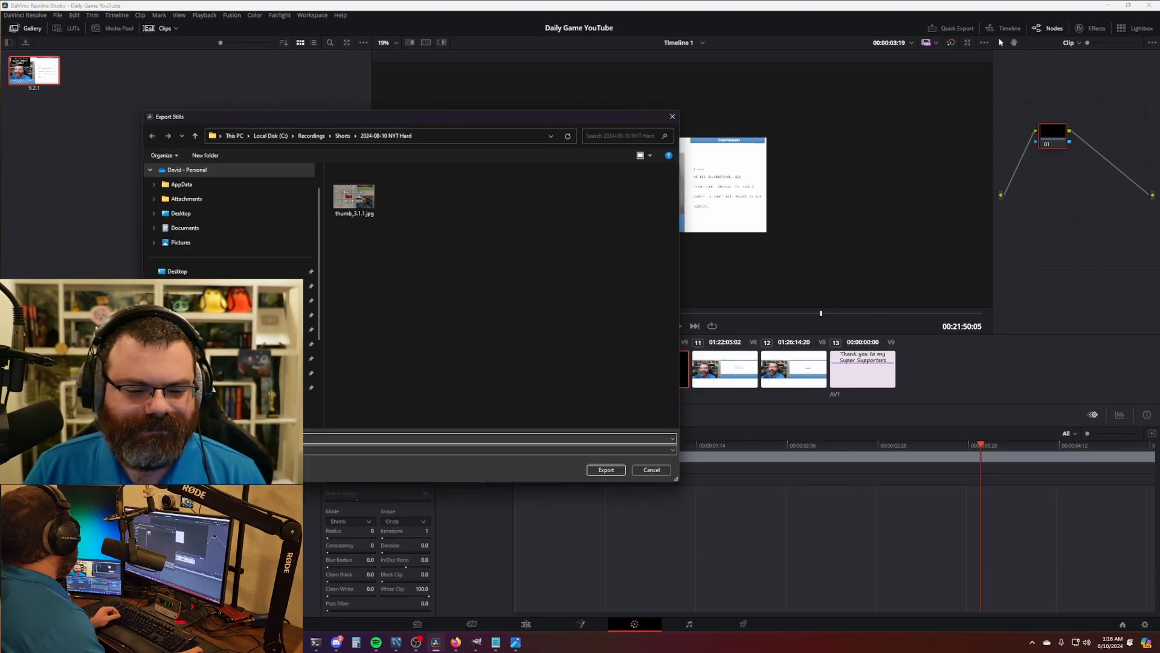
left_click(256, 641)
left_click(419, 475)
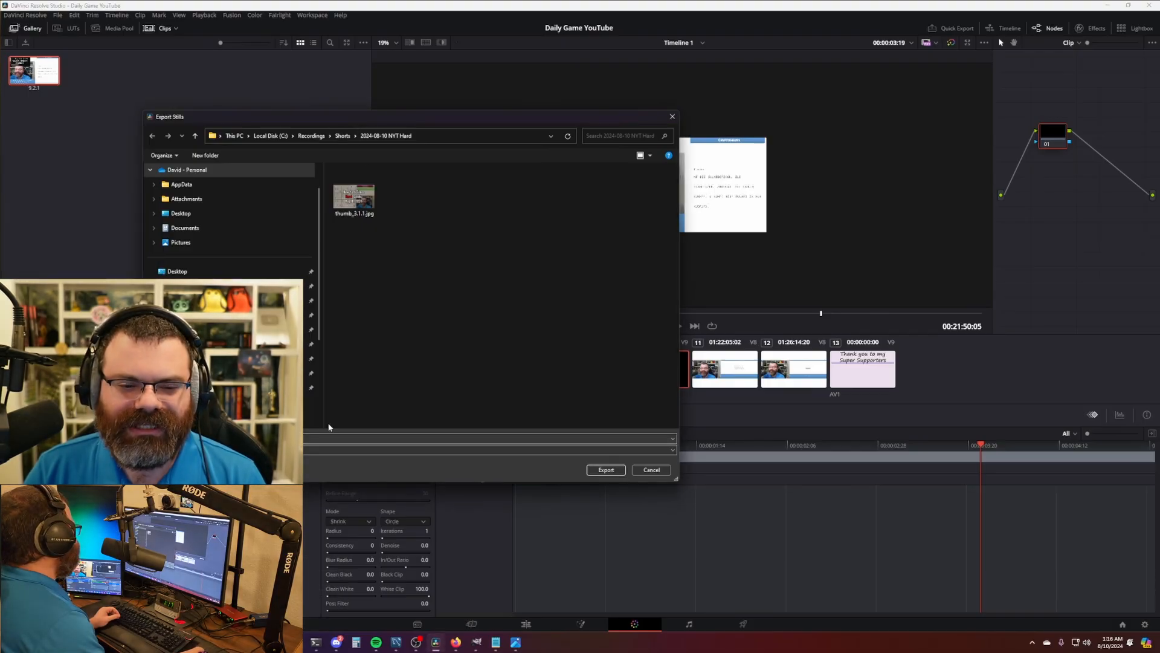
- Export the still into Recordings\Shorts\2024-08-10 Daily Games
left_click(343, 136)
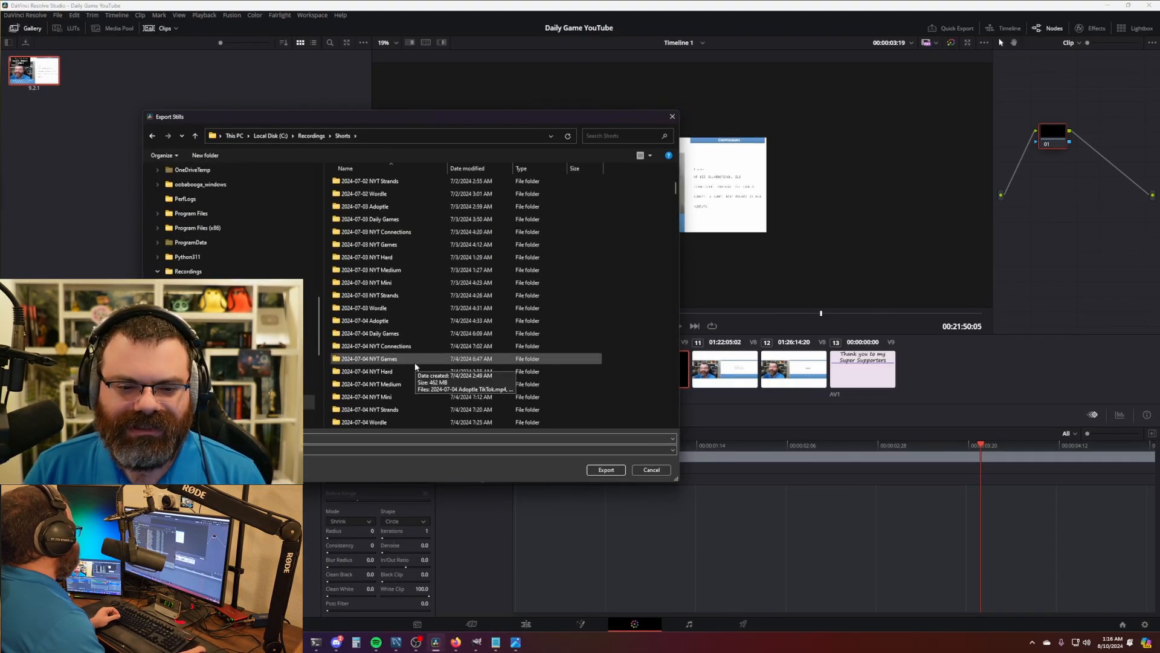
scroll(424, 387, "up", 2)
scroll(424, 387, "down", 10)
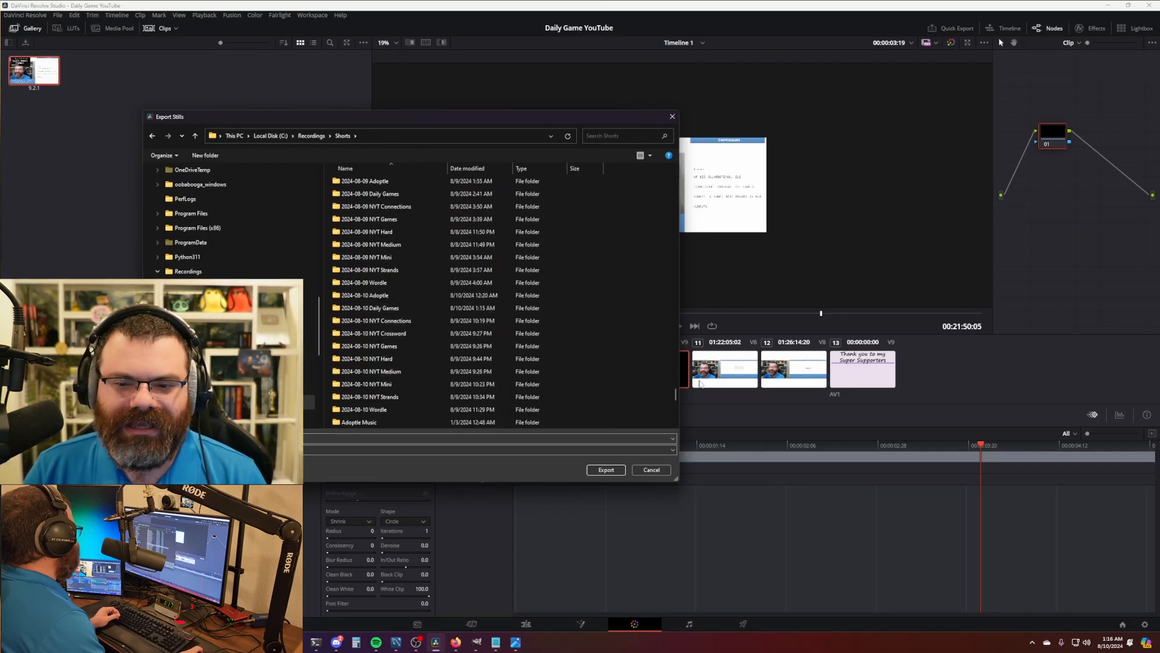
left_click_drag(676, 396, 676, 176)
left_click(360, 196)
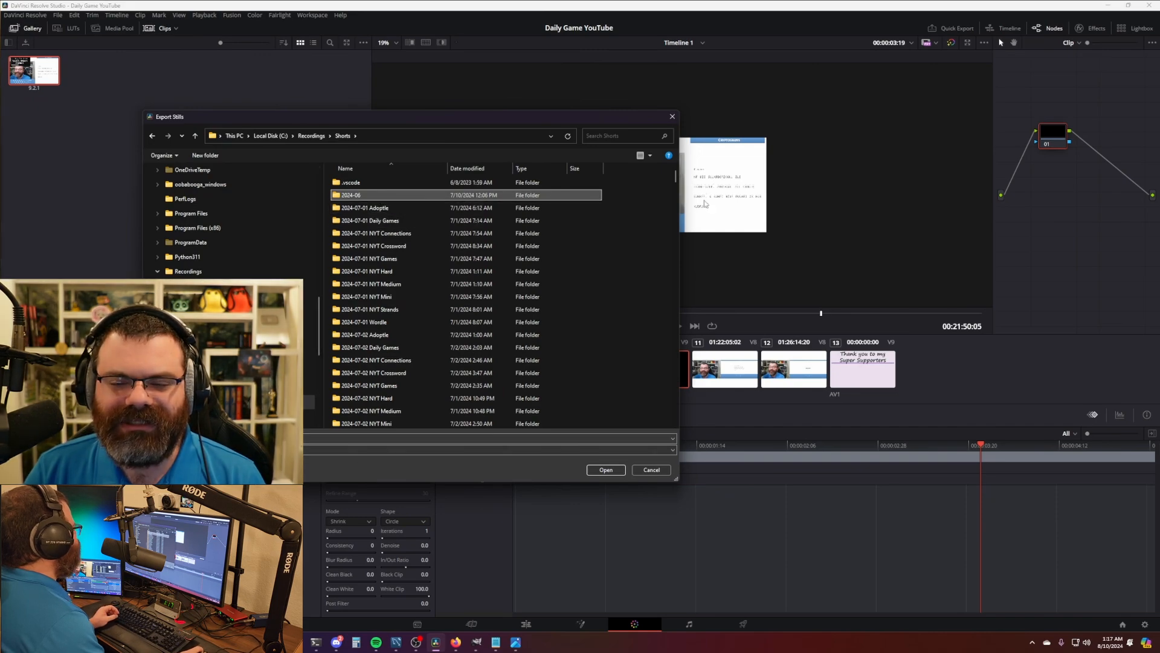
left_click_drag(676, 176, 675, 394)
scroll(413, 378, "down", 1)
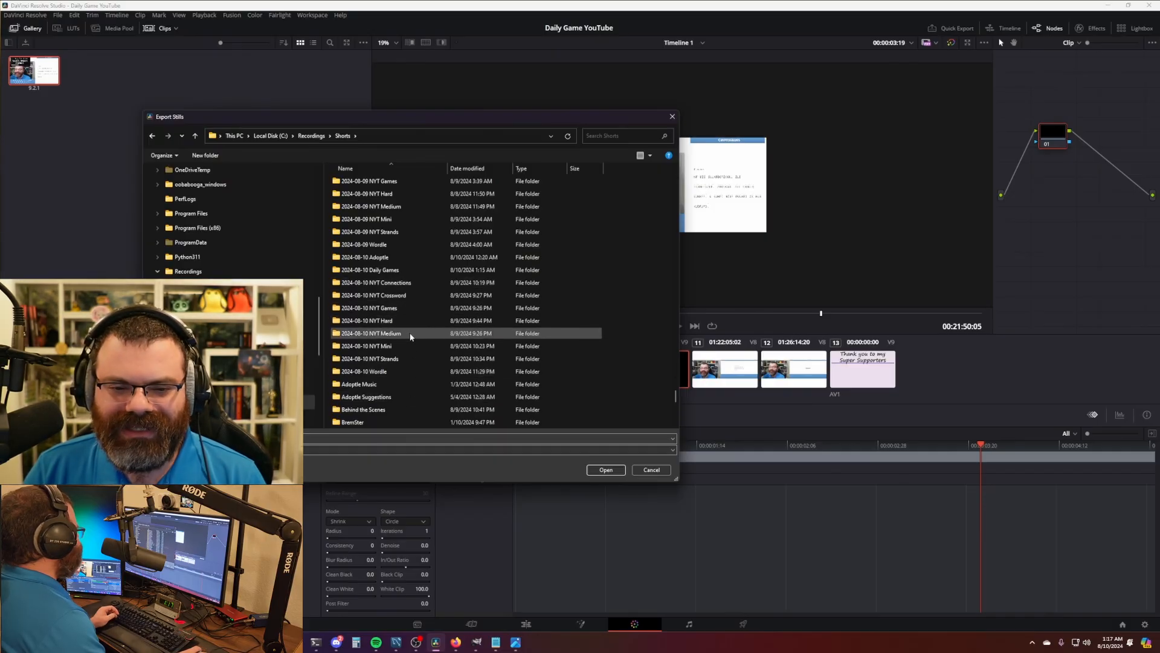
double_click(414, 272)
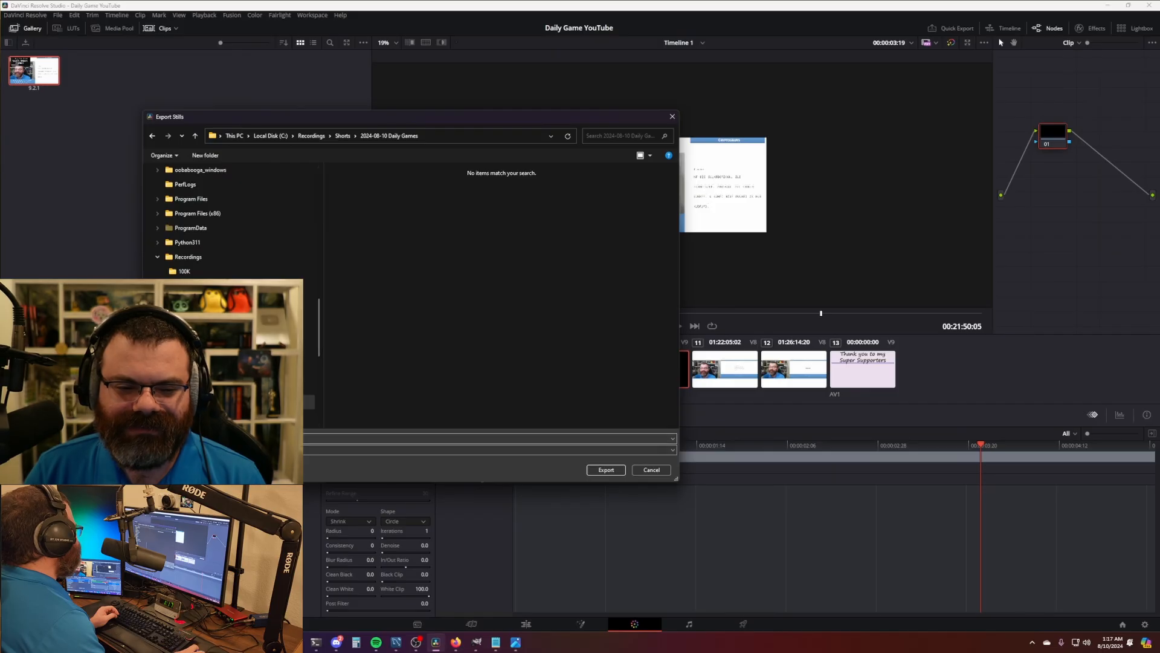
key("Return")
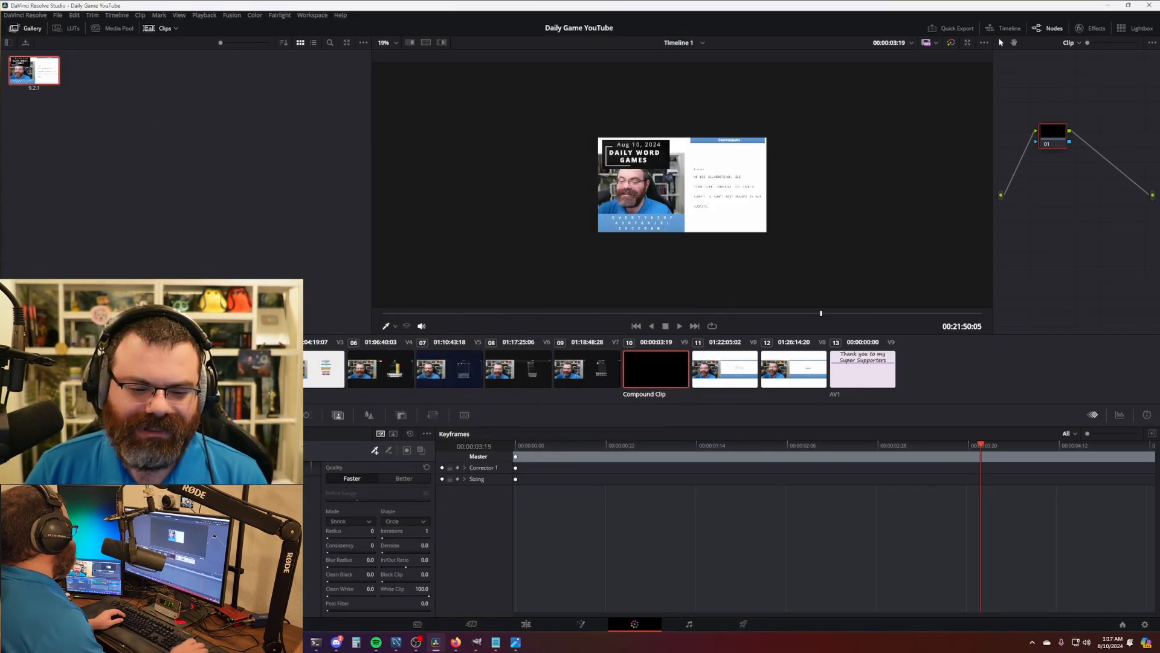
left_click(276, 642)
- Preview thumb_9.2.1.jpg full screen in Photos, then close the viewer
left_click(321, 589)
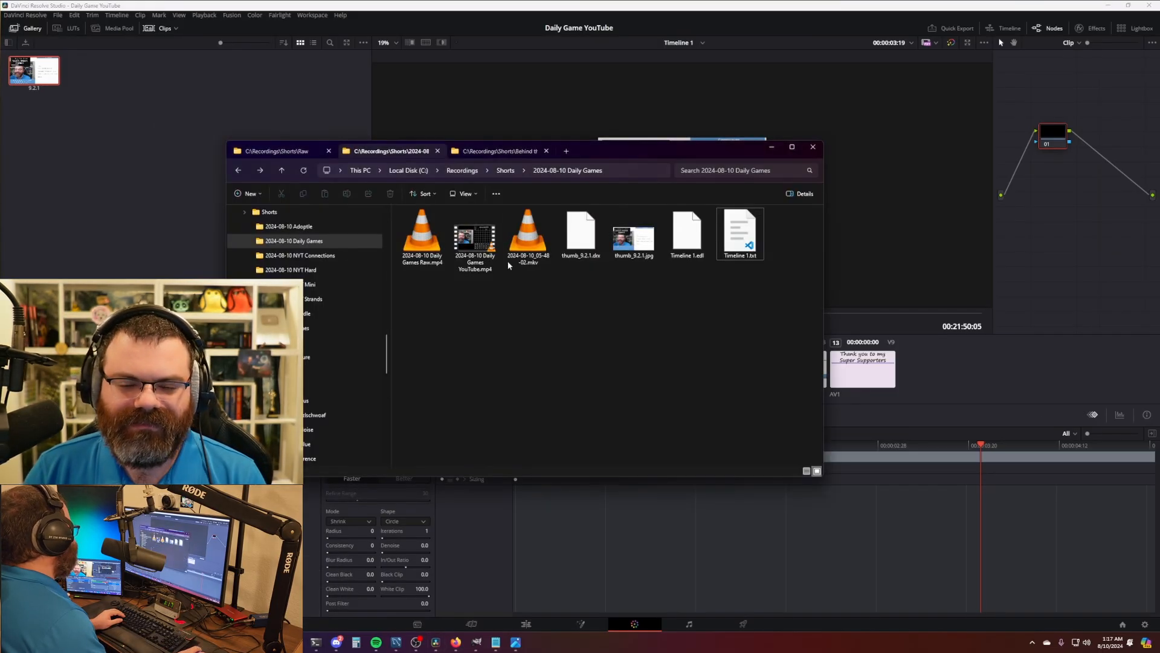
double_click(634, 233)
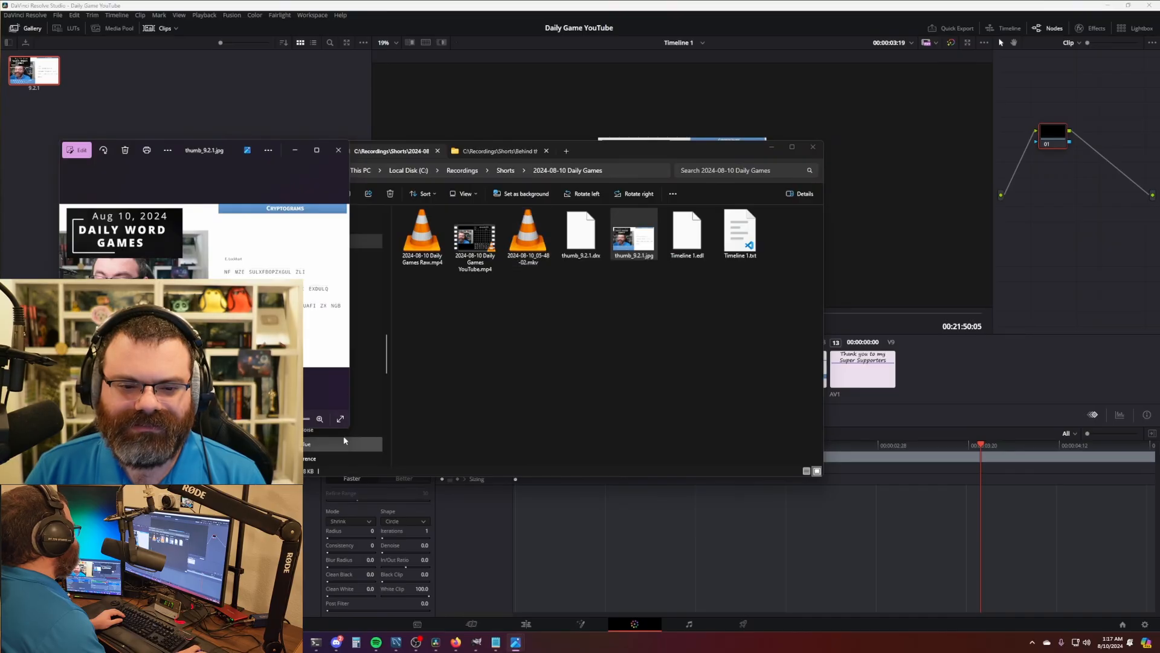
left_click(339, 418)
scroll(484, 354, "up", 3)
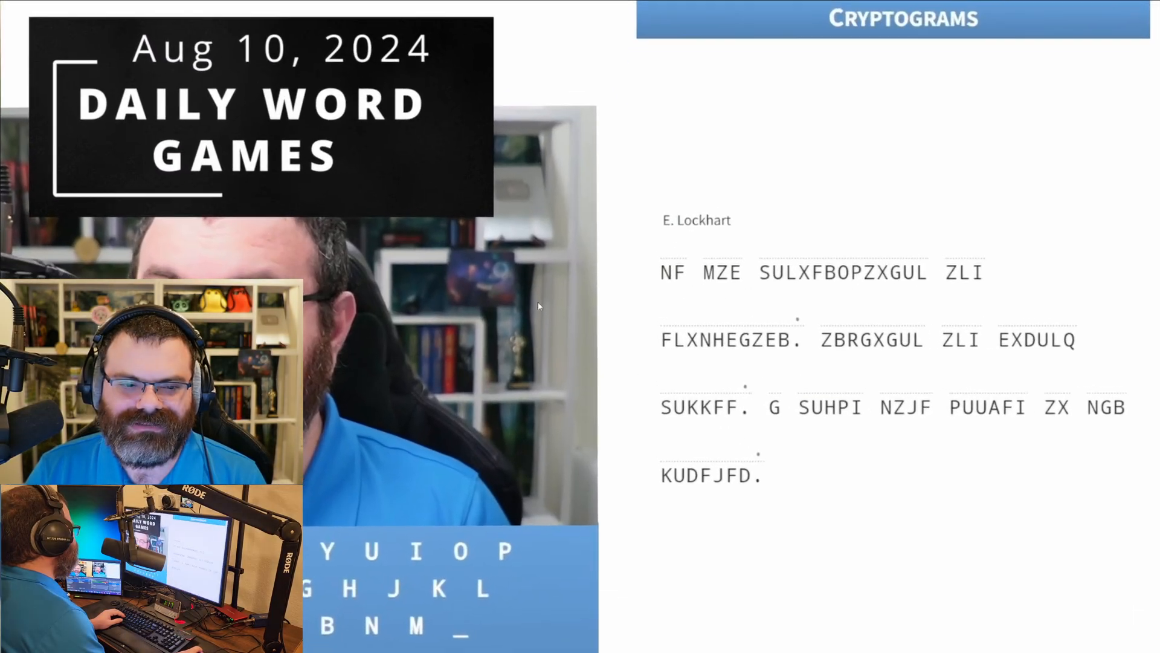
scroll(540, 304, "down", 3)
key("Escape")
left_click(338, 150)
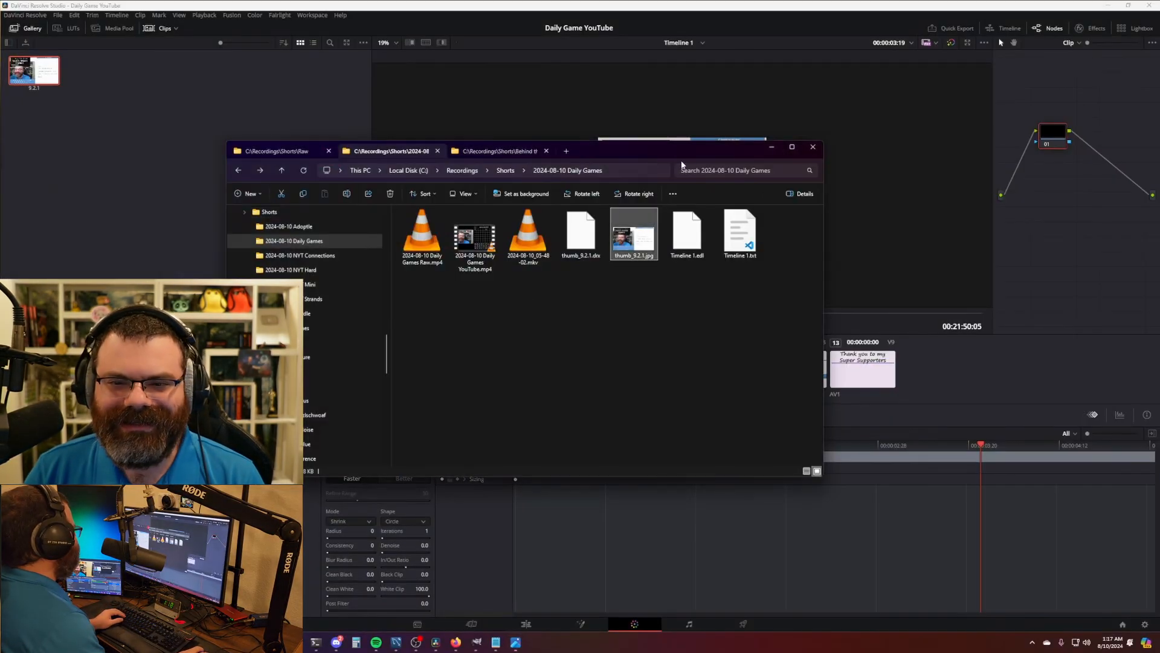
- Set thumb_9.2.1.jpg as the upload's thumbnail and advance to the Visibility step
left_click(772, 147)
mouse_move(276, 641)
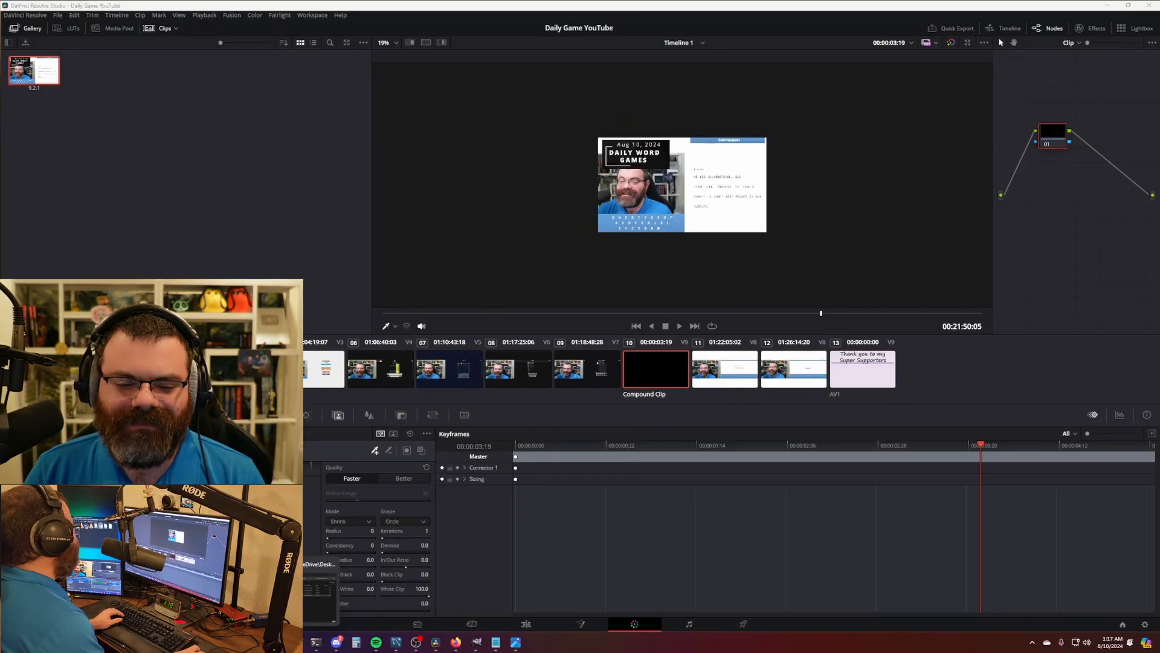
left_click(297, 595)
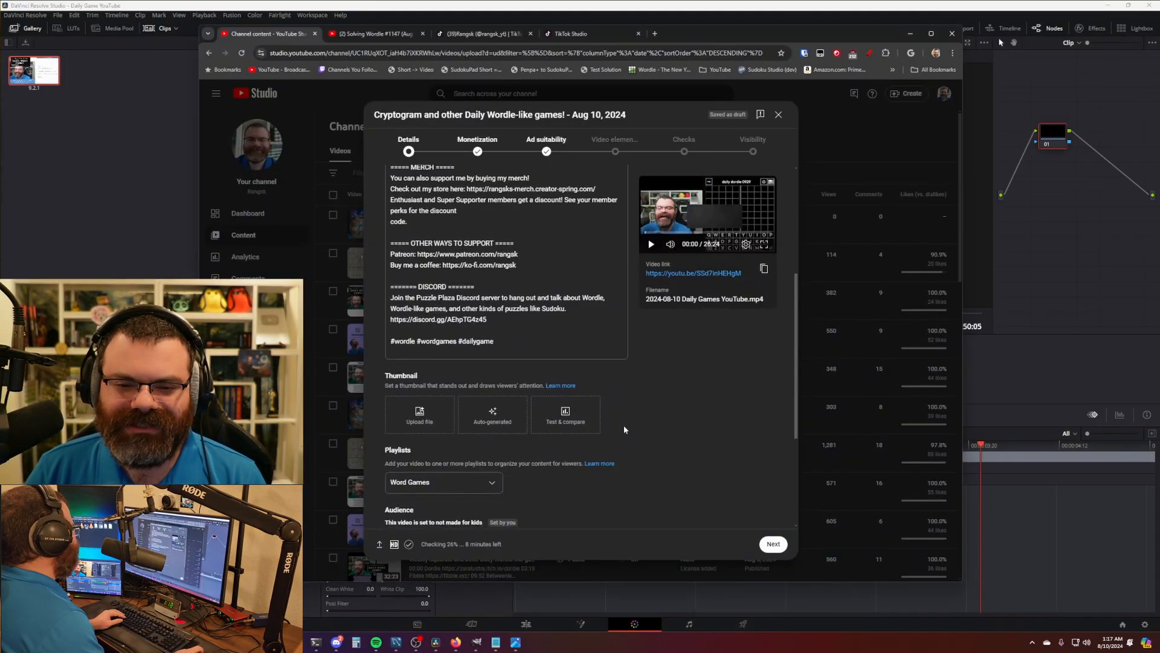
scroll(624, 427, "down", 2)
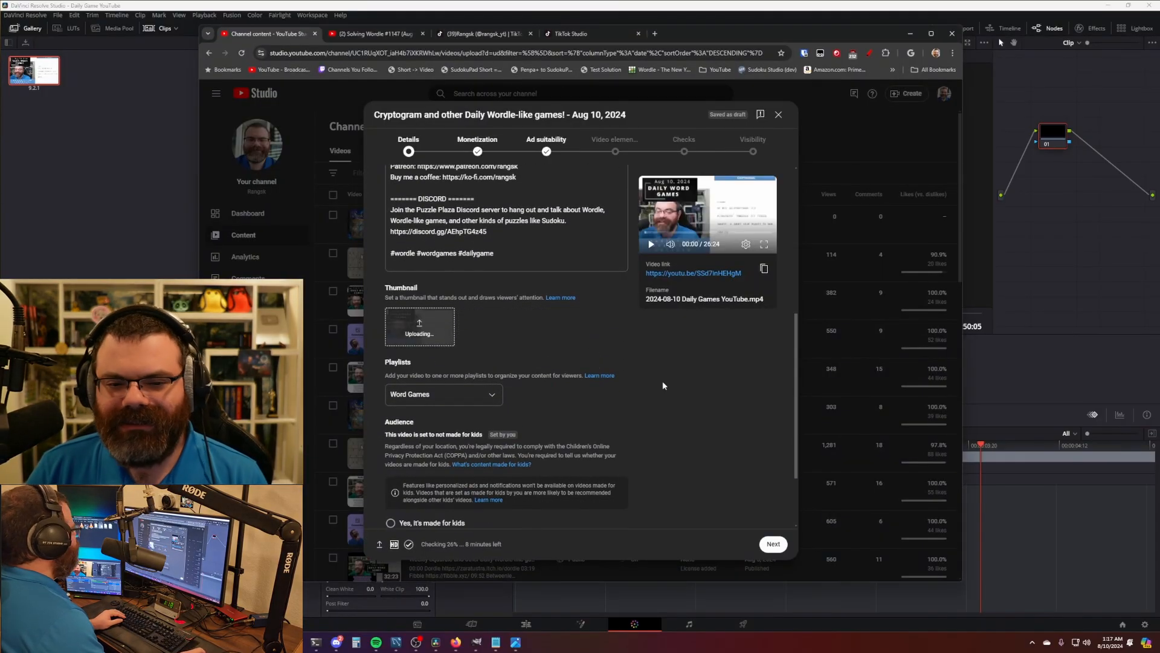
scroll(670, 387, "up", 10)
scroll(681, 388, "down", 10)
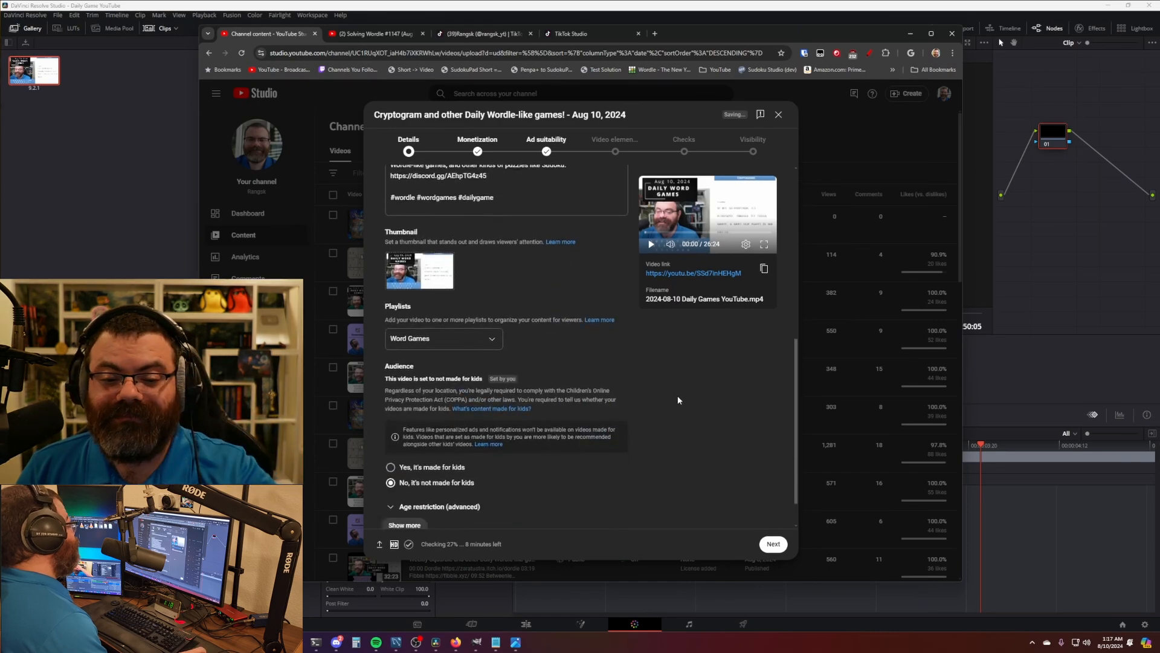
scroll(684, 390, "up", 10)
left_click(753, 149)
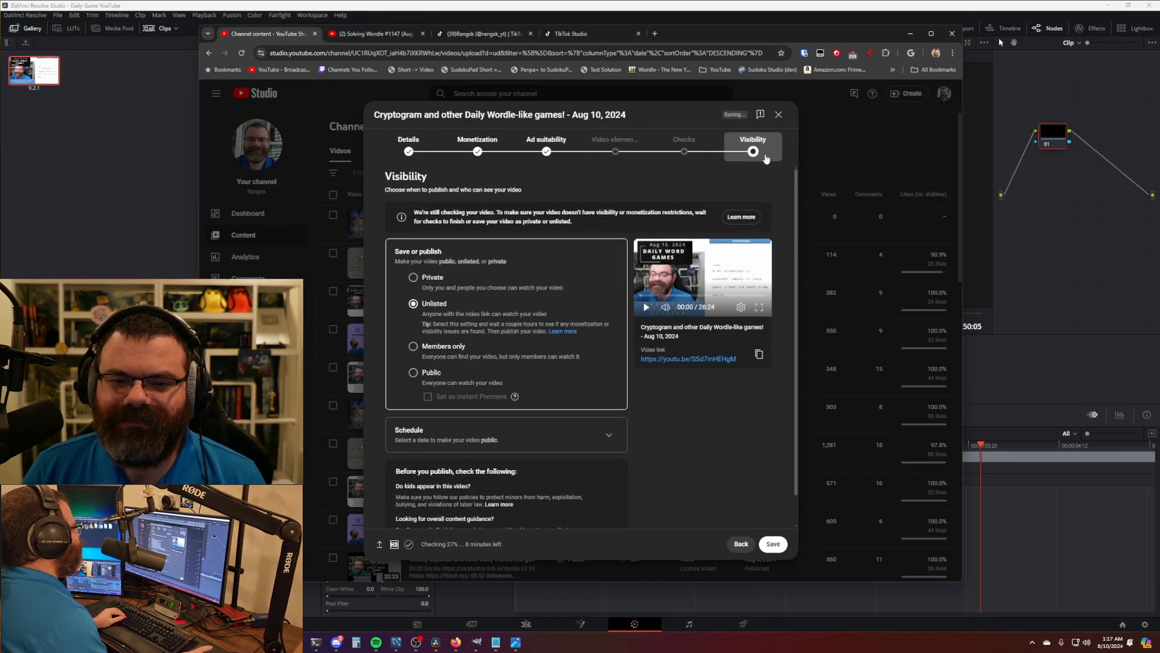
- Schedule the video From members-only to public on Aug 10, 2024 at 12:00 PM
left_click(609, 403)
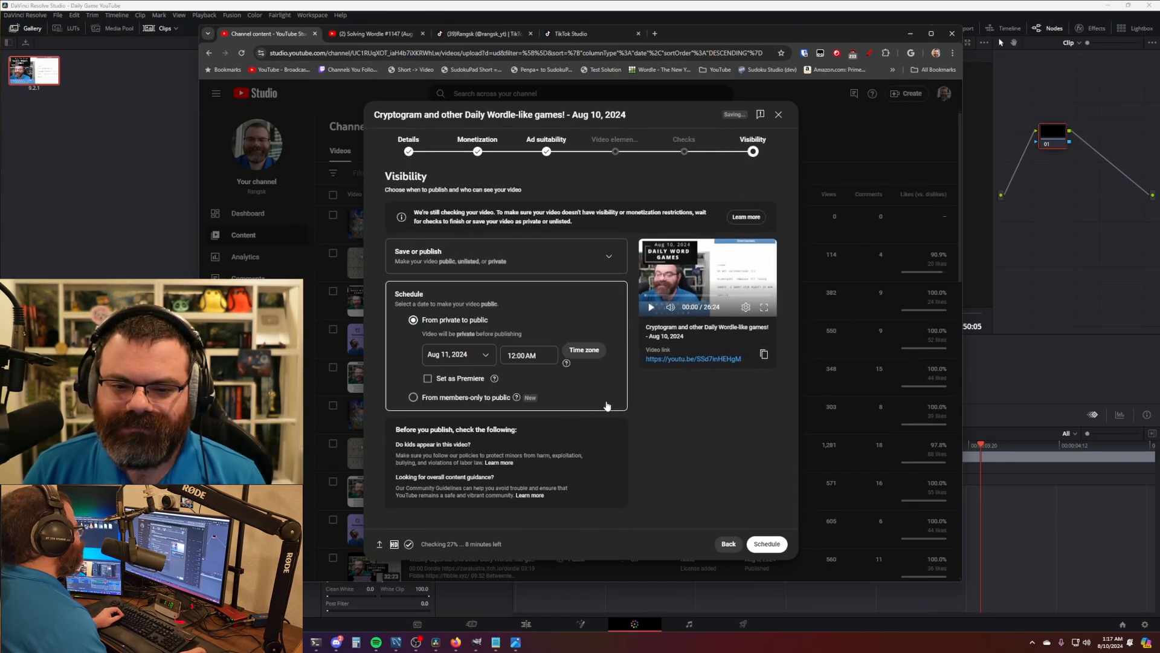
left_click(472, 398)
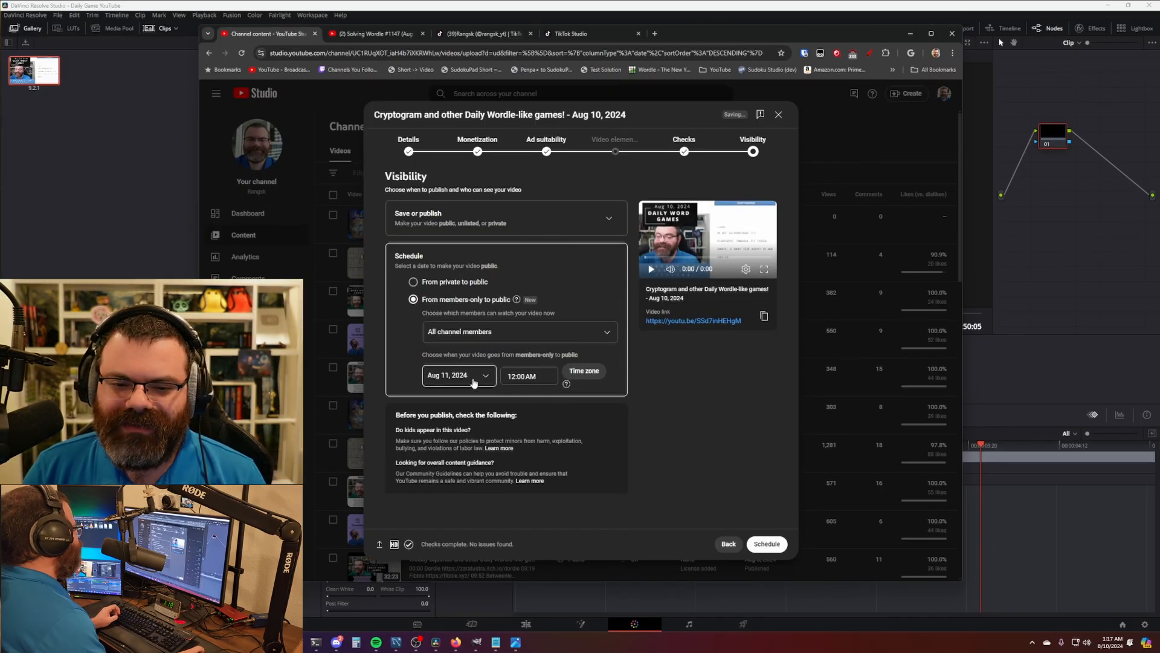
left_click(474, 381)
left_click(532, 427)
left_click(533, 377)
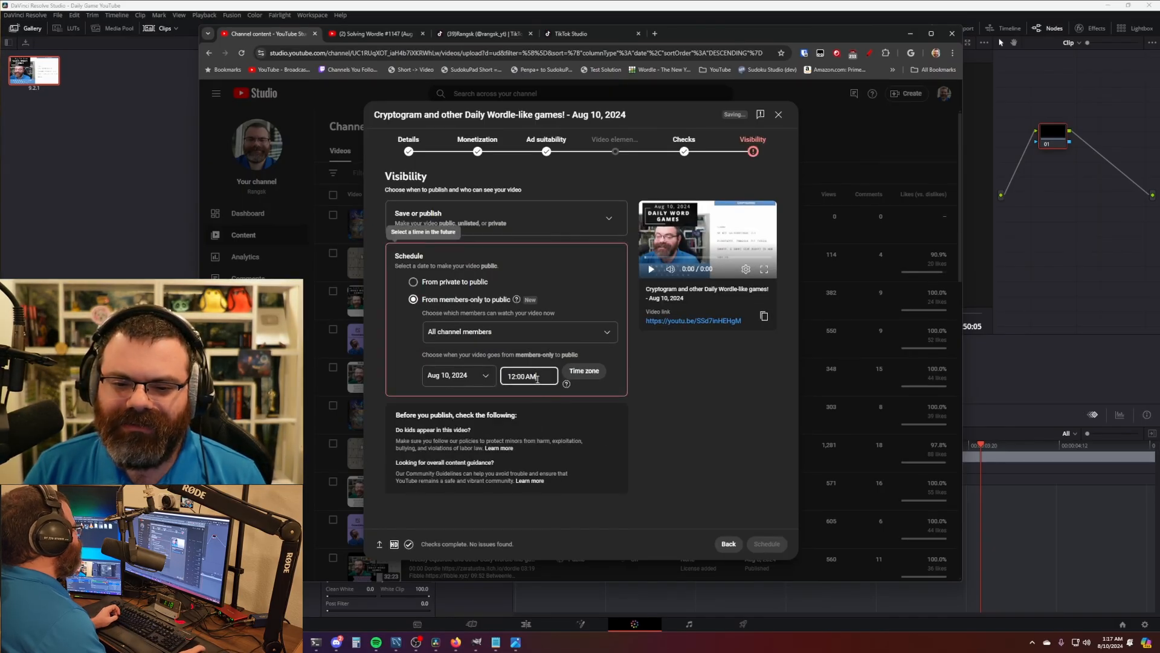
scroll(548, 440, "down", 10)
scroll(547, 440, "up", 3)
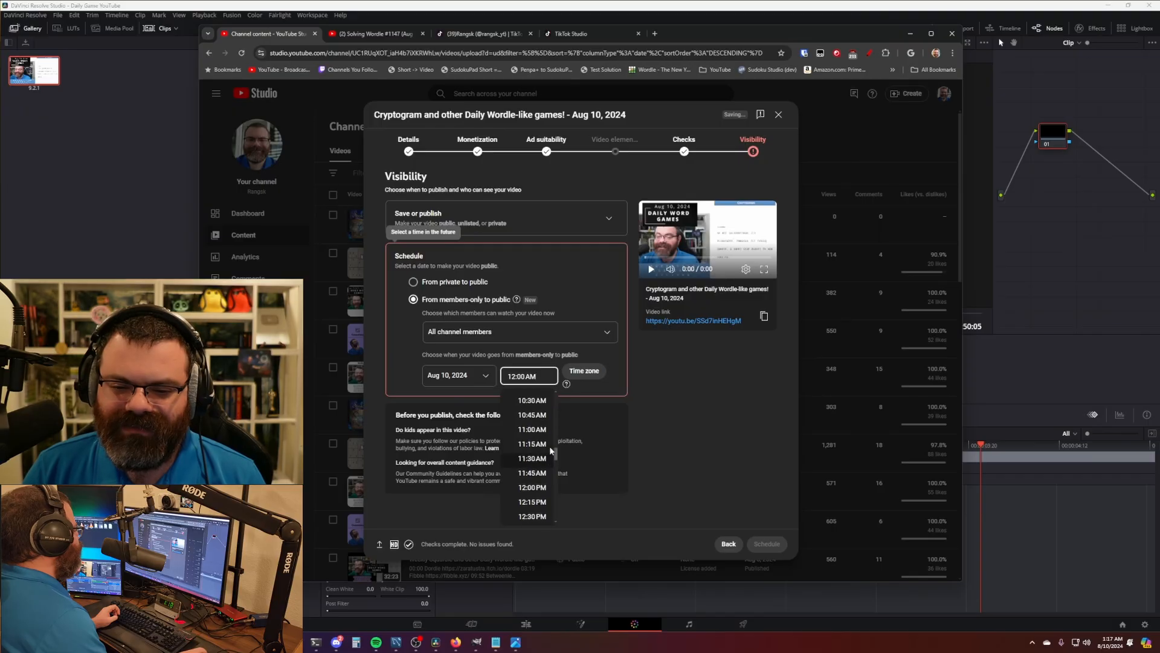
left_click(532, 455)
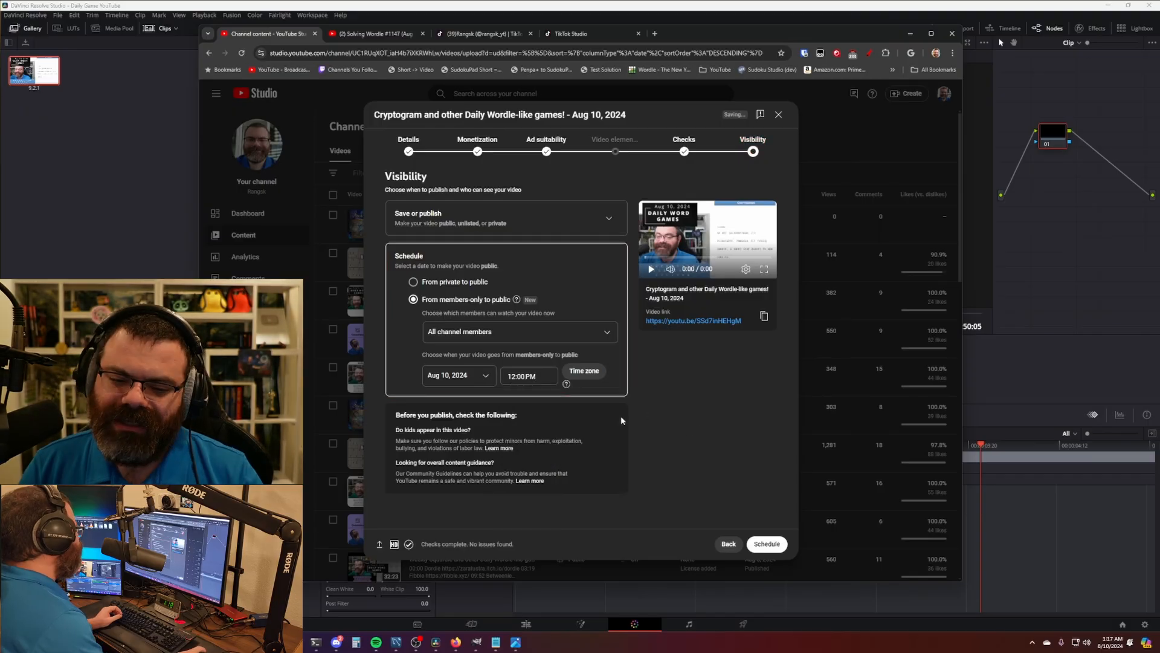
mouse_move(394, 547)
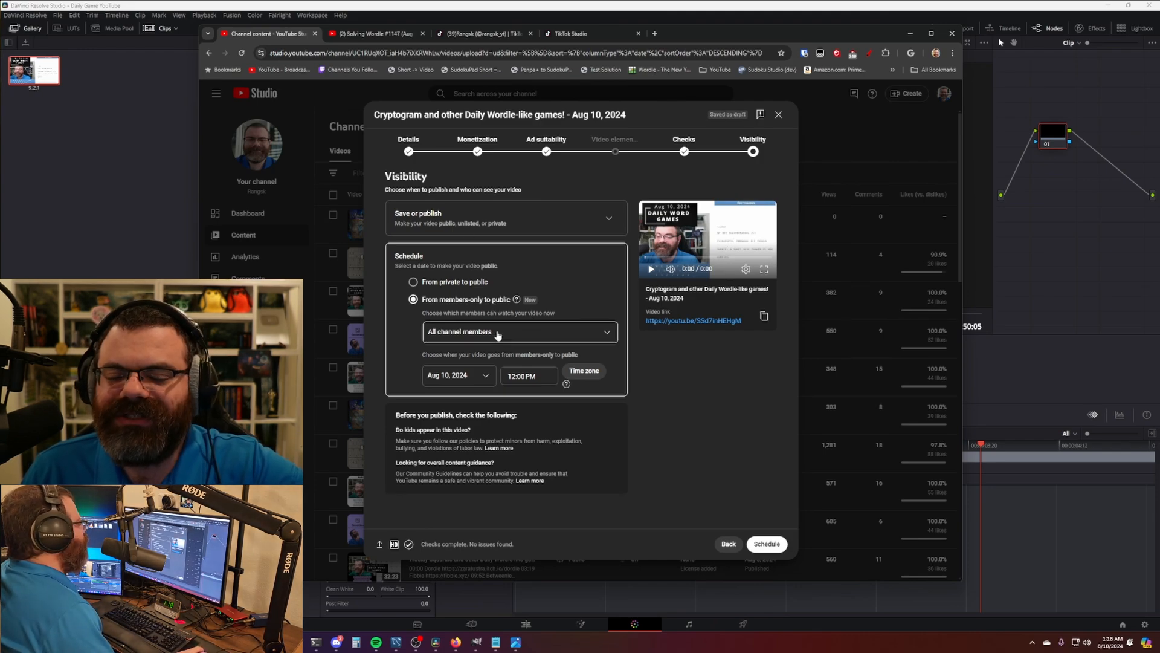
left_click(434, 306)
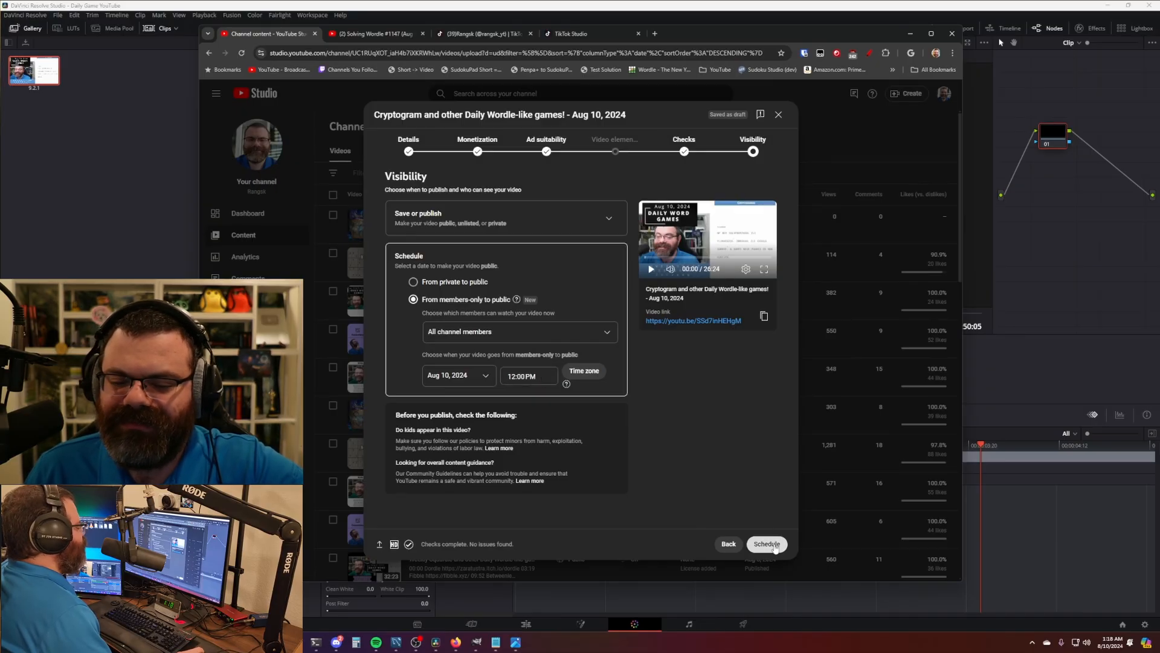
left_click(768, 545)
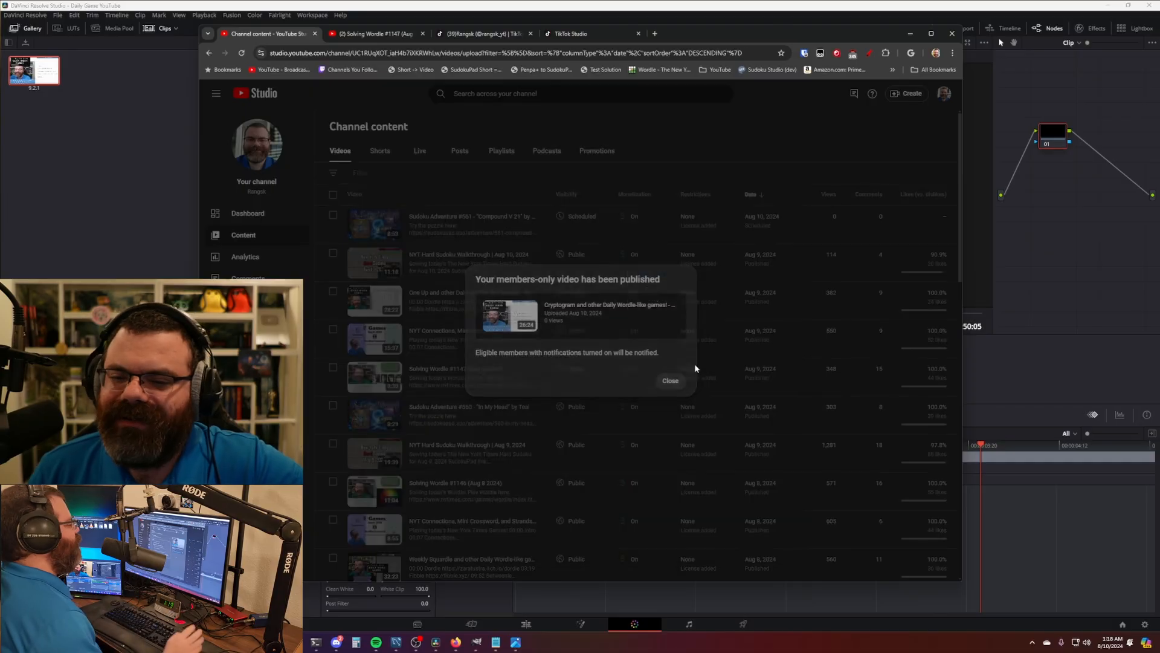
- Dismiss the Cryptogram Aug 10 publish popup, move Chrome aside, and bring DaVinci Resolve forward
left_click(670, 381)
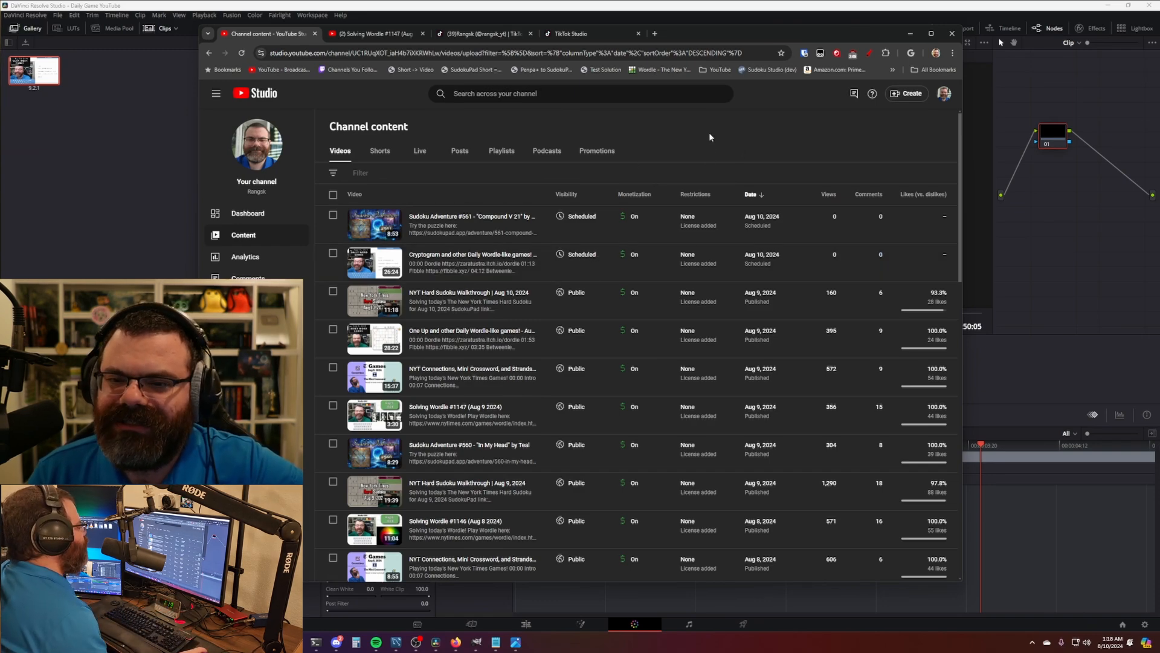
left_click_drag(700, 32, 720, 34)
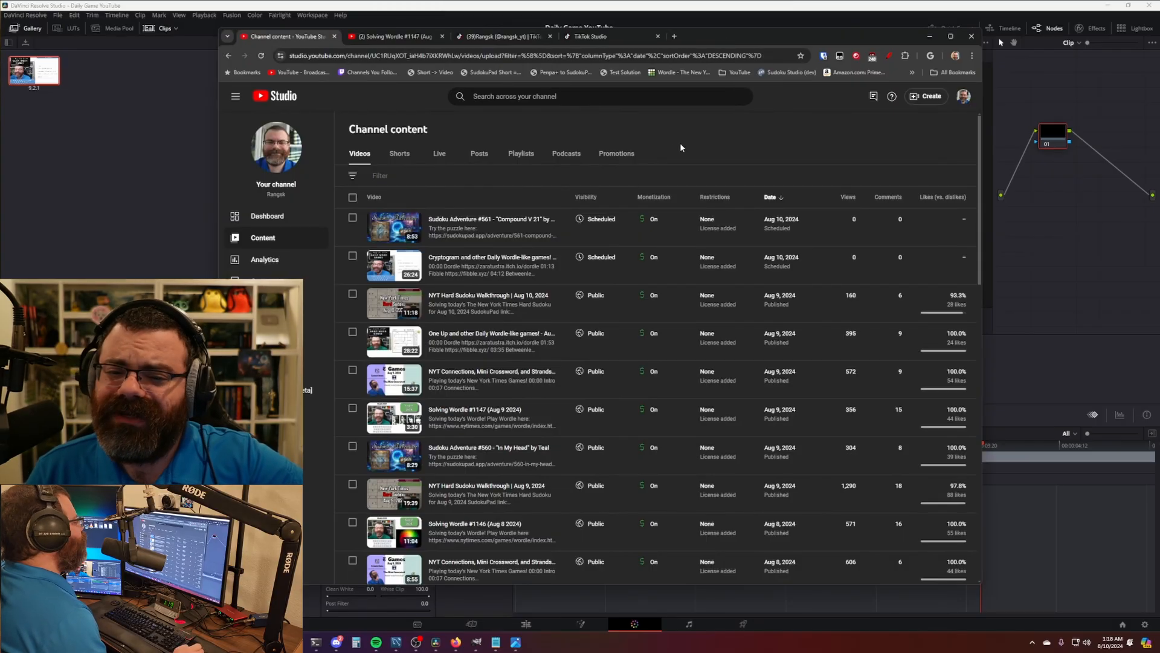
left_click(472, 8)
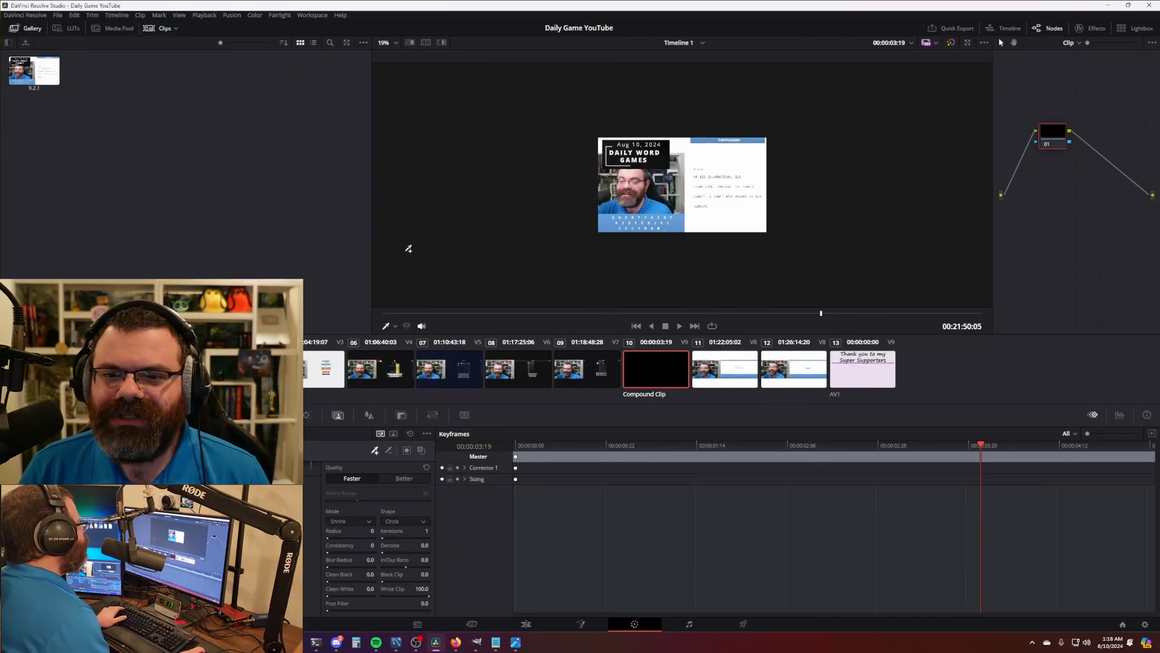
- Open the Daily Games TikTok New project on the Edit page
key("shift+1")
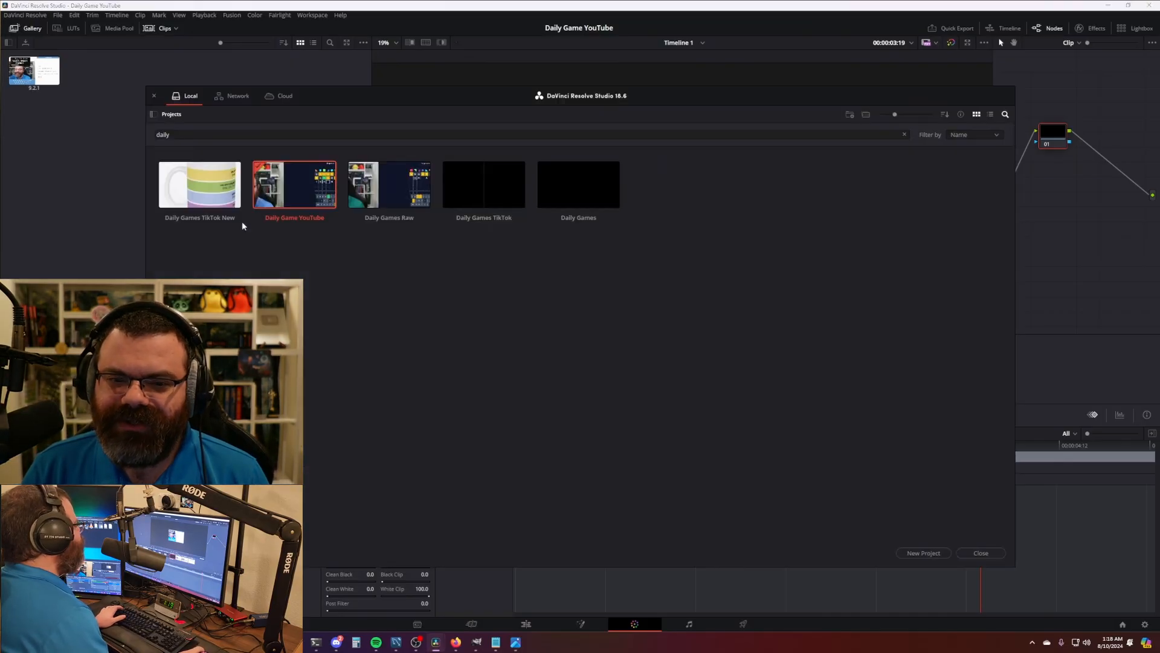
double_click(202, 193)
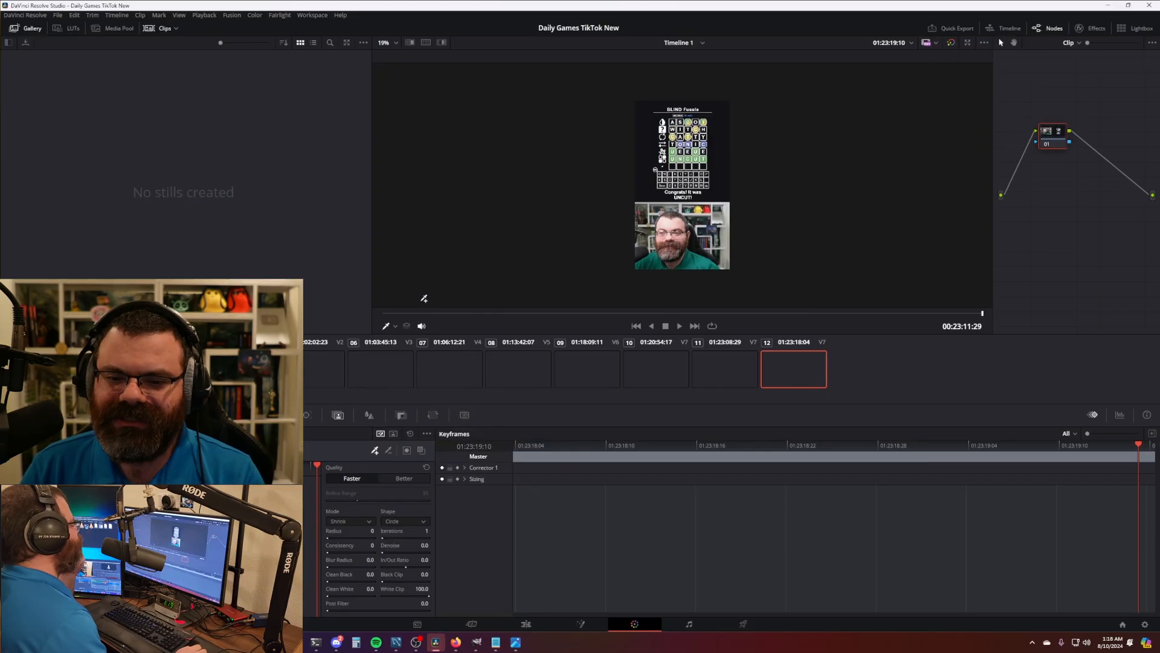
left_click(527, 624)
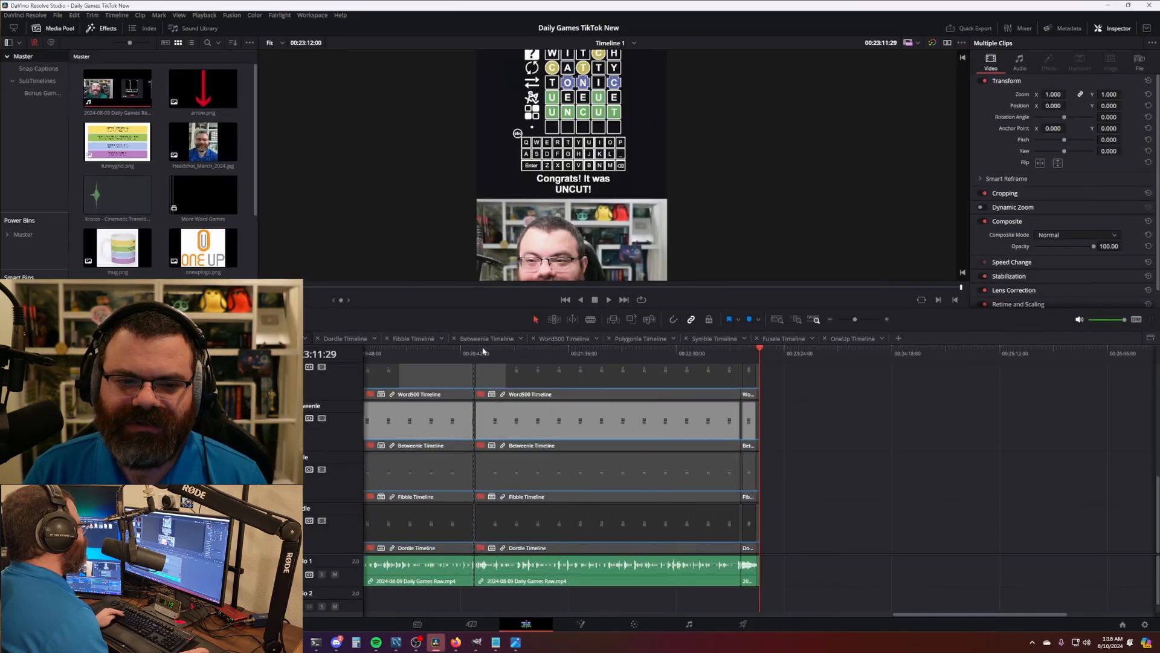
- Open the Cryptogram Timeline from the Bonus Game Timelines bin, closing the OneUp Timeline
left_click(48, 94)
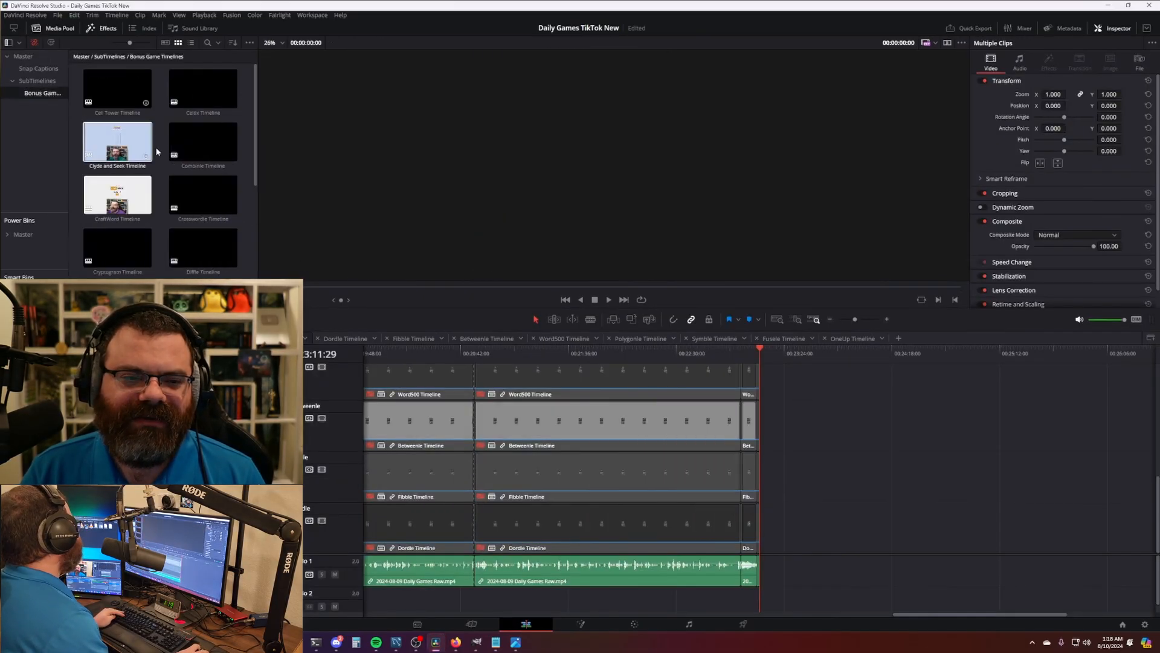
scroll(244, 249, "down", 2)
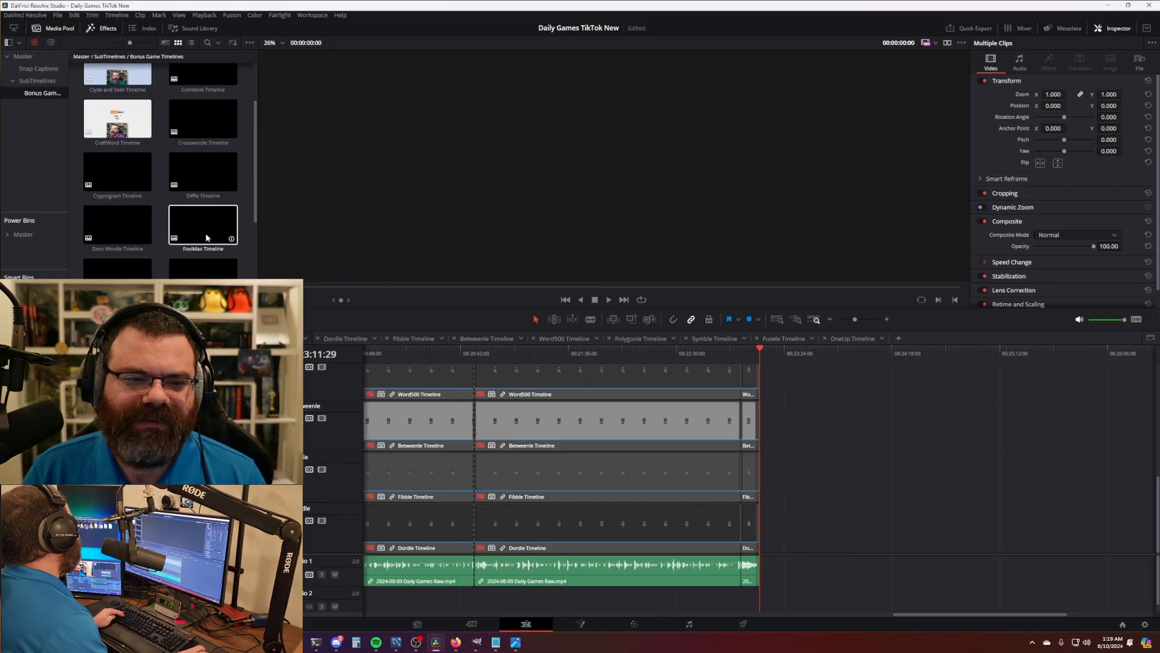
double_click(118, 172)
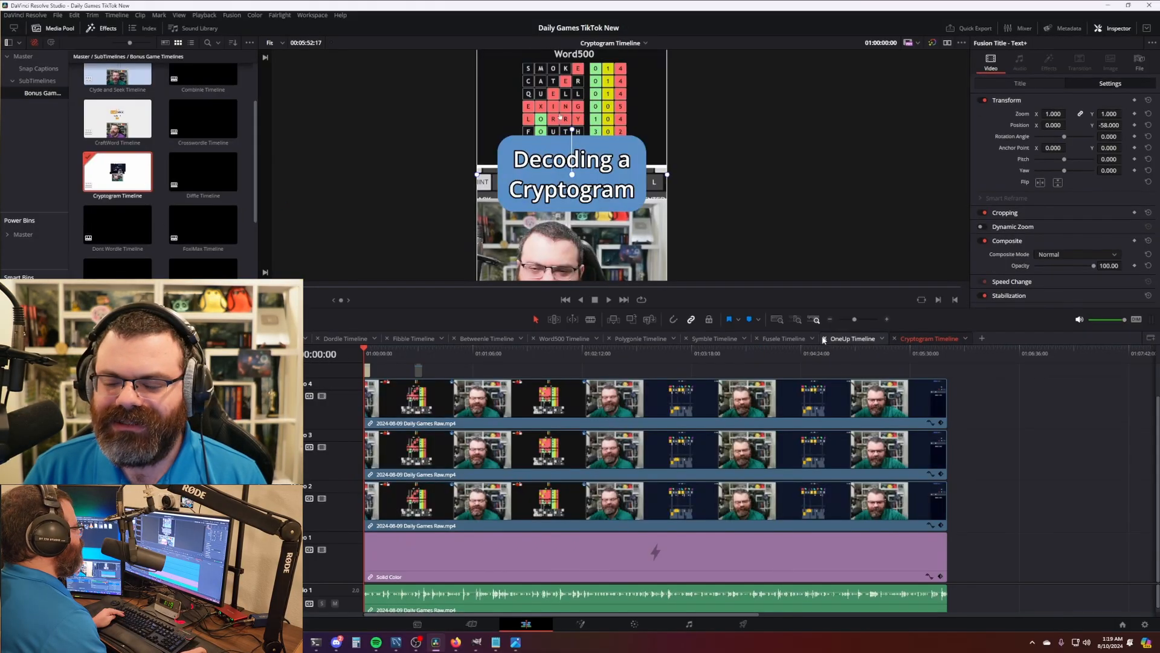
left_click(825, 338)
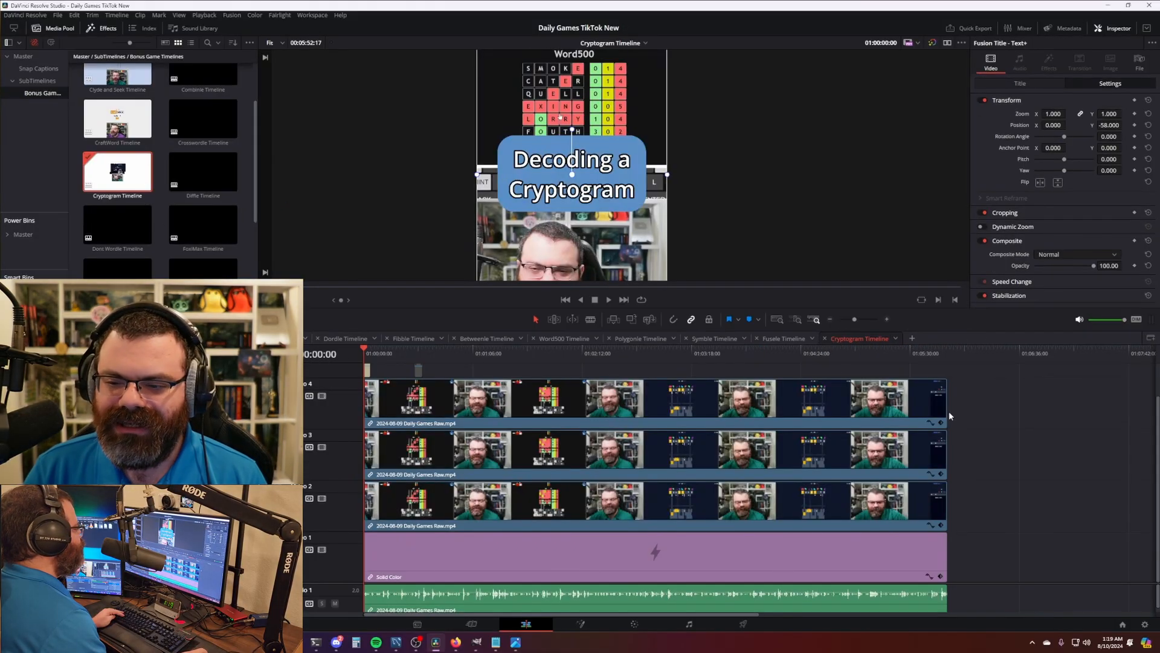
- Drag the linked raw clips' right edges outward so the timeline runs to 00:07:13:24
left_click_drag(948, 414, 1082, 416)
scroll(788, 443, "down", 3)
scroll(788, 443, "up", 1)
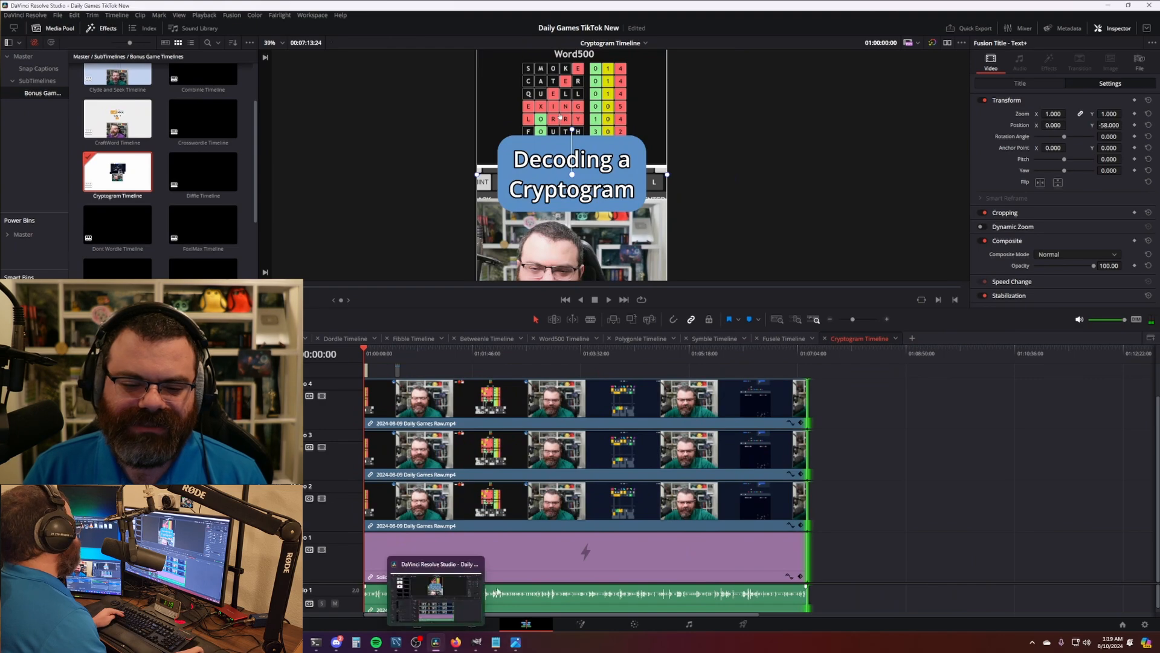
left_click(23, 57)
- Replace the 2024-08-09 Daily Games Raw clip with 2024-08-10 Daily Games Raw.mp4
left_click(145, 121)
scroll(145, 121, "up", 2)
left_click(128, 89)
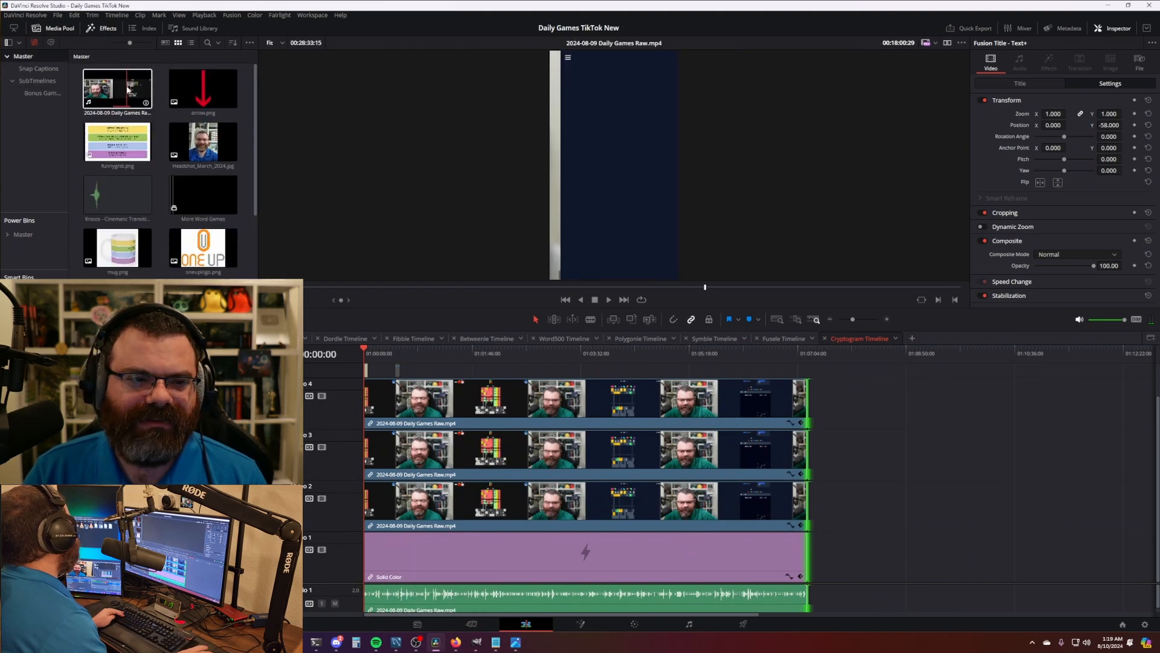
right_click(128, 89)
left_click(175, 374)
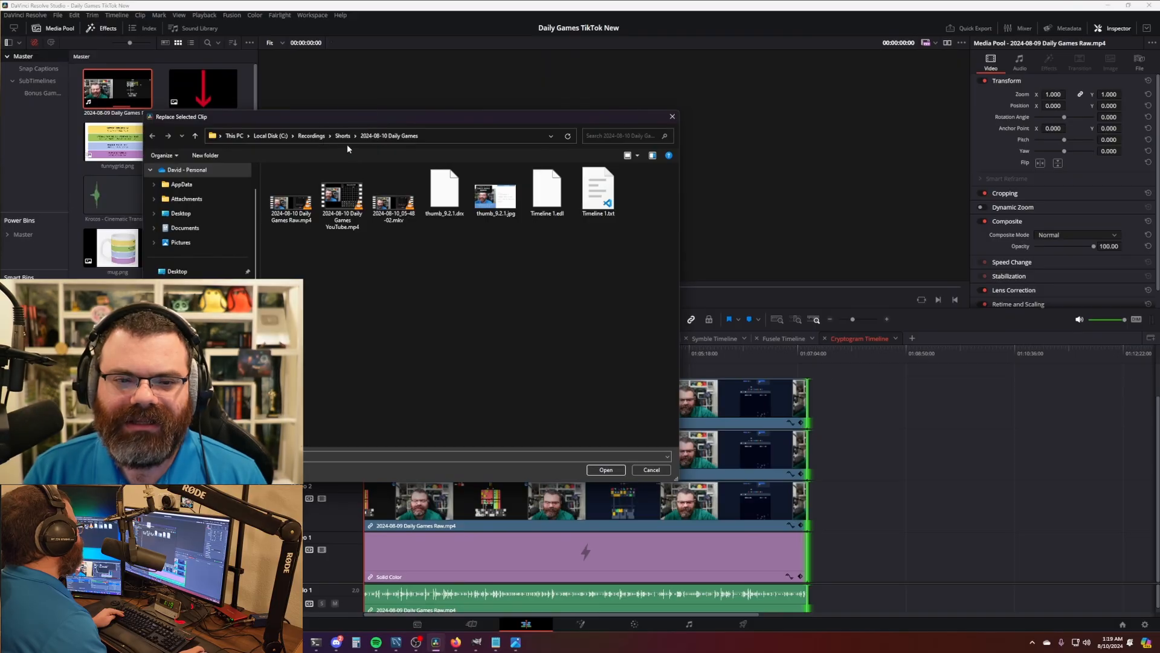
double_click(291, 197)
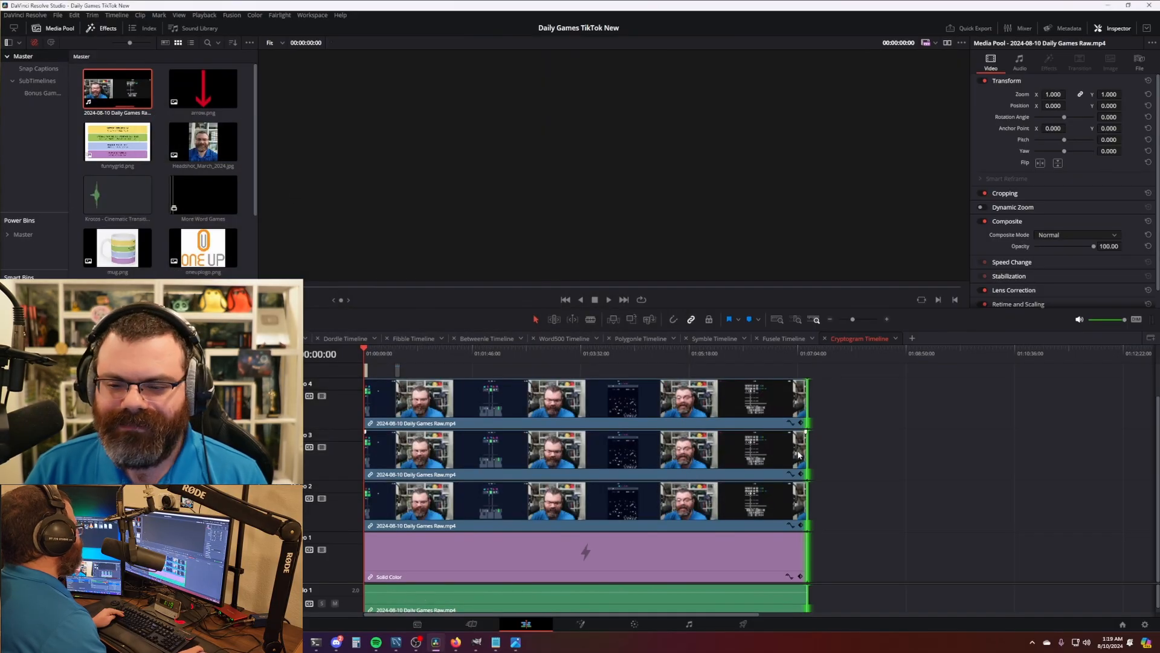
- Extend the timeline clips to cover the new footage's full length
left_click_drag(808, 451, 1119, 451)
scroll(715, 474, "down", 4)
scroll(569, 477, "up", 2)
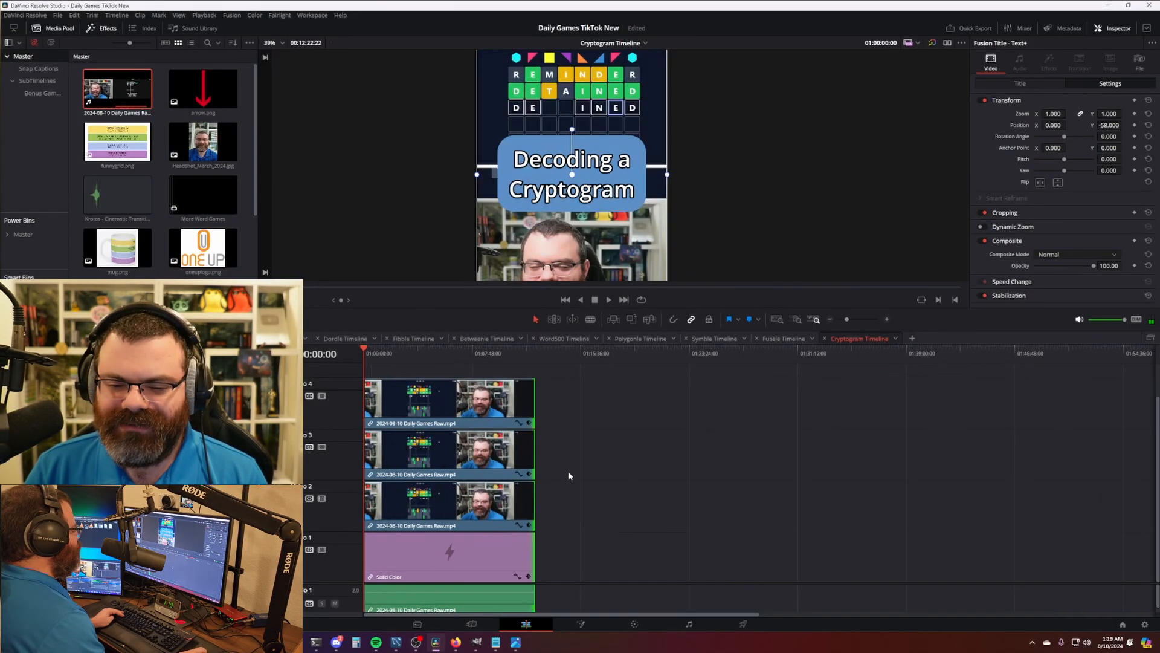
left_click_drag(529, 456, 642, 456)
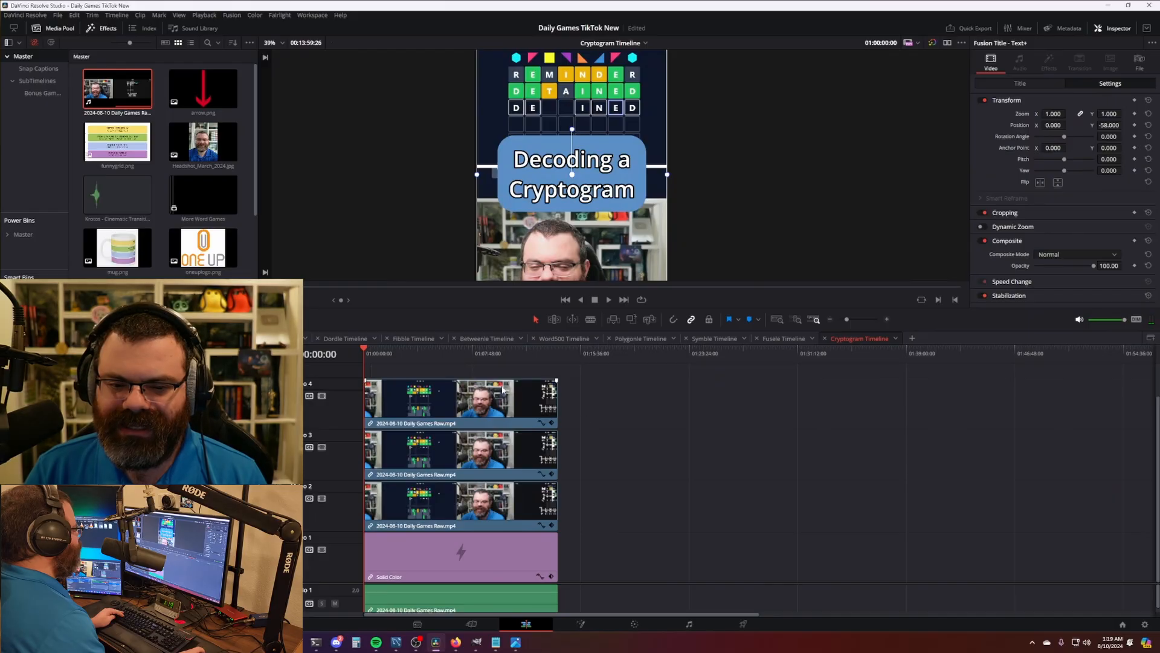
scroll(493, 400, "up", 4)
scroll(492, 400, "up", 2)
scroll(492, 400, "up", 3)
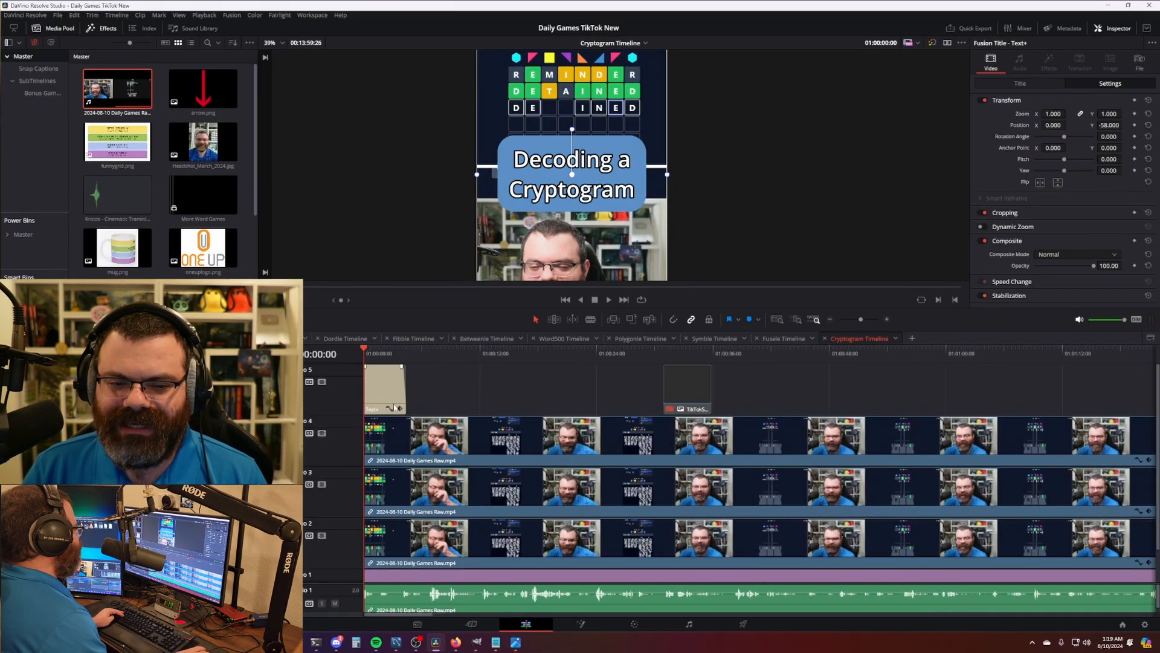
scroll(617, 159, "down", 2)
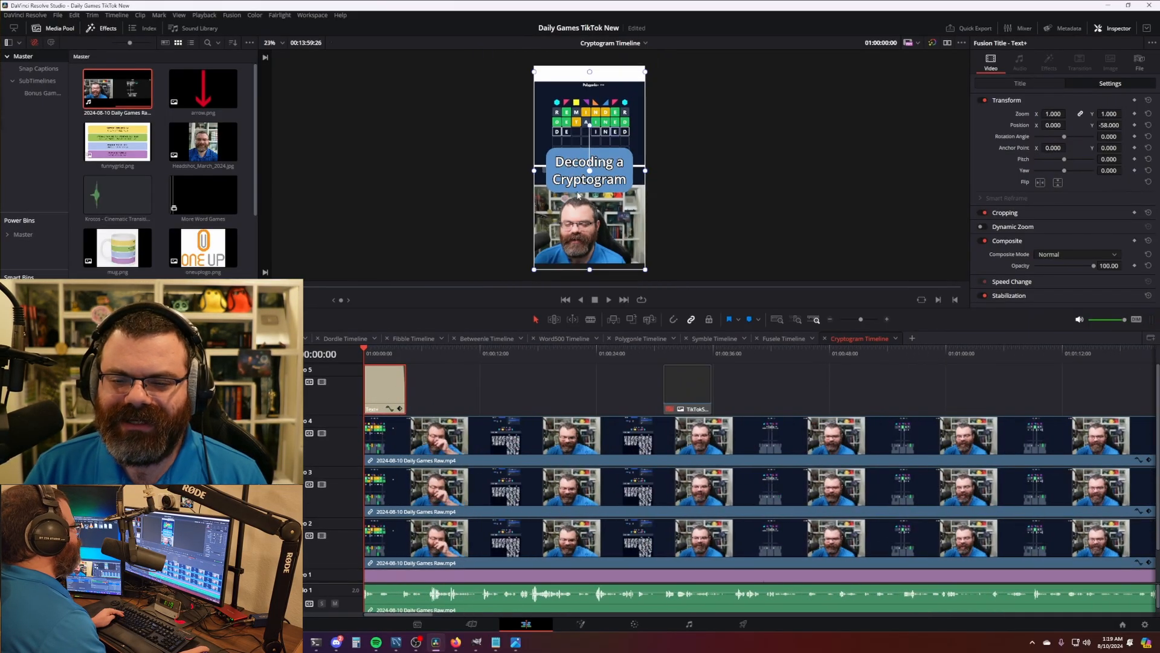
scroll(618, 159, "up", 1)
scroll(525, 455, "down", 6)
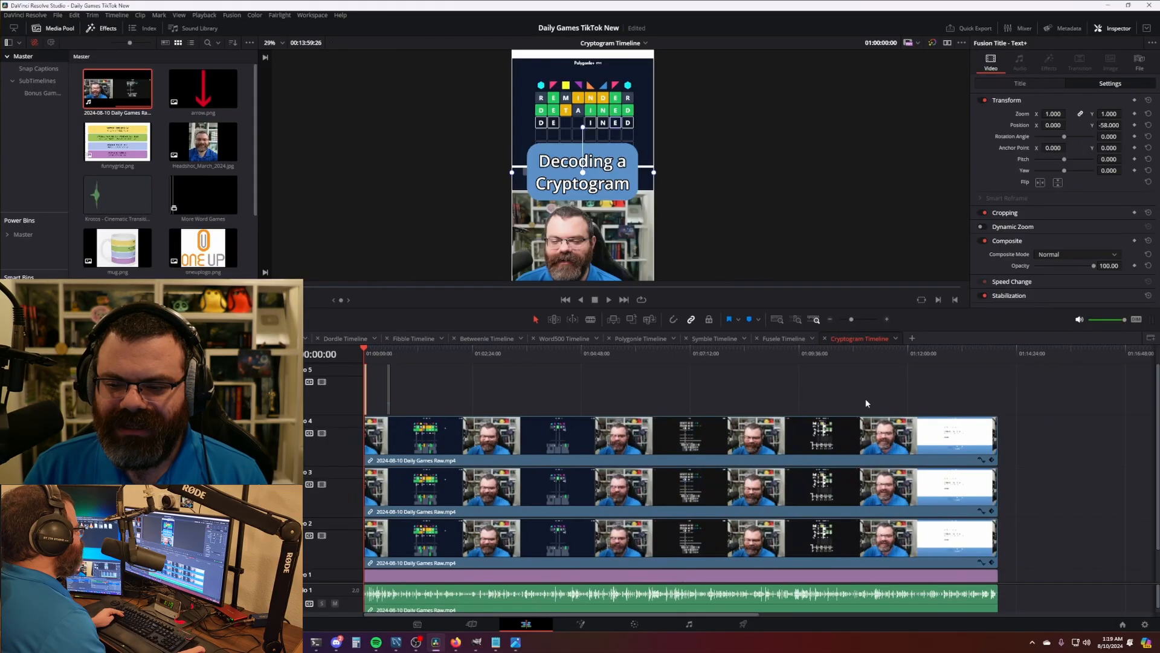
- Review the later Fusele and Cryptogram sections of the footage, selecting all clips
left_click(660, 355)
scroll(664, 430, "up", 5)
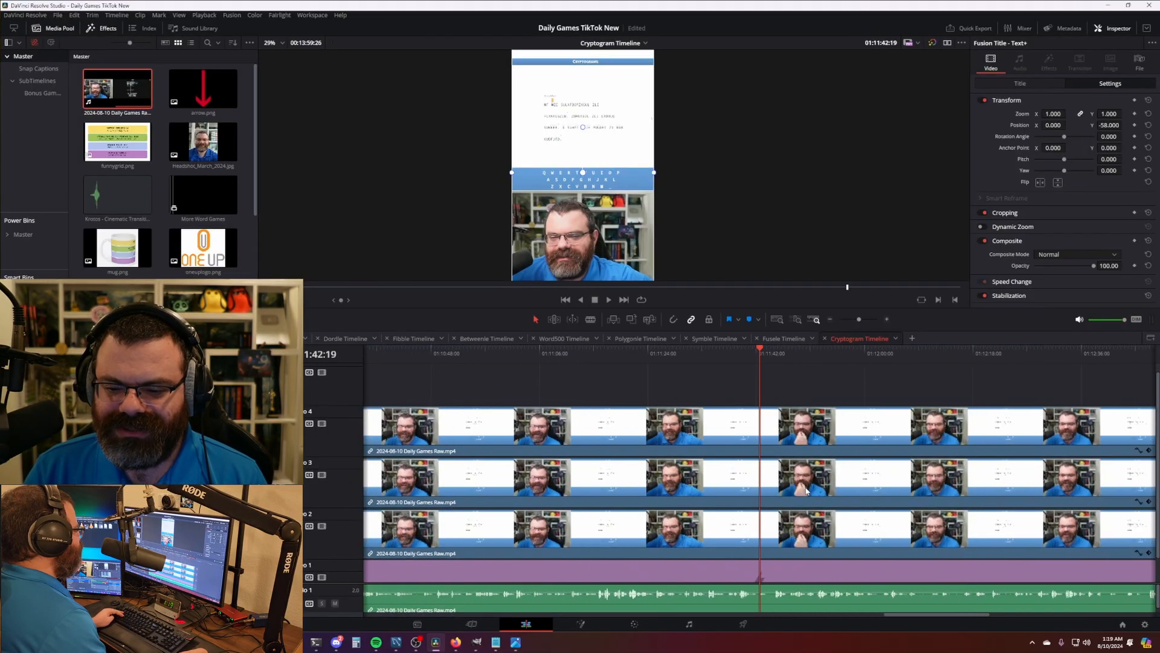
scroll(663, 428, "down", 2)
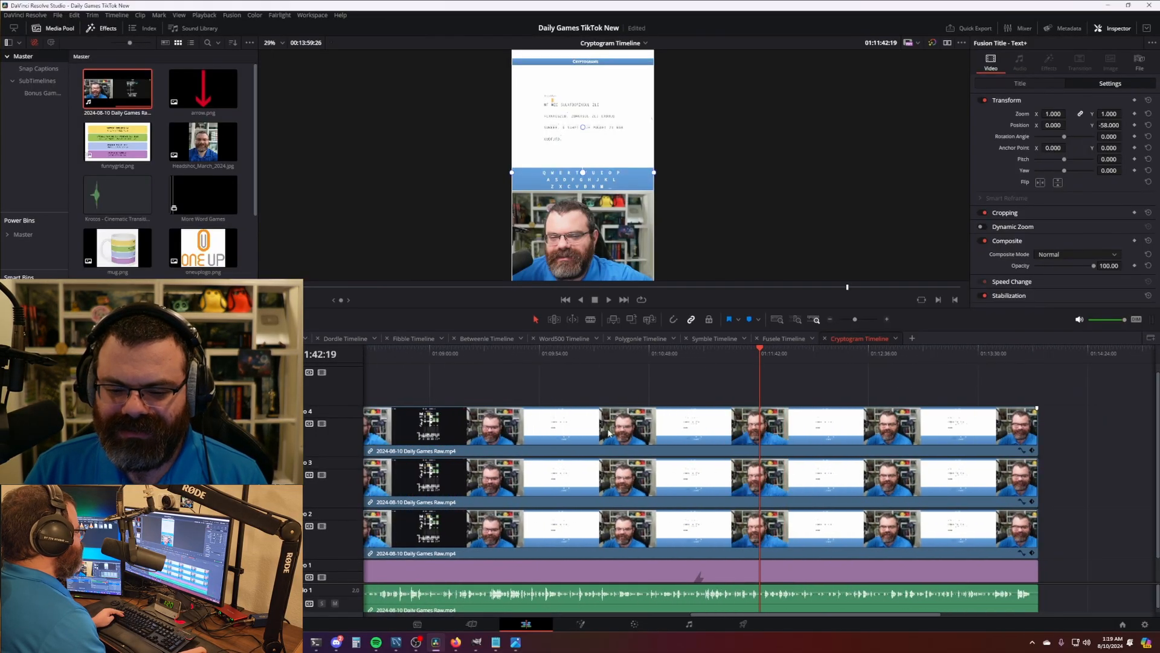
left_click_drag(663, 428, 845, 423)
key("ctrl+a")
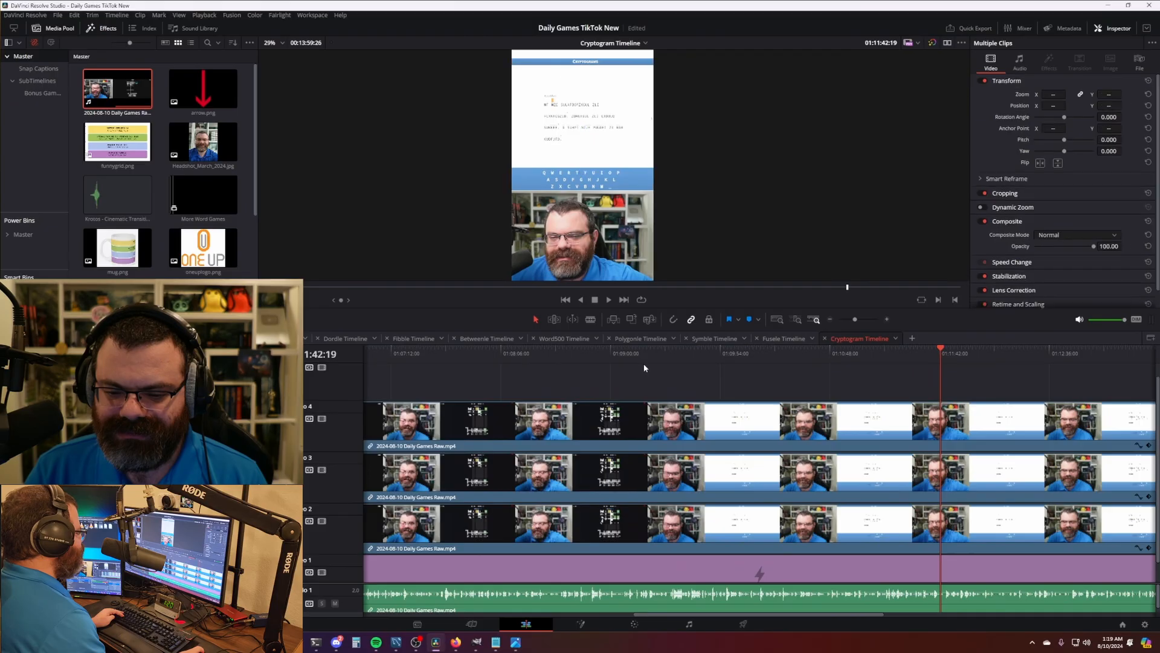
left_click(643, 358)
scroll(526, 429, "up", 4)
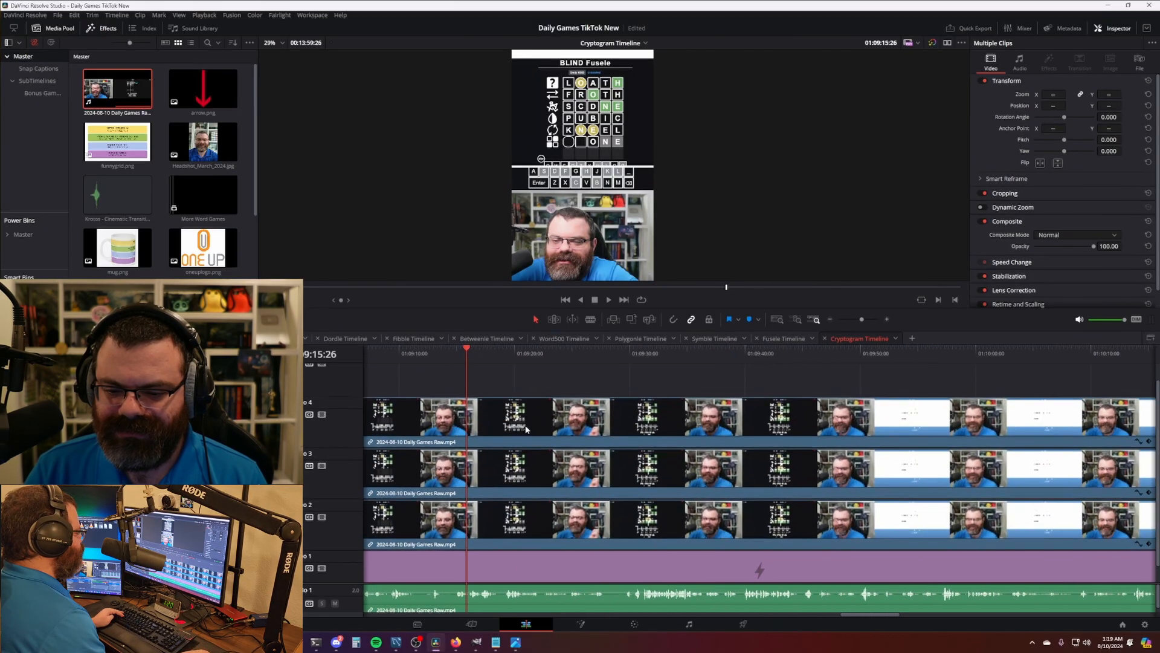
left_click(626, 360)
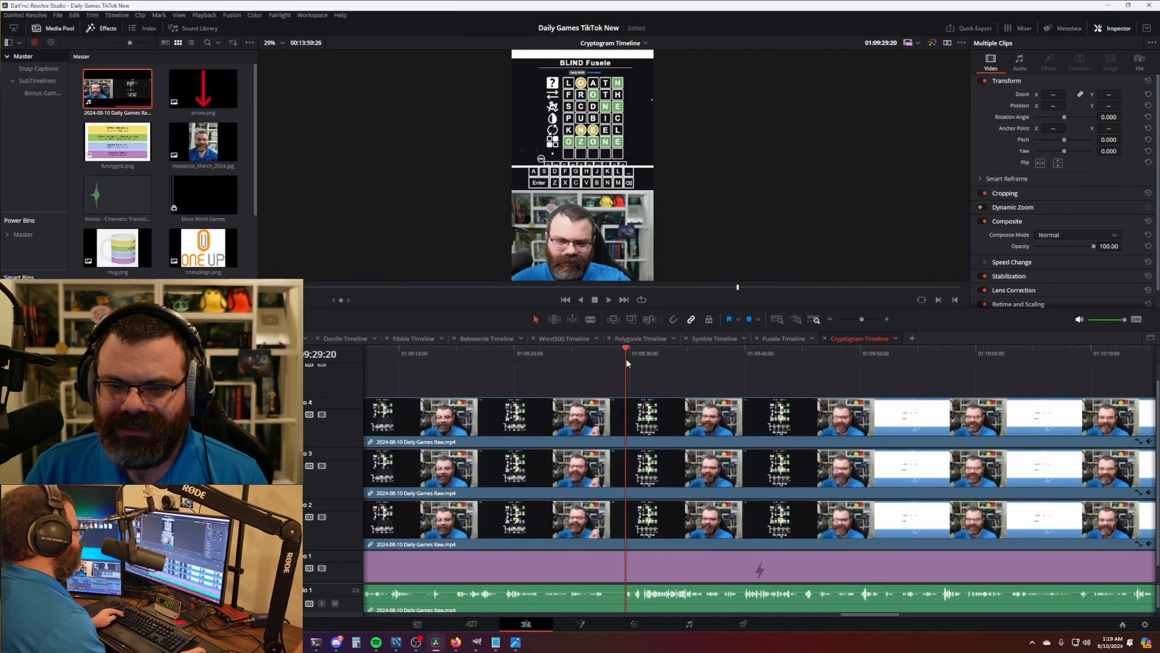
key("space")
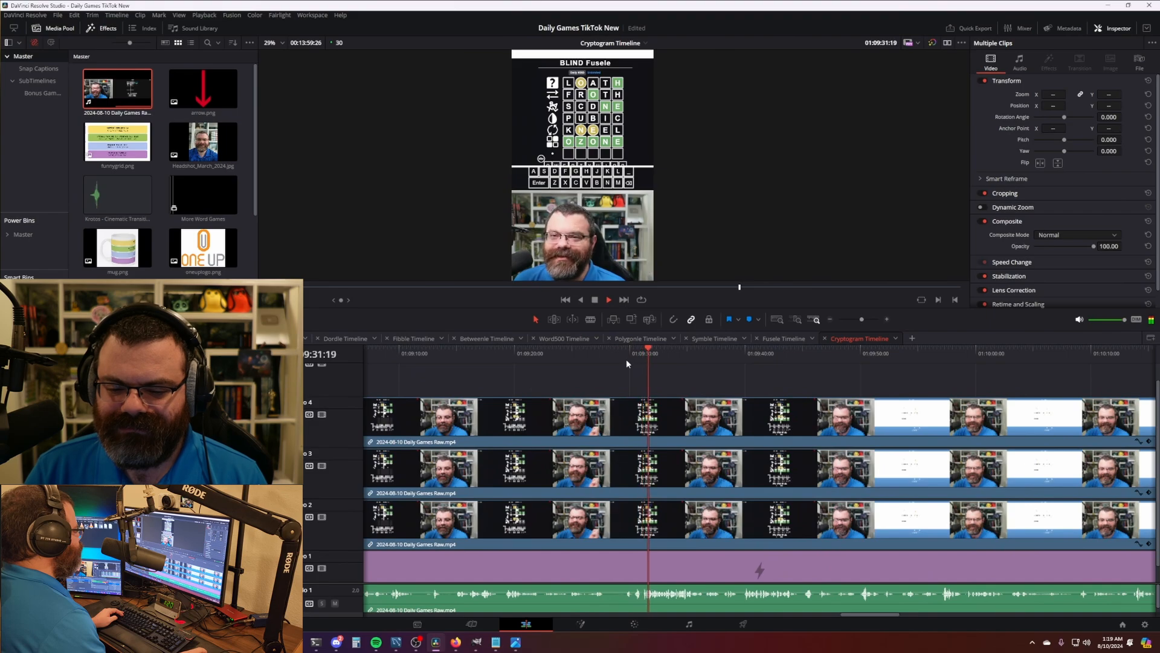
left_click(739, 363)
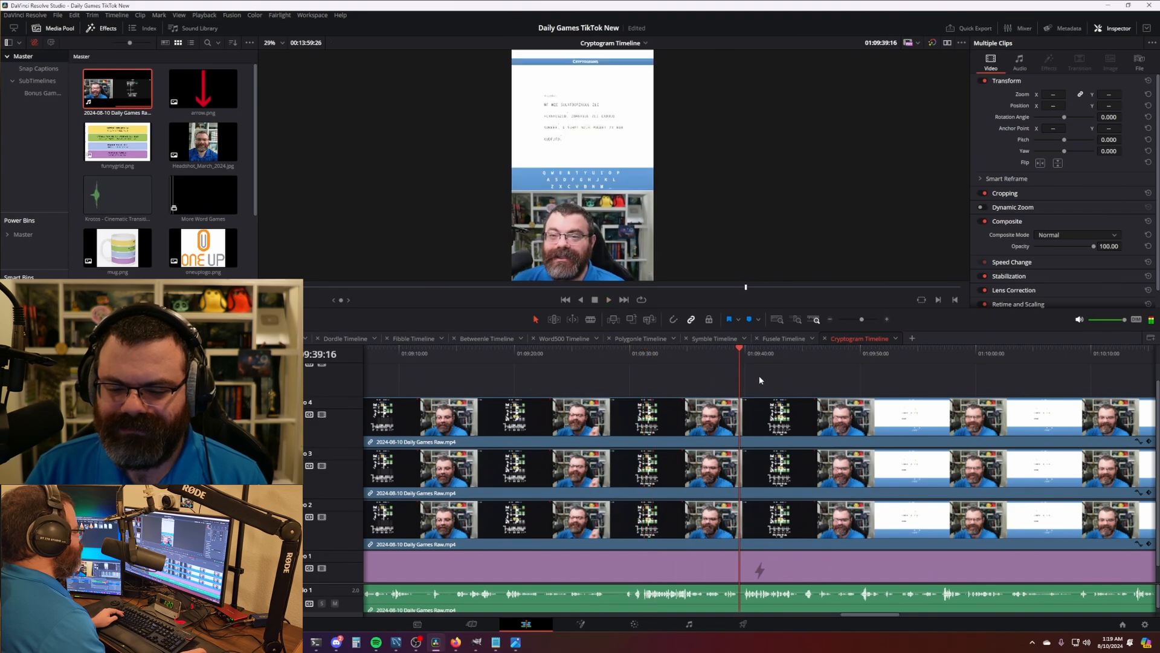
scroll(760, 380, "up", 4)
left_click_drag(650, 360, 675, 361)
- Play the timeline's opening seconds from the start, then switch to the Fairlight page
key("Home")
key("space")
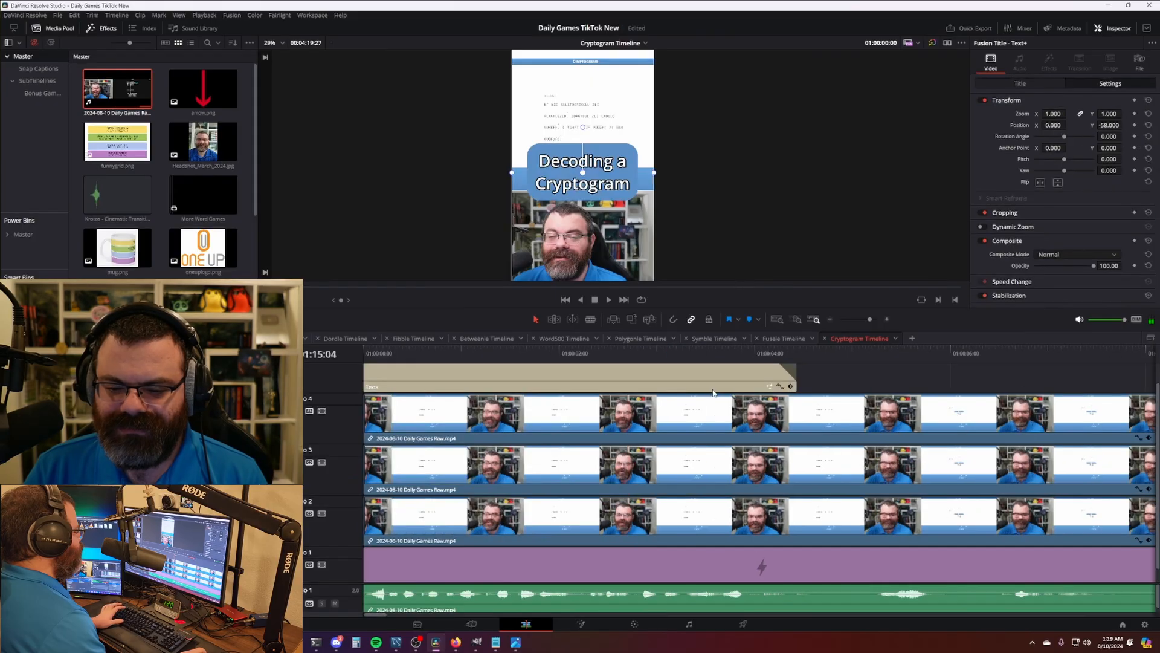
scroll(609, 387, "down", 5)
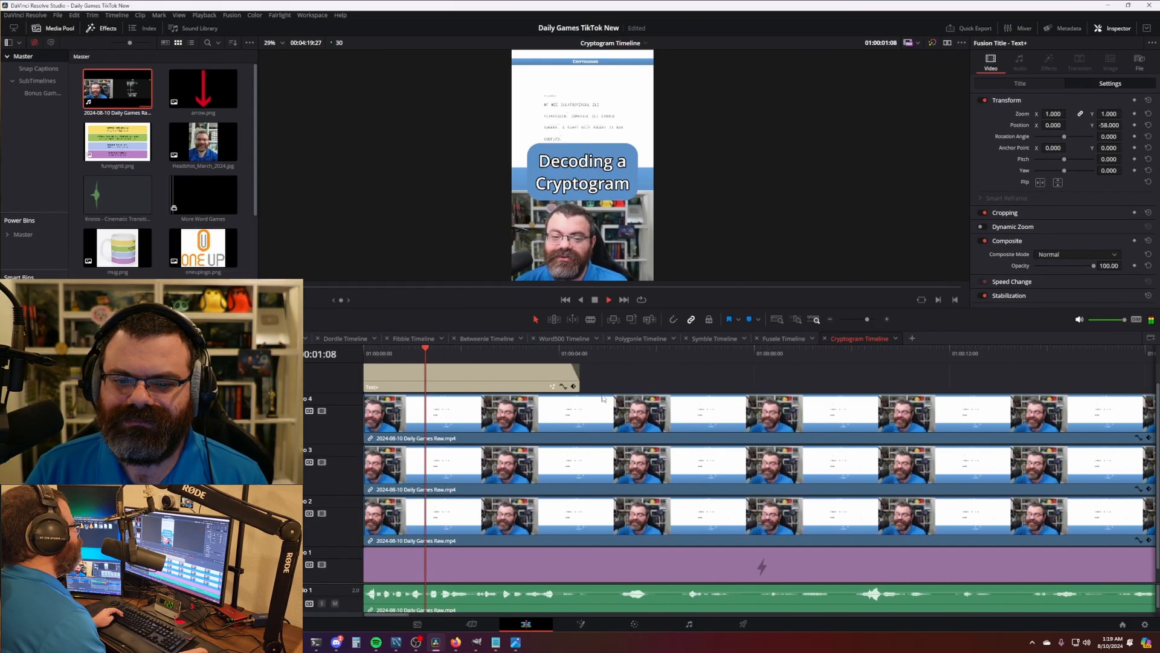
key("space")
scroll(586, 397, "down", 5)
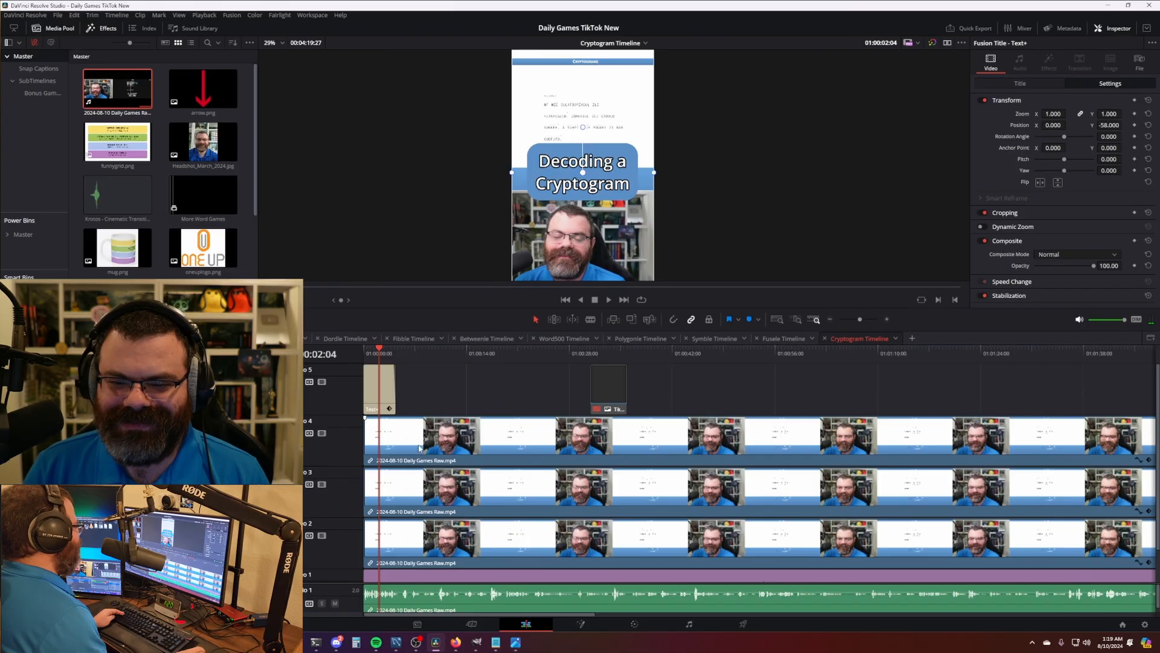
key("space")
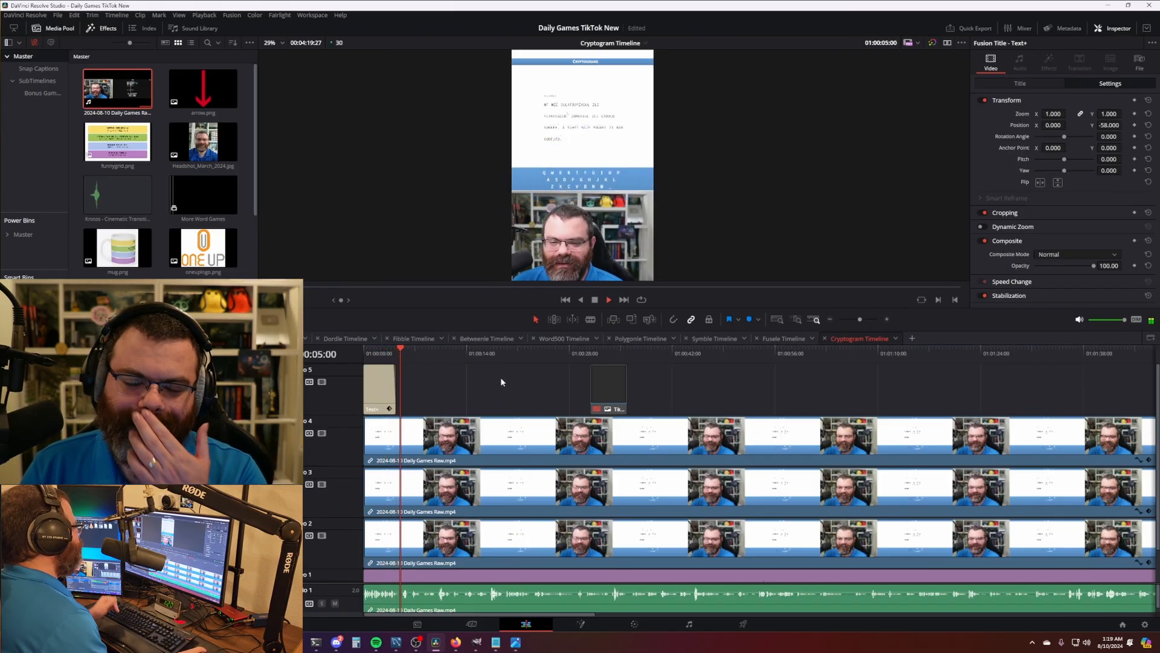
key("space")
scroll(522, 391, "down", 4)
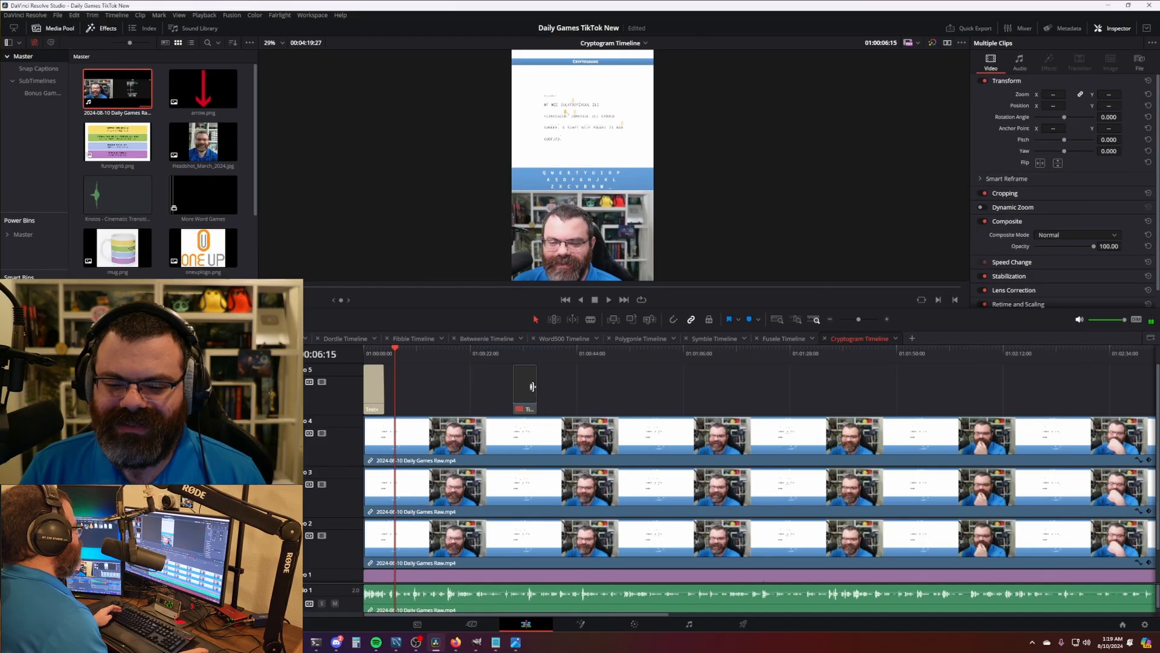
left_click(685, 631)
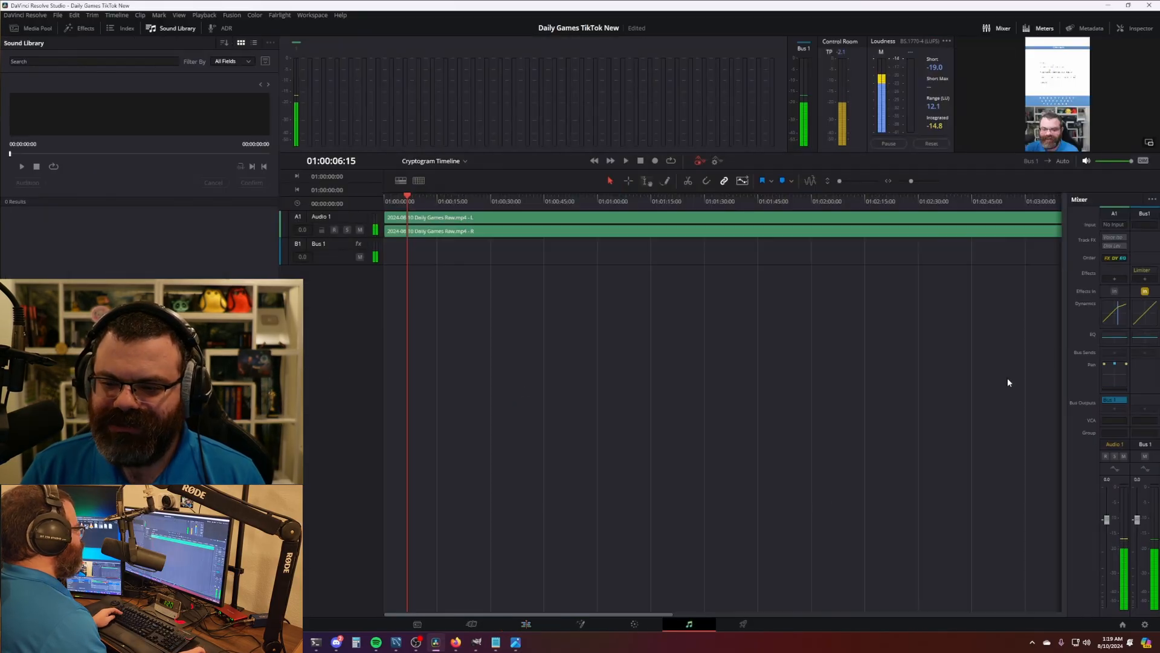
- Return to the Edit page and park the playhead at 01:04:08:00 near the footage's end
double_click(1121, 320)
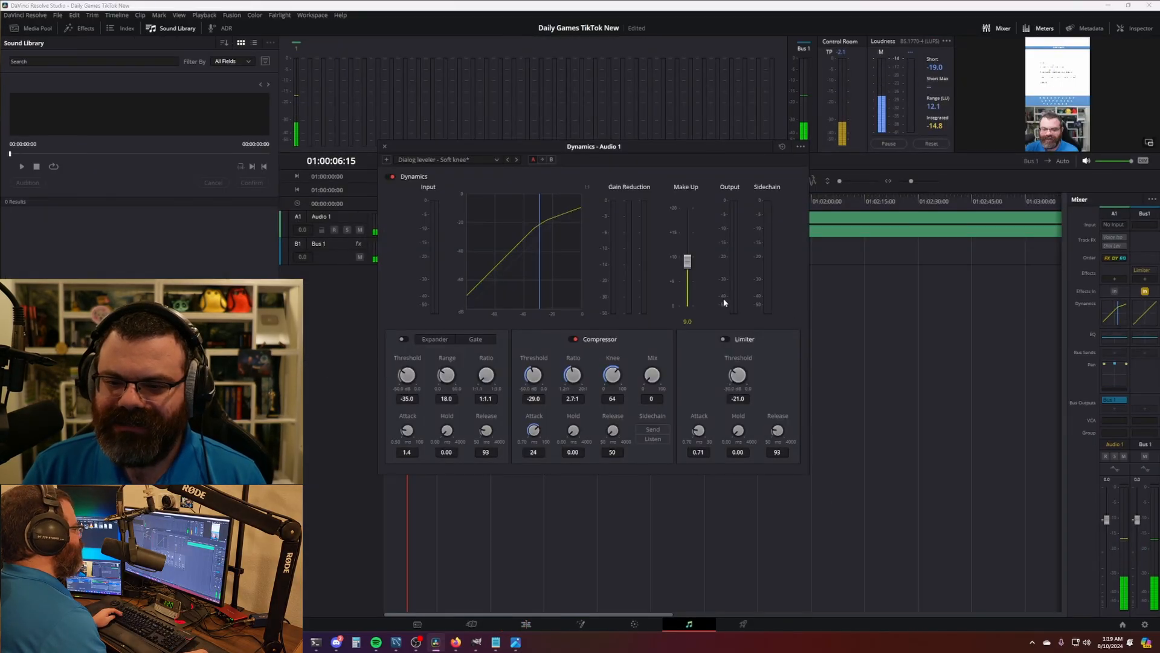
left_click(385, 148)
left_click(526, 623)
scroll(749, 409, "right", 2)
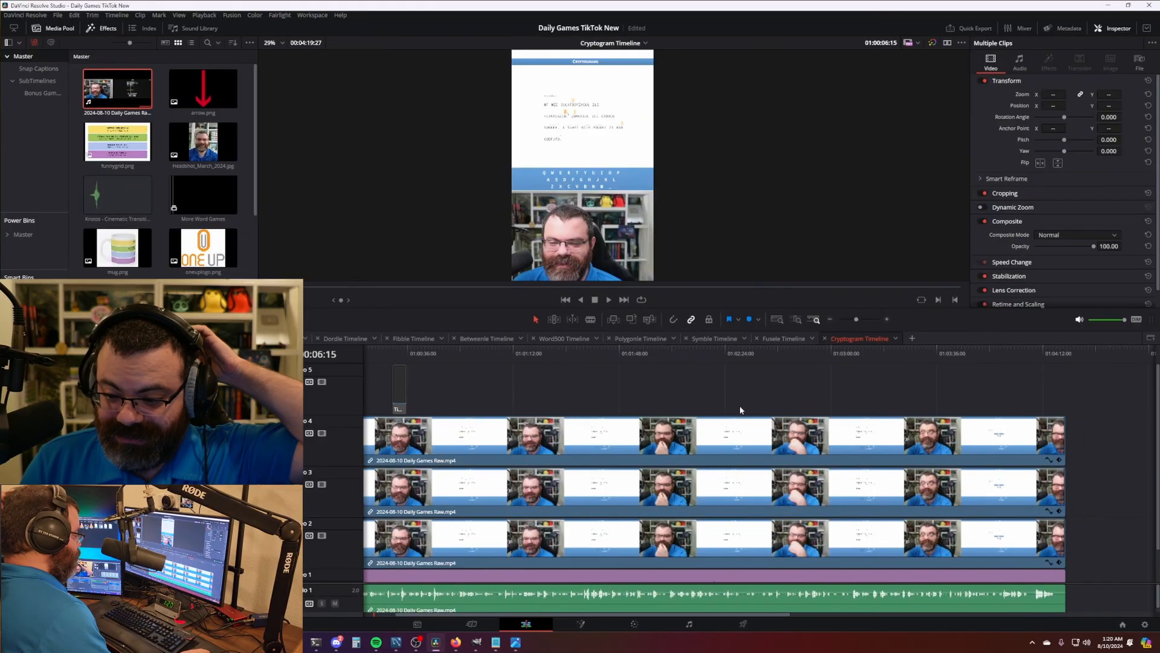
left_click(1032, 355)
scroll(1090, 488, "up", 5)
key("space")
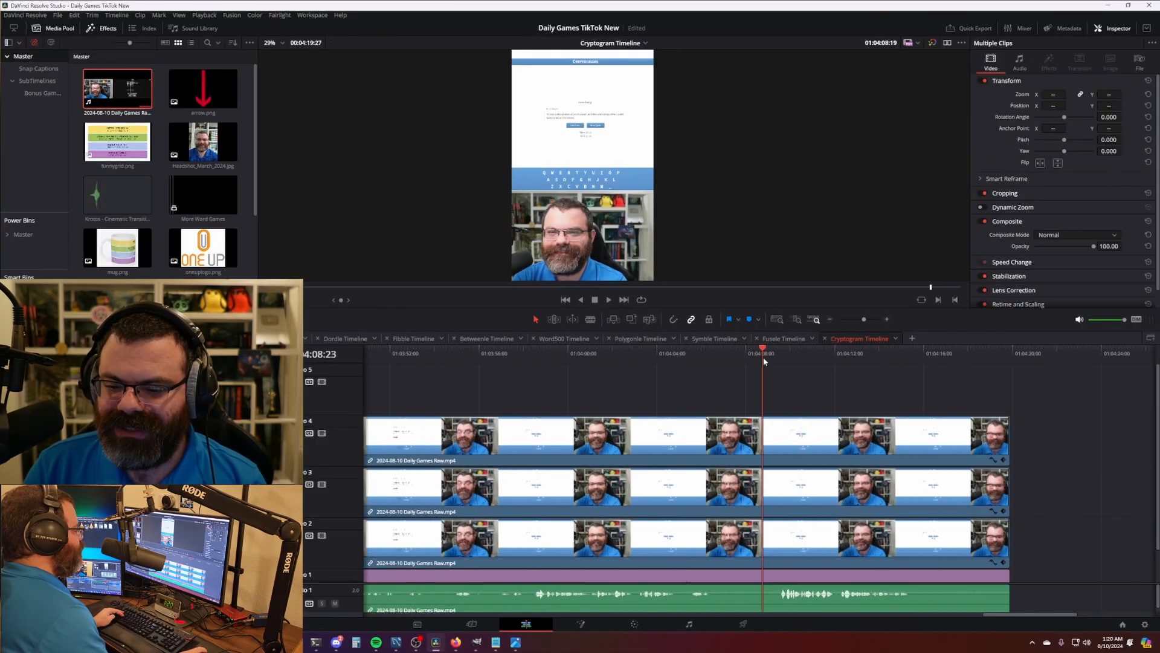
left_click(668, 360)
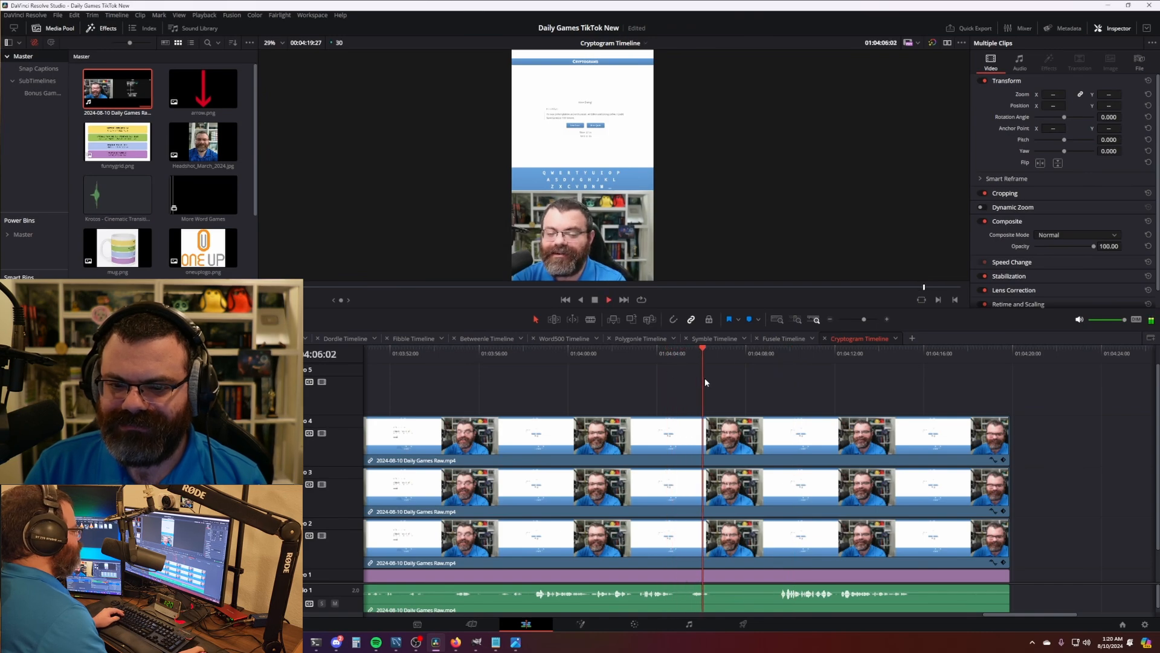
key("space")
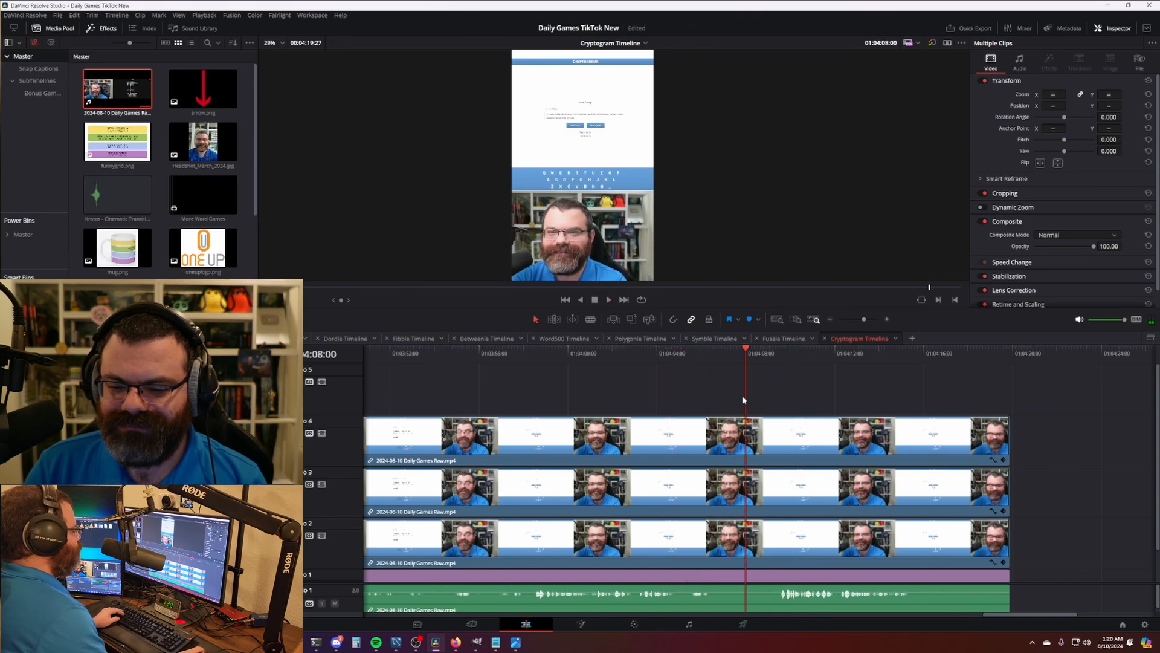
- Blade all tracks at 01:04:08:00 and delete everything after the cut
key("ctrl+b")
left_click(819, 440)
key("Delete")
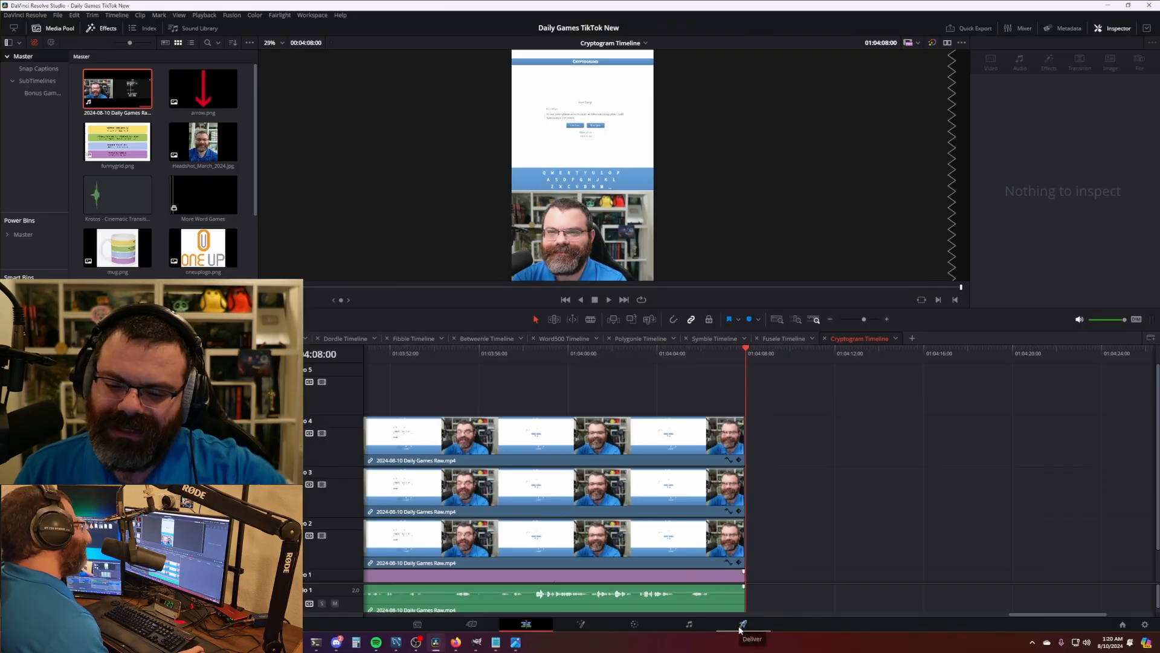
- On the Deliver page, correct the output Location date to 2024-08-10
left_click(745, 630)
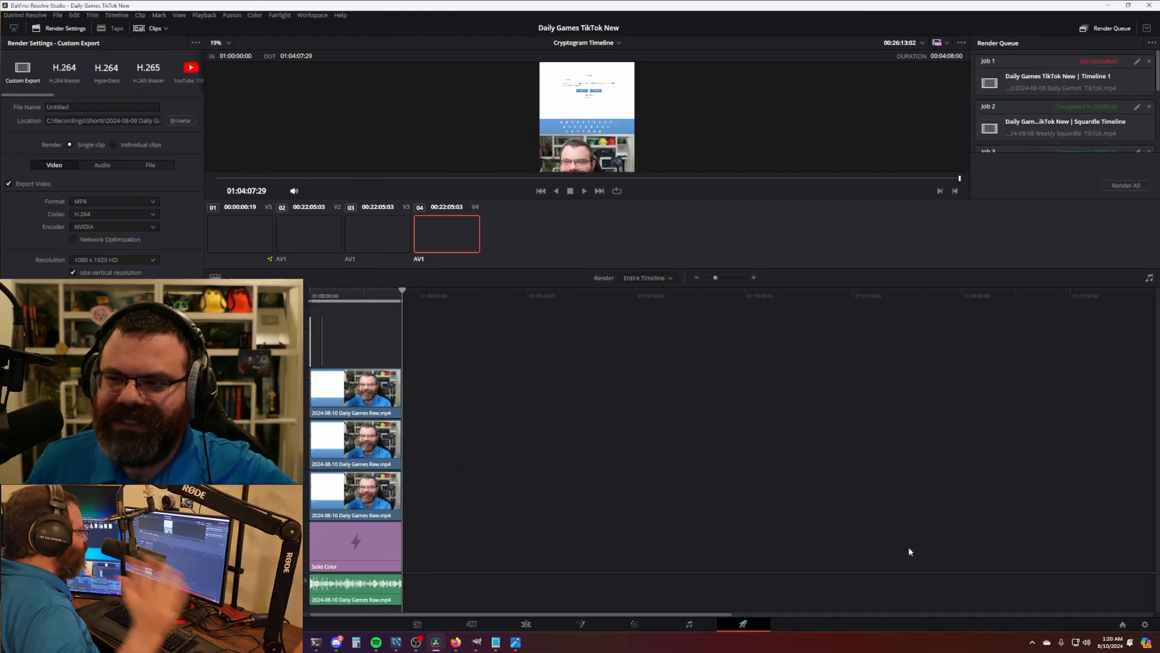
scroll(1097, 124, "down", 5)
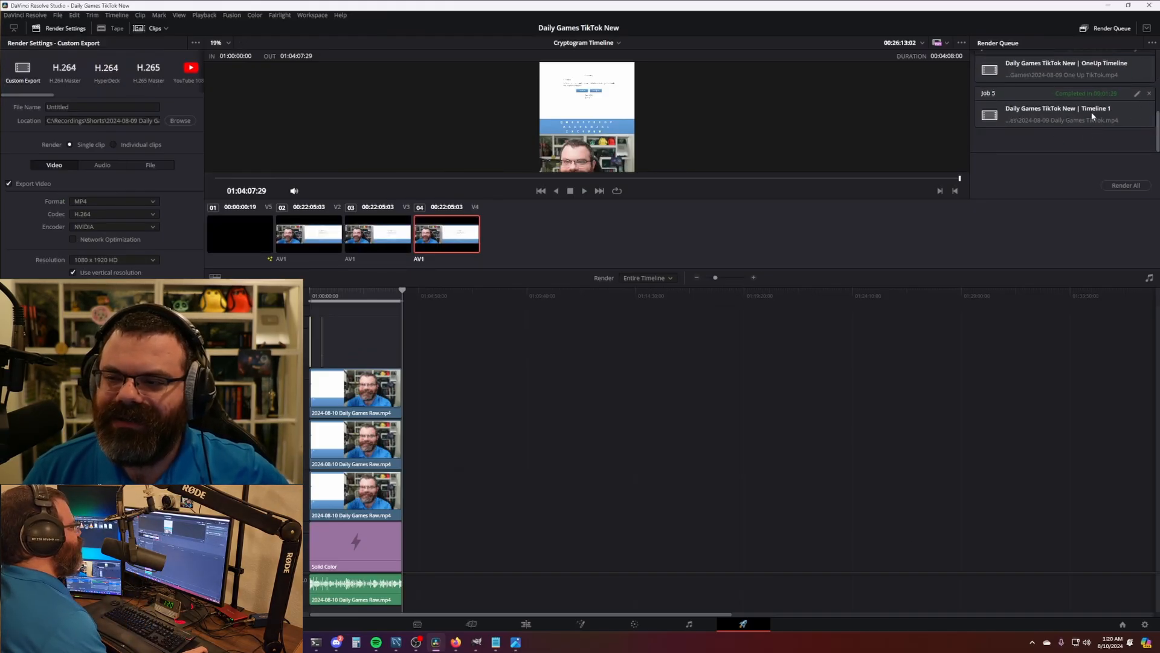
scroll(1098, 116, "up", 1)
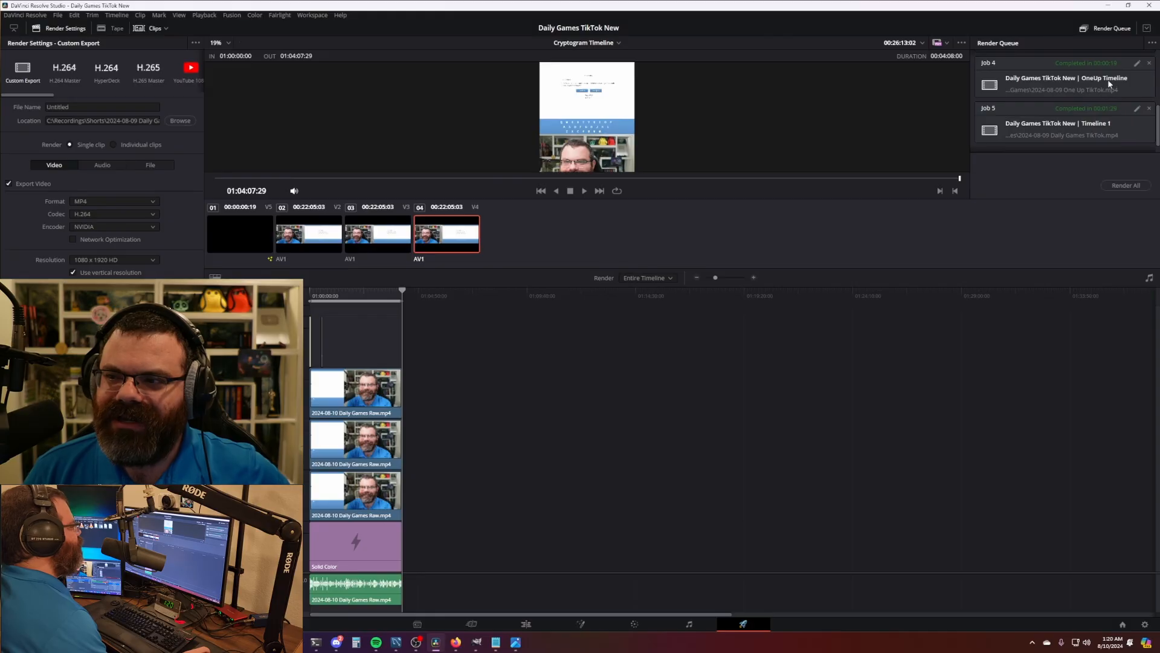
scroll(1109, 84, "down", 1)
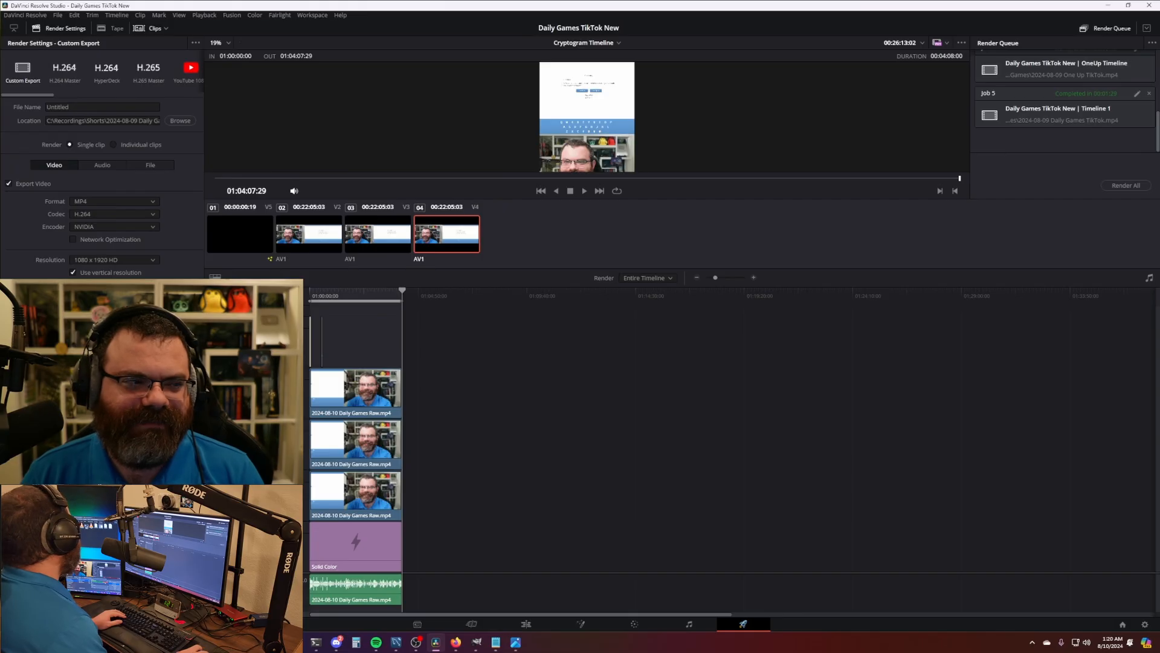
left_click(129, 121)
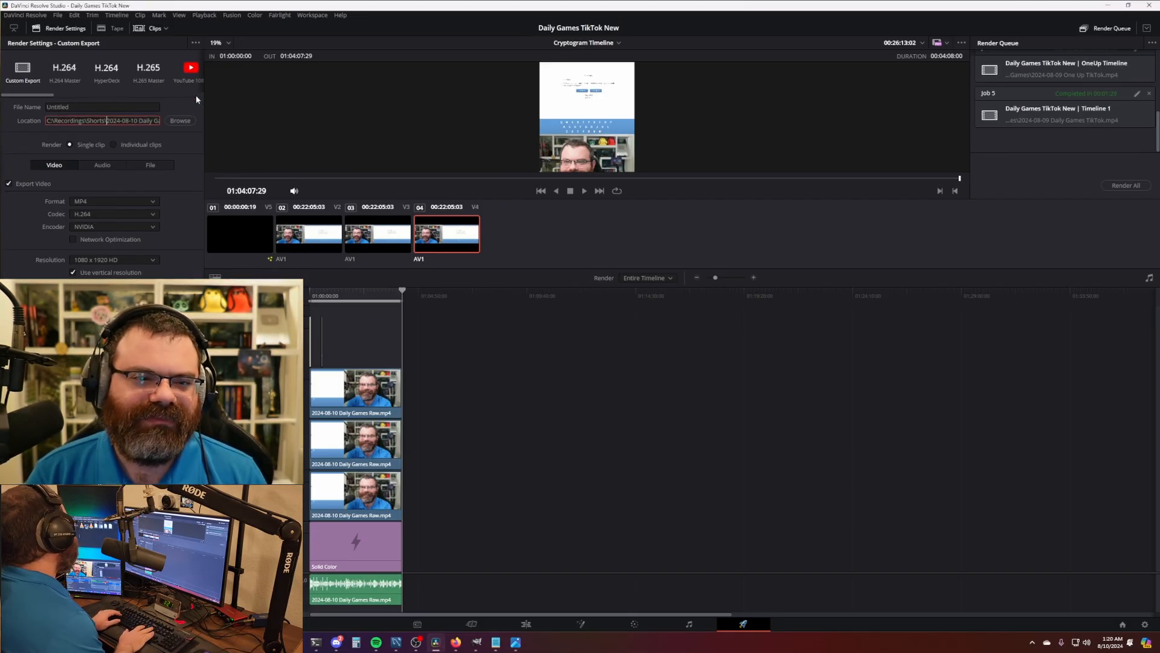
key("shift+End")
- Name the file '2024-08-10 Cryptogram TikTok', add it to the render queue and start rendering
left_click_drag(97, 107, 16, 103)
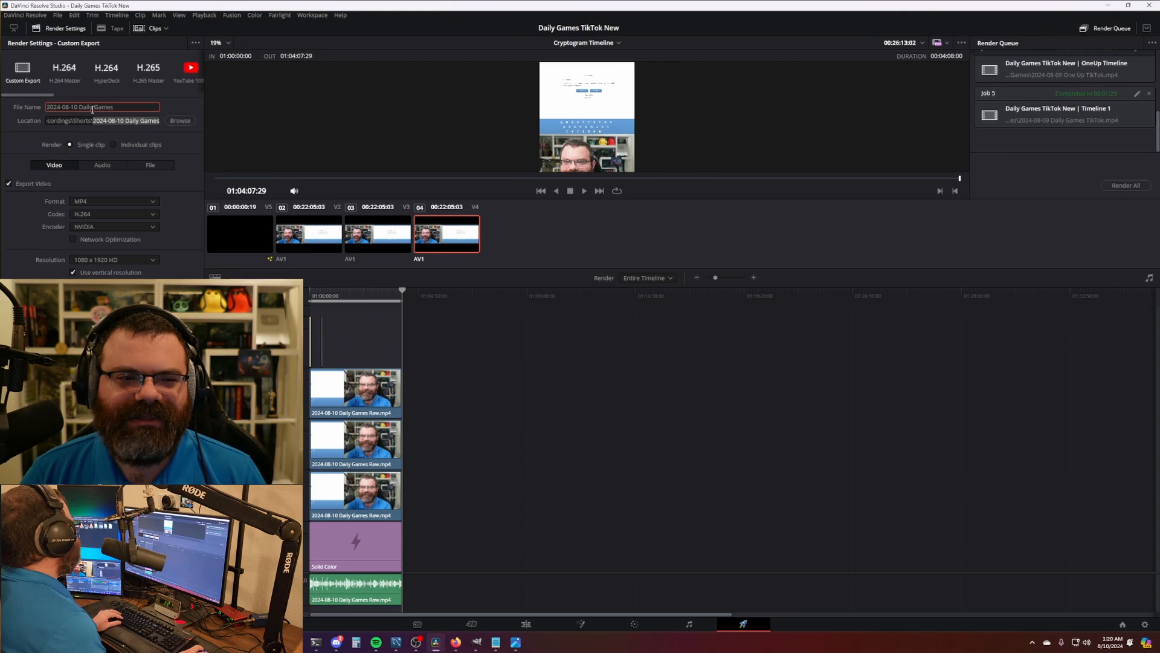
type("Cryptog")
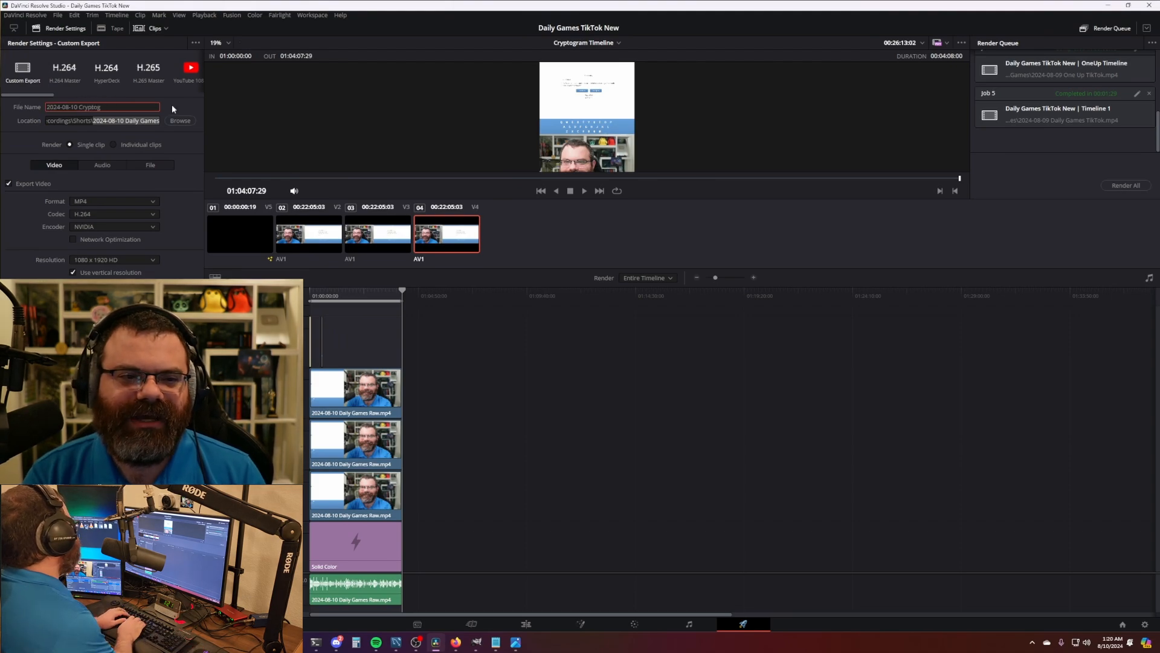
type("ram TikTok")
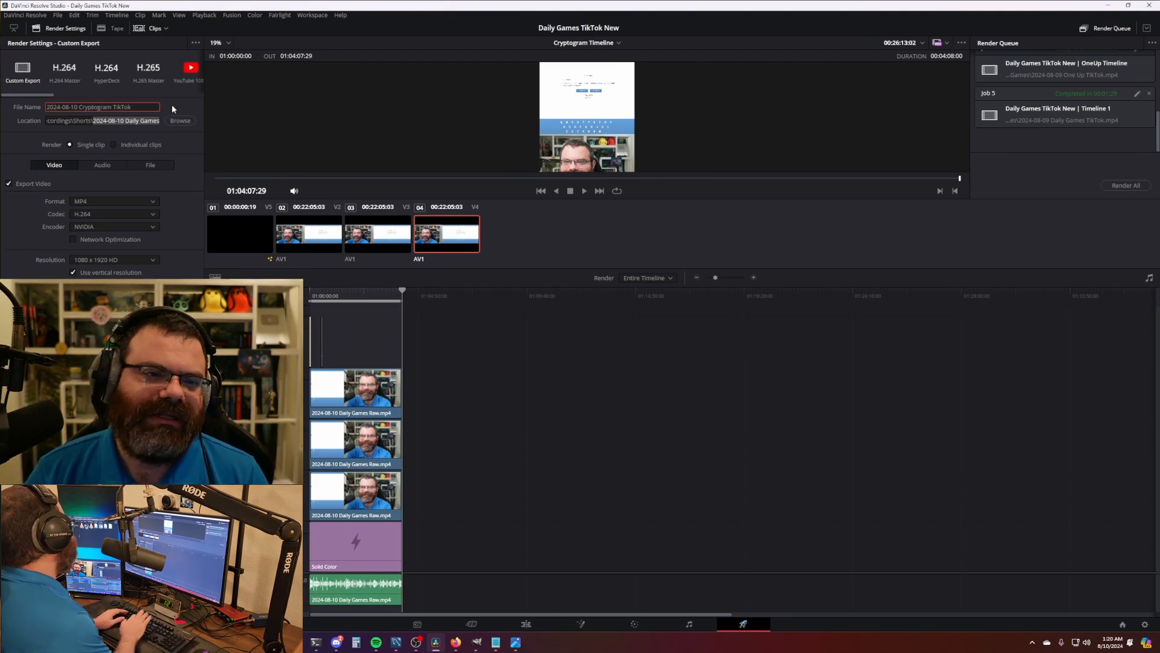
left_click(90, 120)
left_click(167, 603)
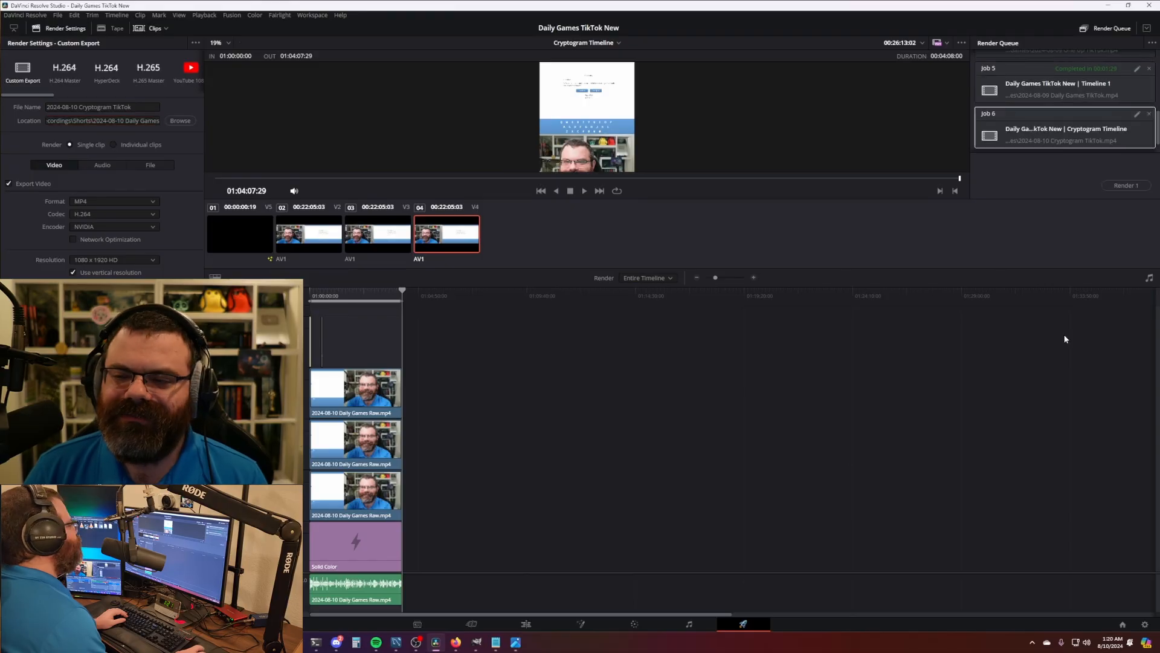
left_click(1118, 187)
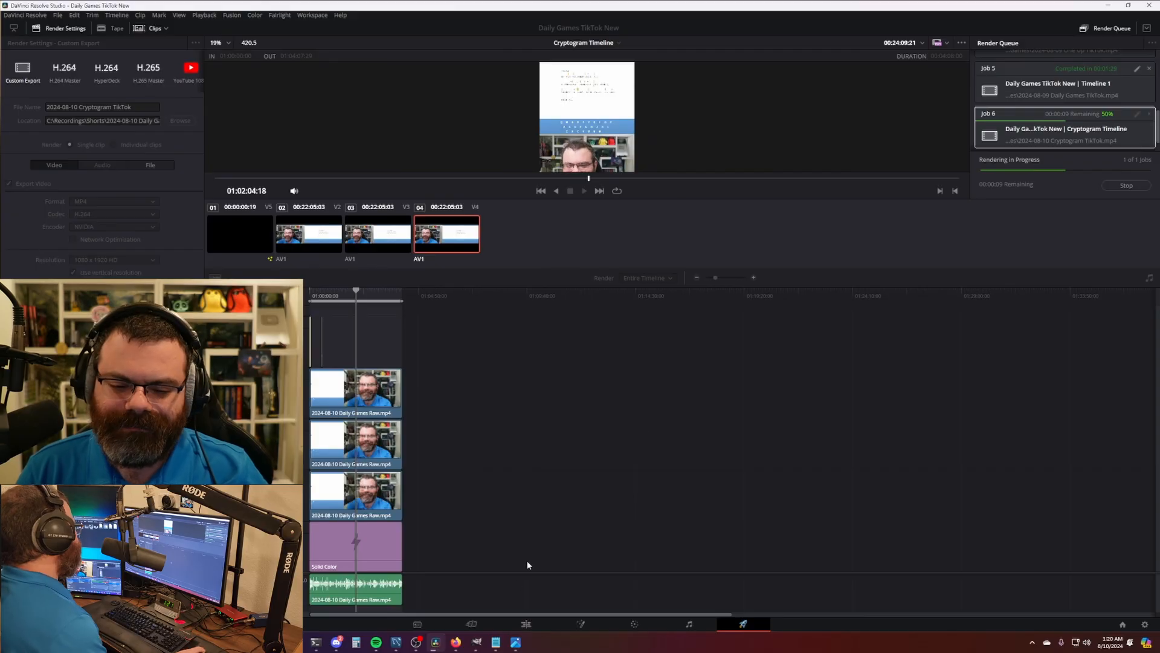
- In Firefox's TikTok profile, open the earlier Decoding a Cryptogram video
mouse_move(456, 642)
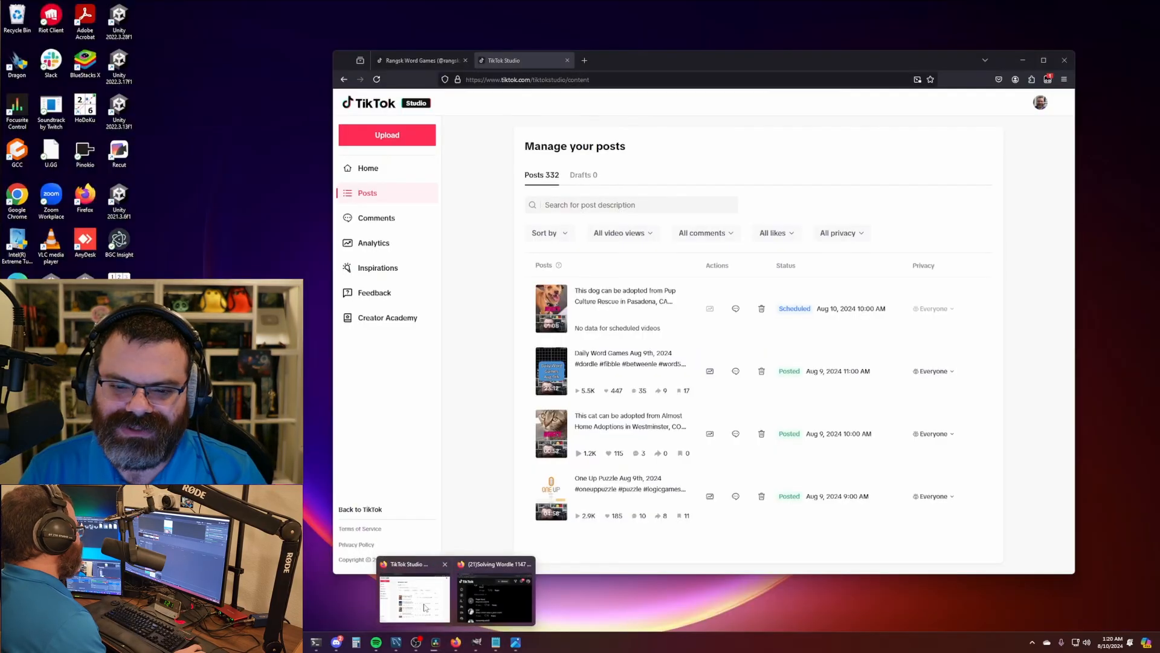
left_click(425, 609)
left_click(417, 61)
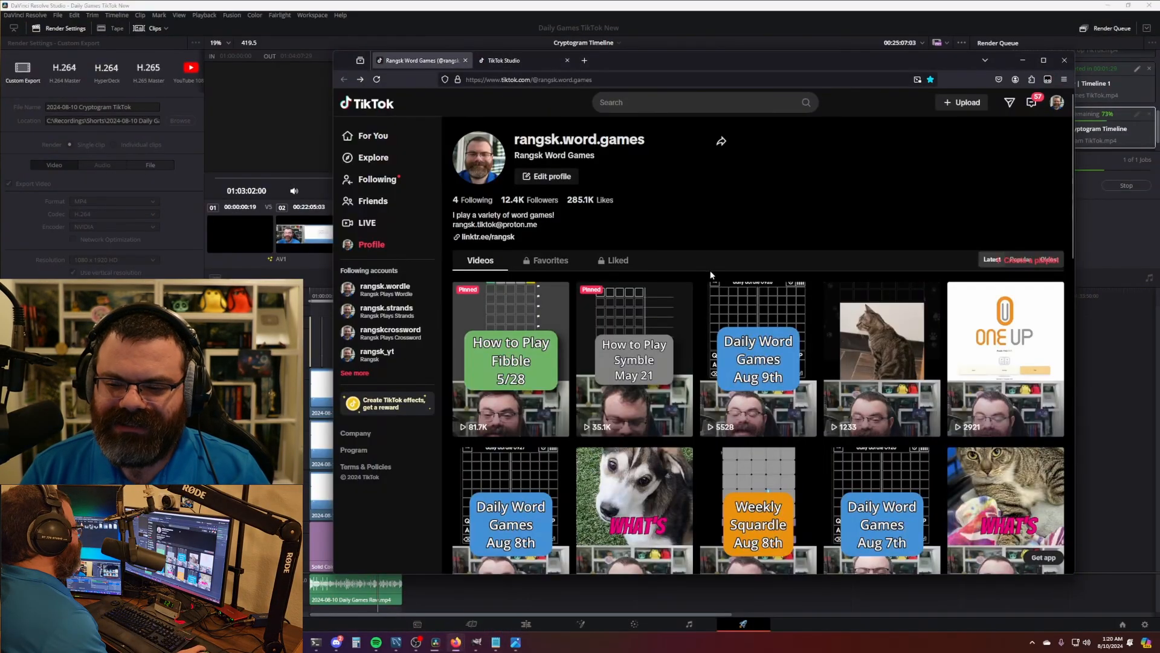
scroll(876, 273, "down", 7)
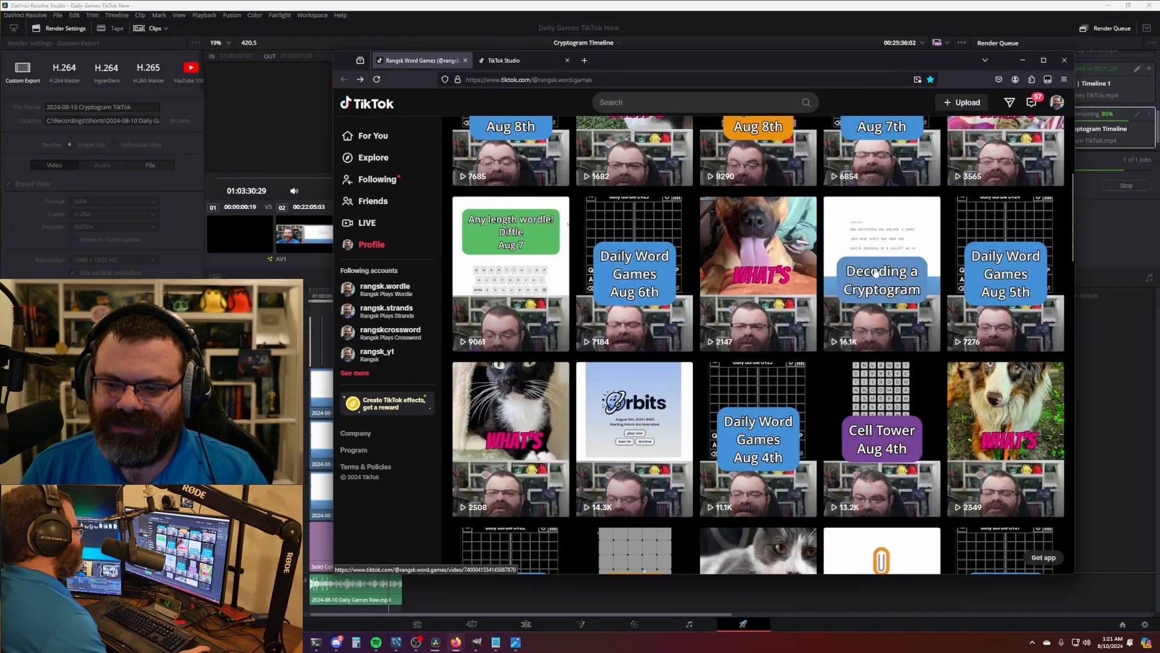
left_click(876, 273)
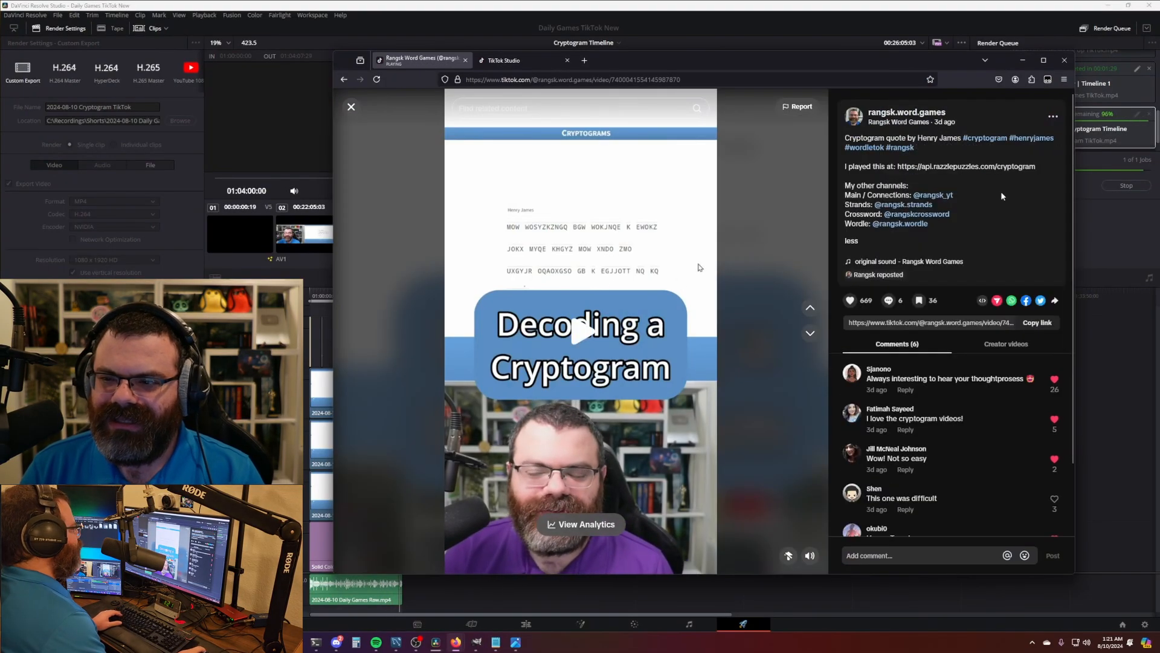
- Copy that video's full description, then go to TikTok Studio's Upload page
left_click_drag(991, 225, 857, 140)
right_click(878, 173)
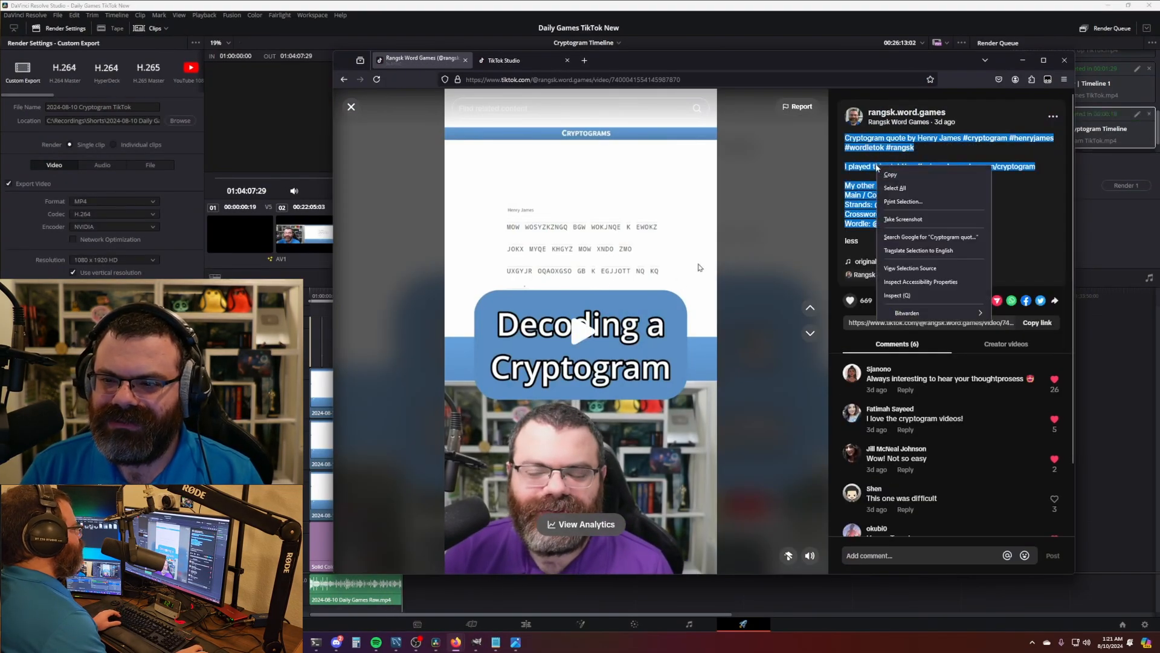
left_click(900, 173)
left_click(351, 106)
left_click(501, 61)
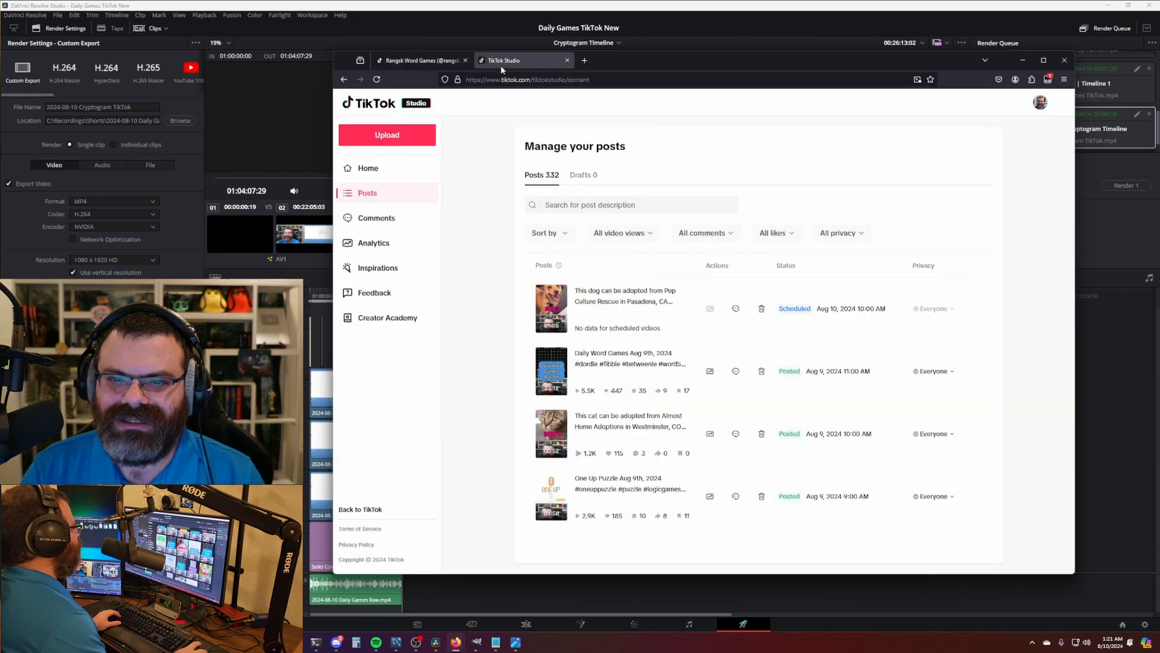
left_click(388, 134)
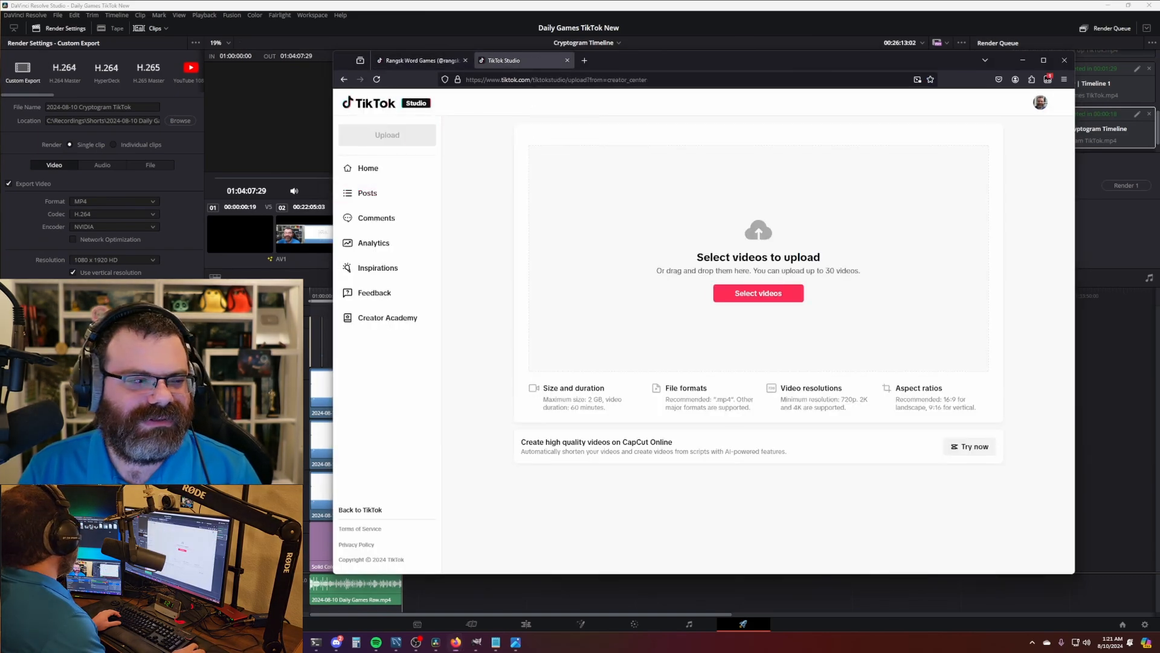
- Load 2024-08-10 Cryptogram TikTok.mp4 into the upload, preview it to the solved puzzle in VLC, then close VLC
left_click_drag(312, 328, 724, 282)
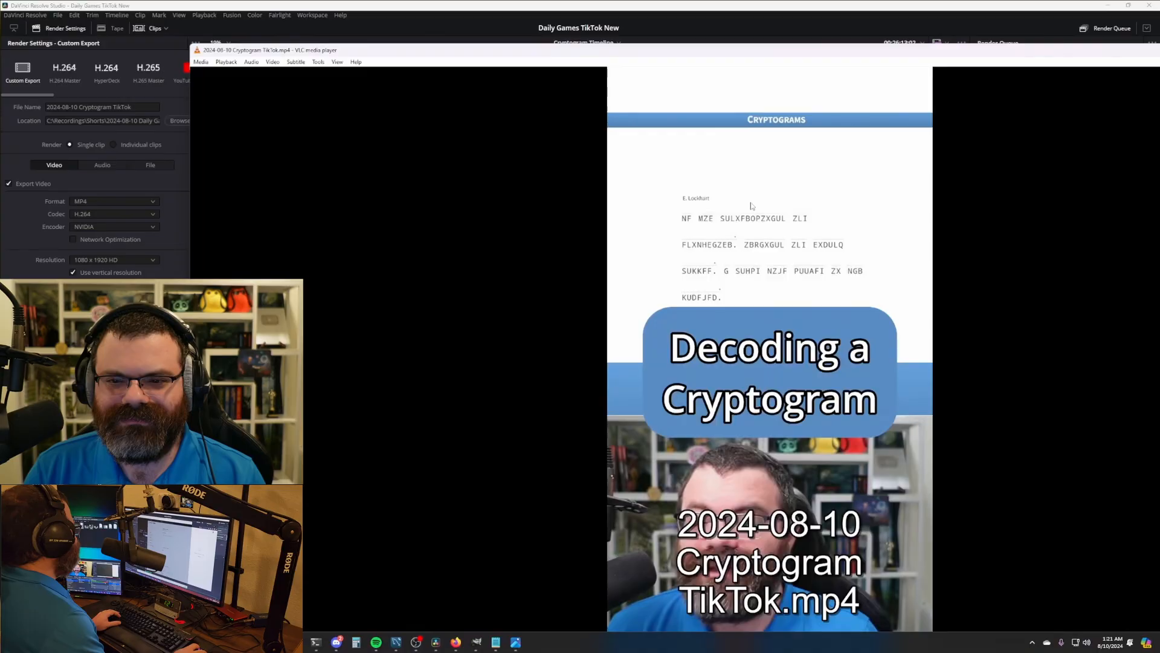
double_click(762, 212)
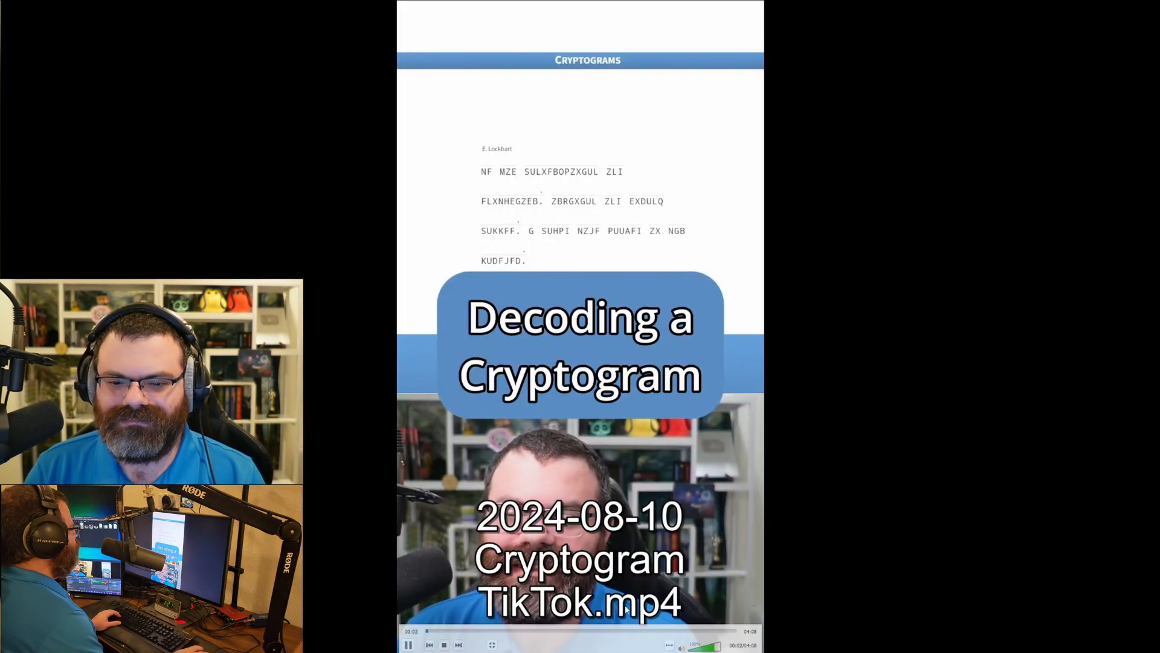
left_click(728, 630)
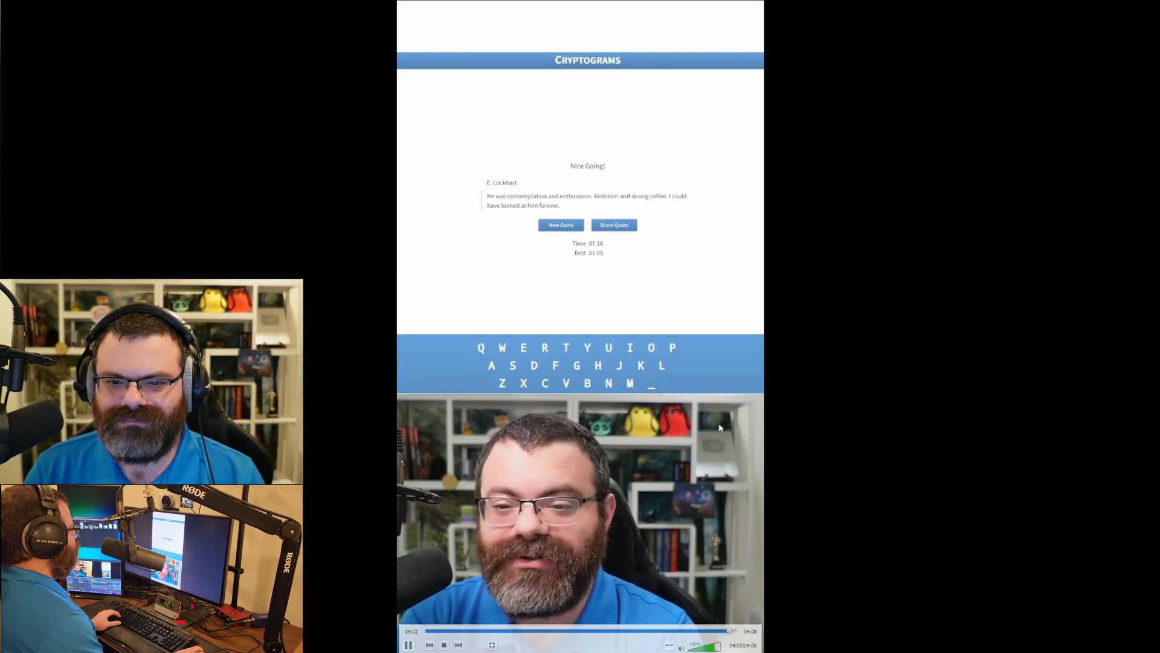
double_click(697, 444)
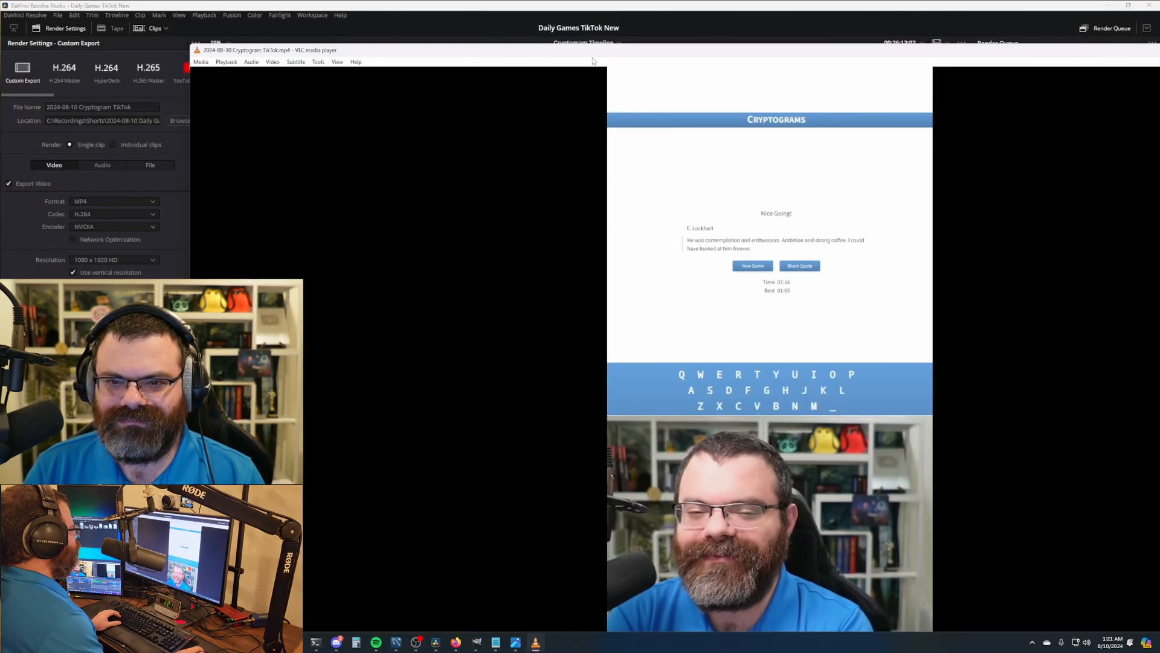
left_click_drag(594, 61, 313, 133)
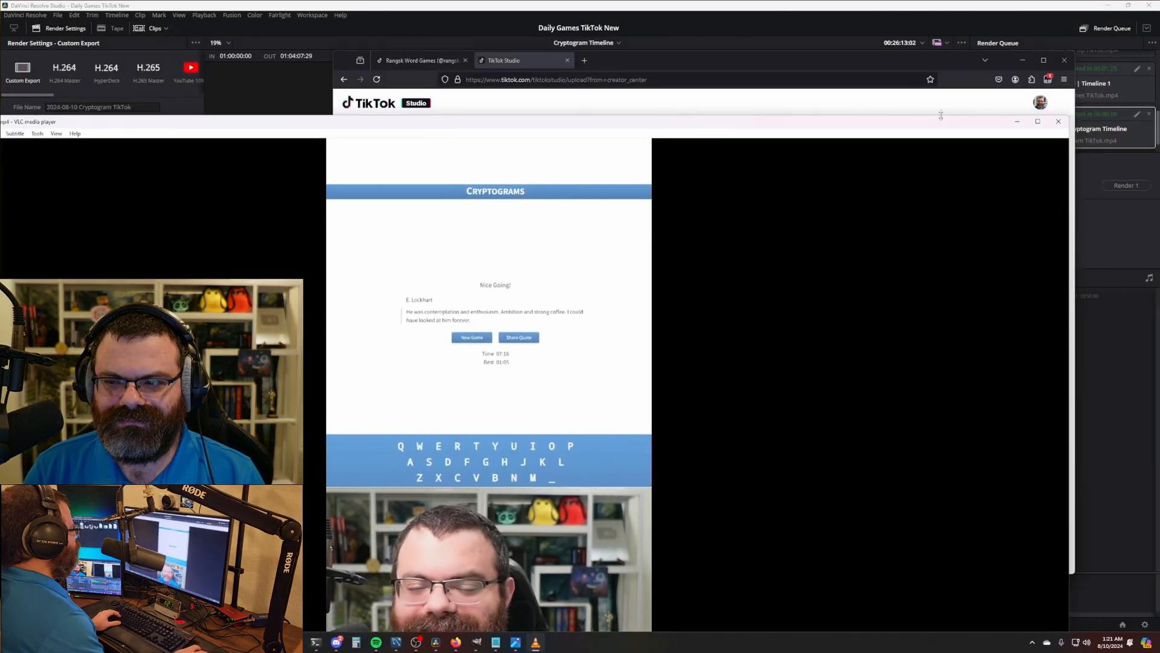
left_click(1058, 122)
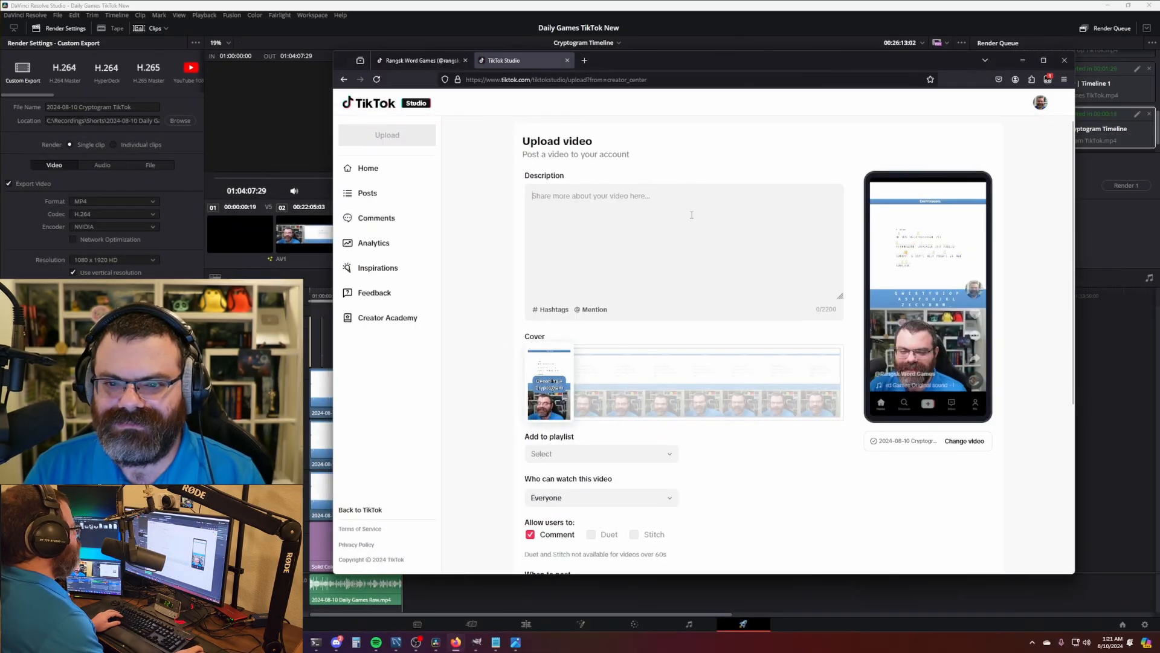
- Paste the copied description into the new post's Description box
key("ctrl+v")
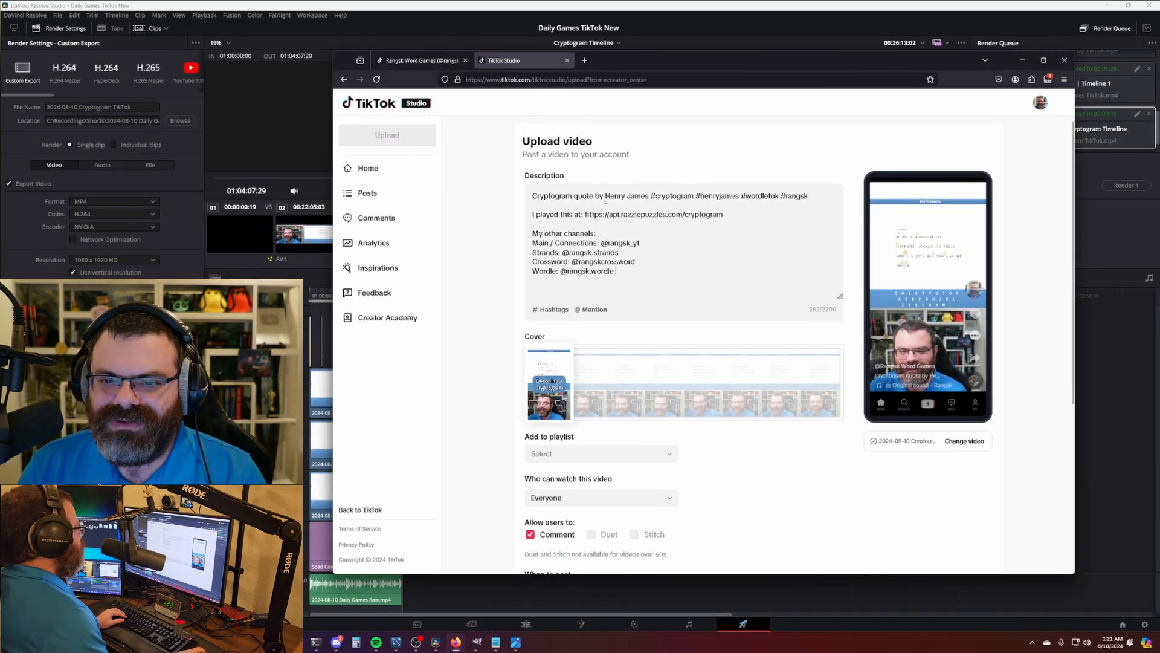
left_click_drag(606, 196, 808, 196)
left_click_drag(648, 59, 622, 133)
scroll(591, 79, "up", 4)
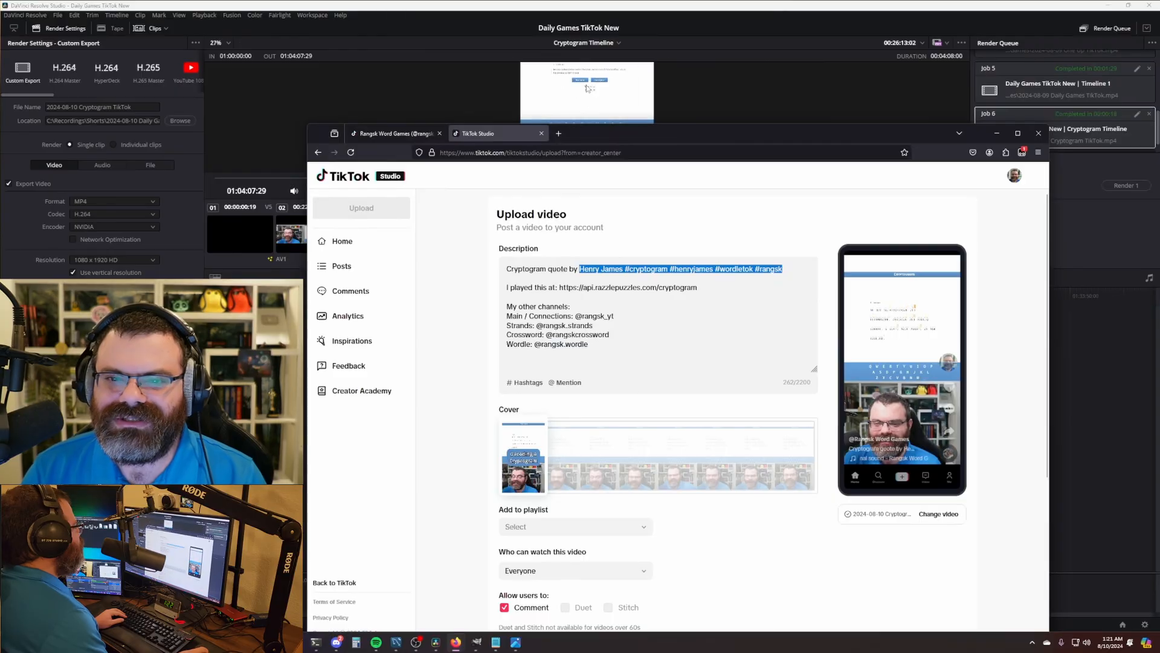
left_click_drag(590, 80, 592, 120)
scroll(592, 120, "up", 3)
scroll(592, 120, "up", 4)
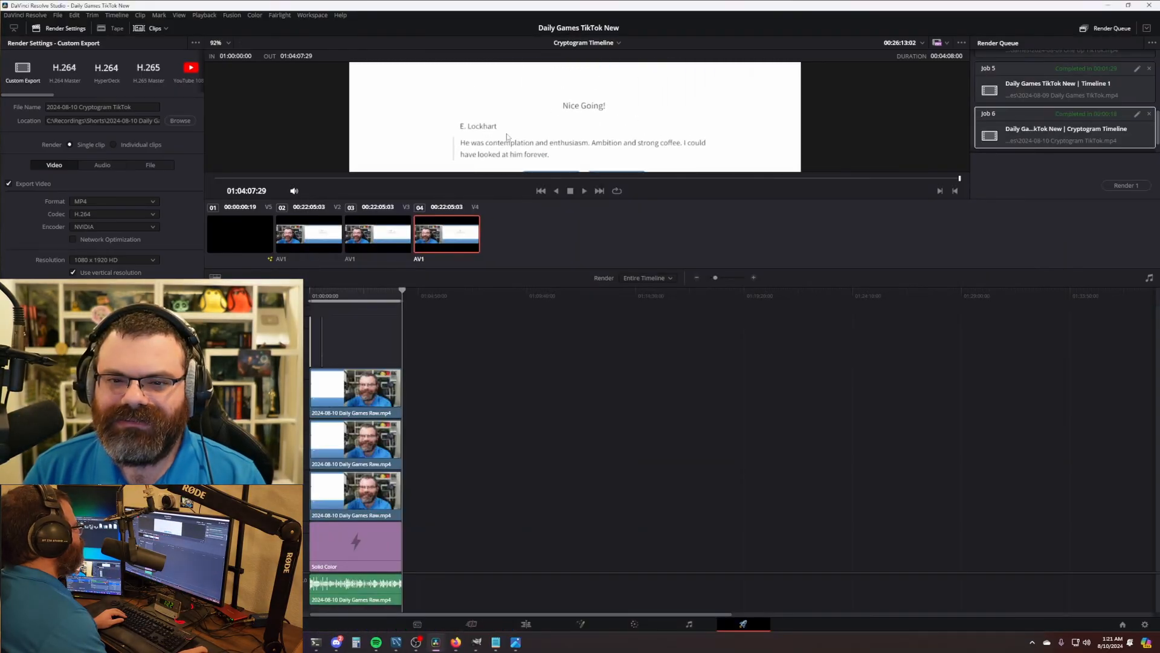
key("alt+Tab")
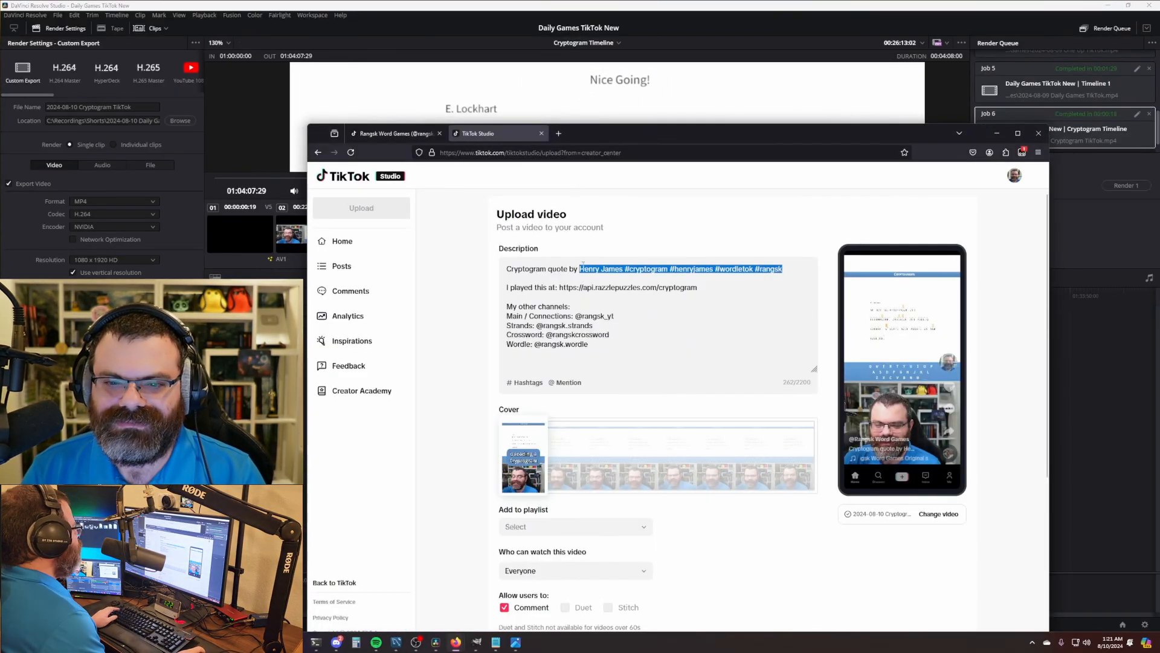
- Replace author Henry James with E. Lockhart and commit the author, #wordletok and channel hashtags
left_click(582, 269)
left_click_drag(579, 269, 623, 268)
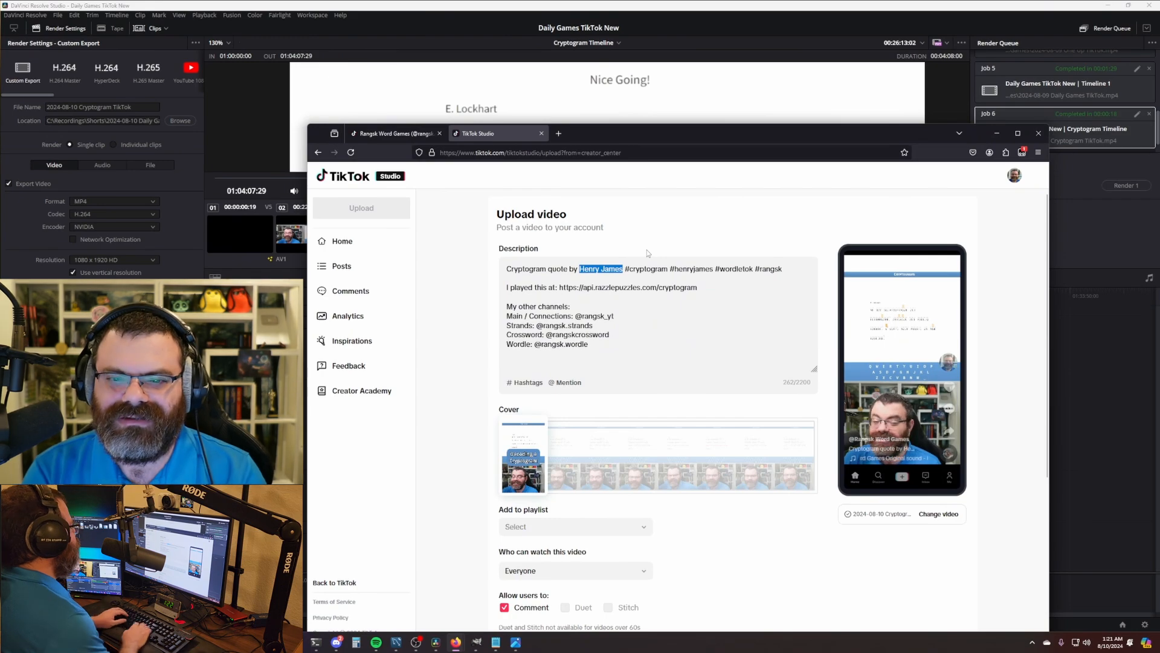
type("E. Lockhart")
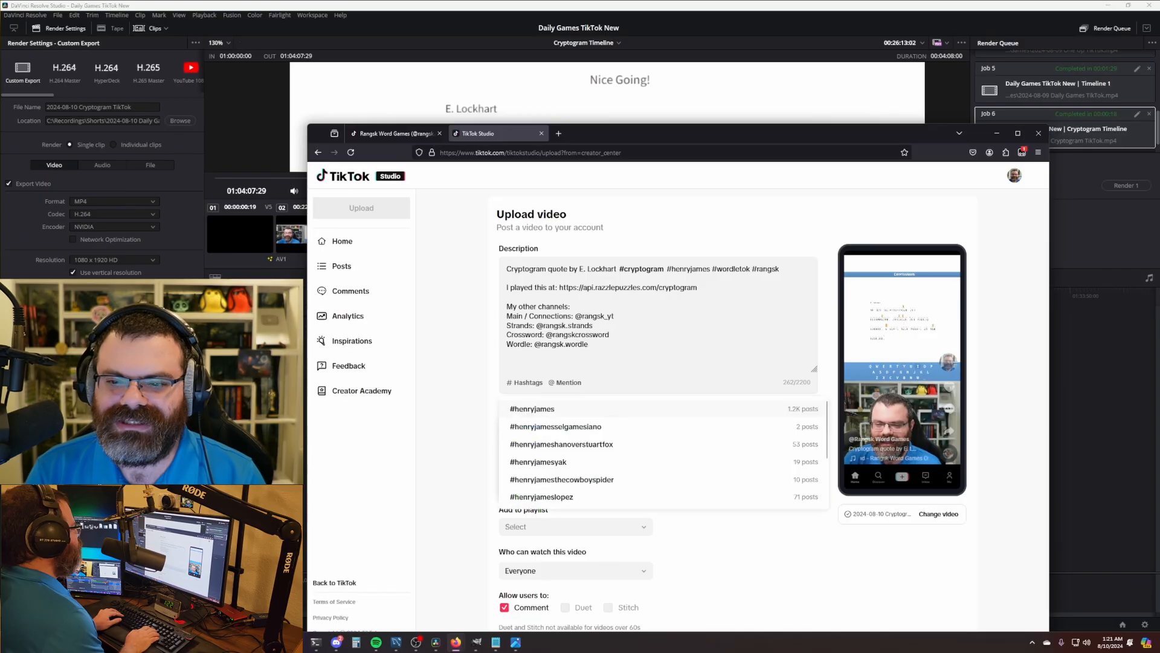
key("BackSpace")
key("BackSpace")
key("BackSpace")
key("BackSpace")
key("BackSpace")
key("BackSpace")
key("BackSpace")
key("BackSpace")
key("BackSpace")
key("BackSpace")
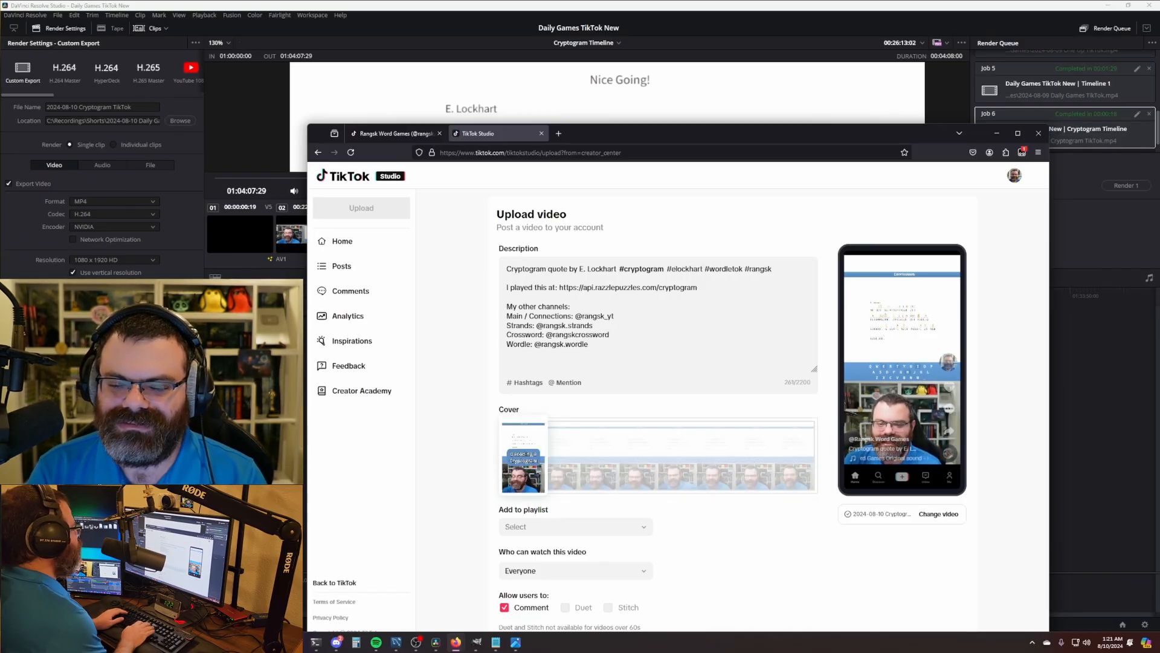
key("Return")
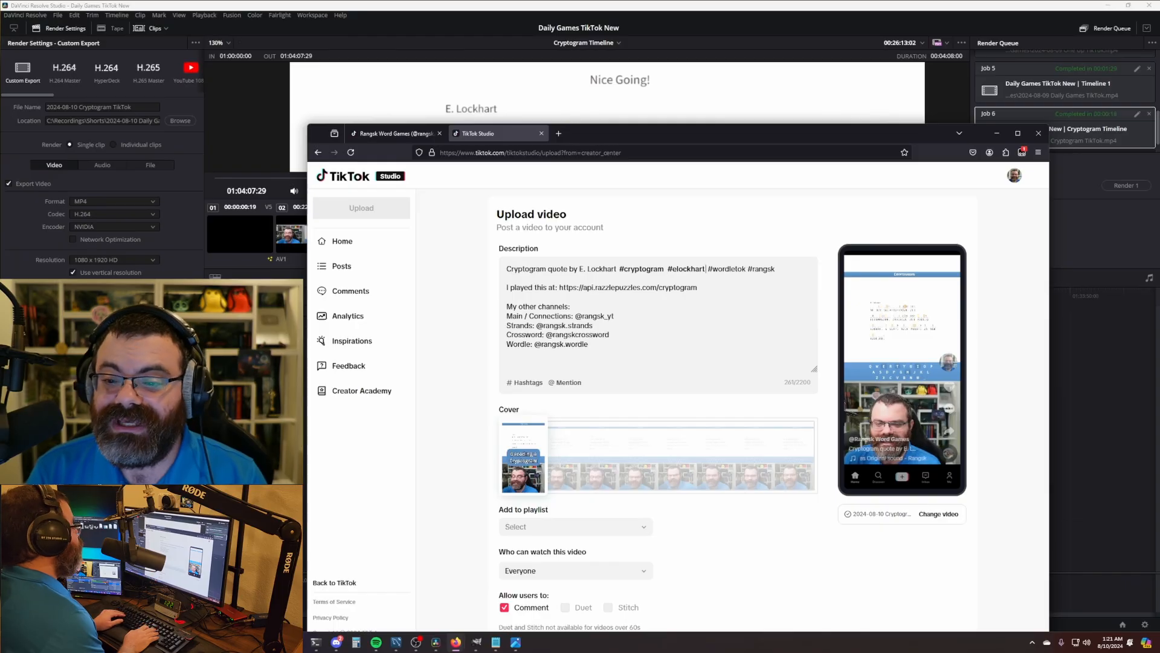
key("Return")
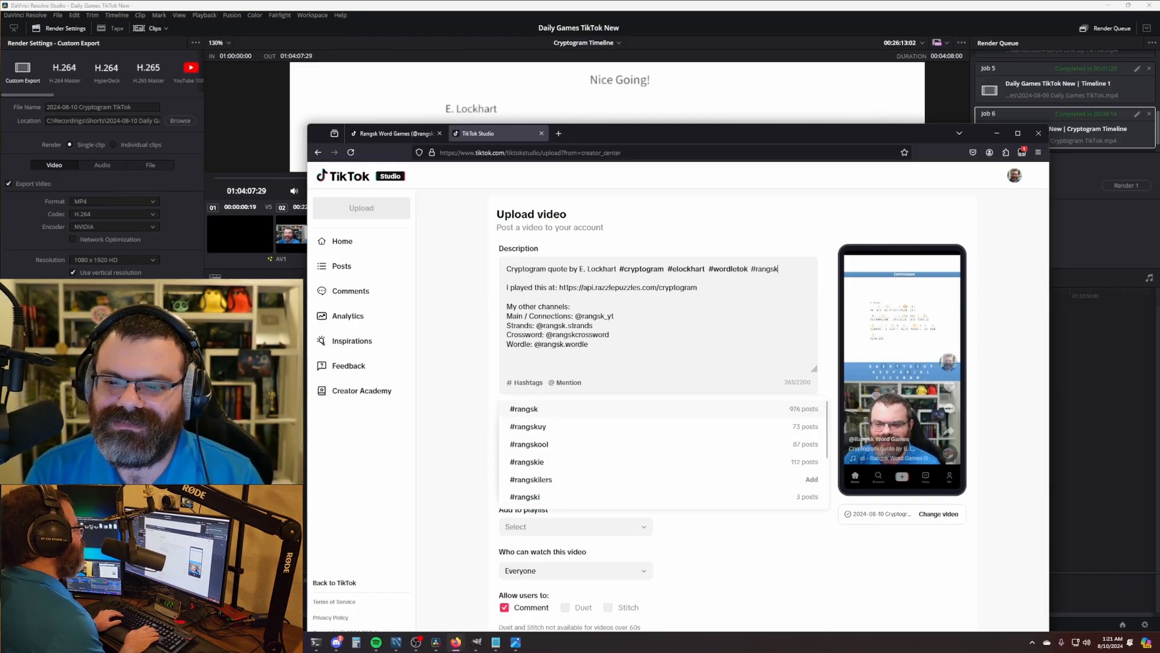
key("Return")
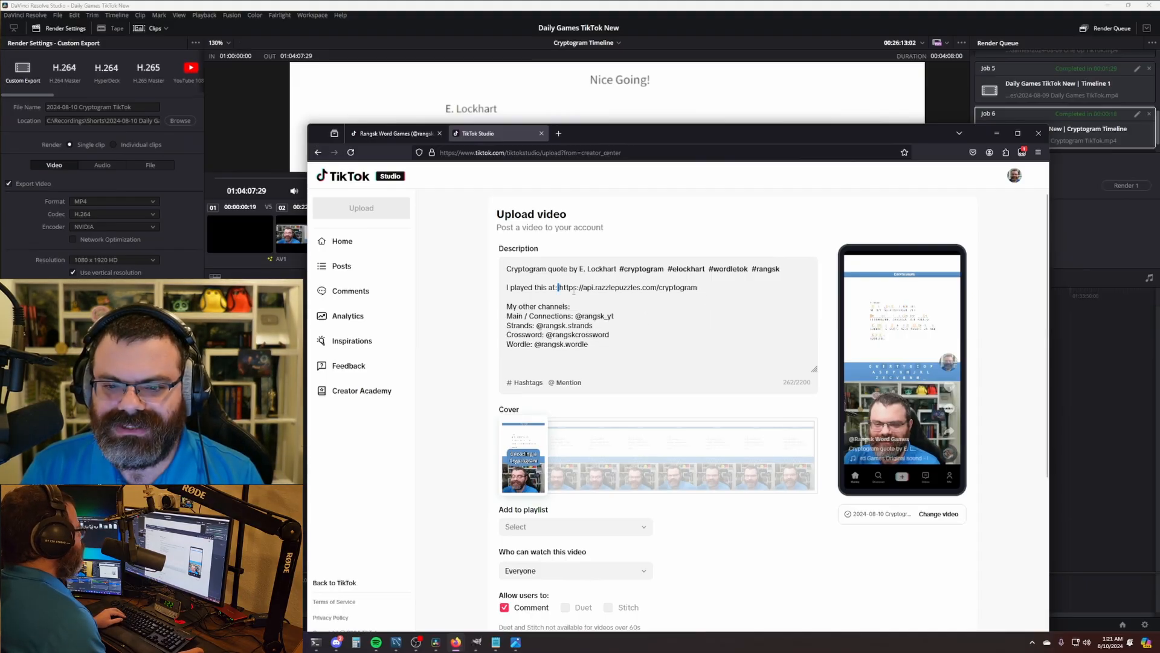
- Tag the main, Strands, Crossword and Wordle channel accounts as mentions
left_click(650, 314)
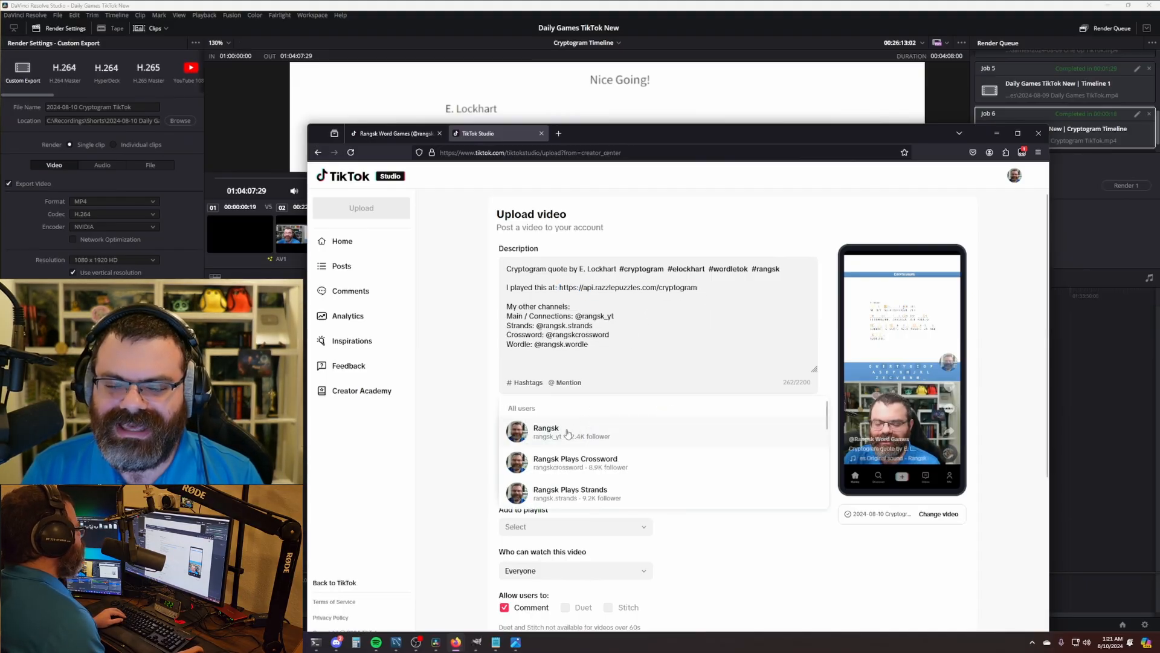
left_click(568, 433)
key("BackSpace")
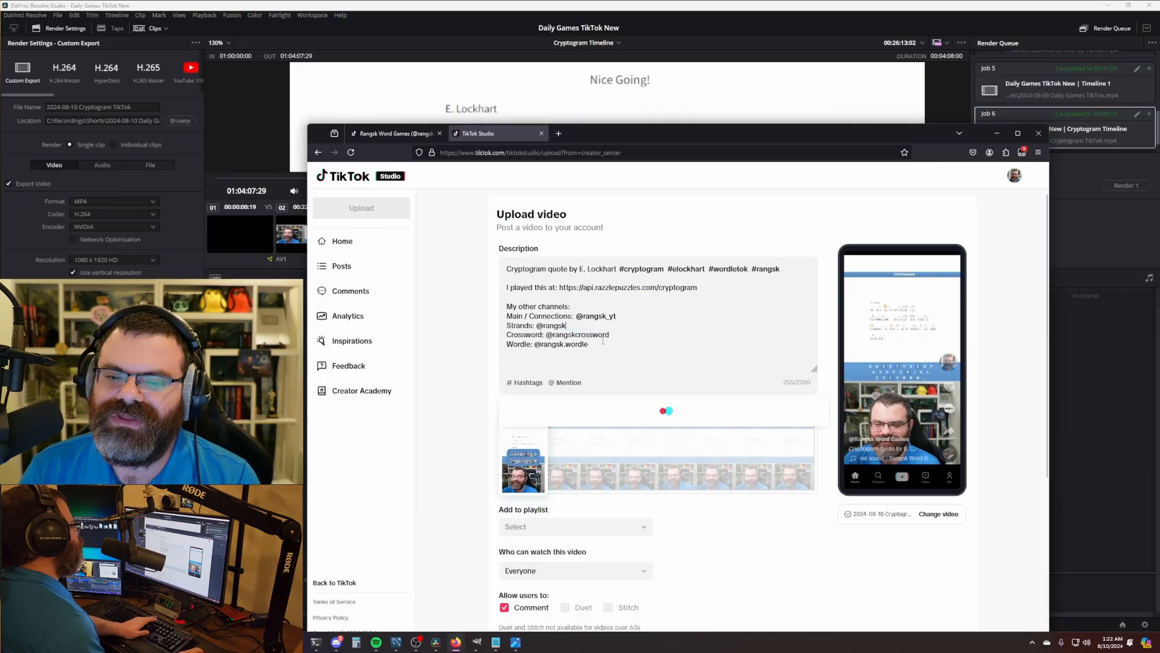
scroll(617, 452, "down", 2)
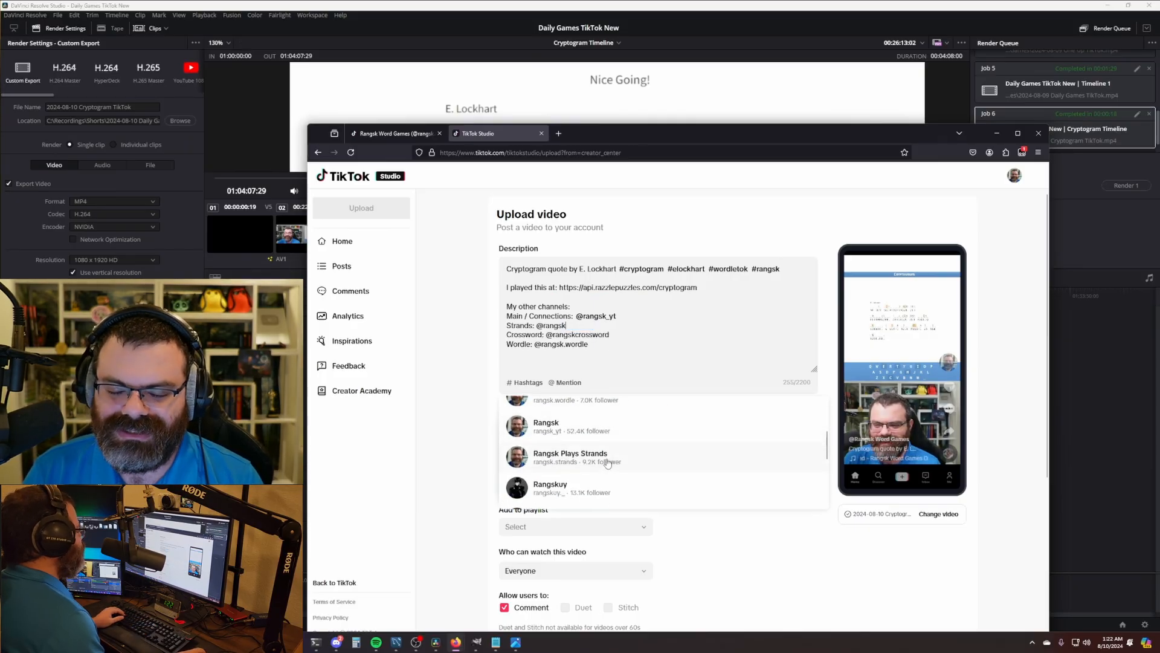
left_click(608, 463)
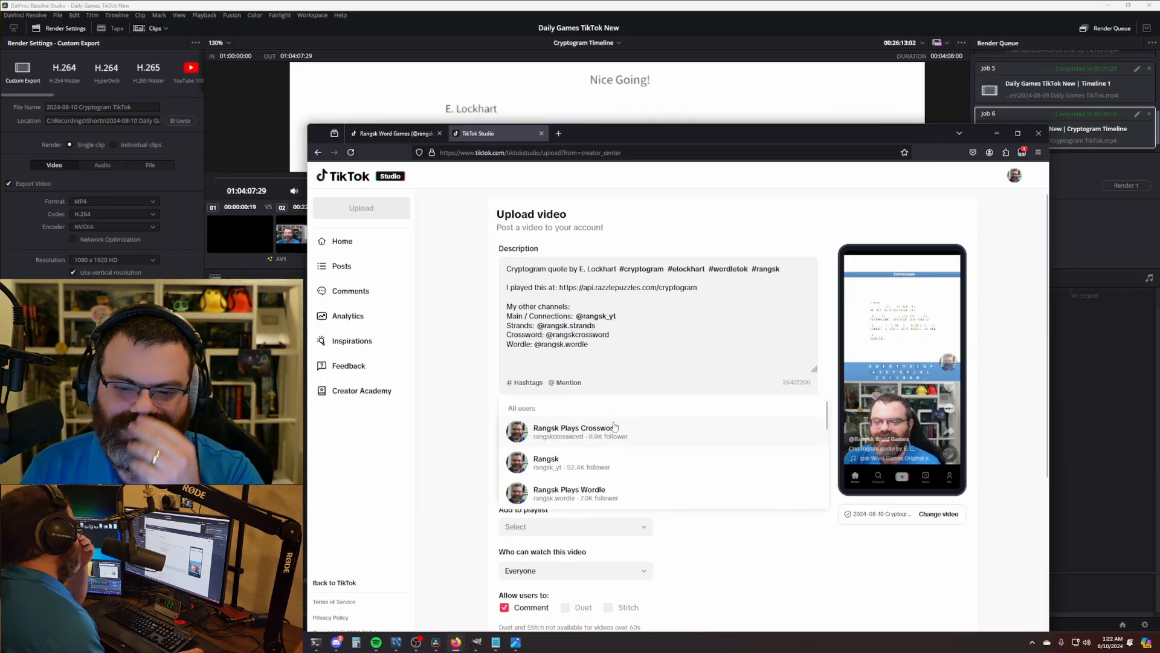
left_click(614, 428)
left_click_drag(591, 344, 563, 346)
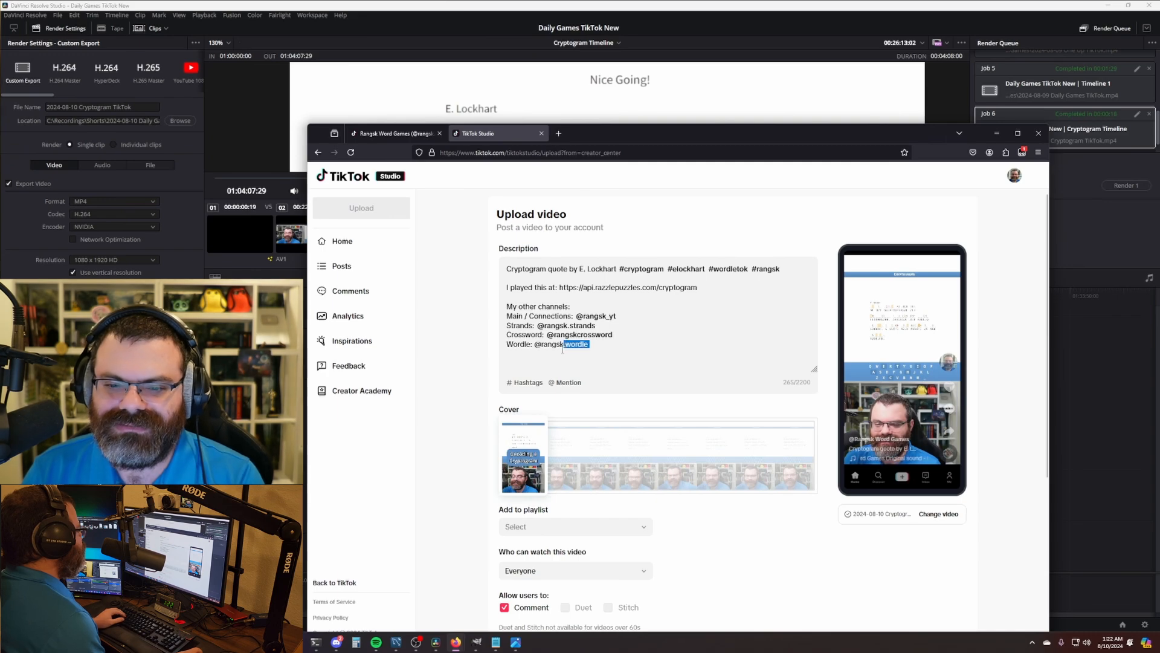
key("BackSpace")
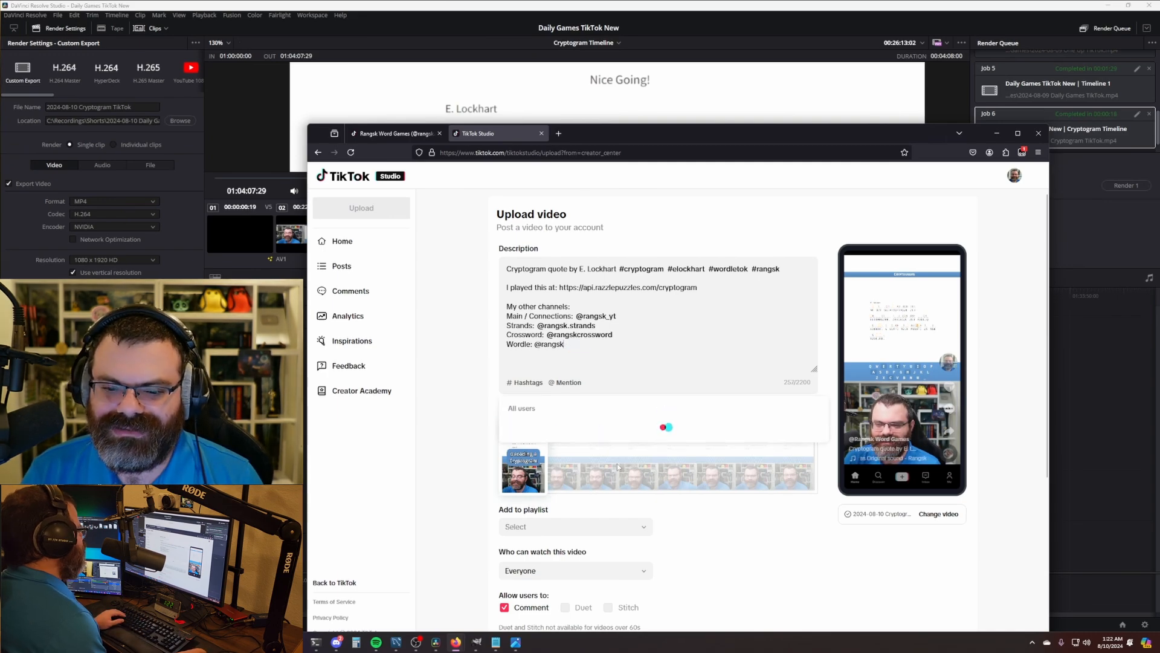
left_click(606, 444)
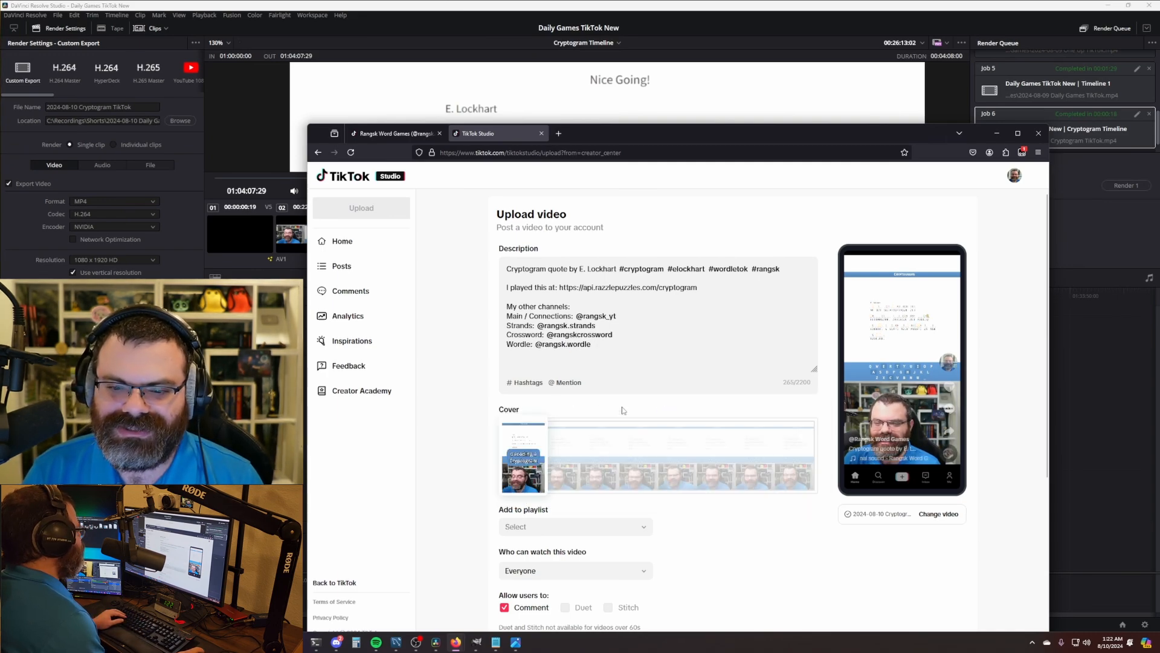
- Choose Schedule and set the posting time to 09:00 on 2024-08-10
scroll(659, 426, "down", 5)
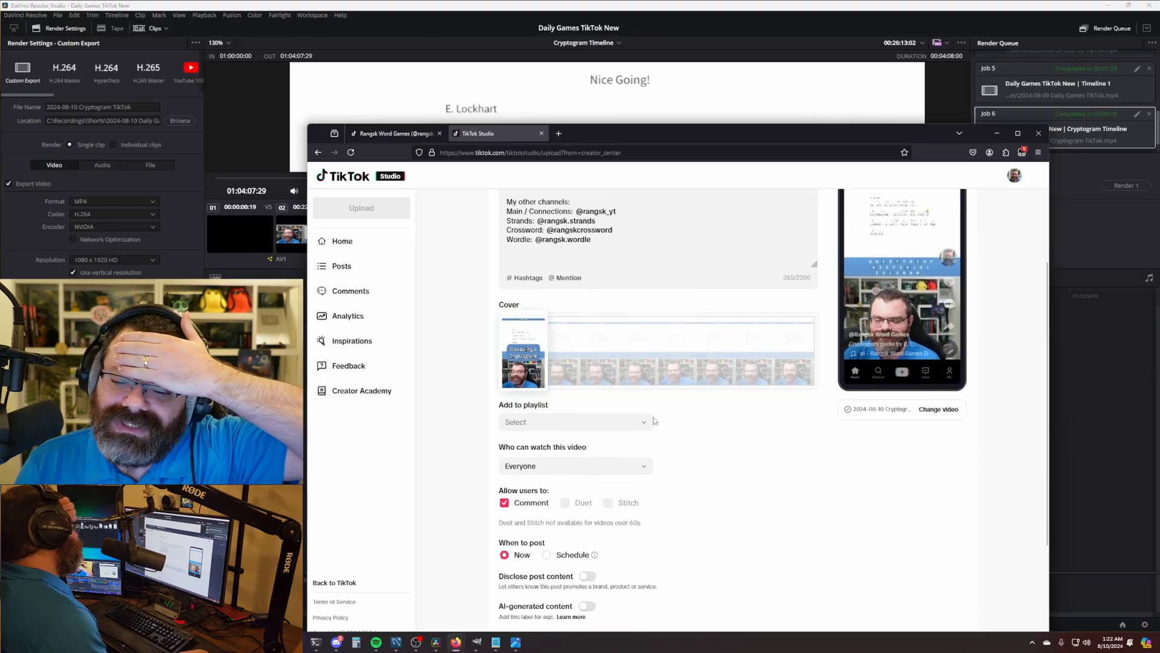
scroll(658, 426, "up", 5)
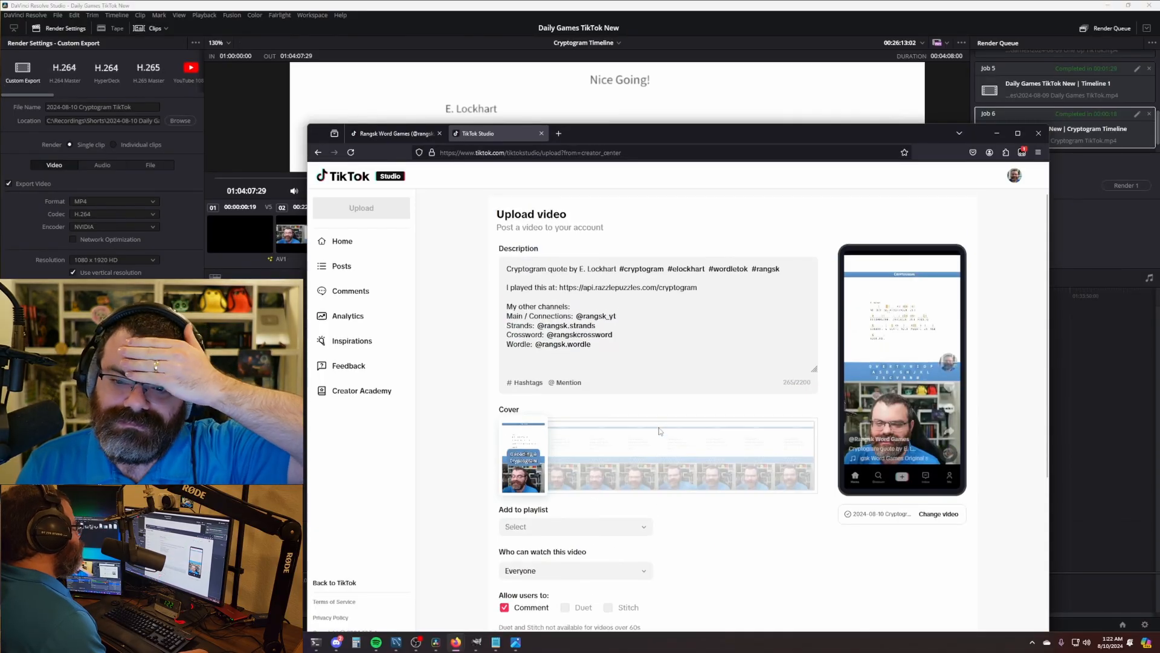
scroll(660, 429, "down", 3)
left_click(557, 464)
left_click(550, 485)
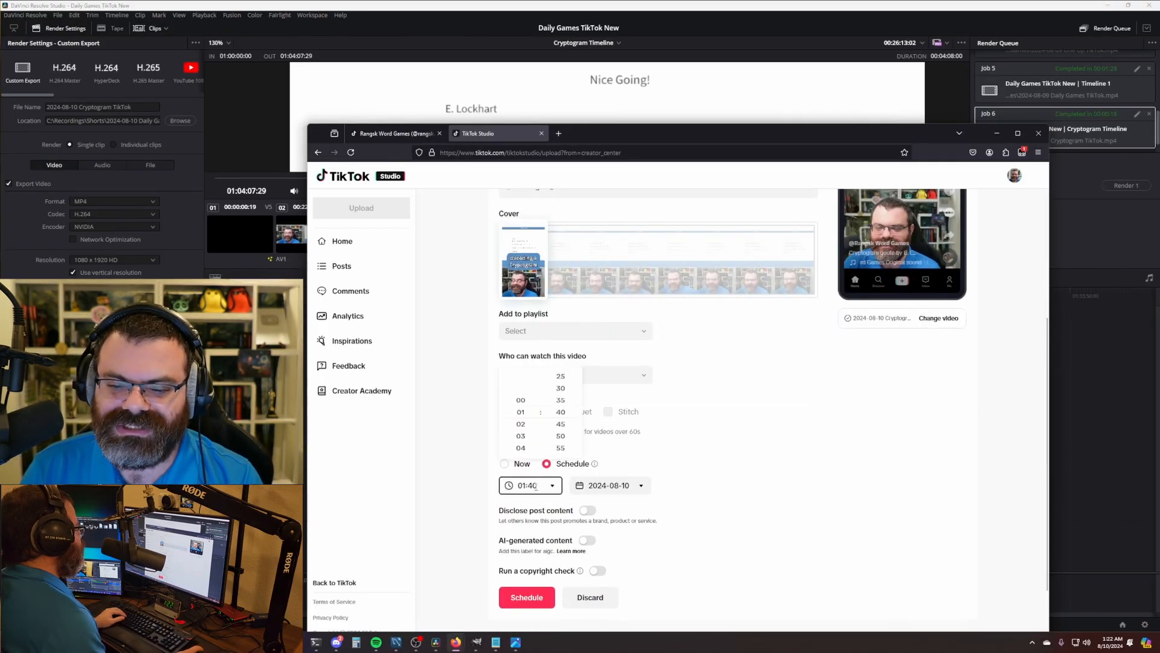
left_click(521, 421)
left_click(523, 451)
left_click(544, 485)
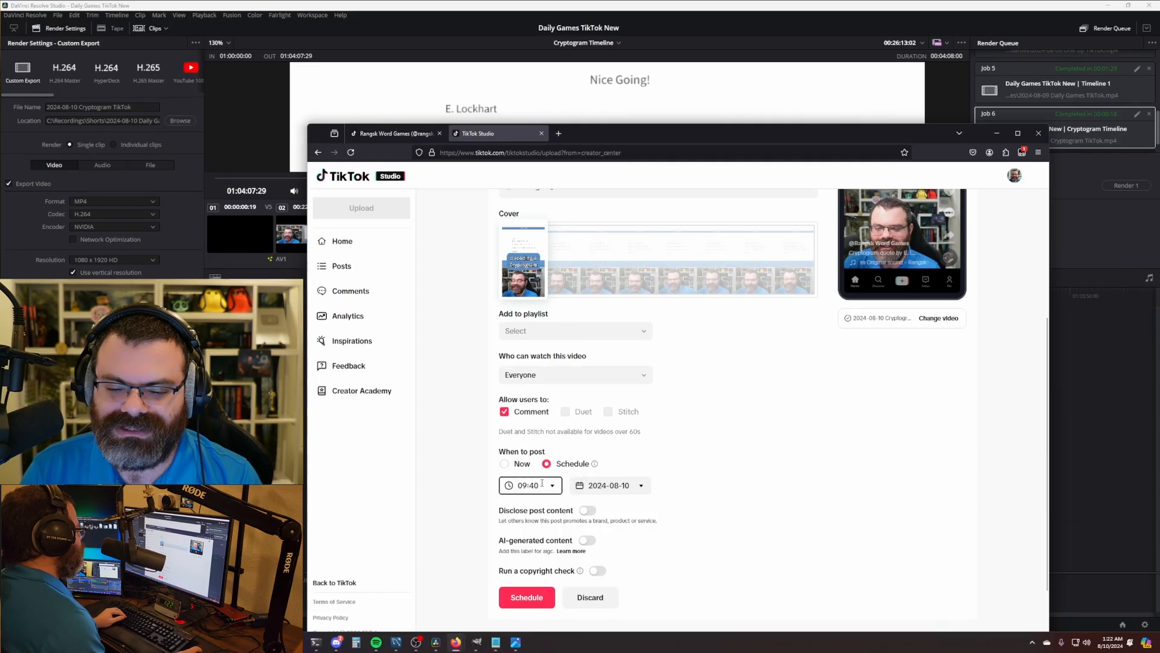
scroll(565, 436, "up", 3)
left_click(561, 422)
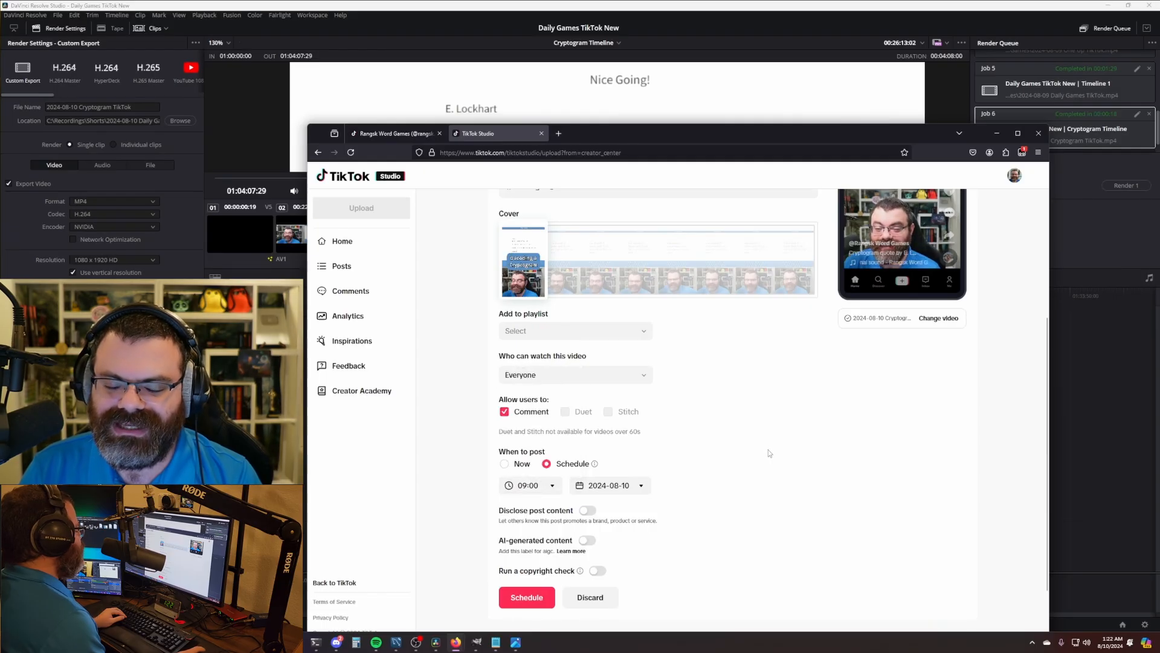
- Confirm the post's schedule for Aug 10, 2024 9:00 AM and open Manage posts
scroll(735, 445, "up", 3)
scroll(735, 445, "down", 3)
scroll(735, 445, "down", 1)
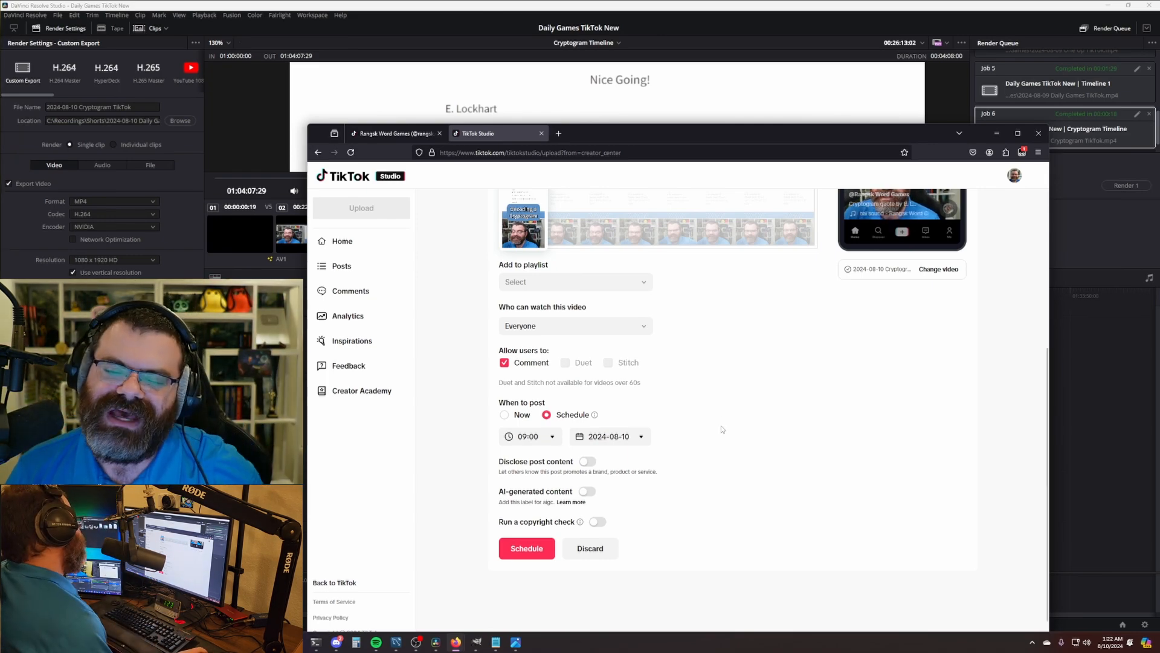
scroll(731, 438, "up", 4)
scroll(728, 417, "down", 3)
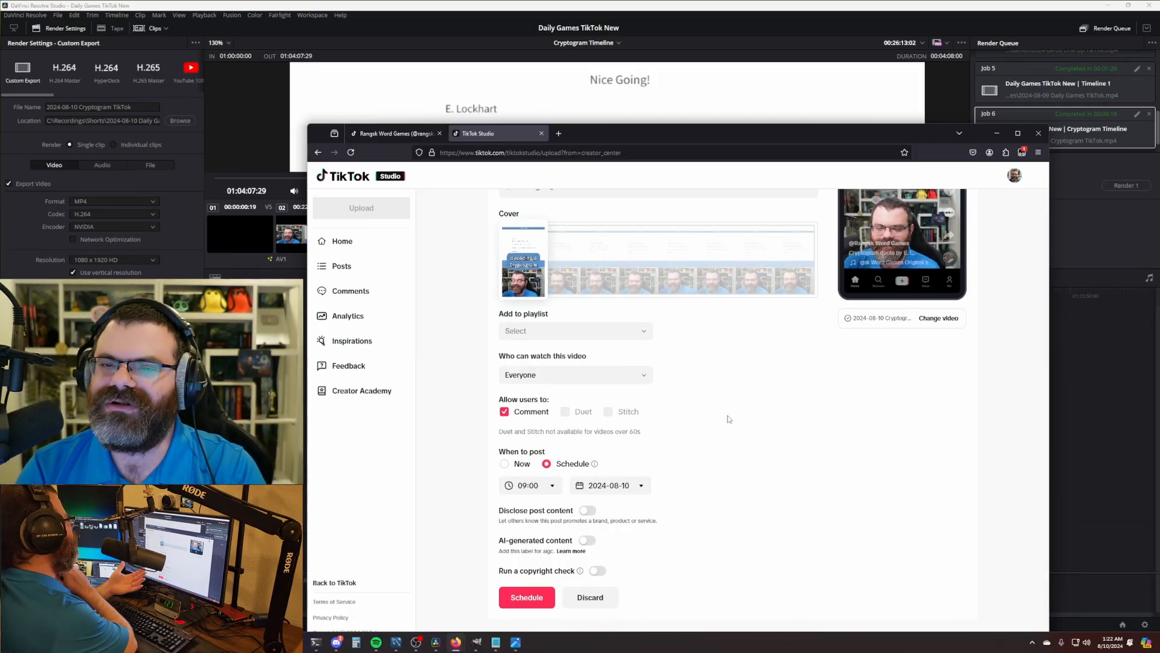
scroll(728, 419, "down", 1)
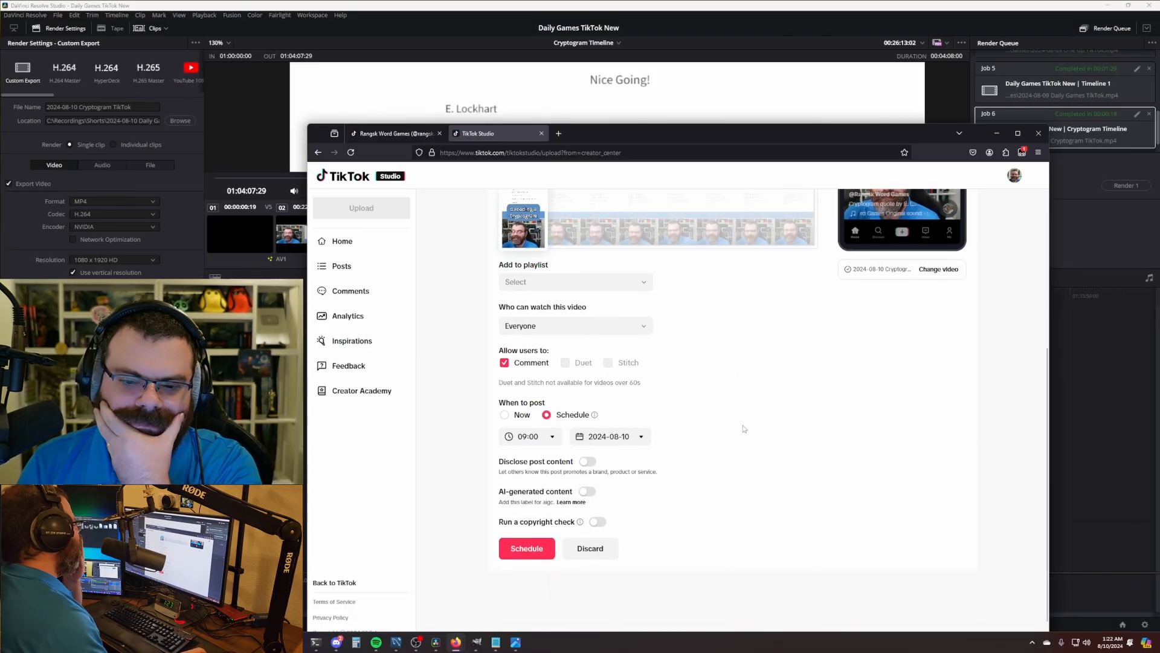
scroll(701, 438, "up", 5)
scroll(699, 437, "down", 4)
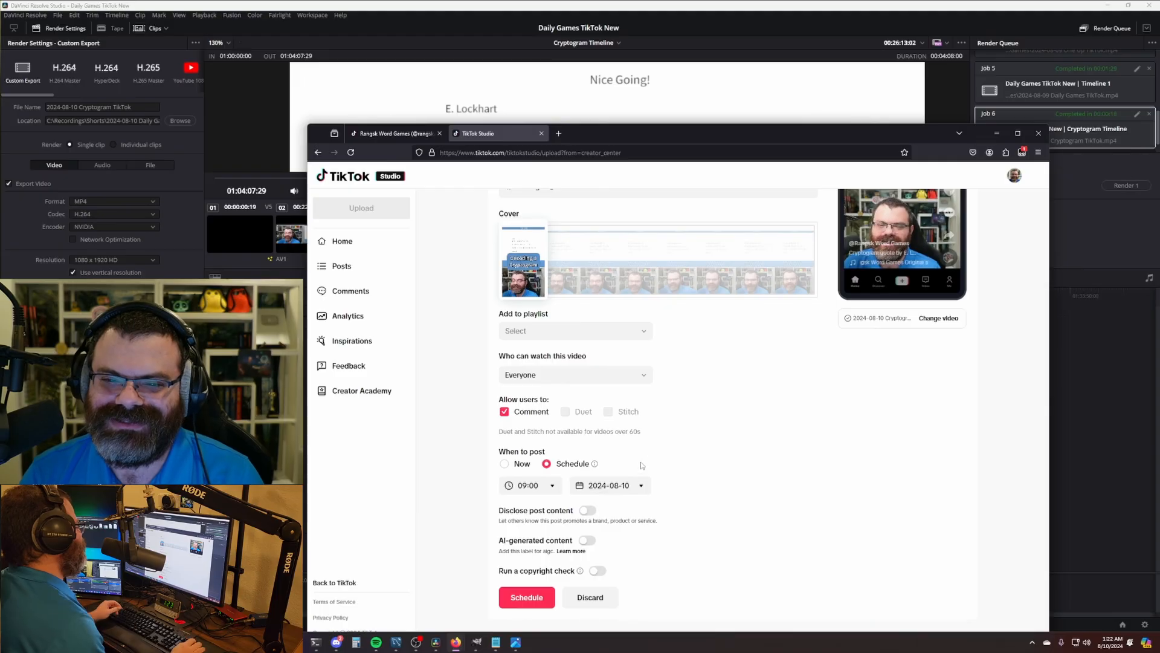
scroll(642, 465, "up", 3)
scroll(683, 460, "down", 1)
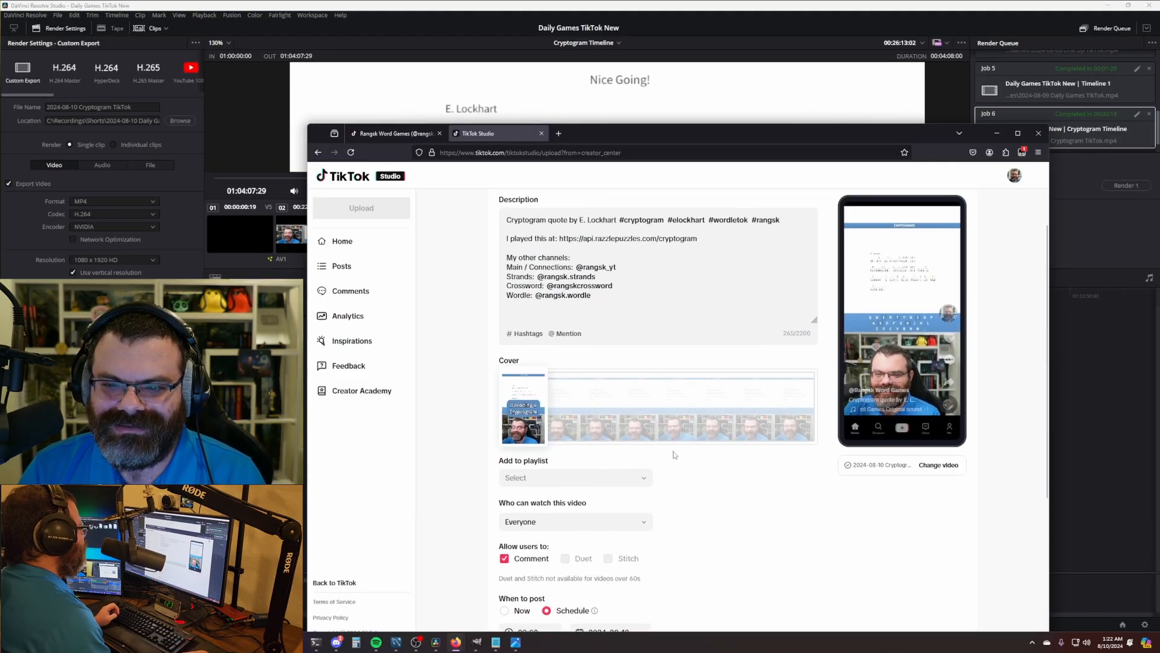
scroll(674, 453, "down", 4)
left_click(519, 548)
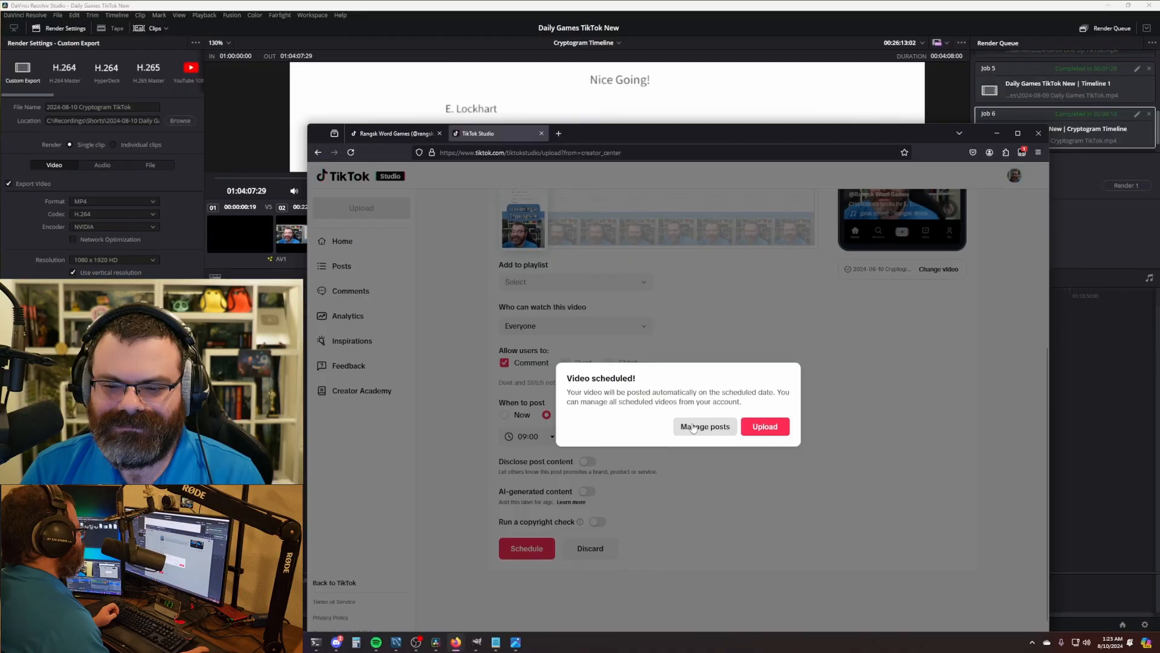
left_click(693, 427)
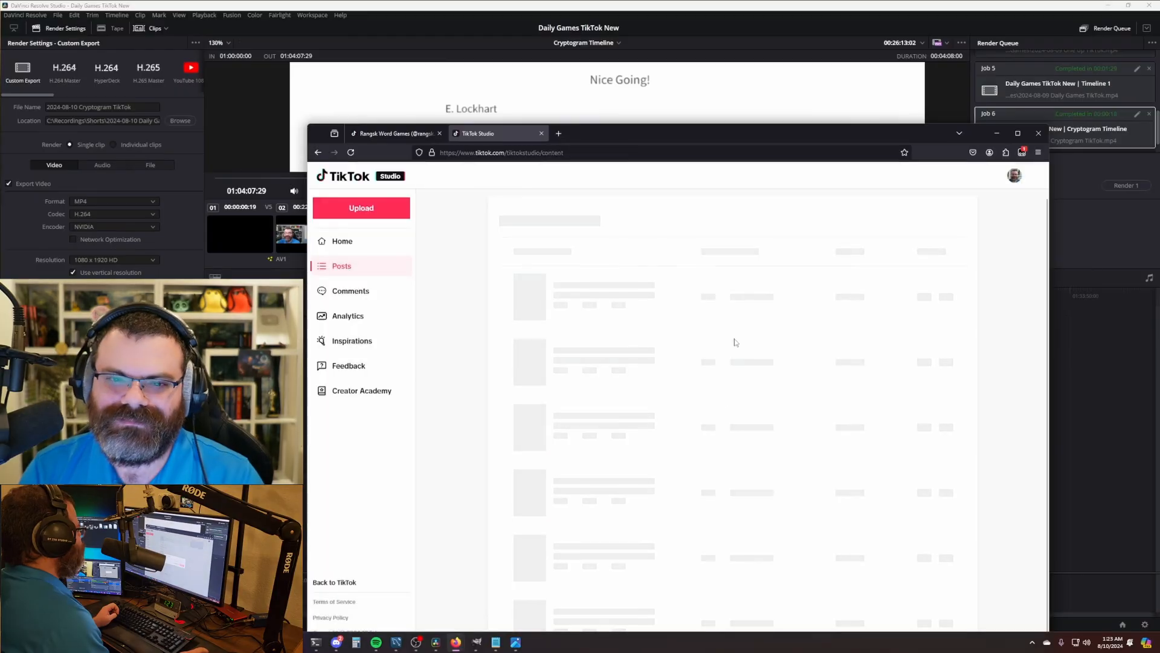
left_click_drag(617, 136, 614, 129)
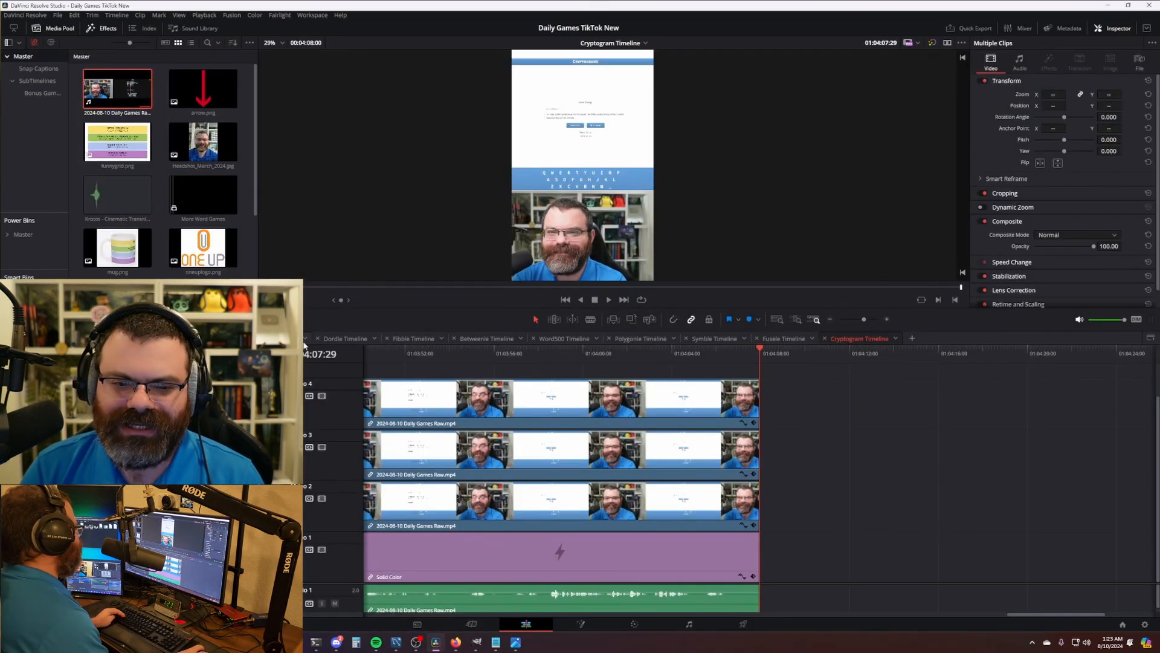
- Try trimming the end of the Dordle timeline's video clips, then undo the trim
left_click(343, 338)
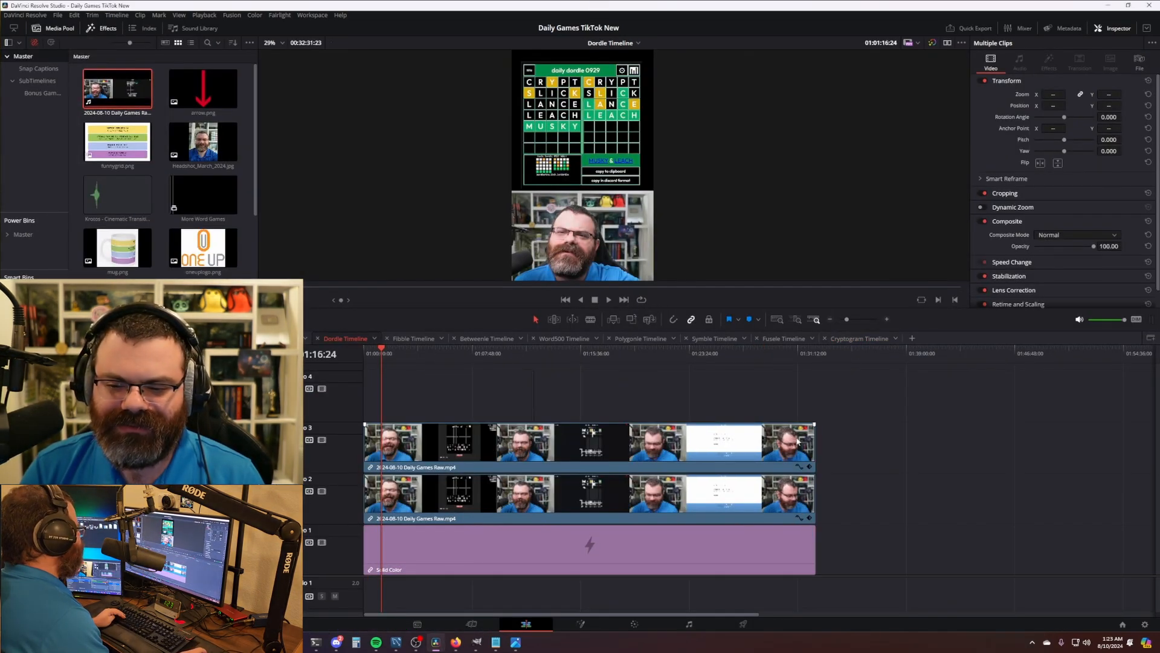
left_click_drag(813, 443, 840, 443)
key("ctrl+z")
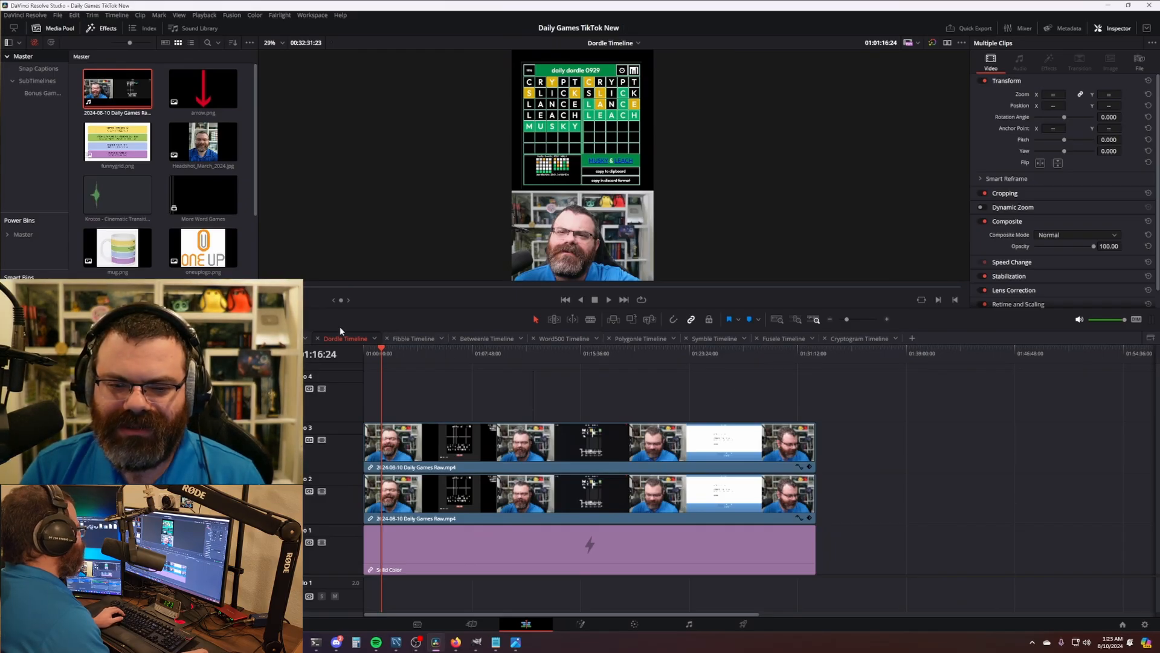
- On Timeline 1, return the playhead to the start and delete the two groups of old clips
left_click(283, 338)
scroll(687, 474, "down", 4)
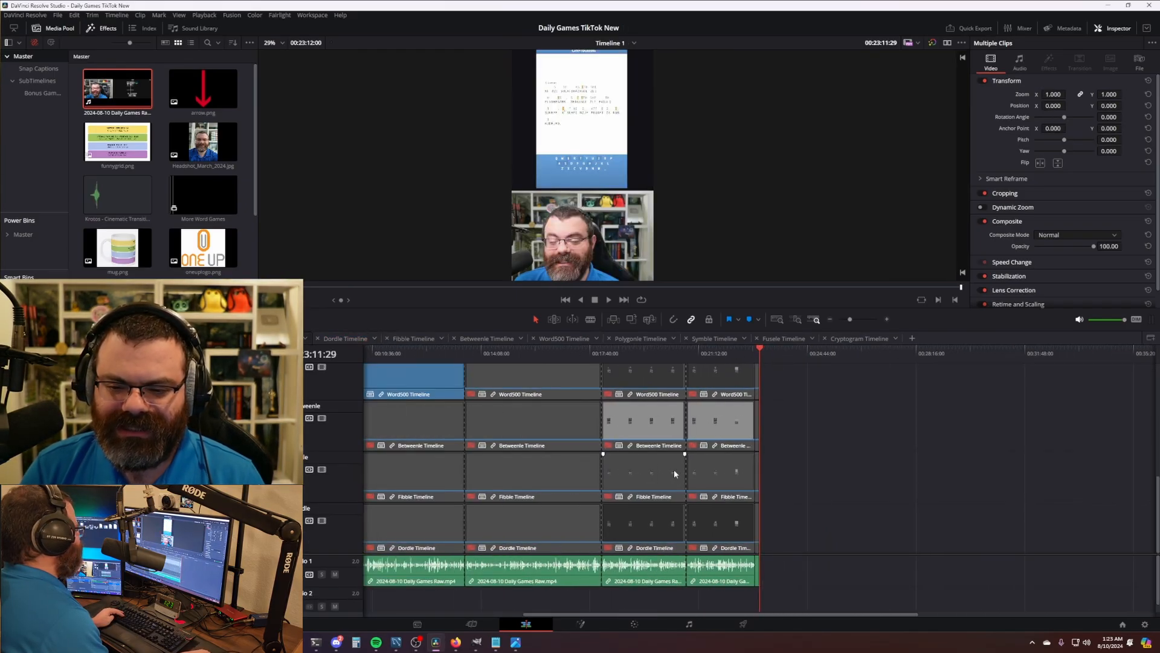
key("Home")
scroll(673, 469, "down", 2)
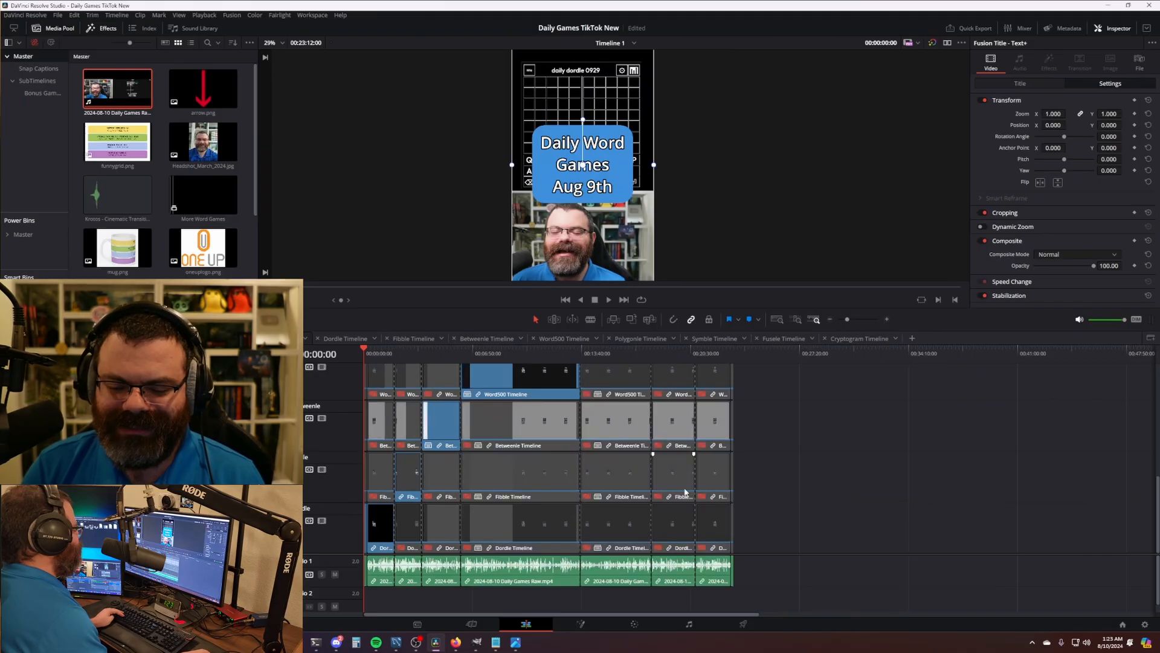
scroll(588, 180, "down", 2)
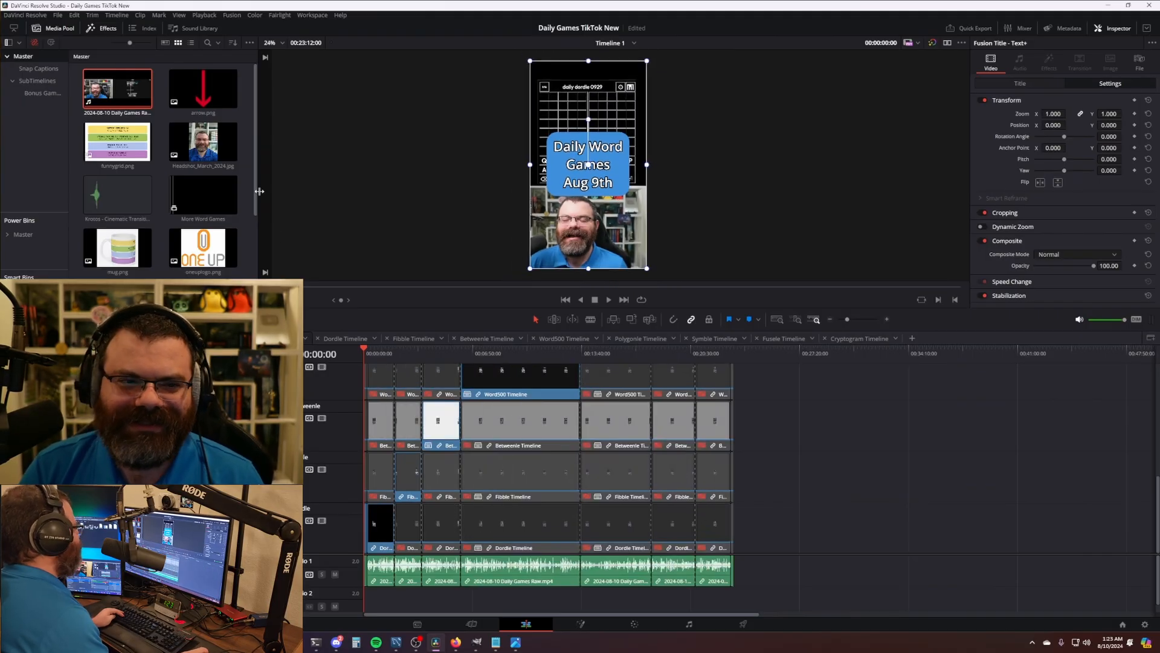
left_click_drag(797, 567, 382, 574)
key("Delete")
scroll(498, 510, "up", 10)
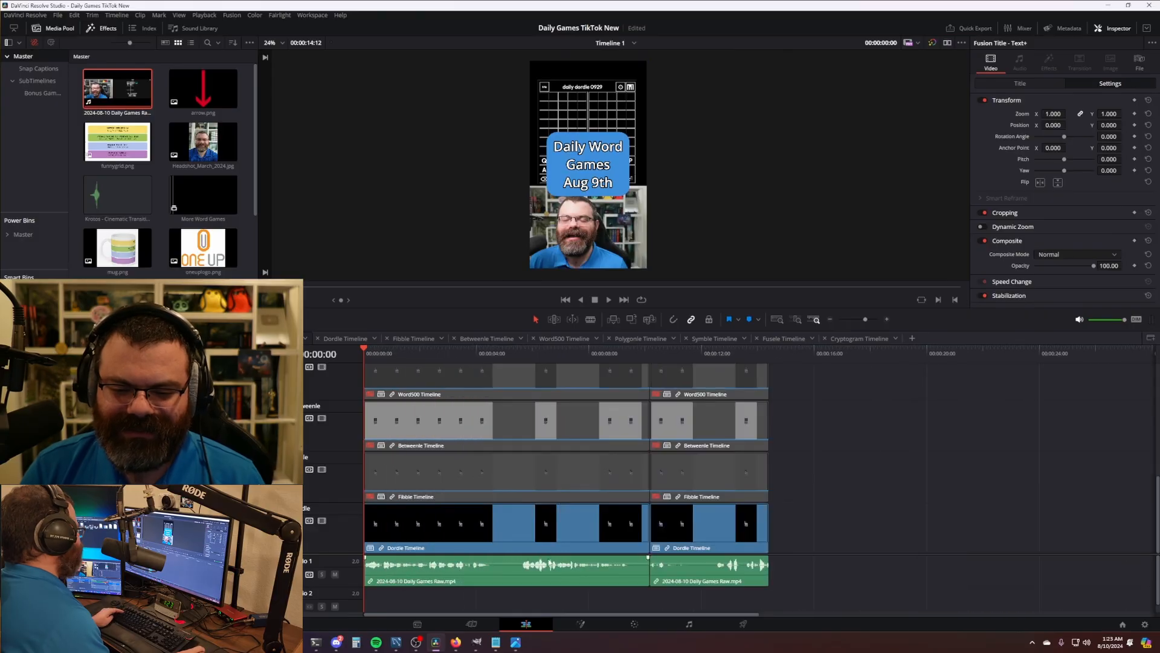
left_click(749, 571)
key("Delete")
- Drag the remaining game clips' and raw audio's ends further right in two passes
scroll(674, 526, "up", 3)
scroll(677, 484, "down", 4)
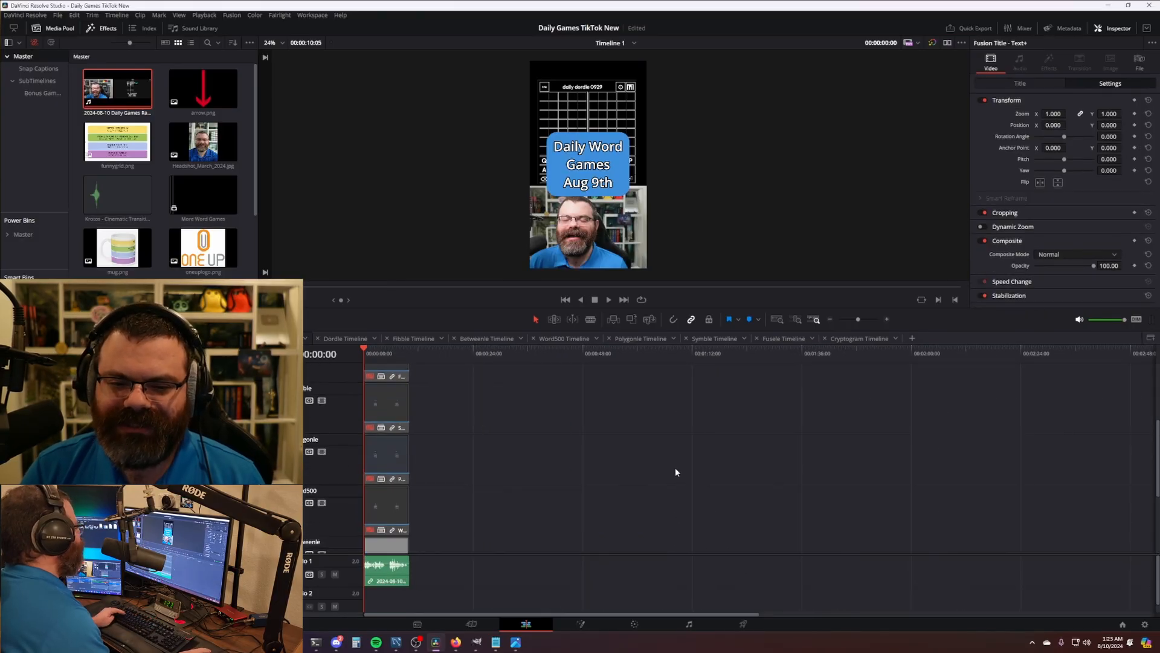
left_click_drag(416, 414, 1110, 426)
scroll(658, 449, "down", 3)
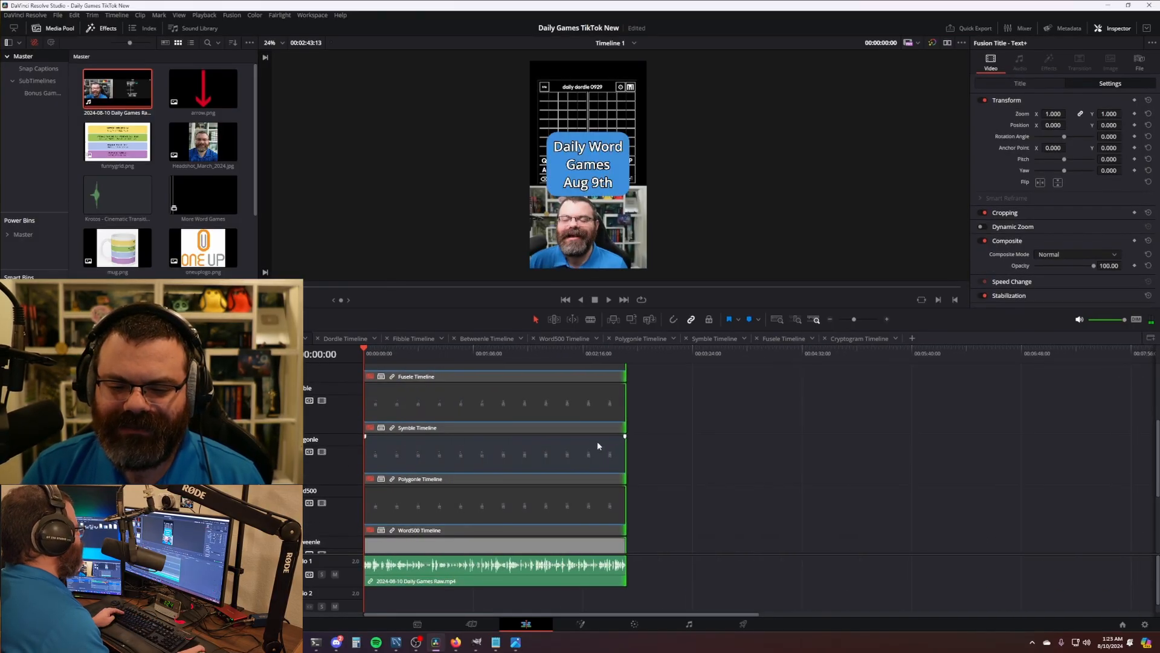
left_click_drag(626, 415, 1120, 432)
- Extend every clip on Timeline 1 to the end of its media
scroll(788, 442, "down", 3)
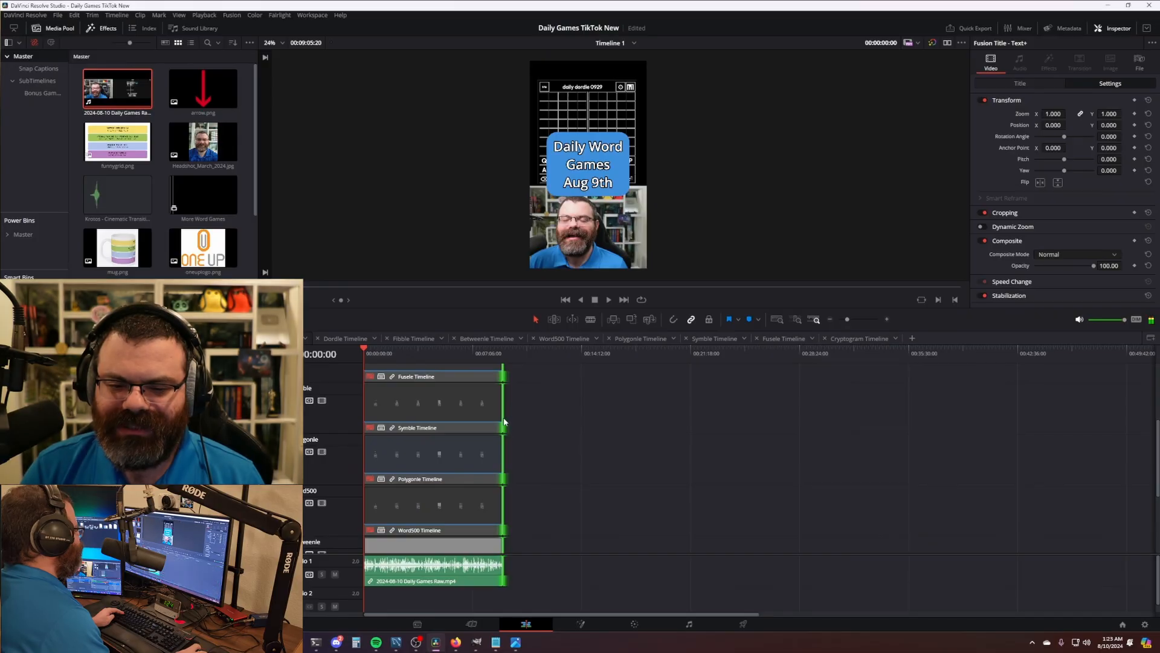
left_click_drag(505, 422, 1118, 395)
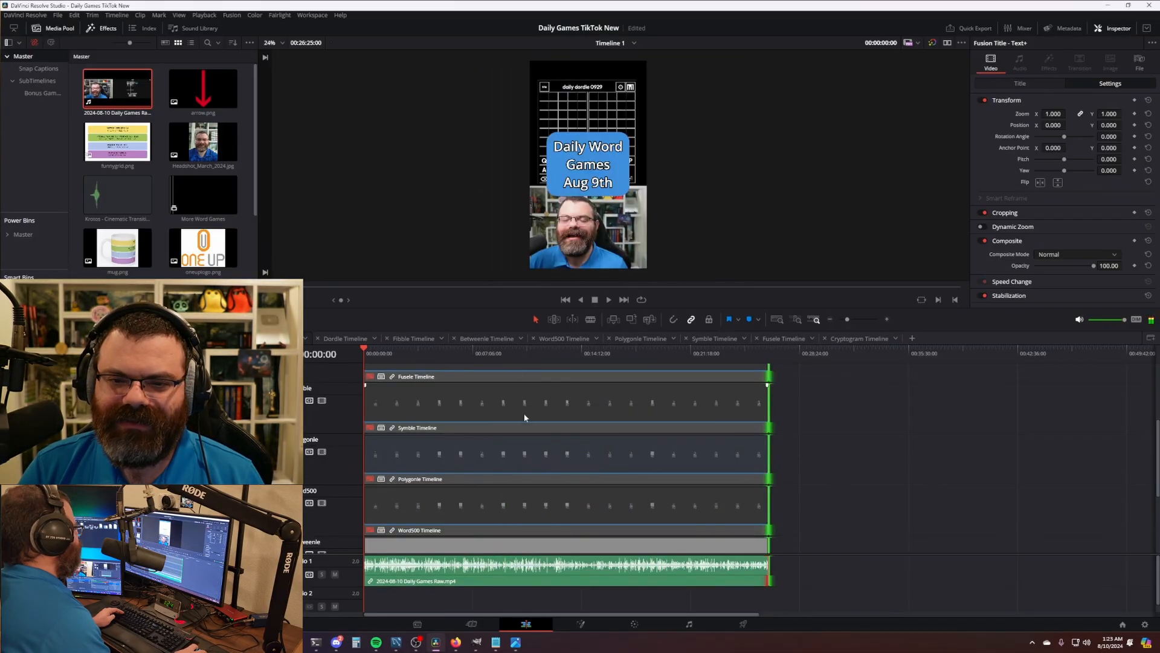
scroll(547, 434, "up", 5)
scroll(483, 443, "up", 1)
scroll(481, 443, "up", 3)
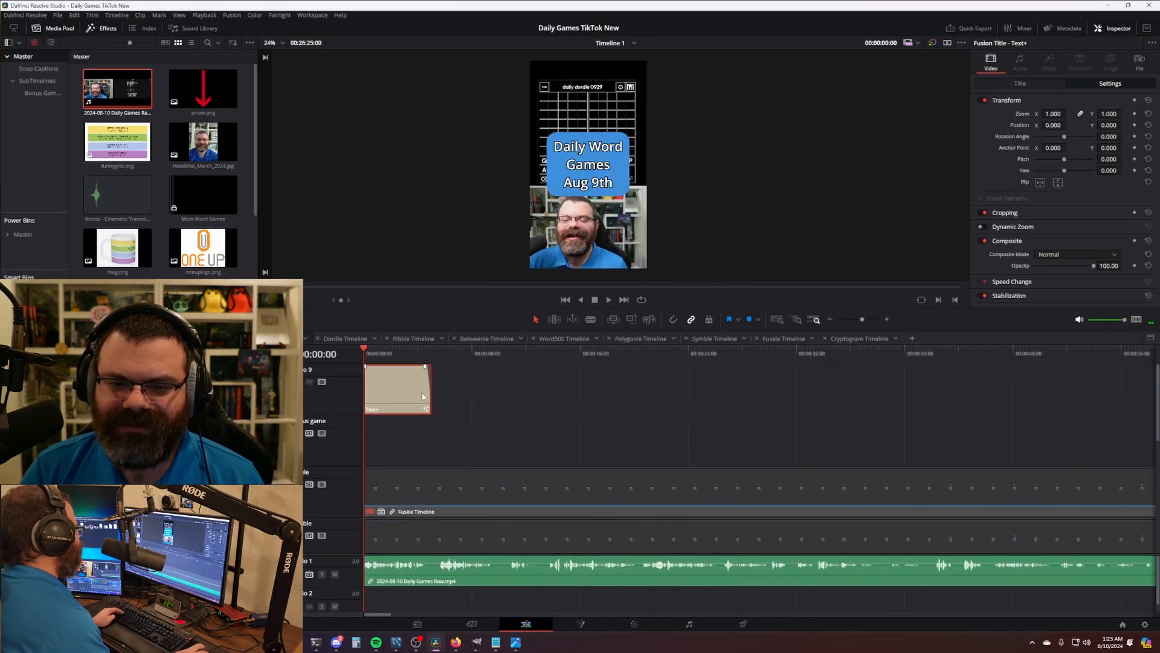
- Change the opening title's date to 10th so it reads 'Daily Word Games Aug 10th', then play it back
left_click(1021, 83)
double_click(997, 156)
type("10th")
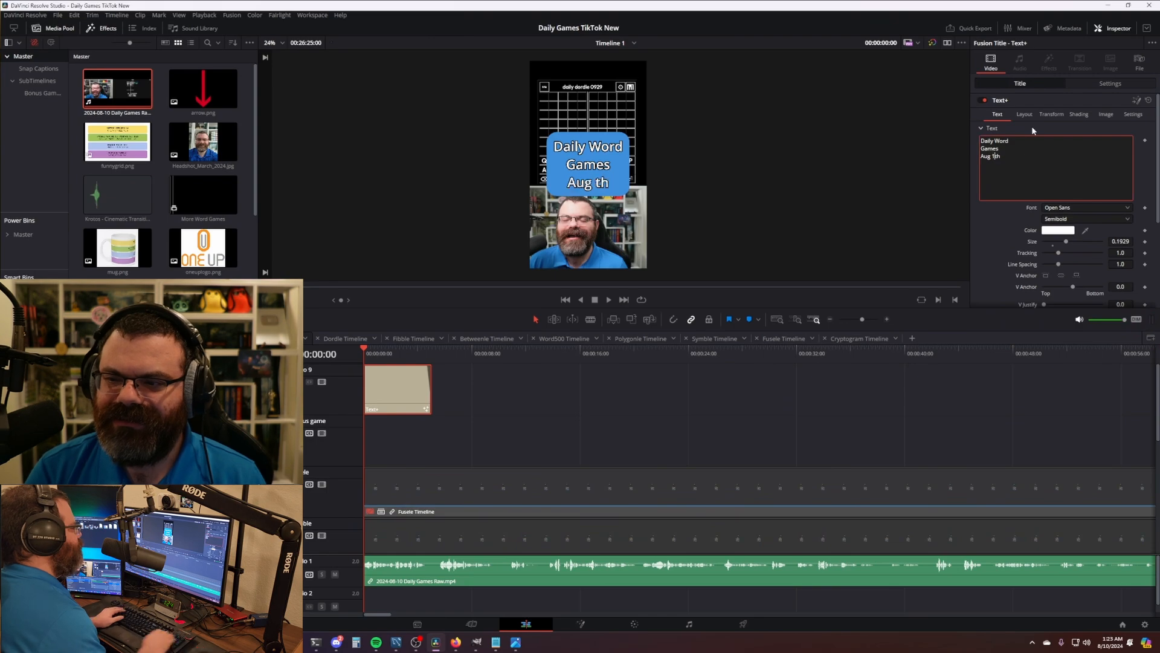
left_click(519, 419)
scroll(525, 411, "down", 3)
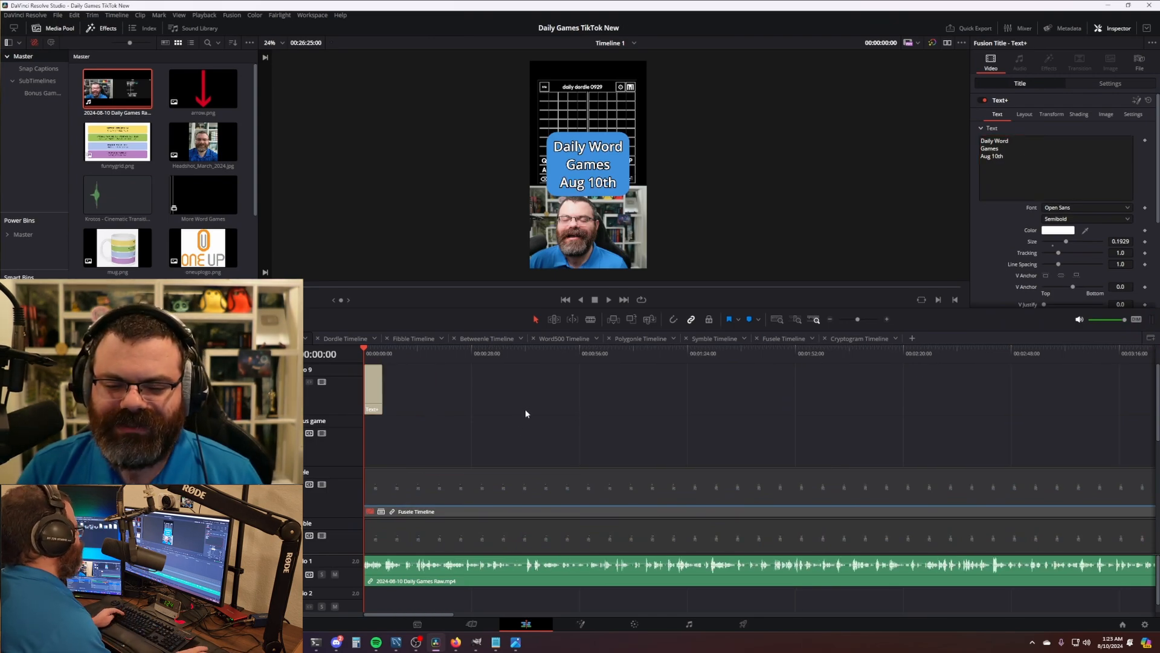
scroll(526, 413, "up", 2)
key("space")
- Blade the clips near the start and ripple-delete the unwanted opening section up to where the game begins
scroll(512, 472, "up", 3)
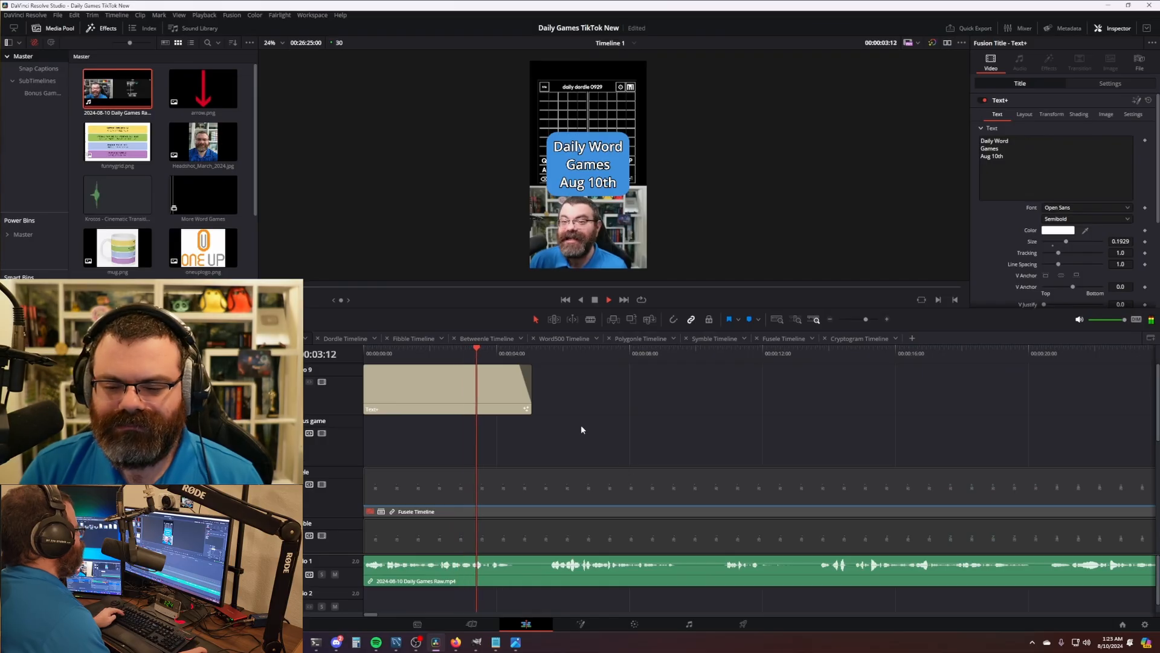
key("ctrl+b")
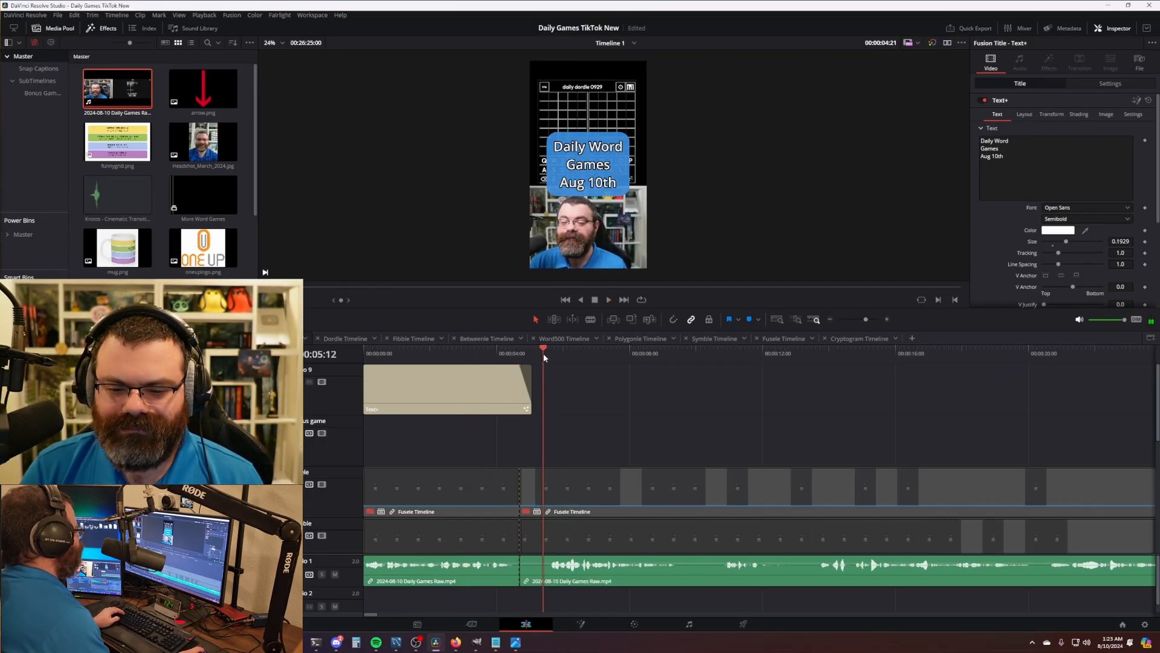
scroll(605, 386, "right", 1)
left_click(590, 355)
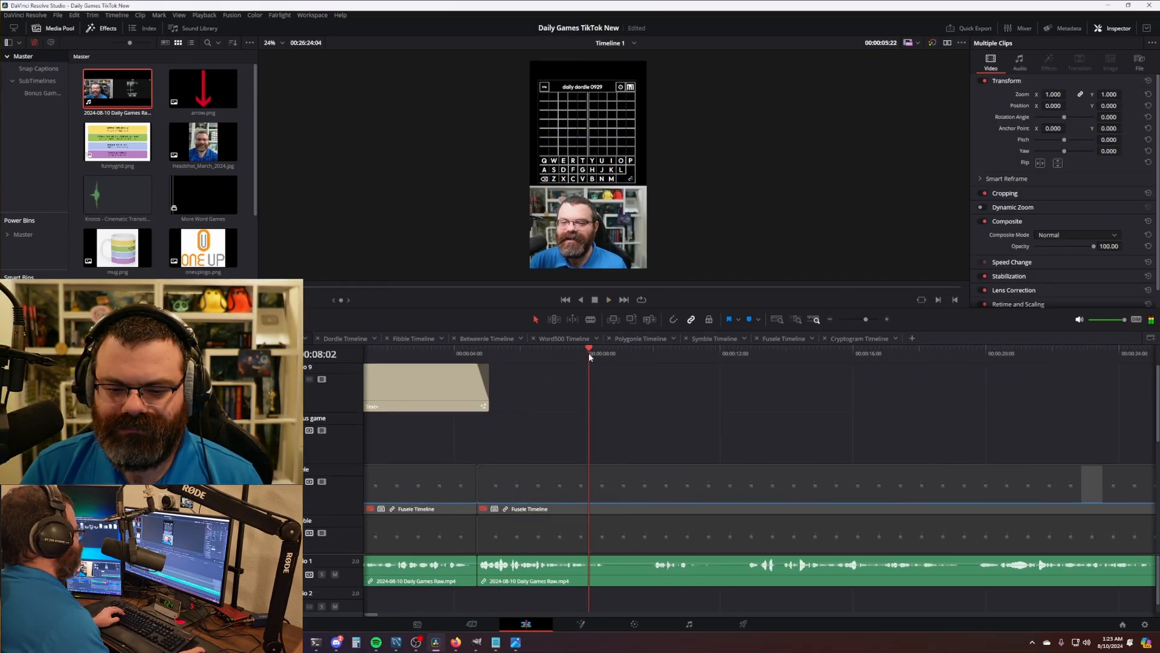
key("ctrl+b")
left_click(645, 355)
left_click_drag(645, 355, 652, 355)
key("ctrl+shift+[")
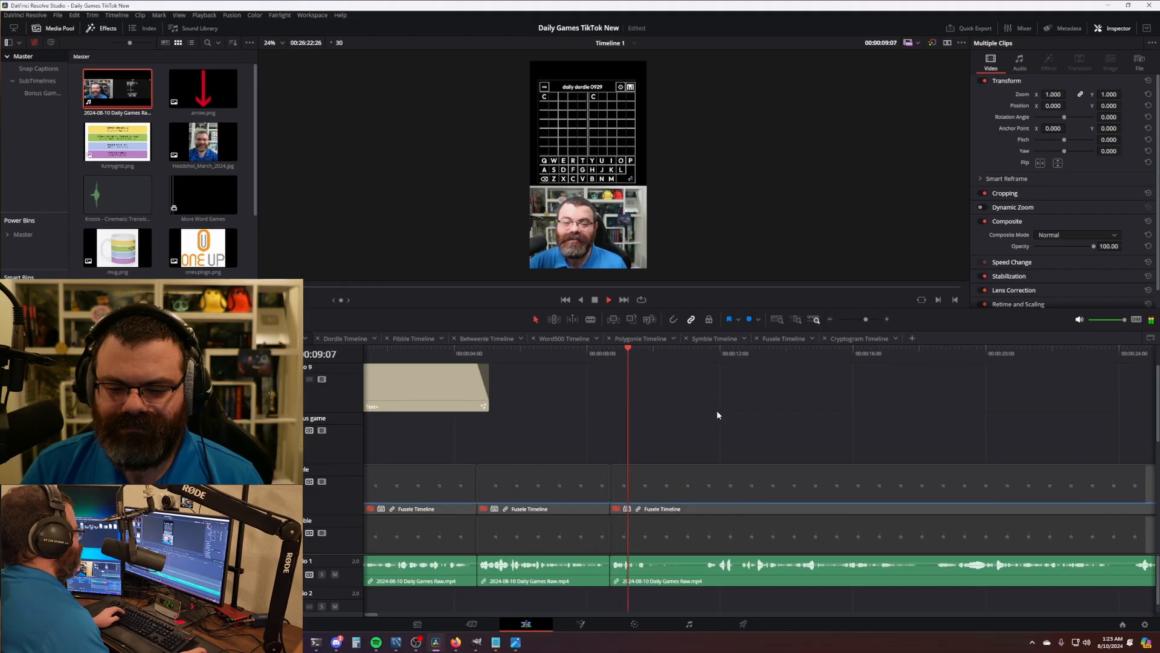
key("space")
scroll(701, 444, "down", 5)
scroll(667, 458, "down", 5)
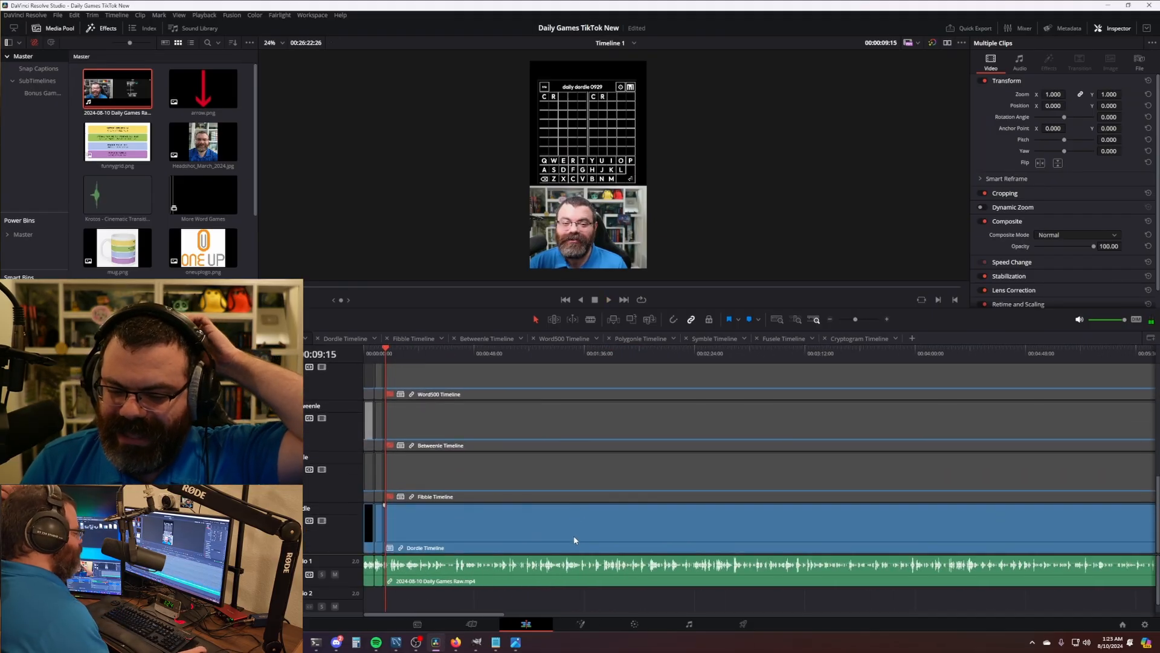
- Bring up the Timeline 1.txt game start times in VS Code, then drag the window off the left edge
left_click(428, 339)
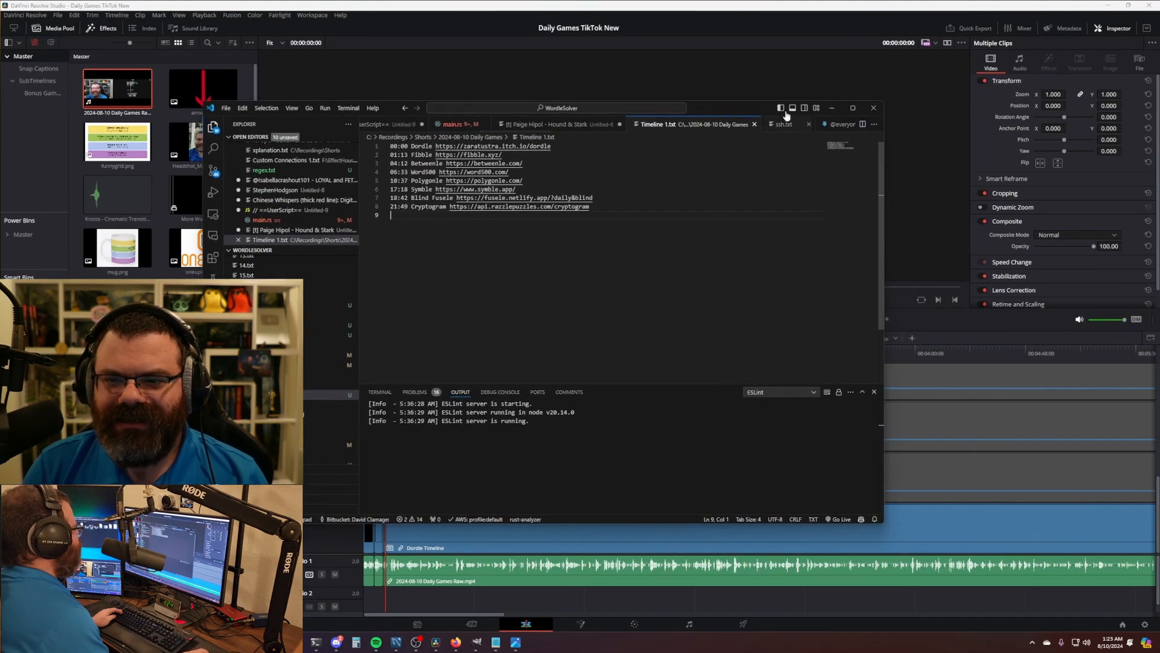
left_click_drag(744, 108, 618, 164)
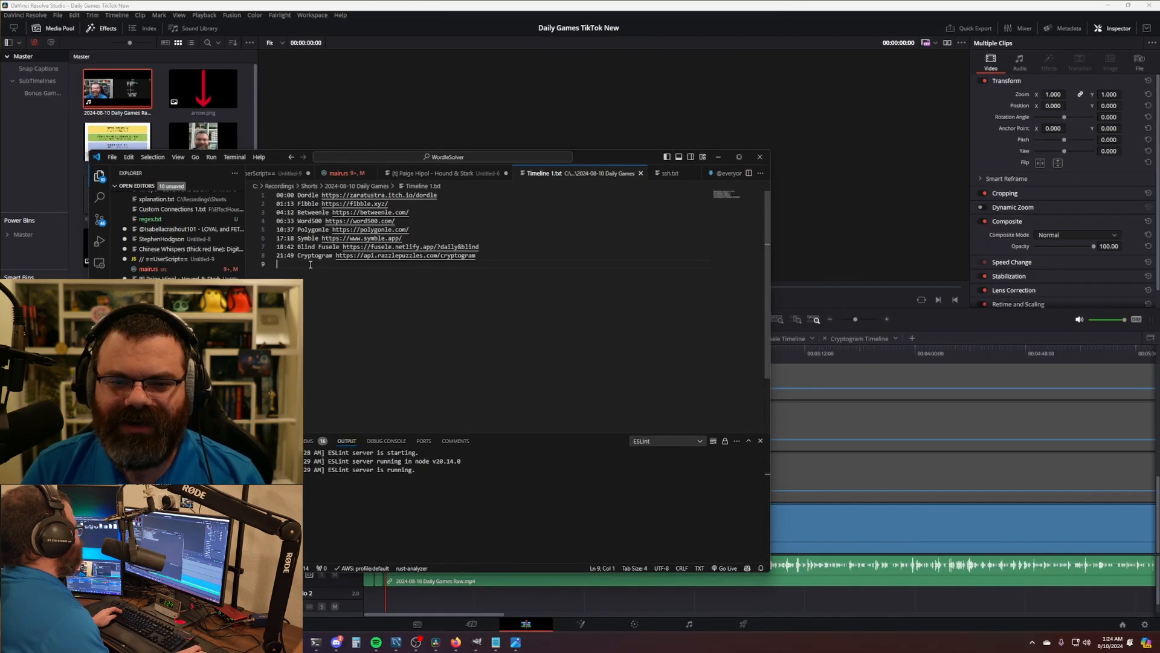
left_click_drag(624, 158, 0, 207)
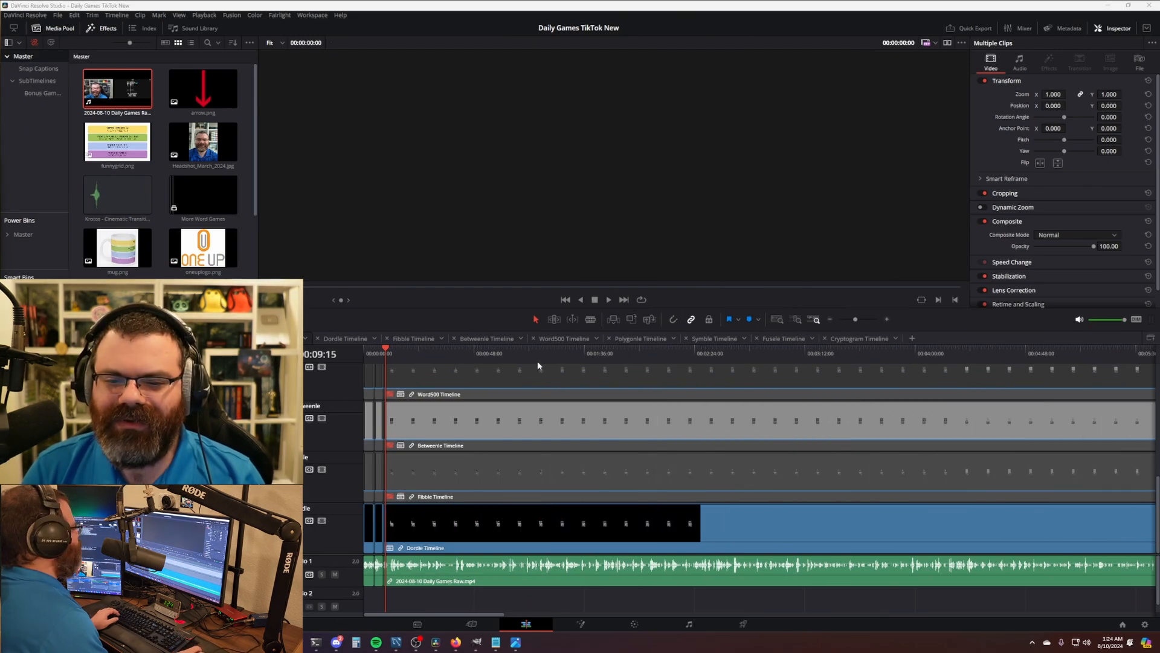
- Blade all tracks at the Betweenle start time and enable the Betweenle timeline clip
left_click_drag(583, 354, 549, 355)
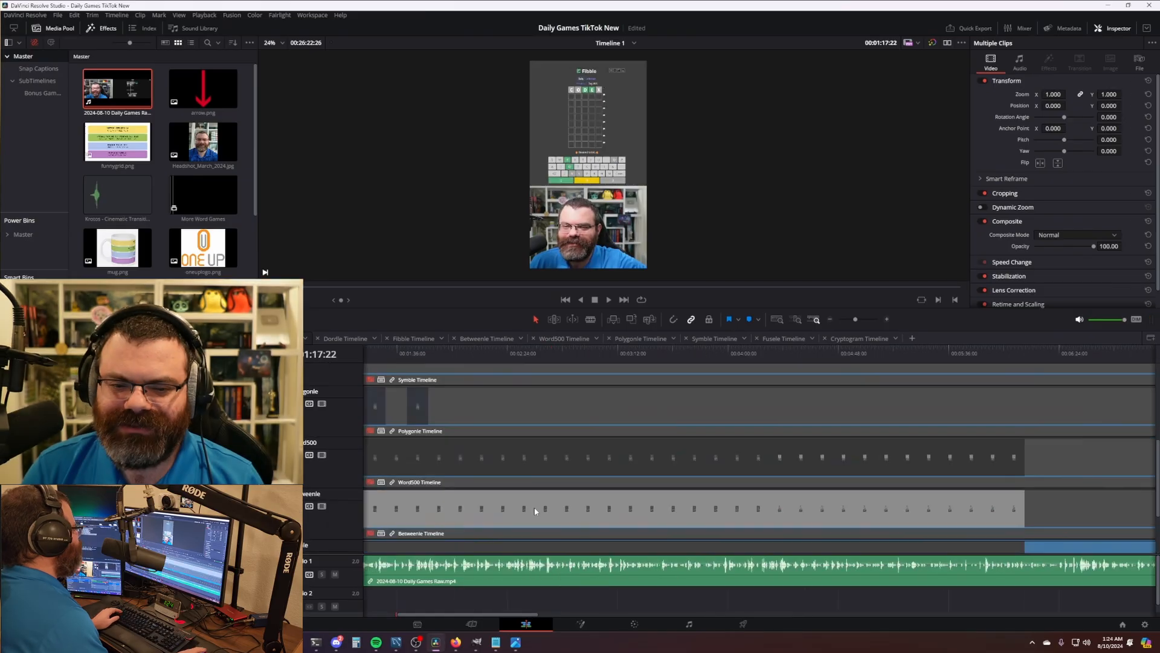
left_click_drag(556, 363, 569, 355)
key("ctrl+b")
scroll(568, 423, "right", 3)
left_click(469, 518)
key("d")
- Blade all tracks at the Word500 start time, then scrub to around 18:46
left_click_drag(405, 355, 629, 350)
key("ctrl+b")
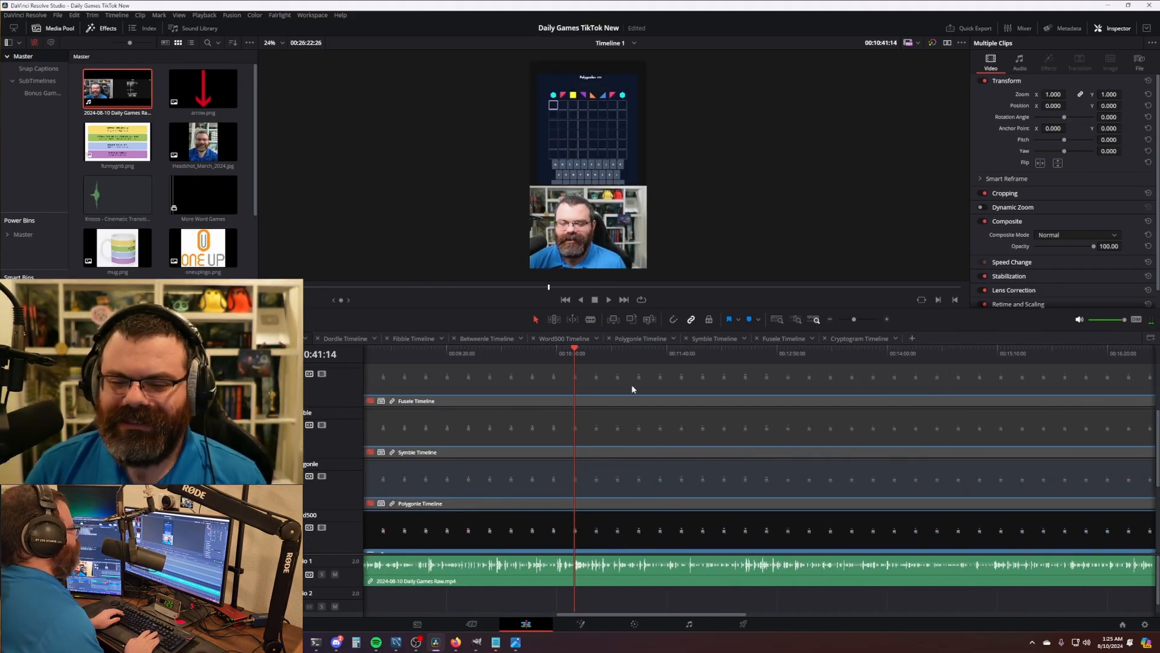
scroll(632, 384, "down", 3)
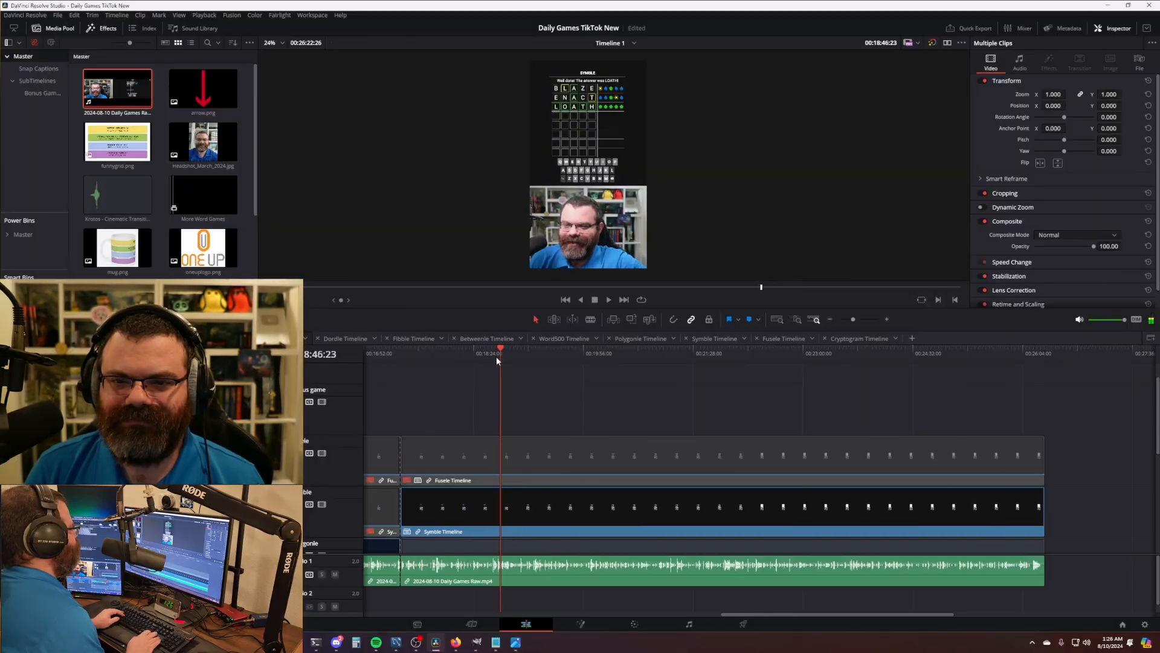
left_click_drag(495, 357, 687, 355)
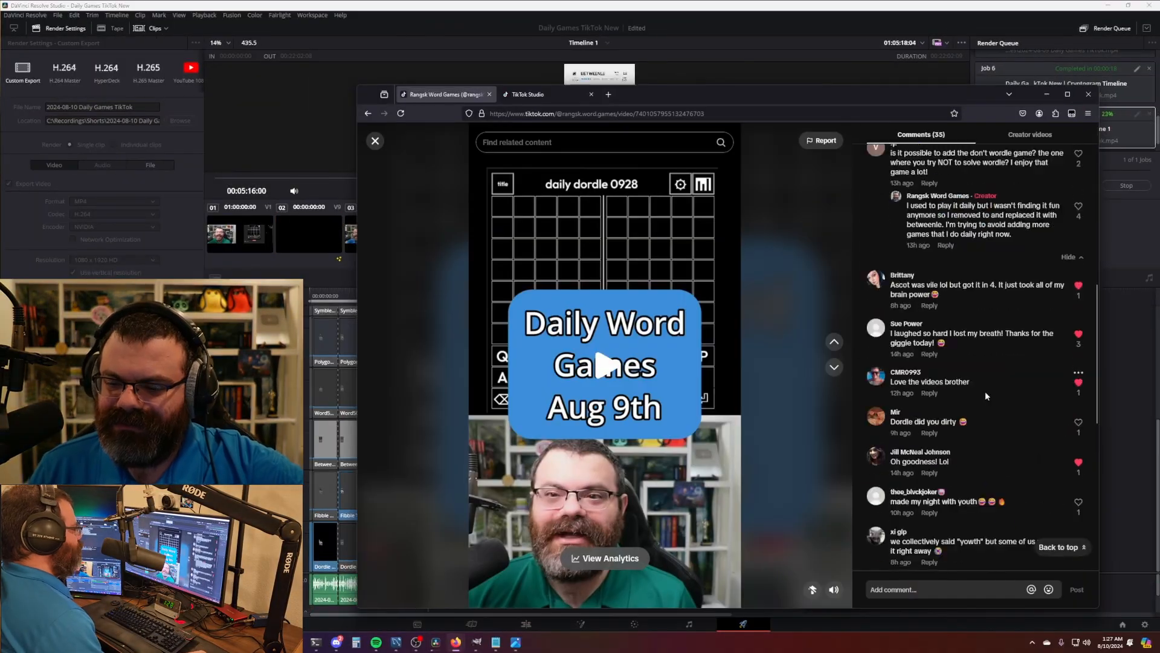
- Scroll through the TikTok video's comments, then bring DaVinci Resolve back to the front
scroll(997, 375, "down", 5)
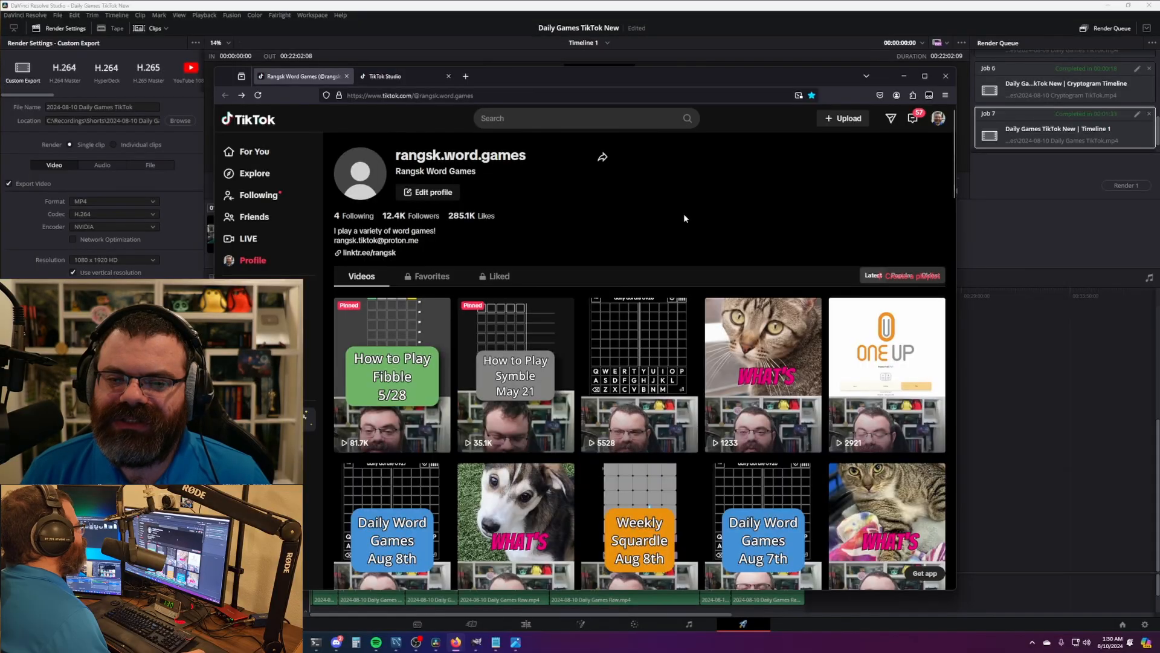
left_click(543, 2)
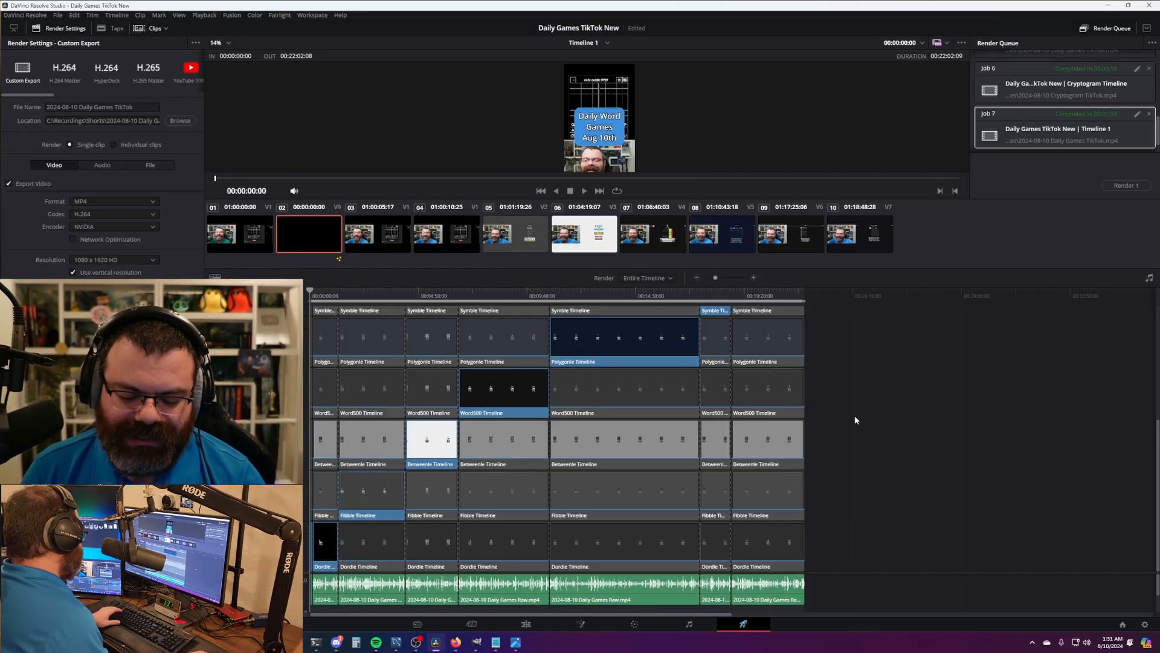
- In the Project Manager, filter the project list by 'conn' and open Connections Raw
key("shift+1")
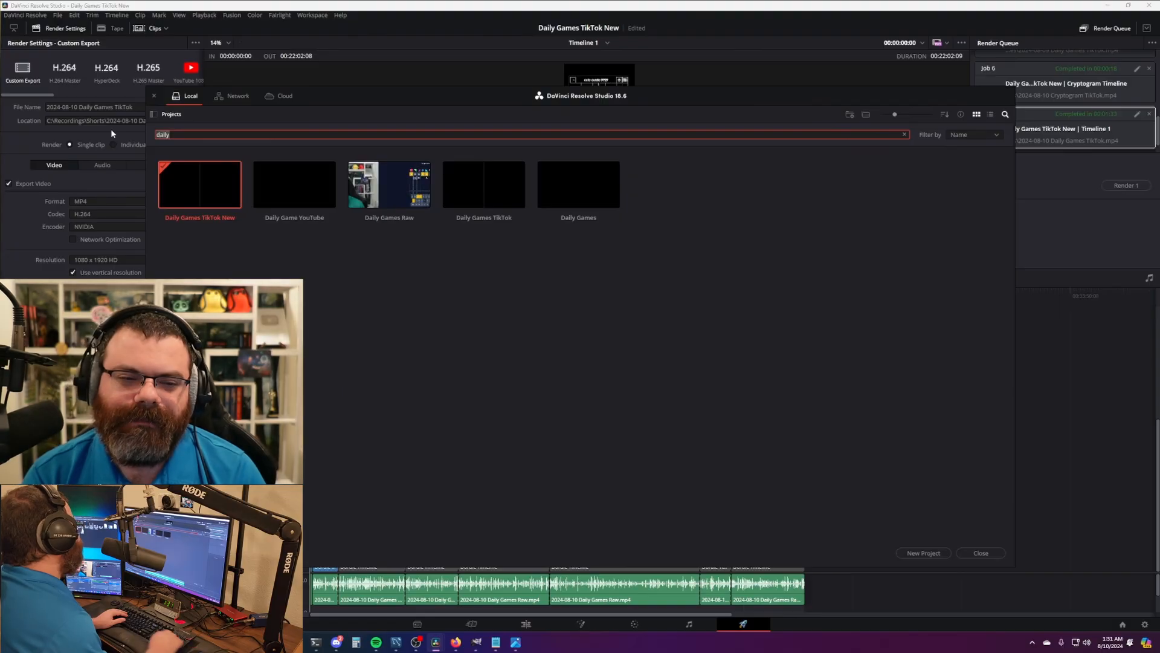
key("BackSpace")
key("BackSpace")
key("BackSpace")
key("BackSpace")
key("BackSpace")
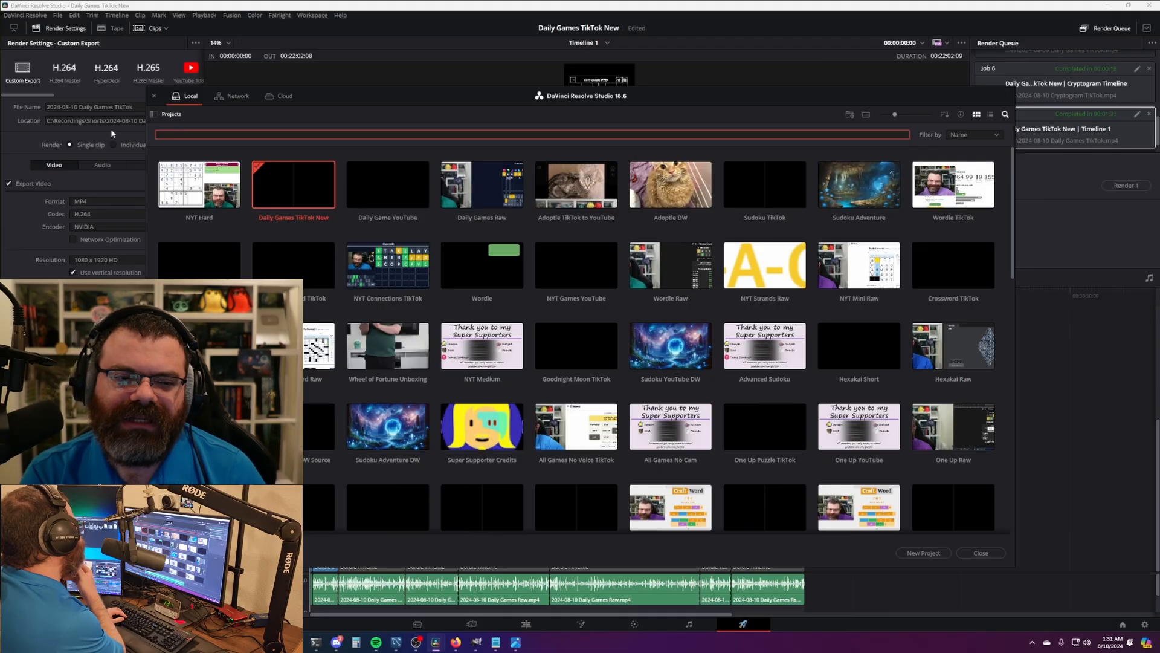
type("conn")
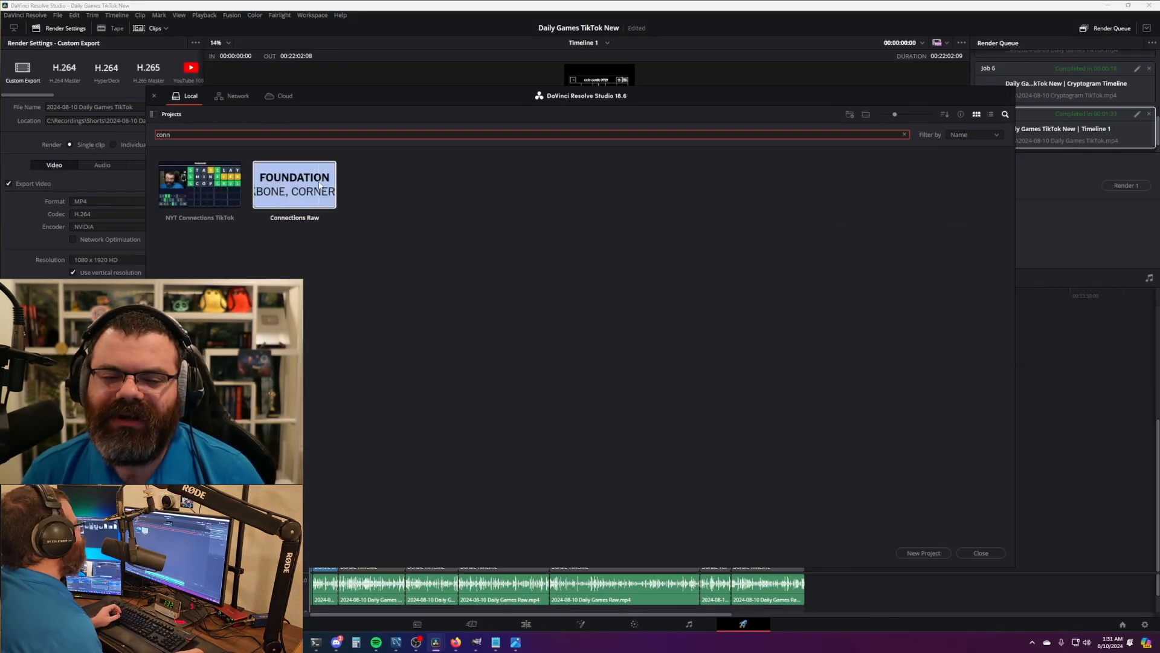
double_click(315, 205)
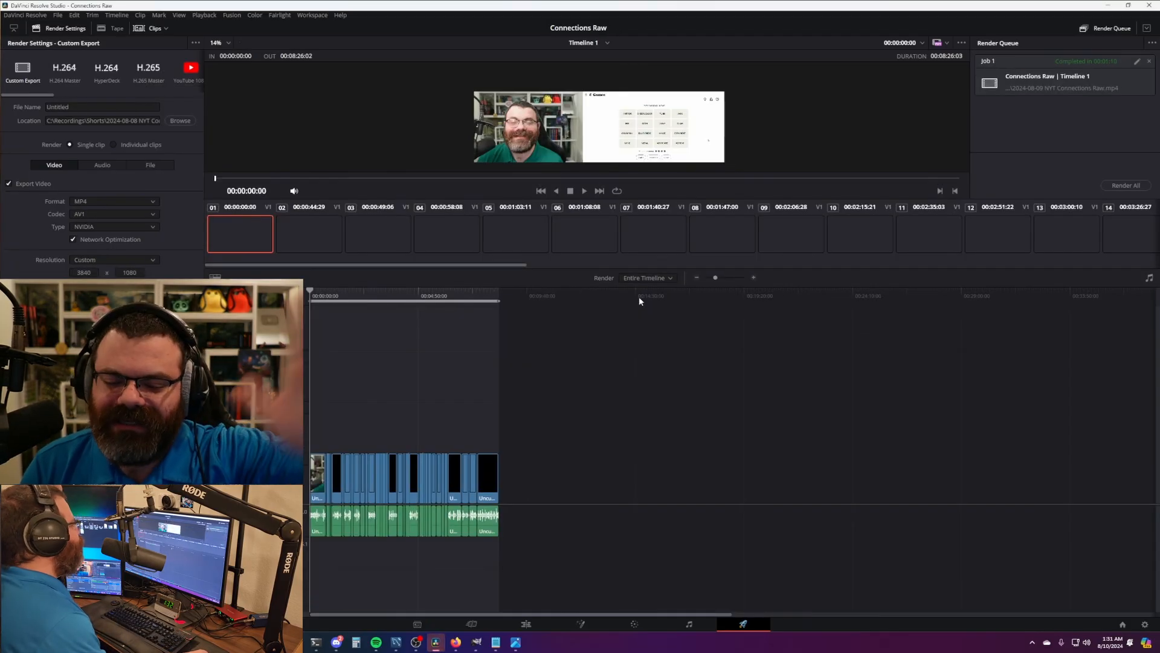
- On the Edit page, open the Uncut With Timer timeline and inspect its recording and timer title clips
left_click(527, 625)
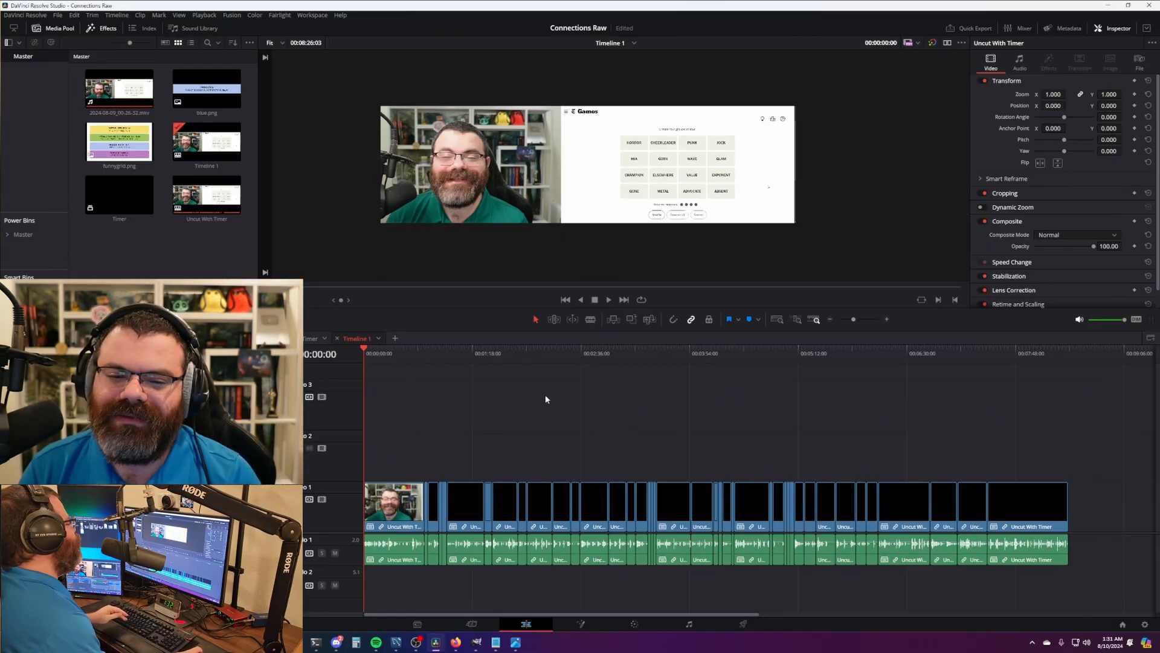
left_click(296, 339)
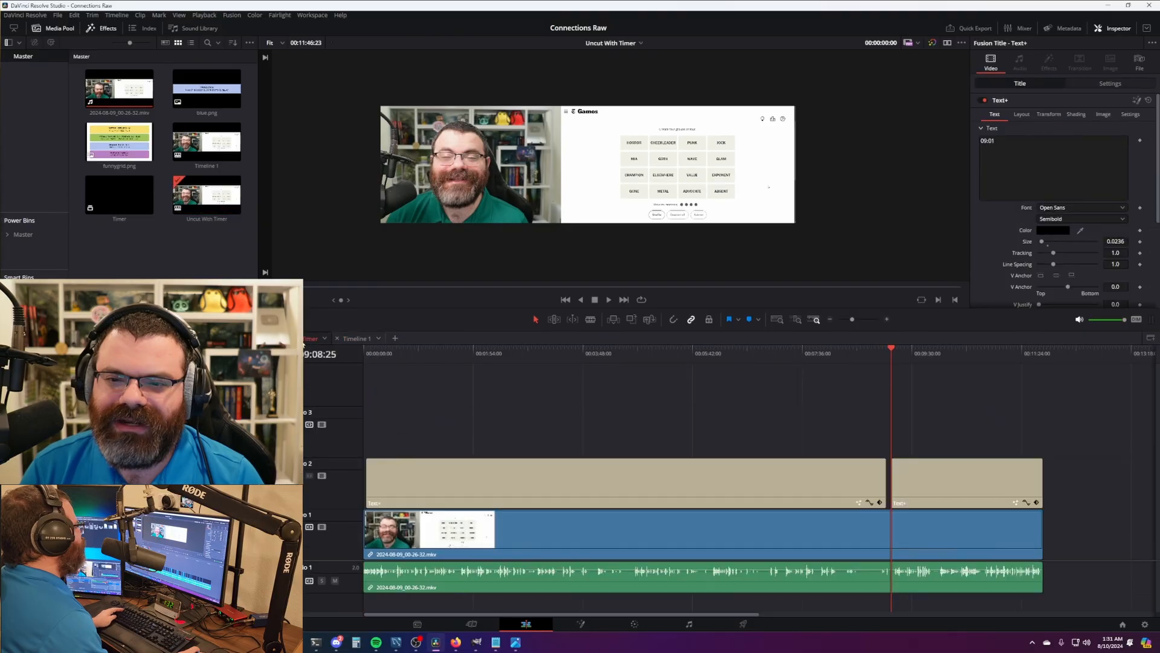
scroll(623, 432, "down", 2)
scroll(623, 433, "up", 1)
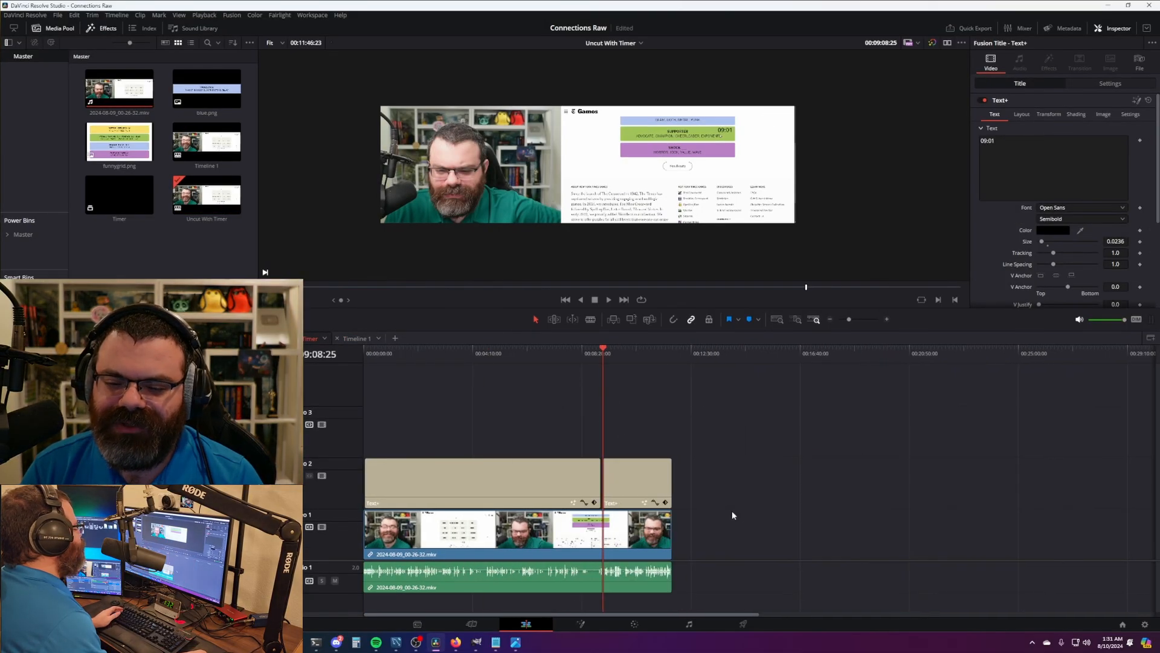
left_click_drag(770, 518, 597, 575)
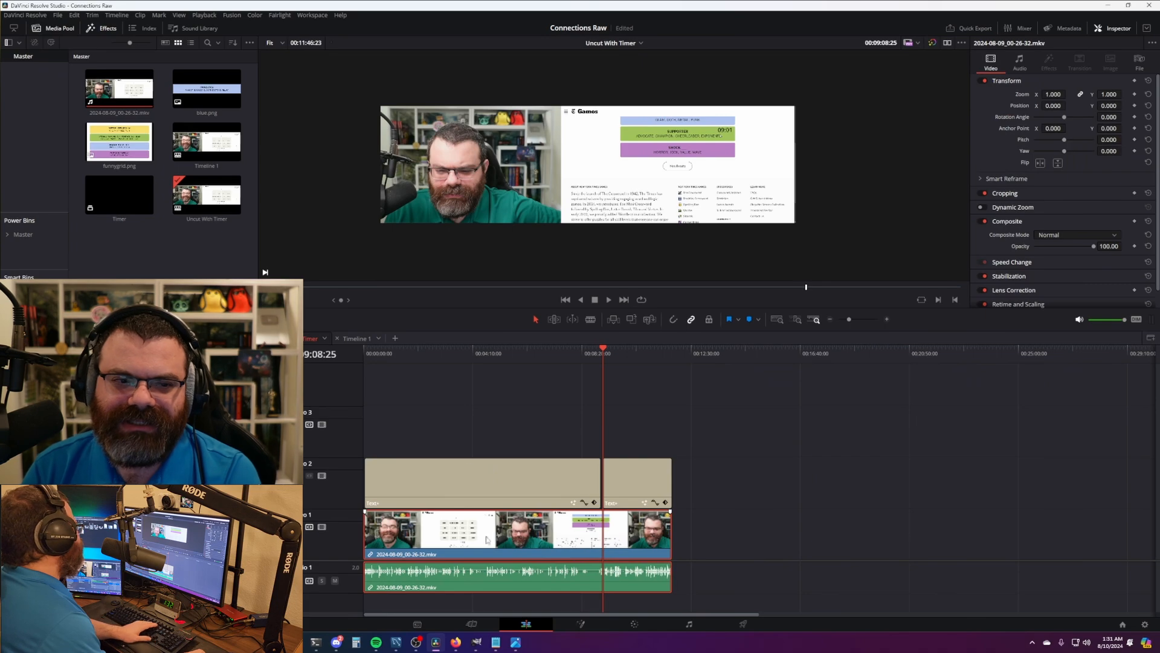
left_click(449, 468)
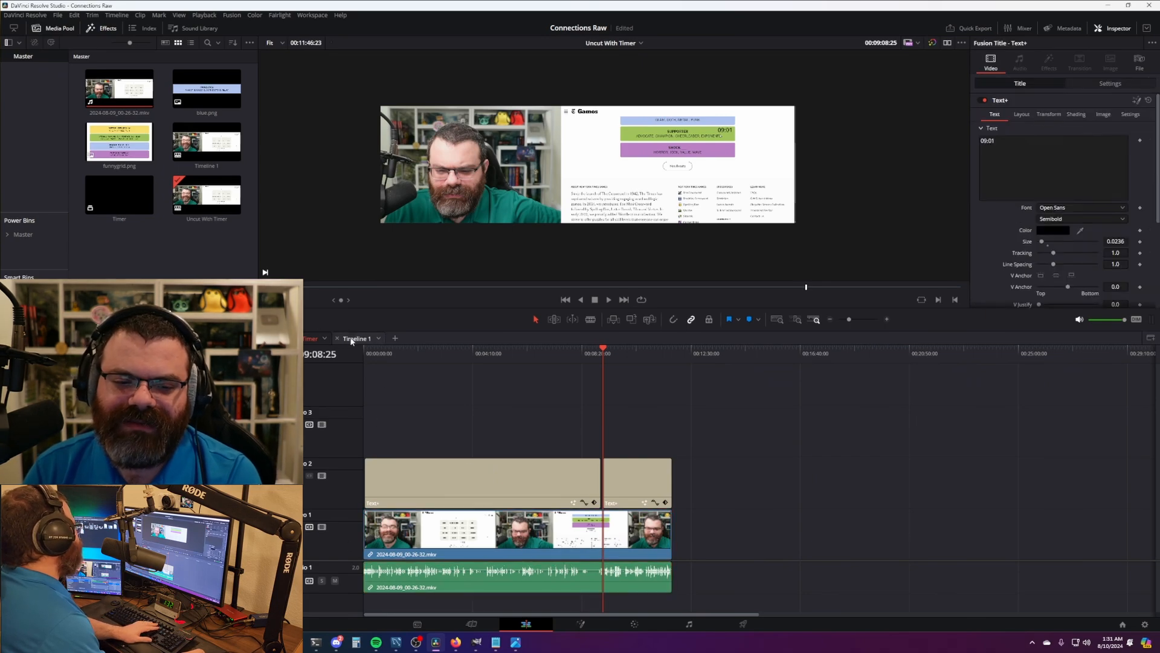
left_click(352, 341)
left_click(311, 340)
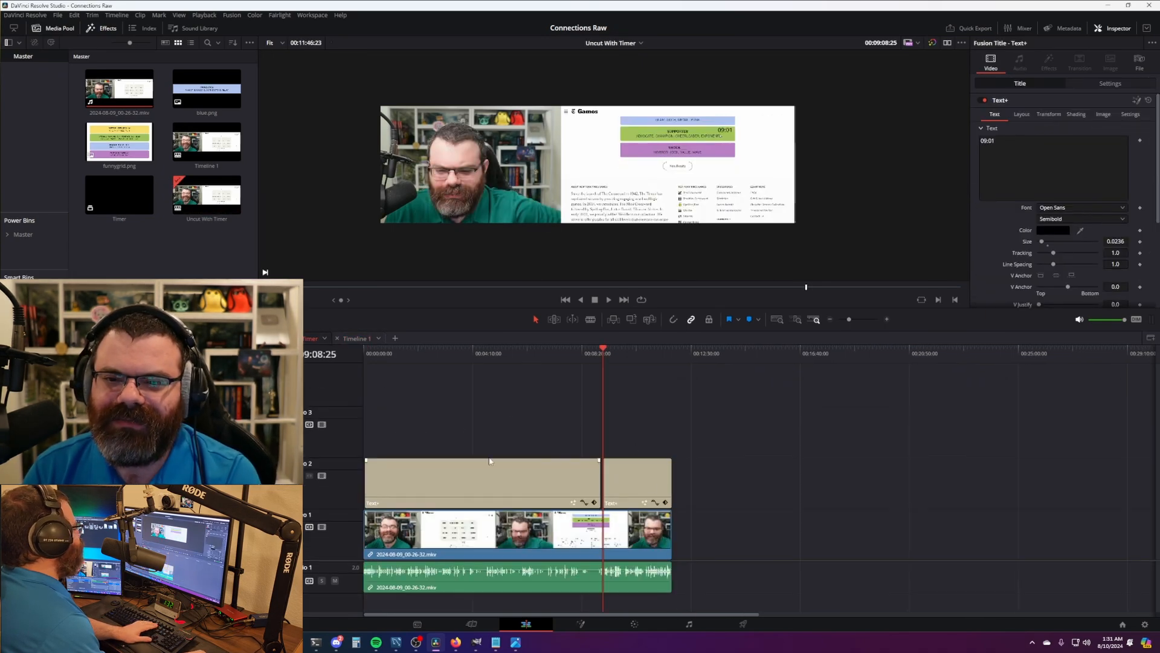
- Delete 2024-08-09_00-26-32.mkv's video and audio from the timeline and from the Media Pool
left_click_drag(762, 518, 574, 595)
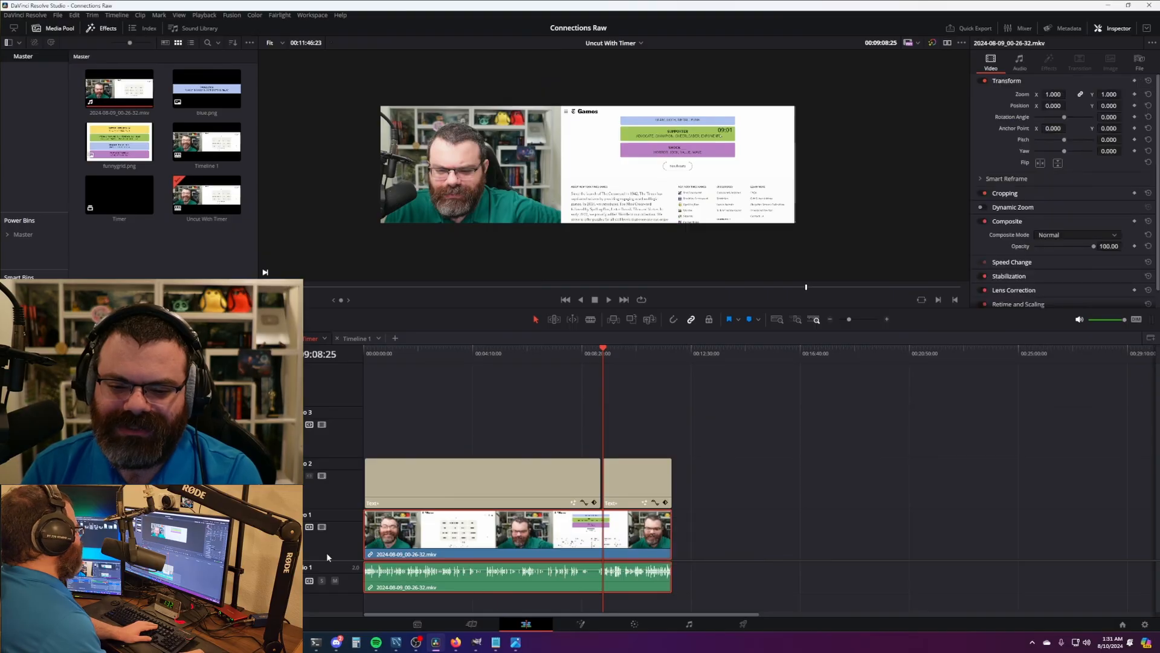
left_click_drag(754, 538, 604, 594)
key("Delete")
left_click(124, 90)
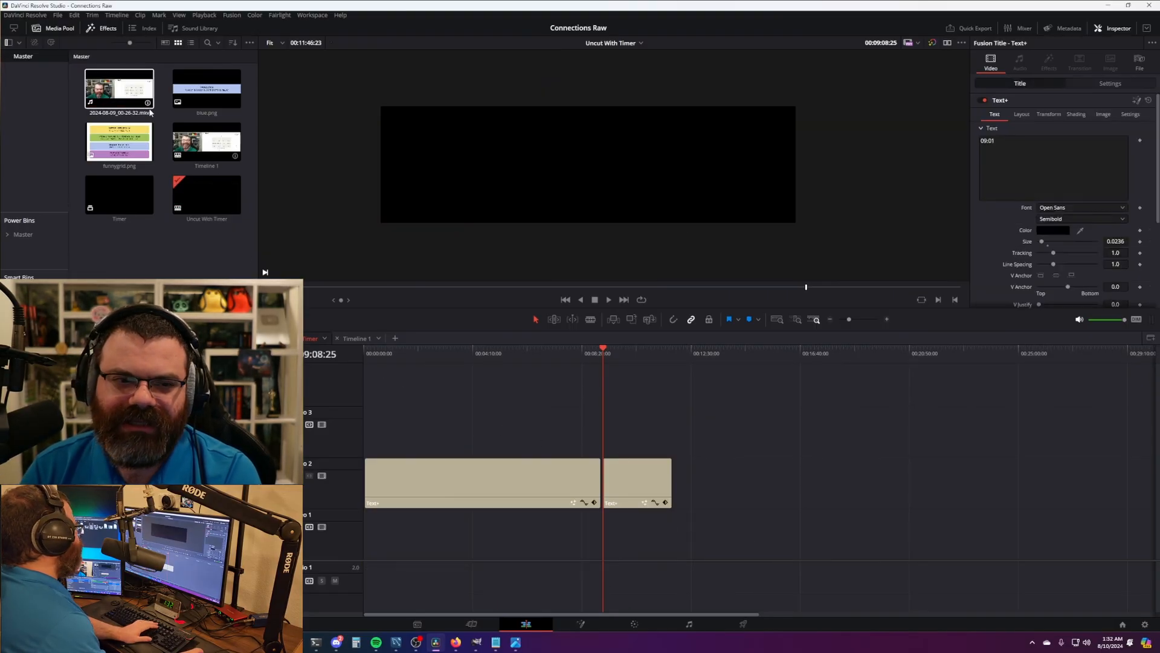
key("Delete")
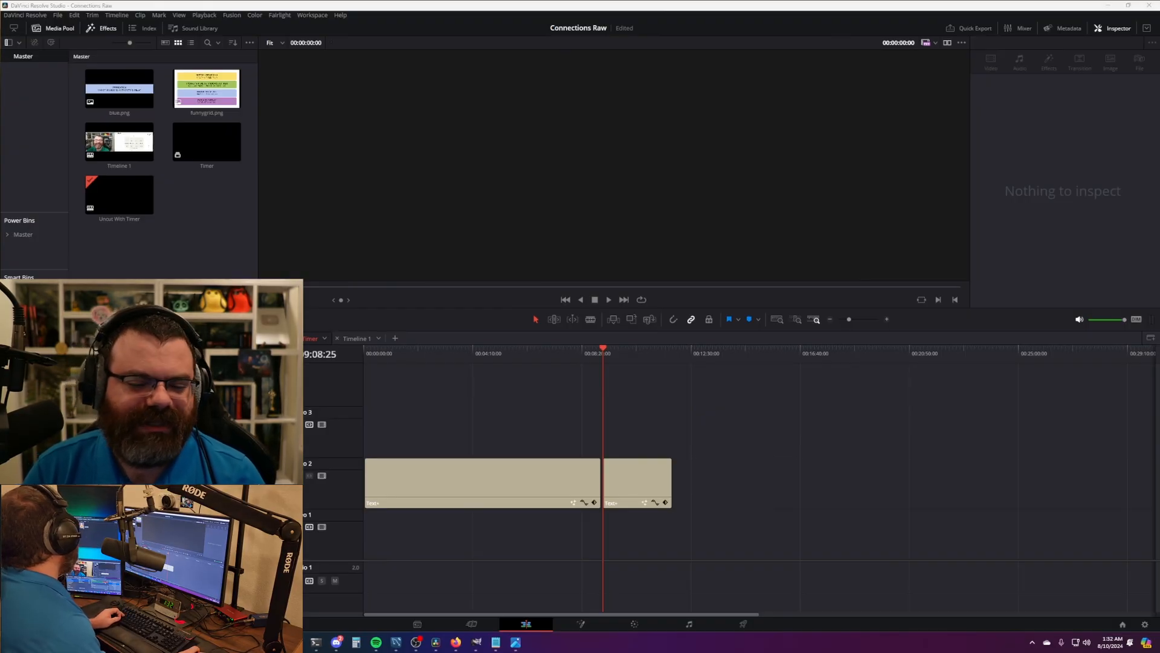
- Add 2024-08-10_05-13-37.mkv at the timeline start and shorten the two timer titles
left_click_drag(483, 647, 378, 540)
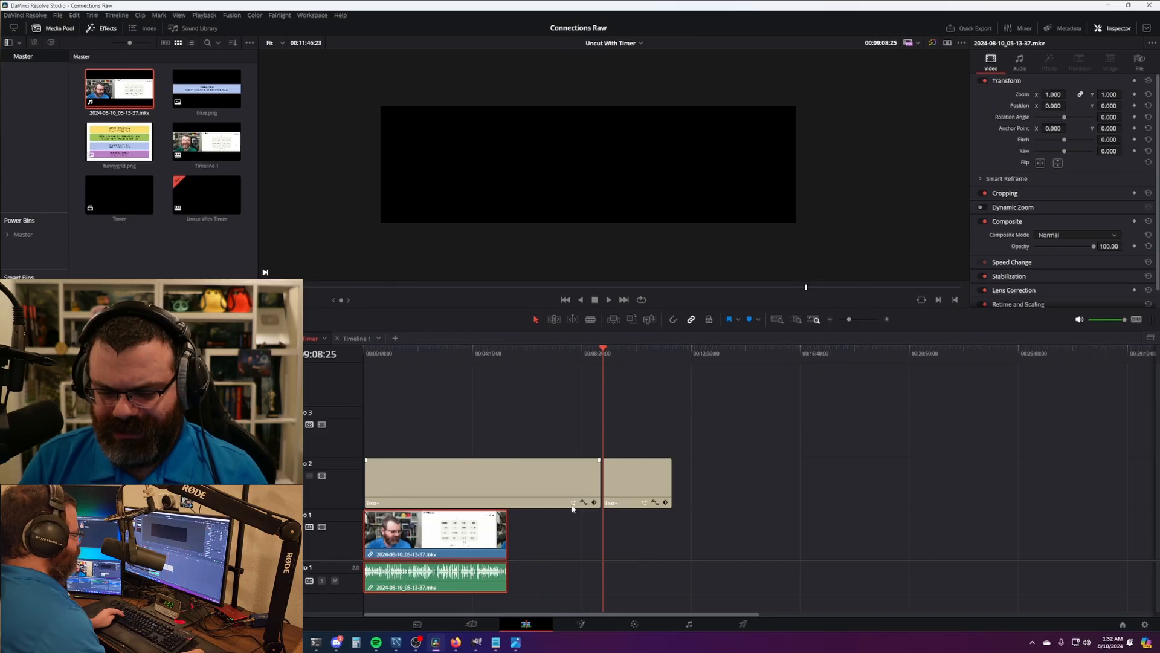
scroll(585, 444, "up", 3)
left_click_drag(756, 477, 501, 477)
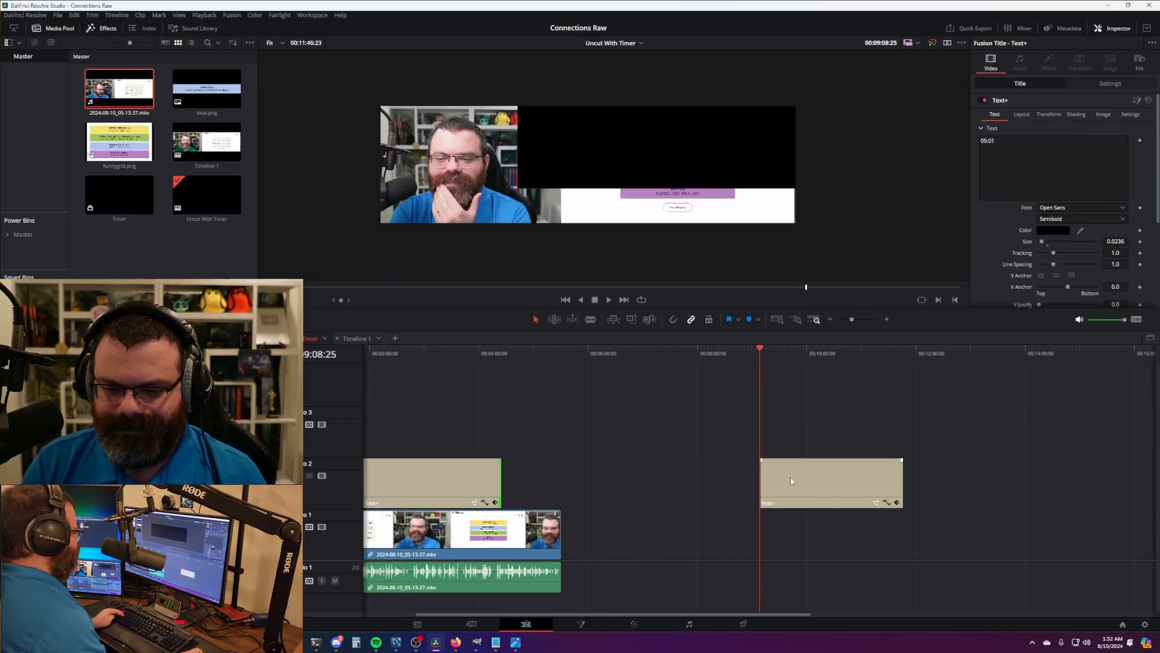
left_click_drag(764, 479, 554, 470)
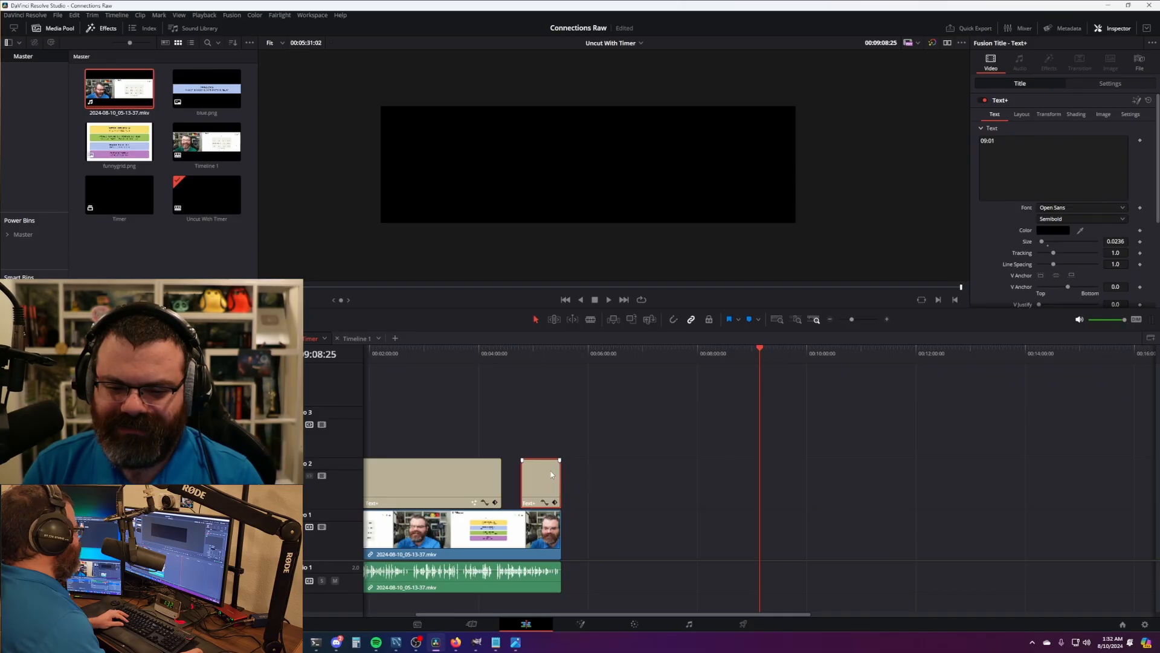
- Find where the game timer starts at 00:00:02:15 and make the timer title start there
key("Home")
scroll(492, 389, "up", 8)
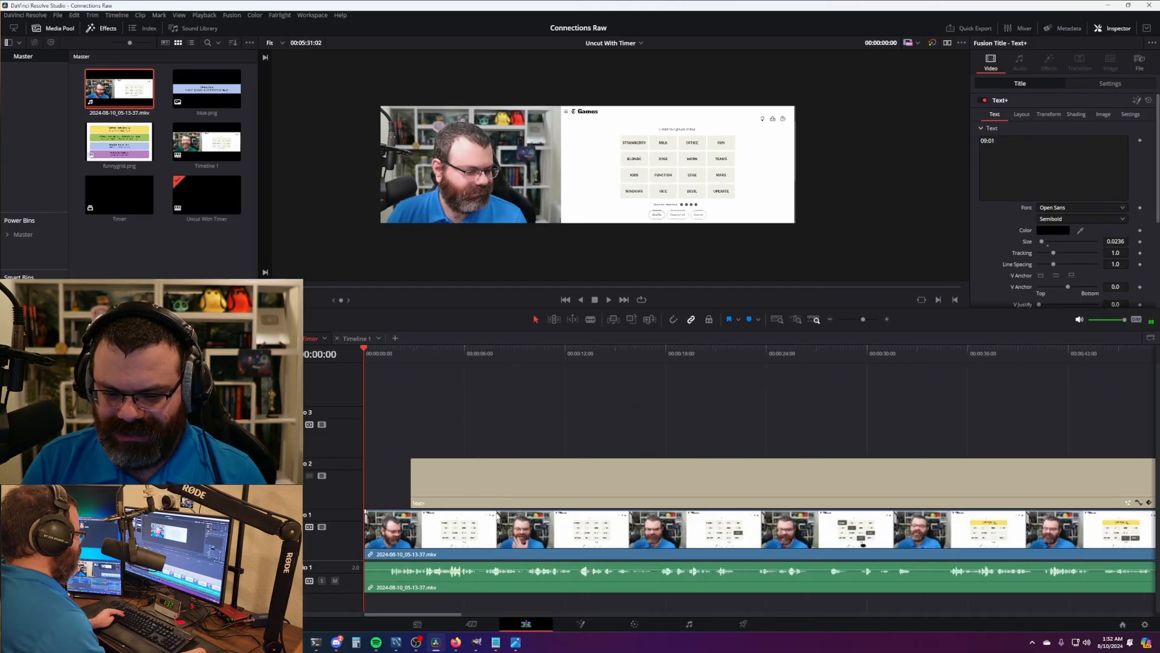
scroll(497, 515, "up", 4)
left_click(497, 357)
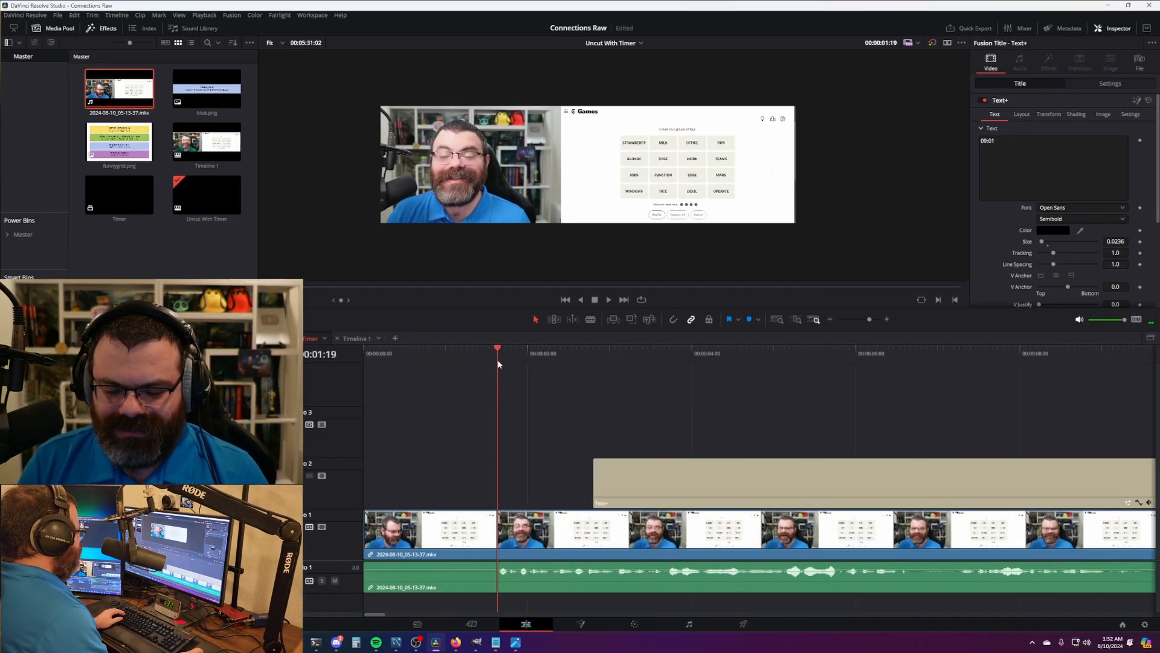
left_click(569, 417)
key("Home")
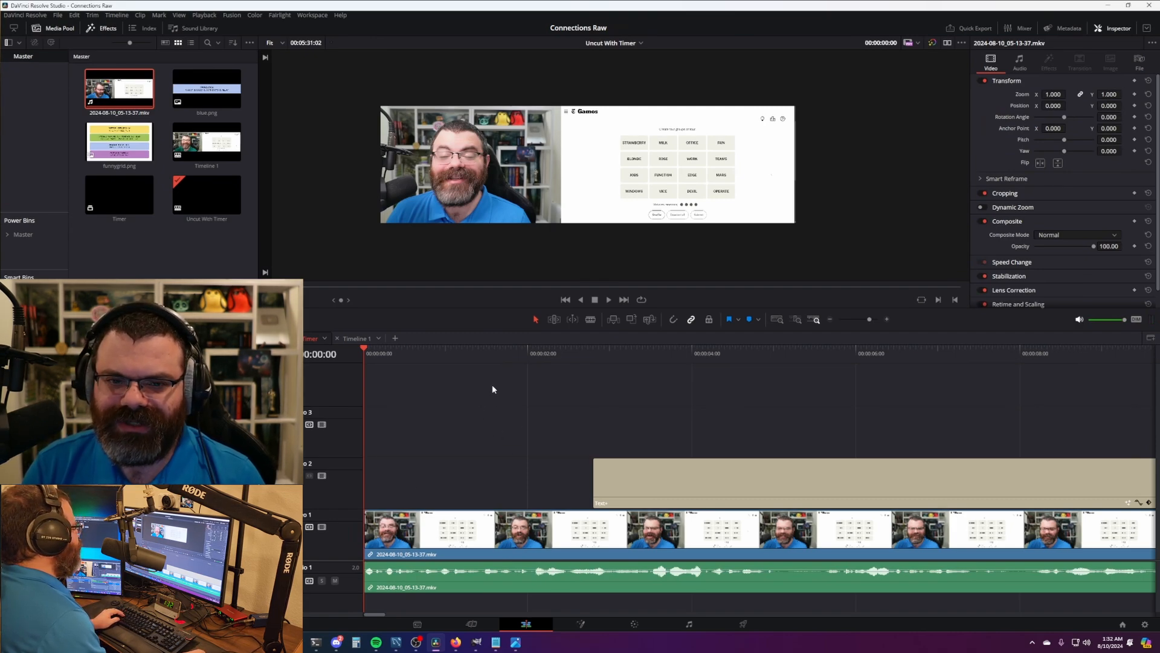
key("space")
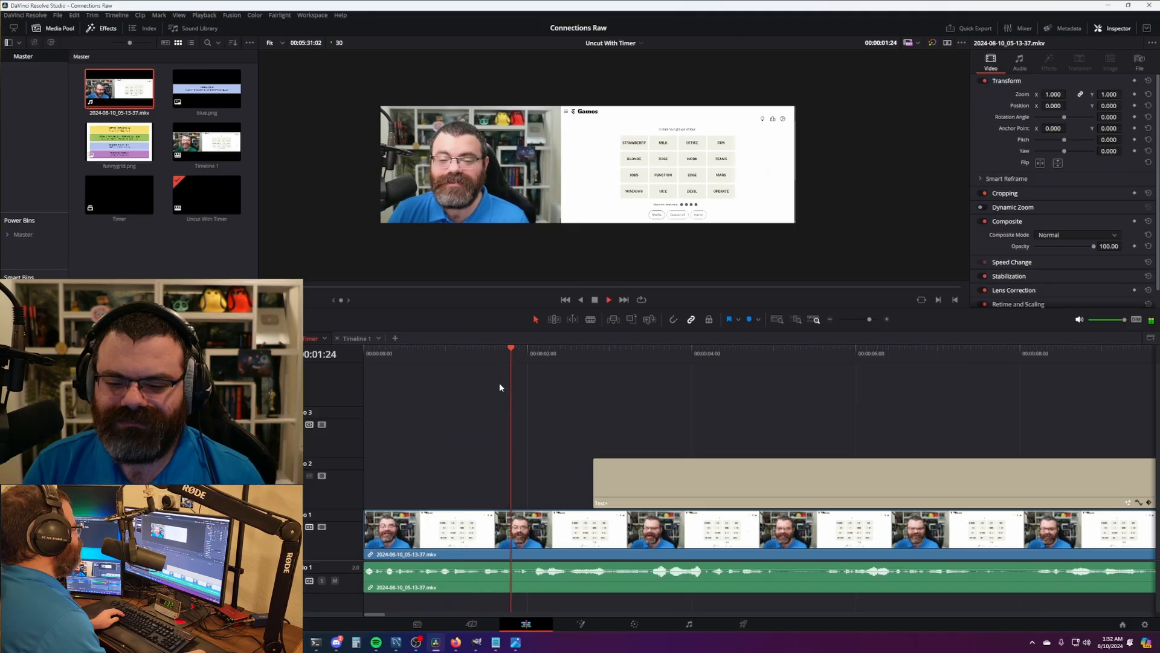
key("space")
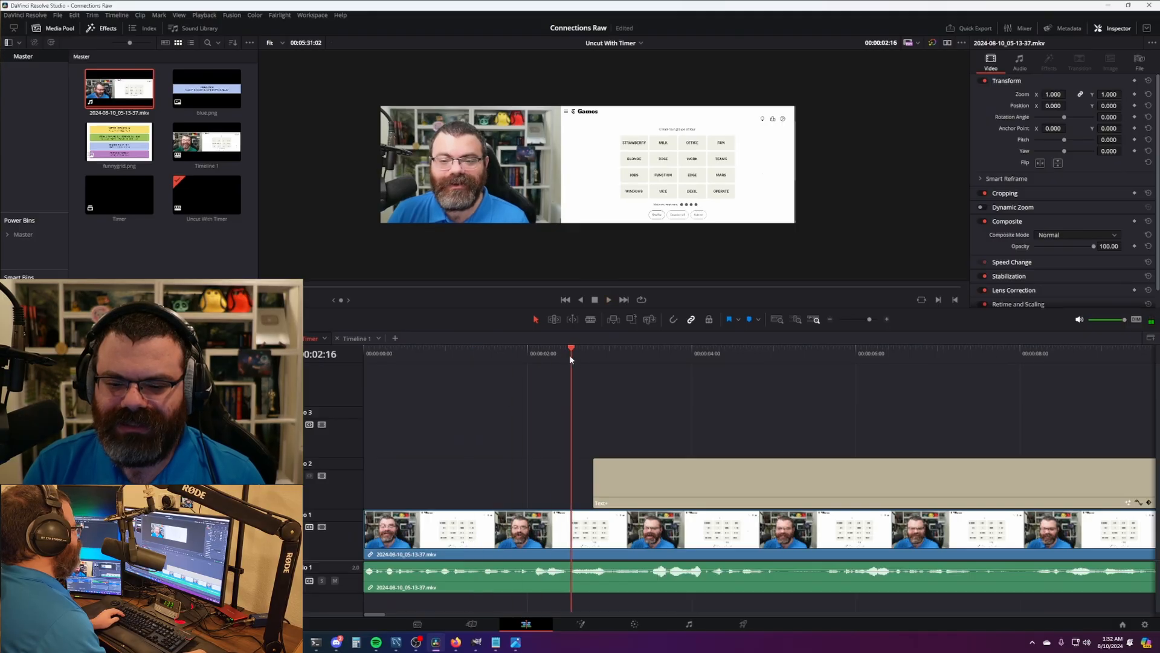
left_click_drag(570, 357, 568, 356)
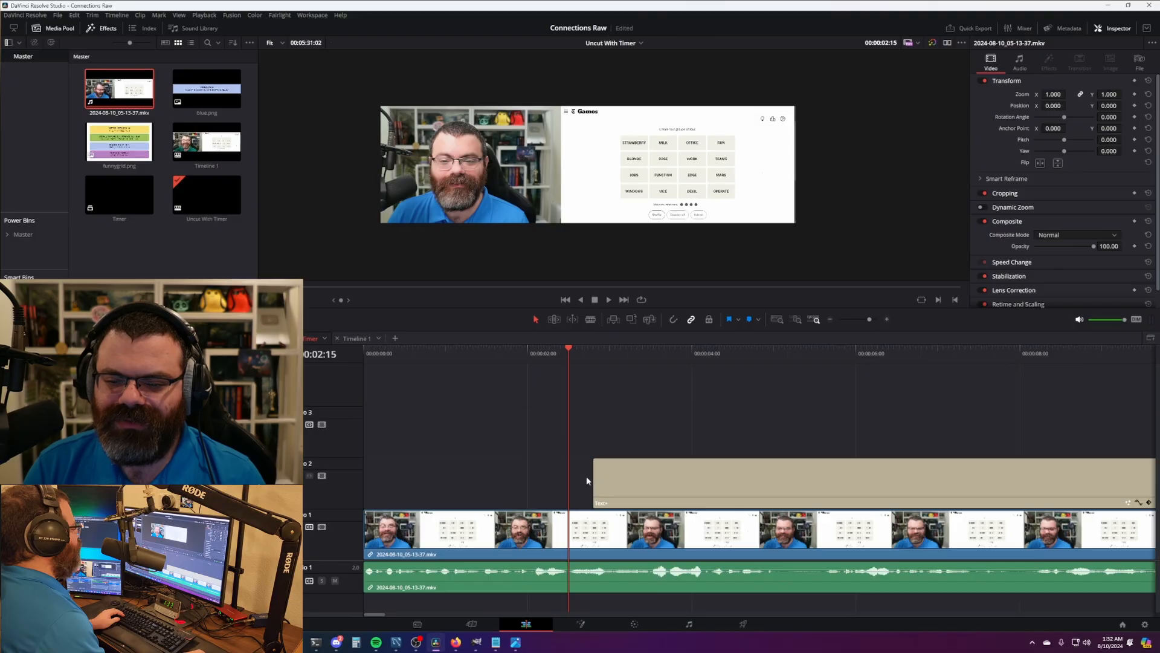
left_click_drag(734, 481, 712, 479)
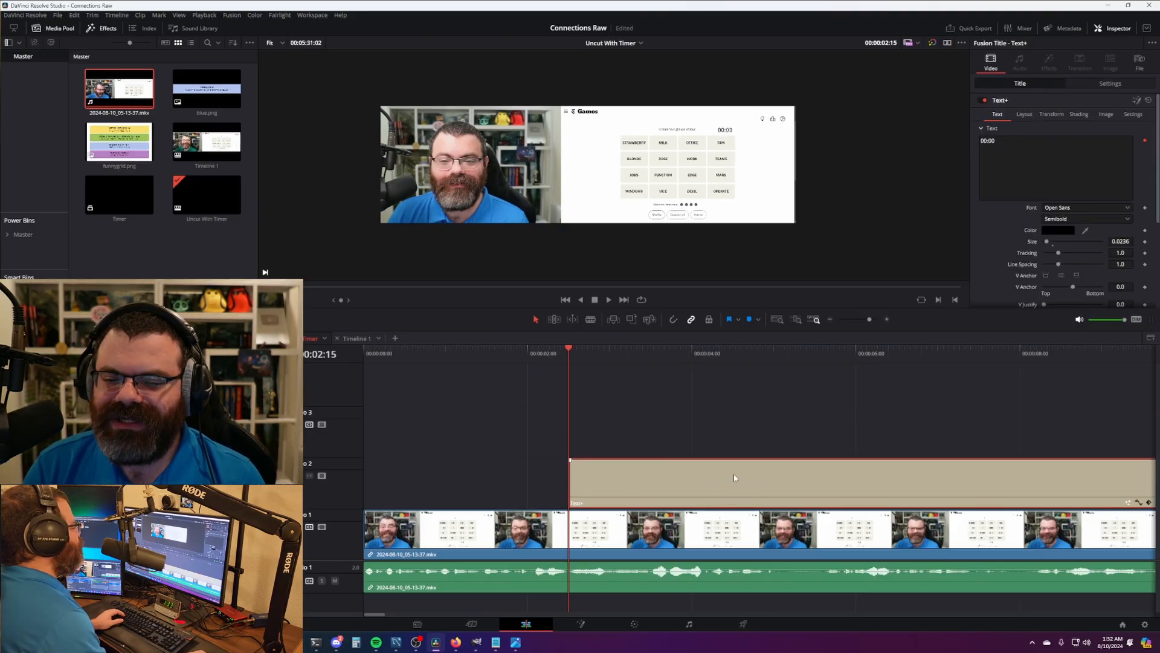
- Check the title's timer text options in the Inspector, closing the menu without changes
scroll(737, 464, "down", 3)
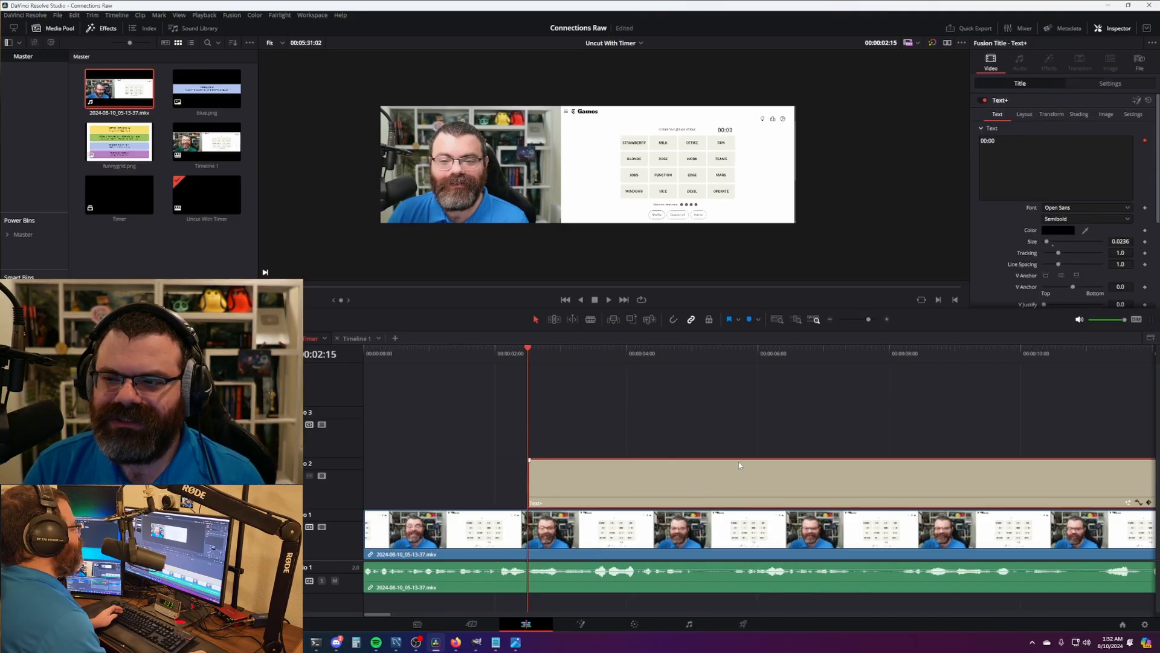
right_click(1020, 161)
left_click(898, 399)
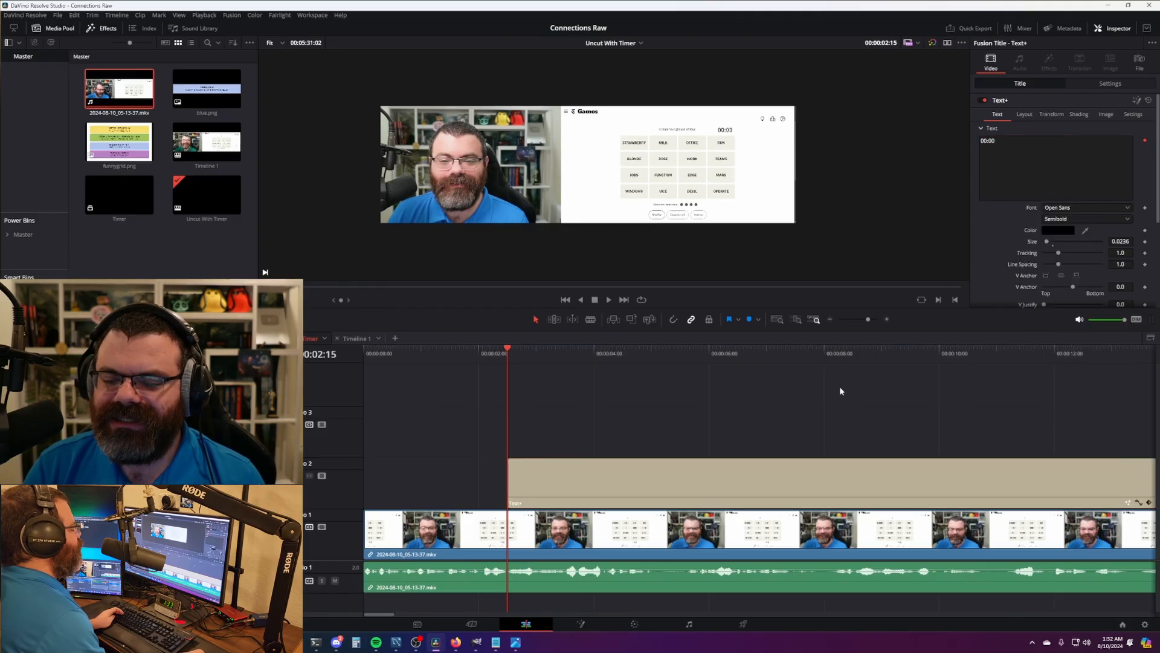
right_click(1014, 163)
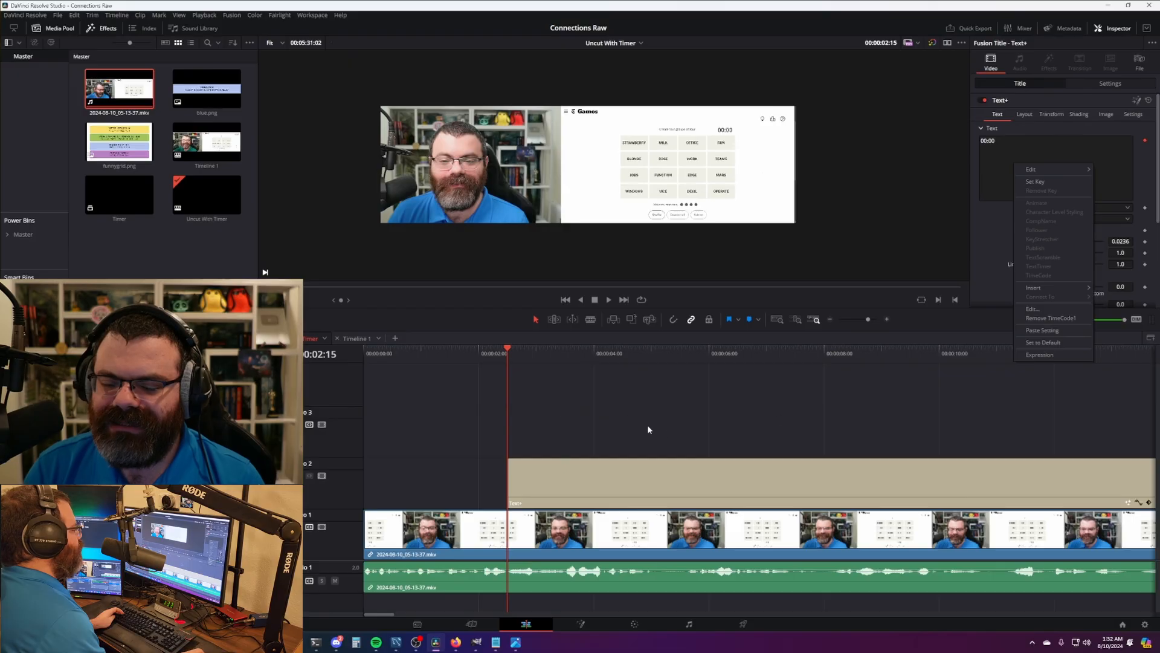
left_click(604, 416)
scroll(604, 411, "down", 10)
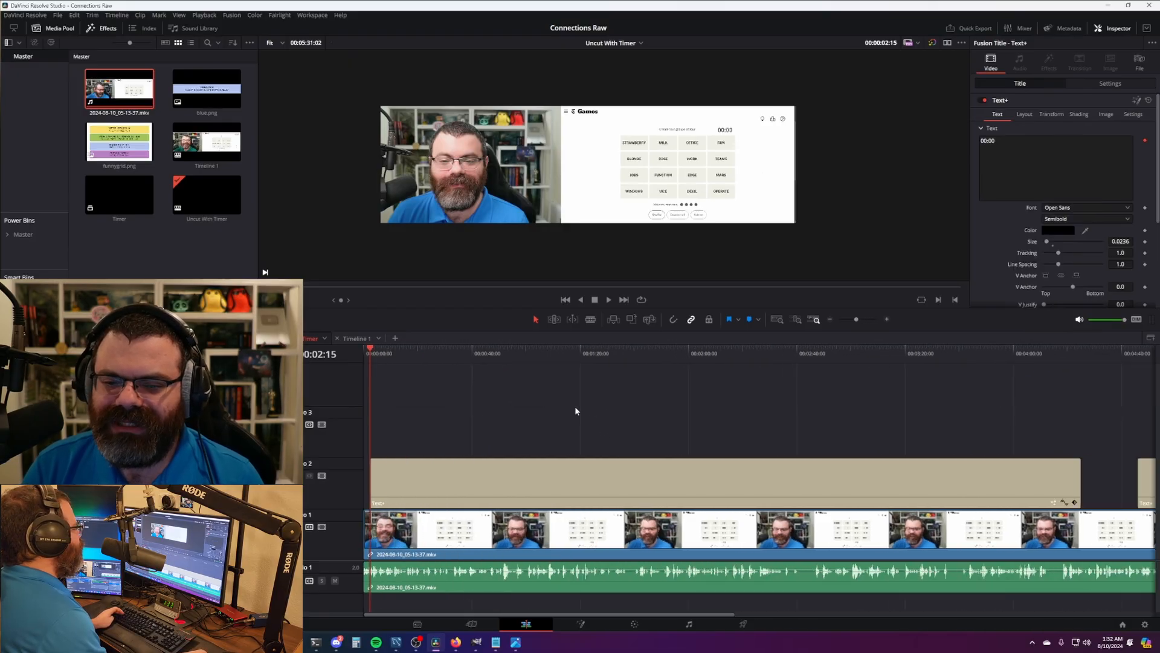
scroll(562, 401, "down", 1)
- Scrub through the recording to check timer sync and approach the game's finish
left_click_drag(375, 354, 397, 355)
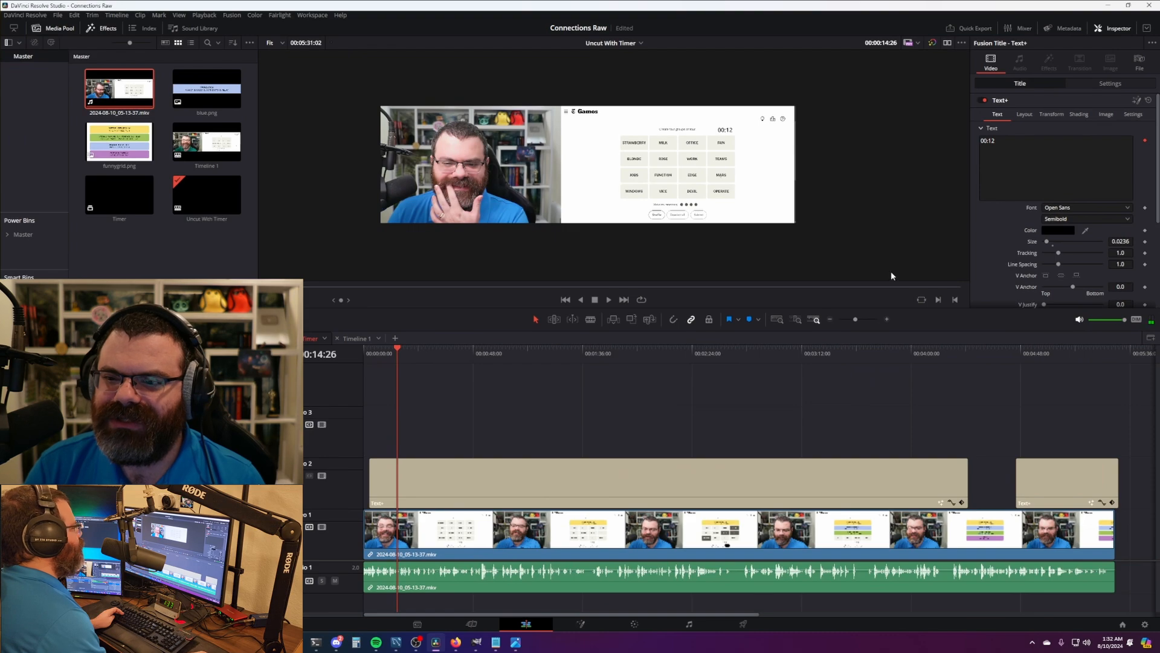
left_click(374, 356)
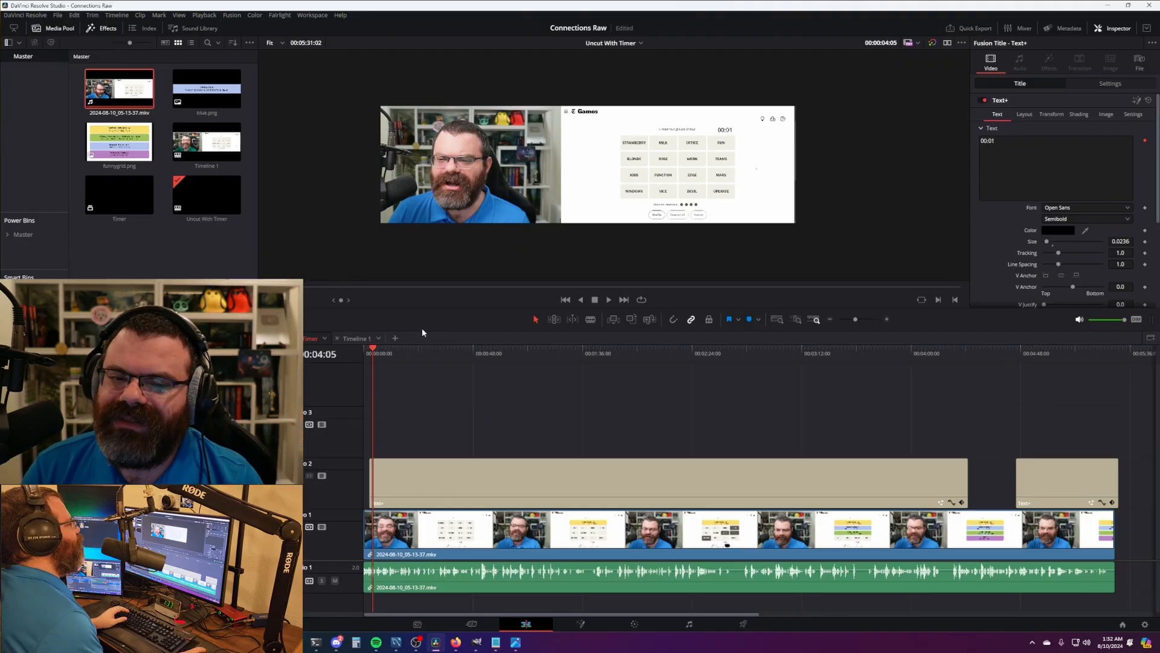
left_click_drag(376, 355, 880, 361)
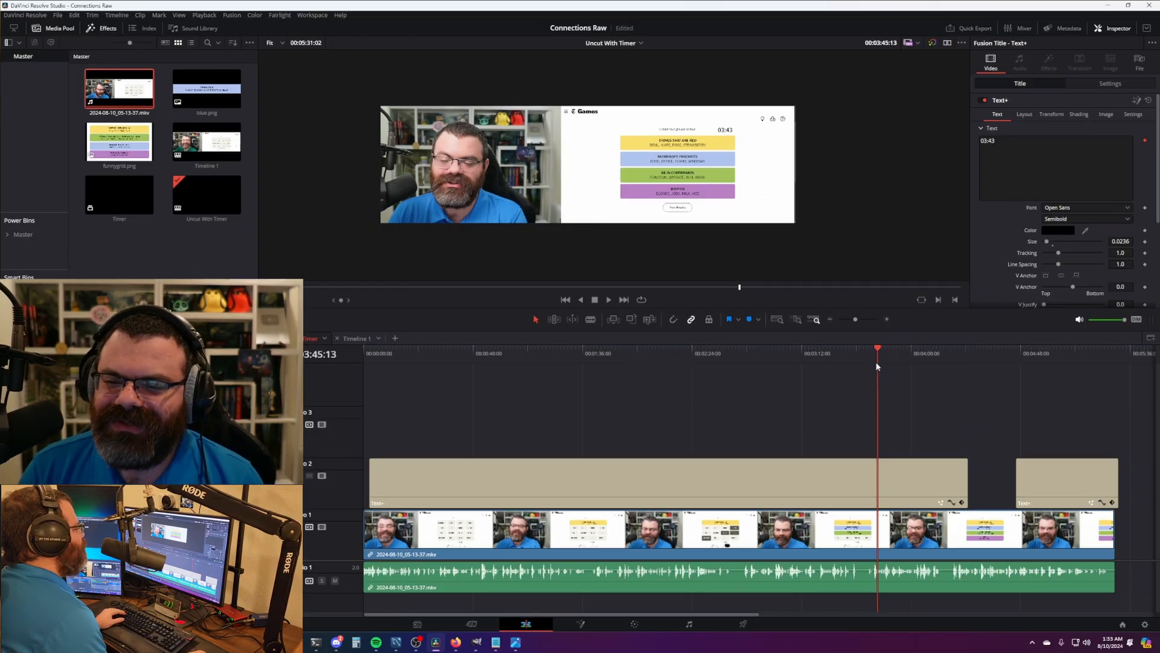
left_click_drag(876, 360, 851, 359)
- Place the playhead at the game's finish and trim the first timer title to end at 03:35:06
right_click(852, 358)
left_click(832, 388)
key("space")
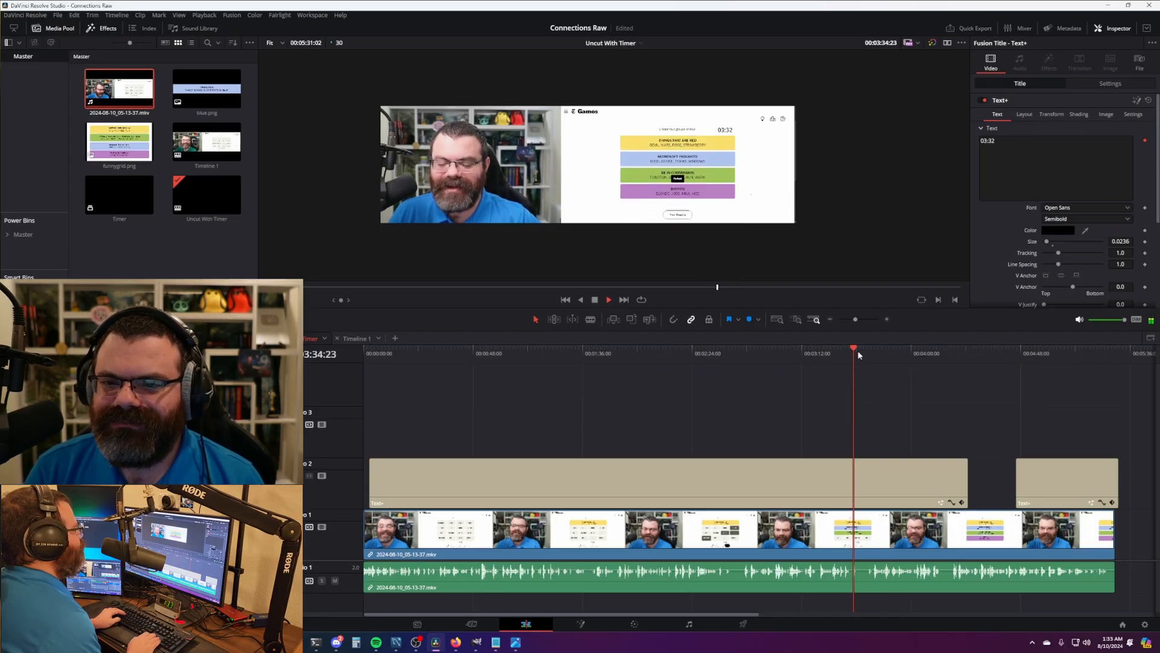
key("space")
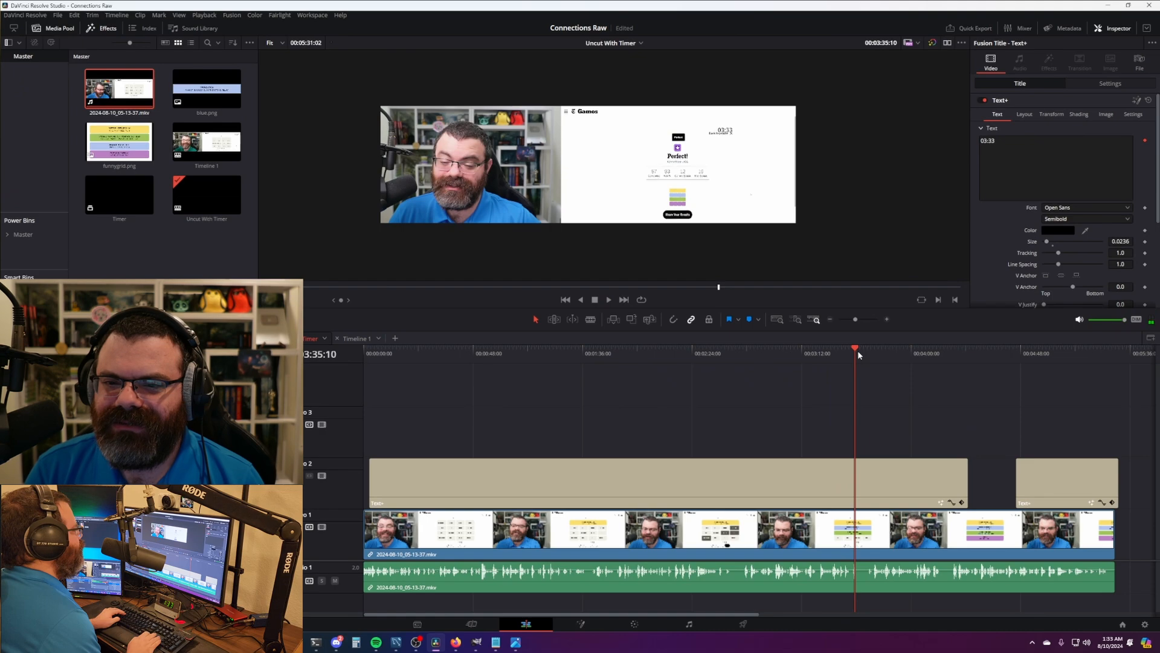
key("Left")
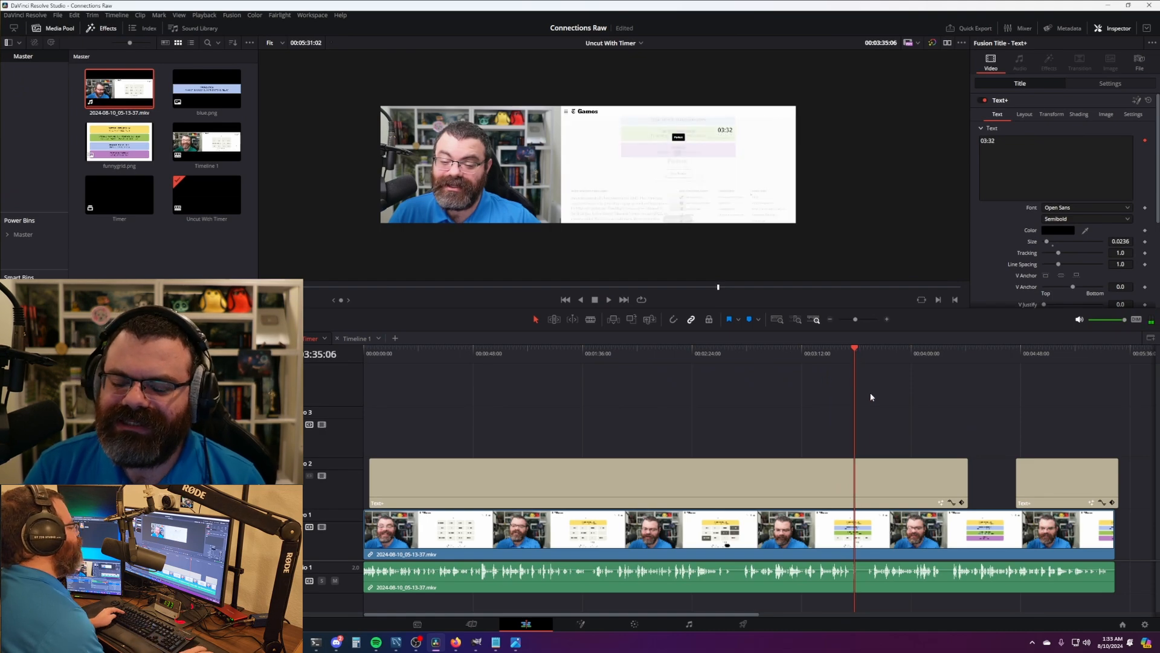
scroll(938, 455, "up", 1)
left_click_drag(891, 422, 796, 406)
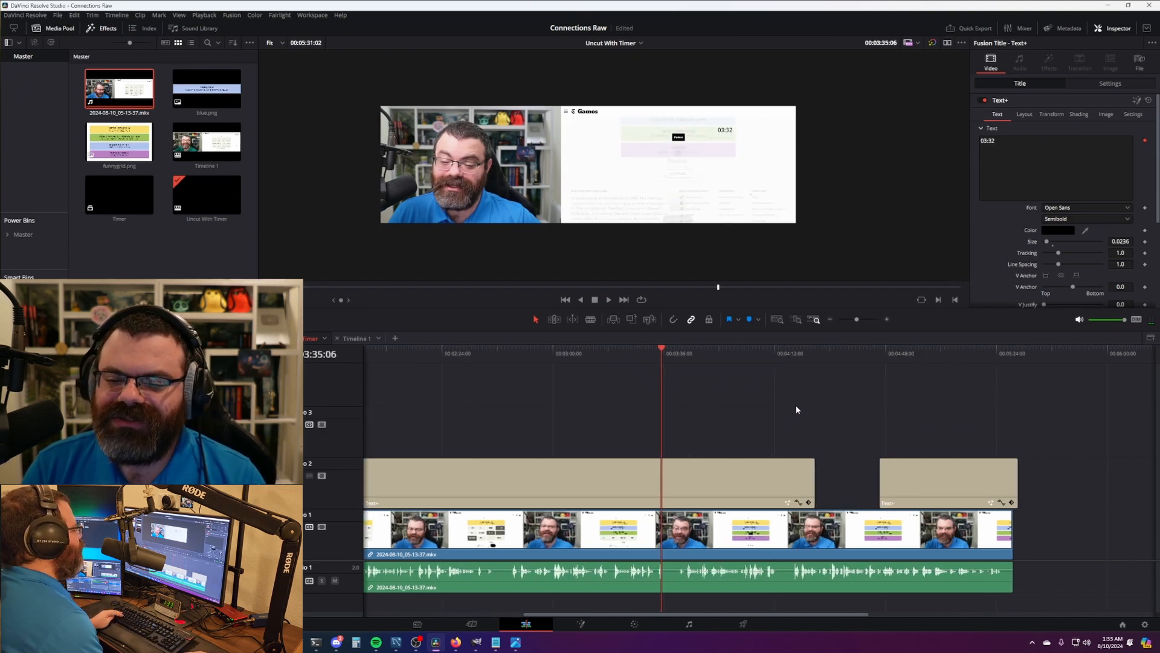
key("Left")
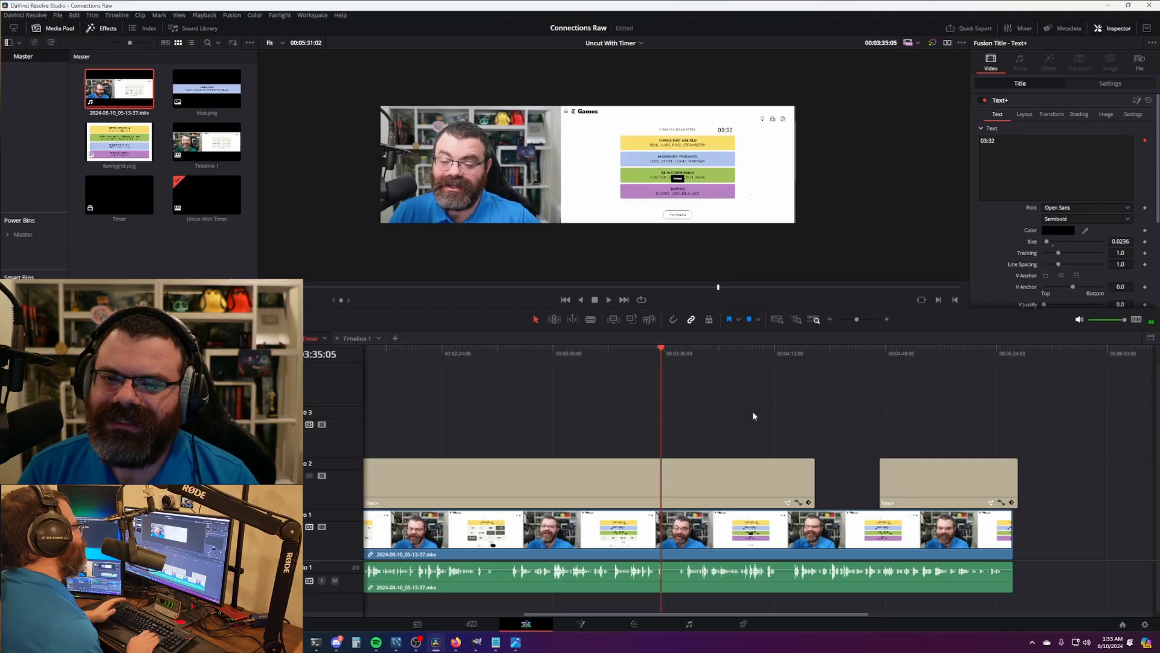
key("Right")
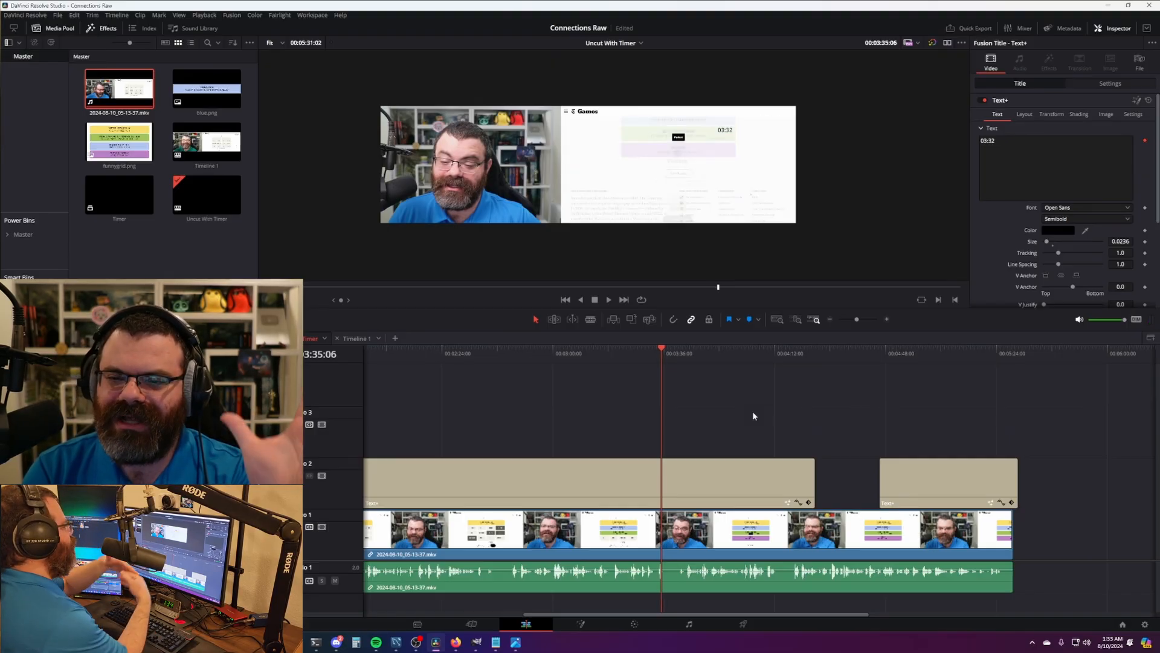
left_click_drag(811, 483, 661, 480)
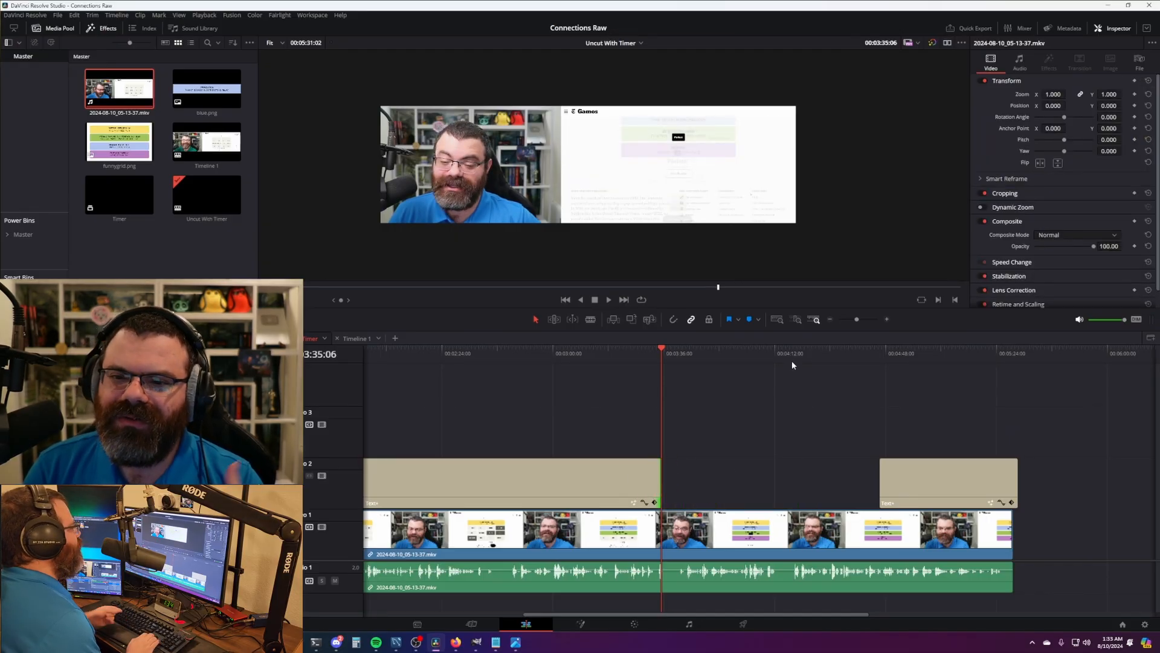
- Change the second timer title's text from 09:01 to 03:32
key("Left")
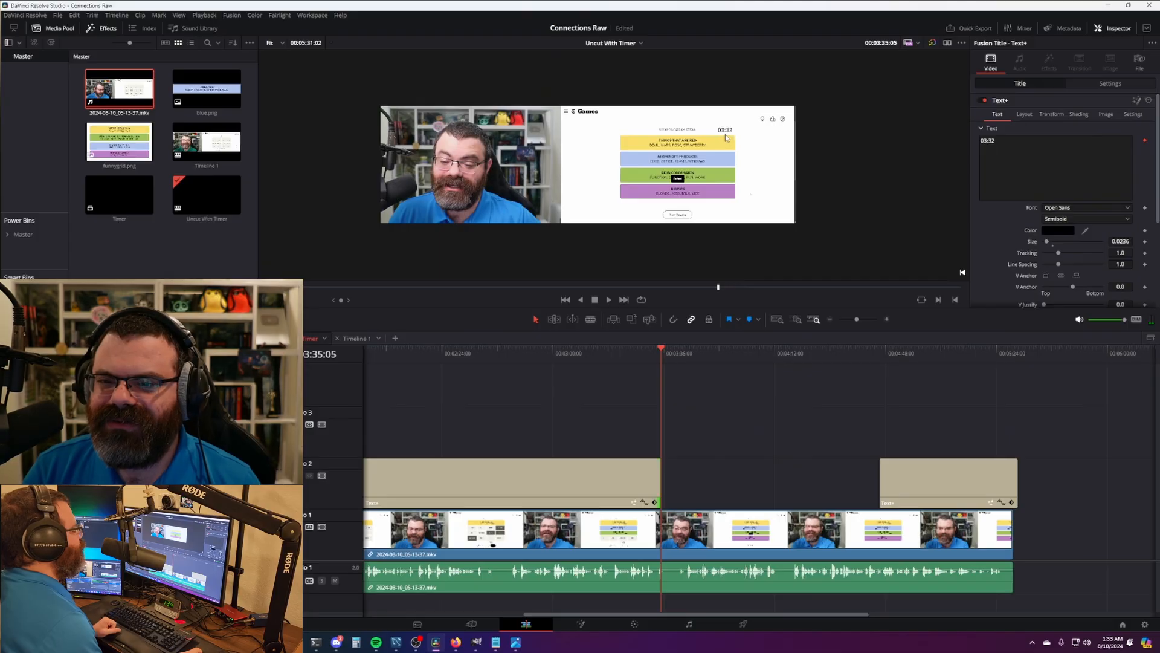
left_click(950, 483)
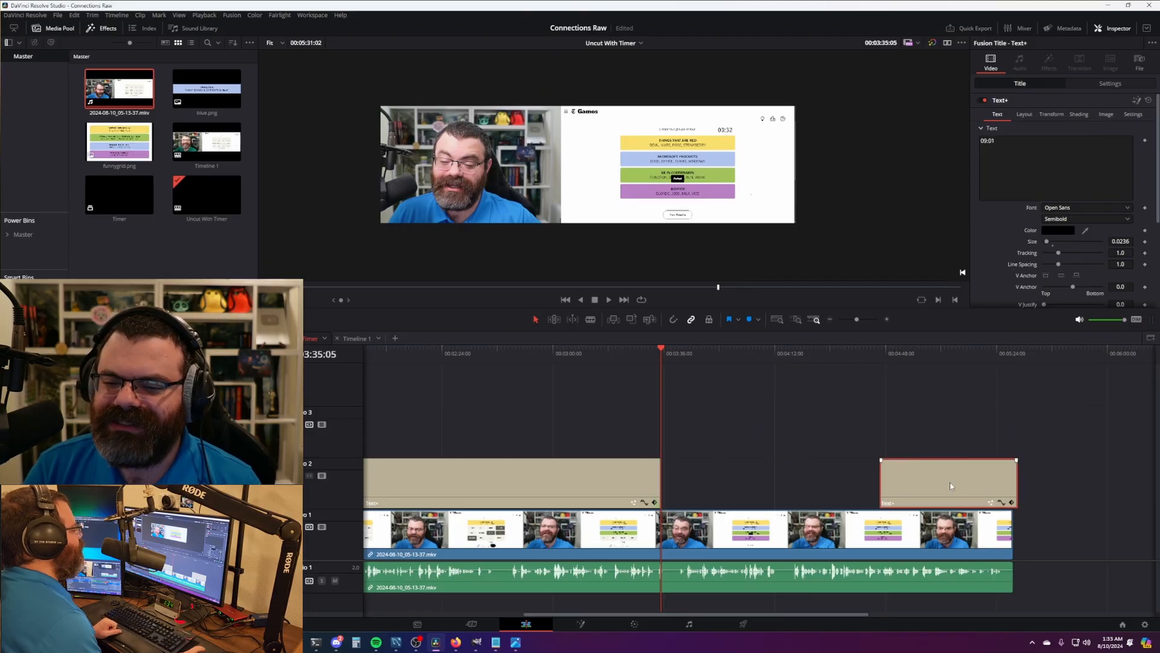
left_click_drag(1010, 143, 930, 128)
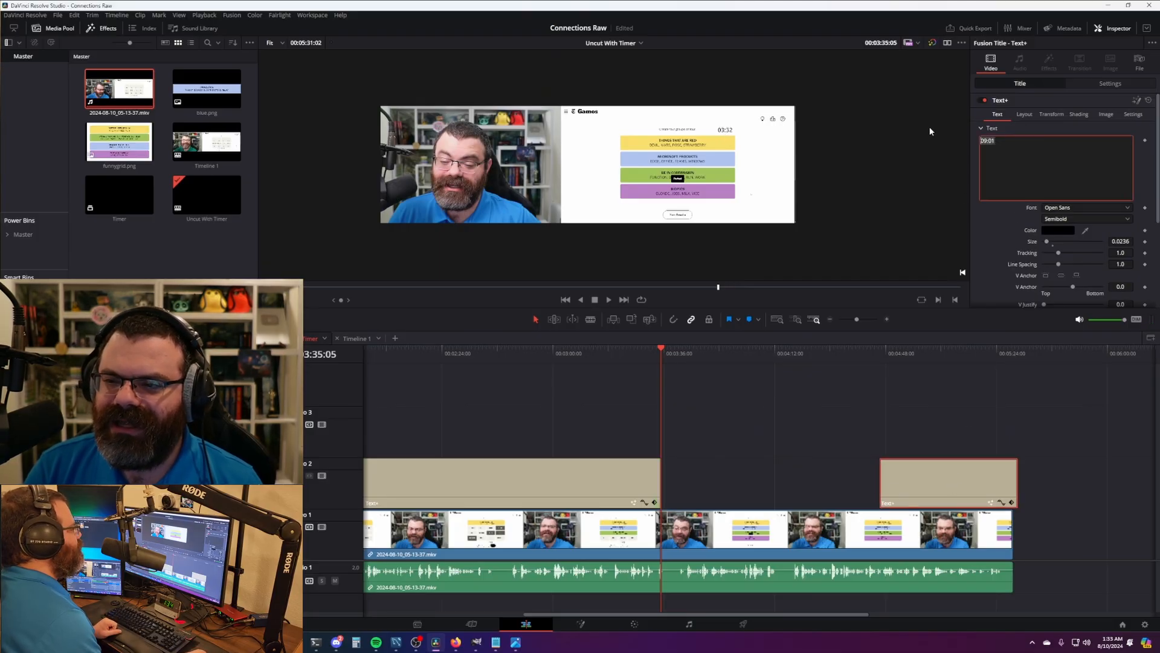
type("03")
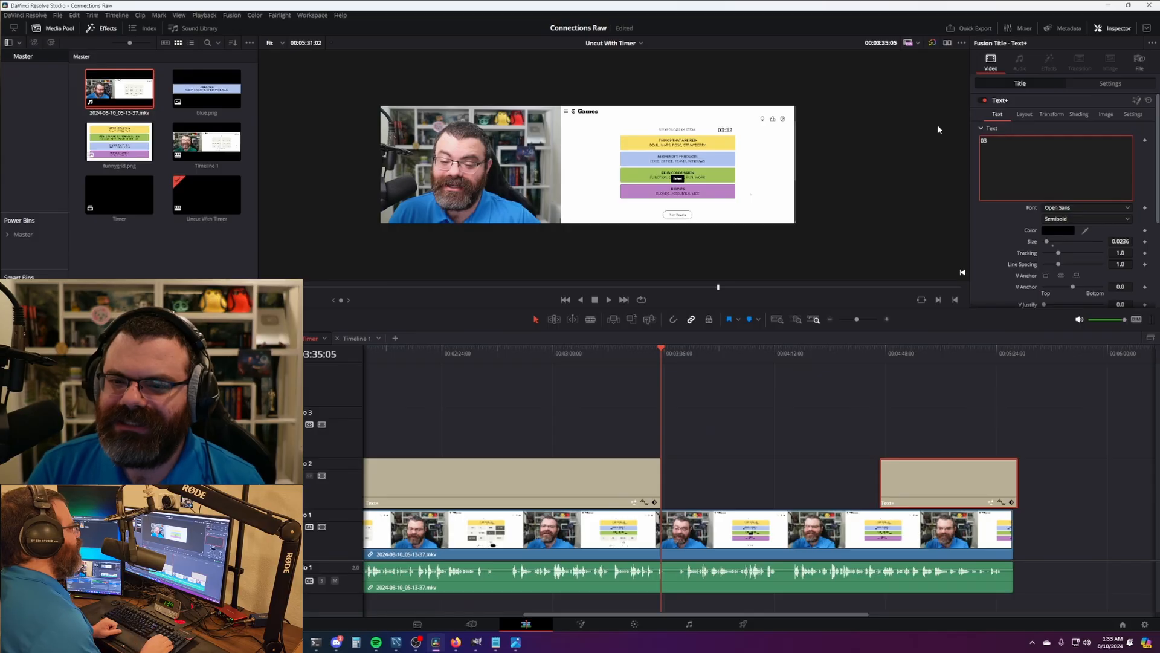
type(":32")
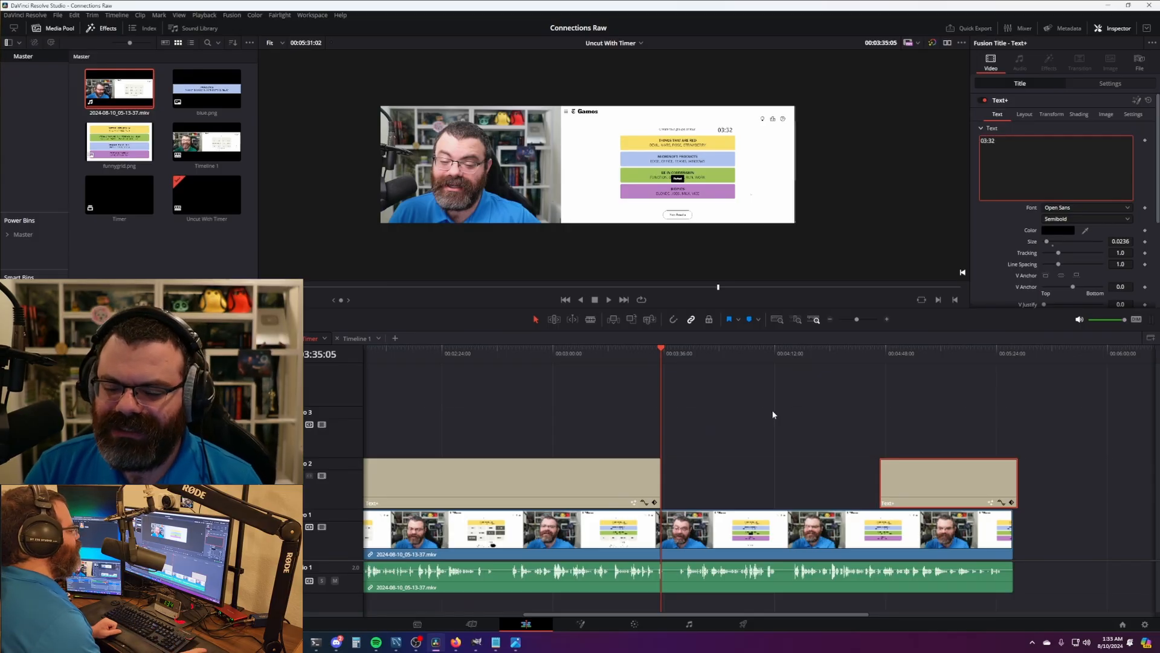
left_click(743, 423)
- Extend the second title's start back to the playhead and trim its end to the video's end
left_click(670, 358)
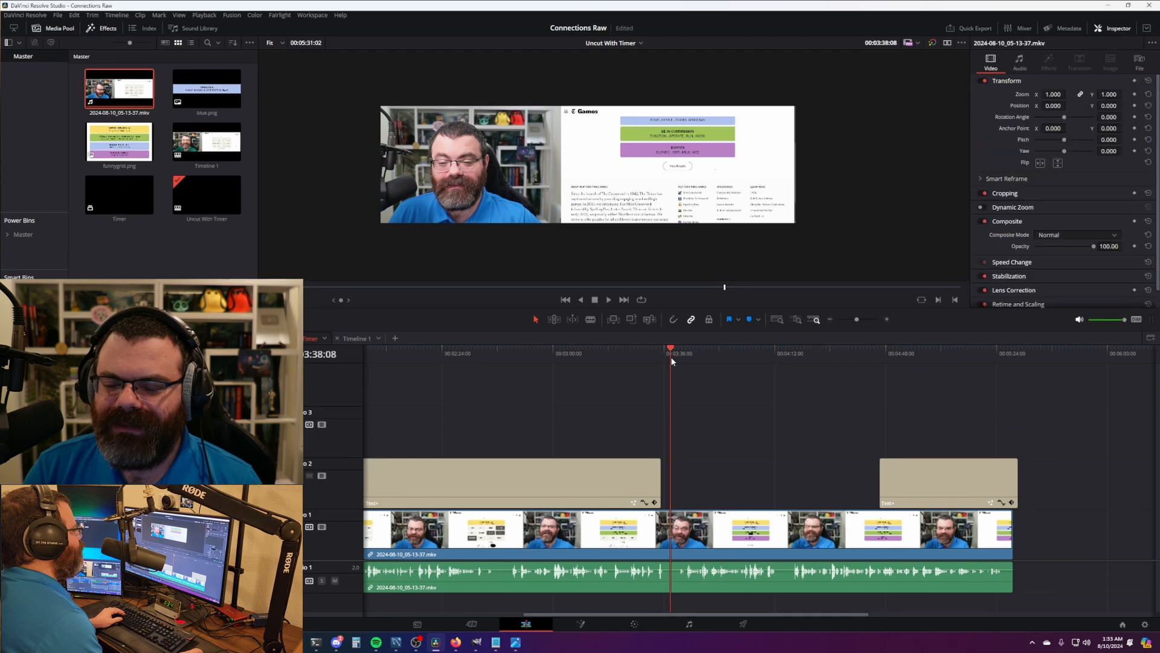
left_click_drag(671, 357, 670, 357)
key("Right")
left_click(670, 358)
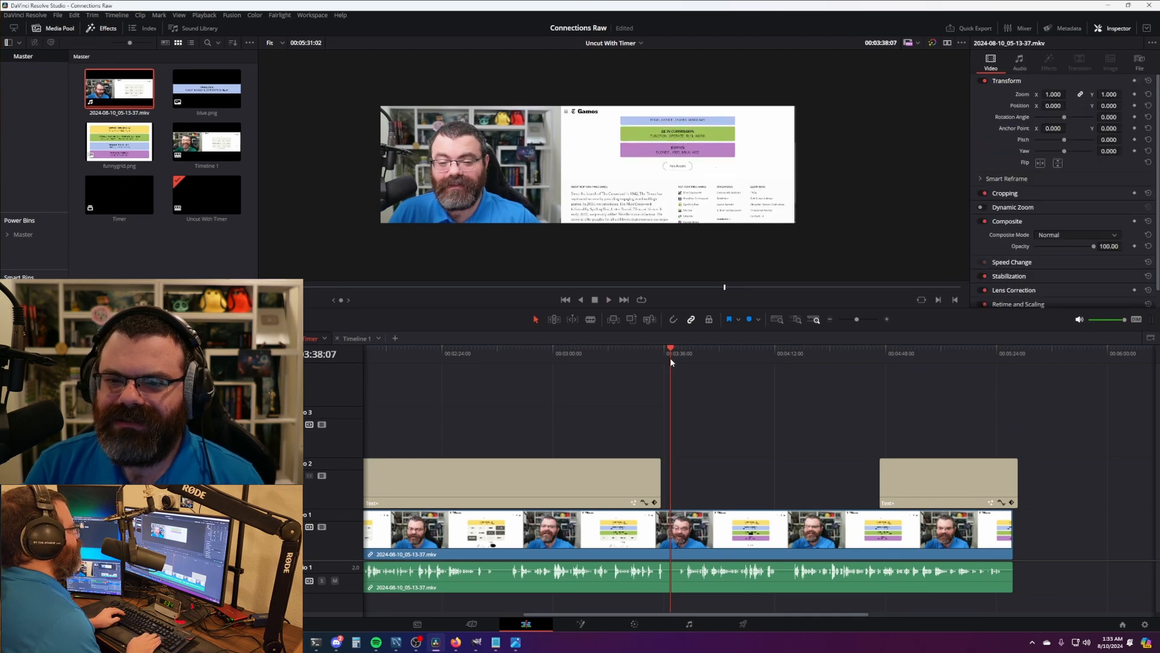
key("Left")
key("Left")
key("Left")
key("Left")
key("Left")
key("Left")
key("Left")
key("Left")
key("Left")
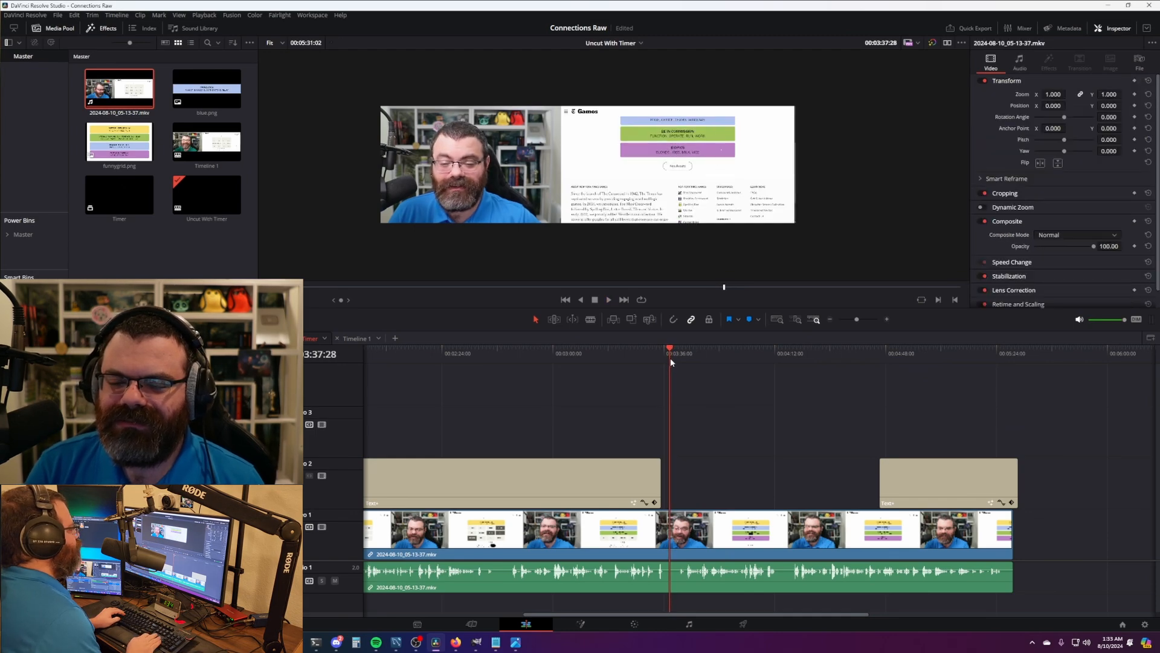
key("Left")
key("Left")
key("Left")
key("Left")
key("Left")
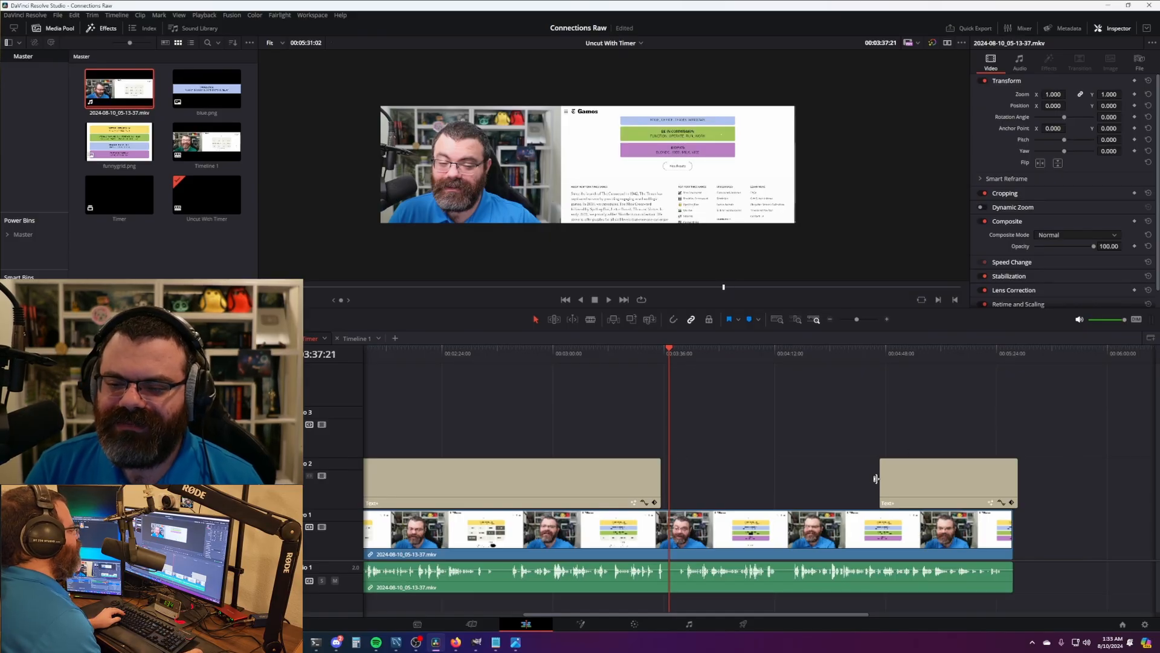
left_click_drag(876, 478, 670, 479)
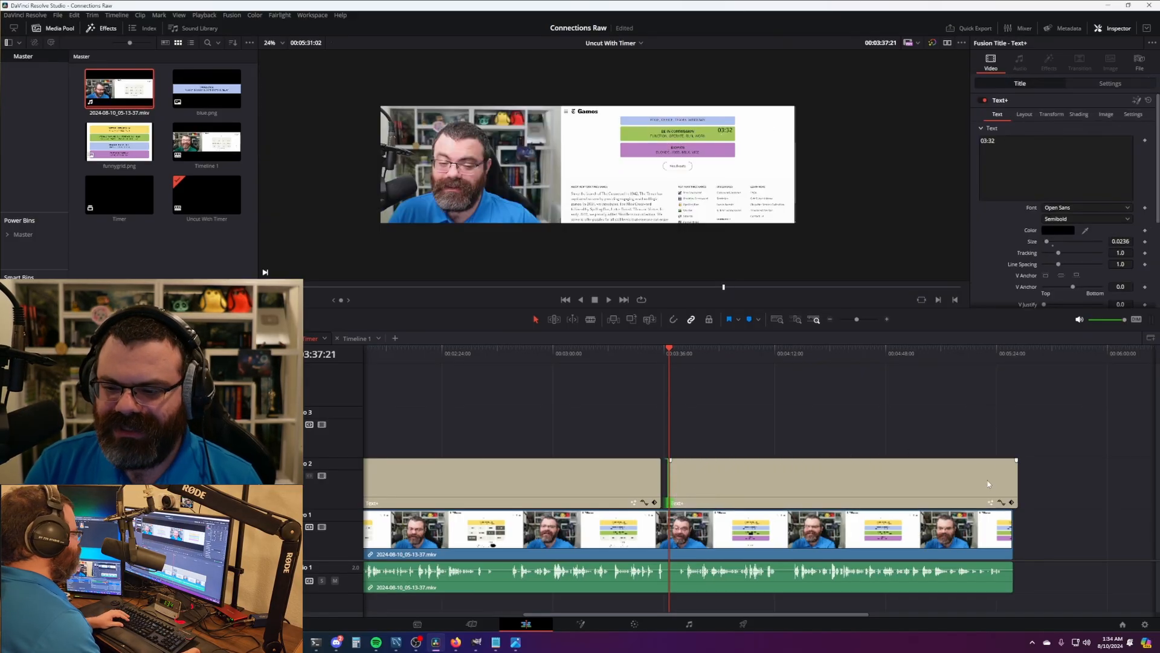
left_click_drag(1016, 483, 1013, 483)
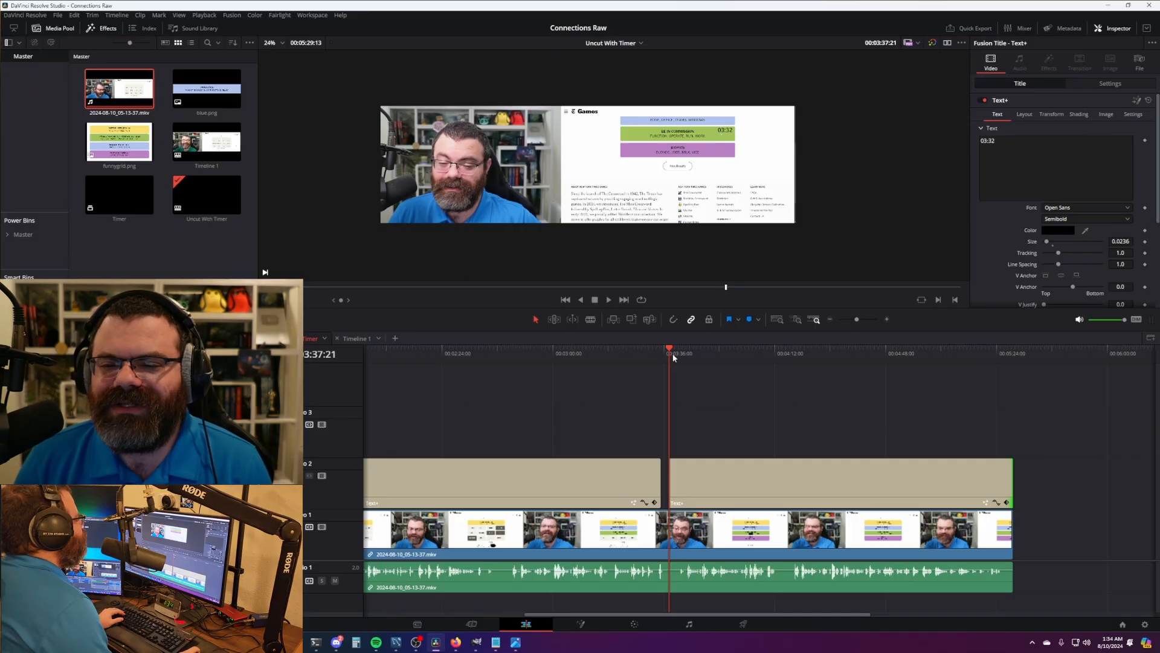
- Play through to verify the title timing, then select all the old clips on Timeline 1
left_click_drag(674, 357, 686, 360)
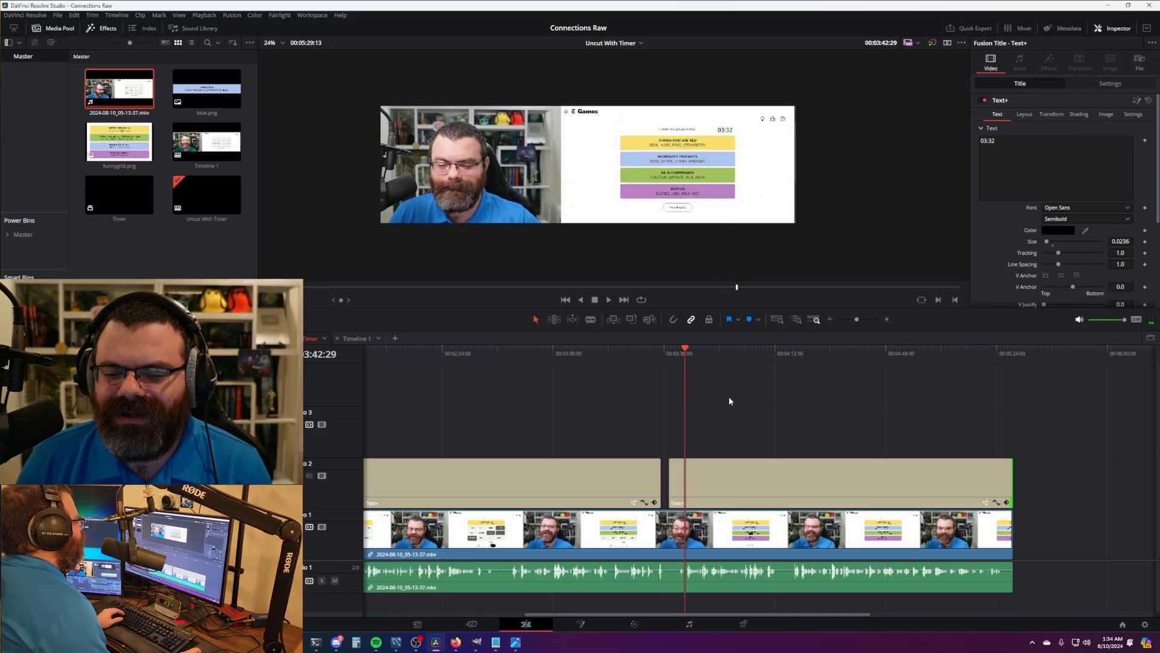
scroll(817, 422, "left", 2)
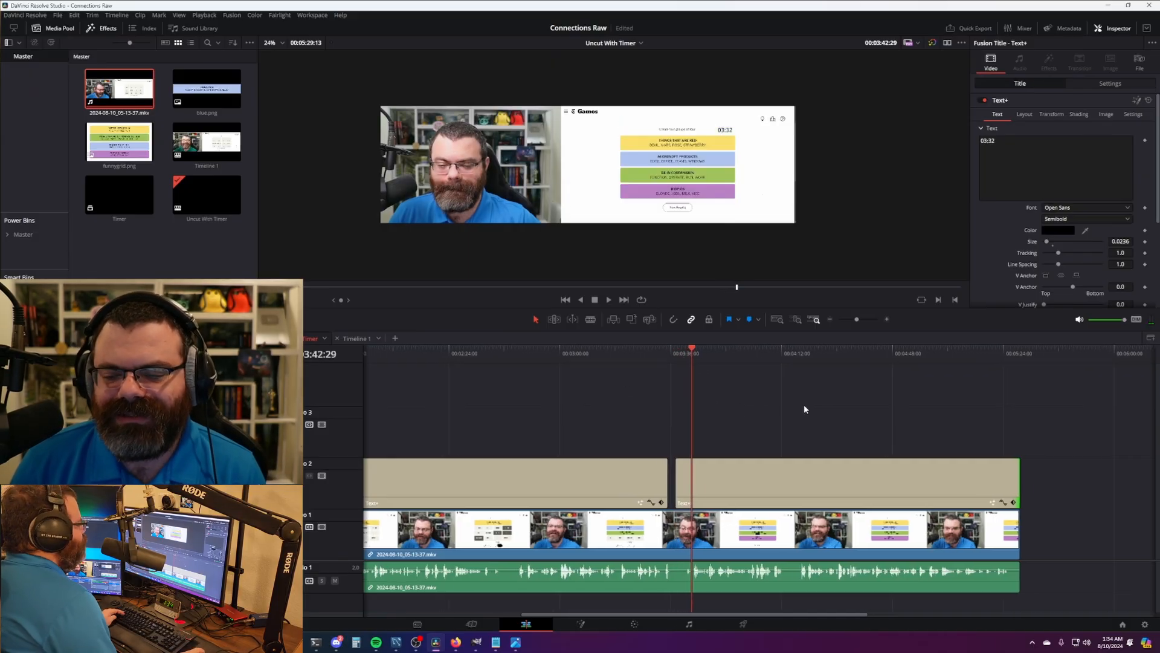
left_click(681, 357)
key("space")
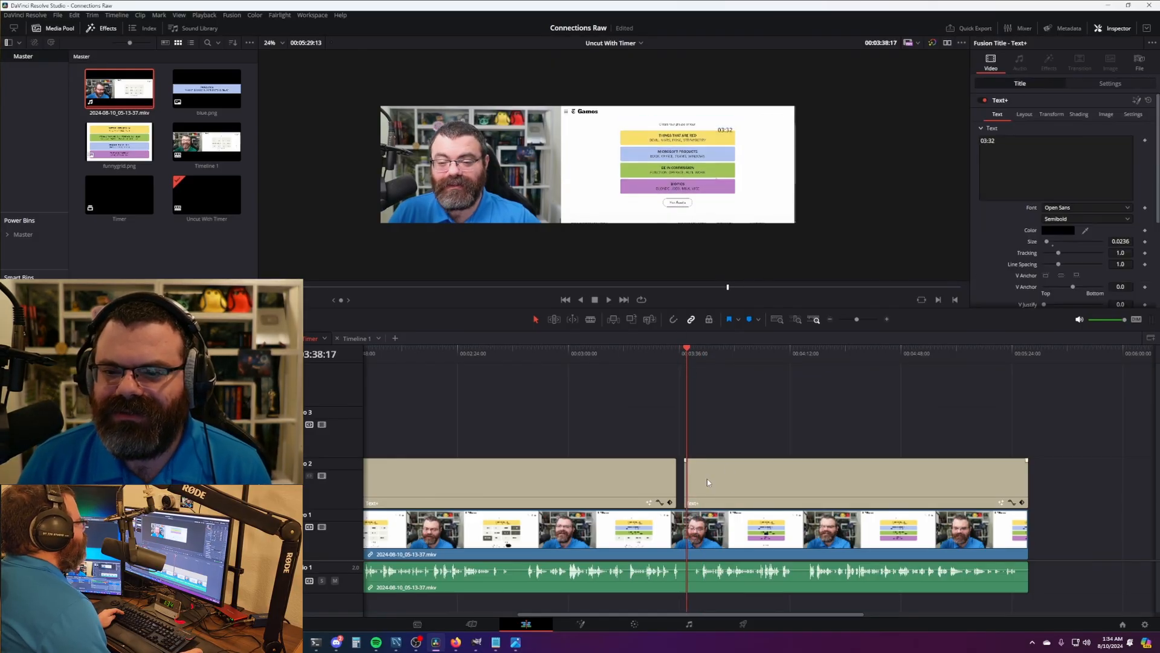
left_click_drag(687, 375, 747, 366)
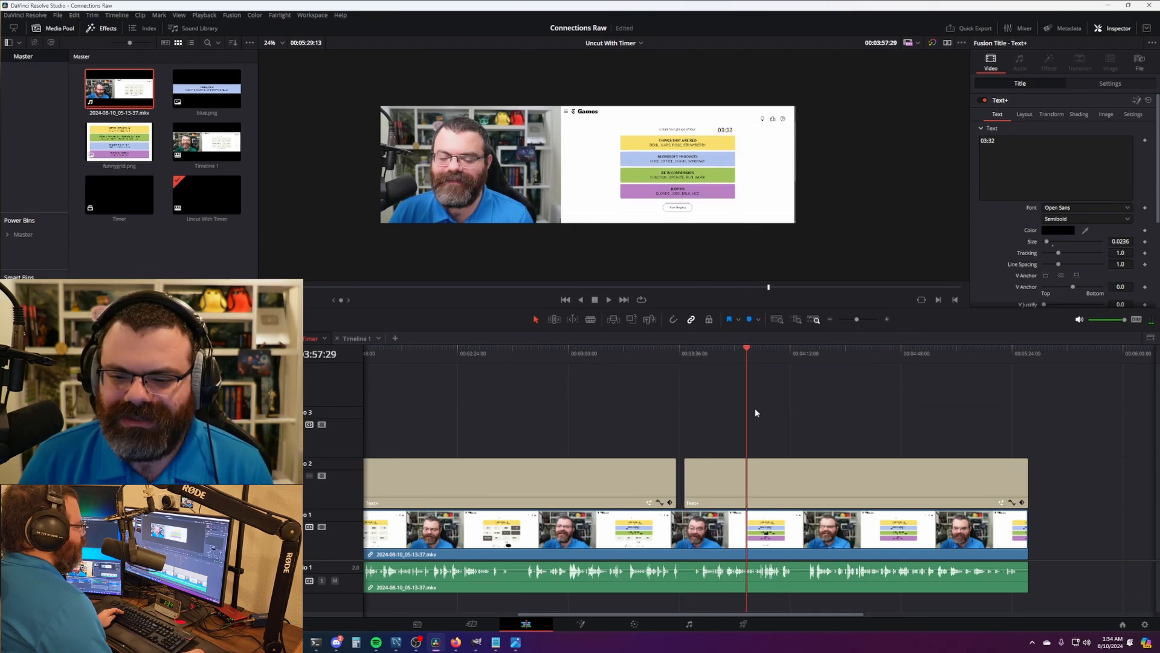
left_click(356, 339)
left_click_drag(1107, 617, 1107, 616)
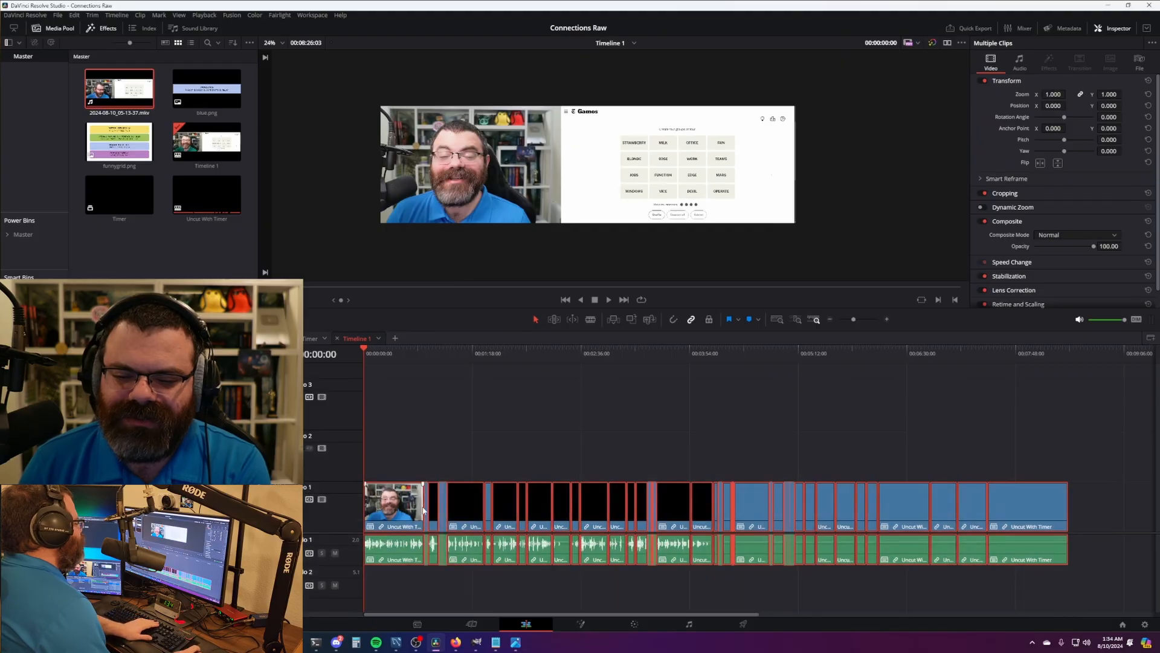
- Replace Timeline 1's old clips with the Uncut With Timer edit from the Media Pool
key("Delete")
left_click_drag(207, 196, 375, 514)
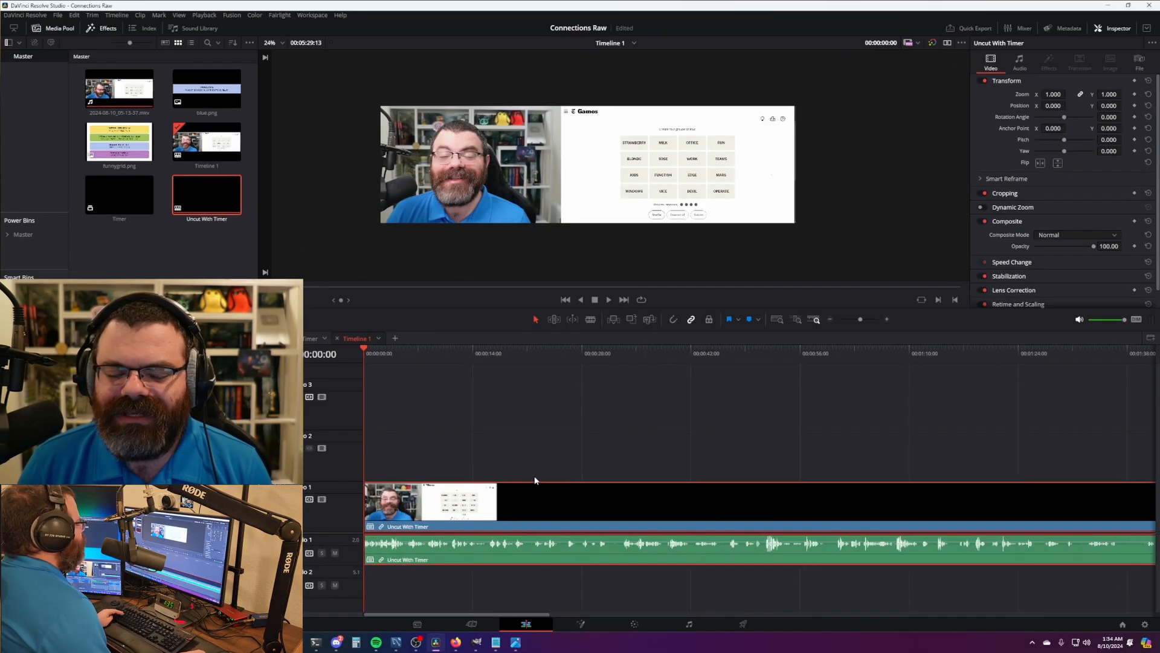
left_click(562, 470)
scroll(580, 466, "down", 2)
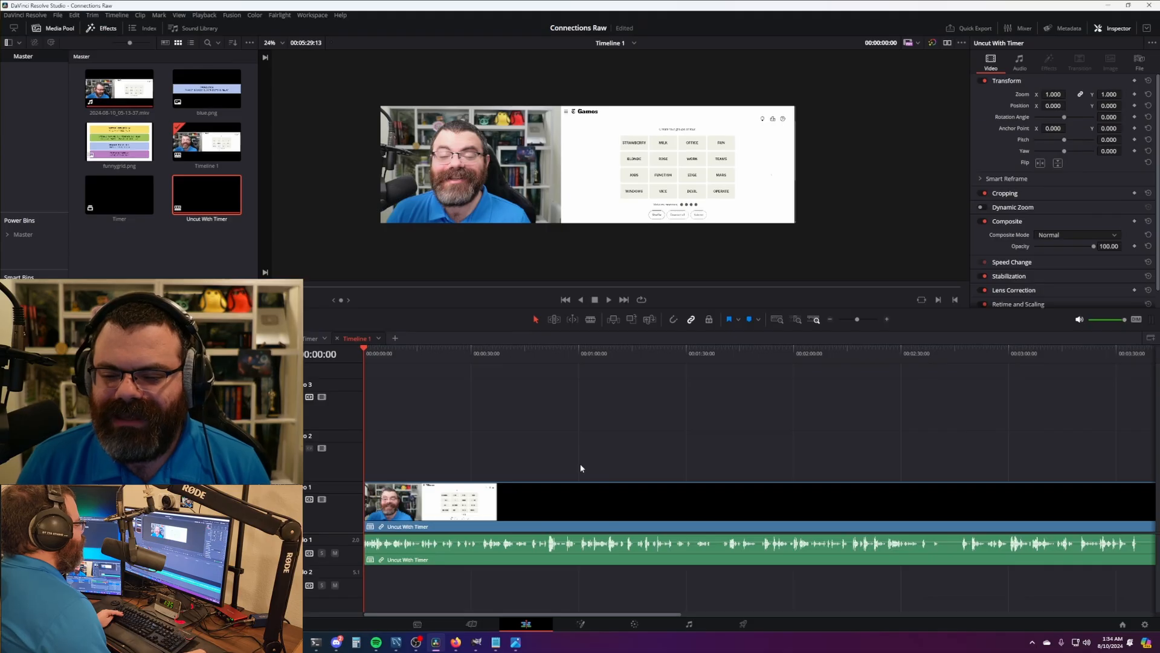
scroll(583, 469, "up", 3)
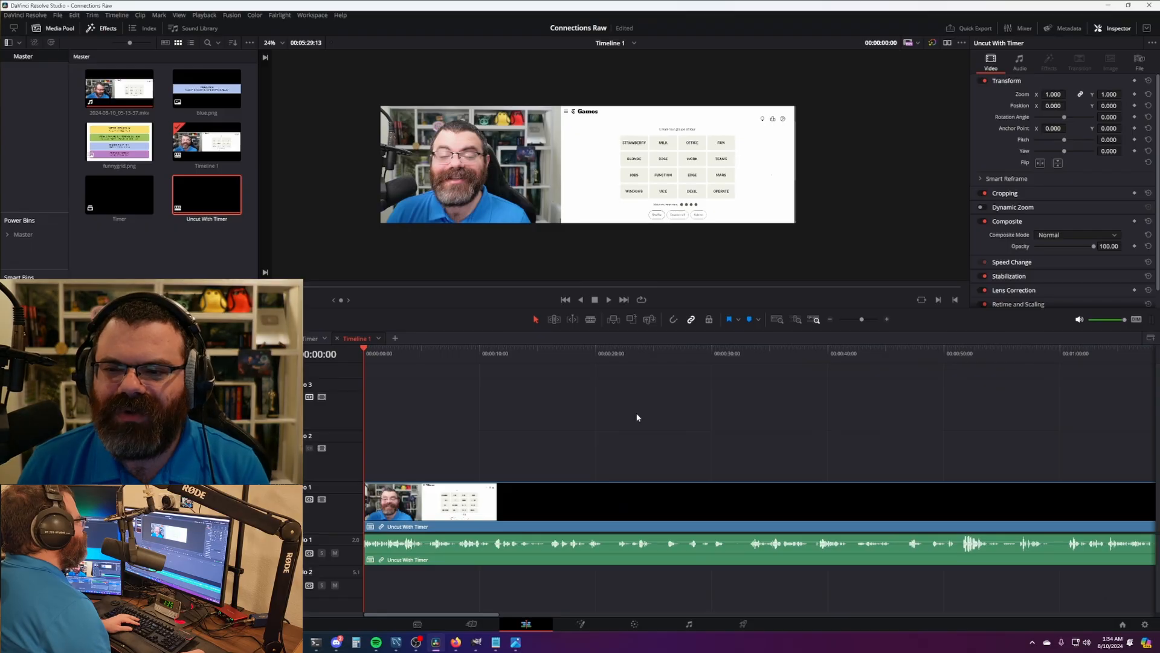
- Review the footage at 2x speed and blade and ripple-delete the first unwanted stretches
key("l")
key("l")
left_click(619, 358)
key("ctrl+b")
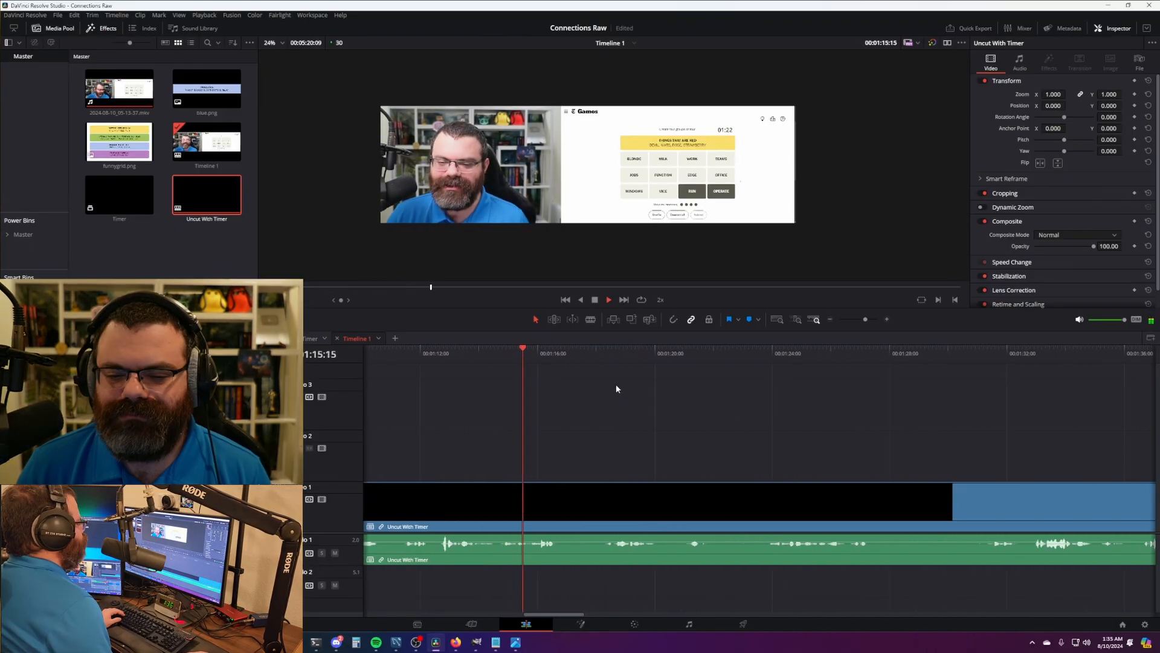
key("ctrl+shift+[")
key("l")
key("l")
left_click(546, 356)
key("ctrl+shift+[")
key("l")
key("l")
left_click(439, 356)
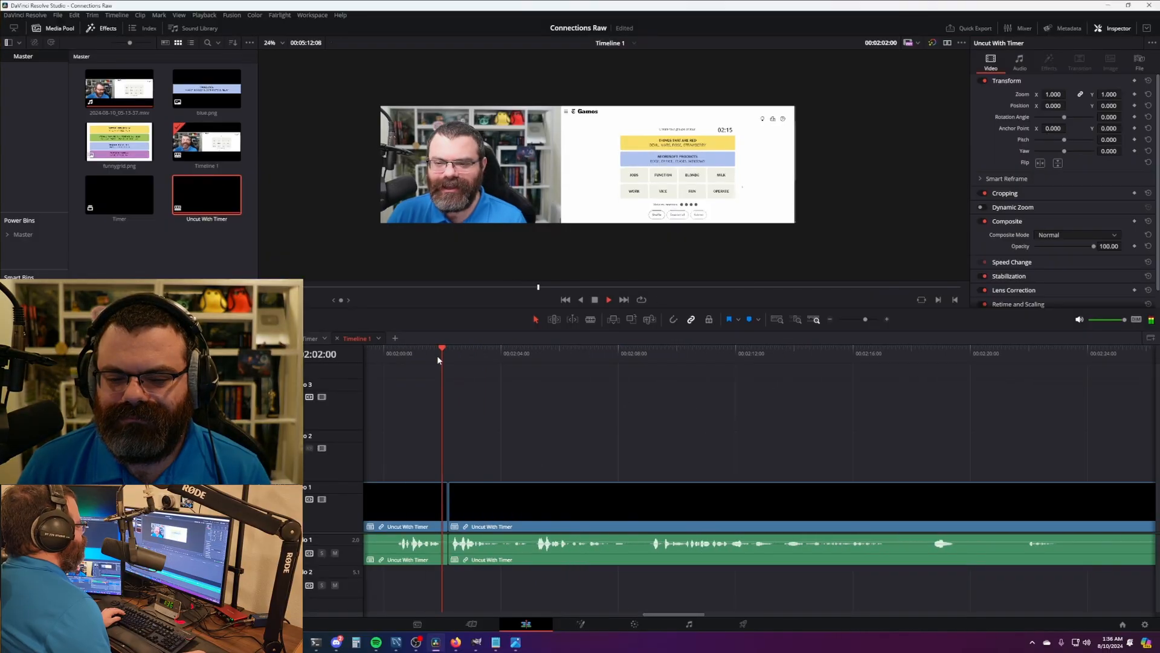
left_click(619, 357)
key("ctrl+shift+[")
key("l")
key("l")
left_click(554, 359)
key("ctrl+shift+[")
key("l")
key("l")
- Cut out the remaining unwanted stretches so the edit ends at the solved grid, timer 03:32
left_click(799, 355)
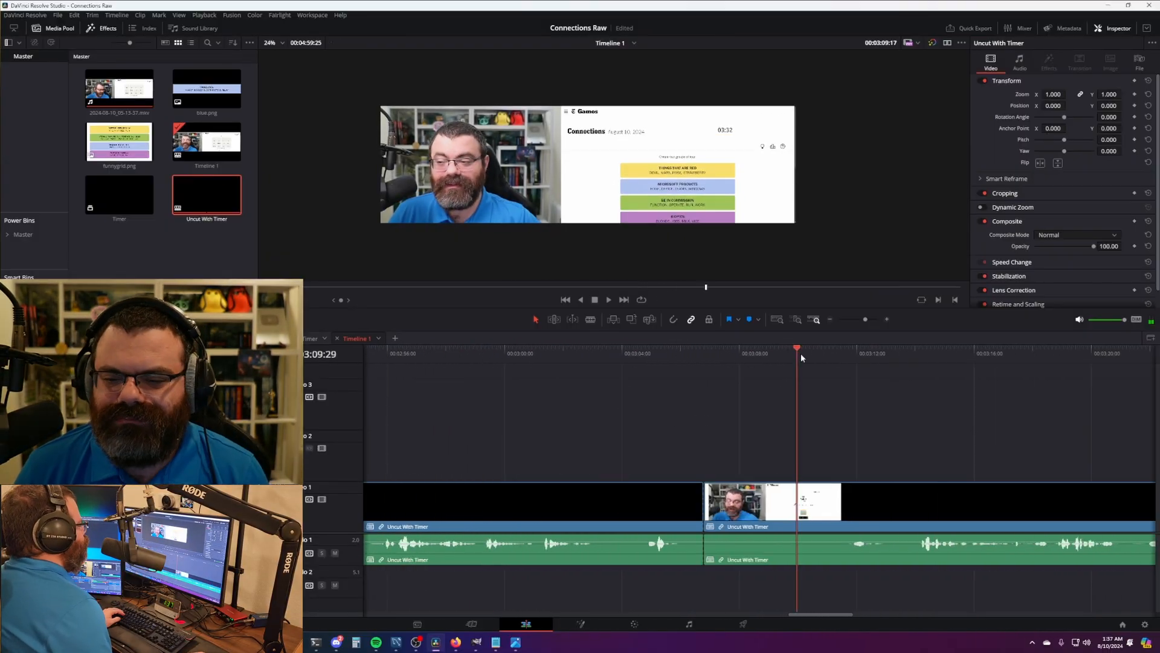
key("ctrl+shift+[")
left_click(741, 361)
key("ctrl+b")
left_click(837, 359)
key("ctrl+shift+[")
key("l")
key("l")
key("ctrl+b")
left_click(608, 358)
key("ctrl+shift+[")
key("l")
key("l")
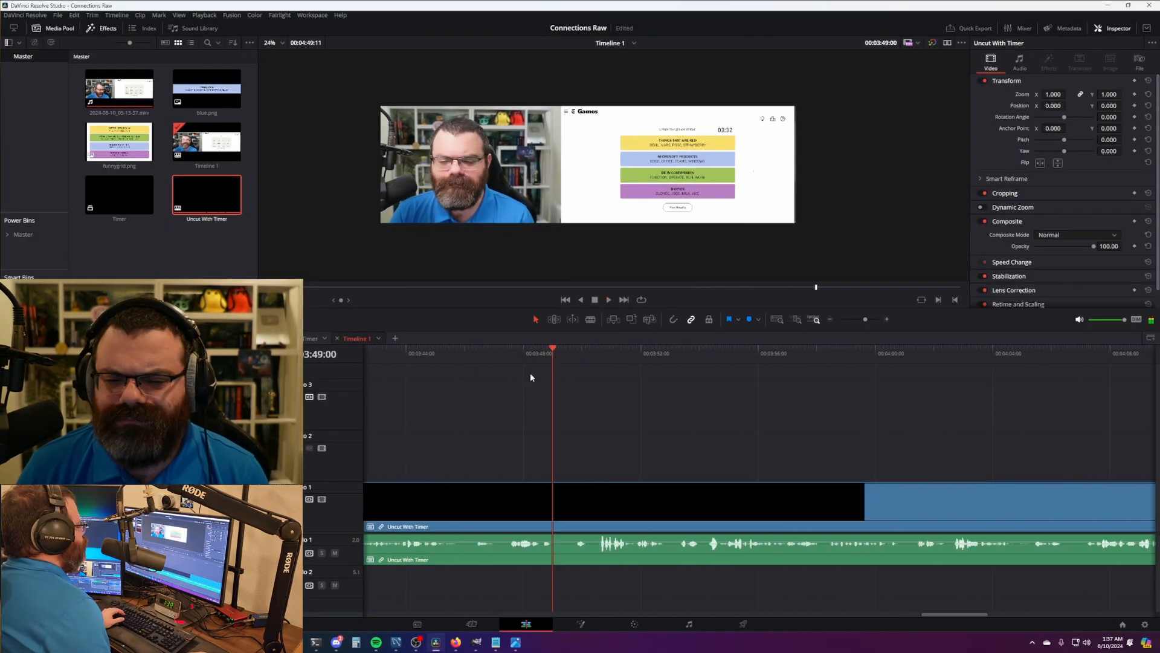
key("ctrl+shift+[")
key("l")
key("l")
key("ctrl+shift+[")
key("l")
key("l")
key("ctrl+shift+[")
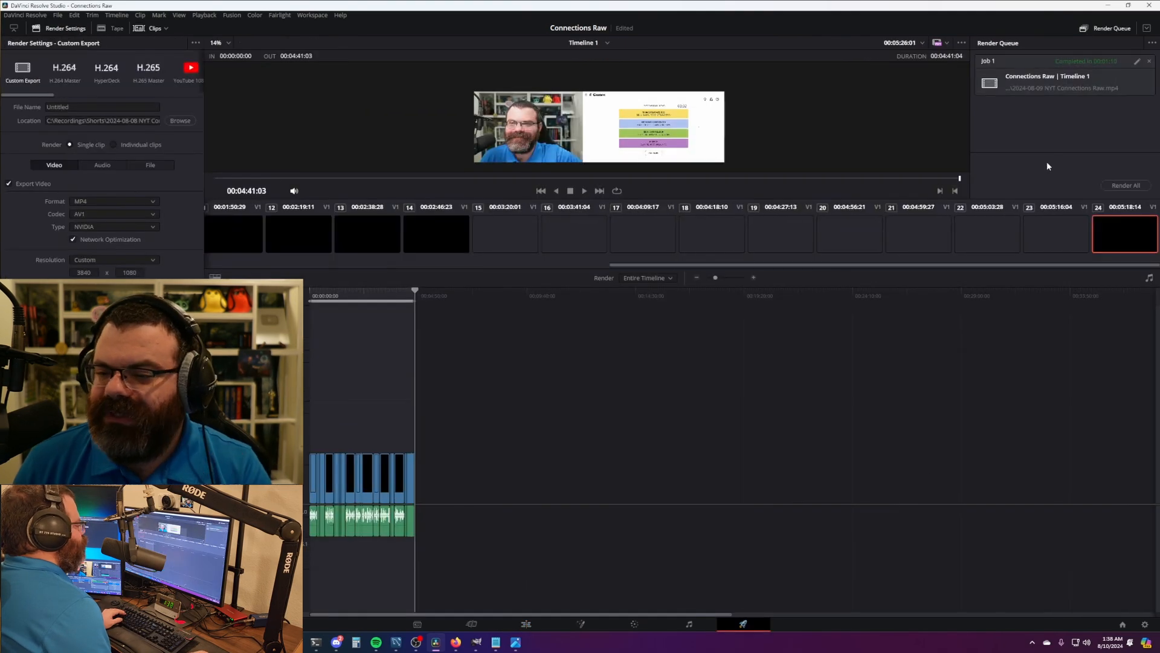
- Load Job 1's render settings and rename the output file to 2024-08-10 NYT Connections Raw
left_click(1094, 102)
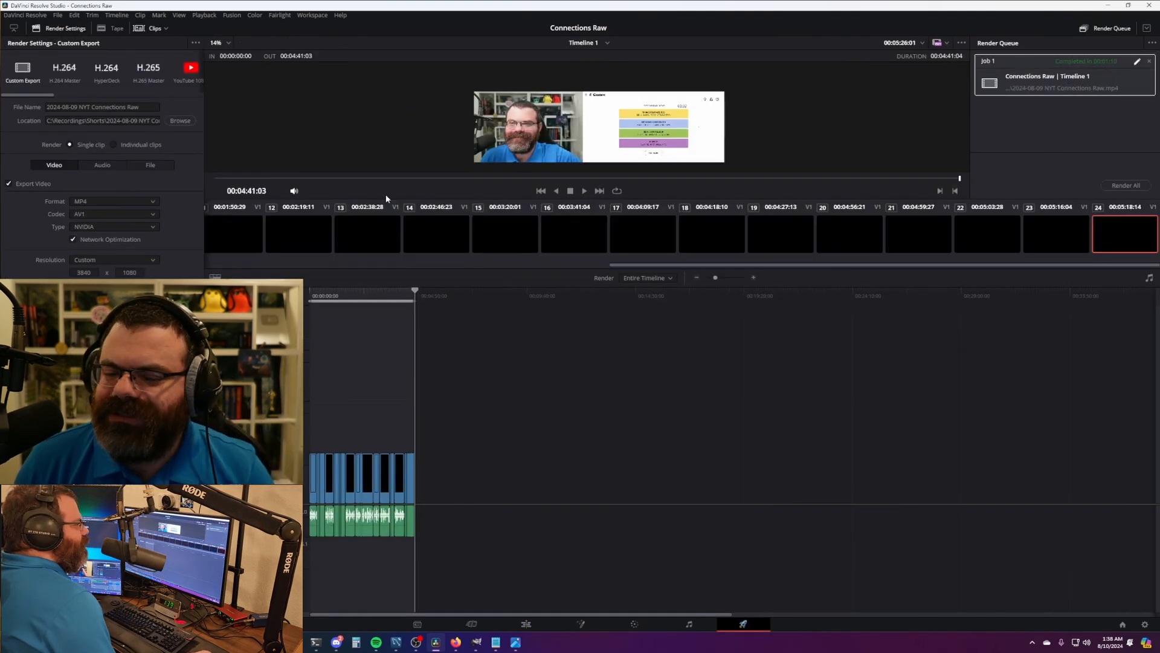
left_click(78, 107)
key("BackSpace")
key("BackSpace")
type("10")
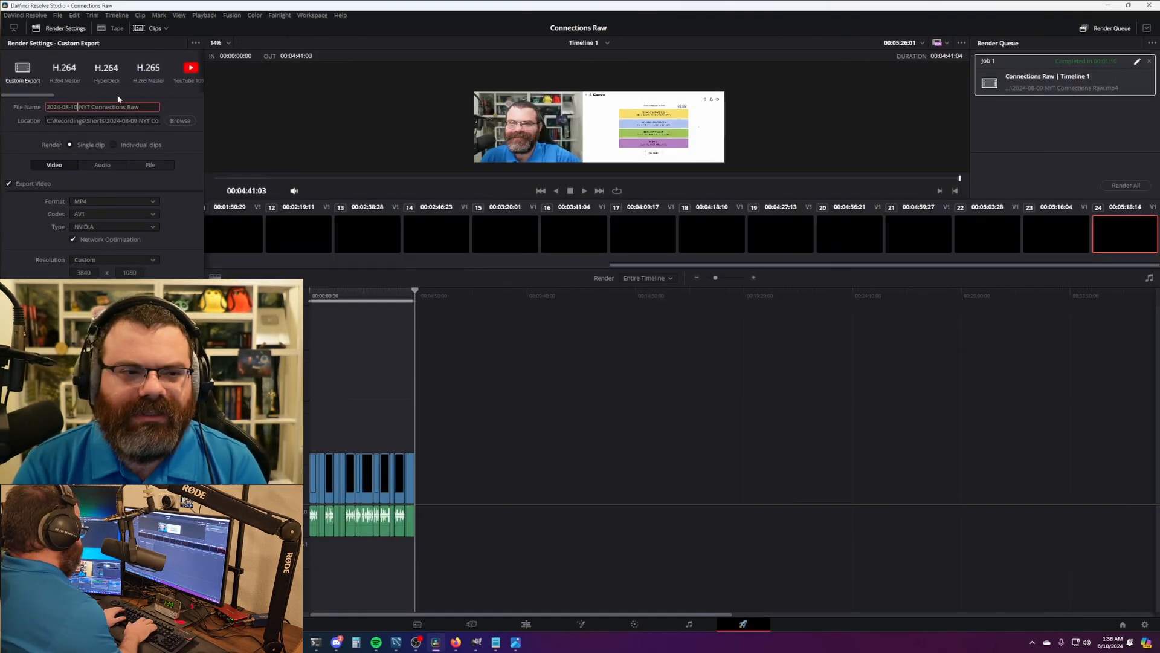
- Change the output folder to 2024-08-10, add the job to the render queue and render all
double_click(135, 121)
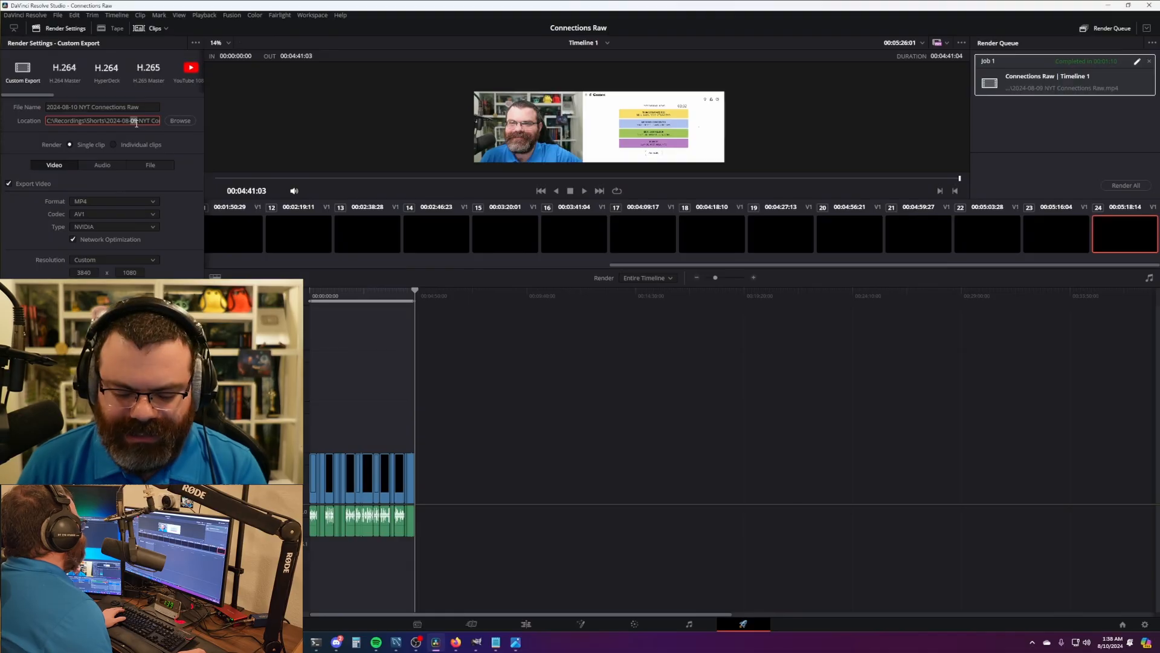
type("10")
key("Return")
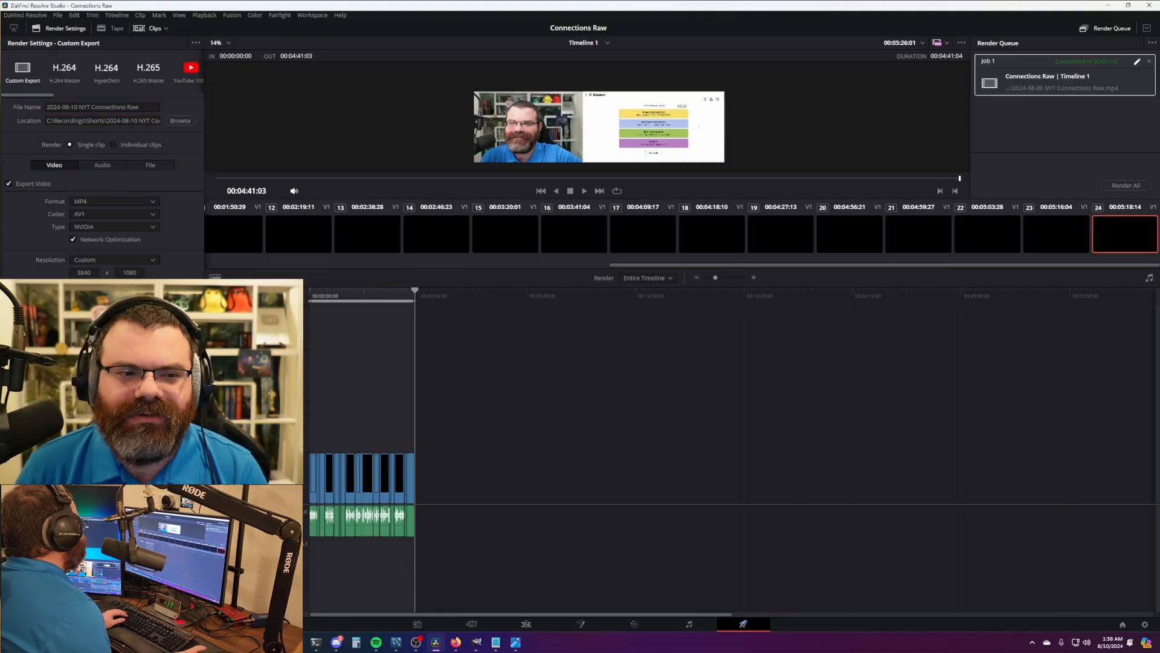
left_click(162, 604)
left_click(1136, 186)
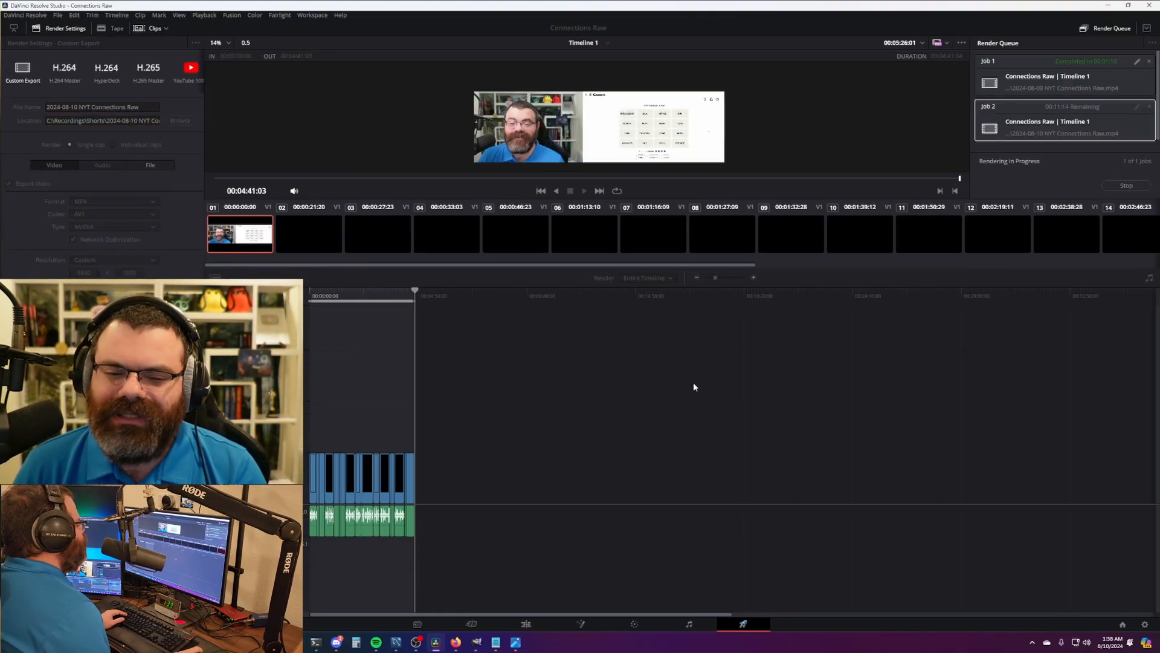
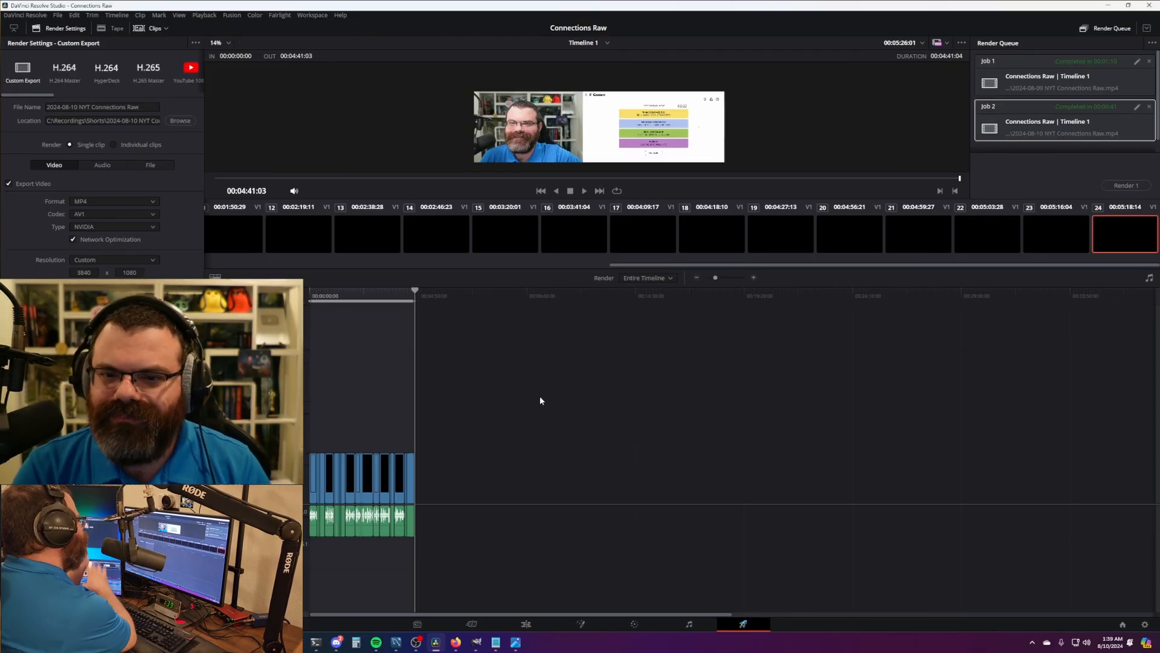
- Search the Project Manager for 'mini' and open the NYT Mini Raw project
key("shift+1")
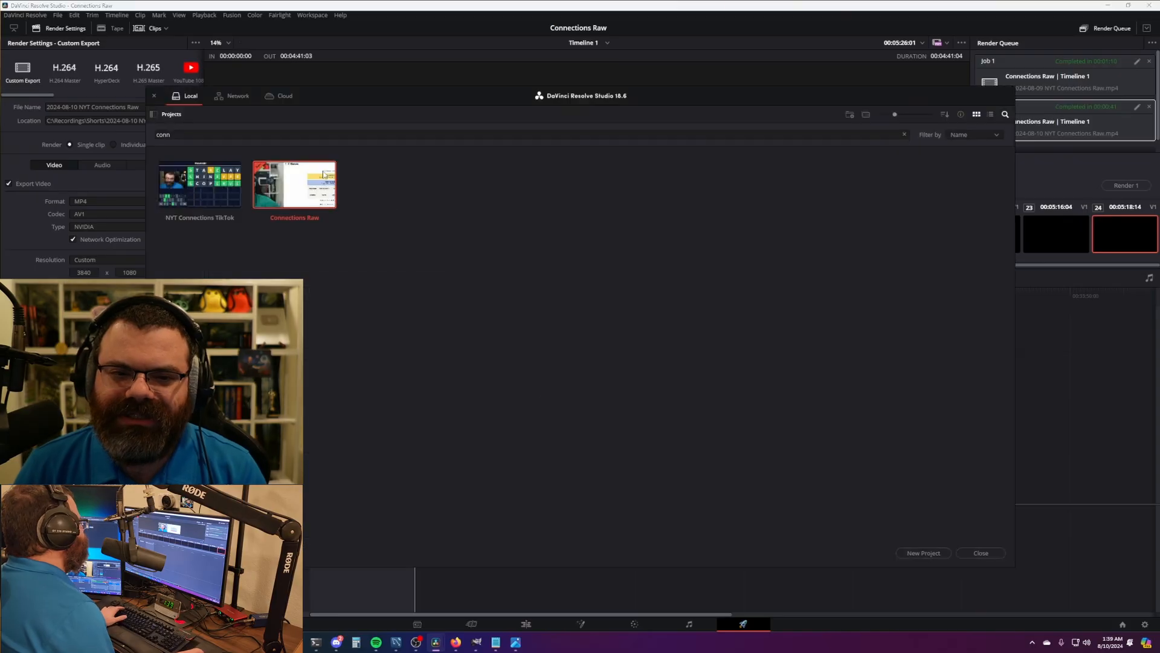
type("mini")
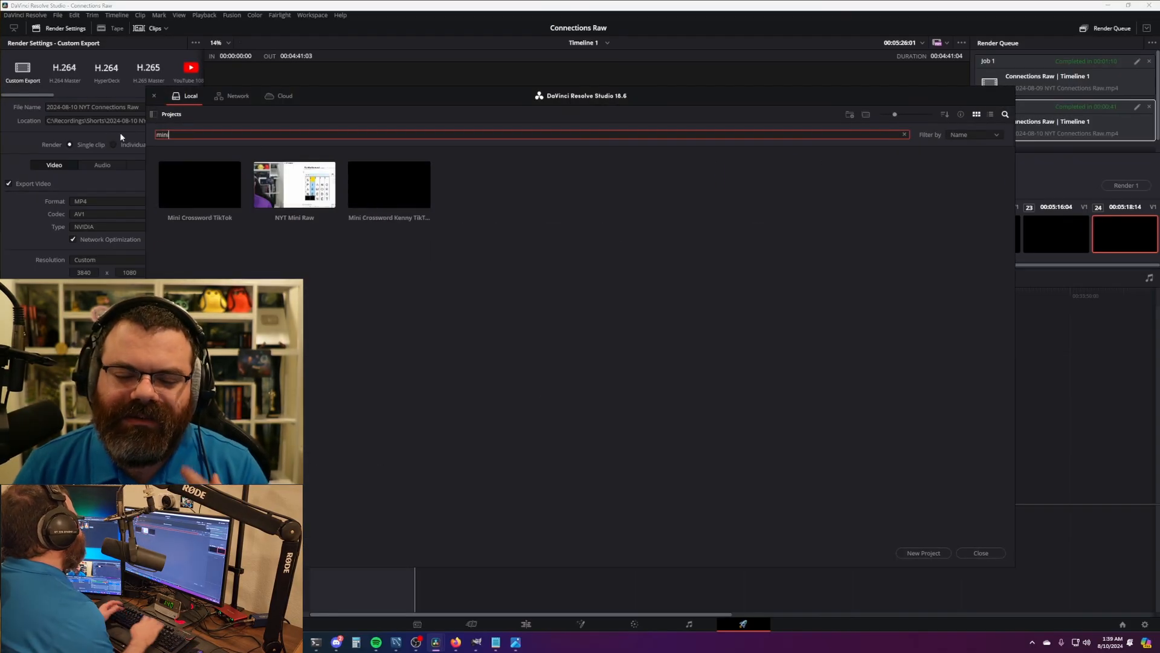
double_click(309, 180)
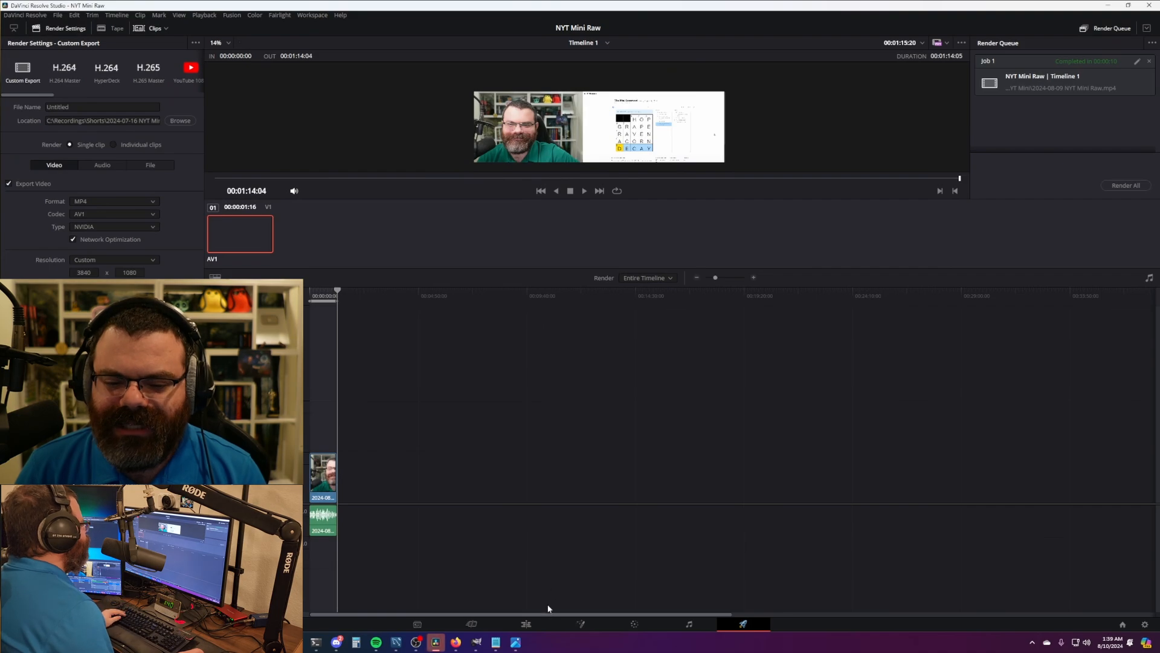
- On the Edit page, delete the old clips from the timeline and the old recording from the media pool
left_click(538, 624)
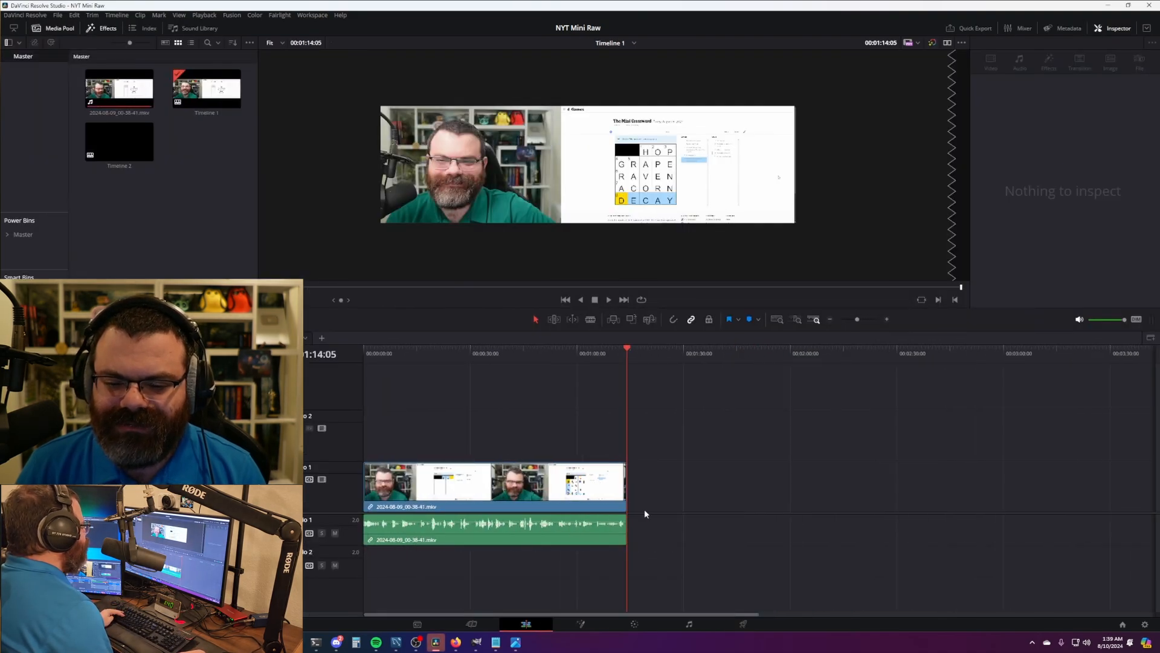
left_click_drag(666, 456, 574, 527)
key("Delete")
left_click(119, 91)
key("Delete")
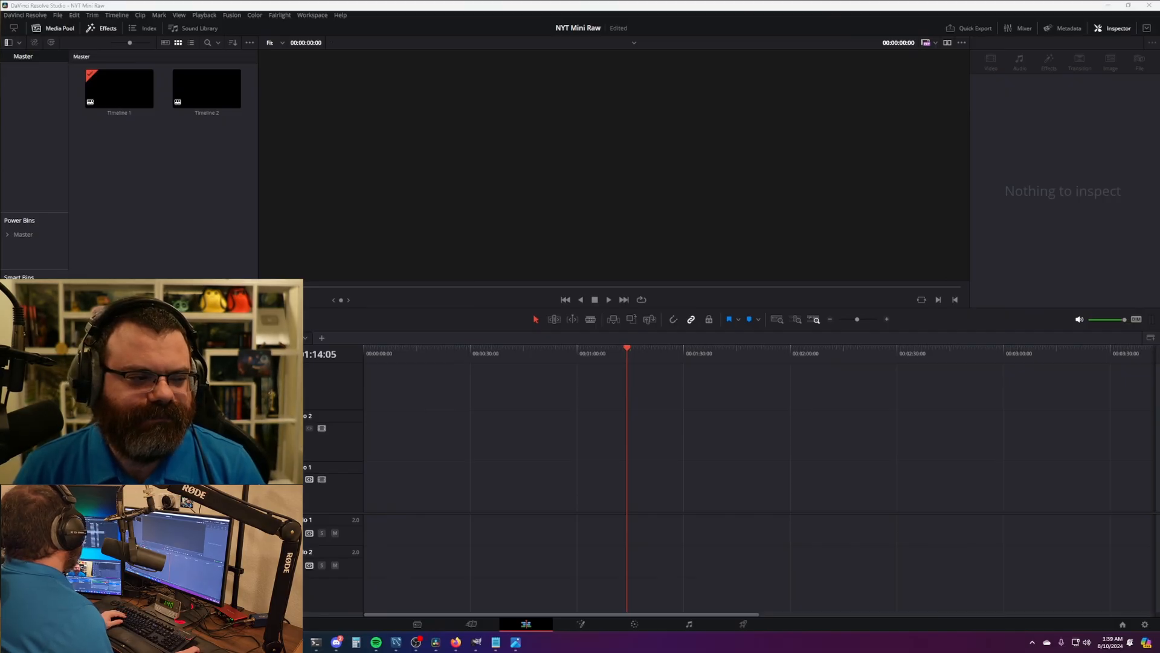
- Place the 2024-08-10 recording at the start of Timeline 1 and ripple-trim its opening
left_click_drag(0, 519, 382, 499)
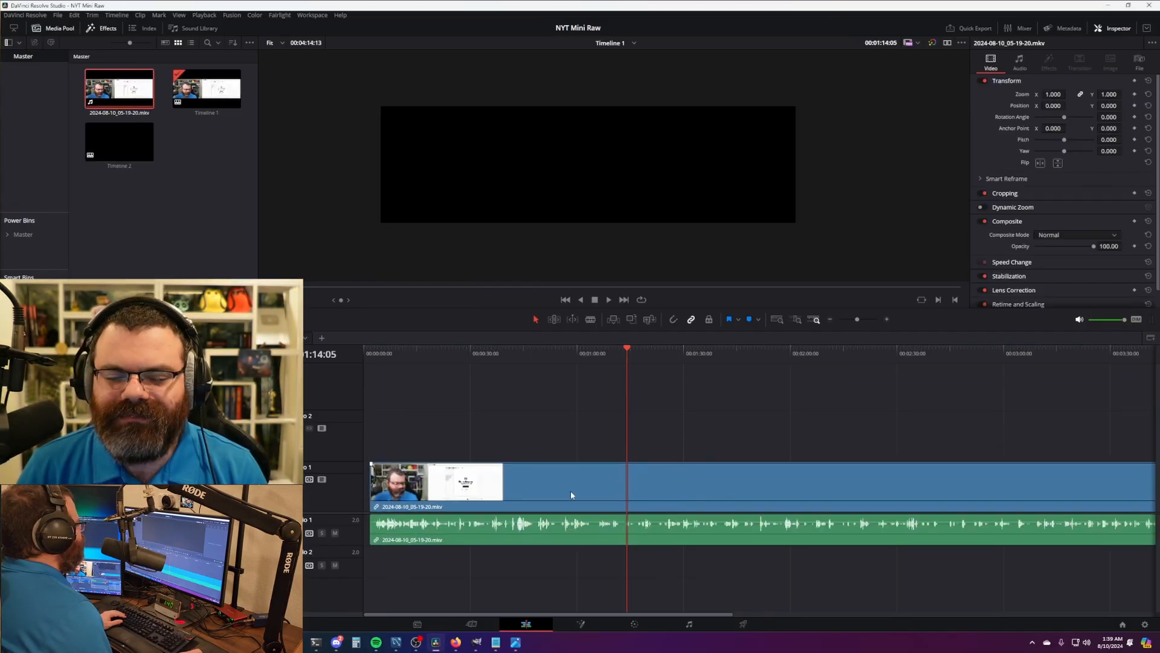
key("Home")
scroll(451, 465, "up", 8)
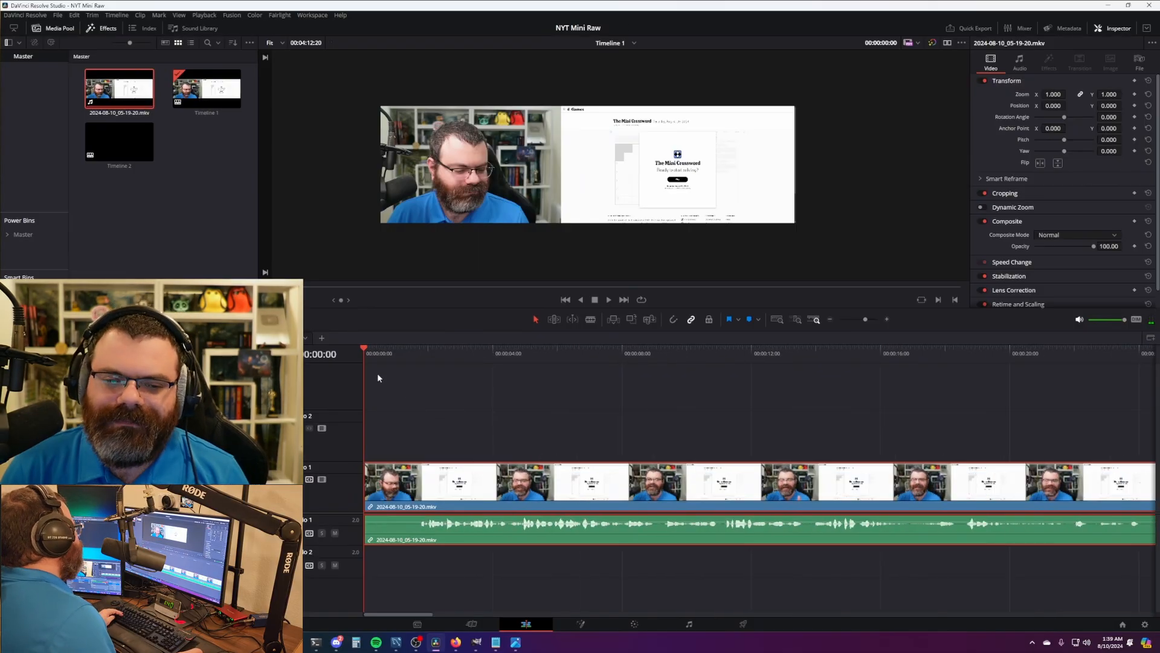
left_click_drag(375, 355, 420, 368)
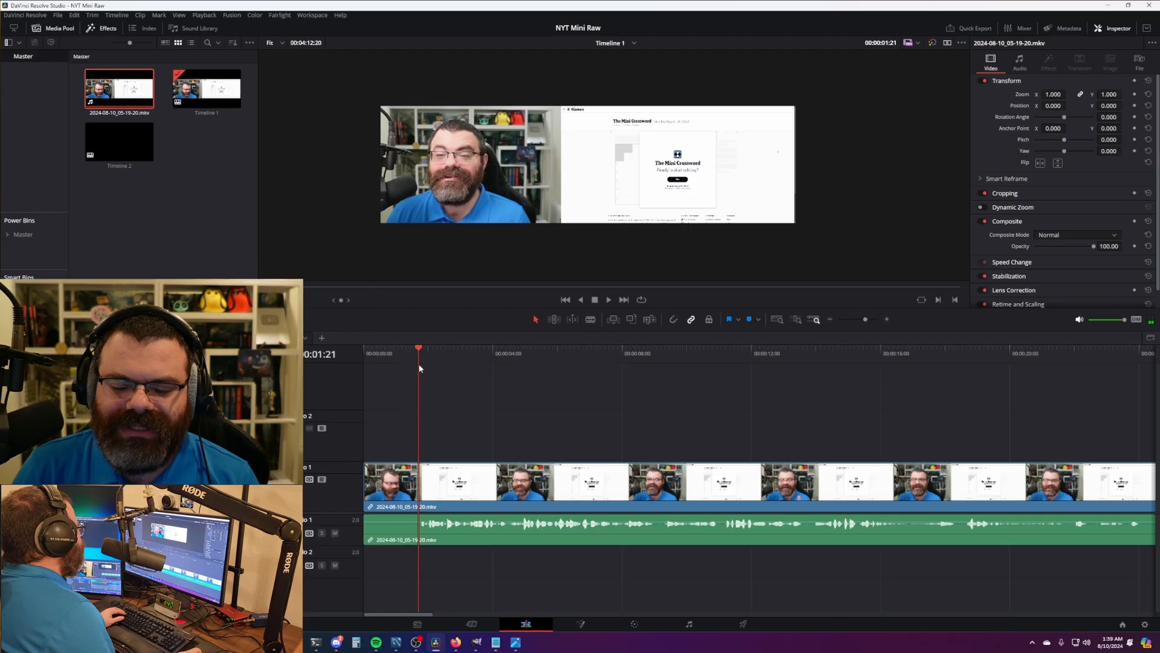
key("ctrl+shift+[")
- Review the recording and cut out two dead sections, closing the gaps
scroll(580, 393, "down", 6)
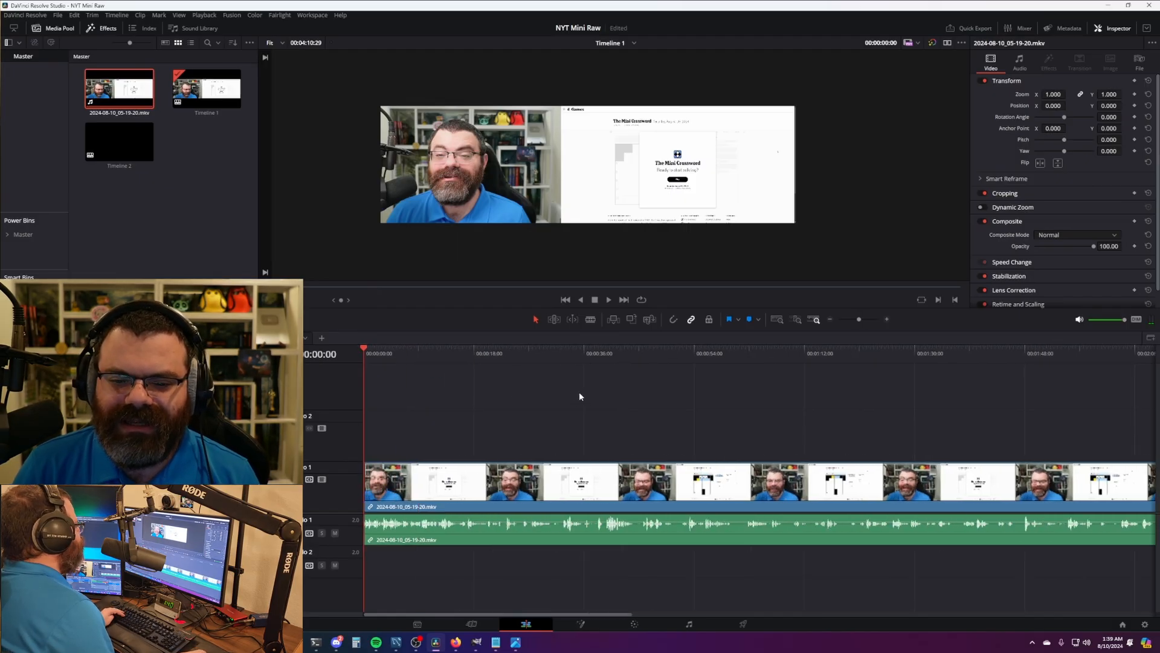
scroll(579, 396, "down", 2)
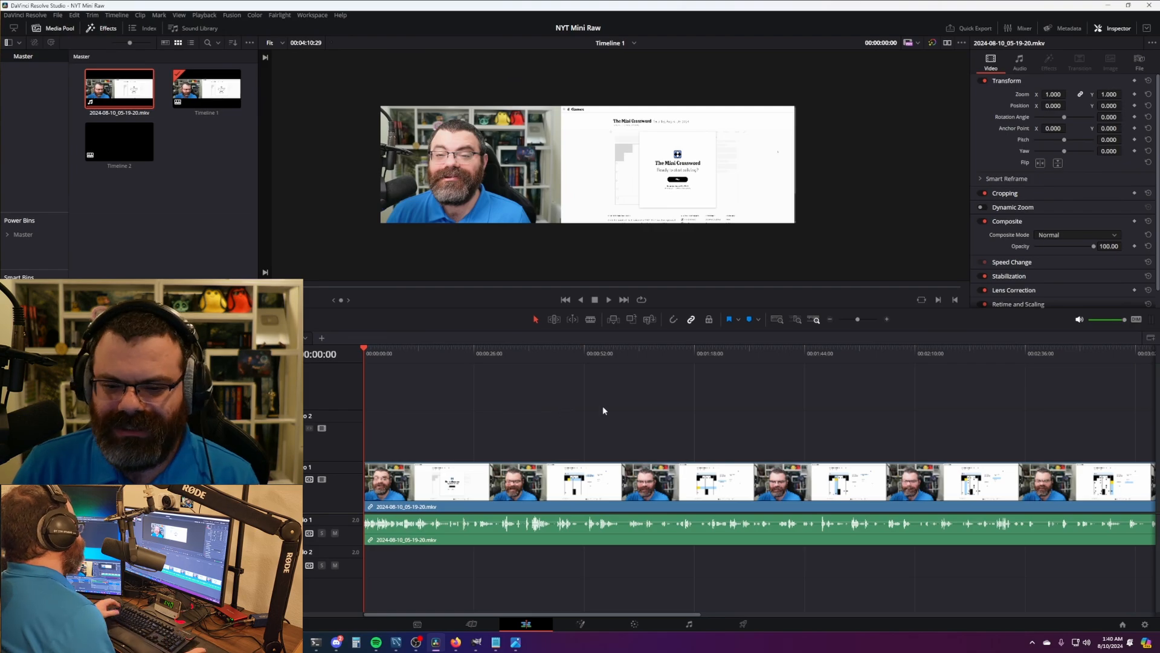
scroll(629, 417, "up", 5)
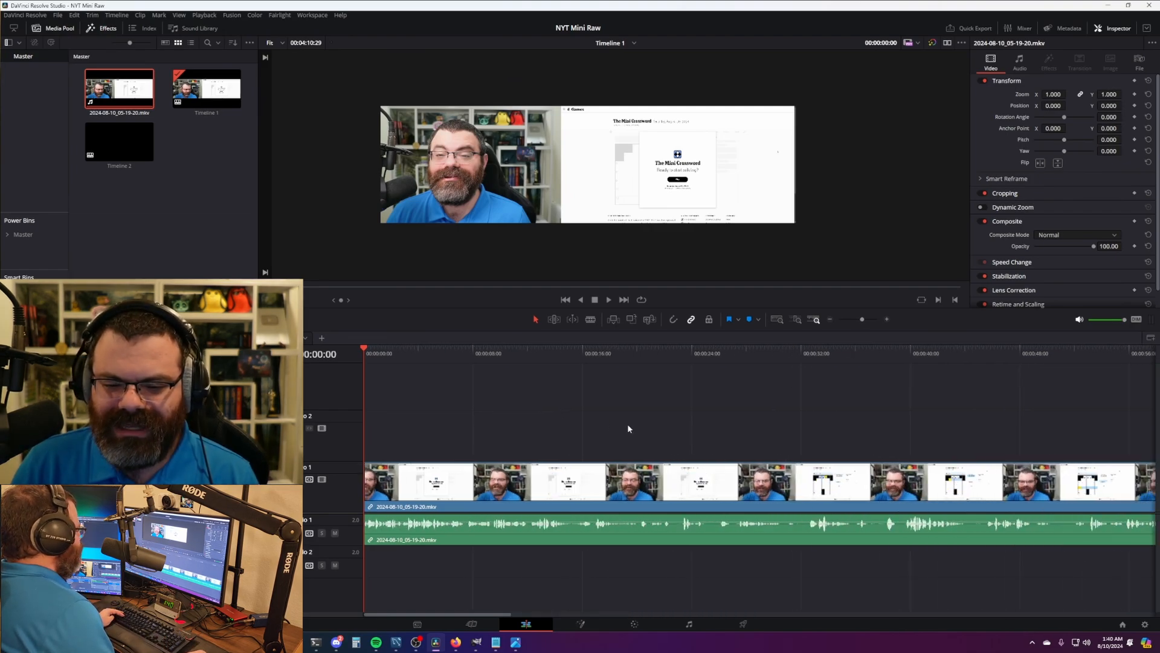
scroll(614, 166, "up", 2)
key("space")
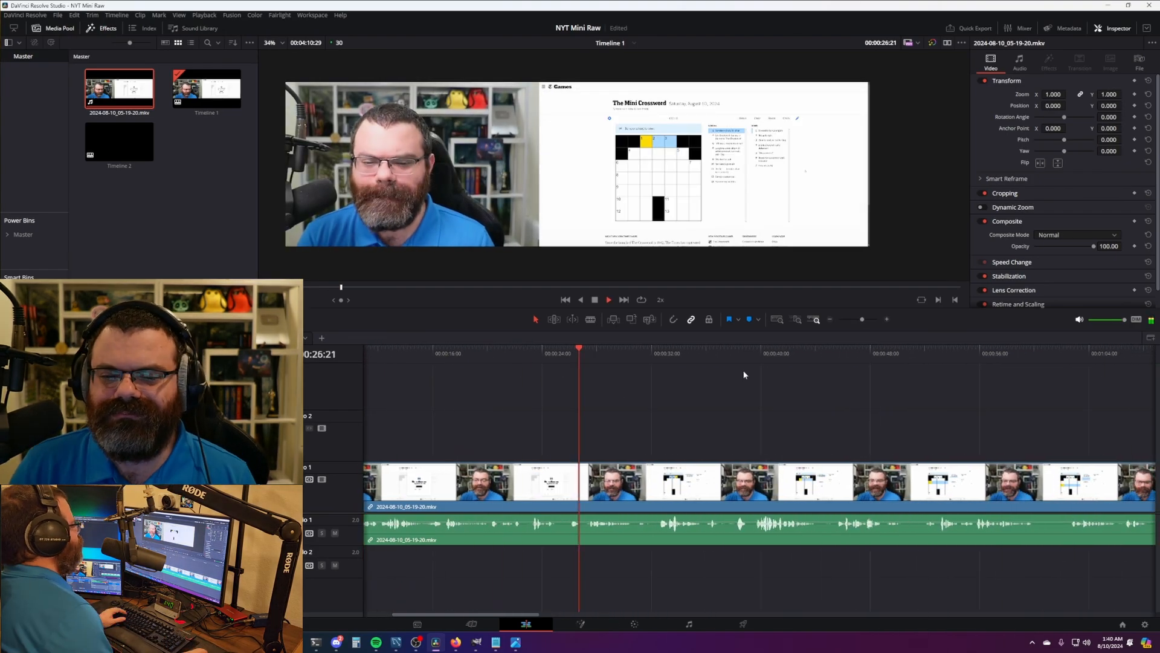
key("ctrl+b")
left_click(573, 354)
left_click(498, 356)
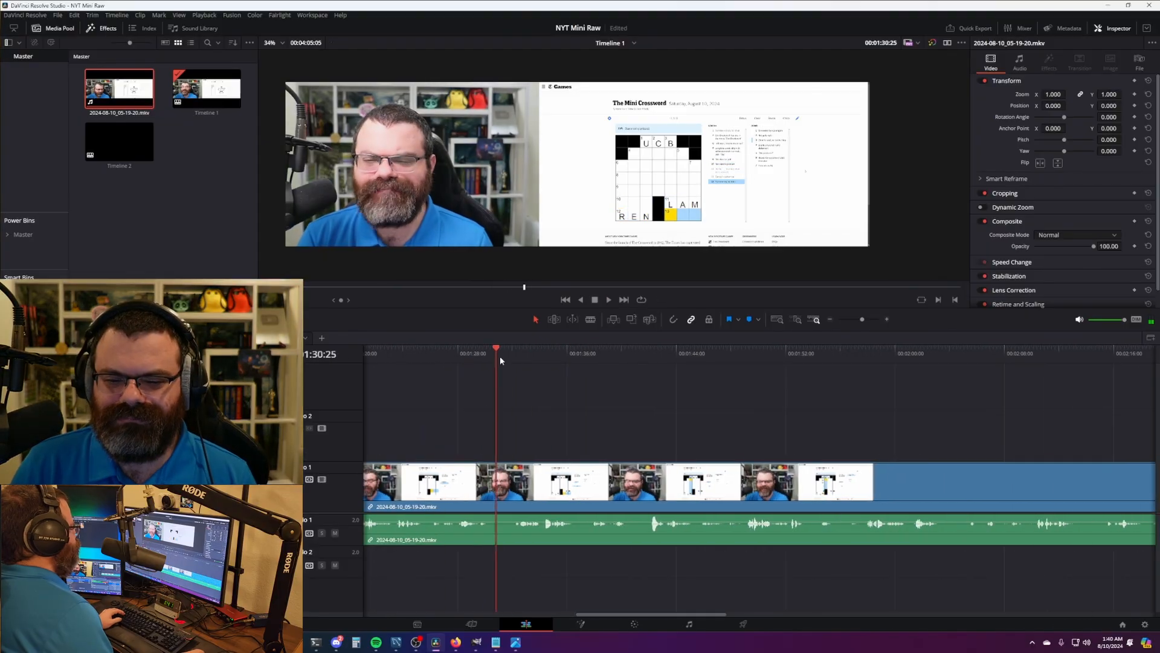
left_click(492, 355)
key("ctrl+b")
key("space")
left_click(549, 354)
key("ctrl+b")
key("ctrl+b")
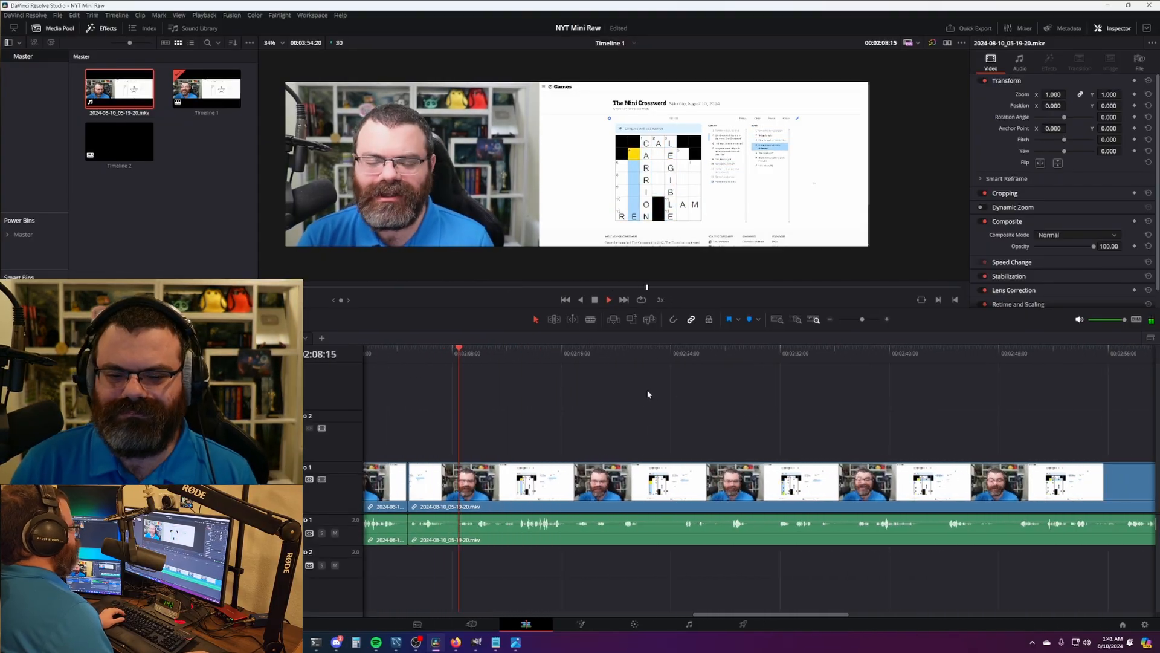
key("ctrl+b")
key("ctrl+b")
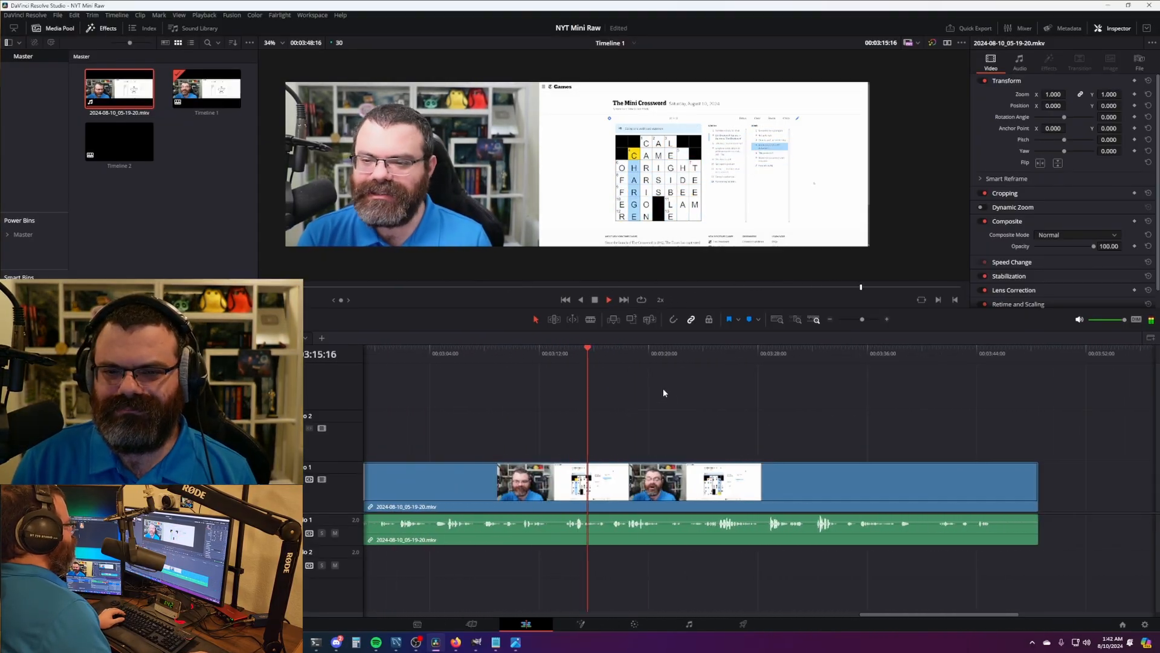
key("space")
- Remove a short section near the end and review the roughly 3:44 edit before delivery
scroll(830, 134, "up", 5)
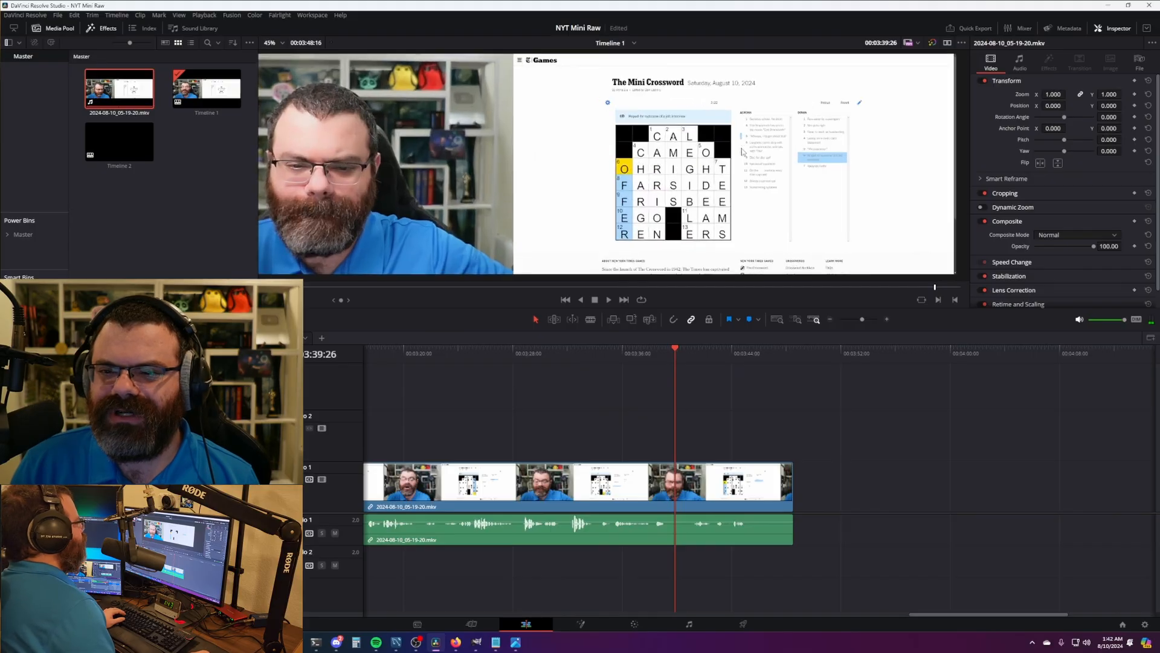
scroll(758, 153, "down", 3)
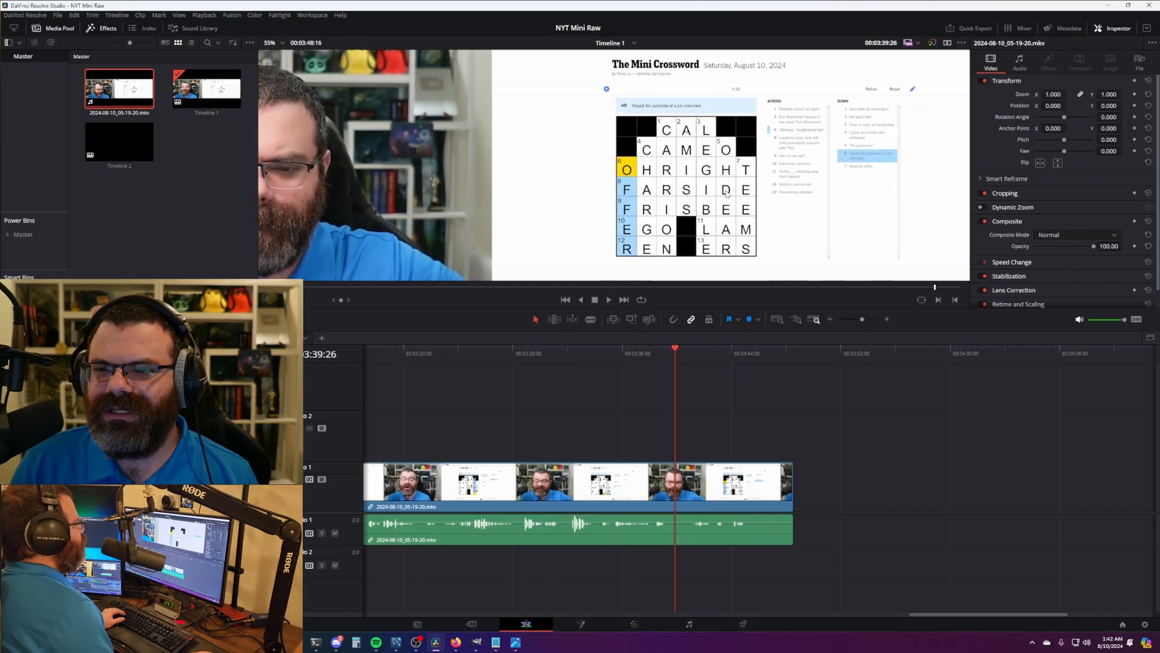
scroll(732, 416, "right", 3)
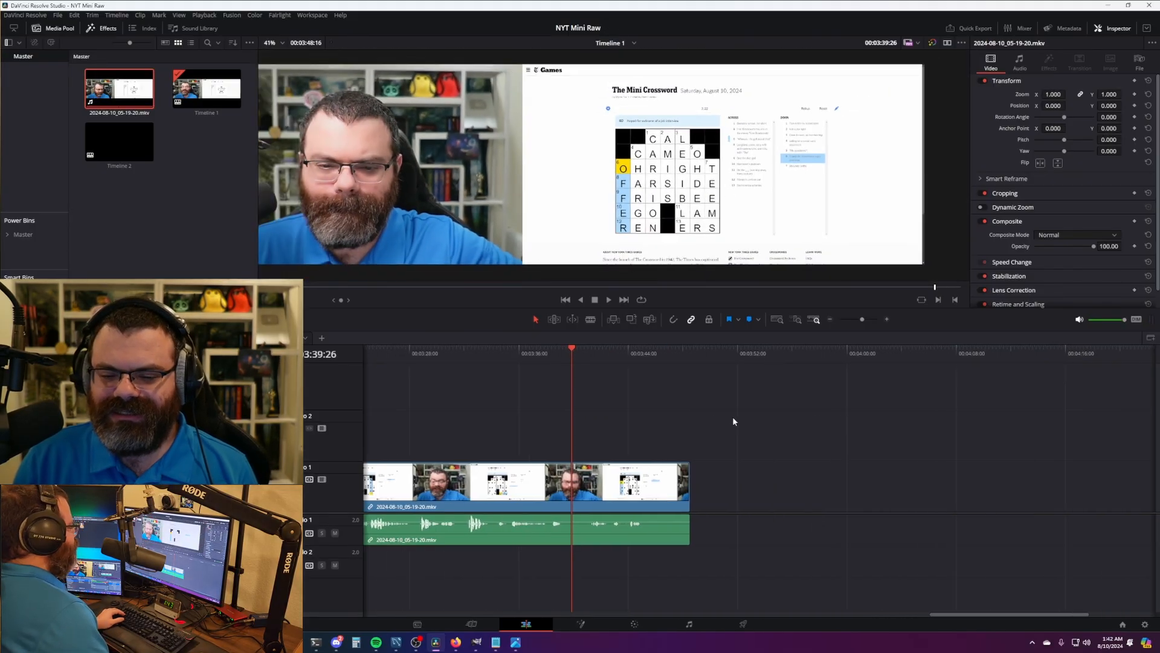
key("space")
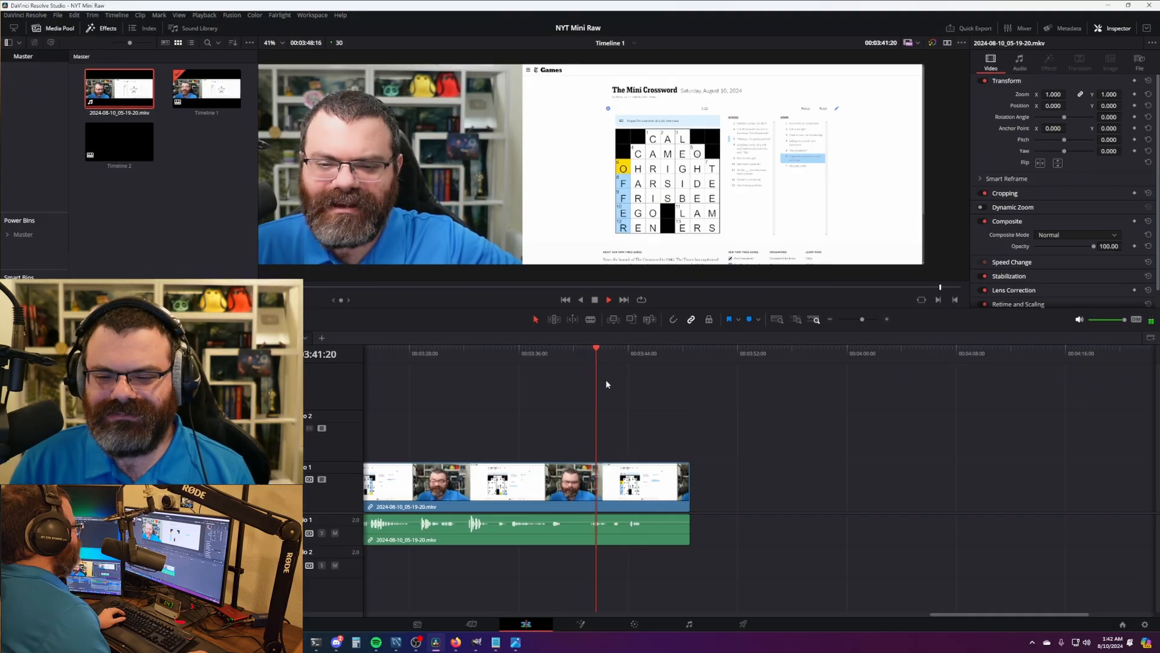
left_click_drag(582, 356, 569, 355)
key("ctrl+b")
left_click(585, 354)
key("ctrl+shift+[")
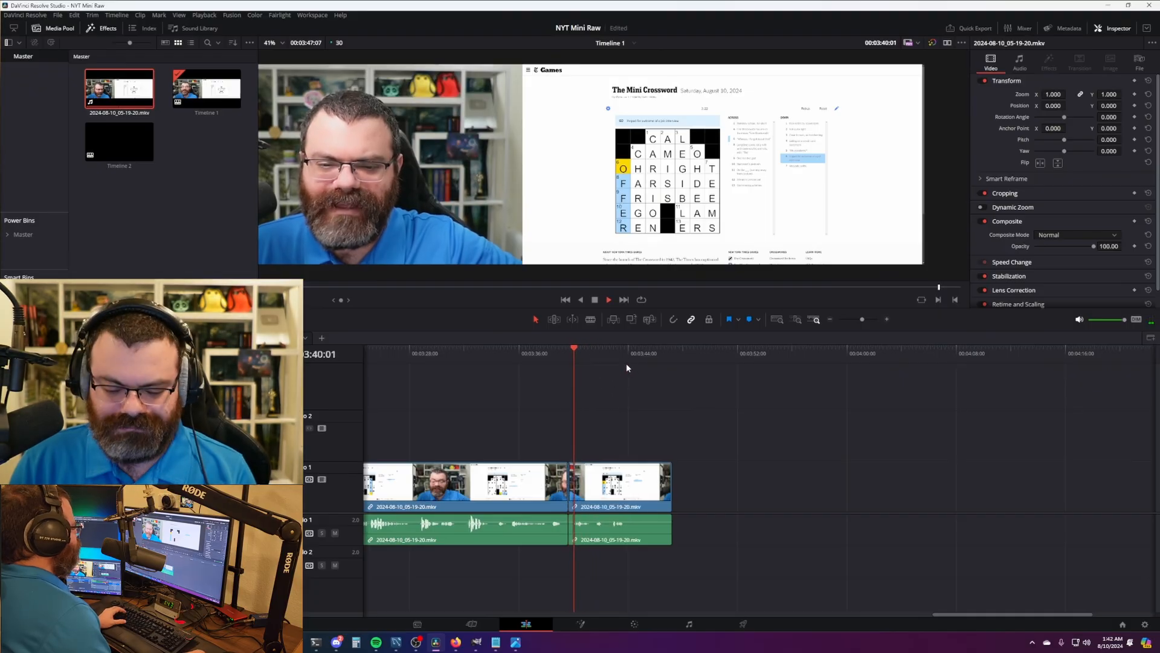
key("l")
key("l")
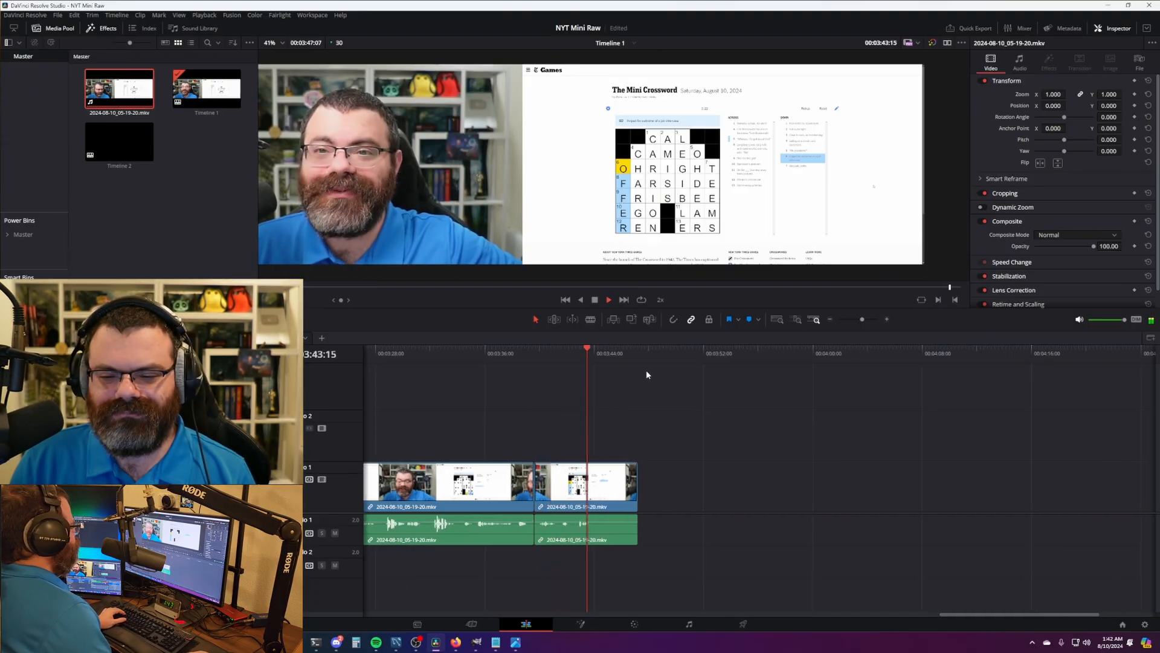
key("space")
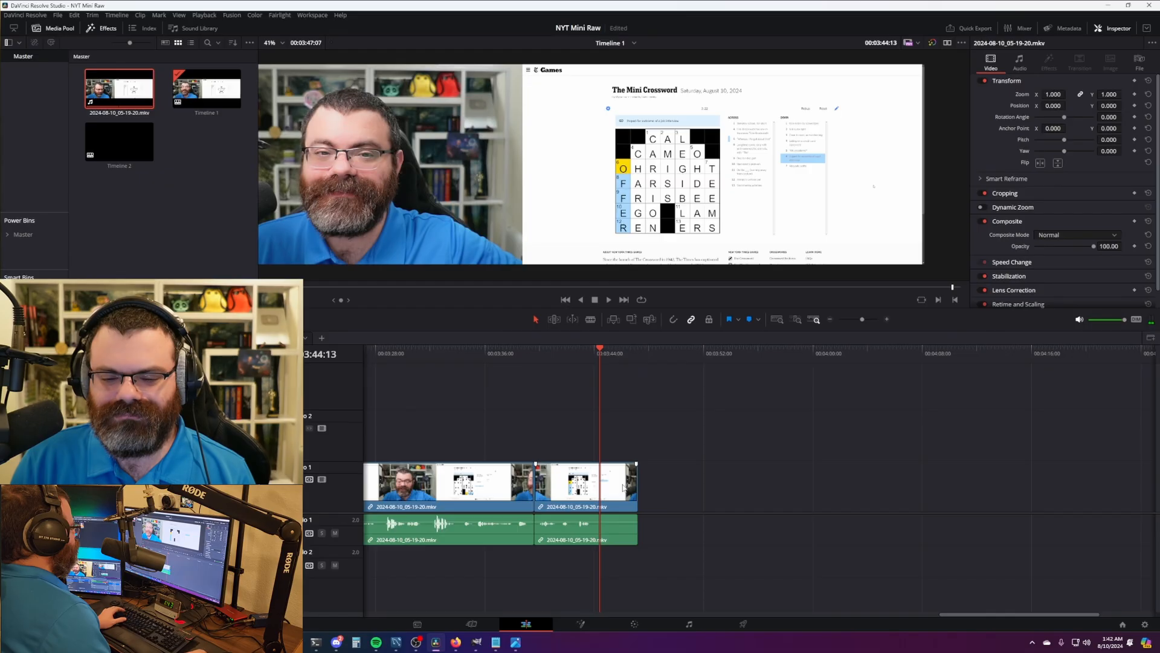
left_click(671, 508)
left_click(743, 624)
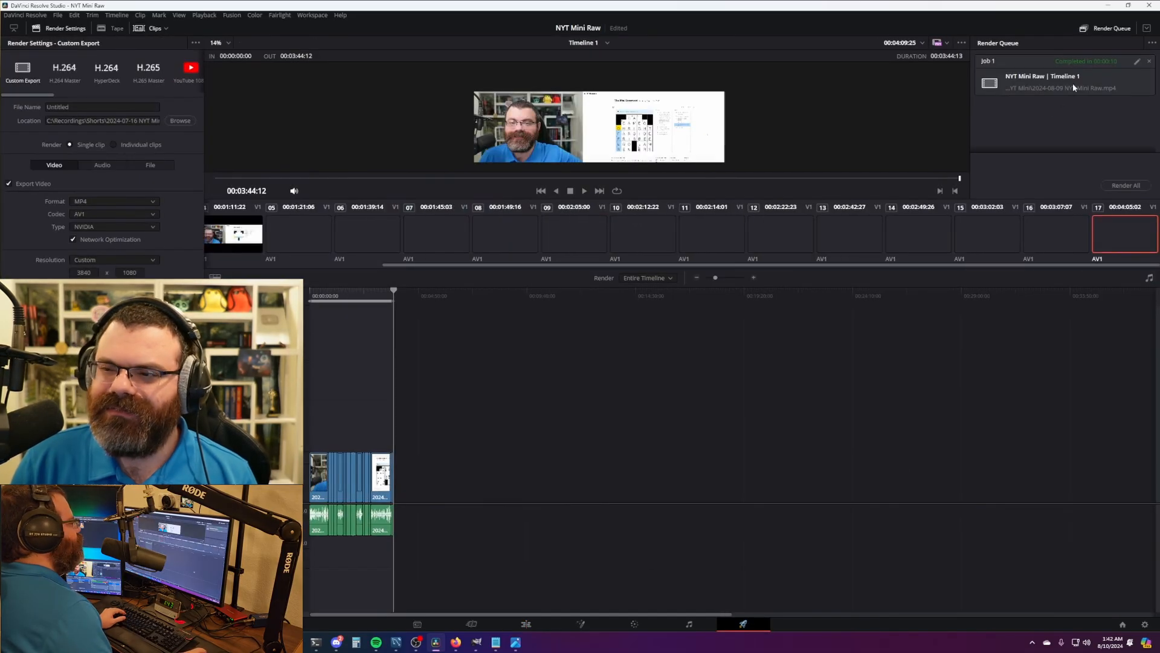
- Reuse Job 1's settings, name the output 2024-08-10 NYT Mini Raw in folder 2024-08-10, and render it
left_click(1131, 74)
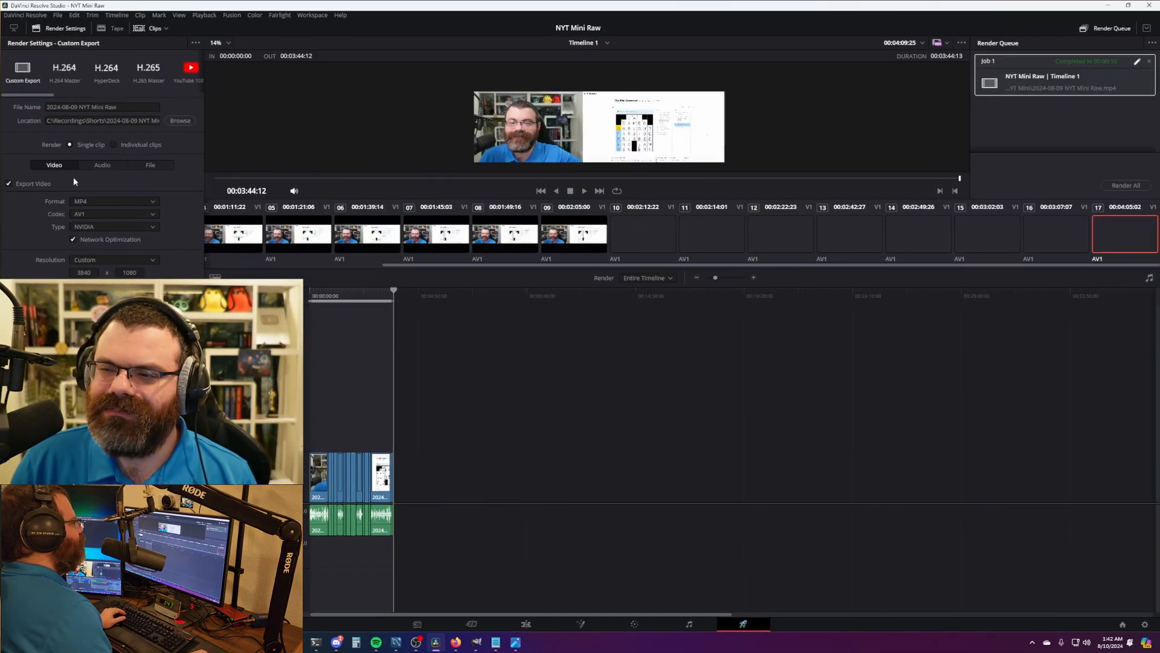
left_click(78, 107)
key("BackSpace")
key("BackSpace")
type("10")
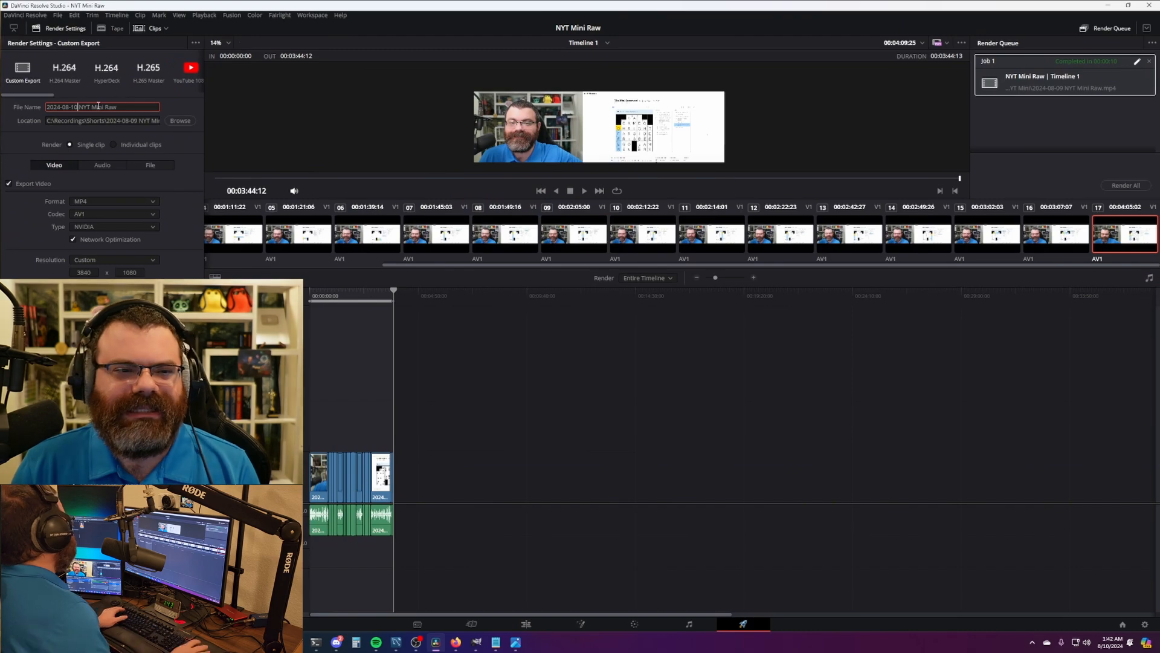
left_click(134, 121)
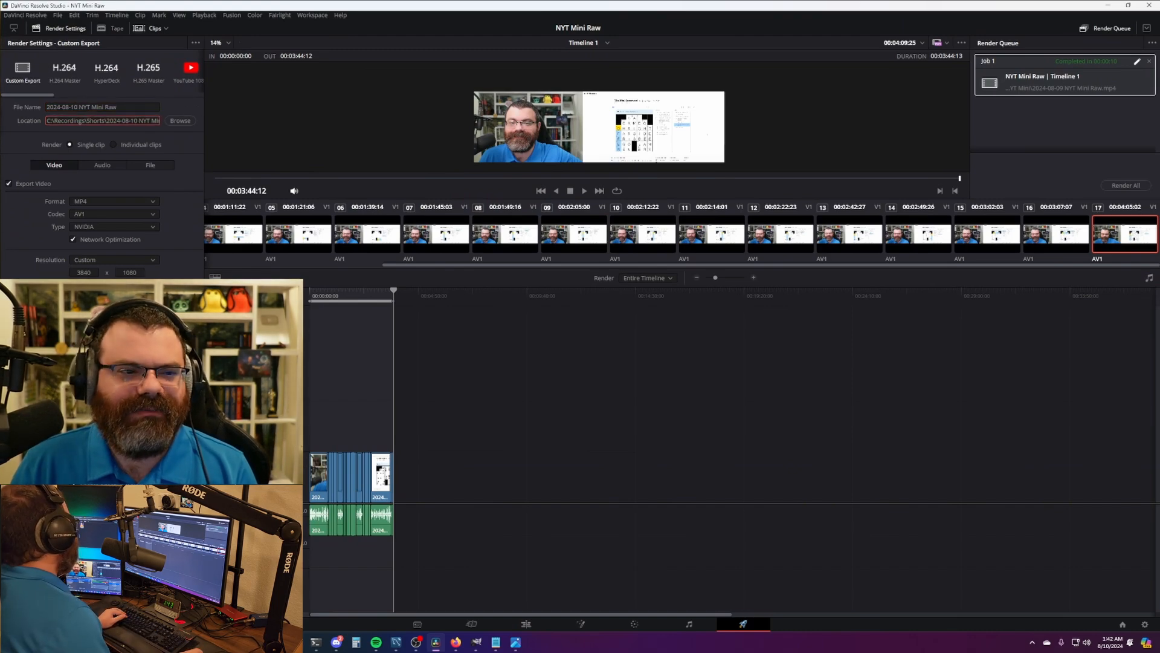
left_click(163, 604)
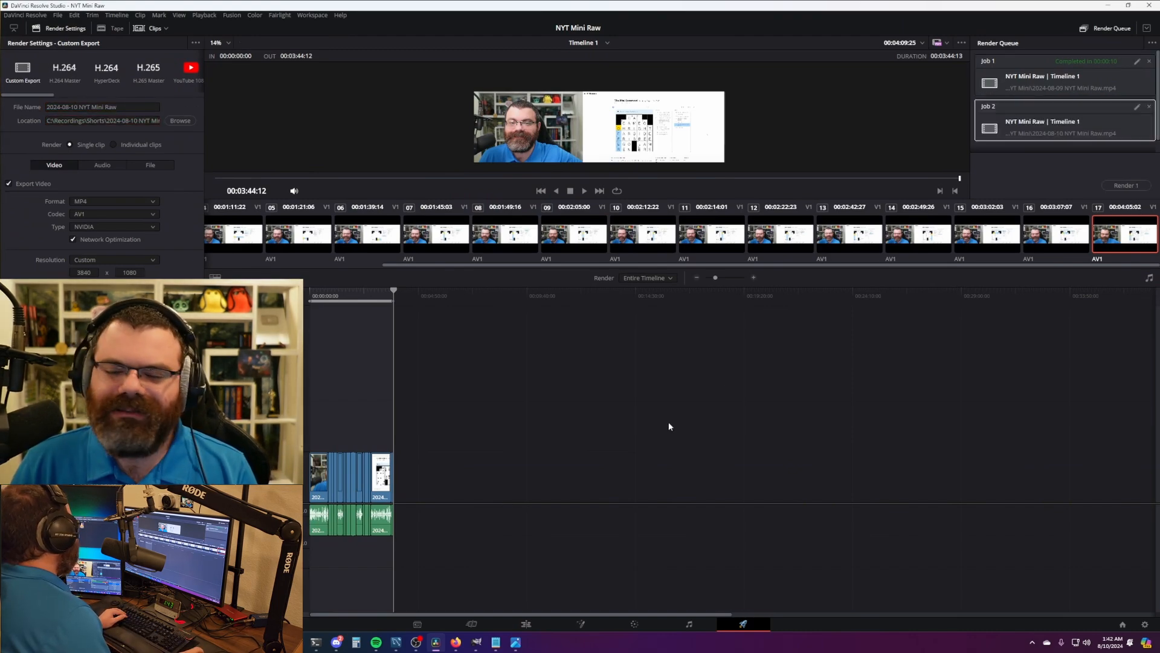
left_click(1125, 187)
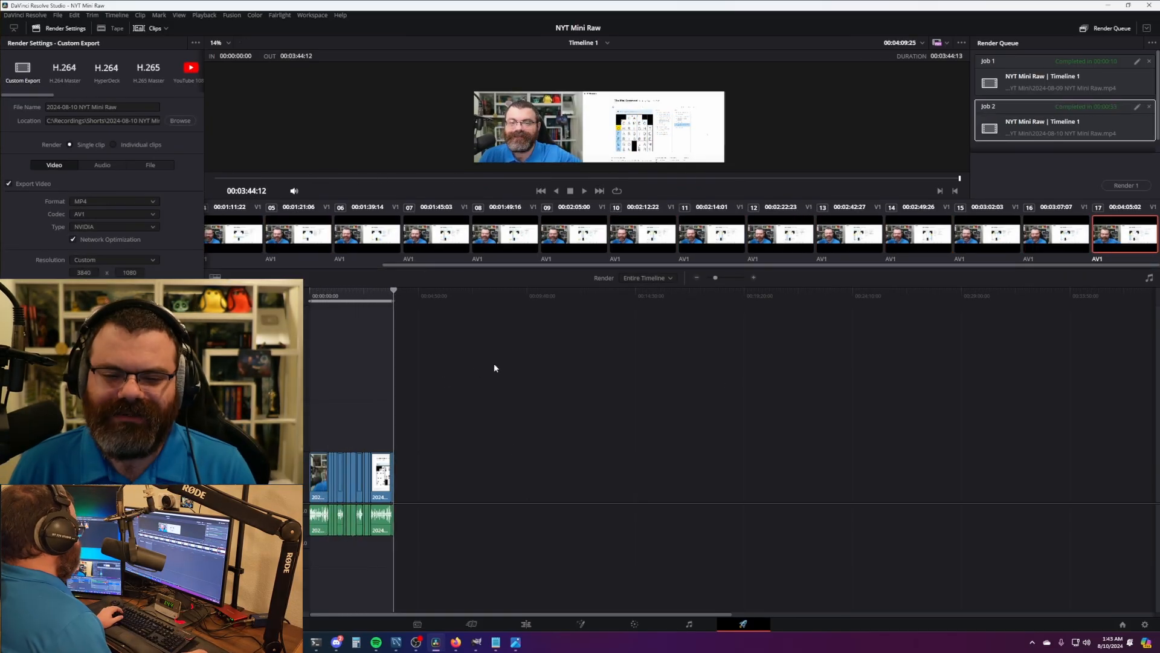
- Search the Project Manager for 'st' and open the NYT Strands Raw project
key("shift+1")
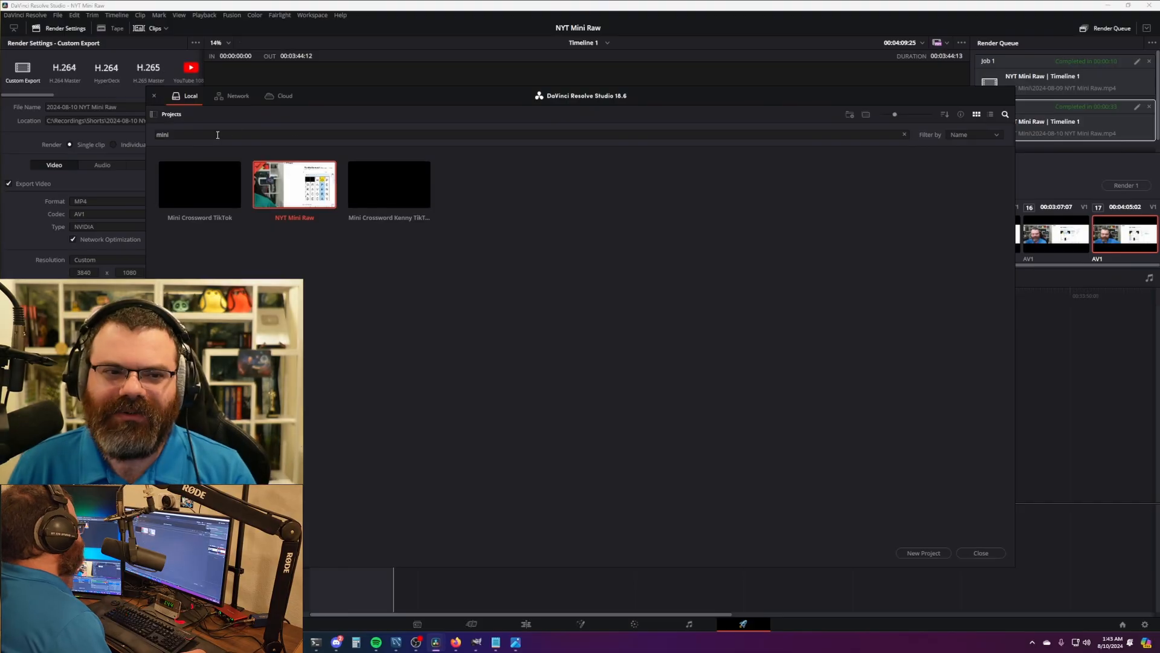
left_click_drag(218, 135, 88, 133)
key("BackSpace")
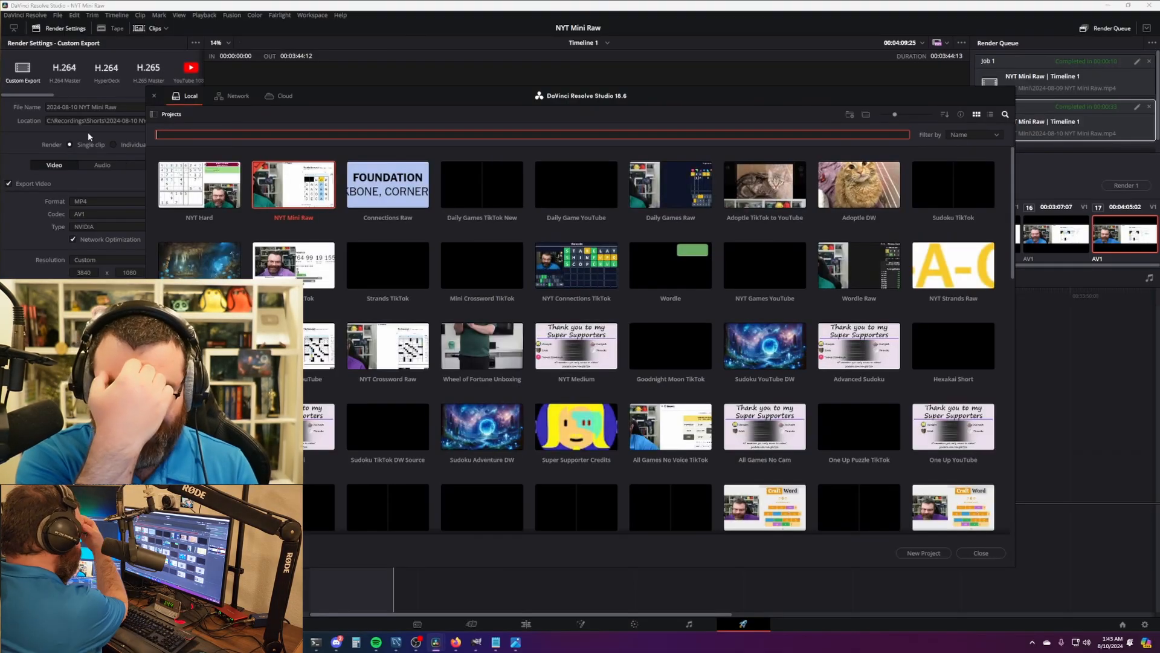
type("sta")
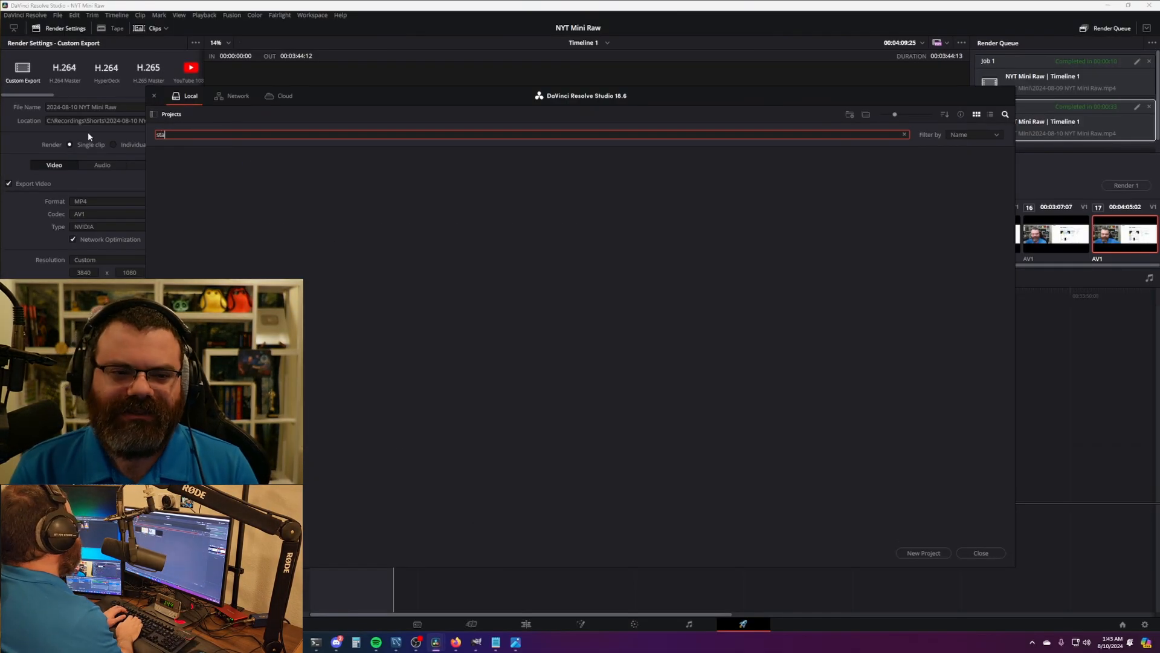
key("BackSpace")
double_click(300, 181)
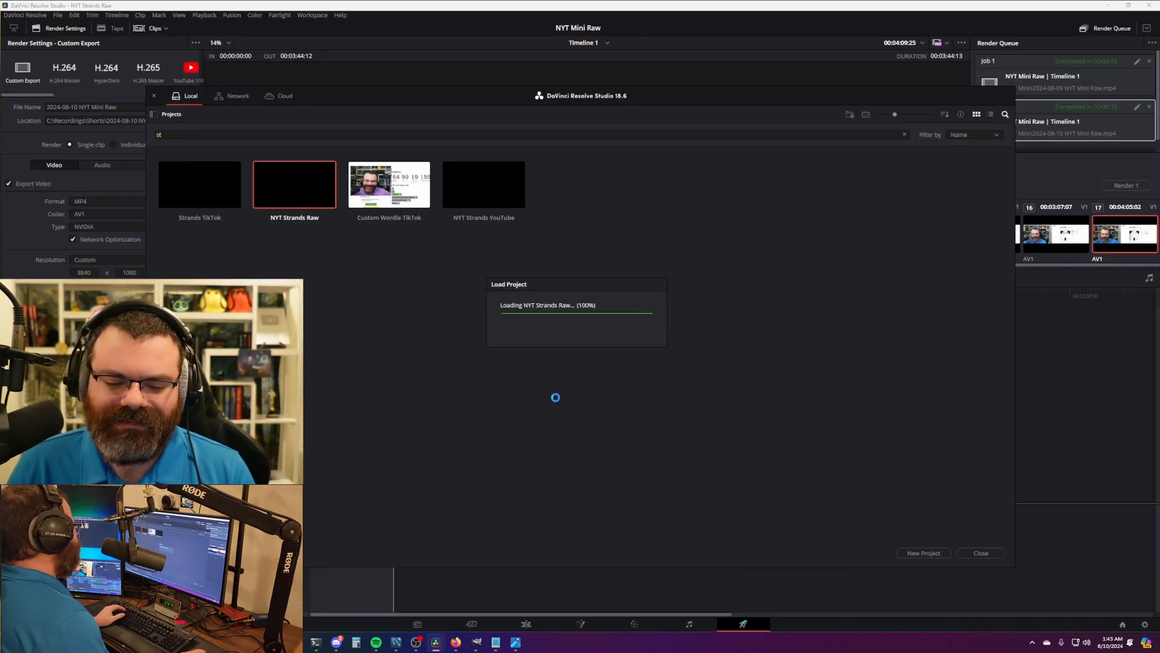
- On the Uncut with Timer timeline, delete the old recording clip, keeping the timer titles
left_click(526, 624)
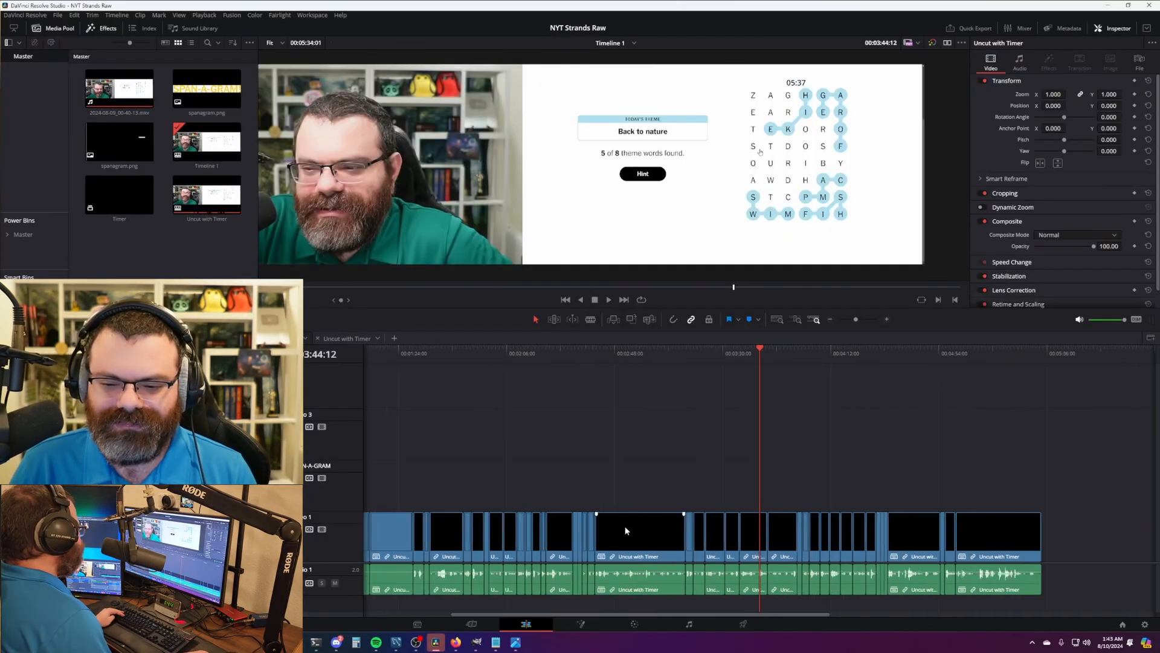
left_click(349, 338)
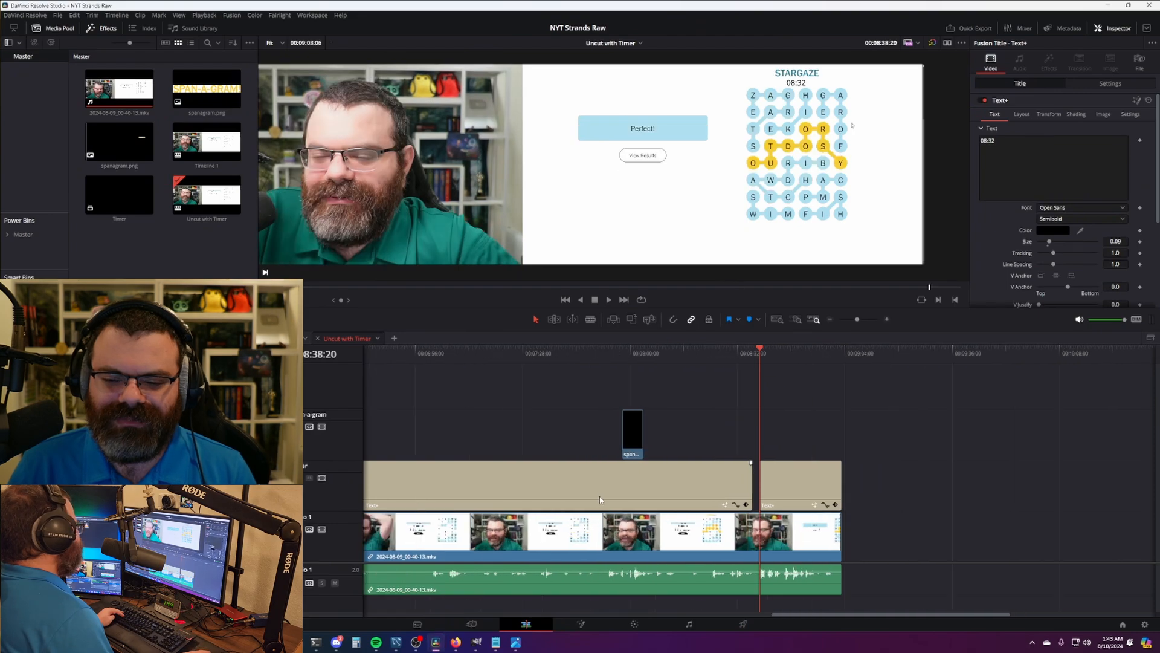
scroll(600, 500, "down", 2)
left_click_drag(693, 614, 524, 613)
left_click(634, 544)
key("Delete")
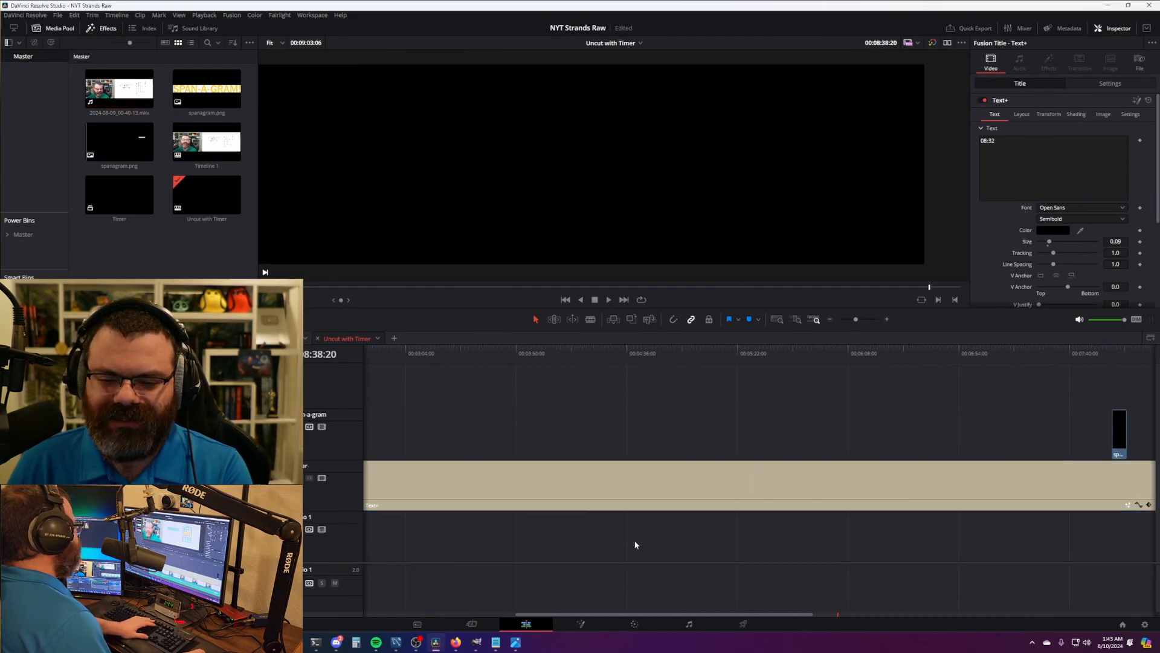
key("Home")
scroll(645, 508, "down", 3)
scroll(619, 502, "up", 1)
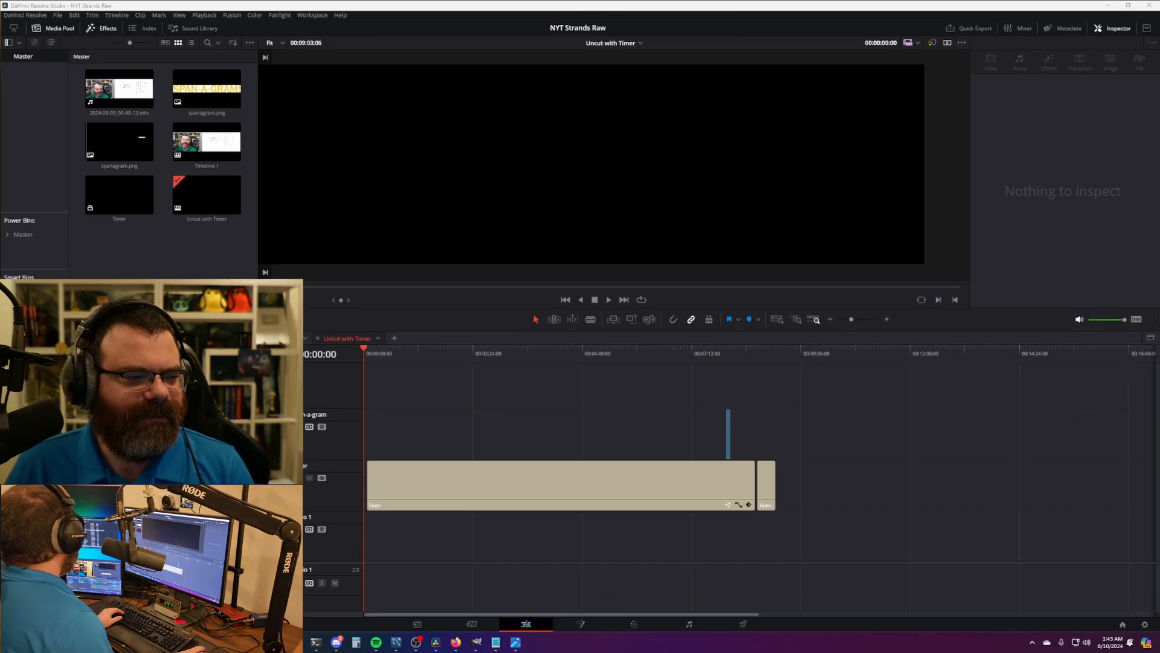
- Place 2024-08-10_05-23-59.mkv at the timeline start and ripple-trim its first 2 seconds
left_click_drag(596, 556, 378, 553)
scroll(486, 525, "up", 3)
scroll(486, 525, "up", 3)
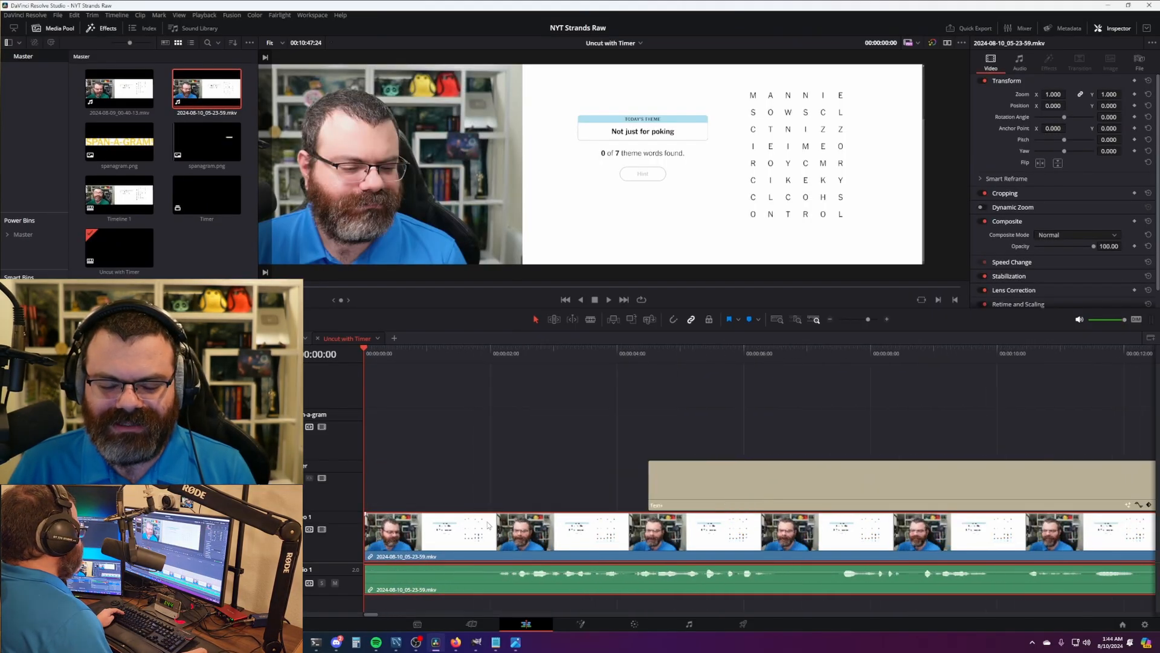
left_click_drag(417, 361, 494, 364)
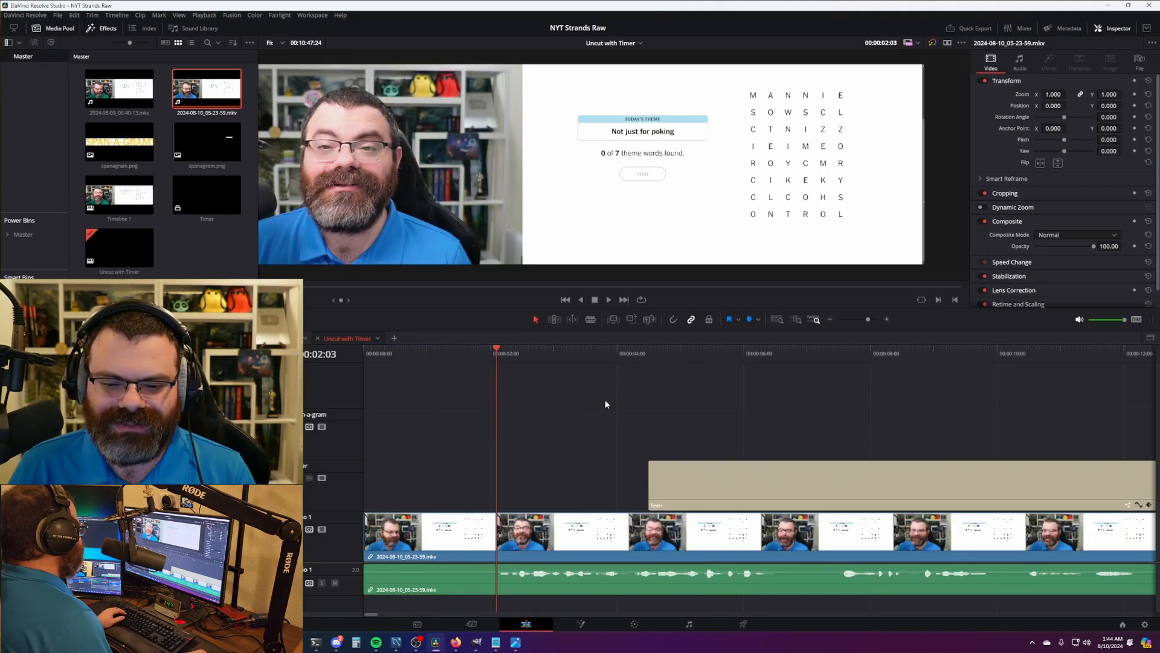
key("ctrl+shift+[")
key("space")
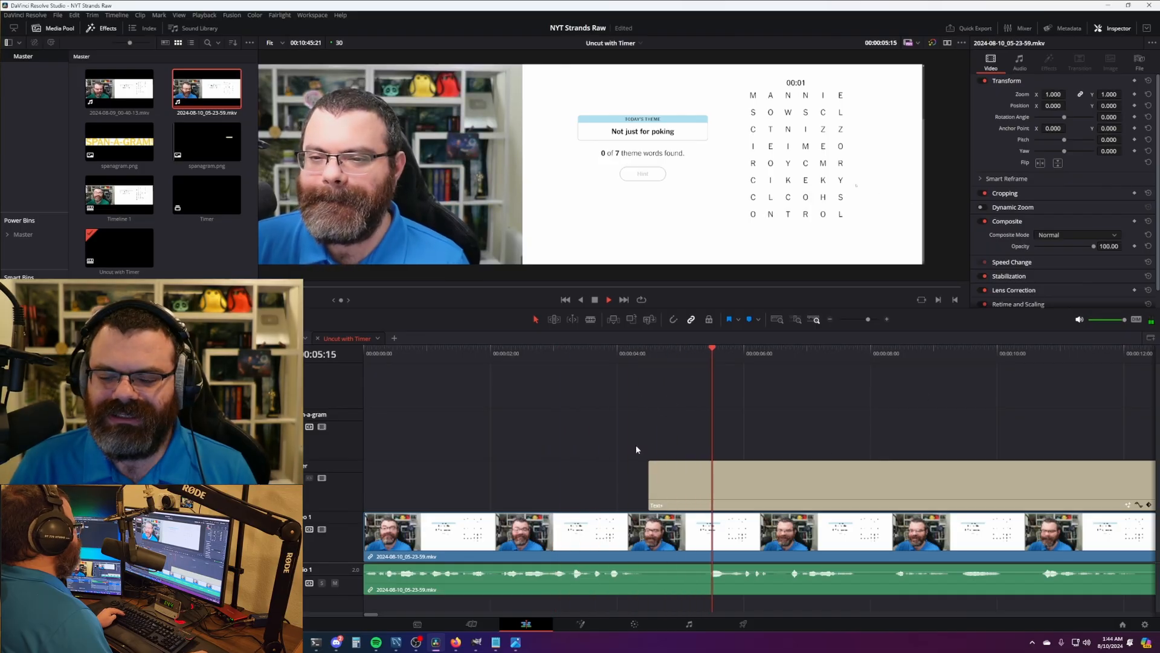
scroll(636, 444, "down", 8)
key("space")
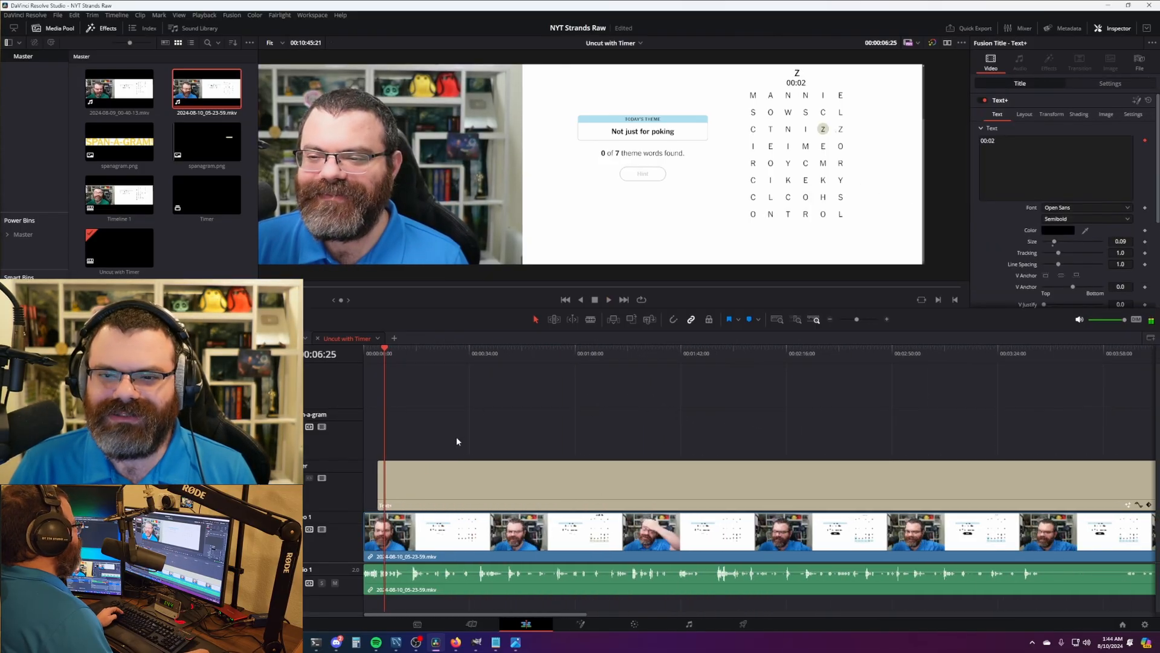
- Snap the short Text+ title to the end of the recording
scroll(591, 441, "down", 4)
left_click_drag(867, 445, 668, 460)
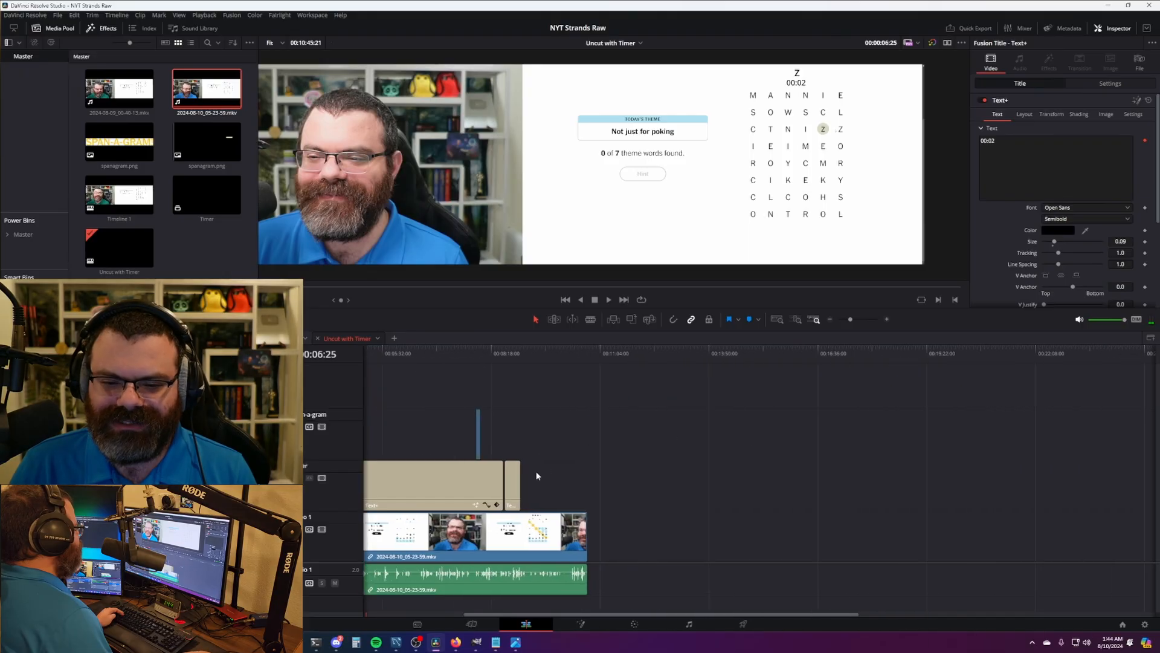
left_click_drag(515, 486, 582, 487)
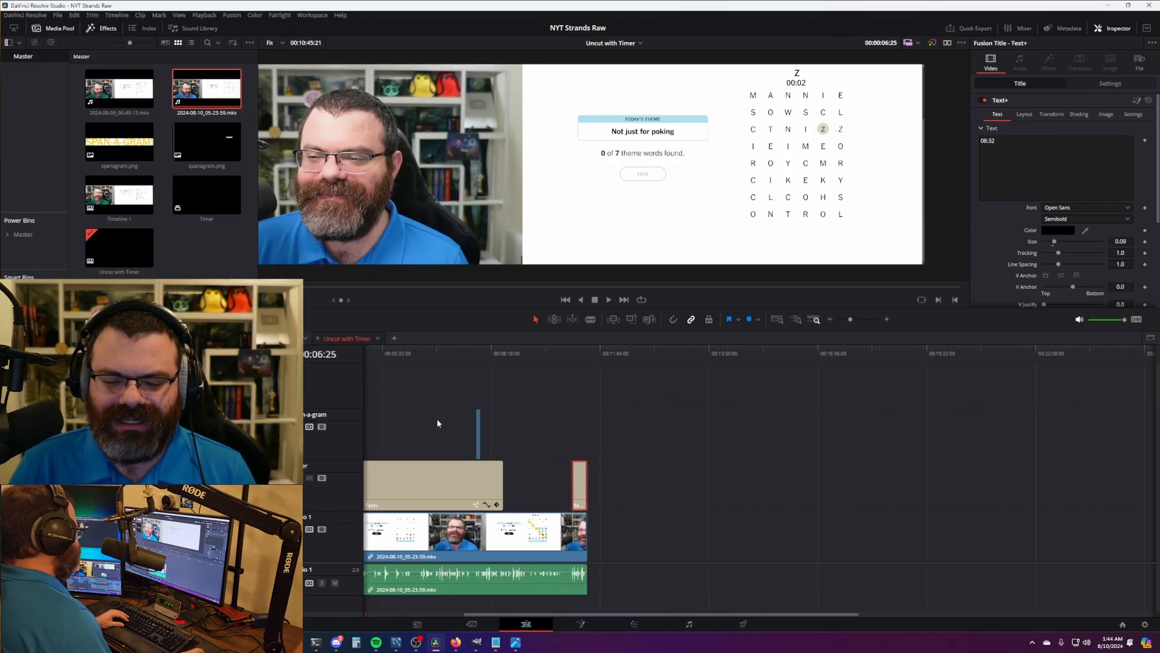
left_click_drag(439, 421, 792, 423)
- Find the exact frame where SPANGRAM! first appears in the recording
left_click_drag(436, 354, 654, 357)
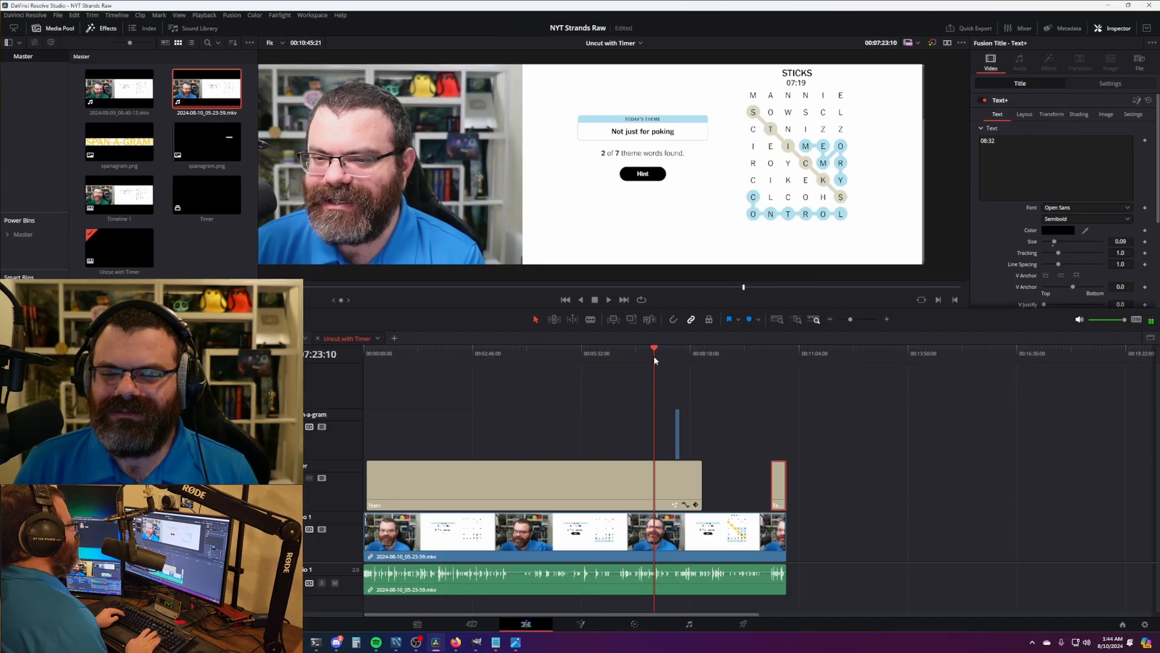
key("Right")
key("Left")
key("Right")
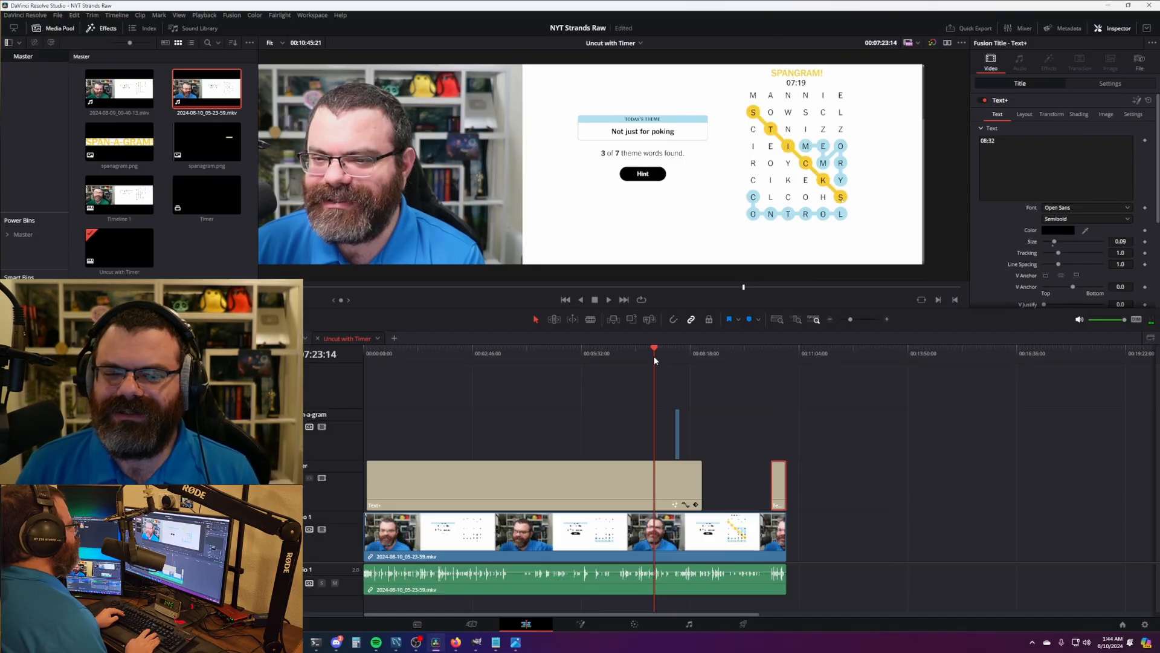
scroll(853, 469, "up", 4)
- Snap the spanagram.png overlay's start to 07:23:14, then find the last SPANGRAM! frame
scroll(673, 403, "right", 3)
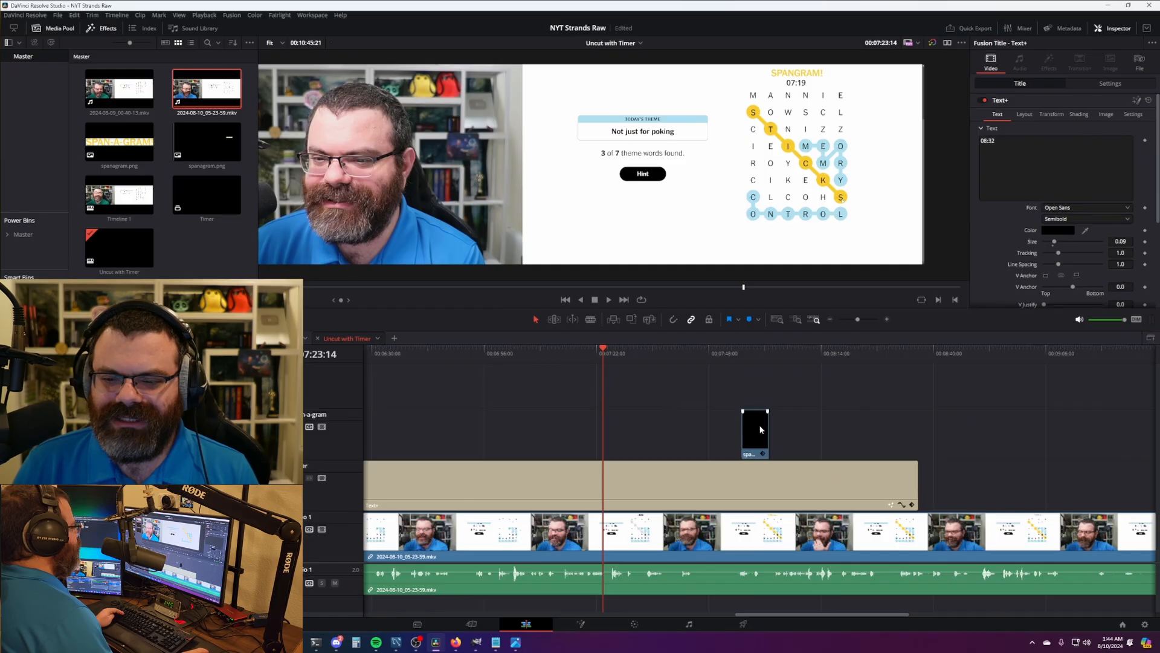
left_click_drag(761, 430, 623, 421)
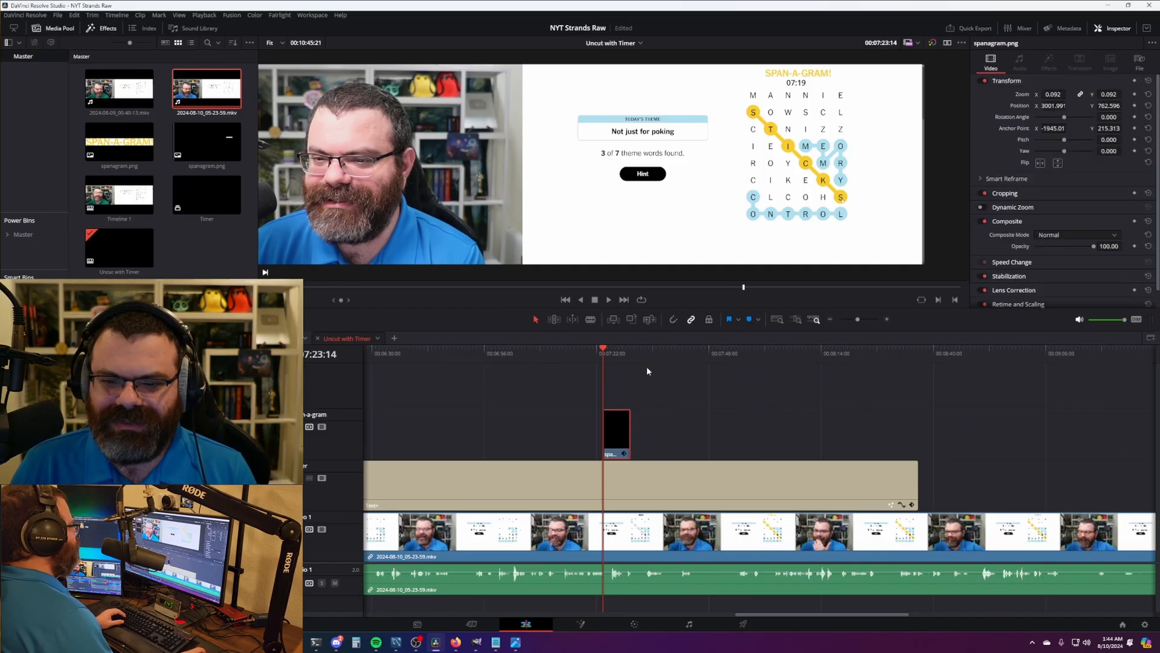
left_click_drag(618, 352, 731, 360)
key("space")
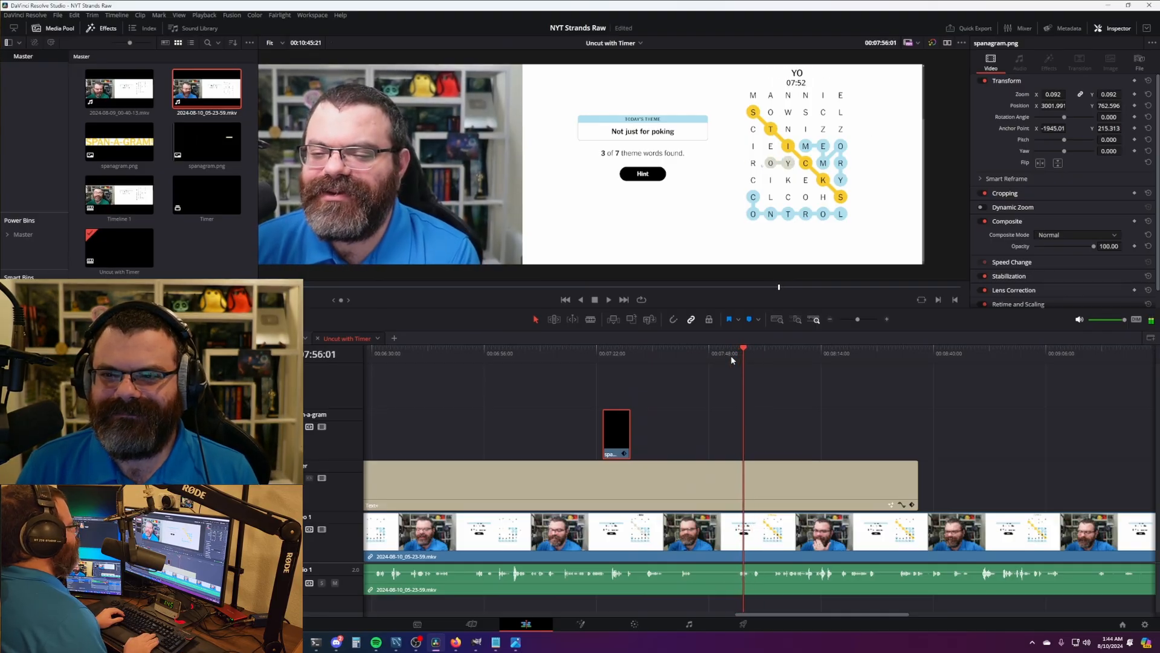
key("Left")
key("Left")
key("Left")
key("Left")
key("Left")
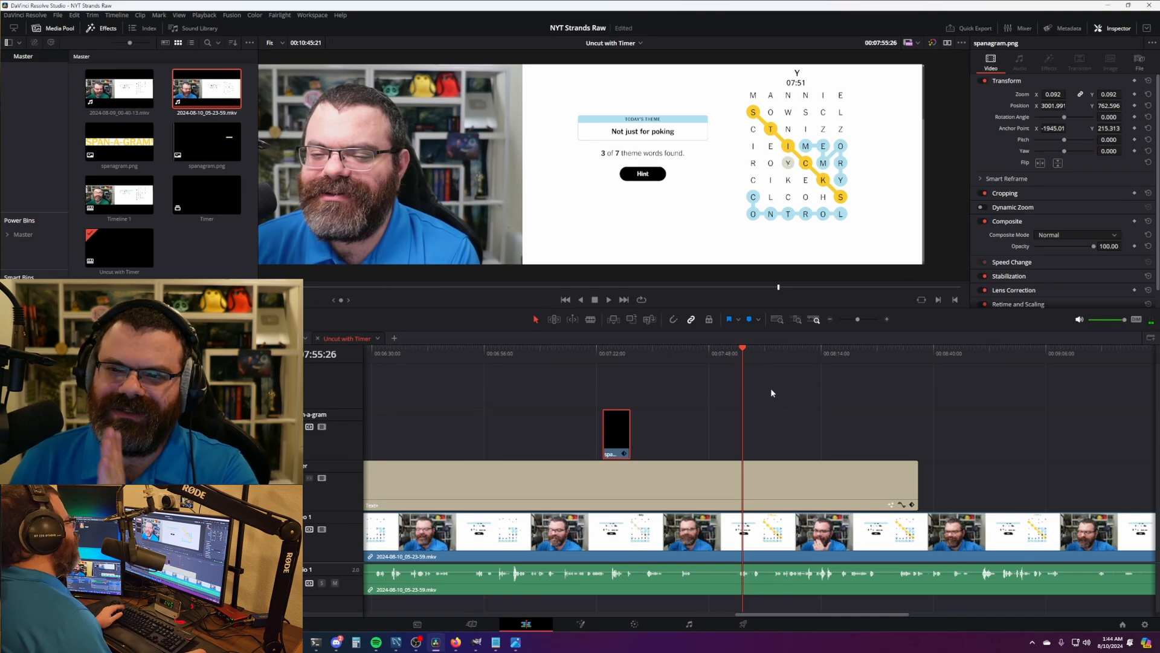
key("Left")
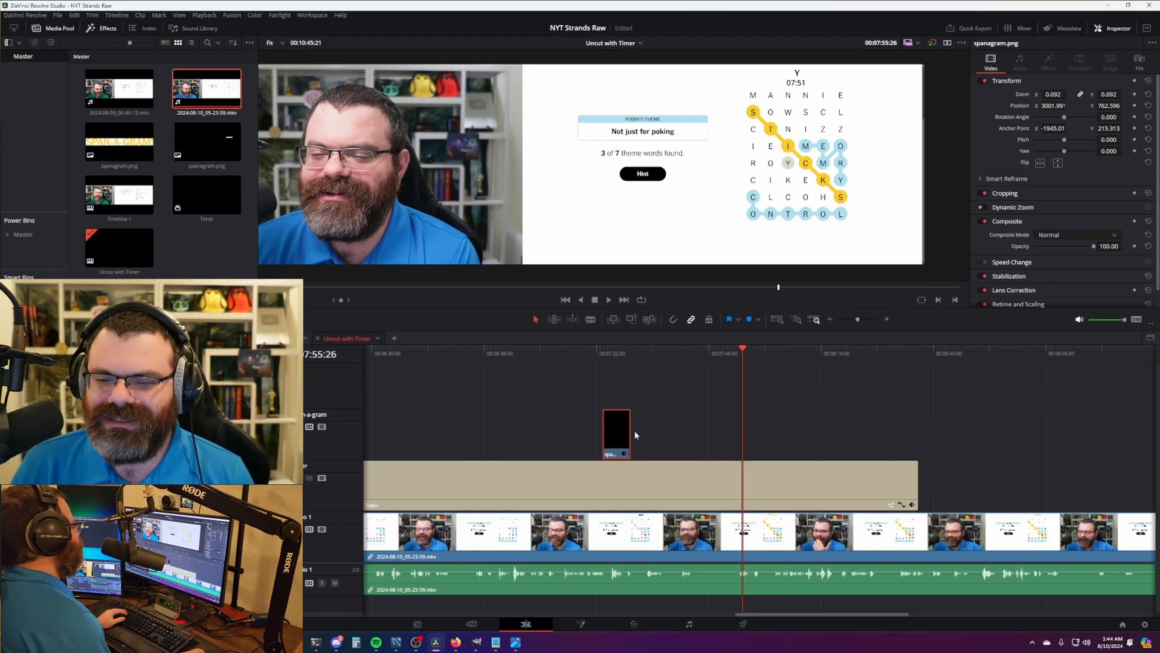
- Extend the spanagram.png overlay to 07:55:25 and check its first frame
left_click_drag(635, 435, 744, 434)
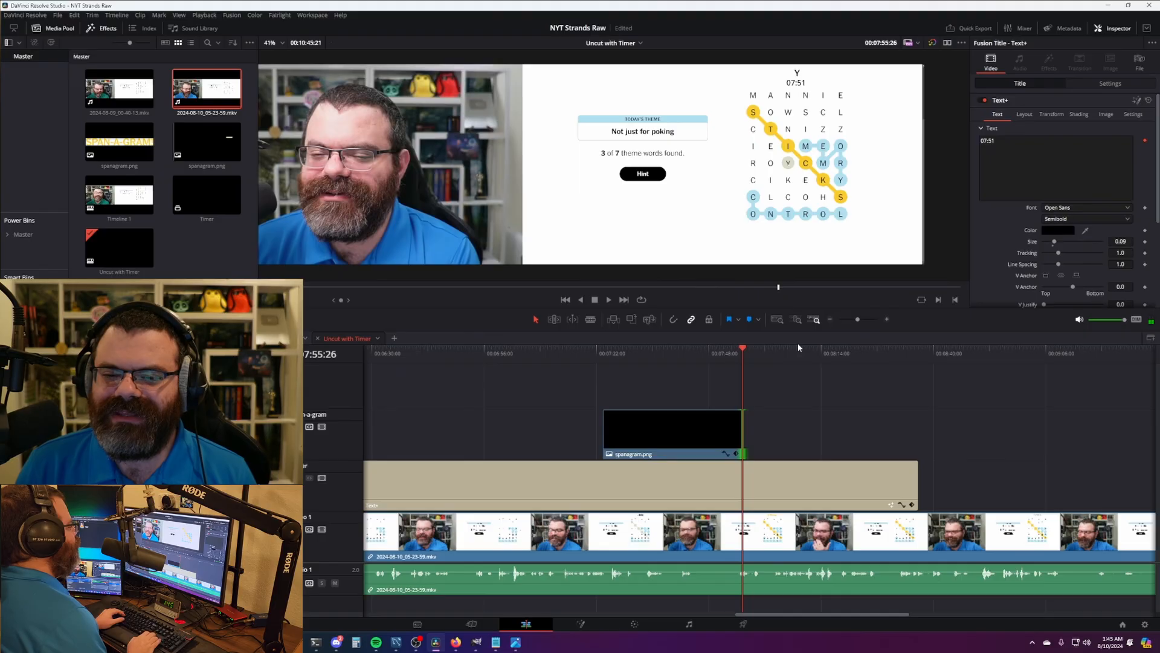
key("Left")
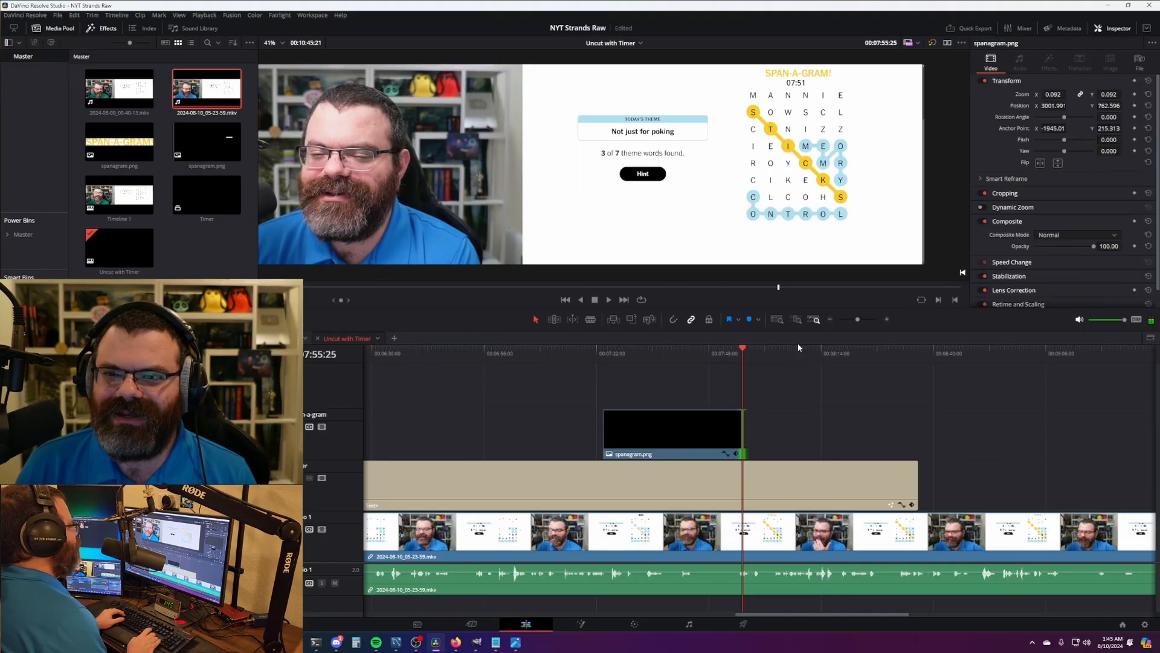
left_click(604, 360)
key("Left")
key("Left")
key("Left")
key("Left")
key("Left")
key("Left")
key("Left")
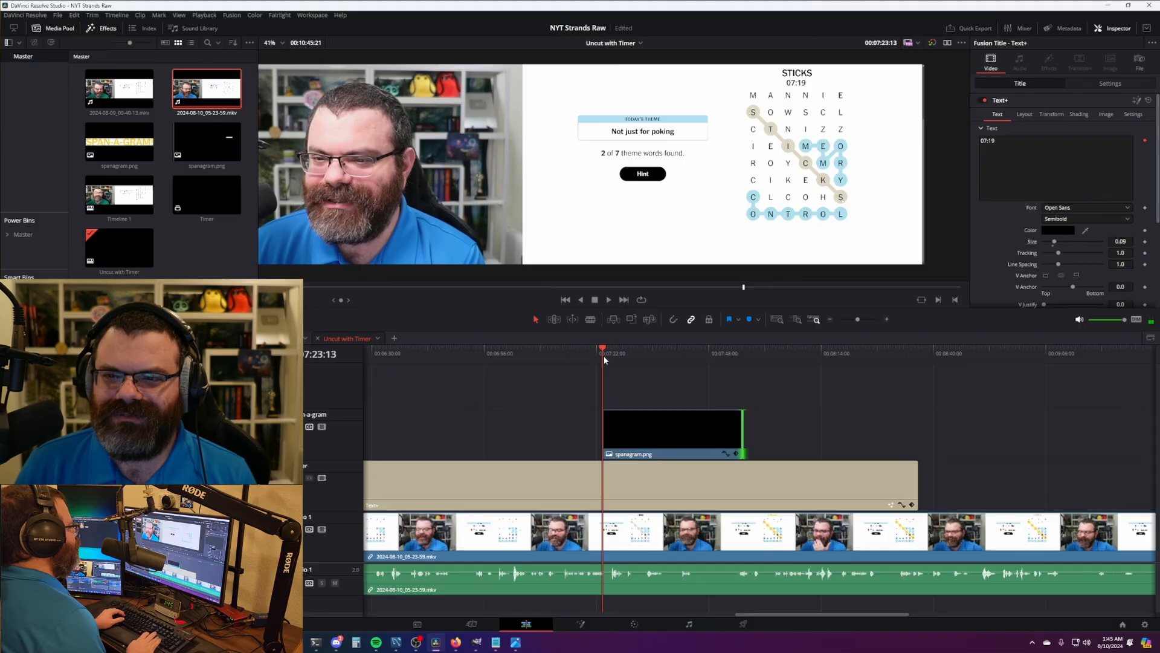
key("Right")
key("Left")
key("Right")
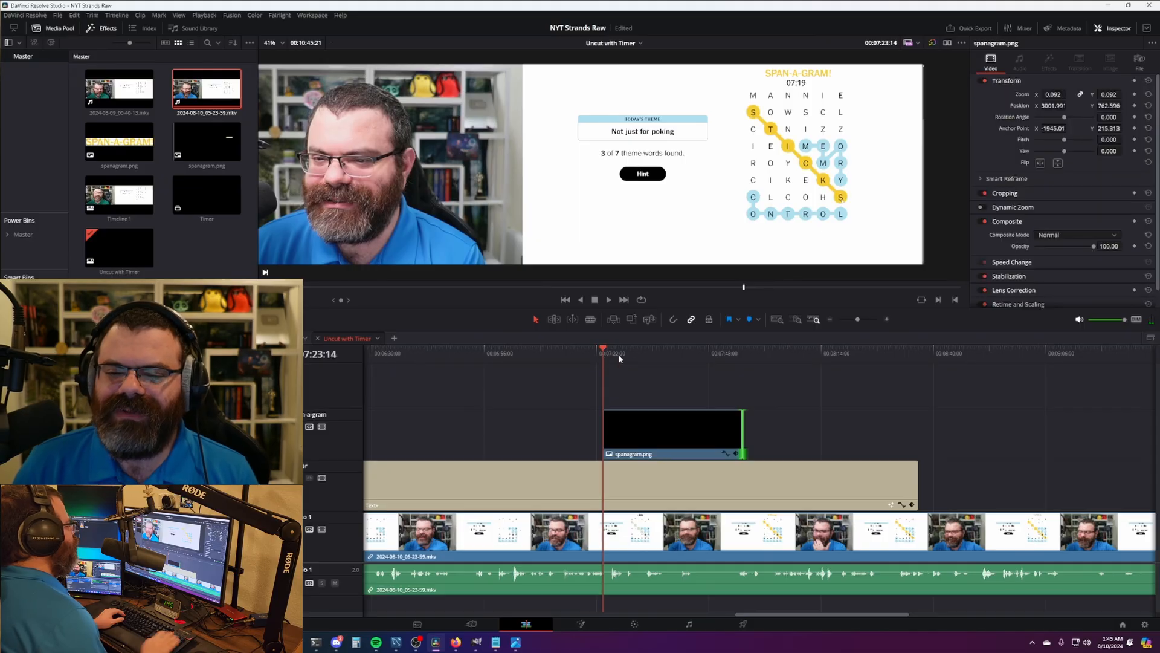
- Scrub through the rest of the Strands solve past the spanagram.png overlay
left_click(744, 356)
left_click_drag(905, 398, 688, 391)
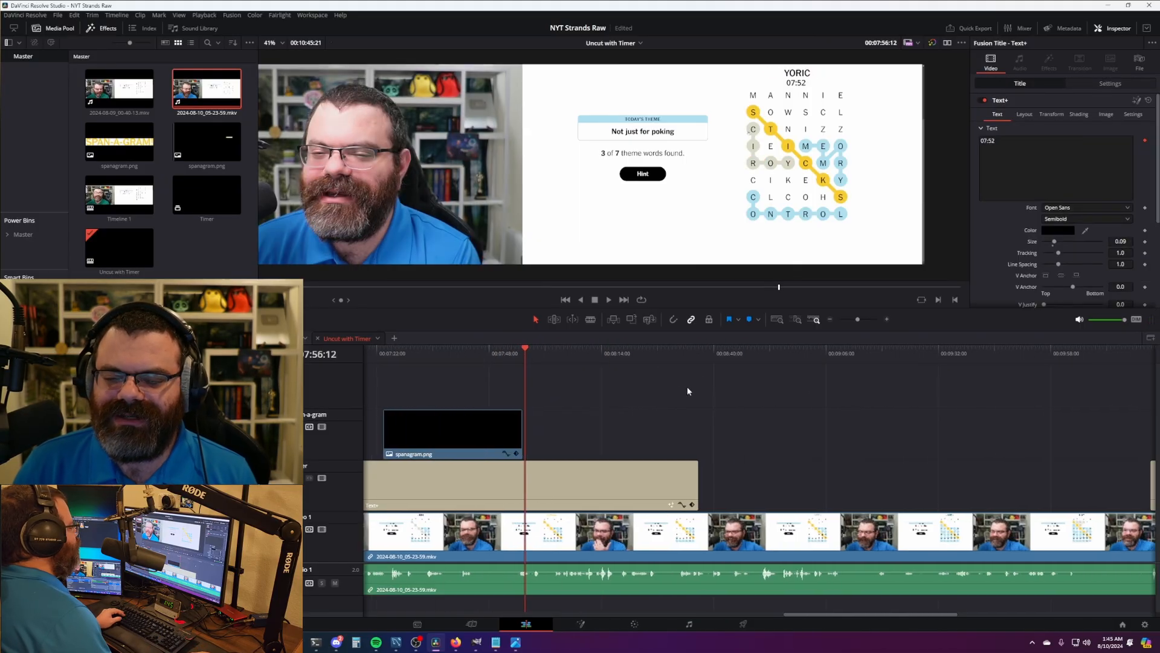
scroll(714, 397, "down", 4)
scroll(586, 395, "down", 1)
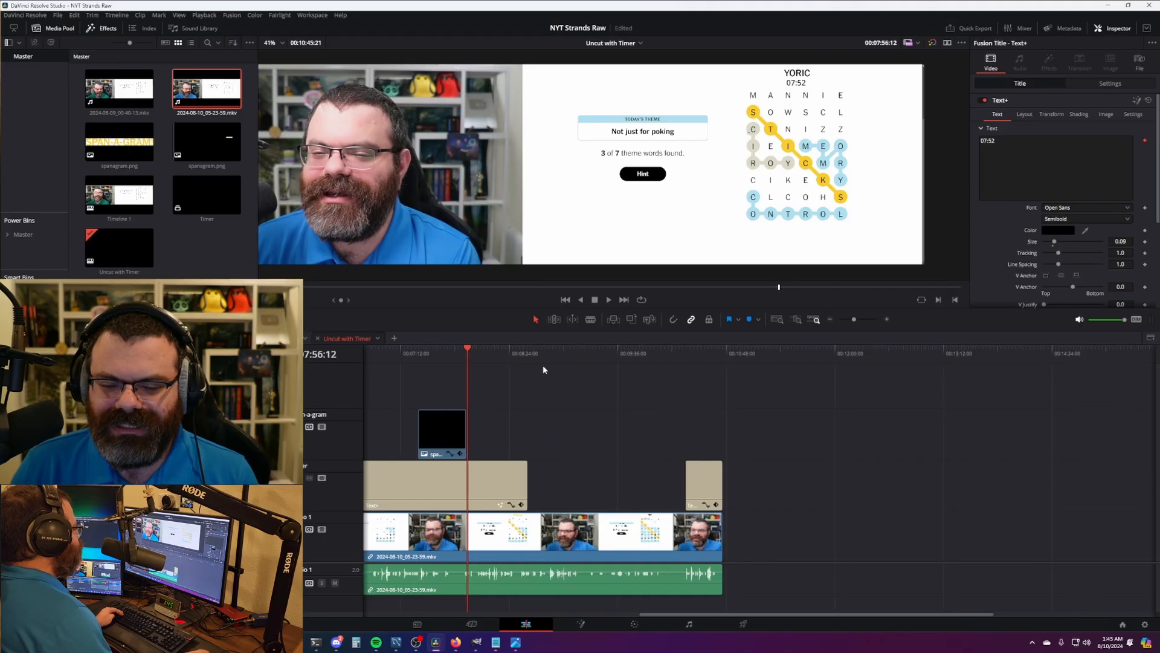
left_click(534, 354)
left_click(438, 442)
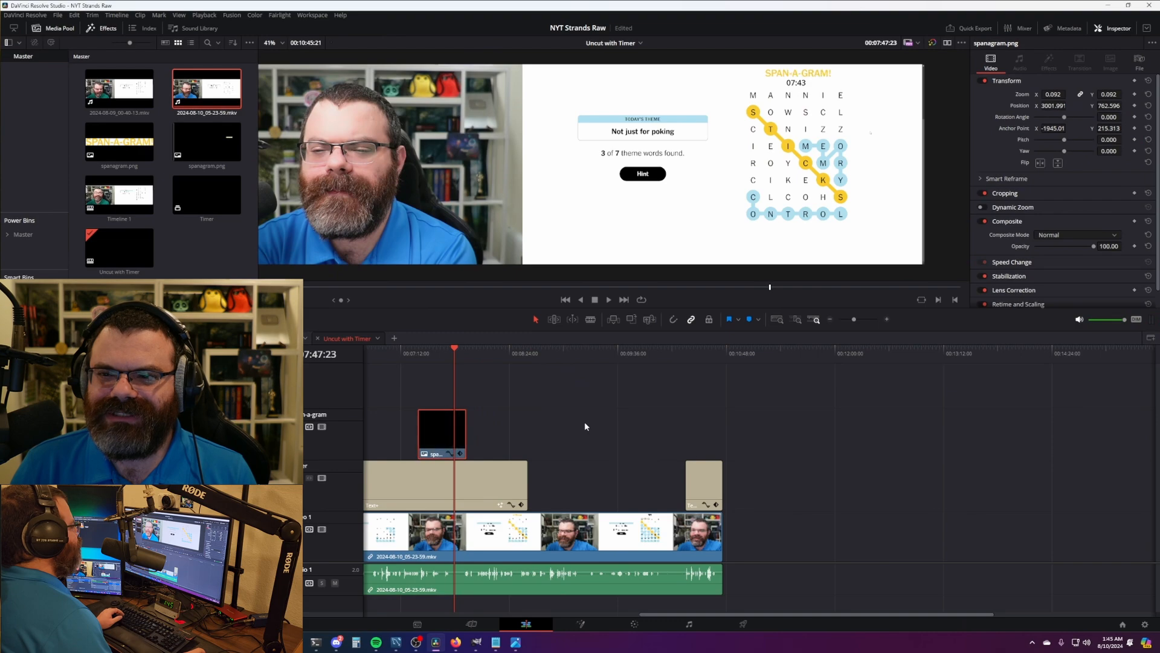
left_click(543, 355)
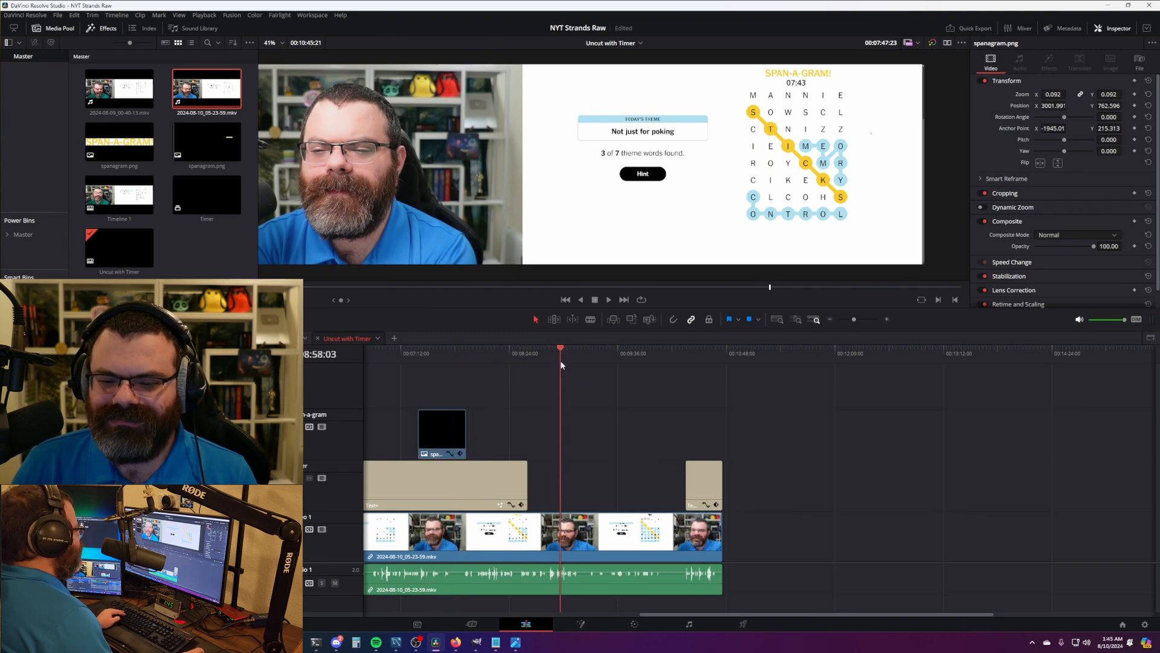
left_click_drag(612, 357, 645, 356)
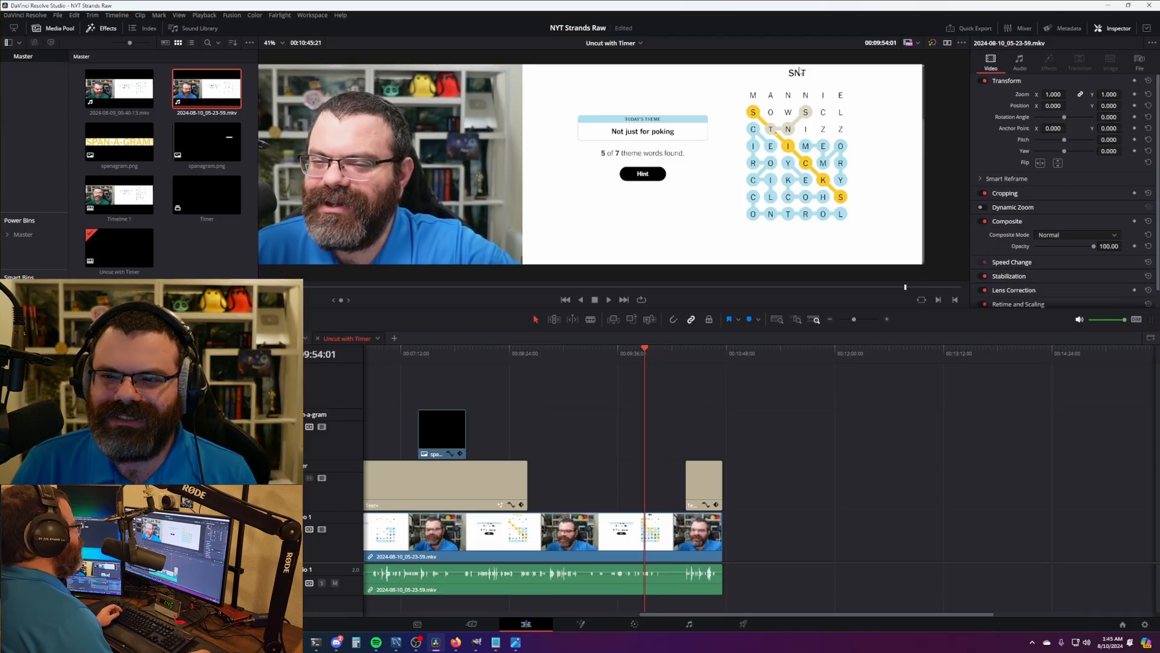
left_click(658, 358)
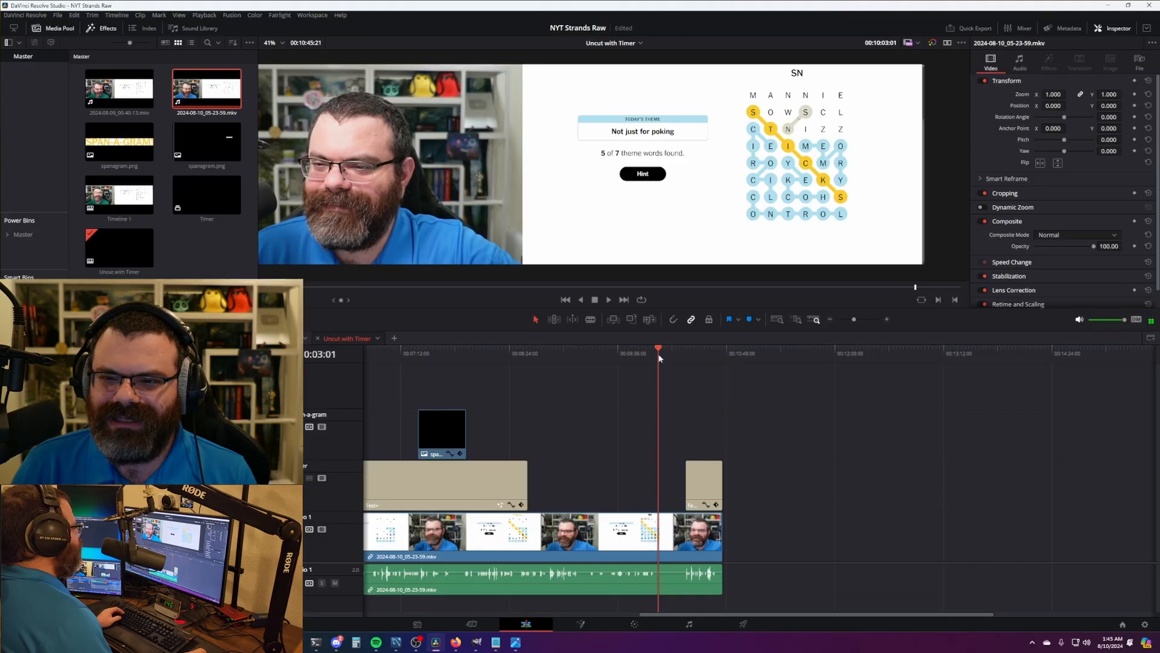
left_click_drag(659, 358, 702, 363)
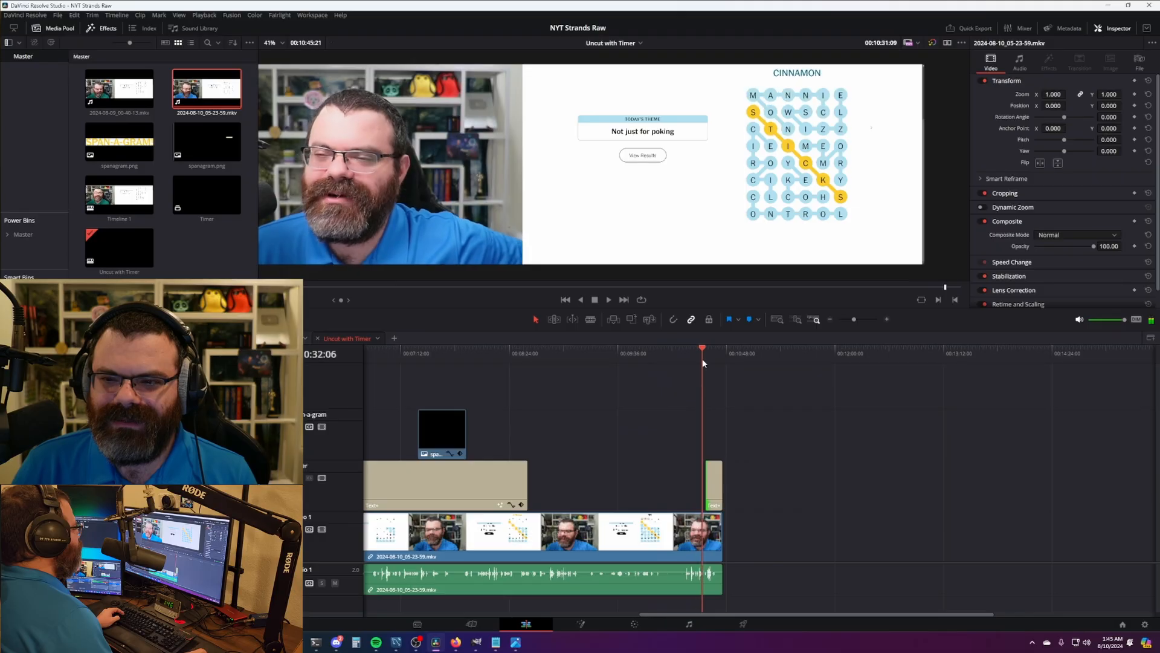
- Find the results popup's first frame and stretch the timer title to the final timer clip
scroll(786, 423, "up", 3)
key("space")
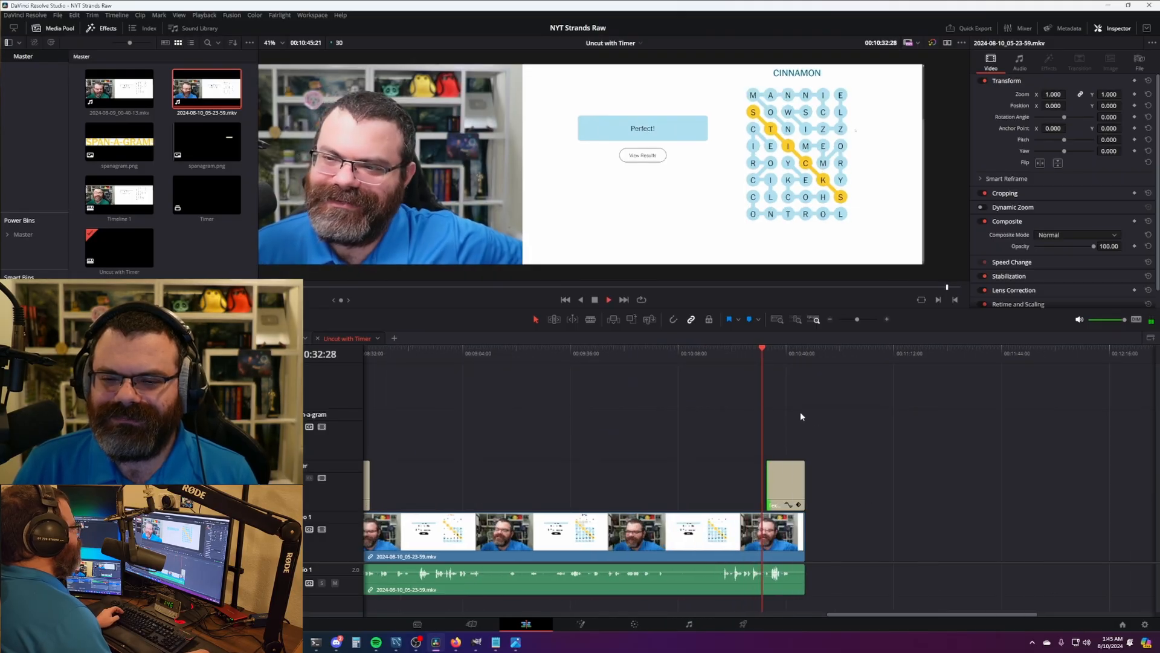
key("Left")
key("Left")
key("Left")
key("Left")
key("Left")
key("Left")
key("Left")
key("Left")
key("Left")
key("Left")
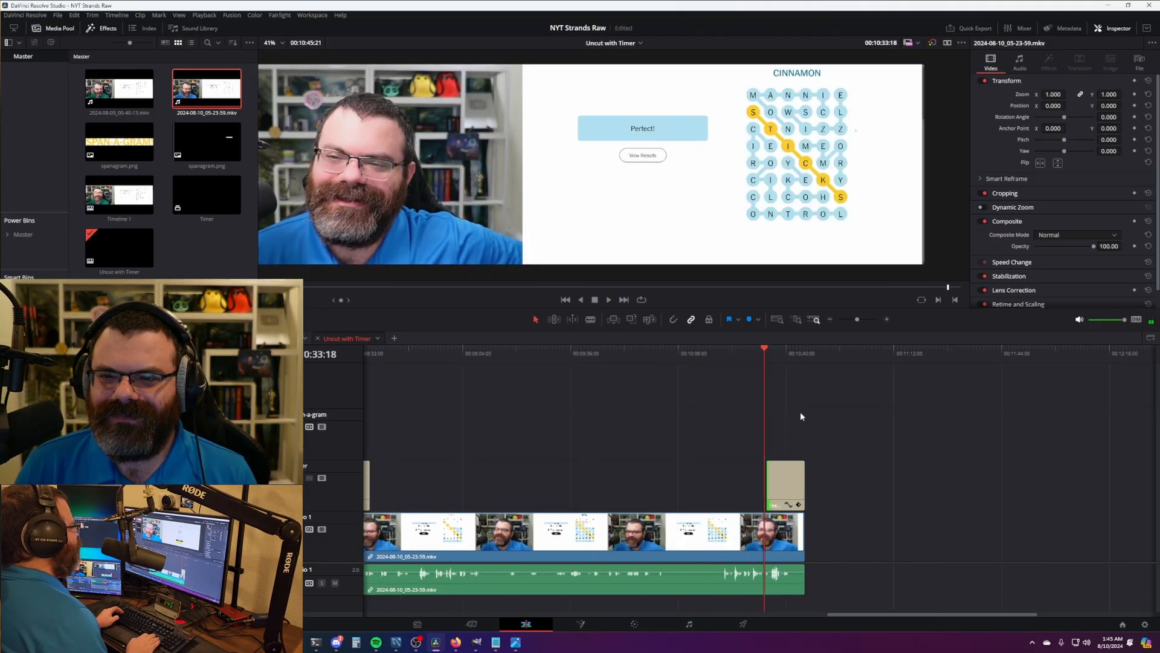
key("Right")
key("Right")
left_click_drag(368, 477, 764, 475)
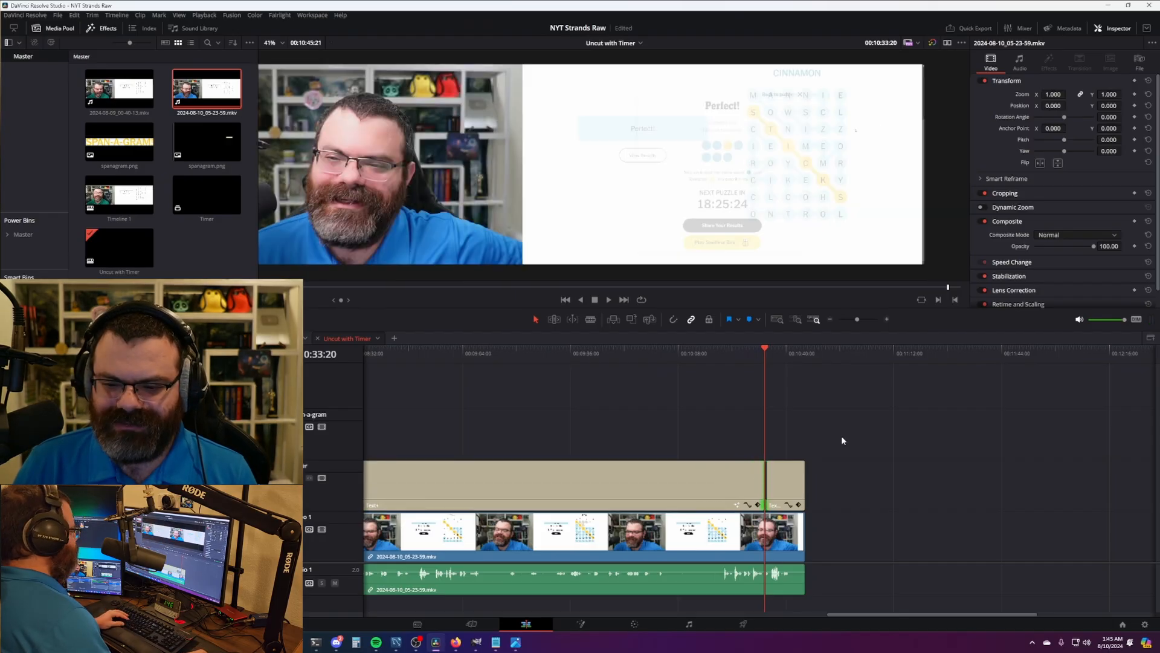
- Change the final timer title's text to 10:29 and trim the running timer to end at the playhead
key("Left")
left_click(786, 481)
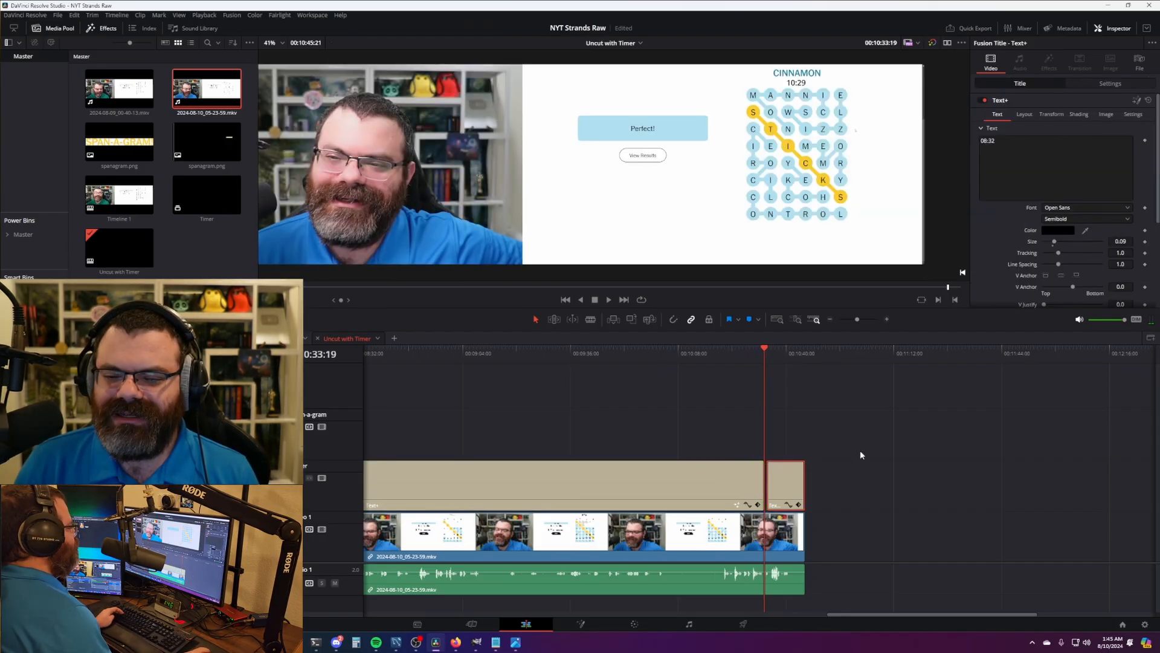
type("10")
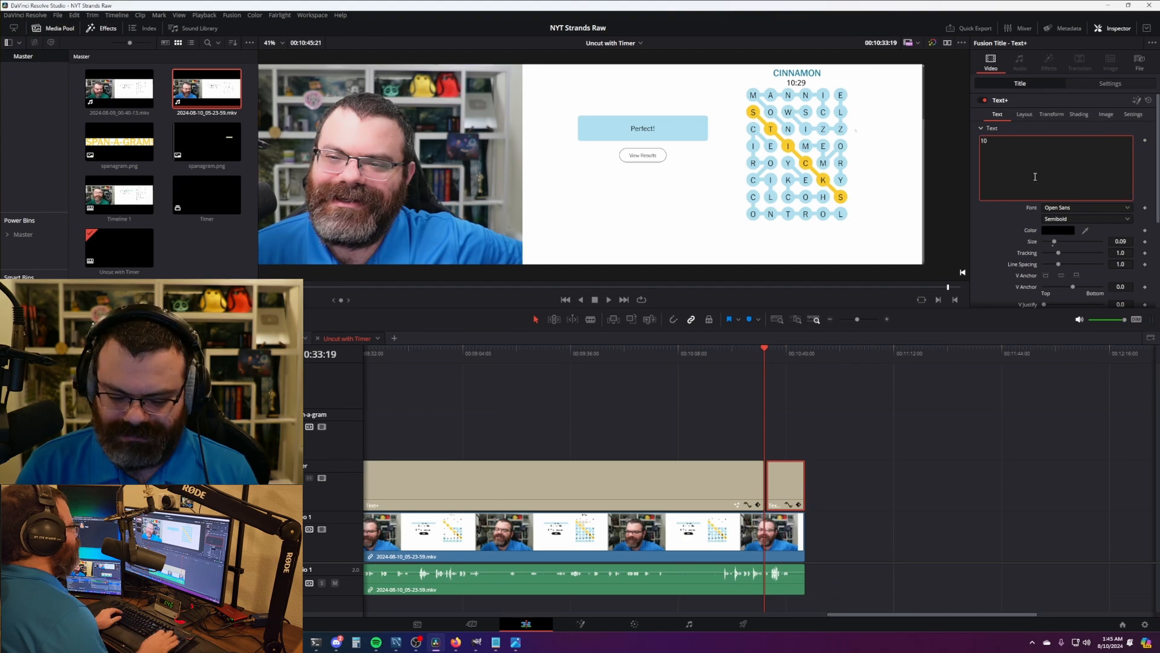
left_click(952, 447)
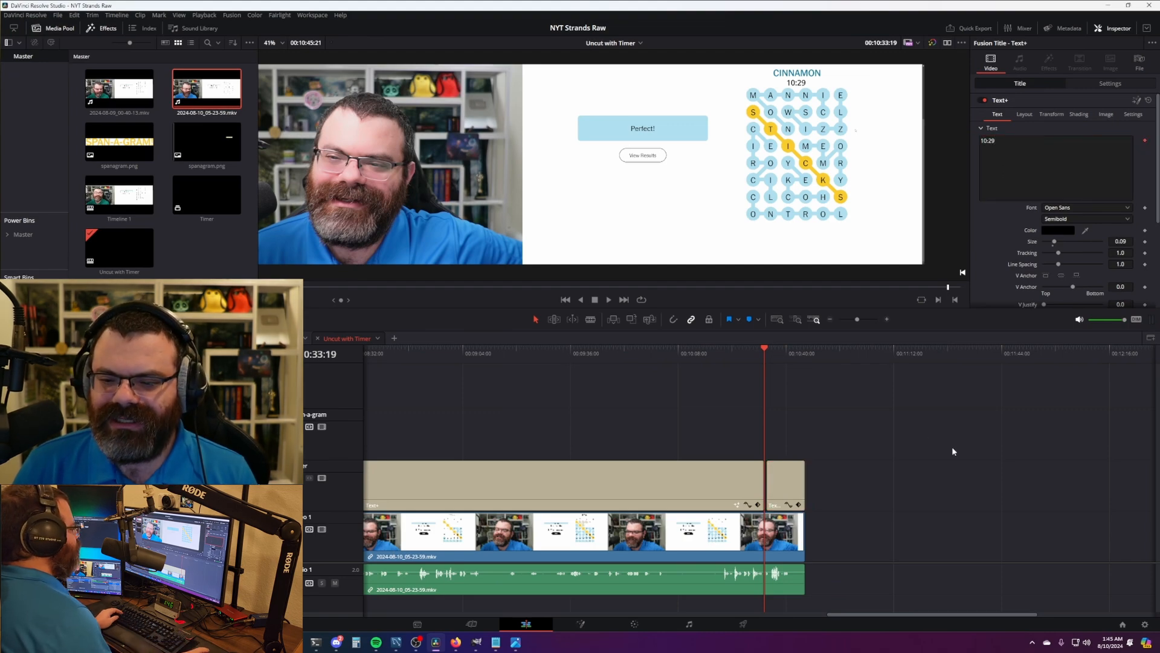
scroll(943, 432, "up", 6)
left_click_drag(902, 402, 715, 398)
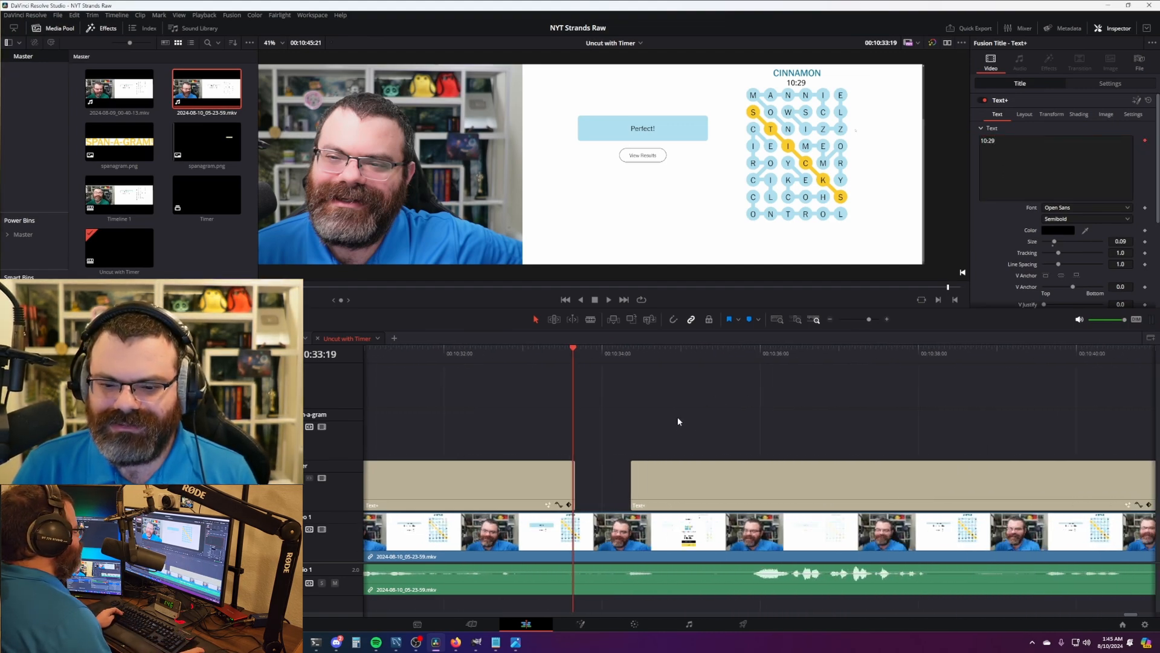
mouse_move(573, 474)
left_mouse_down()
mouse_move(551, 475)
mouse_move(571, 475)
left_mouse_up()
- Start the 10:29 timer title on the results popup's first frame and review the change
left_click_drag(602, 355, 727, 349)
key("Right")
key("Right")
key("Right")
key("Left")
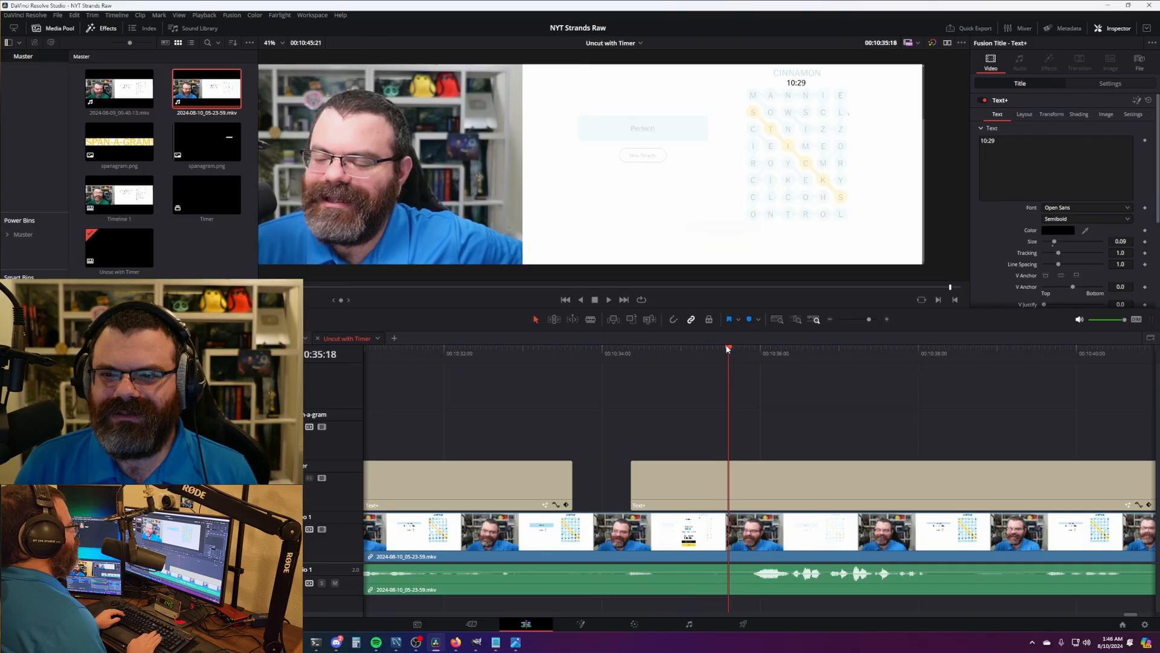
left_click_drag(631, 483, 732, 483)
left_click(544, 356)
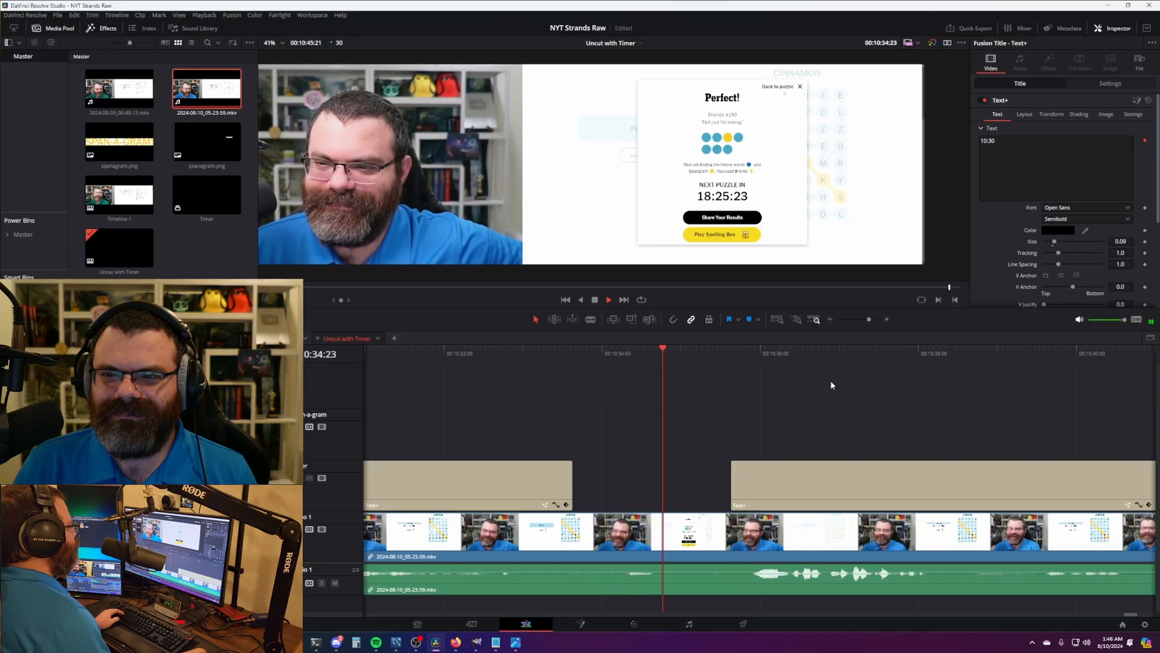
key("space")
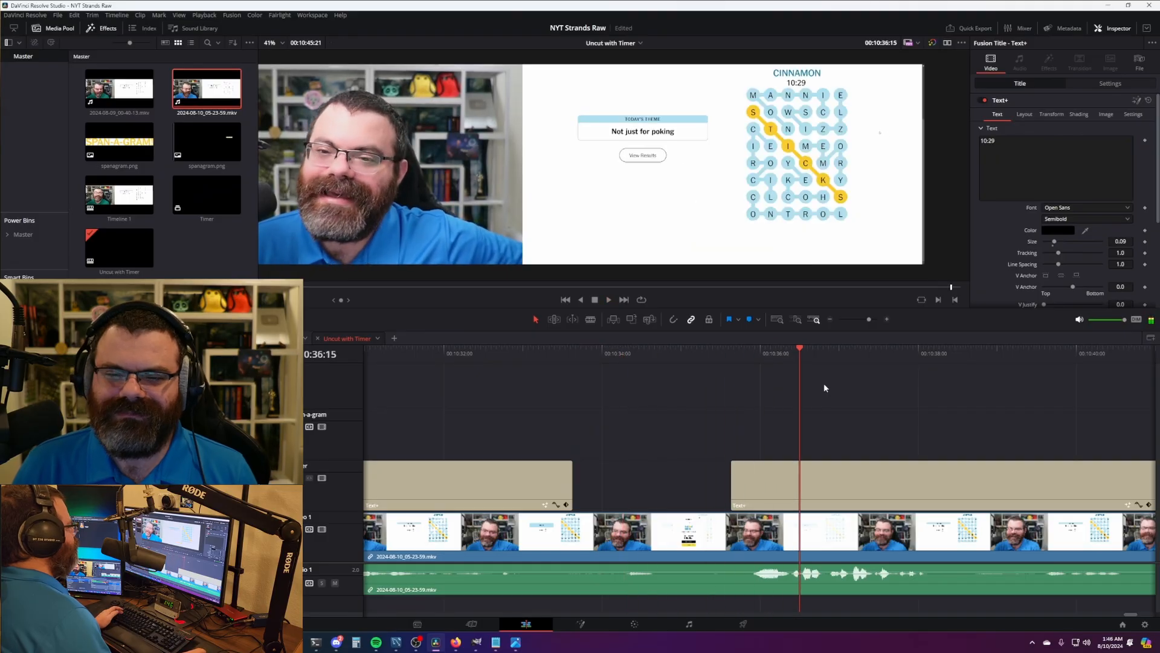
- Switch to Timeline 1 and select all of its old clips
scroll(774, 415, "down", 2)
scroll(774, 420, "down", 3)
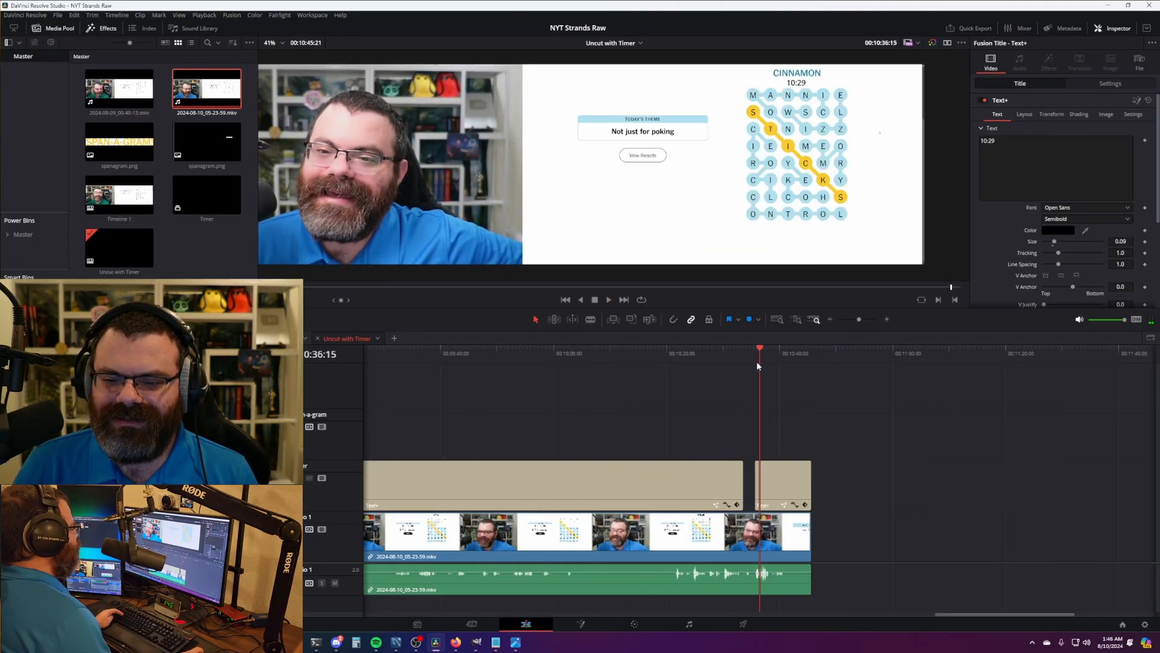
scroll(772, 383, "down", 1)
left_click_drag(934, 614, 842, 609)
scroll(770, 524, "down", 2)
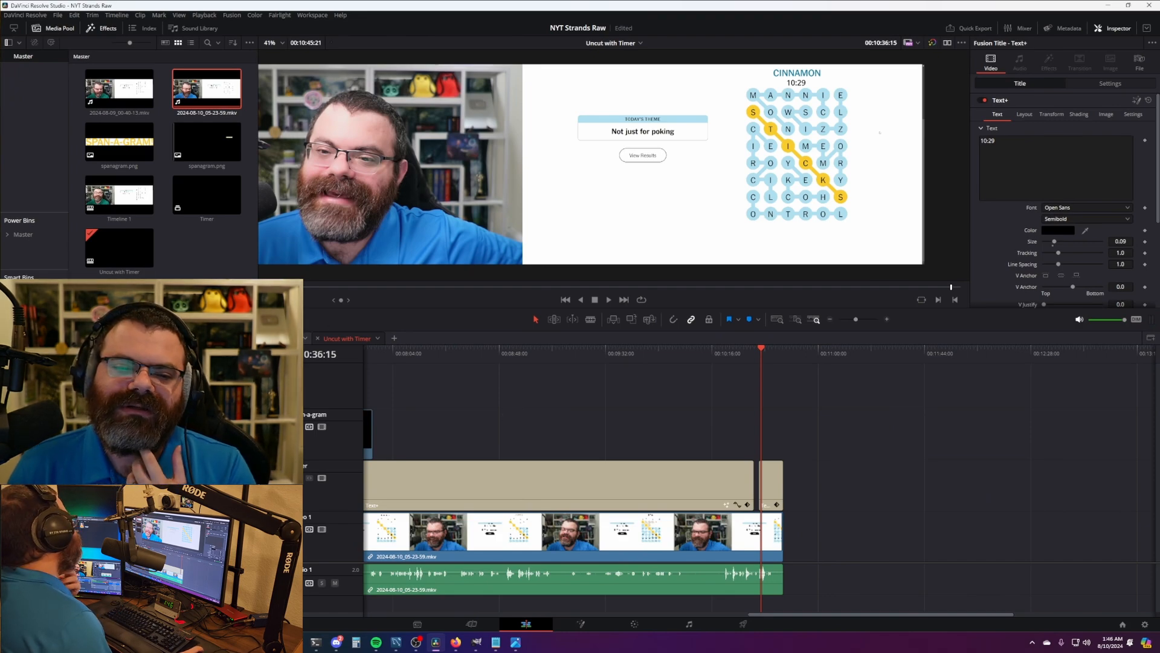
left_click(281, 339)
left_click_drag(914, 487, 290, 617)
- Replace Timeline 1's old clips with the Uncut with Timer clip at 00:00 on V1
key("Delete")
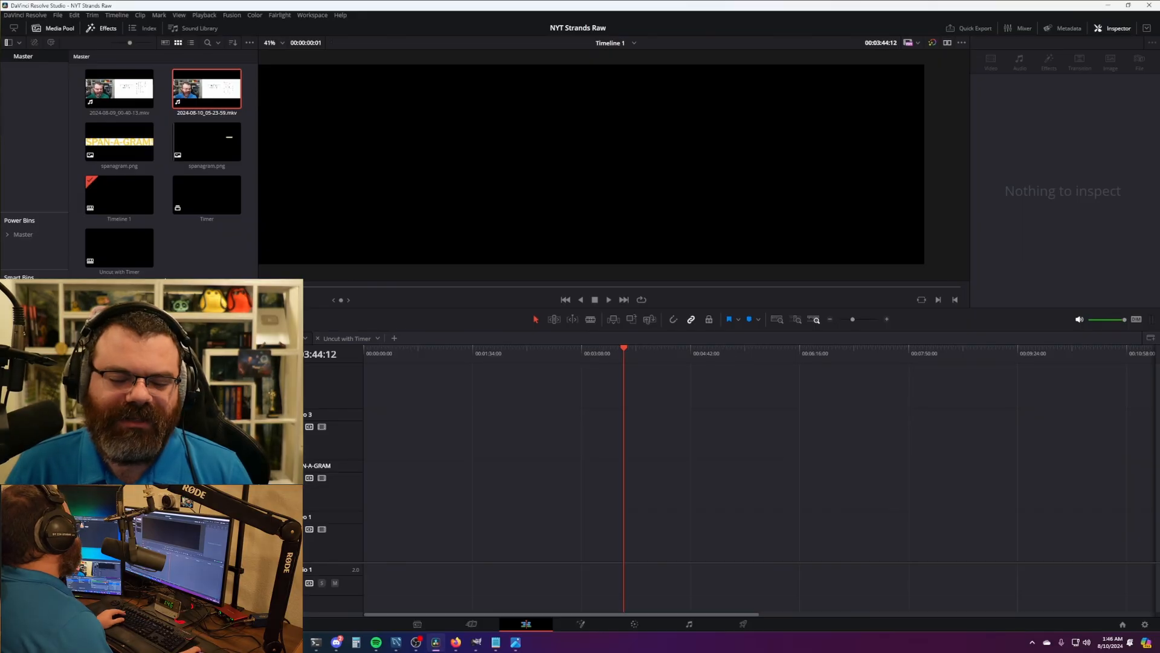
left_click_drag(119, 248, 405, 525)
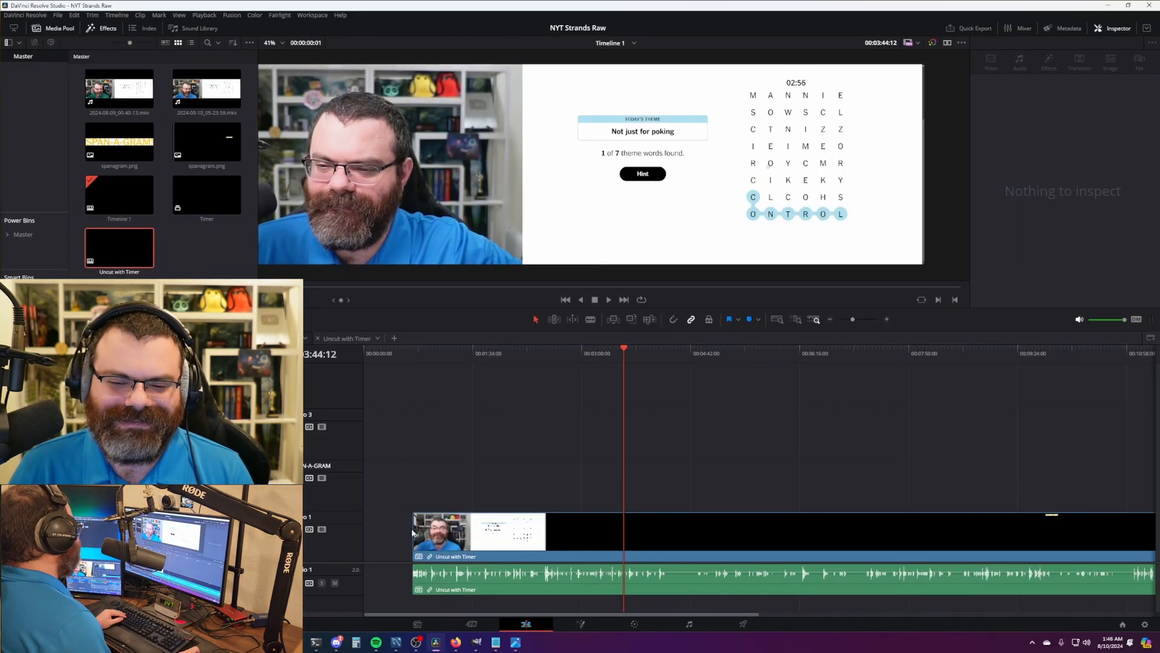
left_click_drag(678, 536, 613, 532)
key("Home")
scroll(511, 538, "up", 6)
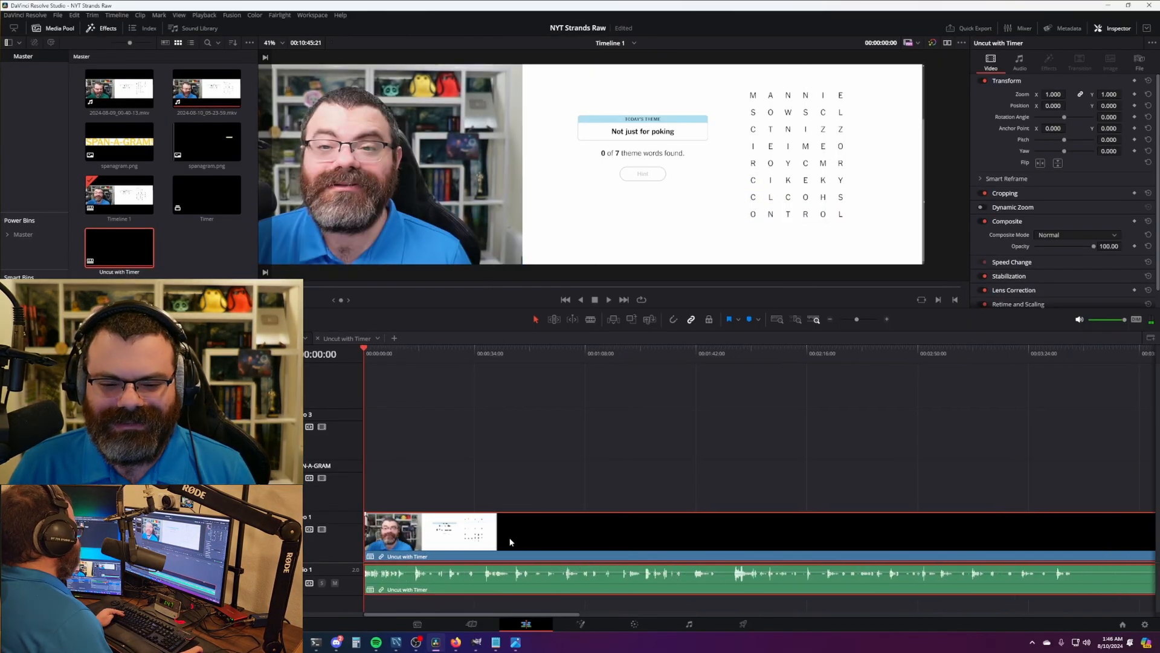
left_click(511, 530)
scroll(509, 528, "up", 1)
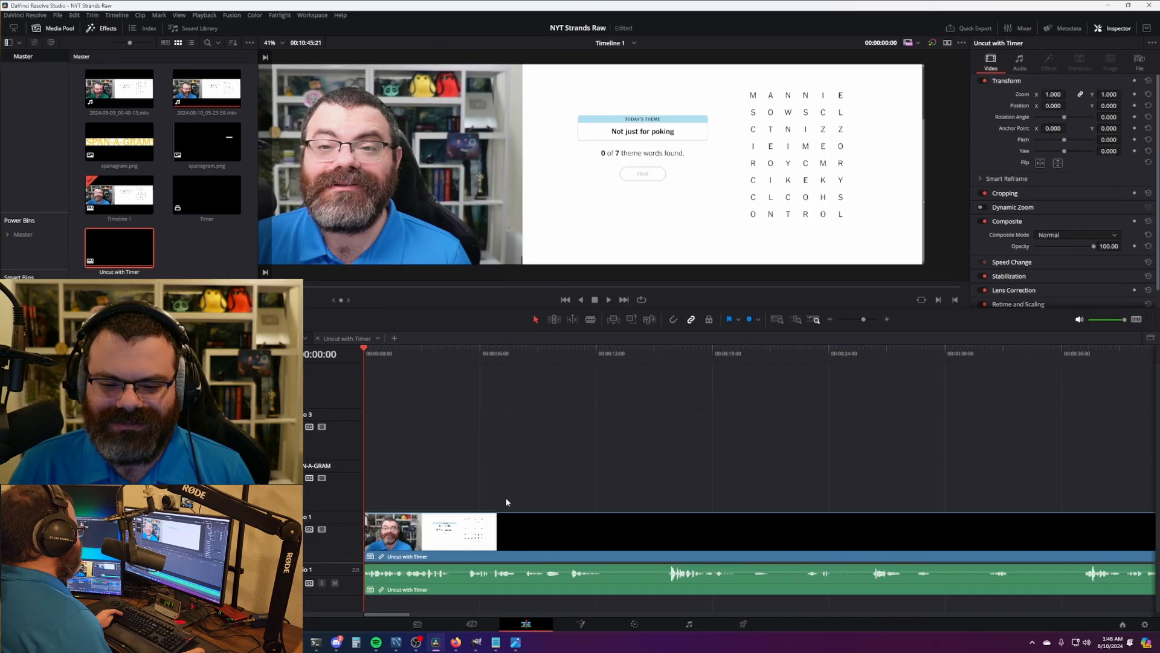
scroll(507, 501, "down", 6)
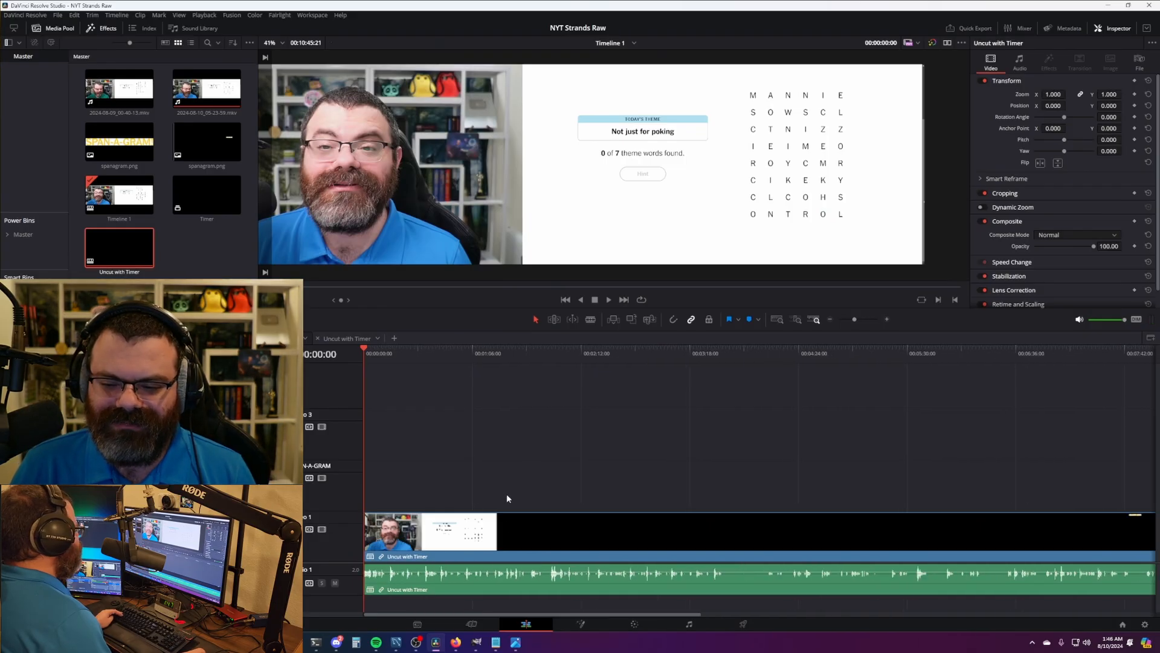
scroll(738, 477, "right", 10)
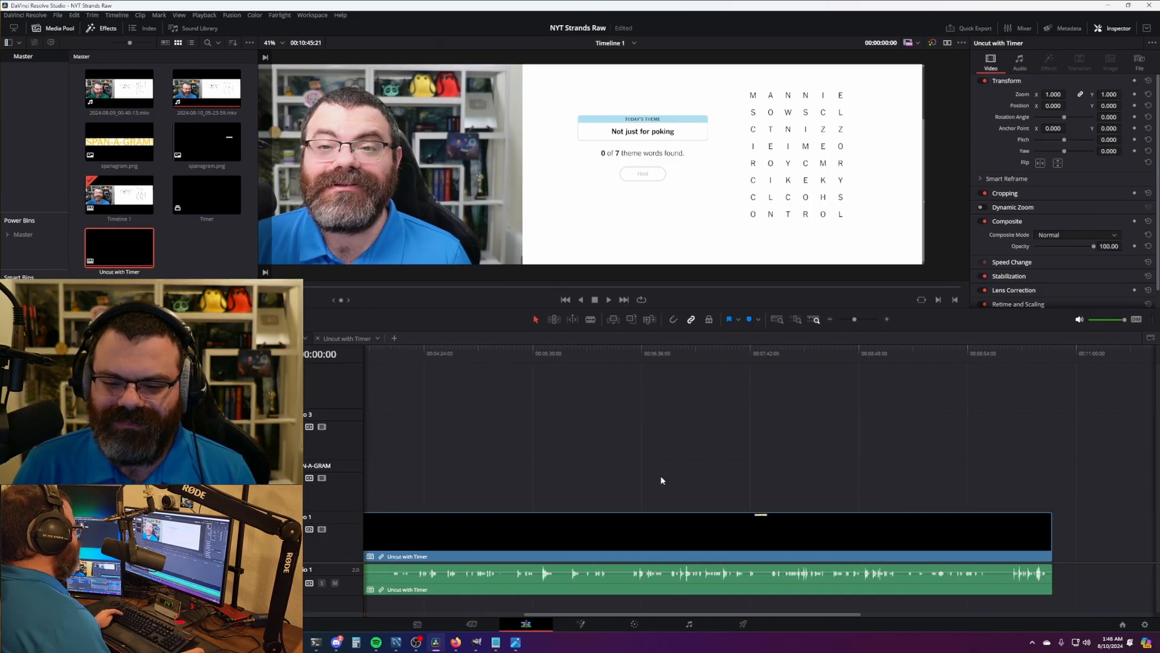
scroll(948, 463, "up", 4)
scroll(571, 461, "left", 10)
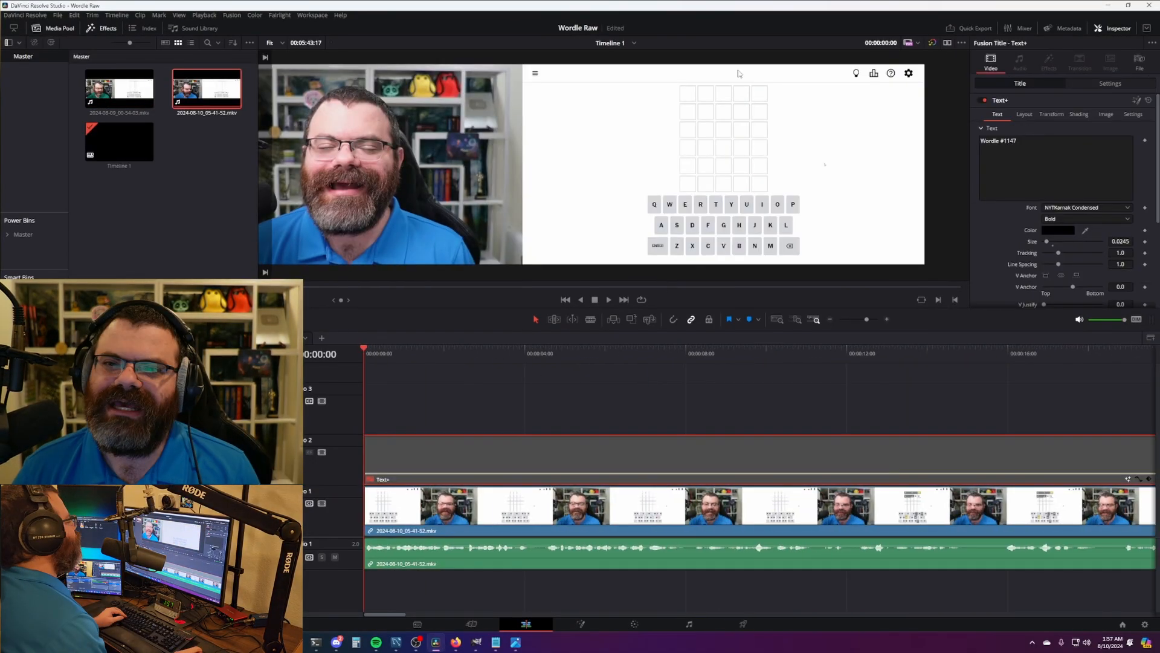
- Confirm the Wordle #1148 title, play it at 2x, and return to the Edit page after rendering
left_click(699, 415)
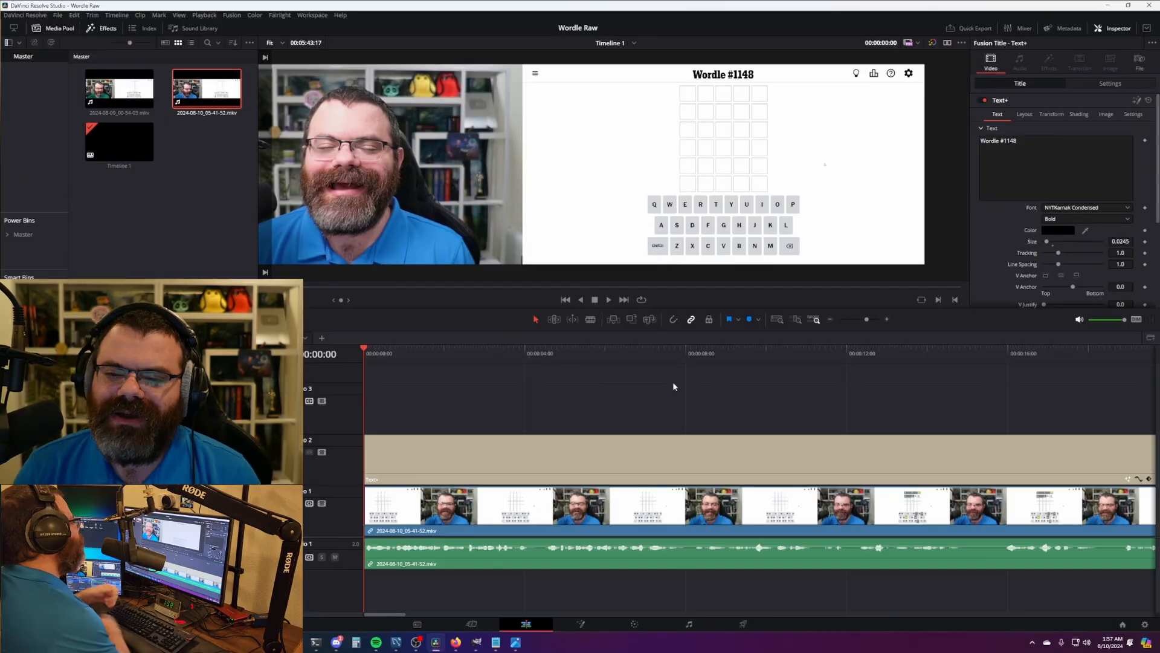
key("l")
key("l")
scroll(590, 404, "down", 6)
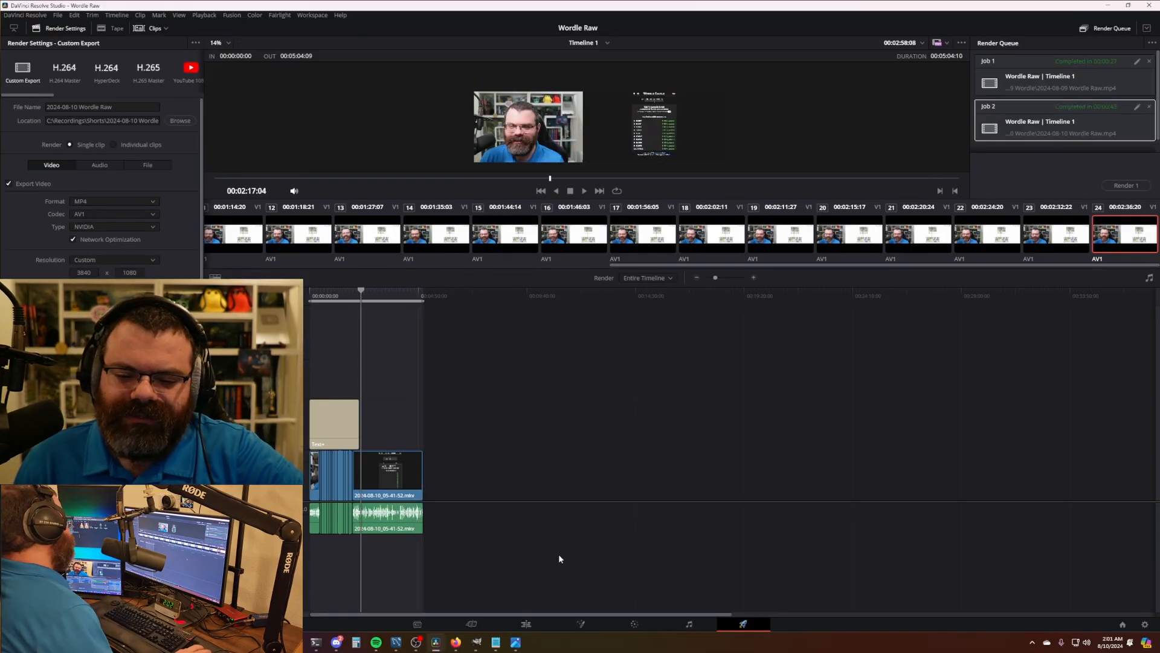
left_click(537, 625)
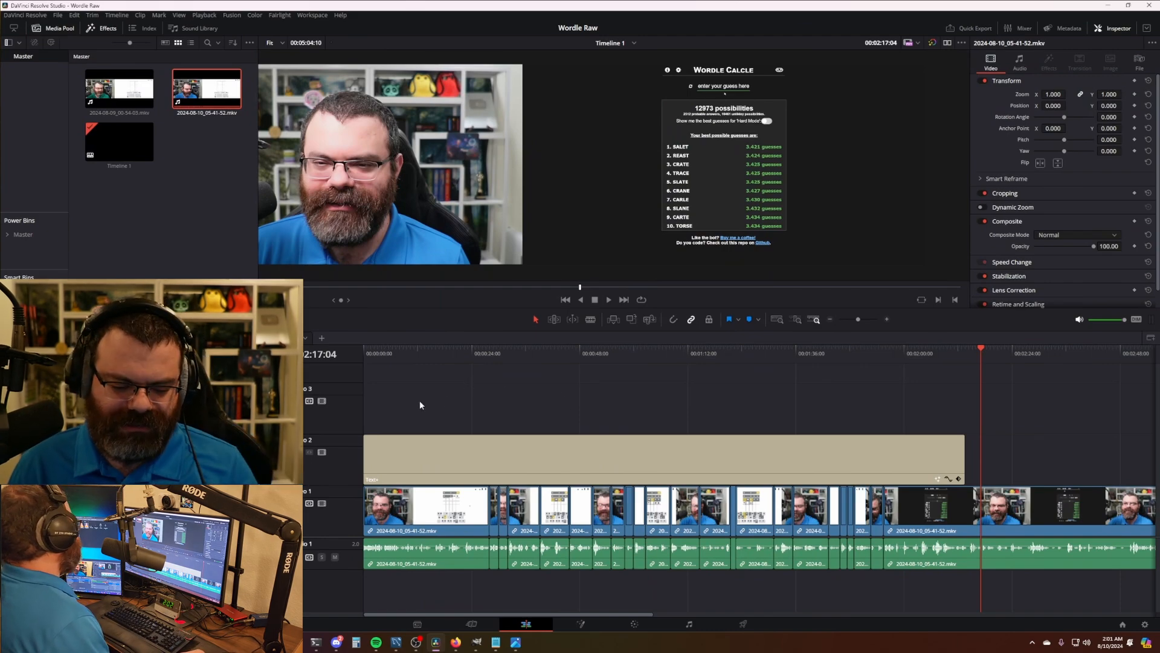
- Open the NYT Games YouTube project by searching 'nyt game' in the Project Manager
key("shift+1")
key("ctrl+f")
type("n")
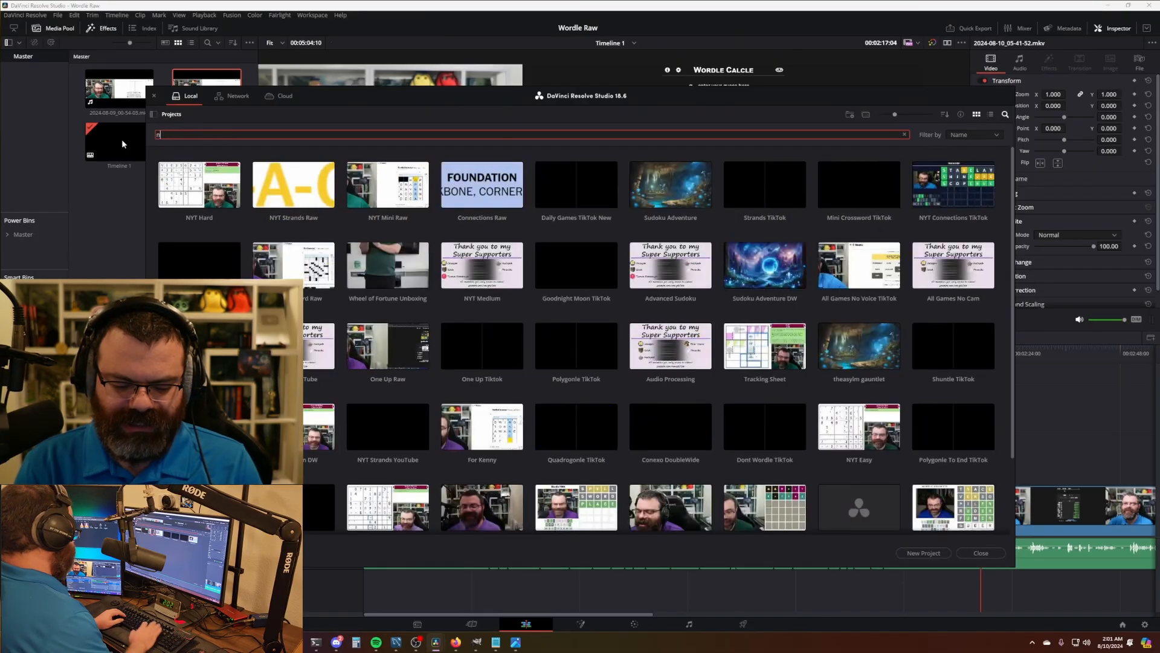
type("yt game")
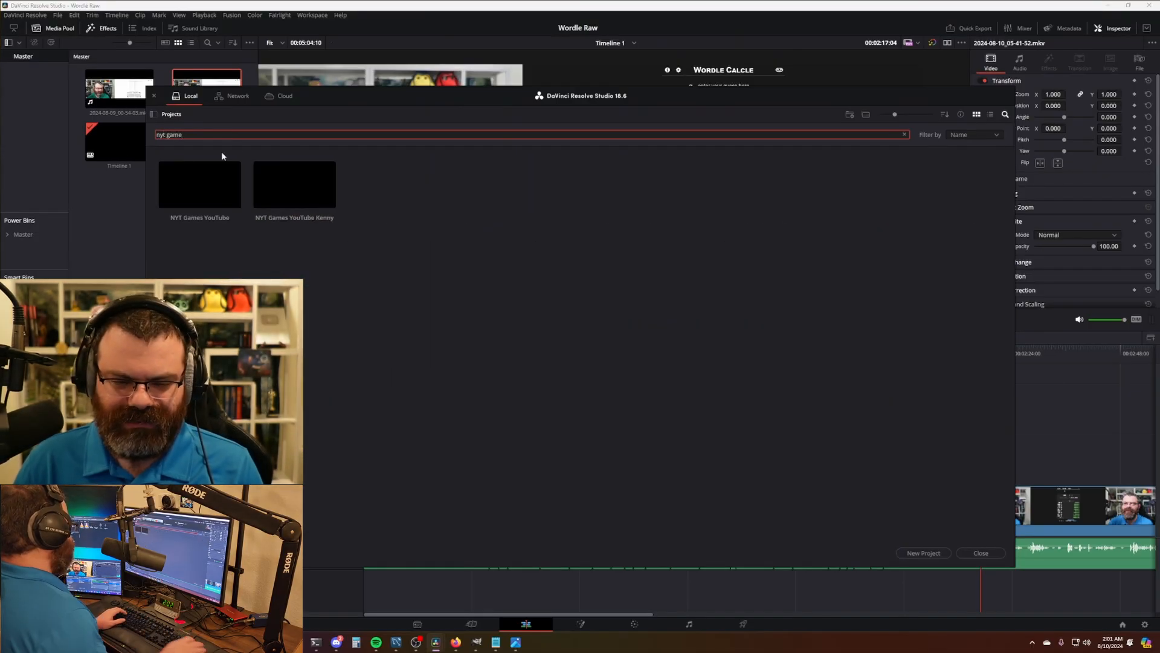
double_click(201, 183)
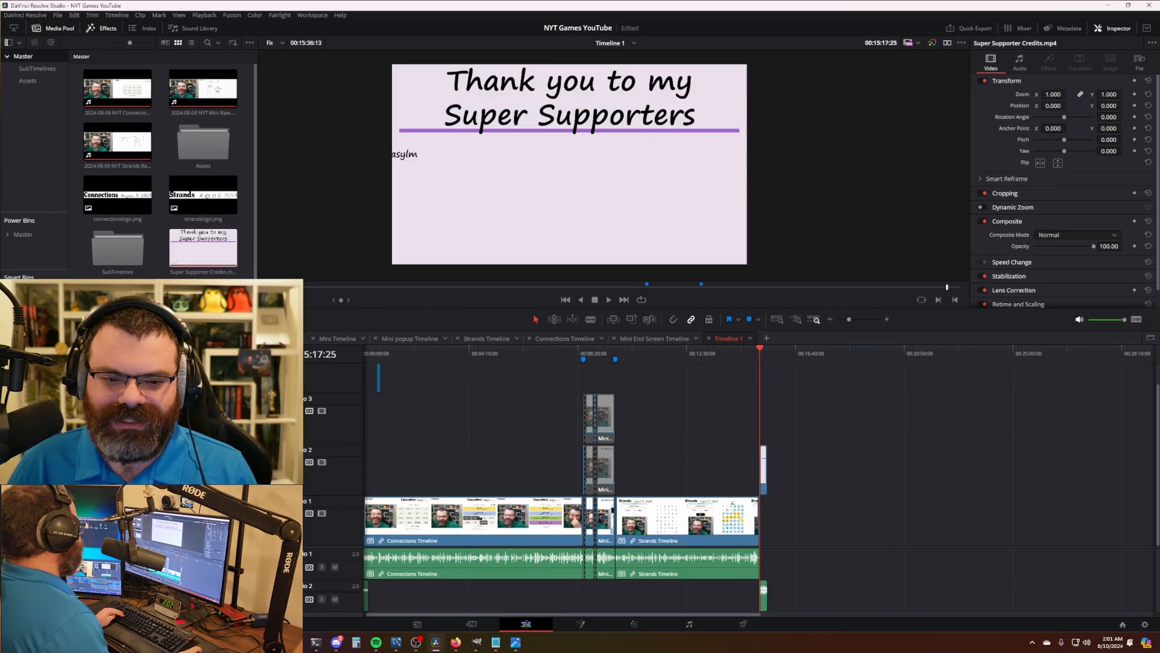
- Change the thumbnail title's date to Aug 10, 2024 and play the thumbnail back
left_click(269, 338)
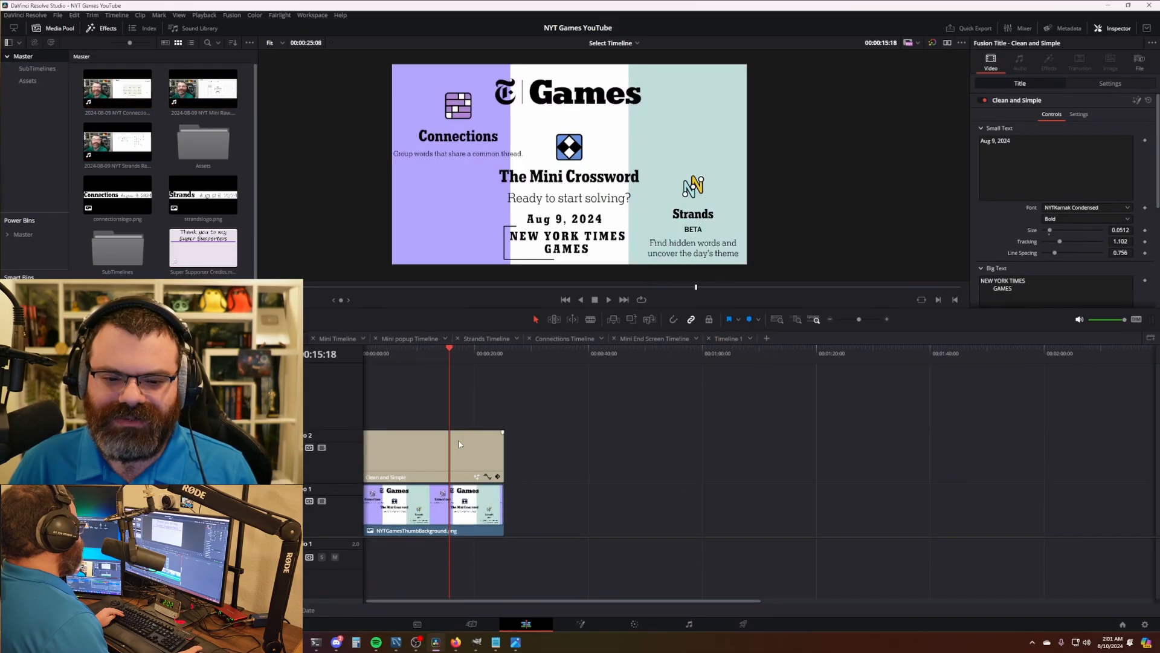
left_click(994, 141)
key("BackSpace")
type("10")
left_click(403, 425)
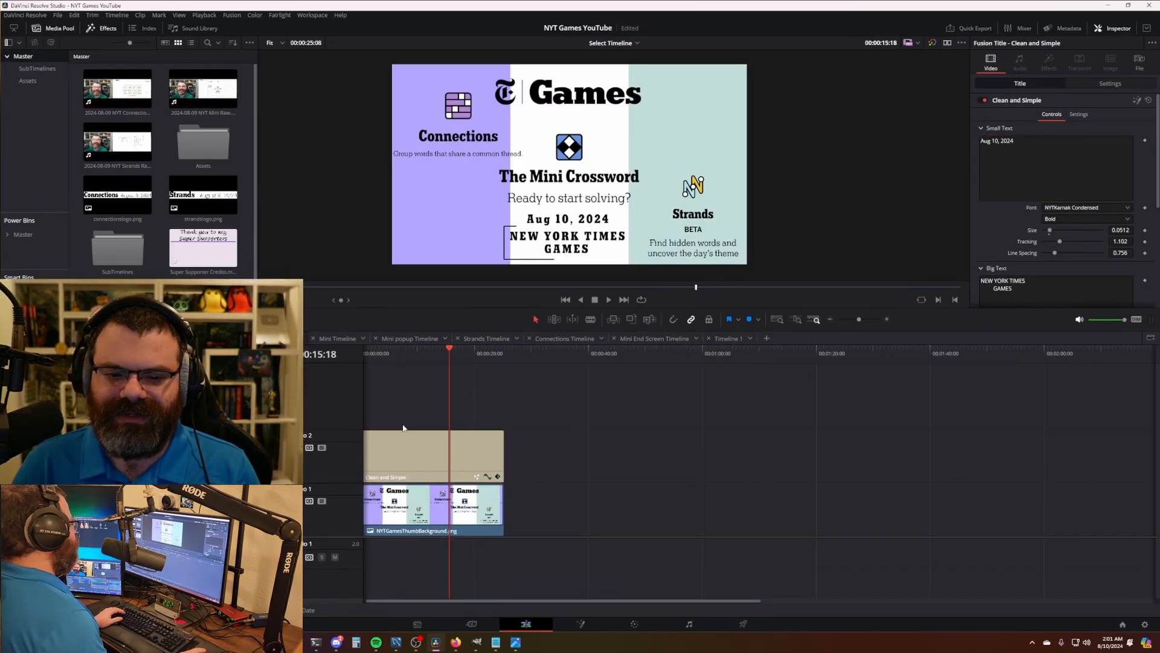
key("Home")
key("space")
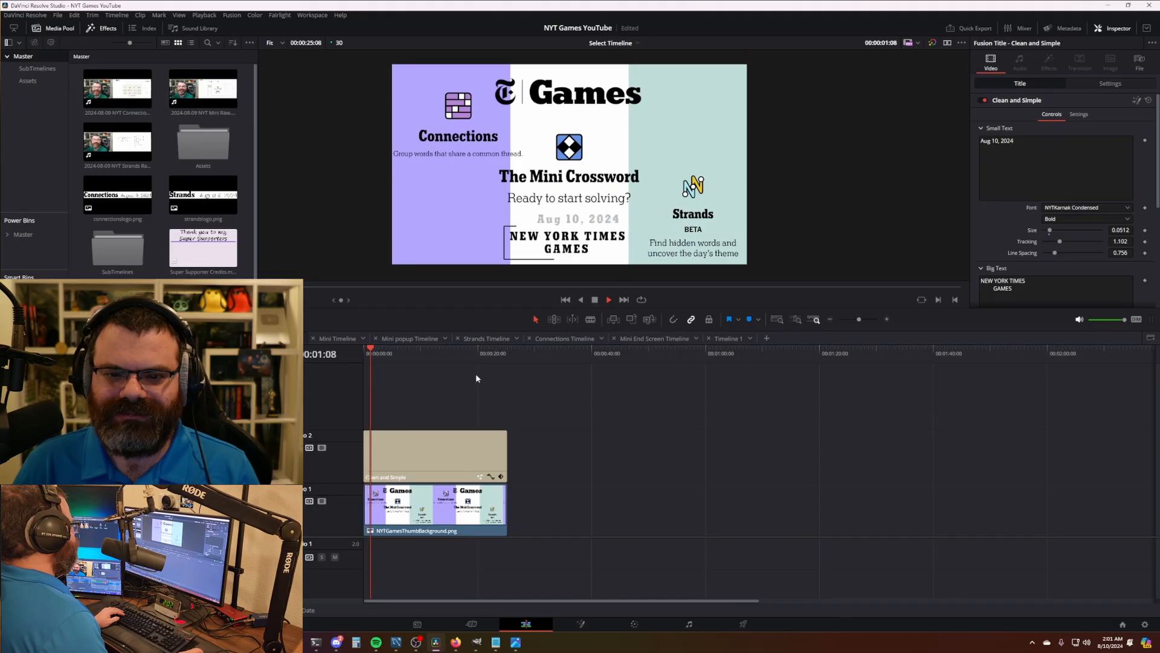
key("space")
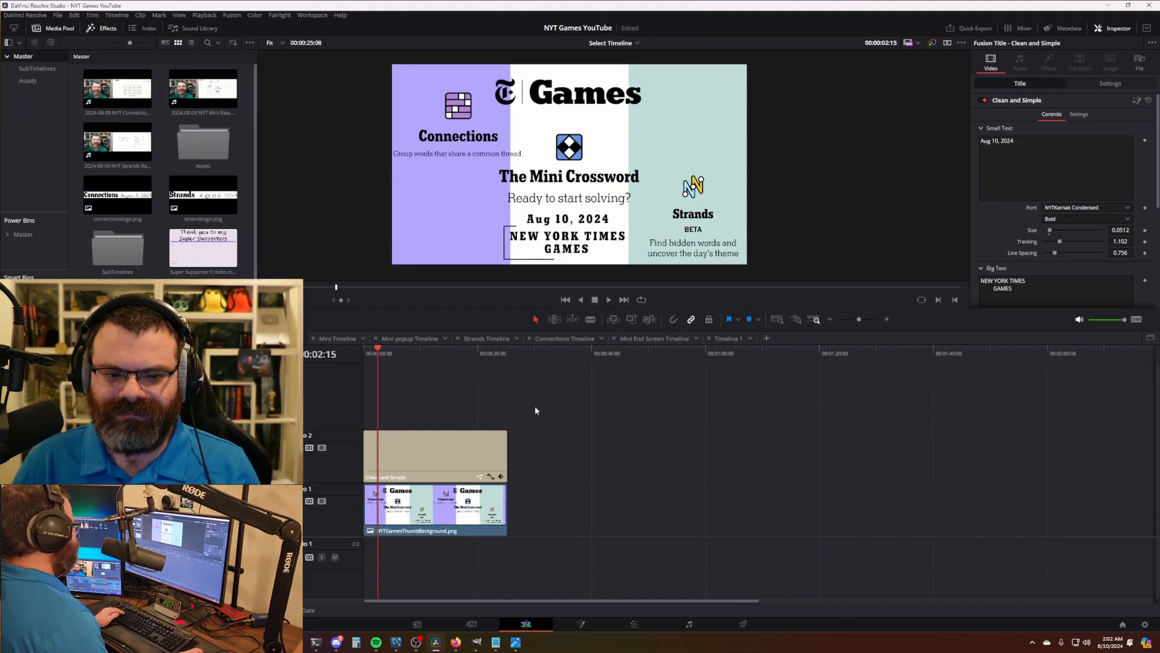
- Look over the Mini and Mini popup timelines
left_click(341, 339)
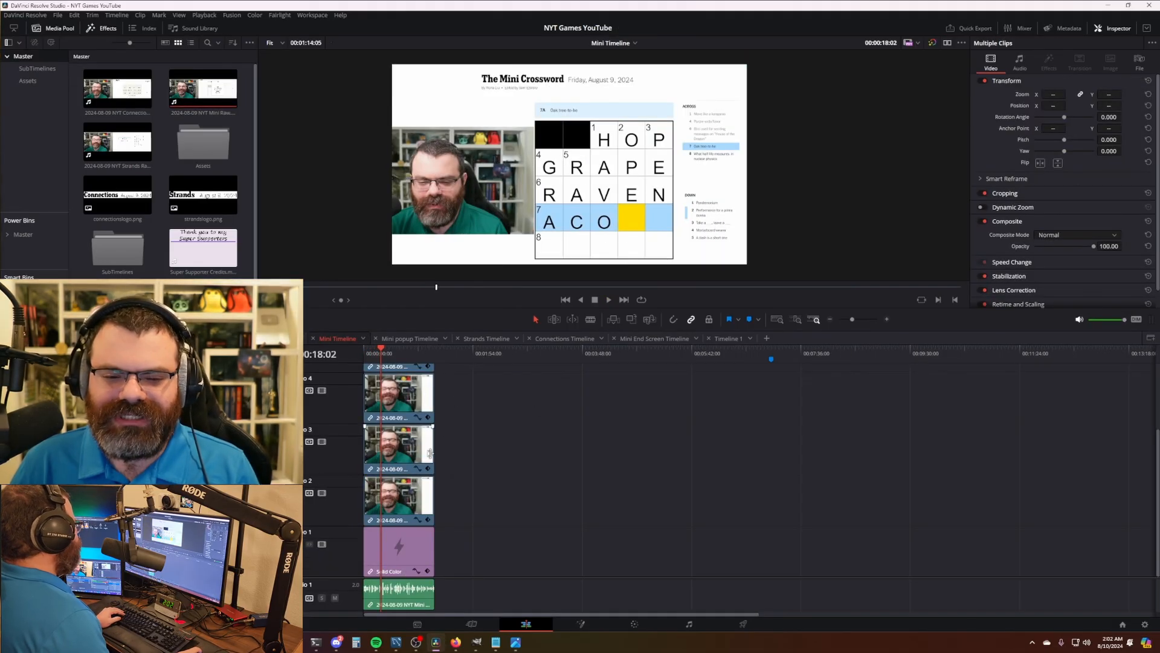
left_click(416, 341)
left_click_drag(500, 447, 586, 446)
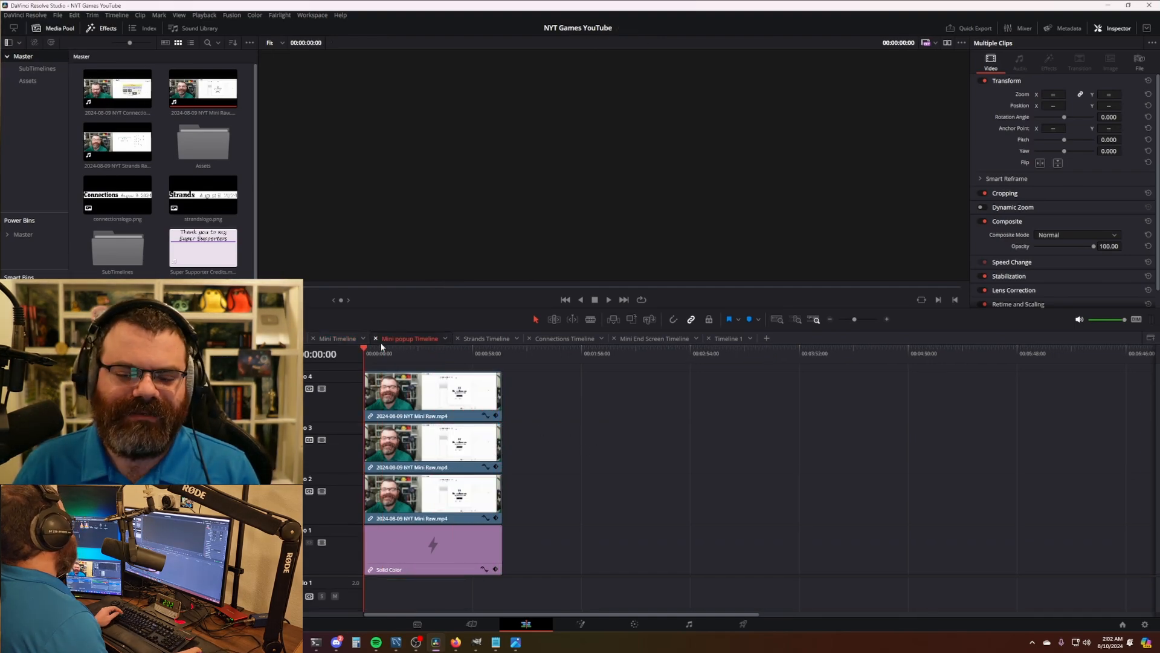
- Replace the Connections recording with 2024-08-10 NYT Connections Raw.mp4 and its title image with connections.png
right_click(130, 84)
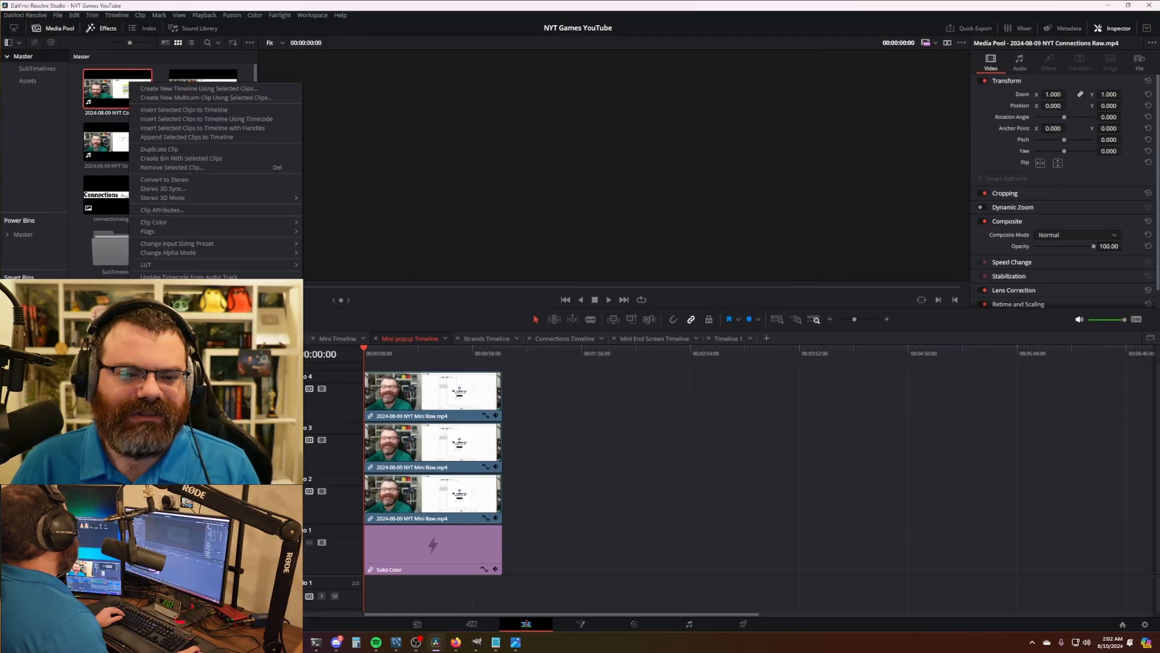
left_click(175, 368)
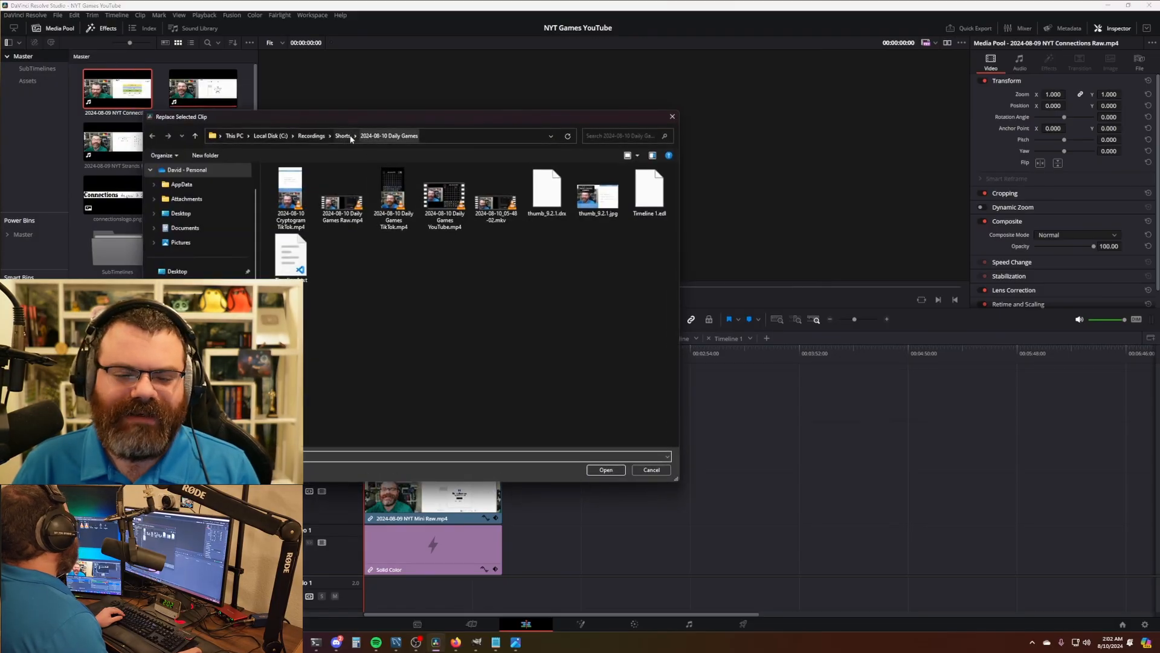
left_click(344, 136)
scroll(375, 302, "down", 5)
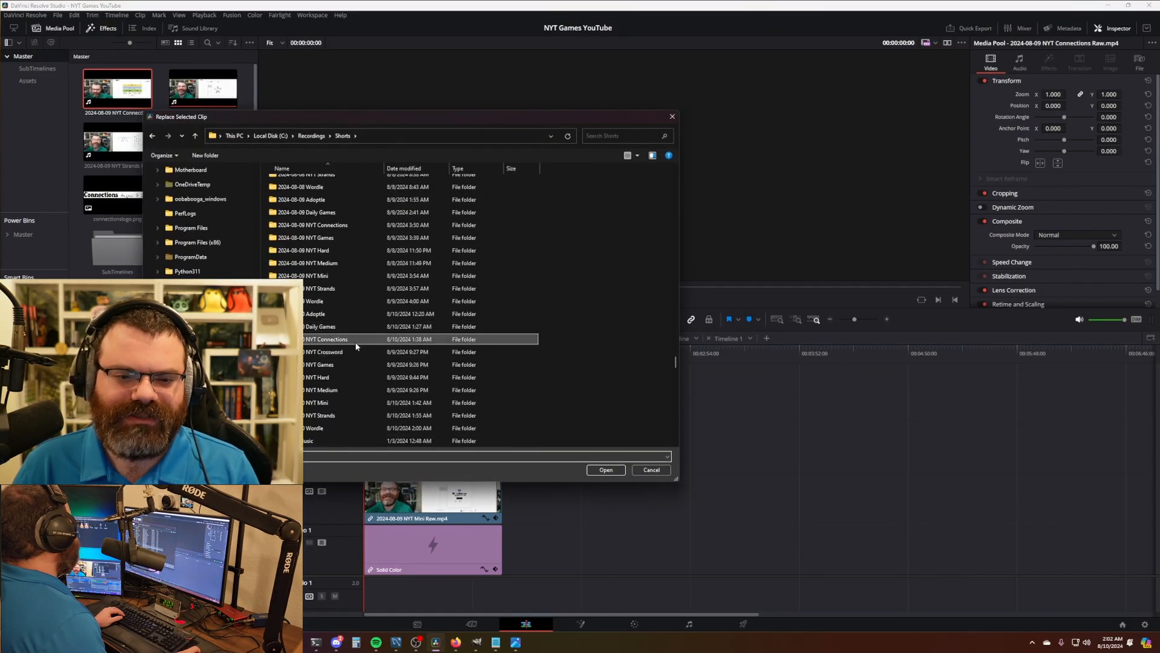
double_click(330, 338)
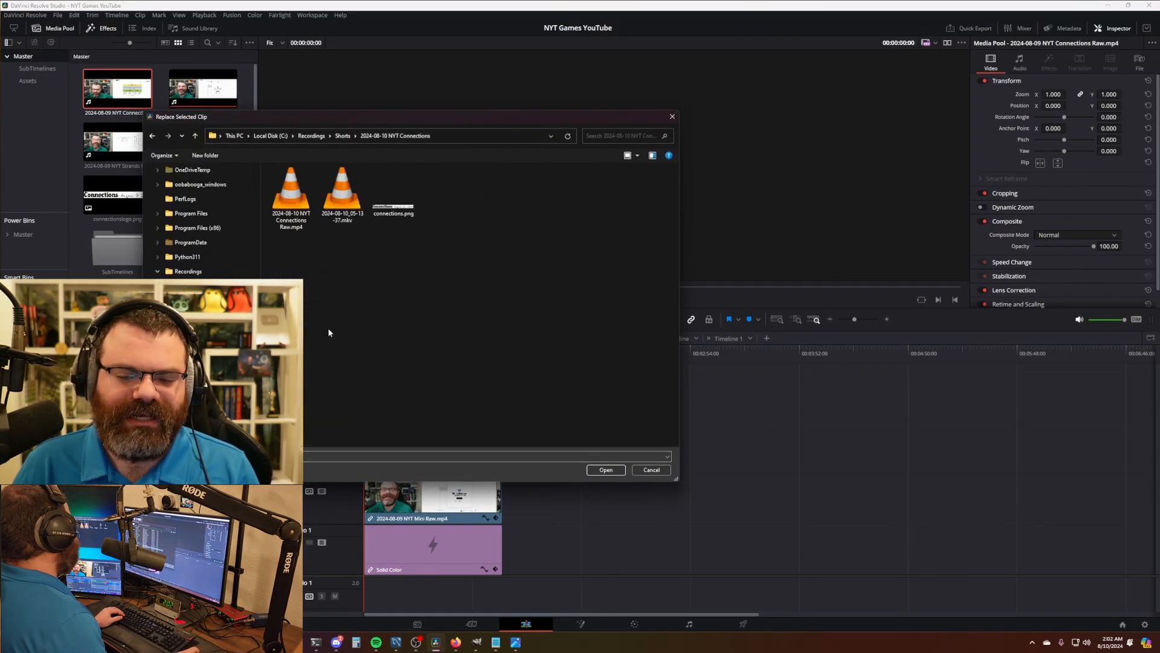
double_click(294, 203)
right_click(127, 201)
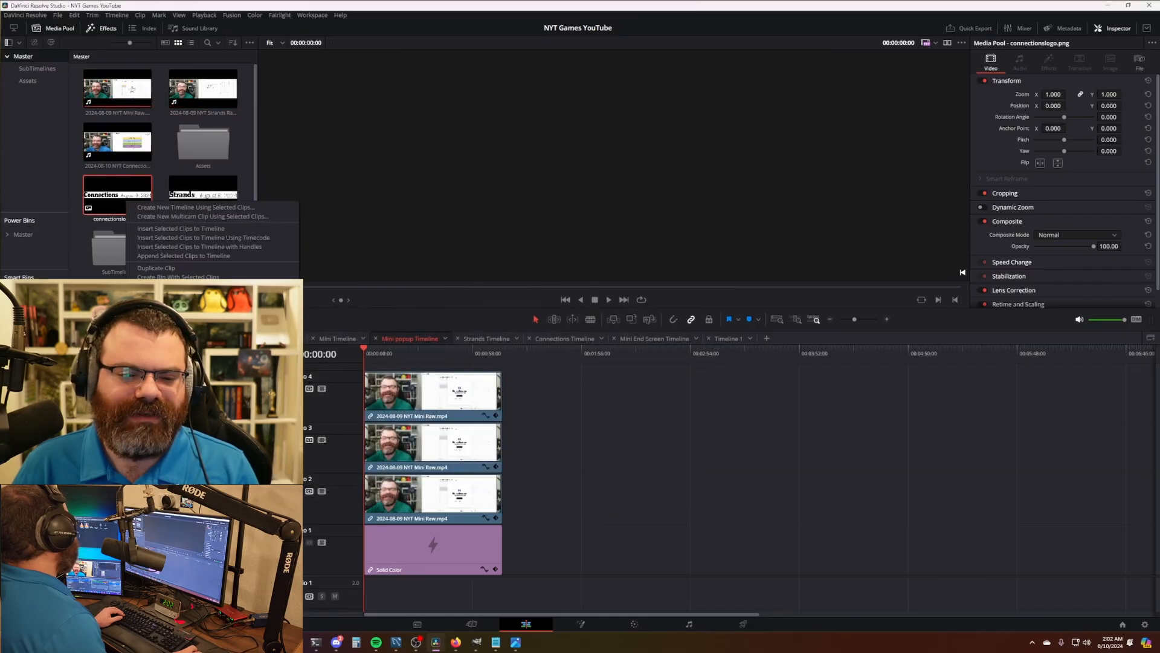
left_click(175, 381)
double_click(399, 205)
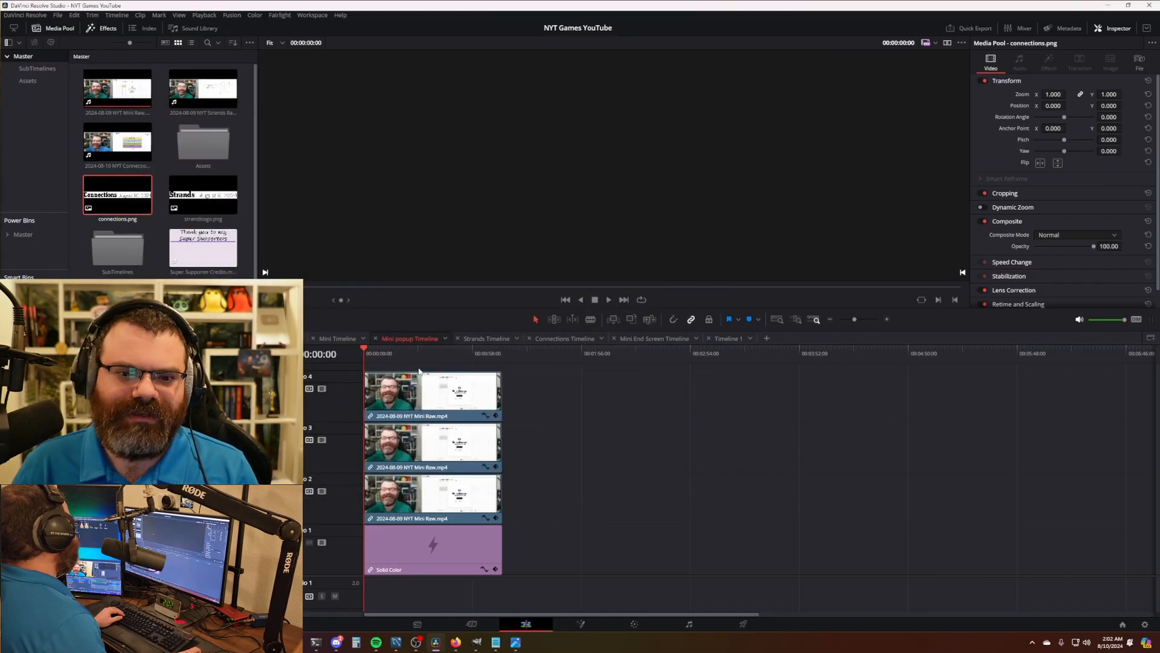
- Replace the Mini recording with 2024-08-10 NYT Mini Raw.mp4
right_click(148, 91)
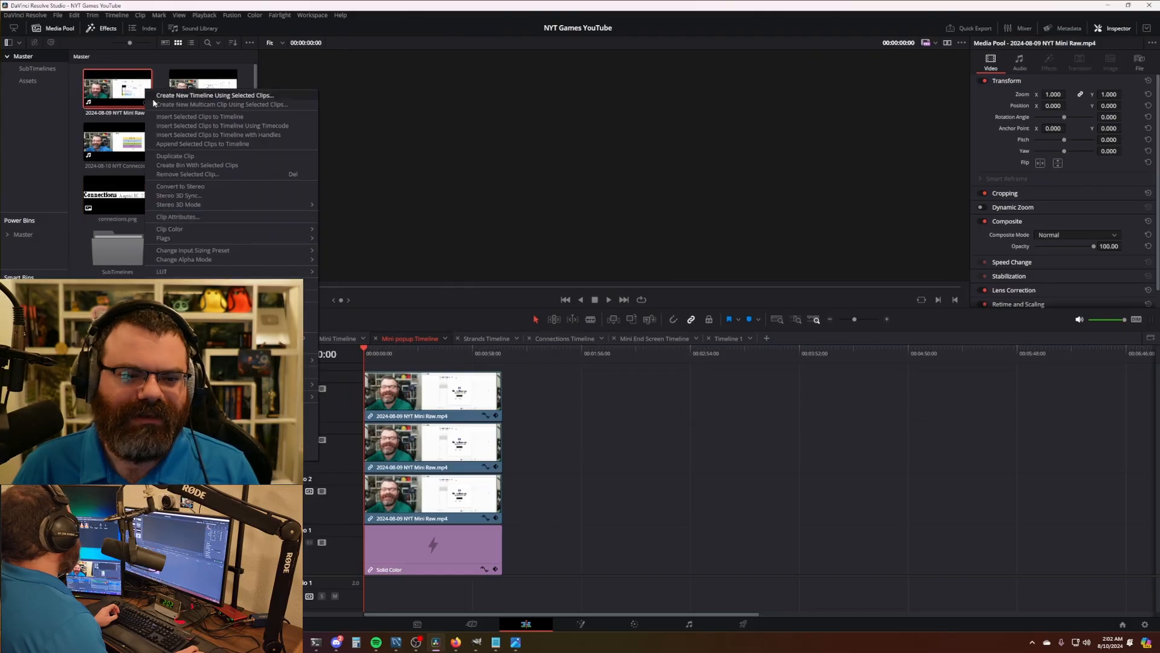
left_click(187, 339)
left_click(343, 137)
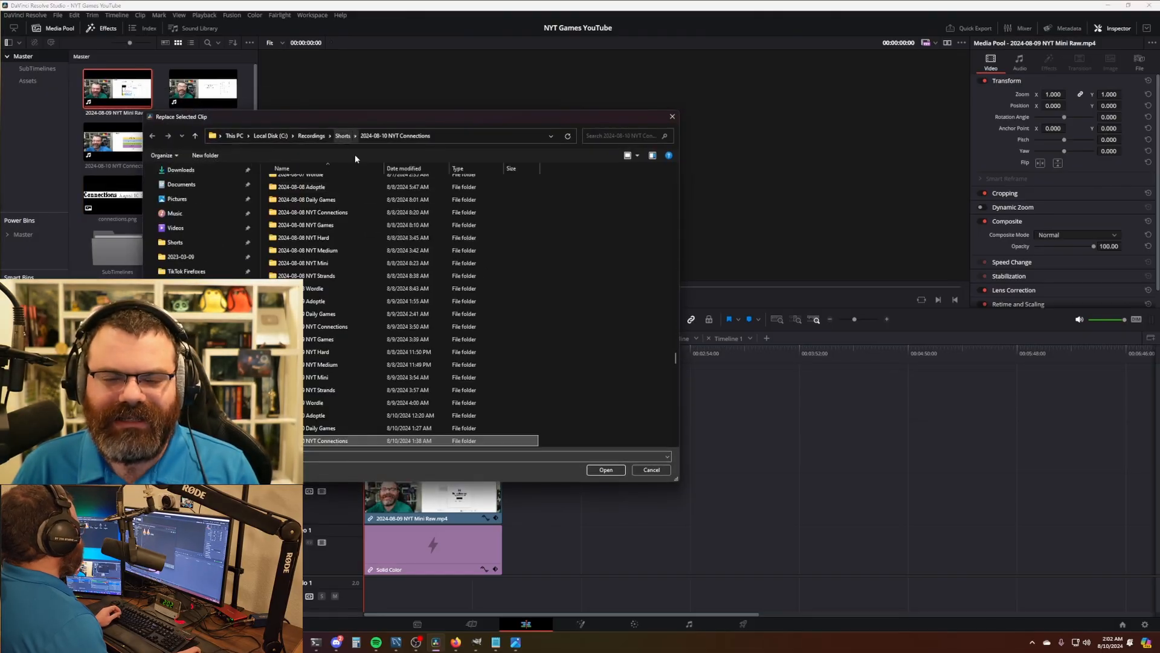
scroll(336, 359, "down", 3)
double_click(335, 387)
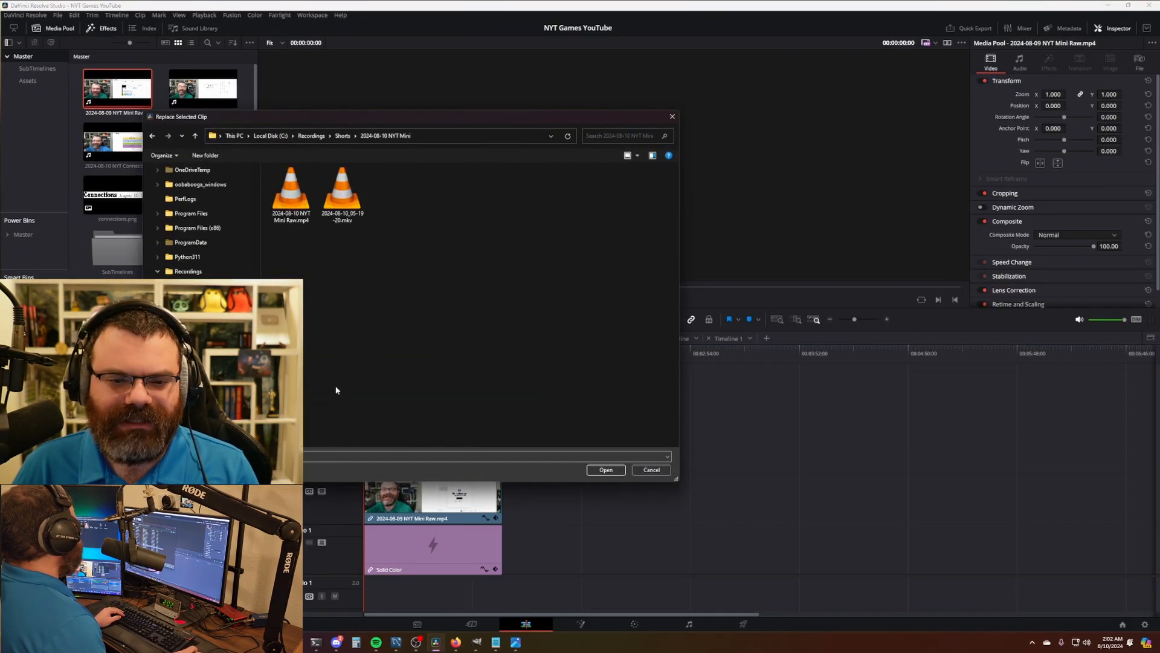
double_click(291, 202)
- Replace the Strands recording with 2024-08-10 NYT Strands Raw.mp4 and its title image with strands.png
right_click(149, 94)
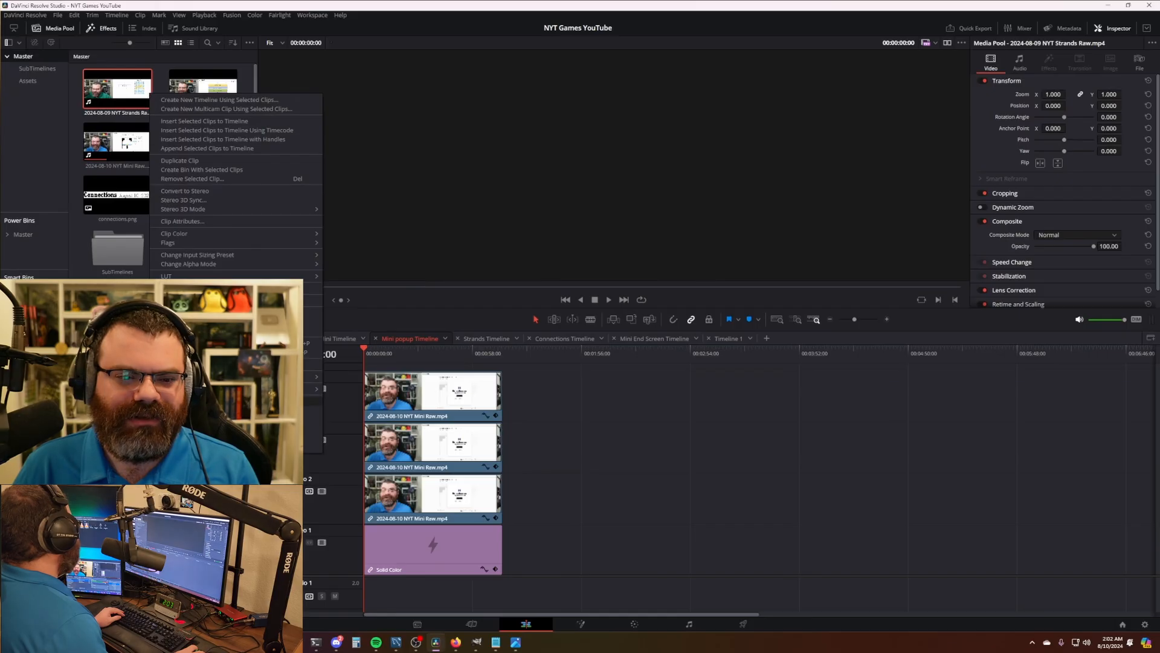
left_click(187, 340)
left_click(343, 135)
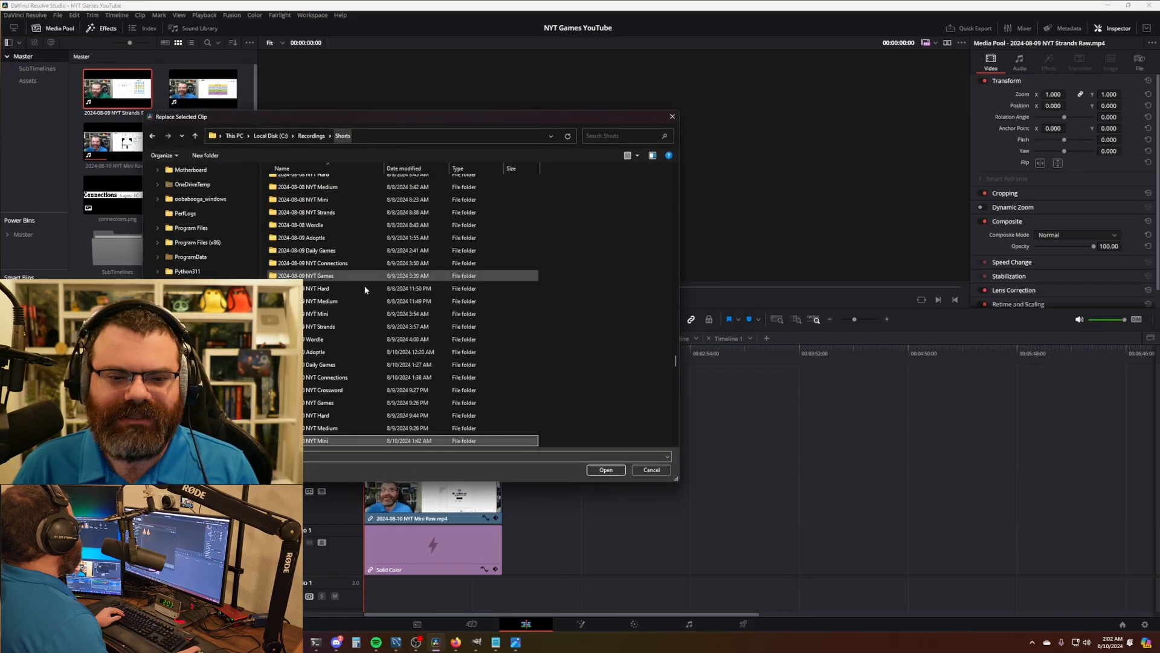
scroll(341, 367, "down", 3)
double_click(329, 339)
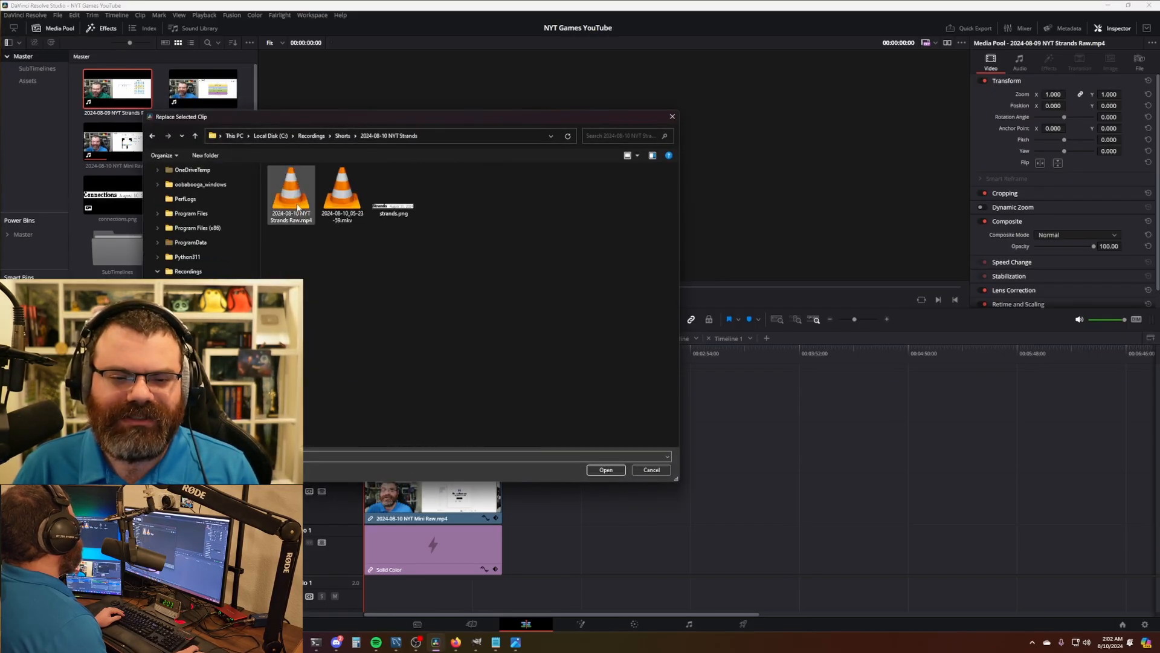
double_click(292, 199)
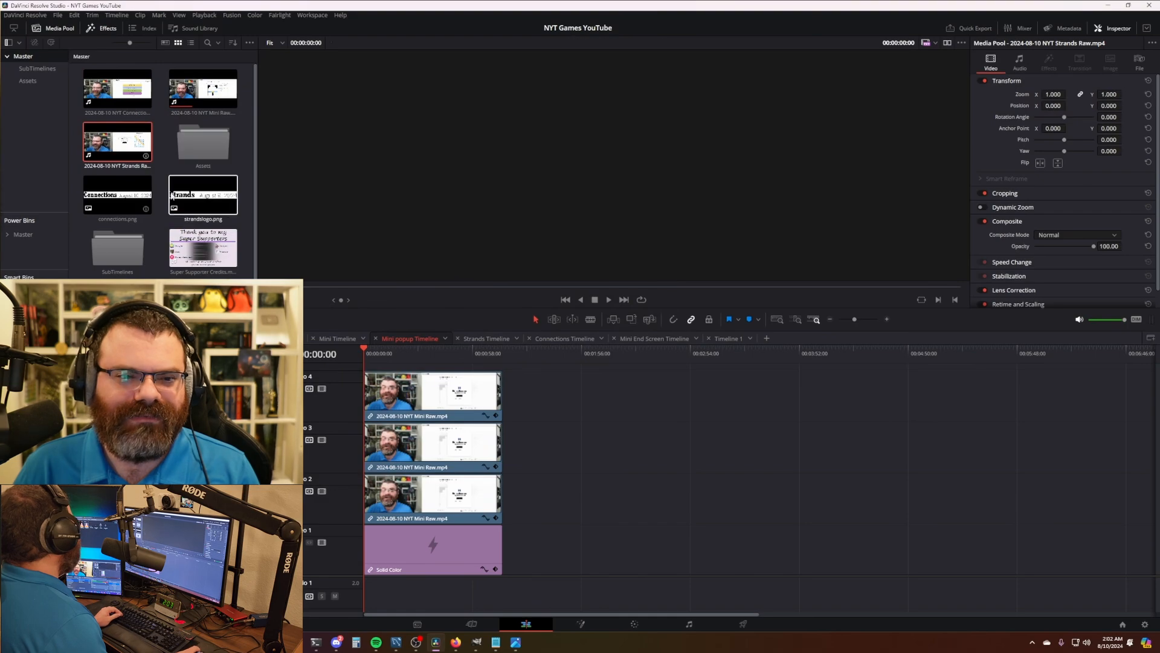
right_click(224, 208)
left_click(338, 486)
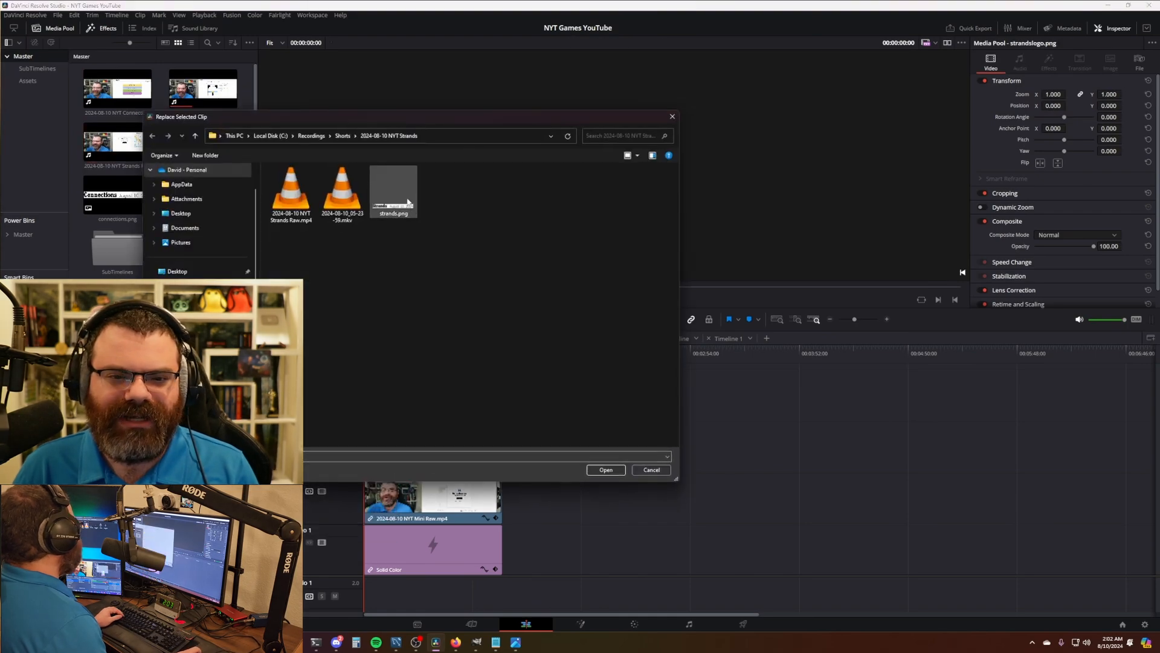
double_click(406, 200)
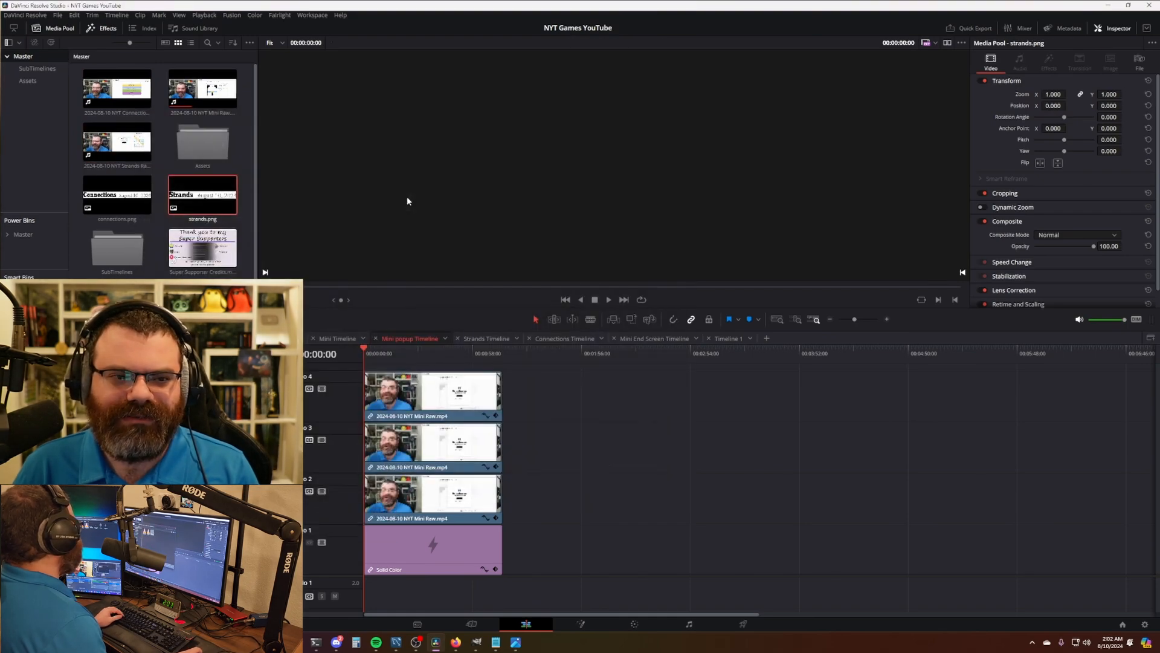
left_click(668, 435)
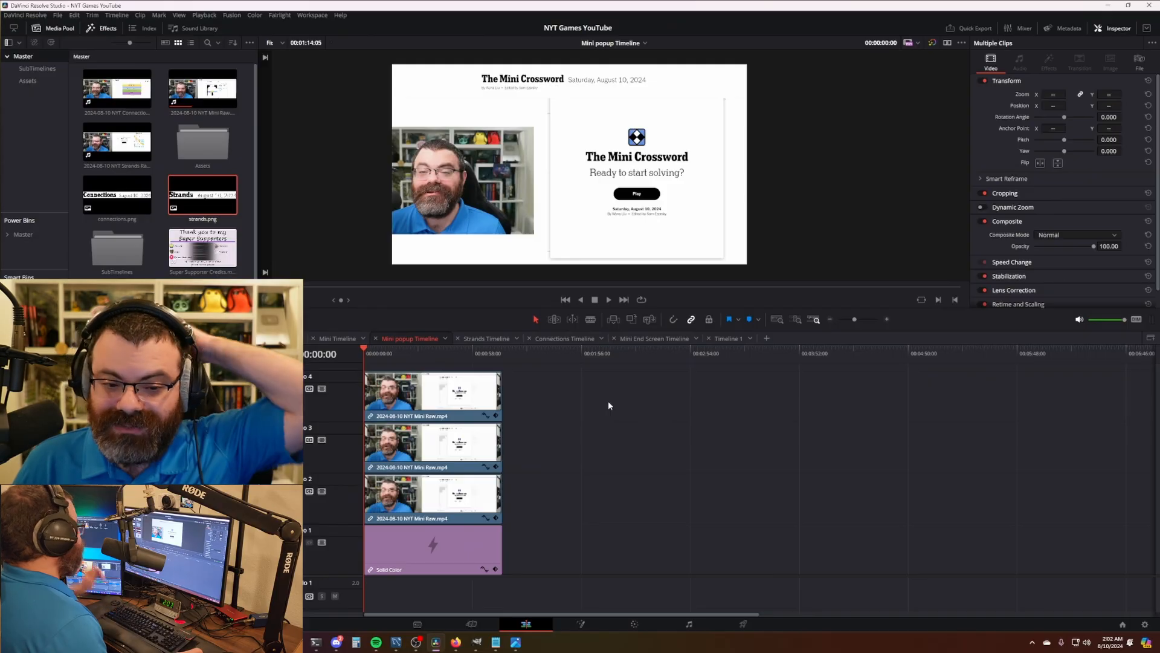
- Extend the stacked clips in the Mini Timeline to the new recording's length
left_click(342, 338)
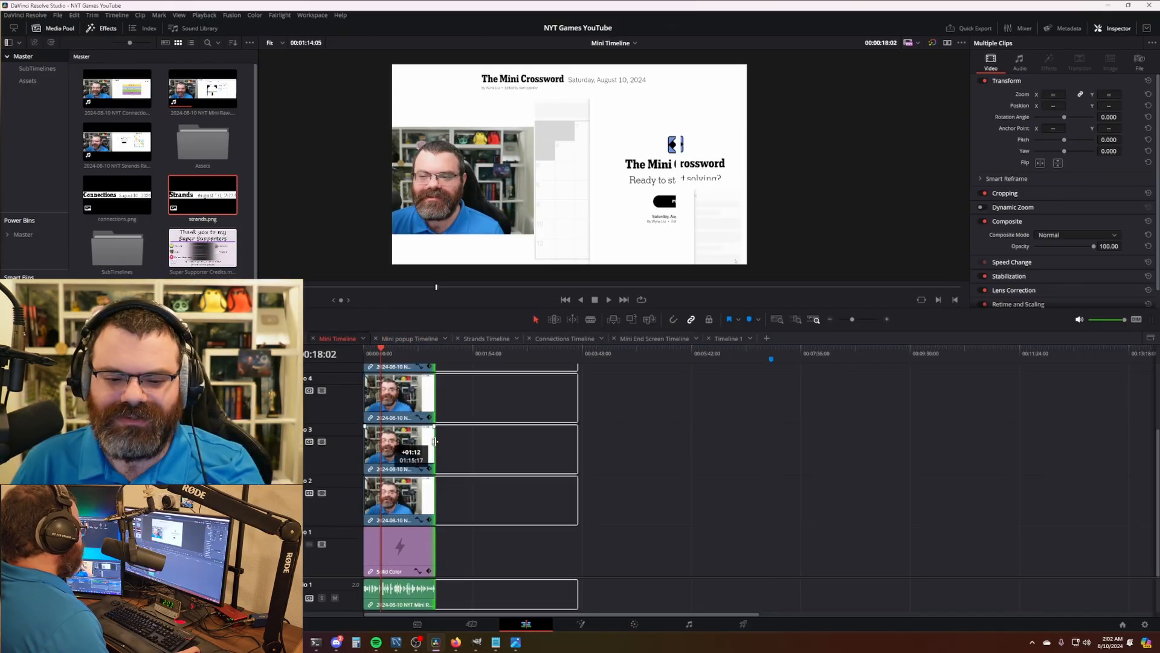
left_click_drag(433, 449, 577, 450)
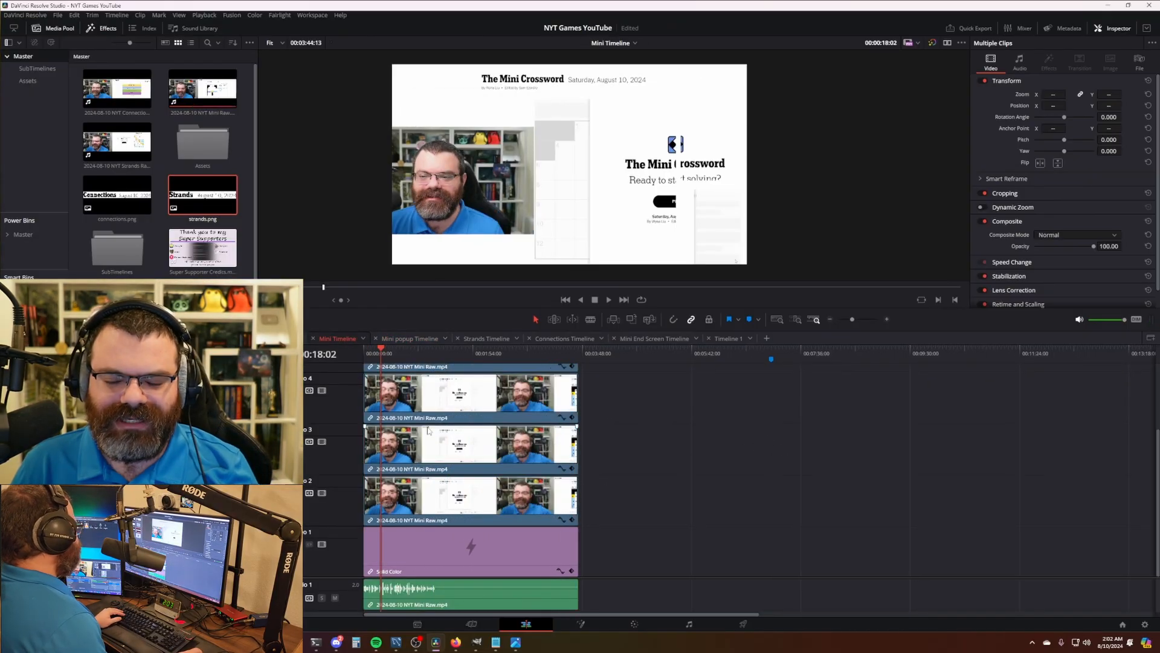
left_click(423, 601)
left_click(649, 566)
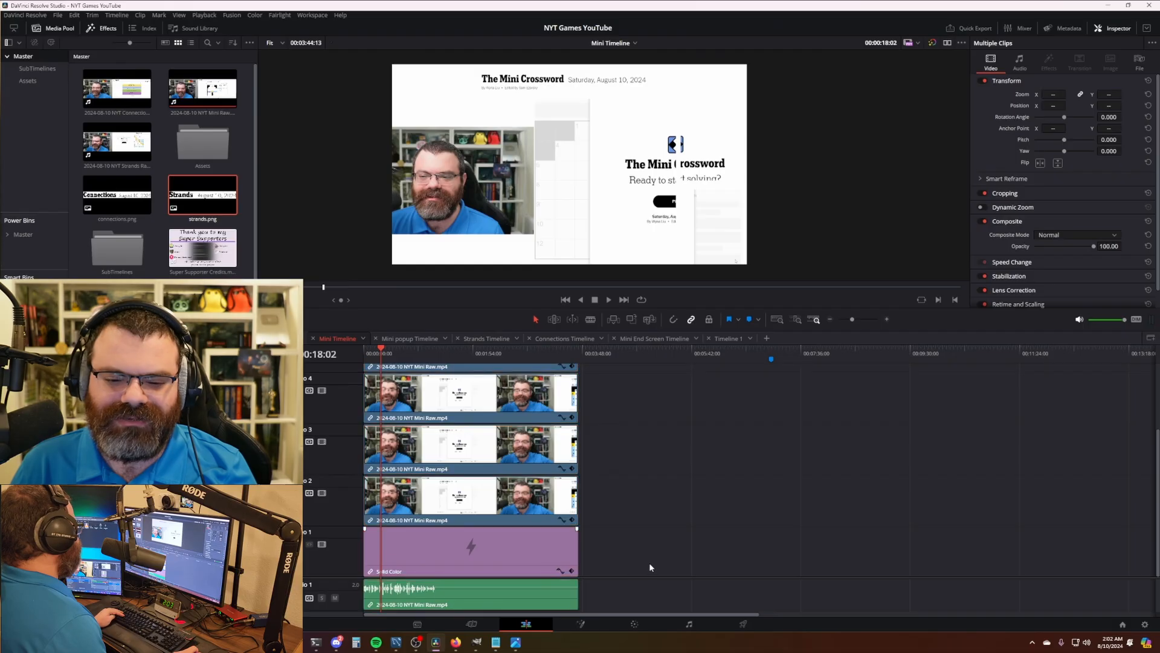
left_click_drag(577, 467, 595, 496)
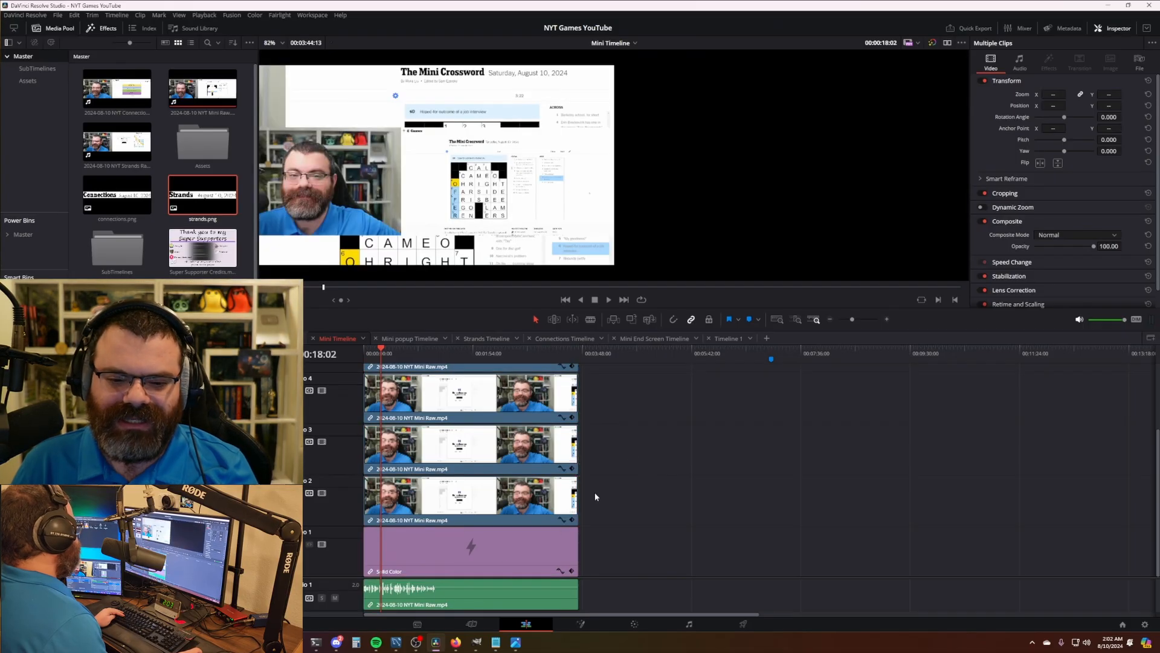
scroll(528, 211, "down", 2)
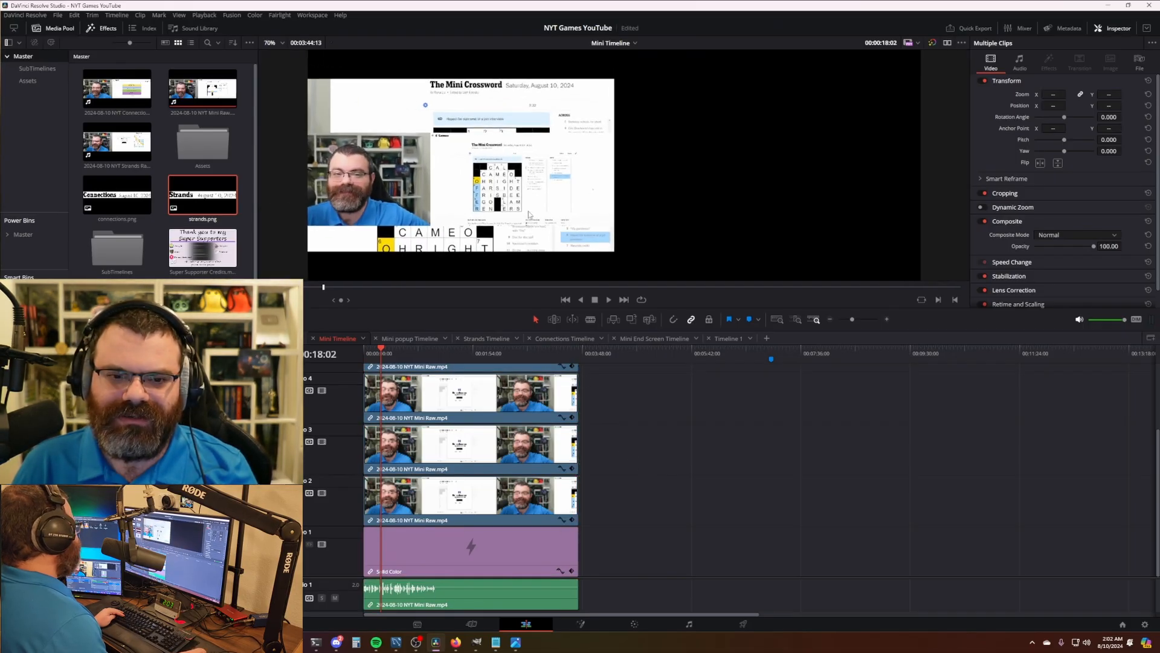
key("ctrl+a")
left_click(596, 498)
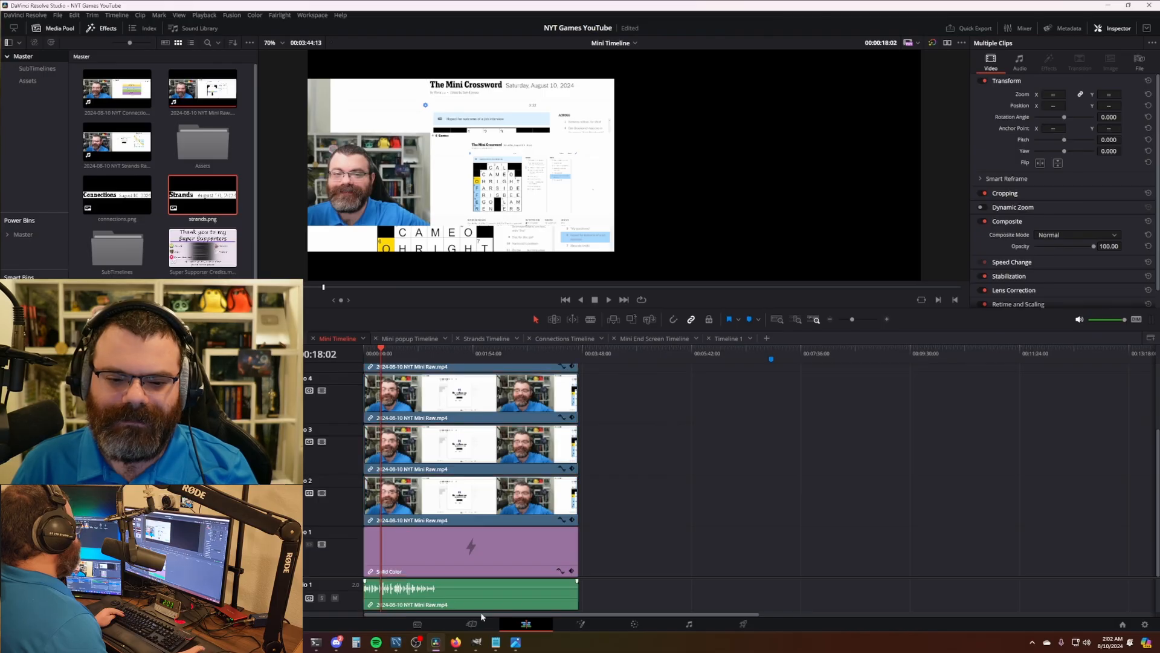
- Check the Mini timelines, deleting and then restoring the 2024-08-10 NYT Mini Raw clip
left_click(398, 342)
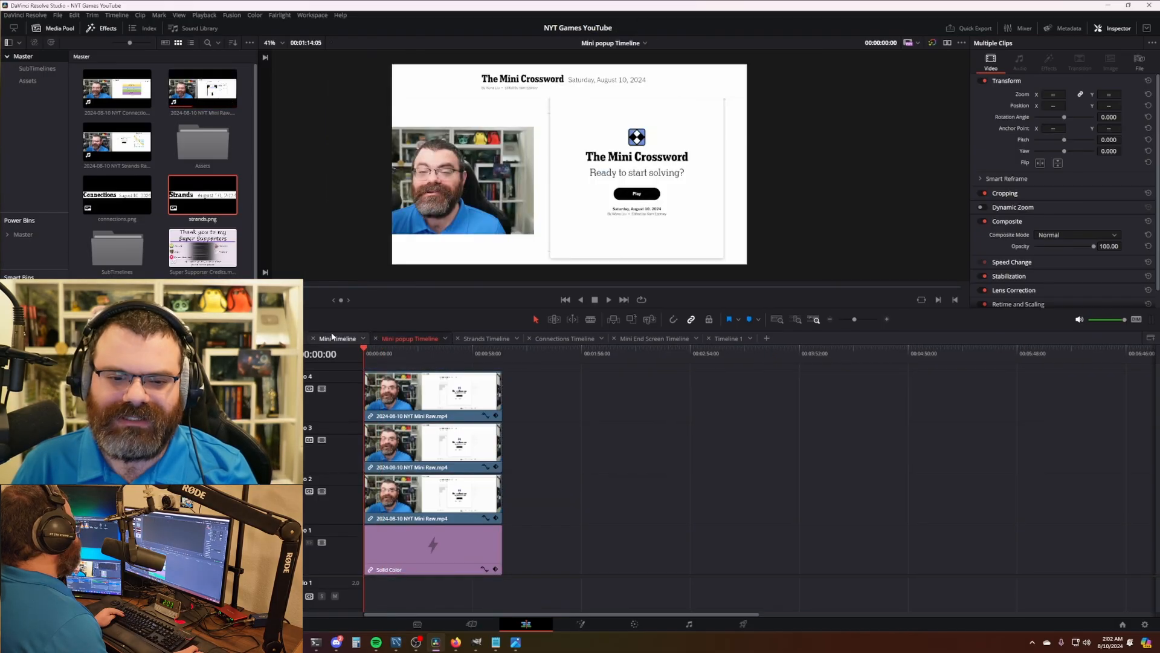
left_click(333, 338)
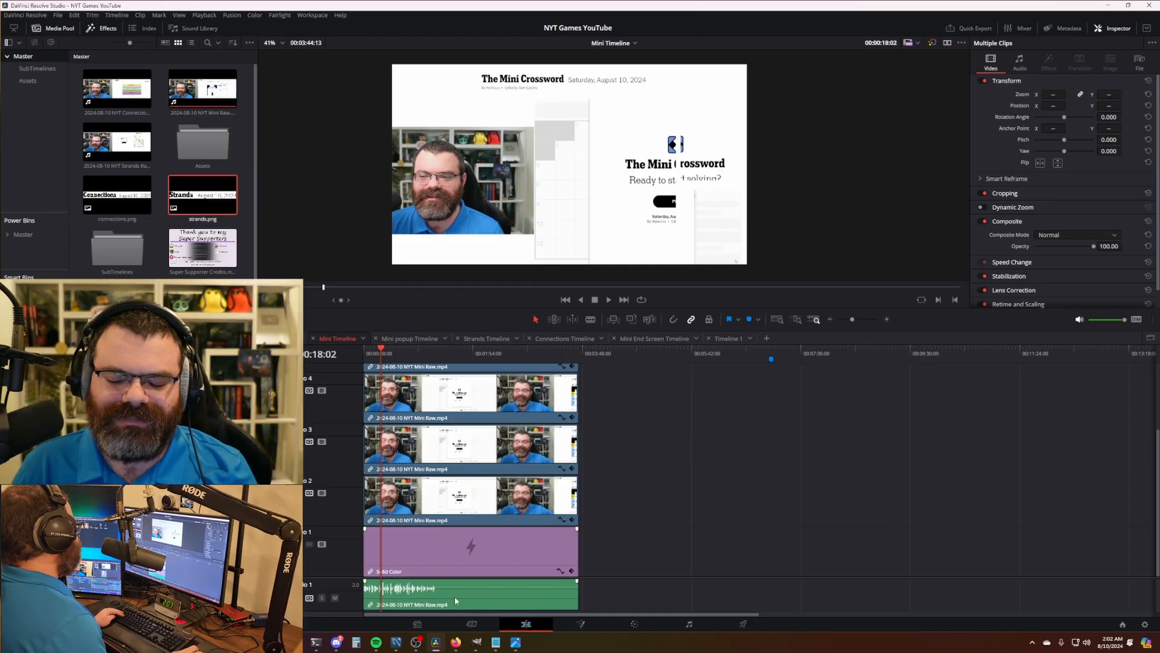
key("ctrl+a")
left_click(681, 531)
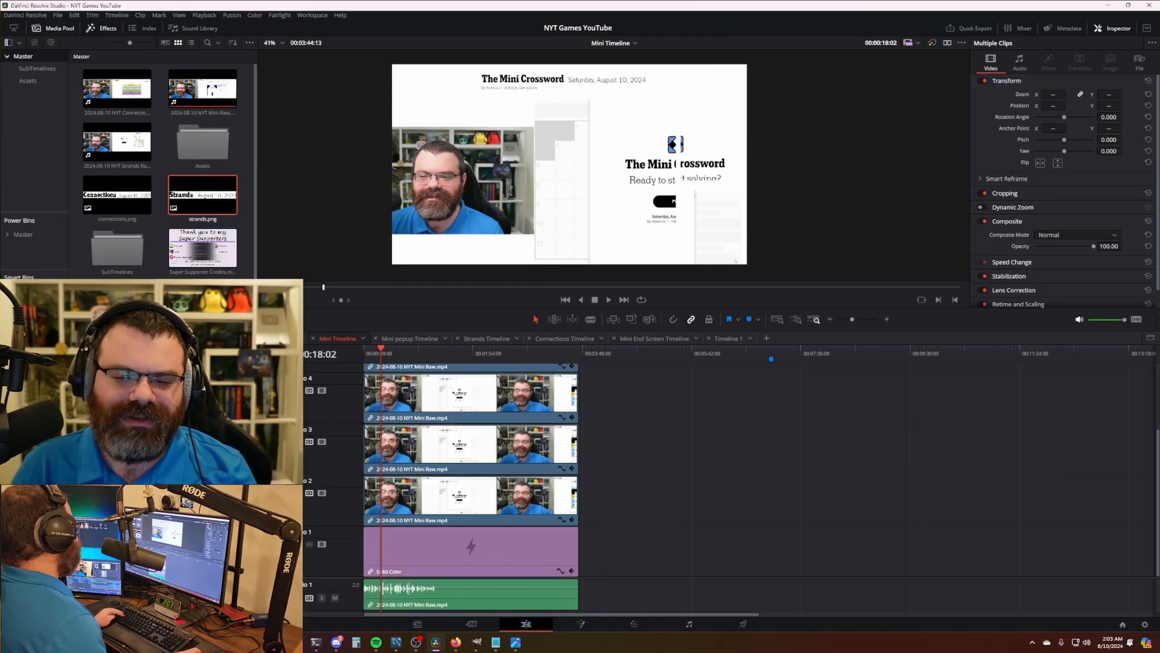
left_click(234, 99)
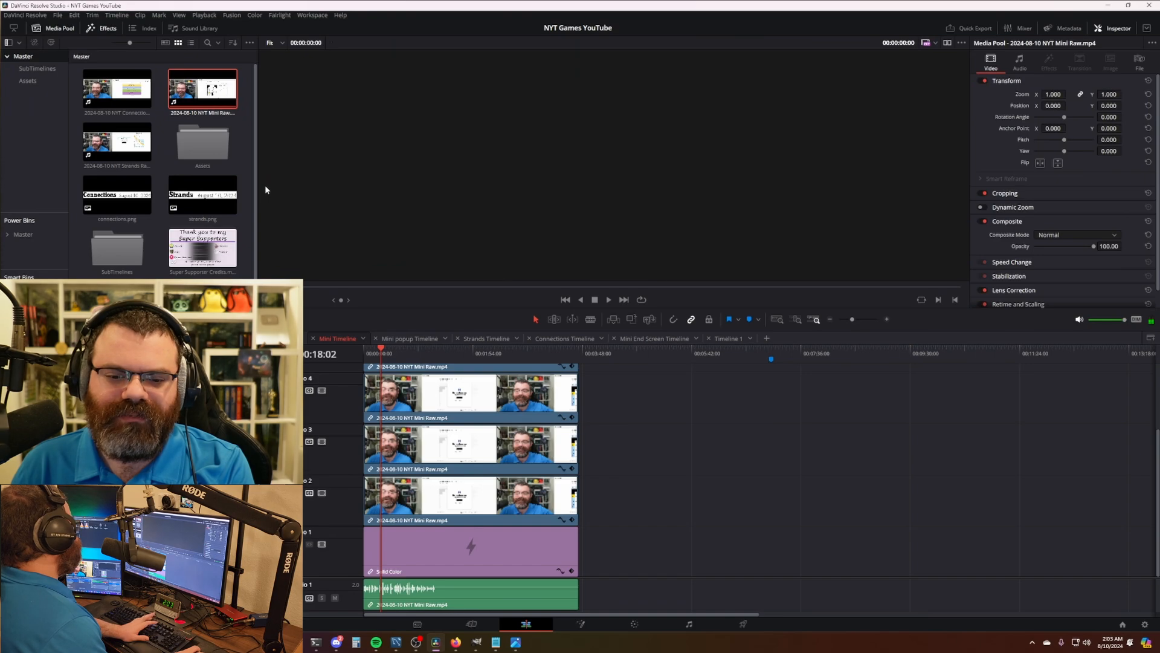
key("Delete")
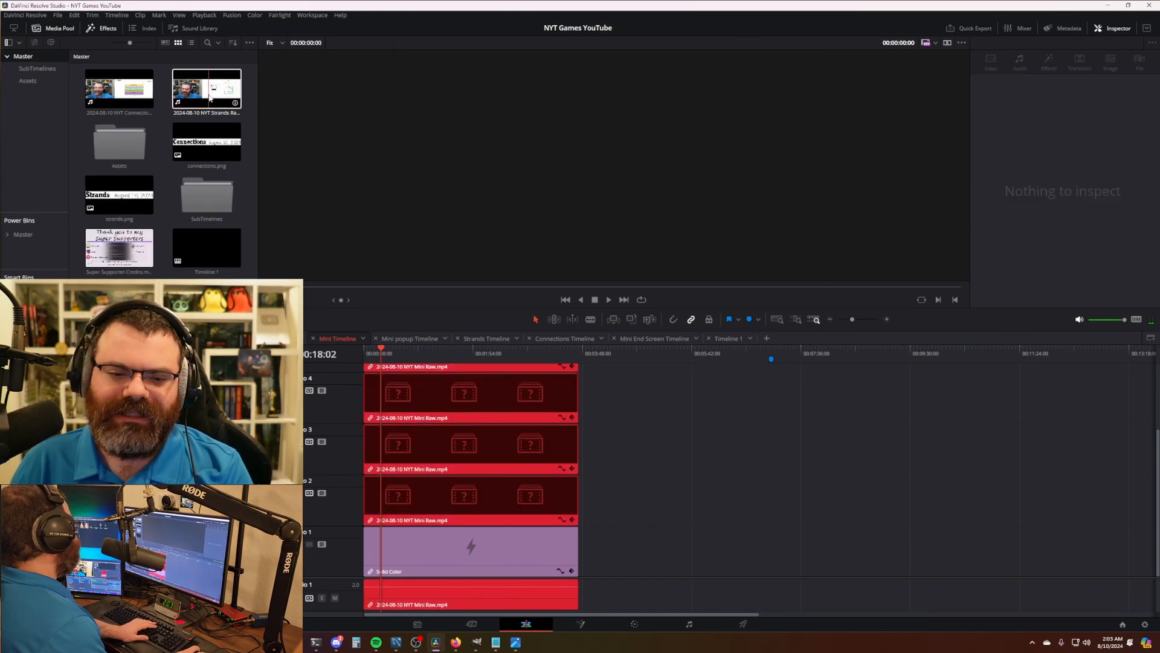
key("ctrl+z")
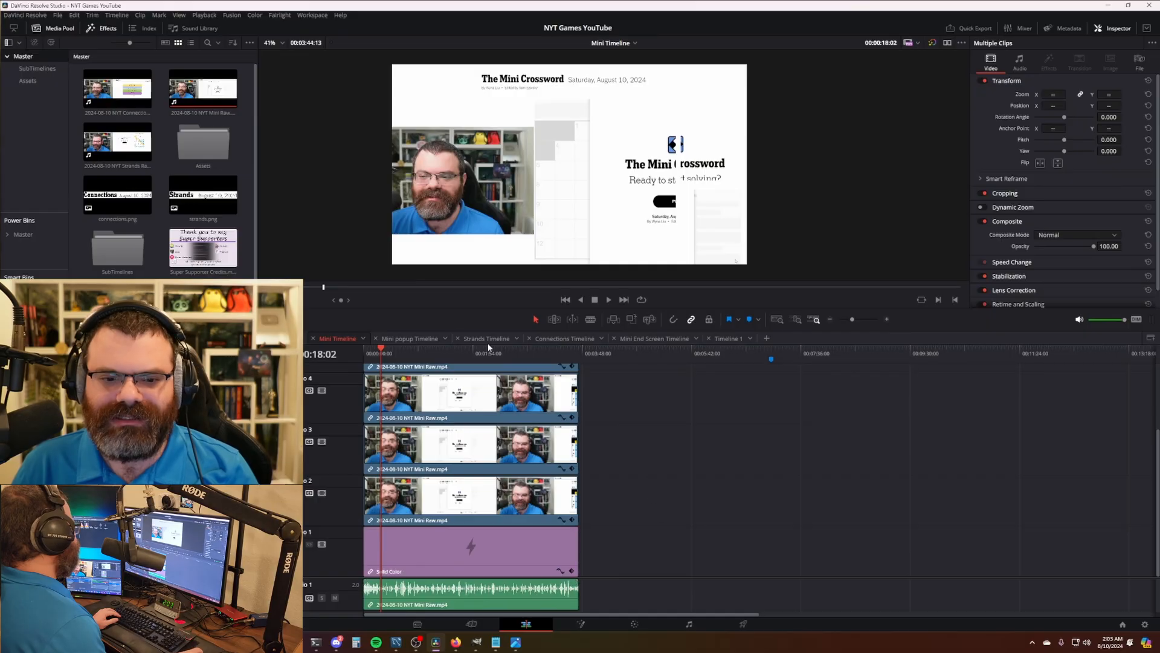
- Review the Mini popup, Strands, Connections and Mini End Screen timelines, then go back to Timeline 1
left_click(386, 340)
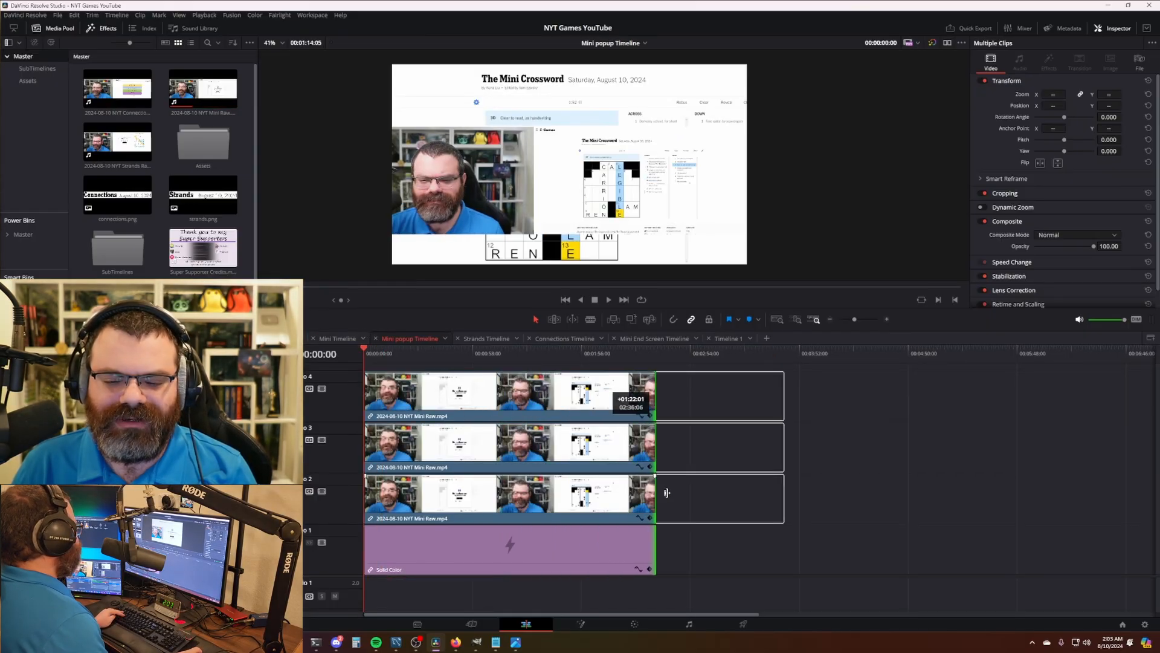
left_click(477, 340)
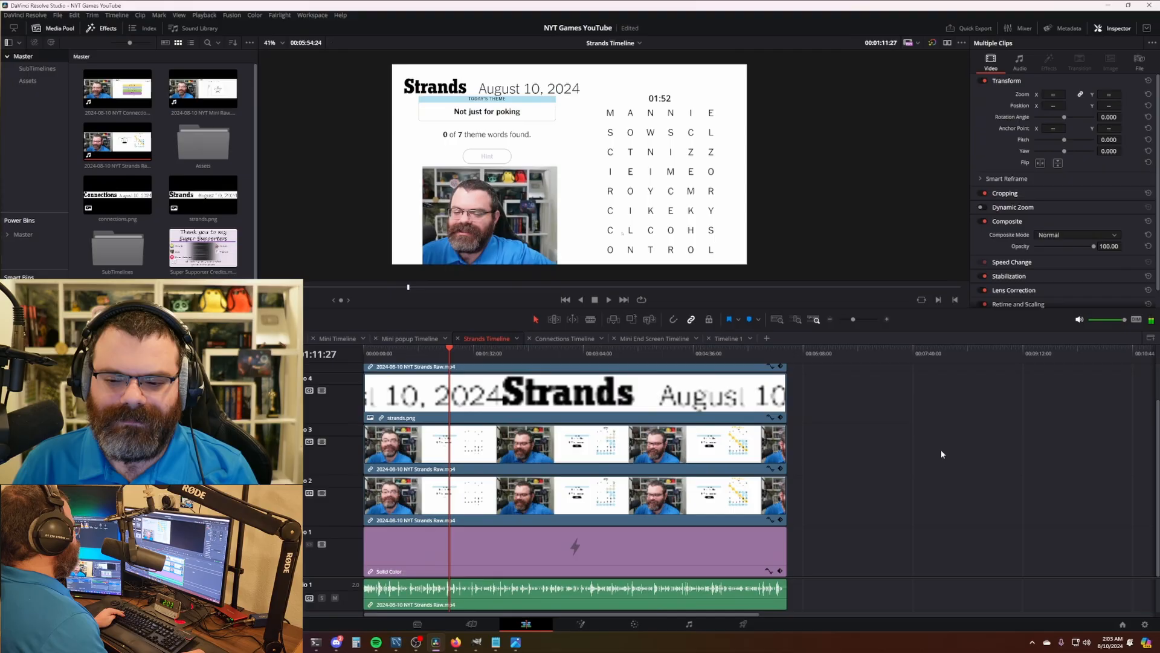
left_click(564, 339)
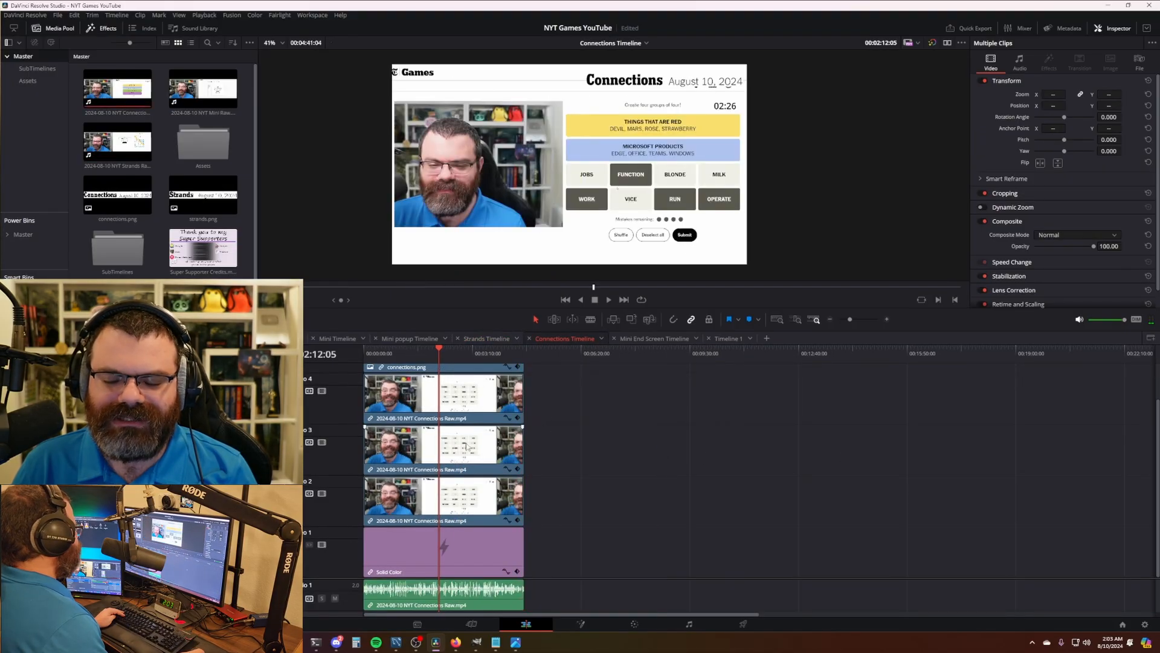
left_click(630, 340)
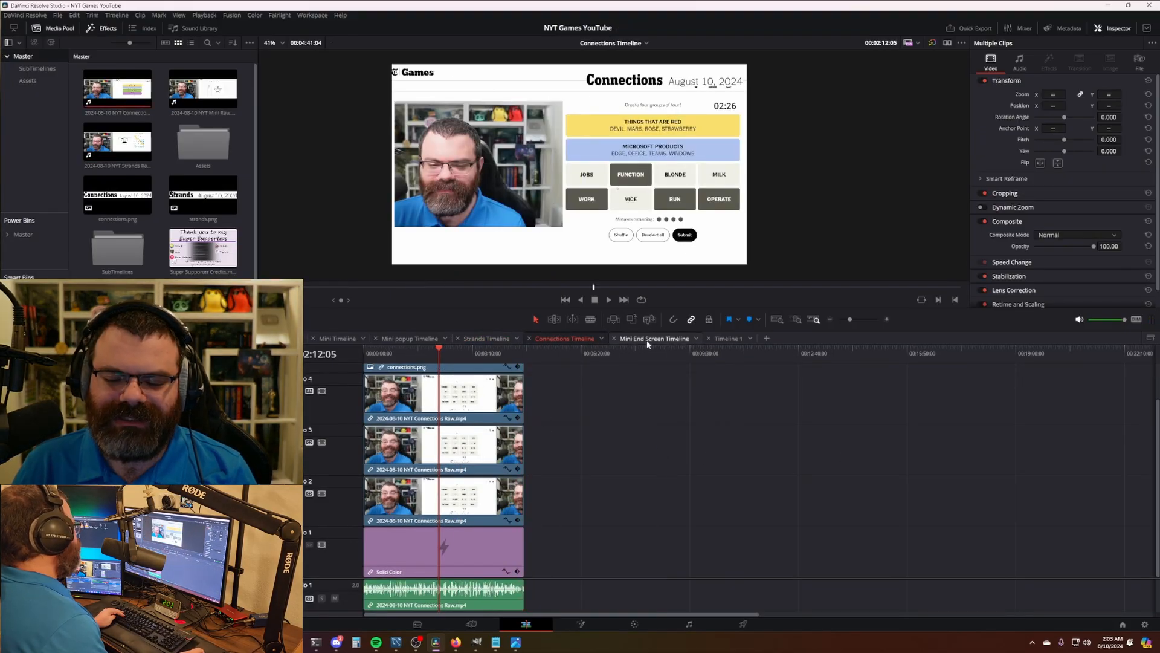
scroll(426, 444, "up", 2)
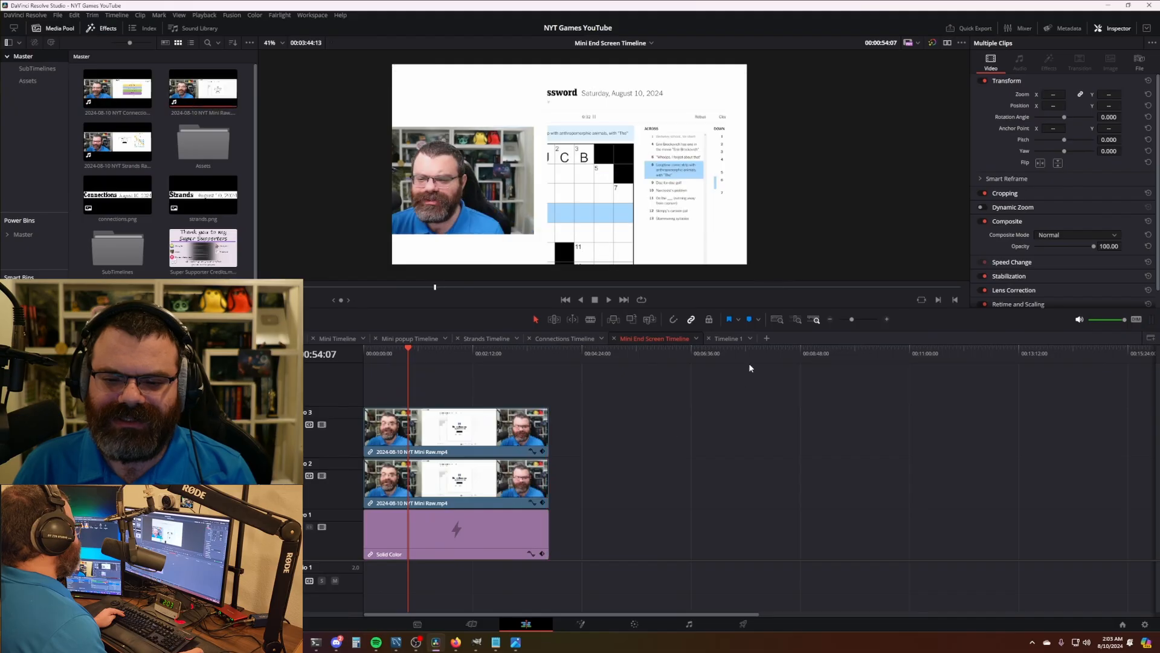
left_click(727, 338)
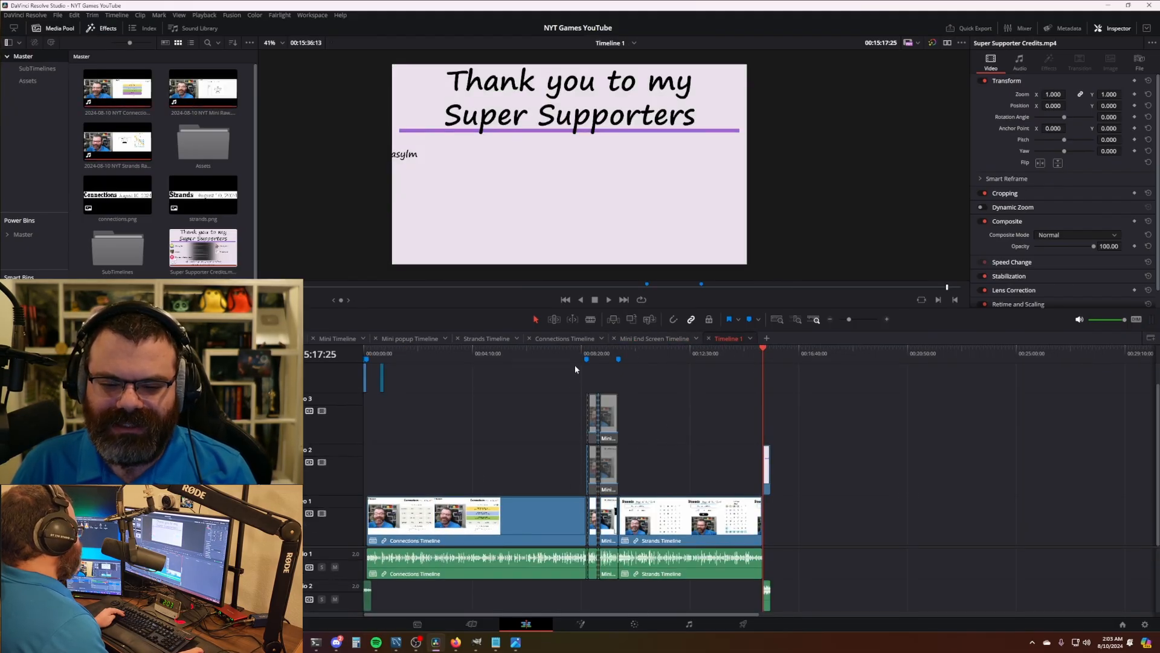
- Ripple-trim the Connections section's end 11:08 longer in Trim Edit Mode, then return to Selection mode
key("Home")
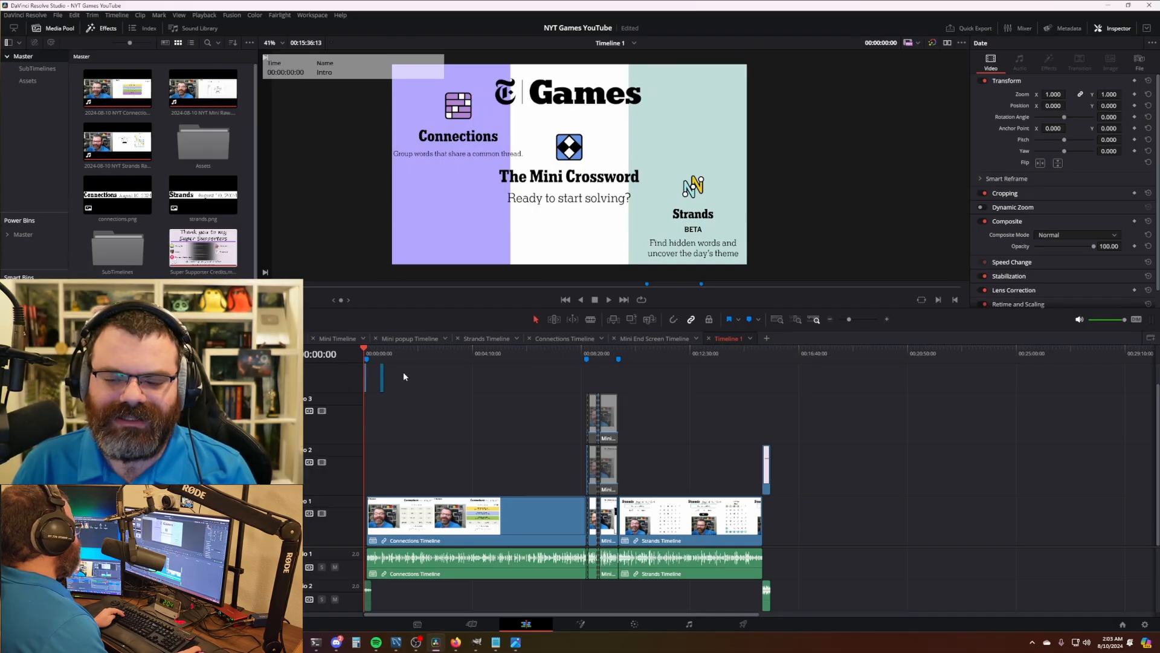
left_click(472, 355)
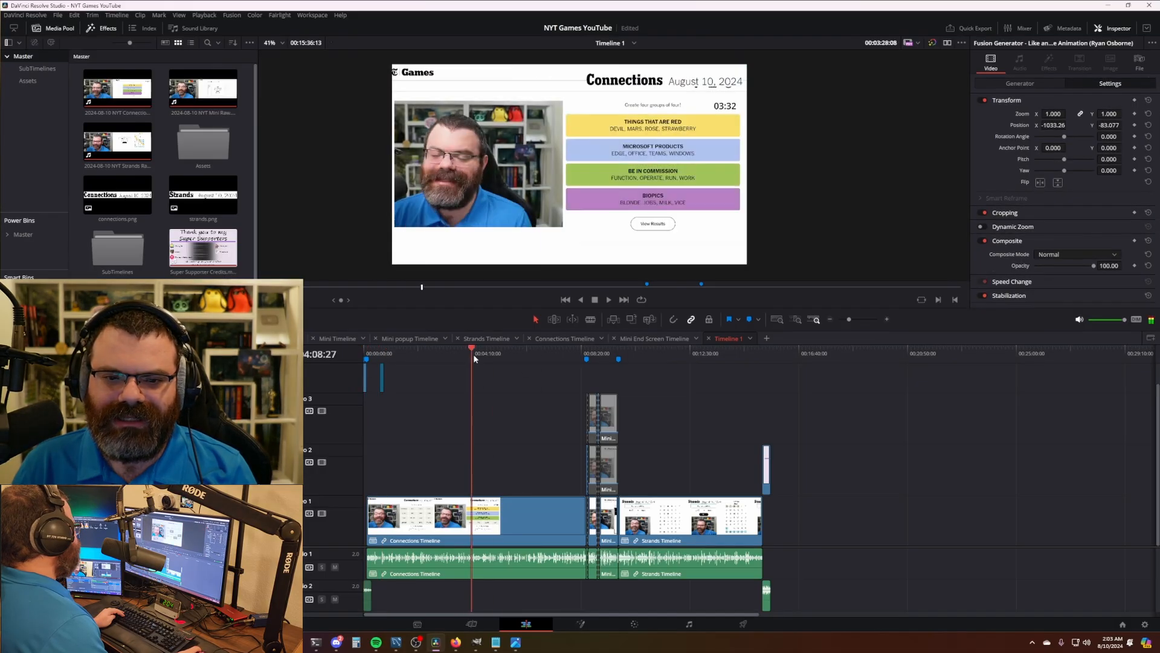
left_click_drag(474, 359, 569, 360)
scroll(722, 506, "up", 5)
left_click_drag(845, 456, 441, 448)
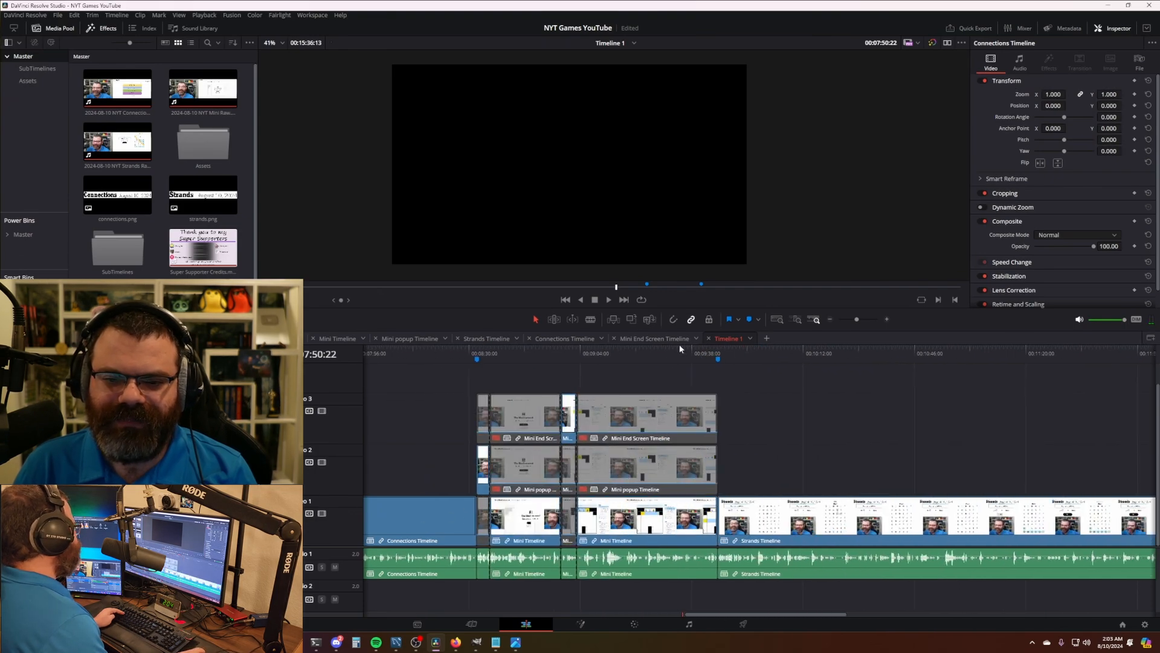
left_click(555, 321)
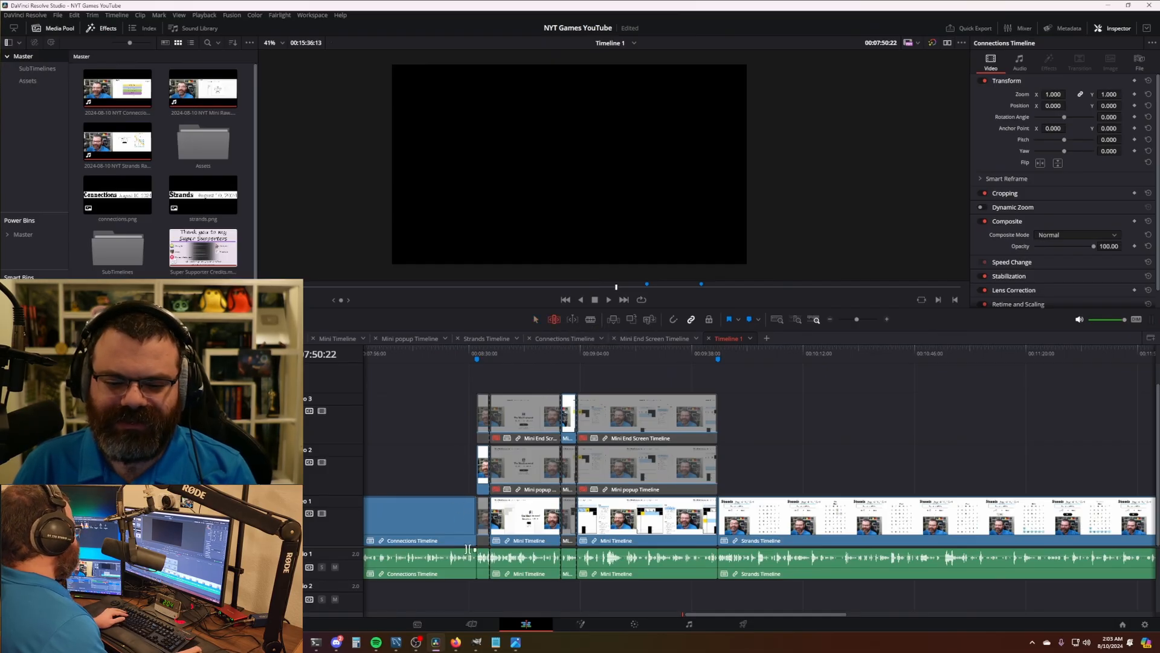
left_click(461, 361)
scroll(586, 538, "up", 4)
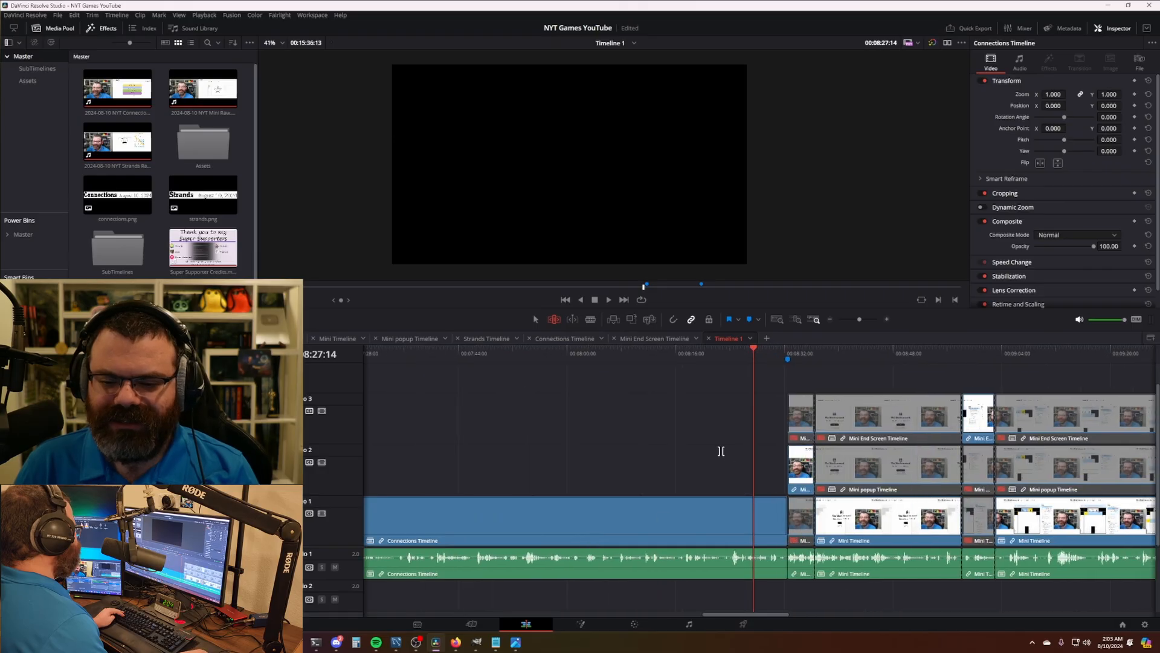
scroll(720, 451, "right", 4)
mouse_move(476, 511)
left_mouse_down()
mouse_move(579, 512)
mouse_move(488, 512)
left_mouse_up()
key("a")
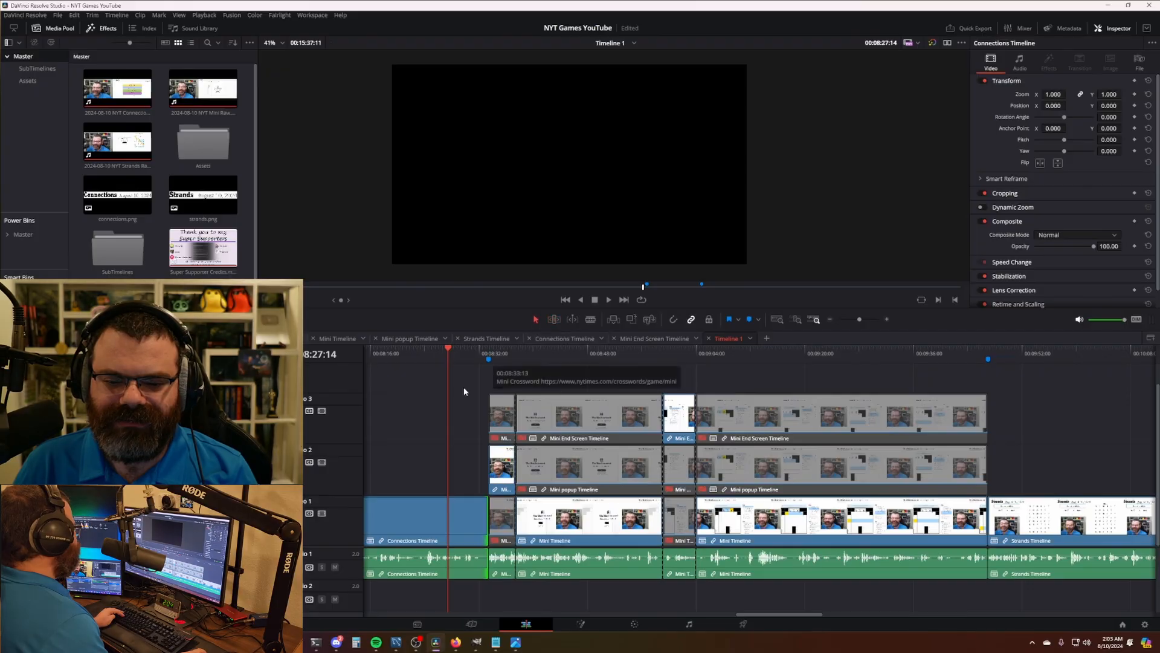
- Scrub Timeline 1 to 6:01:18 to check the shifted Mini and Strands sections
left_click(474, 359)
scroll(496, 436, "down", 5)
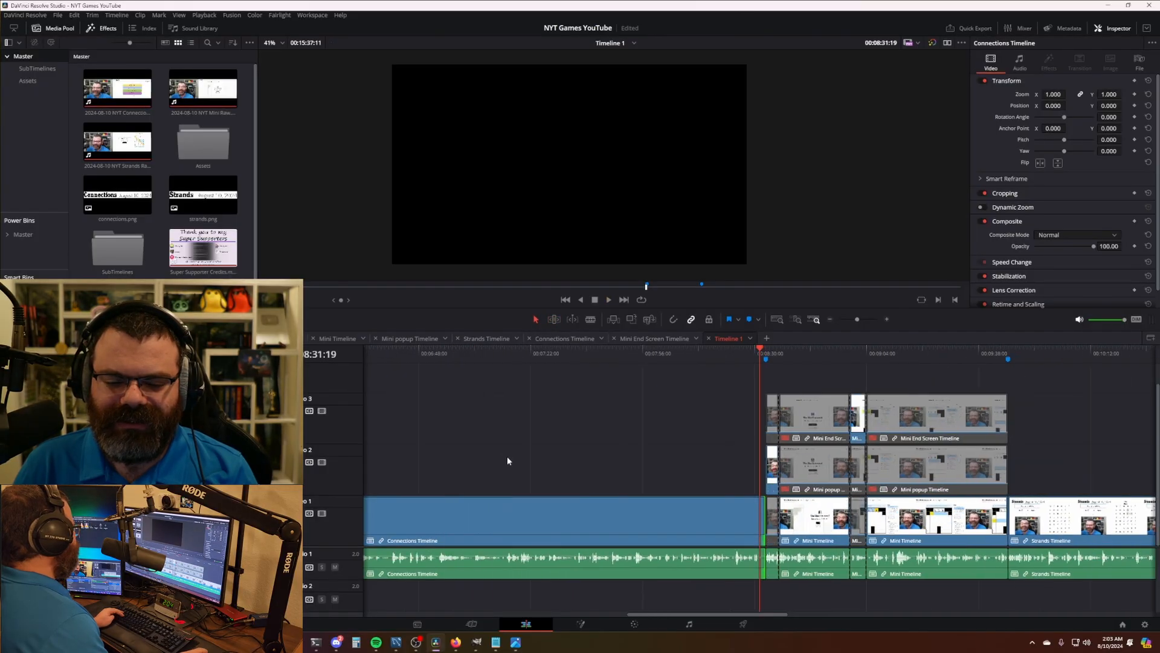
left_click_drag(646, 450, 773, 432)
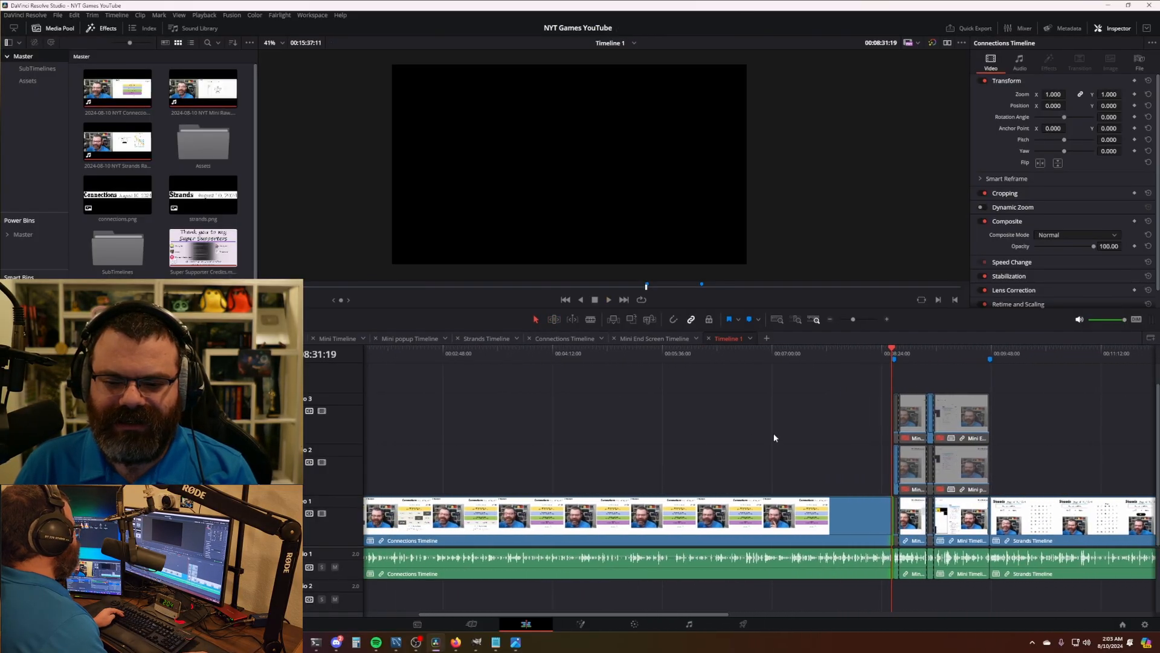
left_click_drag(681, 357, 696, 361)
scroll(694, 380, "down", 3)
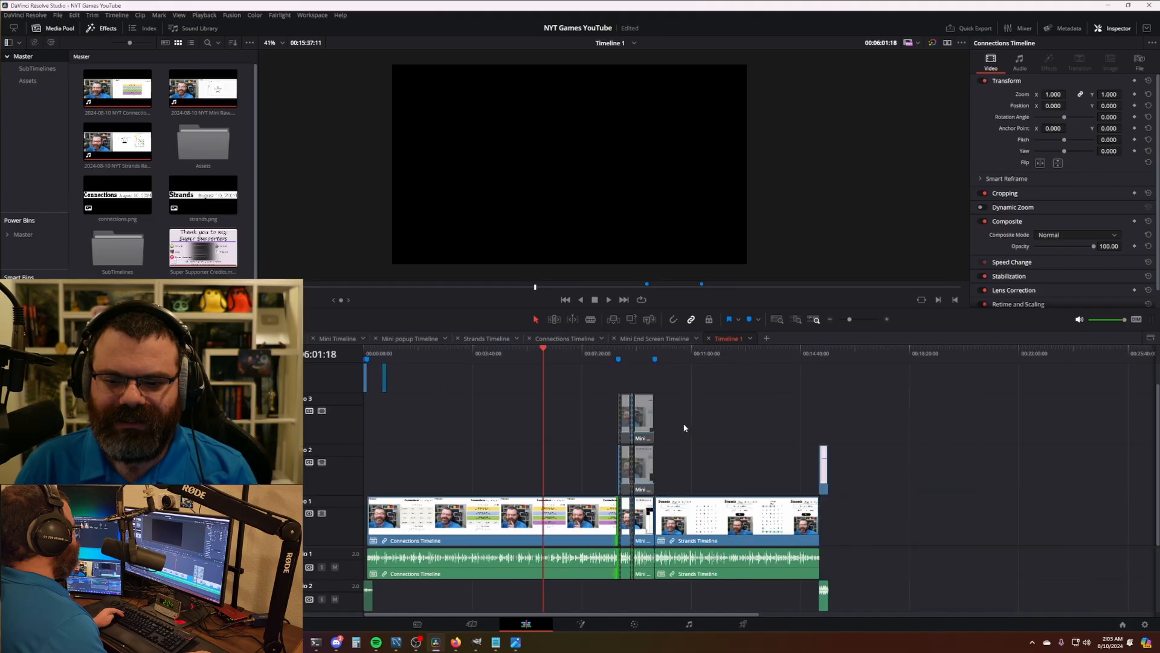
- Preview the Connections Raw source clip, undoing an accidental deletion, and return to Timeline 1
left_click(541, 339)
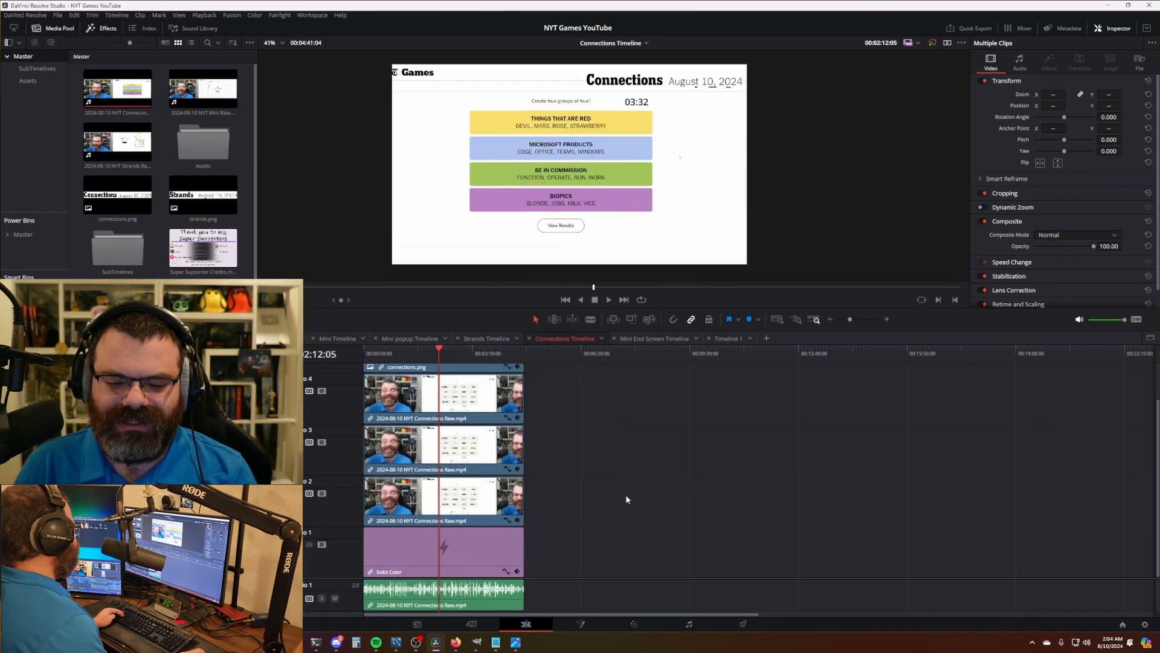
left_click(131, 97)
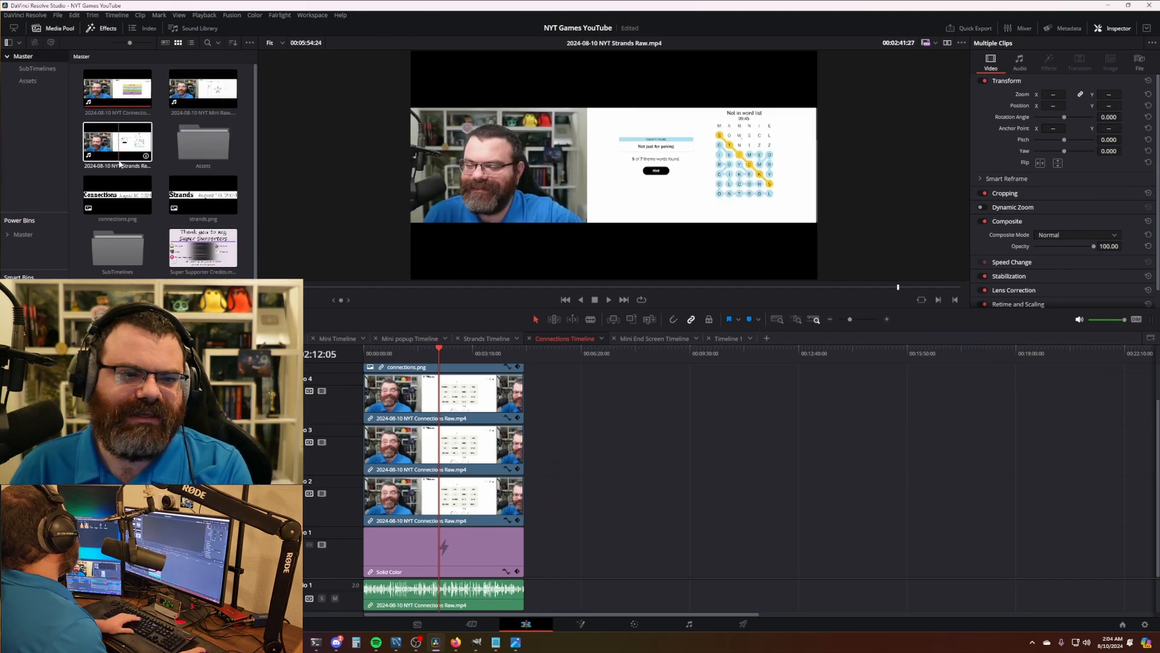
key("Delete")
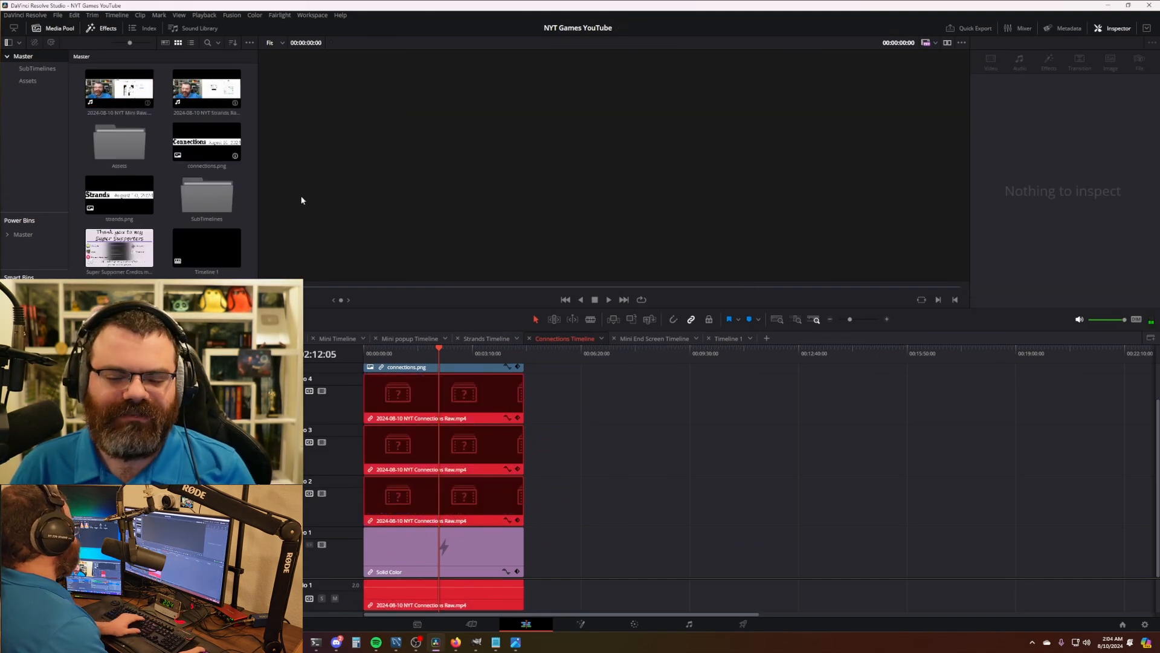
key("ctrl+z")
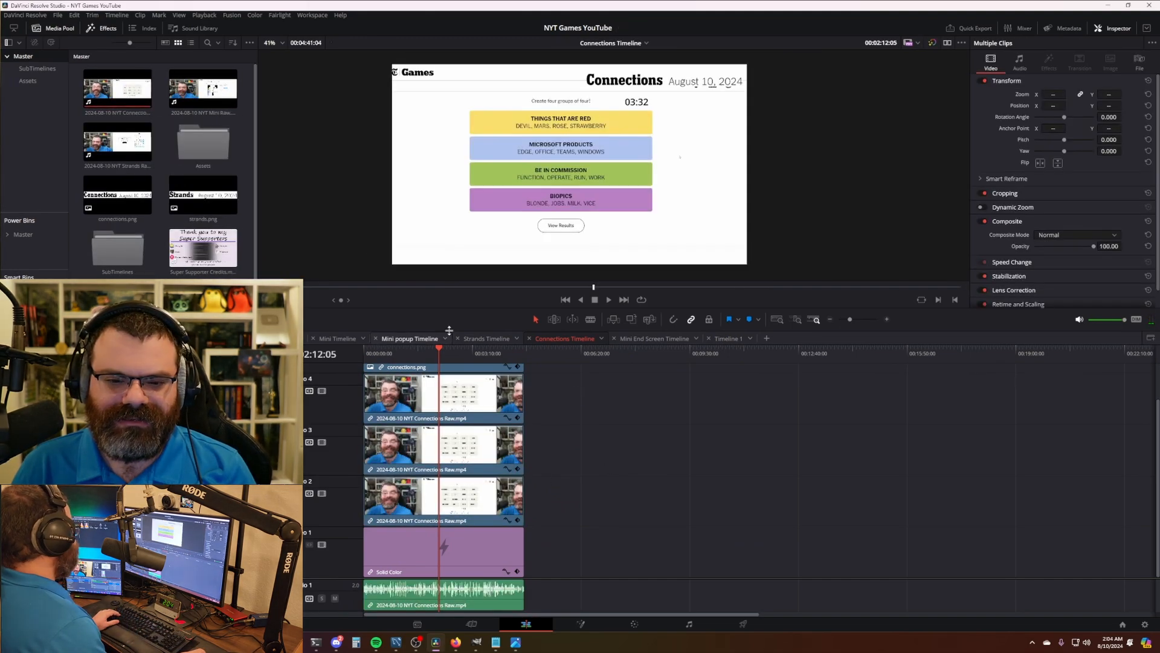
left_click(320, 339)
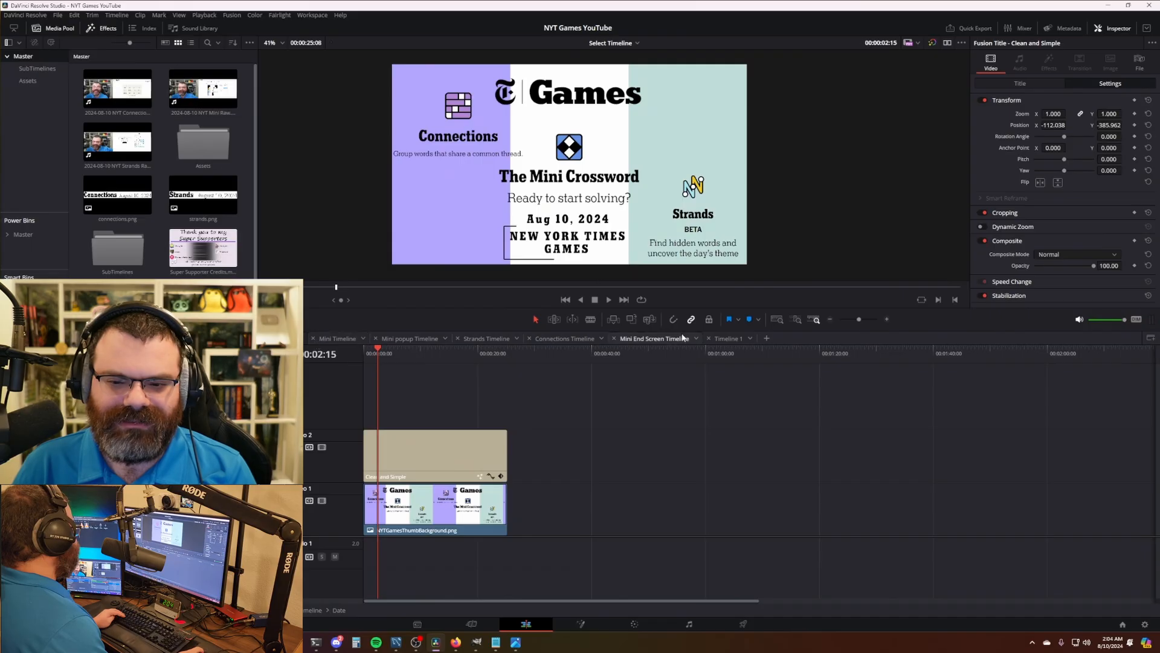
left_click(721, 338)
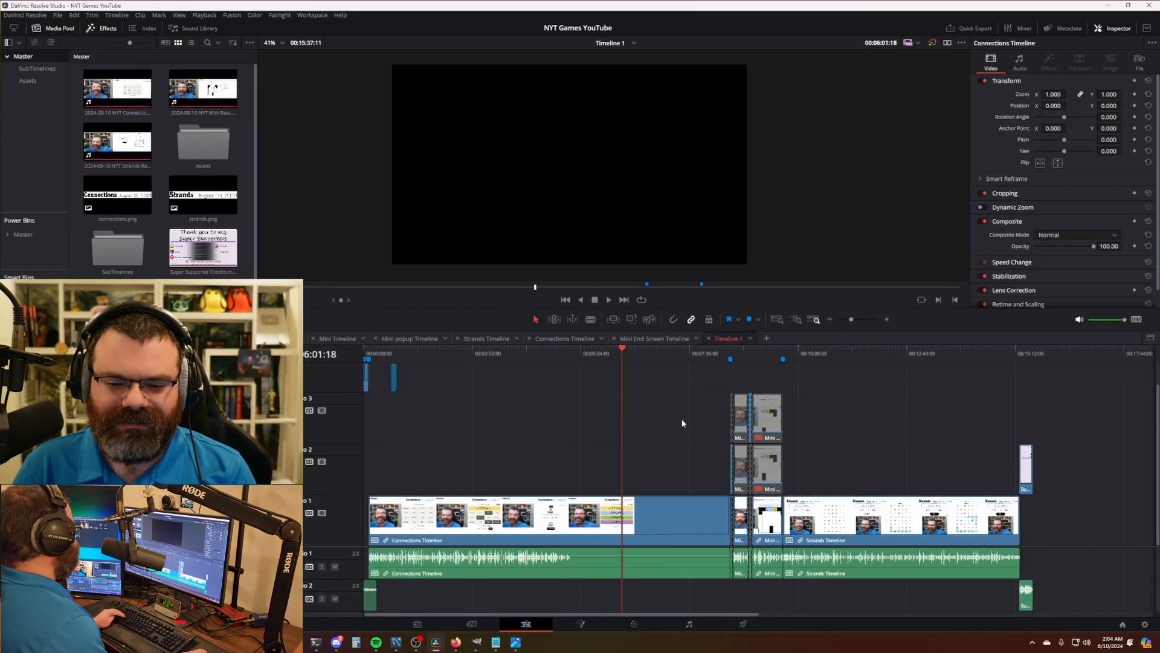
- Park the playhead at 4:48:05, the last frame of Connections picture
left_click_drag(604, 357, 574, 363)
scroll(662, 482, "up", 5)
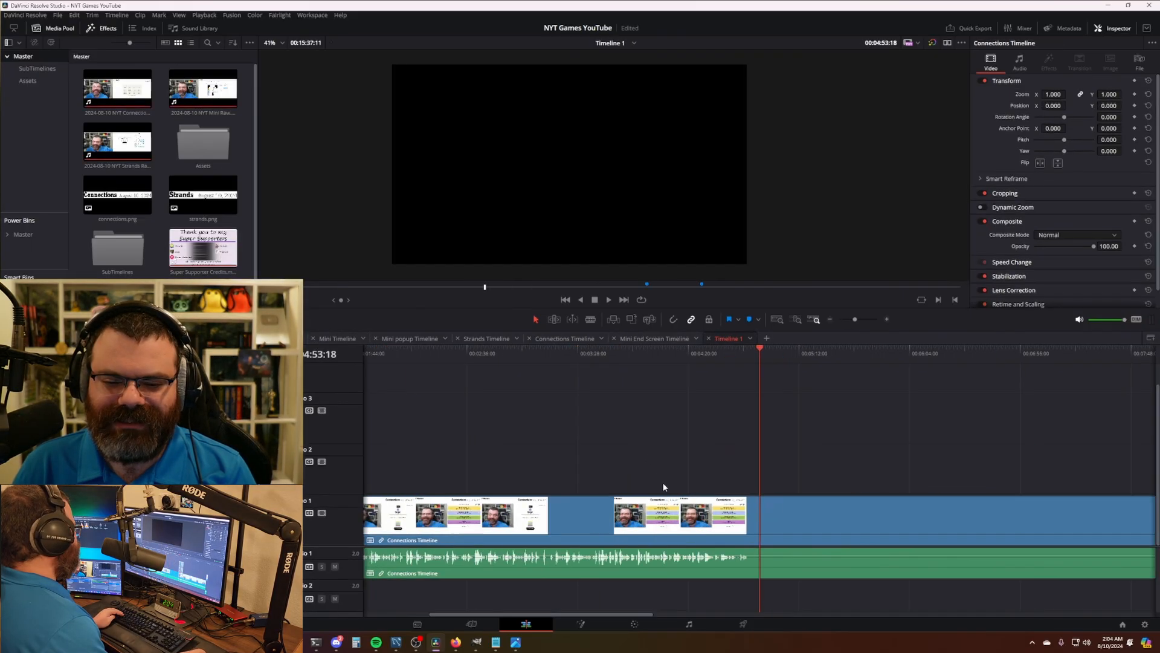
left_click(734, 356)
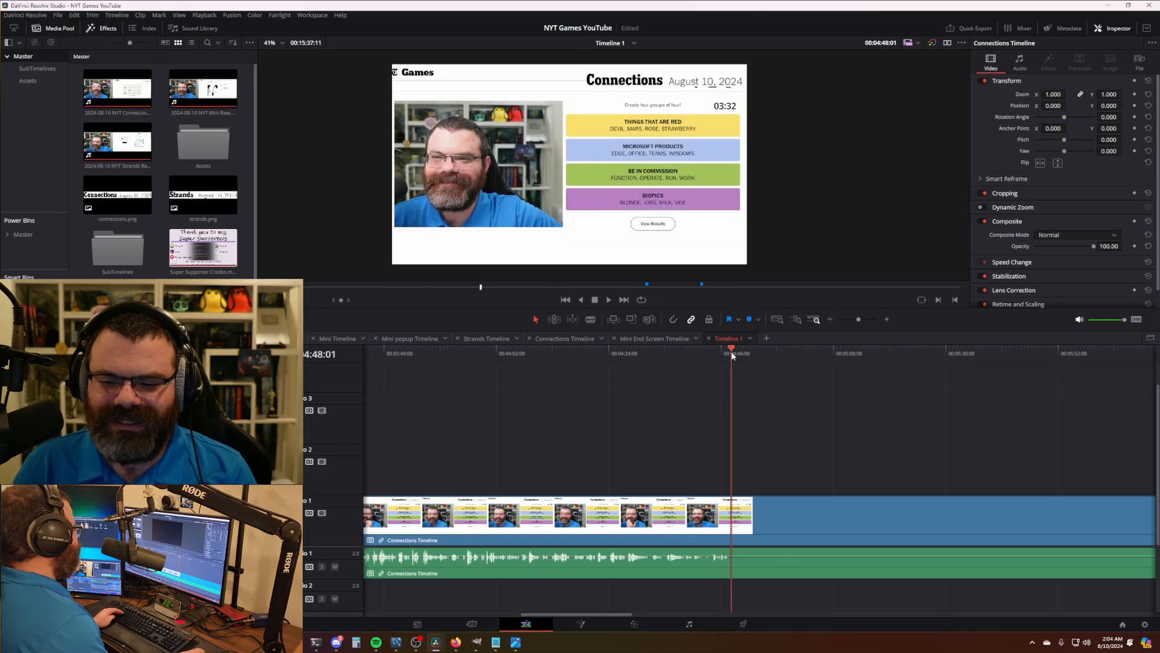
key("Left")
key("Left")
key("Left")
key("Right")
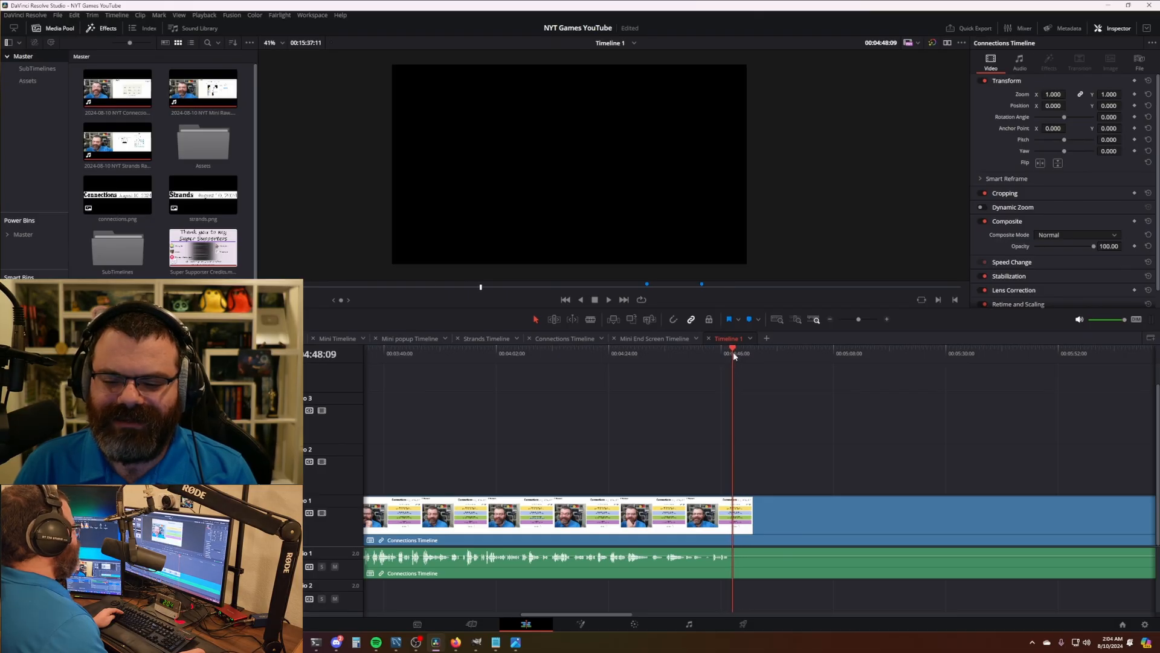
key("Left")
key("Left")
key("Left")
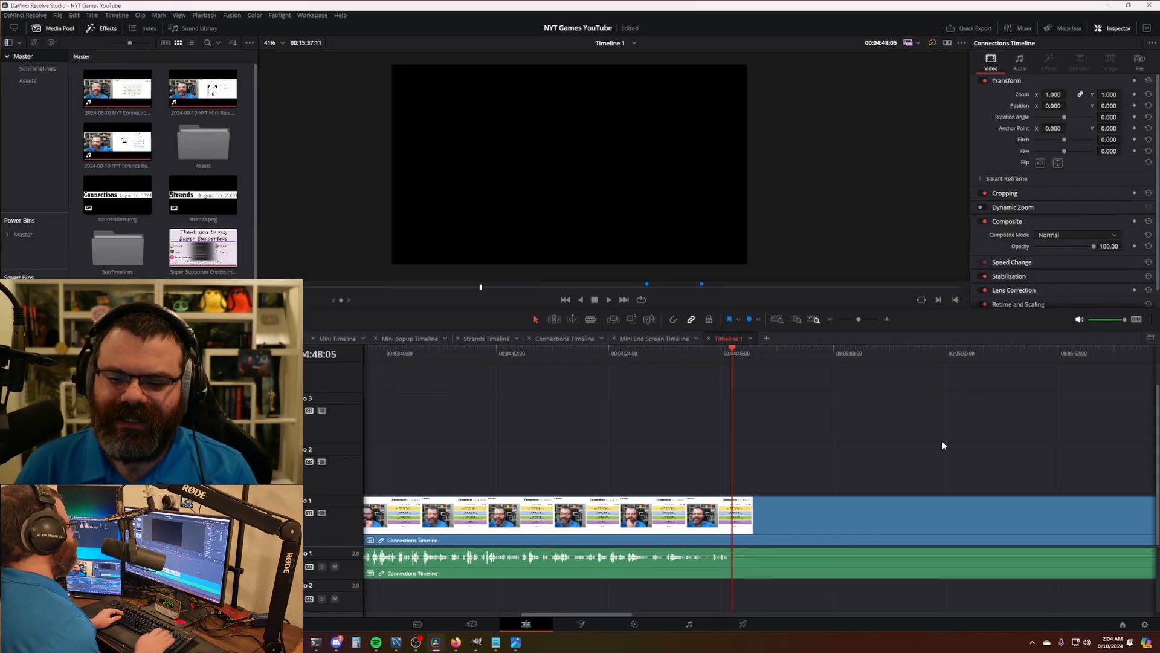
- Split the Connections clip at 4:48:05 and ripple-delete the empty right-hand piece
key("ctrl+b")
left_click(809, 534)
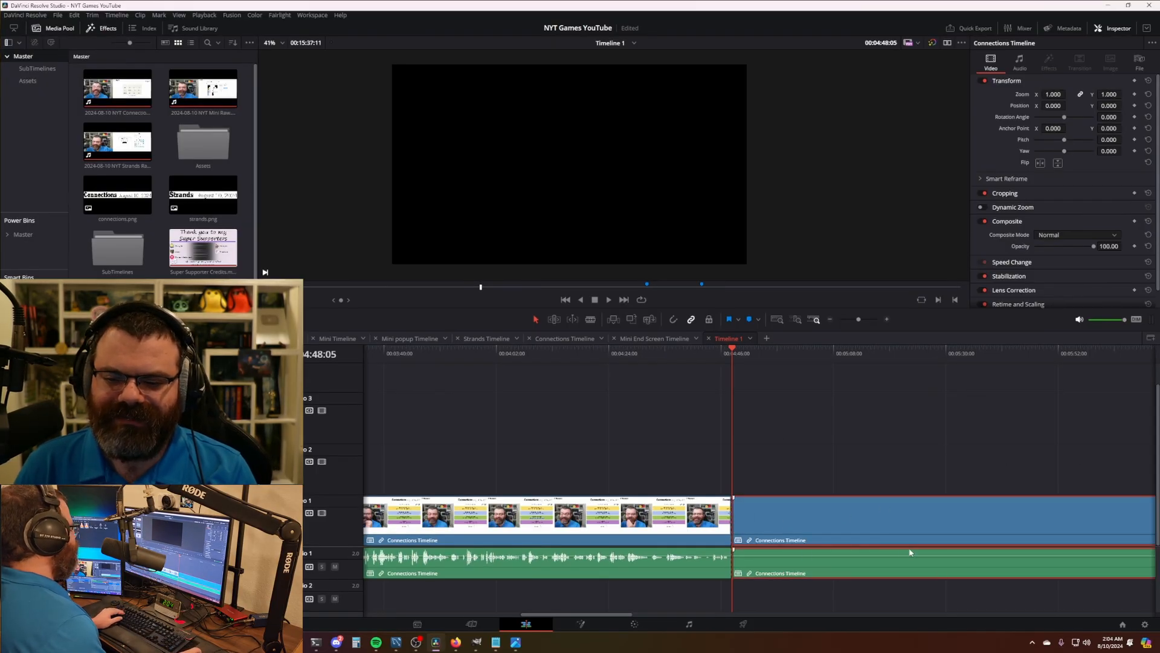
key("Delete")
scroll(822, 535, "down", 2)
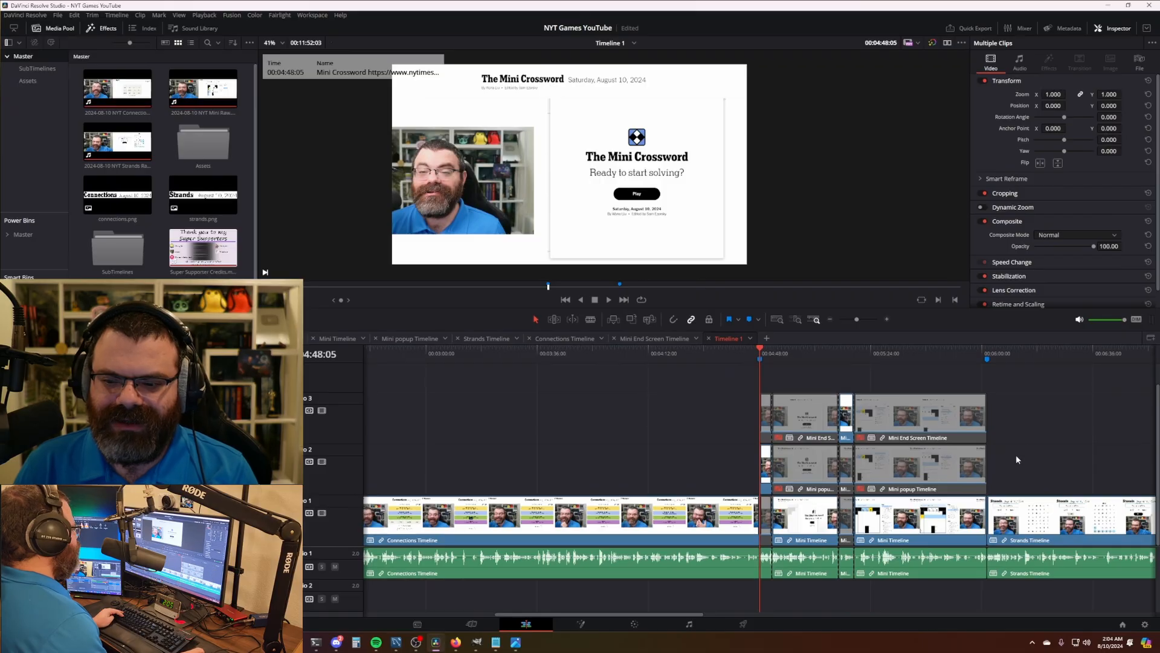
- Rearrange the Mini clip stack and extend the Mini section's end by 33:29, pushing Strands later
scroll(697, 449, "right", 3)
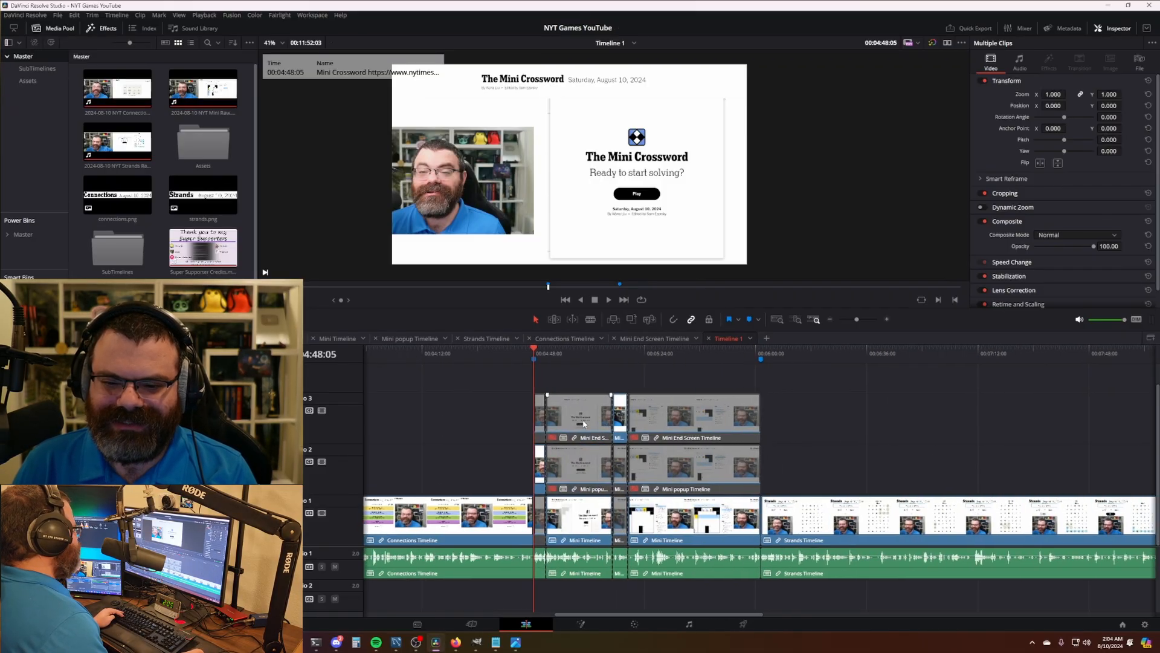
left_click_drag(620, 375, 647, 419)
left_click_drag(564, 427, 760, 429)
left_click(692, 426)
key("BackSpace")
key("n")
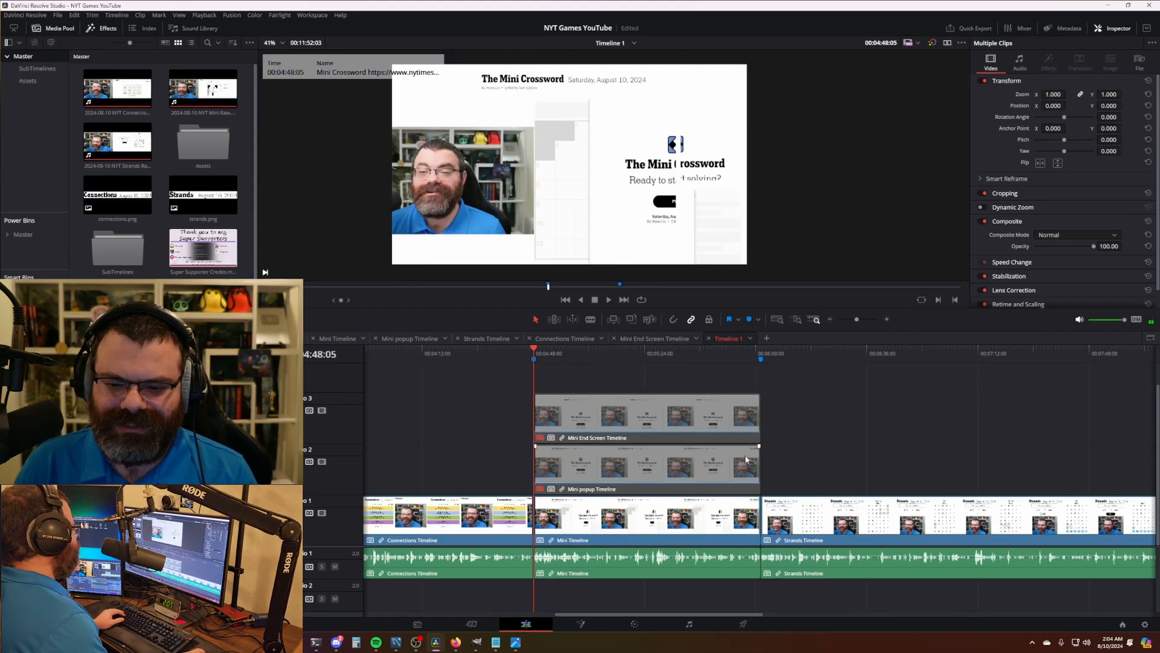
left_click_drag(756, 518, 1128, 531)
key("ctrl+minus")
scroll(832, 538, "down", 2)
scroll(832, 538, "right", 8)
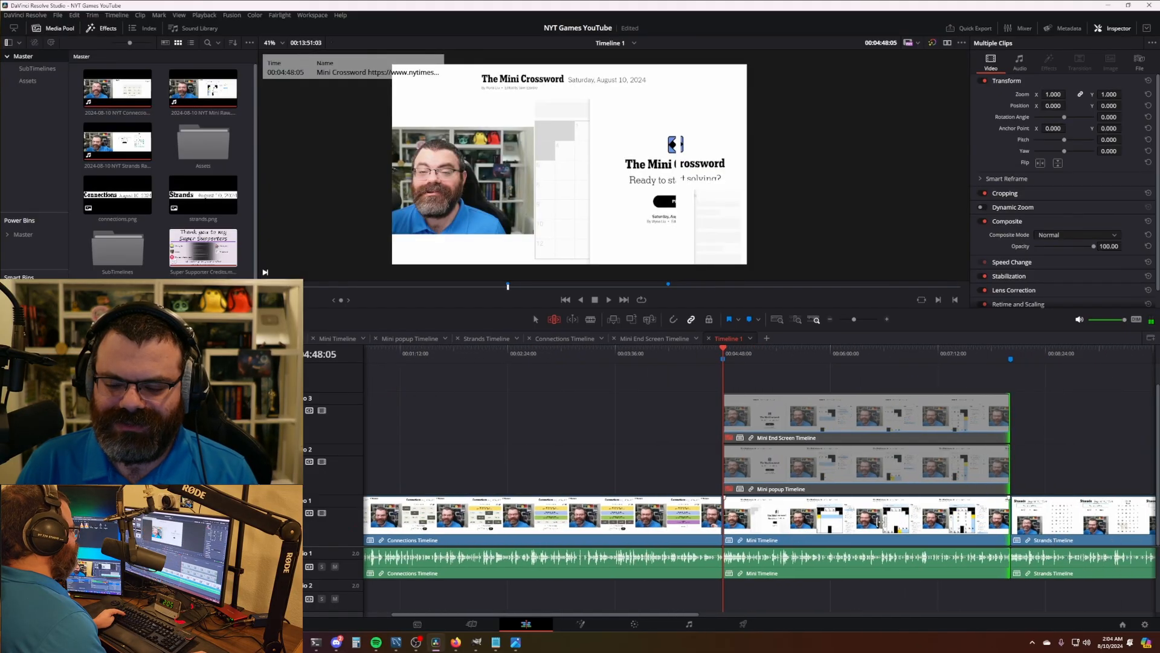
left_click_drag(582, 519, 632, 521)
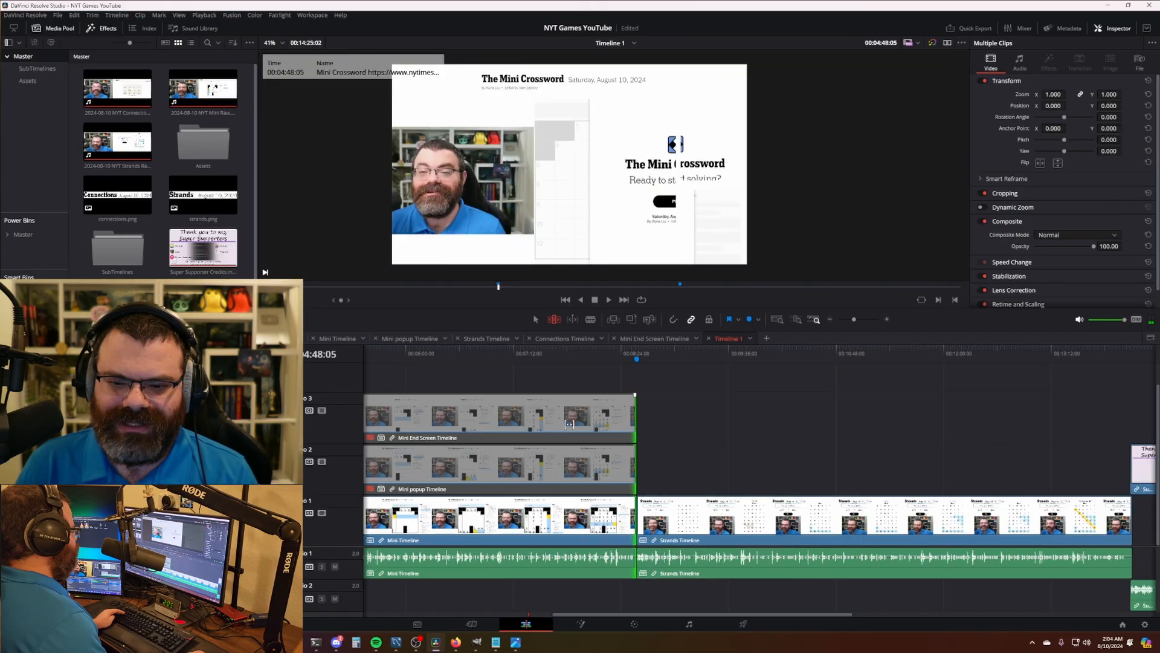
- Scrub the Mini section's opening to where the empty crossword grid first appears
scroll(534, 384, "left", 8)
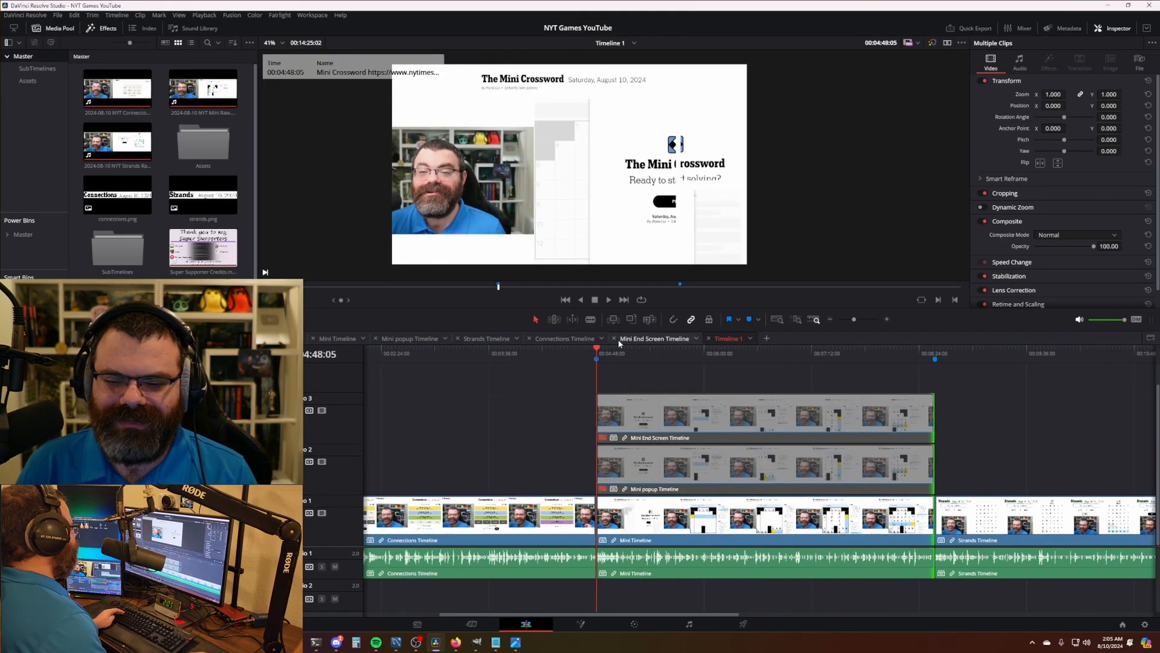
scroll(678, 421, "up", 4)
scroll(639, 371, "right", 6)
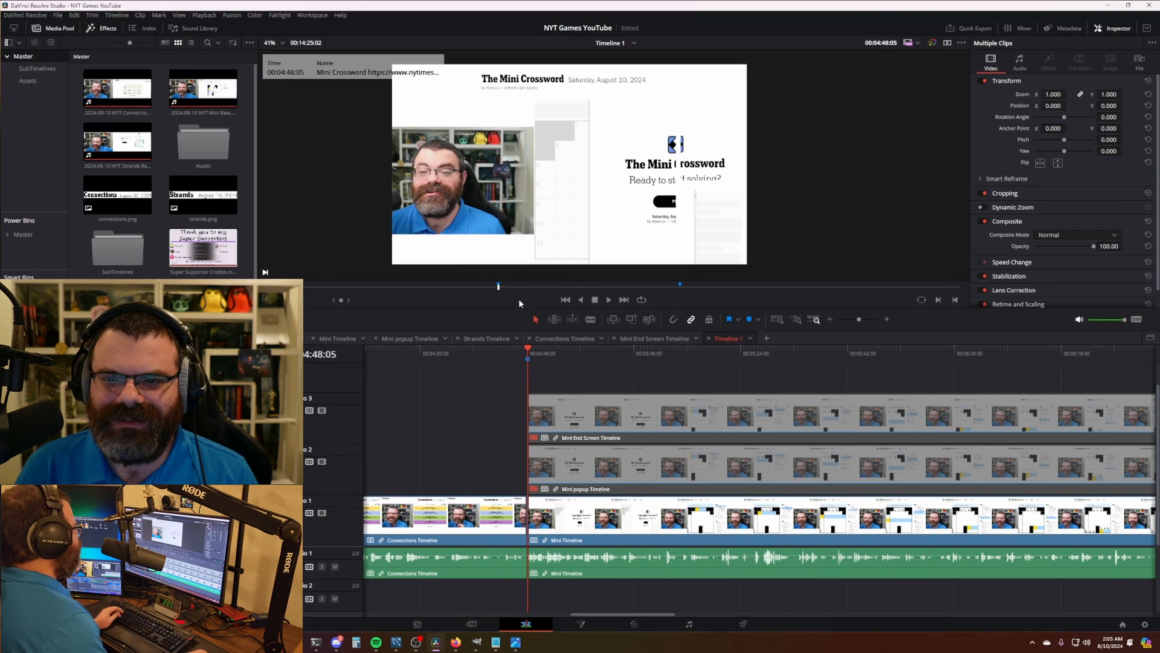
left_click_drag(539, 355, 583, 361)
left_click_drag(616, 364, 661, 363)
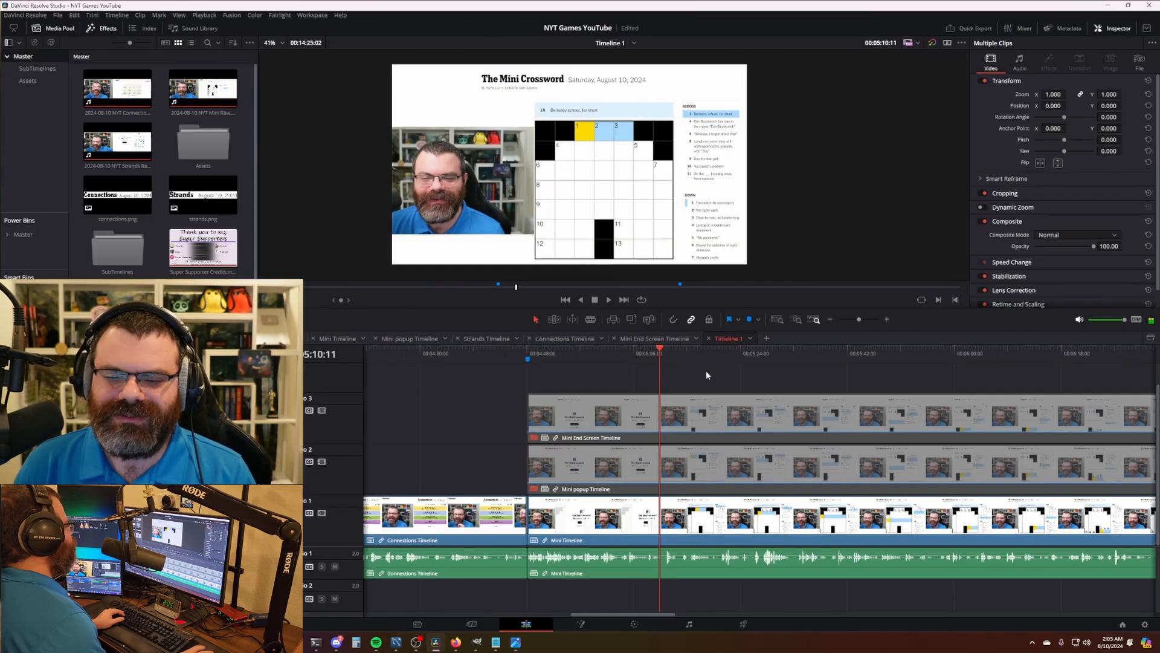
- Blade the Mini layers at the playhead, disabling the V1 gameplay piece and enabling the V2 popup before the cut
key("ctrl+b")
left_click(635, 518, "alt")
key("d")
left_click(635, 468, "alt")
key("d")
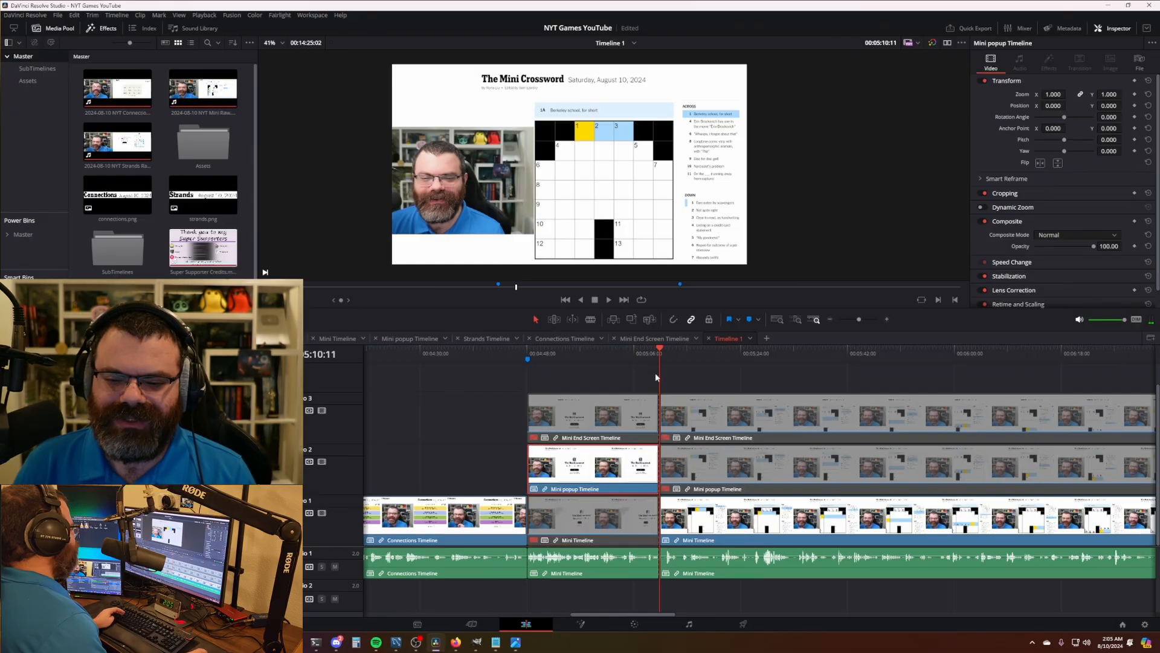
- Check the opening popup, then skim through the Mini crossword solve toward its end
left_click(649, 355)
scroll(673, 383, "right", 5)
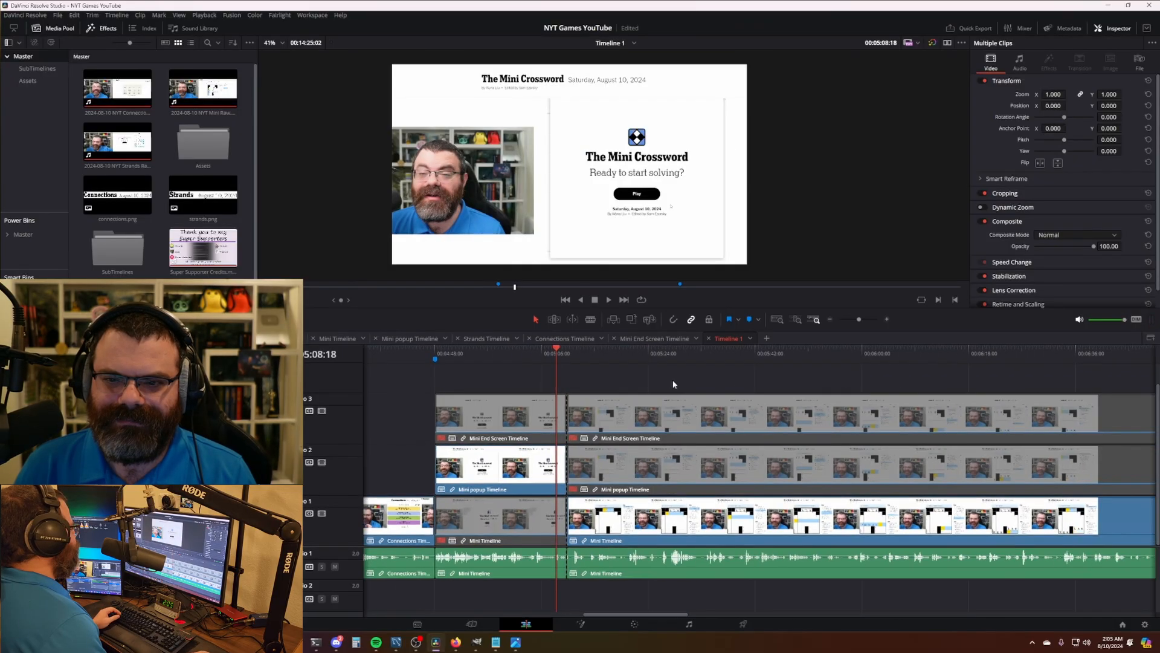
left_click_drag(479, 351, 630, 358)
scroll(798, 391, "right", 3)
scroll(676, 408, "down", 2)
scroll(675, 408, "down", 2)
scroll(646, 386, "right", 8)
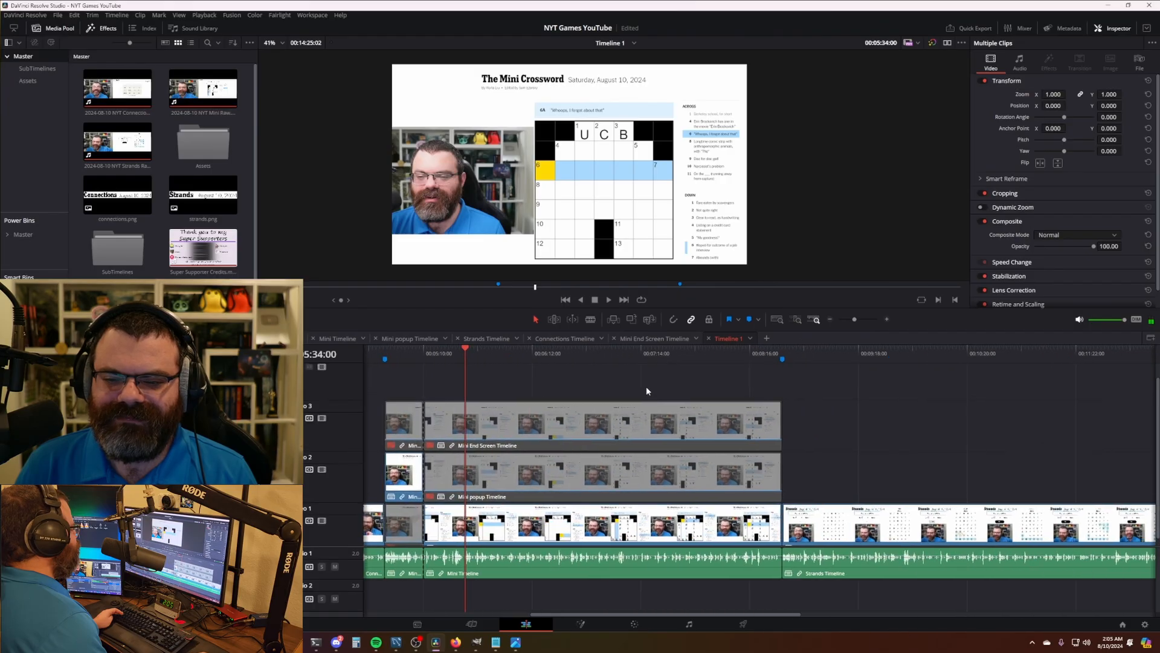
left_click_drag(489, 359, 687, 360)
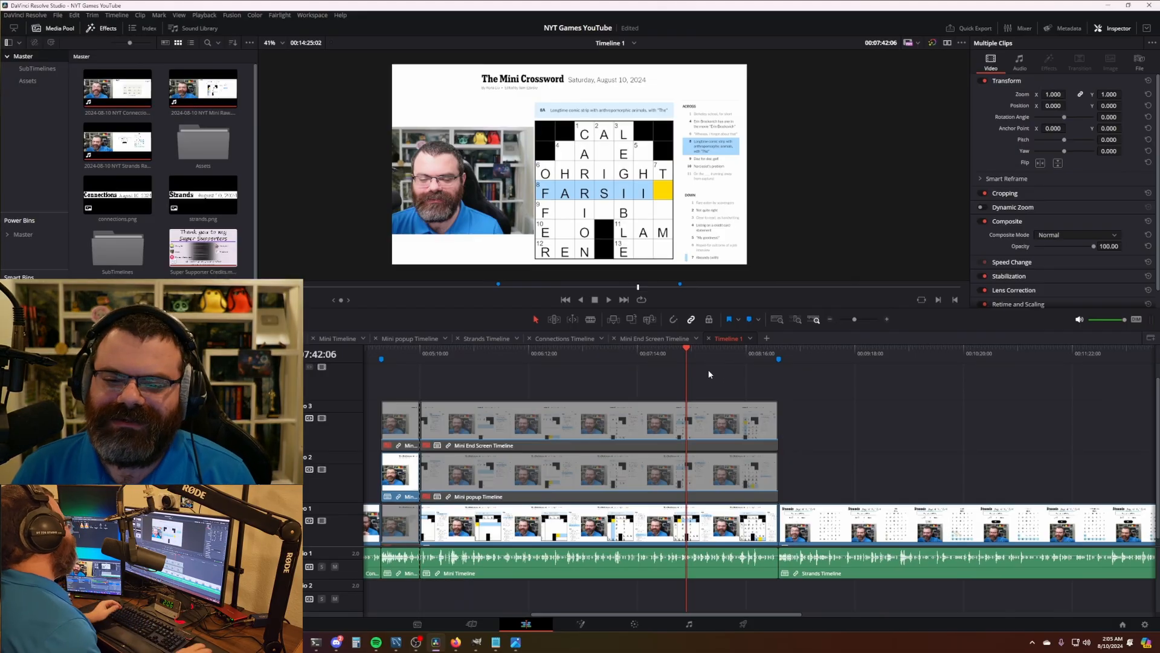
left_click_drag(693, 357, 736, 357)
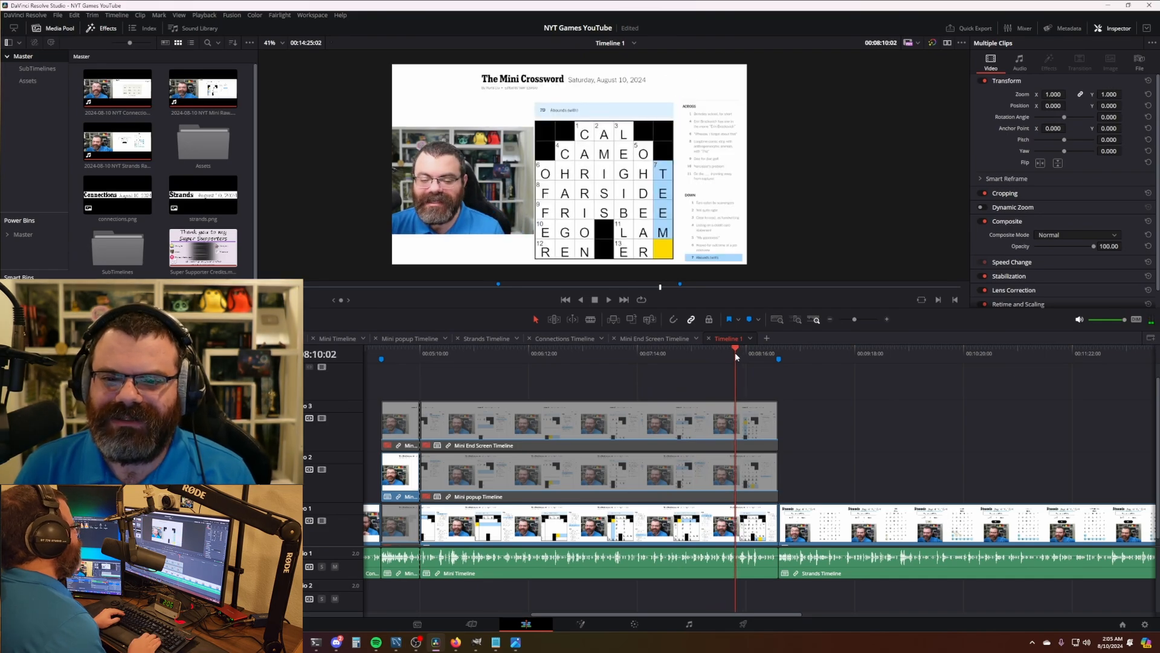
- Find the Congratulations frame and select the V3 end-screen piece around it
key("Right")
key("Right")
key("Right")
key("Right")
key("Right")
key("Right")
key("Right")
key("Right")
key("Right")
key("Right")
key("Right")
key("Left")
key("Left")
key("Left")
key("Left")
key("Left")
key("Left")
key("Left")
key("Left")
key("Left")
key("Left")
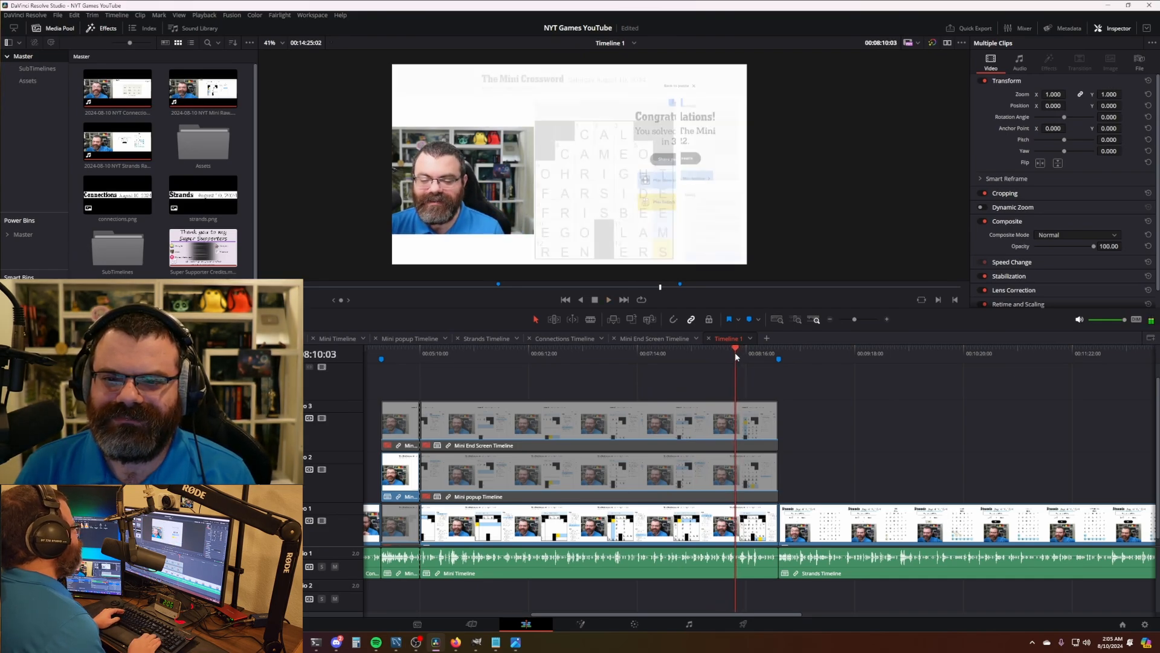
key("space")
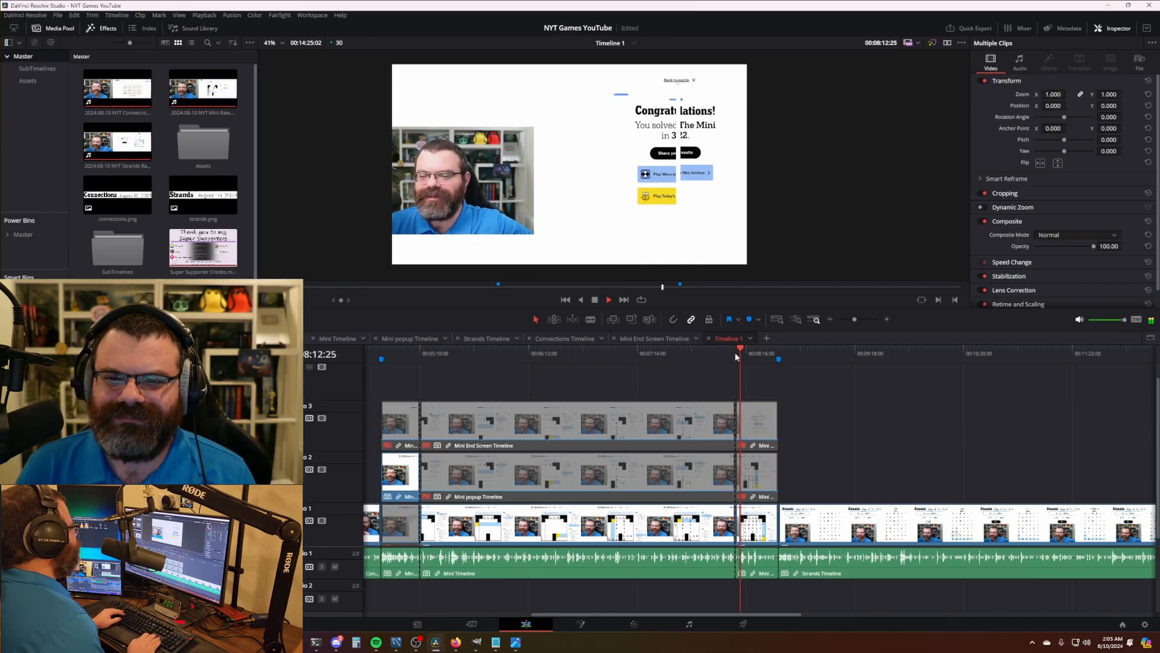
key("space")
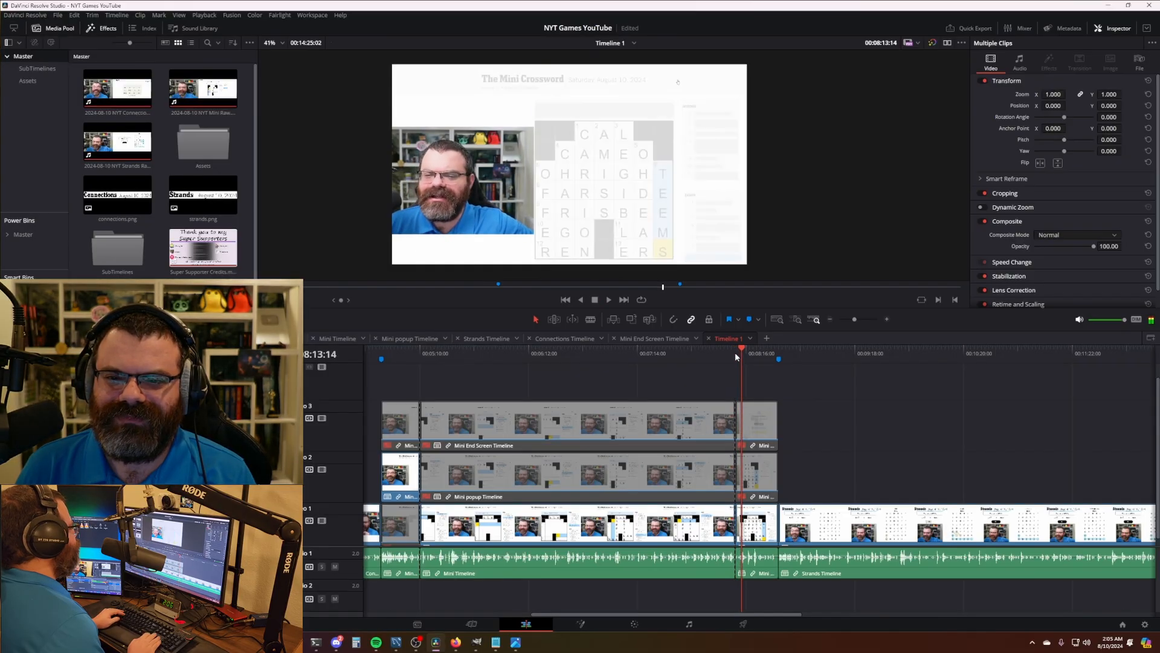
key("Right")
scroll(727, 360, "up", 5)
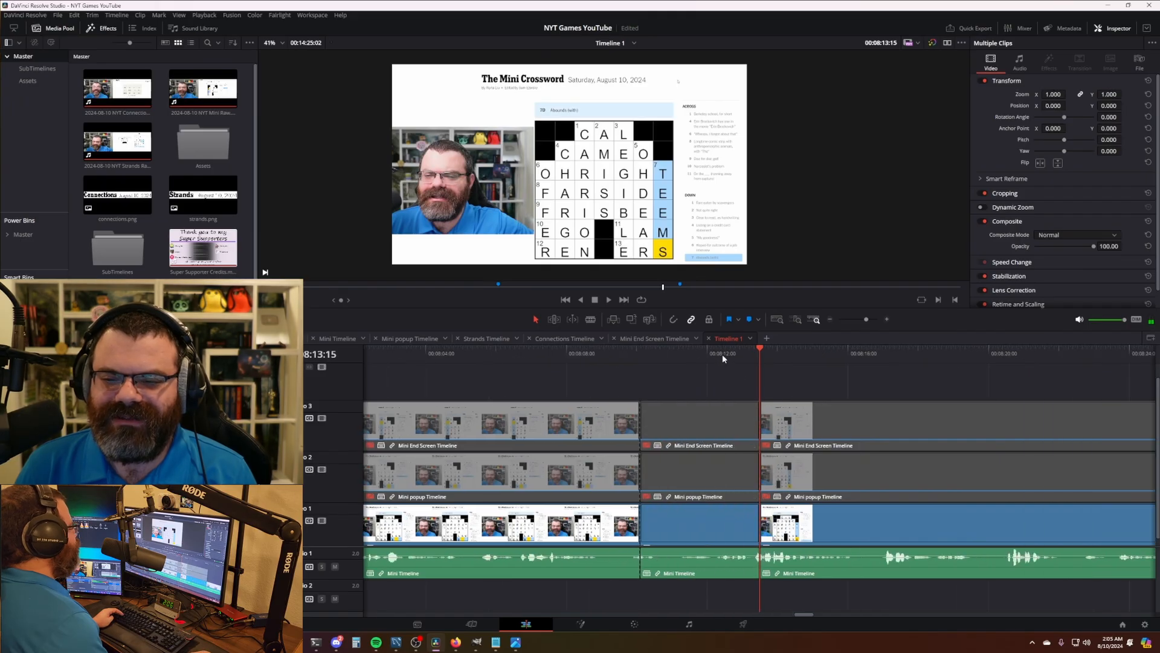
left_click(723, 353)
left_click(720, 431)
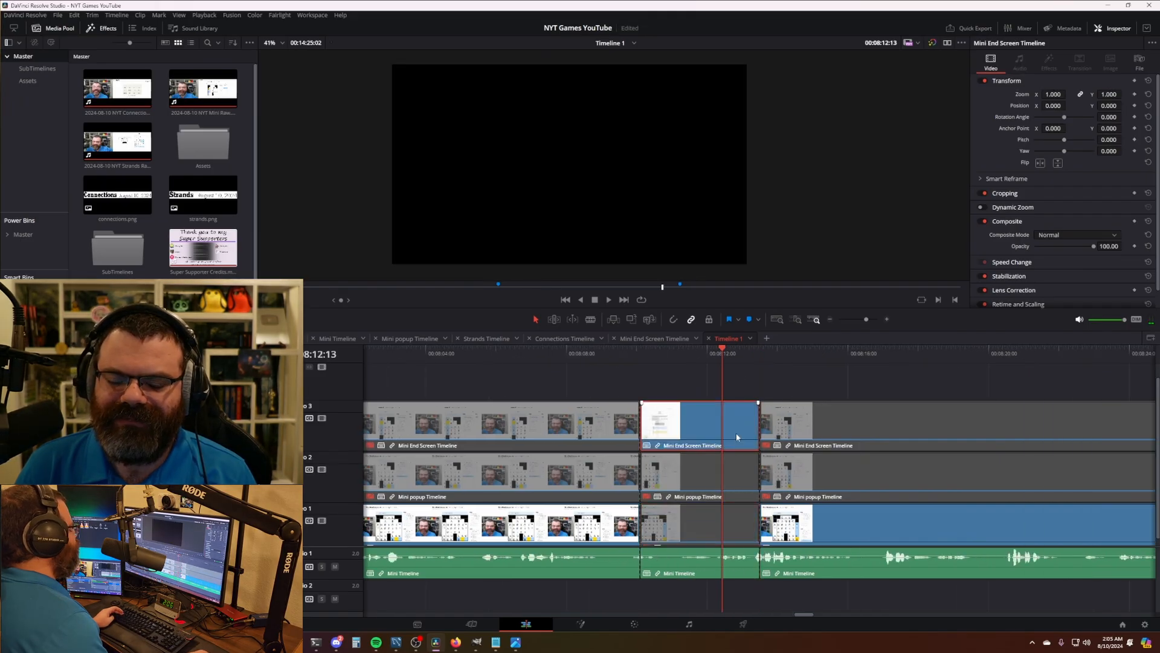
- Blade where the Mini section should end and ripple-delete the leftover tail so Strands follows directly
scroll(717, 427, "down", 5)
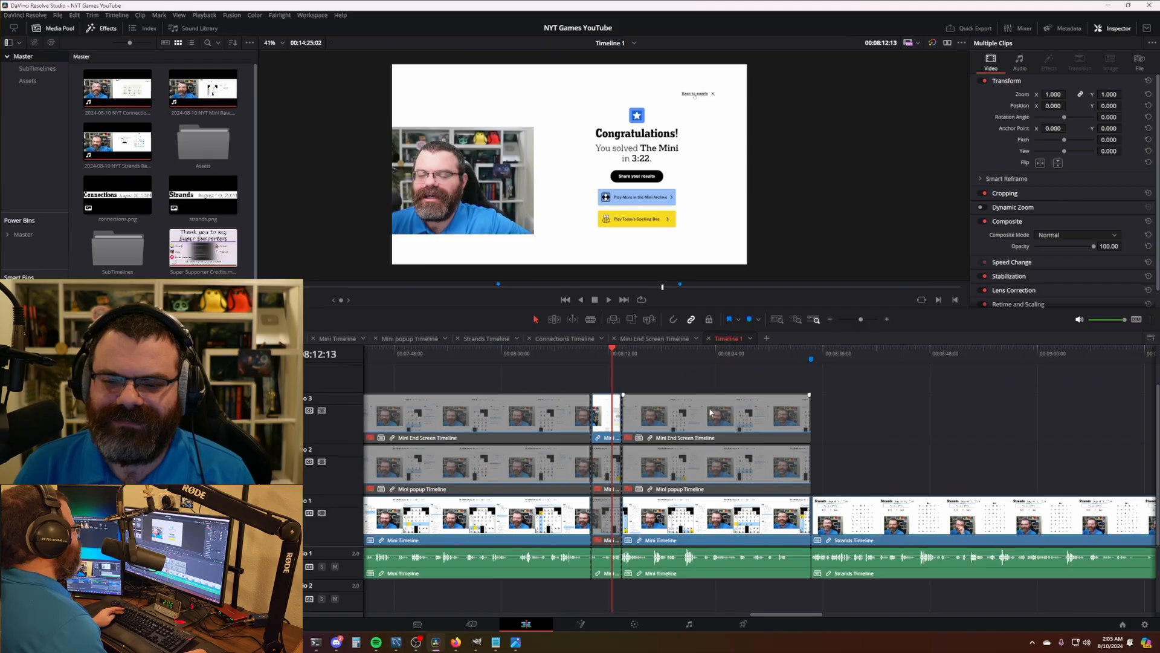
scroll(713, 413, "down", 2)
scroll(770, 377, "right", 4)
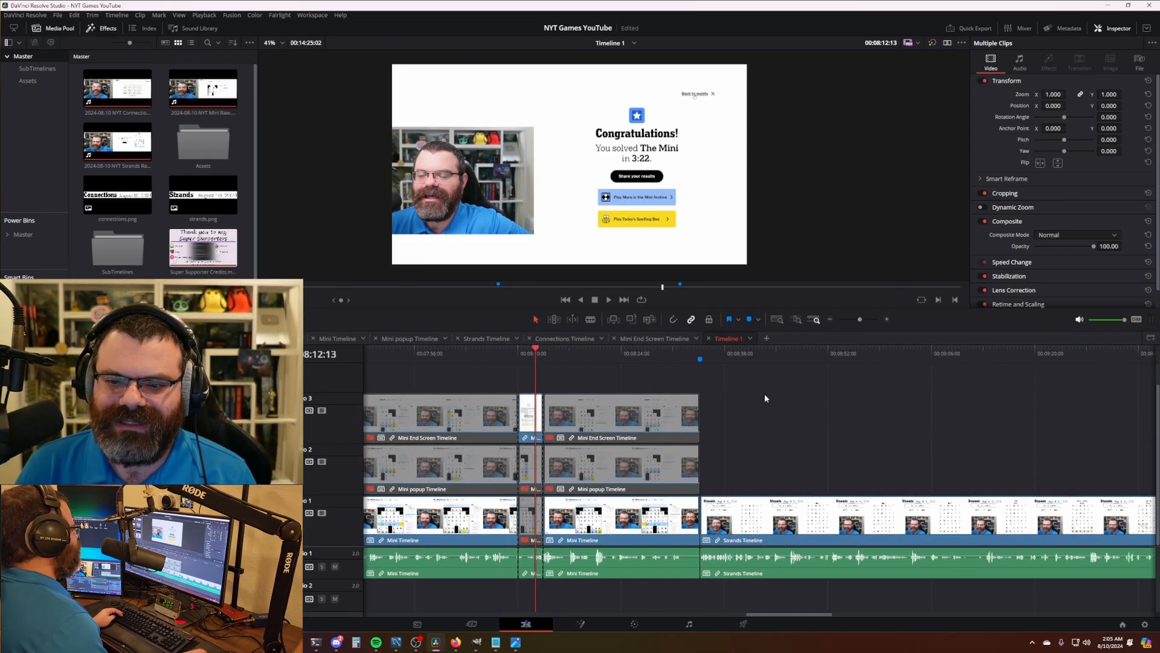
scroll(765, 399, "right", 1)
left_click(651, 359)
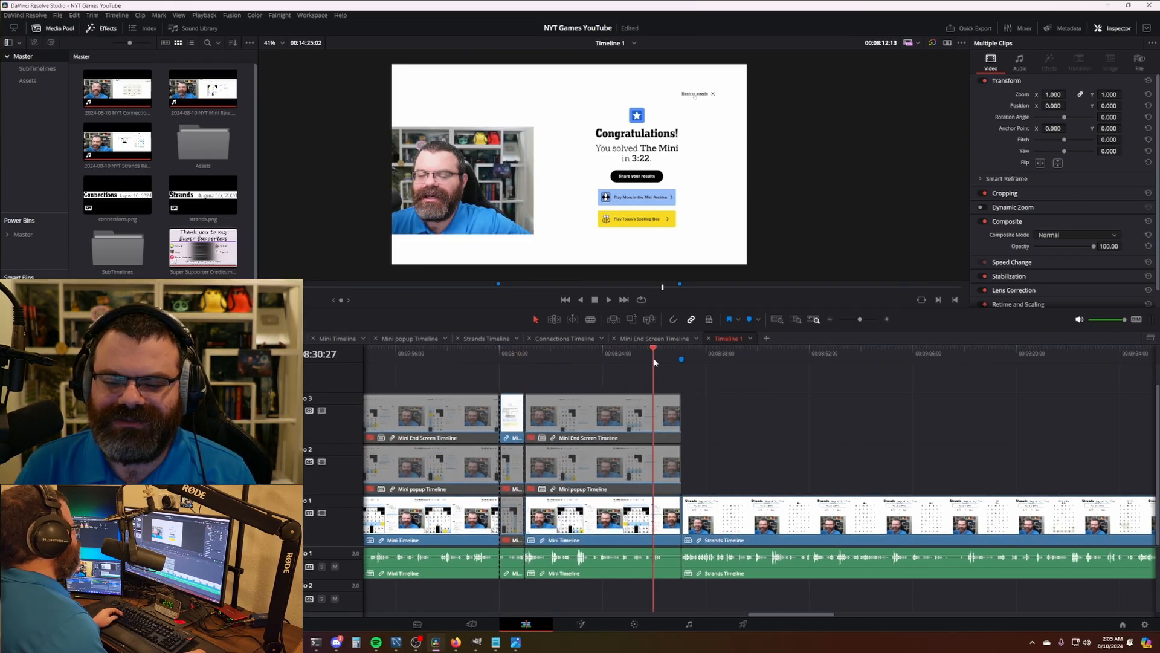
key("space")
scroll(871, 456, "up", 5)
key("space")
key("ctrl+b")
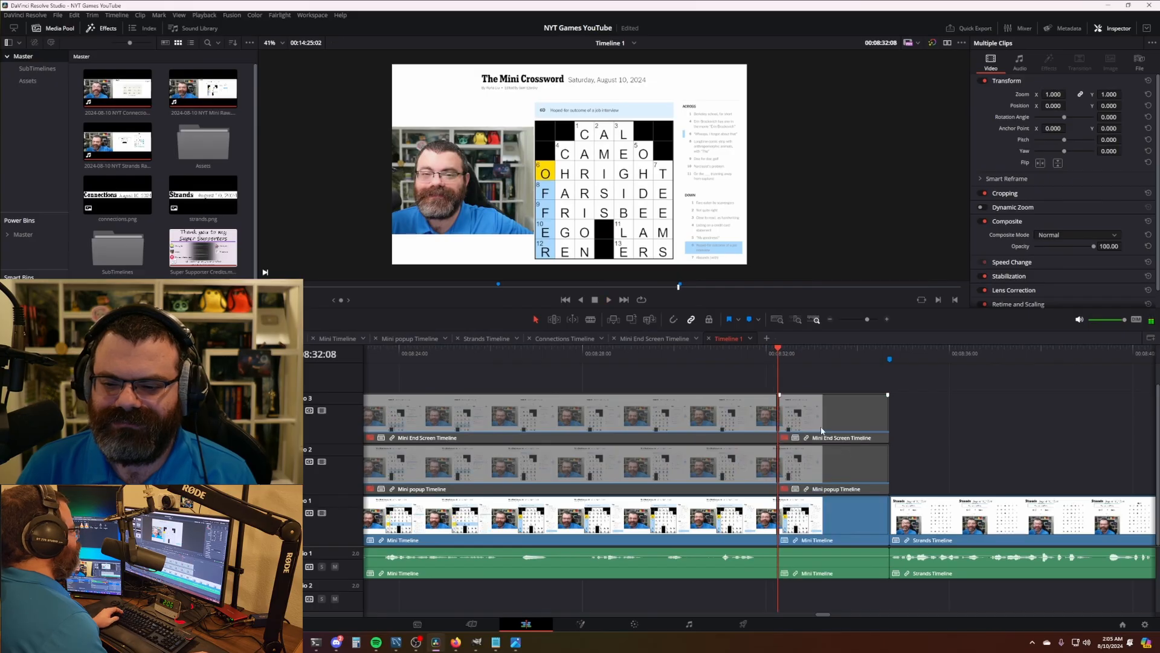
left_click(852, 464)
key("Delete")
scroll(867, 456, "down", 5)
scroll(866, 453, "down", 6)
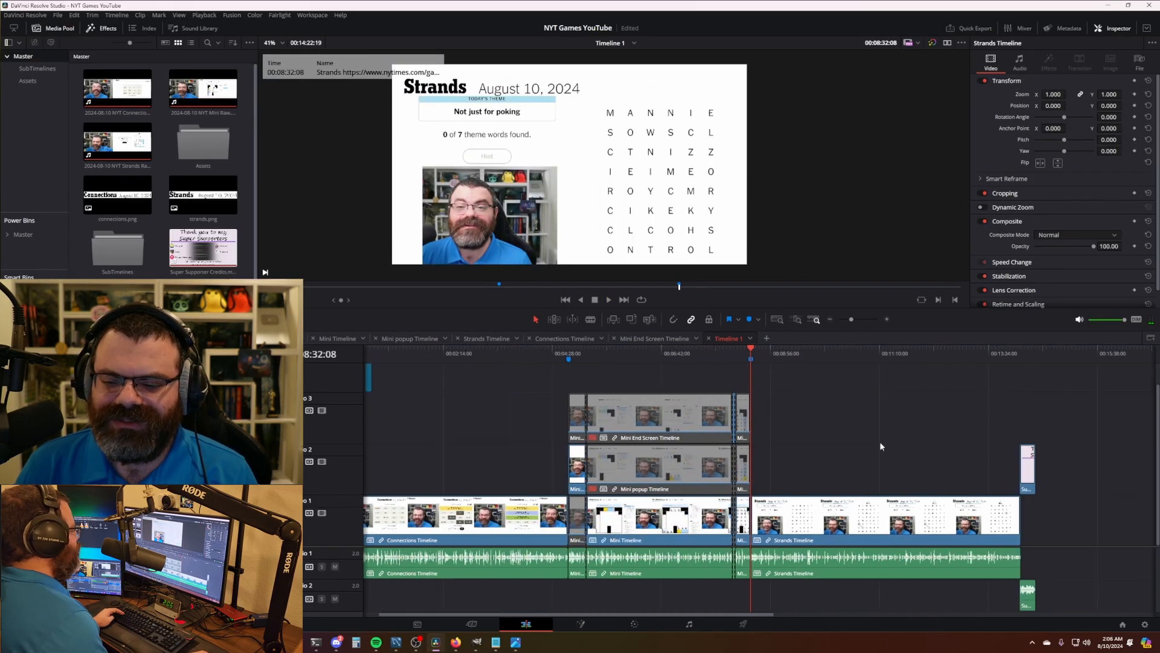
- Trim the Strands clip's end and slide Super Supporter Credits.mp4 up to follow it
left_click_drag(695, 525, 721, 526)
left_click_drag(709, 471, 725, 470)
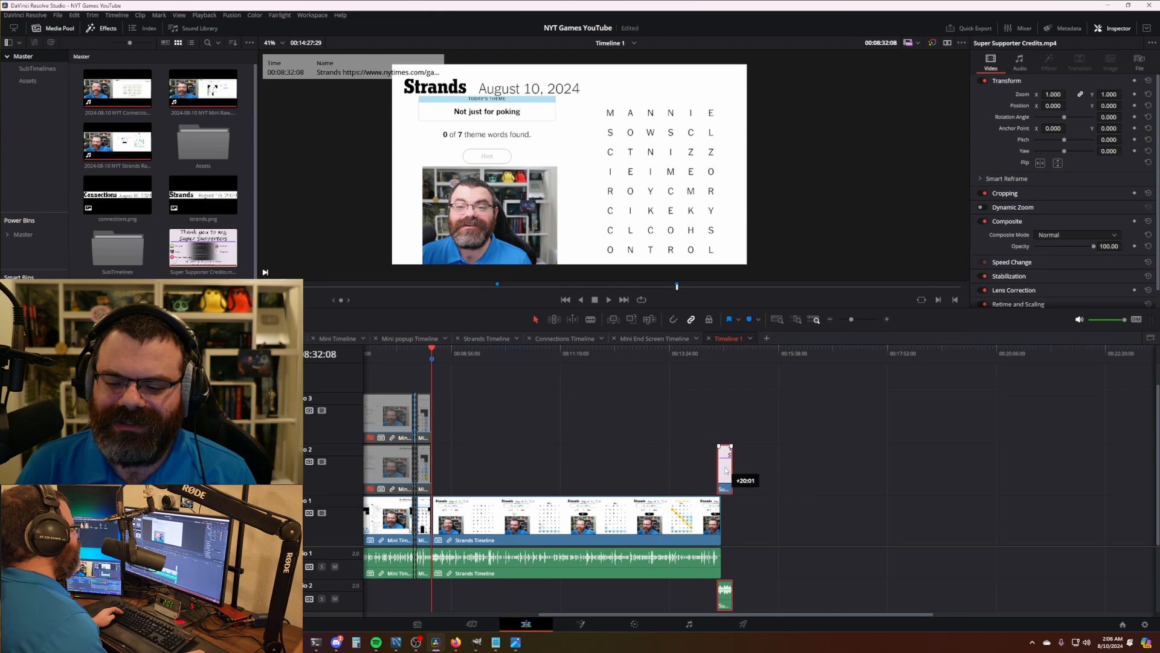
left_click_drag(670, 357, 712, 360)
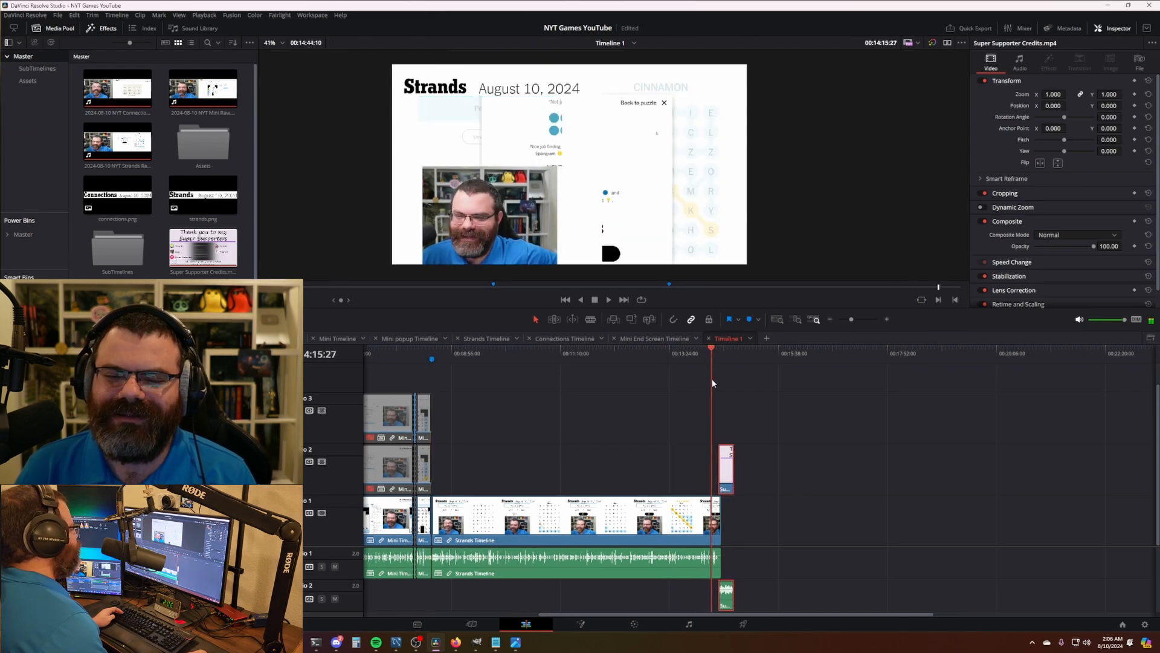
scroll(895, 447, "up", 6)
scroll(930, 545, "right", 5)
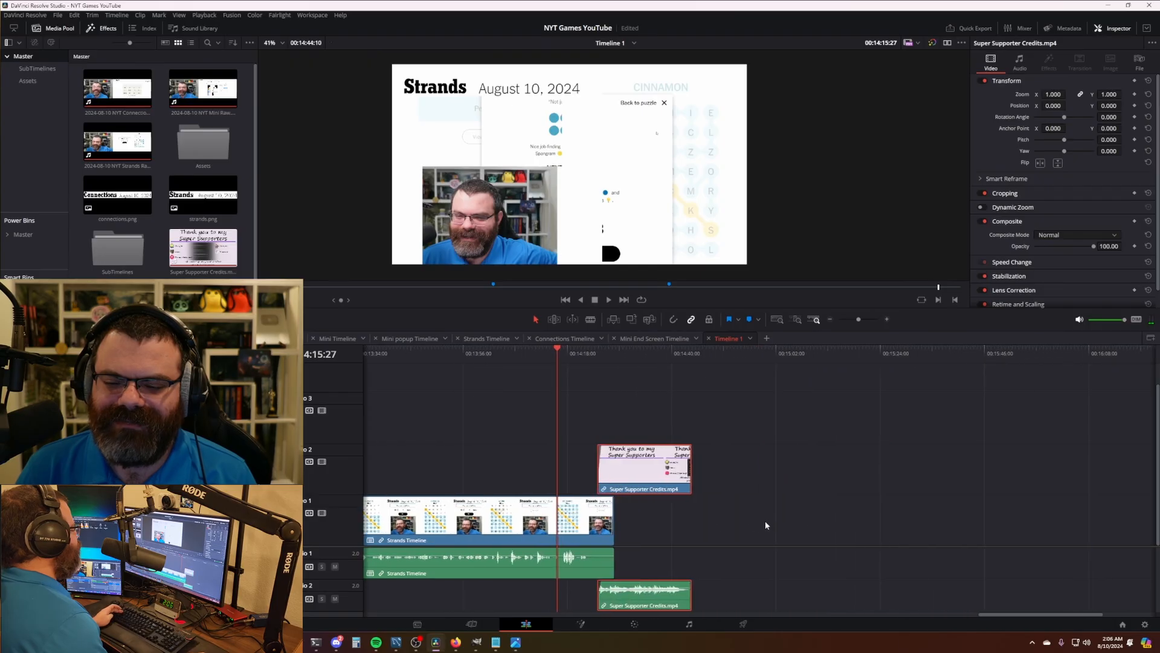
scroll(664, 521, "up", 5)
scroll(756, 447, "right", 3)
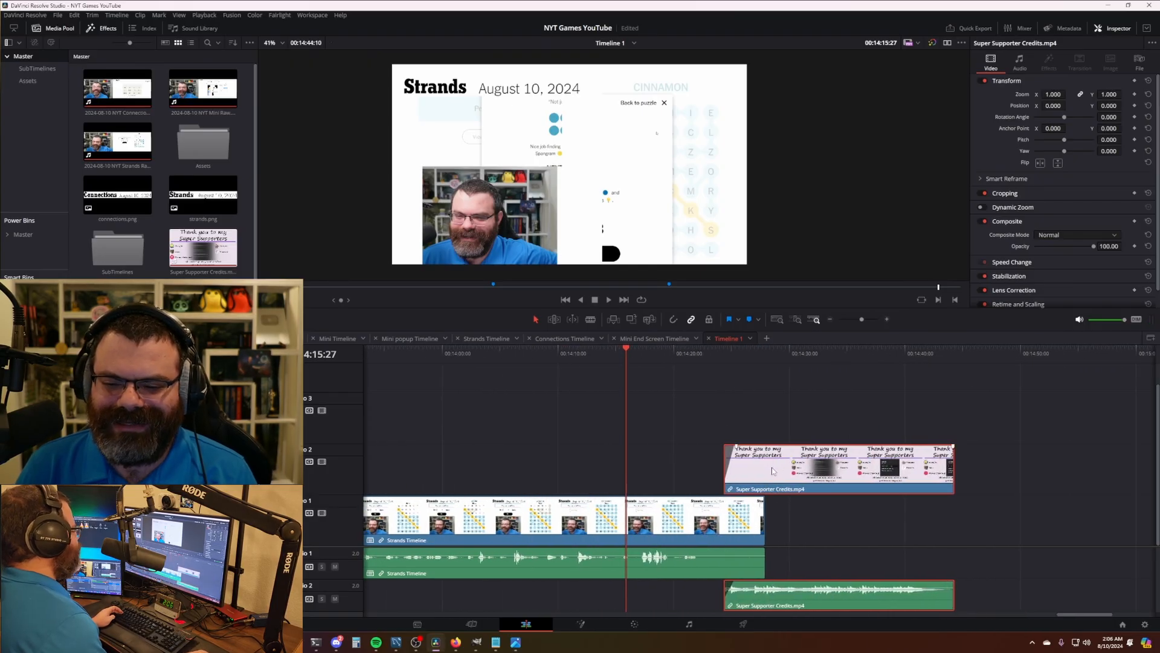
left_click_drag(772, 471, 755, 474)
- Start Super Supporter Credits.mp4 over the final Strands results screen and review the transition
left_click(690, 356)
scroll(734, 432, "up", 5)
scroll(742, 446, "right", 3)
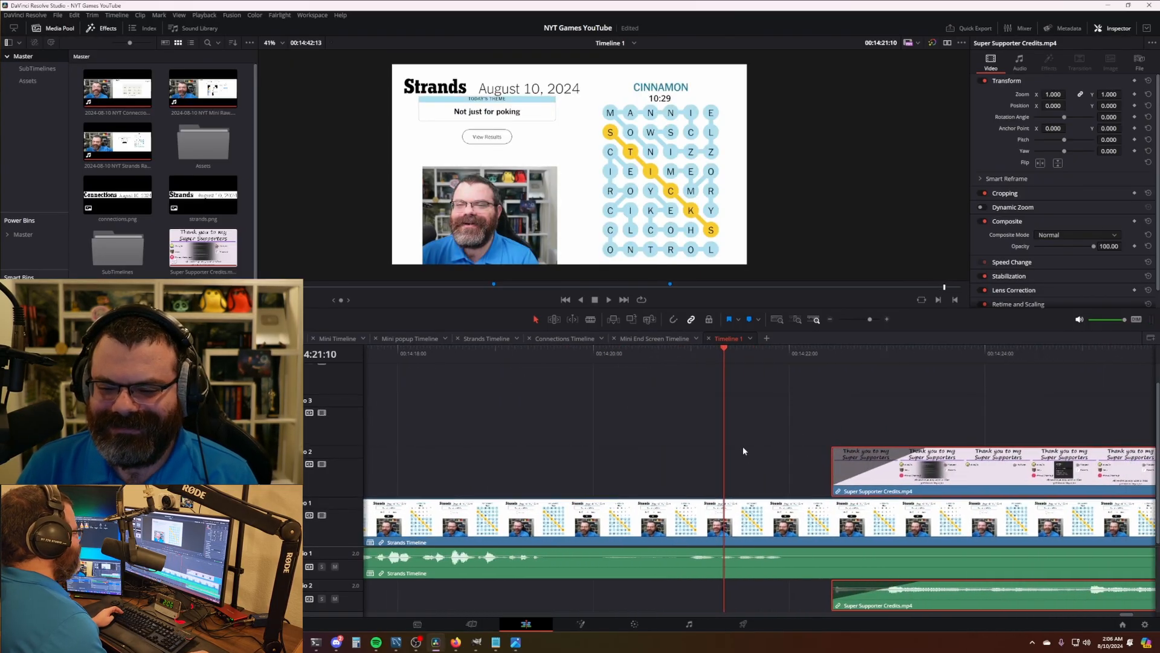
key("space")
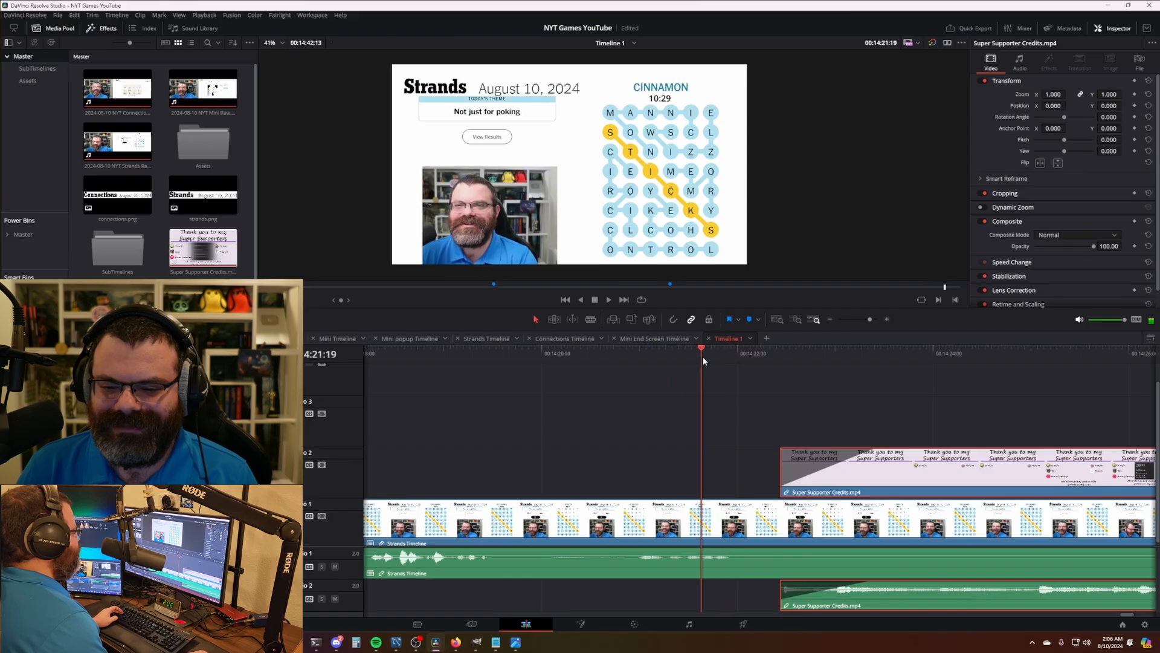
scroll(789, 448, "down", 6)
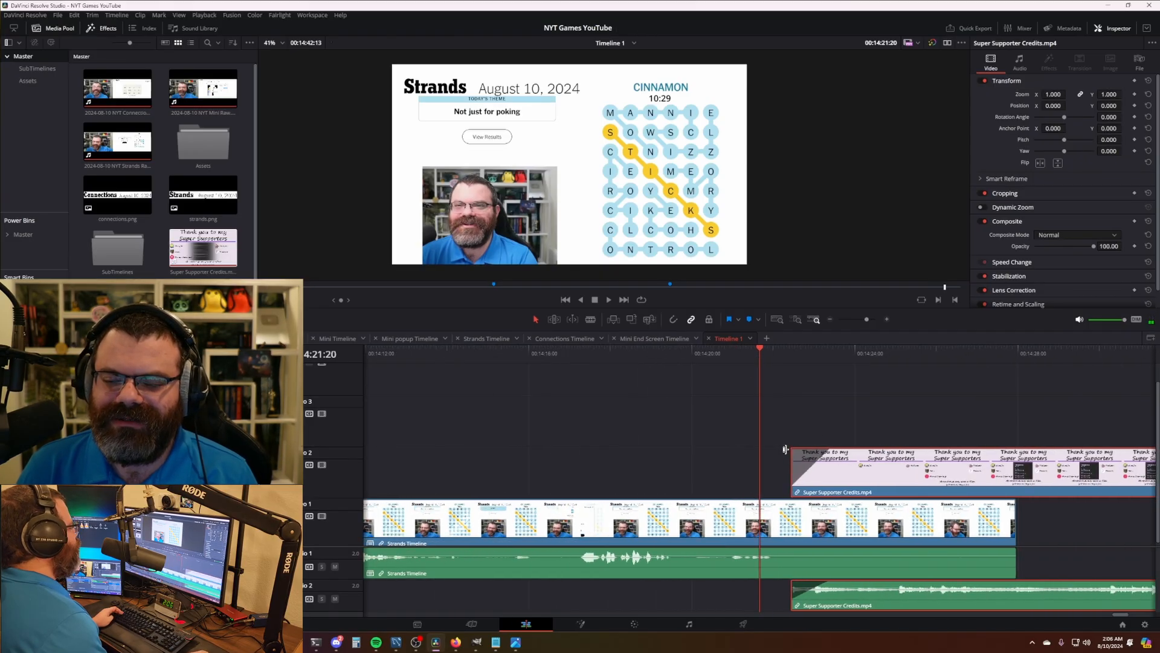
scroll(792, 448, "down", 5)
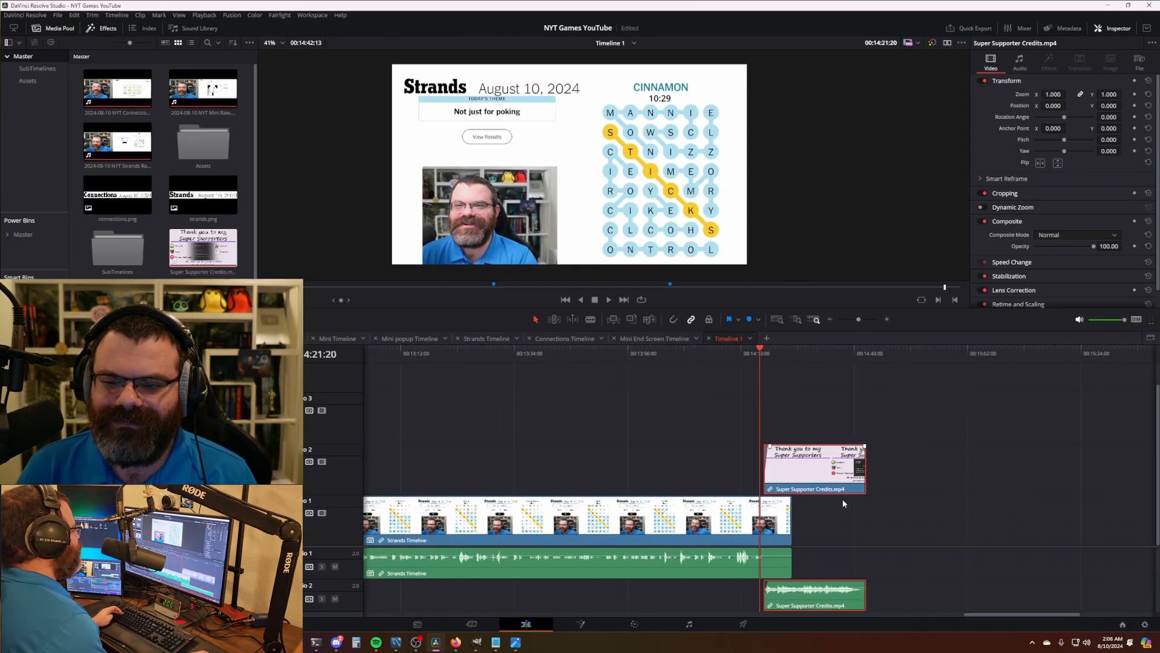
scroll(840, 503, "up", 5)
scroll(727, 415, "right", 2)
left_click(754, 419)
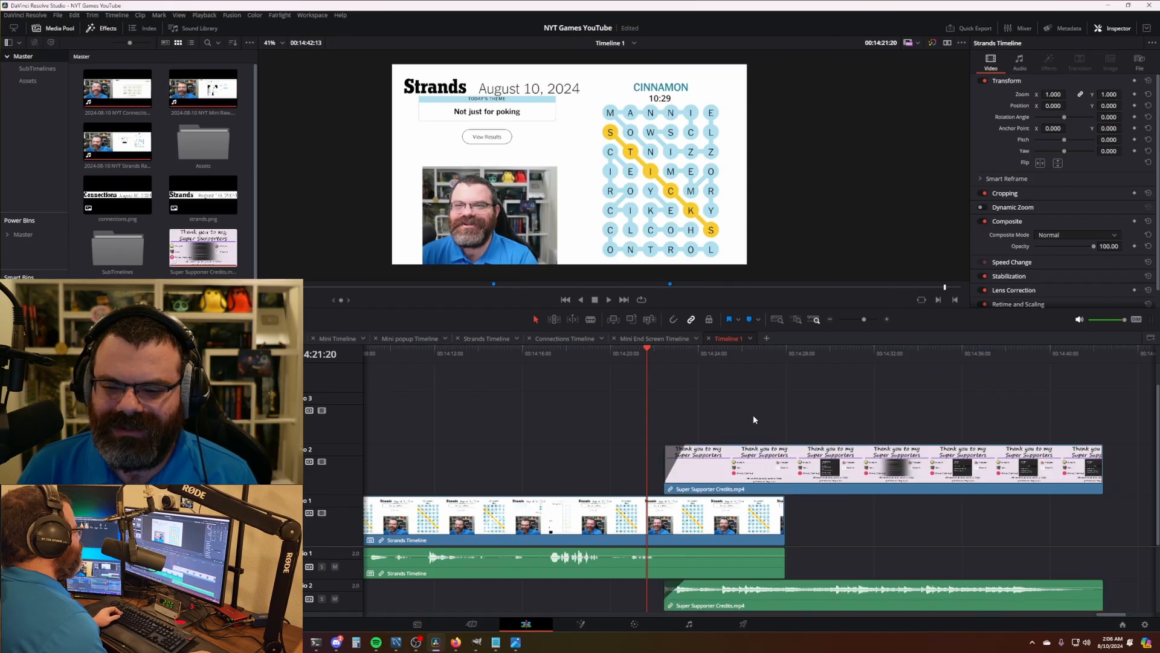
left_click_drag(720, 454, 718, 472)
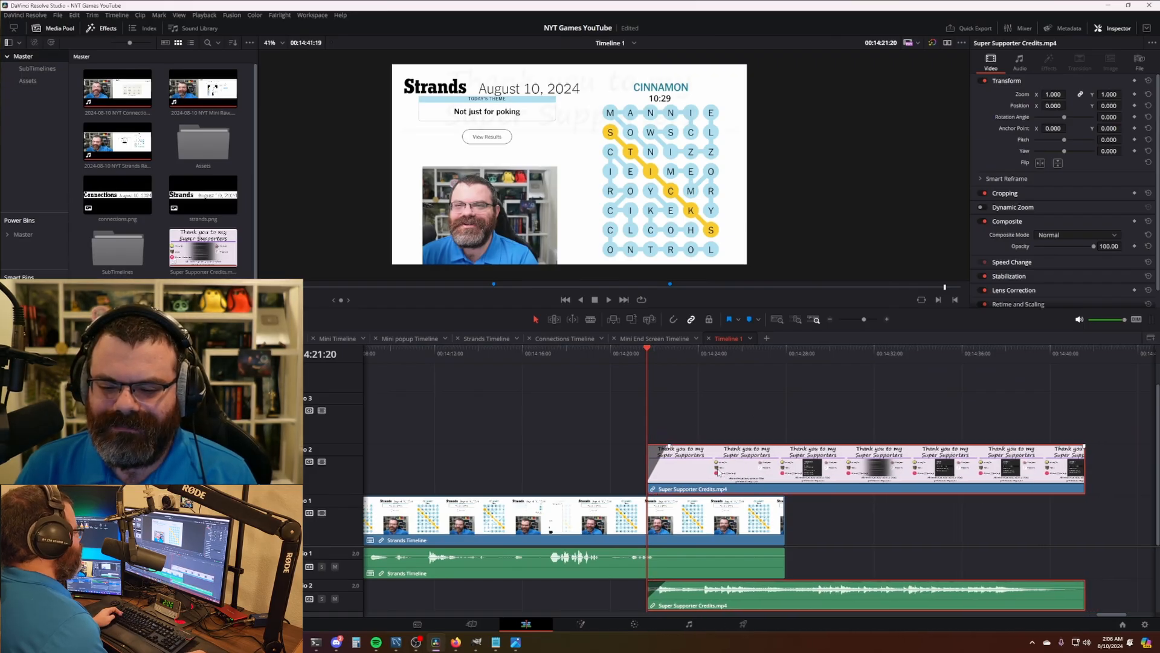
key("space")
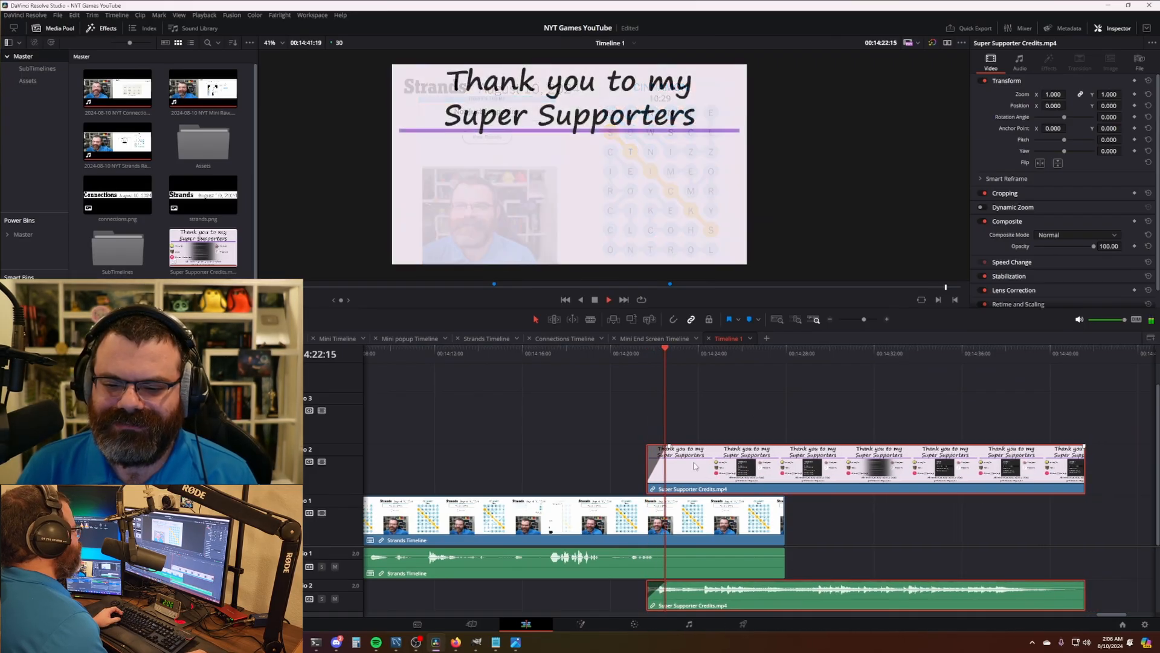
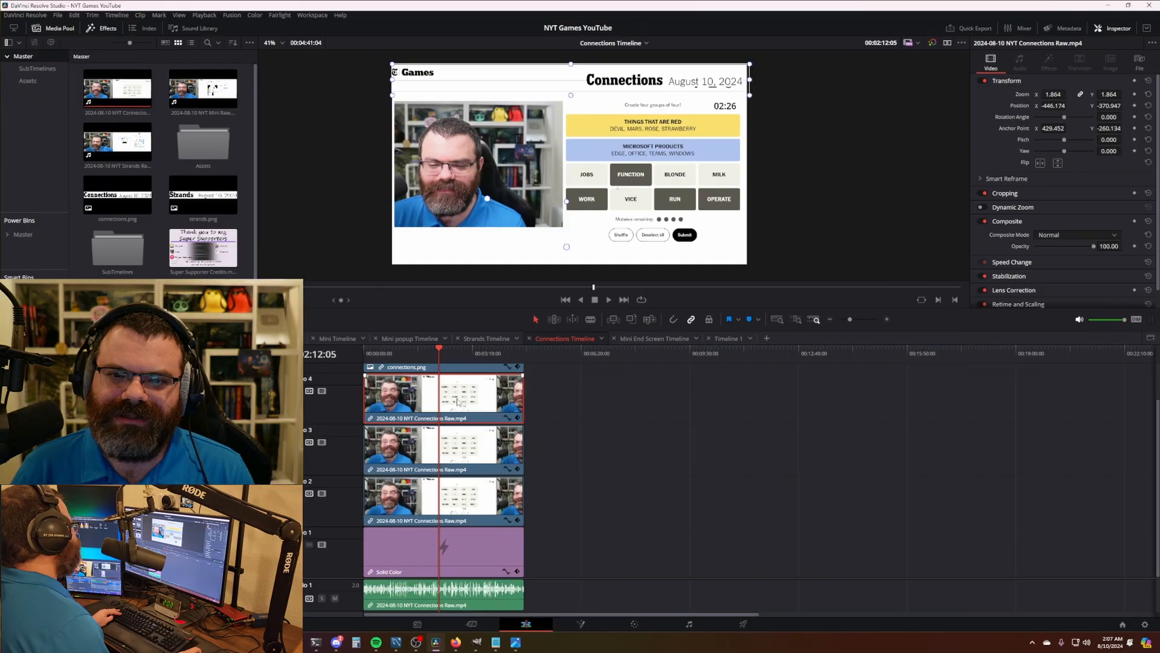
- Raise the connections.png title slightly by increasing its Inspector Position Y value
scroll(674, 278, "up", 2)
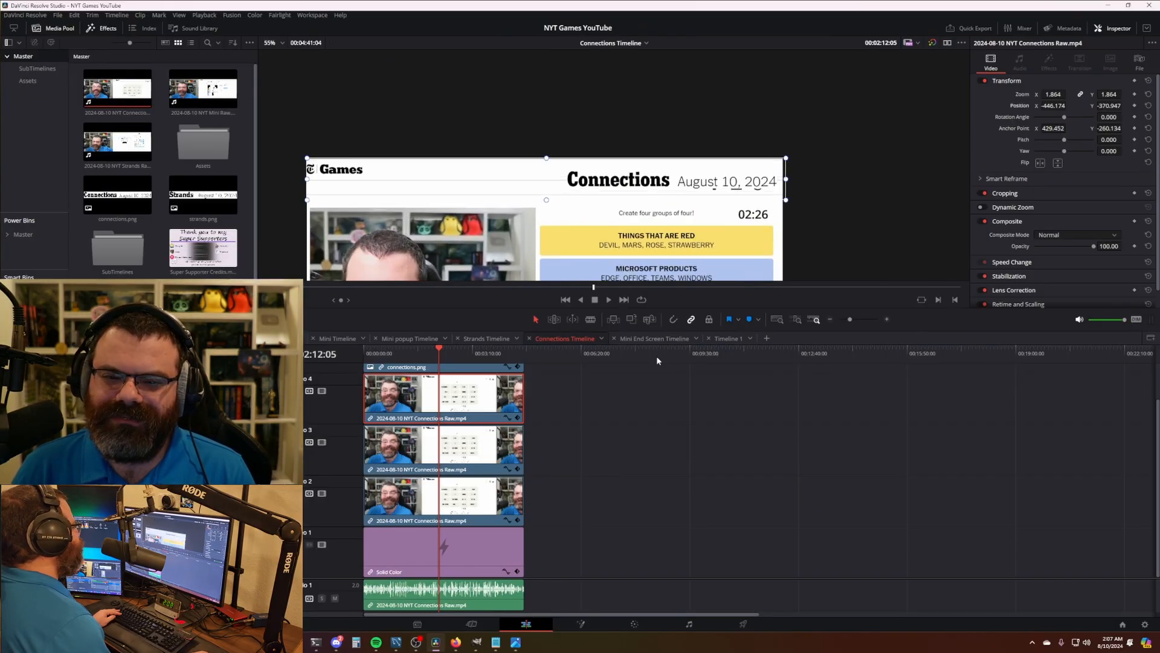
left_click(472, 444)
scroll(469, 438, "up", 2)
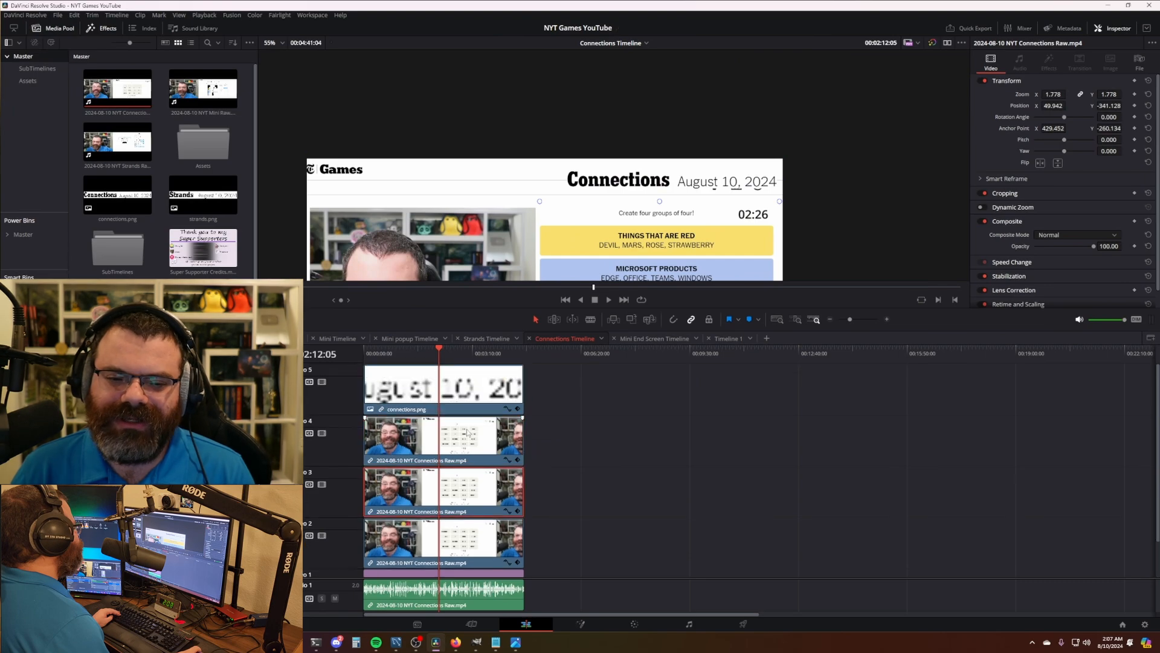
left_click(463, 385)
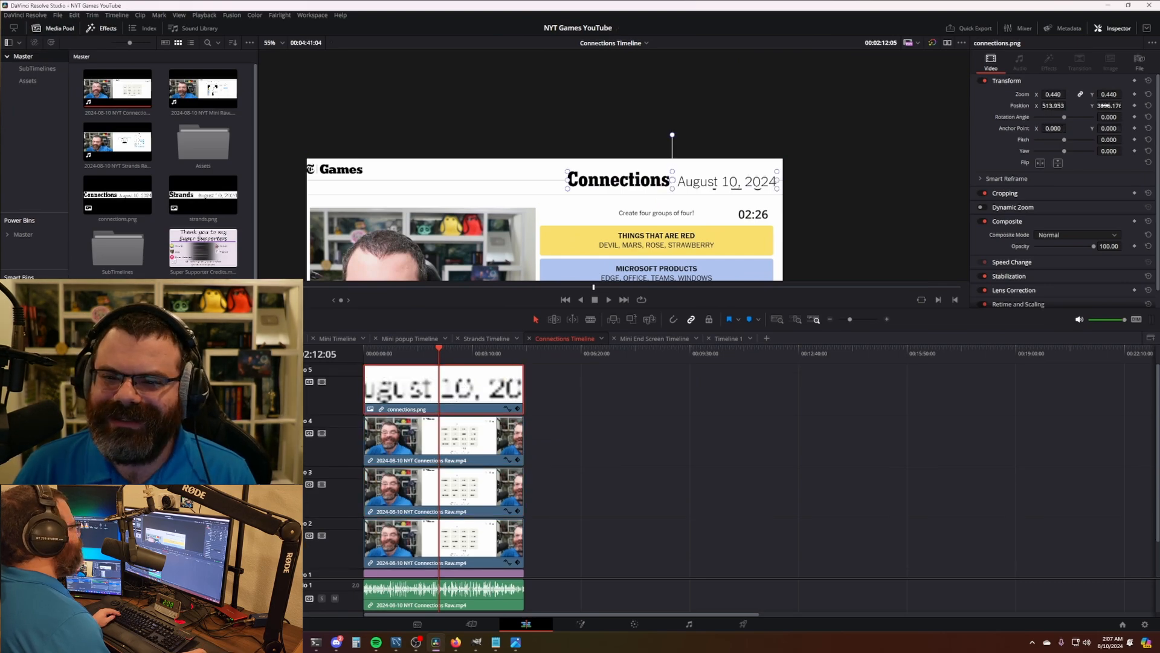
left_click_drag(1103, 106, 1129, 105)
left_click(644, 415)
- Bring Timeline 1 to the Deliver page and reset the existing render job's status
scroll(681, 213, "down", 6)
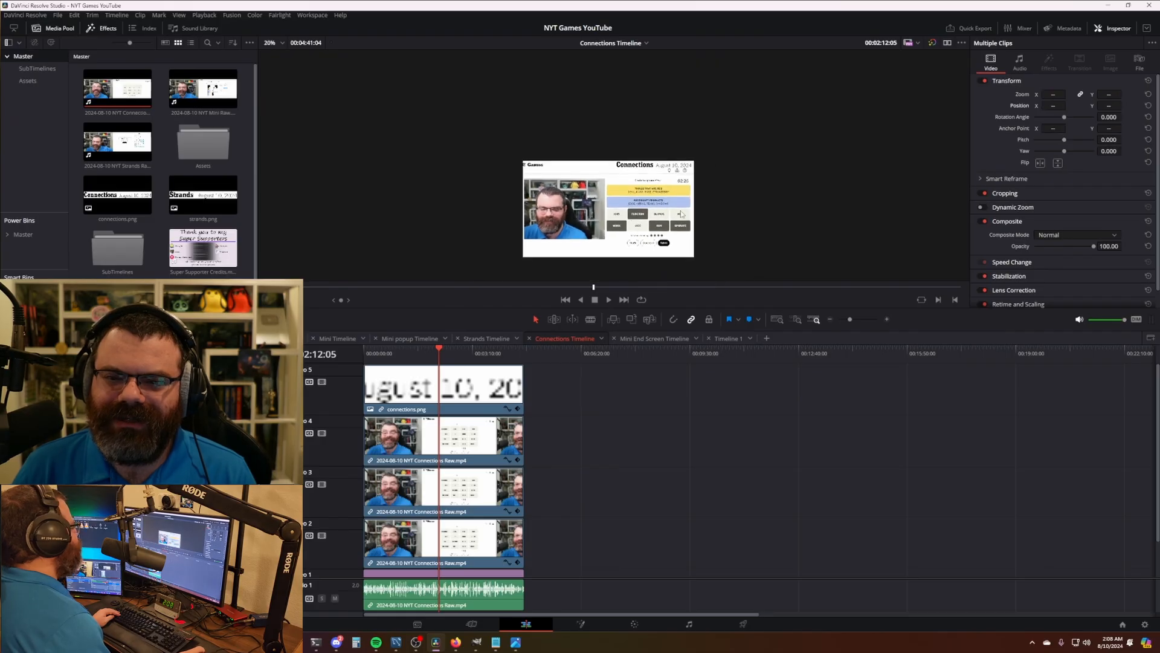
scroll(681, 214, "down", 1)
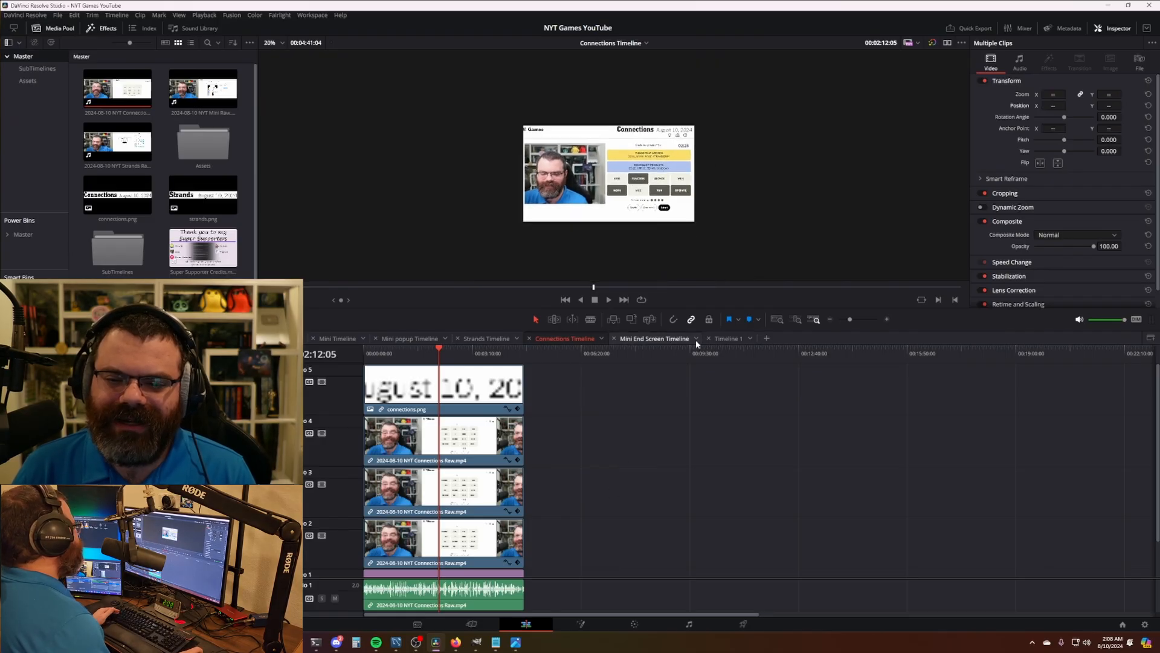
left_click(728, 343)
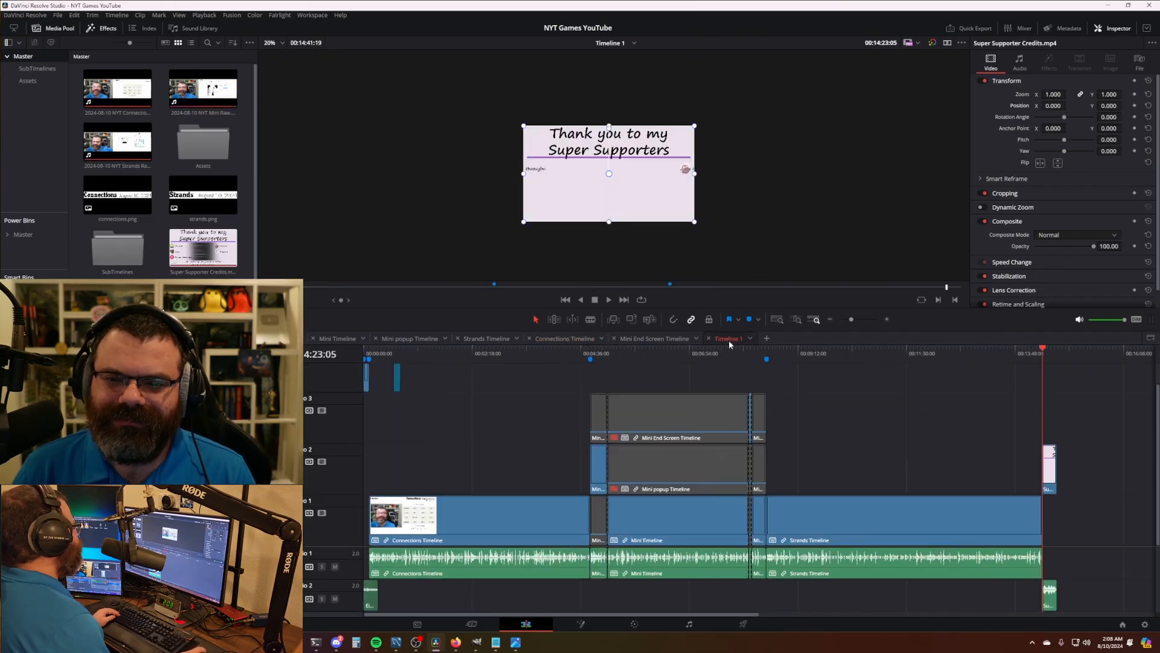
left_click(537, 361)
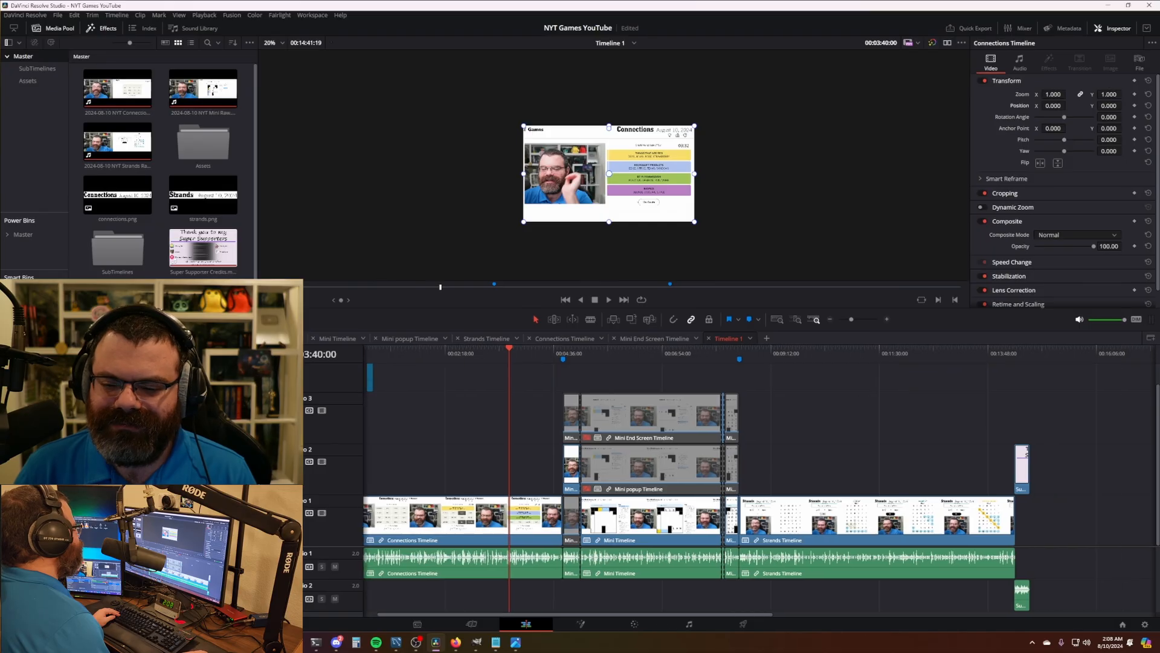
key("shift+8")
right_click(1063, 129)
left_click(1069, 154)
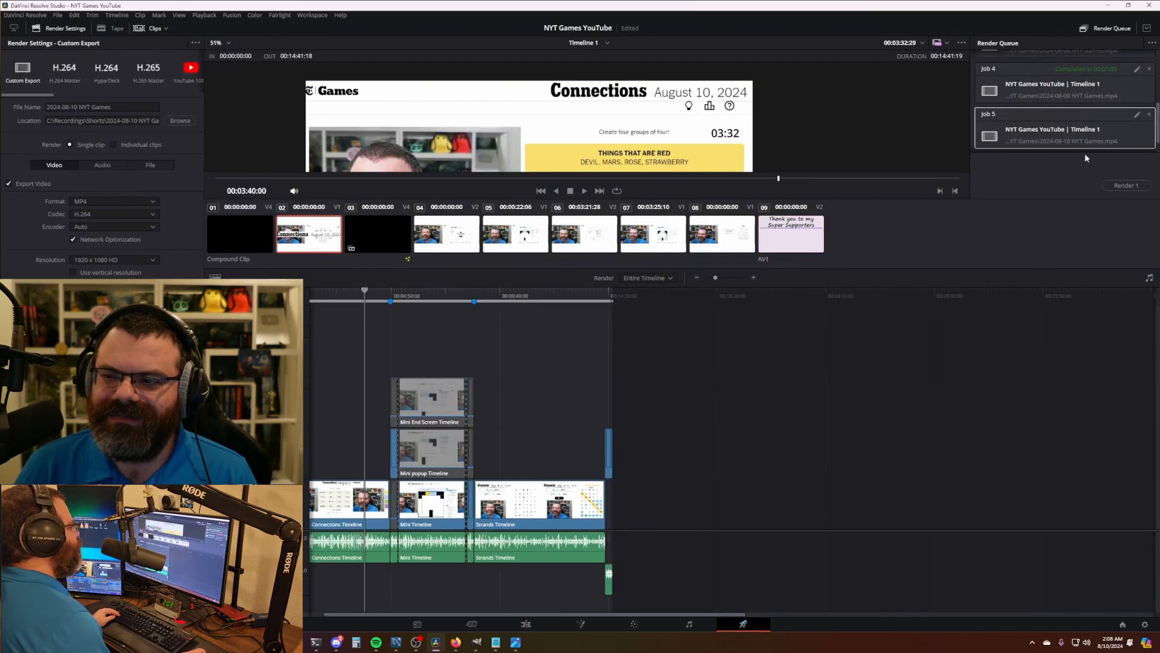
- Render Job 5, overwriting the existing 2024-08-10 NYT Games.mp4
left_click(1115, 185)
left_click(659, 358)
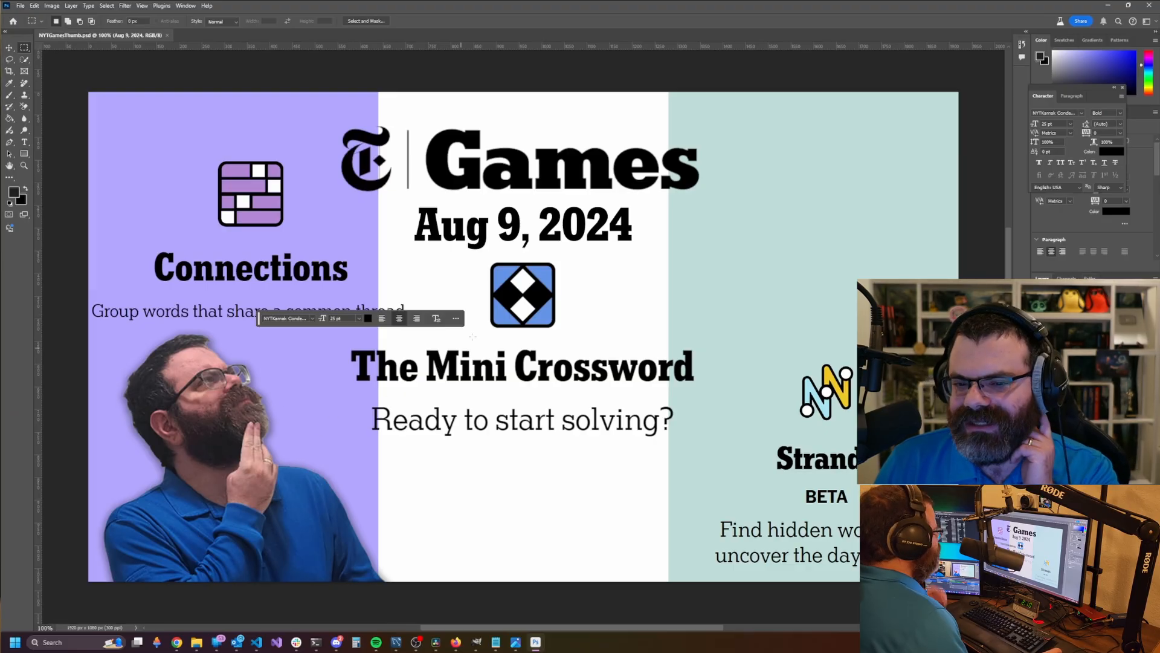
- Change the thumbnail date from Aug 9 to Aug 10, 2024
key("t")
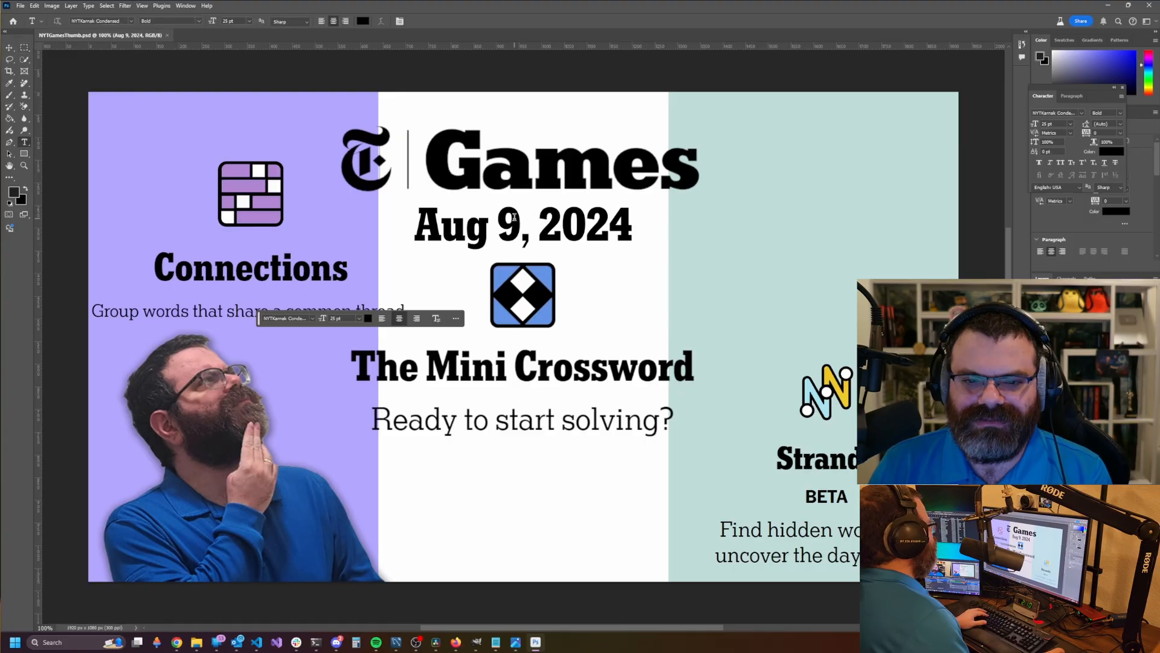
double_click(508, 216)
type("10")
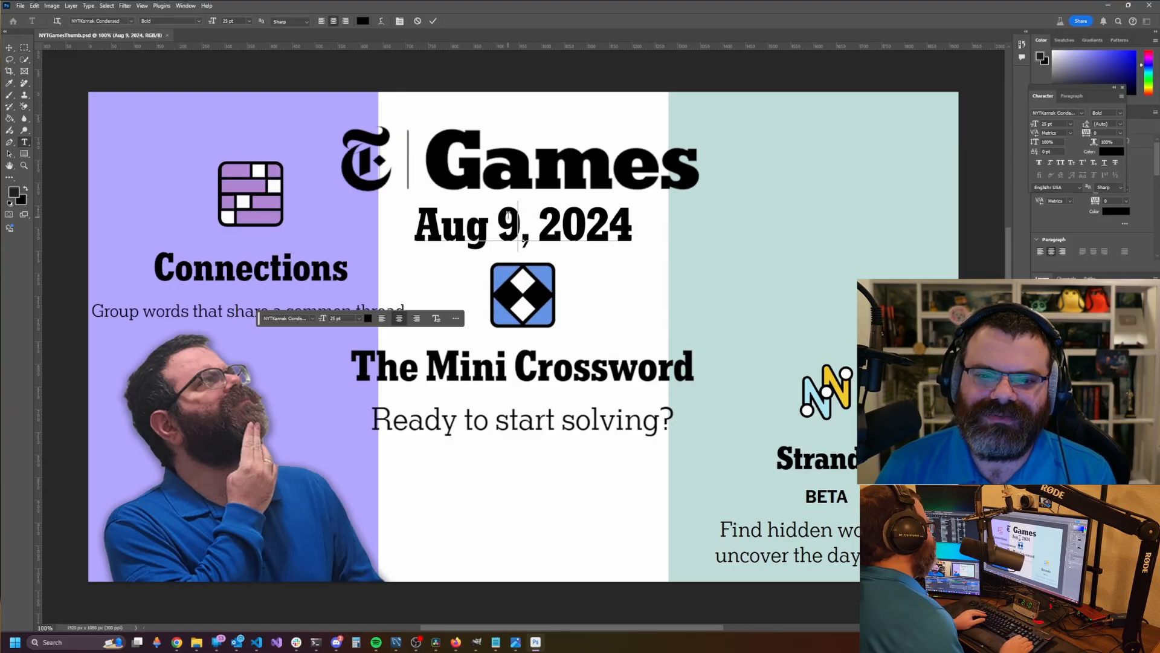
left_click(24, 48)
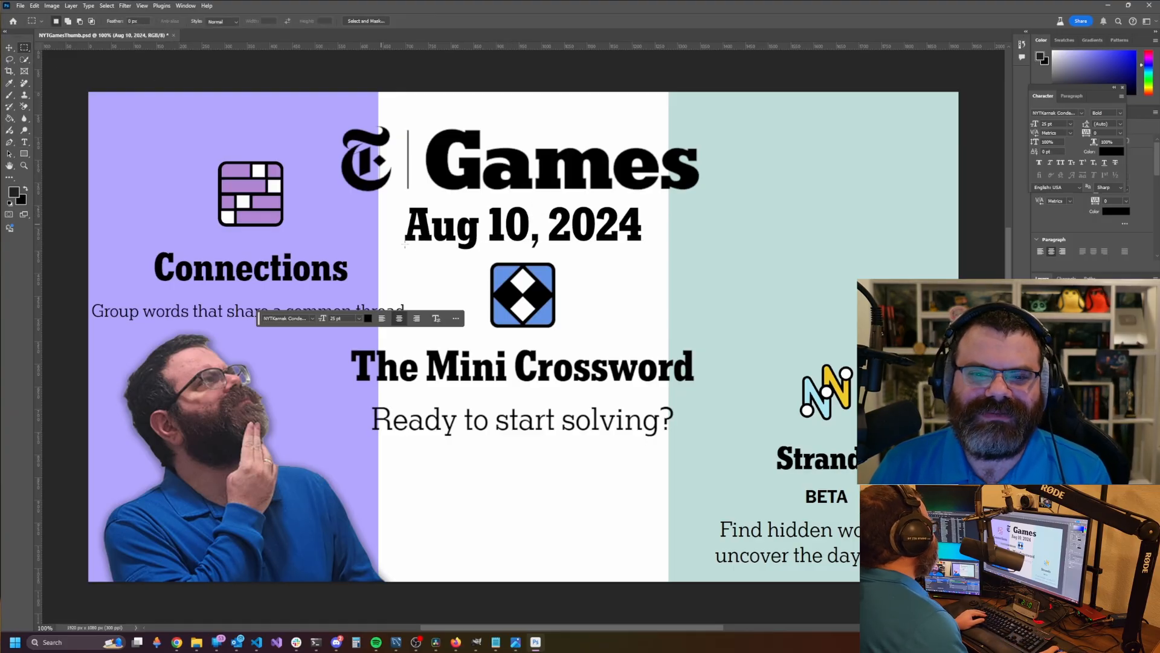
- Export NYTGamesThumb.jpg into the 2024-08-10 NYT Games folder and save the PSD
key("ctrl+alt+shift+w")
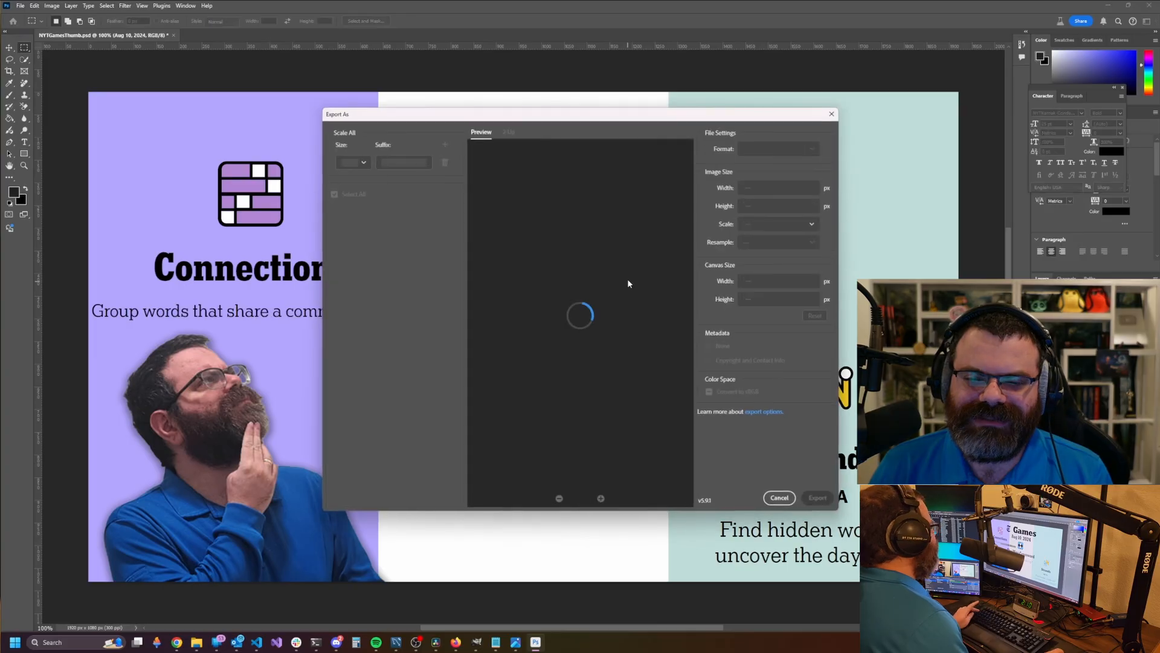
left_click(824, 502)
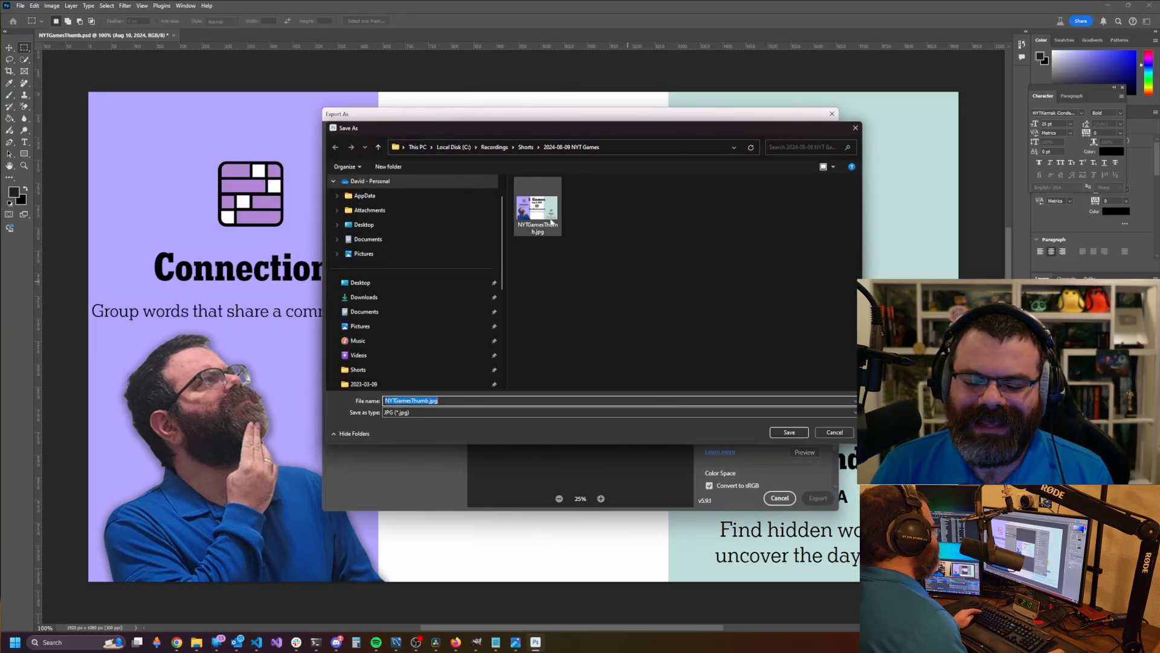
left_click(507, 147)
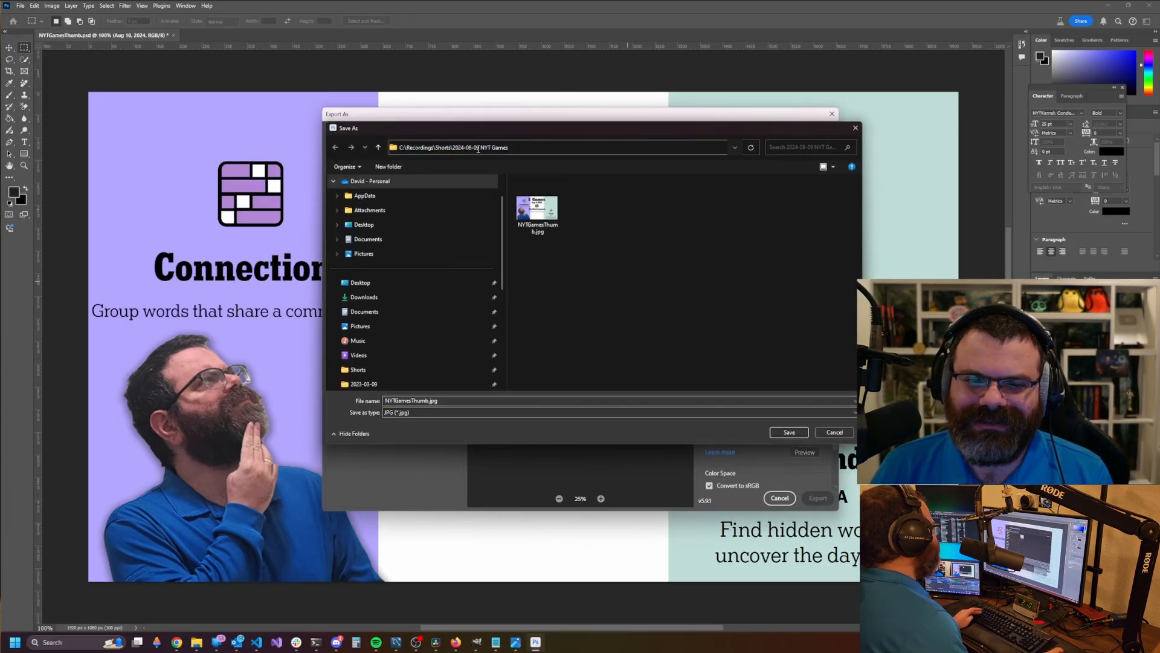
key("Right")
key("BackSpace")
key("BackSpace")
type("10")
key("Return")
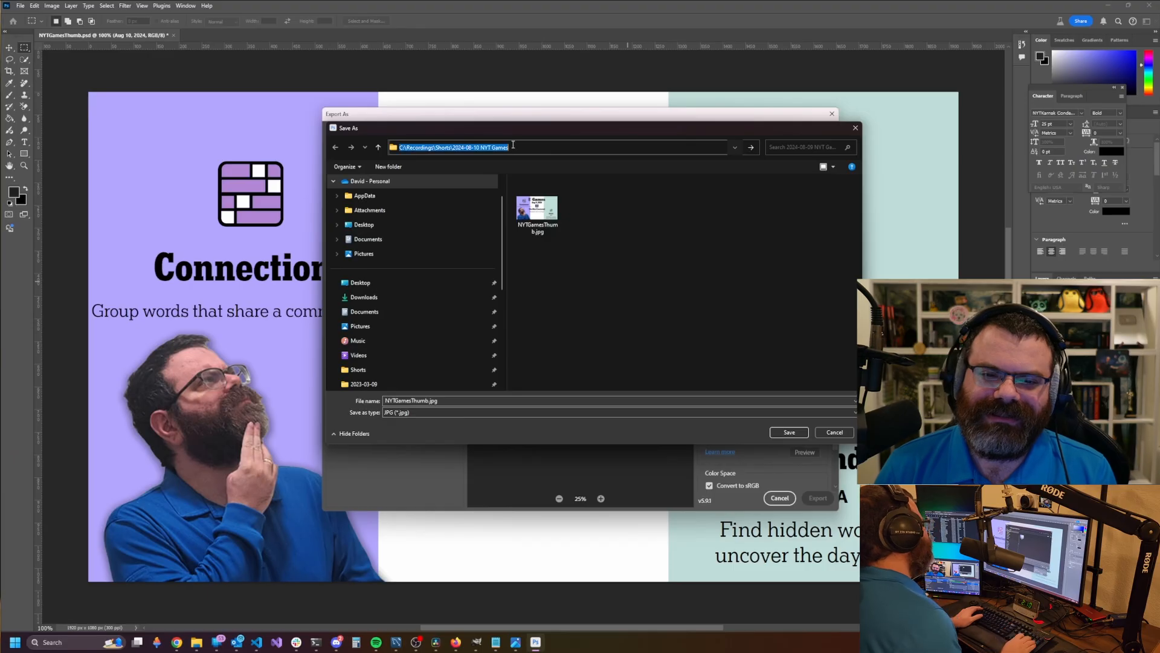
left_click(789, 432)
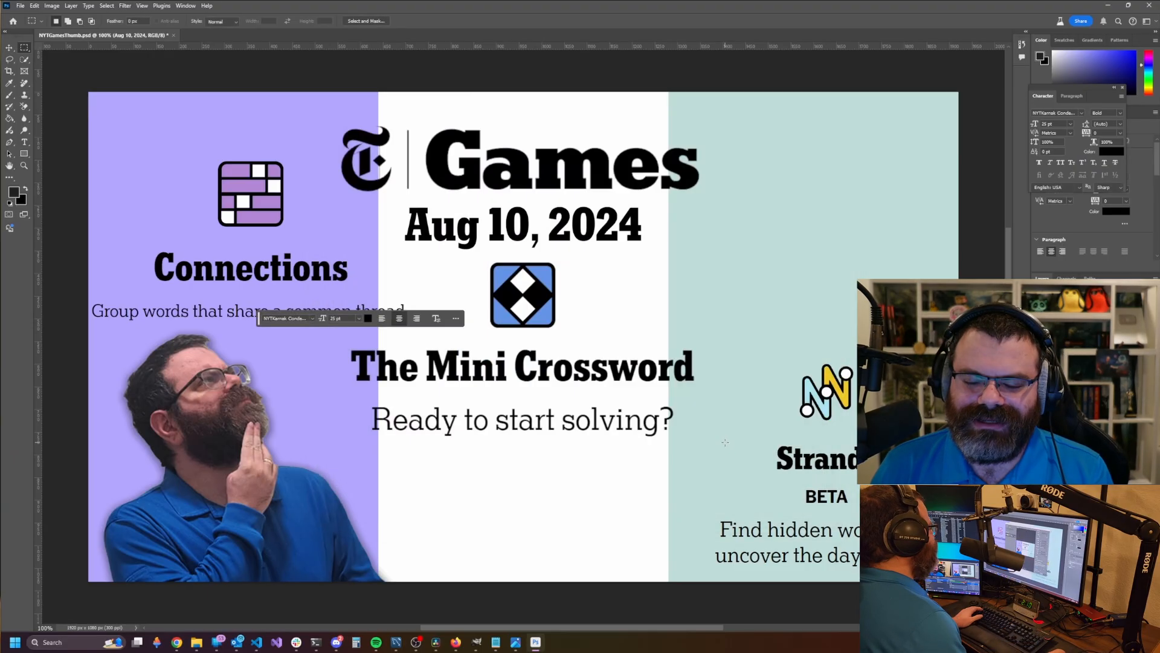
key("ctrl+s")
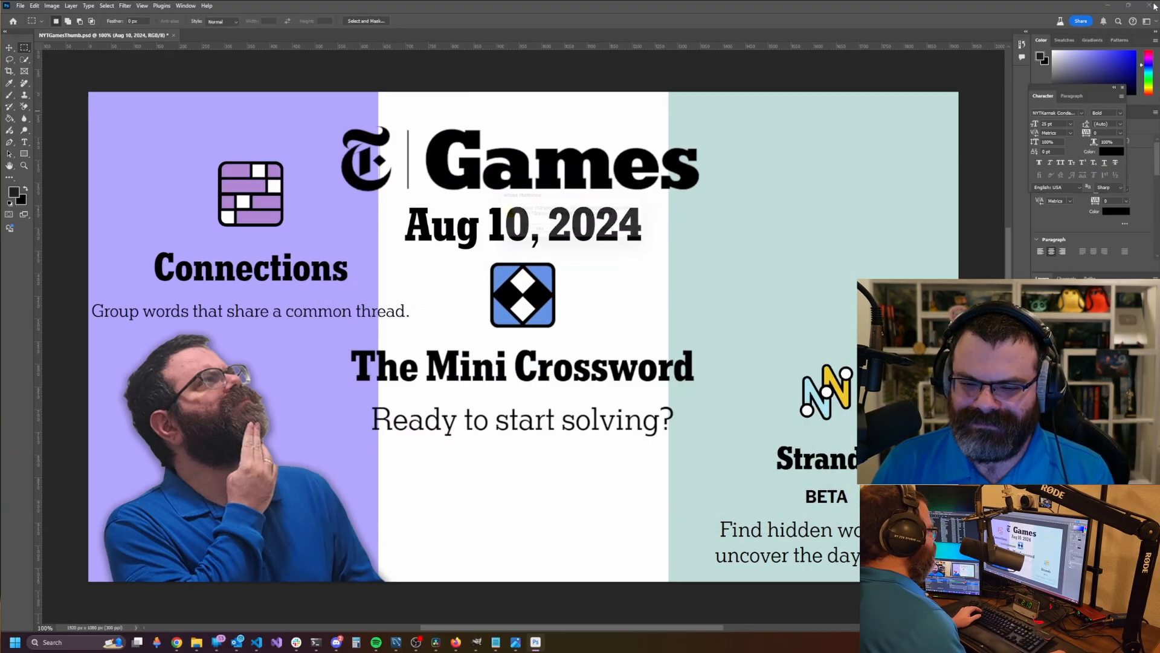
key("Return")
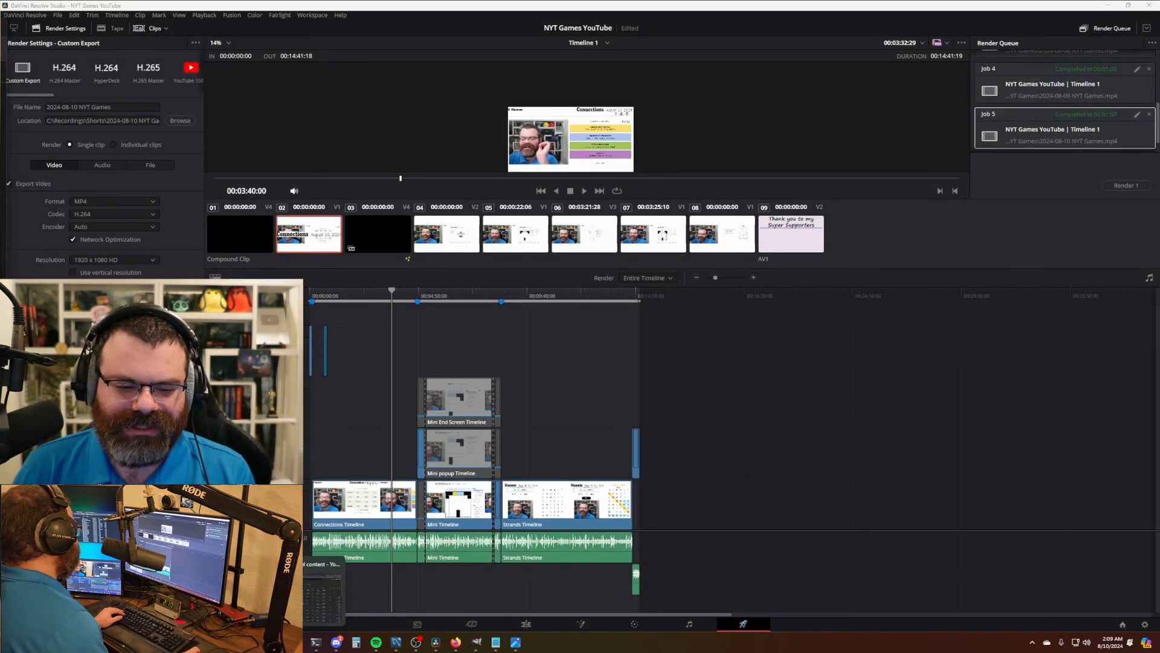
- Upload the 2024-08-10 NYT Games video, reusing details from the Aug 9 video
key("alt+Tab")
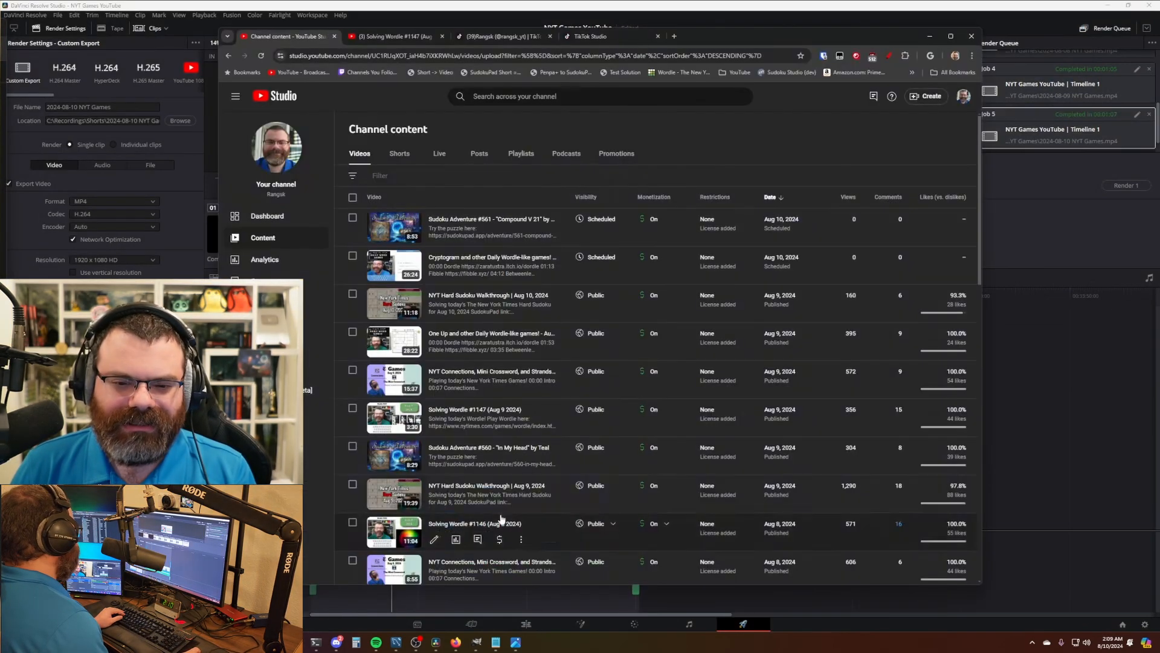
left_click(926, 96)
left_click(895, 116)
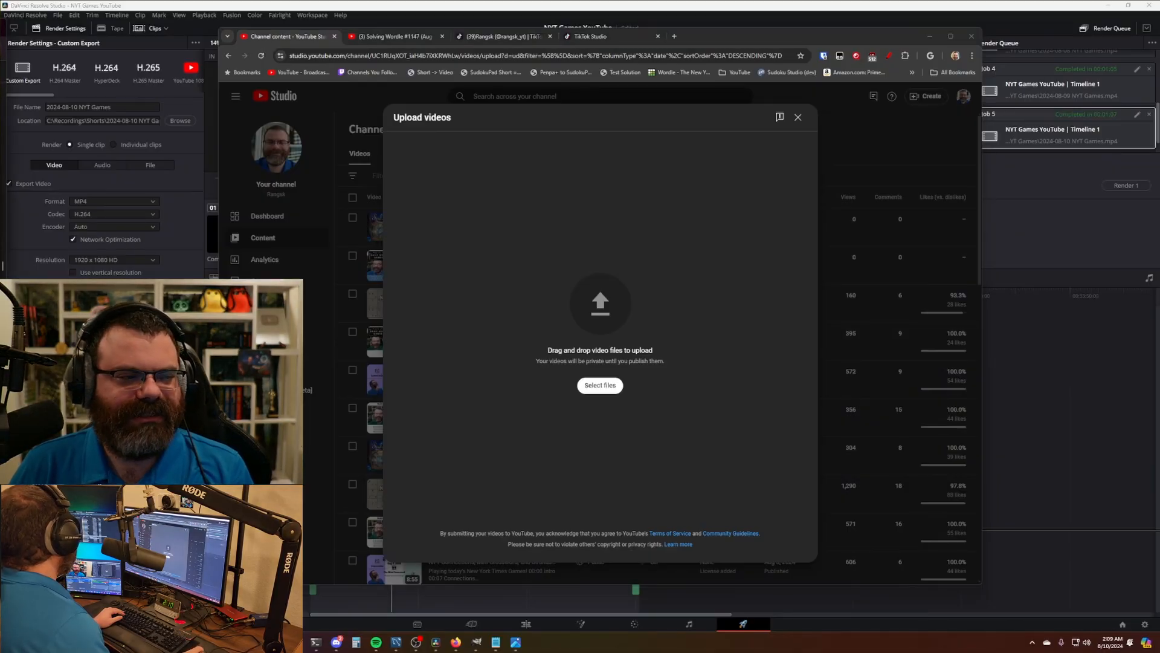
left_click_drag(0, 290, 651, 292)
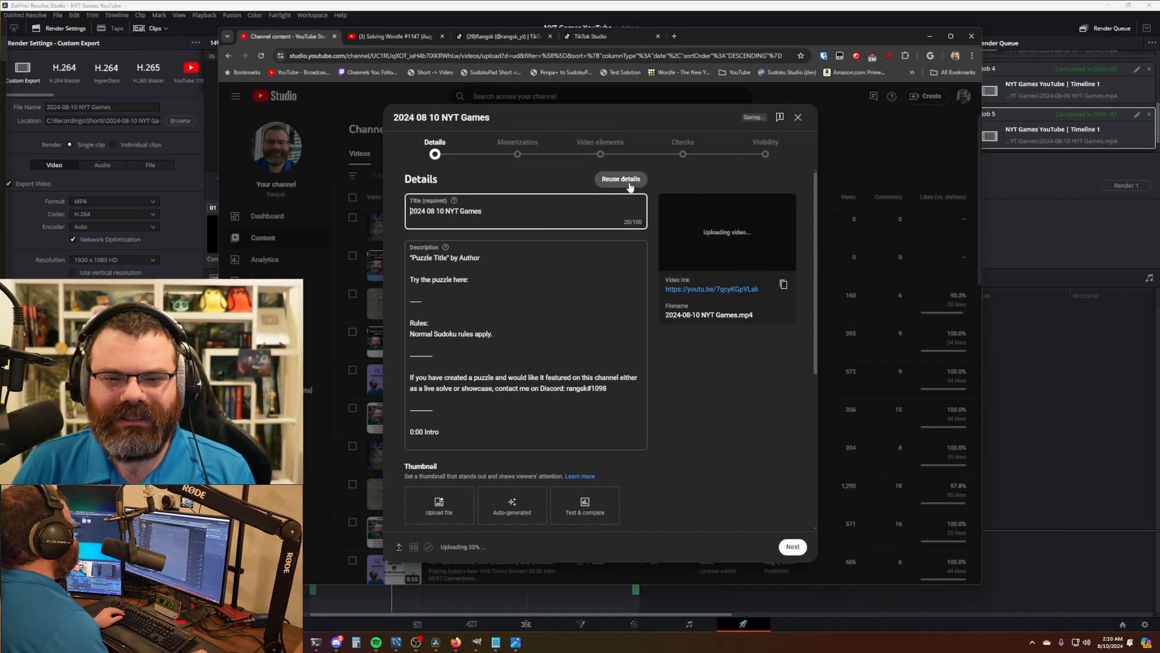
left_click(620, 179)
left_click(438, 370)
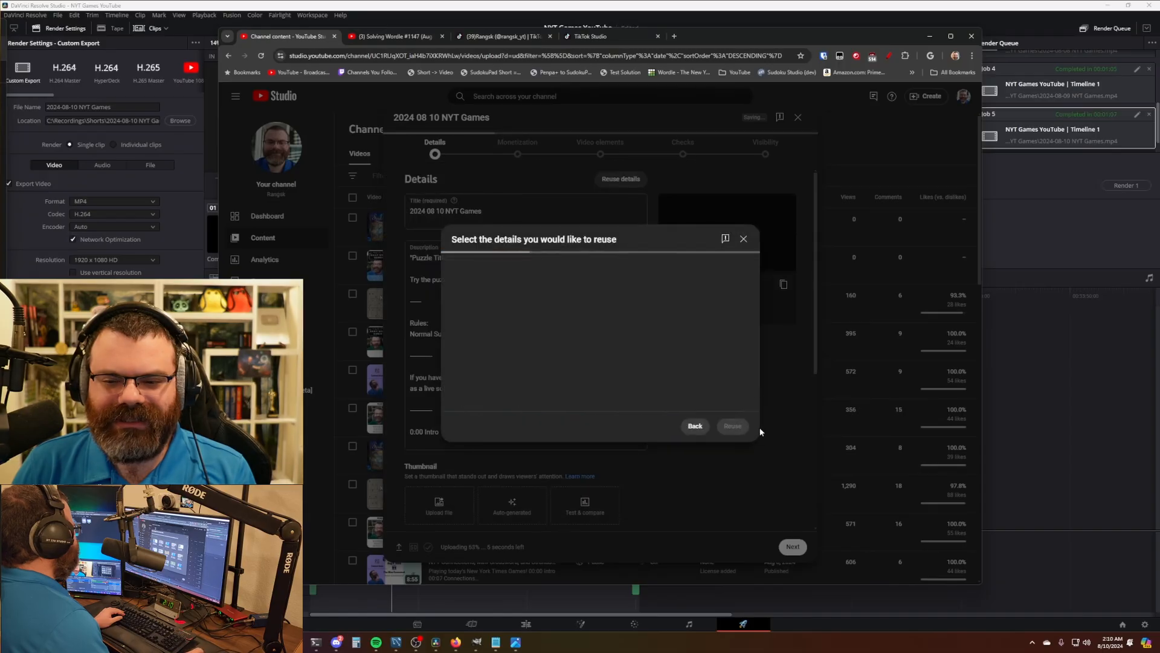
left_click(733, 494)
- Change the title date to 10 and turn monetization on
double_click(572, 211)
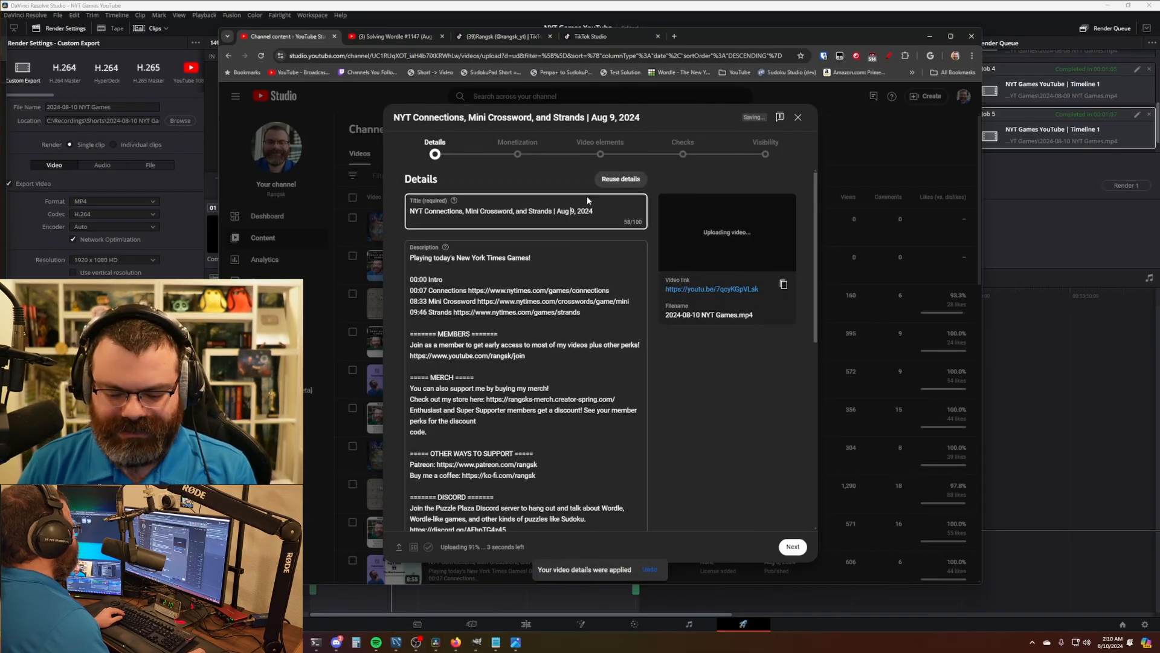
type("10")
left_click(518, 151)
left_click(503, 249)
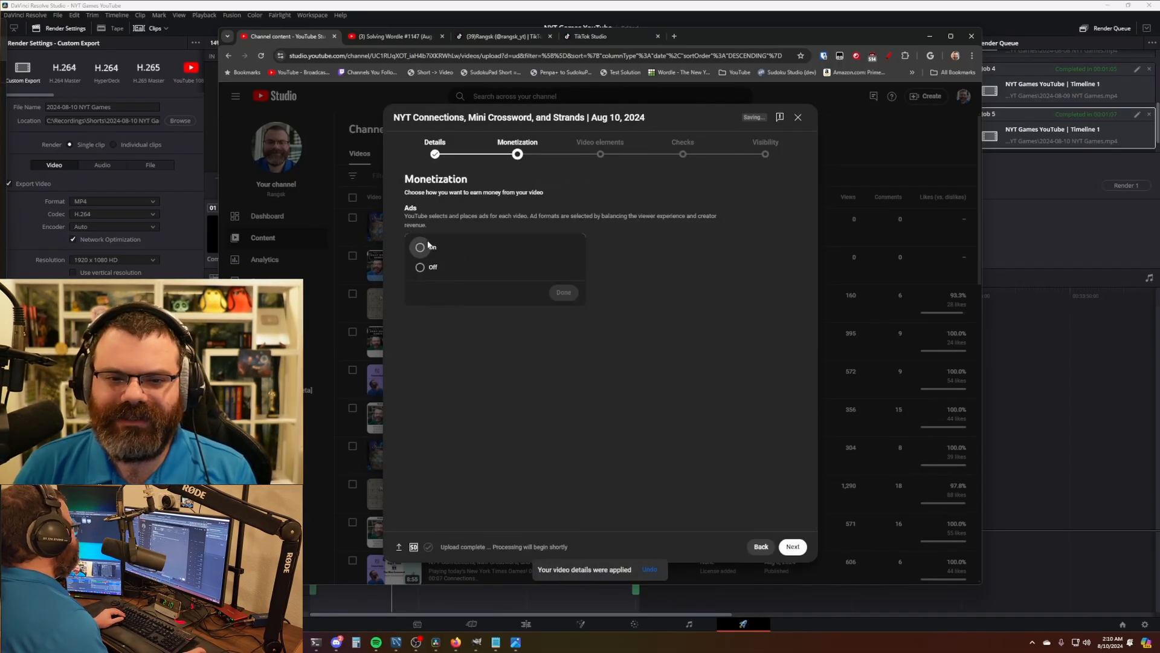
left_click(418, 247)
left_click(562, 293)
- Submit the ad-suitability rating and select the 8:33 Mini Crossword timestamp for checking
left_click(575, 164)
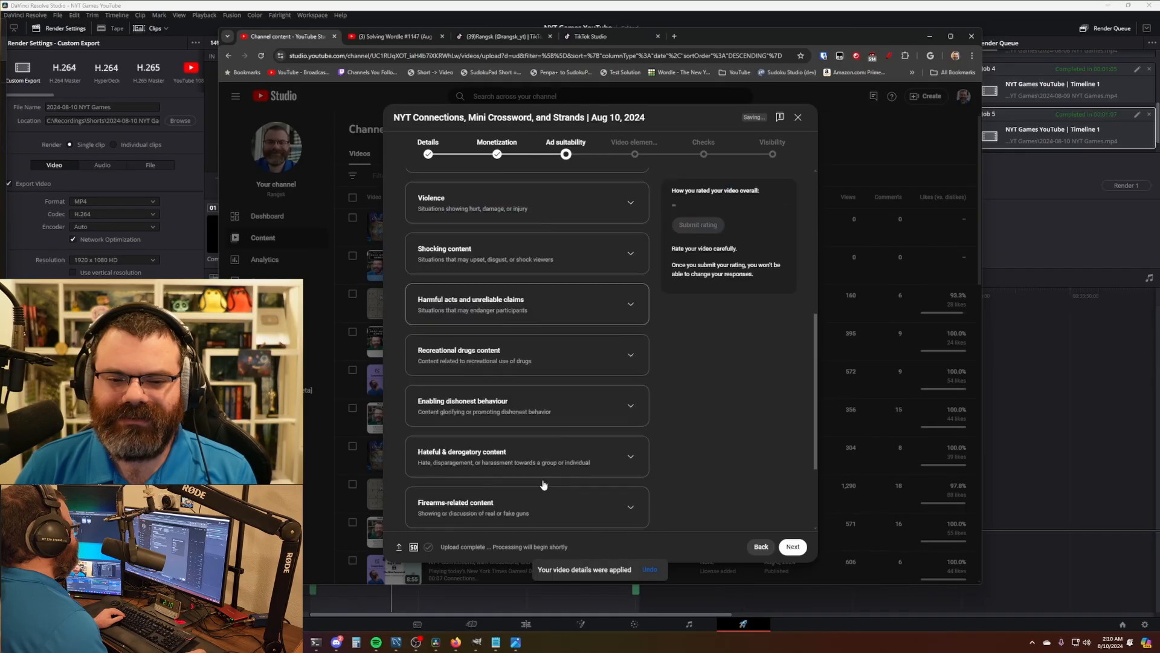
scroll(634, 272, "down", 5)
left_click(698, 229)
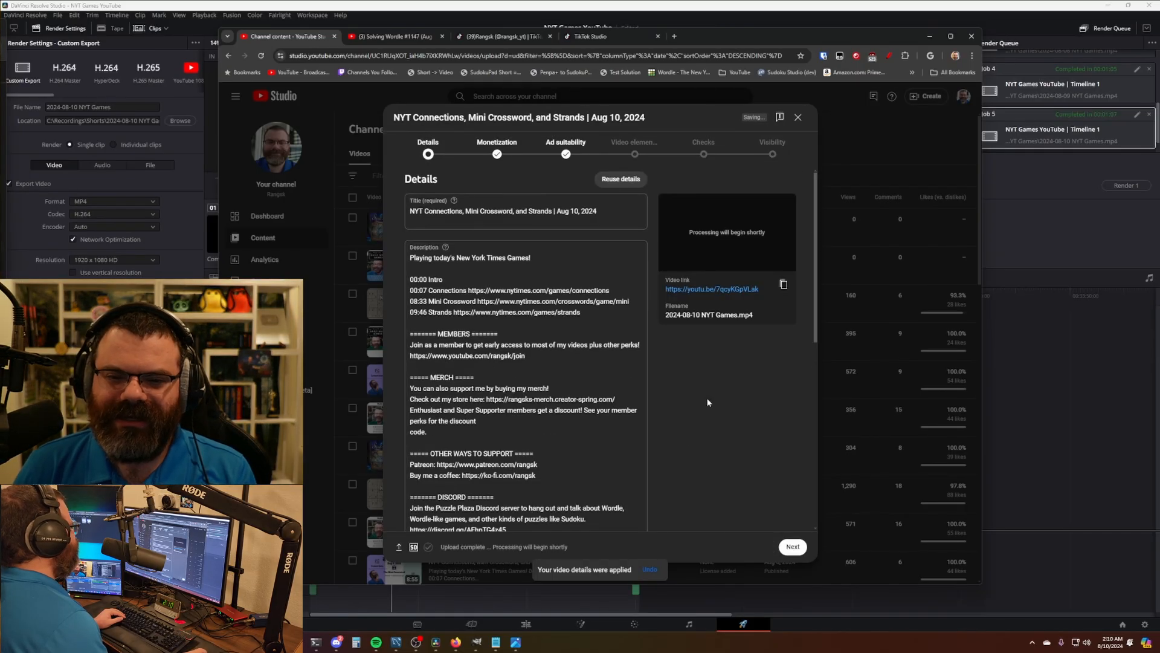
scroll(599, 349, "down", 5)
scroll(599, 350, "up", 5)
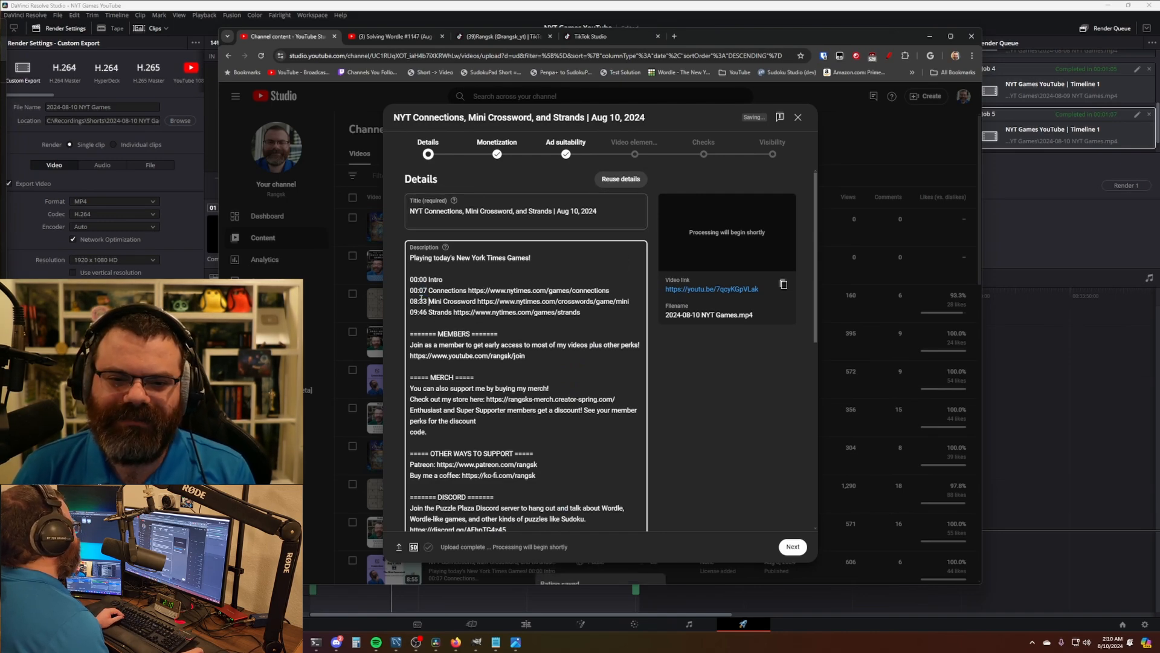
left_click_drag(427, 301, 414, 301)
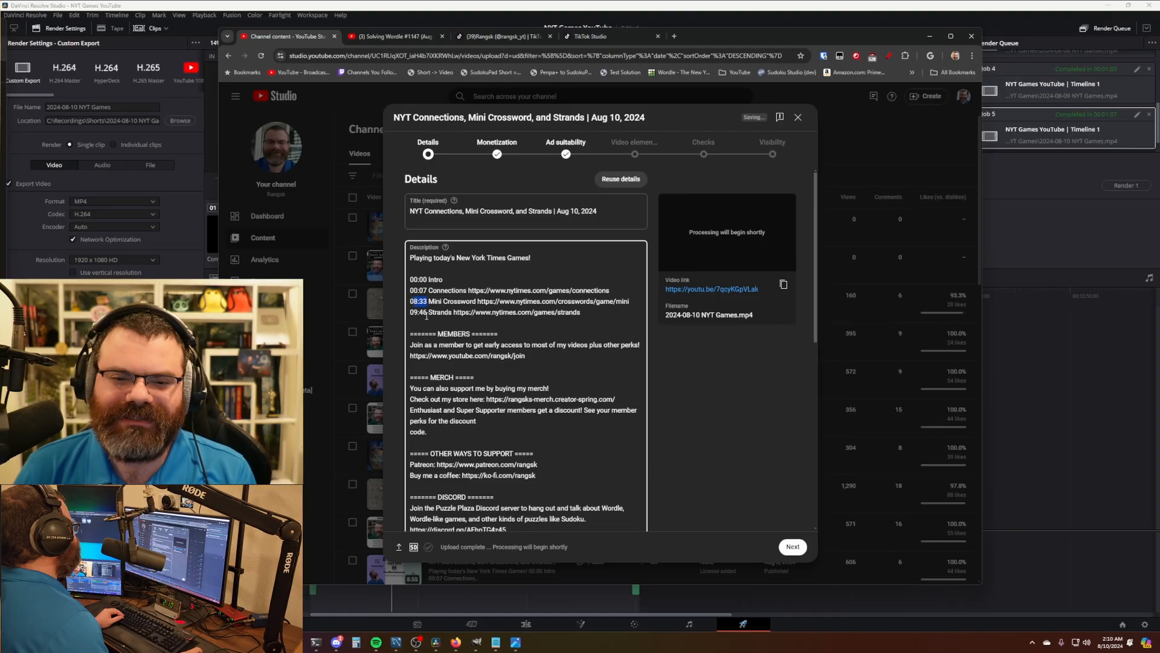
left_click(618, 5)
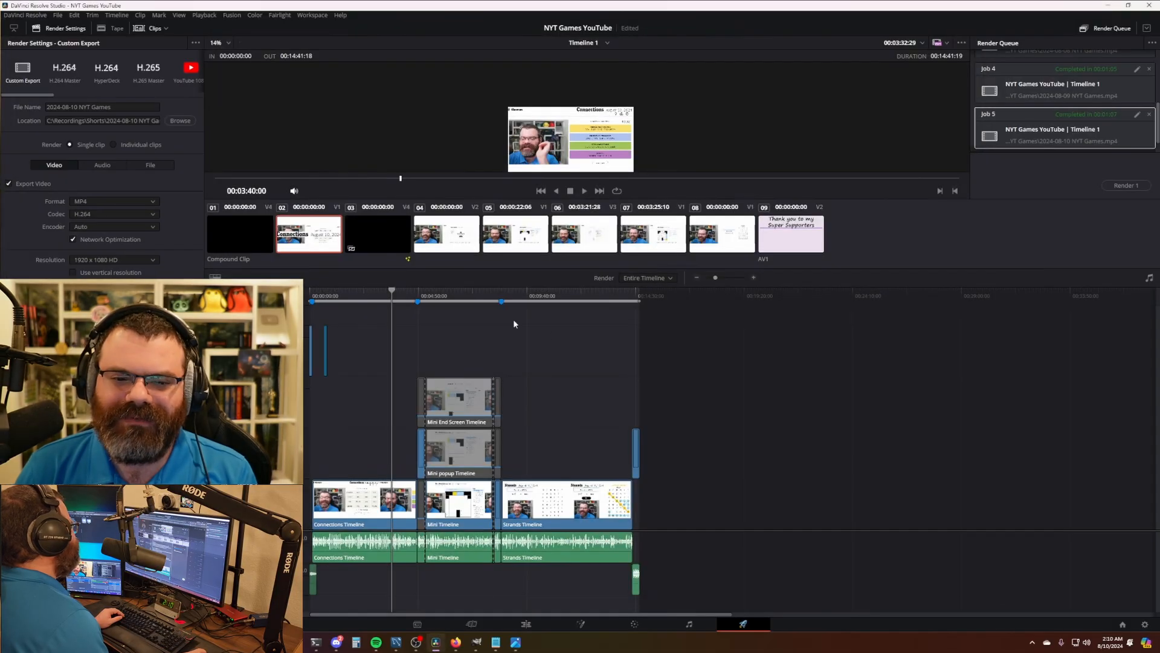
- Change the Mini Crossword chapter timestamp to 04:49 to match the timeline marker
mouse_move(420, 303)
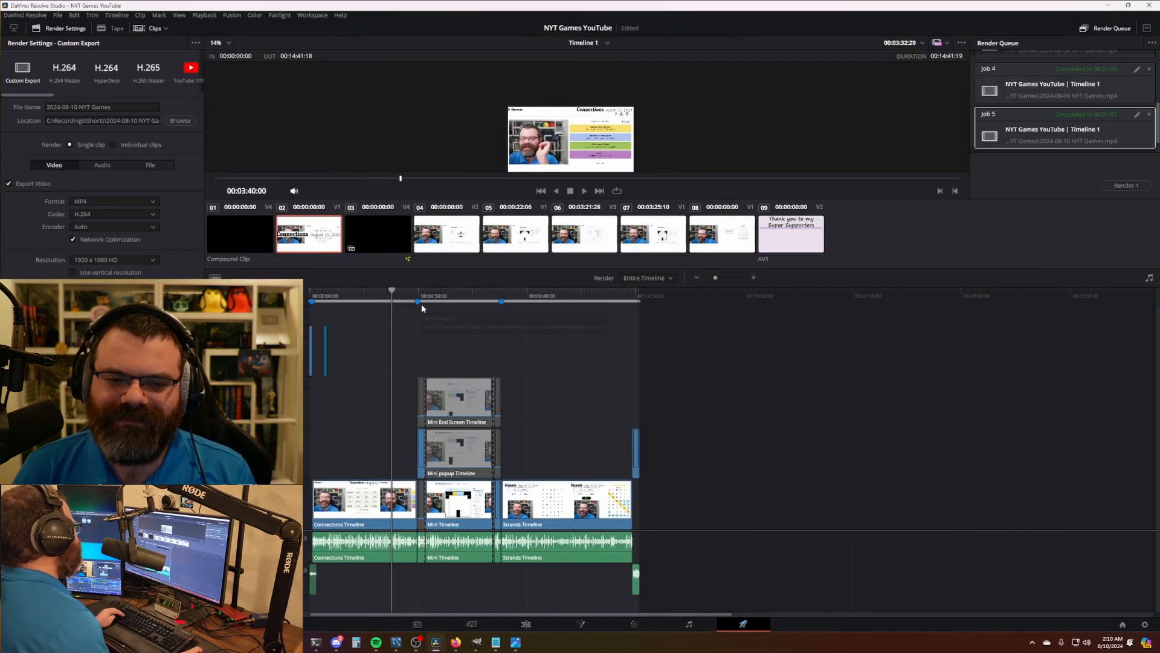
left_click(526, 623)
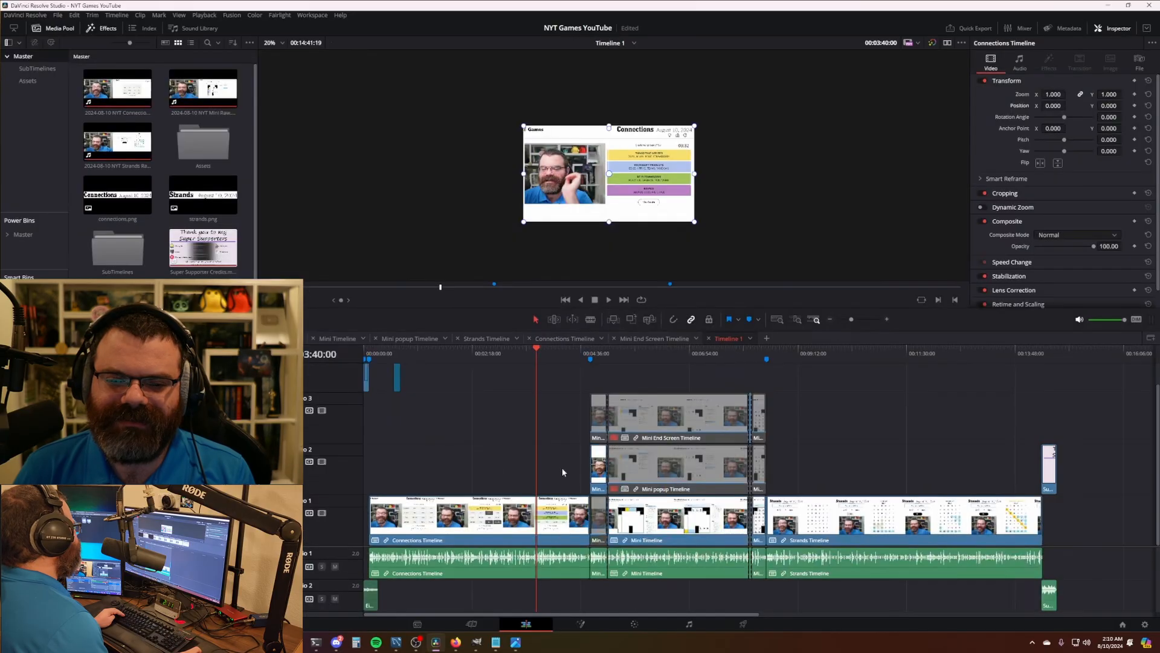
mouse_move(594, 365)
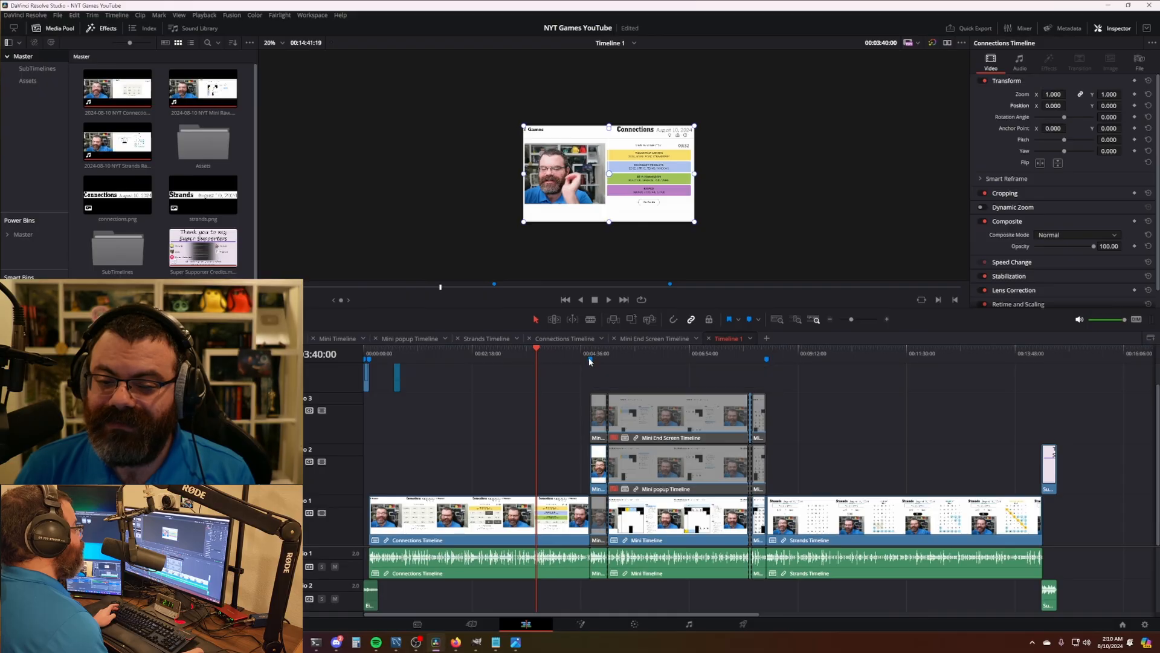
key("alt+Tab")
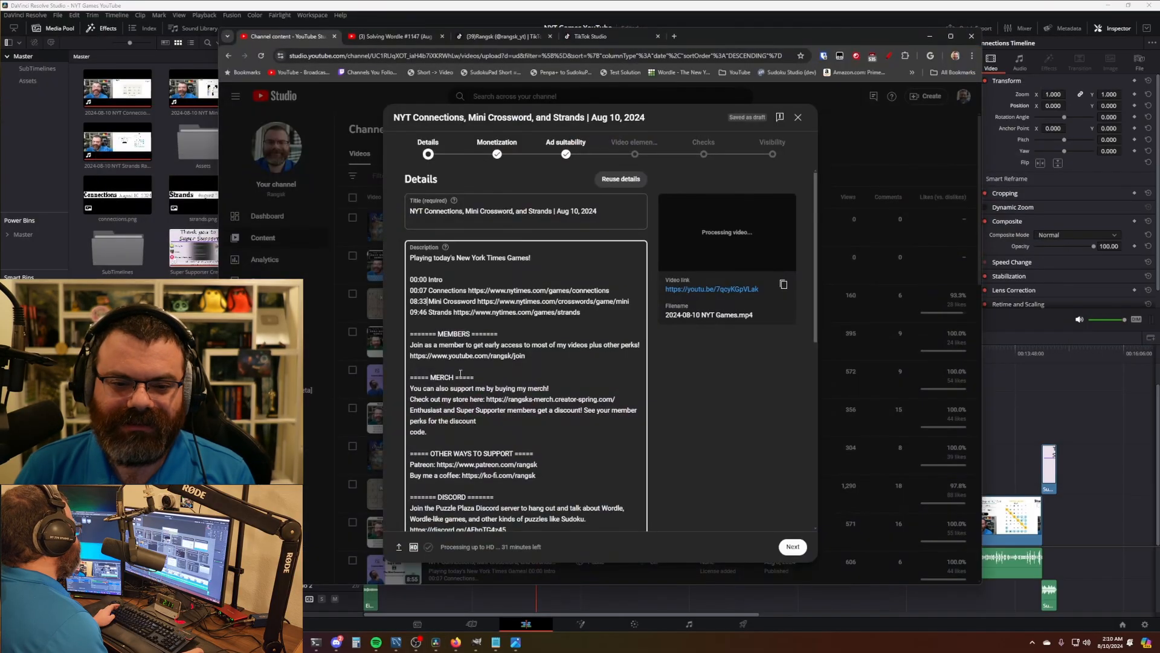
left_click(418, 300)
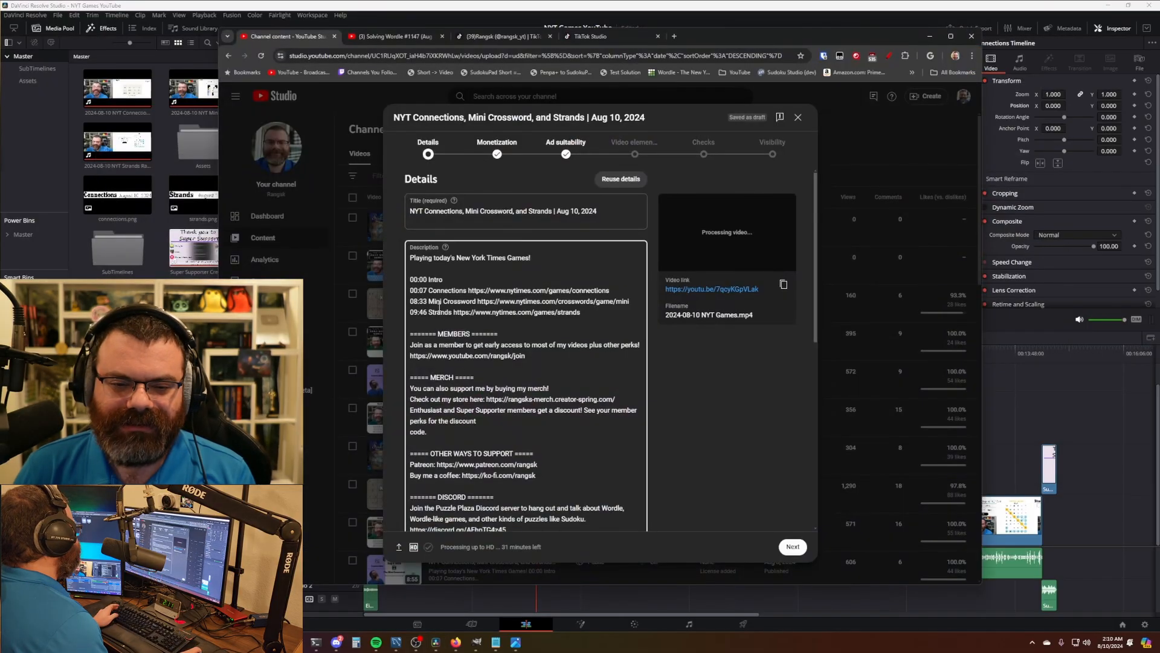
key("BackSpace")
type("4")
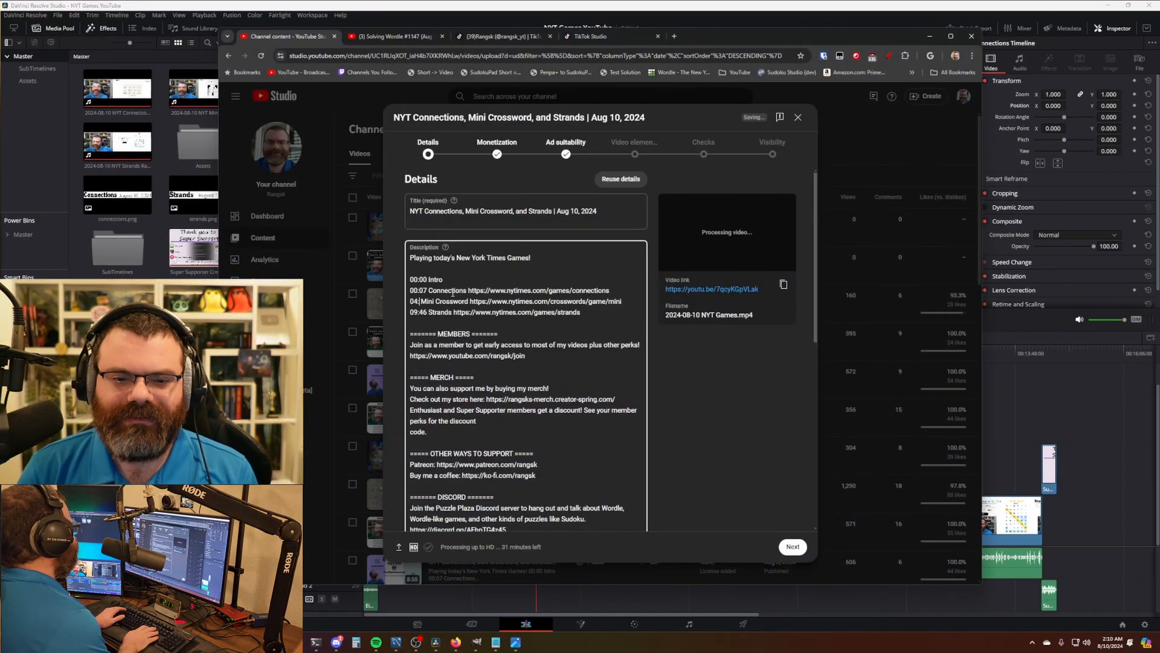
- Change the Strands chapter timestamp to 08:33 to match its timeline marker
key("alt+Tab")
mouse_move(767, 361)
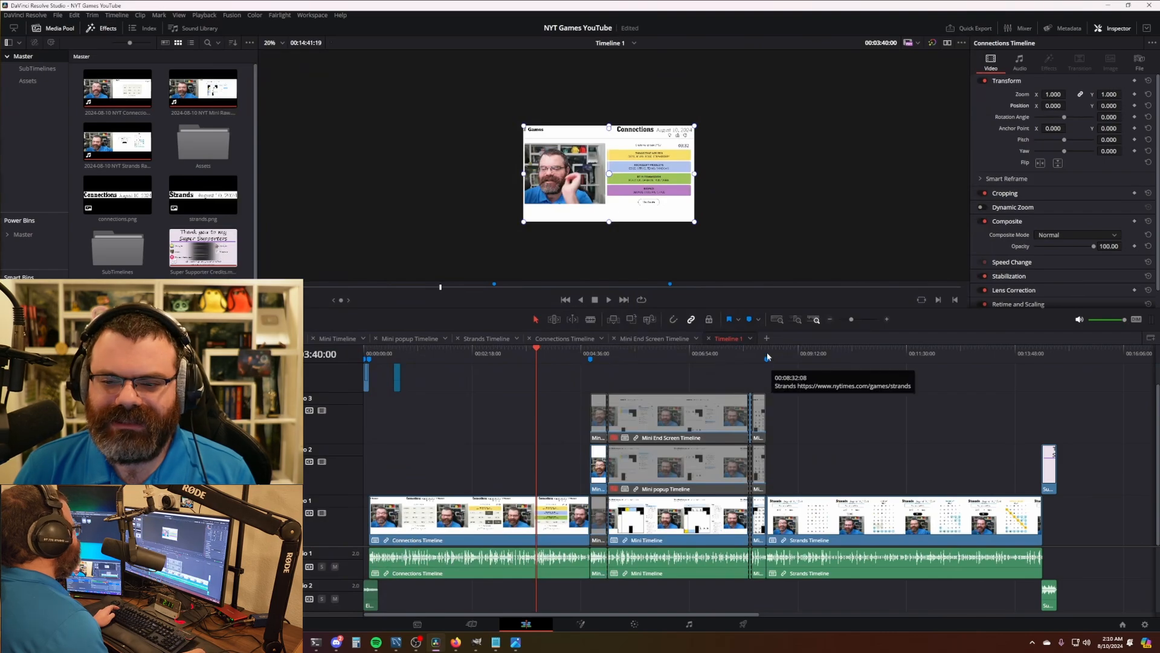
key("alt+Tab")
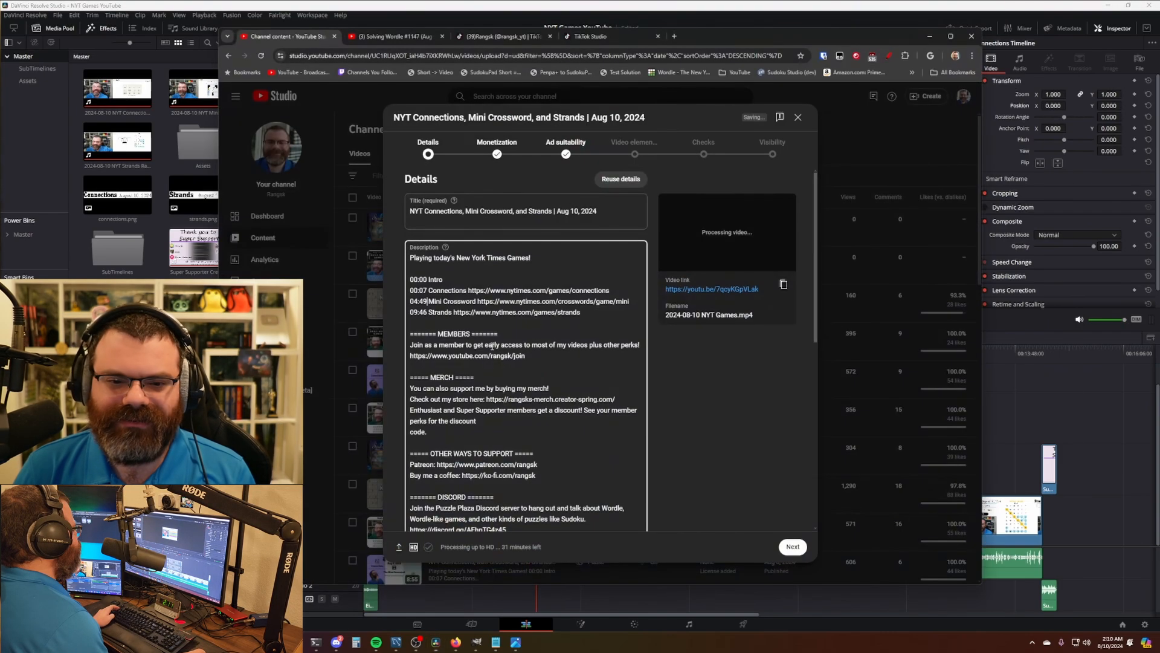
key("Down")
key("BackSpace")
type("8")
key("Right")
key("Delete")
key("Delete")
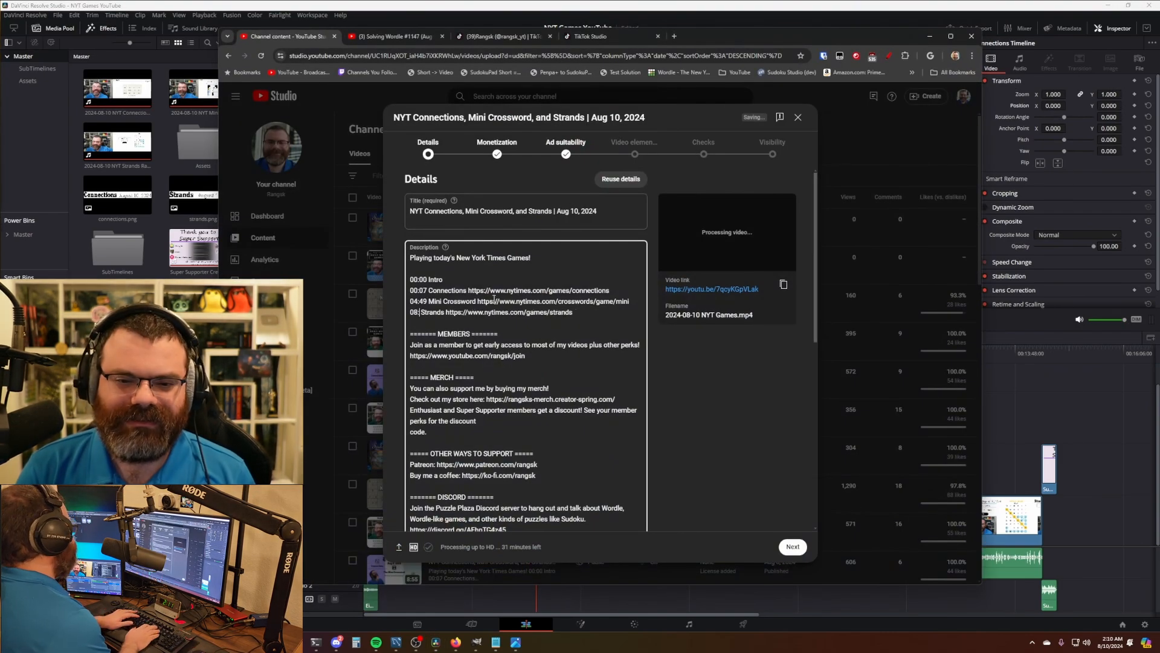
type("33")
scroll(720, 372, "down", 4)
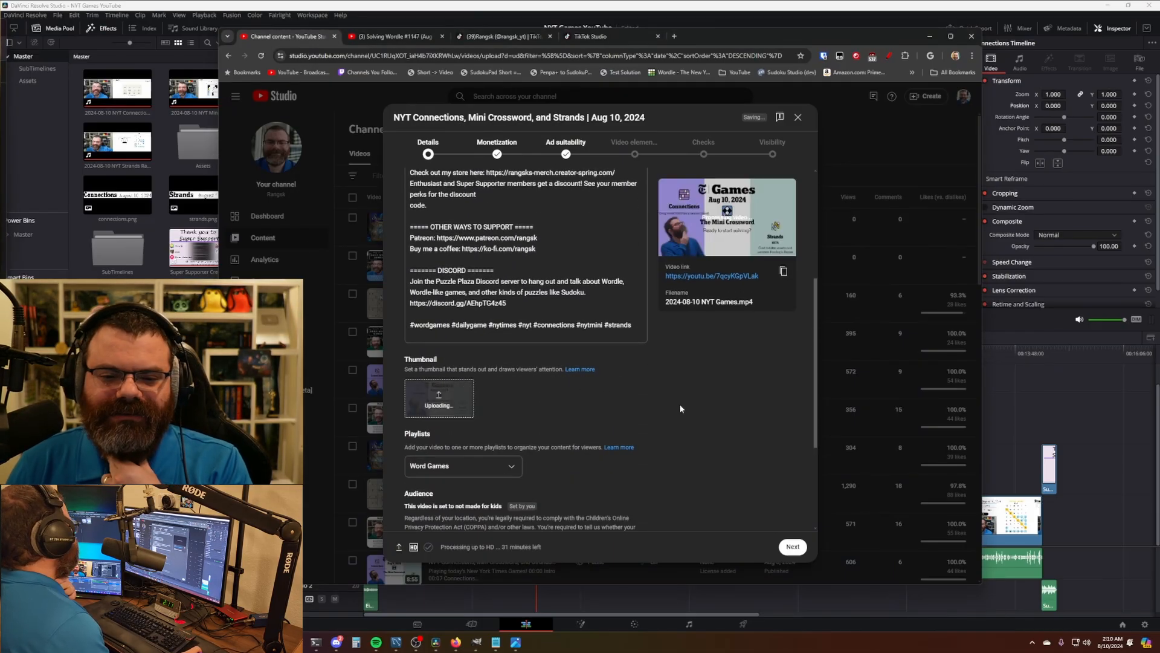
- Schedule the video members-only now, going public Aug 10, 2024 at 12:00PM
scroll(687, 406, "up", 5)
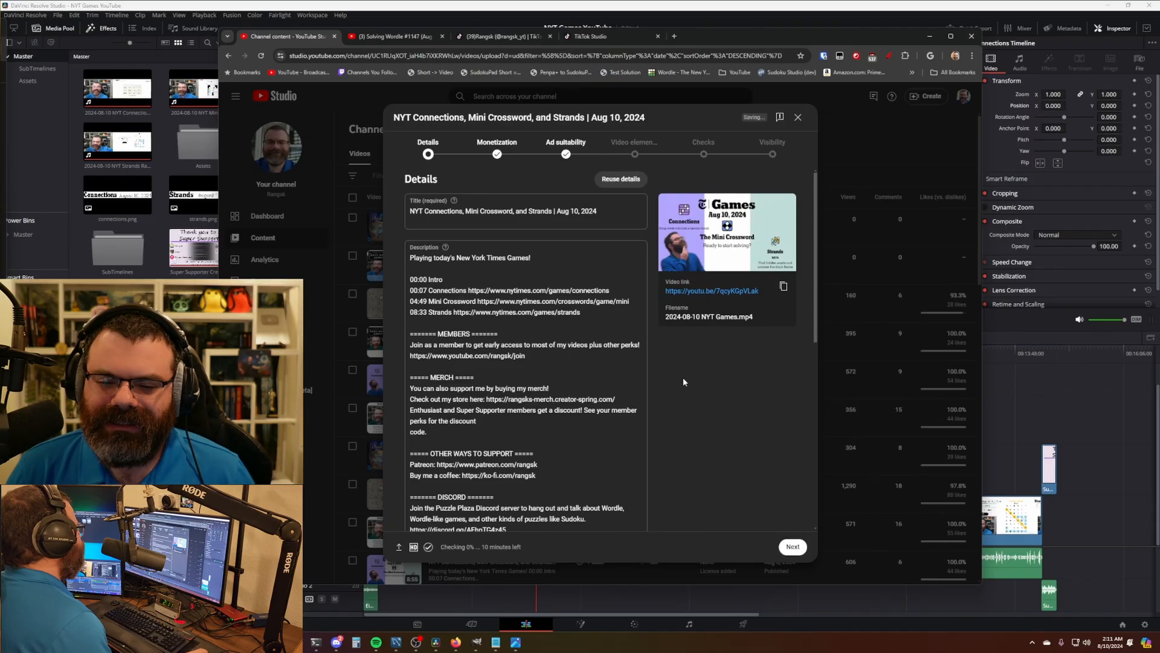
left_click(772, 151)
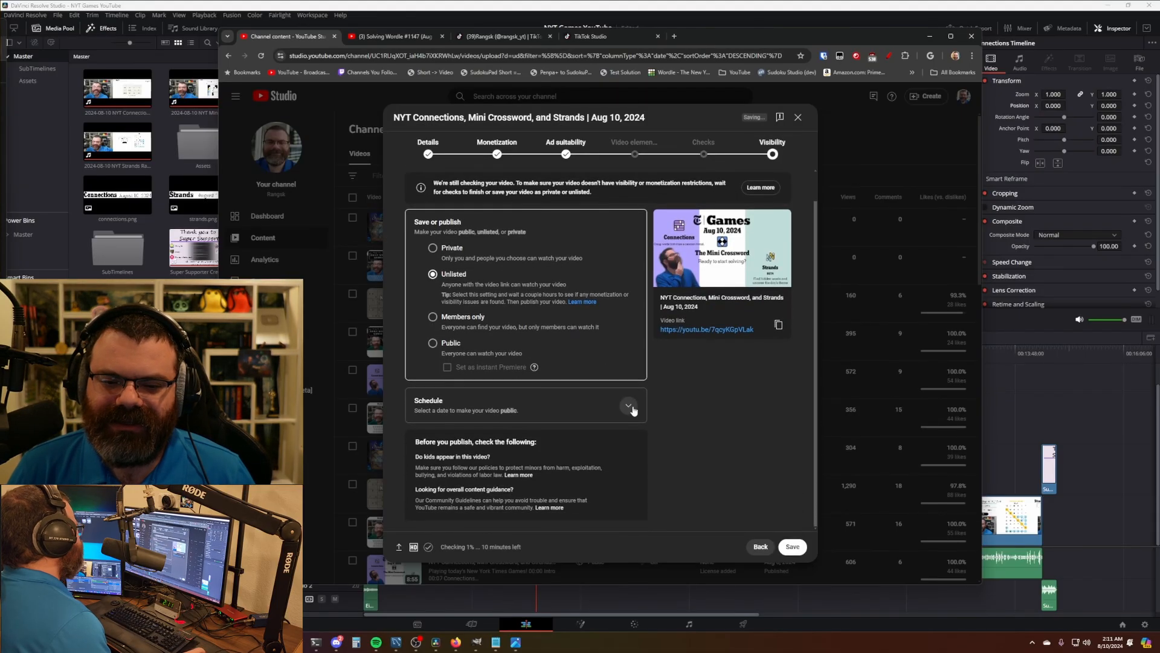
left_click(628, 403)
left_click(499, 387)
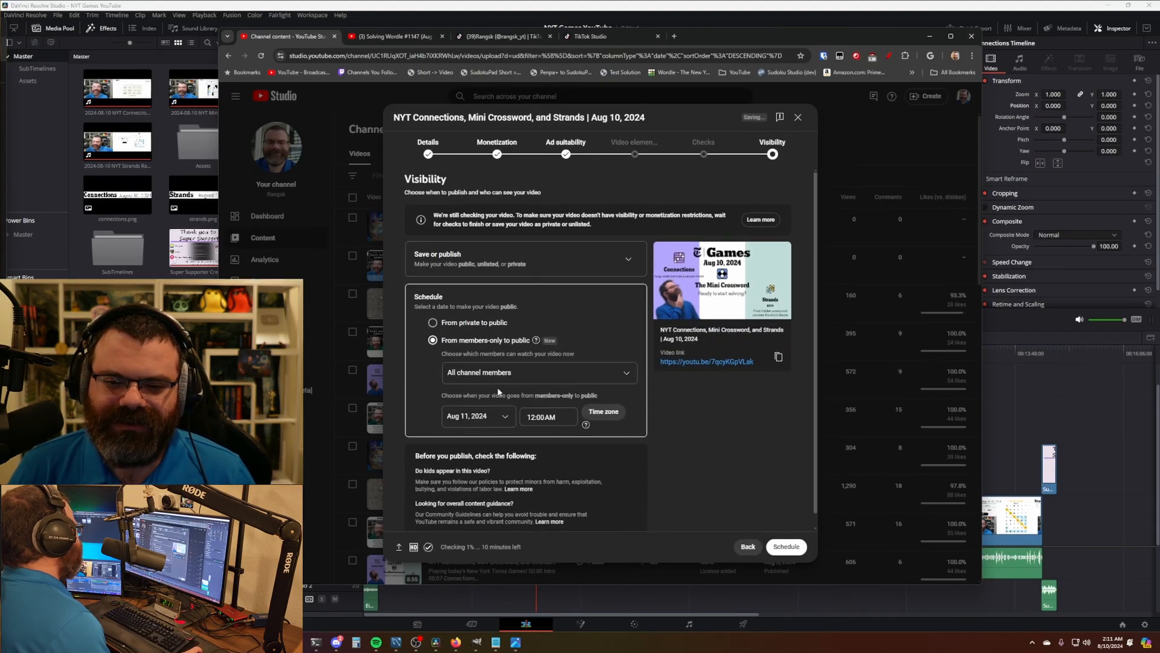
left_click(478, 416)
left_click(551, 303)
left_click(547, 418)
scroll(550, 467, "down", 10)
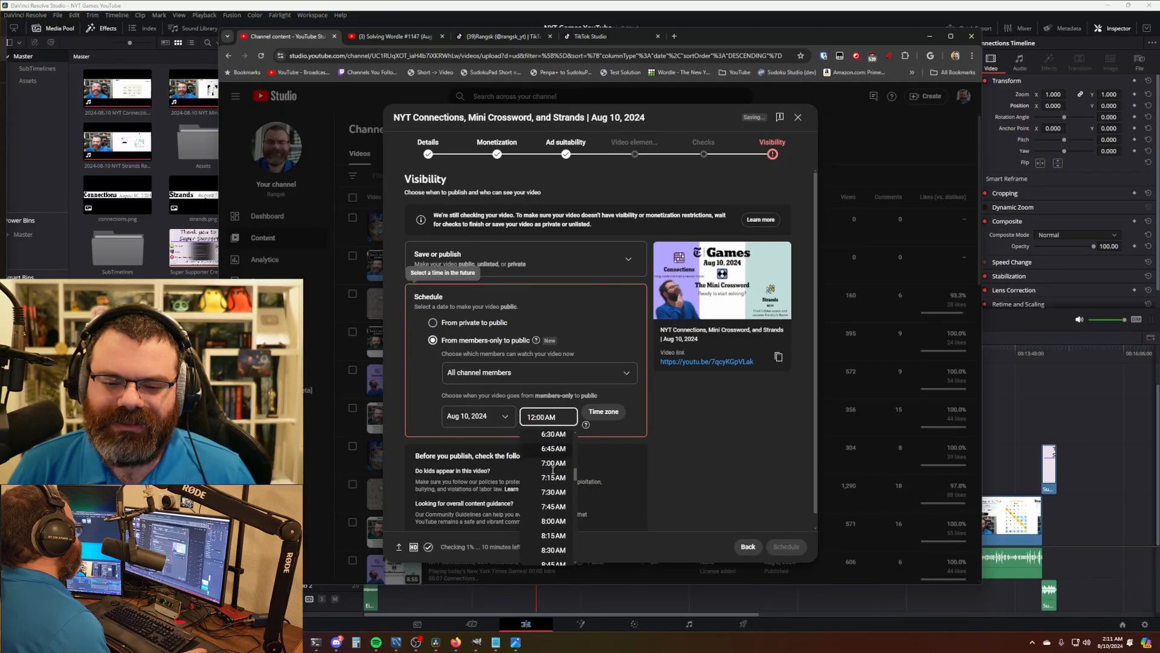
left_click(557, 496)
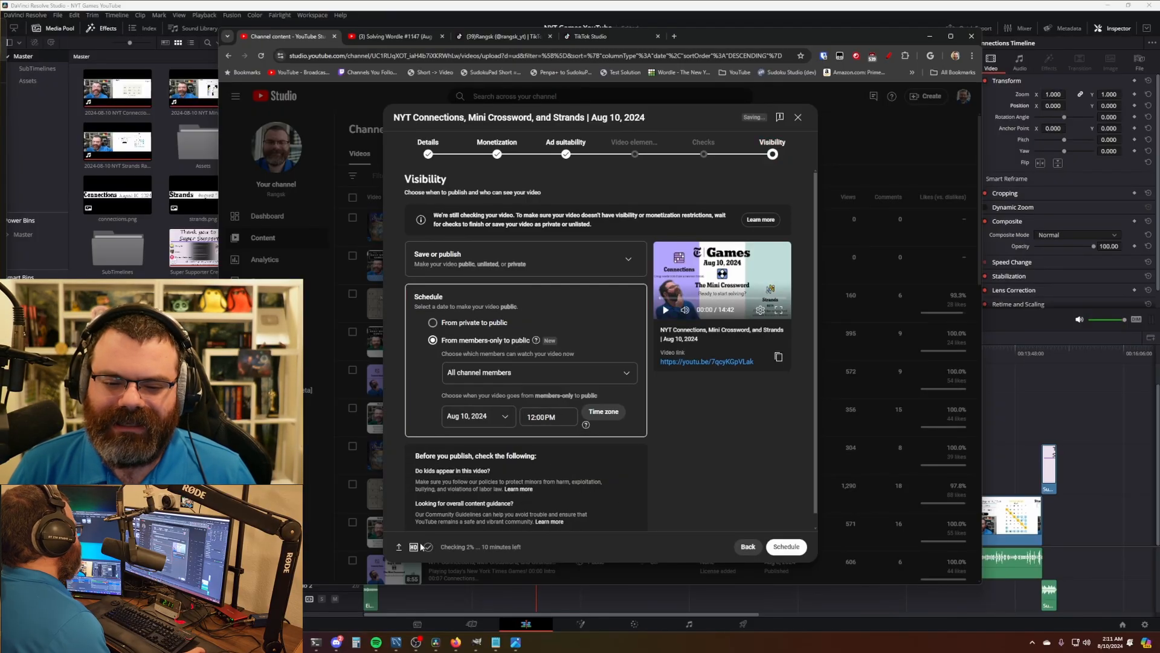
- Confirm the schedule and close the members-only published confirmation
mouse_move(423, 547)
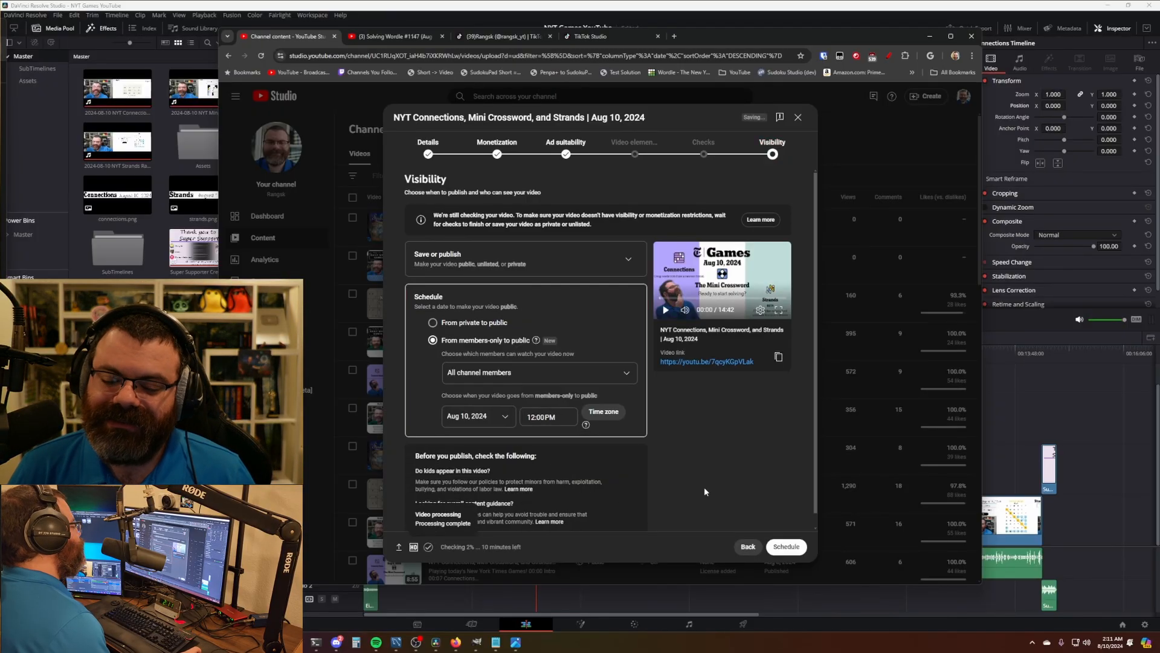
left_click_drag(448, 547, 535, 556)
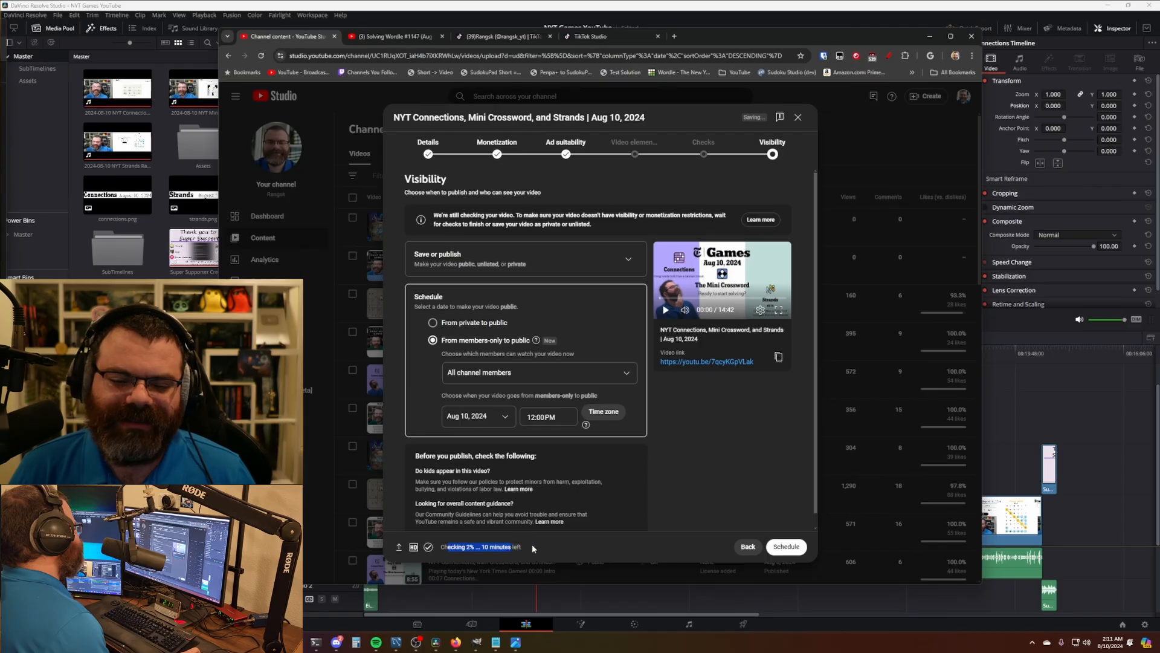
left_click(532, 545)
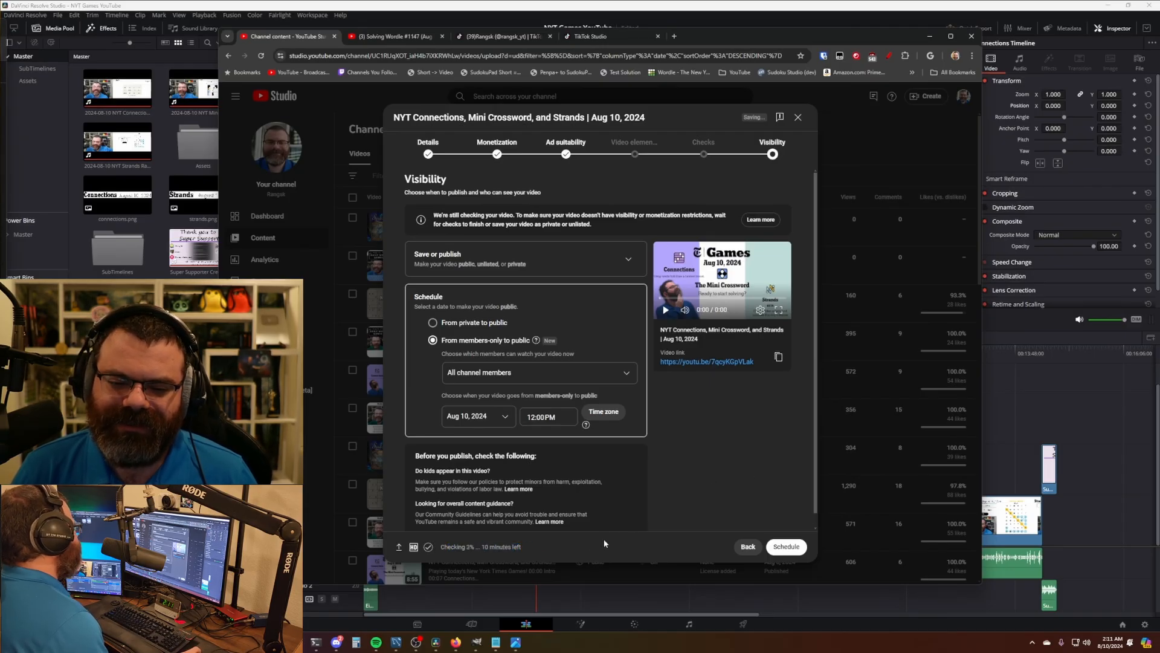
left_click(786, 547)
key("Return")
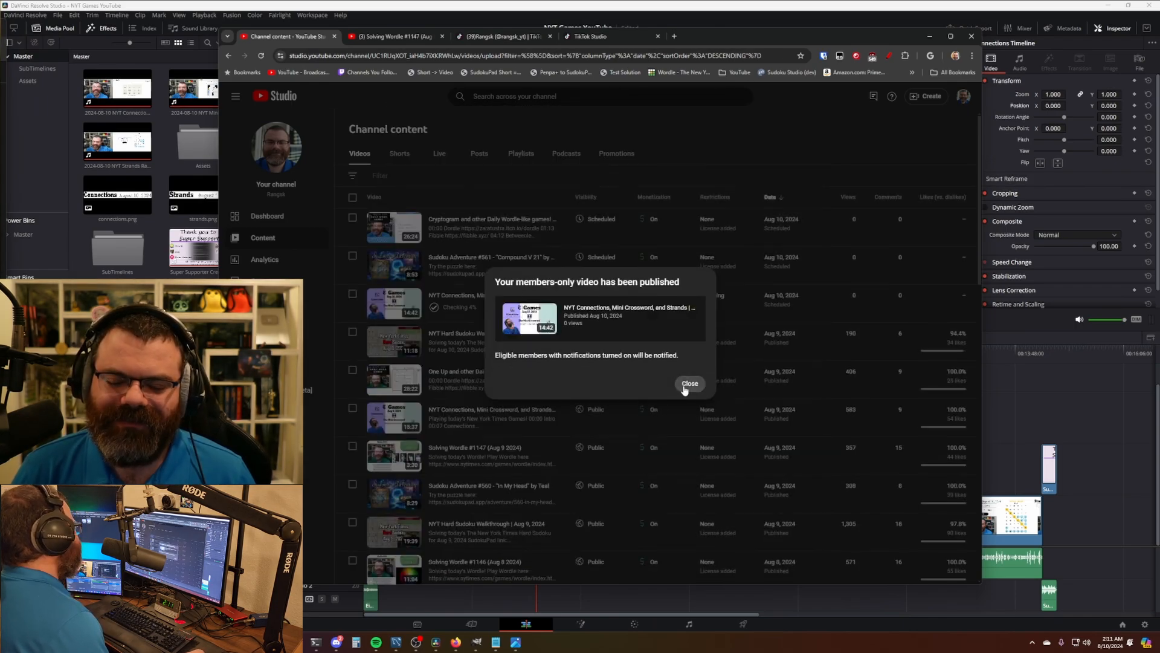
left_click(684, 387)
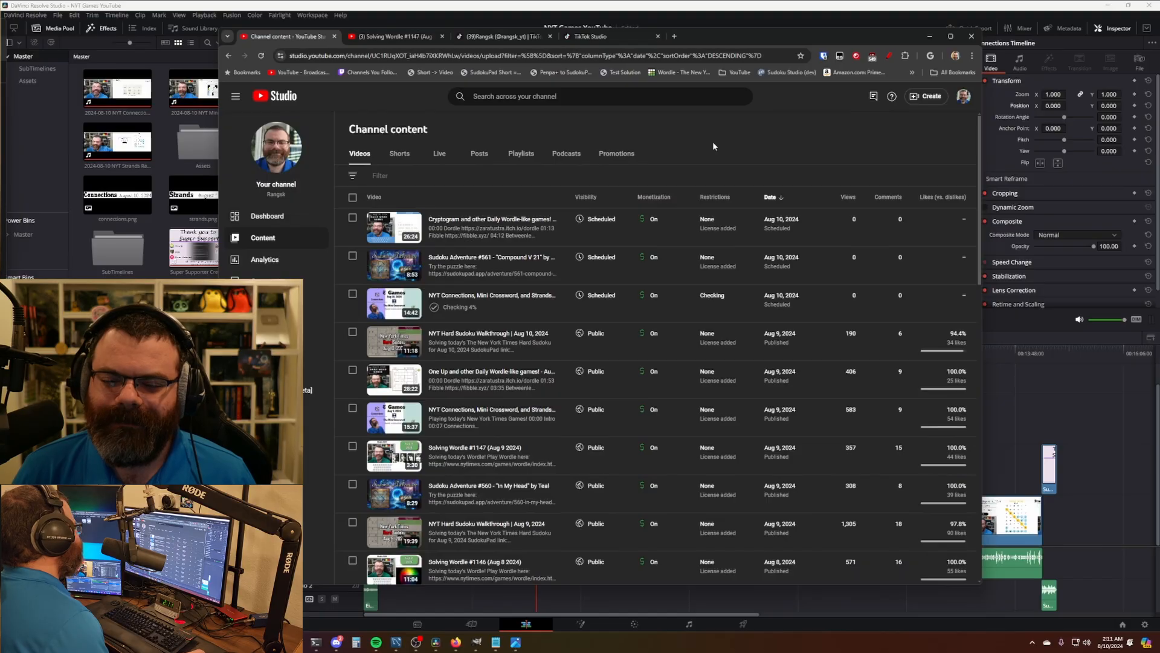
left_click(675, 4)
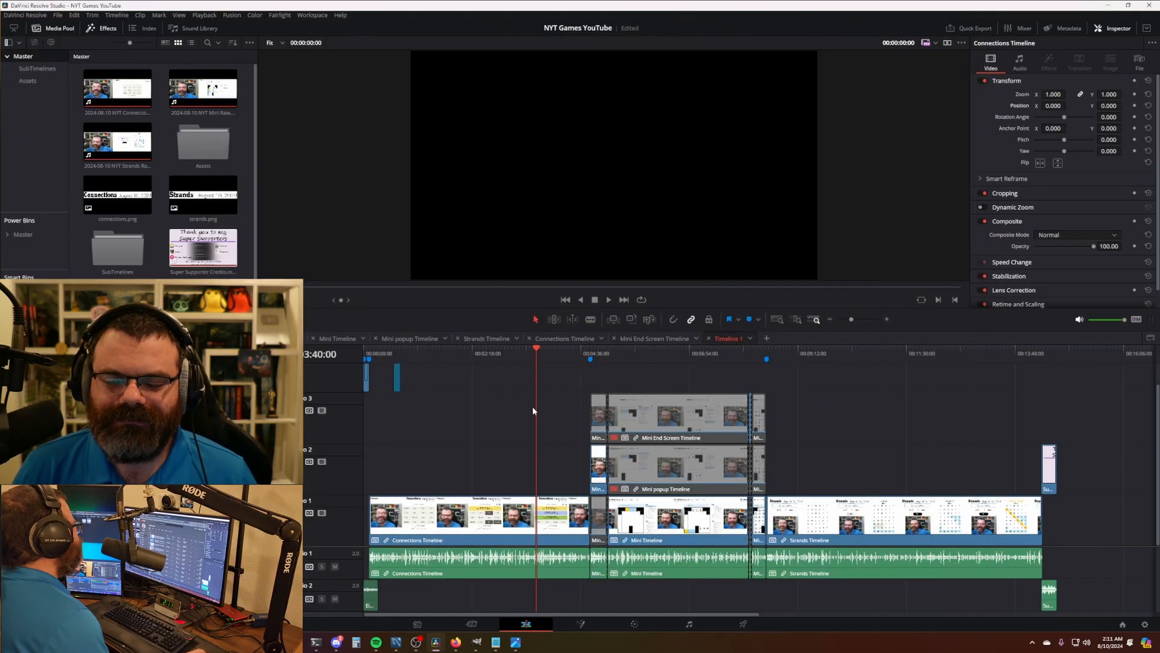
- Search the Project Manager for 'wor' and open the Wordle project
left_click(508, 412)
key("shift+1")
left_click_drag(193, 135, 86, 134)
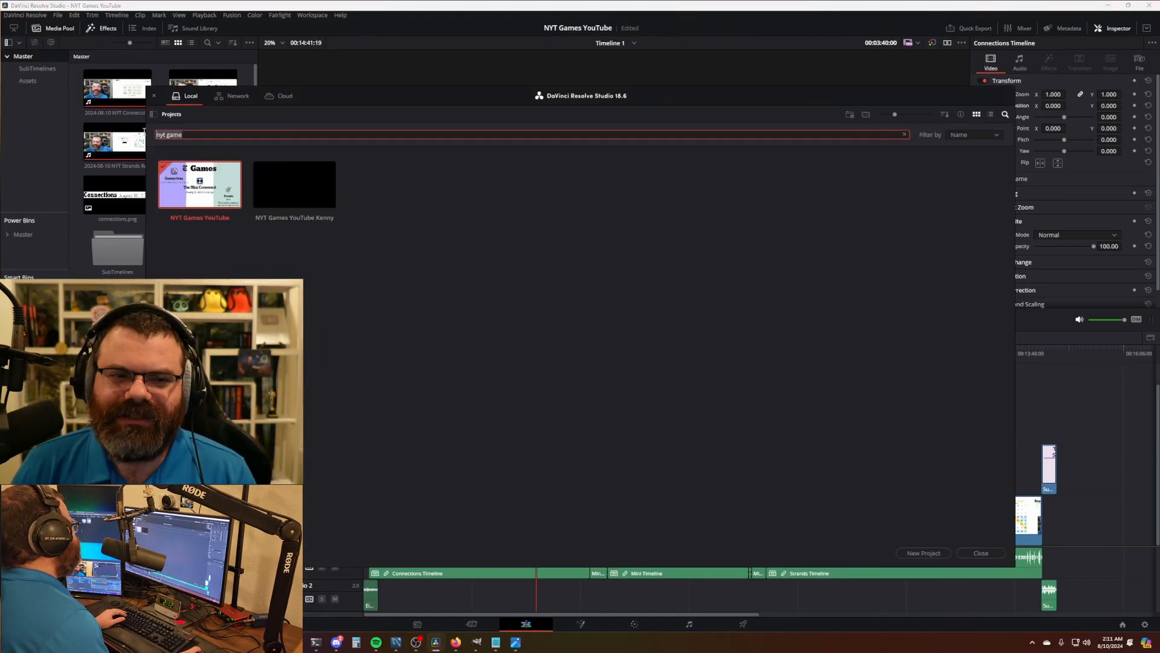
type("wor")
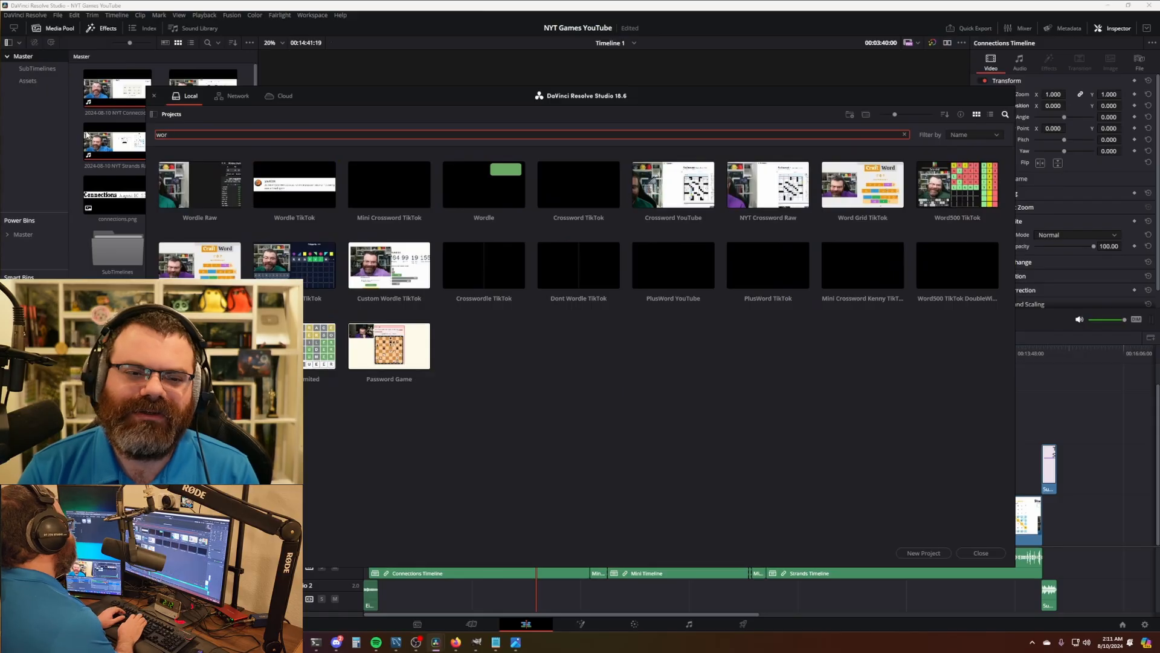
left_click(476, 207)
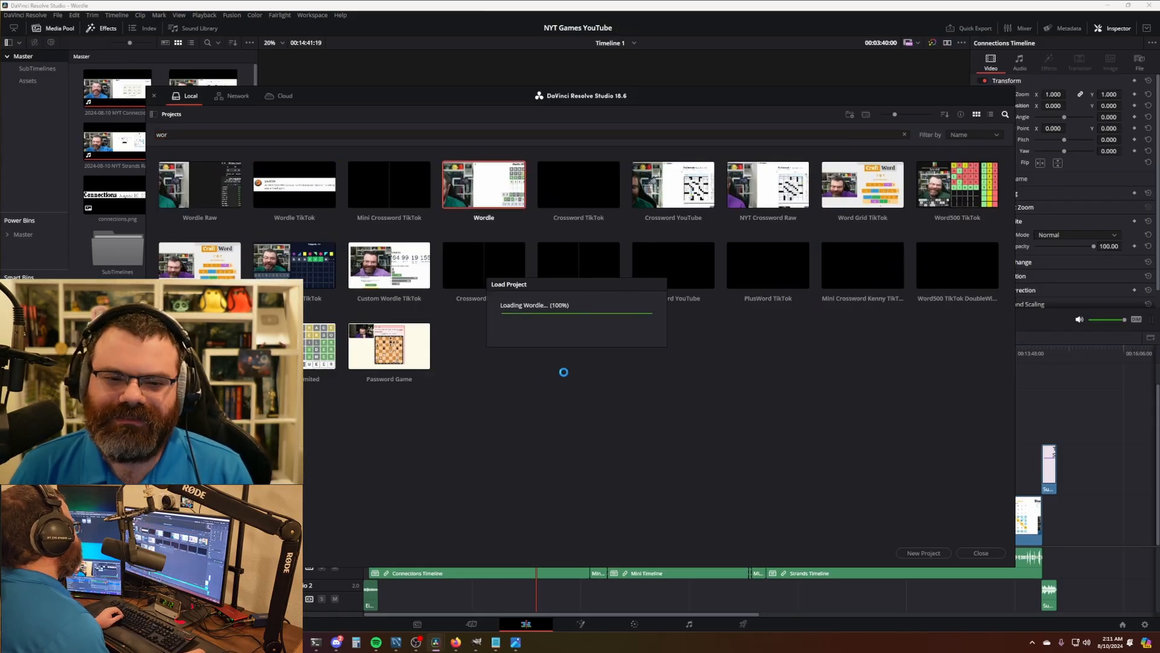
scroll(583, 516, "down", 6)
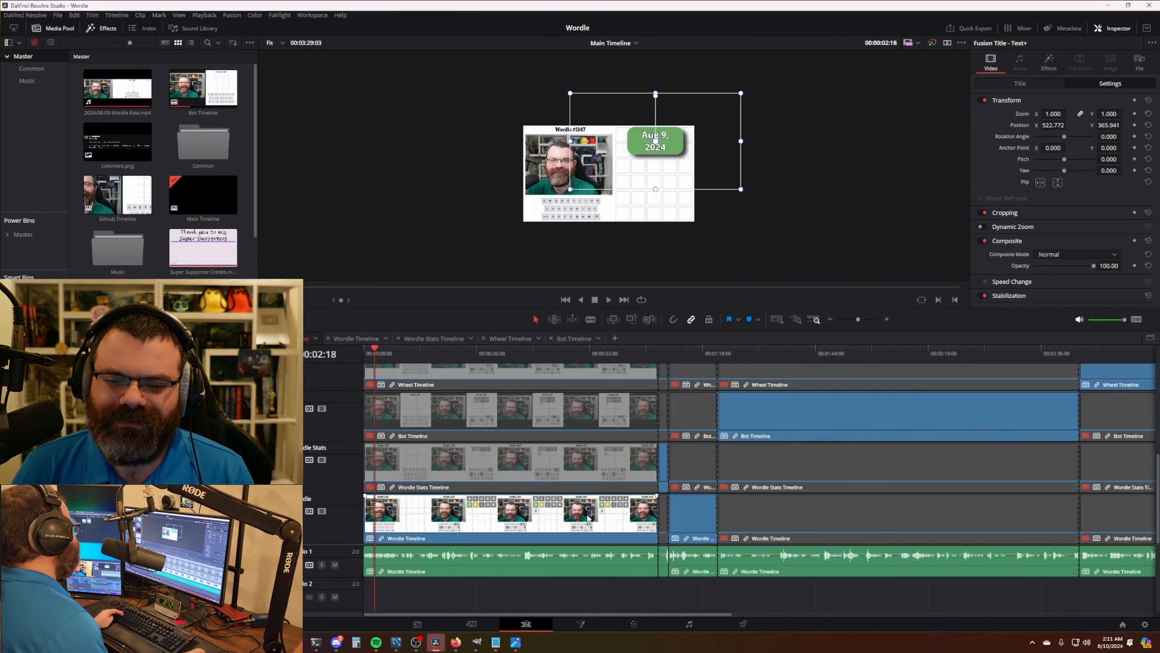
- Replace the raw Wordle clip with 2024-08-10 Wordle Raw.mp4
left_click(115, 78)
right_click(112, 72)
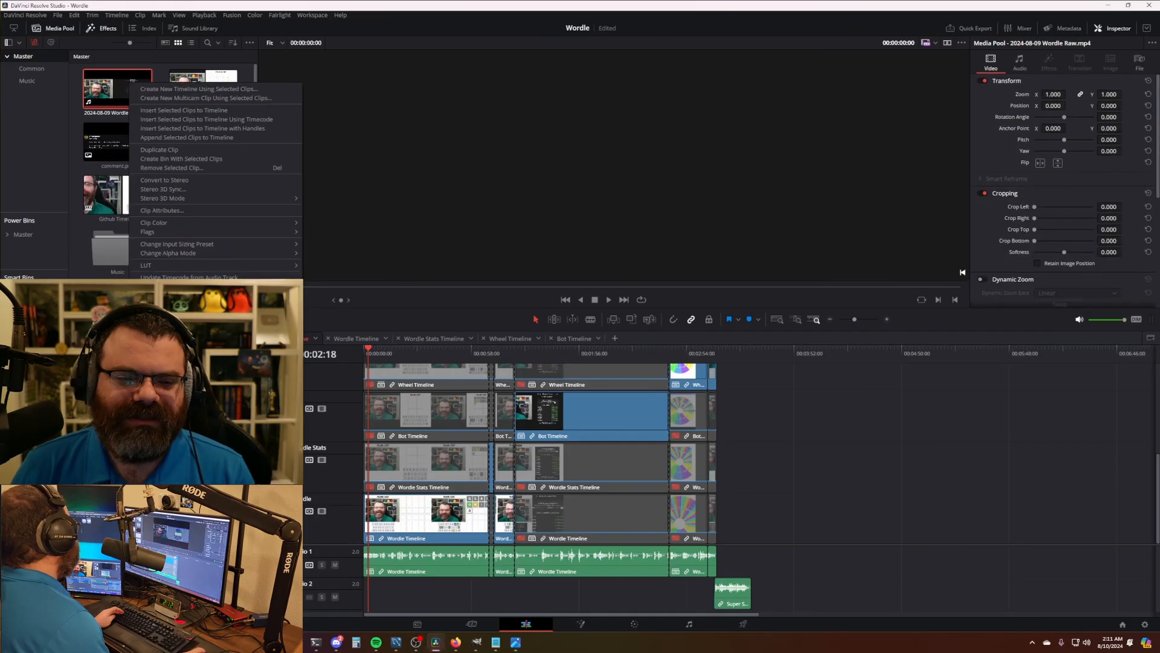
left_click(230, 127)
left_click(343, 136)
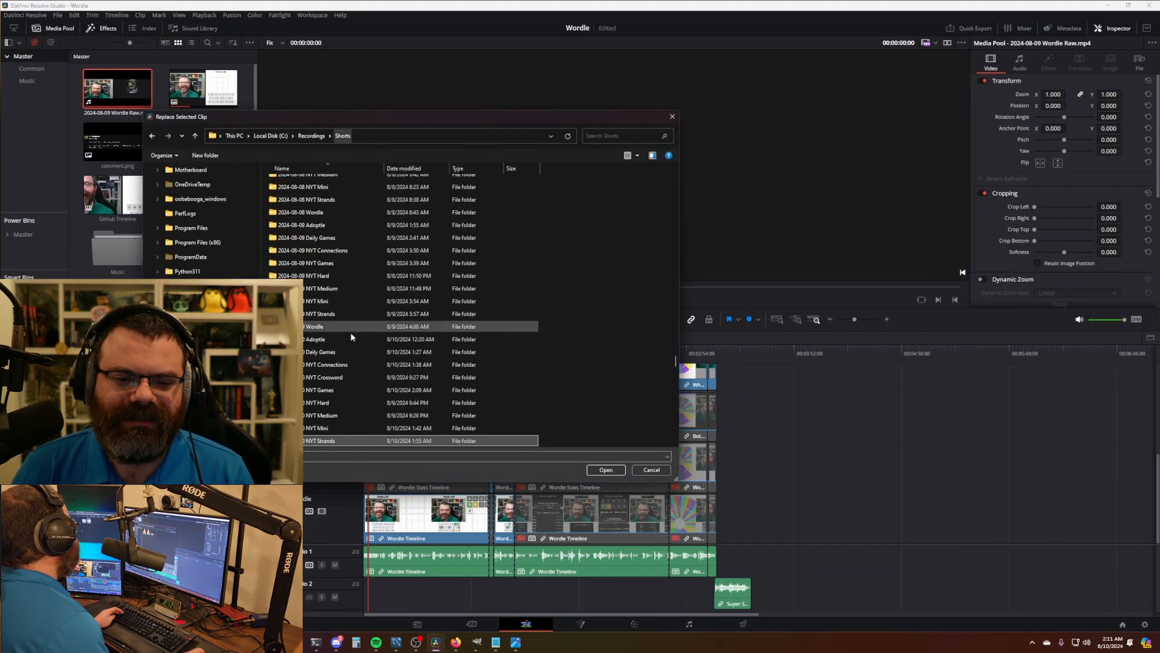
double_click(329, 266)
double_click(273, 187)
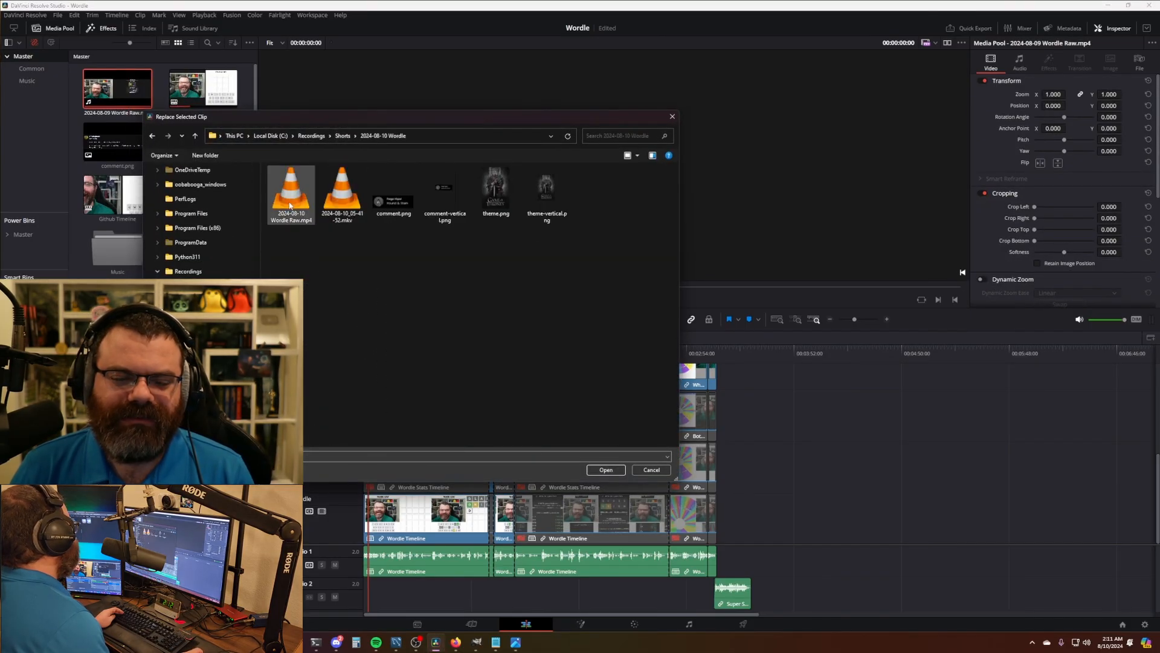
- Replace comment.png and theme.png with the Aug 10 versions, then open Wordle Timeline
left_click(135, 145)
right_click(135, 146)
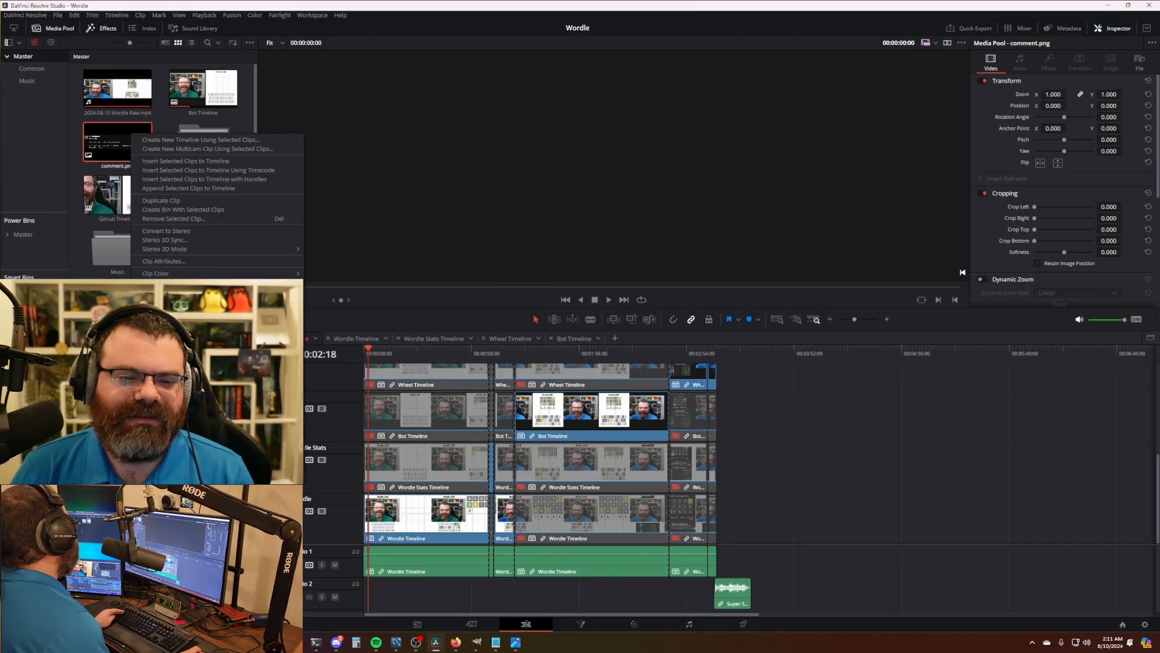
left_click(173, 356)
double_click(406, 202)
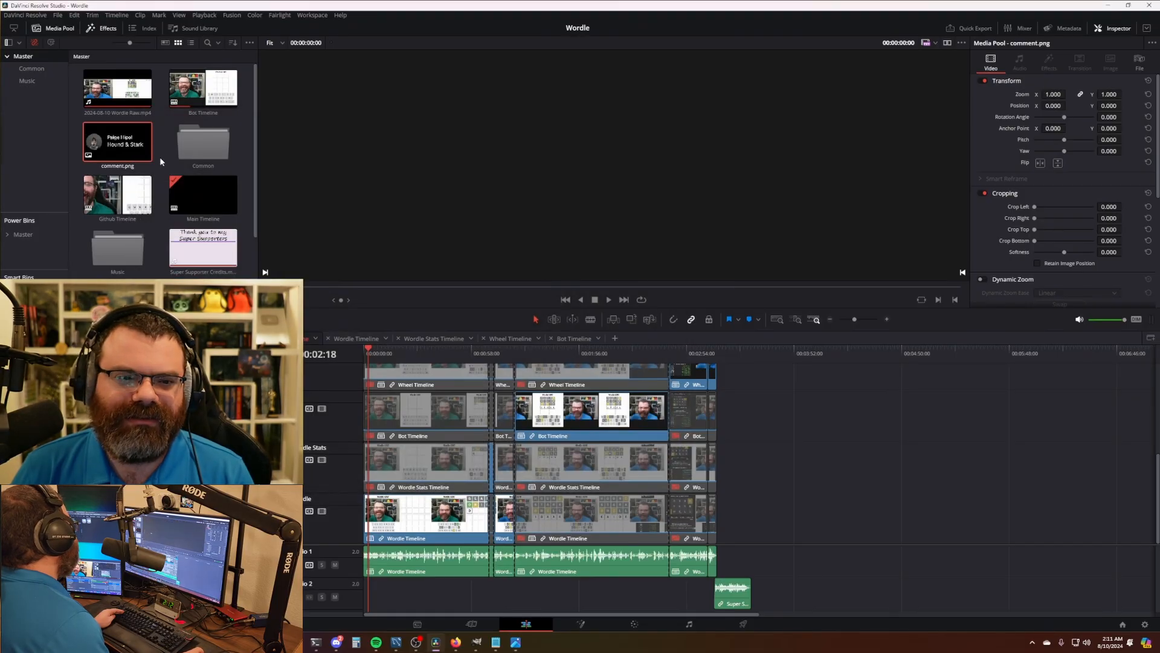
scroll(161, 162, "down", 1)
left_click(121, 256)
right_click(151, 259)
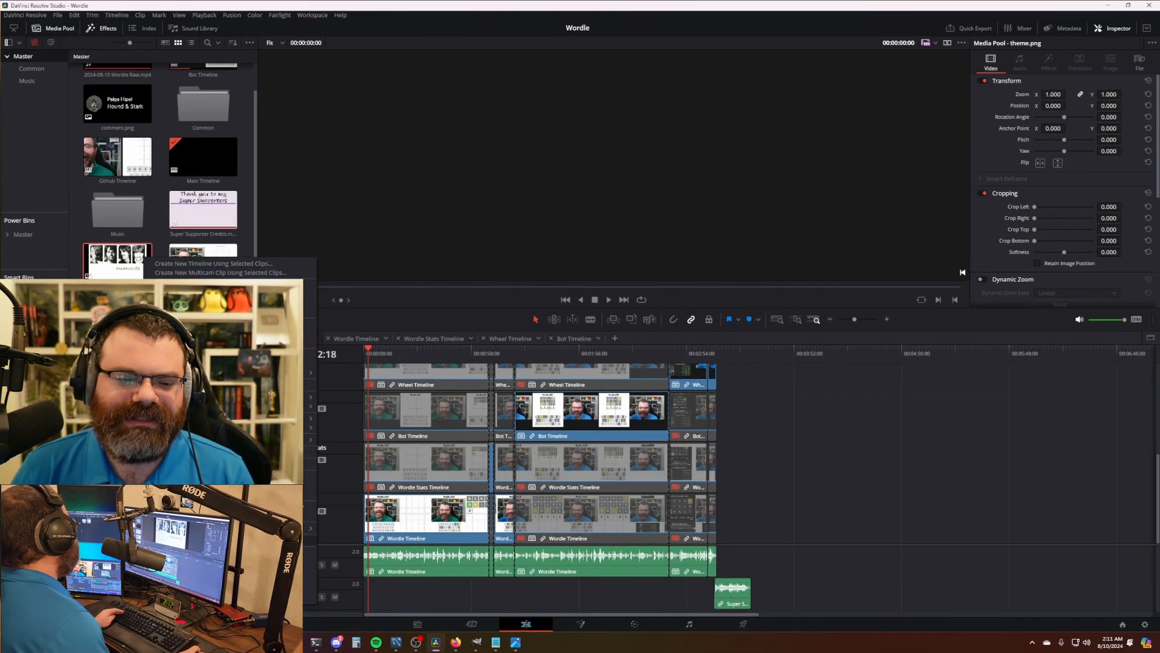
left_click(181, 470)
double_click(495, 197)
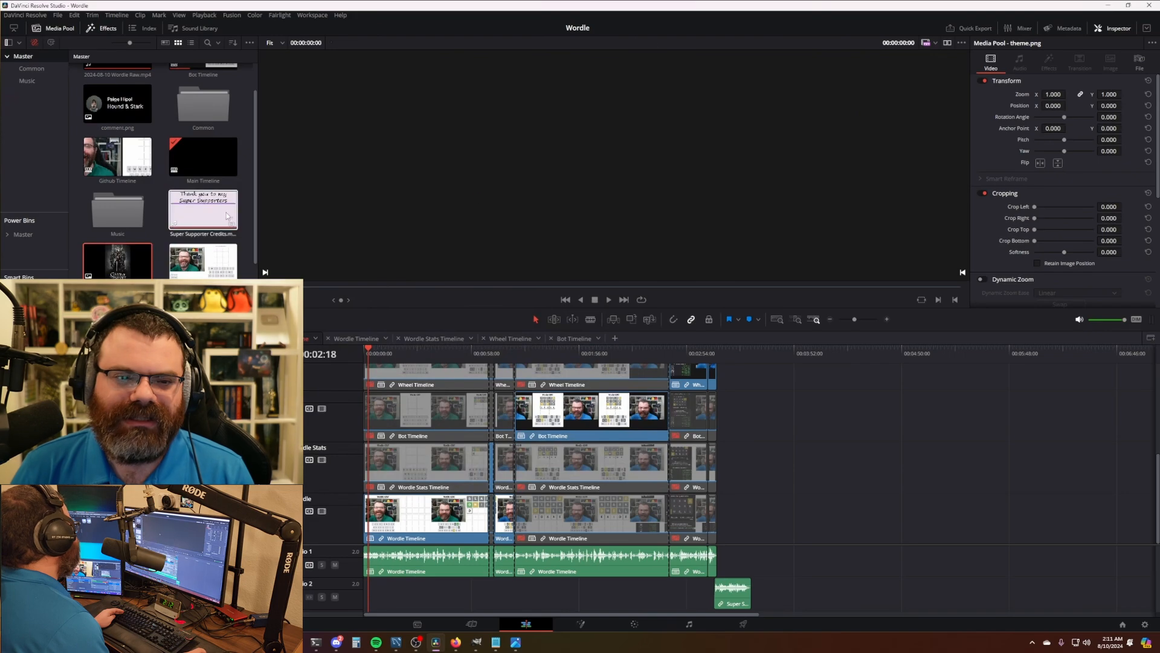
scroll(228, 215, "up", 1)
left_click(779, 419)
left_click(356, 339)
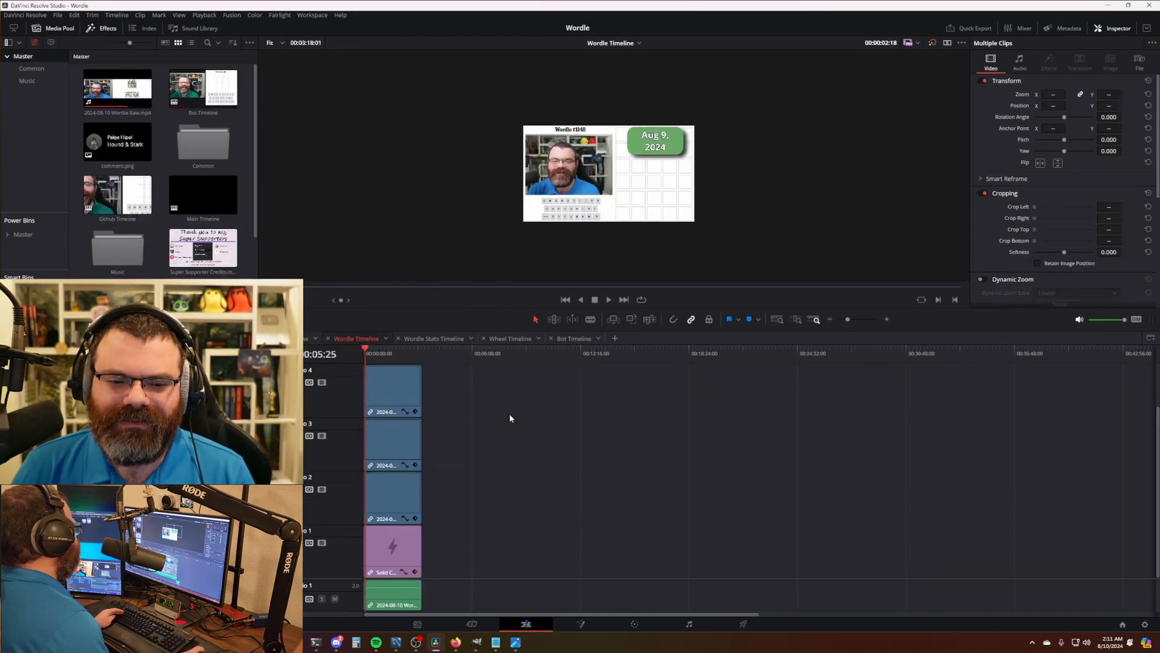
- Fit the clips in the Wordle, Wordle Stats, Wheel and Bot timelines to the new length
left_click_drag(422, 440, 612, 437)
left_click(434, 339)
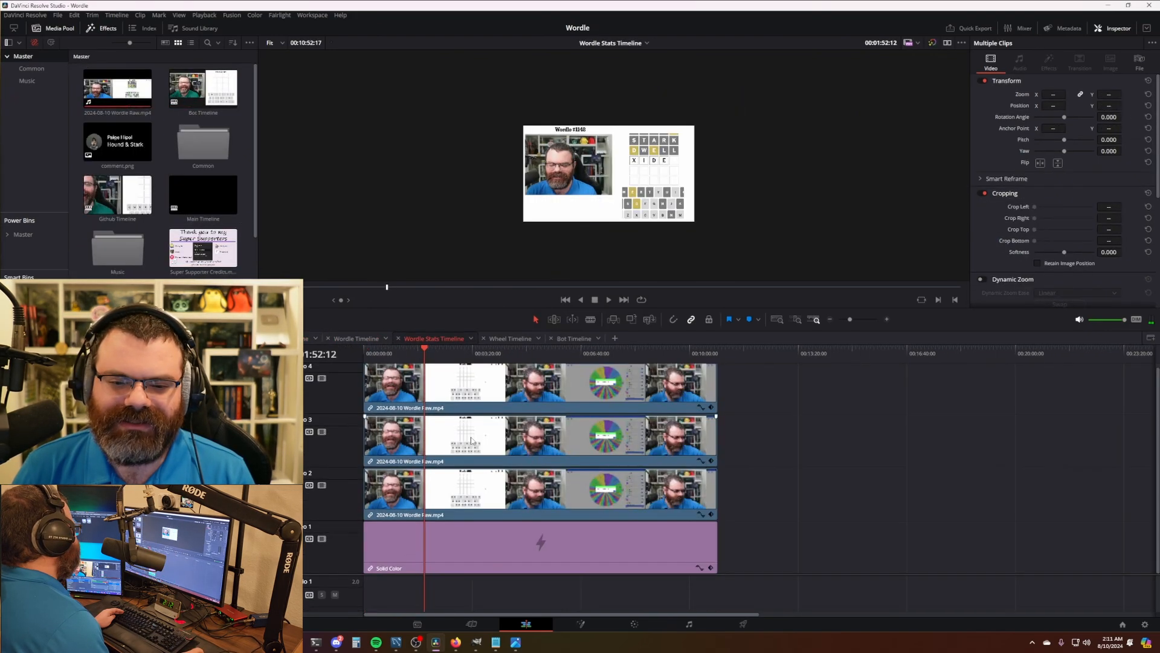
left_click_drag(714, 441, 525, 440)
left_click(496, 338)
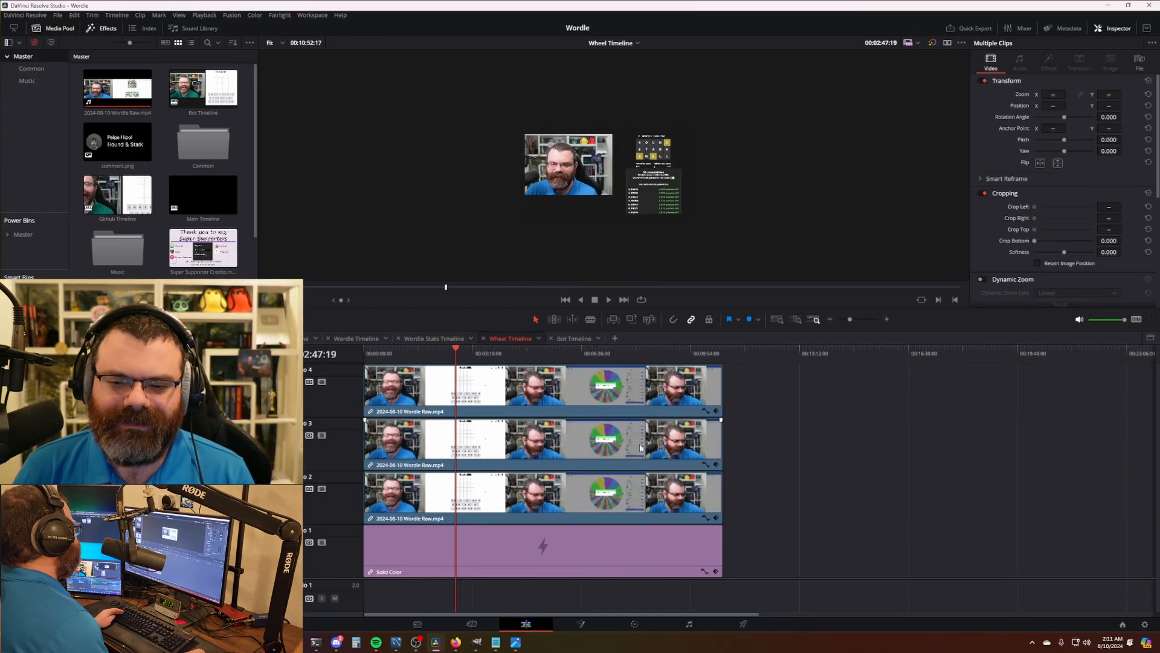
left_click_drag(718, 439, 557, 431)
left_click(574, 338)
key("ctrl+z")
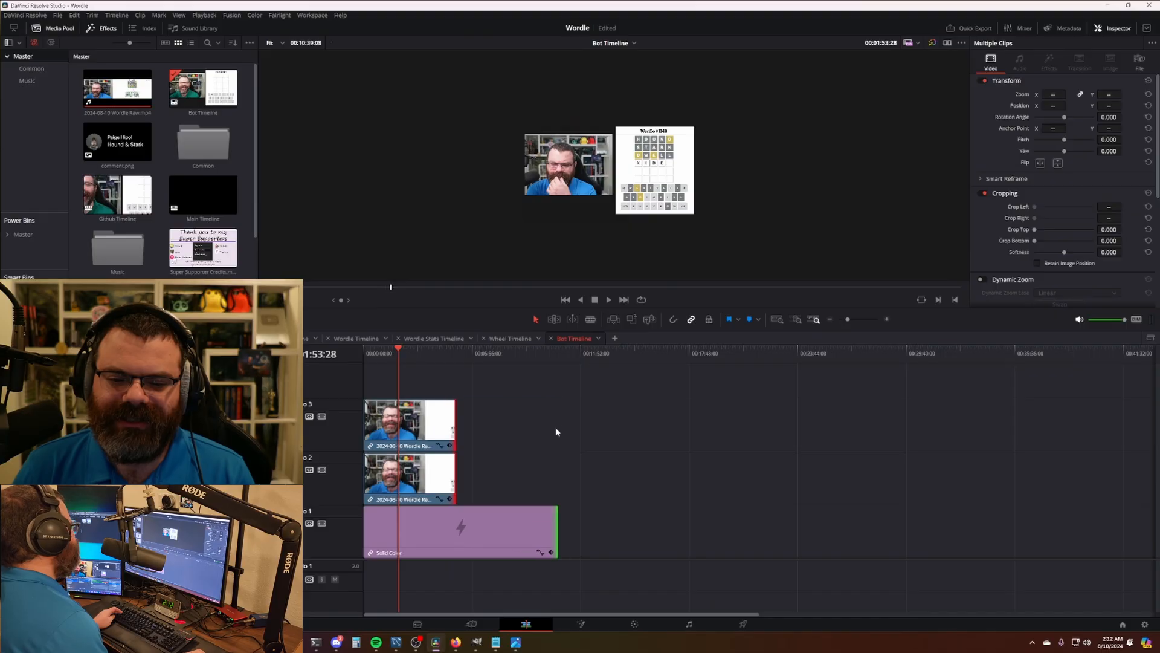
key("ctrl+z")
left_click_drag(561, 527, 553, 524)
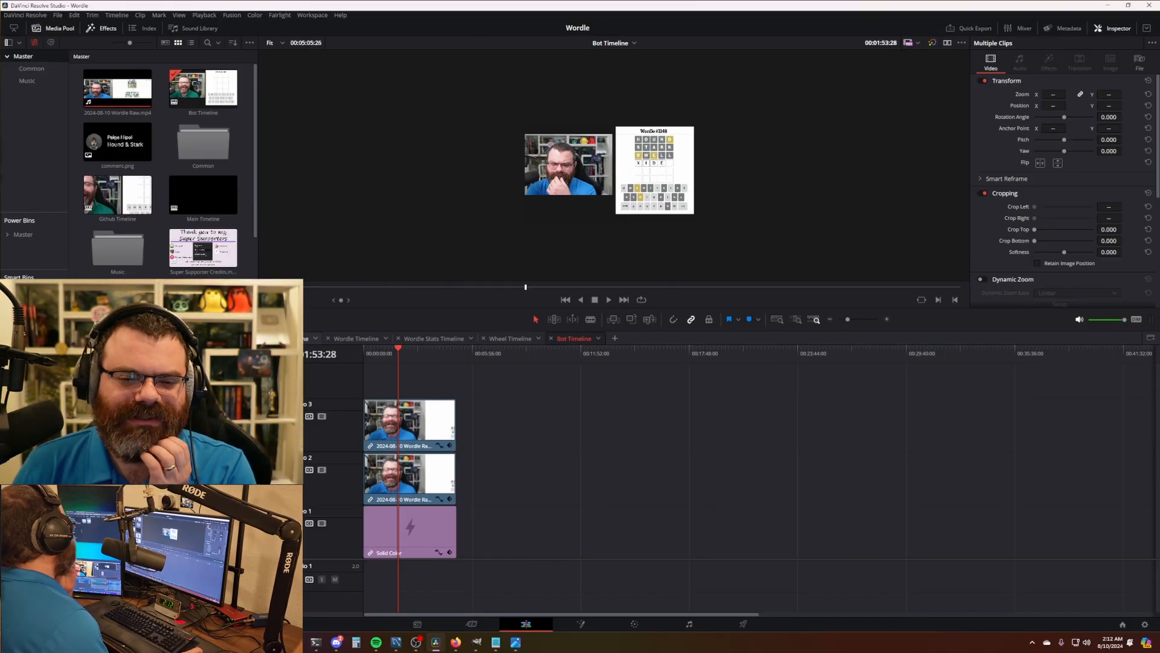
- In Main Timeline, delete leftover clips, lengthen the rest, and move Super Supporter credits last
left_click(289, 338)
left_click_drag(842, 428, 498, 539)
key("Delete")
left_click_drag(487, 422, 927, 421)
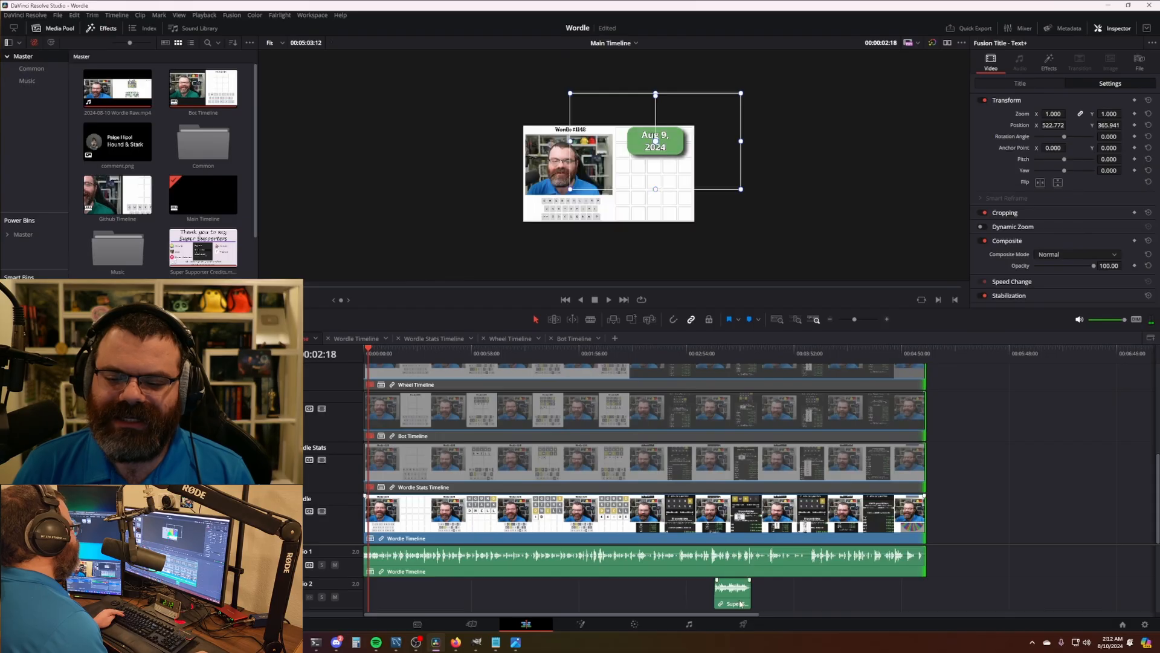
scroll(773, 478, "up", 3)
left_click_drag(738, 418, 945, 421)
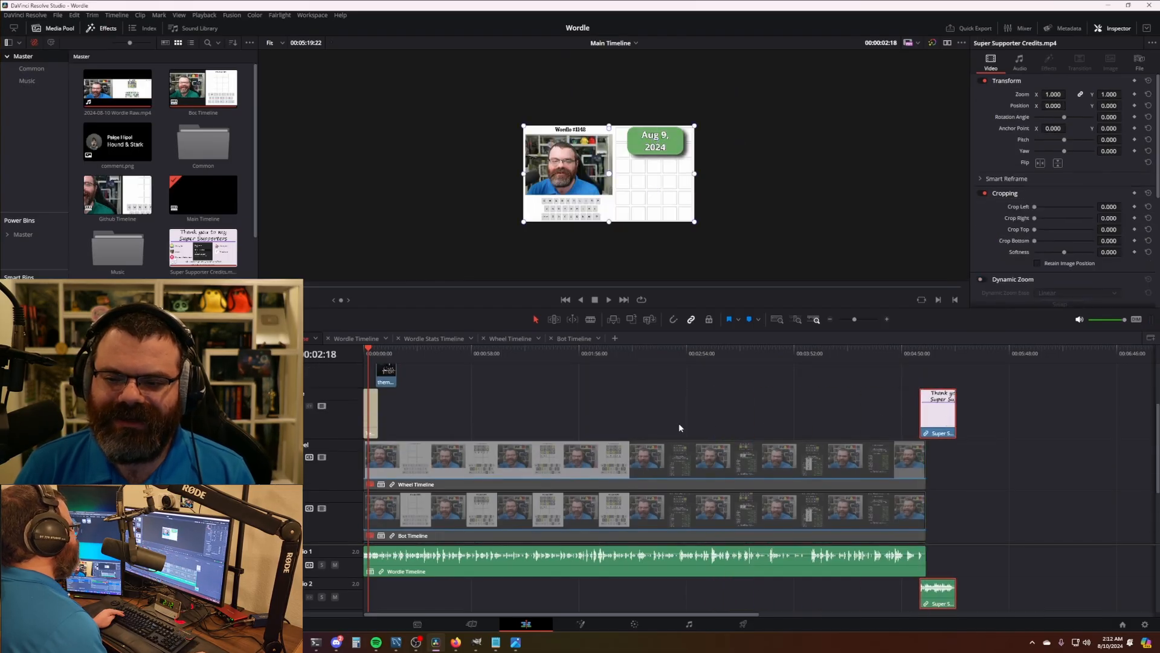
- Edit the date title text to read Aug 10, 2024
left_click(498, 407)
left_click(364, 354)
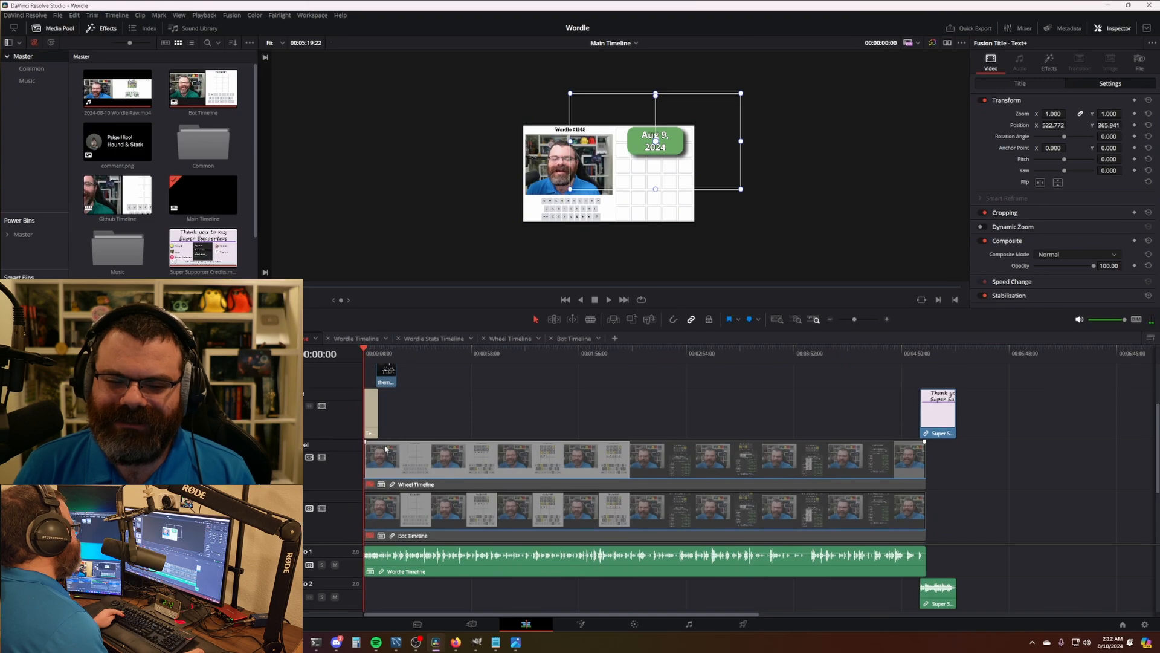
scroll(462, 467, "up", 10)
scroll(605, 444, "down", 2)
left_click(662, 435)
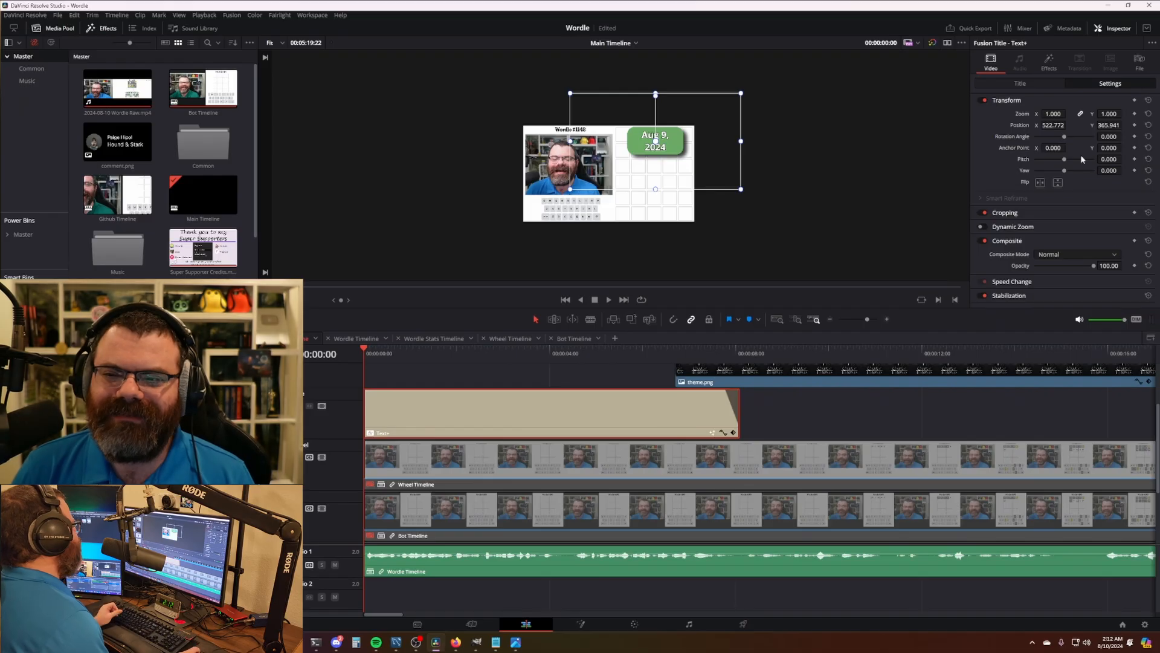
left_click(1038, 87)
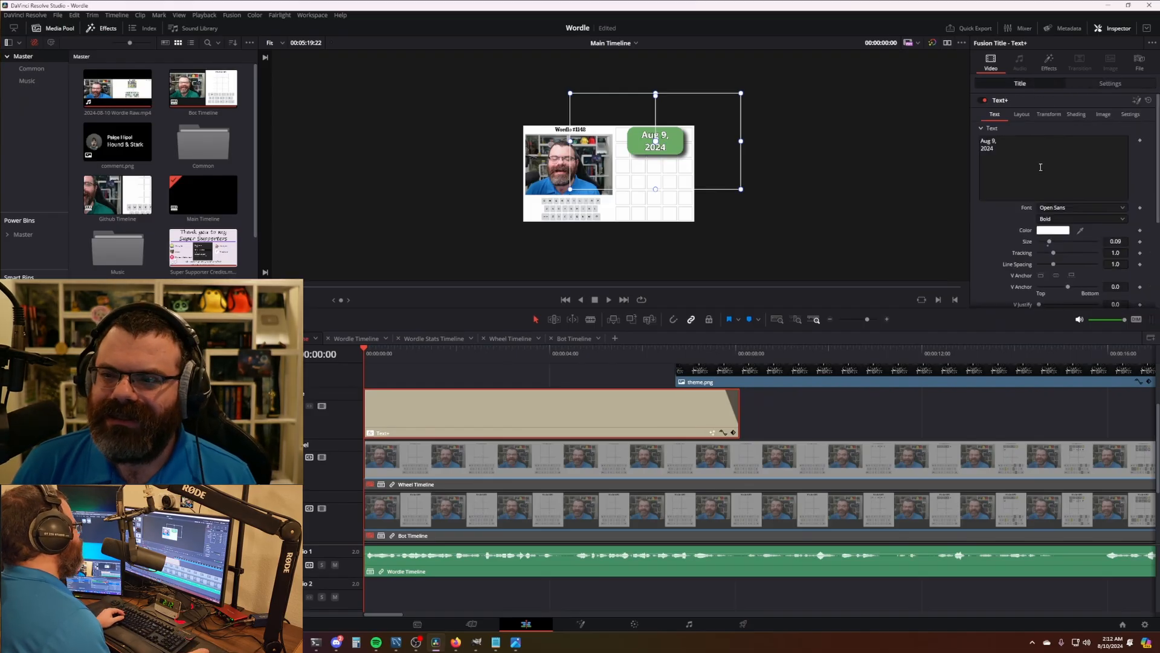
type("0")
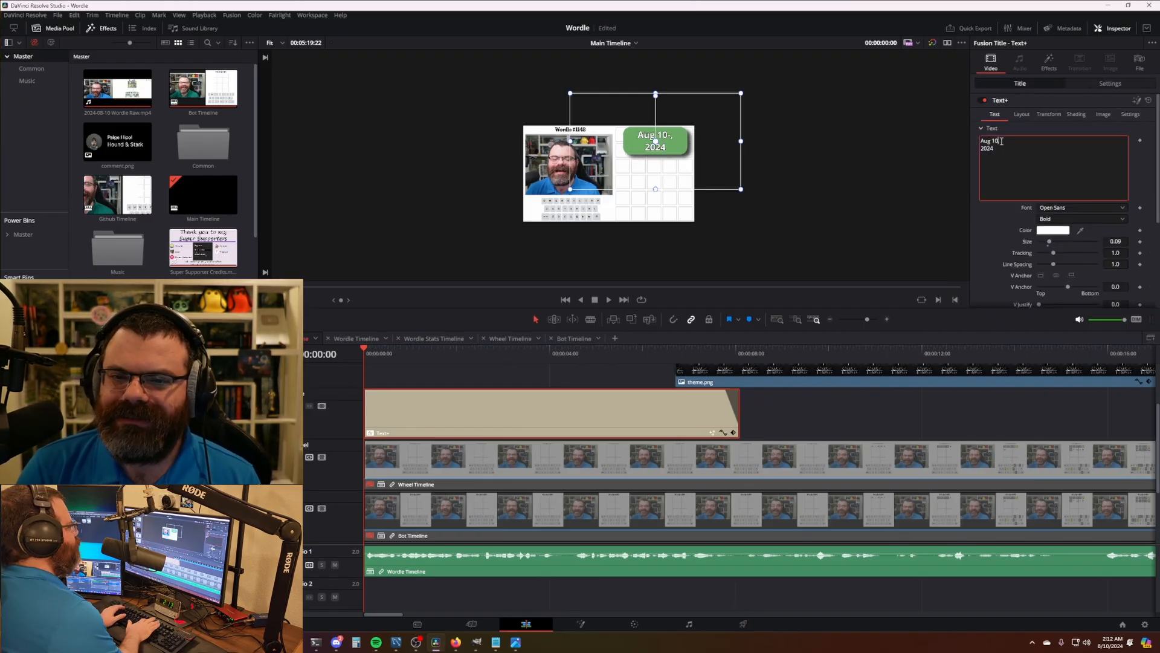
left_click(798, 414)
- Shift the theme.png and comment.png start points, save the project, and play it back
scroll(762, 435, "up", 3)
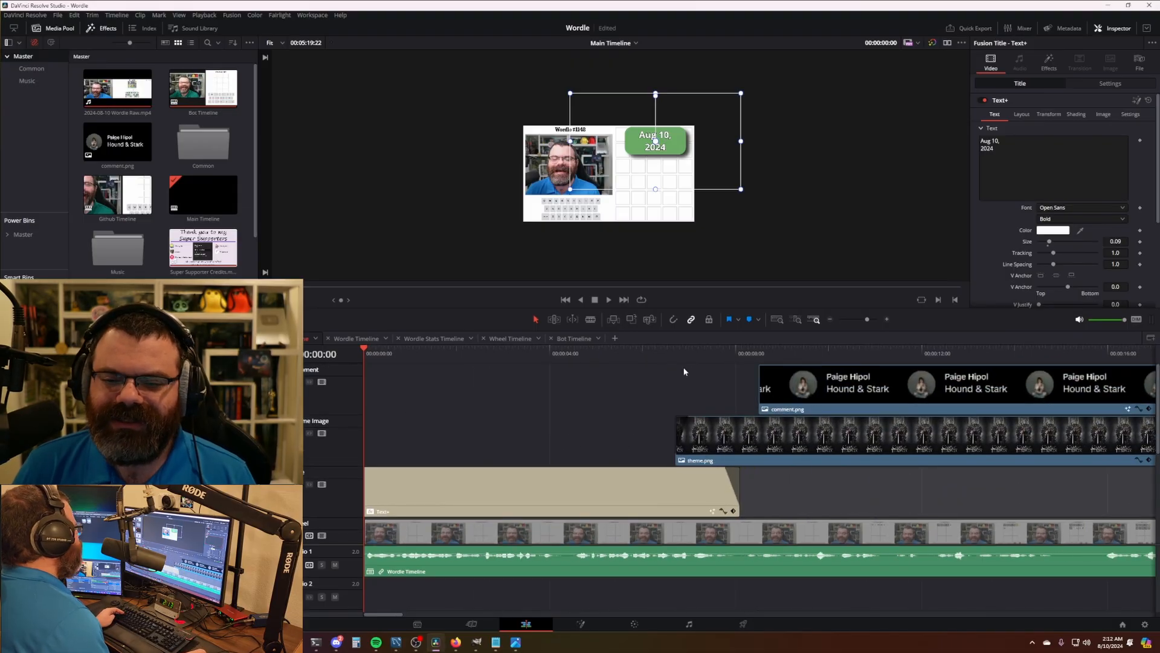
left_click_drag(680, 433, 679, 432)
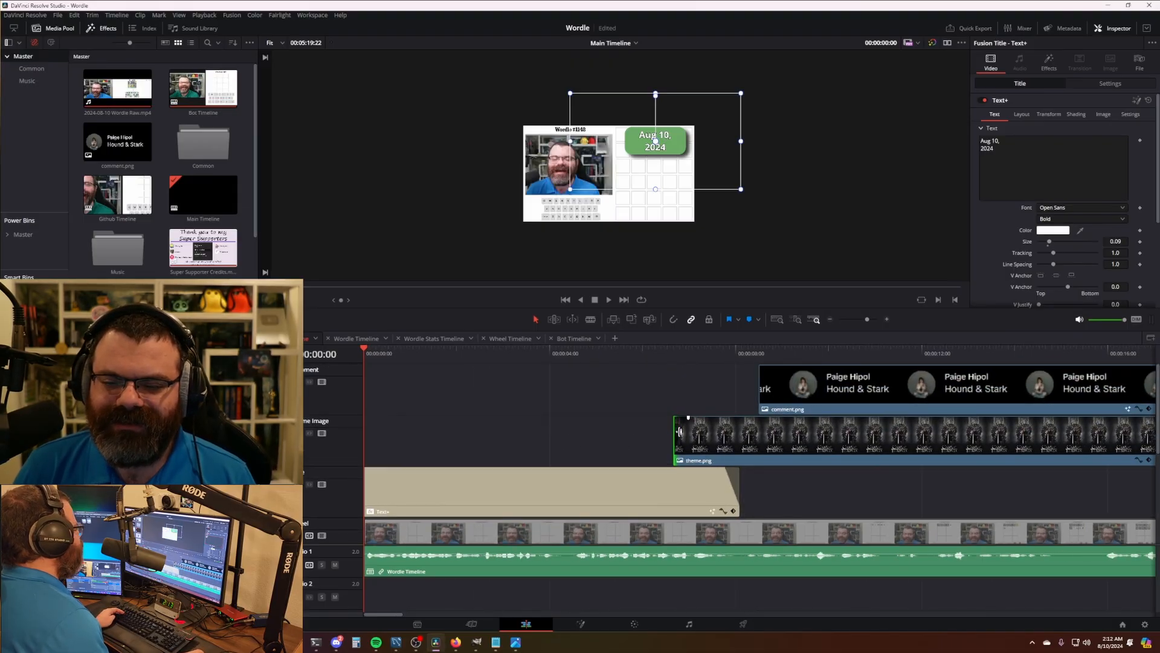
left_click_drag(763, 387, 760, 387)
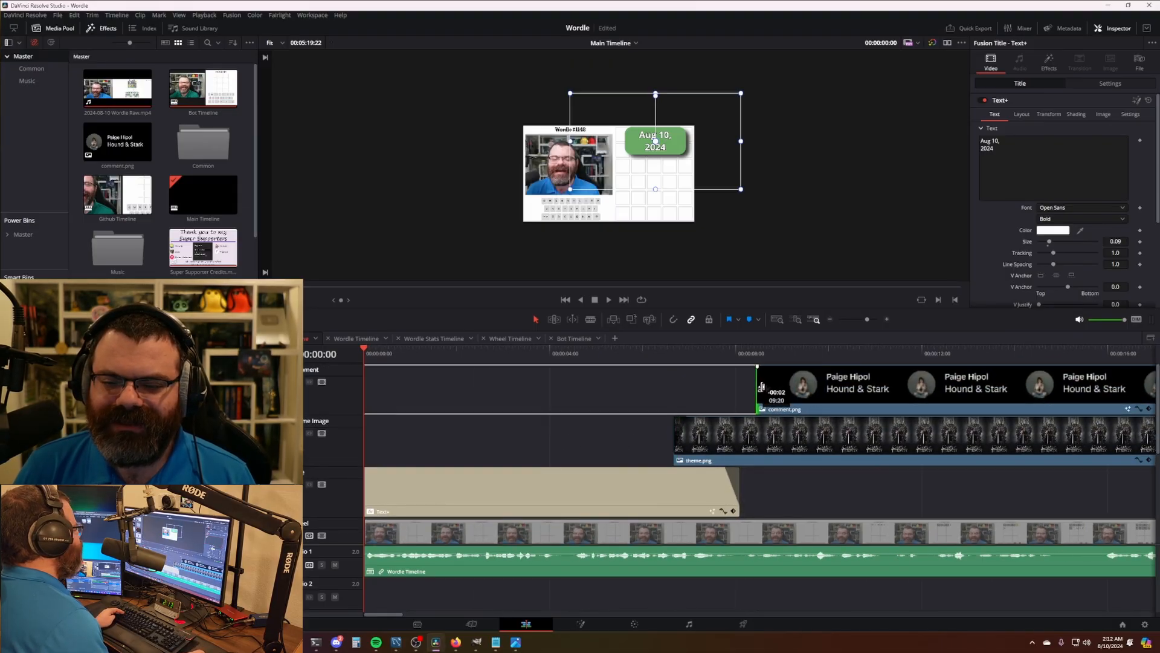
left_click(563, 403)
key("ctrl+s")
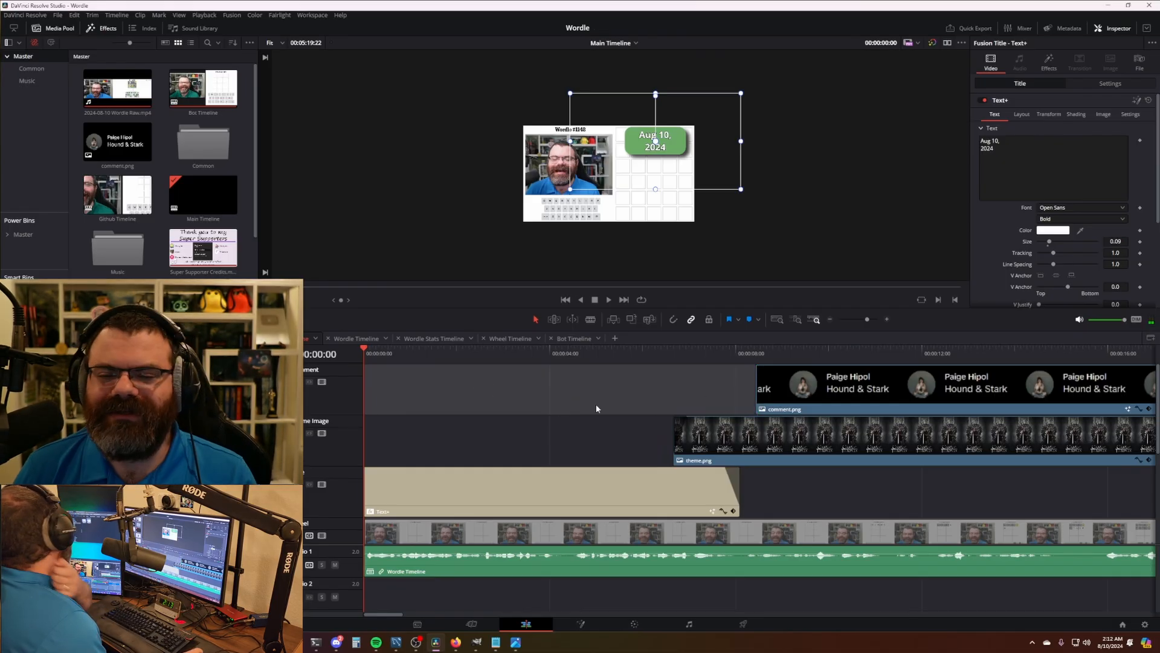
key("space")
left_click(560, 391)
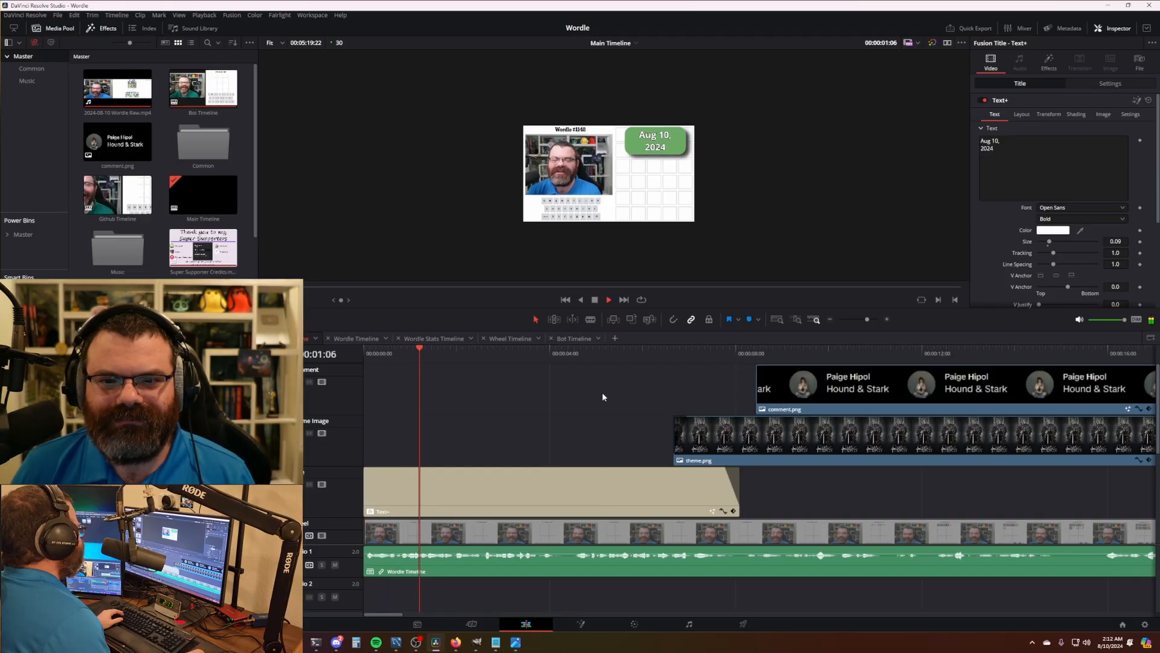
- Extend theme.png's left edge so it starts slightly earlier, and replay from before it
scroll(602, 394, "down", 1)
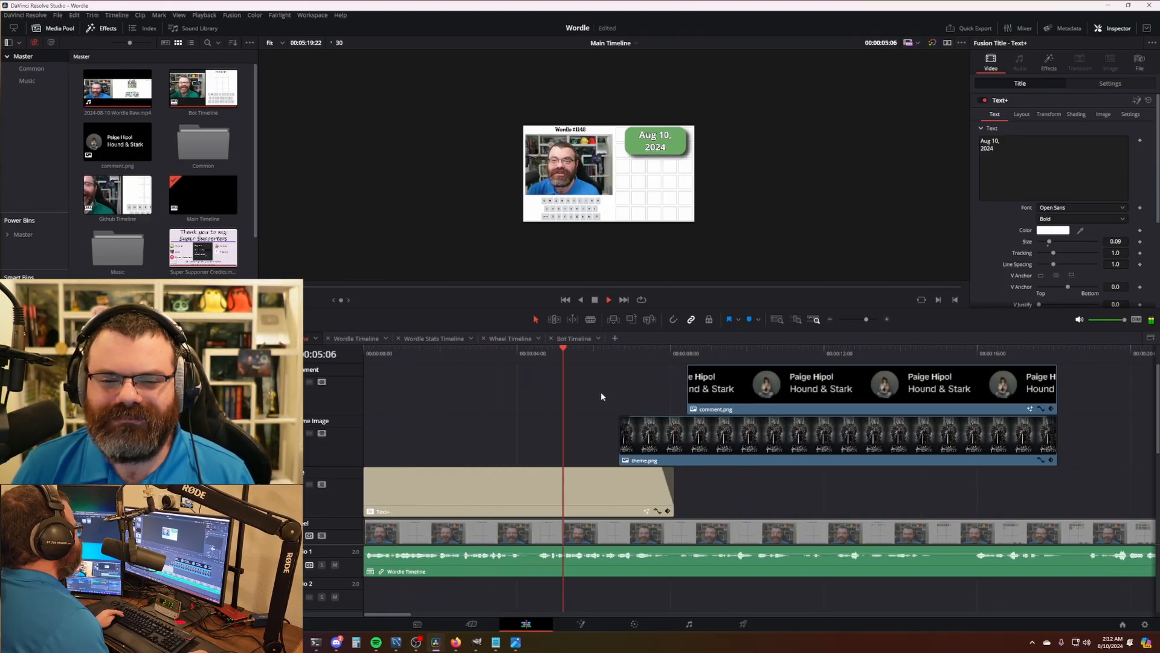
key("space")
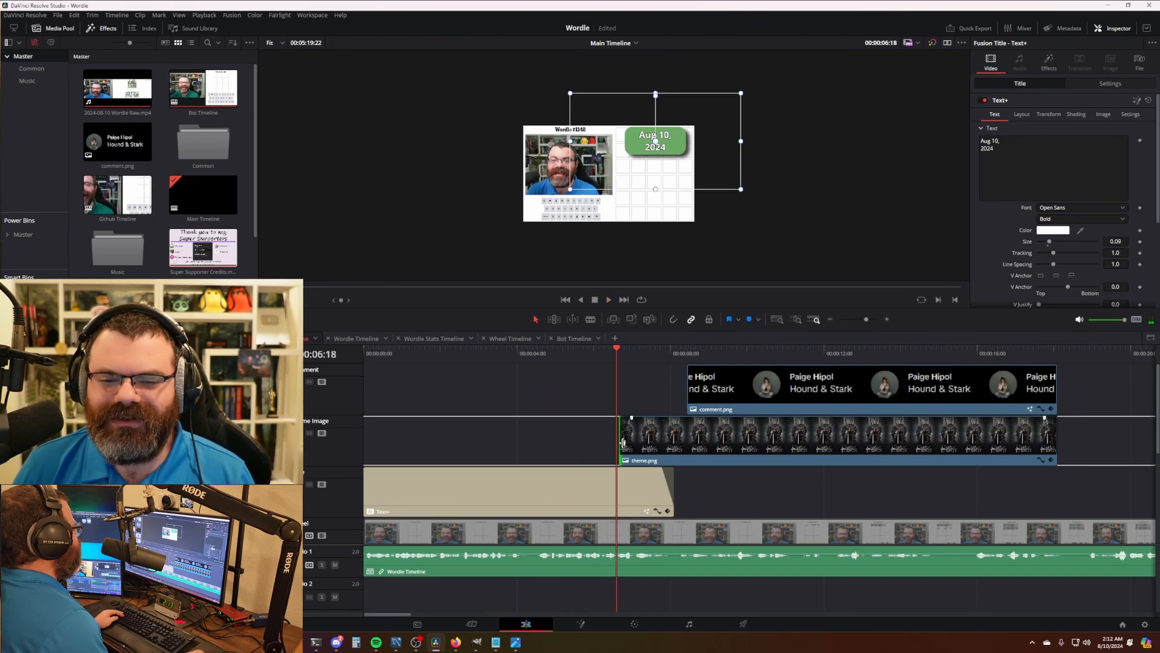
left_click_drag(623, 443, 606, 443)
left_click(623, 442)
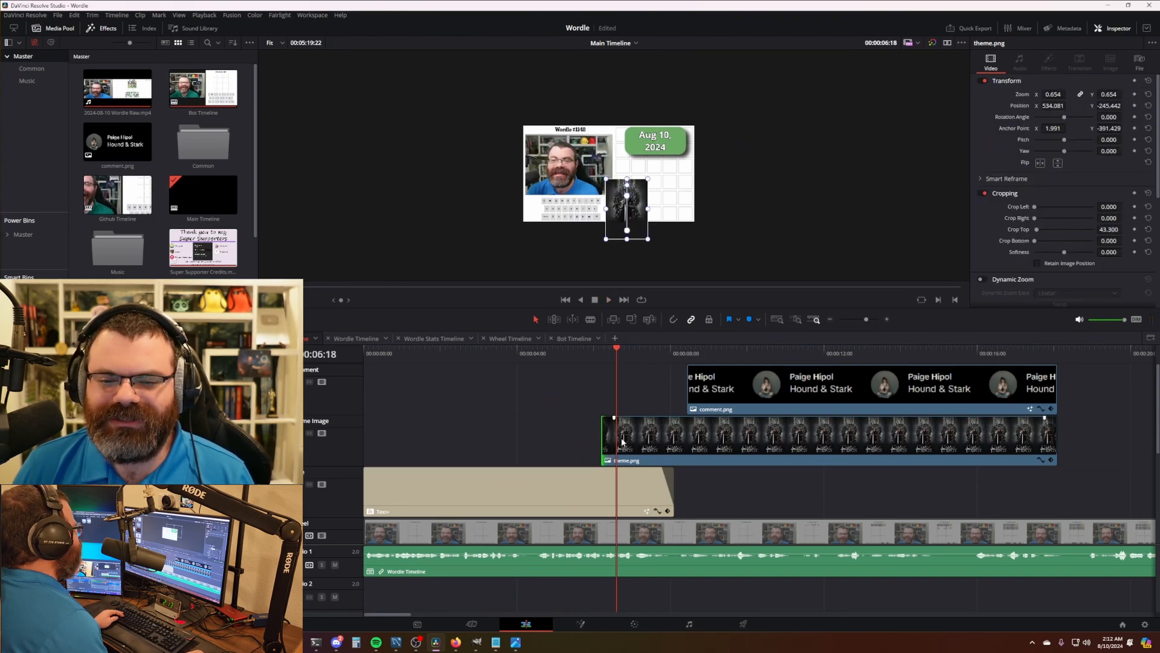
left_click(564, 354)
key("space")
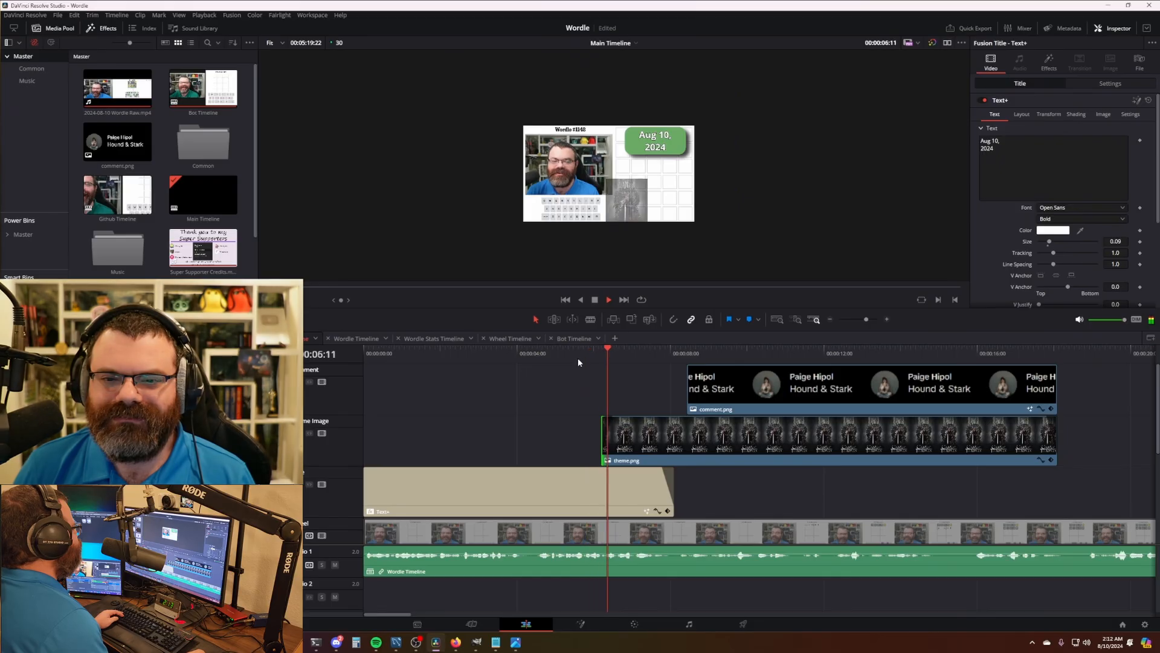
- Move the Game of Thrones poster to X 1383.79, Y -52.963, beneath the Aug 10 date, then preview
left_click(730, 418)
scroll(658, 203, "up", 2)
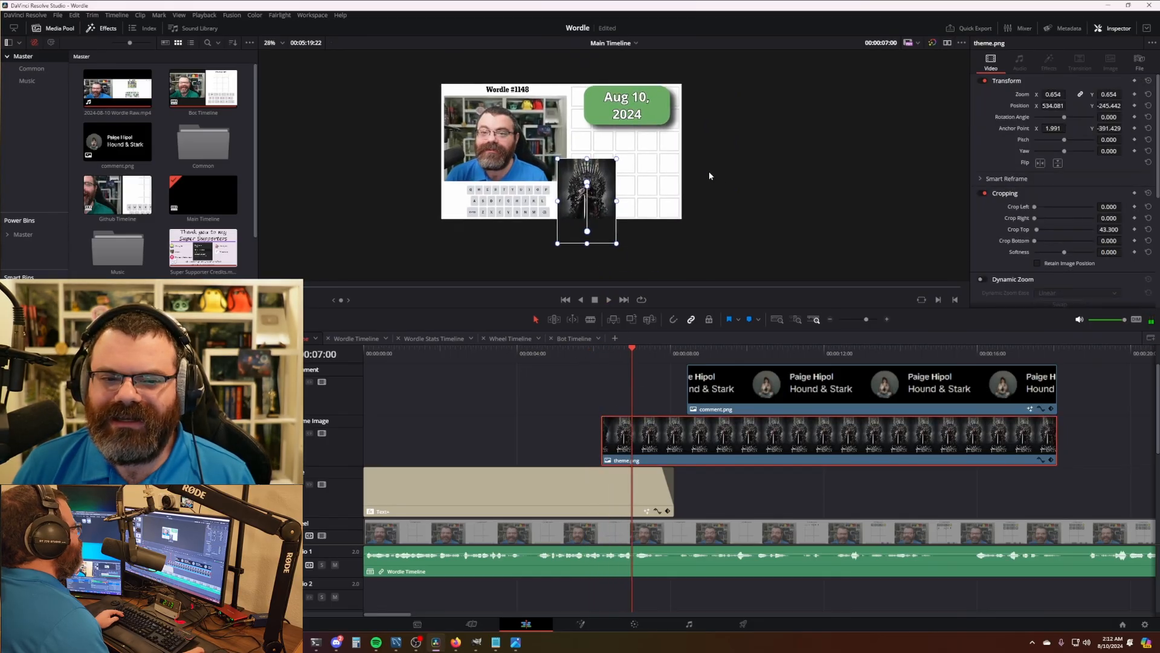
left_click_drag(568, 222, 649, 198)
scroll(630, 180, "up", 2)
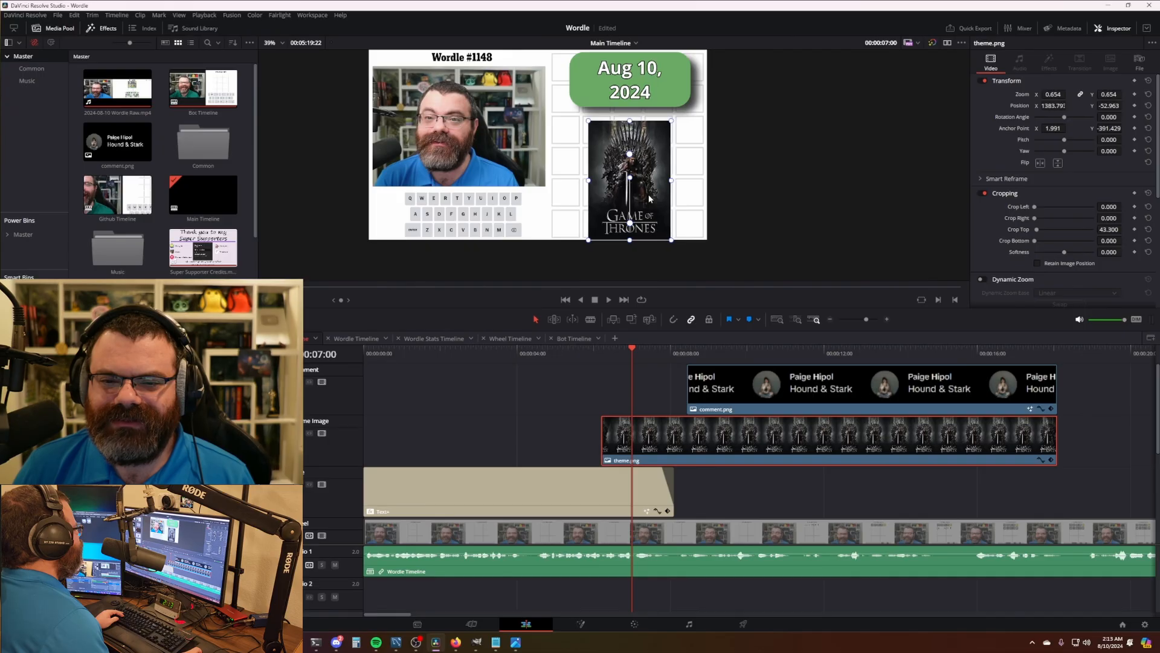
left_click(574, 382)
key("space")
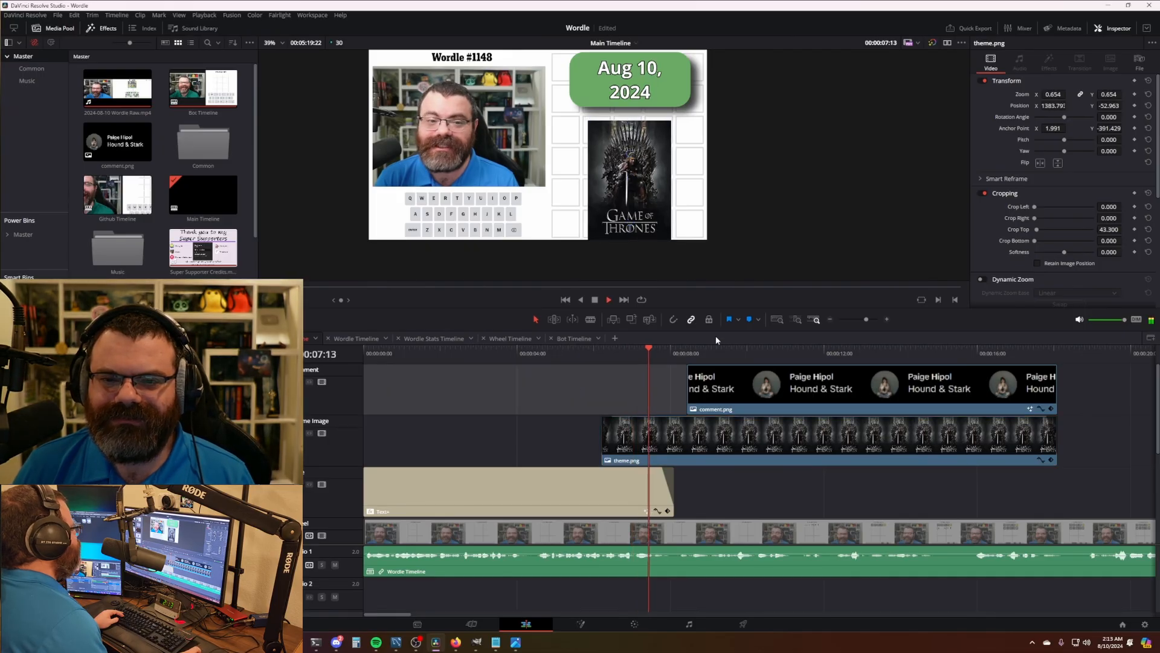
- Make the comment.png clip start later and replay the section to check its timing
left_click(716, 354)
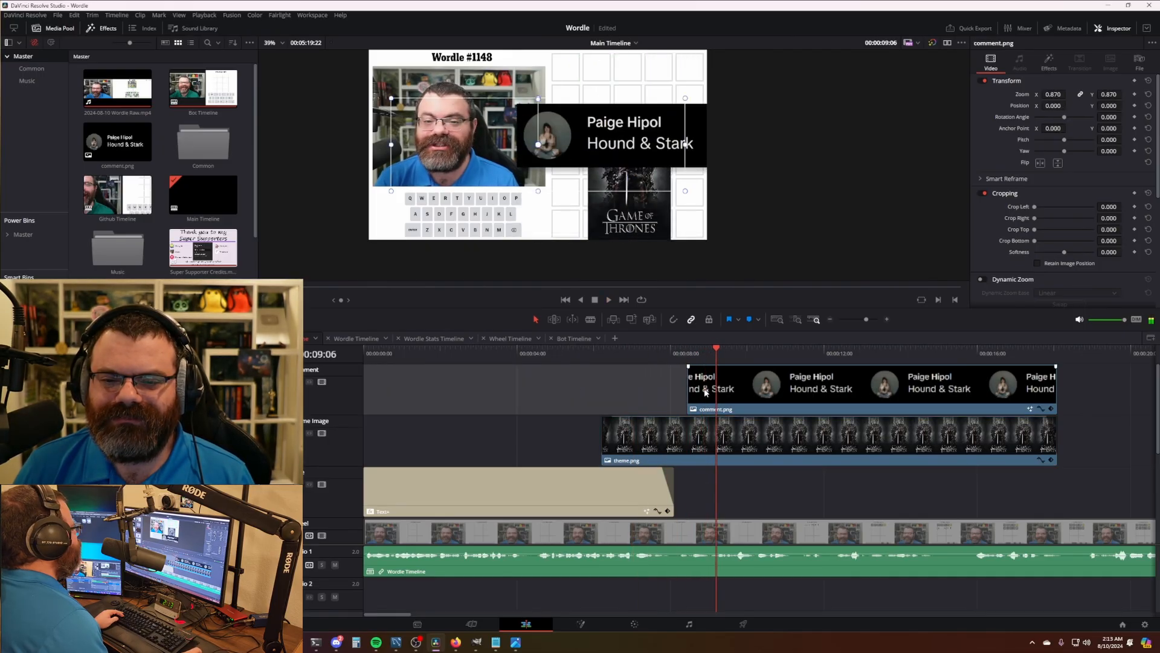
left_click_drag(716, 355, 631, 383)
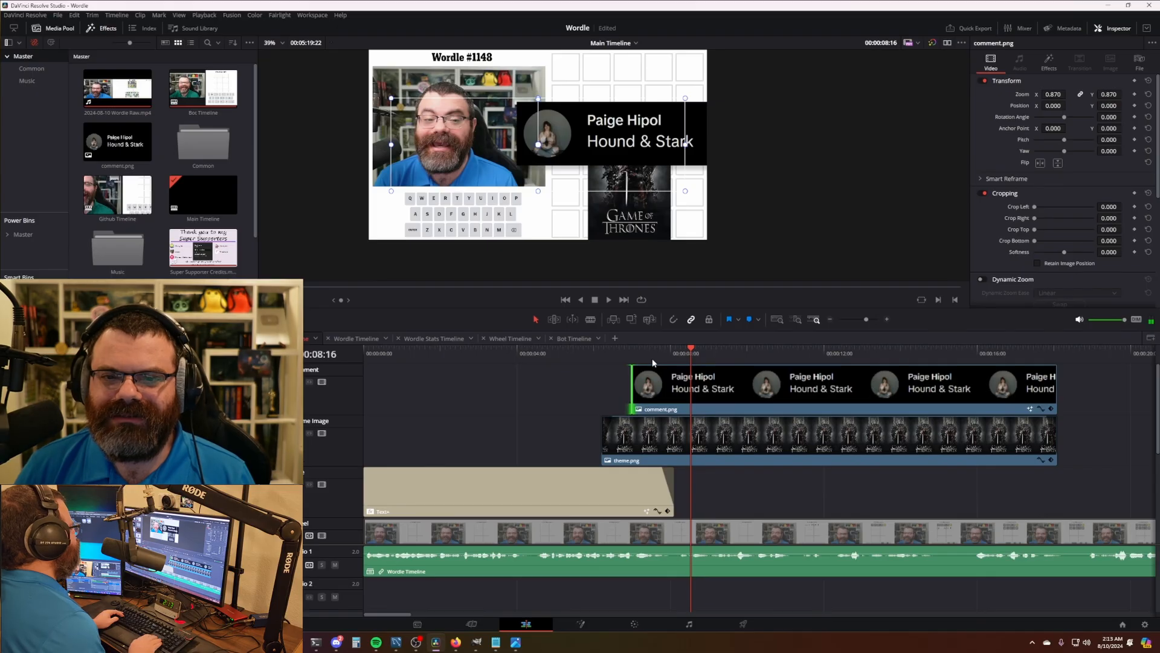
left_click_drag(636, 381, 666, 381)
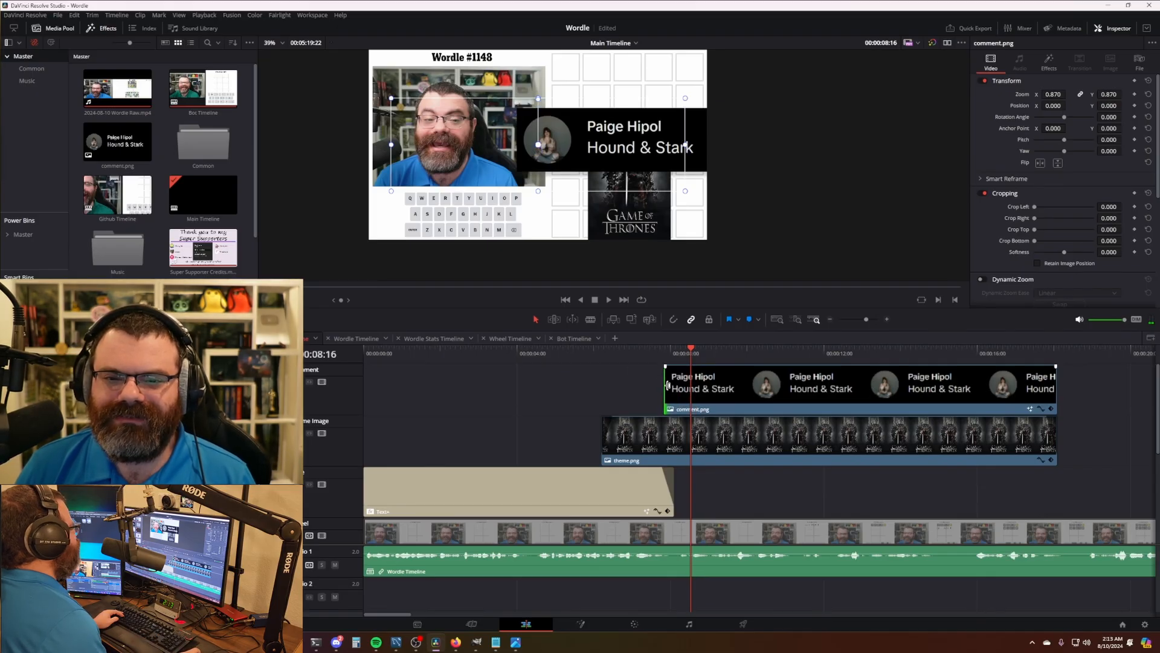
left_click(632, 351)
key("space")
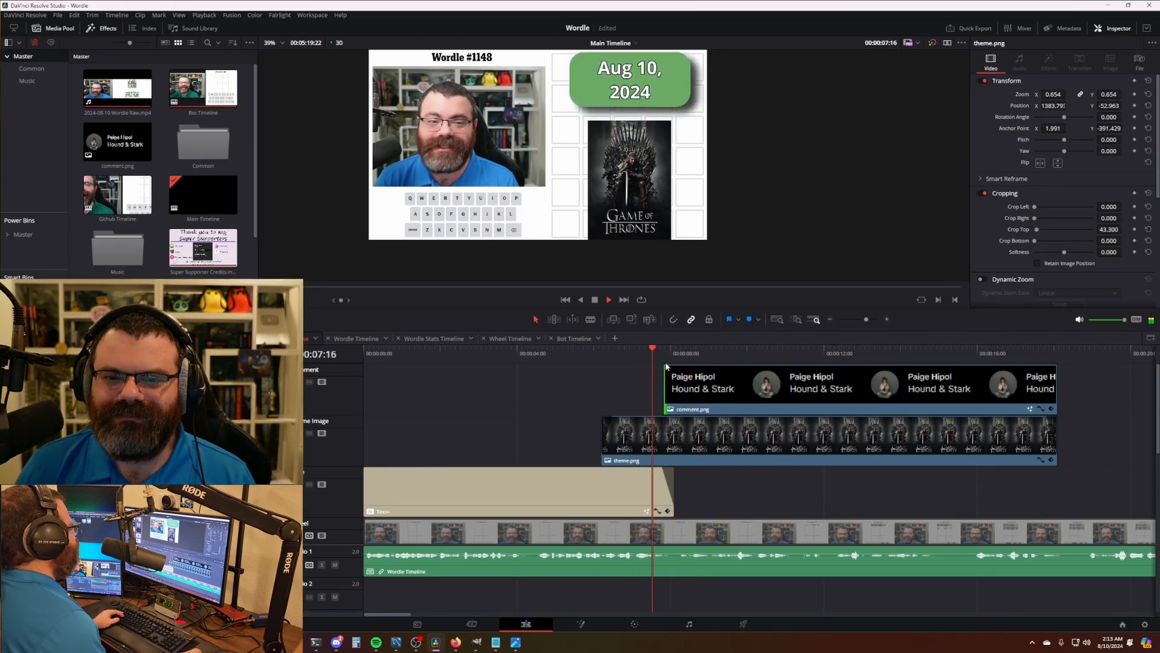
key("space")
- Shrink the comment graphic to about 0.37 size in its effect settings and preview it
left_click(751, 399)
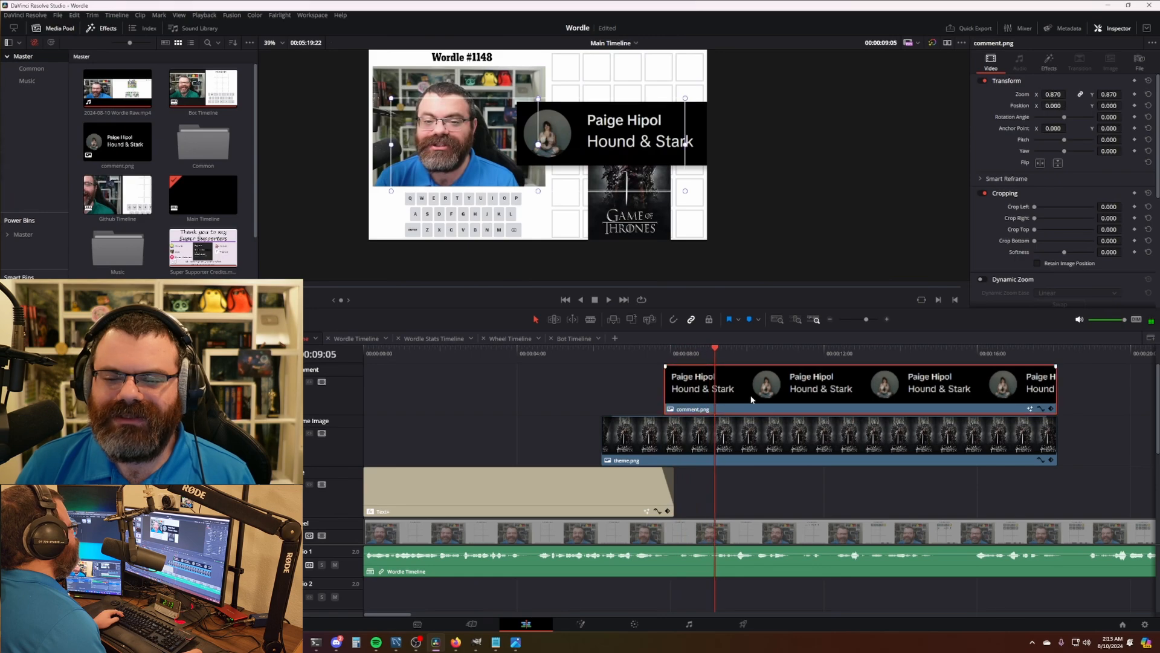
left_click(1049, 61)
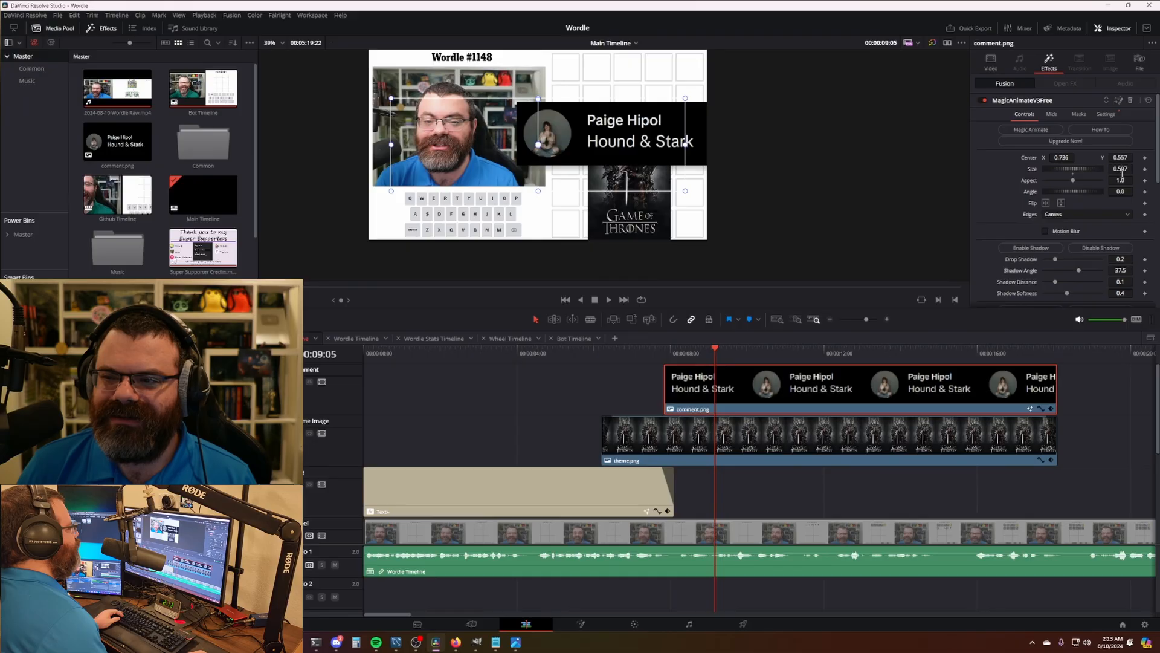
mouse_move(1121, 169)
left_mouse_down()
mouse_move(1063, 158)
mouse_move(1123, 169)
left_mouse_up()
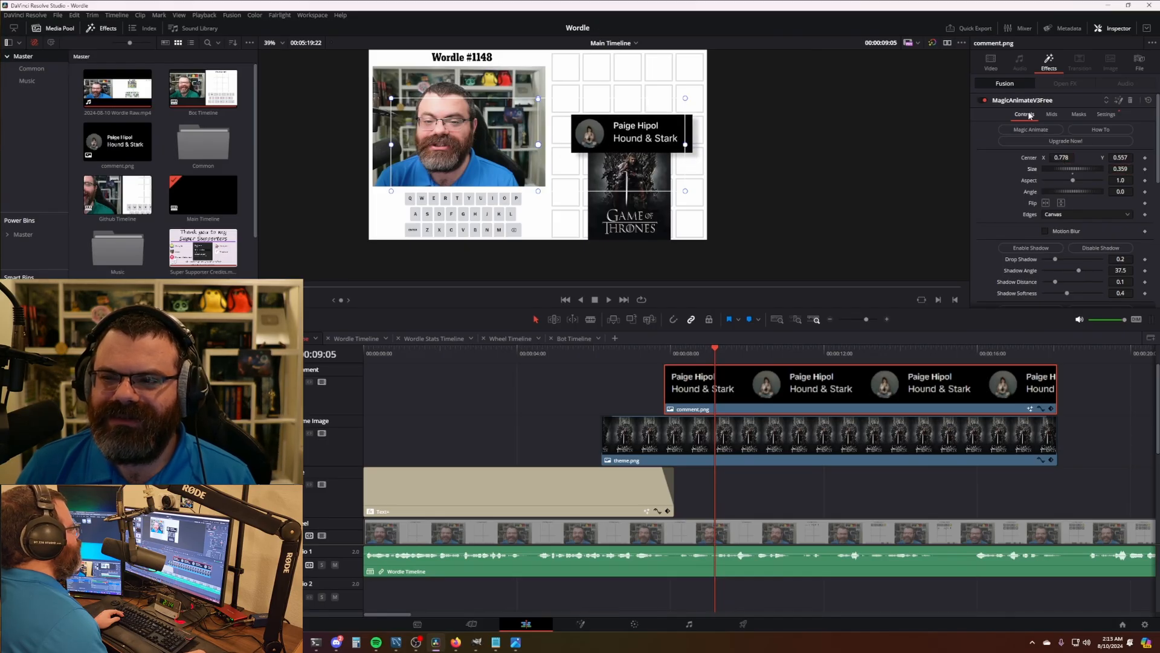
left_click(800, 484)
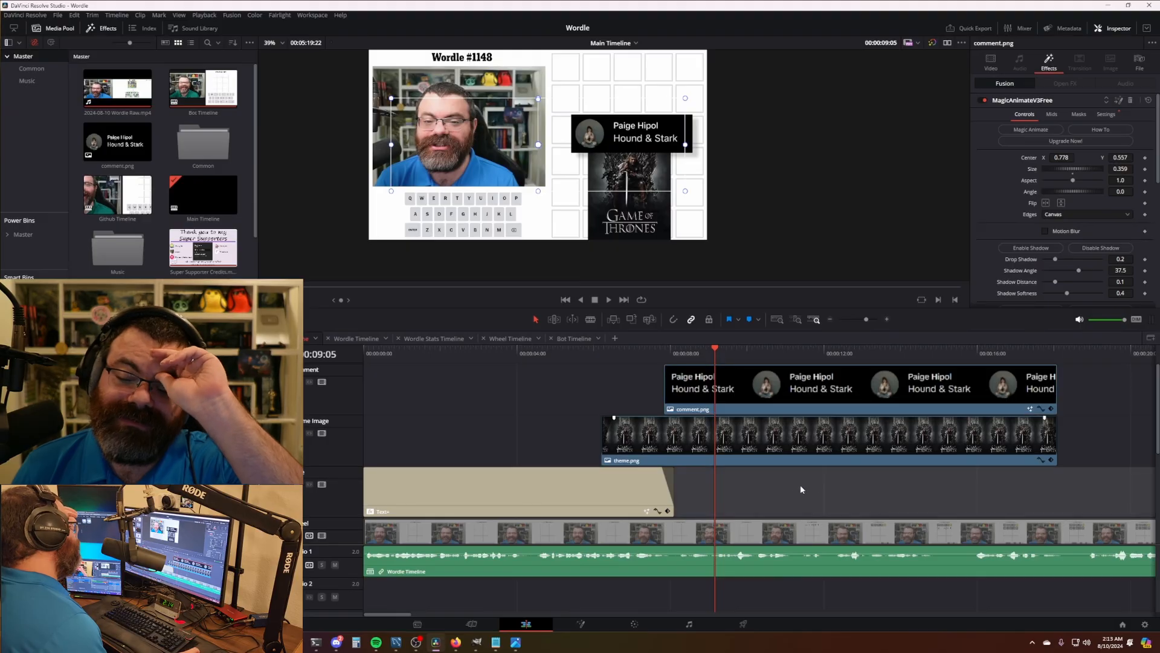
left_click(584, 352)
key("space")
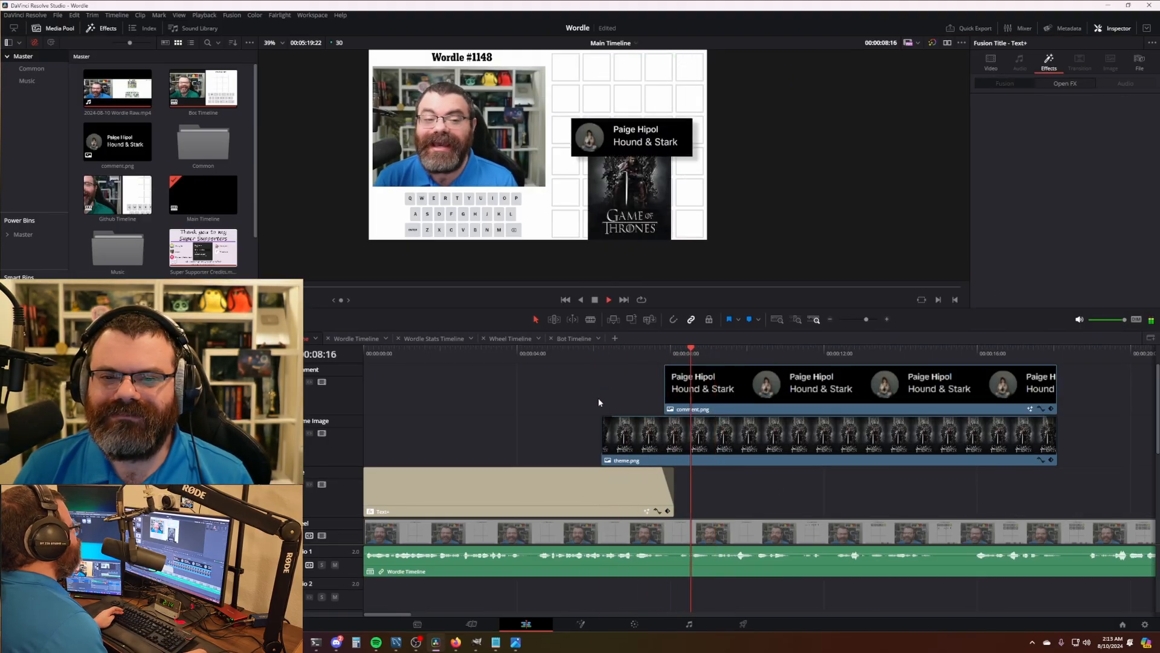
left_click(728, 391)
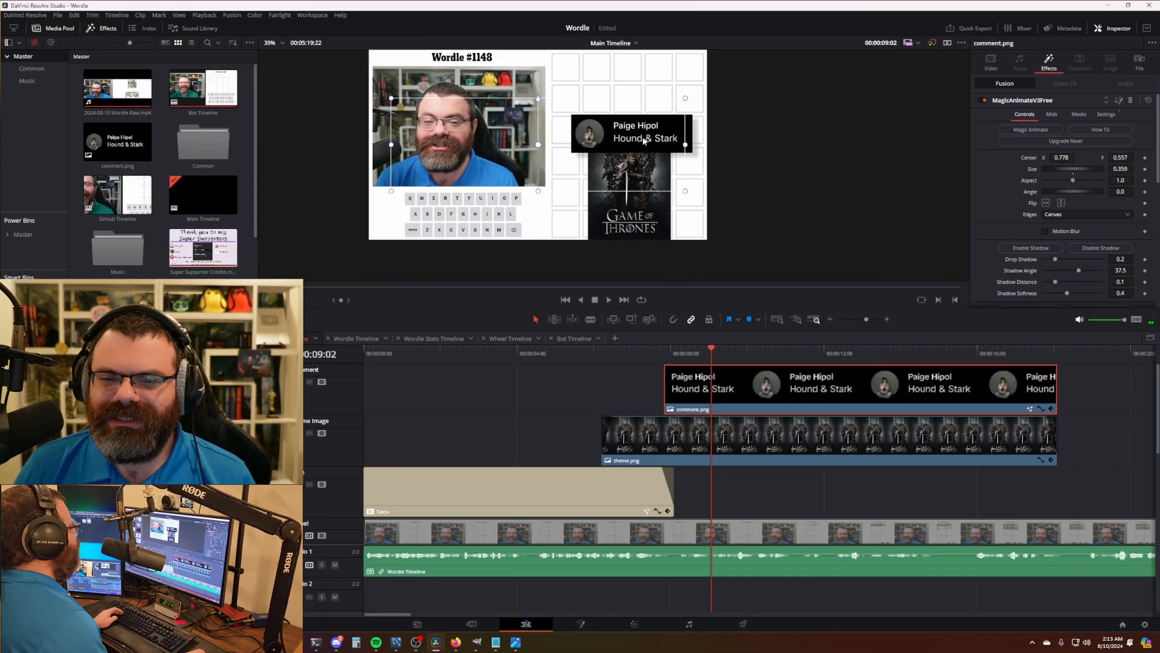
left_click(669, 350)
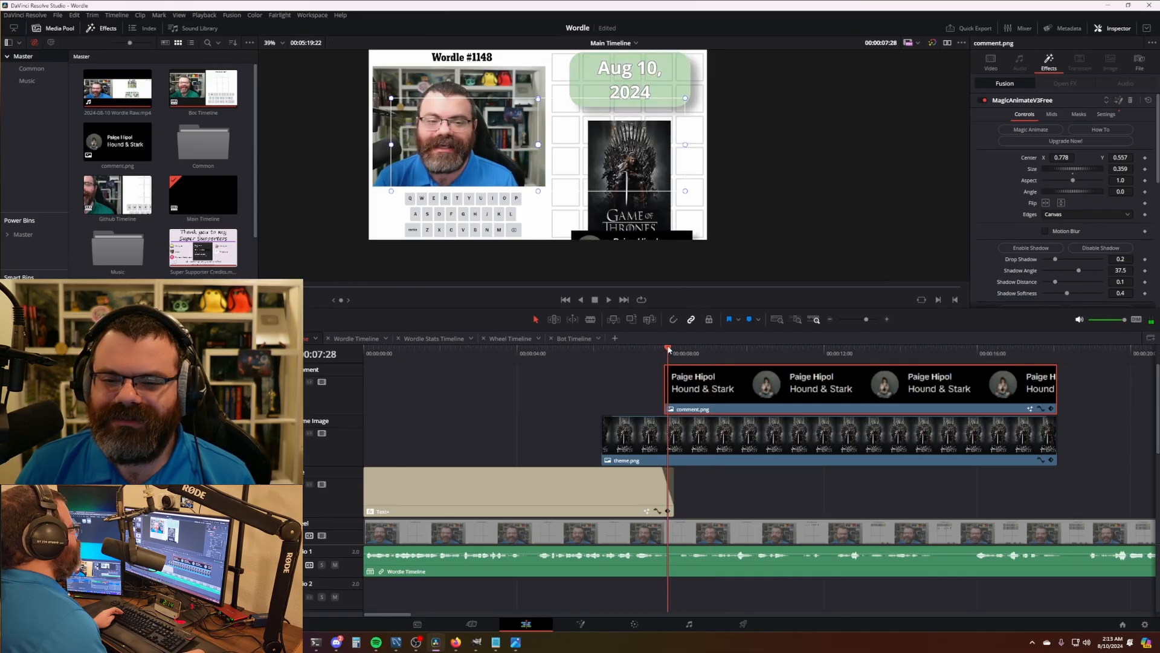
scroll(1115, 221, "down", 6)
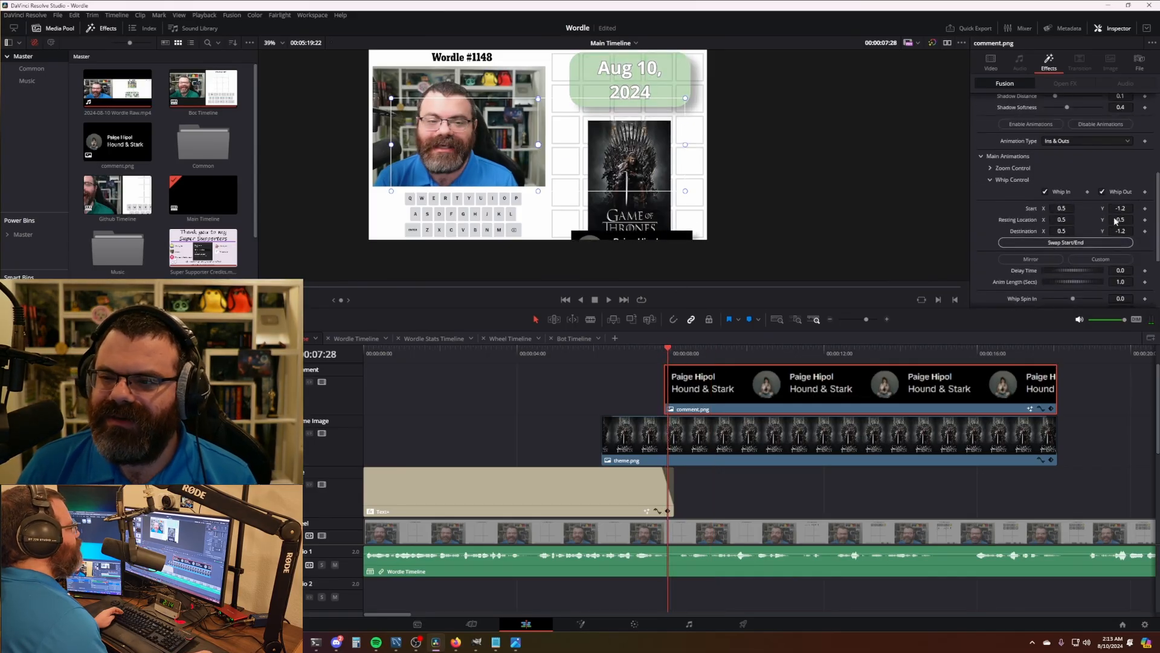
scroll(1114, 226, "down", 3)
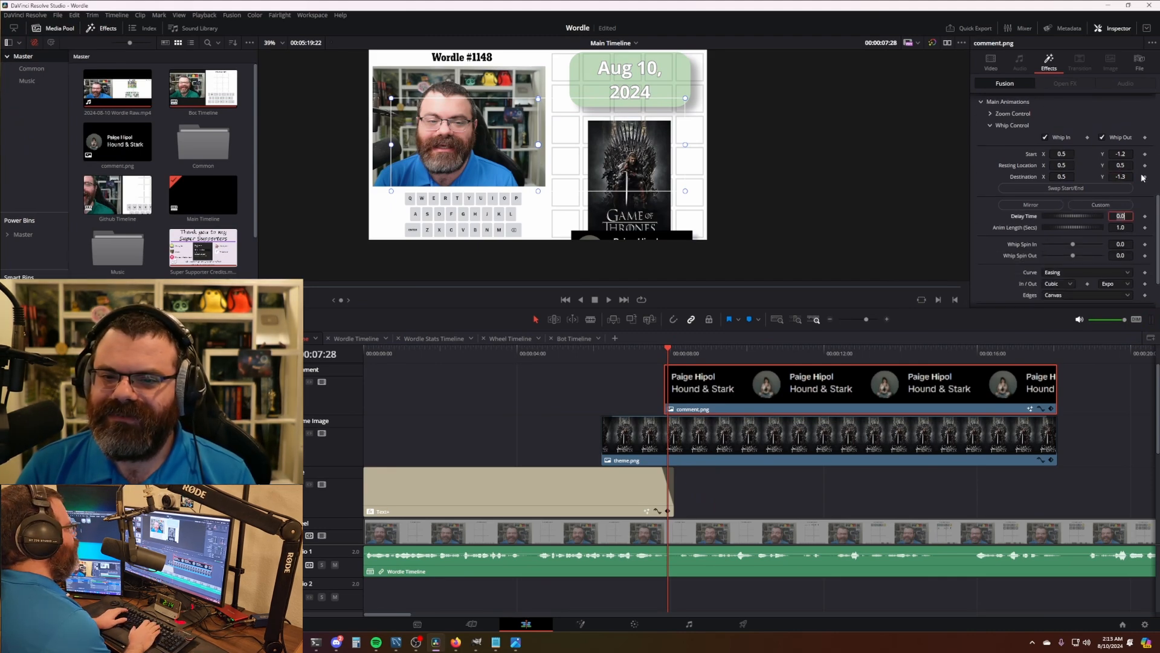
key("Return")
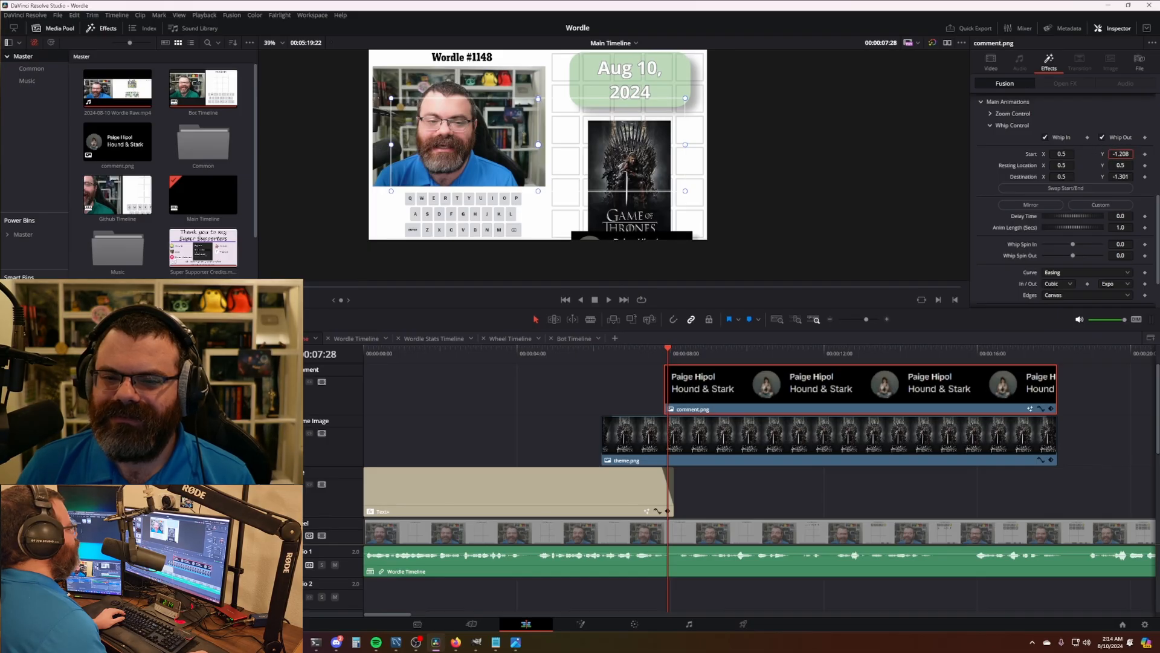
- Set the Whip Control Start Y and Destination Y to -1.4 and play the animation
left_click_drag(1120, 154, 1089, 154)
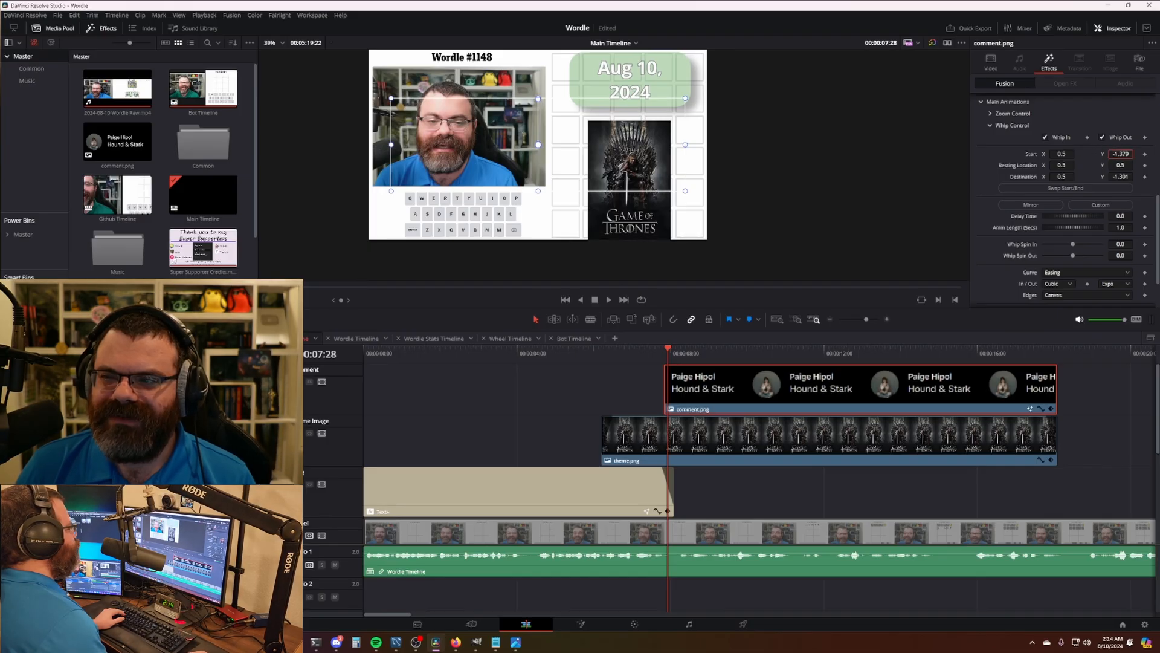
double_click(1122, 154)
type("-1.347")
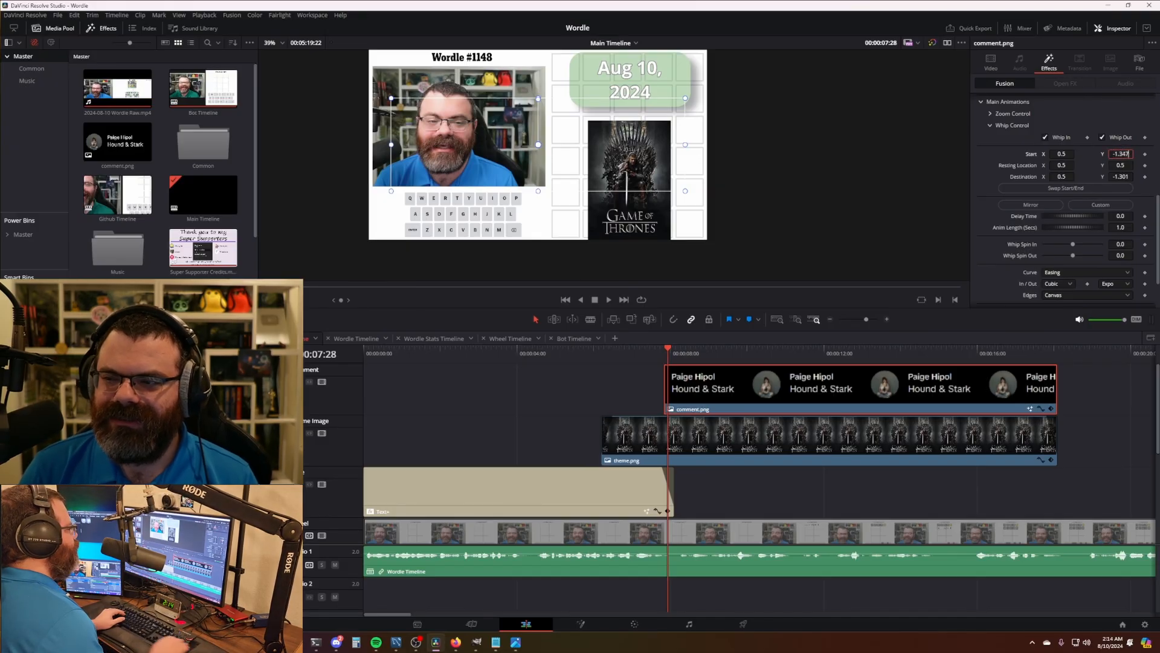
key("BackSpace")
key("BackSpace")
key("BackSpace")
type("4")
key("Return")
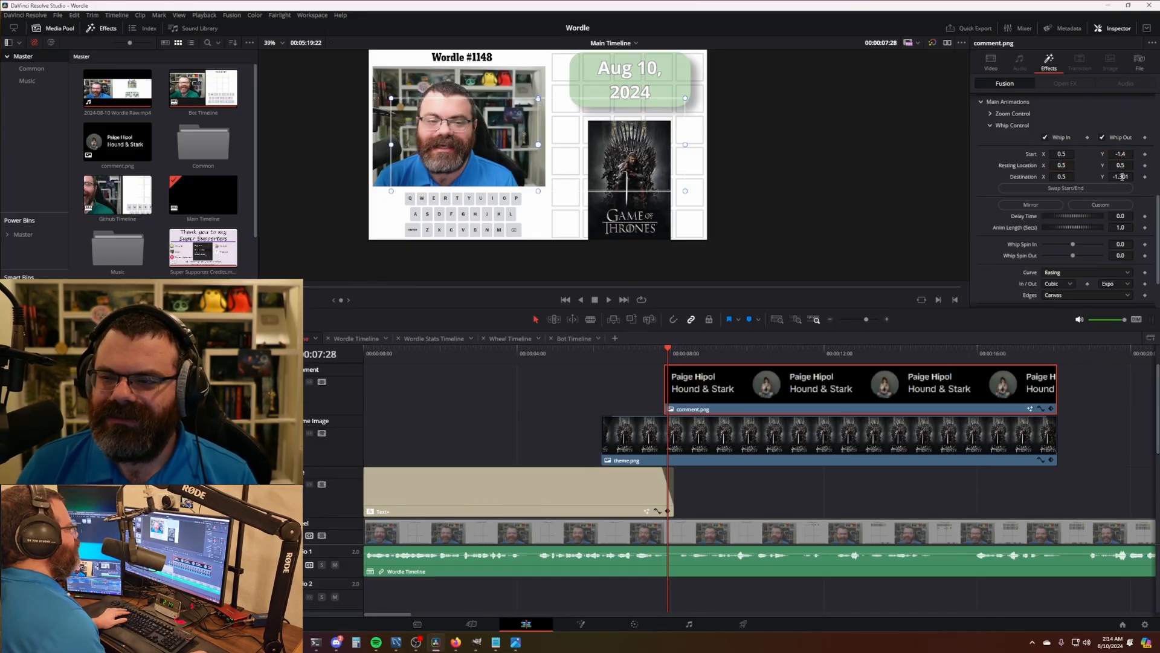
key("BackSpace")
key("BackSpace")
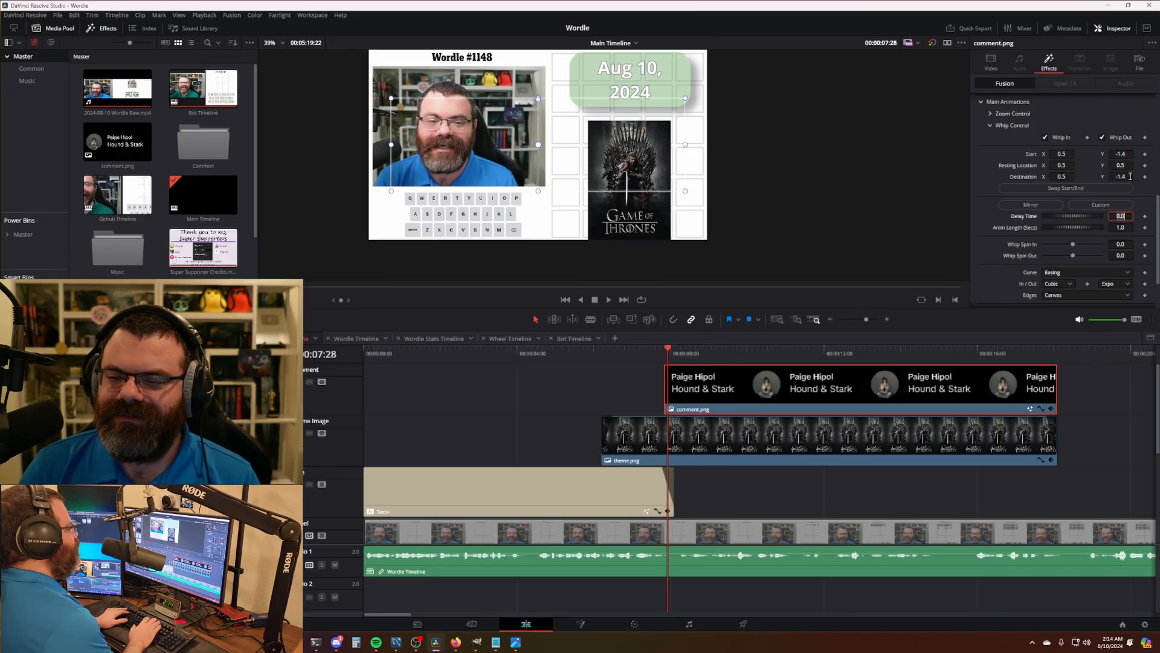
left_click(664, 351)
key("space")
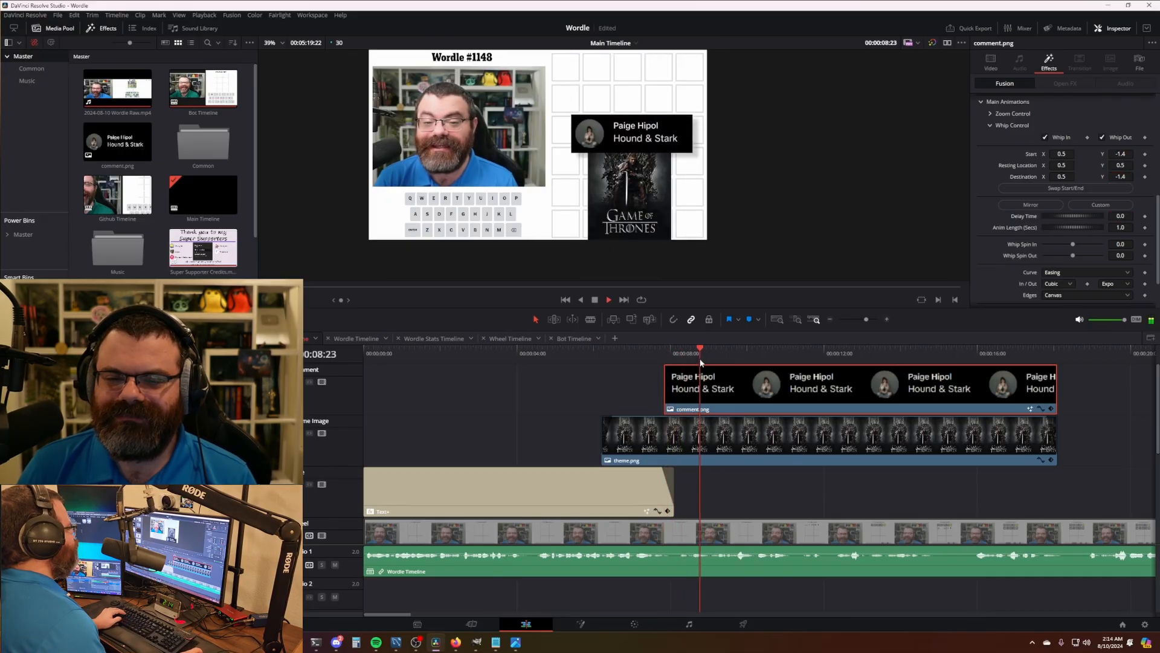
- Extend the Text+ title clip to the playhead with snapping off, and replay its ending
scroll(825, 417, "down", 2)
left_click_drag(678, 350, 648, 356)
left_click_drag(610, 486, 644, 484)
key("n")
left_click_drag(639, 355, 614, 355)
key("space")
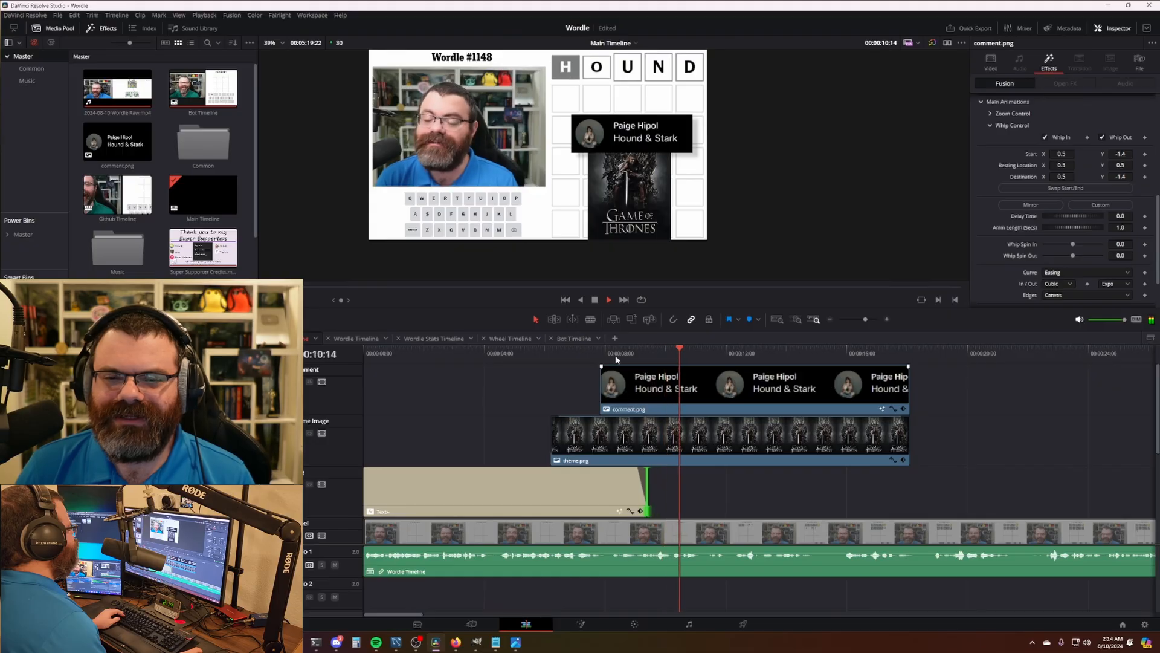
key("space")
- Make the comment and theme overlays end earlier, around 15 seconds, and review at double speed
scroll(801, 449, "down", 3)
left_click_drag(739, 446, 690, 434)
left_click_drag(616, 450, 538, 371)
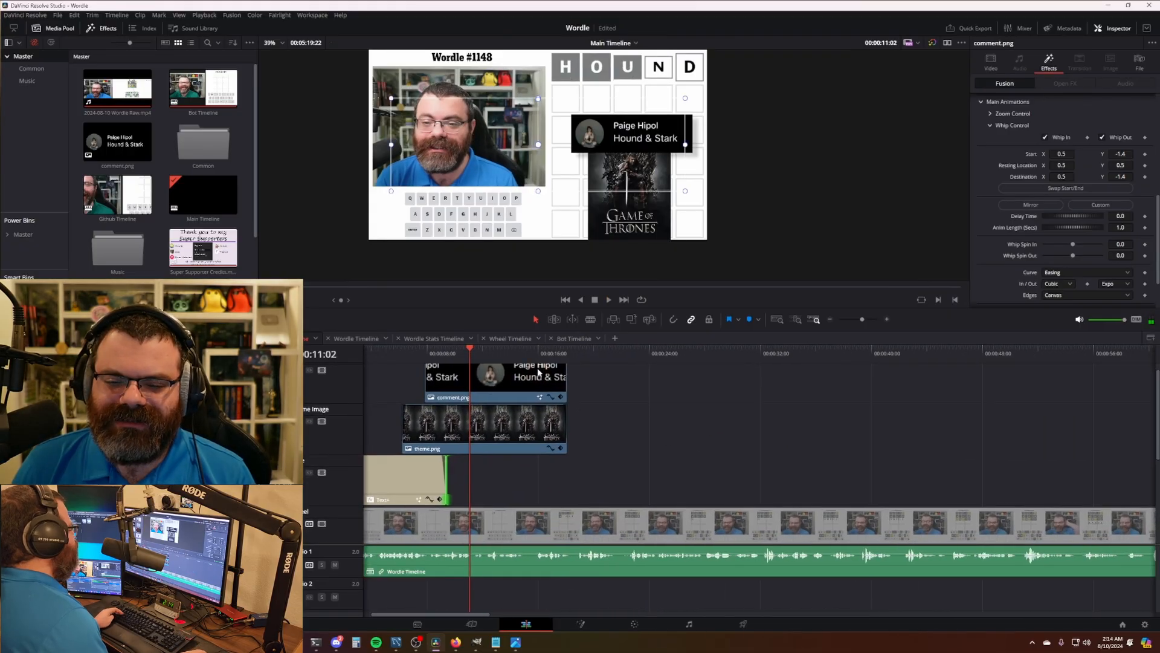
key("space")
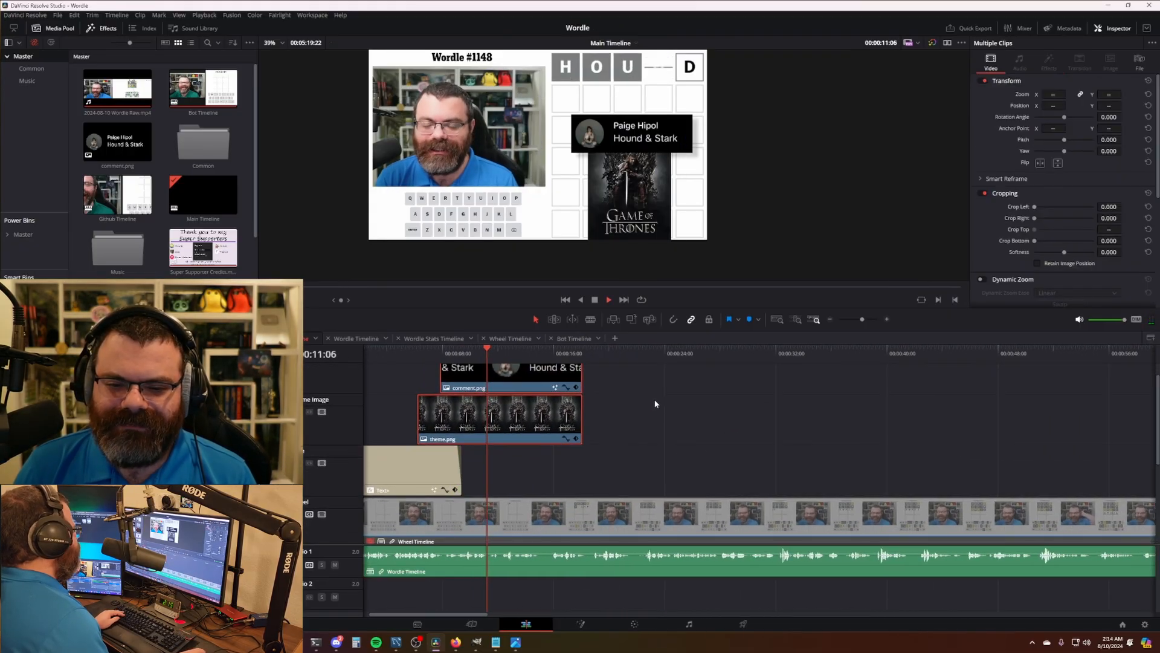
key("l")
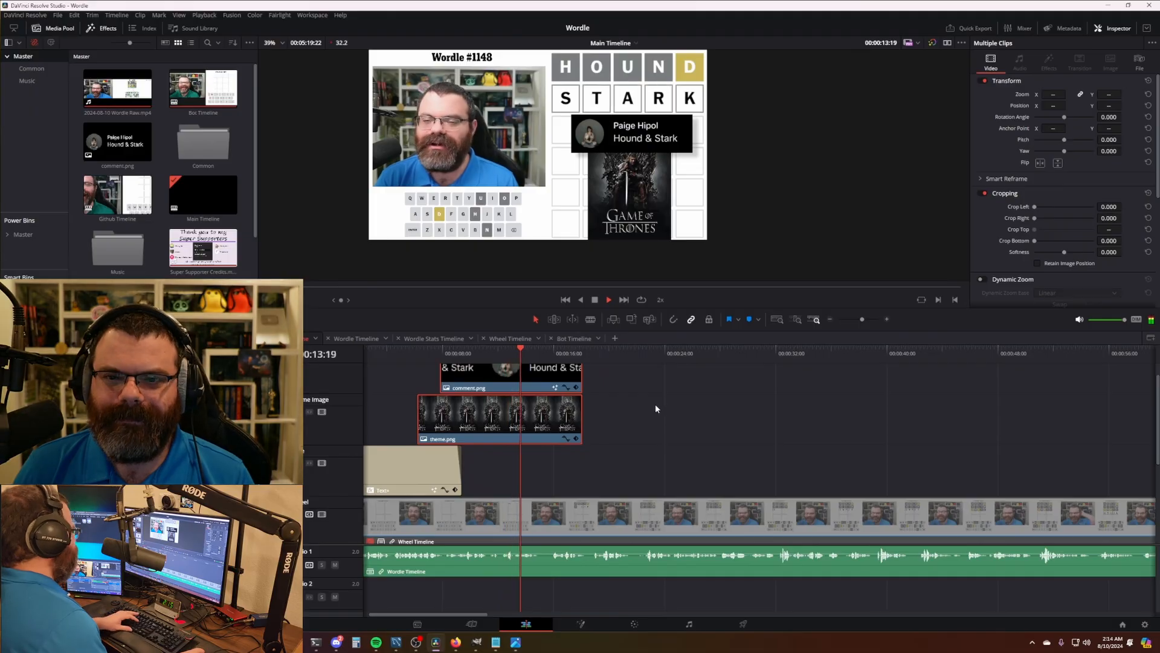
key("space")
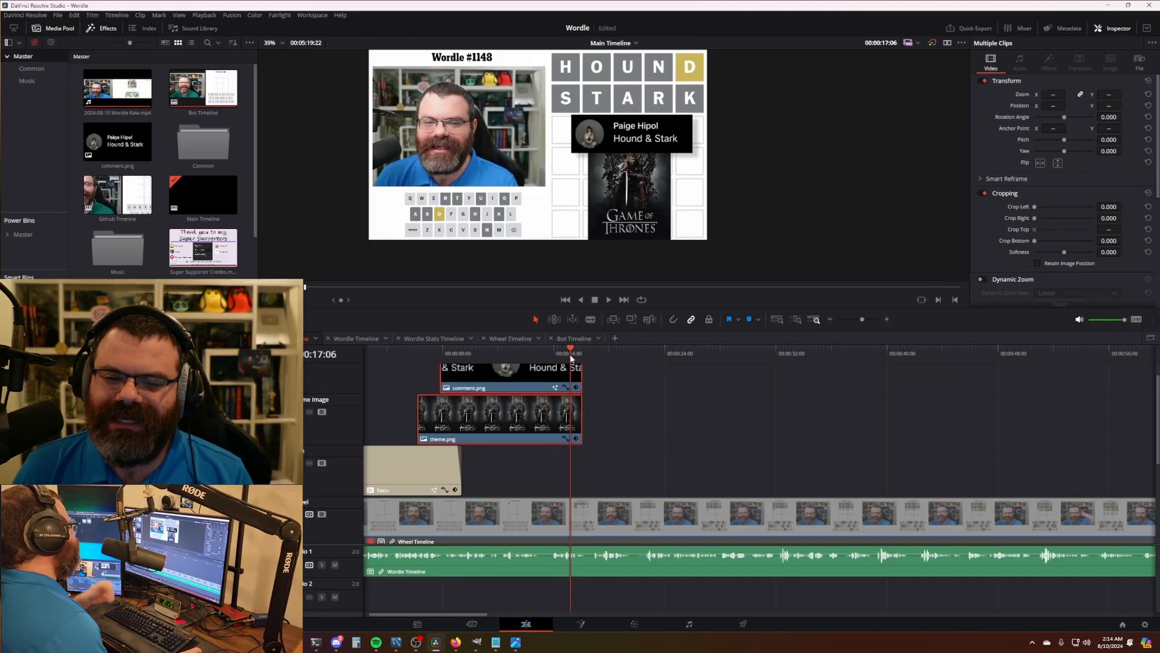
mouse_move(568, 357)
left_mouse_down()
mouse_move(554, 356)
mouse_move(572, 380)
mouse_move(561, 379)
left_mouse_up()
key("space")
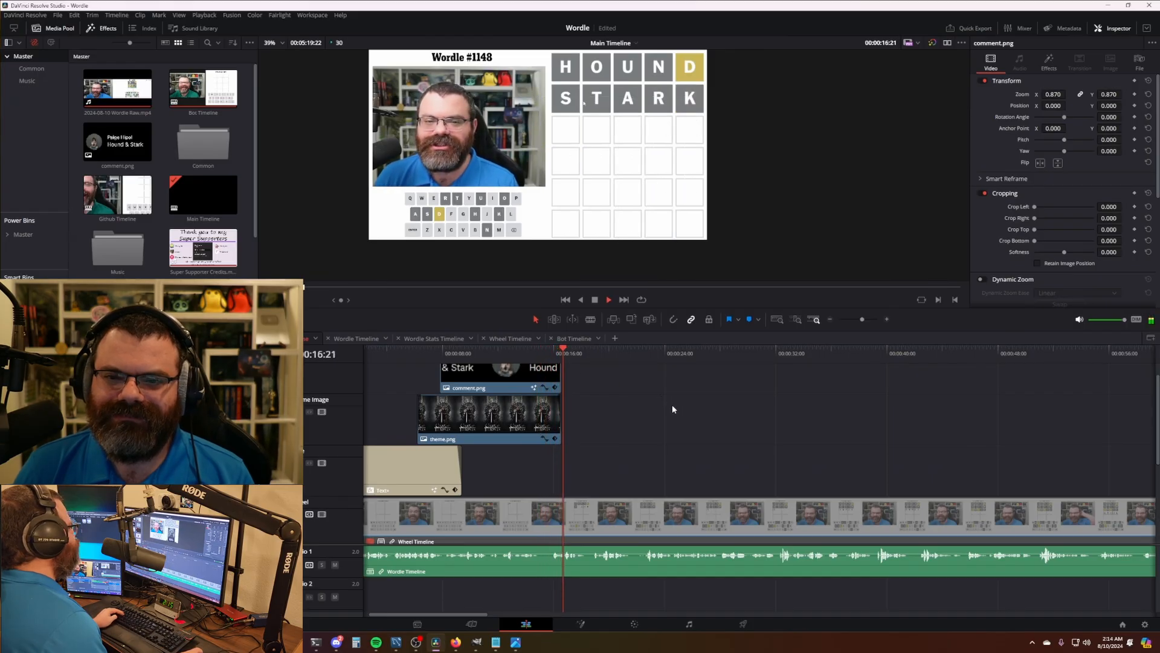
key("shift+z")
key("space")
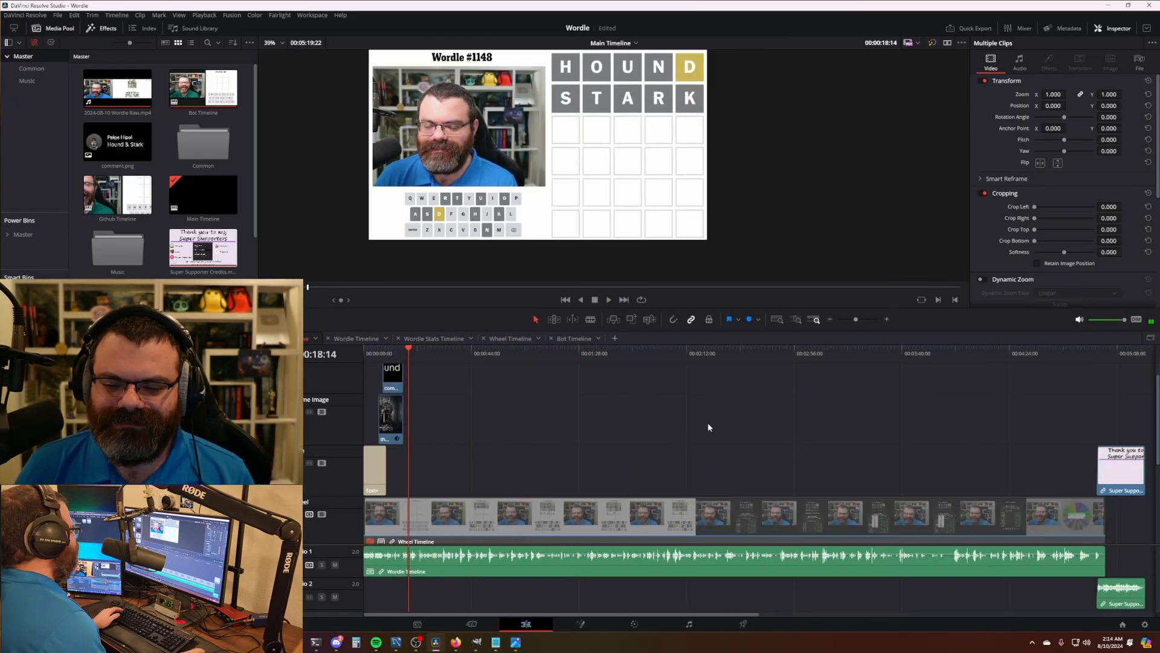
- Save, cut all tracks where the puzzle is solved, and show Wordle Stats instead of Wordle there
scroll(701, 423, "down", 3)
key("ctrl+s")
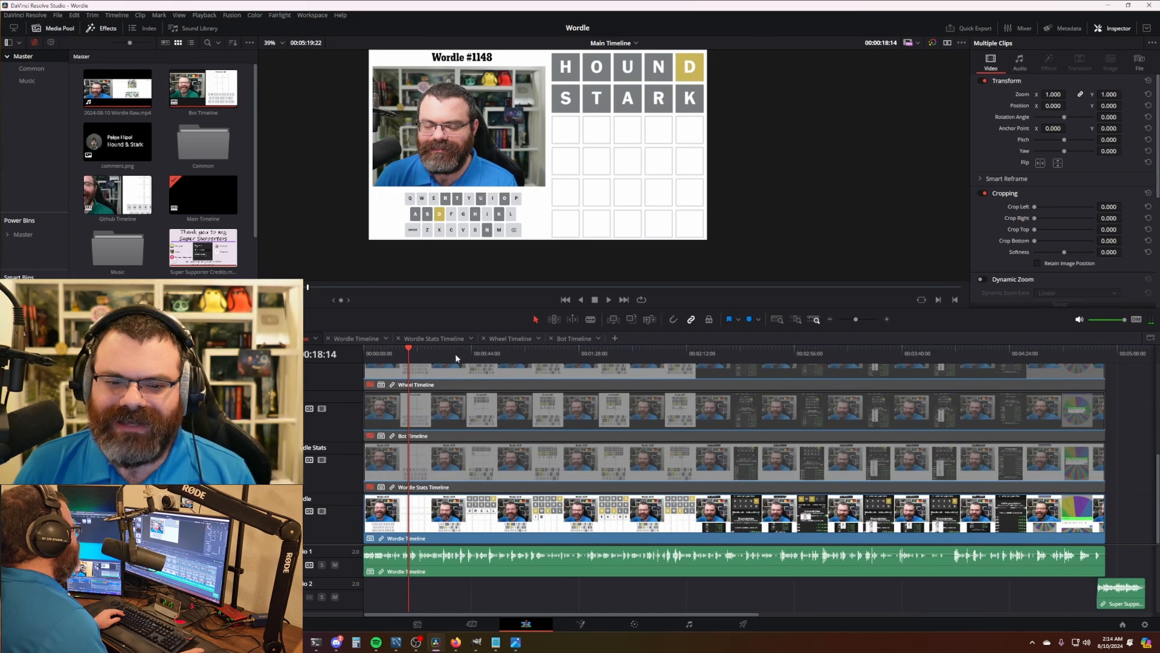
left_click(605, 357)
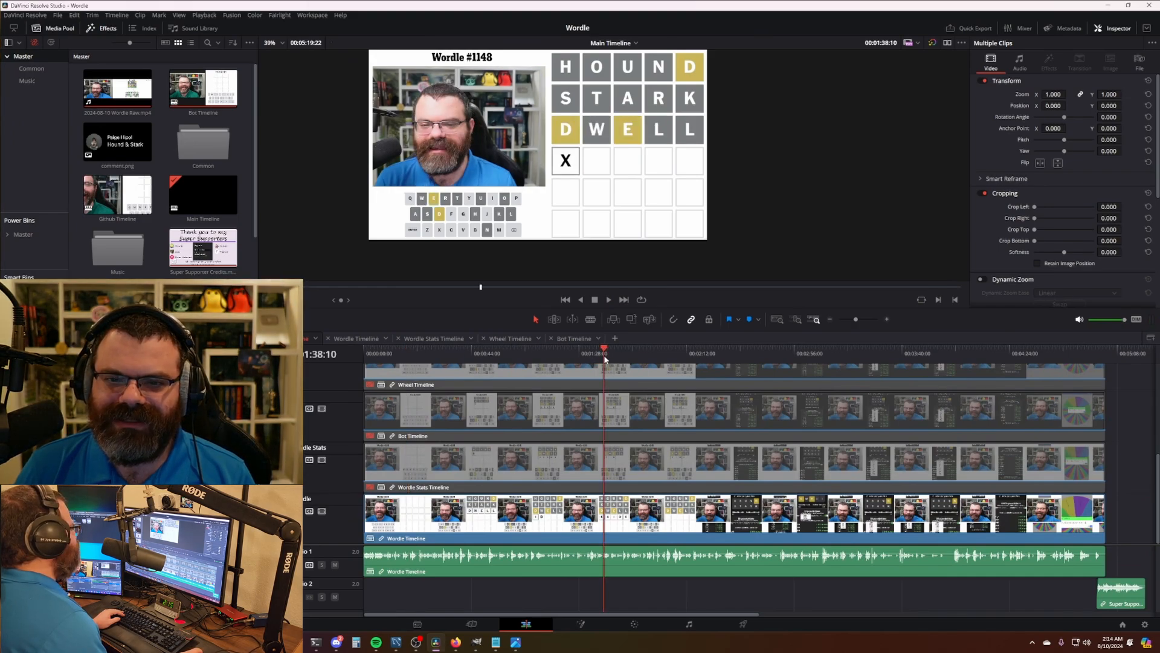
left_click(629, 359)
left_click(667, 355)
key("ctrl+b")
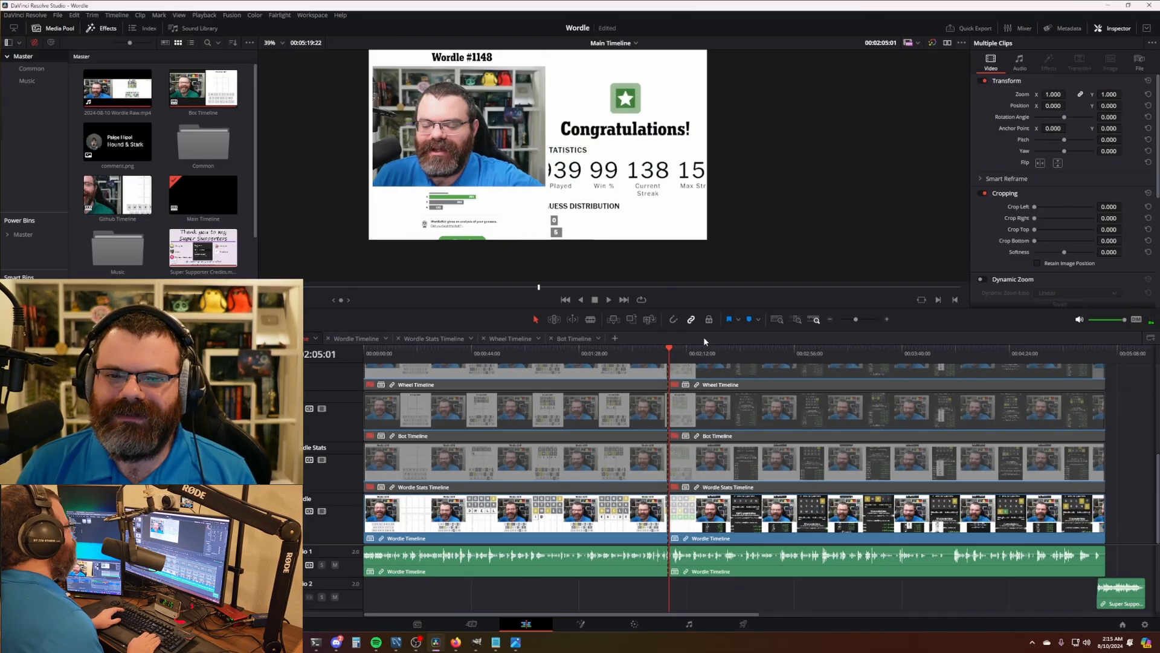
left_click(674, 356)
key("ctrl+b")
scroll(674, 360, "up", 6)
left_click(736, 356)
left_click(738, 513)
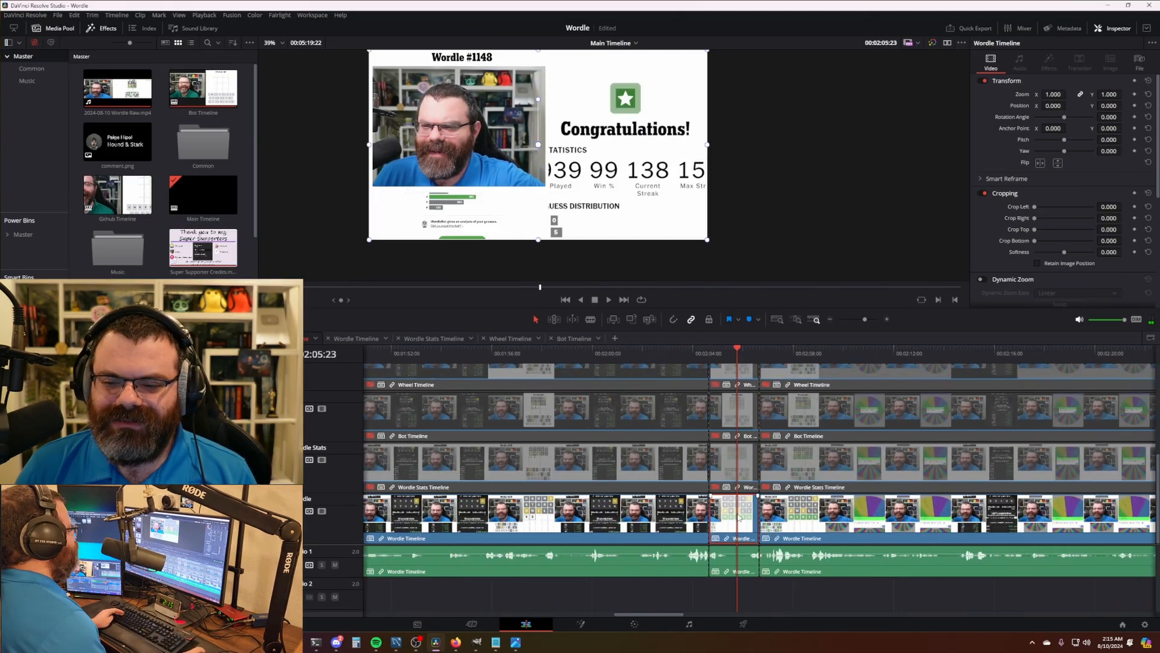
left_click(739, 464, "ctrl")
key("d")
scroll(658, 403, "down", 6)
- Cut all tracks at the bot section and switch off the Stats and Wordle views there
left_click(560, 356)
left_click_drag(559, 359, 836, 361)
key("ctrl+b")
left_click(611, 469)
key("d")
left_click(612, 513, "ctrl")
key("d")
left_click(614, 425)
- Cut at the wheel section's start and switch from the Bot view to the Wheel view
key("d")
scroll(614, 426, "right", 3)
scroll(614, 426, "up", 1)
key("Left")
key("Left")
key("ctrl+b")
left_click(870, 444)
key("d")
left_click(870, 394)
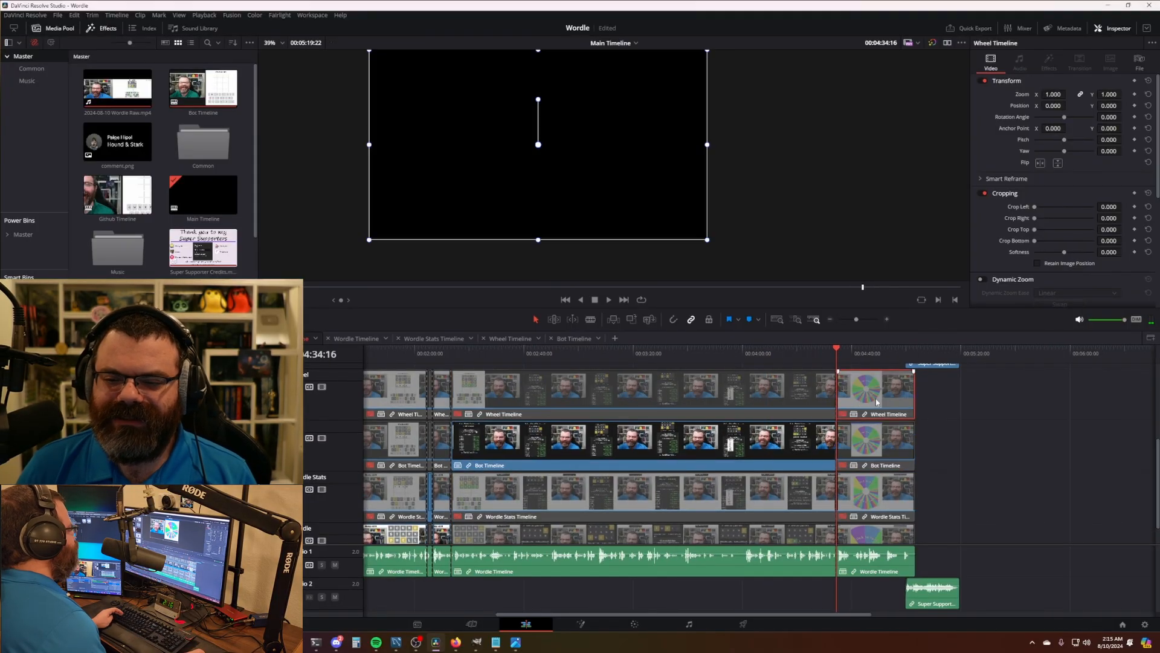
key("d")
scroll(730, 476, "right", 4)
scroll(847, 475, "up", 4)
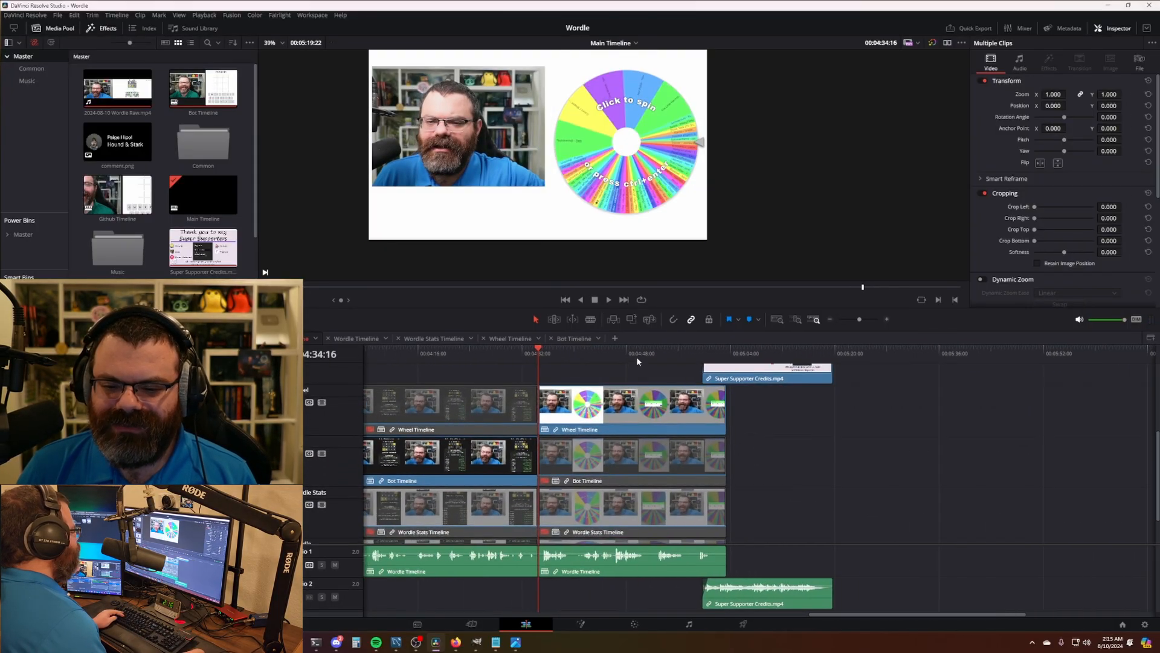
- Cut at the end of the wheel spin and ripple-delete the pause after it
left_click(637, 358)
key("space")
key("space")
key("ctrl+b")
scroll(817, 503, "up", 5)
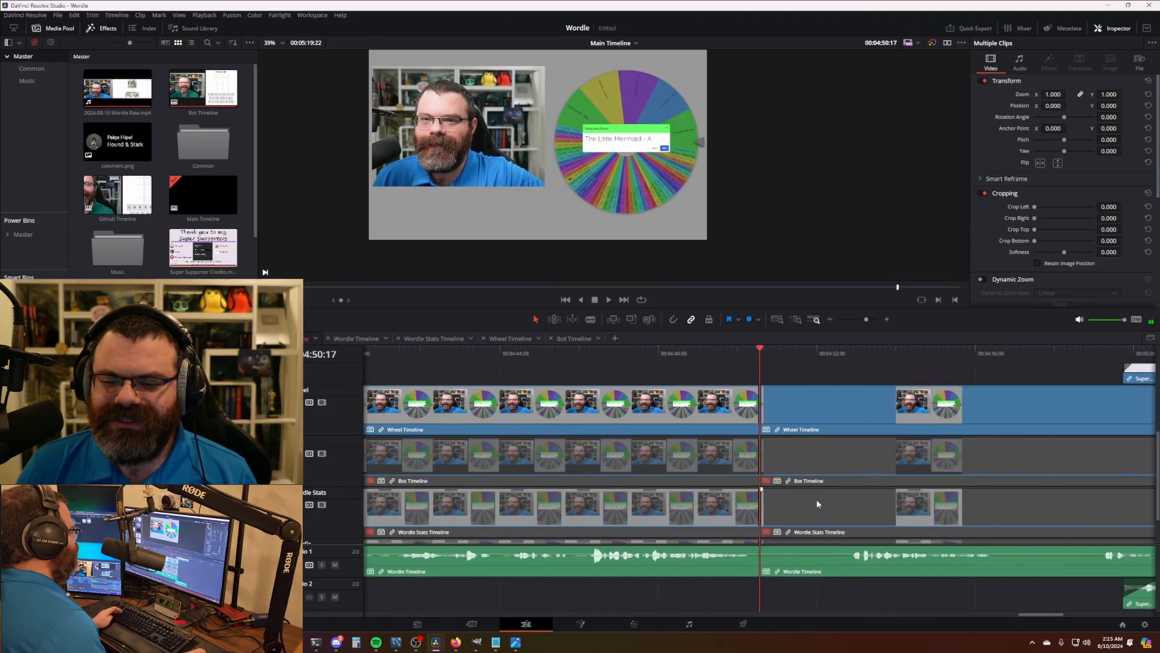
scroll(817, 503, "up", 2)
scroll(717, 436, "right", 3)
left_click_drag(727, 361, 755, 362)
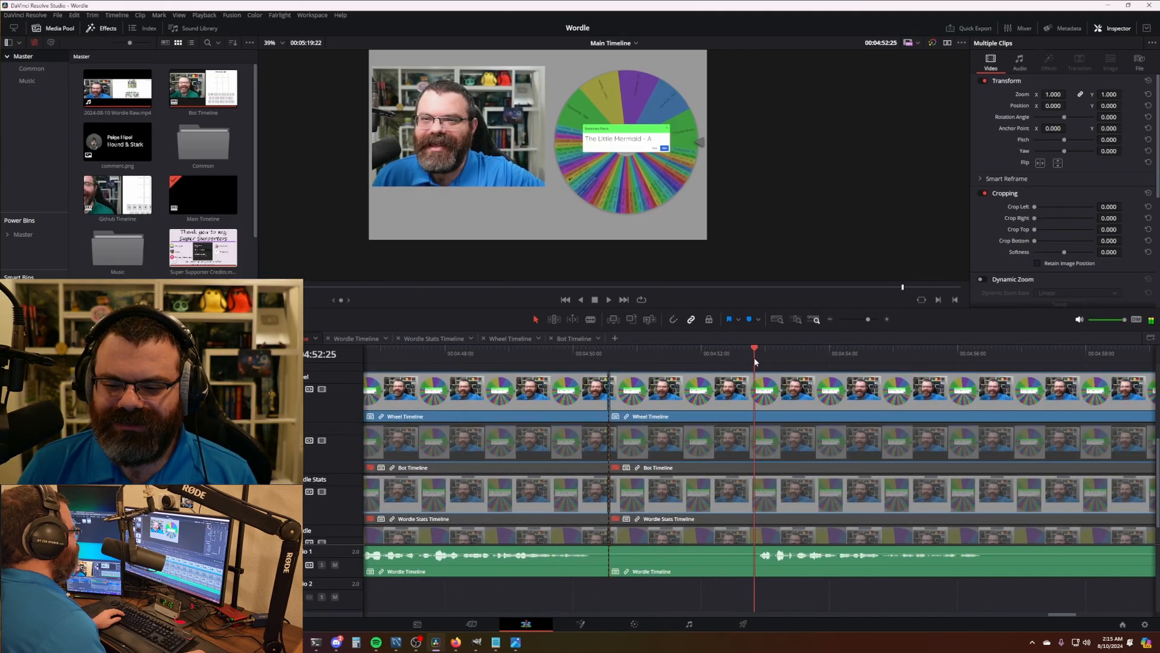
key("ctrl+shift+[")
key("space")
scroll(717, 417, "right", 3)
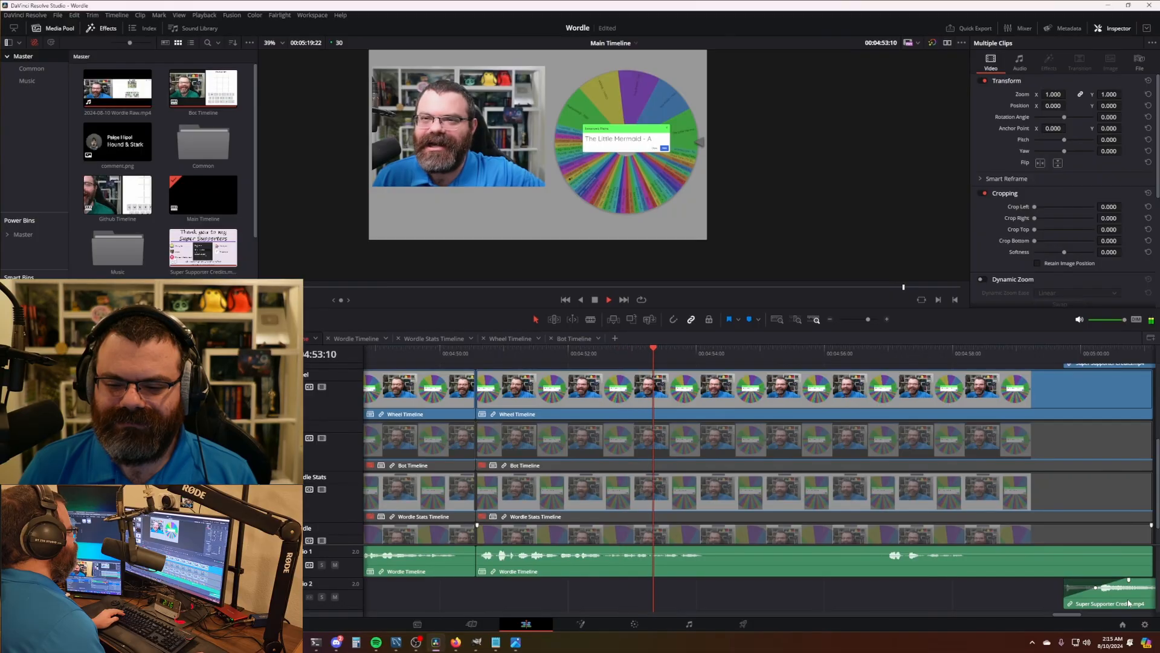
key("space")
- Move the Super Supporter Credits clip left to start right after the wheel result
left_click_drag(1129, 602, 748, 606)
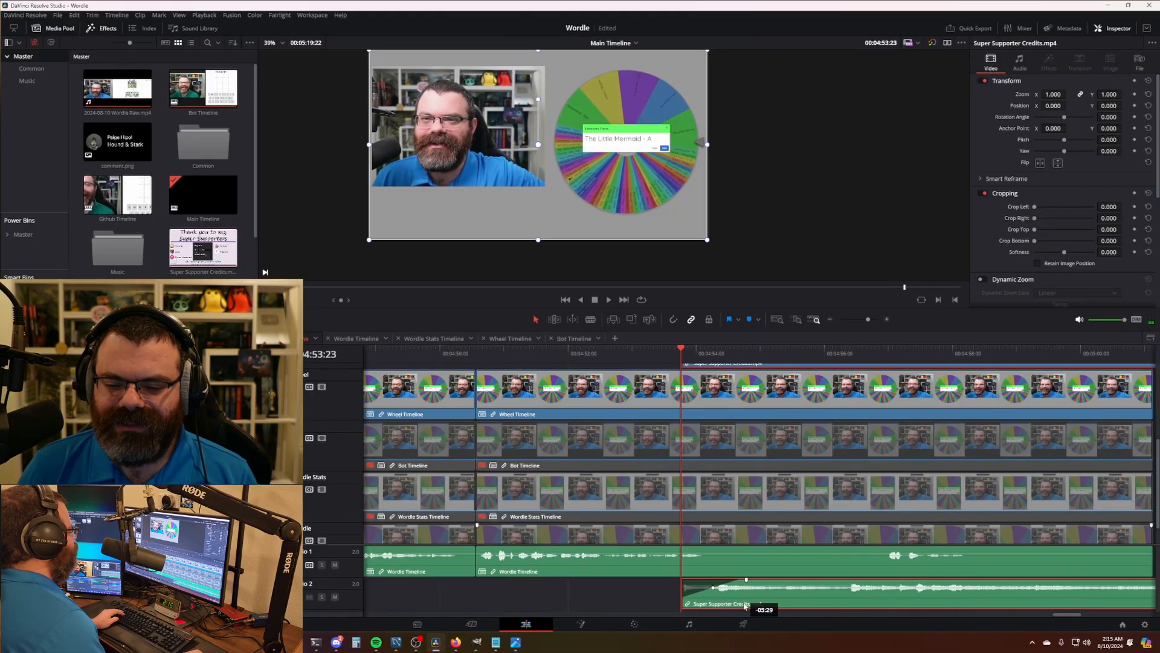
key("space")
key("space")
left_click(831, 511)
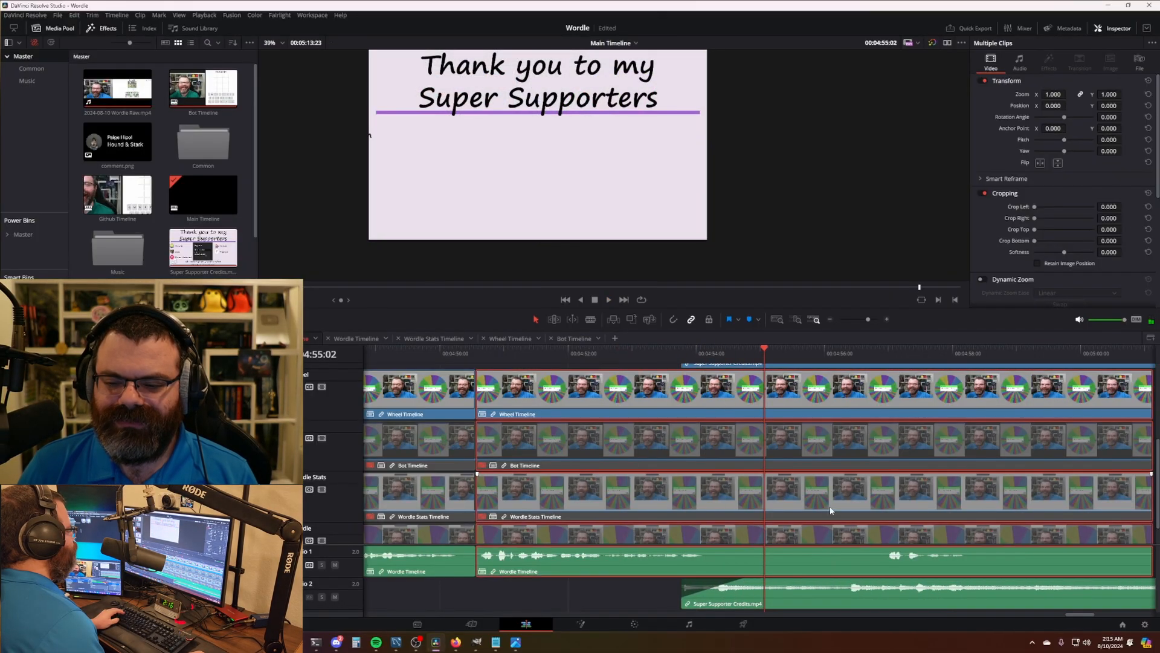
left_click(641, 590)
key("ctrl+minus")
key("space")
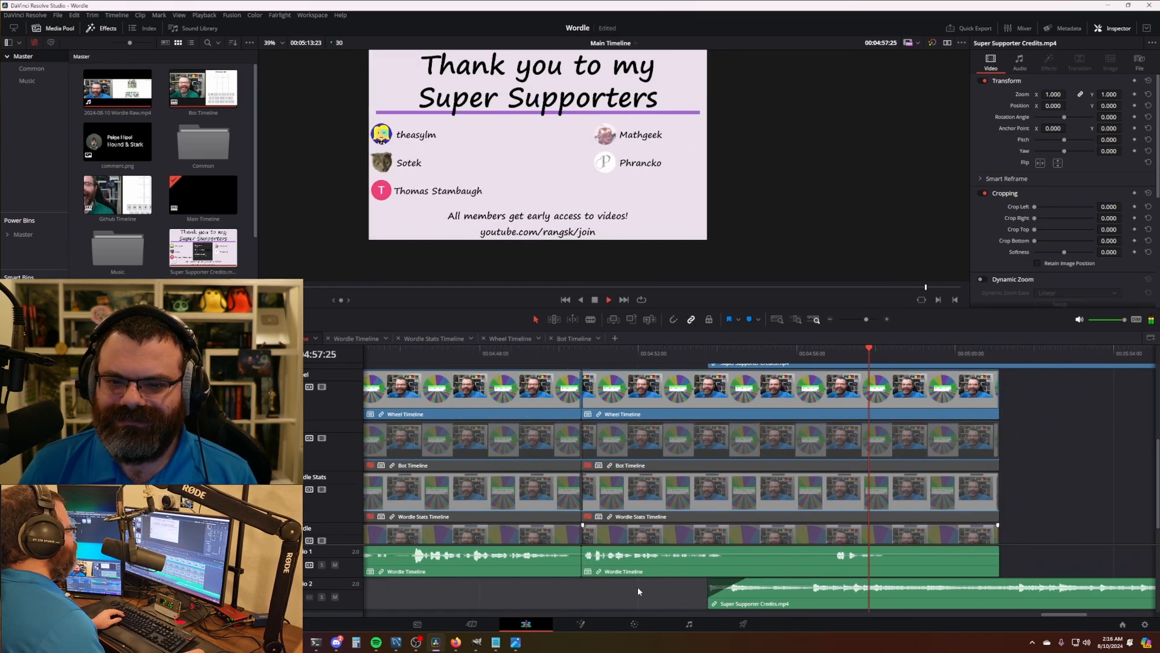
- Cut the nested Wordle clips where the credits begin and delete the leftover pieces after it
left_click_drag(858, 357, 766, 366)
left_click(797, 457)
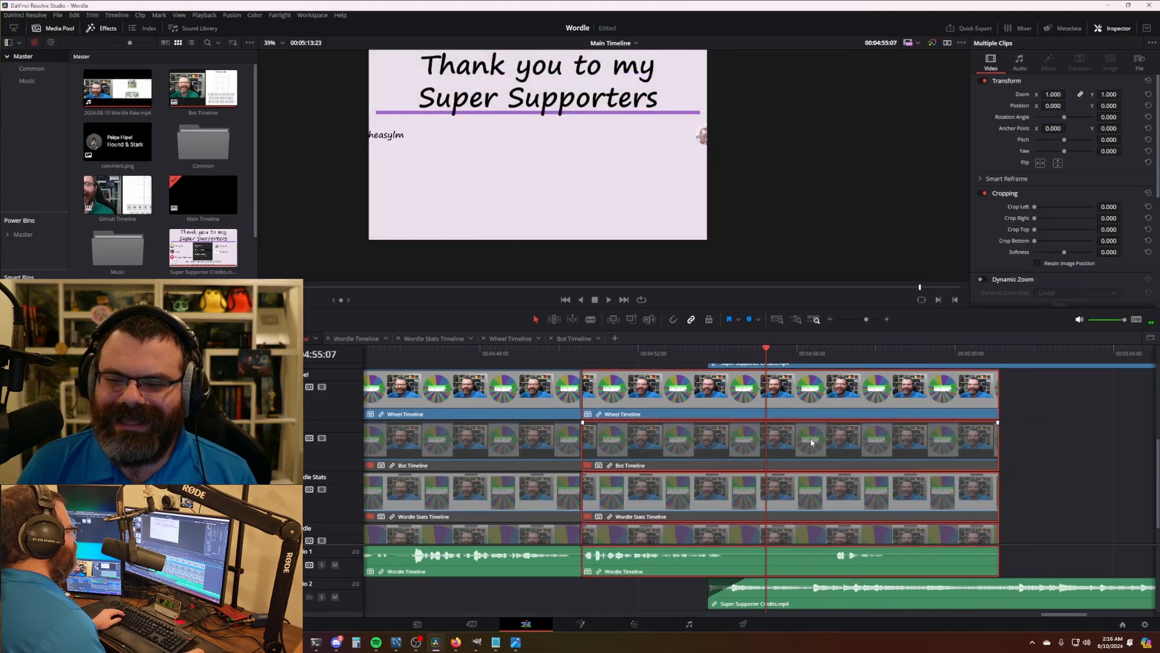
key("ctrl+b")
left_click(847, 443)
left_click(1068, 502)
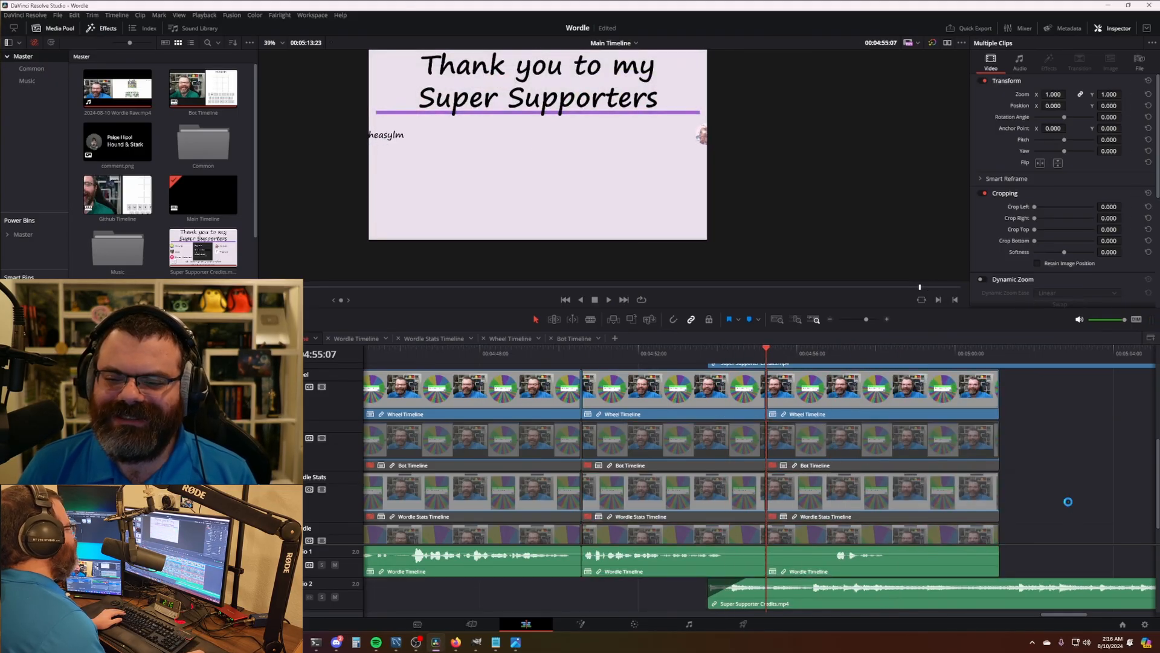
left_click(954, 444)
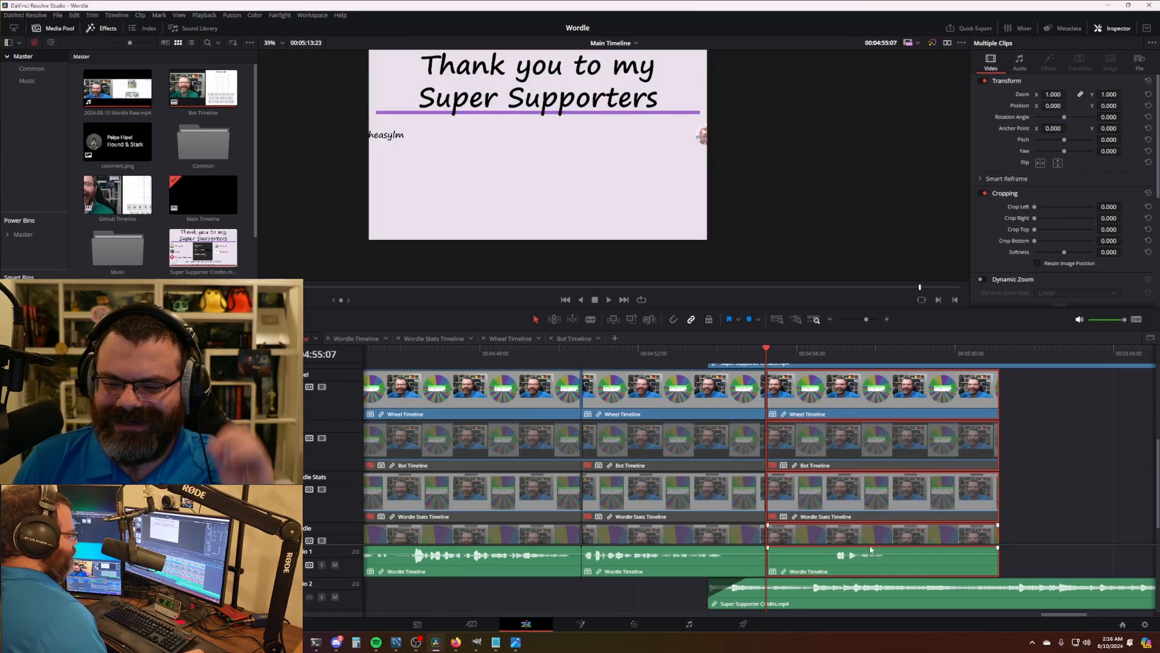
left_click_drag(1044, 486, 850, 531)
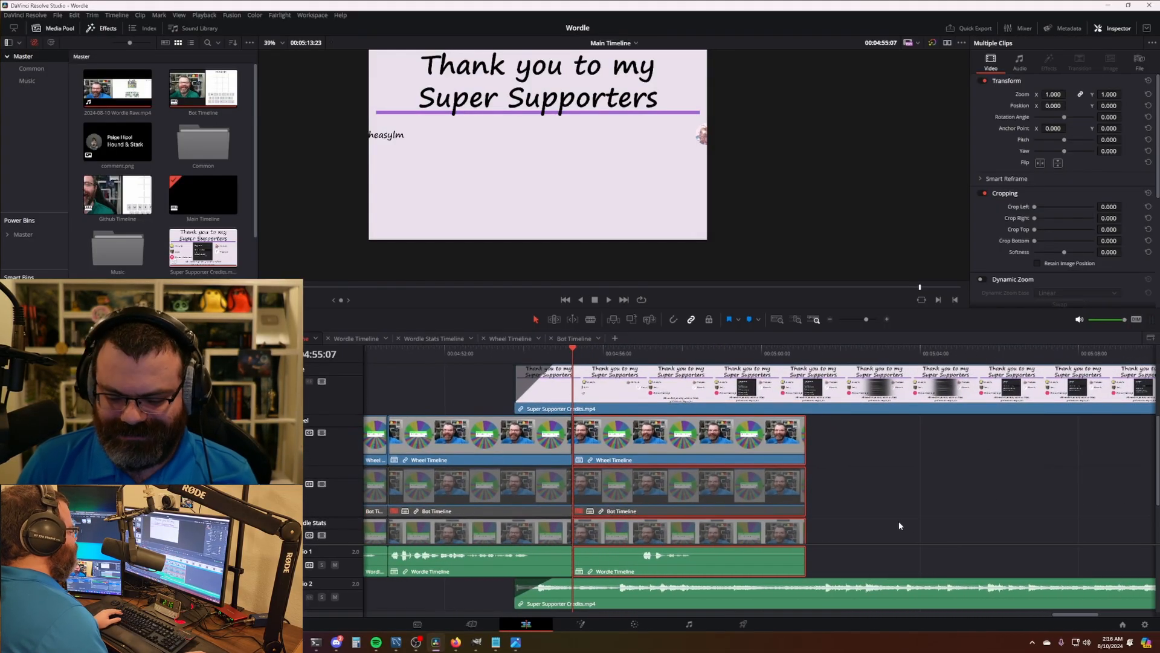
key("BackSpace")
scroll(811, 511, "down", 5)
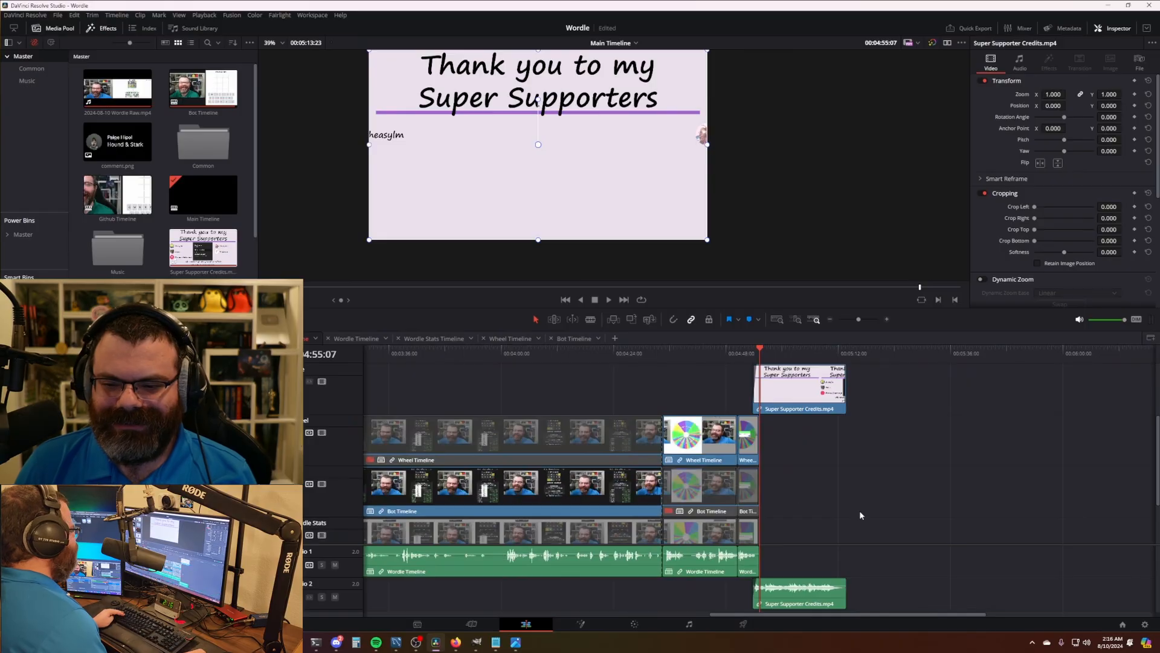
left_click_drag(845, 485, 841, 480)
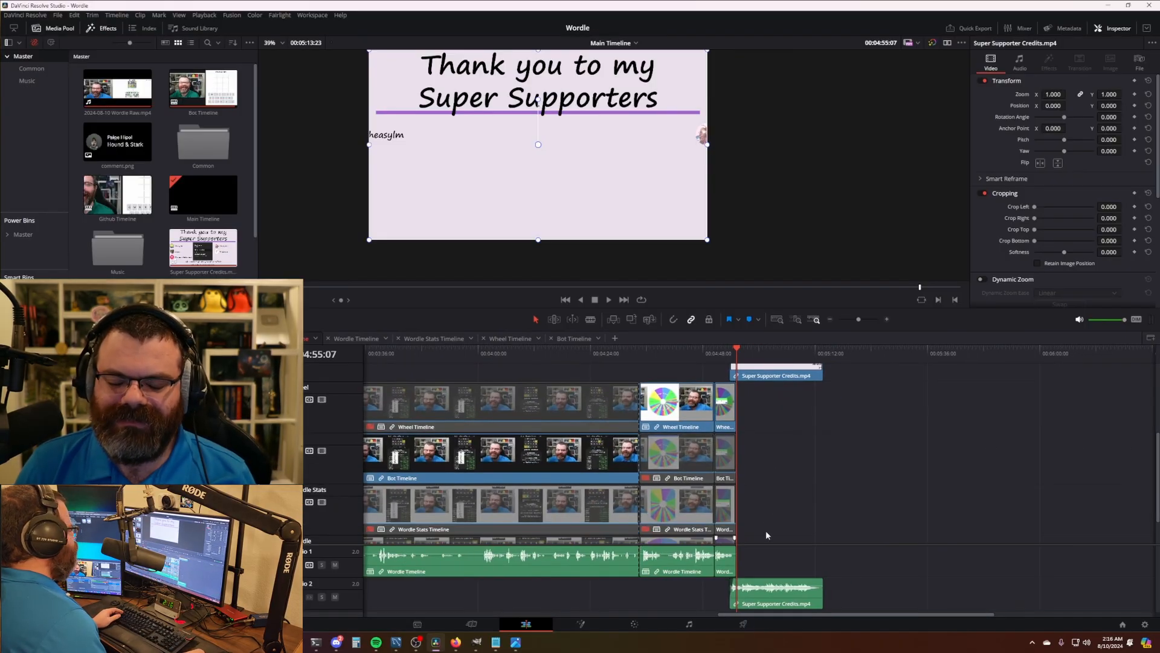
- Re-target the previous render job to the 2024-08-10 folder, queue it, start rendering, then switch to YouTube Studio
left_click(744, 624)
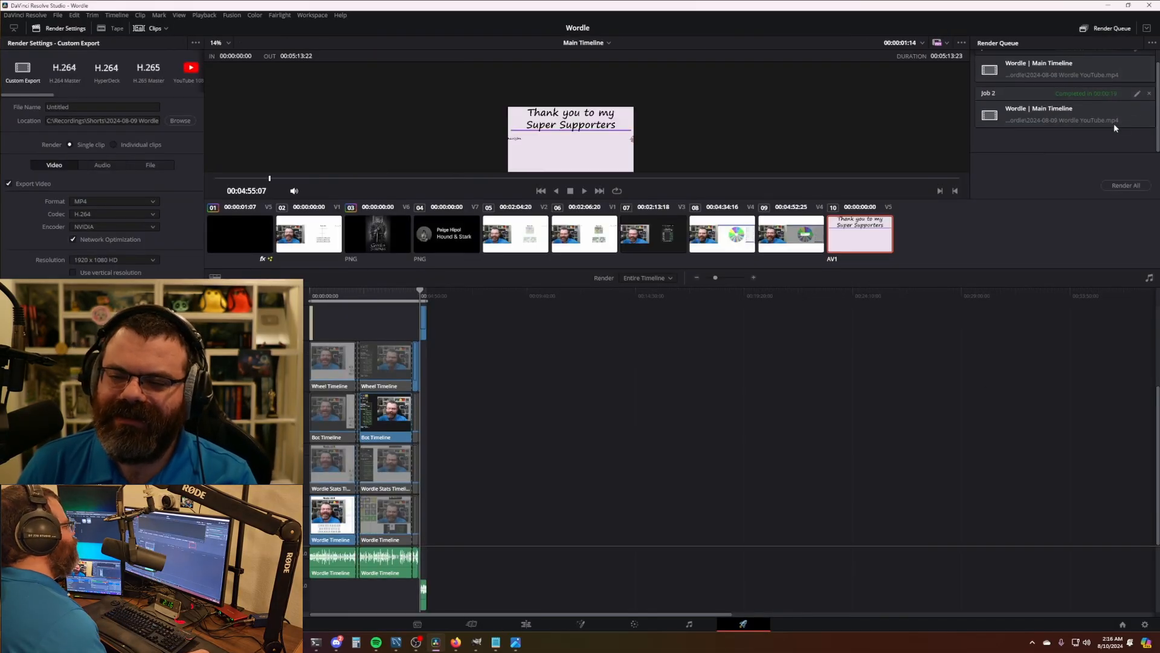
left_click(1140, 95)
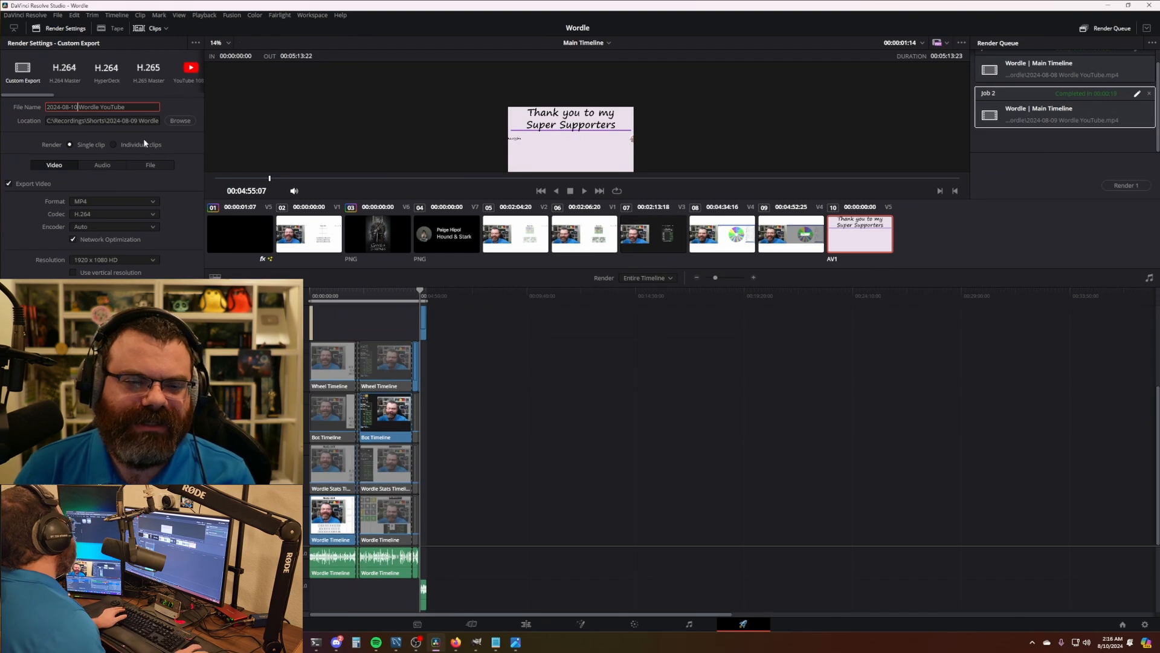
key("BackSpace")
key("BackSpace")
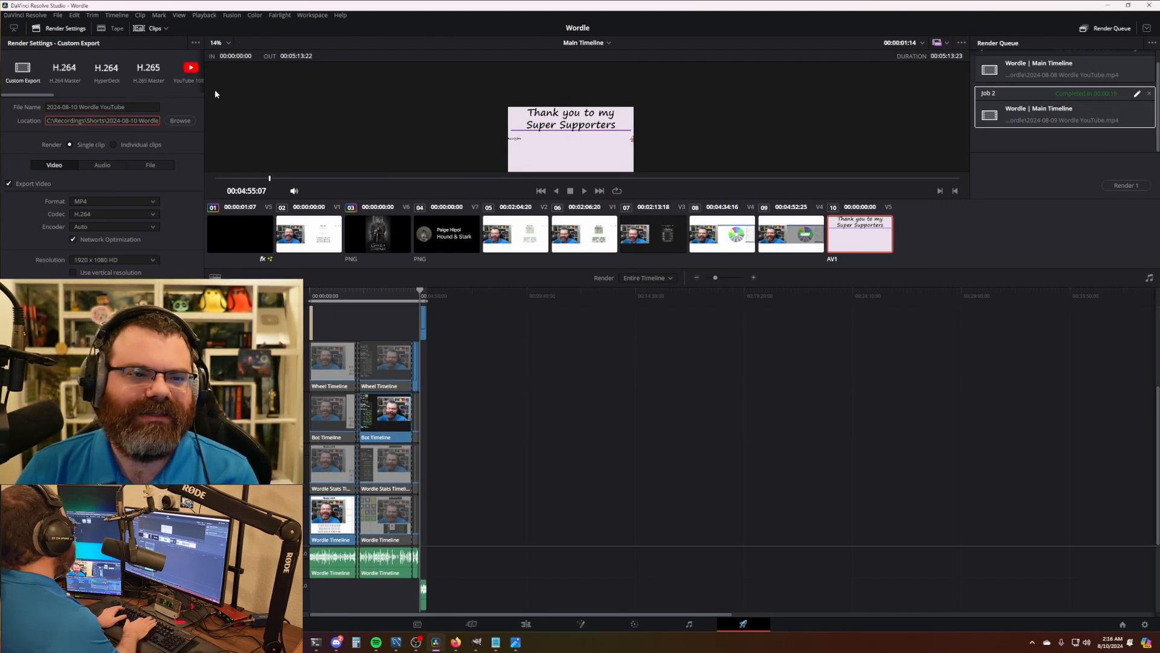
type("10")
left_click(163, 604)
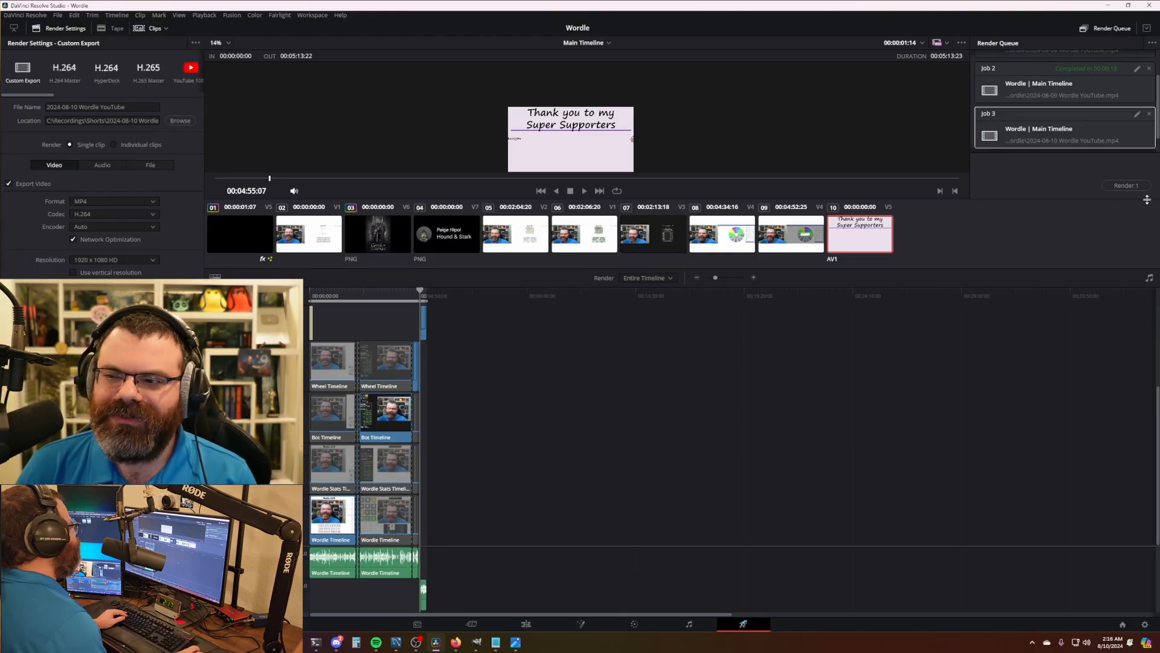
left_click(1127, 186)
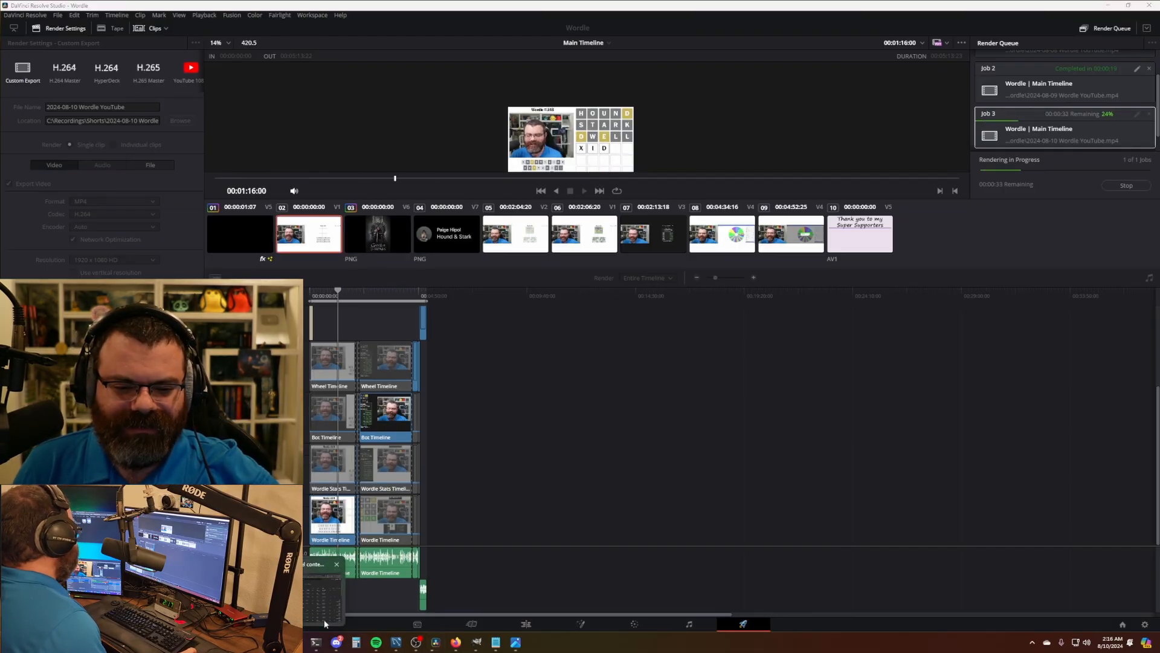
left_click(324, 624)
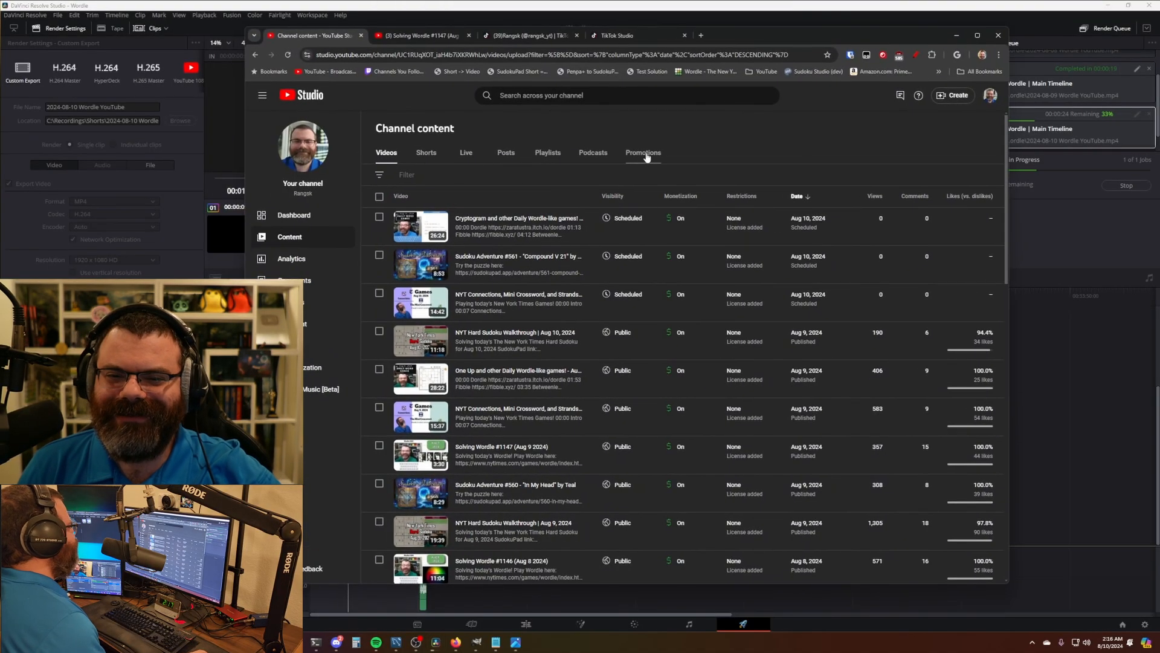
- Start uploading 2024-08-10 Wordle YouTube.mp4 in YouTube Studio
left_click(955, 95)
left_click(927, 118)
left_click_drag(768, 38, 755, 37)
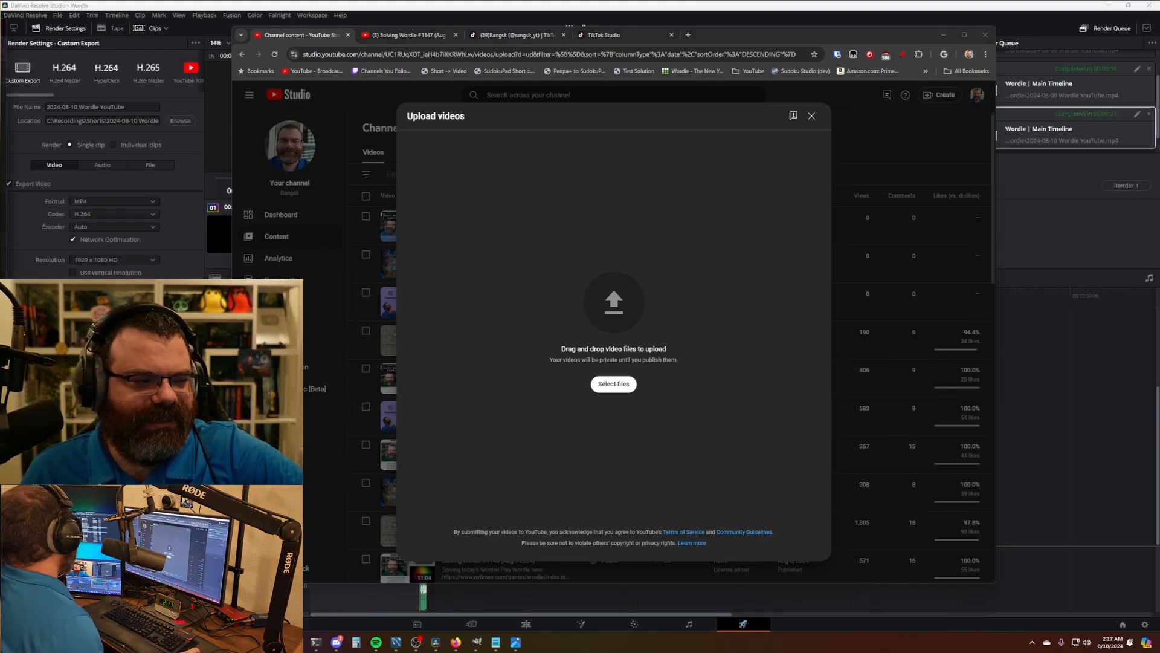
left_click_drag(0, 278, 569, 259)
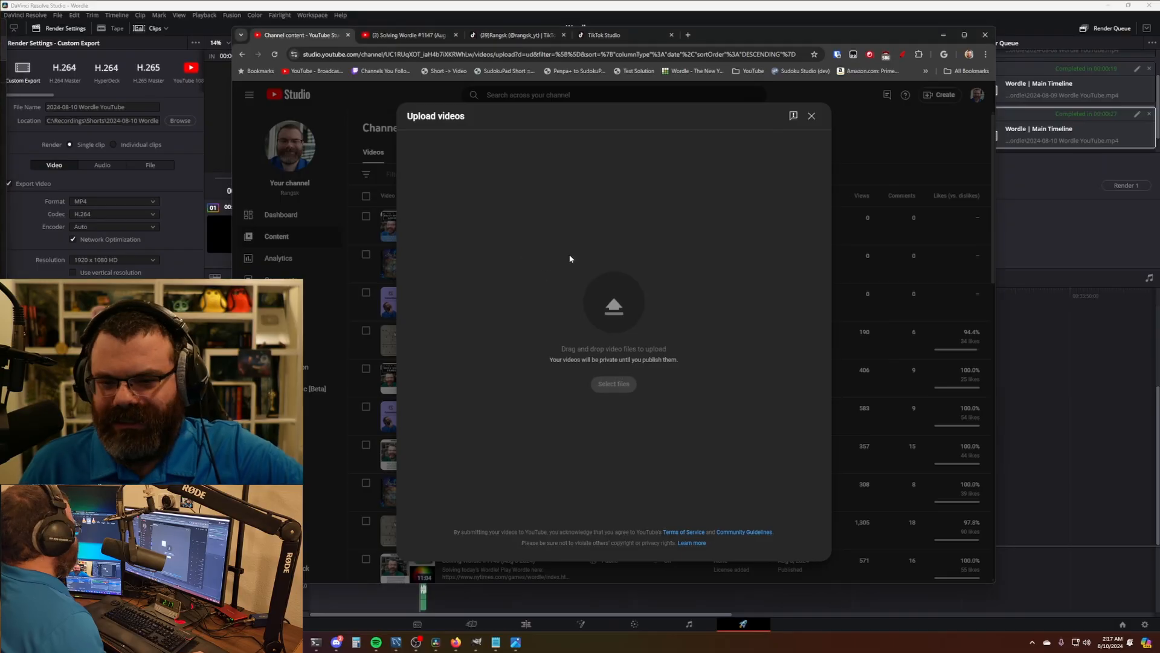
left_click_drag(565, 211, 564, 210)
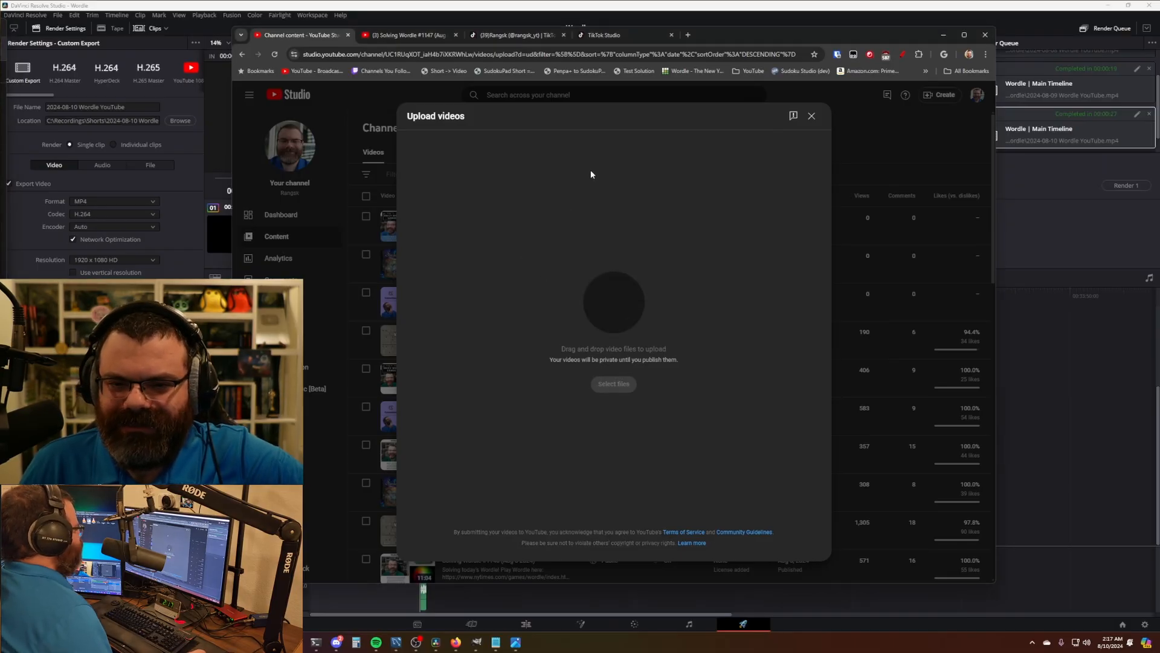
- Turn monetization on, submit a None of the above ad suitability rating, and review the render in VLC
left_click(520, 162)
left_click(482, 255)
left_click(434, 246)
left_click(573, 287)
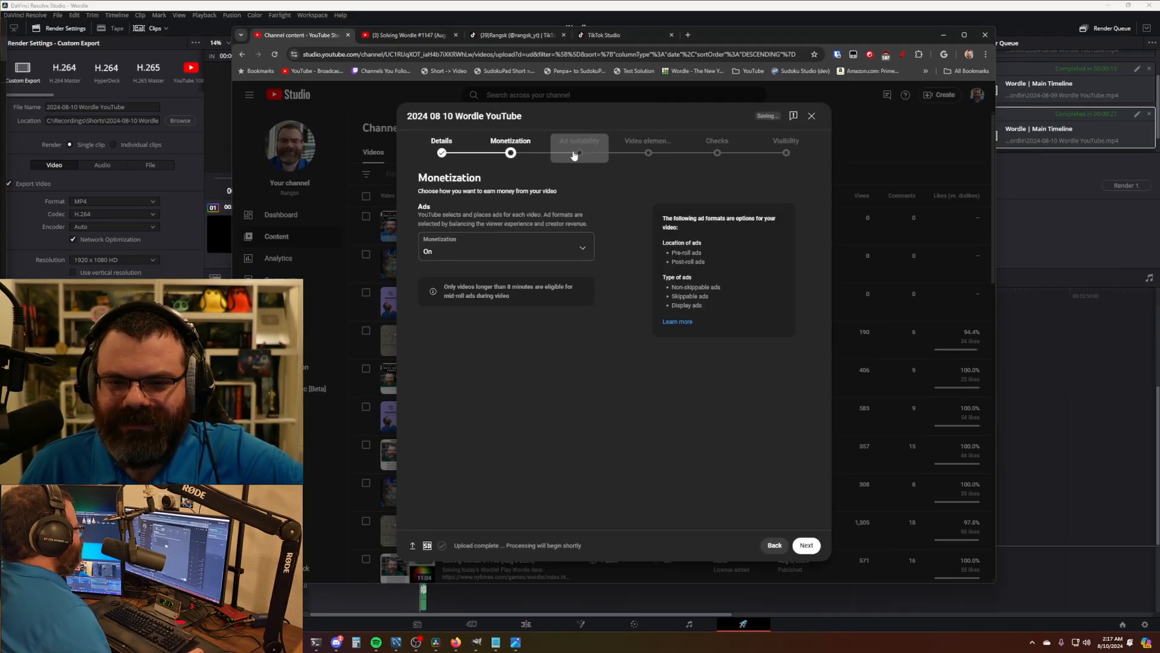
left_click(575, 155)
scroll(536, 477, "down", 8)
left_click(463, 511)
left_click(712, 226)
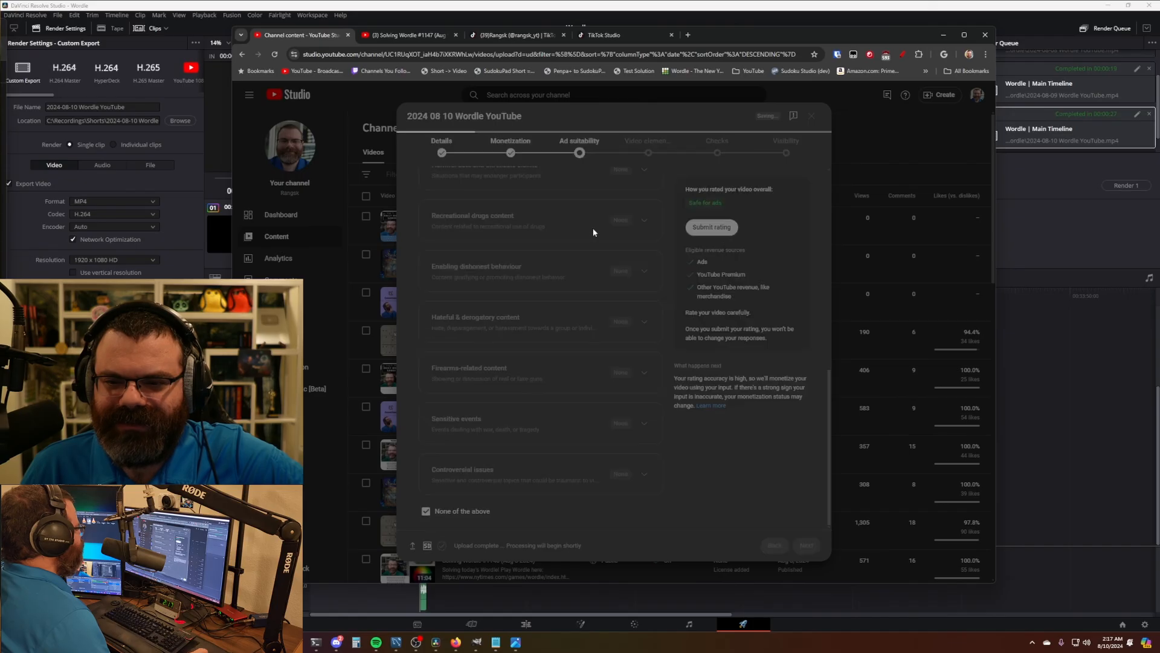
left_click(442, 151)
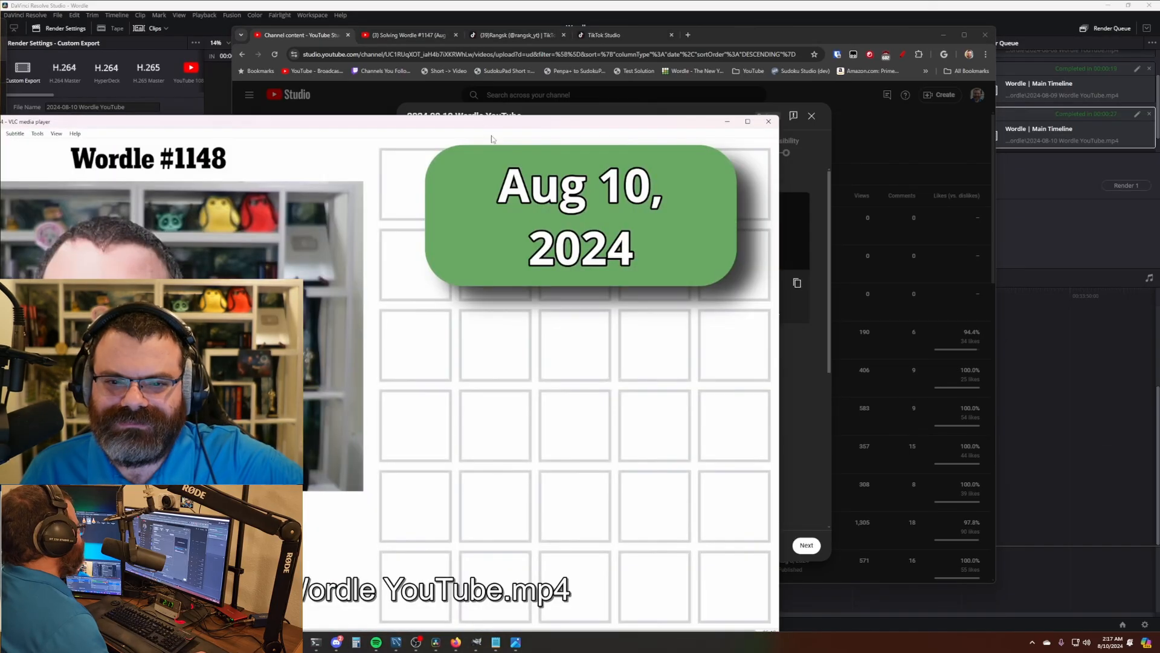
left_click_drag(490, 124, 757, 57)
key("plus")
key("plus")
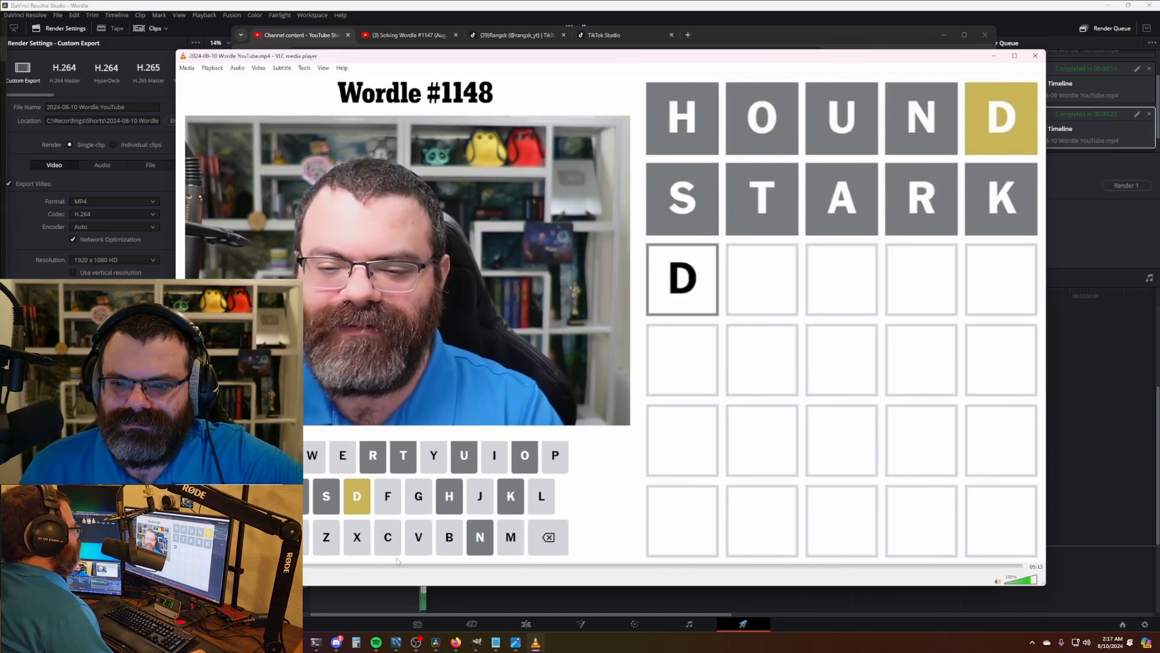
- Watch the rendered Wordle video at 2x past MEDIC to the Super Supporters credits, then close VLC
left_click_drag(415, 568, 965, 578)
key("space")
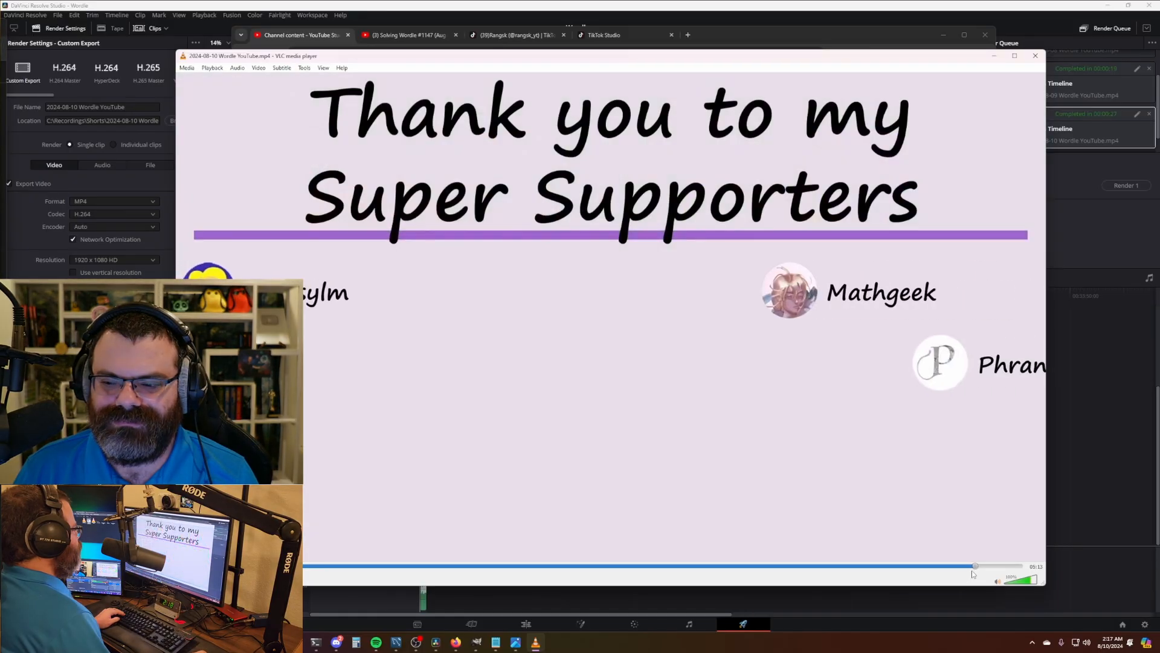
left_click(1019, 568)
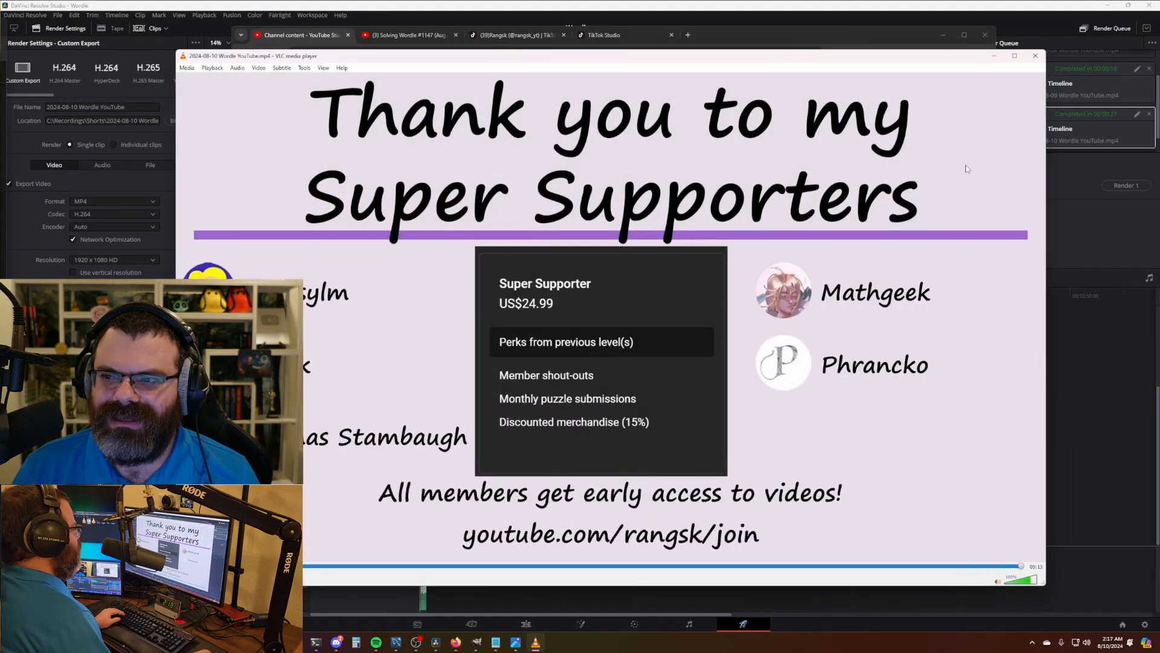
left_click(1035, 55)
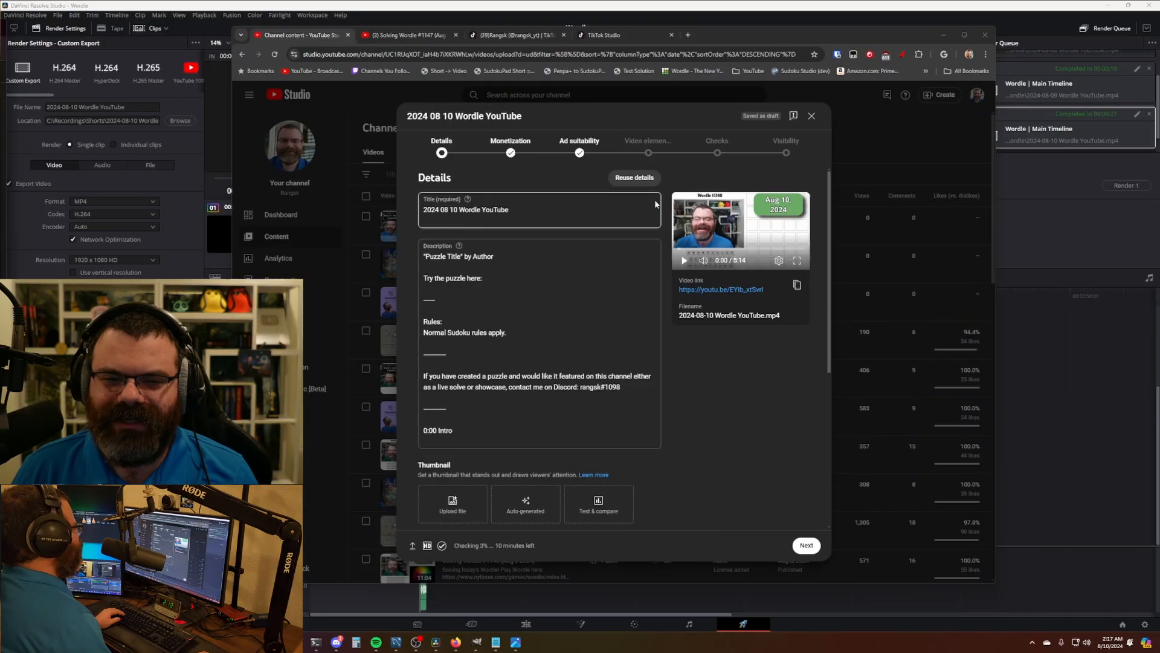
- Reuse the details from the Solving Wordle #1147 upload
left_click(639, 179)
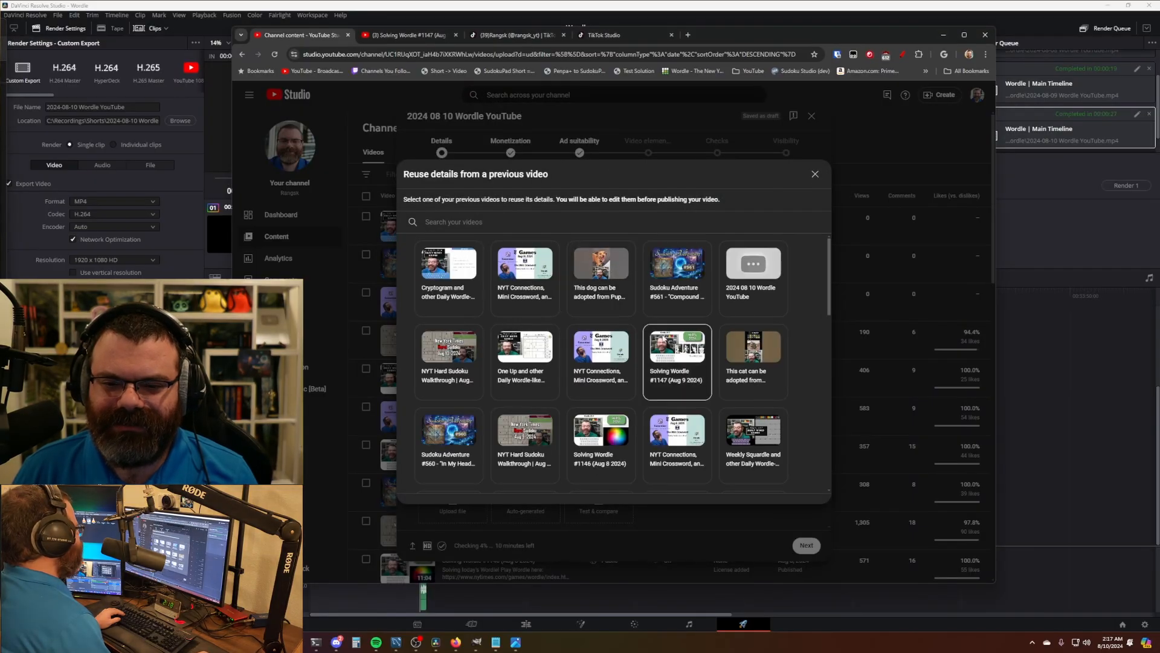
left_click(714, 368)
left_click(746, 487)
- Retitle the upload 'Solving Wordle #1148 (Aug 10 2024)' and return to Resolve's timeline start
left_click(487, 210)
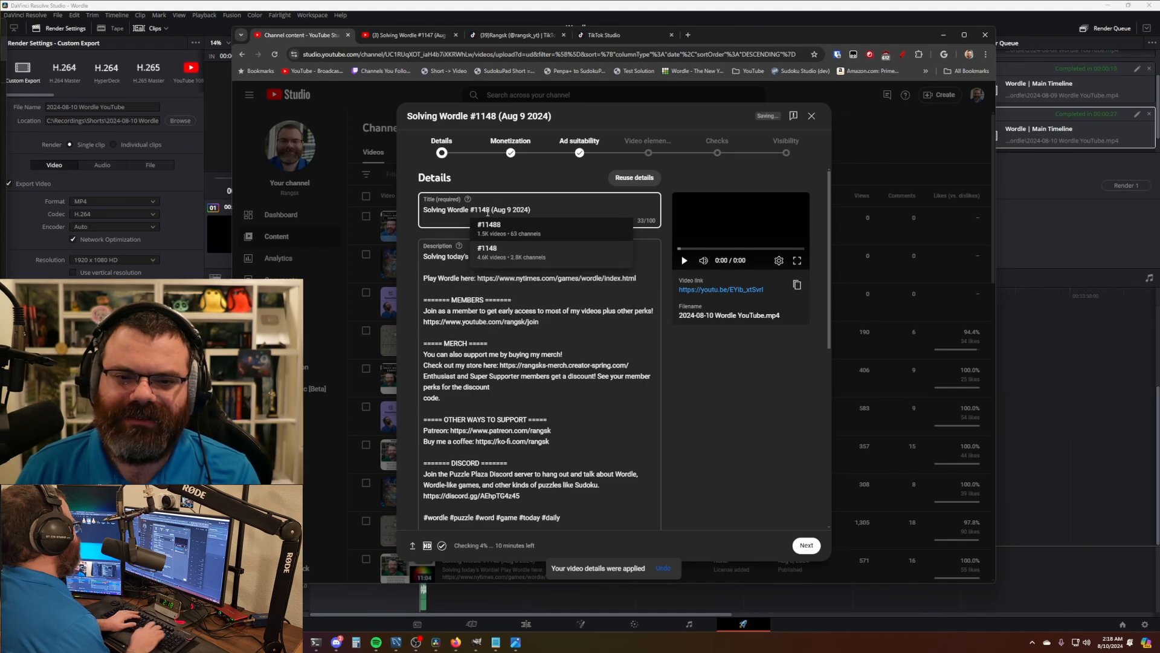
left_click(511, 212)
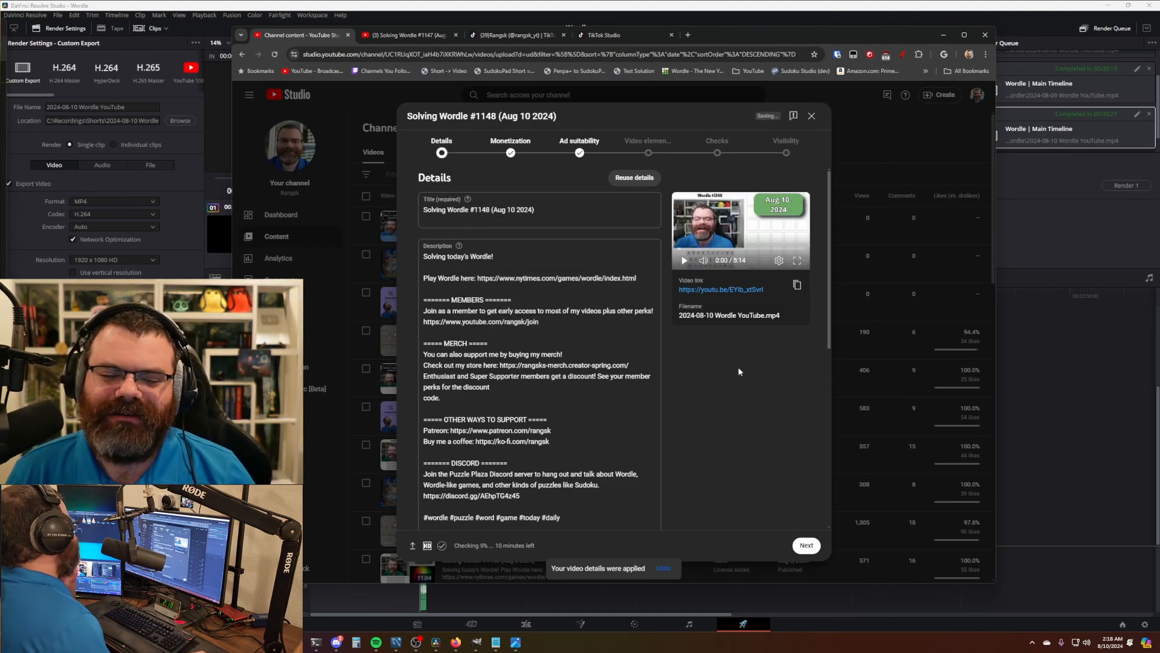
scroll(738, 367, "down", 3)
scroll(737, 367, "up", 3)
scroll(734, 367, "down", 3)
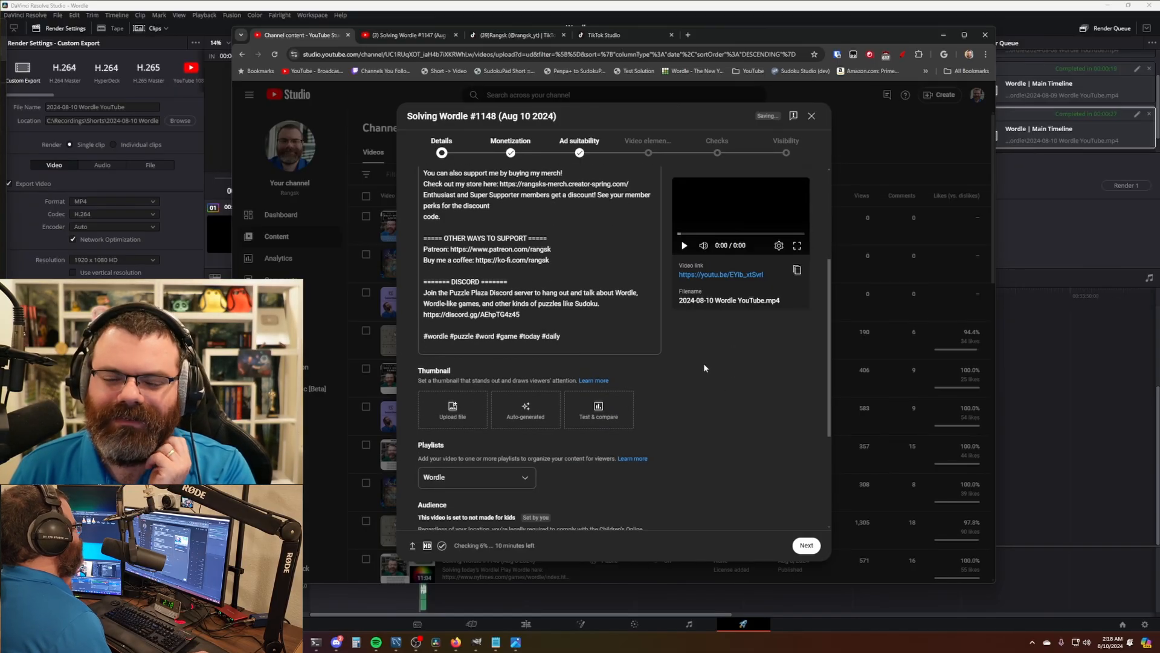
scroll(686, 378, "up", 3)
scroll(684, 382, "down", 3)
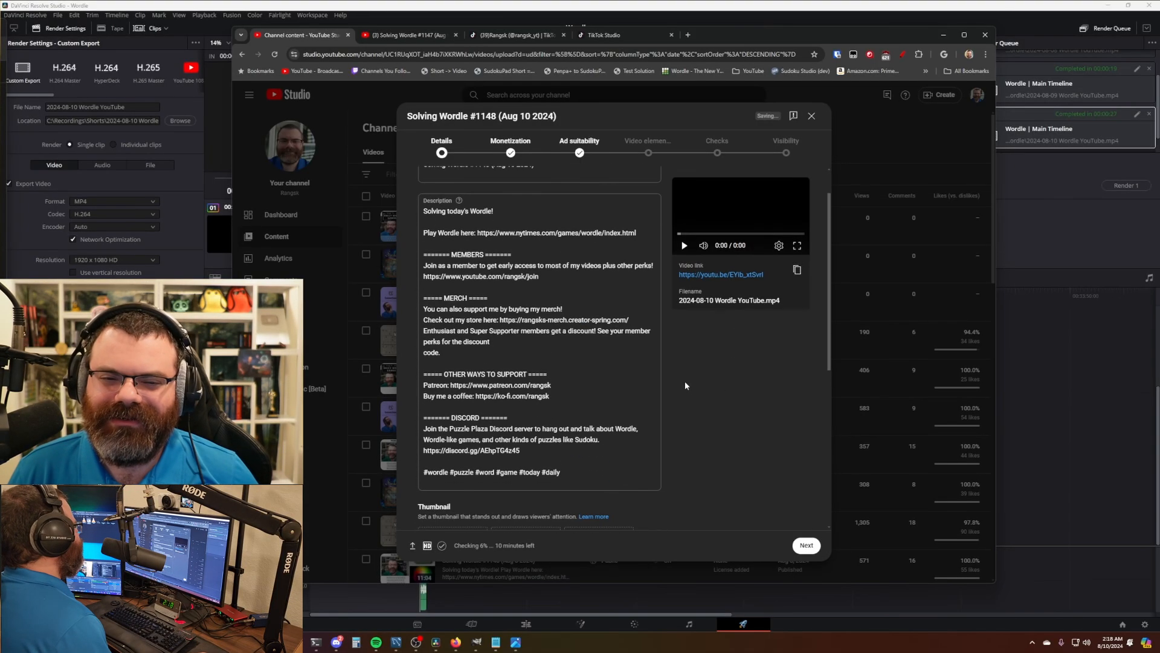
key("alt+Tab")
key("Home")
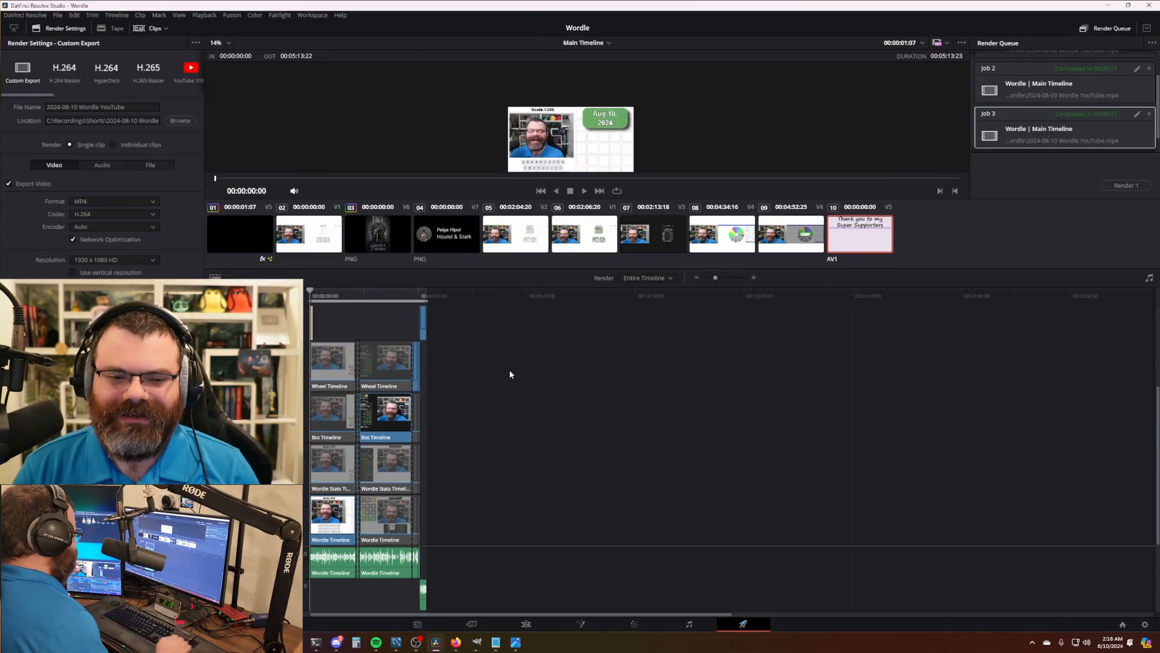
- Move theme.png about 3 seconds earlier so the Game of Thrones image appears beside the date
scroll(523, 423, "up", 5)
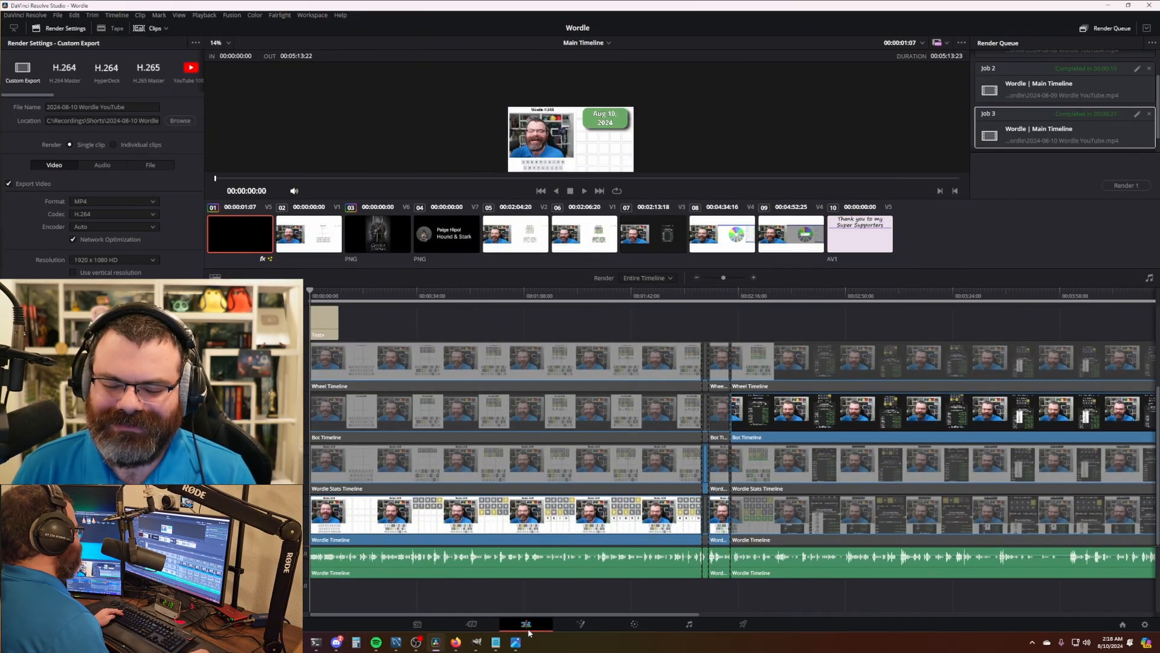
key("shift+4")
scroll(523, 423, "down", 3)
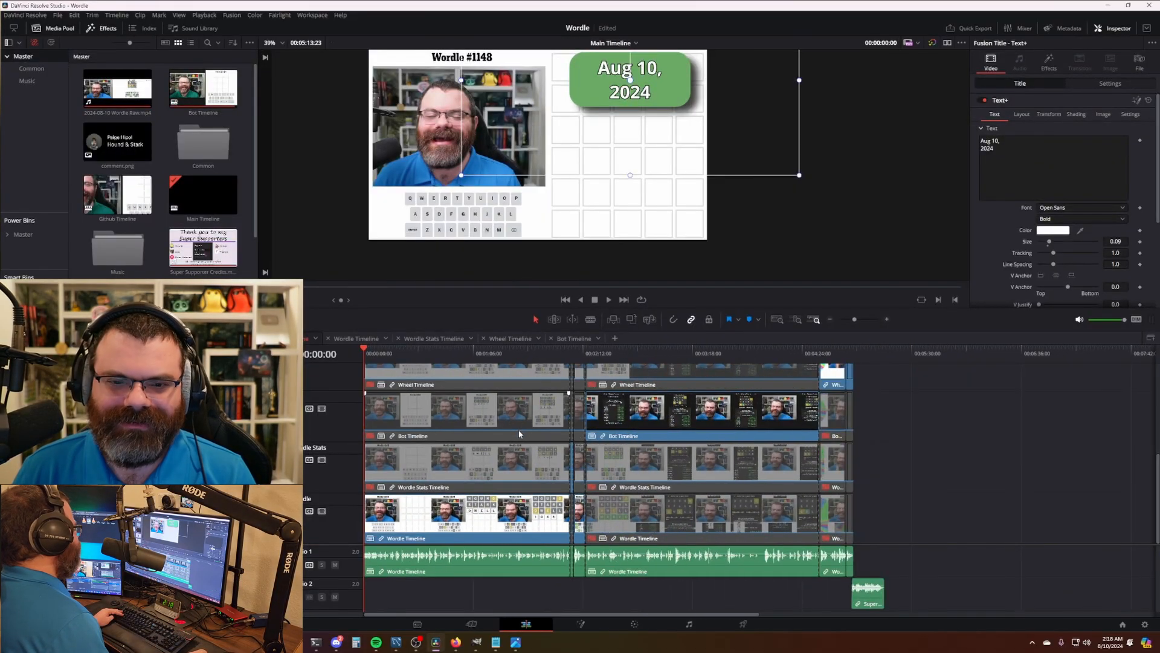
scroll(456, 417, "up", 2)
scroll(414, 431, "up", 1)
scroll(415, 432, "down", 1)
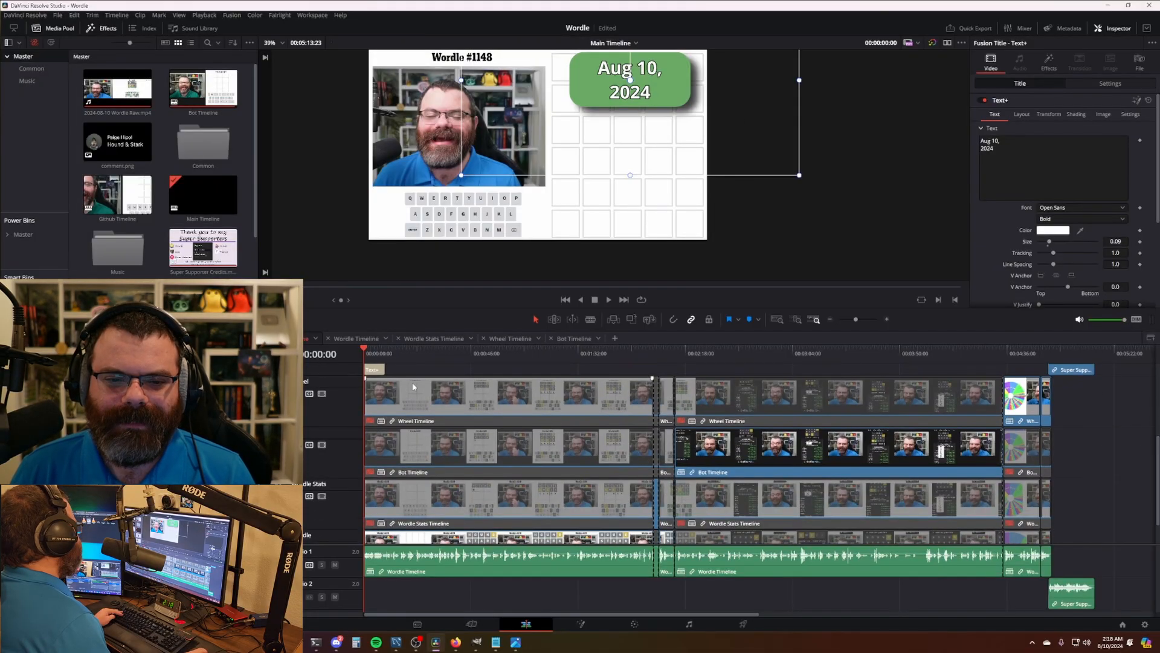
scroll(413, 387, "up", 2)
scroll(399, 384, "up", 3)
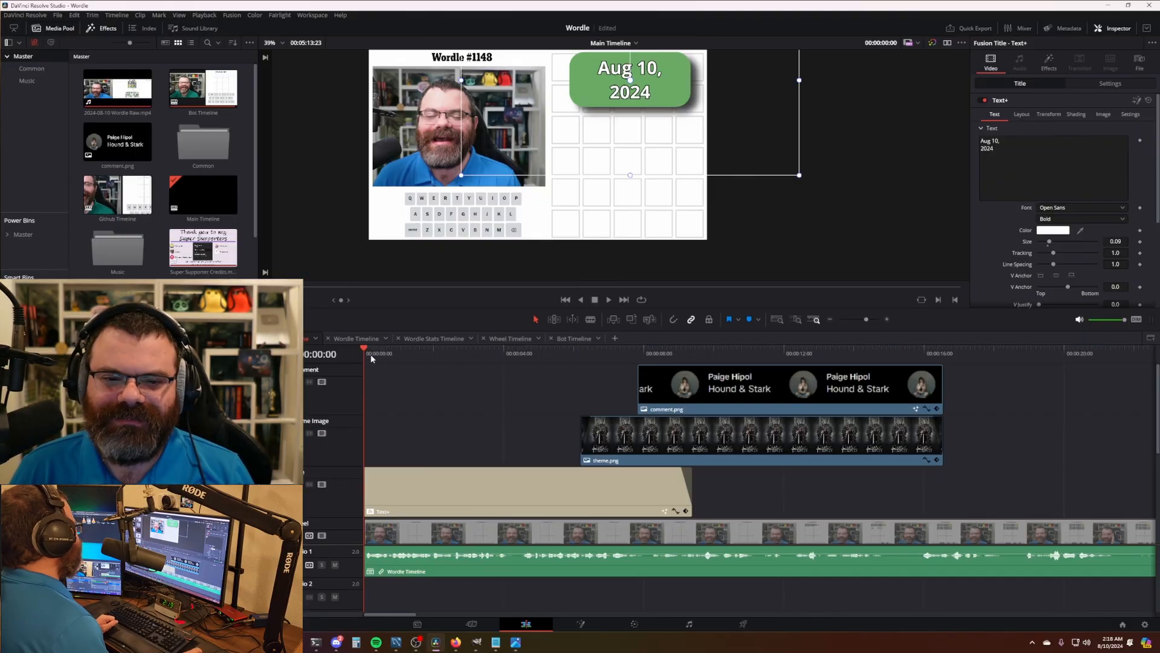
left_click_drag(371, 357, 429, 363)
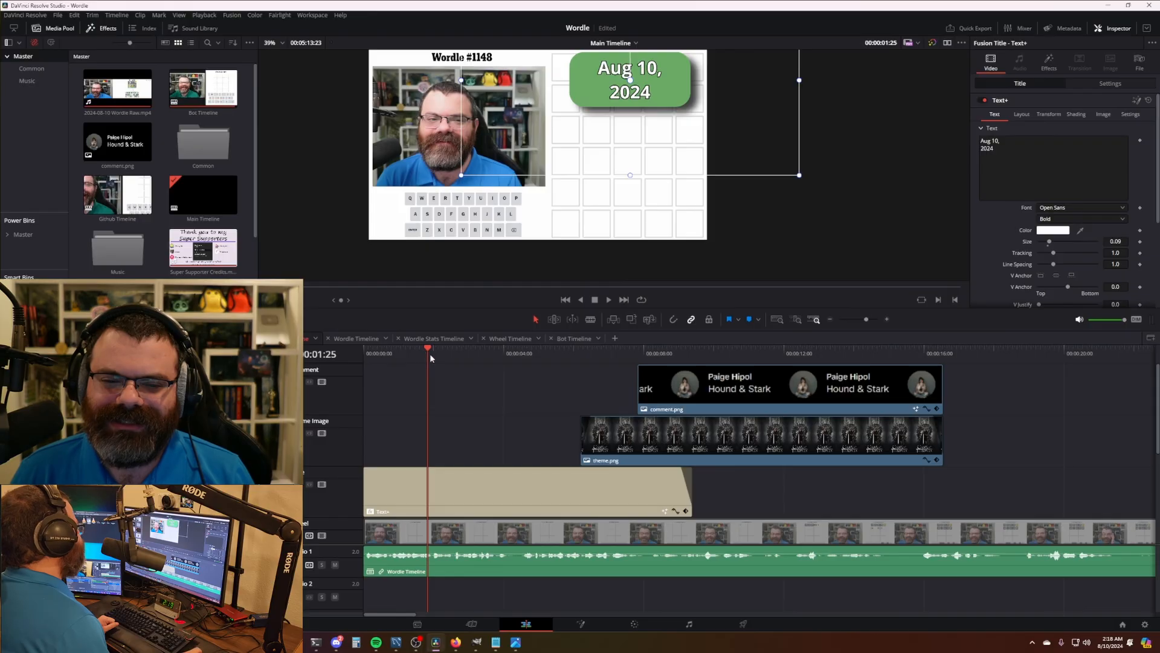
left_click_drag(434, 359, 523, 354)
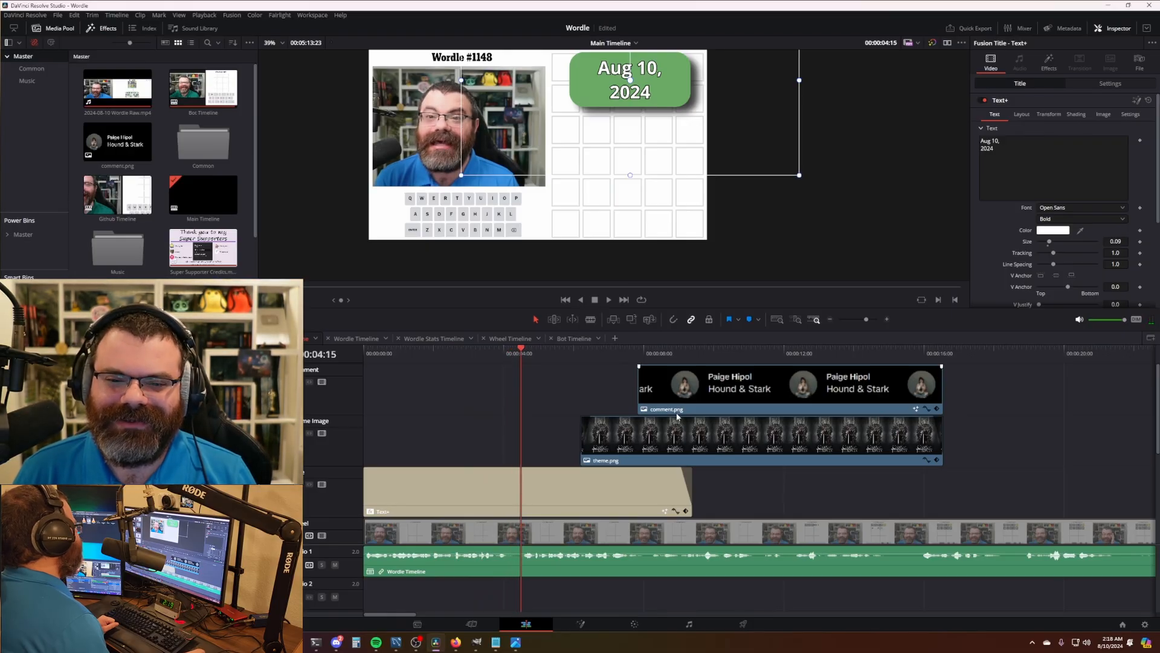
left_click_drag(792, 449, 663, 449)
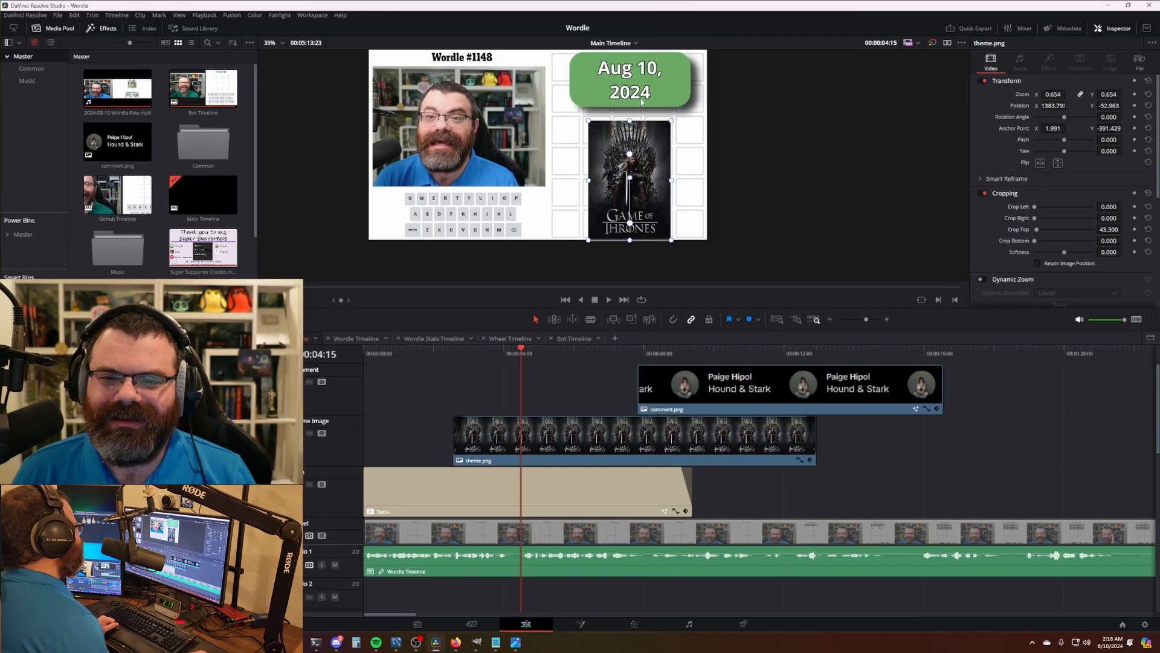
- Grab the current frame as a still on the Color page
left_click(634, 623)
right_click(633, 184)
left_click(653, 192)
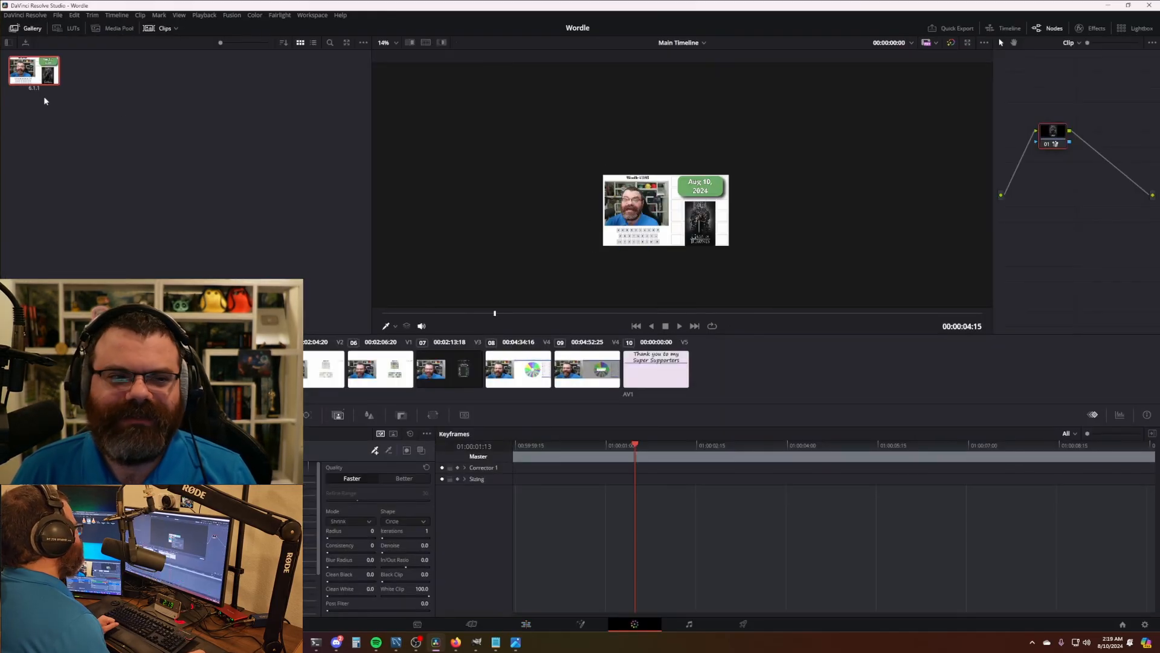
- Export the gallery still as 'thumb', then delete it from the gallery
right_click(24, 72)
left_click(75, 171)
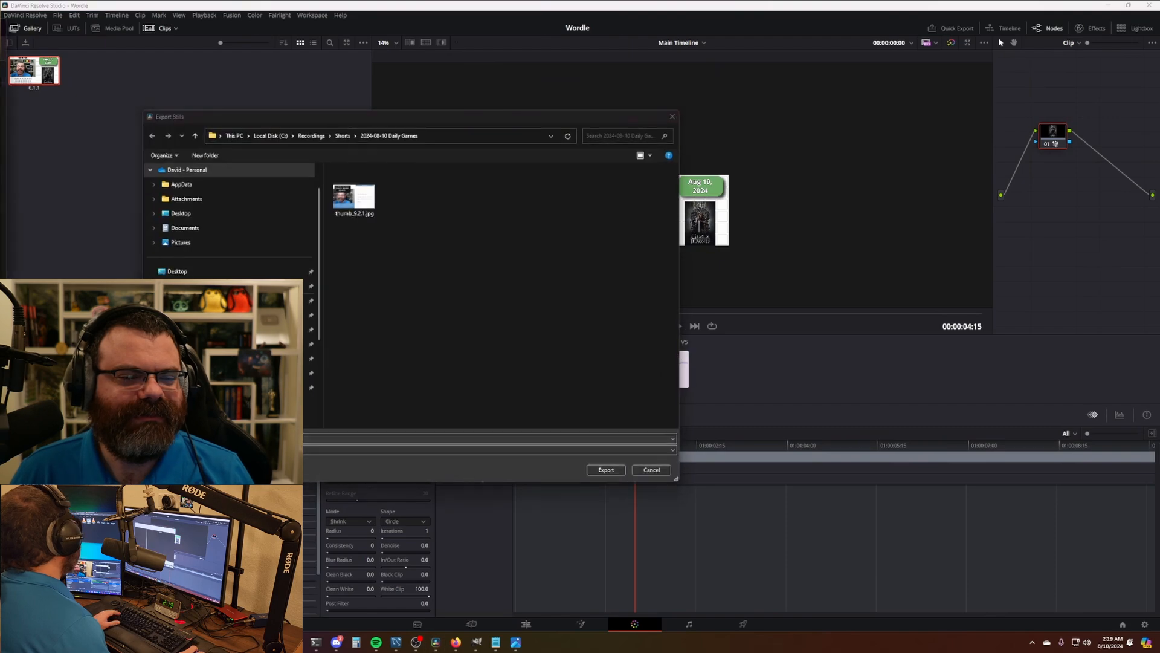
type("thumb")
key("Return")
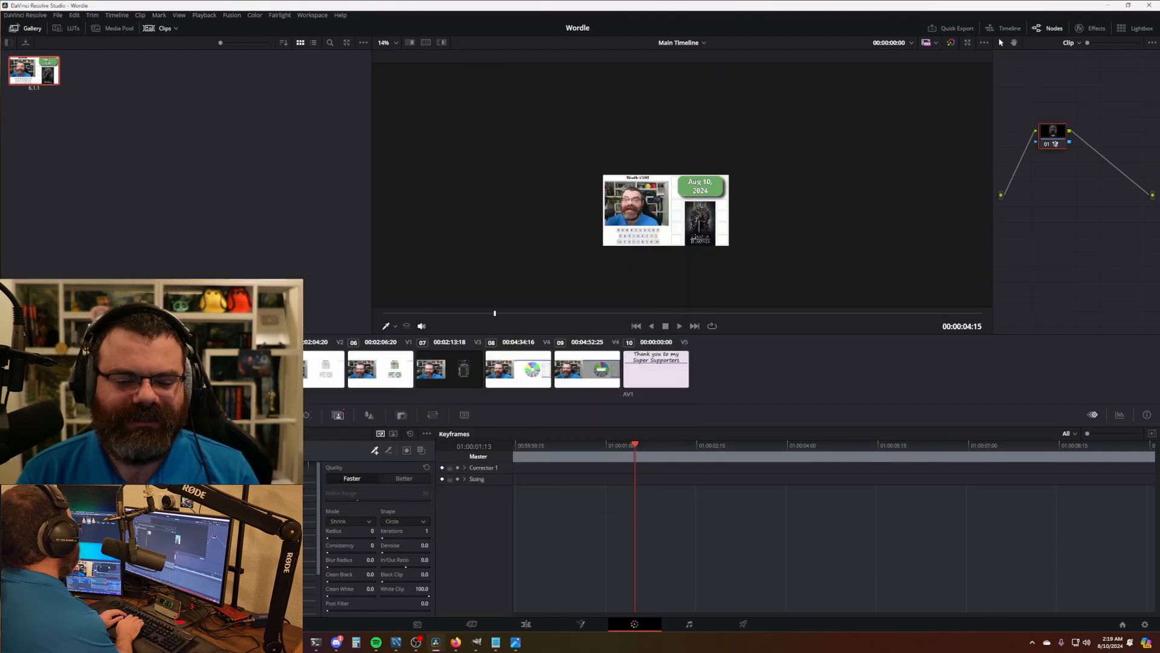
key("Delete")
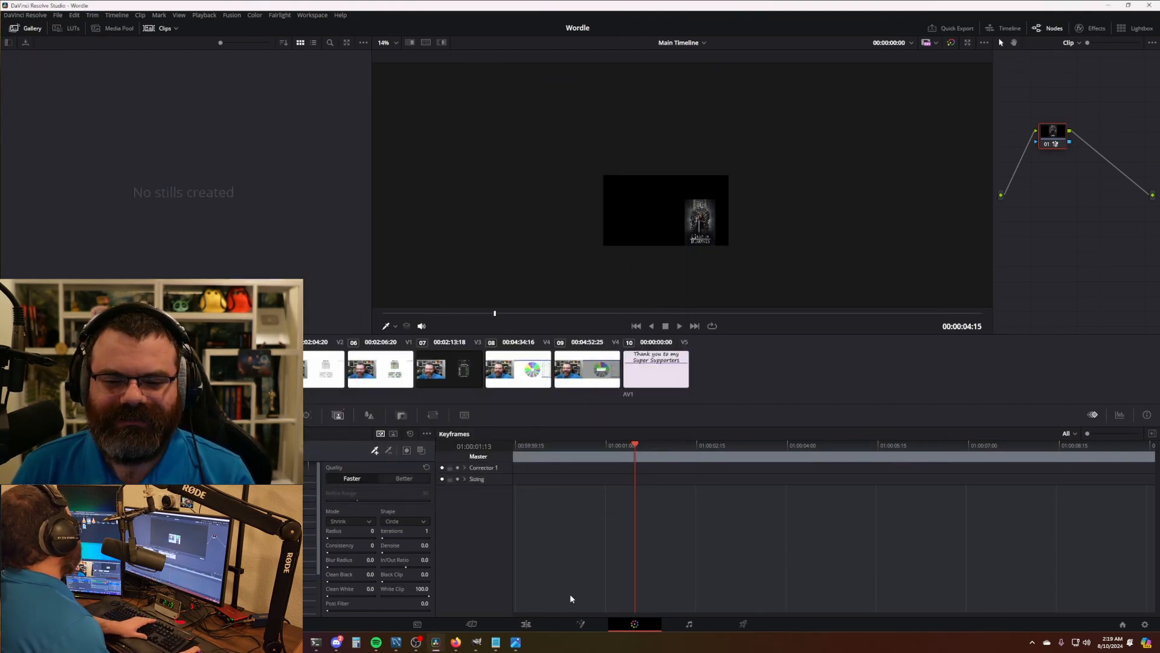
- Save the Wordle project on the Edit page and add the exported thumbnail to the YouTube upload
left_click(527, 625)
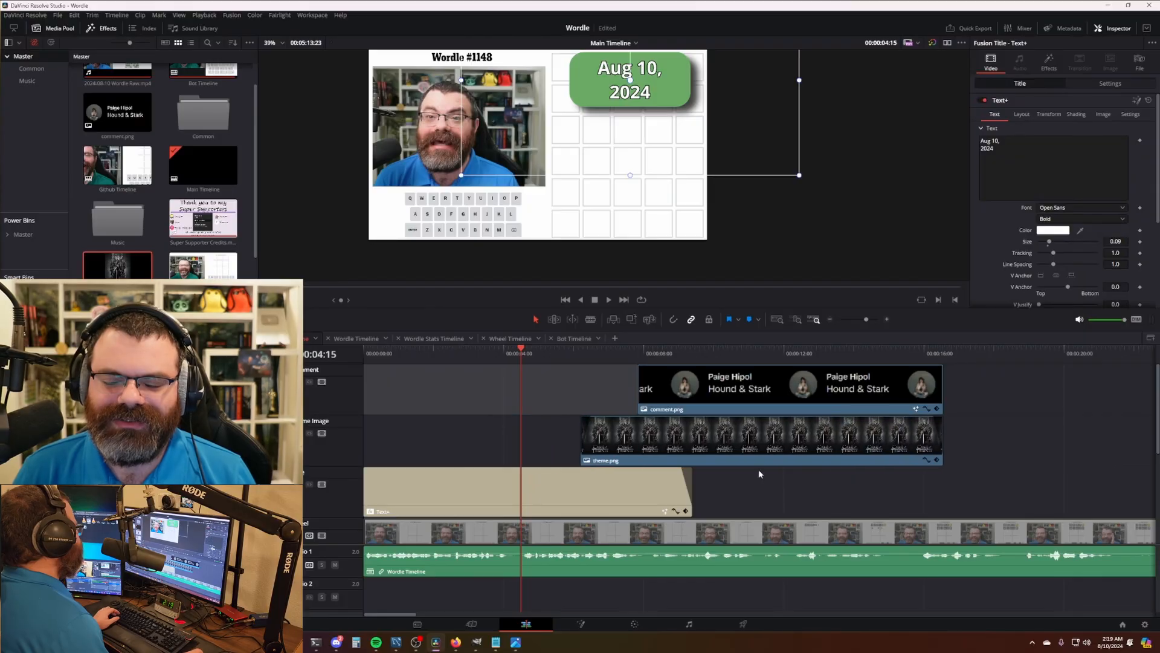
key("ctrl+s")
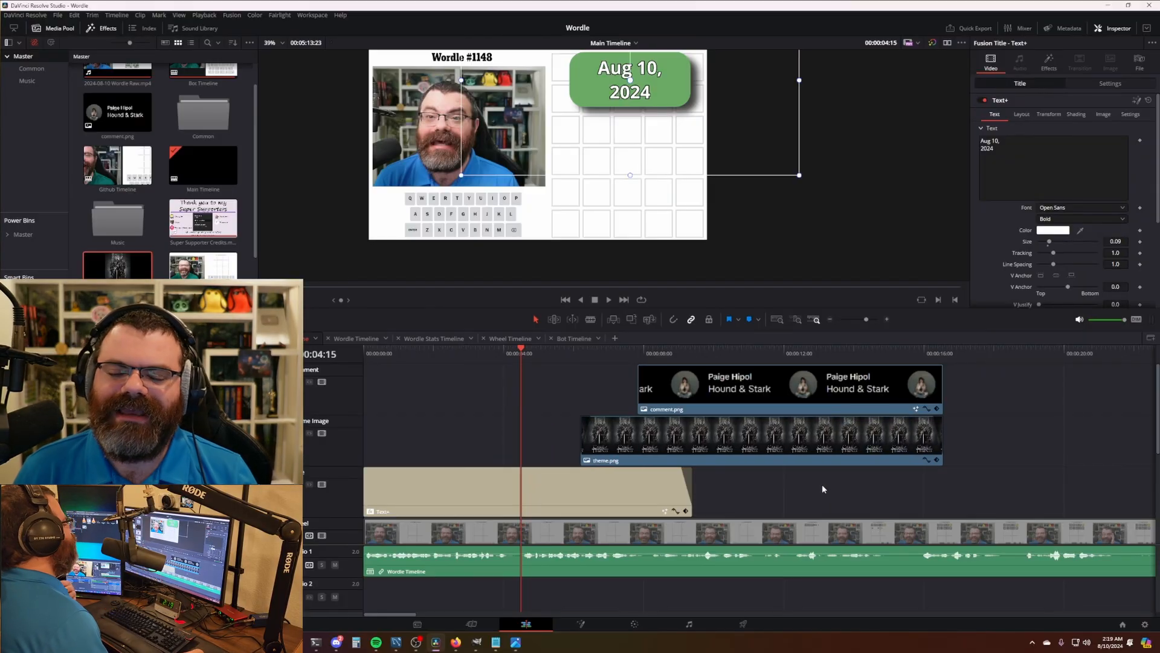
scroll(822, 485, "right", 2)
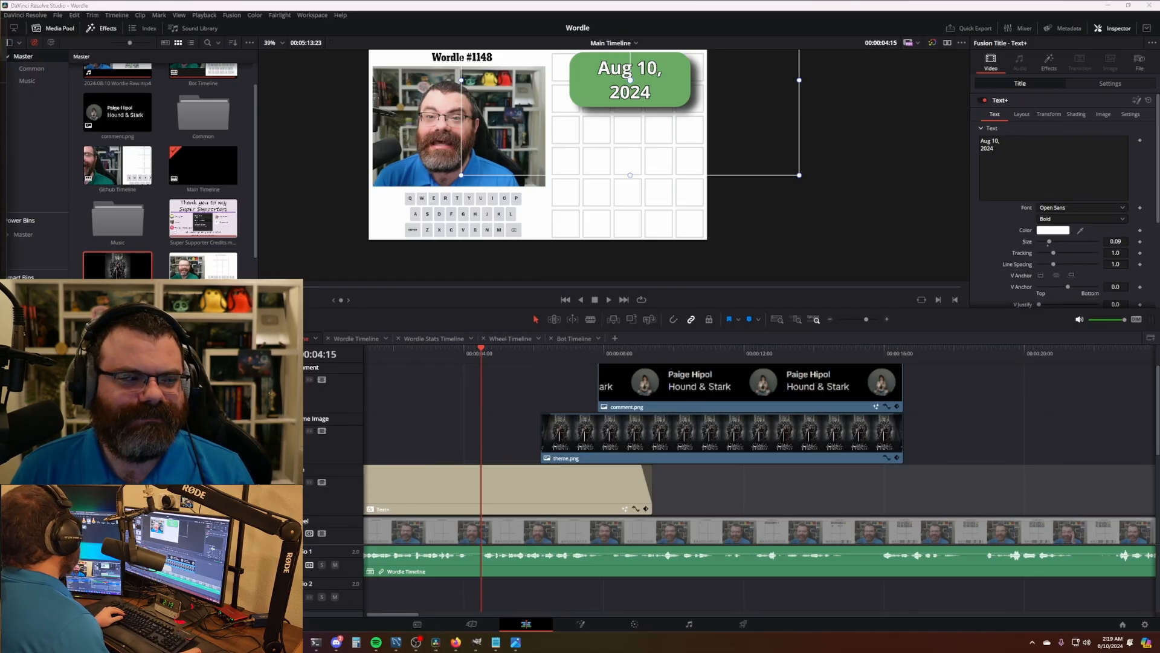
mouse_move(277, 642)
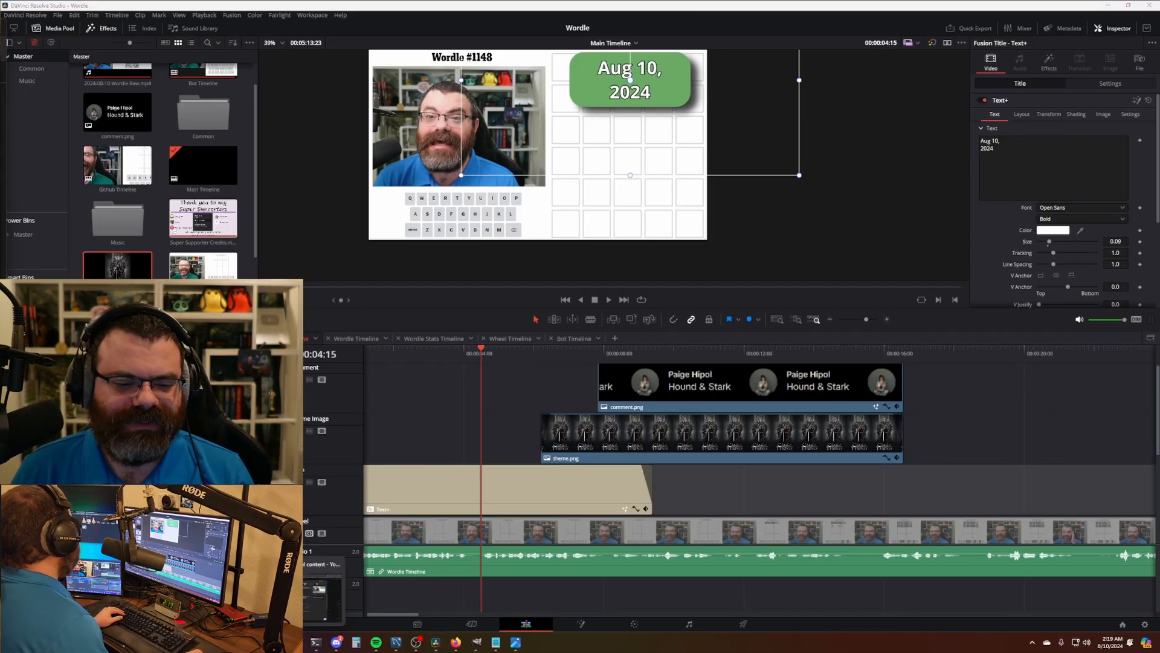
left_click(314, 597)
scroll(635, 414, "down", 2)
left_click_drag(2, 254, 453, 317)
- On the Visibility step, choose scheduling from members-only to public
scroll(572, 370, "up", 5)
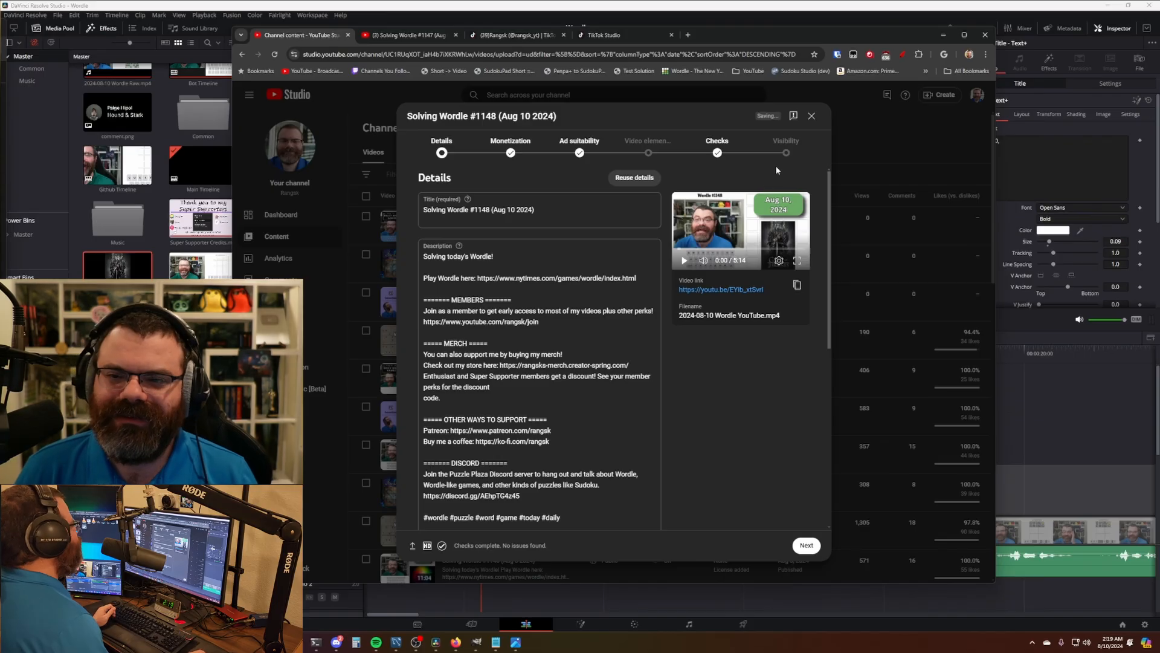
left_click(797, 149)
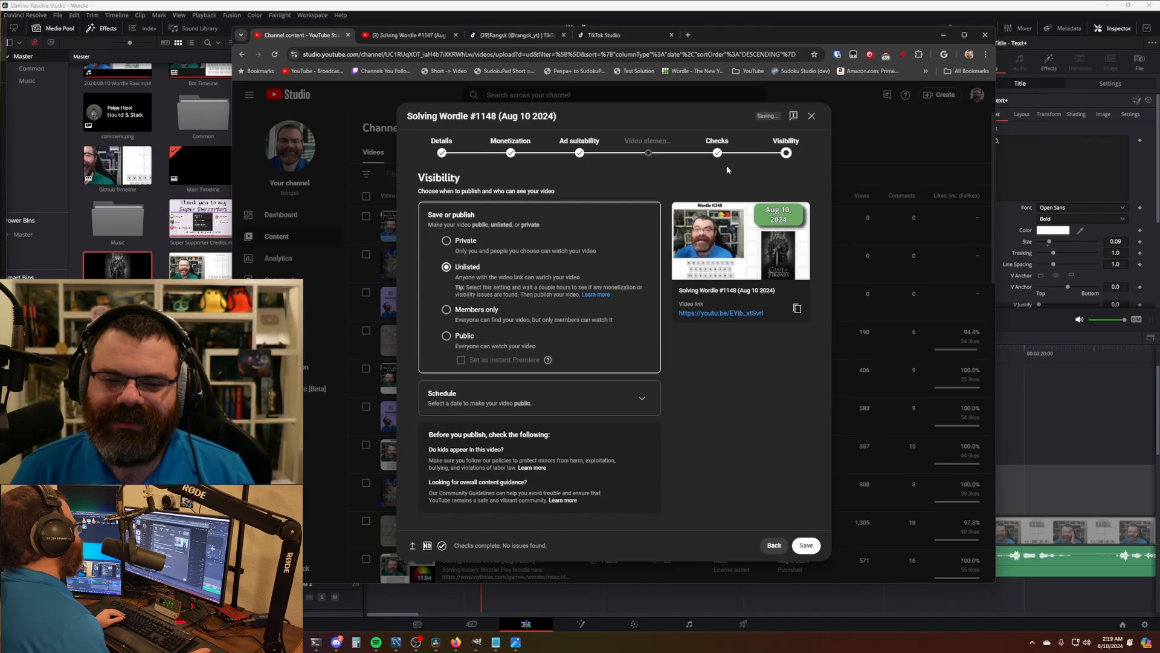
left_click(642, 399)
left_click(446, 357)
- Set the publish date to Aug 10, 2024 at 12:00 PM and confirm the schedule
left_click(483, 376)
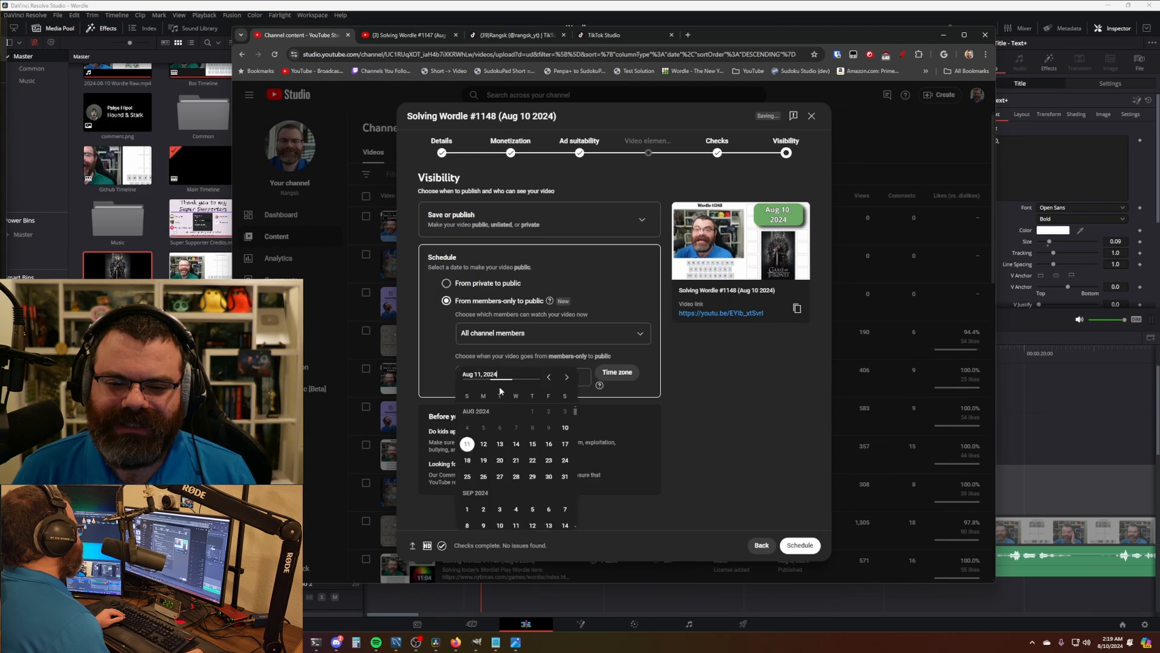
left_click(565, 427)
left_click(562, 377)
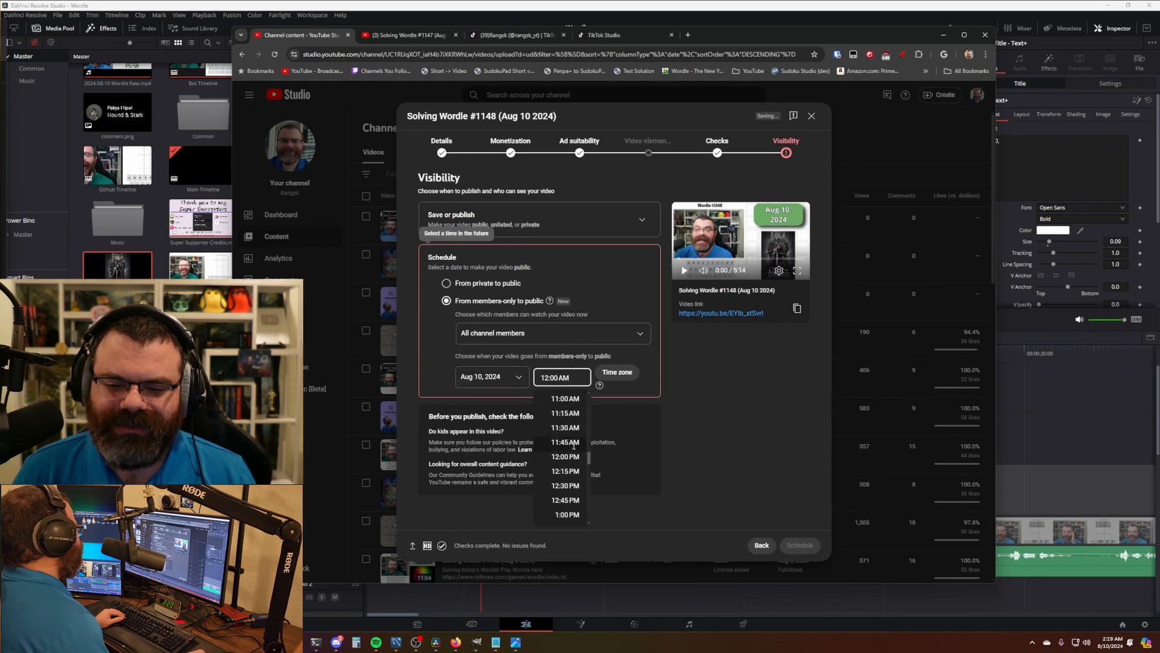
left_click(571, 456)
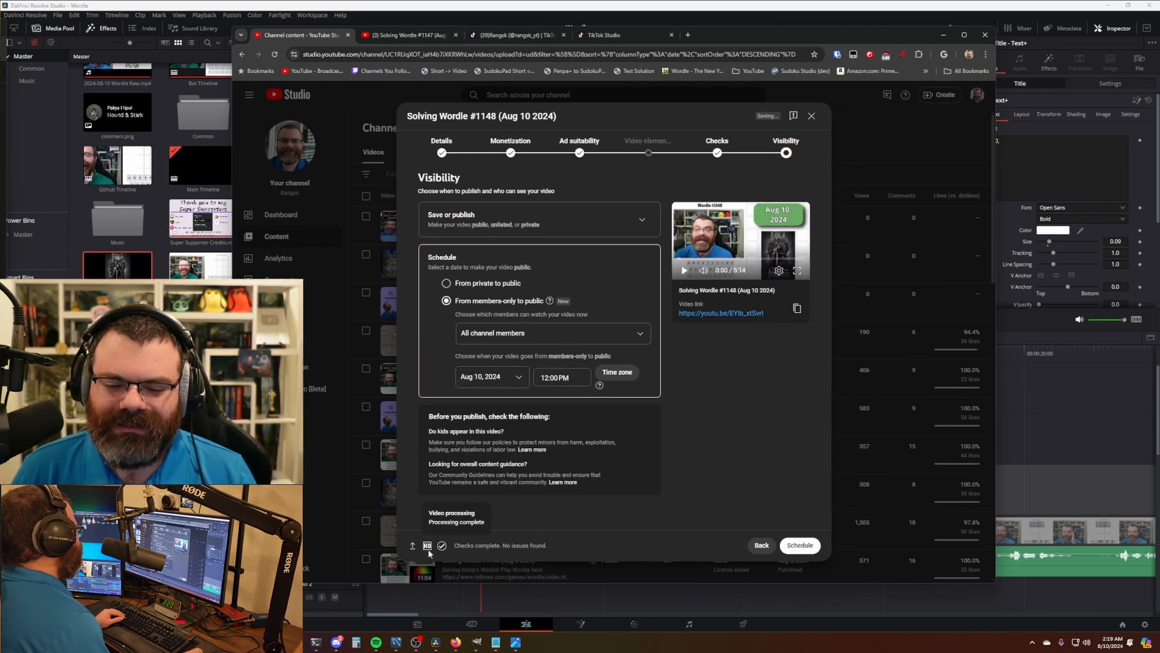
left_click(809, 547)
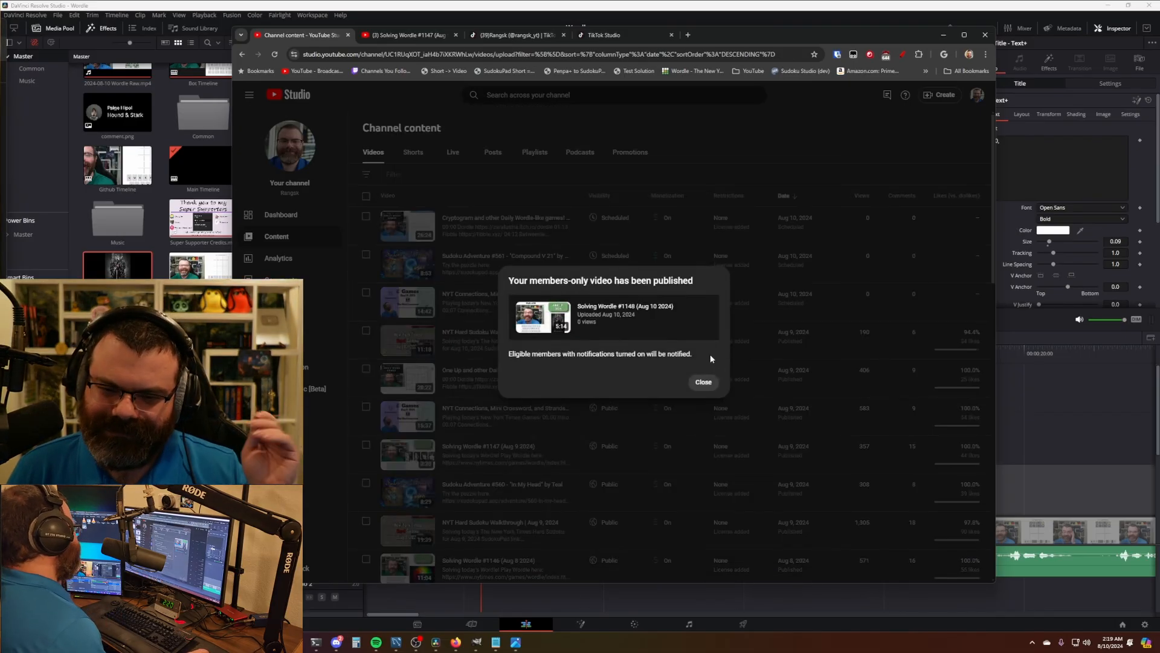
left_click(701, 381)
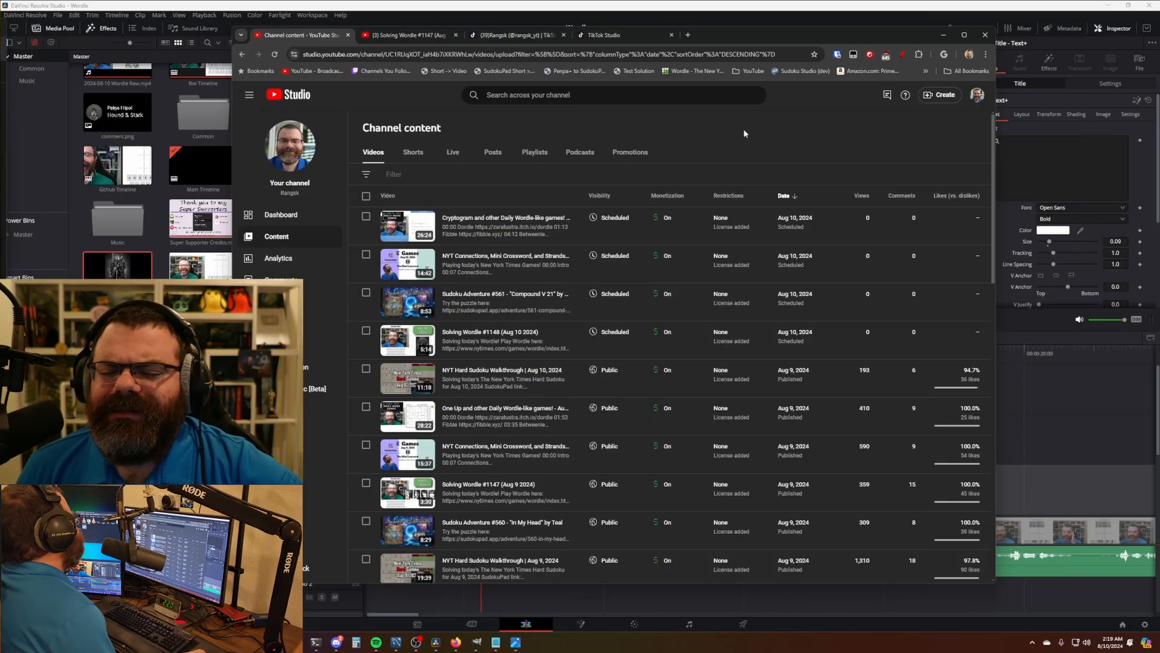
left_click(676, 5)
- Open the NYT Connections TikTok project by searching 'conn' and fit the edit in the timeline
left_click(532, 395)
key("shift+1")
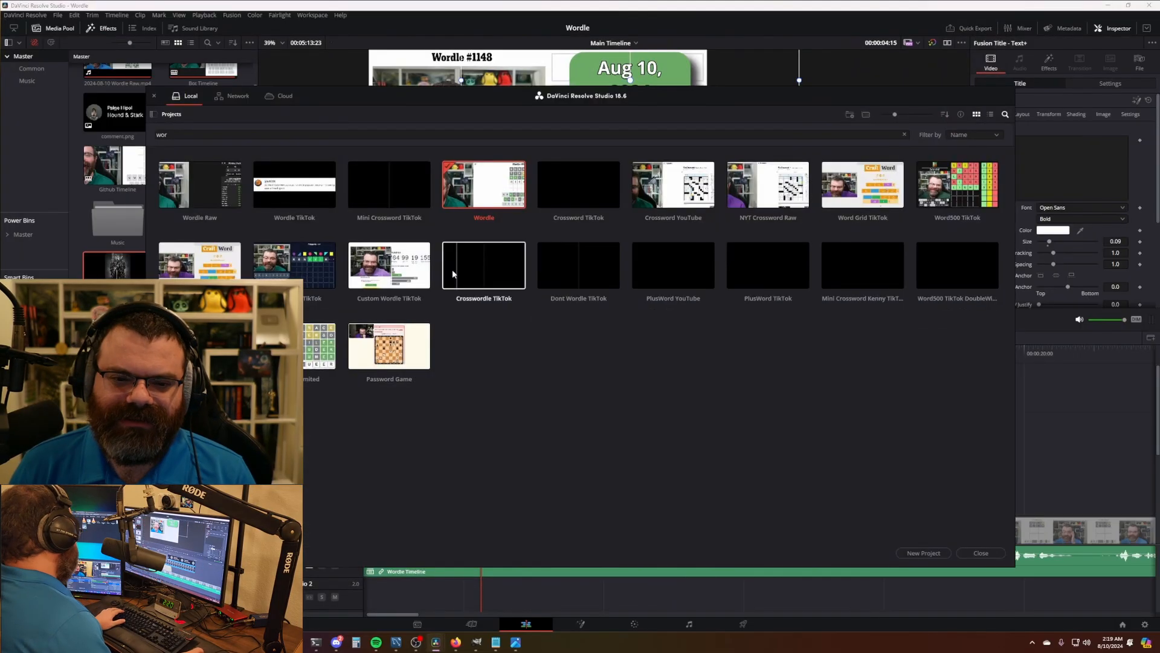
left_click_drag(196, 135, 111, 126)
type("conn")
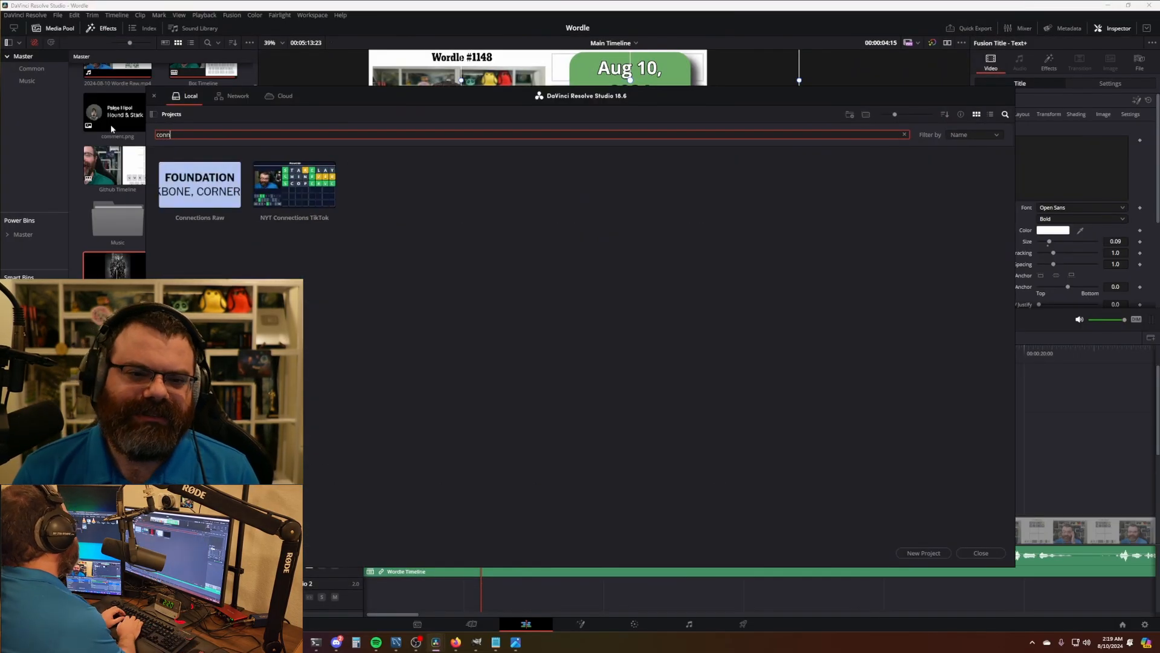
double_click(294, 184)
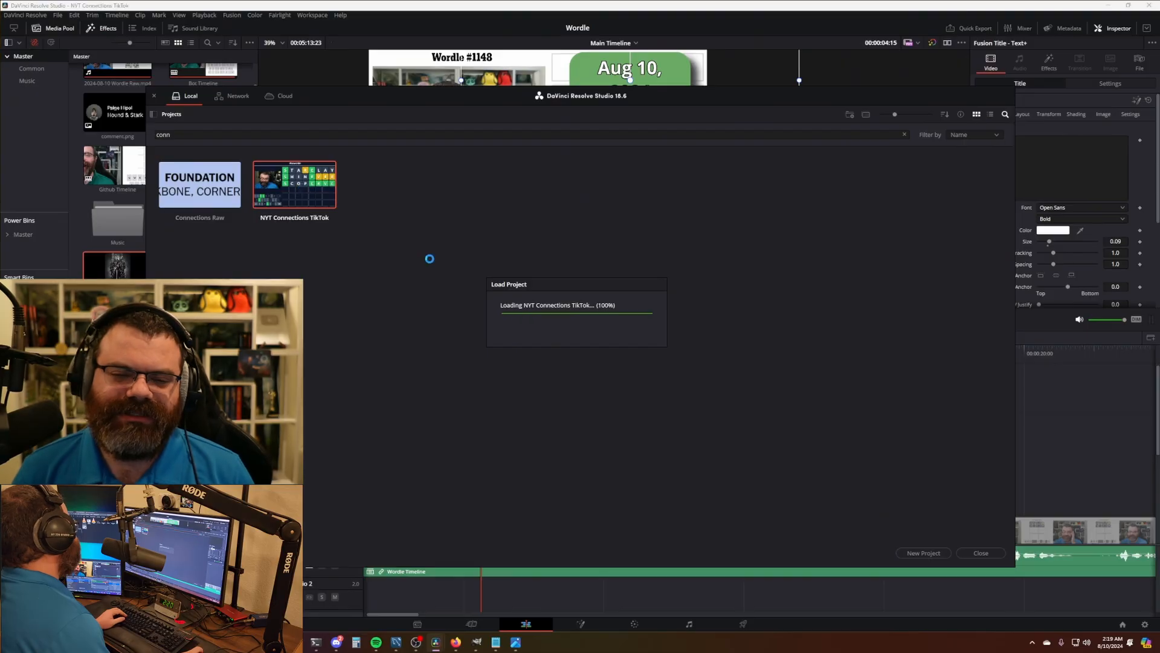
key("shift+z")
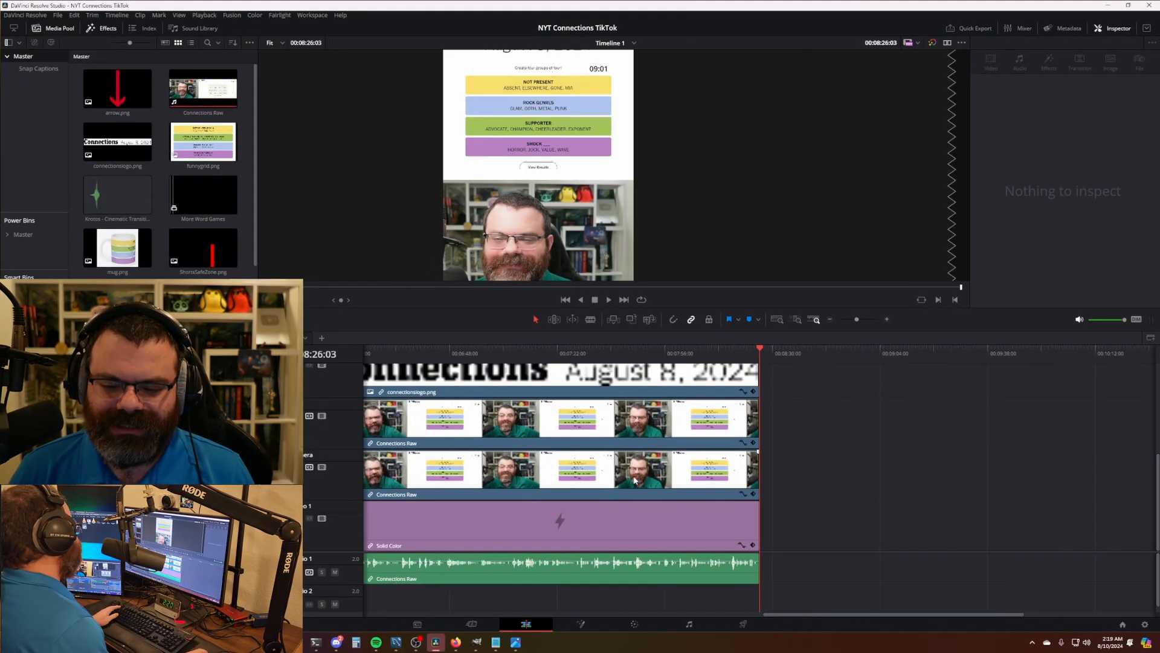
key("Home")
scroll(759, 518, "up", 3)
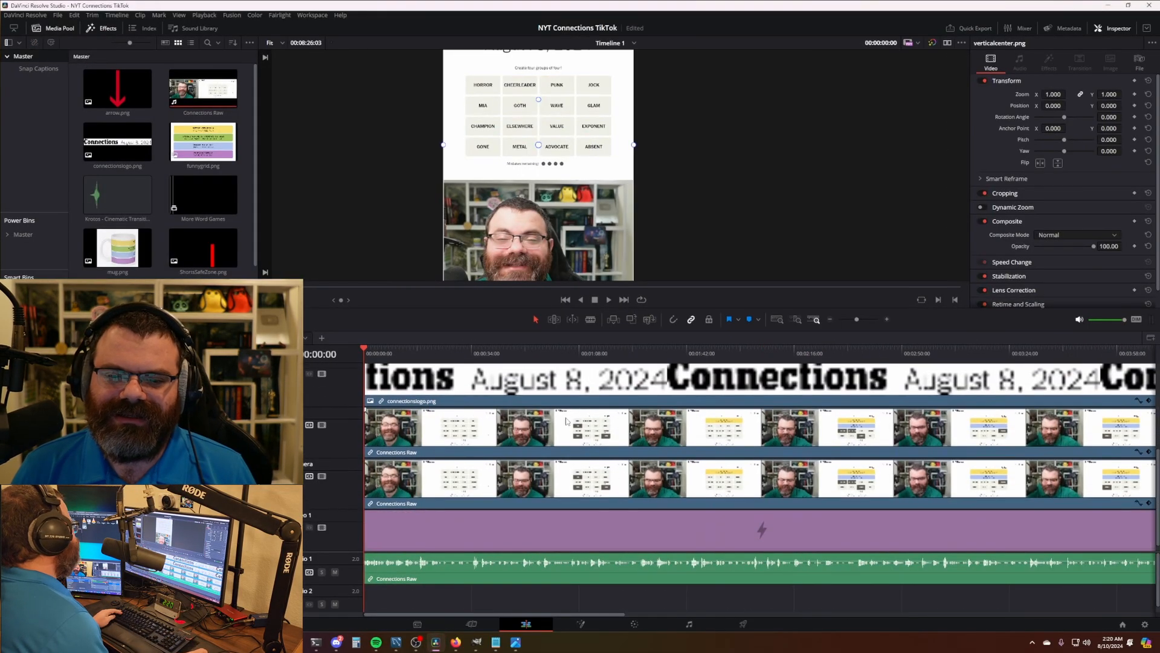
scroll(569, 436, "up", 2)
- Replace connectionslogo.png with 2024-08-10 NYT Connections Raw.mp4 and try extending the clip ends
right_click(116, 150)
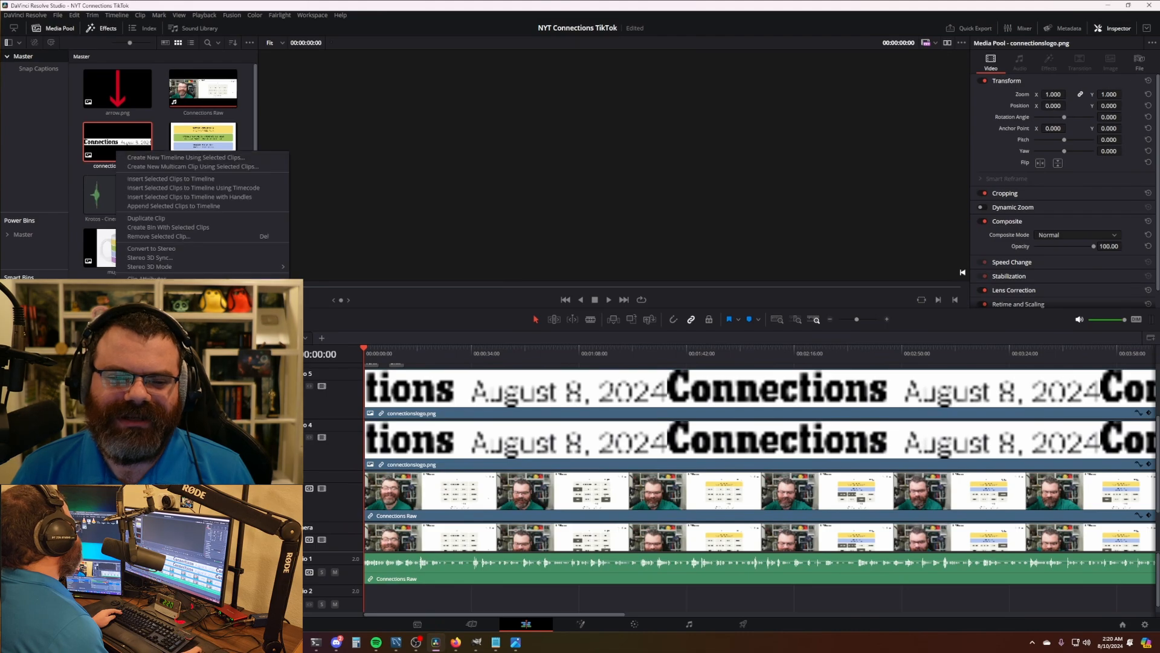
left_click(159, 344)
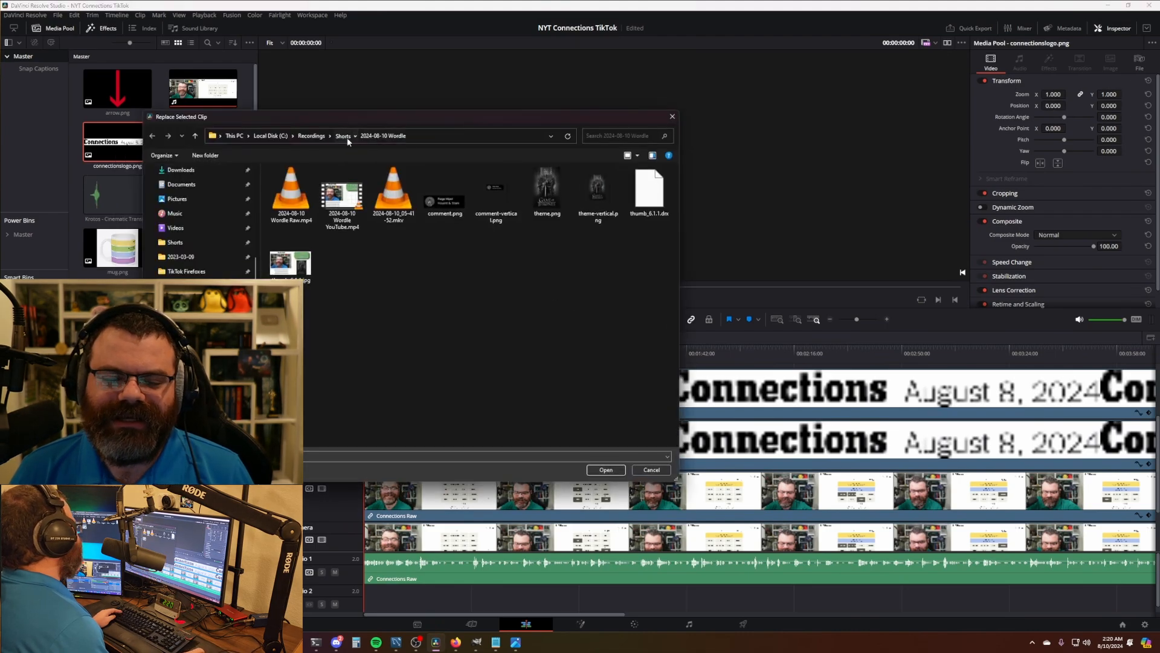
left_click(342, 135)
double_click(351, 238)
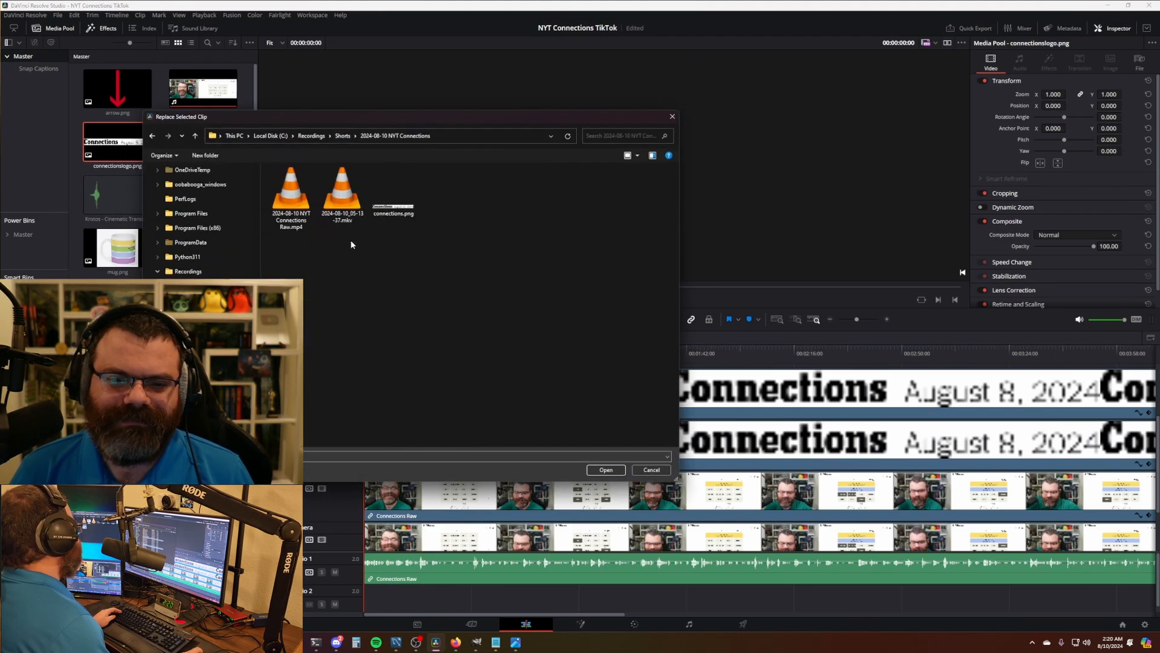
double_click(305, 227)
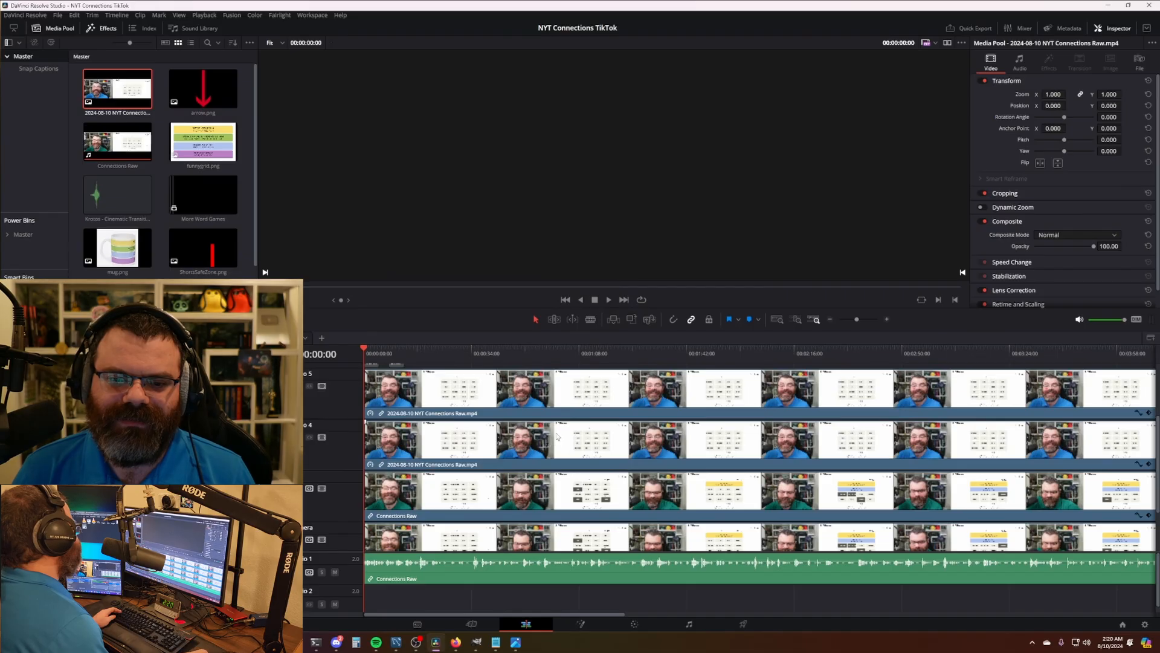
scroll(558, 437, "down", 4)
left_click(840, 439)
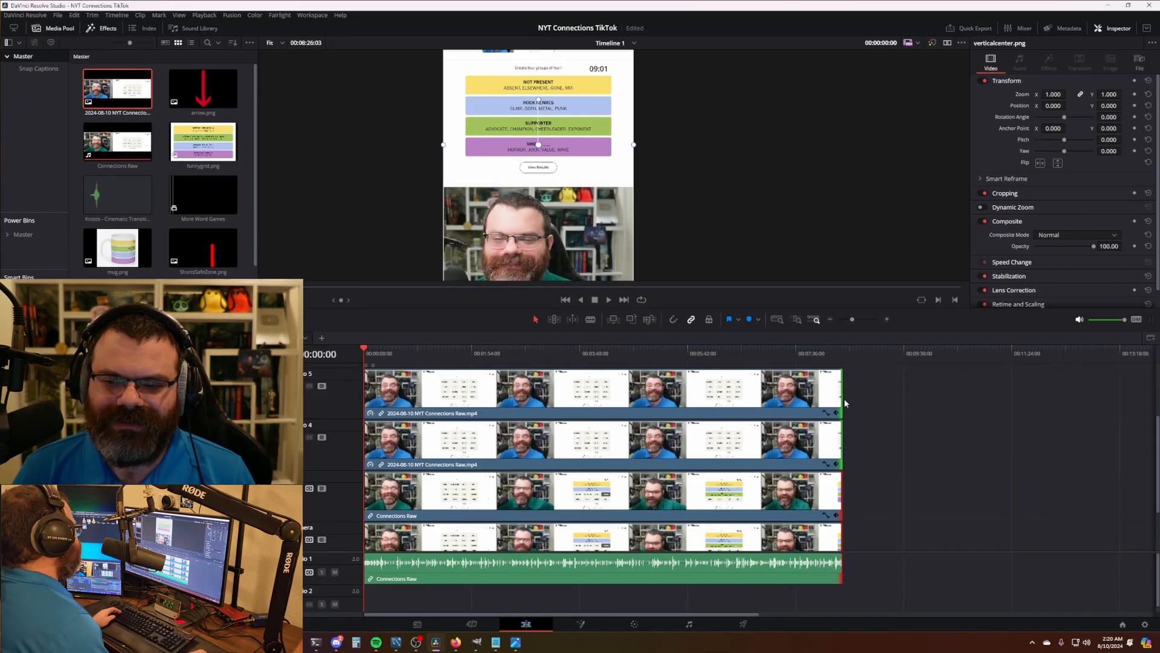
left_click_drag(844, 403, 914, 395)
mouse_move(727, 357)
left_mouse_down()
mouse_move(790, 359)
mouse_move(714, 359)
left_mouse_up()
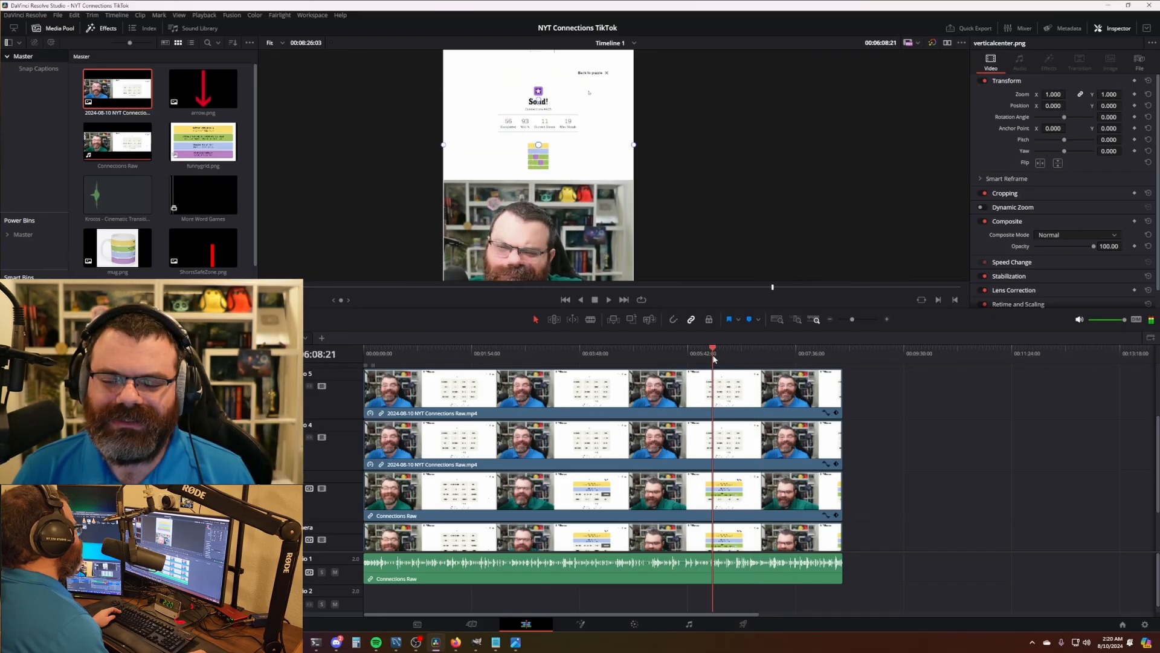
- Swap the Connections Raw clip for connections.png instead
scroll(784, 490, "up", 4)
scroll(604, 462, "down", 6)
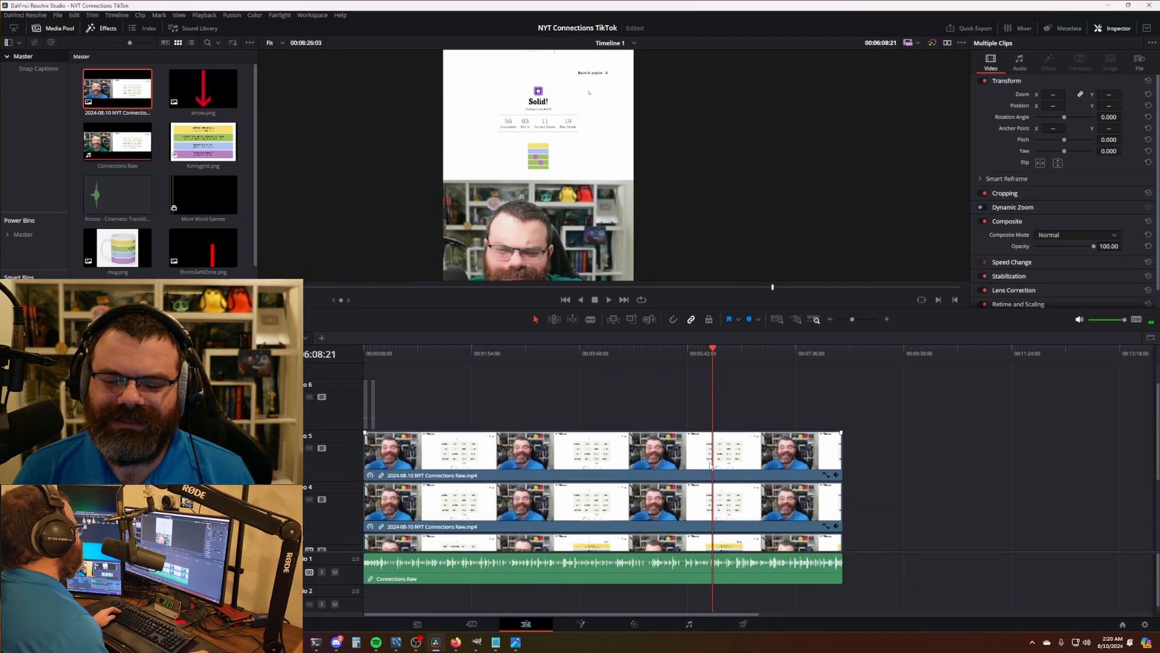
scroll(568, 448, "up", 3)
scroll(447, 393, "up", 1)
key("Home")
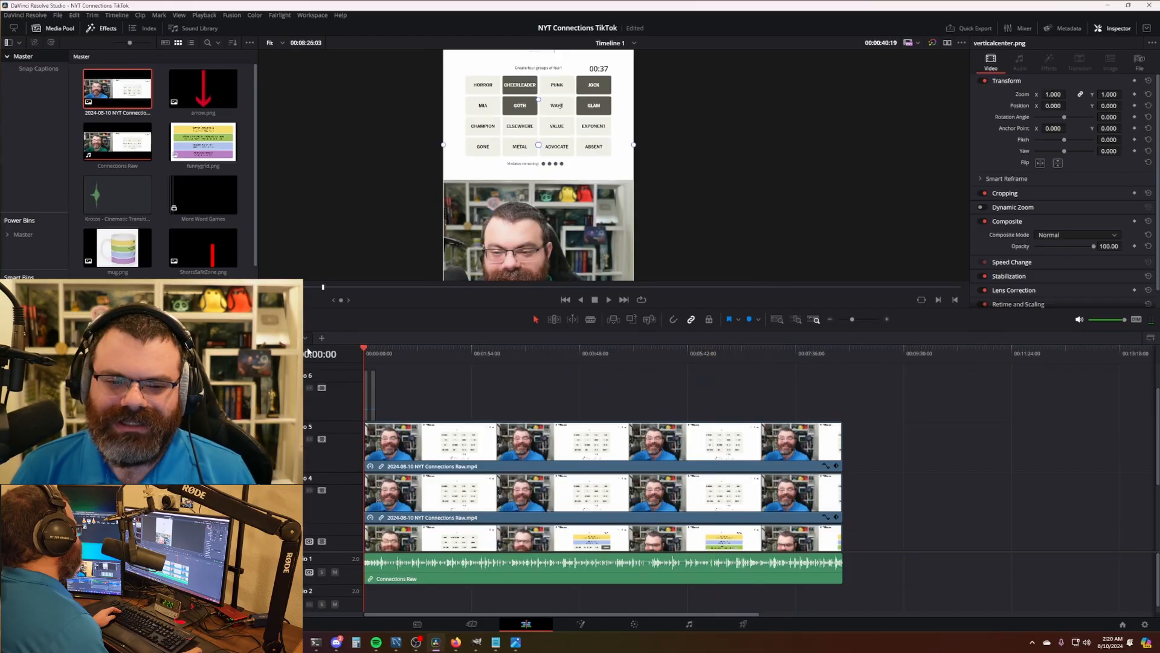
scroll(453, 399, "up", 1)
key("q")
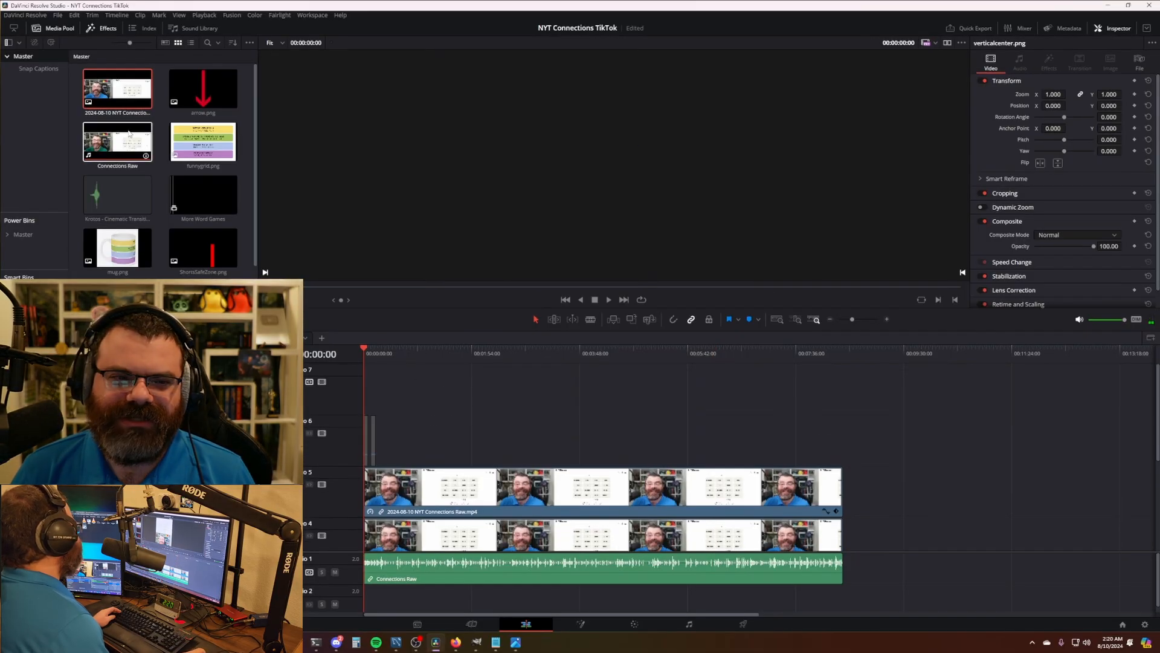
left_click(373, 353)
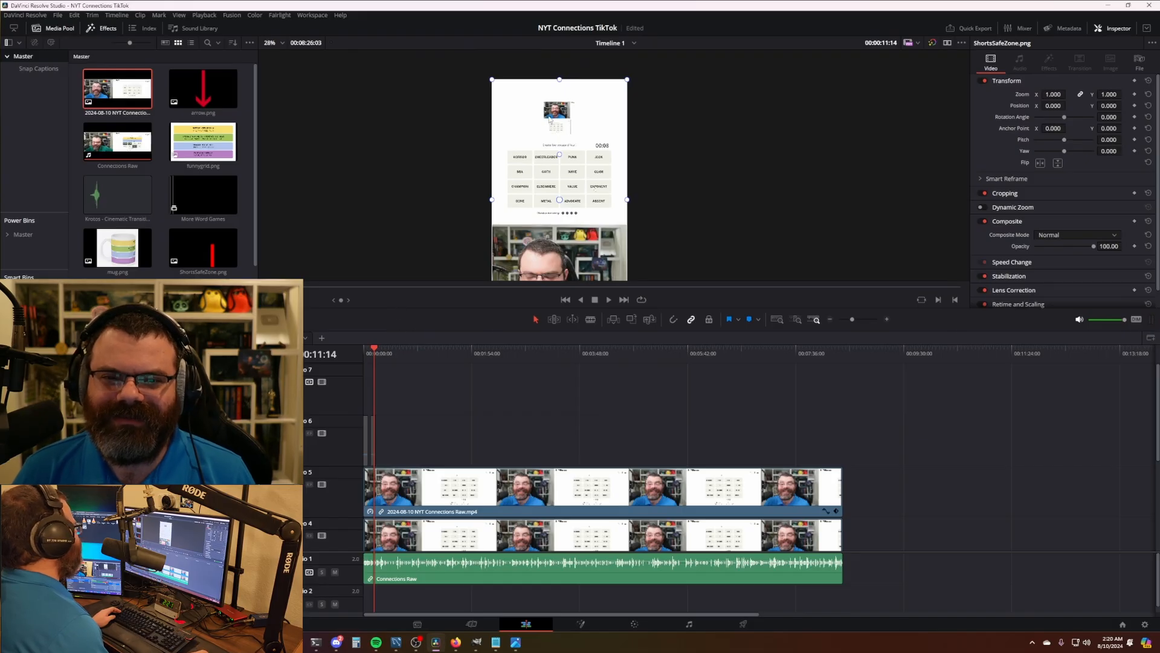
right_click(120, 152)
left_click(163, 181)
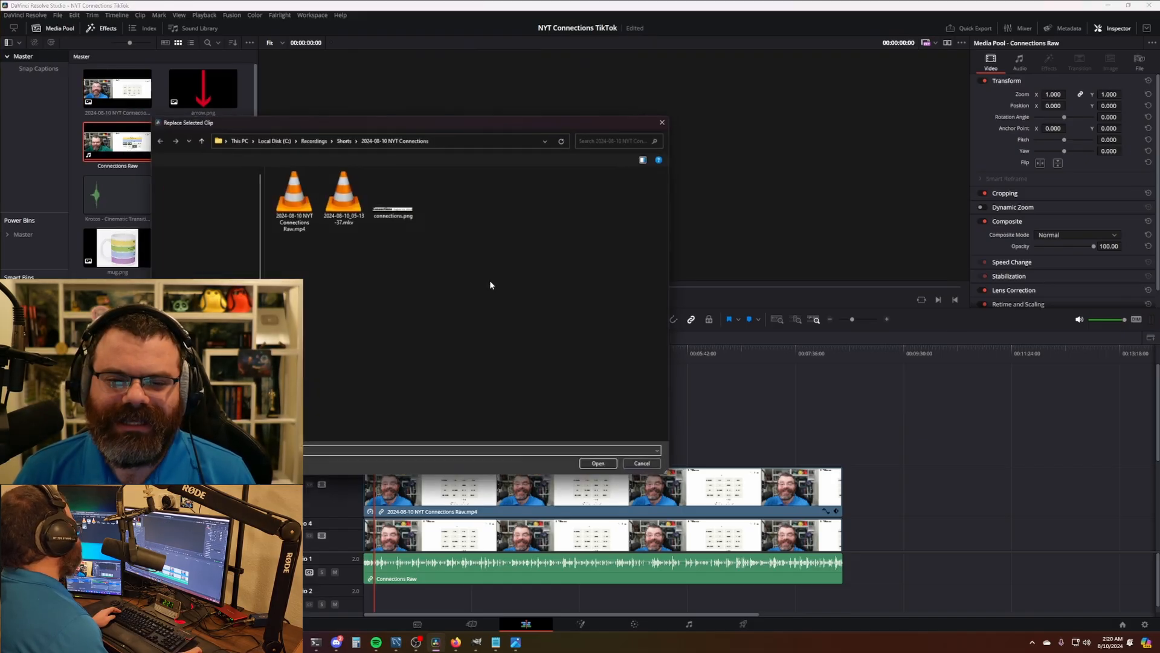
double_click(381, 217)
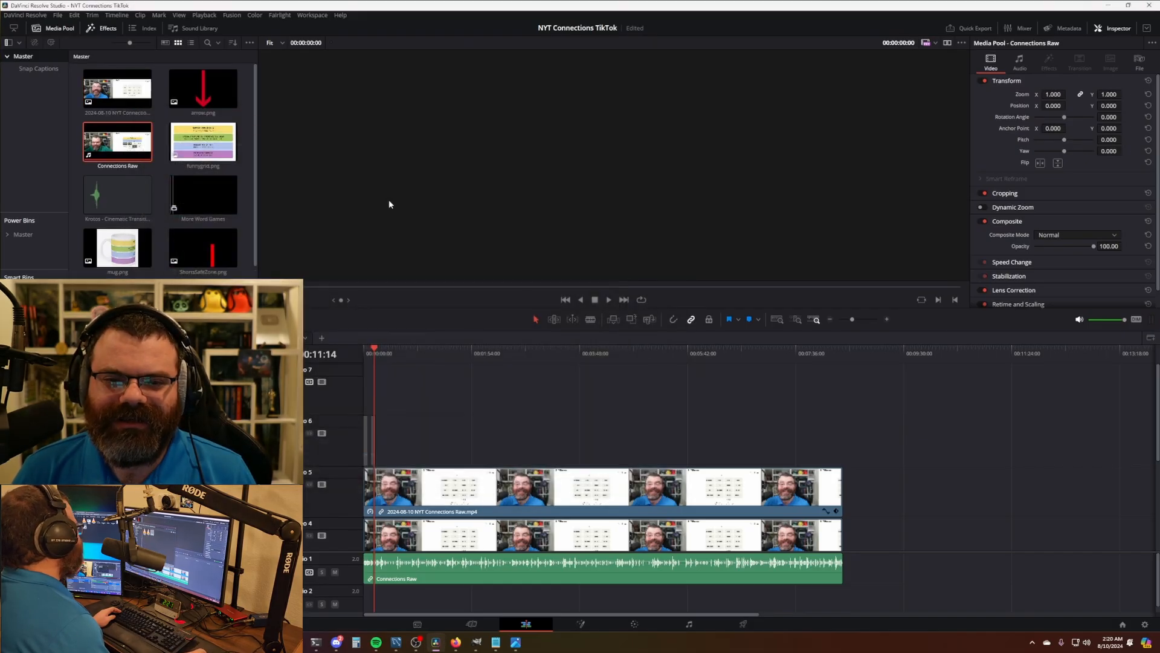
left_click(384, 357)
scroll(616, 220, "down", 4)
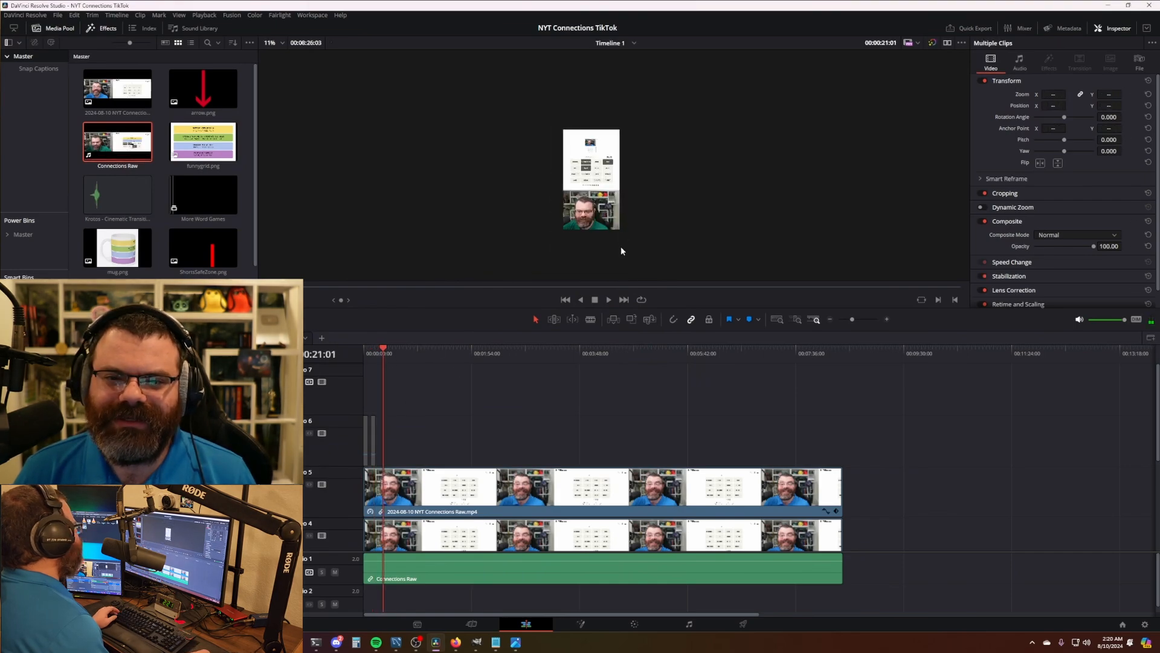
- Replace the connectionslogo.png title clip with connections.png and select the upper title clip on Video 5
right_click(123, 144)
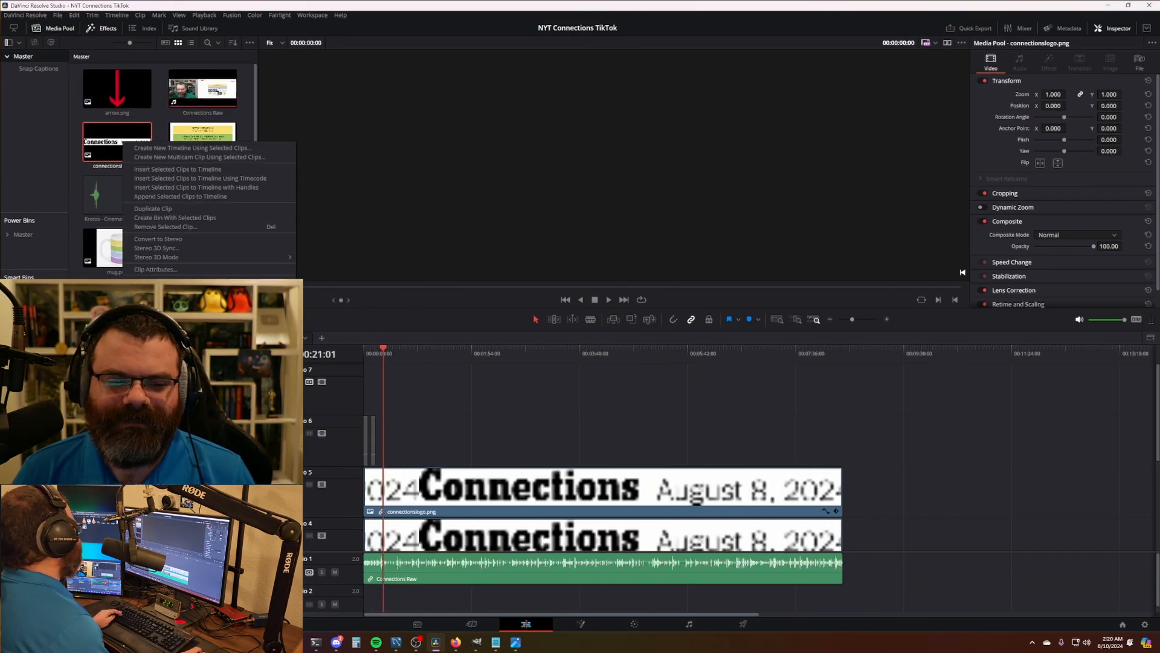
left_click(169, 340)
double_click(409, 205)
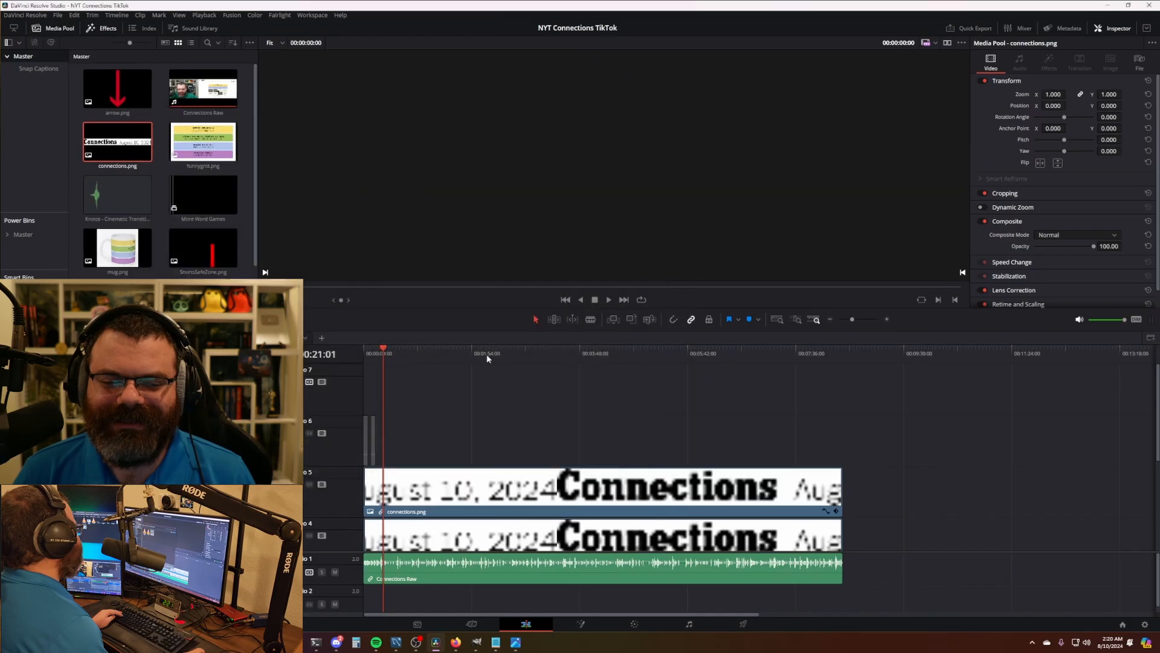
left_click(390, 355)
scroll(507, 411, "down", 2)
scroll(634, 202, "up", 4)
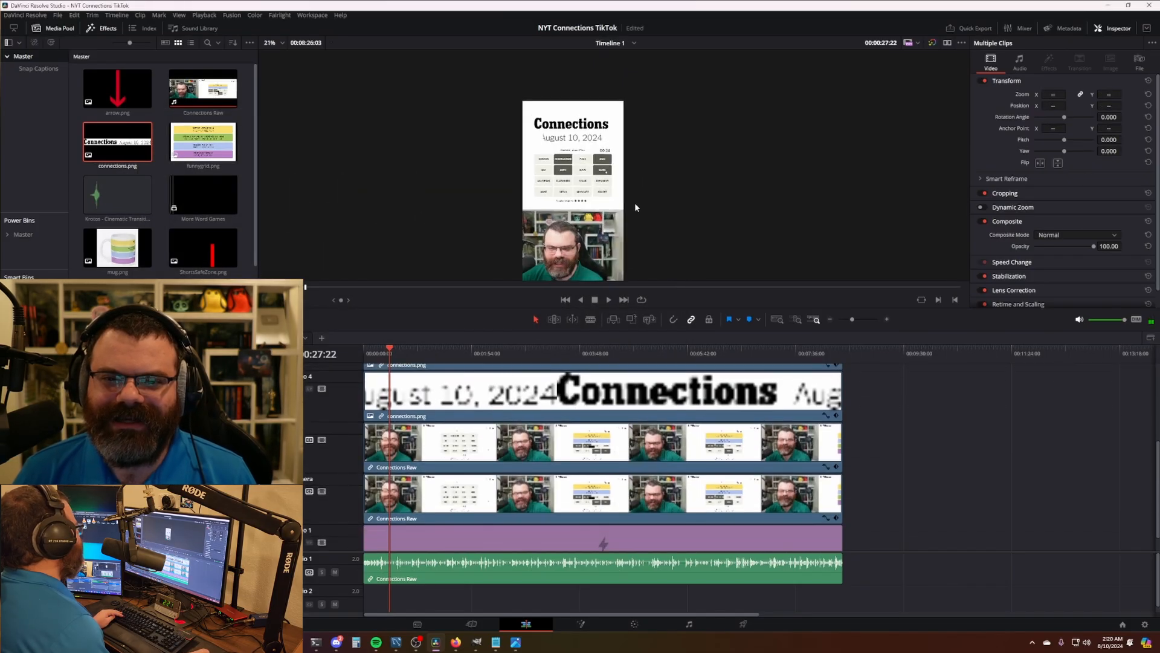
scroll(557, 143, "up", 1)
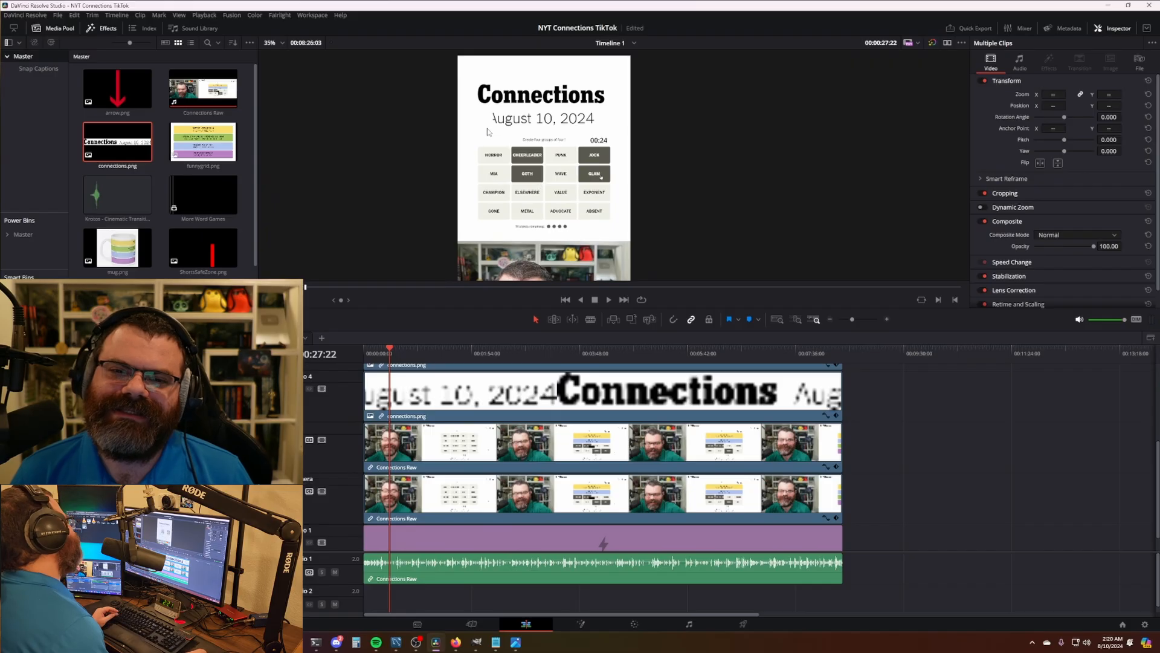
left_click(524, 410)
scroll(523, 409, "up", 2)
left_click(524, 426)
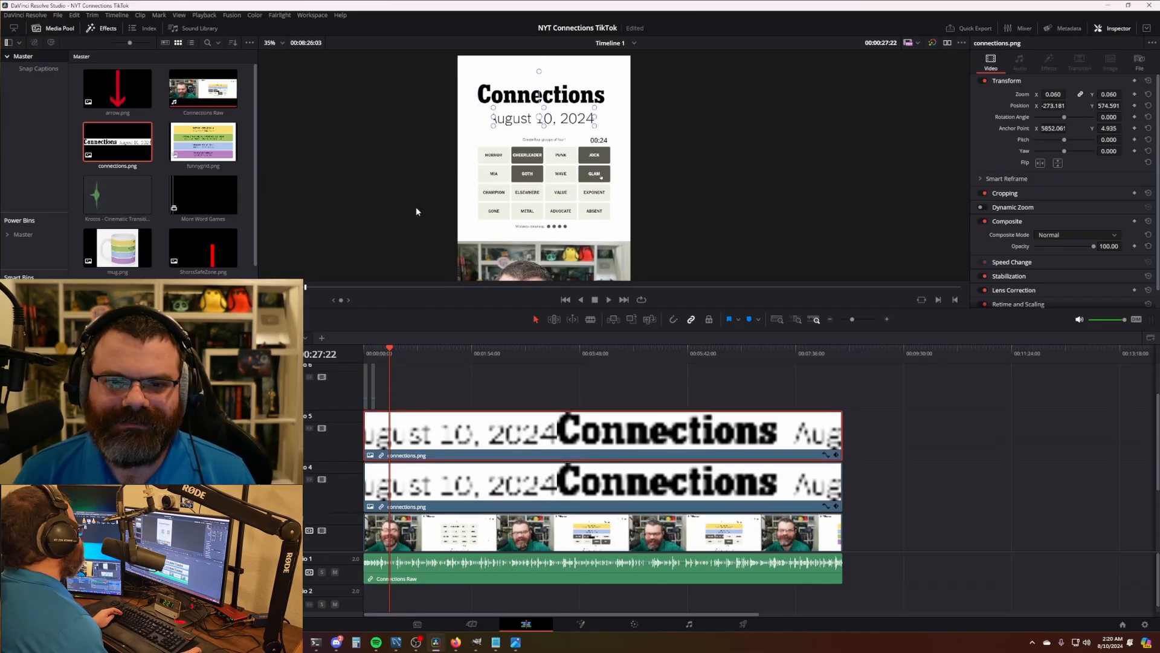
- Enable the verticalcenter.png guide and nudge the August 10, 2024 date right to centre it
scroll(417, 211, "up", 5)
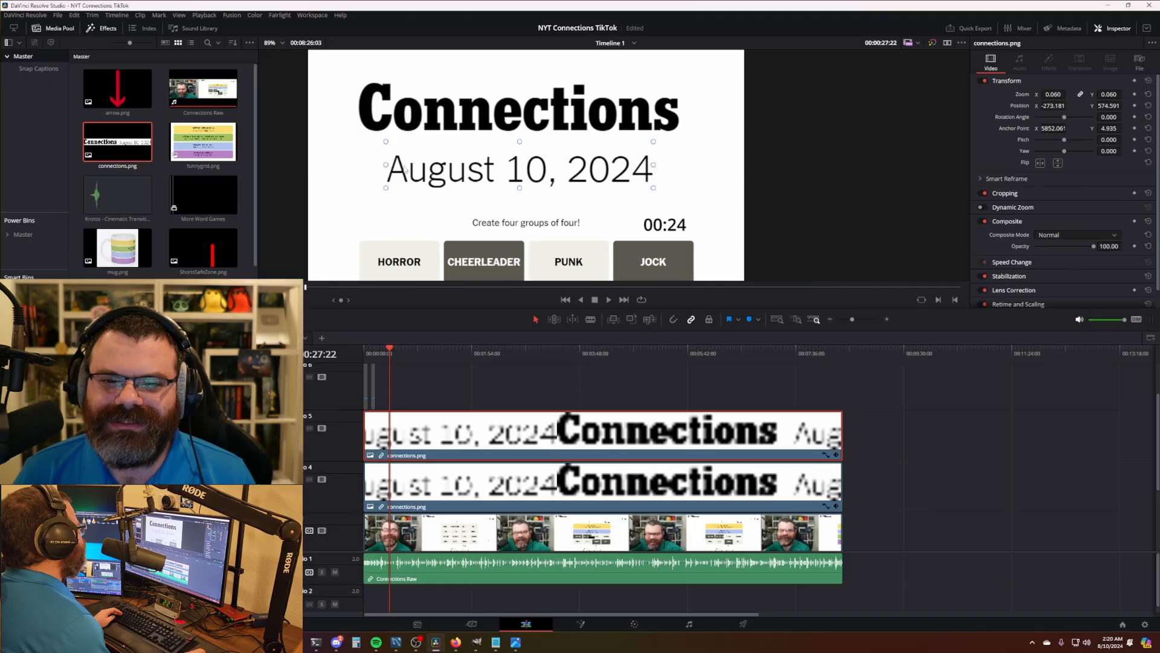
scroll(681, 236, "down", 2)
left_click_drag(390, 350, 368, 350)
scroll(422, 421, "up", 1)
scroll(422, 421, "up", 8)
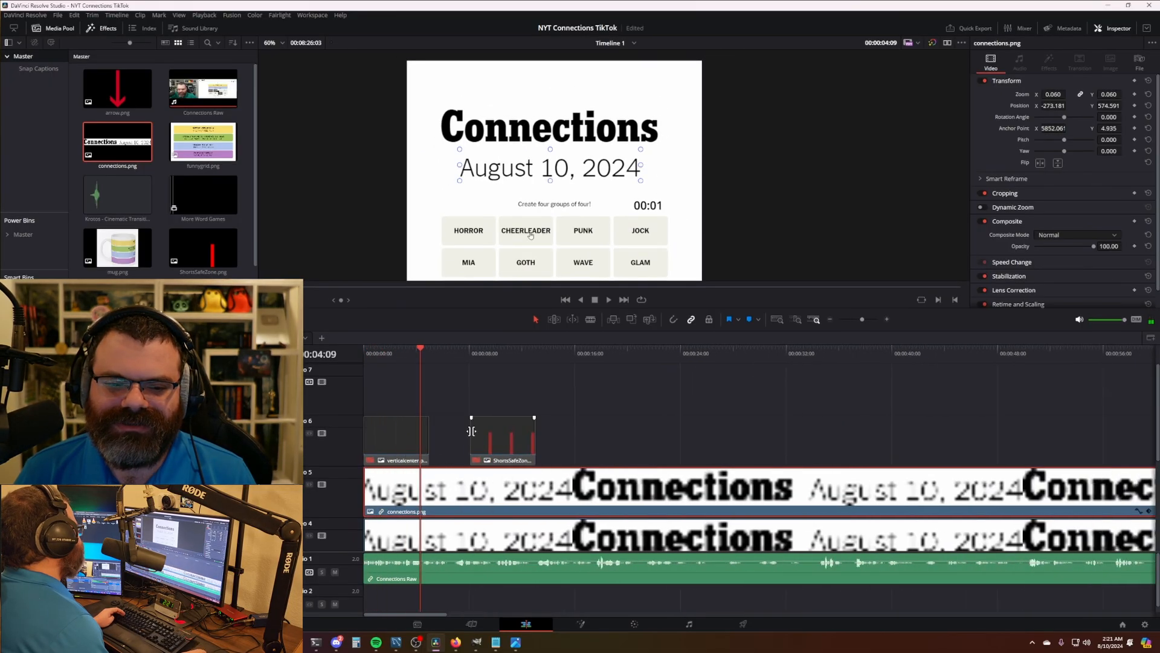
left_click(411, 442)
scroll(600, 245, "down", 4)
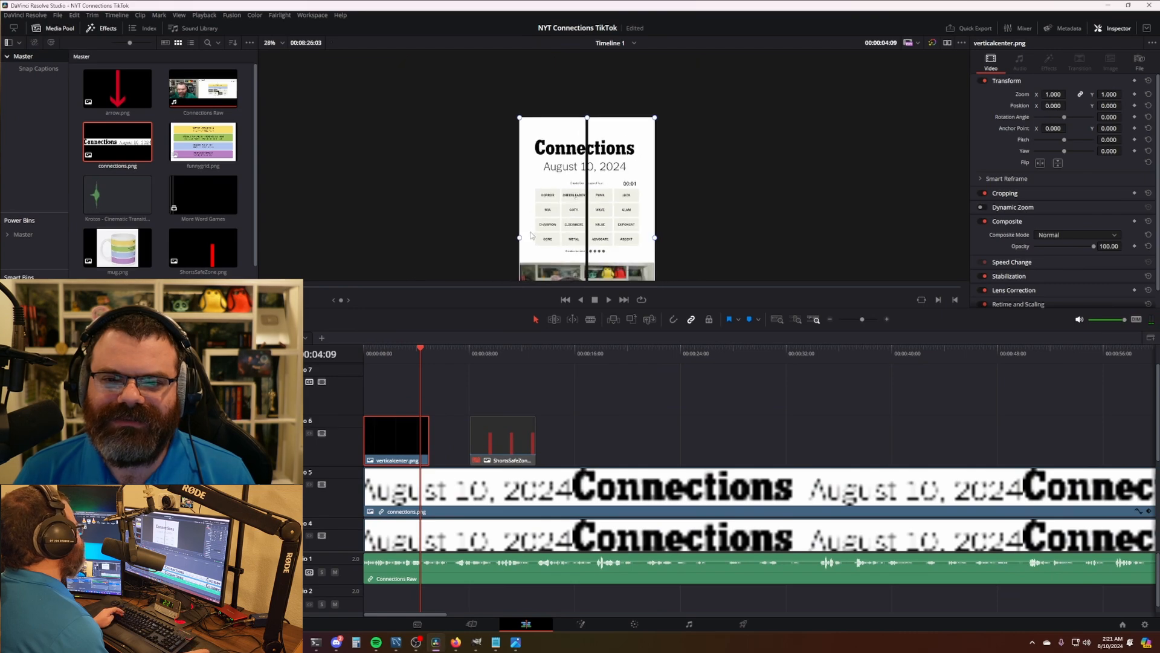
scroll(600, 245, "up", 4)
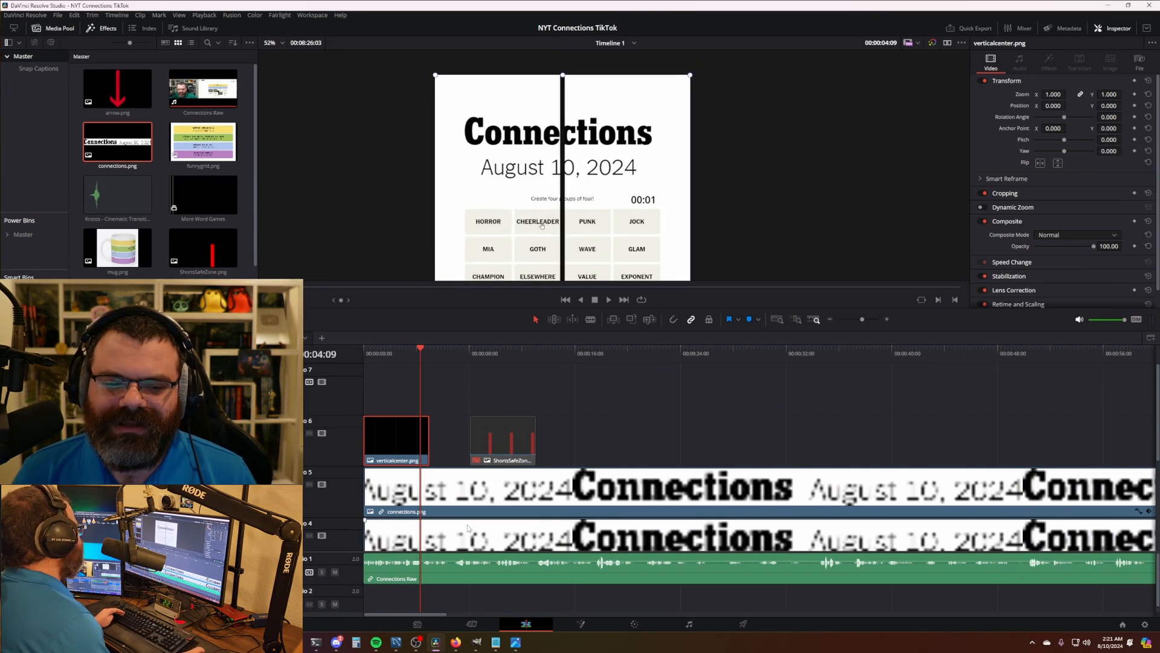
left_click(487, 503)
scroll(585, 171, "up", 3)
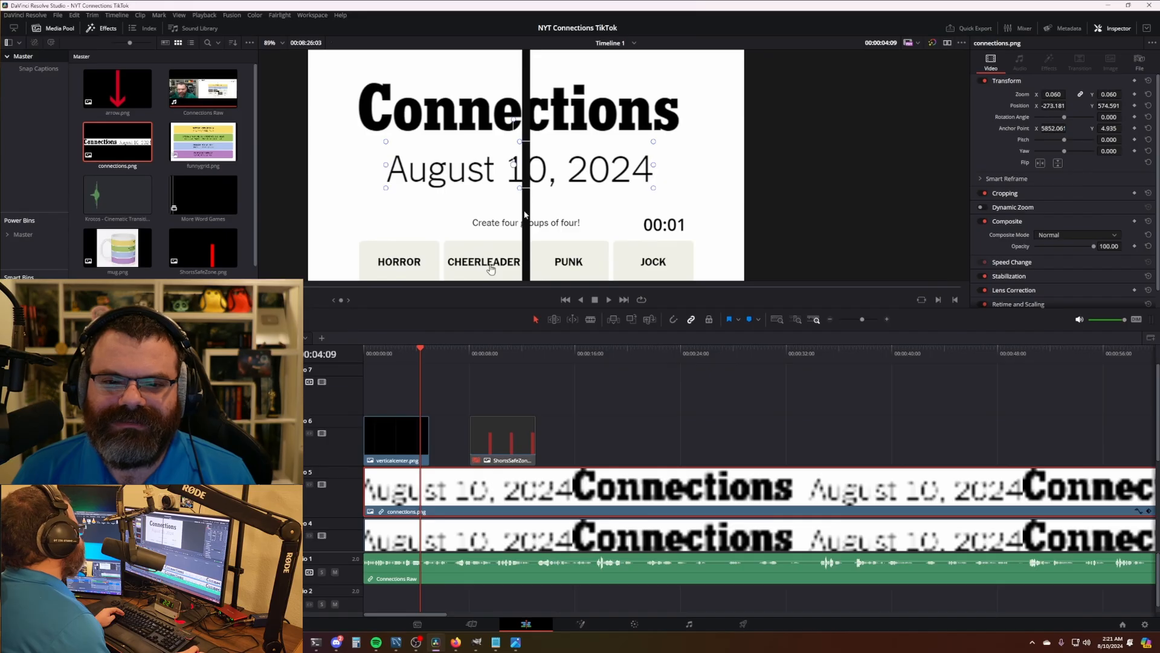
left_click_drag(540, 179, 587, 180)
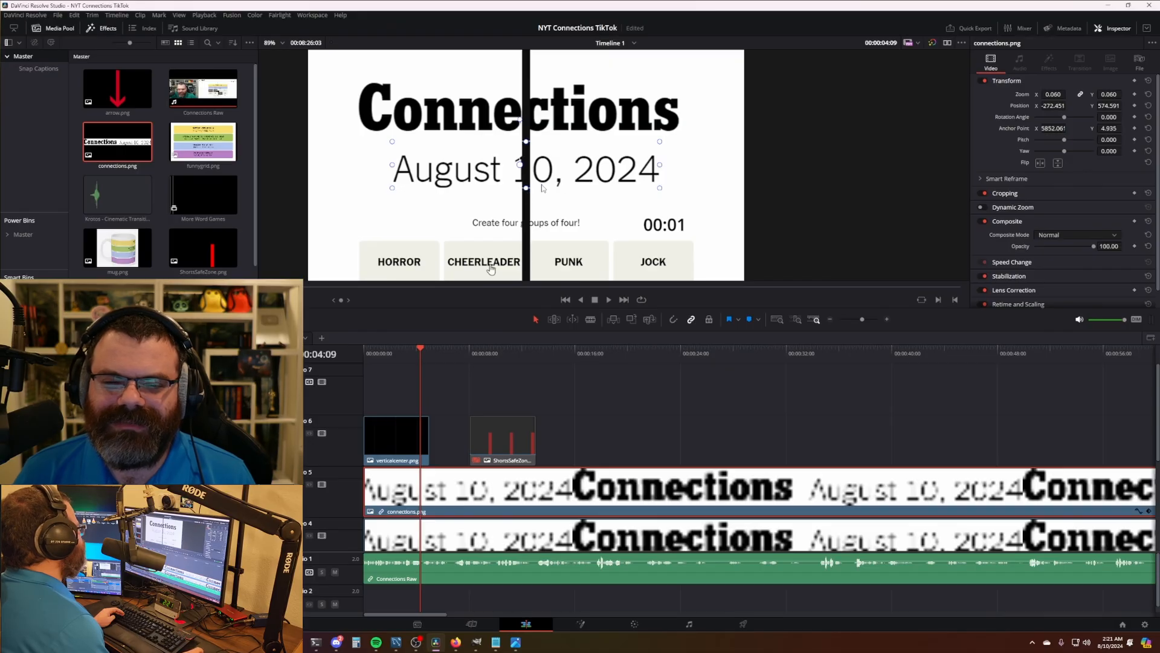
scroll(560, 199, "down", 3)
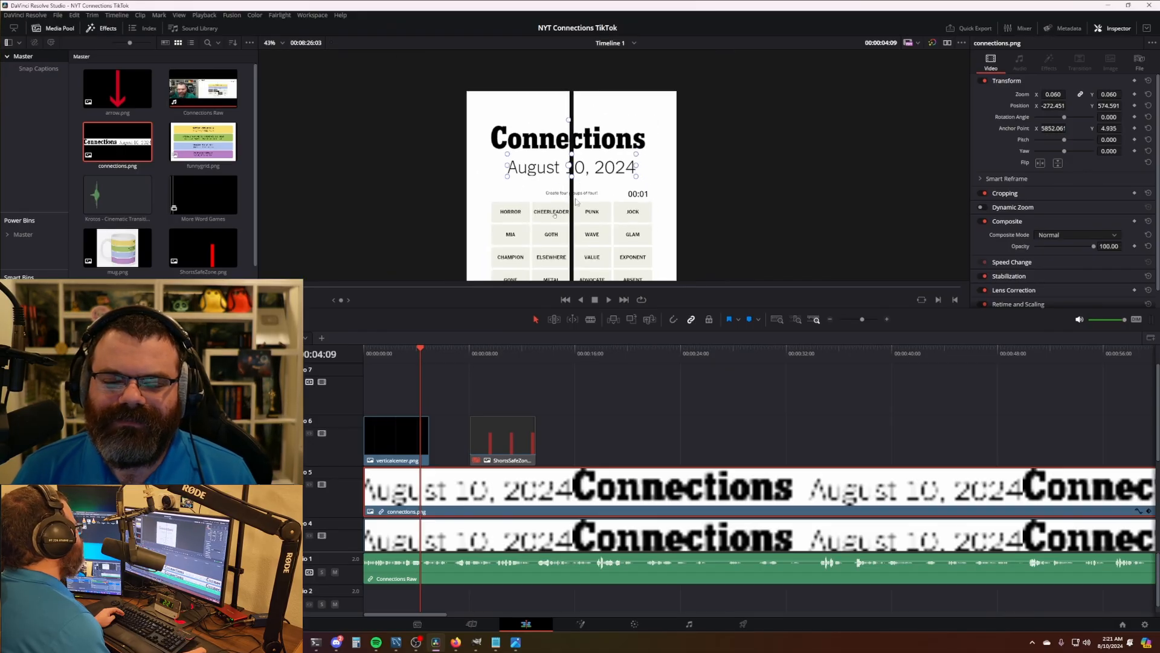
- Centre the Connections title on track 4 against the guide and save the project
left_click(516, 536)
scroll(598, 170, "up", 4)
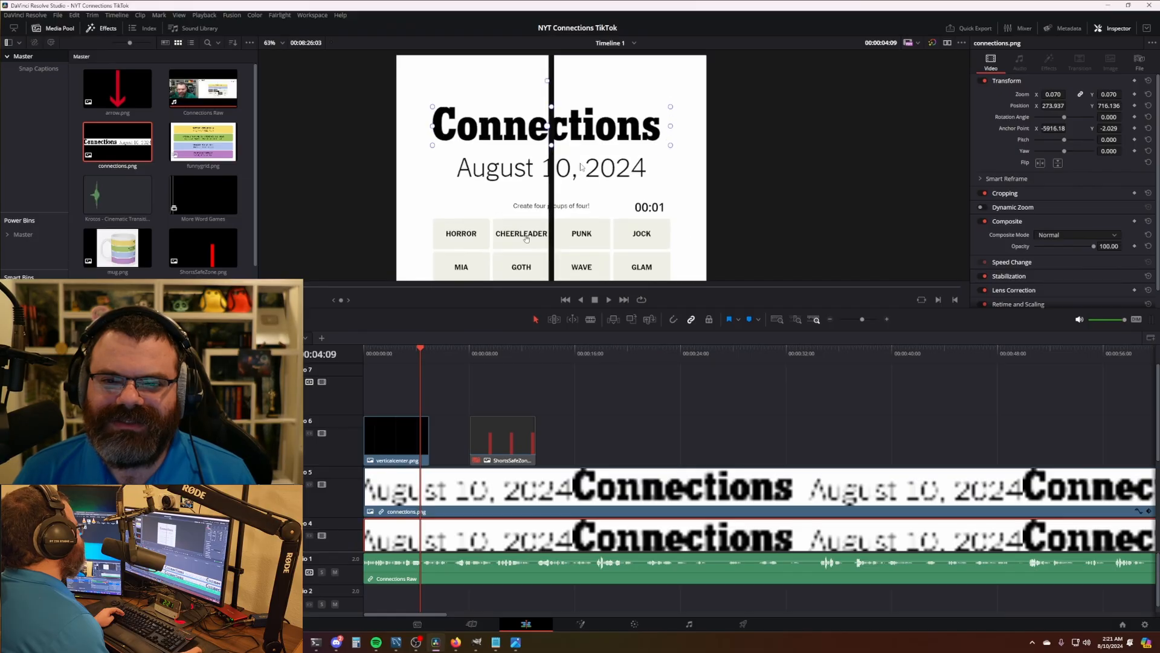
left_click_drag(604, 169, 638, 226)
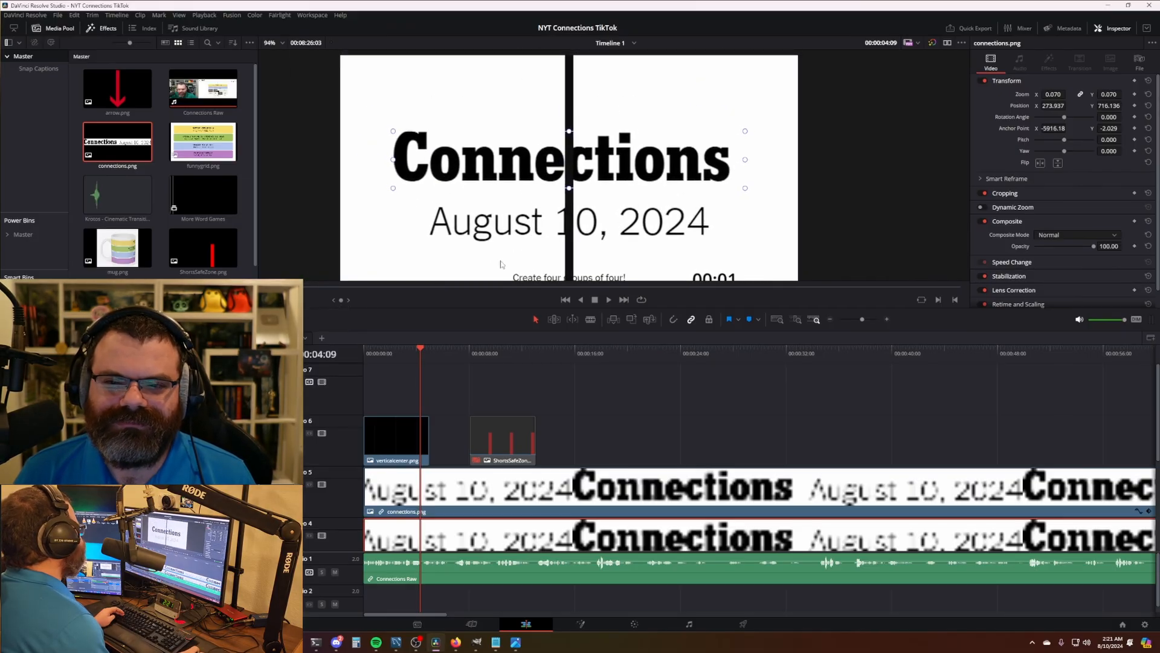
left_click_drag(745, 160, 733, 167)
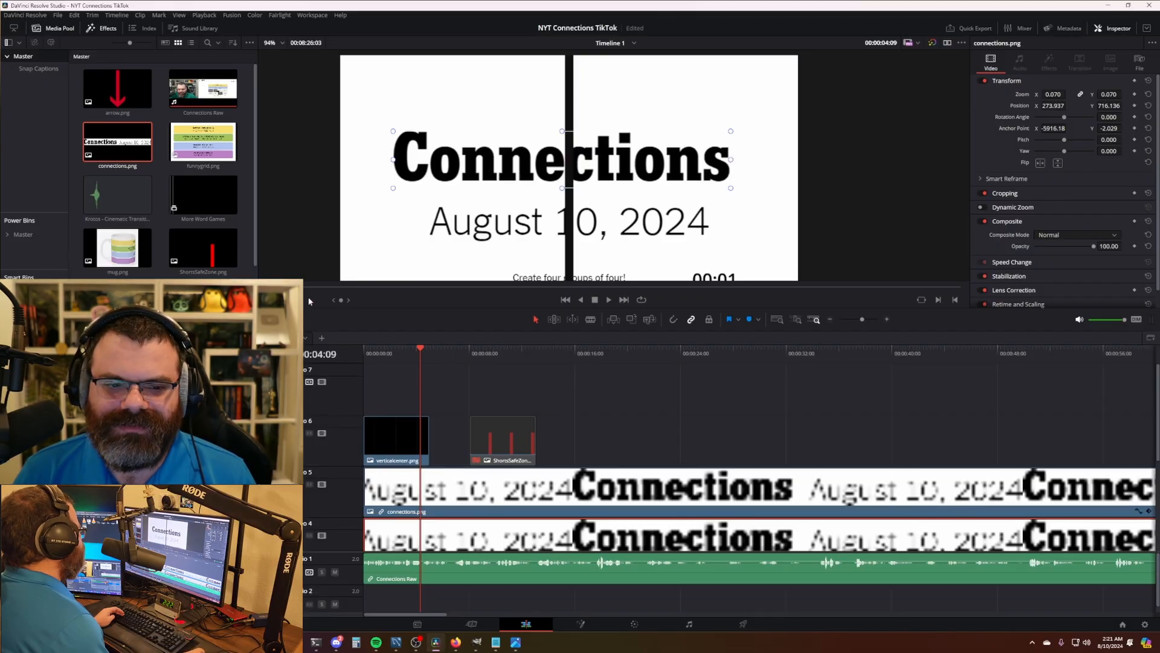
key("ctrl+s")
left_click_drag(582, 169, 591, 169)
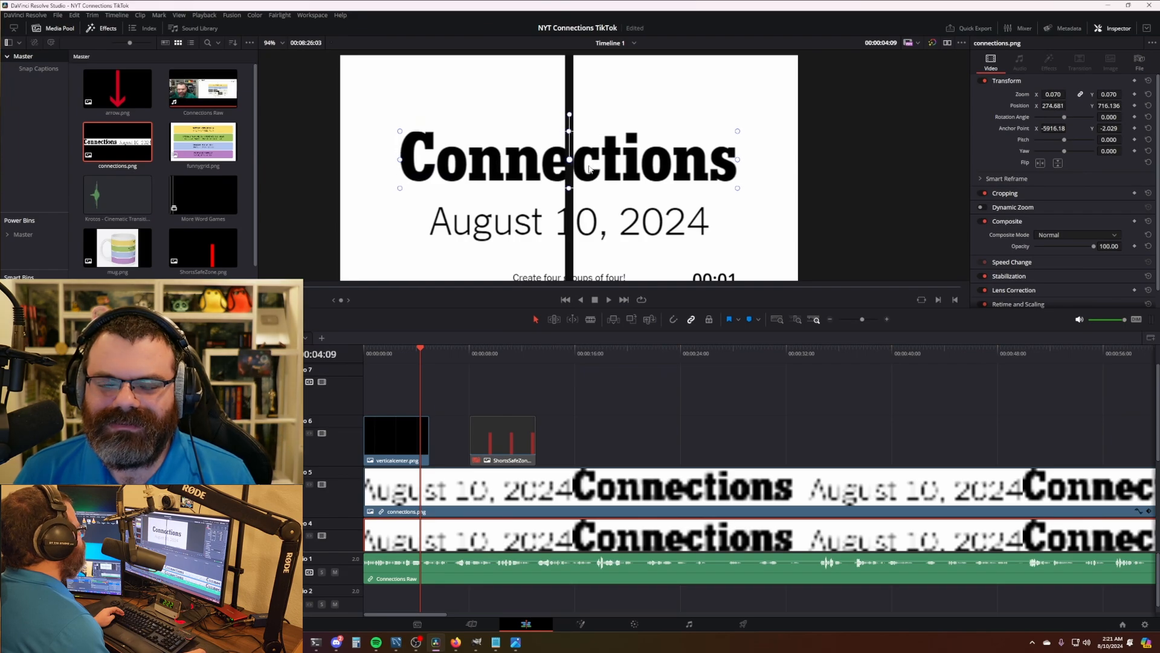
left_click(629, 395)
- Disable the verticalcenter.png guide clip and check the ending at about 8:22
scroll(614, 166, "down", 5)
left_click(379, 418)
key("d")
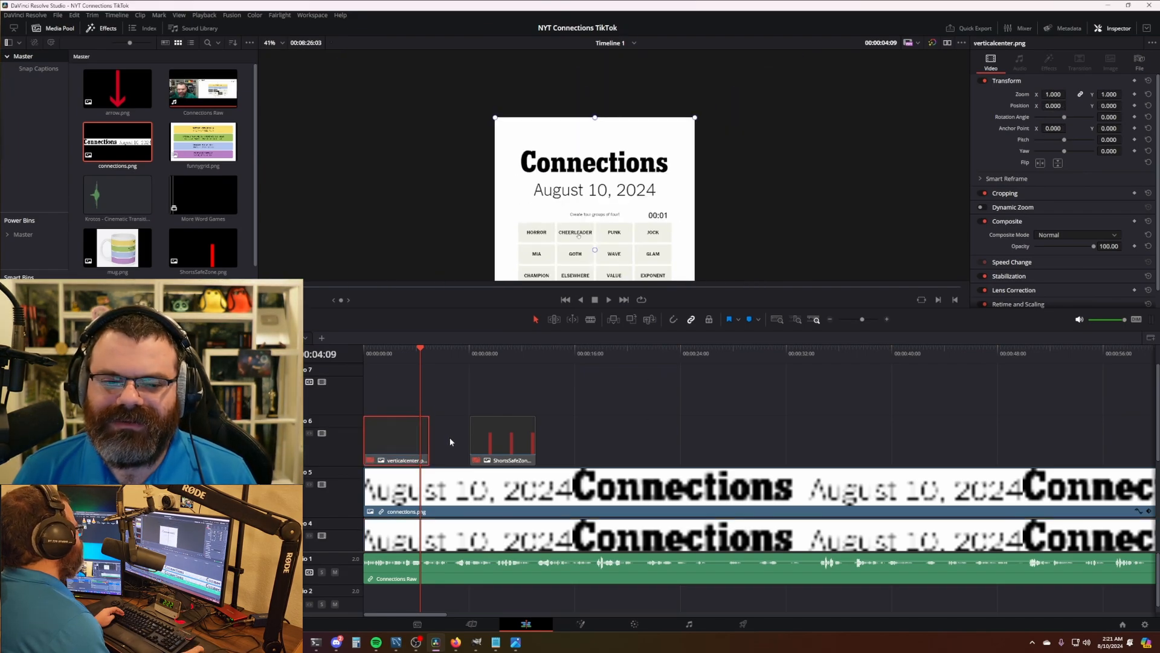
scroll(652, 158, "down", 4)
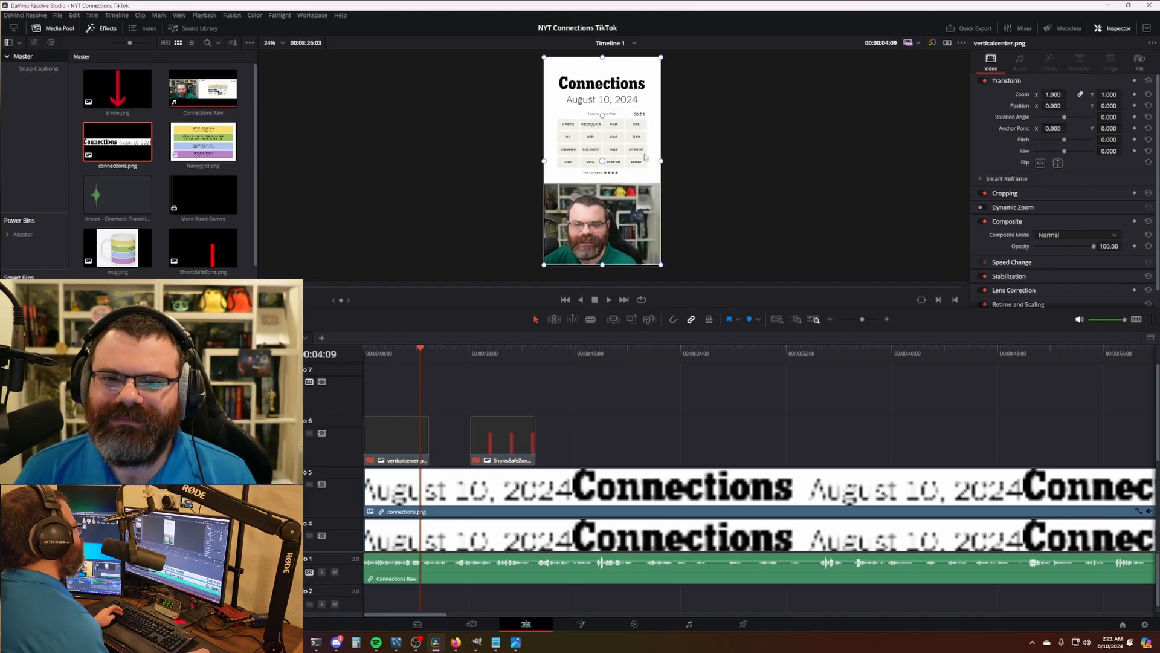
scroll(665, 161, "up", 1)
scroll(638, 408, "down", 5)
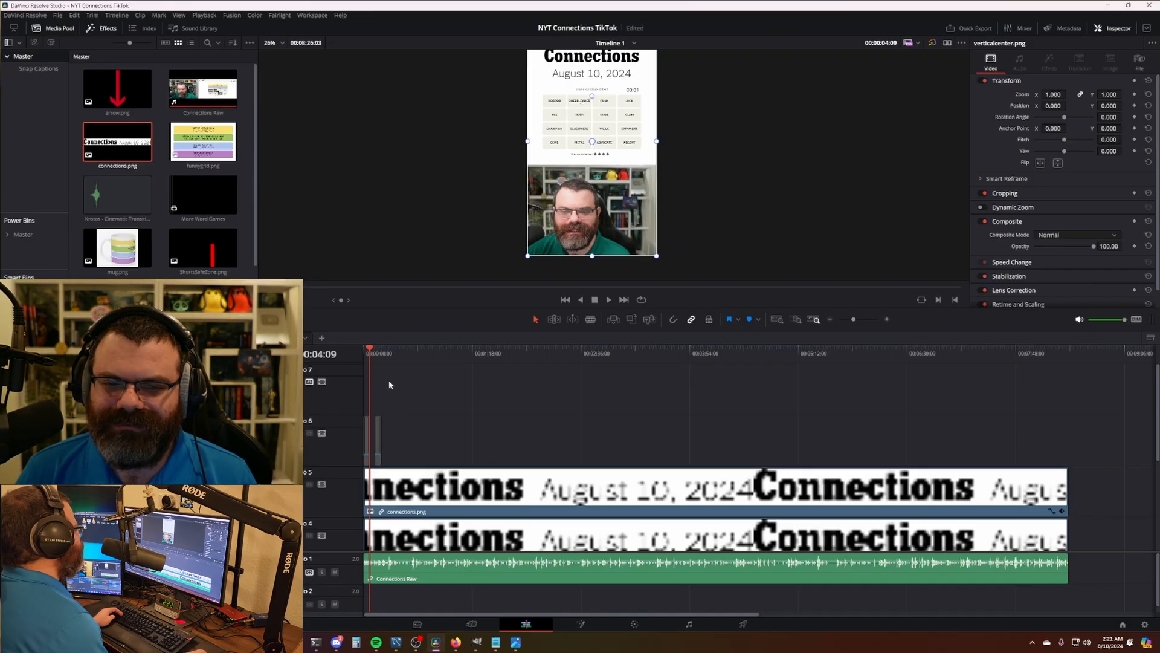
left_click(1062, 353)
scroll(1024, 475, "up", 3)
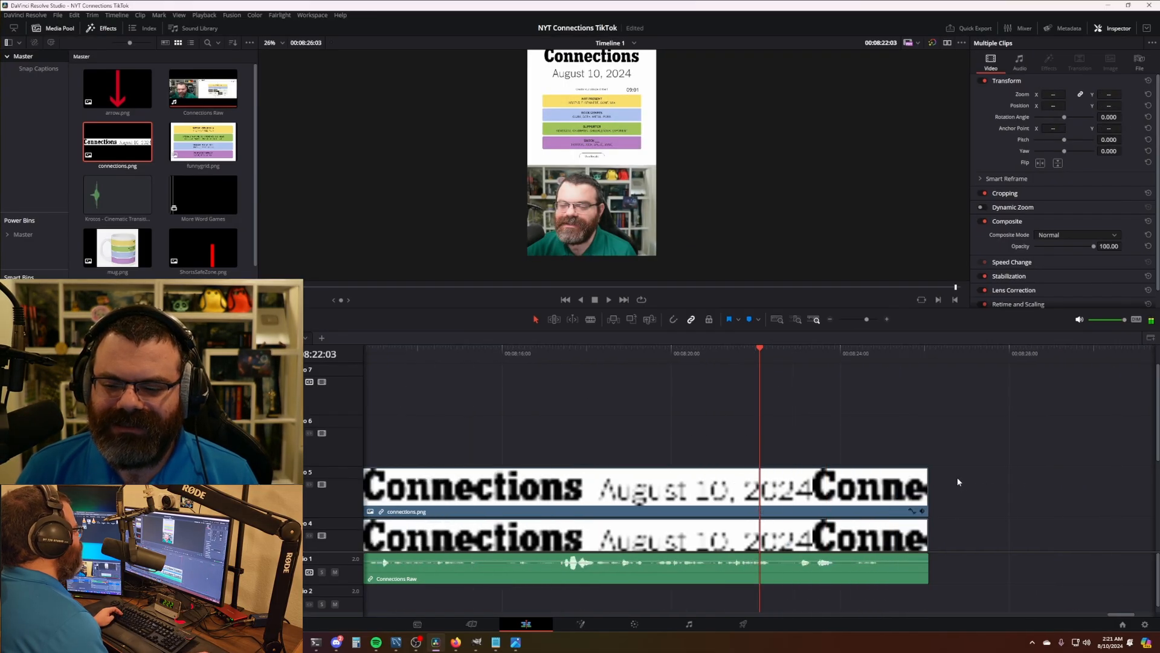
- Reuse Job 4's settings, change 09 to 10 in file name and folder, then queue and render
left_click(757, 626)
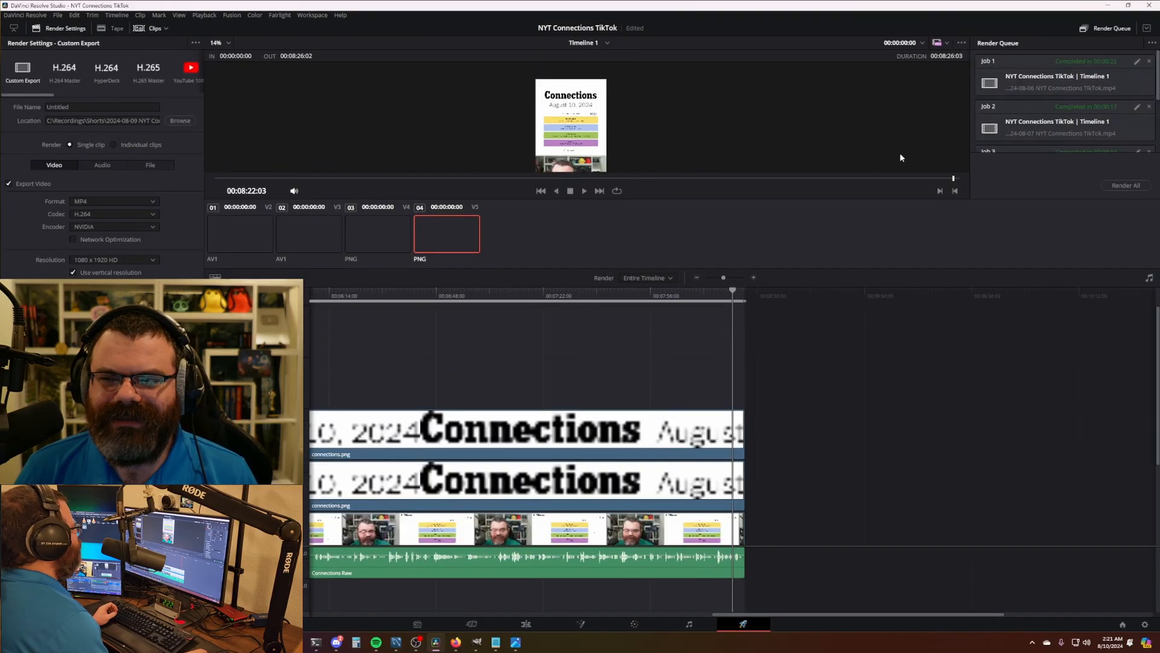
left_click(1132, 103)
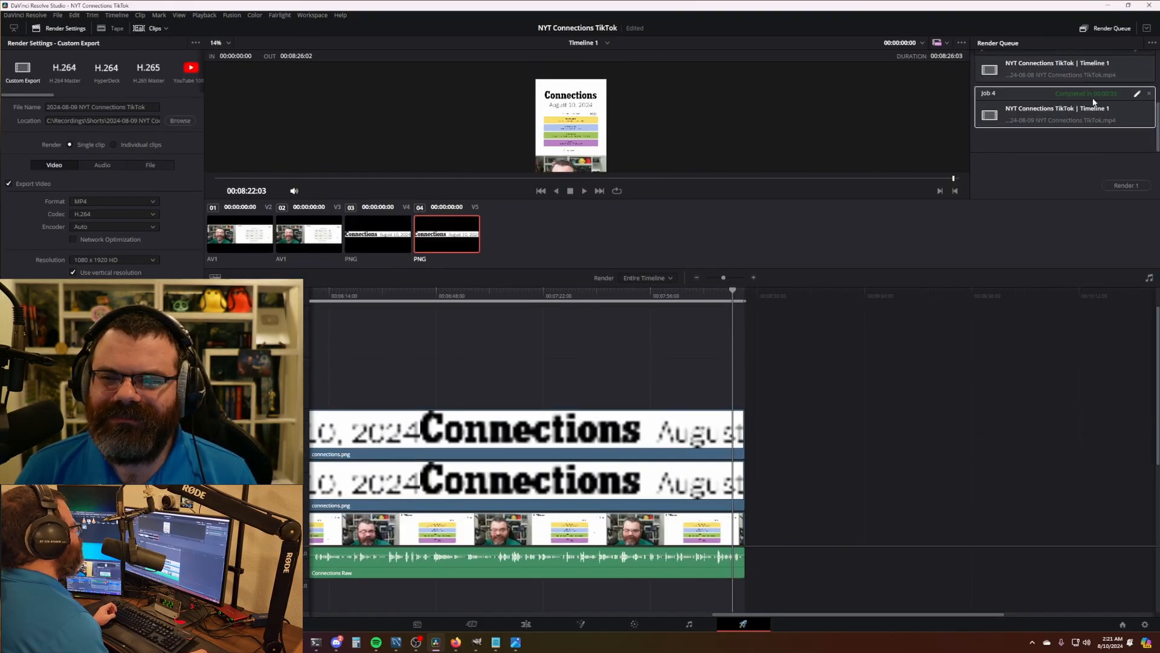
key("BackSpace")
key("BackSpace")
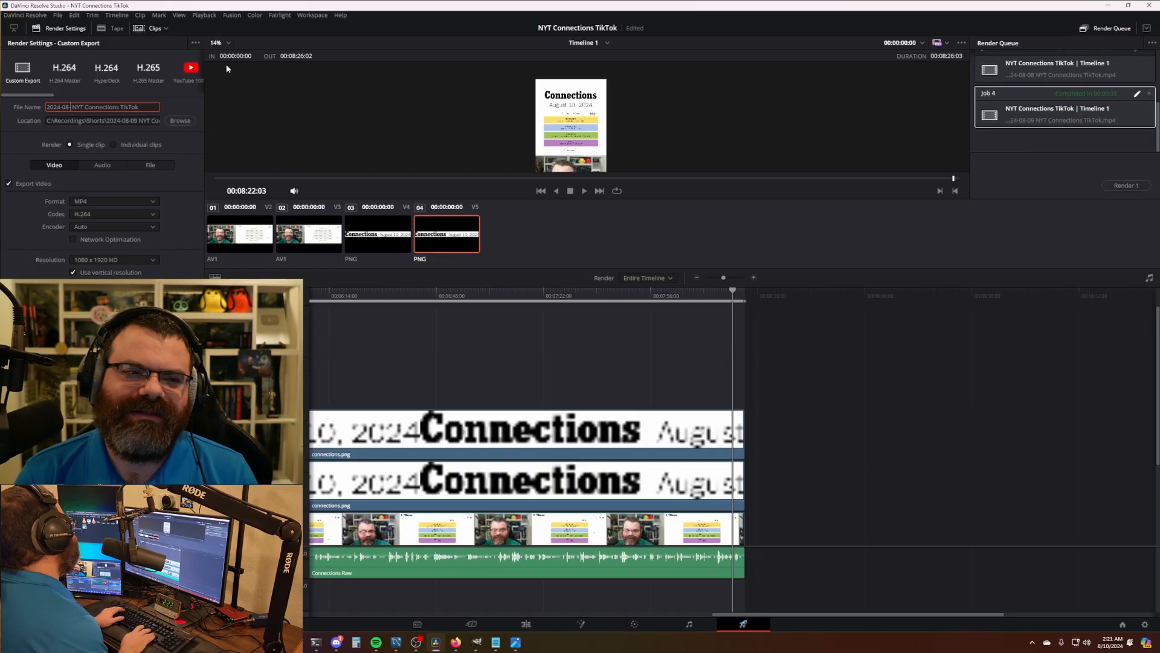
type("10")
left_click(142, 120)
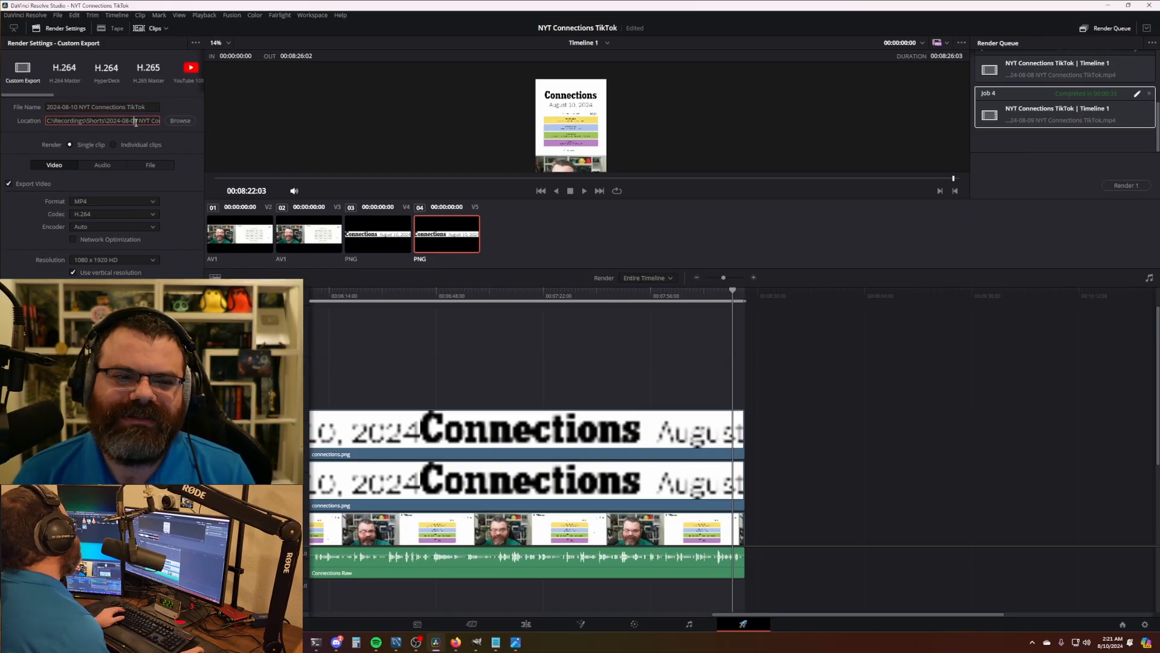
key("BackSpace")
key("BackSpace")
type("10")
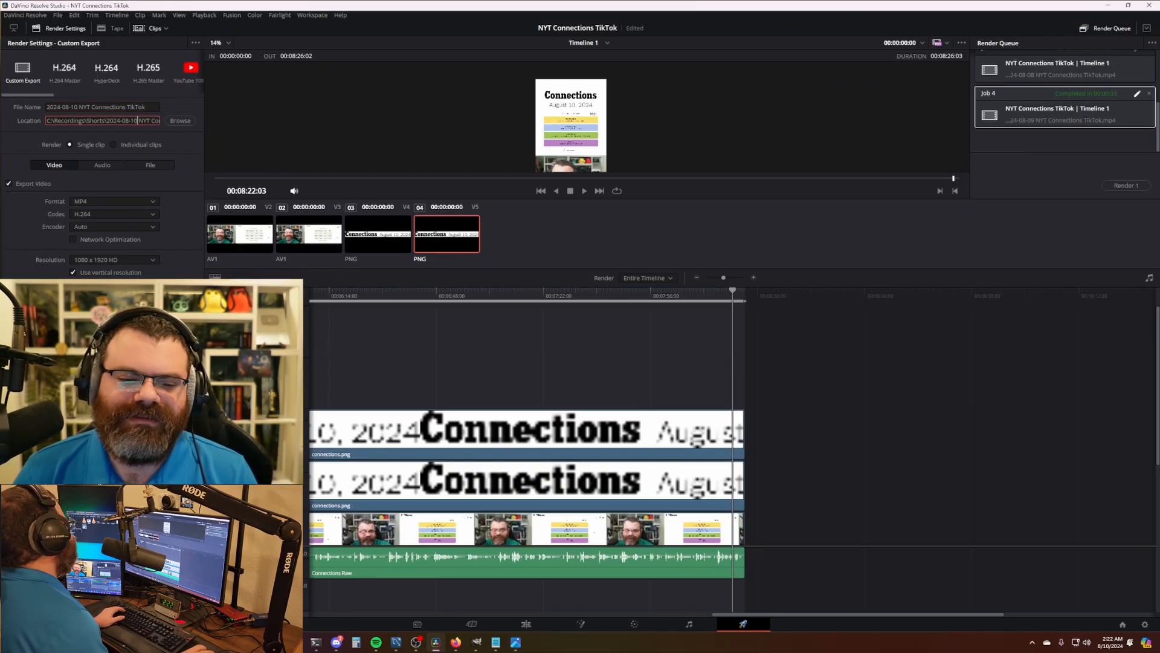
left_click(165, 604)
left_click(1128, 186)
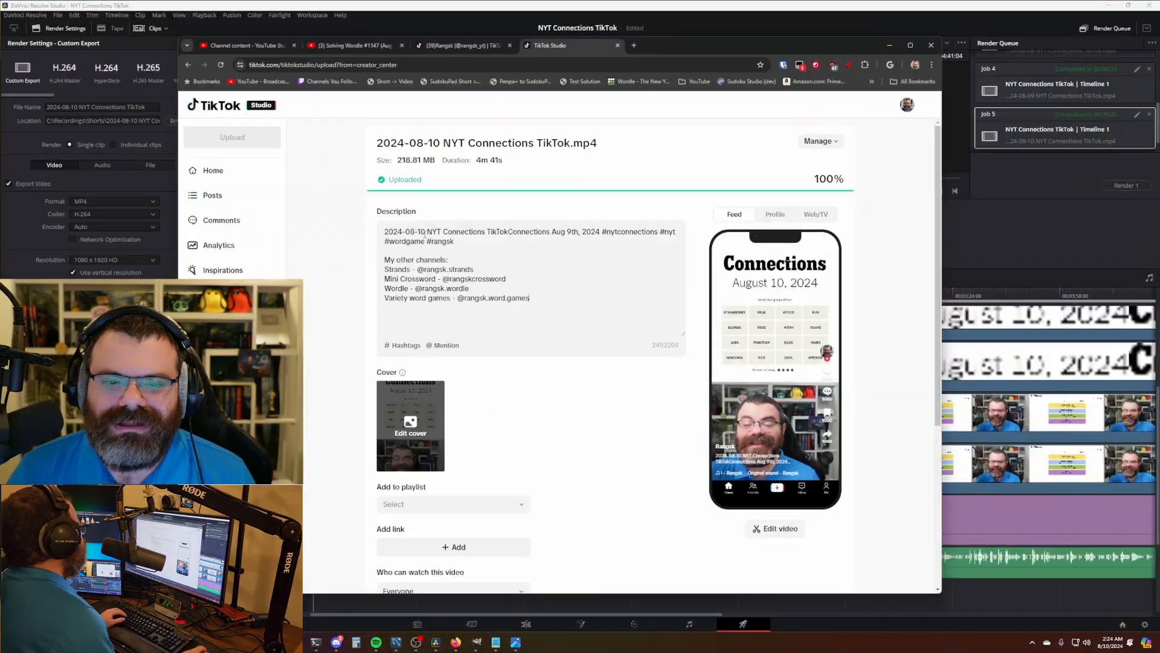
- Delete the file name from the TikTok video description
key("ctrl+BackSpace")
key("ctrl+BackSpace")
key("ctrl+BackSpace")
key("ctrl+BackSpace")
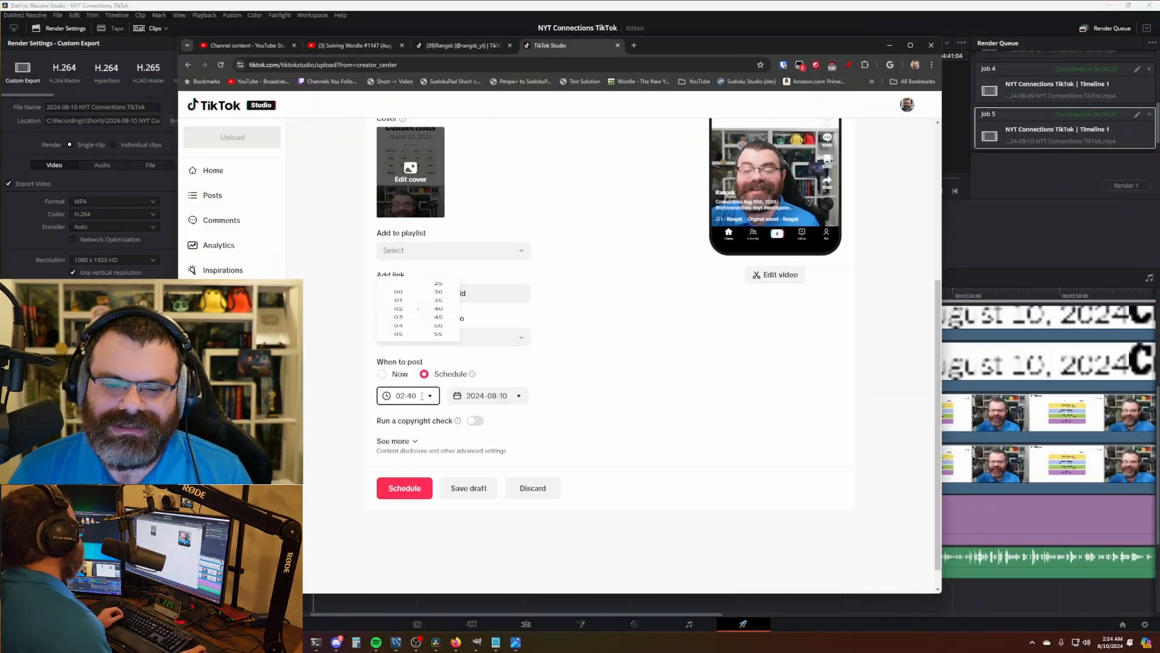
- Open the Mini Crossword TikTok project in Resolve
double_click(317, 202)
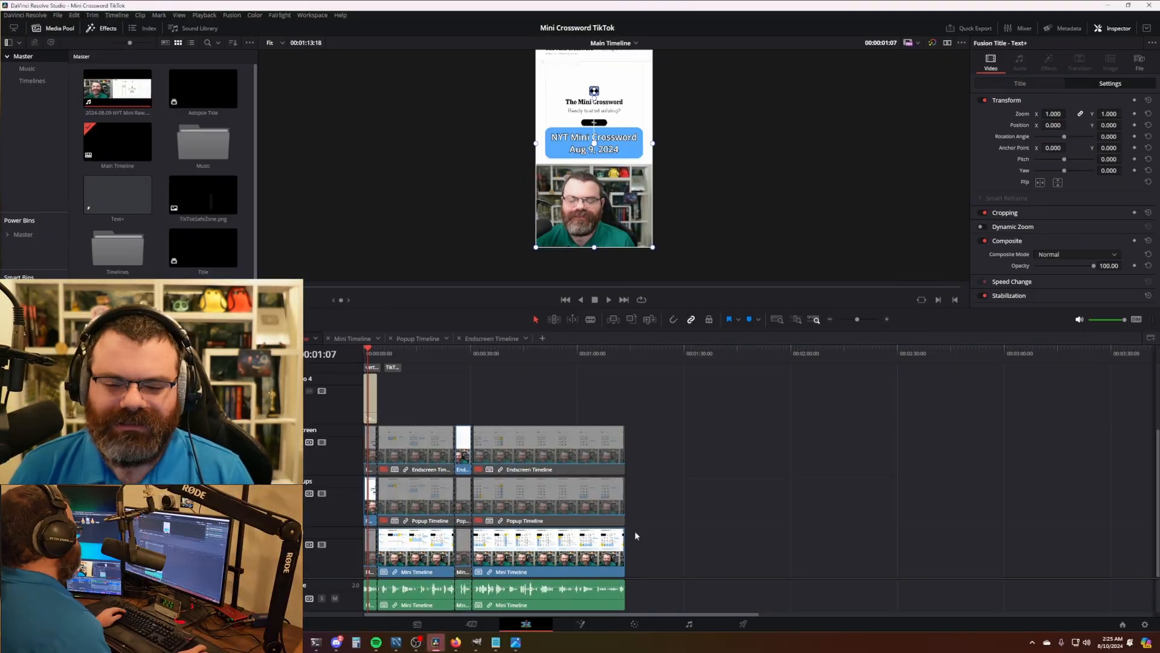
- Update the Mini Crossword title, split the clips and disable the unwanted section
left_click(1019, 83)
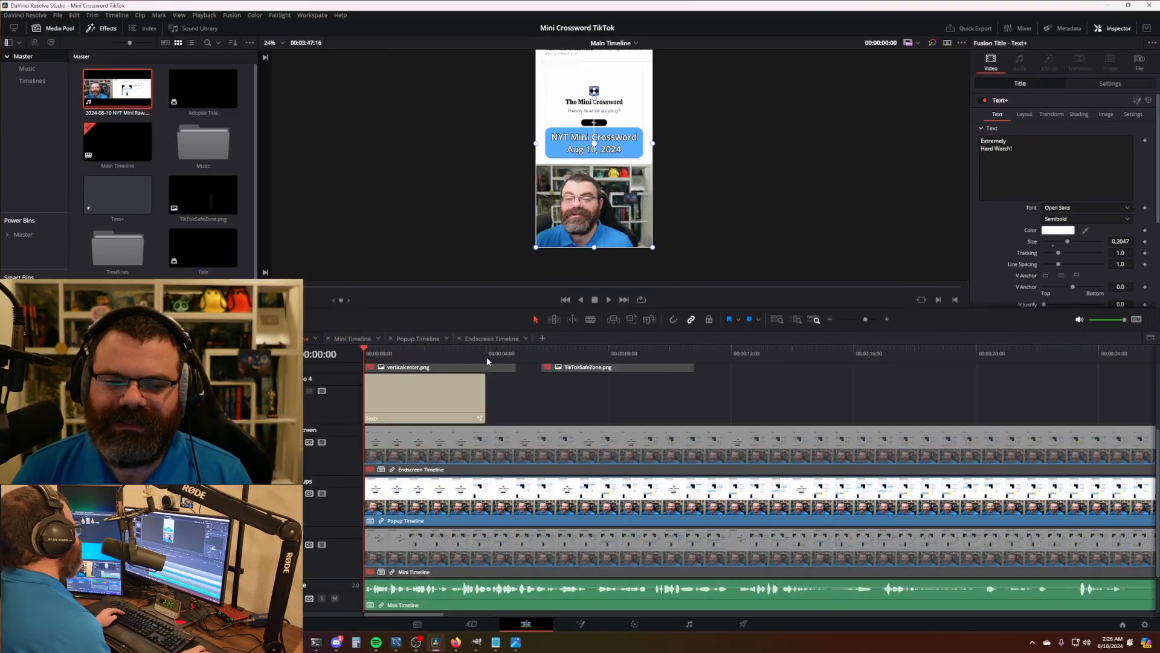
left_click(713, 353)
key("ctrl+b")
left_click(653, 357)
key("ctrl+b")
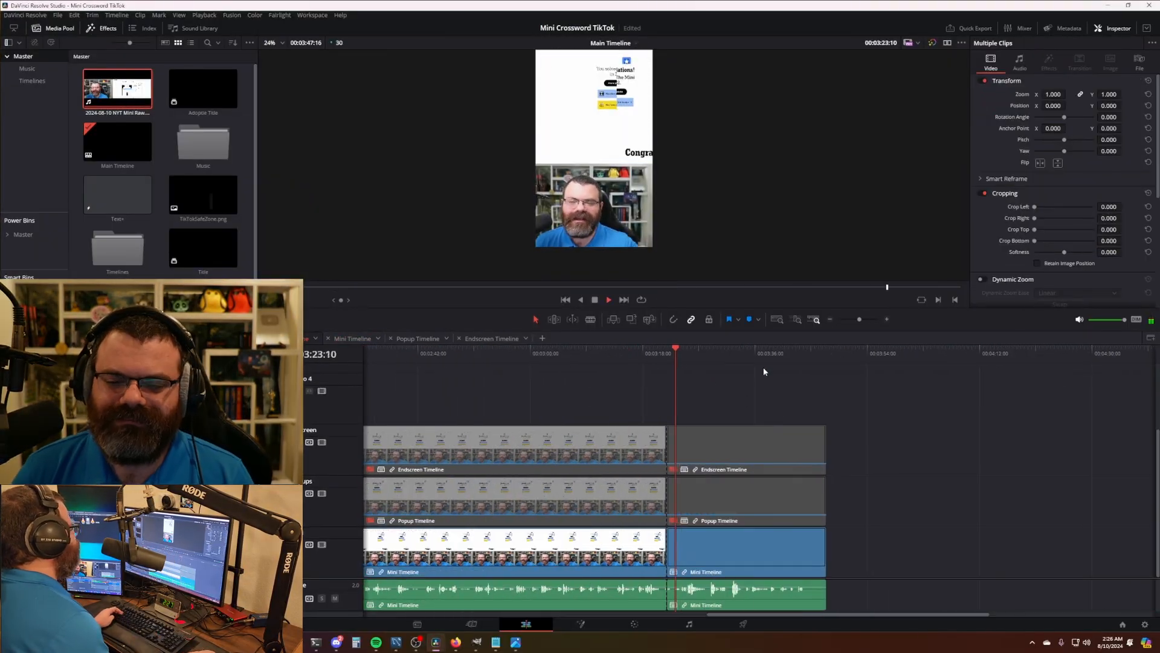
key("d")
- Render the 2024-08-10 NYT Mini TikTok video and locate the output in its folder
left_click(744, 623)
scroll(559, 113, "up", 5)
left_click(1126, 185)
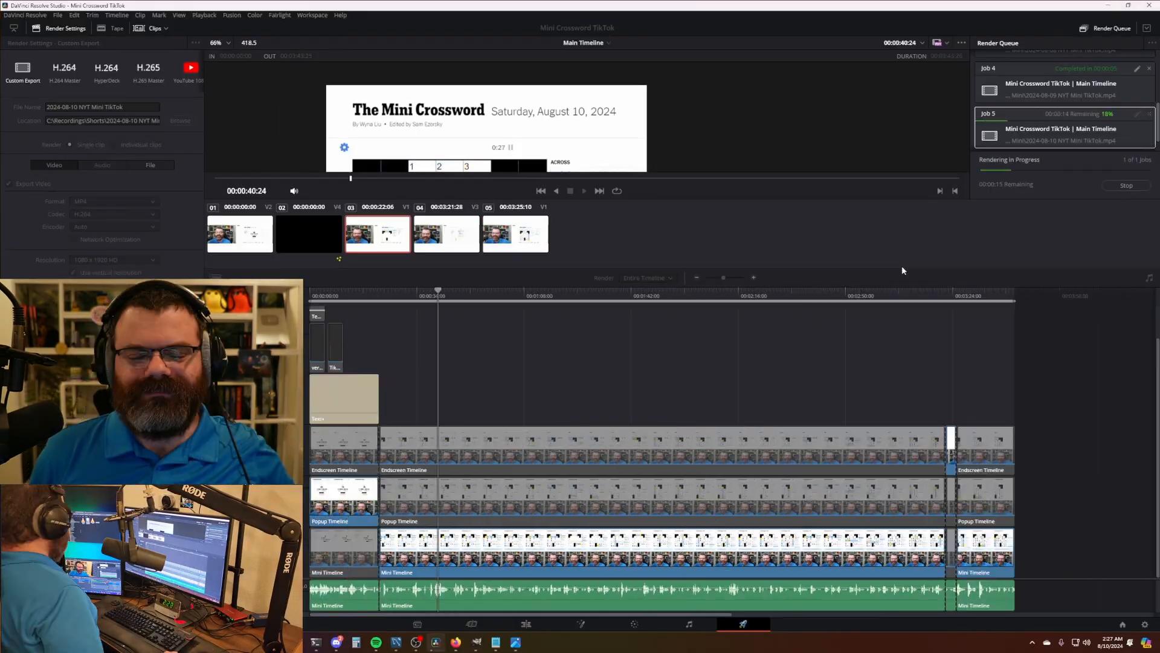
double_click(399, 233)
double_click(399, 246)
left_click(663, 155)
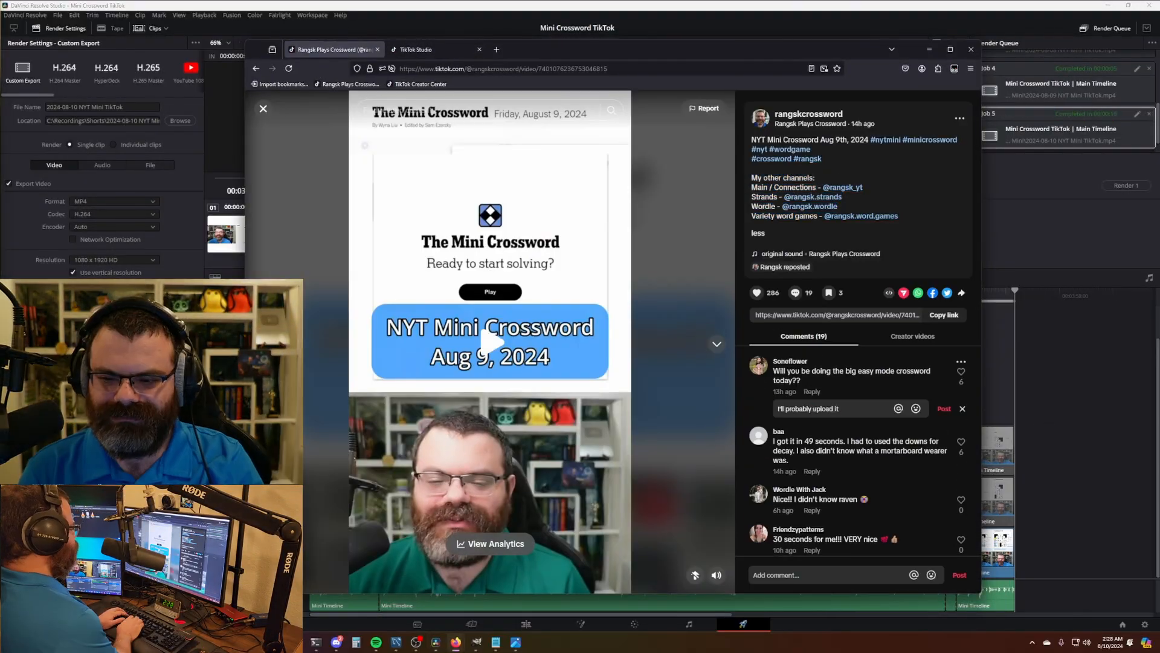
- Scroll through the TikTok Studio upload page for the NYT Mini Crossword Aug 10th video
scroll(887, 452, "down", 8)
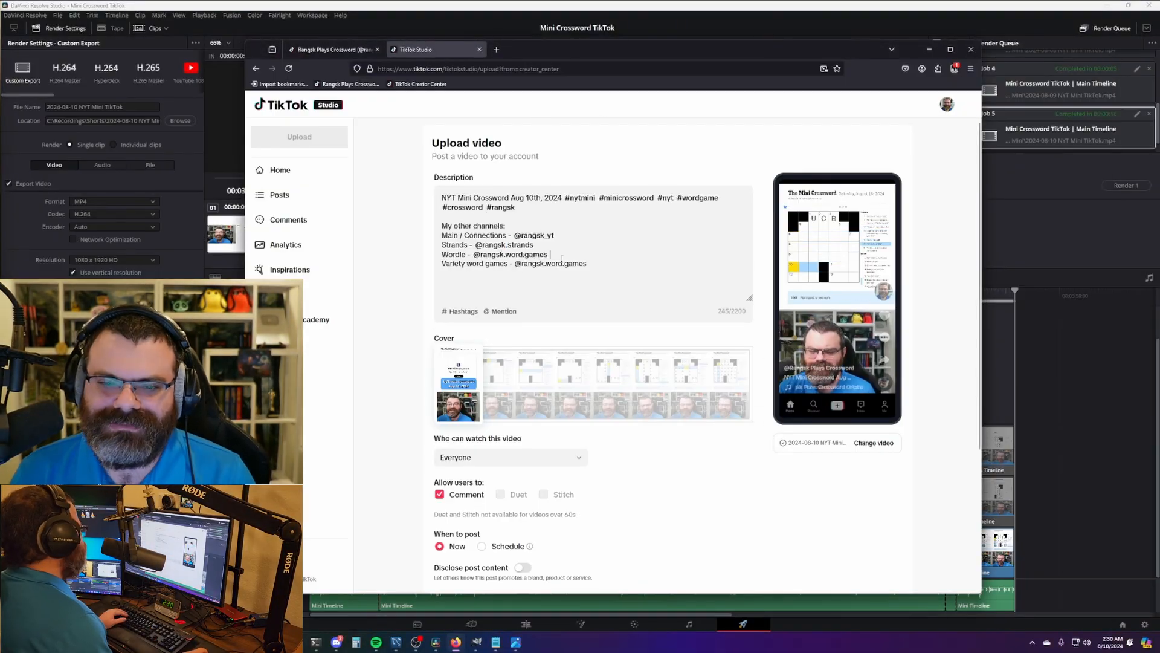
scroll(537, 251, "down", 5)
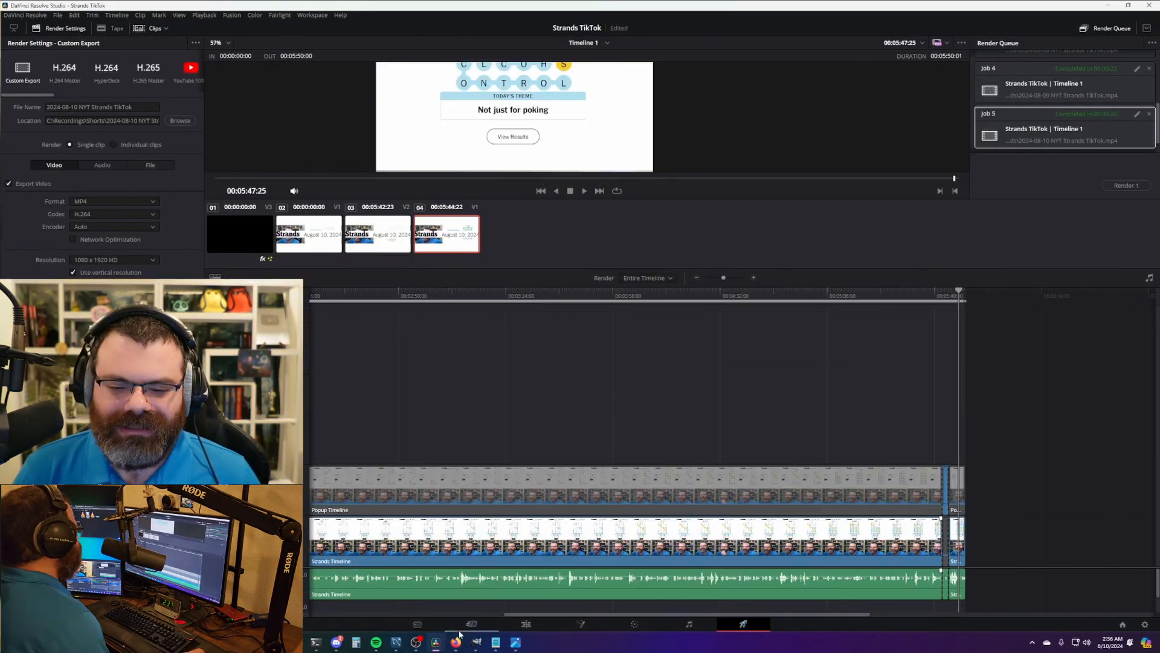
- Search the project list for 'wordle' and open the Wordle TikTok project
key("shift+1")
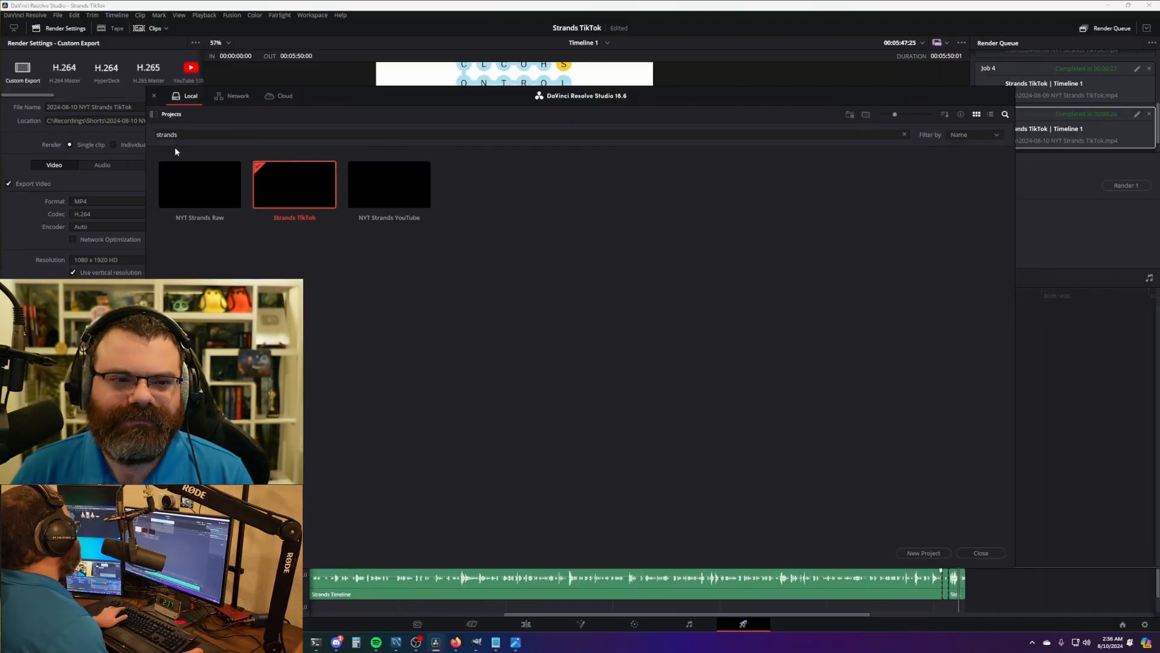
left_click_drag(183, 135, 88, 131)
type("wordle")
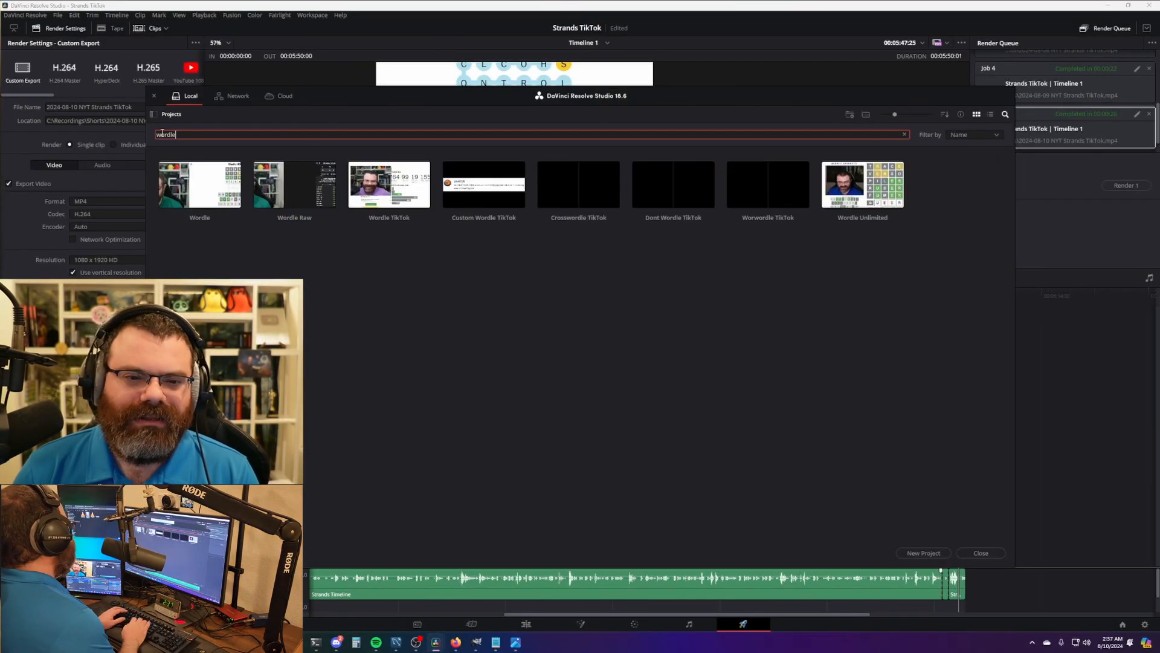
left_click(397, 189)
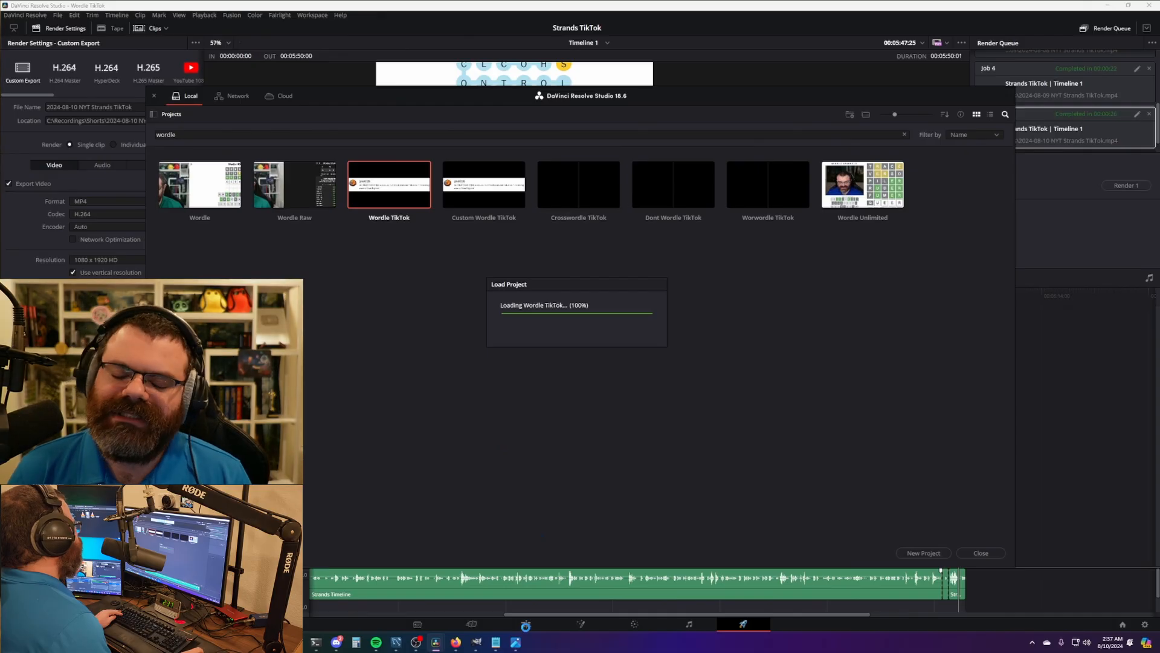
- Move to the Edit page and fit the whole Wordle timeline into view from the start
left_click(526, 624)
key("Home")
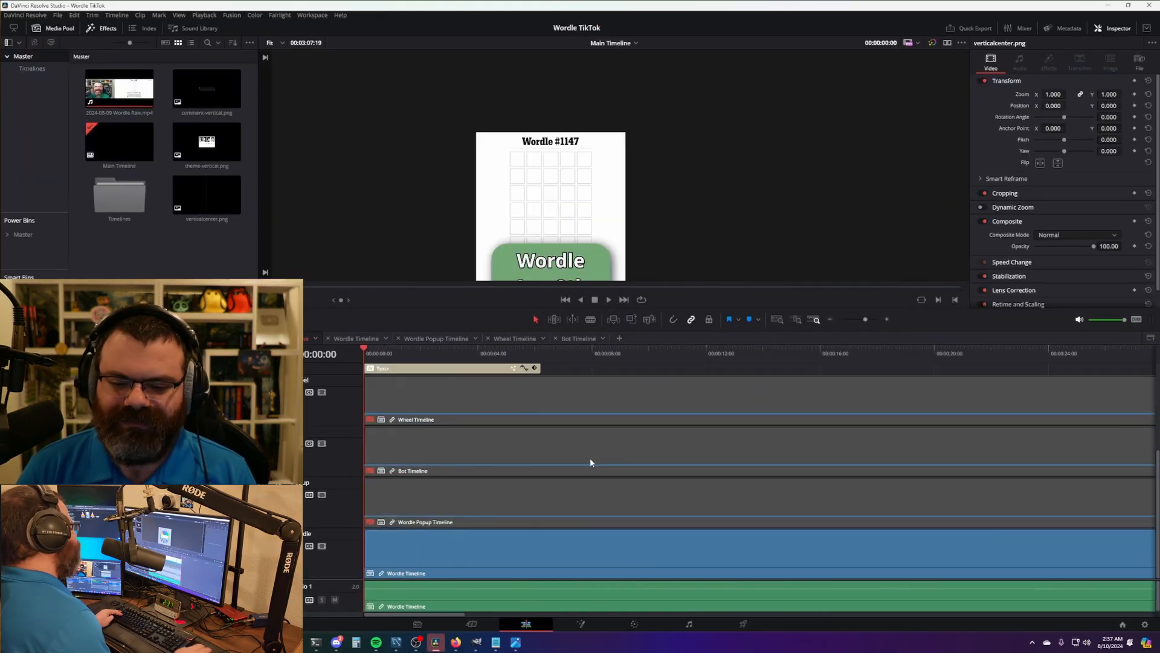
key("shift+z")
scroll(536, 438, "up", 3)
scroll(579, 274, "down", 2)
left_click_drag(578, 274, 620, 194)
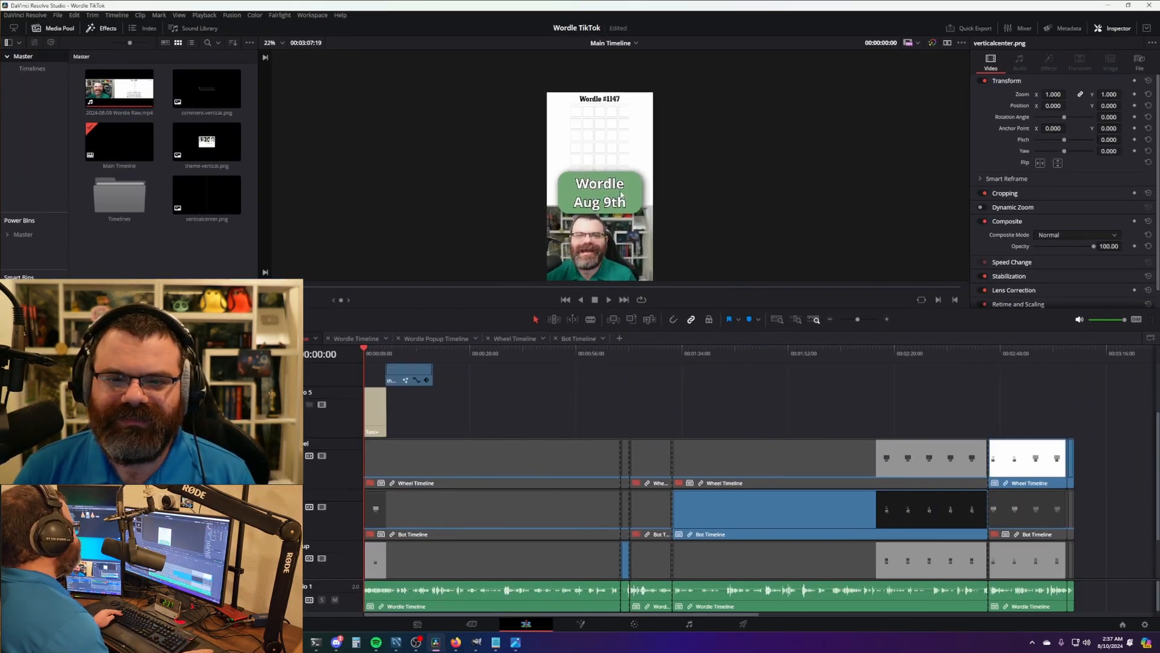
scroll(621, 194, "up", 2)
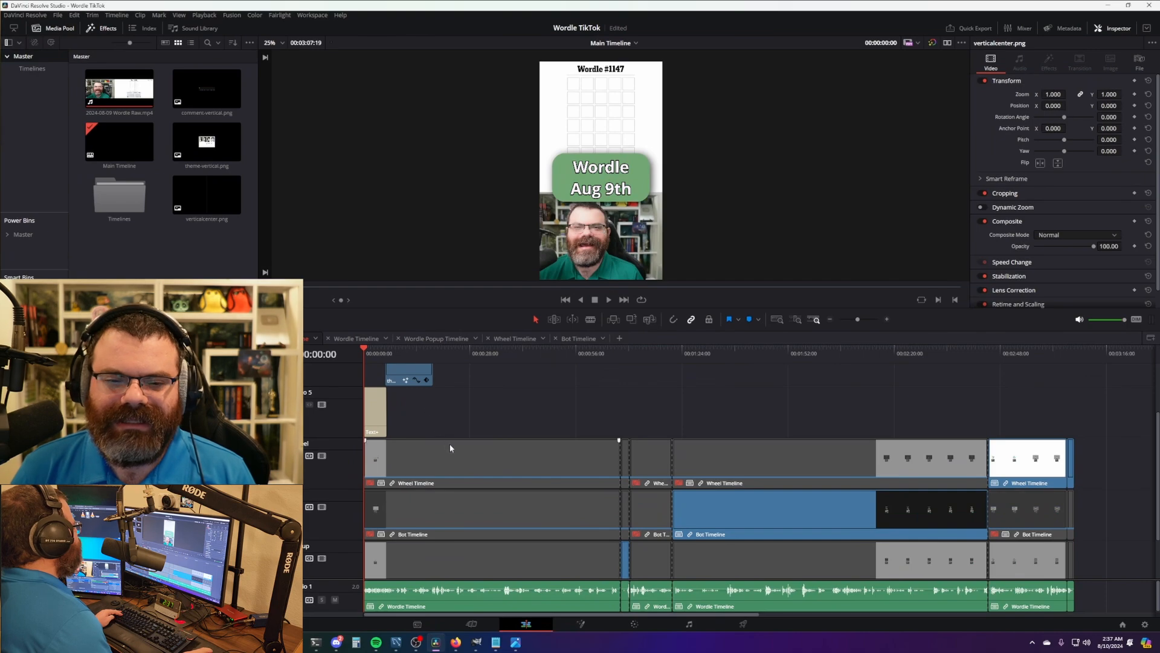
scroll(510, 418, "up", 2)
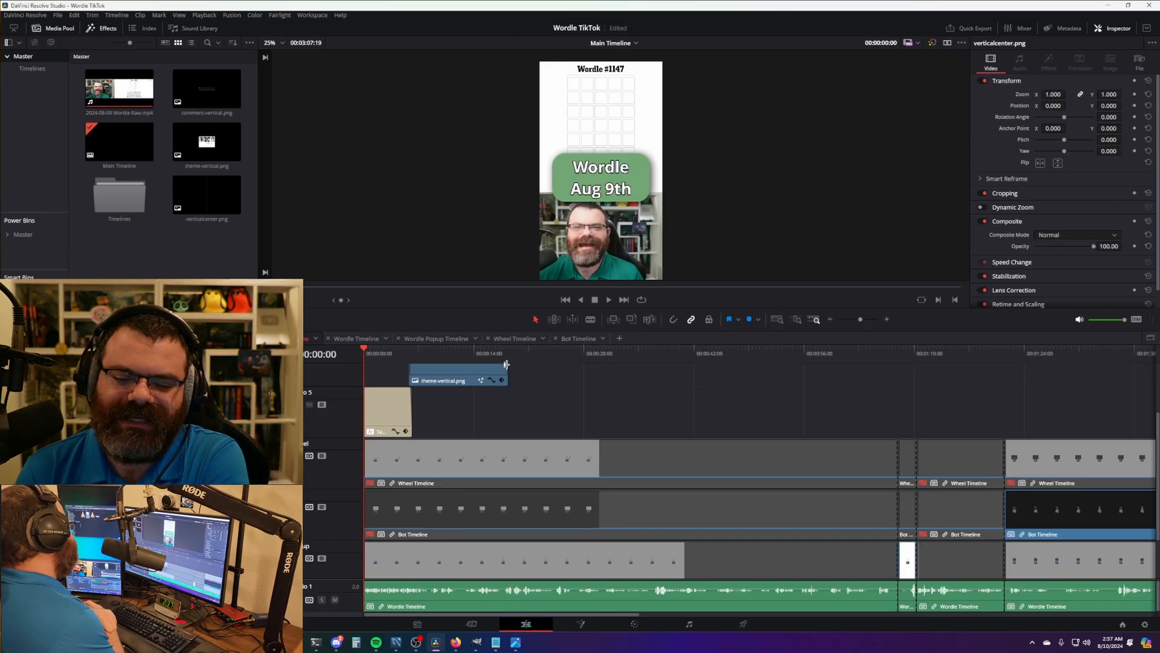
- Replace the old raw video clip with 2024-08-10 Wordle Raw.mp4
left_click(115, 91)
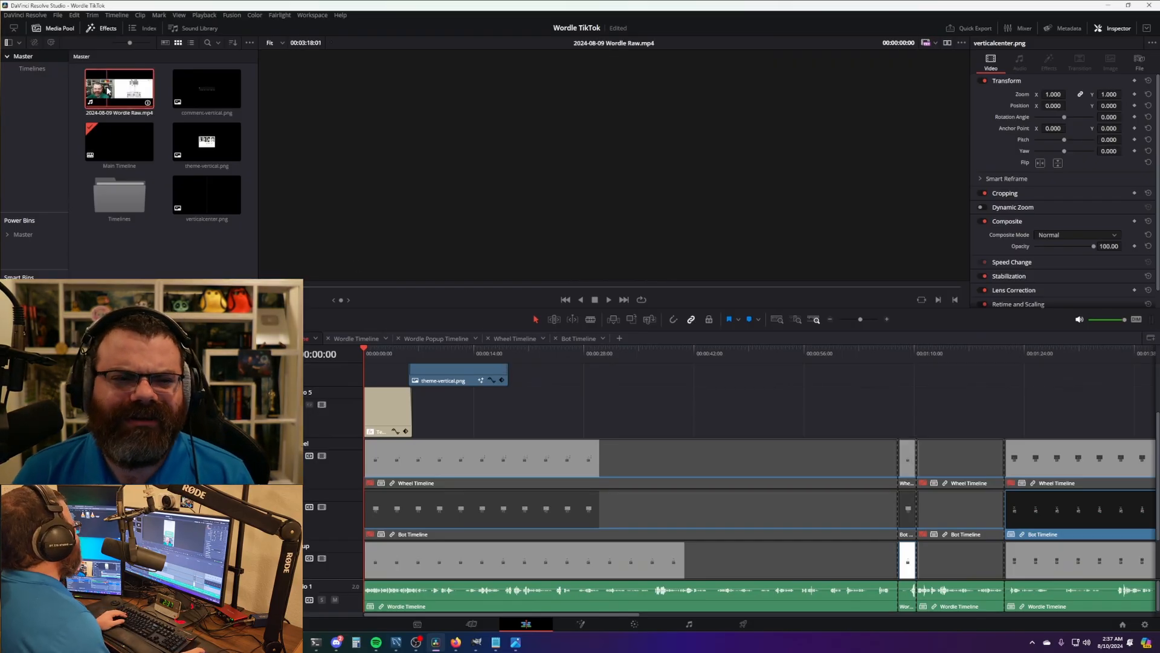
right_click(113, 89)
left_click(170, 387)
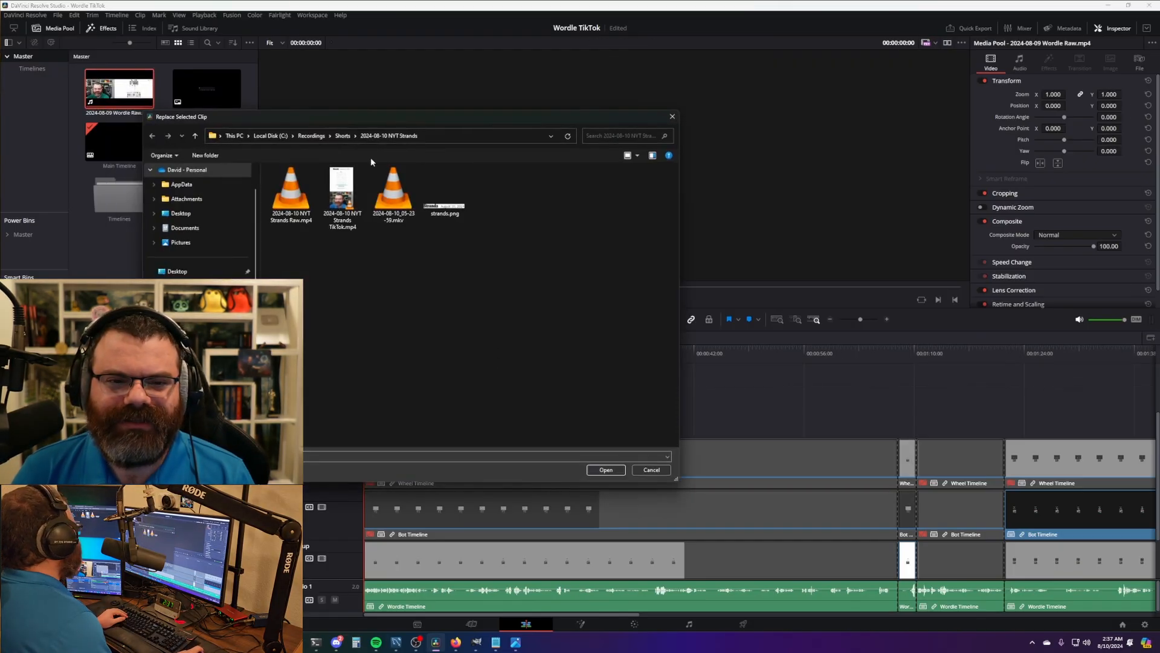
left_click(342, 136)
scroll(372, 368, "down", 3)
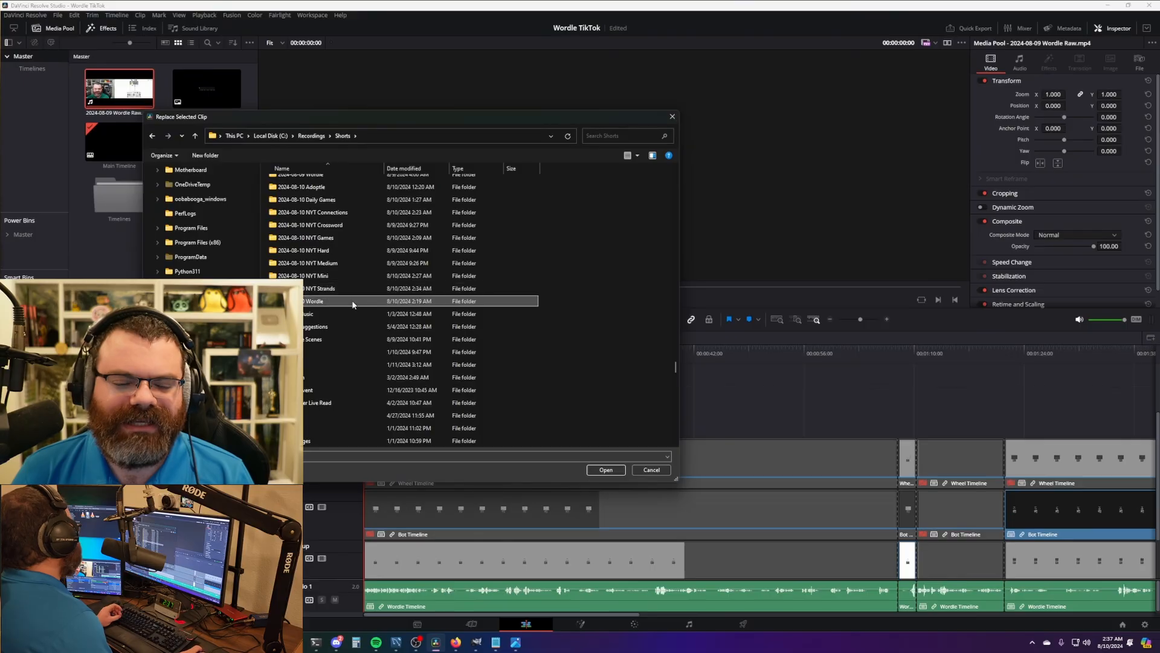
double_click(387, 337)
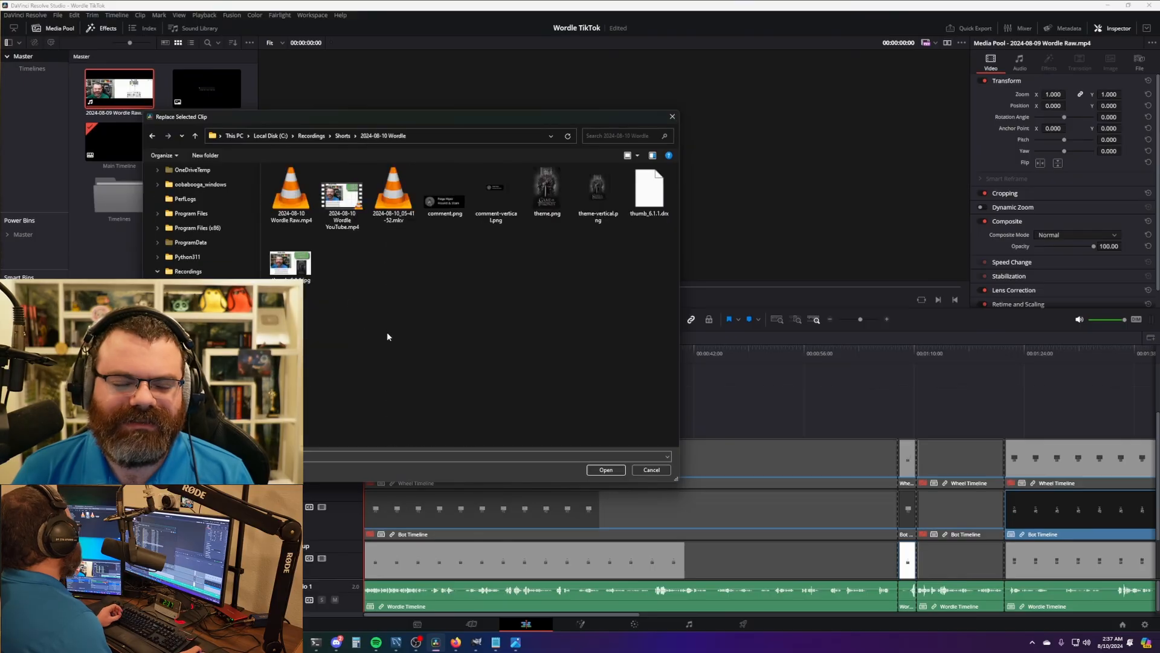
double_click(294, 193)
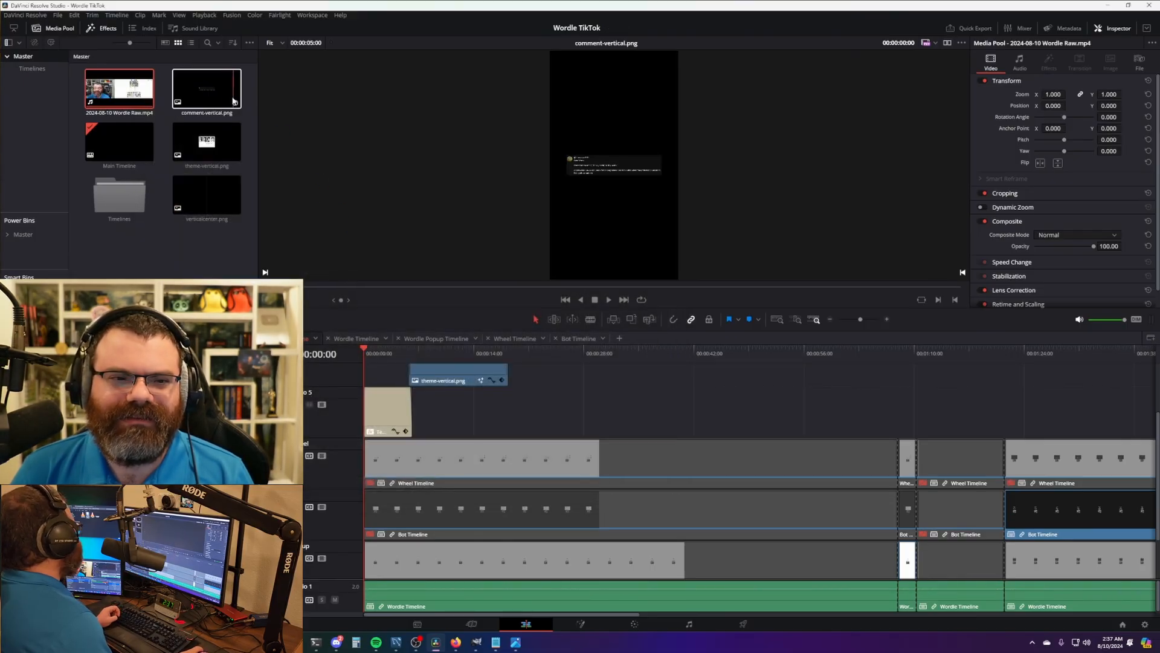
- Relink comment-vertical.png and theme-vertical.png to the new 2024-08-10 Wordle images
right_click(234, 94)
left_click(263, 318)
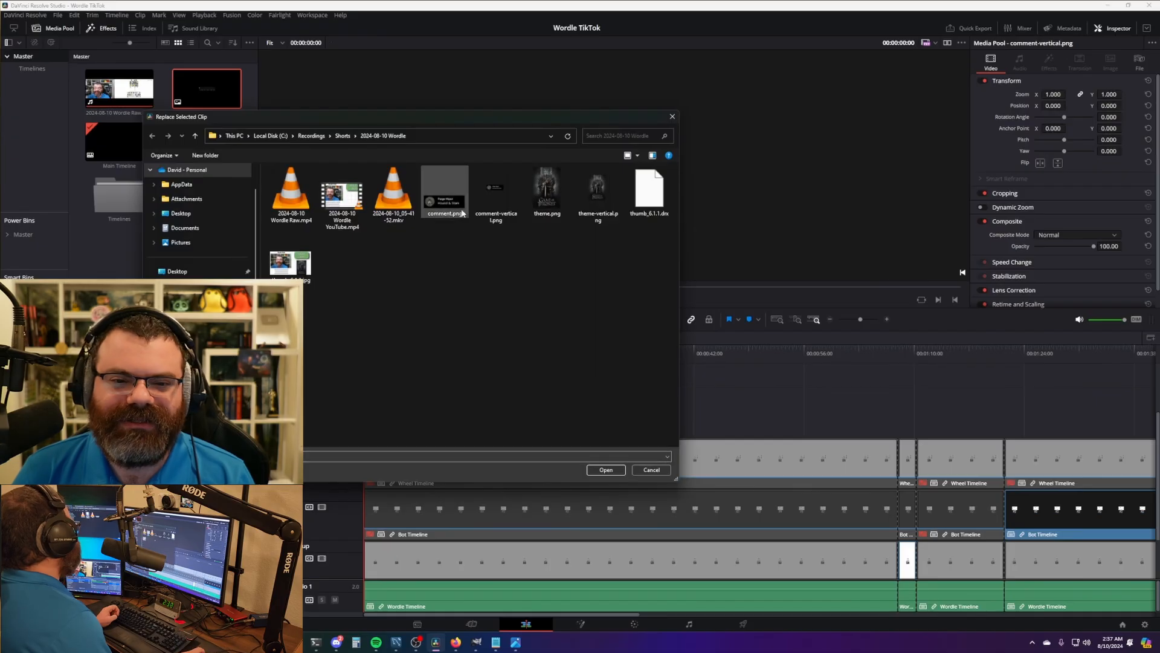
left_click_drag(496, 124, 531, 173)
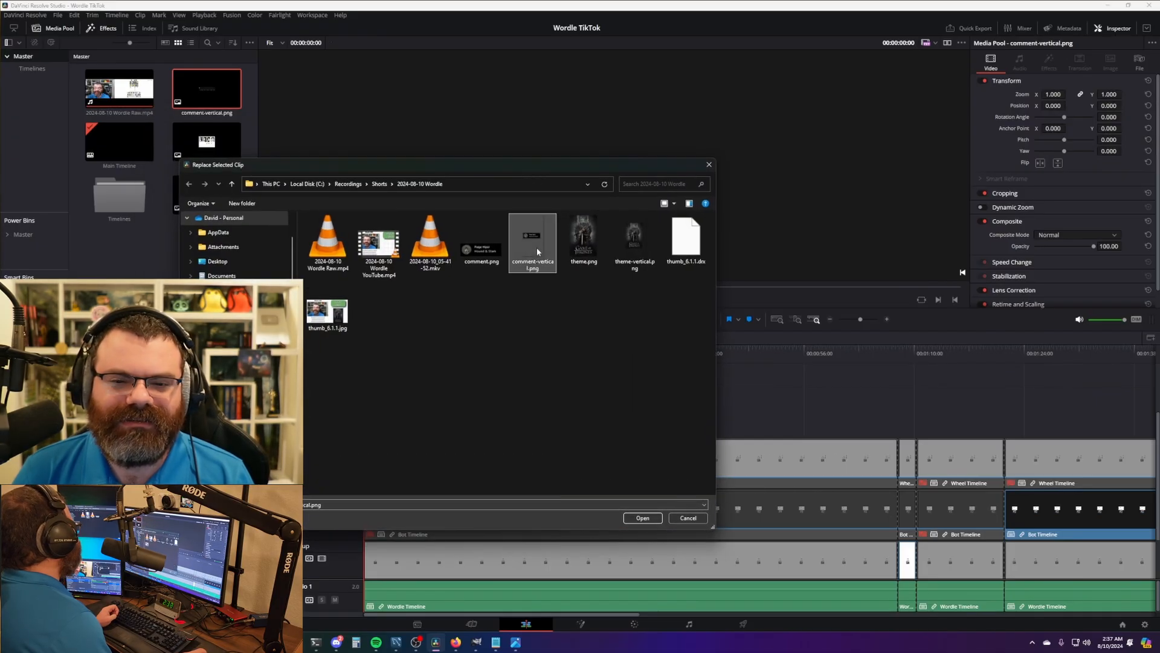
double_click(537, 251)
right_click(213, 150)
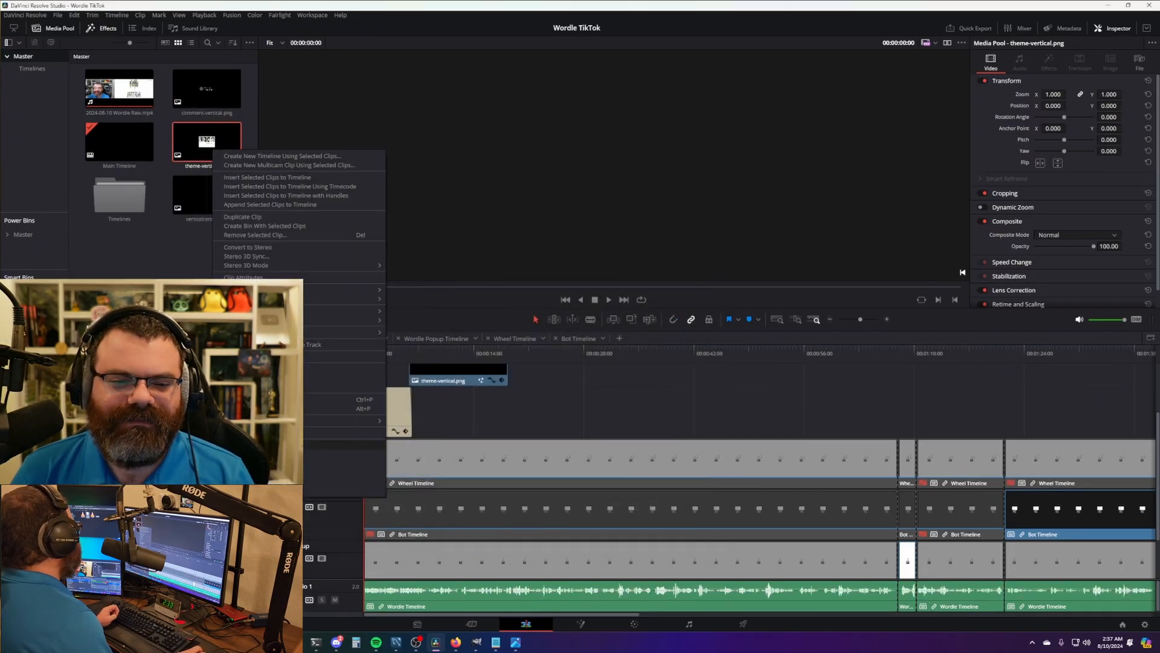
left_click(263, 444)
double_click(634, 241)
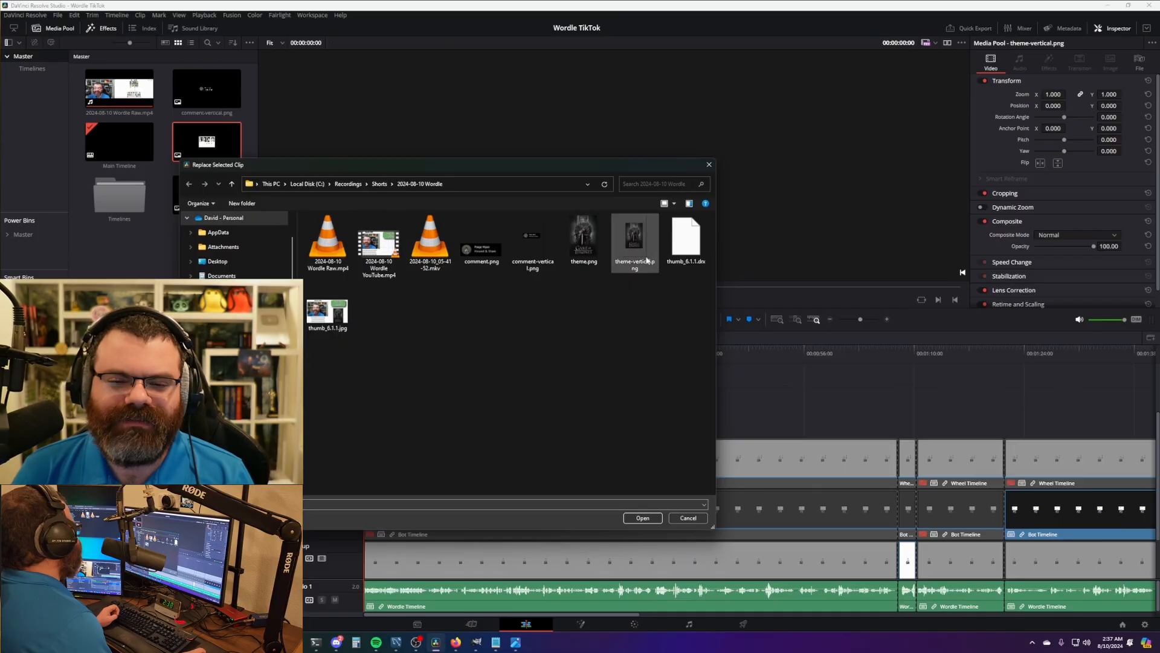
- Bring up the Wordle Timeline in the viewer
left_click(596, 410)
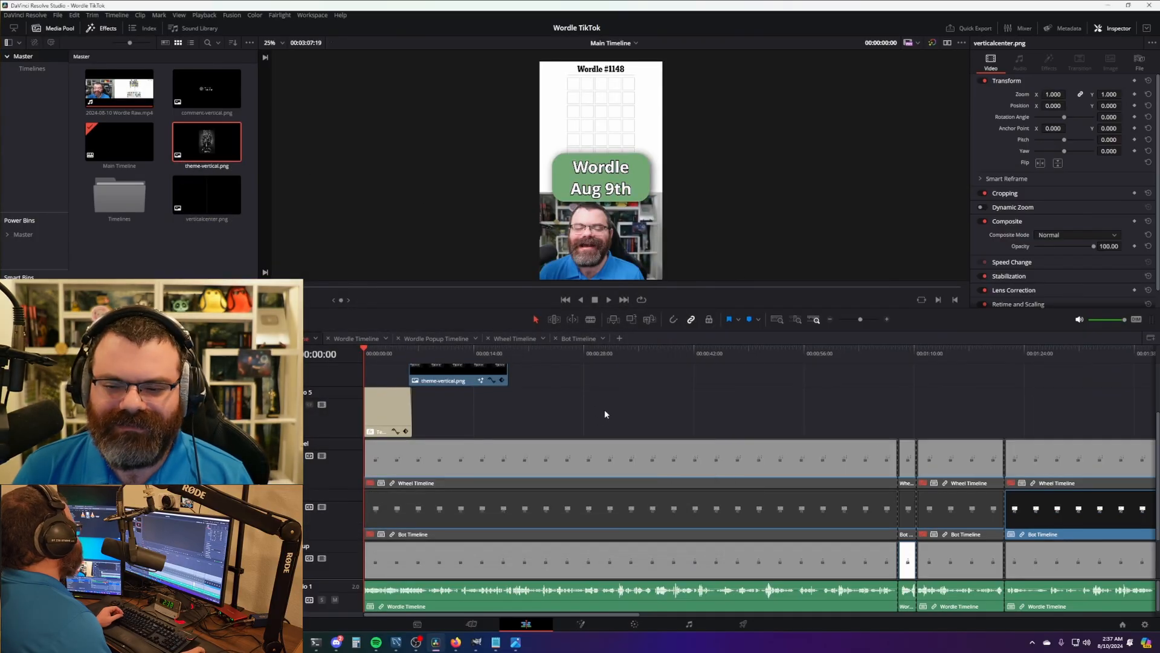
scroll(591, 404, "down", 3)
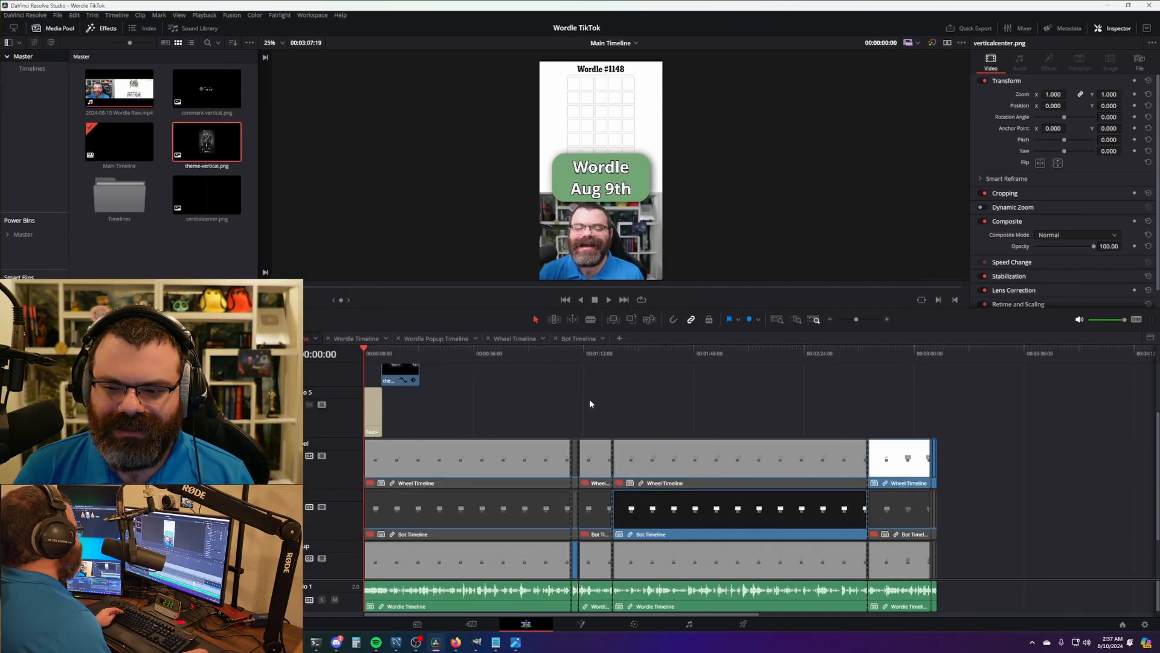
left_click(356, 338)
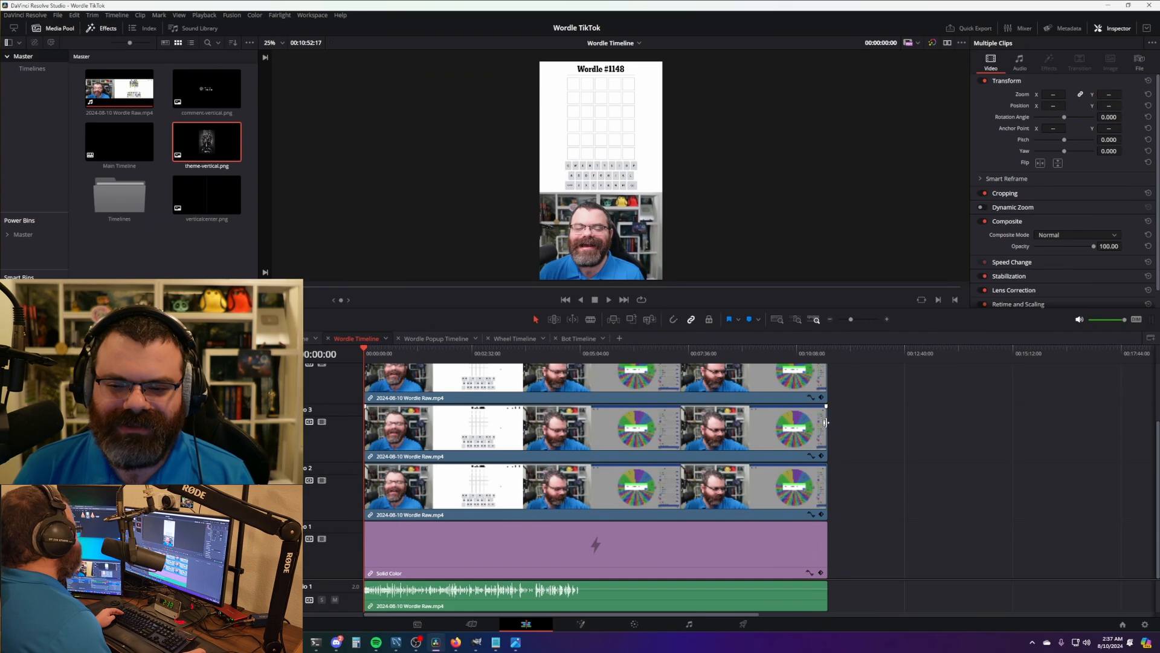
- Trim the Wordle Timeline clips to the new length and preview the Game of Thrones theme image
left_click_drag(826, 422, 834, 427)
right_click(238, 91)
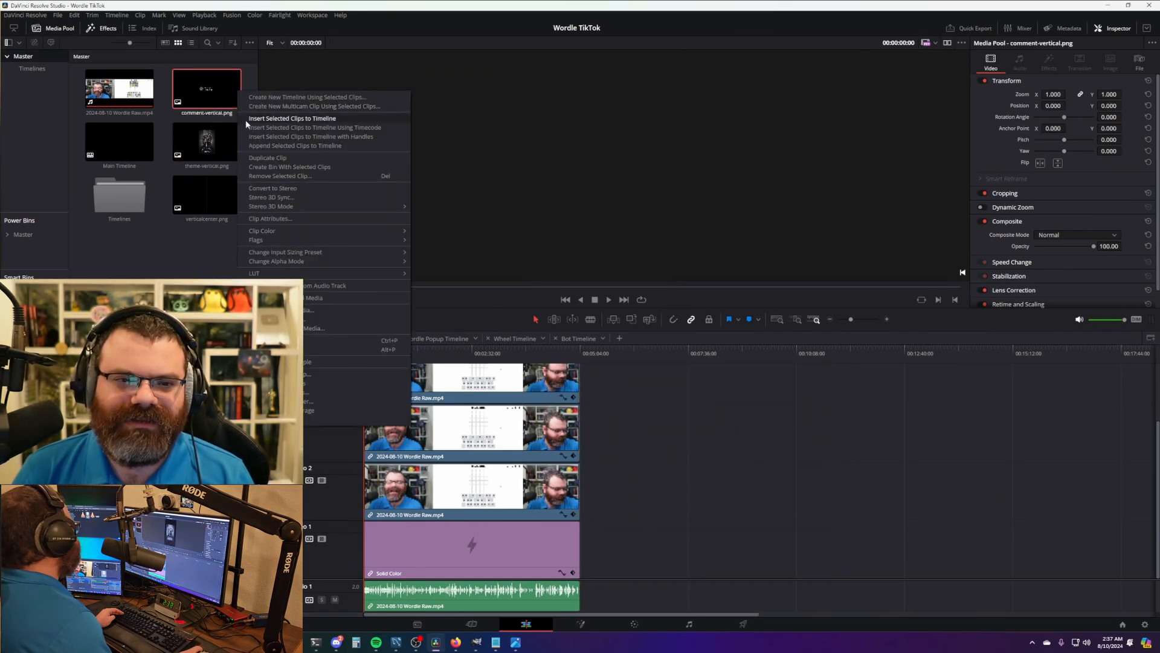
left_click(219, 143)
left_click(220, 144)
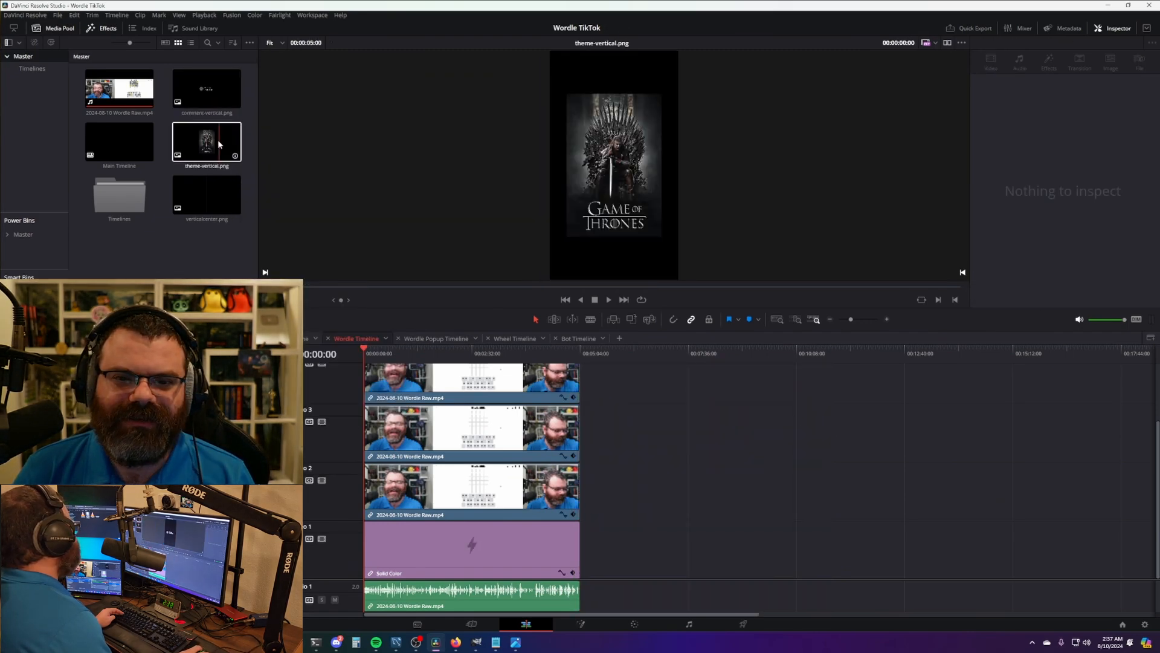
left_click(614, 425)
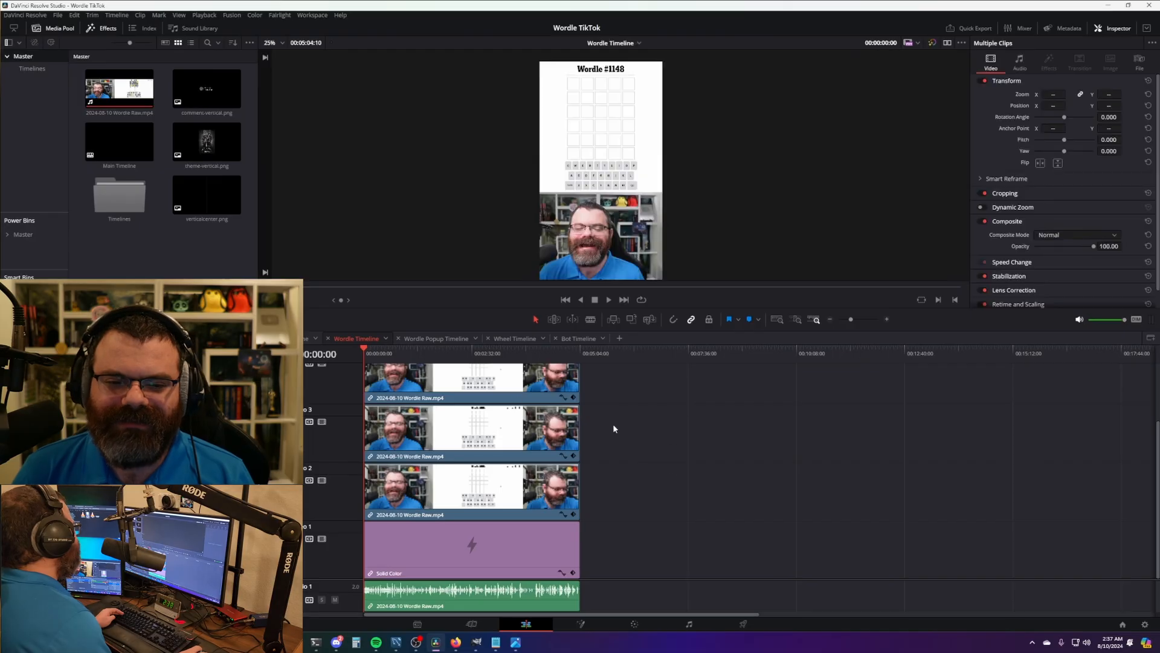
- Trim all three Wordle Popup Timeline clips so they end together
left_click(435, 338)
left_click_drag(580, 434, 598, 434)
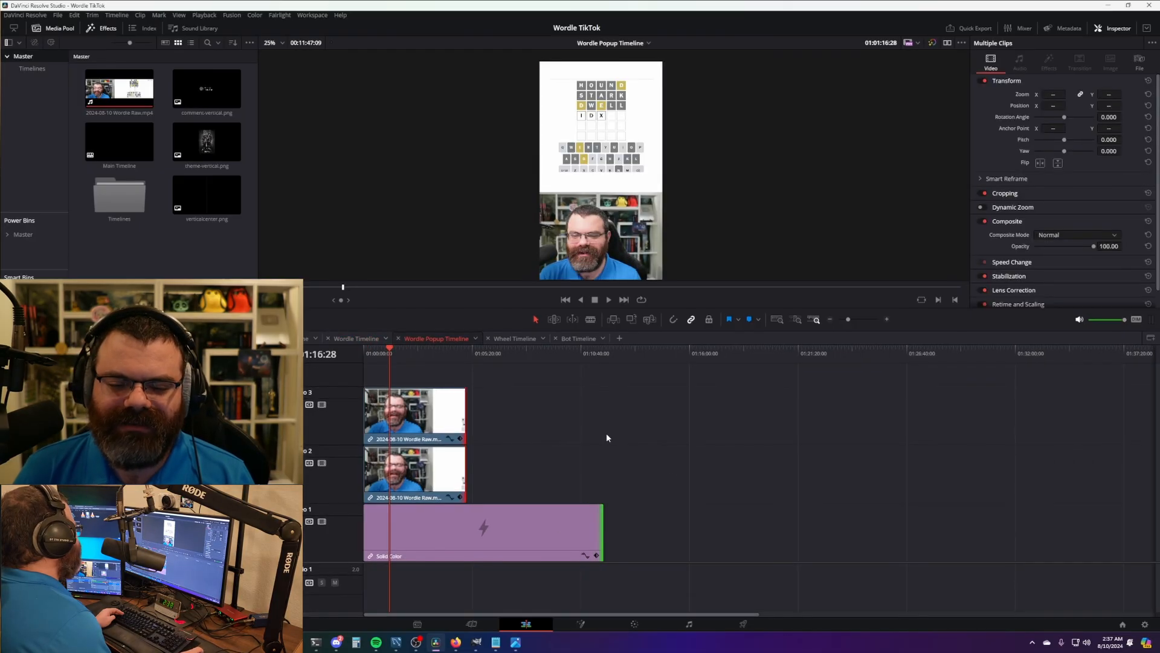
left_click(608, 435)
key("ctrl+z")
left_click_drag(582, 491, 571, 491)
left_click(602, 493)
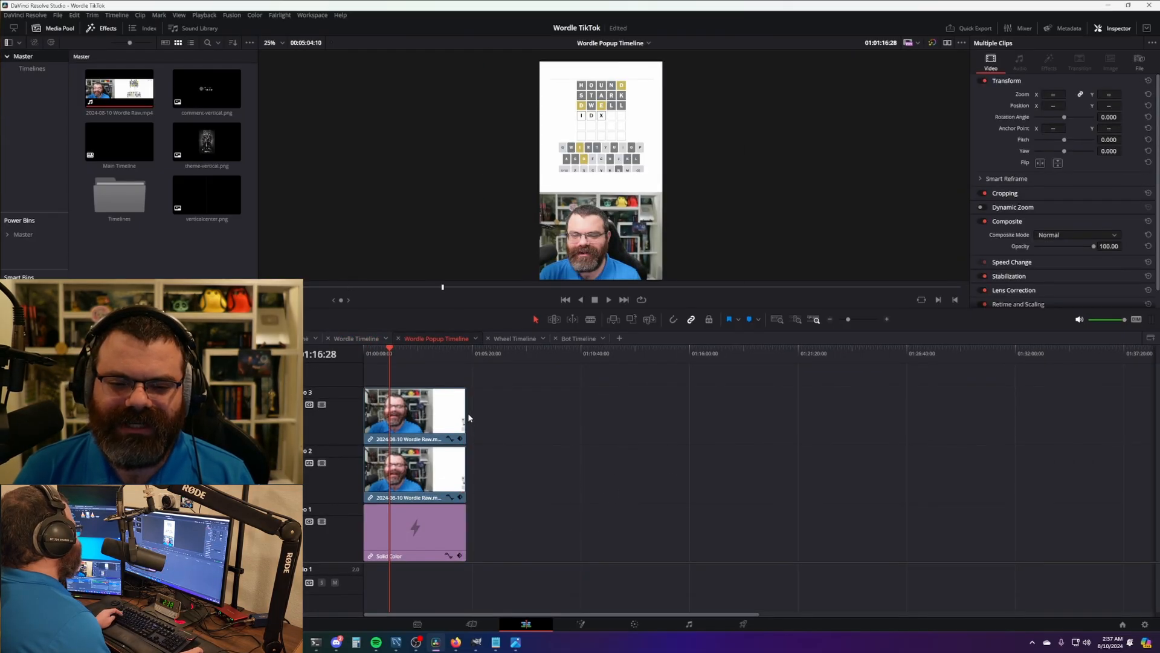
- Trim the Wheel and Bot Timeline clips to end at 00:05:04:10
left_click(514, 338)
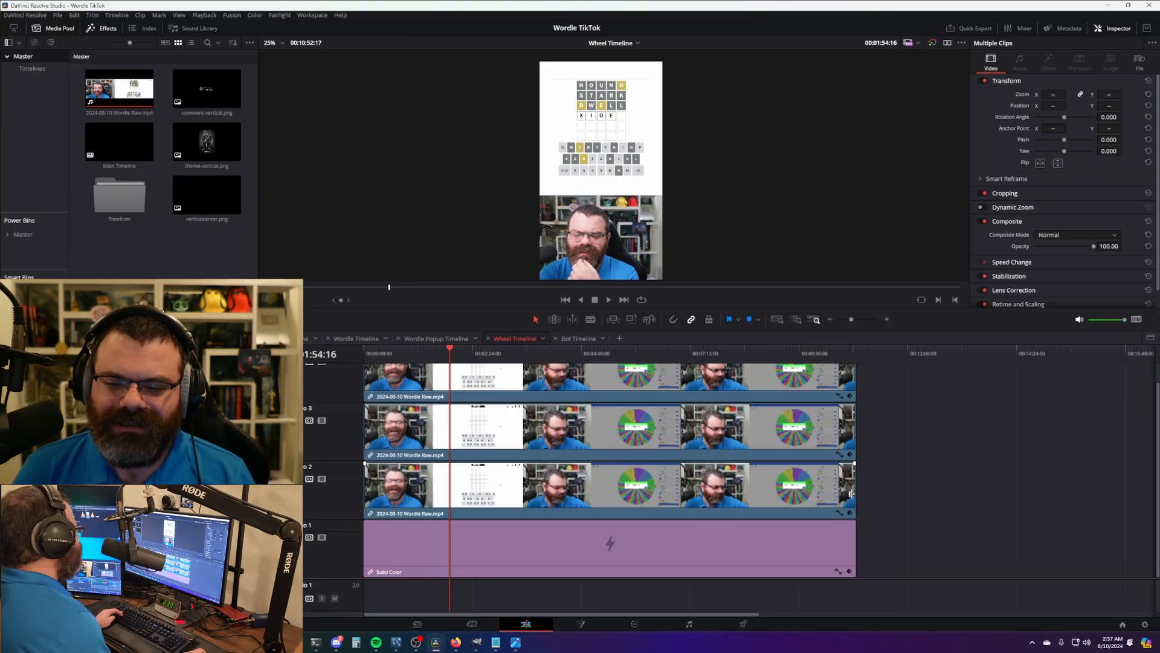
left_click_drag(850, 494, 591, 493)
left_click(581, 339)
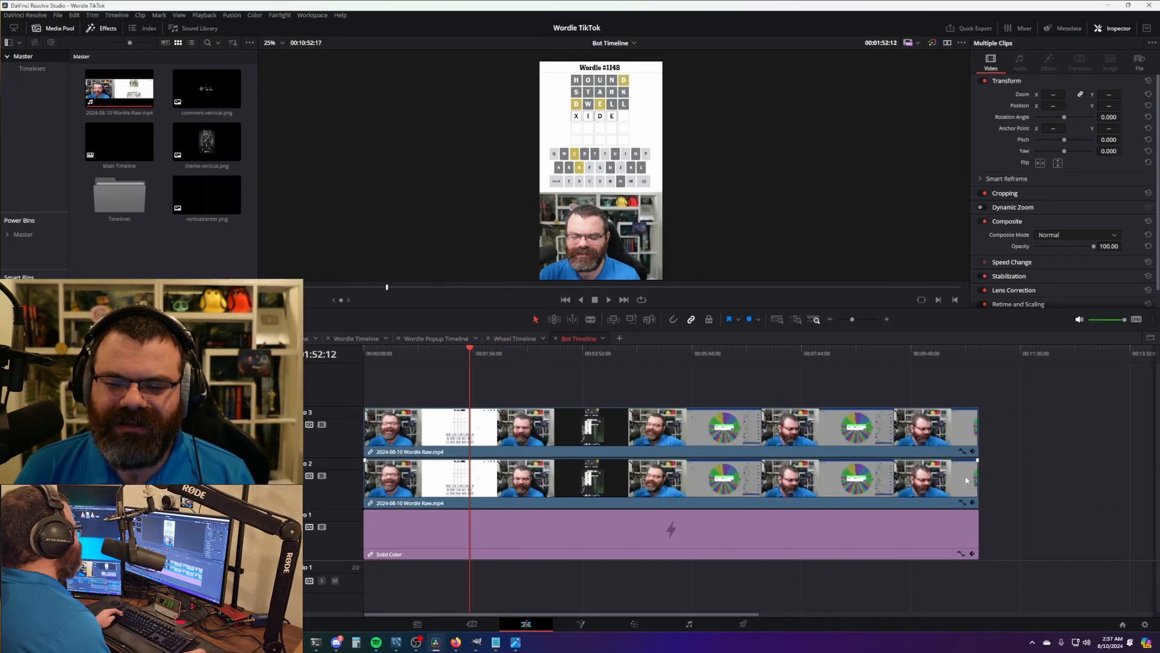
left_click_drag(977, 480, 965, 479)
- In the Main Timeline, delete the trailing clips and extend the rest to about 00:05:06
left_click(294, 339)
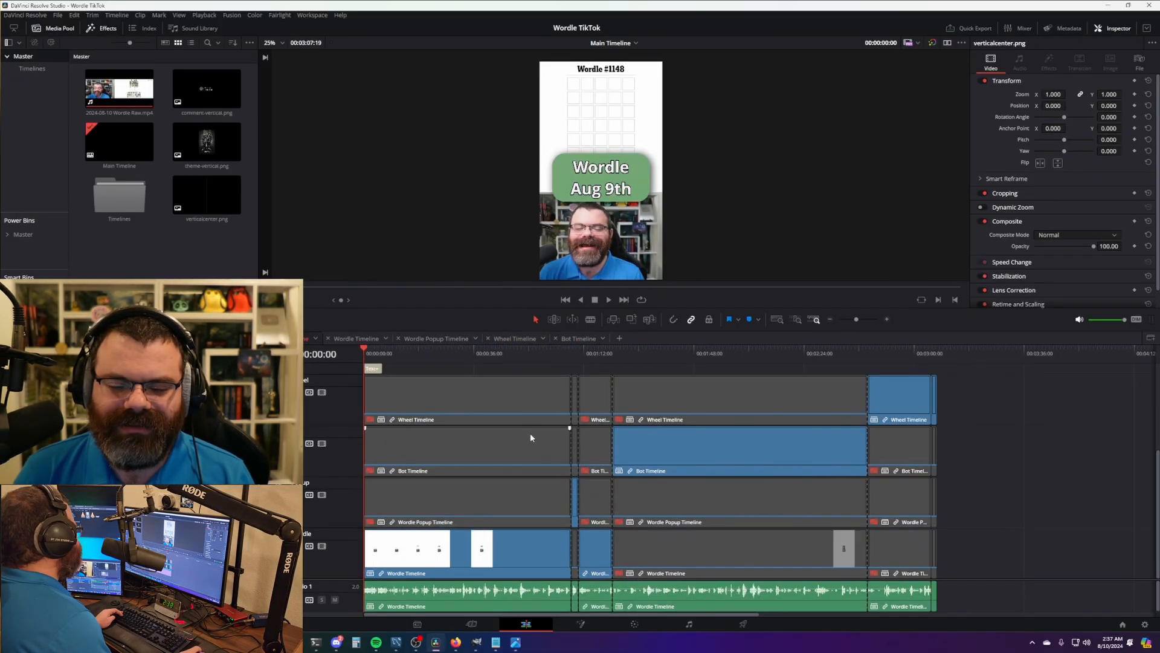
left_click_drag(1023, 461, 600, 535)
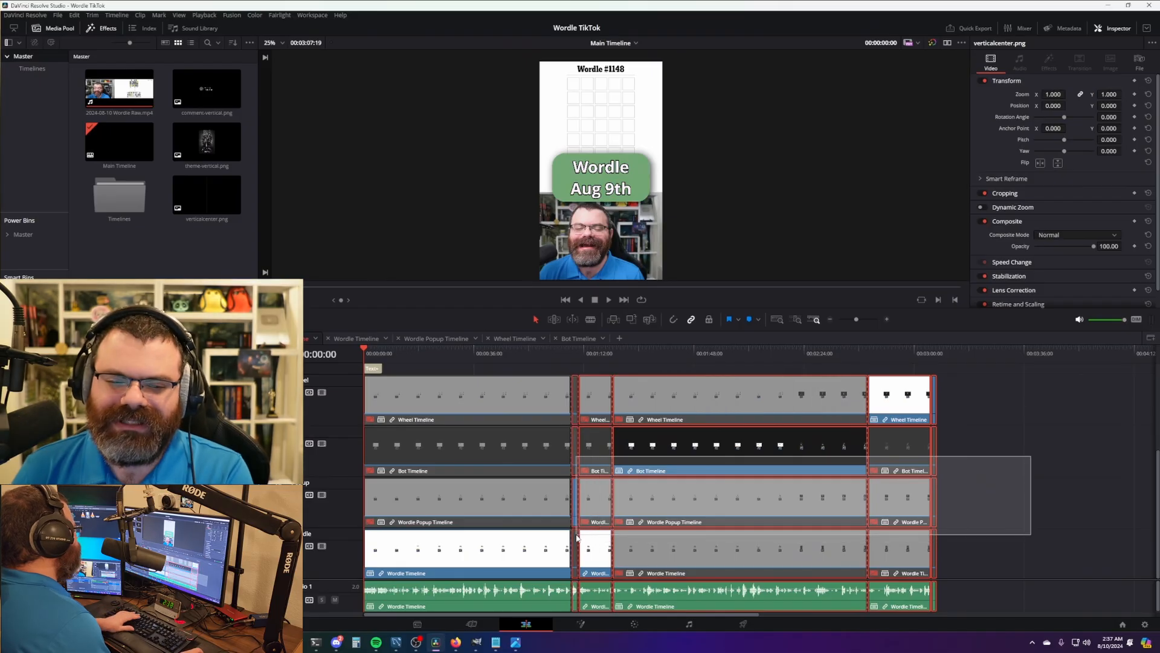
key("Delete")
left_click_drag(572, 408, 1142, 408)
left_click_drag(586, 408, 632, 407)
left_click_drag(417, 353, 352, 347)
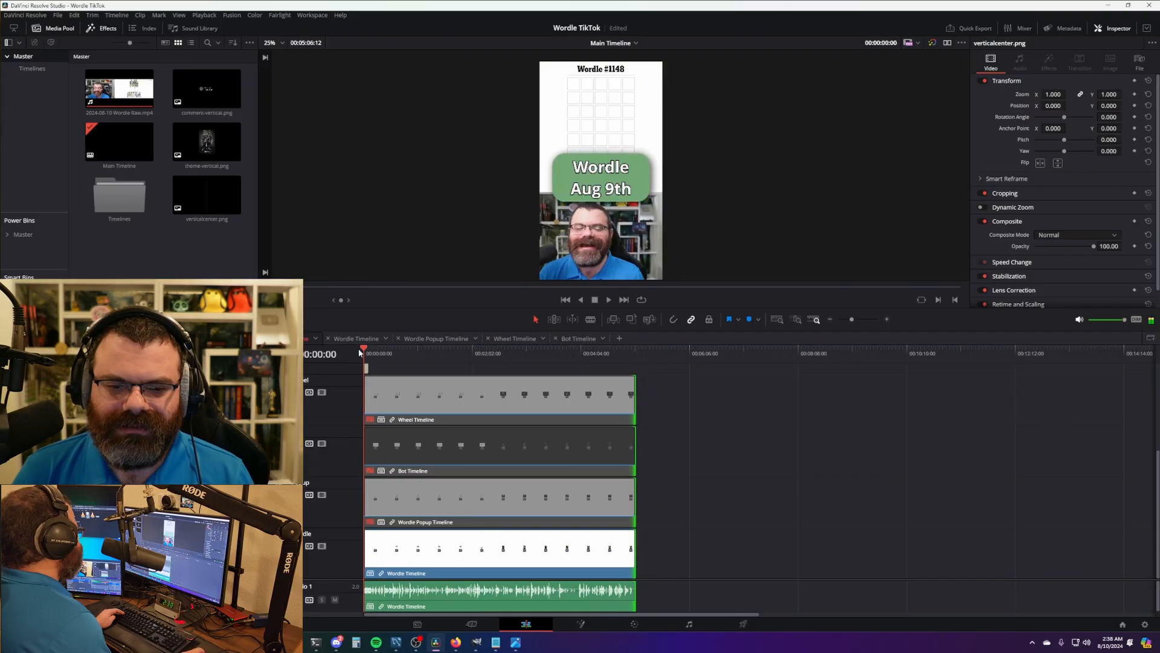
scroll(471, 448, "up", 5)
- Change the Wordle title text to read Aug 10th
scroll(471, 447, "up", 5)
left_click(401, 477)
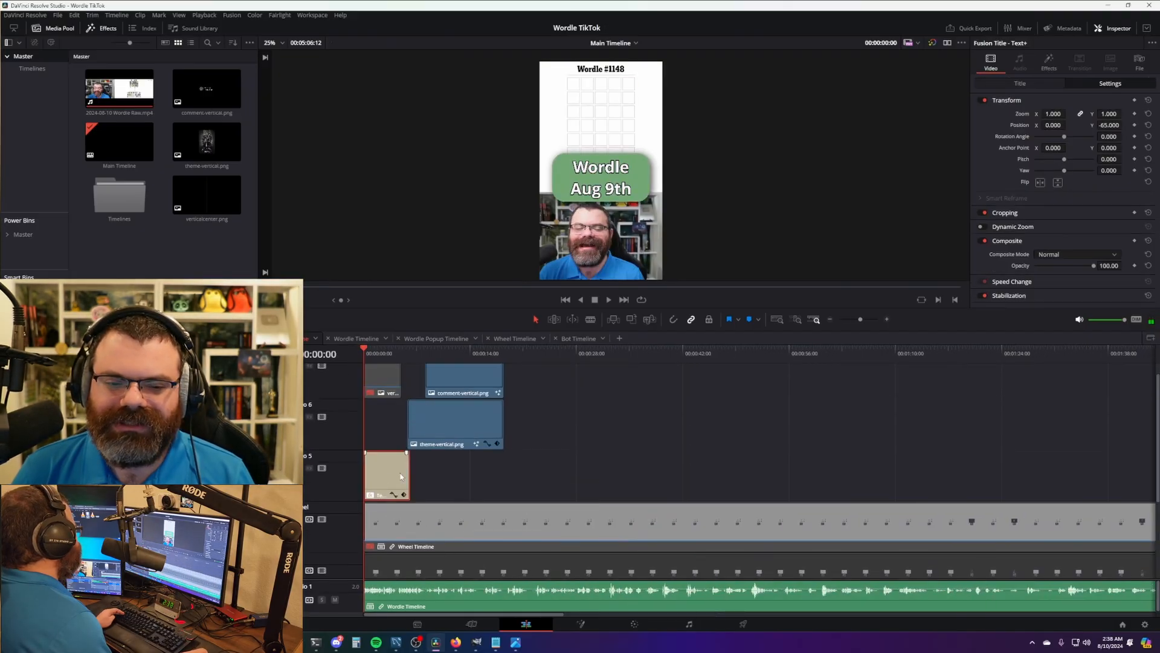
left_click(1034, 85)
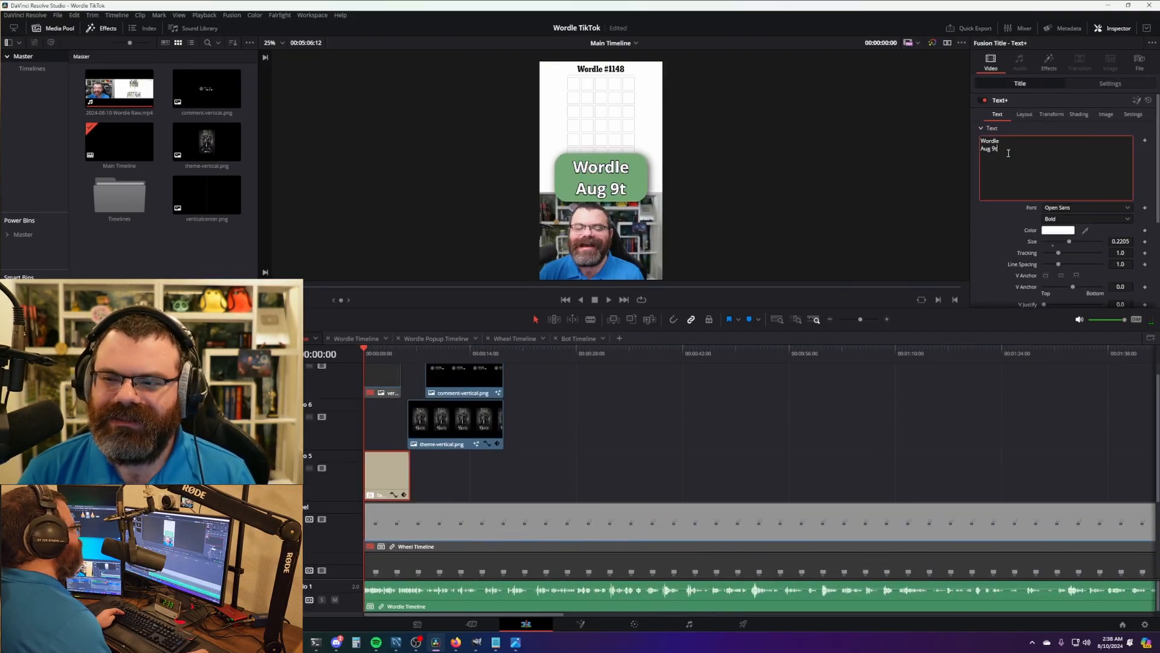
key("BackSpace")
key("BackSpace")
type("10th")
left_click(643, 370)
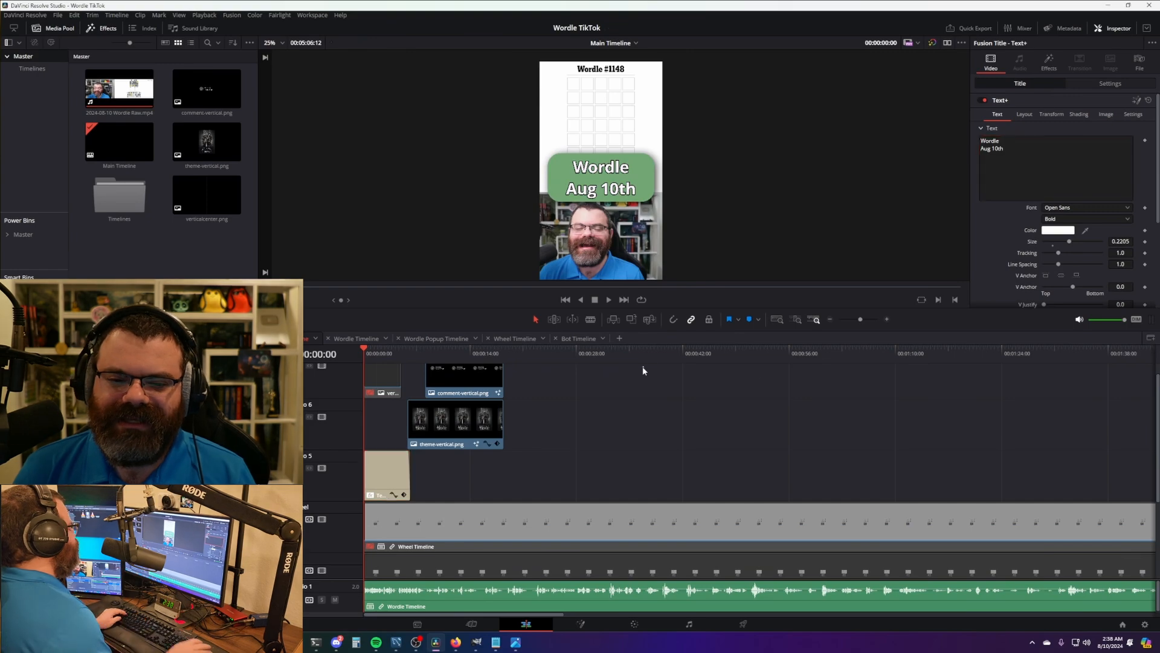
- Start the theme image clip later and extend the title clip's end slightly
scroll(621, 467, "up", 5)
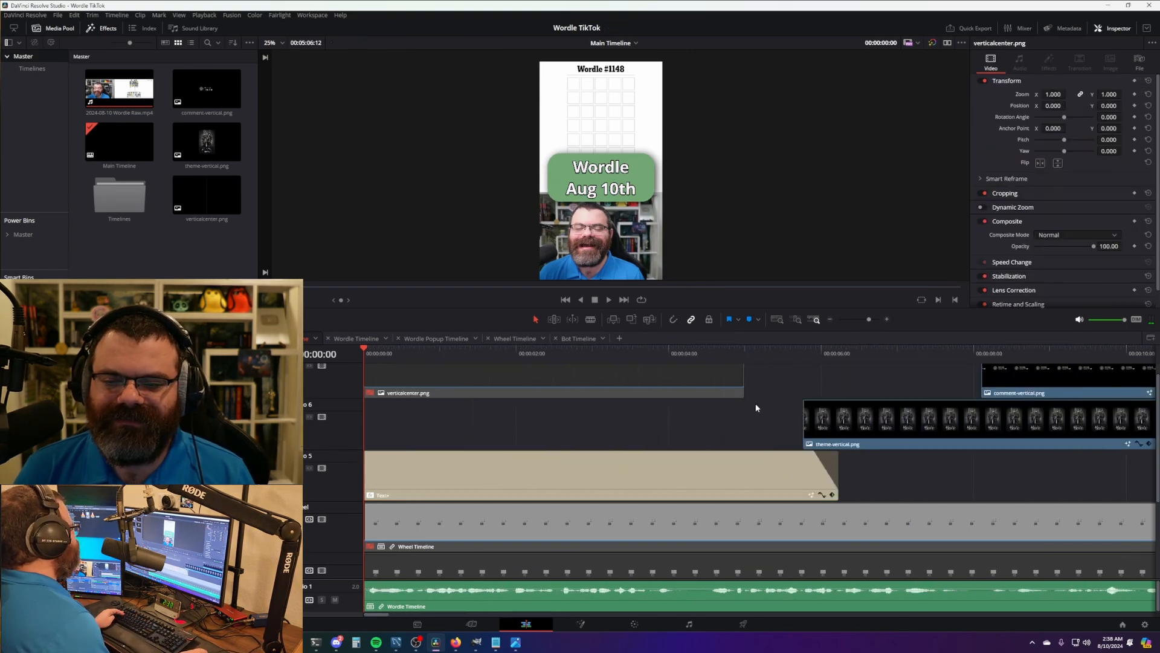
scroll(740, 465, "right", 2)
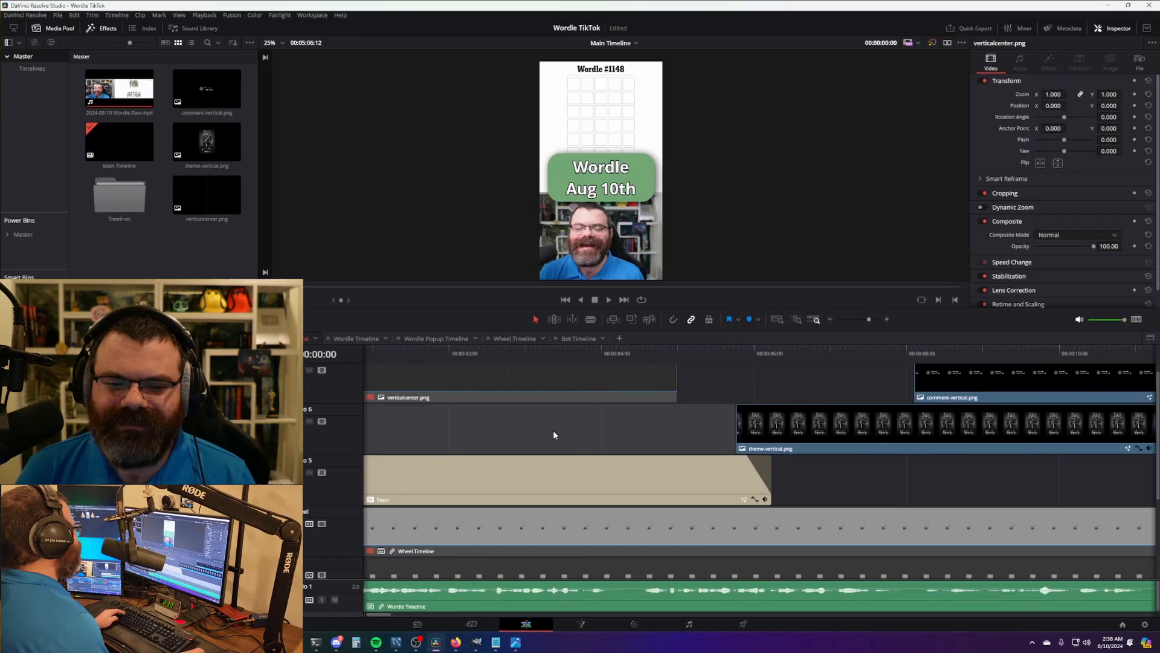
key("space")
scroll(551, 415, "down", 2)
scroll(550, 411, "down", 1)
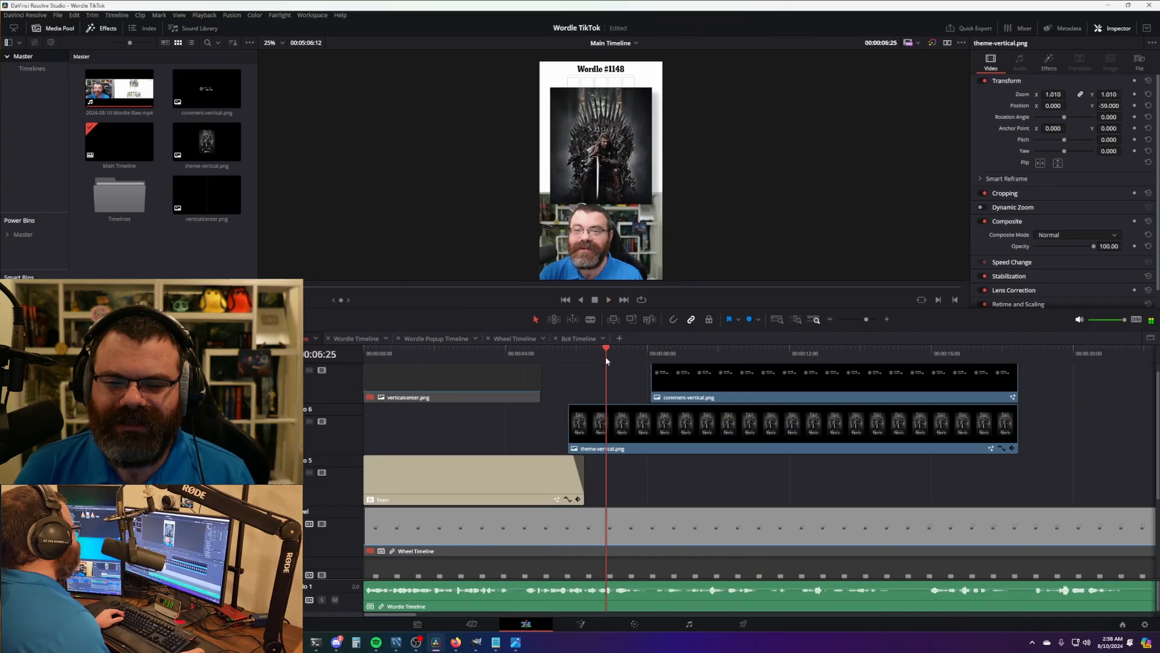
left_click_drag(573, 421, 585, 422)
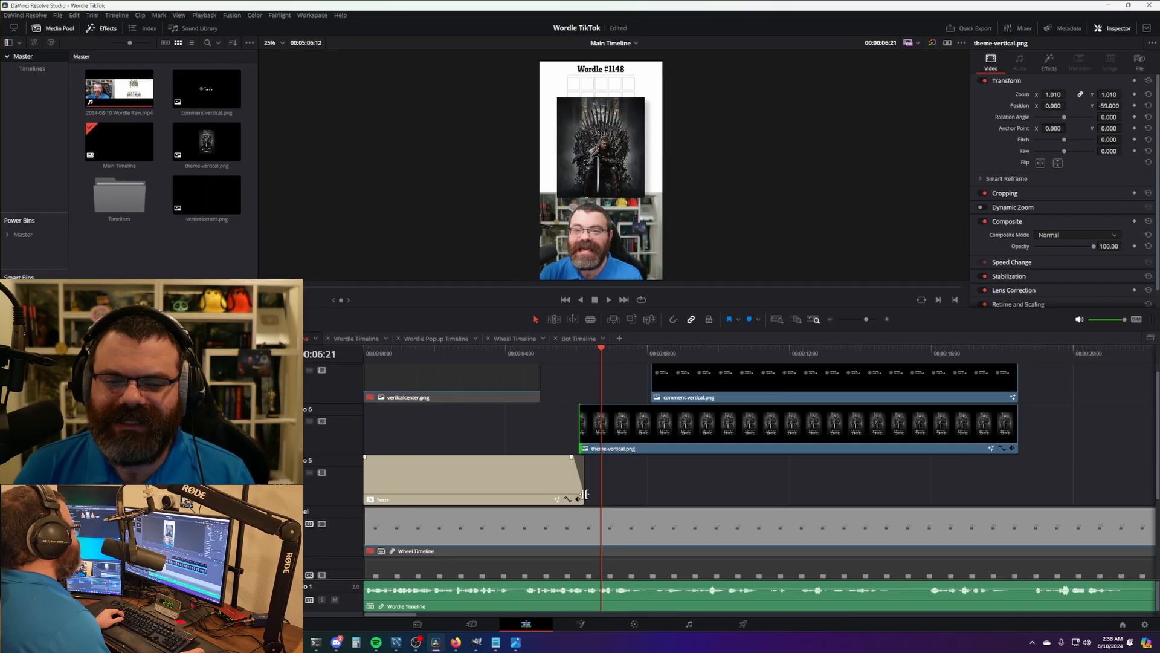
left_click_drag(585, 494, 593, 481)
key("space")
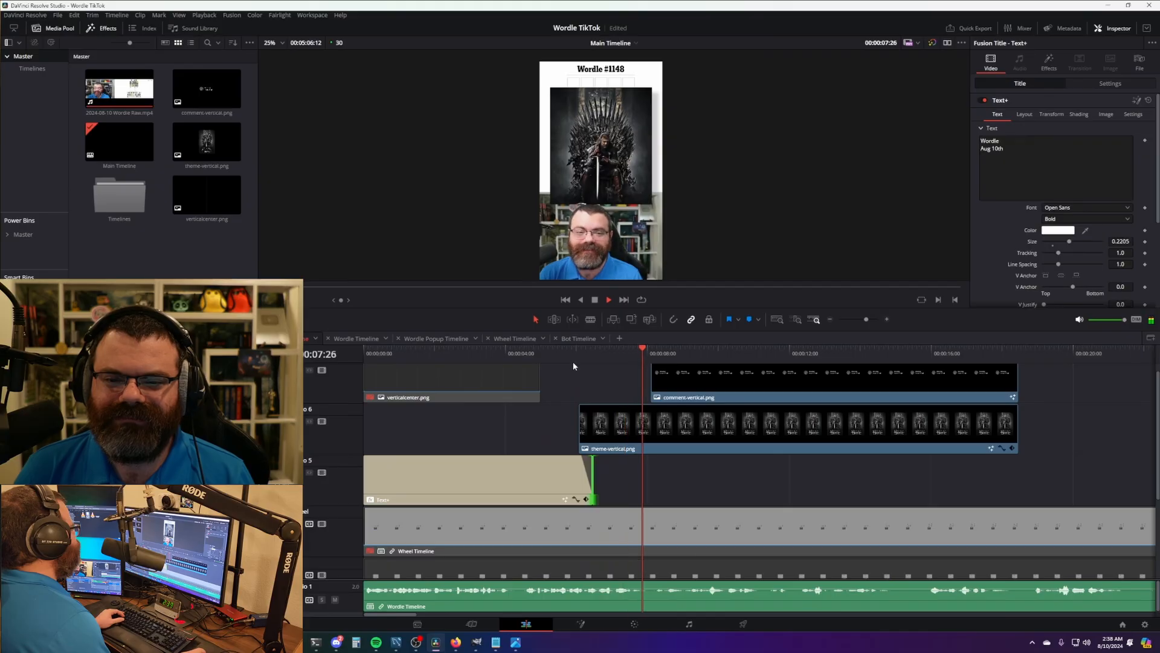
- Start the comment clip a few frames earlier and replay to check its timing
left_click_drag(652, 382, 665, 357)
left_click(641, 358)
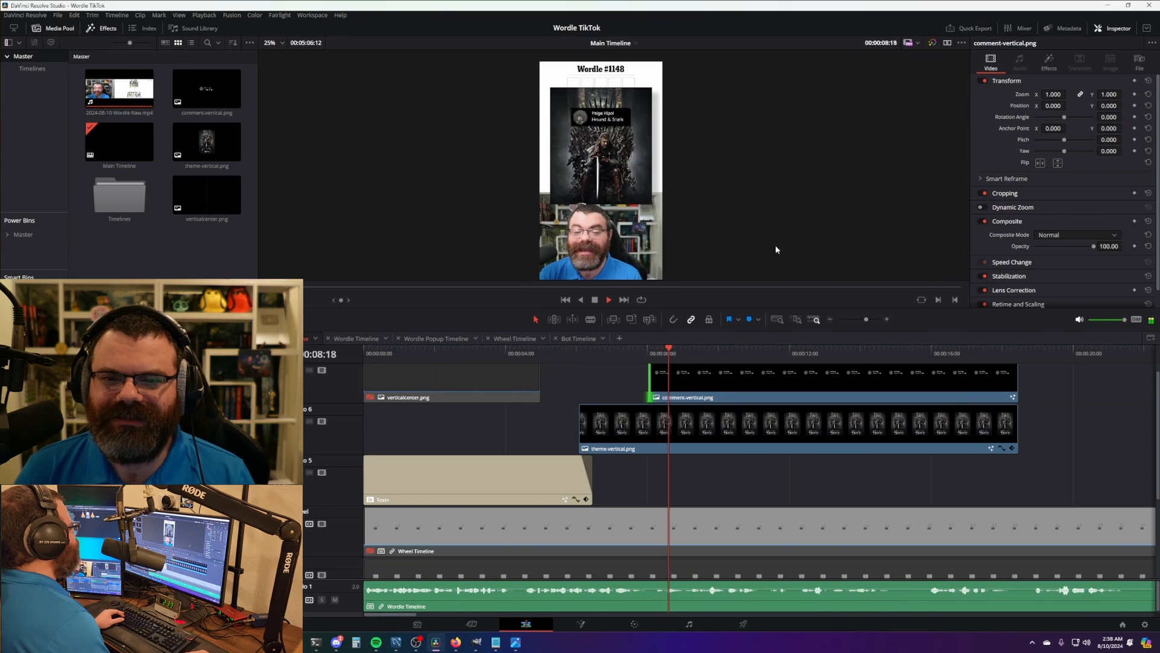
left_click_drag(650, 376, 642, 374)
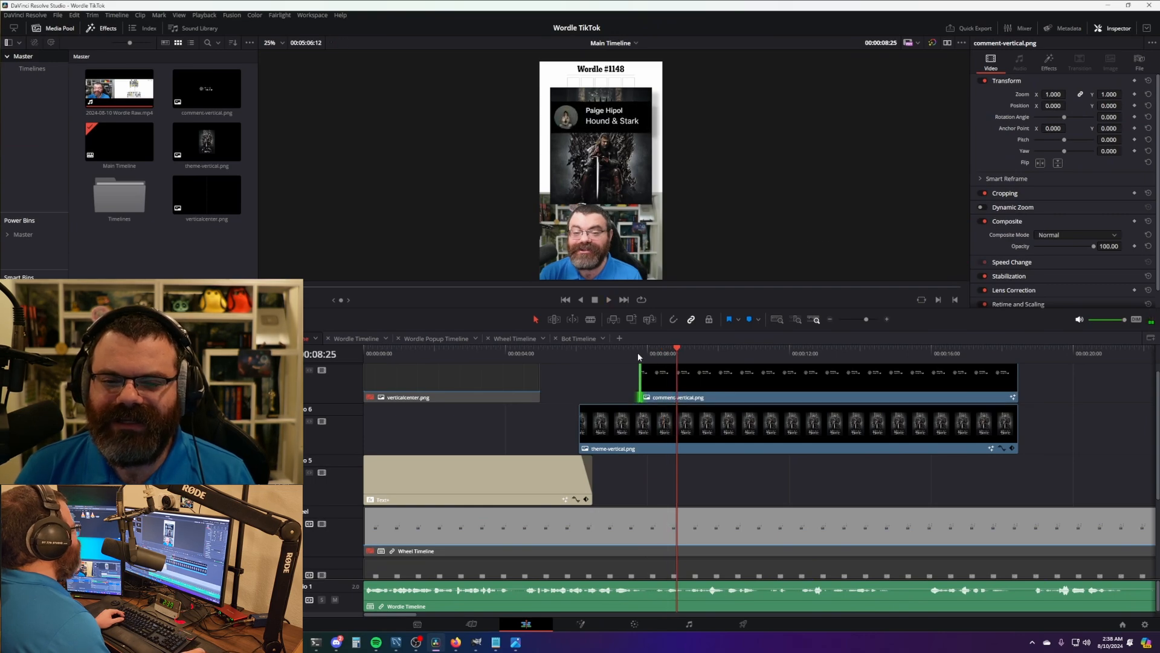
left_click(637, 353)
key("space")
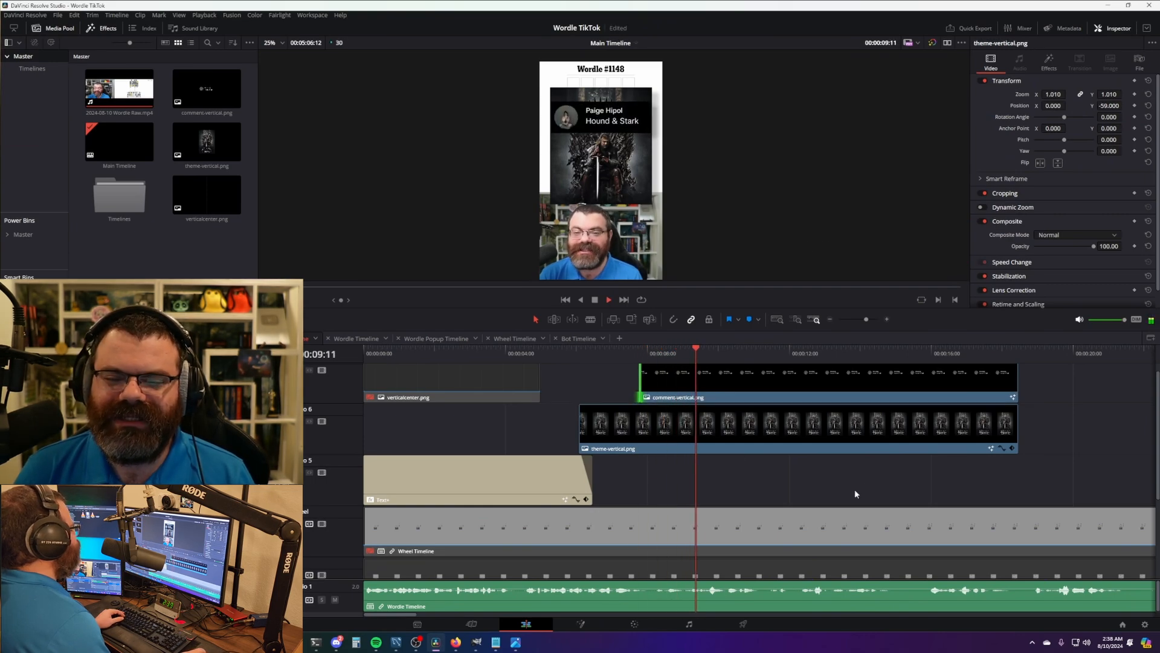
scroll(749, 441, "down", 2)
key("space")
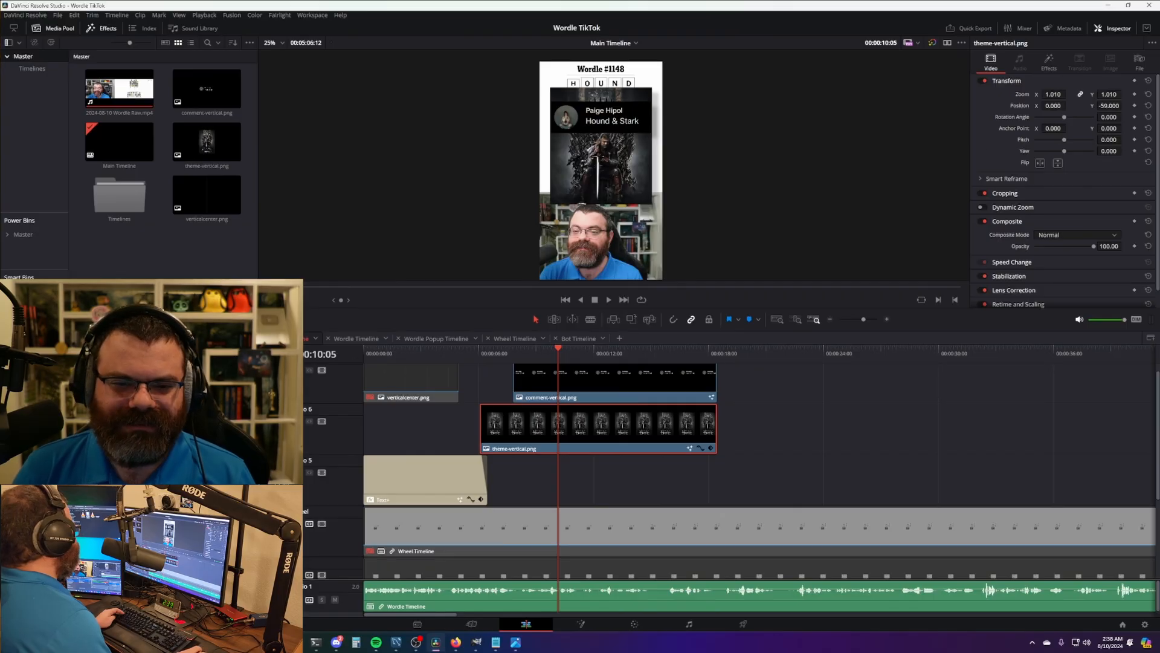
- Turn on the viewer Transform overlay, lower the theme image and nudge the comment card down
left_click(326, 313)
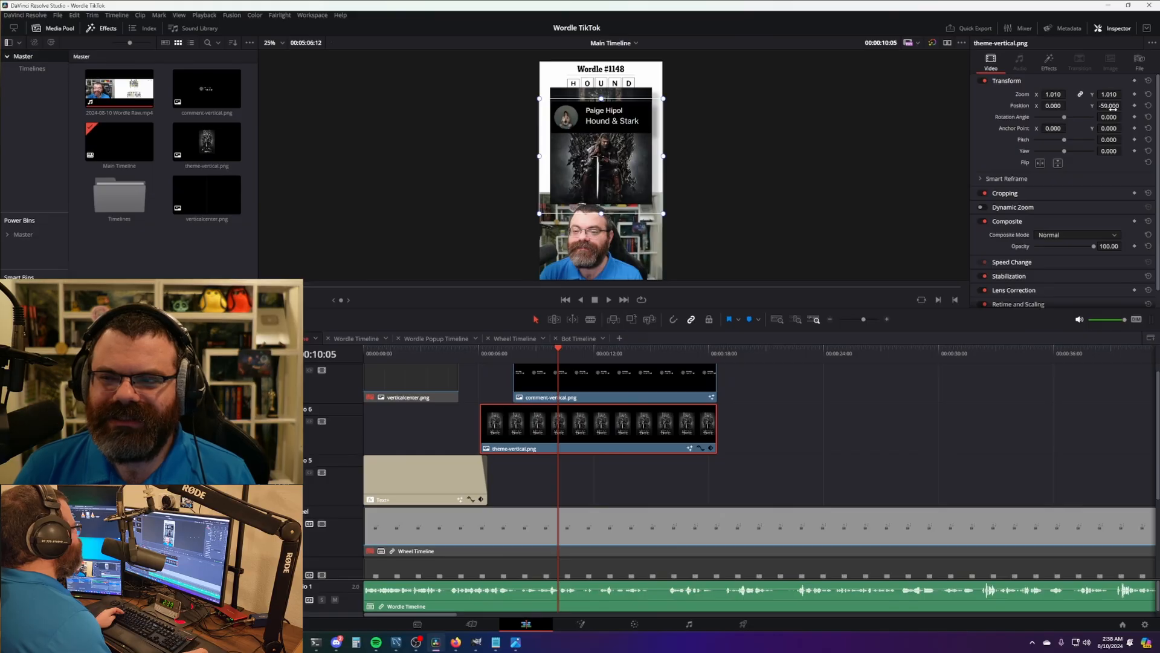
left_click_drag(1112, 106, 1034, 107)
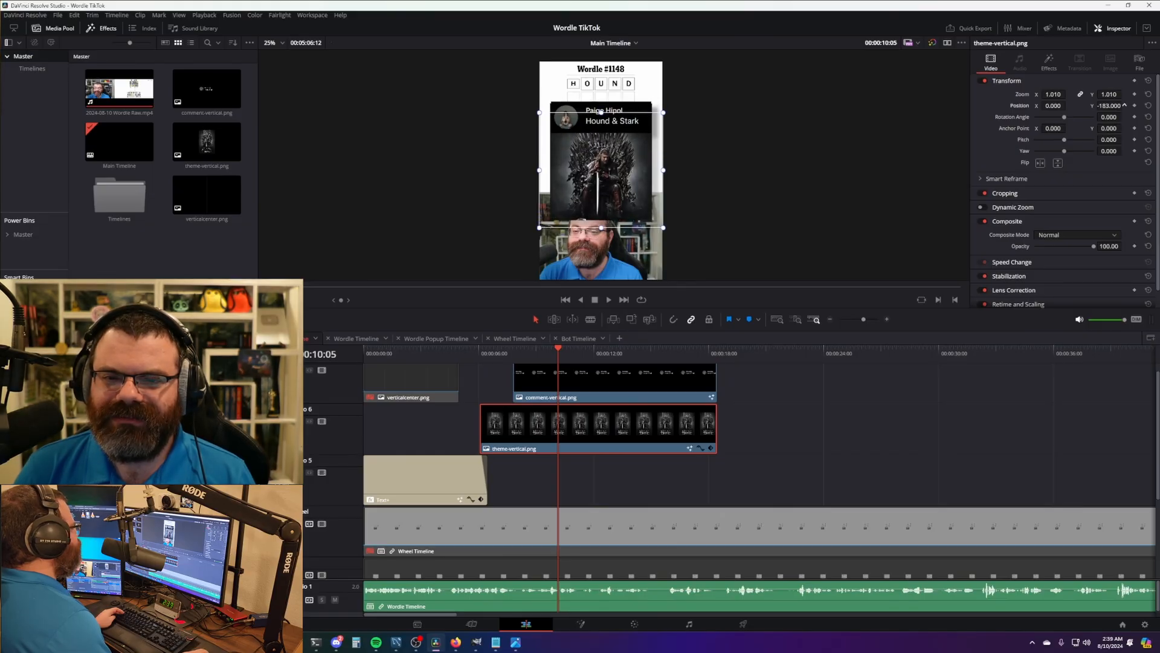
left_click(601, 111)
left_click(1060, 68)
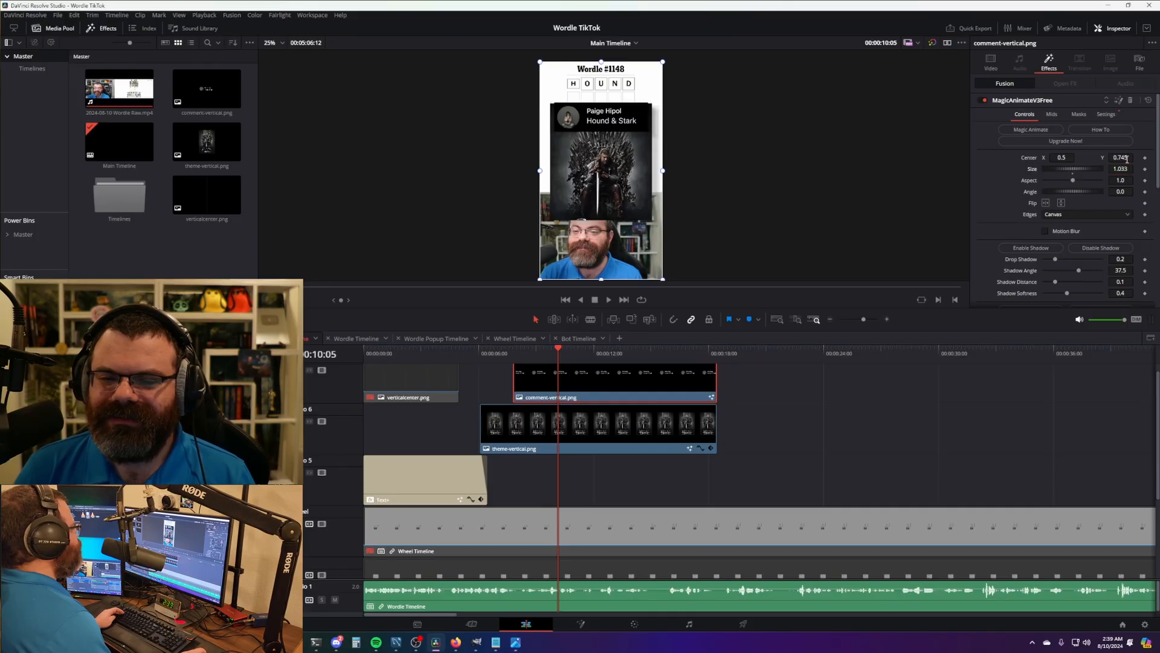
left_click_drag(1127, 159, 1119, 159)
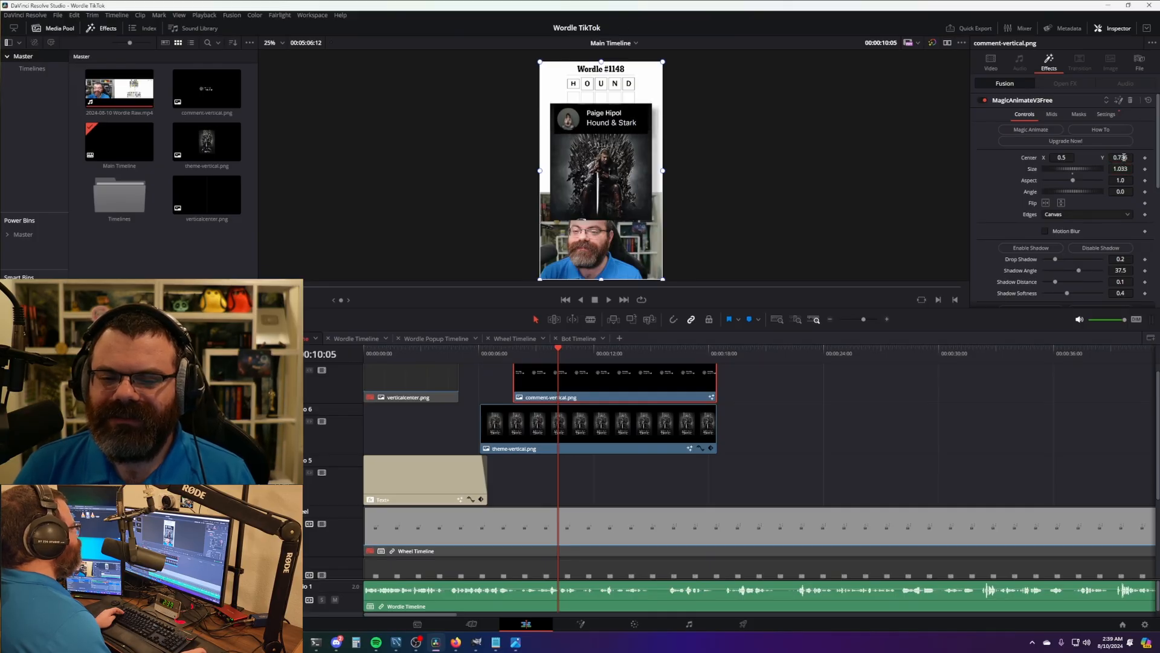
- Shrink the theme image to size 0.918 and adjust its vertical position
left_click(633, 423)
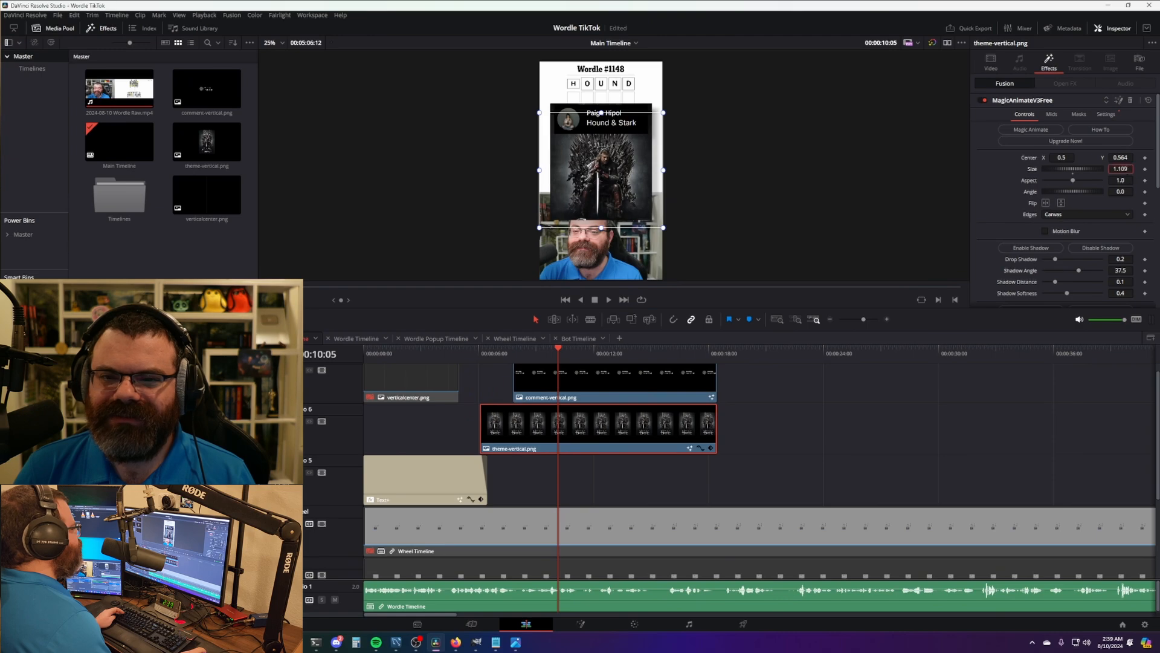
left_click_drag(1120, 157, 1115, 157)
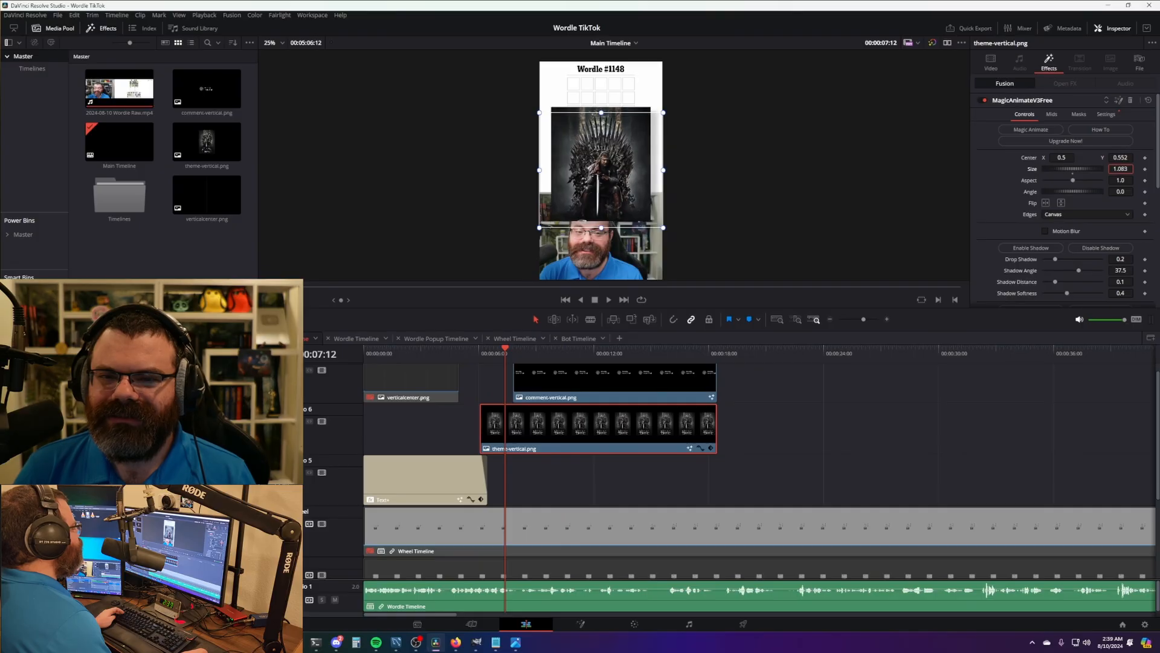
left_click_drag(1120, 169, 1020, 170)
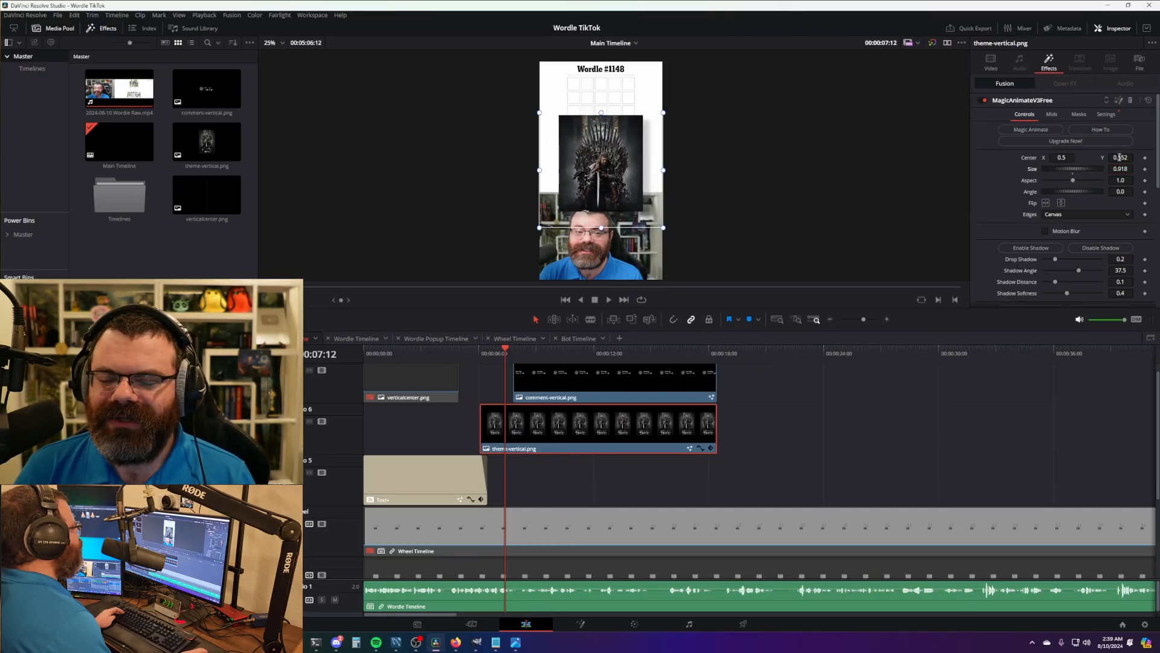
left_click_drag(1120, 158, 1146, 157)
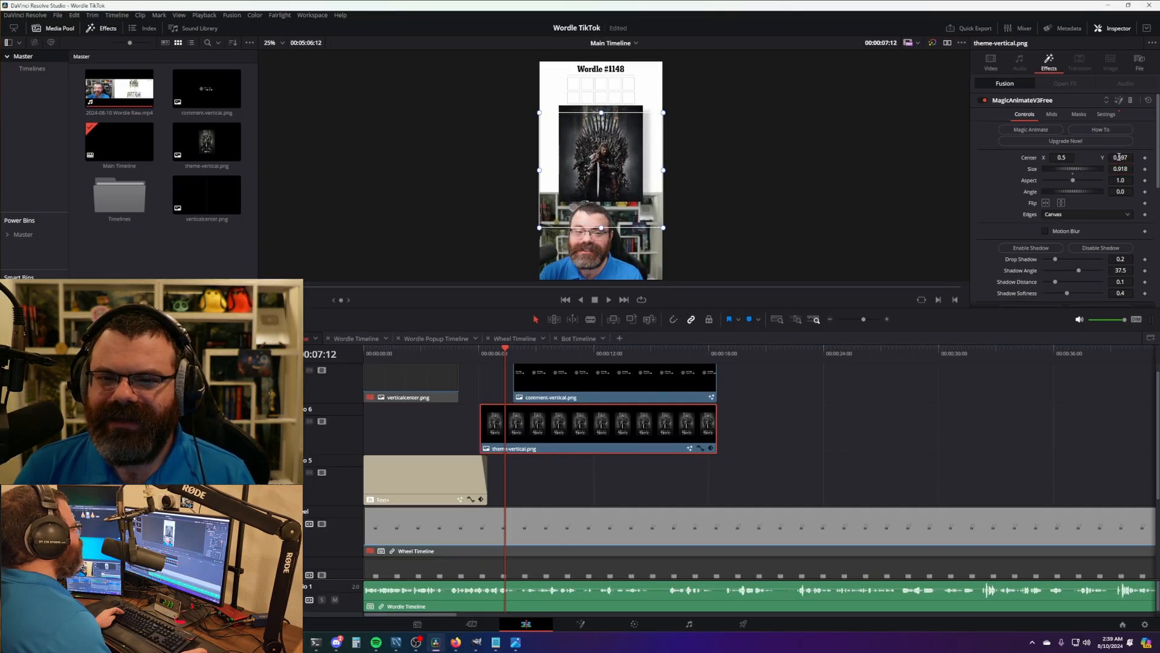
- Raise the comment card to Center Y 0.74 over the poster's top and replay the section
left_click(531, 373)
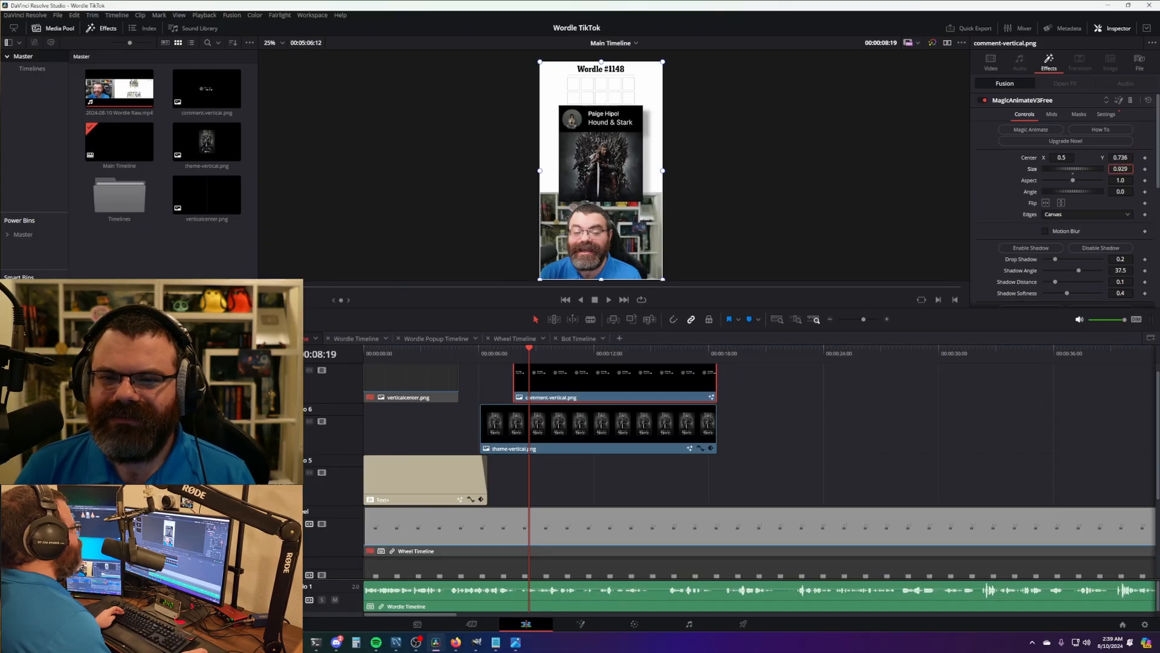
left_click_drag(1123, 160, 1133, 161)
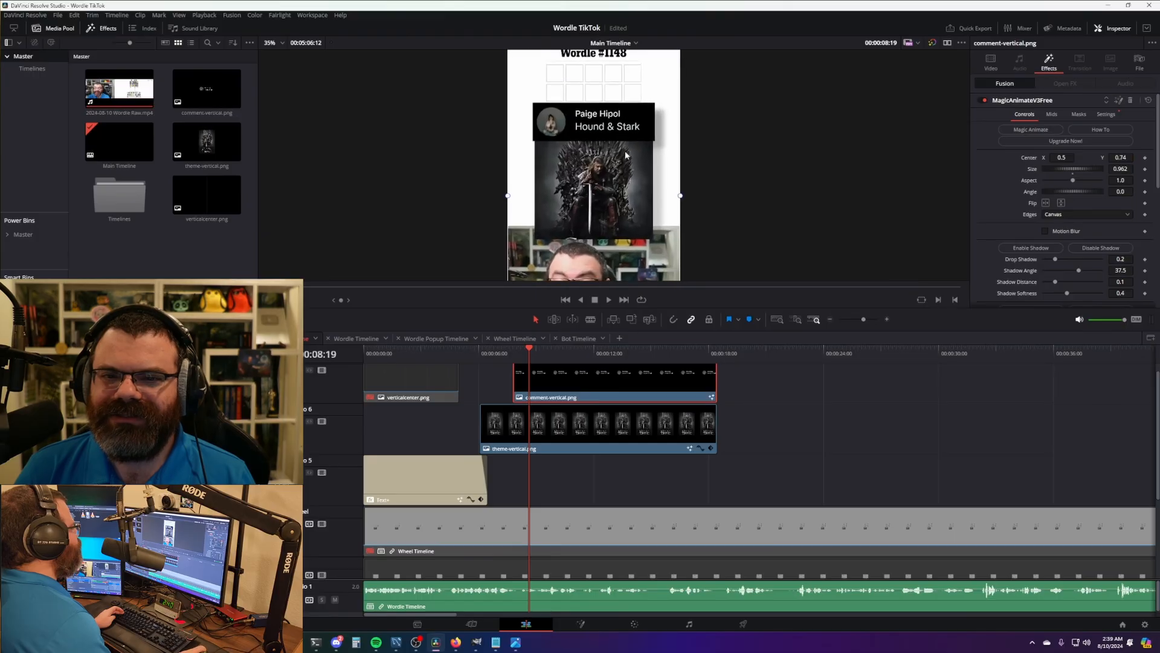
scroll(607, 217, "down", 2)
left_click_drag(528, 351, 469, 350)
key("space")
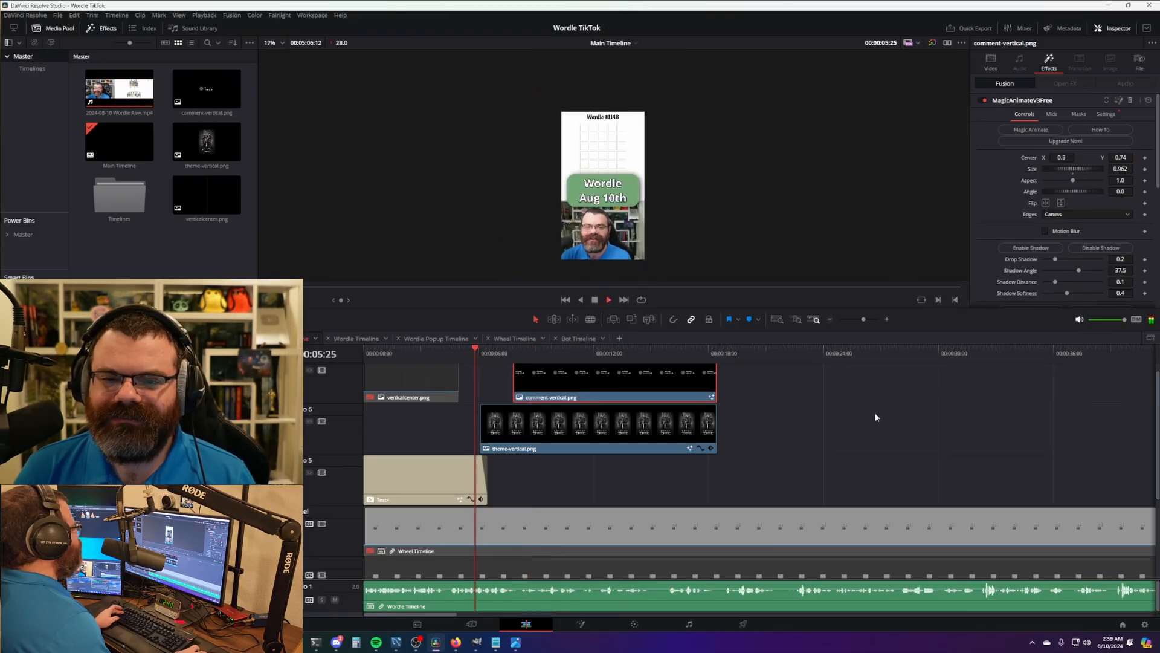
- Cut the theme and comment clips where the Wordle board is solved and replay the ending
left_click(874, 411)
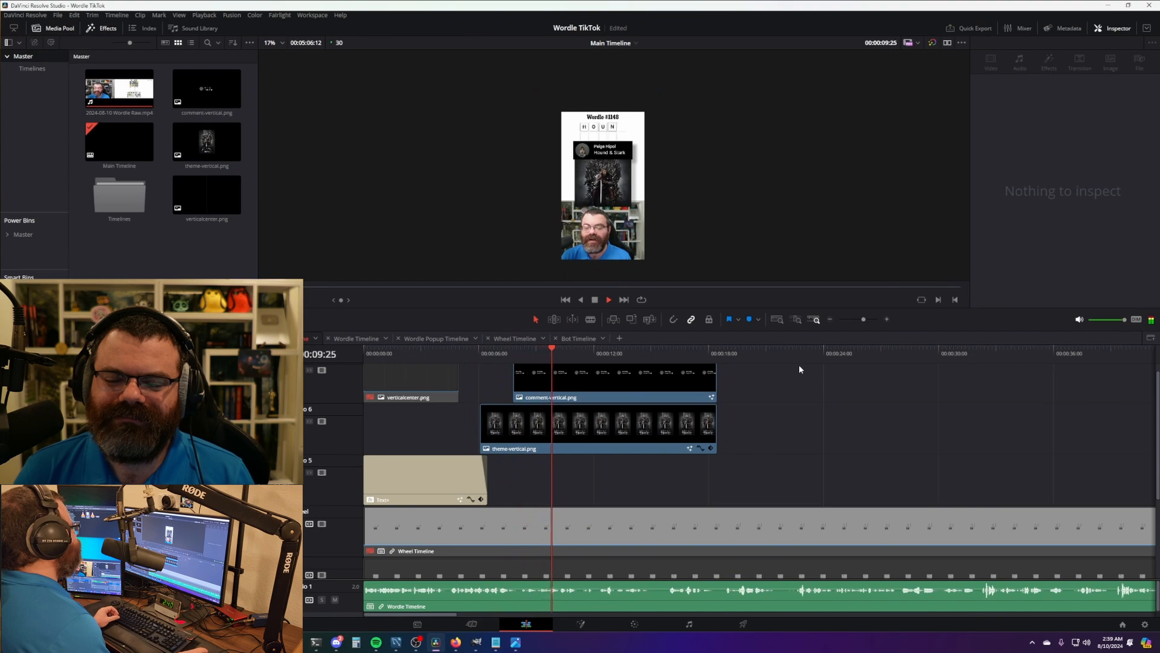
left_click_drag(799, 369, 665, 385)
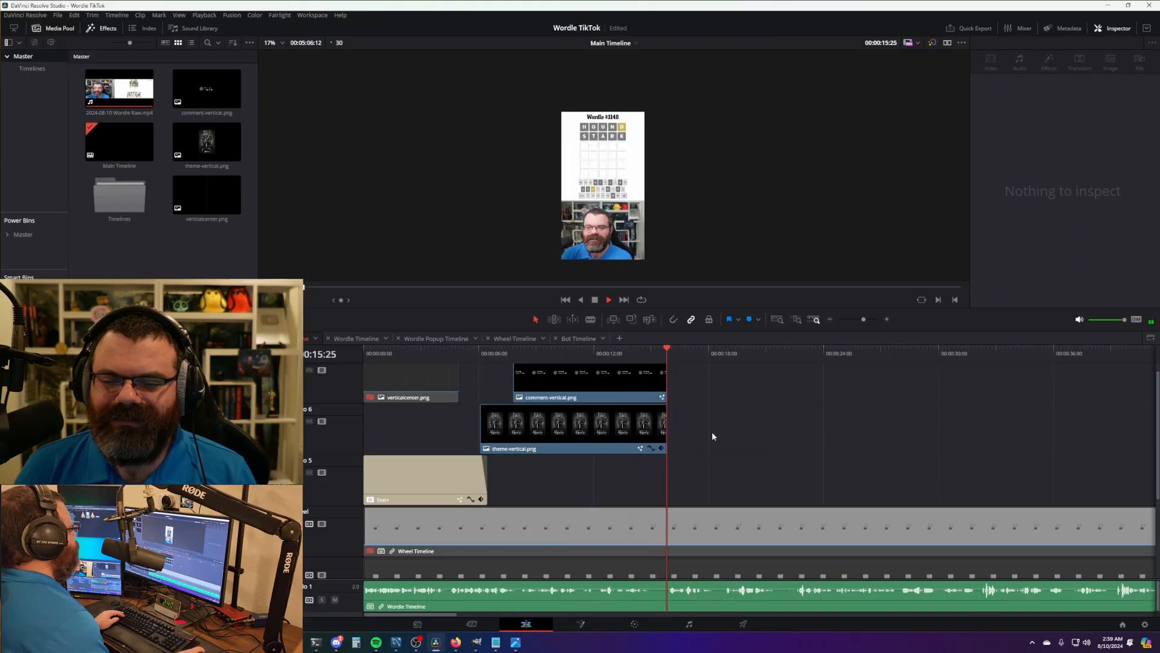
key("space")
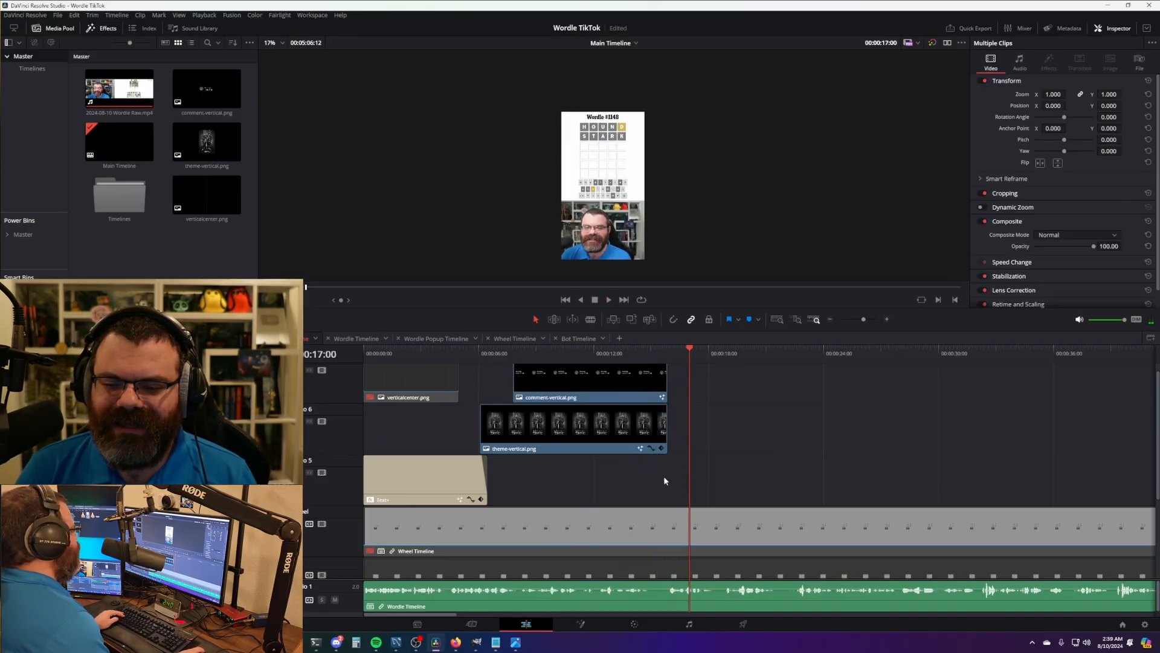
scroll(853, 433, "right", 3)
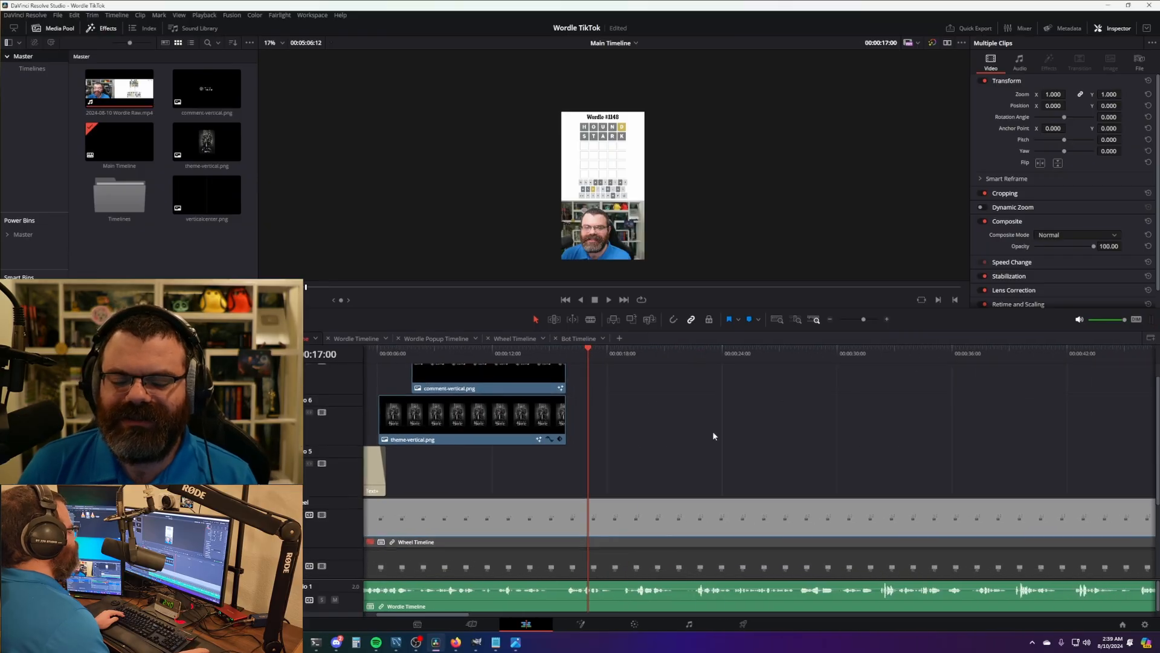
left_click(562, 351)
key("space")
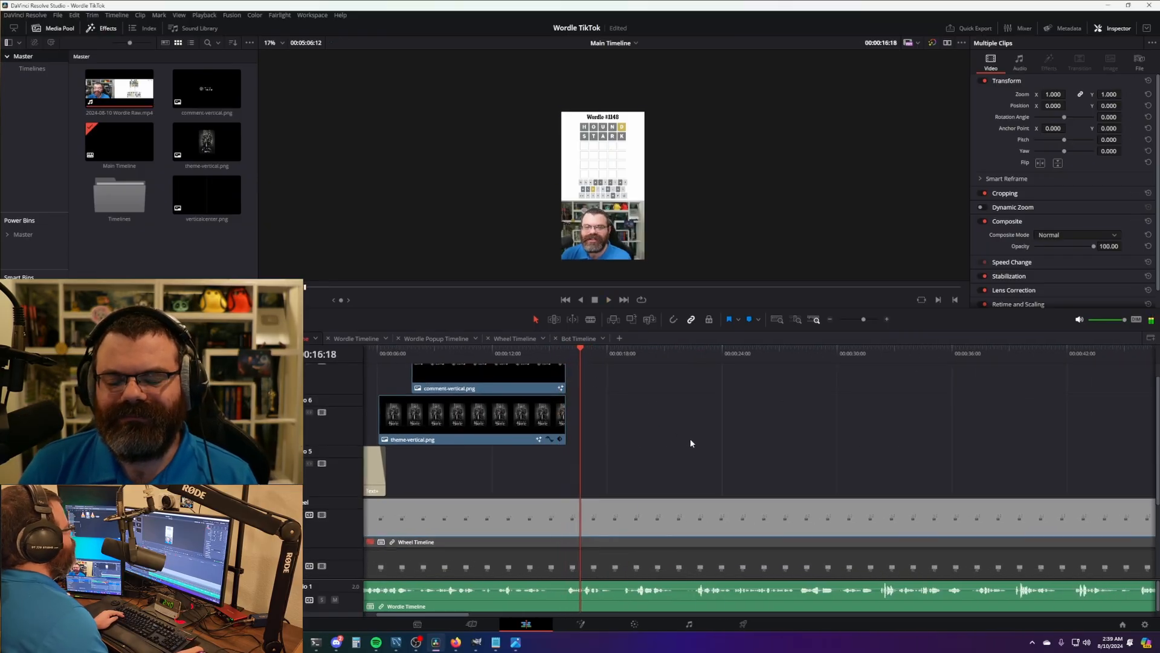
key("shift+z")
scroll(709, 450, "down", 1)
scroll(641, 495, "down", 3)
scroll(622, 436, "down", 3)
left_click(613, 353)
key("ctrl+b")
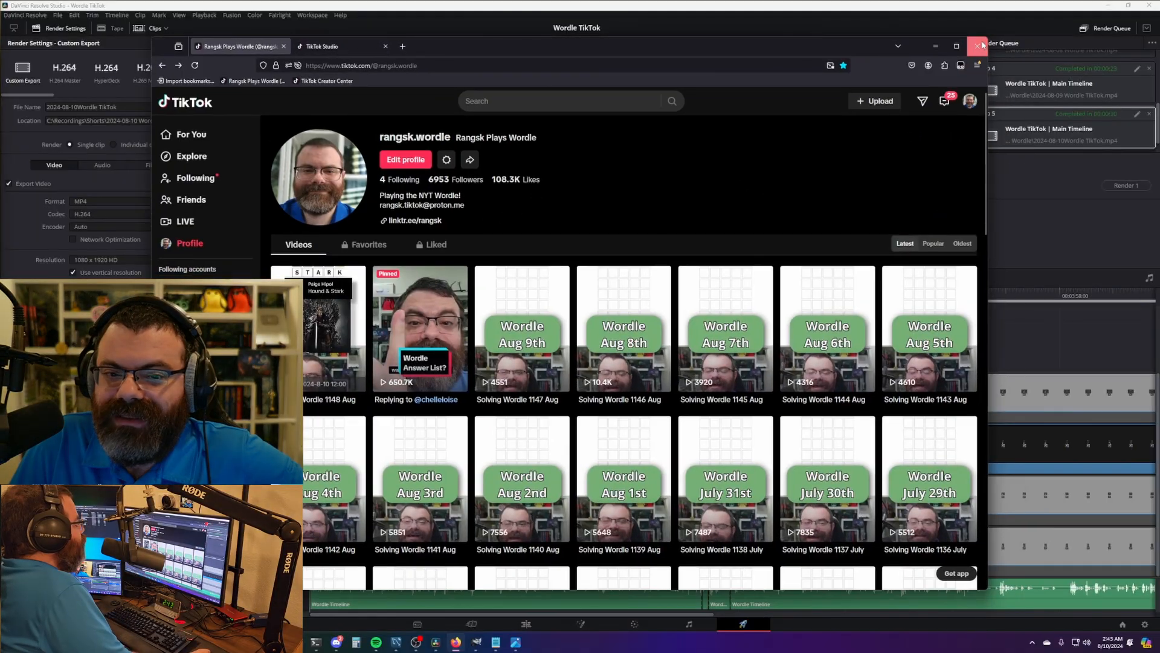
- Close the Firefox window showing the TikTok profile
left_click(983, 45)
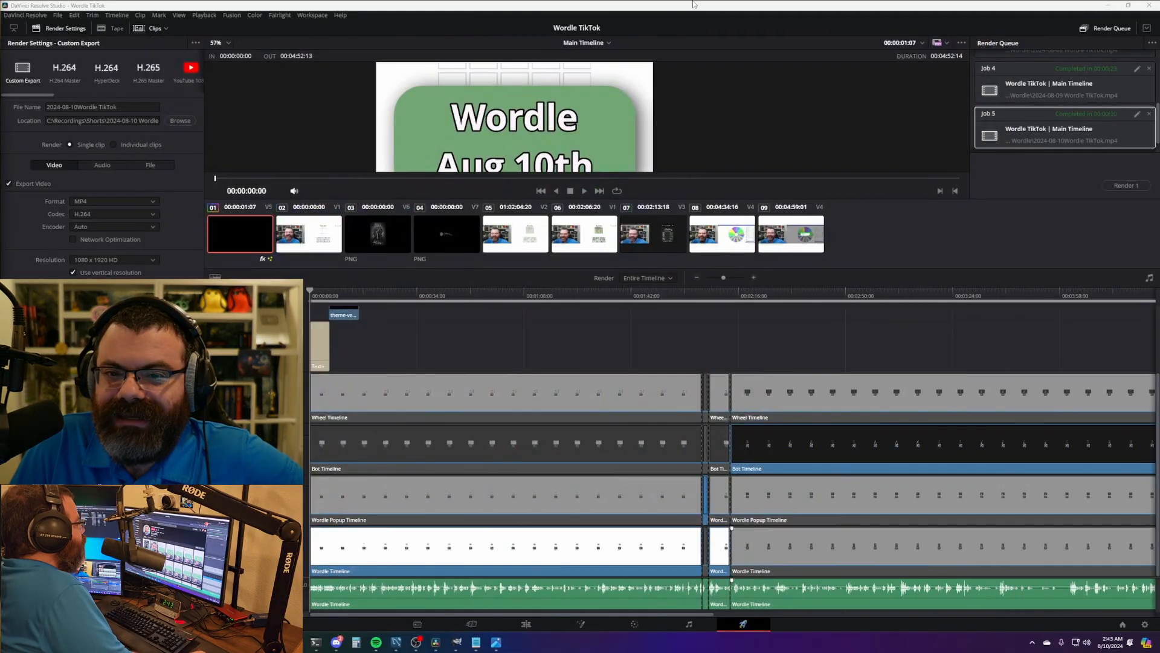
scroll(665, 145, "down", 3)
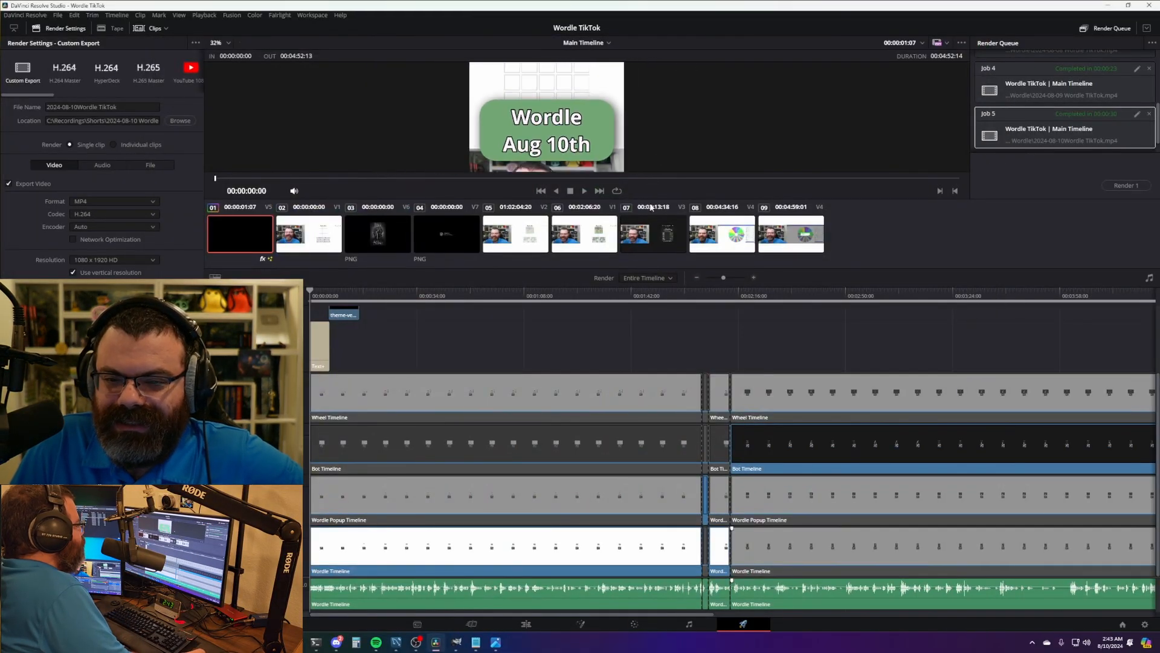